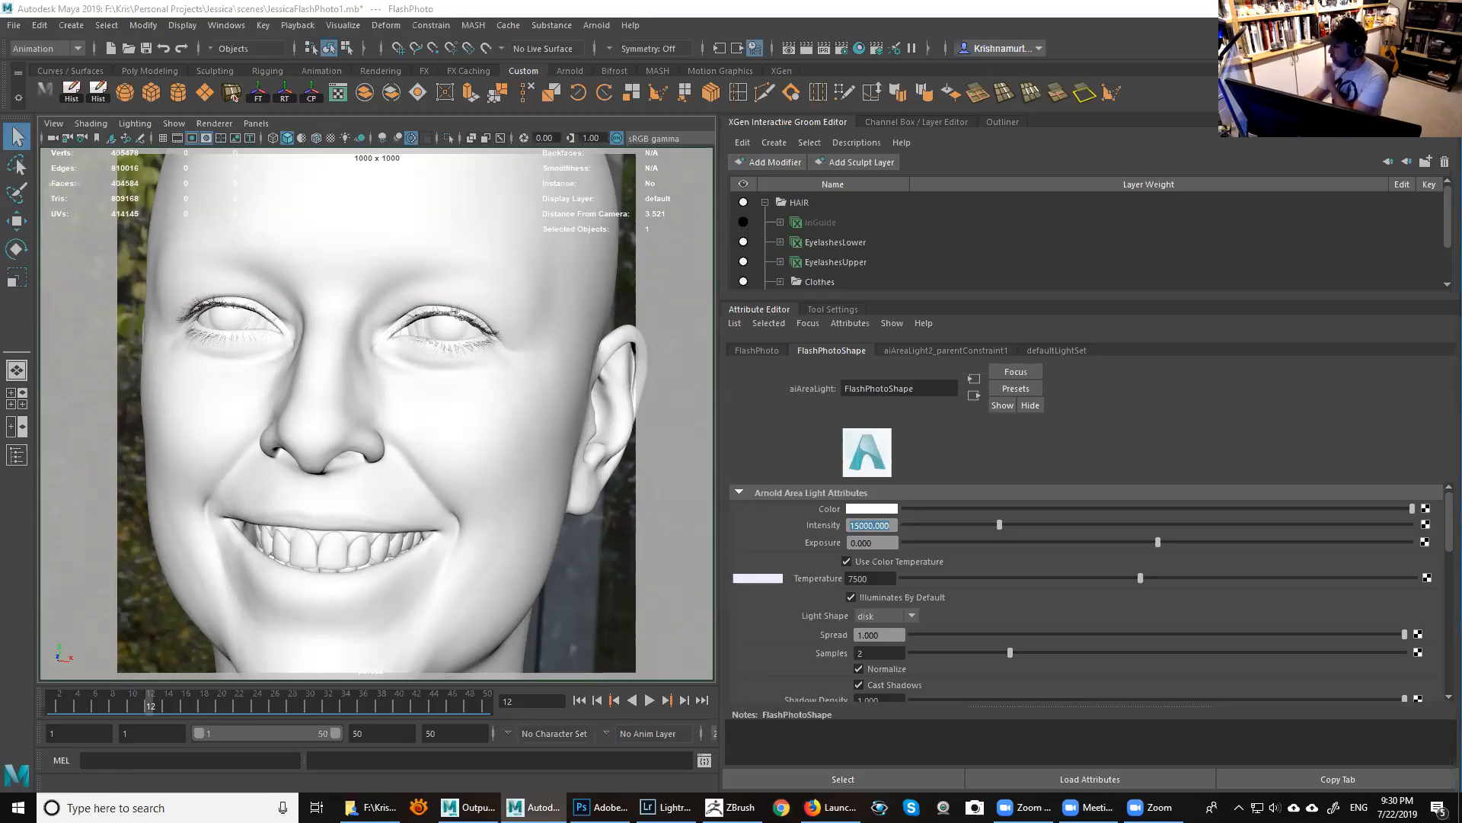
Bring the Arnold RenderView window onto the main screen and maximize it to show the face render.
{"action": "left_click_drag", "start_coordinate": [1461, 53], "coordinate": [640, 70]}
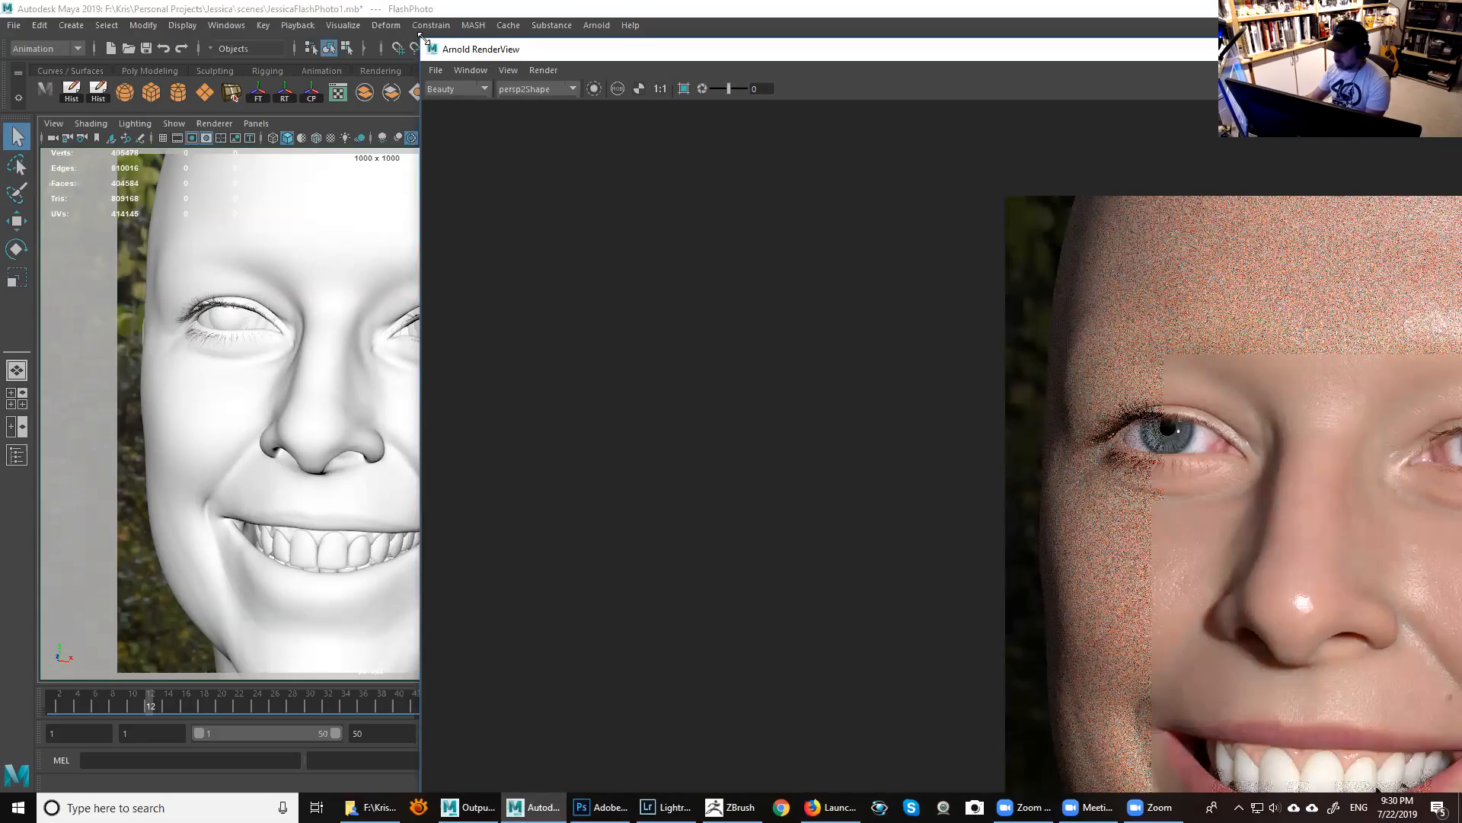
{"action": "left_click_drag", "start_coordinate": [421, 35], "coordinate": [880, 11]}
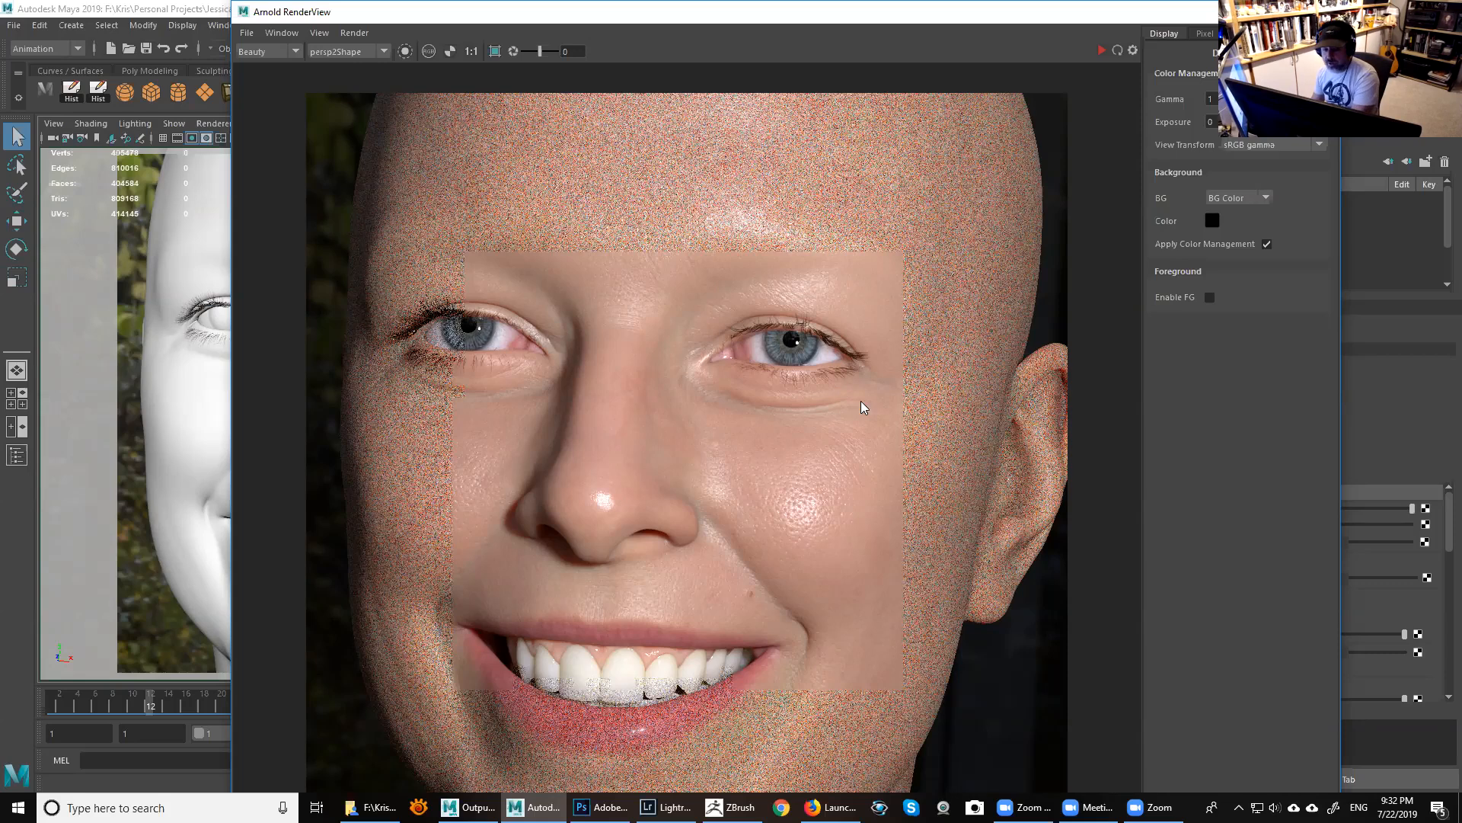
{"action": "left_click", "coordinate": [1288, 12]}
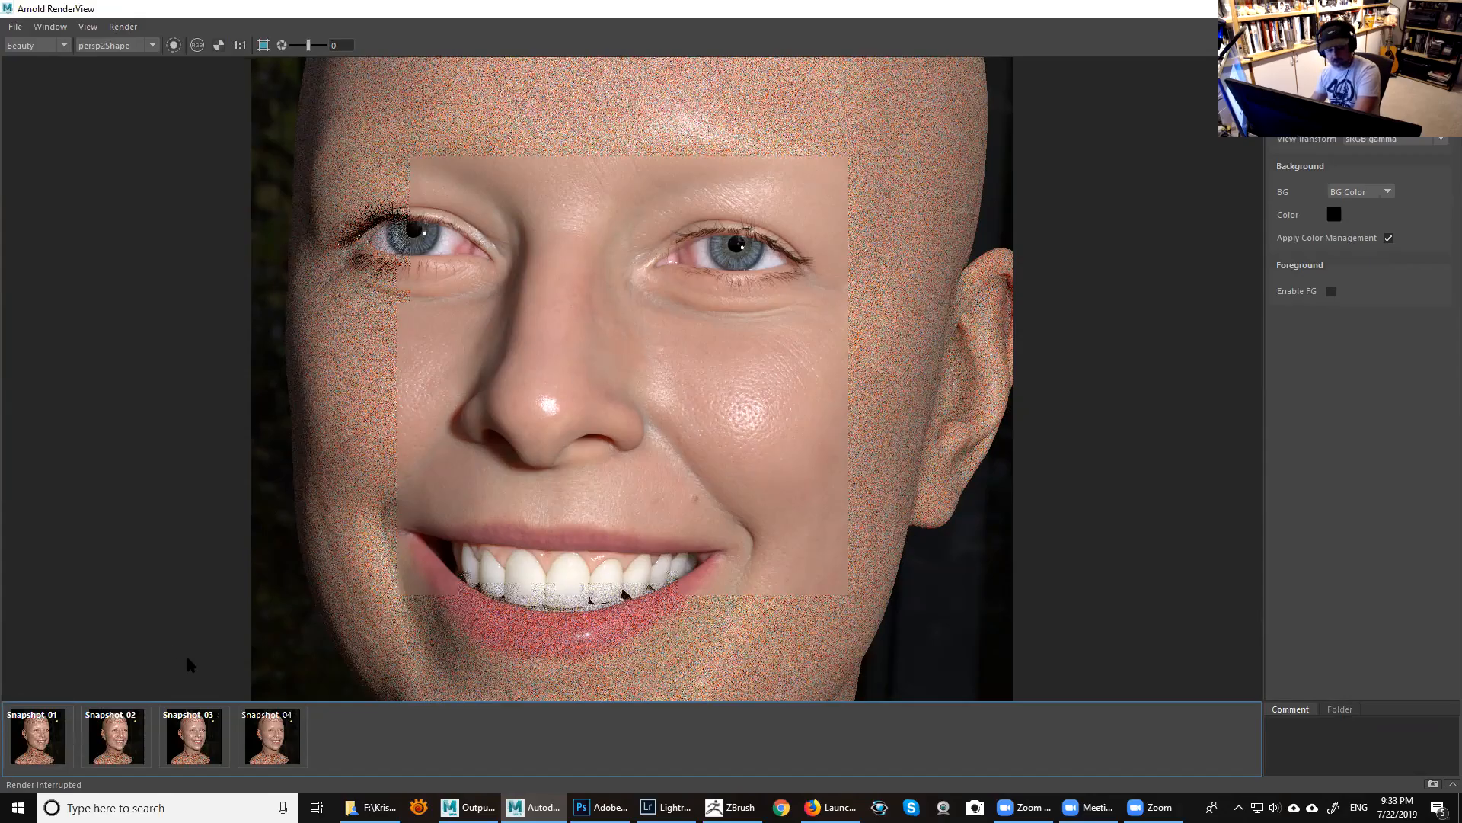
Switch to the reference photo Exported-36.jpg in Photos, examine the flash-lit face up close, and return to Arnold RenderView.
{"action": "left_click", "coordinate": [367, 806]}
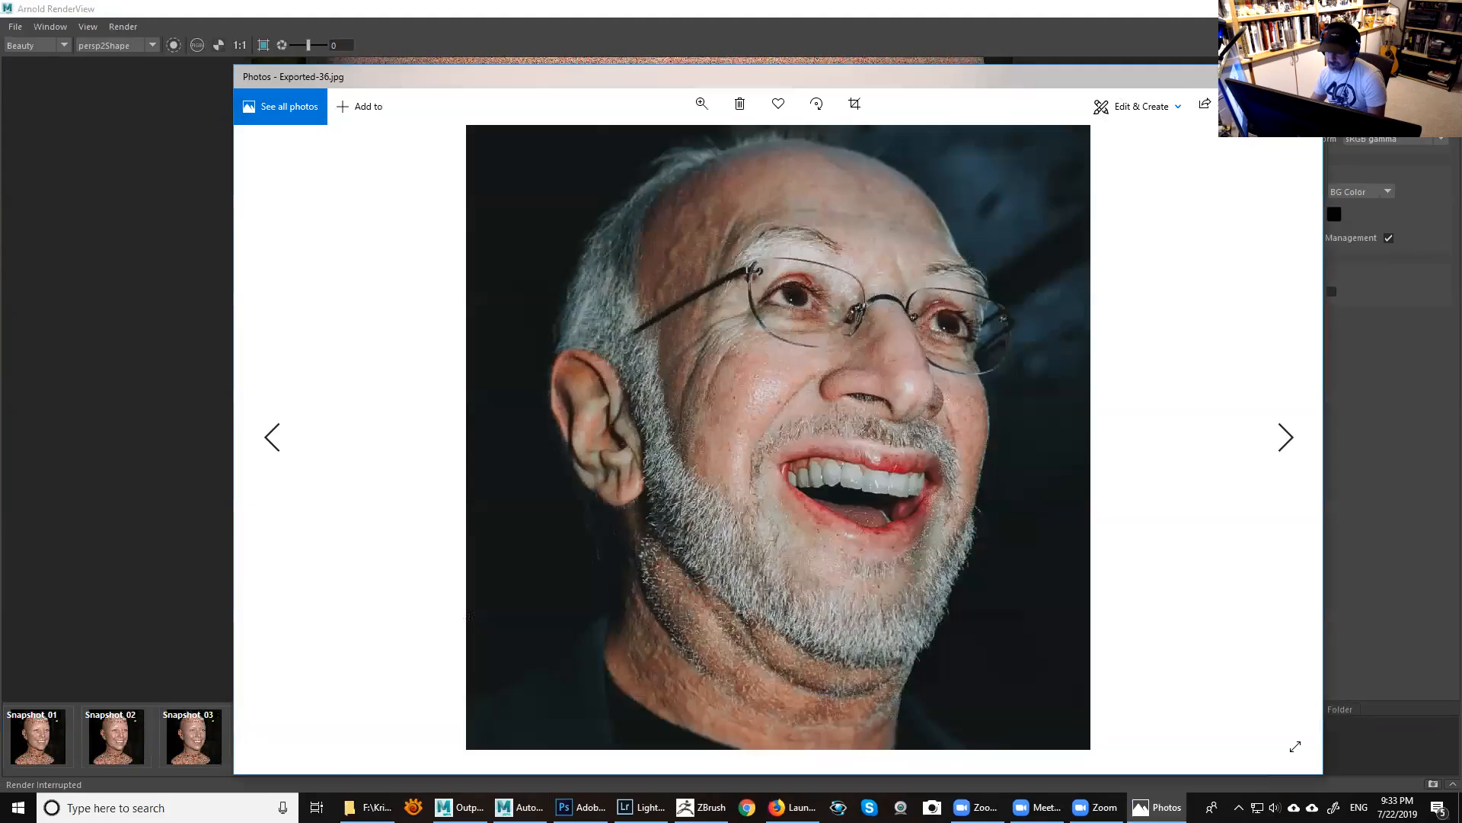
{"action": "left_click", "coordinate": [1312, 76]}
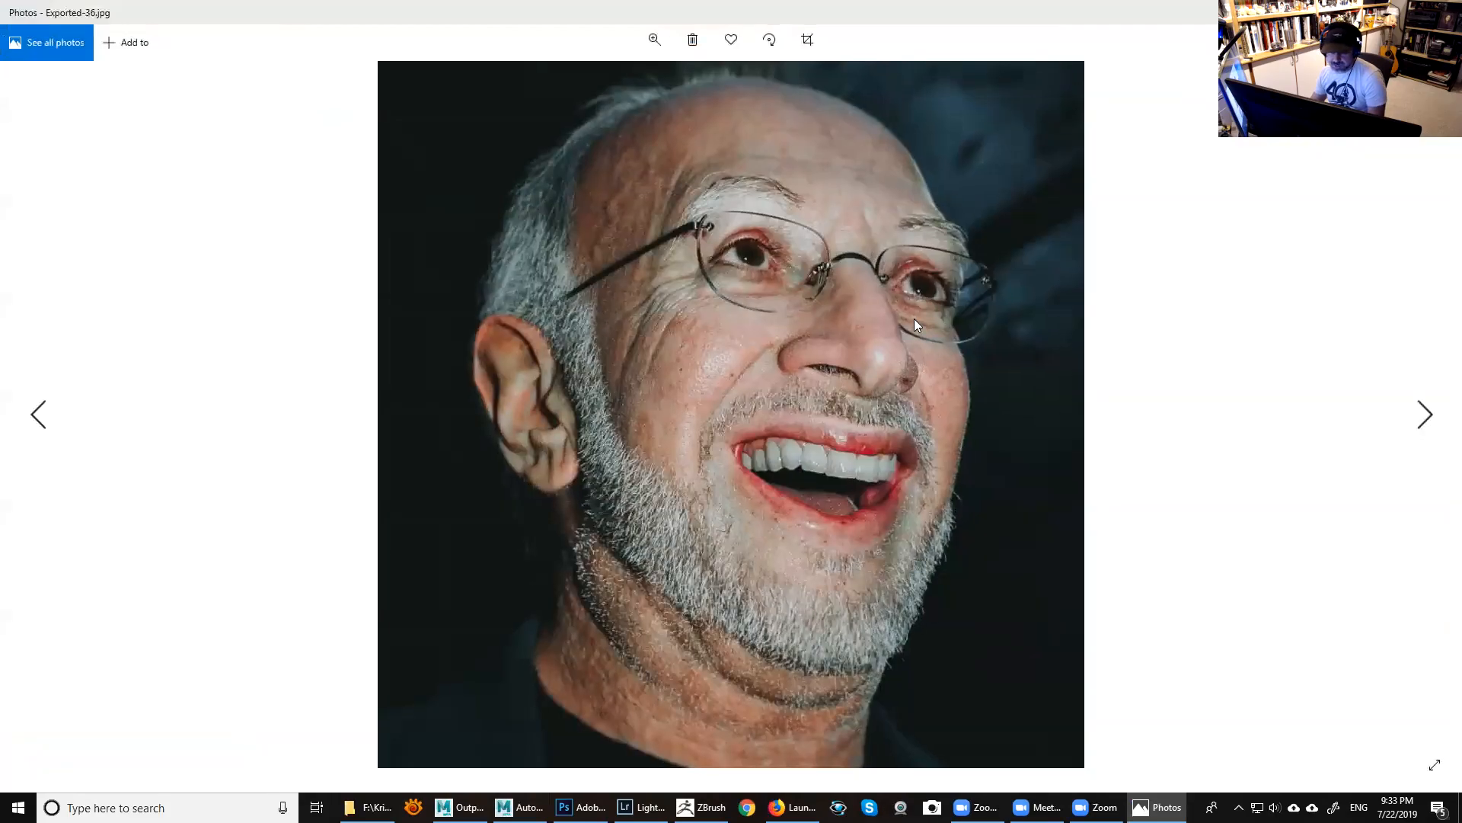
{"action": "scroll", "coordinate": [914, 319], "scroll_direction": "up", "scroll_amount": 5}
{"action": "left_click_drag", "start_coordinate": [932, 257], "coordinate": [857, 449]}
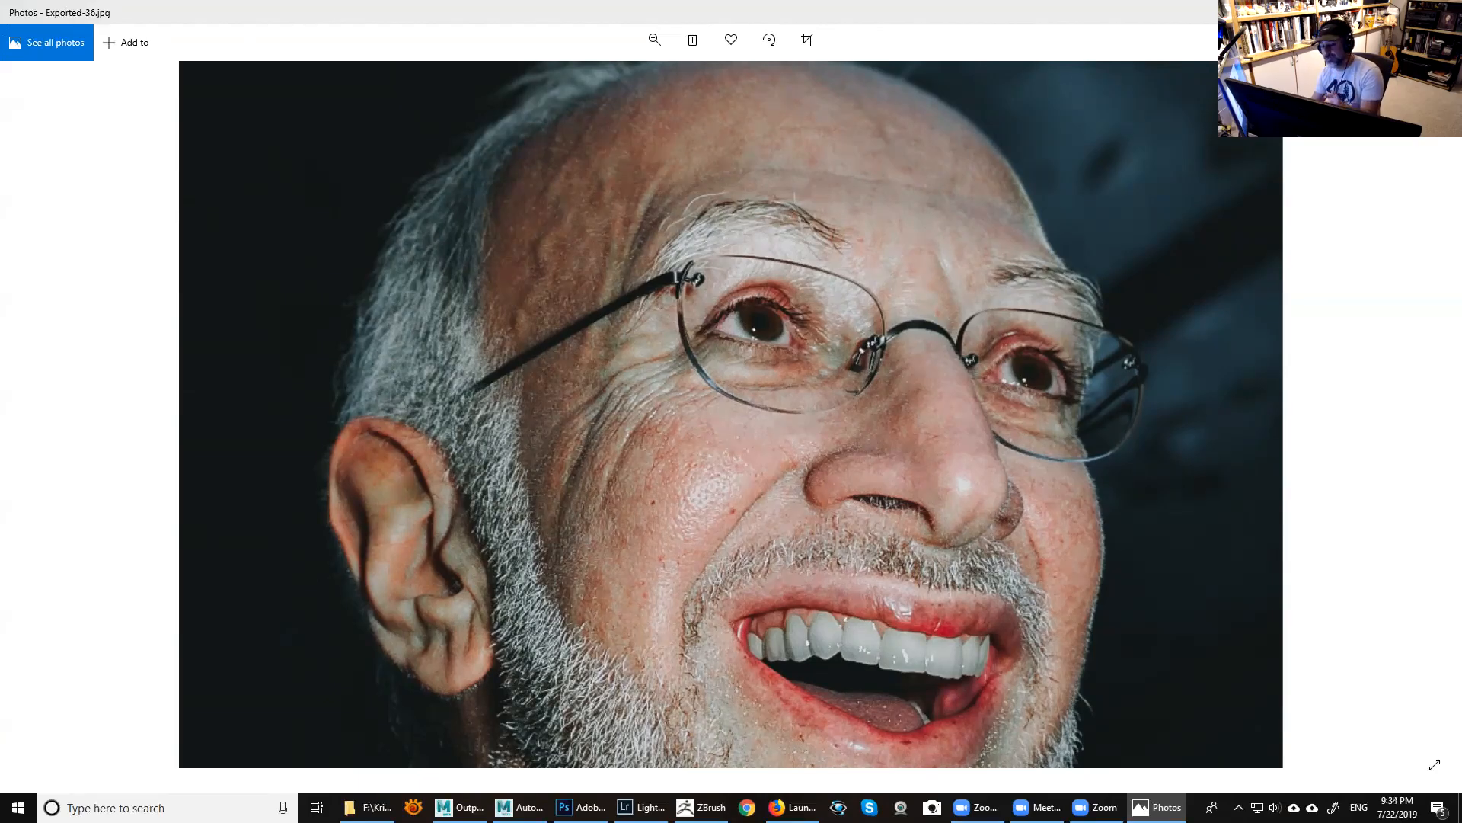
{"action": "key", "text": "alt+Tab"}
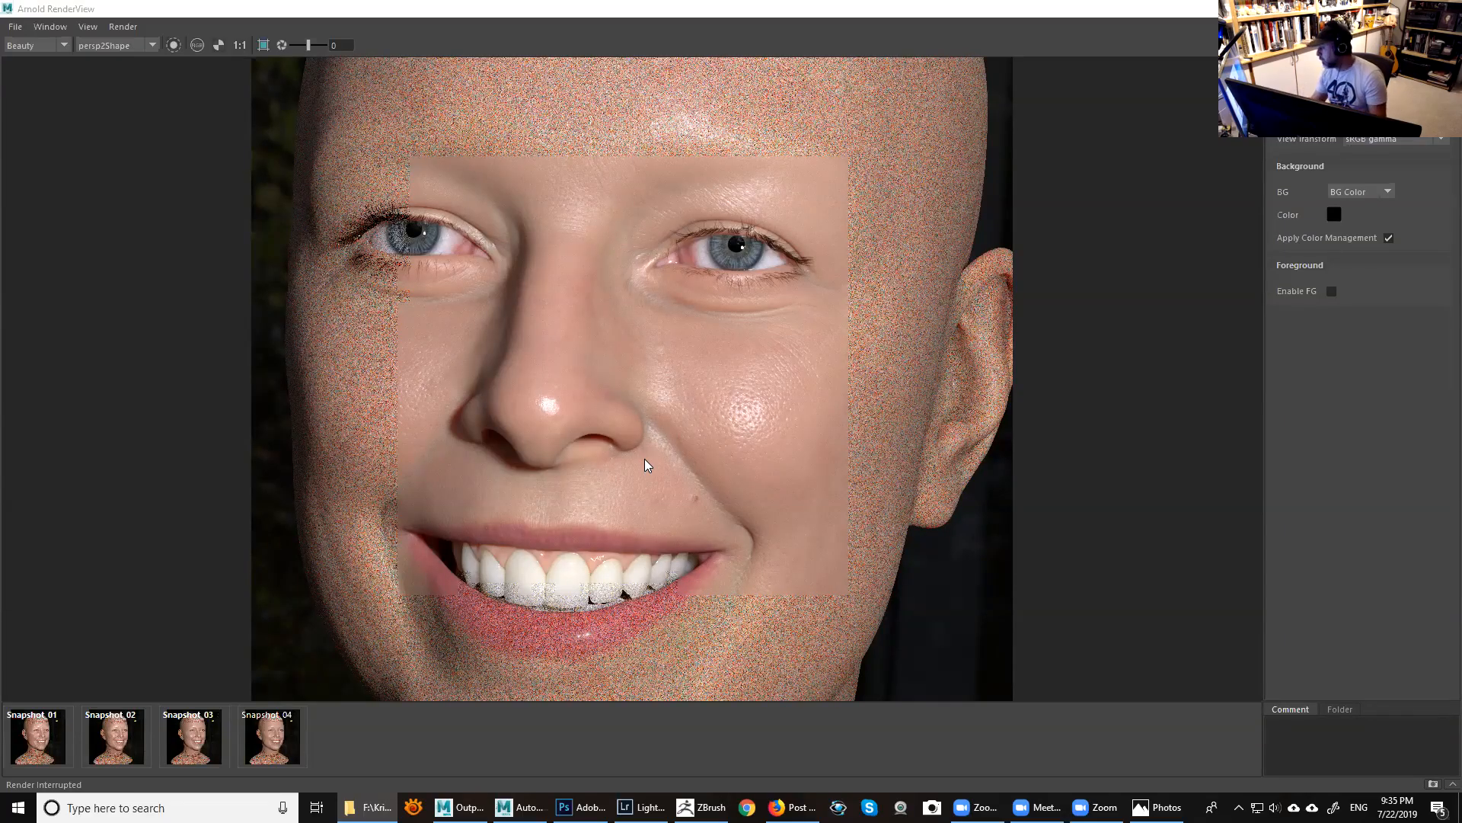
Display Snapshot_01 and examine the skin detail of the smiling face both close up and as a whole.
{"action": "left_click", "coordinate": [48, 741]}
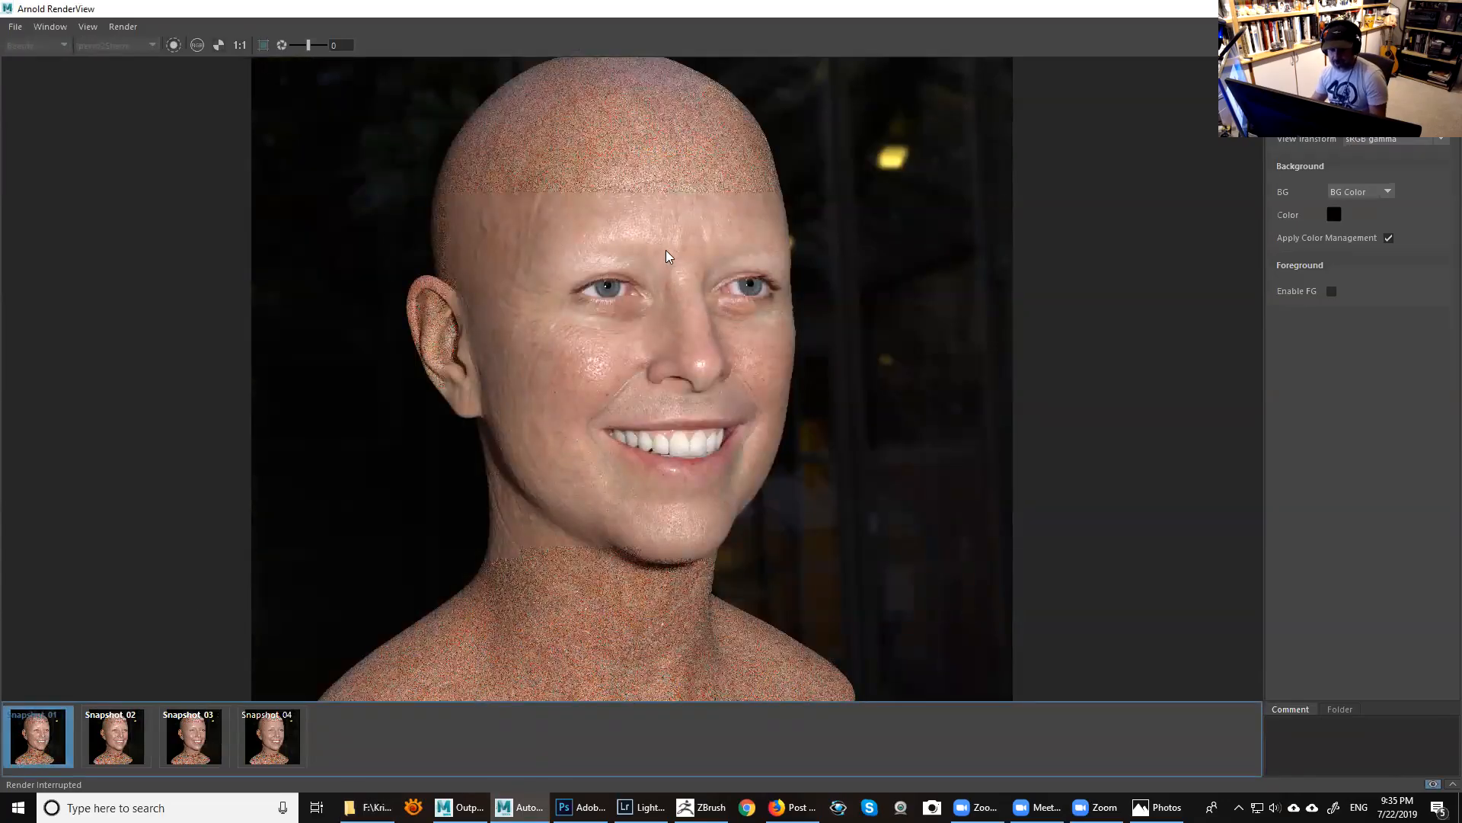
{"action": "scroll", "coordinate": [663, 245], "scroll_direction": "up", "scroll_amount": 4}
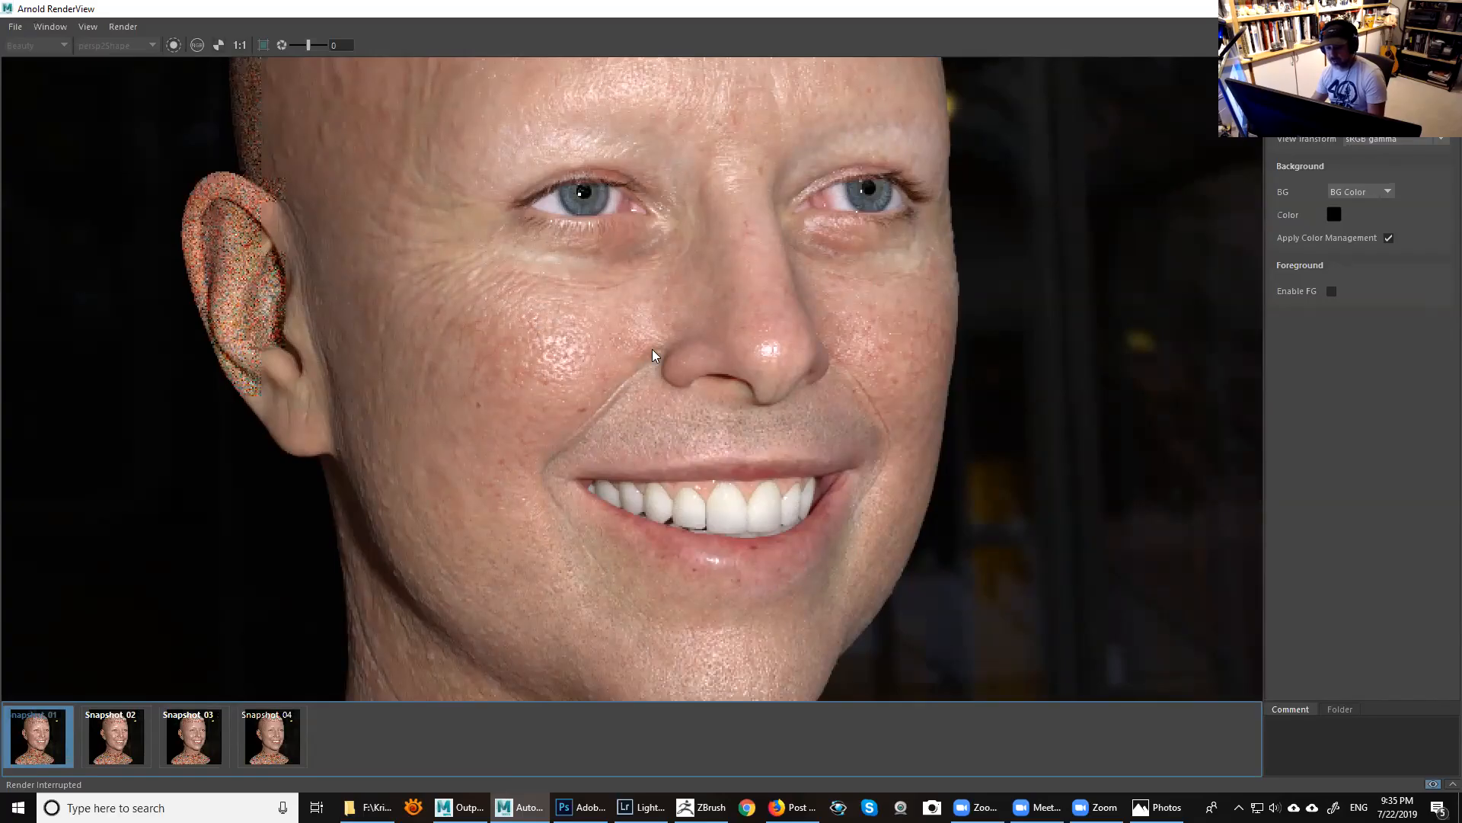
{"action": "scroll", "coordinate": [652, 349], "scroll_direction": "down", "scroll_amount": 2}
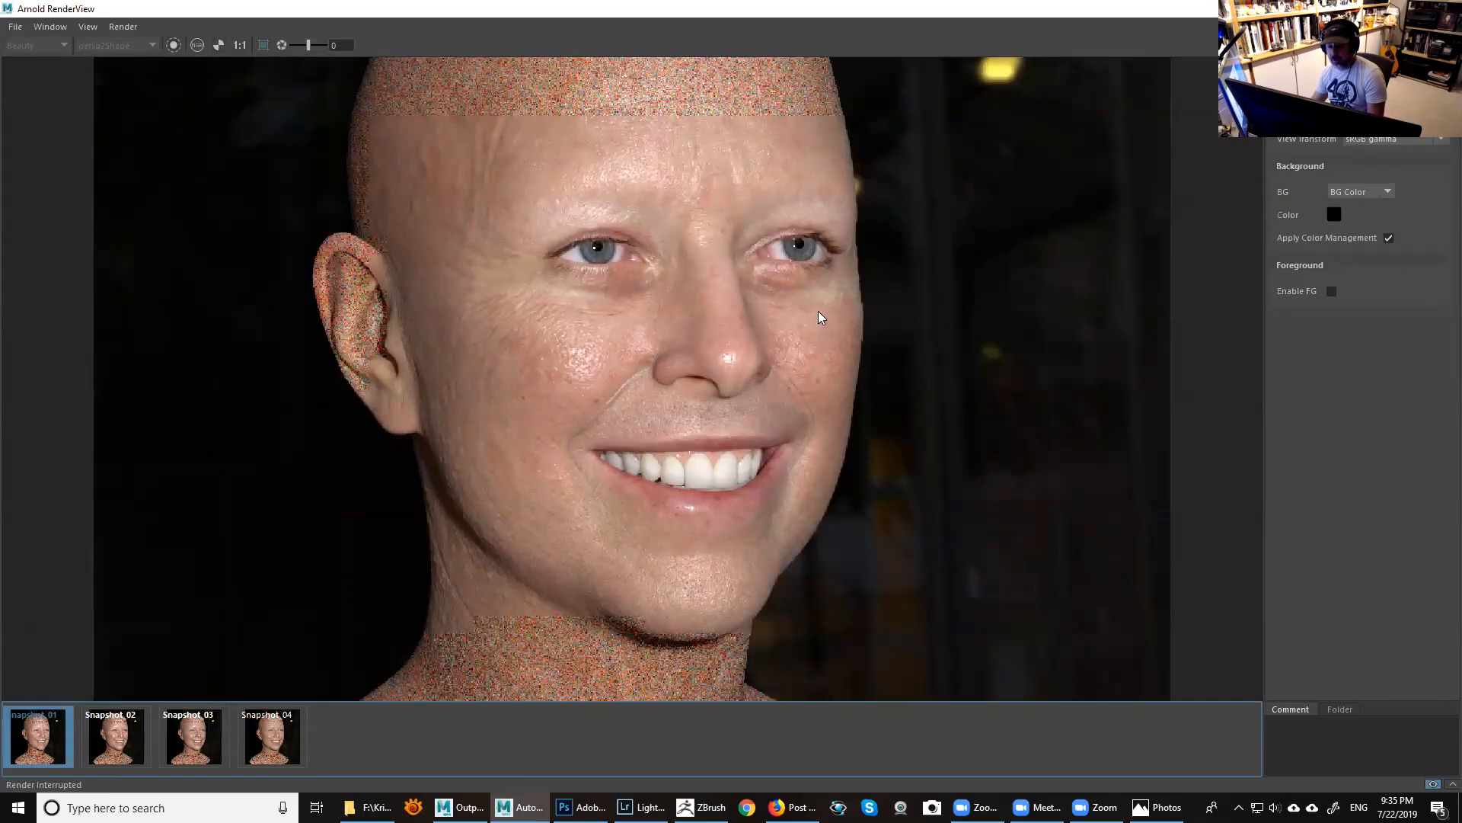
{"action": "scroll", "coordinate": [818, 311], "scroll_direction": "down", "scroll_amount": 5}
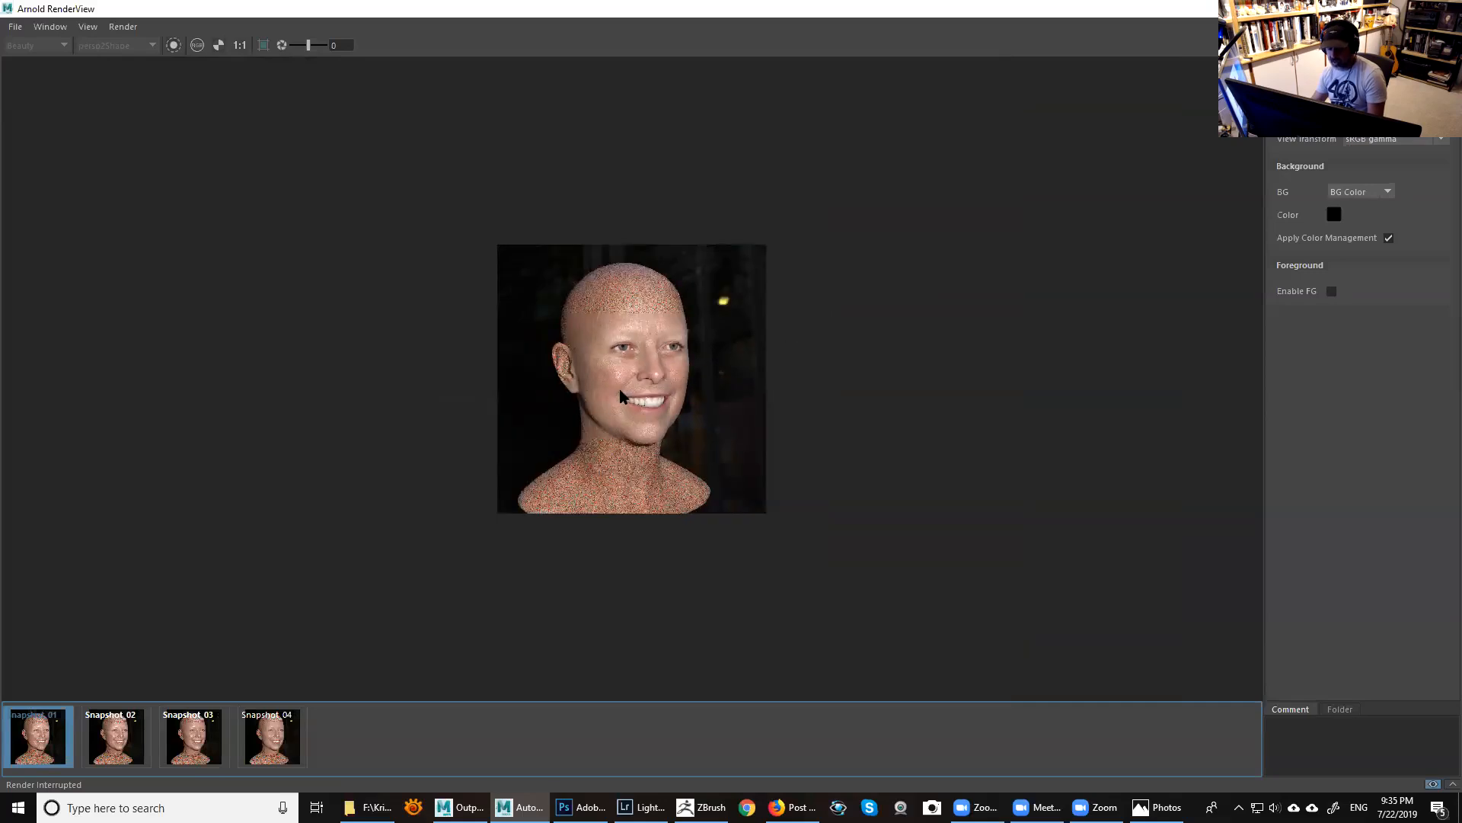
{"action": "scroll", "coordinate": [618, 404], "scroll_direction": "up", "scroll_amount": 1}
{"action": "scroll", "coordinate": [630, 385], "scroll_direction": "down", "scroll_amount": 1}
{"action": "scroll", "coordinate": [647, 379], "scroll_direction": "up", "scroll_amount": 6}
{"action": "scroll", "coordinate": [681, 367], "scroll_direction": "down", "scroll_amount": 2}
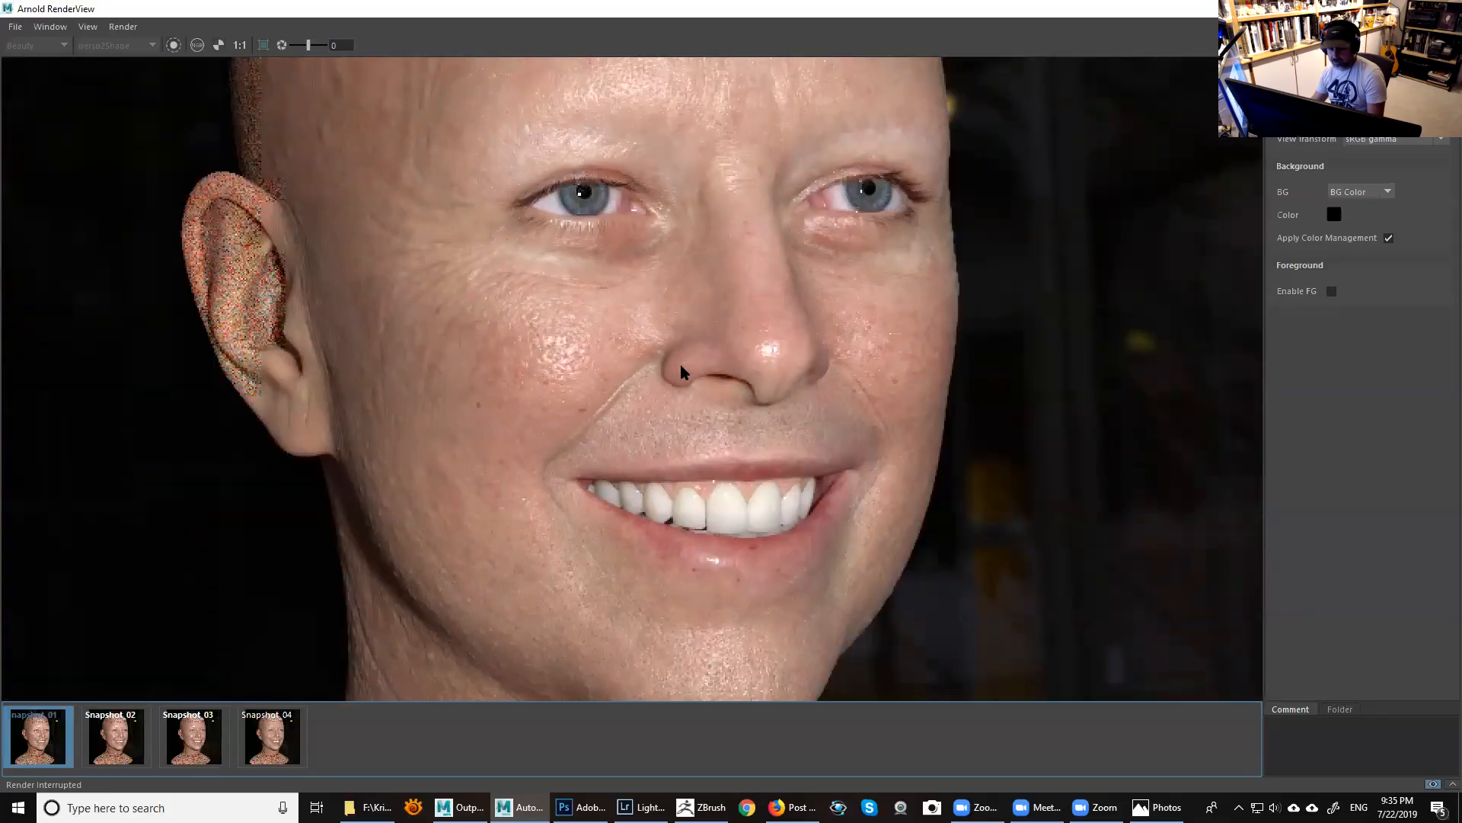
{"action": "scroll", "coordinate": [681, 367], "scroll_direction": "up", "scroll_amount": 1}
{"action": "scroll", "coordinate": [681, 366], "scroll_direction": "down", "scroll_amount": 1}
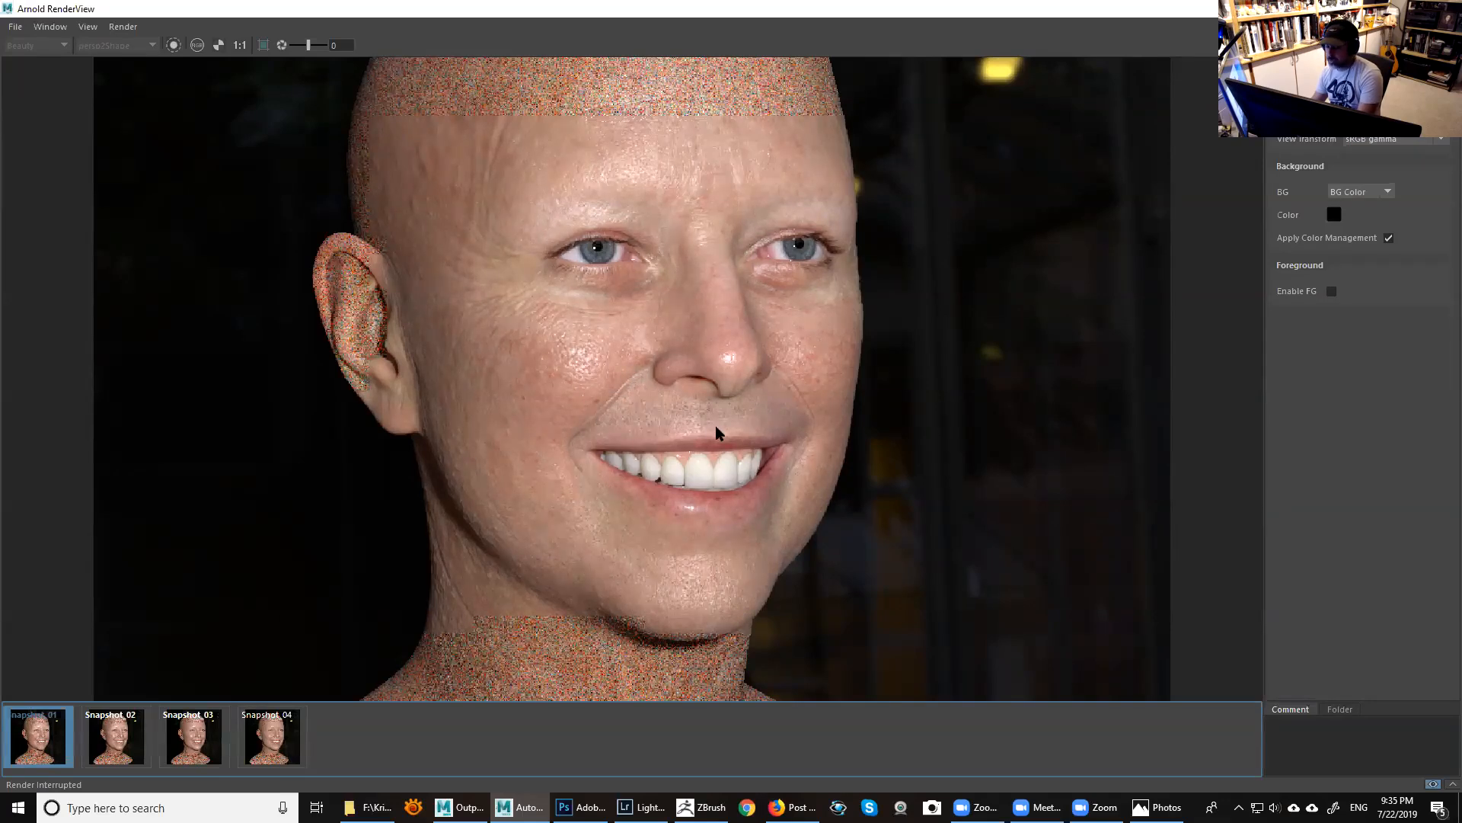
Compare Snapshot_02 with Snapshot_01, examining the skin texture and highlights on the cheeks and nose.
{"action": "left_click", "coordinate": [119, 735]}
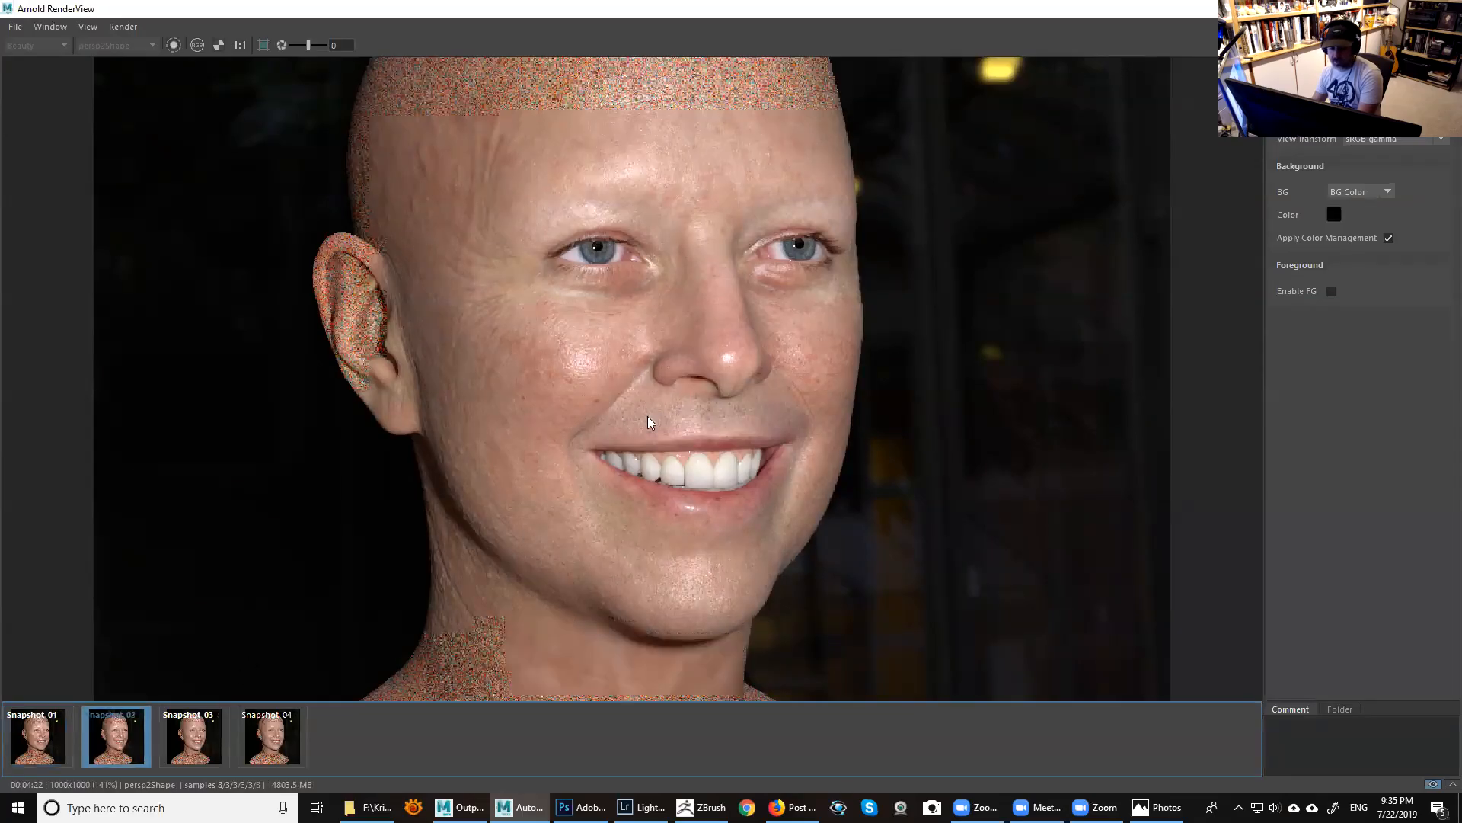
{"action": "left_click", "coordinate": [41, 743]}
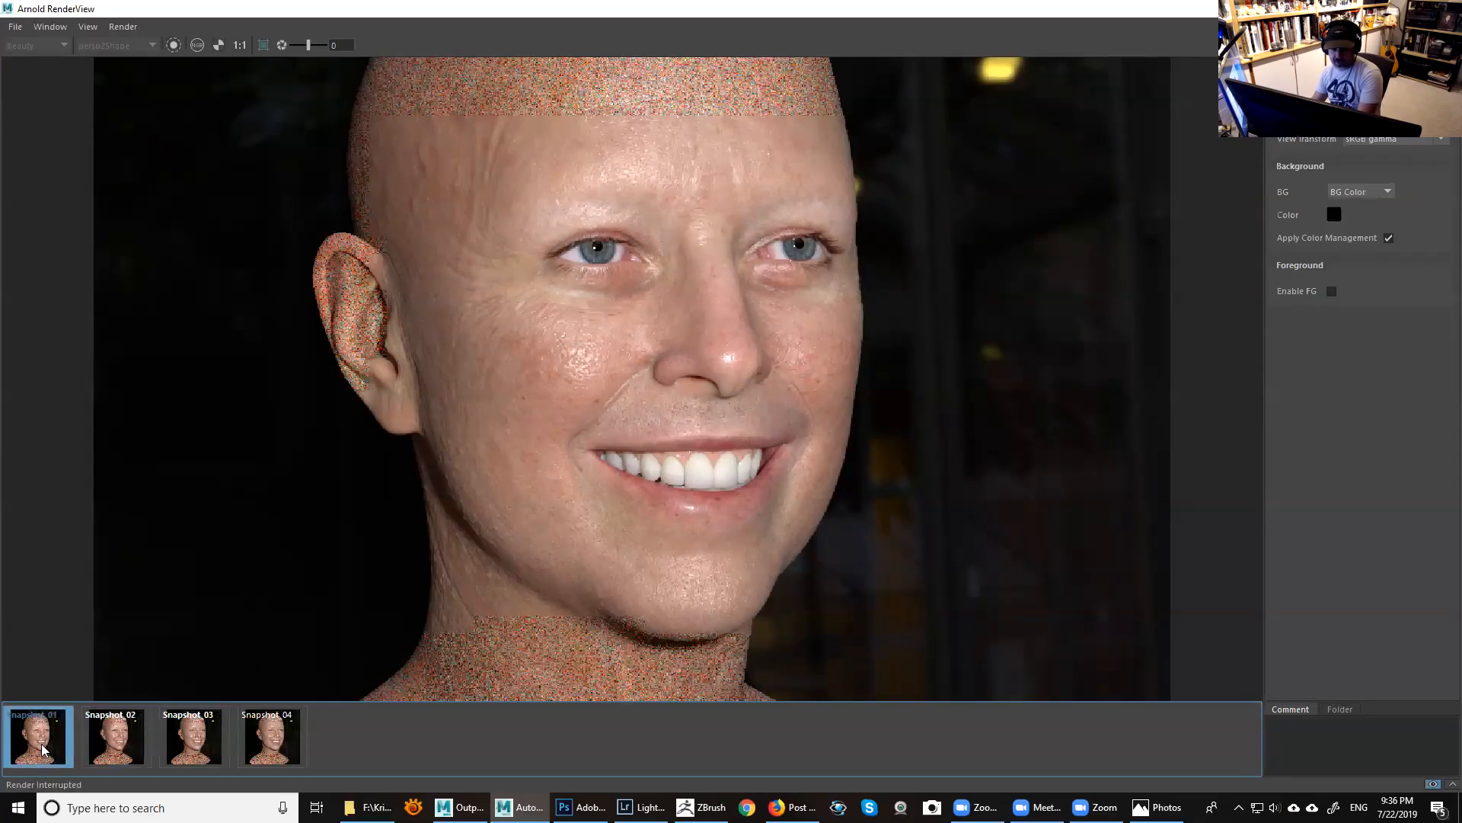
{"action": "scroll", "coordinate": [617, 273], "scroll_direction": "up", "scroll_amount": 3}
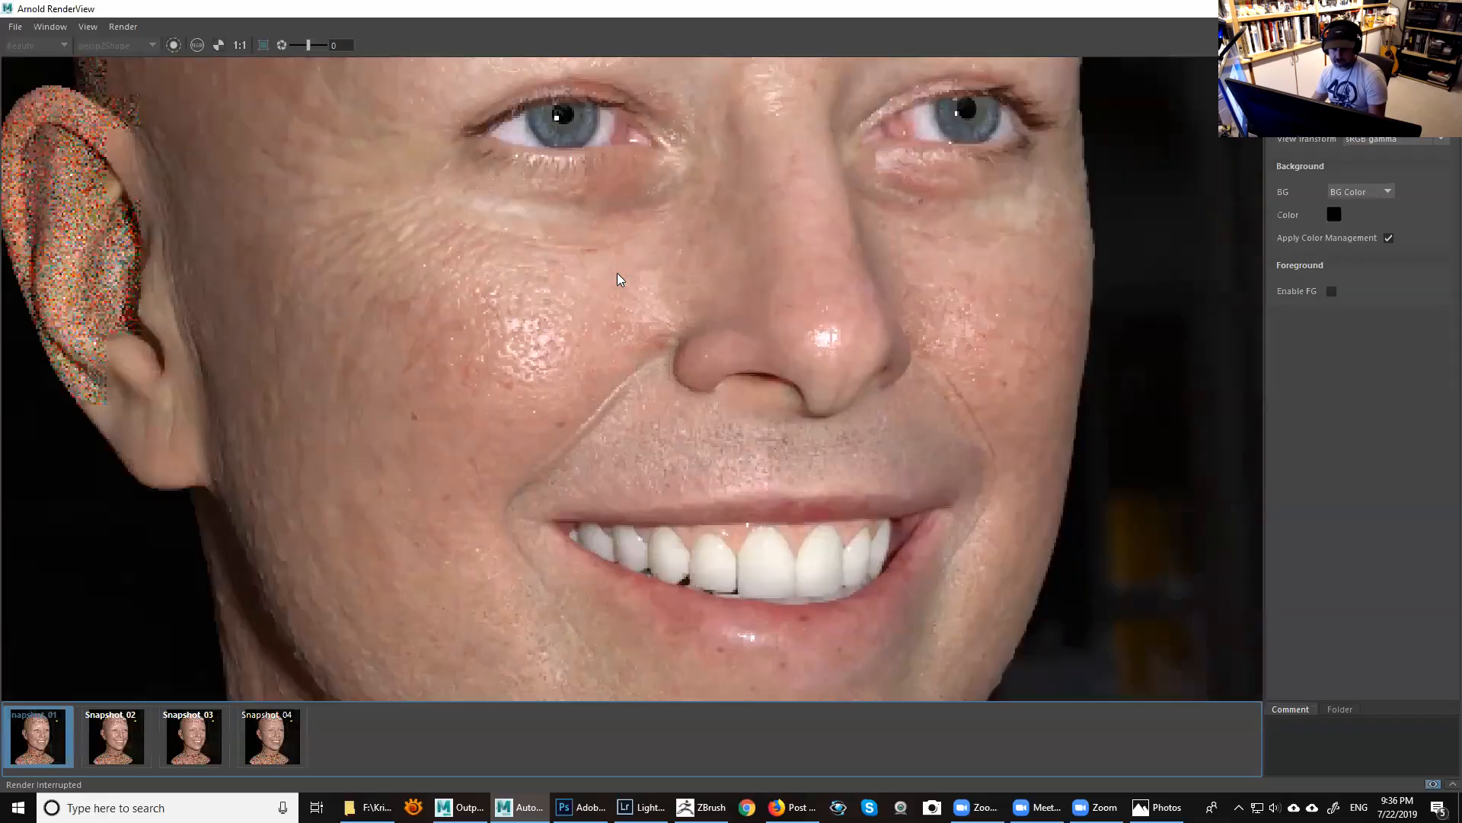
{"action": "scroll", "coordinate": [618, 273], "scroll_direction": "down", "scroll_amount": 1}
{"action": "left_click", "coordinate": [114, 746]}
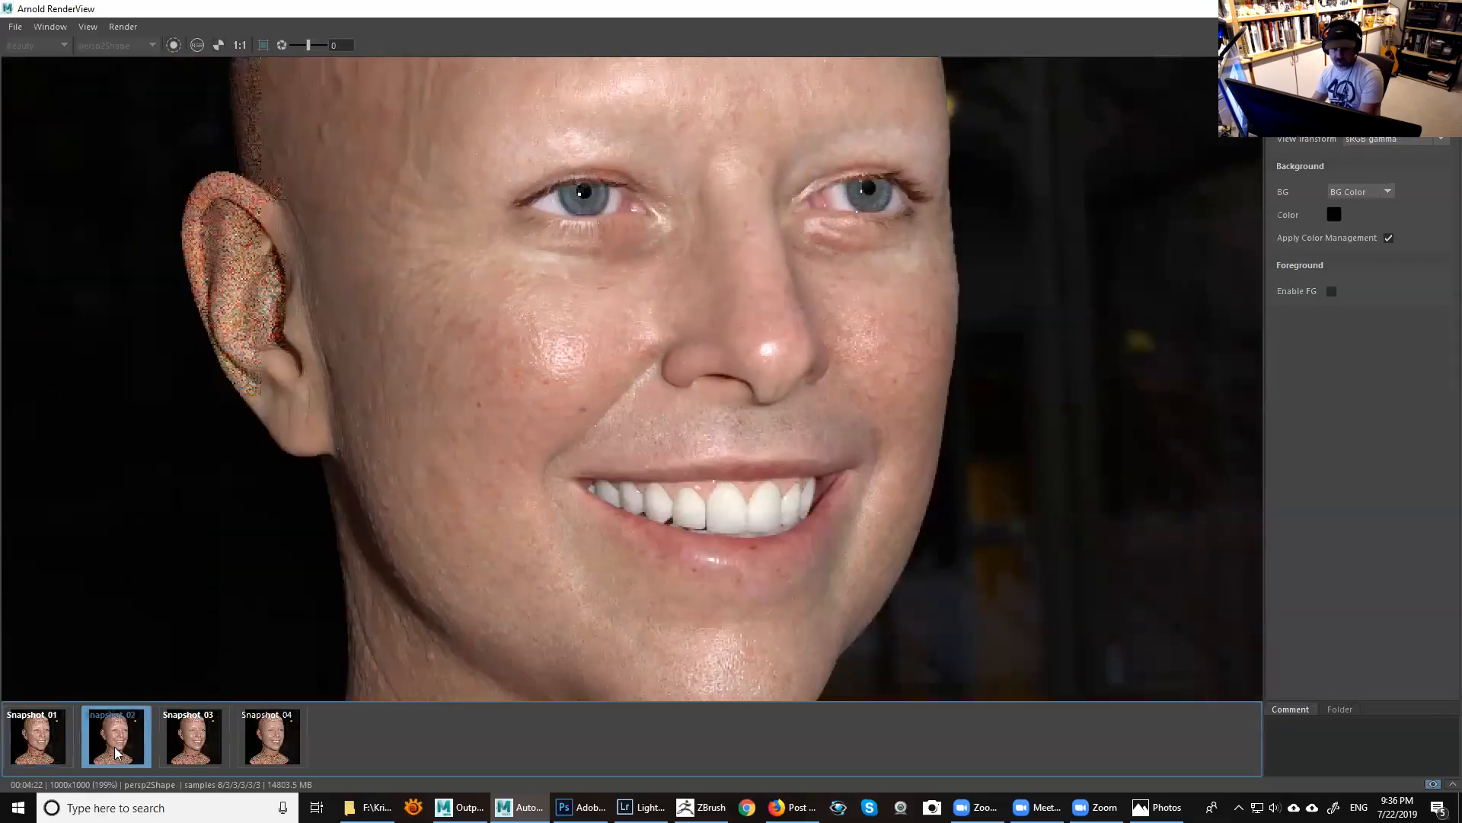
{"action": "left_click", "coordinate": [55, 742]}
{"action": "left_click", "coordinate": [113, 734]}
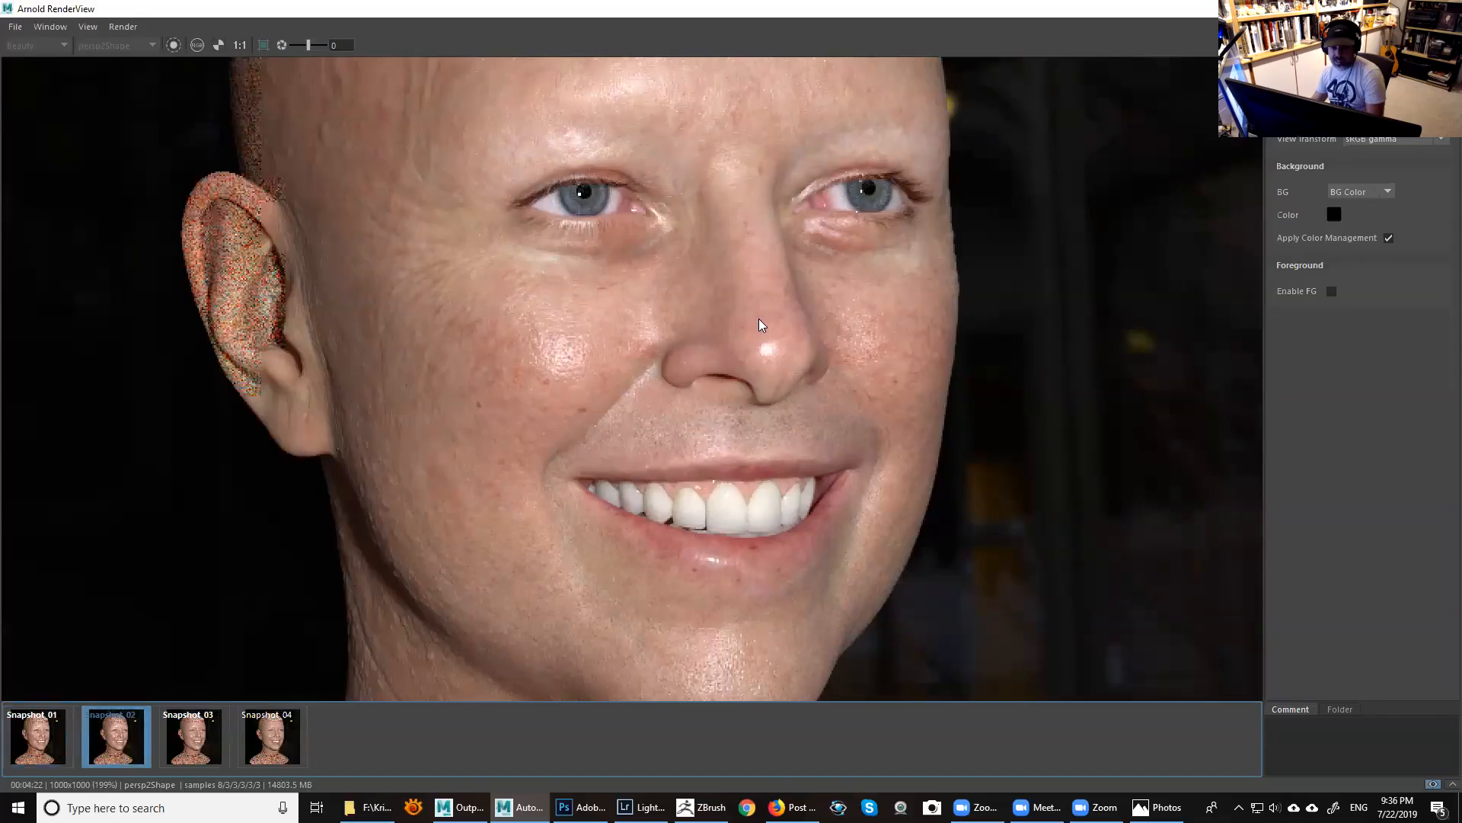
{"action": "scroll", "coordinate": [758, 318], "scroll_direction": "down", "scroll_amount": 2}
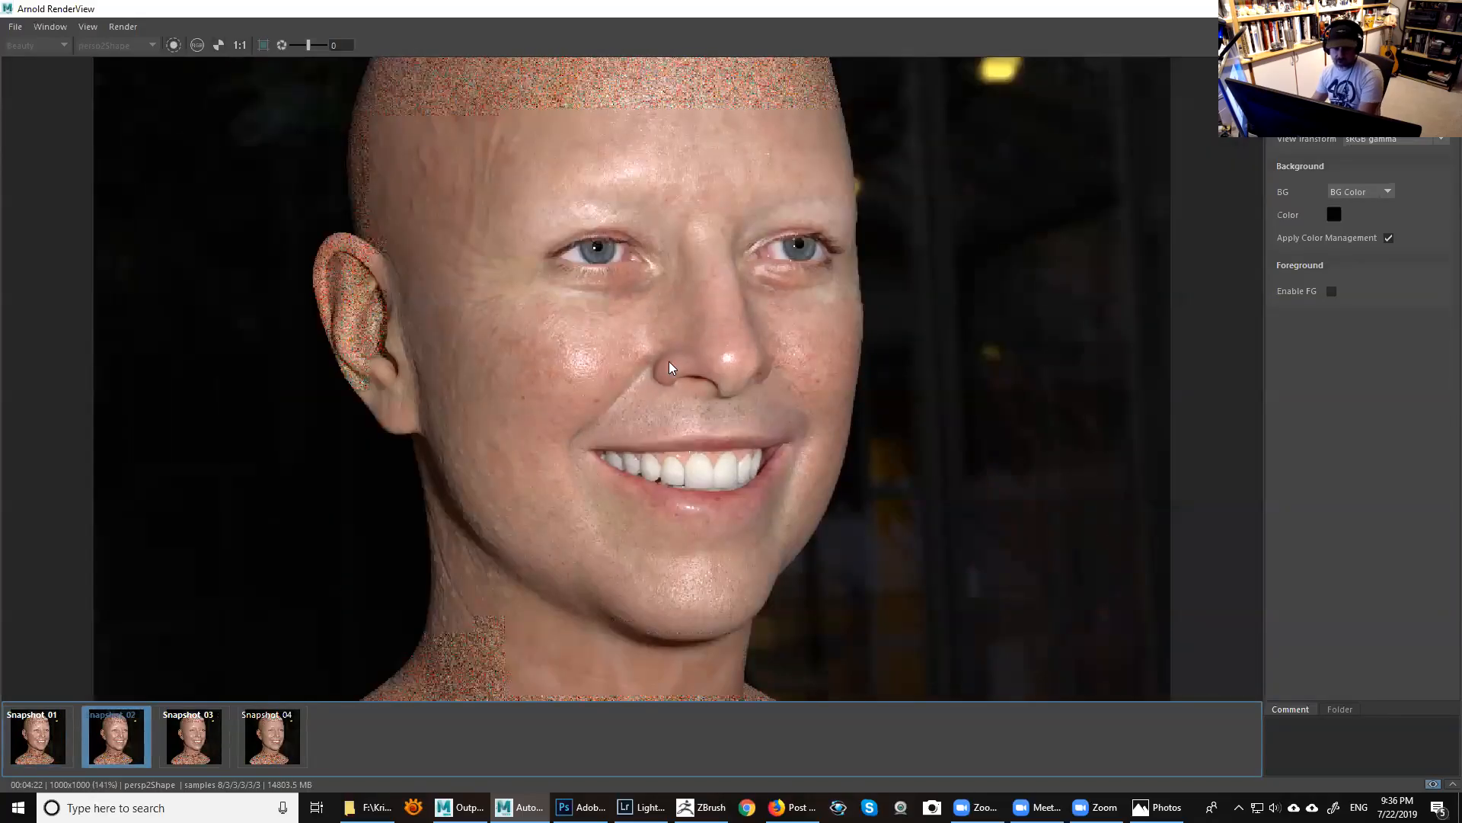
Compare Snapshot_03 with Snapshot_02 by alternating between them, examining skin colour variation and surface detail.
{"action": "left_click", "coordinate": [194, 738]}
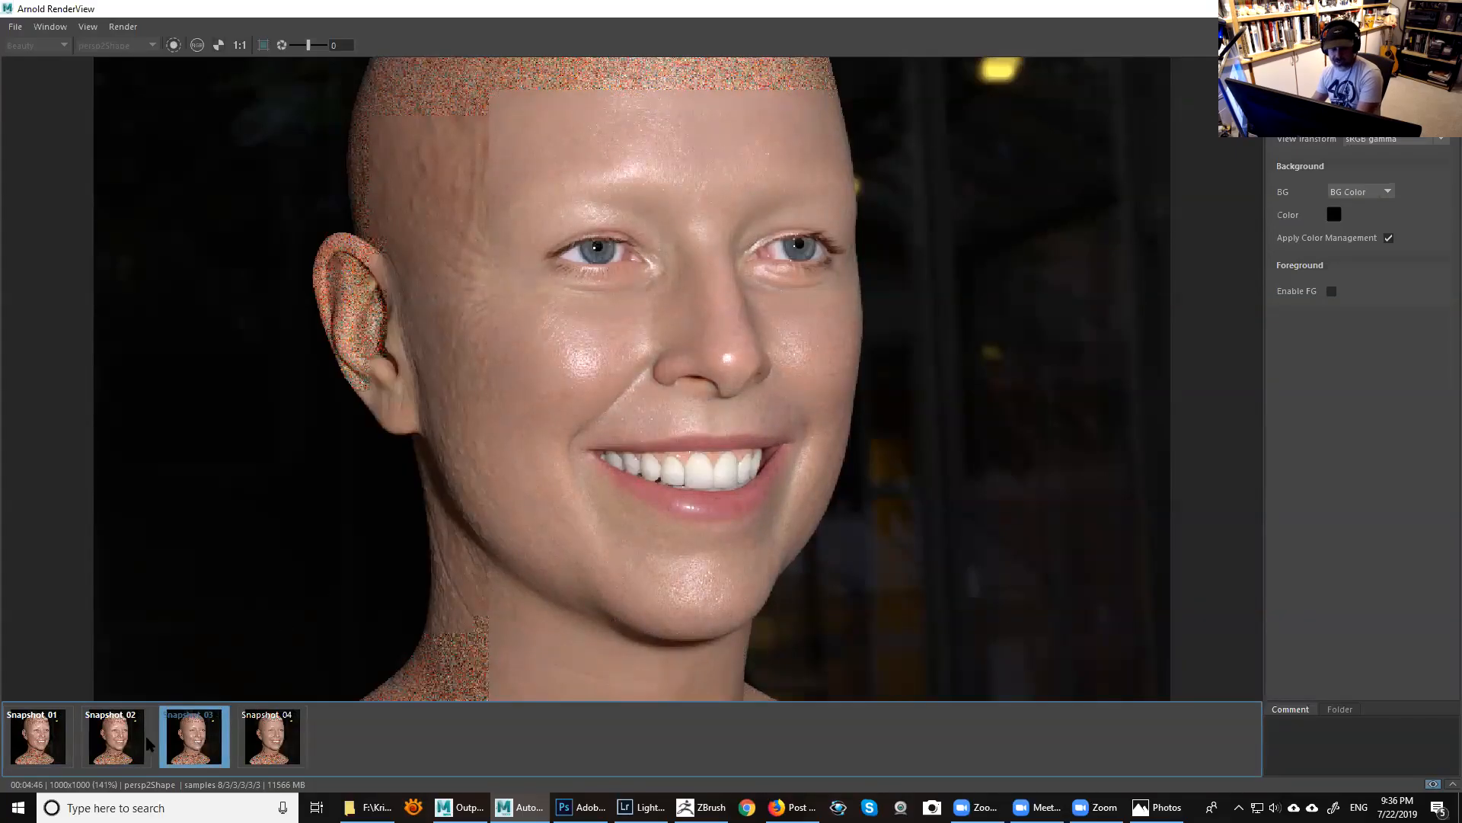
{"action": "left_click", "coordinate": [112, 734]}
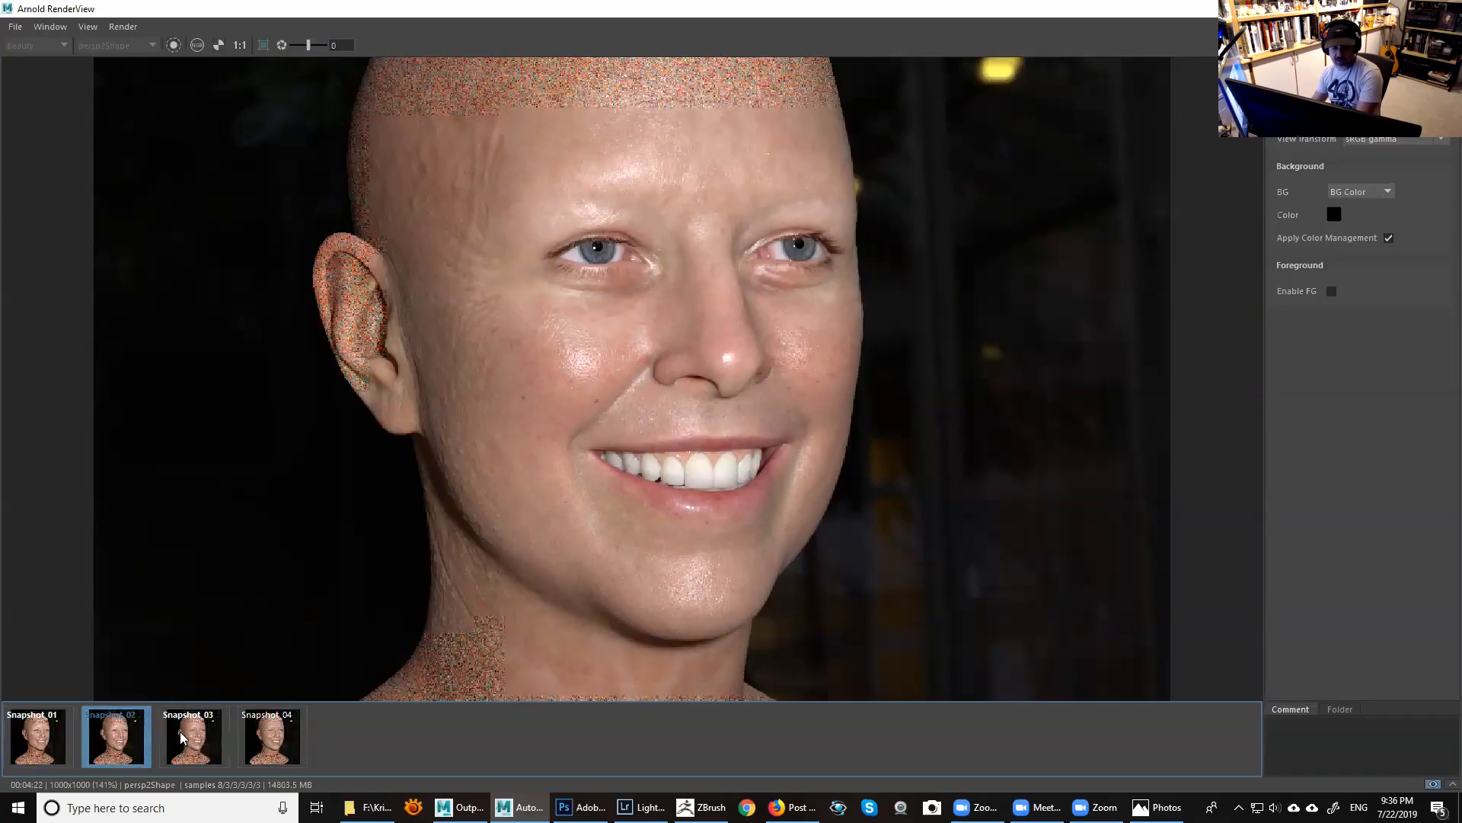
{"action": "scroll", "coordinate": [678, 350], "scroll_direction": "up", "scroll_amount": 1}
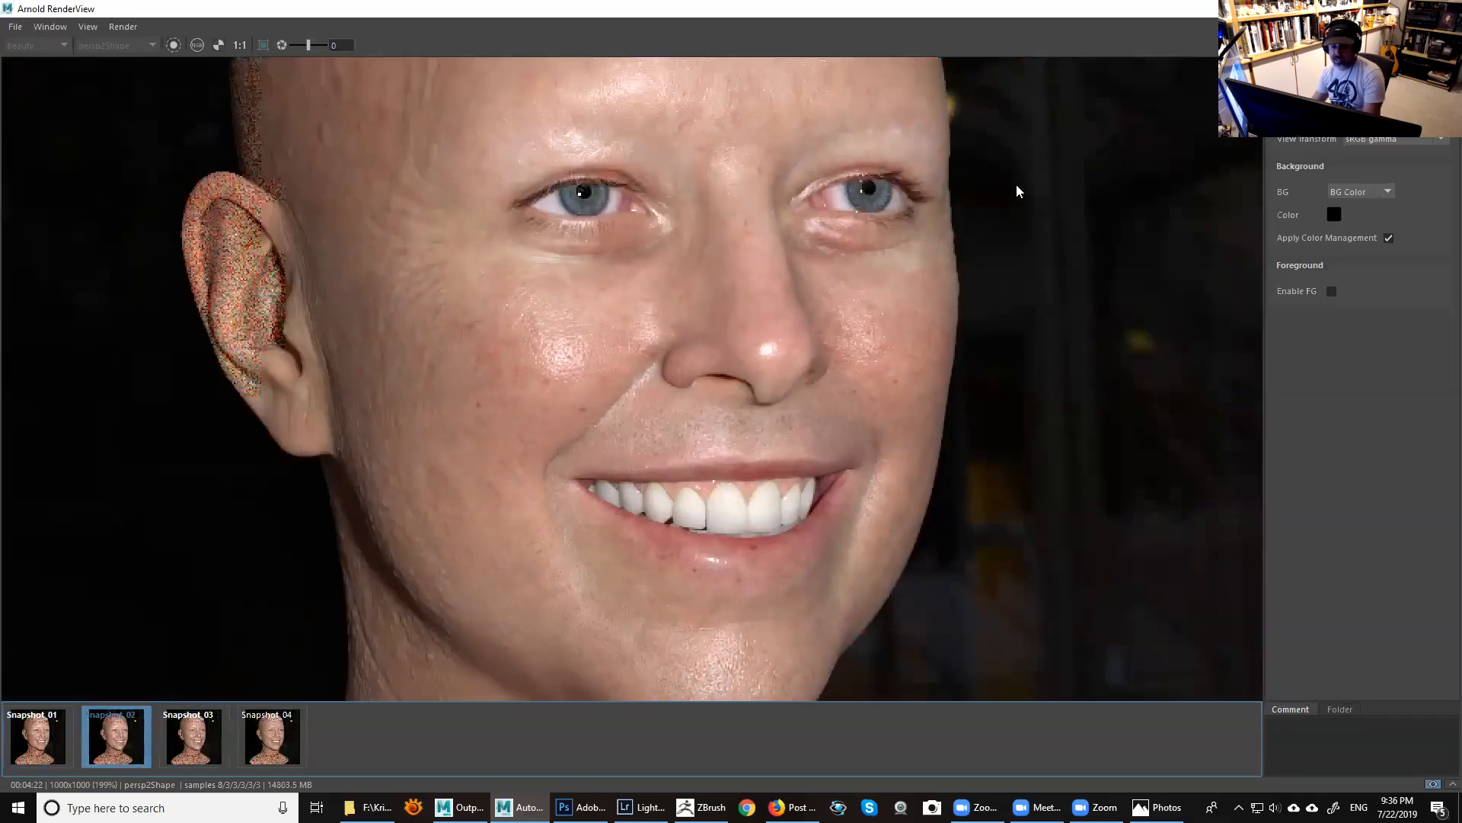
{"action": "left_click", "coordinate": [206, 737]}
{"action": "left_click", "coordinate": [125, 733]}
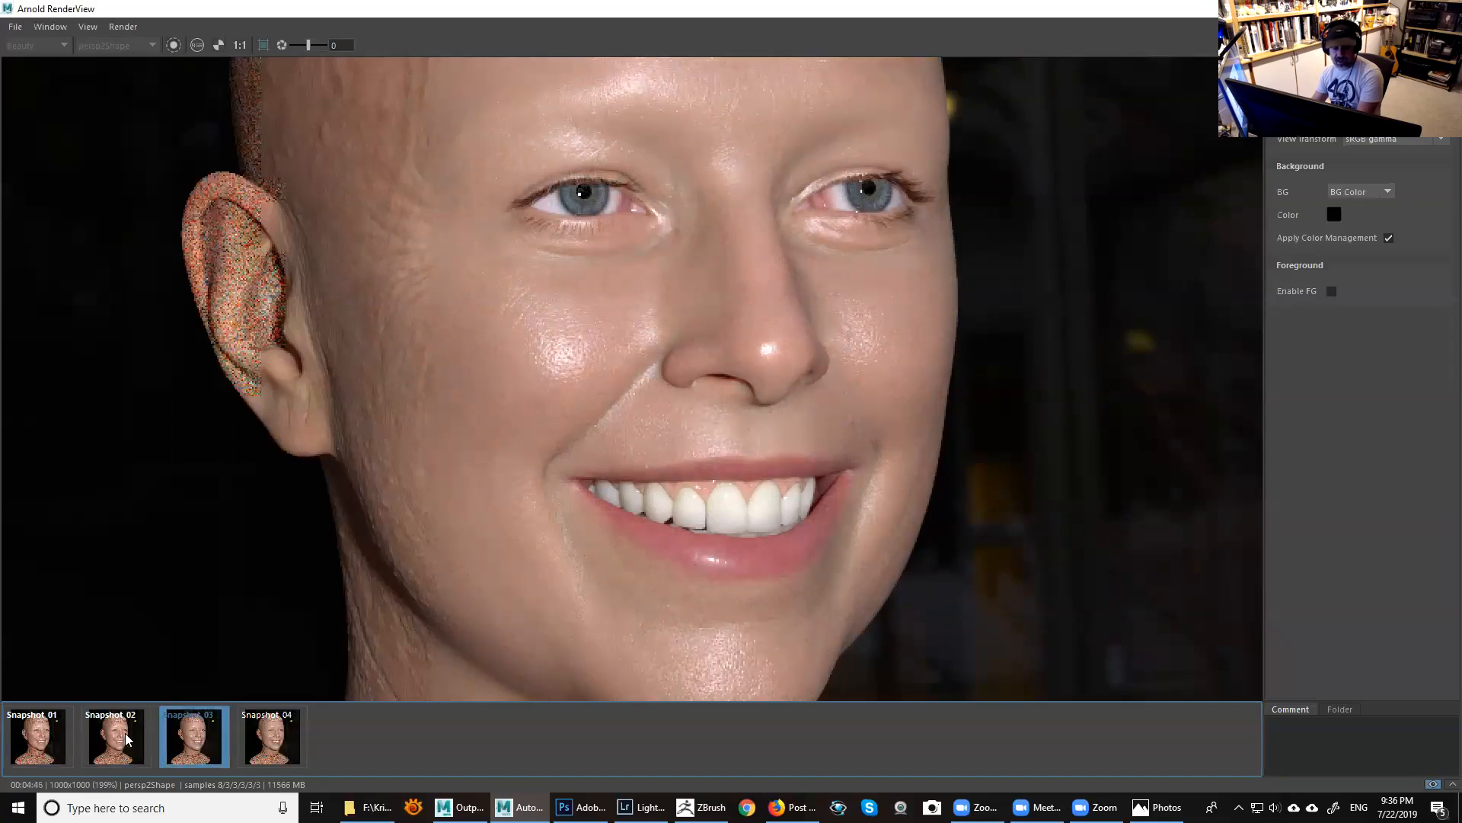
{"action": "left_click", "coordinate": [192, 741]}
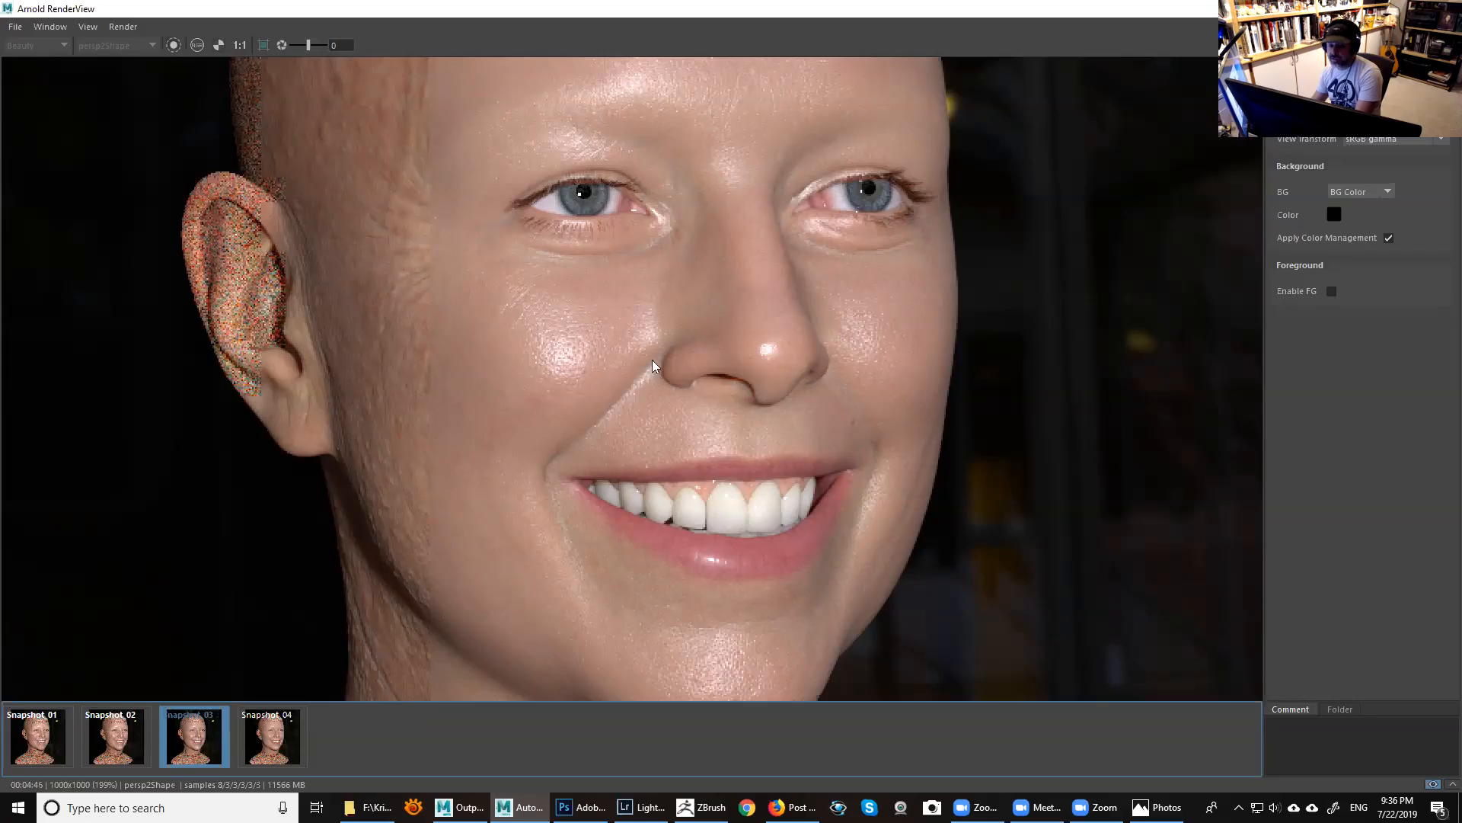
{"action": "left_click", "coordinate": [119, 737]}
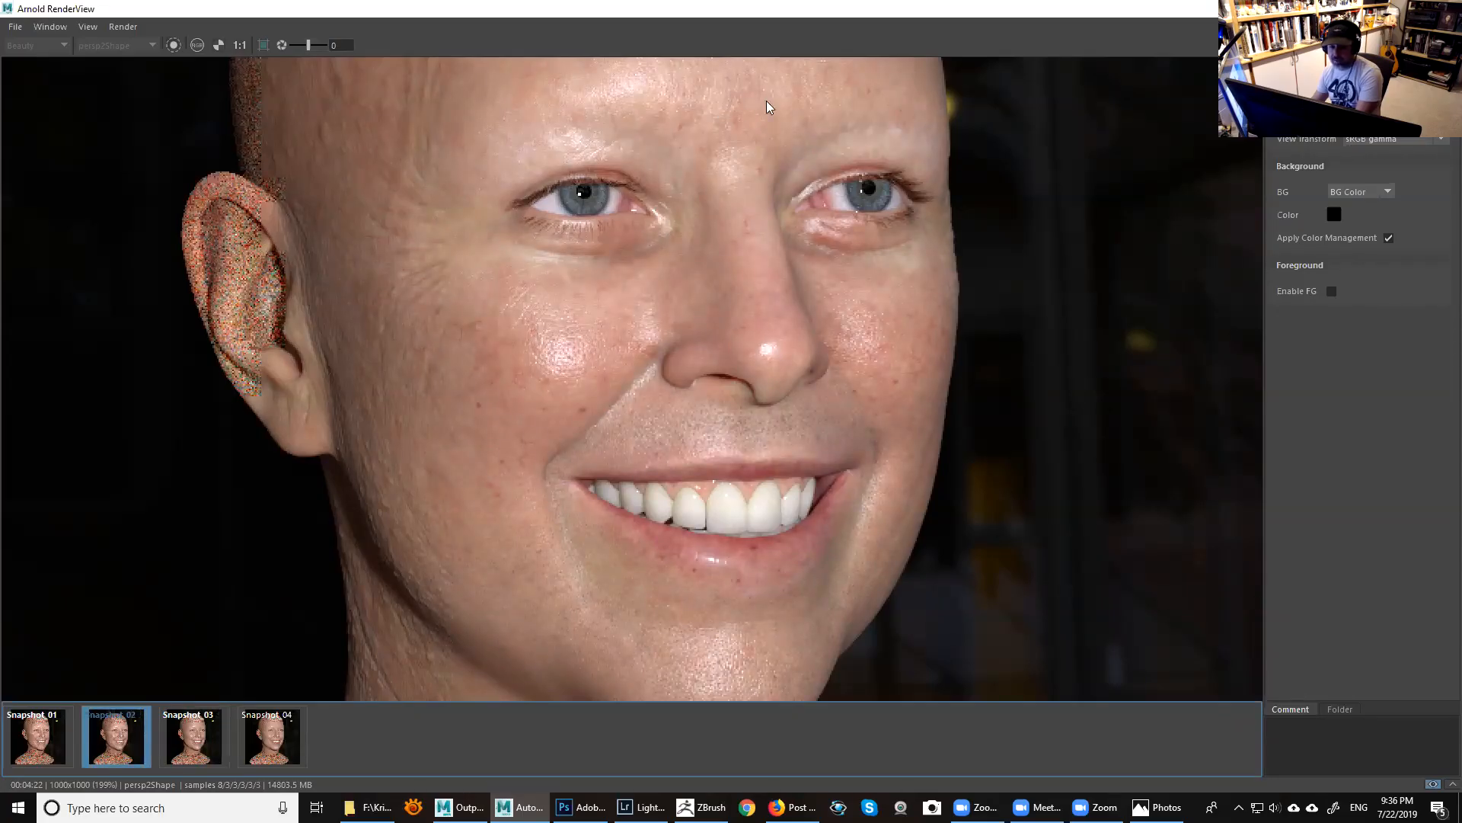
{"action": "left_click", "coordinate": [213, 736]}
{"action": "left_click", "coordinate": [116, 745]}
{"action": "left_click", "coordinate": [194, 731]}
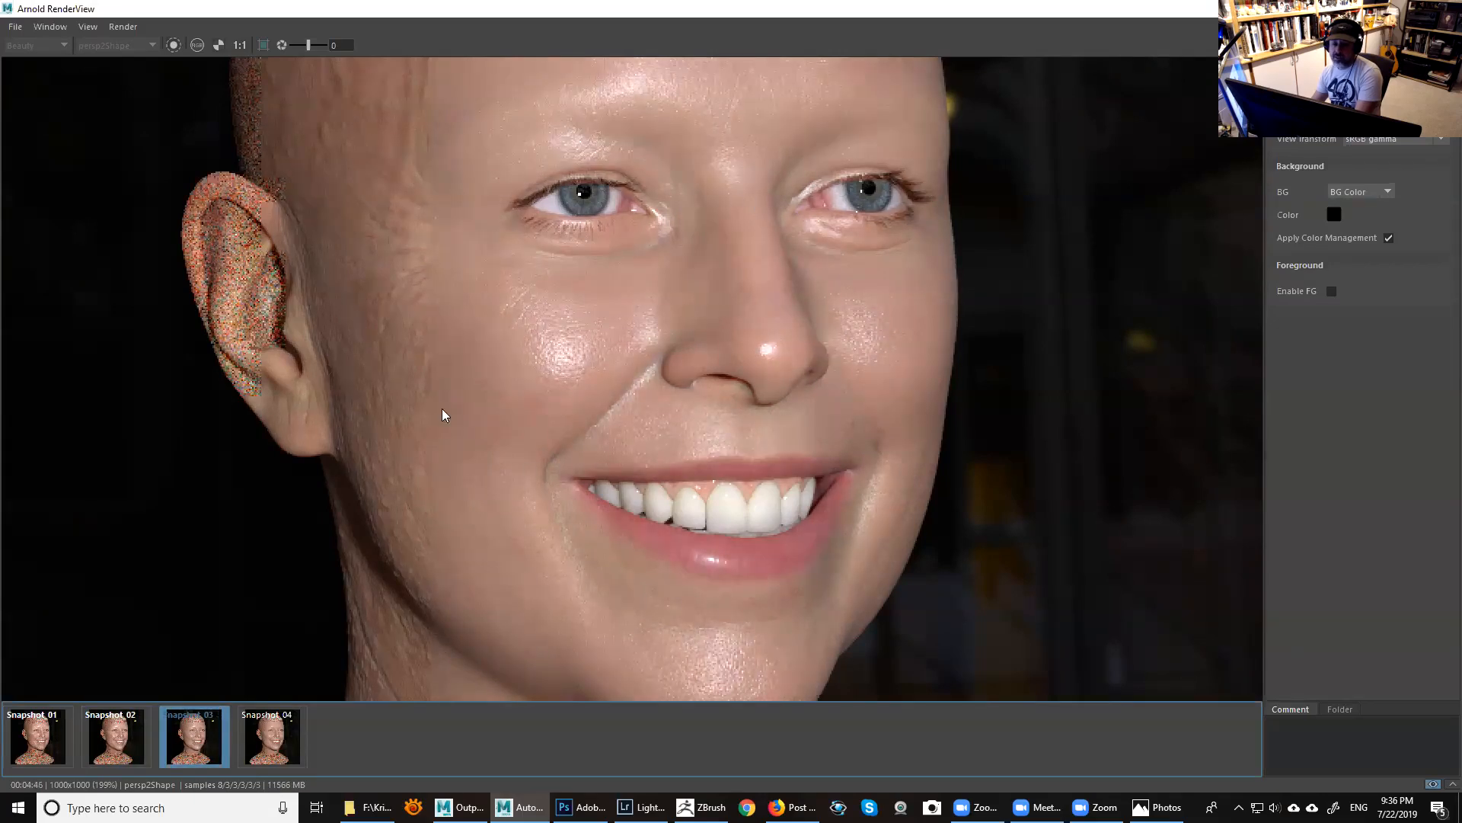
{"action": "left_click", "coordinate": [122, 754]}
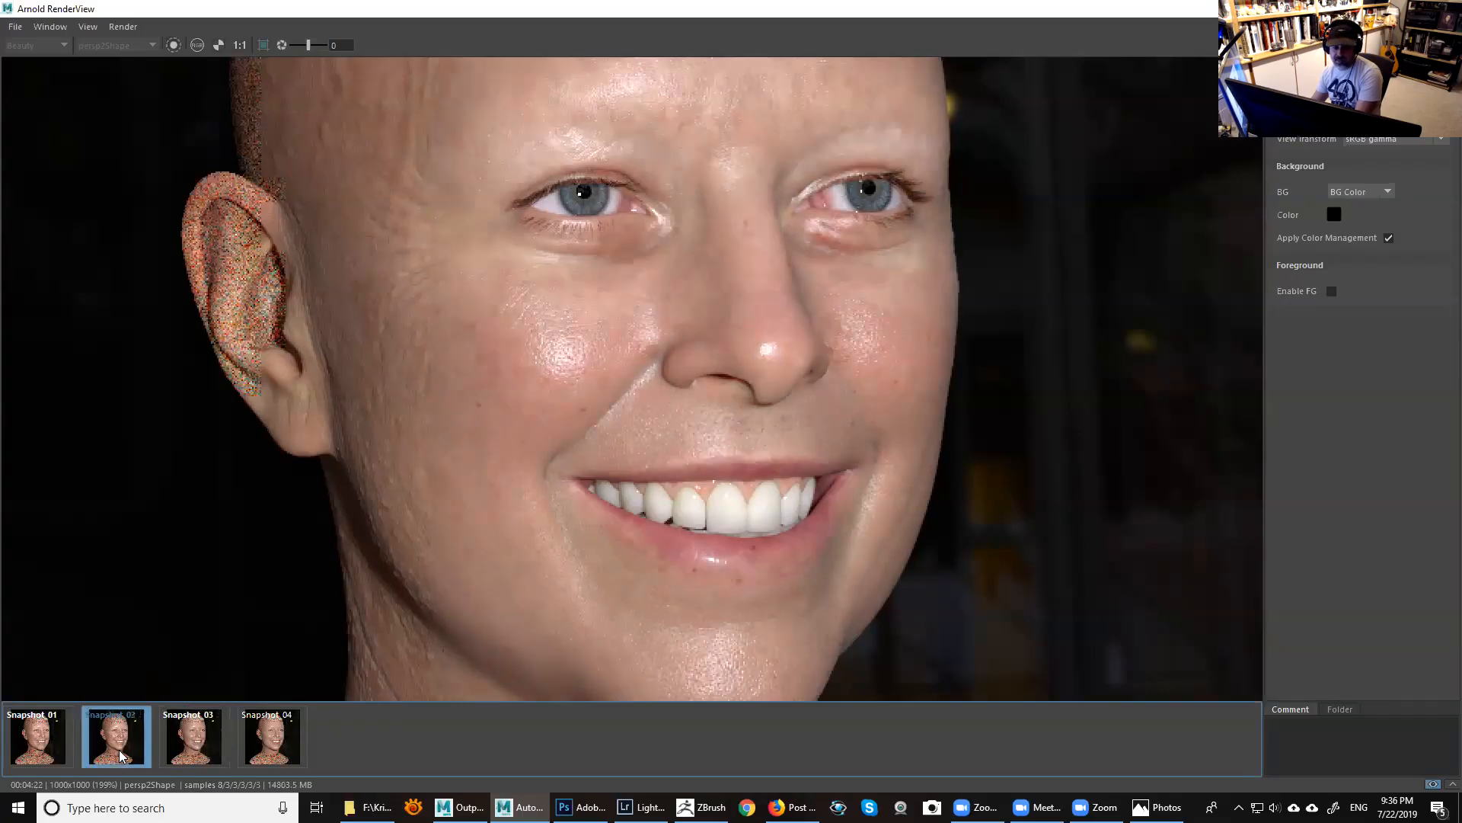
{"action": "left_click", "coordinate": [206, 736]}
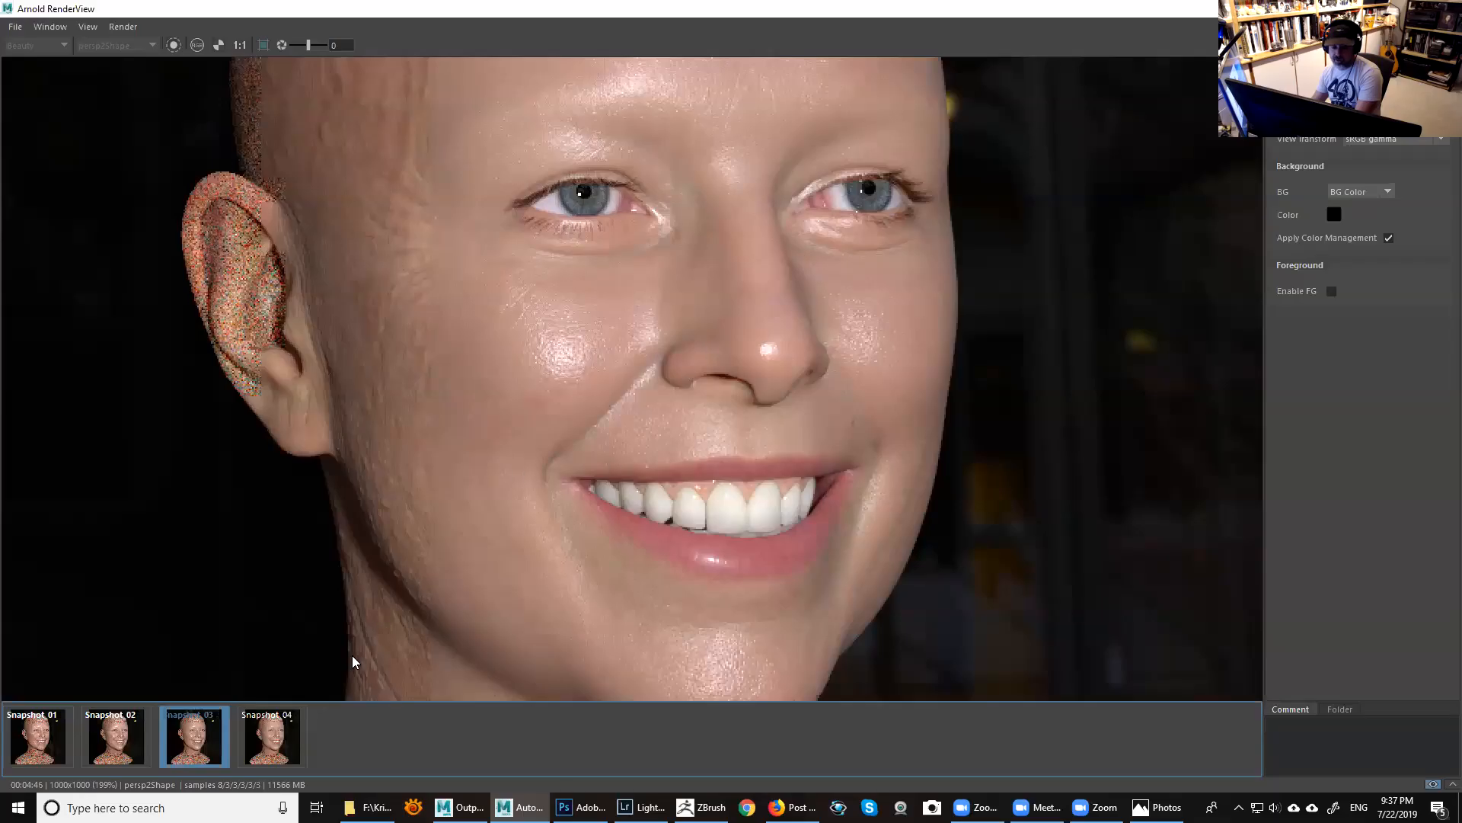
Compare Snapshot_04 with Snapshot_03, examining the highlights on the cheek and nose.
{"action": "left_click", "coordinate": [278, 746]}
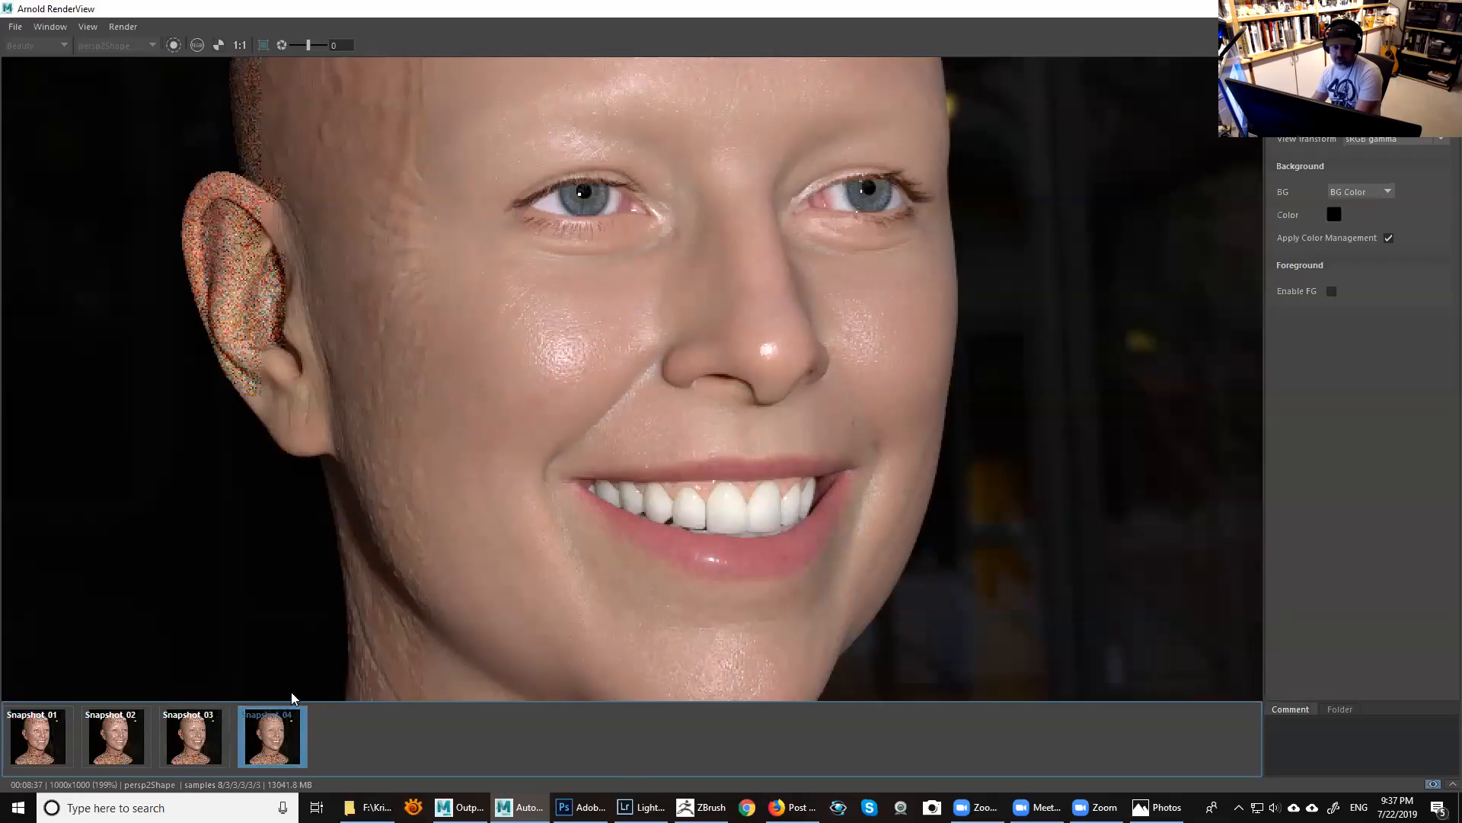
{"action": "left_click", "coordinate": [213, 733]}
{"action": "left_click", "coordinate": [261, 730]}
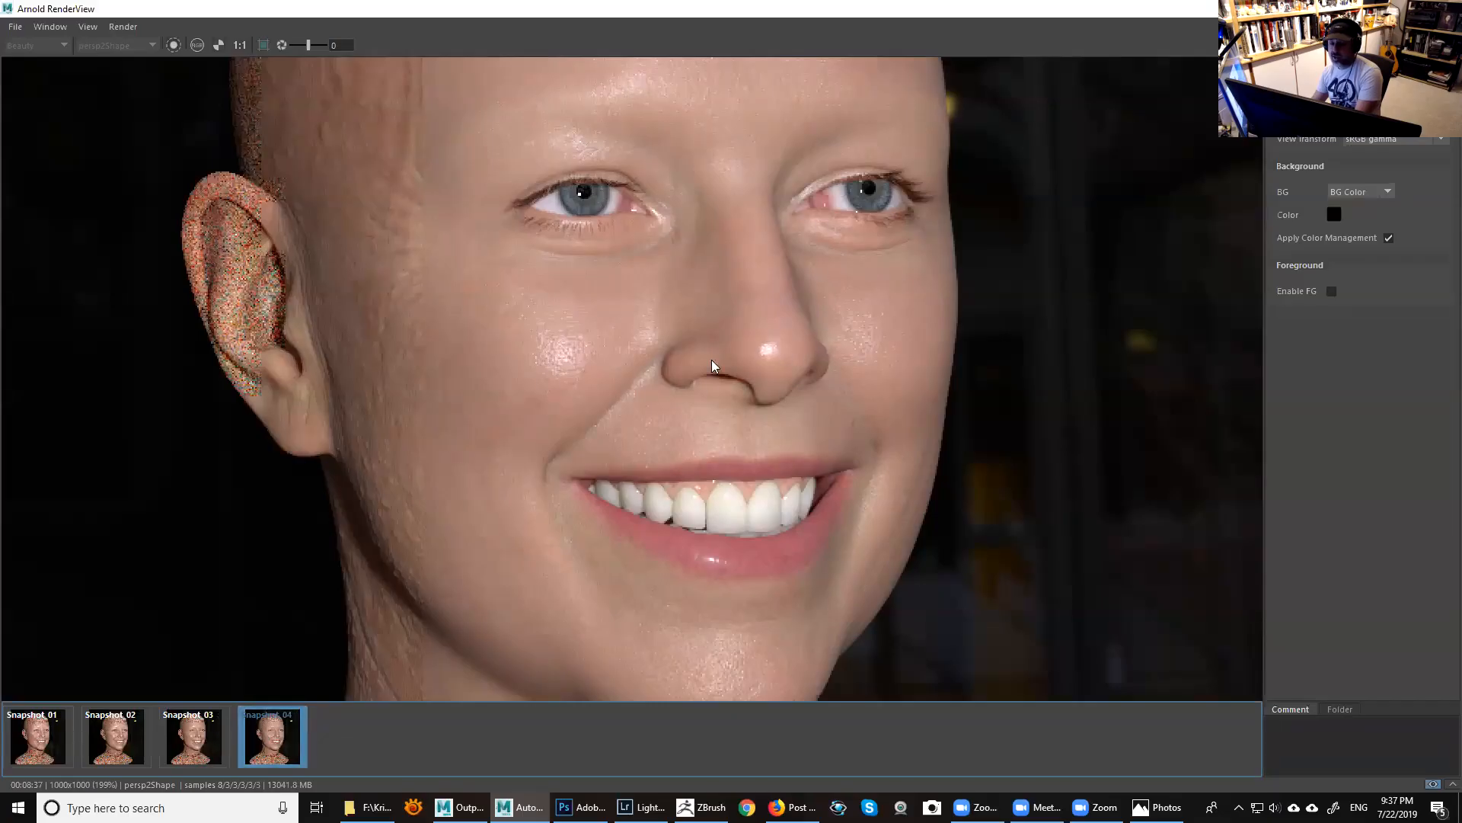
{"action": "left_click", "coordinate": [204, 734]}
Review the stored renders in the order Snapshot_02, Snapshot_04, Snapshot_03, Snapshot_02 and Snapshot_01 to compare skin detail.
{"action": "left_click", "coordinate": [116, 735]}
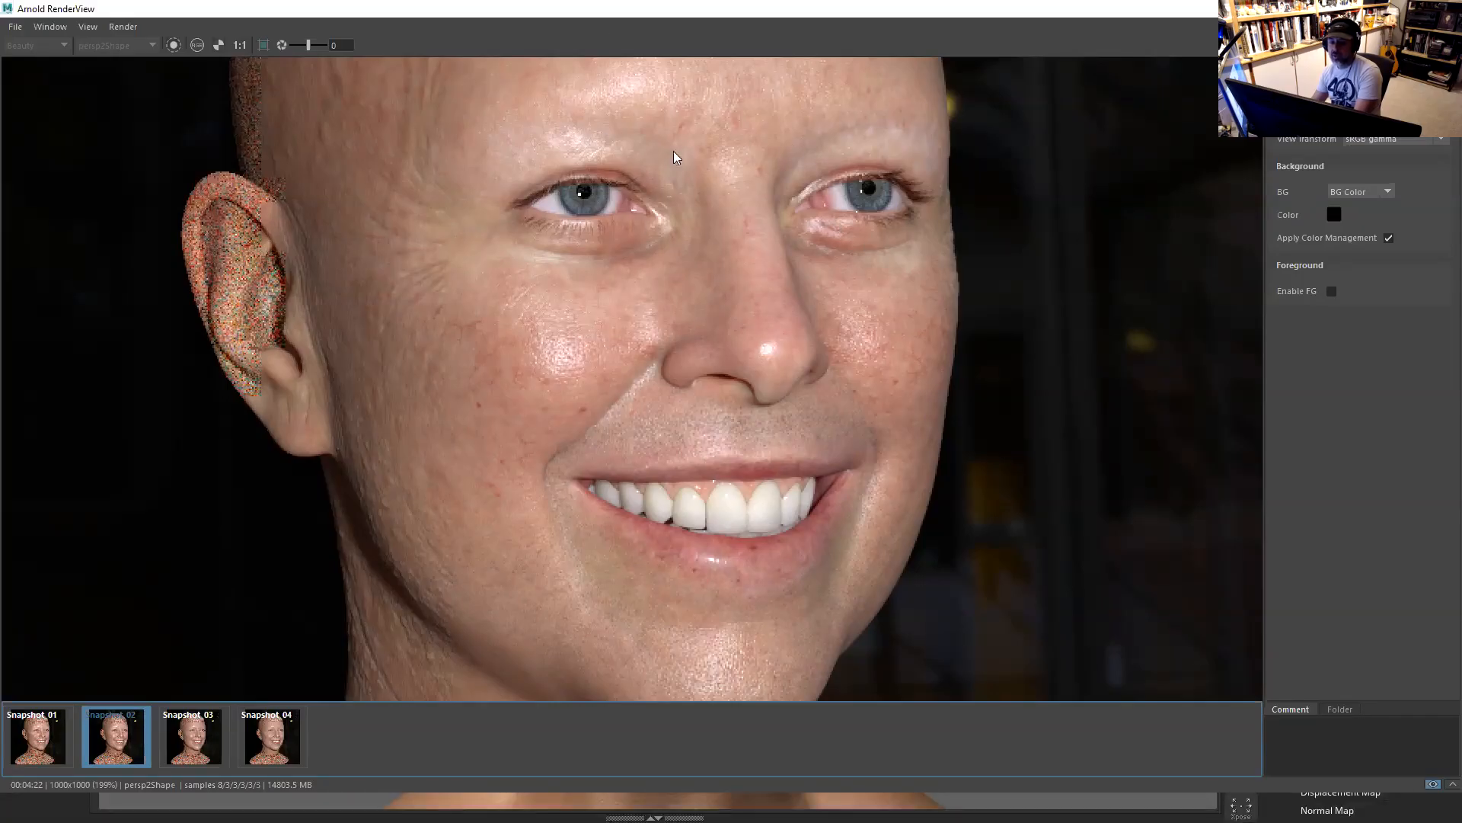
{"action": "left_click", "coordinate": [271, 737]}
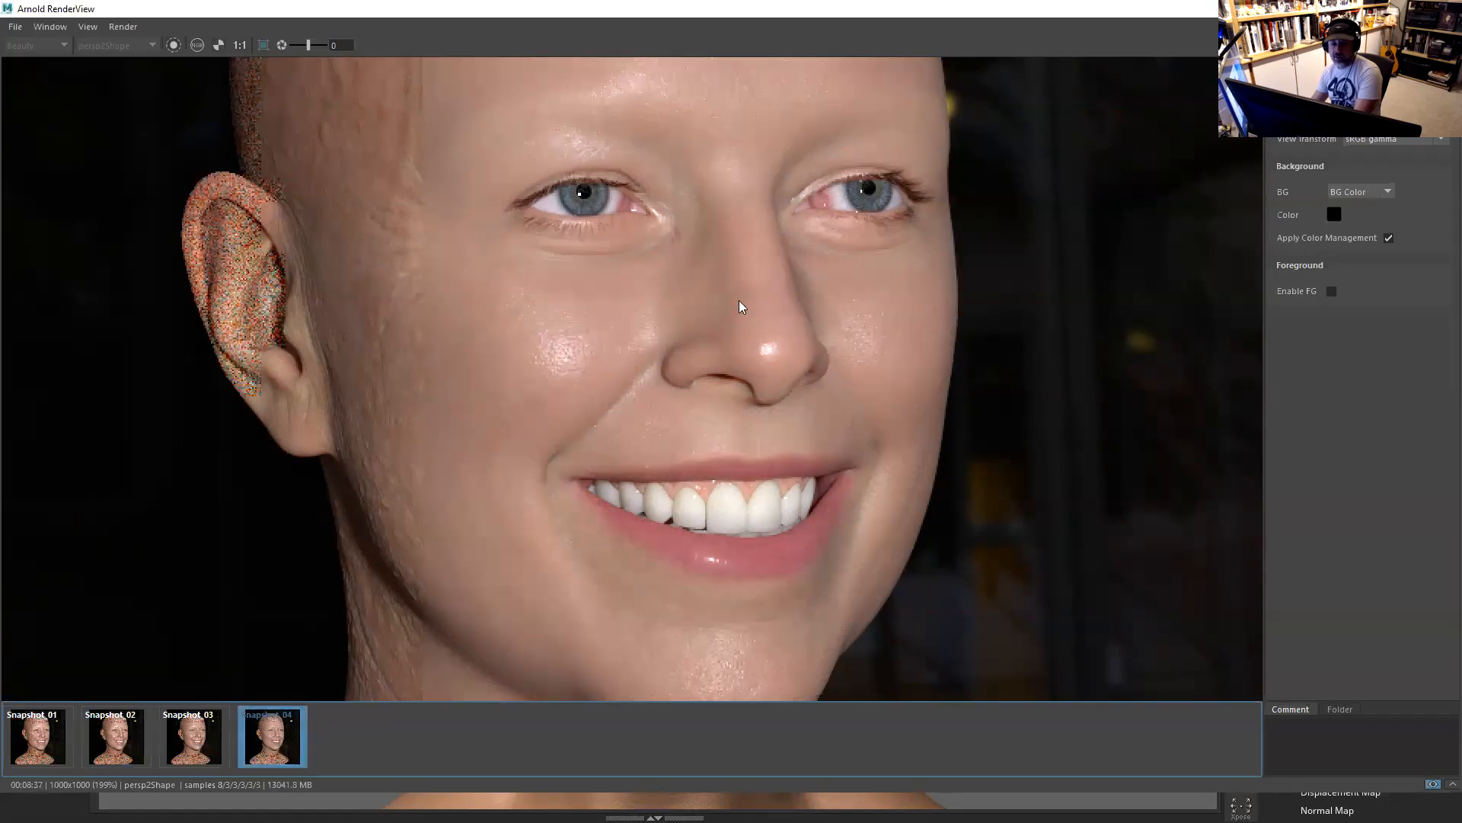
{"action": "left_click", "coordinate": [193, 736]}
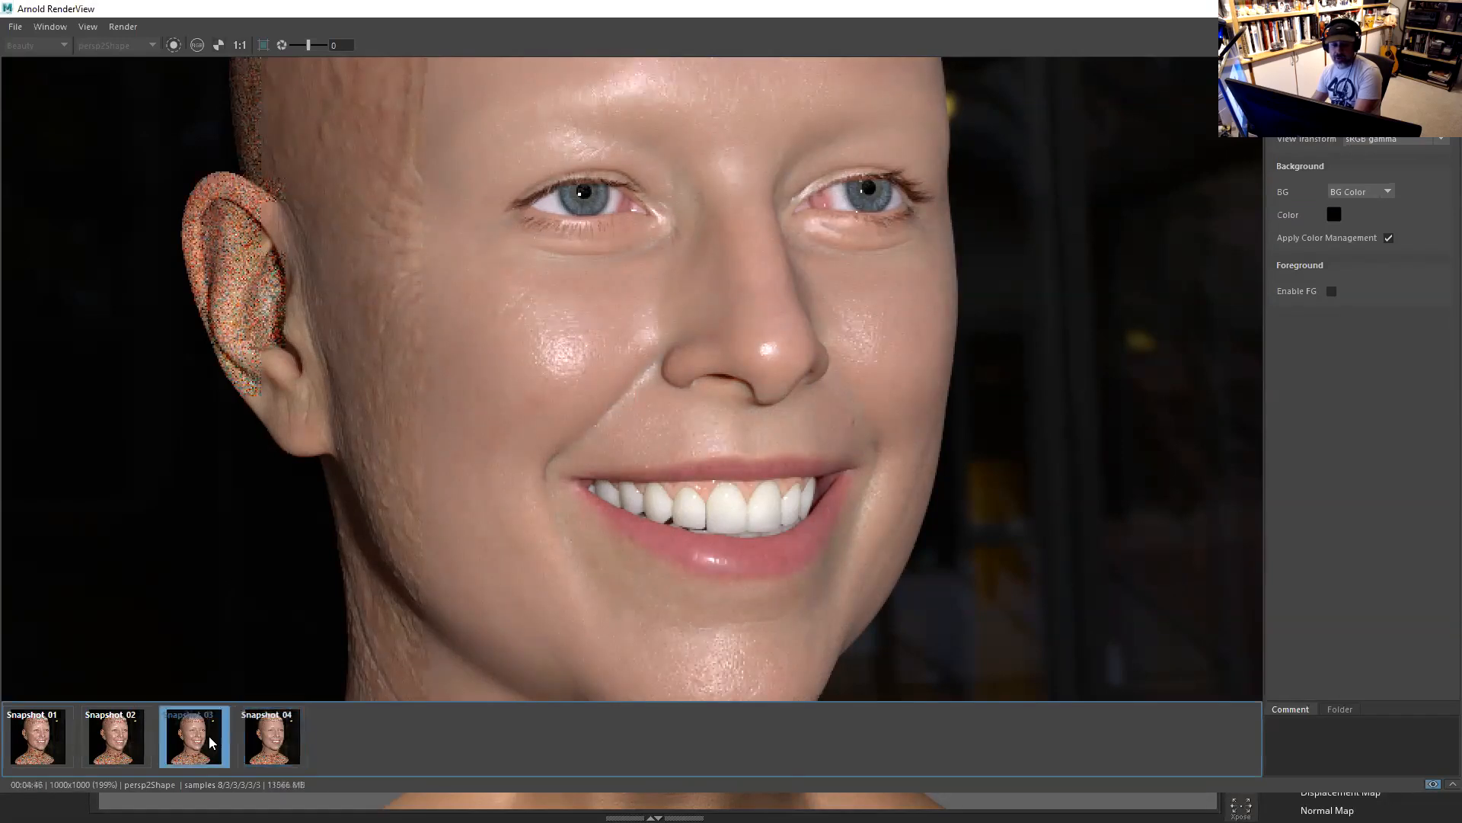
{"action": "left_click", "coordinate": [115, 737]}
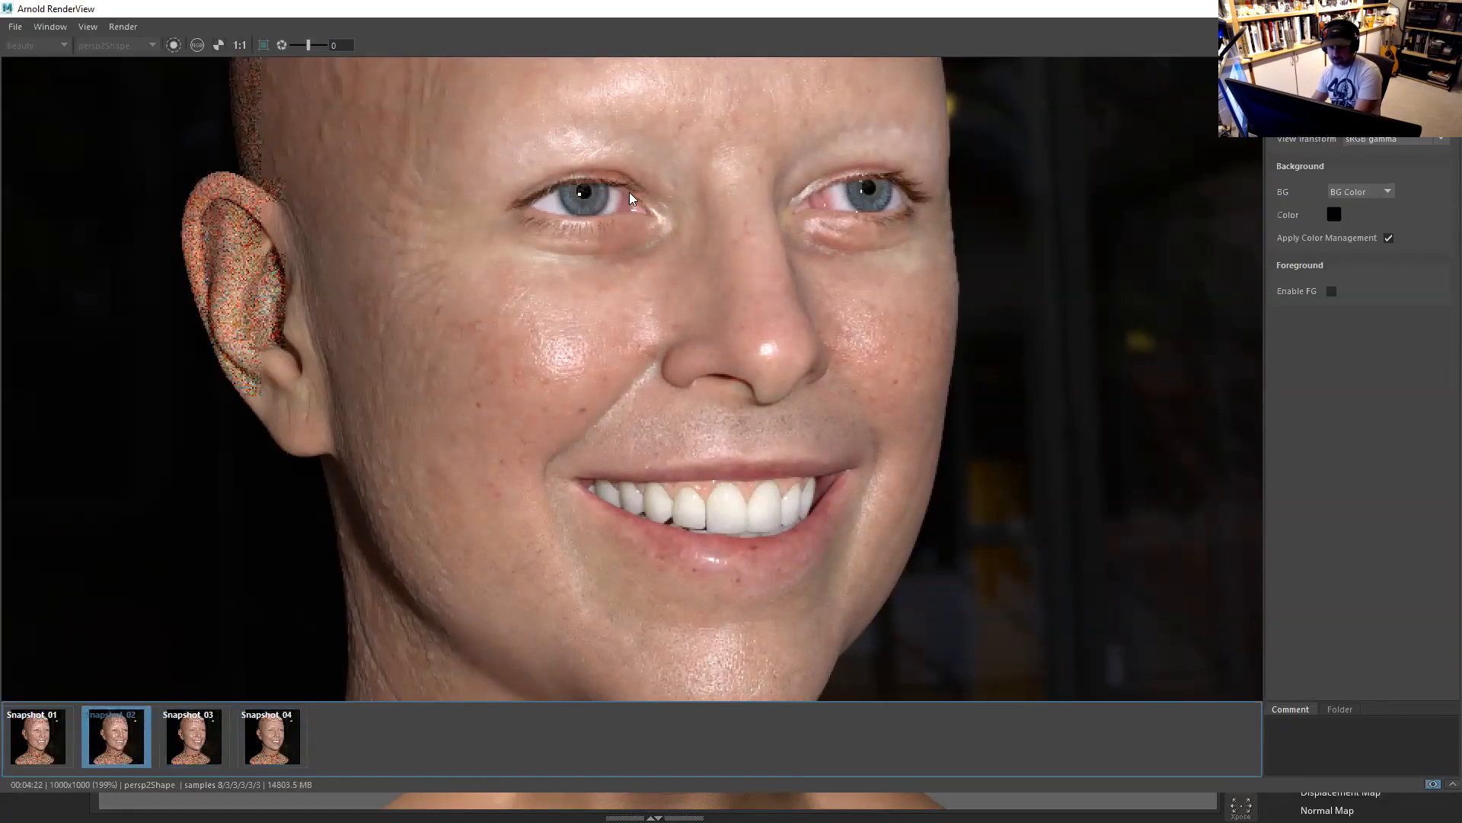
{"action": "left_click", "coordinate": [35, 750]}
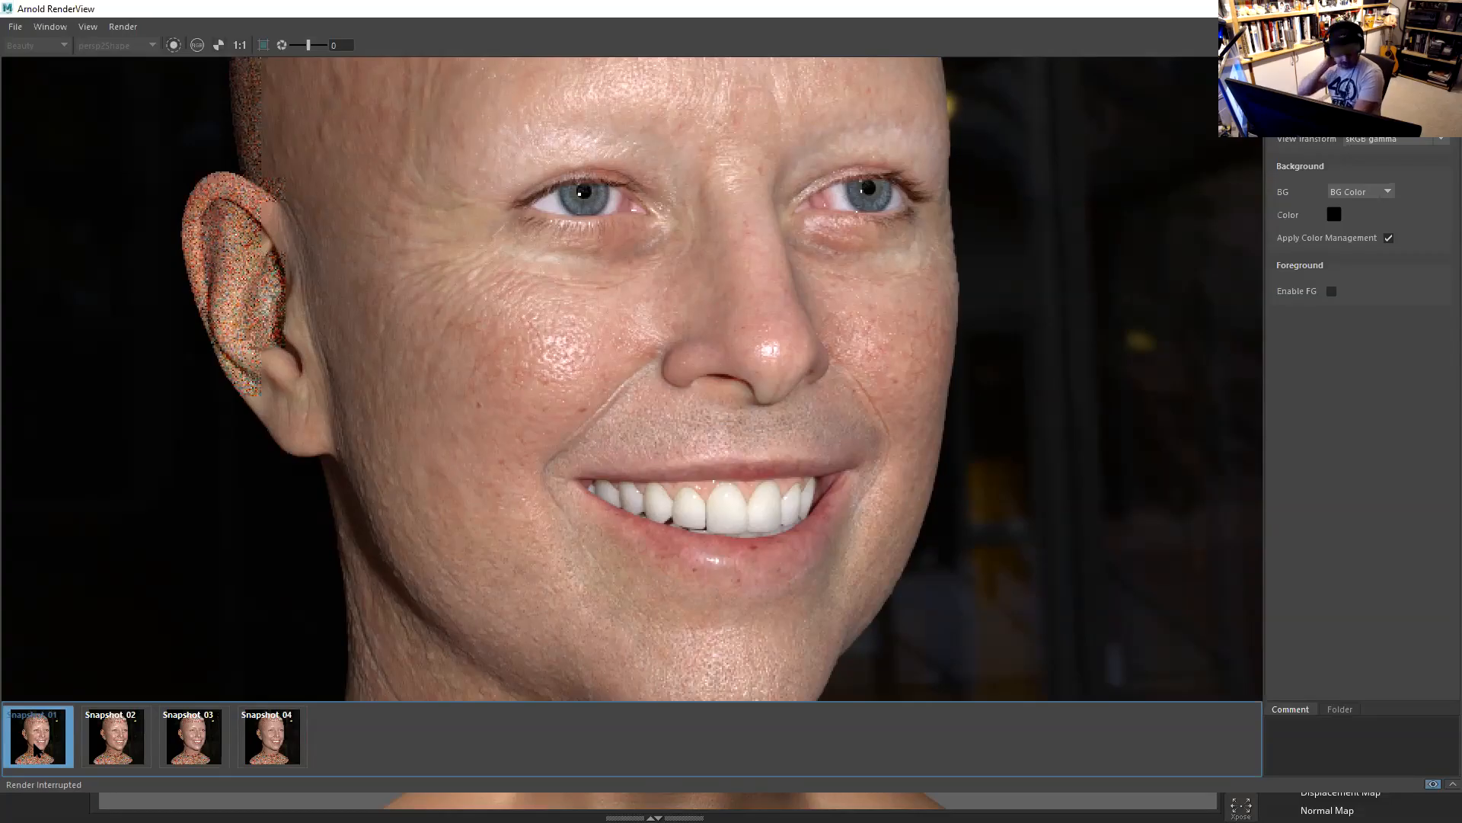
Review Snapshot_02, Snapshot_03 and Snapshot_04 in turn and return to Snapshot_01 to compare skin colour and surface detail.
{"action": "left_click", "coordinate": [130, 736]}
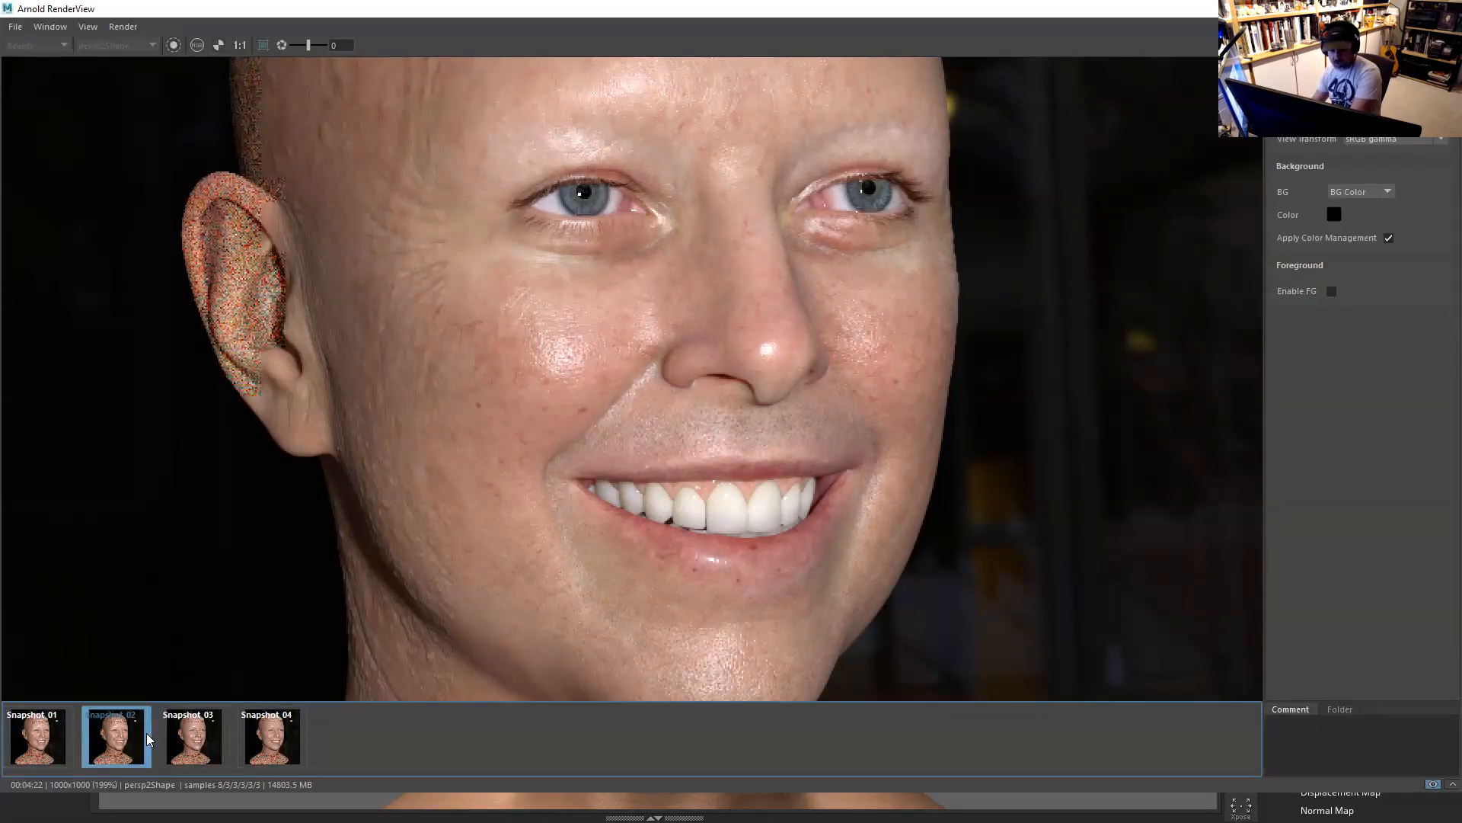
{"action": "left_click", "coordinate": [189, 735]}
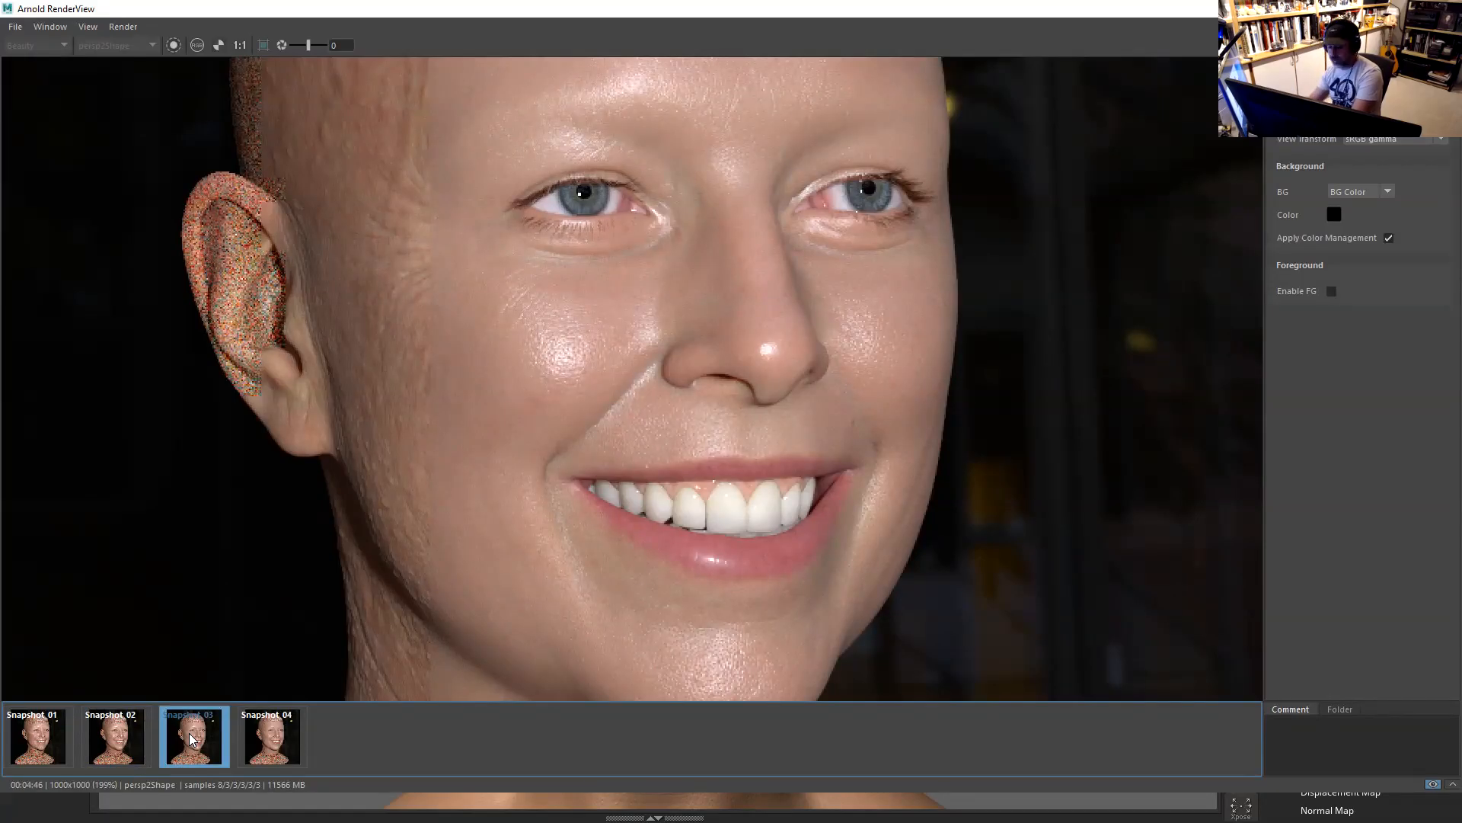
{"action": "left_click", "coordinate": [271, 731]}
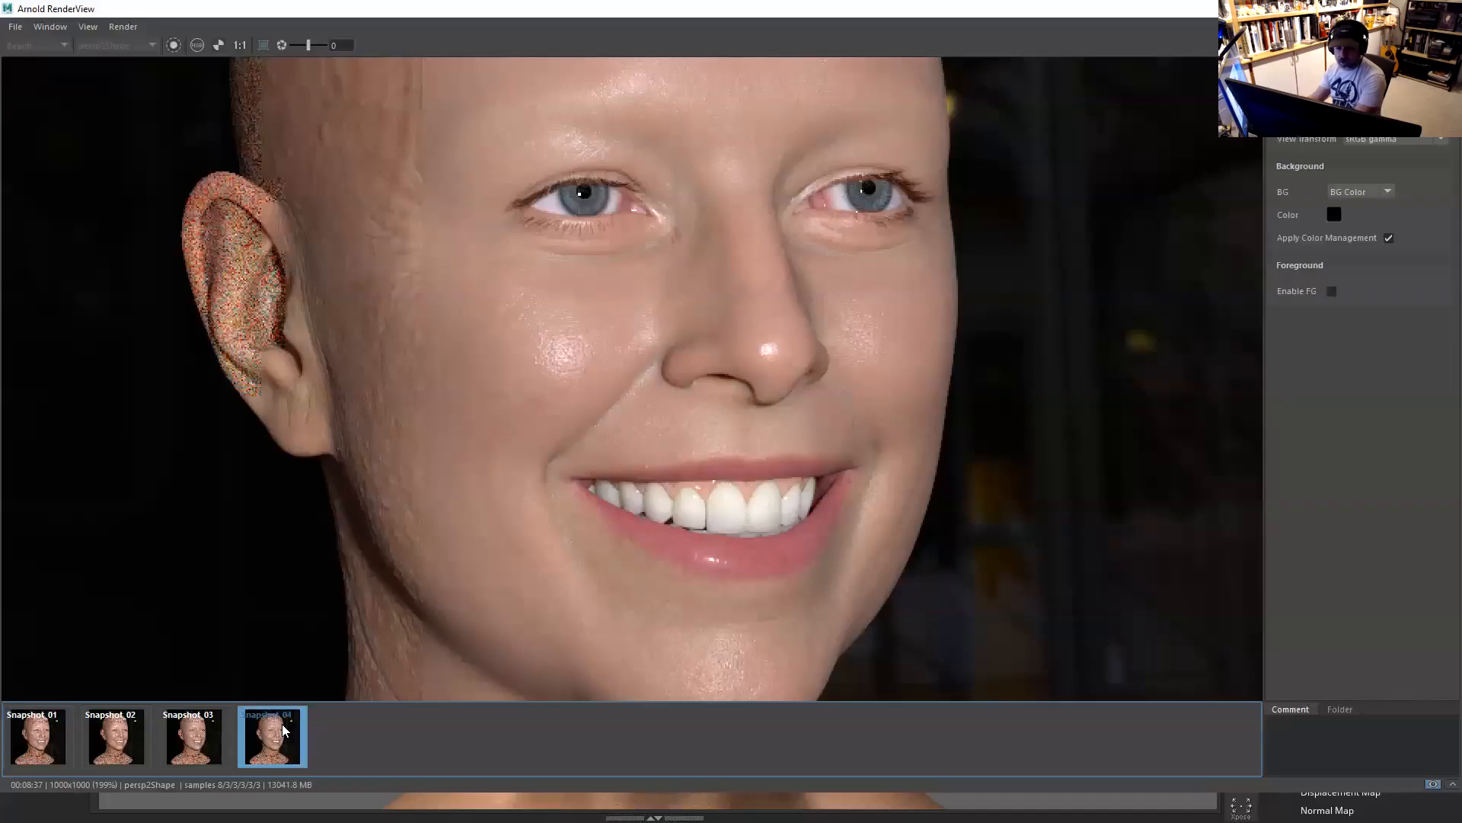
{"action": "left_click", "coordinate": [34, 756]}
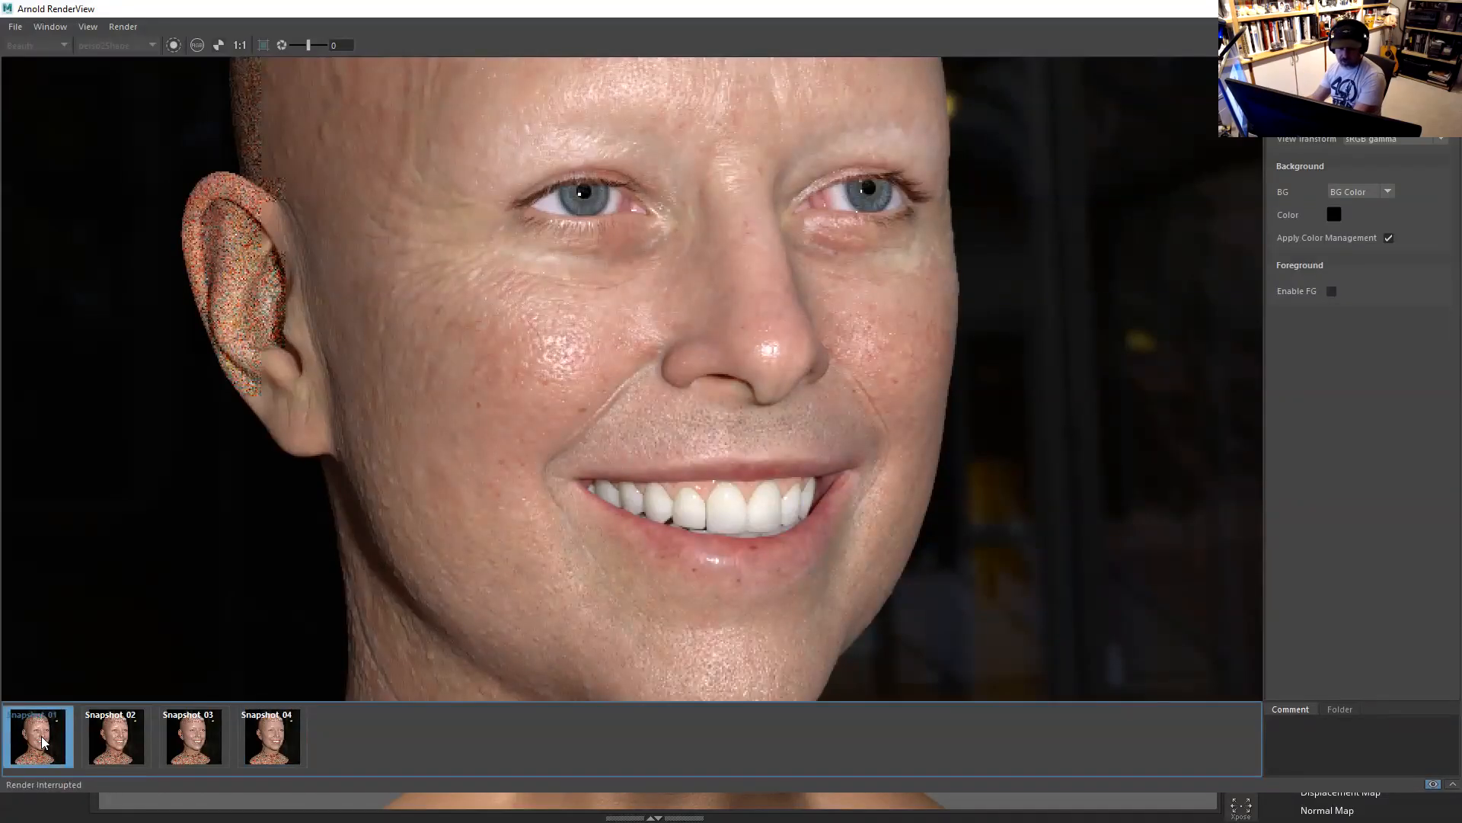
{"action": "left_click", "coordinate": [42, 736]}
{"action": "left_click", "coordinate": [48, 736]}
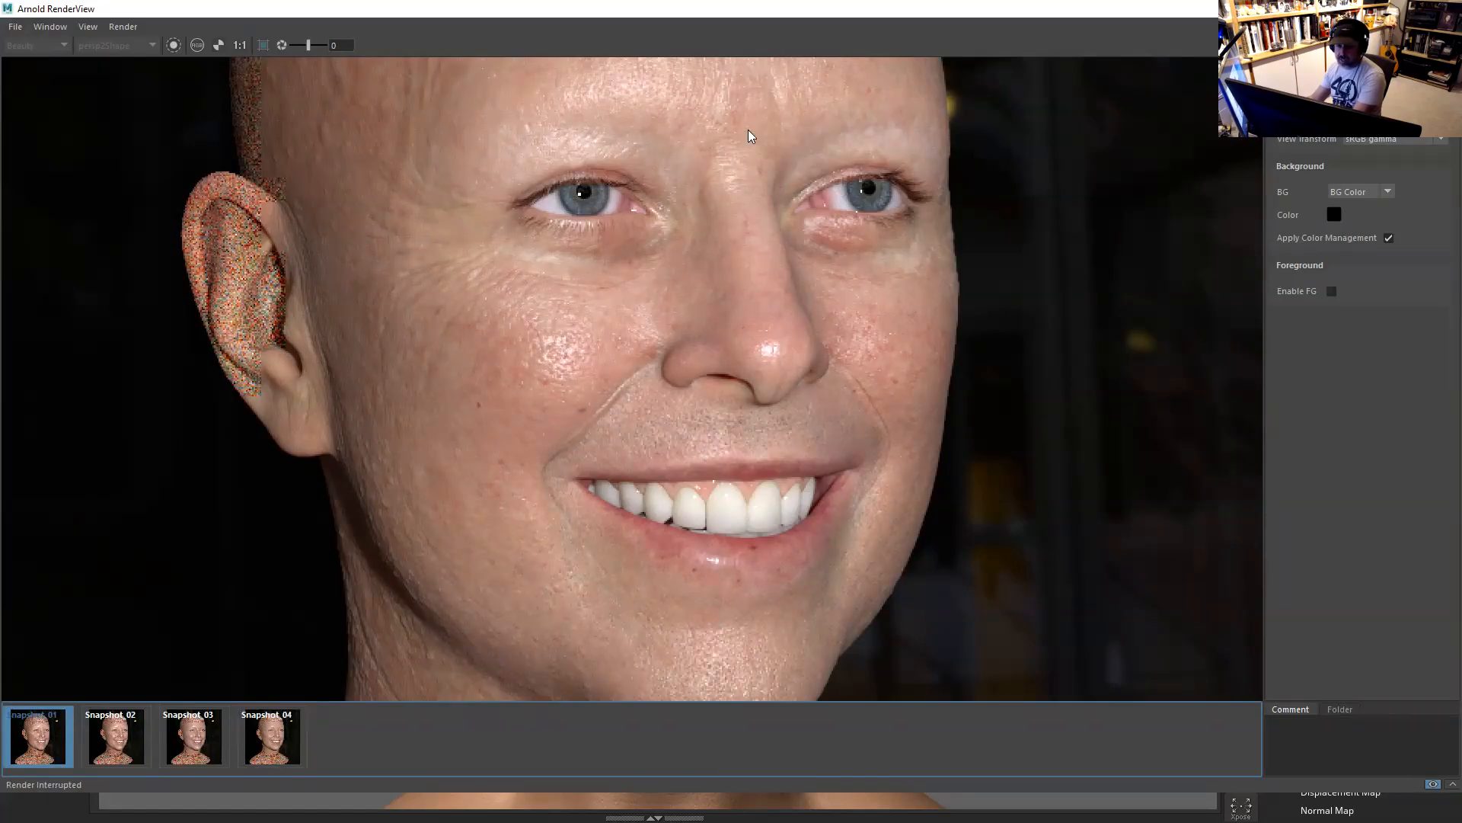
Step through Snapshot_02, Snapshot_03 and Snapshot_04 again, examining the skin around the nose and cheeks.
{"action": "left_click", "coordinate": [126, 747]}
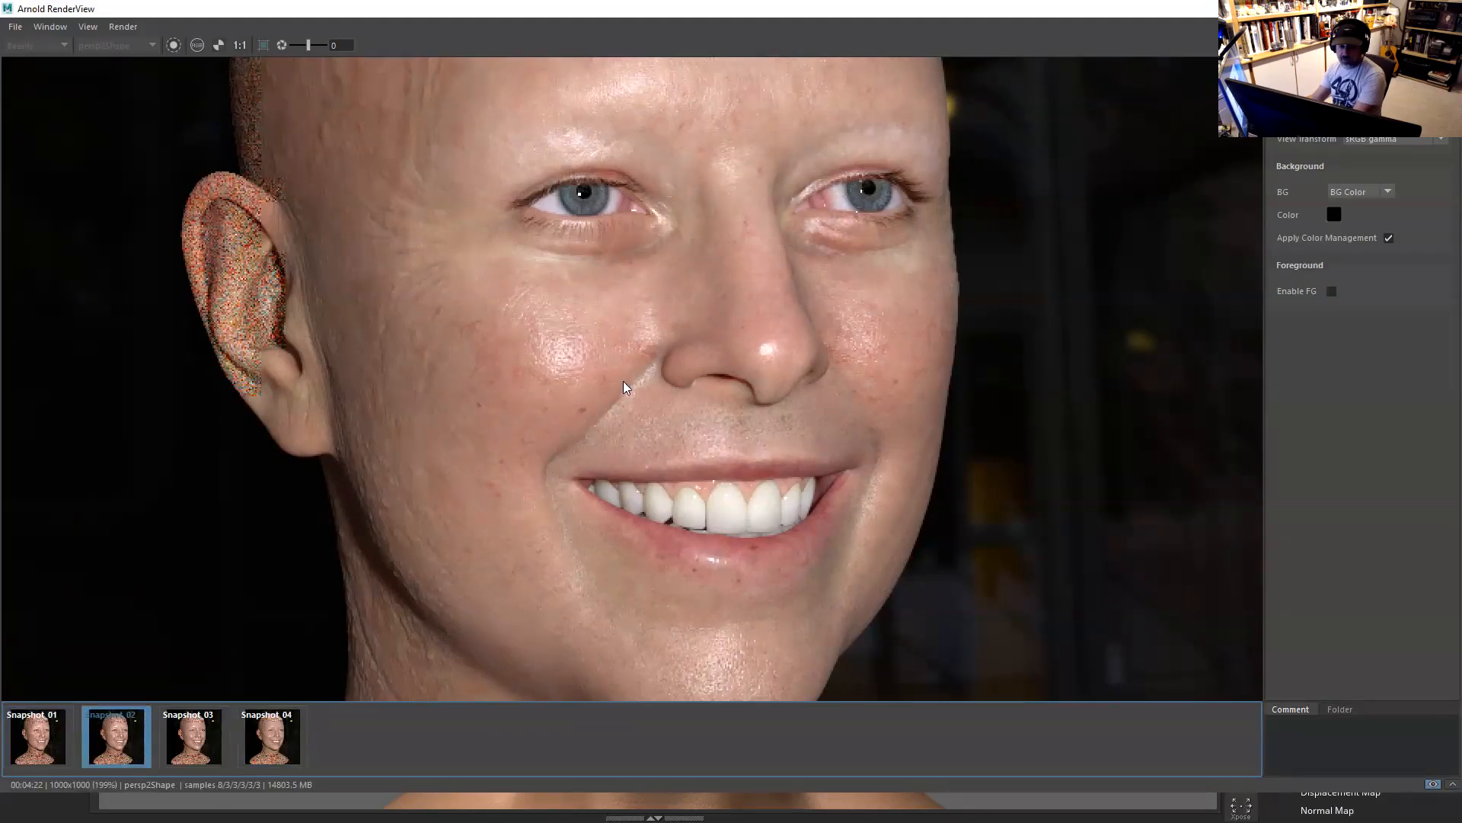
{"action": "left_click", "coordinate": [202, 745]}
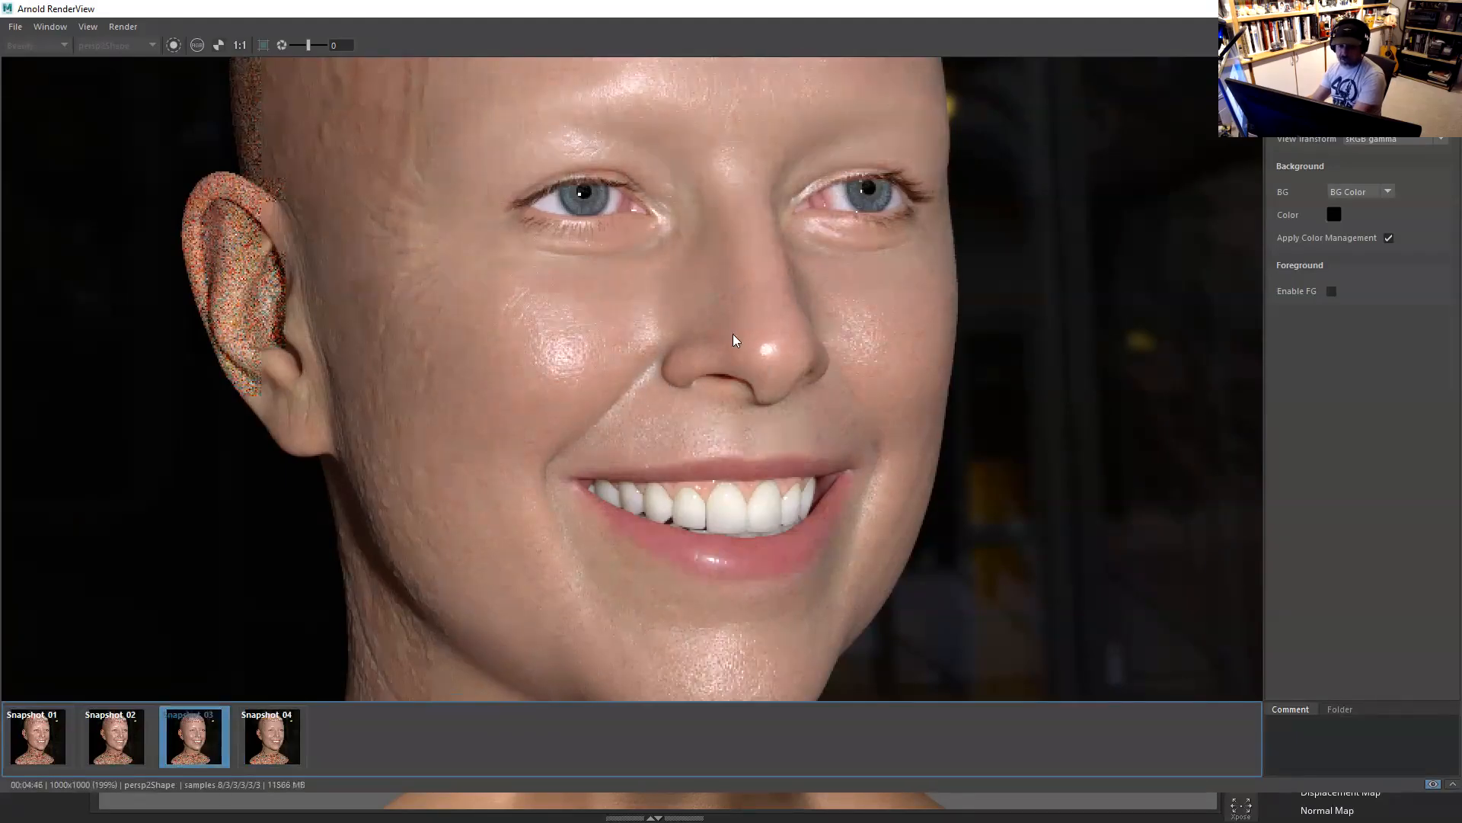
{"action": "left_click", "coordinate": [281, 736]}
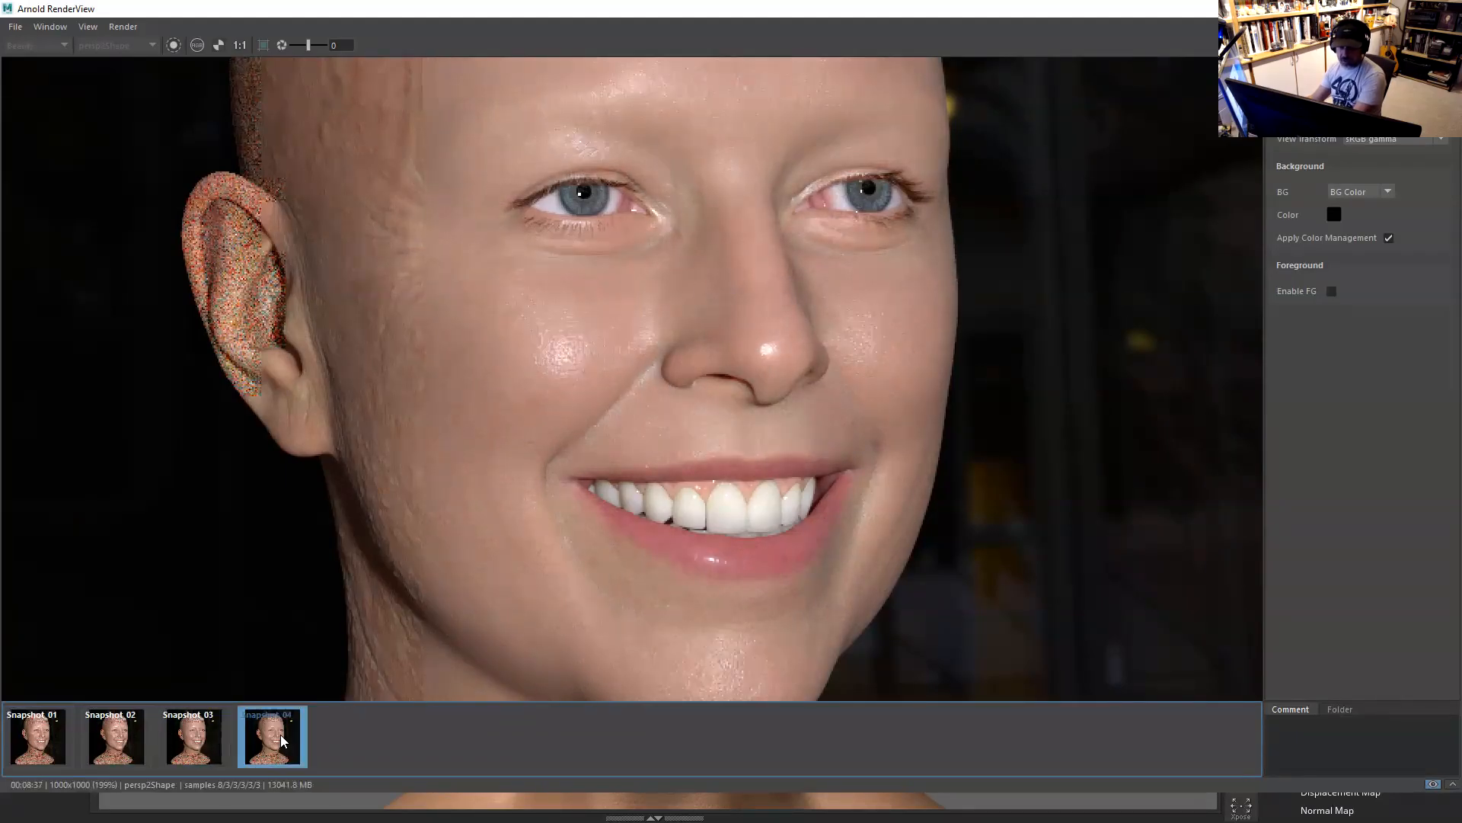
Return from Snapshot_04 to the current render and examine the rendered region across the eyes, nose, cheeks and mouth.
{"action": "left_click", "coordinate": [281, 734]}
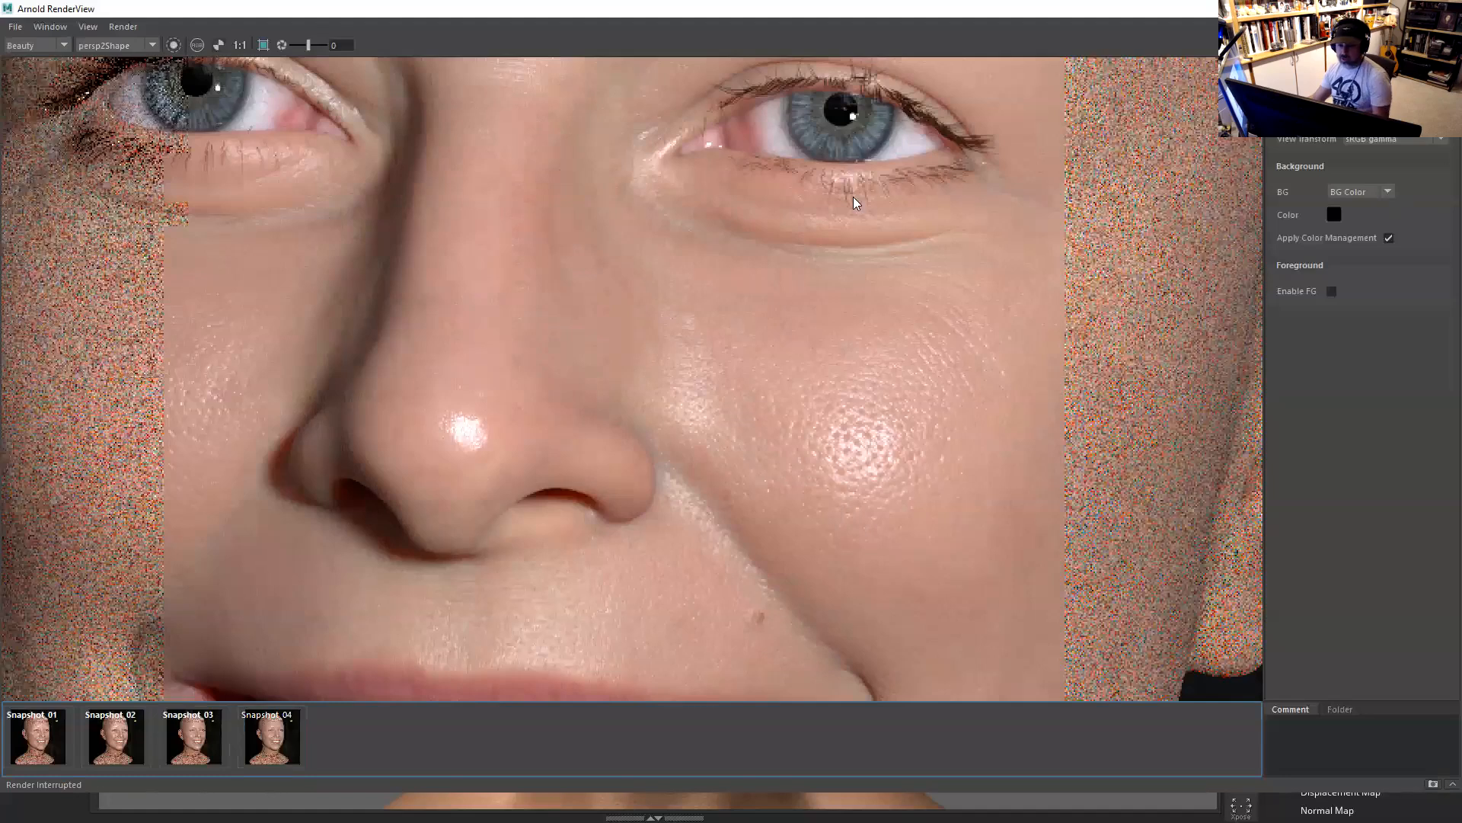
{"action": "scroll", "coordinate": [835, 246], "scroll_direction": "down", "scroll_amount": 2}
{"action": "middle_click_drag", "start_coordinate": [692, 342], "coordinate": [790, 315]}
{"action": "scroll", "coordinate": [795, 262], "scroll_direction": "down", "scroll_amount": 1}
{"action": "scroll", "coordinate": [792, 309], "scroll_direction": "up", "scroll_amount": 1}
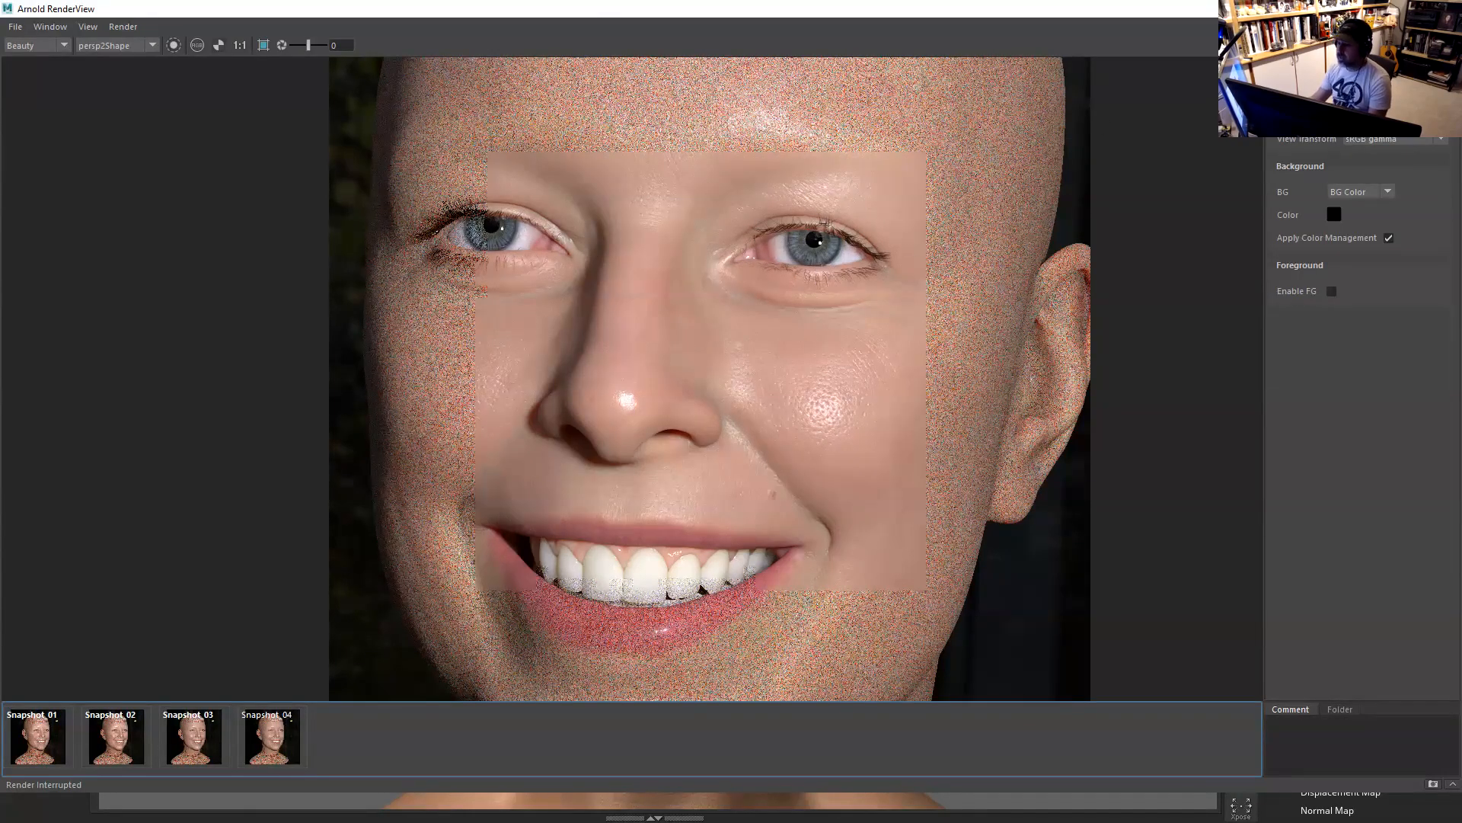
Put the render view away and save the Maya scene JessicaFlashPhoto1.mb.
{"action": "left_click", "coordinate": [1357, 9]}
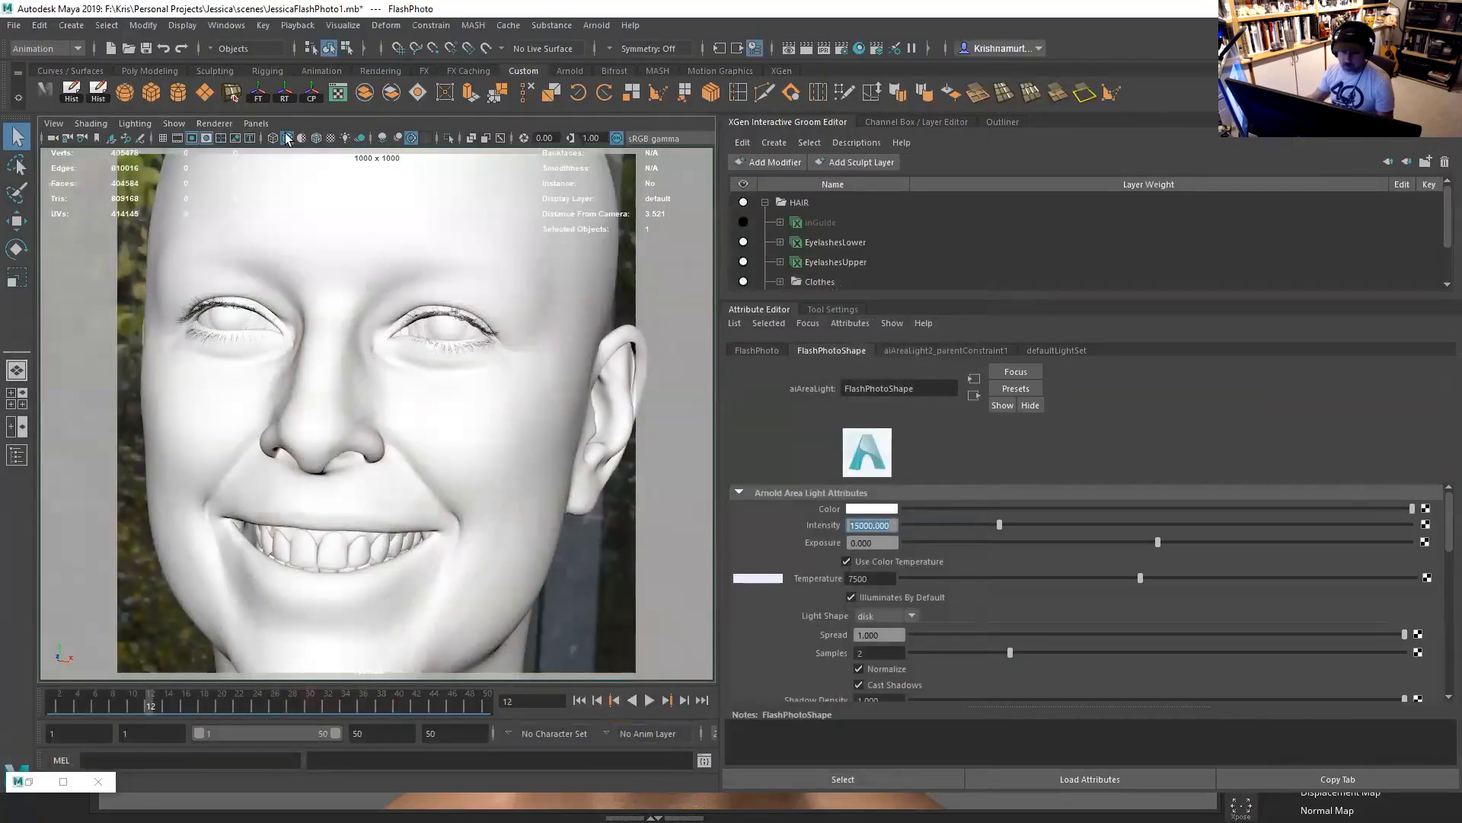
{"action": "left_click", "coordinate": [146, 51]}
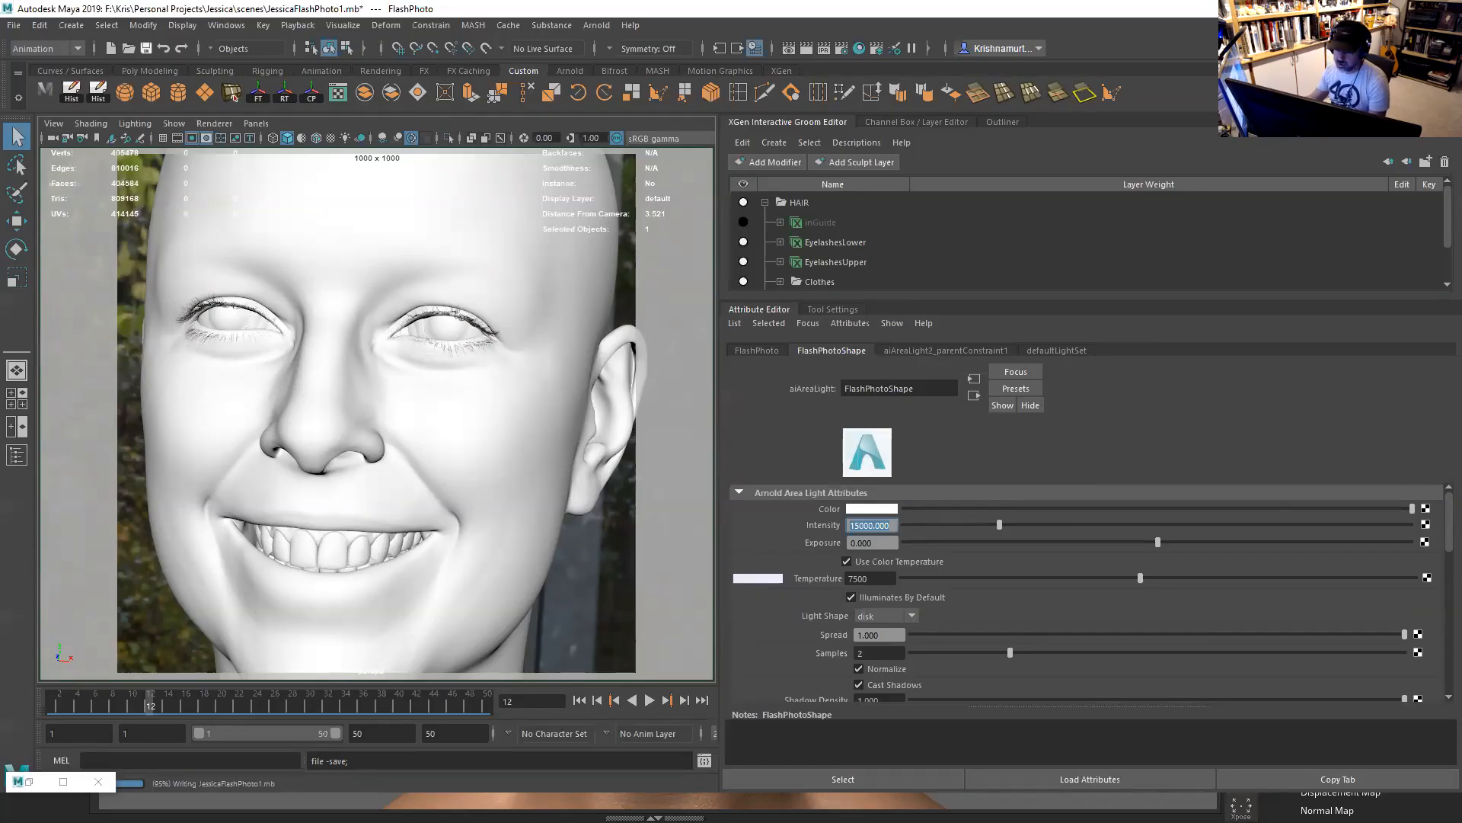
Switch to the browser's face albedo image results and examine the before/after paintover and the Texturing.xyz Skull & Bones references.
{"action": "key", "text": "alt+Tab"}
{"action": "left_click", "coordinate": [1223, 67]}
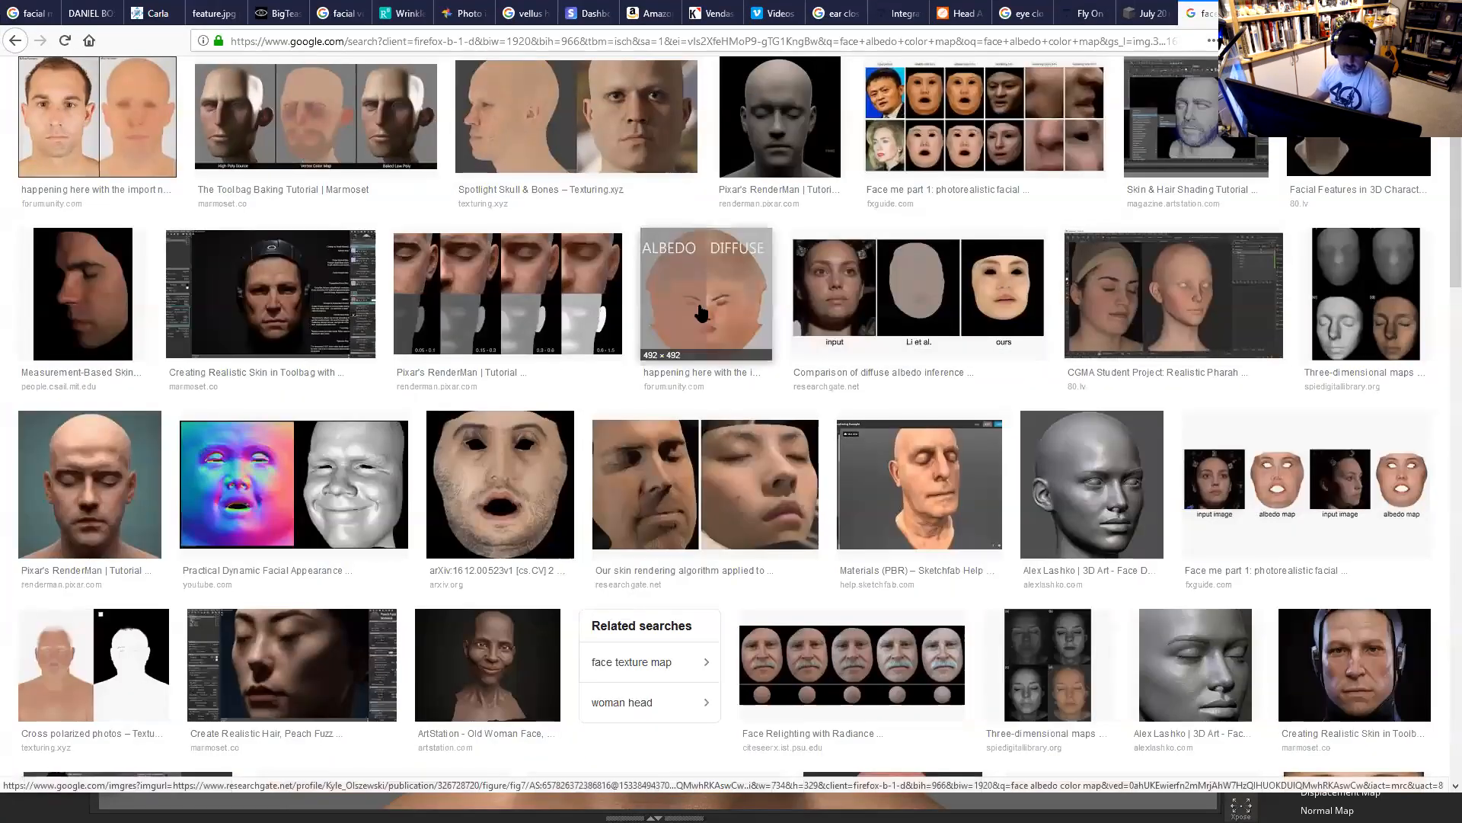
{"action": "left_click", "coordinate": [153, 168]}
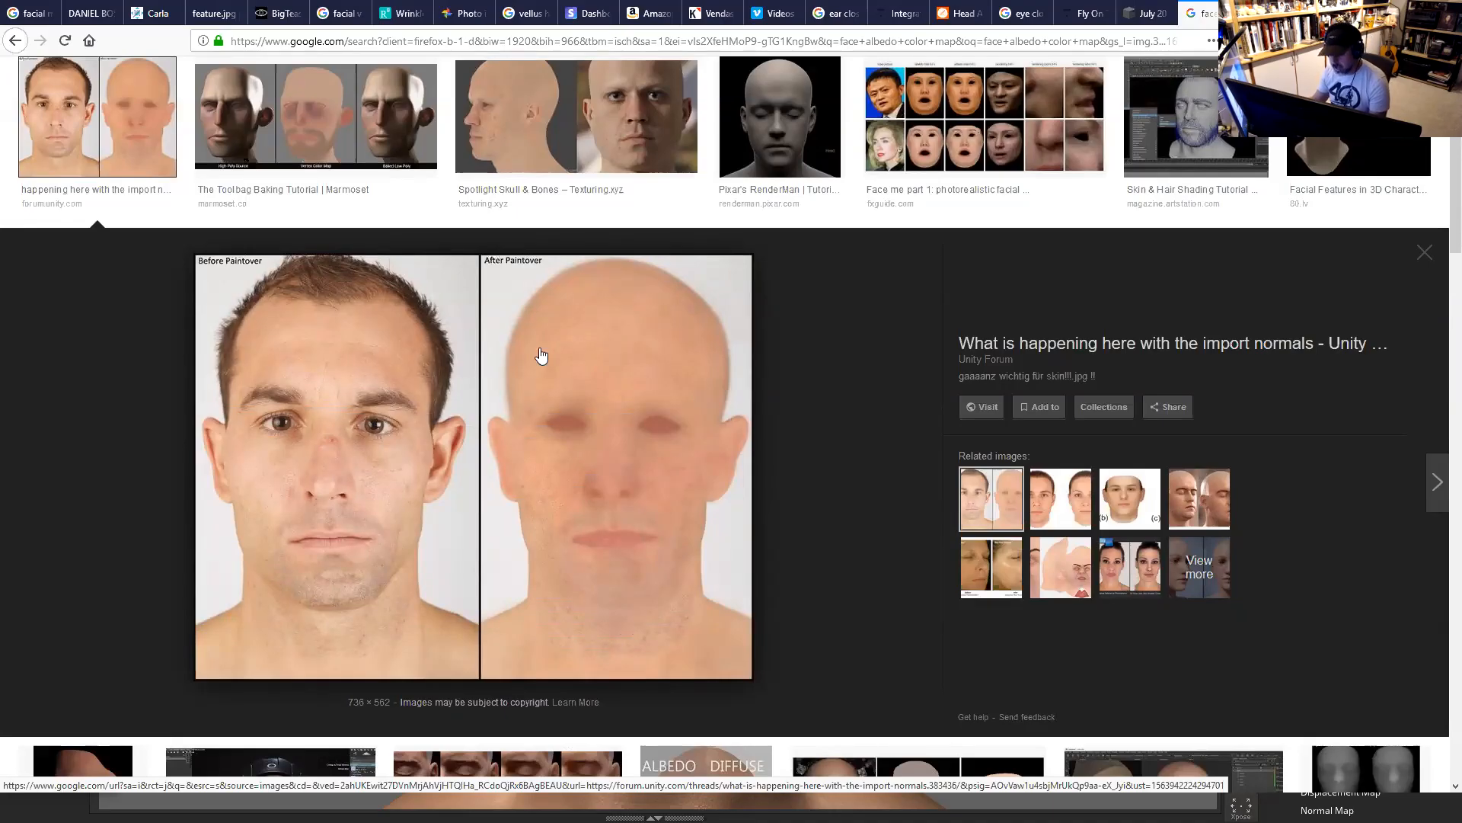
{"action": "left_click", "coordinate": [529, 124]}
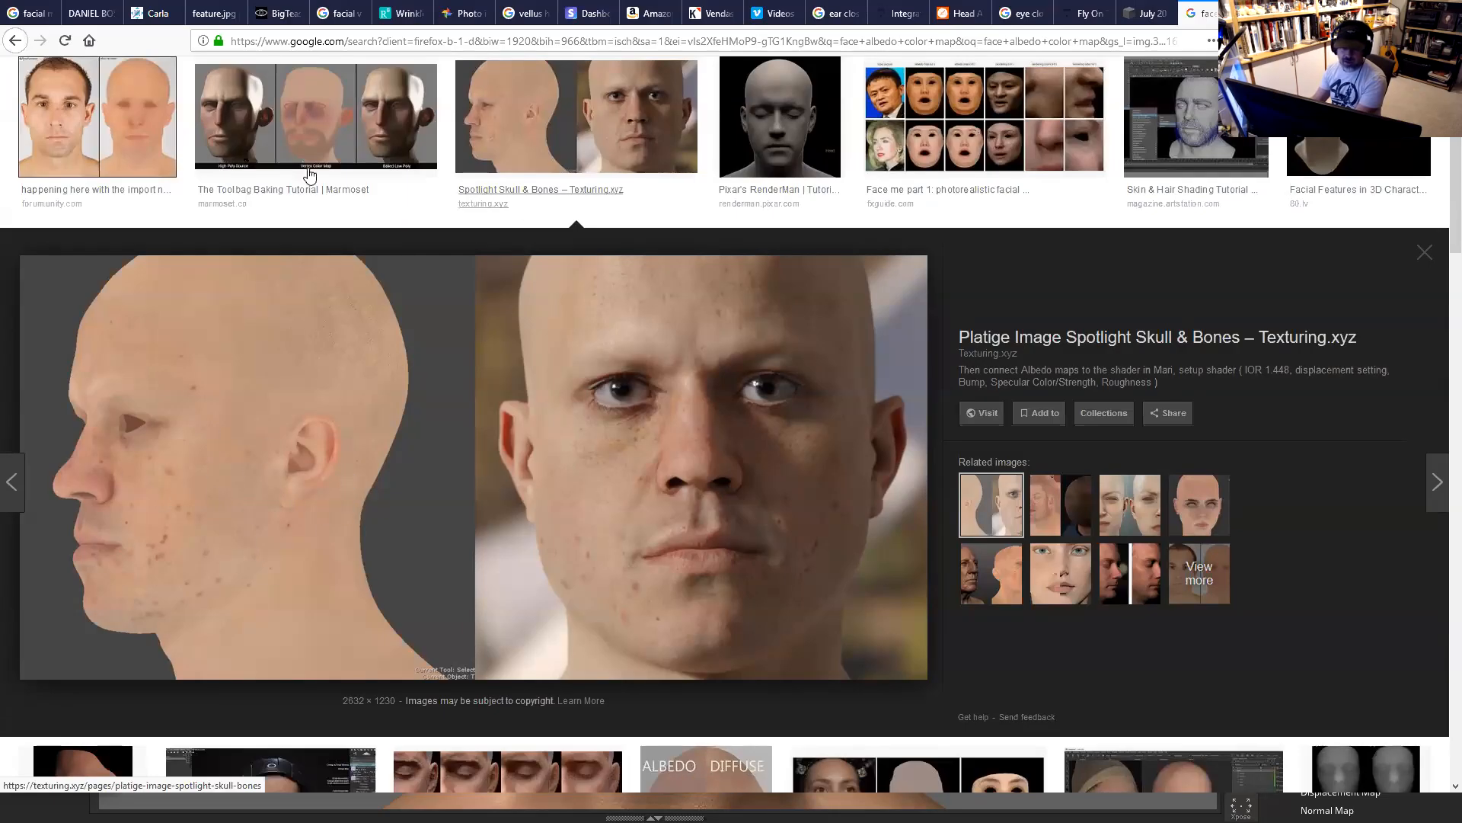
{"action": "left_click", "coordinate": [147, 143]}
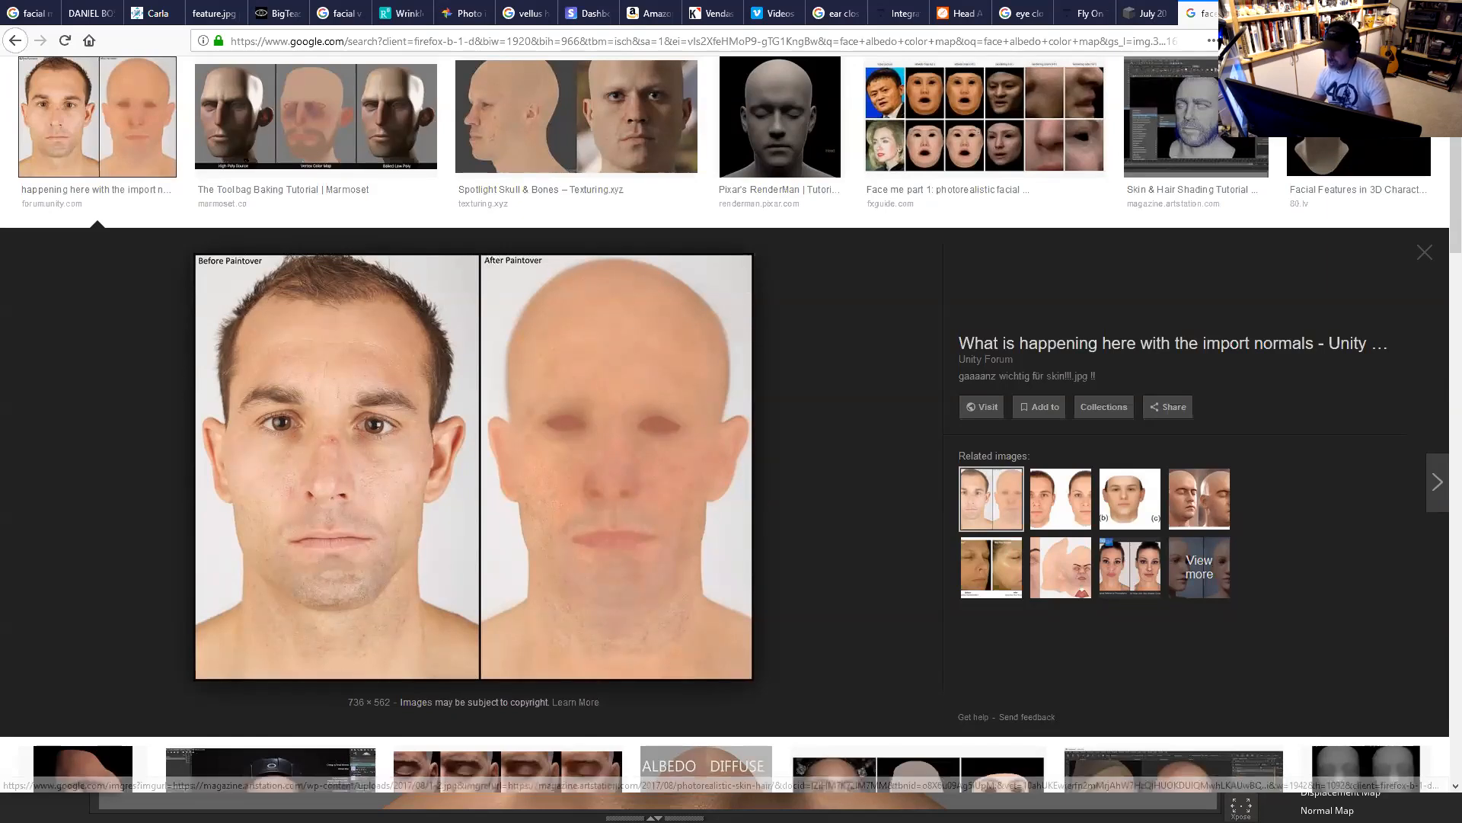
Switch to ZBrush and show the head in side profile with perspective turned off.
{"action": "left_click", "coordinate": [1375, 11]}
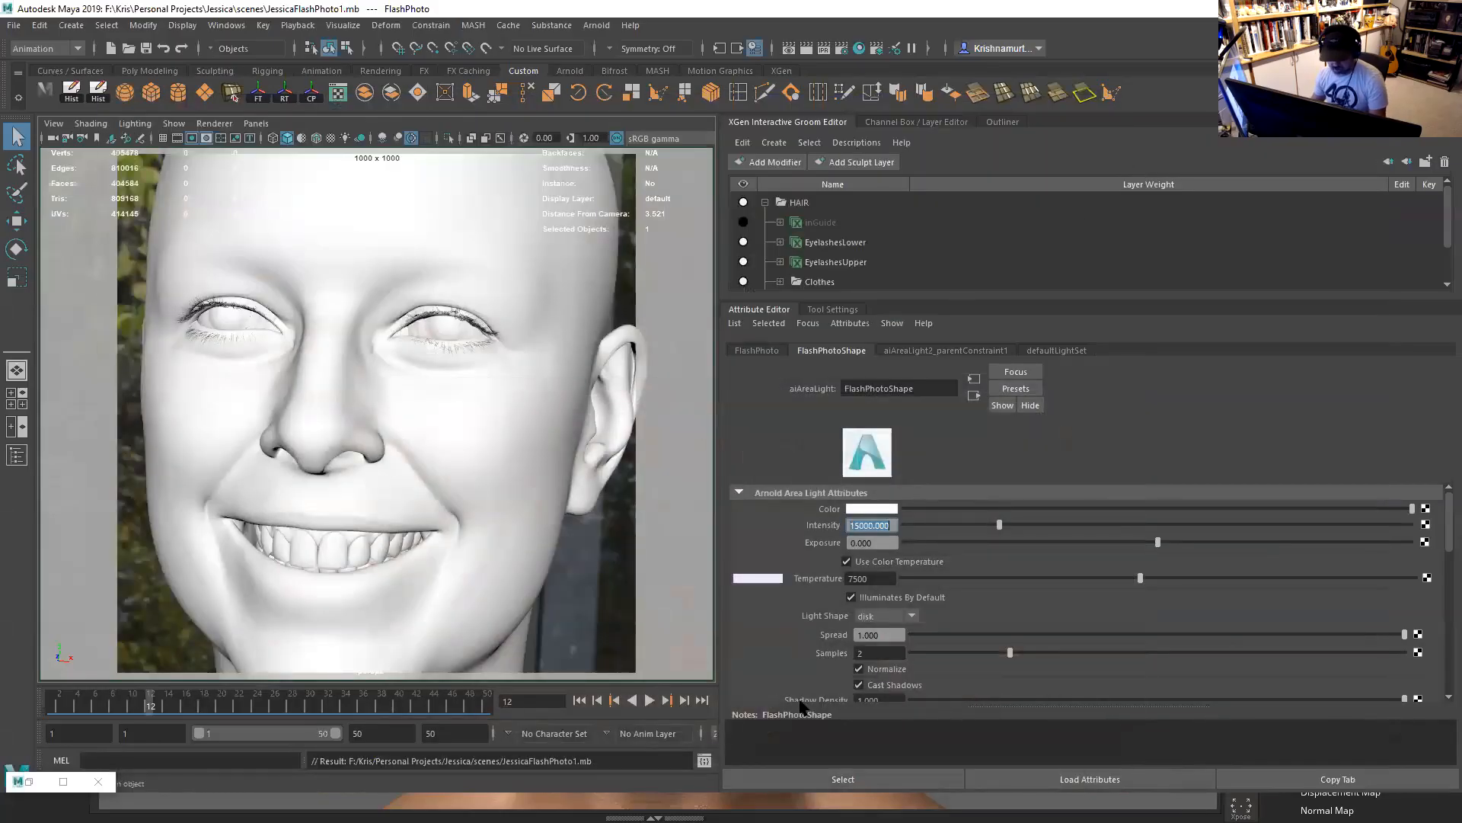
{"action": "left_click", "coordinate": [1073, 806]}
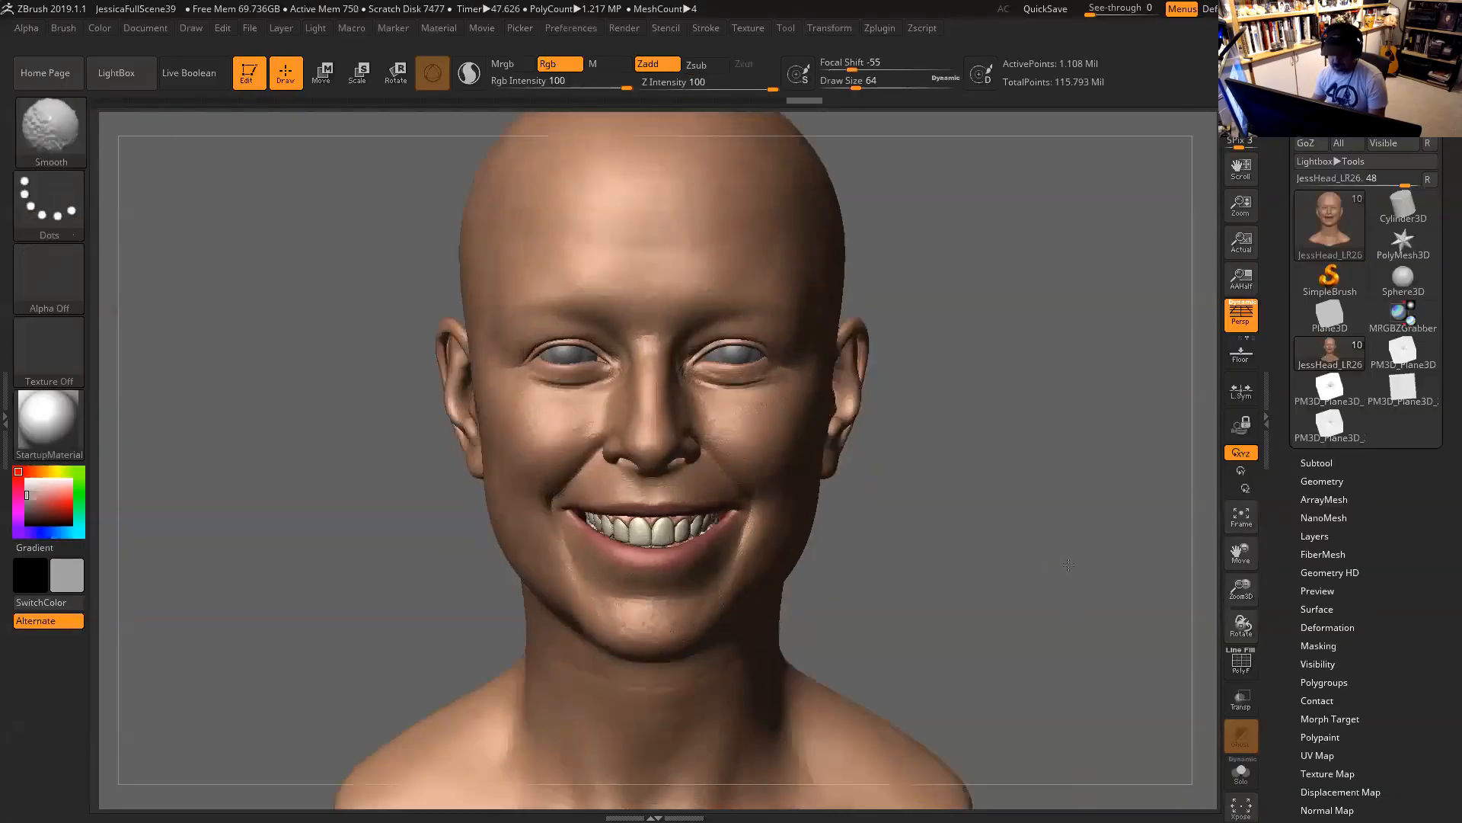
{"action": "mouse_move", "coordinate": [997, 518]}
{"action": "left_mouse_down"}
{"action": "mouse_move", "coordinate": [1041, 509]}
{"action": "mouse_move", "coordinate": [1058, 457]}
{"action": "mouse_move", "coordinate": [1091, 455]}
{"action": "left_mouse_up"}
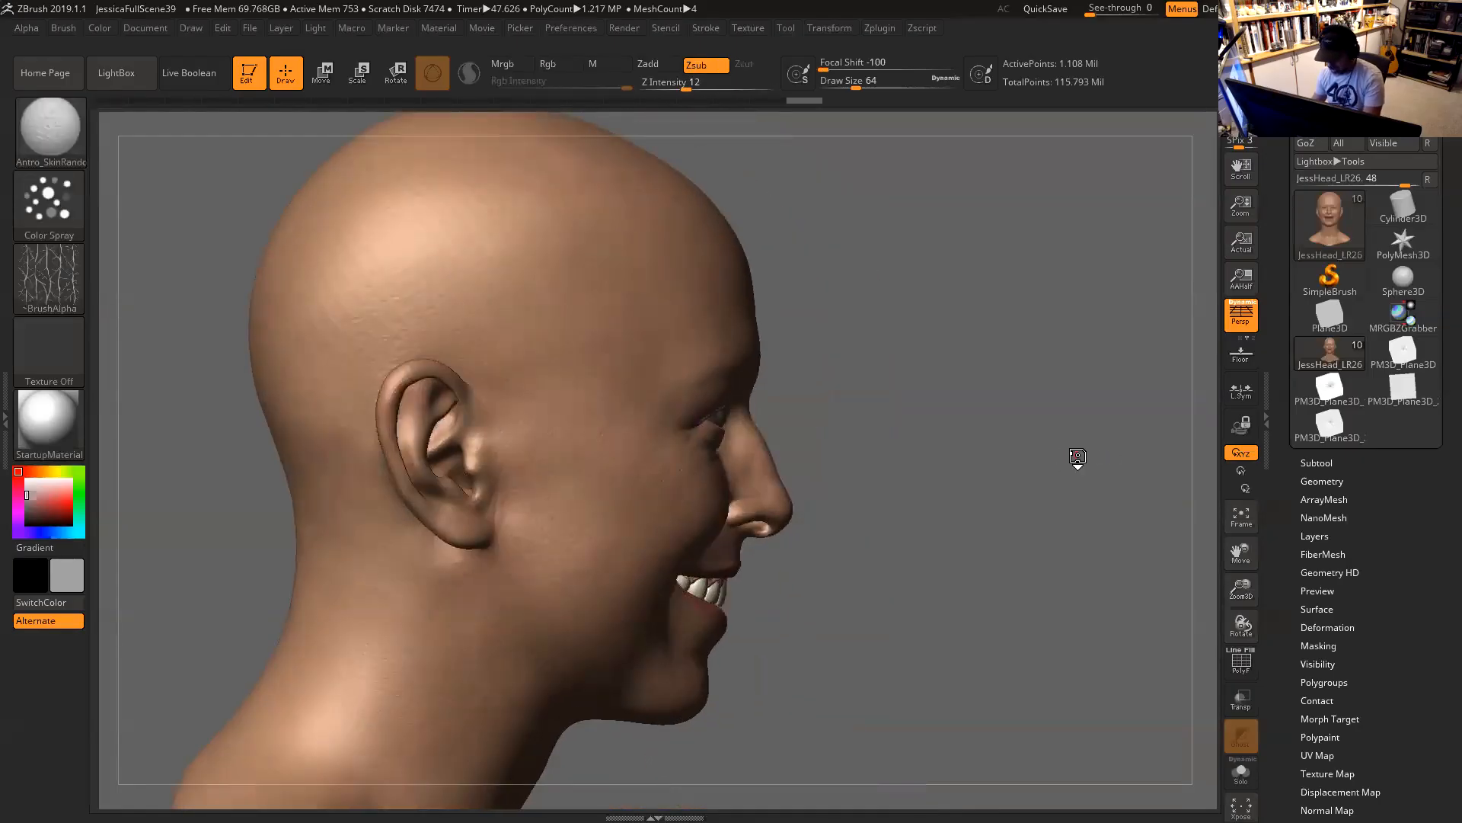
{"action": "key", "text": "p"}
{"action": "left_click_drag", "start_coordinate": [1047, 406], "coordinate": [1149, 369], "text": "alt"}
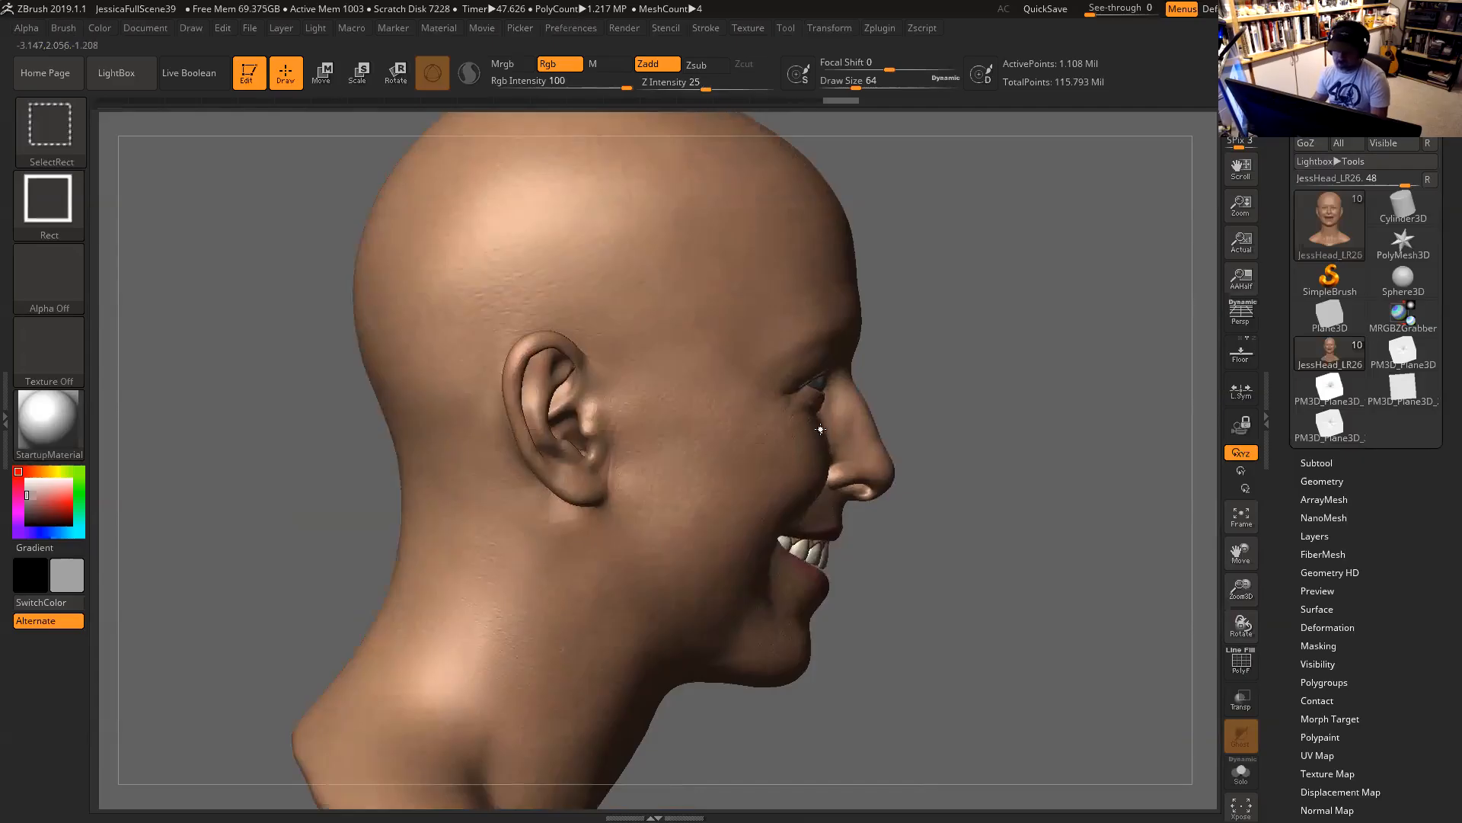
Hide the face, scalp, nostril, chin, neck and lip polygroups one after another, and invert the visibility to isolate them.
{"action": "left_click", "coordinate": [835, 430], "text": "ctrl+shift"}
{"action": "left_click", "coordinate": [945, 381], "text": "ctrl+shift"}
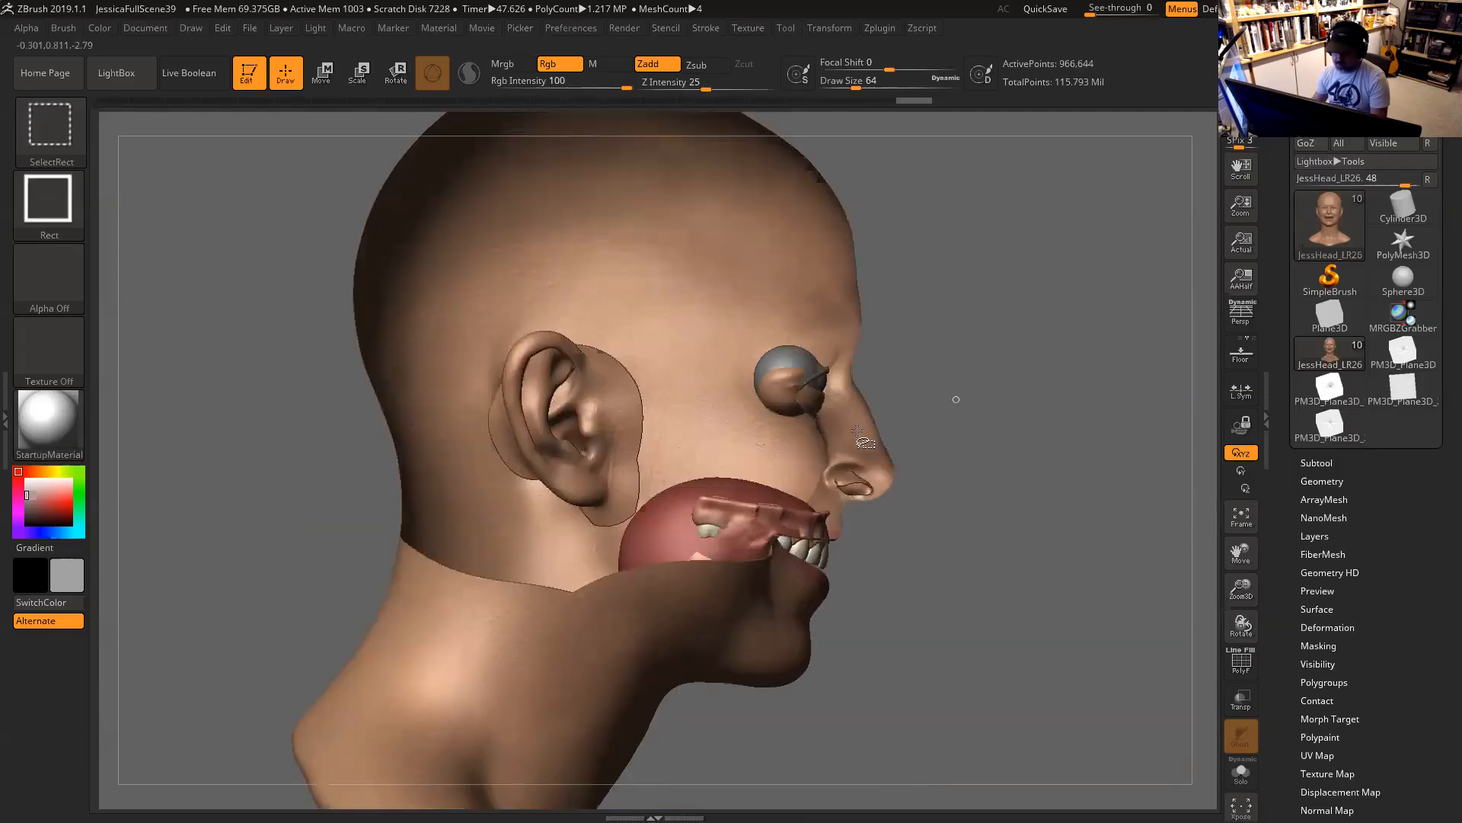
{"action": "left_click_drag", "start_coordinate": [857, 426], "coordinate": [861, 424], "text": "ctrl+shift"}
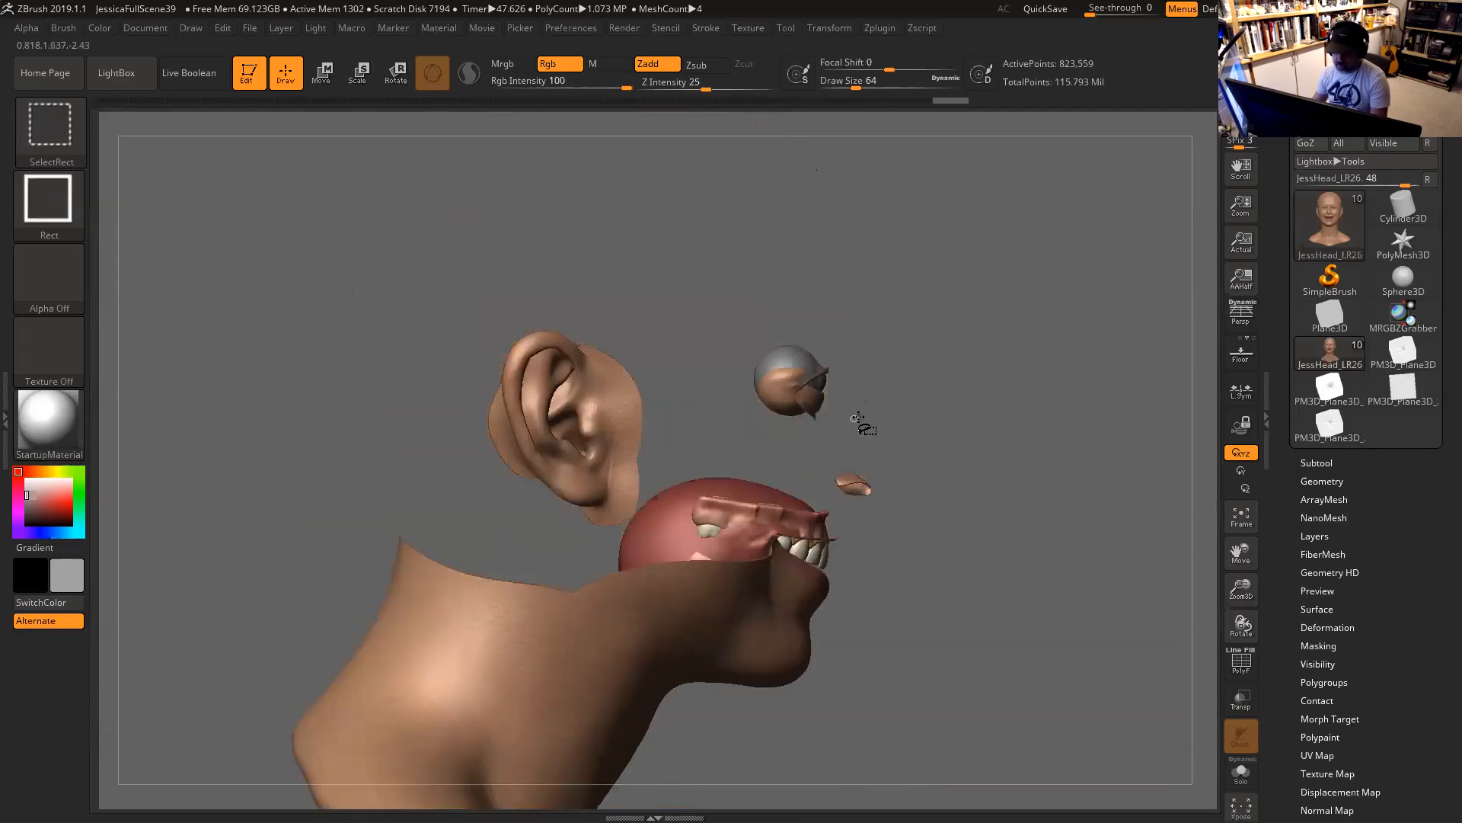
{"action": "left_click", "coordinate": [859, 486], "text": "ctrl+alt+shift"}
{"action": "left_click", "coordinate": [812, 620], "text": "ctrl+alt+shift"}
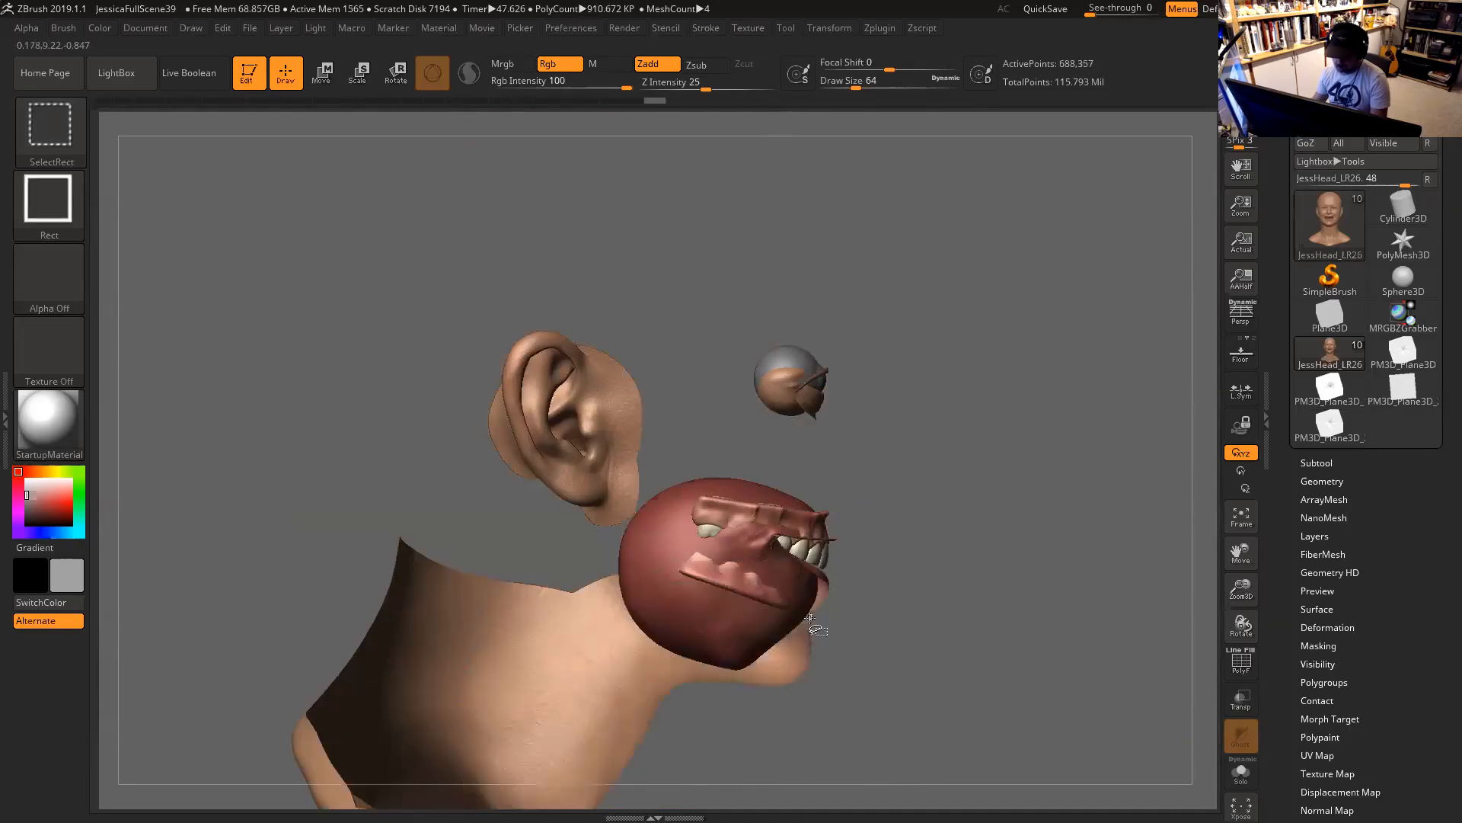
{"action": "left_click", "coordinate": [805, 642], "text": "ctrl+alt+shift"}
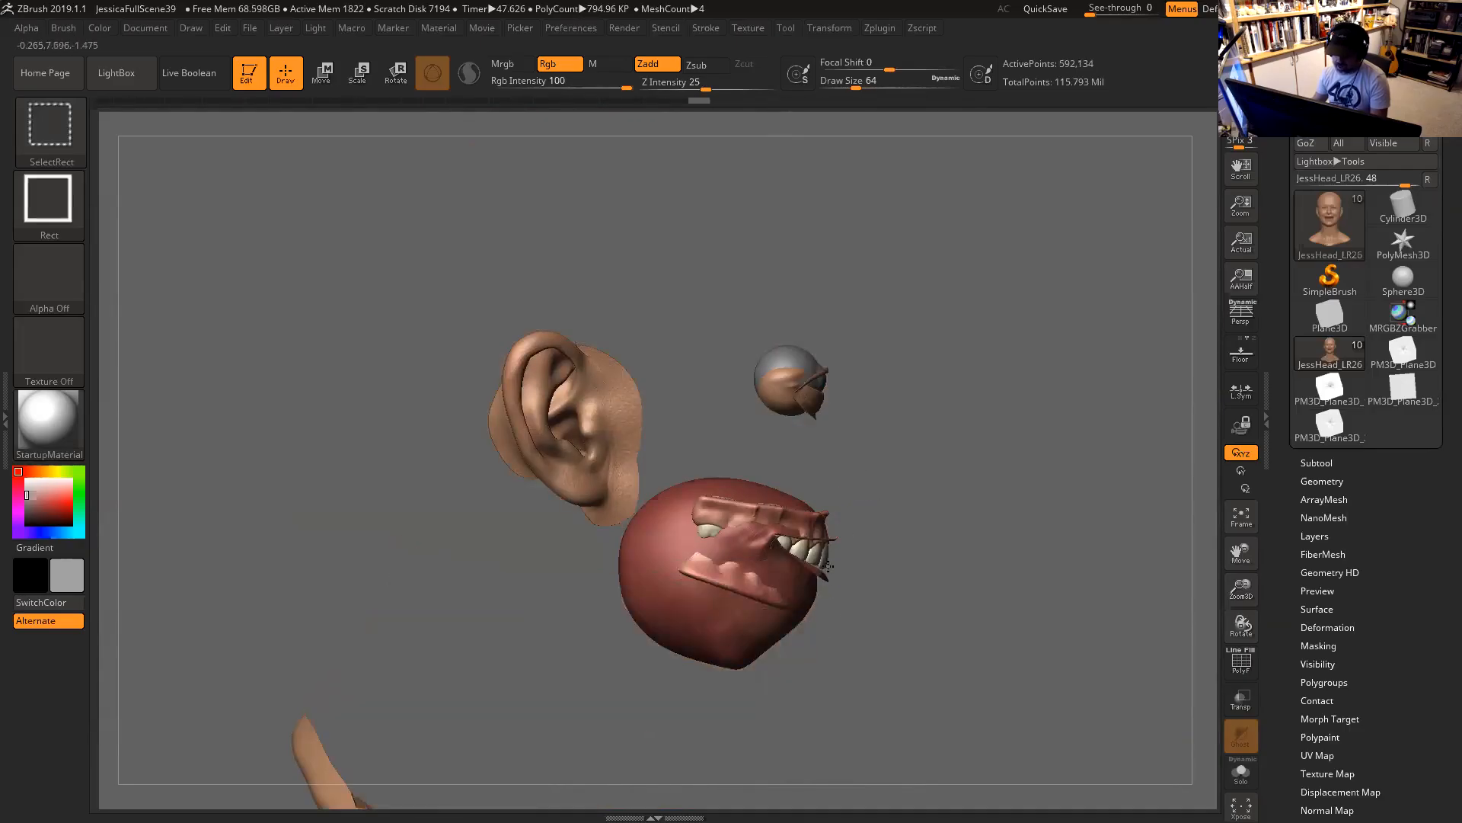
{"action": "left_click", "coordinate": [828, 566], "text": "ctrl+alt+shift"}
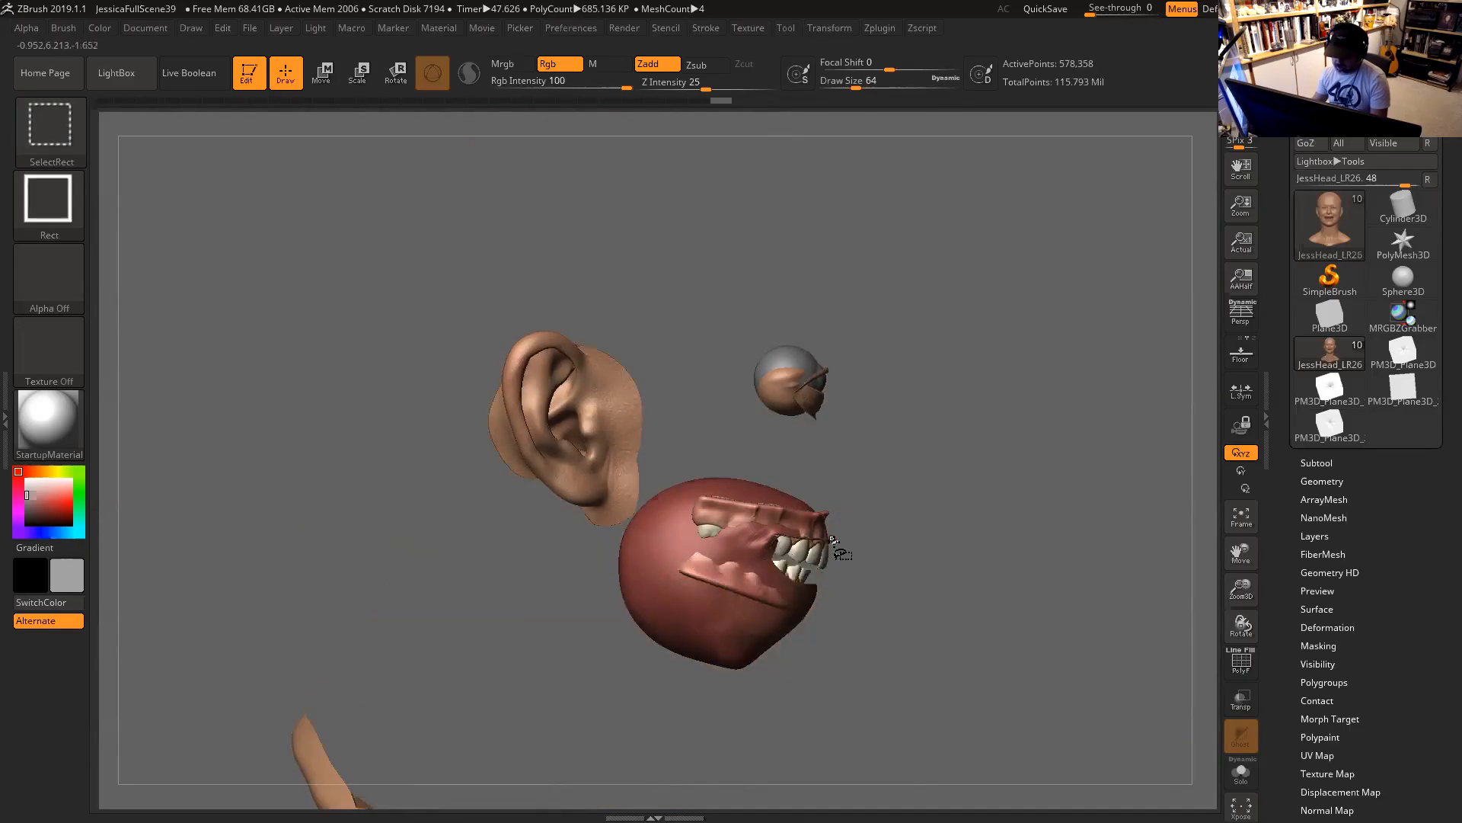
{"action": "left_click", "coordinate": [813, 402], "text": "ctrl+alt+shift"}
{"action": "mouse_move", "coordinate": [932, 425]}
{"action": "left_mouse_down"}
{"action": "mouse_move", "coordinate": [796, 325]}
{"action": "mouse_move", "coordinate": [640, 380]}
{"action": "left_mouse_up"}
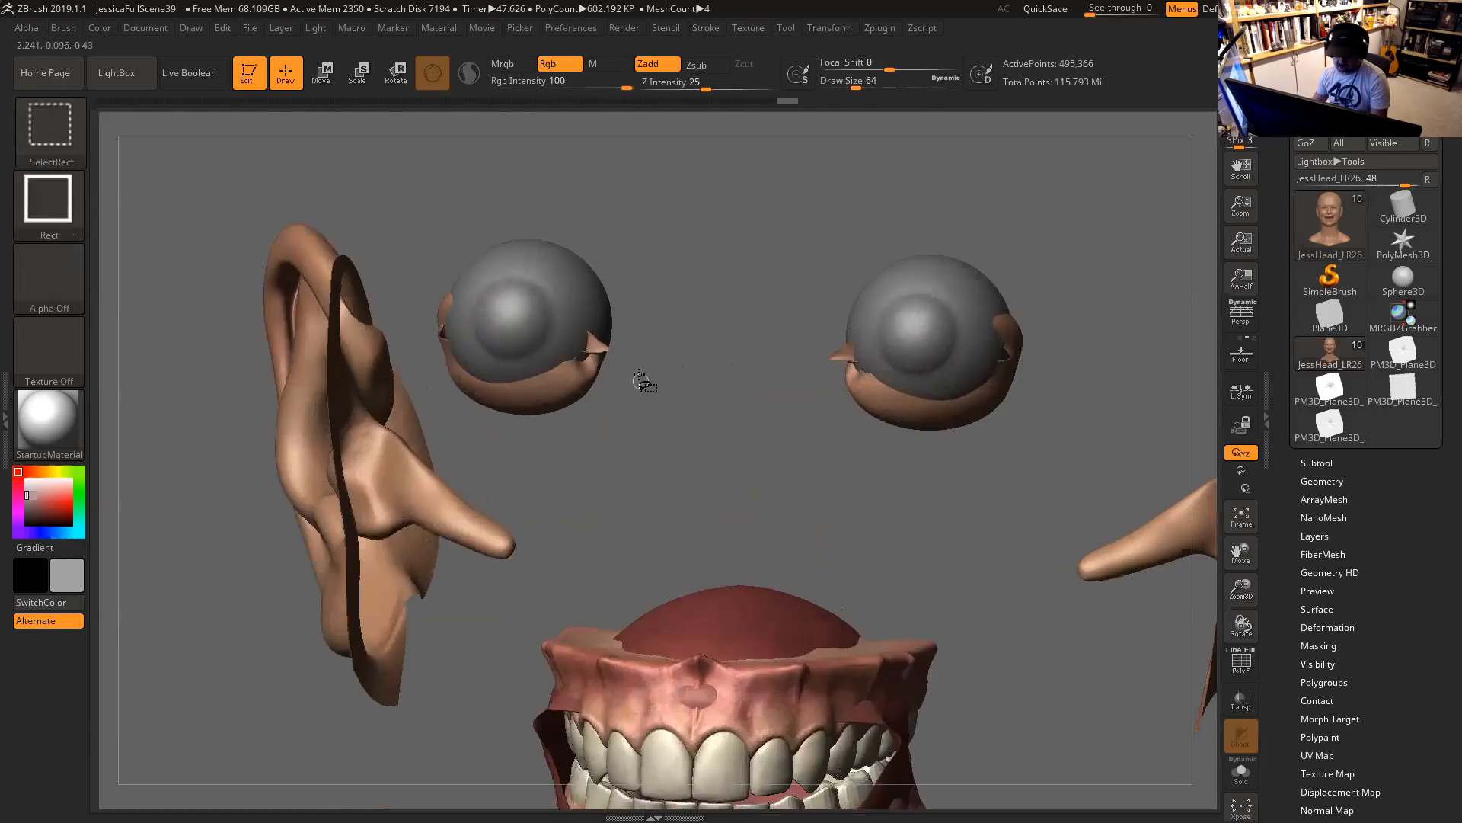
{"action": "left_click_drag", "start_coordinate": [731, 398], "coordinate": [807, 451], "text": "ctrl+shift"}
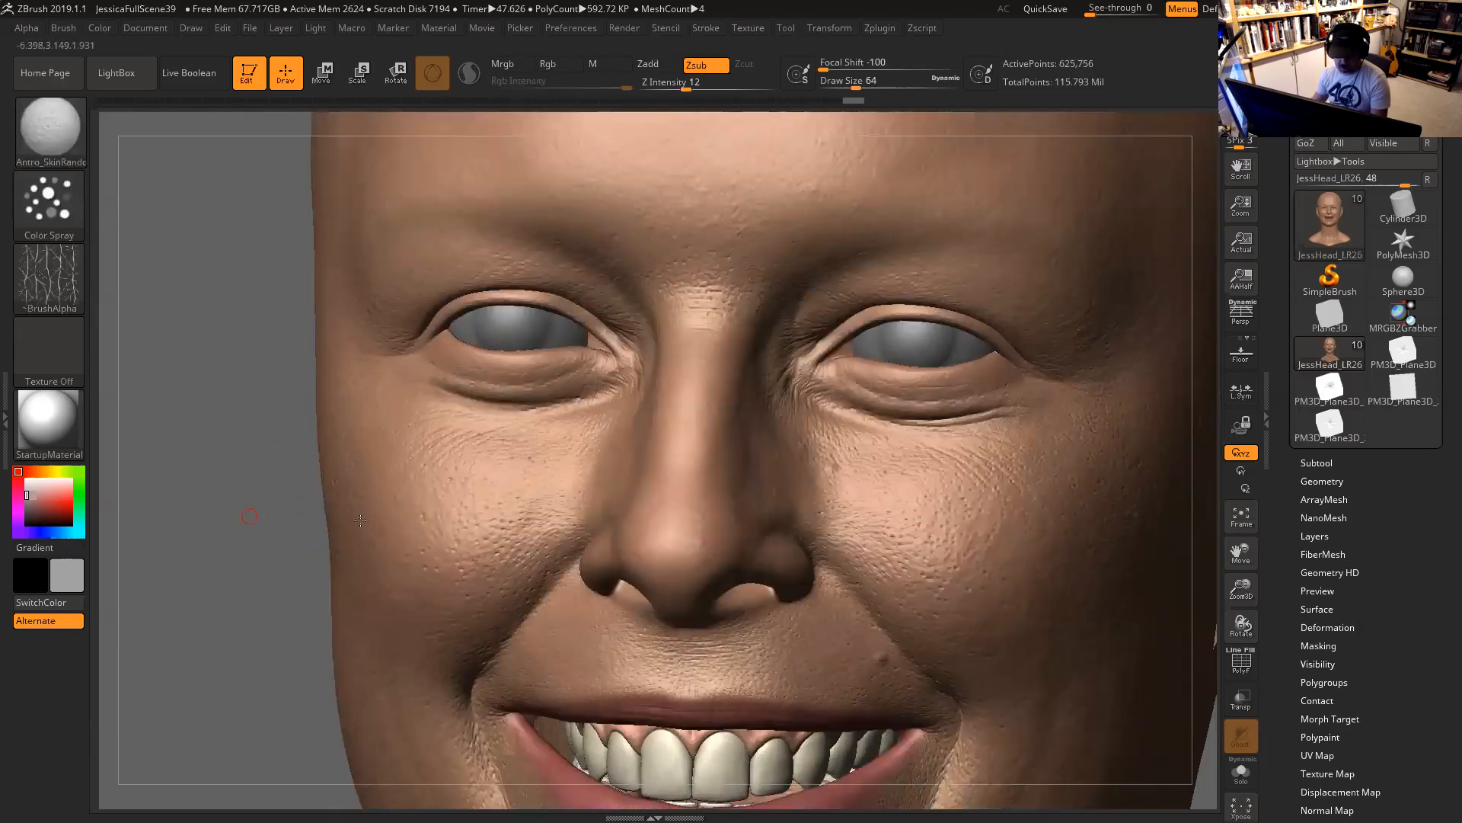
Inspect the isolated face polygroups and restore the visibility of the whole head and bust.
{"action": "left_click_drag", "start_coordinate": [249, 512], "coordinate": [556, 555]}
{"action": "mouse_move", "coordinate": [1053, 363]}
{"action": "left_mouse_down", "text": "alt"}
{"action": "mouse_move", "coordinate": [944, 311]}
{"action": "mouse_move", "coordinate": [901, 315]}
{"action": "left_mouse_up", "text": "alt"}
{"action": "mouse_move", "coordinate": [1029, 359]}
{"action": "left_mouse_down"}
{"action": "mouse_move", "coordinate": [913, 344]}
{"action": "mouse_move", "coordinate": [1006, 346]}
{"action": "mouse_move", "coordinate": [901, 305]}
{"action": "left_mouse_up"}
{"action": "key", "text": "ctrl+shift"}
{"action": "left_click", "coordinate": [1005, 344], "text": "ctrl+shift"}
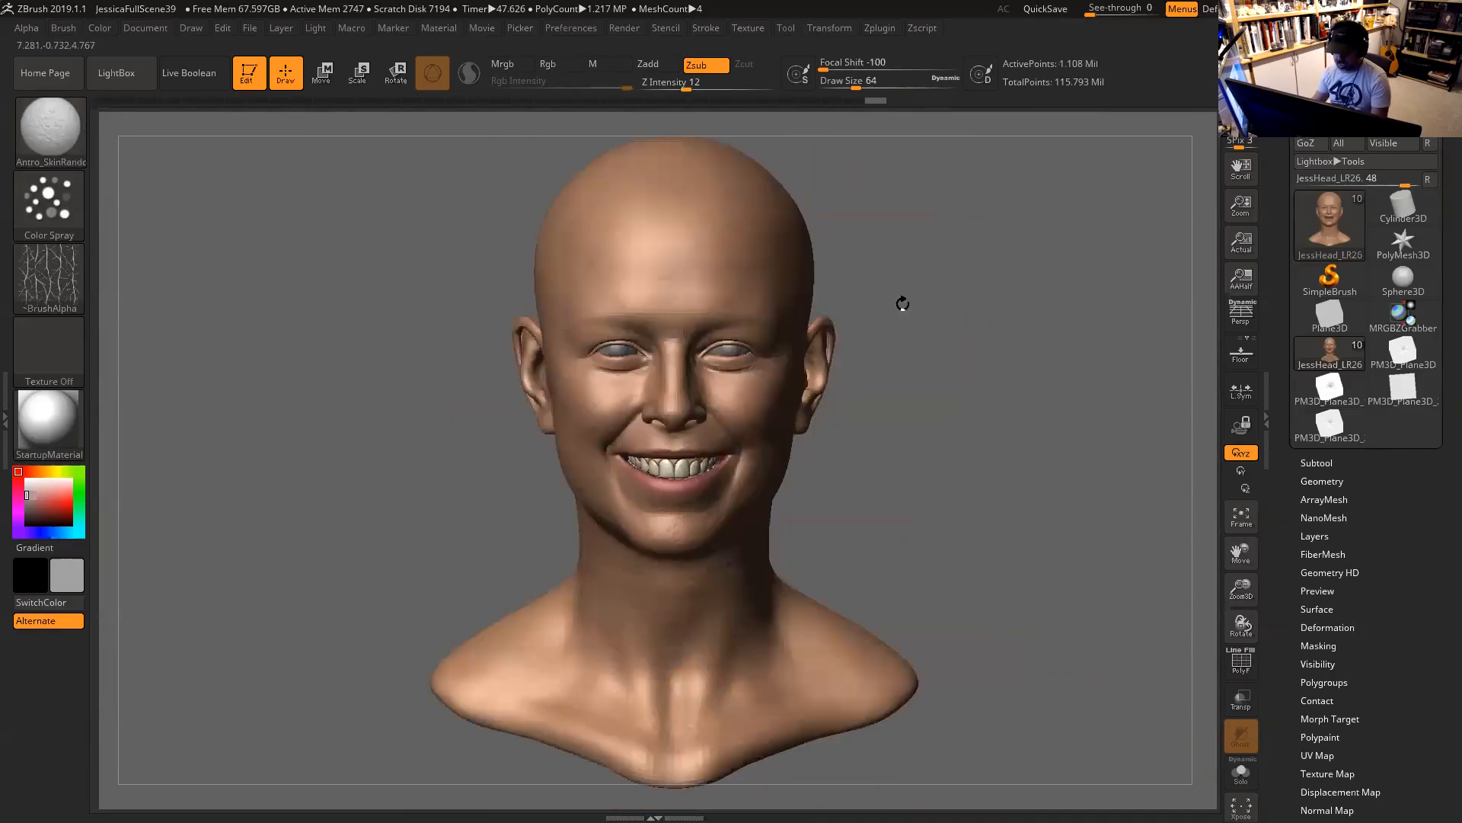
Show only the JessHead_LR26 subtool by hiding all the others, and view the head in three-quarter with perspective on.
{"action": "left_click", "coordinate": [1316, 463]}
{"action": "key", "text": "shift"}
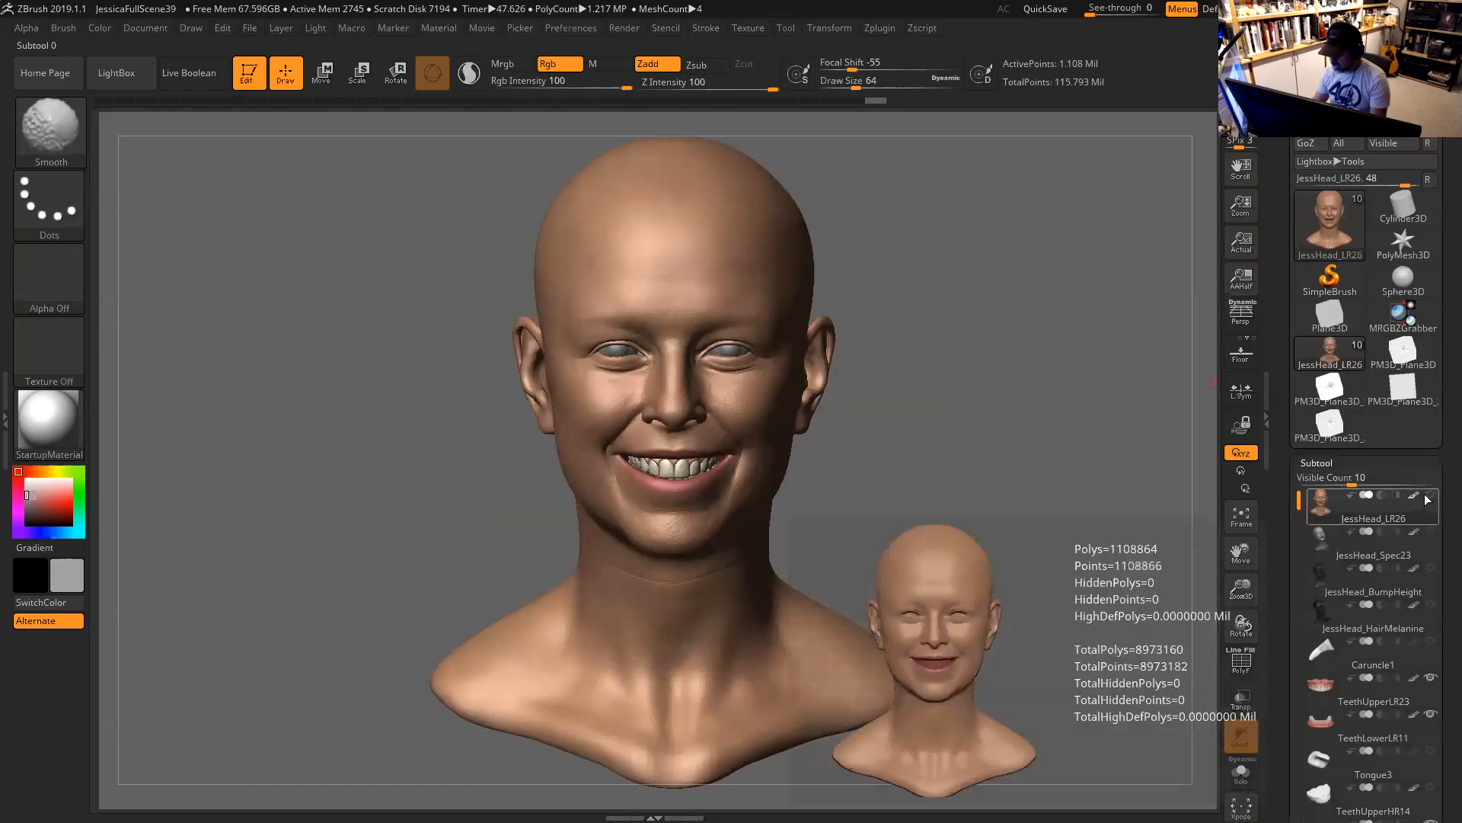
{"action": "left_click", "coordinate": [1431, 497], "text": "shift"}
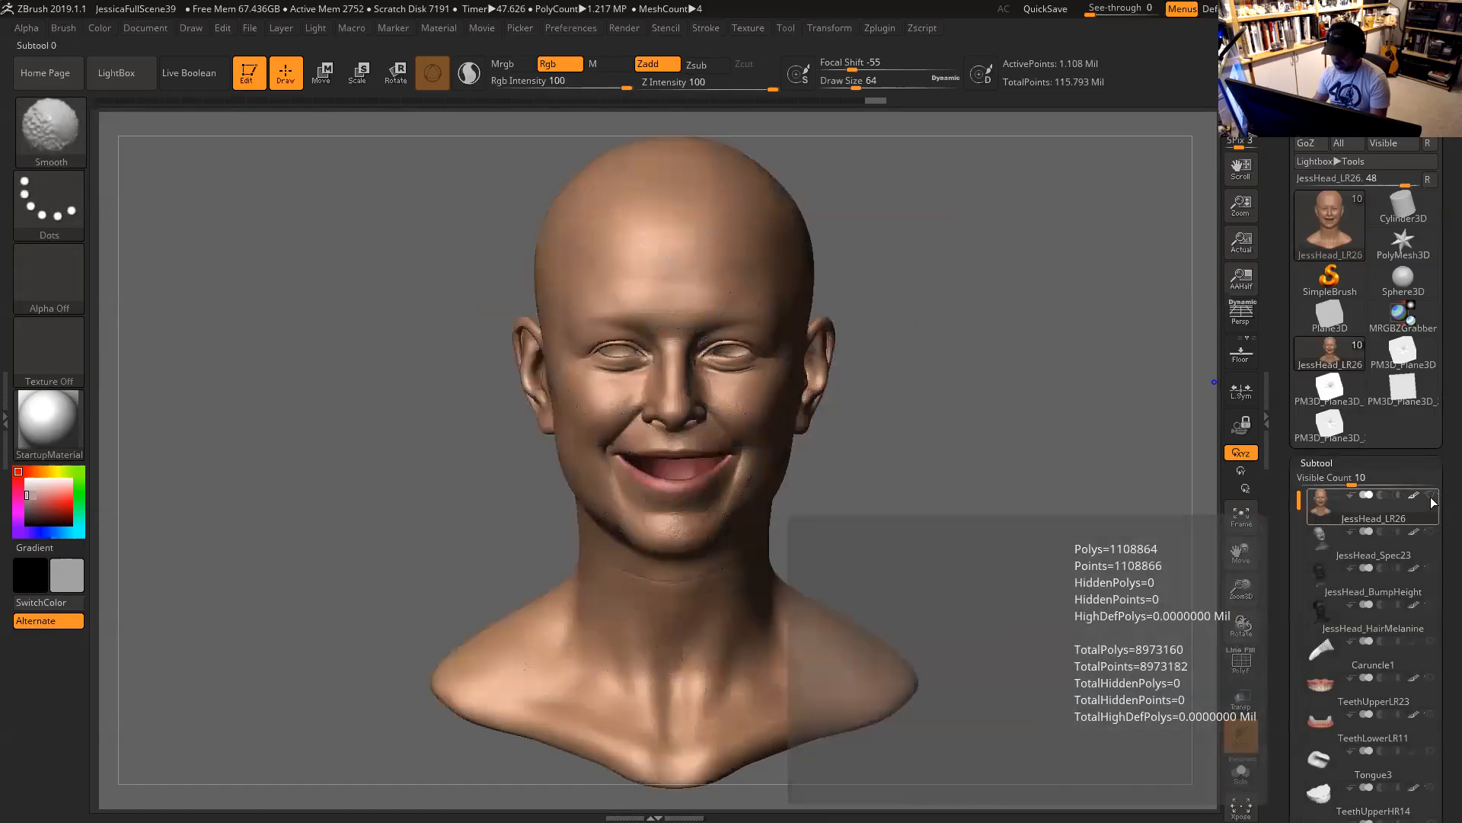
{"action": "mouse_move", "coordinate": [952, 424]}
{"action": "left_mouse_down"}
{"action": "mouse_move", "coordinate": [1041, 382]}
{"action": "mouse_move", "coordinate": [991, 407]}
{"action": "mouse_move", "coordinate": [899, 404]}
{"action": "mouse_move", "coordinate": [1004, 396]}
{"action": "mouse_move", "coordinate": [1016, 382]}
{"action": "mouse_move", "coordinate": [1030, 407]}
{"action": "mouse_move", "coordinate": [1003, 396]}
{"action": "mouse_move", "coordinate": [1004, 413]}
{"action": "left_mouse_up"}
{"action": "key", "text": "p"}
{"action": "left_click_drag", "start_coordinate": [946, 376], "coordinate": [967, 388], "text": "alt"}
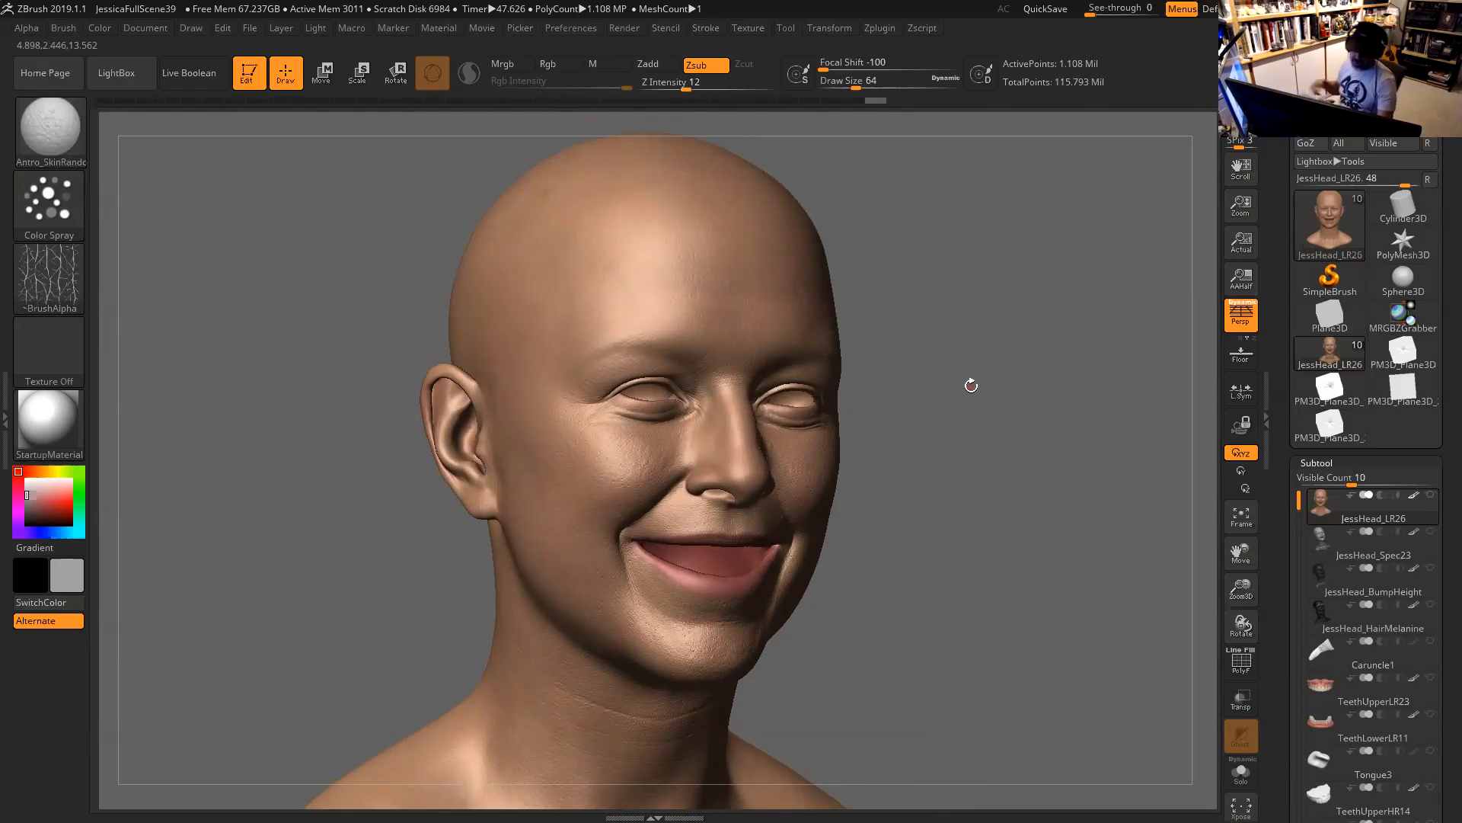
{"action": "left_click_drag", "start_coordinate": [967, 368], "coordinate": [952, 394]}
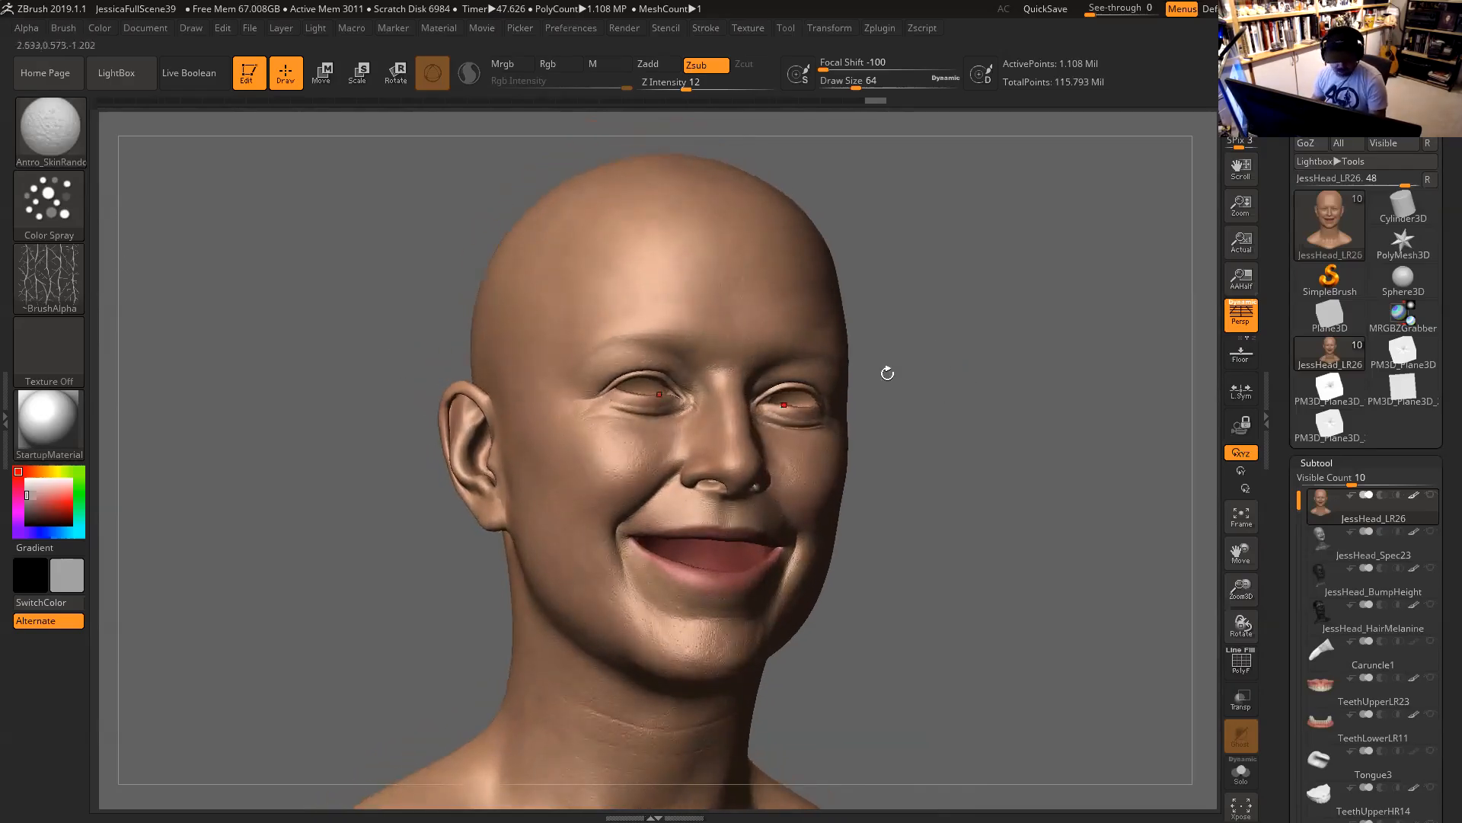
Apply the Flat Color material to examine the head's painted colour from the face down to the neck and shoulders.
{"action": "left_click", "coordinate": [38, 421]}
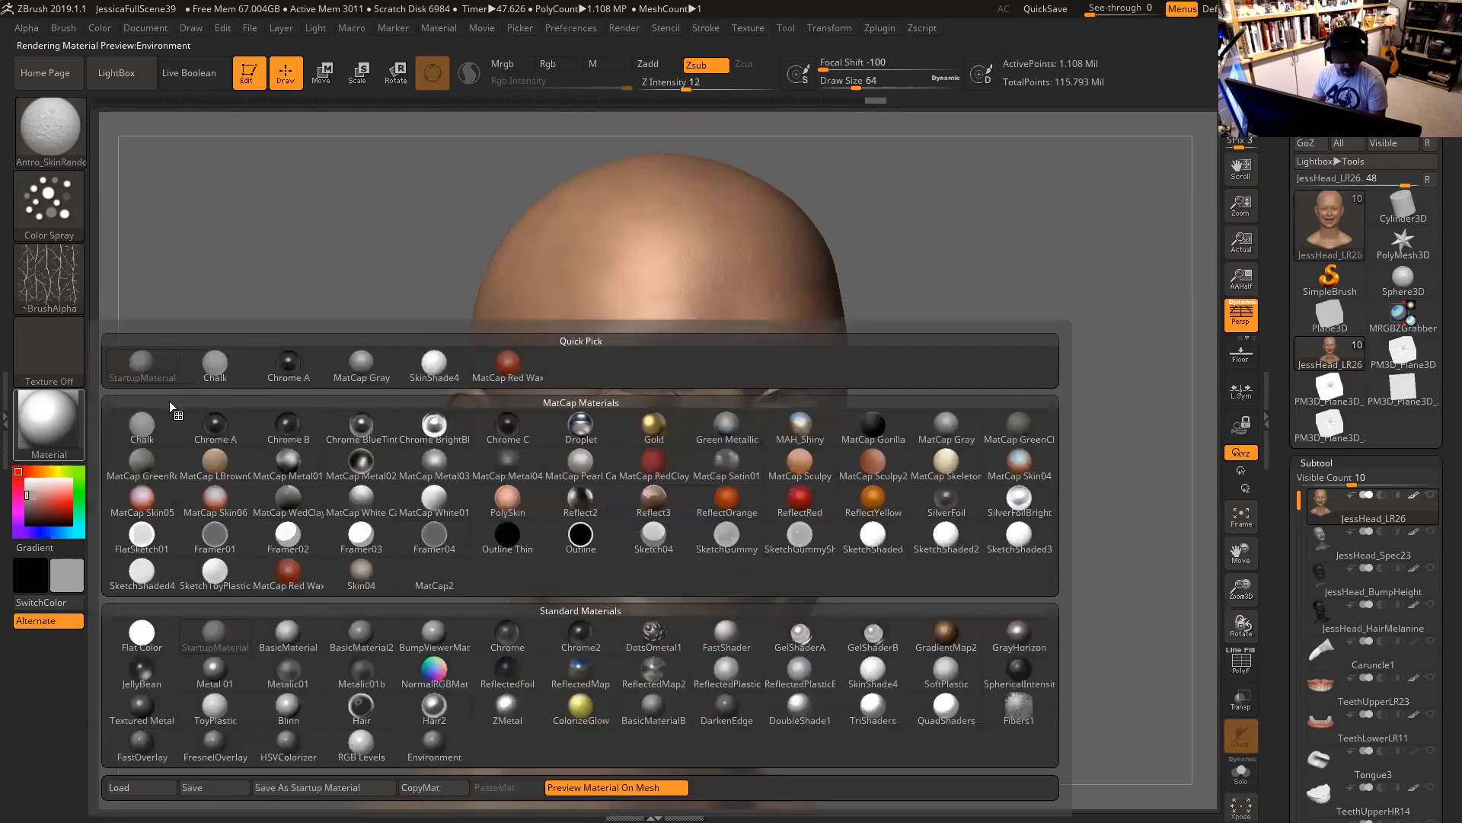
{"action": "left_click", "coordinate": [142, 632]}
{"action": "left_click_drag", "start_coordinate": [959, 306], "coordinate": [1004, 467], "text": "shift"}
{"action": "left_click_drag", "start_coordinate": [1048, 236], "coordinate": [896, 297]}
{"action": "left_click_drag", "start_coordinate": [335, 426], "coordinate": [434, 433]}
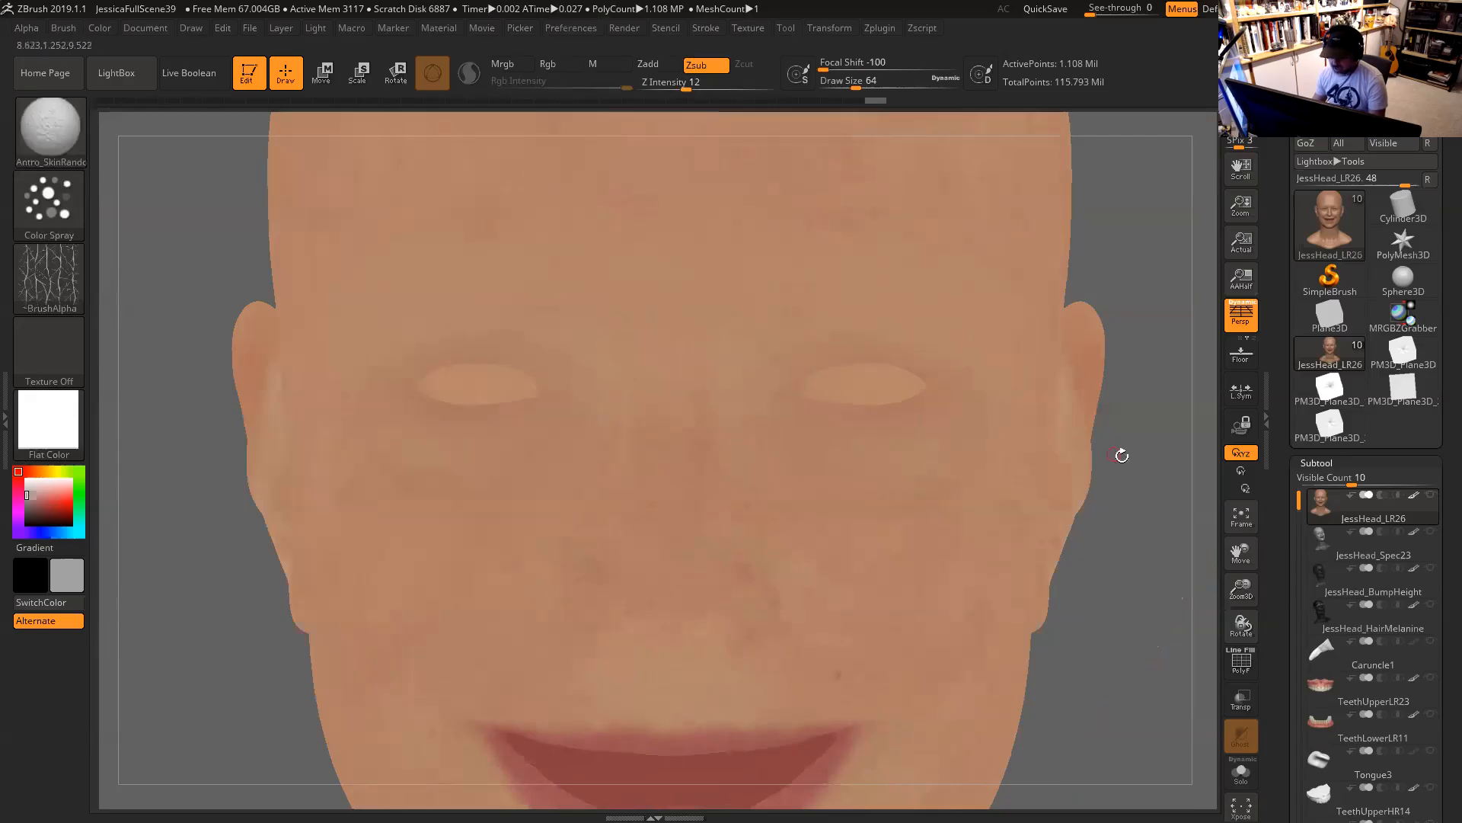
{"action": "left_click_drag", "start_coordinate": [1152, 465], "coordinate": [1097, 381], "text": "alt"}
{"action": "left_click_drag", "start_coordinate": [1029, 489], "coordinate": [1028, 343], "text": "alt"}
{"action": "left_click_drag", "start_coordinate": [944, 404], "coordinate": [1032, 459]}
{"action": "left_click_drag", "start_coordinate": [893, 514], "coordinate": [889, 316], "text": "alt"}
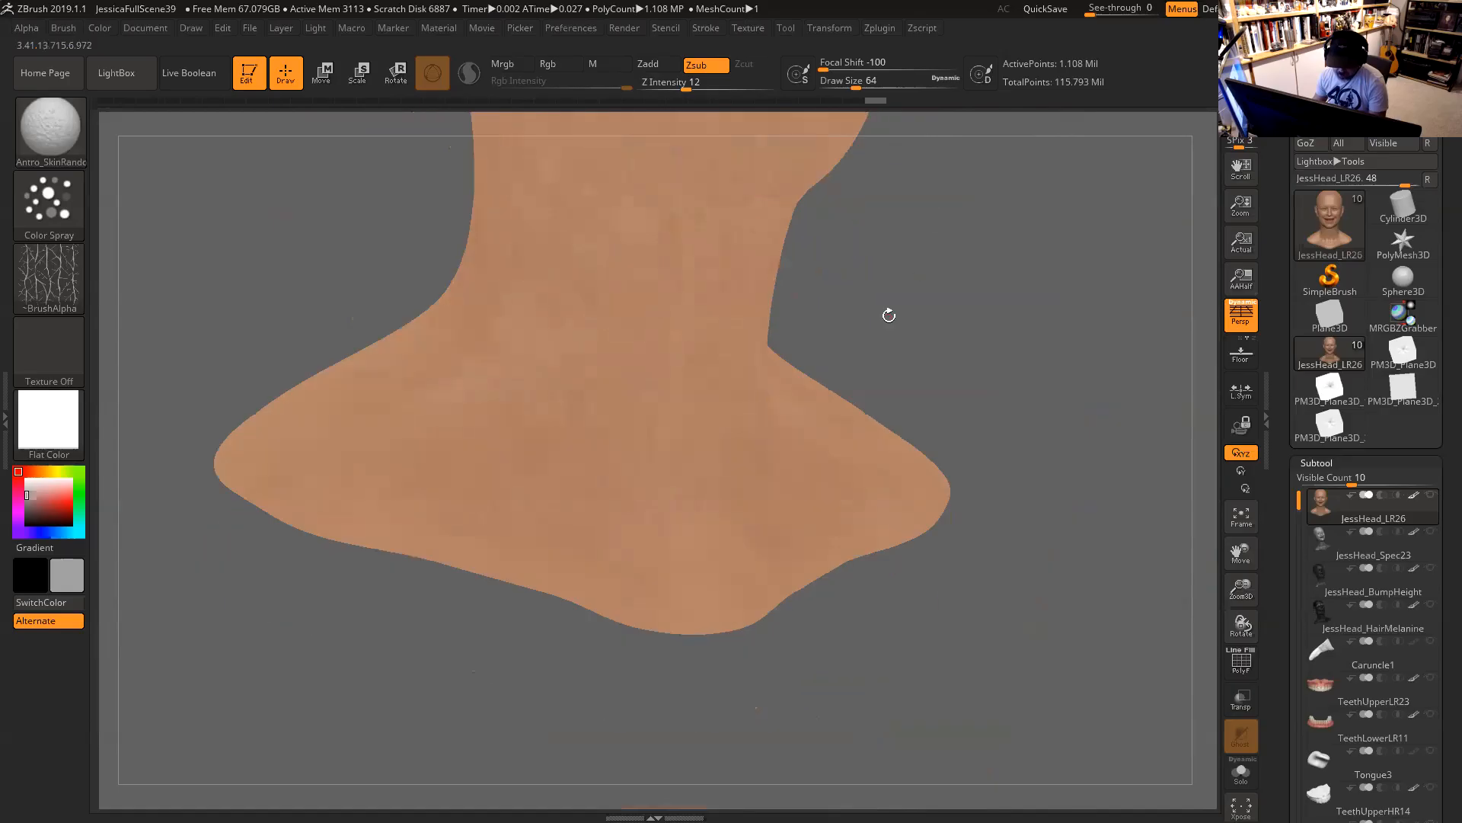
Sample the base skin tone from the painted face as the active colour, with the head viewed from the front.
{"action": "left_click_drag", "start_coordinate": [875, 392], "coordinate": [979, 424], "text": "alt"}
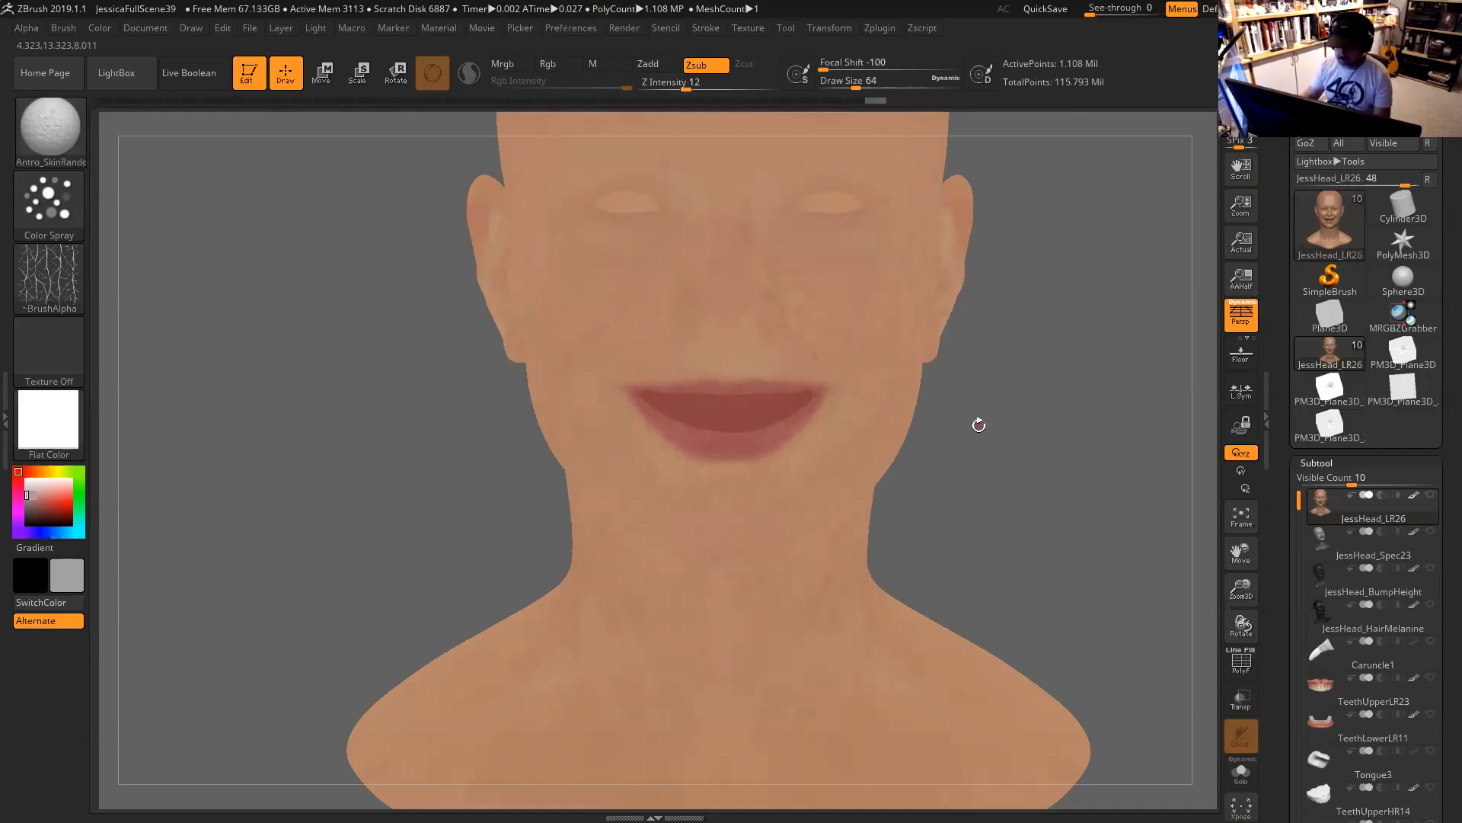
{"action": "mouse_move", "coordinate": [1075, 377]}
{"action": "left_mouse_down", "text": "alt"}
{"action": "mouse_move", "coordinate": [1042, 412]}
{"action": "mouse_move", "coordinate": [992, 533]}
{"action": "mouse_move", "coordinate": [942, 558]}
{"action": "left_mouse_up", "text": "alt"}
{"action": "mouse_move", "coordinate": [55, 498]}
{"action": "left_mouse_down"}
{"action": "mouse_move", "coordinate": [741, 494]}
{"action": "mouse_move", "coordinate": [750, 477]}
{"action": "mouse_move", "coordinate": [496, 460]}
{"action": "left_mouse_up"}
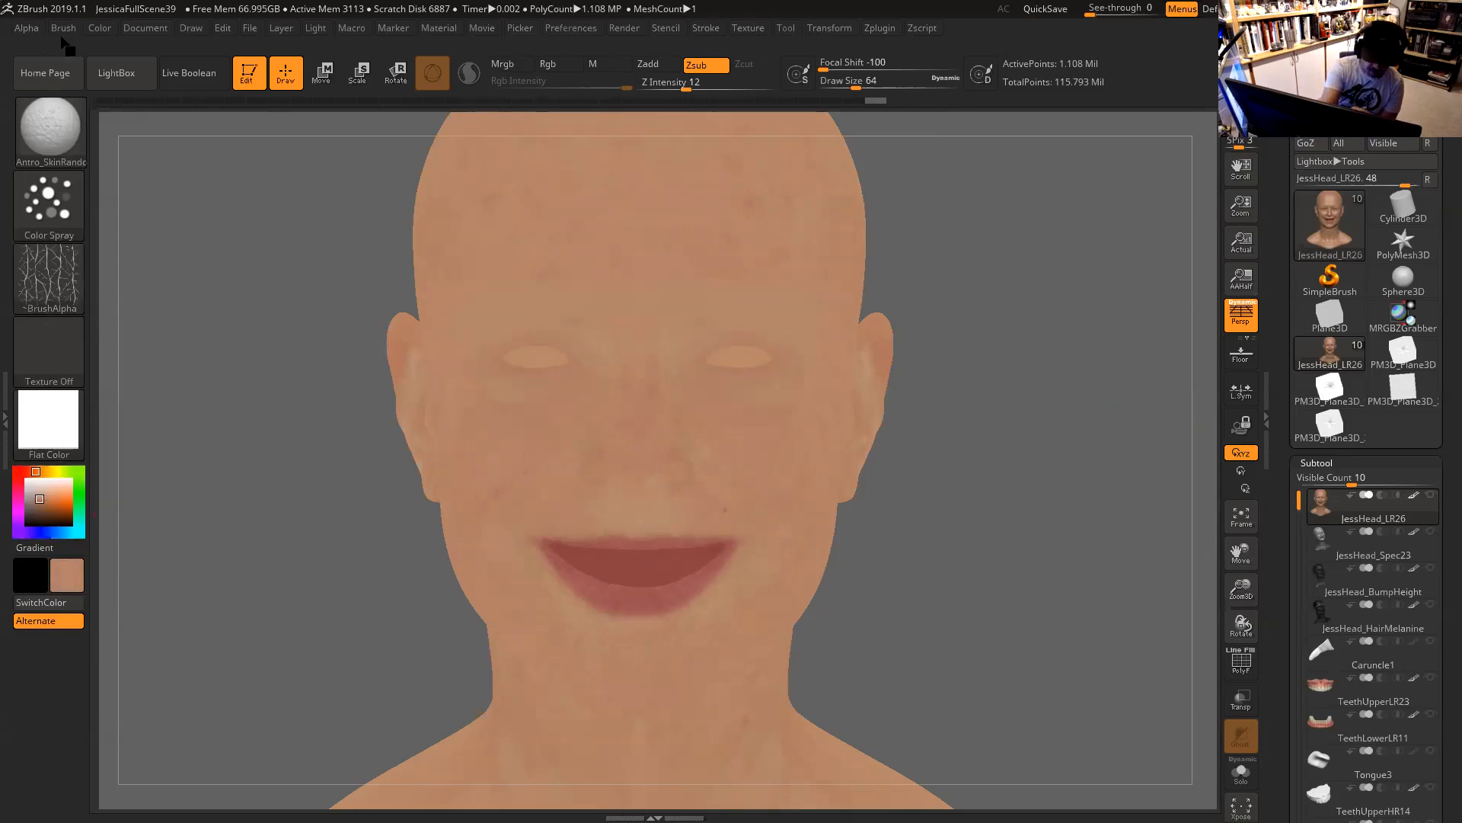
{"action": "left_click", "coordinate": [99, 29]}
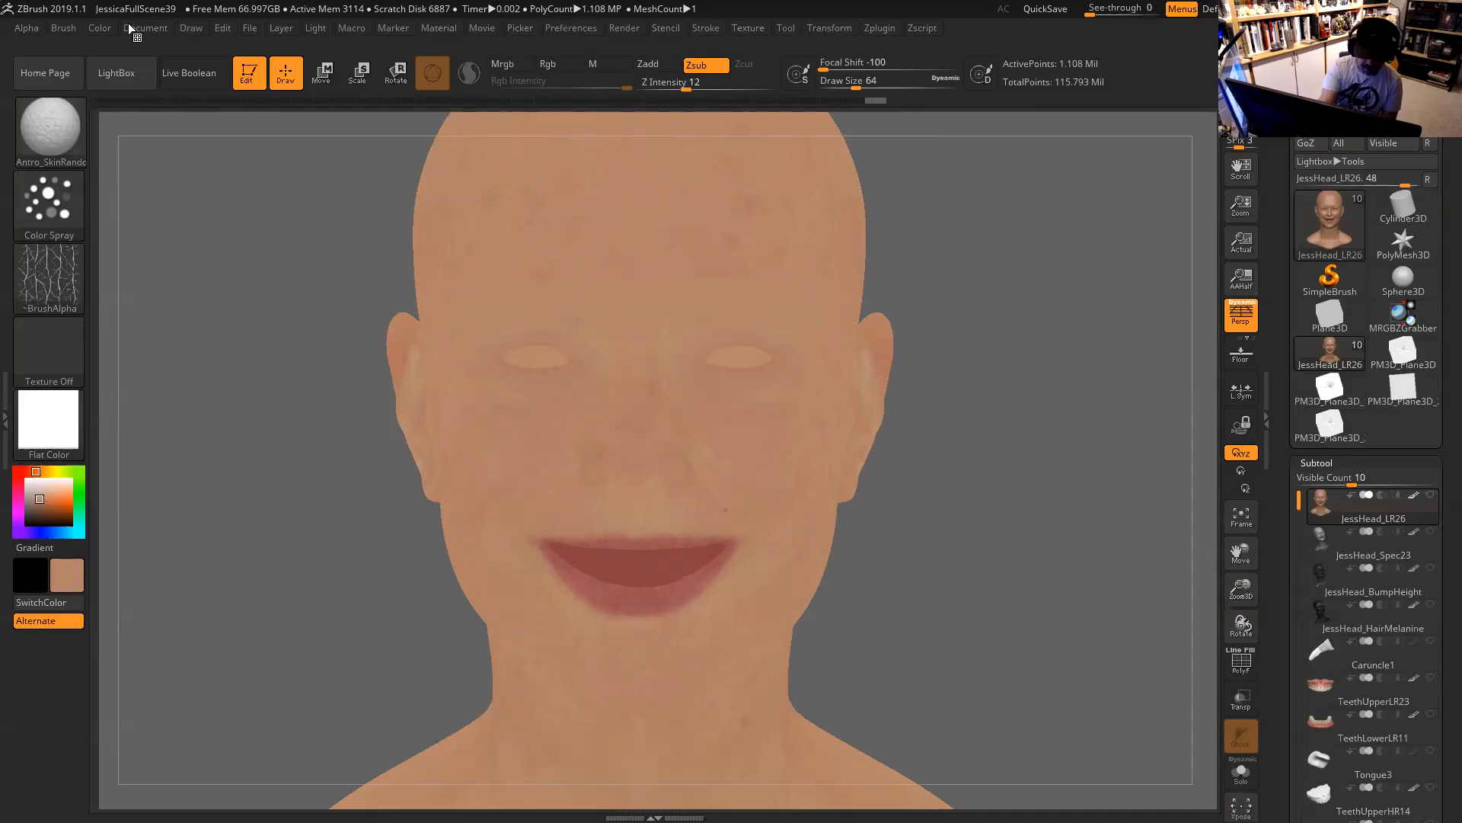
{"action": "left_click", "coordinate": [105, 28]}
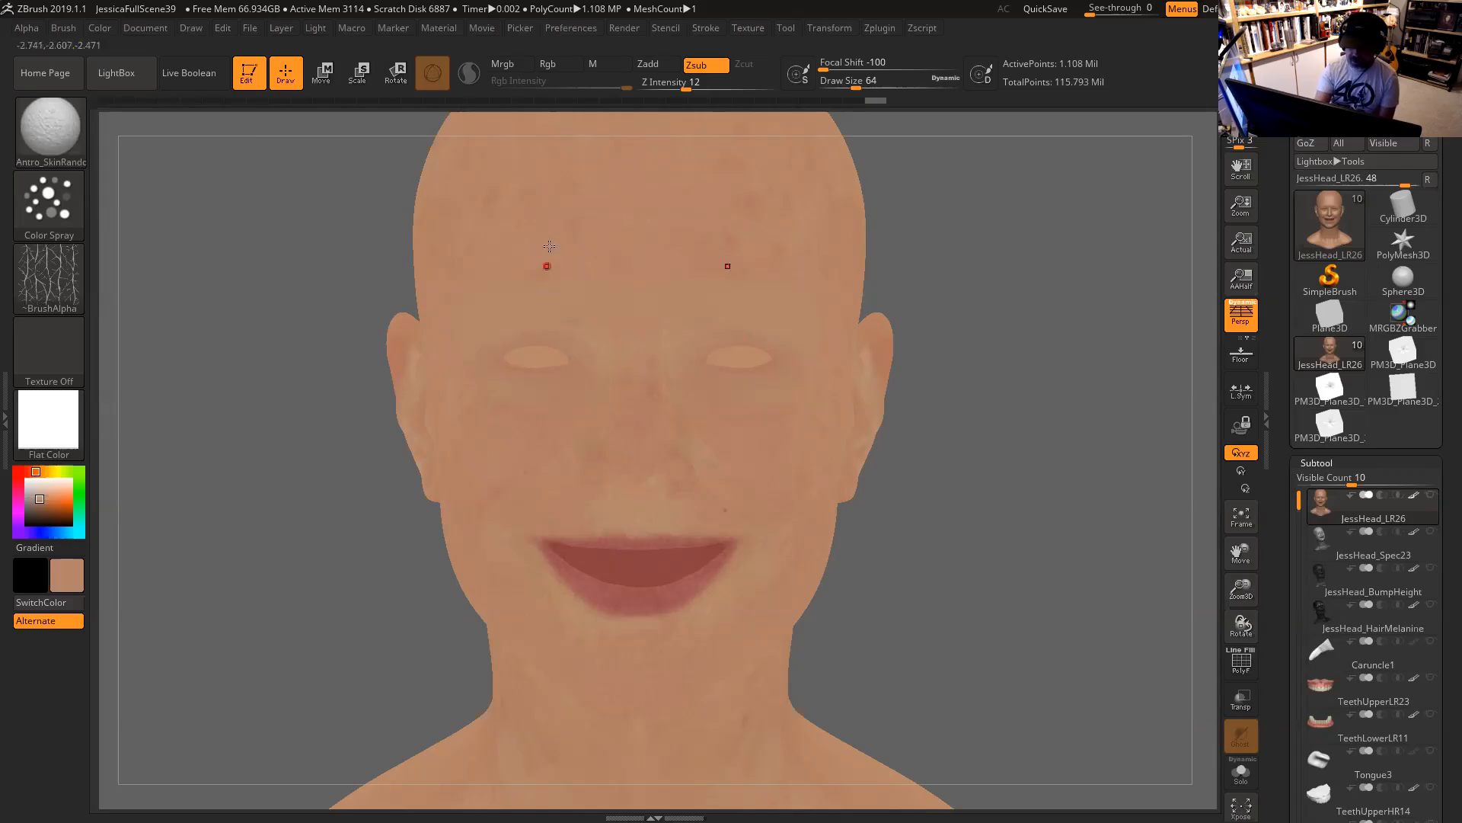
Set the brush to Rgb only, without Zsub, and fill the whole head with the sampled skin colour.
{"action": "left_click", "coordinate": [556, 64]}
{"action": "left_click", "coordinate": [705, 69]}
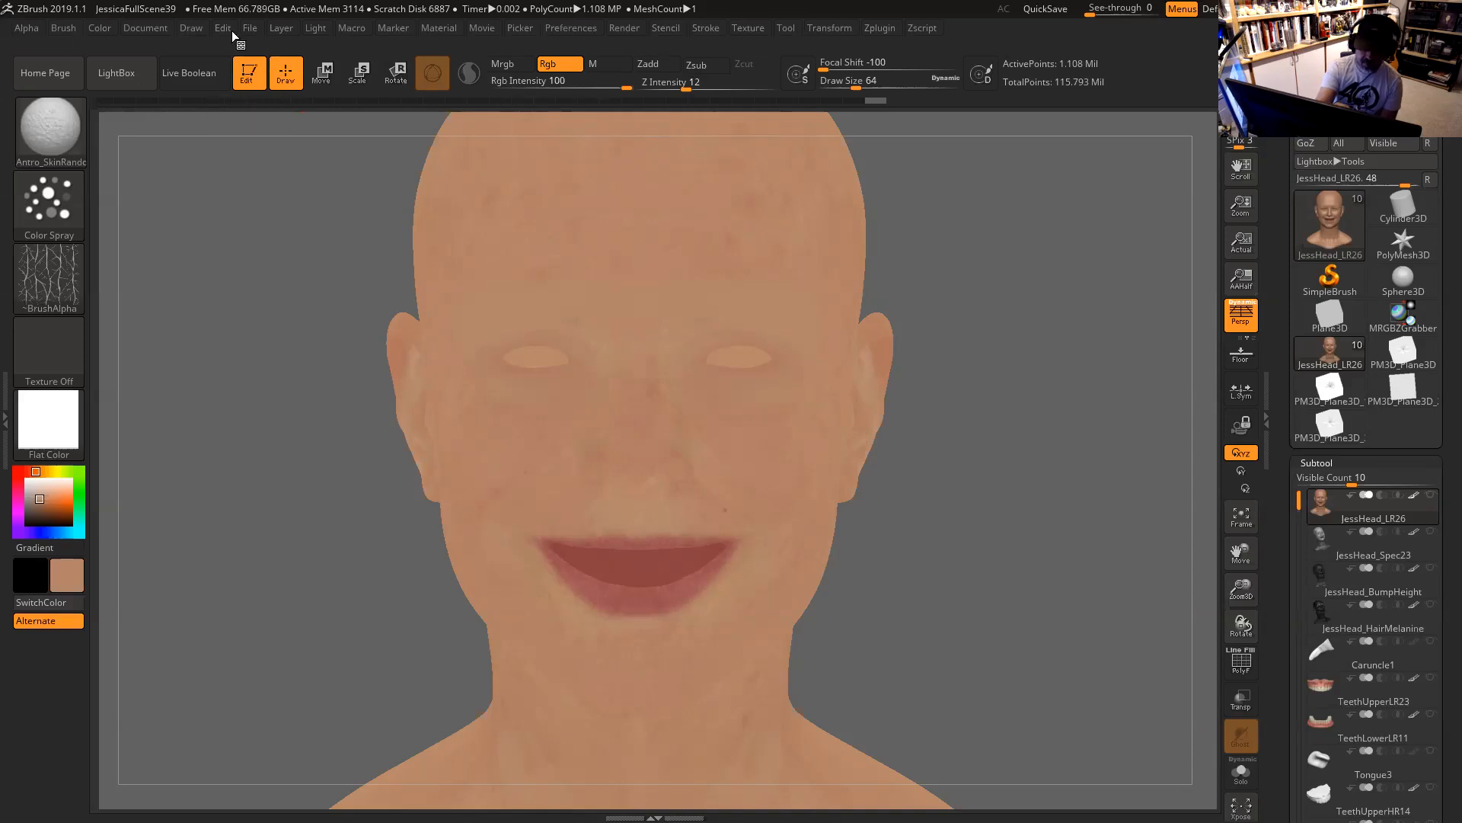
{"action": "left_click", "coordinate": [100, 28]}
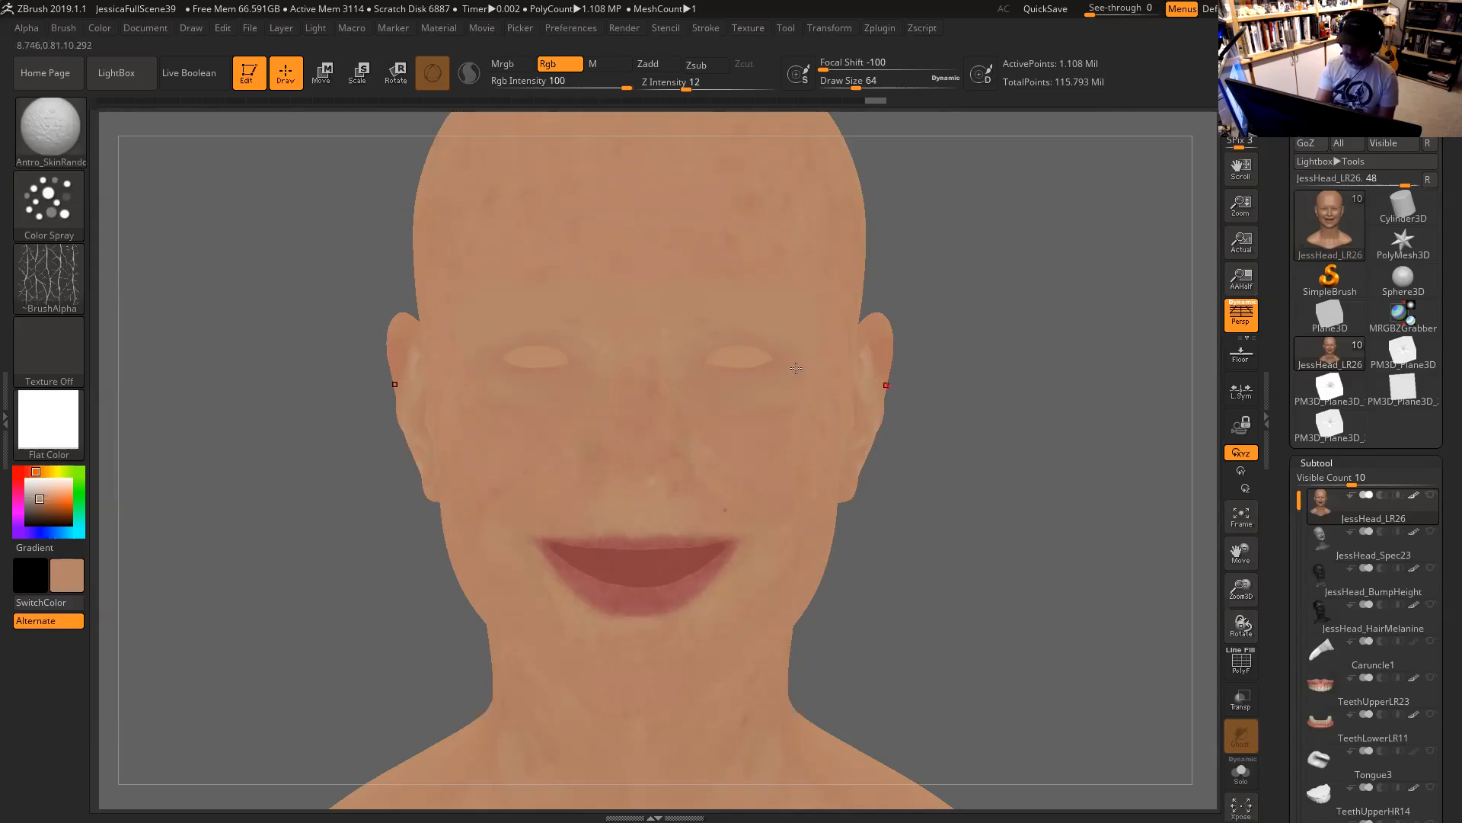
{"action": "left_click", "coordinate": [99, 28]}
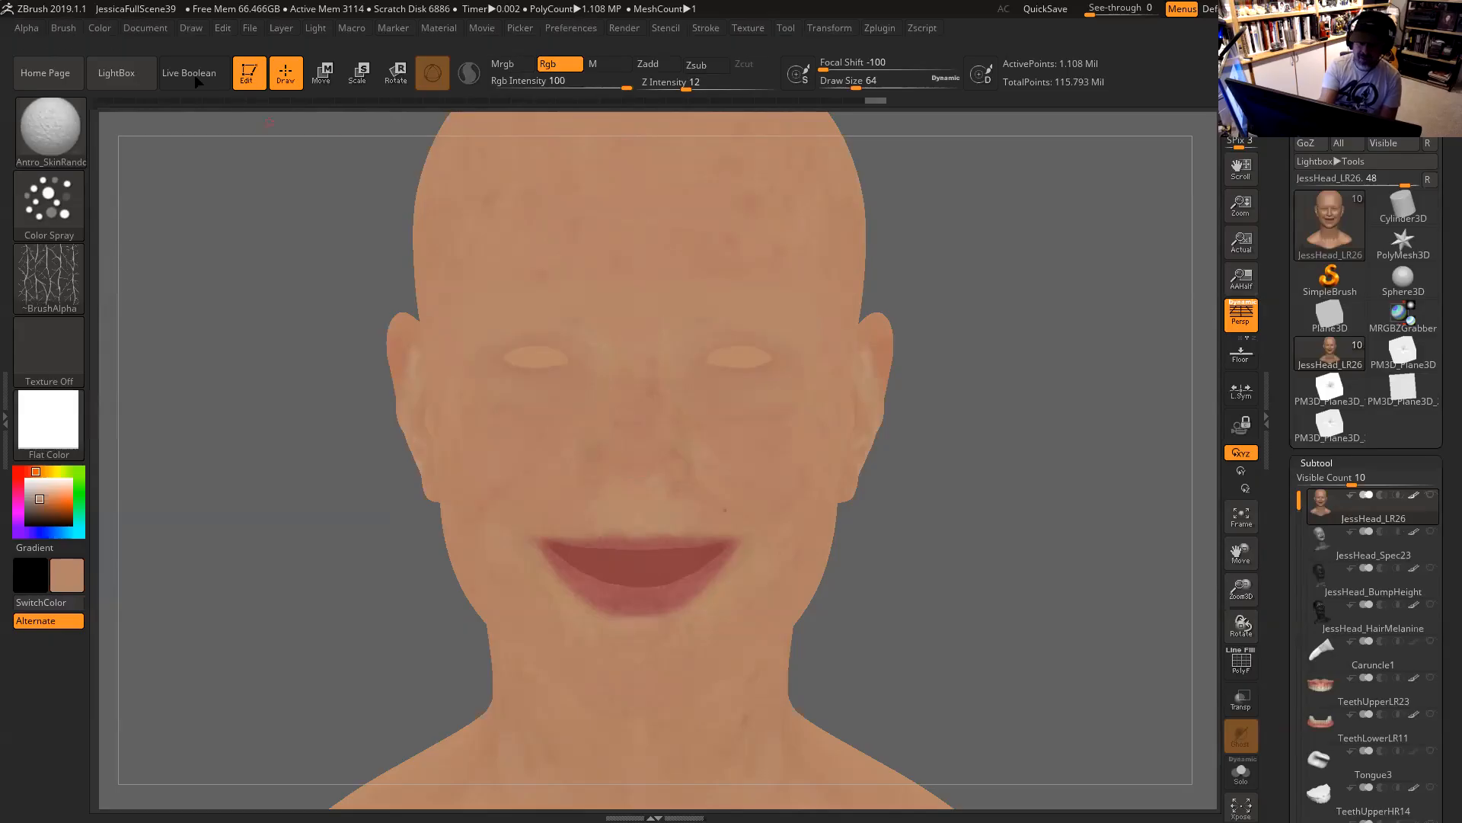
{"action": "left_click", "coordinate": [103, 27]}
{"action": "left_click", "coordinate": [160, 354]}
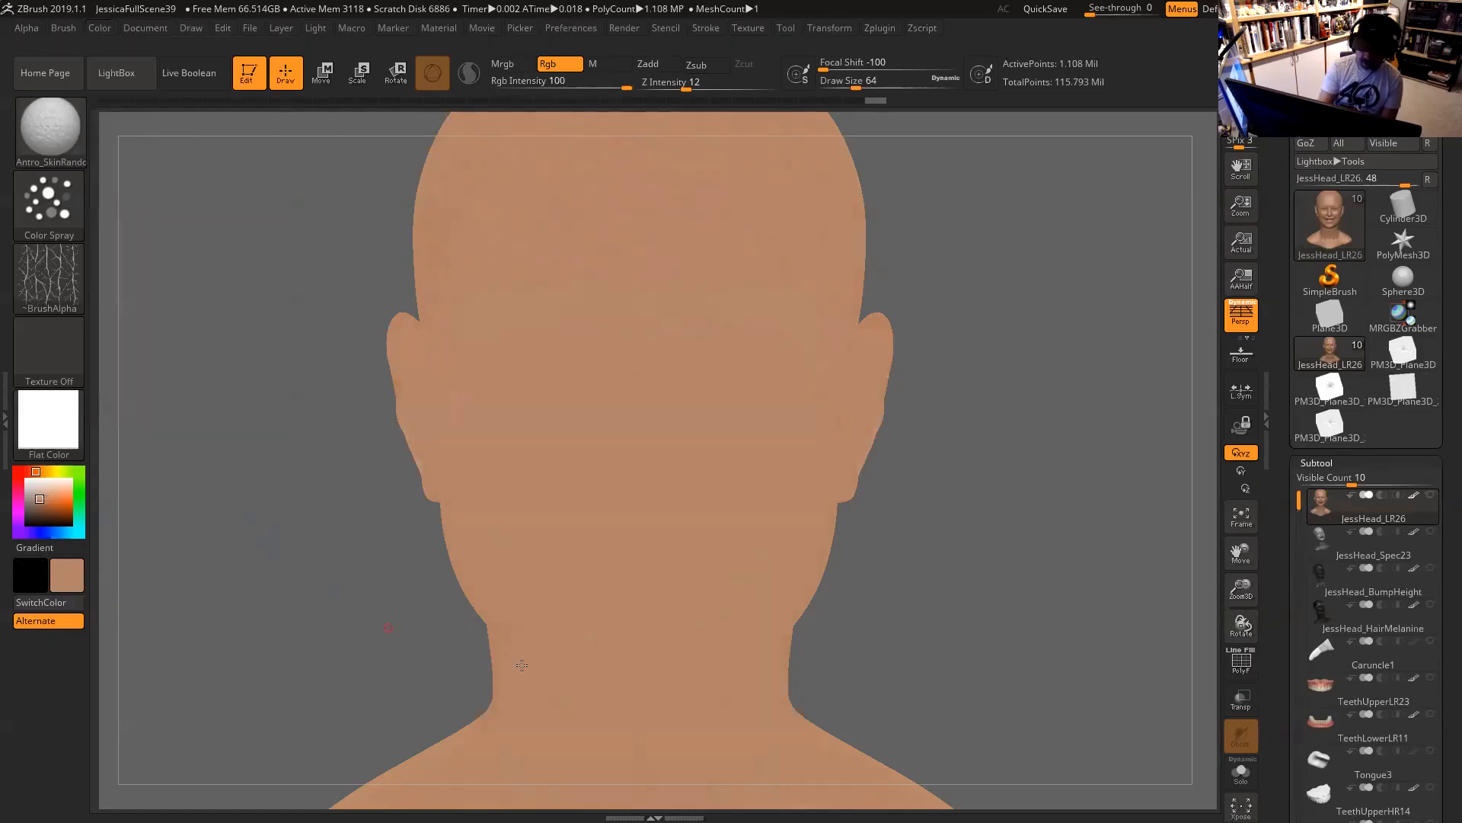
Inspect the filled head in profile and apply the StartupMaterial to it.
{"action": "left_click_drag", "start_coordinate": [903, 576], "coordinate": [1081, 377]}
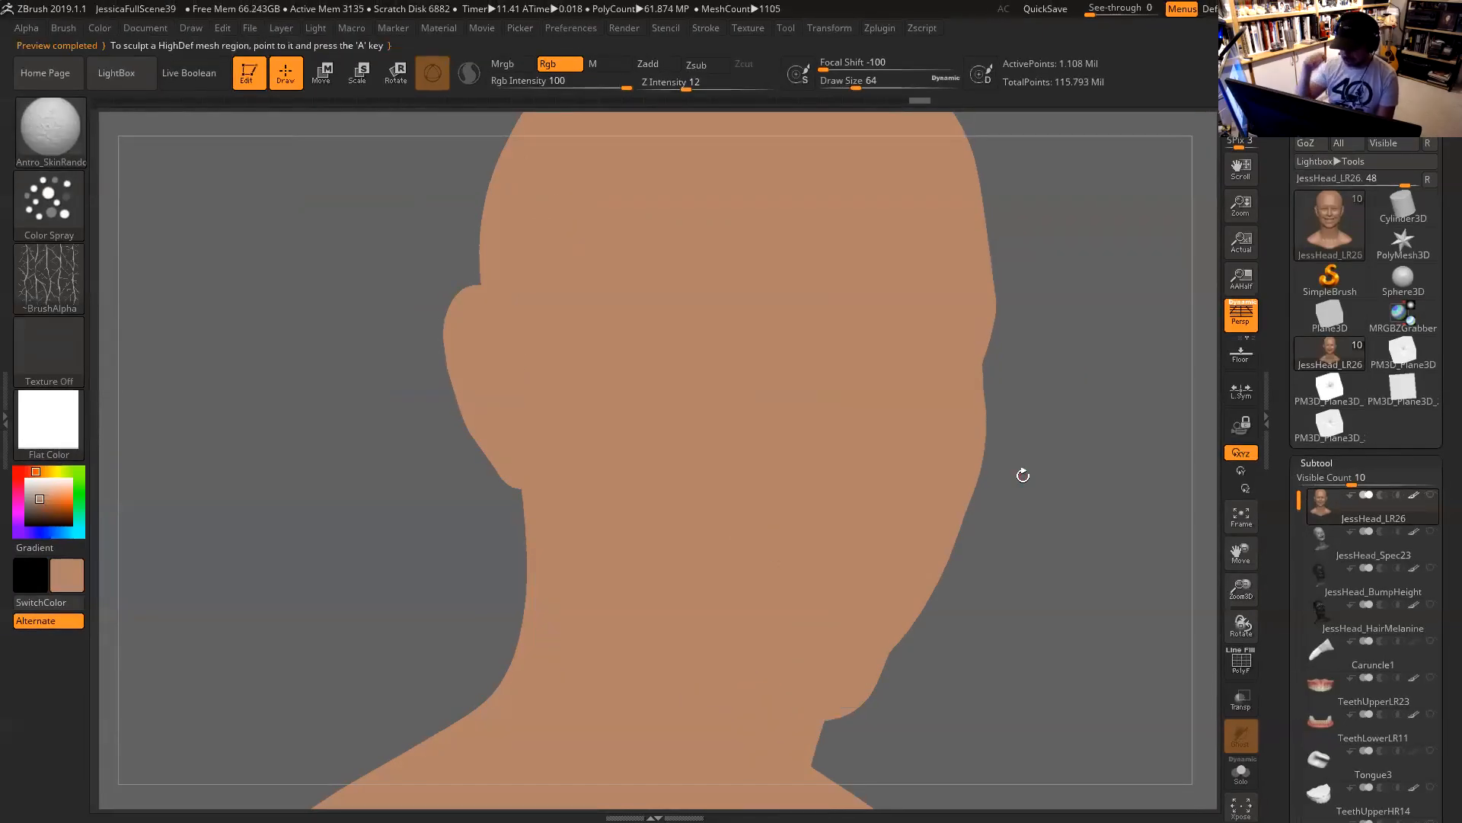
{"action": "left_click_drag", "start_coordinate": [1099, 385], "coordinate": [770, 438]}
{"action": "left_click_drag", "start_coordinate": [989, 437], "coordinate": [1148, 440], "text": "alt"}
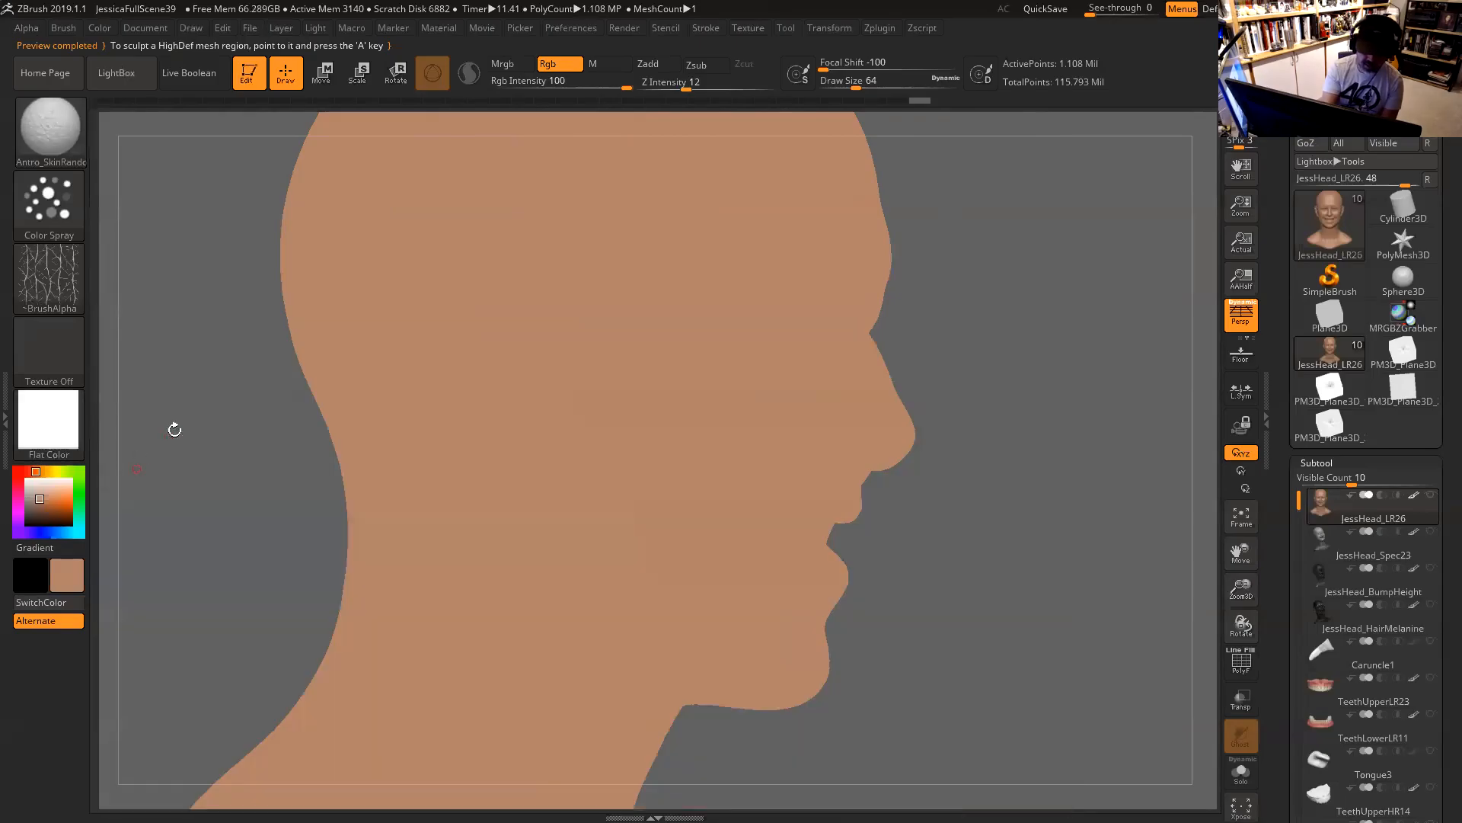
{"action": "left_click", "coordinate": [59, 426]}
{"action": "left_click", "coordinate": [217, 361]}
Isolate the face and scalp polygroup, invert the visibility, and hide the chin and neck polygroups.
{"action": "mouse_move", "coordinate": [1044, 425]}
{"action": "left_mouse_down"}
{"action": "mouse_move", "coordinate": [1087, 437]}
{"action": "mouse_move", "coordinate": [991, 370]}
{"action": "mouse_move", "coordinate": [933, 371]}
{"action": "left_mouse_up"}
{"action": "left_click", "coordinate": [869, 380], "text": "ctrl+shift"}
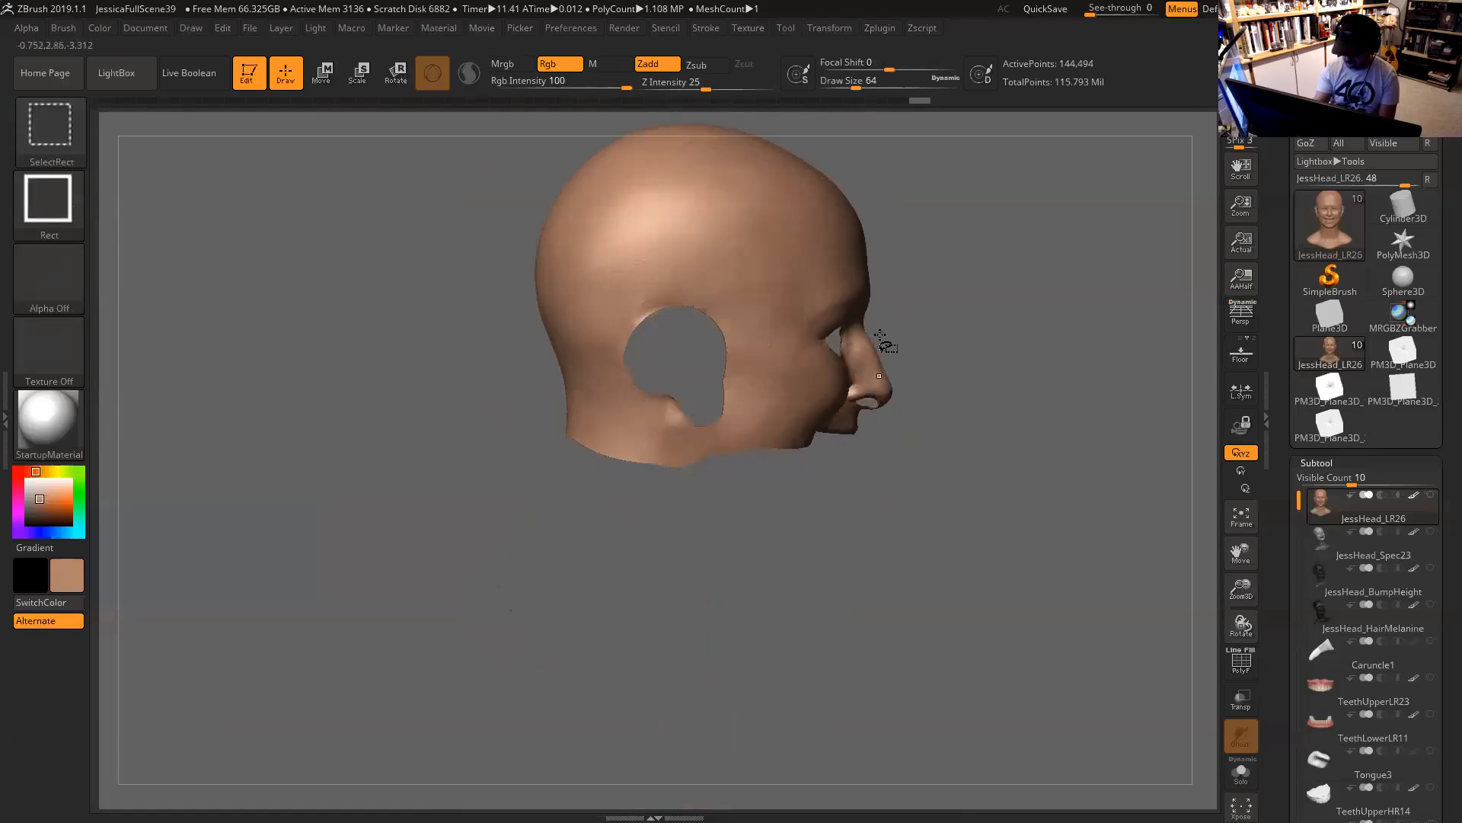
{"action": "left_click_drag", "start_coordinate": [927, 266], "coordinate": [957, 313], "text": "ctrl+shift"}
{"action": "left_click", "coordinate": [861, 287], "text": "ctrl+alt+shift"}
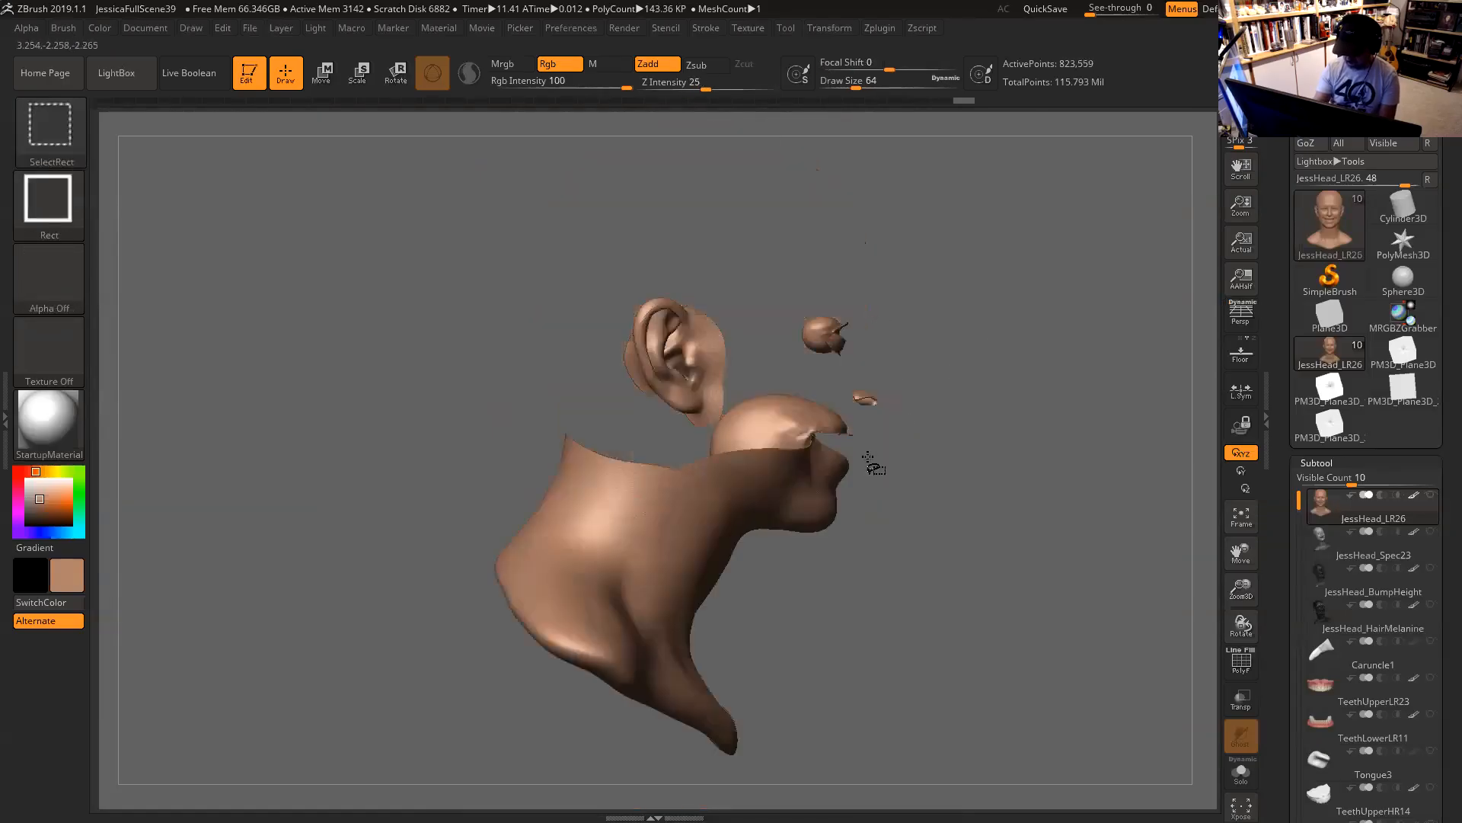
{"action": "left_click", "coordinate": [849, 471], "text": "ctrl+alt+shift"}
{"action": "left_click", "coordinate": [848, 476], "text": "ctrl+alt+shift"}
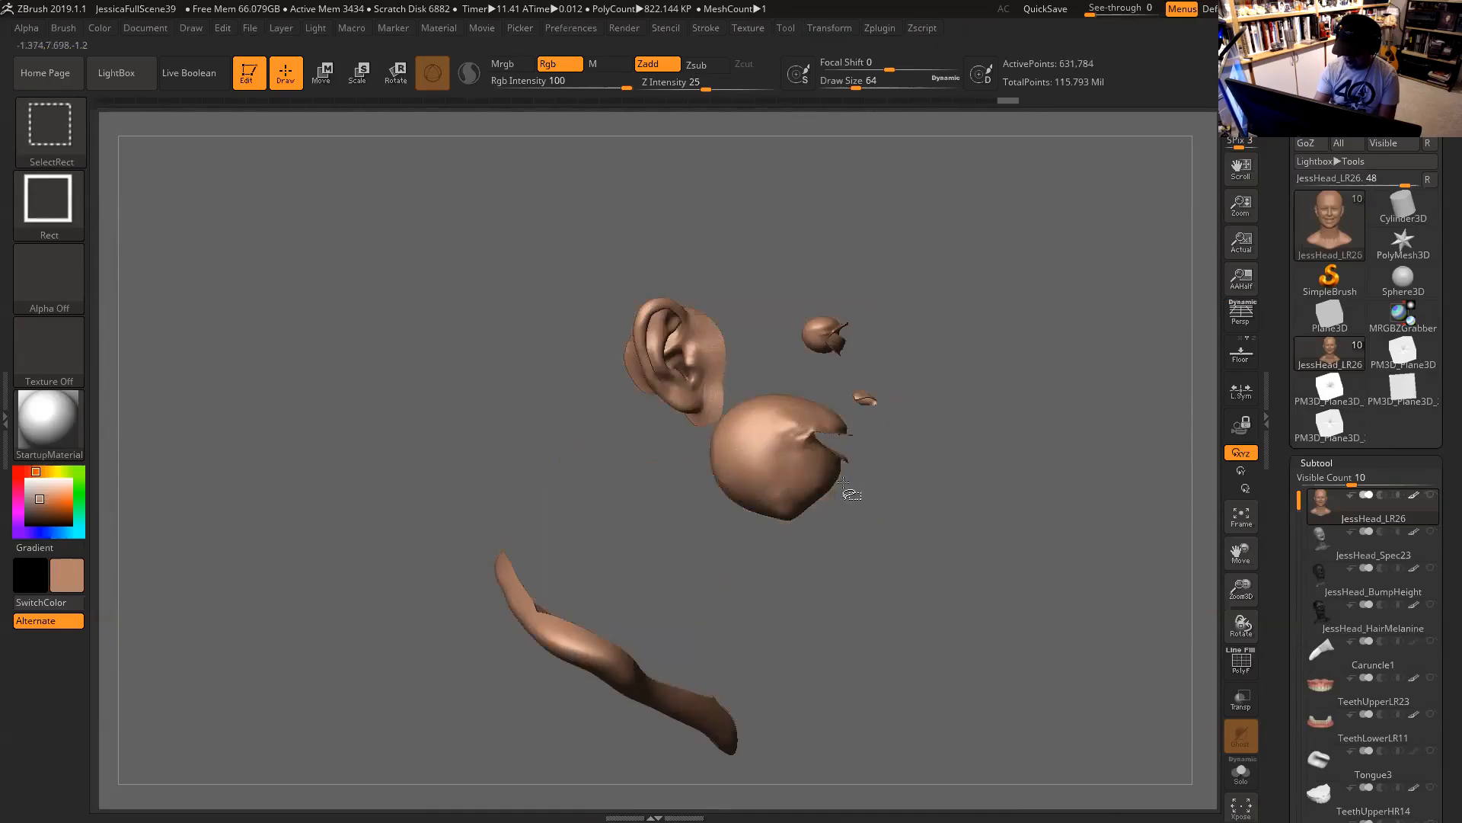
Hide the nostril and both eyelid polygroups, and invert the visibility to show only the face, scalp and neck without ears.
{"action": "left_click", "coordinate": [869, 400], "text": "ctrl+shift"}
{"action": "left_click_drag", "start_coordinate": [926, 396], "coordinate": [873, 458], "text": "alt"}
{"action": "left_click", "coordinate": [789, 411], "text": "ctrl+shift"}
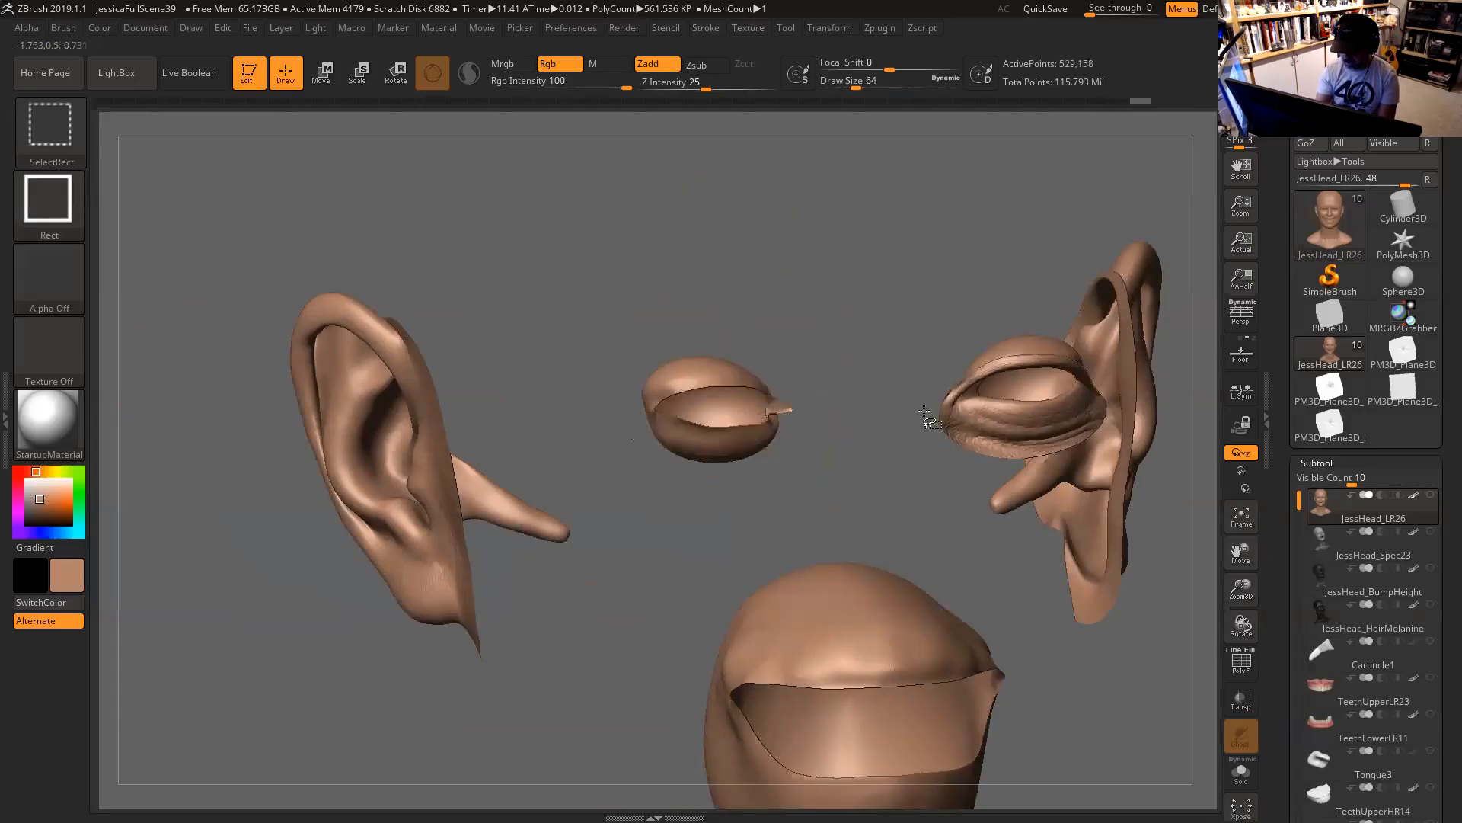
{"action": "left_click", "coordinate": [966, 402], "text": "ctrl+shift"}
{"action": "left_click_drag", "start_coordinate": [871, 491], "coordinate": [934, 475]}
{"action": "left_click_drag", "start_coordinate": [1055, 499], "coordinate": [1006, 332], "text": "alt"}
{"action": "left_click_drag", "start_coordinate": [1042, 277], "coordinate": [917, 391], "text": "ctrl+shift"}
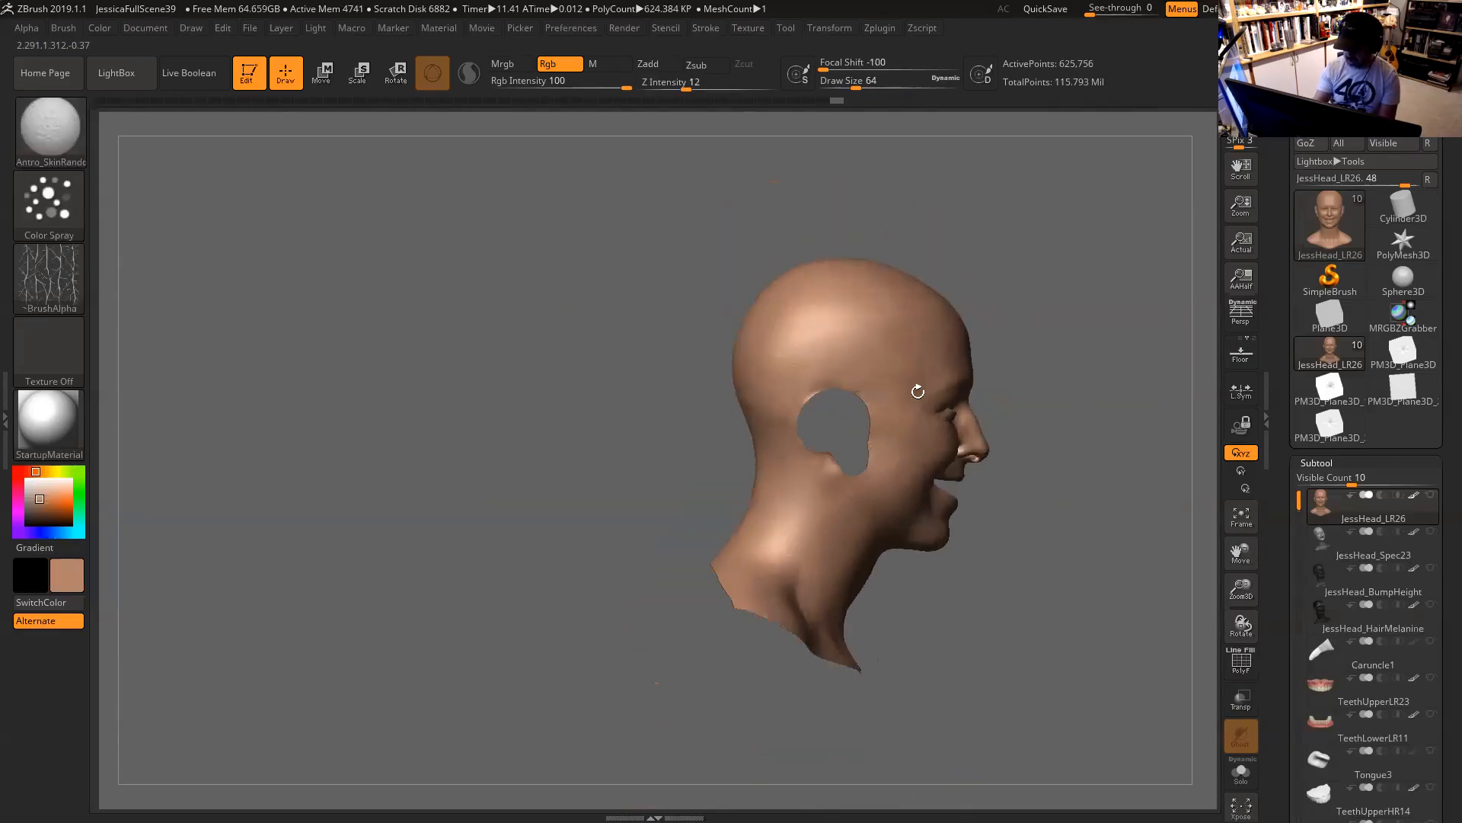
Hide the back half of the head and neck, and open the remaining front of the face as a HighDef sculpting region.
{"action": "left_click_drag", "start_coordinate": [632, 179], "coordinate": [870, 710], "text": "ctrl+alt+shift"}
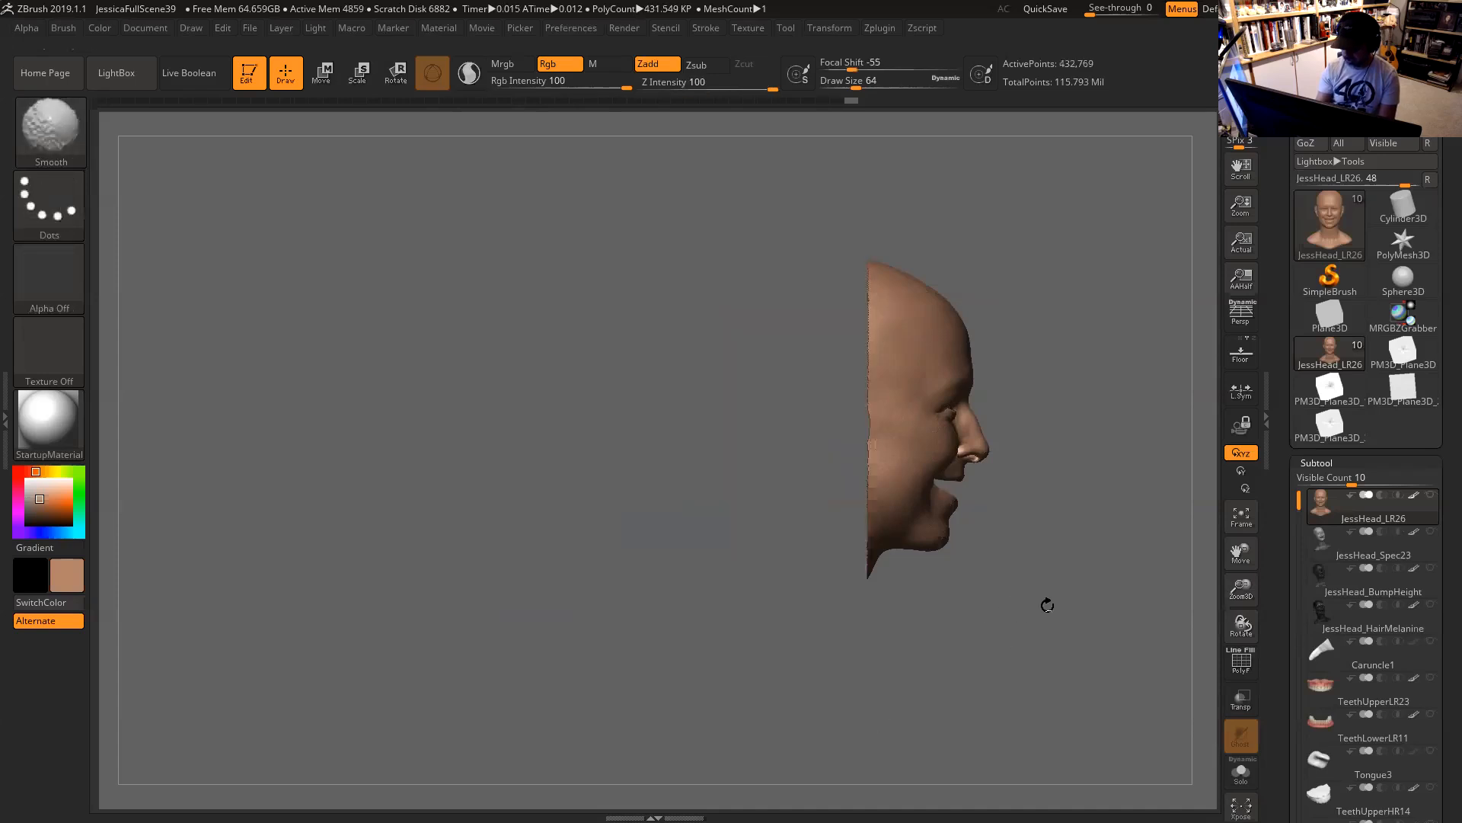
{"action": "mouse_move", "coordinate": [1100, 541]}
{"action": "left_mouse_down"}
{"action": "mouse_move", "coordinate": [1045, 555]}
{"action": "mouse_move", "coordinate": [1087, 564]}
{"action": "mouse_move", "coordinate": [1044, 548]}
{"action": "mouse_move", "coordinate": [994, 497]}
{"action": "left_mouse_up"}
{"action": "key", "text": "f"}
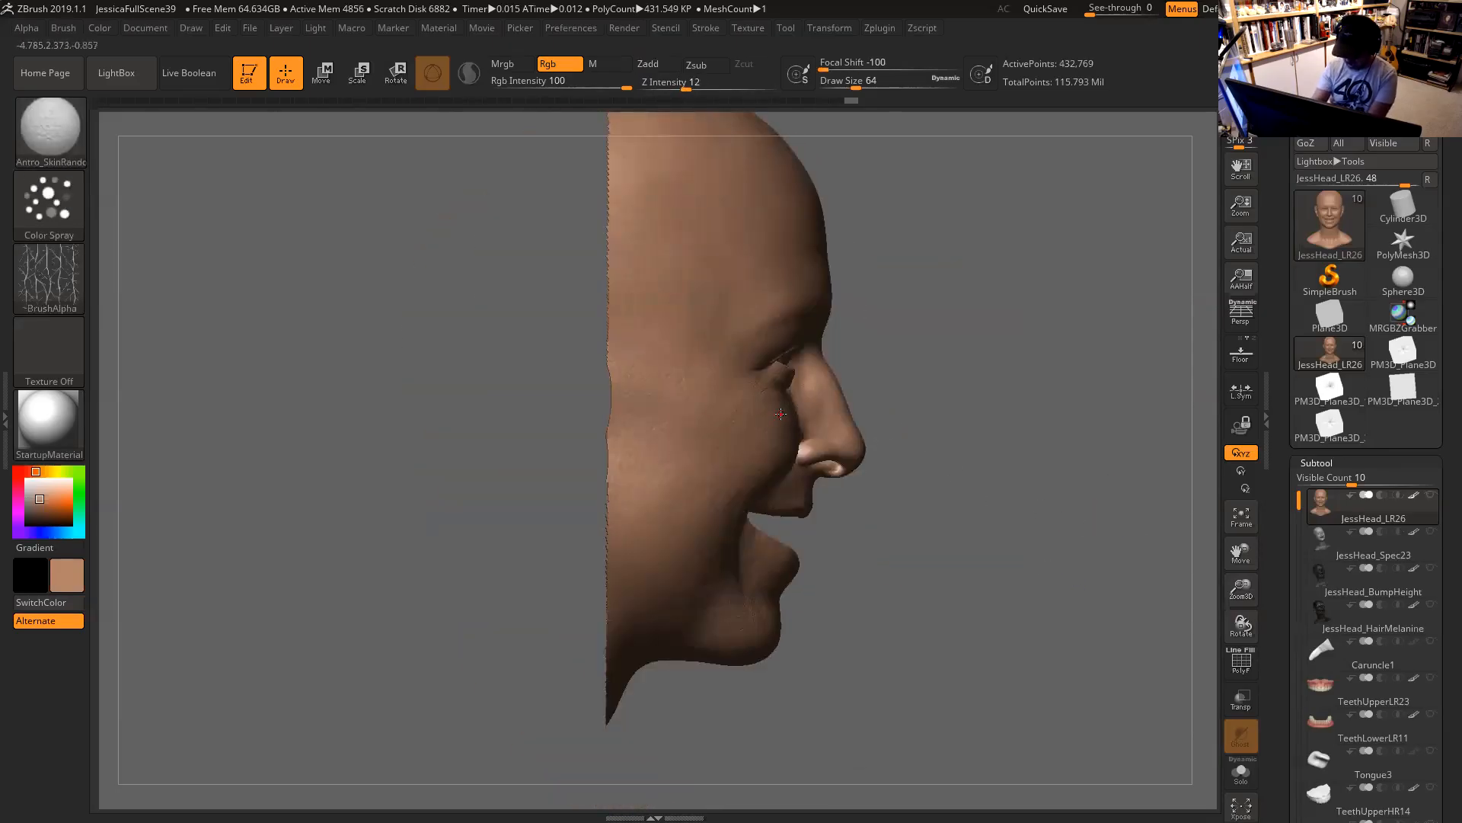
{"action": "key", "text": "p"}
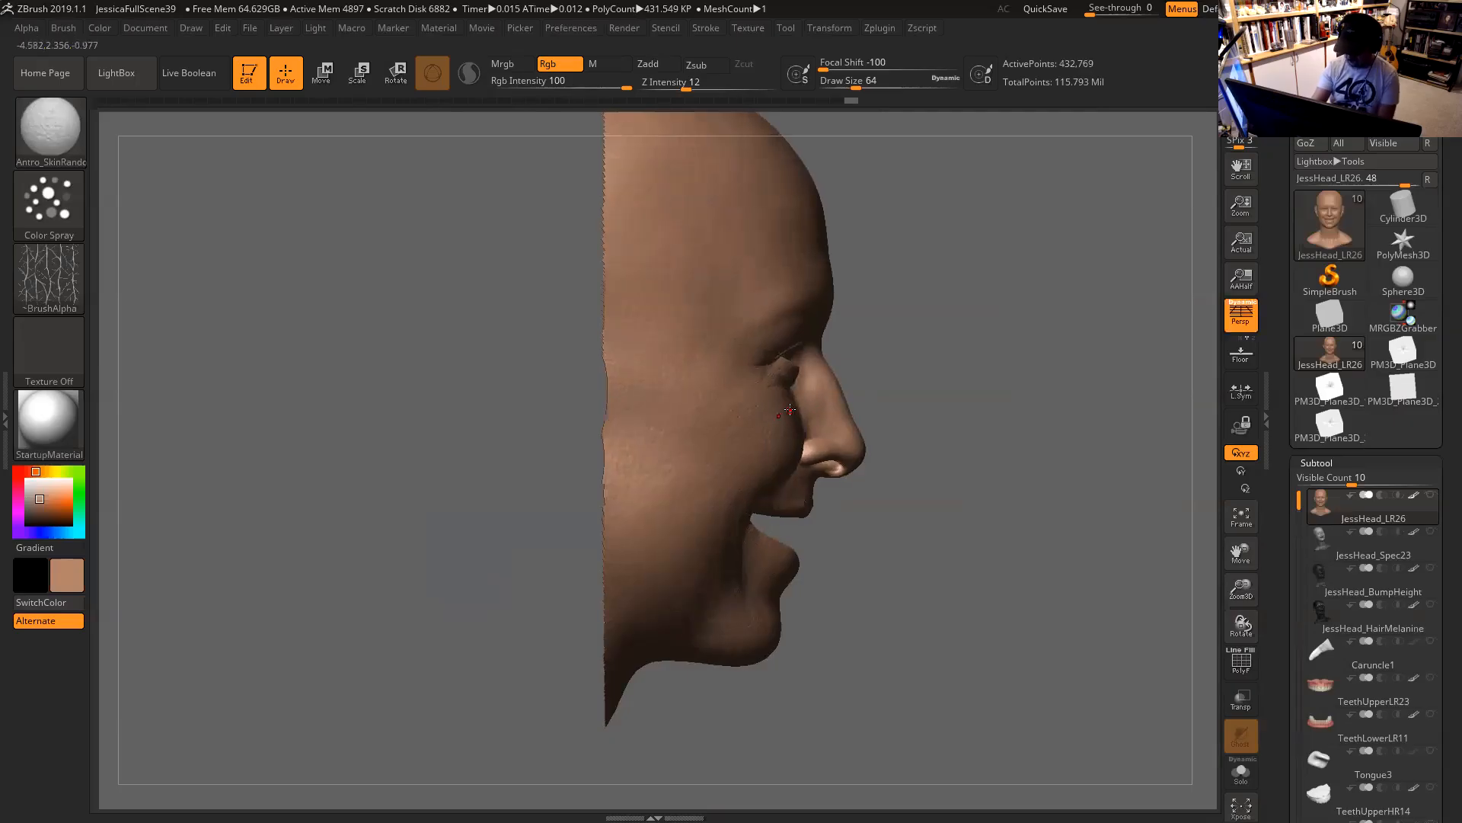
{"action": "key", "text": "p"}
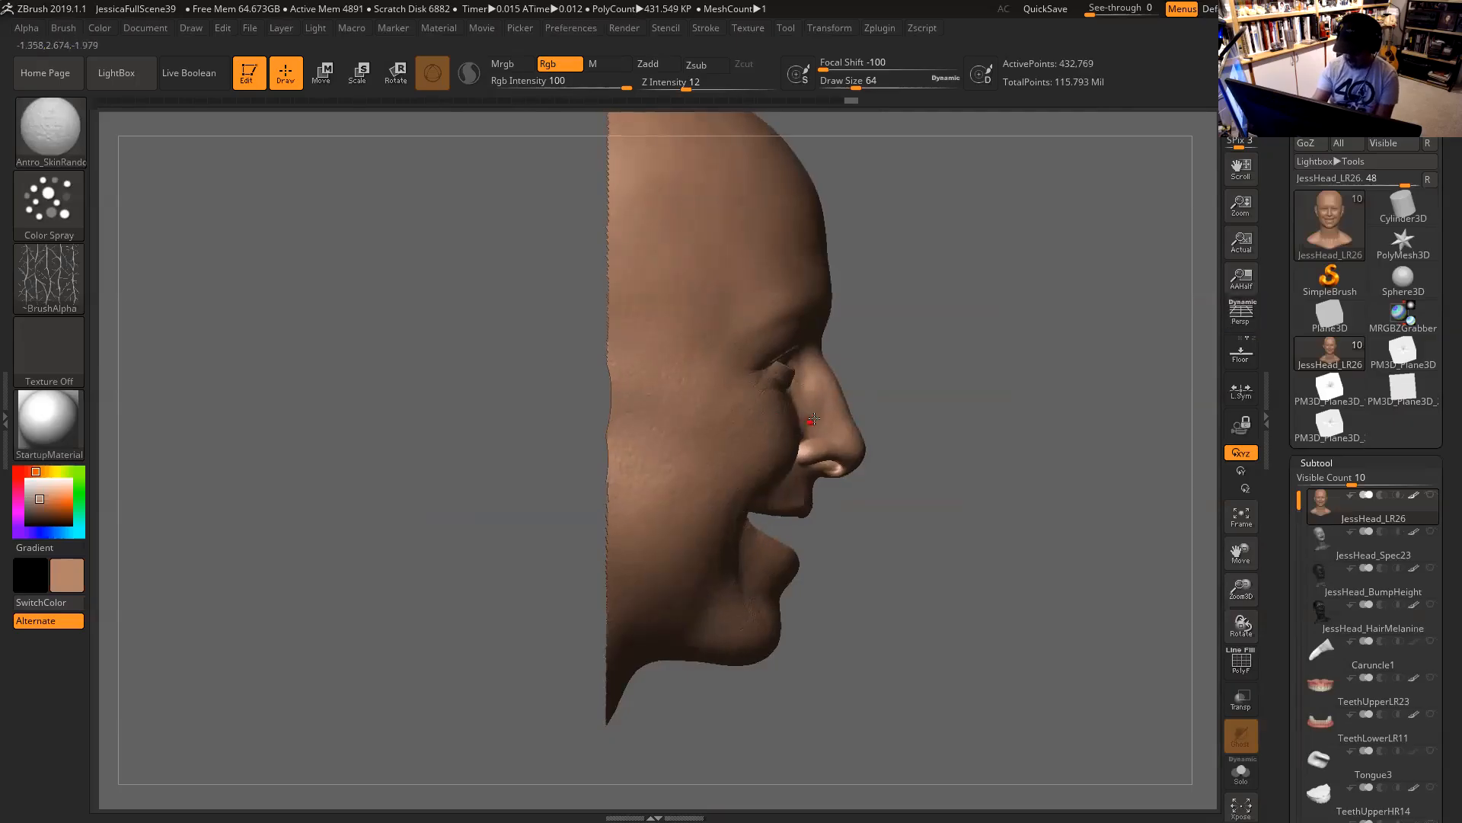
{"action": "key", "text": "ctrl+d"}
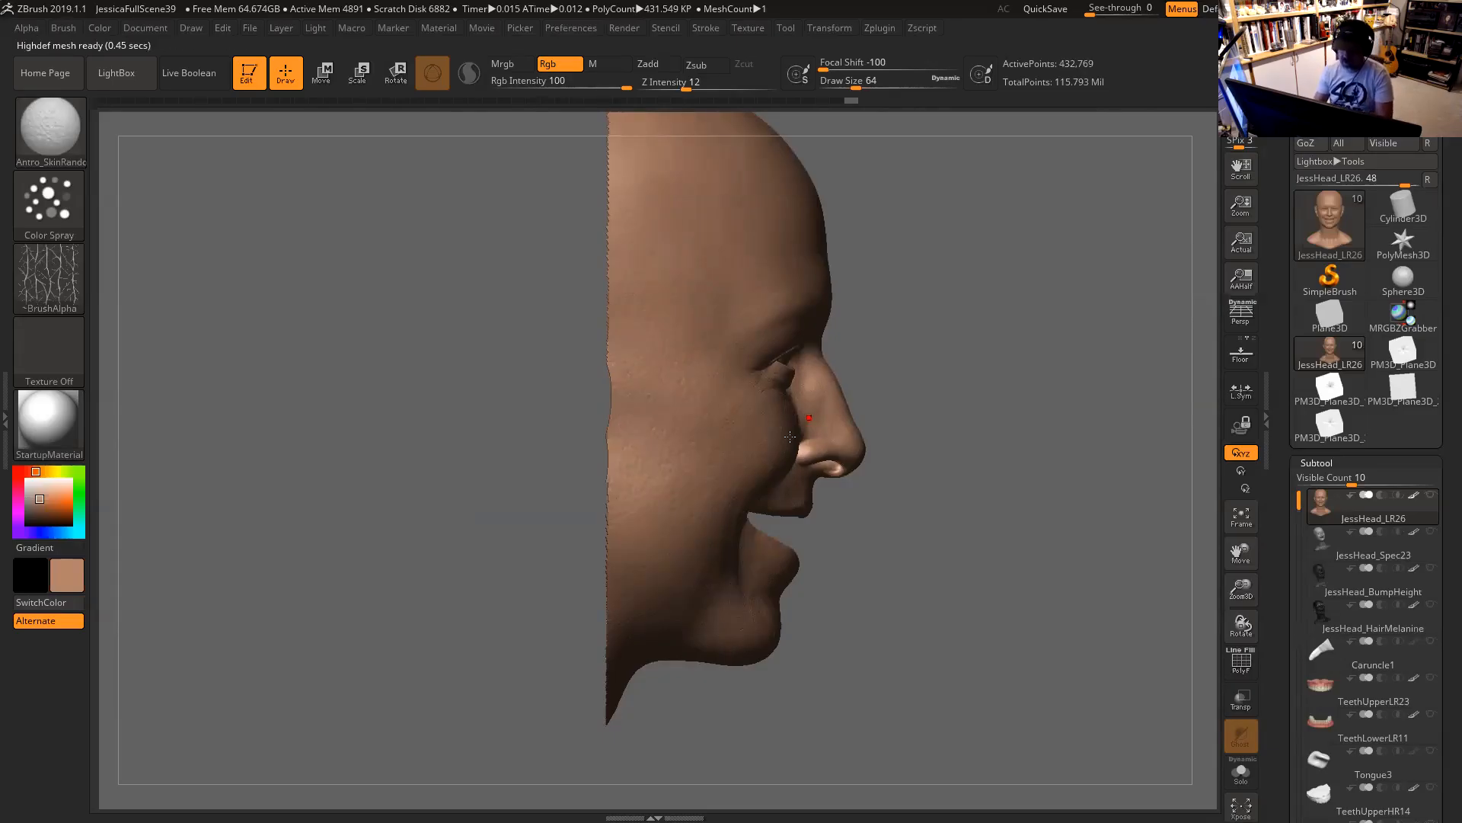
Turn perspective on in three-quarter view and use Solo mode to show only the HighDef face region.
{"action": "left_click_drag", "start_coordinate": [961, 398], "coordinate": [1089, 424]}
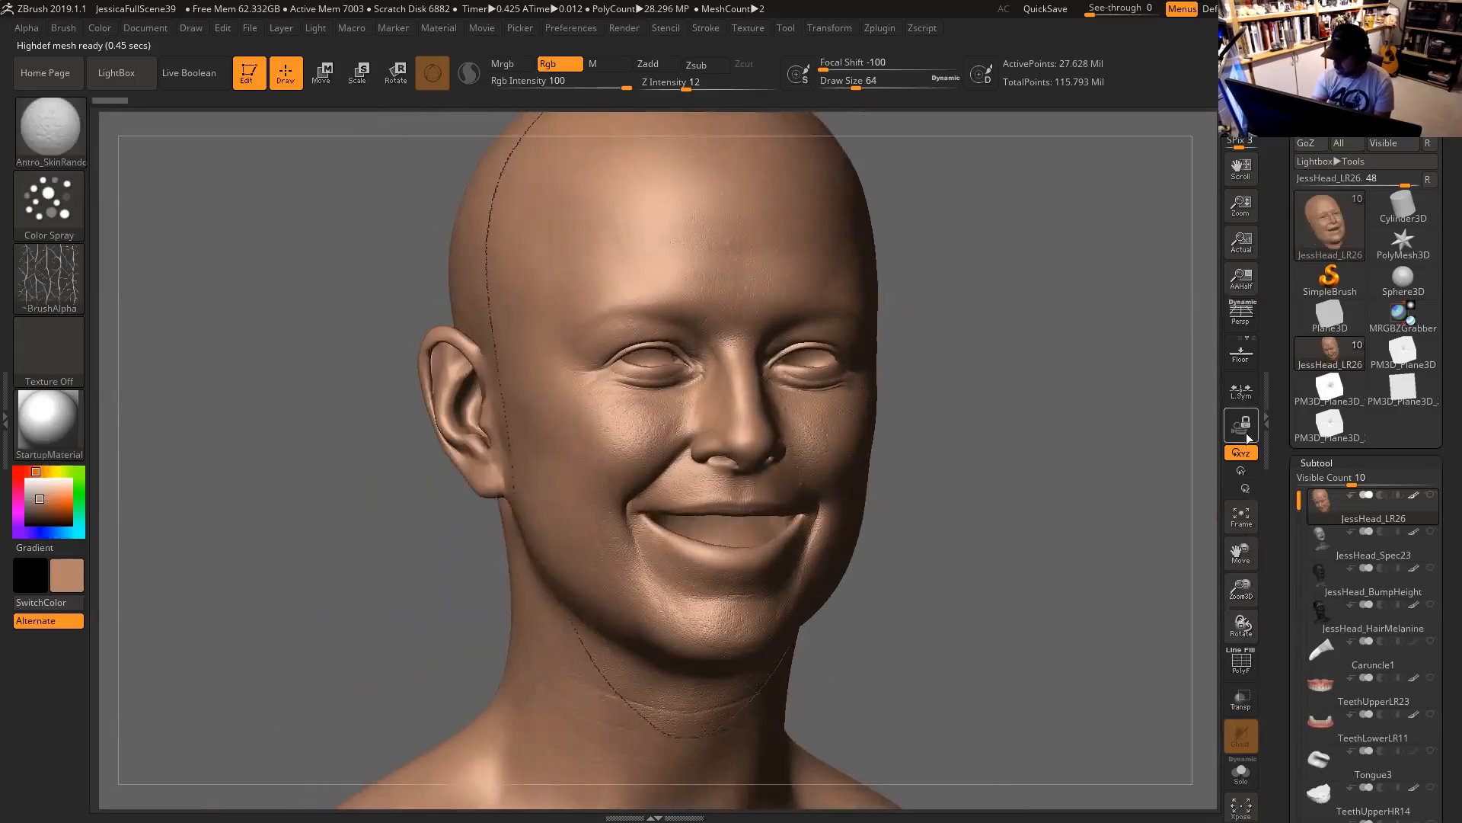
{"action": "left_click", "coordinate": [1241, 312]}
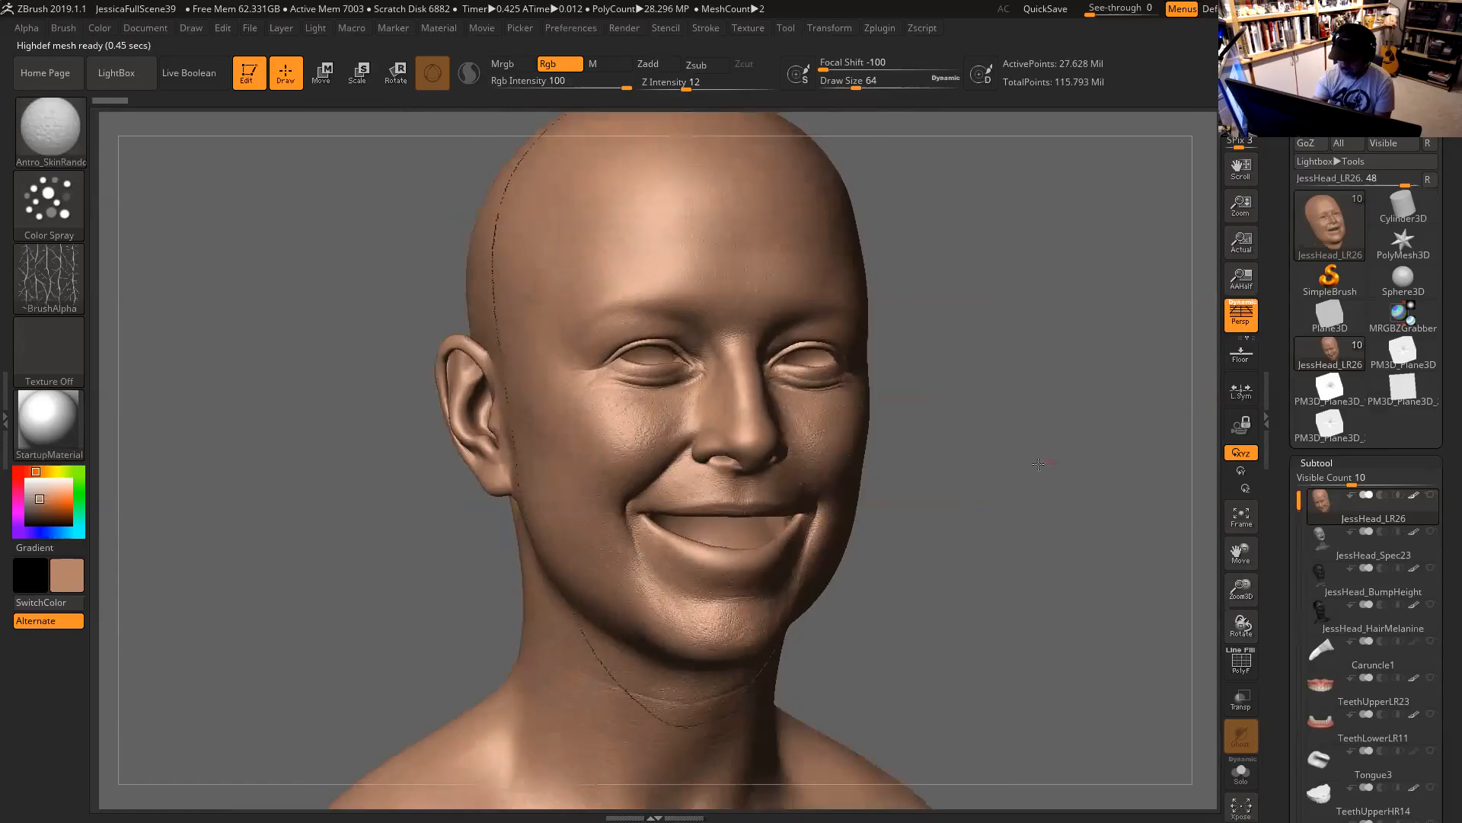
{"action": "left_click", "coordinate": [1246, 777]}
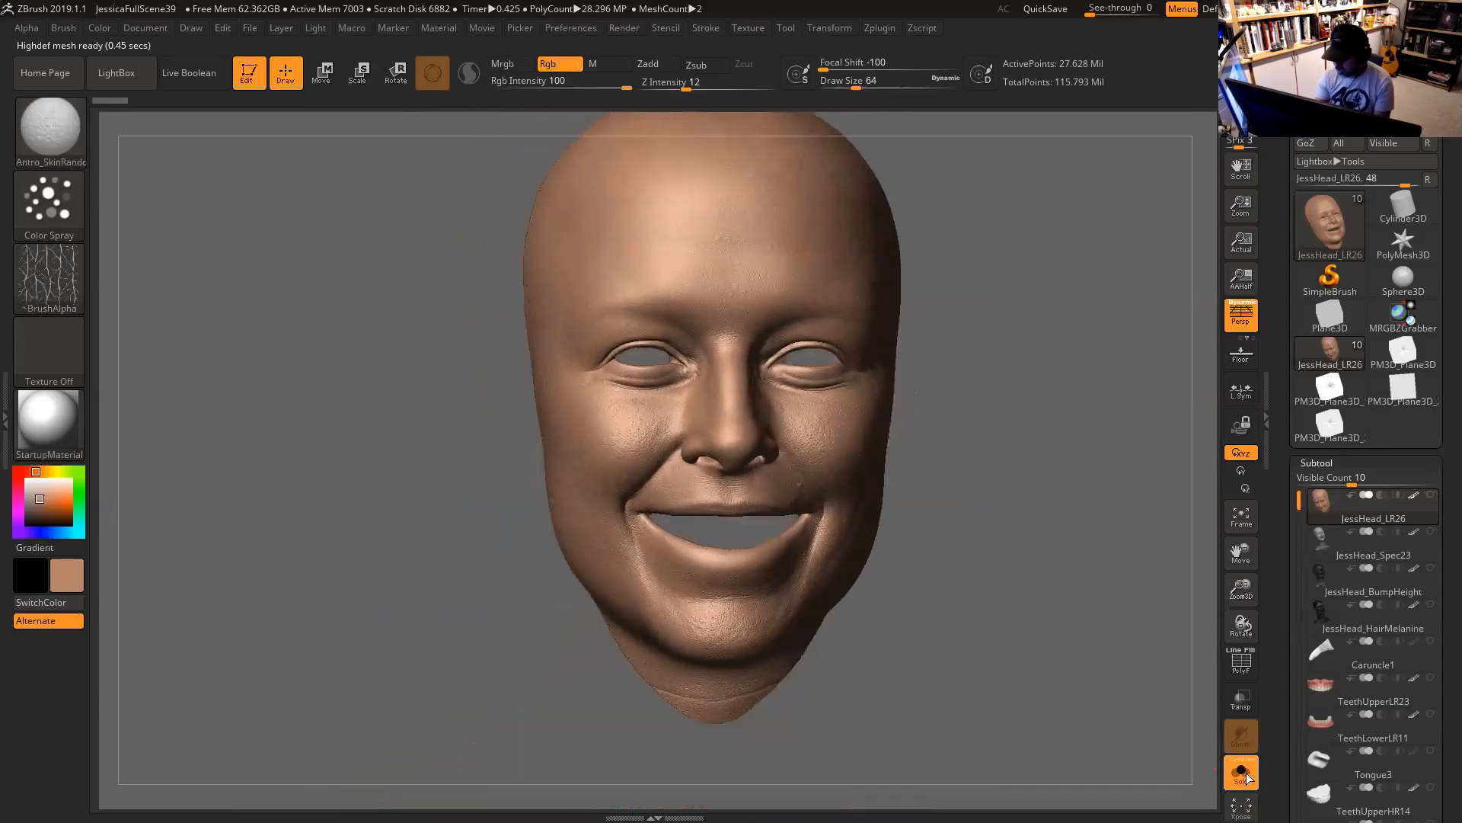
{"action": "left_click", "coordinate": [1248, 775]}
{"action": "left_click", "coordinate": [1250, 773]}
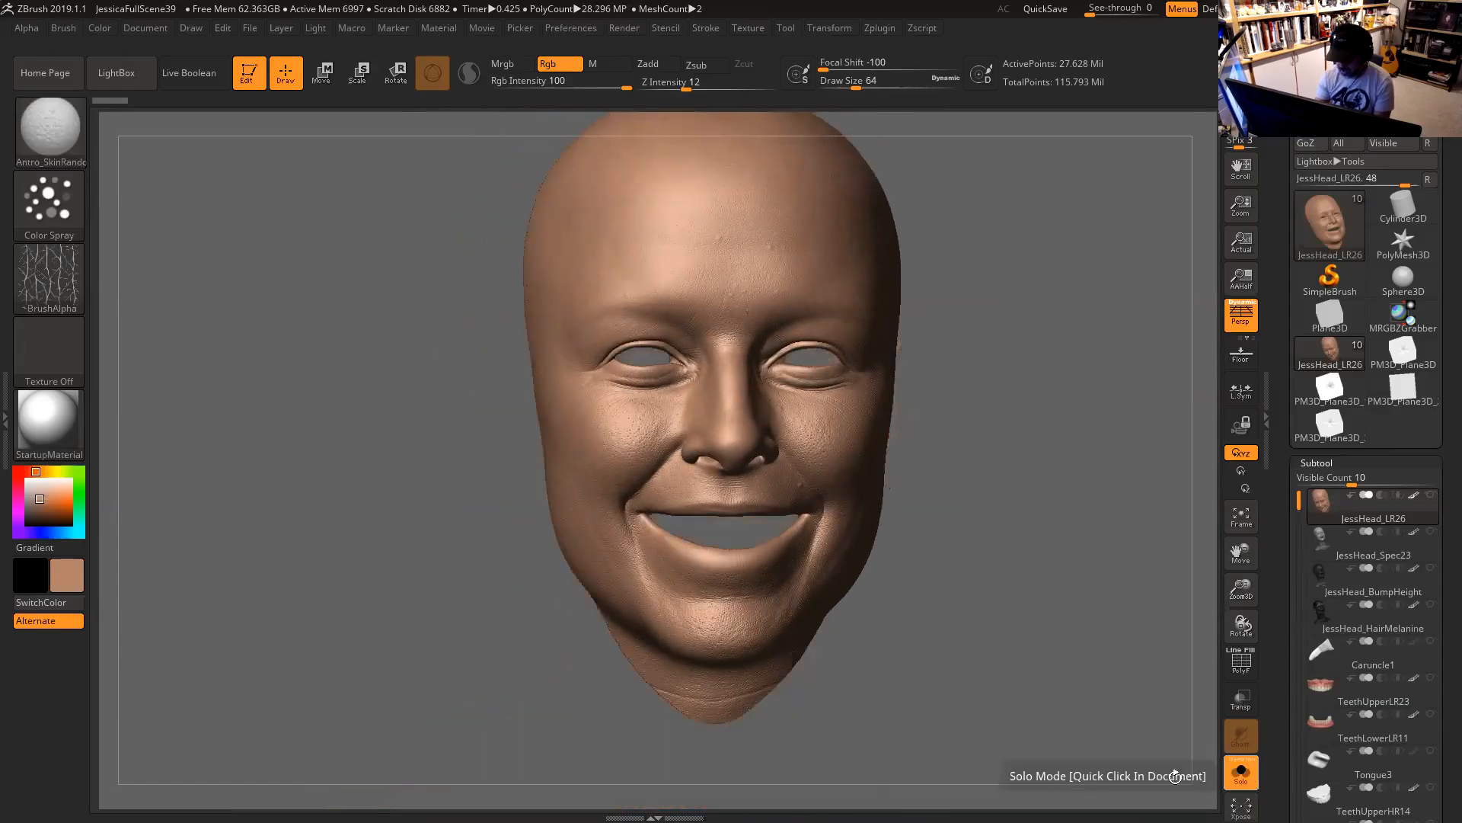
{"action": "left_click_drag", "start_coordinate": [1049, 595], "coordinate": [1180, 601]}
{"action": "left_click_drag", "start_coordinate": [1281, 605], "coordinate": [1322, 406]}
{"action": "left_click", "coordinate": [1340, 379]}
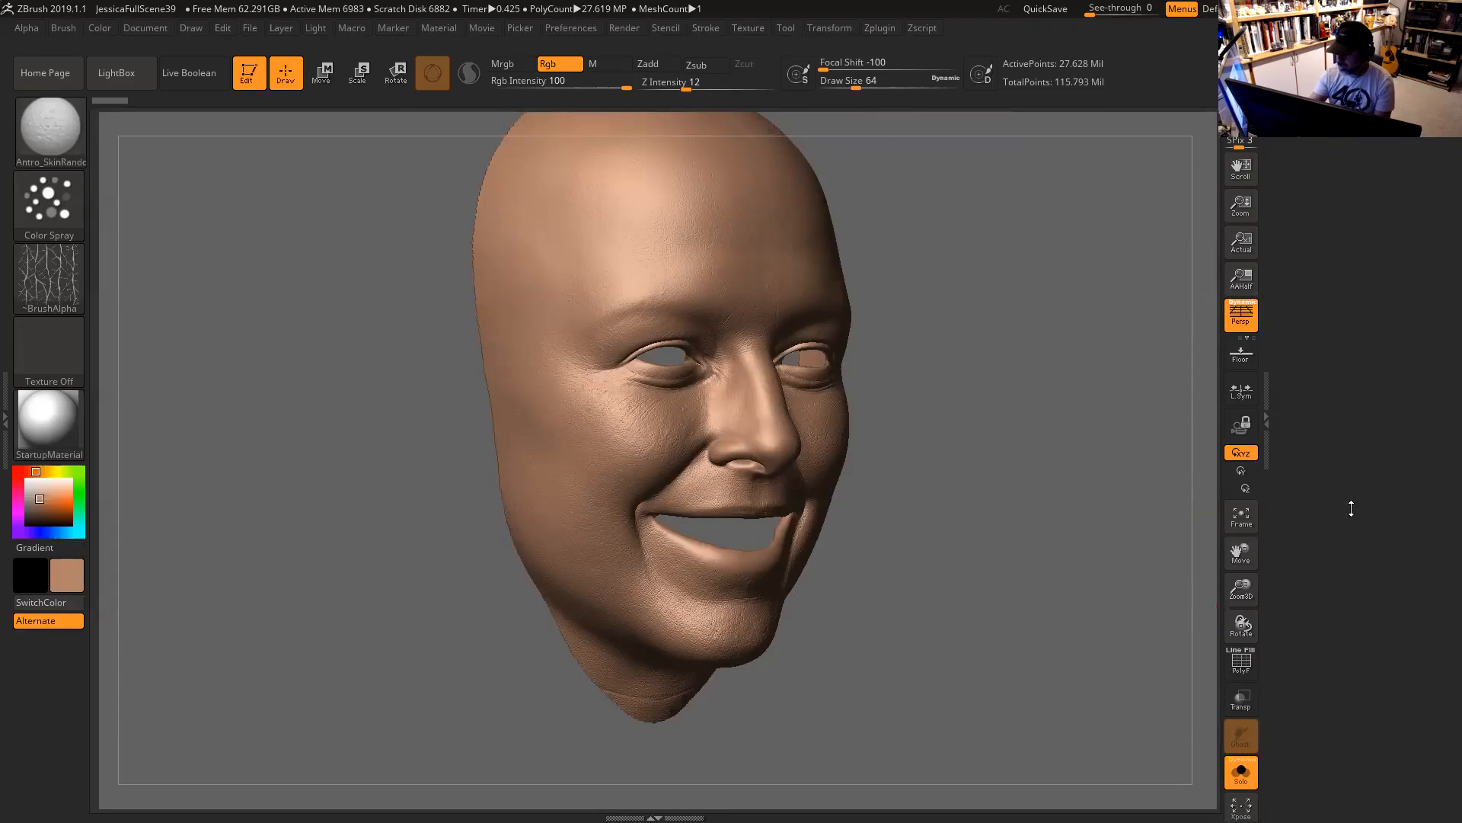
{"action": "left_click_drag", "start_coordinate": [1352, 509], "coordinate": [1346, 666]}
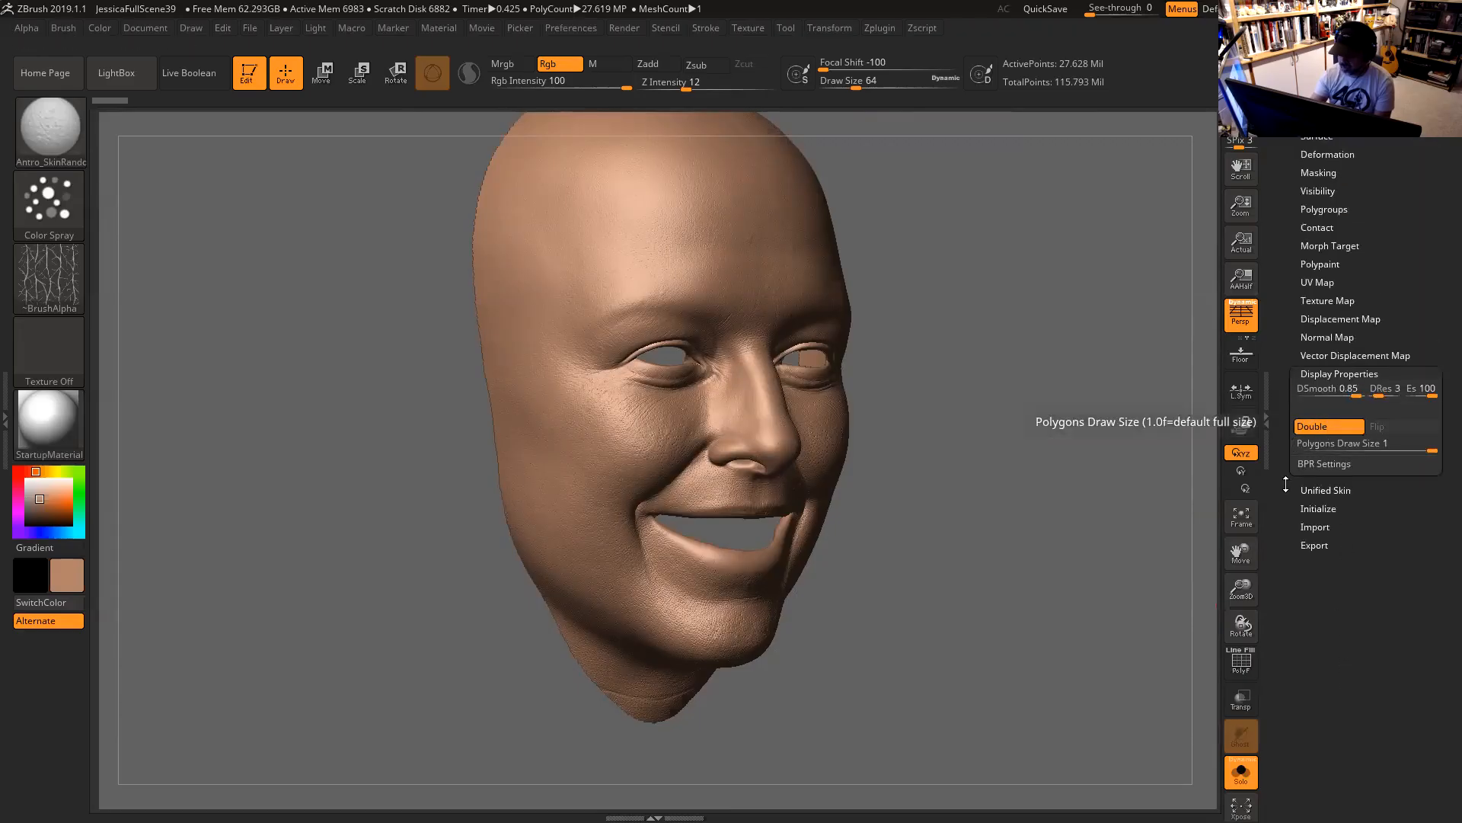
{"action": "left_click_drag", "start_coordinate": [1284, 294], "coordinate": [1285, 655]}
{"action": "left_click", "coordinate": [1316, 462]}
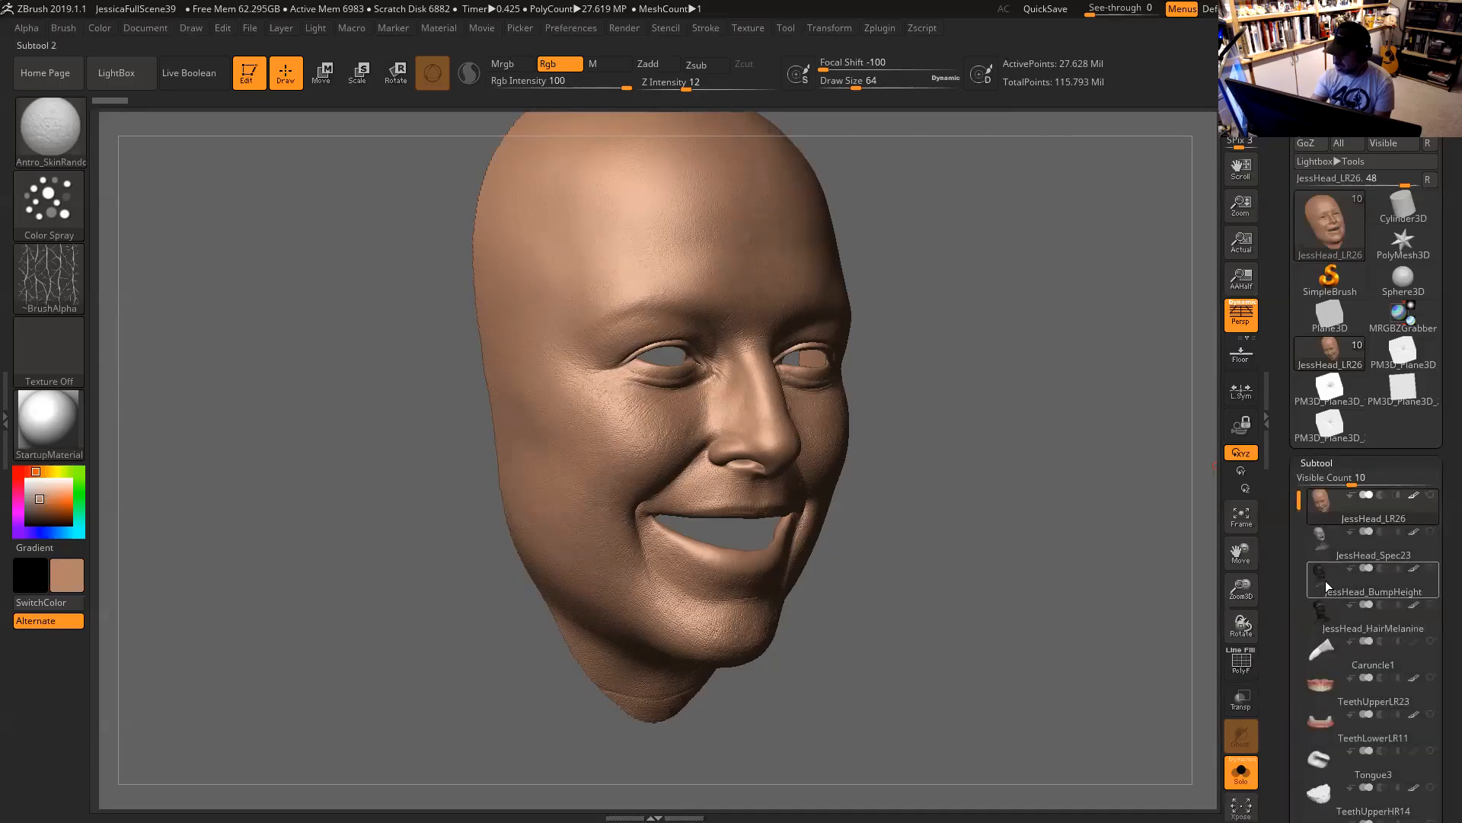
Choose the Antro_PoreDepth brush and stamp individual pores on the cheek beside the nose.
{"action": "left_click_drag", "start_coordinate": [1117, 578], "coordinate": [1119, 633]}
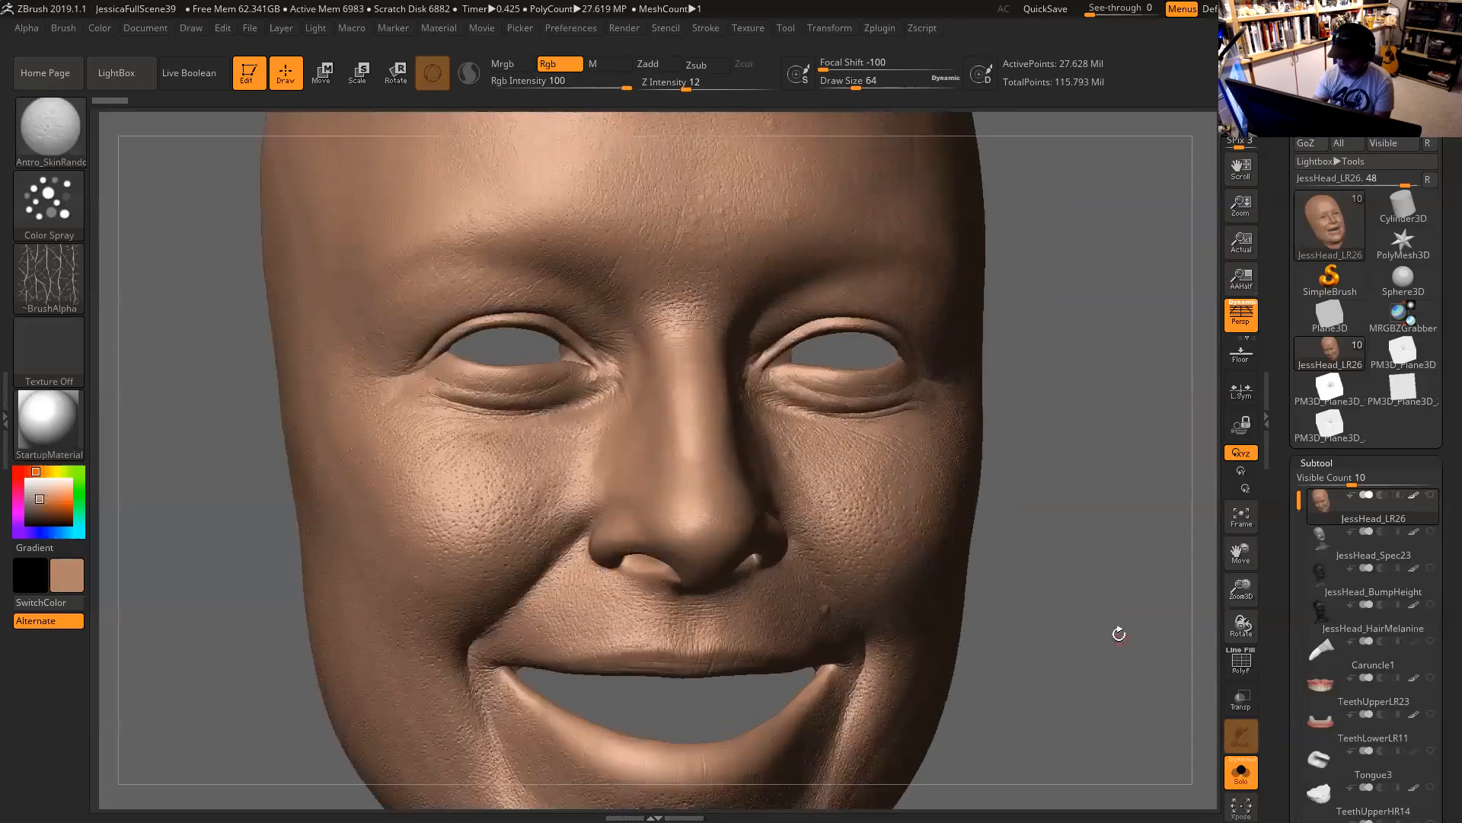
{"action": "left_click_drag", "start_coordinate": [1119, 468], "coordinate": [968, 609], "text": "alt"}
{"action": "left_click_drag", "start_coordinate": [752, 745], "coordinate": [1188, 491], "text": "alt"}
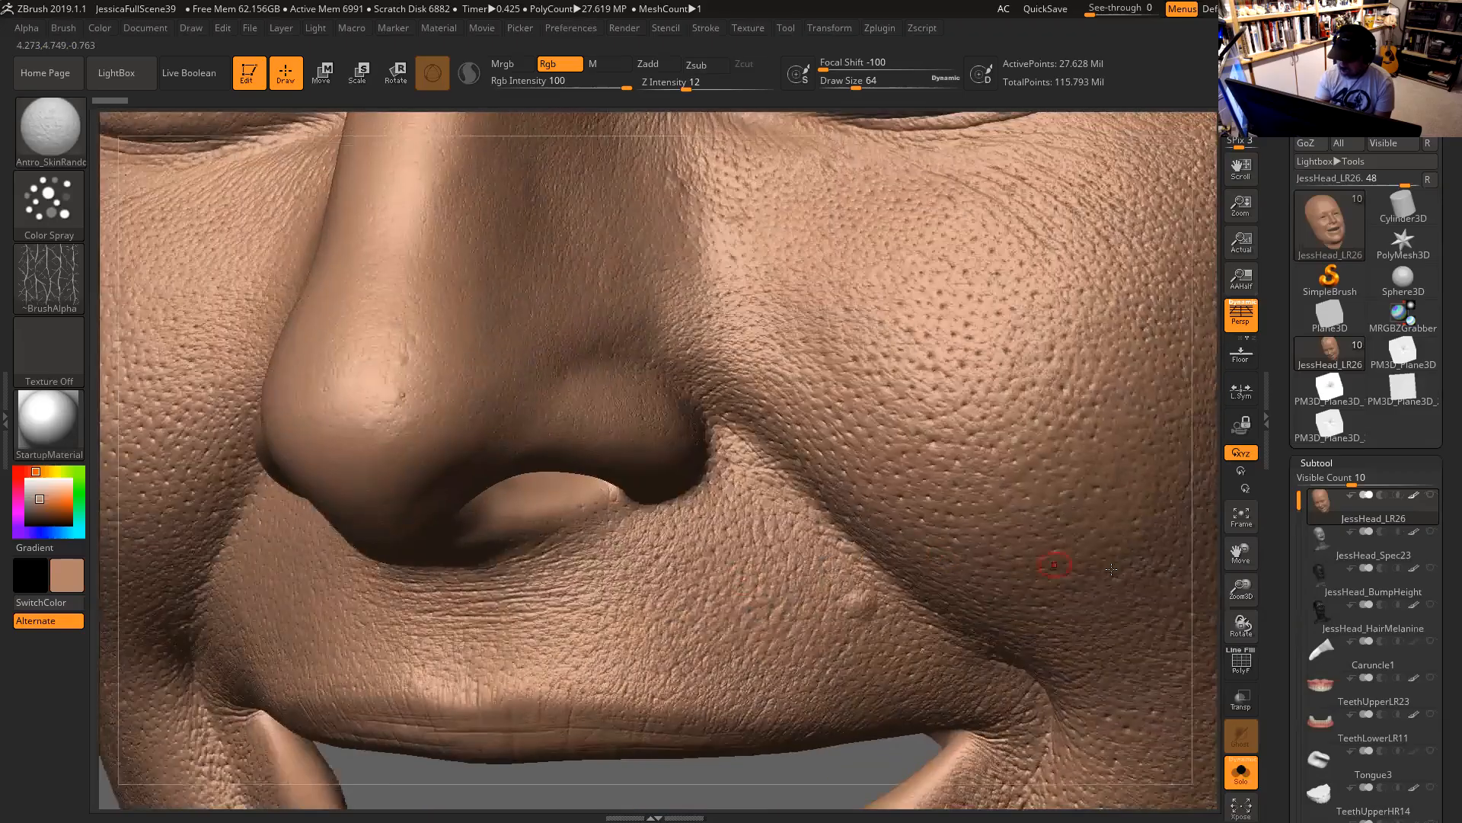
{"action": "left_click_drag", "start_coordinate": [1207, 568], "coordinate": [1093, 528]}
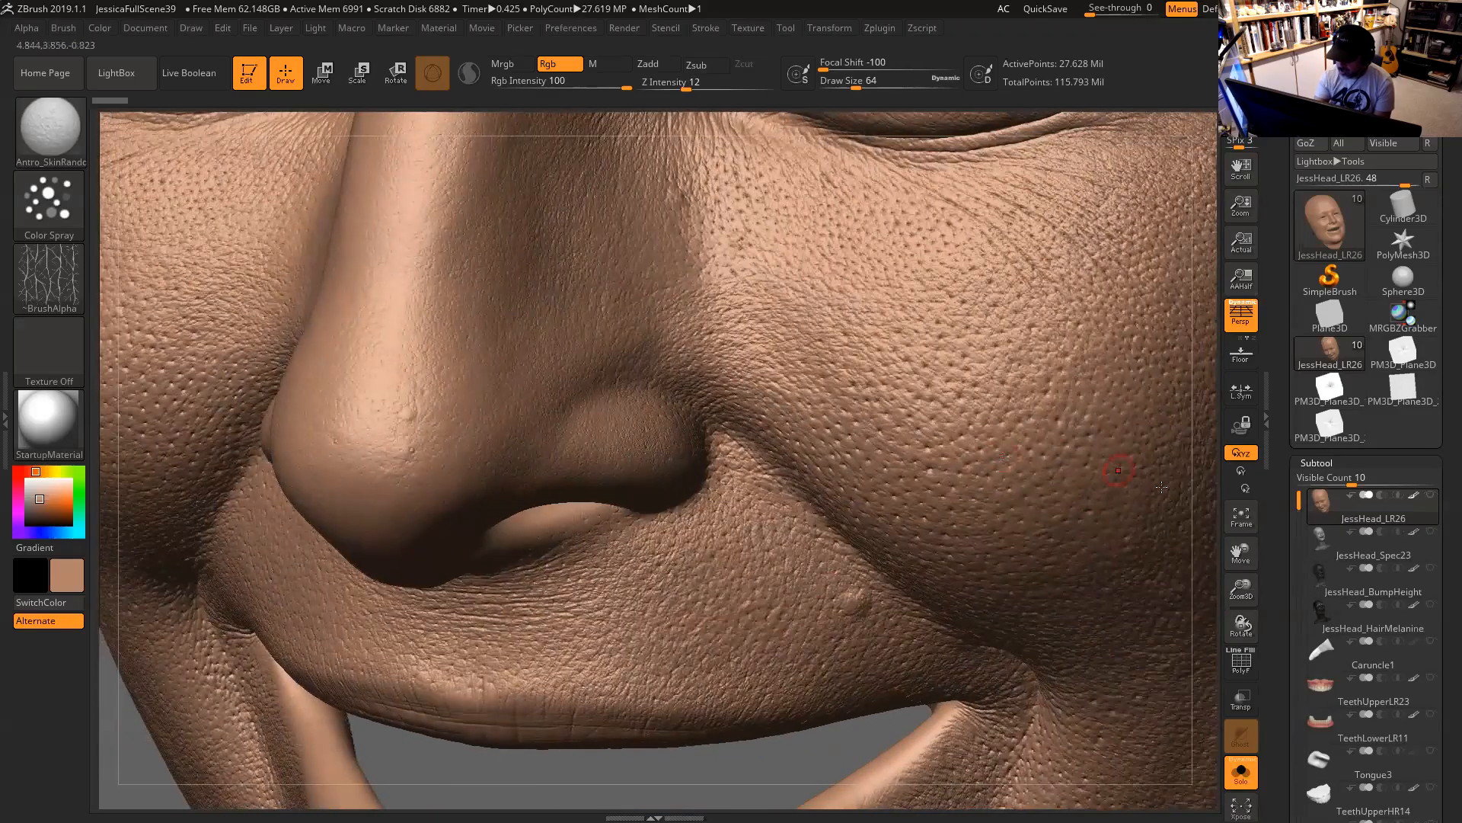
{"action": "left_click_drag", "start_coordinate": [1198, 538], "coordinate": [1038, 532]}
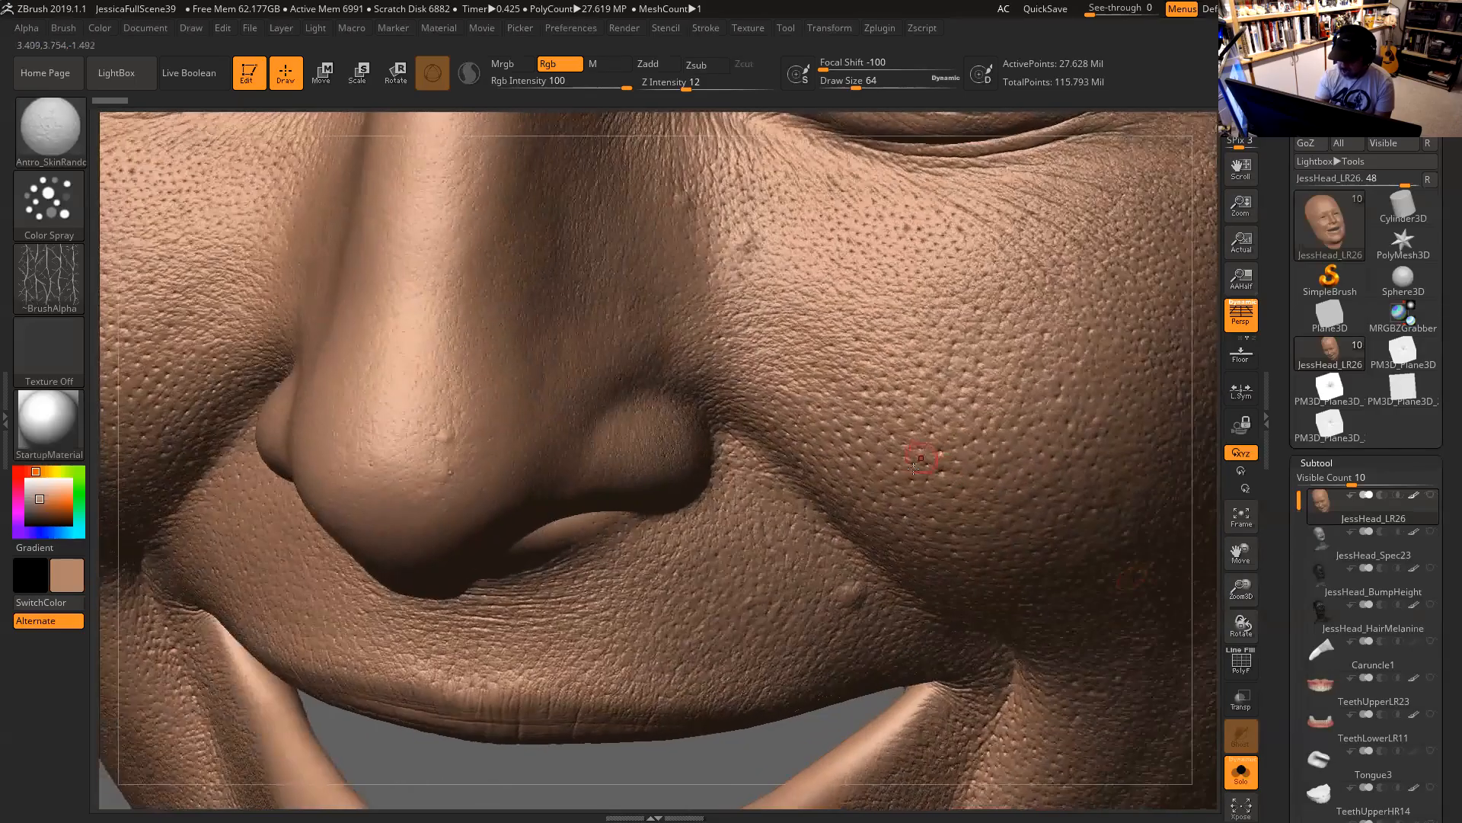
{"action": "left_click", "coordinate": [55, 149]}
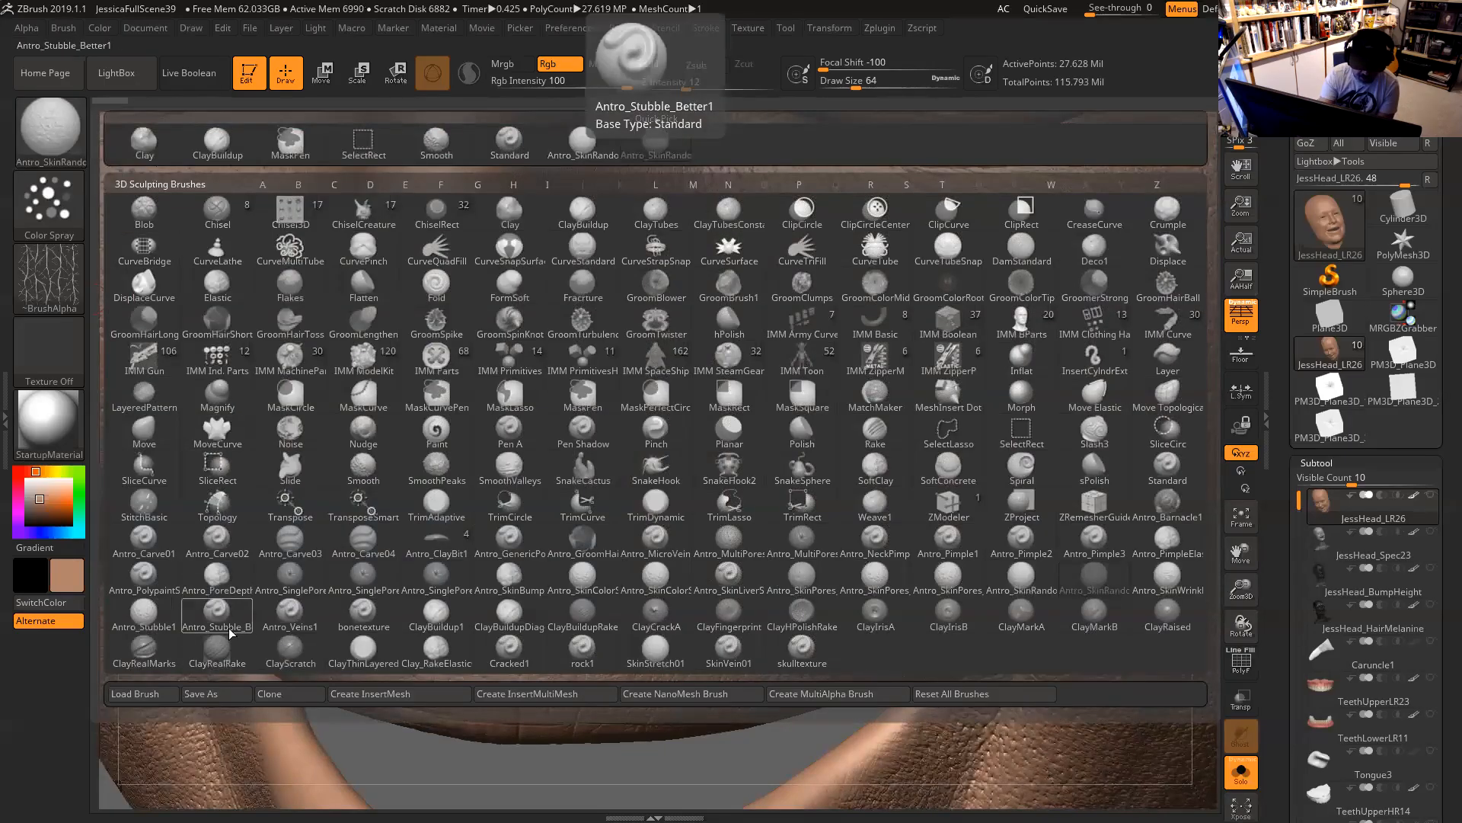
{"action": "left_click", "coordinate": [219, 593]}
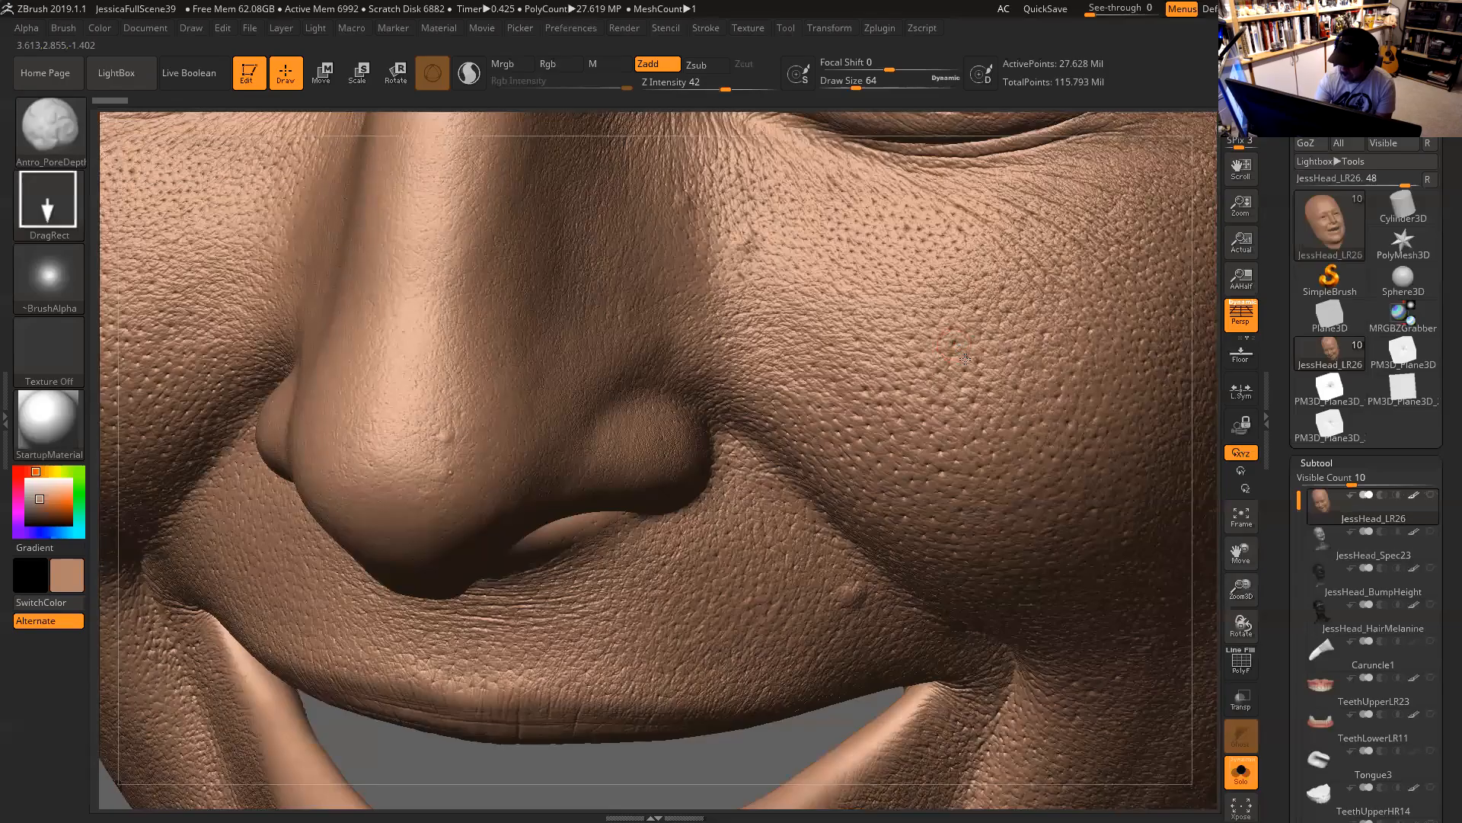
{"action": "left_click_drag", "start_coordinate": [1025, 418], "coordinate": [1039, 405]}
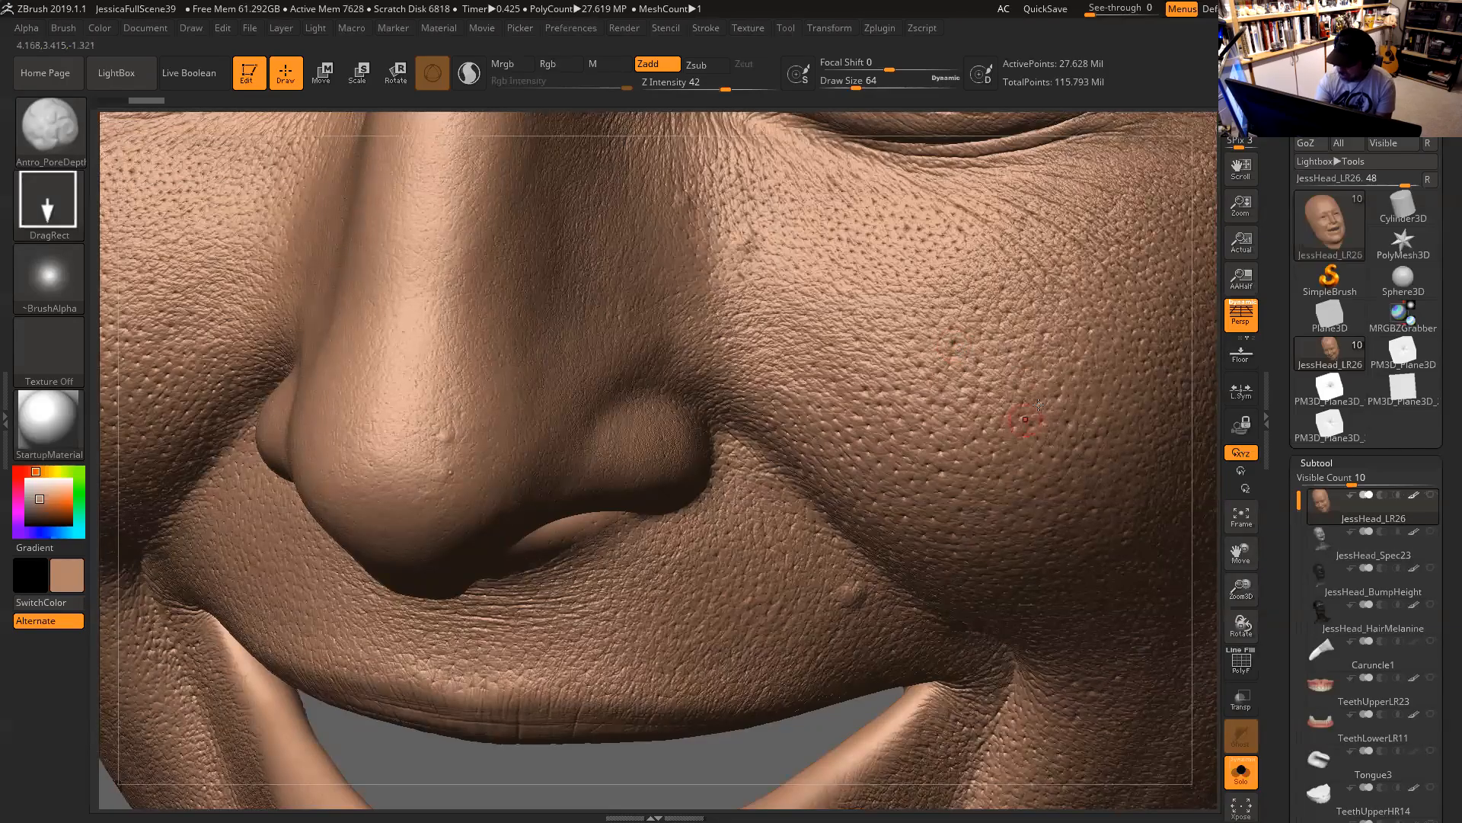
{"action": "left_click_drag", "start_coordinate": [949, 369], "coordinate": [934, 393]}
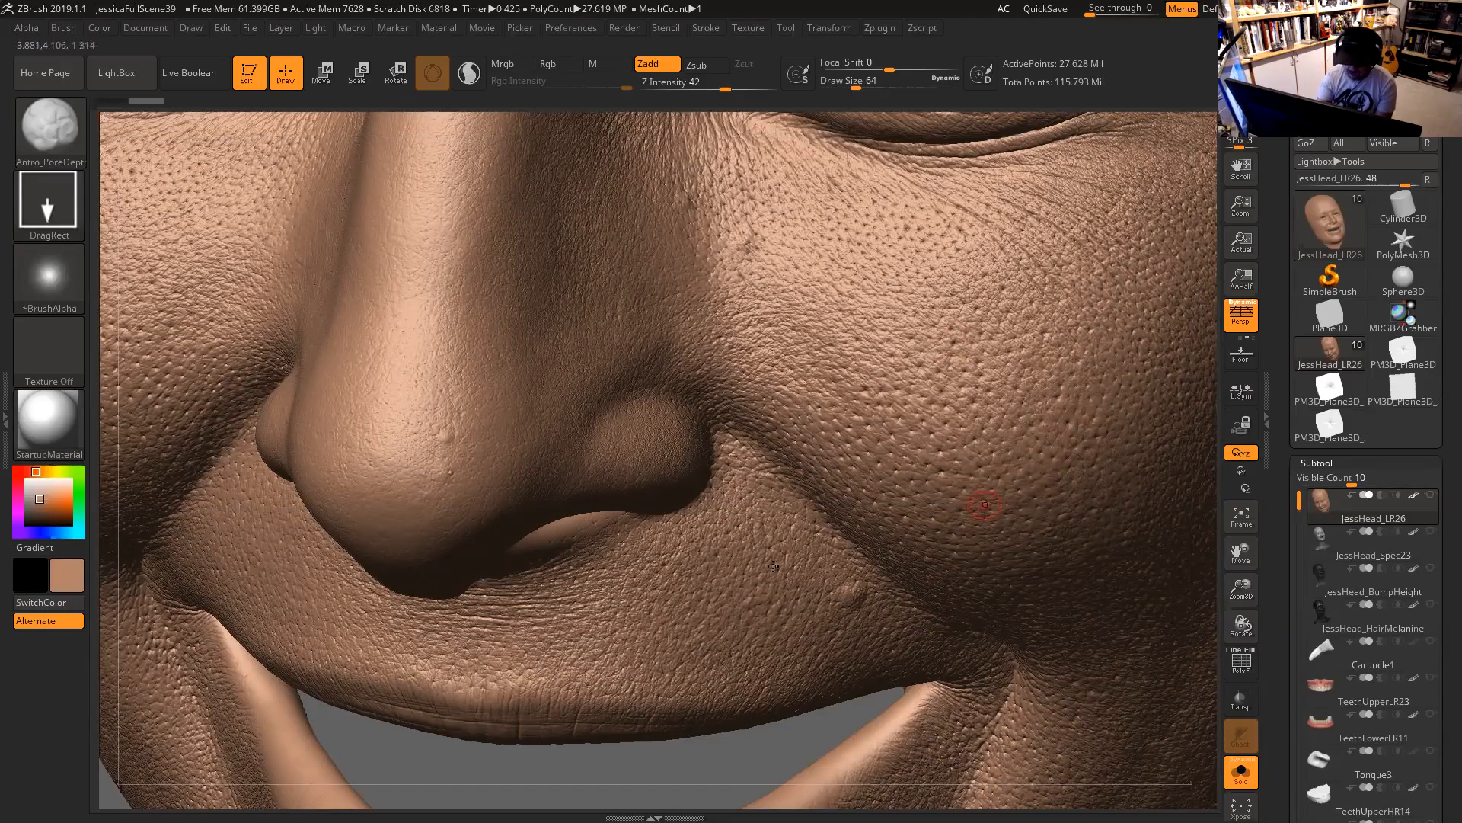
Examine the pore detail on both cheeks, around the mouth and on the chin from several angles.
{"action": "left_click_drag", "start_coordinate": [711, 767], "coordinate": [861, 705]}
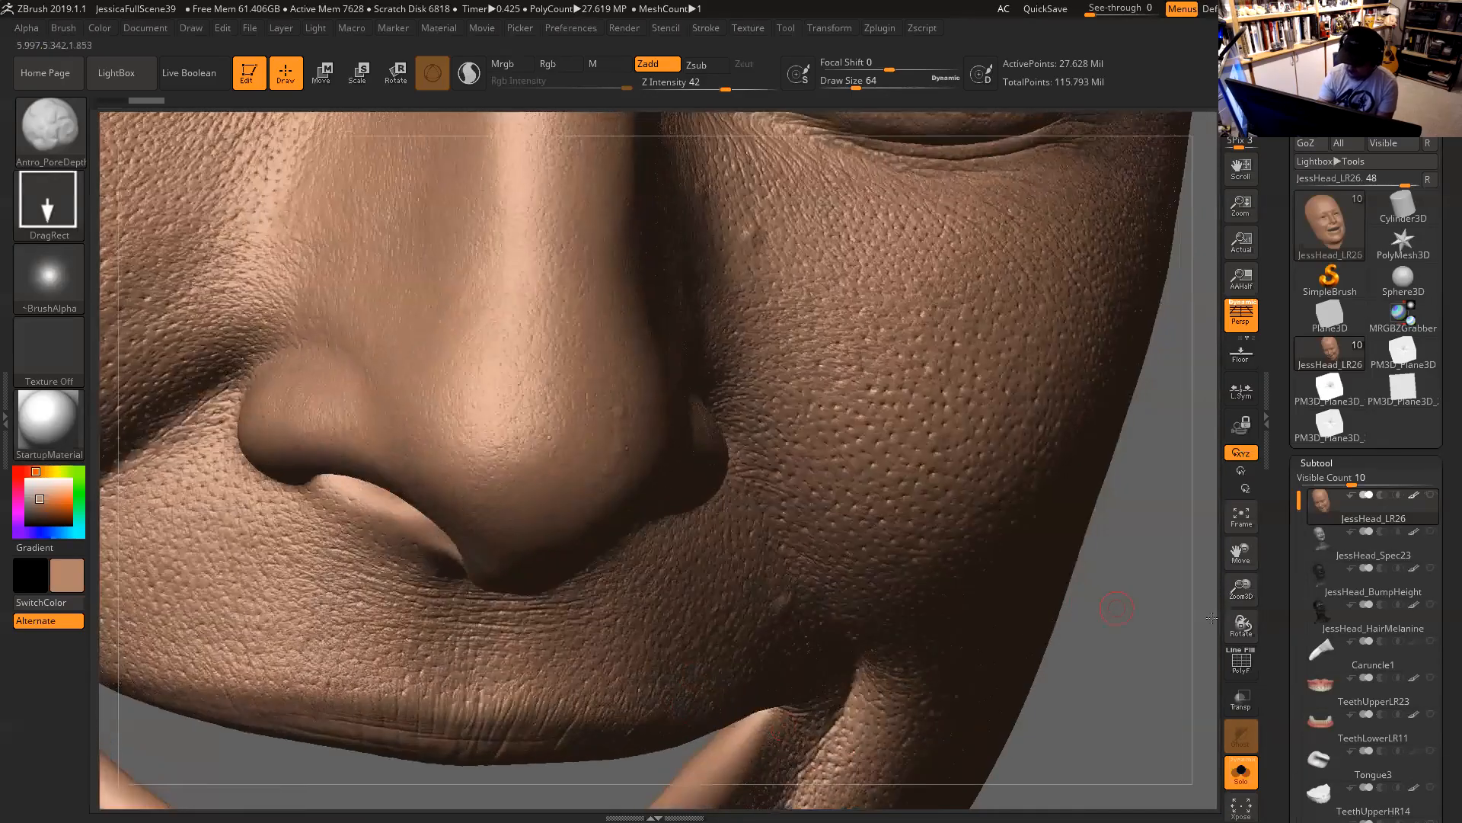
{"action": "left_click_drag", "start_coordinate": [1117, 601], "coordinate": [1019, 628]}
{"action": "left_click_drag", "start_coordinate": [617, 773], "coordinate": [680, 598]}
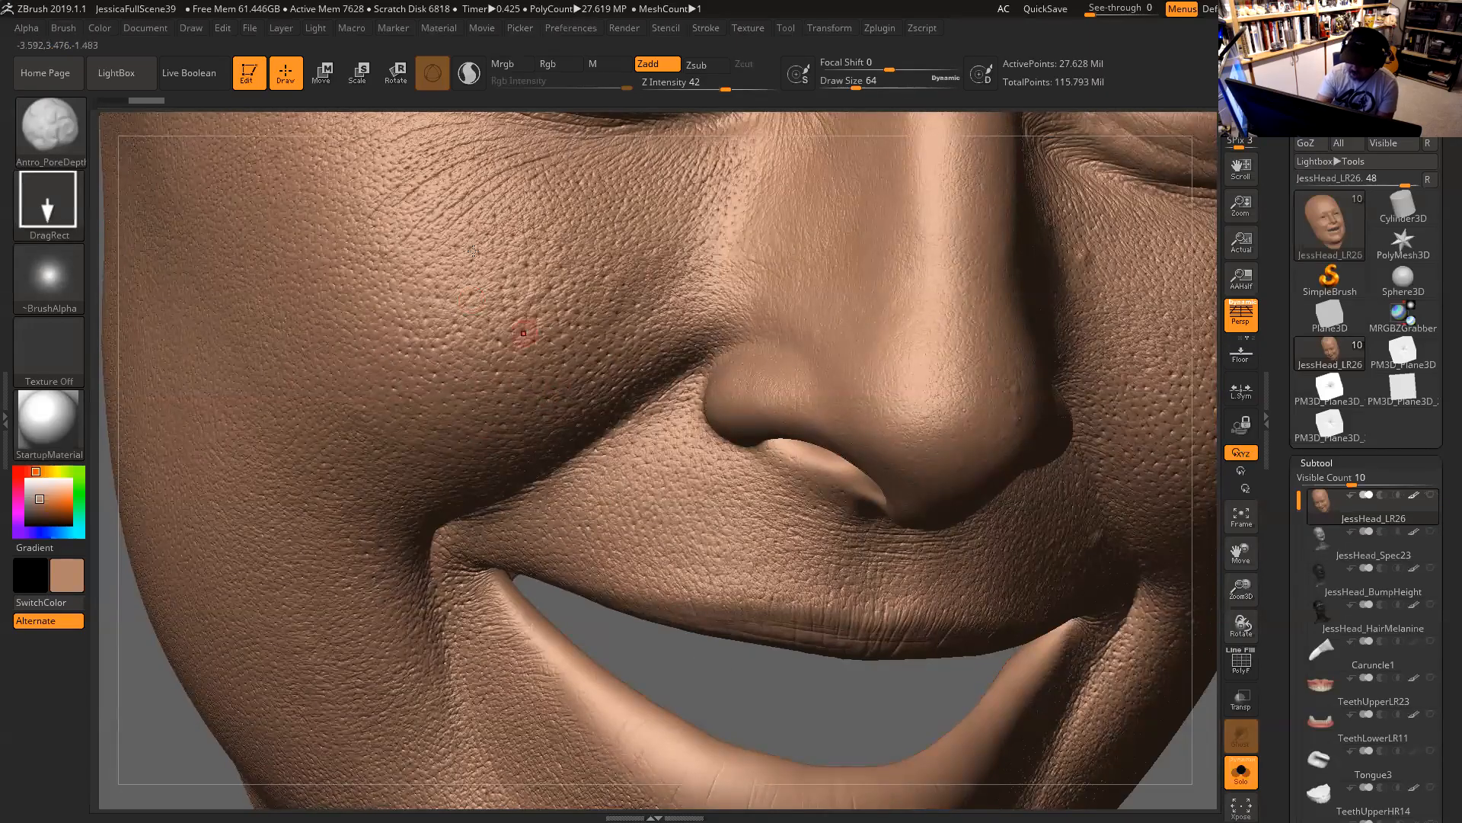
{"action": "left_click_drag", "start_coordinate": [725, 688], "coordinate": [739, 534]}
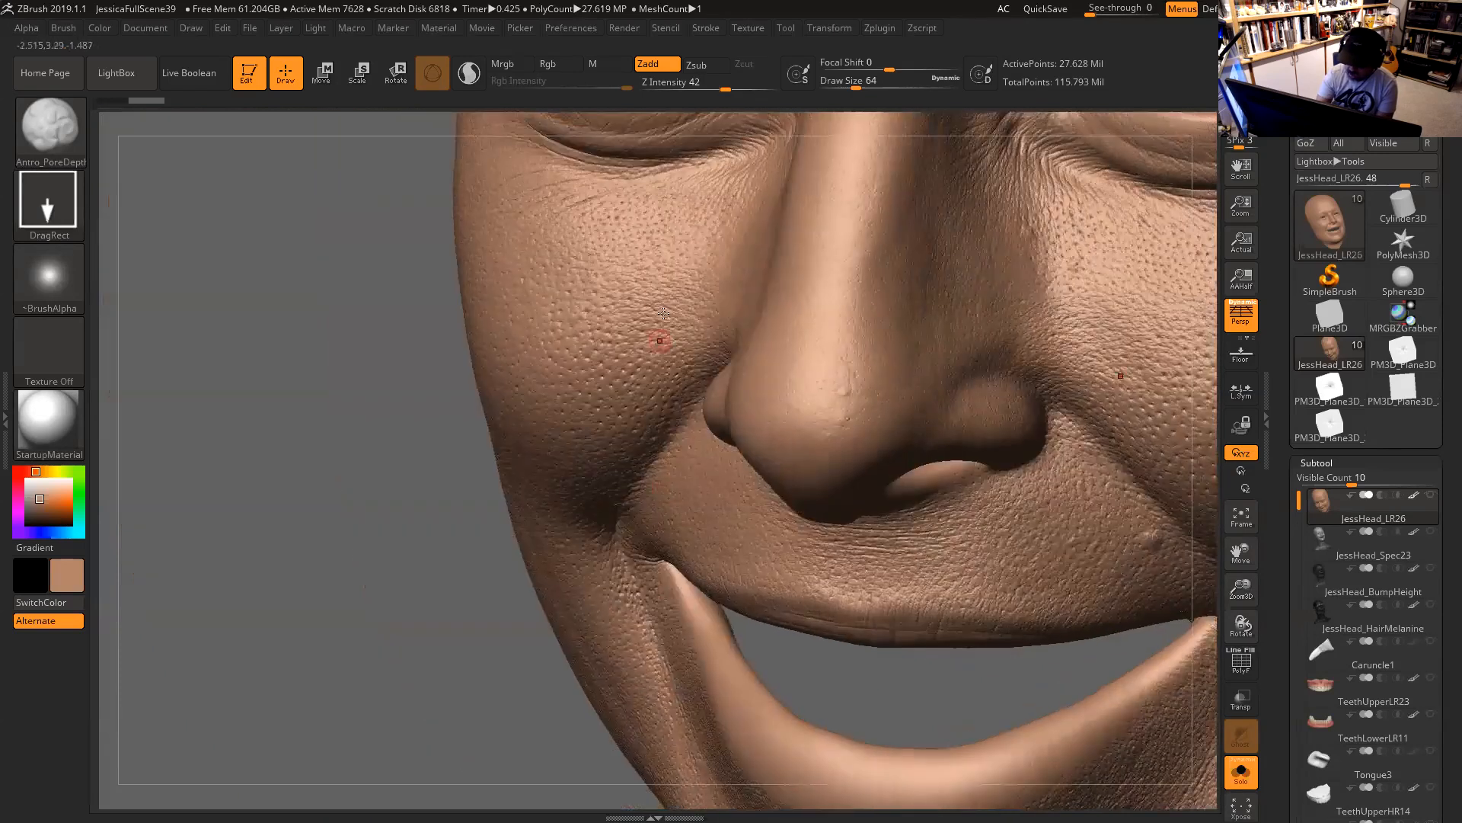
{"action": "left_click_drag", "start_coordinate": [892, 696], "coordinate": [889, 266]}
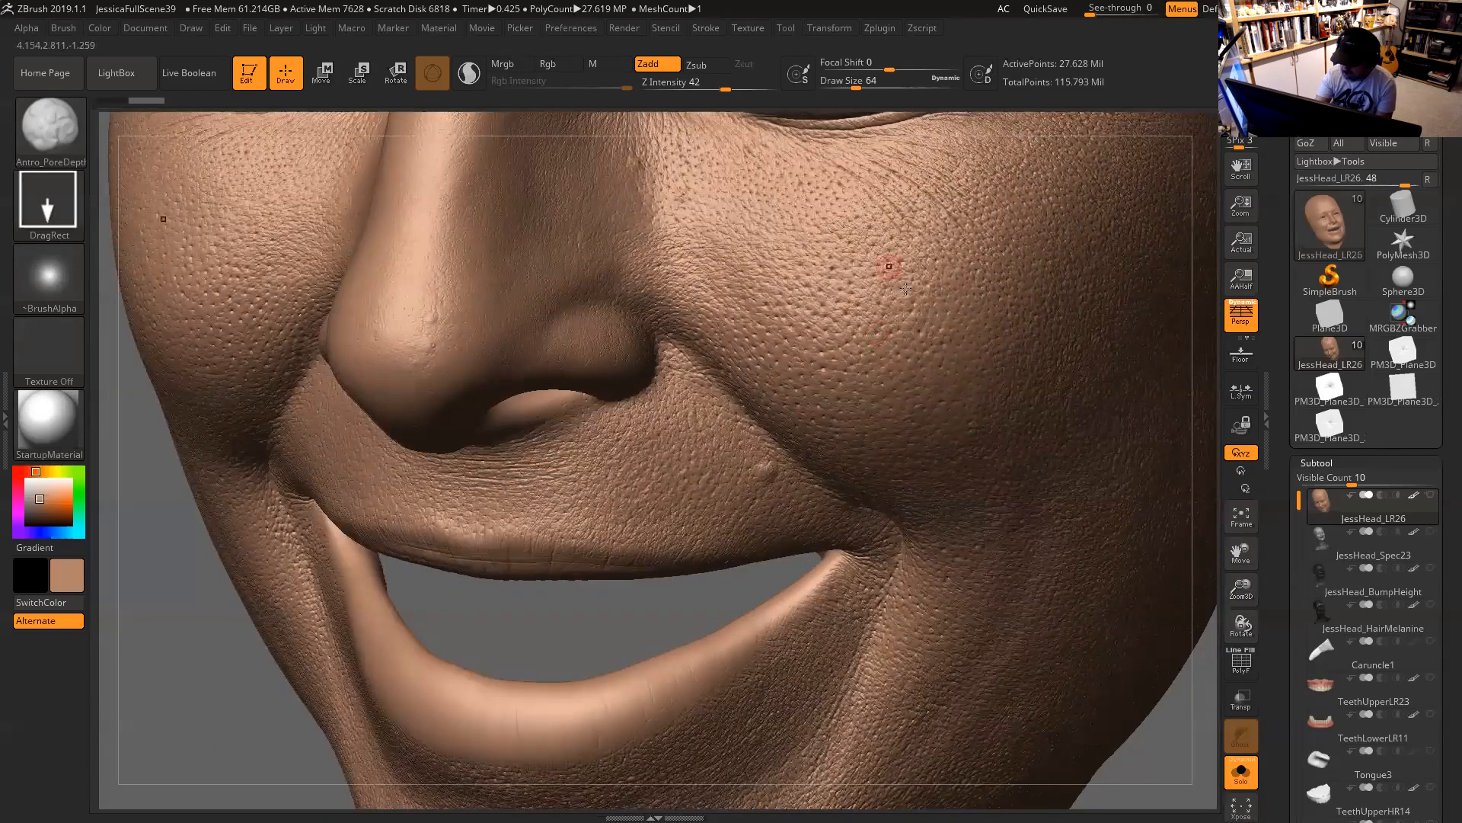
{"action": "left_click_drag", "start_coordinate": [687, 628], "coordinate": [989, 632]}
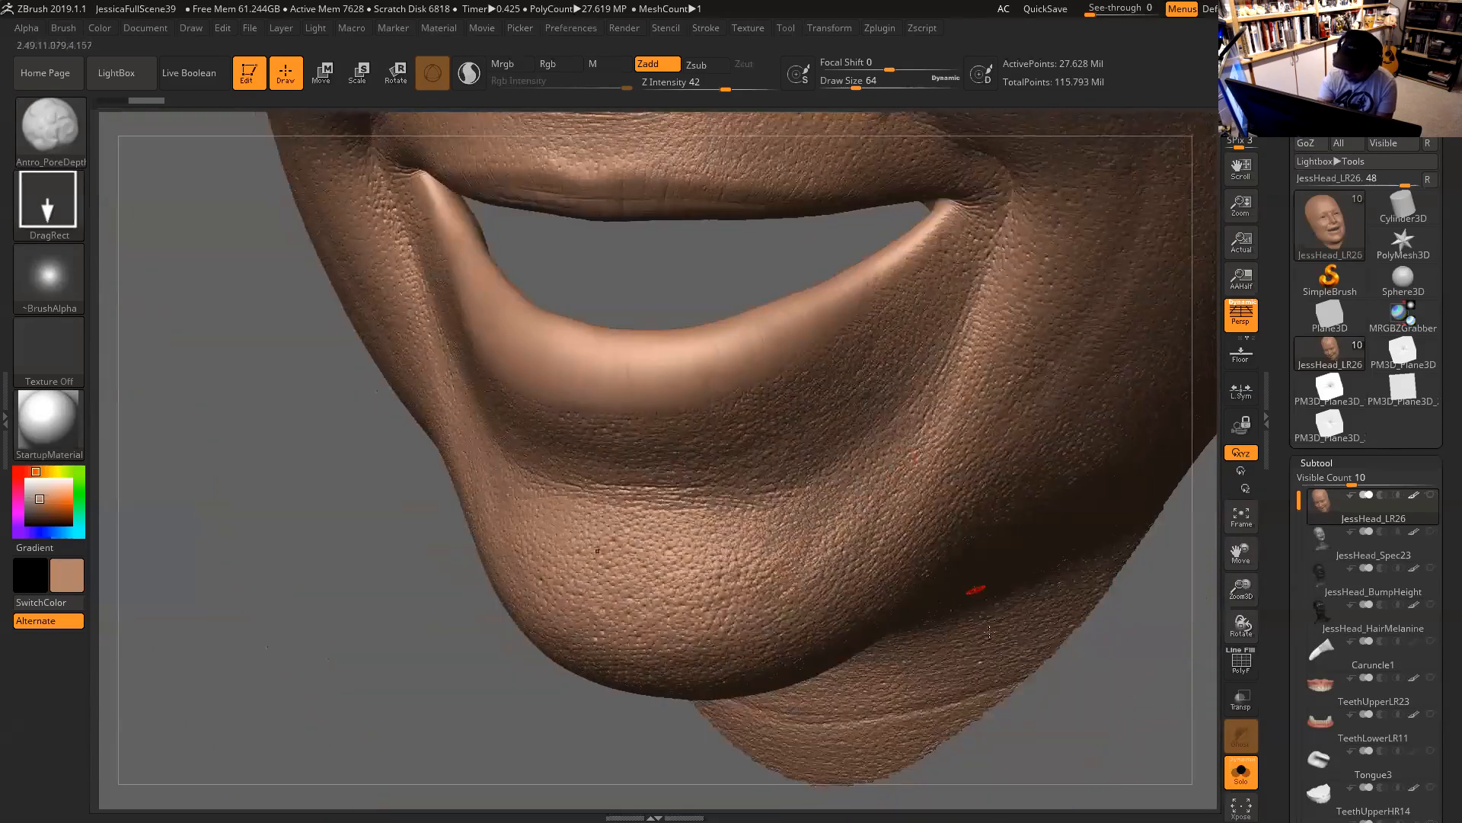
{"action": "mouse_move", "coordinate": [1106, 729]}
{"action": "left_mouse_down"}
{"action": "mouse_move", "coordinate": [975, 676]}
{"action": "mouse_move", "coordinate": [1152, 614]}
{"action": "mouse_move", "coordinate": [1123, 623]}
{"action": "mouse_move", "coordinate": [561, 392]}
{"action": "left_mouse_up"}
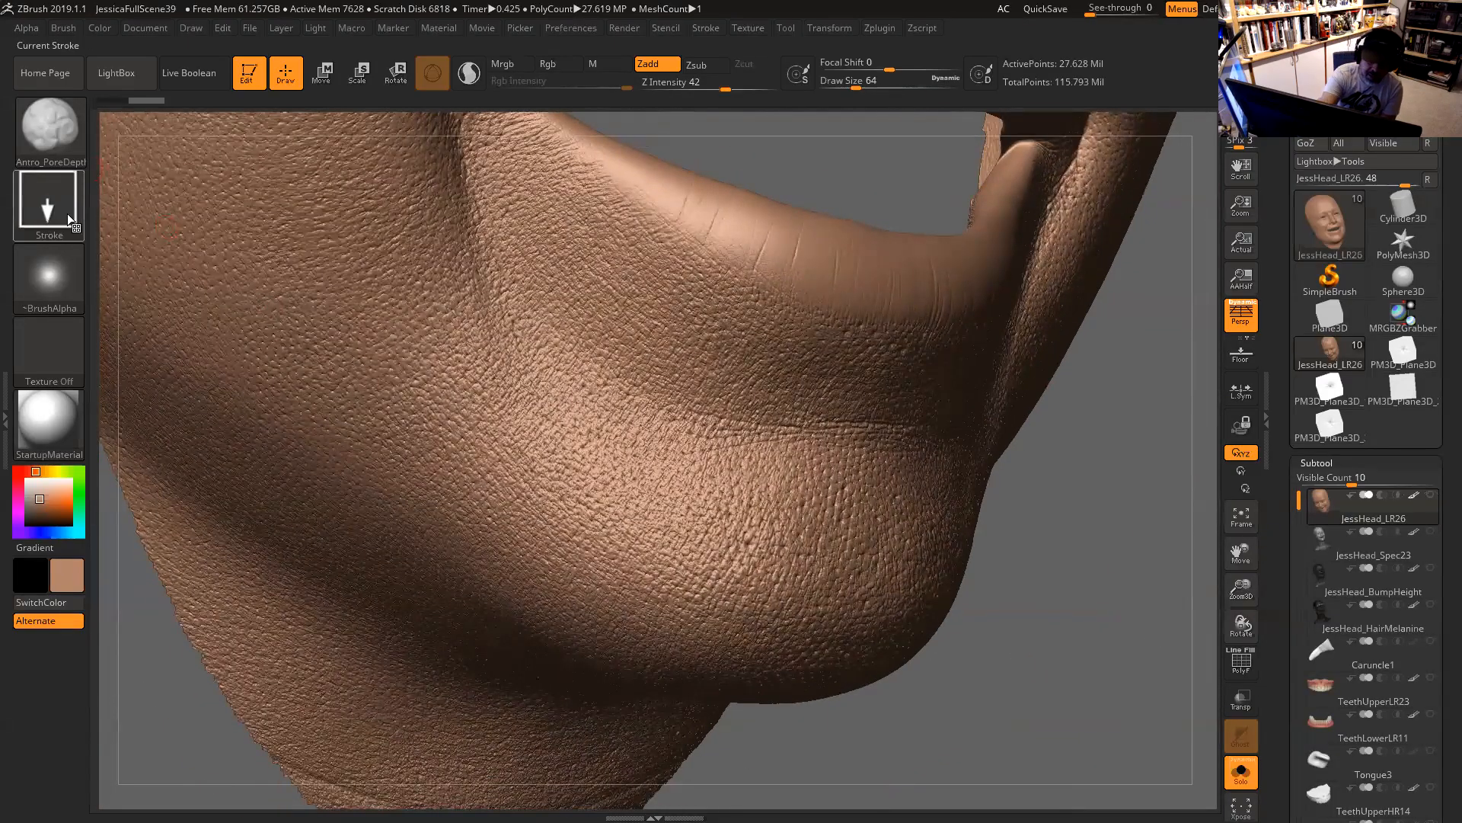
Choose the Antro_SkinRando brush with the Spray stroke and inspect its alpha of wavy vertical lines.
{"action": "left_click", "coordinate": [65, 142]}
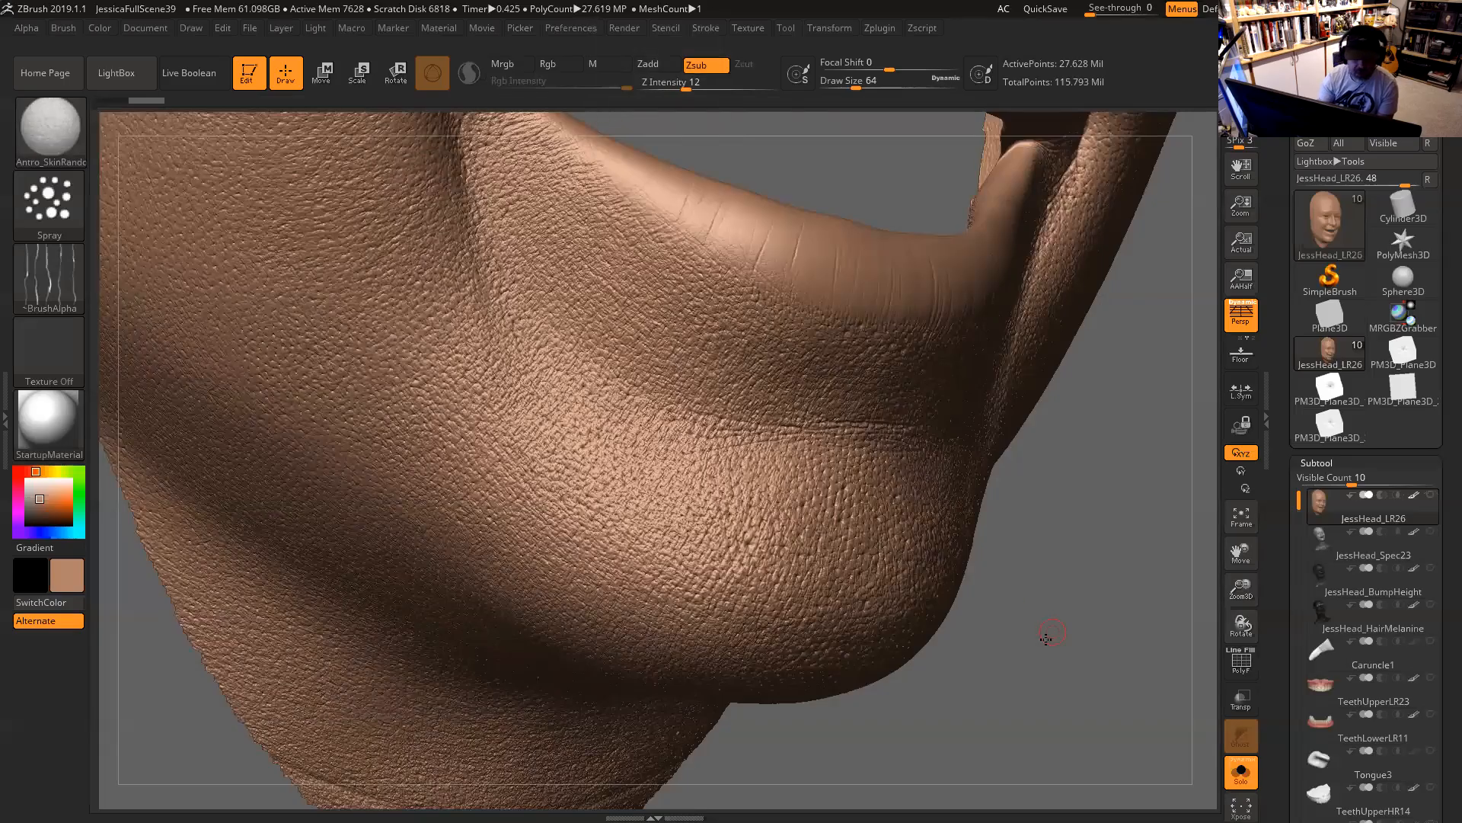
{"action": "left_click_drag", "start_coordinate": [1051, 619], "coordinate": [990, 594]}
{"action": "mouse_move", "coordinate": [64, 282]}
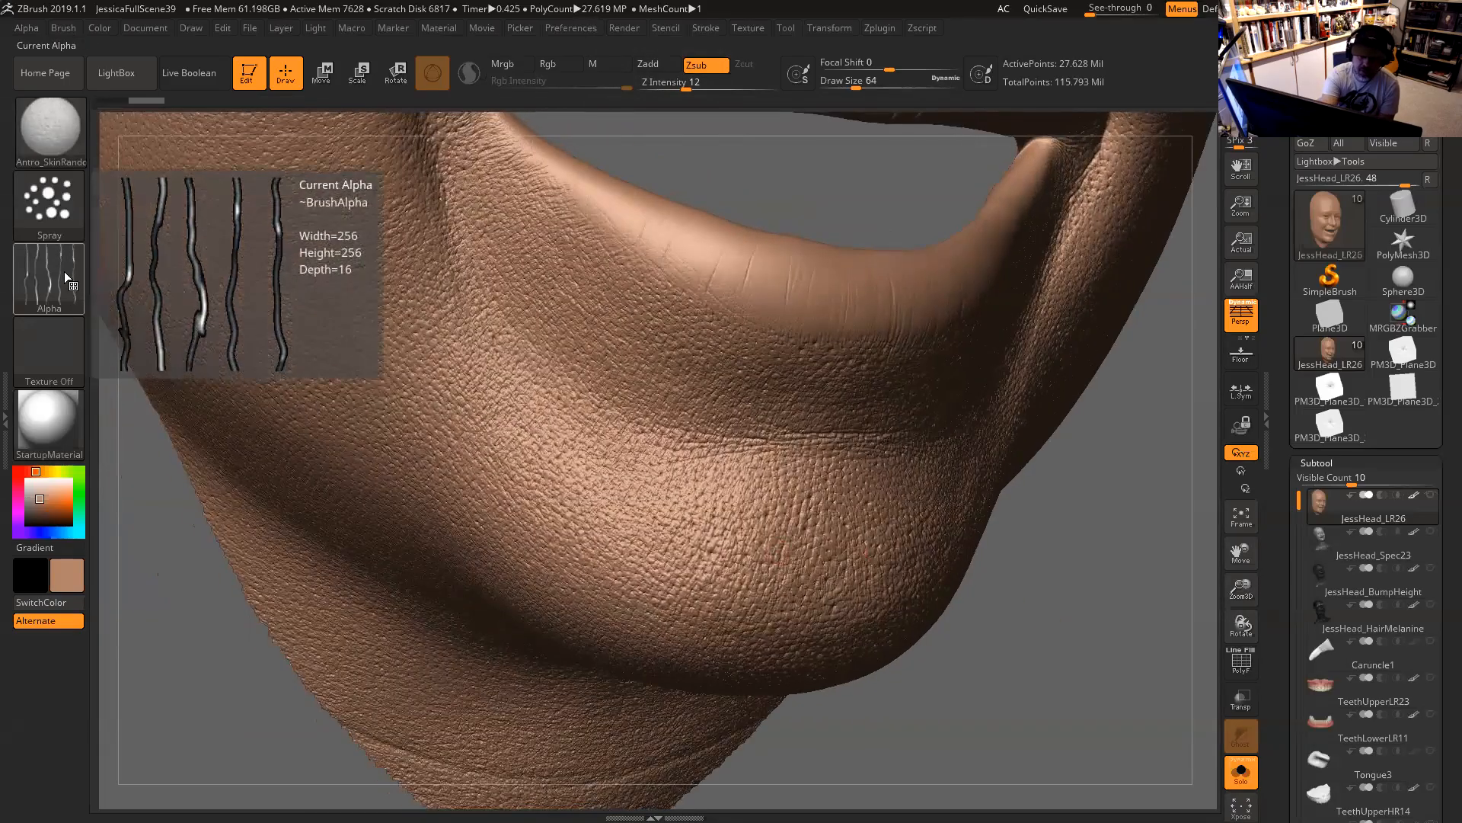
{"action": "left_click", "coordinate": [65, 273]}
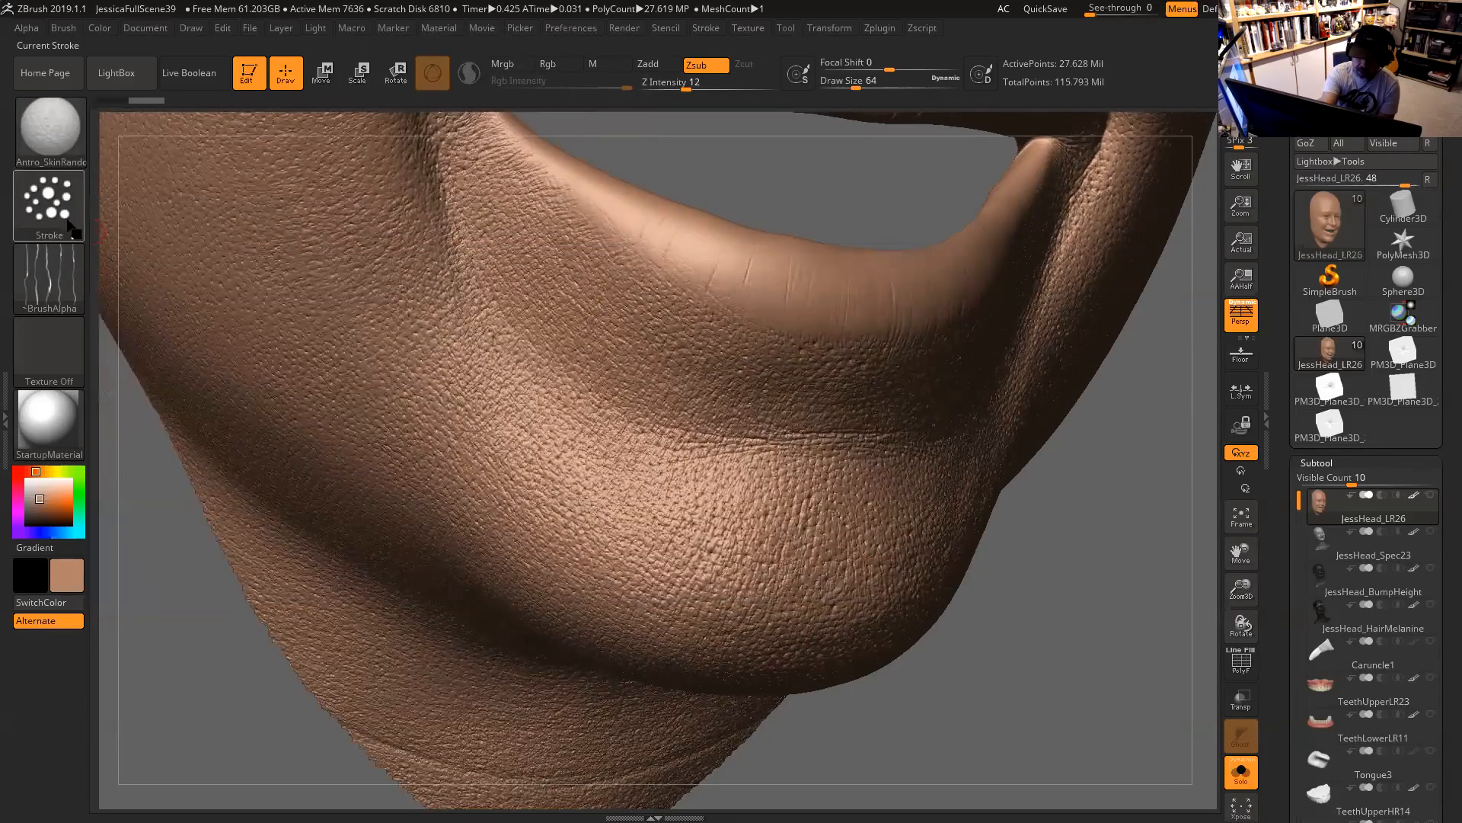
{"action": "left_click", "coordinate": [63, 284]}
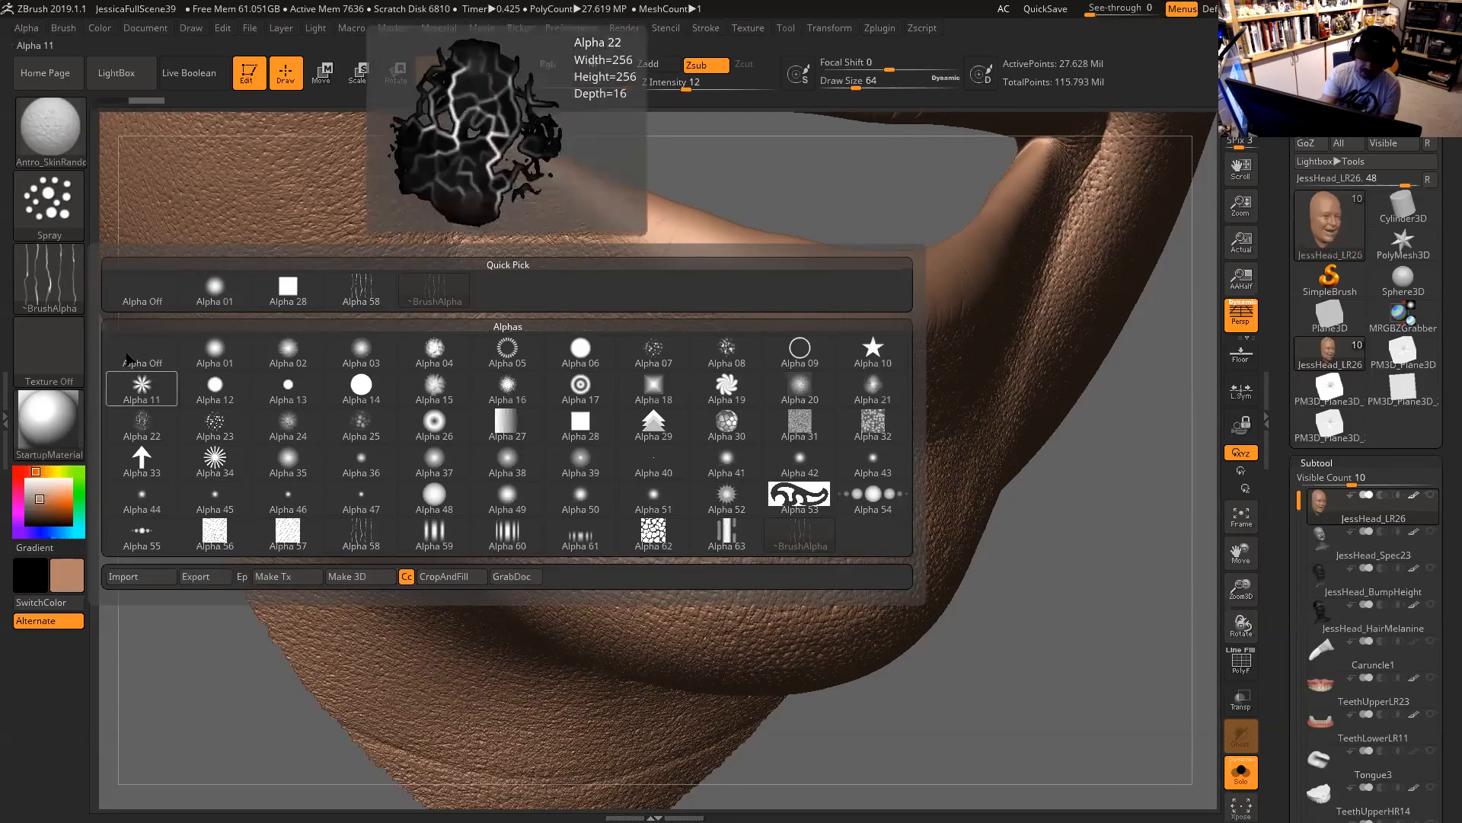
Choose the Antro_SkinRando brush with the Color Spray stroke, set its draw size to 217 and switch it from Rgb to Zadd.
{"action": "left_click", "coordinate": [58, 138]}
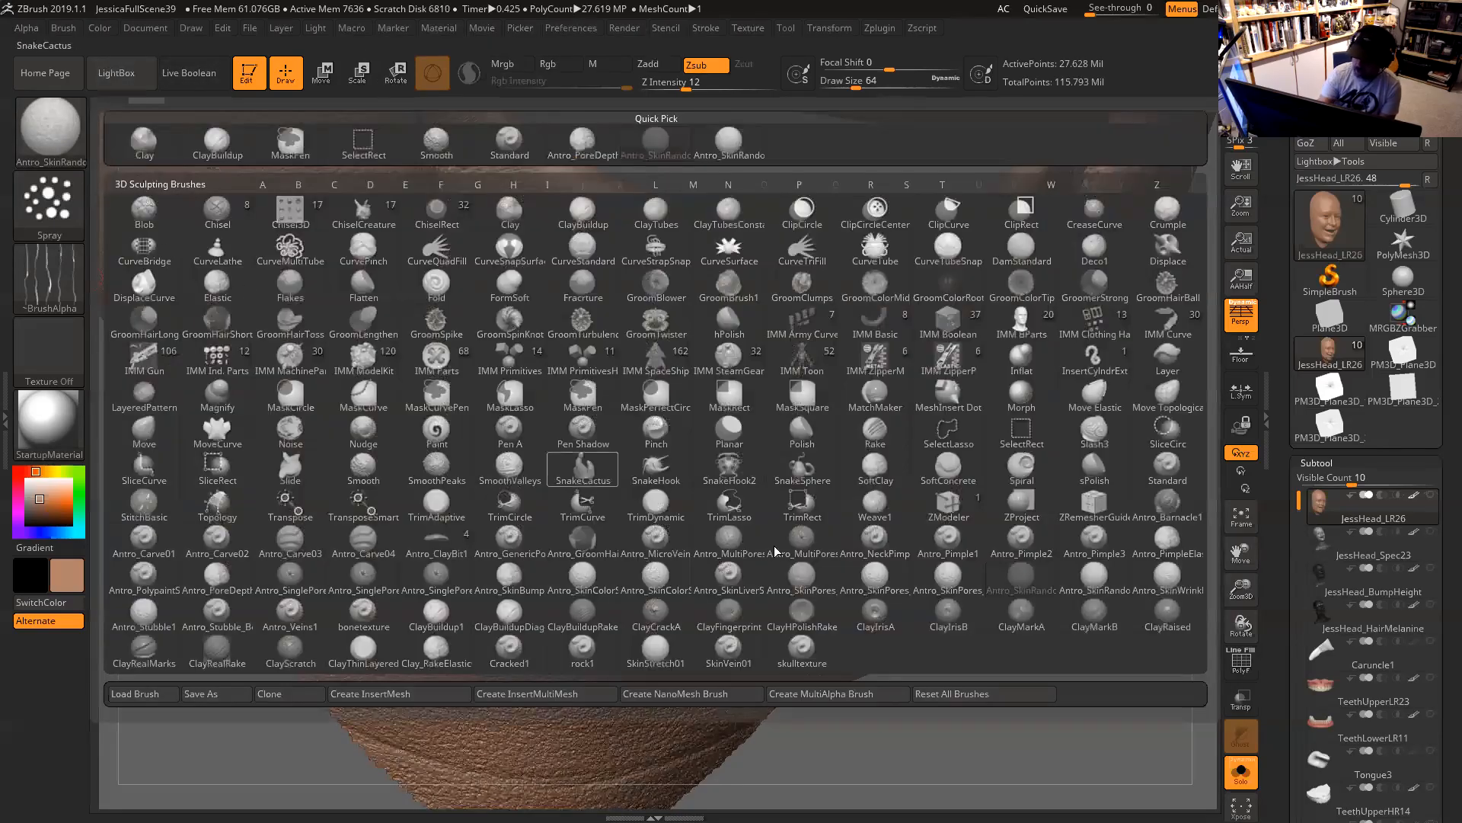
{"action": "left_click", "coordinate": [1094, 586]}
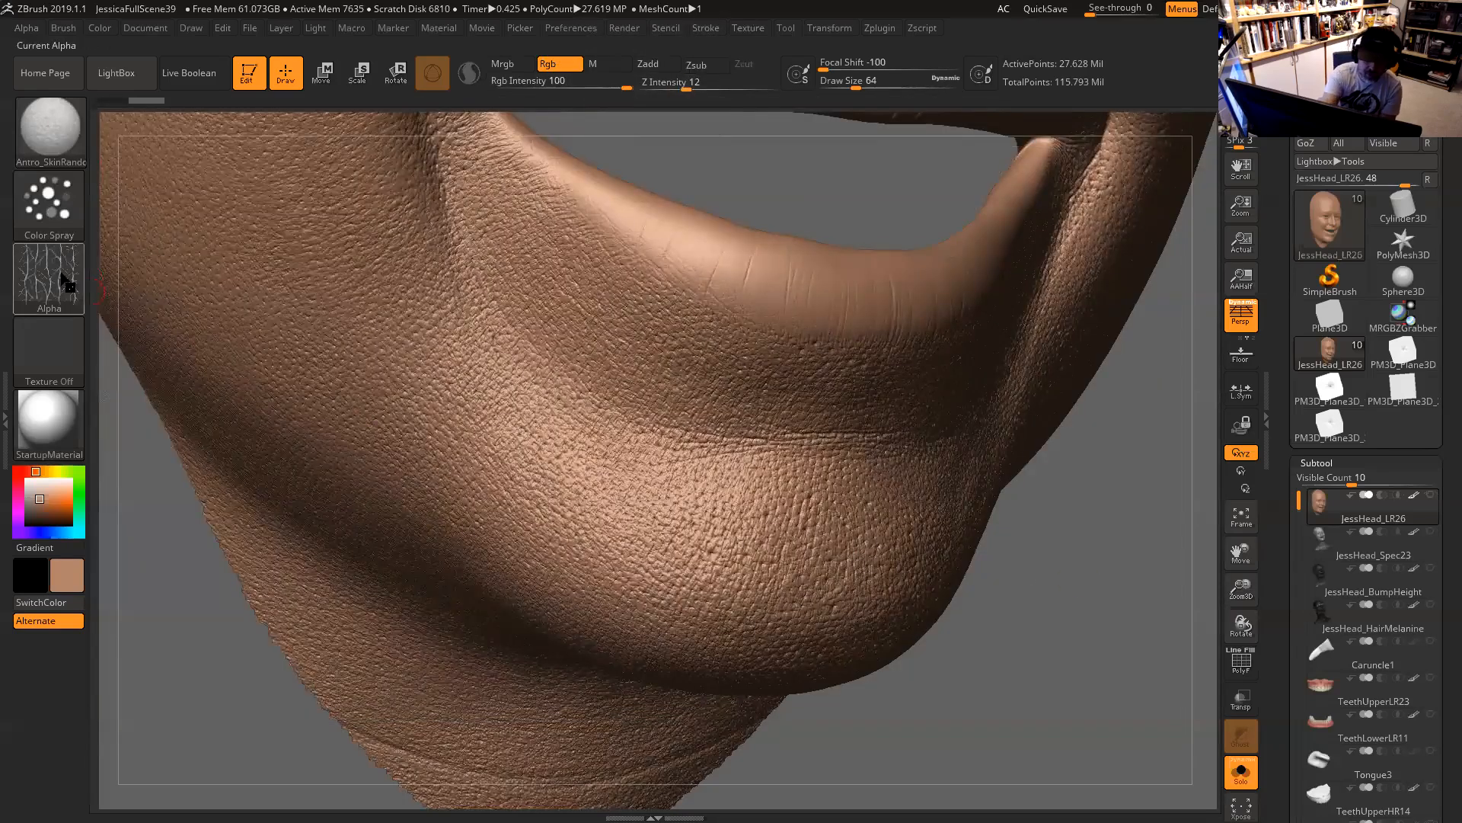
{"action": "mouse_move", "coordinate": [61, 278]}
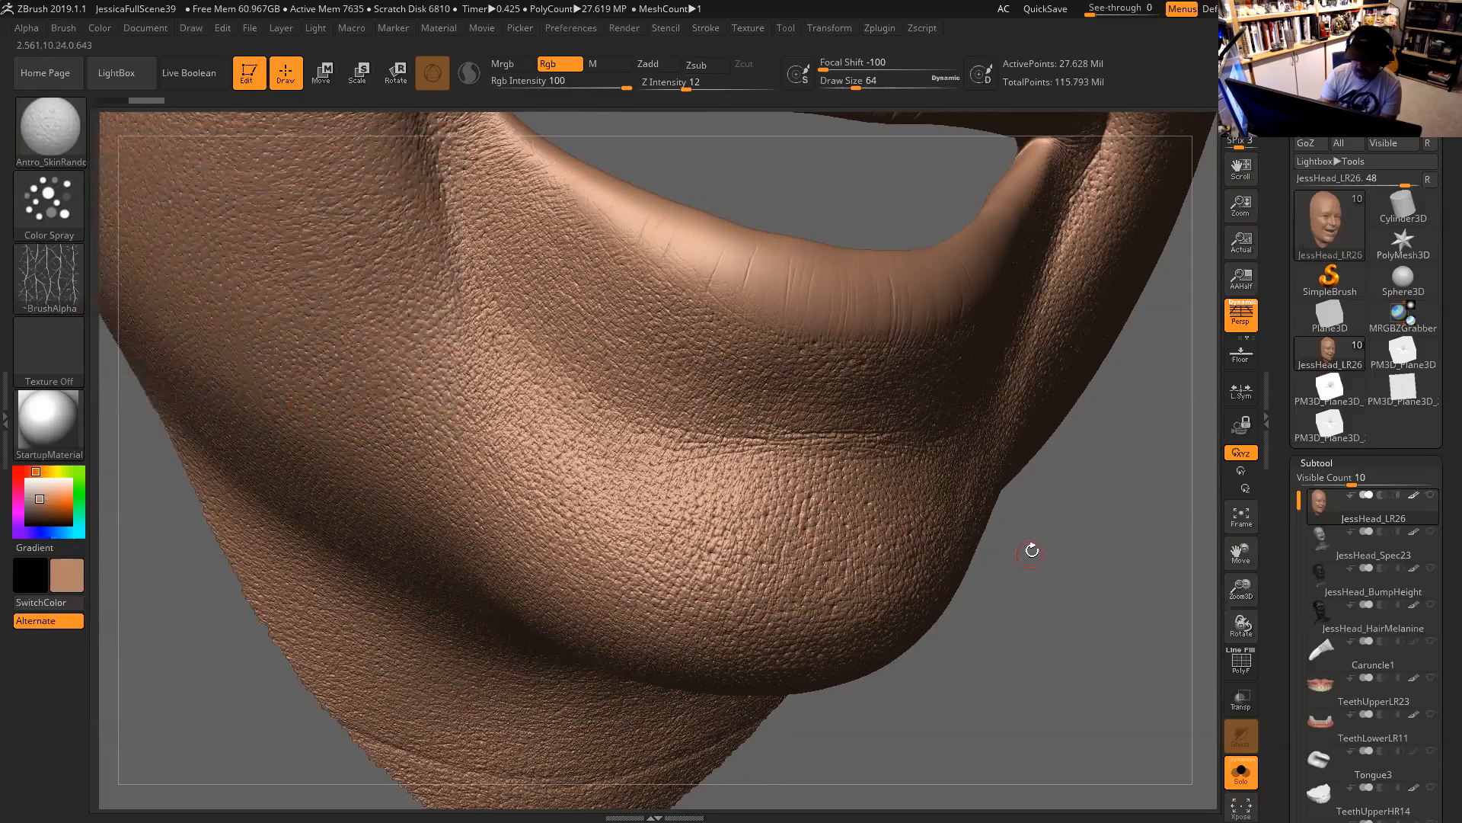
{"action": "left_click_drag", "start_coordinate": [1048, 560], "coordinate": [1112, 558]}
{"action": "key", "text": "space"}
{"action": "mouse_move", "coordinate": [752, 410]}
{"action": "left_mouse_down"}
{"action": "mouse_move", "coordinate": [766, 410]}
{"action": "mouse_move", "coordinate": [753, 403]}
{"action": "left_mouse_up"}
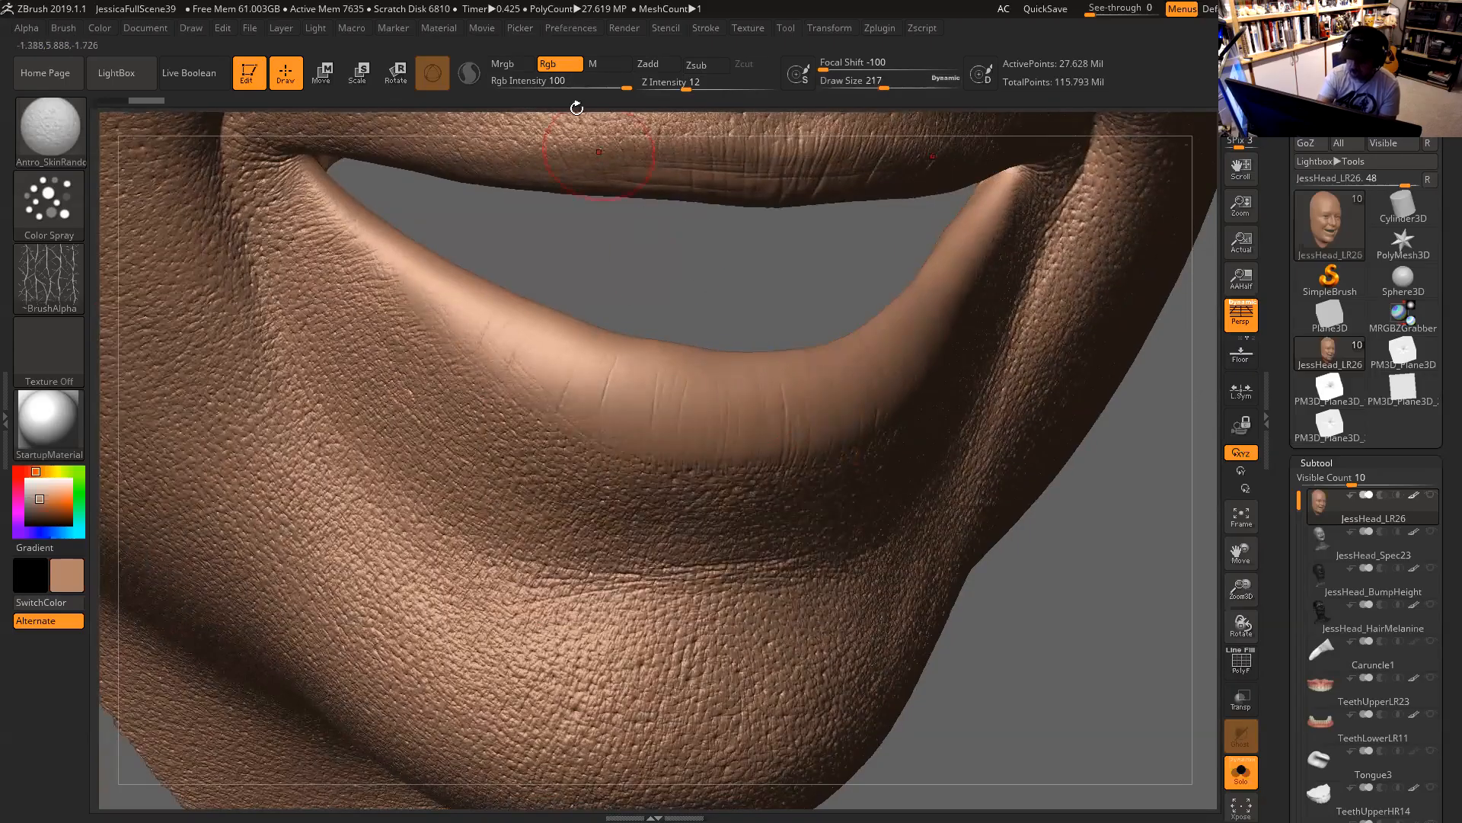
{"action": "left_click", "coordinate": [548, 64]}
{"action": "left_click", "coordinate": [656, 66]}
Try spraying raised skin texture across the lower lip with Zadd at intensity 12, and undo it.
{"action": "left_click", "coordinate": [50, 204]}
{"action": "left_click", "coordinate": [65, 197]}
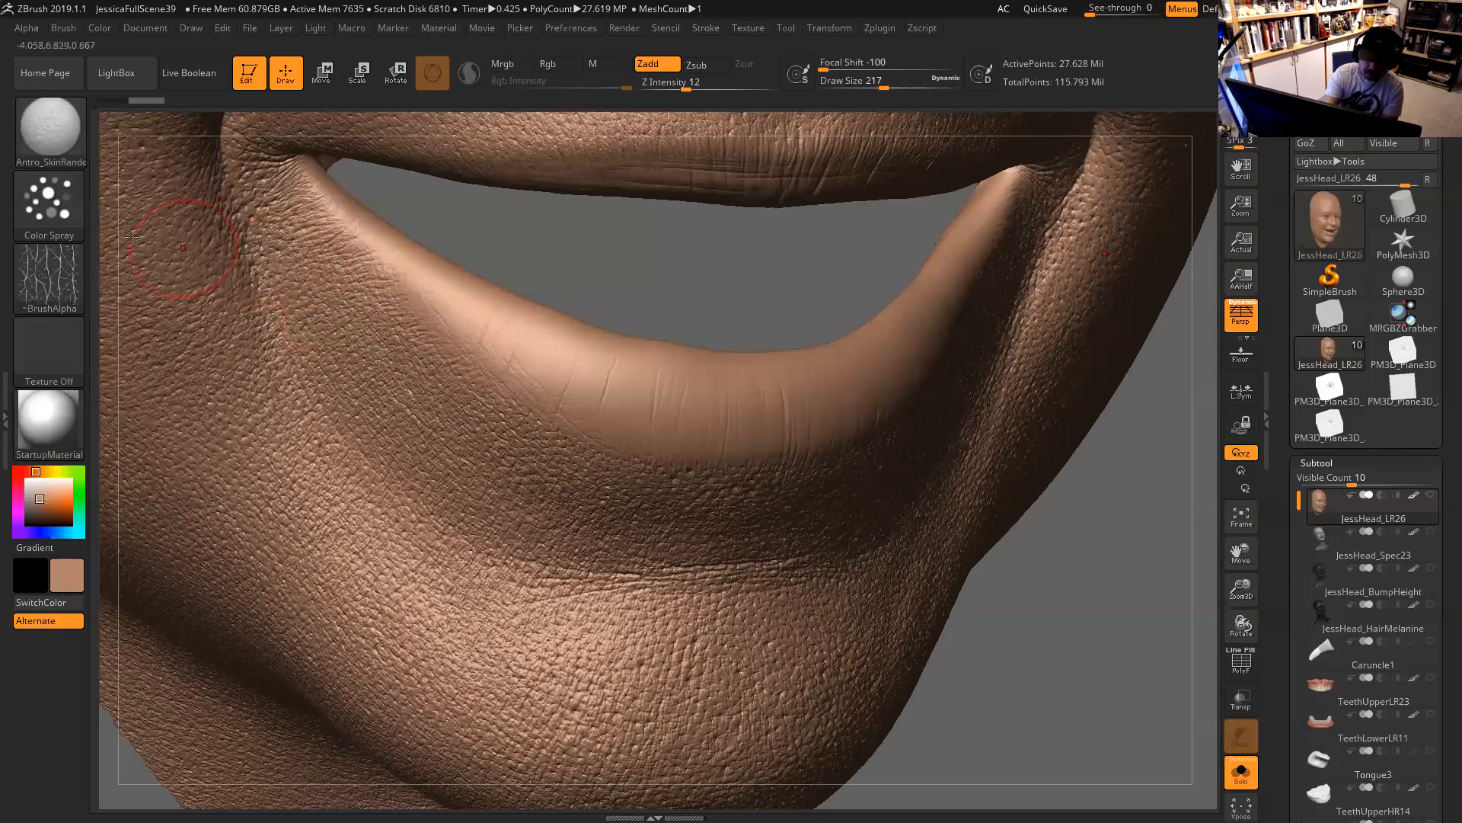
{"action": "left_click", "coordinate": [49, 200]}
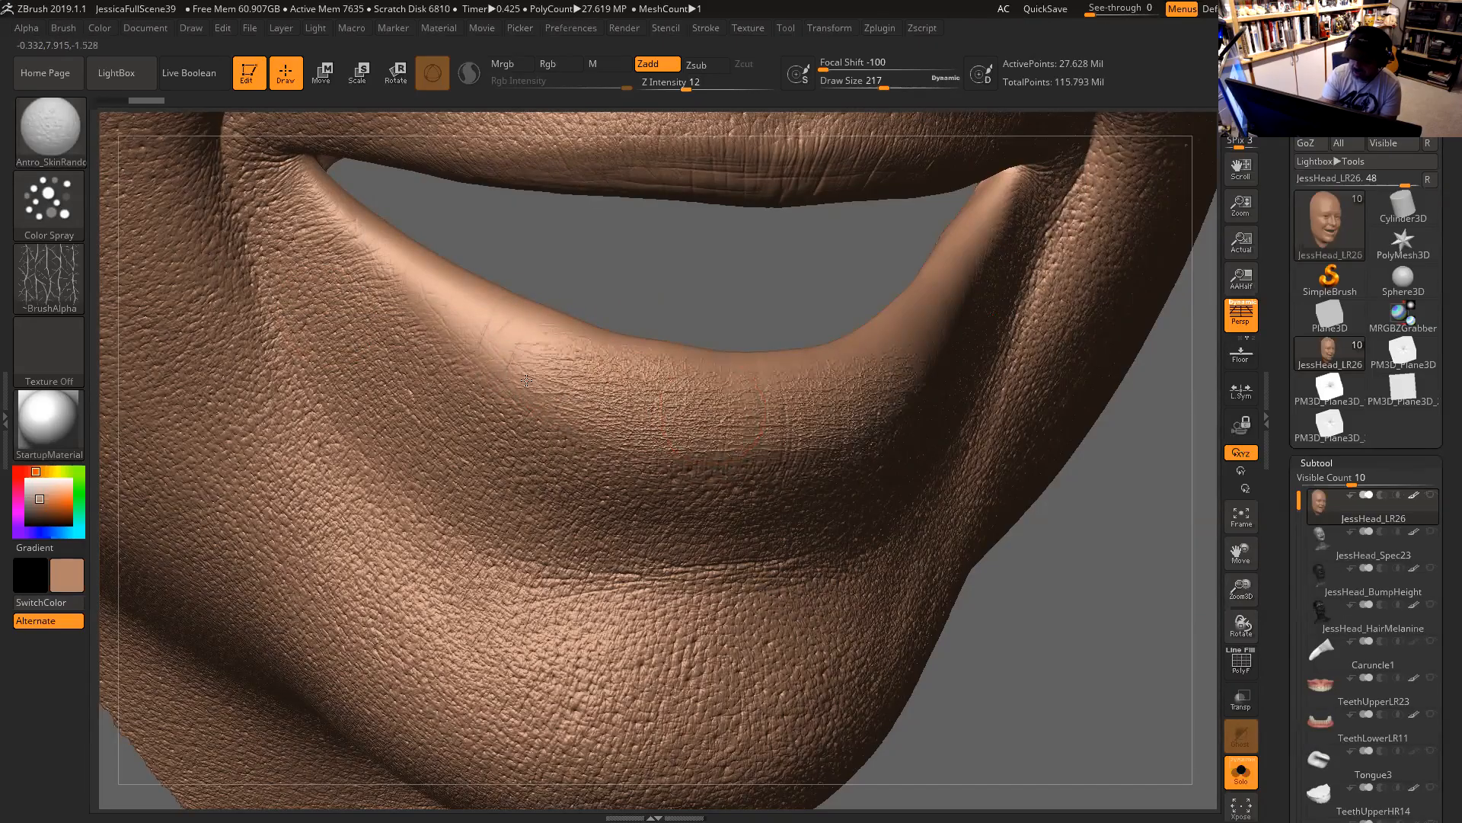
{"action": "key", "text": "ctrl"}
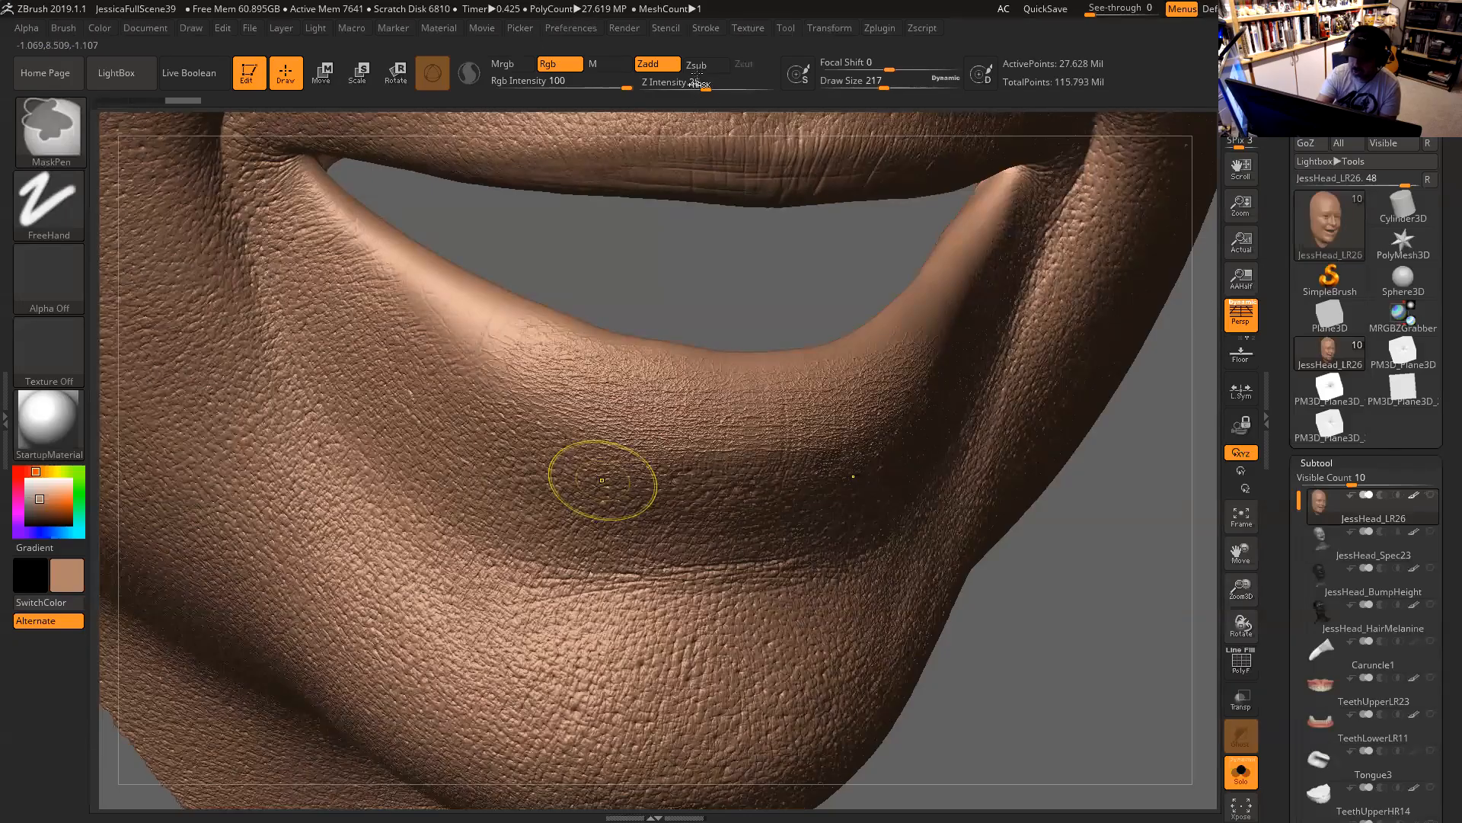
{"action": "key", "text": "ctrl+z"}
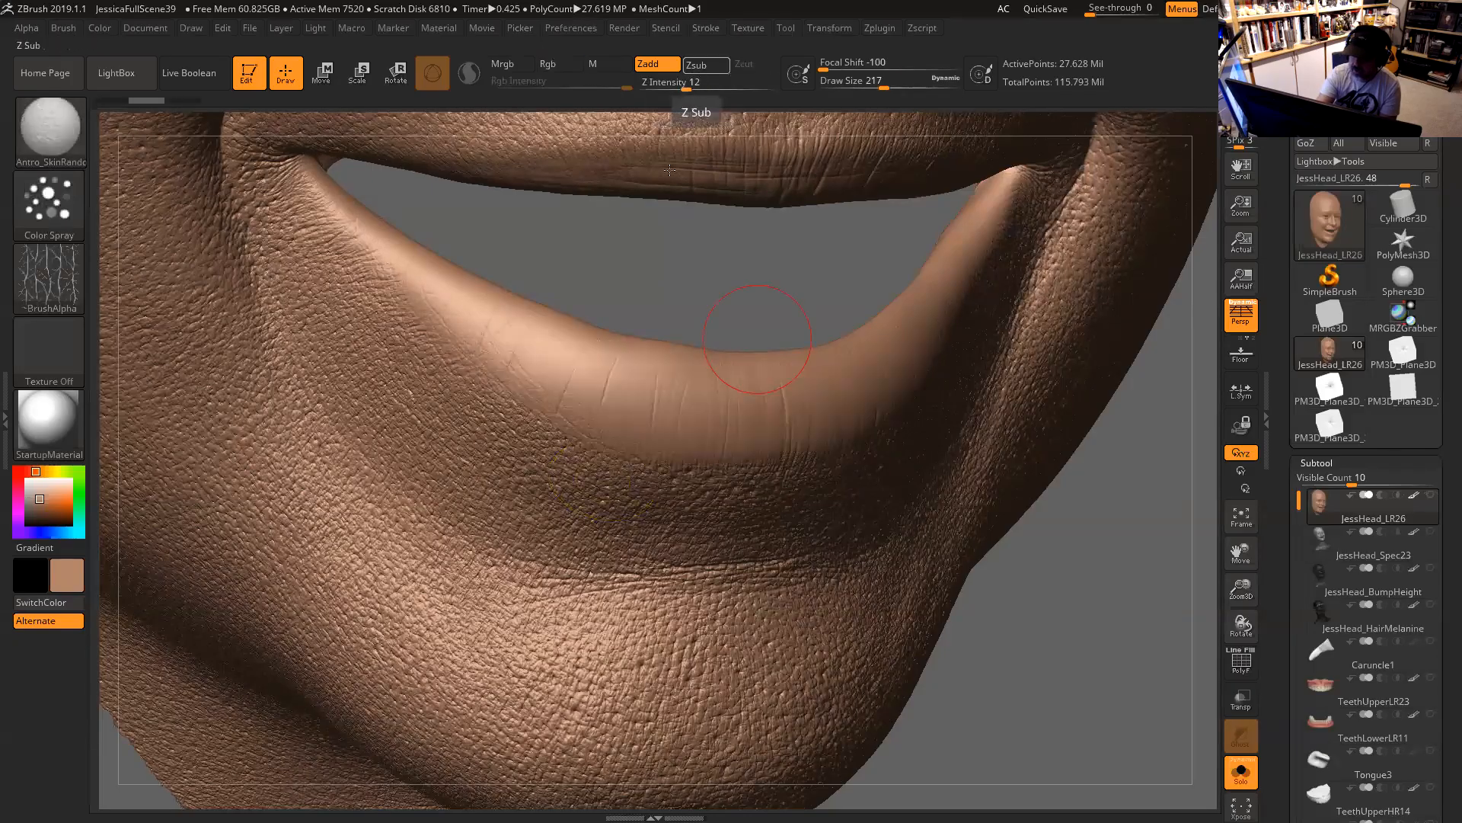
Switch the brush to Zsub, reduce the draw size to 154 and spray fine engraved wrinkles across the lower lip.
{"action": "left_click", "coordinate": [701, 68]}
{"action": "key", "text": "space"}
{"action": "mouse_move", "coordinate": [609, 352]}
{"action": "left_mouse_down"}
{"action": "mouse_move", "coordinate": [523, 336]}
{"action": "mouse_move", "coordinate": [555, 392]}
{"action": "mouse_move", "coordinate": [547, 366]}
{"action": "mouse_move", "coordinate": [588, 411]}
{"action": "mouse_move", "coordinate": [578, 349]}
{"action": "mouse_move", "coordinate": [598, 407]}
{"action": "mouse_move", "coordinate": [604, 368]}
{"action": "mouse_move", "coordinate": [627, 369]}
{"action": "mouse_move", "coordinate": [656, 428]}
{"action": "mouse_move", "coordinate": [646, 377]}
{"action": "mouse_move", "coordinate": [693, 480]}
{"action": "mouse_move", "coordinate": [719, 359]}
{"action": "mouse_move", "coordinate": [767, 500]}
{"action": "mouse_move", "coordinate": [778, 404]}
{"action": "left_mouse_up"}
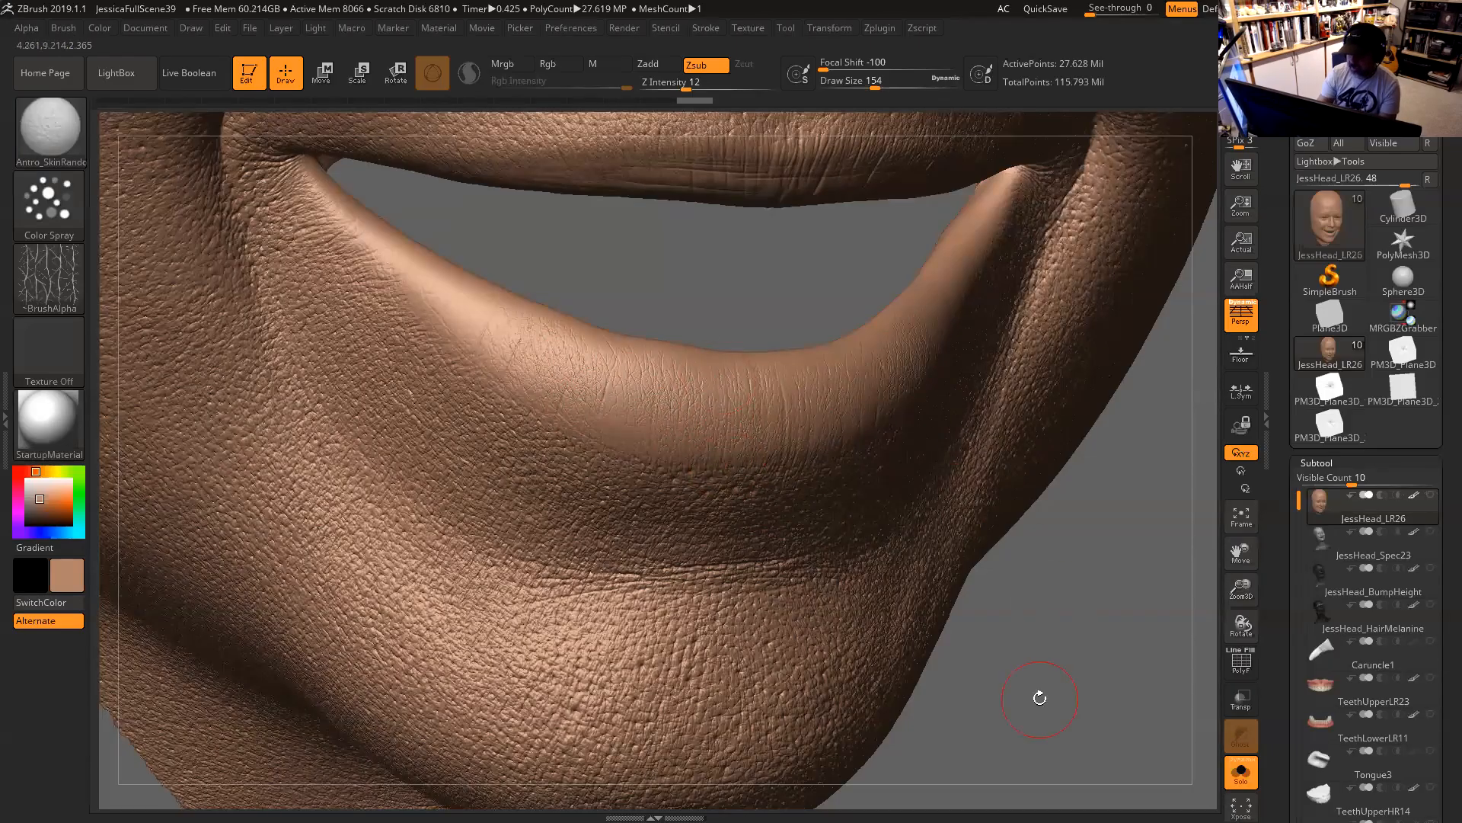
{"action": "left_click_drag", "start_coordinate": [1077, 597], "coordinate": [1114, 656], "text": "alt"}
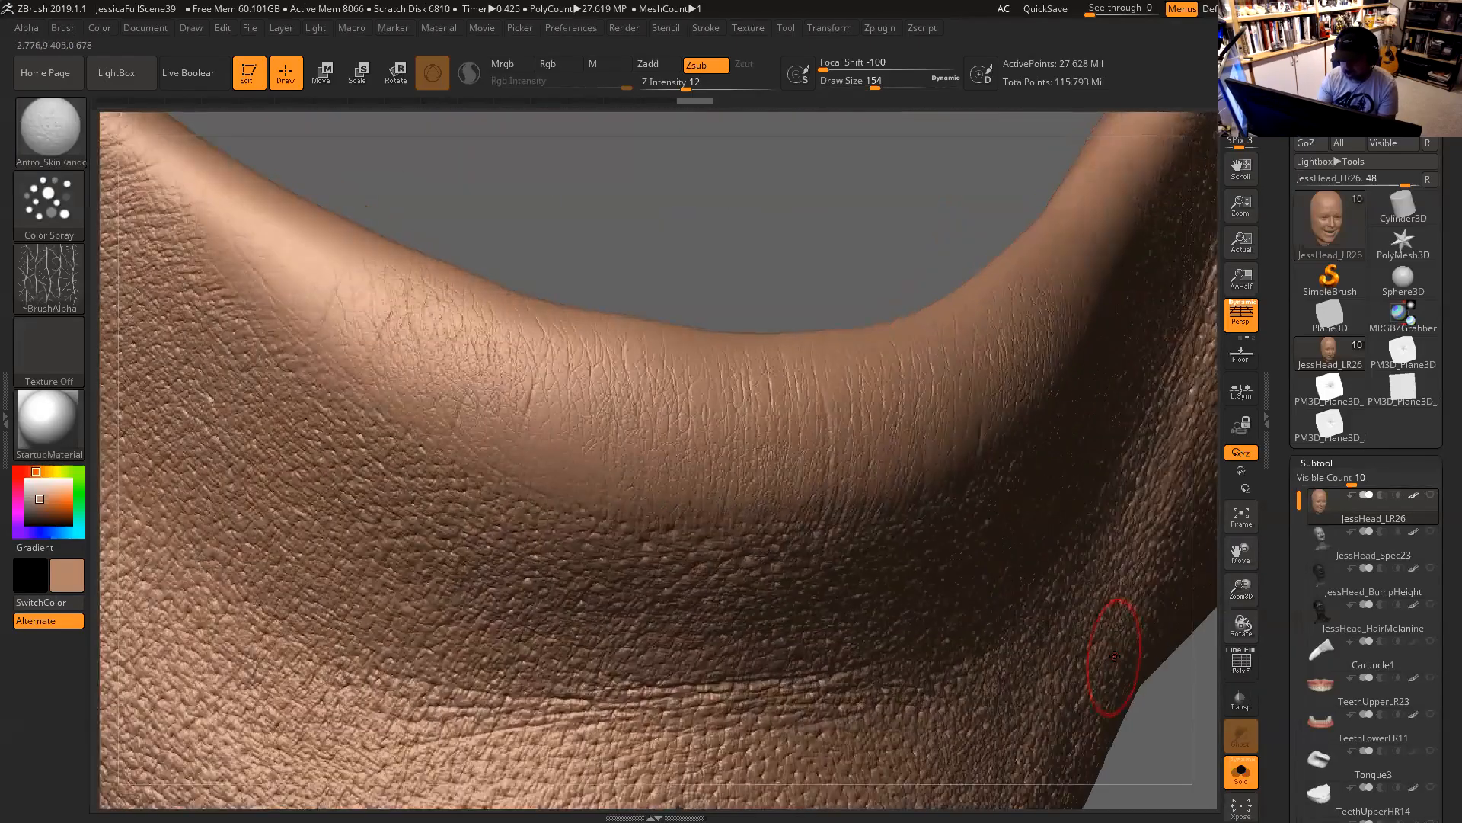
{"action": "left_click_drag", "start_coordinate": [819, 249], "coordinate": [821, 141], "text": "alt"}
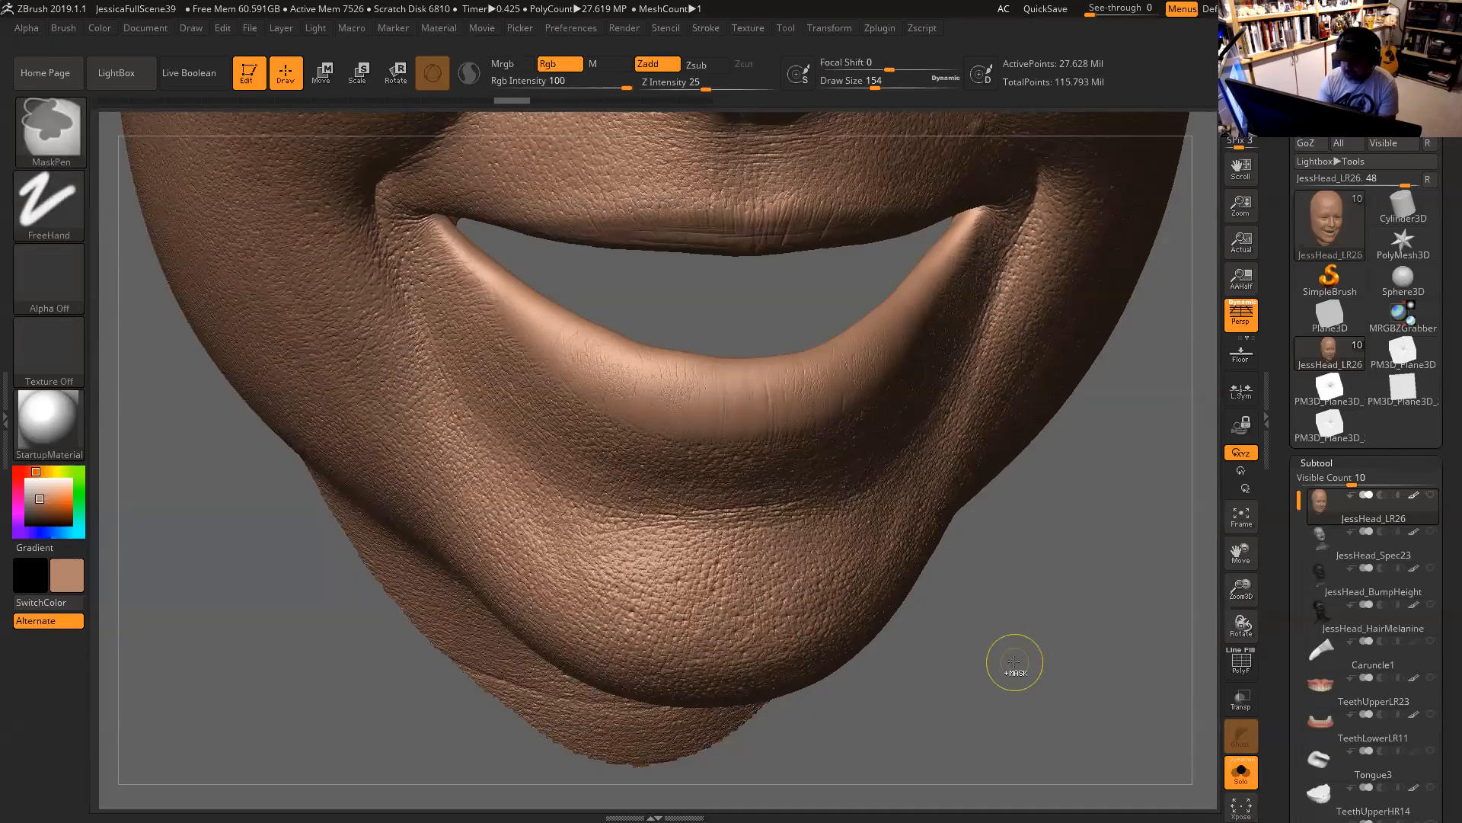
Undo the sprayed wrinkle strokes on the lower lip one after another.
{"action": "key", "text": "ctrl+z"}
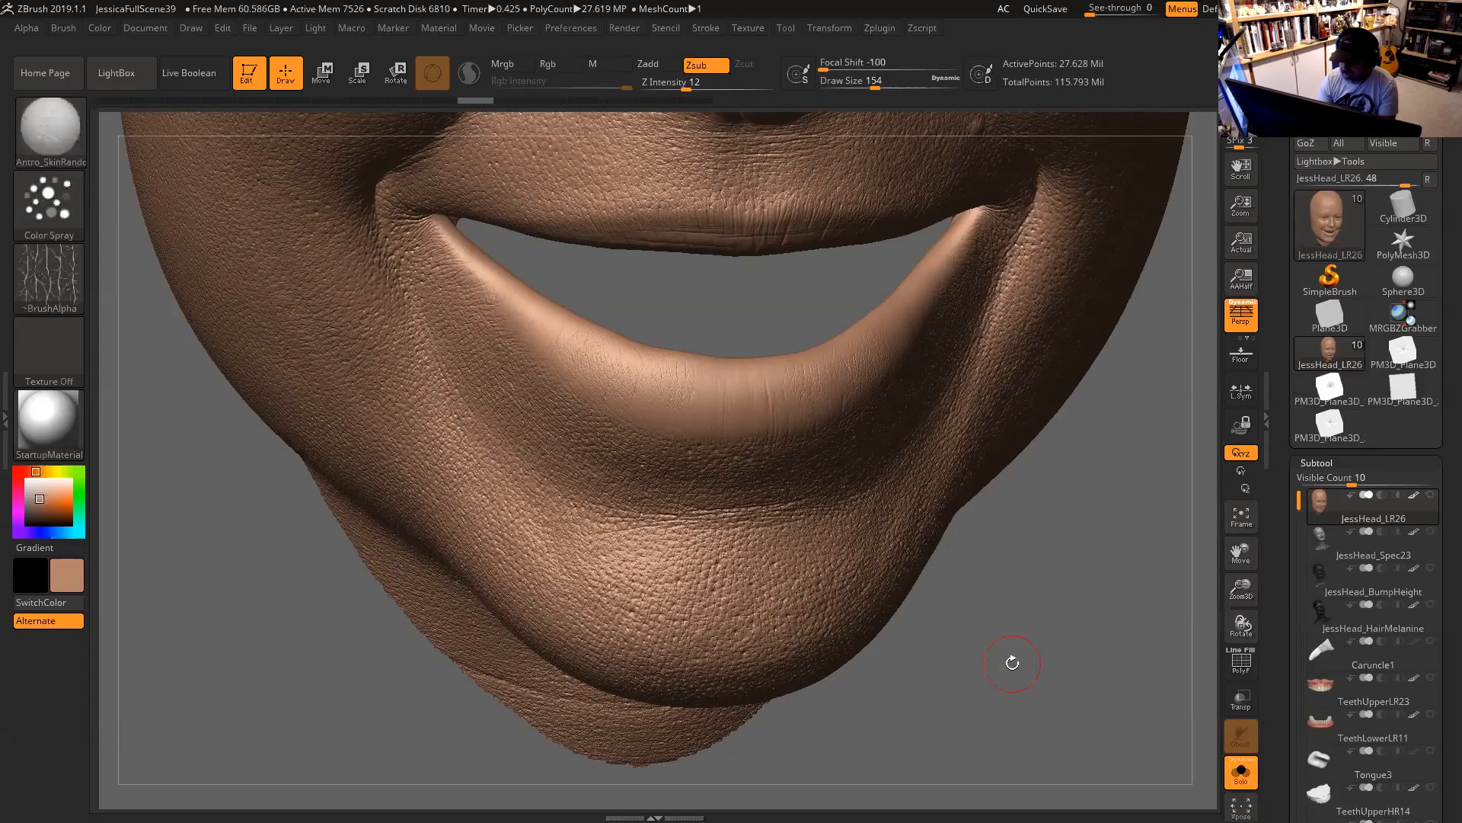
{"action": "key", "text": "ctrl"}
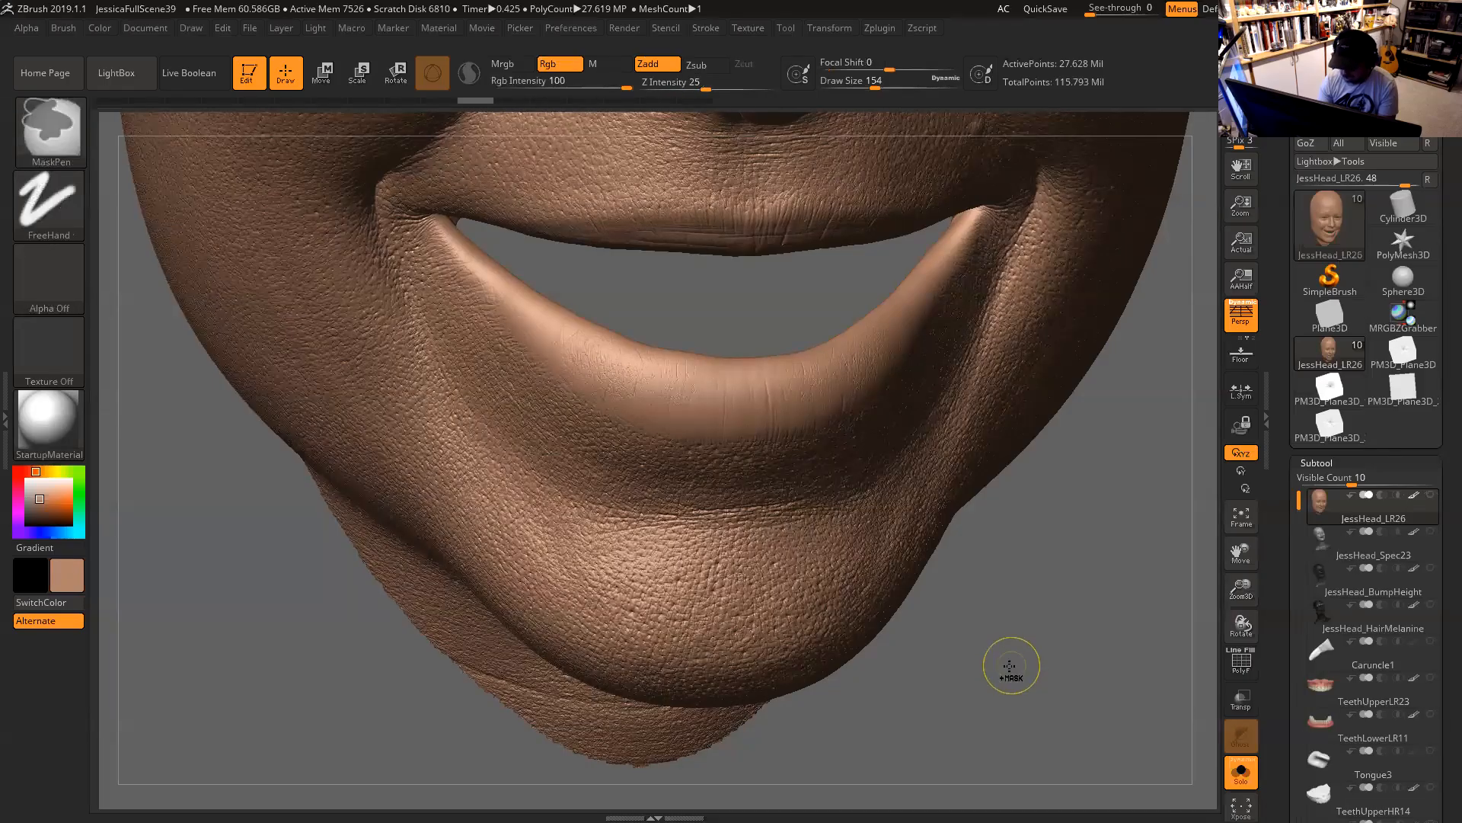
{"action": "key", "text": "ctrl+z"}
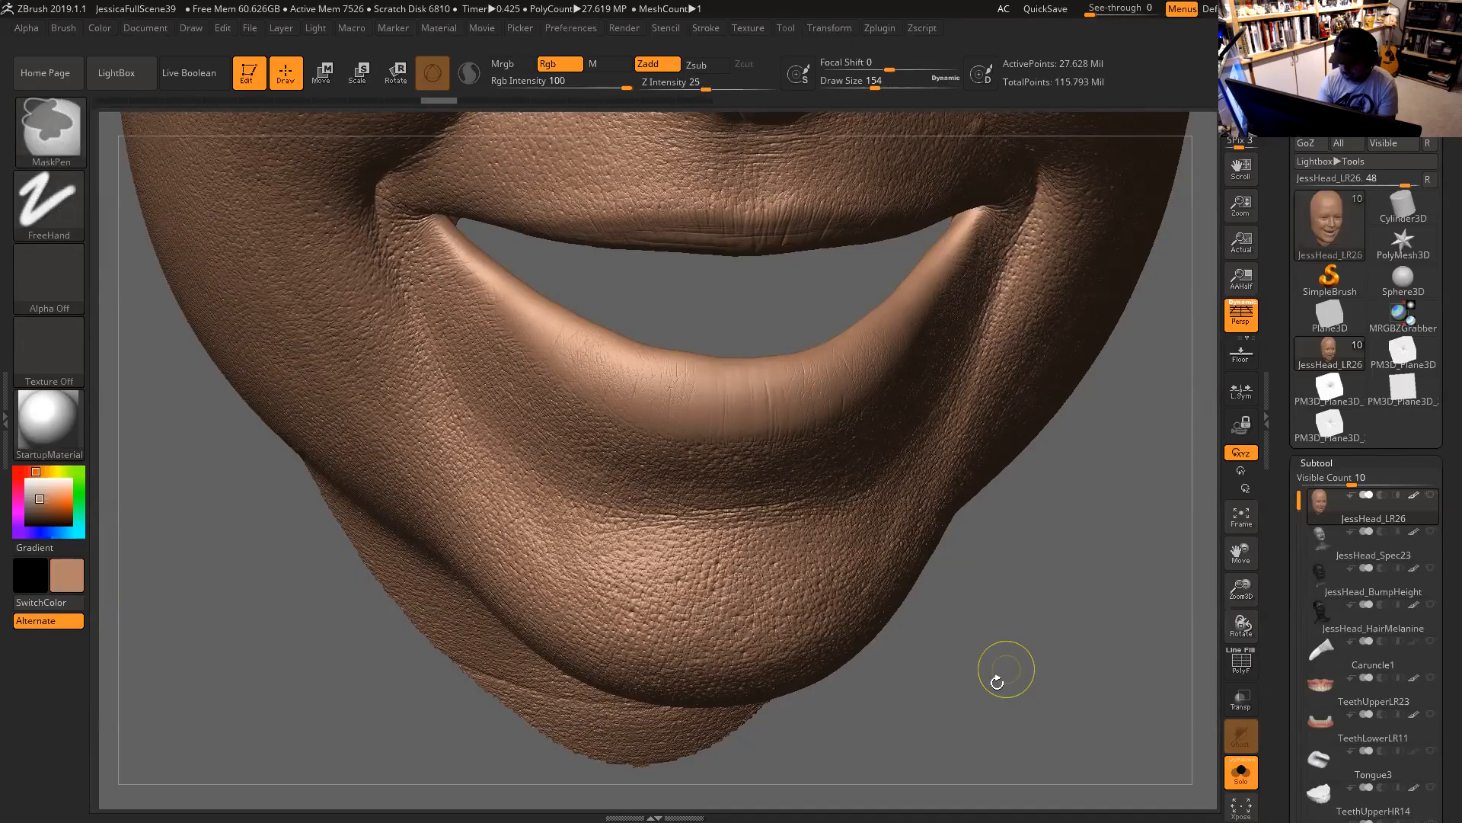
{"action": "key", "text": "ctrl+z"}
{"action": "left_click_drag", "start_coordinate": [1039, 648], "coordinate": [934, 712]}
{"action": "key", "text": "ctrl"}
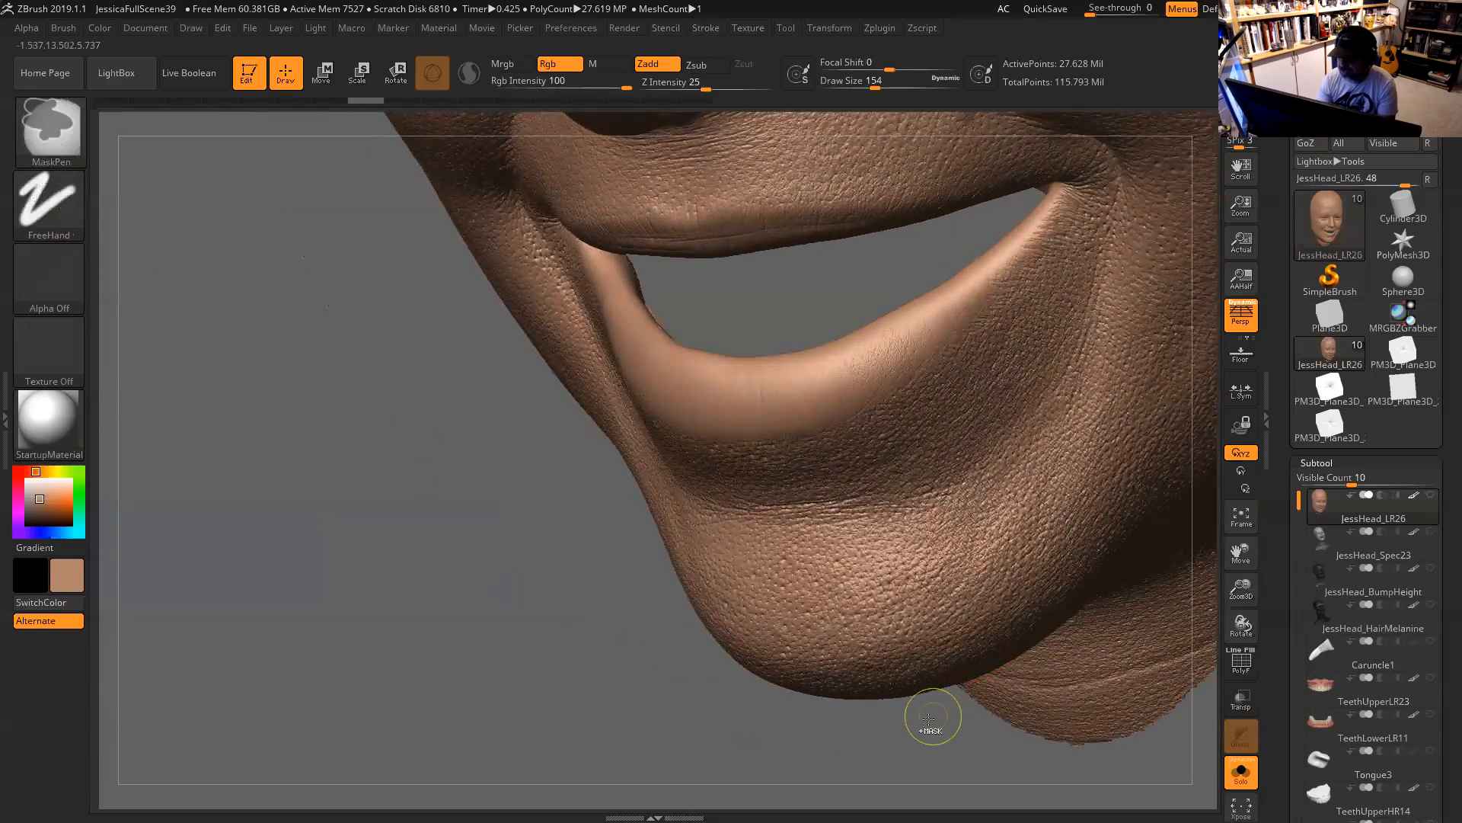
{"action": "key", "text": "ctrl+z"}
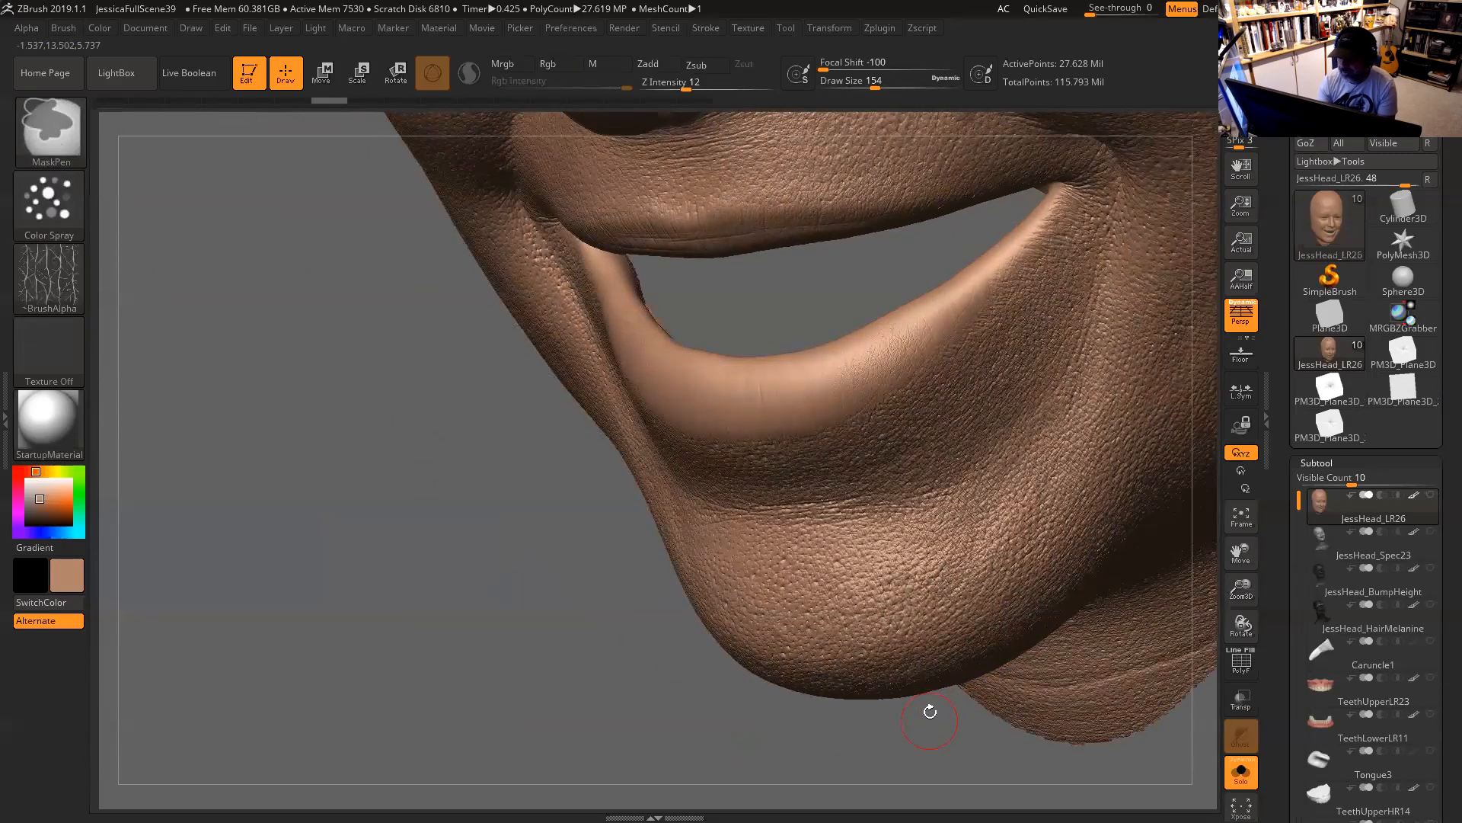
{"action": "key", "text": "ctrl+z"}
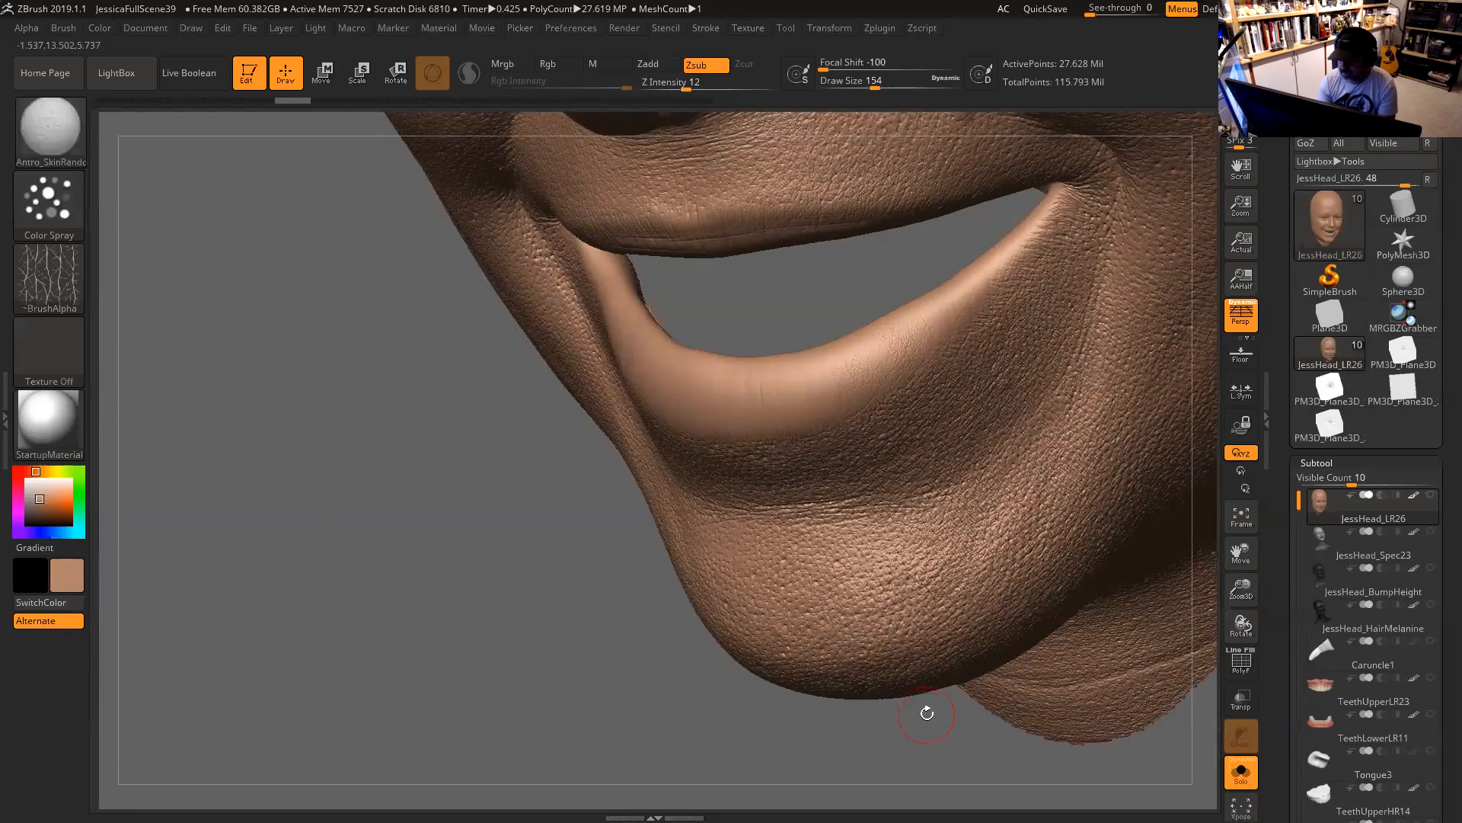
{"action": "key", "text": "ctrl"}
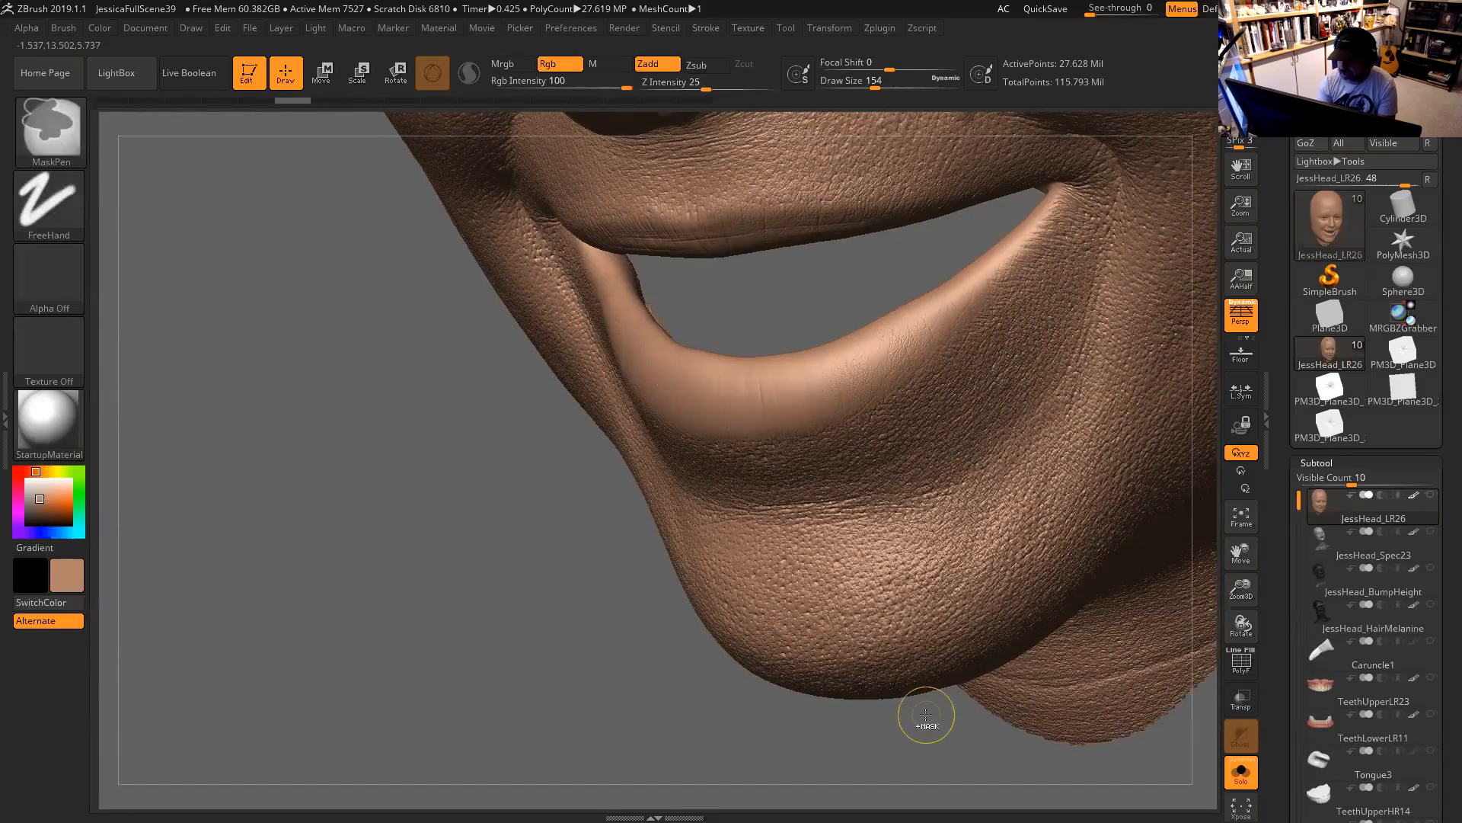
{"action": "key", "text": "ctrl+z"}
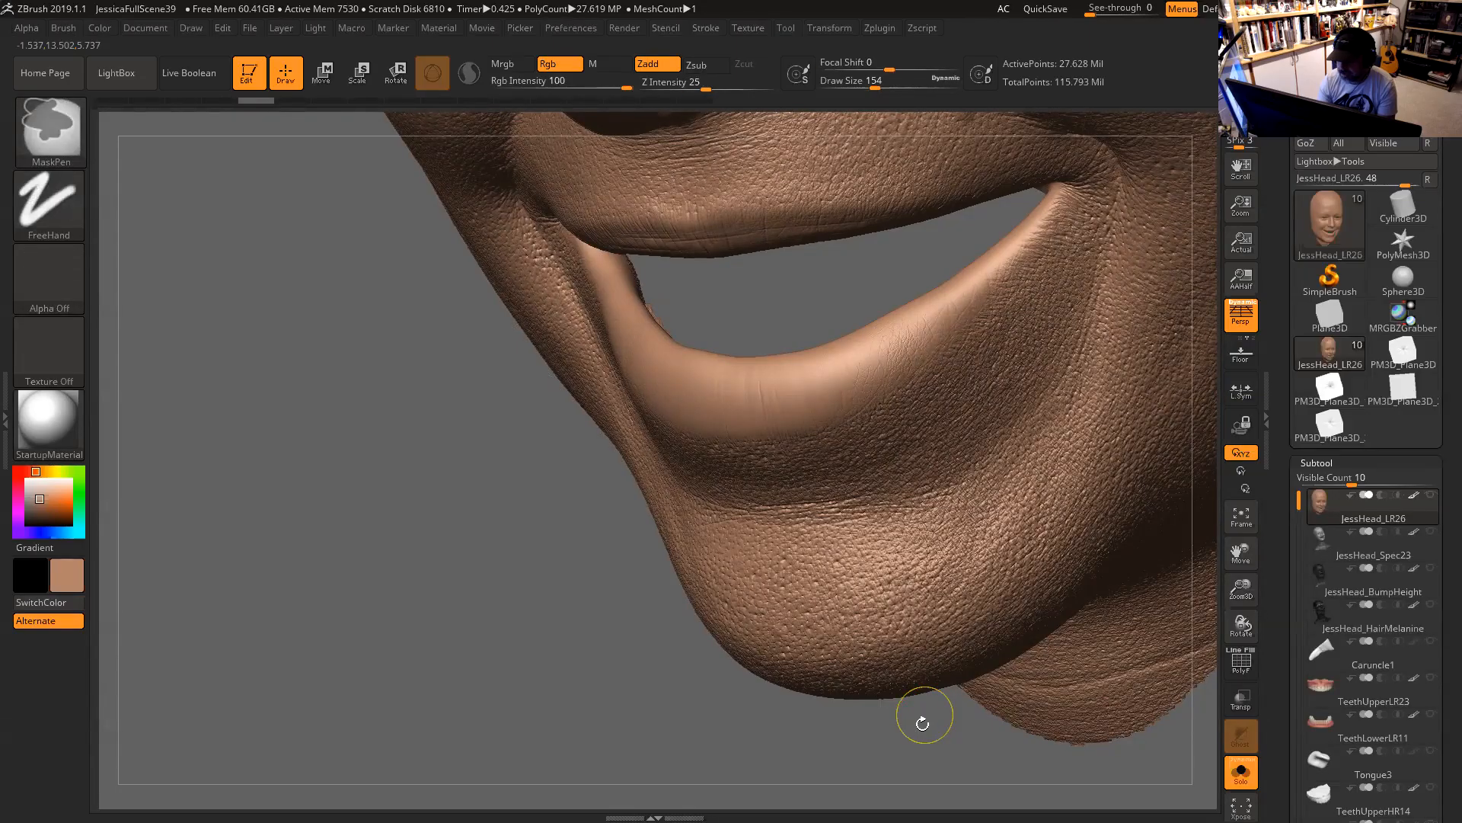
{"action": "key", "text": "ctrl+z"}
{"action": "key", "text": "ctrl+z"}
{"action": "mouse_move", "coordinate": [643, 665]}
{"action": "left_mouse_down"}
{"action": "mouse_move", "coordinate": [993, 472]}
{"action": "mouse_move", "coordinate": [1033, 609]}
{"action": "left_mouse_up"}
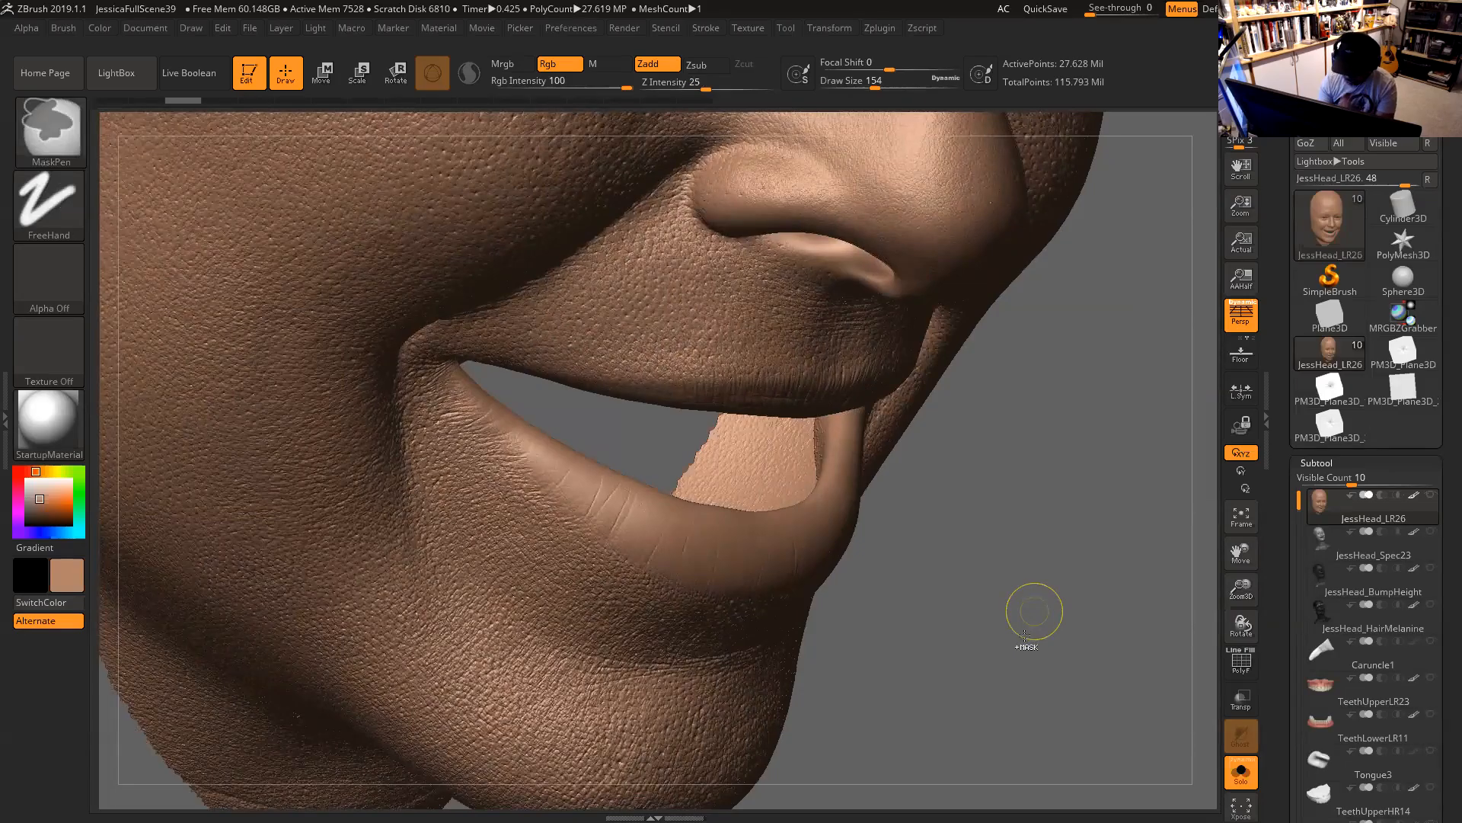
{"action": "key", "text": "ctrl+z"}
Inspect the skin texture on the nose, upper lip and cheeks from the side, the front and close up.
{"action": "left_click_drag", "start_coordinate": [1046, 566], "coordinate": [1054, 640], "text": "alt"}
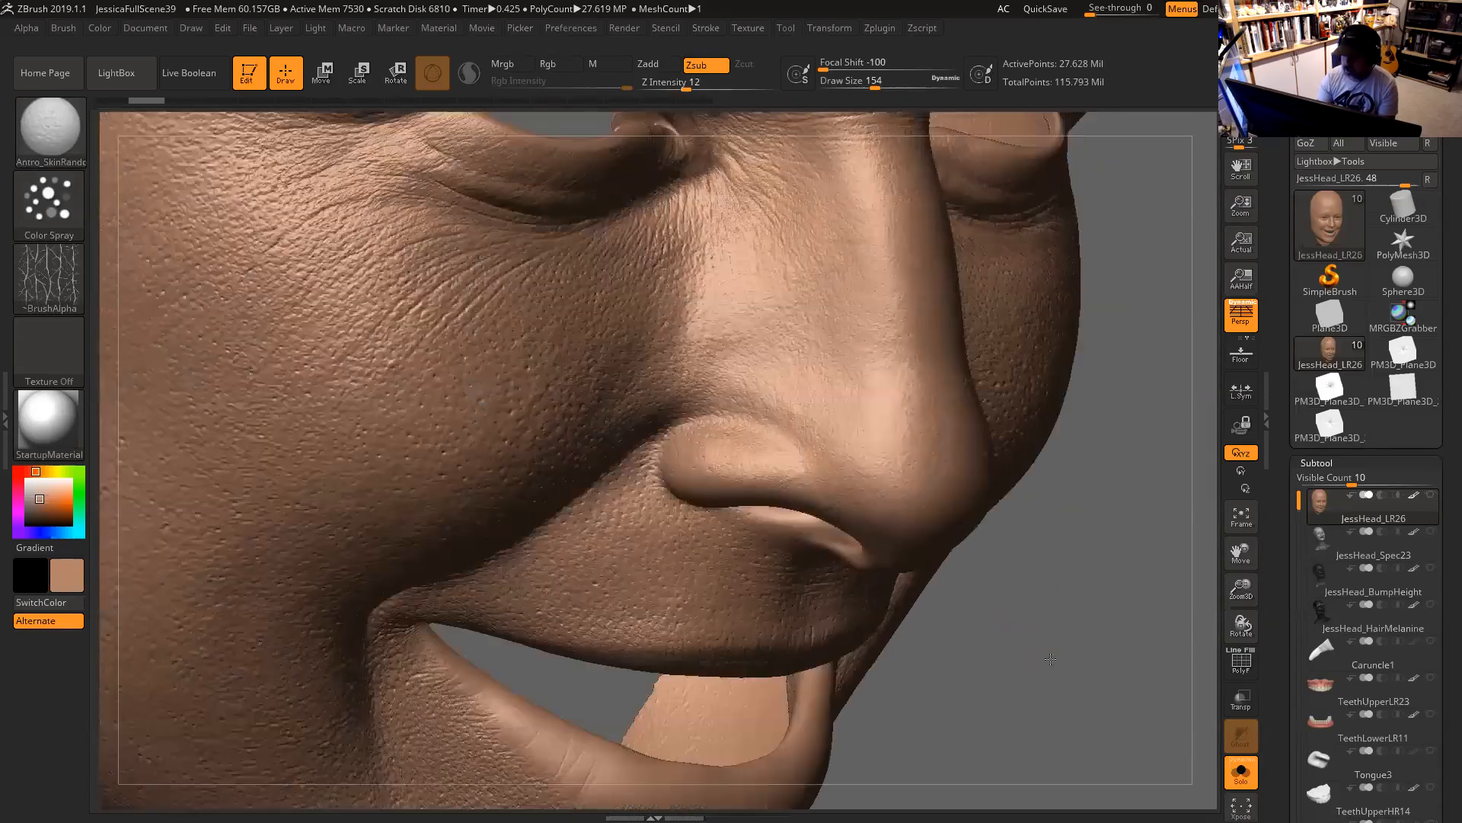
{"action": "left_click_drag", "start_coordinate": [1077, 585], "coordinate": [1024, 568]}
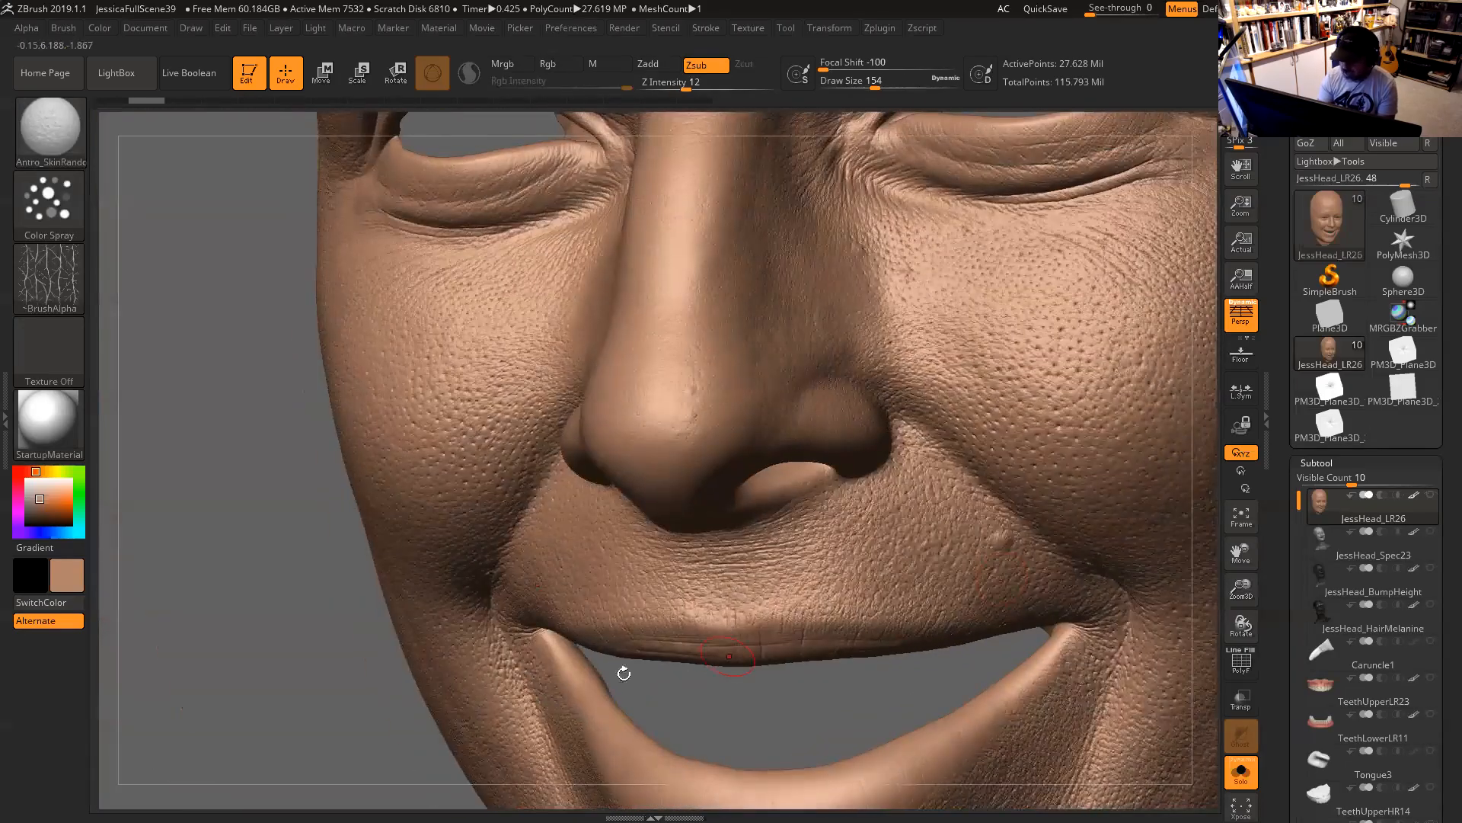
{"action": "left_click_drag", "start_coordinate": [370, 671], "coordinate": [119, 563], "text": "alt"}
{"action": "left_click_drag", "start_coordinate": [1162, 676], "coordinate": [1202, 751]}
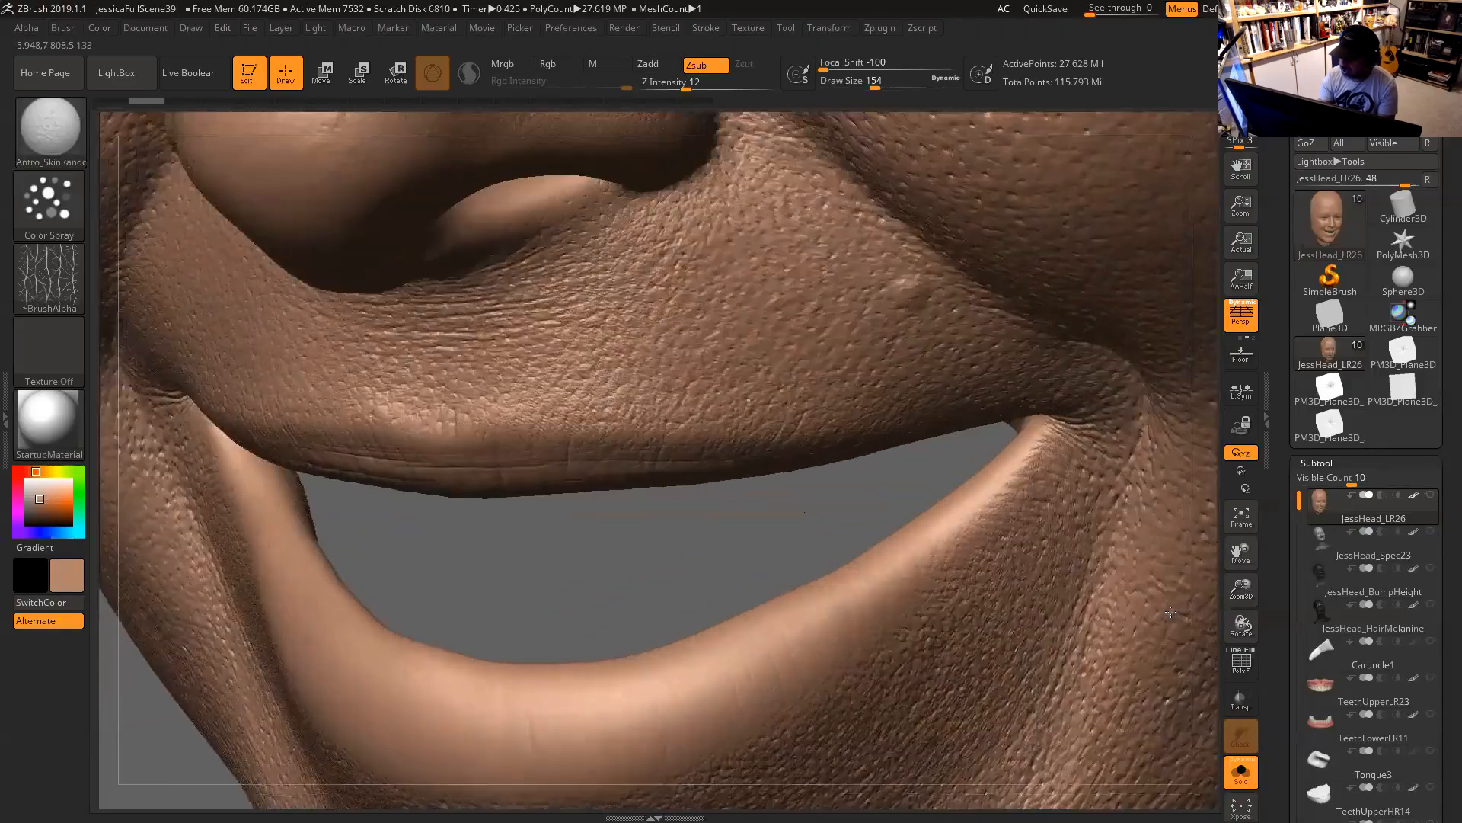
{"action": "left_click_drag", "start_coordinate": [1198, 437], "coordinate": [1051, 757], "text": "alt"}
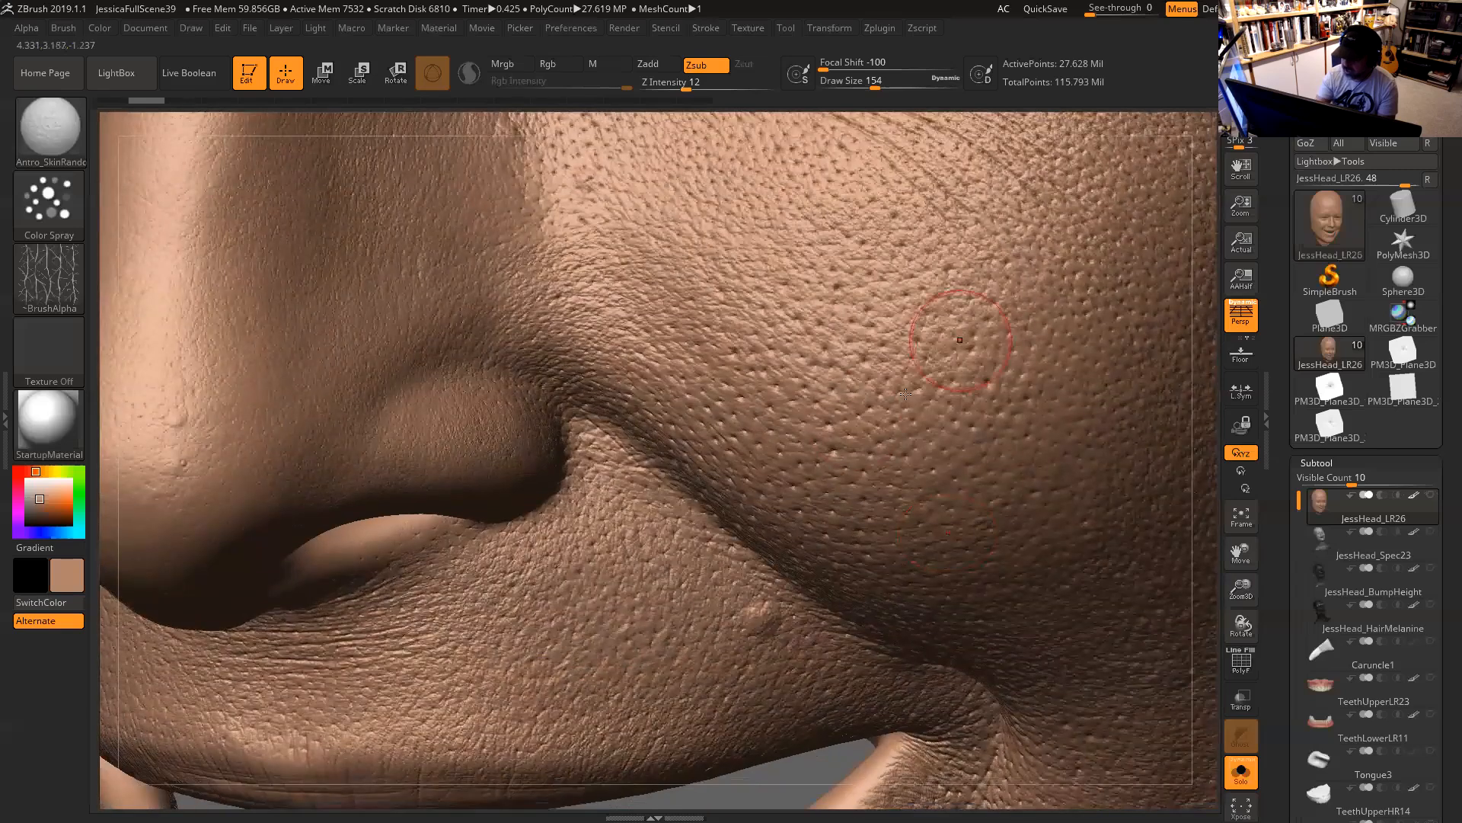
{"action": "left_click_drag", "start_coordinate": [1198, 557], "coordinate": [1101, 652], "text": "alt"}
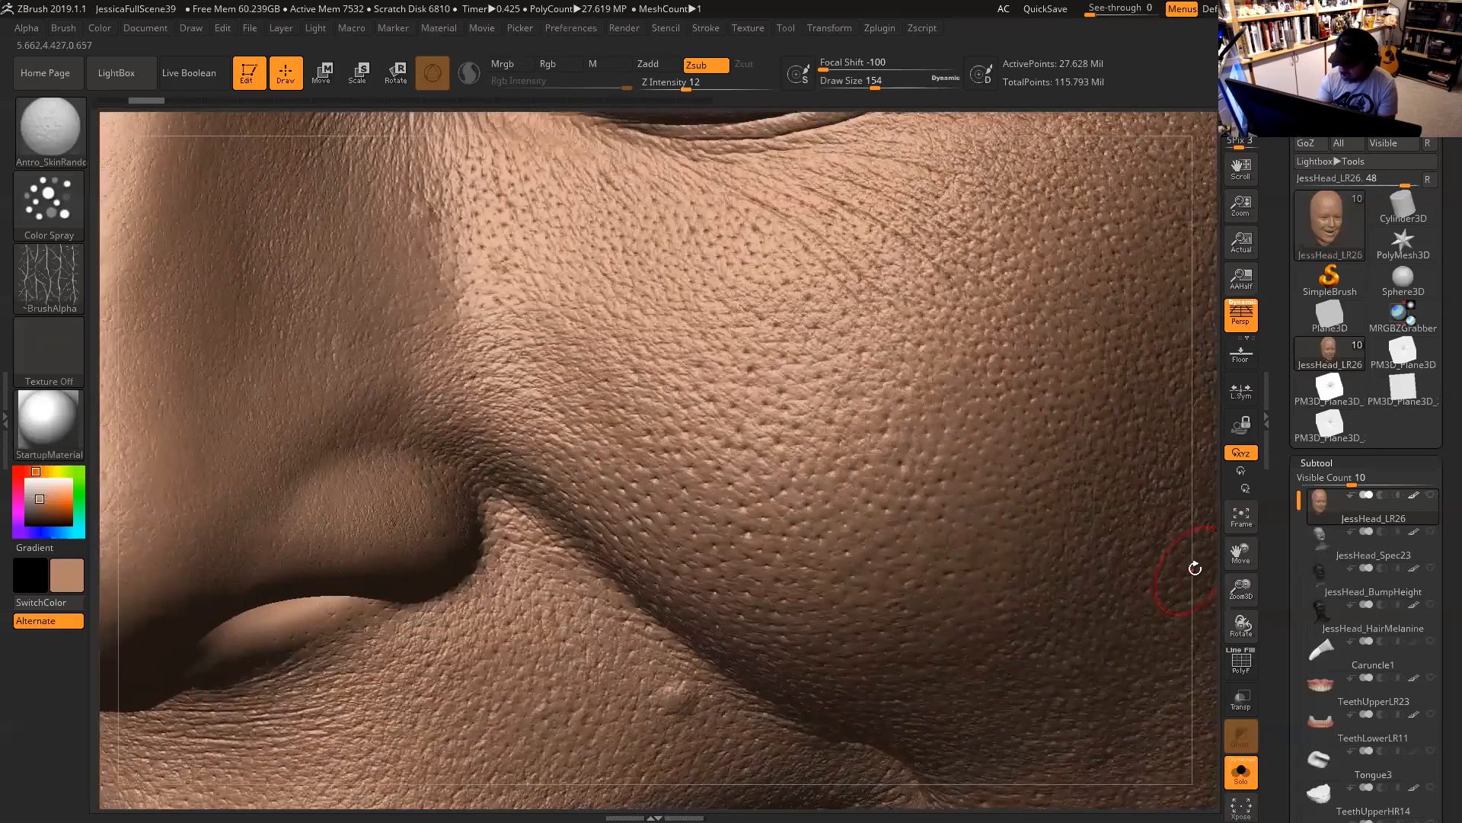
Load the SmoothPeaks brush from the Smooth brush library as the smoothing brush.
{"action": "left_click_drag", "start_coordinate": [1216, 701], "coordinate": [1218, 594]}
{"action": "mouse_move", "coordinate": [1205, 465]}
{"action": "left_mouse_down", "text": "alt"}
{"action": "mouse_move", "coordinate": [852, 561]}
{"action": "mouse_move", "coordinate": [600, 724]}
{"action": "mouse_move", "coordinate": [643, 643]}
{"action": "left_mouse_up", "text": "alt"}
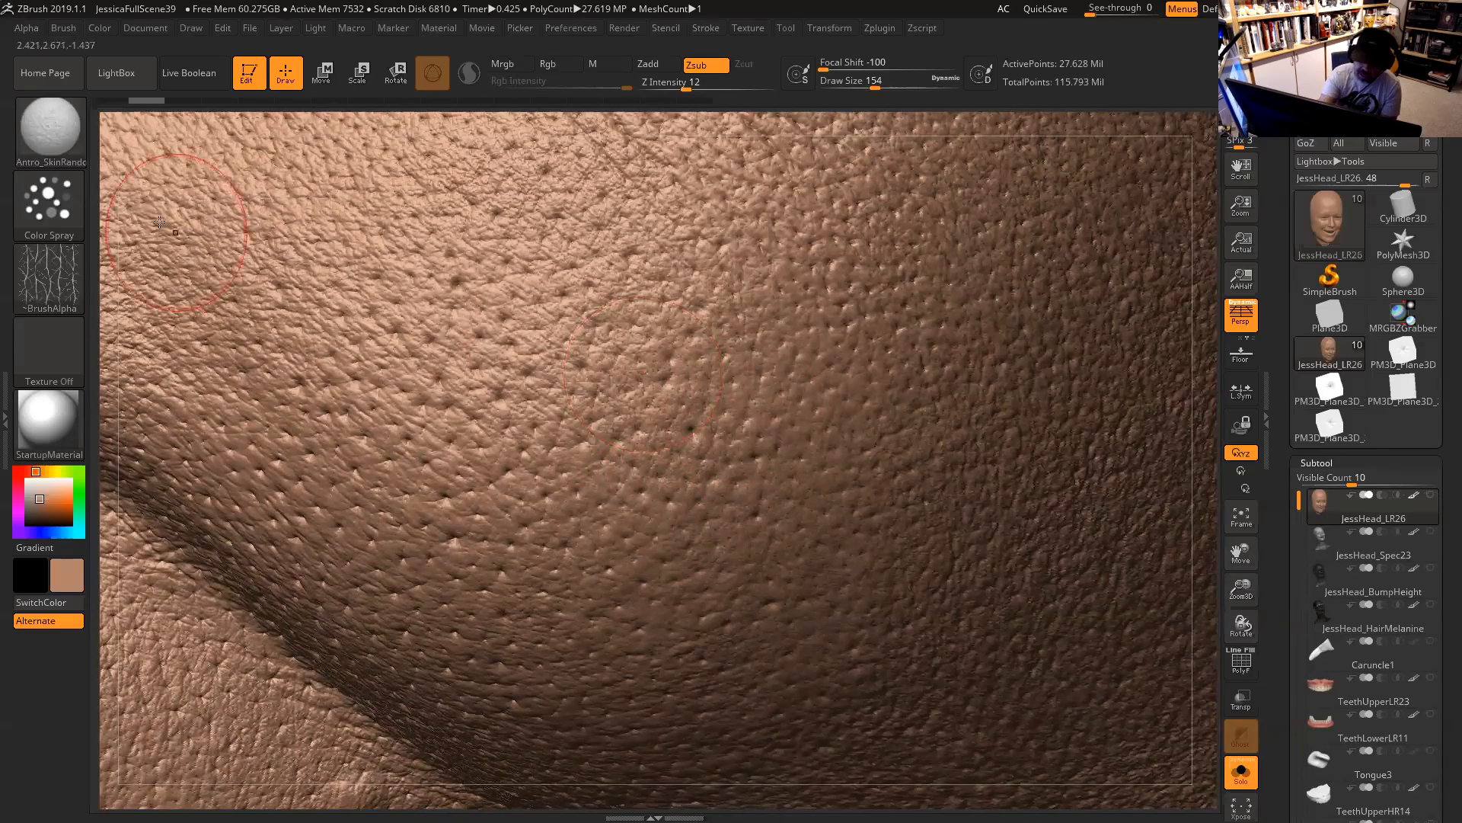
{"action": "left_click", "coordinate": [140, 86]}
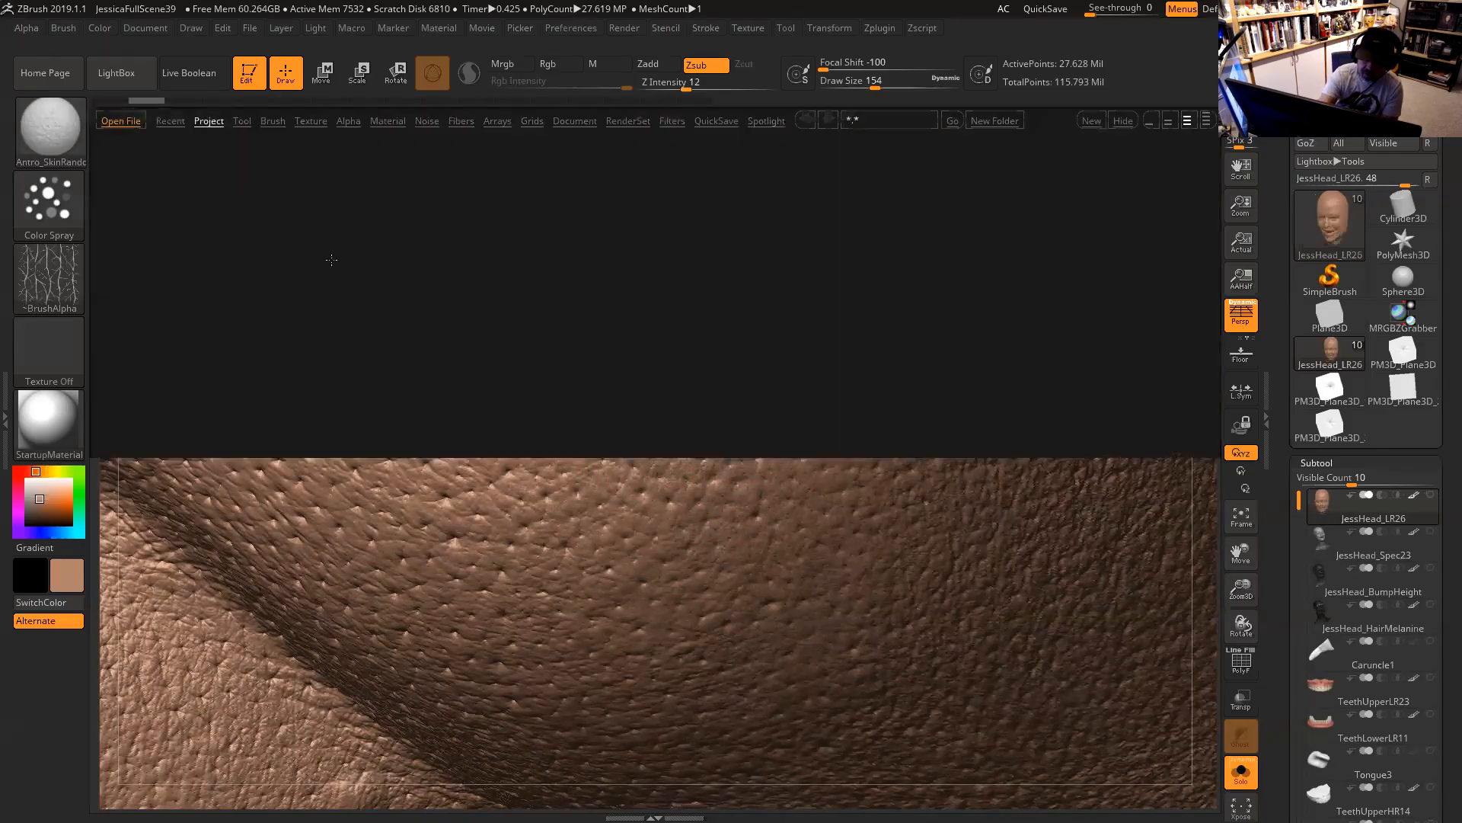
{"action": "left_click", "coordinate": [272, 121]}
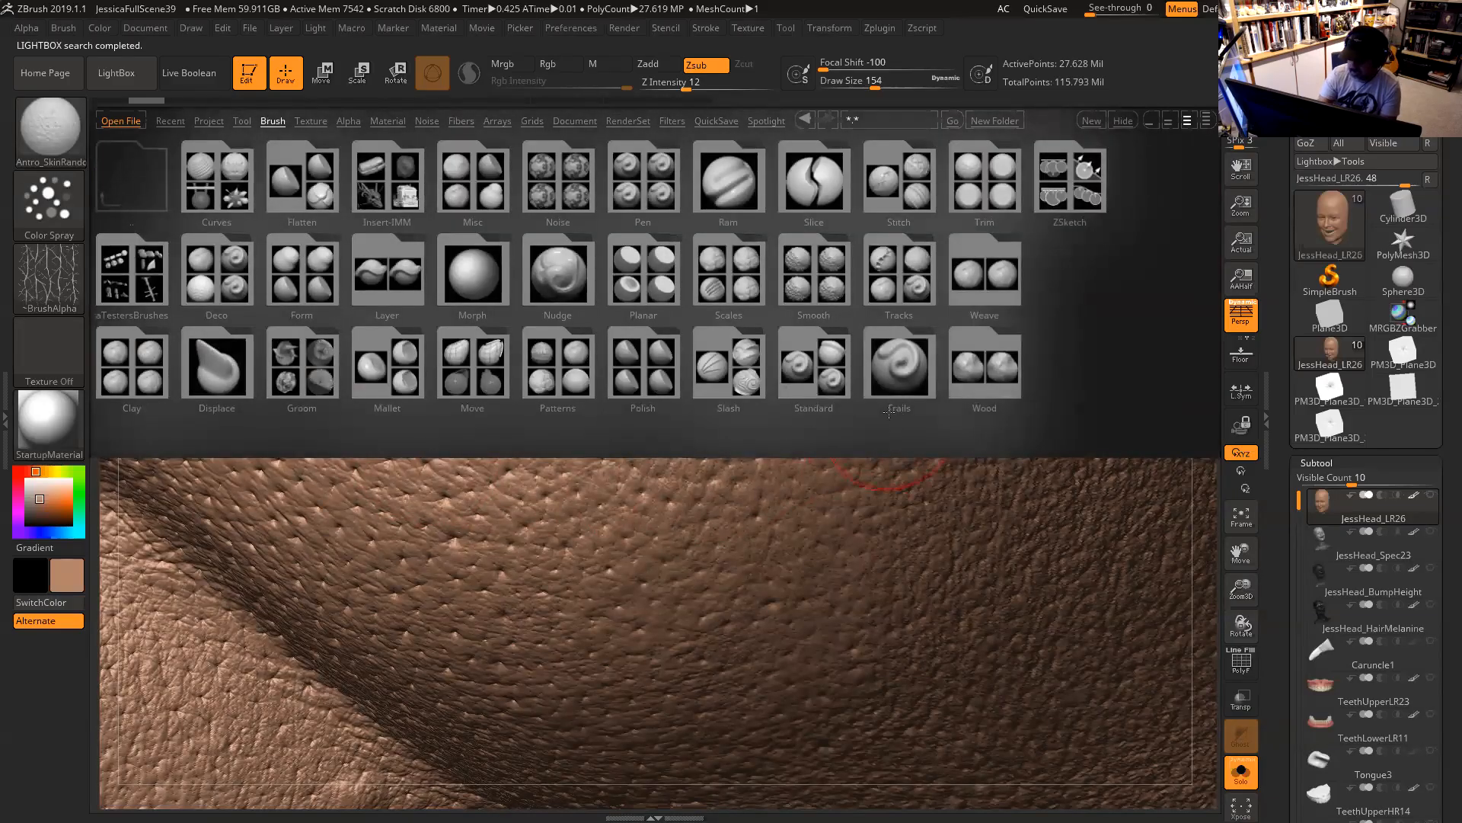
{"action": "left_click", "coordinate": [820, 294]}
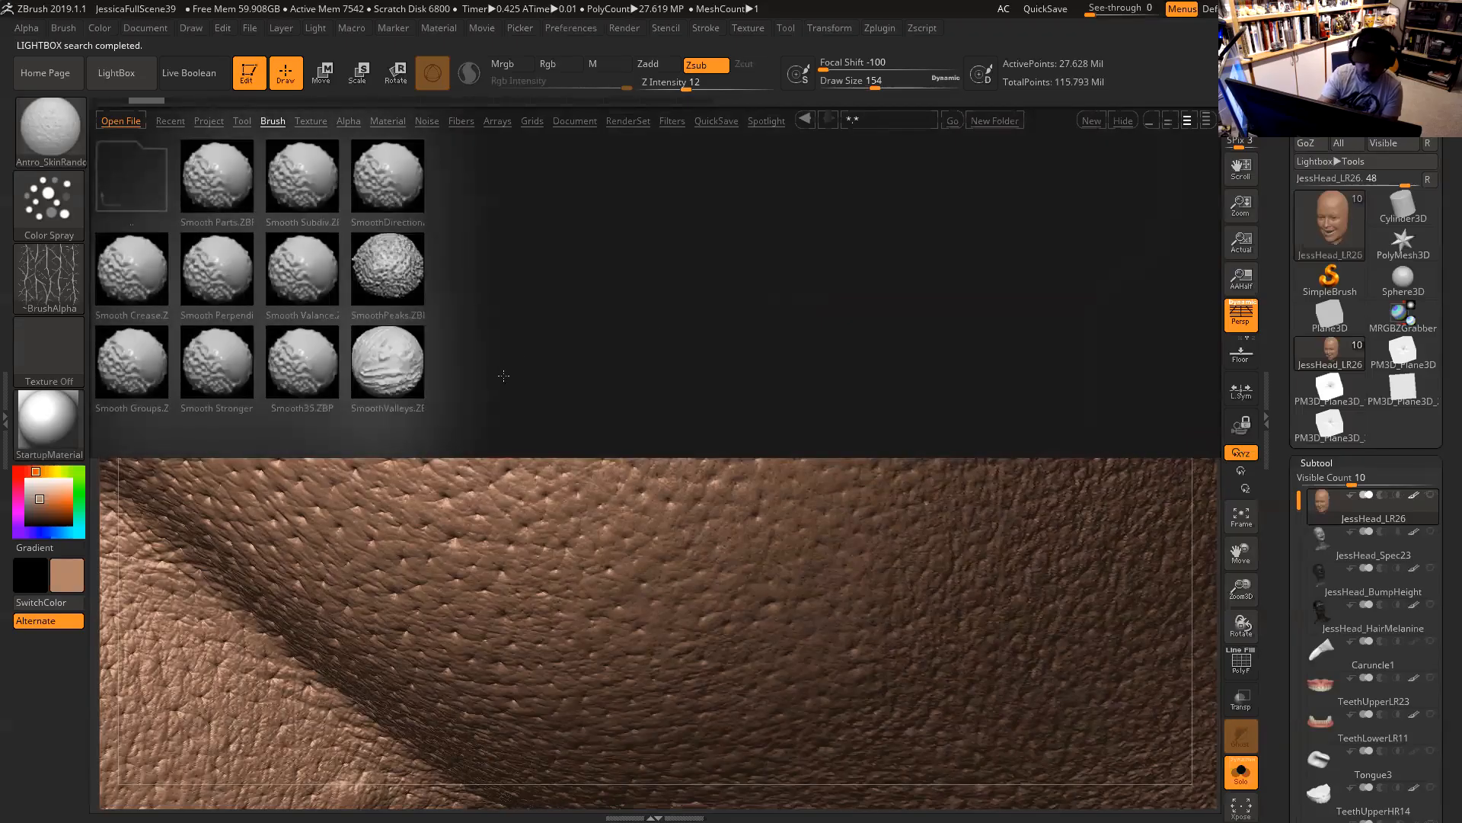
{"action": "double_click", "coordinate": [394, 279]}
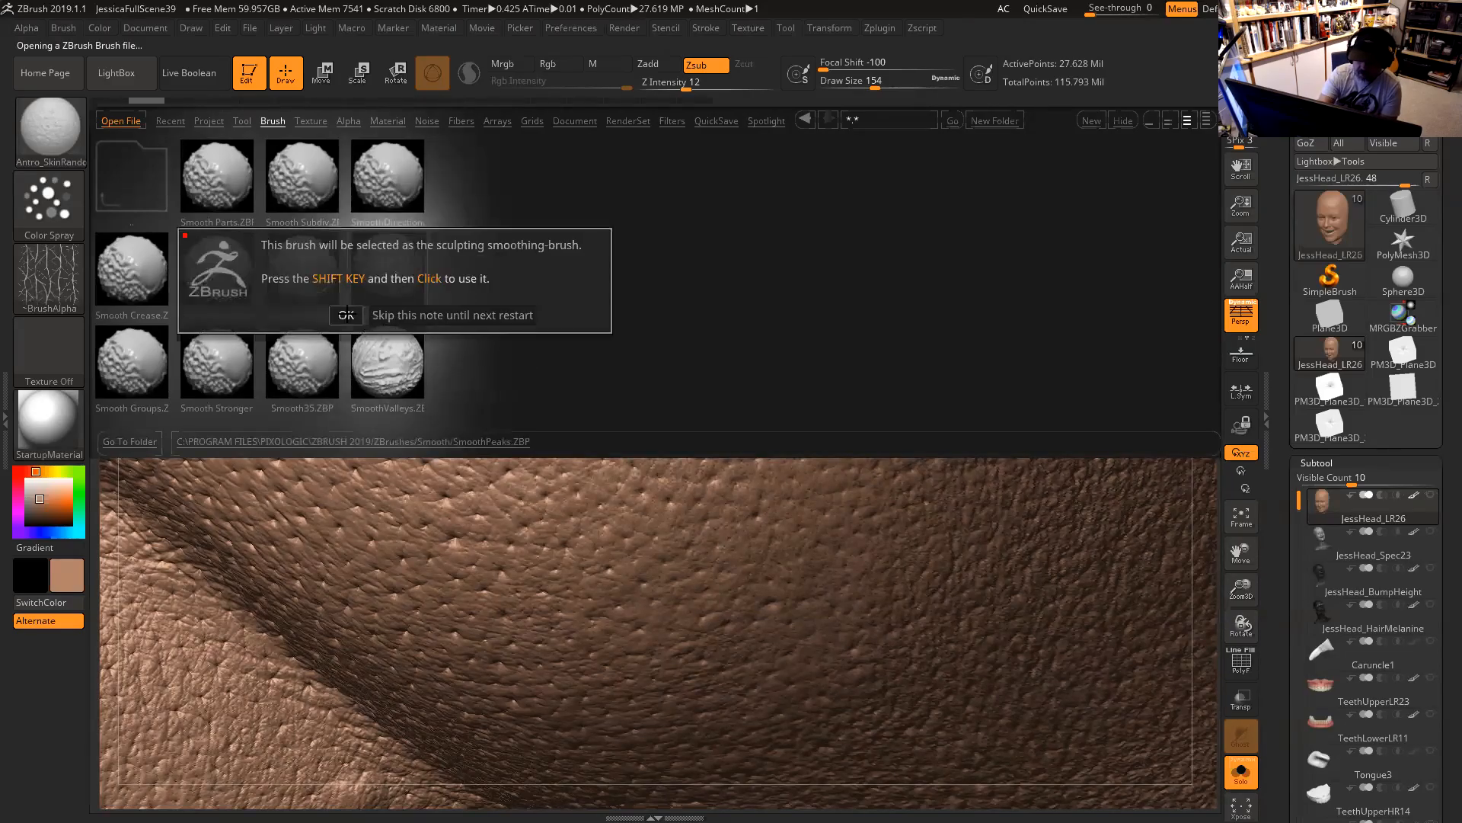
{"action": "left_click", "coordinate": [346, 316]}
Try smoothing the raised skin detail on the cheek with SmoothPeaks at draw size 116 and intensity 100, and undo it.
{"action": "key", "text": "space"}
{"action": "left_click_drag", "start_coordinate": [805, 374], "coordinate": [793, 374]}
{"action": "right_click_drag", "start_coordinate": [1182, 416], "coordinate": [541, 627]}
{"action": "left_click_drag", "start_coordinate": [1200, 462], "coordinate": [1089, 438]}
{"action": "key", "text": "shift"}
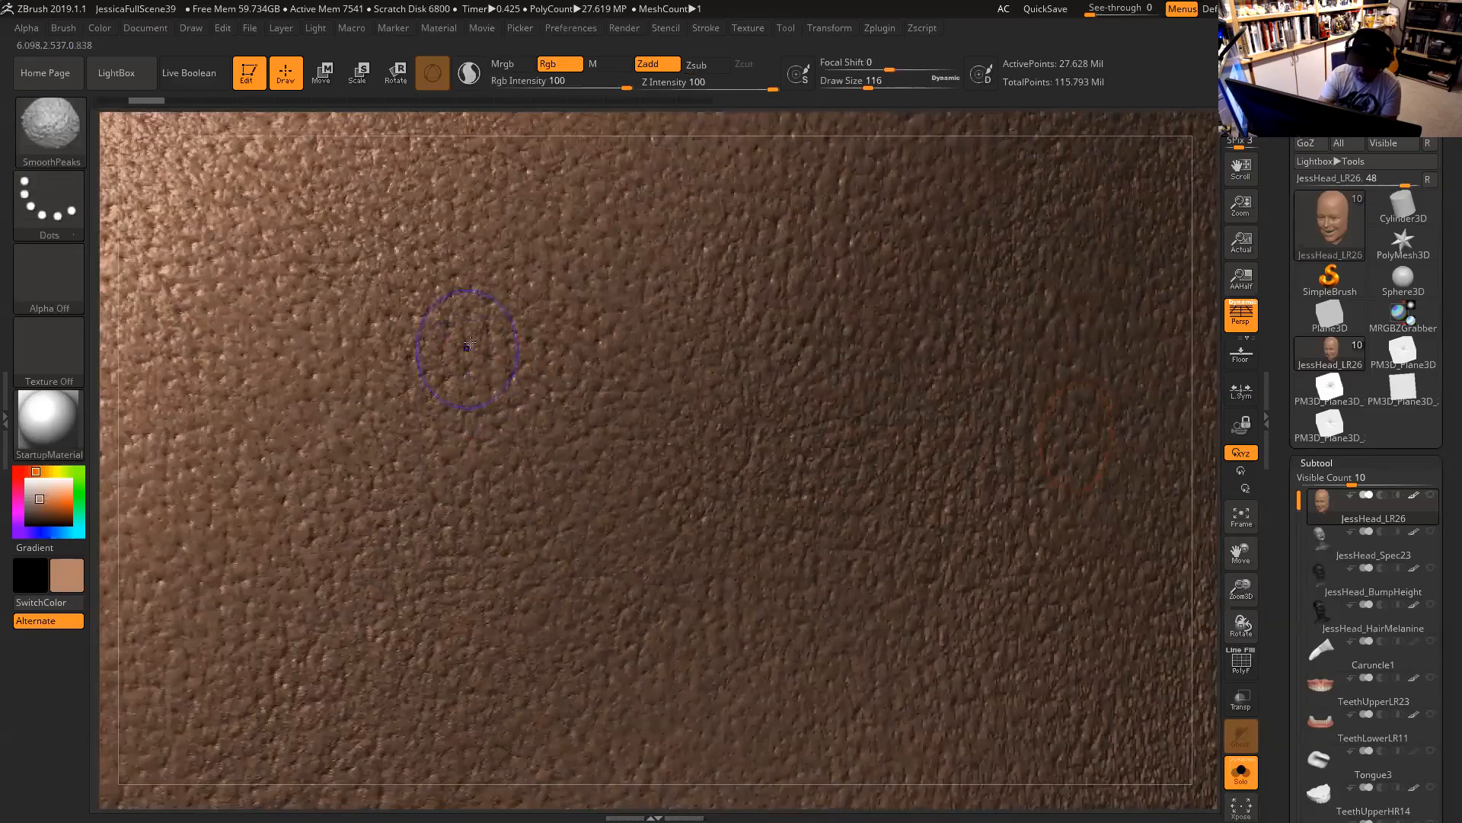
{"action": "left_click_drag", "start_coordinate": [484, 438], "coordinate": [512, 345], "text": "shift"}
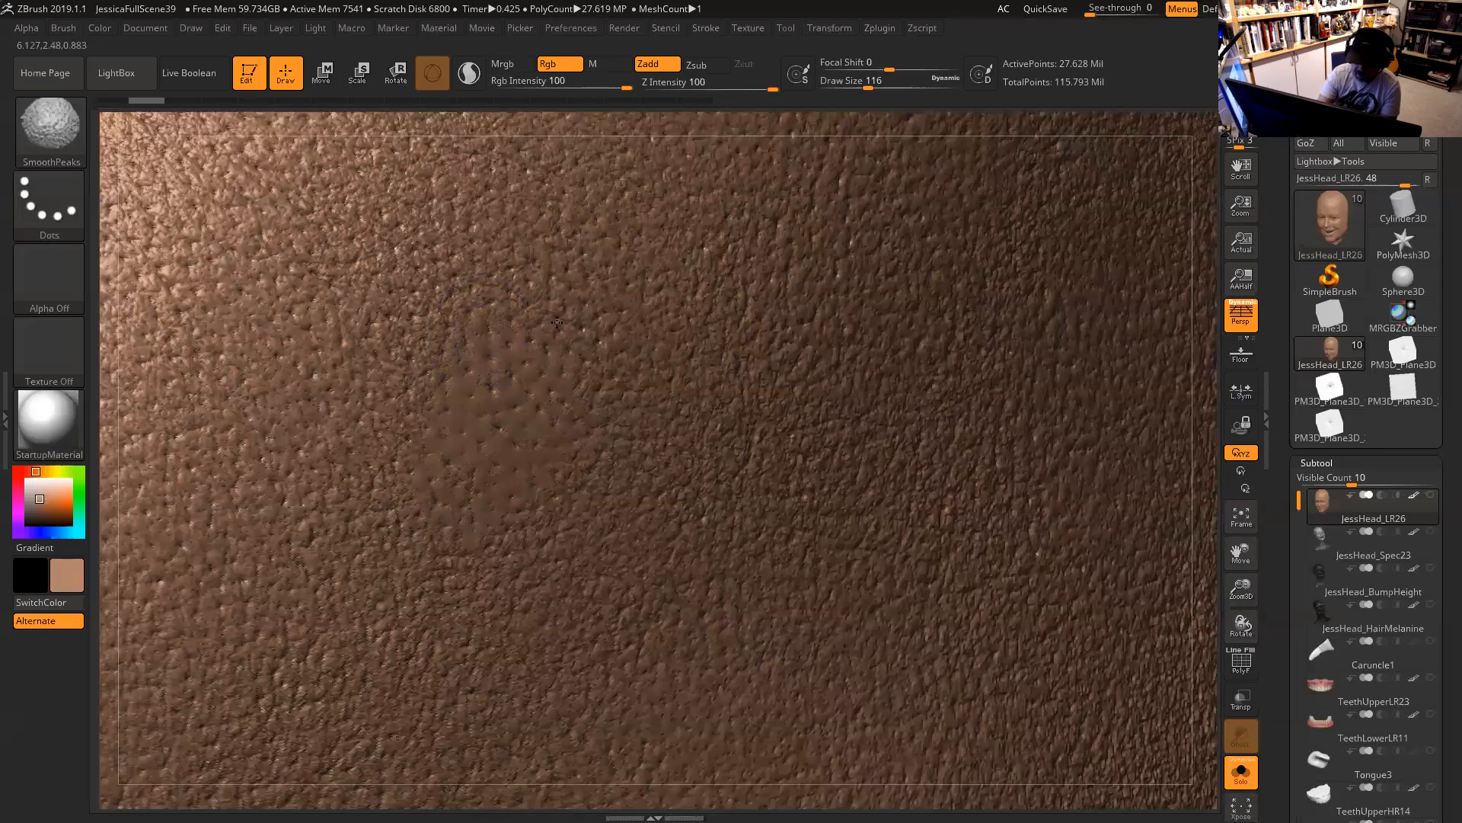
{"action": "left_click_drag", "start_coordinate": [384, 350], "coordinate": [461, 241], "text": "shift"}
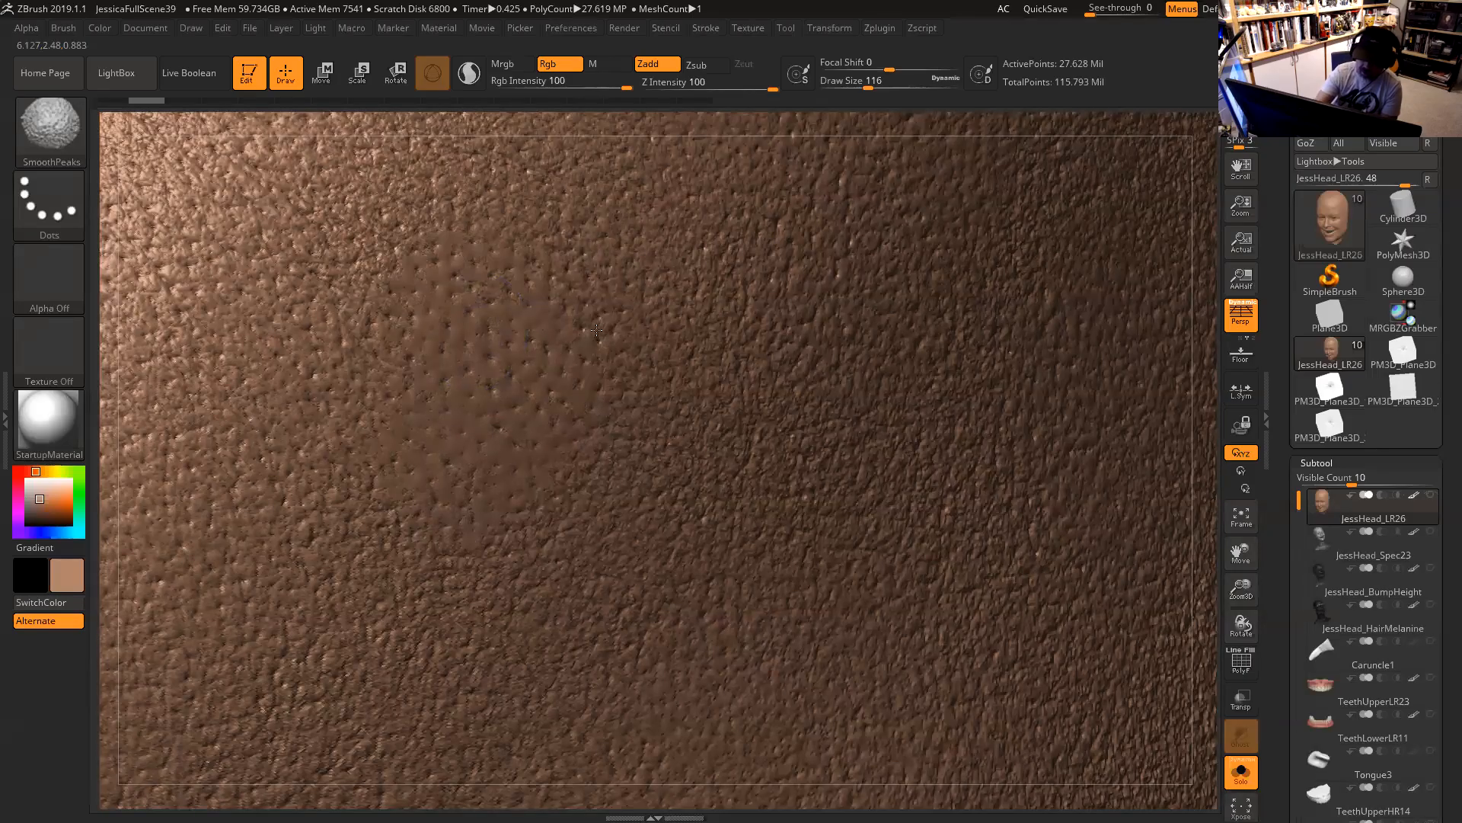
{"action": "key", "text": "ctrl"}
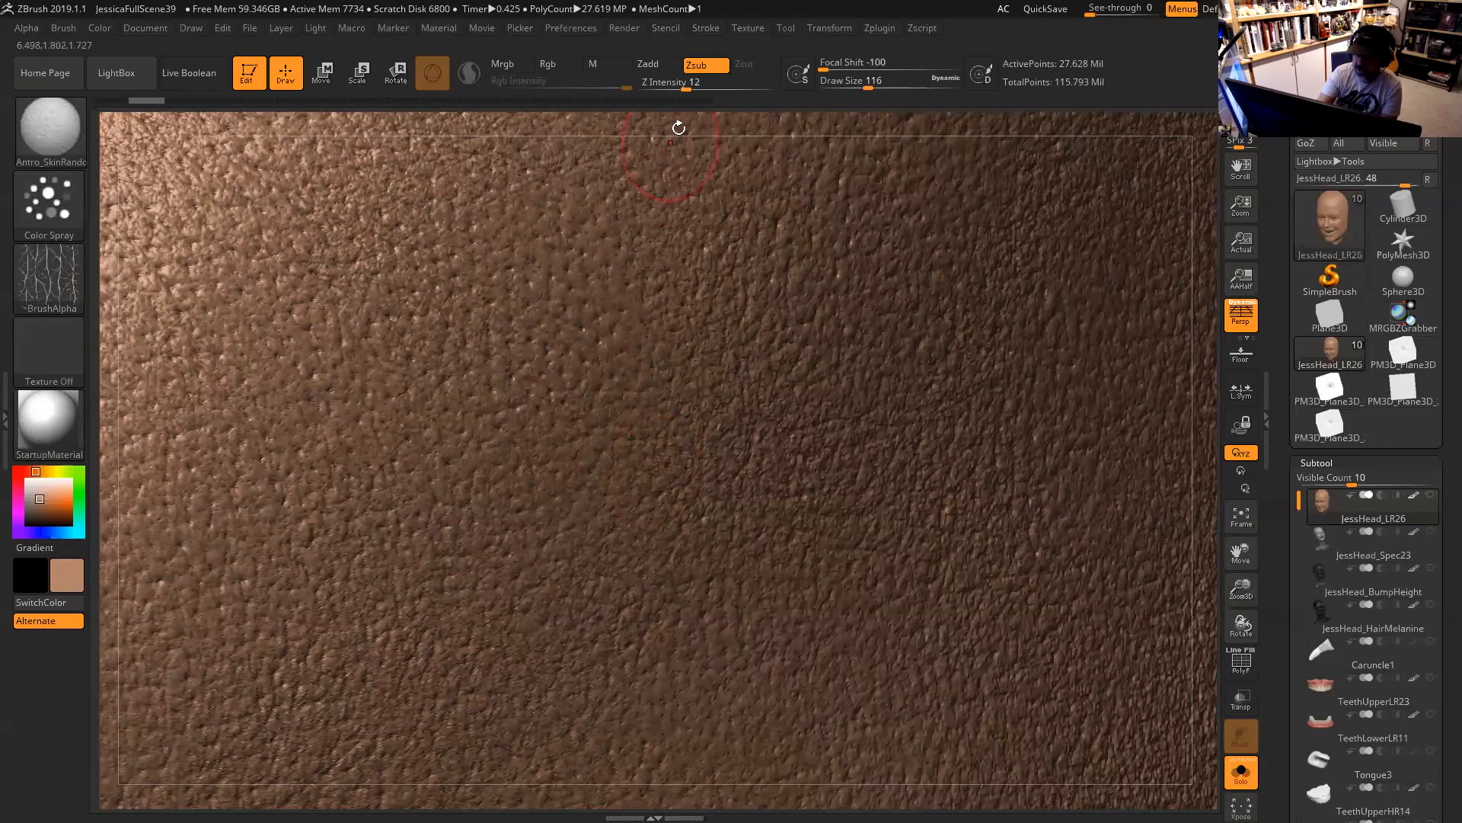
Turn off colour for SmoothPeaks, set its Z intensity to 5 and draw size to 140, and lightly smooth the cheek's raised detail.
{"action": "key", "text": "shift"}
{"action": "left_click", "coordinate": [581, 73]}
{"action": "left_click", "coordinate": [682, 85]}
{"action": "type", "text": "10"}
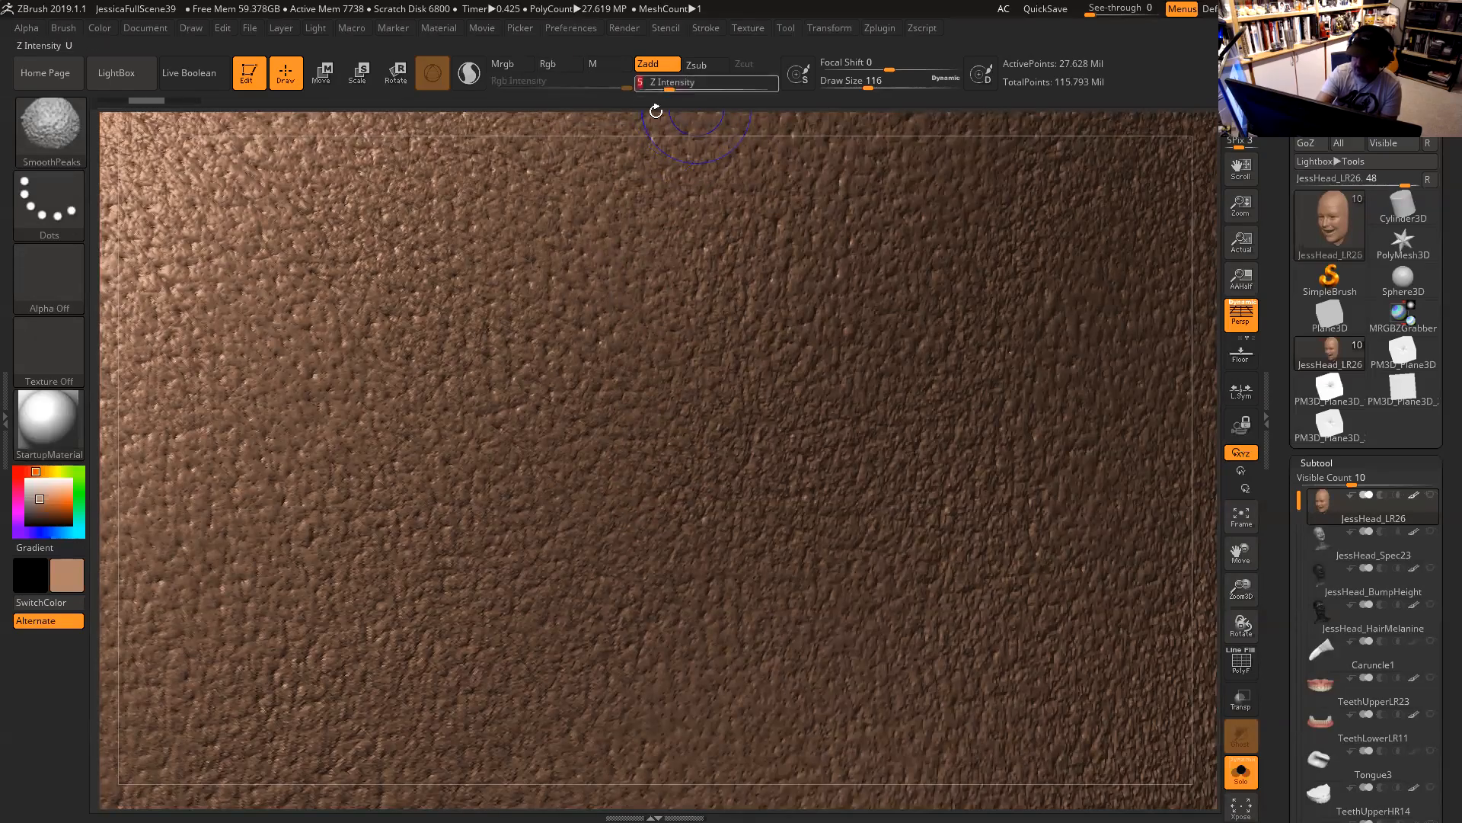
{"action": "key", "text": "space"}
{"action": "left_click_drag", "start_coordinate": [517, 368], "coordinate": [523, 369]}
{"action": "key", "text": "shift"}
{"action": "left_click_drag", "start_coordinate": [490, 294], "coordinate": [489, 457]}
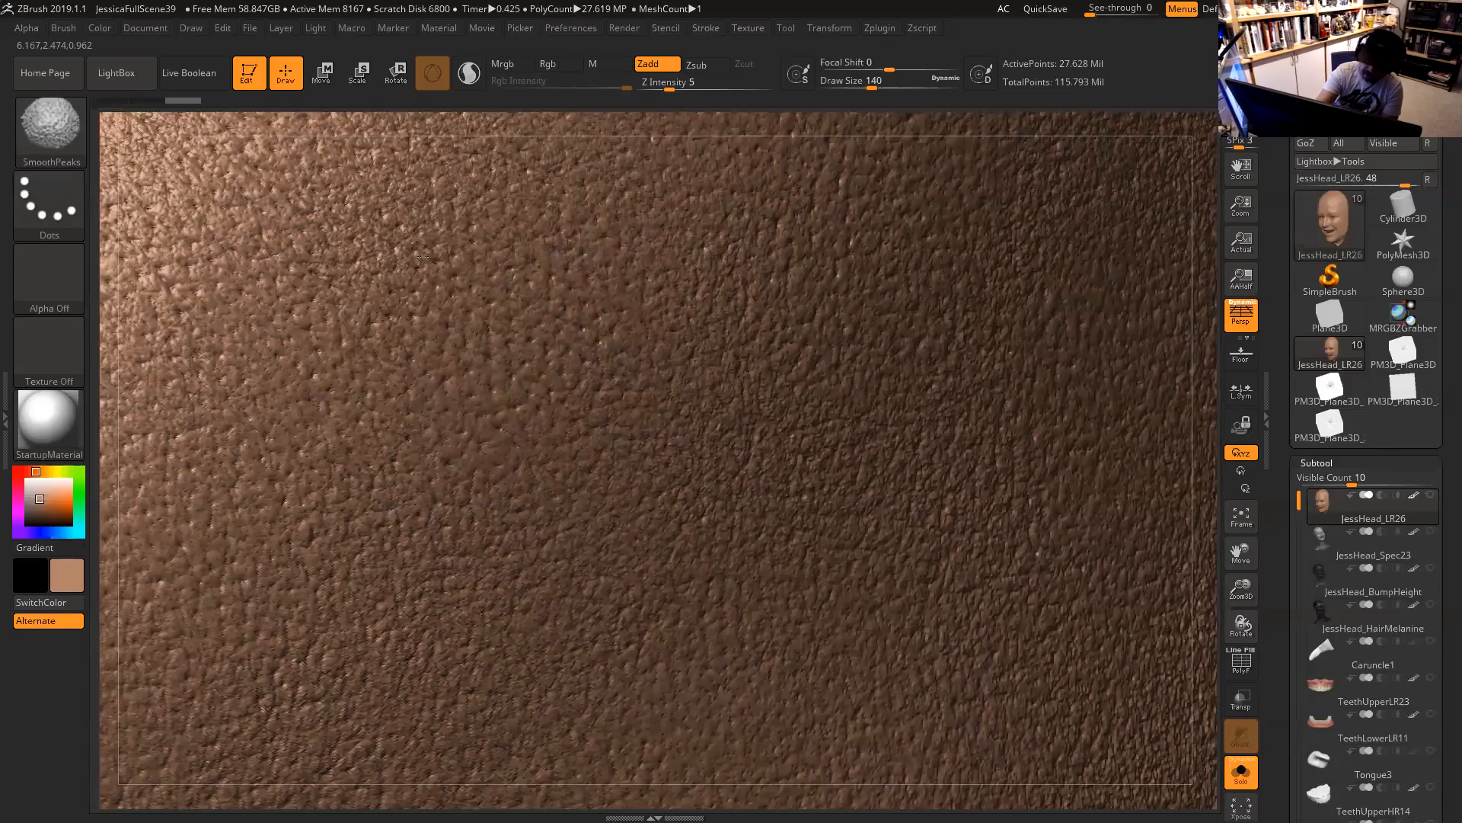
{"action": "left_click_drag", "start_coordinate": [626, 454], "coordinate": [655, 453], "text": "shift"}
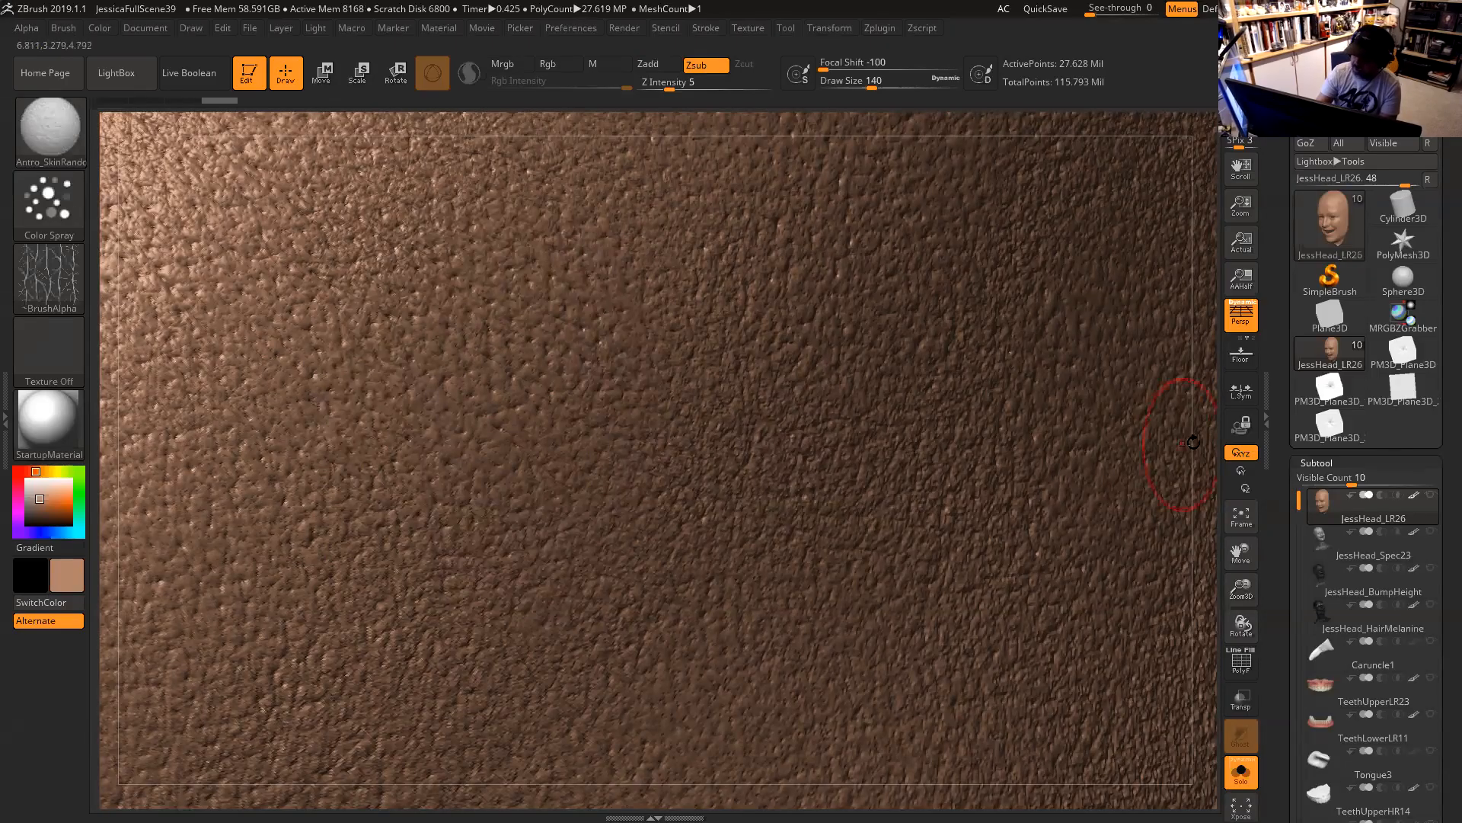
Inspect the skin texture on the cheek, below the eye and beside the nose from several angles.
{"action": "left_click_drag", "start_coordinate": [1204, 421], "coordinate": [1186, 396]}
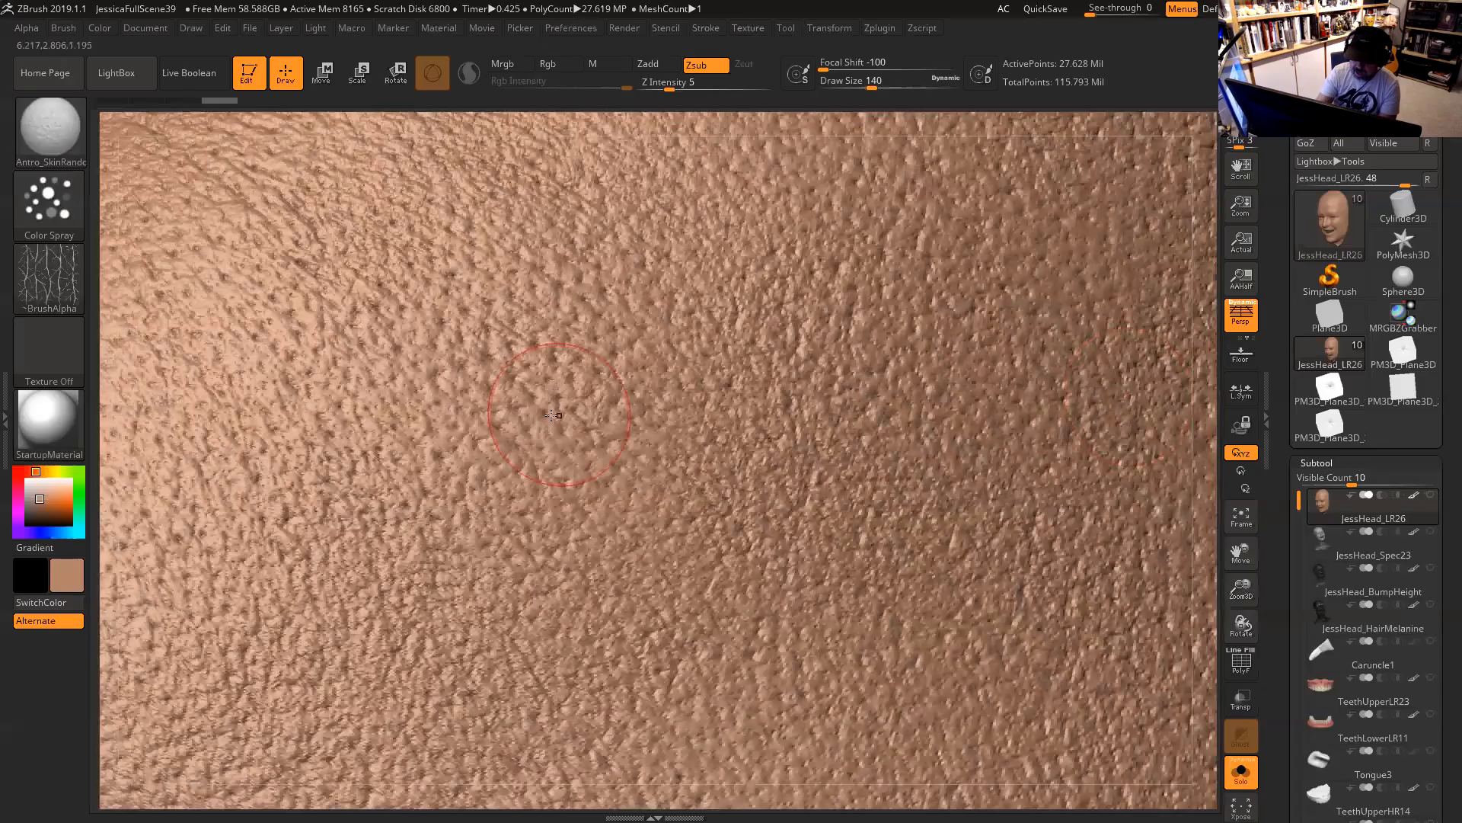
{"action": "mouse_move", "coordinate": [1197, 460]}
{"action": "left_mouse_down"}
{"action": "mouse_move", "coordinate": [1195, 477]}
{"action": "mouse_move", "coordinate": [1149, 467]}
{"action": "mouse_move", "coordinate": [1211, 480]}
{"action": "mouse_move", "coordinate": [1064, 396]}
{"action": "mouse_move", "coordinate": [985, 483]}
{"action": "left_mouse_up"}
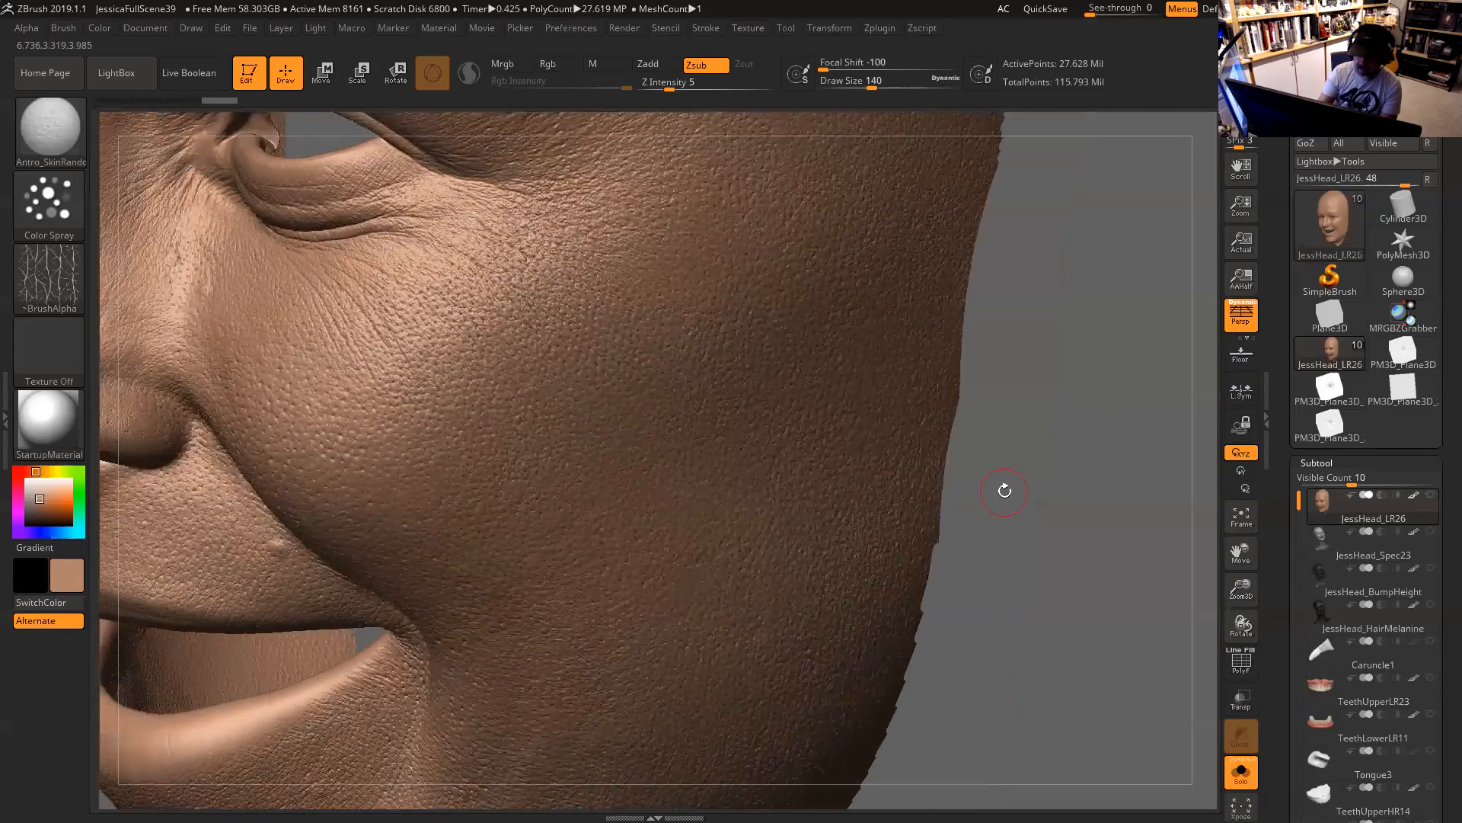
{"action": "key", "text": "ctrl"}
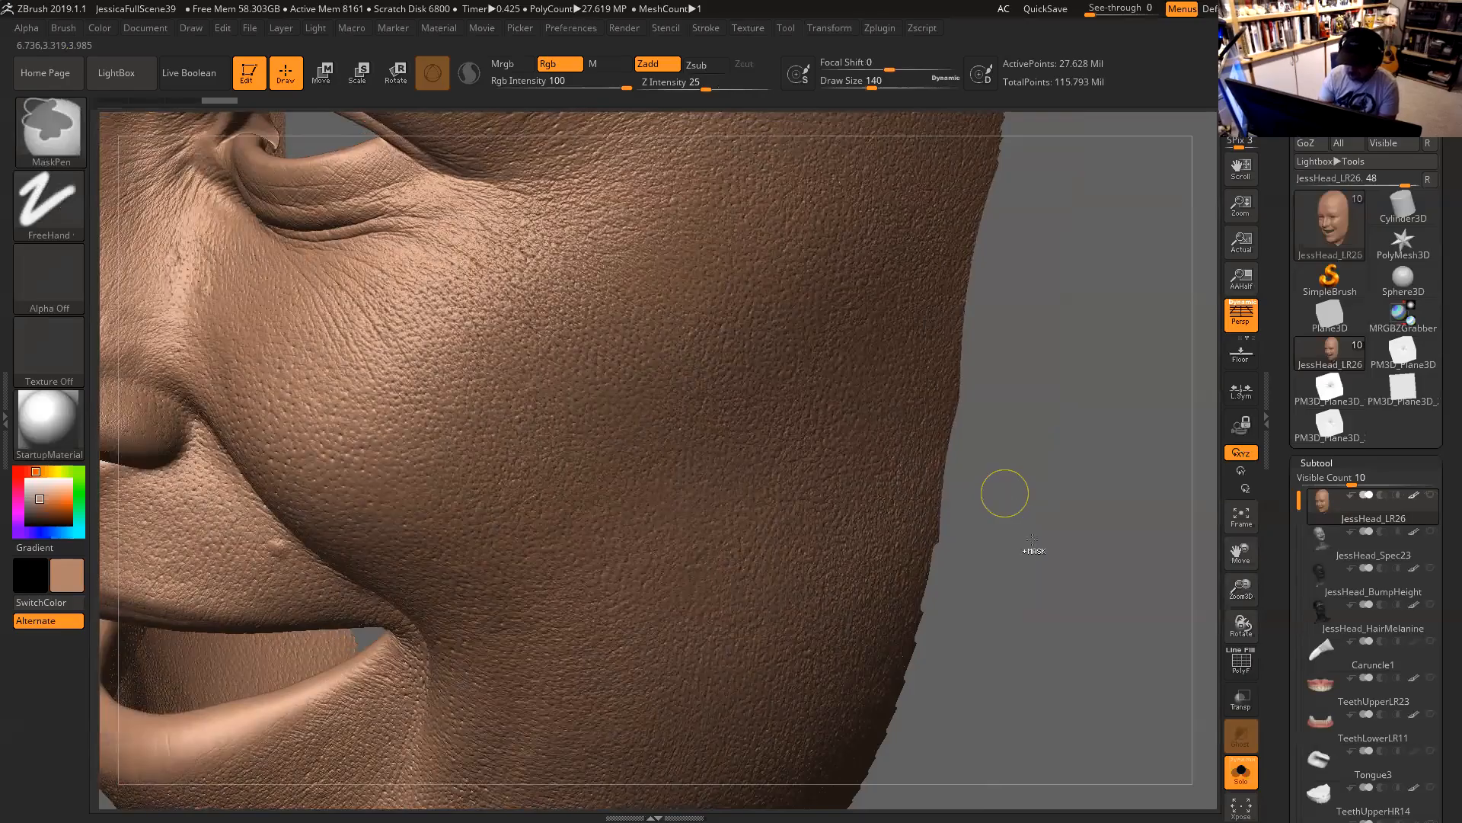
{"action": "left_click_drag", "start_coordinate": [1039, 522], "coordinate": [993, 516]}
{"action": "left_click_drag", "start_coordinate": [1042, 463], "coordinate": [1083, 464]}
{"action": "mouse_move", "coordinate": [1091, 531]}
{"action": "left_mouse_down"}
{"action": "mouse_move", "coordinate": [1104, 490]}
{"action": "mouse_move", "coordinate": [1109, 560]}
{"action": "left_mouse_up"}
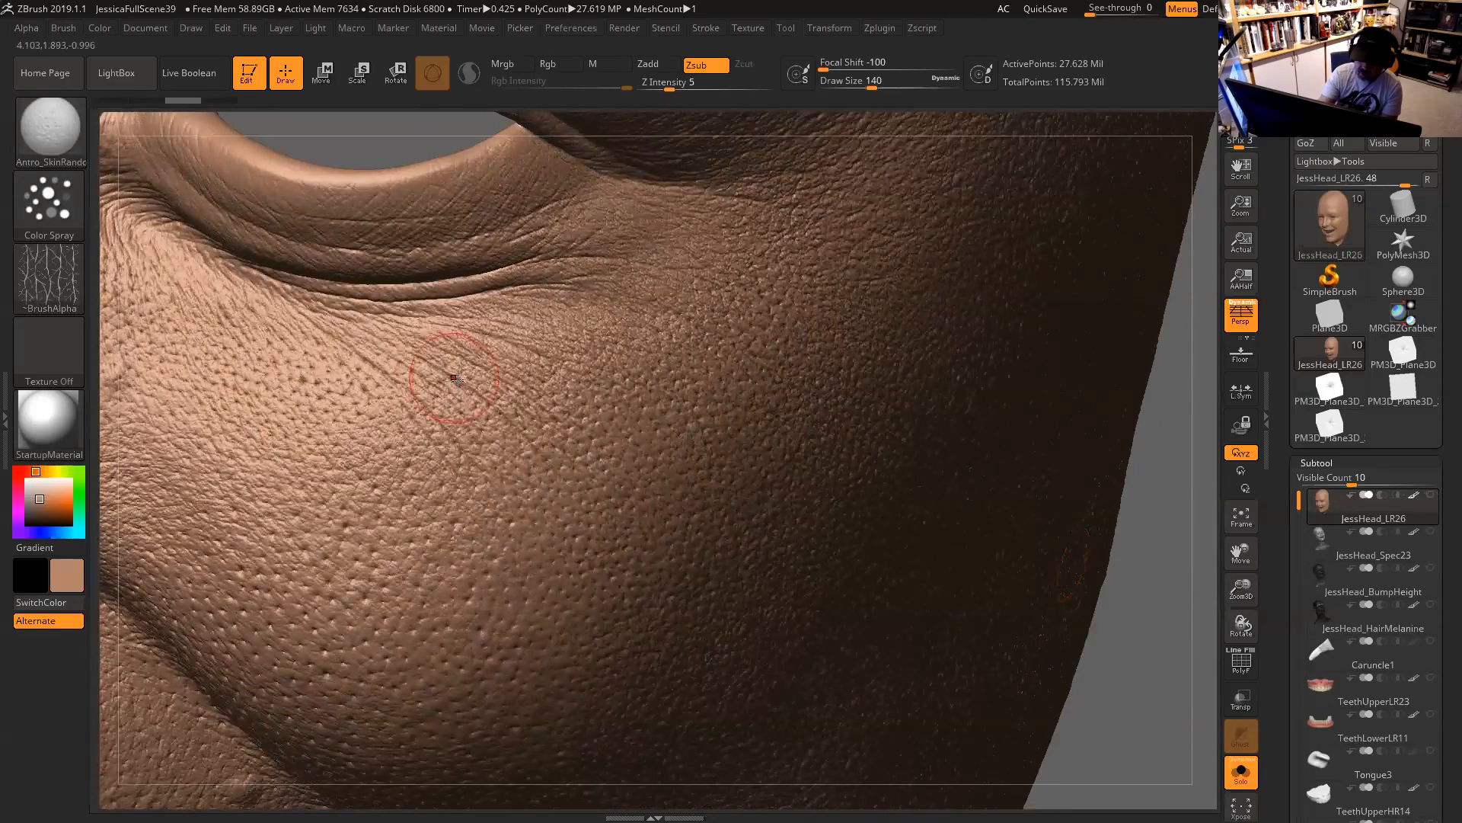
{"action": "left_click_drag", "start_coordinate": [1151, 535], "coordinate": [1216, 614]}
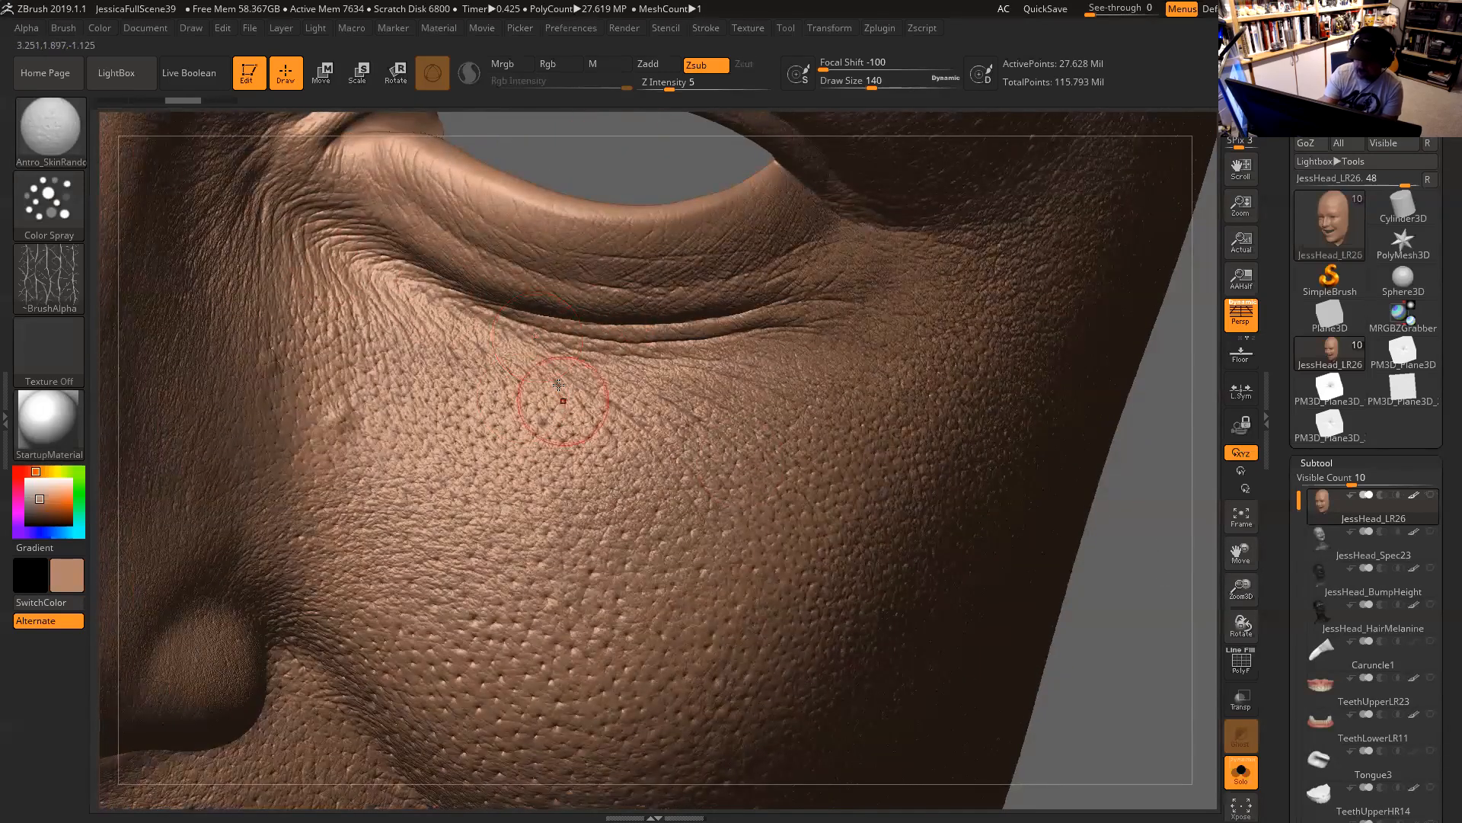
{"action": "left_click_drag", "start_coordinate": [1133, 549], "coordinate": [1161, 506]}
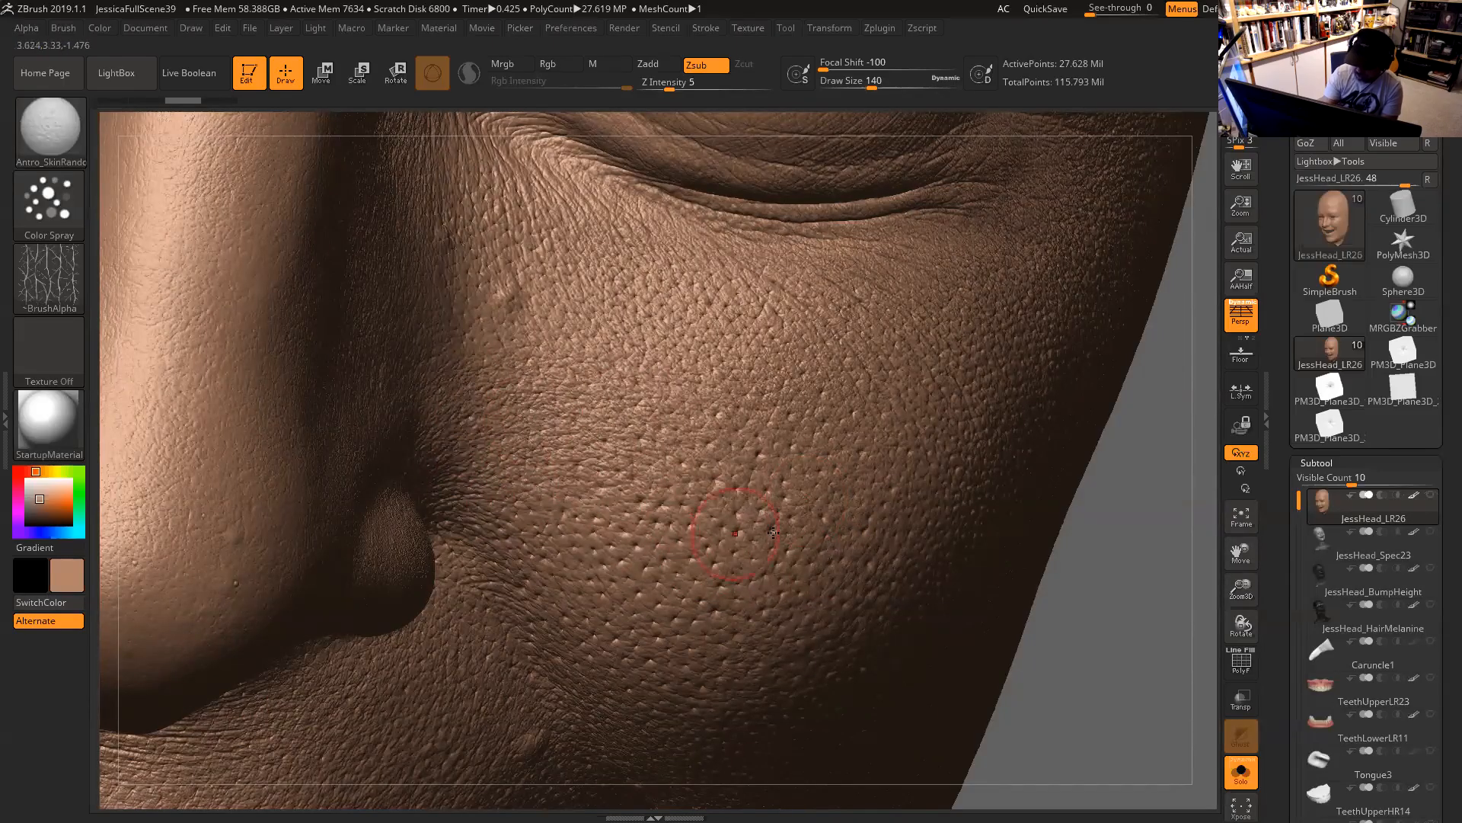
{"action": "mouse_move", "coordinate": [1113, 549]}
{"action": "left_mouse_down"}
{"action": "mouse_move", "coordinate": [1126, 576]}
{"action": "mouse_move", "coordinate": [1100, 571]}
{"action": "left_mouse_up"}
{"action": "mouse_move", "coordinate": [107, 401]}
{"action": "left_mouse_down", "text": "alt"}
{"action": "mouse_move", "coordinate": [115, 424]}
{"action": "mouse_move", "coordinate": [384, 577]}
{"action": "left_mouse_up", "text": "alt"}
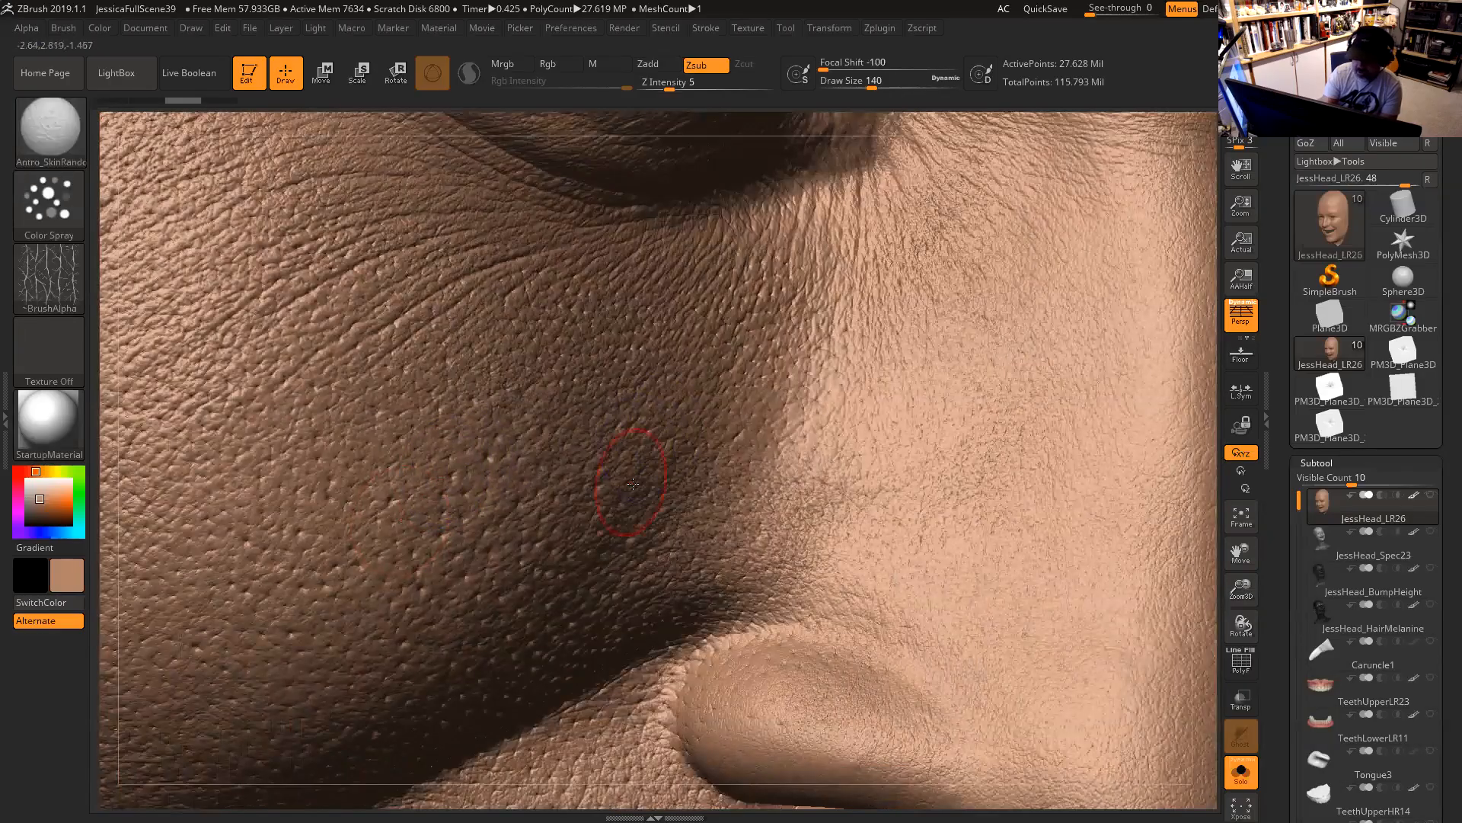
{"action": "left_click_drag", "start_coordinate": [1204, 512], "coordinate": [1014, 481], "text": "alt"}
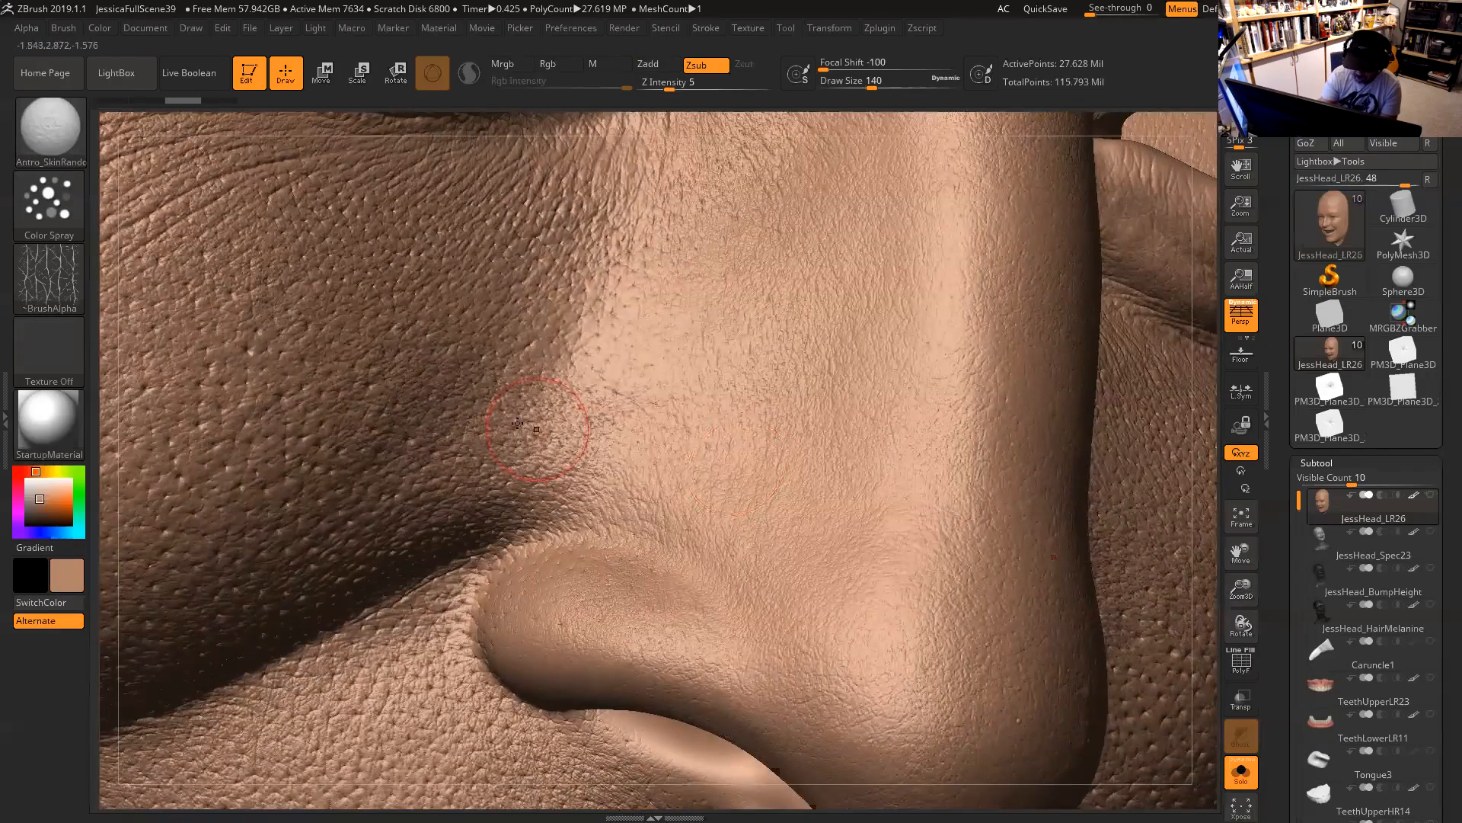
Lightly smooth the peaks of the skin detail on the cheek beside the nose and on the forehead with SmoothPeaks.
{"action": "mouse_move", "coordinate": [506, 399]}
{"action": "left_mouse_down", "text": "shift"}
{"action": "mouse_move", "coordinate": [468, 406]}
{"action": "mouse_move", "coordinate": [438, 351]}
{"action": "mouse_move", "coordinate": [408, 400]}
{"action": "mouse_move", "coordinate": [421, 449]}
{"action": "mouse_move", "coordinate": [506, 376]}
{"action": "mouse_move", "coordinate": [604, 418]}
{"action": "mouse_move", "coordinate": [592, 501]}
{"action": "mouse_move", "coordinate": [572, 441]}
{"action": "mouse_move", "coordinate": [386, 345]}
{"action": "mouse_move", "coordinate": [327, 245]}
{"action": "left_mouse_up", "text": "shift"}
{"action": "mouse_move", "coordinate": [223, 216]}
{"action": "left_mouse_down", "text": "shift"}
{"action": "mouse_move", "coordinate": [211, 262]}
{"action": "mouse_move", "coordinate": [290, 257]}
{"action": "mouse_move", "coordinate": [470, 361]}
{"action": "left_mouse_up", "text": "shift"}
{"action": "left_click_drag", "start_coordinate": [528, 456], "coordinate": [550, 462], "text": "shift"}
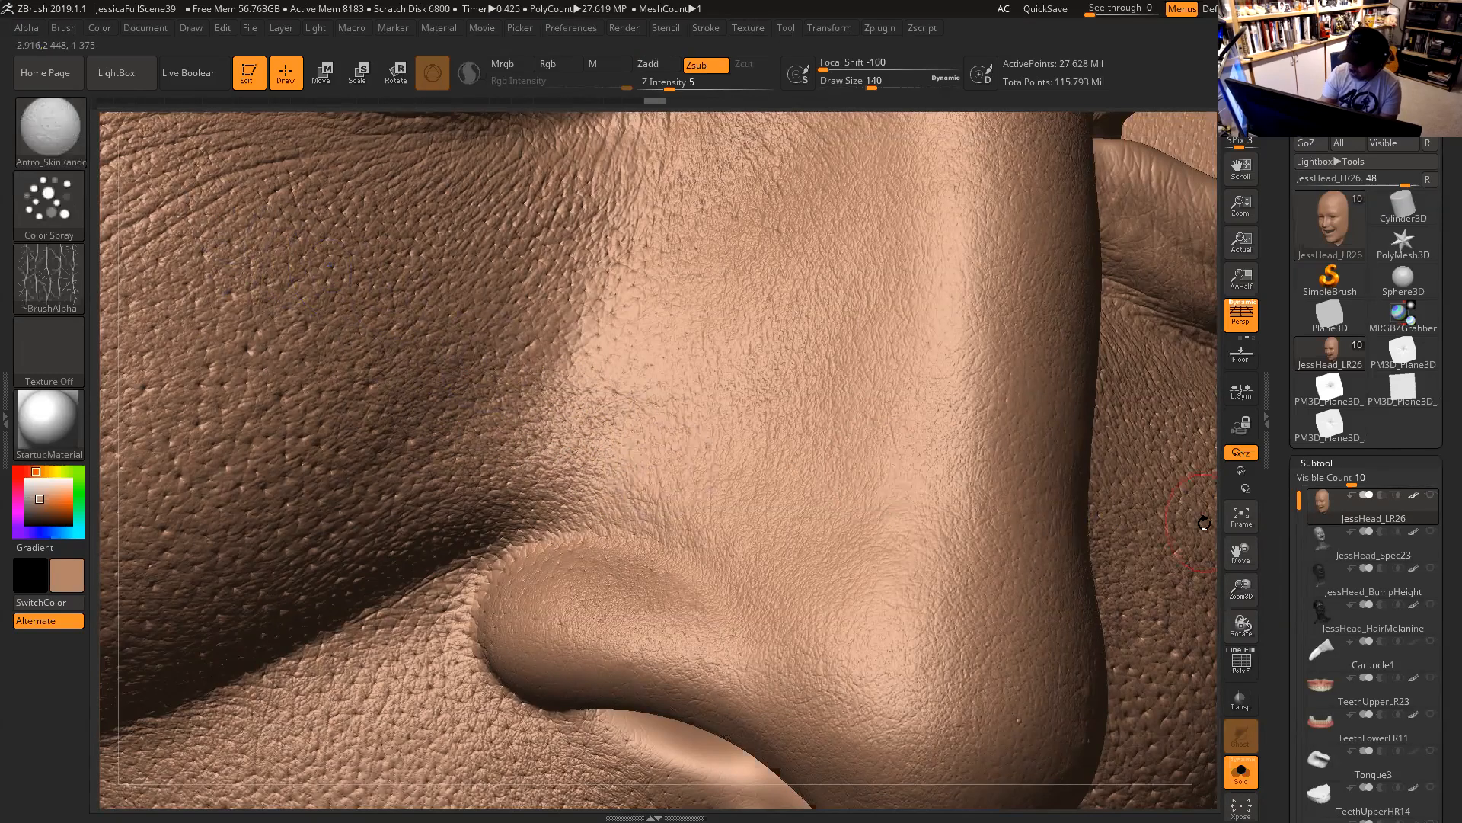
{"action": "left_click_drag", "start_coordinate": [1201, 522], "coordinate": [1168, 453], "text": "alt"}
{"action": "left_click_drag", "start_coordinate": [1166, 394], "coordinate": [1085, 716], "text": "alt"}
{"action": "left_click_drag", "start_coordinate": [1117, 655], "coordinate": [1108, 705]}
{"action": "key", "text": "shift"}
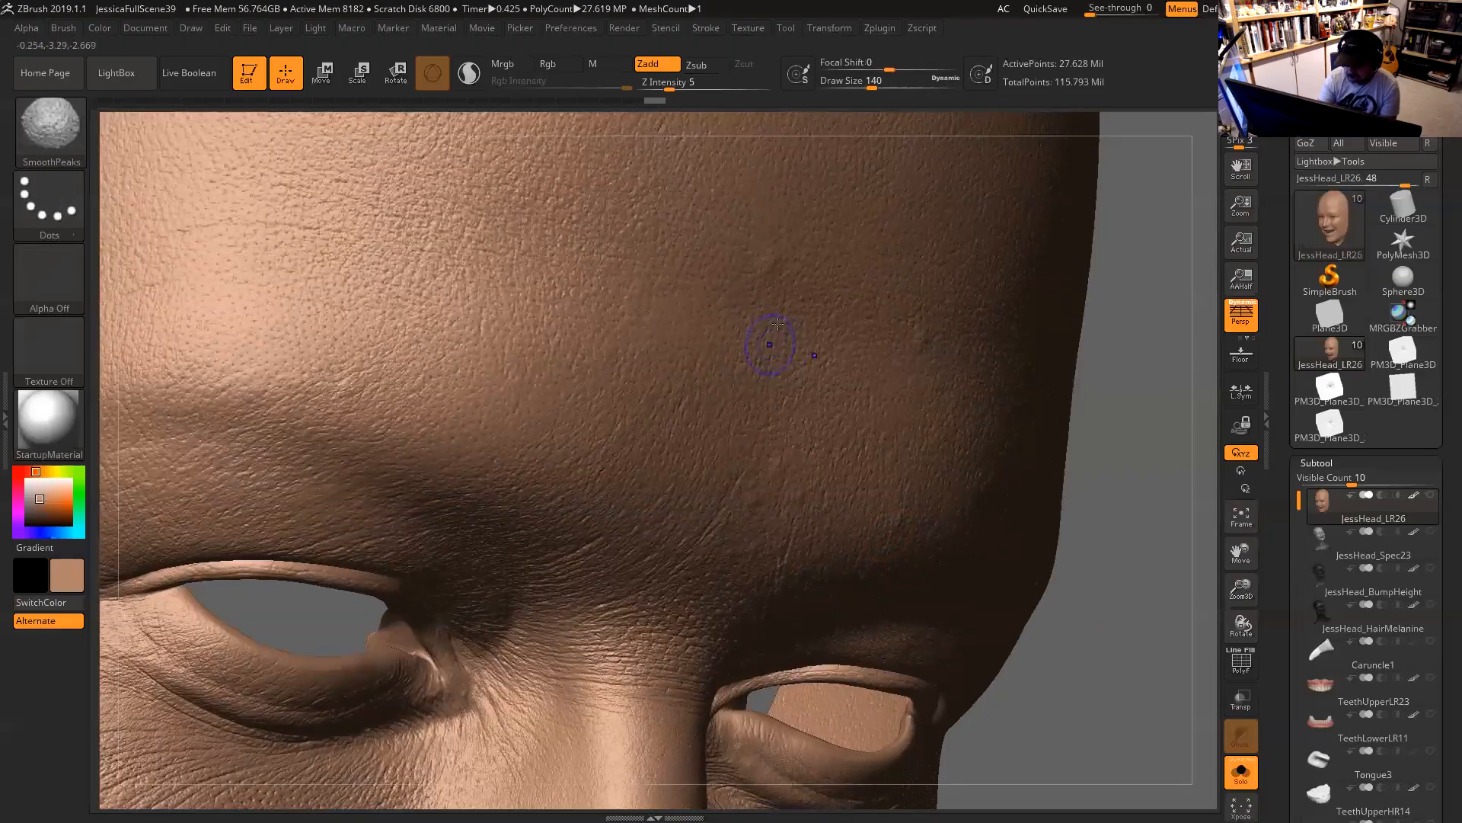
{"action": "left_click_drag", "start_coordinate": [508, 334], "coordinate": [525, 355], "text": "shift"}
Inspect the skin detail on the mouth, chin, cheeks and forehead from the front and both sides.
{"action": "mouse_move", "coordinate": [1126, 572]}
{"action": "left_mouse_down", "text": "alt"}
{"action": "mouse_move", "coordinate": [1058, 481]}
{"action": "mouse_move", "coordinate": [1126, 566]}
{"action": "mouse_move", "coordinate": [1051, 441]}
{"action": "mouse_move", "coordinate": [1068, 483]}
{"action": "mouse_move", "coordinate": [1116, 506]}
{"action": "mouse_move", "coordinate": [1092, 511]}
{"action": "left_mouse_up", "text": "alt"}
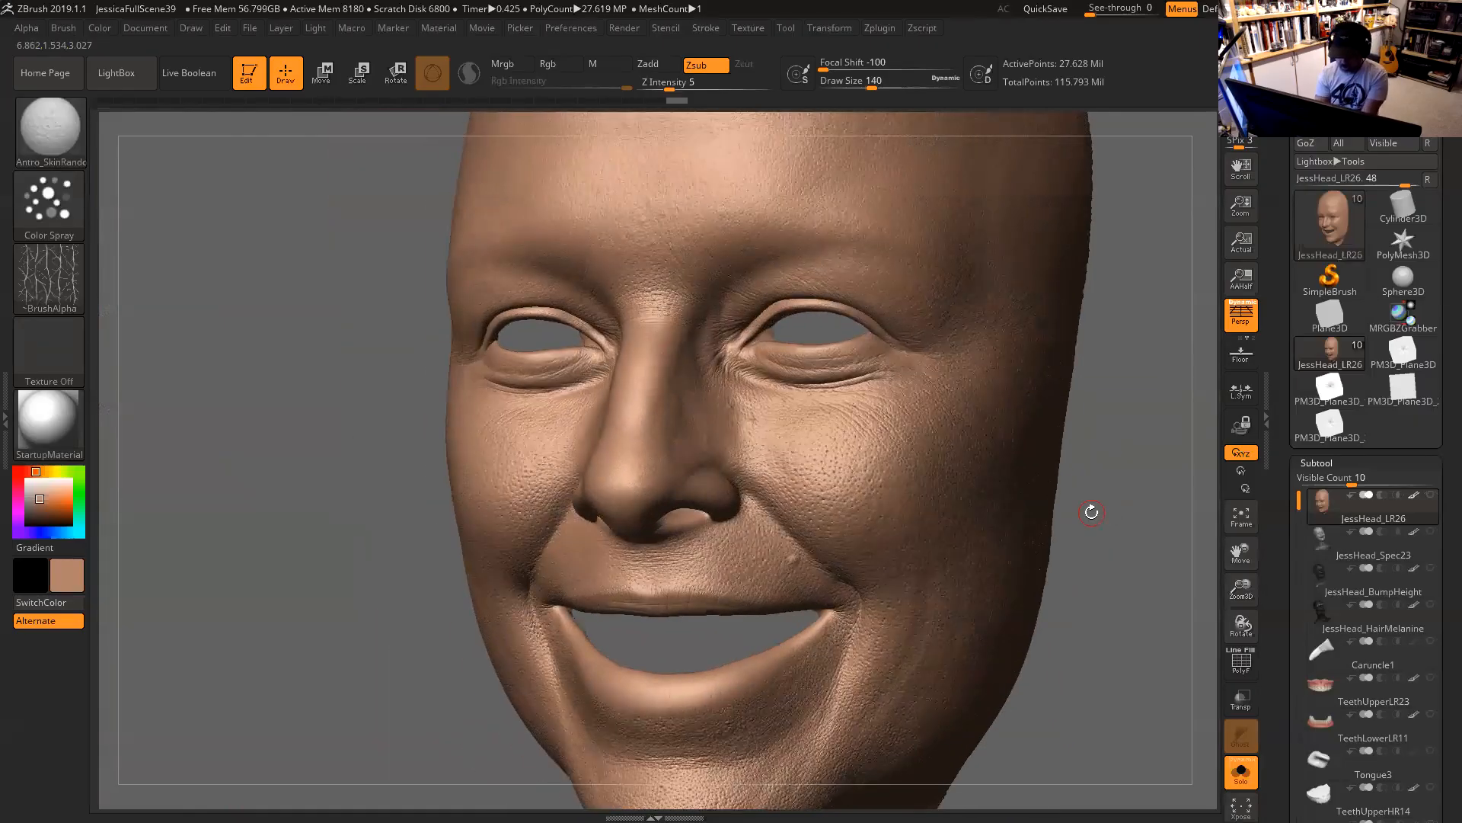
{"action": "left_click_drag", "start_coordinate": [1106, 574], "coordinate": [1116, 450], "text": "alt"}
{"action": "left_click_drag", "start_coordinate": [1122, 525], "coordinate": [1097, 441], "text": "alt"}
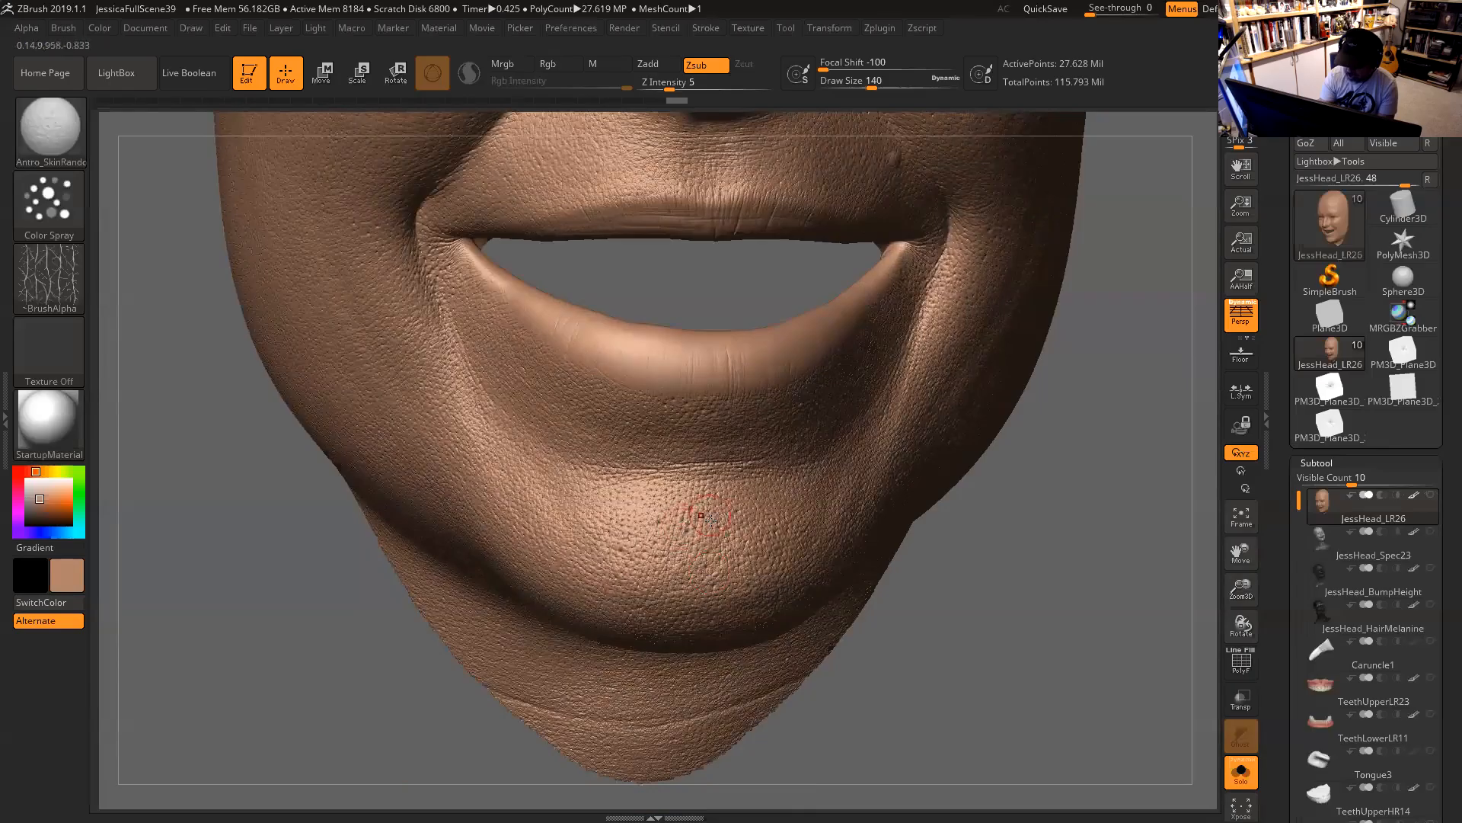
{"action": "left_click_drag", "start_coordinate": [928, 535], "coordinate": [972, 548]}
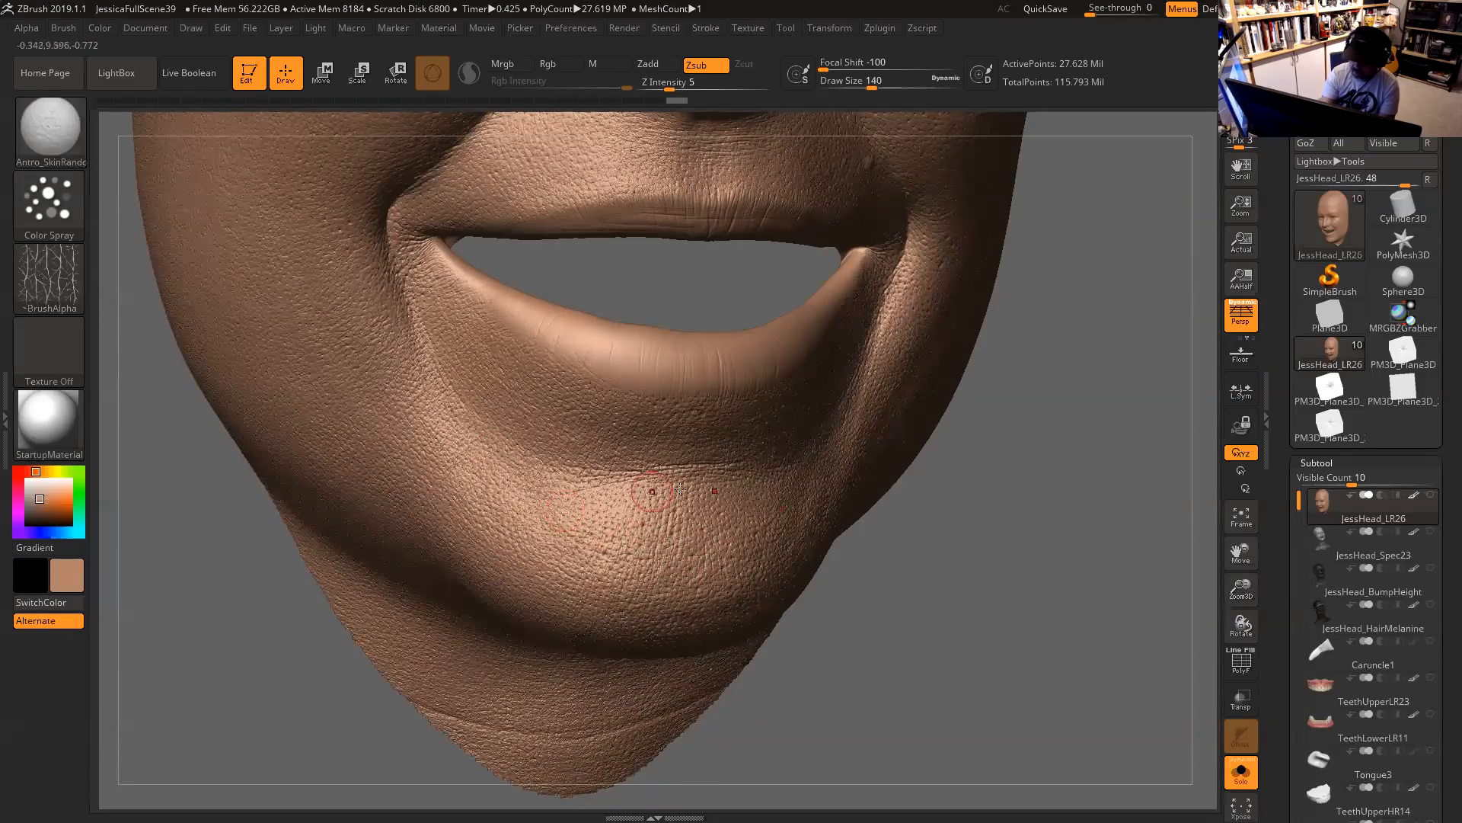
{"action": "mouse_move", "coordinate": [974, 454]}
{"action": "left_mouse_down"}
{"action": "mouse_move", "coordinate": [979, 395]}
{"action": "mouse_move", "coordinate": [1035, 532]}
{"action": "mouse_move", "coordinate": [1040, 708]}
{"action": "mouse_move", "coordinate": [1061, 604]}
{"action": "mouse_move", "coordinate": [1097, 601]}
{"action": "left_mouse_up"}
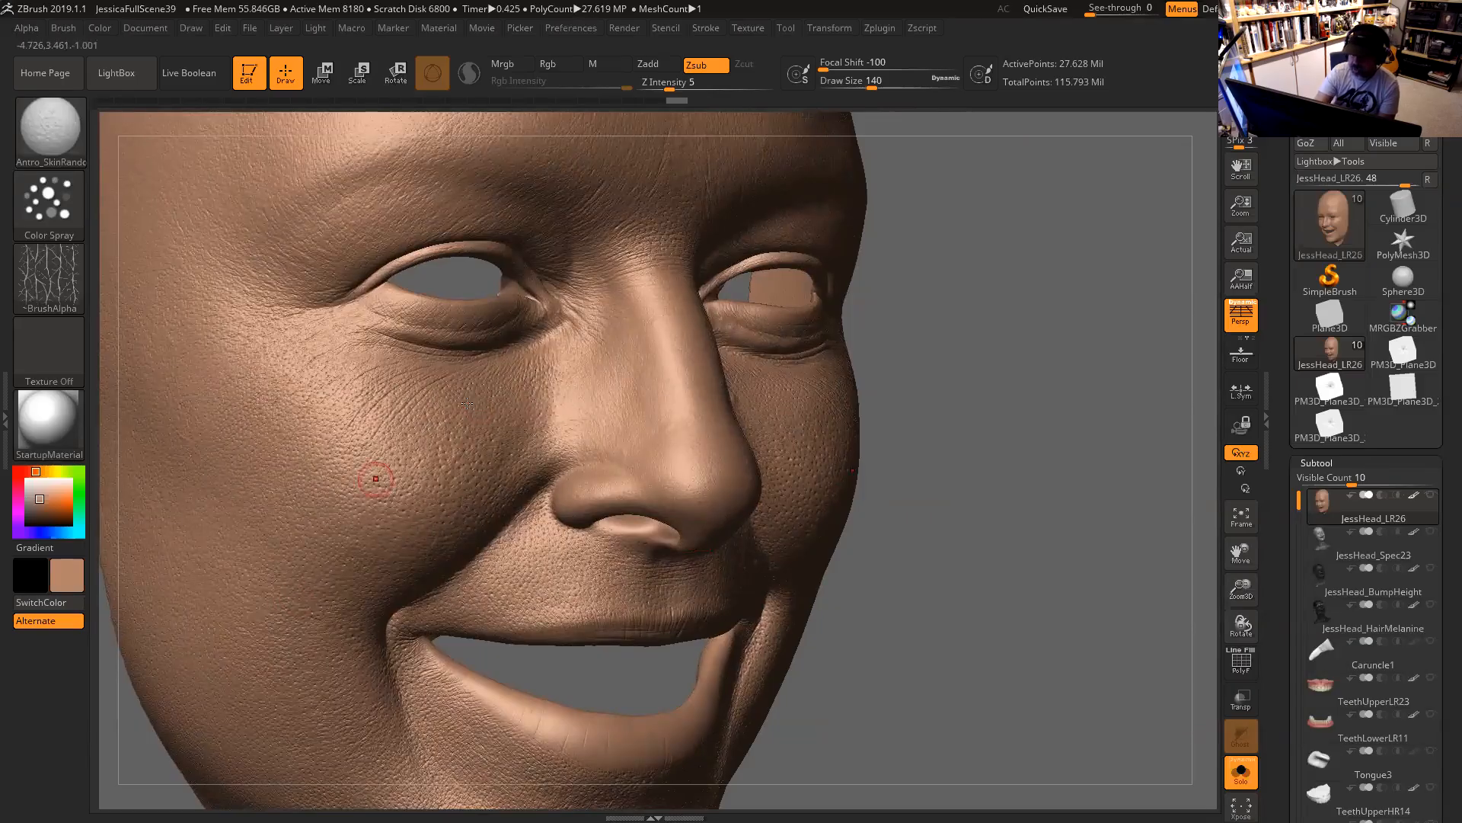
{"action": "mouse_move", "coordinate": [979, 426]}
{"action": "left_mouse_down"}
{"action": "mouse_move", "coordinate": [985, 464]}
{"action": "mouse_move", "coordinate": [1093, 498]}
{"action": "mouse_move", "coordinate": [1009, 491]}
{"action": "left_mouse_up"}
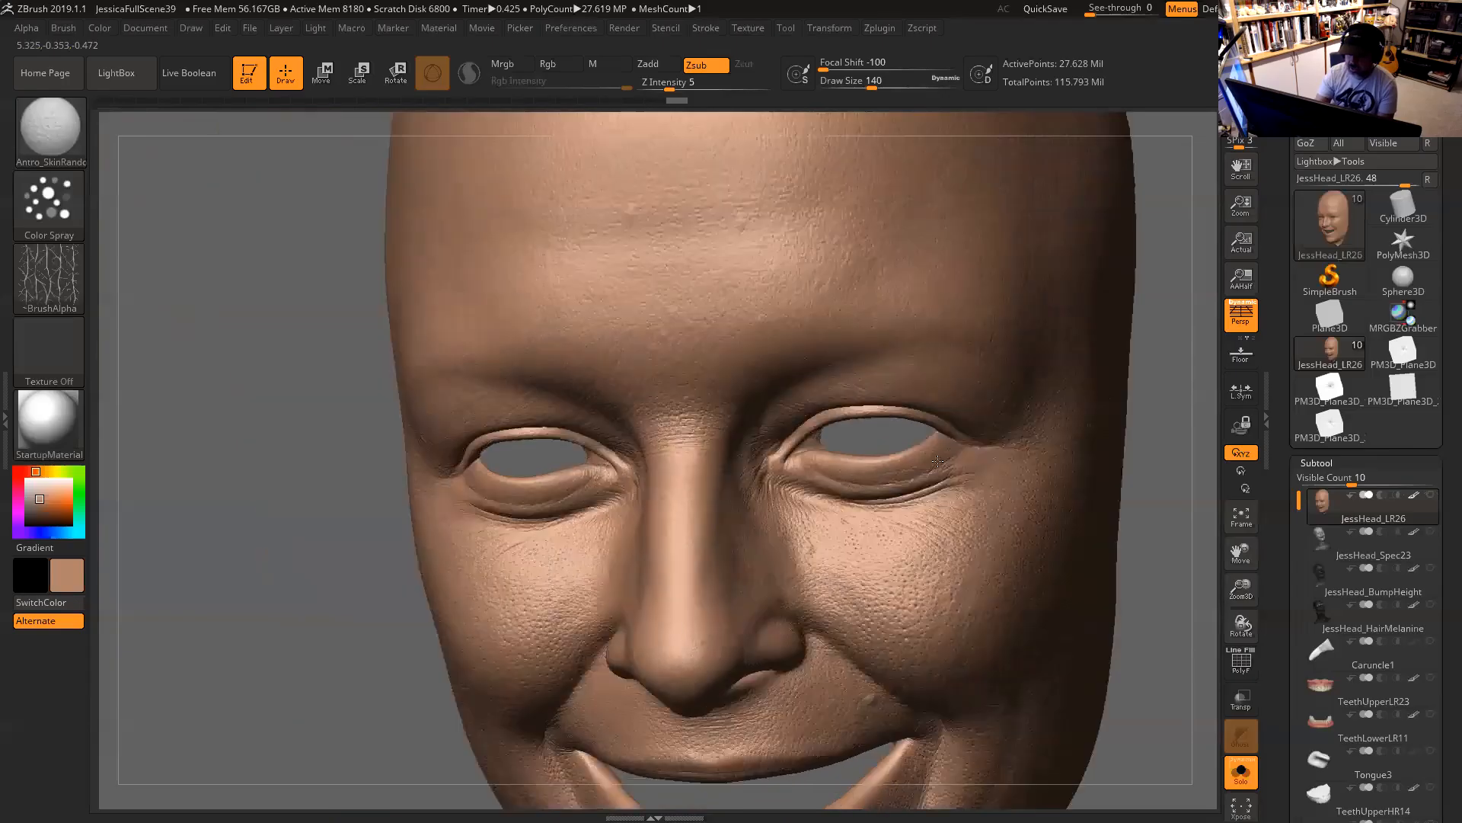
{"action": "left_click_drag", "start_coordinate": [1169, 333], "coordinate": [1205, 338]}
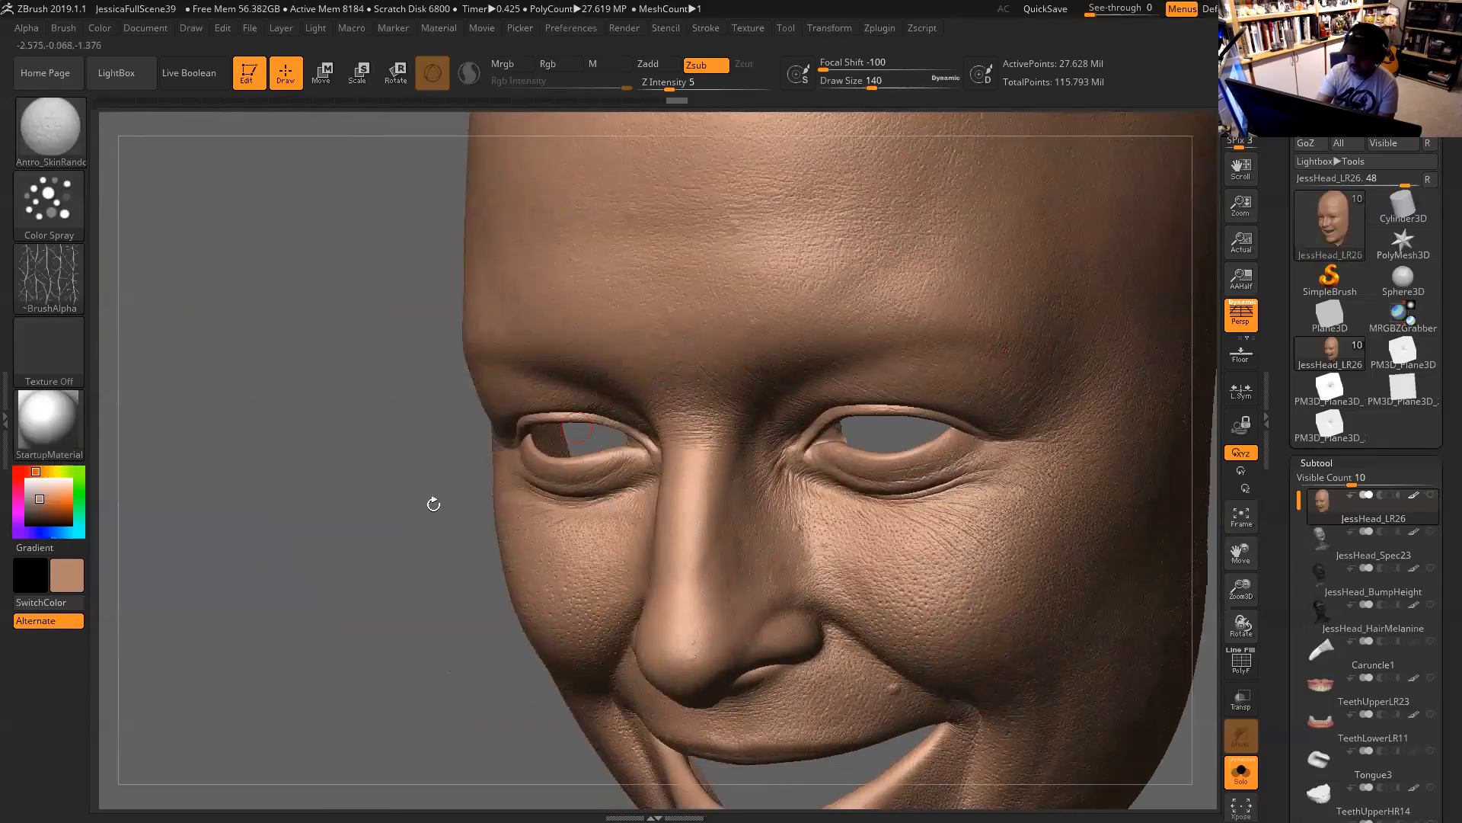
{"action": "left_click_drag", "start_coordinate": [421, 521], "coordinate": [474, 519]}
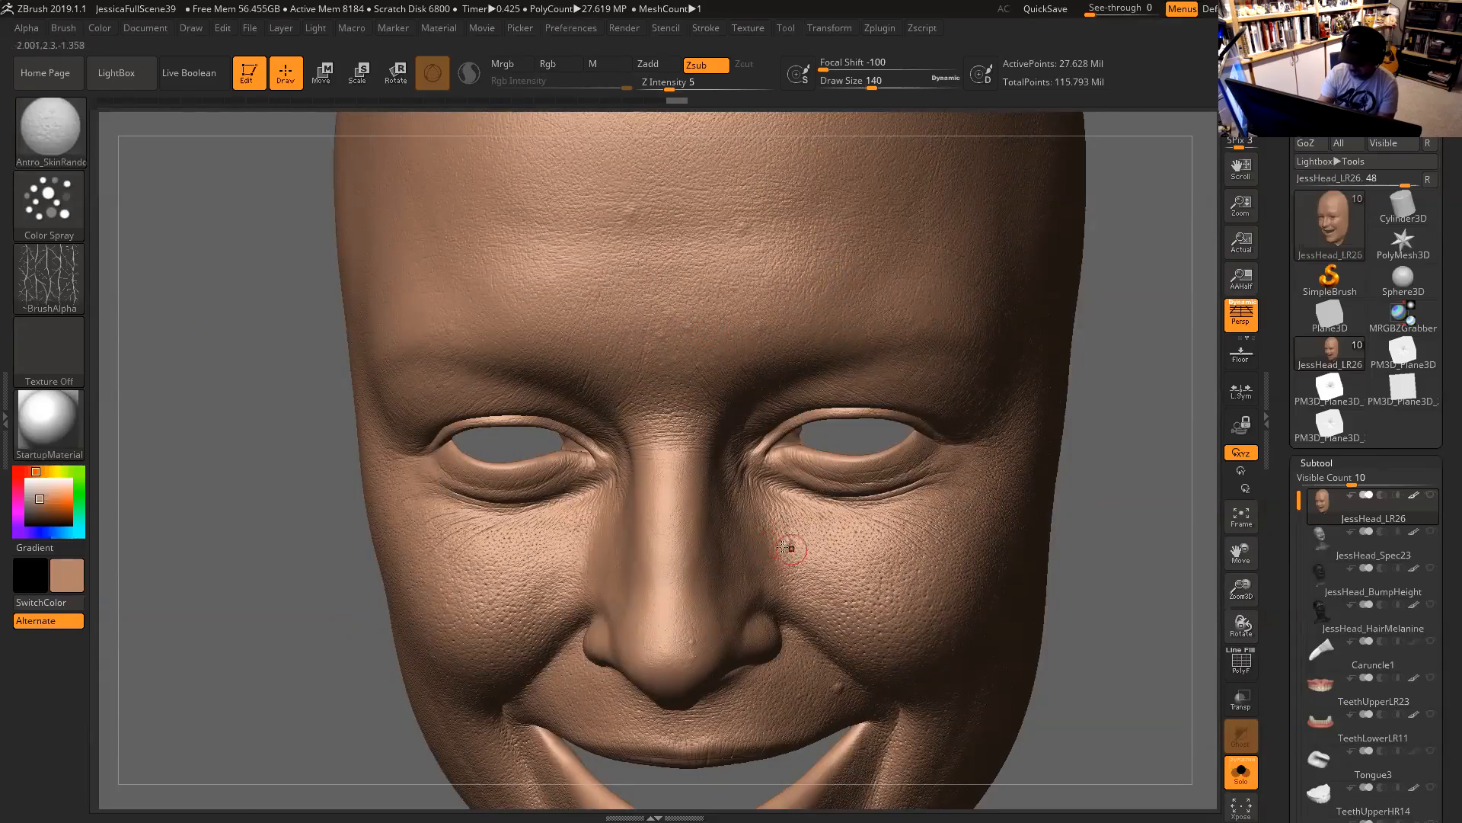
{"action": "mouse_move", "coordinate": [1142, 479]}
{"action": "left_mouse_down"}
{"action": "mouse_move", "coordinate": [1154, 475]}
{"action": "mouse_move", "coordinate": [1055, 518]}
{"action": "mouse_move", "coordinate": [1045, 494]}
{"action": "mouse_move", "coordinate": [1126, 495]}
{"action": "left_mouse_up"}
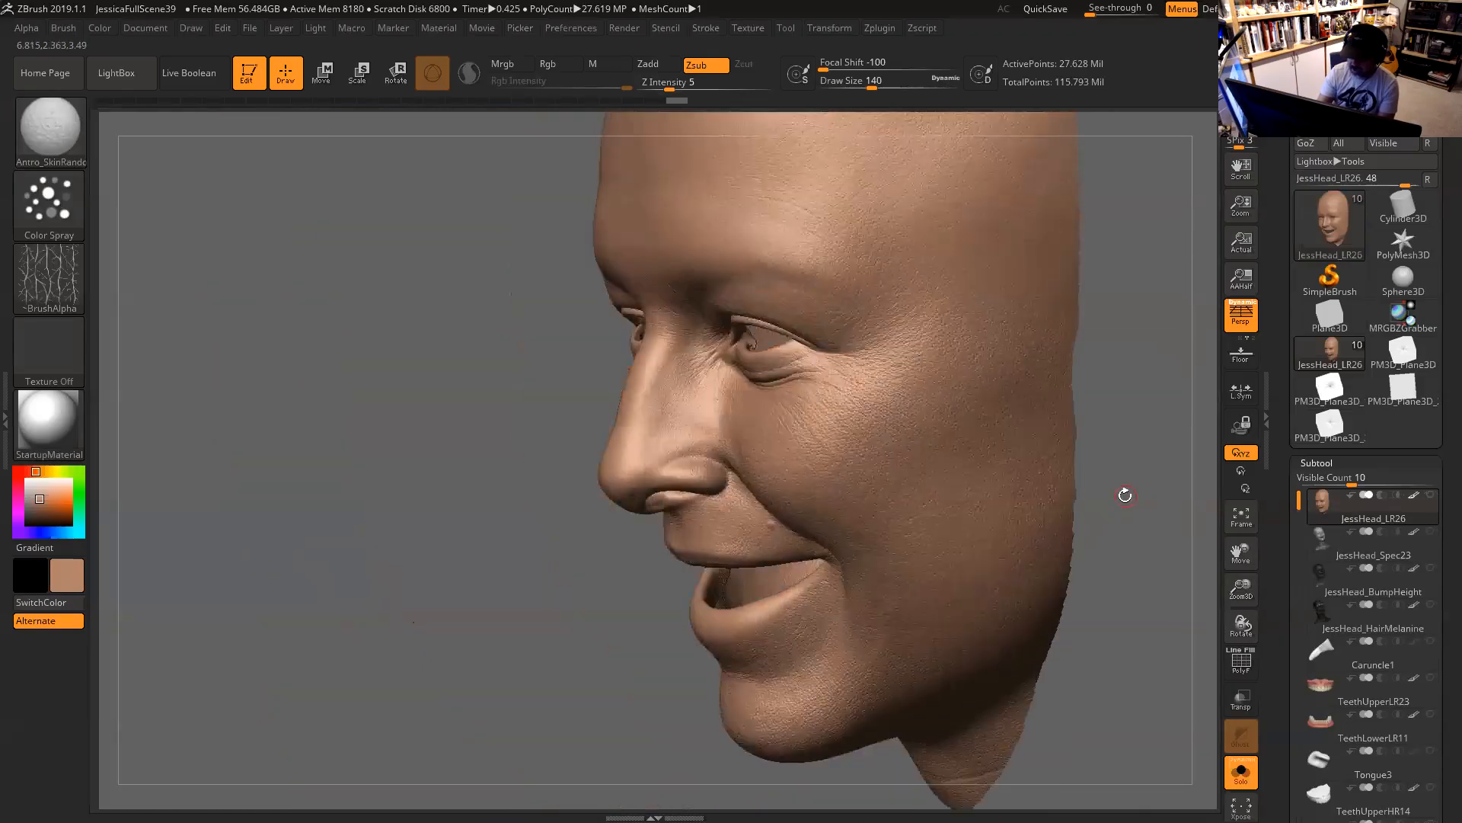
{"action": "left_click_drag", "start_coordinate": [643, 653], "coordinate": [986, 620]}
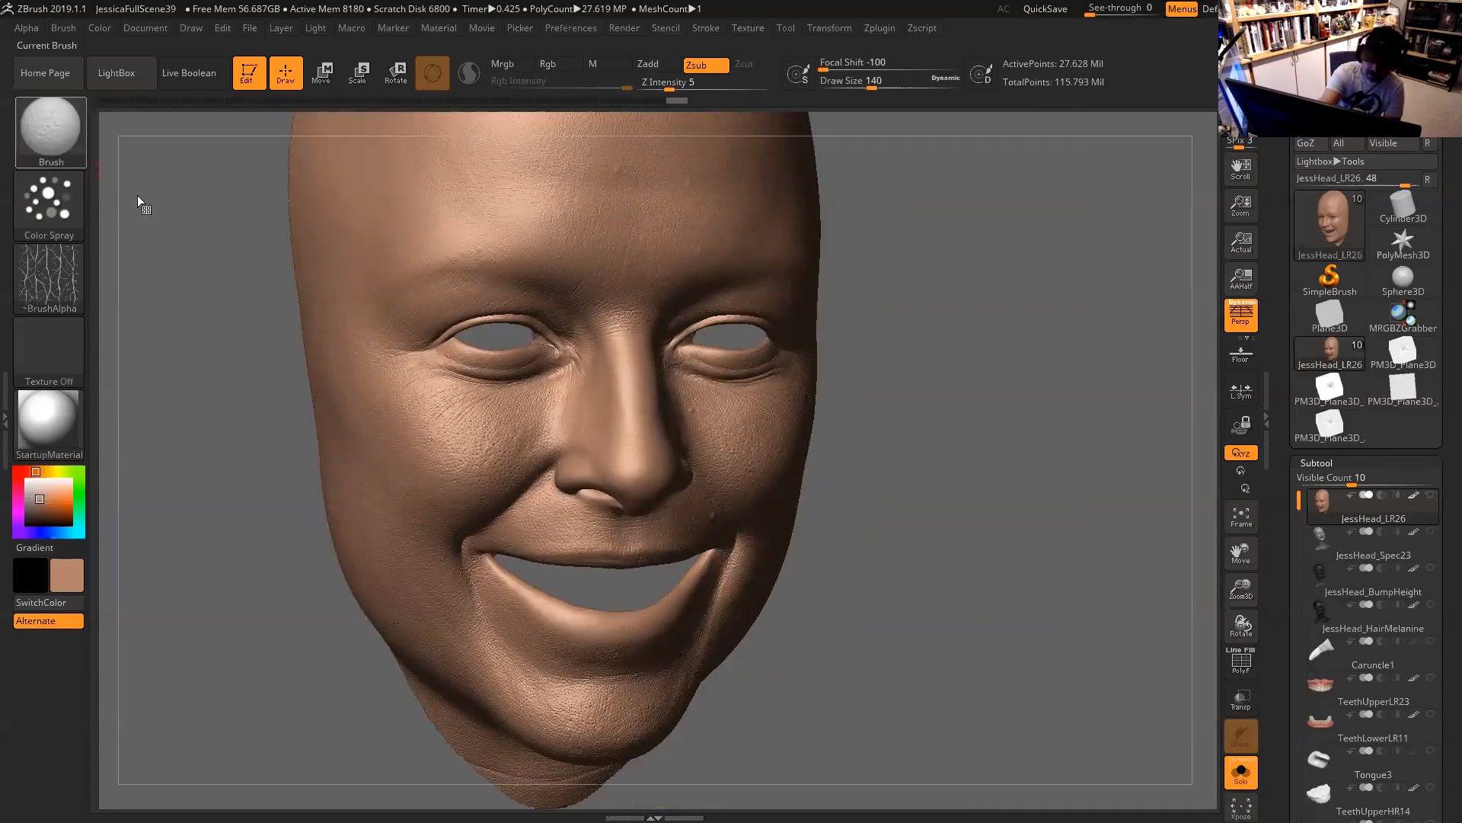
Switch the skin brush from Zsub sculpting to Rgb colour only and set the Rgb intensity to 10.
{"action": "key", "text": "b"}
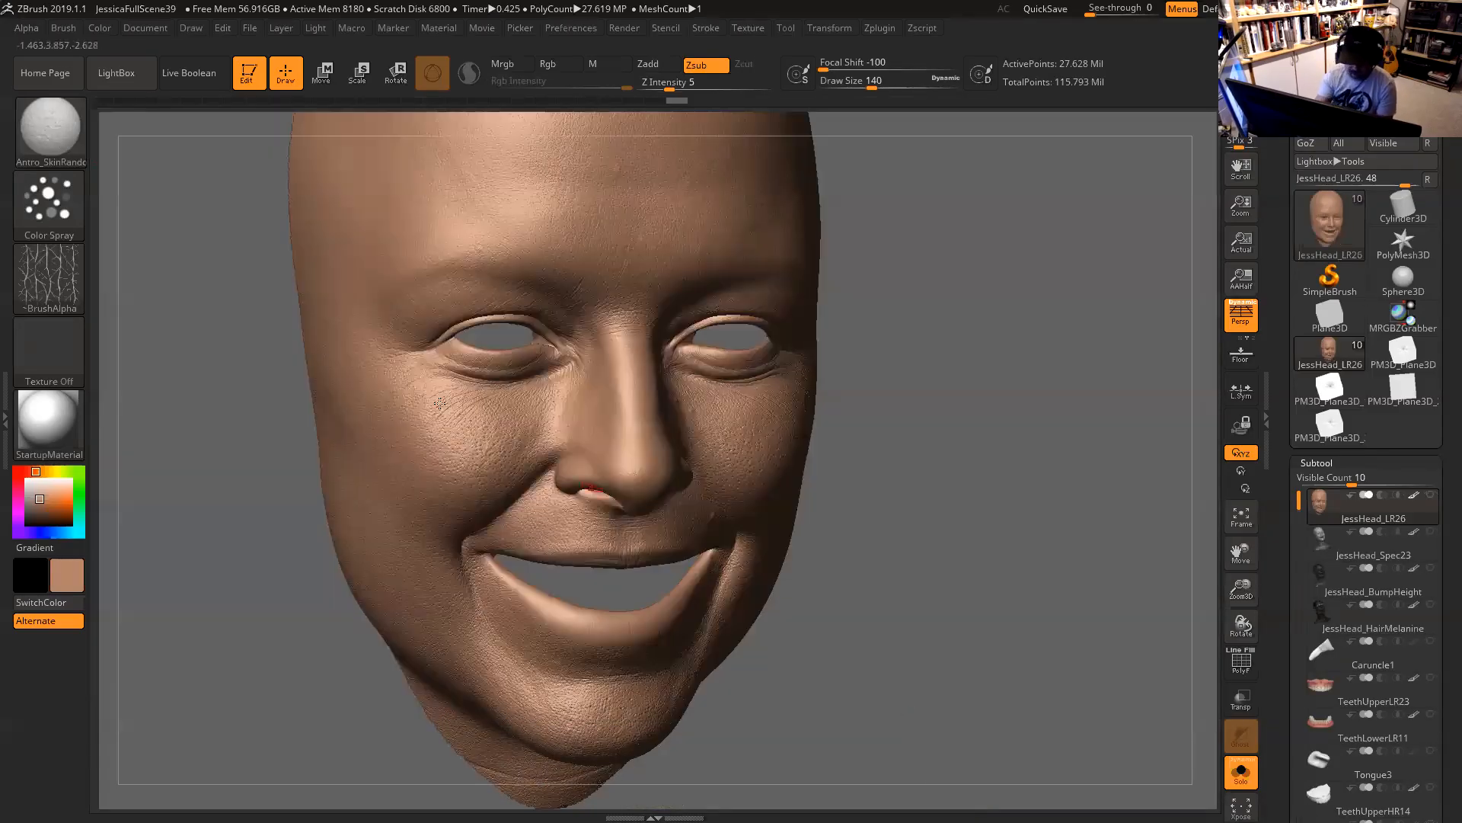
{"action": "left_click", "coordinate": [705, 65]}
{"action": "left_click", "coordinate": [559, 64]}
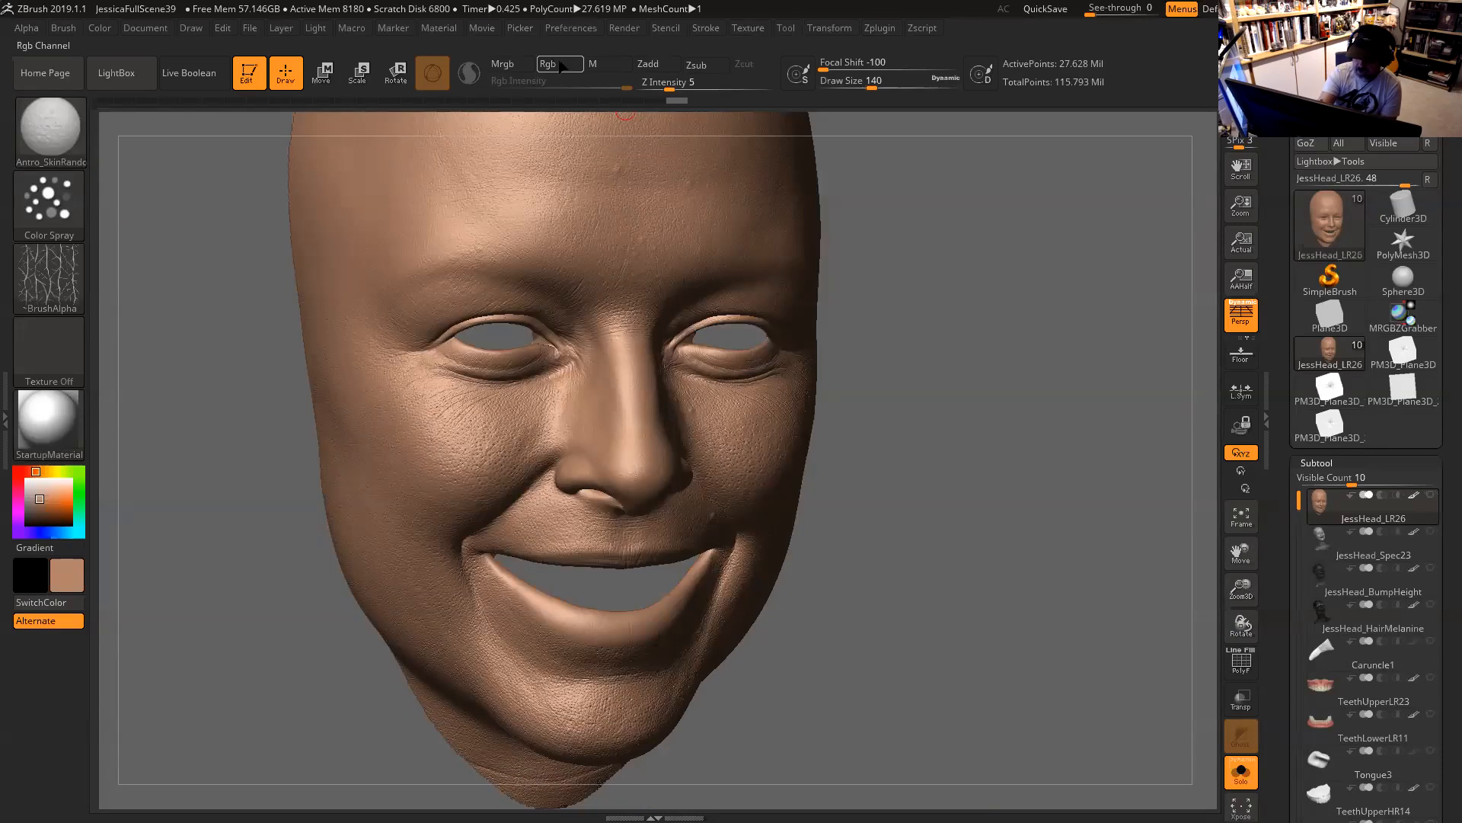
{"action": "left_click_drag", "start_coordinate": [911, 447], "coordinate": [989, 459], "text": "alt"}
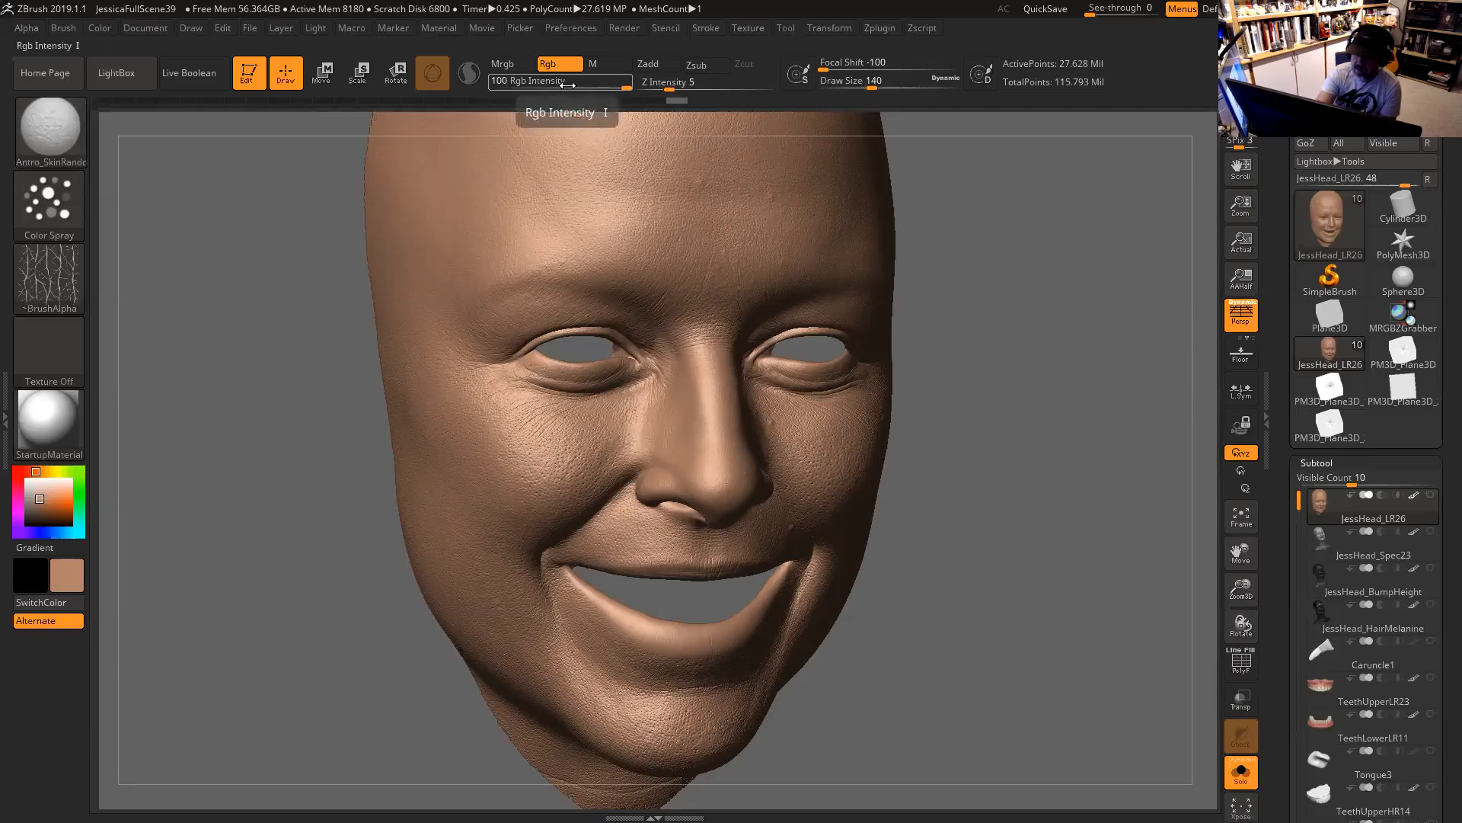
{"action": "left_click_drag", "start_coordinate": [569, 85], "coordinate": [546, 85]}
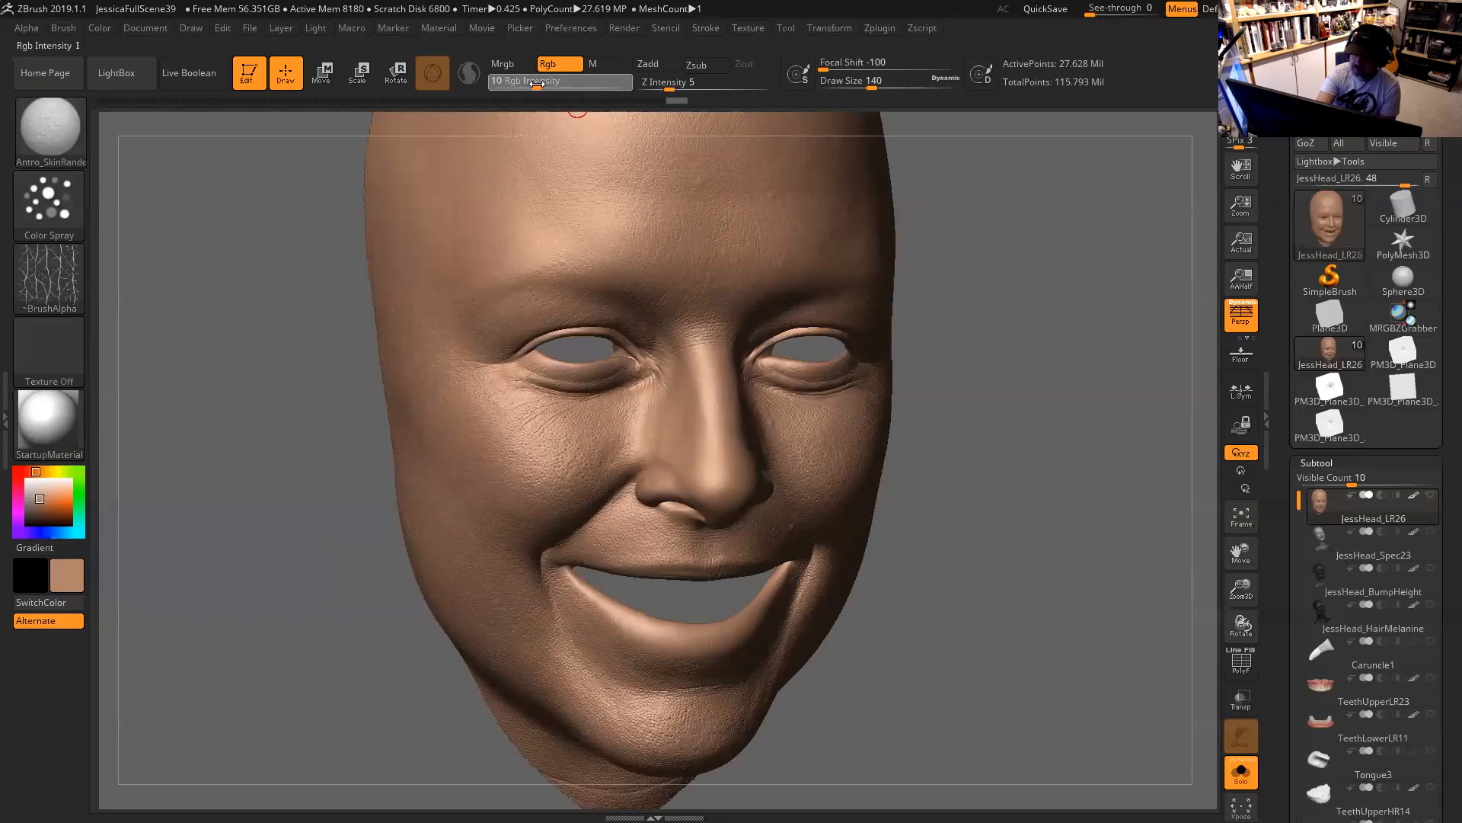
Compare the two Antro_SkinColor brushes and choose the stronger one, which sprays at Rgb intensity 35.
{"action": "left_click_drag", "start_coordinate": [1040, 440], "coordinate": [998, 462]}
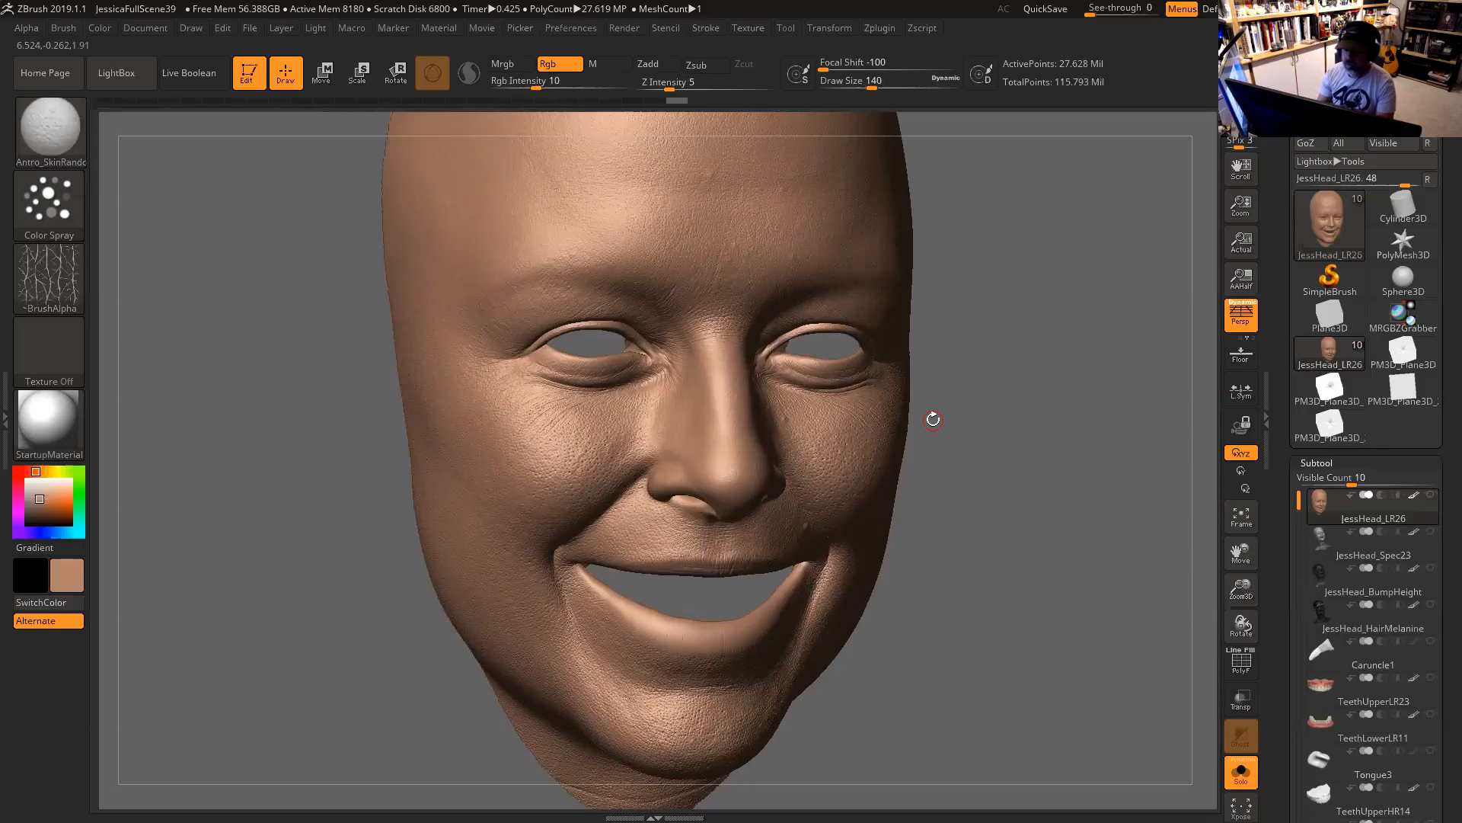
{"action": "left_click_drag", "start_coordinate": [1017, 440], "coordinate": [960, 453]}
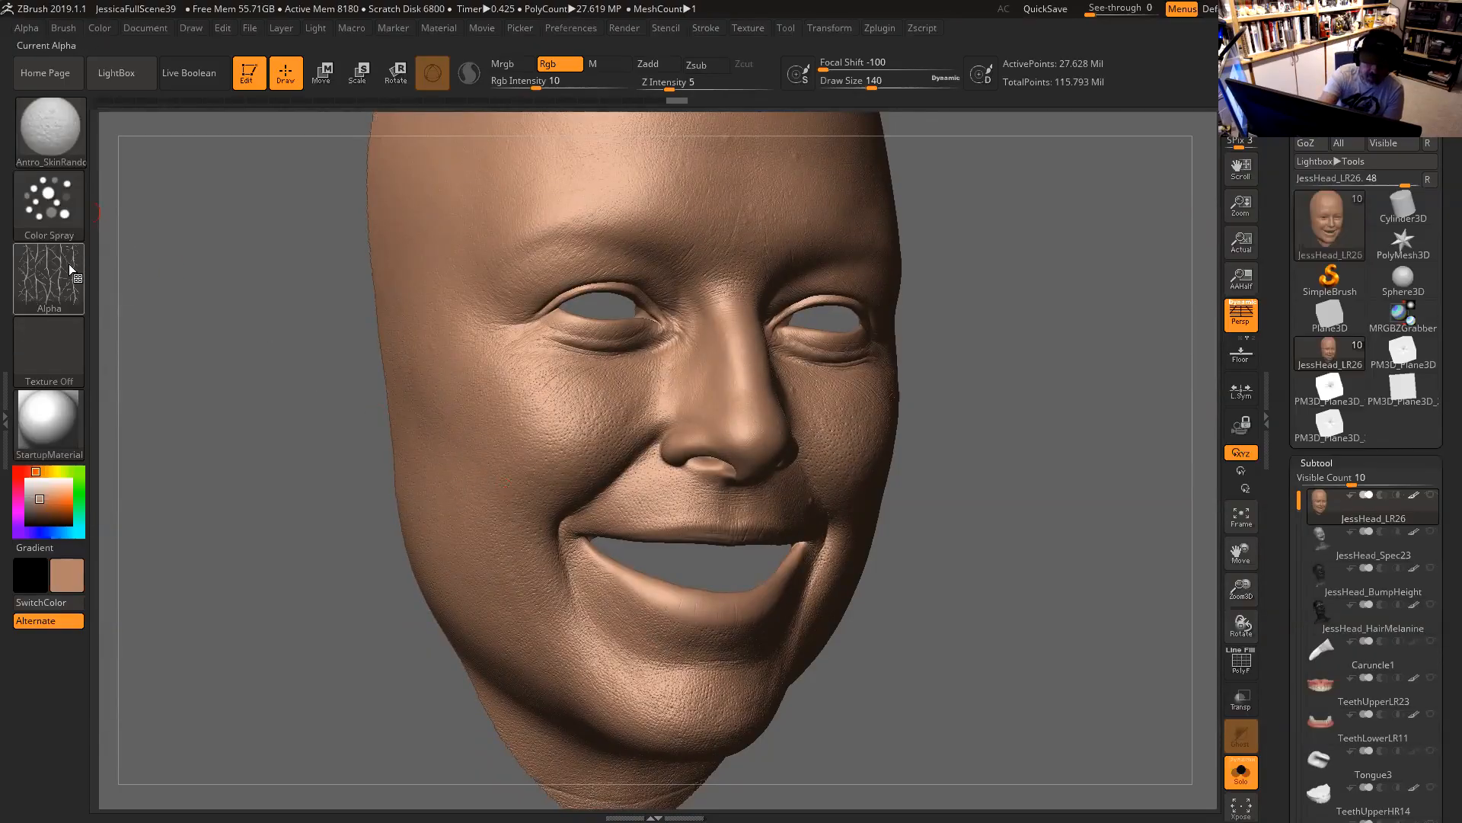
{"action": "left_click", "coordinate": [62, 137]}
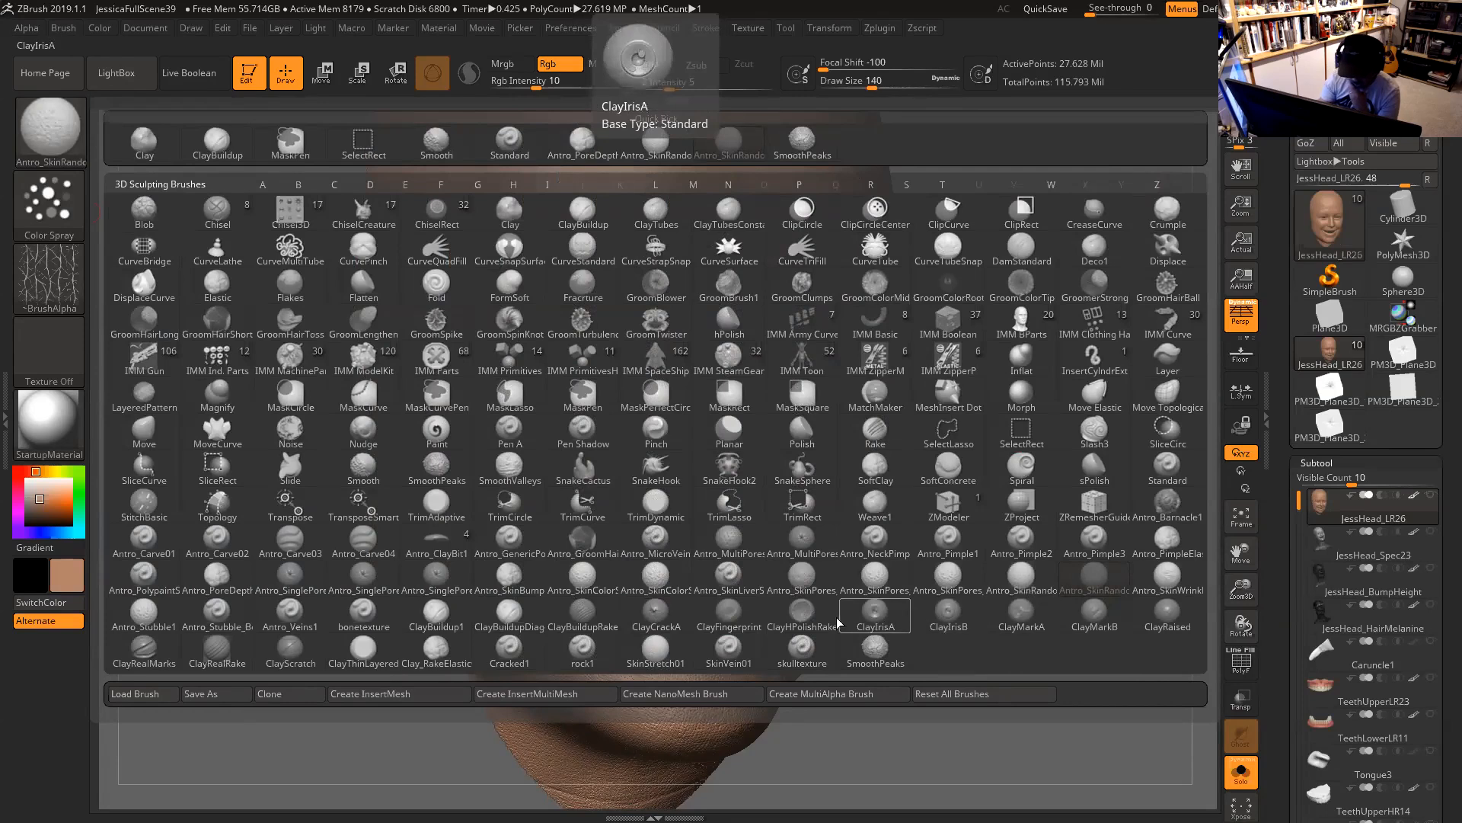
{"action": "left_click", "coordinate": [649, 589]}
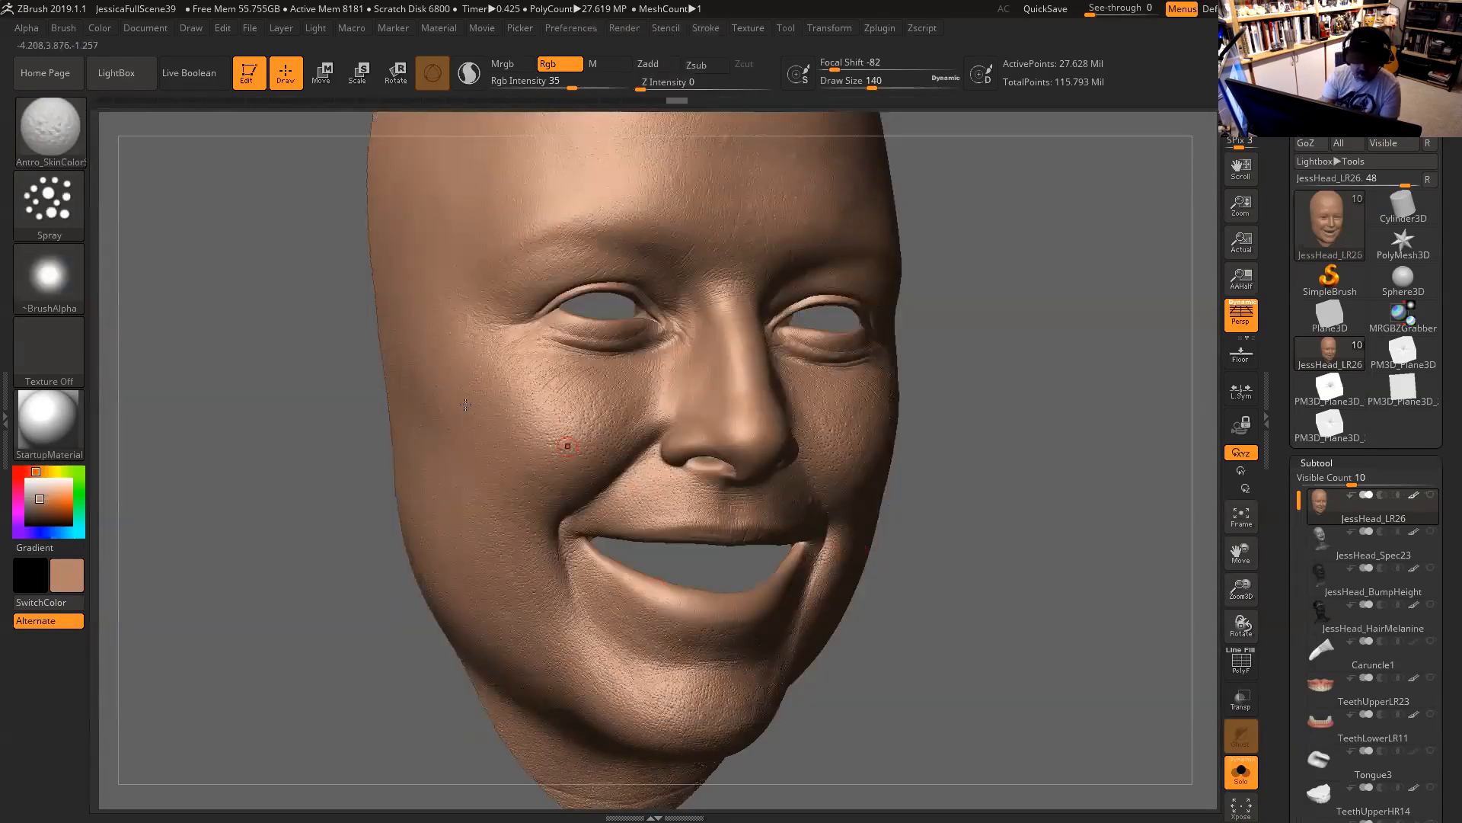
{"action": "left_click", "coordinate": [62, 138]}
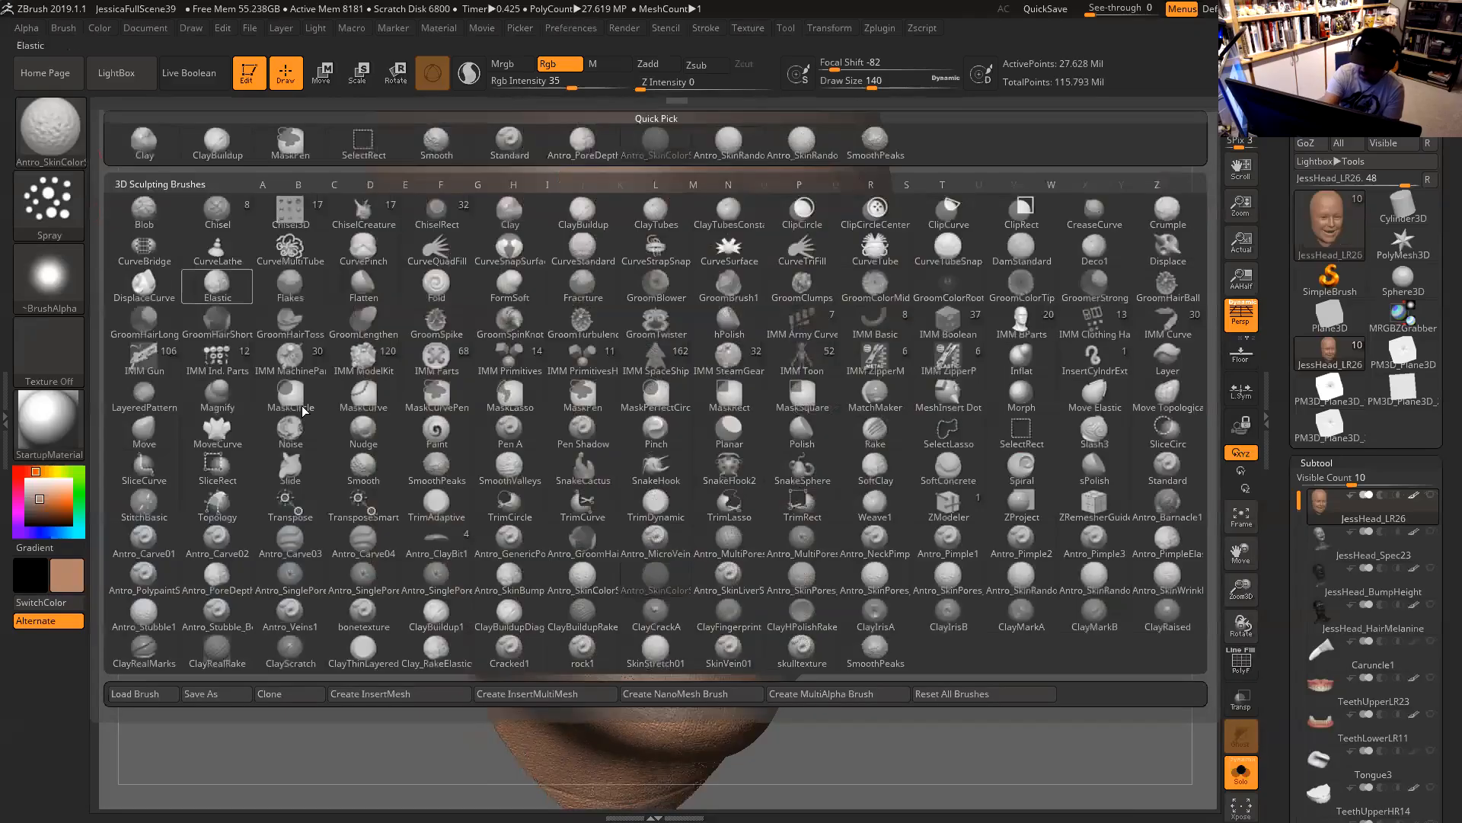
{"action": "left_click", "coordinate": [598, 589]}
{"action": "left_click", "coordinate": [62, 139]}
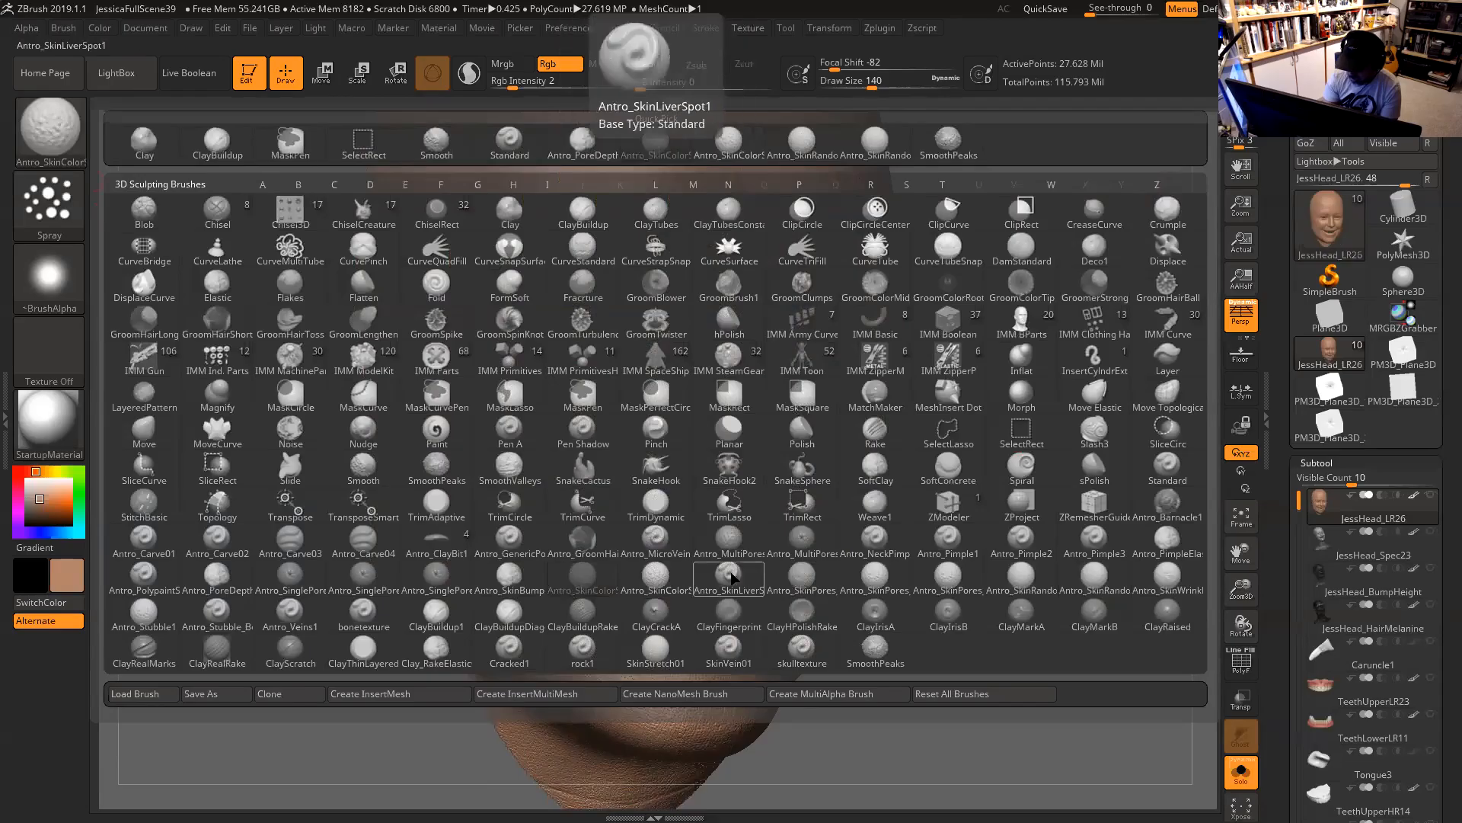
{"action": "left_click", "coordinate": [670, 589]}
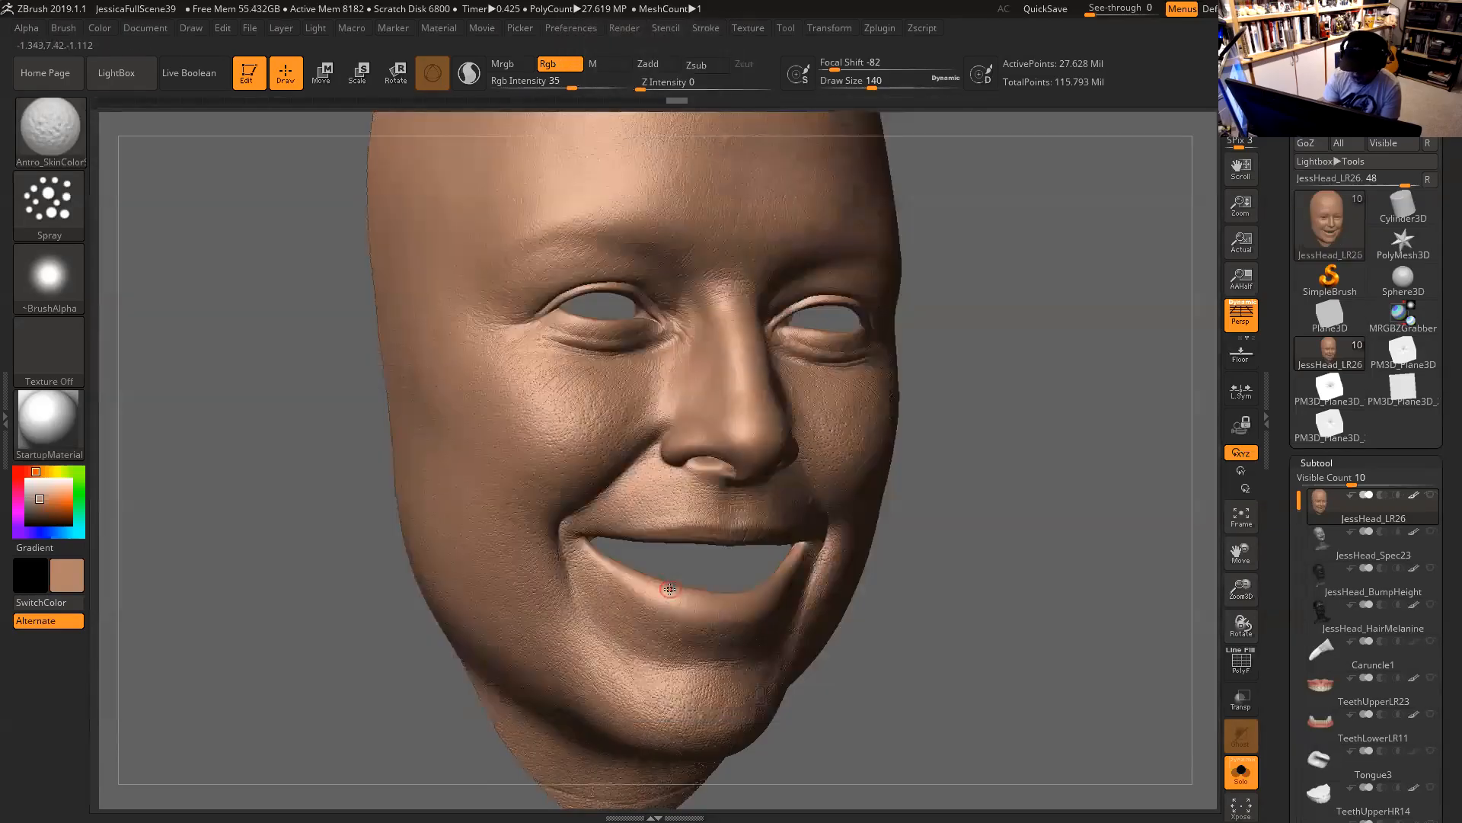
Study the reference photo IMG_3552.CR2 and examine the sculpted face from the front and both sides for skin colour painting.
{"action": "mouse_move", "coordinate": [1061, 512]}
{"action": "left_mouse_down"}
{"action": "mouse_move", "coordinate": [1070, 524]}
{"action": "mouse_move", "coordinate": [1080, 506]}
{"action": "mouse_move", "coordinate": [1018, 623]}
{"action": "left_mouse_up"}
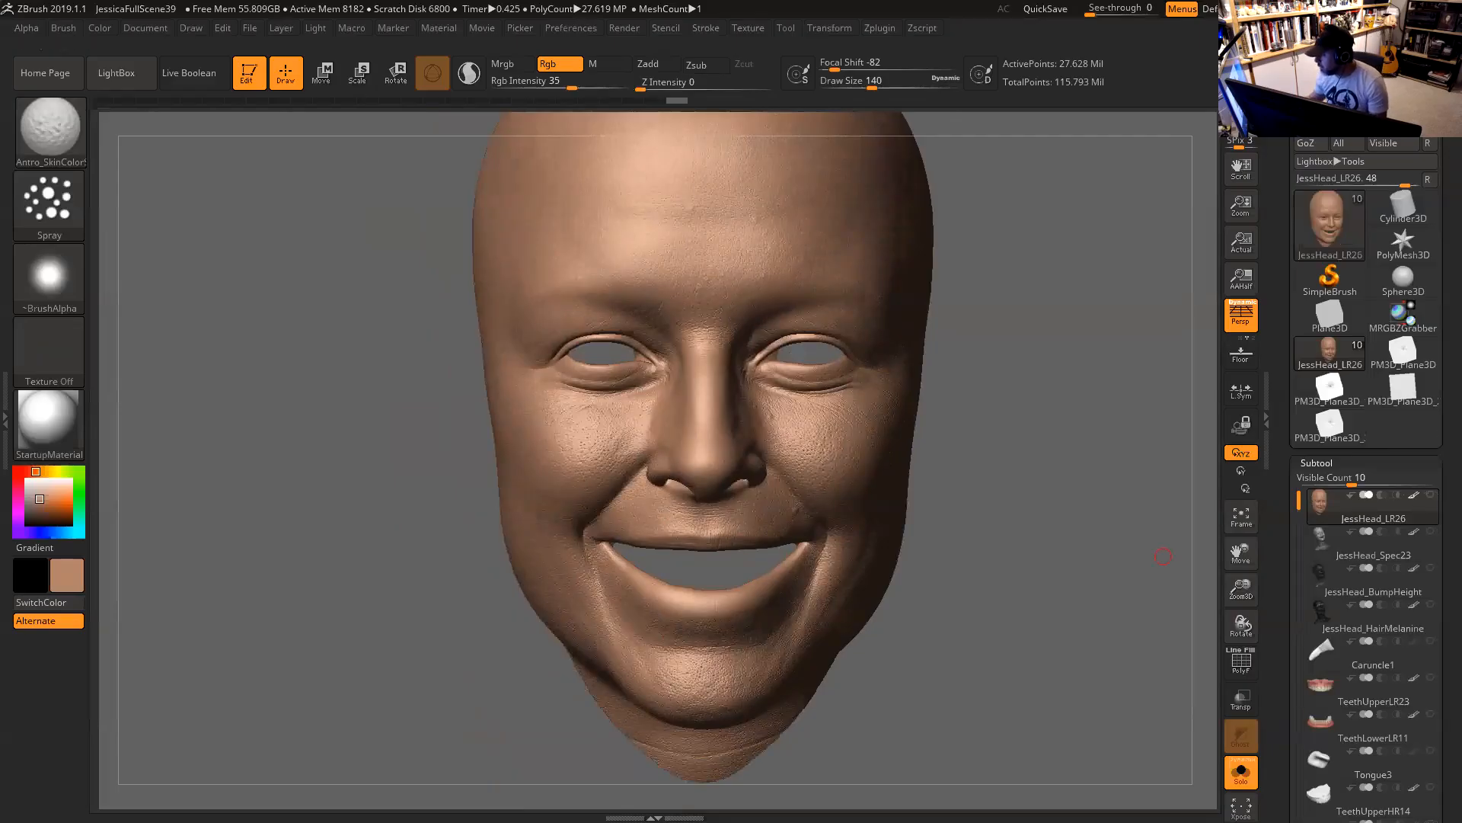
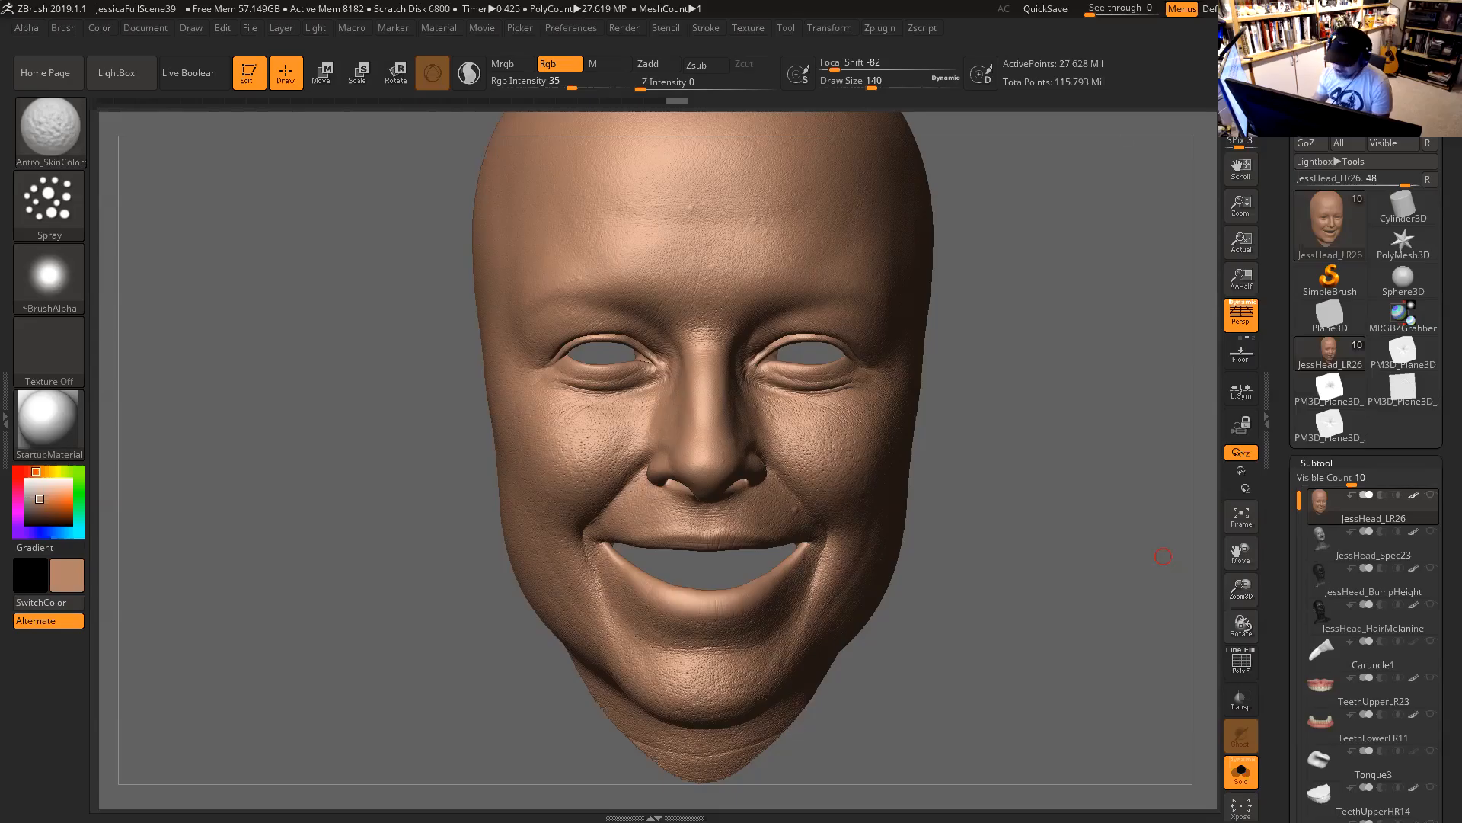
{"action": "key", "text": "alt+Tab"}
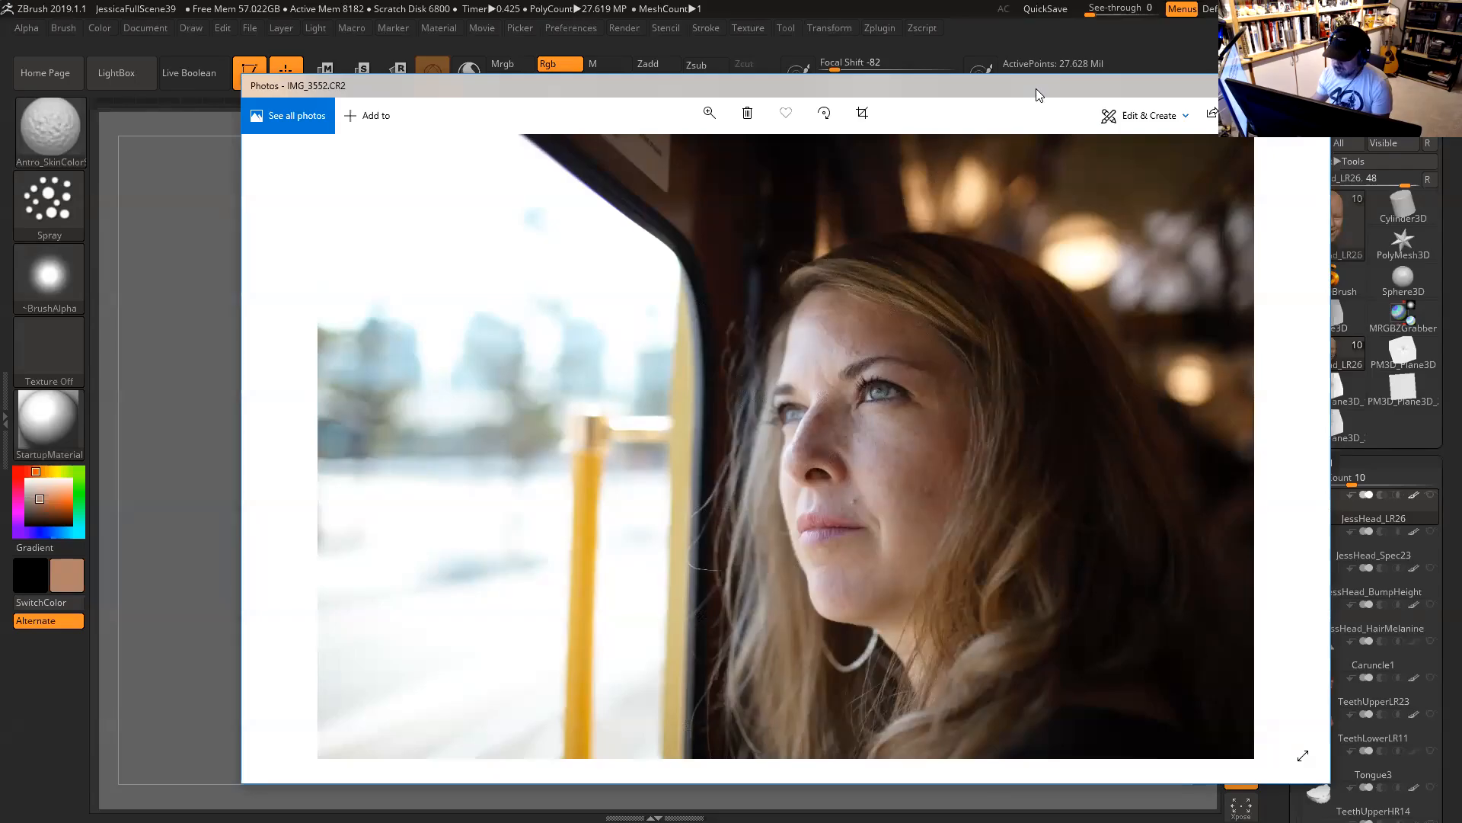
{"action": "key", "text": "alt+Tab"}
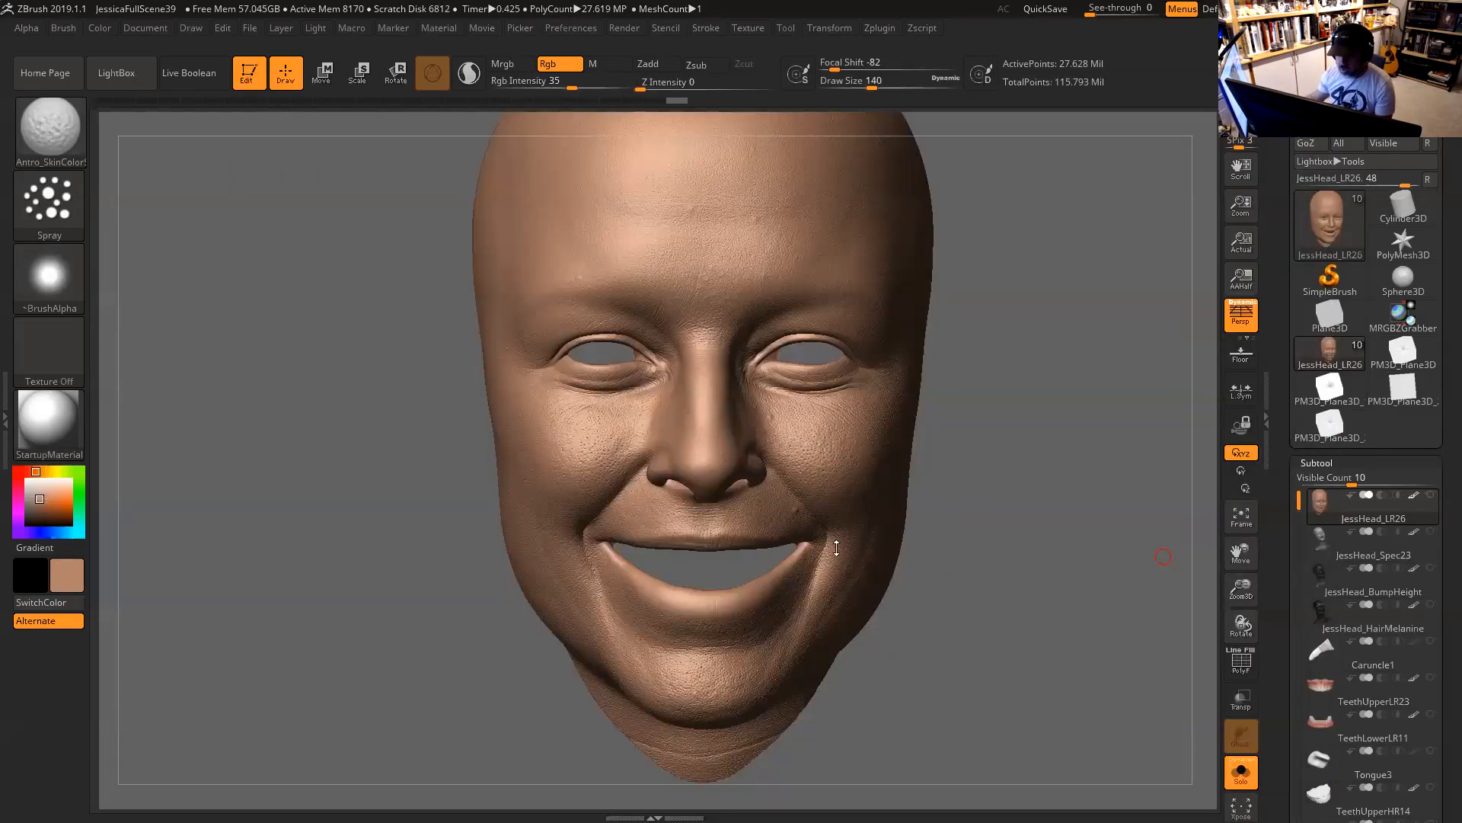
{"action": "left_click_drag", "start_coordinate": [992, 610], "coordinate": [1015, 585]}
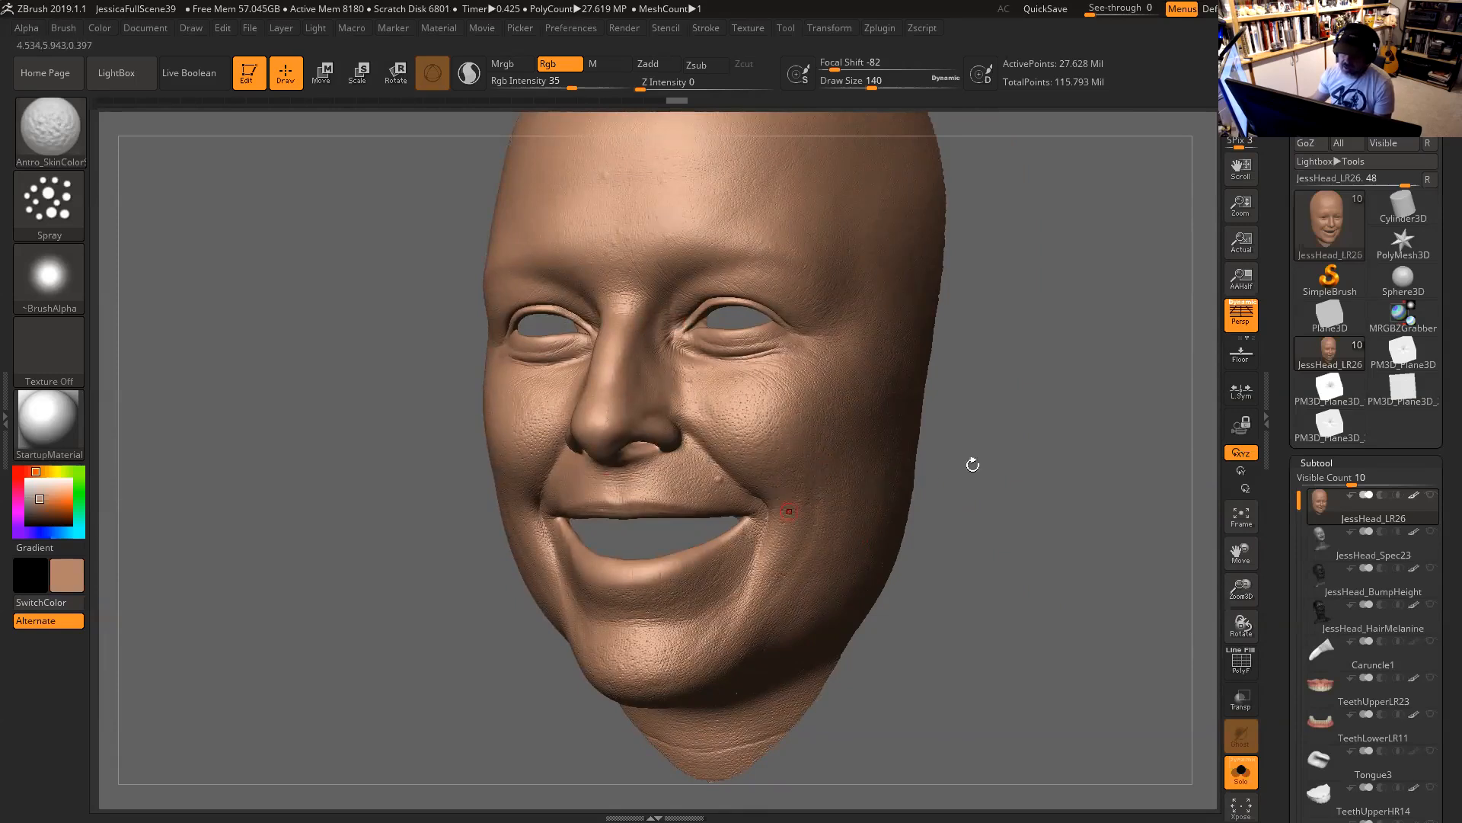
{"action": "left_click_drag", "start_coordinate": [1101, 431], "coordinate": [1115, 460], "text": "alt"}
{"action": "left_click_drag", "start_coordinate": [1052, 352], "coordinate": [1061, 385]}
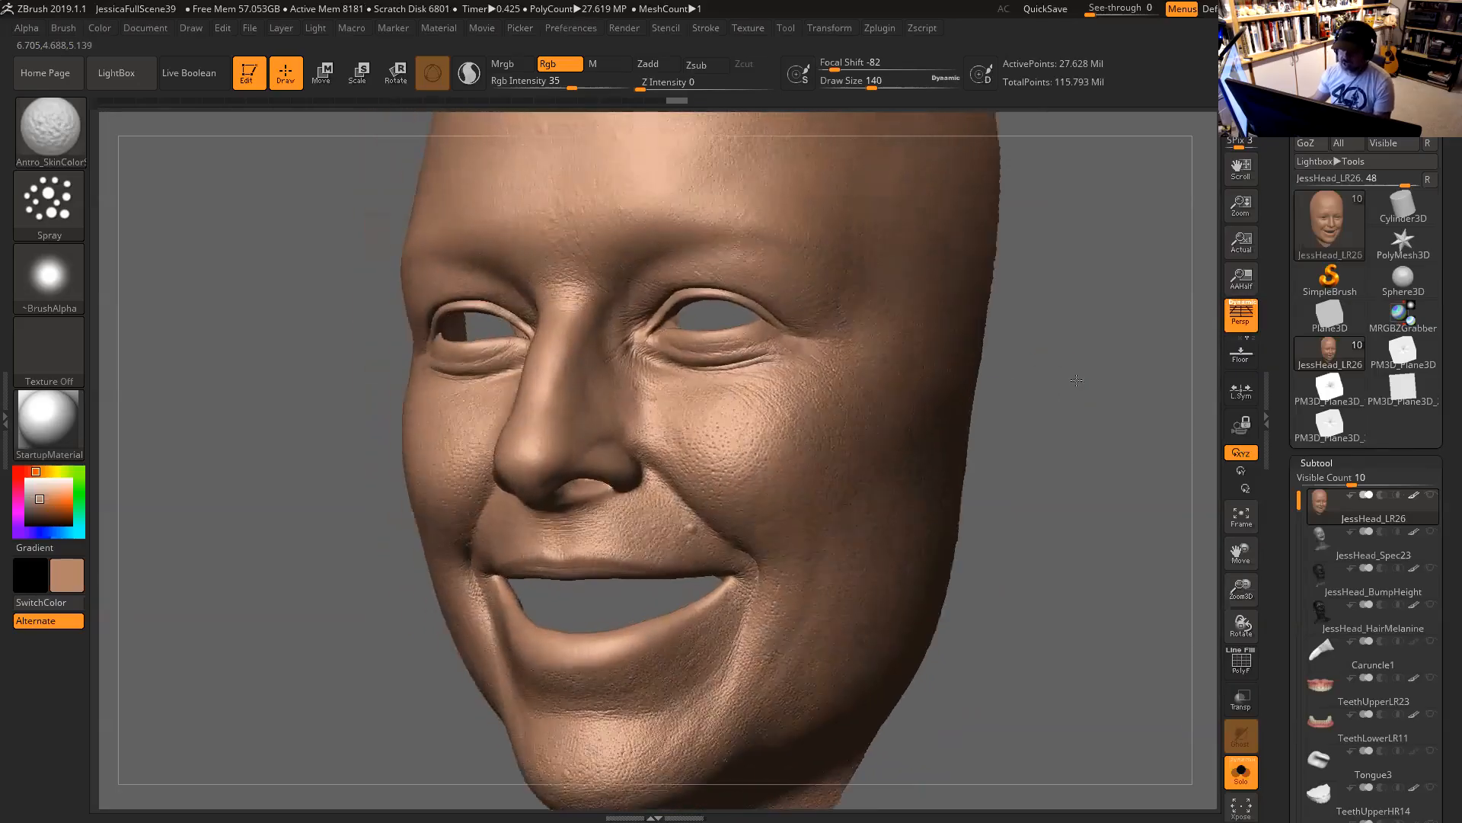
{"action": "left_click_drag", "start_coordinate": [1009, 456], "coordinate": [1025, 428]}
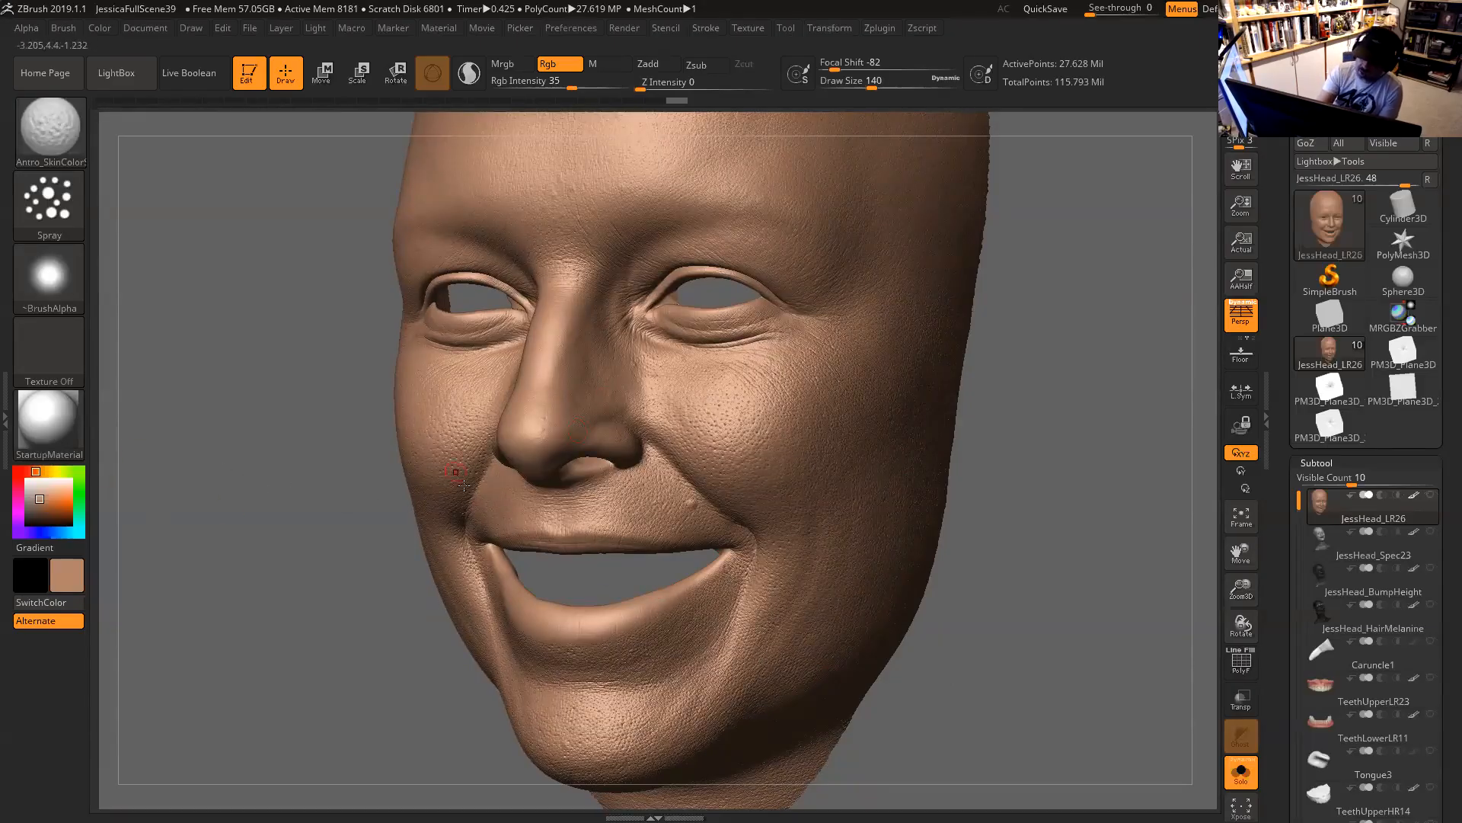
{"action": "left_click_drag", "start_coordinate": [1026, 418], "coordinate": [1097, 427]}
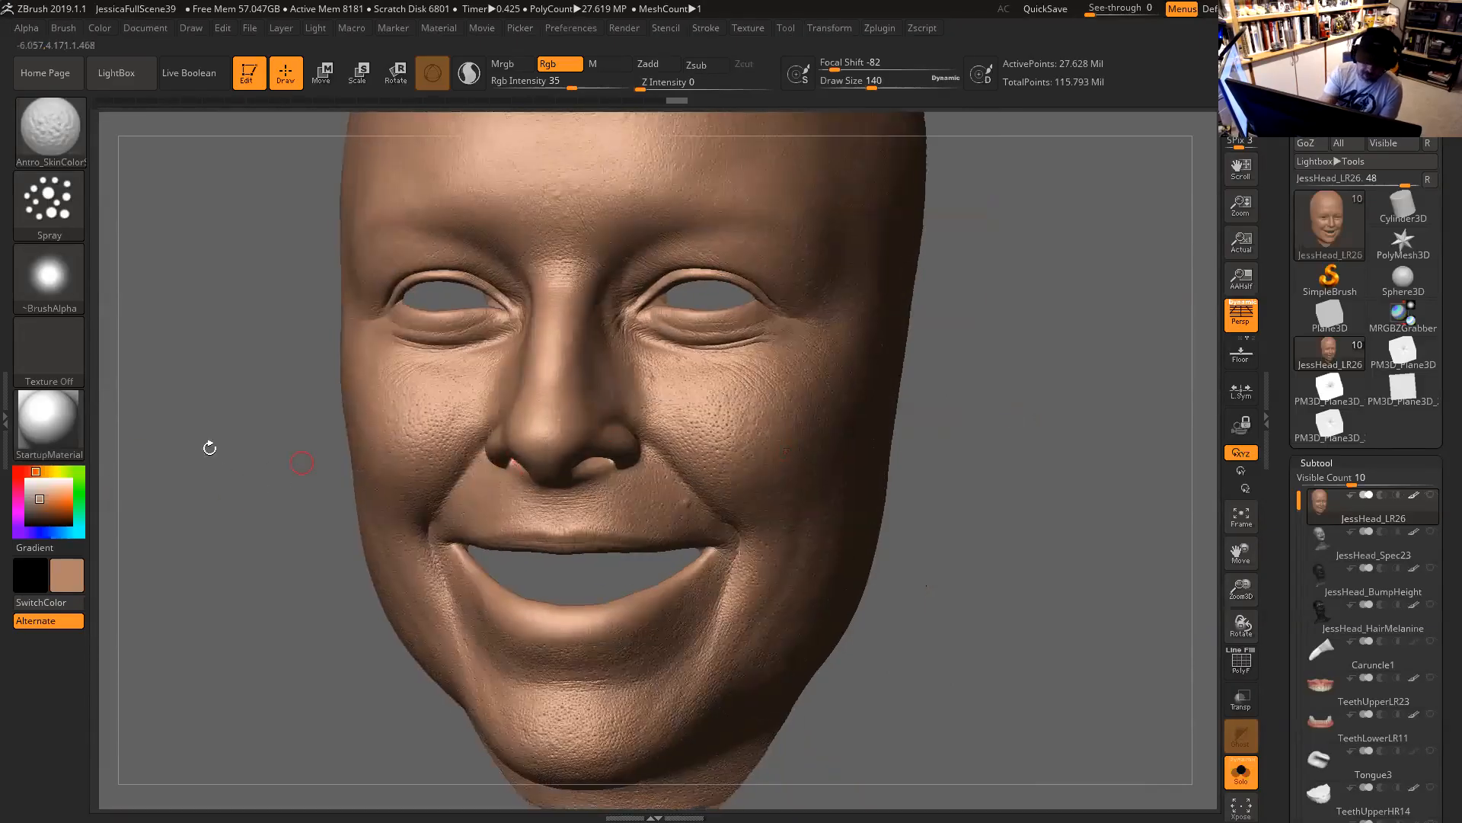
Preview the head's colour without shading using the Flat Color material, and restore StartupMaterial.
{"action": "left_click", "coordinate": [62, 420]}
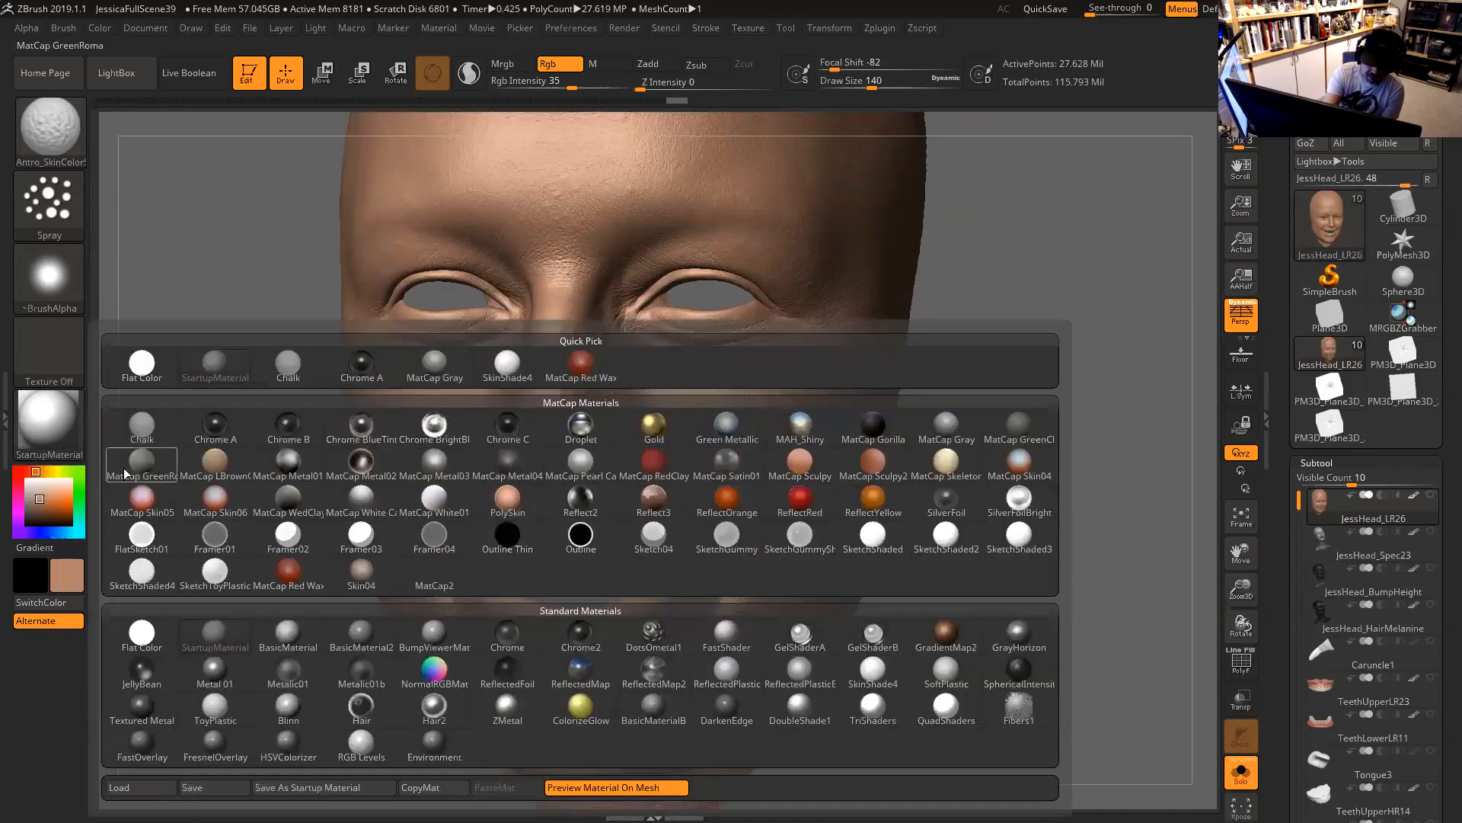
{"action": "left_click", "coordinate": [141, 361]}
{"action": "left_click_drag", "start_coordinate": [956, 545], "coordinate": [947, 434]}
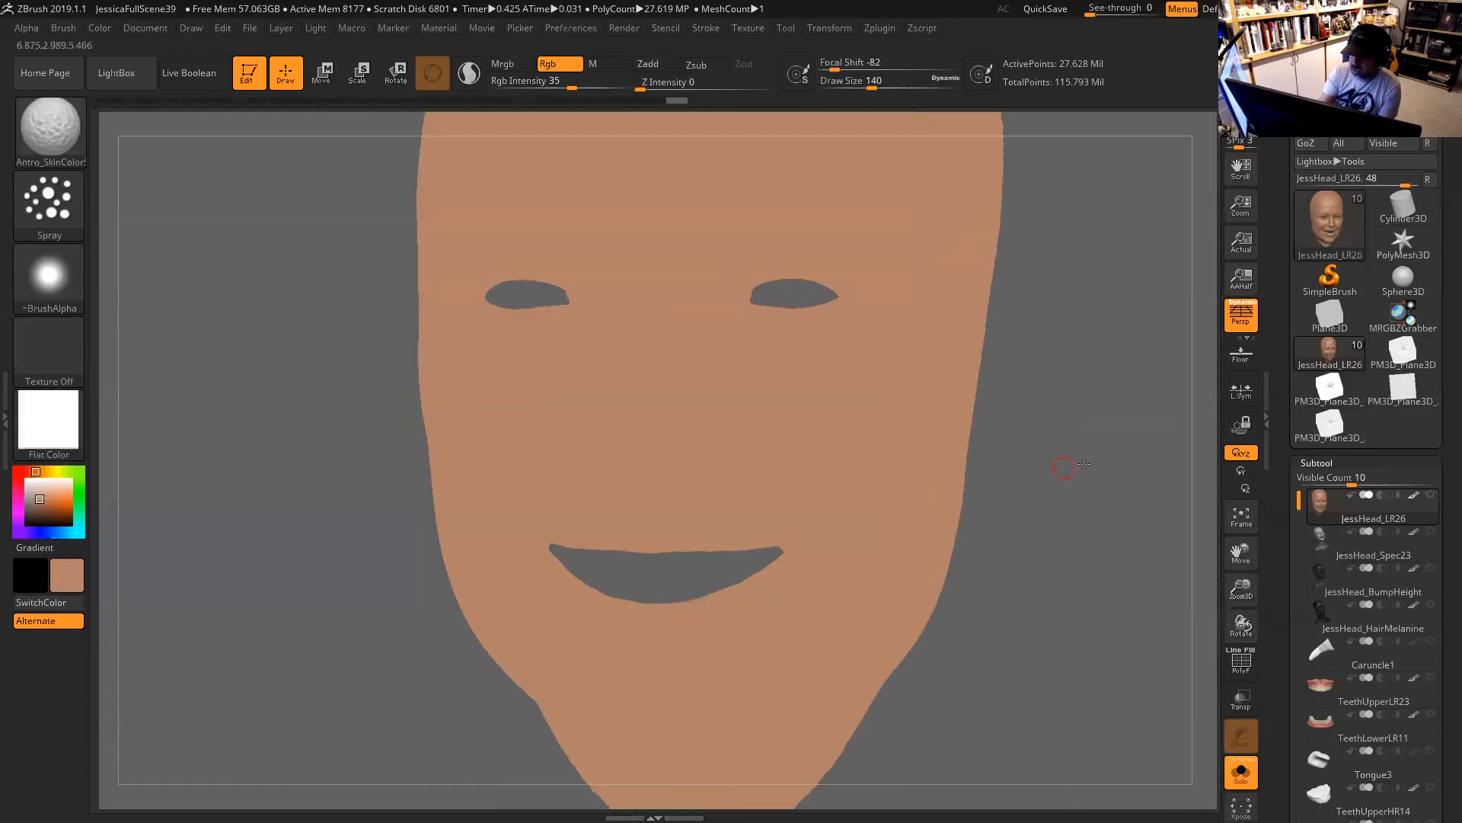
{"action": "left_click_drag", "start_coordinate": [1067, 467], "coordinate": [930, 350]}
{"action": "mouse_move", "coordinate": [1005, 485]}
{"action": "left_mouse_down"}
{"action": "mouse_move", "coordinate": [1064, 485]}
{"action": "mouse_move", "coordinate": [1013, 499]}
{"action": "left_mouse_up"}
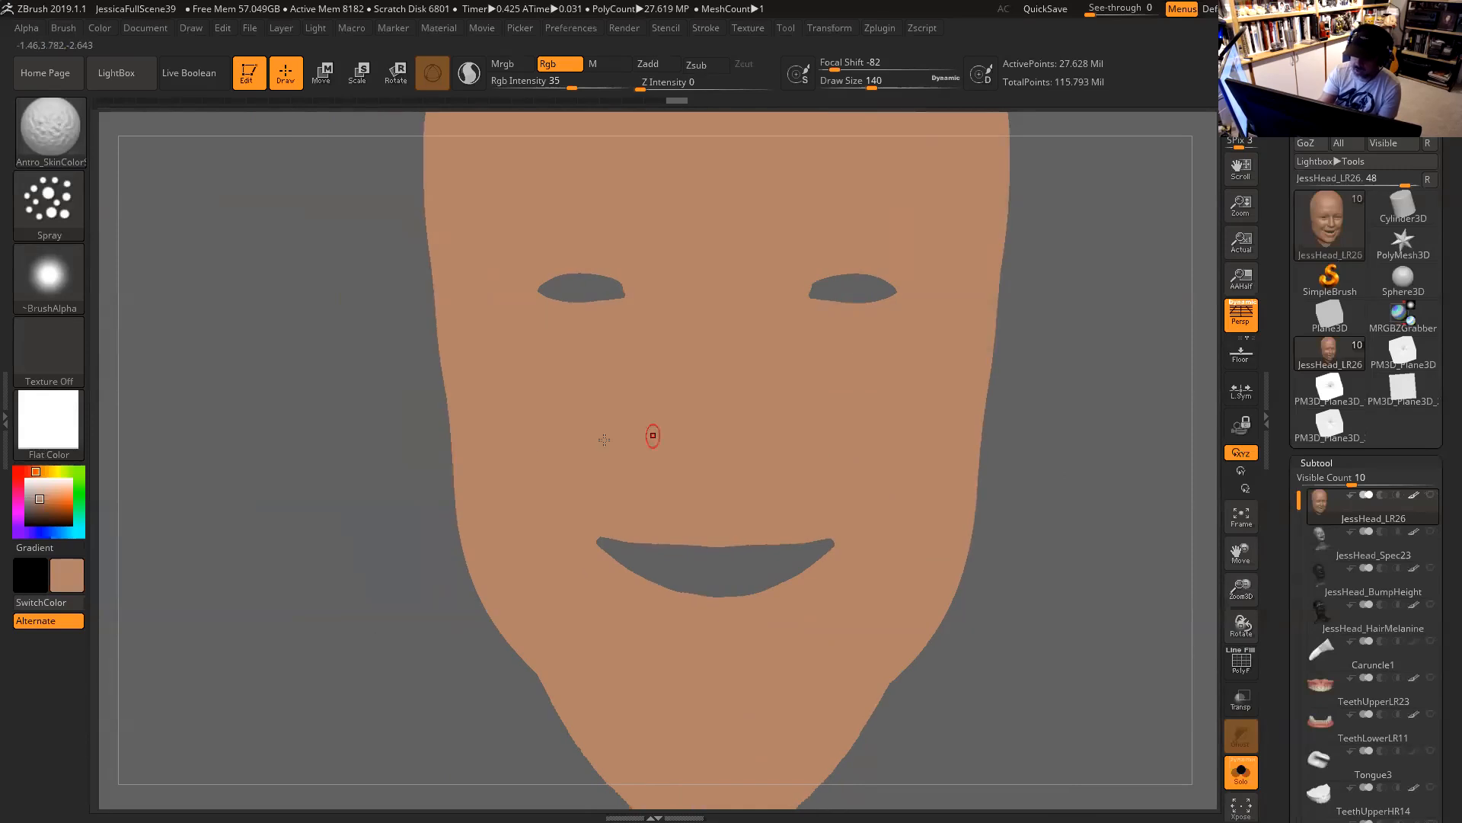
{"action": "left_click", "coordinate": [66, 428]}
{"action": "left_click", "coordinate": [217, 363]}
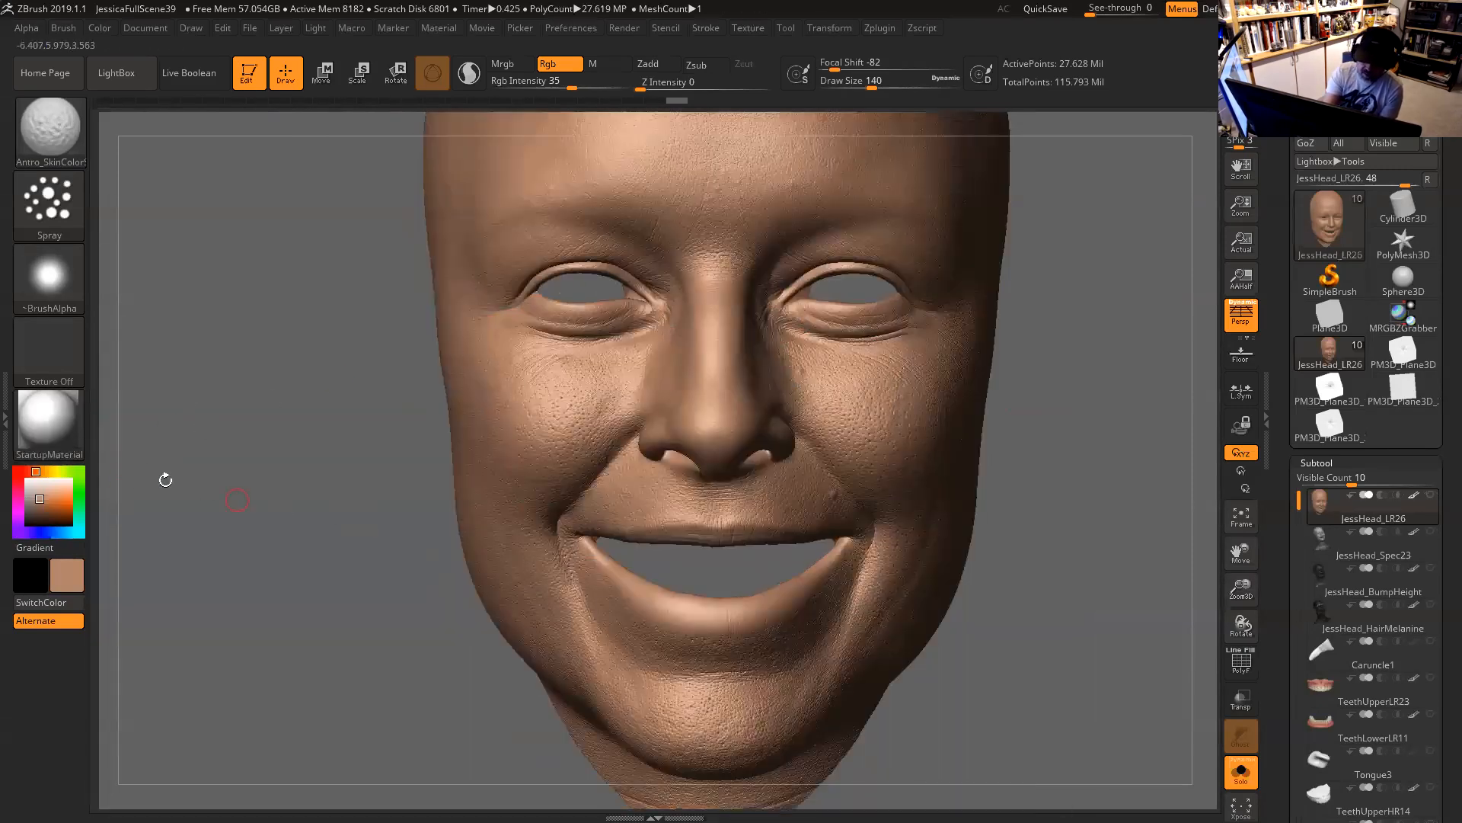
Display the head with the SkinShade4 material and check the skin from the side and front.
{"action": "left_click", "coordinate": [61, 424]}
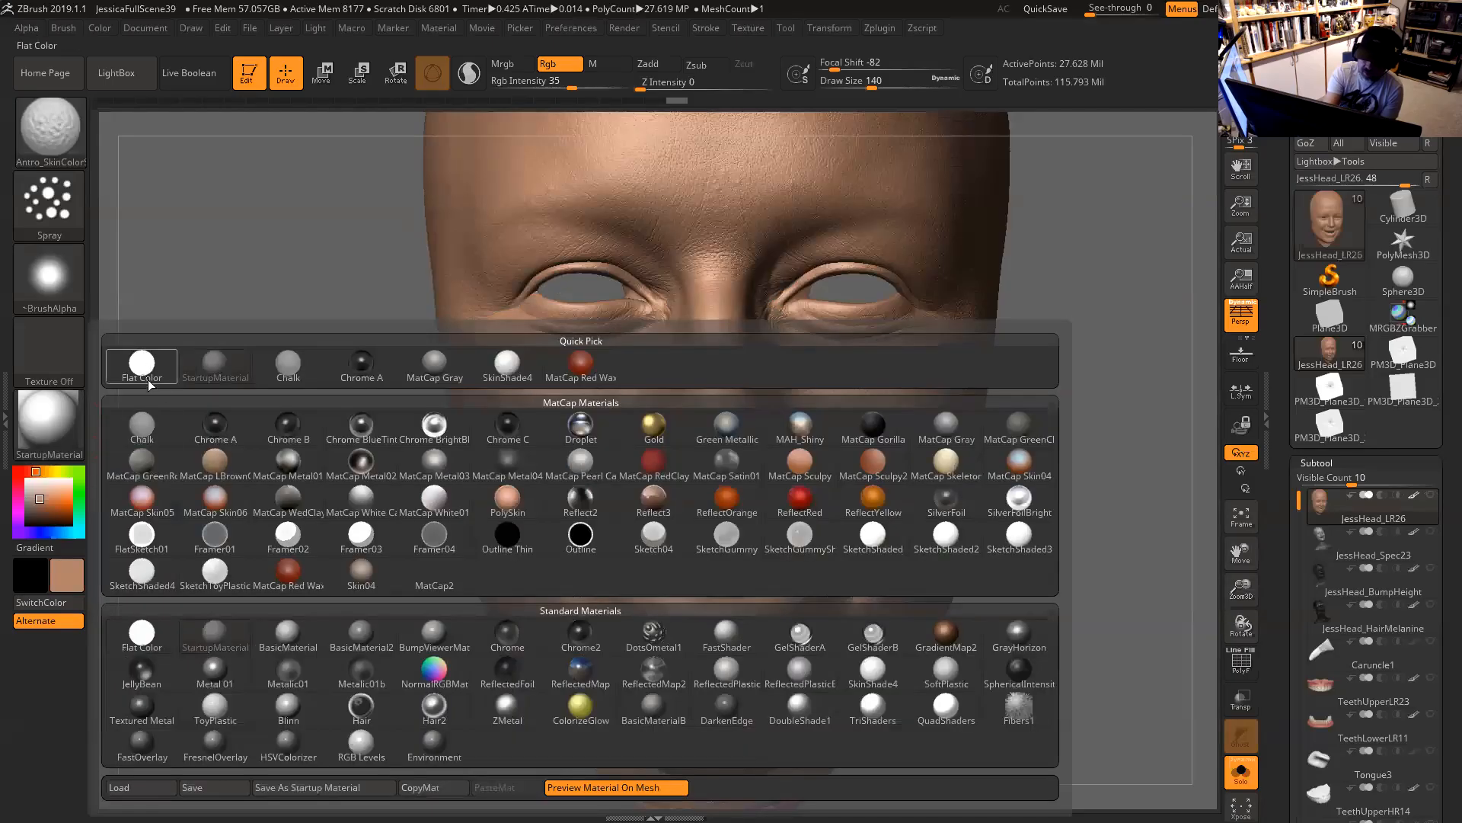
{"action": "mouse_move", "coordinate": [517, 377]}
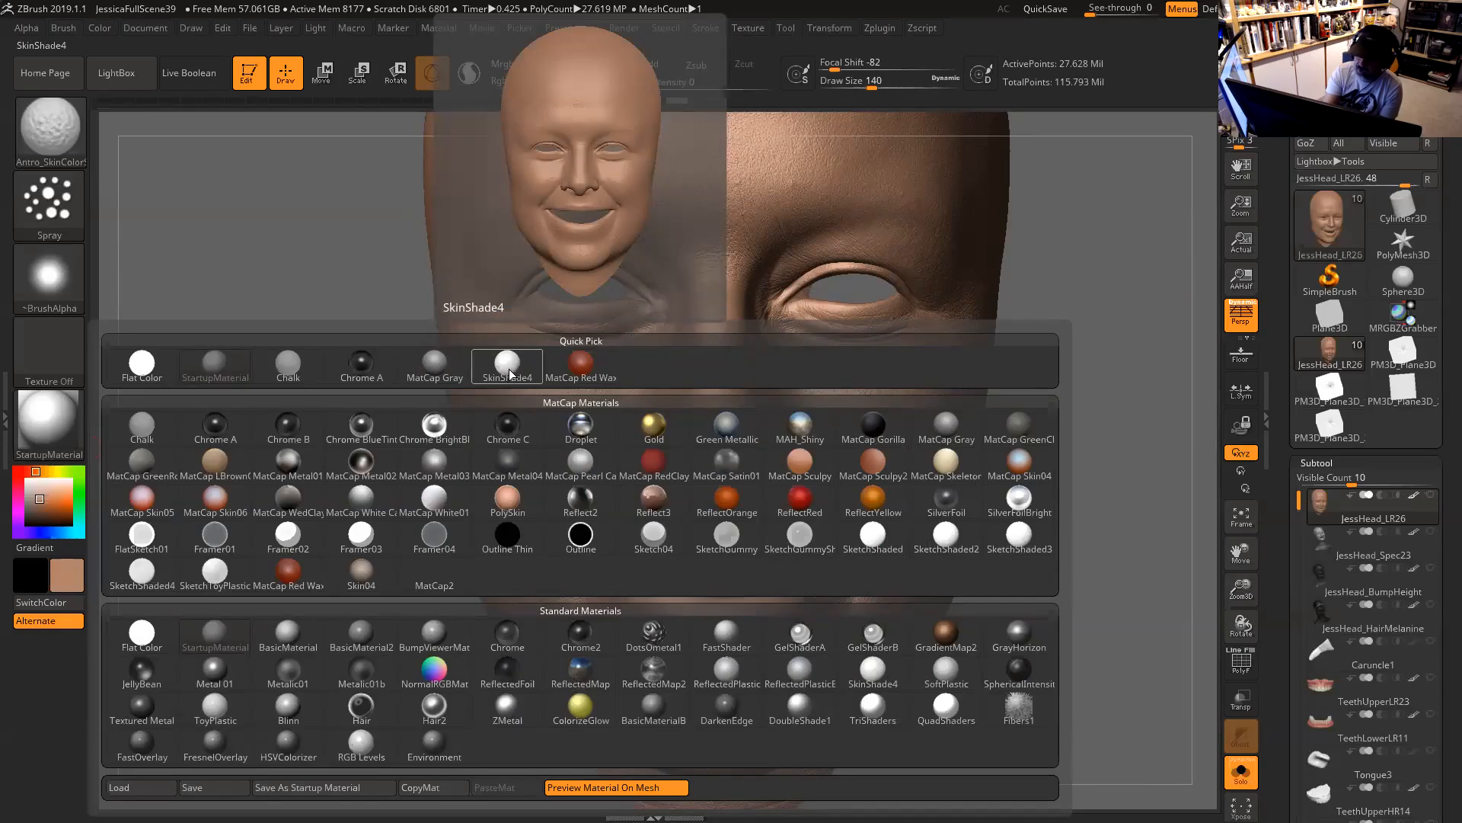
{"action": "left_click", "coordinate": [510, 377]}
{"action": "left_click_drag", "start_coordinate": [1097, 555], "coordinate": [1055, 599]}
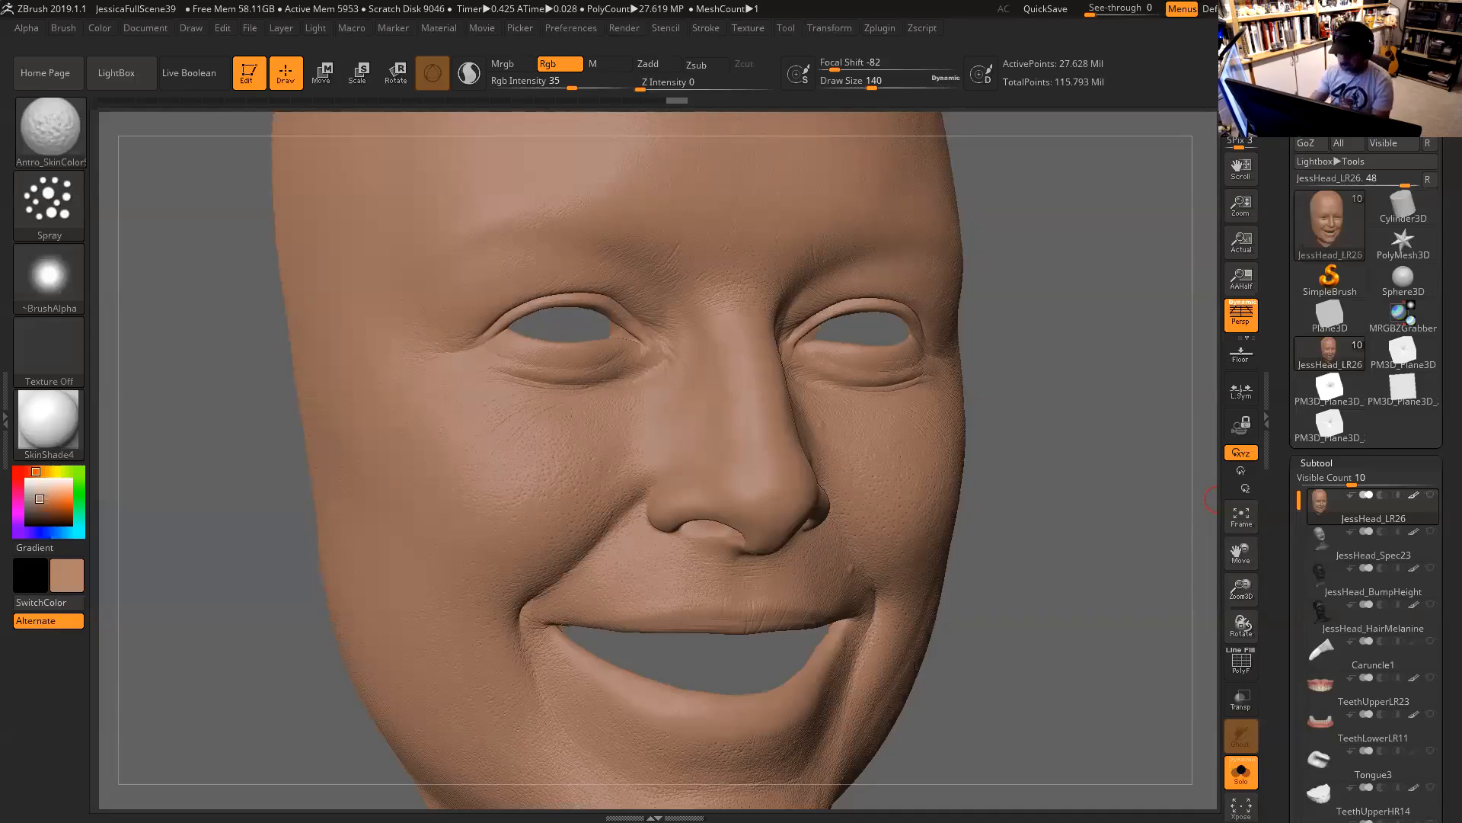
{"action": "mouse_move", "coordinate": [1097, 435]}
{"action": "left_mouse_down", "text": "shift"}
{"action": "mouse_move", "coordinate": [1119, 424]}
{"action": "mouse_move", "coordinate": [1072, 478]}
{"action": "left_mouse_up", "text": "shift"}
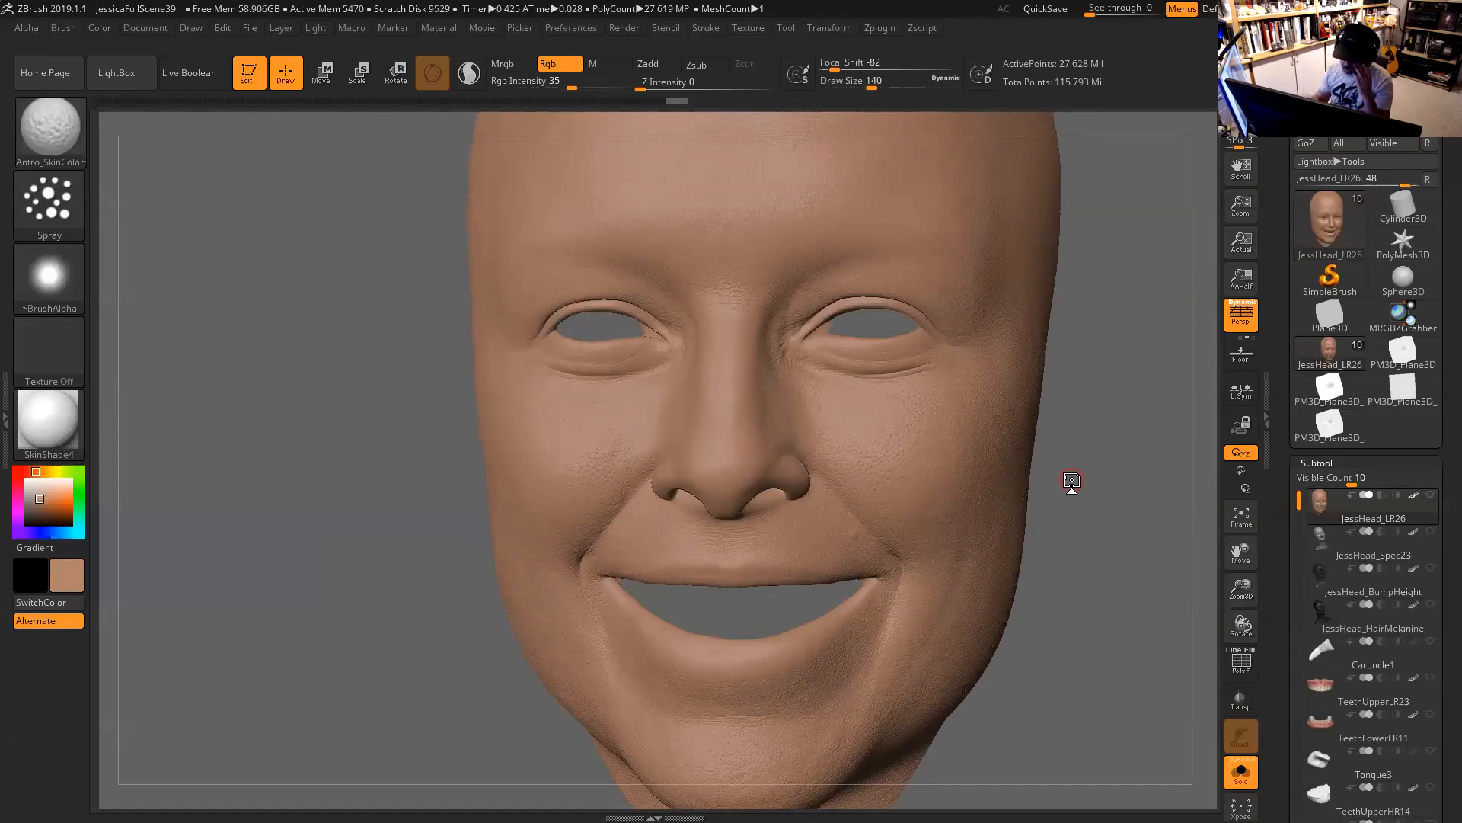
{"action": "left_click_drag", "start_coordinate": [1066, 422], "coordinate": [1086, 461]}
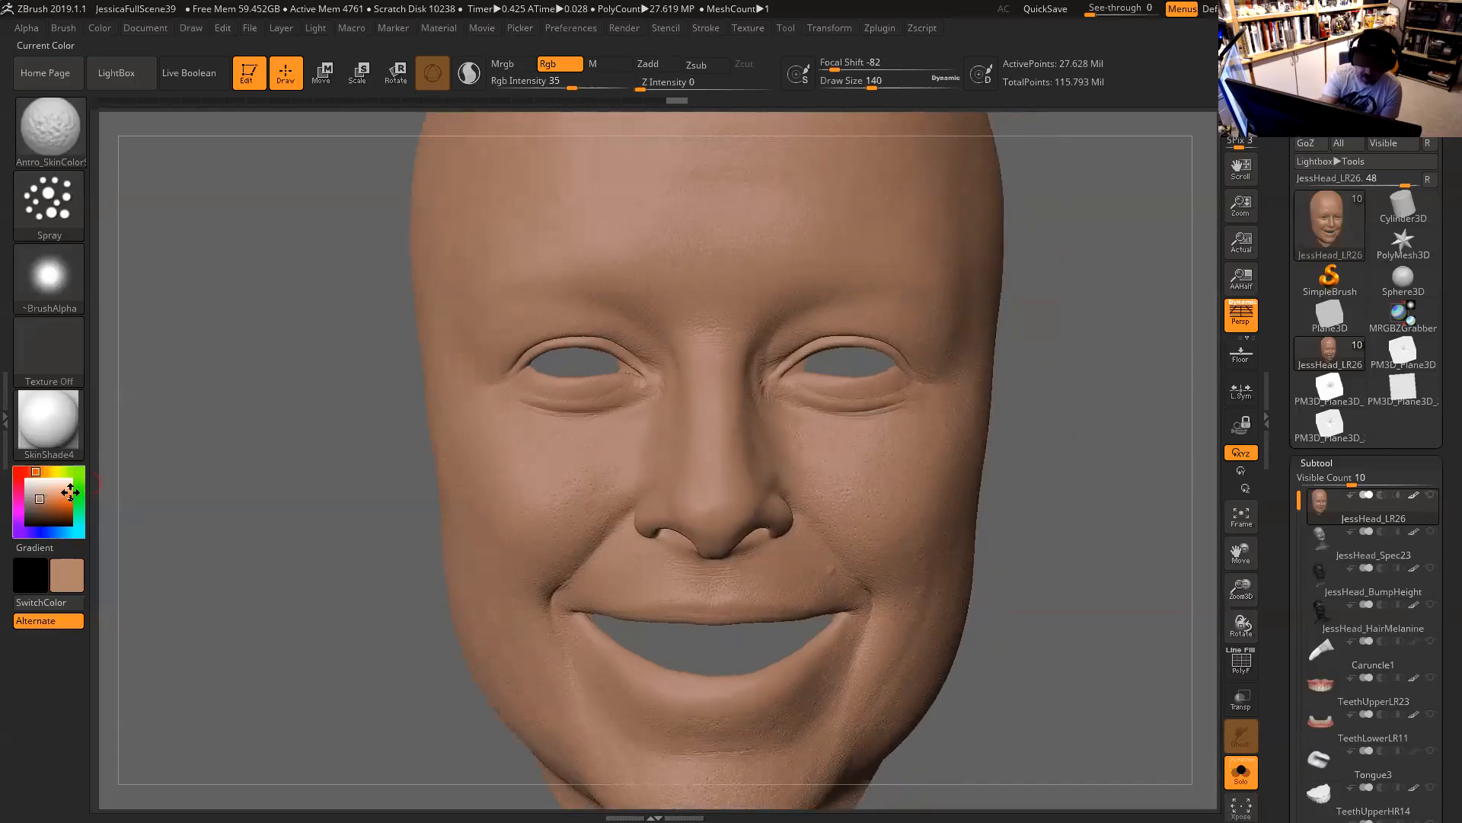
Pick a muted reddish skin tone as the current paint colour.
{"action": "left_click_drag", "start_coordinate": [74, 487], "coordinate": [591, 480]}
{"action": "left_click_drag", "start_coordinate": [46, 497], "coordinate": [591, 463]}
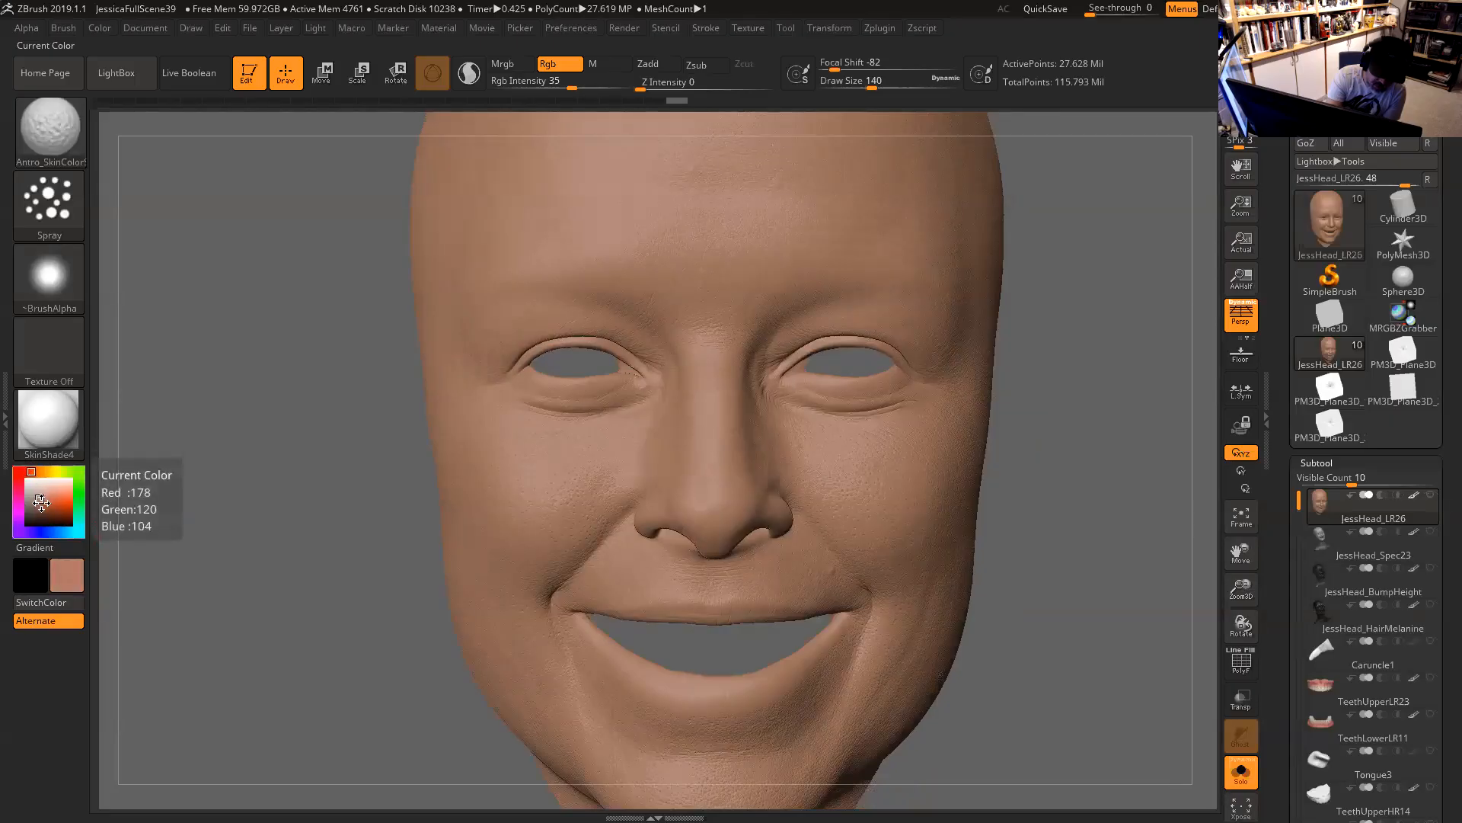
{"action": "left_click", "coordinate": [42, 502]}
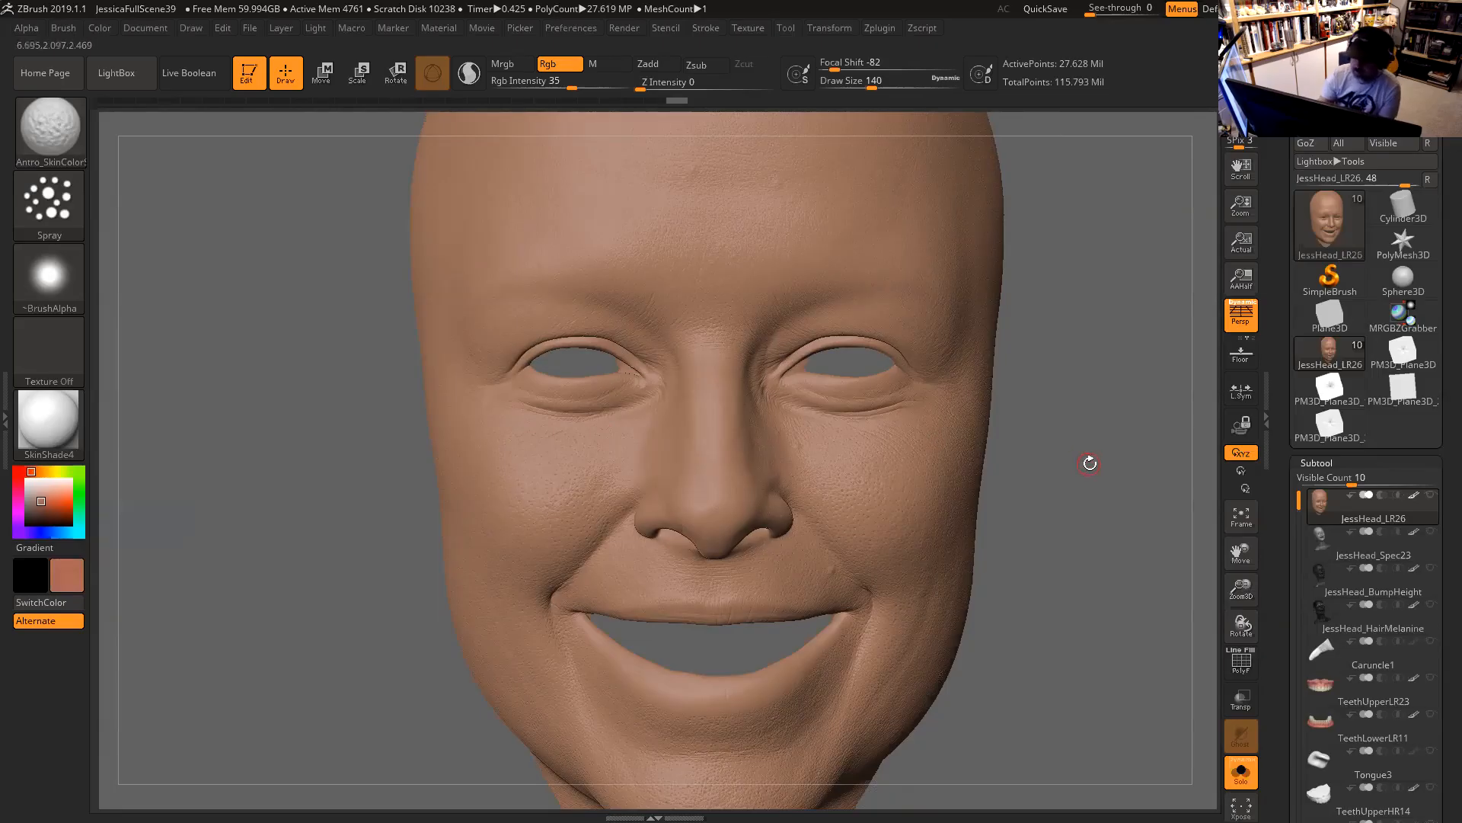
Set the skin colour brush's Rgb intensity to 15 and enlarge its draw size to 358.
{"action": "left_click_drag", "start_coordinate": [1087, 460], "coordinate": [1054, 460]}
{"action": "key", "text": "space"}
{"action": "left_click", "coordinate": [833, 306]}
{"action": "left_click", "coordinate": [561, 84]}
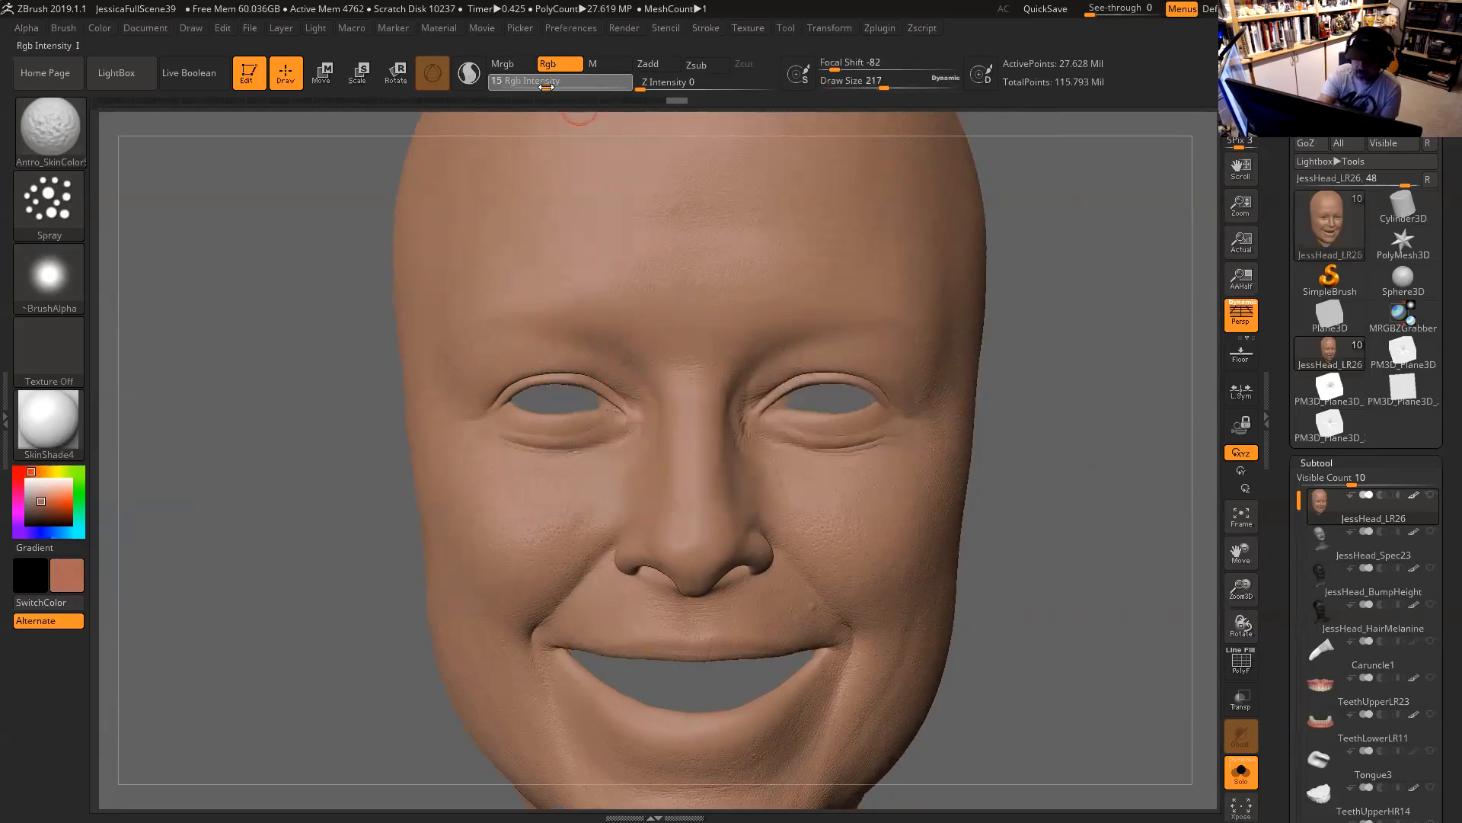
{"action": "left_click_drag", "start_coordinate": [1041, 294], "coordinate": [1055, 358]}
{"action": "key", "text": "space"}
{"action": "left_click", "coordinate": [799, 264]}
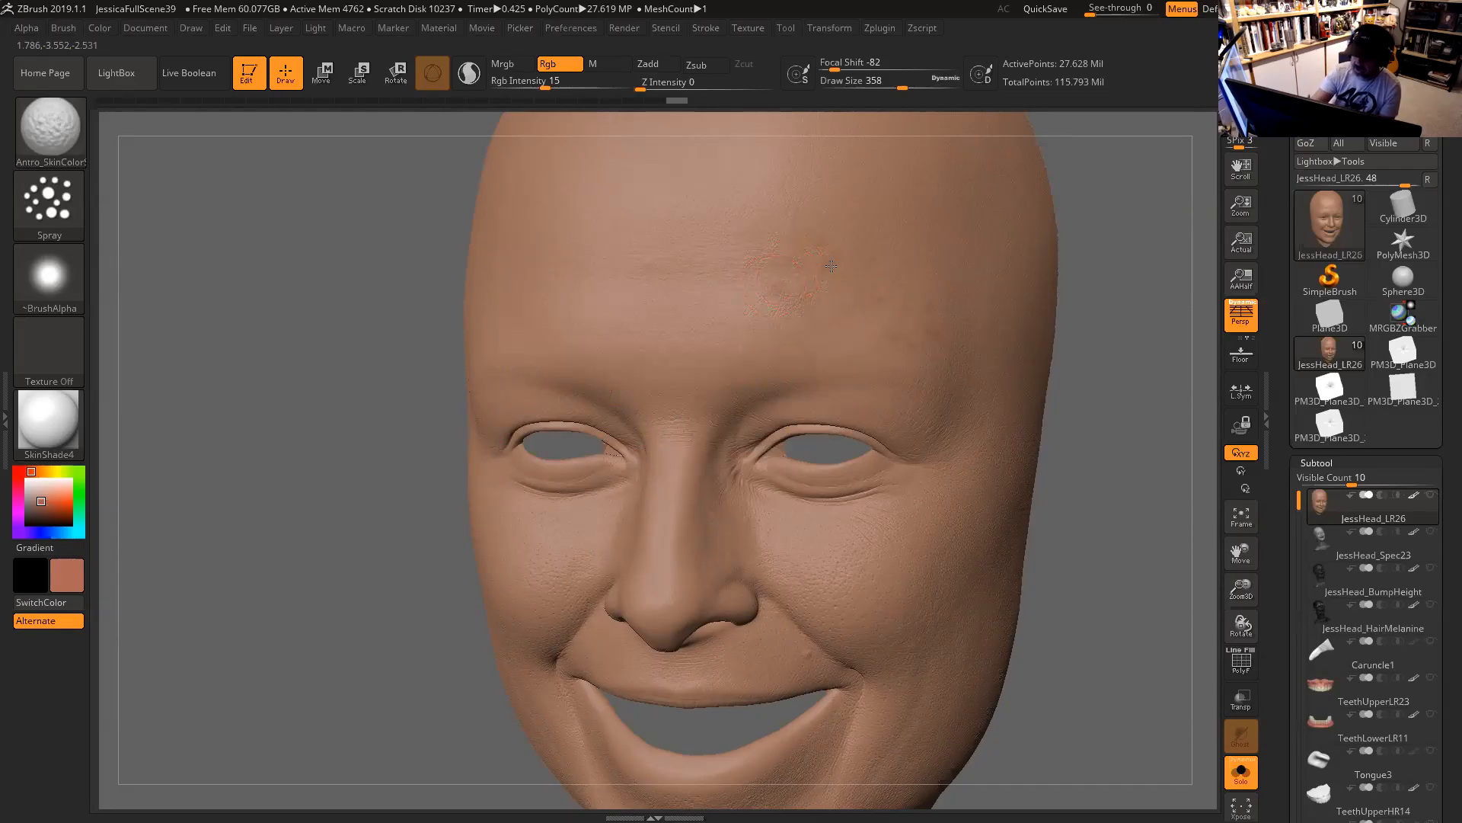
Try spraying blotchy reddish patches across the forehead above the brows, and undo them.
{"action": "left_click_drag", "start_coordinate": [1081, 281], "coordinate": [1120, 533]}
{"action": "mouse_move", "coordinate": [1193, 218]}
{"action": "left_mouse_down"}
{"action": "mouse_move", "coordinate": [1217, 591]}
{"action": "mouse_move", "coordinate": [1125, 572]}
{"action": "left_mouse_up"}
{"action": "key", "text": "ctrl"}
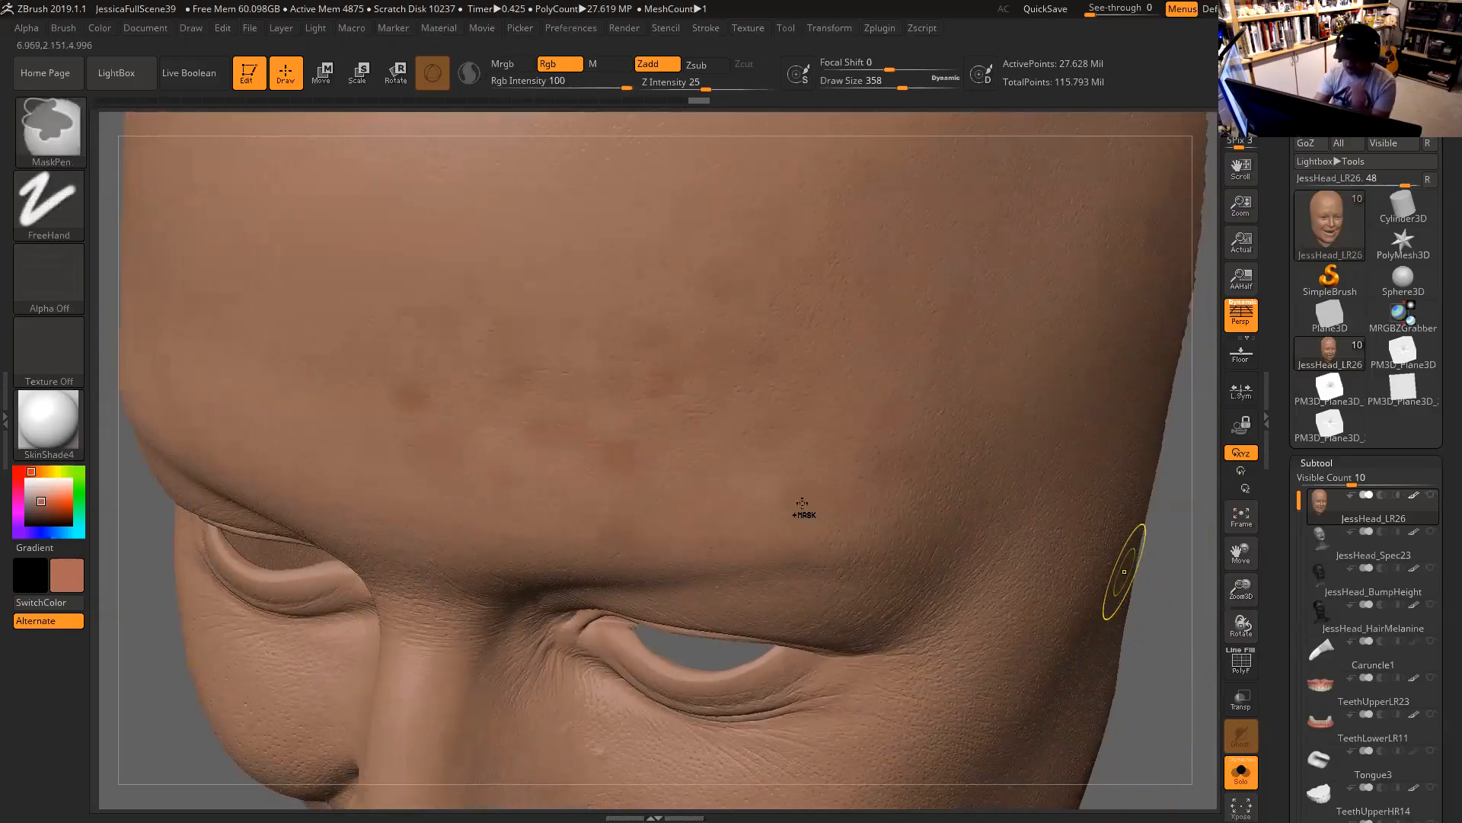
{"action": "key", "text": "ctrl+z"}
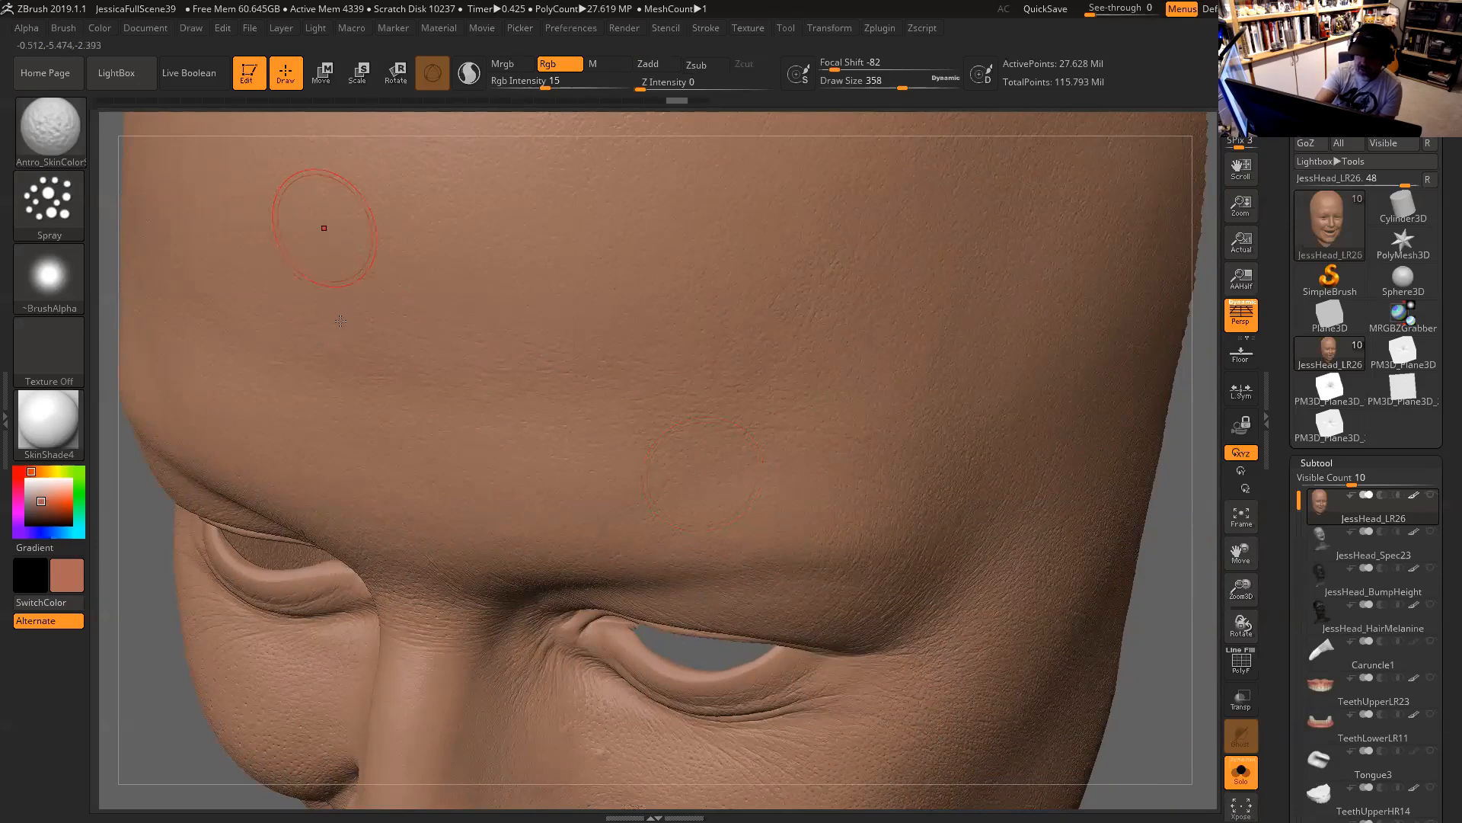
{"action": "left_click_drag", "start_coordinate": [613, 424], "coordinate": [777, 396]}
{"action": "left_click_drag", "start_coordinate": [701, 275], "coordinate": [710, 257]}
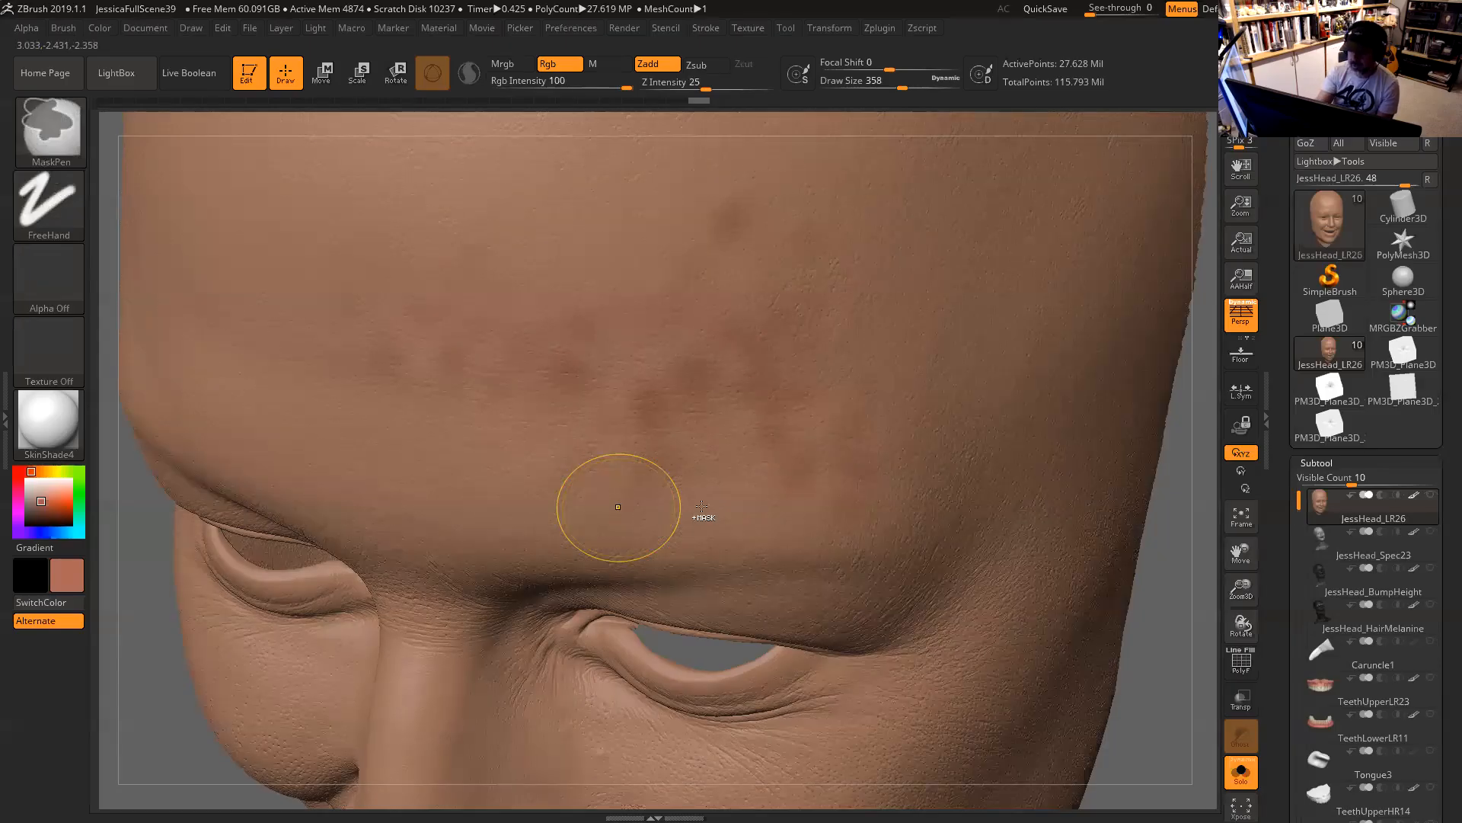
{"action": "key", "text": "ctrl+z"}
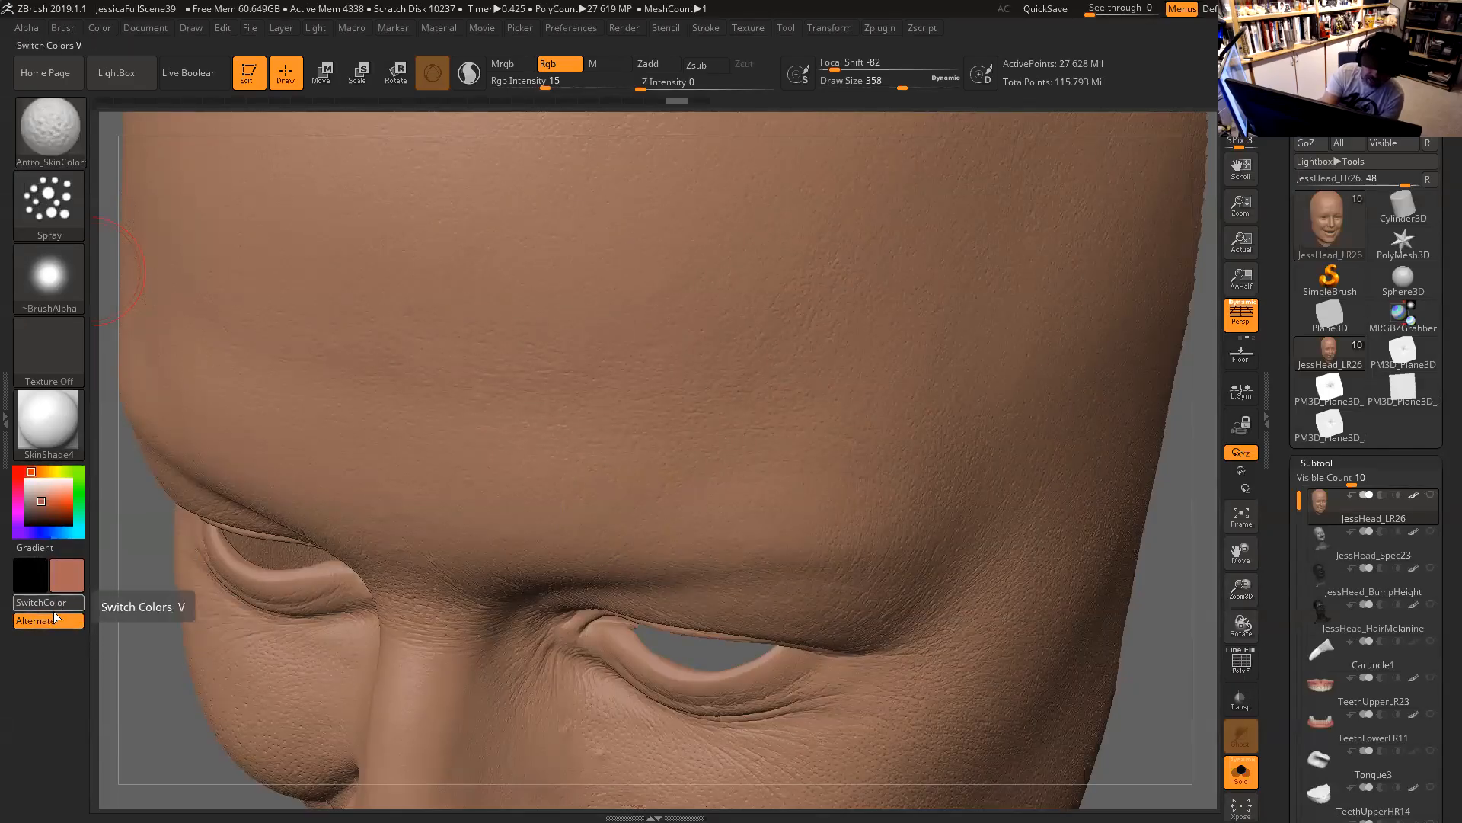
Try spraying finer reddish mottling across the middle of the forehead.
{"action": "left_click", "coordinate": [54, 205]}
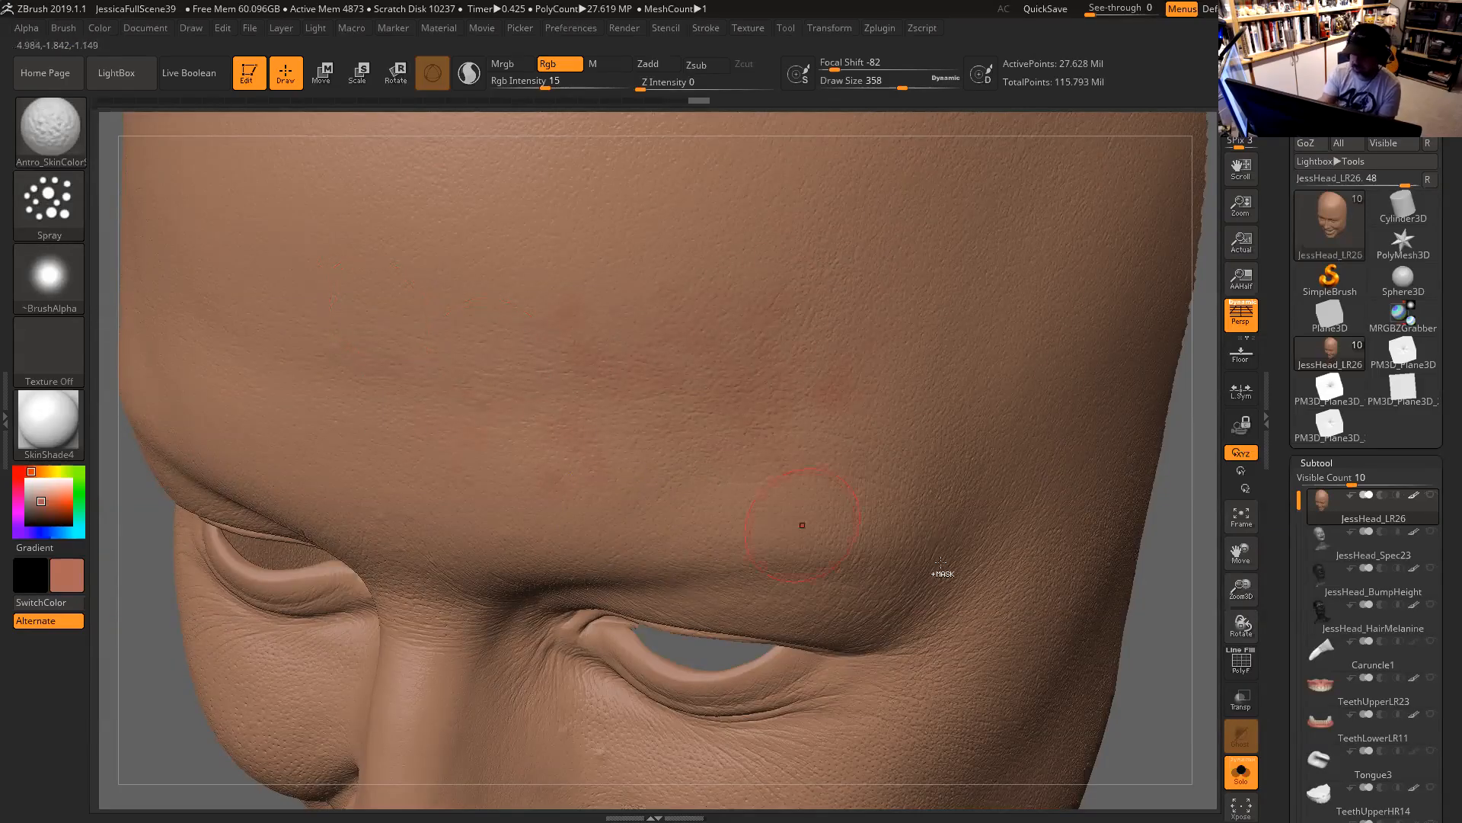
{"action": "key", "text": "ctrl"}
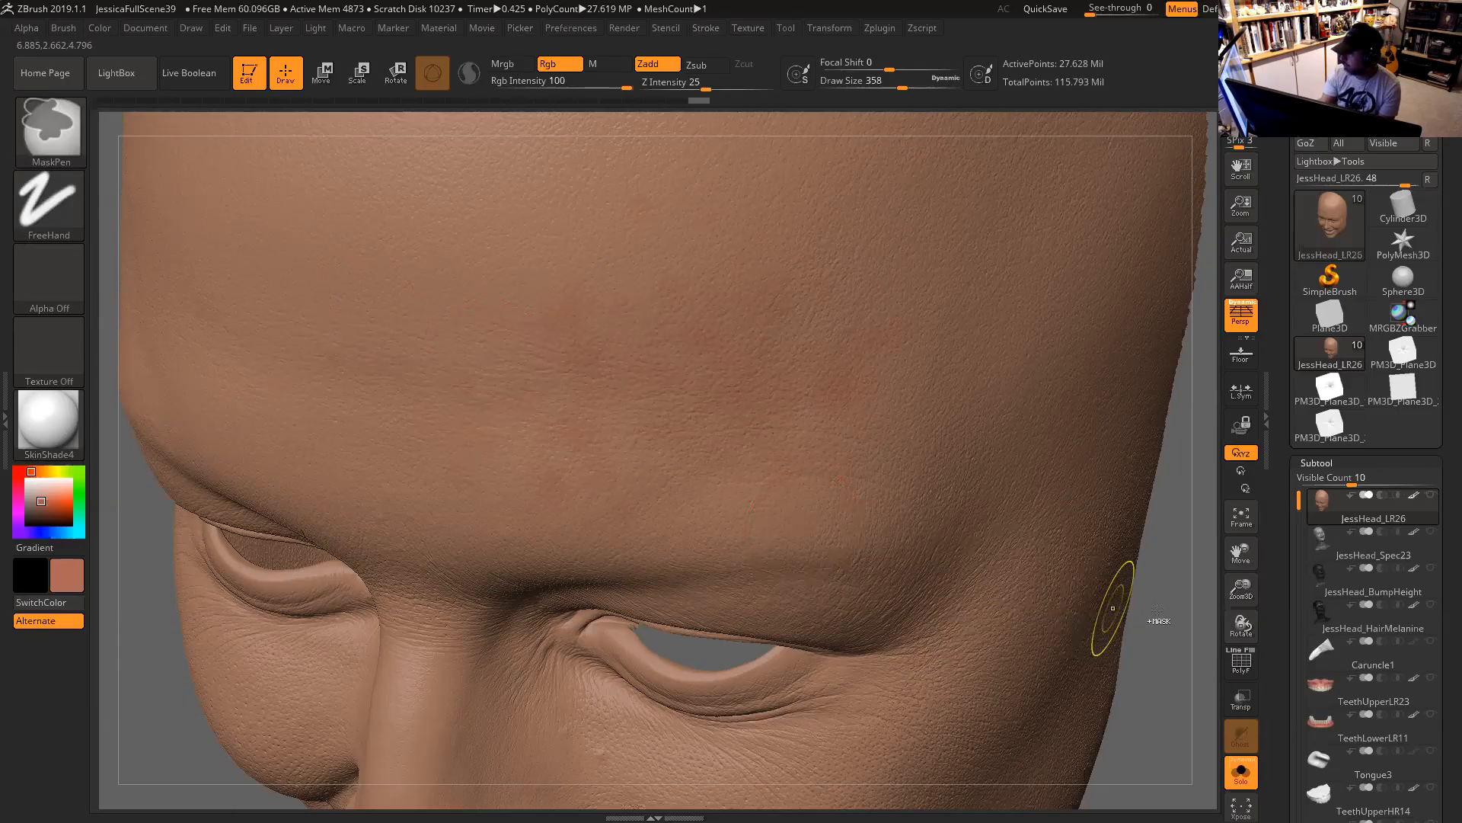
{"action": "mouse_move", "coordinate": [1155, 628]}
{"action": "left_mouse_down"}
{"action": "mouse_move", "coordinate": [1175, 591]}
{"action": "mouse_move", "coordinate": [1051, 584]}
{"action": "mouse_move", "coordinate": [1017, 505]}
{"action": "mouse_move", "coordinate": [1016, 533]}
{"action": "mouse_move", "coordinate": [1096, 608]}
{"action": "mouse_move", "coordinate": [1126, 587]}
{"action": "mouse_move", "coordinate": [1126, 483]}
{"action": "mouse_move", "coordinate": [1144, 507]}
{"action": "mouse_move", "coordinate": [1129, 484]}
{"action": "left_mouse_up"}
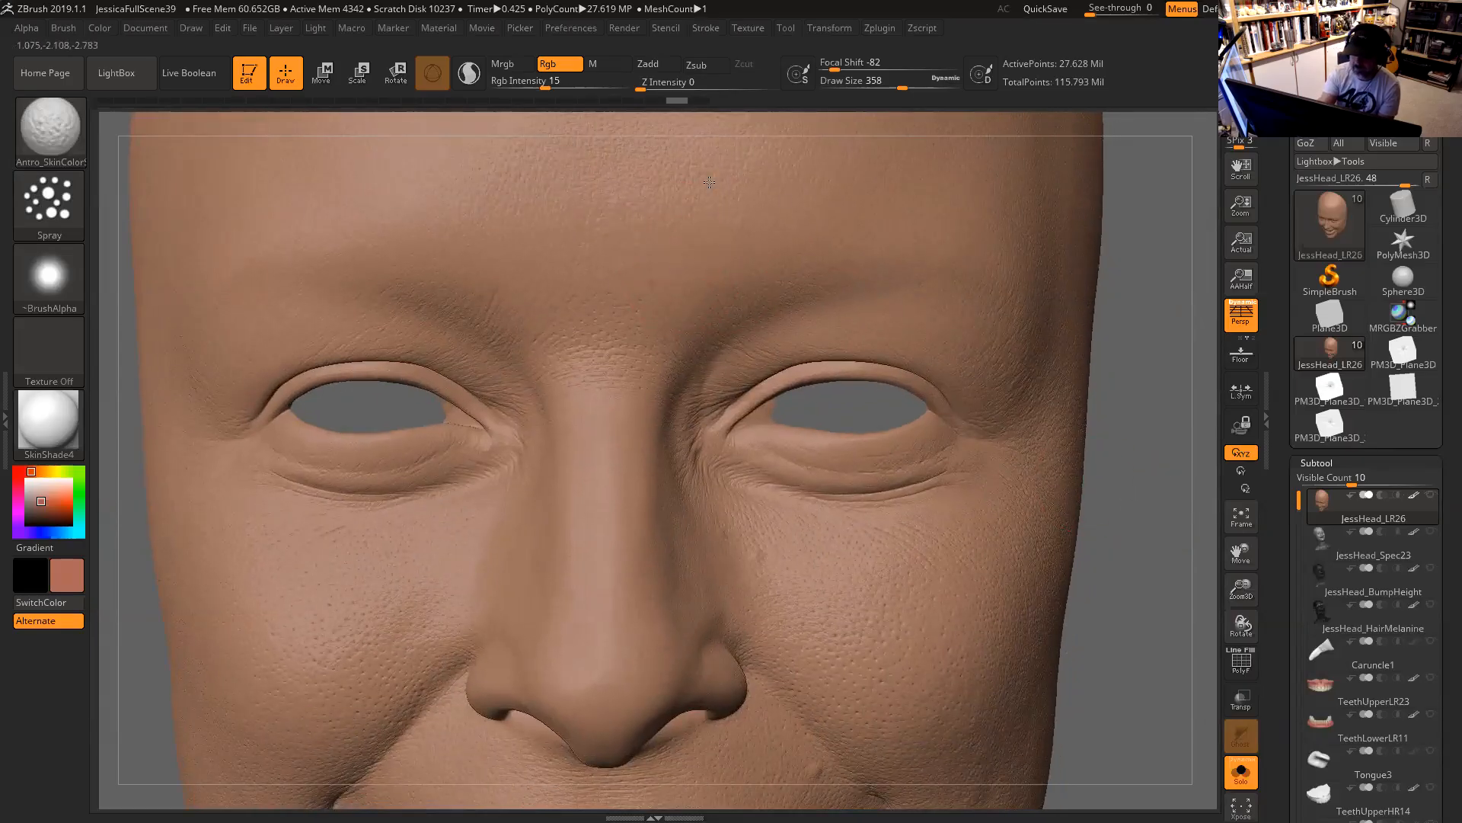
Spray reddish colour over the upper eyelids with draw size 293, then switch to the Flat Color material and reduce the draw size to 262.
{"action": "left_click_drag", "start_coordinate": [1145, 458], "coordinate": [1107, 375], "text": "alt"}
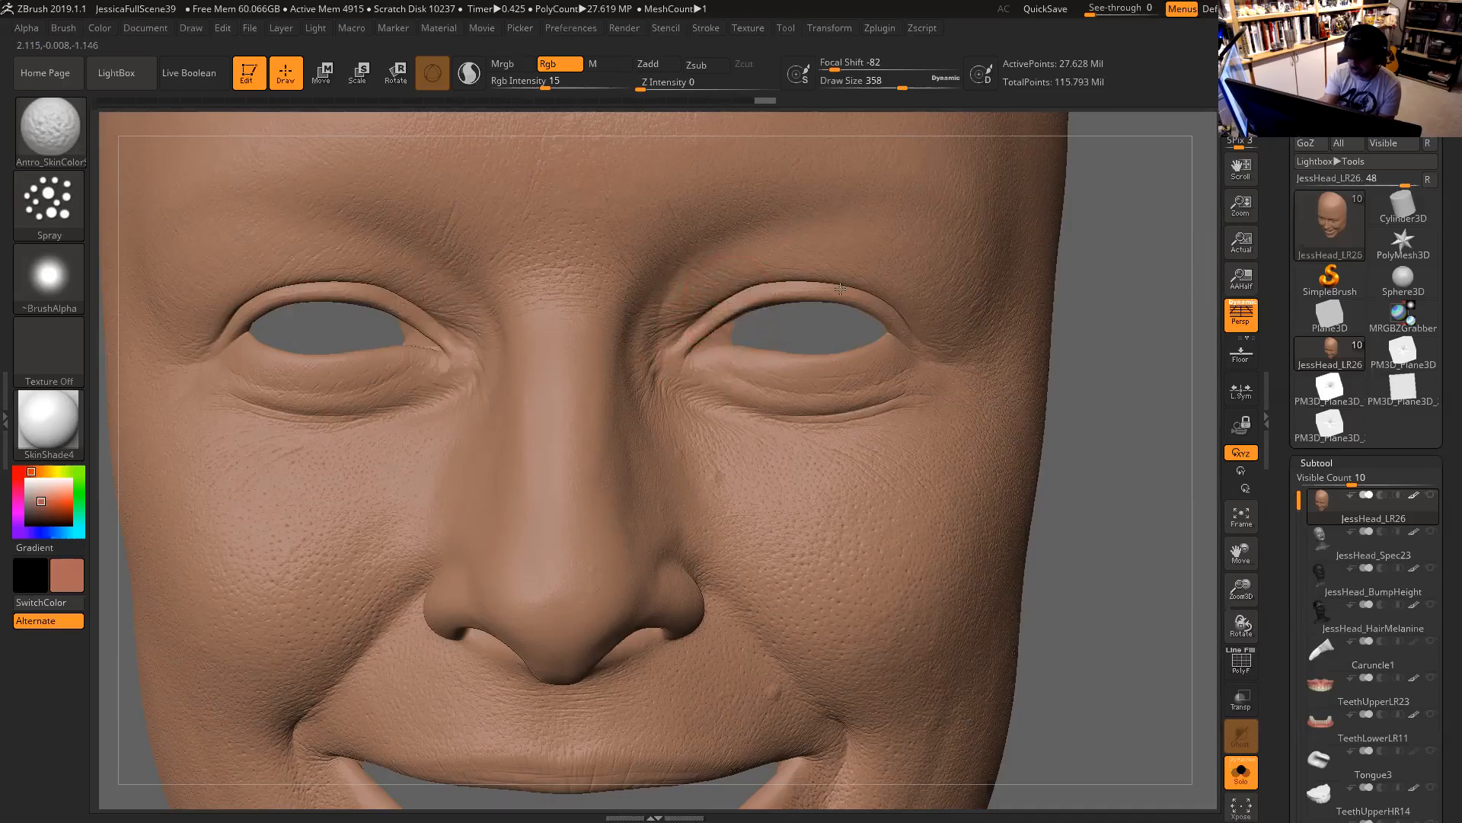
{"action": "key", "text": "bracketleft"}
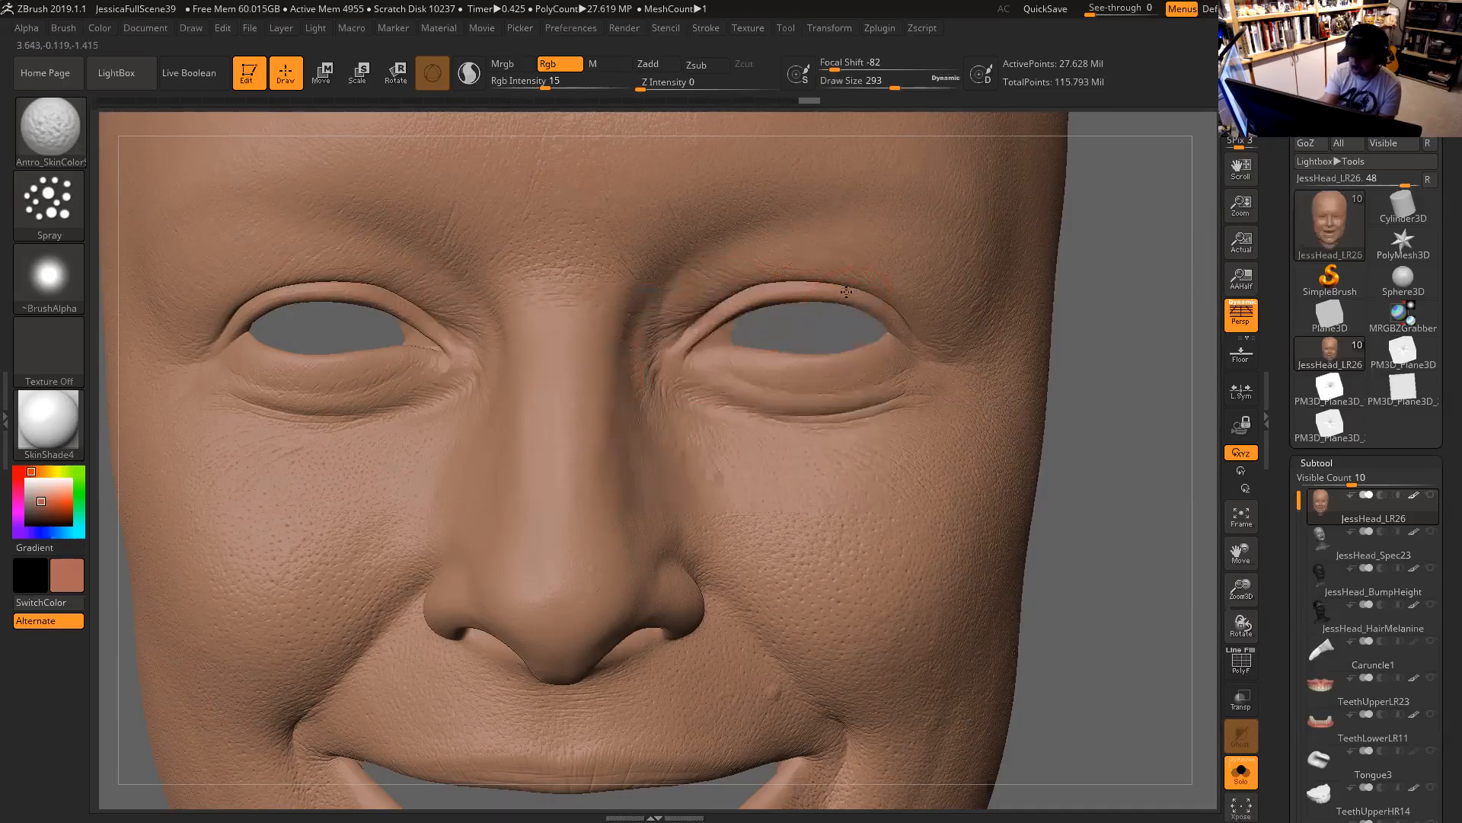
{"action": "left_click", "coordinate": [59, 429]}
{"action": "left_click", "coordinate": [152, 365]}
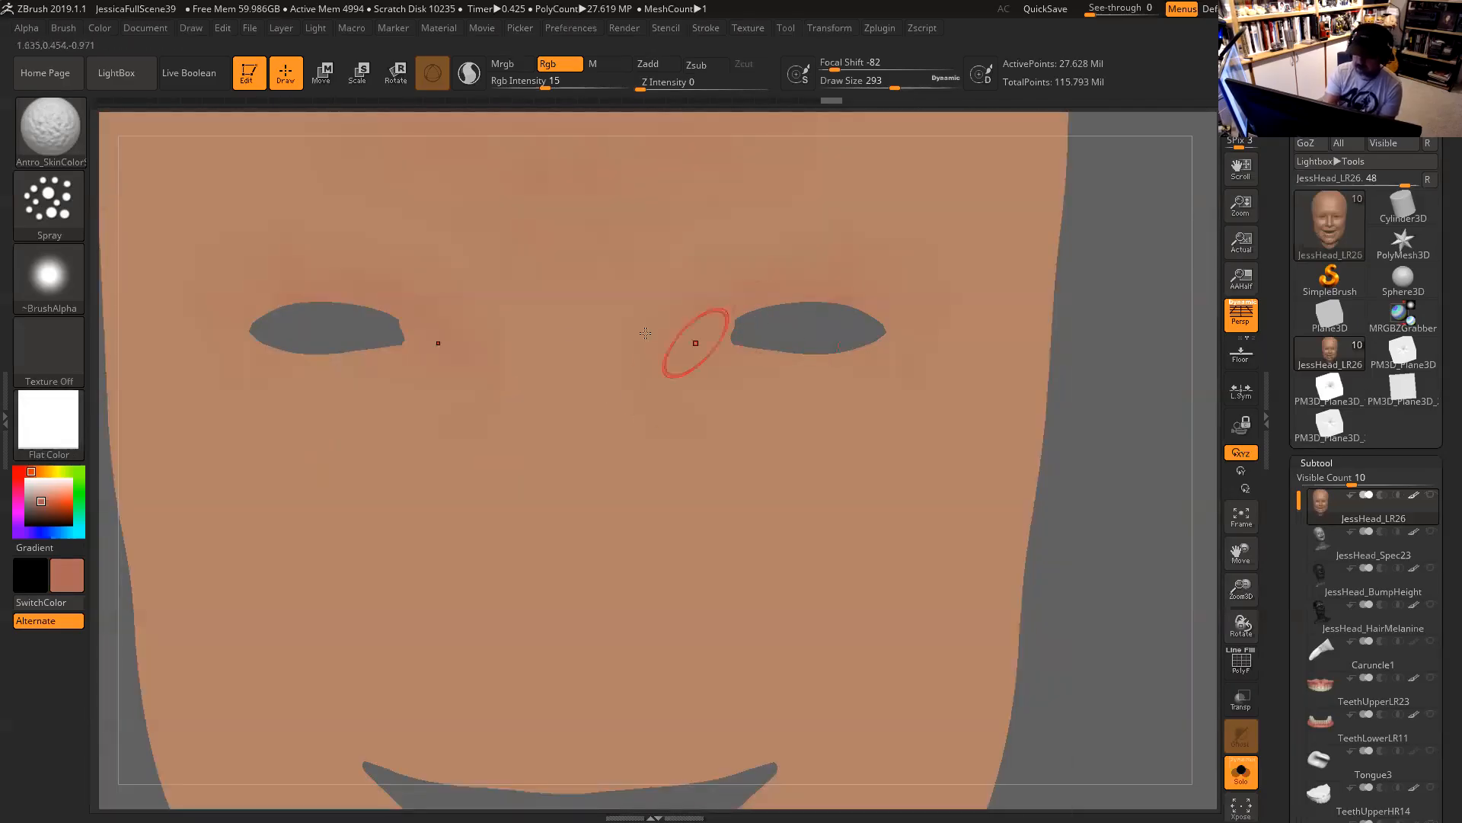
{"action": "key", "text": "space"}
{"action": "left_click_drag", "start_coordinate": [747, 310], "coordinate": [740, 310]}
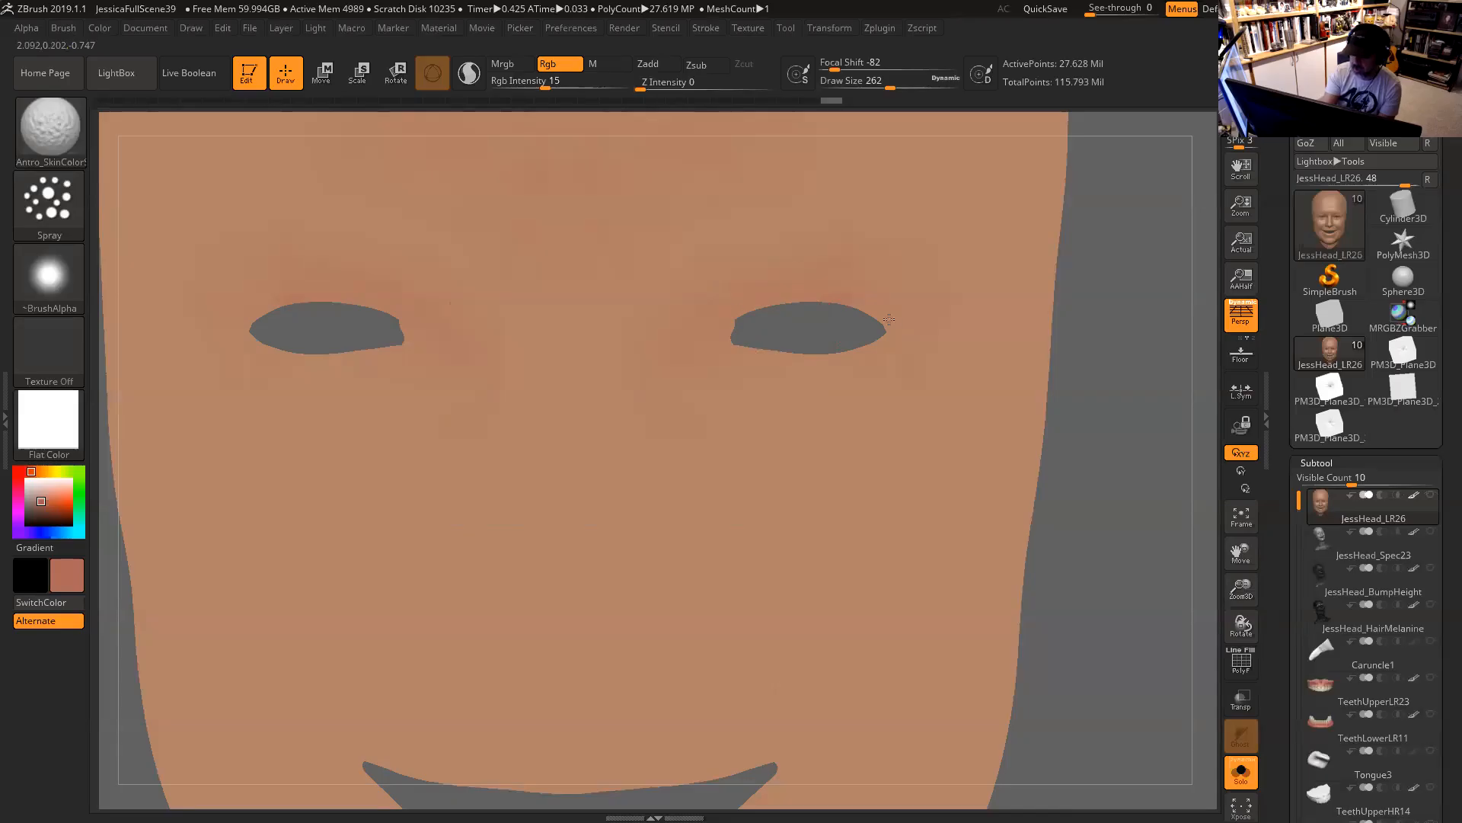
Restore the SkinShade4 material and spray reddish colour along the eyelid rims and inner eye corners with draw size 234.
{"action": "left_click", "coordinate": [54, 427]}
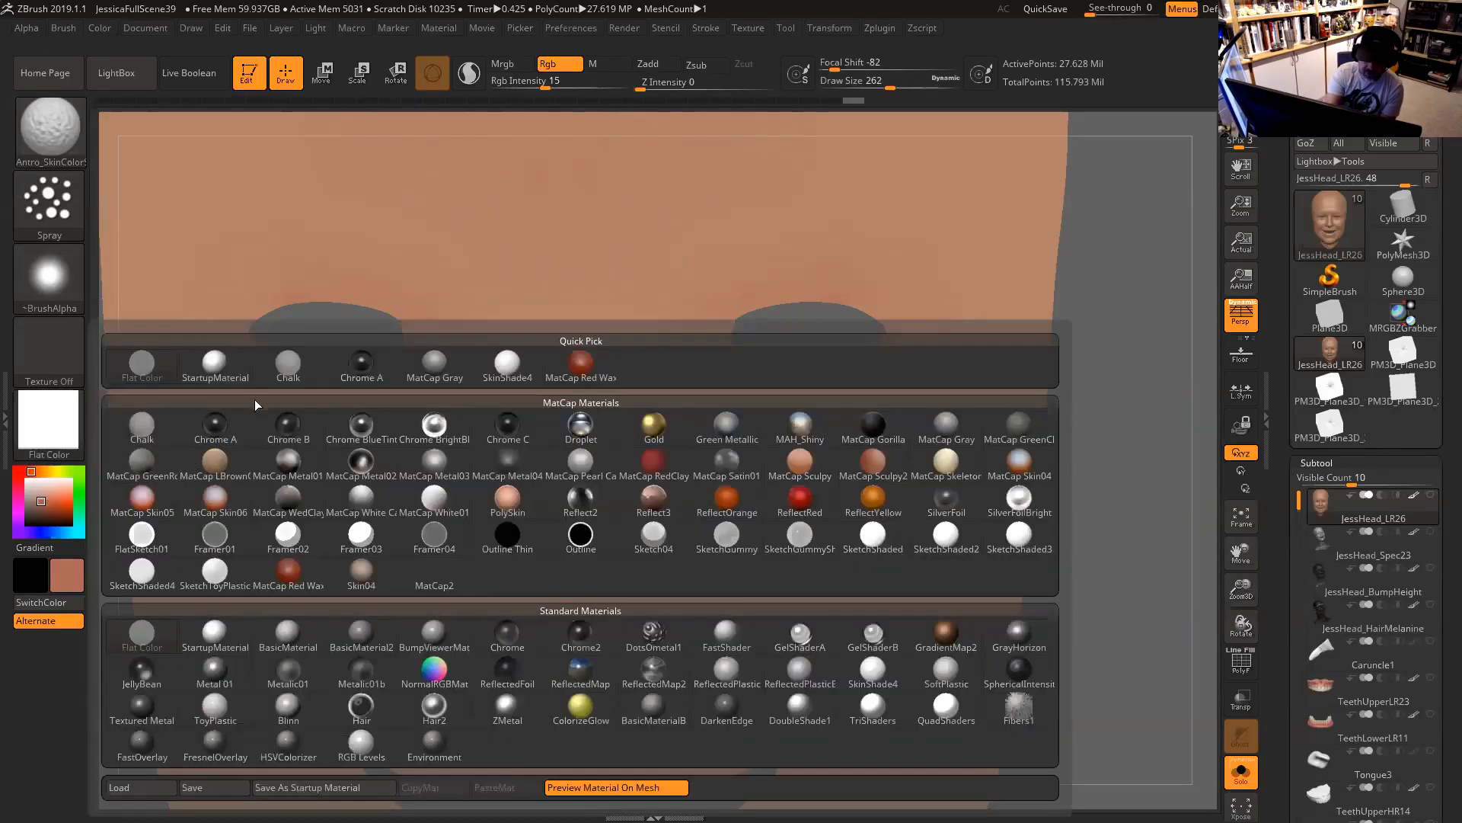
{"action": "left_click", "coordinate": [507, 364]}
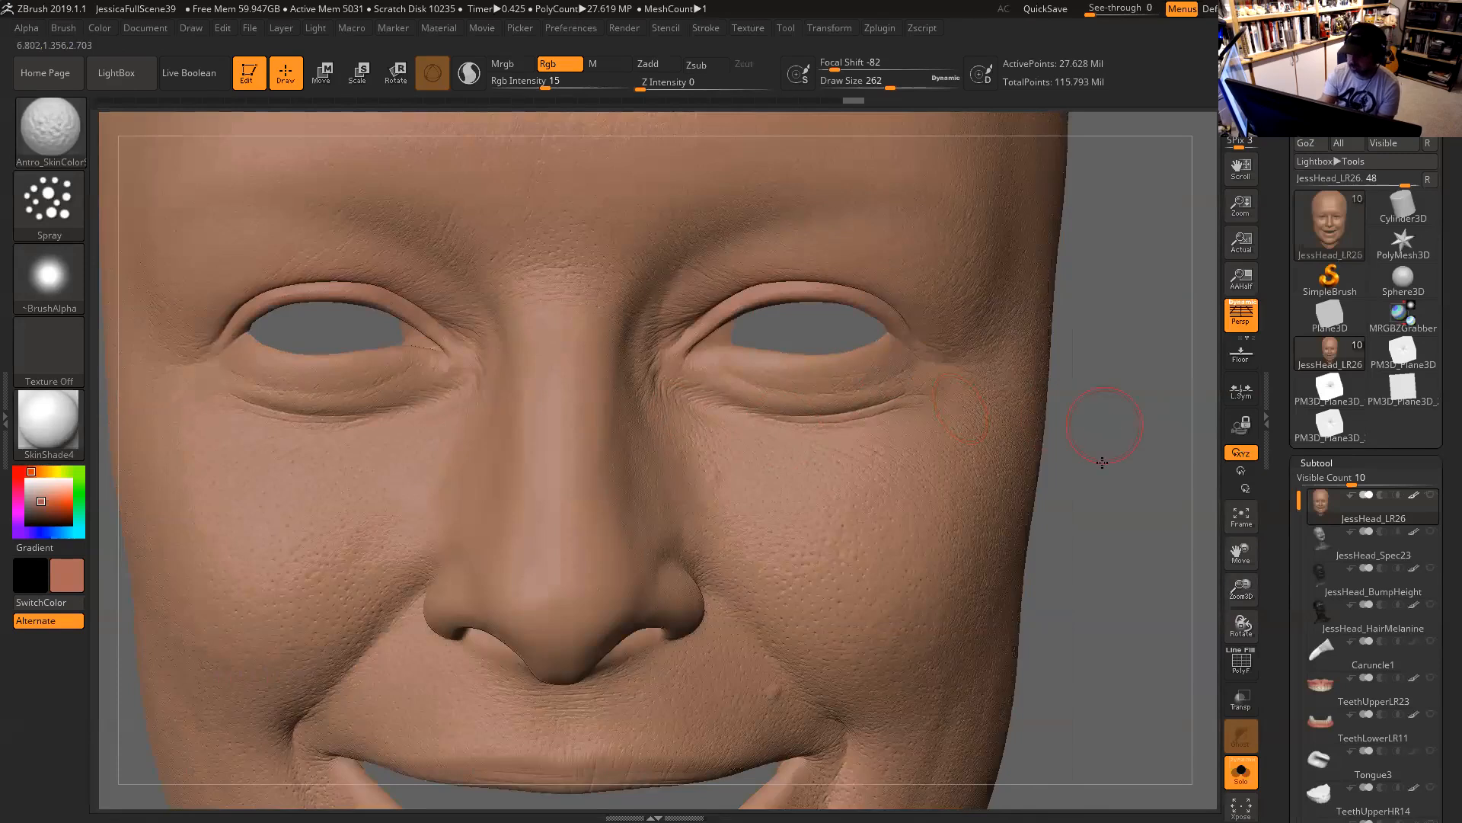
{"action": "left_click_drag", "start_coordinate": [1105, 425], "coordinate": [1102, 465], "text": "alt"}
{"action": "key", "text": "space"}
{"action": "left_click_drag", "start_coordinate": [716, 369], "coordinate": [709, 369]}
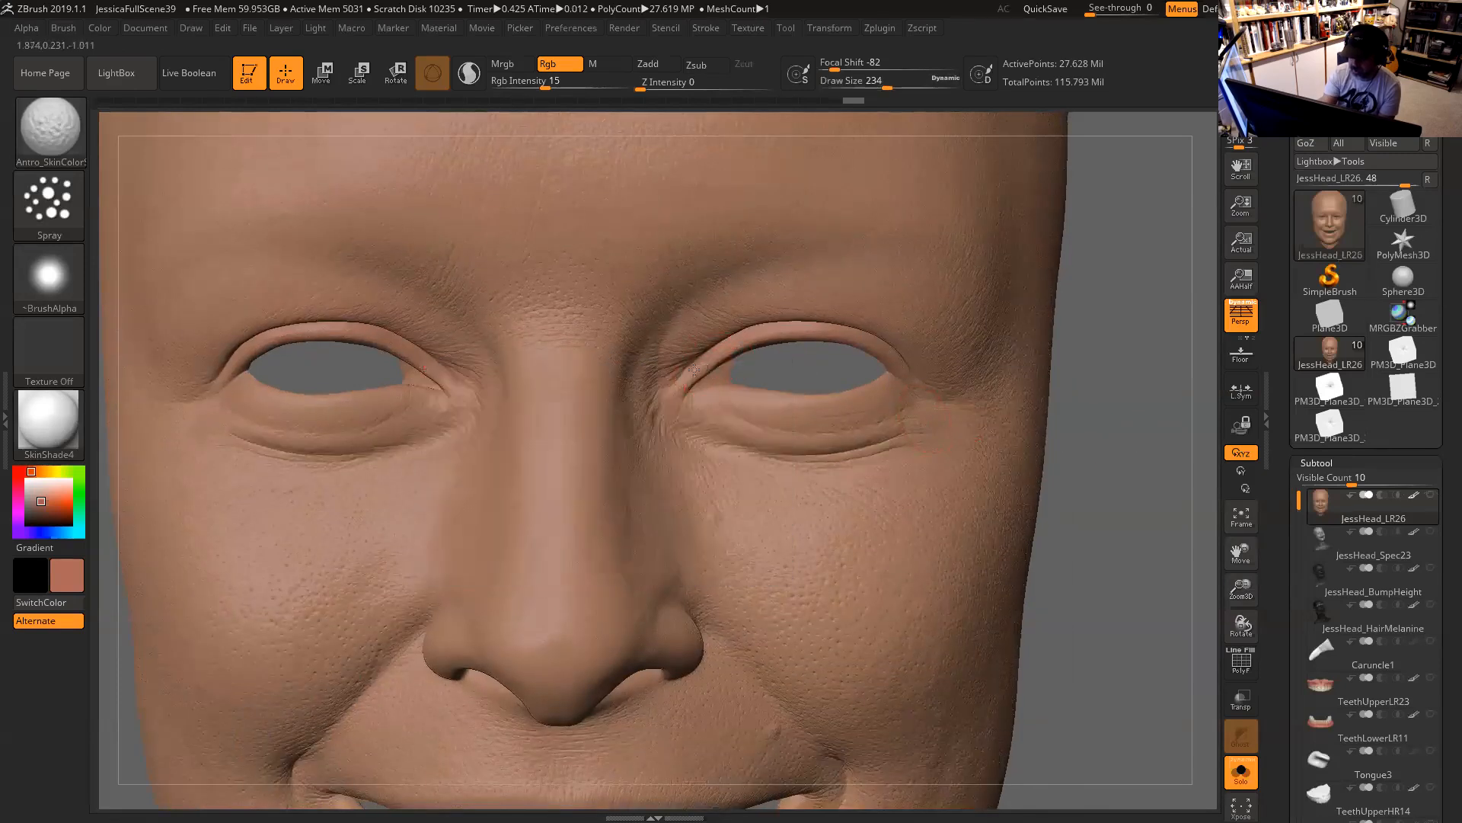
{"action": "left_click_drag", "start_coordinate": [1093, 386], "coordinate": [920, 357]}
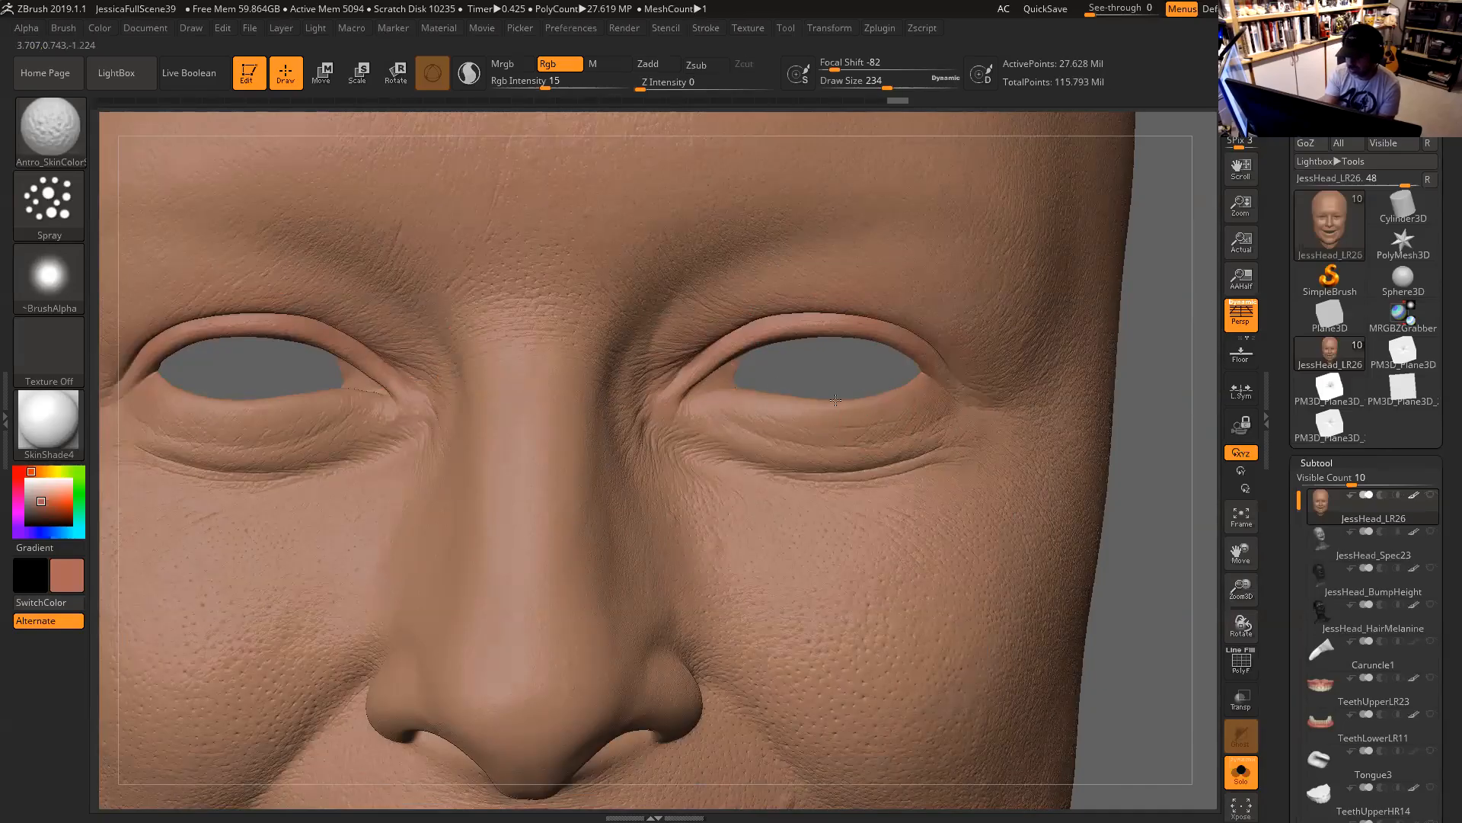
Enlarge the draw size to 286 and spray subtle reddish colour around the sides and tip of the nose.
{"action": "left_click_drag", "start_coordinate": [1120, 503], "coordinate": [1136, 420], "text": "alt"}
{"action": "key", "text": "space"}
{"action": "left_click_drag", "start_coordinate": [770, 399], "coordinate": [777, 399]}
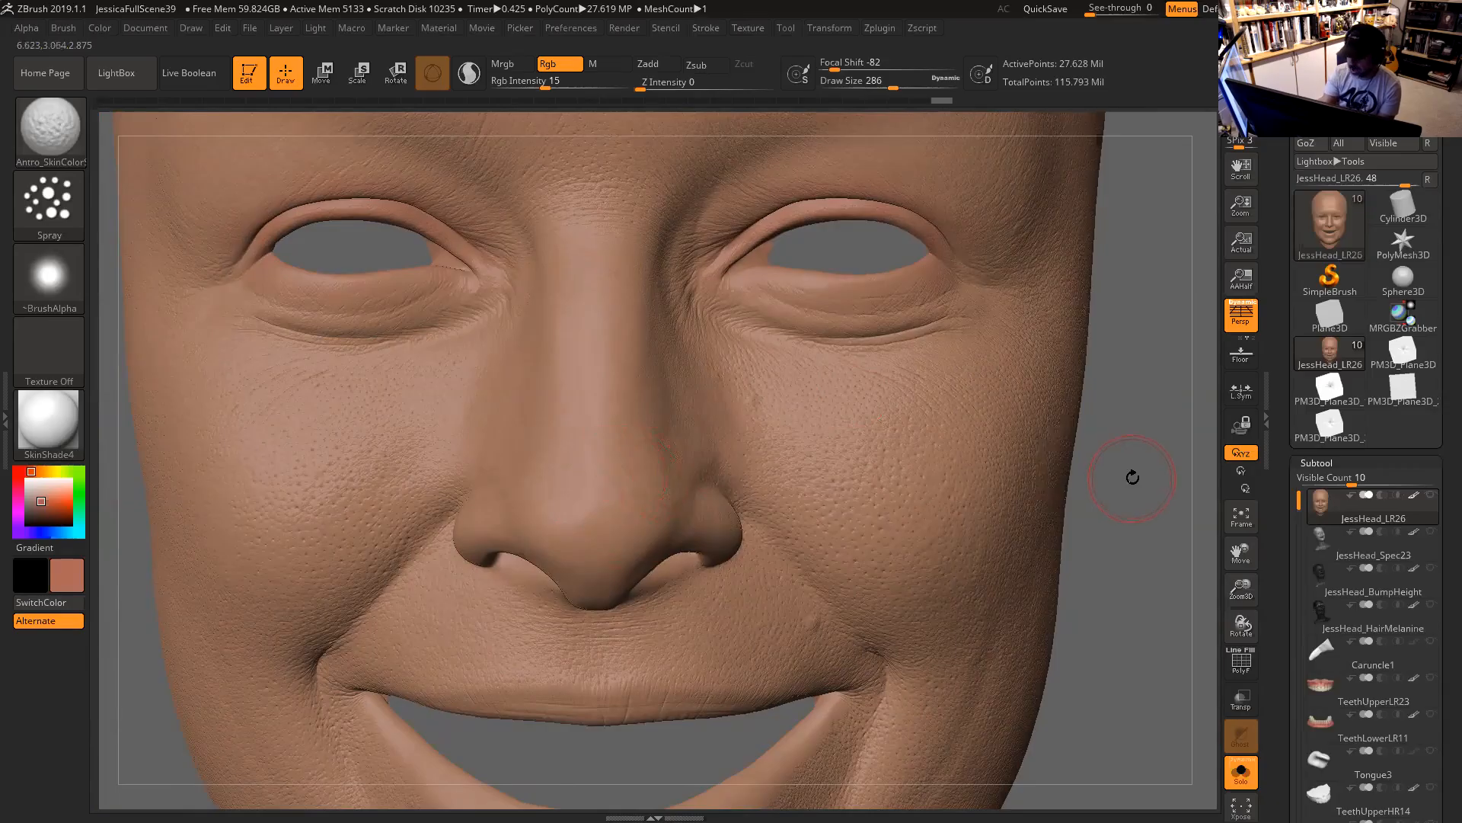
{"action": "left_click_drag", "start_coordinate": [1133, 477], "coordinate": [1013, 481]}
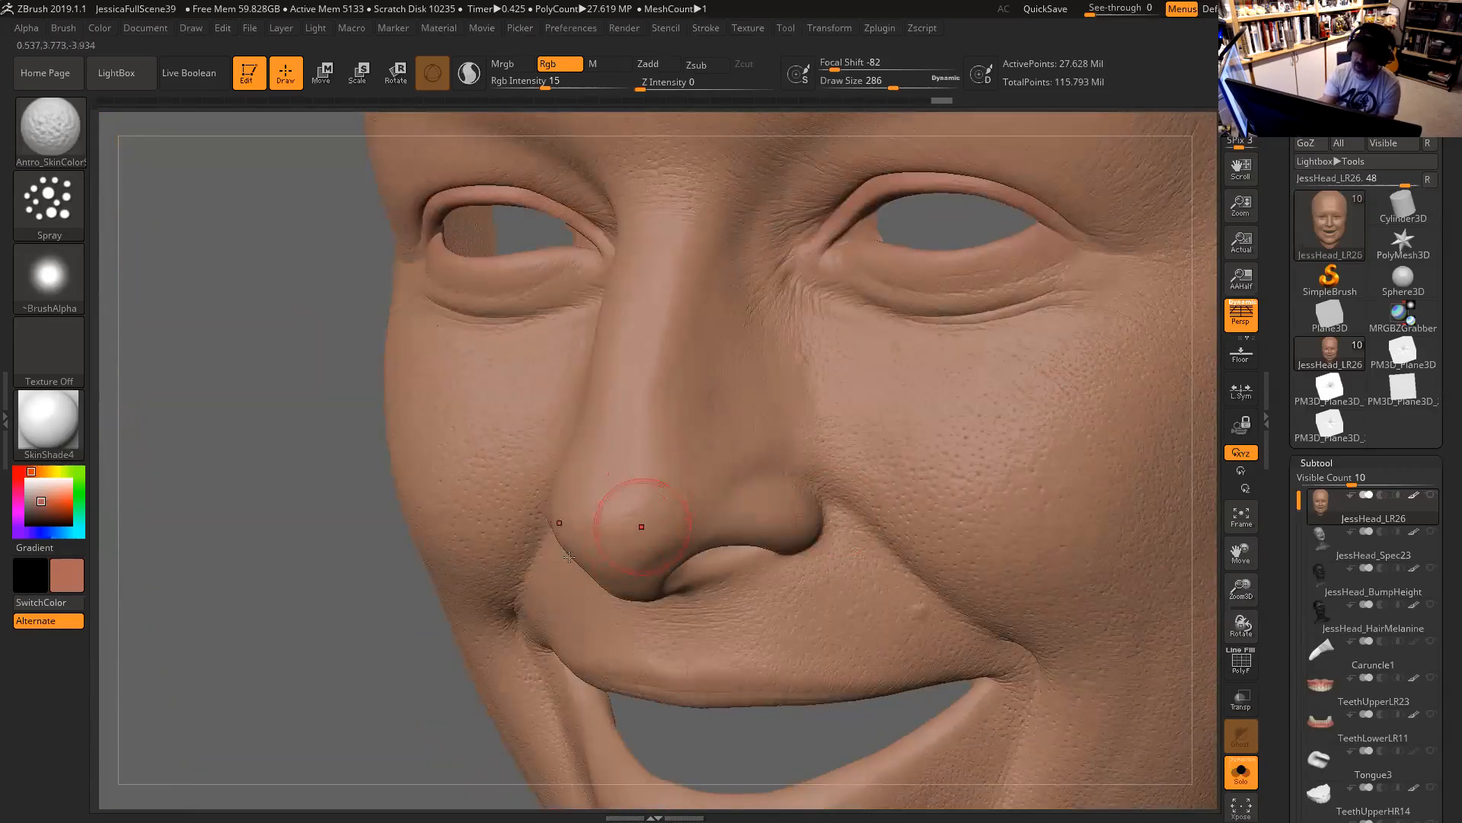
{"action": "left_click_drag", "start_coordinate": [396, 674], "coordinate": [529, 588], "text": "shift"}
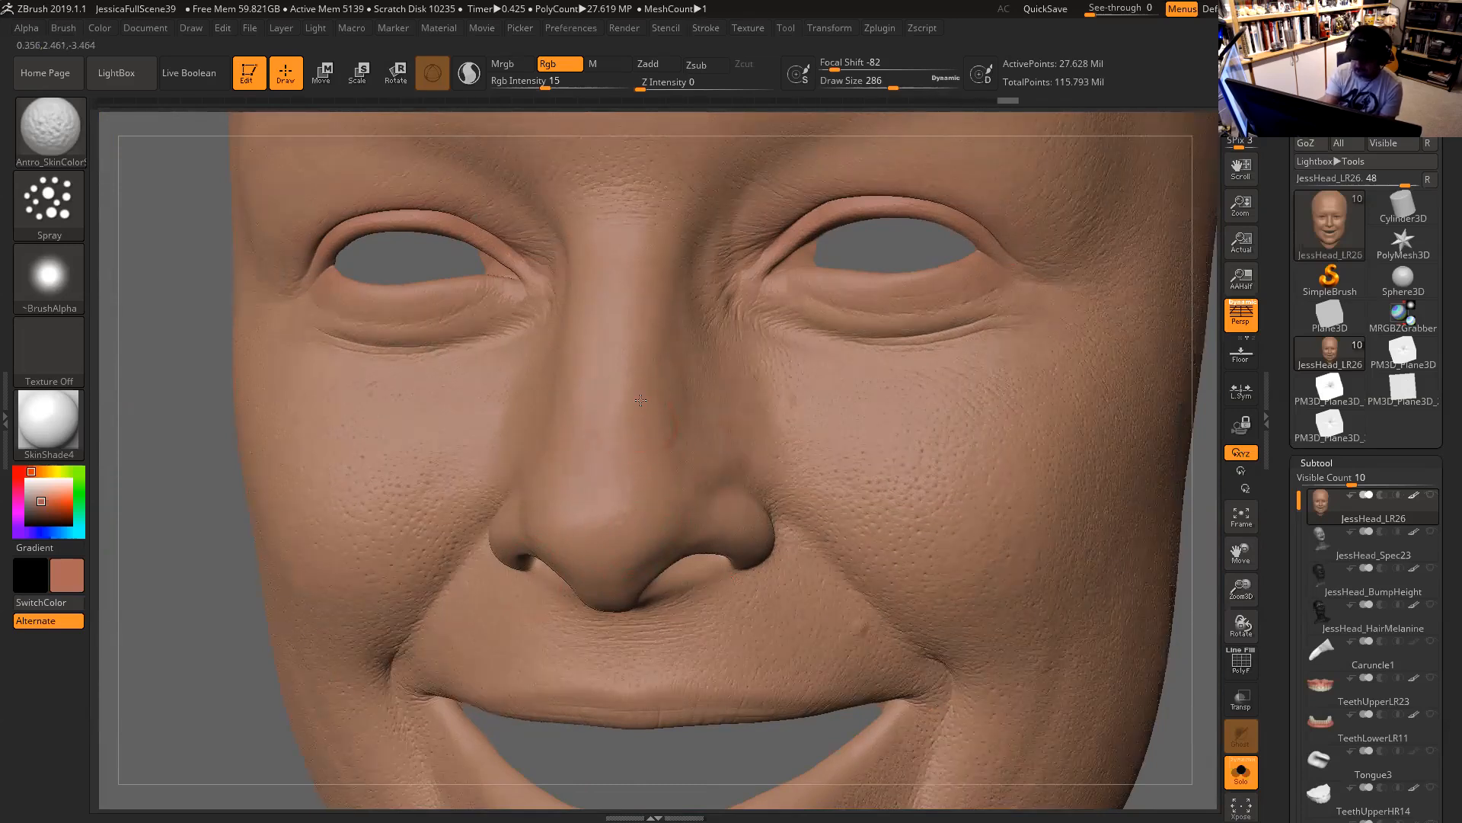
Try spraying a stronger red band across the nose just above its tip, and undo it.
{"action": "left_click", "coordinate": [541, 88]}
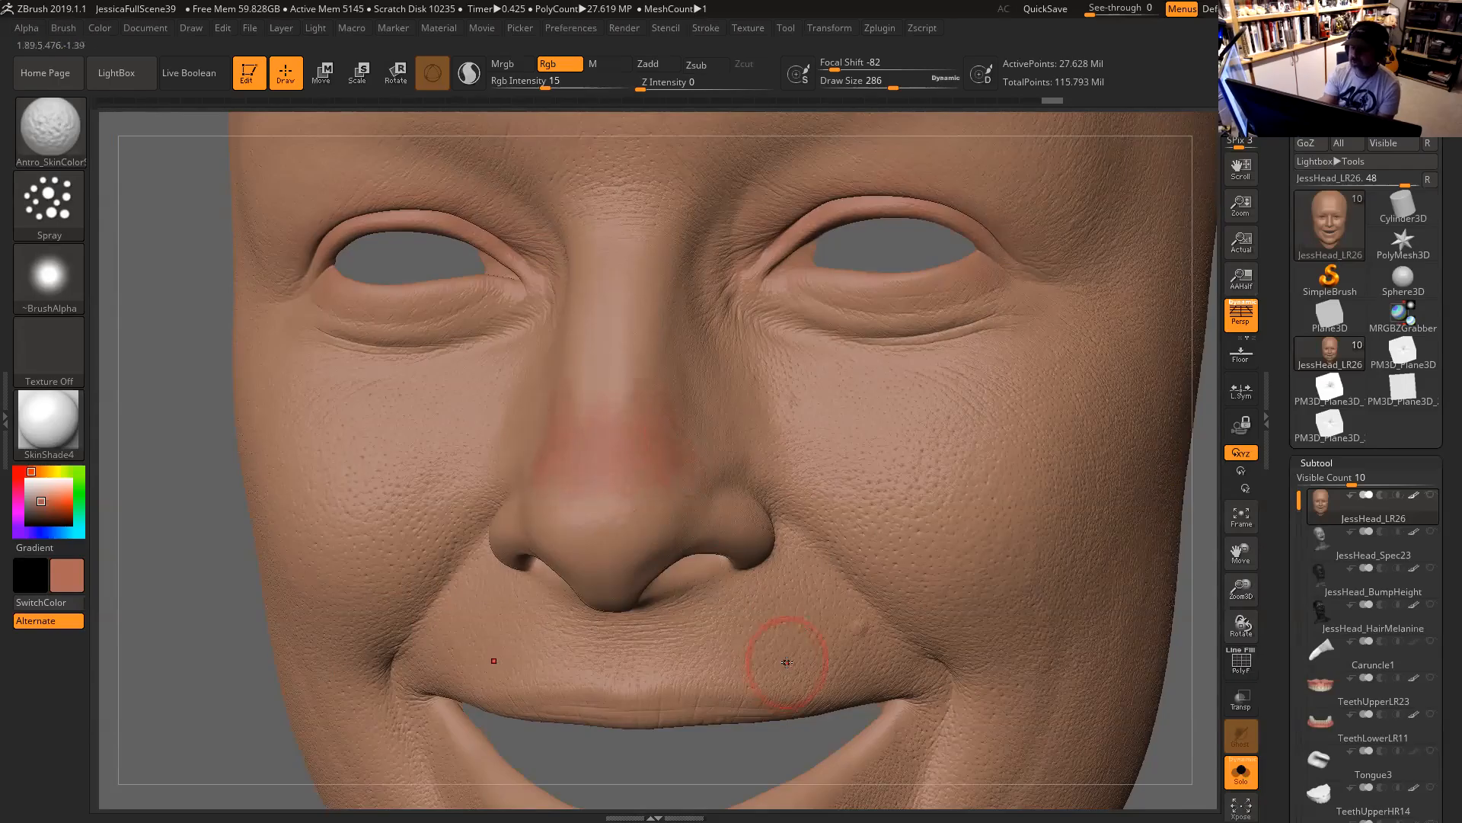
{"action": "key", "text": "ctrl"}
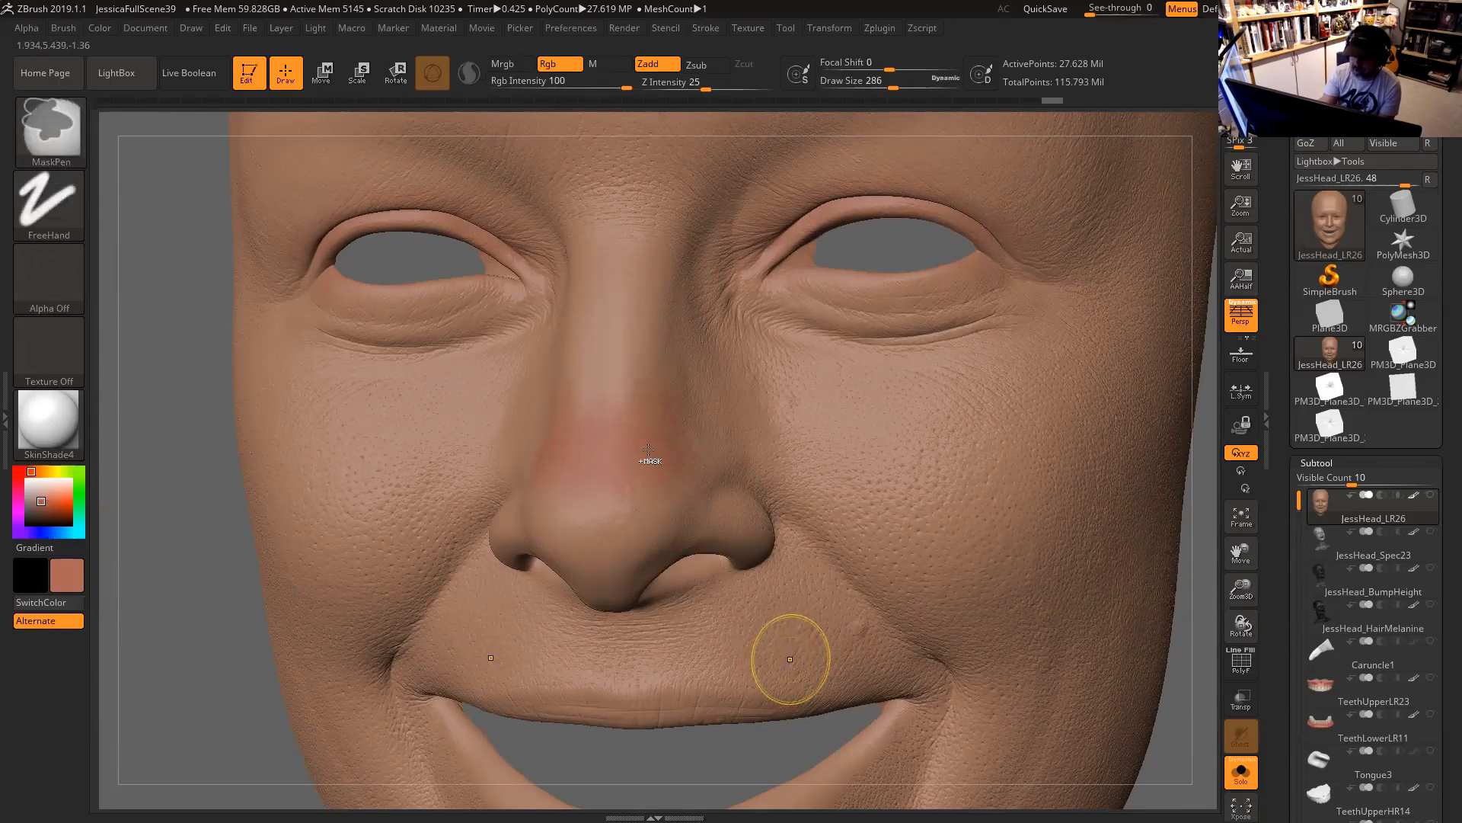
{"action": "key", "text": "ctrl+z"}
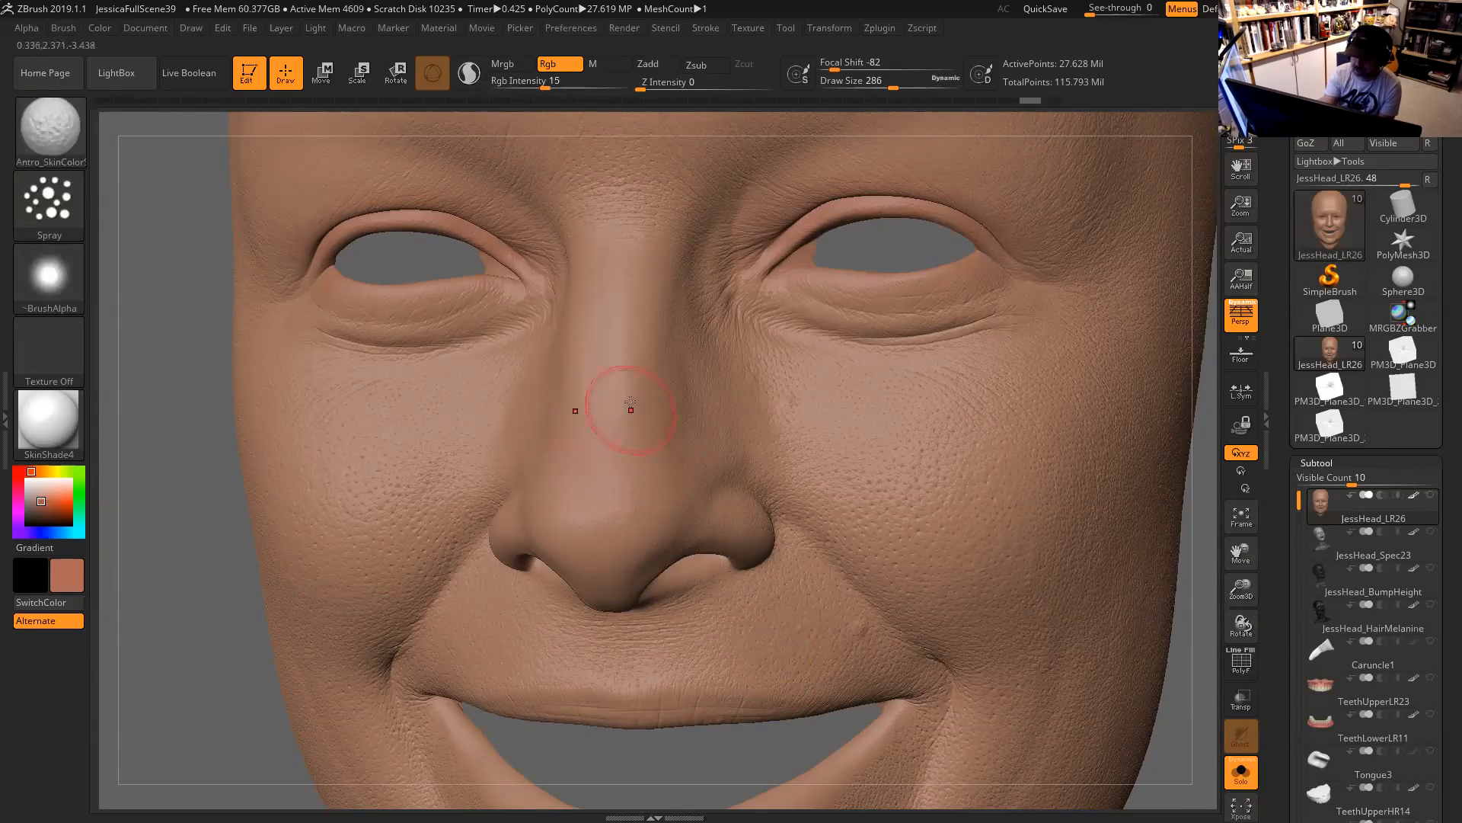
Spray a light reddish tint over the lower nose bridge, the nose wings and the underside of the nose.
{"action": "left_click_drag", "start_coordinate": [610, 424], "coordinate": [614, 412]}
{"action": "left_click_drag", "start_coordinate": [758, 478], "coordinate": [788, 438]}
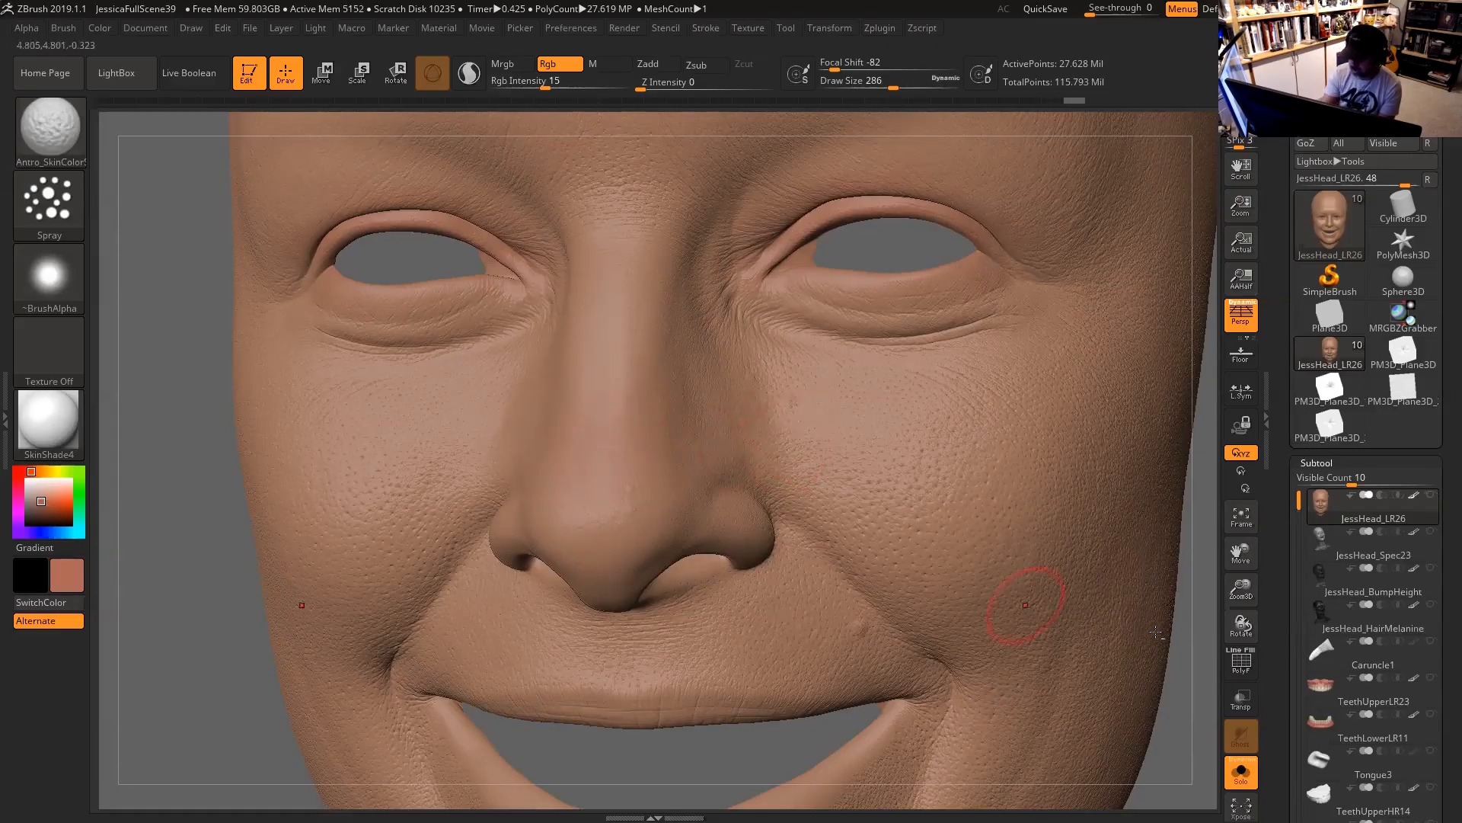
{"action": "left_click_drag", "start_coordinate": [1179, 612], "coordinate": [1173, 556], "text": "alt"}
{"action": "mouse_move", "coordinate": [1147, 614]}
{"action": "left_mouse_down", "text": "alt"}
{"action": "mouse_move", "coordinate": [1135, 451]}
{"action": "mouse_move", "coordinate": [1148, 394]}
{"action": "mouse_move", "coordinate": [1150, 440]}
{"action": "left_mouse_up", "text": "alt"}
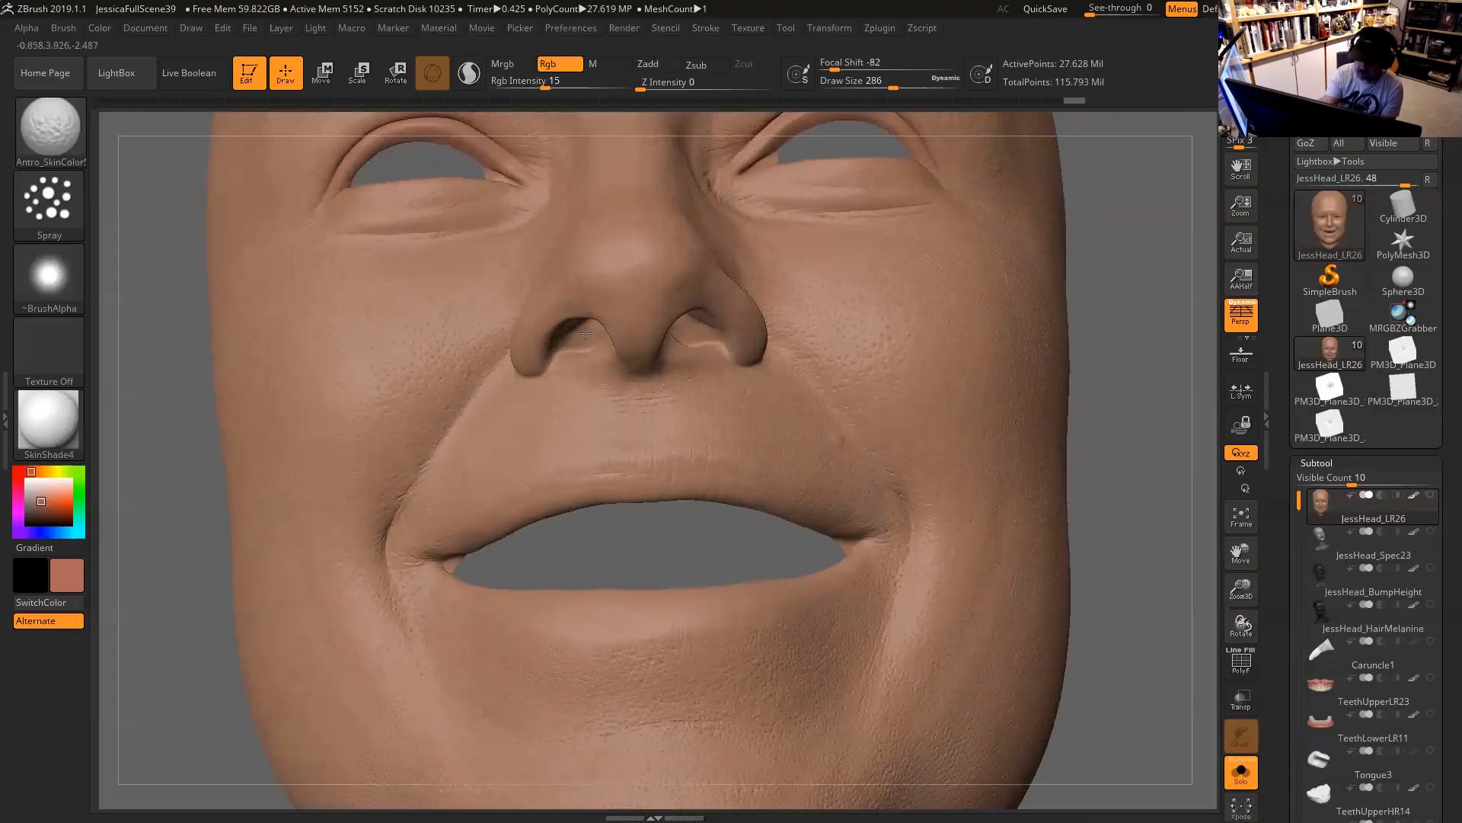
{"action": "left_click_drag", "start_coordinate": [605, 342], "coordinate": [609, 336]}
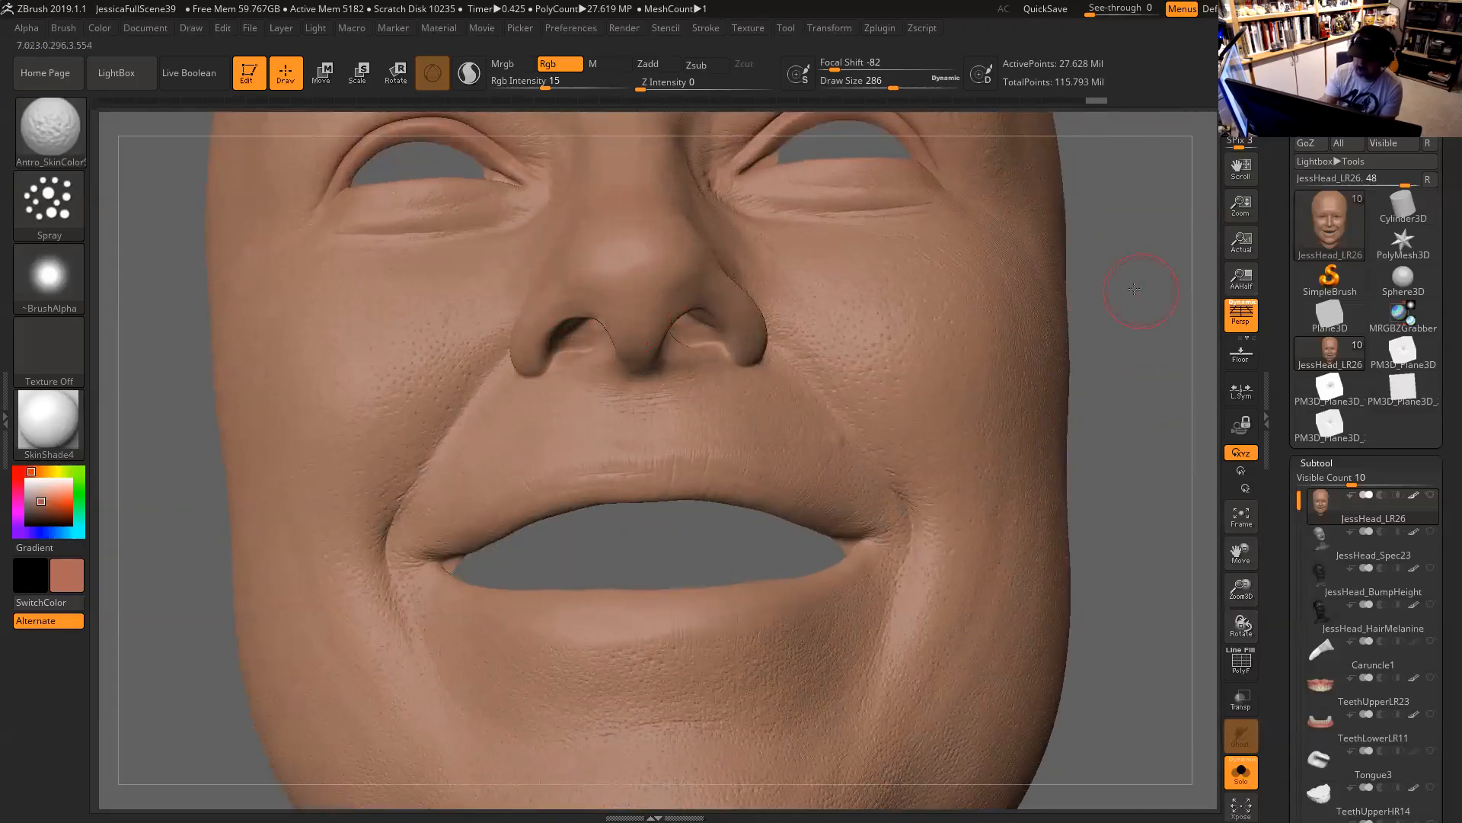
Spray reddish colour inside both nostrils, working from low three-quarter angles.
{"action": "left_click_drag", "start_coordinate": [1135, 289], "coordinate": [968, 301]}
{"action": "left_click_drag", "start_coordinate": [330, 450], "coordinate": [280, 381]}
{"action": "left_click_drag", "start_coordinate": [1078, 190], "coordinate": [1196, 164]}
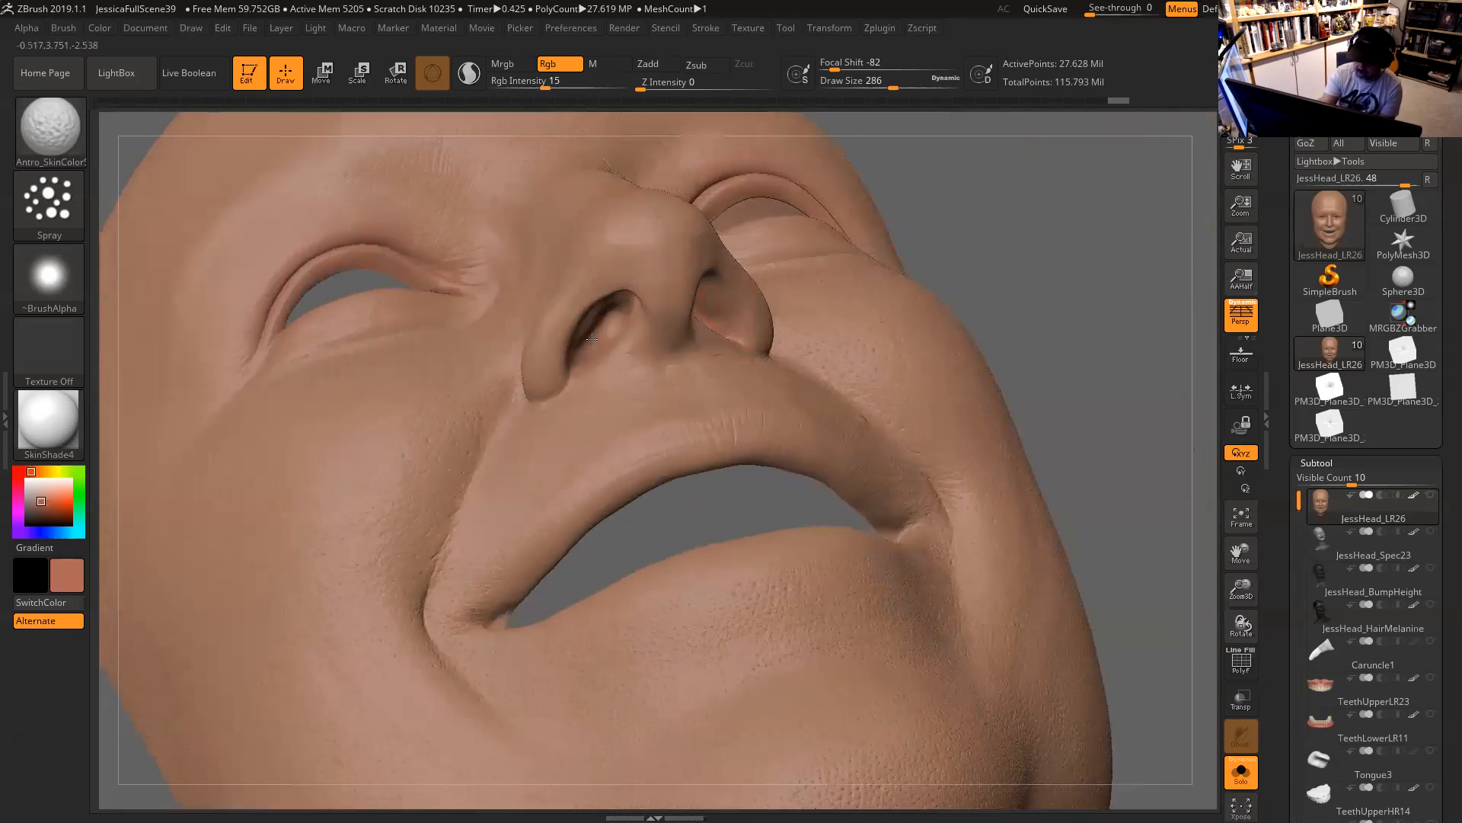
{"action": "left_click_drag", "start_coordinate": [1008, 212], "coordinate": [883, 228]}
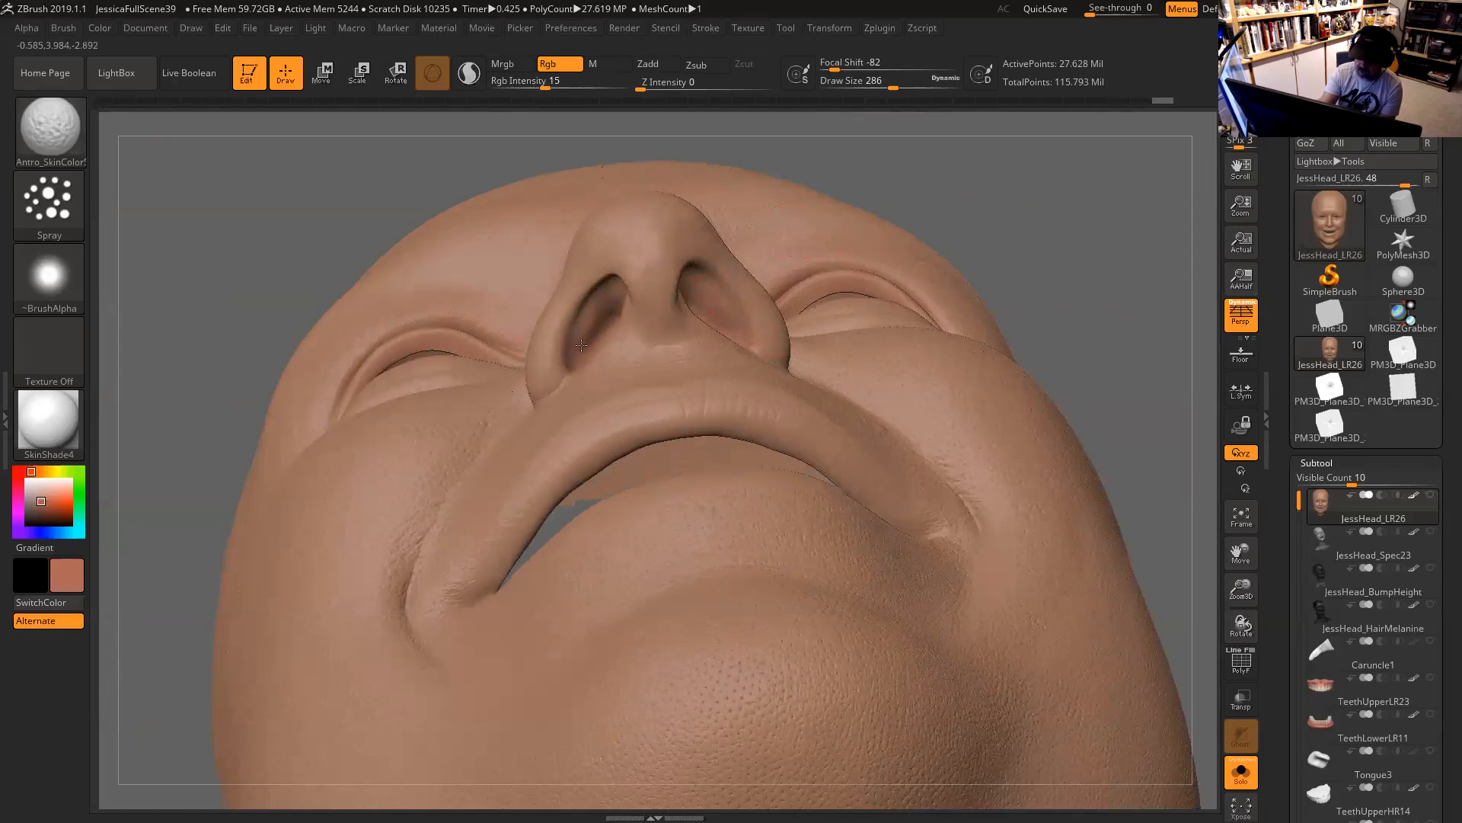
{"action": "left_click_drag", "start_coordinate": [966, 190], "coordinate": [893, 243]}
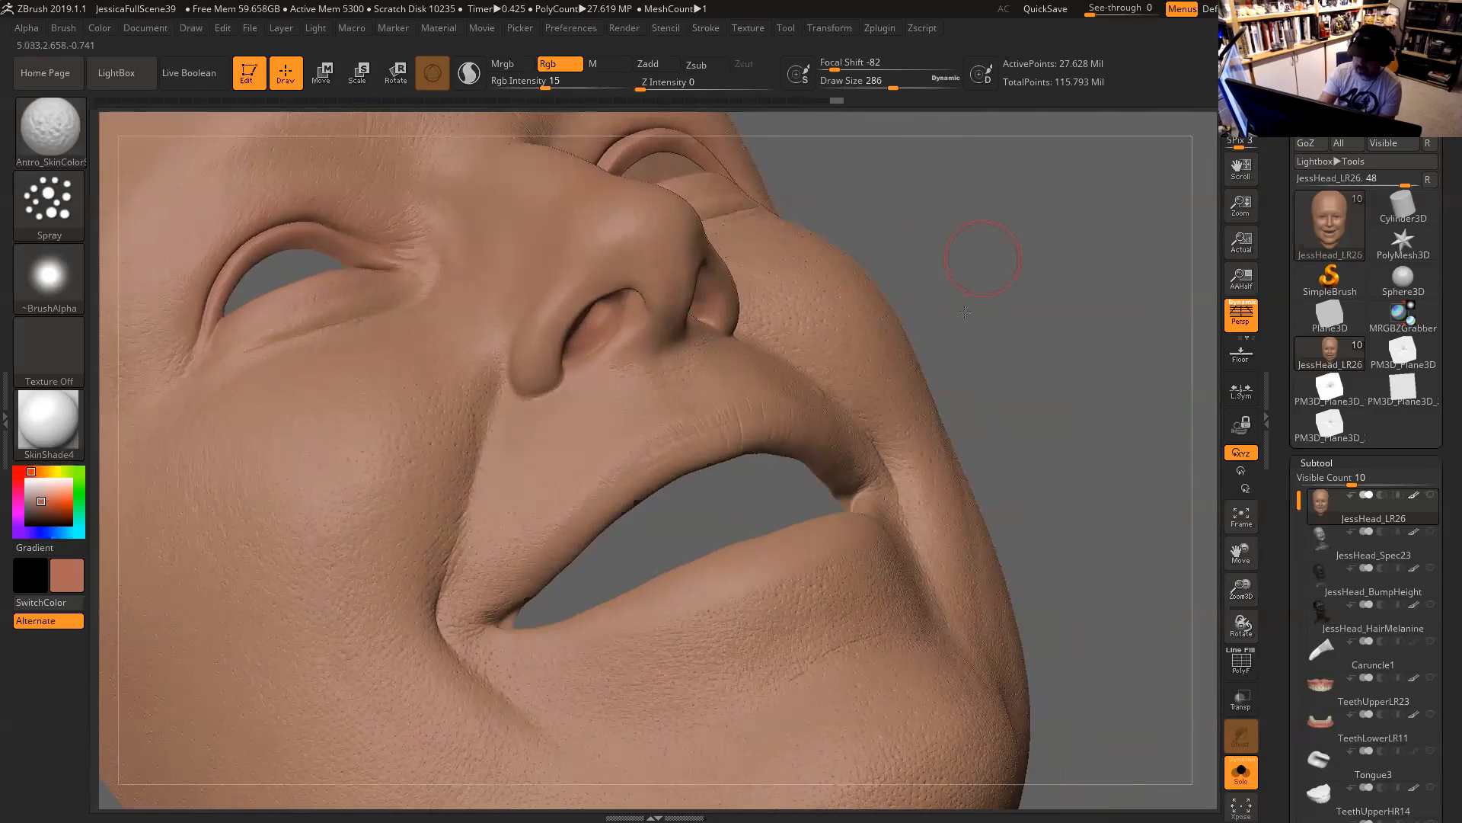
Reduce the draw size to 245 and spray a first reddish tint along the lower lip.
{"action": "left_click_drag", "start_coordinate": [965, 312], "coordinate": [953, 335], "text": "shift"}
{"action": "left_click_drag", "start_coordinate": [1051, 610], "coordinate": [1090, 558]}
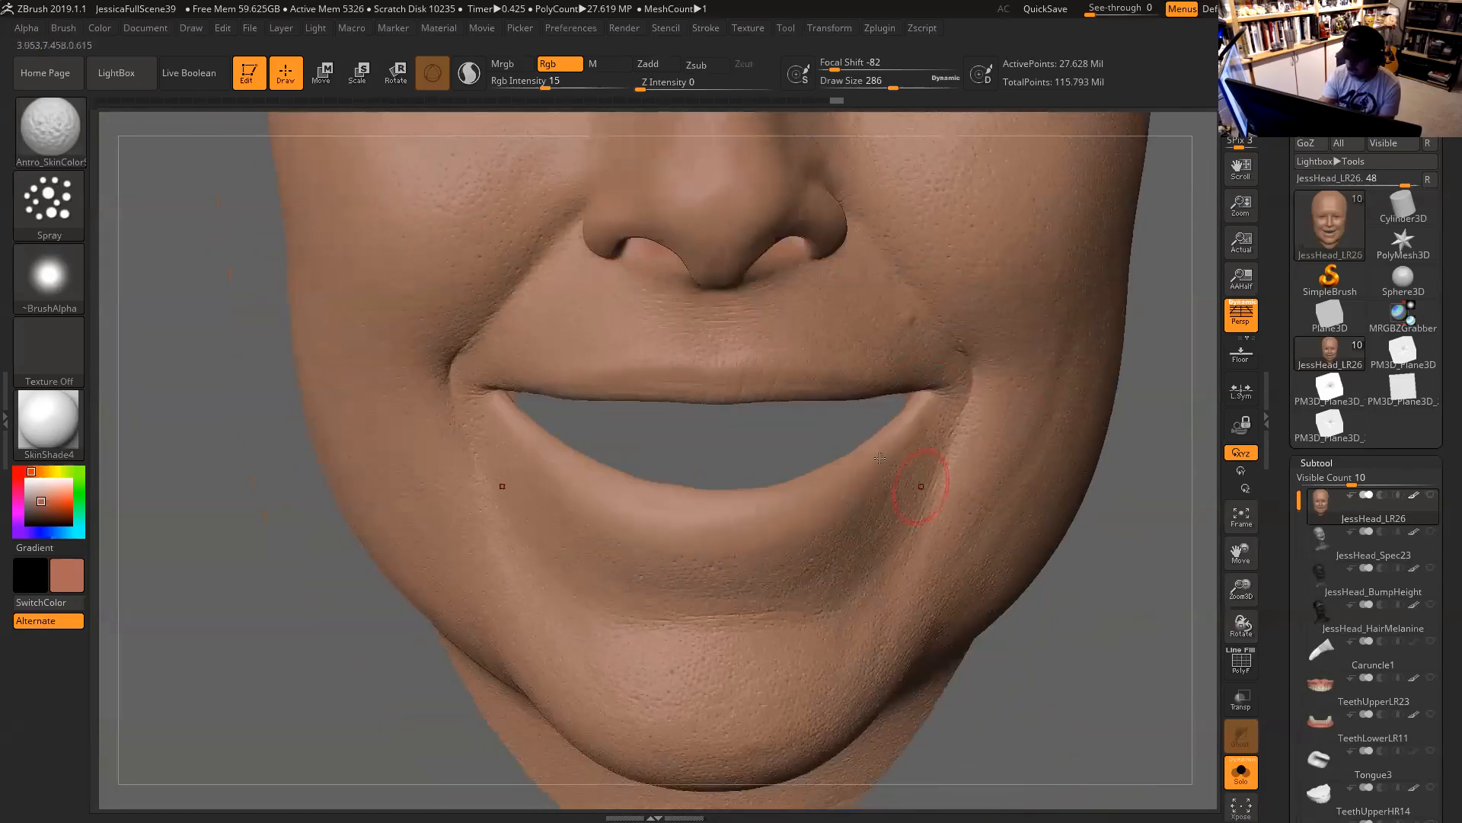
{"action": "key", "text": "space"}
{"action": "left_click_drag", "start_coordinate": [881, 442], "coordinate": [877, 443]}
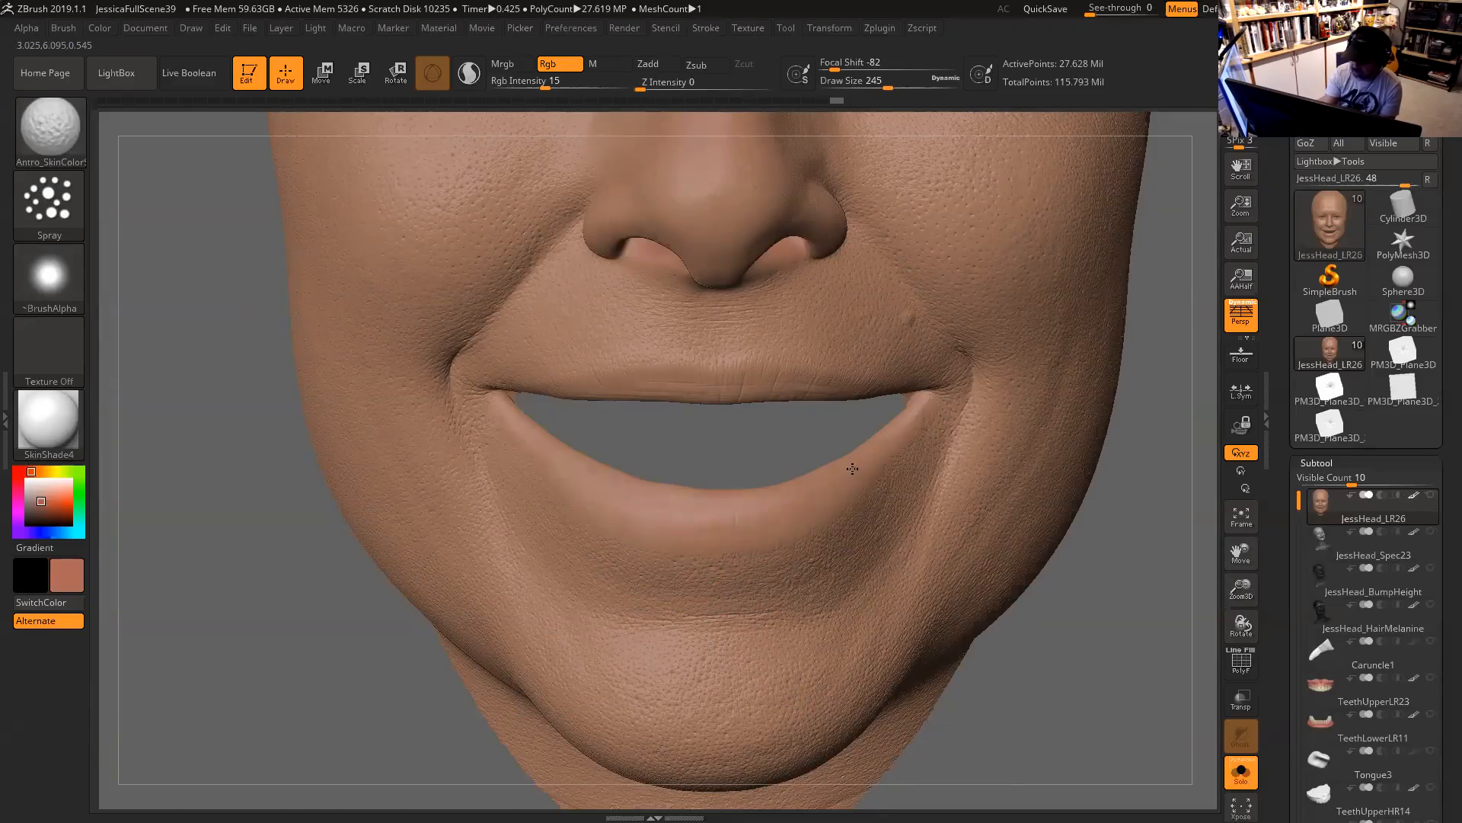
Spray reddish colour along the upper lip up to its edge, reducing the draw size to 207.
{"action": "left_click_drag", "start_coordinate": [1143, 525], "coordinate": [659, 353]}
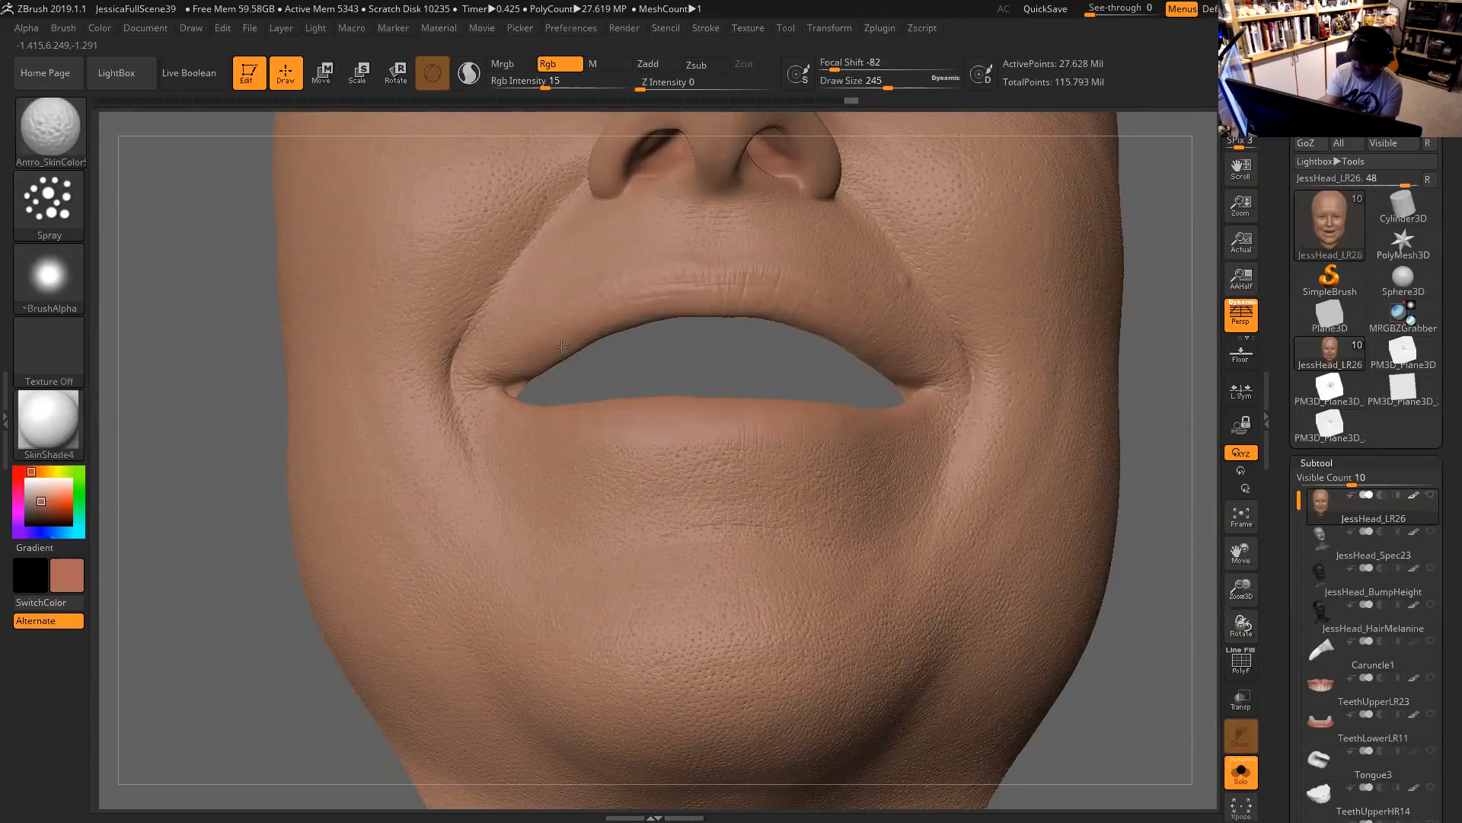
{"action": "left_click_drag", "start_coordinate": [912, 329], "coordinate": [919, 326]}
{"action": "left_click_drag", "start_coordinate": [1166, 343], "coordinate": [967, 347]}
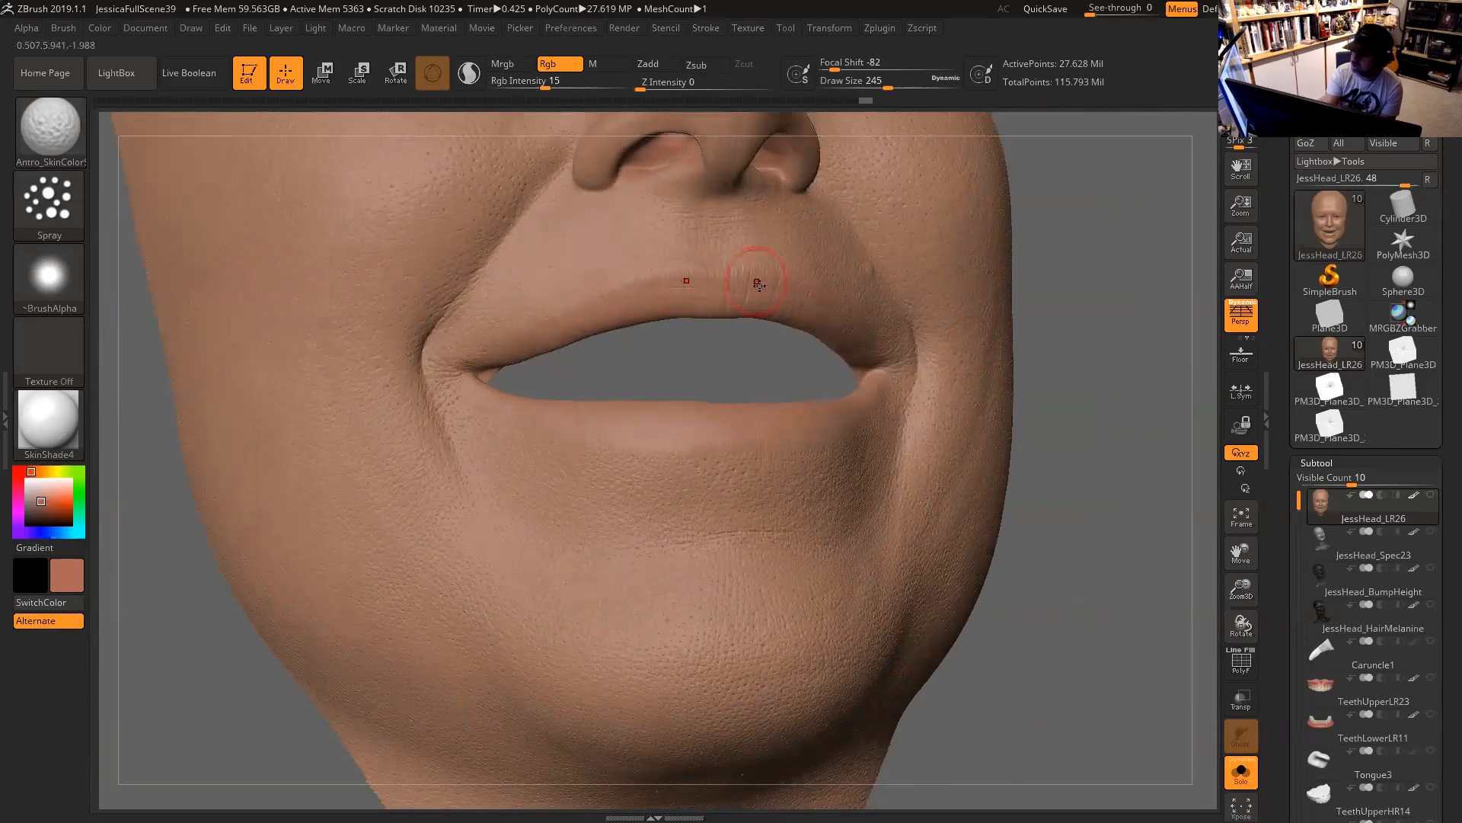
{"action": "key", "text": "space"}
{"action": "left_click_drag", "start_coordinate": [722, 298], "coordinate": [715, 300]}
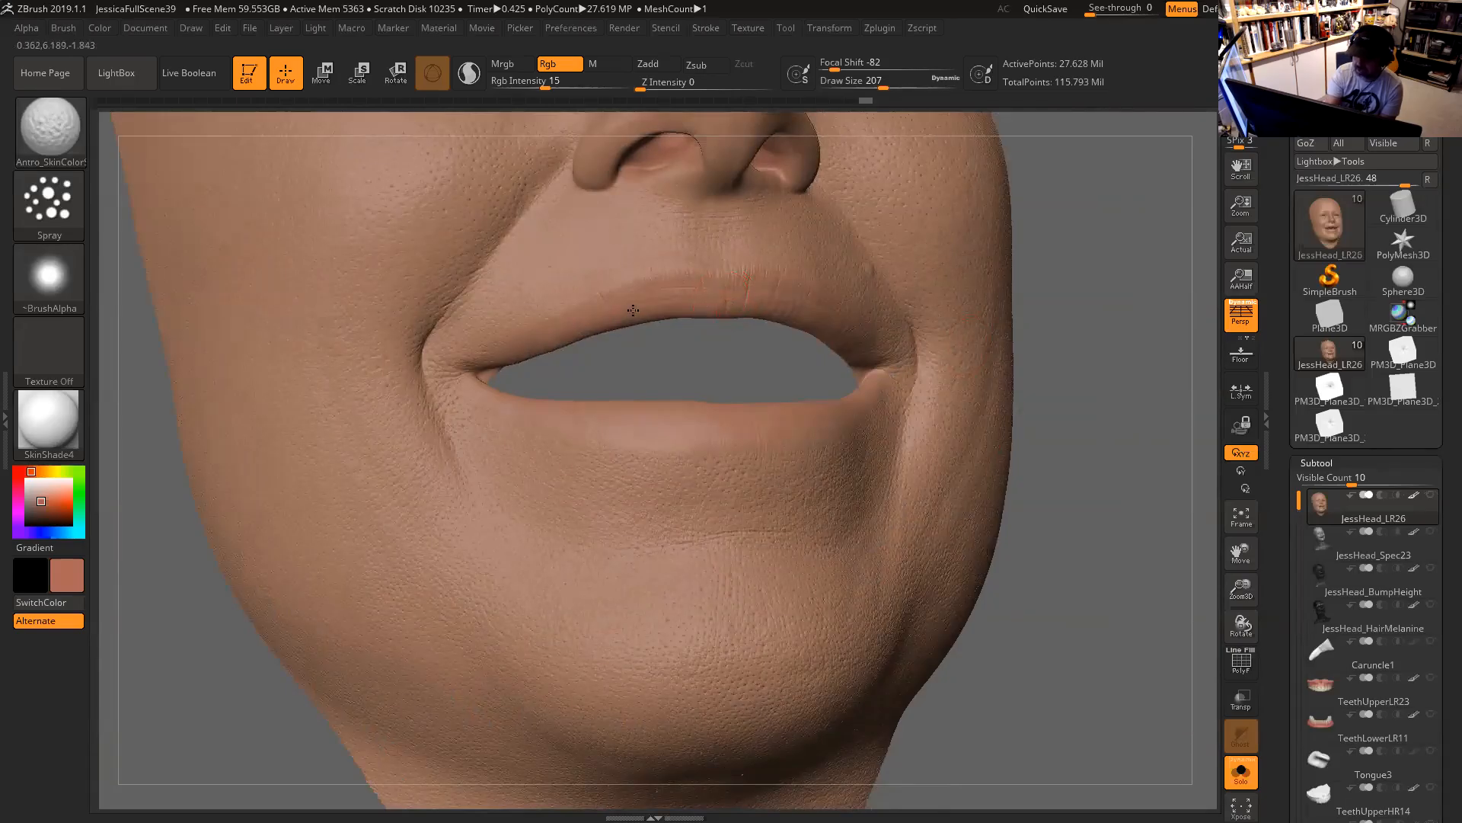
Enlarge the draw size to 245 and deepen the reddish tint across the lower lip.
{"action": "left_click_drag", "start_coordinate": [1068, 322], "coordinate": [1049, 457]}
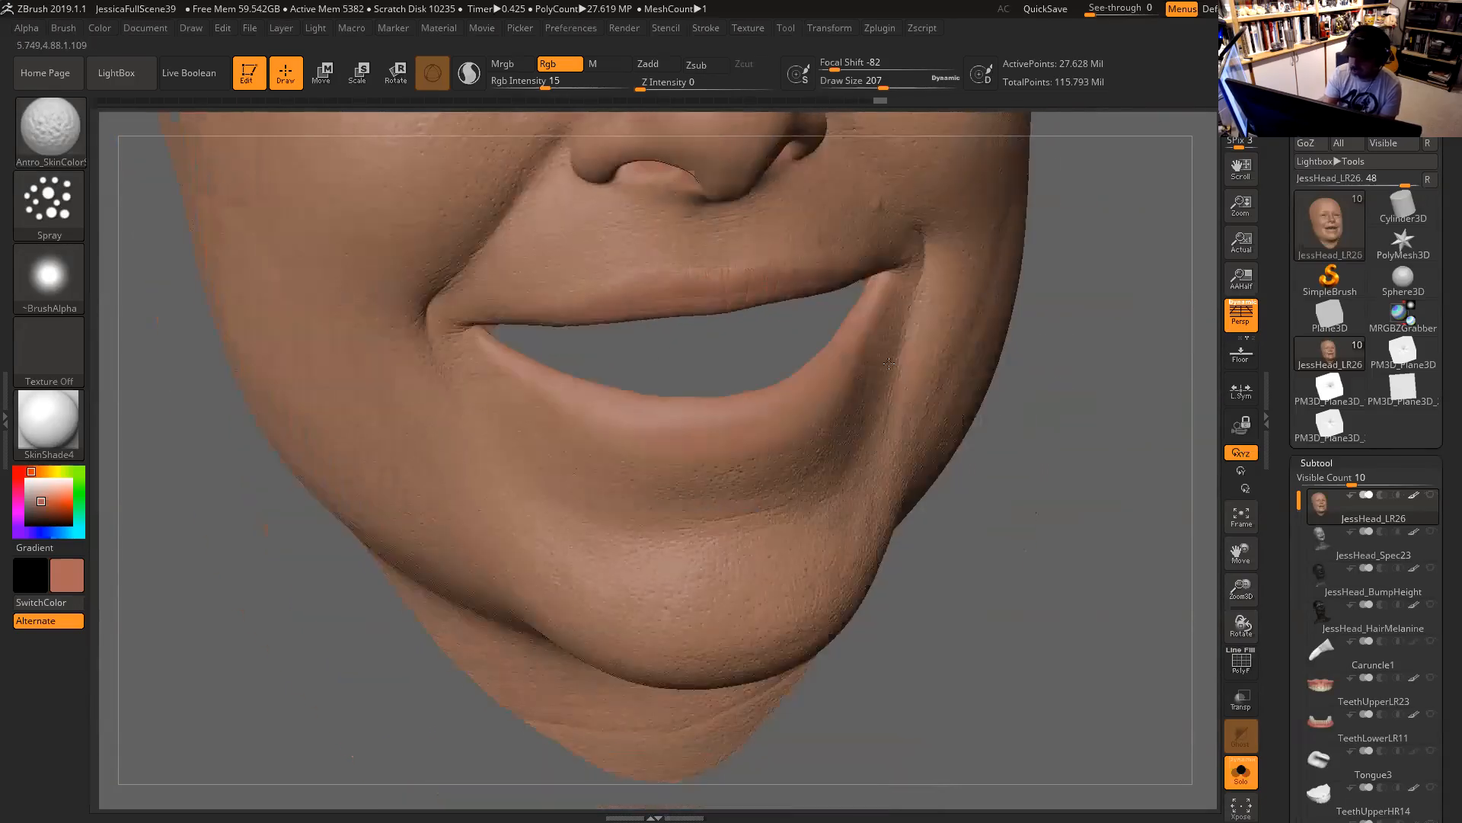
{"action": "key", "text": "space"}
{"action": "left_click_drag", "start_coordinate": [843, 336], "coordinate": [852, 335]}
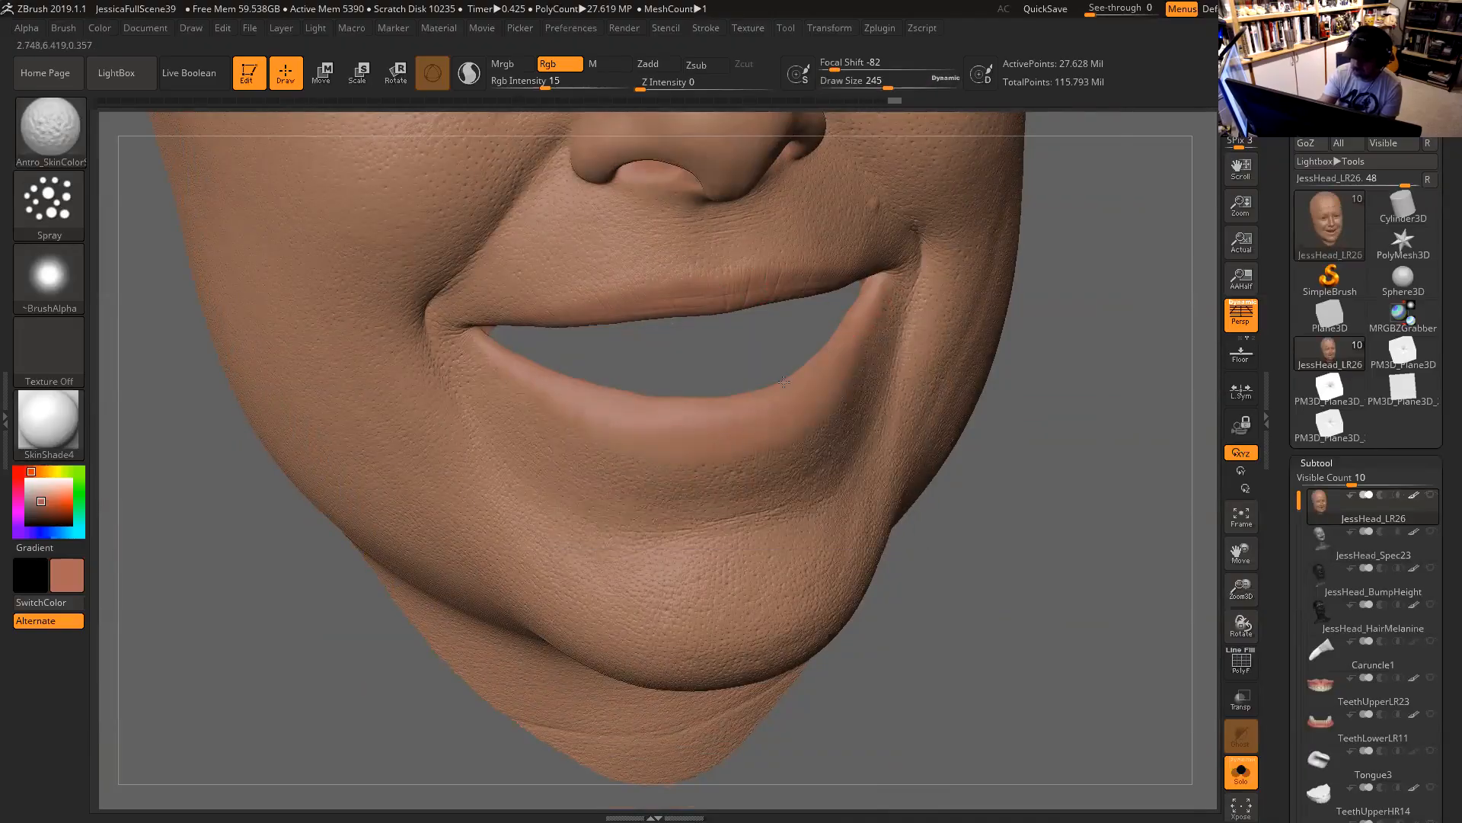
{"action": "right_click_drag", "start_coordinate": [755, 396], "coordinate": [729, 423]}
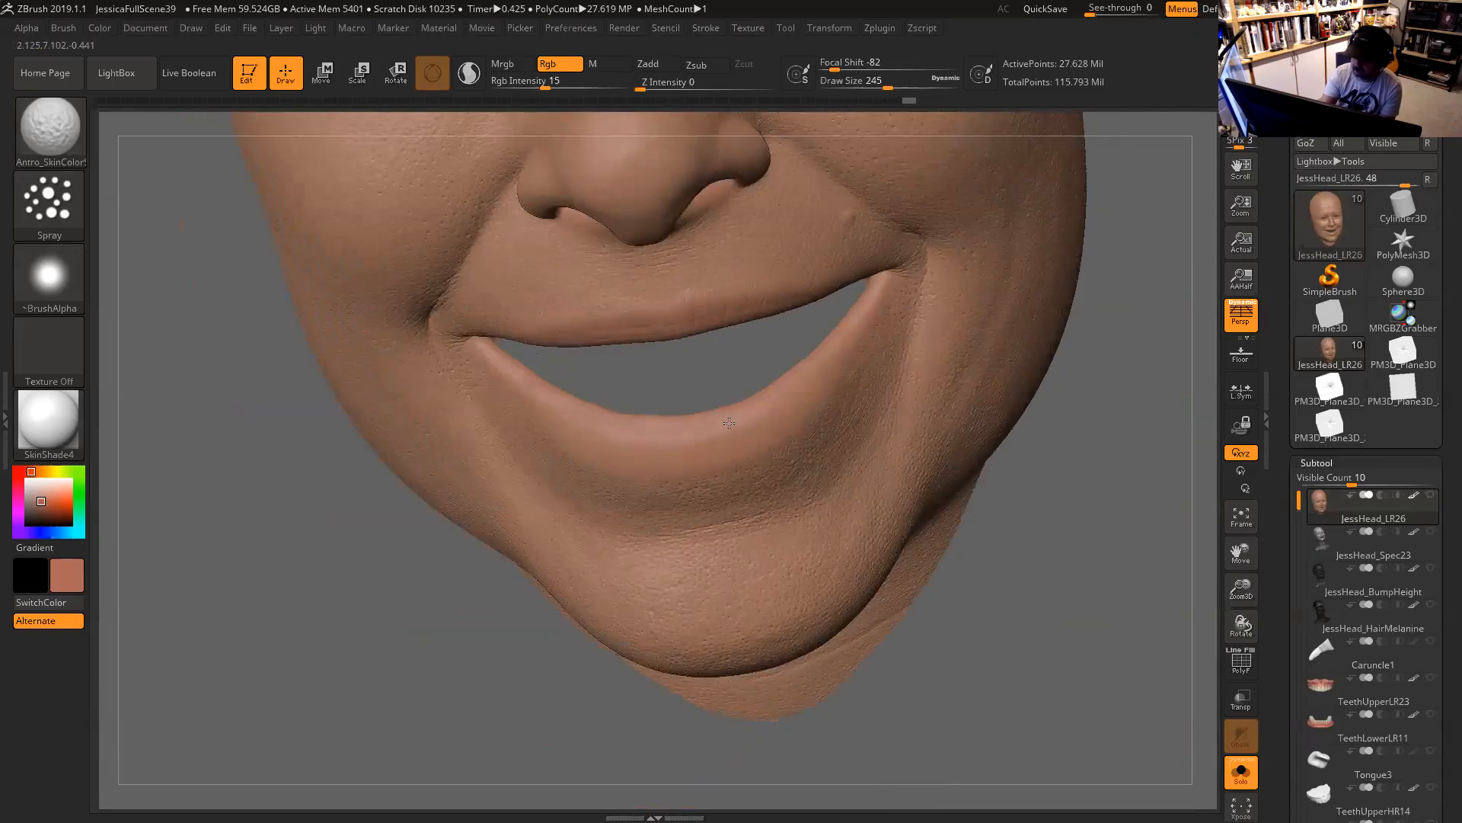
Set the draw size to 223 and build up the lower lip's reddish colour out to the mouth corners.
{"action": "key", "text": "space"}
{"action": "left_click_drag", "start_coordinate": [873, 320], "coordinate": [860, 321]}
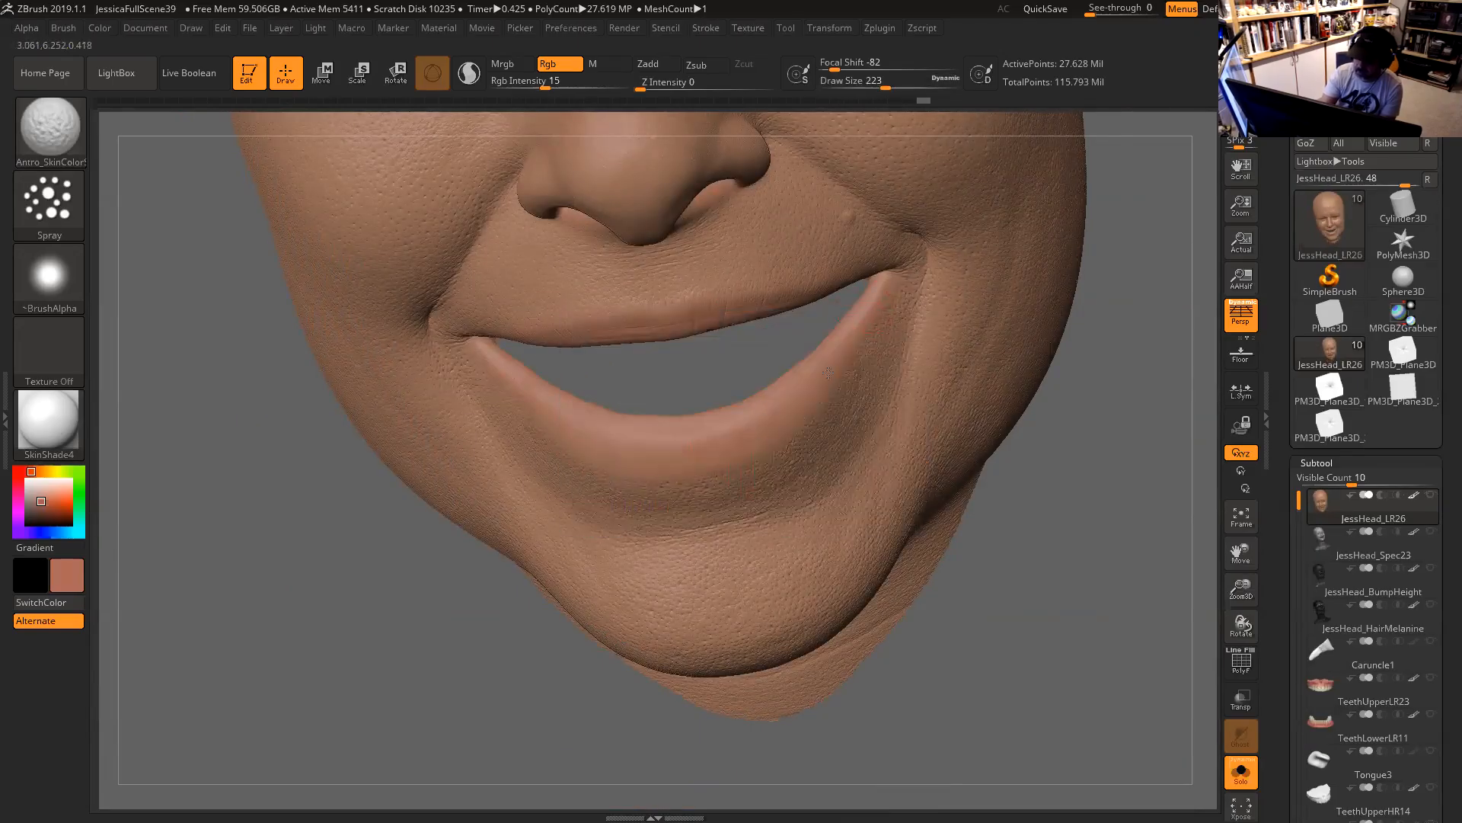
{"action": "mouse_move", "coordinate": [1149, 372]}
{"action": "right_mouse_down"}
{"action": "mouse_move", "coordinate": [747, 349]}
{"action": "mouse_move", "coordinate": [737, 363]}
{"action": "right_mouse_up"}
{"action": "right_click_drag", "start_coordinate": [1057, 562], "coordinate": [838, 330]}
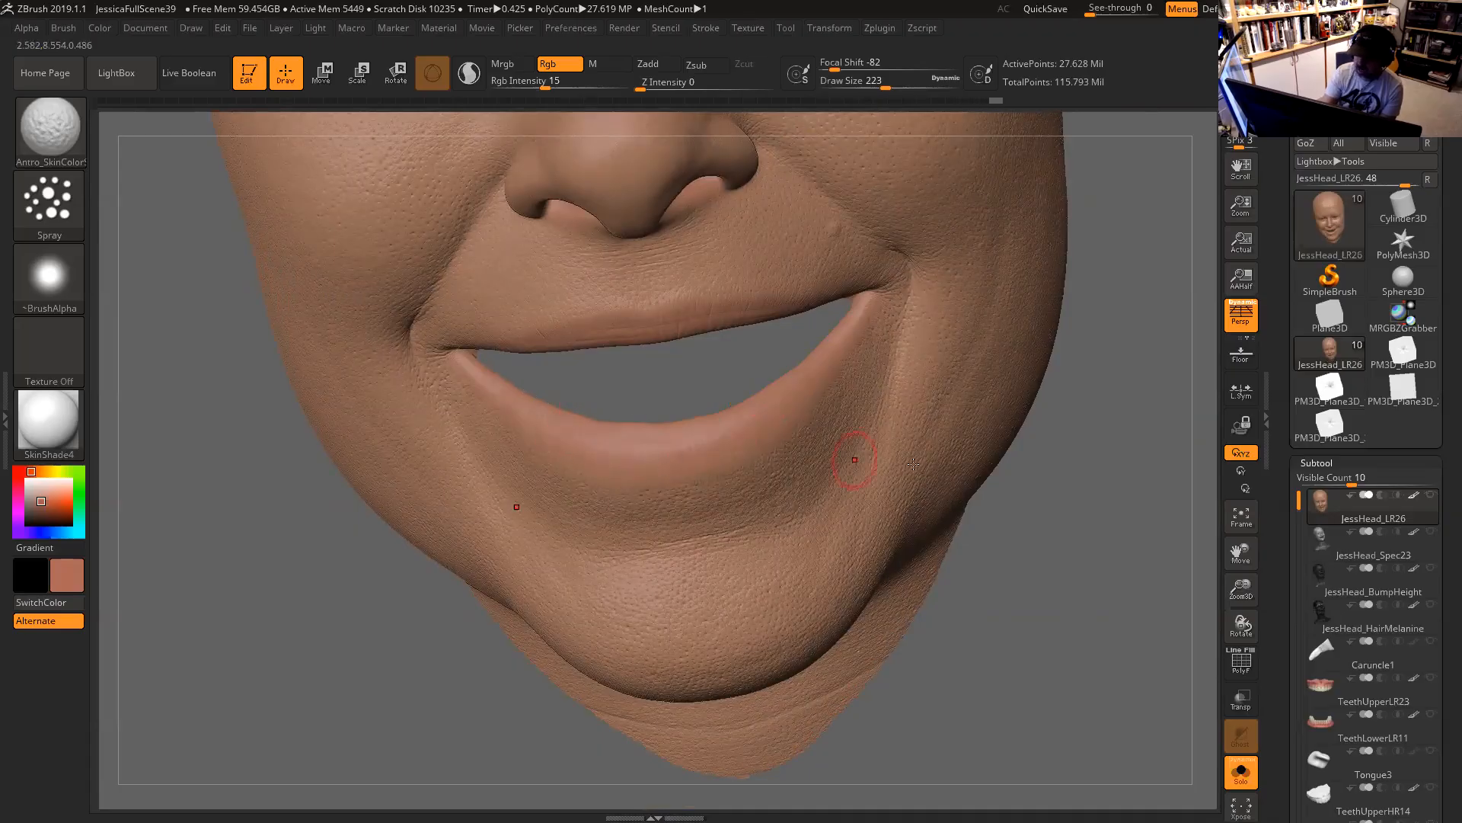
{"action": "left_click_drag", "start_coordinate": [1073, 513], "coordinate": [828, 428]}
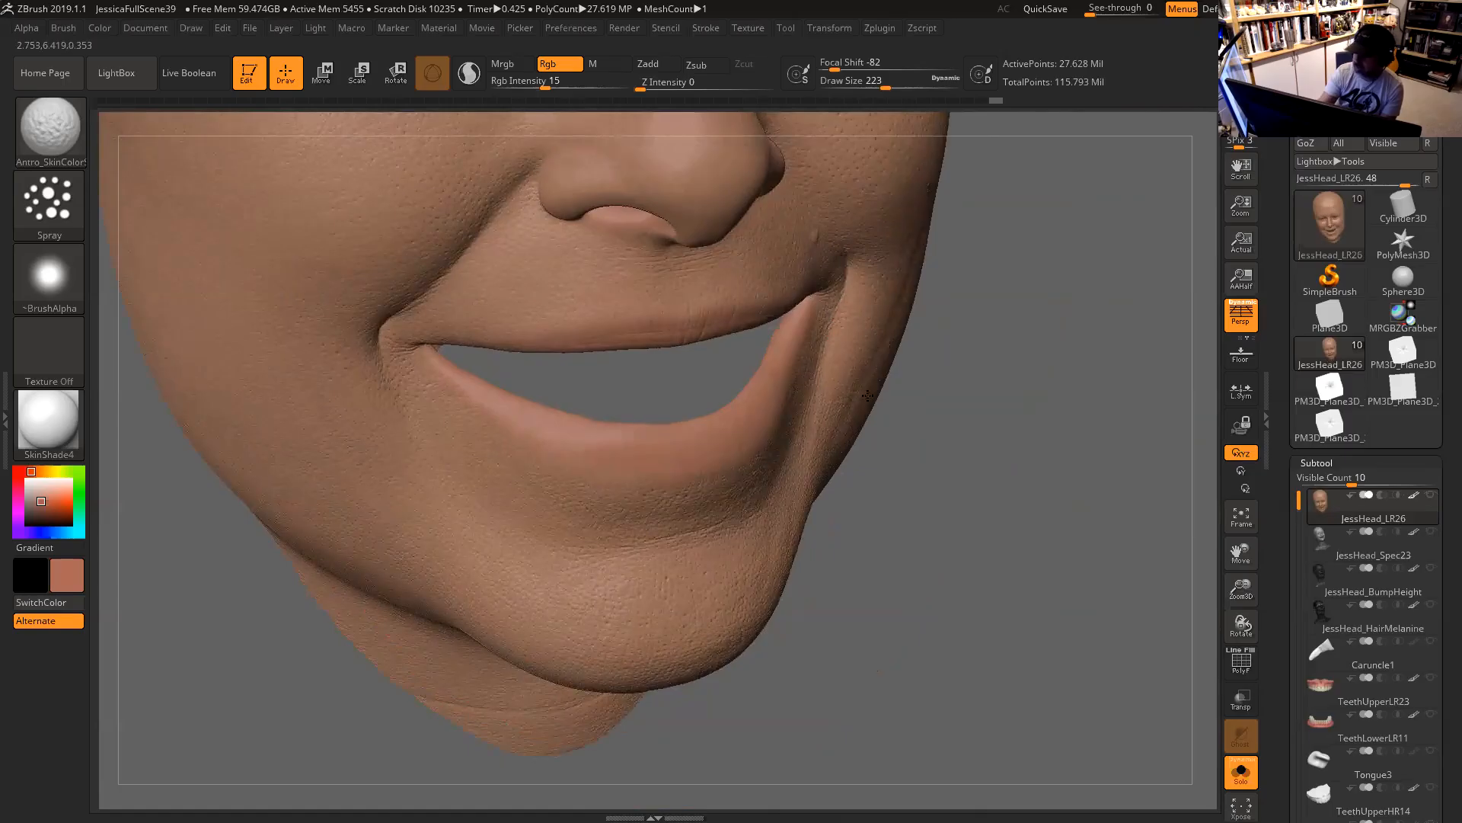
{"action": "mouse_move", "coordinate": [1077, 366]}
{"action": "left_mouse_down"}
{"action": "mouse_move", "coordinate": [1019, 318]}
{"action": "mouse_move", "coordinate": [817, 316]}
{"action": "left_mouse_up"}
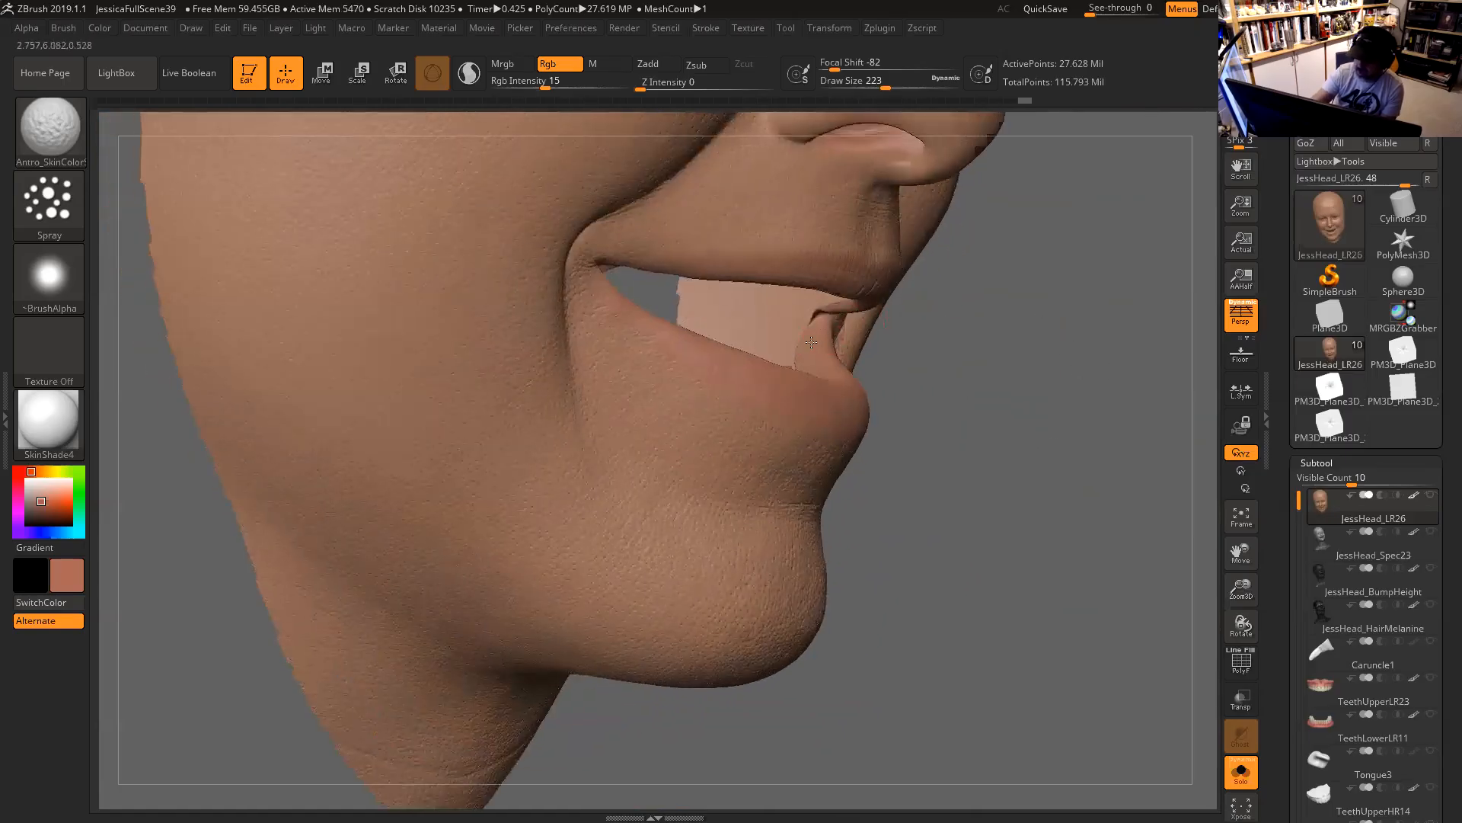
Spray reddish colour over the inner rims of both lips, working from the side and from below.
{"action": "left_click_drag", "start_coordinate": [824, 367], "coordinate": [826, 364]}
{"action": "mouse_move", "coordinate": [924, 345]}
{"action": "left_mouse_down"}
{"action": "mouse_move", "coordinate": [909, 392]}
{"action": "mouse_move", "coordinate": [829, 396]}
{"action": "mouse_move", "coordinate": [834, 410]}
{"action": "left_mouse_up"}
{"action": "left_click_drag", "start_coordinate": [949, 369], "coordinate": [855, 275]}
{"action": "left_click_drag", "start_coordinate": [1077, 277], "coordinate": [871, 355]}
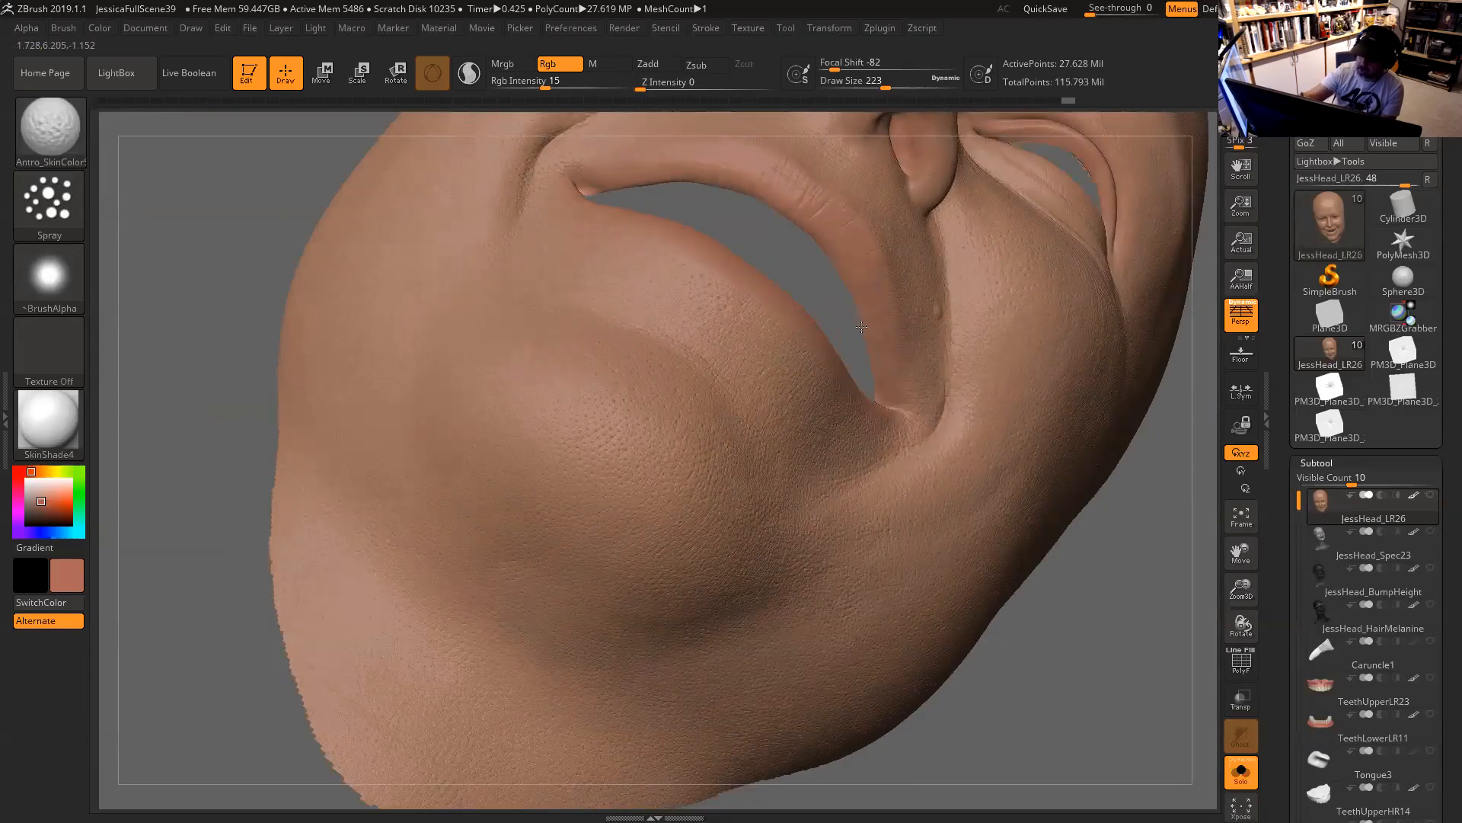
{"action": "left_click_drag", "start_coordinate": [797, 245], "coordinate": [837, 253]}
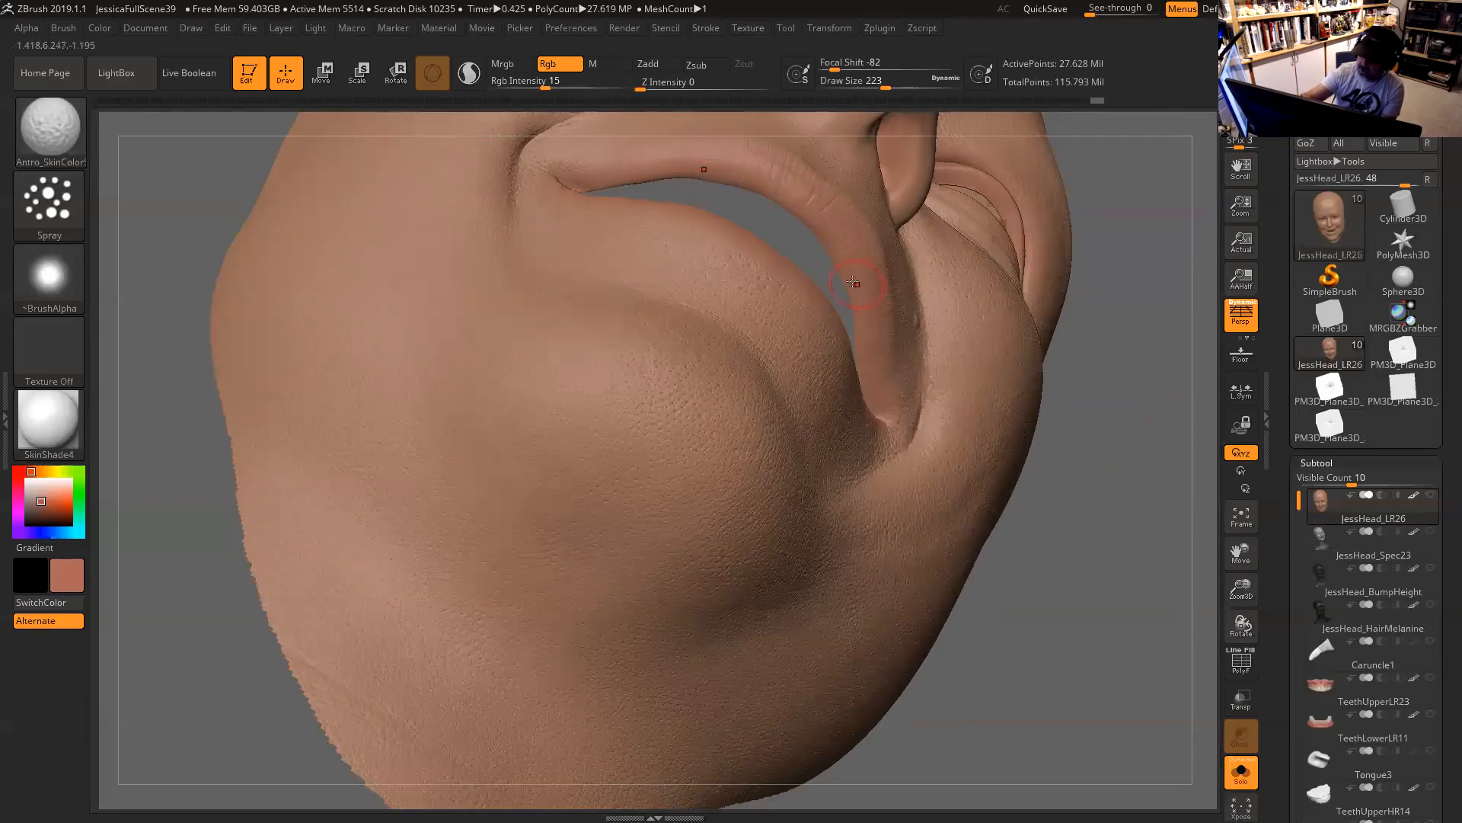
{"action": "mouse_move", "coordinate": [1035, 445]}
{"action": "left_mouse_down"}
{"action": "mouse_move", "coordinate": [1077, 581]}
{"action": "mouse_move", "coordinate": [1153, 452]}
{"action": "mouse_move", "coordinate": [1128, 427]}
{"action": "left_mouse_up"}
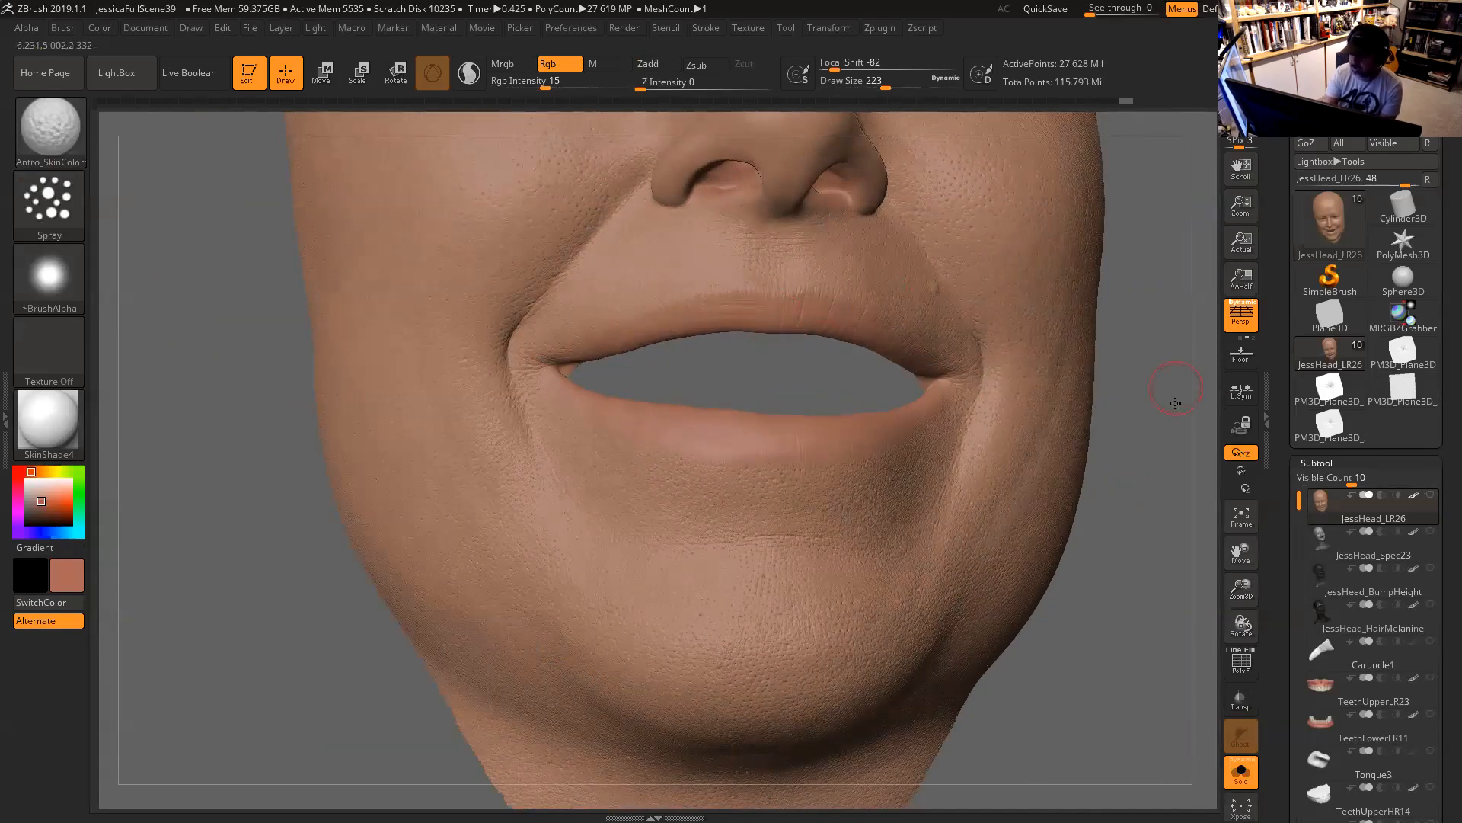
Set the draw size to 500 and spray subtle reddish colour over the cheeks.
{"action": "left_click_drag", "start_coordinate": [1176, 430], "coordinate": [1154, 518]}
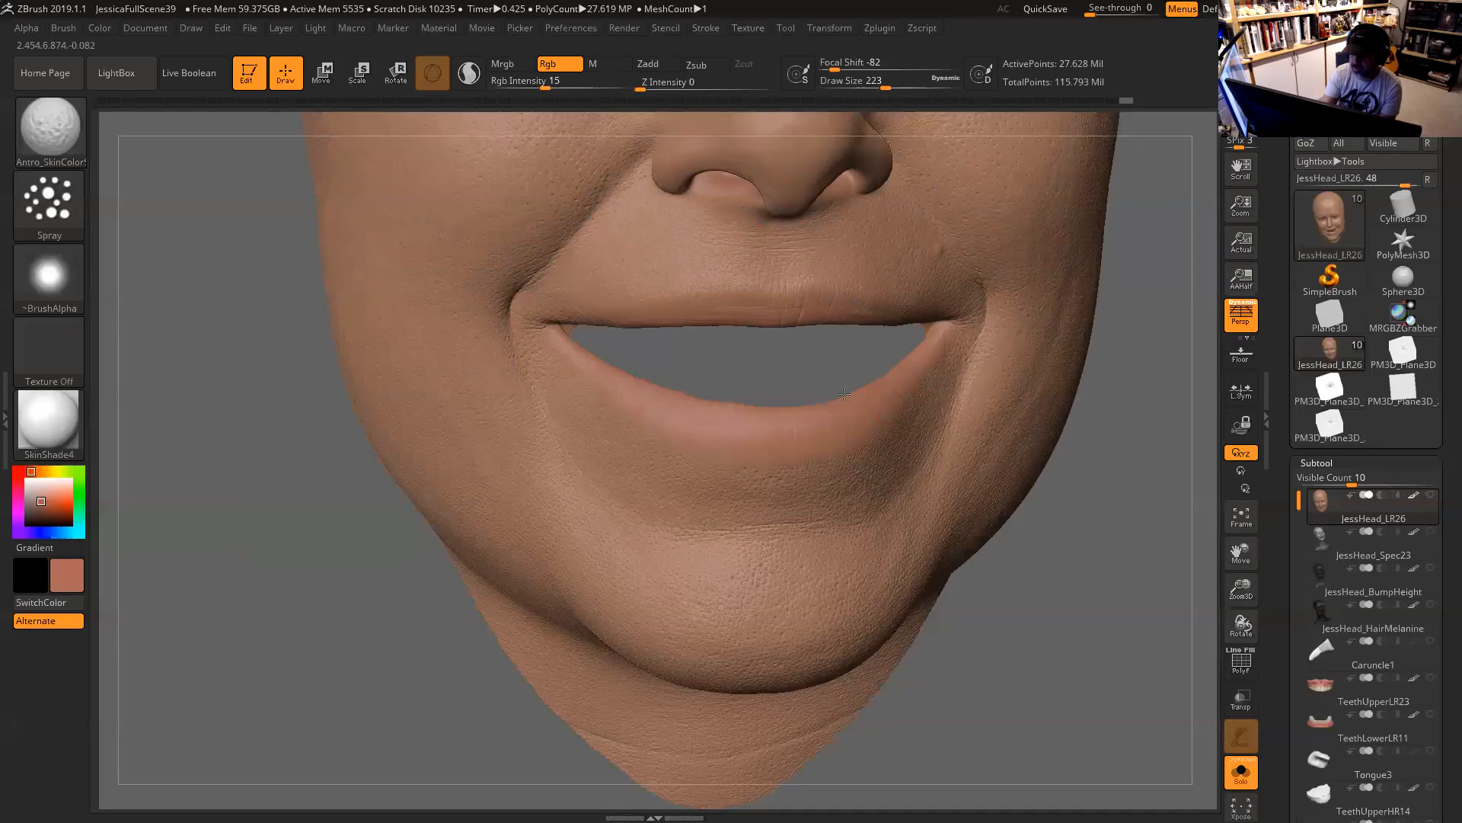
{"action": "mouse_move", "coordinate": [1151, 345]}
{"action": "left_mouse_down"}
{"action": "mouse_move", "coordinate": [1173, 534]}
{"action": "mouse_move", "coordinate": [1146, 533]}
{"action": "mouse_move", "coordinate": [1135, 449]}
{"action": "mouse_move", "coordinate": [1066, 487]}
{"action": "mouse_move", "coordinate": [1051, 568]}
{"action": "mouse_move", "coordinate": [1008, 447]}
{"action": "mouse_move", "coordinate": [1018, 501]}
{"action": "mouse_move", "coordinate": [1097, 561]}
{"action": "mouse_move", "coordinate": [999, 436]}
{"action": "left_mouse_up"}
{"action": "key", "text": "space"}
{"action": "left_click_drag", "start_coordinate": [737, 365], "coordinate": [747, 365]}
{"action": "mouse_move", "coordinate": [1041, 395]}
{"action": "left_mouse_down"}
{"action": "mouse_move", "coordinate": [1007, 417]}
{"action": "mouse_move", "coordinate": [905, 412]}
{"action": "left_mouse_up"}
{"action": "key", "text": "space"}
{"action": "key", "text": "space"}
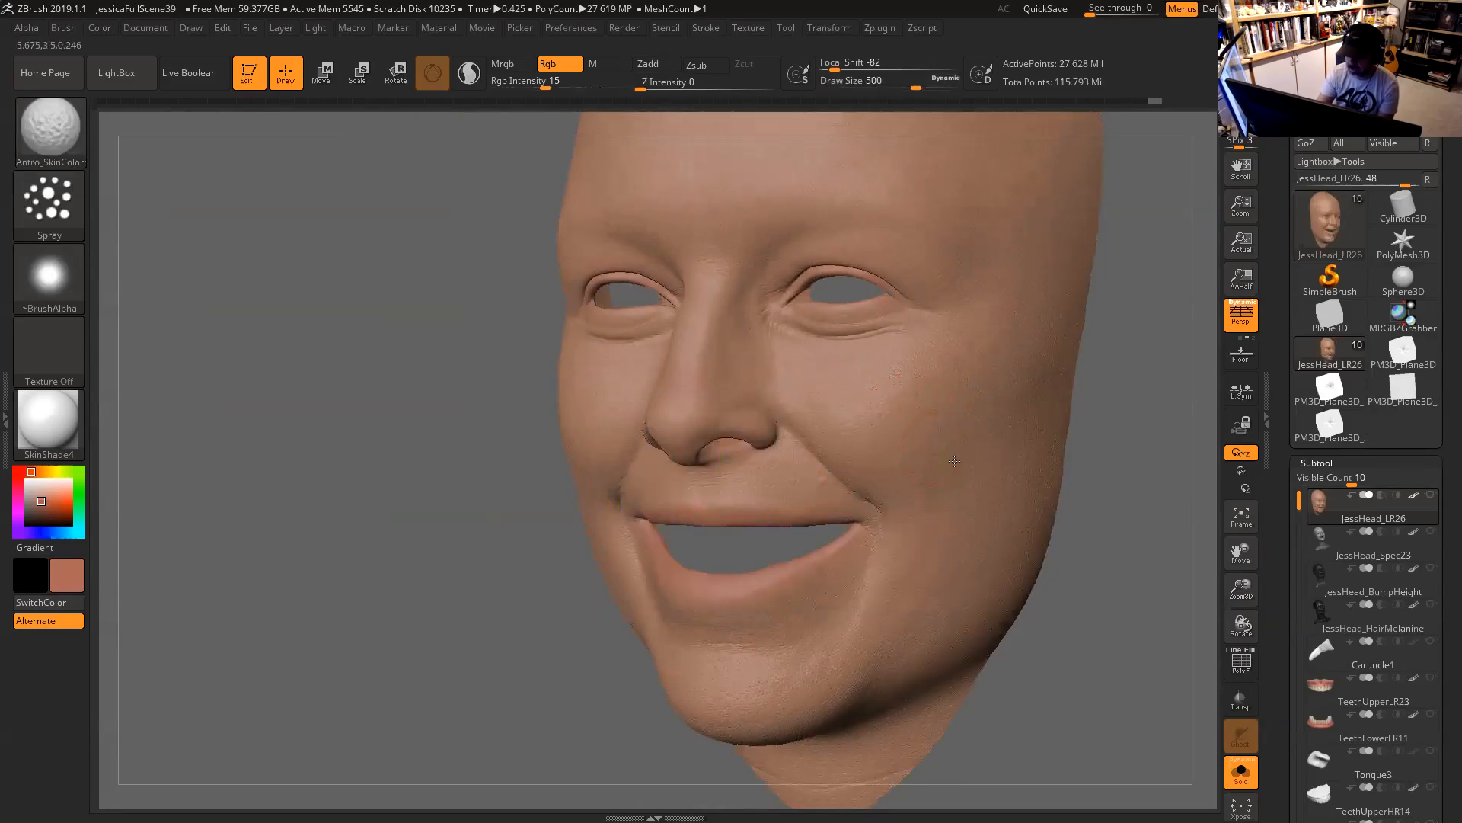
Build up the reddish colour variation across both cheeks and out toward the sides of the face.
{"action": "left_click_drag", "start_coordinate": [1125, 405], "coordinate": [959, 411]}
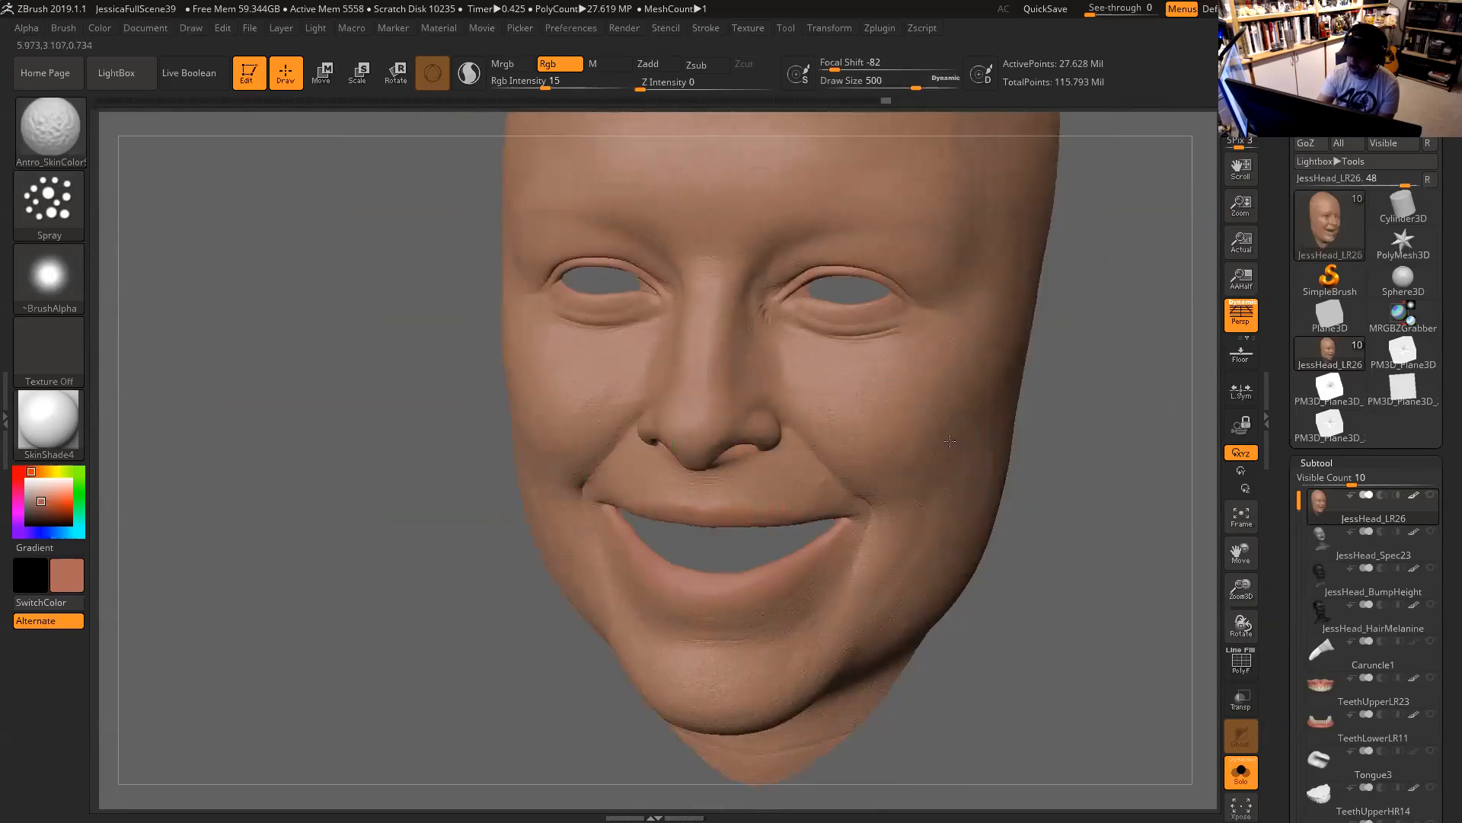
{"action": "left_click_drag", "start_coordinate": [1071, 401], "coordinate": [942, 441]}
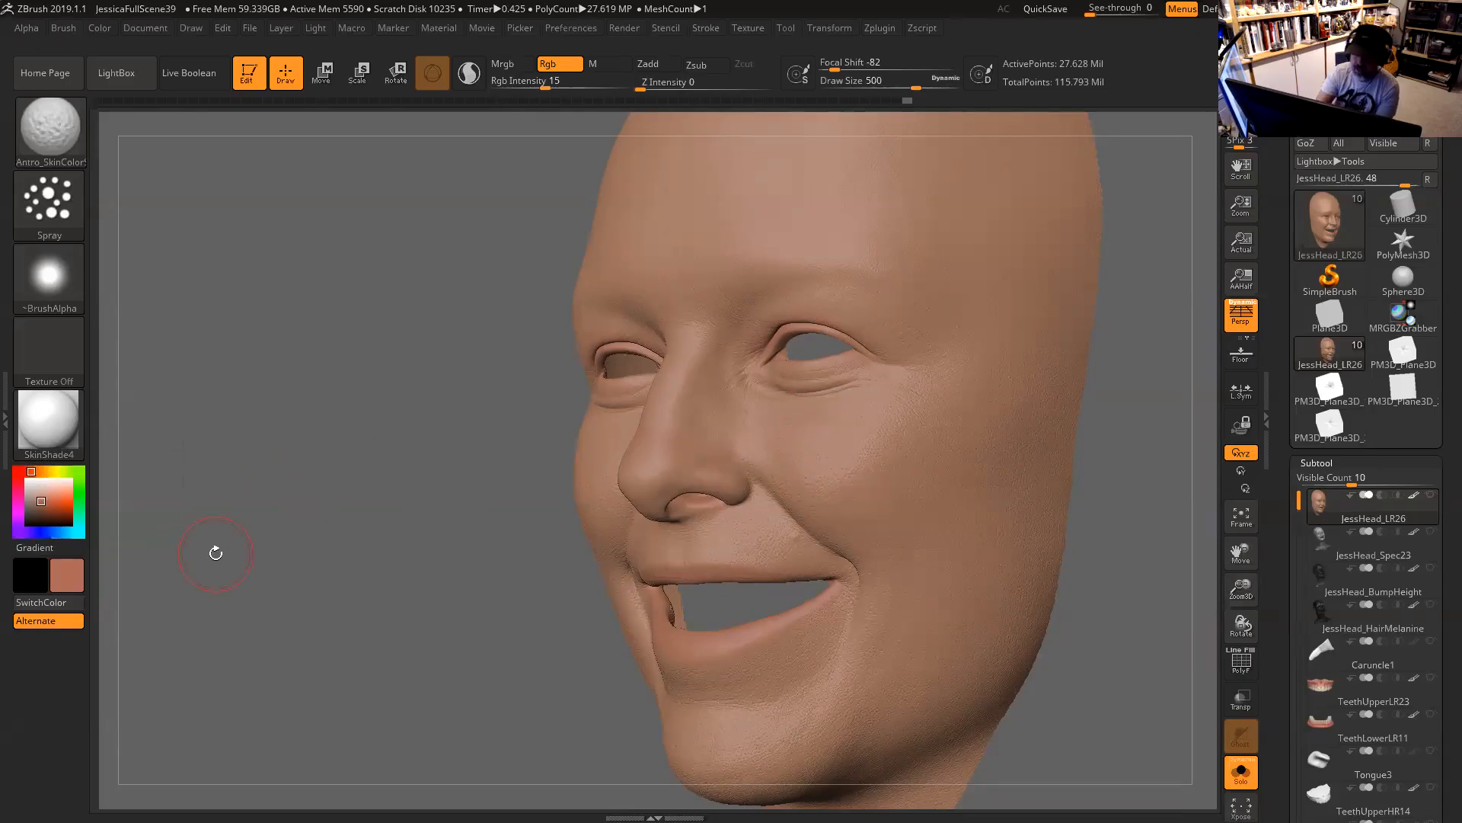
{"action": "left_click_drag", "start_coordinate": [1139, 465], "coordinate": [812, 496], "text": "shift"}
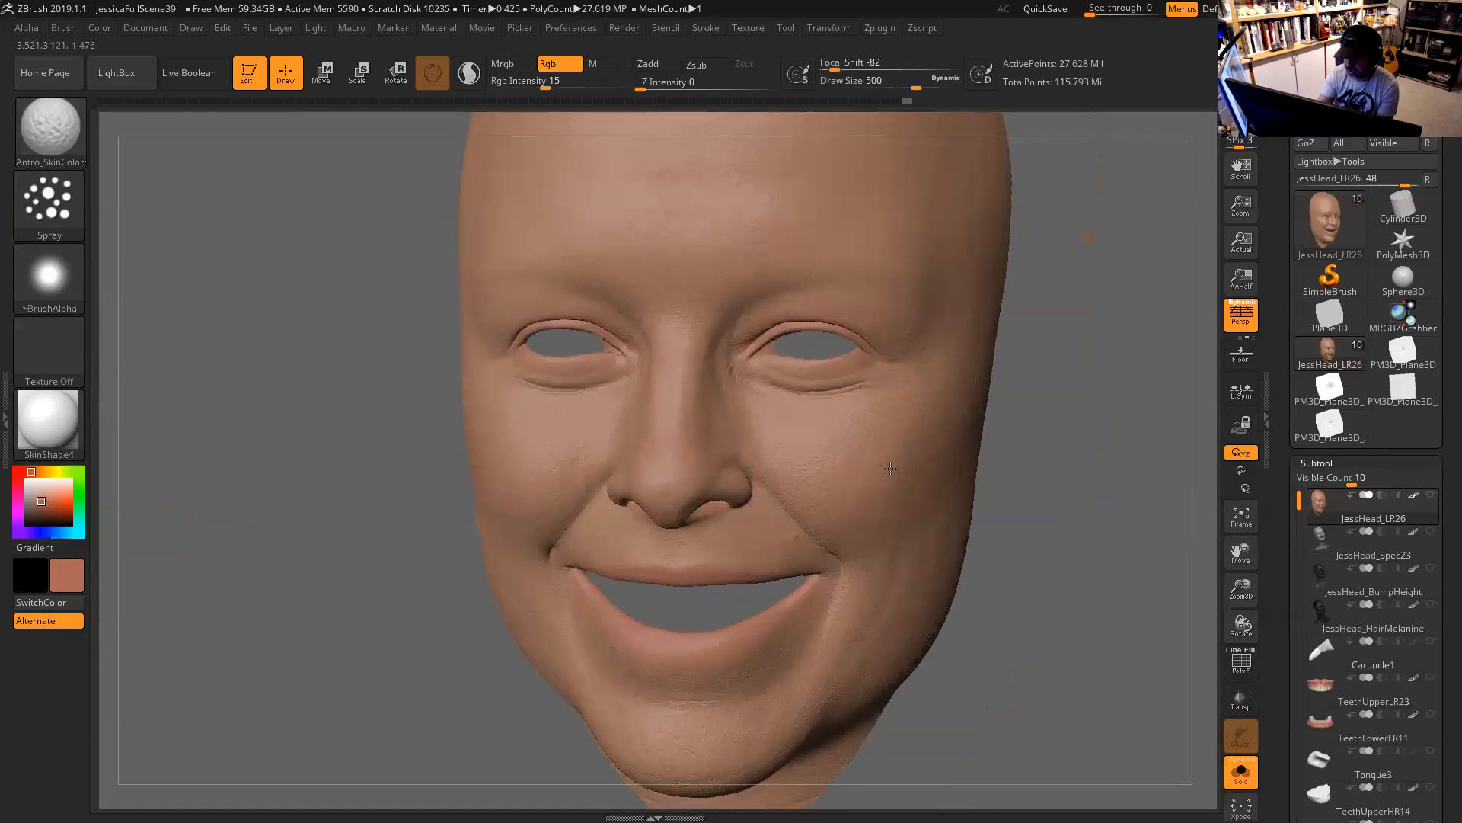
{"action": "left_click_drag", "start_coordinate": [1048, 481], "coordinate": [930, 444]}
{"action": "left_click_drag", "start_coordinate": [1147, 427], "coordinate": [1181, 438]}
Try a stronger reddish blush on both cheeks with the draw size at 611.
{"action": "key", "text": "space"}
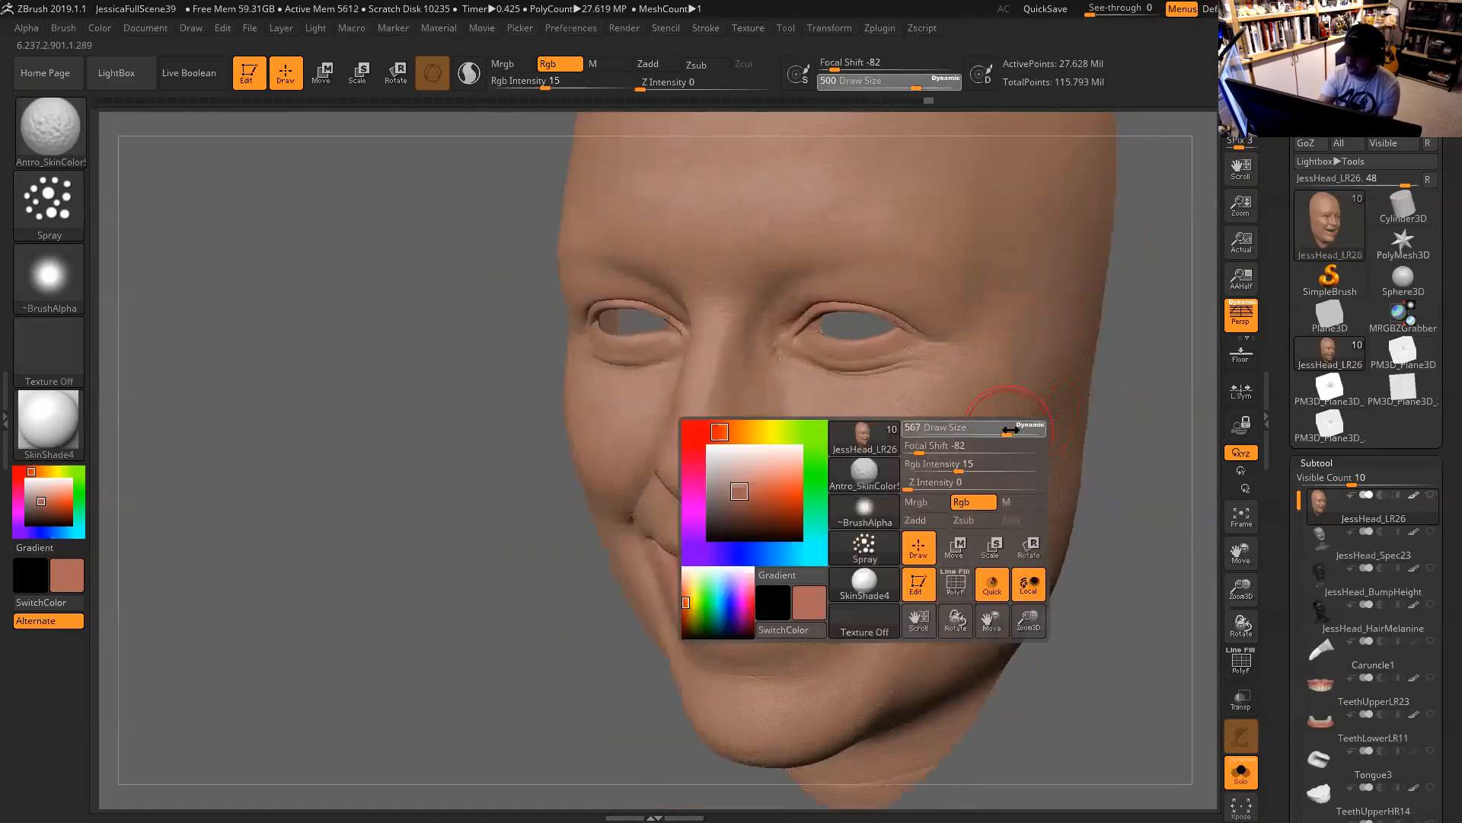
{"action": "left_click_drag", "start_coordinate": [1005, 427], "coordinate": [1017, 427]}
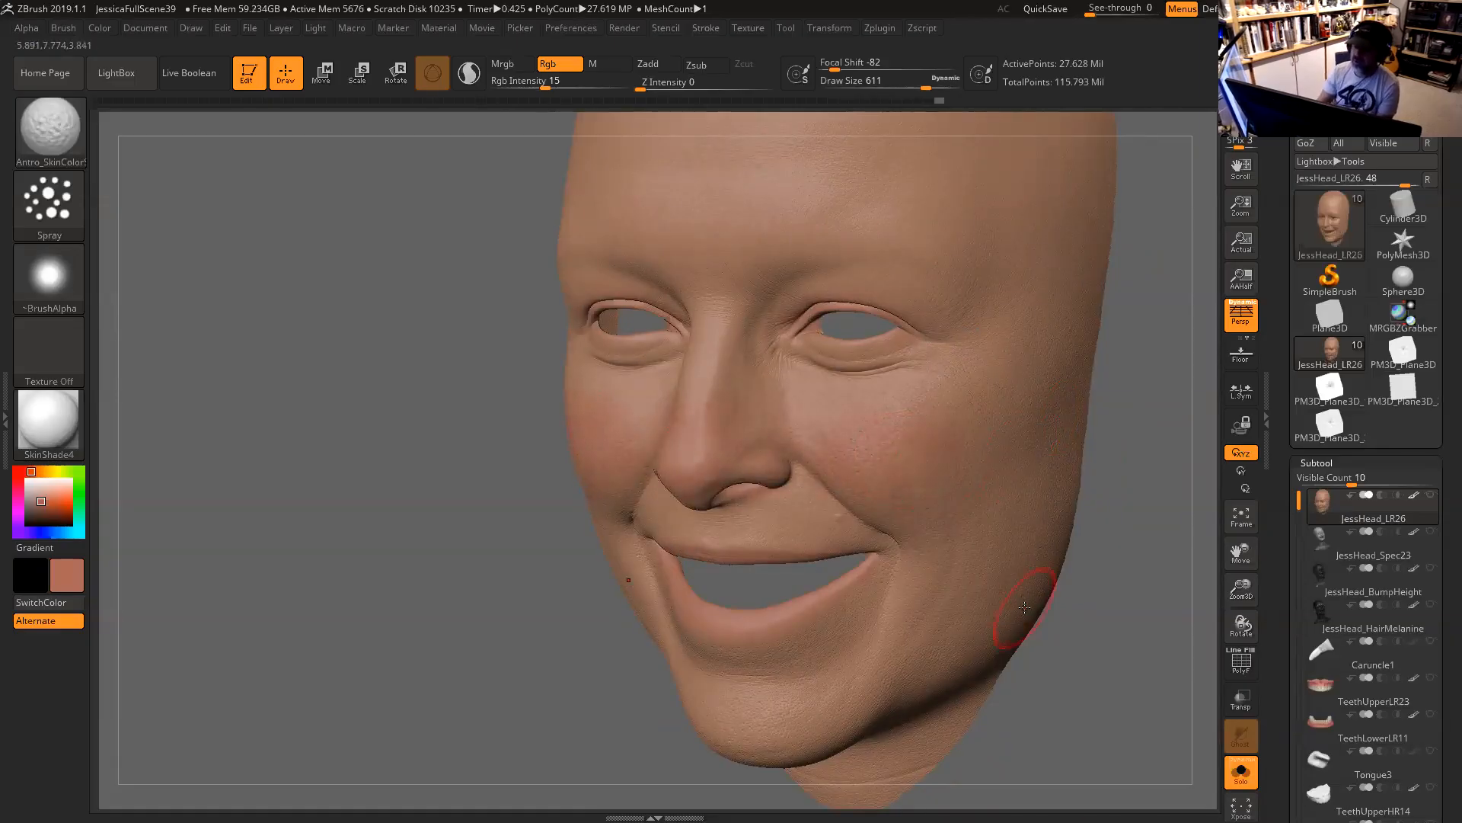
{"action": "mouse_move", "coordinate": [1107, 579]}
{"action": "left_mouse_down"}
{"action": "mouse_move", "coordinate": [1145, 578]}
{"action": "mouse_move", "coordinate": [1127, 578]}
{"action": "left_mouse_up"}
{"action": "key", "text": "ctrl"}
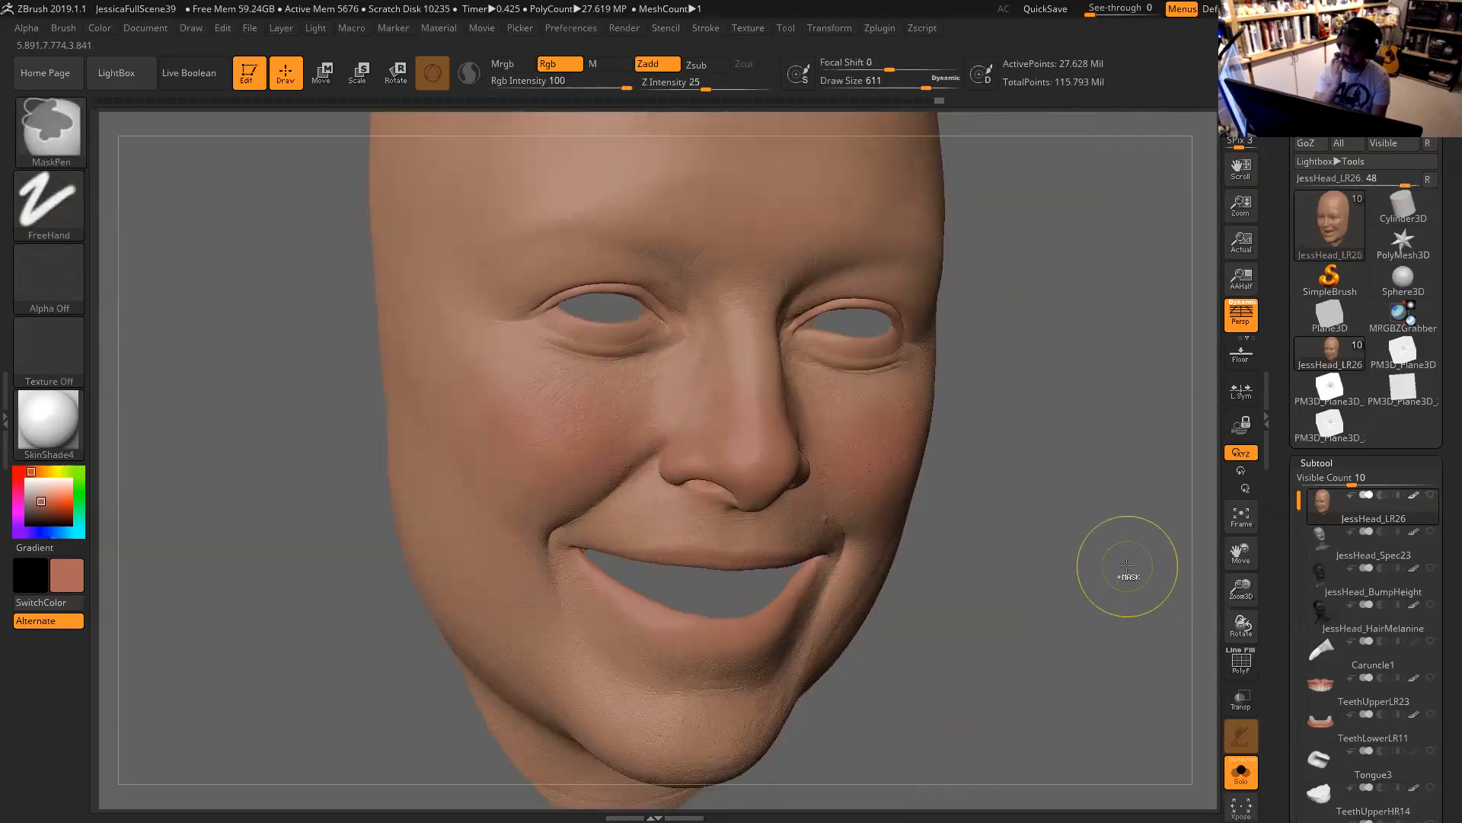
{"action": "left_click_drag", "start_coordinate": [1038, 486], "coordinate": [1088, 493]}
Reduce the draw size to 460 and spray lighter reddish colour over the nose and adjoining cheeks.
{"action": "key", "text": "space"}
{"action": "left_click_drag", "start_coordinate": [793, 420], "coordinate": [780, 420]}
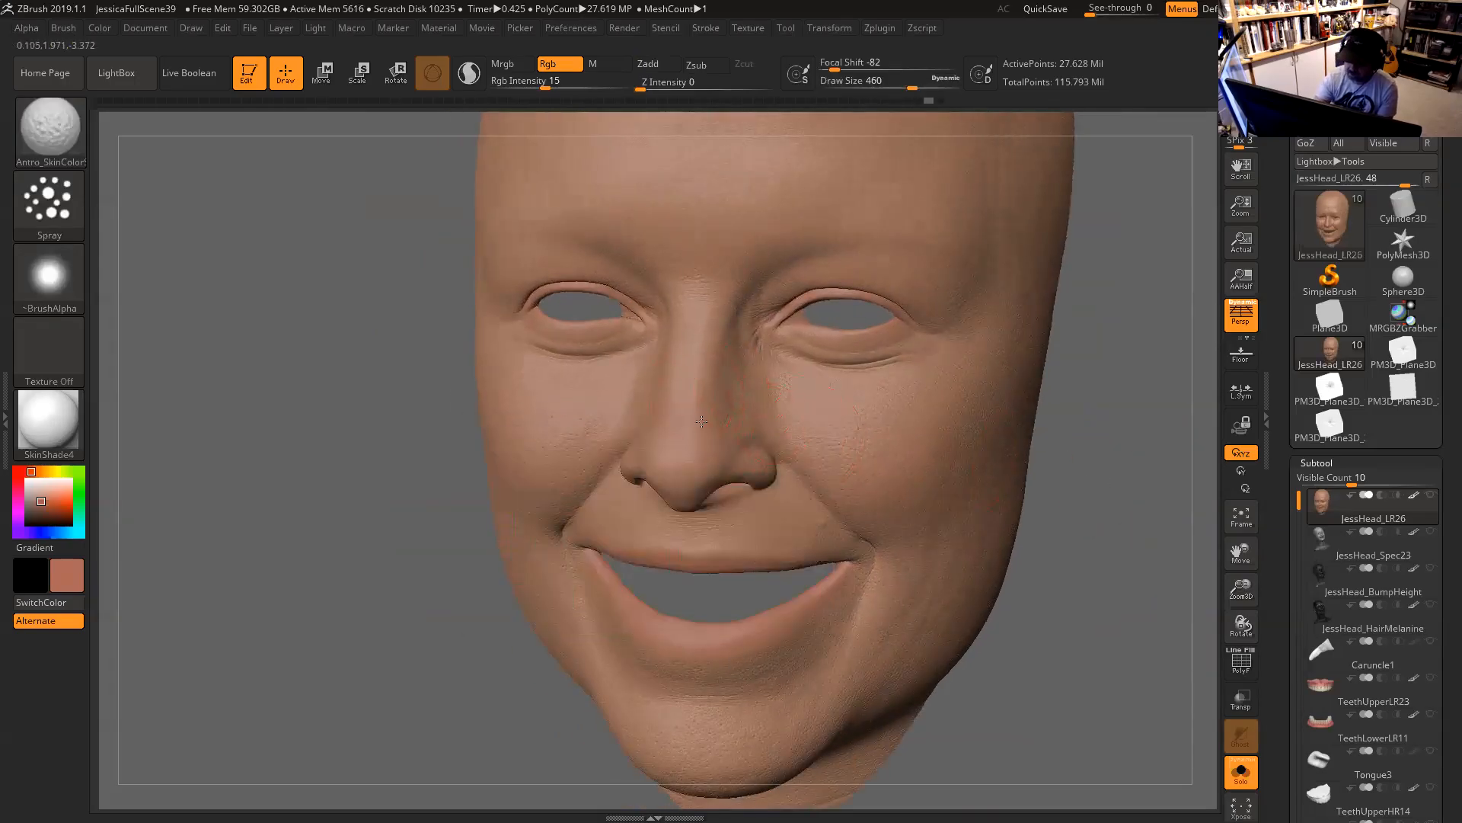
{"action": "mouse_move", "coordinate": [1154, 503]}
{"action": "left_mouse_down"}
{"action": "mouse_move", "coordinate": [876, 457]}
{"action": "mouse_move", "coordinate": [788, 471]}
{"action": "left_mouse_up"}
{"action": "key", "text": "space"}
{"action": "left_click_drag", "start_coordinate": [1169, 416], "coordinate": [791, 477]}
Reduce the draw size to 386 and then 351 while spraying reddish colour around the eyes and their inner corners.
{"action": "key", "text": "space"}
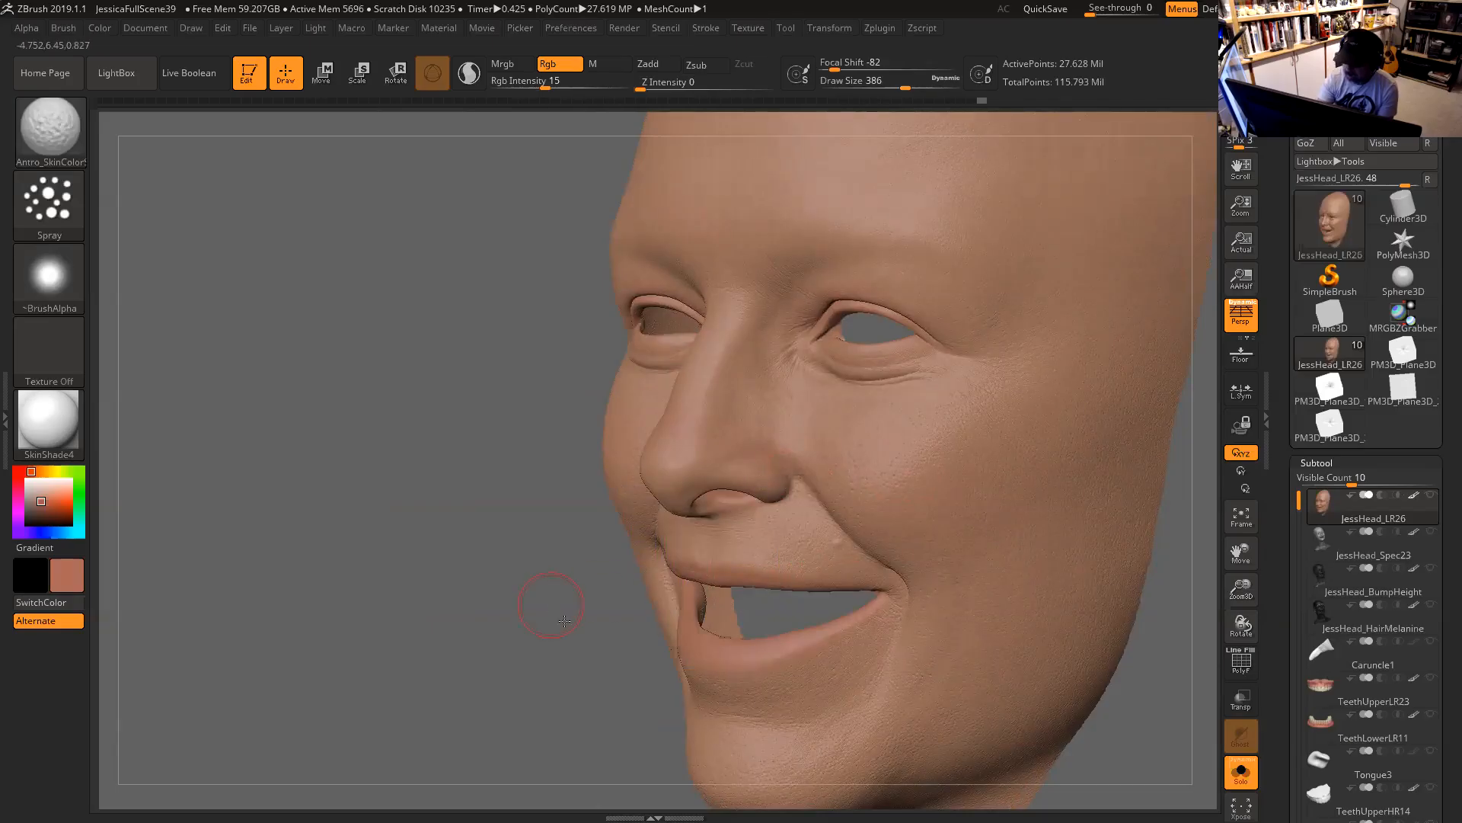
{"action": "left_click_drag", "start_coordinate": [550, 602], "coordinate": [550, 670], "text": "alt"}
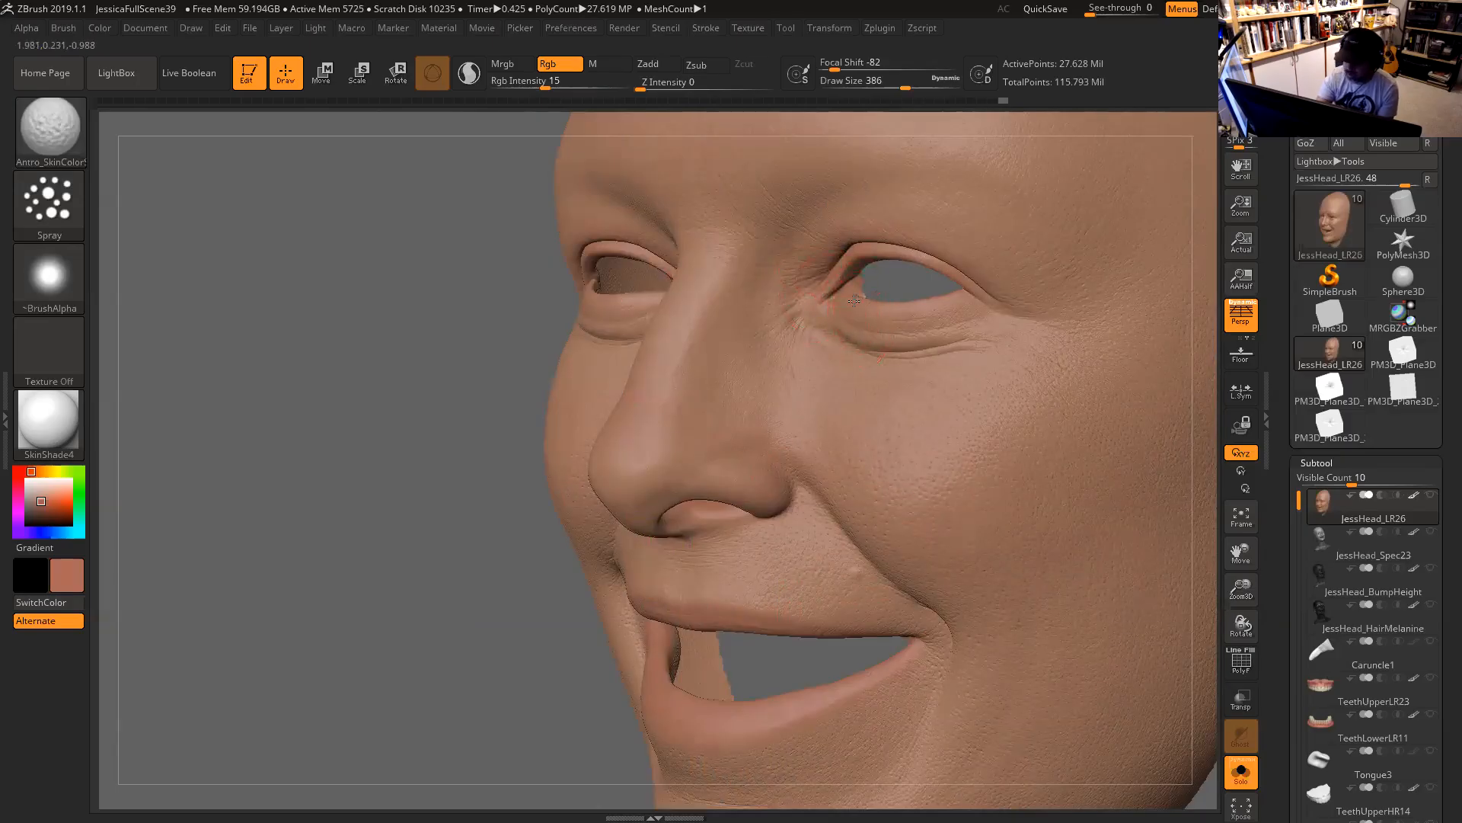
{"action": "left_click_drag", "start_coordinate": [988, 317], "coordinate": [971, 311]}
{"action": "mouse_move", "coordinate": [498, 549]}
{"action": "left_mouse_down"}
{"action": "mouse_move", "coordinate": [609, 473]}
{"action": "mouse_move", "coordinate": [840, 255]}
{"action": "left_mouse_up"}
{"action": "key", "text": "space"}
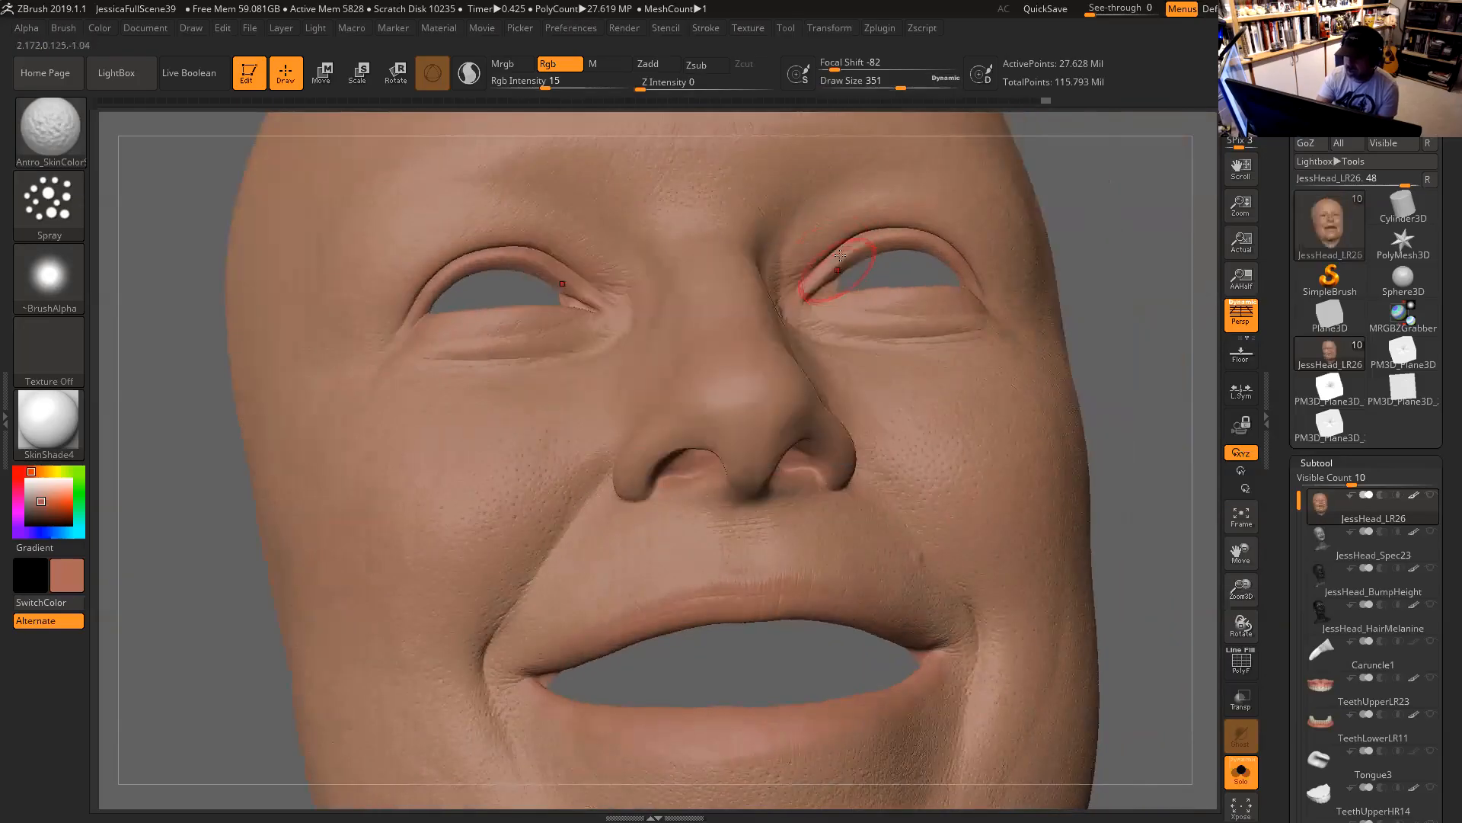
{"action": "left_click_drag", "start_coordinate": [1142, 229], "coordinate": [1132, 306], "text": "alt"}
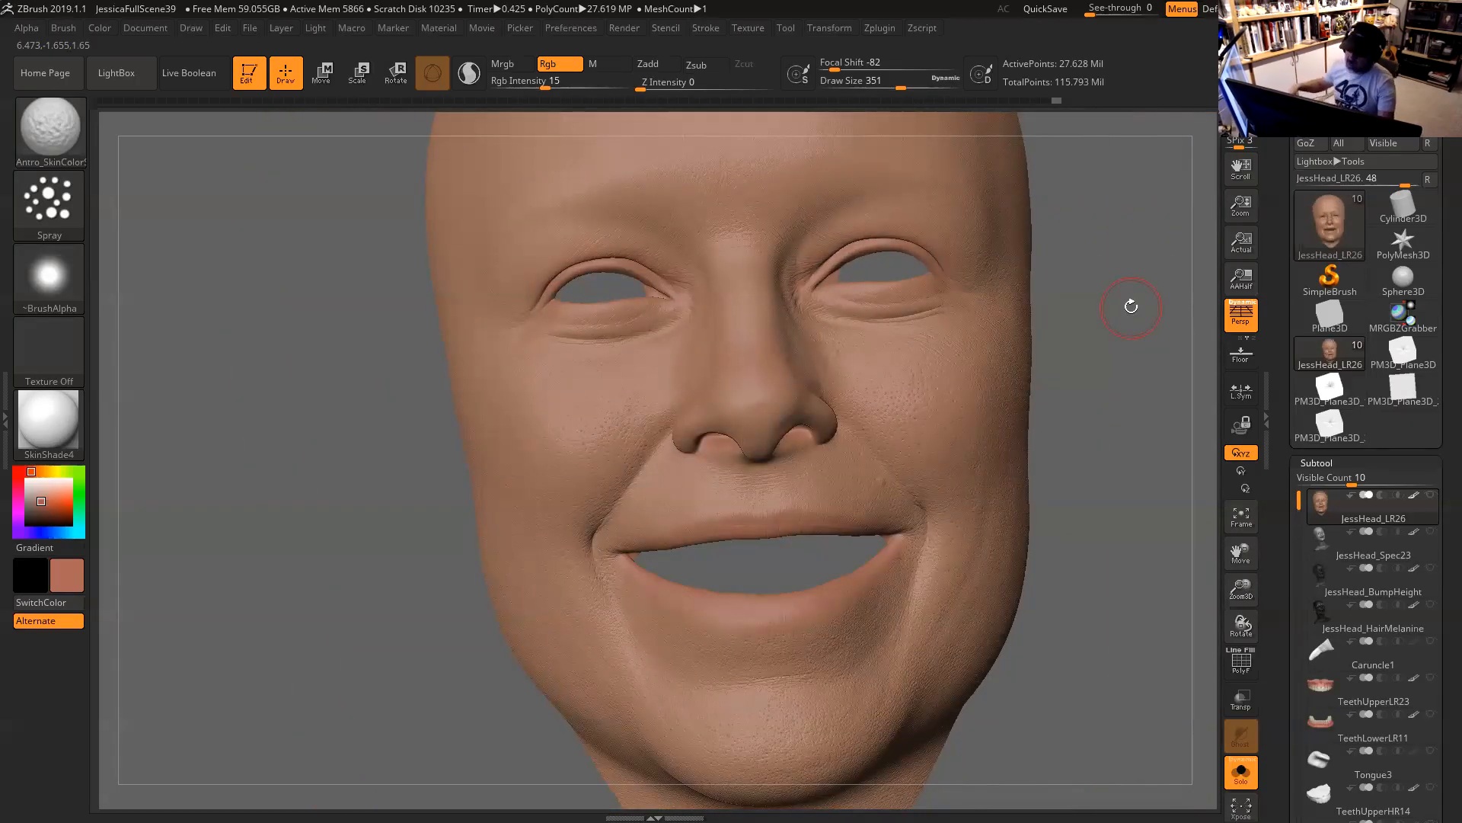
Set the draw size to 408 and spray reddish colour variation over the forehead and both temples.
{"action": "mouse_move", "coordinate": [1066, 281]}
{"action": "left_mouse_down"}
{"action": "mouse_move", "coordinate": [1090, 406]}
{"action": "mouse_move", "coordinate": [1120, 381]}
{"action": "mouse_move", "coordinate": [979, 333]}
{"action": "left_mouse_up"}
{"action": "key", "text": "space"}
{"action": "left_click_drag", "start_coordinate": [880, 265], "coordinate": [887, 266]}
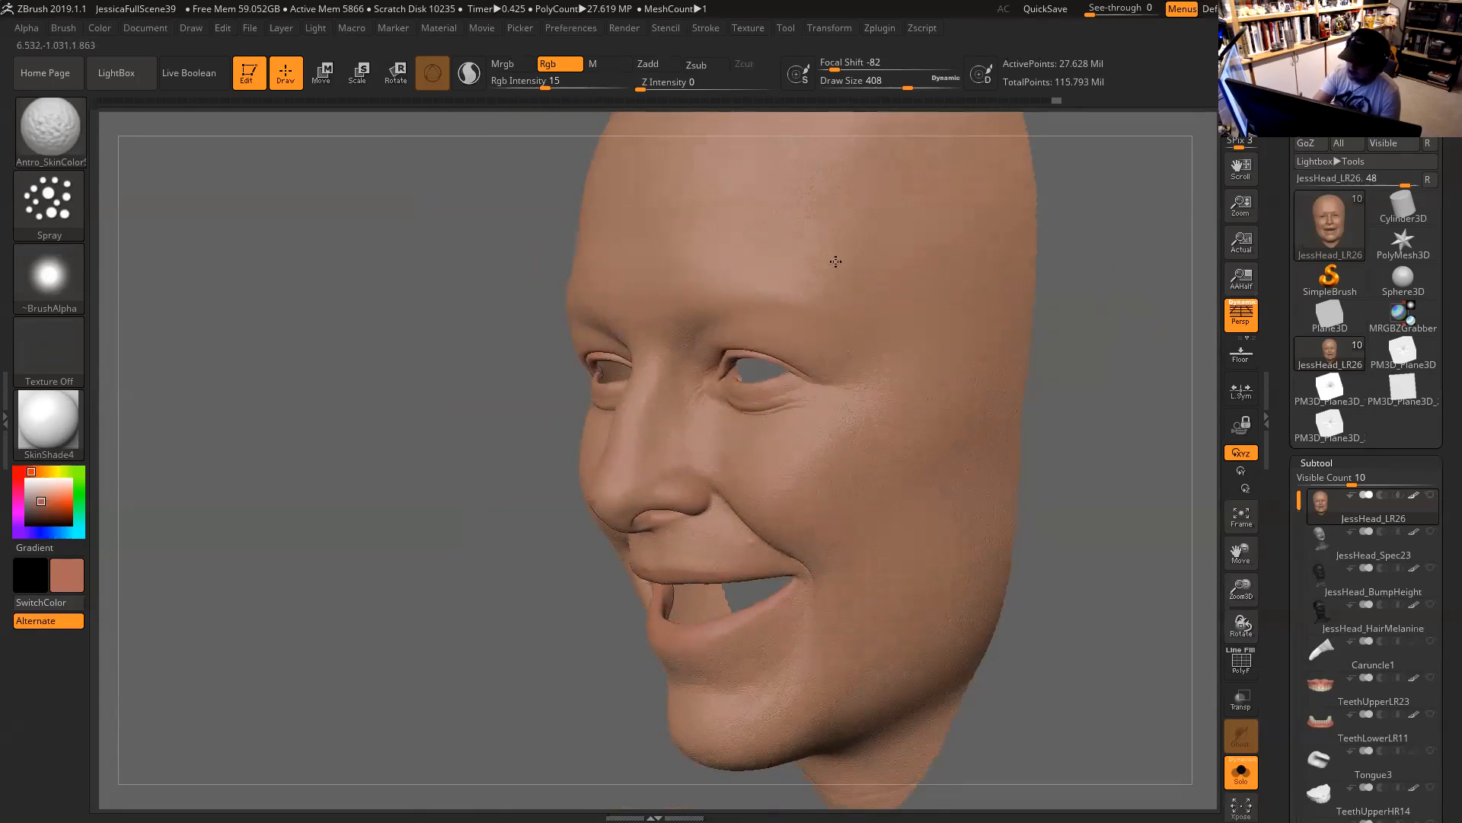
{"action": "left_click_drag", "start_coordinate": [996, 389], "coordinate": [909, 404]}
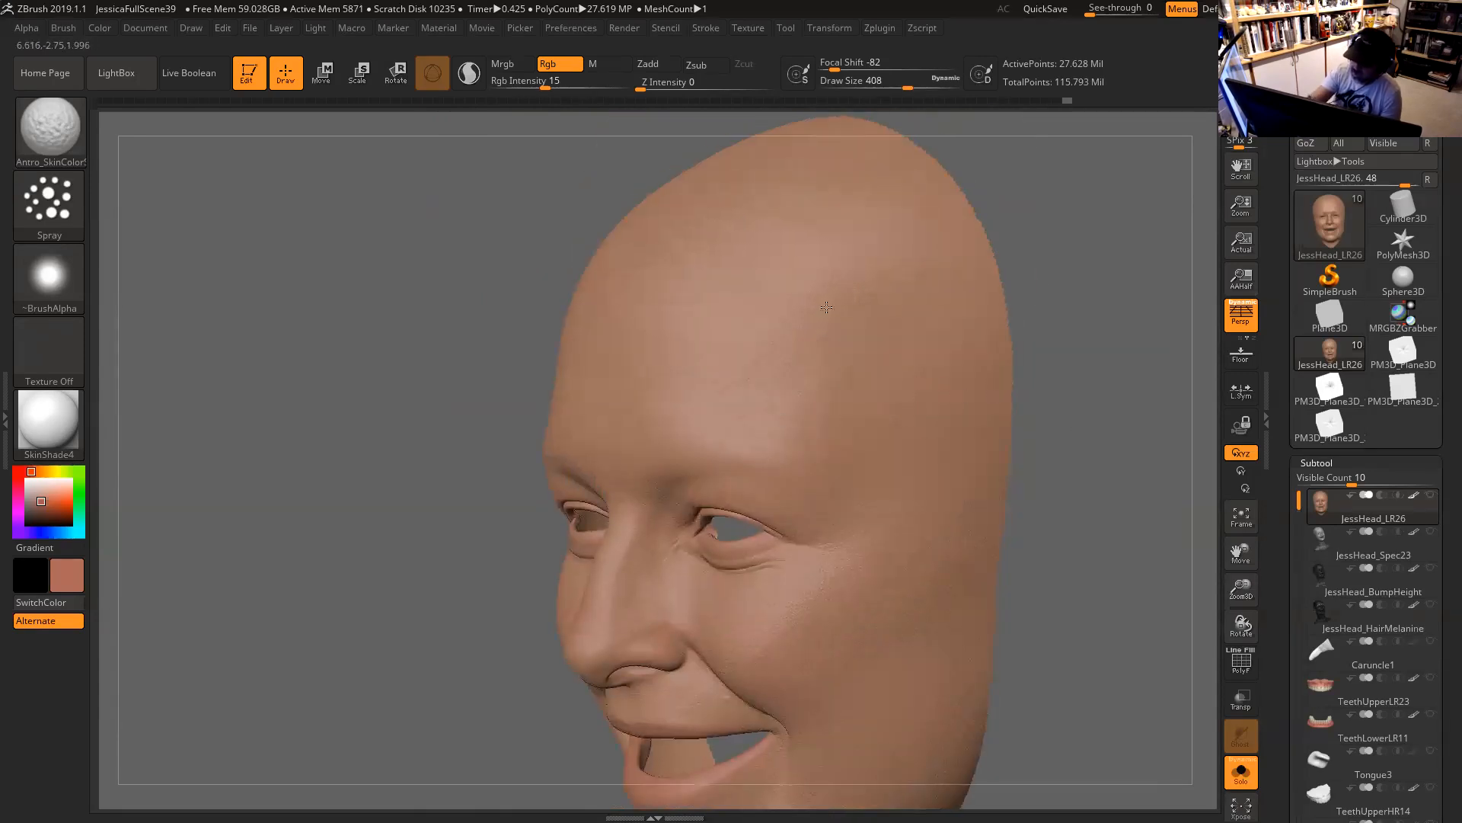
{"action": "left_click_drag", "start_coordinate": [1052, 287], "coordinate": [814, 418]}
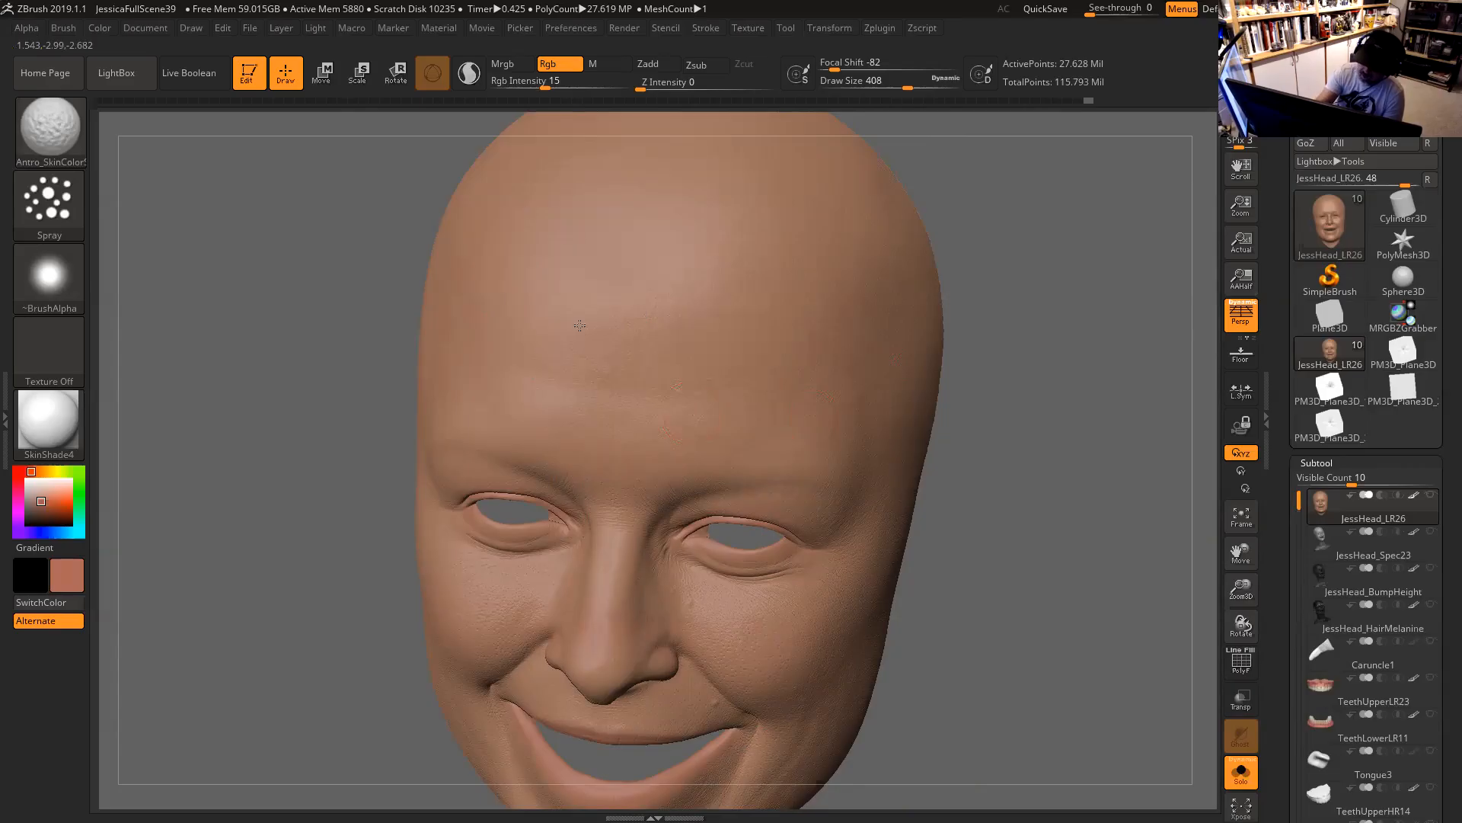
{"action": "left_click_drag", "start_coordinate": [1054, 375], "coordinate": [643, 345]}
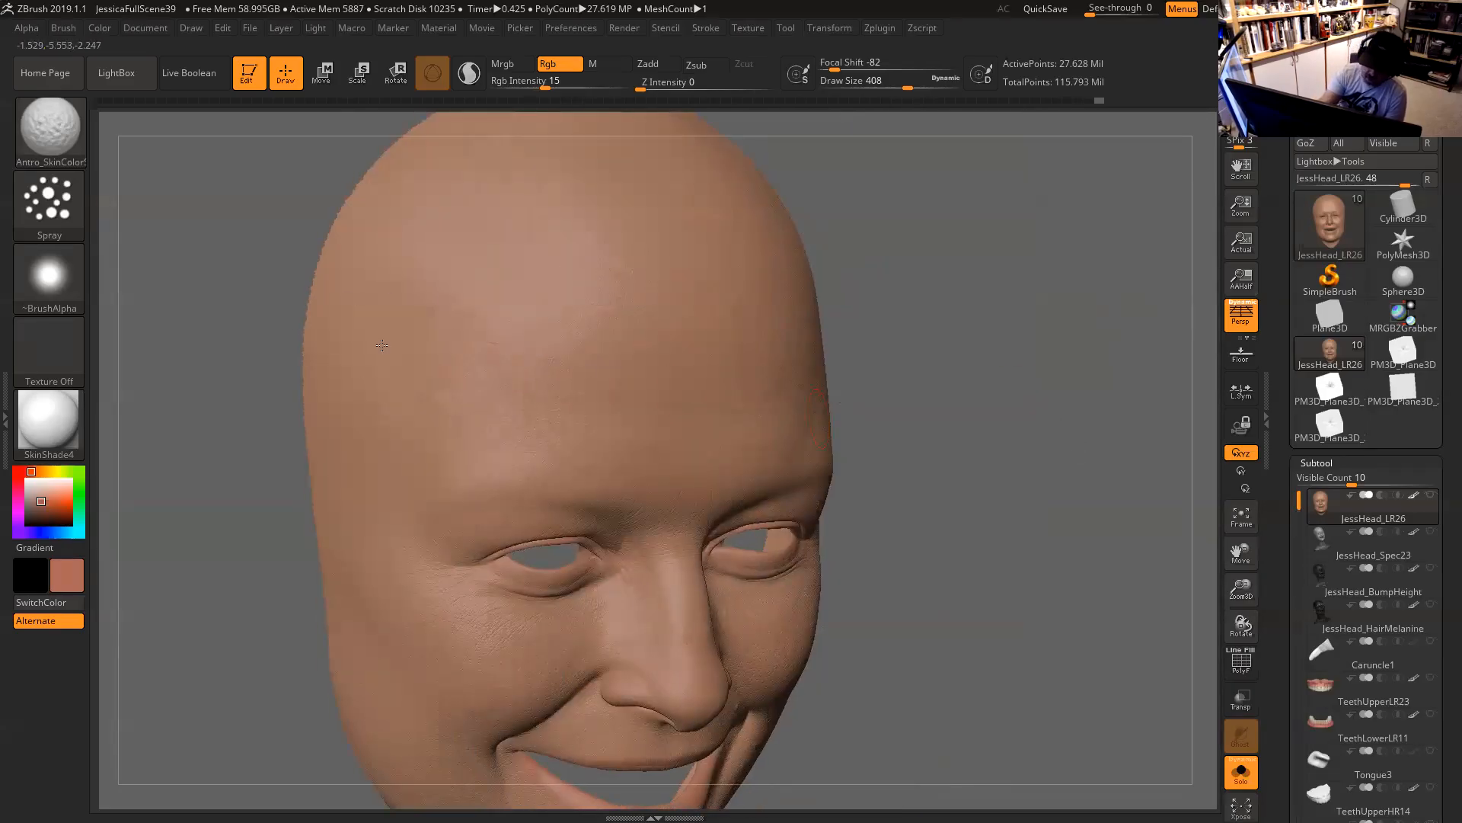
{"action": "left_click_drag", "start_coordinate": [831, 368], "coordinate": [697, 391]}
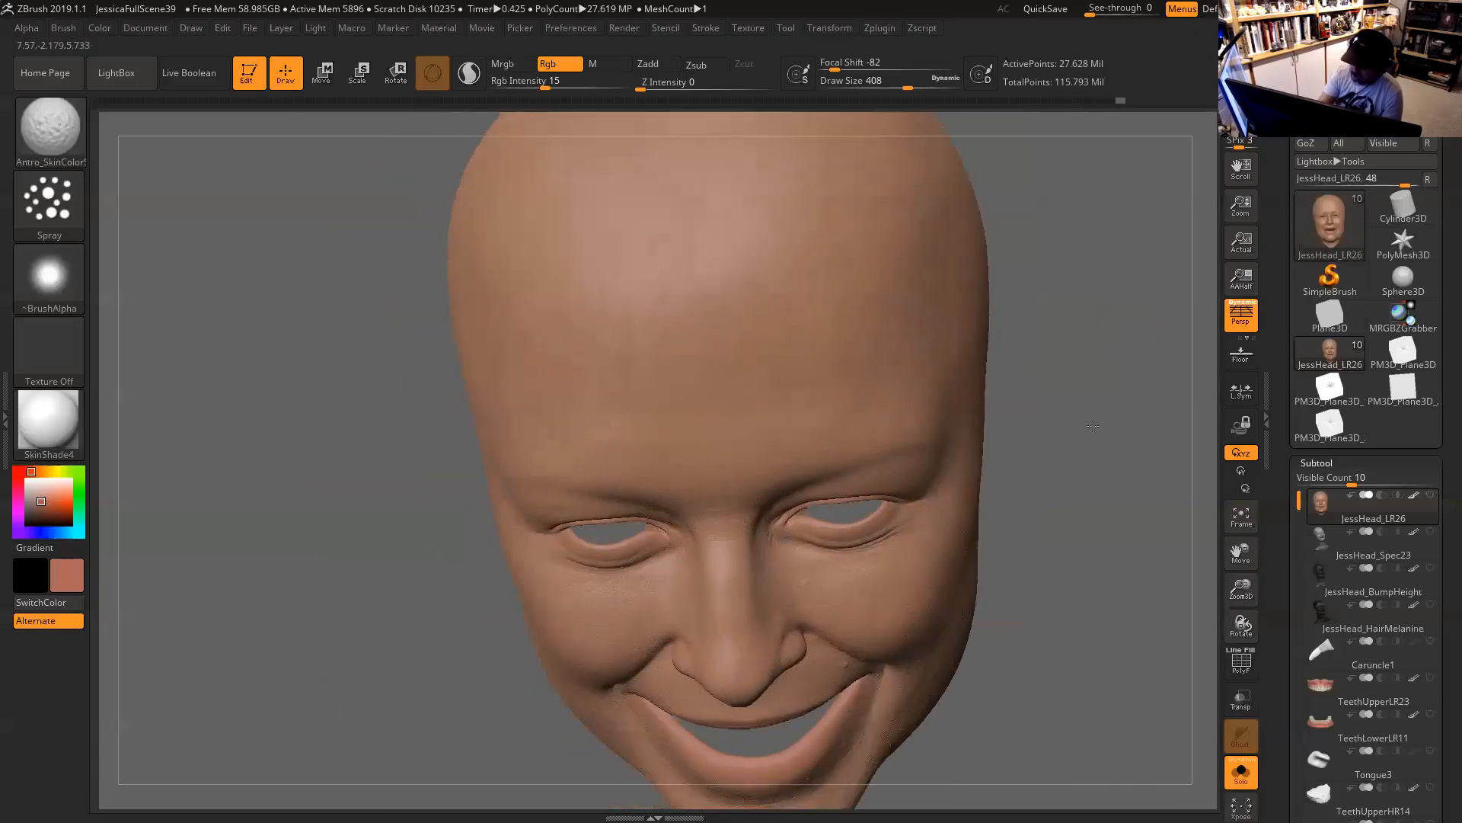
Add further reddish variation to the upper face, working close up from the forehead and temple.
{"action": "left_click_drag", "start_coordinate": [1080, 379], "coordinate": [1141, 380], "text": "alt"}
{"action": "left_click_drag", "start_coordinate": [976, 462], "coordinate": [926, 495], "text": "alt"}
{"action": "left_click_drag", "start_coordinate": [1052, 386], "coordinate": [991, 393]}
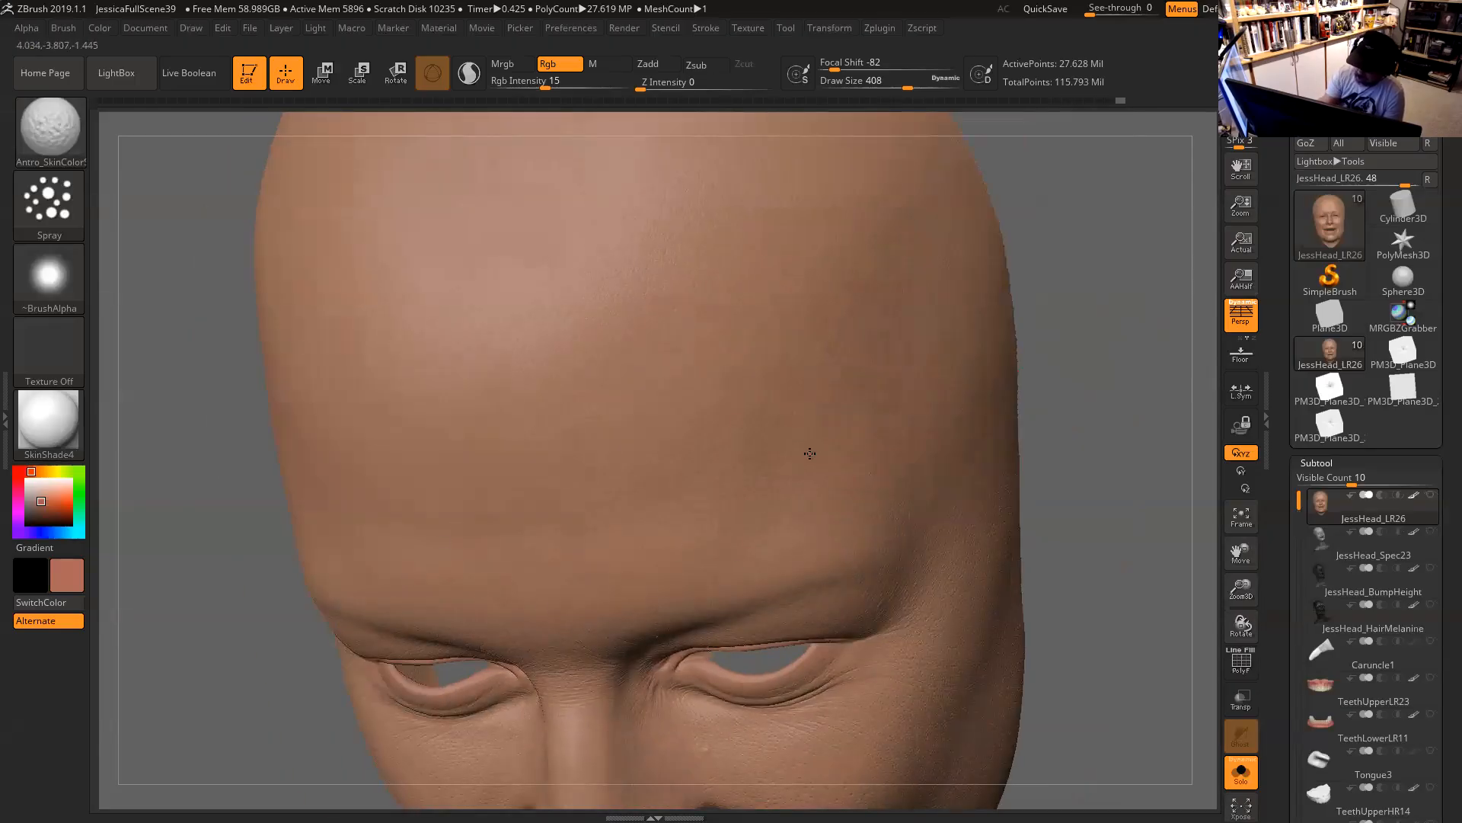
{"action": "left_click_drag", "start_coordinate": [1085, 487], "coordinate": [1032, 427]}
{"action": "left_click_drag", "start_coordinate": [1021, 491], "coordinate": [1074, 406], "text": "alt"}
{"action": "left_click_drag", "start_coordinate": [1068, 354], "coordinate": [1075, 274], "text": "alt"}
{"action": "left_click_drag", "start_coordinate": [1071, 444], "coordinate": [1083, 397]}
Switch the material to Flat Color to judge the painted skin colour without shading.
{"action": "left_click", "coordinate": [56, 432]}
{"action": "left_click", "coordinate": [141, 366]}
{"action": "mouse_move", "coordinate": [1030, 542]}
{"action": "left_mouse_down", "text": "alt"}
{"action": "mouse_move", "coordinate": [1055, 504]}
{"action": "mouse_move", "coordinate": [1069, 521]}
{"action": "mouse_move", "coordinate": [1017, 480]}
{"action": "left_mouse_up", "text": "alt"}
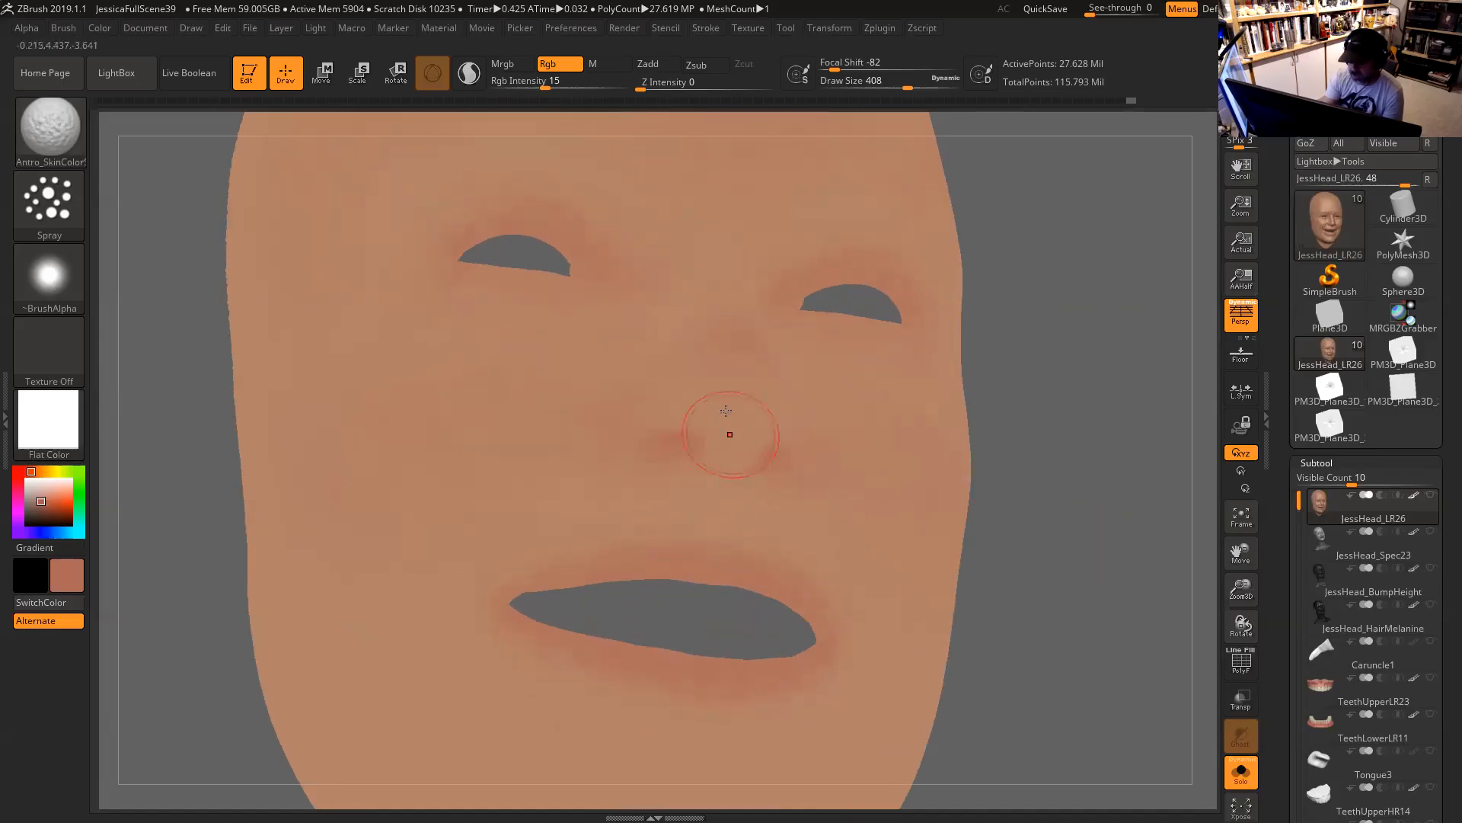
Reduce the draw size to 280 and spray reddish mottling over the chin, including its underside.
{"action": "left_click_drag", "start_coordinate": [1041, 450], "coordinate": [1074, 487]}
{"action": "key", "text": "space"}
{"action": "left_click_drag", "start_coordinate": [742, 553], "coordinate": [709, 553]}
{"action": "left_click_drag", "start_coordinate": [1013, 534], "coordinate": [1058, 486], "text": "alt"}
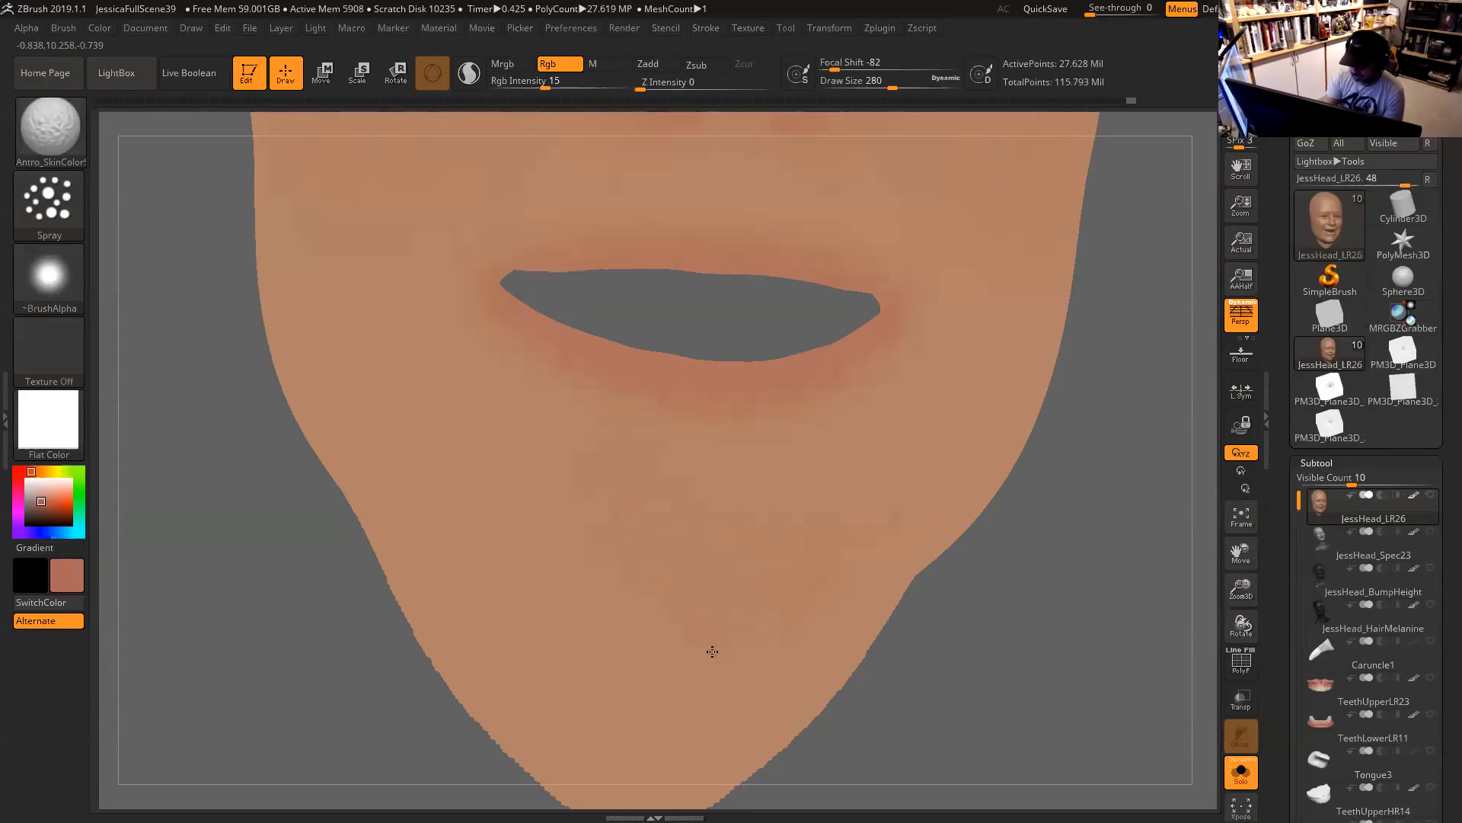
{"action": "mouse_move", "coordinate": [1077, 525]}
{"action": "left_mouse_down"}
{"action": "mouse_move", "coordinate": [724, 575]}
{"action": "mouse_move", "coordinate": [432, 697]}
{"action": "mouse_move", "coordinate": [455, 569]}
{"action": "left_mouse_up"}
{"action": "left_click_drag", "start_coordinate": [454, 679], "coordinate": [472, 549]}
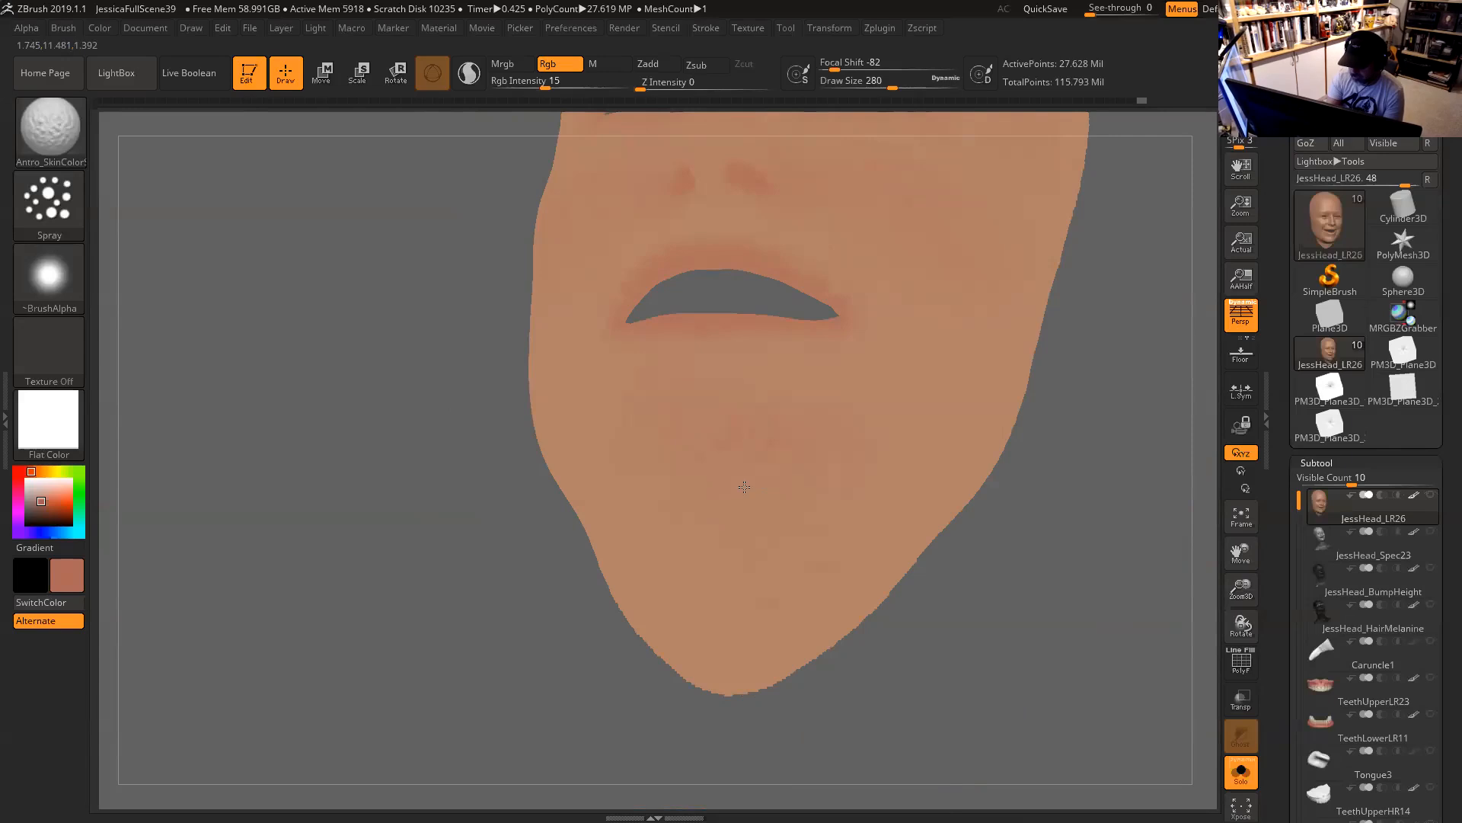
{"action": "left_click_drag", "start_coordinate": [851, 548], "coordinate": [861, 534]}
Spray reddish colour across the cheeks and around the nose with draw size 324, then 257.
{"action": "mouse_move", "coordinate": [1022, 552]}
{"action": "left_mouse_down"}
{"action": "mouse_move", "coordinate": [1041, 568]}
{"action": "mouse_move", "coordinate": [953, 506]}
{"action": "mouse_move", "coordinate": [1002, 559]}
{"action": "mouse_move", "coordinate": [1018, 362]}
{"action": "left_mouse_up"}
{"action": "mouse_move", "coordinate": [1056, 413]}
{"action": "left_mouse_down", "text": "alt"}
{"action": "mouse_move", "coordinate": [1114, 494]}
{"action": "mouse_move", "coordinate": [1126, 483]}
{"action": "mouse_move", "coordinate": [1059, 439]}
{"action": "left_mouse_up", "text": "alt"}
{"action": "key", "text": "space"}
{"action": "left_click_drag", "start_coordinate": [656, 379], "coordinate": [667, 380]}
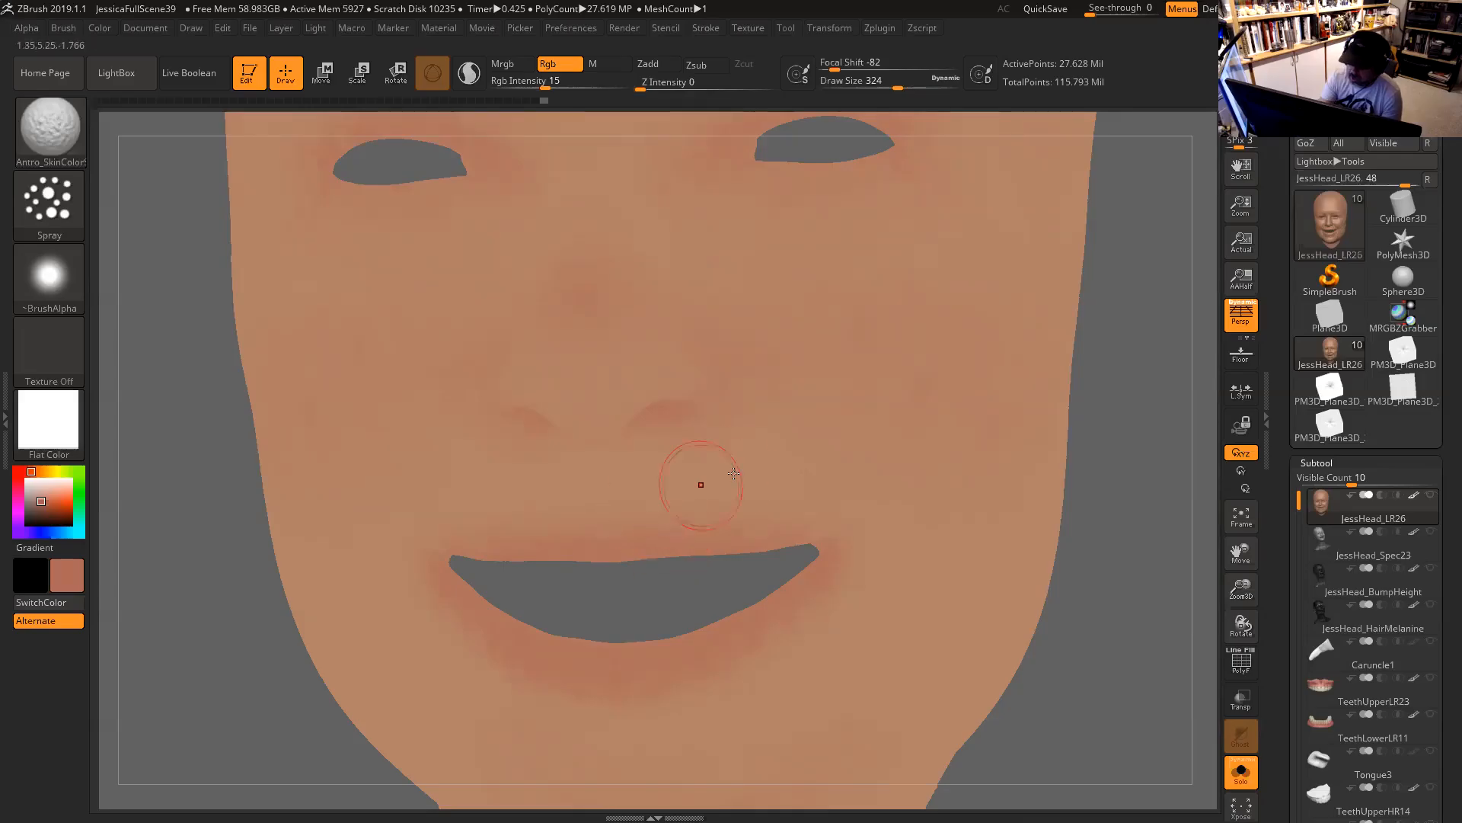
{"action": "key", "text": "space"}
{"action": "left_click_drag", "start_coordinate": [669, 394], "coordinate": [660, 394]}
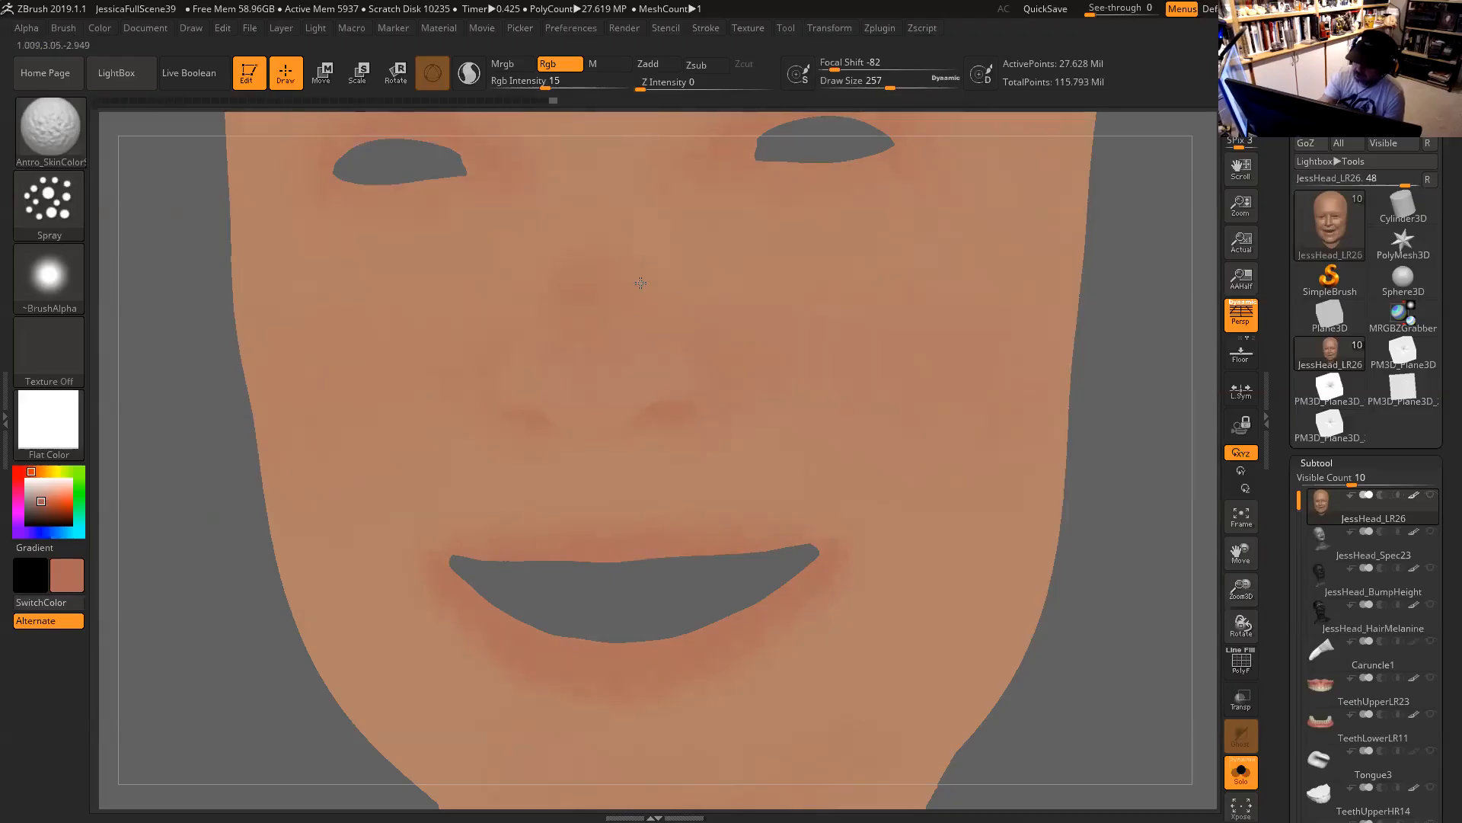
{"action": "left_click_drag", "start_coordinate": [753, 409], "coordinate": [769, 412]}
Reduce the draw size to 207 and spray reddish spots between the eyebrows and up the central forehead.
{"action": "mouse_move", "coordinate": [1125, 515]}
{"action": "left_mouse_down", "text": "alt"}
{"action": "mouse_move", "coordinate": [1107, 490]}
{"action": "mouse_move", "coordinate": [1119, 509]}
{"action": "left_mouse_up", "text": "alt"}
{"action": "key", "text": "space"}
{"action": "left_click_drag", "start_coordinate": [640, 343], "coordinate": [620, 344]}
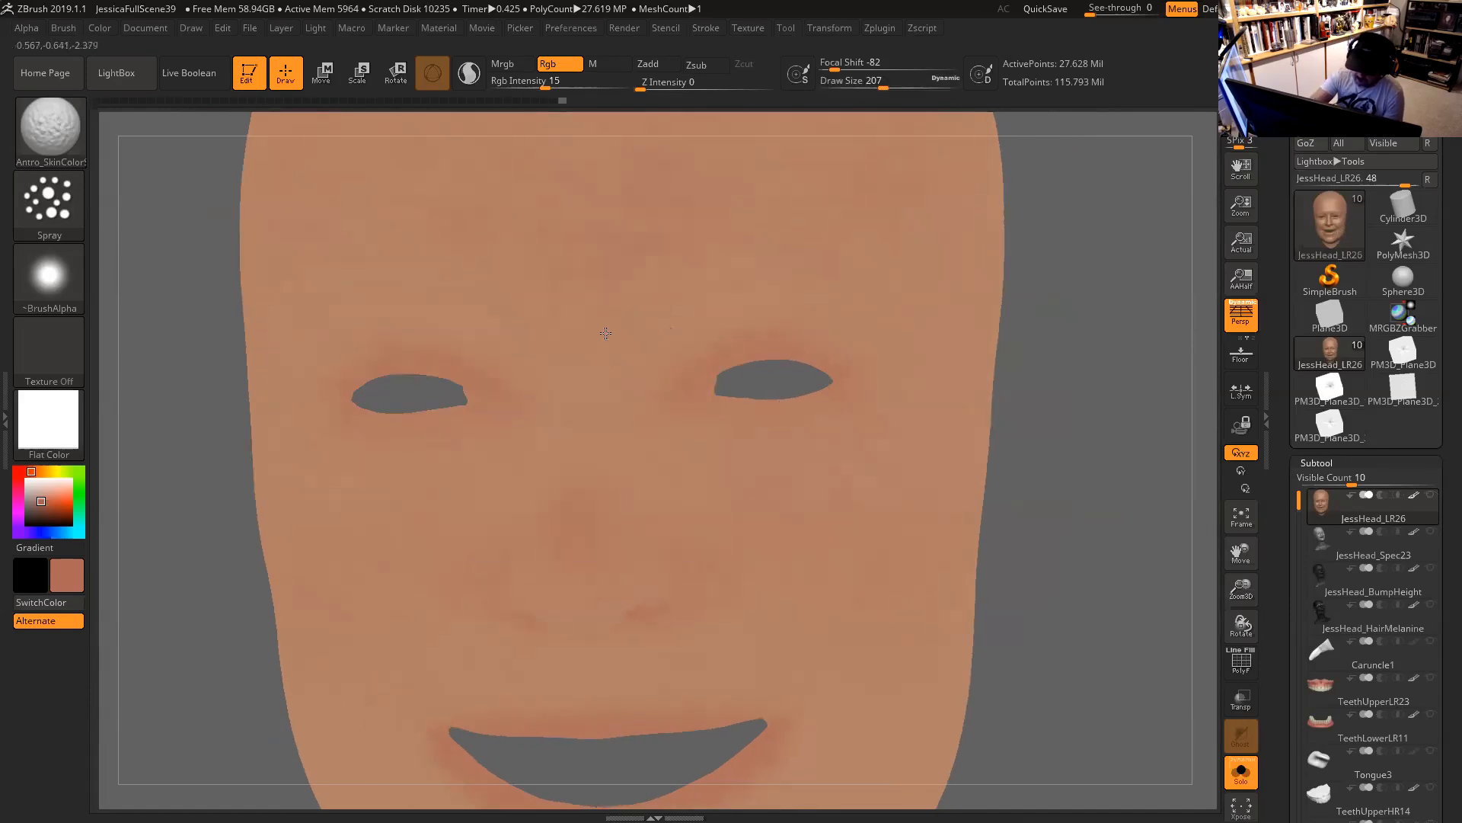
{"action": "mouse_move", "coordinate": [645, 371]}
{"action": "left_mouse_down"}
{"action": "mouse_move", "coordinate": [642, 388]}
{"action": "mouse_move", "coordinate": [697, 408]}
{"action": "left_mouse_up"}
{"action": "left_click_drag", "start_coordinate": [1055, 393], "coordinate": [945, 390]}
{"action": "left_click_drag", "start_coordinate": [606, 257], "coordinate": [644, 324]}
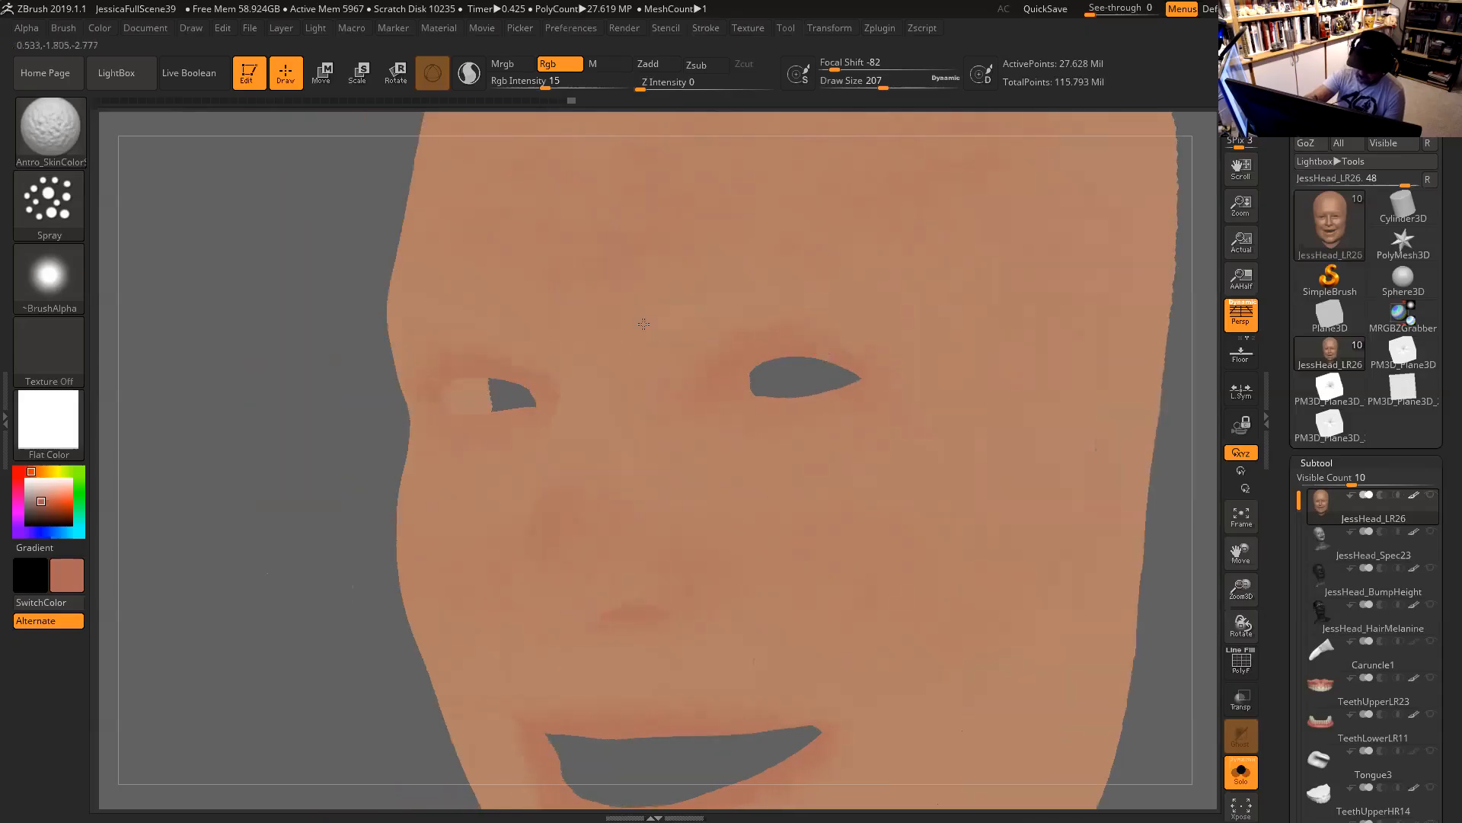
{"action": "left_click_drag", "start_coordinate": [1165, 520], "coordinate": [1258, 510]}
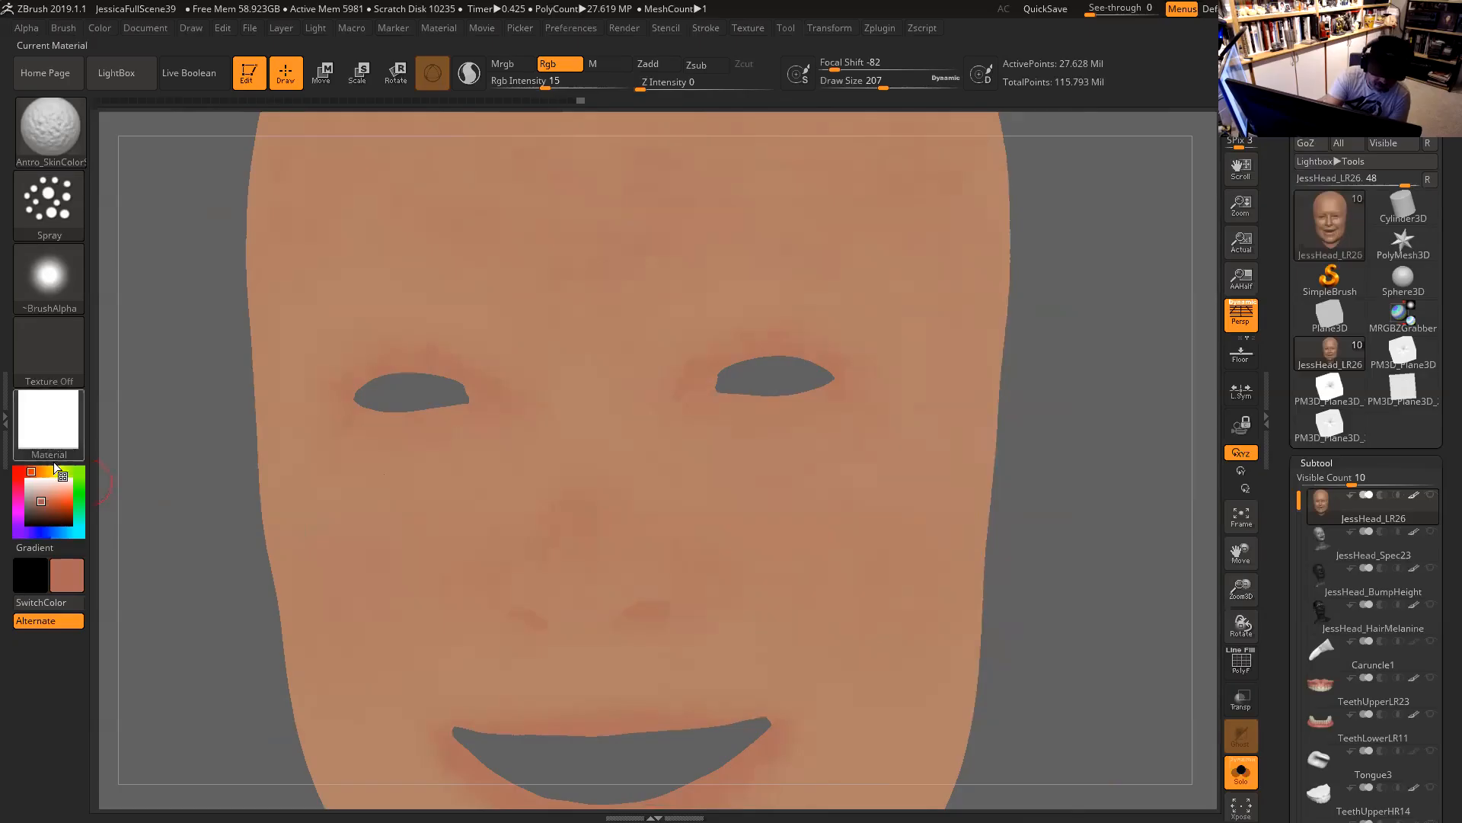
Switch the material back to SkinShade4 and bring the whole face into view.
{"action": "left_click", "coordinate": [60, 440]}
{"action": "left_click", "coordinate": [506, 361]}
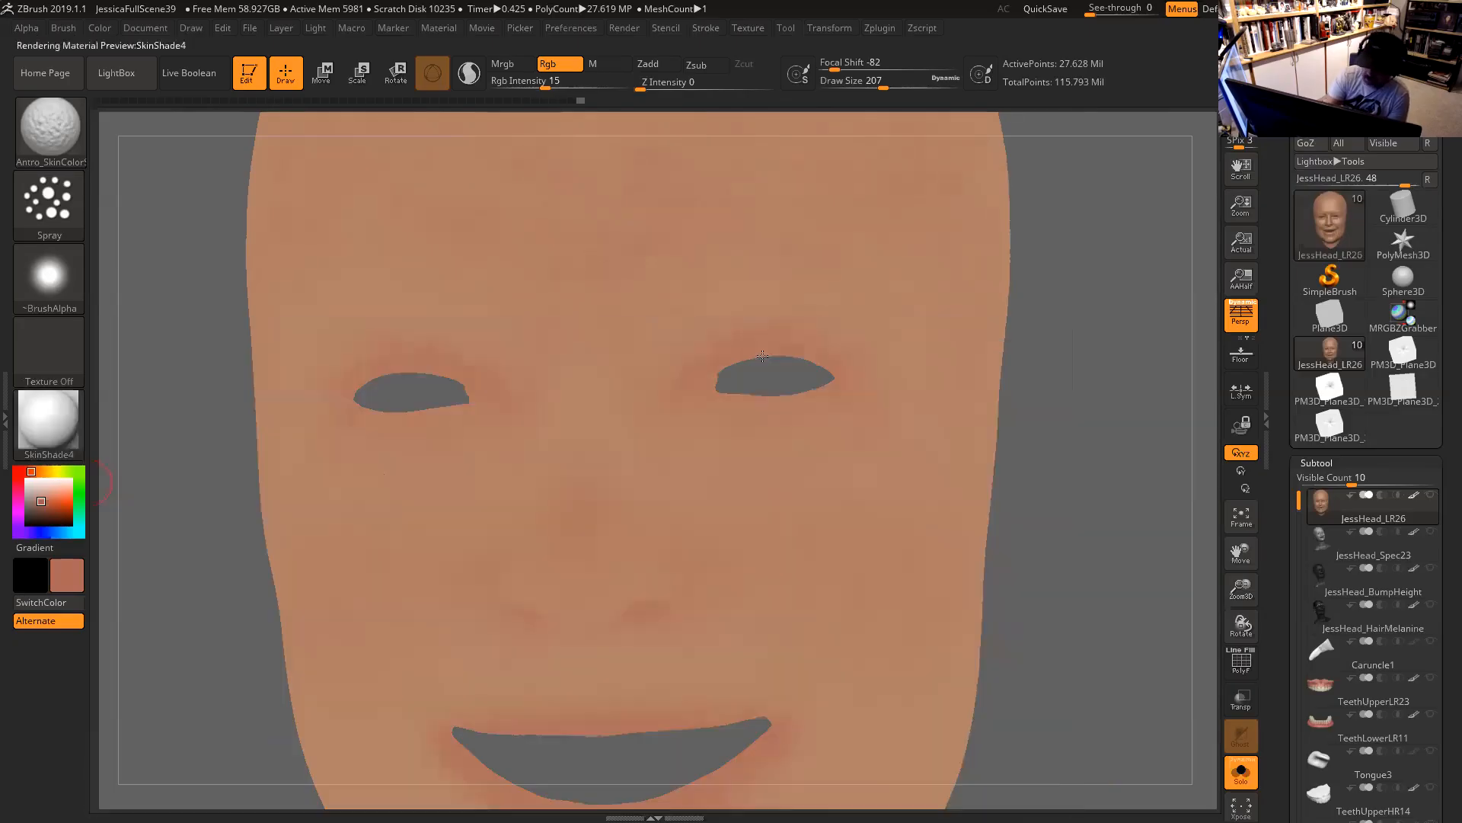
{"action": "left_click_drag", "start_coordinate": [1137, 395], "coordinate": [1040, 456]}
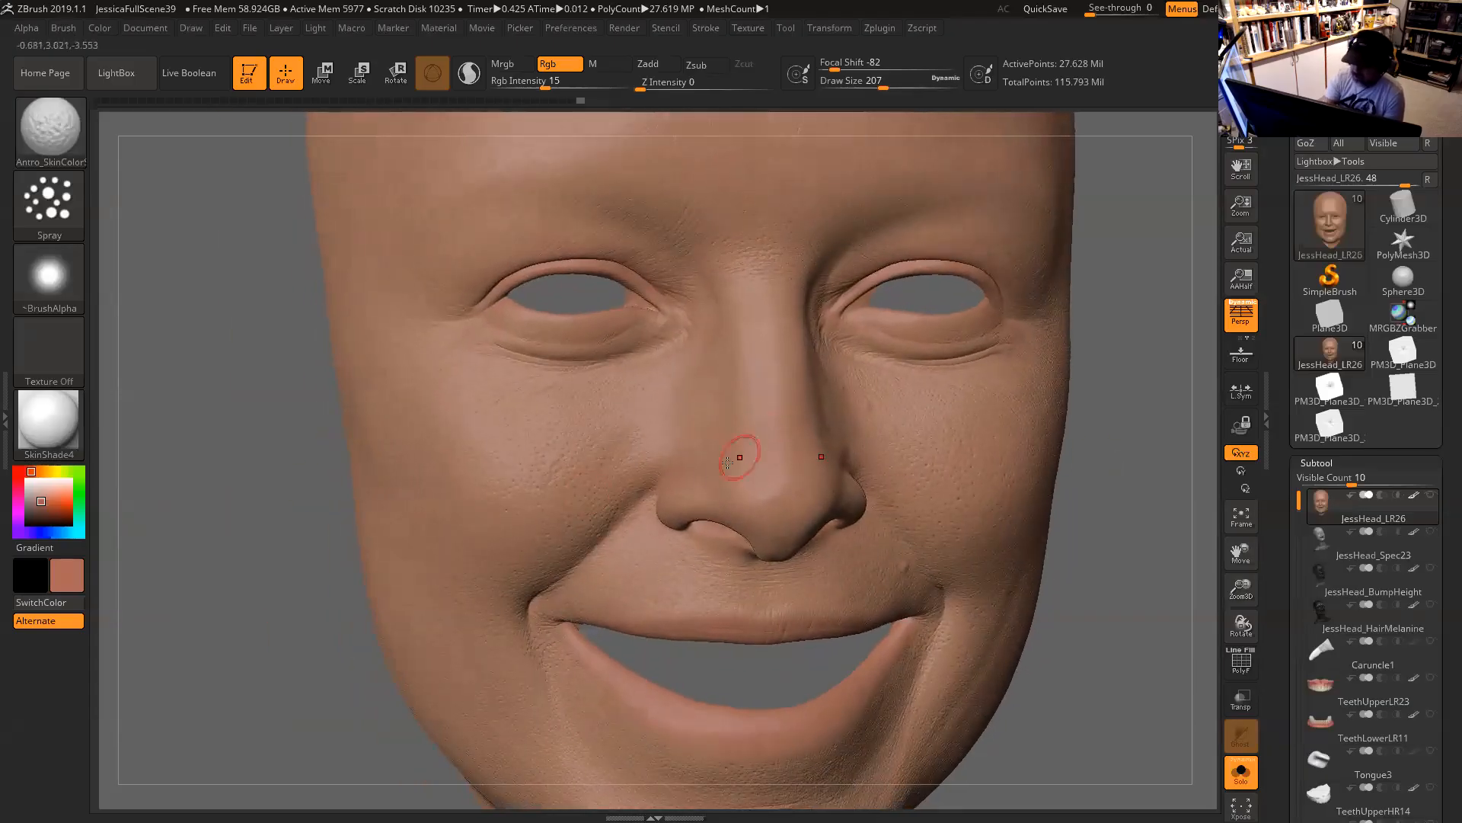
Choose a muted purple paint colour (red 97, green 85, blue 109), set draw size 274 and lower the RGB intensity to 3.
{"action": "left_click", "coordinate": [18, 530]}
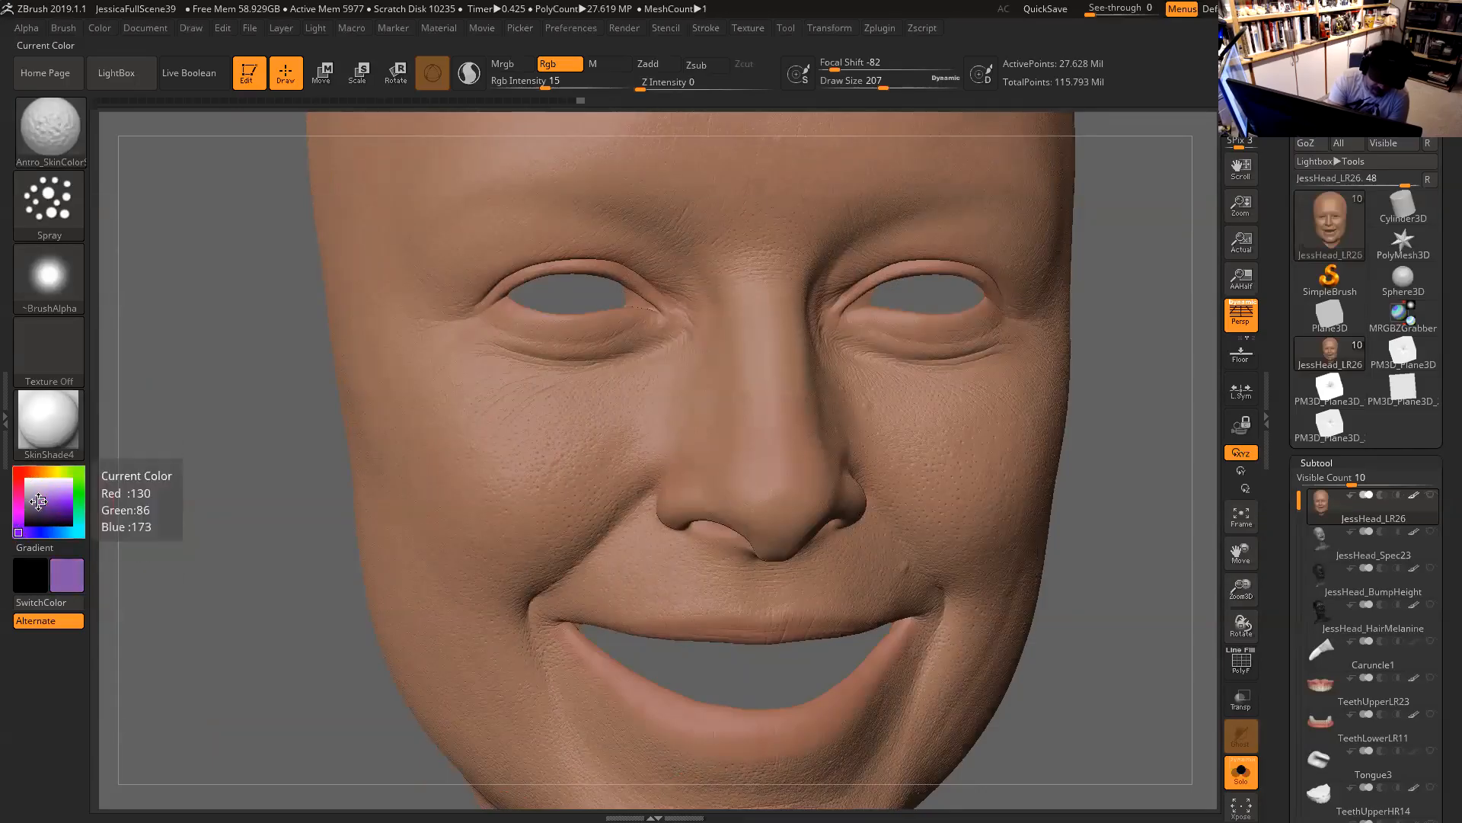
{"action": "left_click", "coordinate": [34, 505]}
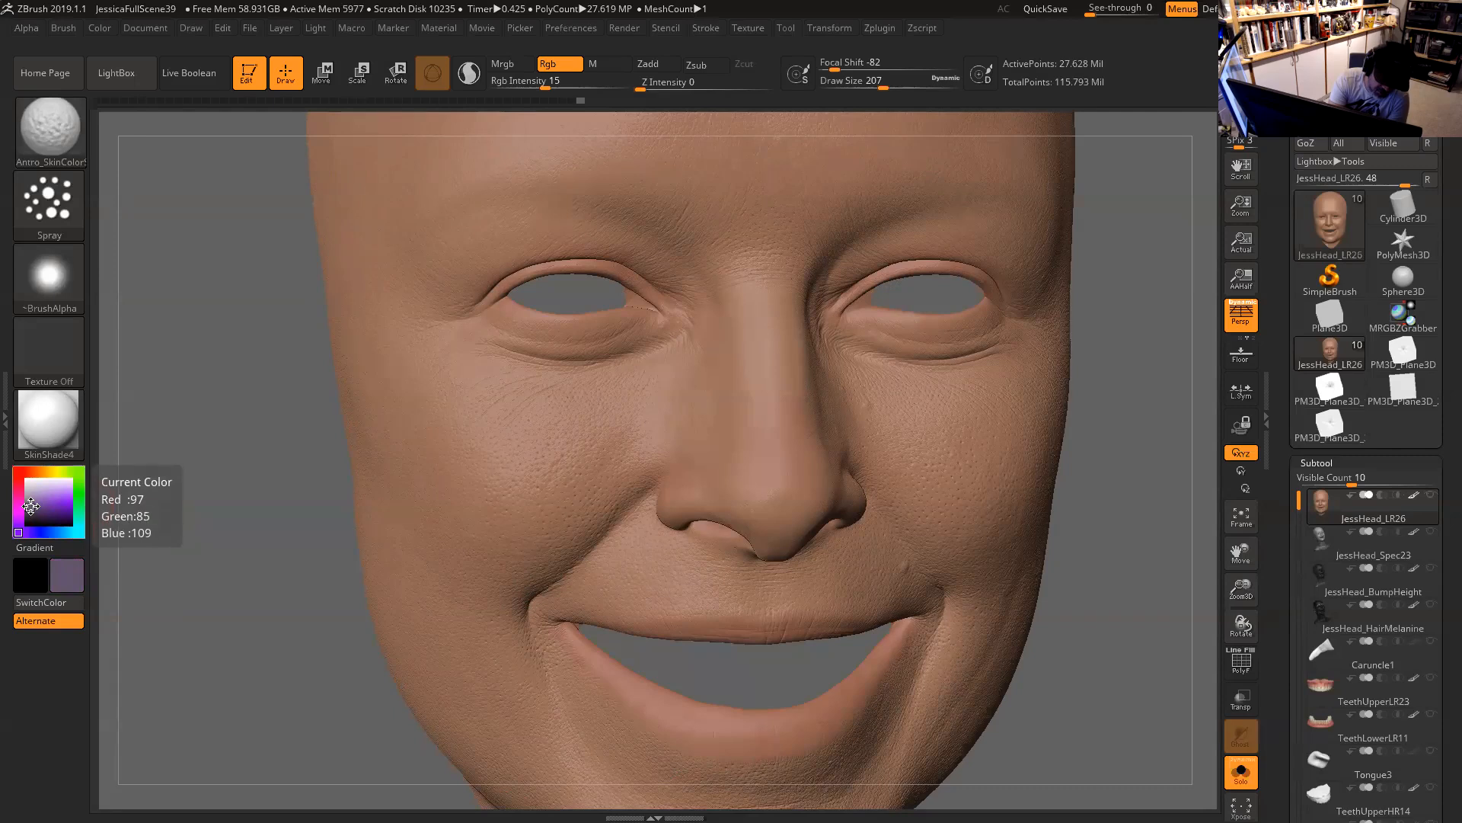
{"action": "key", "text": "space"}
{"action": "left_click_drag", "start_coordinate": [723, 395], "coordinate": [732, 396]}
{"action": "left_click_drag", "start_coordinate": [1118, 352], "coordinate": [1165, 385]}
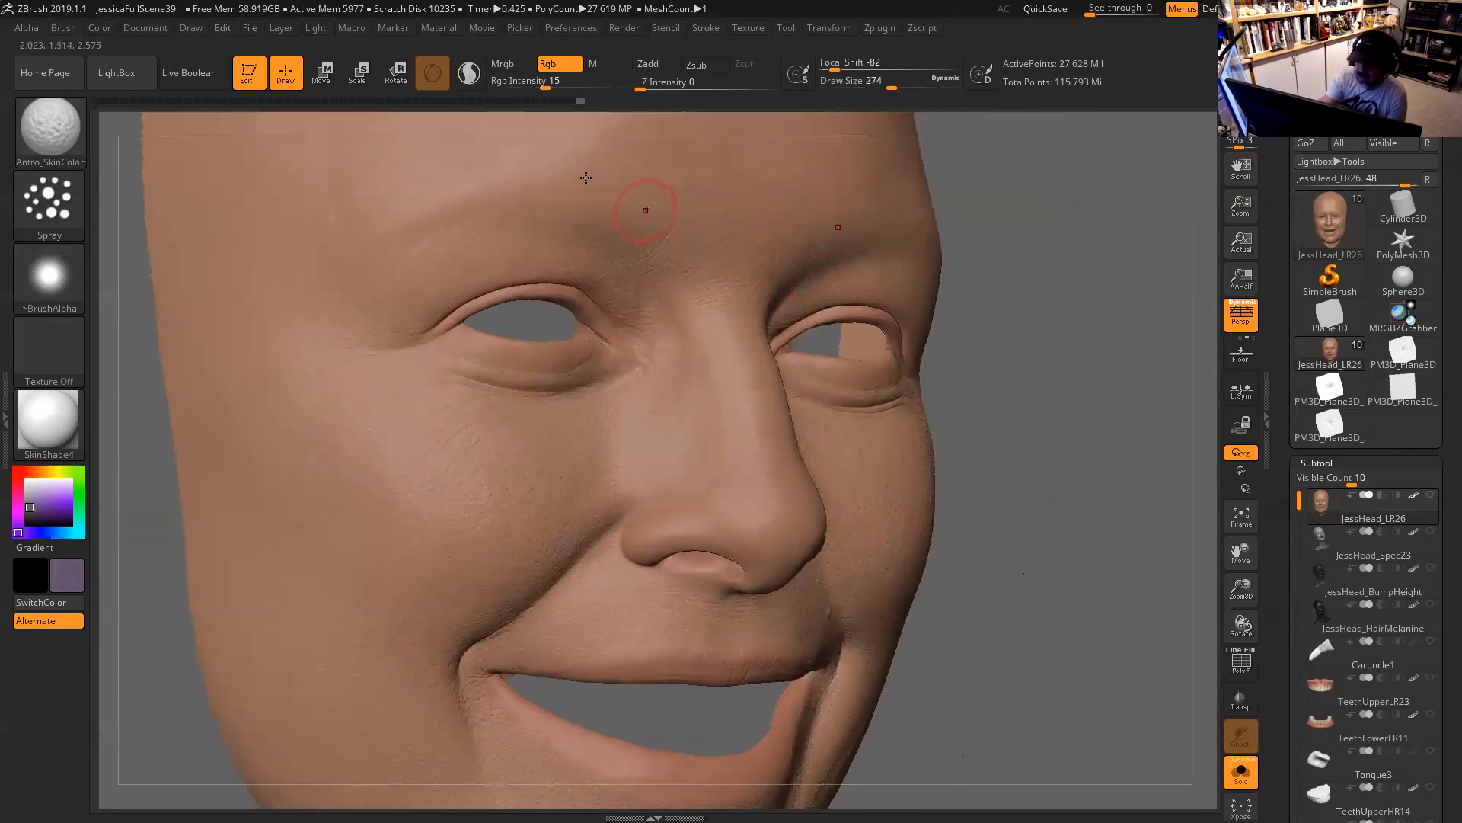
{"action": "left_click_drag", "start_coordinate": [545, 83], "coordinate": [522, 83]}
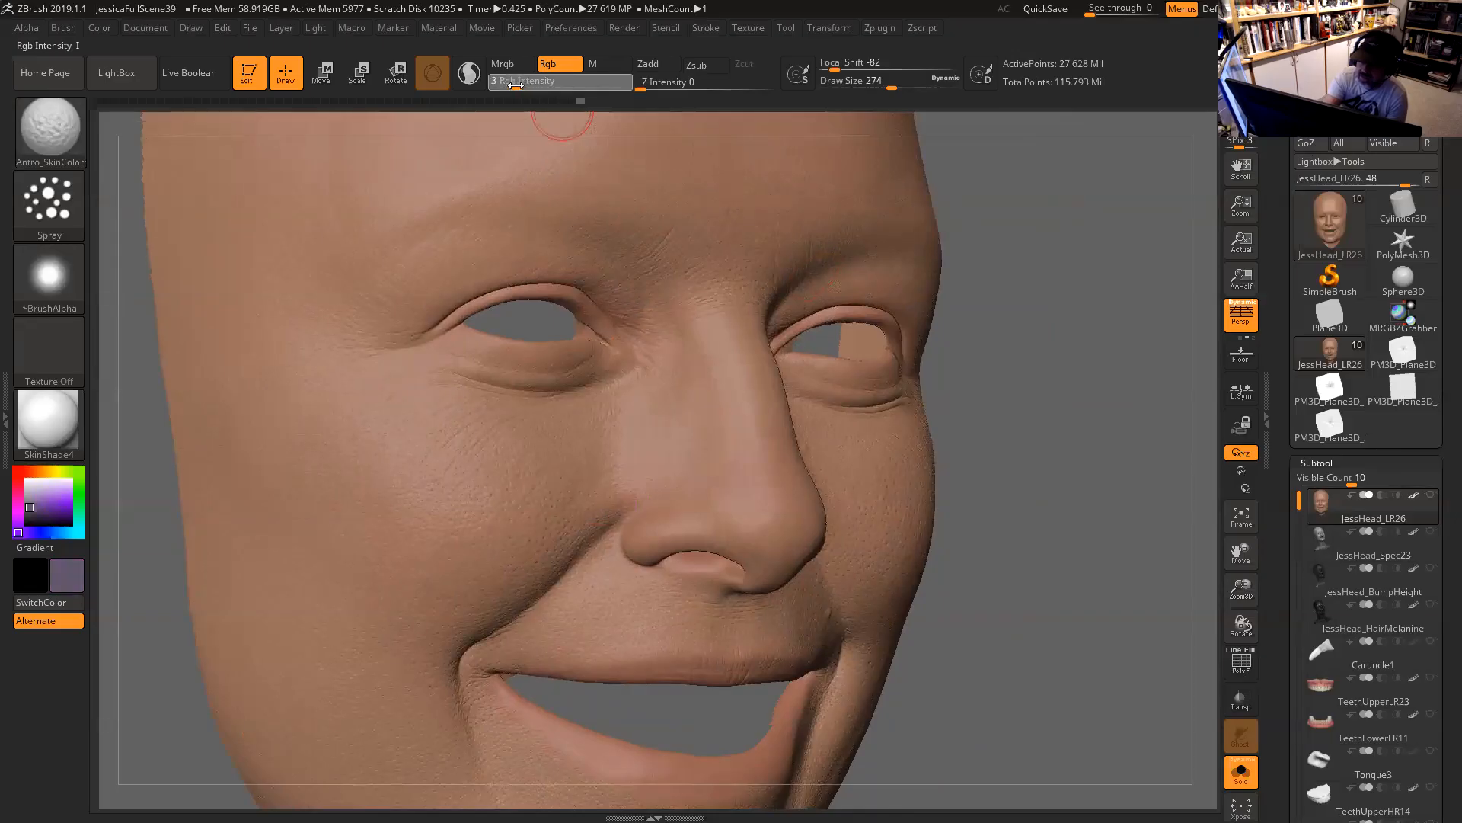
Spray faint purple beneath the inner eye corners at draw size 245 and switch the material to Flat Color.
{"action": "mouse_move", "coordinate": [1061, 315]}
{"action": "left_mouse_down", "text": "alt"}
{"action": "mouse_move", "coordinate": [1105, 301]}
{"action": "mouse_move", "coordinate": [1076, 306]}
{"action": "left_mouse_up", "text": "alt"}
{"action": "key", "text": "space"}
{"action": "left_click_drag", "start_coordinate": [653, 354], "coordinate": [635, 352]}
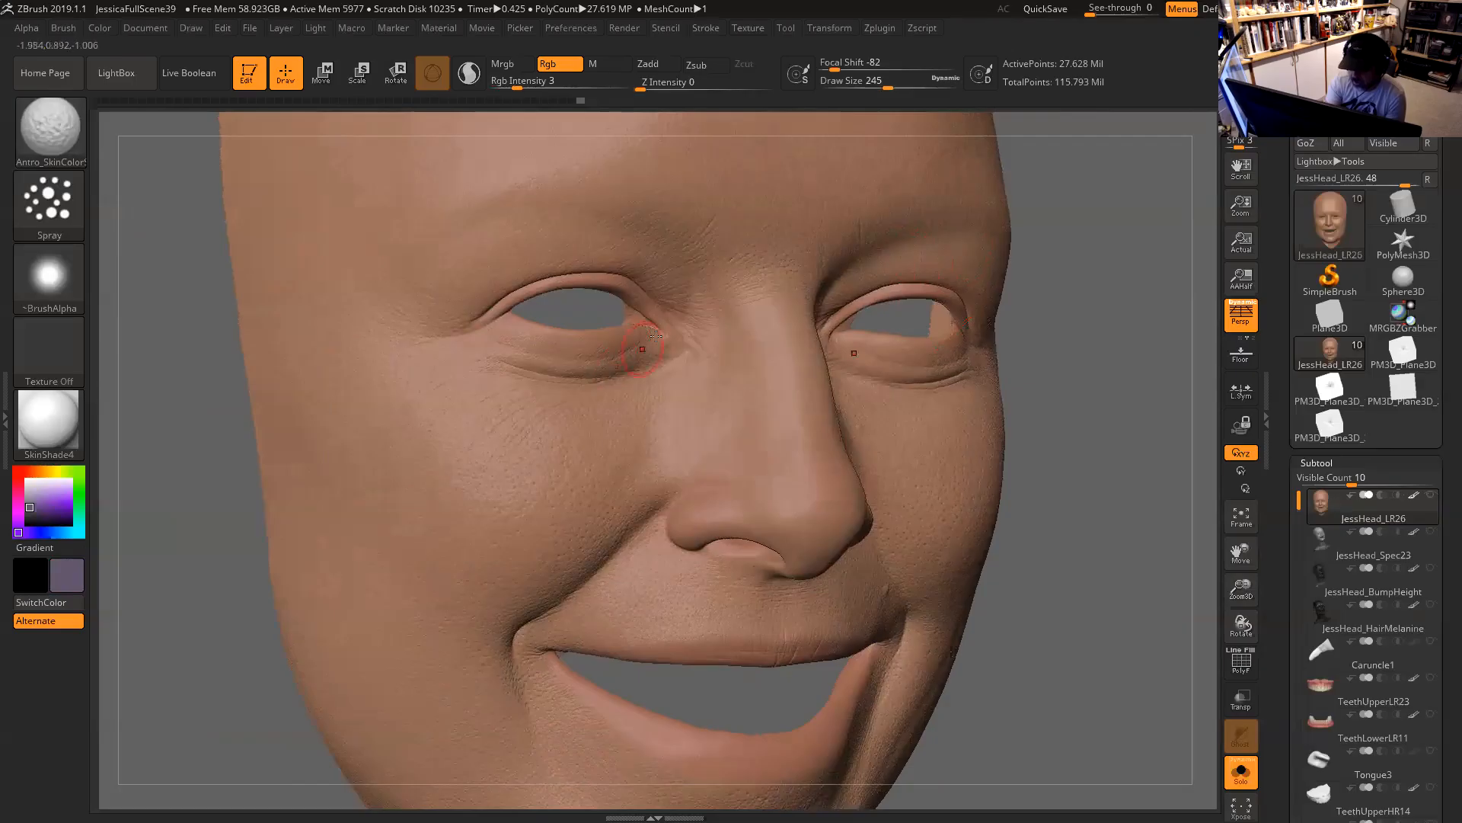
{"action": "left_click", "coordinate": [48, 423]}
{"action": "left_click", "coordinate": [139, 359]}
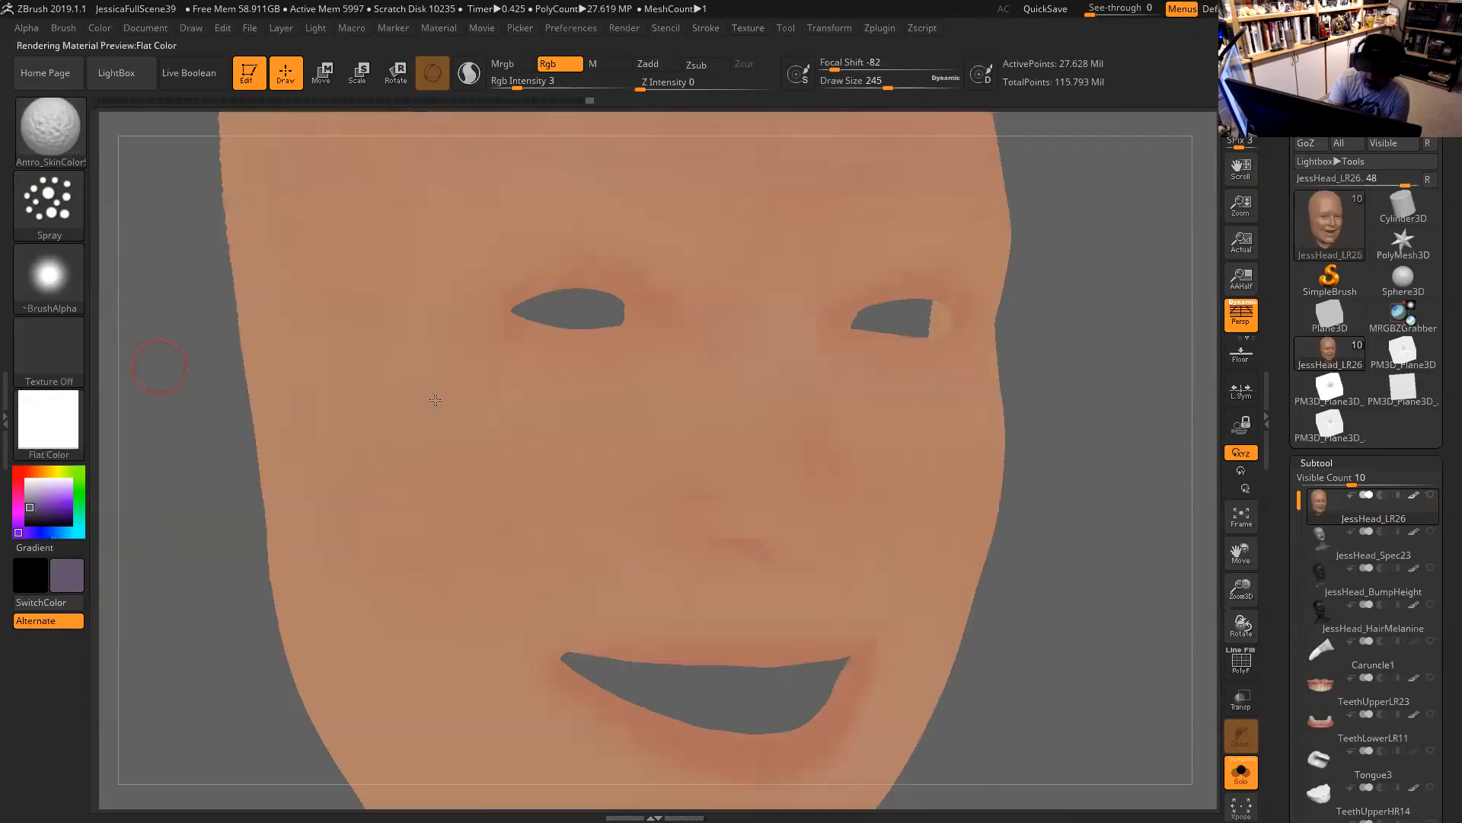
Spray more faint purple beneath both eyes from a frontal view at draw size 245.
{"action": "left_click_drag", "start_coordinate": [1093, 356], "coordinate": [692, 379]}
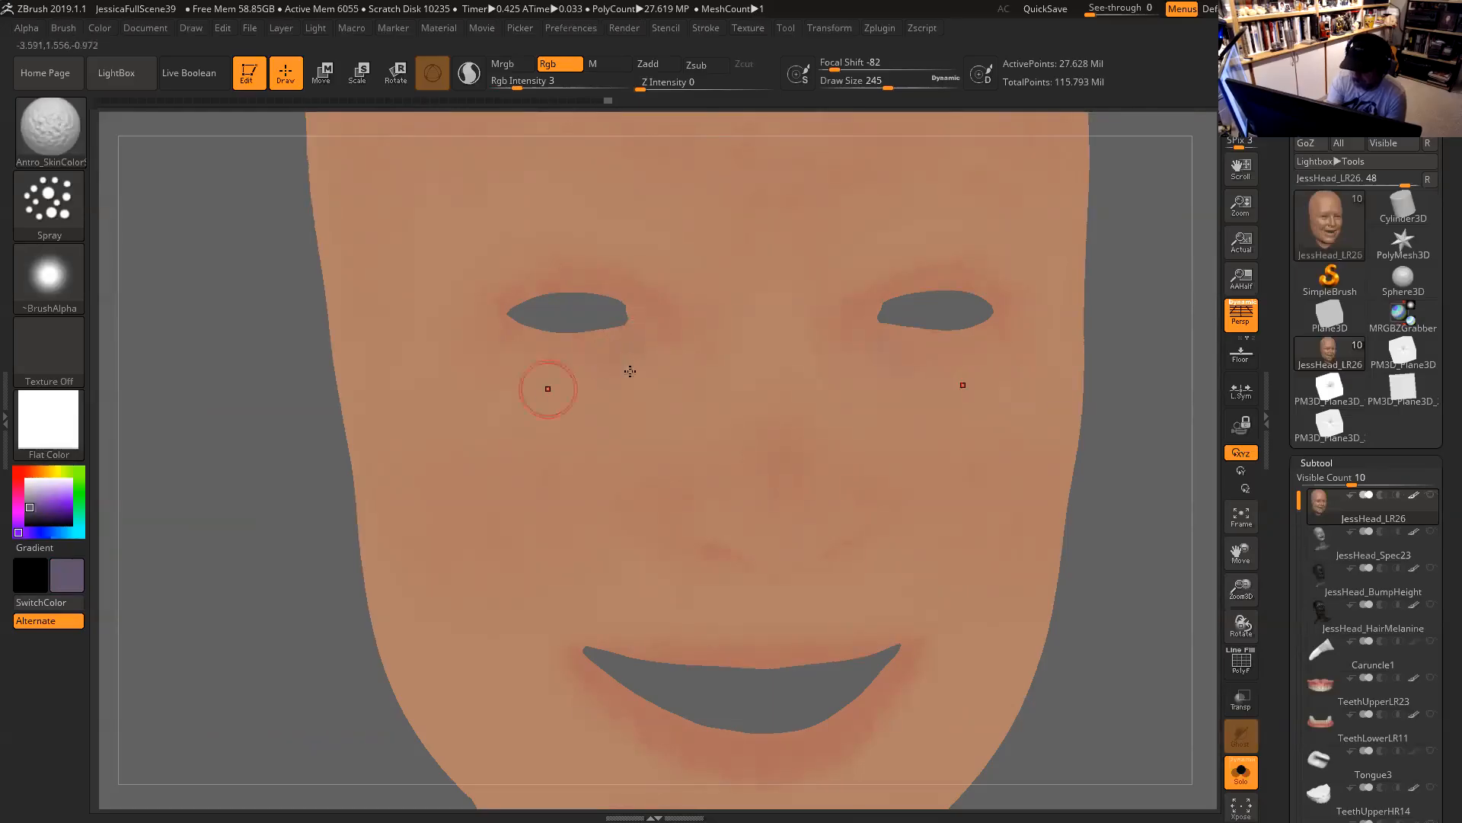
{"action": "mouse_move", "coordinate": [901, 339]}
{"action": "left_mouse_down"}
{"action": "mouse_move", "coordinate": [874, 320]}
{"action": "mouse_move", "coordinate": [880, 370]}
{"action": "left_mouse_up"}
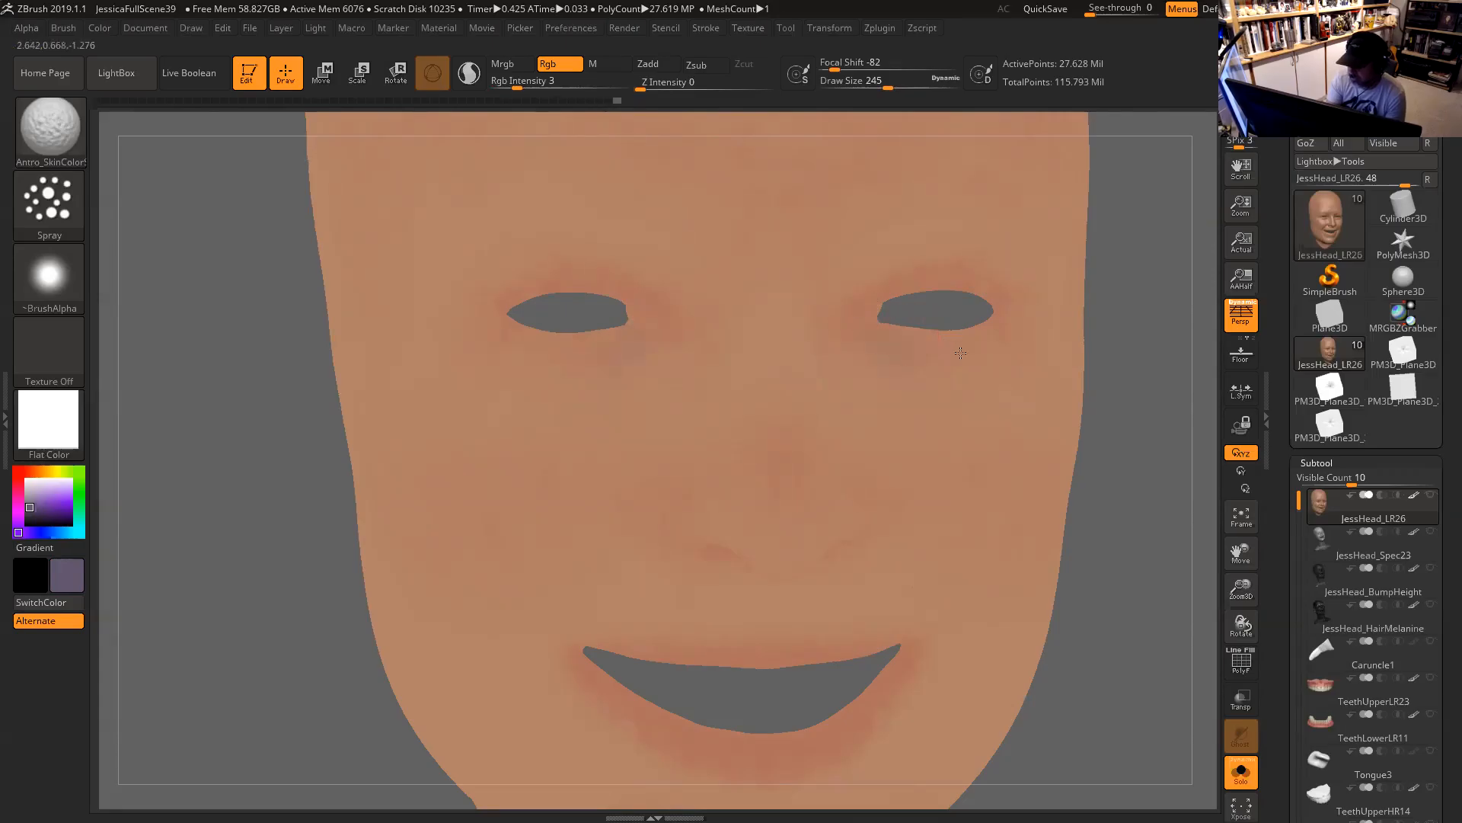
Reduce the draw size to 223 and spray faint purple around the upper and lower lips and mouth corners.
{"action": "mouse_move", "coordinate": [1097, 404]}
{"action": "left_mouse_down"}
{"action": "mouse_move", "coordinate": [1119, 435]}
{"action": "mouse_move", "coordinate": [1080, 454]}
{"action": "mouse_move", "coordinate": [1103, 454]}
{"action": "mouse_move", "coordinate": [1097, 408]}
{"action": "mouse_move", "coordinate": [1120, 431]}
{"action": "mouse_move", "coordinate": [1134, 494]}
{"action": "mouse_move", "coordinate": [1117, 460]}
{"action": "left_mouse_up"}
{"action": "key", "text": "space"}
{"action": "left_click", "coordinate": [855, 401]}
{"action": "left_click_drag", "start_coordinate": [857, 387], "coordinate": [854, 382]}
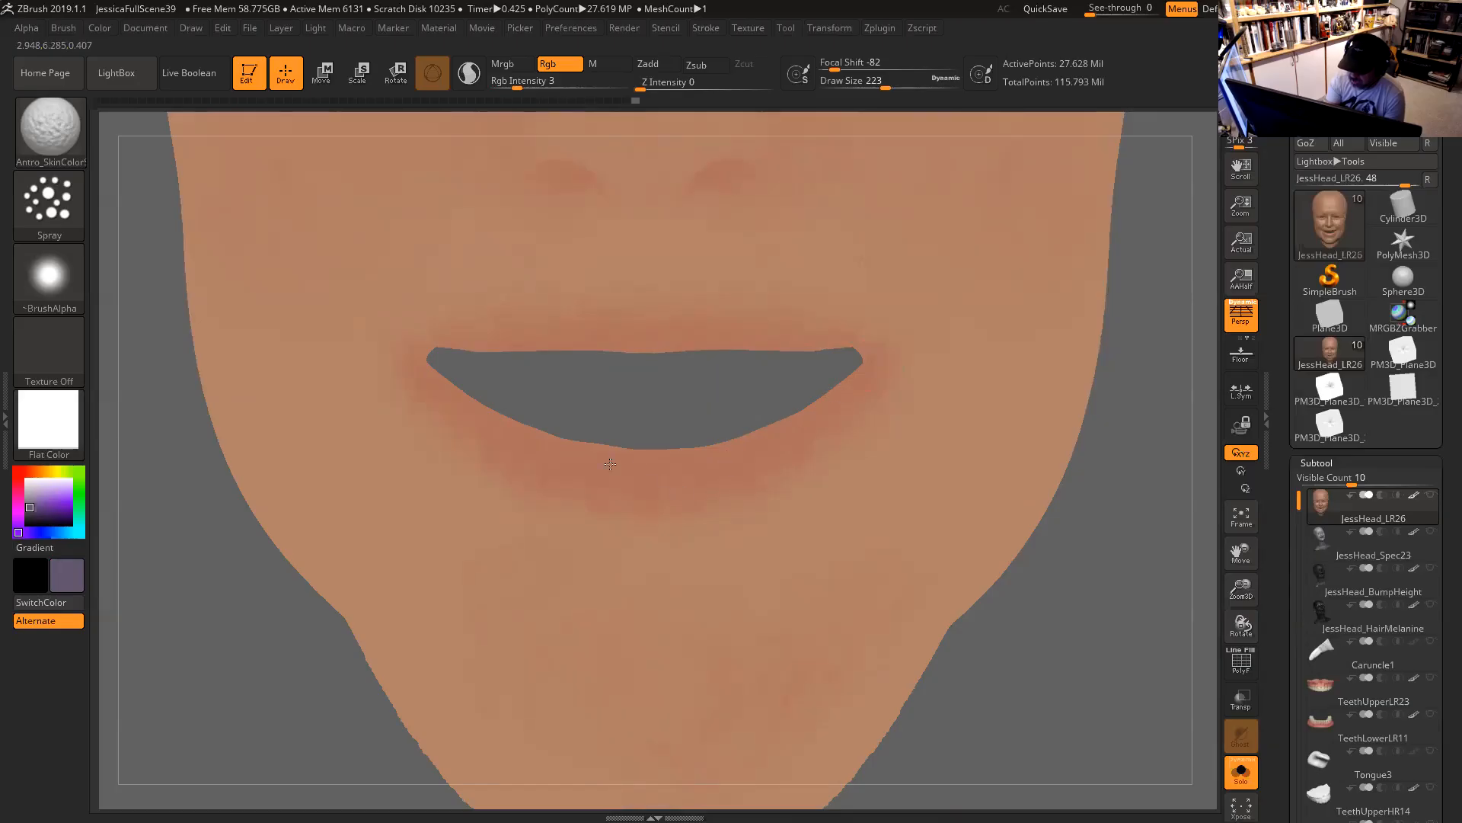
{"action": "mouse_move", "coordinate": [783, 414]}
{"action": "left_mouse_down"}
{"action": "mouse_move", "coordinate": [770, 444]}
{"action": "mouse_move", "coordinate": [809, 419]}
{"action": "mouse_move", "coordinate": [688, 457]}
{"action": "mouse_move", "coordinate": [796, 446]}
{"action": "left_mouse_up"}
{"action": "left_click_drag", "start_coordinate": [1129, 463], "coordinate": [1118, 395]}
{"action": "left_click_drag", "start_coordinate": [526, 295], "coordinate": [440, 327]}
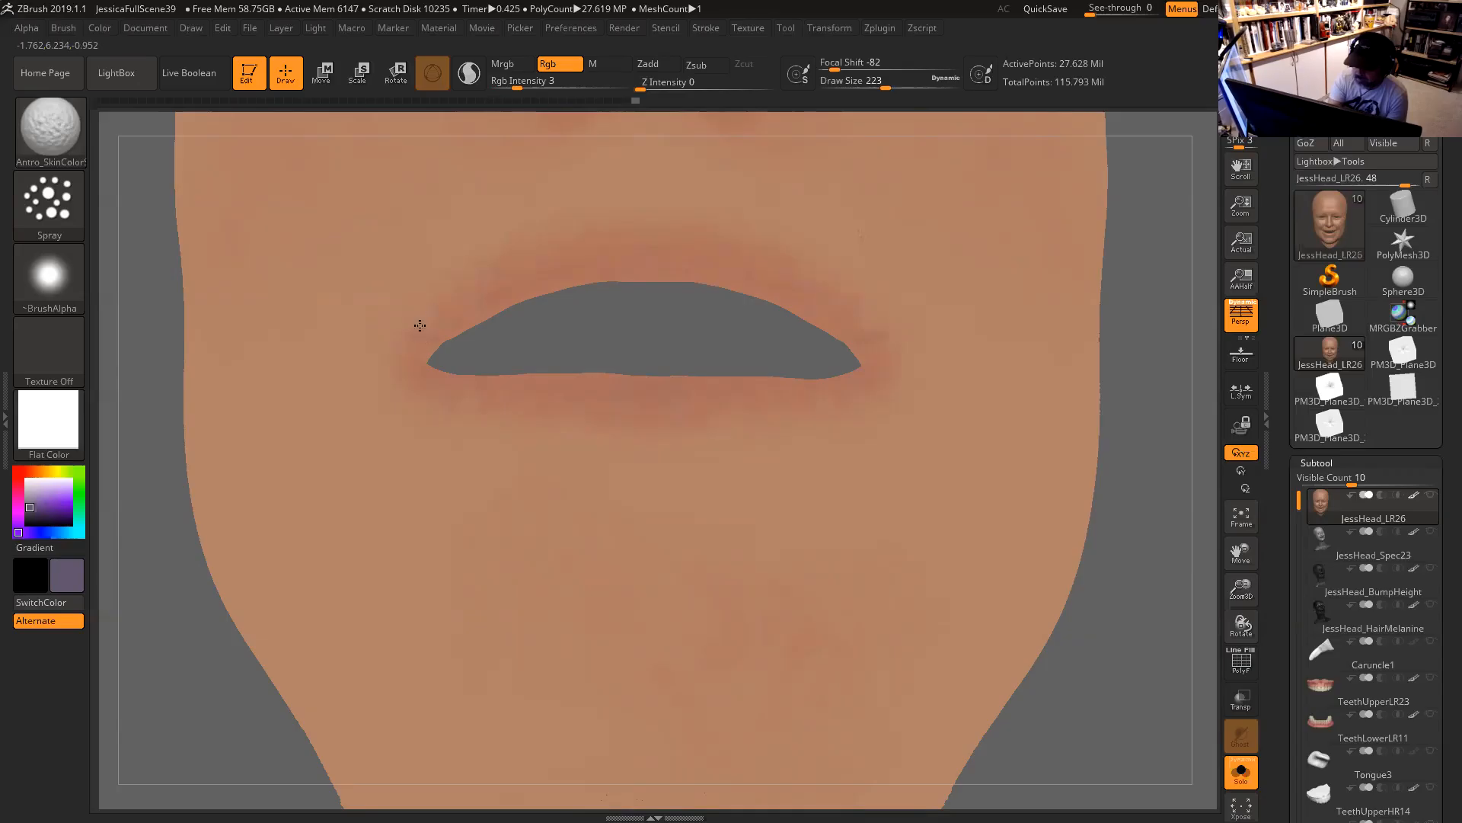
{"action": "mouse_move", "coordinate": [1116, 396]}
{"action": "left_mouse_down"}
{"action": "mouse_move", "coordinate": [1139, 438]}
{"action": "mouse_move", "coordinate": [1120, 480]}
{"action": "mouse_move", "coordinate": [1127, 460]}
{"action": "mouse_move", "coordinate": [1052, 472]}
{"action": "left_mouse_up"}
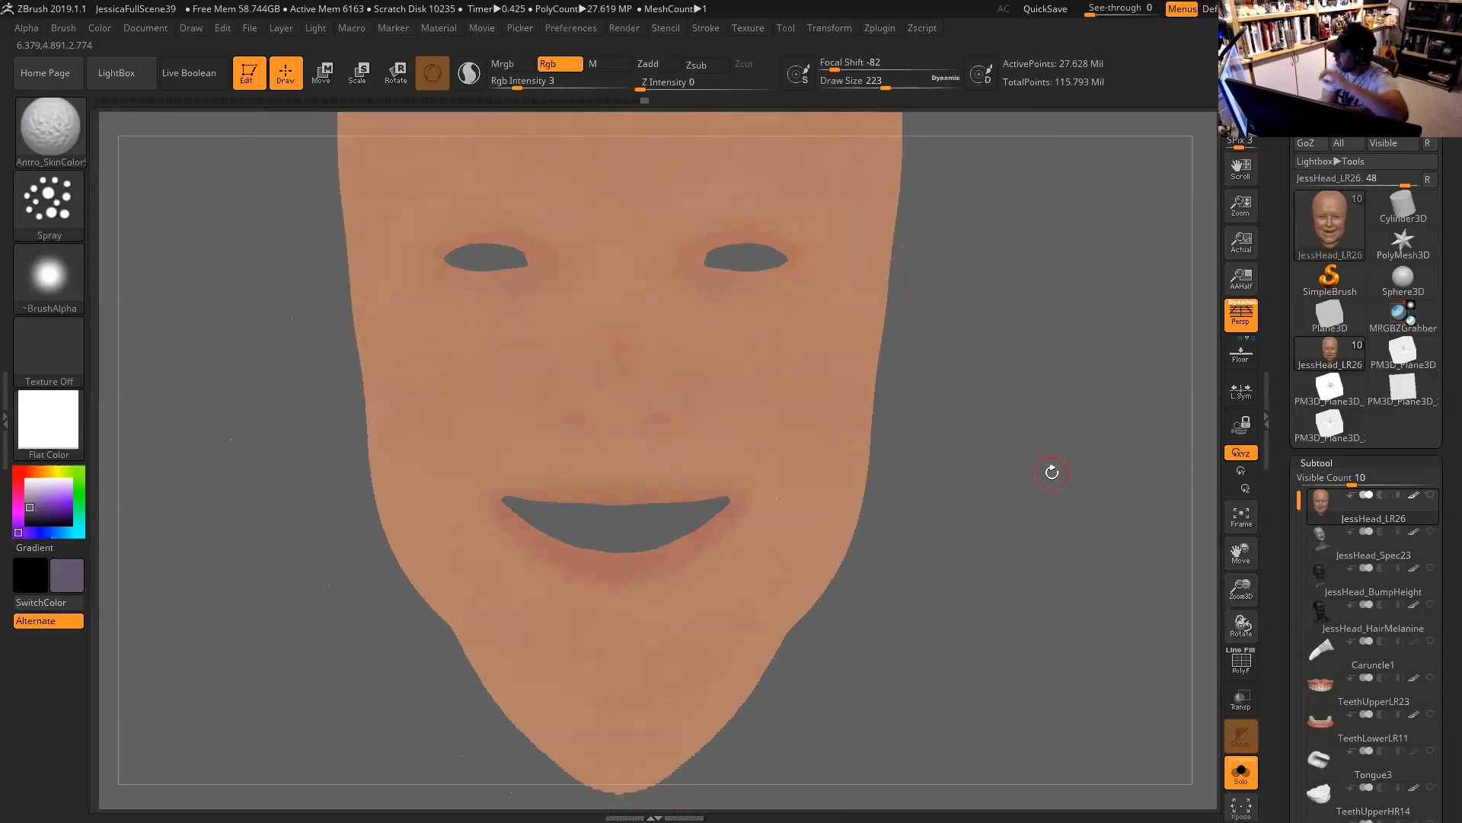
Switch the paint colour to a brownish orange.
{"action": "left_click_drag", "start_coordinate": [56, 499], "coordinate": [383, 294]}
{"action": "left_click_drag", "start_coordinate": [403, 410], "coordinate": [454, 639]}
{"action": "left_click_drag", "start_coordinate": [439, 567], "coordinate": [294, 558]}
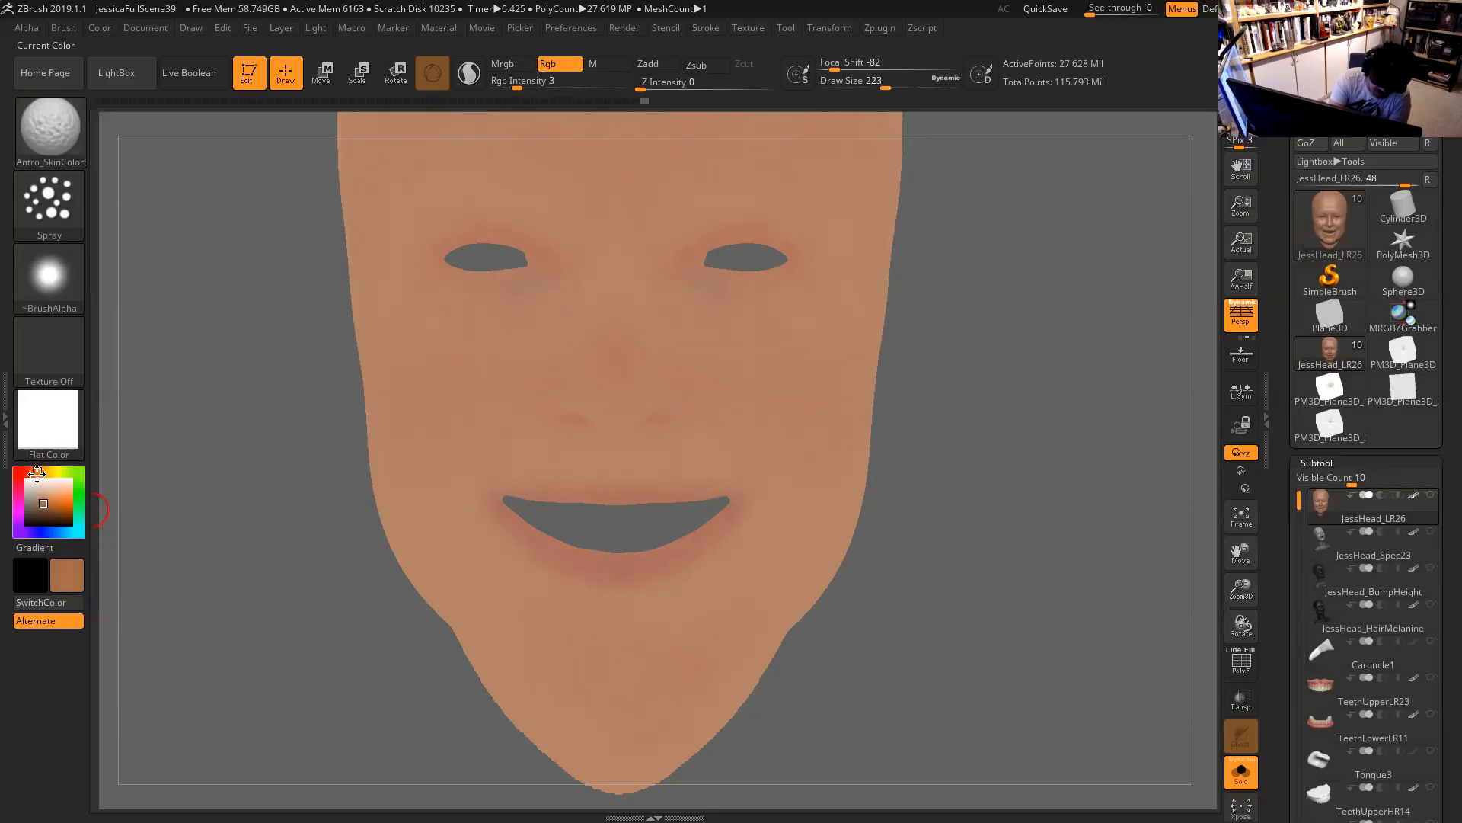
{"action": "left_click_drag", "start_coordinate": [974, 425], "coordinate": [1093, 456], "text": "alt"}
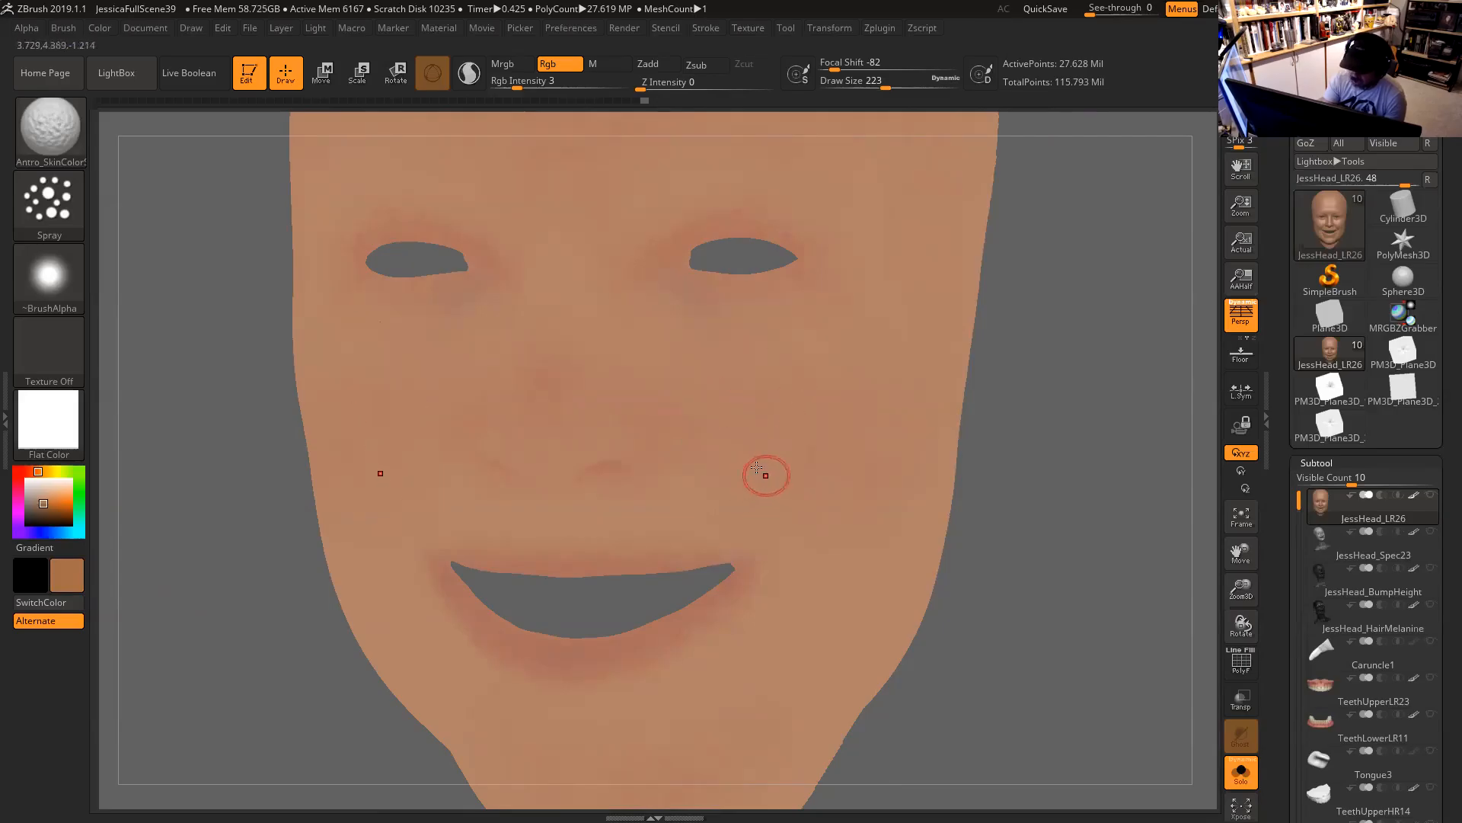
Examine the available brush alphas, the Spray stroke settings and the alpha's Modify curve.
{"action": "left_click", "coordinate": [66, 281]}
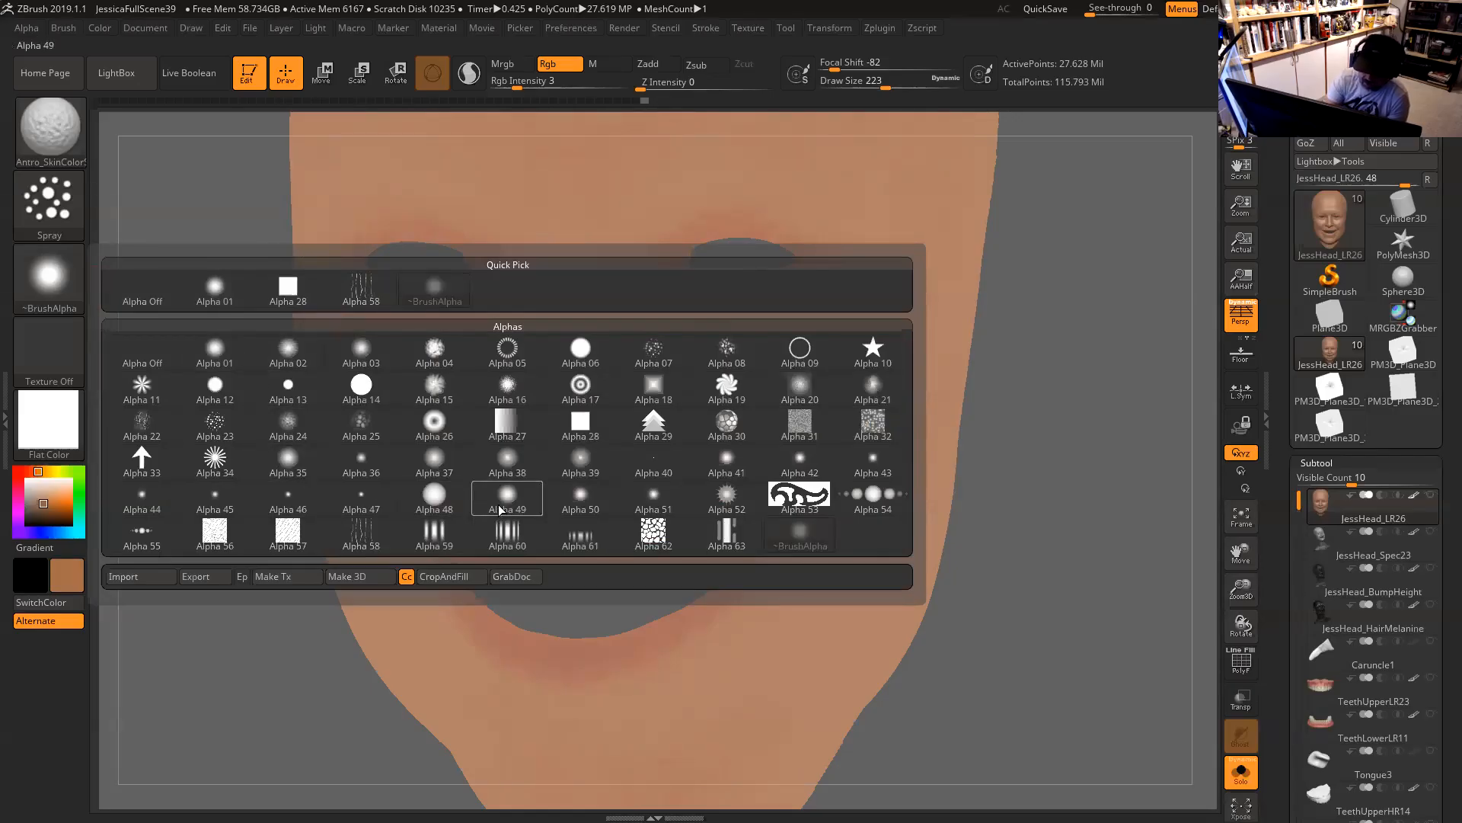
{"action": "mouse_move", "coordinate": [292, 471]}
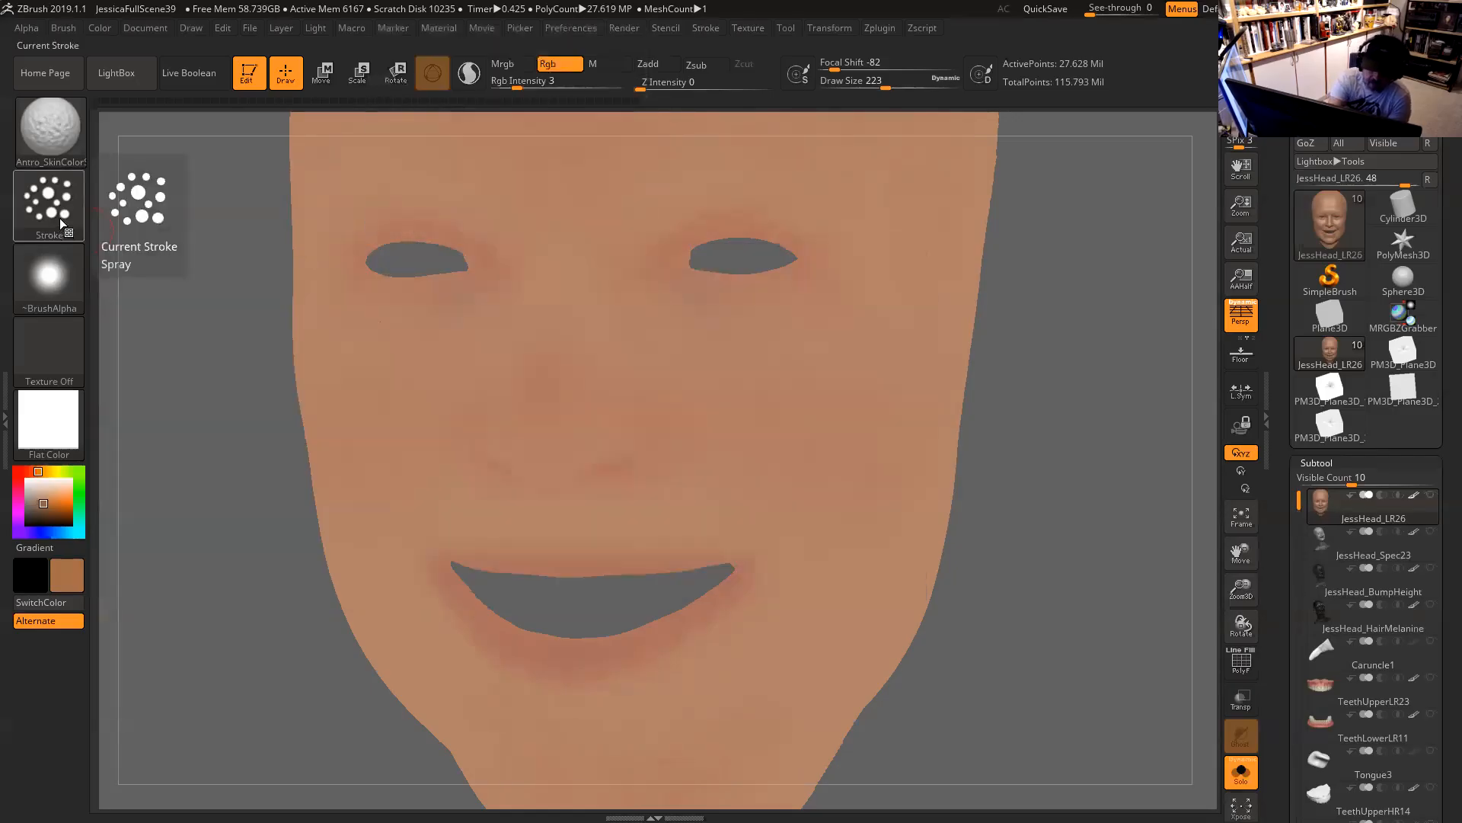
{"action": "left_click", "coordinate": [60, 218]}
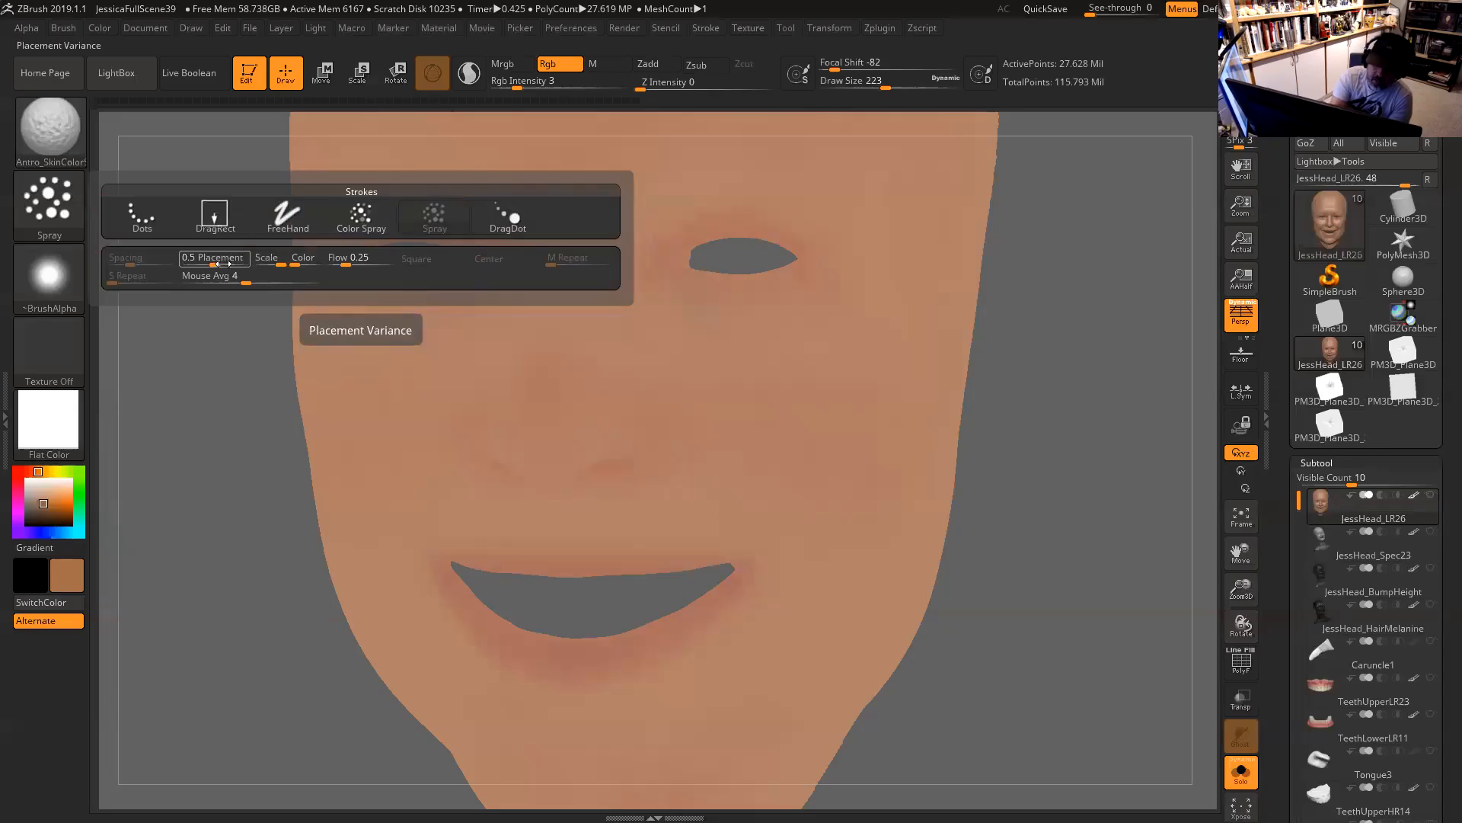
{"action": "left_click", "coordinate": [31, 26]}
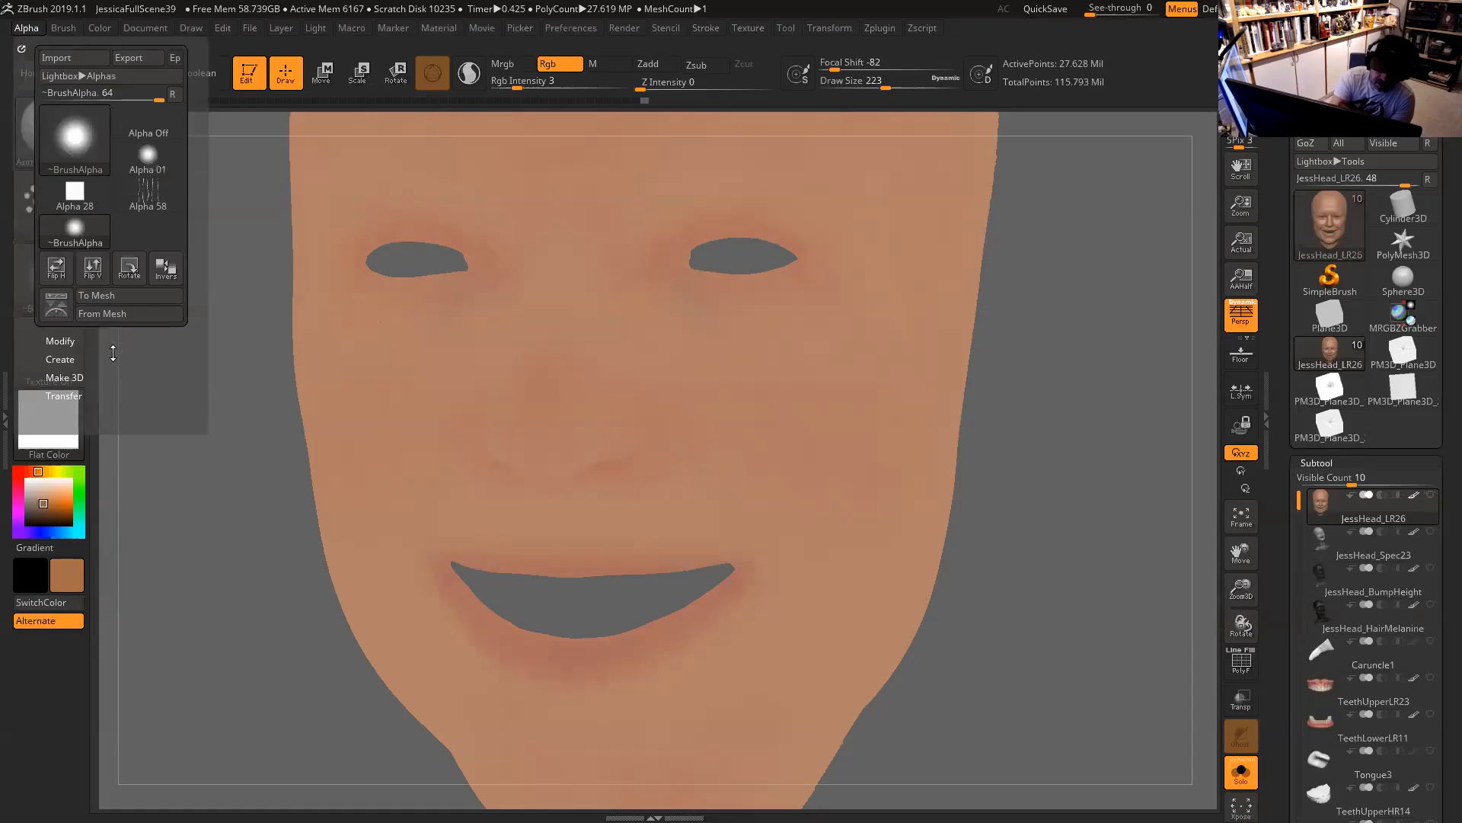
{"action": "left_click", "coordinate": [82, 340]}
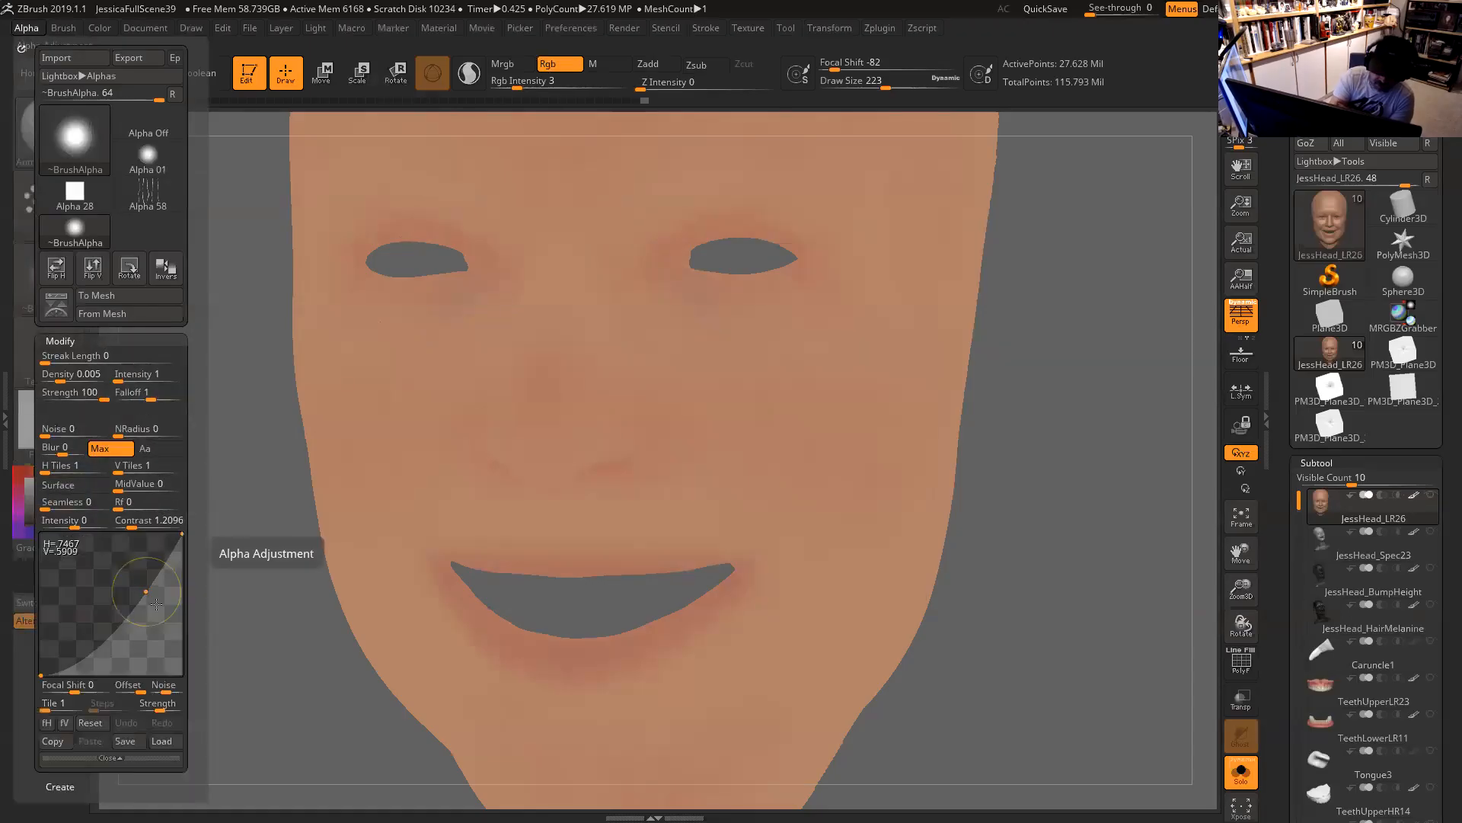
{"action": "left_click", "coordinate": [147, 591]}
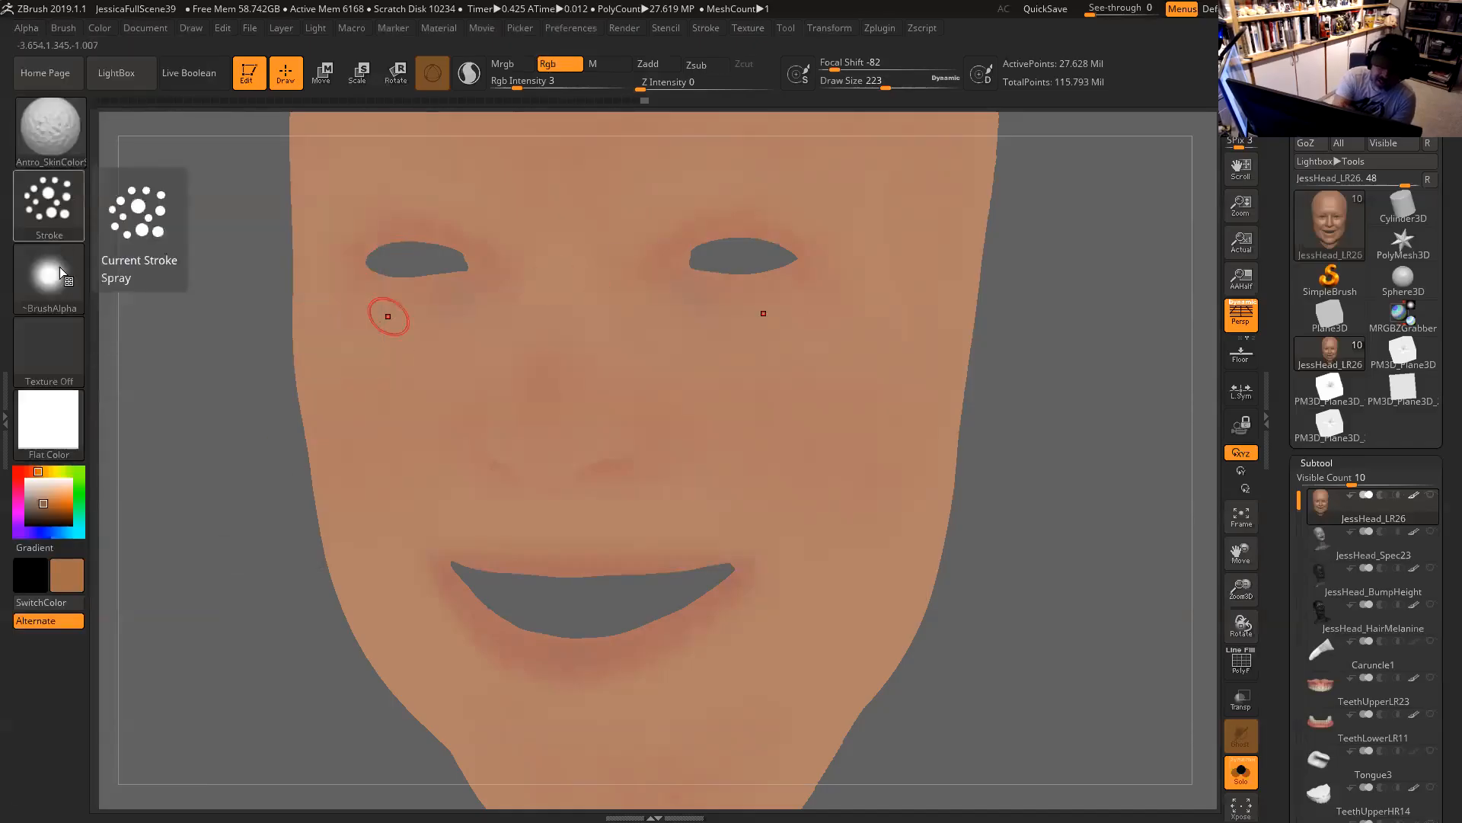
{"action": "mouse_move", "coordinate": [63, 286]}
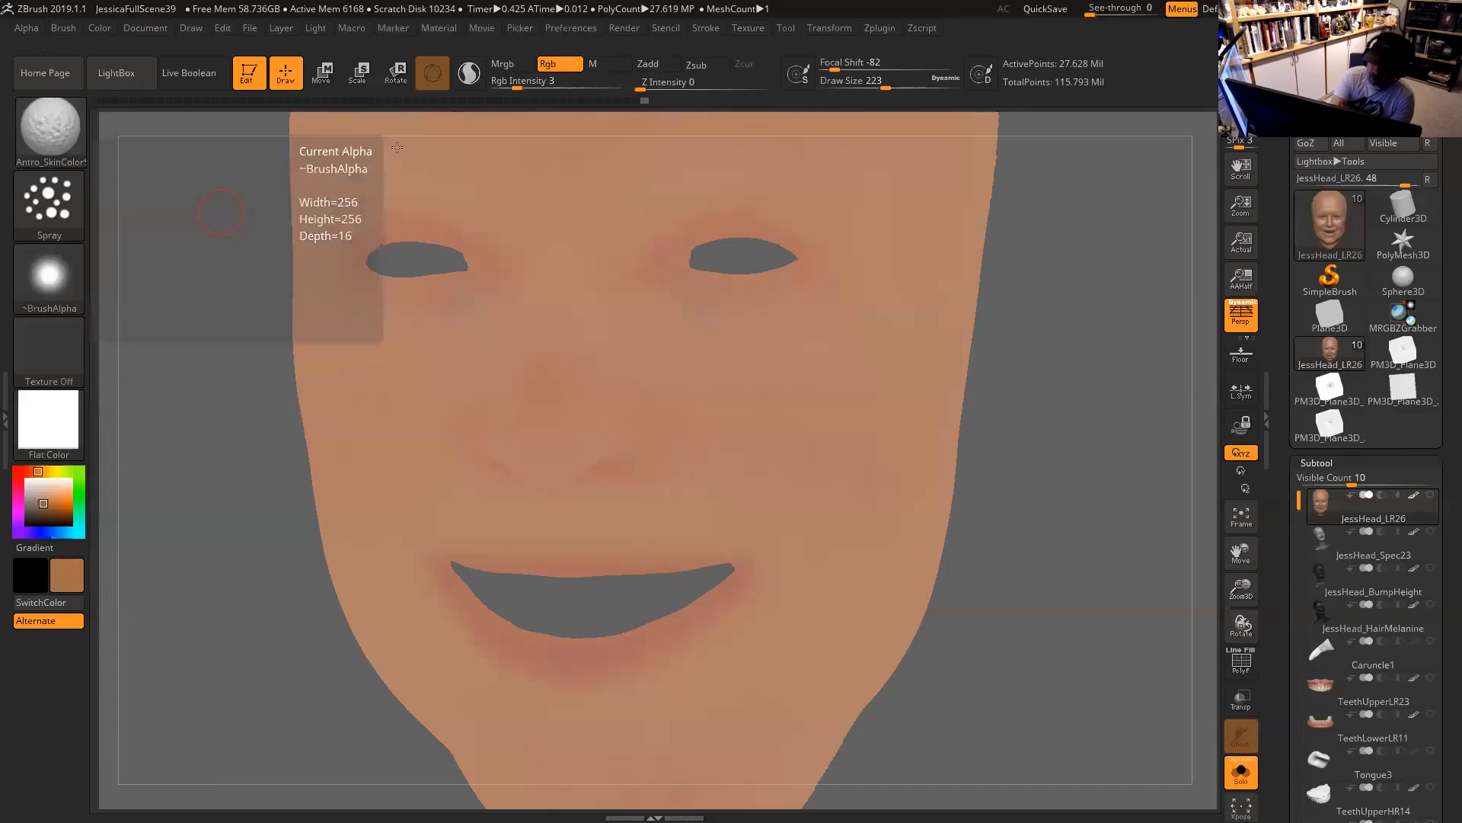
Try spraying brownish orange across both cheeks at RGB intensity 95 and draw size 202, and undo the test strokes.
{"action": "left_click_drag", "start_coordinate": [534, 82], "coordinate": [611, 96]}
{"action": "key", "text": "space"}
{"action": "left_click_drag", "start_coordinate": [609, 321], "coordinate": [605, 322]}
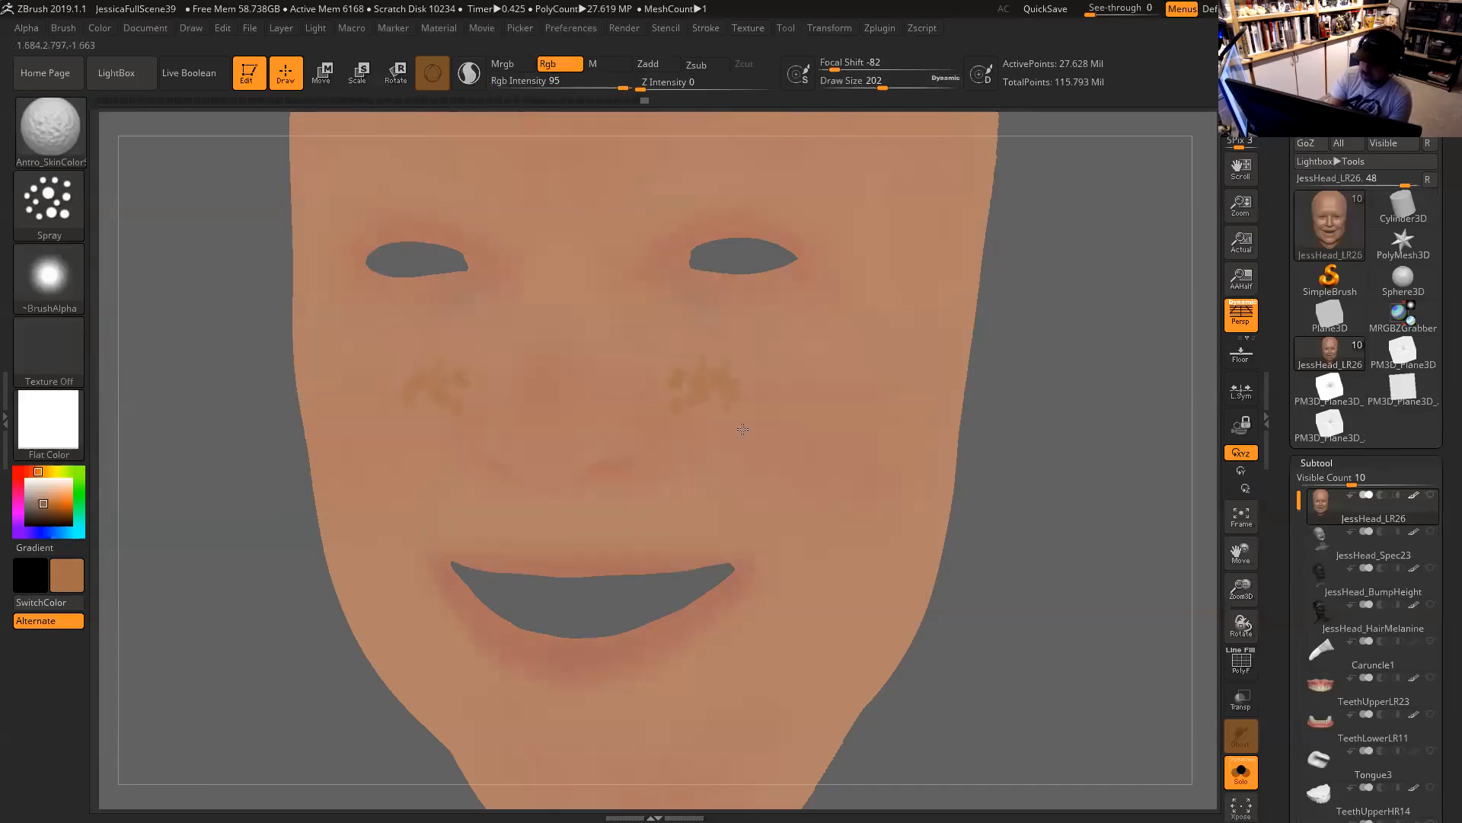
{"action": "mouse_move", "coordinate": [775, 432]}
{"action": "left_mouse_down"}
{"action": "mouse_move", "coordinate": [834, 354]}
{"action": "mouse_move", "coordinate": [838, 464]}
{"action": "left_mouse_up"}
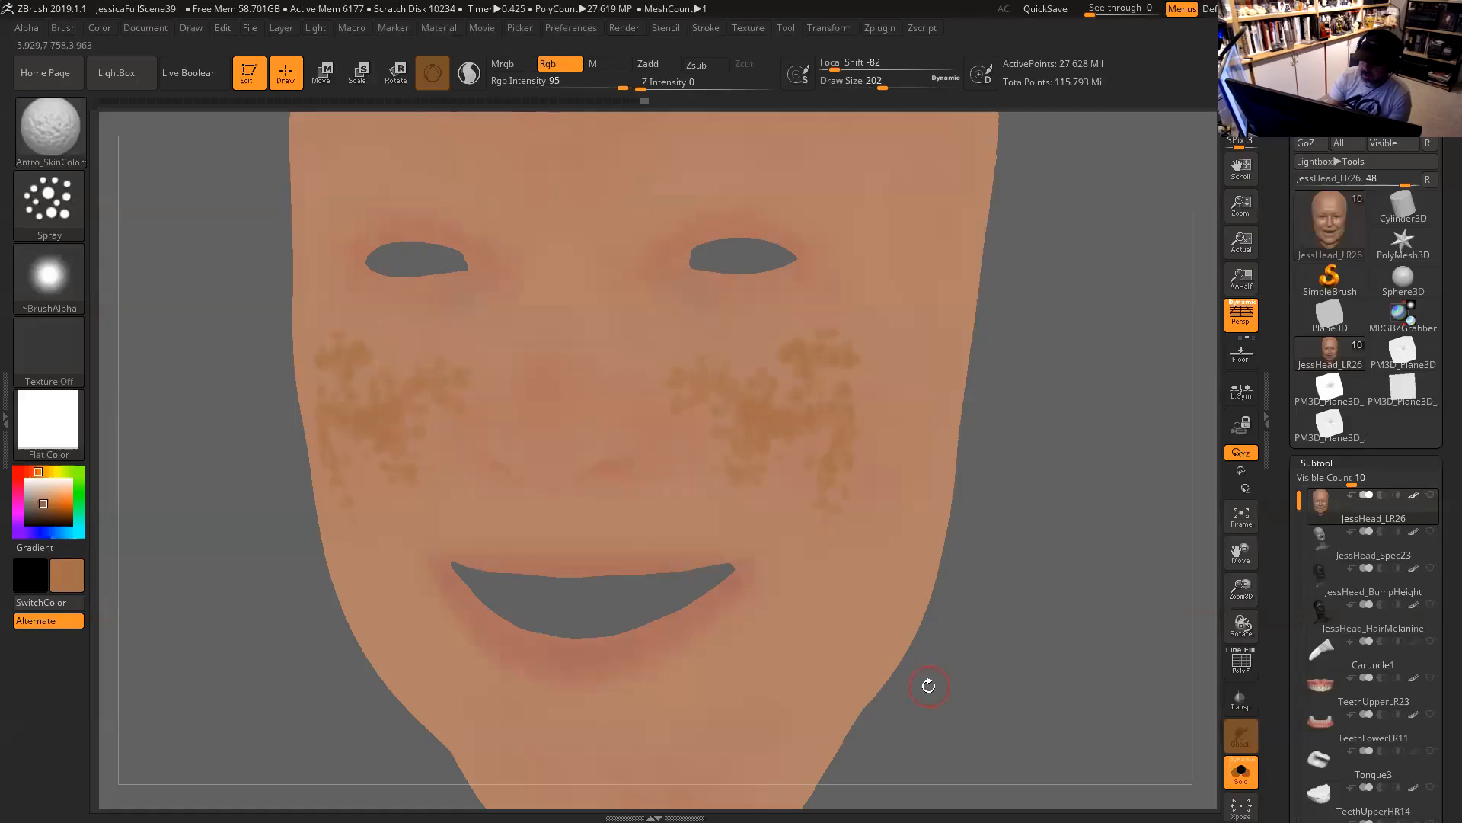
{"action": "key", "text": "ctrl"}
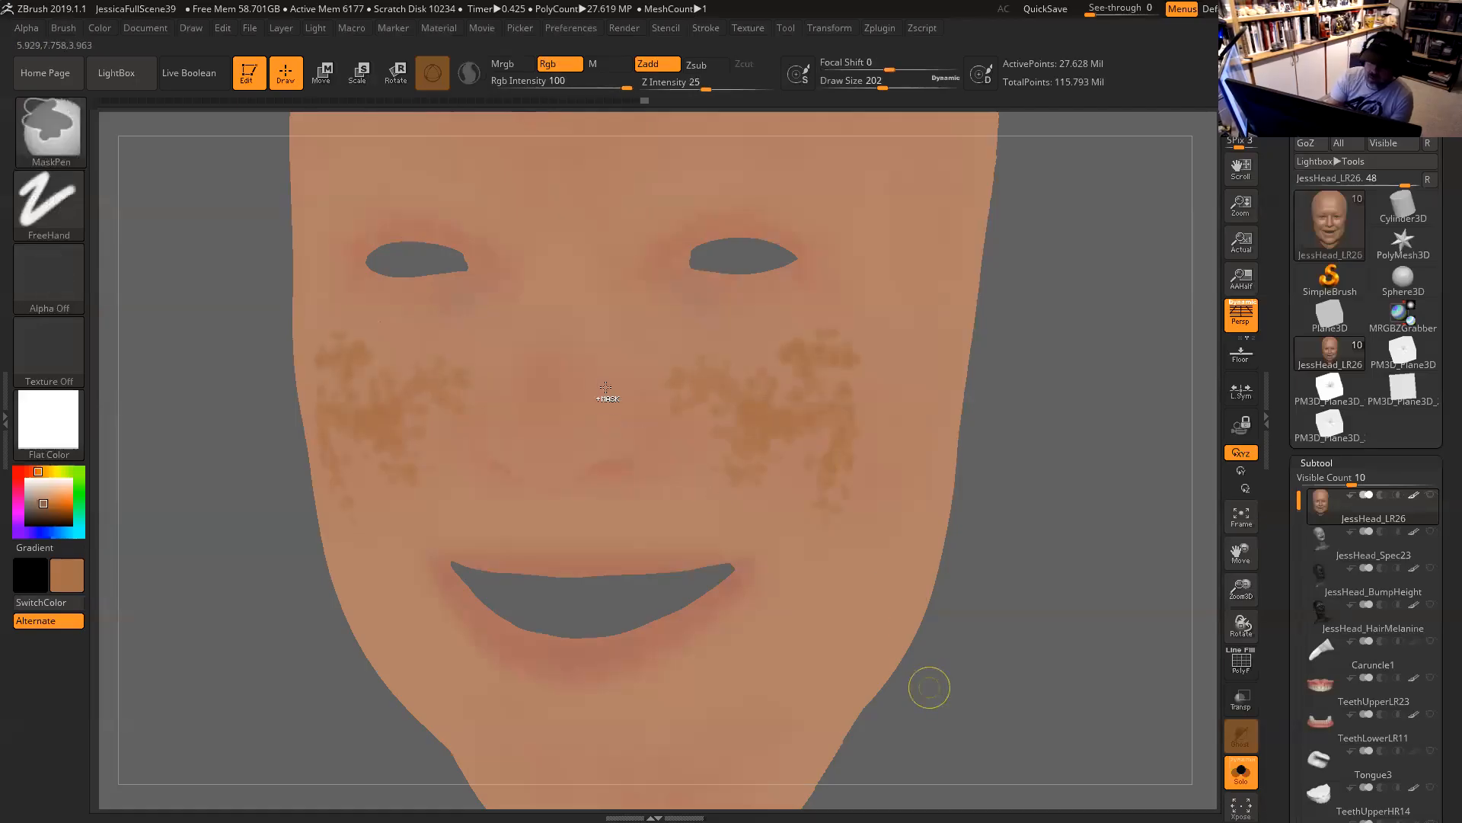
{"action": "key", "text": "ctrl+z"}
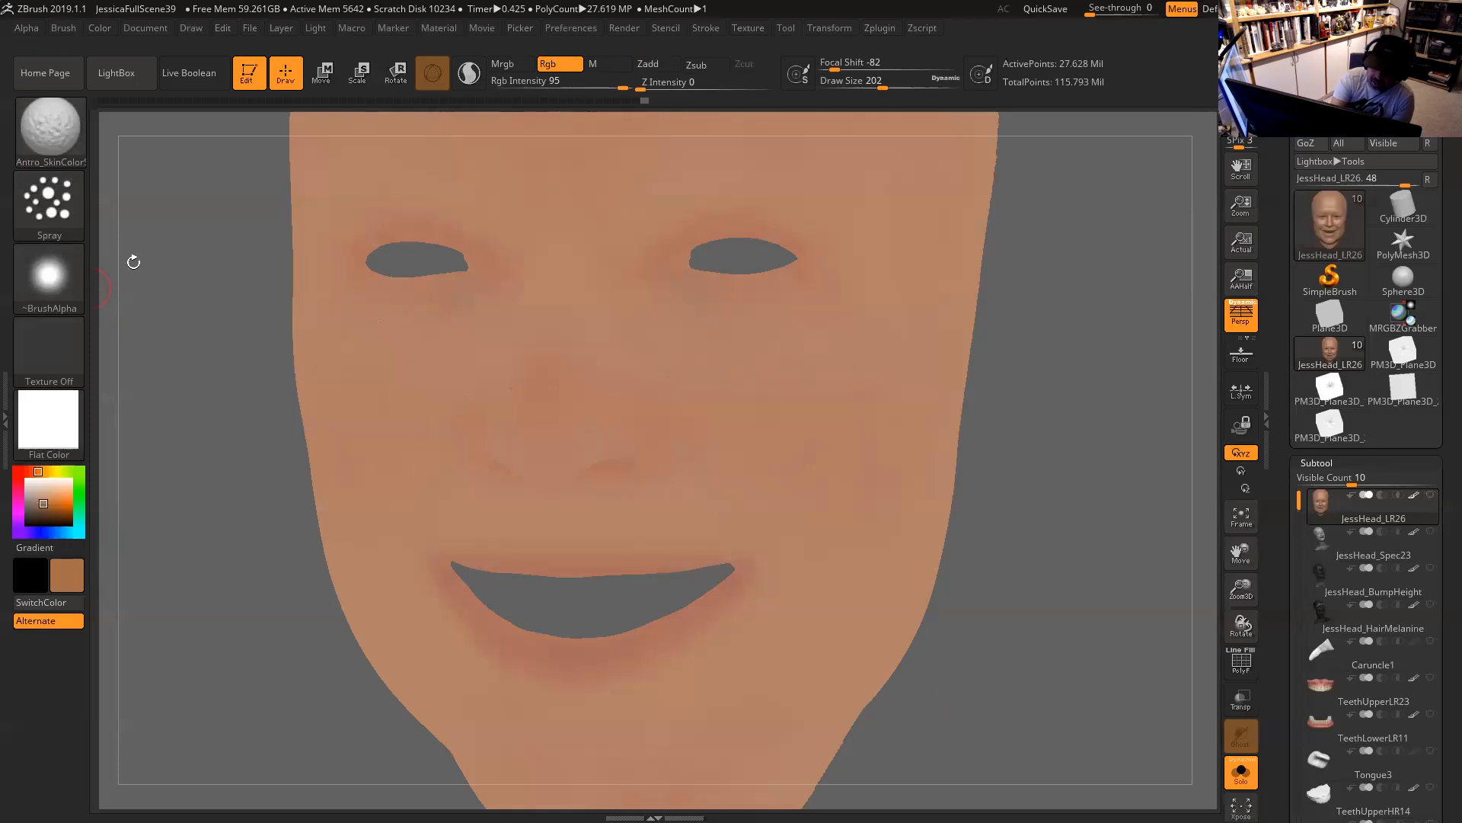
Change the spray brush's alpha to the speckled Alpha 23.
{"action": "mouse_move", "coordinate": [62, 283]}
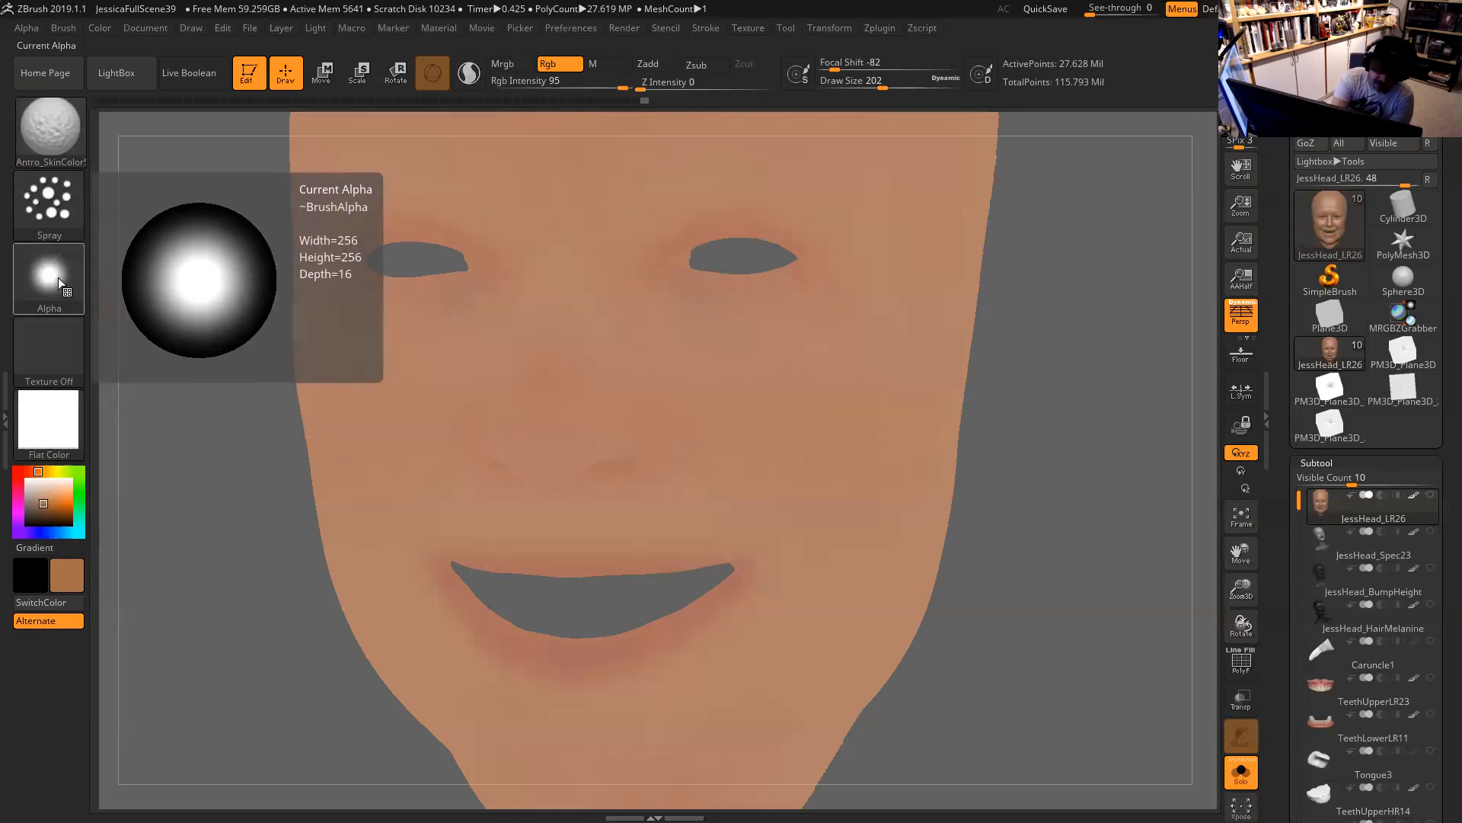
{"action": "left_click", "coordinate": [59, 277]}
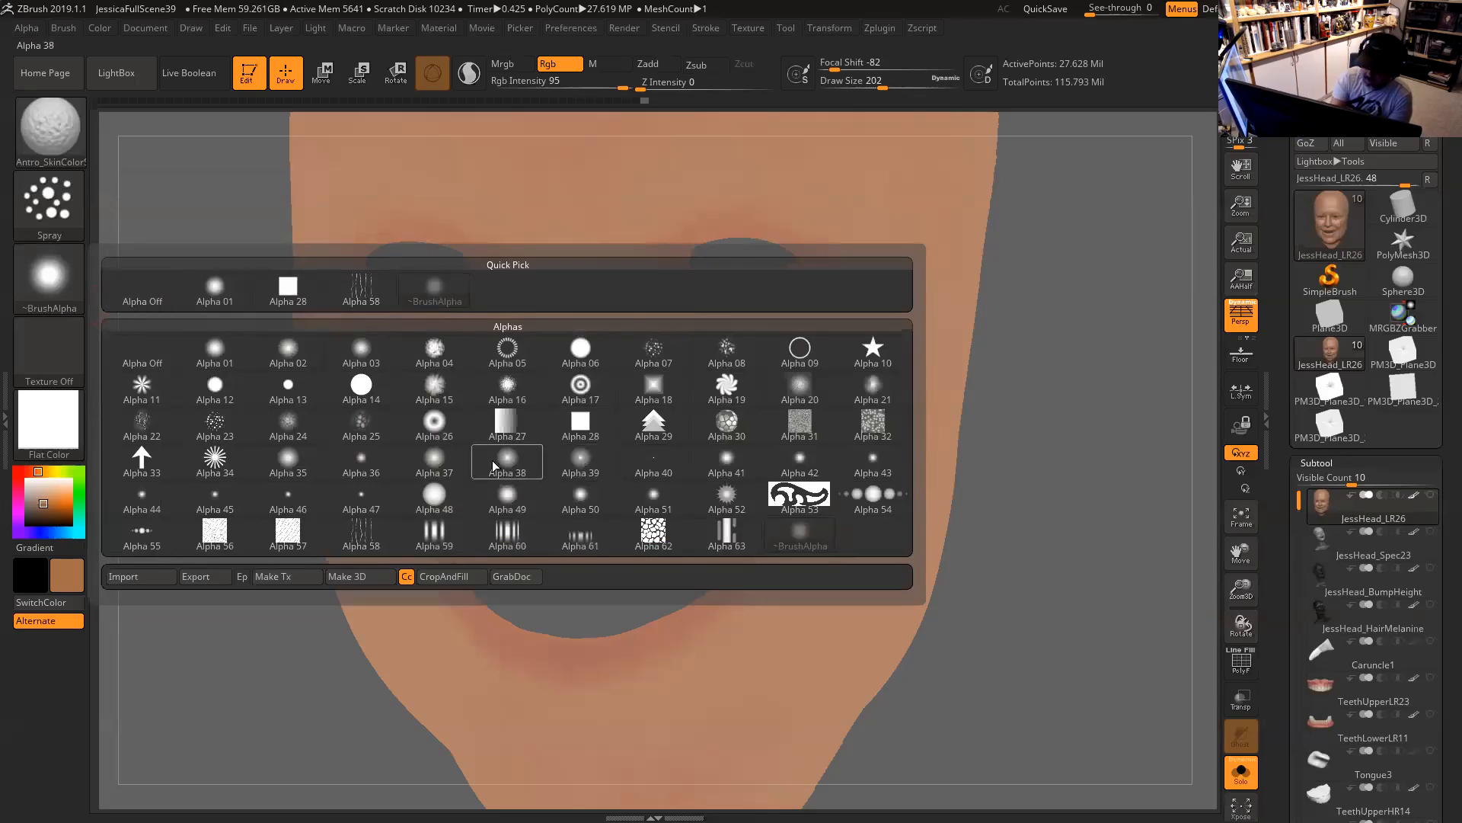
{"action": "left_click", "coordinate": [230, 429]}
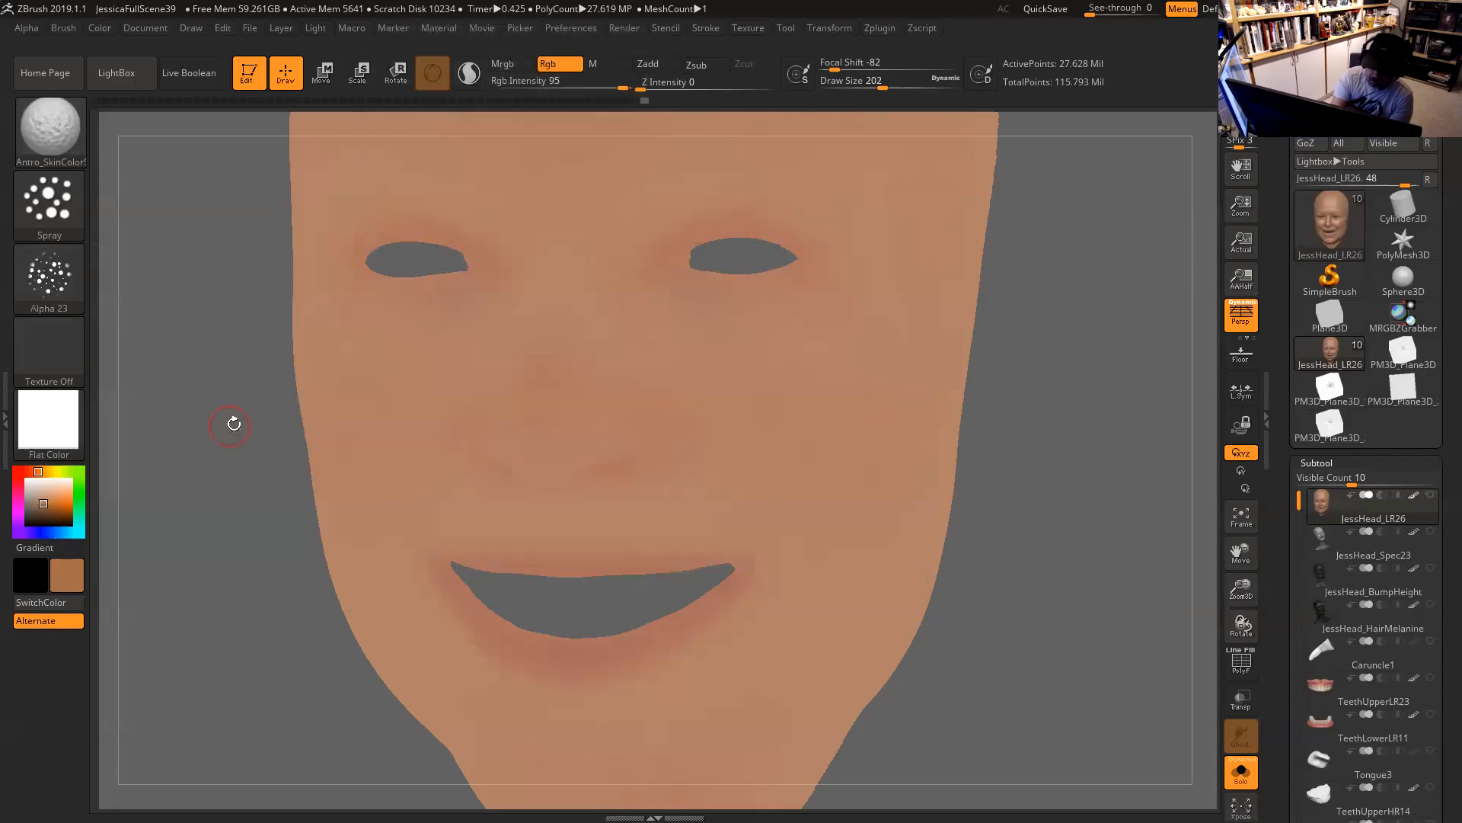
Try the speckled alpha on the cheek at draw size 318, inspecting the grain up close, and undo the test strokes.
{"action": "key", "text": "space"}
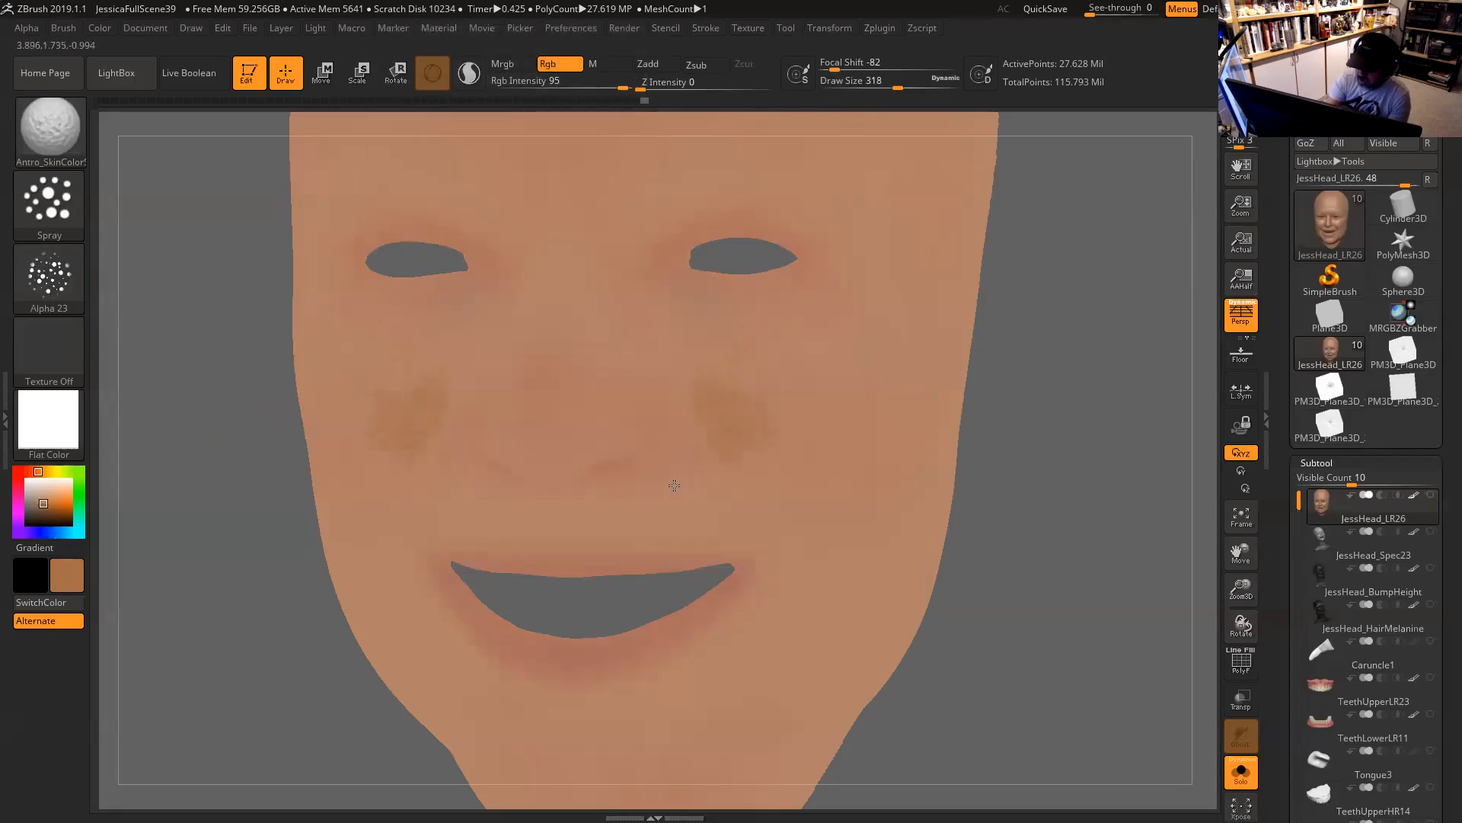
{"action": "left_click_drag", "start_coordinate": [778, 370], "coordinate": [800, 375]}
{"action": "left_click_drag", "start_coordinate": [1049, 444], "coordinate": [1092, 613], "text": "alt"}
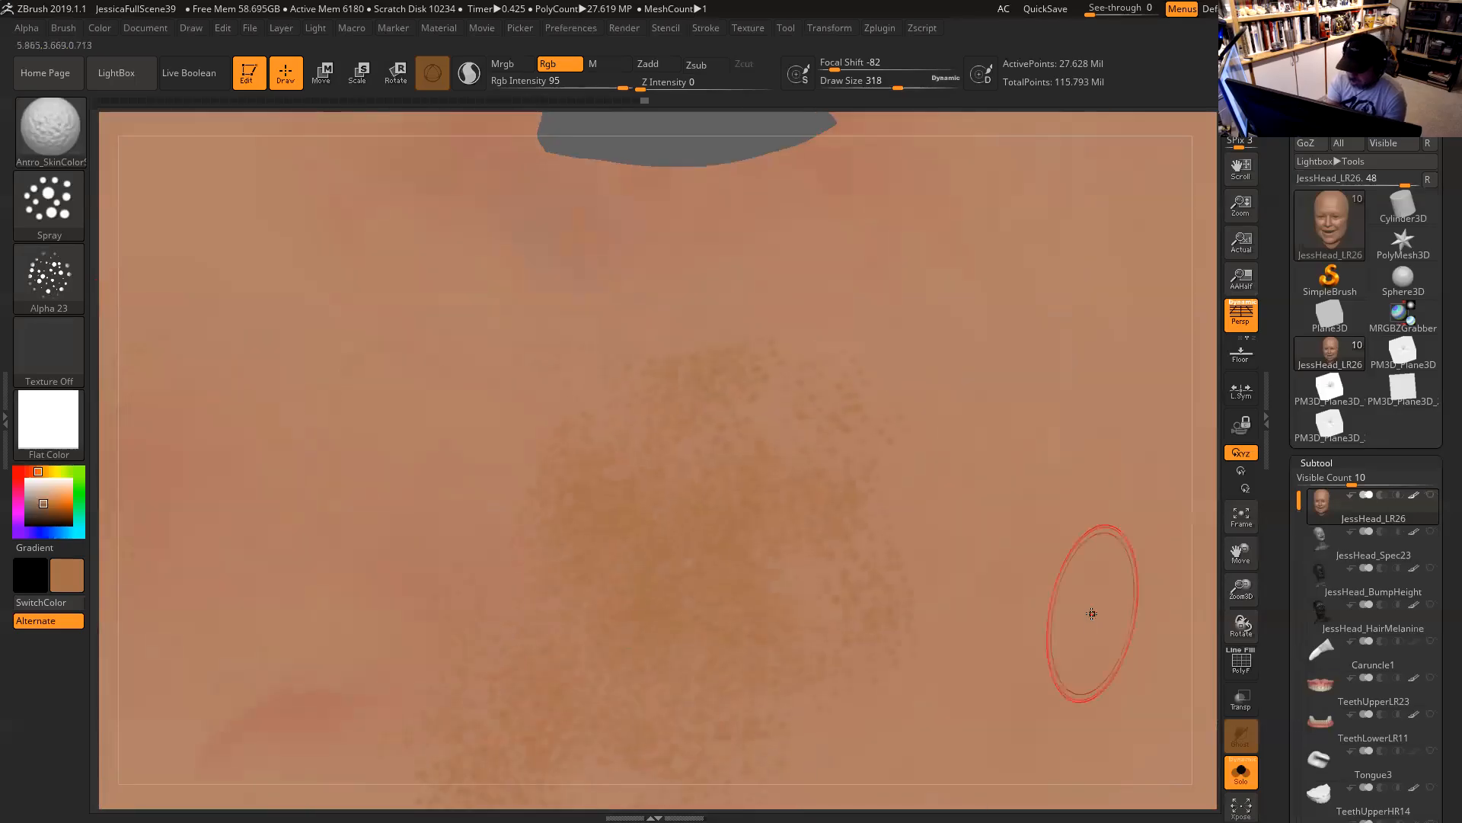
{"action": "left_click_drag", "start_coordinate": [1215, 555], "coordinate": [1188, 408], "text": "alt"}
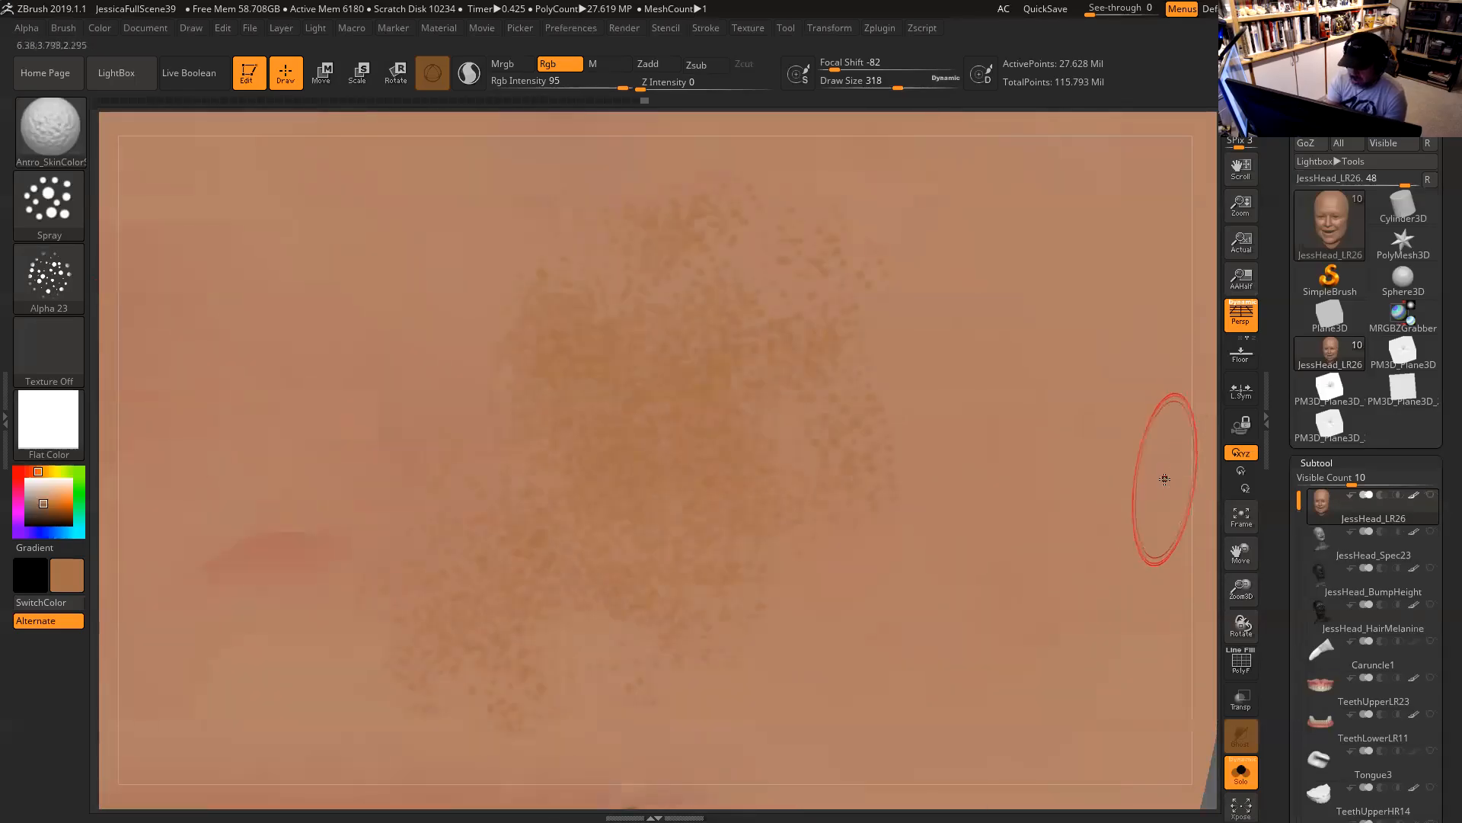
{"action": "key", "text": "ctrl"}
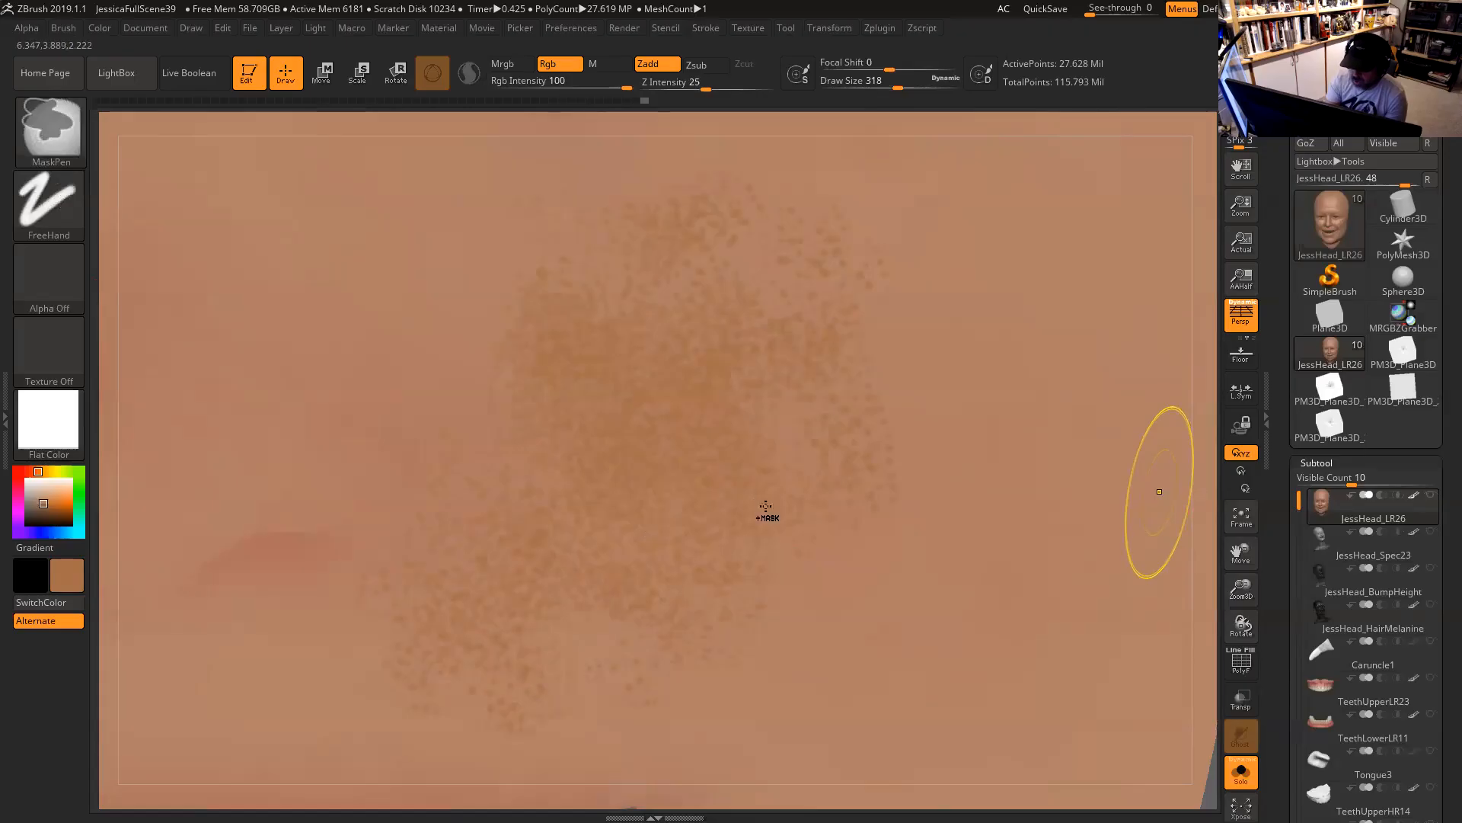
{"action": "key", "text": "ctrl+z"}
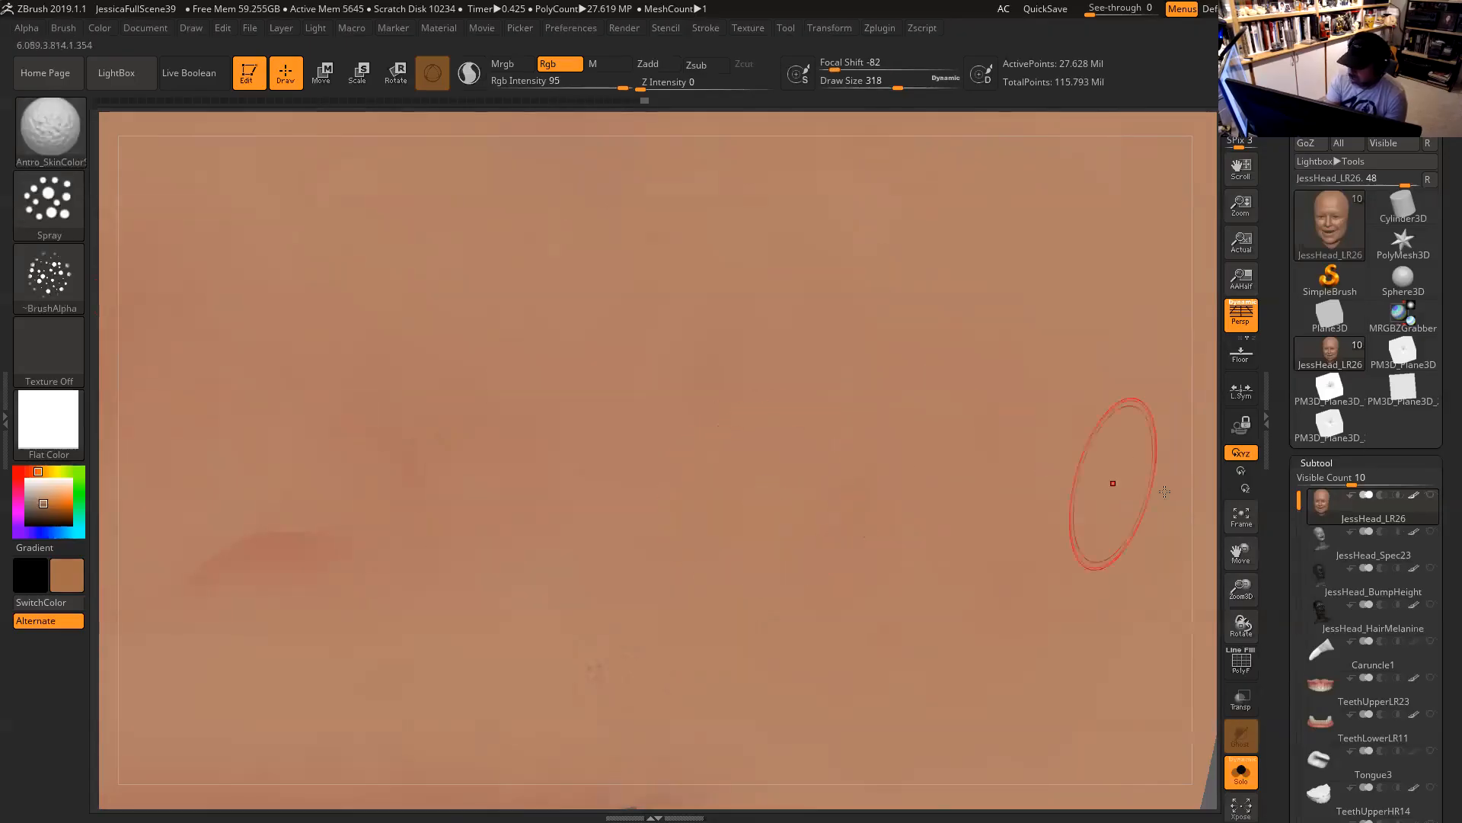
{"action": "mouse_move", "coordinate": [671, 415]}
{"action": "left_mouse_down"}
{"action": "mouse_move", "coordinate": [732, 412]}
{"action": "mouse_move", "coordinate": [663, 396]}
{"action": "mouse_move", "coordinate": [762, 595]}
{"action": "mouse_move", "coordinate": [907, 304]}
{"action": "mouse_move", "coordinate": [914, 214]}
{"action": "left_mouse_up"}
{"action": "key", "text": "ctrl"}
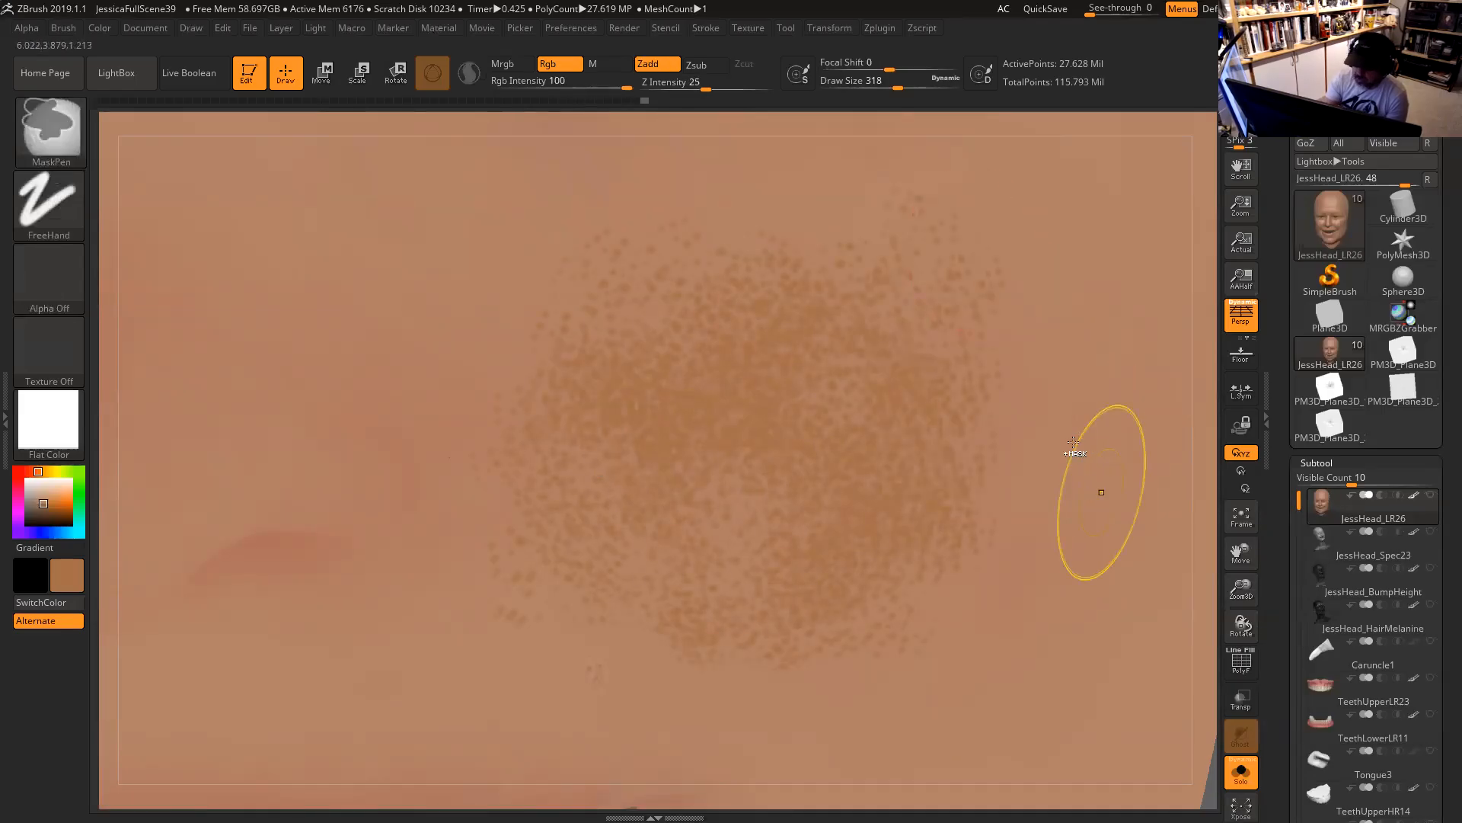
{"action": "key", "text": "ctrl+z"}
{"action": "mouse_move", "coordinate": [1201, 441]}
{"action": "left_mouse_down"}
{"action": "mouse_move", "coordinate": [1123, 365]}
{"action": "mouse_move", "coordinate": [1149, 496]}
{"action": "mouse_move", "coordinate": [1167, 499]}
{"action": "left_mouse_up"}
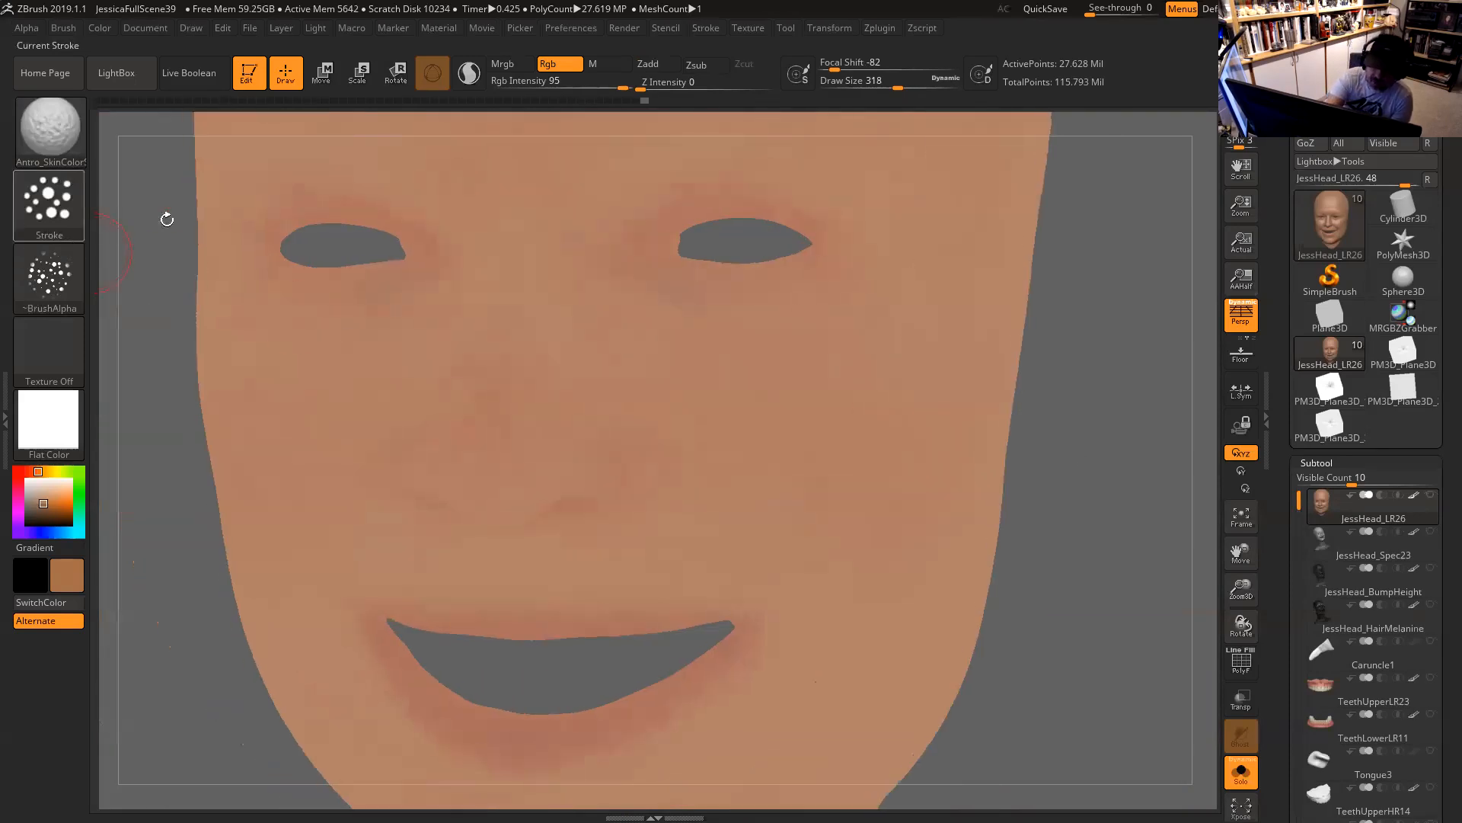
Choose a lighter orange-tan paint colour and lower the RGB intensity to 4.
{"action": "left_click_drag", "start_coordinate": [56, 497], "coordinate": [950, 403]}
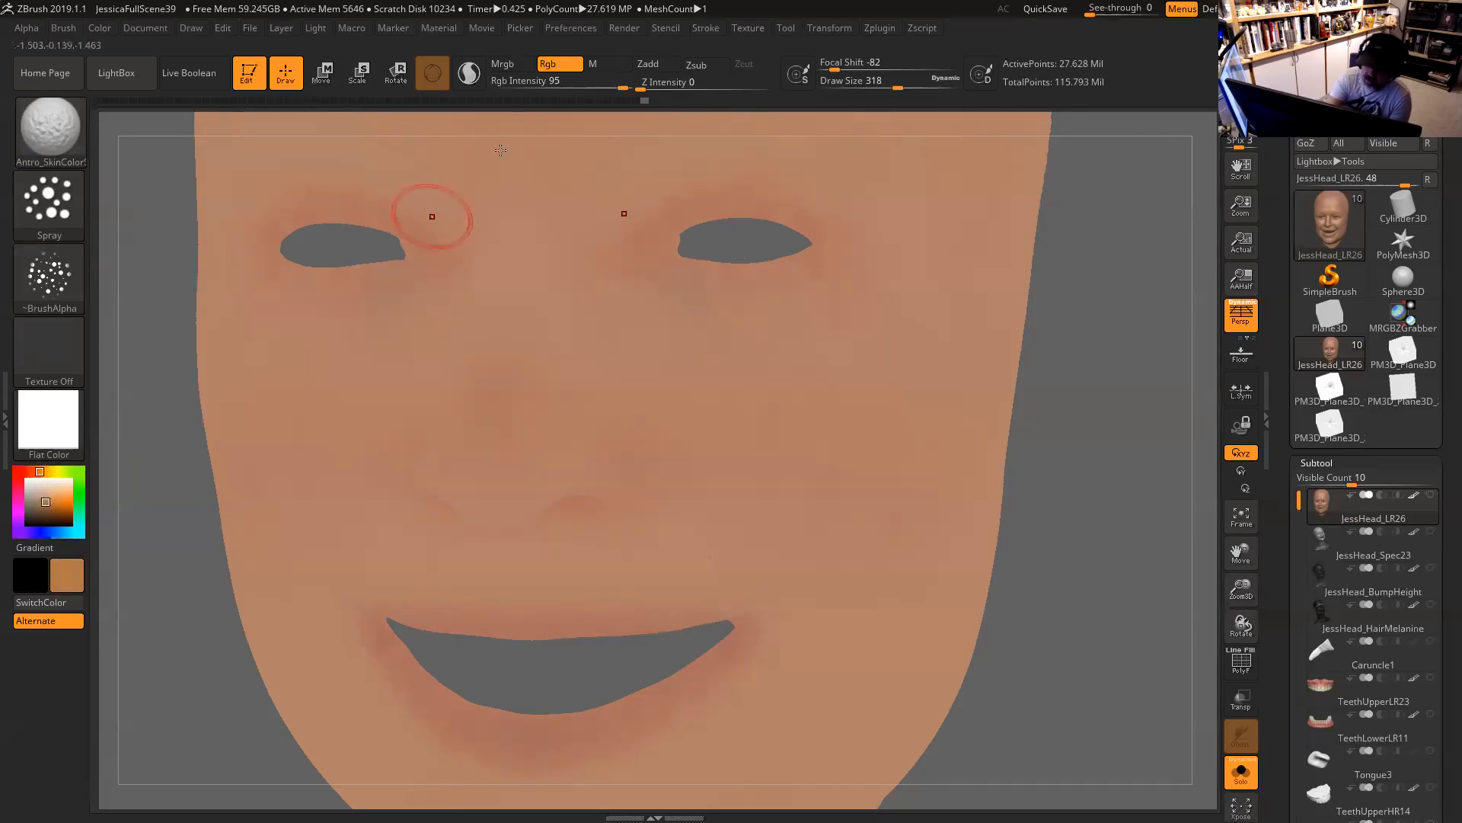
{"action": "left_click", "coordinate": [525, 84]}
{"action": "type", "text": "6"}
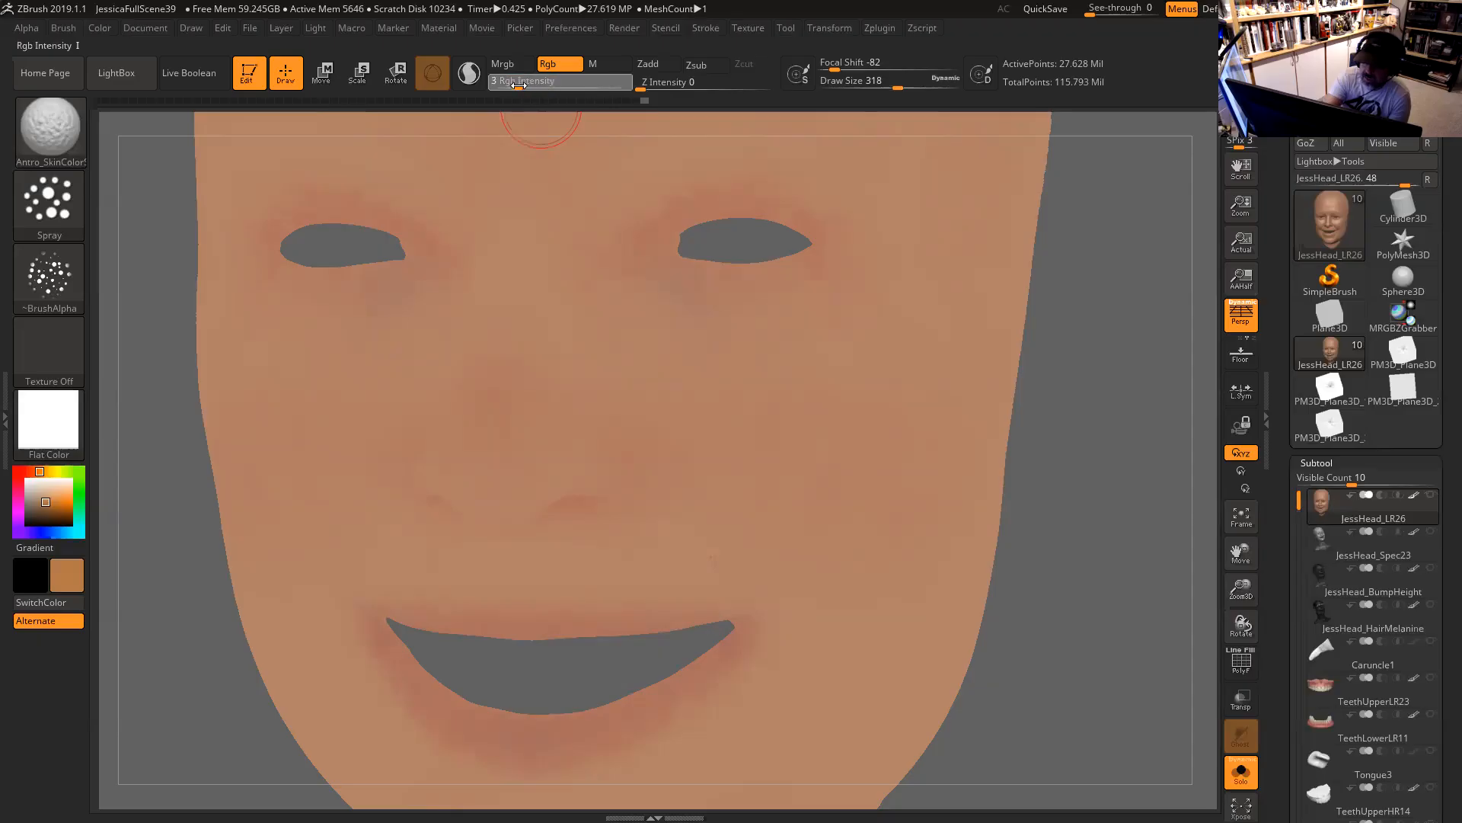
Set the draw size to 331 and spray subtle orange-tan speckles over the centre of the face.
{"action": "left_click_drag", "start_coordinate": [1077, 395], "coordinate": [1068, 435], "text": "alt"}
{"action": "key", "text": "space"}
{"action": "left_click_drag", "start_coordinate": [624, 408], "coordinate": [612, 410]}
{"action": "key", "text": "space"}
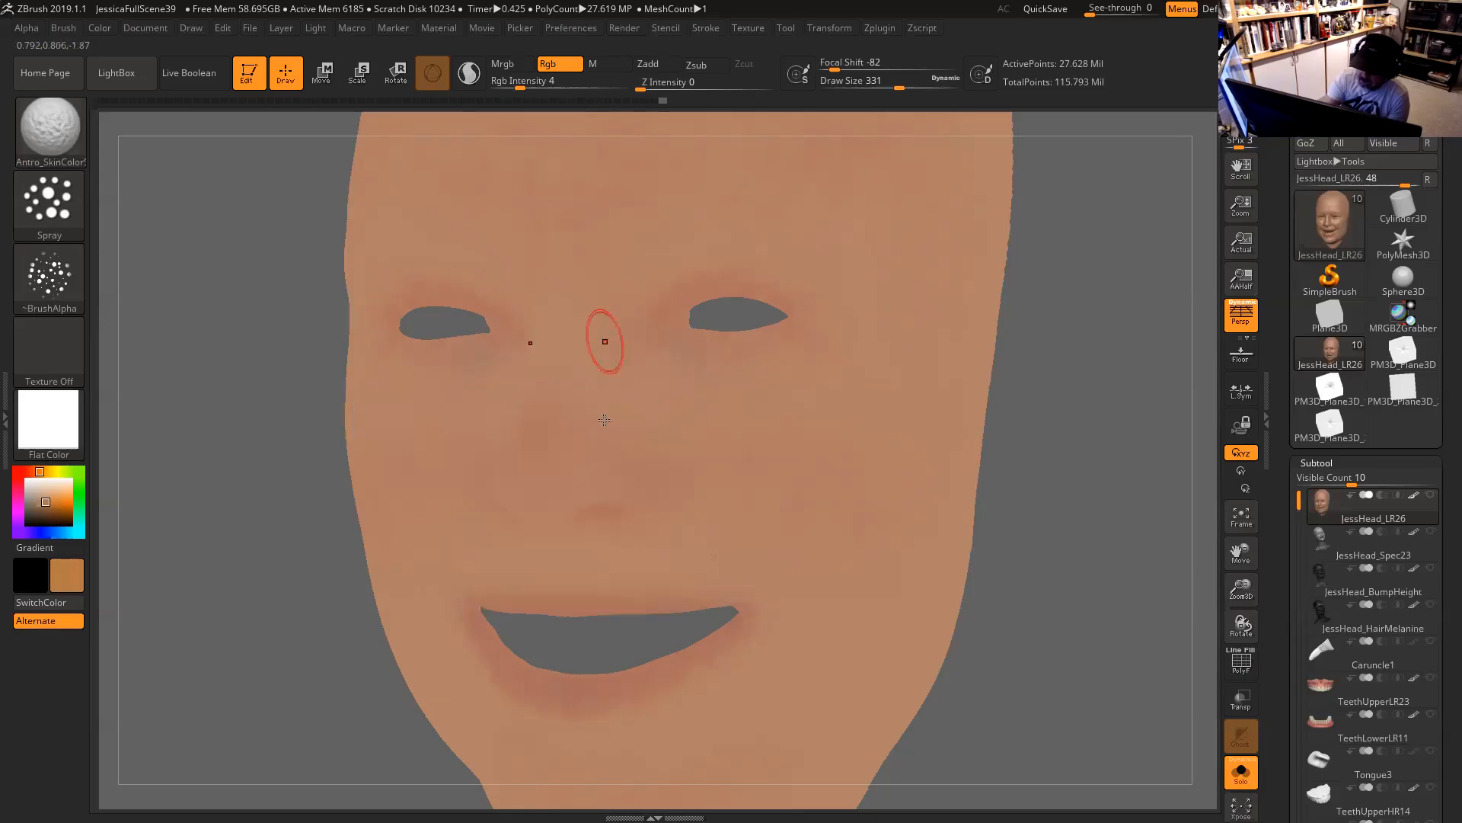
{"action": "left_click_drag", "start_coordinate": [1038, 522], "coordinate": [1064, 509]}
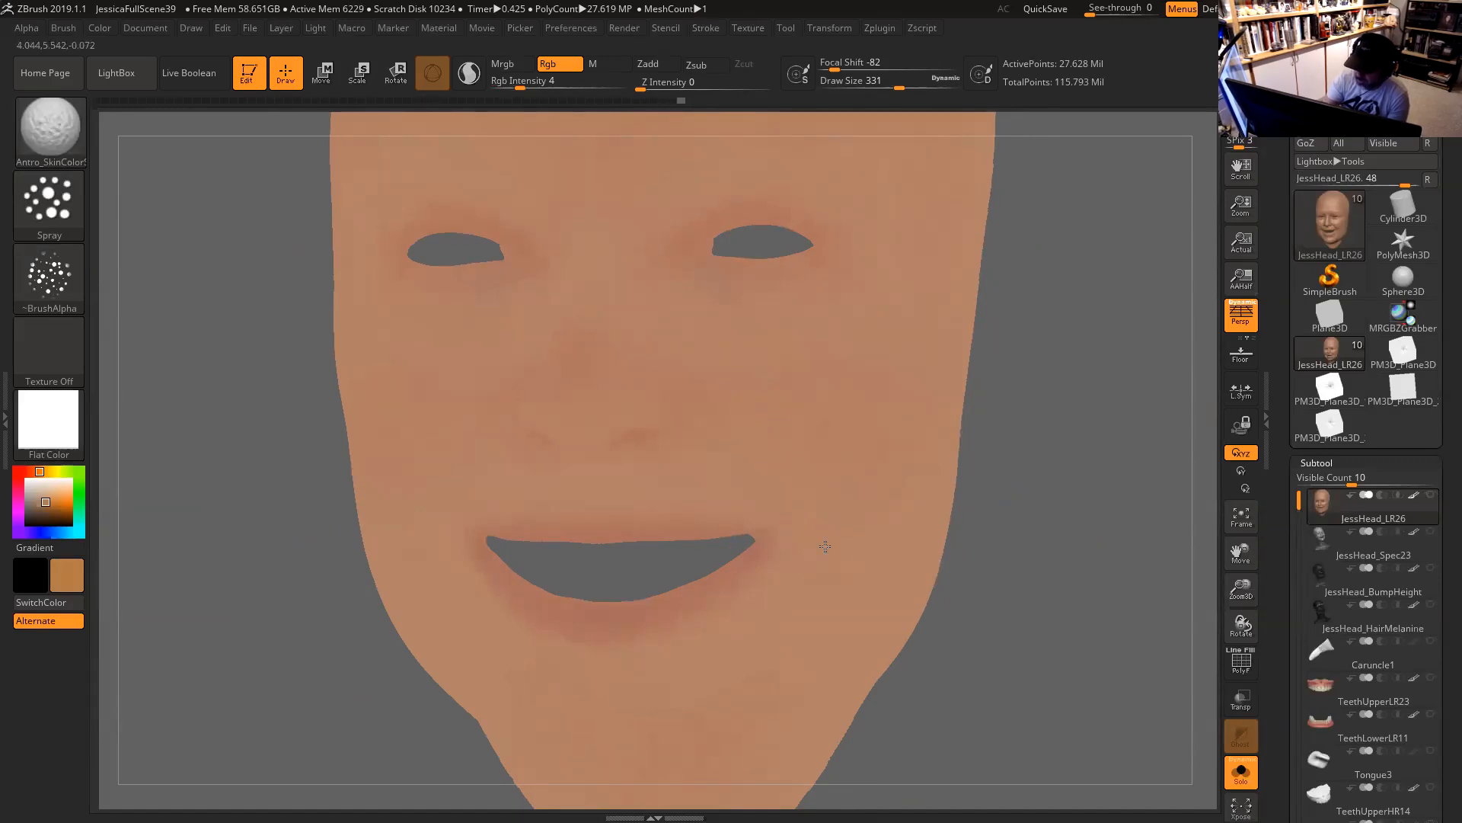
Increase the draw size to 386 and spray faint orange-tan speckles over the cheek, jaw and chin.
{"action": "mouse_move", "coordinate": [1020, 511]}
{"action": "left_mouse_down"}
{"action": "mouse_move", "coordinate": [907, 583]}
{"action": "mouse_move", "coordinate": [1028, 493]}
{"action": "mouse_move", "coordinate": [897, 543]}
{"action": "mouse_move", "coordinate": [871, 526]}
{"action": "left_mouse_up"}
{"action": "key", "text": "space"}
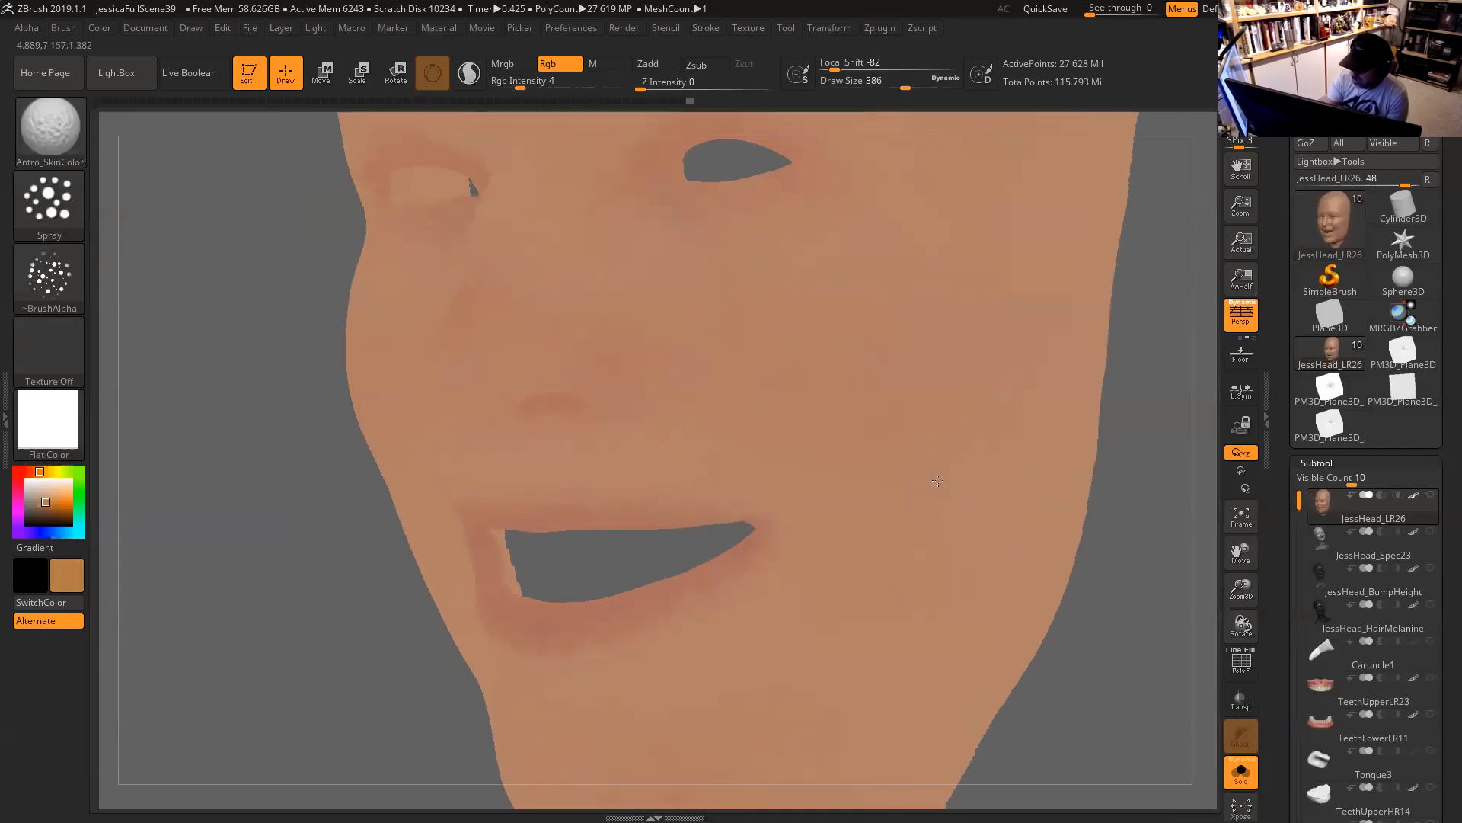
{"action": "left_click_drag", "start_coordinate": [894, 628], "coordinate": [937, 630]}
{"action": "left_click_drag", "start_coordinate": [1126, 640], "coordinate": [1164, 492], "text": "alt"}
{"action": "left_click_drag", "start_coordinate": [888, 493], "coordinate": [681, 577]}
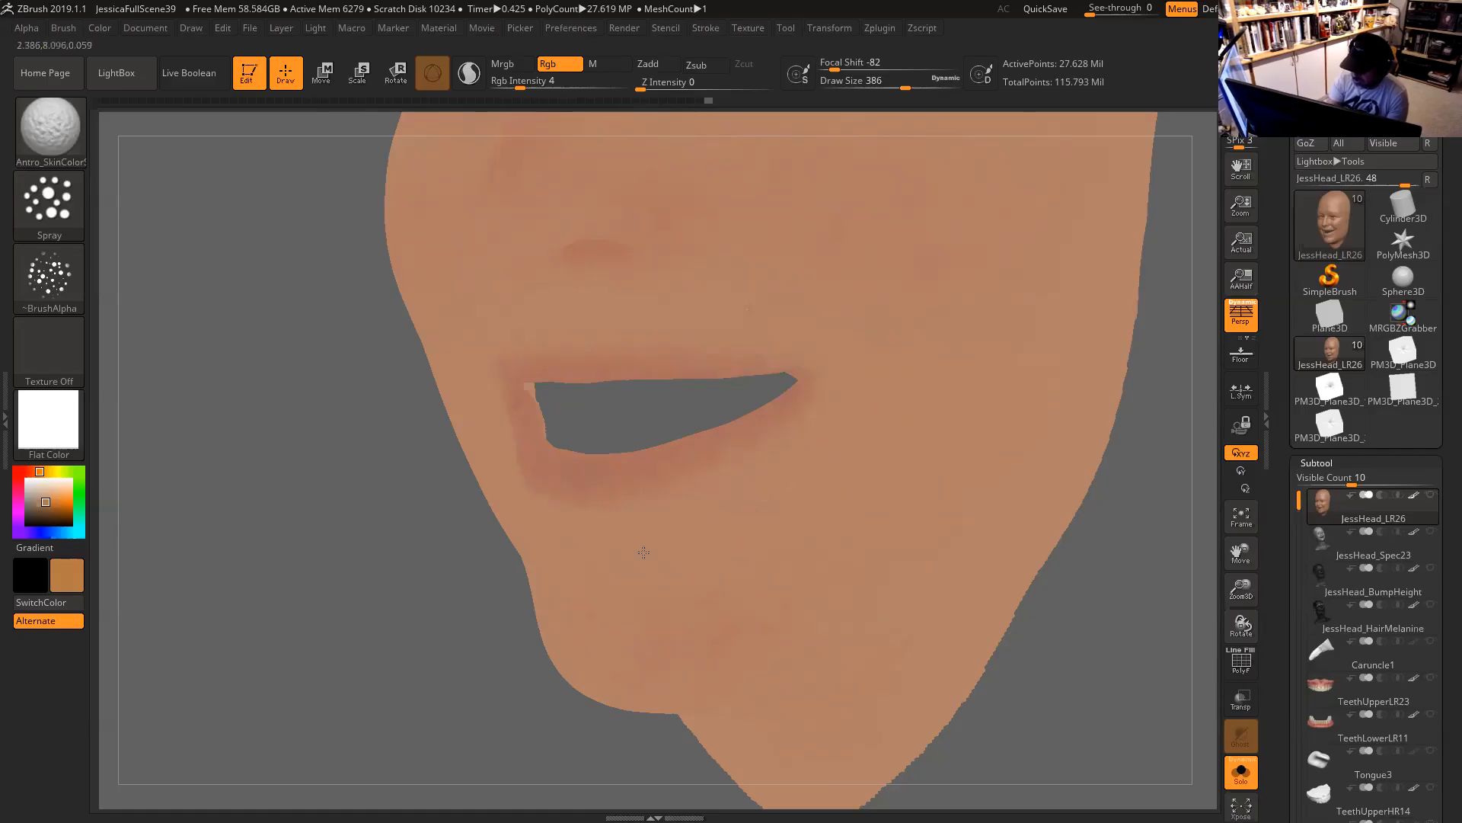
{"action": "mouse_move", "coordinate": [1148, 481]}
{"action": "left_mouse_down"}
{"action": "mouse_move", "coordinate": [1120, 488]}
{"action": "mouse_move", "coordinate": [1110, 457]}
{"action": "mouse_move", "coordinate": [891, 425]}
{"action": "left_mouse_up"}
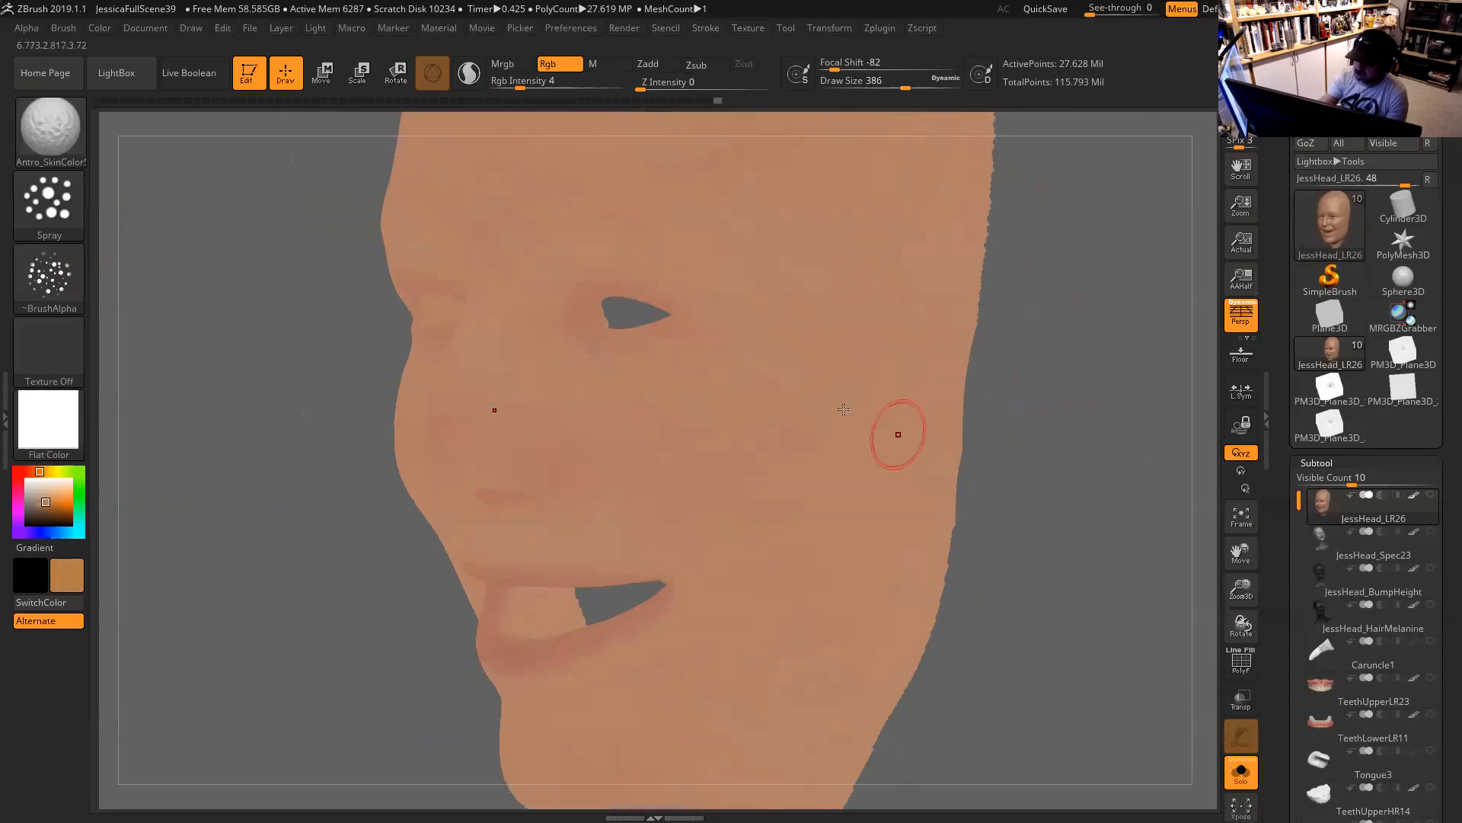
Set the draw size to 351 and spray faint orange-tan speckles over the cheek, around the eyes and onto the forehead.
{"action": "left_click_drag", "start_coordinate": [1103, 336], "coordinate": [1102, 415], "text": "alt"}
{"action": "key", "text": "space"}
{"action": "left_click", "coordinate": [744, 420]}
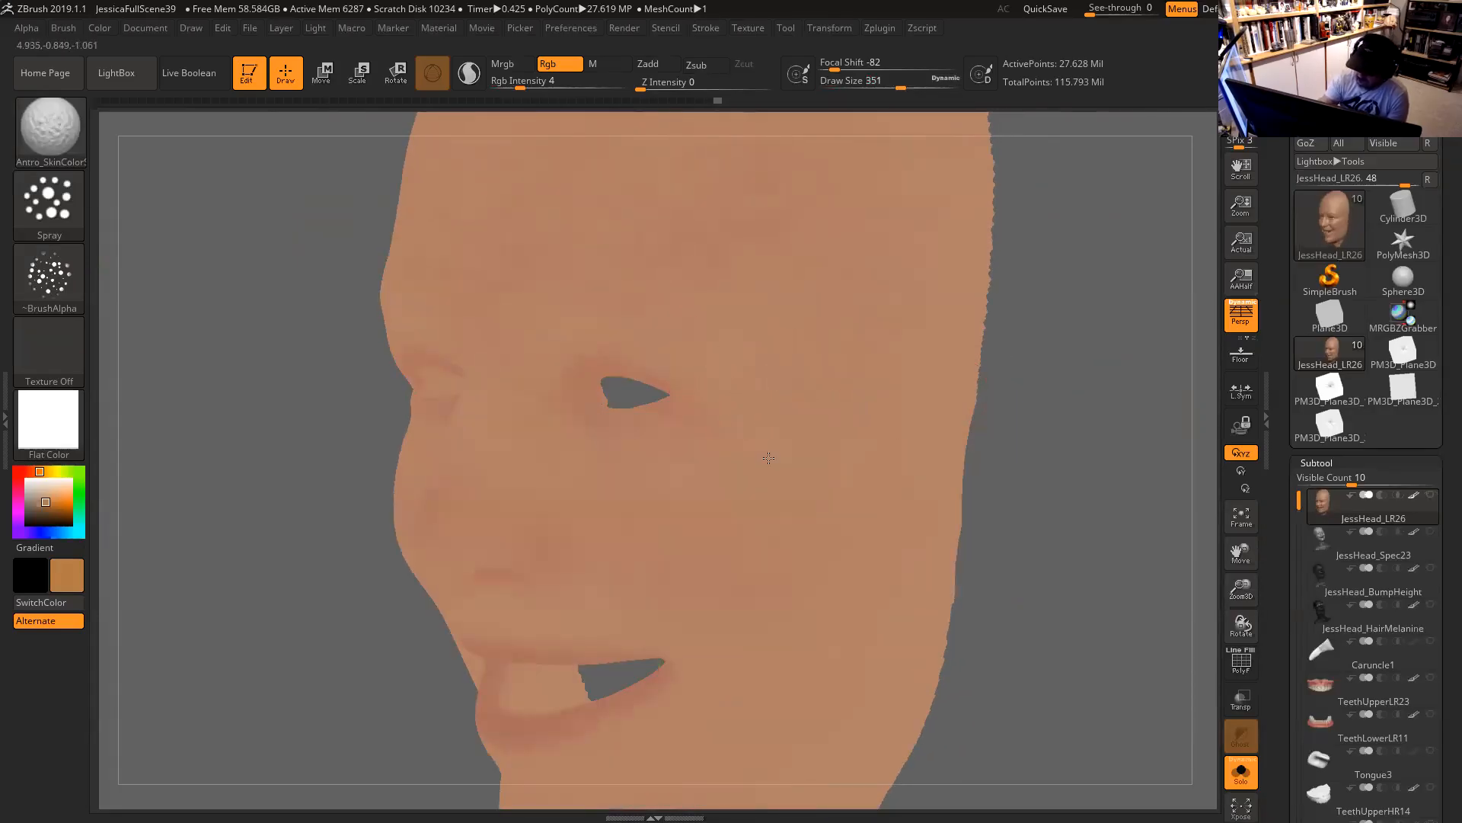
{"action": "mouse_move", "coordinate": [1009, 327]}
{"action": "left_mouse_down"}
{"action": "mouse_move", "coordinate": [1107, 356]}
{"action": "mouse_move", "coordinate": [1089, 354]}
{"action": "left_mouse_up"}
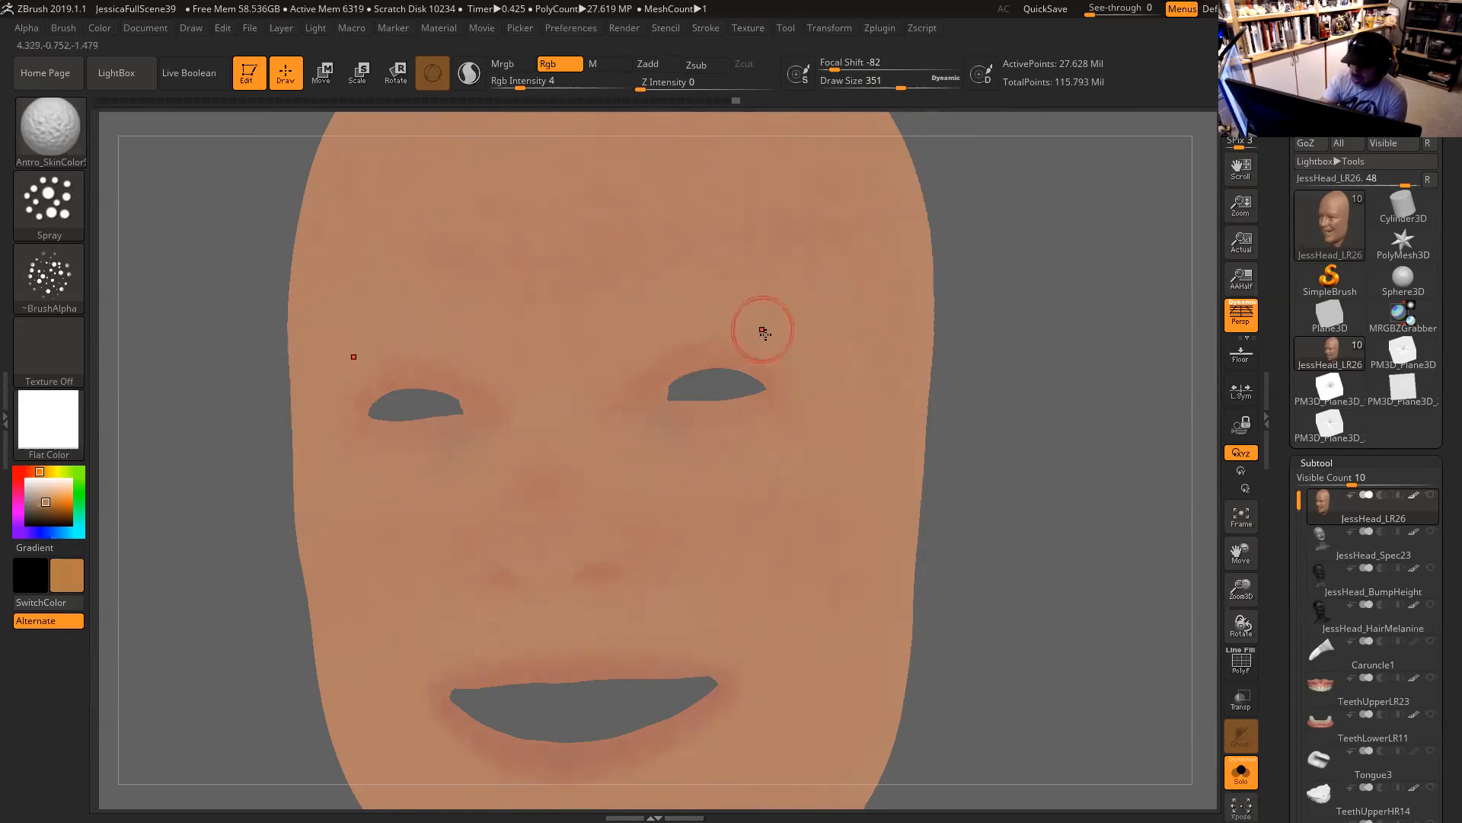
{"action": "mouse_move", "coordinate": [988, 254]}
{"action": "left_mouse_down"}
{"action": "mouse_move", "coordinate": [1100, 303]}
{"action": "mouse_move", "coordinate": [1173, 309]}
{"action": "left_mouse_up"}
{"action": "mouse_move", "coordinate": [1009, 294]}
{"action": "left_mouse_down"}
{"action": "mouse_move", "coordinate": [1044, 274]}
{"action": "mouse_move", "coordinate": [1035, 340]}
{"action": "mouse_move", "coordinate": [999, 340]}
{"action": "left_mouse_up"}
{"action": "key", "text": "shift"}
{"action": "mouse_move", "coordinate": [722, 338]}
{"action": "left_mouse_down"}
{"action": "mouse_move", "coordinate": [686, 397]}
{"action": "mouse_move", "coordinate": [733, 353]}
{"action": "left_mouse_up"}
{"action": "left_click_drag", "start_coordinate": [1055, 259], "coordinate": [1019, 337], "text": "alt"}
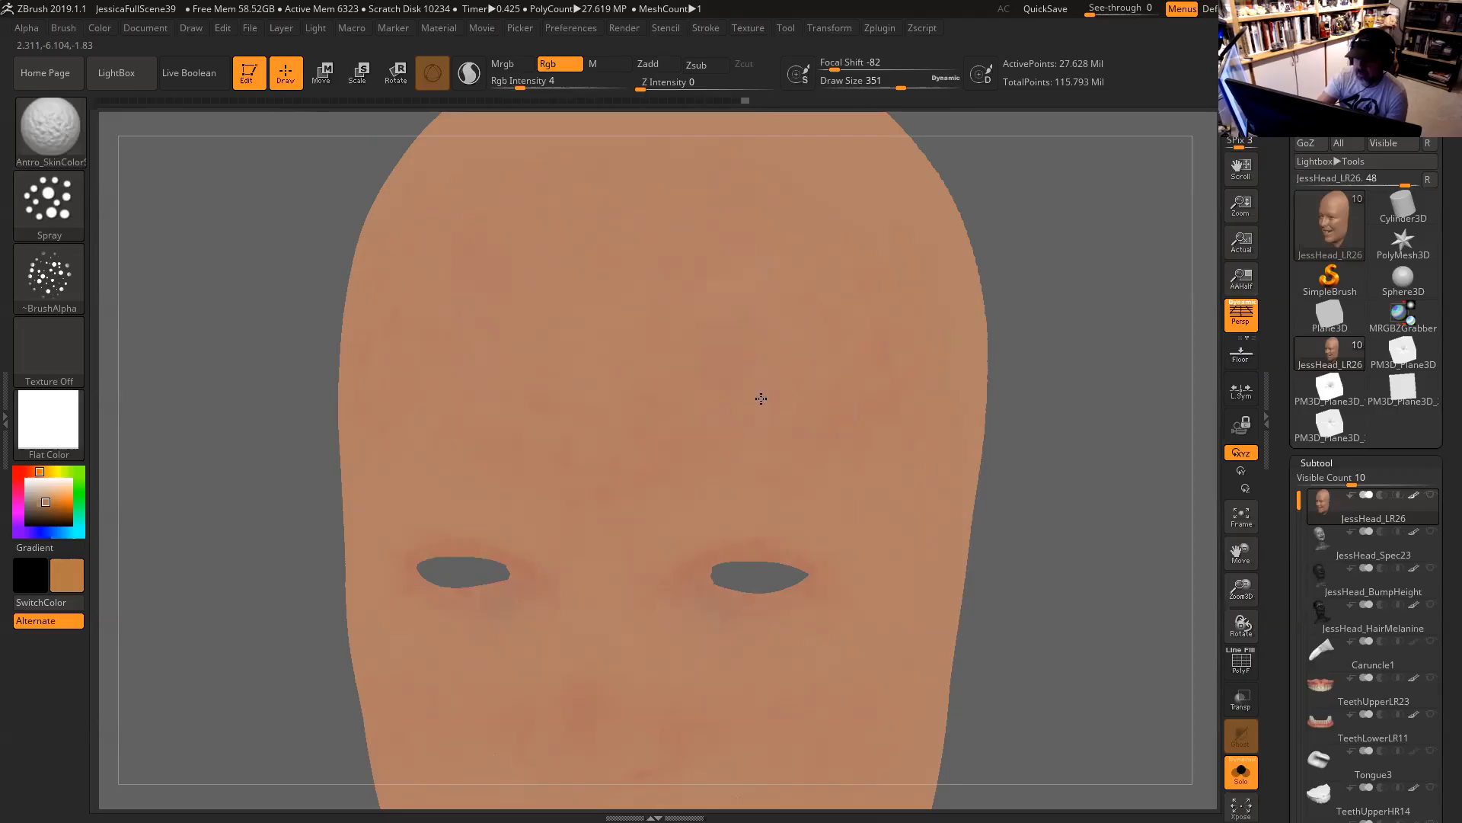
Spray faint orange-tan speckles over the side of the forehead, the temple and the outer cheek.
{"action": "left_click_drag", "start_coordinate": [993, 352], "coordinate": [729, 321]}
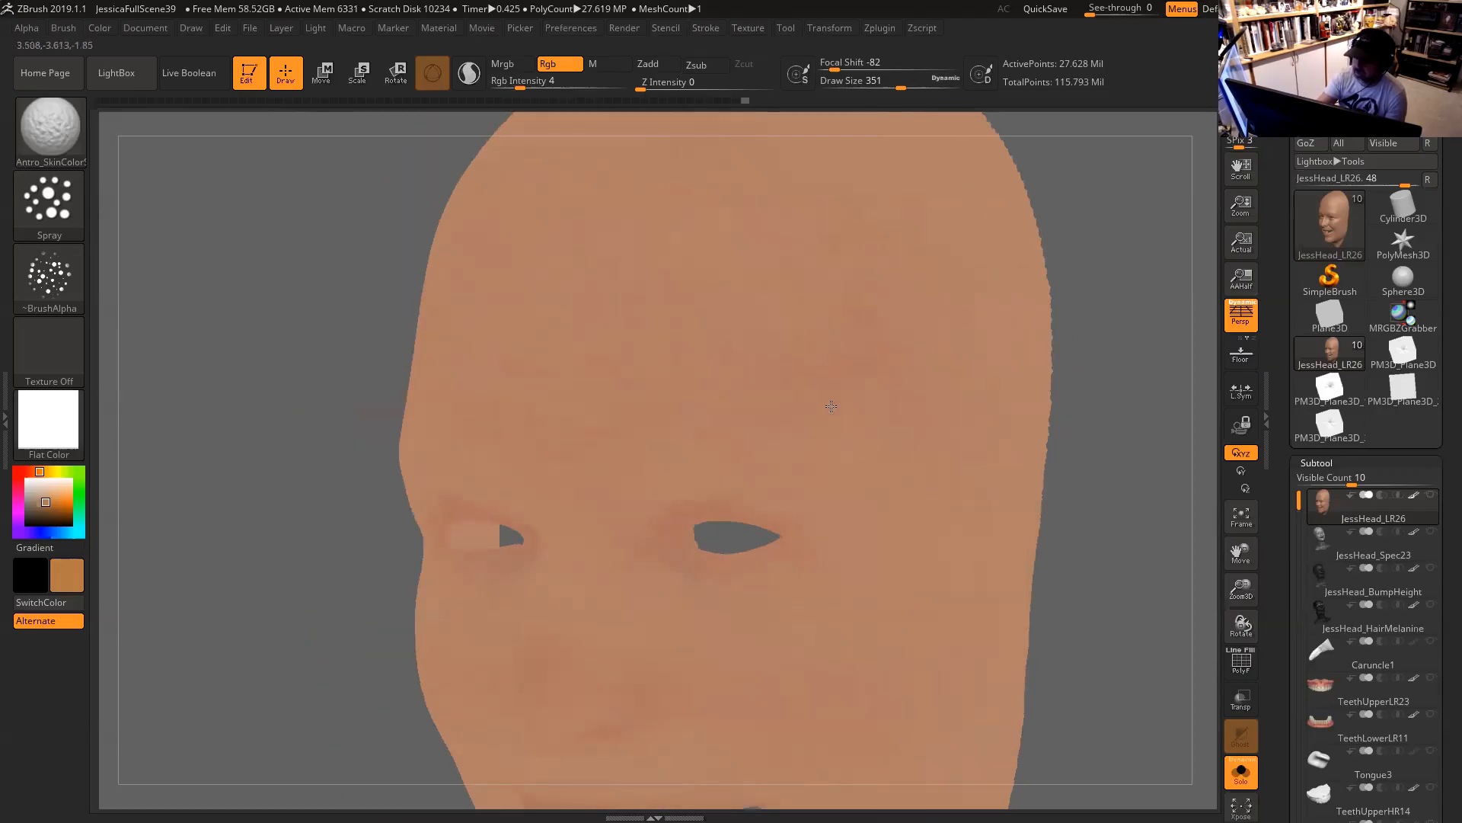
{"action": "left_click_drag", "start_coordinate": [924, 463], "coordinate": [808, 379]}
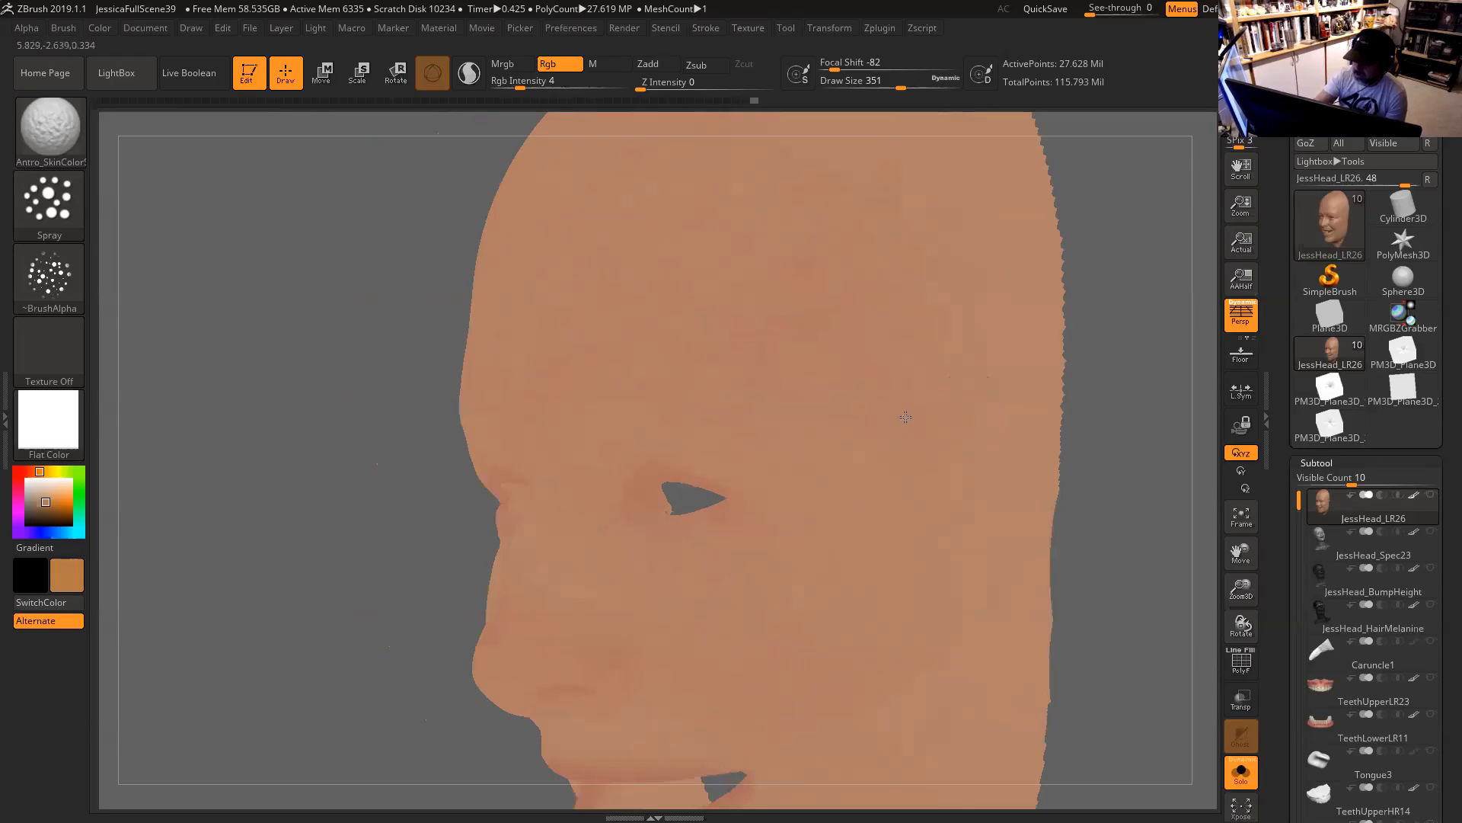
{"action": "mouse_move", "coordinate": [1070, 358]}
{"action": "left_mouse_down"}
{"action": "mouse_move", "coordinate": [1109, 408]}
{"action": "mouse_move", "coordinate": [901, 401]}
{"action": "left_mouse_up"}
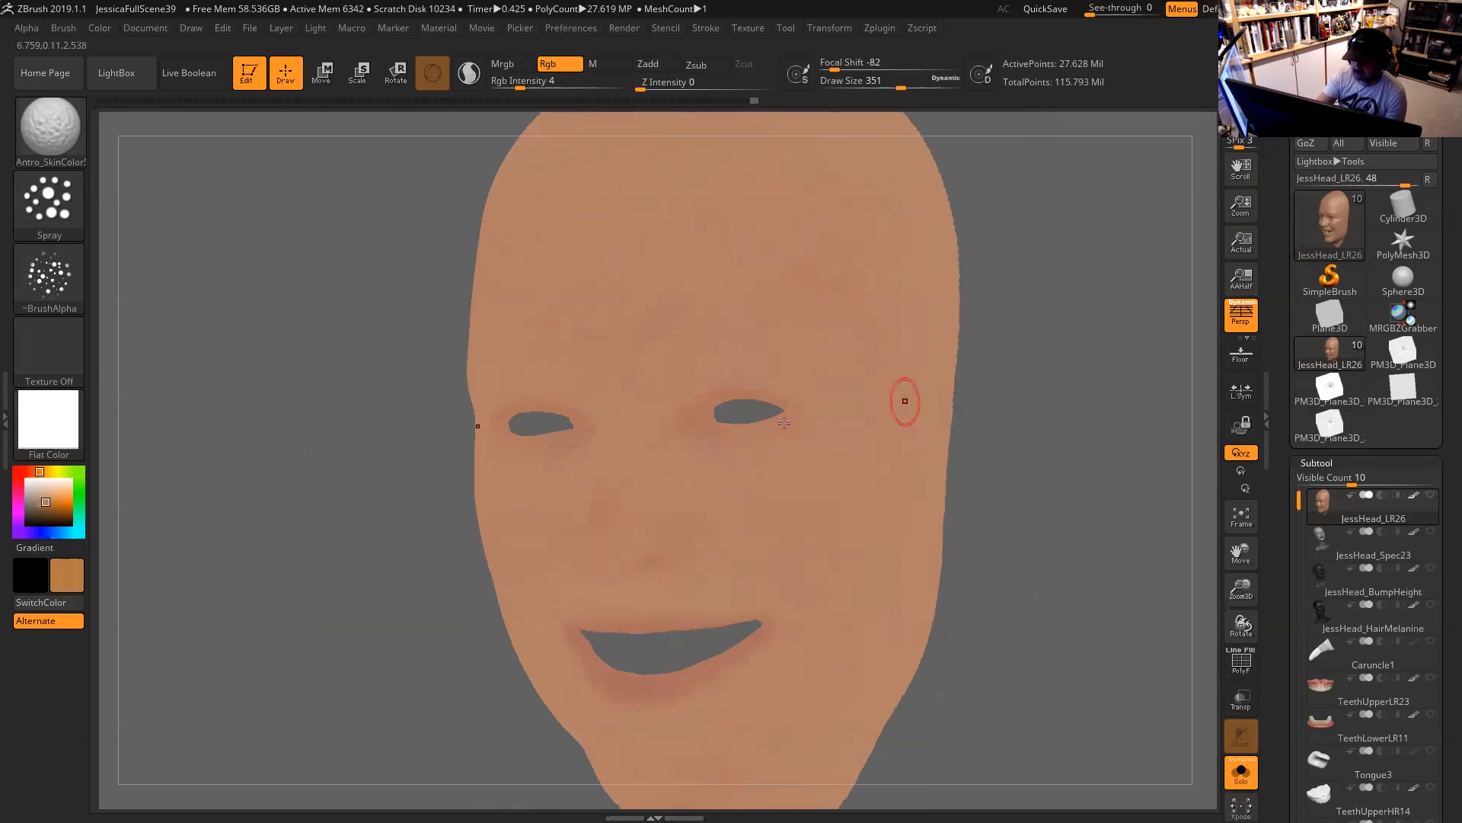
{"action": "left_click_drag", "start_coordinate": [1049, 401], "coordinate": [790, 395]}
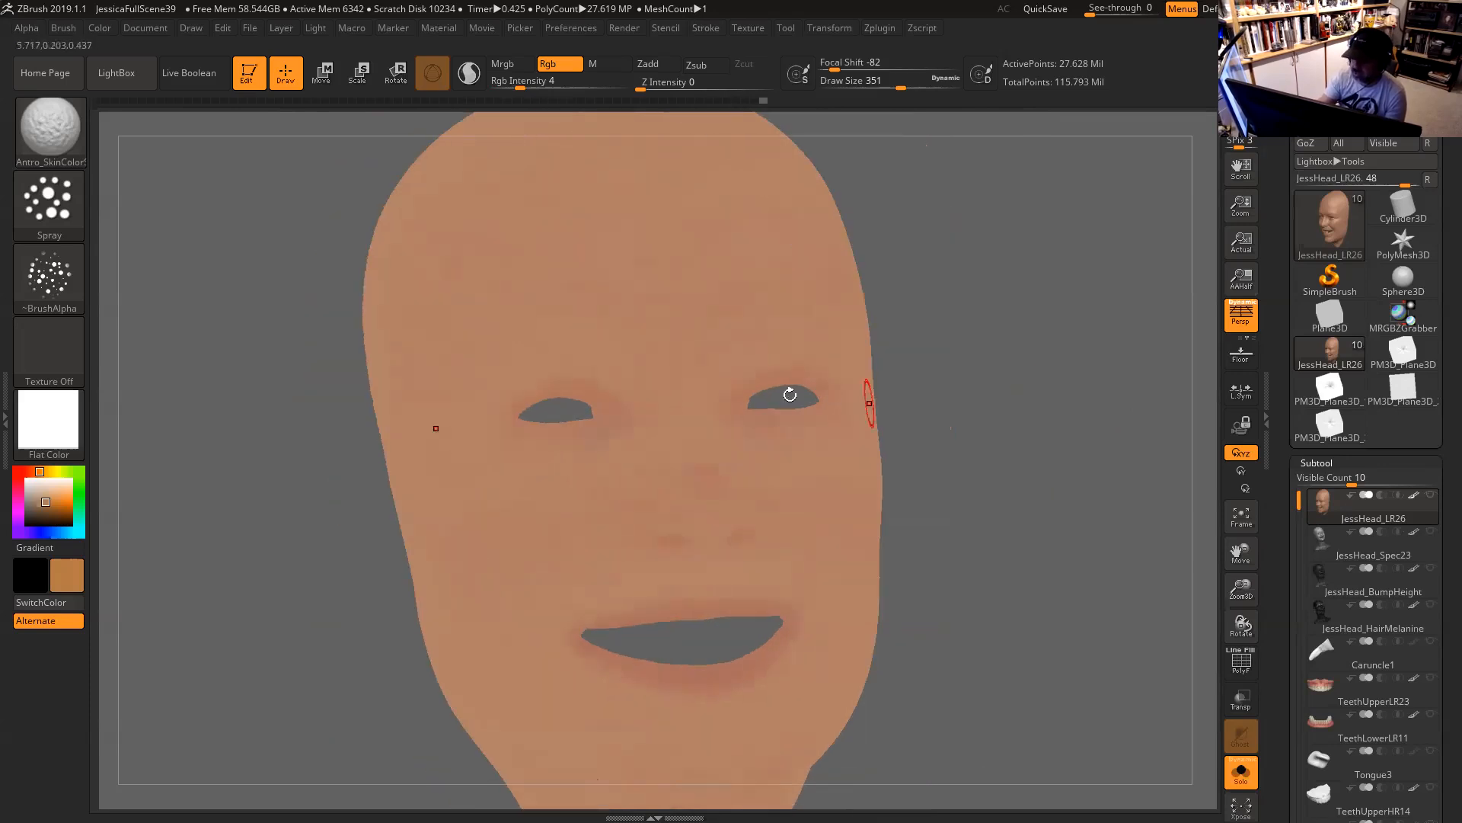
{"action": "left_click_drag", "start_coordinate": [983, 350], "coordinate": [1067, 355]}
Spray more subtle orange-tan speckles over the middle of the face, covering the brow, nose and cheeks.
{"action": "left_click_drag", "start_coordinate": [1093, 373], "coordinate": [835, 342]}
{"action": "mouse_move", "coordinate": [1051, 330]}
{"action": "left_mouse_down"}
{"action": "mouse_move", "coordinate": [1035, 385]}
{"action": "mouse_move", "coordinate": [1074, 349]}
{"action": "mouse_move", "coordinate": [1073, 317]}
{"action": "left_mouse_up"}
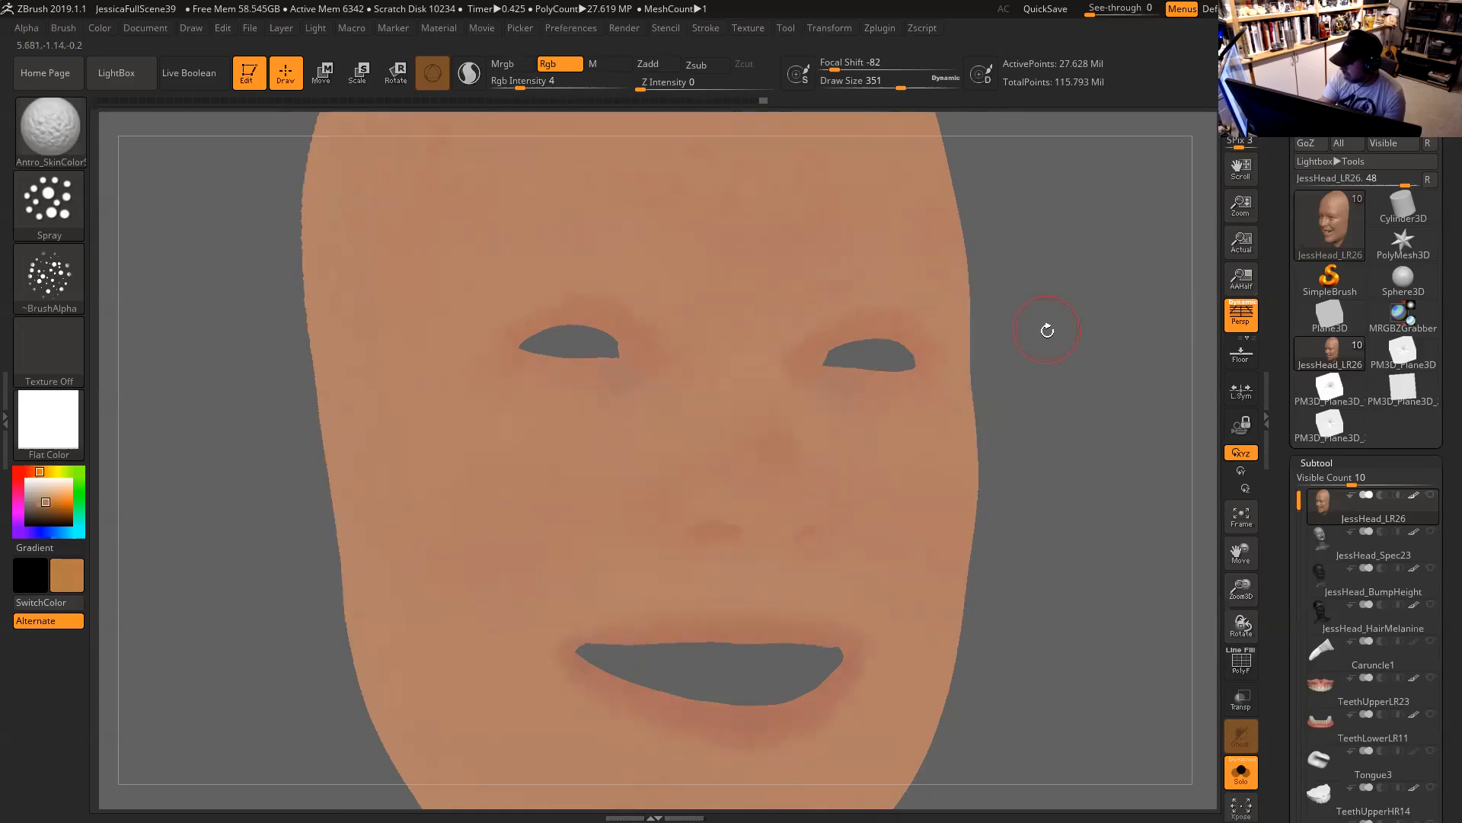
{"action": "mouse_move", "coordinate": [1061, 393]}
{"action": "left_mouse_down"}
{"action": "mouse_move", "coordinate": [1099, 379]}
{"action": "mouse_move", "coordinate": [1087, 389]}
{"action": "mouse_move", "coordinate": [1061, 345]}
{"action": "mouse_move", "coordinate": [1048, 358]}
{"action": "mouse_move", "coordinate": [1093, 324]}
{"action": "left_mouse_up"}
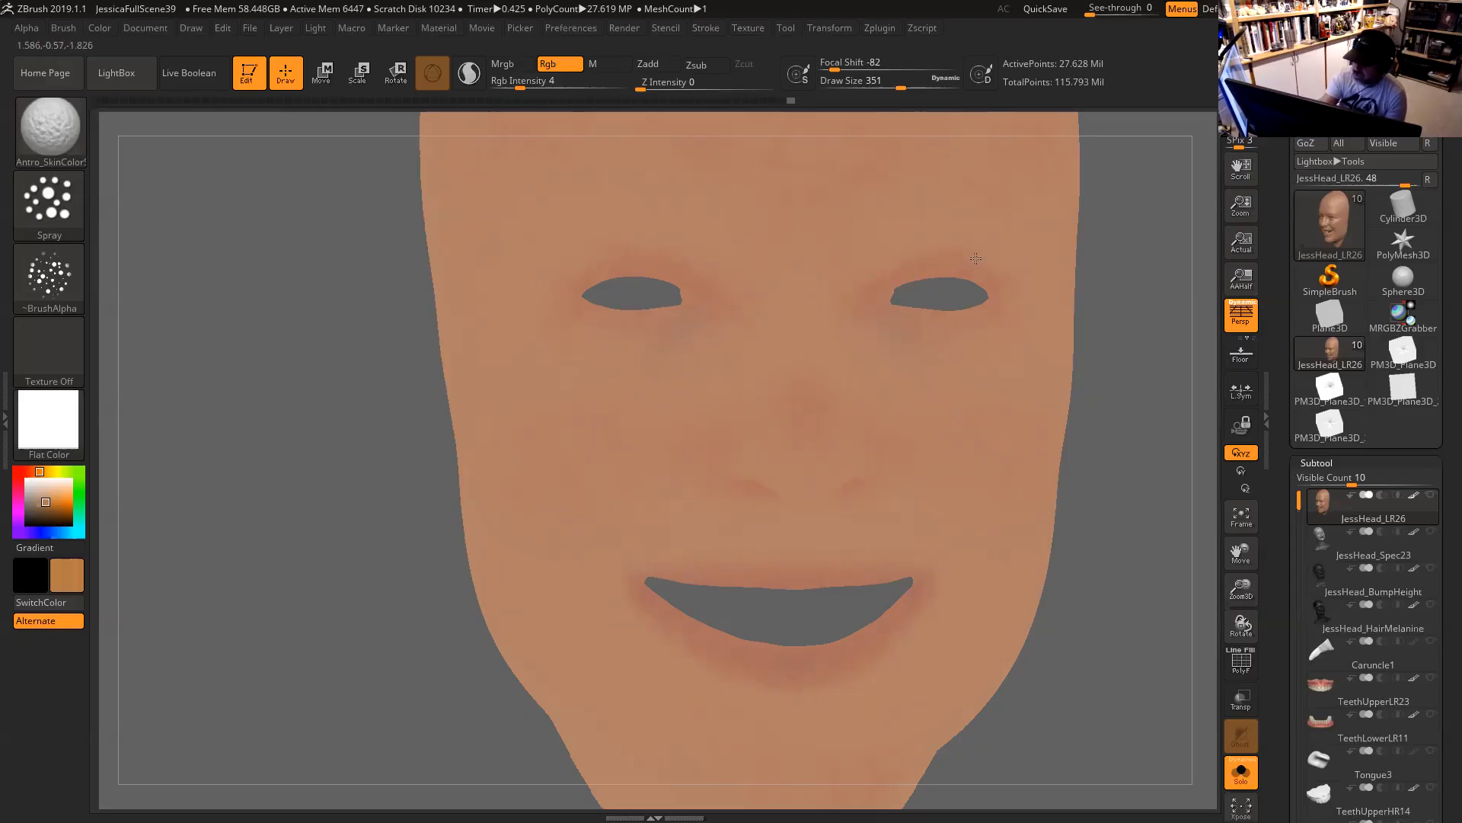
{"action": "left_click_drag", "start_coordinate": [1186, 399], "coordinate": [824, 290]}
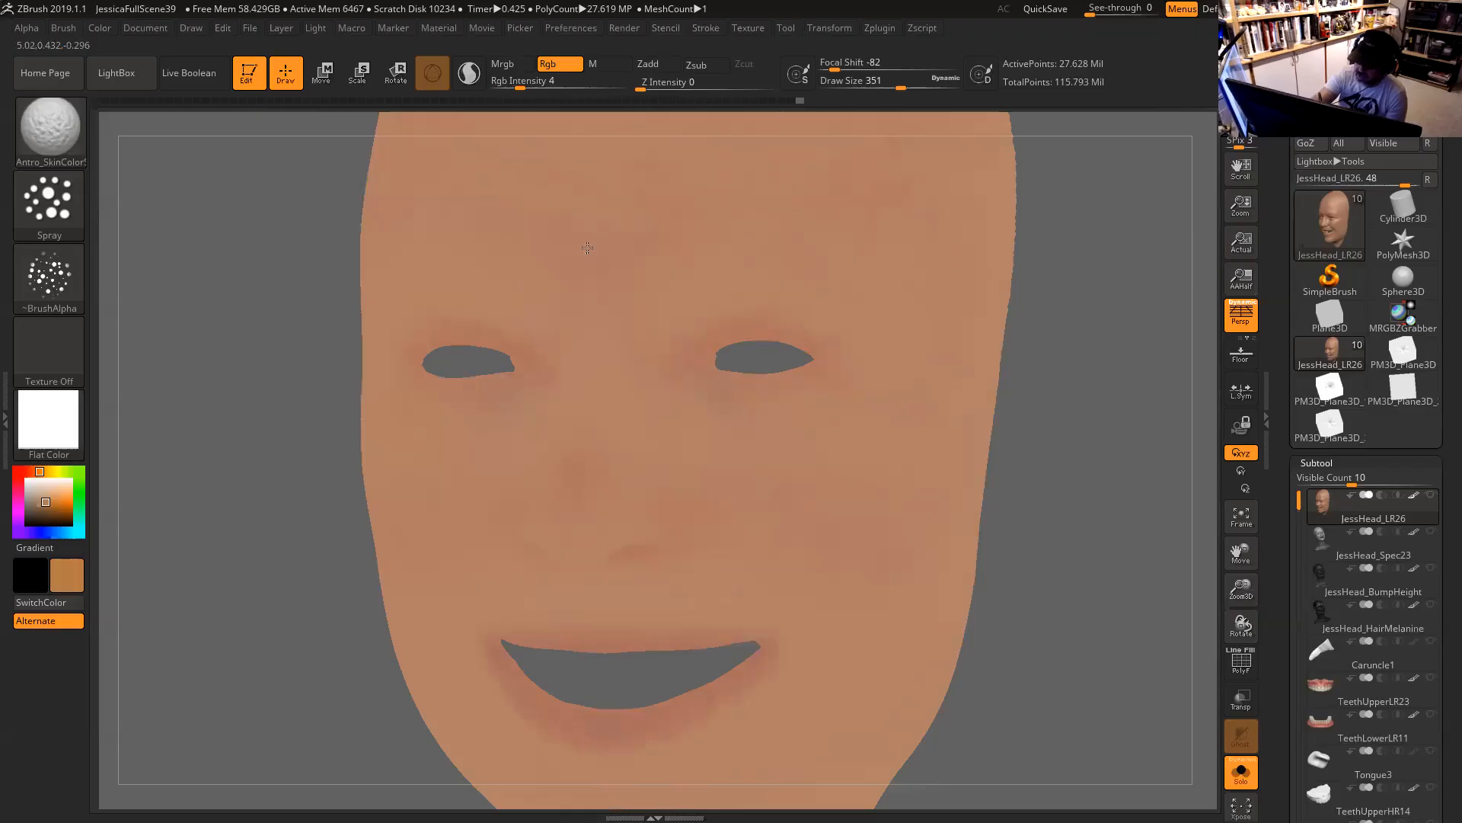
{"action": "left_click_drag", "start_coordinate": [886, 265], "coordinate": [904, 322]}
{"action": "mouse_move", "coordinate": [1022, 415]}
{"action": "left_mouse_down", "text": "alt"}
{"action": "mouse_move", "coordinate": [1018, 354]}
{"action": "mouse_move", "coordinate": [1015, 539]}
{"action": "mouse_move", "coordinate": [1058, 473]}
{"action": "mouse_move", "coordinate": [1087, 464]}
{"action": "mouse_move", "coordinate": [1018, 450]}
{"action": "left_mouse_up", "text": "alt"}
Choose a muted, slightly dark brownish-red paint colour.
{"action": "left_click", "coordinate": [19, 472]}
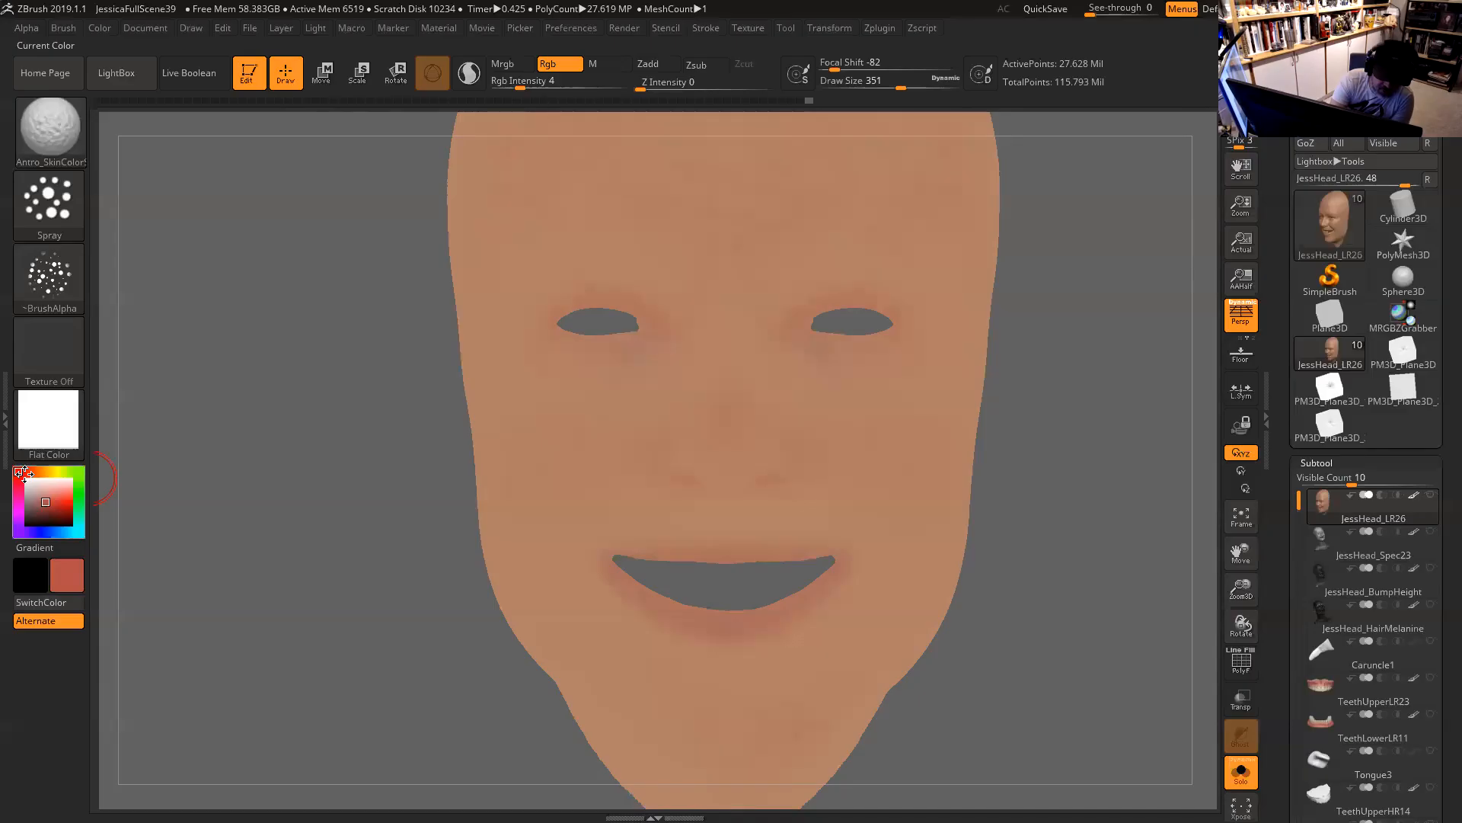
{"action": "left_click", "coordinate": [39, 506]}
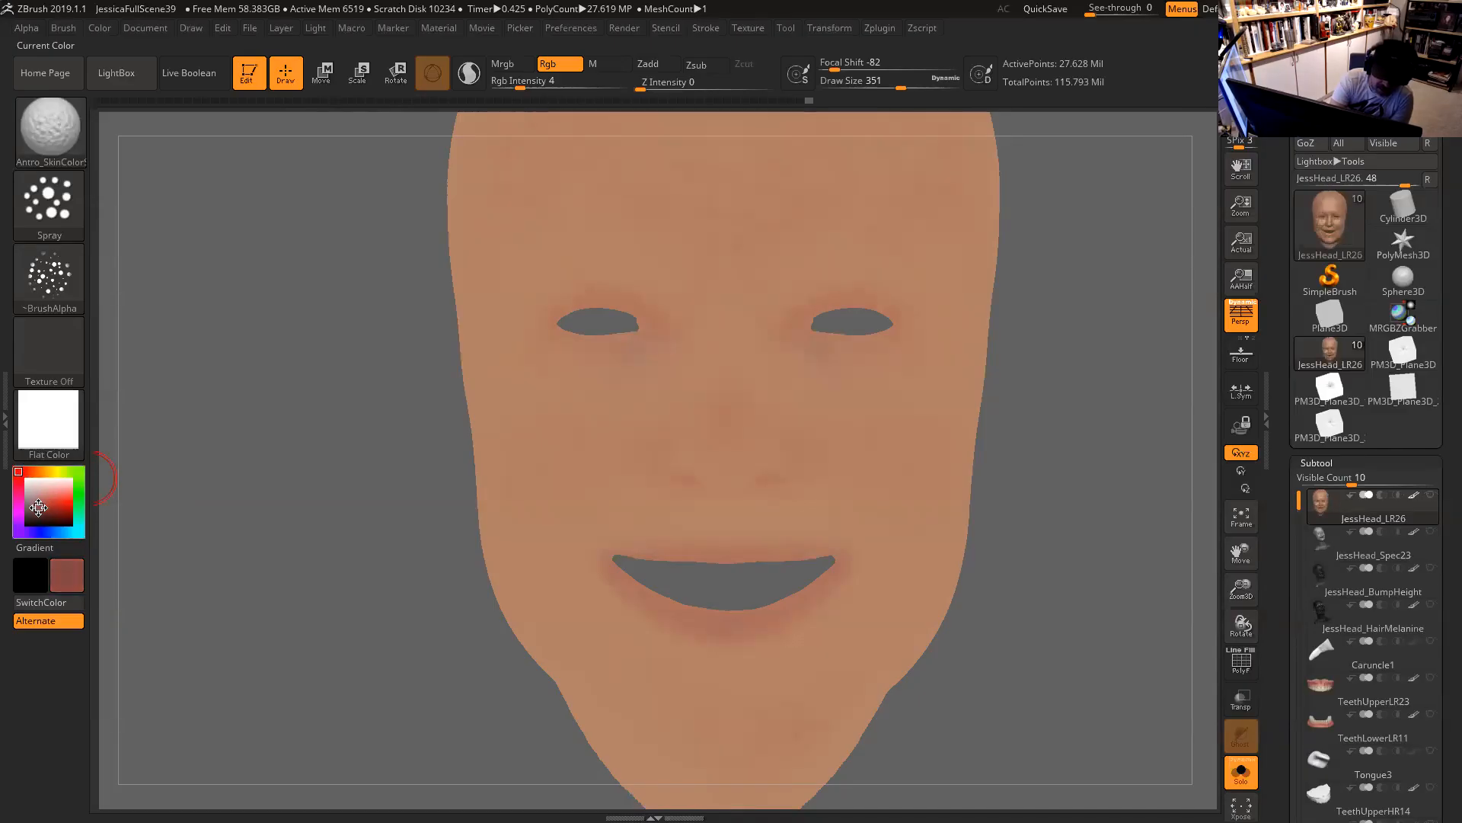
{"action": "mouse_move", "coordinate": [38, 507]}
{"action": "left_mouse_down"}
{"action": "mouse_move", "coordinate": [60, 501]}
{"action": "mouse_move", "coordinate": [38, 505]}
{"action": "left_mouse_up"}
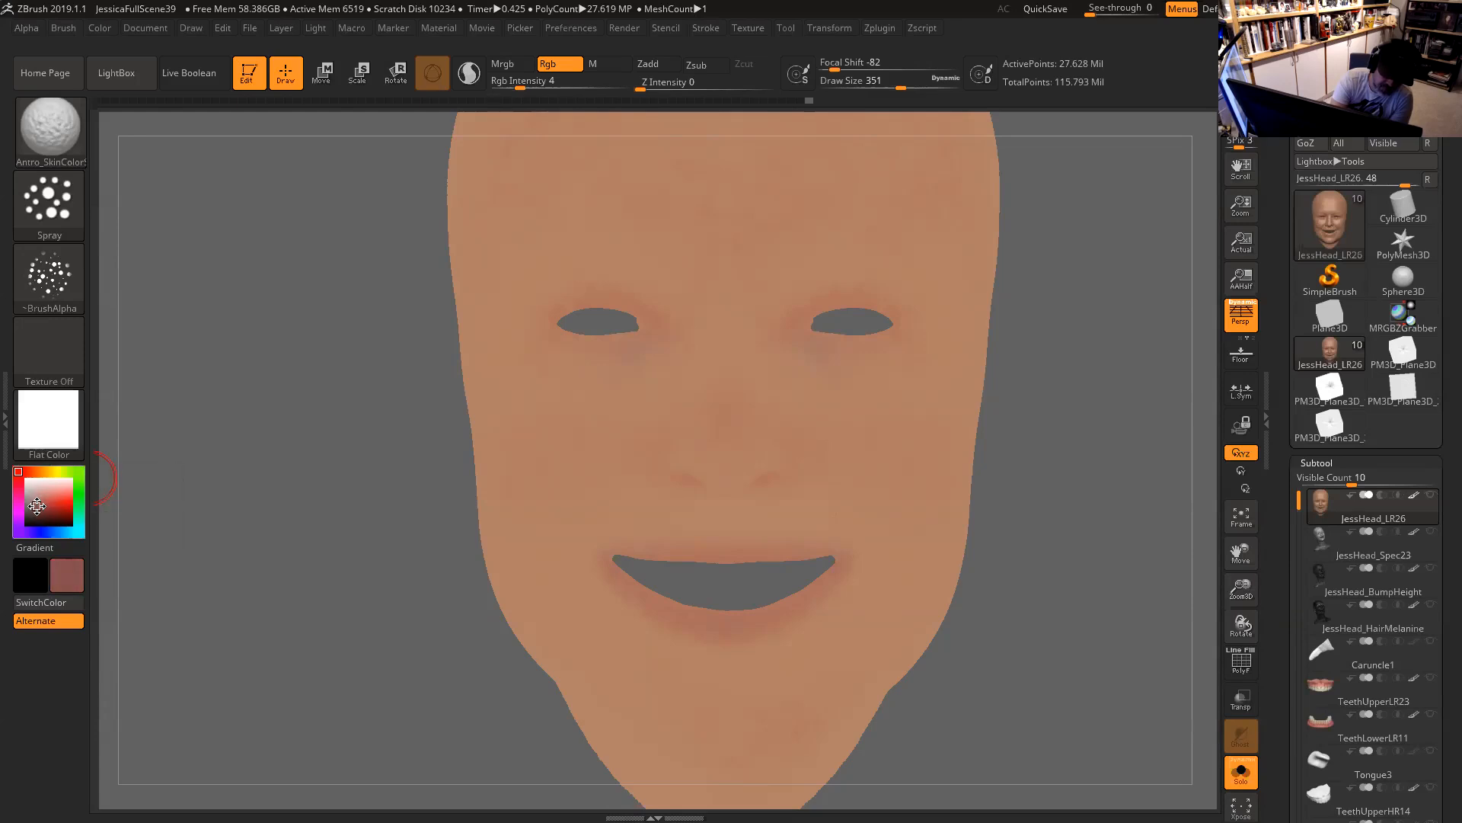
Reduce the draw size to 187 and spray faint muted-red speckles around and beneath the eyes.
{"action": "left_click_drag", "start_coordinate": [1087, 512], "coordinate": [1156, 514]}
{"action": "key", "text": "space"}
{"action": "left_click_drag", "start_coordinate": [883, 370], "coordinate": [869, 370]}
{"action": "left_click_drag", "start_coordinate": [1153, 378], "coordinate": [1135, 418], "text": "alt"}
{"action": "key", "text": "space"}
{"action": "left_click_drag", "start_coordinate": [836, 452], "coordinate": [794, 435]}
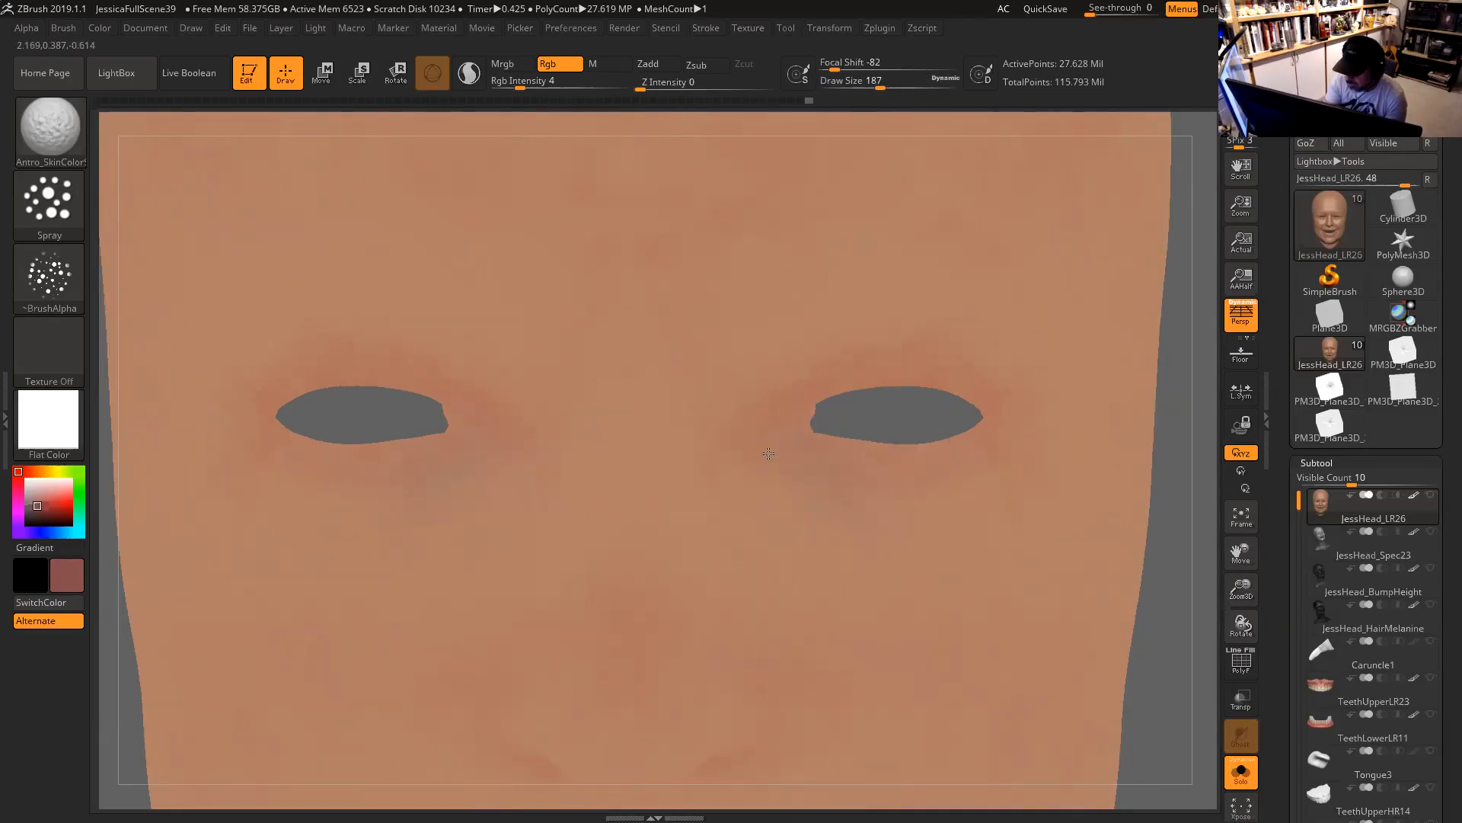
{"action": "left_click_drag", "start_coordinate": [910, 449], "coordinate": [865, 448]}
Increase the draw size to 274 and spray muted red under the eyes at RGB intensity 4.
{"action": "key", "text": "space"}
{"action": "left_click_drag", "start_coordinate": [520, 81], "coordinate": [520, 84]}
{"action": "key", "text": "space"}
{"action": "left_click_drag", "start_coordinate": [792, 431], "coordinate": [816, 432]}
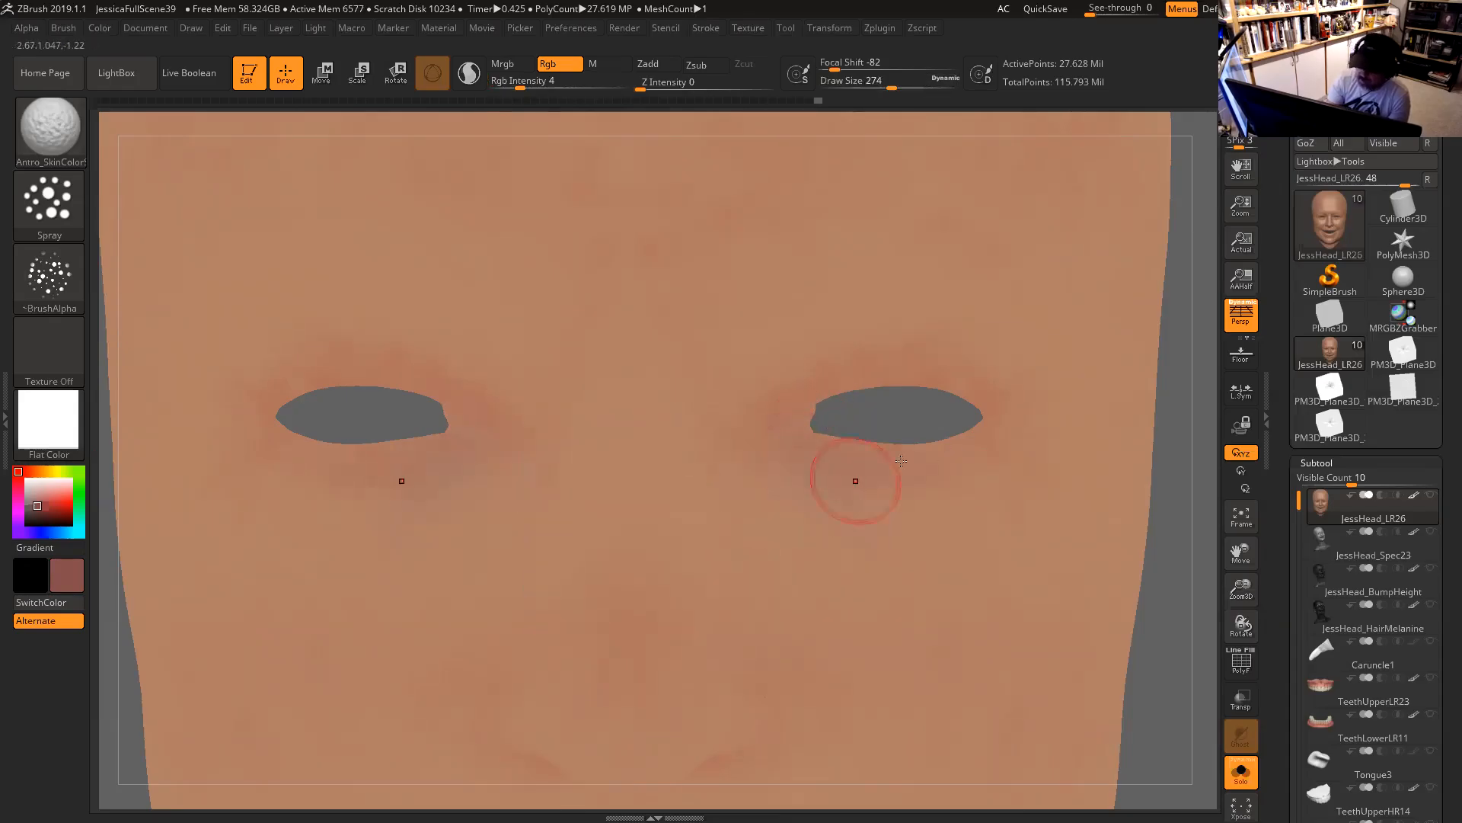
Switch the brush to the soft Alpha 35 and reduce the draw size to 116.
{"action": "left_click", "coordinate": [48, 278]}
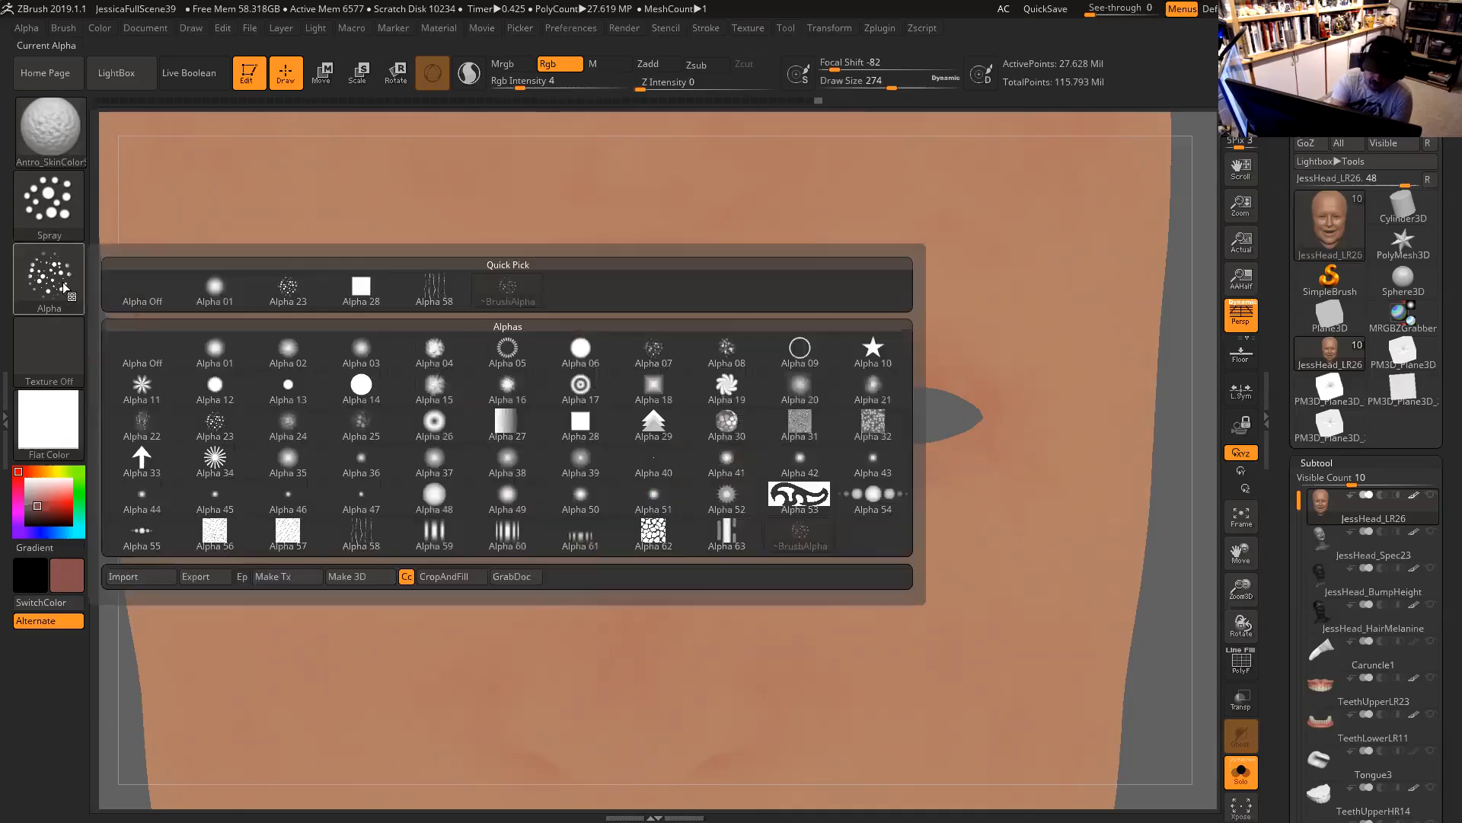
{"action": "left_click", "coordinate": [308, 458]}
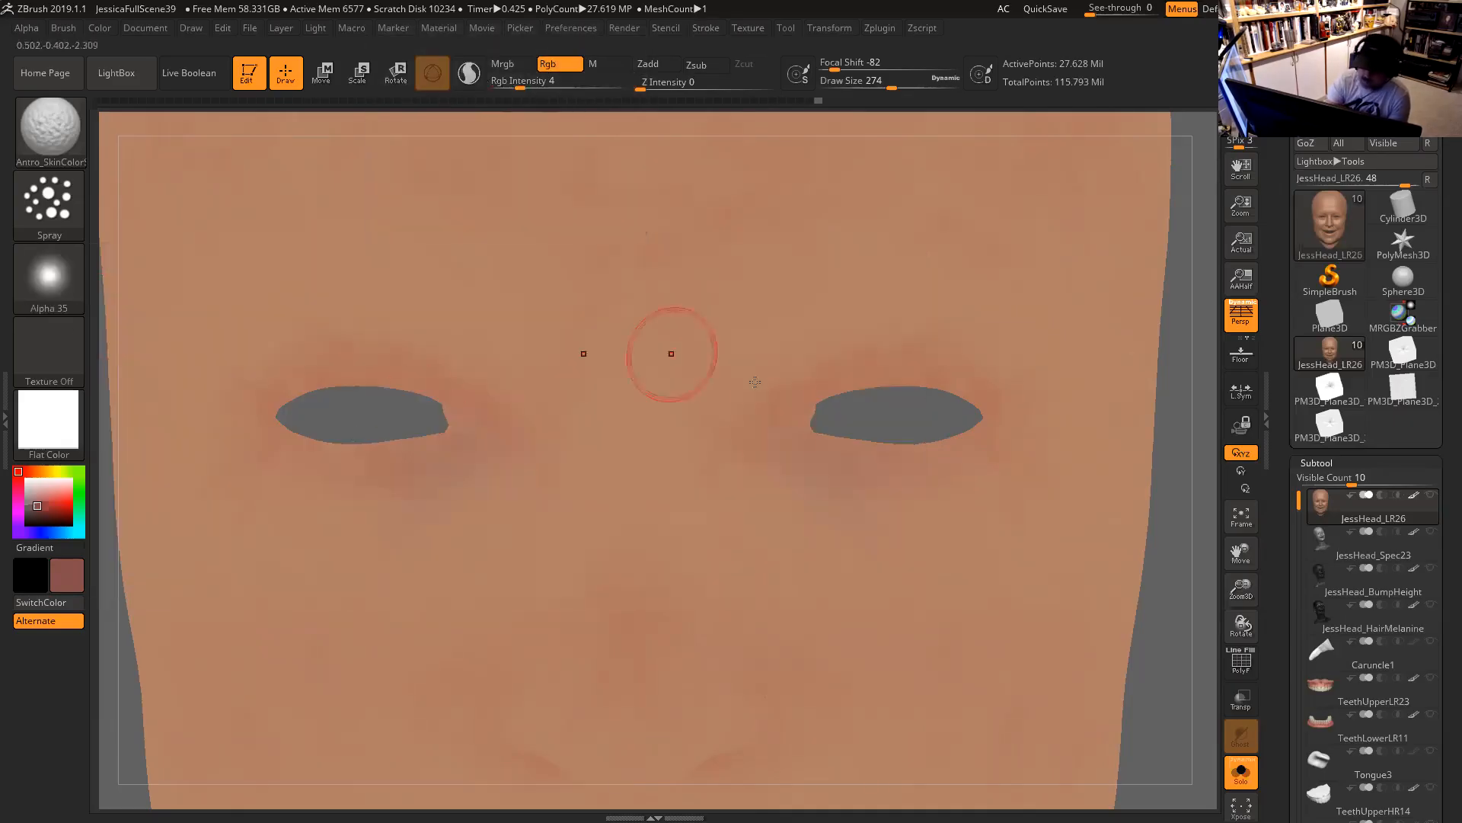
{"action": "key", "text": "space"}
{"action": "left_click_drag", "start_coordinate": [807, 440], "coordinate": [770, 429]}
{"action": "key", "text": "space"}
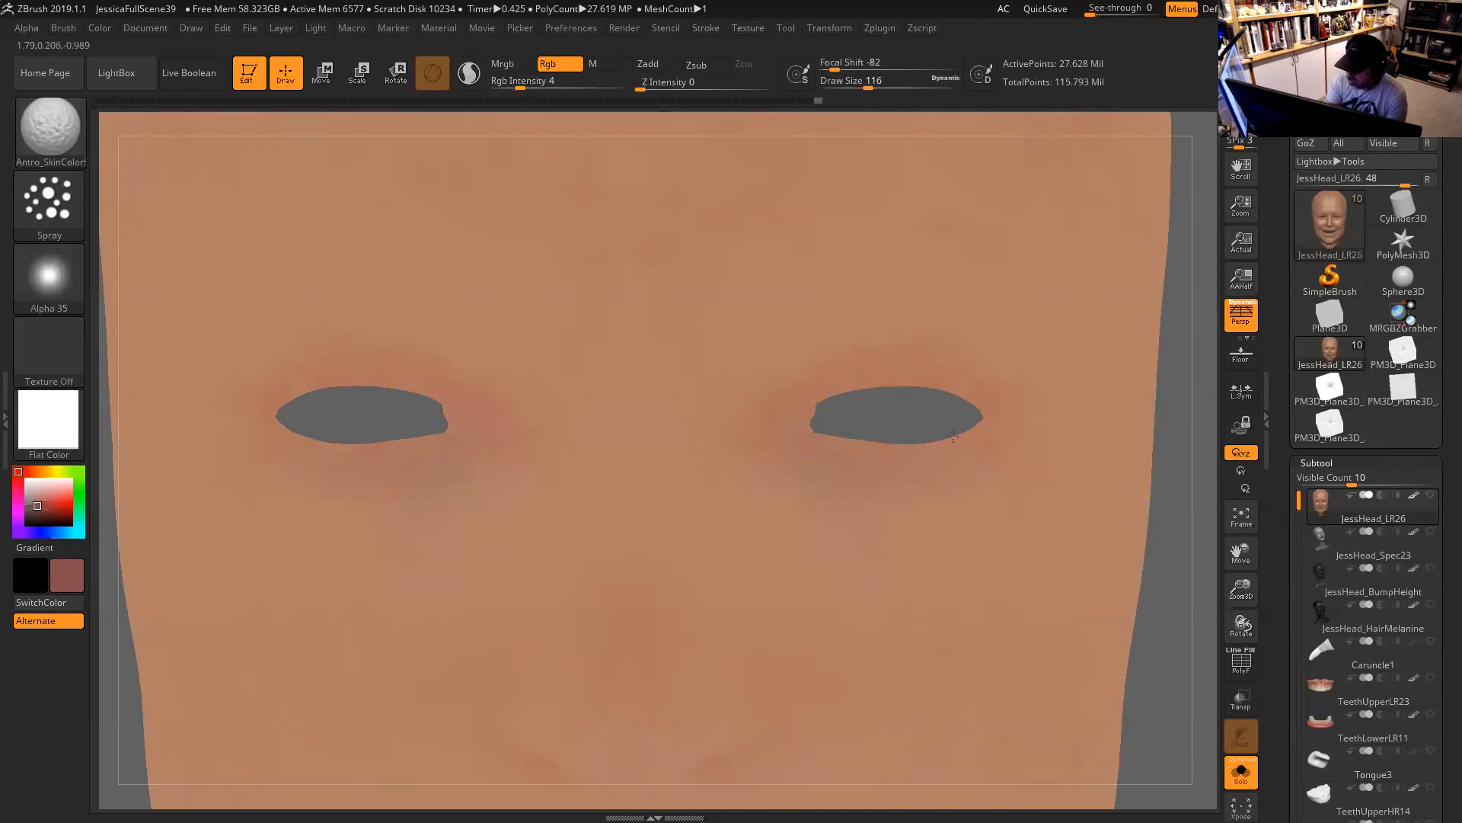
Paint soft muted red over the eyelids, eye corners and under-eye areas.
{"action": "mouse_move", "coordinate": [955, 472]}
{"action": "left_mouse_down"}
{"action": "mouse_move", "coordinate": [931, 399]}
{"action": "mouse_move", "coordinate": [853, 456]}
{"action": "mouse_move", "coordinate": [783, 412]}
{"action": "left_mouse_up"}
{"action": "left_click_drag", "start_coordinate": [1185, 418], "coordinate": [1190, 349]}
{"action": "mouse_move", "coordinate": [984, 412]}
{"action": "left_mouse_down"}
{"action": "mouse_move", "coordinate": [880, 376]}
{"action": "mouse_move", "coordinate": [821, 394]}
{"action": "left_mouse_up"}
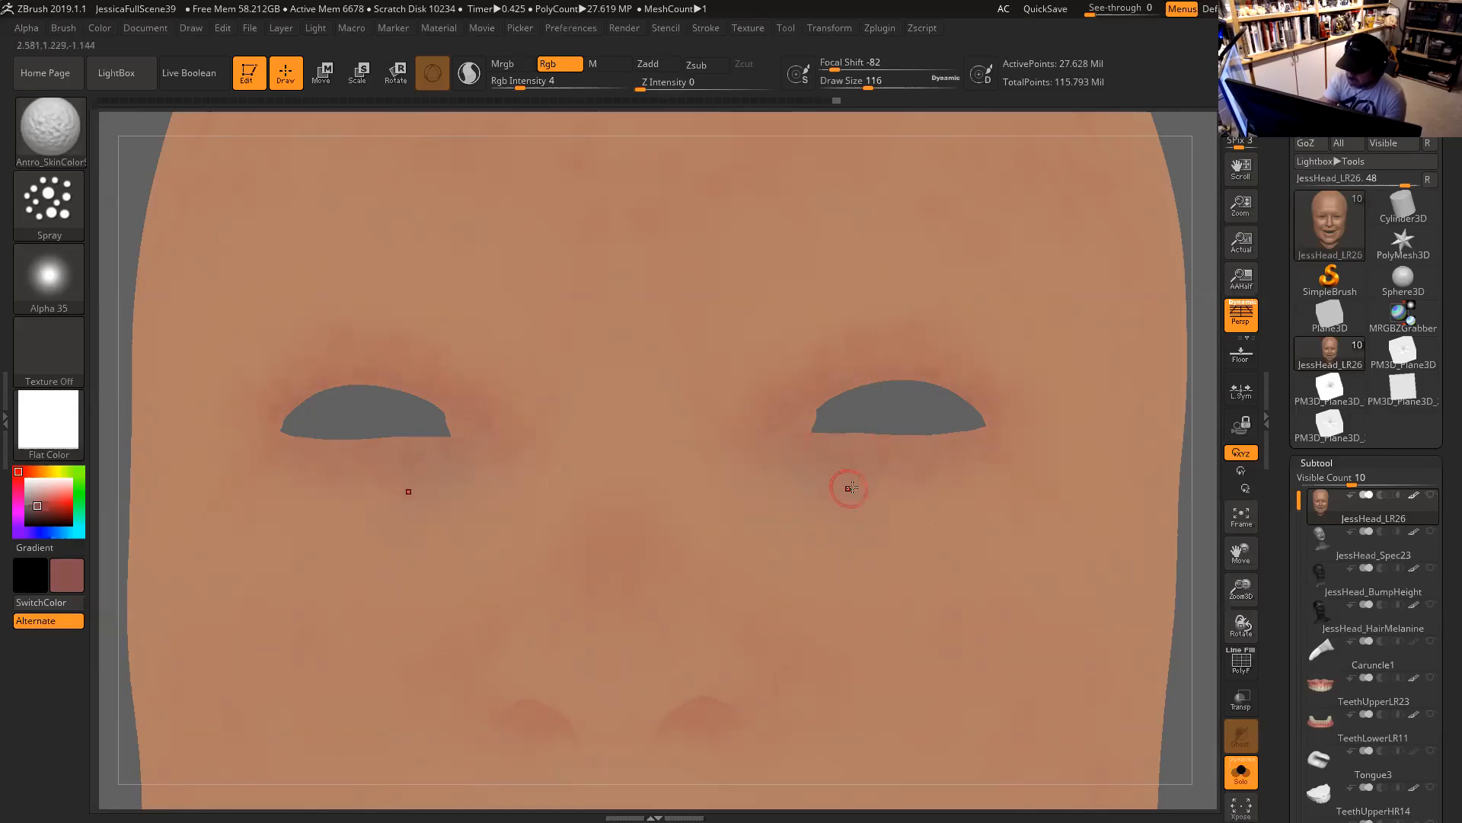
Tint the lower and upper lips with soft muted red at draw size 116.
{"action": "left_click_drag", "start_coordinate": [1177, 391], "coordinate": [1117, 411]}
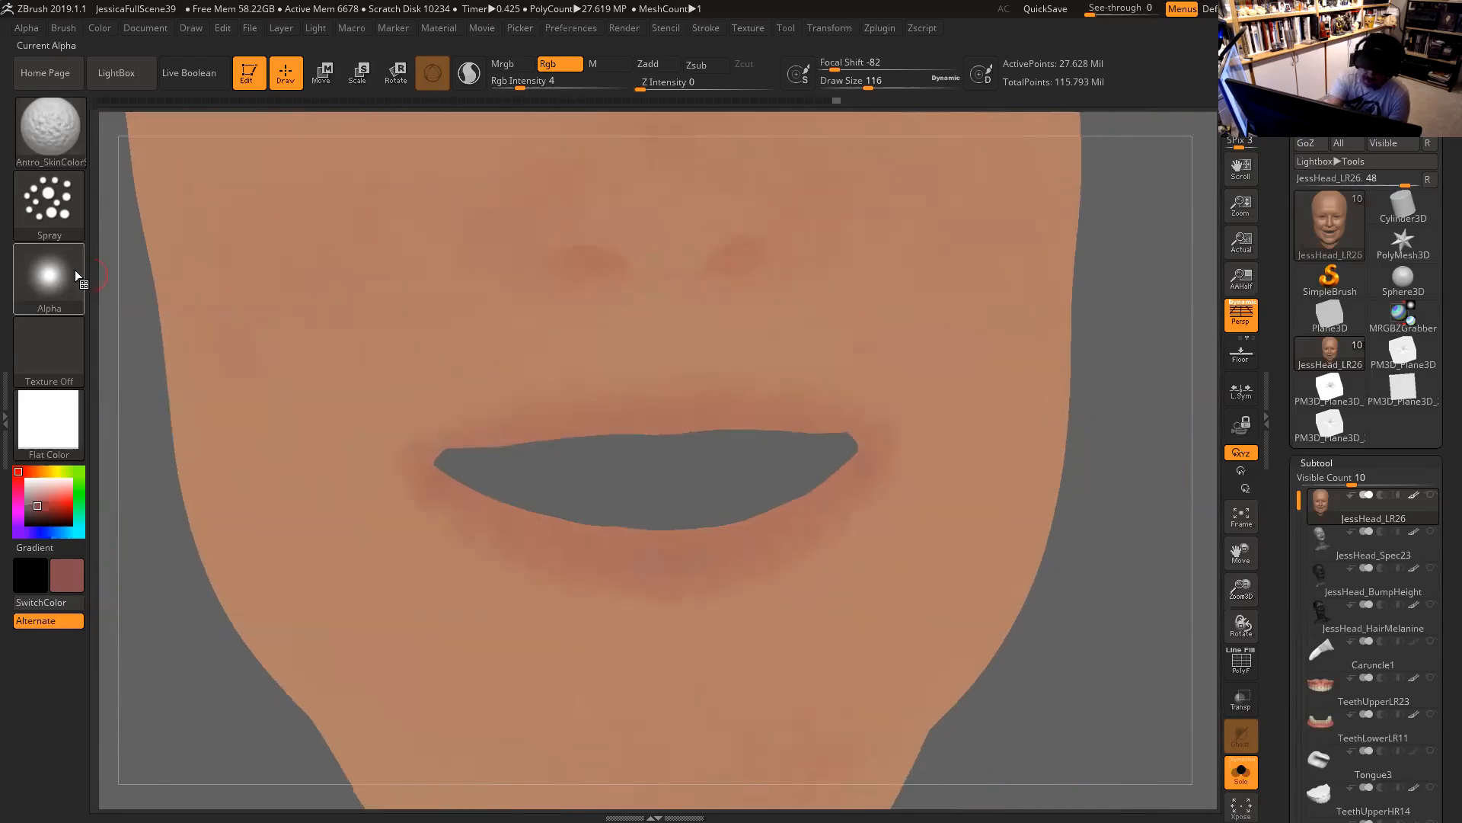
{"action": "left_click_drag", "start_coordinate": [1104, 462], "coordinate": [1189, 407], "text": "alt"}
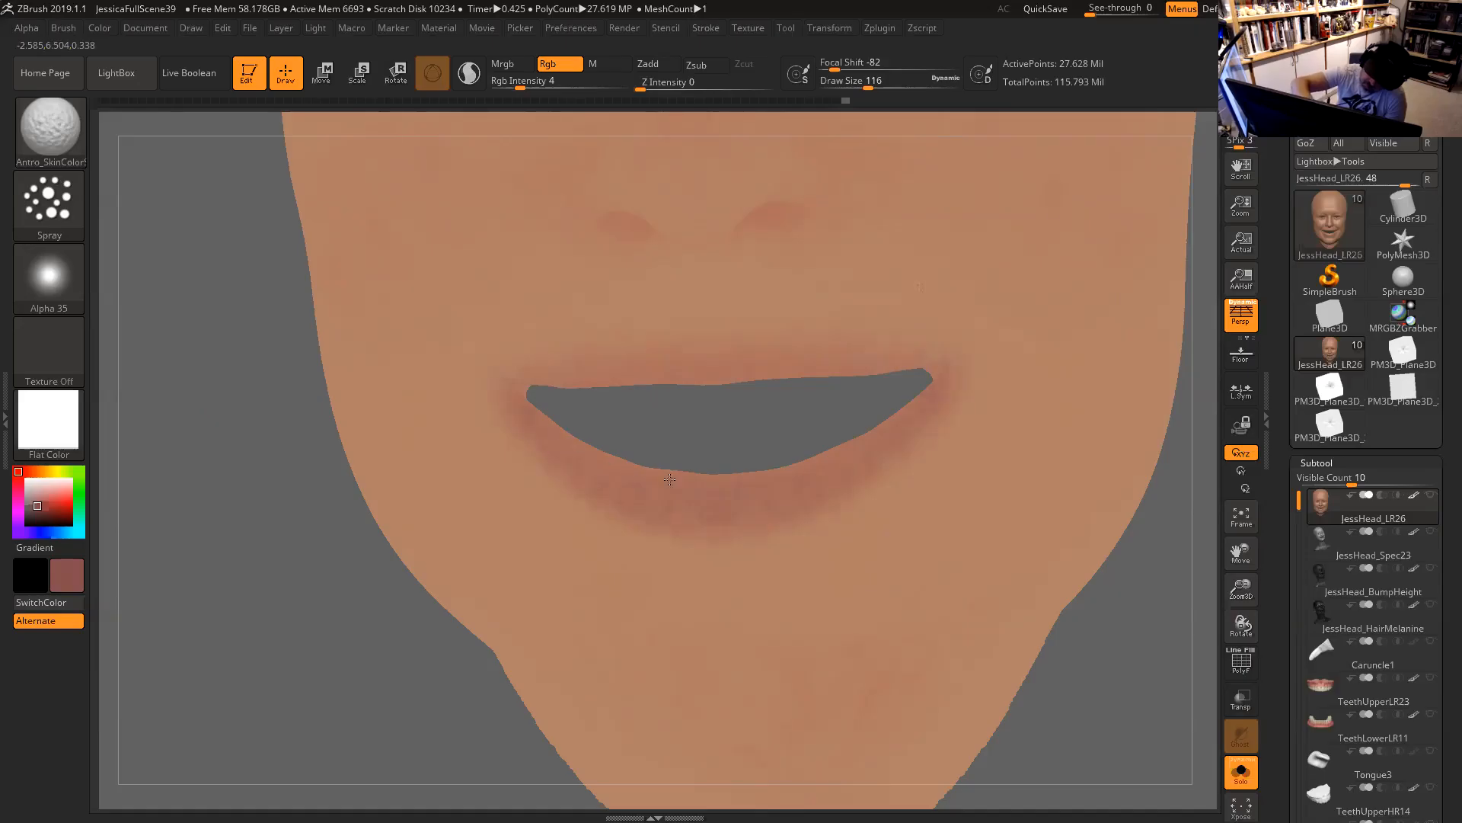
{"action": "left_click_drag", "start_coordinate": [1126, 604], "coordinate": [1166, 446]}
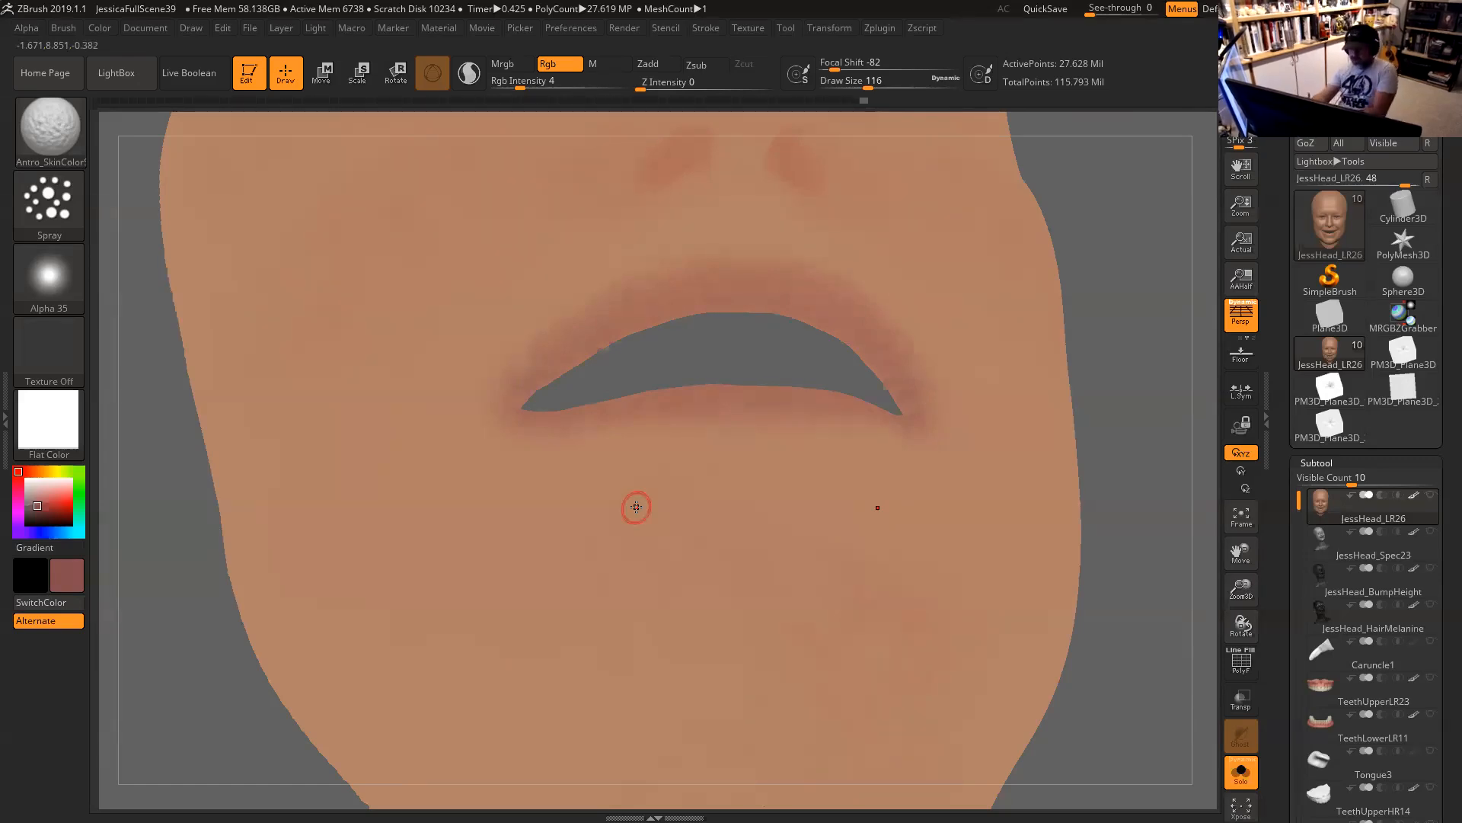
Build up the muted red along the lip edges and mouth corners from angled views.
{"action": "mouse_move", "coordinate": [1125, 303]}
{"action": "left_mouse_down"}
{"action": "mouse_move", "coordinate": [1133, 362]}
{"action": "mouse_move", "coordinate": [1173, 395]}
{"action": "mouse_move", "coordinate": [862, 380]}
{"action": "mouse_move", "coordinate": [953, 318]}
{"action": "left_mouse_up"}
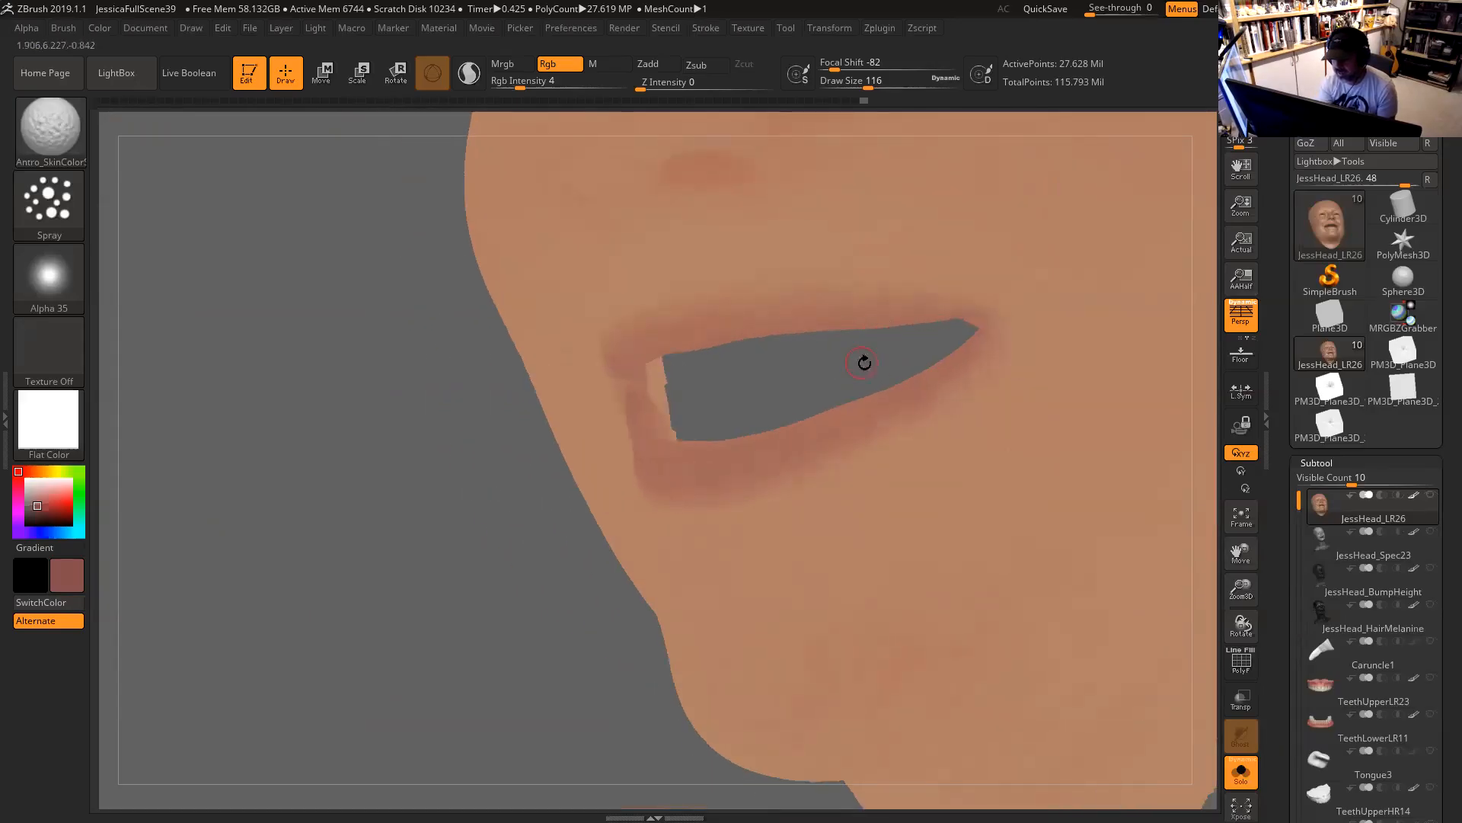
{"action": "left_click_drag", "start_coordinate": [865, 363], "coordinate": [831, 356]}
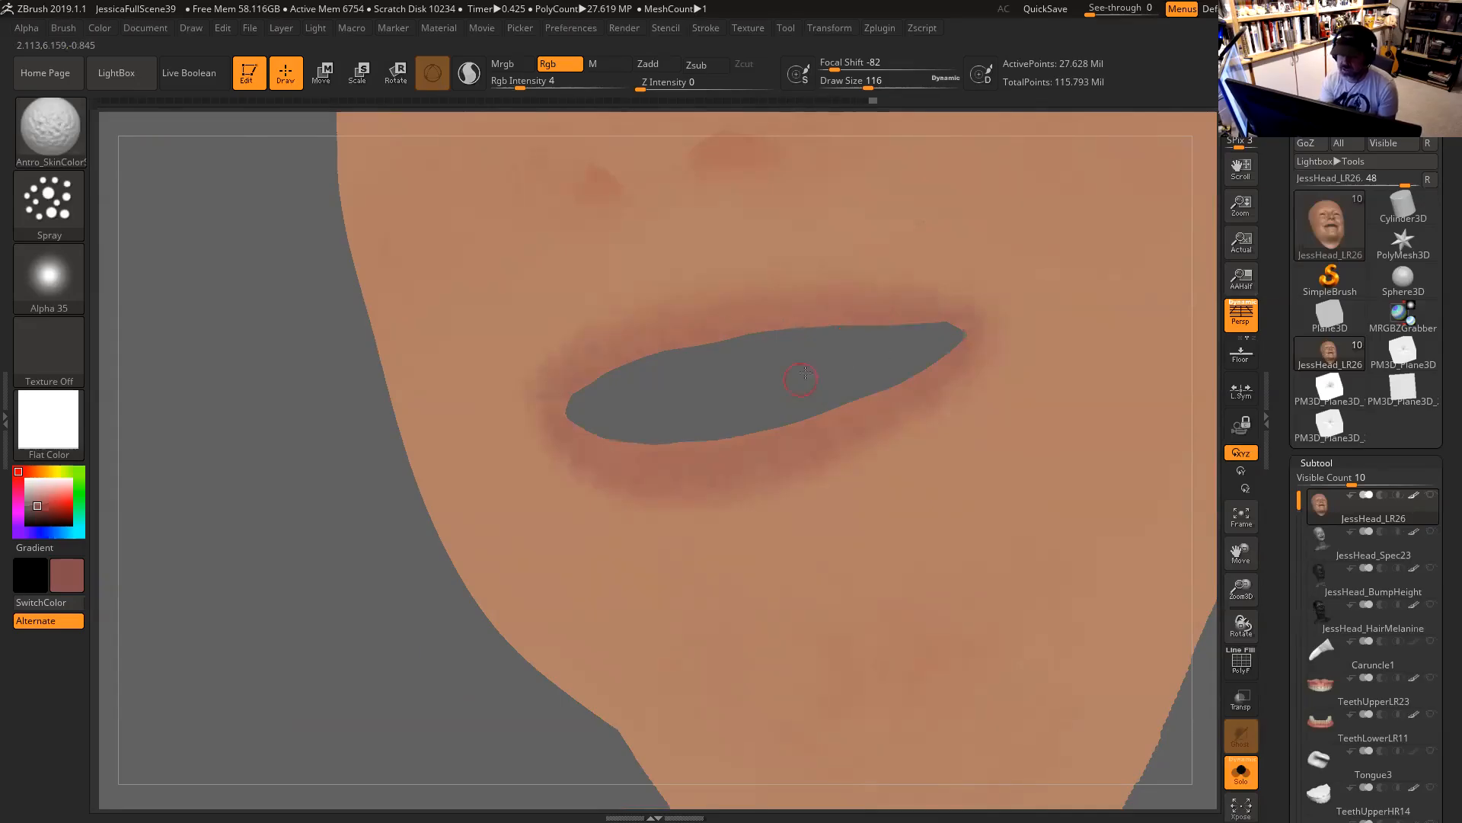
{"action": "left_click_drag", "start_coordinate": [915, 316], "coordinate": [826, 323]}
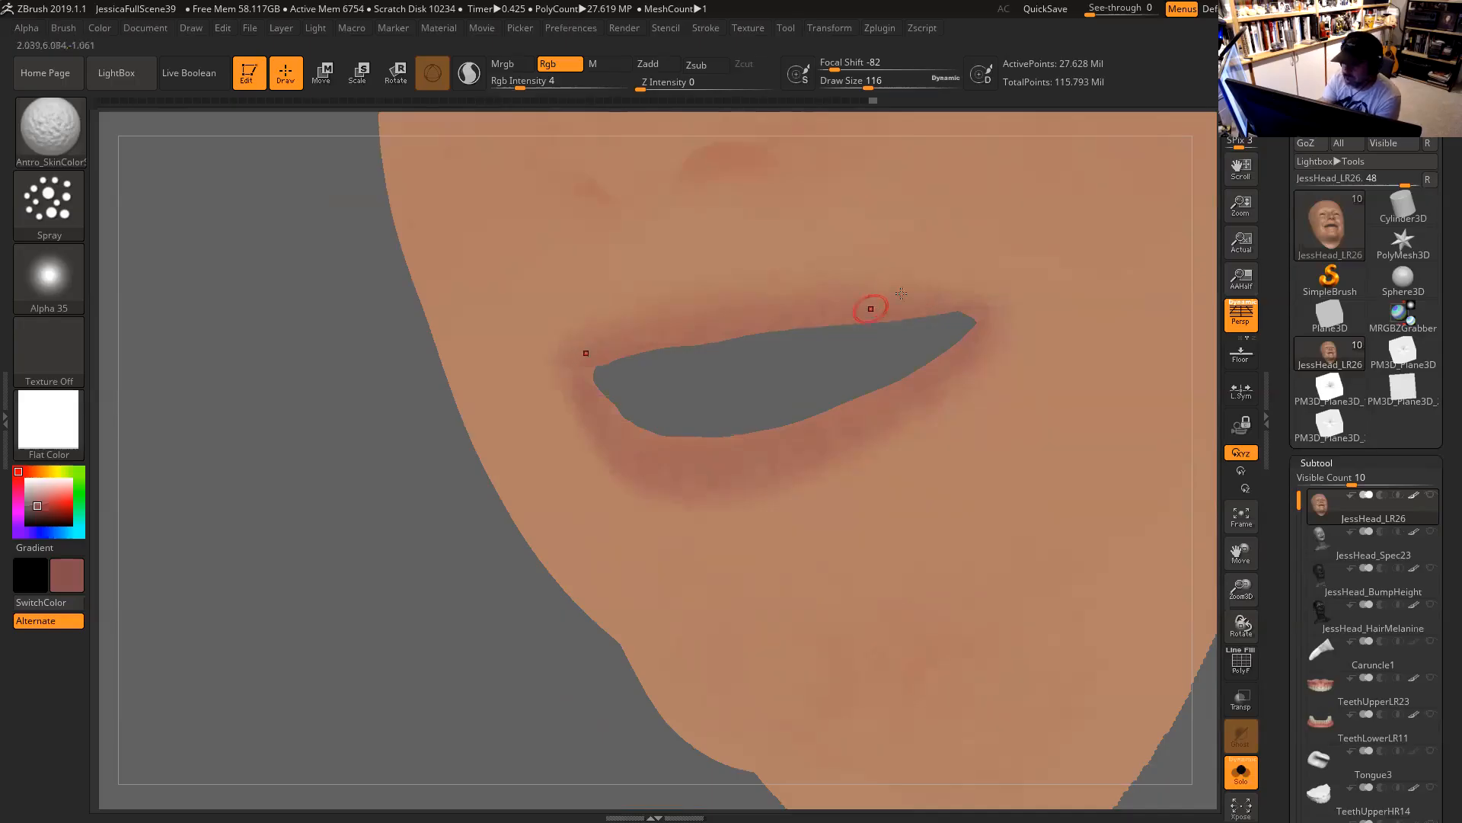
{"action": "left_click_drag", "start_coordinate": [865, 357], "coordinate": [880, 326]}
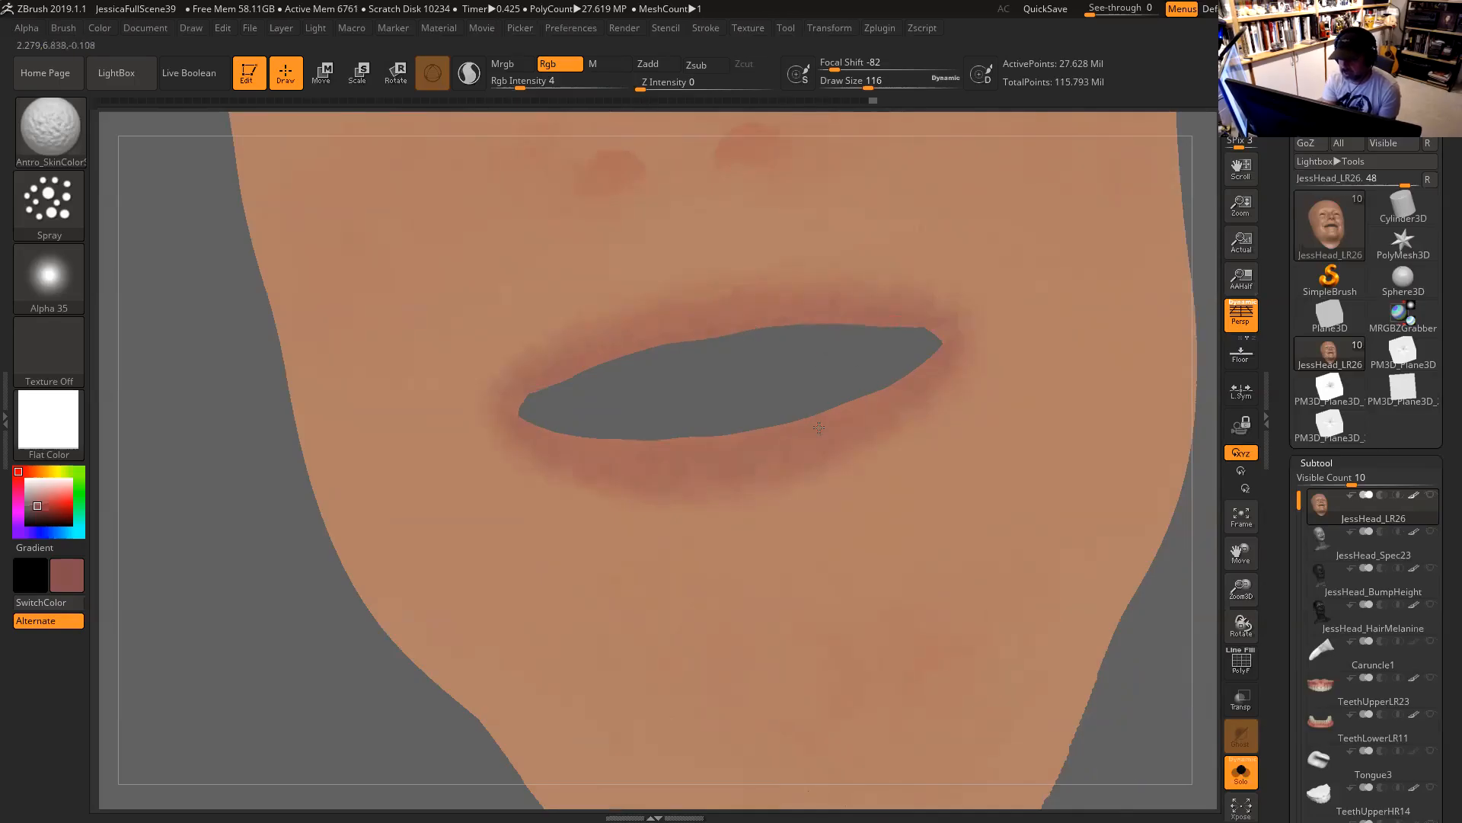
Choose a deeper red, raise RGB intensity to 6 and draw size to 140, and paint the lower lip.
{"action": "left_click_drag", "start_coordinate": [842, 377], "coordinate": [827, 495]}
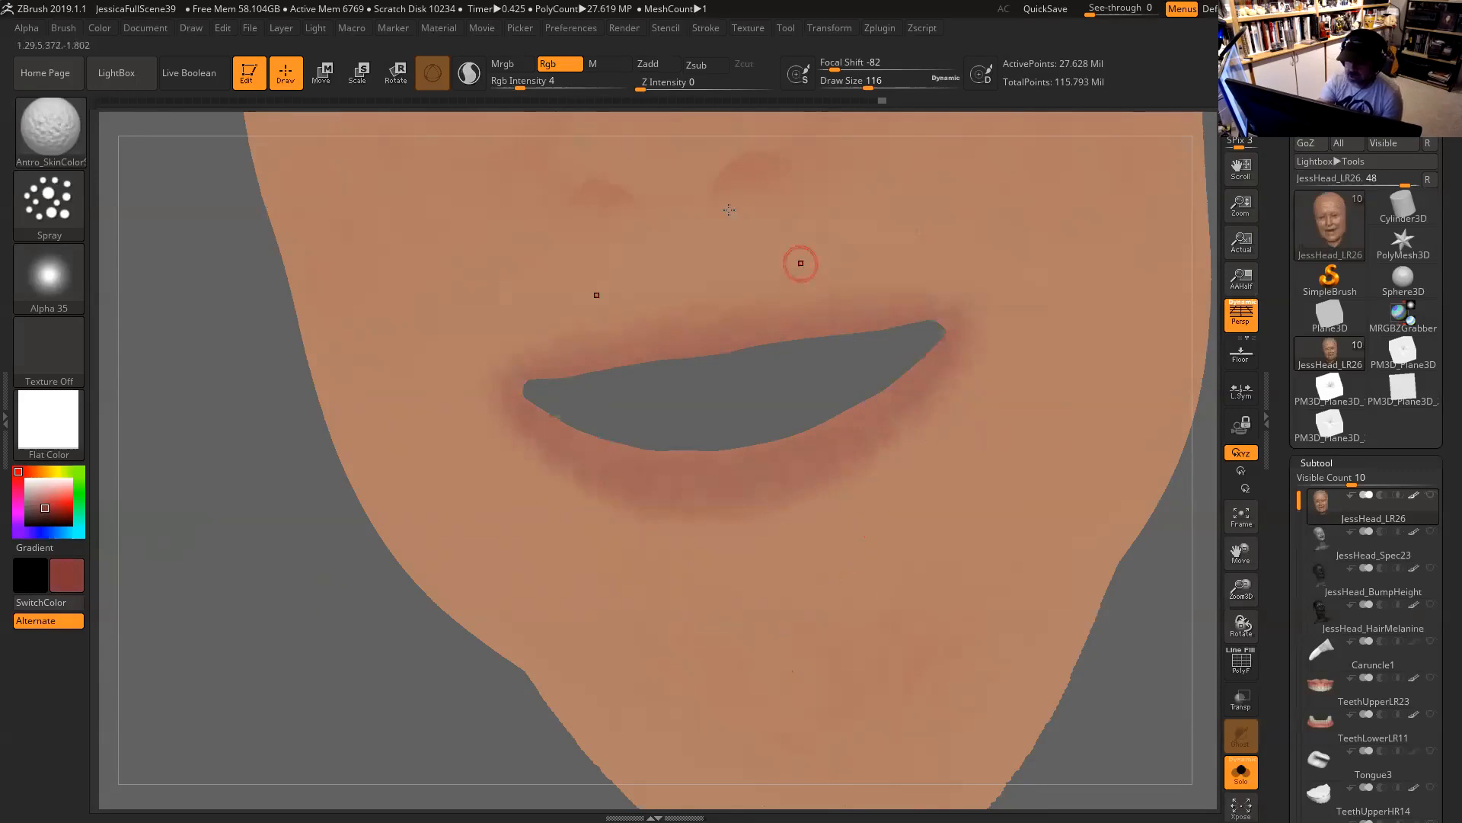
{"action": "left_click", "coordinate": [523, 82]}
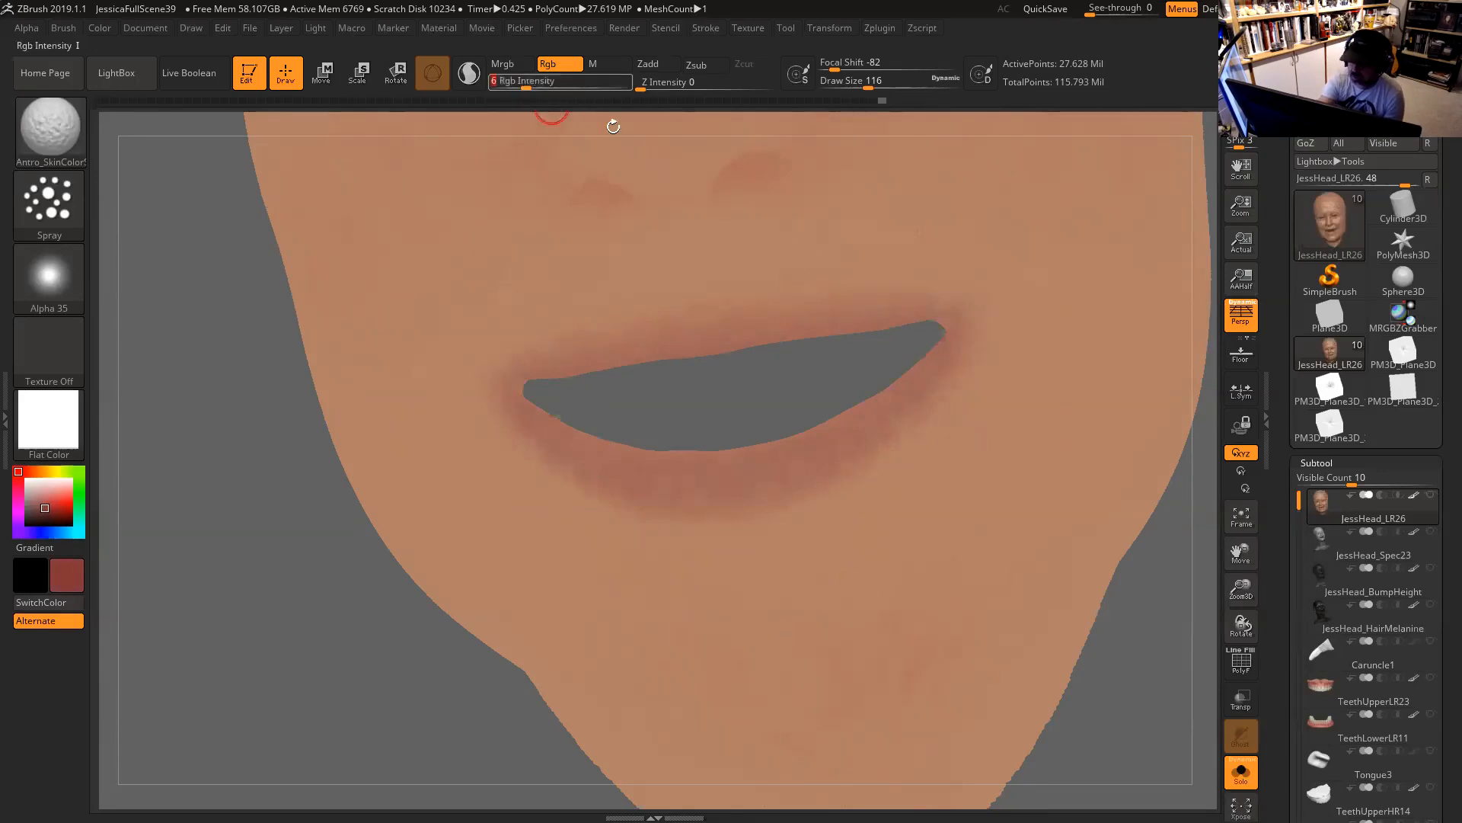
{"action": "key", "text": "space"}
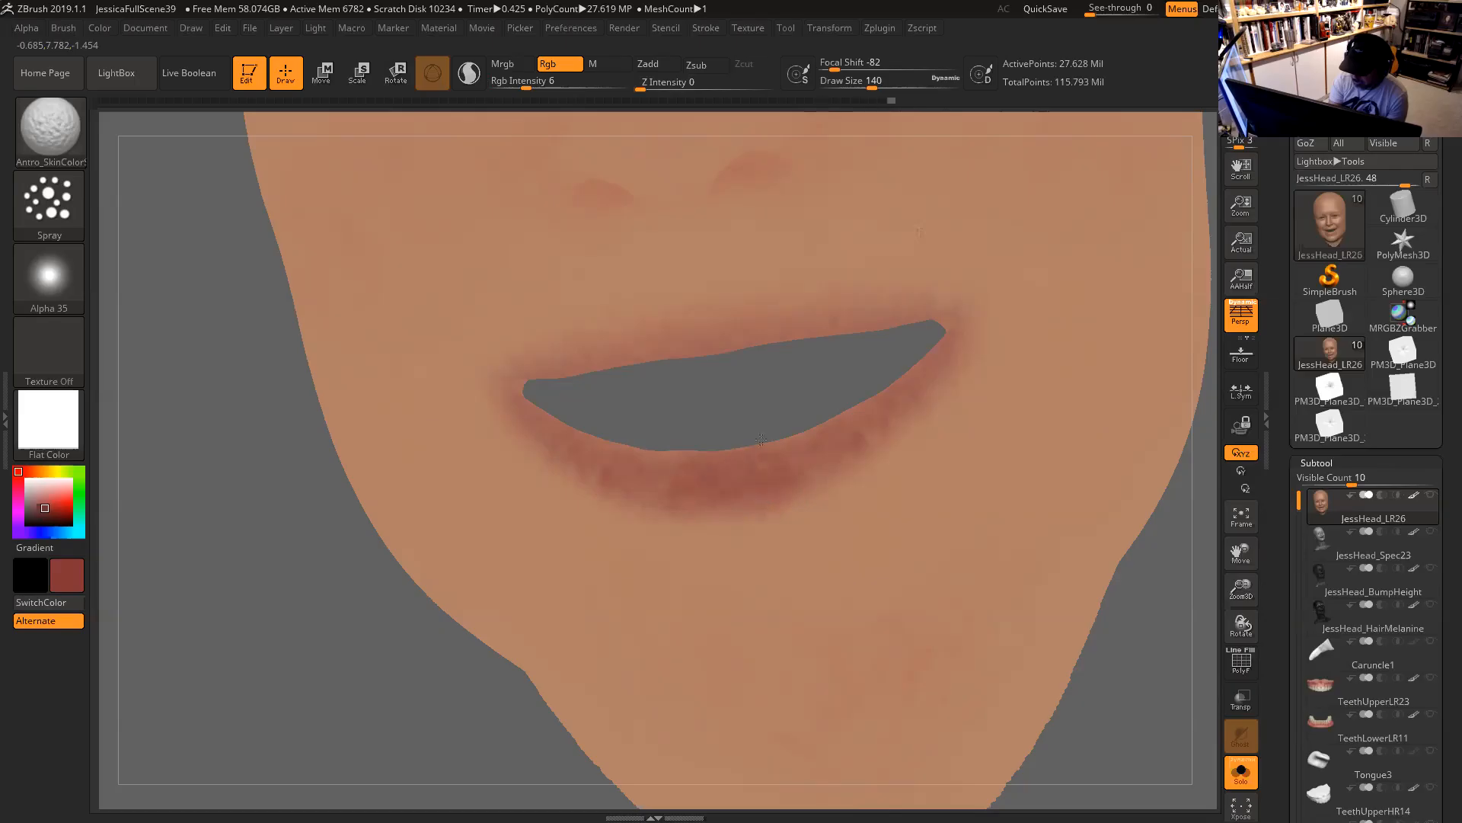
Reduce the draw size to 108 and paint the deeper red onto the upper lip.
{"action": "left_click_drag", "start_coordinate": [785, 397], "coordinate": [712, 366]}
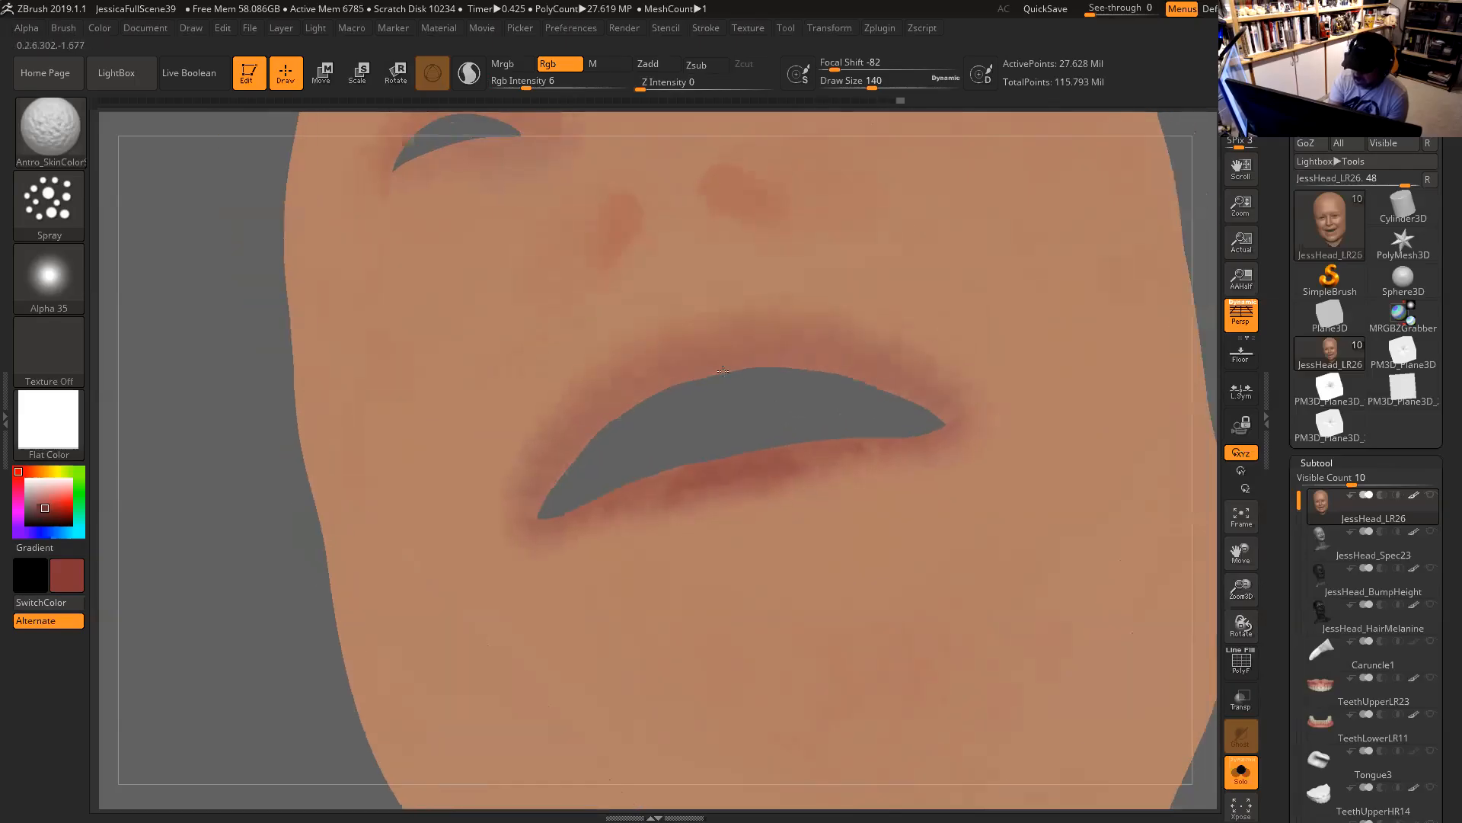
{"action": "key", "text": "space"}
{"action": "left_click_drag", "start_coordinate": [739, 372], "coordinate": [732, 372]}
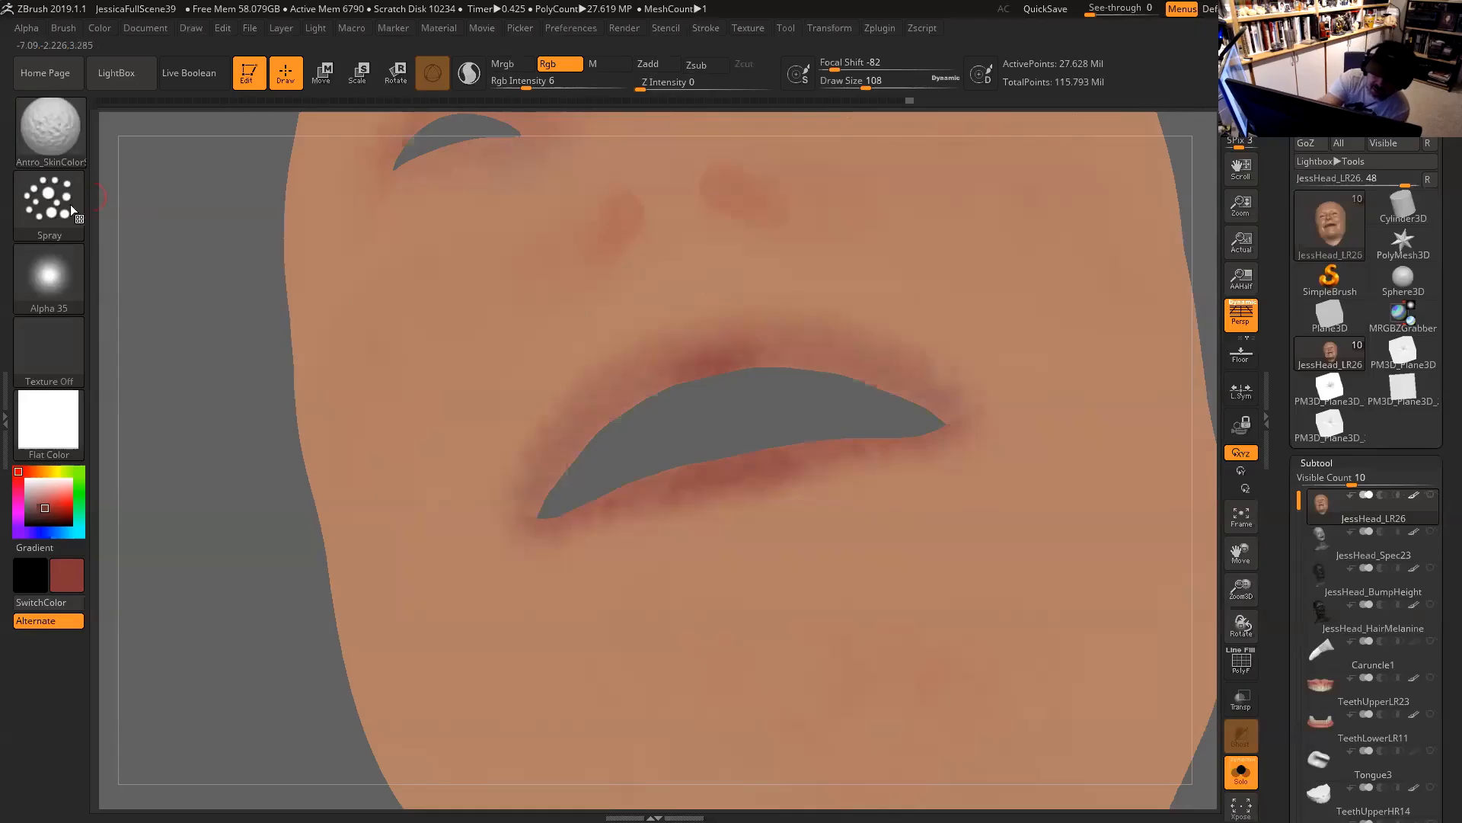
Adjust the Spray stroke's placement variance, set the draw size to 149 and spread the deeper red along the whole upper lip.
{"action": "left_click", "coordinate": [48, 201]}
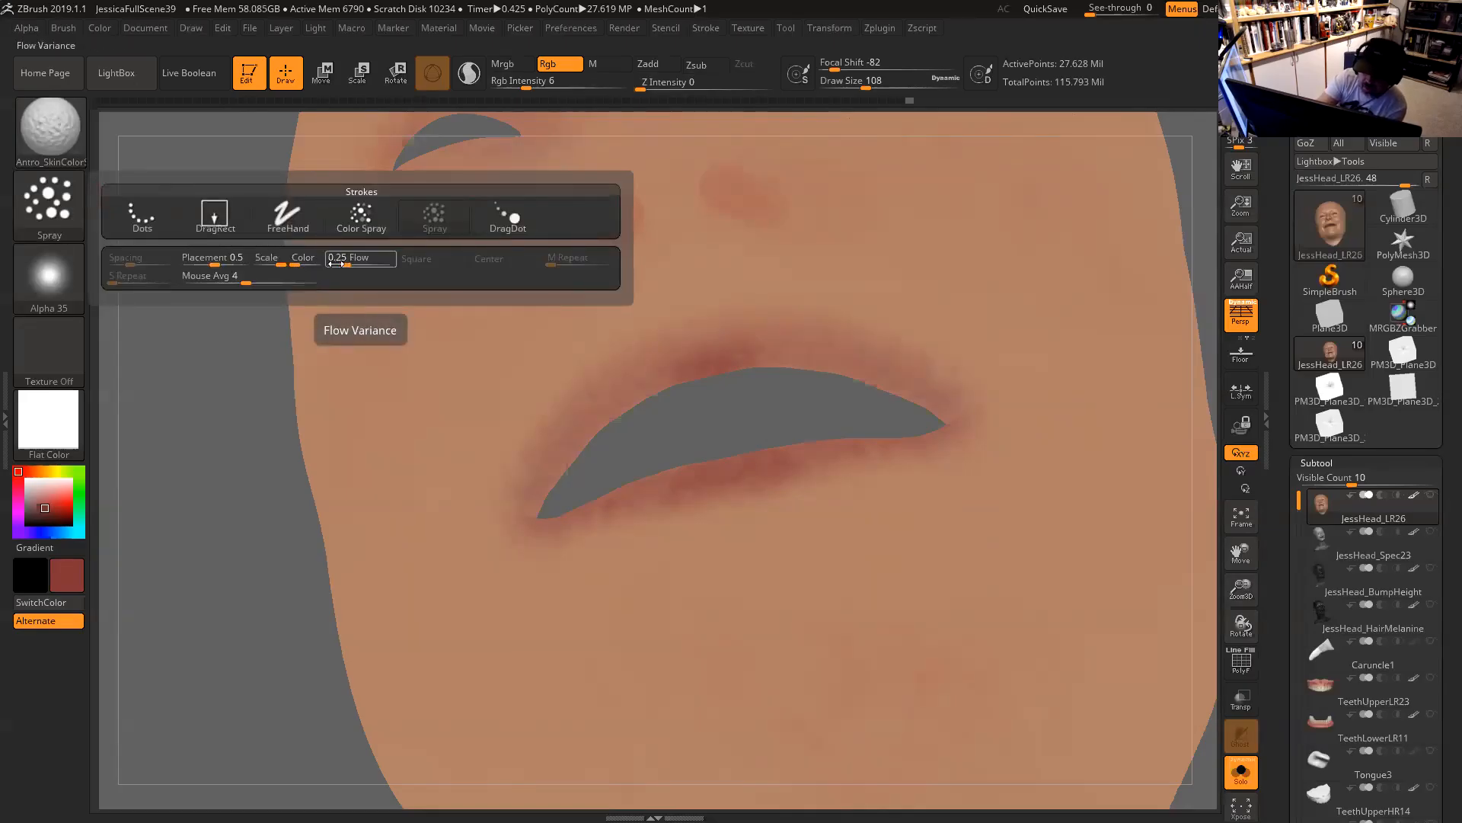
{"action": "left_click_drag", "start_coordinate": [207, 262], "coordinate": [206, 261]}
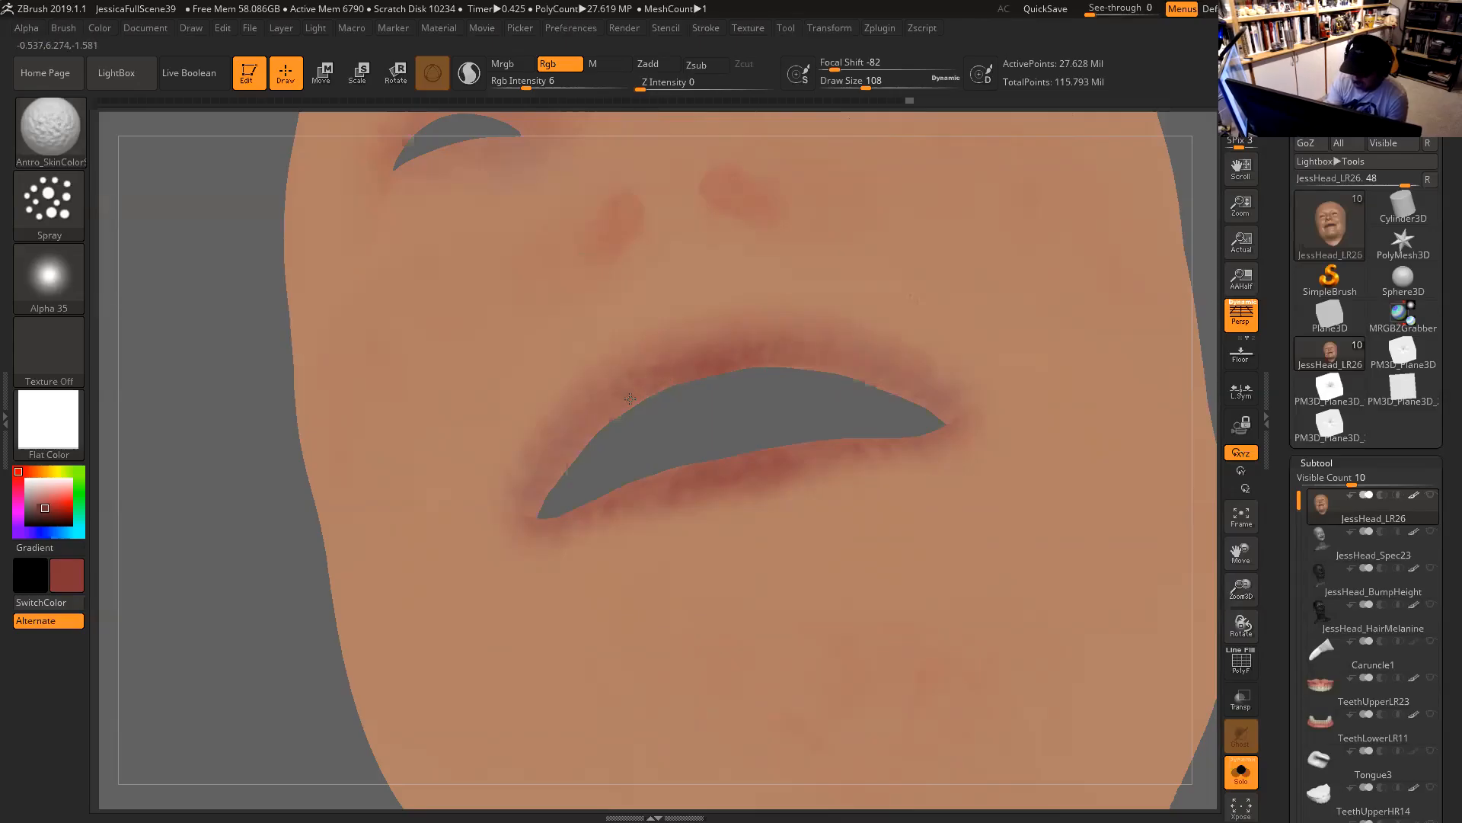
{"action": "key", "text": "space"}
{"action": "left_click_drag", "start_coordinate": [659, 395], "coordinate": [668, 394]}
{"action": "left_click", "coordinate": [49, 202]}
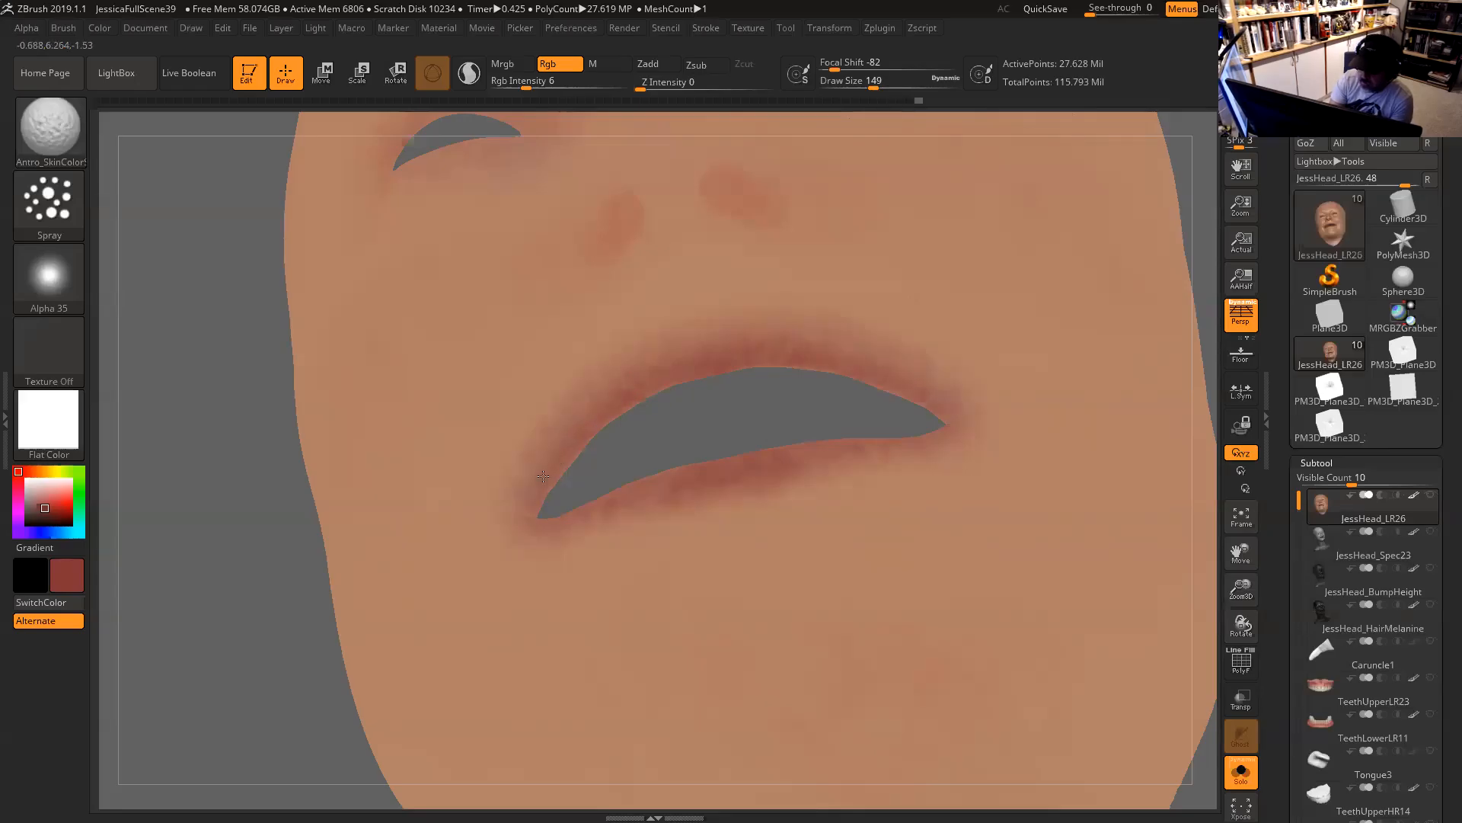
{"action": "mouse_move", "coordinate": [682, 398]}
{"action": "right_mouse_down"}
{"action": "mouse_move", "coordinate": [696, 374]}
{"action": "mouse_move", "coordinate": [675, 402]}
{"action": "right_mouse_up"}
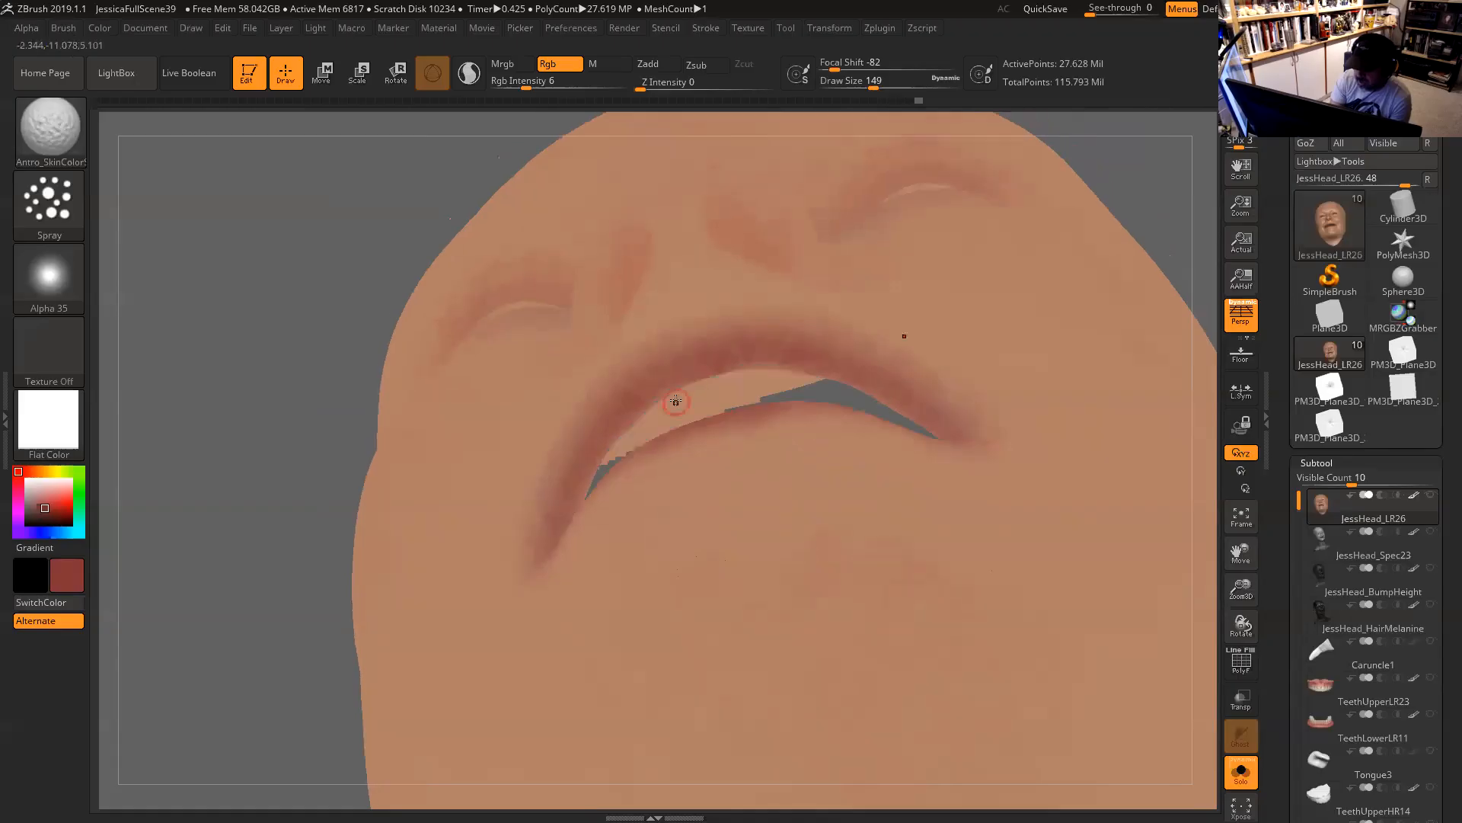
Paint the deeper red along the lower lip's inner edge and the mouth corners, viewing the mouth from below.
{"action": "right_click_drag", "start_coordinate": [254, 464], "coordinate": [561, 396]}
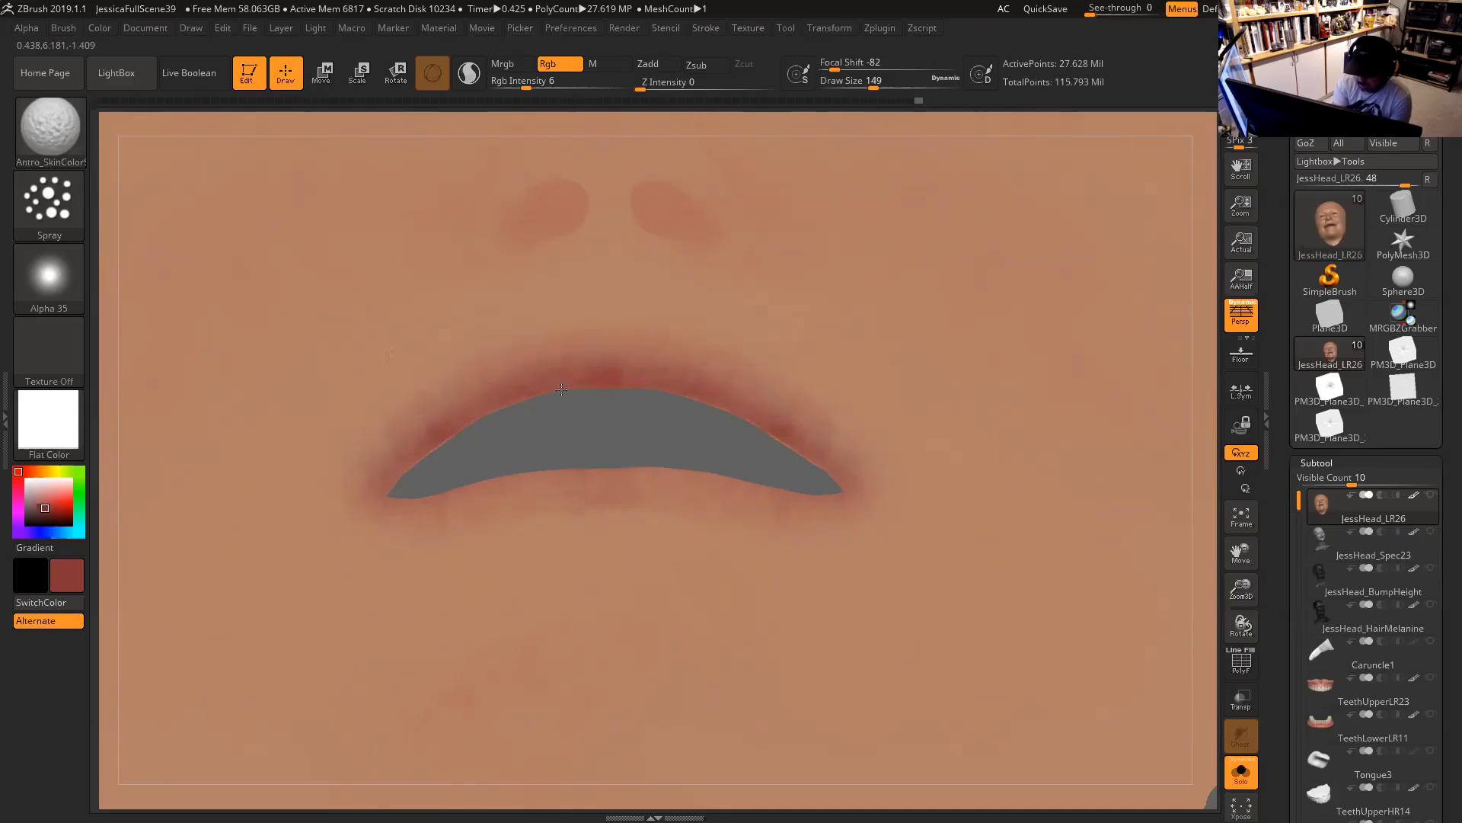
{"action": "left_click_drag", "start_coordinate": [415, 489], "coordinate": [487, 499]}
{"action": "mouse_move", "coordinate": [645, 425]}
{"action": "left_mouse_down"}
{"action": "mouse_move", "coordinate": [665, 415]}
{"action": "mouse_move", "coordinate": [646, 419]}
{"action": "left_mouse_up"}
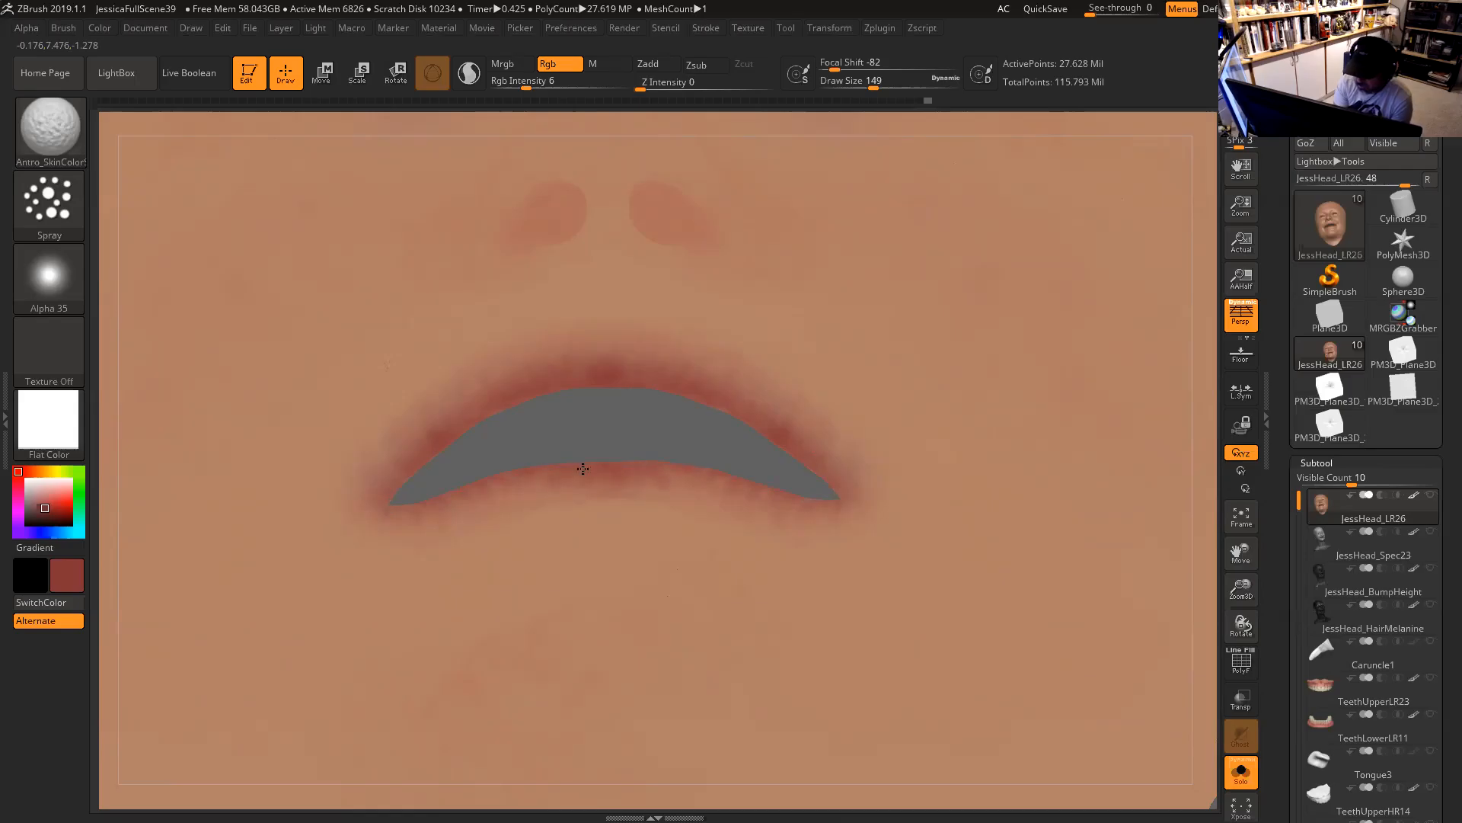
Shift the paint colour to a cooler, pinkish red, with RGB intensity 3 and draw size 192.
{"action": "right_click_drag", "start_coordinate": [613, 424], "coordinate": [967, 417]}
{"action": "right_click_drag", "start_coordinate": [900, 457], "coordinate": [1115, 627], "text": "alt"}
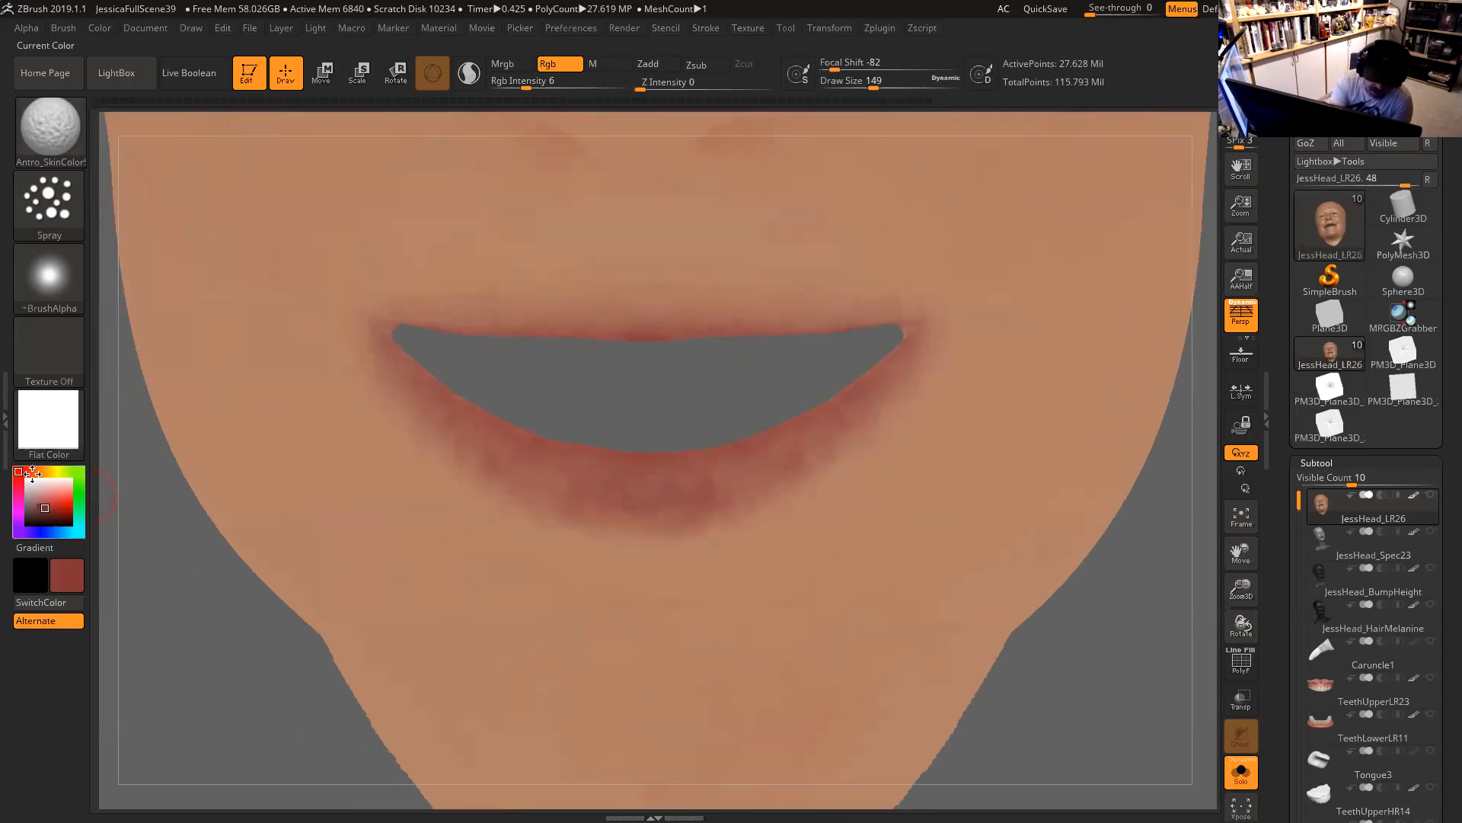
{"action": "left_click", "coordinate": [18, 492]}
{"action": "mouse_move", "coordinate": [18, 490]}
{"action": "left_mouse_down"}
{"action": "mouse_move", "coordinate": [40, 508]}
{"action": "mouse_move", "coordinate": [18, 488]}
{"action": "left_mouse_up"}
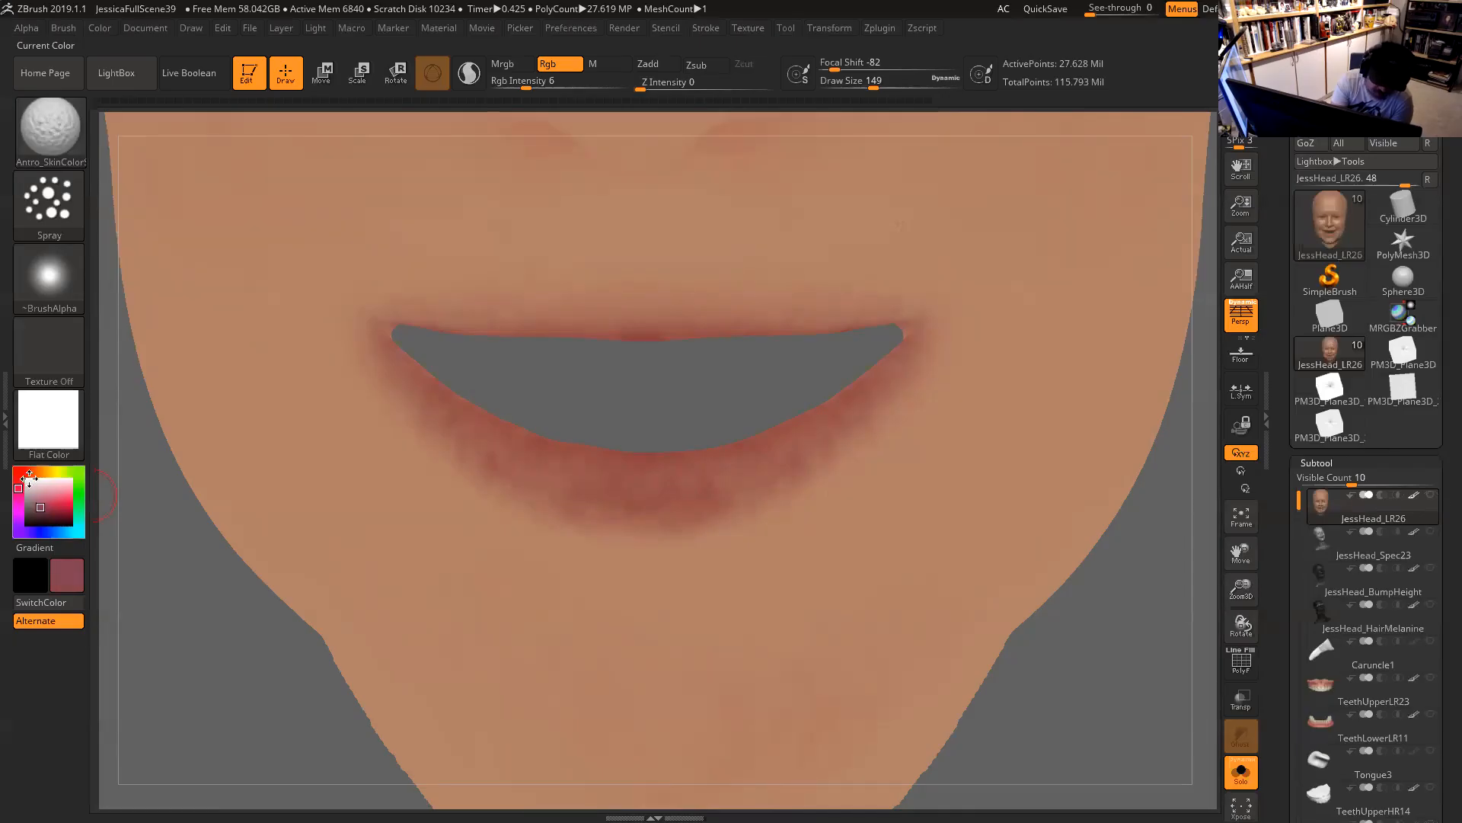
{"action": "left_click_drag", "start_coordinate": [525, 82], "coordinate": [519, 82]}
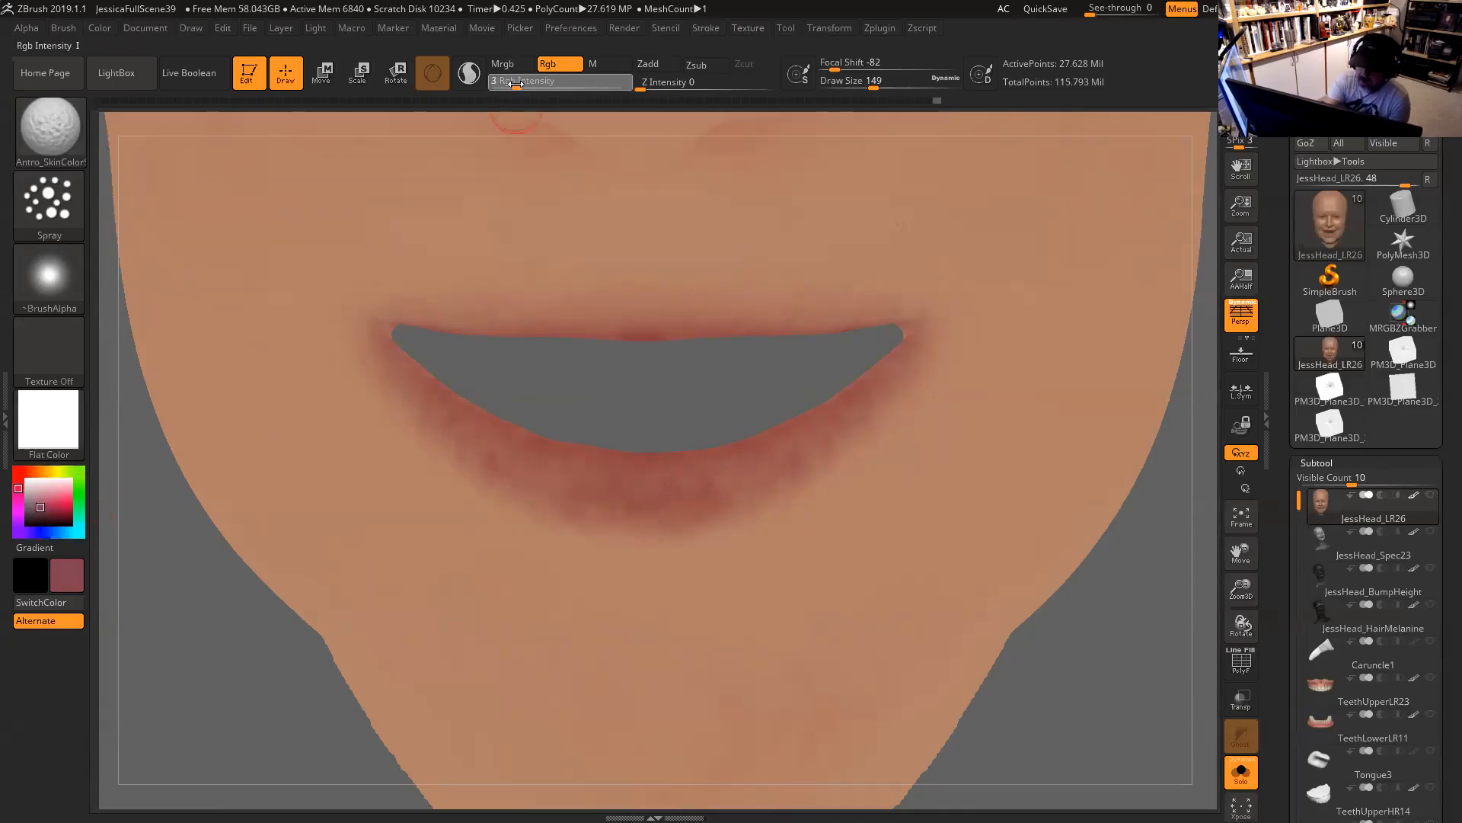
{"action": "key", "text": "space"}
{"action": "left_click_drag", "start_coordinate": [798, 416], "coordinate": [806, 416]}
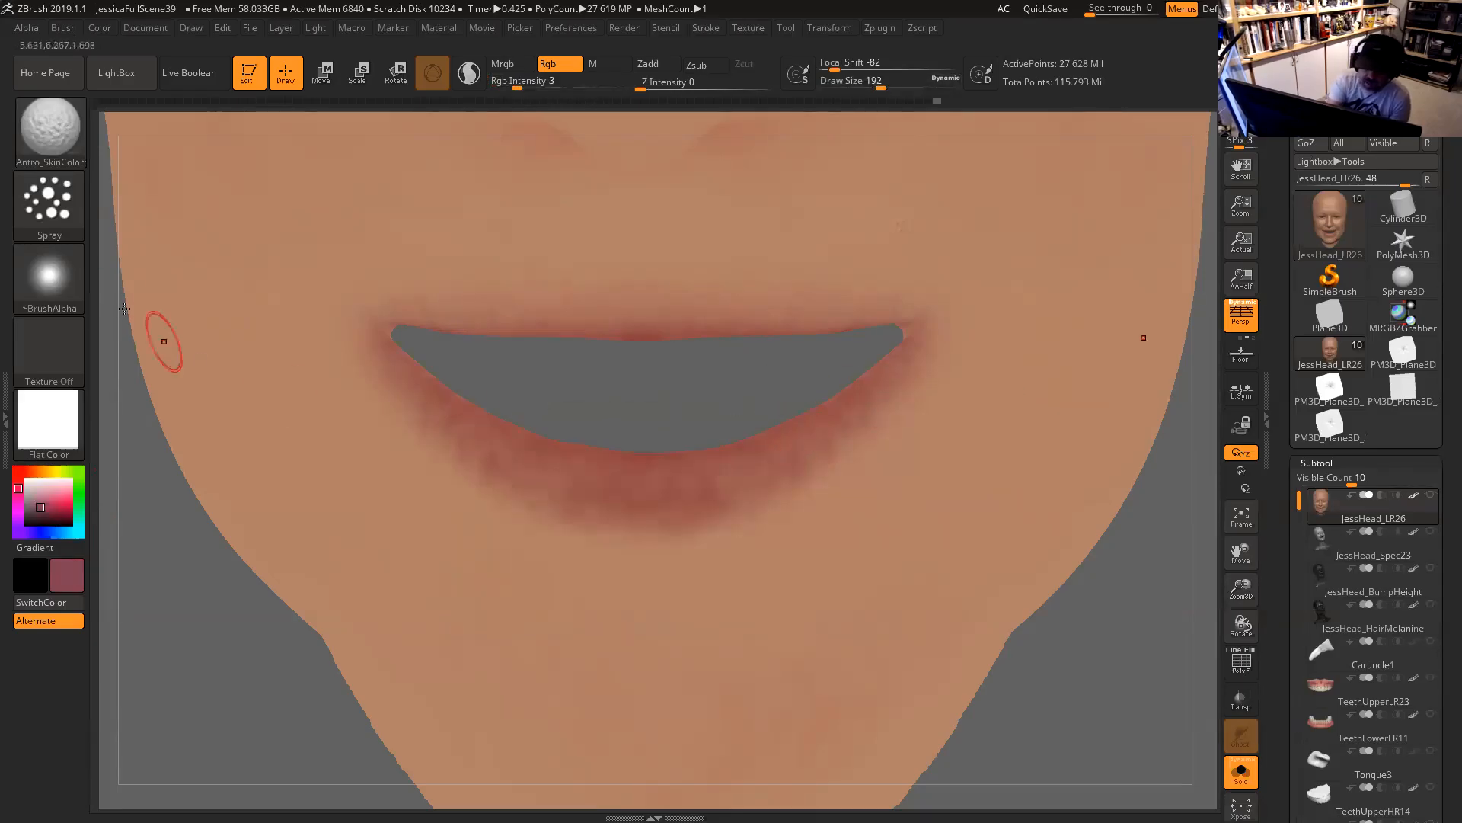
Switch the brush to the Dots stroke with the alpha turned off.
{"action": "left_click", "coordinate": [49, 204]}
{"action": "left_click", "coordinate": [49, 205]}
{"action": "left_click", "coordinate": [126, 224]}
{"action": "left_click", "coordinate": [49, 278]}
{"action": "left_click", "coordinate": [137, 289]}
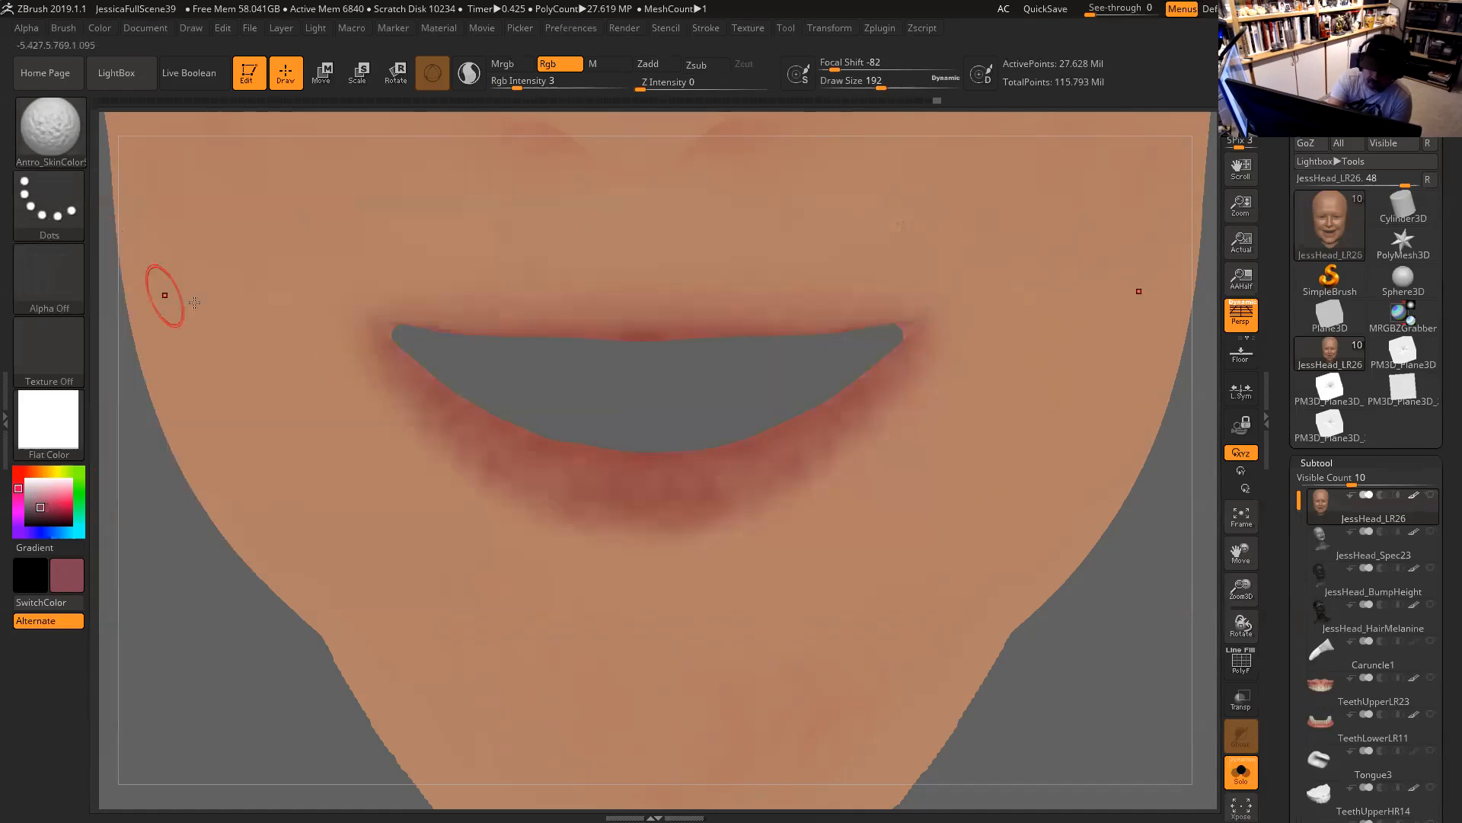
Set RGB intensity to 2 and draw size to 212, and glaze the pinkish red over the lower lip.
{"action": "key", "text": "space"}
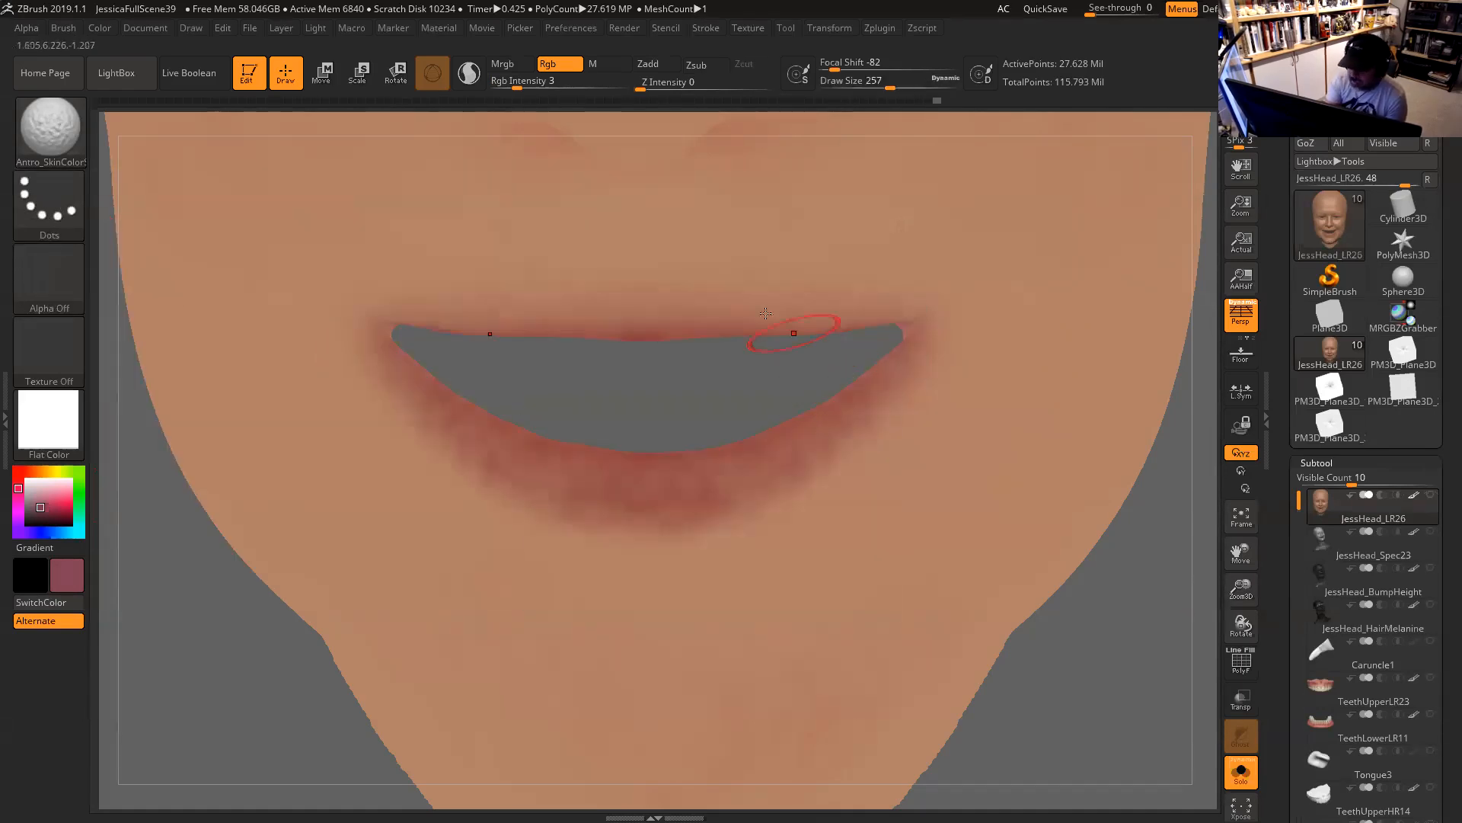
{"action": "left_click", "coordinate": [511, 84]}
{"action": "left_click_drag", "start_coordinate": [510, 84], "coordinate": [512, 84]}
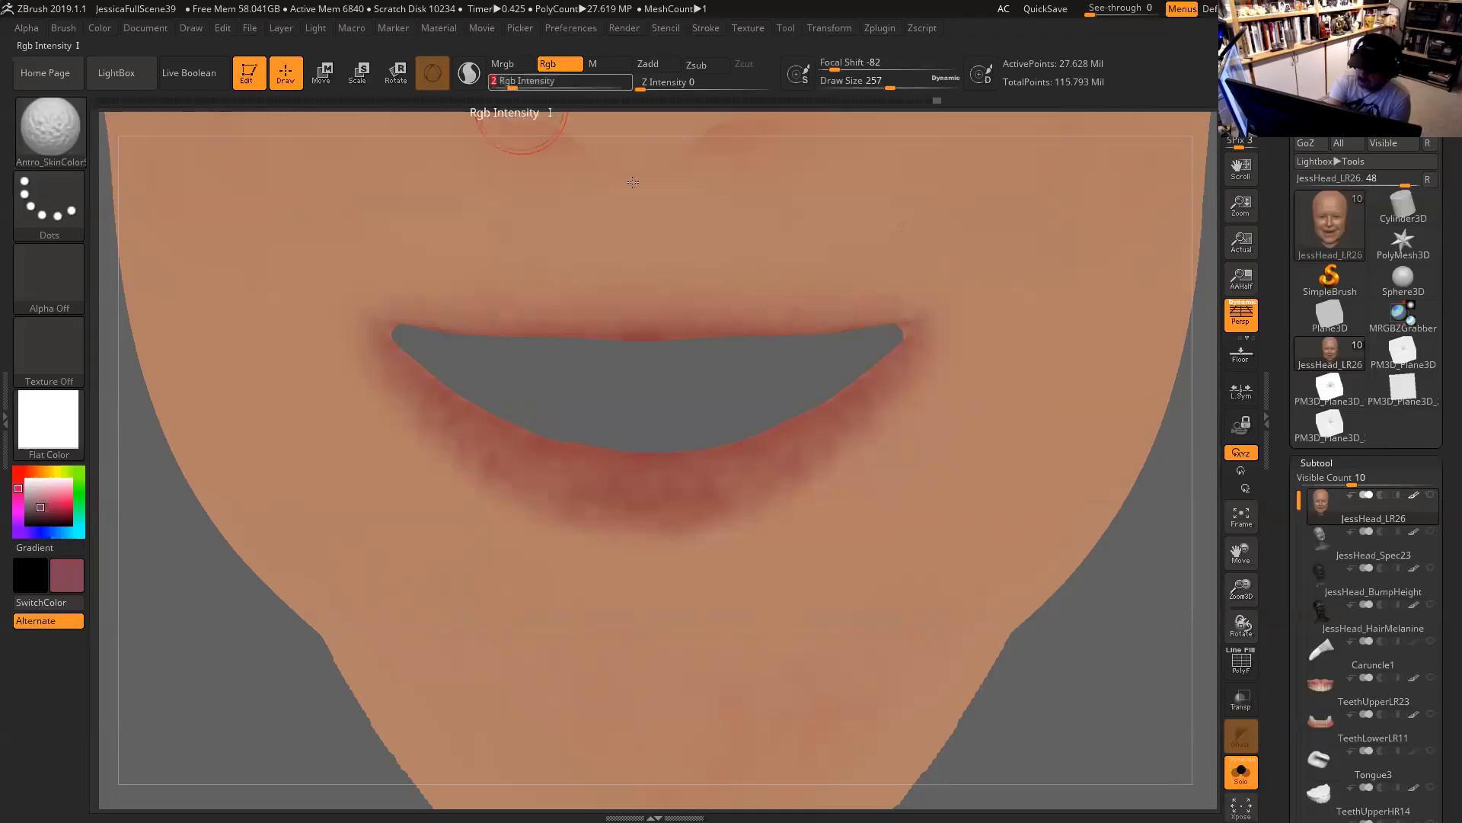
{"action": "key", "text": "space"}
{"action": "key", "text": "space"}
{"action": "left_click_drag", "start_coordinate": [891, 364], "coordinate": [882, 368]}
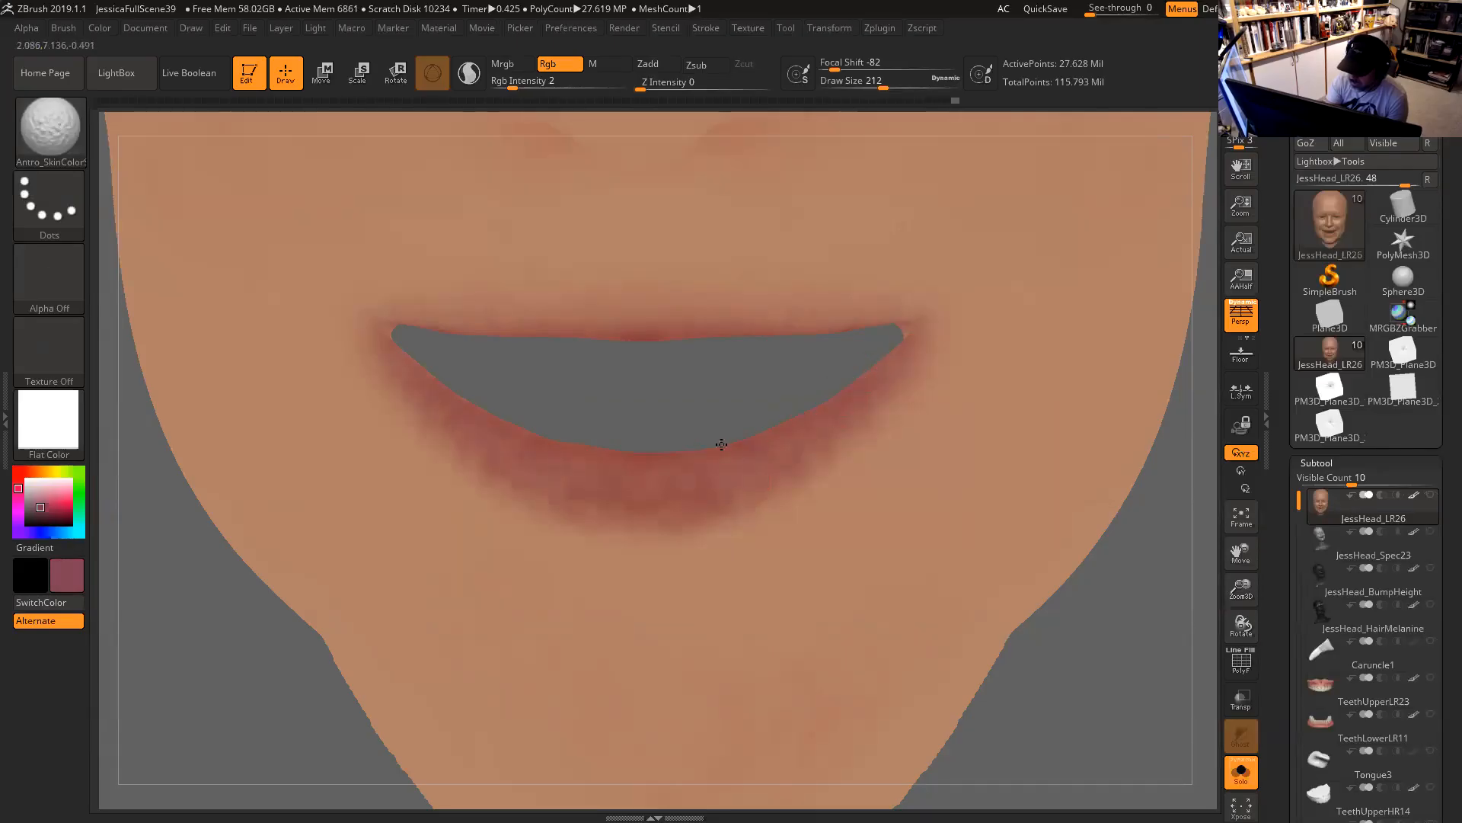
{"action": "left_click_drag", "start_coordinate": [620, 470], "coordinate": [751, 494]}
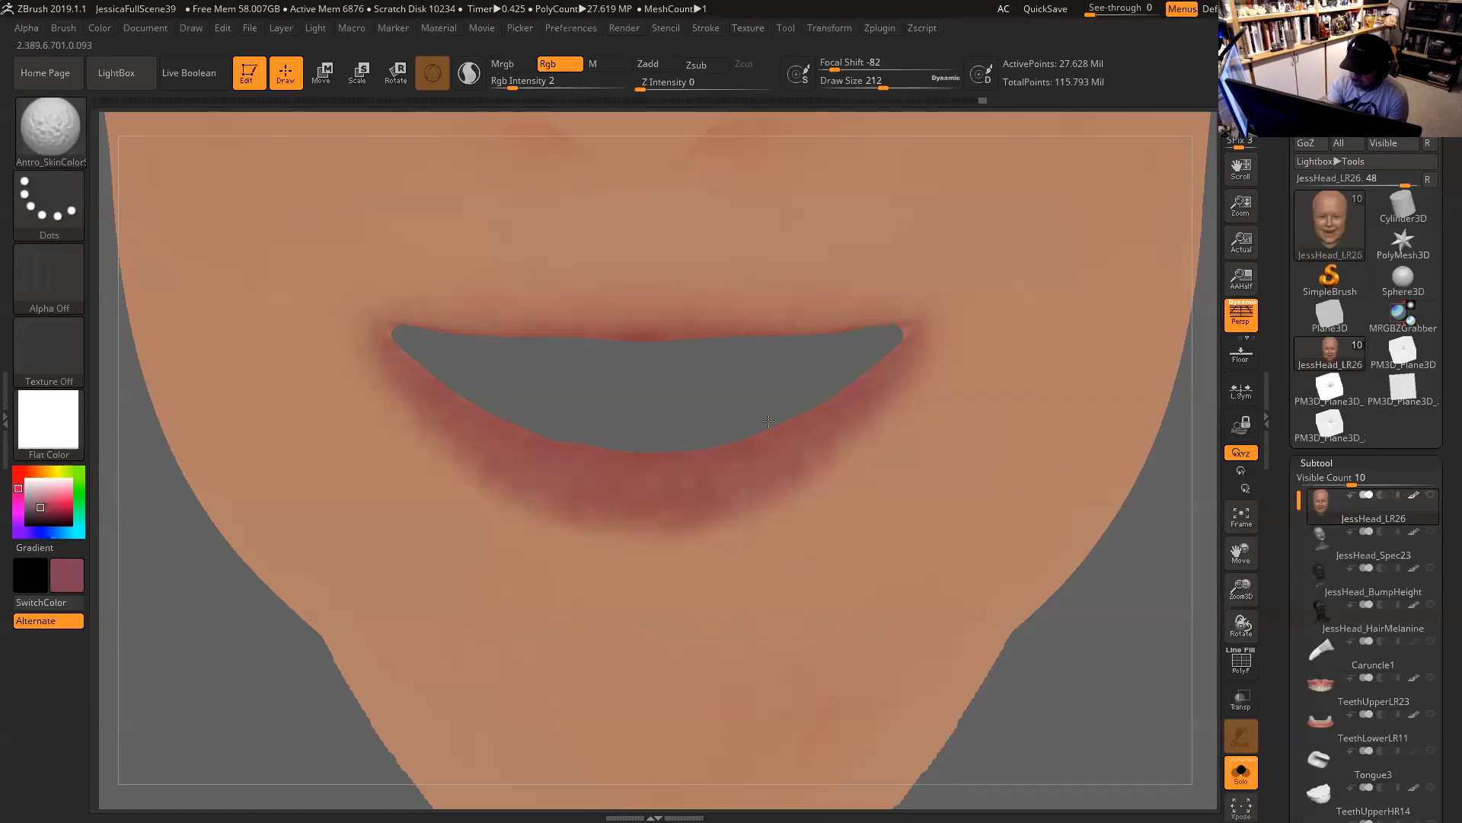
{"action": "left_click_drag", "start_coordinate": [769, 421], "coordinate": [705, 385]}
Reduce the draw size to 167 and blend the pinkish red over the upper lip and mouth corner from angled low views.
{"action": "left_click_drag", "start_coordinate": [1033, 366], "coordinate": [718, 317]}
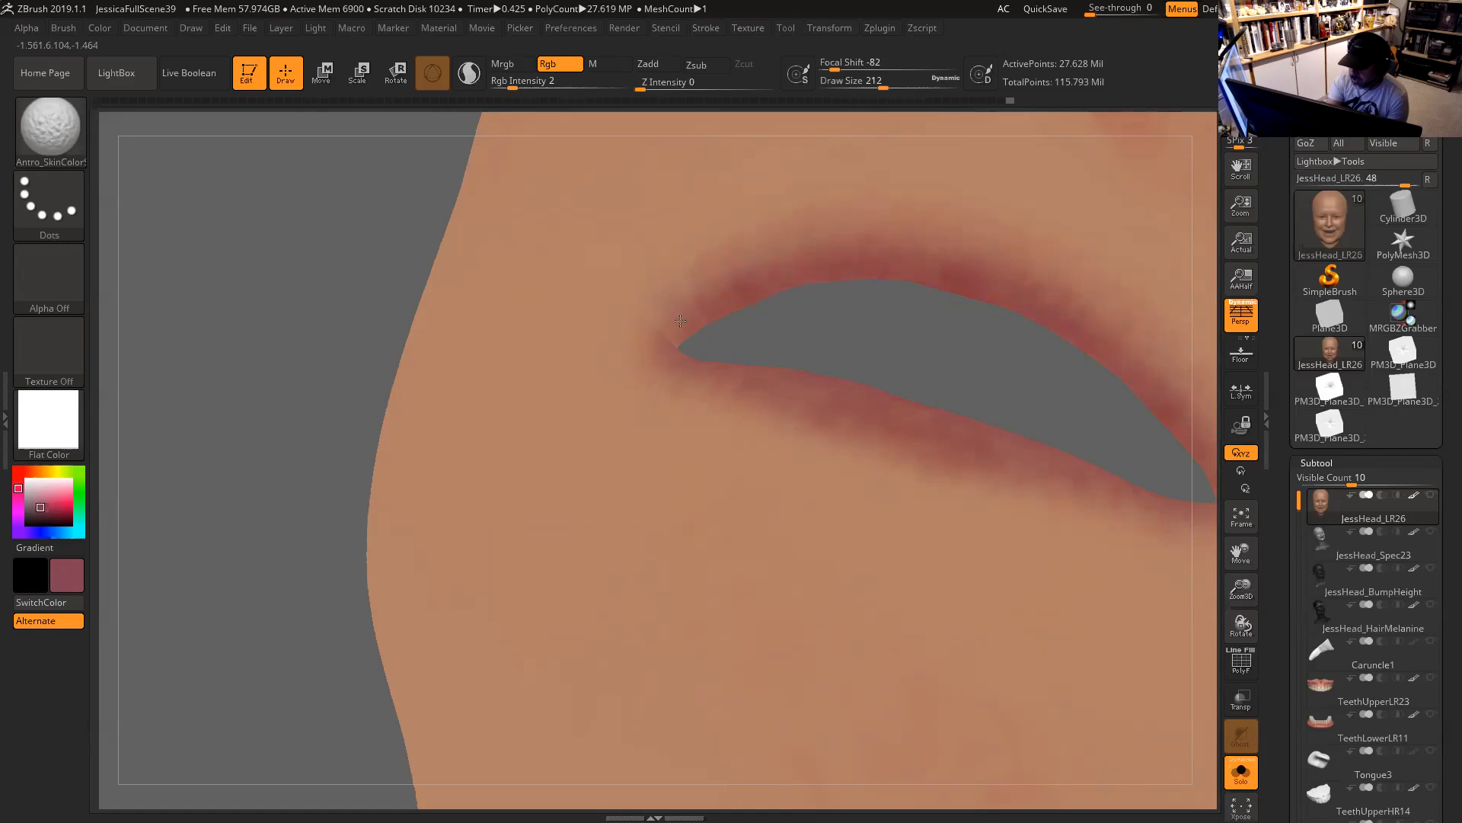
{"action": "mouse_move", "coordinate": [956, 346]}
{"action": "left_mouse_down"}
{"action": "mouse_move", "coordinate": [986, 336]}
{"action": "mouse_move", "coordinate": [987, 255]}
{"action": "mouse_move", "coordinate": [926, 230]}
{"action": "left_mouse_up"}
{"action": "key", "text": "space"}
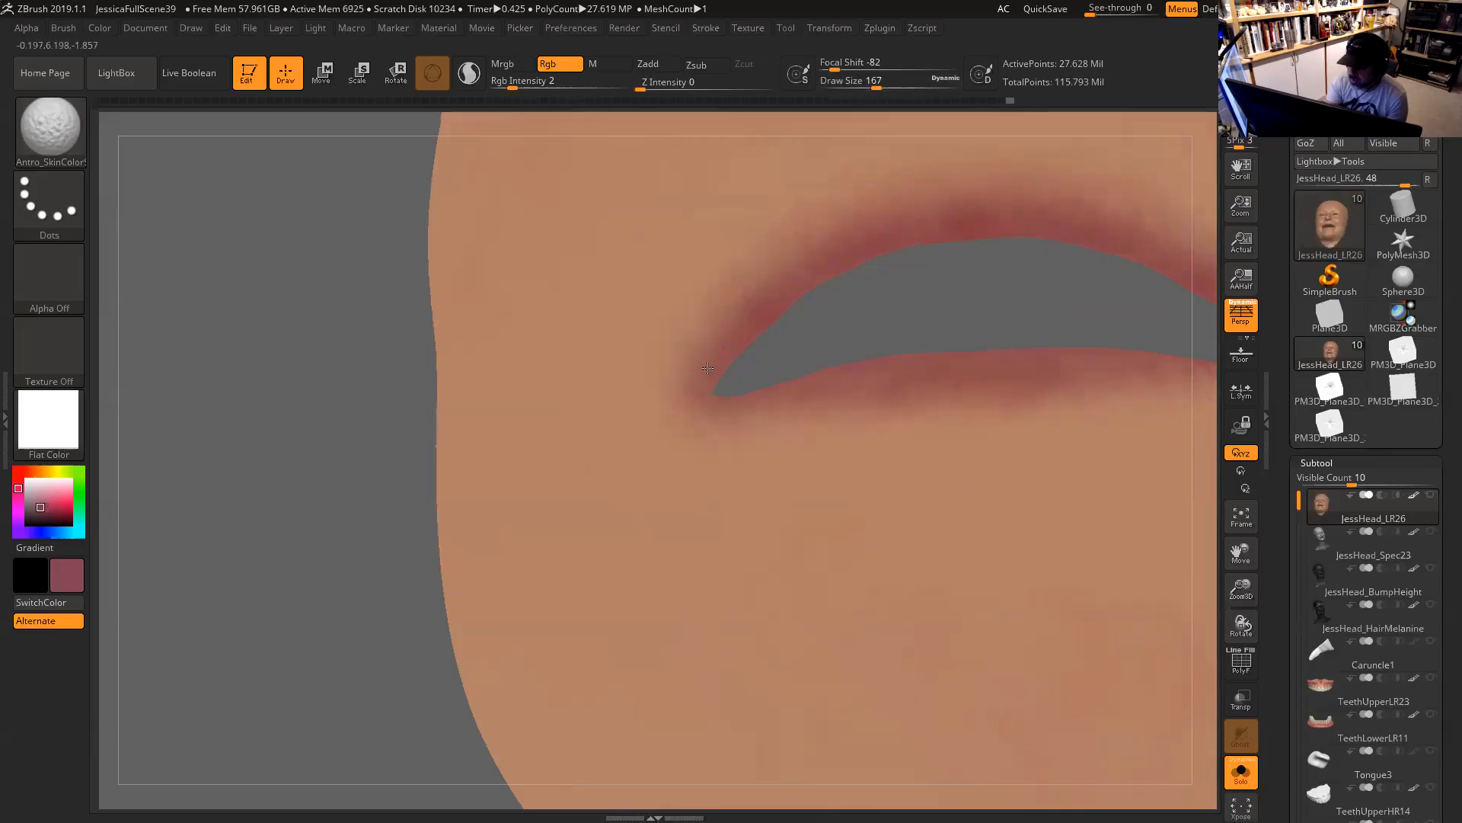
{"action": "left_click_drag", "start_coordinate": [1019, 209], "coordinate": [991, 217]}
{"action": "mouse_move", "coordinate": [990, 304]}
{"action": "left_mouse_down", "text": "alt"}
{"action": "mouse_move", "coordinate": [927, 359]}
{"action": "mouse_move", "coordinate": [875, 333]}
{"action": "mouse_move", "coordinate": [877, 310]}
{"action": "left_mouse_up", "text": "alt"}
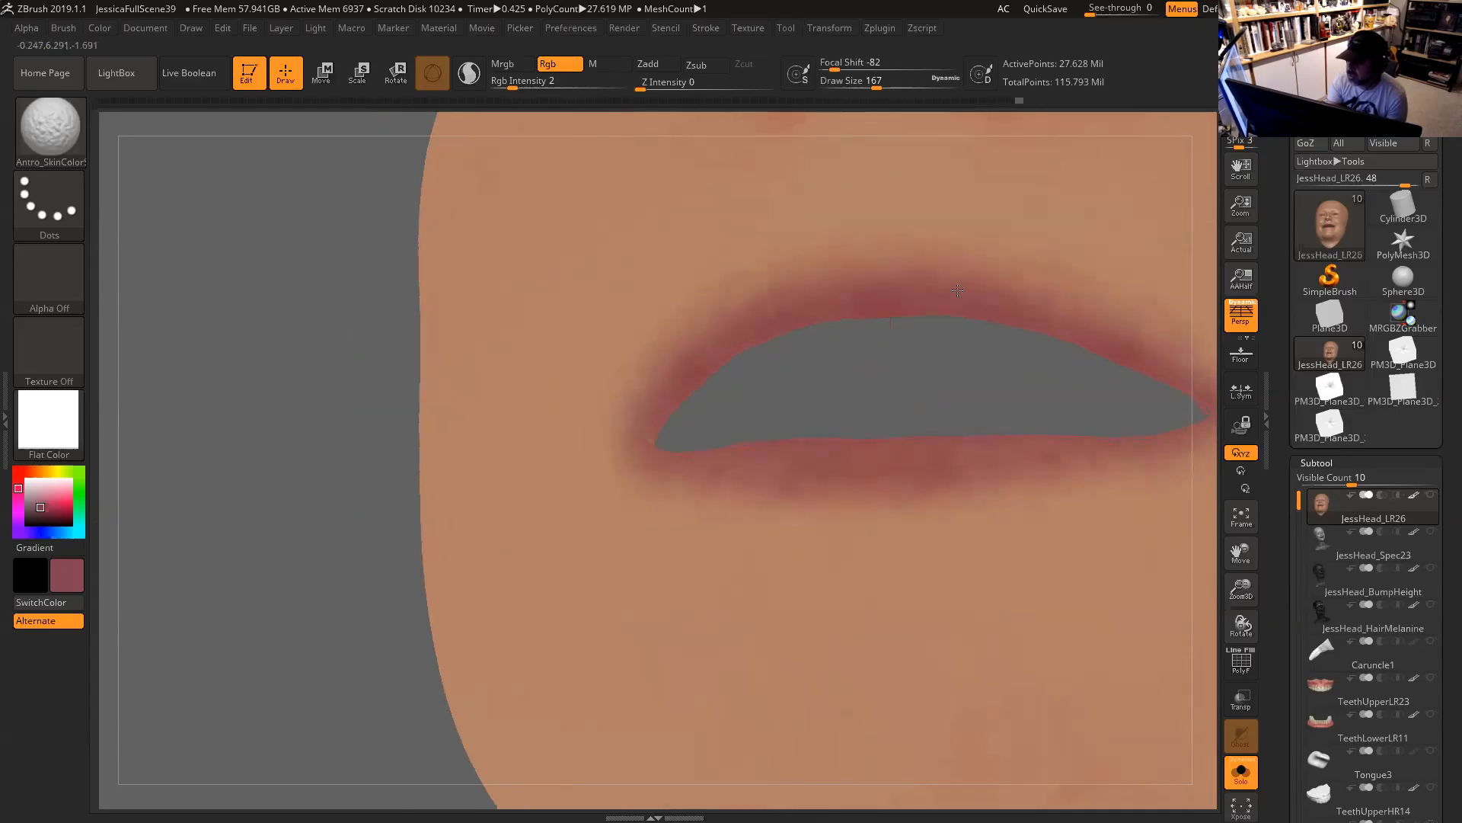
Even out the pinkish red along the middle and far side of the upper lip's inner edge.
{"action": "key", "text": "ctrl"}
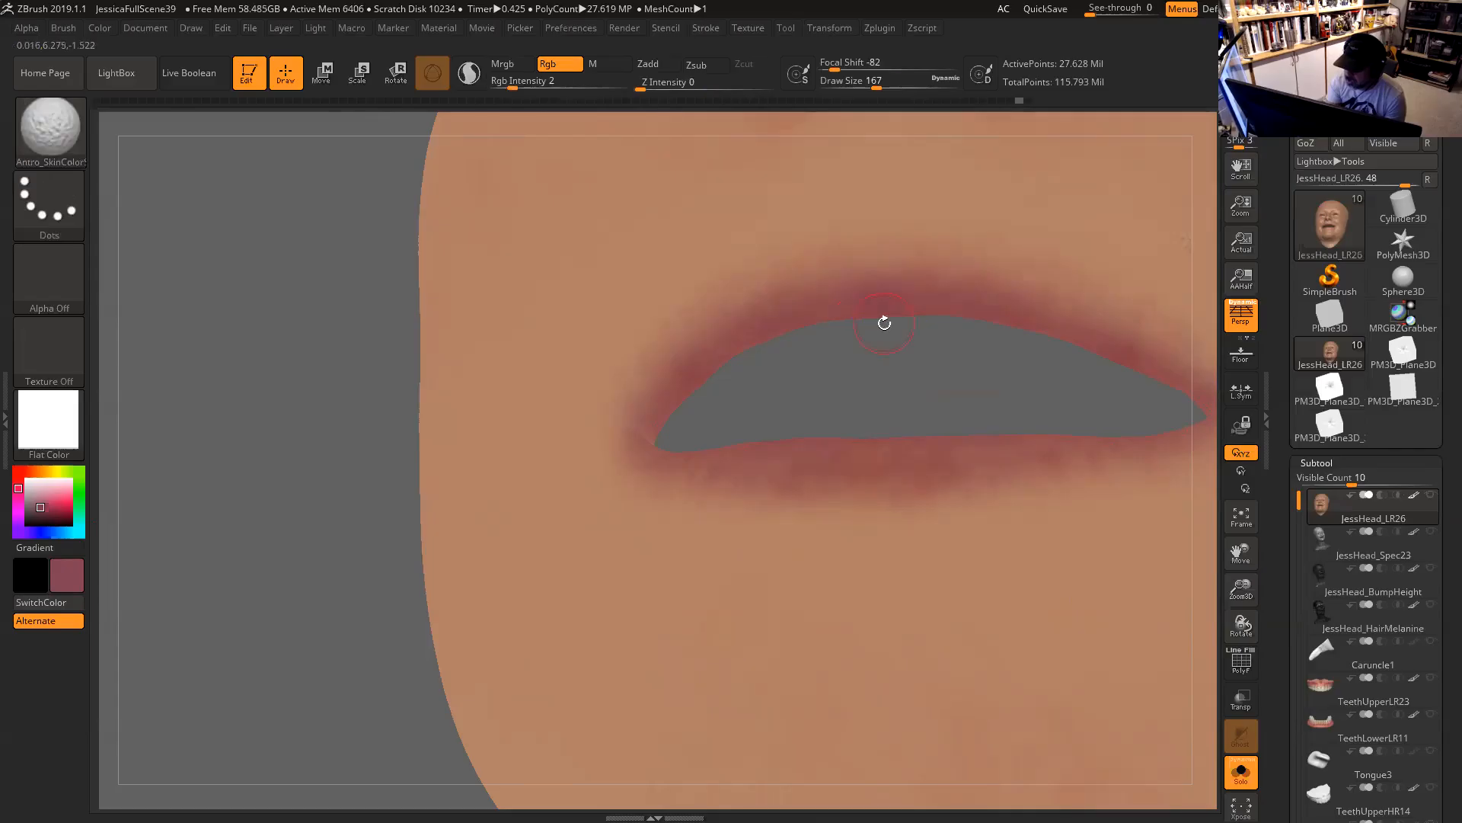
{"action": "key", "text": "ctrl"}
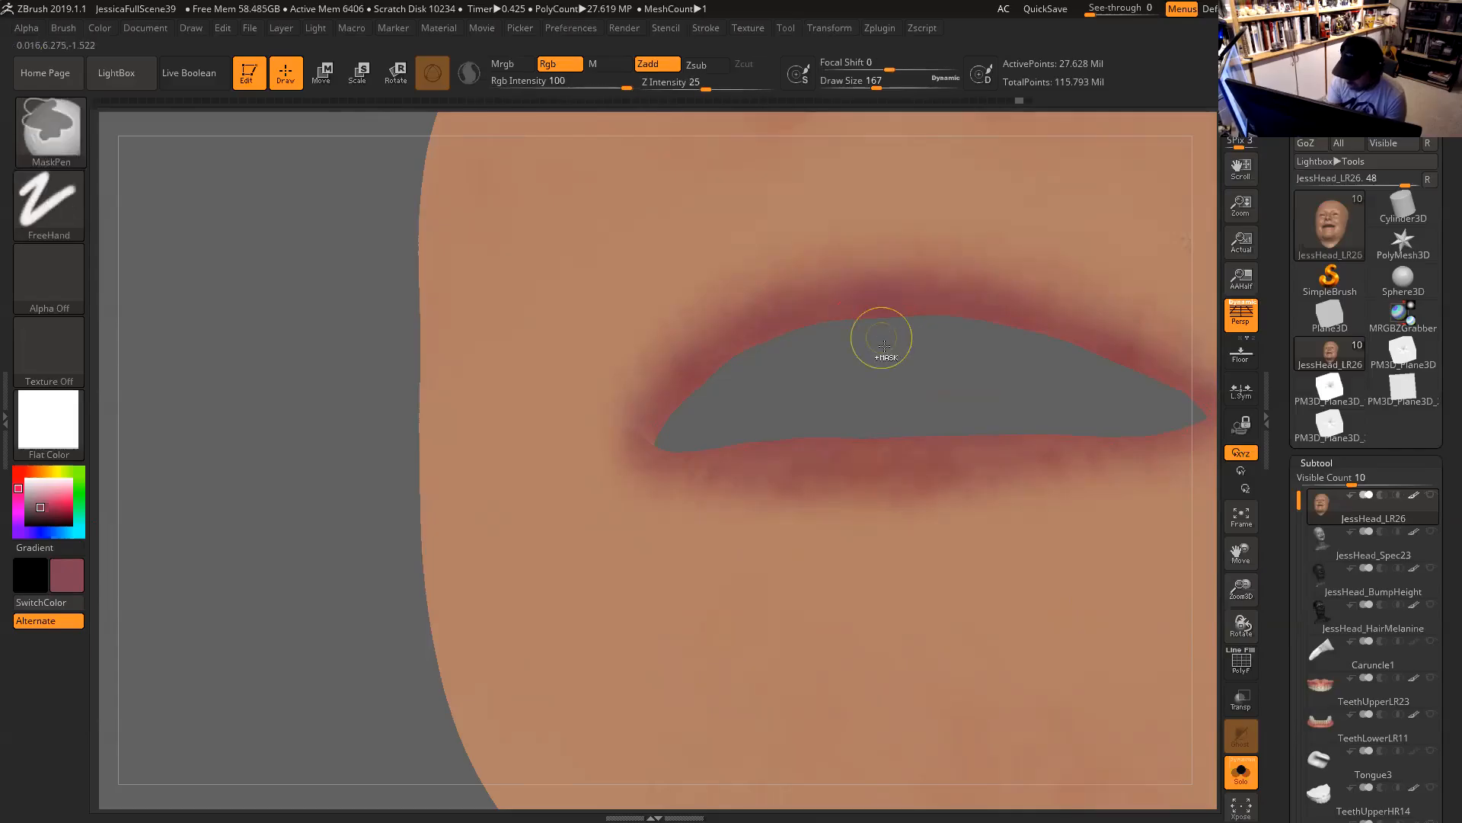
{"action": "key", "text": "ctrl"}
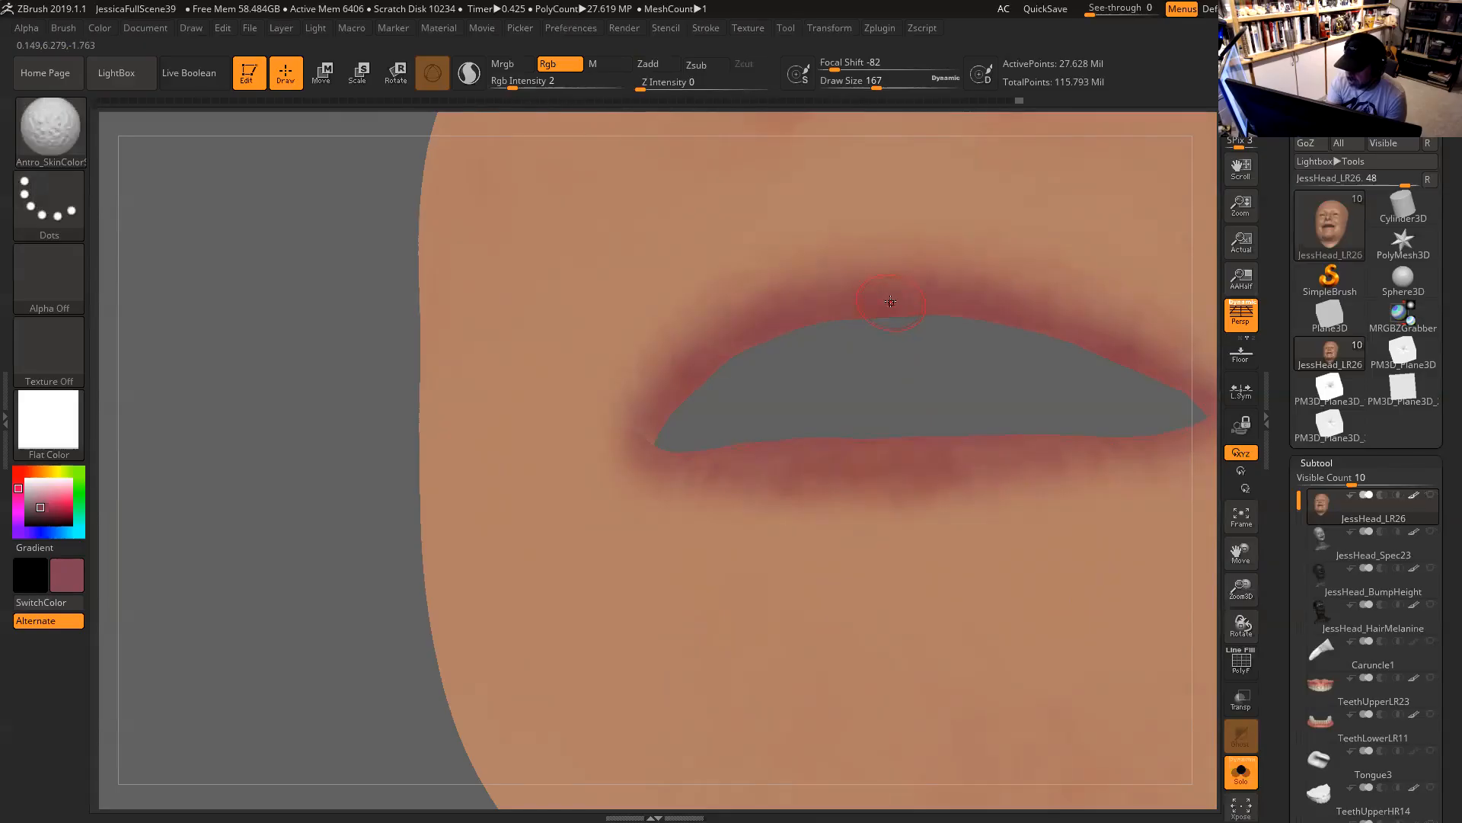
{"action": "mouse_move", "coordinate": [876, 306]}
{"action": "left_mouse_down"}
{"action": "mouse_move", "coordinate": [1031, 329]}
{"action": "mouse_move", "coordinate": [978, 315]}
{"action": "left_mouse_up"}
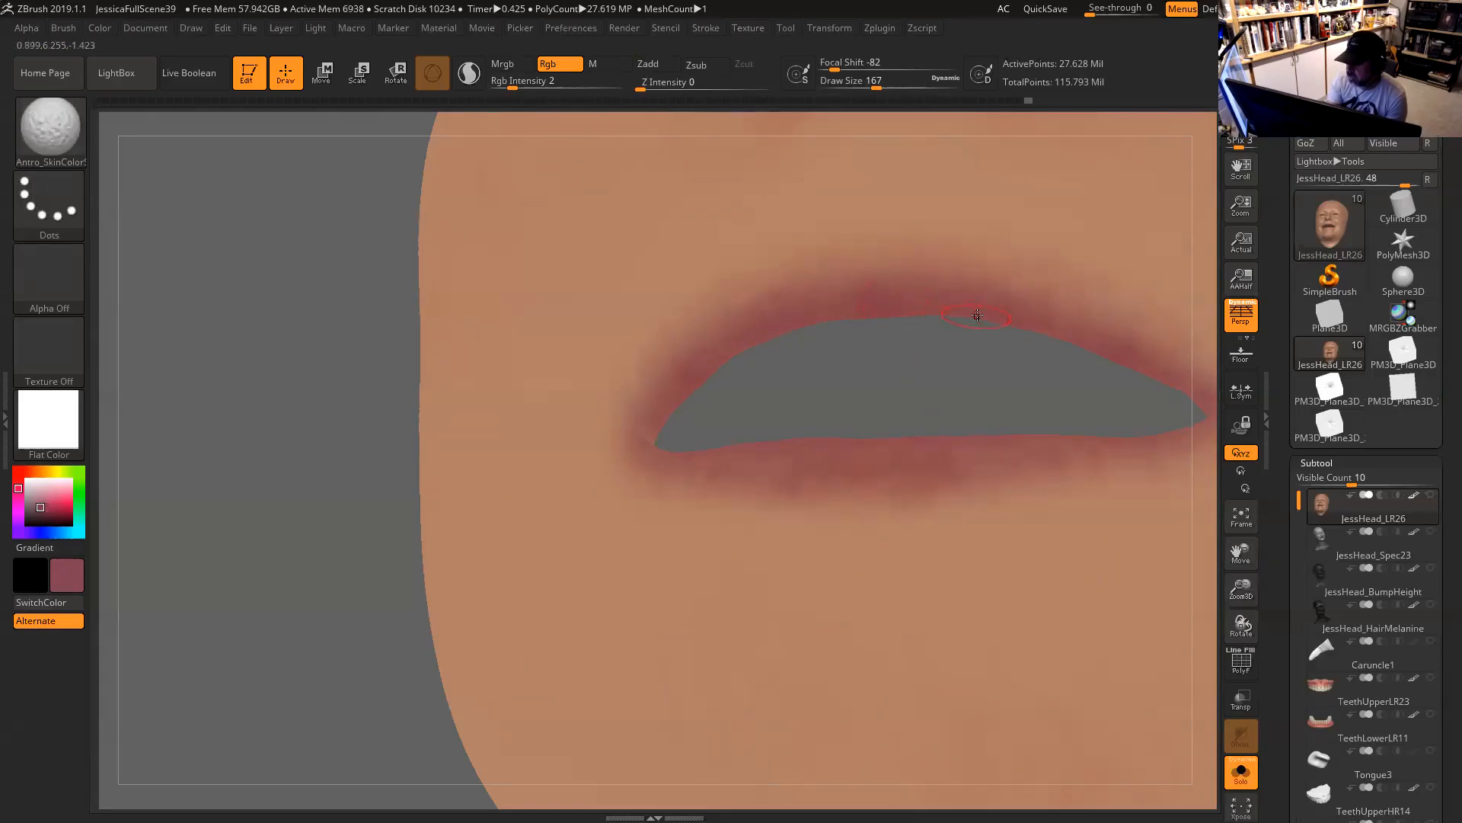
{"action": "left_click_drag", "start_coordinate": [1148, 369], "coordinate": [1081, 343]}
Reduce the draw size to 94 and refine the pinkish red along the upper and lower lip edges.
{"action": "mouse_move", "coordinate": [963, 376]}
{"action": "left_mouse_down", "text": "alt"}
{"action": "mouse_move", "coordinate": [920, 327]}
{"action": "mouse_move", "coordinate": [947, 382]}
{"action": "left_mouse_up", "text": "alt"}
{"action": "left_click_drag", "start_coordinate": [914, 324], "coordinate": [898, 356], "text": "alt"}
{"action": "mouse_move", "coordinate": [792, 328]}
{"action": "left_mouse_down", "text": "alt"}
{"action": "mouse_move", "coordinate": [848, 320]}
{"action": "mouse_move", "coordinate": [872, 348]}
{"action": "left_mouse_up", "text": "alt"}
{"action": "key", "text": "space"}
{"action": "key", "text": "space"}
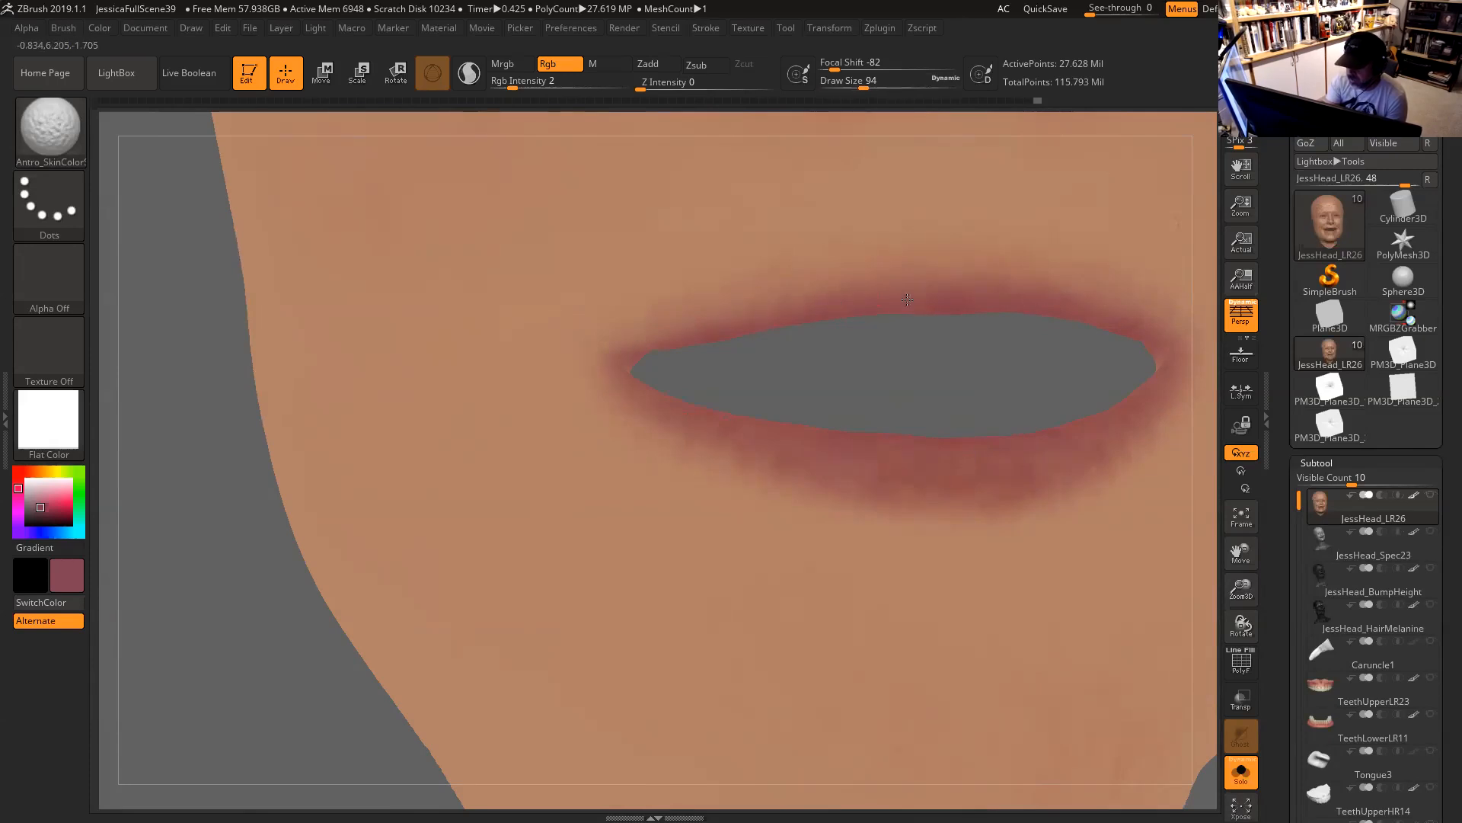
{"action": "mouse_move", "coordinate": [848, 304]}
{"action": "left_mouse_down"}
{"action": "mouse_move", "coordinate": [803, 303]}
{"action": "mouse_move", "coordinate": [765, 324]}
{"action": "mouse_move", "coordinate": [860, 364]}
{"action": "mouse_move", "coordinate": [704, 374]}
{"action": "mouse_move", "coordinate": [792, 420]}
{"action": "mouse_move", "coordinate": [773, 444]}
{"action": "left_mouse_up"}
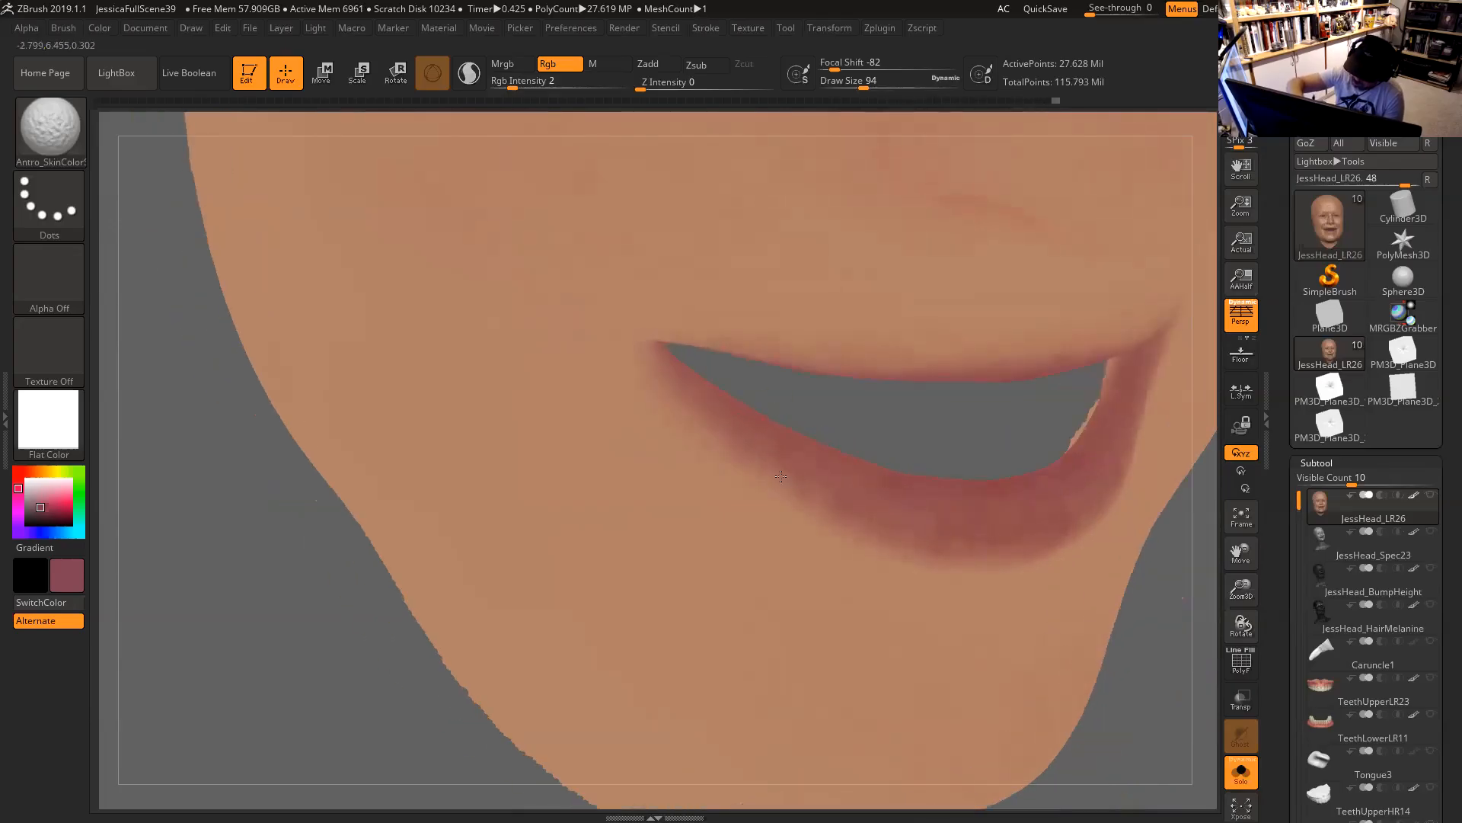
{"action": "left_click_drag", "start_coordinate": [1123, 627], "coordinate": [1130, 520], "text": "alt"}
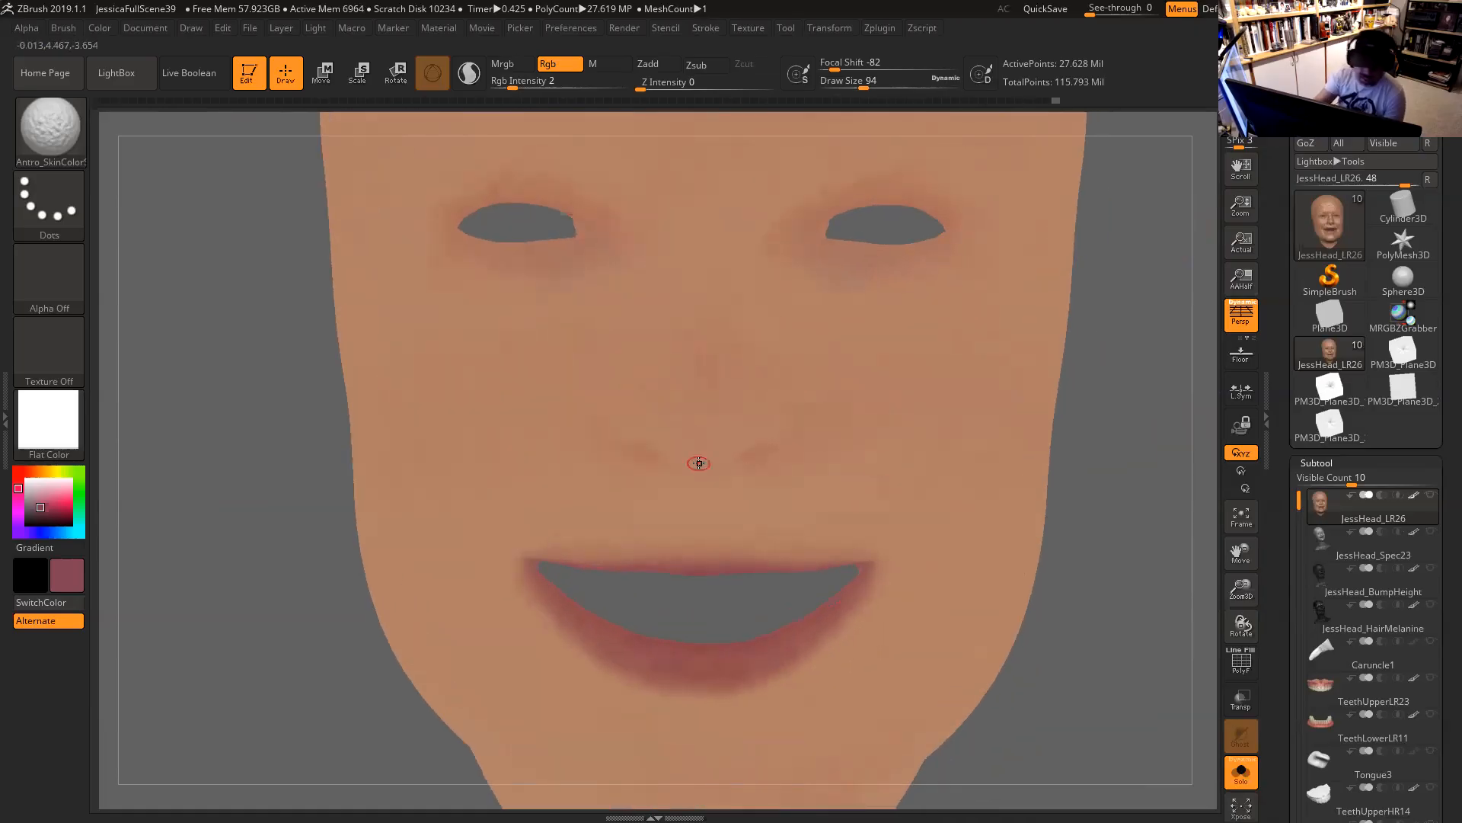
Choose a dark brown paint colour (red 71, green 47, blue 34) and set the draw size to 177.
{"action": "left_click", "coordinate": [34, 473]}
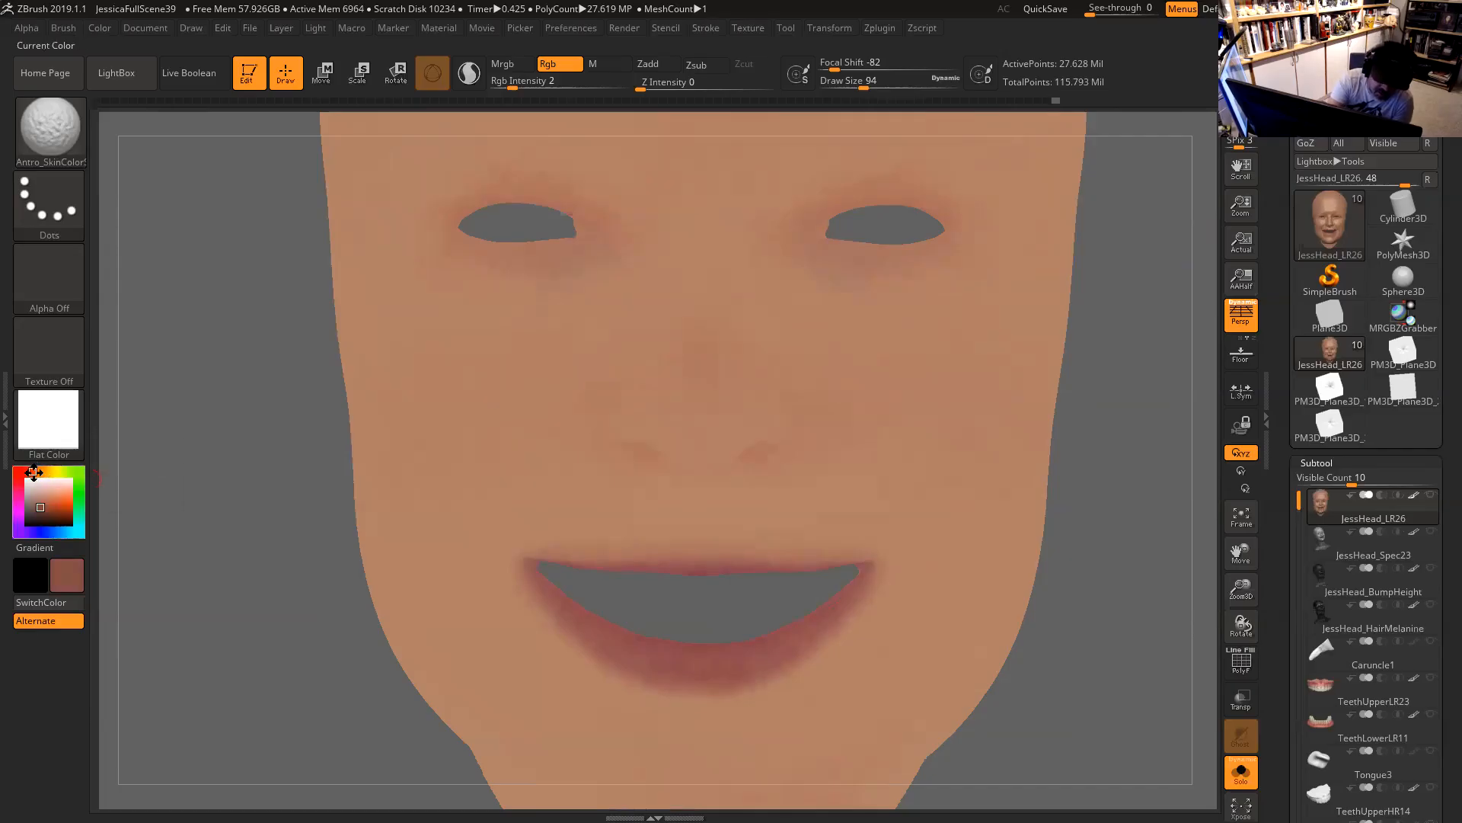
{"action": "left_click_drag", "start_coordinate": [41, 508], "coordinate": [44, 514]}
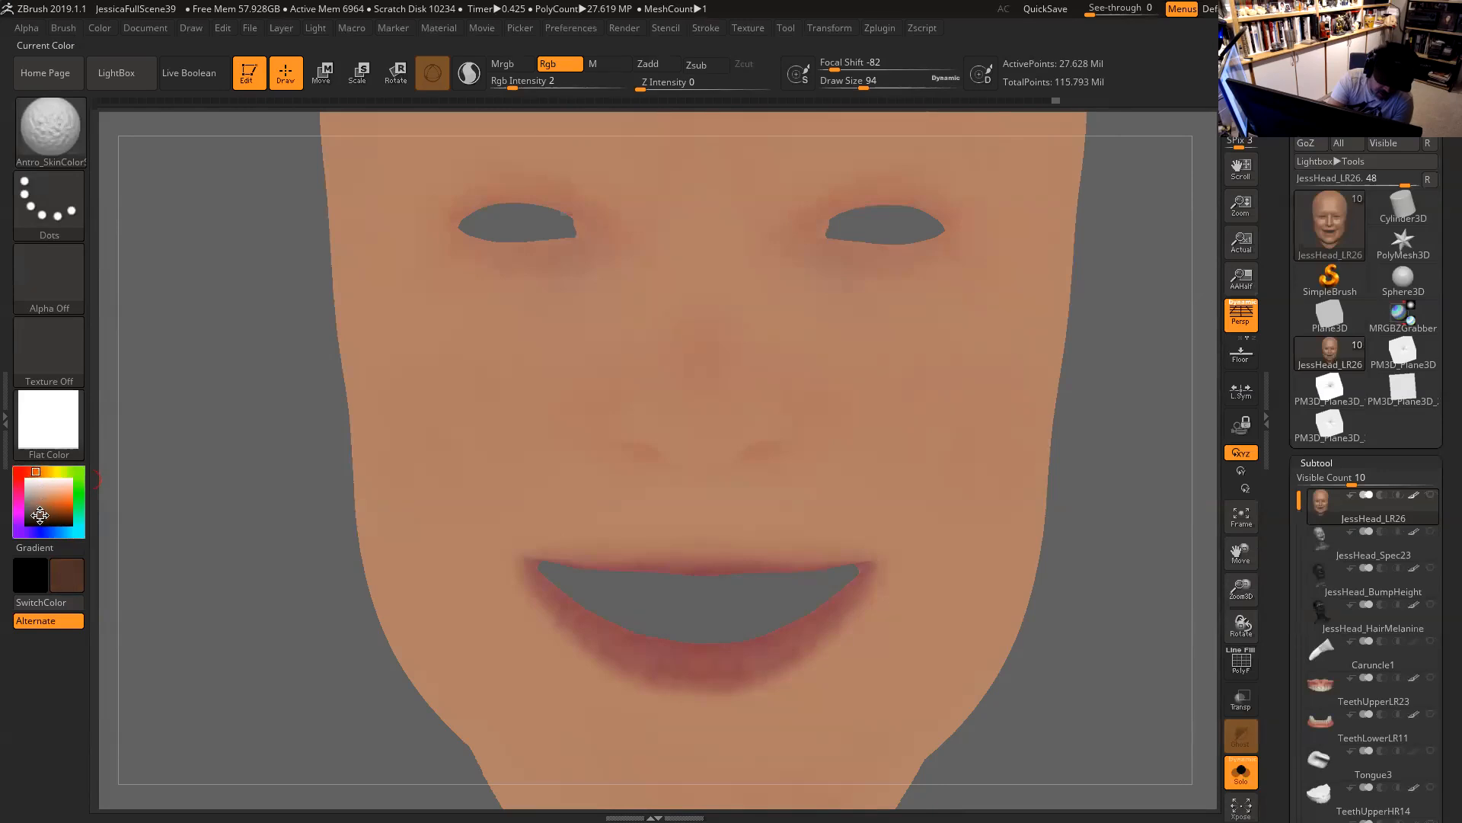
{"action": "left_click_drag", "start_coordinate": [1129, 398], "coordinate": [1151, 415]}
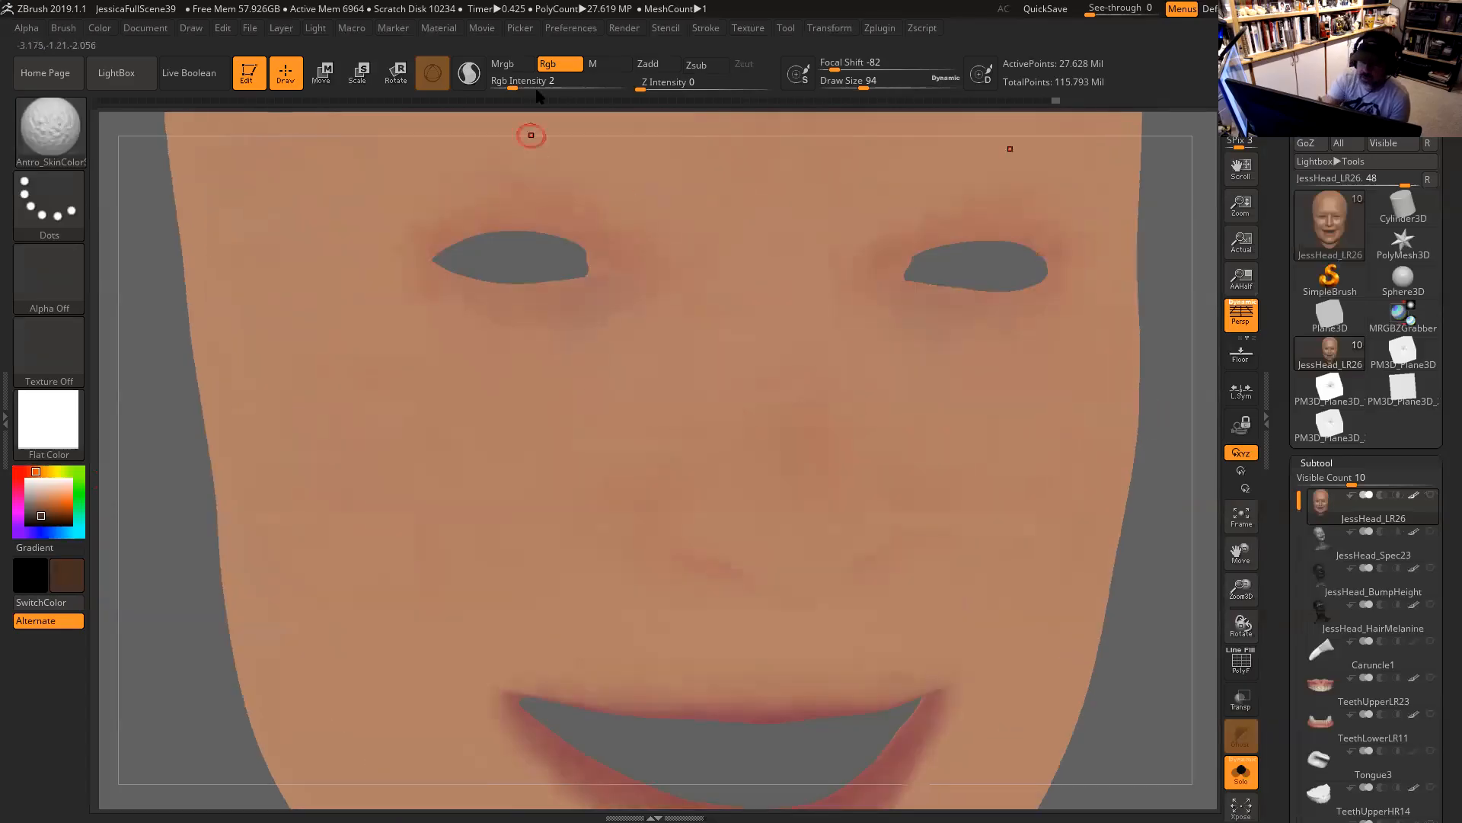
{"action": "key", "text": "space"}
{"action": "left_click_drag", "start_coordinate": [629, 293], "coordinate": [637, 293]}
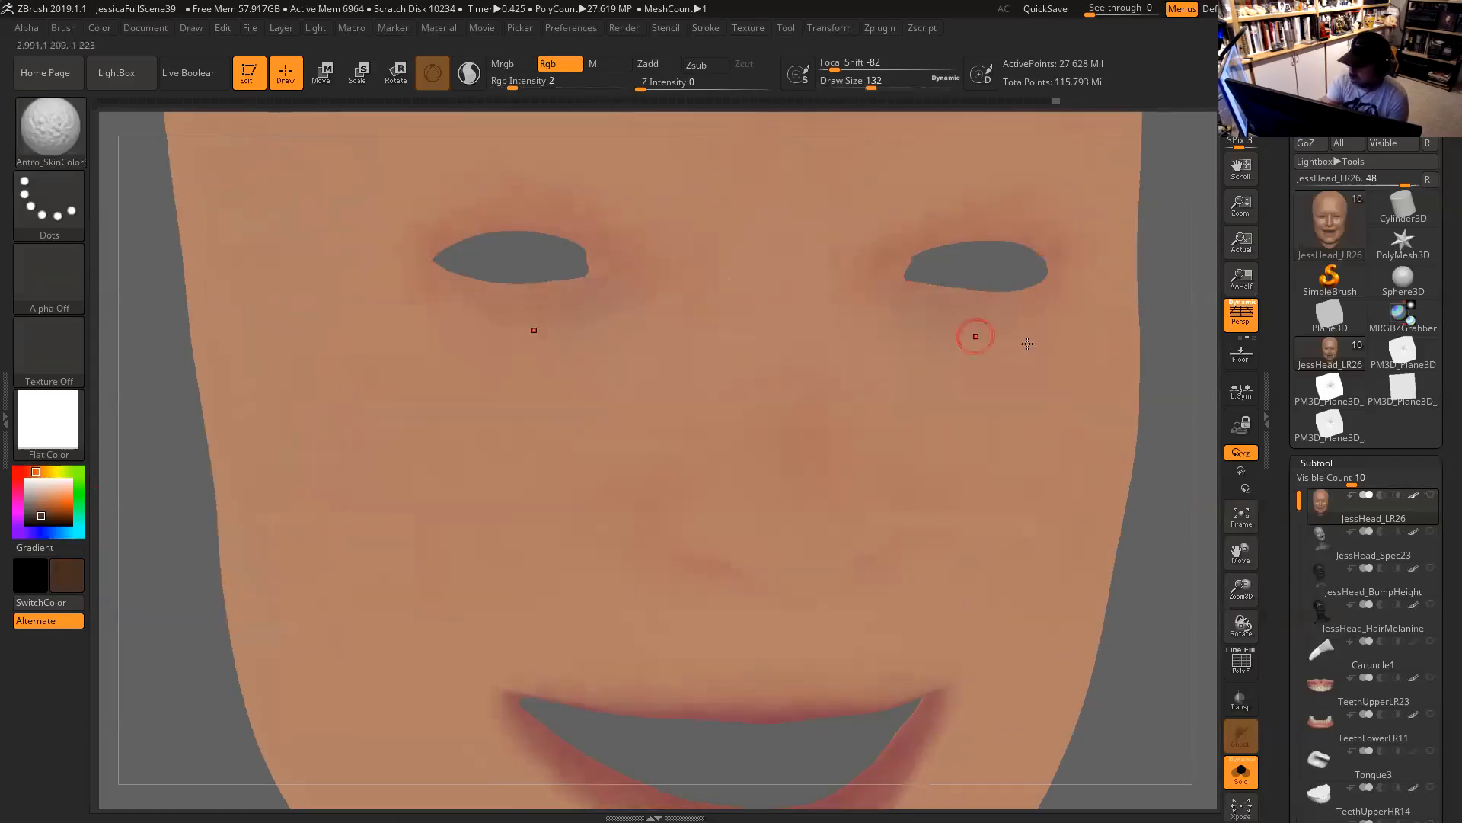
{"action": "left_click_drag", "start_coordinate": [1166, 383], "coordinate": [1176, 384]}
{"action": "key", "text": "space"}
{"action": "left_click_drag", "start_coordinate": [903, 289], "coordinate": [910, 289]}
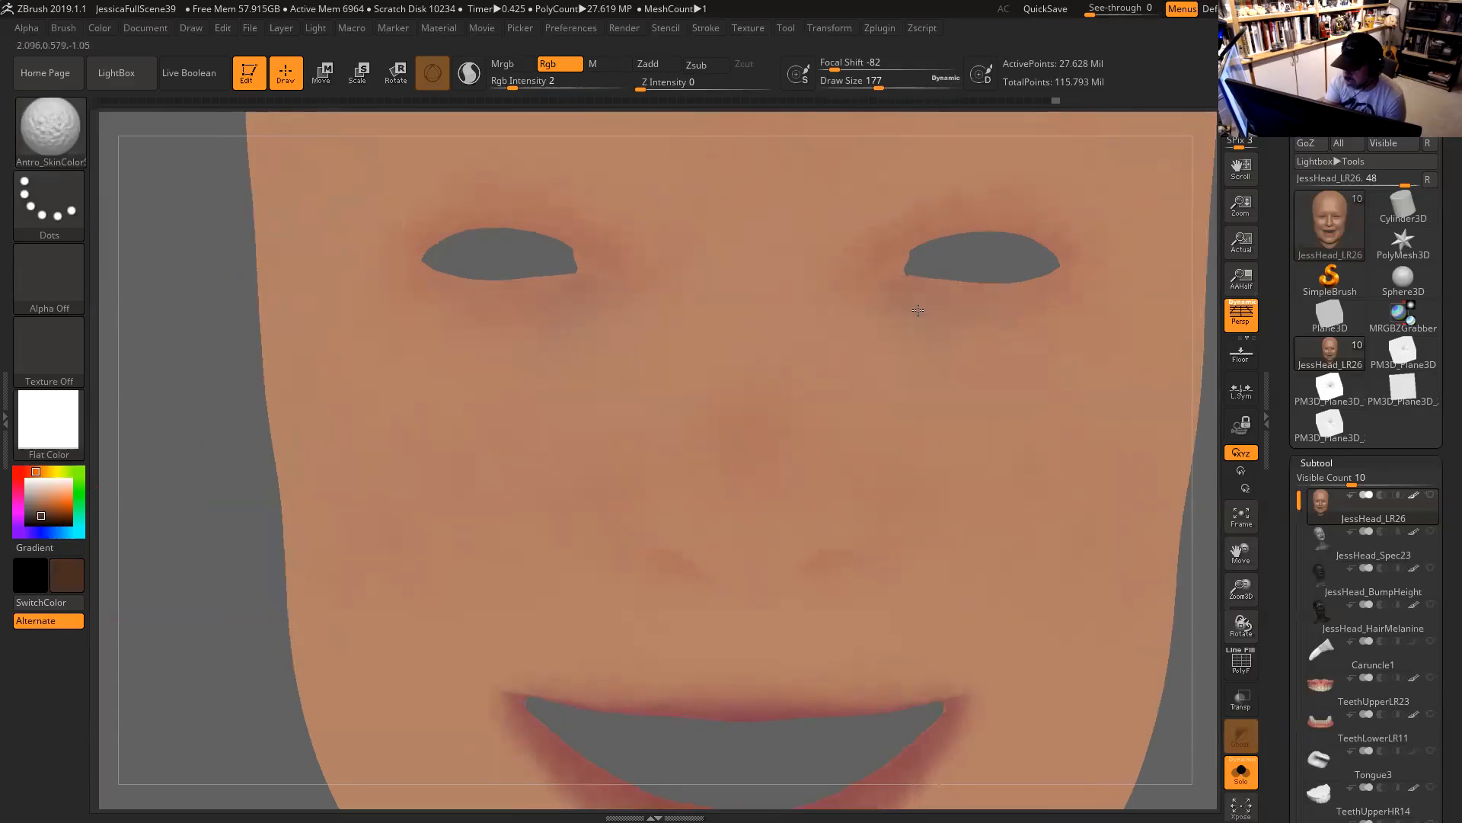
Set the Rgb Intensity to 1 and paint soft brown shadows beneath both eyes.
{"action": "mouse_move", "coordinate": [906, 277]}
{"action": "right_mouse_down"}
{"action": "mouse_move", "coordinate": [983, 279]}
{"action": "mouse_move", "coordinate": [904, 284]}
{"action": "right_mouse_up"}
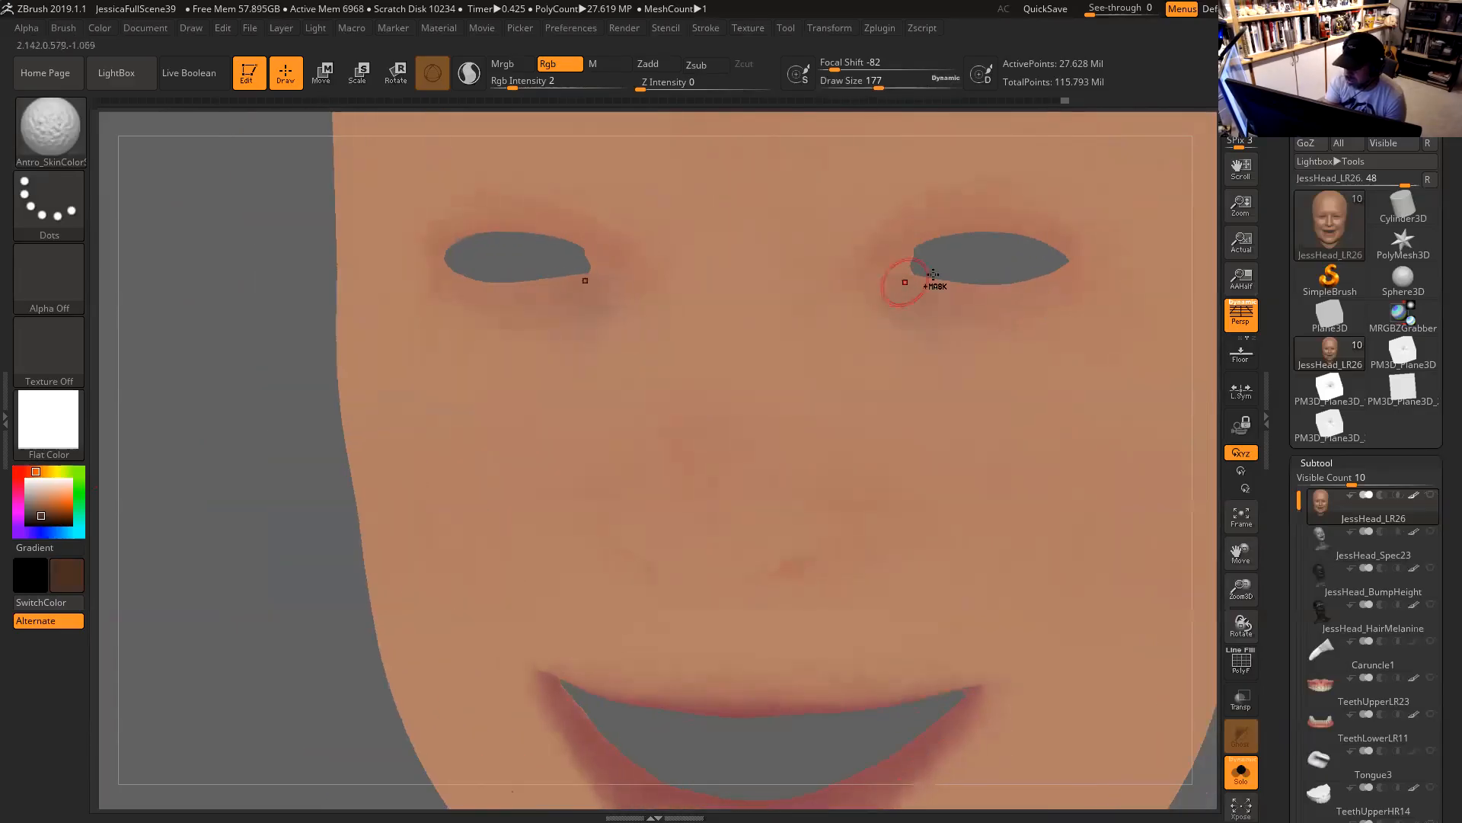
{"action": "key", "text": "ctrl"}
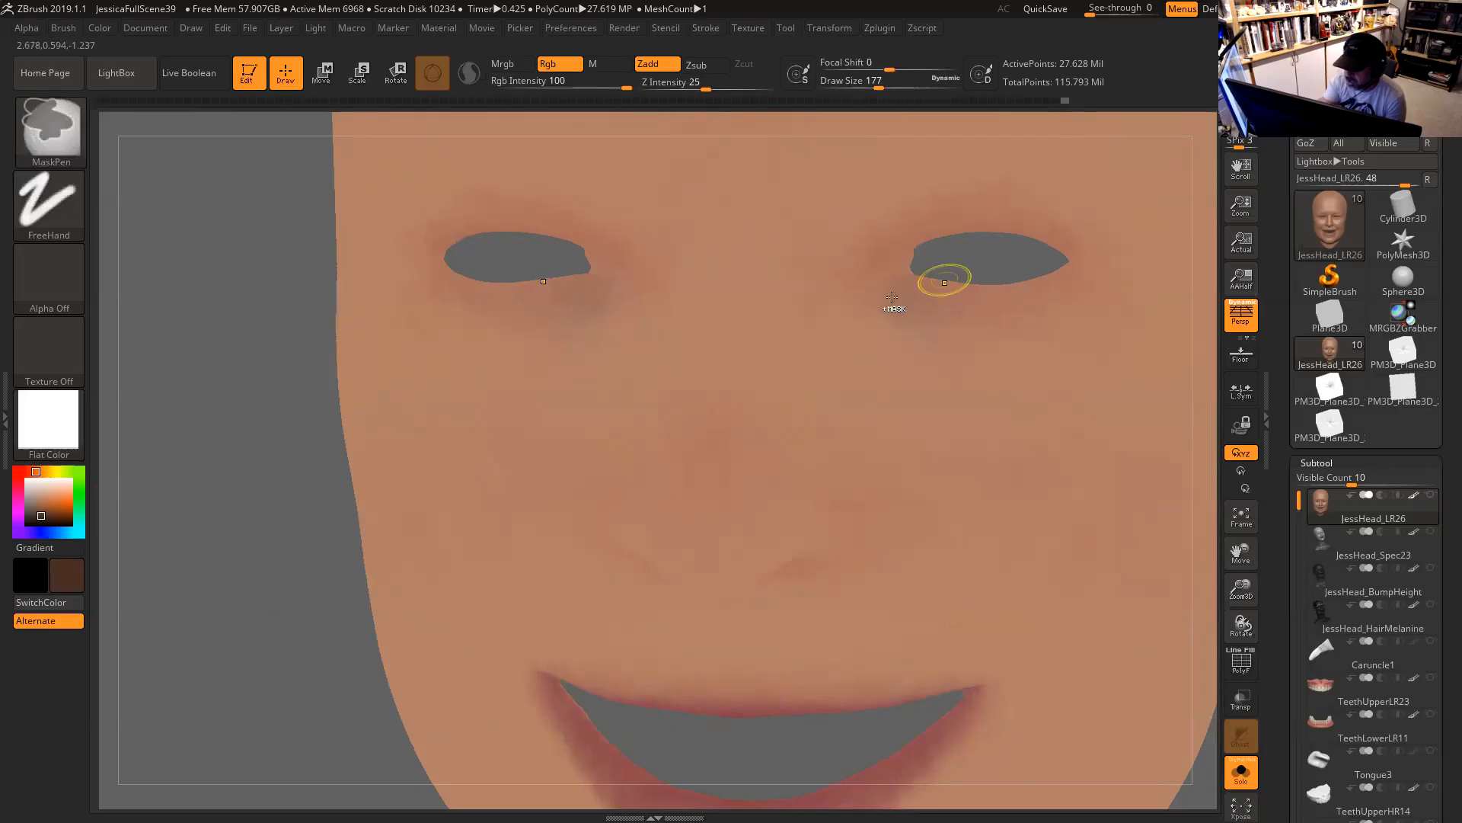
{"action": "left_click", "coordinate": [509, 81]}
{"action": "type", "text": "1"}
{"action": "key", "text": "Return"}
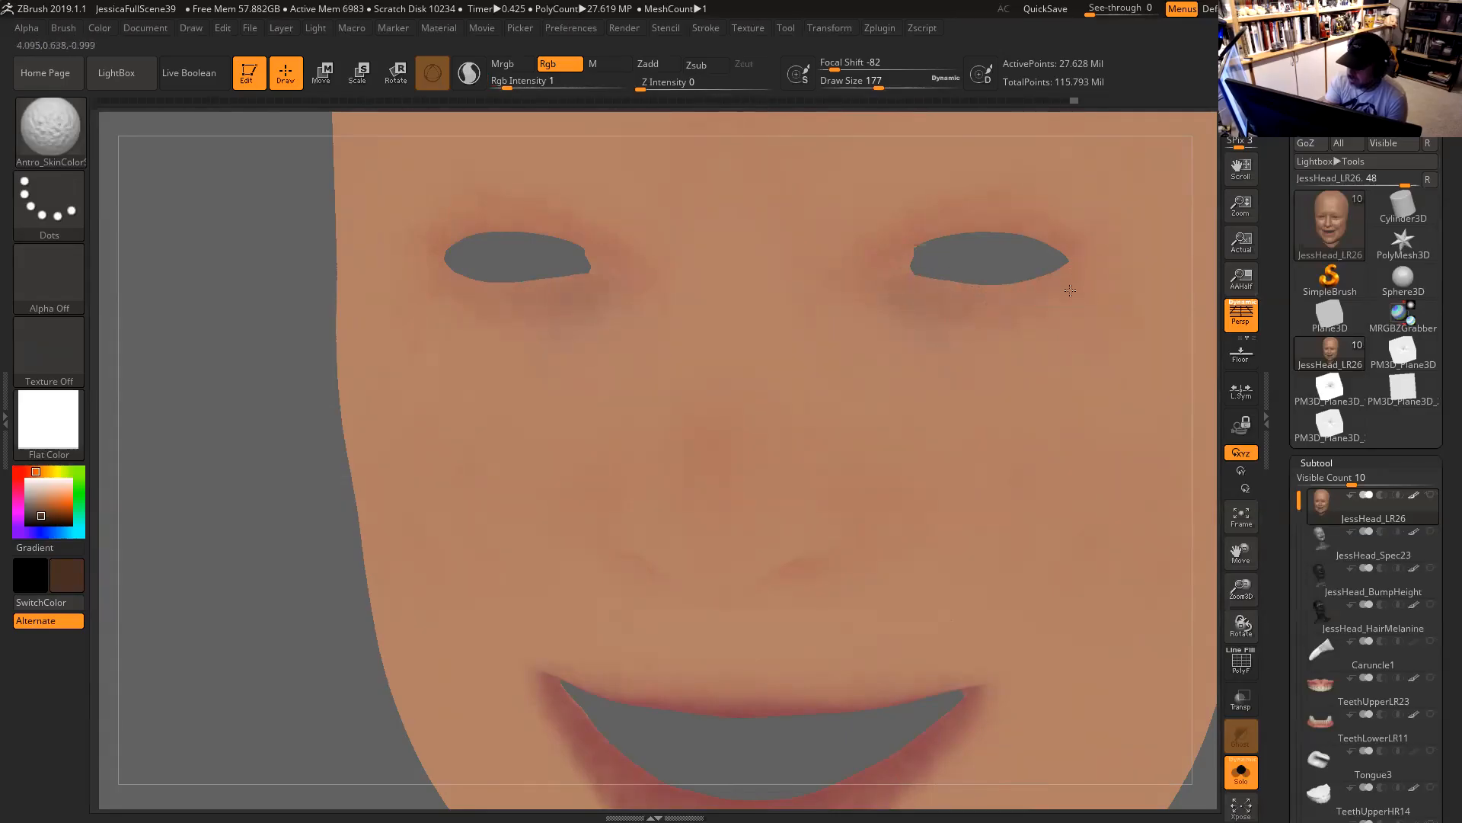
{"action": "right_click_drag", "start_coordinate": [1029, 292], "coordinate": [1074, 280]}
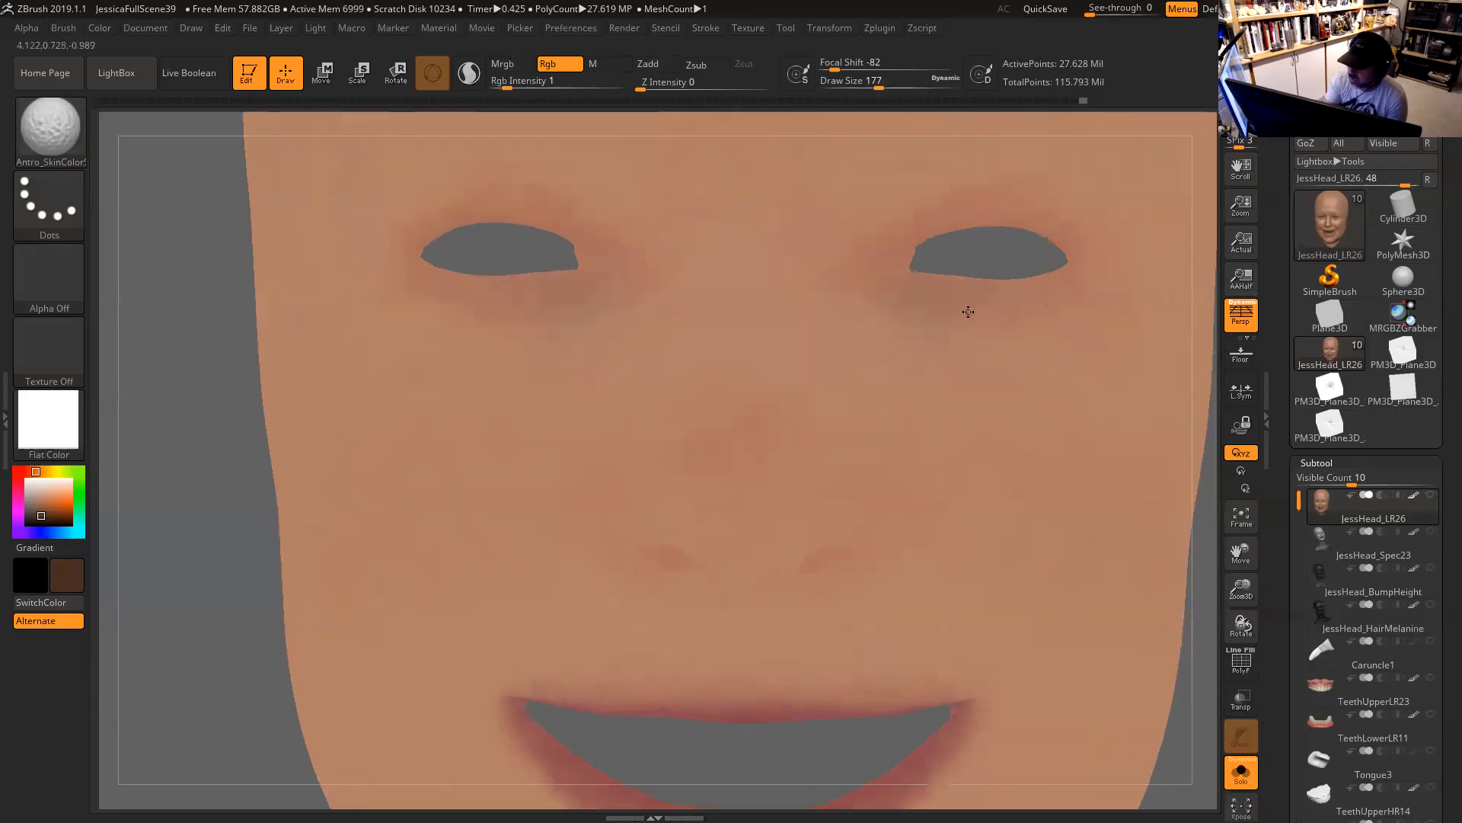
{"action": "left_click_drag", "start_coordinate": [1040, 314], "coordinate": [968, 318]}
Set the draw size to 145 and darken the upper eyelids along the rims of the eye openings.
{"action": "mouse_move", "coordinate": [979, 262]}
{"action": "right_mouse_down", "text": "ctrl"}
{"action": "mouse_move", "coordinate": [1150, 282]}
{"action": "mouse_move", "coordinate": [1139, 336]}
{"action": "mouse_move", "coordinate": [1153, 297]}
{"action": "mouse_move", "coordinate": [1172, 307]}
{"action": "mouse_move", "coordinate": [1165, 358]}
{"action": "right_mouse_up", "text": "ctrl"}
{"action": "key", "text": "space"}
{"action": "left_click_drag", "start_coordinate": [870, 284], "coordinate": [820, 302]}
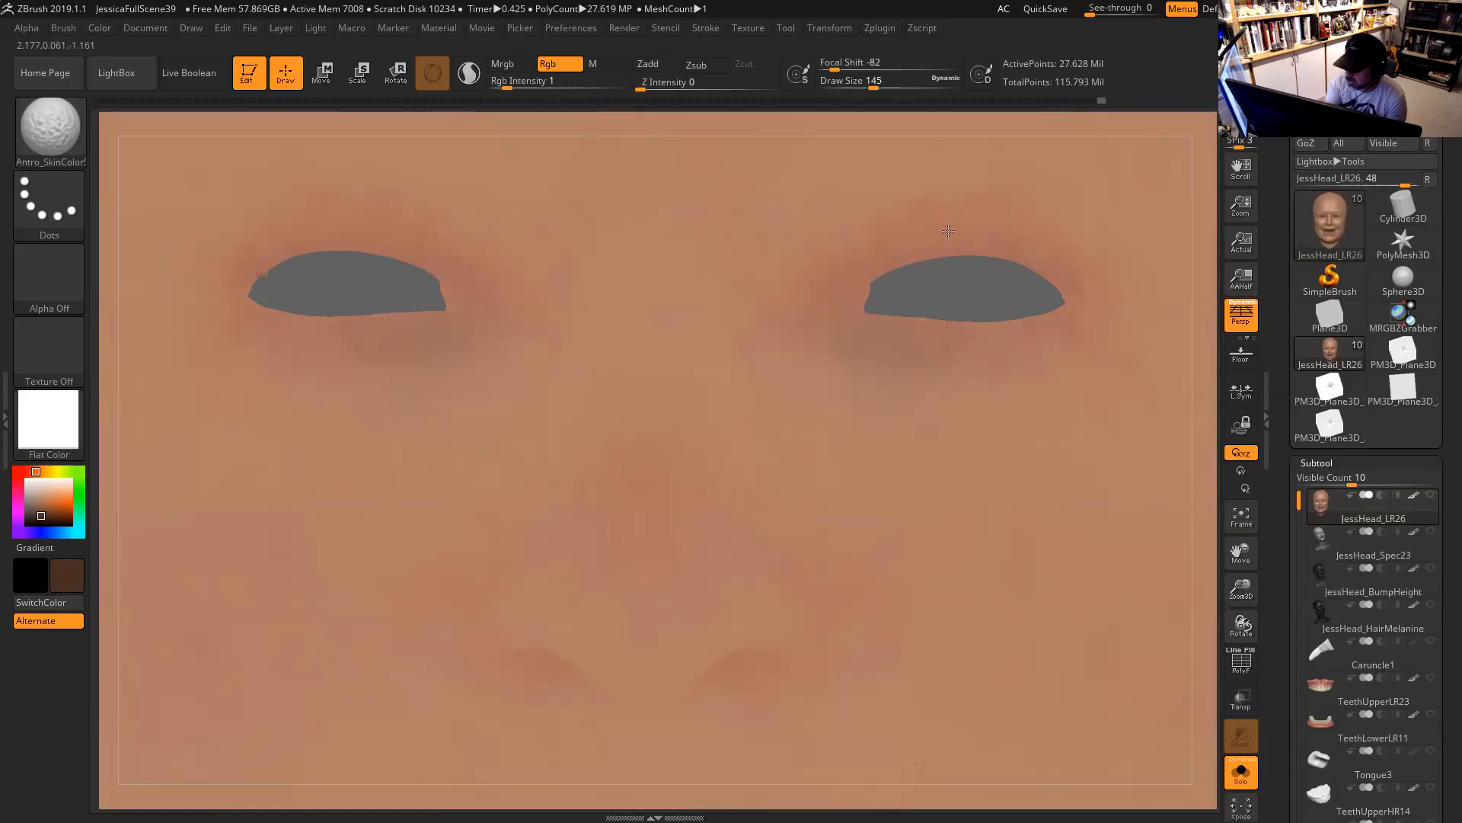
{"action": "right_click_drag", "start_coordinate": [948, 271], "coordinate": [953, 245]}
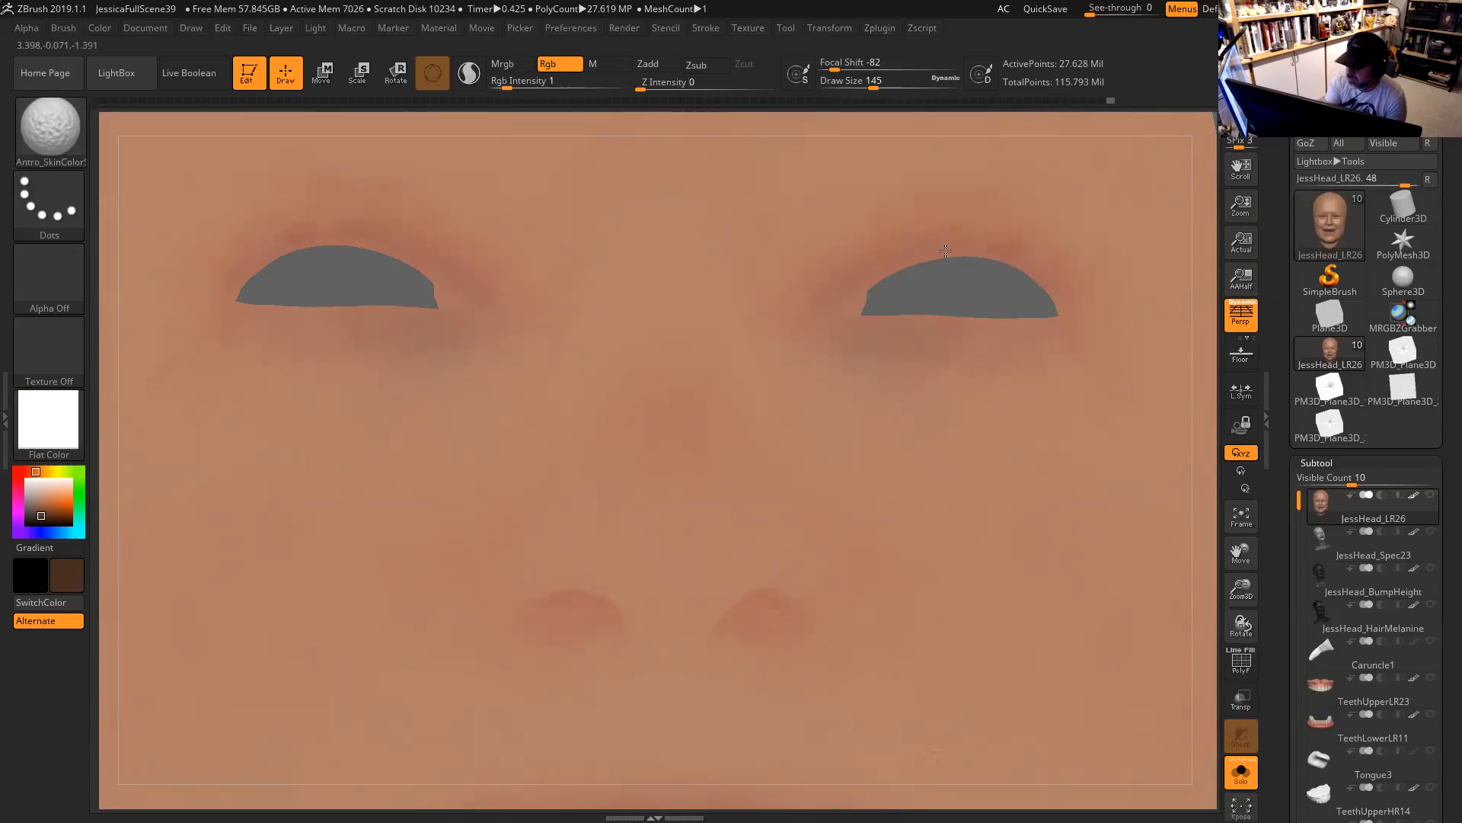
{"action": "right_click_drag", "start_coordinate": [956, 286], "coordinate": [990, 217], "text": "ctrl"}
{"action": "right_click_drag", "start_coordinate": [1149, 244], "coordinate": [980, 333]}
Set the draw size to 305 and shade softly around the eyes and the sides of the nose.
{"action": "key", "text": "space"}
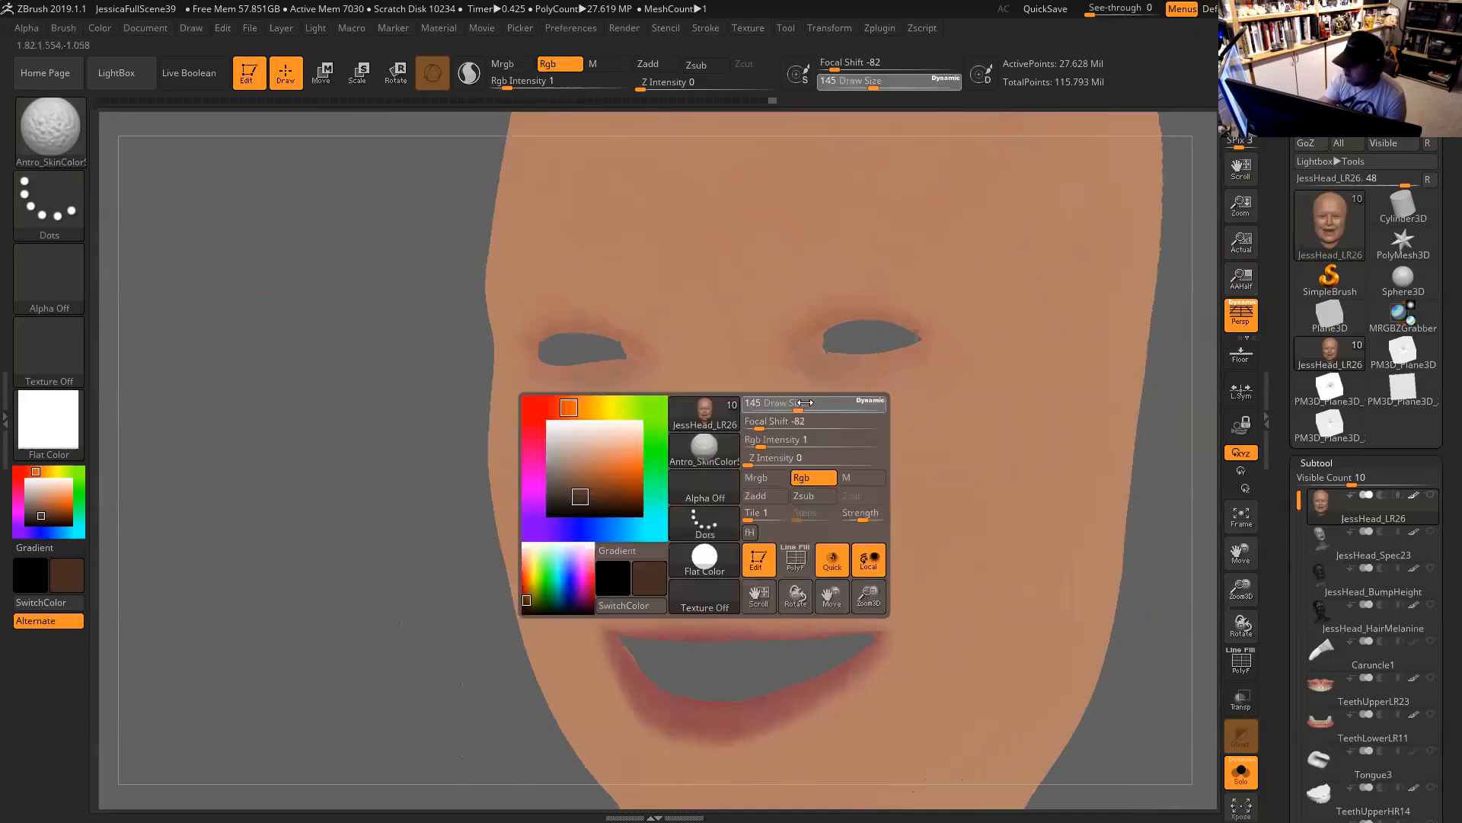
{"action": "key", "text": "space"}
{"action": "left_click_drag", "start_coordinate": [757, 418], "coordinate": [769, 416]}
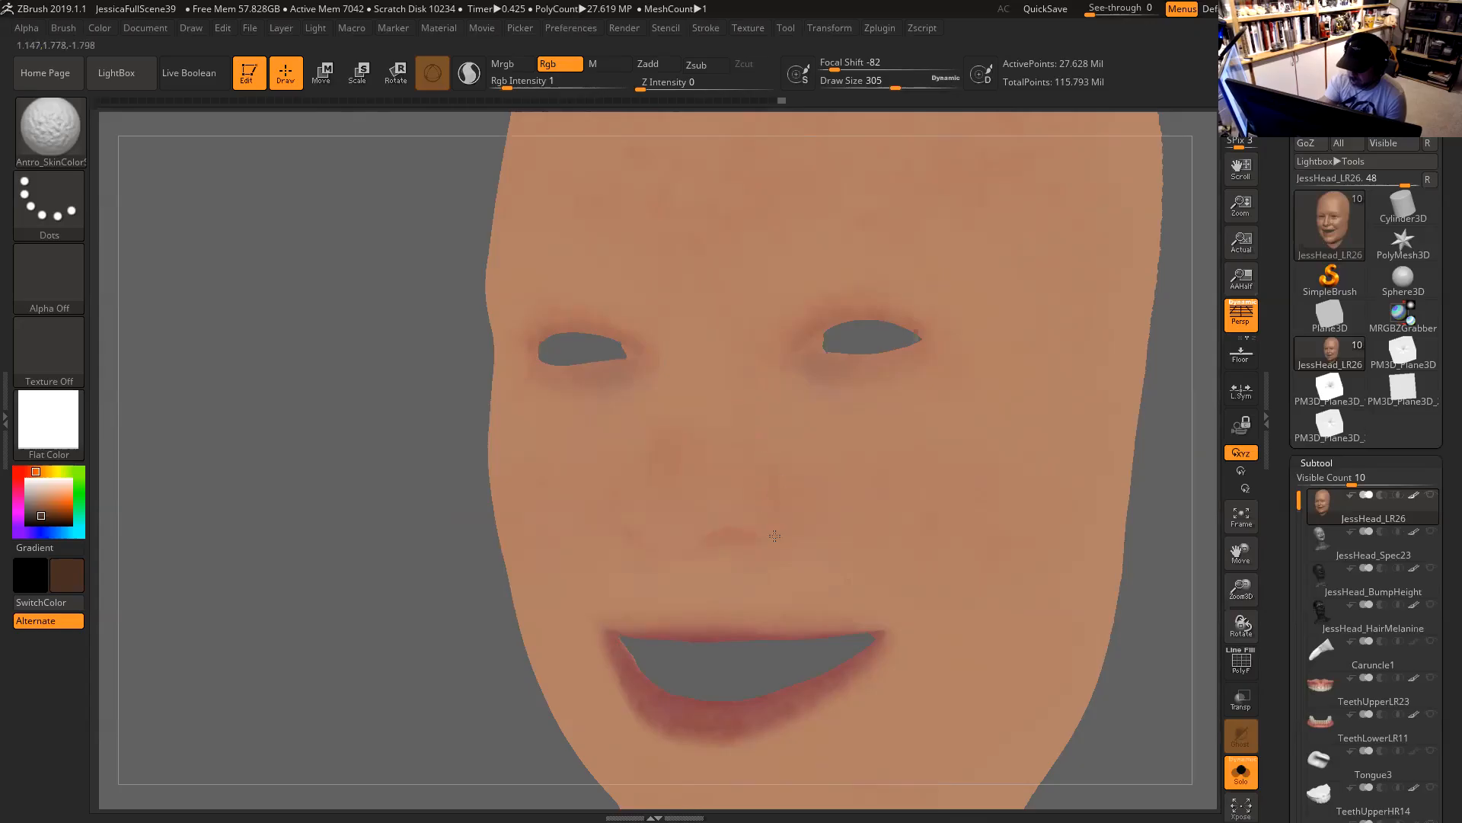
{"action": "left_click_drag", "start_coordinate": [1175, 415], "coordinate": [1158, 297]}
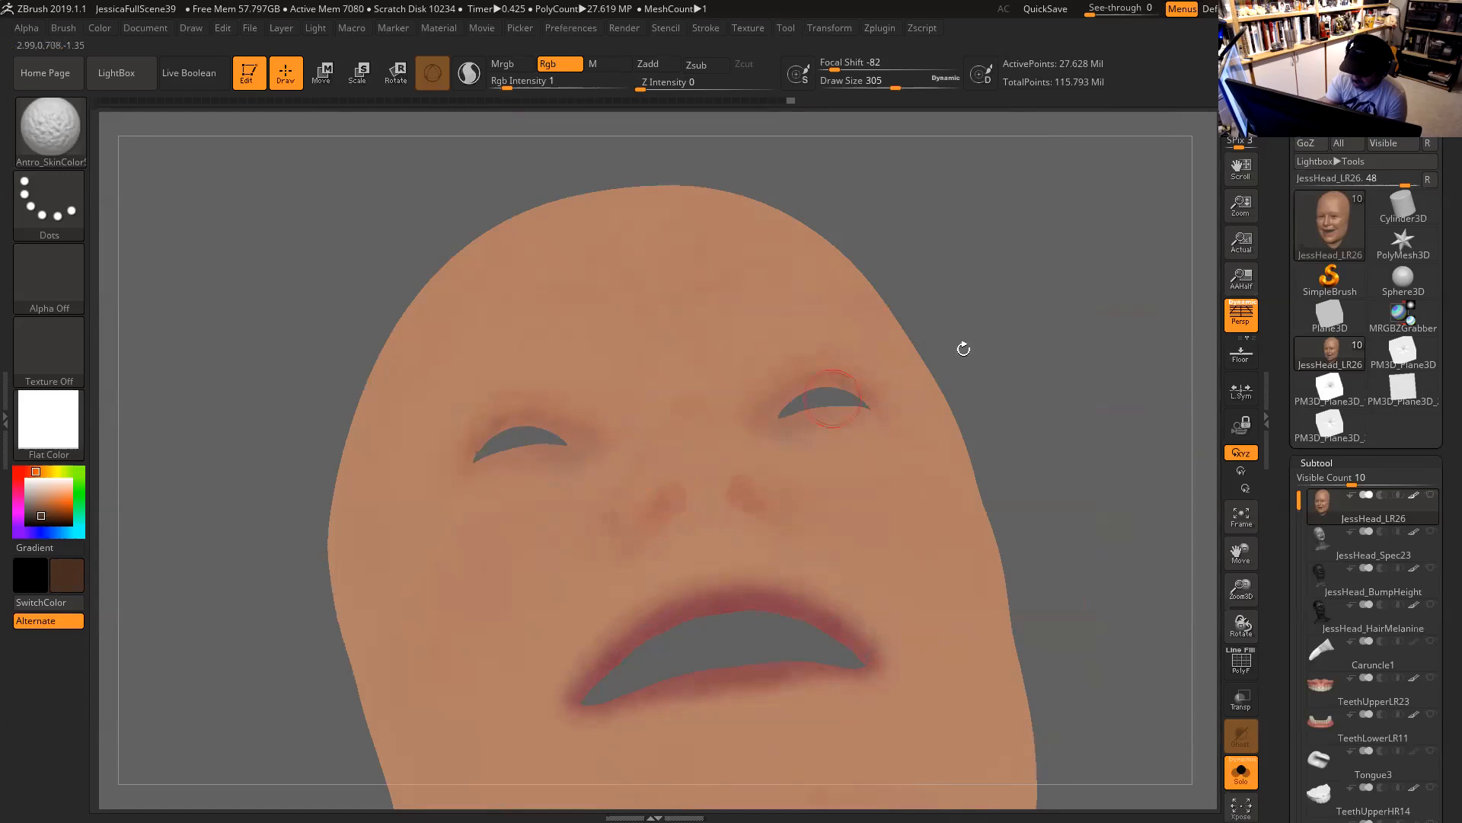
{"action": "left_click_drag", "start_coordinate": [963, 349], "coordinate": [724, 483]}
Set the draw size to 262 and darken both nostrils on the underside of the nose.
{"action": "mouse_move", "coordinate": [906, 380]}
{"action": "left_mouse_down"}
{"action": "mouse_move", "coordinate": [876, 358]}
{"action": "mouse_move", "coordinate": [872, 375]}
{"action": "mouse_move", "coordinate": [887, 342]}
{"action": "left_mouse_up"}
{"action": "key", "text": "space"}
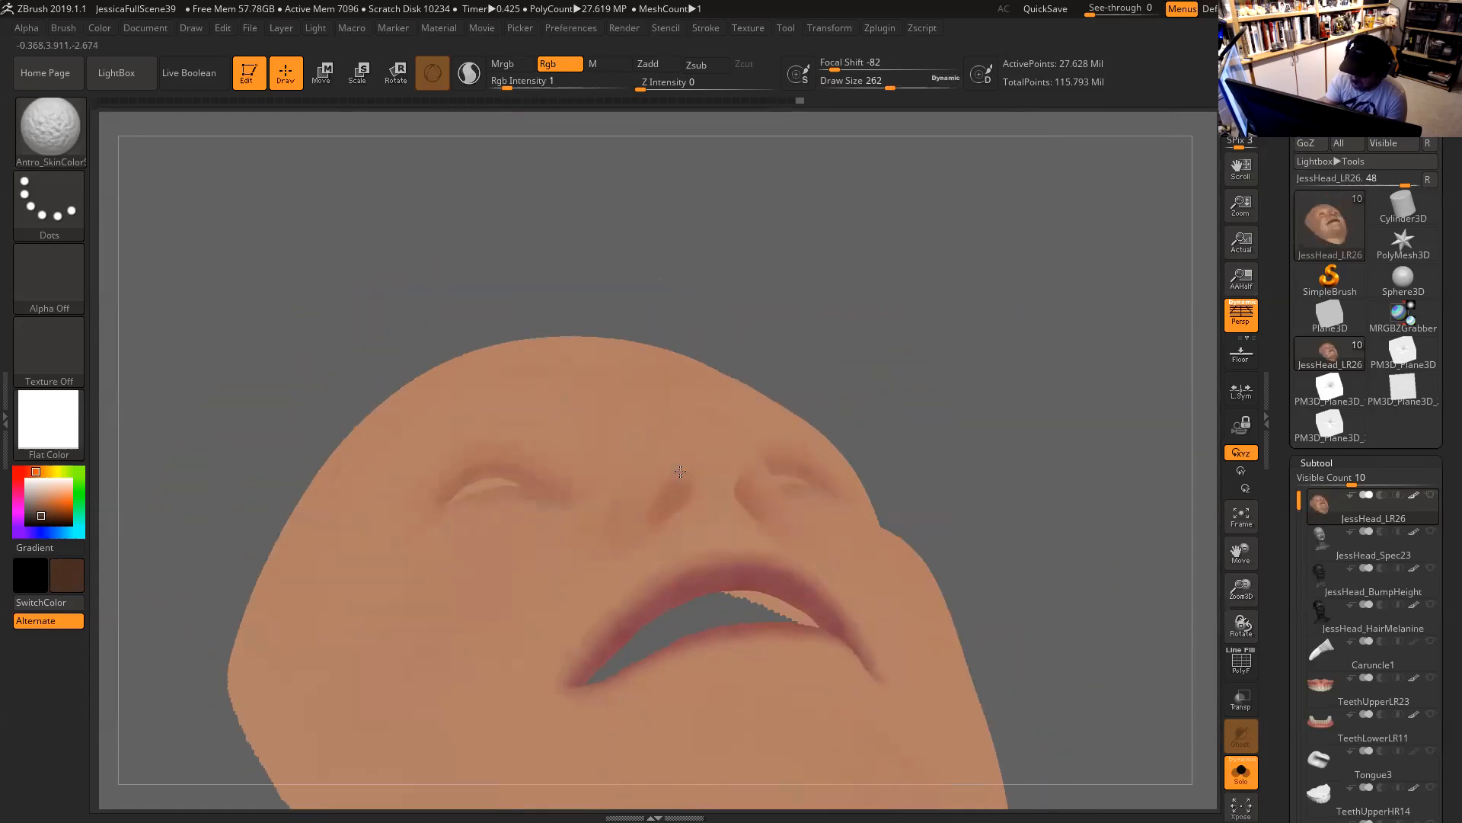
{"action": "left_click_drag", "start_coordinate": [775, 409], "coordinate": [702, 444]}
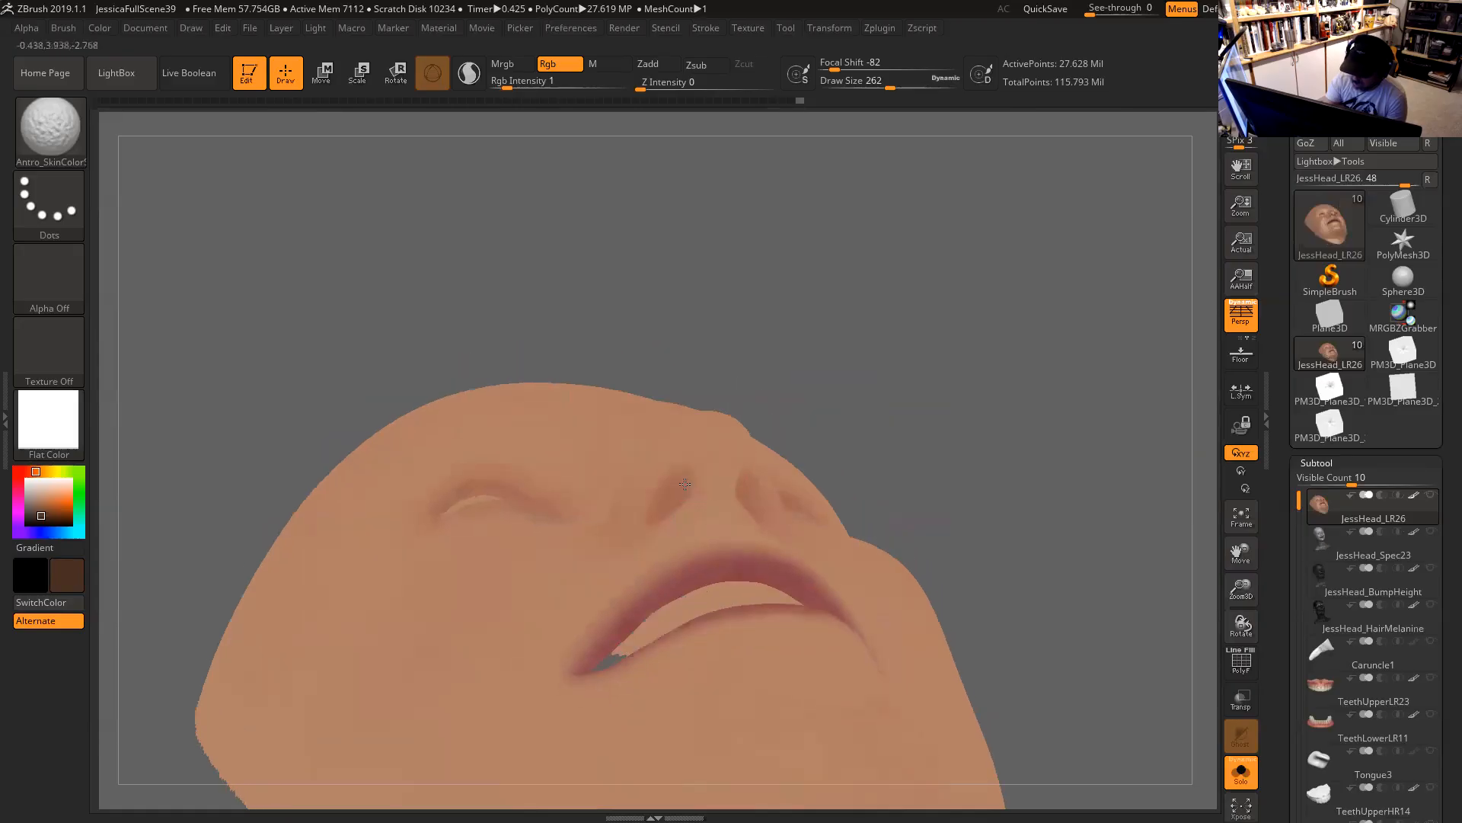
{"action": "left_click_drag", "start_coordinate": [830, 377], "coordinate": [686, 480]}
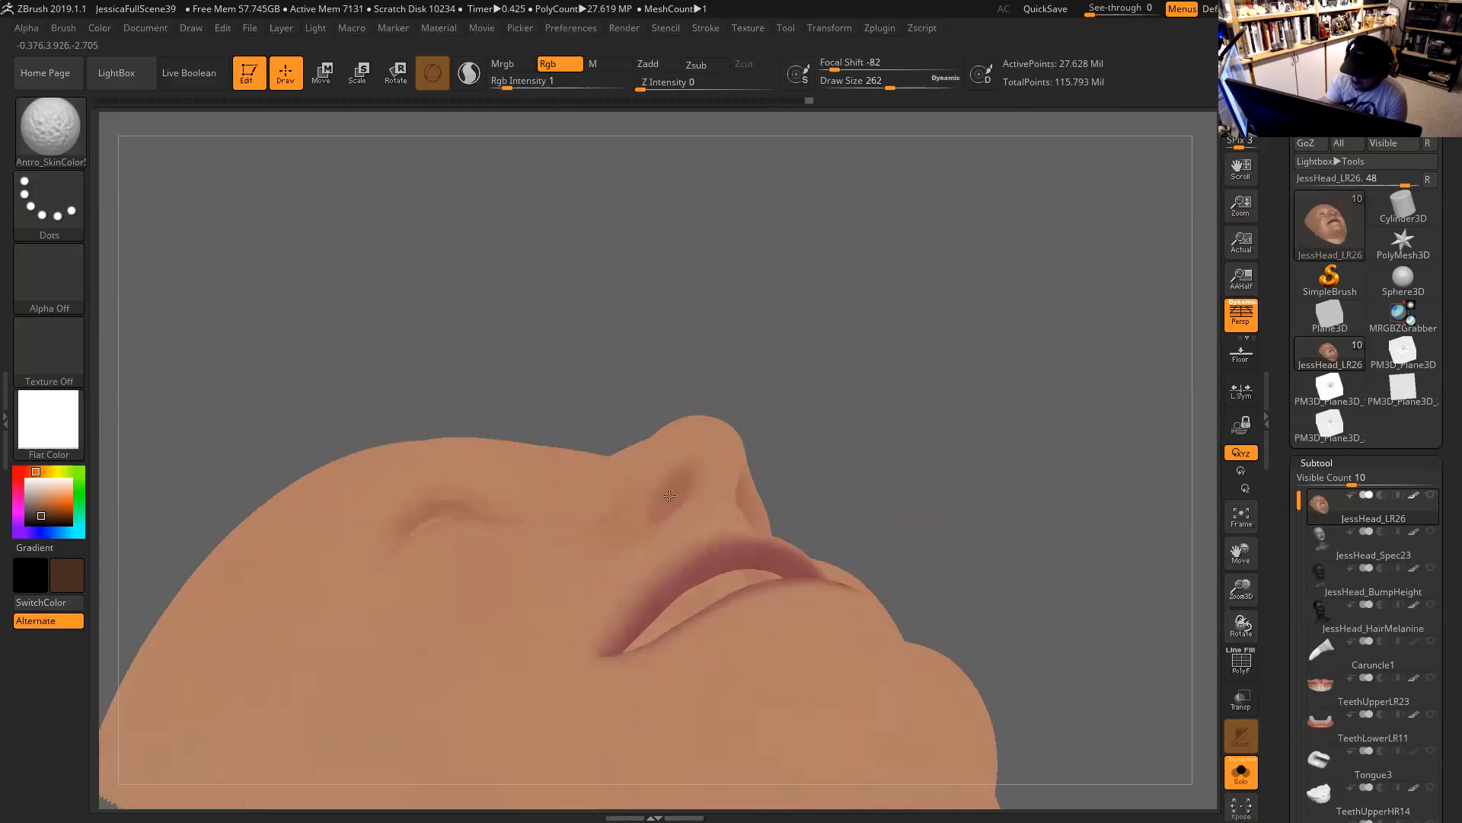
{"action": "left_click_drag", "start_coordinate": [845, 389], "coordinate": [720, 445]}
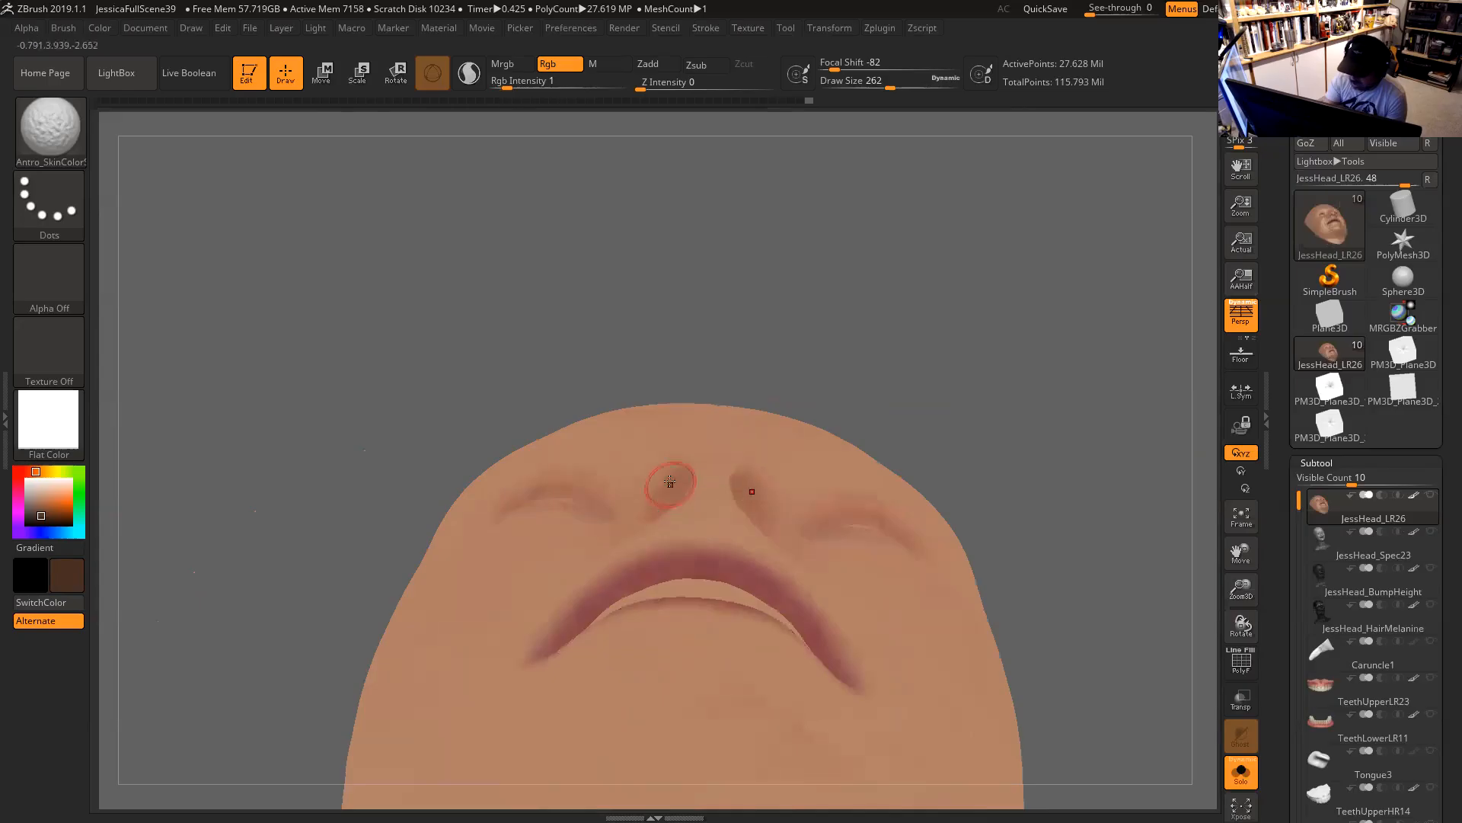
{"action": "left_click_drag", "start_coordinate": [893, 391], "coordinate": [855, 391]}
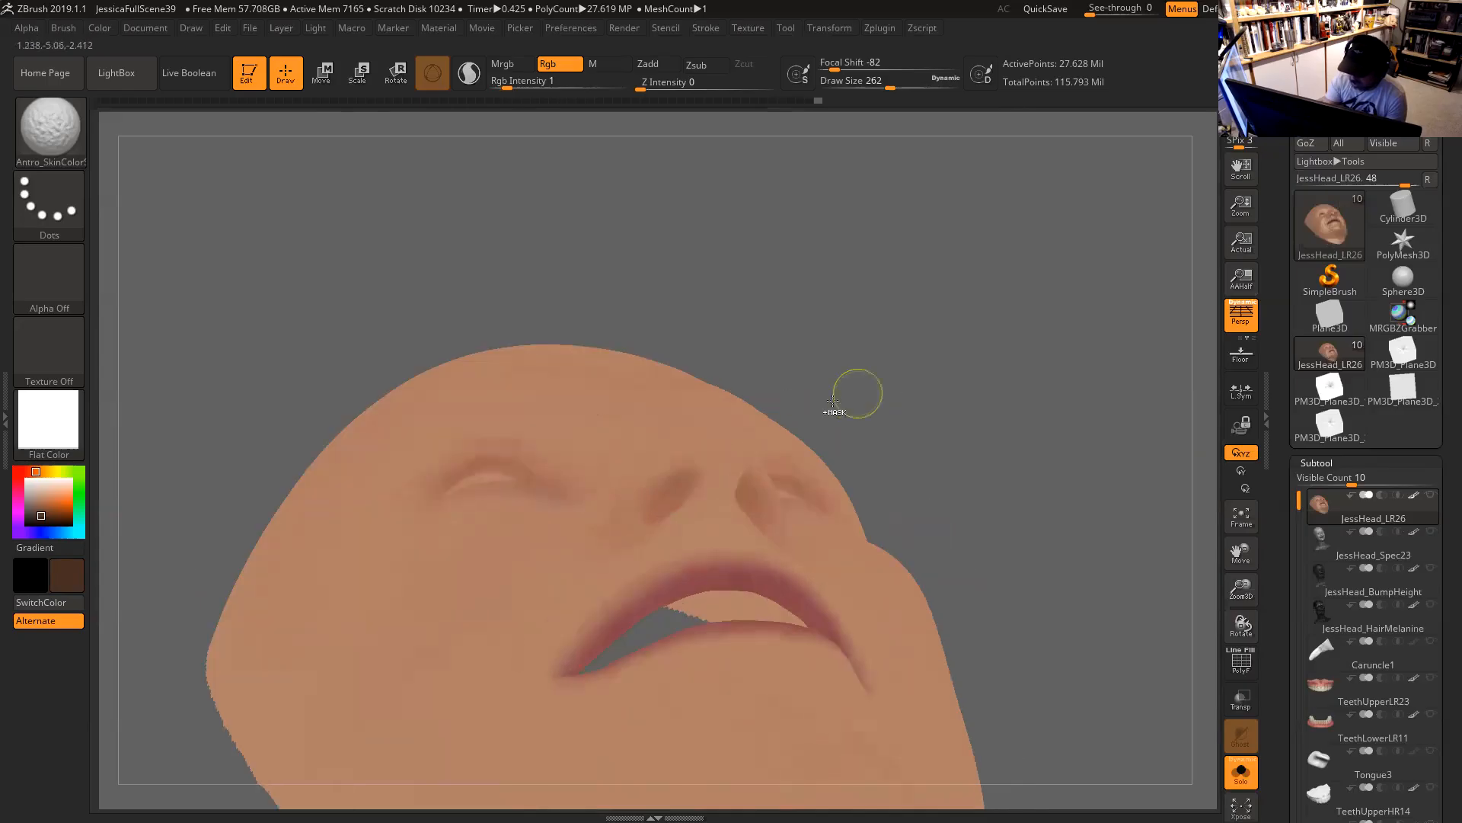
Set the draw size to 251 and shade the creases around the wings of the nose.
{"action": "key", "text": "ctrl"}
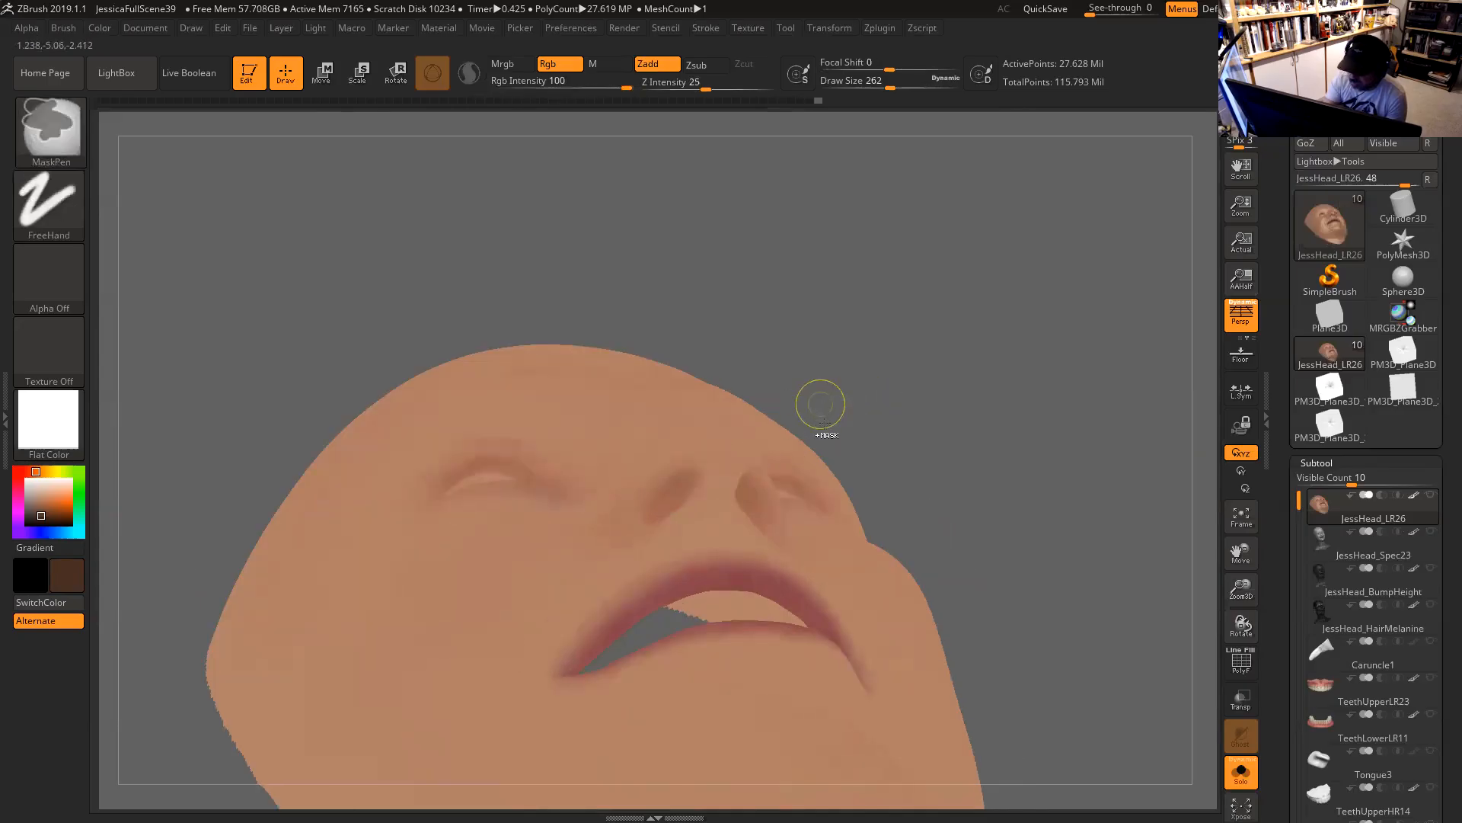
{"action": "key", "text": "space"}
{"action": "left_click_drag", "start_coordinate": [832, 418], "coordinate": [830, 414]}
{"action": "mouse_move", "coordinate": [908, 390]}
{"action": "left_mouse_down"}
{"action": "mouse_move", "coordinate": [859, 384]}
{"action": "mouse_move", "coordinate": [1120, 399]}
{"action": "mouse_move", "coordinate": [1031, 415]}
{"action": "mouse_move", "coordinate": [1048, 402]}
{"action": "mouse_move", "coordinate": [1068, 414]}
{"action": "mouse_move", "coordinate": [1032, 416]}
{"action": "mouse_move", "coordinate": [1049, 438]}
{"action": "mouse_move", "coordinate": [1026, 436]}
{"action": "left_mouse_up"}
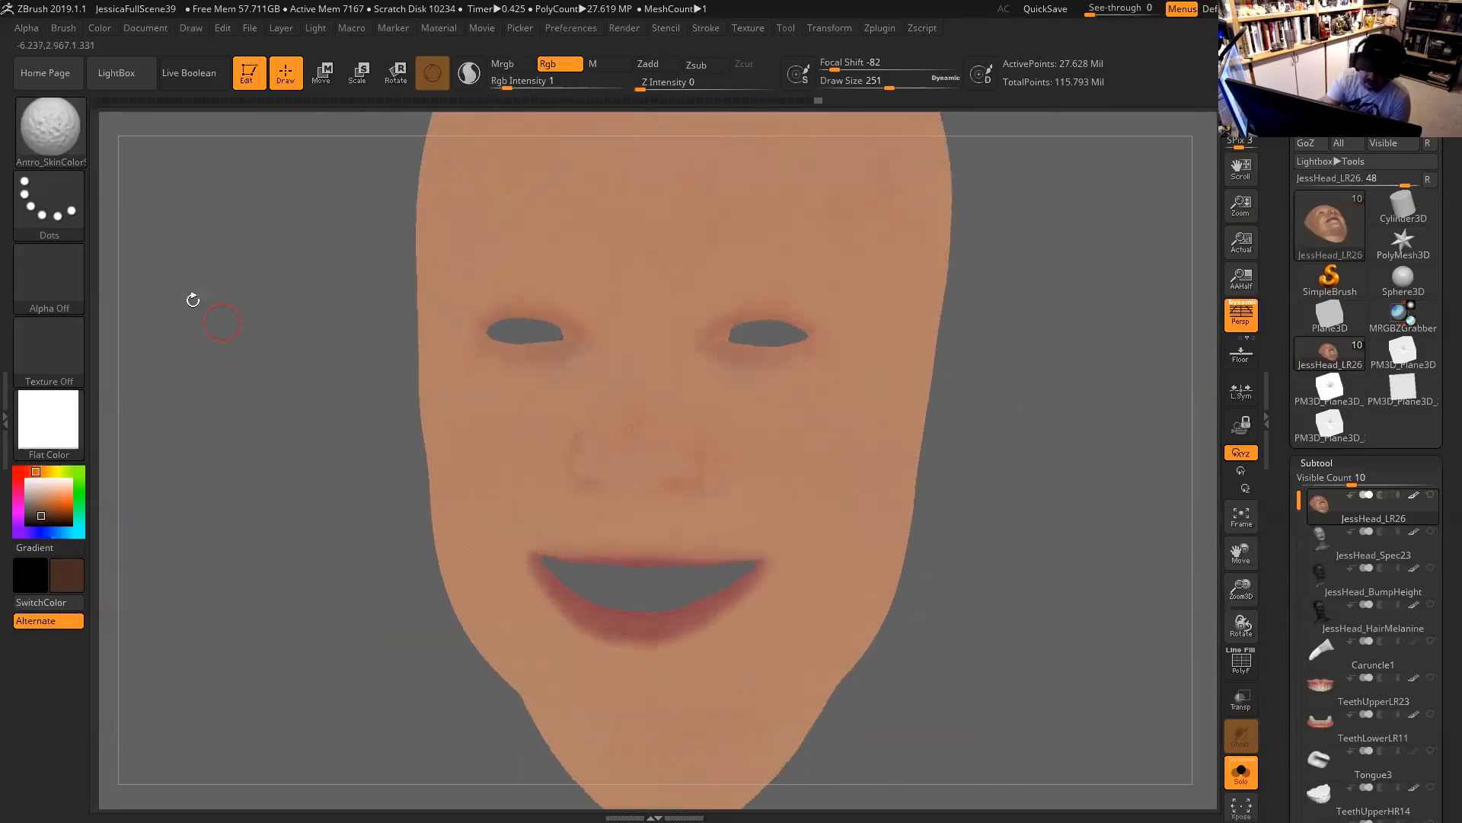
Switch the skin brush to the Color Spray stroke and give it Alpha 23.
{"action": "left_click", "coordinate": [58, 197]}
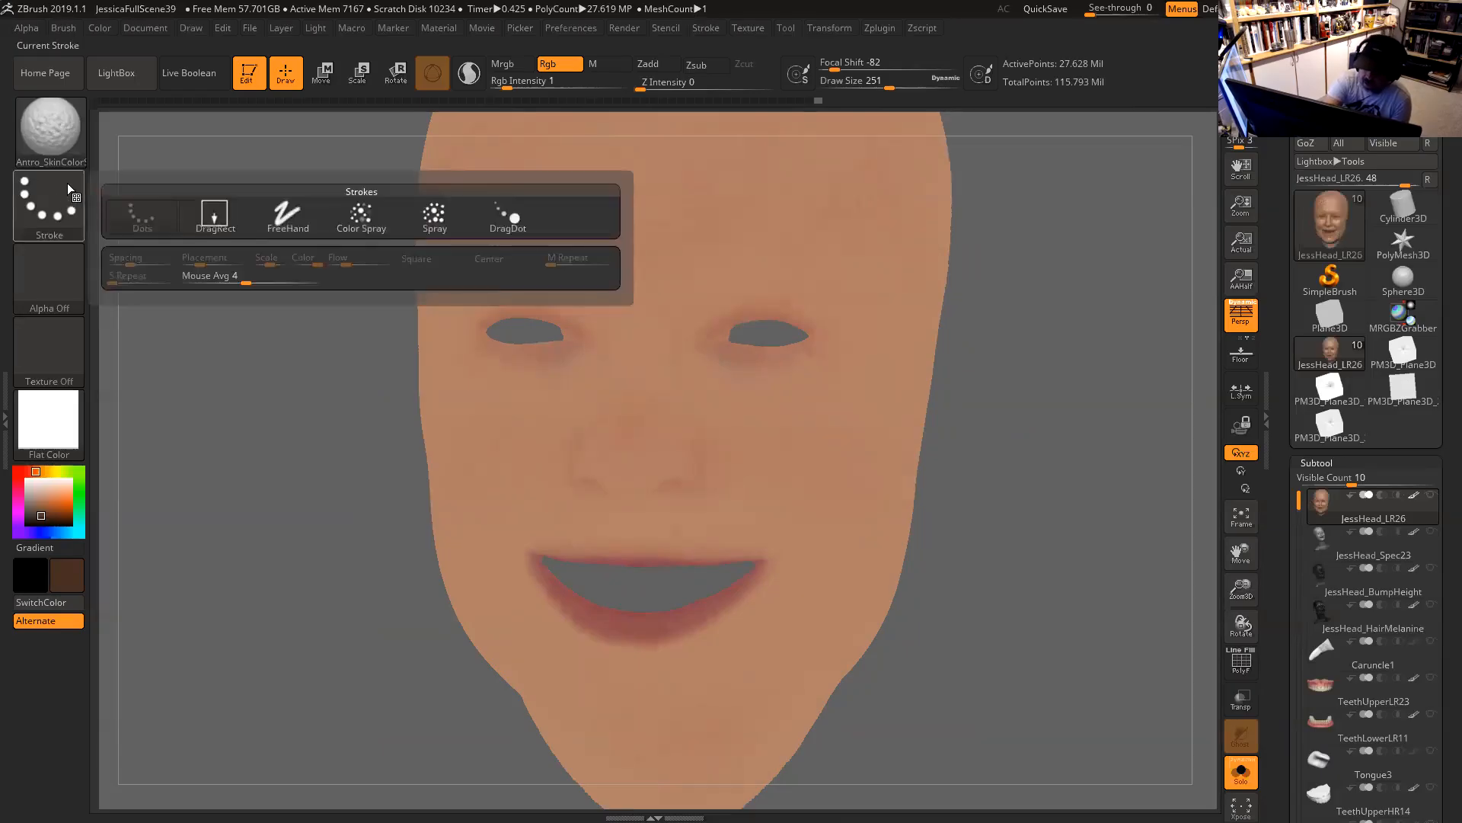
{"action": "left_click", "coordinate": [428, 221]}
{"action": "left_click", "coordinate": [58, 206]}
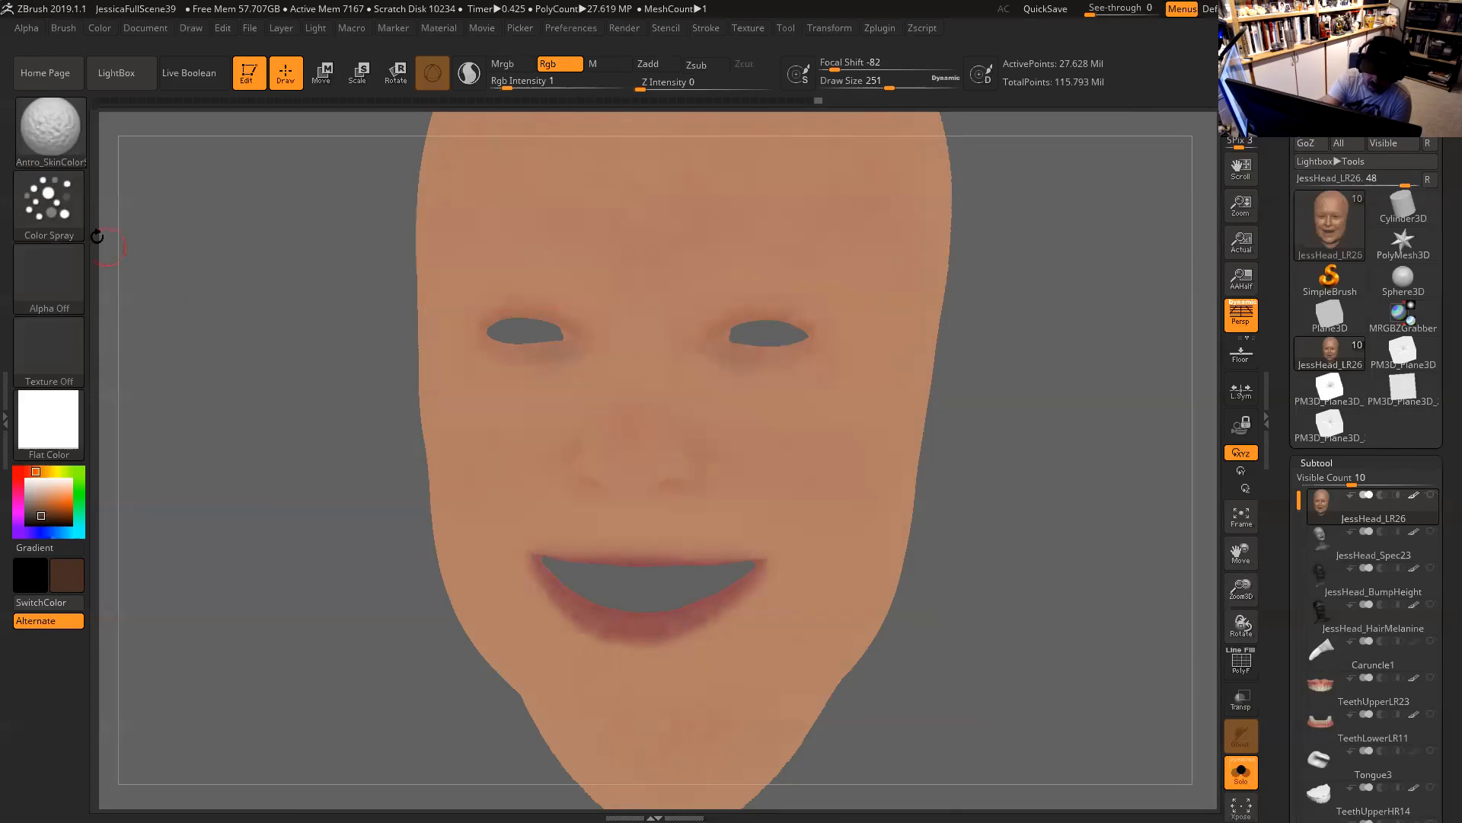
{"action": "left_click", "coordinate": [48, 199]}
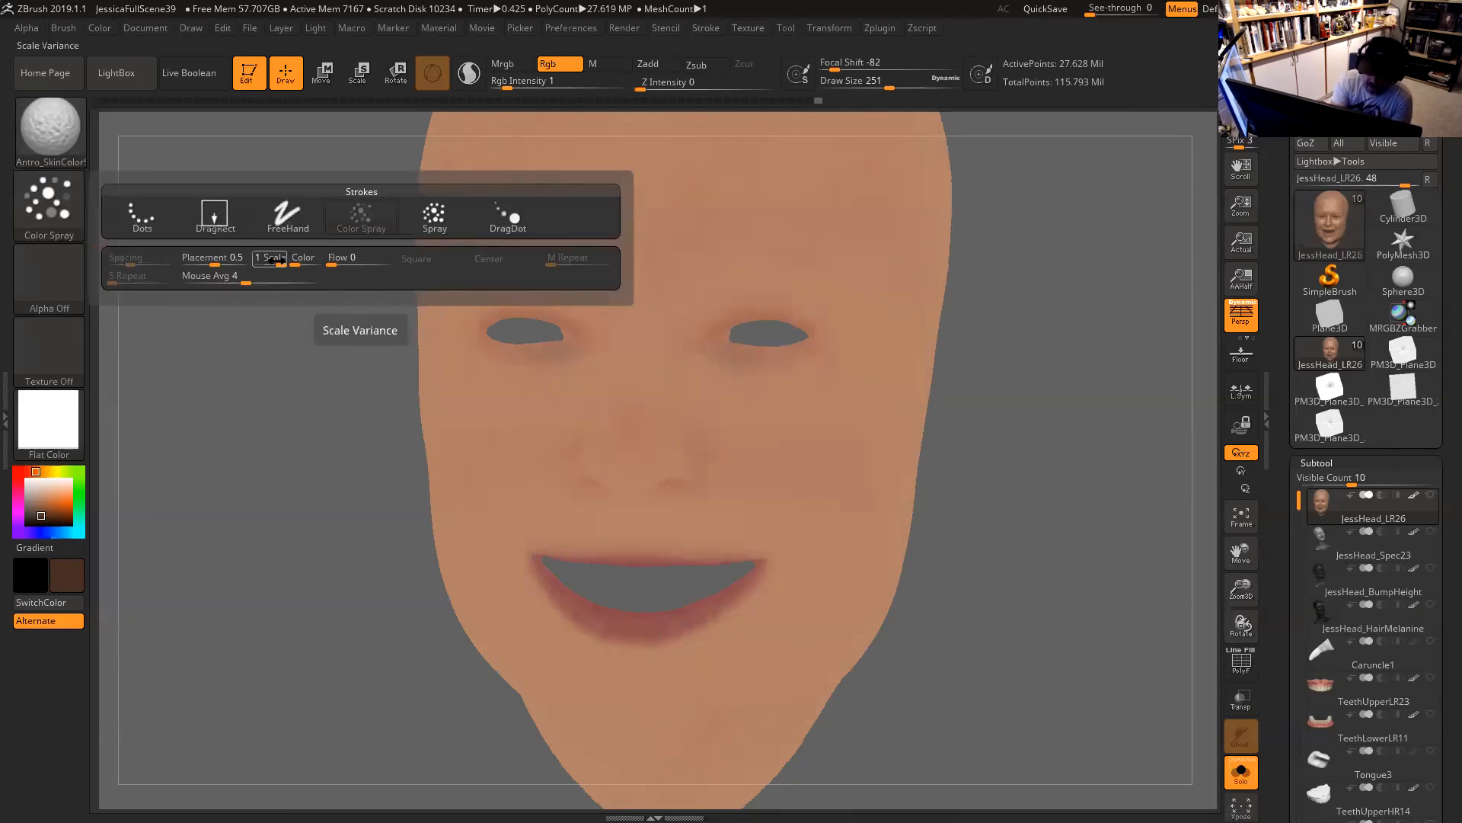
{"action": "left_click", "coordinate": [57, 285]}
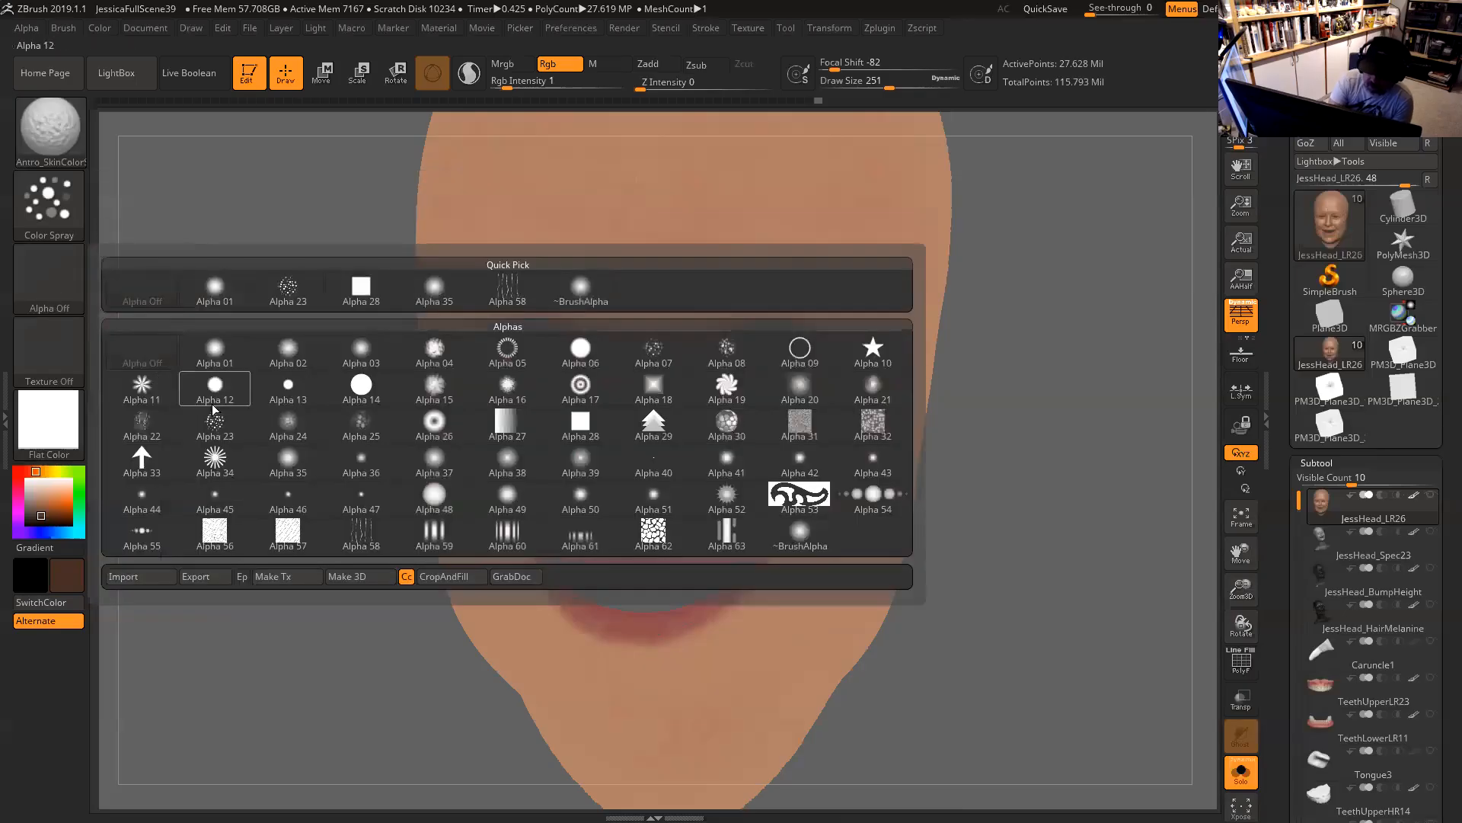
{"action": "left_click", "coordinate": [288, 288]}
Choose a lighter reddish-brown paint colour, with a draw size of 365 and an Rgb Intensity of 2.
{"action": "left_click_drag", "start_coordinate": [1009, 377], "coordinate": [1056, 402]}
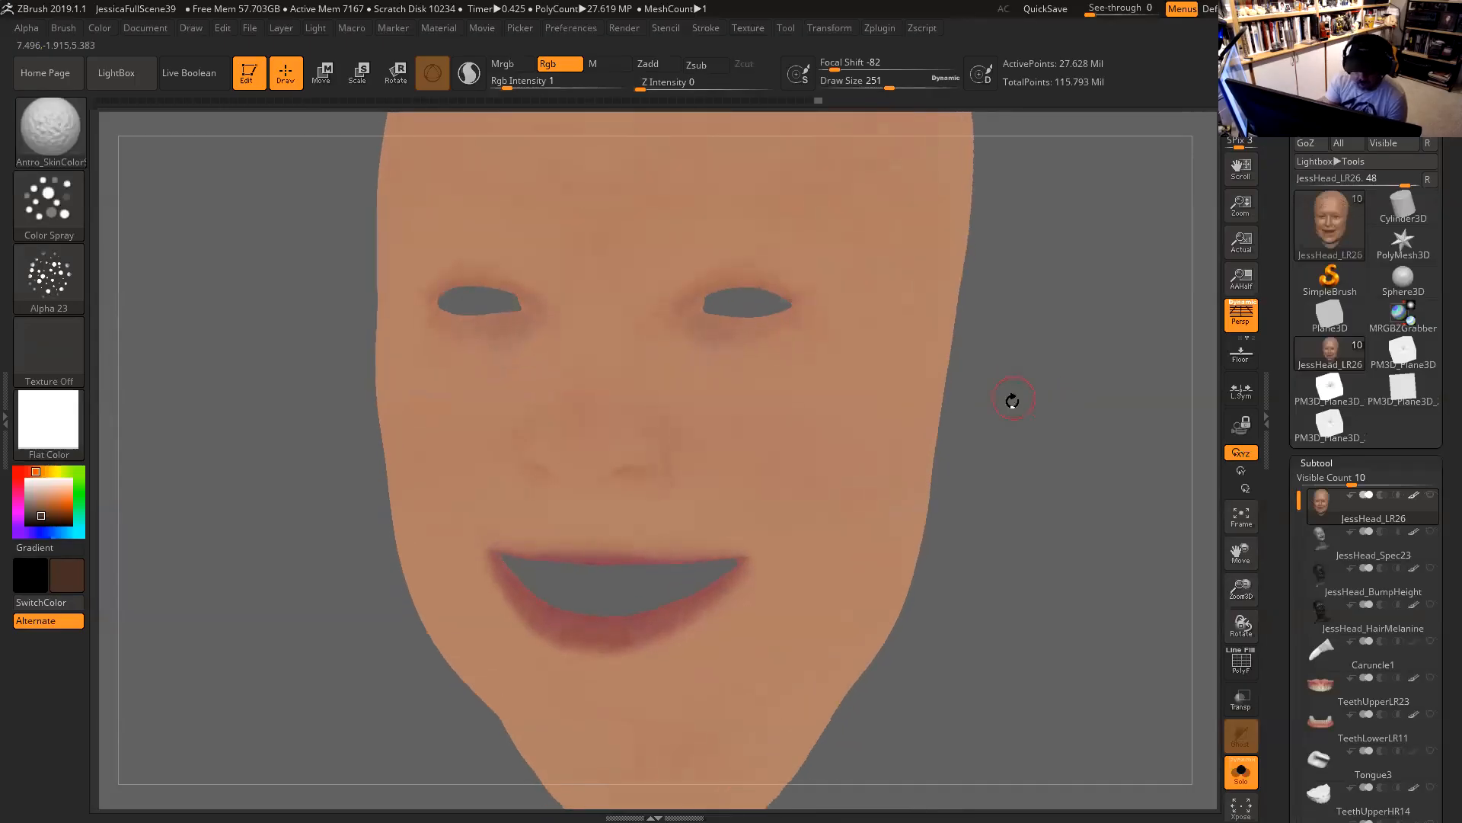
{"action": "mouse_move", "coordinate": [1024, 448]}
{"action": "left_mouse_down", "text": "alt"}
{"action": "mouse_move", "coordinate": [1028, 400]}
{"action": "mouse_move", "coordinate": [1067, 392]}
{"action": "mouse_move", "coordinate": [1086, 411]}
{"action": "mouse_move", "coordinate": [1050, 411]}
{"action": "left_mouse_up", "text": "alt"}
{"action": "key", "text": "space"}
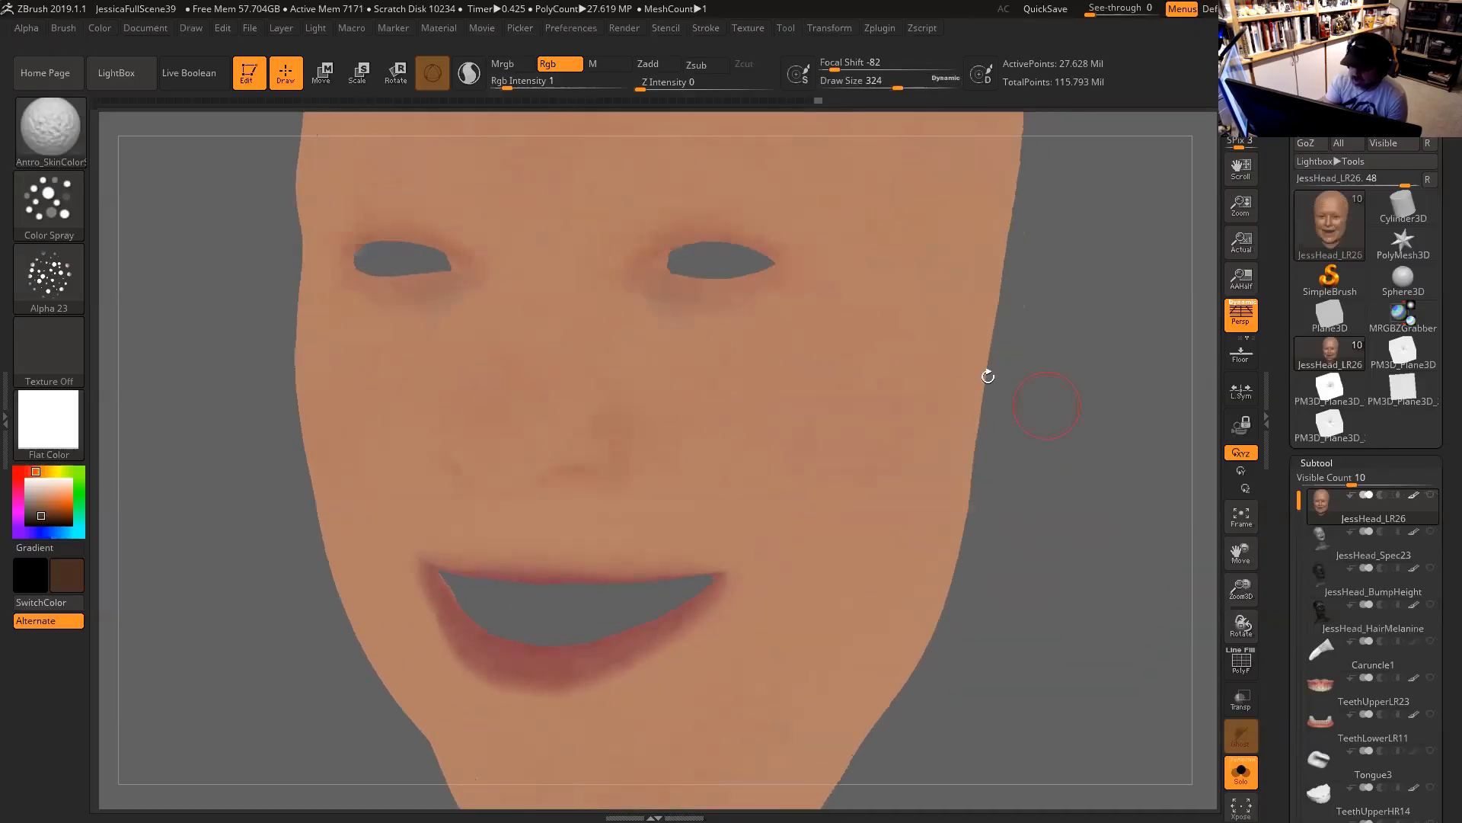
{"action": "left_click_drag", "start_coordinate": [185, 415], "coordinate": [188, 461], "text": "alt"}
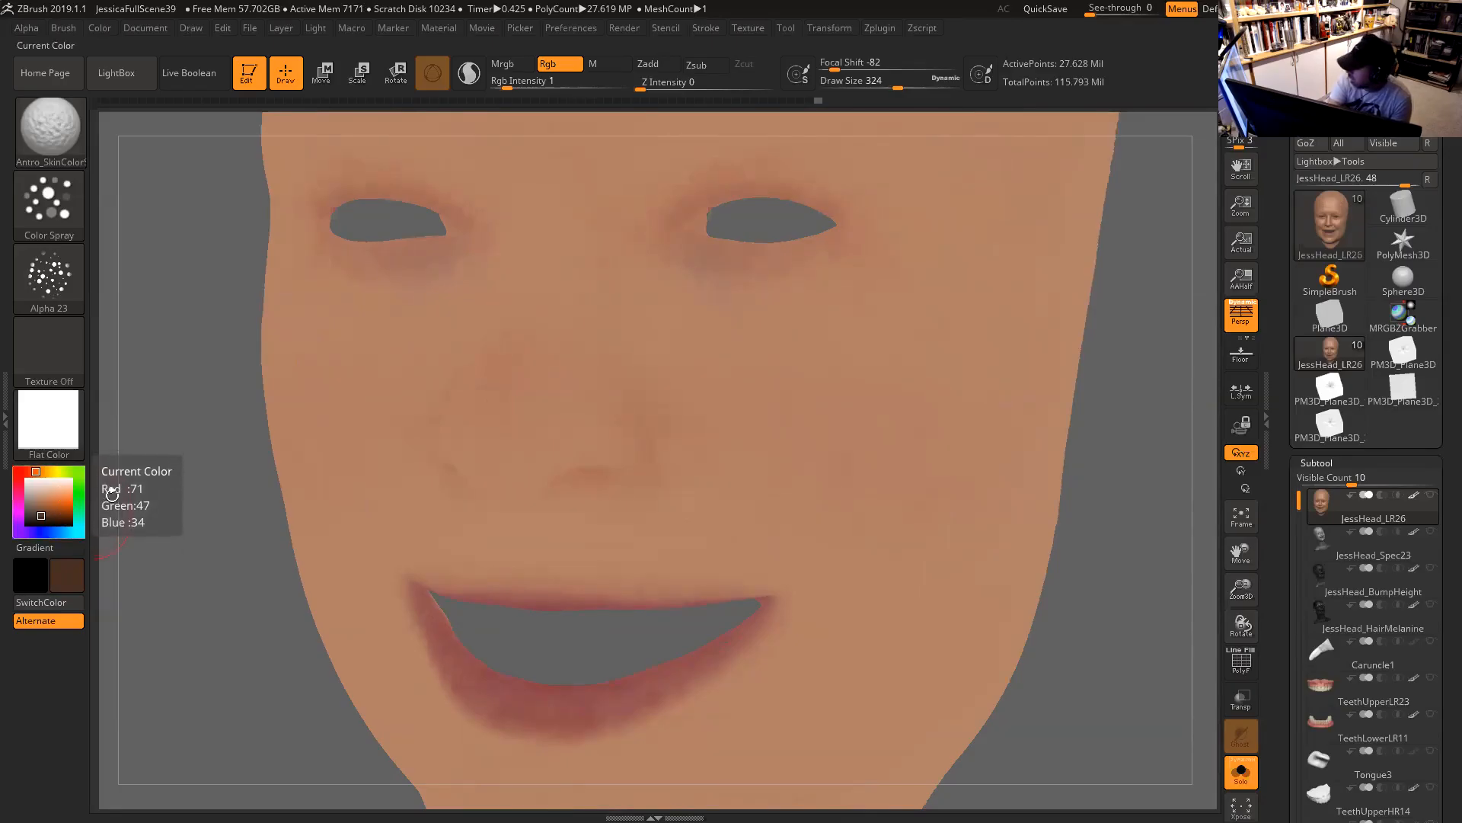
{"action": "left_click_drag", "start_coordinate": [192, 424], "coordinate": [198, 509], "text": "alt"}
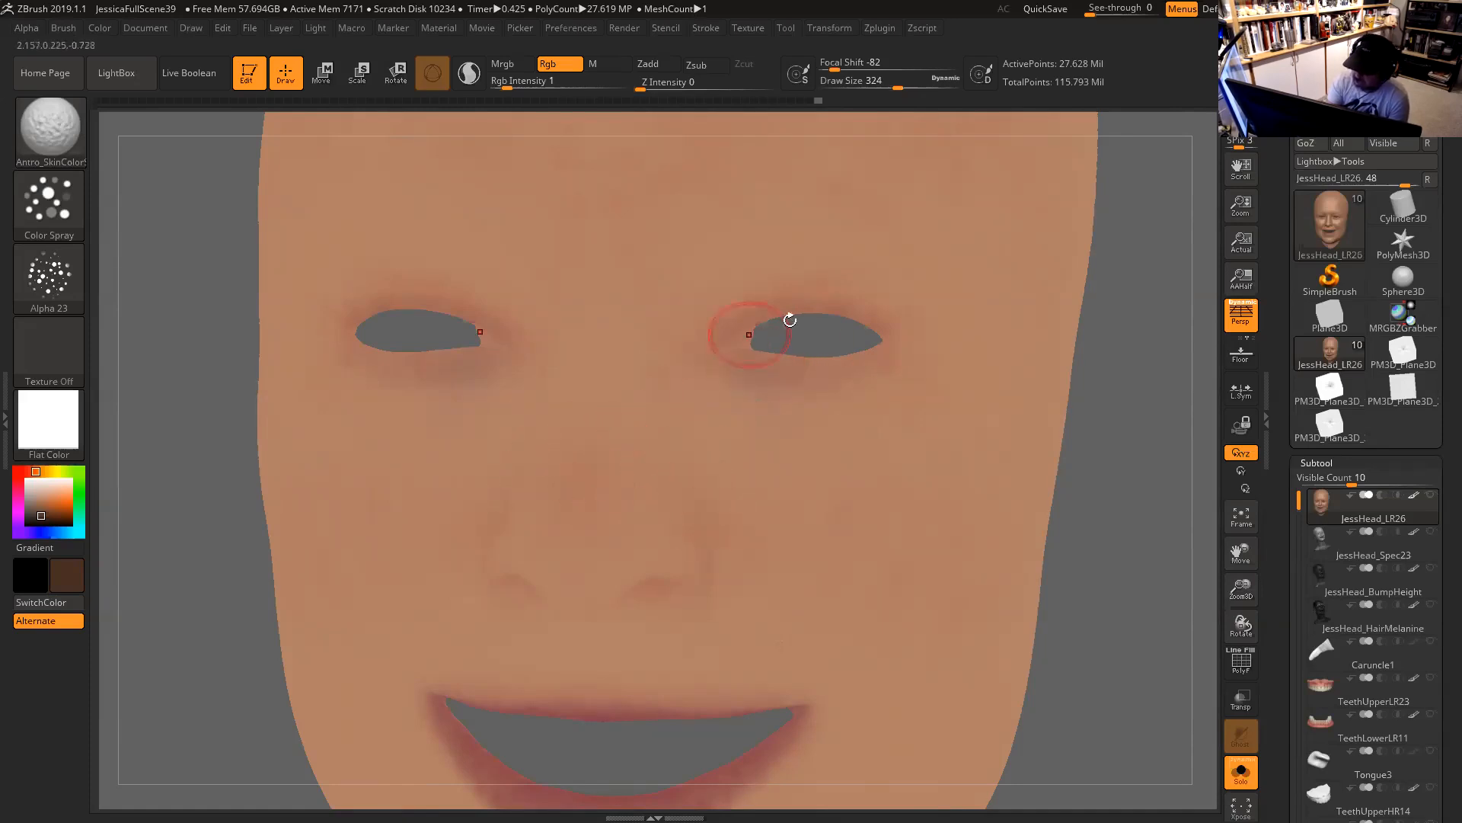
{"action": "mouse_move", "coordinate": [1106, 374]}
{"action": "left_mouse_down"}
{"action": "mouse_move", "coordinate": [1132, 369]}
{"action": "mouse_move", "coordinate": [1084, 371]}
{"action": "left_mouse_up"}
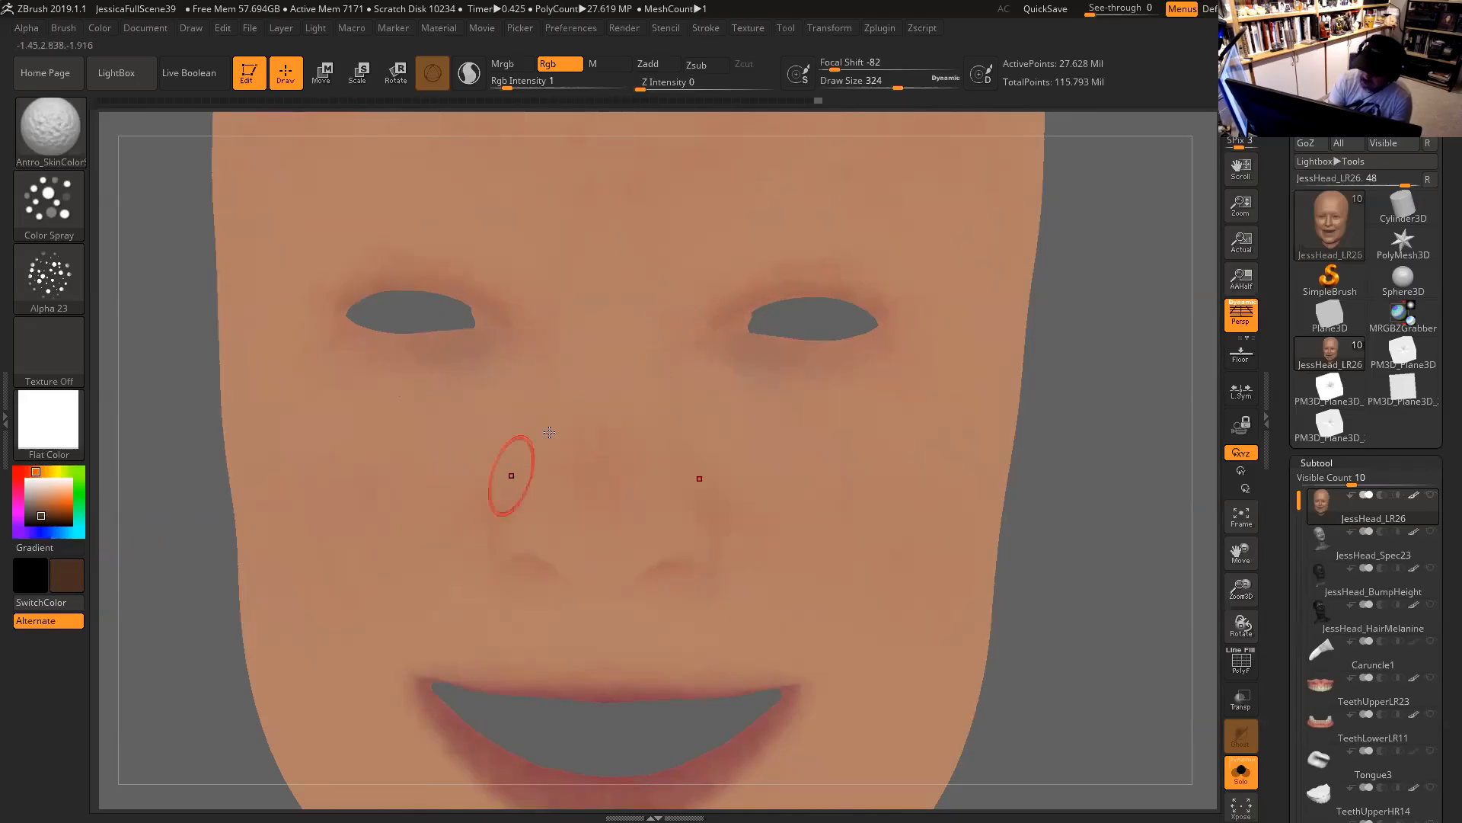
{"action": "mouse_move", "coordinate": [53, 501]}
{"action": "left_mouse_down"}
{"action": "mouse_move", "coordinate": [310, 460]}
{"action": "mouse_move", "coordinate": [754, 310]}
{"action": "mouse_move", "coordinate": [735, 271]}
{"action": "mouse_move", "coordinate": [726, 331]}
{"action": "mouse_move", "coordinate": [885, 365]}
{"action": "mouse_move", "coordinate": [754, 353]}
{"action": "mouse_move", "coordinate": [716, 320]}
{"action": "mouse_move", "coordinate": [728, 350]}
{"action": "left_mouse_up"}
{"action": "key", "text": "space"}
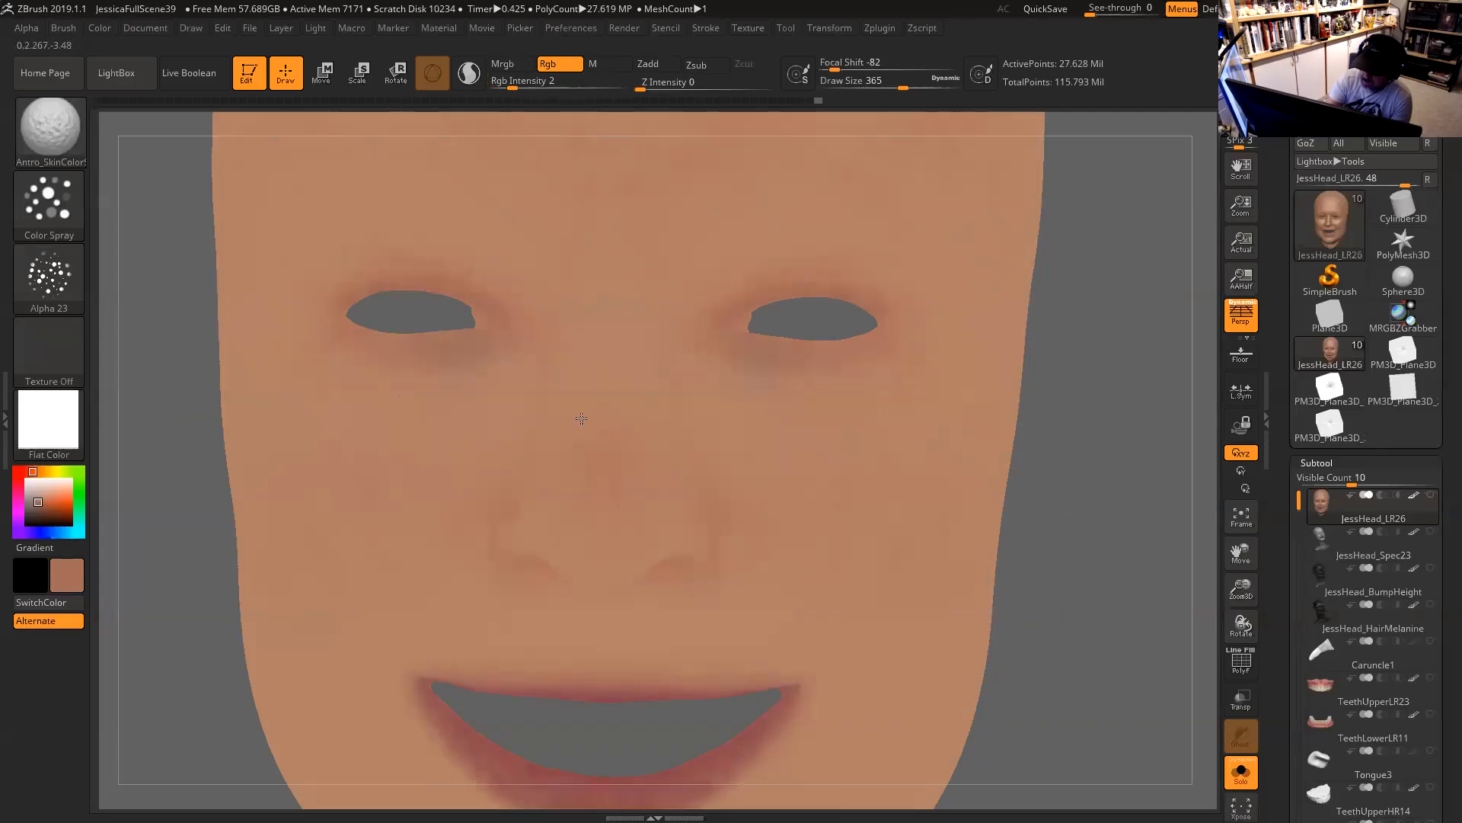
Try spraying mottled reddish-brown colour over the bridge of the nose at an Rgb Intensity of 60.
{"action": "left_click_drag", "start_coordinate": [1034, 421], "coordinate": [1097, 430]}
{"action": "left_click_drag", "start_coordinate": [313, 623], "coordinate": [490, 336]}
{"action": "type", "text": "i60"}
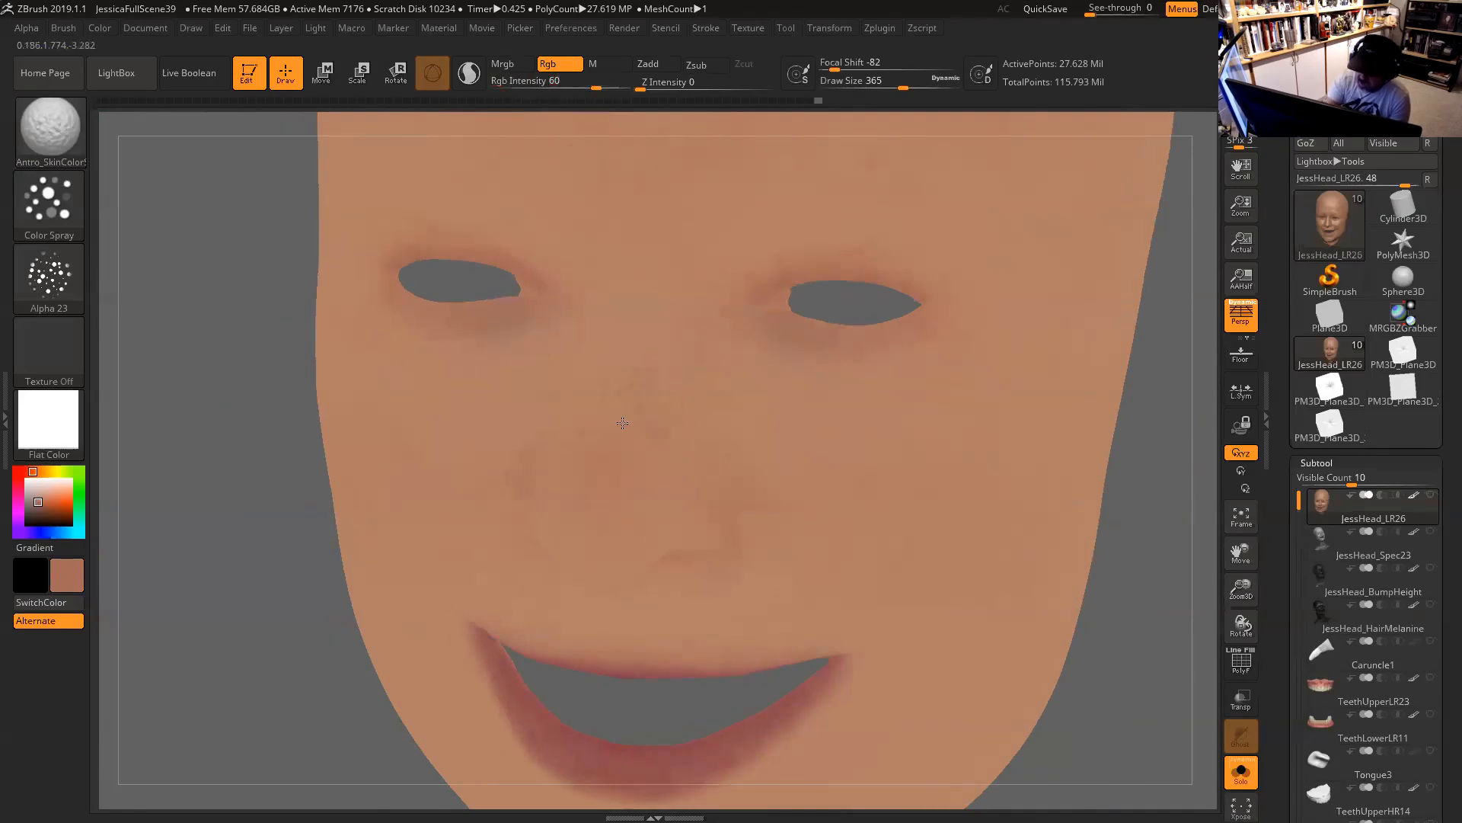
{"action": "left_click_drag", "start_coordinate": [265, 666], "coordinate": [327, 655]}
{"action": "left_click_drag", "start_coordinate": [952, 441], "coordinate": [906, 461]}
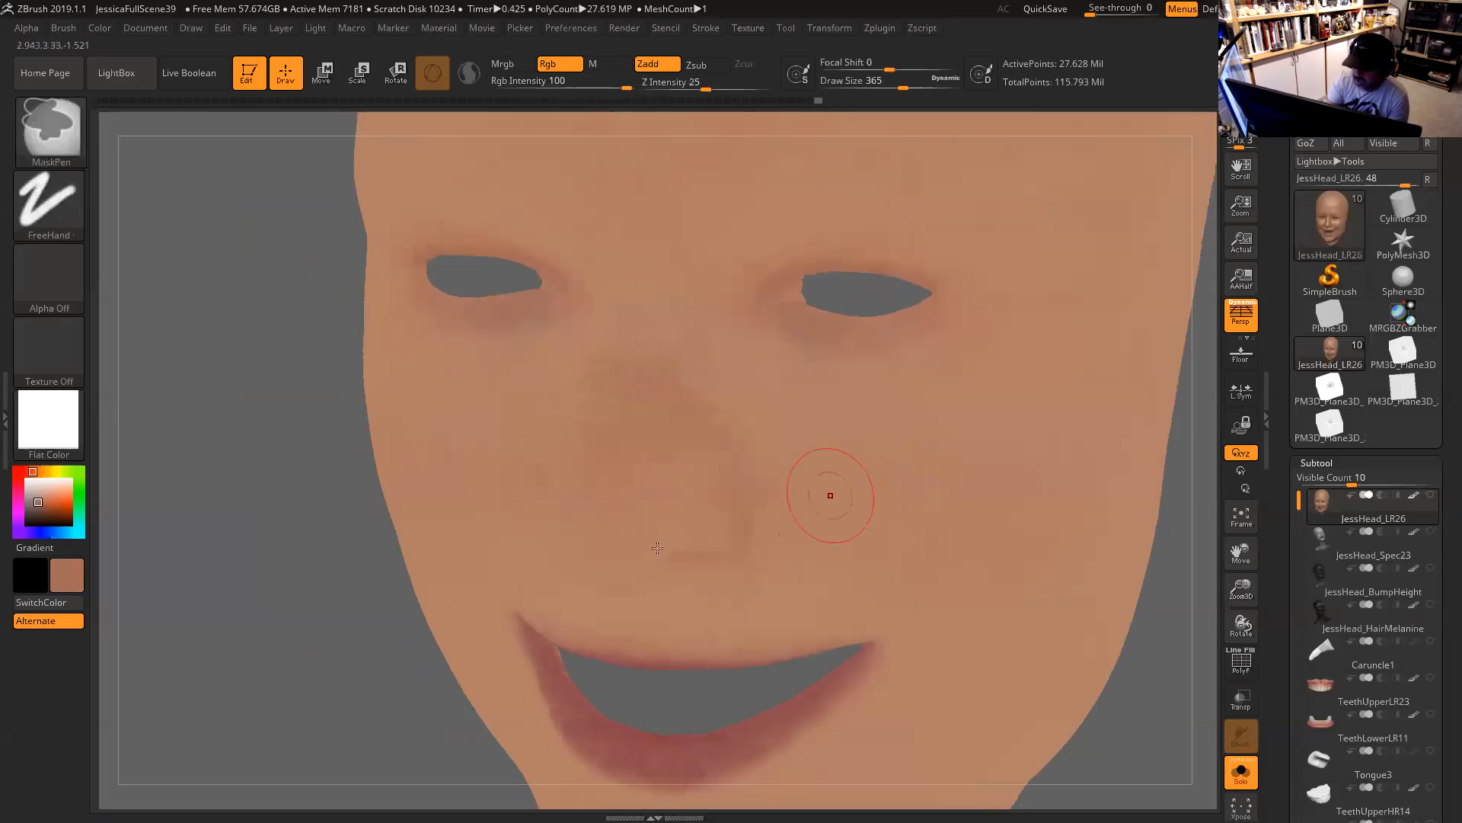
{"action": "left_click_drag", "start_coordinate": [376, 667], "coordinate": [634, 461], "text": "alt"}
{"action": "key", "text": "ctrl+z"}
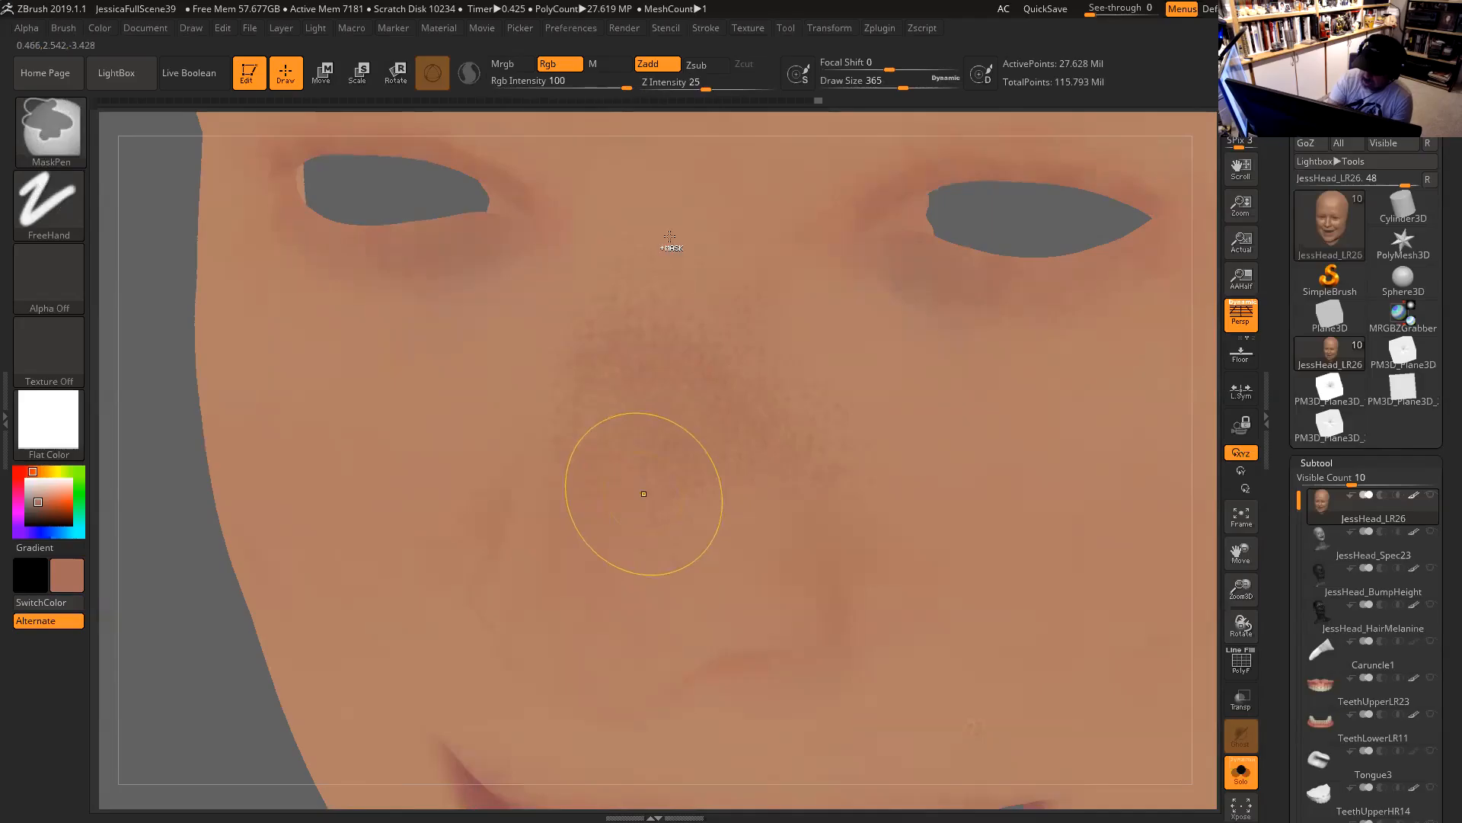
Set the spray brush to an Rgb Intensity of 26 and a draw size of 280.
{"action": "left_click_drag", "start_coordinate": [610, 82], "coordinate": [566, 81]}
{"action": "key", "text": "space"}
{"action": "left_click_drag", "start_coordinate": [692, 369], "coordinate": [682, 369]}
{"action": "left_click_drag", "start_coordinate": [1200, 402], "coordinate": [1134, 394]}
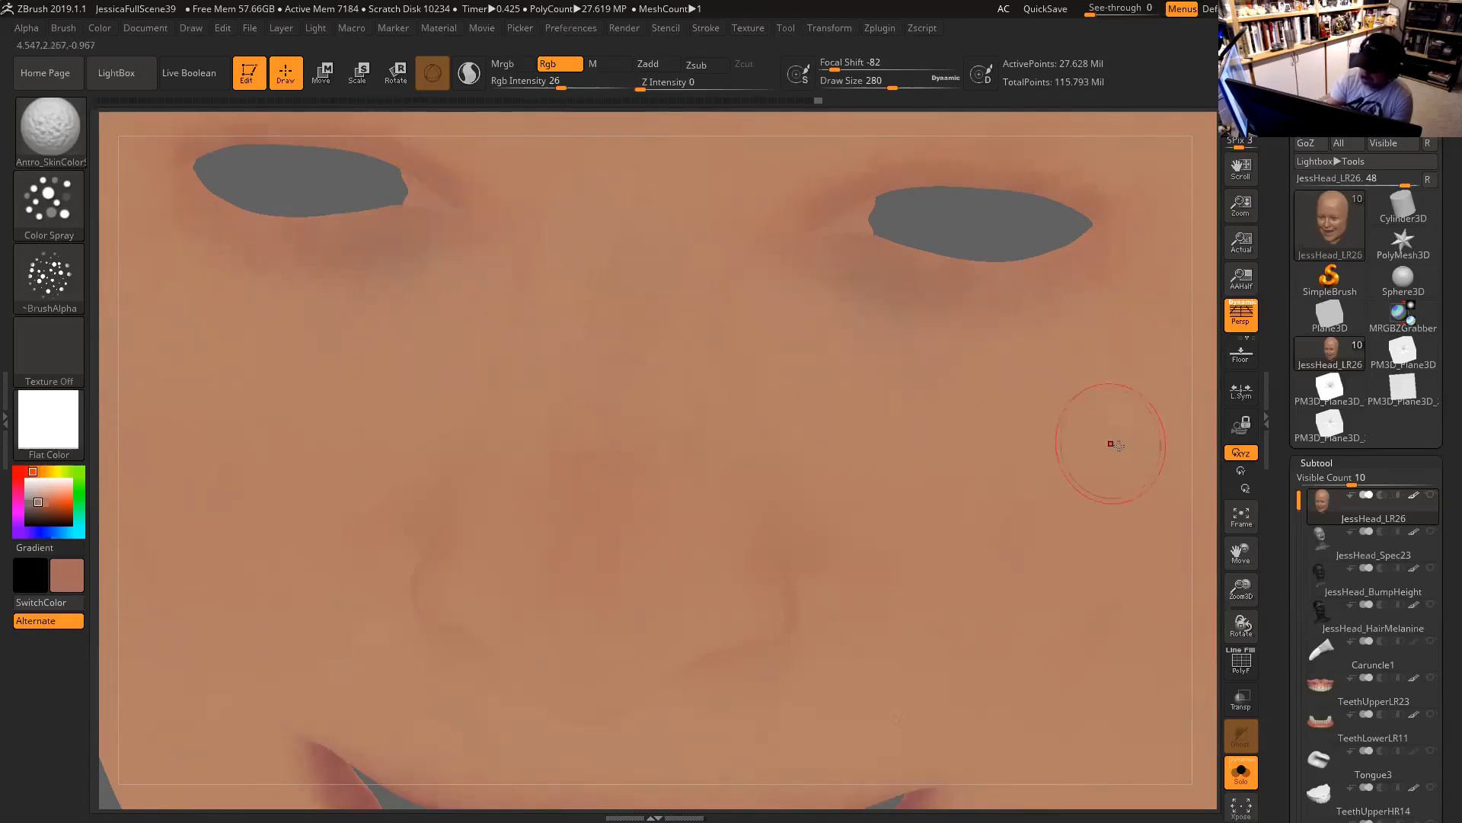
Spray mottled reddish-brown colour over the nose and both cheeks at a draw size of 280.
{"action": "left_click_drag", "start_coordinate": [1194, 447], "coordinate": [829, 405]}
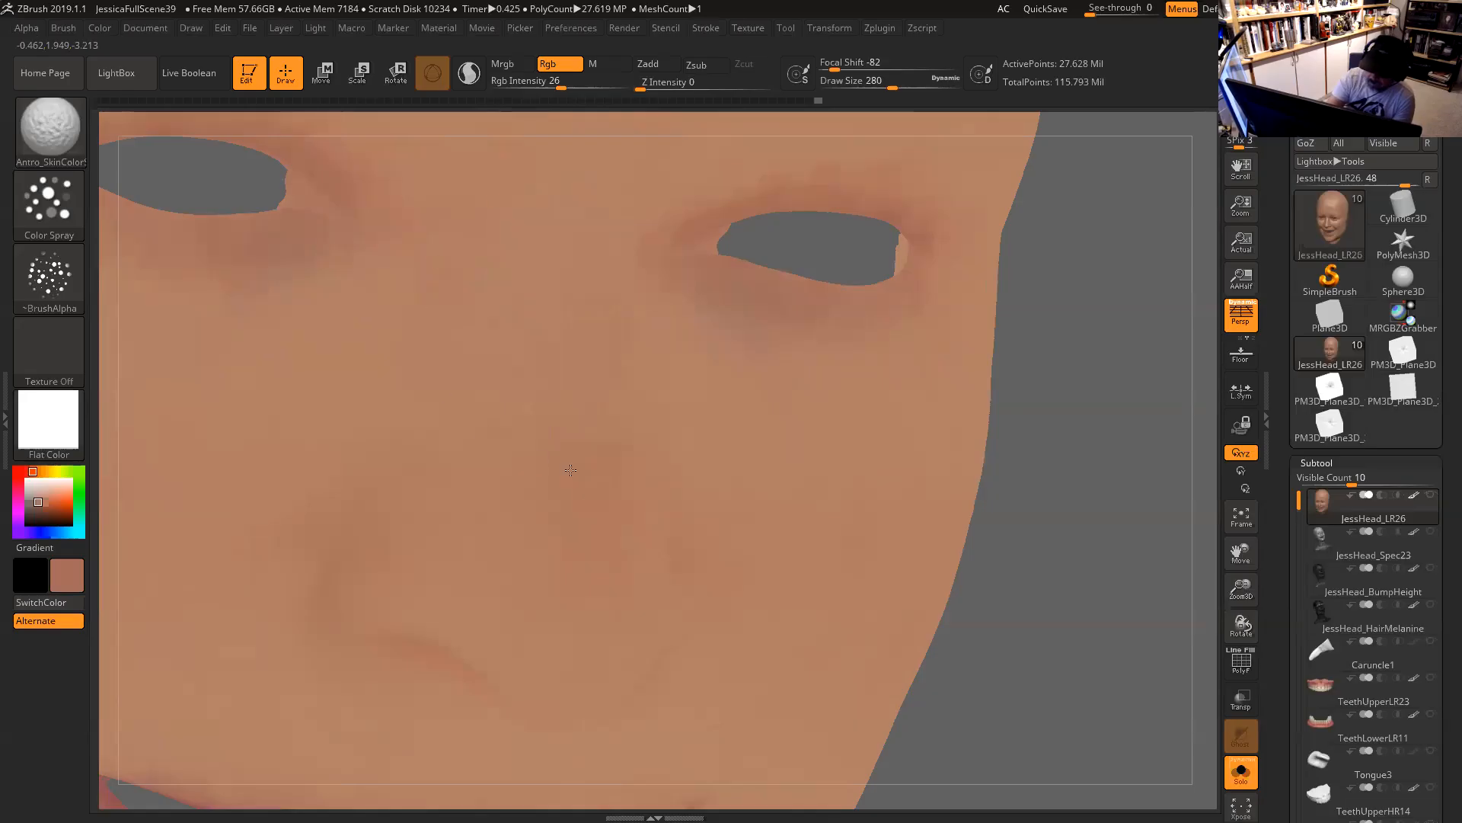
{"action": "left_click_drag", "start_coordinate": [1070, 475], "coordinate": [1204, 473]}
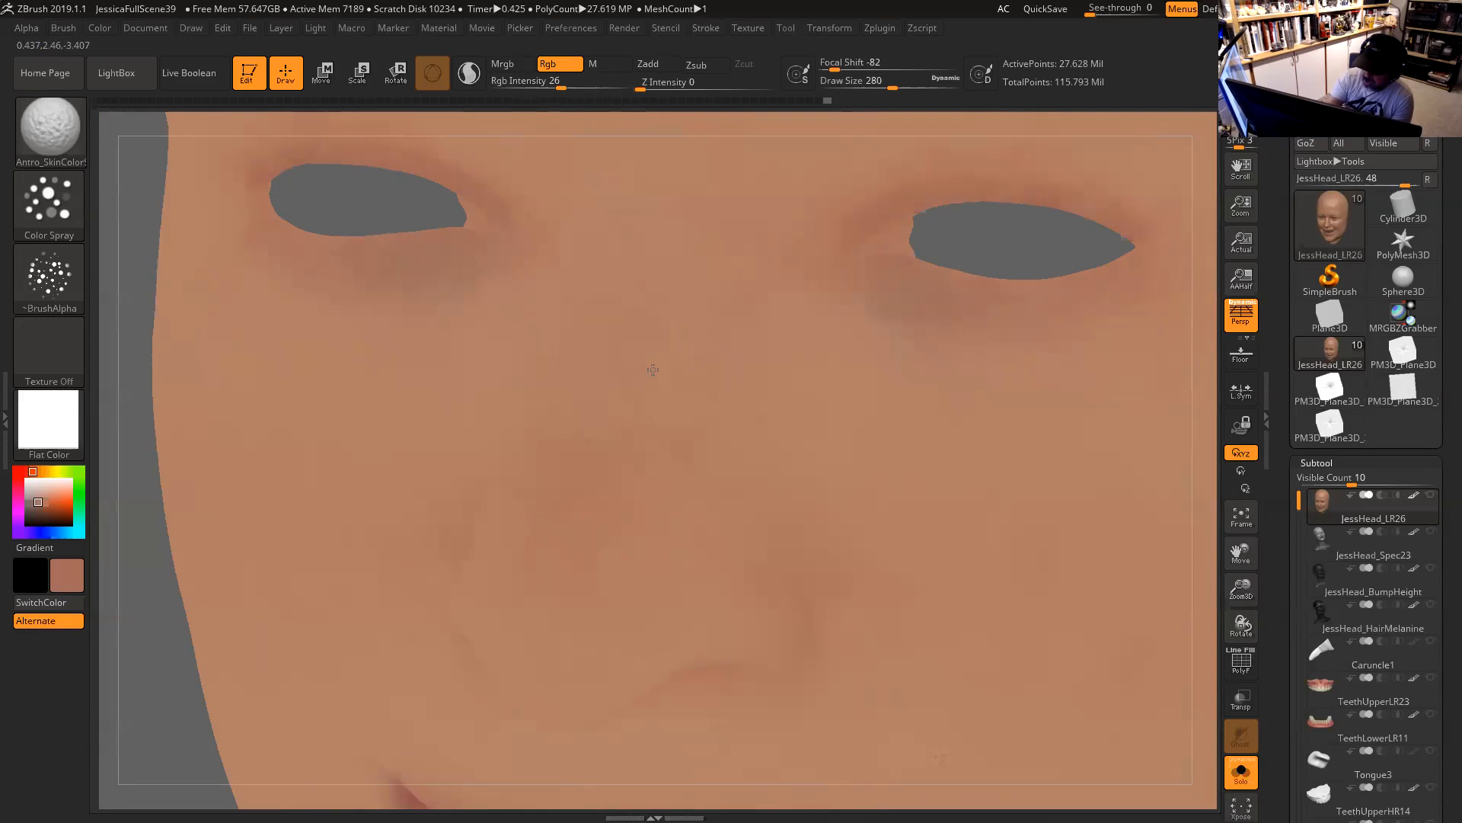
{"action": "left_click_drag", "start_coordinate": [1192, 490], "coordinate": [1126, 497]}
{"action": "left_click_drag", "start_coordinate": [1107, 544], "coordinate": [1200, 587], "text": "alt"}
{"action": "mouse_move", "coordinate": [990, 499]}
{"action": "left_mouse_down", "text": "alt"}
{"action": "mouse_move", "coordinate": [1147, 530]}
{"action": "mouse_move", "coordinate": [1257, 632]}
{"action": "left_mouse_up", "text": "alt"}
Reduce the draw size to 239 and spray mottled colour beside the nose and below the eyes.
{"action": "key", "text": "space"}
{"action": "left_click_drag", "start_coordinate": [570, 329], "coordinate": [565, 329]}
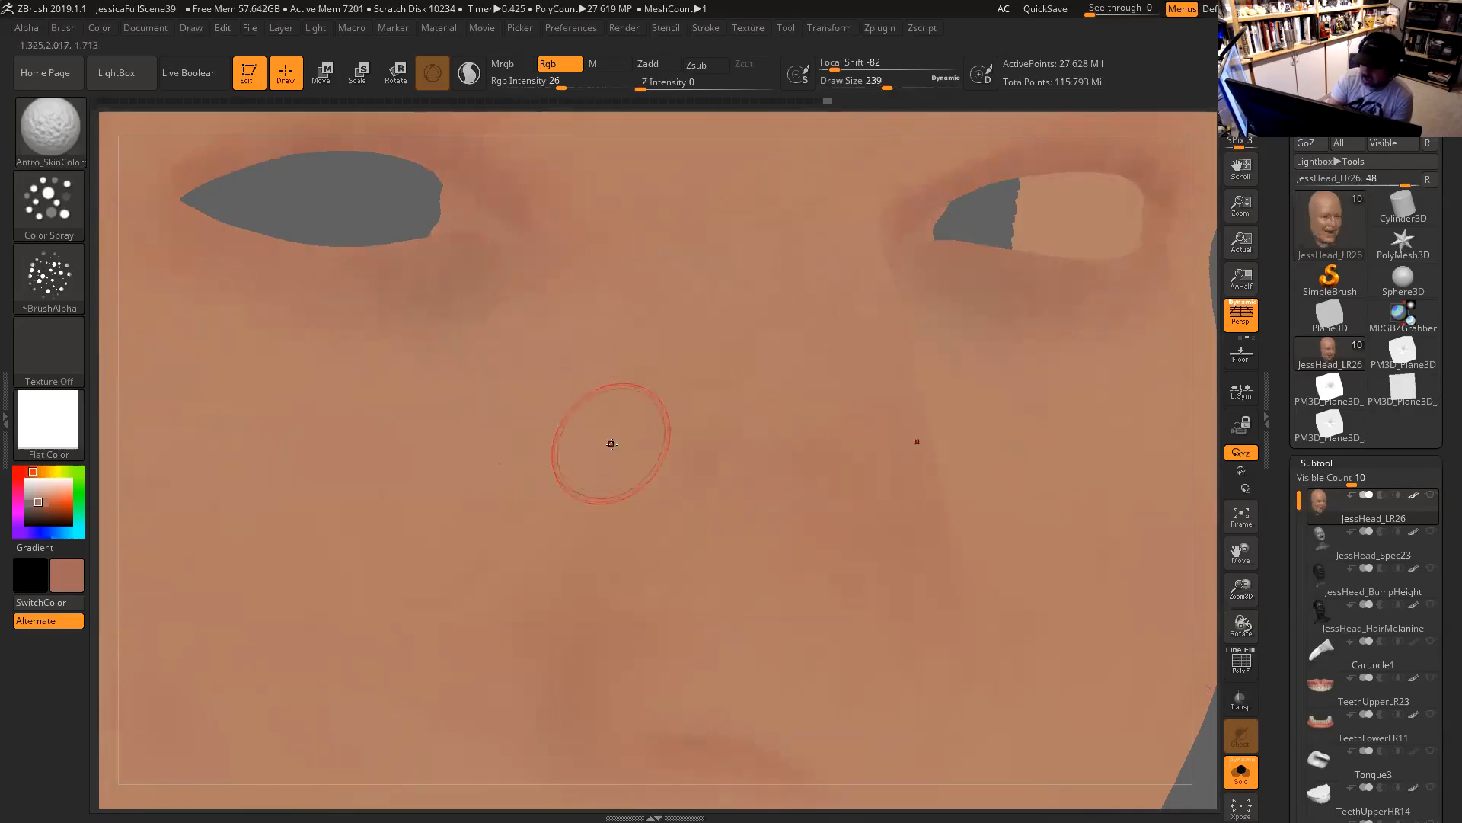
{"action": "key", "text": "ctrl"}
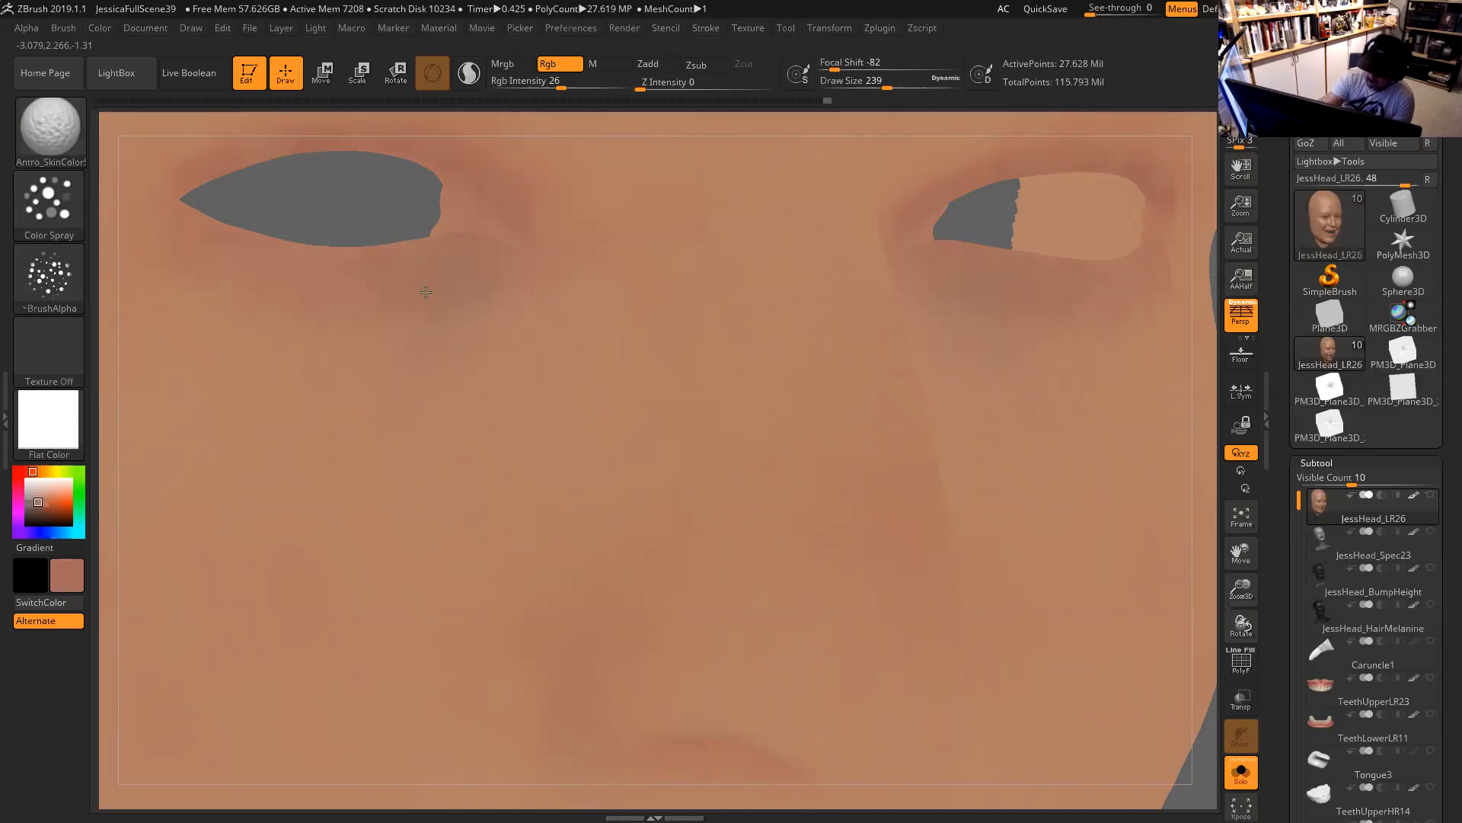
{"action": "left_click_drag", "start_coordinate": [287, 375], "coordinate": [324, 400]}
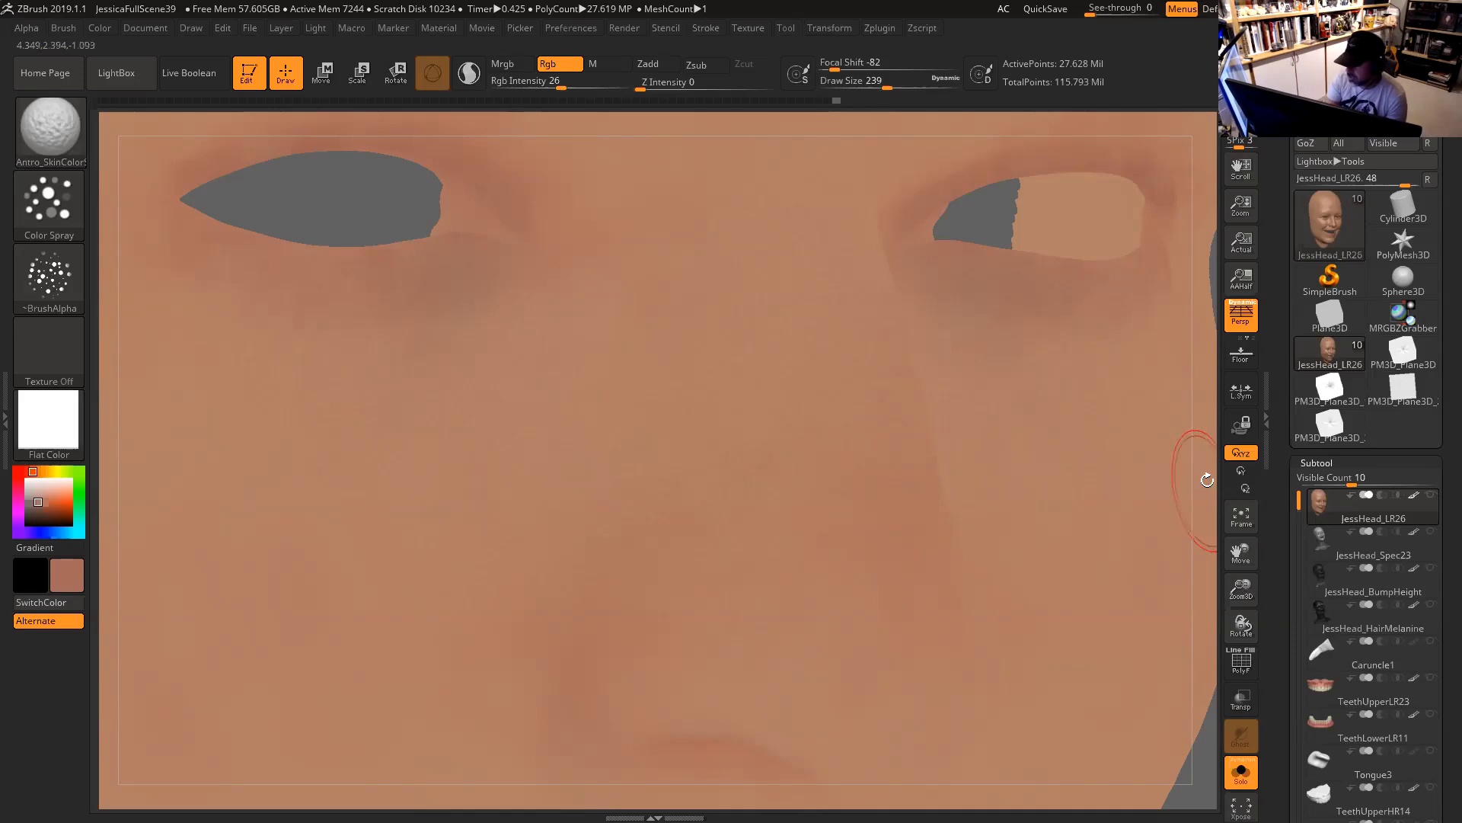
Set the draw size to 293 and spray more mottled colour across the nose and inner cheeks from the front.
{"action": "left_click_drag", "start_coordinate": [1204, 479], "coordinate": [1154, 415], "text": "alt"}
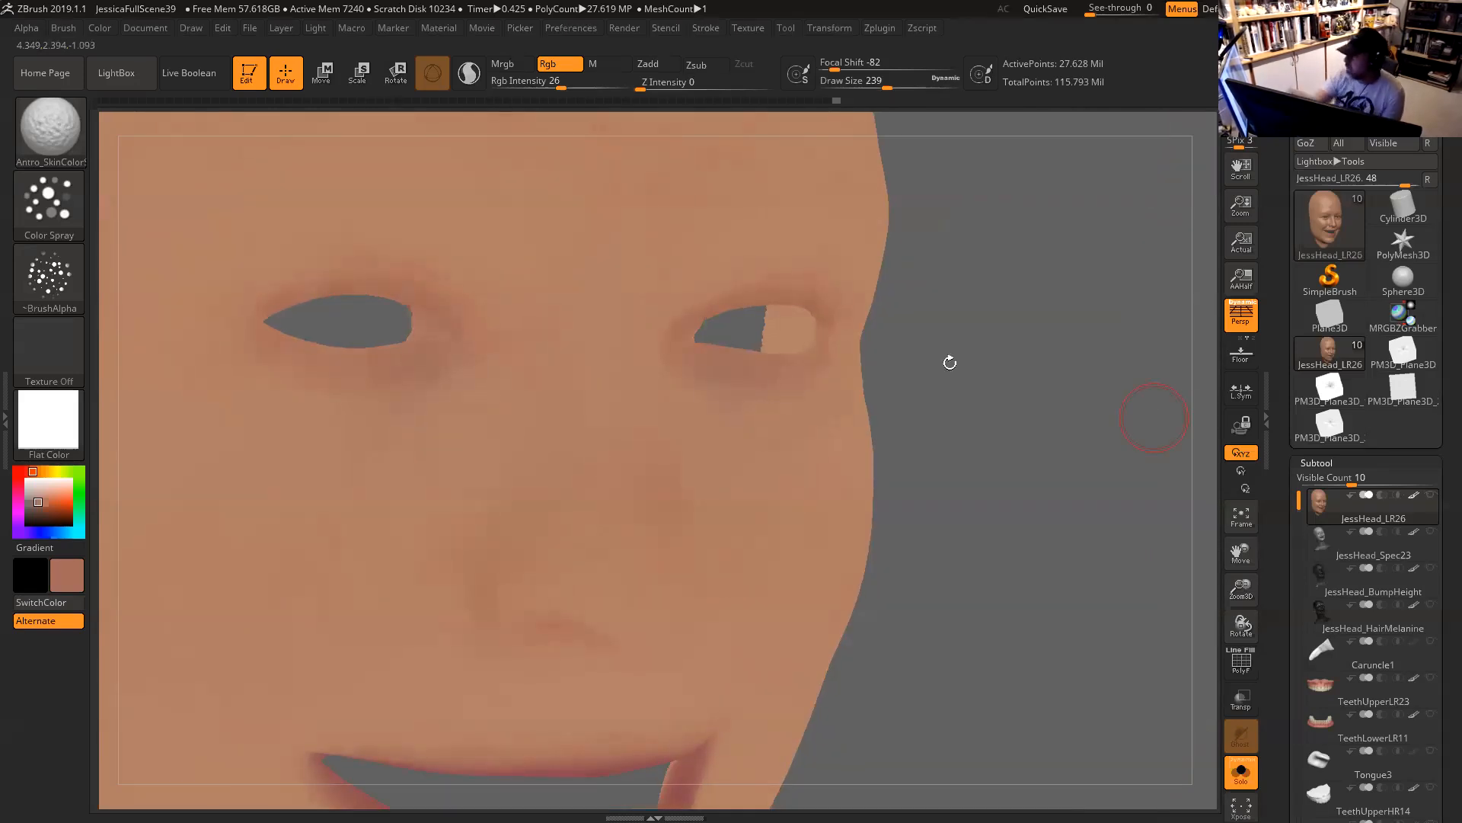
{"action": "left_click_drag", "start_coordinate": [998, 400], "coordinate": [812, 415], "text": "shift"}
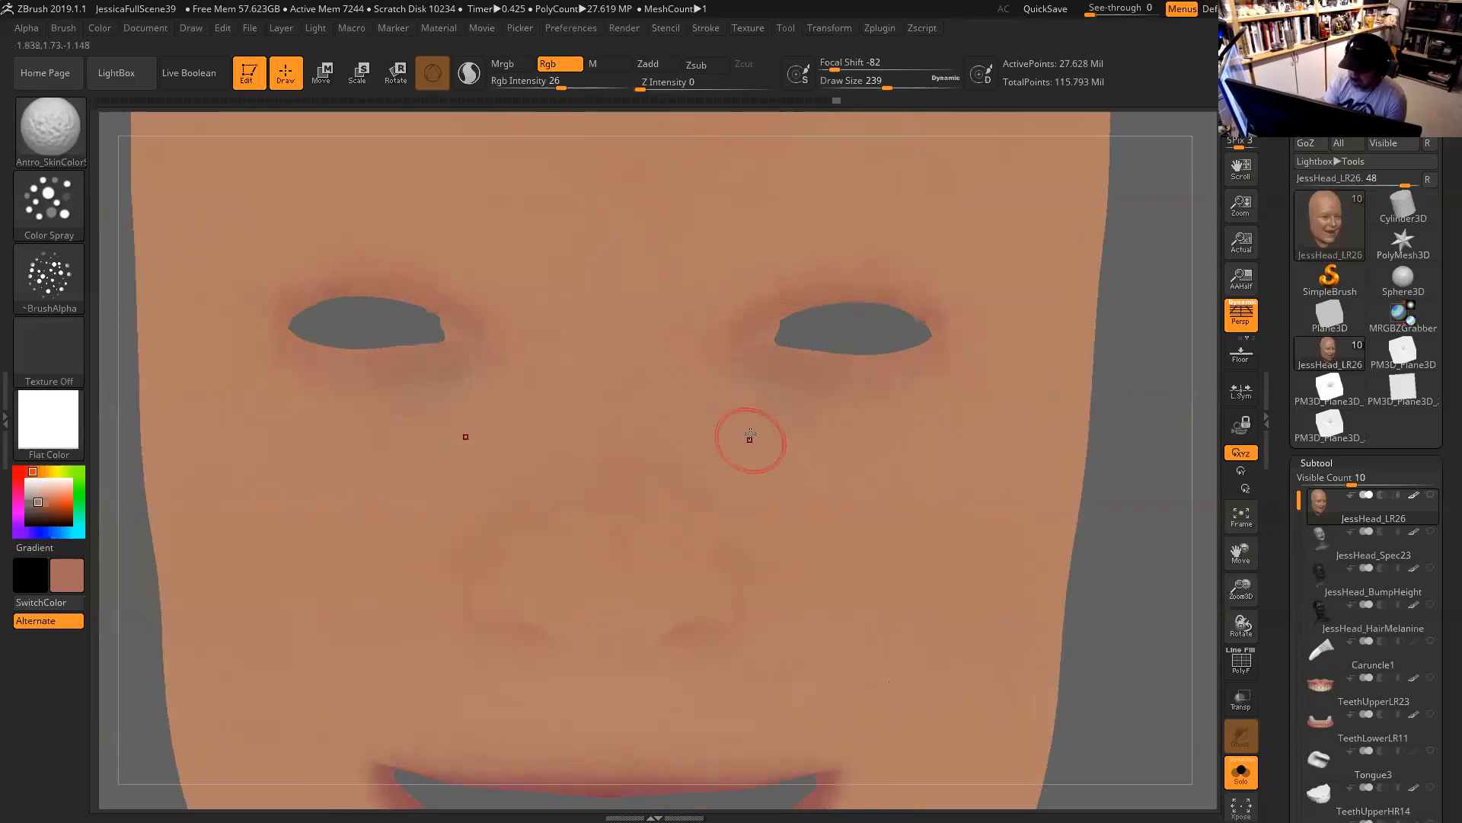
{"action": "key", "text": "space"}
{"action": "left_click_drag", "start_coordinate": [732, 437], "coordinate": [740, 433]}
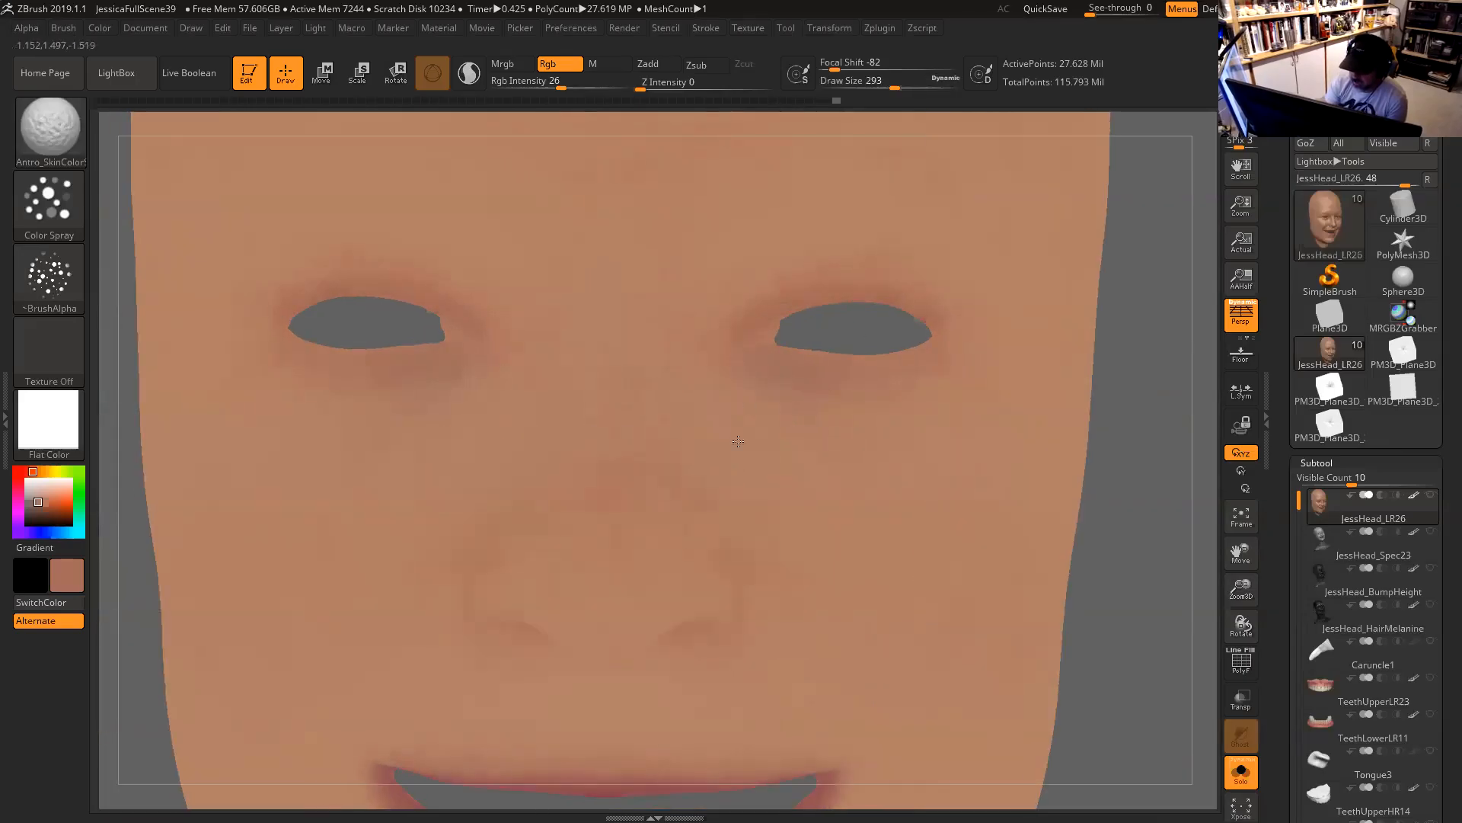
Set the draw size to 445 and spray mottled reddish-brown colour over the temple and forehead.
{"action": "left_click_drag", "start_coordinate": [1179, 451], "coordinate": [1110, 464]}
{"action": "left_click_drag", "start_coordinate": [1208, 355], "coordinate": [1017, 686], "text": "alt"}
{"action": "left_click_drag", "start_coordinate": [885, 466], "coordinate": [872, 467], "text": "alt"}
{"action": "key", "text": "space"}
{"action": "left_click_drag", "start_coordinate": [791, 338], "coordinate": [811, 335]}
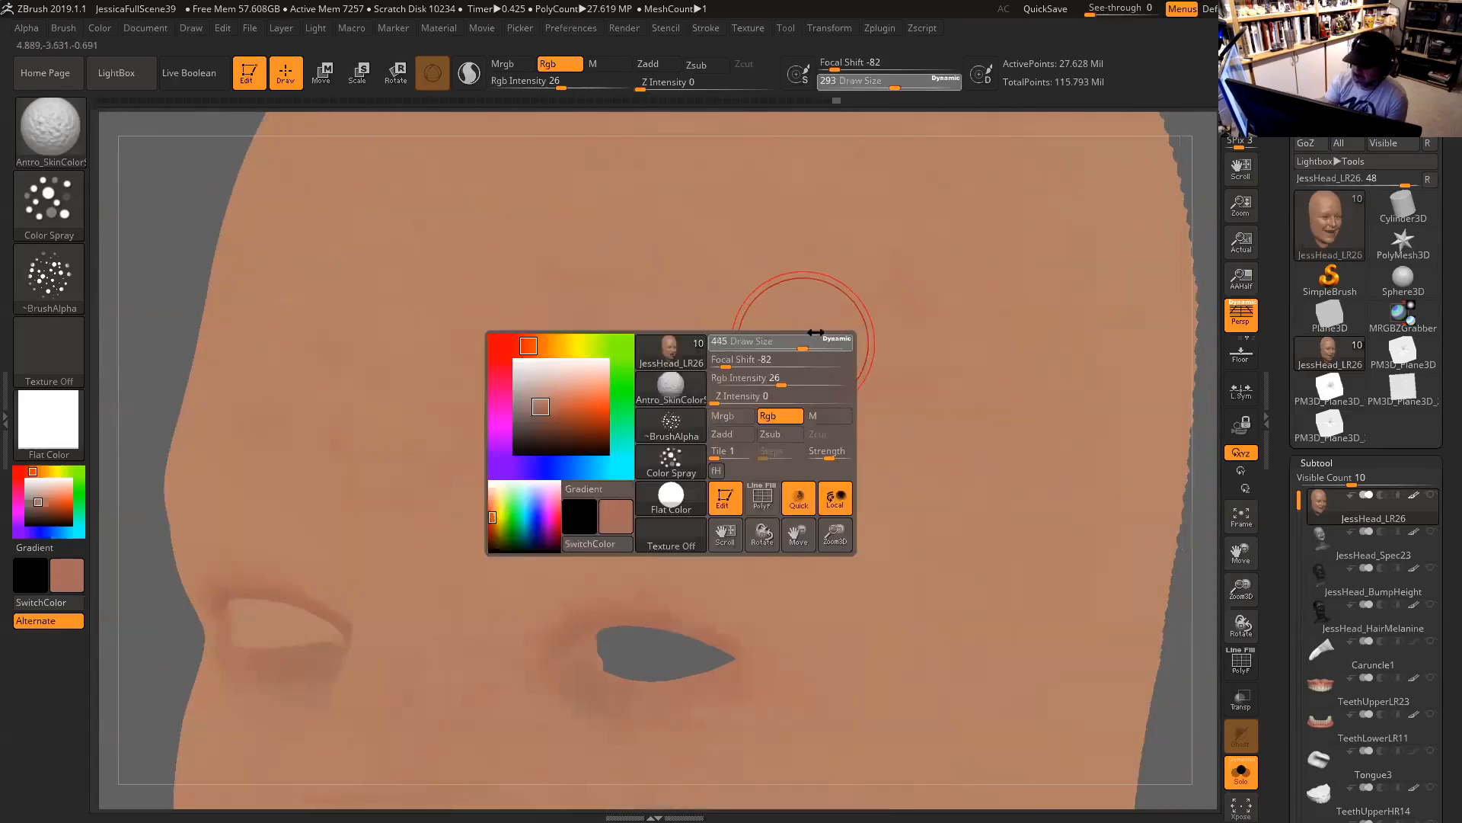
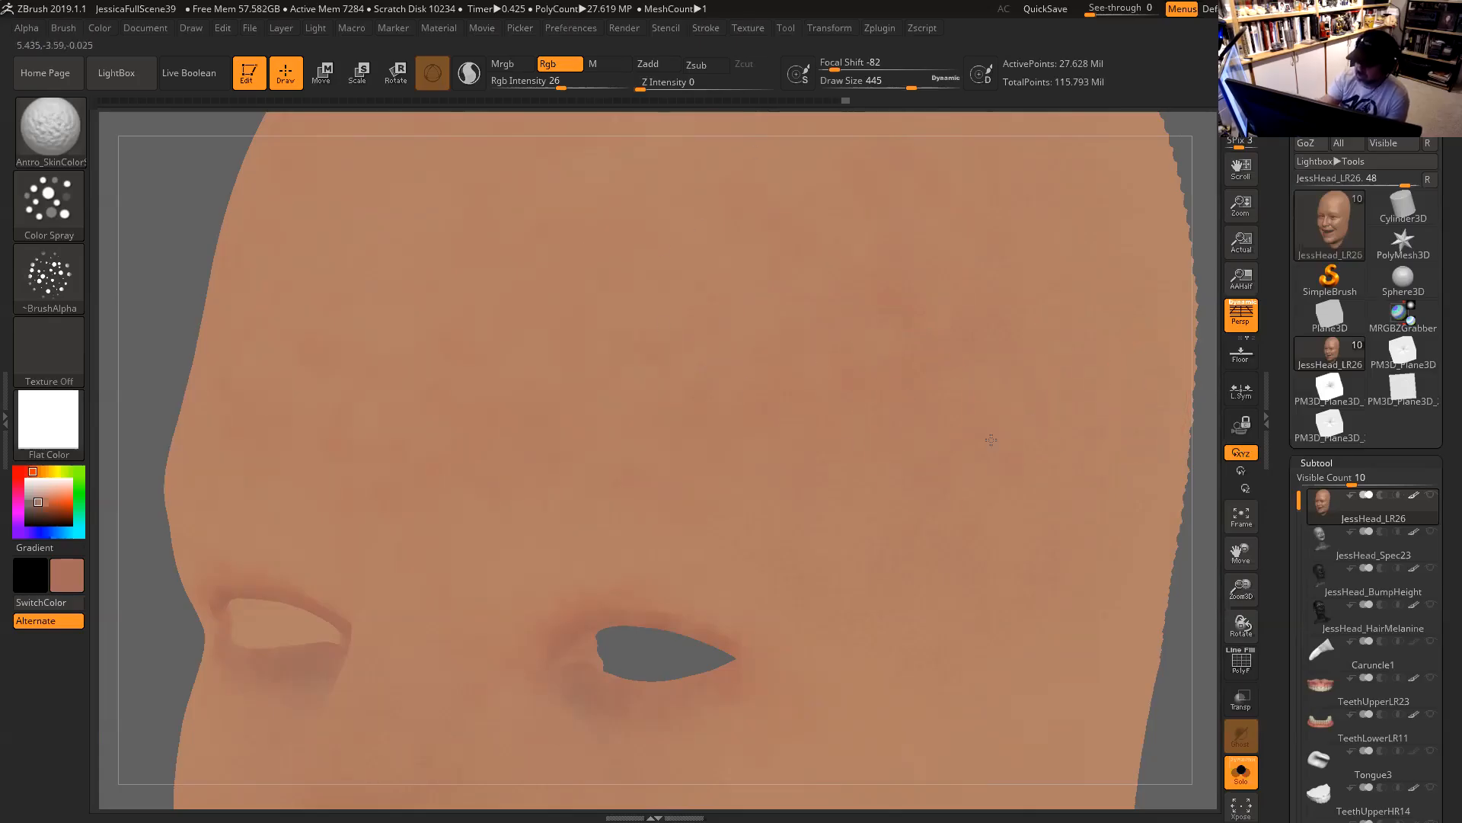
{"action": "mouse_move", "coordinate": [1158, 669]}
{"action": "left_mouse_down"}
{"action": "mouse_move", "coordinate": [1214, 667]}
{"action": "mouse_move", "coordinate": [1150, 620]}
{"action": "mouse_move", "coordinate": [868, 535]}
{"action": "left_mouse_up"}
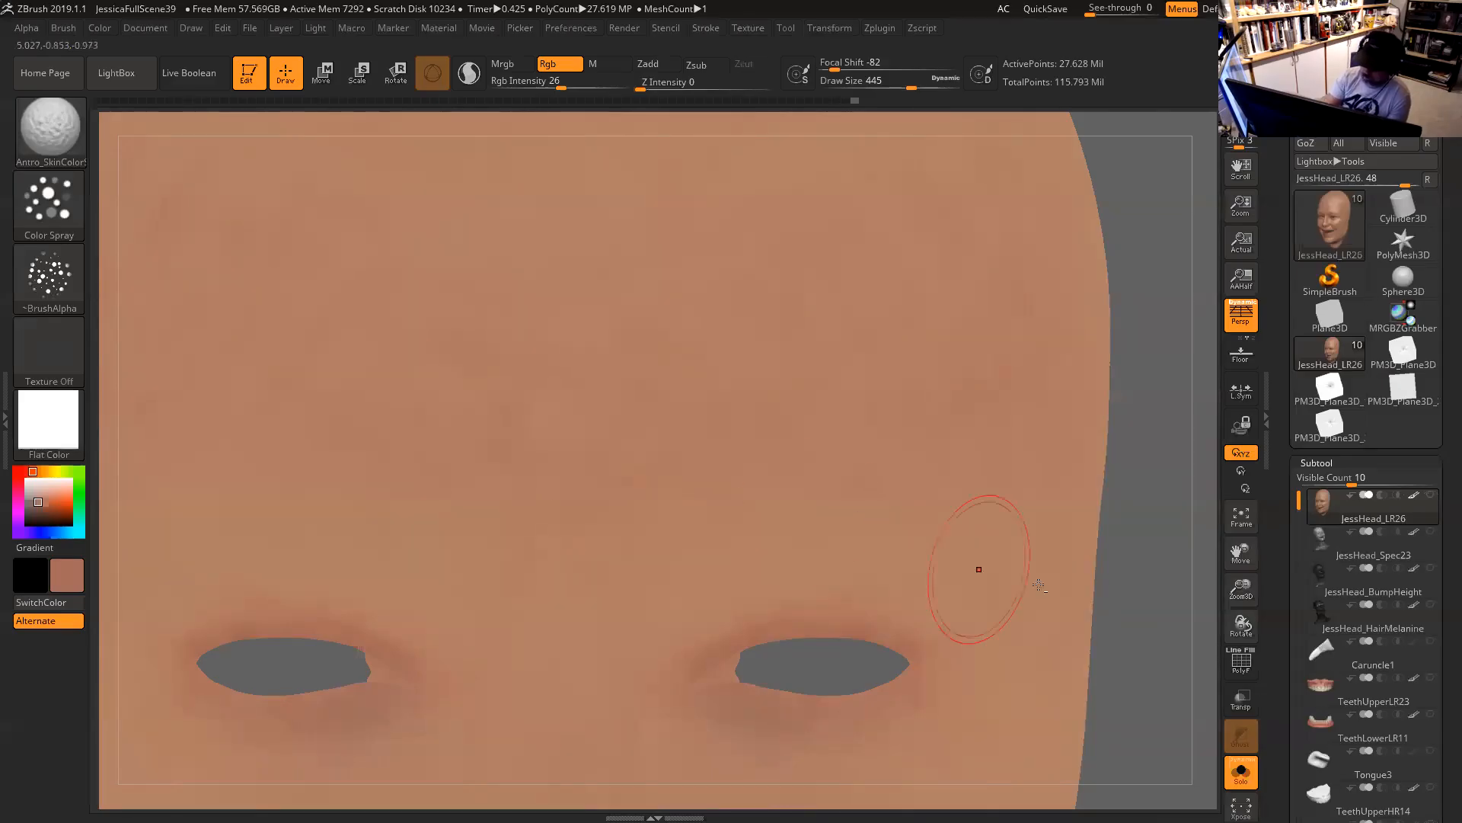
Spray mottled colour over the cheeks, around the nose and beside the mouth with the same large brush.
{"action": "left_click_drag", "start_coordinate": [1138, 594], "coordinate": [1191, 329], "text": "alt"}
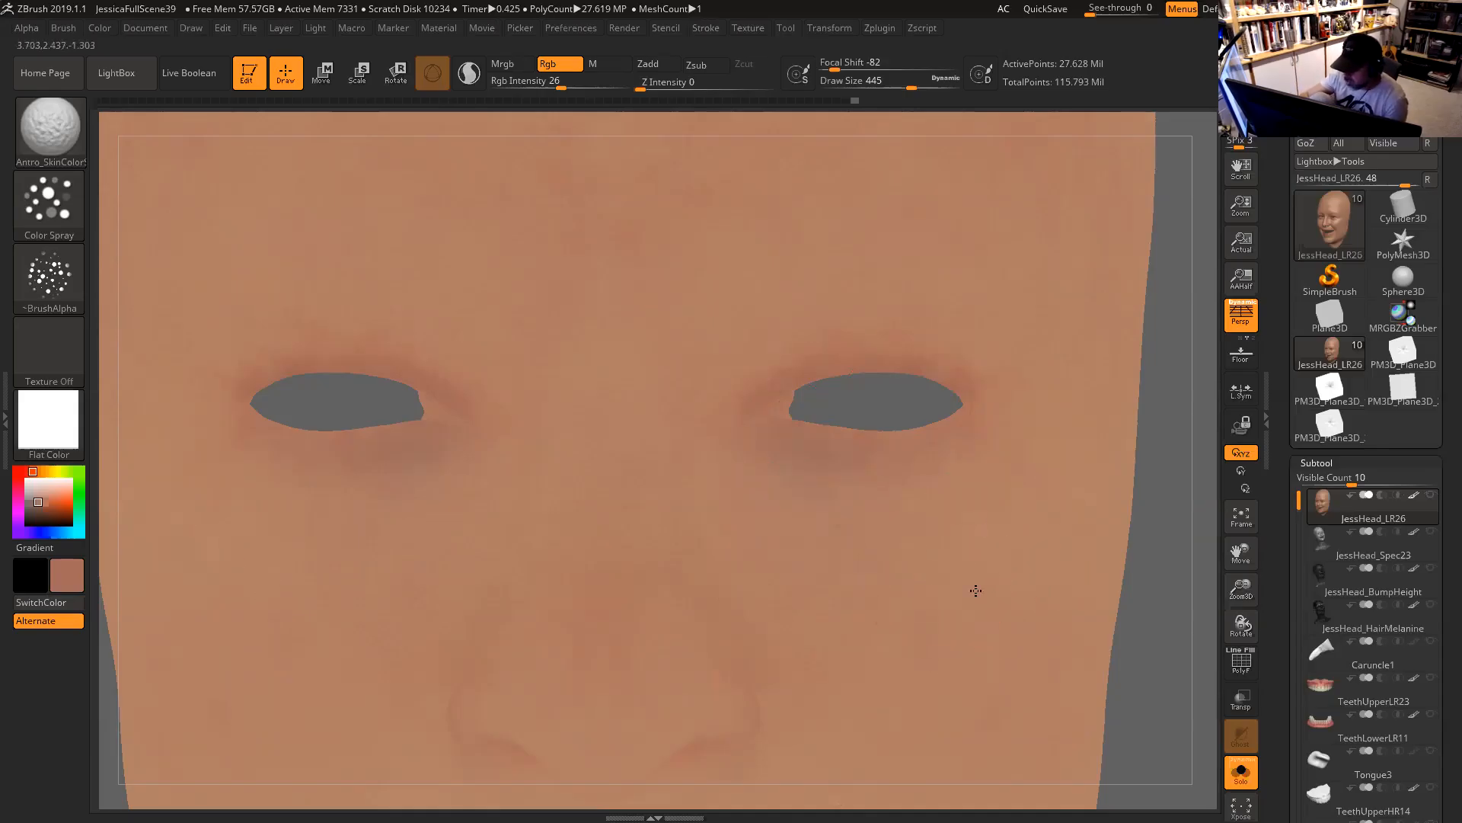
{"action": "left_click_drag", "start_coordinate": [1162, 571], "coordinate": [1122, 350], "text": "alt"}
{"action": "left_click_drag", "start_coordinate": [848, 381], "coordinate": [944, 461]}
{"action": "left_click_drag", "start_coordinate": [1110, 477], "coordinate": [1127, 403], "text": "alt"}
{"action": "left_click_drag", "start_coordinate": [779, 407], "coordinate": [837, 404]}
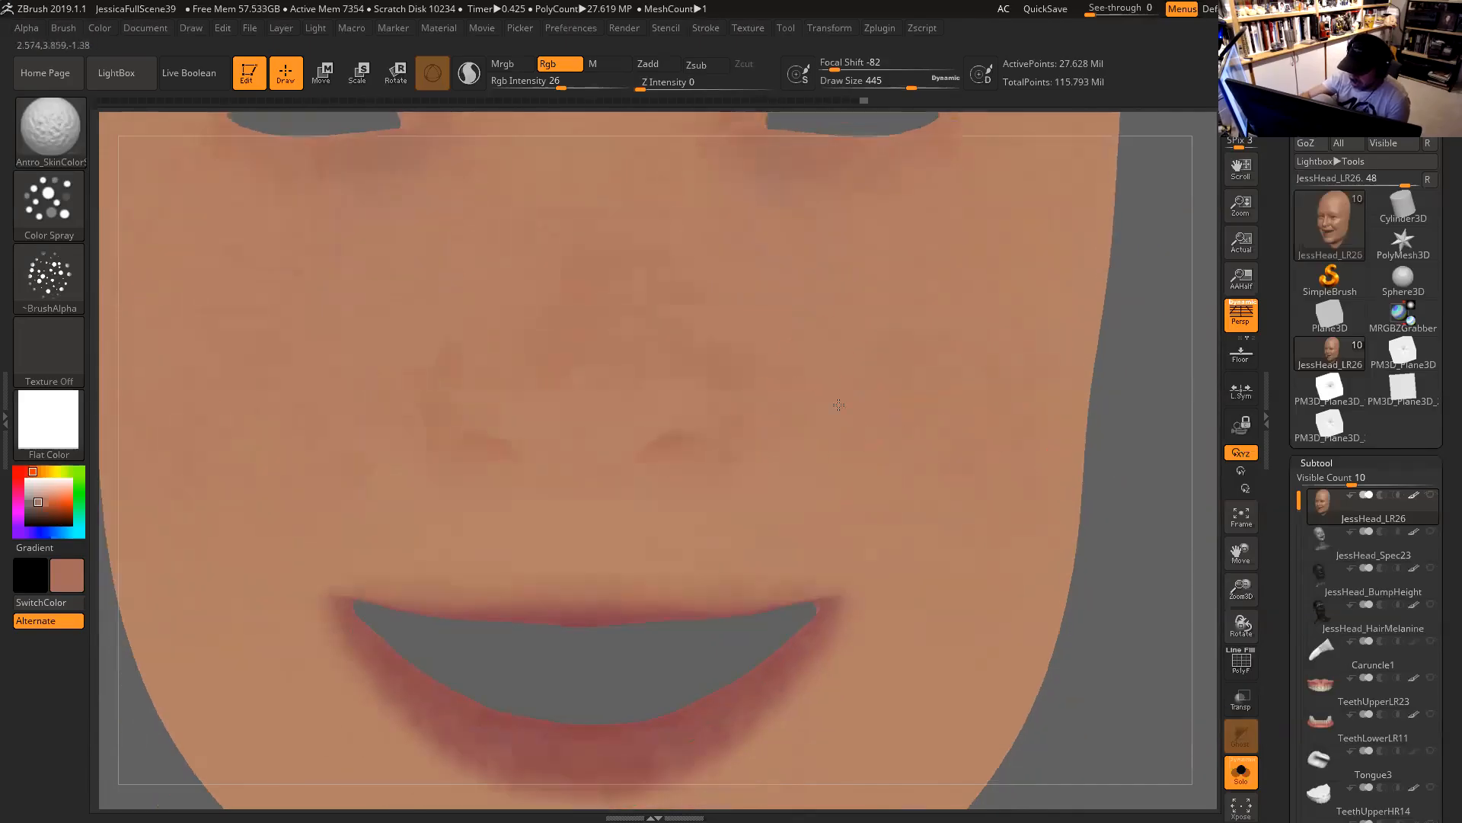
{"action": "left_click_drag", "start_coordinate": [1029, 499], "coordinate": [1040, 518]}
{"action": "left_click_drag", "start_coordinate": [1127, 573], "coordinate": [1142, 479], "text": "alt"}
{"action": "left_click_drag", "start_coordinate": [876, 457], "coordinate": [935, 411]}
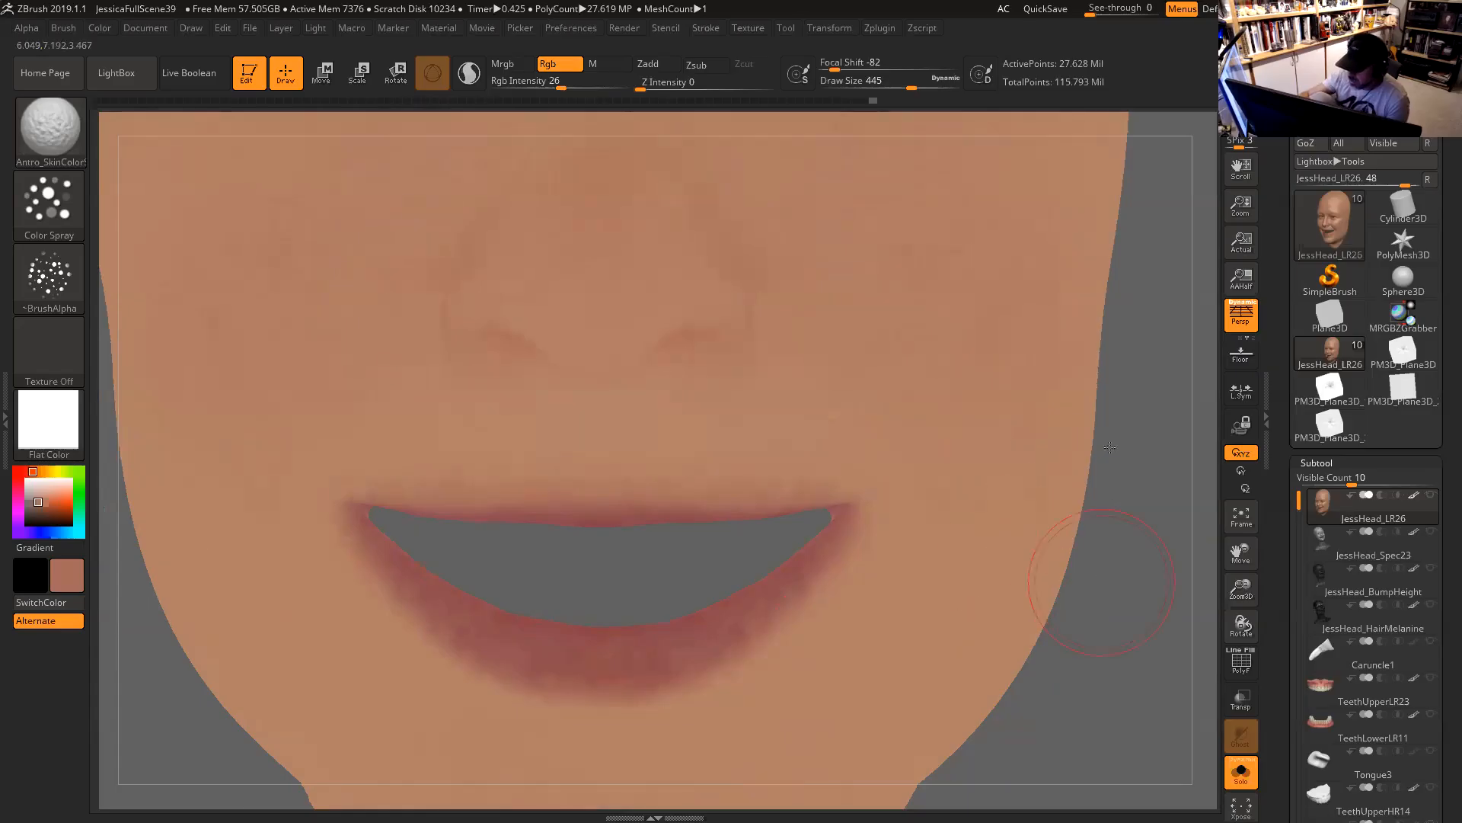
Spray mottled colour over the lower cheeks, the chin and the jaw below the mouth.
{"action": "left_click_drag", "start_coordinate": [1110, 582], "coordinate": [1125, 445], "text": "alt"}
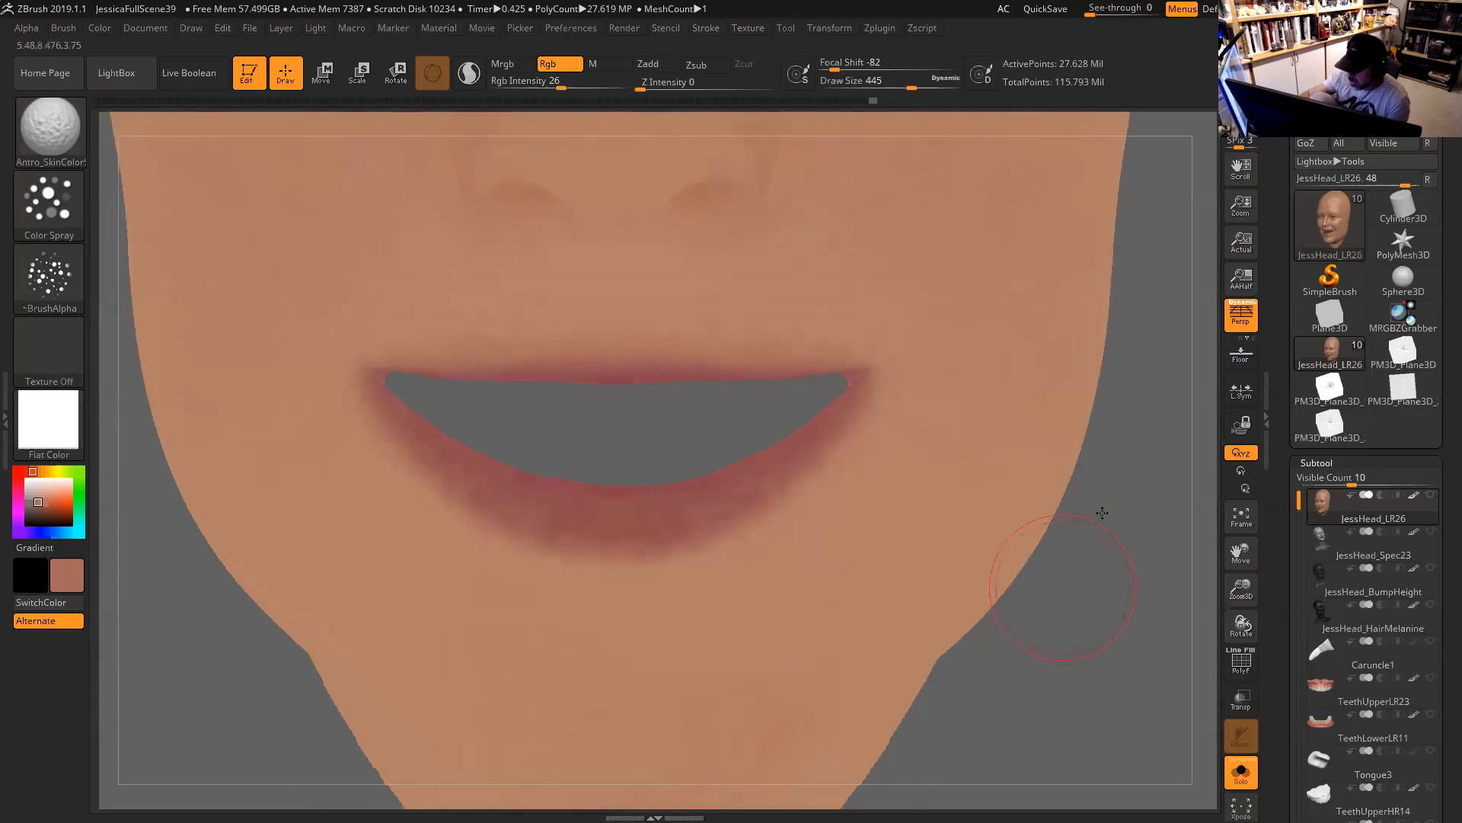
{"action": "left_click_drag", "start_coordinate": [1097, 505], "coordinate": [1119, 452], "text": "alt"}
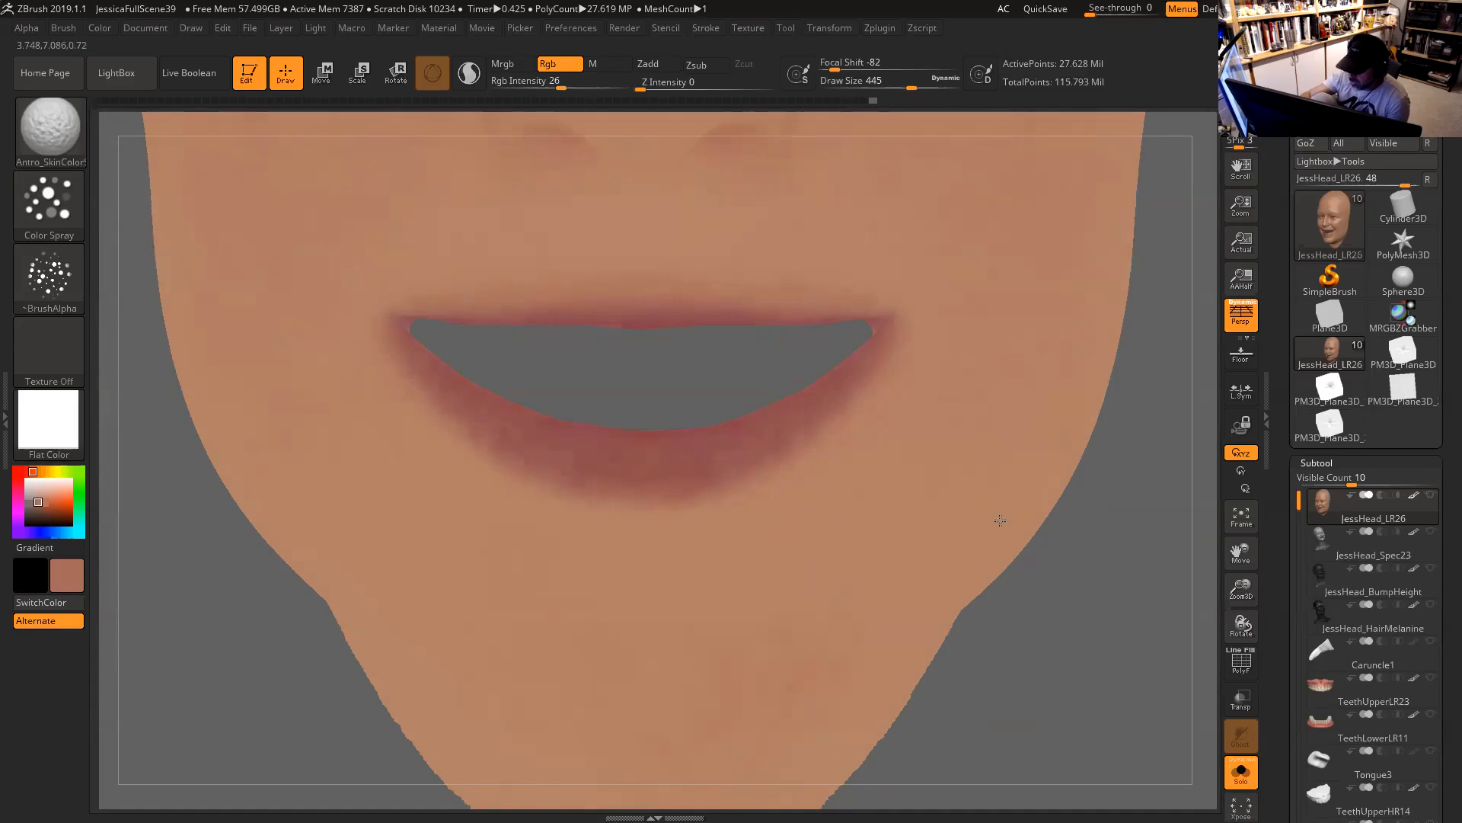
{"action": "left_click_drag", "start_coordinate": [1077, 581], "coordinate": [1127, 513], "text": "alt"}
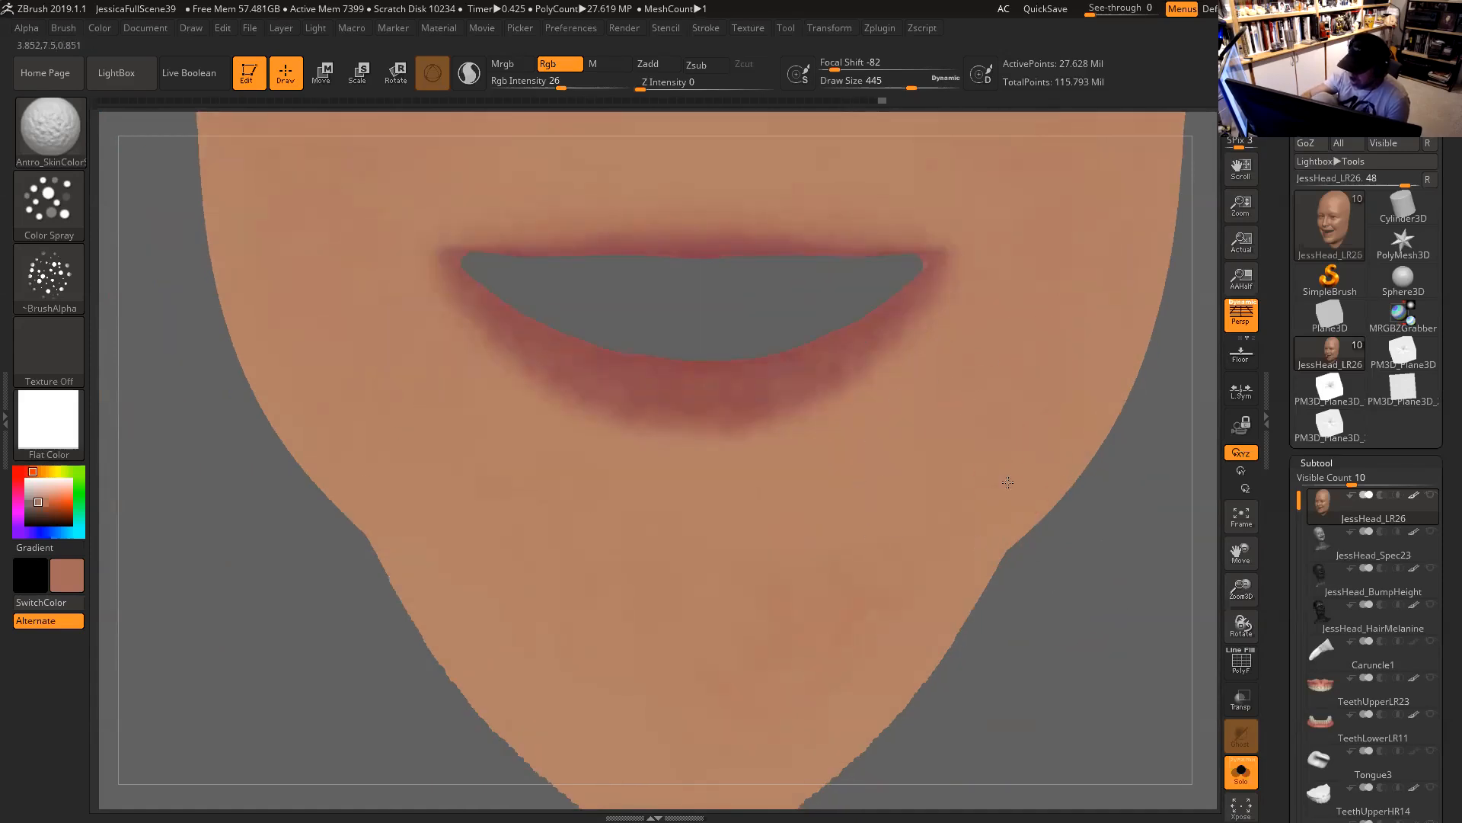
{"action": "mouse_move", "coordinate": [1045, 617]}
{"action": "left_mouse_down"}
{"action": "mouse_move", "coordinate": [1064, 573]}
{"action": "mouse_move", "coordinate": [1013, 541]}
{"action": "left_mouse_up"}
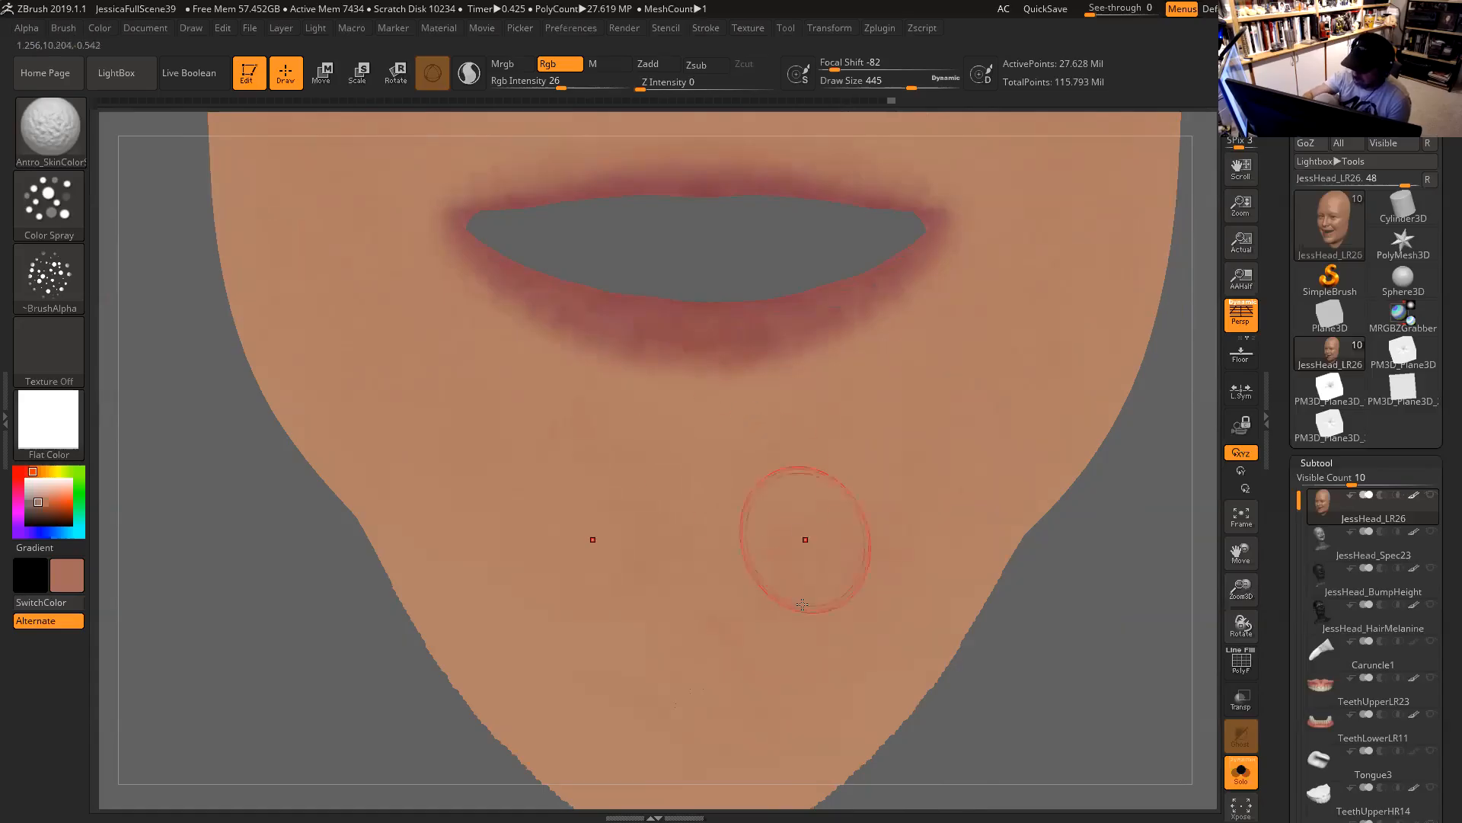
{"action": "mouse_move", "coordinate": [1081, 584]}
{"action": "left_mouse_down"}
{"action": "mouse_move", "coordinate": [1100, 622]}
{"action": "mouse_move", "coordinate": [1093, 552]}
{"action": "mouse_move", "coordinate": [1070, 598]}
{"action": "mouse_move", "coordinate": [1114, 601]}
{"action": "mouse_move", "coordinate": [1090, 490]}
{"action": "left_mouse_up"}
Turn off dynamic brush sizing and set the draw size to 108 with the whole face in view.
{"action": "left_click_drag", "start_coordinate": [1040, 415], "coordinate": [994, 561], "text": "alt"}
{"action": "left_click_drag", "start_coordinate": [907, 434], "coordinate": [918, 444]}
{"action": "left_click", "coordinate": [943, 86]}
{"action": "left_click", "coordinate": [947, 84]}
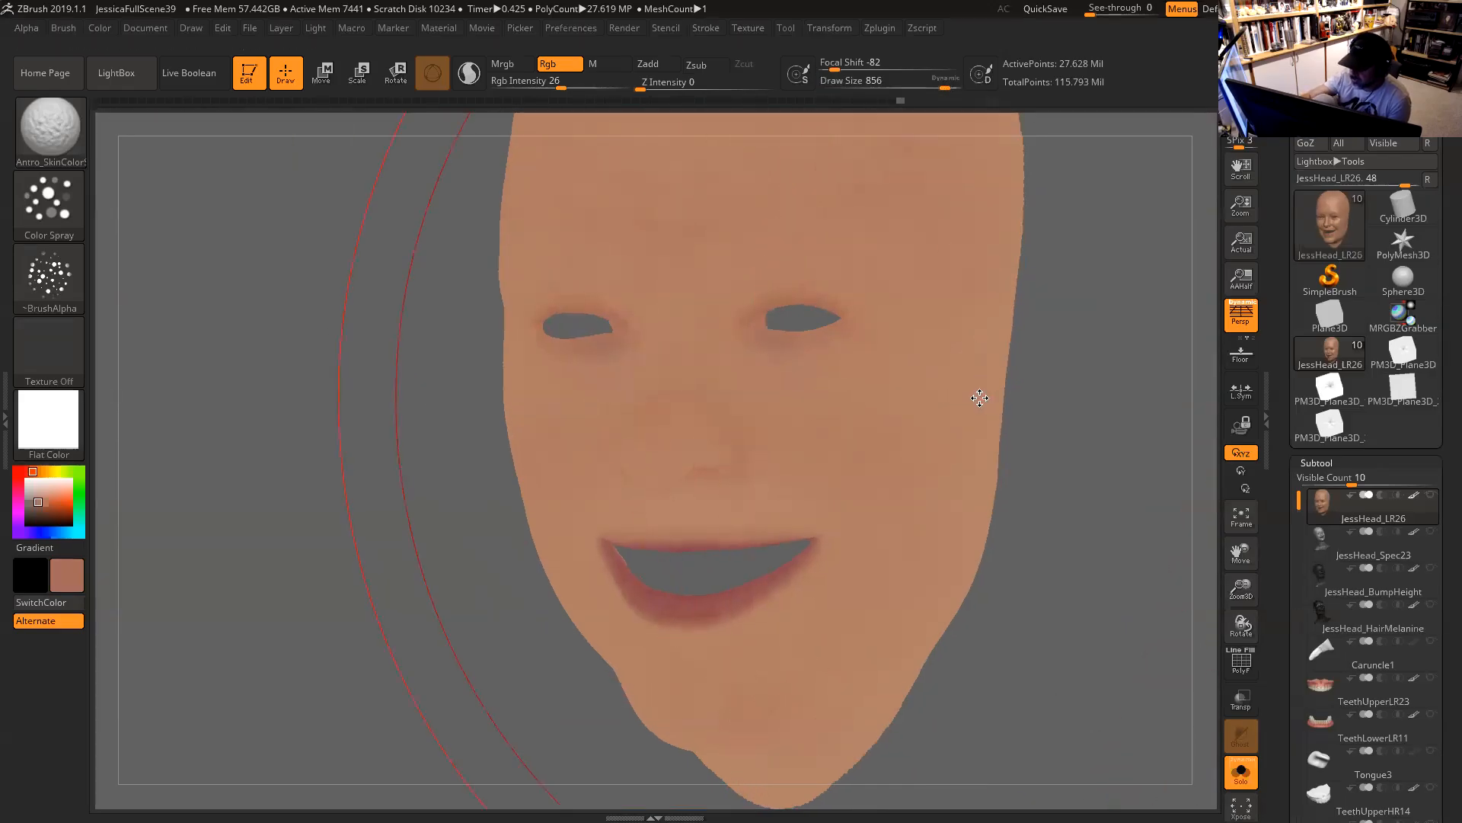
{"action": "key", "text": "space"}
{"action": "left_click_drag", "start_coordinate": [981, 398], "coordinate": [918, 404]}
{"action": "right_click_drag", "start_coordinate": [991, 427], "coordinate": [930, 431], "text": "alt"}
{"action": "key", "text": "space"}
{"action": "left_click_drag", "start_coordinate": [992, 431], "coordinate": [982, 431]}
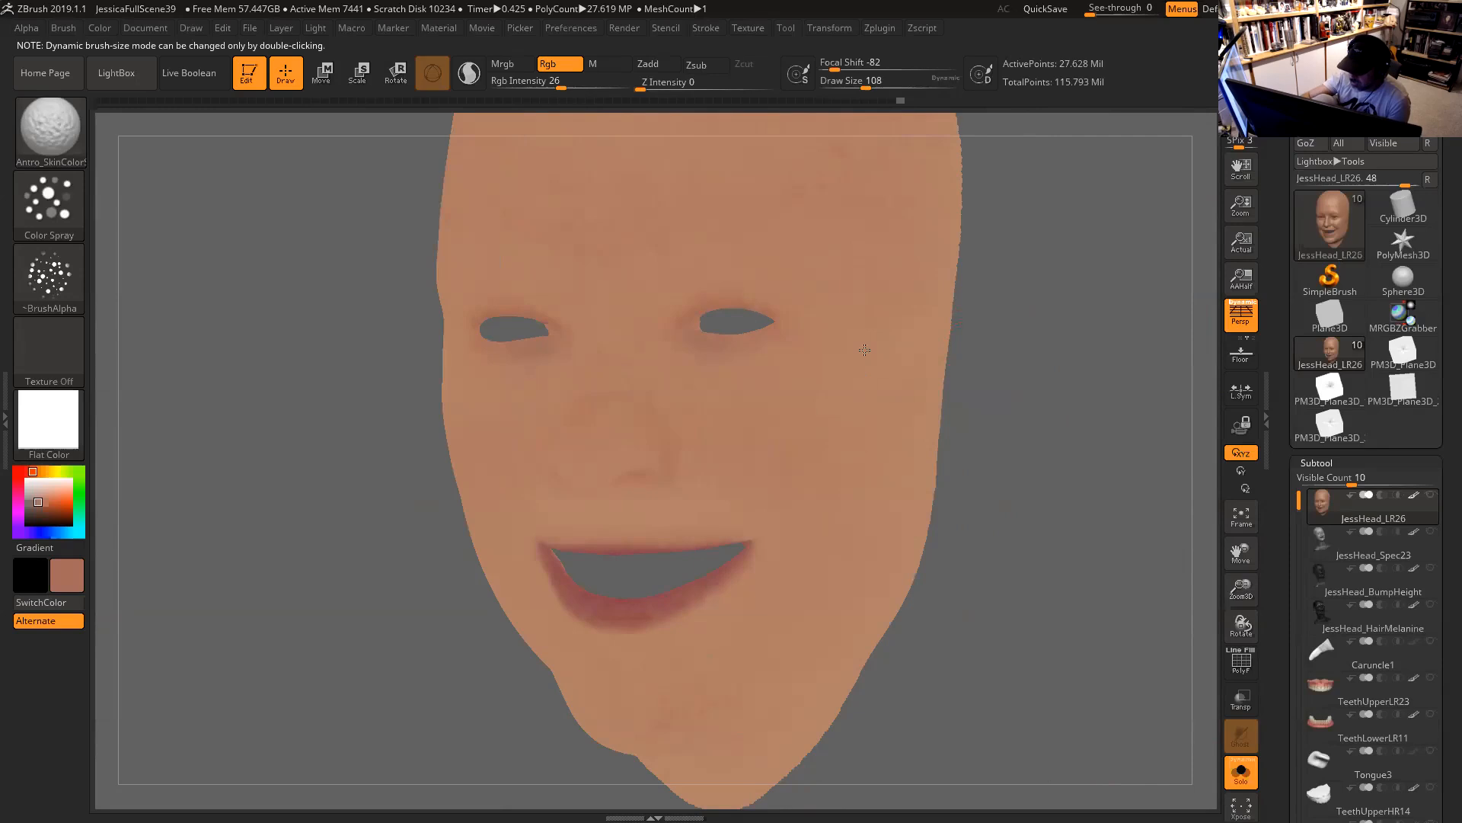
Set the draw size to 163 and spray mottled colour over the forehead, temples and top of the head.
{"action": "key", "text": "space"}
{"action": "left_click_drag", "start_coordinate": [887, 341], "coordinate": [906, 340]}
{"action": "right_click_drag", "start_coordinate": [923, 230], "coordinate": [921, 348], "text": "alt"}
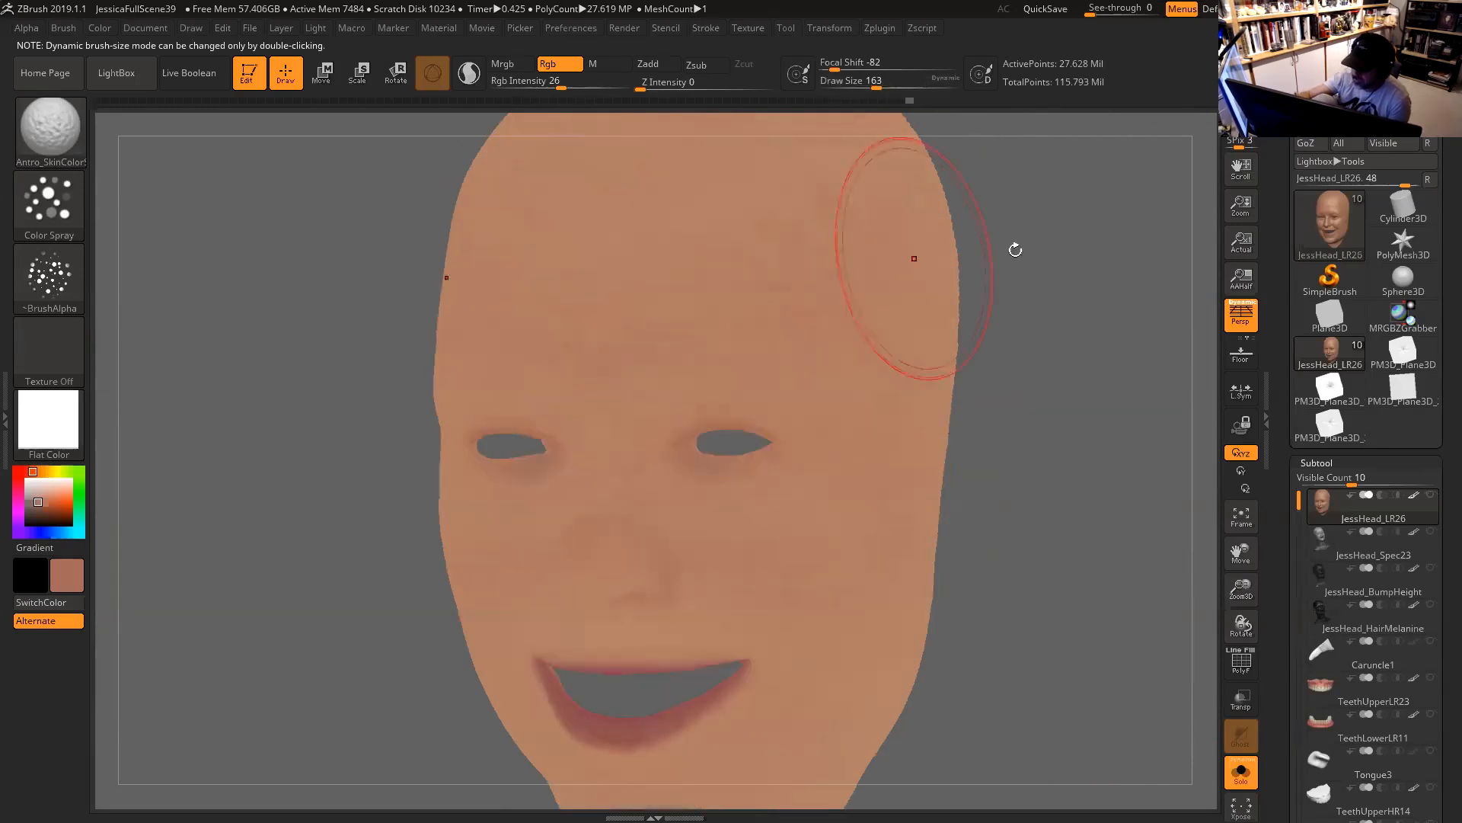
{"action": "left_click_drag", "start_coordinate": [1013, 249], "coordinate": [978, 374]}
{"action": "left_click_drag", "start_coordinate": [975, 228], "coordinate": [761, 274]}
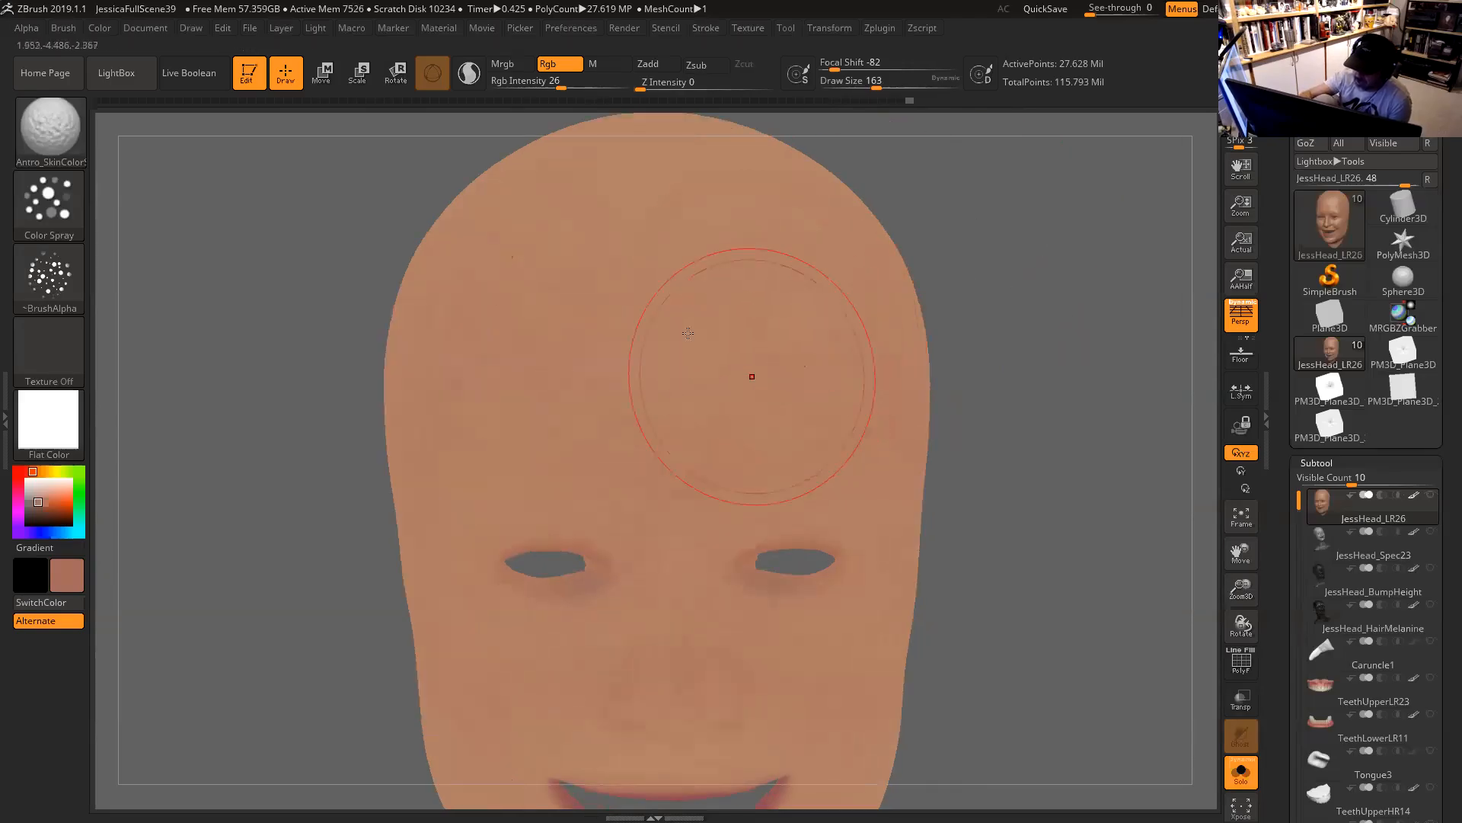
{"action": "left_click_drag", "start_coordinate": [972, 327], "coordinate": [724, 237]}
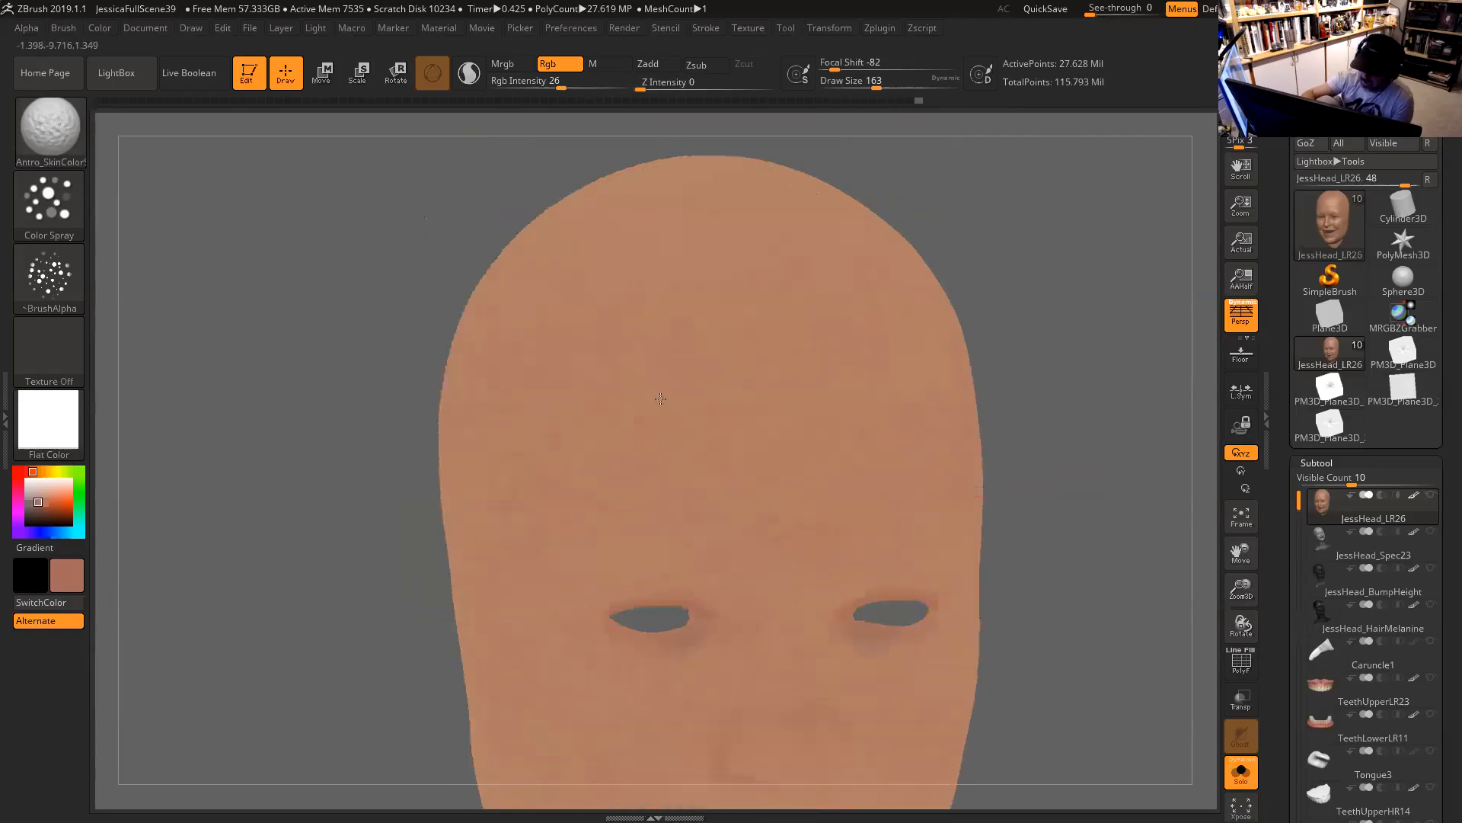
{"action": "mouse_move", "coordinate": [1061, 421]}
{"action": "left_mouse_down"}
{"action": "mouse_move", "coordinate": [1074, 414]}
{"action": "mouse_move", "coordinate": [1067, 382]}
{"action": "mouse_move", "coordinate": [1036, 386]}
{"action": "left_mouse_up"}
Set the draw size to 97 and spray mottled colour over the lower cheeks and jaw on both sides.
{"action": "key", "text": "s"}
{"action": "left_click_drag", "start_coordinate": [1031, 485], "coordinate": [1035, 353], "text": "alt"}
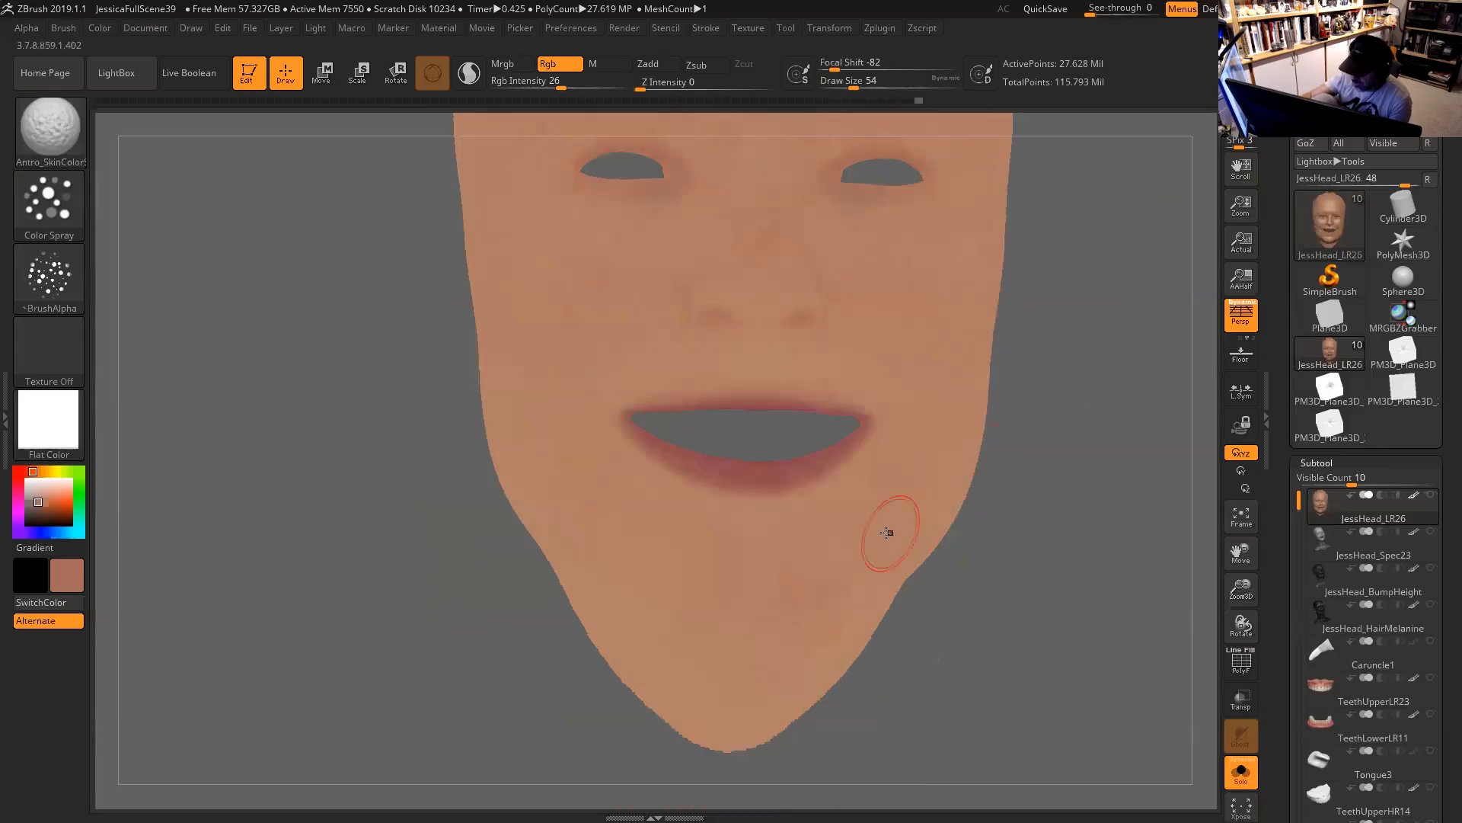
{"action": "key", "text": "space"}
{"action": "left_click_drag", "start_coordinate": [917, 519], "coordinate": [948, 520]}
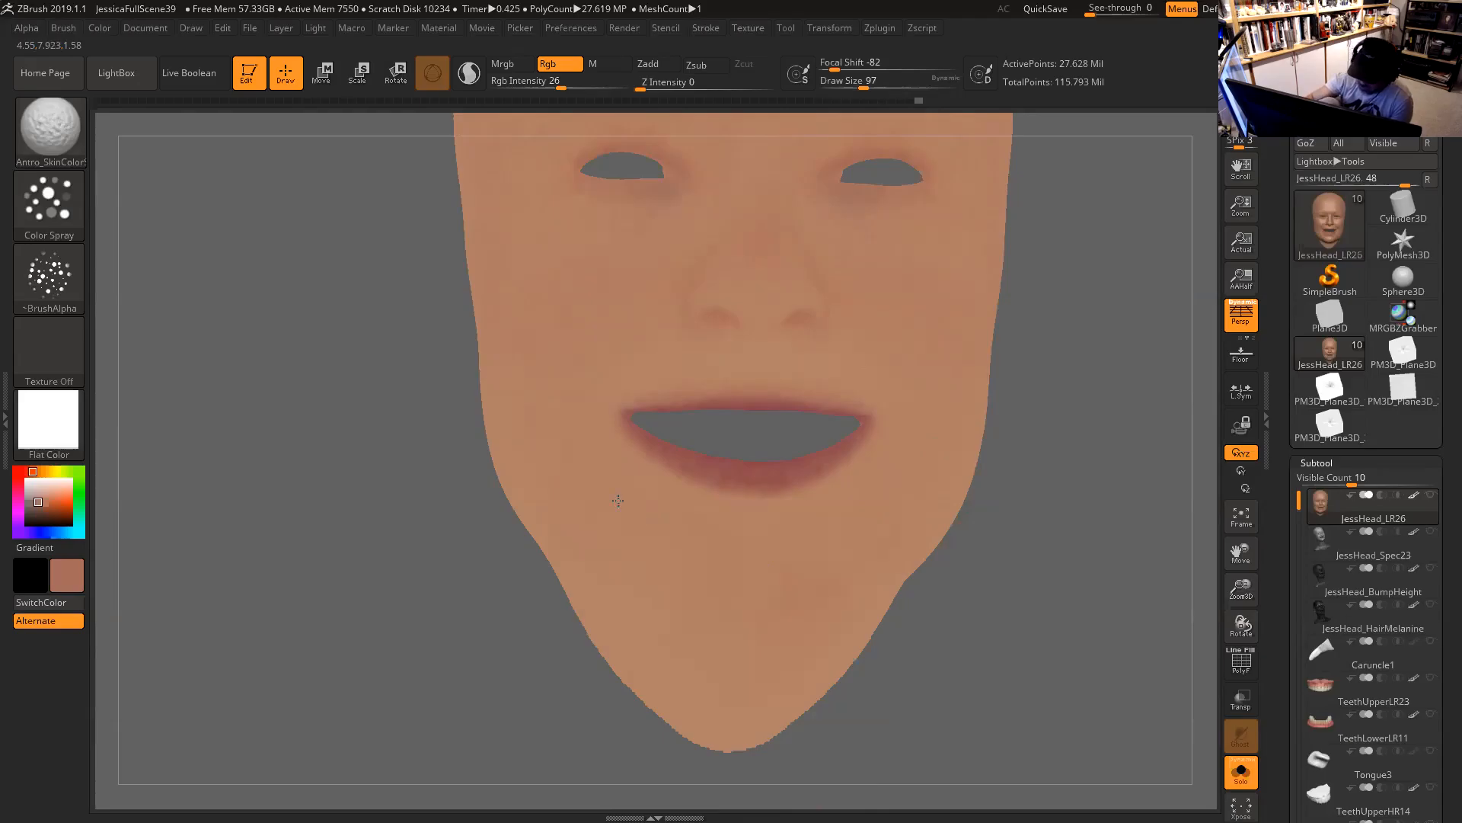
Spray mottled colour over the chin and the underside of the jaw.
{"action": "left_click_drag", "start_coordinate": [1012, 525], "coordinate": [1024, 442]}
{"action": "left_click_drag", "start_coordinate": [1082, 501], "coordinate": [1089, 376], "text": "alt"}
{"action": "left_click_drag", "start_coordinate": [1043, 430], "coordinate": [875, 473]}
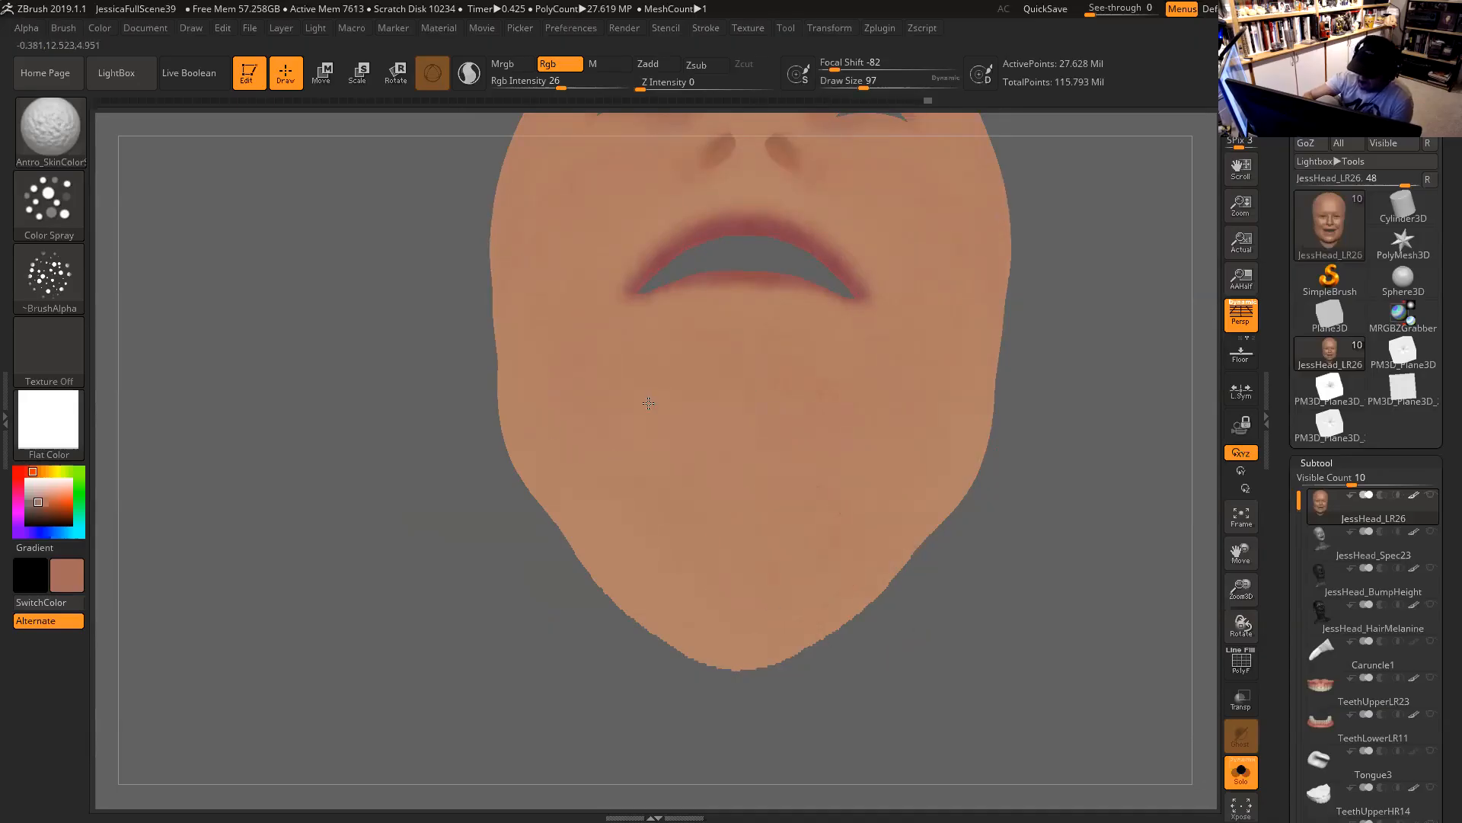
{"action": "mouse_move", "coordinate": [1039, 500]}
{"action": "left_mouse_down"}
{"action": "mouse_move", "coordinate": [1071, 480]}
{"action": "mouse_move", "coordinate": [1074, 533]}
{"action": "mouse_move", "coordinate": [810, 405]}
{"action": "left_mouse_up"}
Reduce the draw size to 65 and spray mottled colour on the chin and around the upper lip.
{"action": "key", "text": "space"}
{"action": "mouse_move", "coordinate": [1045, 354]}
{"action": "left_mouse_down", "text": "alt"}
{"action": "mouse_move", "coordinate": [1125, 418]}
{"action": "mouse_move", "coordinate": [1104, 366]}
{"action": "left_mouse_up", "text": "alt"}
{"action": "key", "text": "space"}
{"action": "left_click_drag", "start_coordinate": [673, 285], "coordinate": [663, 285]}
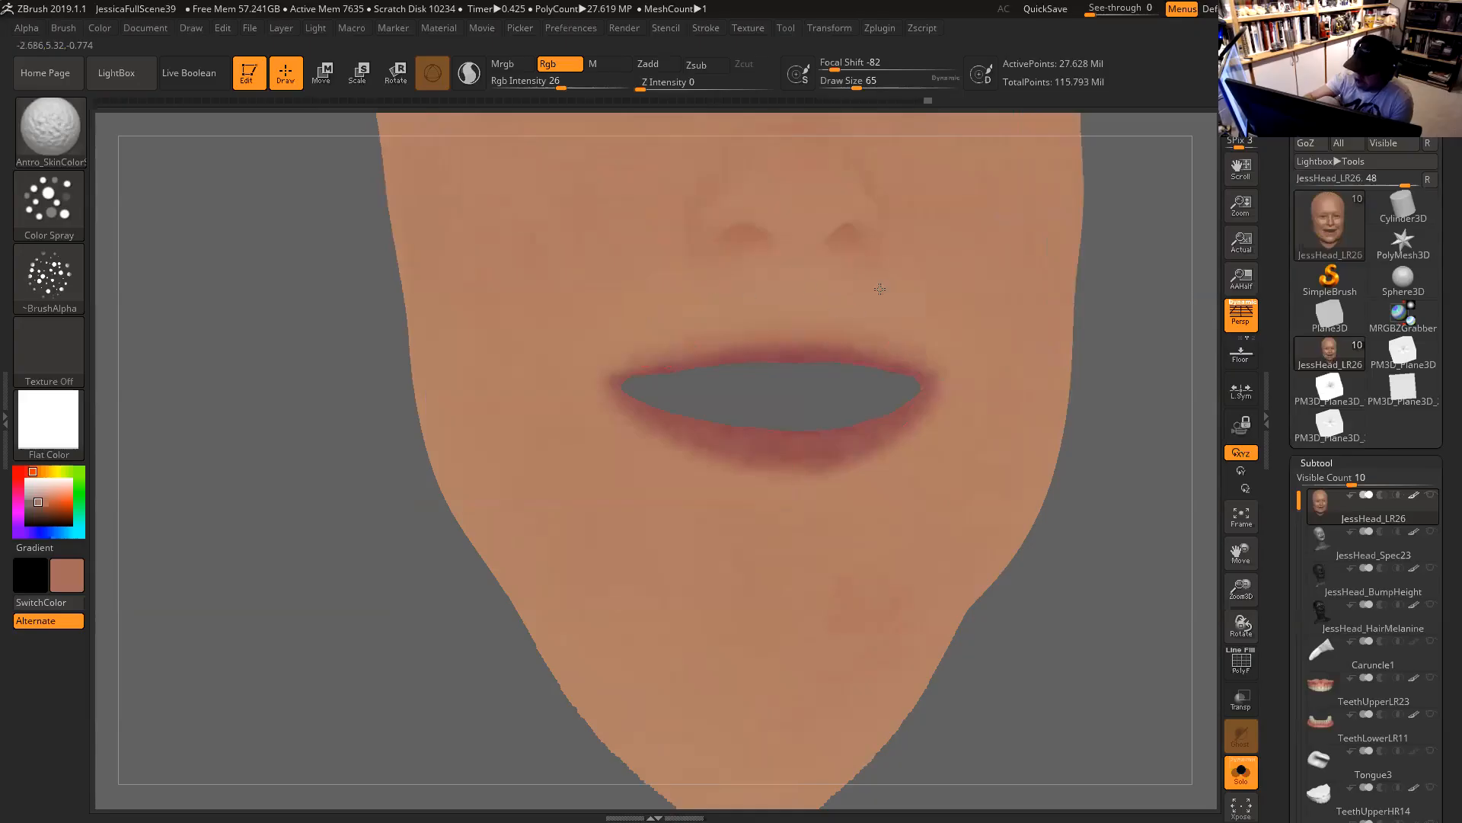
{"action": "left_click_drag", "start_coordinate": [898, 302], "coordinate": [735, 307]}
Spray finer mottled colour over the nose, nostrils and cheeks at a draw size of 65.
{"action": "mouse_move", "coordinate": [1175, 294]}
{"action": "left_mouse_down", "text": "alt"}
{"action": "mouse_move", "coordinate": [1131, 427]}
{"action": "mouse_move", "coordinate": [1082, 381]}
{"action": "left_mouse_up", "text": "alt"}
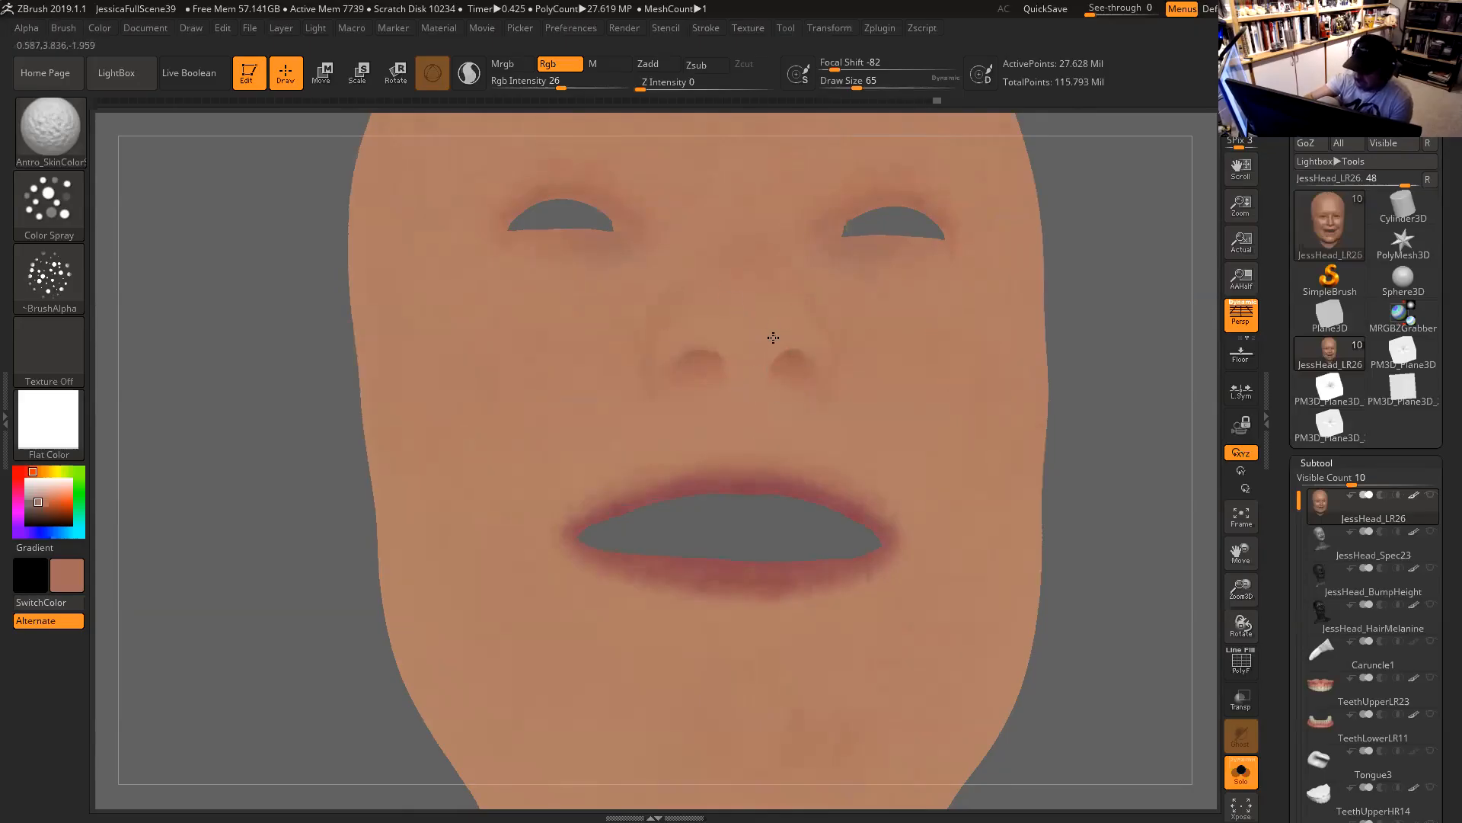
{"action": "left_click_drag", "start_coordinate": [1110, 385], "coordinate": [1059, 377]}
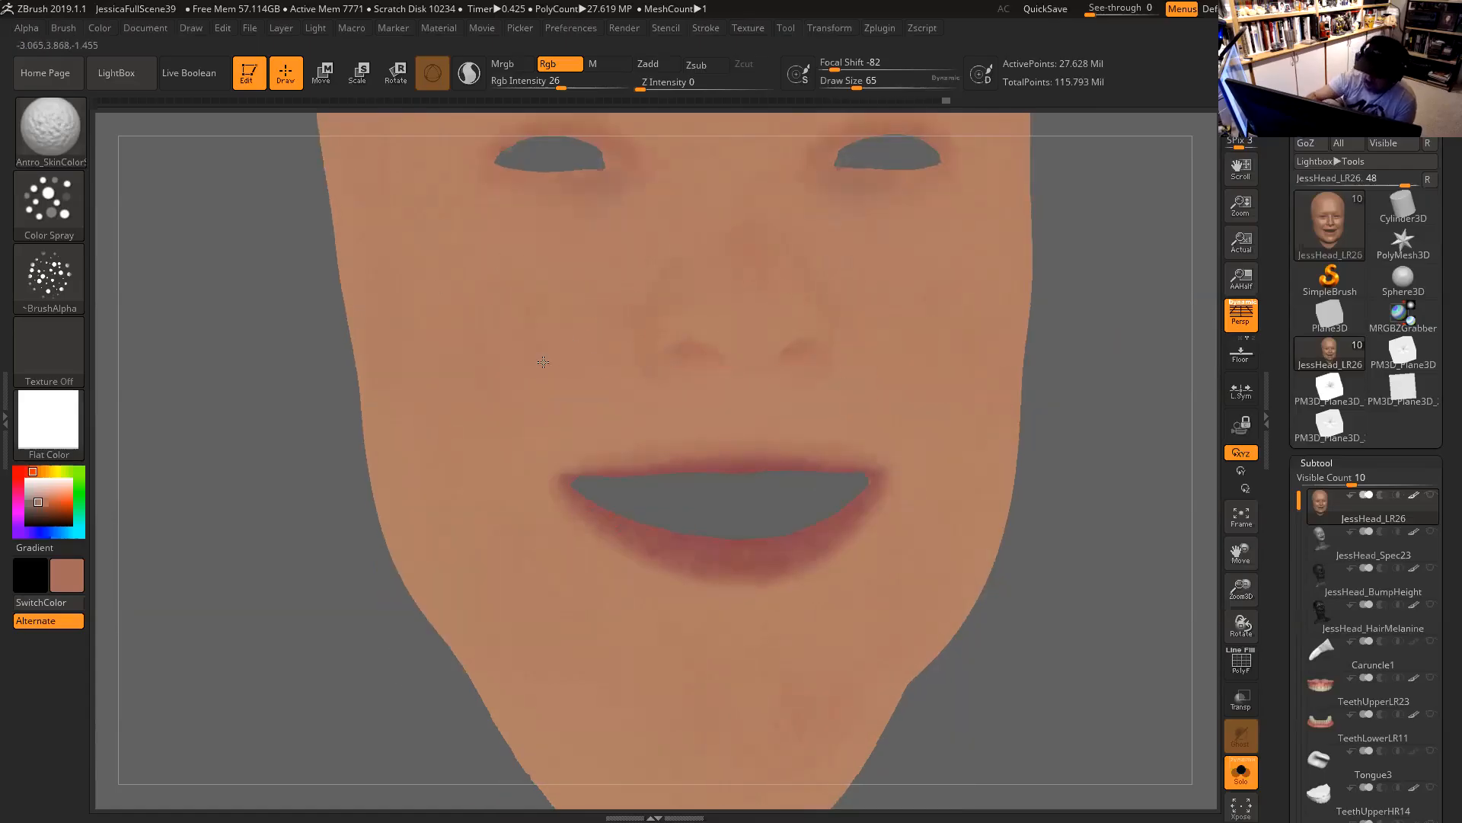
{"action": "left_click_drag", "start_coordinate": [1061, 365], "coordinate": [1017, 425]}
{"action": "mouse_move", "coordinate": [1052, 366]}
{"action": "left_mouse_down"}
{"action": "mouse_move", "coordinate": [1077, 424]}
{"action": "mouse_move", "coordinate": [1042, 389]}
{"action": "left_mouse_up"}
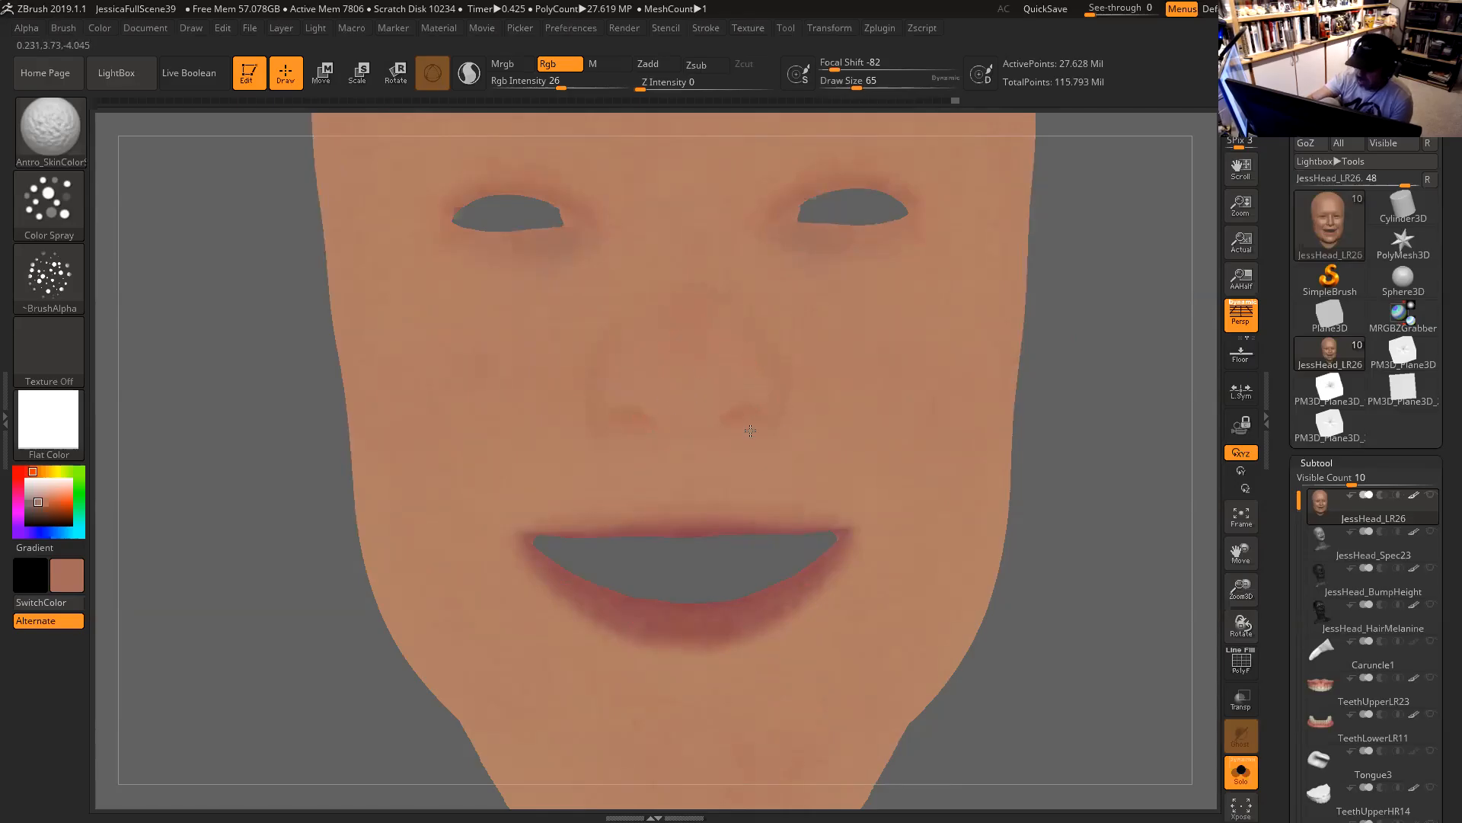
Switch the spray brush to Alpha 35 and choose a pale cream paint colour.
{"action": "left_click_drag", "start_coordinate": [1077, 424], "coordinate": [1142, 496], "text": "alt"}
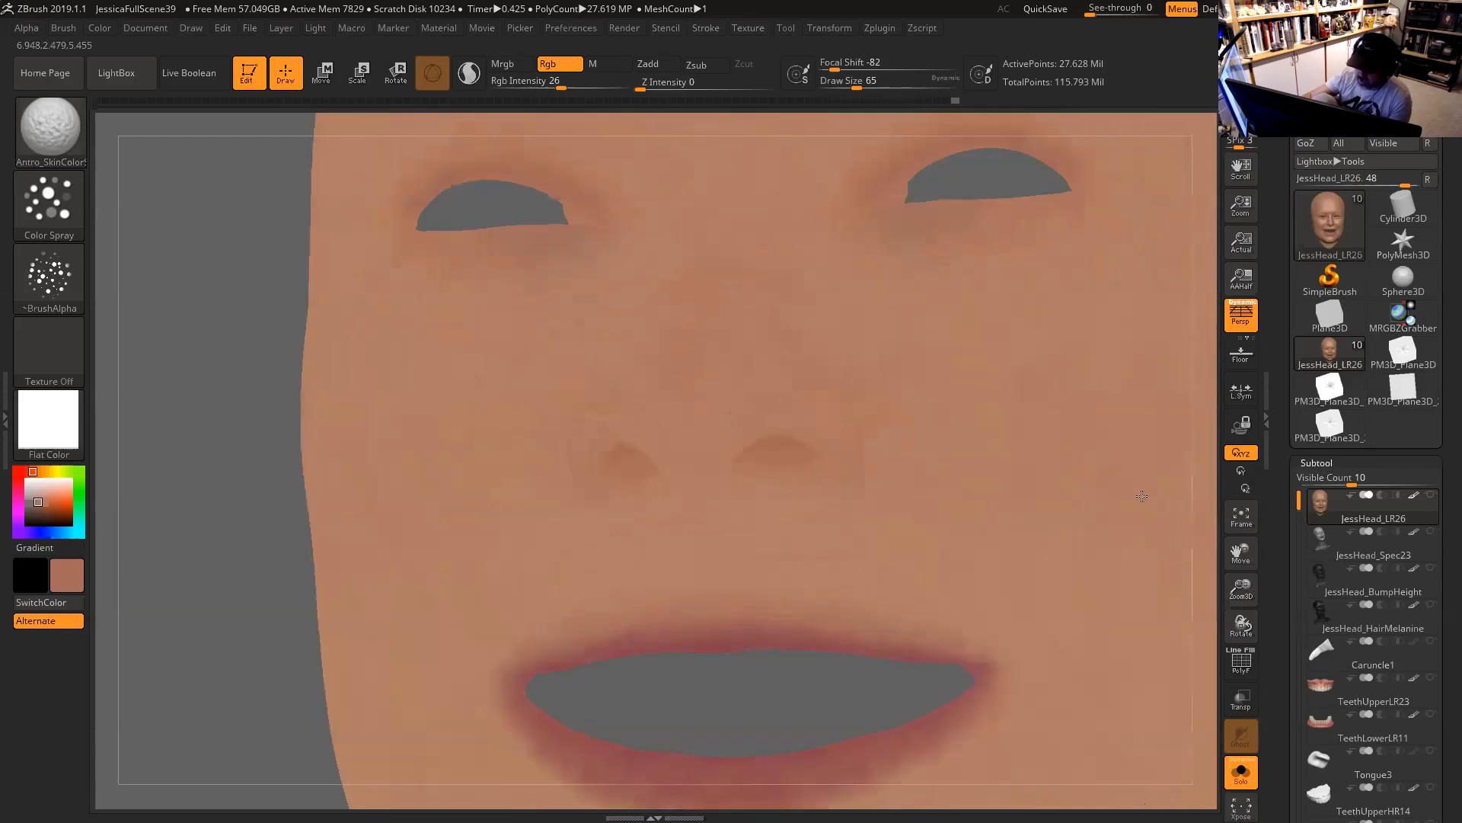
{"action": "left_click", "coordinate": [64, 283]}
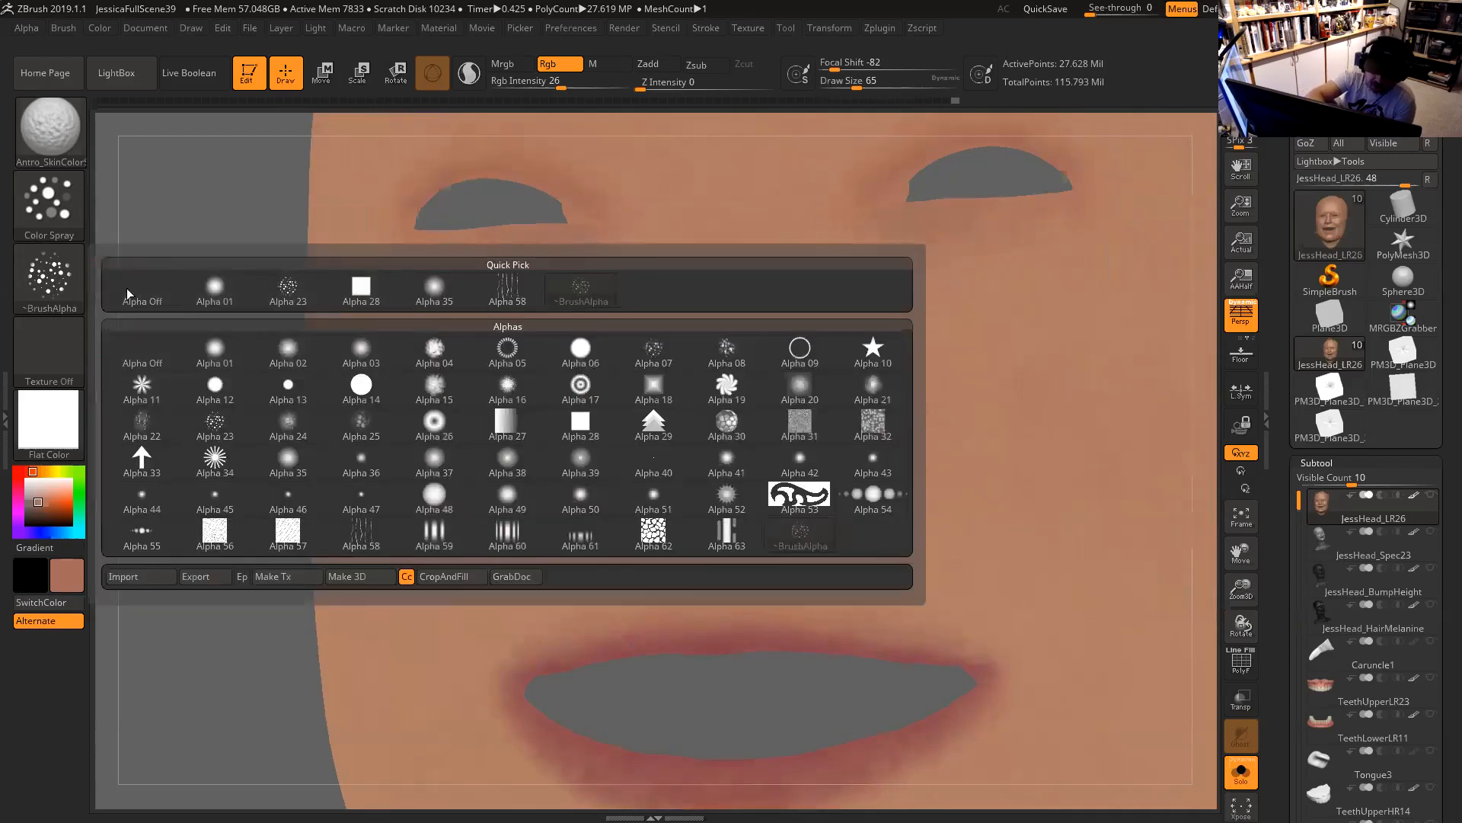
{"action": "left_click", "coordinate": [289, 461]}
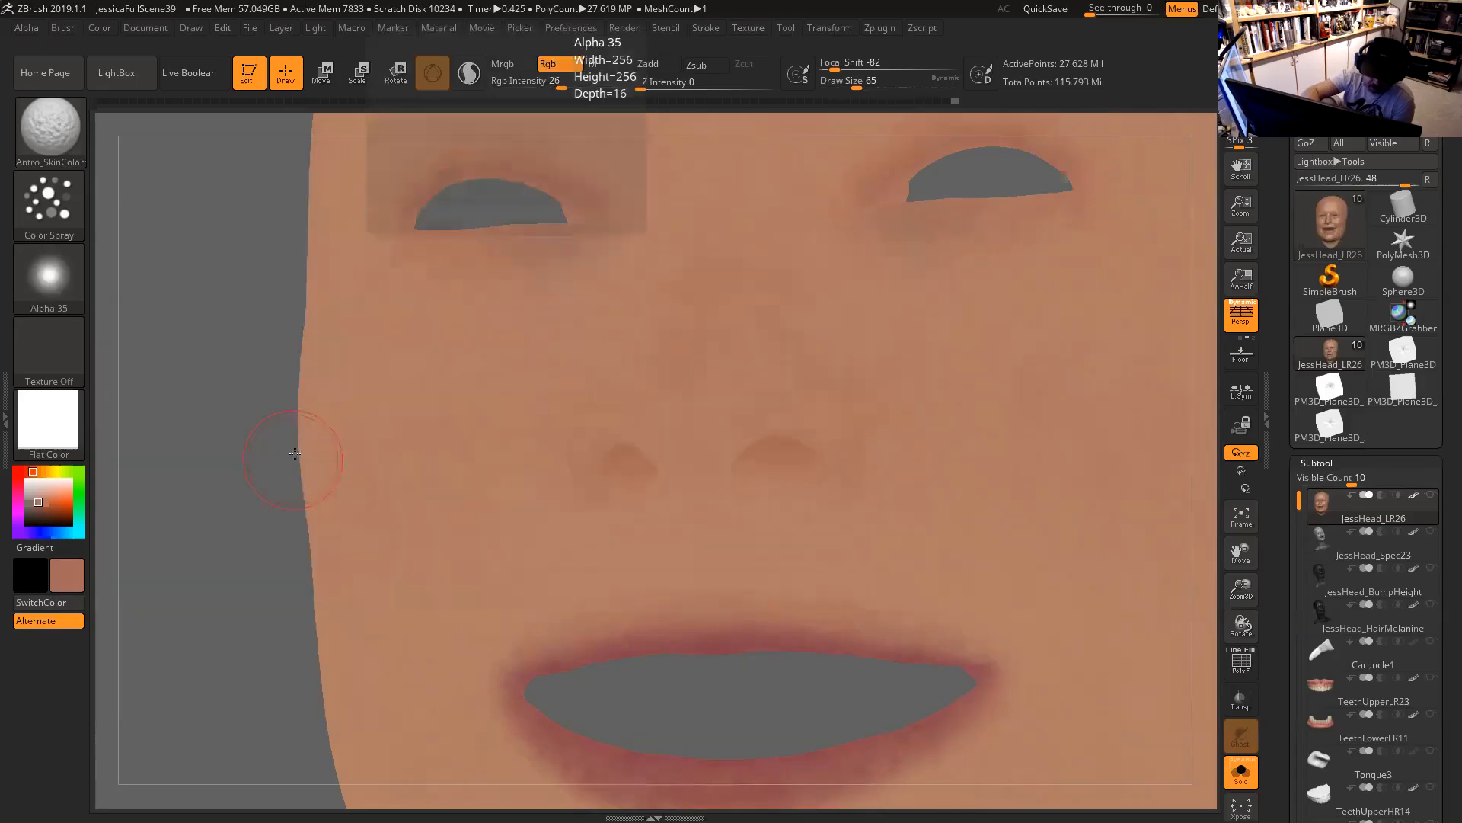
{"action": "left_click", "coordinate": [49, 471]}
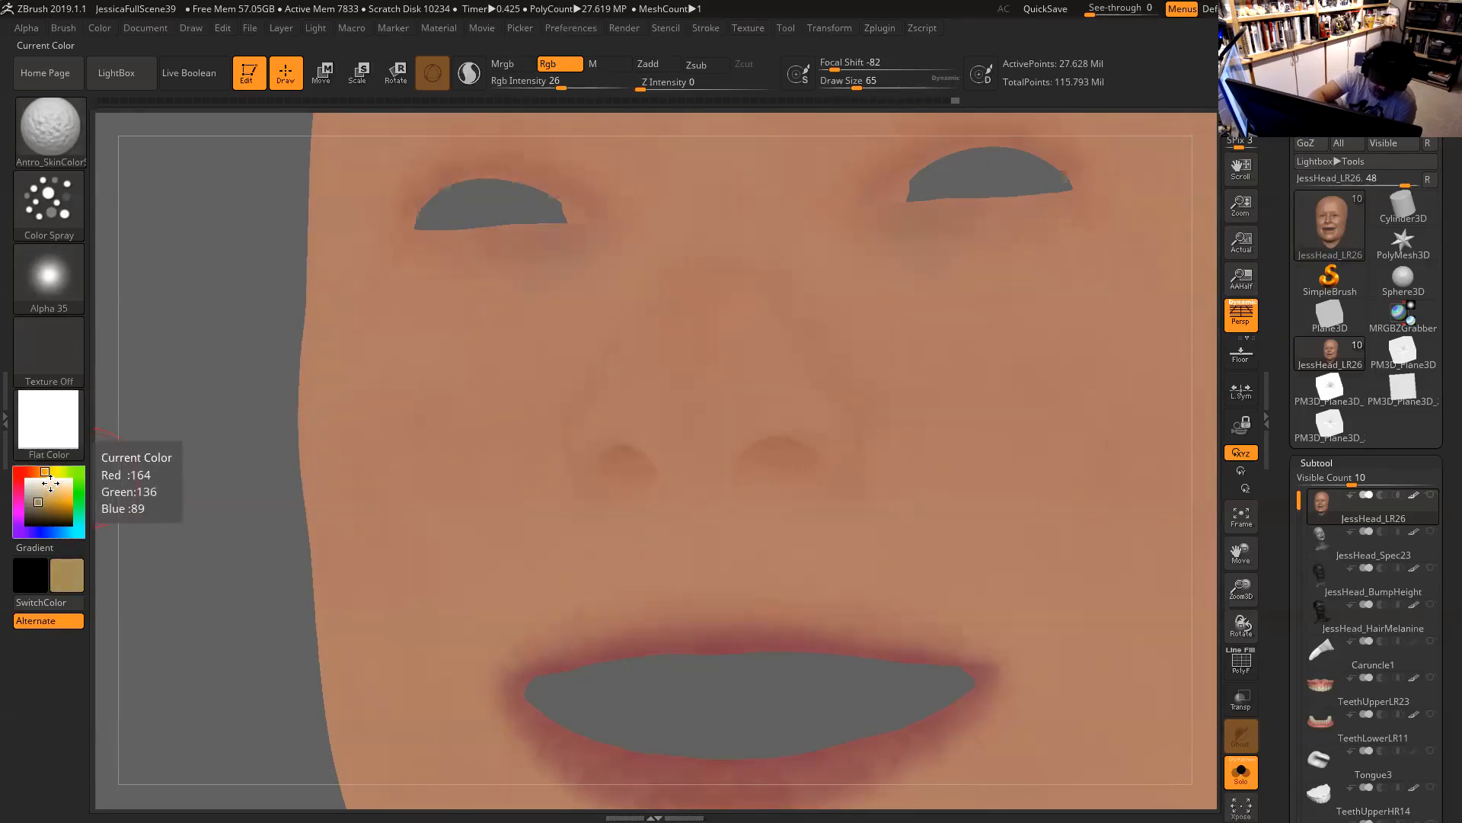
{"action": "left_click", "coordinate": [51, 483]}
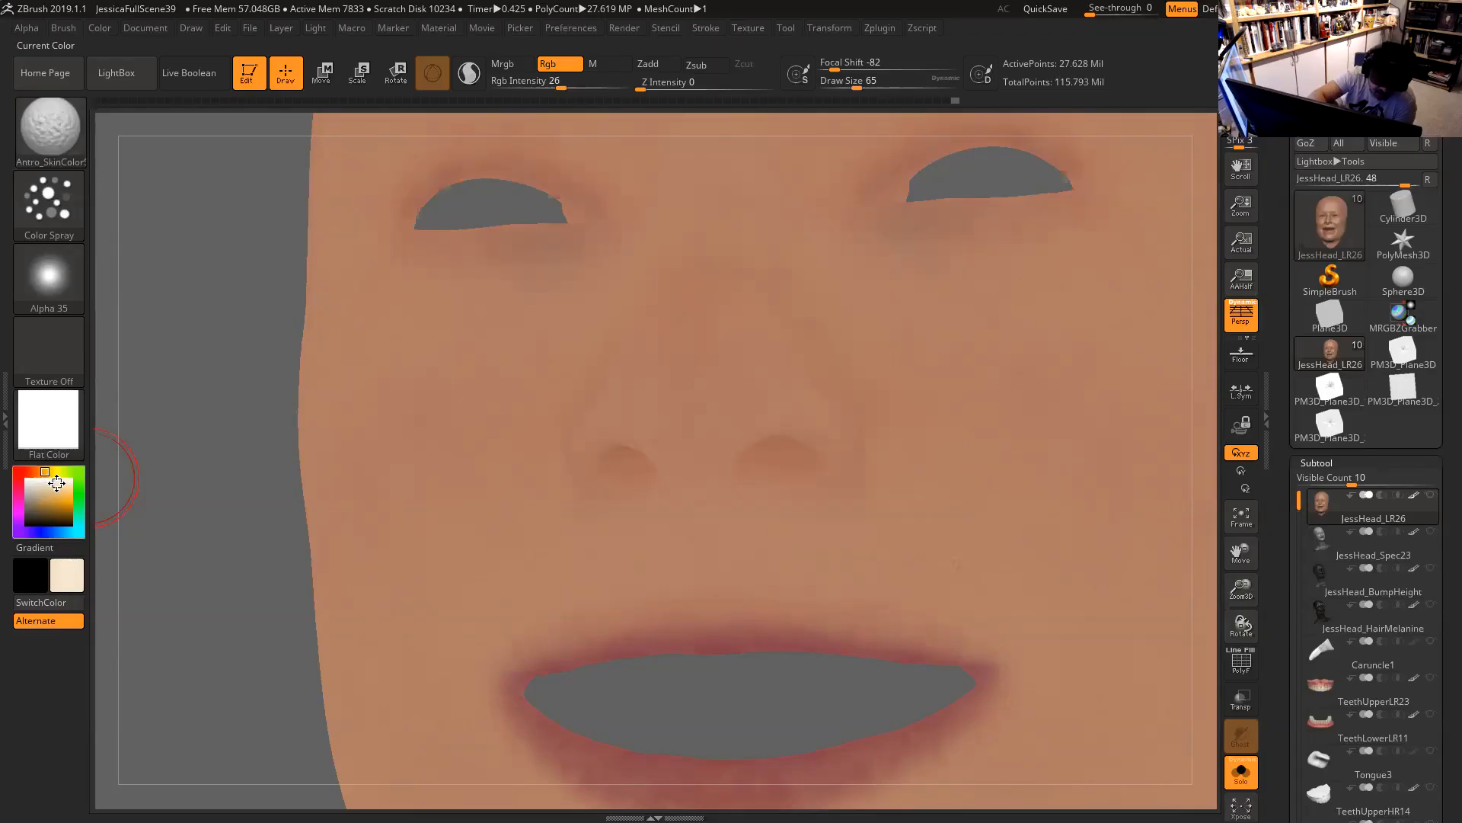
Try spraying pale cream highlights on both sides of the nose tip at a draw size of 29, and undo them.
{"action": "left_click_drag", "start_coordinate": [1201, 466], "coordinate": [1104, 396]}
{"action": "left_click_drag", "start_coordinate": [1210, 412], "coordinate": [1097, 358]}
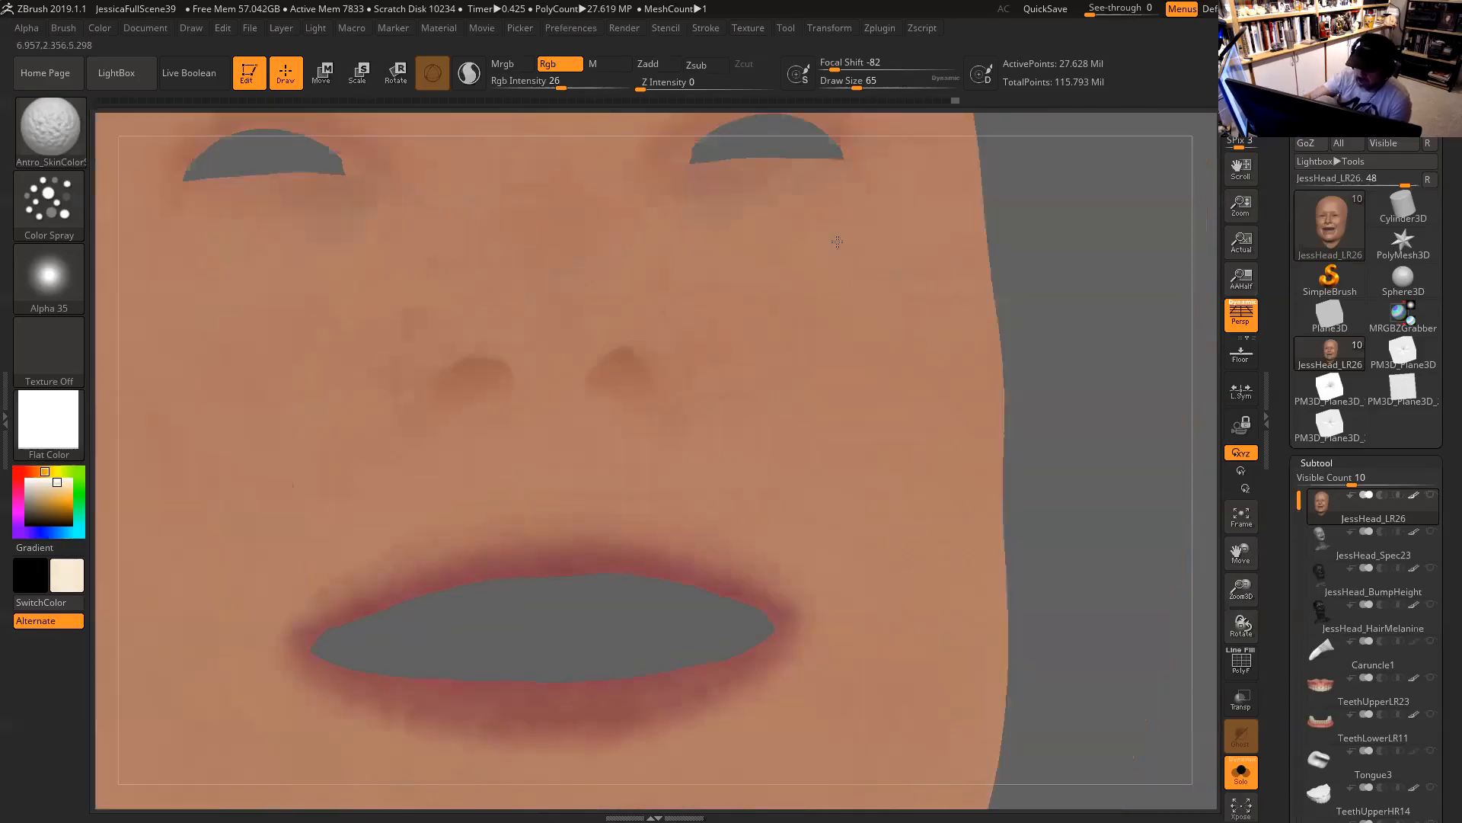
{"action": "key", "text": "space"}
{"action": "left_click_drag", "start_coordinate": [604, 333], "coordinate": [596, 333]}
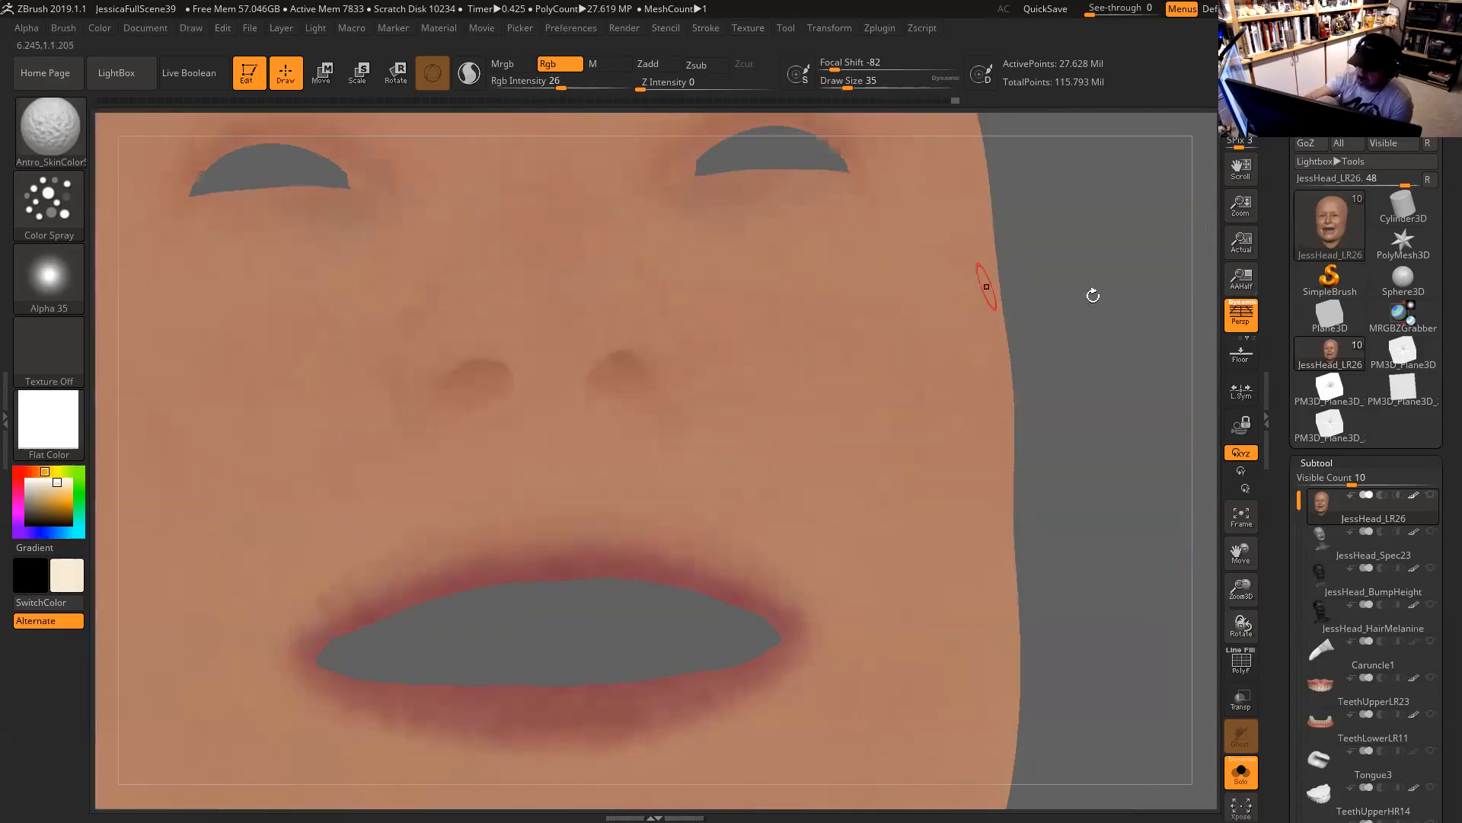
{"action": "left_click_drag", "start_coordinate": [1097, 296], "coordinate": [1176, 329], "text": "alt"}
{"action": "left_click_drag", "start_coordinate": [687, 361], "coordinate": [685, 361]}
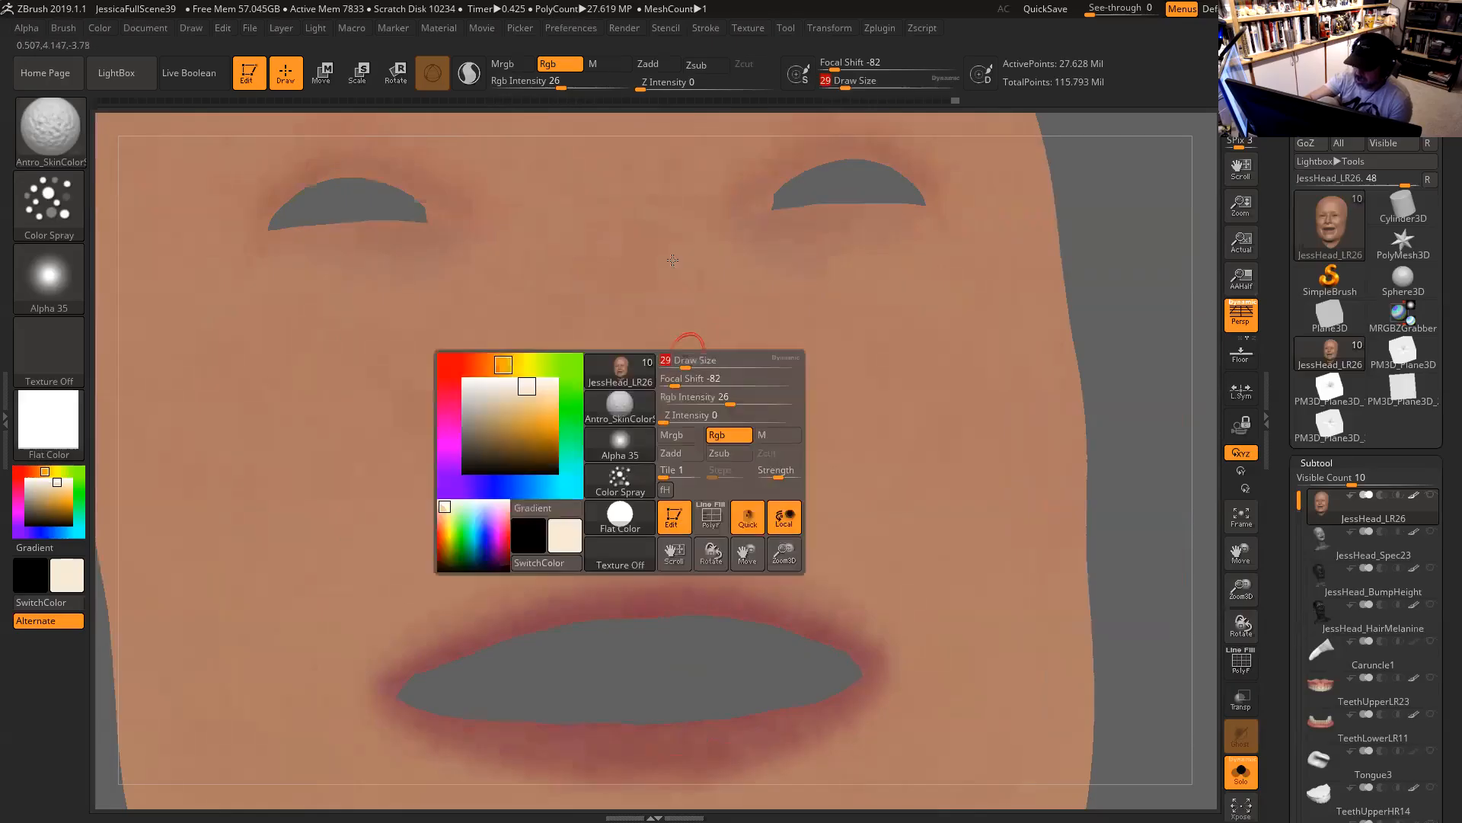
{"action": "mouse_move", "coordinate": [1110, 258]}
{"action": "left_mouse_down"}
{"action": "mouse_move", "coordinate": [684, 356]}
{"action": "mouse_move", "coordinate": [697, 323]}
{"action": "left_mouse_up"}
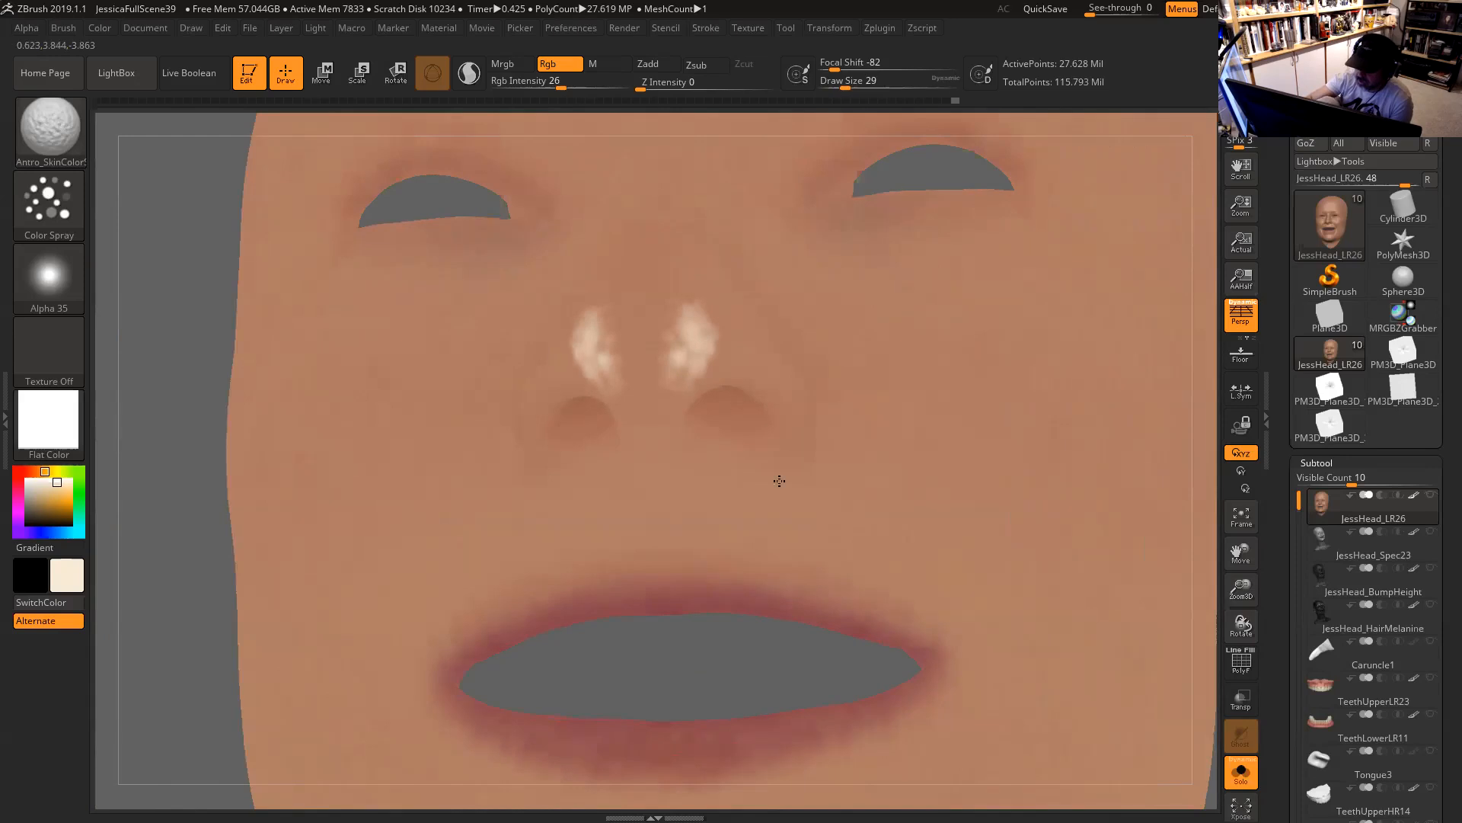
{"action": "key", "text": "ctrl"}
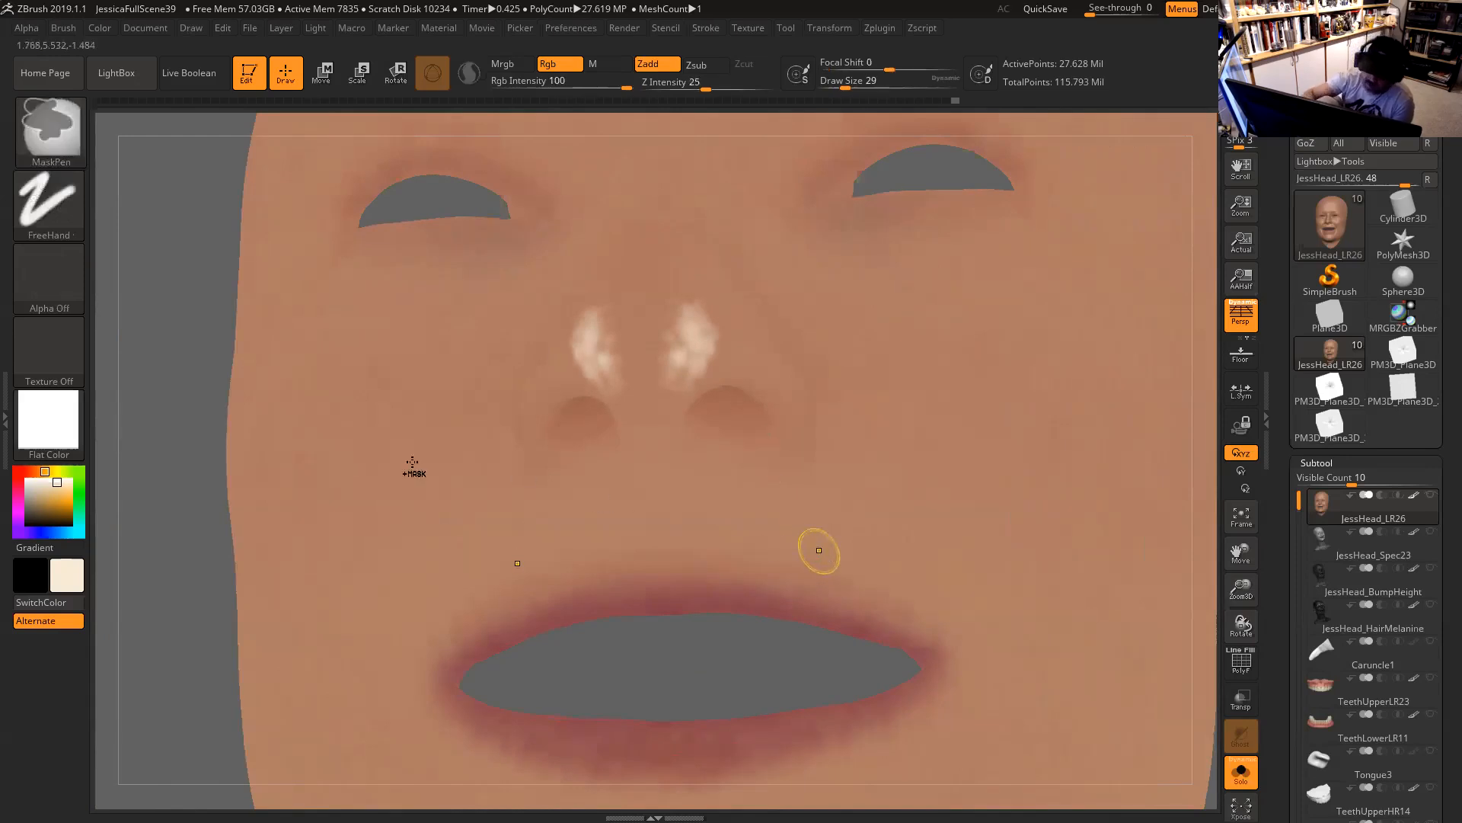
{"action": "key", "text": "ctrl+z"}
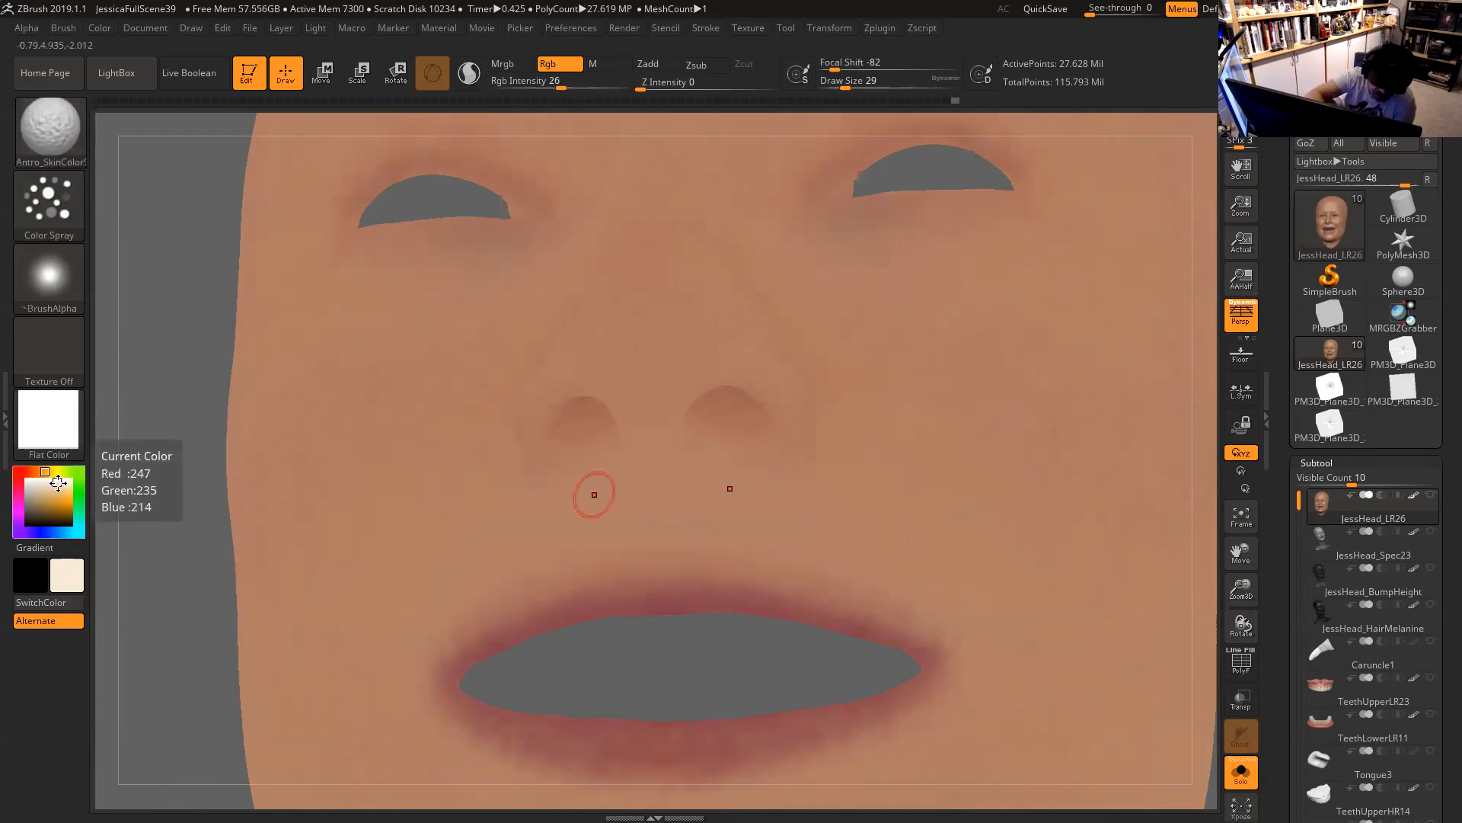
Try a second pass of cream on the nose tip at Rgb Intensity 26, and undo it.
{"action": "key", "text": "space"}
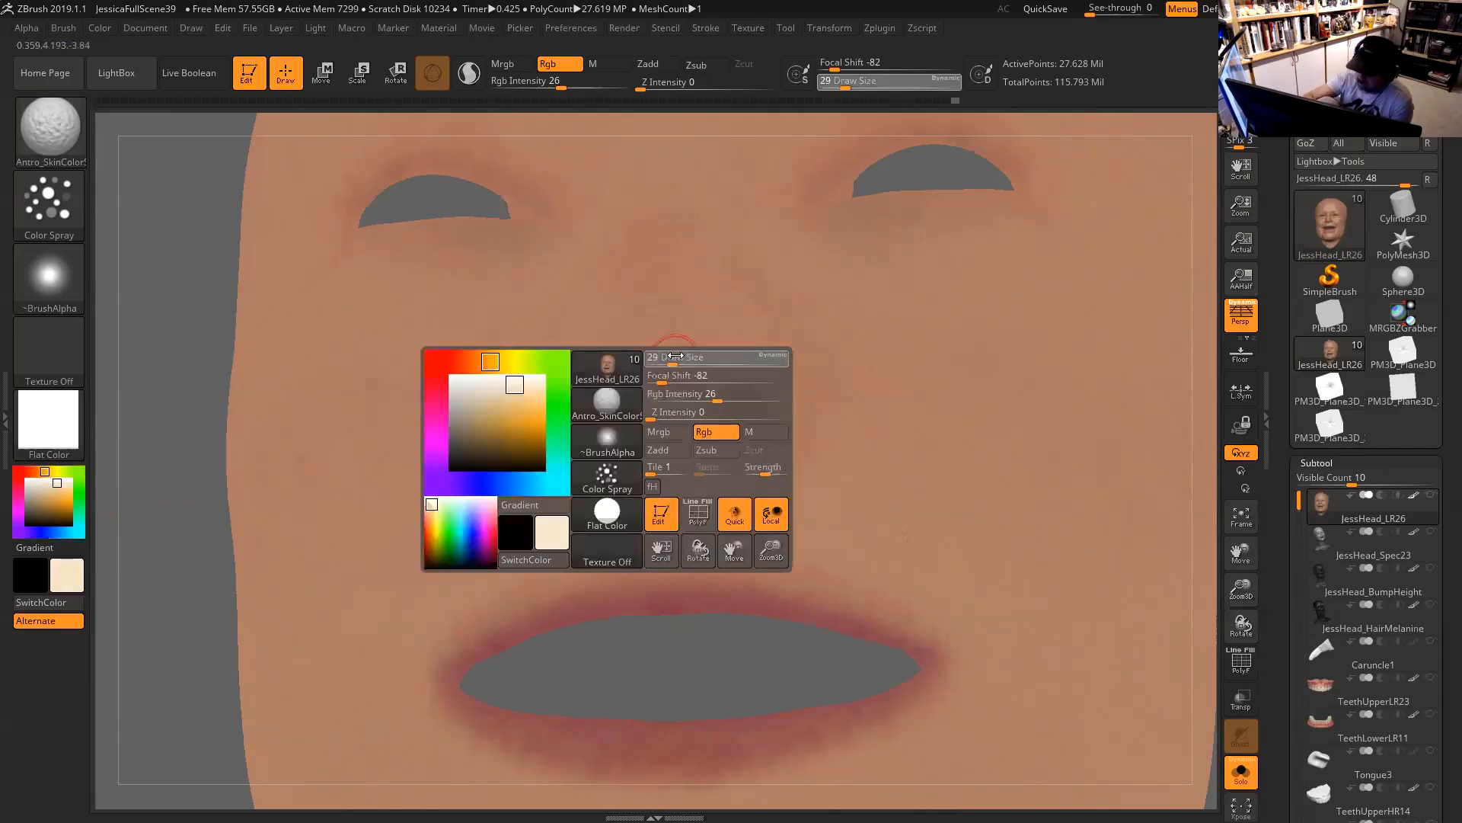
{"action": "left_click_drag", "start_coordinate": [680, 327], "coordinate": [690, 335]}
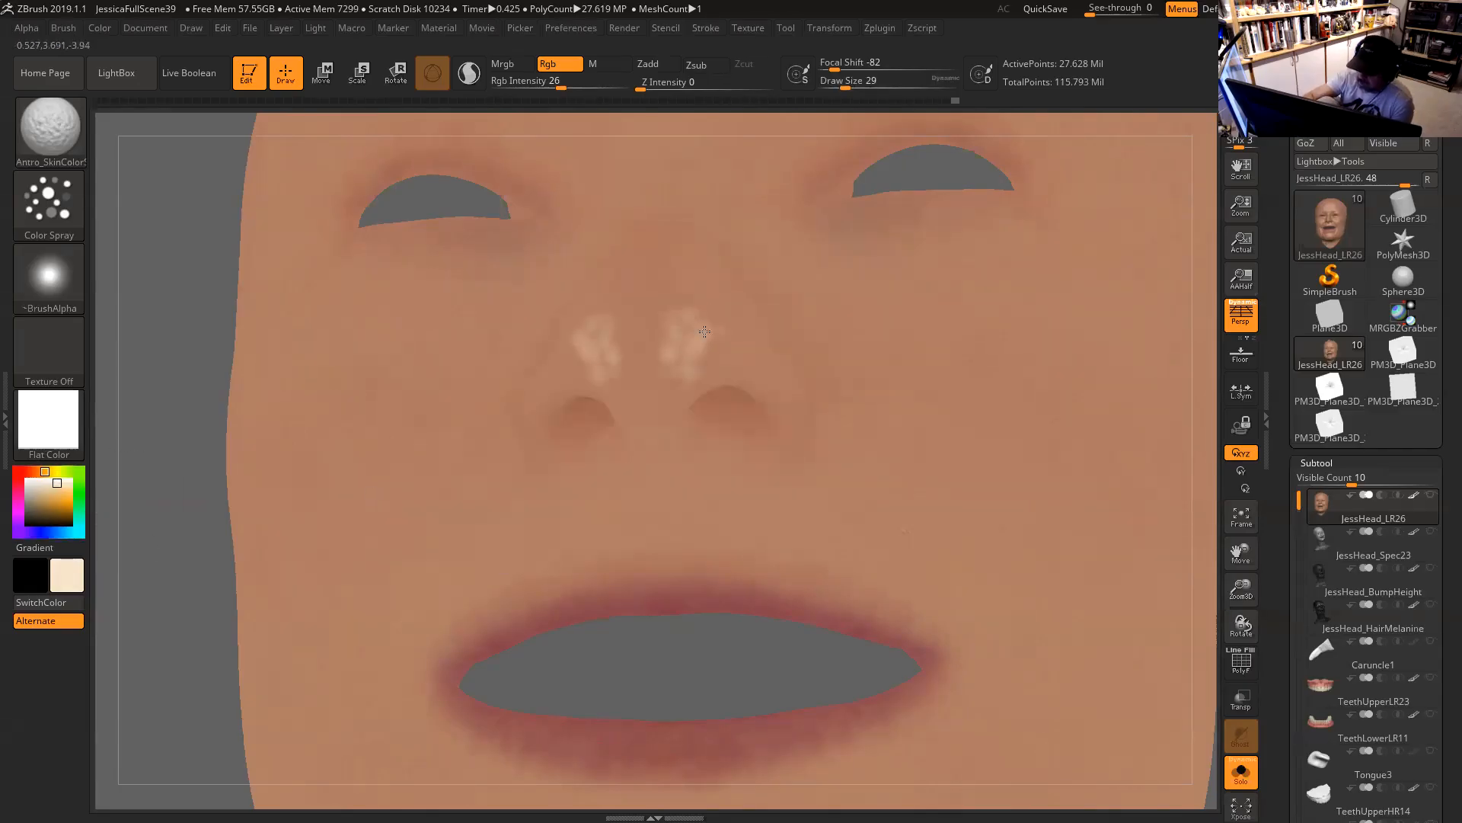
{"action": "key", "text": "ctrl"}
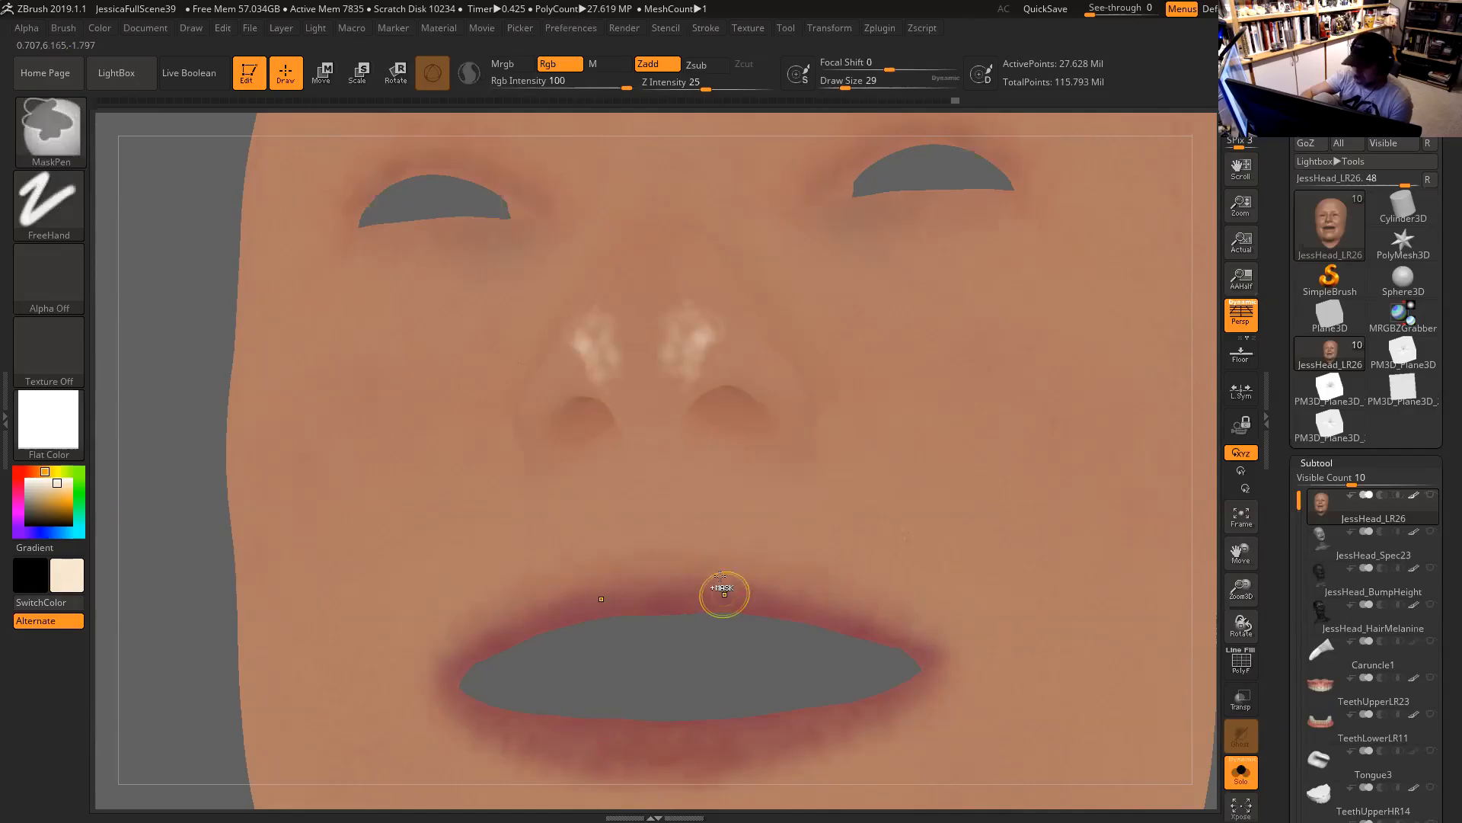
{"action": "key", "text": "ctrl+z"}
Spray faint highlights on the nose tip at Rgb Intensity 3 and draw size 23, shifting the paint colour to a warmer cream.
{"action": "left_click_drag", "start_coordinate": [621, 83], "coordinate": [539, 85]}
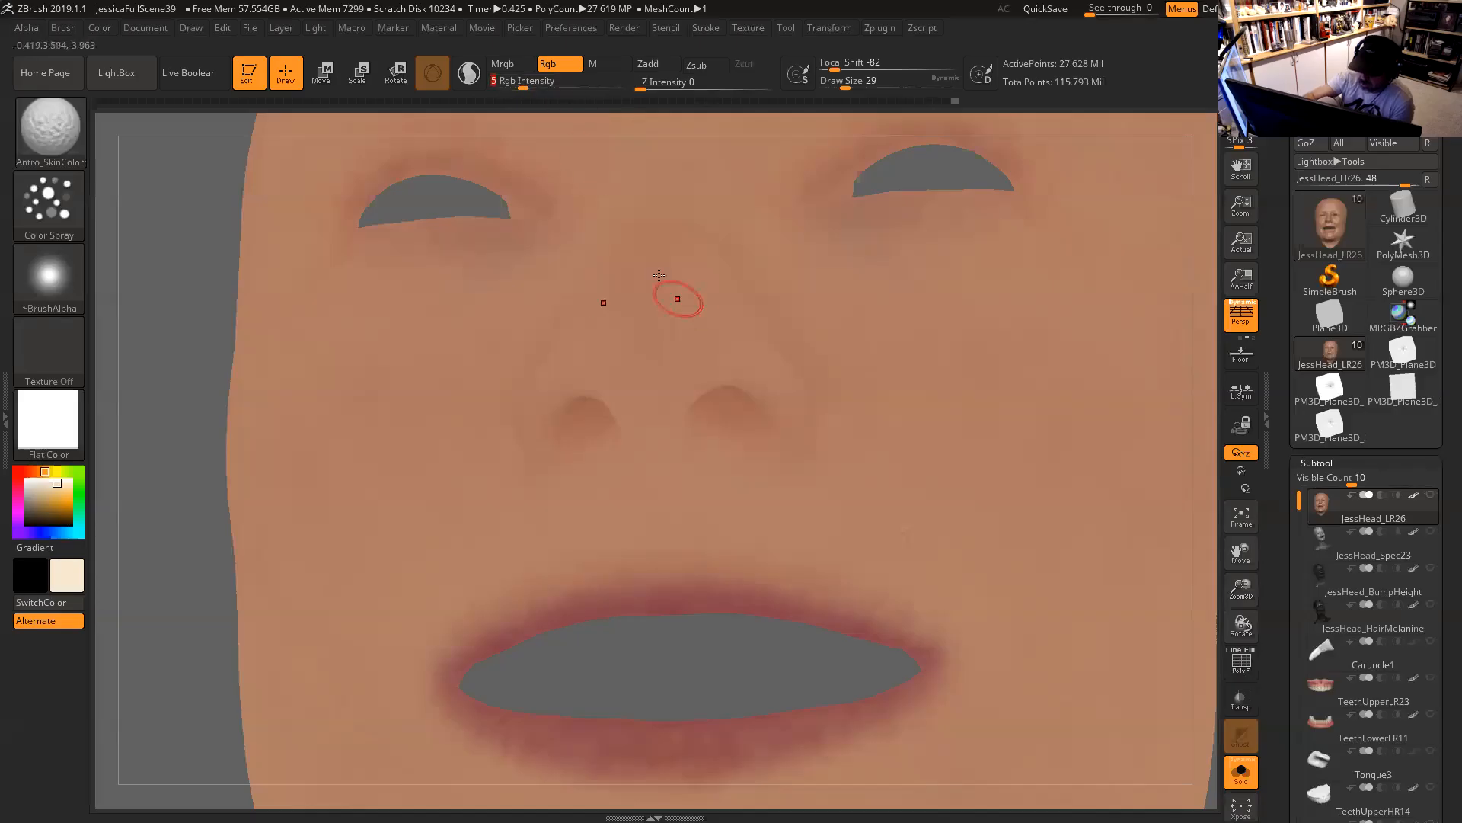
{"action": "left_click_drag", "start_coordinate": [523, 85], "coordinate": [516, 85]}
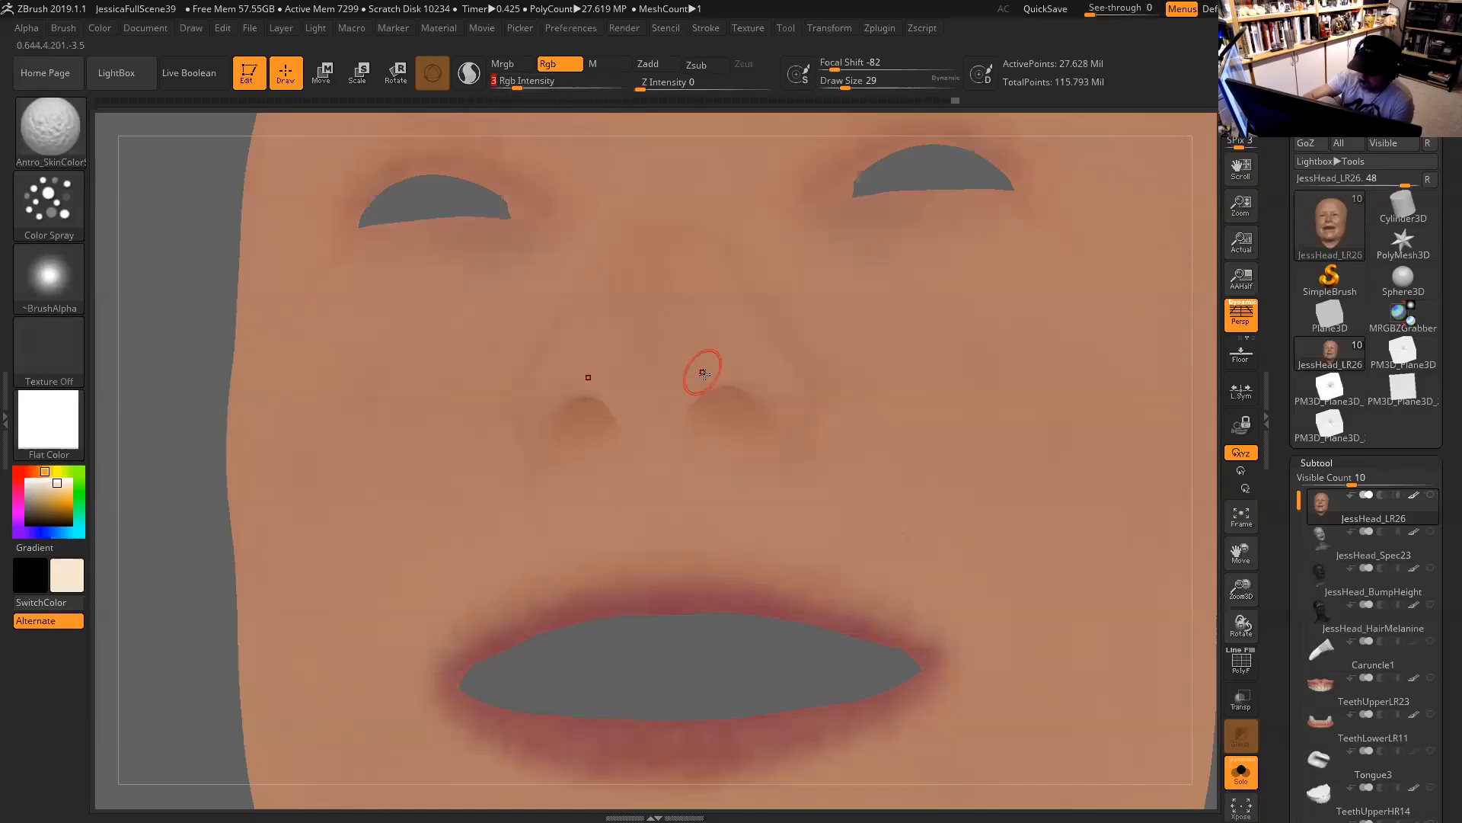
{"action": "key", "text": "space"}
{"action": "key", "text": "space"}
{"action": "left_click_drag", "start_coordinate": [704, 350], "coordinate": [690, 343]}
{"action": "key", "text": "space"}
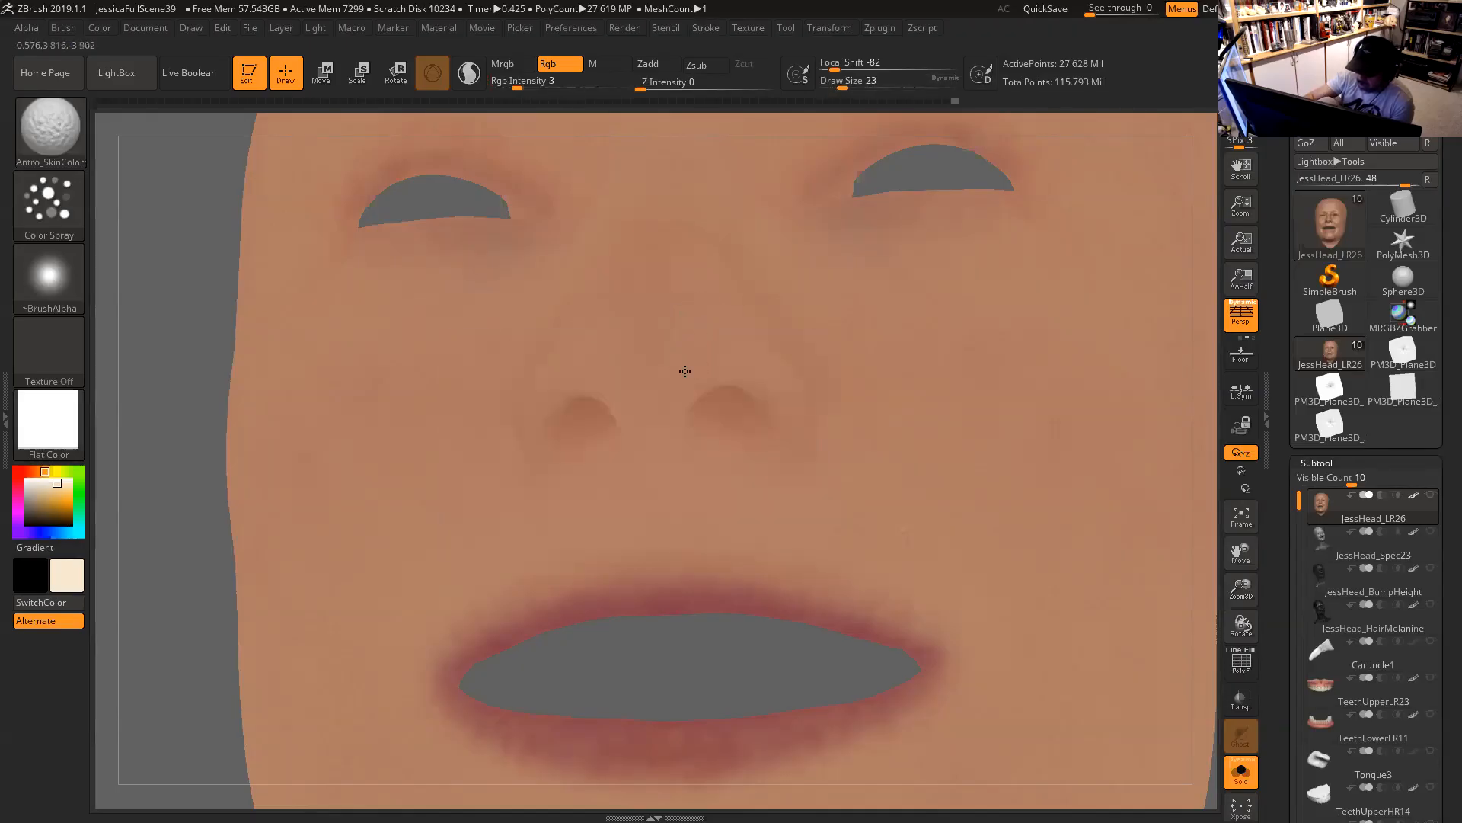
{"action": "left_click_drag", "start_coordinate": [695, 315], "coordinate": [670, 331]}
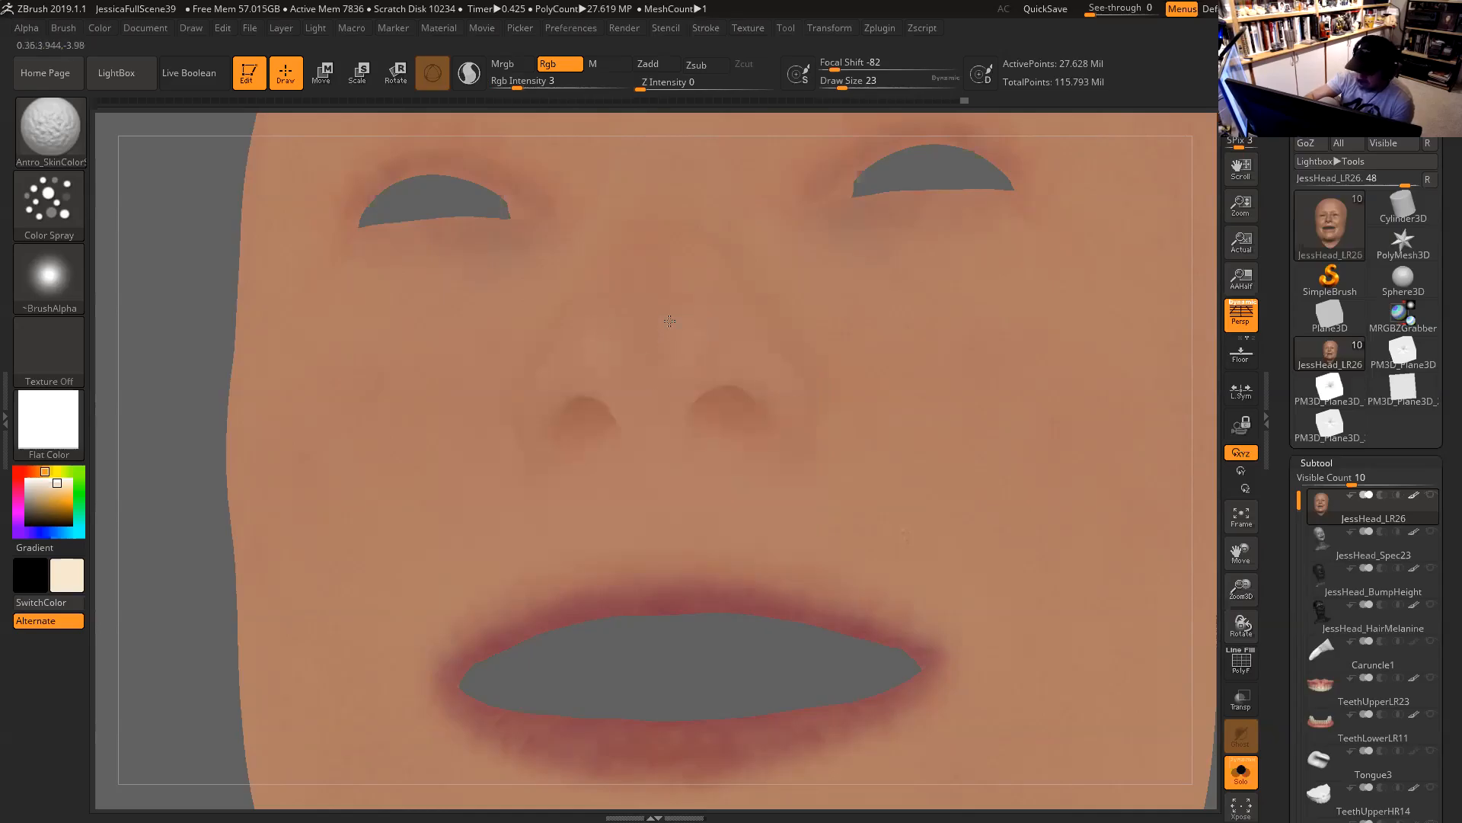
{"action": "left_click", "coordinate": [60, 488]}
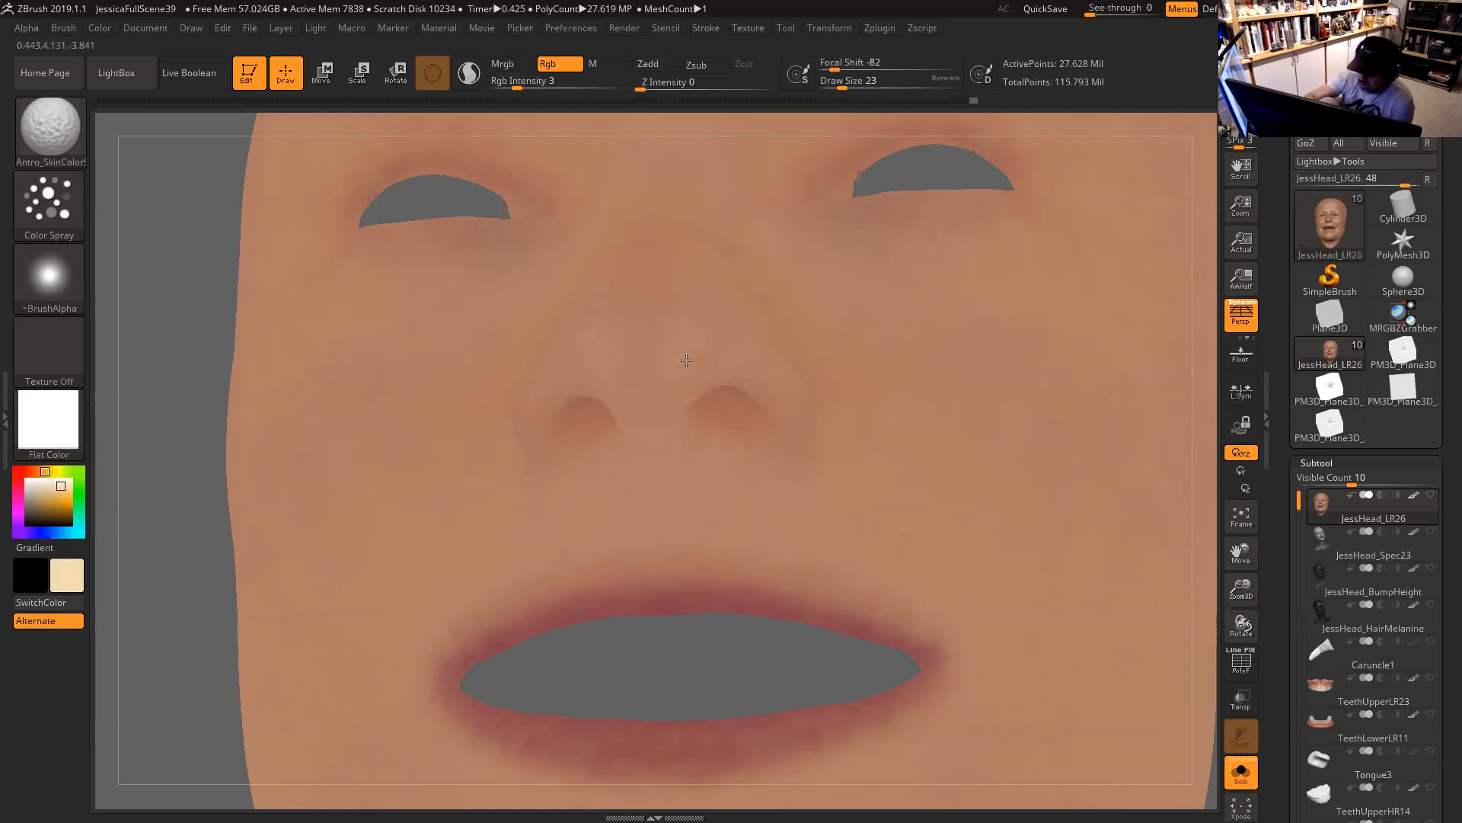
Reduce the draw size to 20 and switch the material to SkinShade4 for painting around the eye.
{"action": "mouse_move", "coordinate": [1211, 335]}
{"action": "left_mouse_down"}
{"action": "mouse_move", "coordinate": [1097, 382]}
{"action": "mouse_move", "coordinate": [1187, 346]}
{"action": "left_mouse_up"}
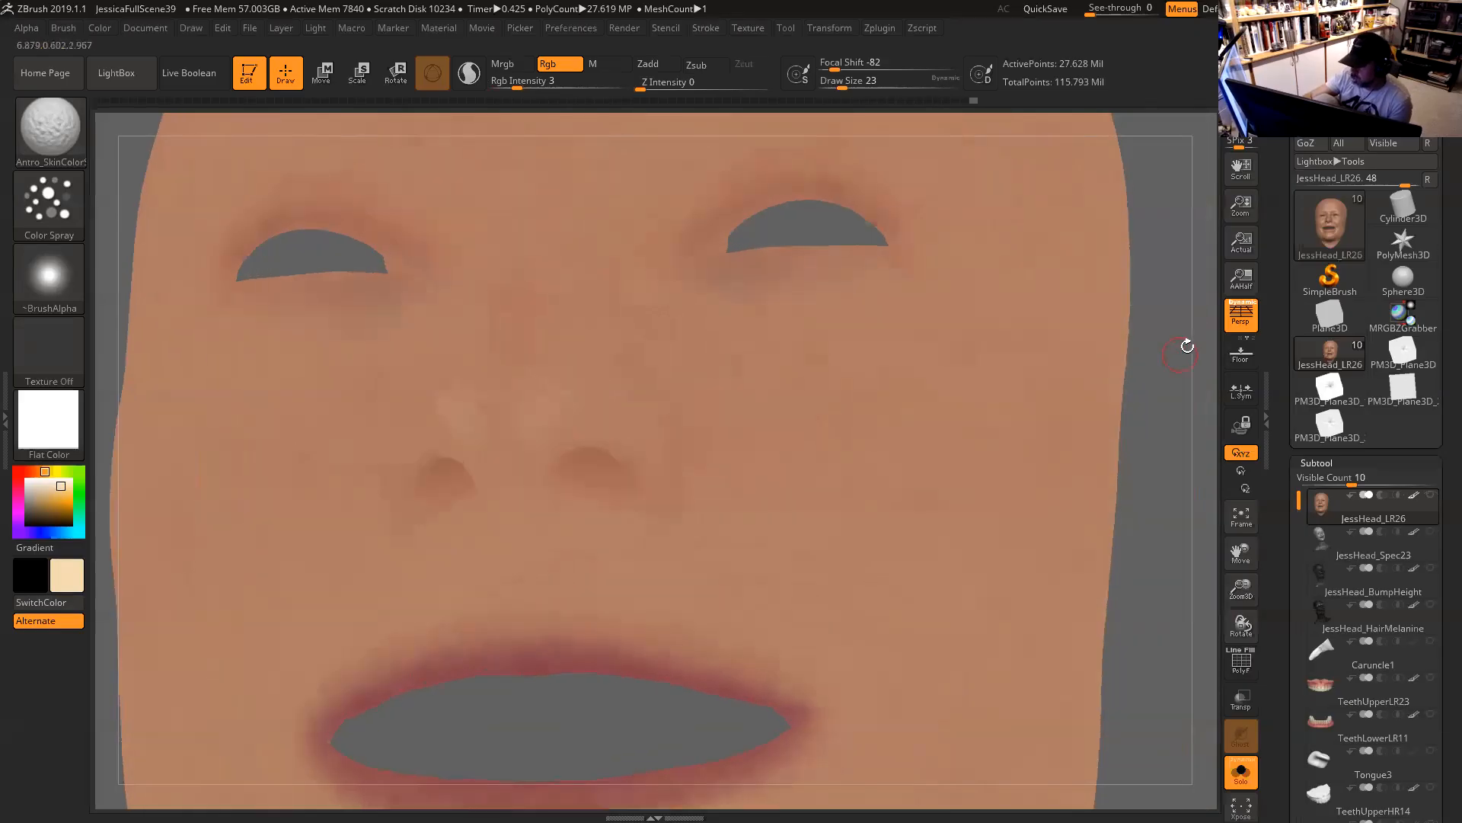
{"action": "left_click_drag", "start_coordinate": [1173, 411], "coordinate": [1008, 732]}
{"action": "key", "text": "space"}
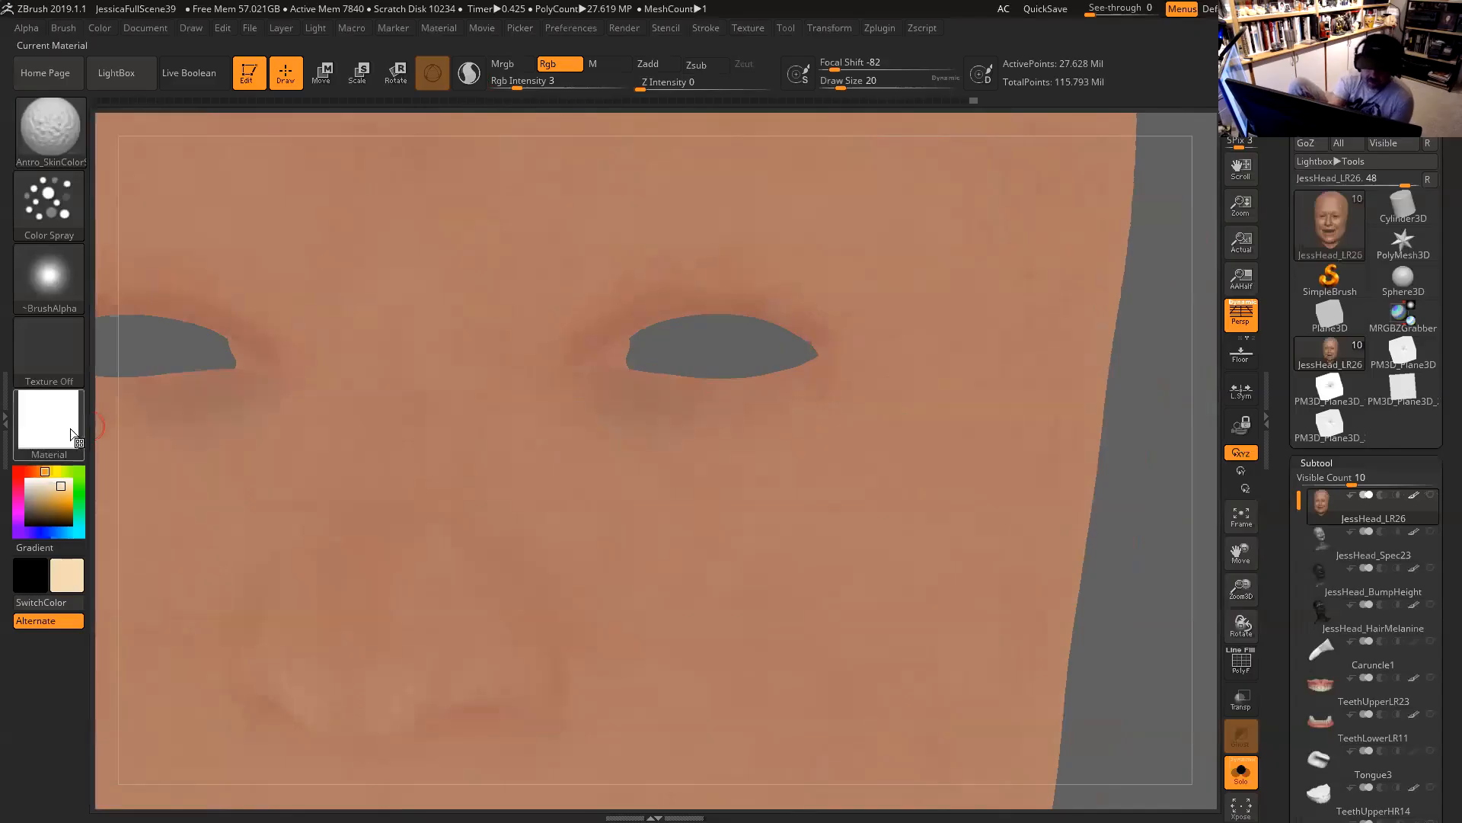
{"action": "left_click", "coordinate": [76, 427]}
{"action": "left_click", "coordinate": [508, 362]}
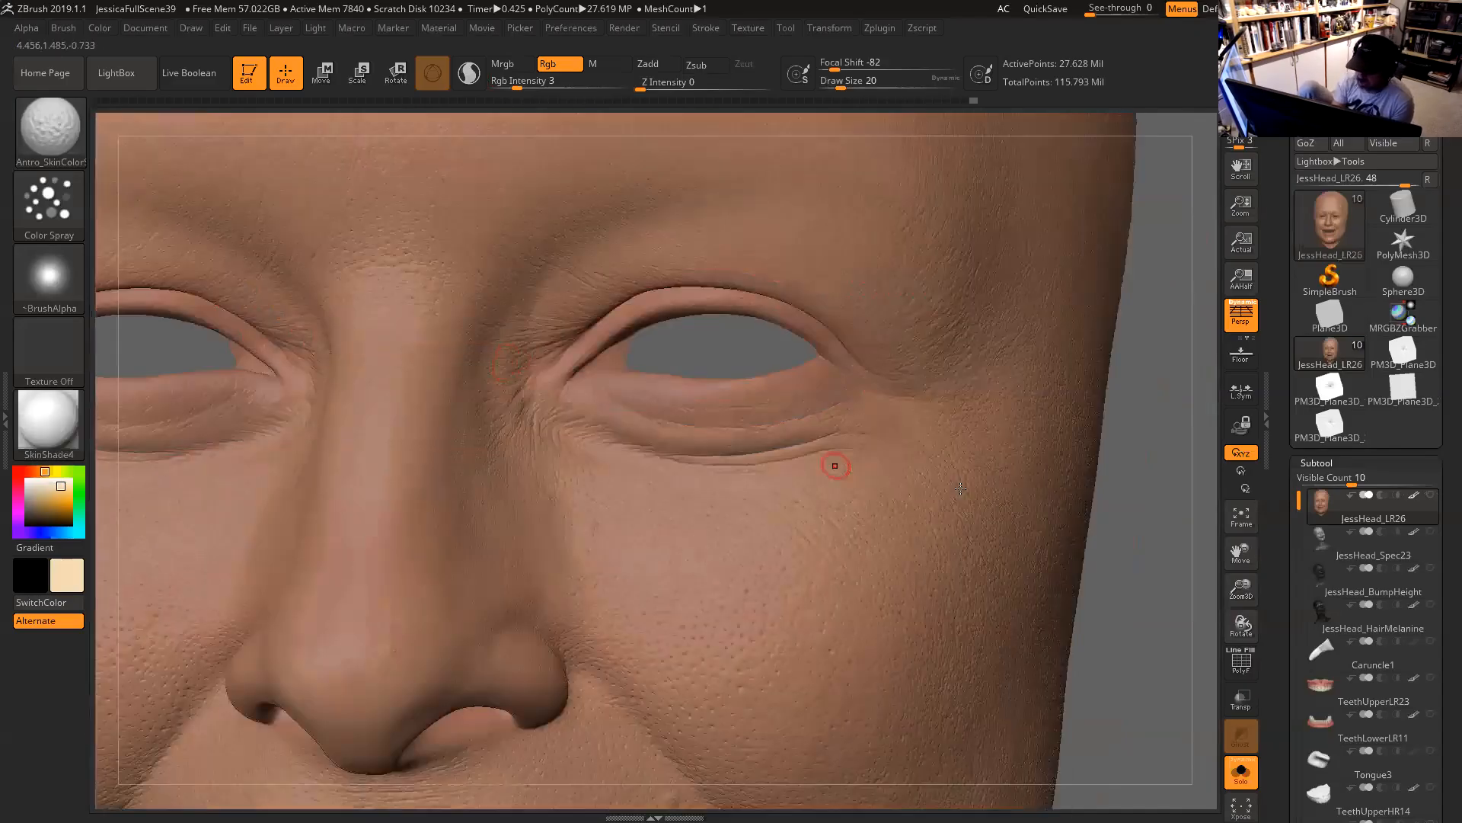
Spray faint cream along the fold below the lower eyelid, using draw sizes of about 16 to 17.
{"action": "left_click_drag", "start_coordinate": [1171, 500], "coordinate": [1203, 478], "text": "alt"}
{"action": "key", "text": "space"}
{"action": "left_click", "coordinate": [825, 434]}
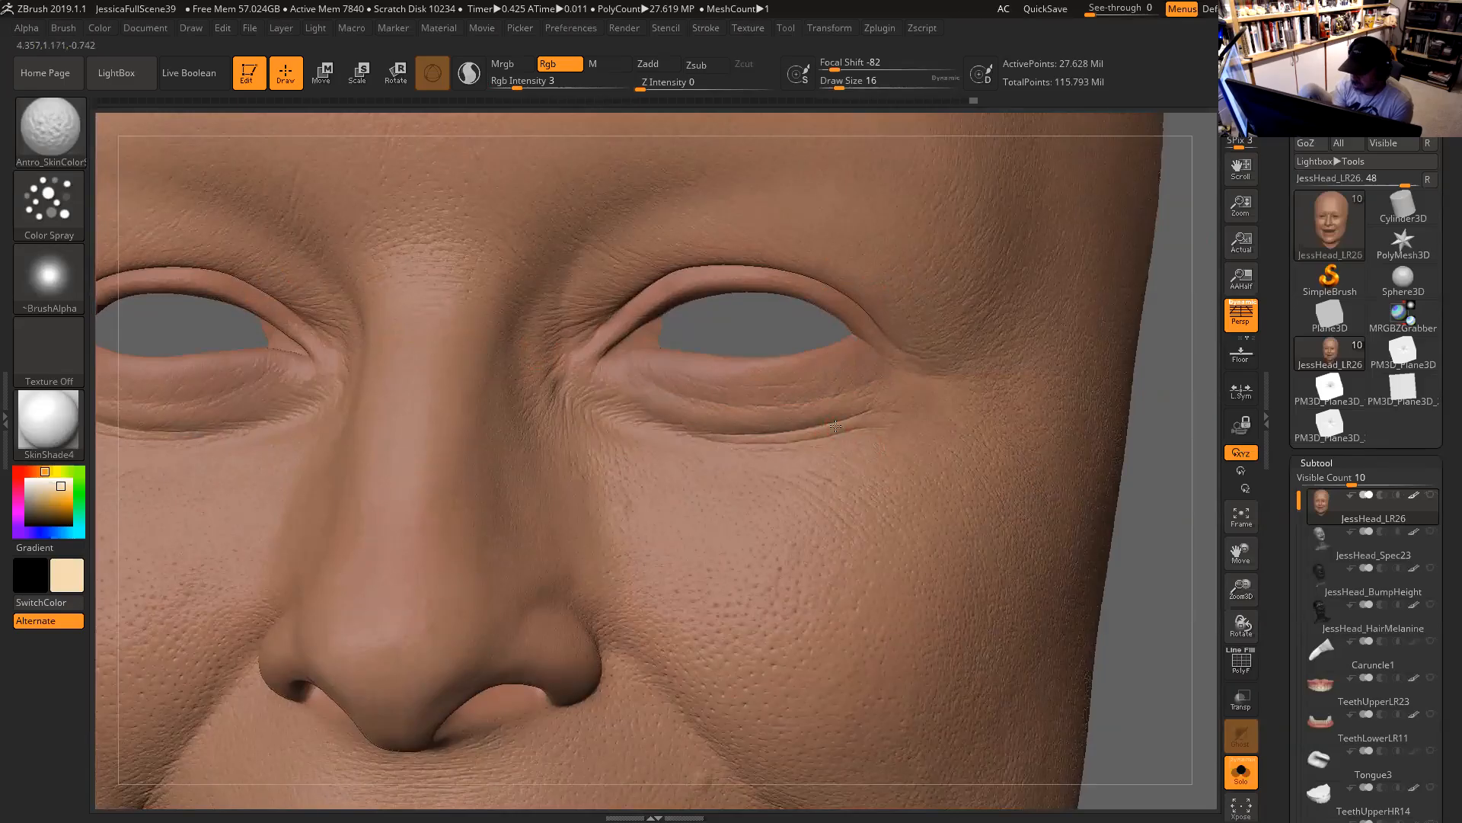
{"action": "key", "text": "space"}
{"action": "left_click", "coordinate": [829, 426]}
{"action": "key", "text": "space"}
{"action": "left_click", "coordinate": [812, 428]}
{"action": "left_click_drag", "start_coordinate": [811, 428], "coordinate": [809, 428]}
{"action": "key", "text": "space"}
{"action": "left_click", "coordinate": [809, 417]}
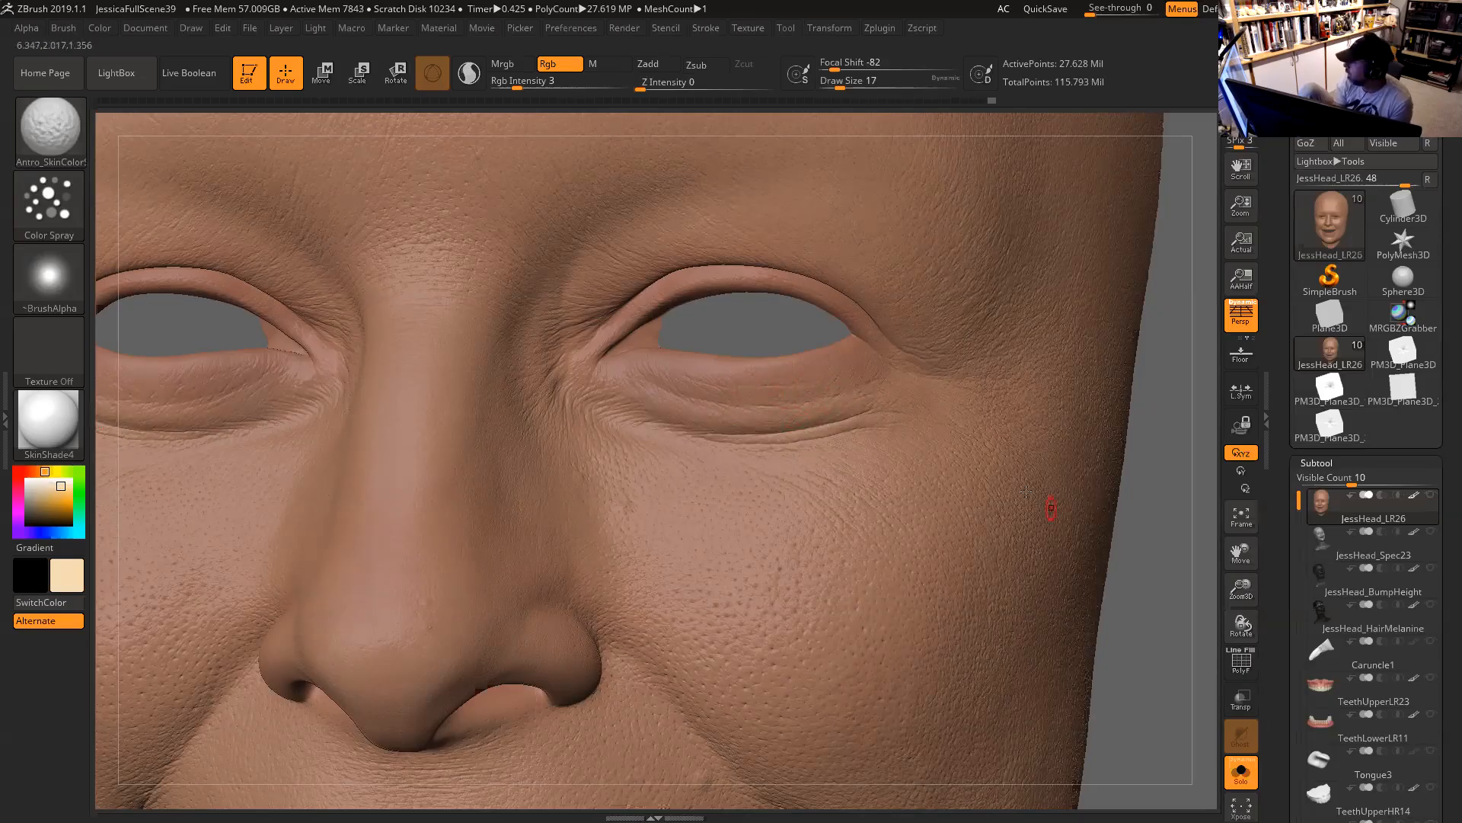
Switch the material back to Flat Color and spray faint cream around the outer eye corner, reducing the draw size from 51 to 33 and 25.
{"action": "left_click_drag", "start_coordinate": [1165, 502], "coordinate": [1123, 491]}
{"action": "key", "text": "space"}
{"action": "left_click_drag", "start_coordinate": [902, 299], "coordinate": [915, 300]}
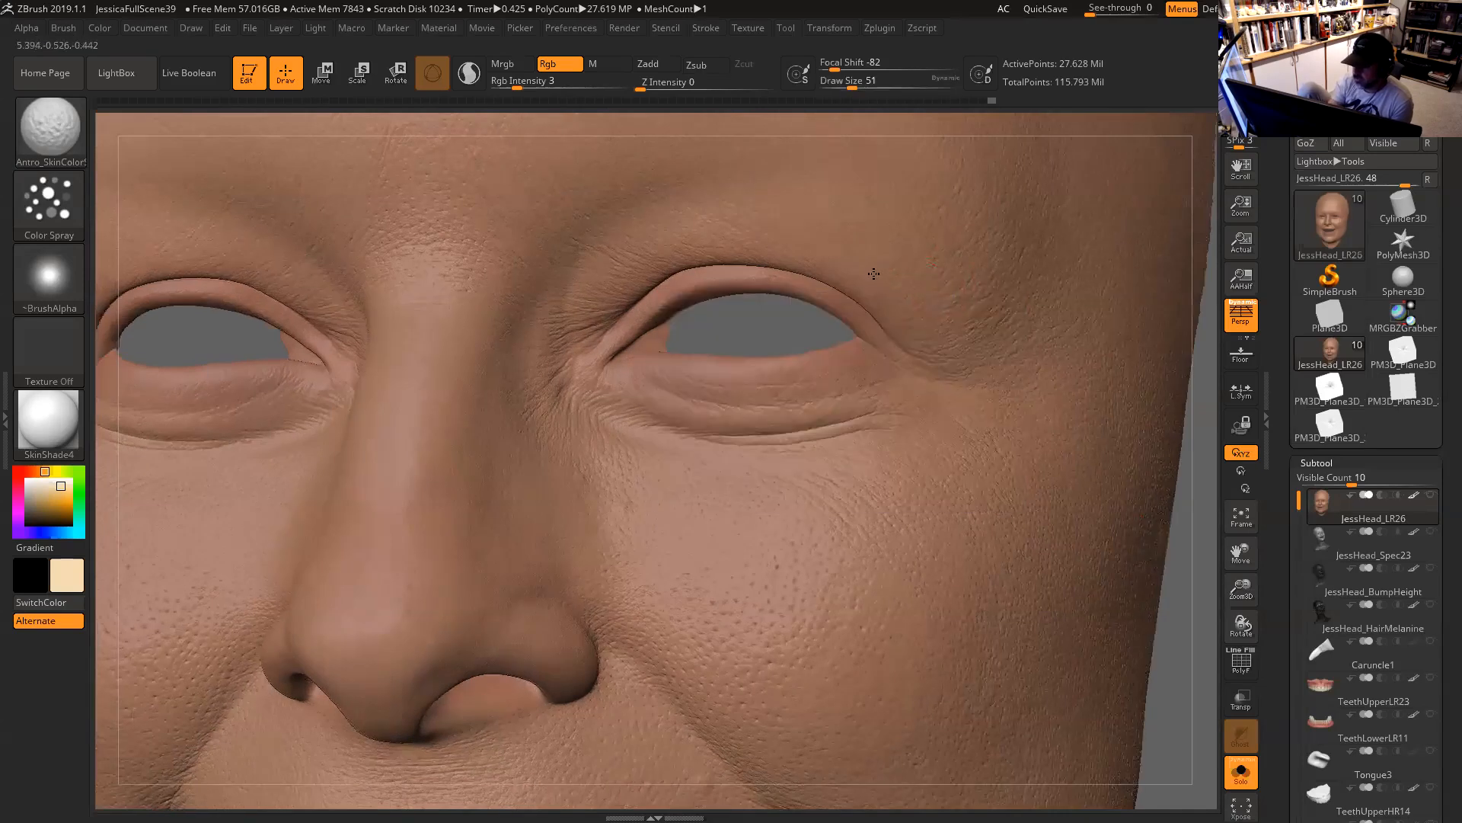
{"action": "left_click", "coordinate": [48, 421]}
{"action": "left_click", "coordinate": [275, 363]}
{"action": "key", "text": "space"}
{"action": "left_click_drag", "start_coordinate": [896, 307], "coordinate": [887, 307]}
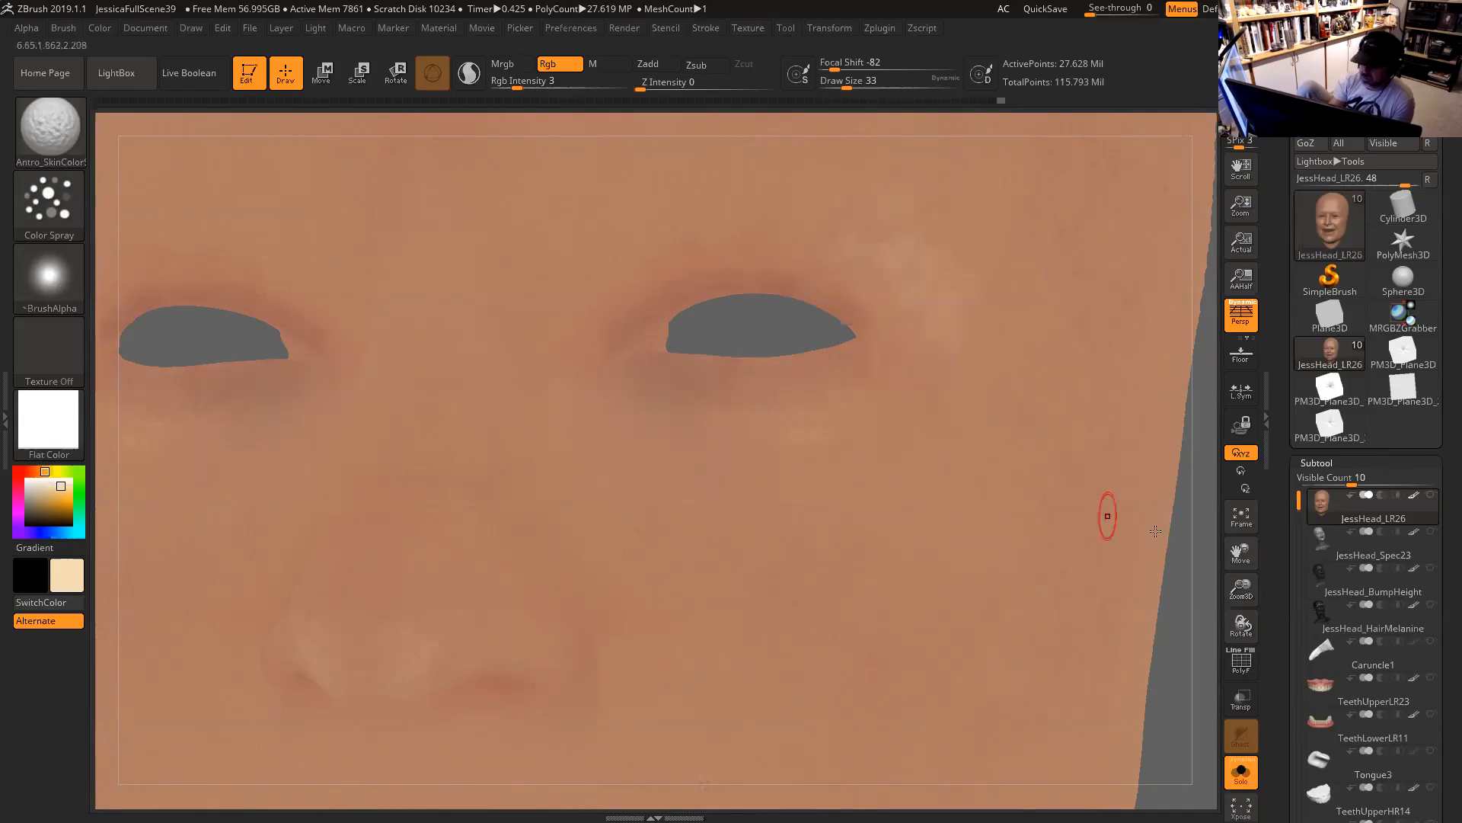
{"action": "mouse_move", "coordinate": [1183, 525]}
{"action": "left_mouse_down", "text": "alt"}
{"action": "mouse_move", "coordinate": [1147, 482]}
{"action": "mouse_move", "coordinate": [1133, 512]}
{"action": "mouse_move", "coordinate": [1177, 540]}
{"action": "mouse_move", "coordinate": [1159, 526]}
{"action": "left_mouse_up", "text": "alt"}
{"action": "key", "text": "space"}
{"action": "left_click_drag", "start_coordinate": [699, 284], "coordinate": [694, 284]}
{"action": "mouse_move", "coordinate": [1118, 407]}
{"action": "left_mouse_down"}
{"action": "mouse_move", "coordinate": [1101, 409]}
{"action": "mouse_move", "coordinate": [1120, 438]}
{"action": "left_mouse_up"}
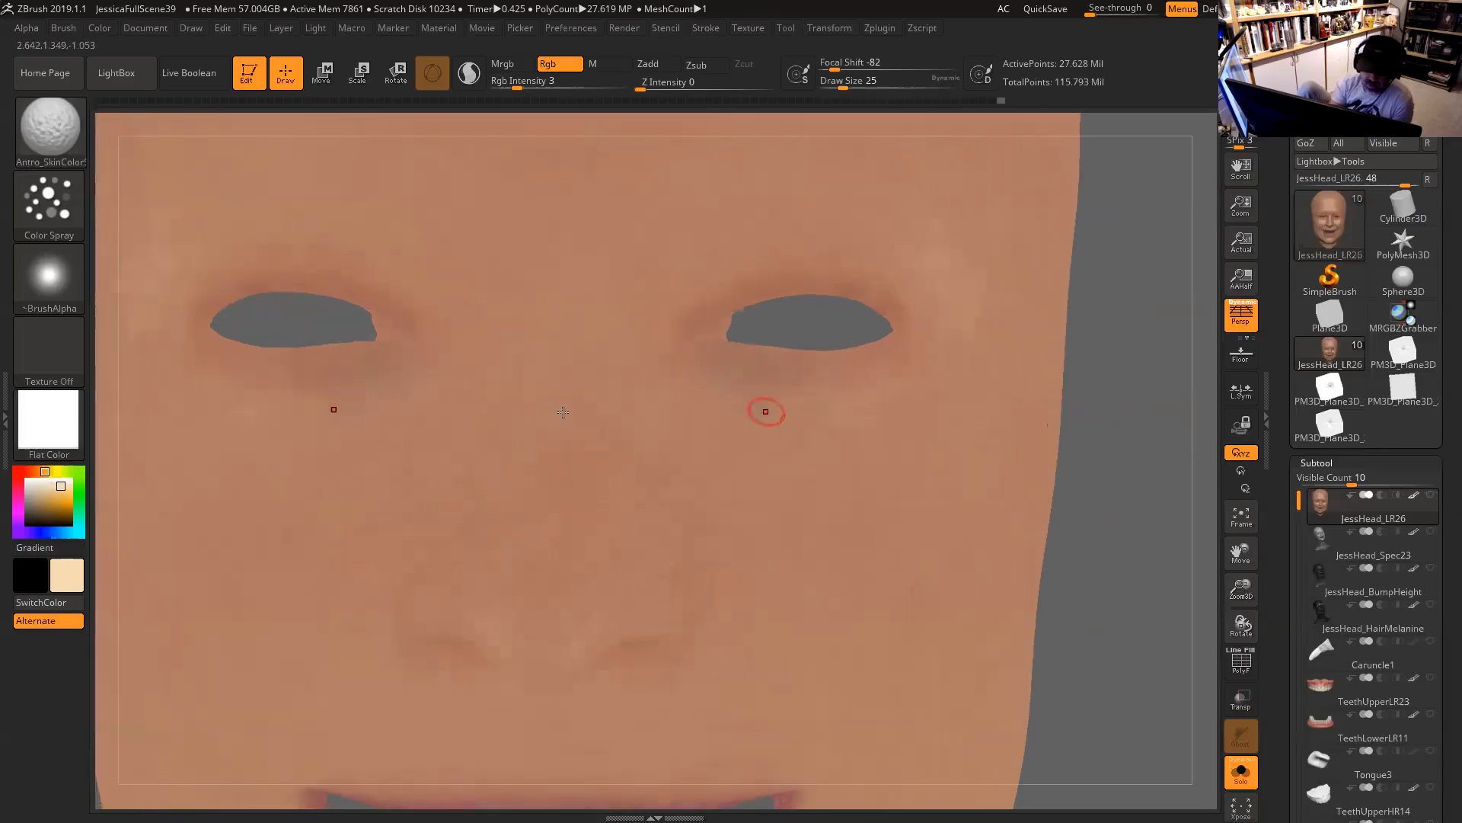
Switch the spray brush to Alpha 23 and raise the draw size to 46.
{"action": "left_click", "coordinate": [48, 276]}
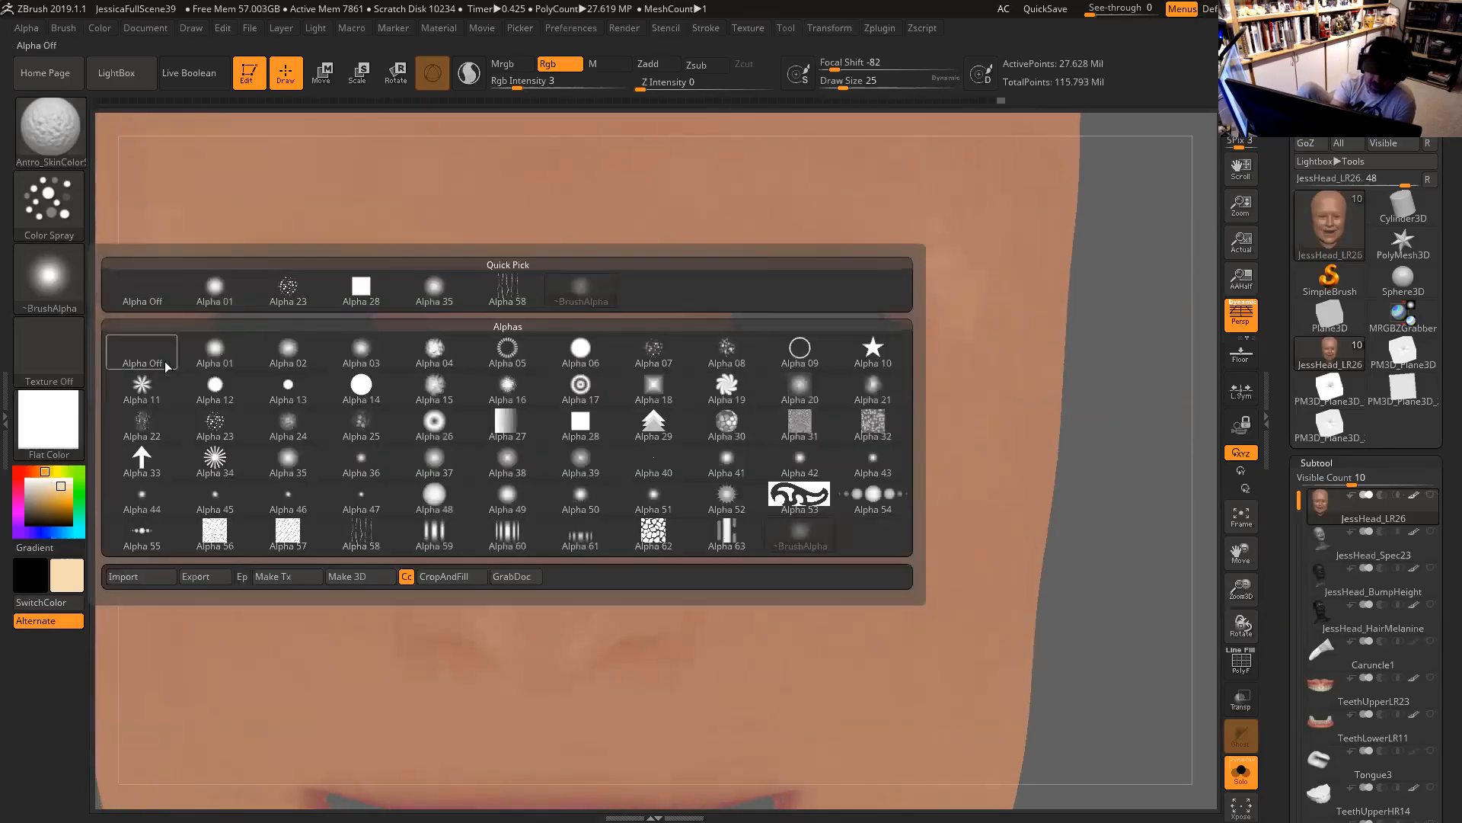
{"action": "left_click", "coordinate": [288, 290]}
{"action": "mouse_move", "coordinate": [1083, 426]}
{"action": "left_mouse_down", "text": "alt"}
{"action": "mouse_move", "coordinate": [1146, 459]}
{"action": "mouse_move", "coordinate": [1205, 526]}
{"action": "left_mouse_up", "text": "alt"}
{"action": "key", "text": "space"}
{"action": "left_click_drag", "start_coordinate": [711, 304], "coordinate": [719, 305]}
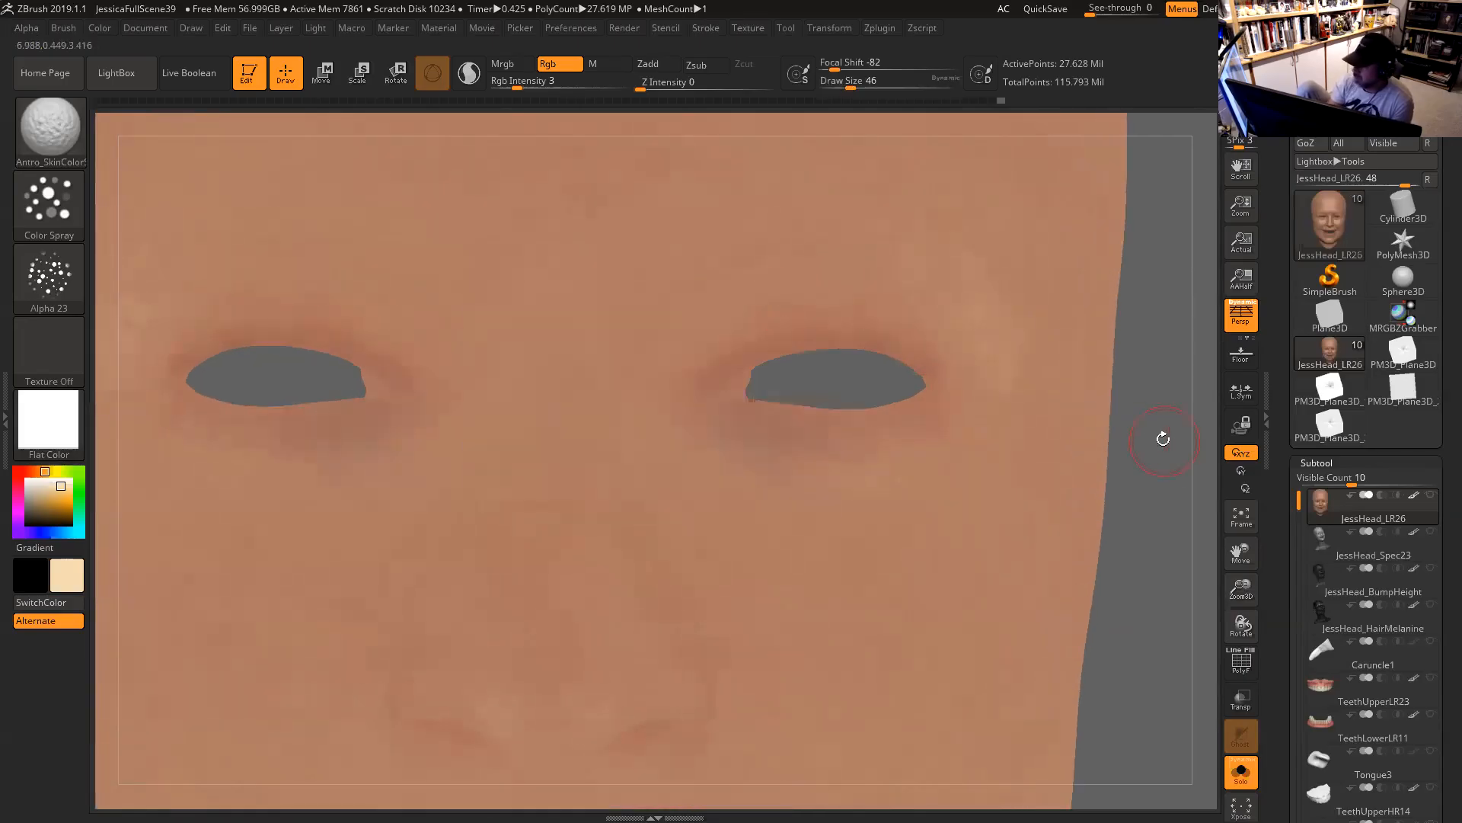
Try spraying speckled cream over the upper eyelids and brows at Rgb Intensity 20, and undo it.
{"action": "left_click_drag", "start_coordinate": [1166, 425], "coordinate": [1171, 399]}
{"action": "left_click_drag", "start_coordinate": [1165, 457], "coordinate": [1143, 423]}
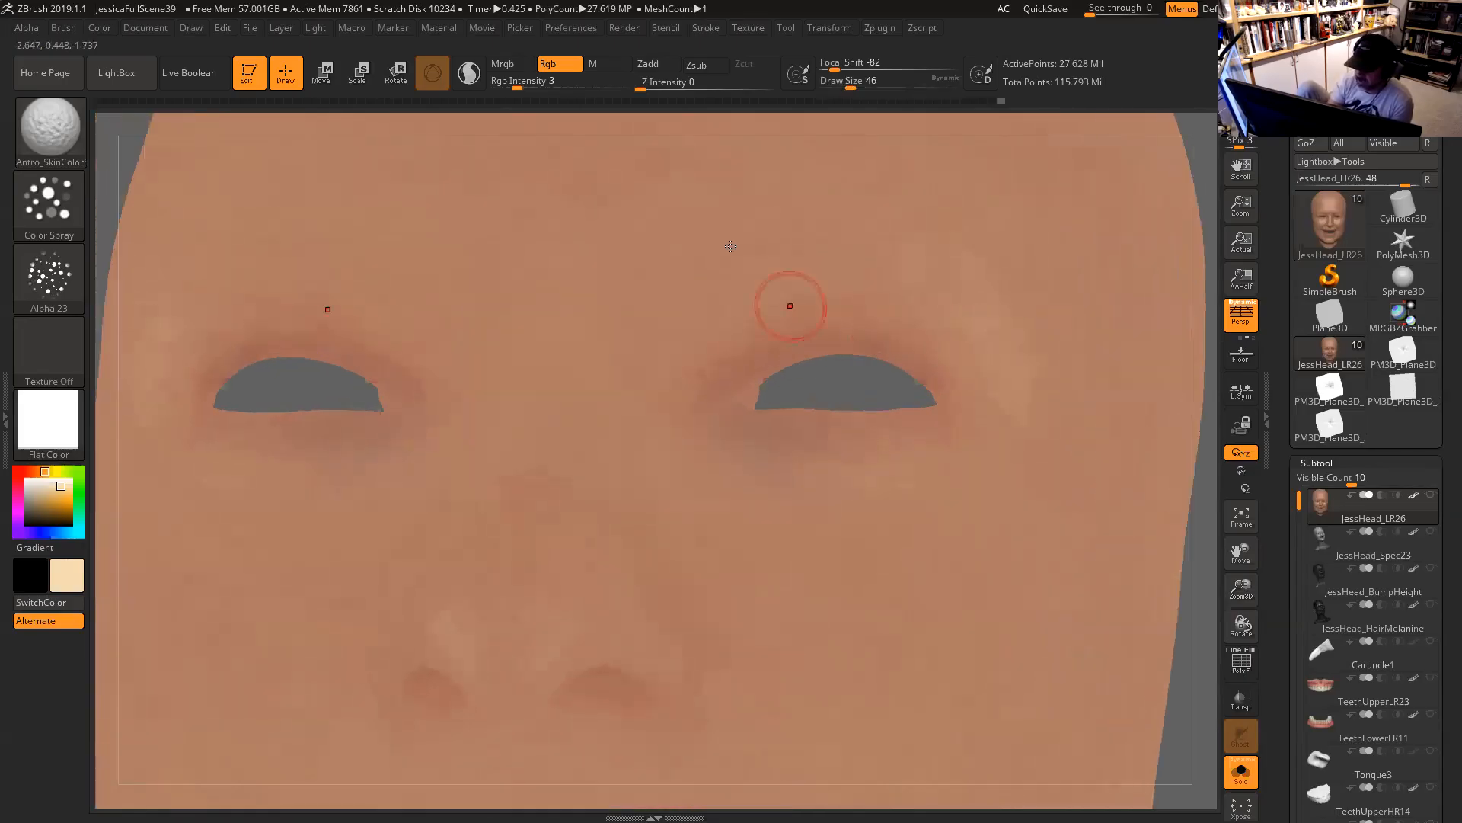
{"action": "left_click_drag", "start_coordinate": [508, 81], "coordinate": [555, 84]}
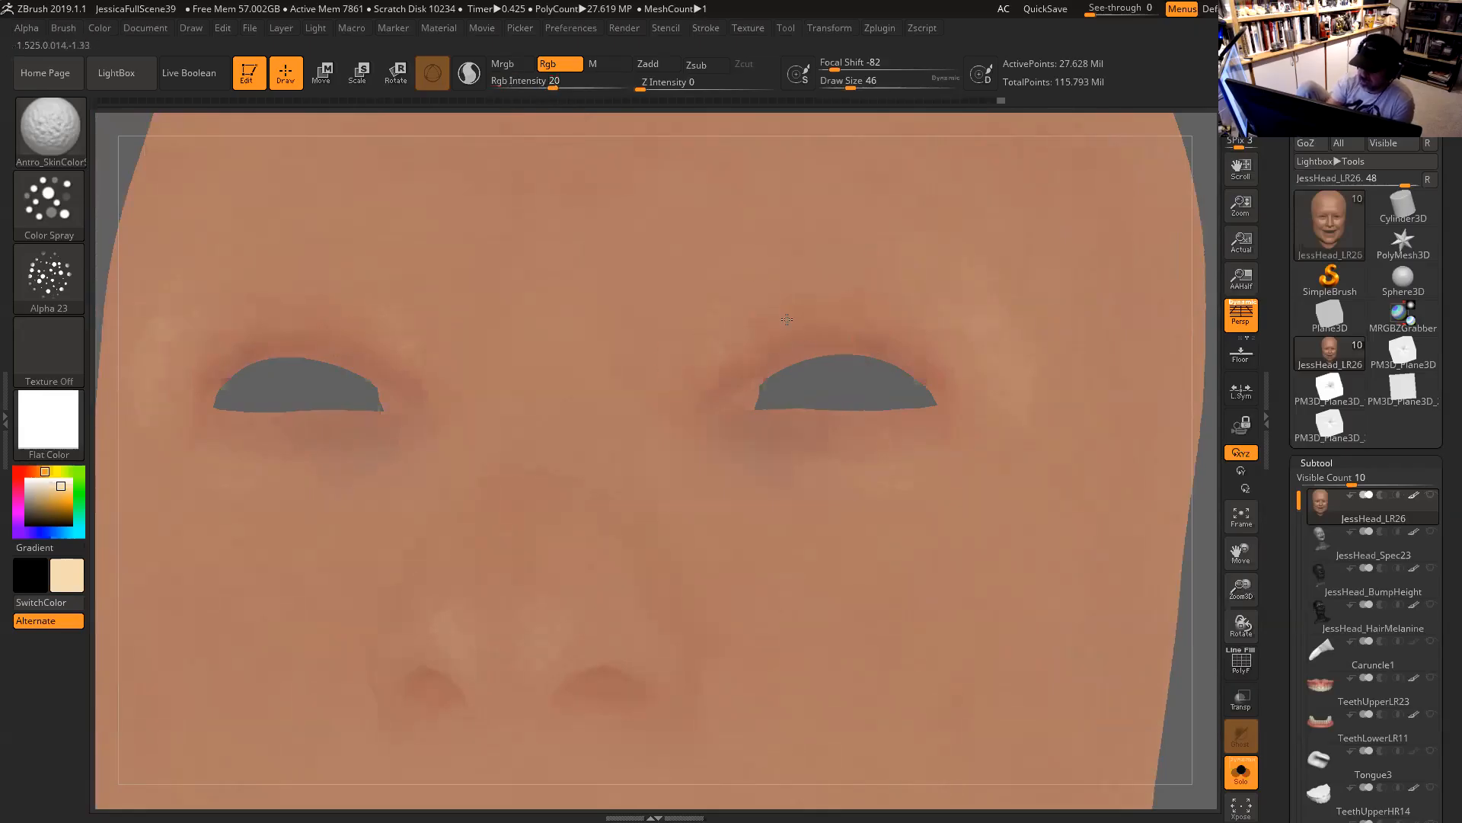
{"action": "mouse_move", "coordinate": [818, 264]}
{"action": "left_mouse_down"}
{"action": "mouse_move", "coordinate": [702, 278]}
{"action": "mouse_move", "coordinate": [693, 315]}
{"action": "left_mouse_up"}
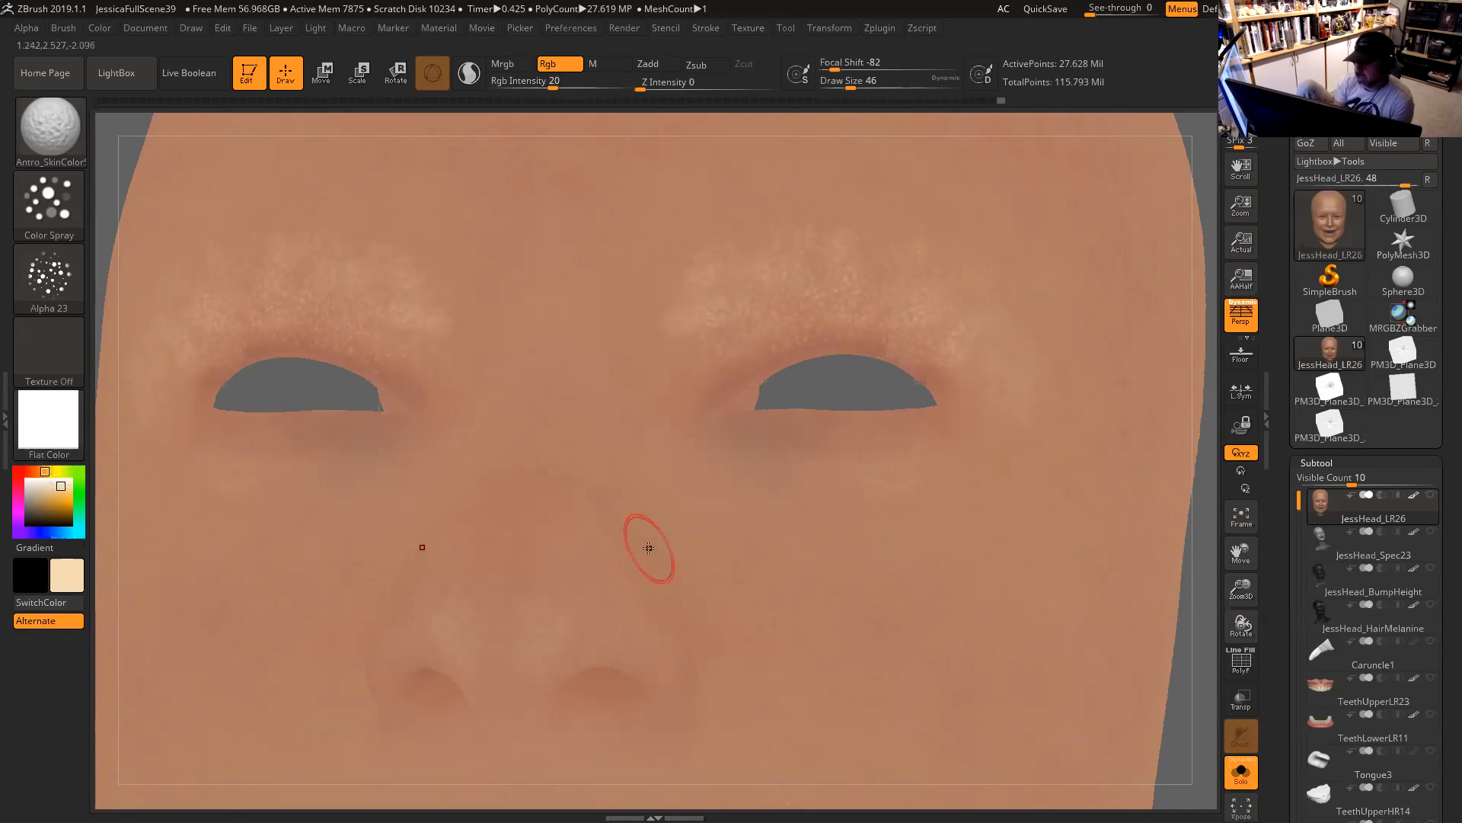
{"action": "key", "text": "ctrl"}
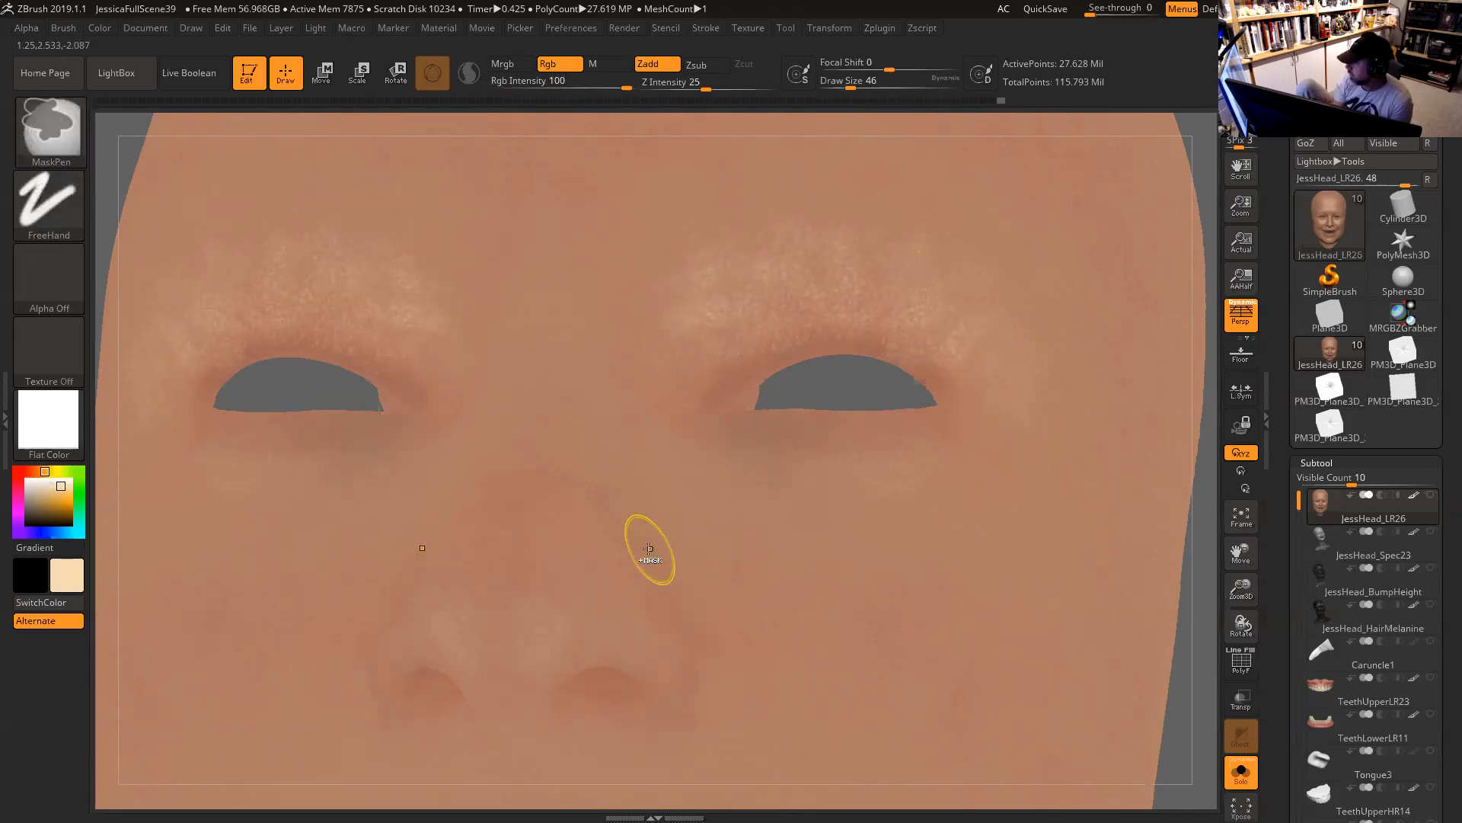
{"action": "key", "text": "ctrl+z"}
Lower the Rgb Intensity to 5 and spray faint cream speckles over the upper cheeks below the eyes.
{"action": "left_click", "coordinate": [542, 84]}
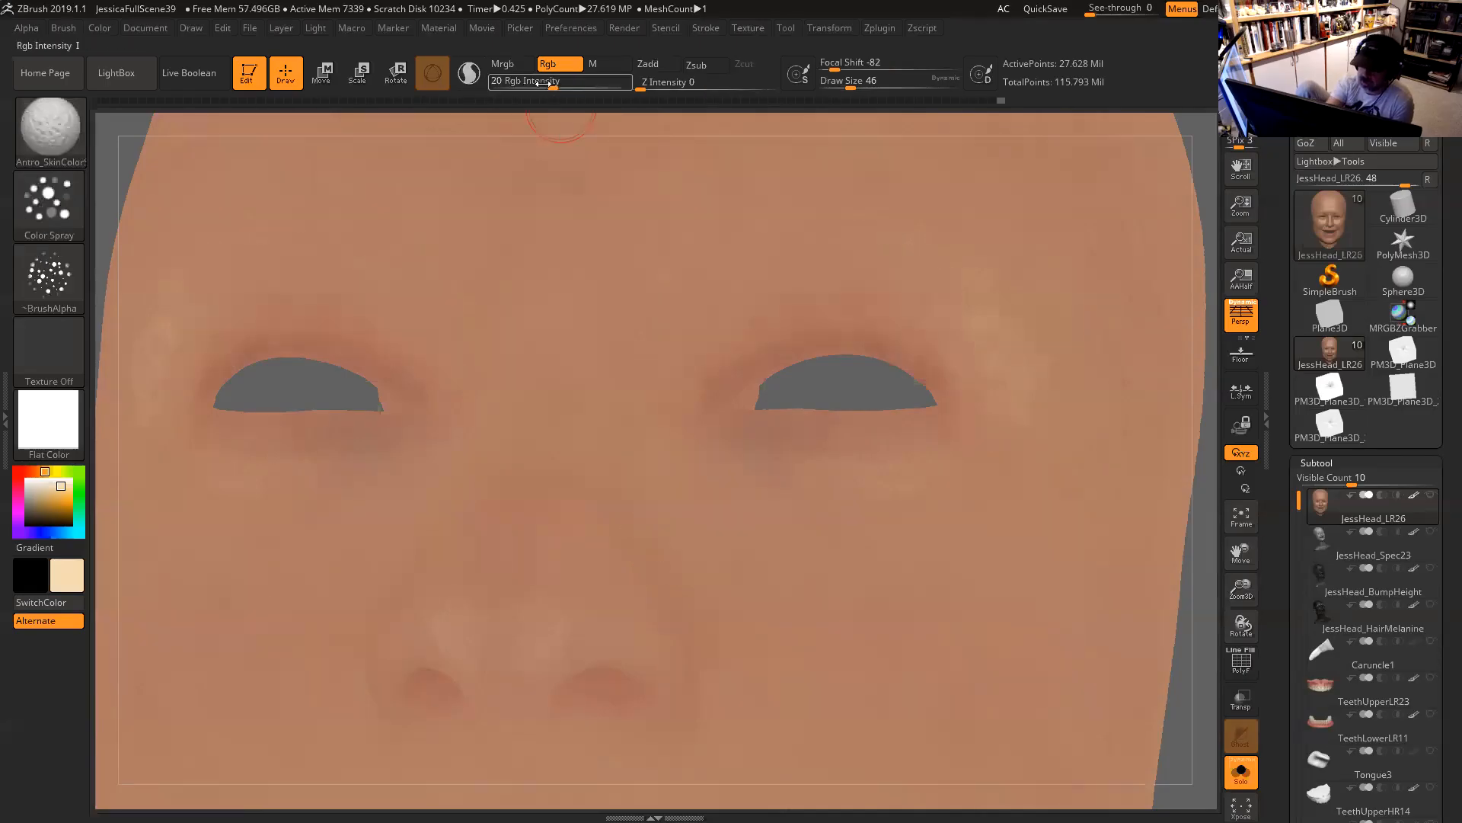
{"action": "left_click_drag", "start_coordinate": [542, 84], "coordinate": [531, 85]}
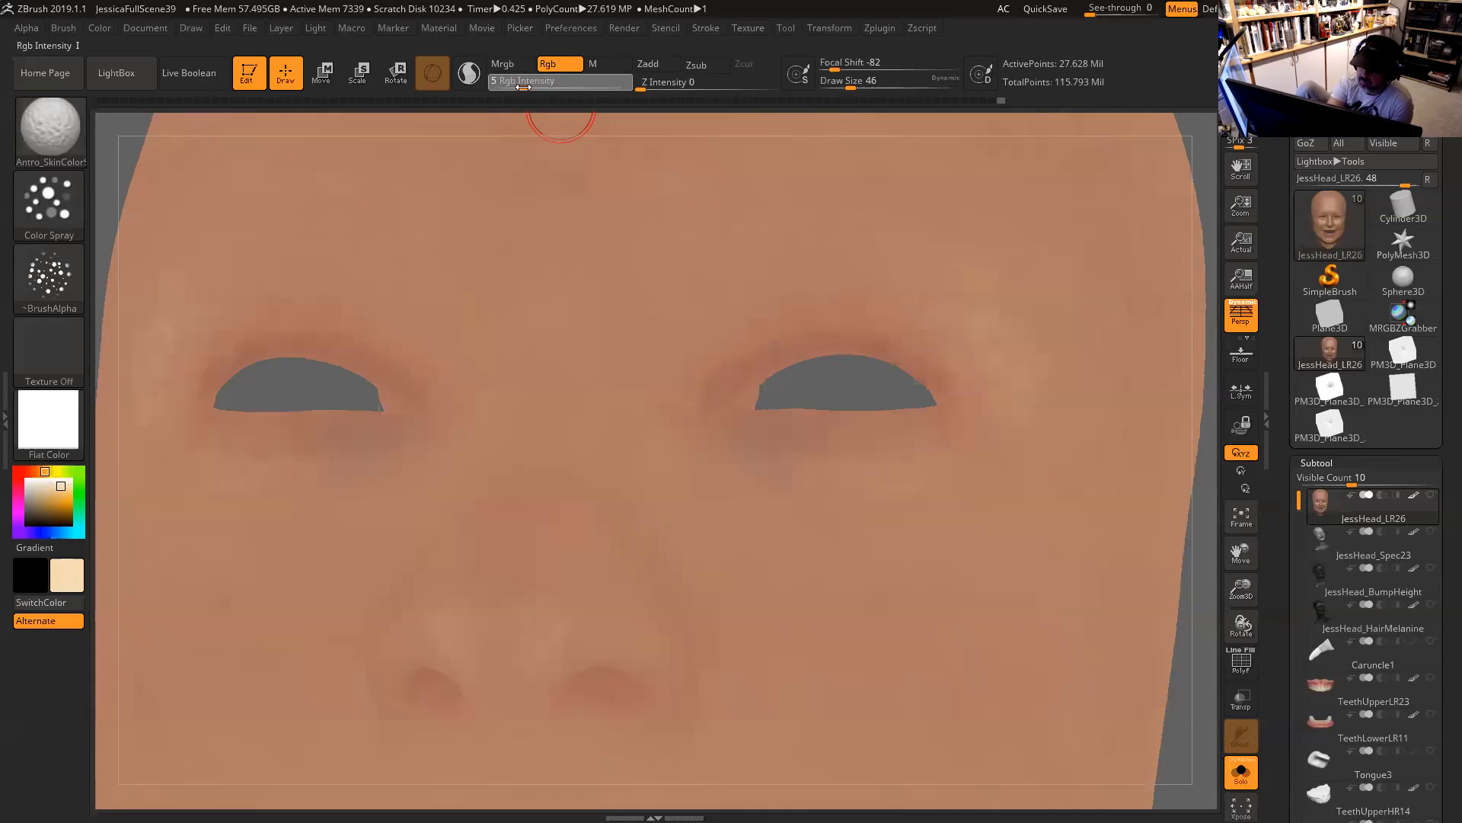
{"action": "key", "text": "space"}
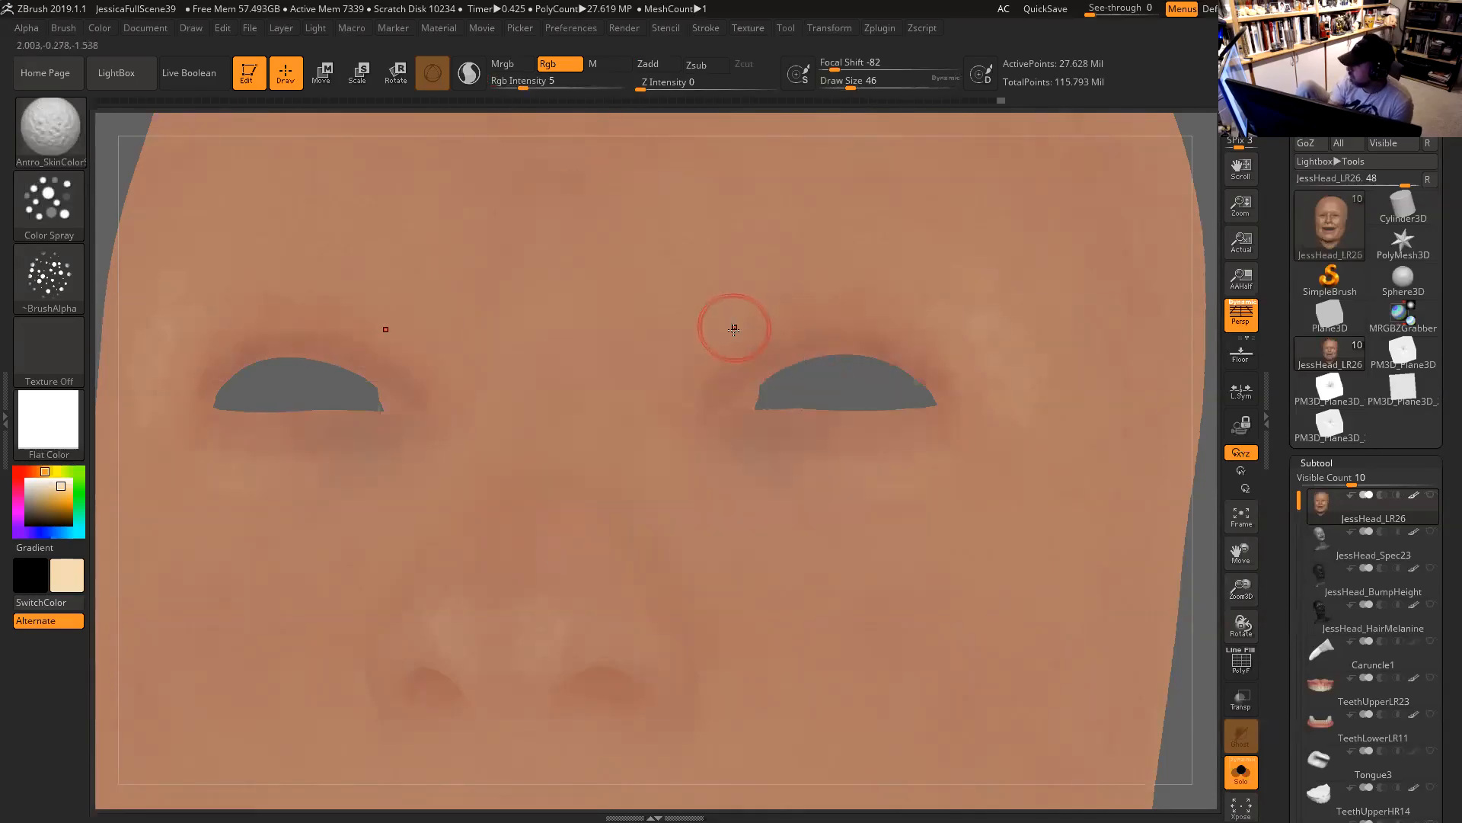
{"action": "left_click_drag", "start_coordinate": [1208, 360], "coordinate": [919, 413]}
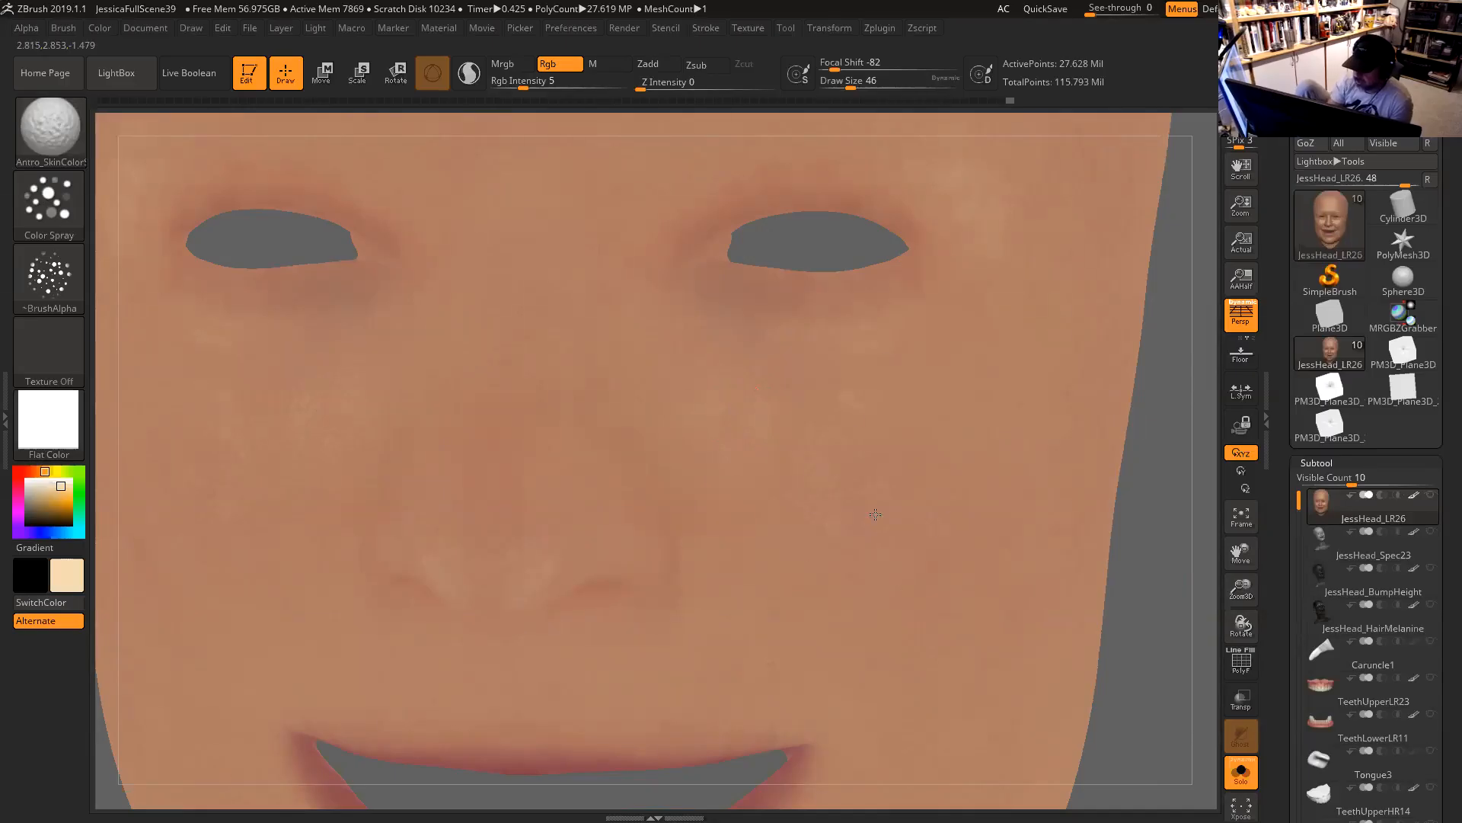
{"action": "left_click_drag", "start_coordinate": [1149, 563], "coordinate": [926, 506], "text": "alt"}
{"action": "left_click_drag", "start_coordinate": [1041, 510], "coordinate": [1153, 532], "text": "alt"}
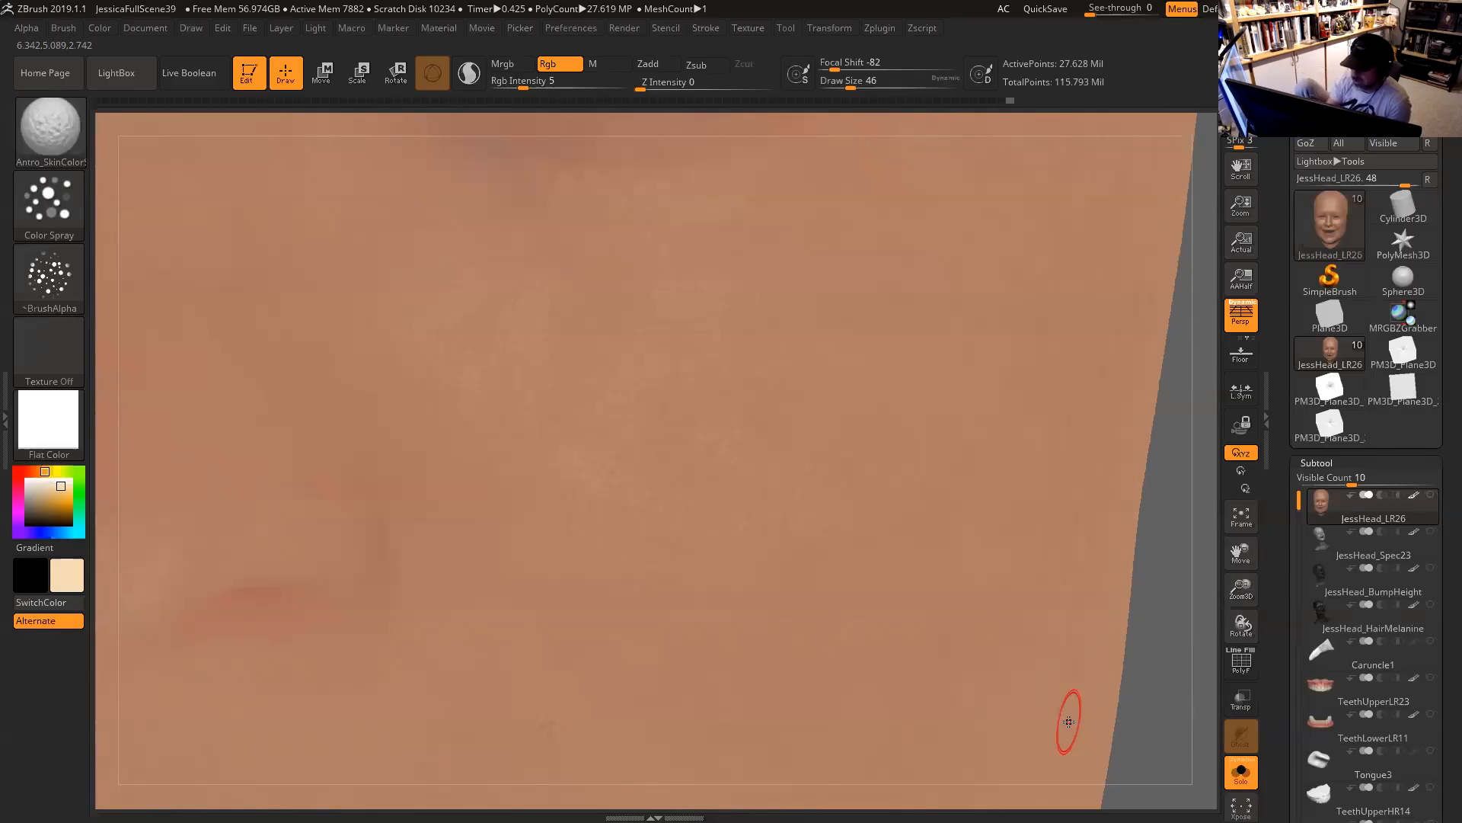
Raise the draw size to 80 and spray broader faint cream speckles across the cheek.
{"action": "mouse_move", "coordinate": [1169, 503]}
{"action": "left_mouse_down"}
{"action": "mouse_move", "coordinate": [947, 435]}
{"action": "mouse_move", "coordinate": [798, 335]}
{"action": "left_mouse_up"}
{"action": "key", "text": "space"}
{"action": "left_click_drag", "start_coordinate": [744, 290], "coordinate": [849, 217]}
{"action": "left_click_drag", "start_coordinate": [921, 285], "coordinate": [770, 269]}
{"action": "key", "text": "space"}
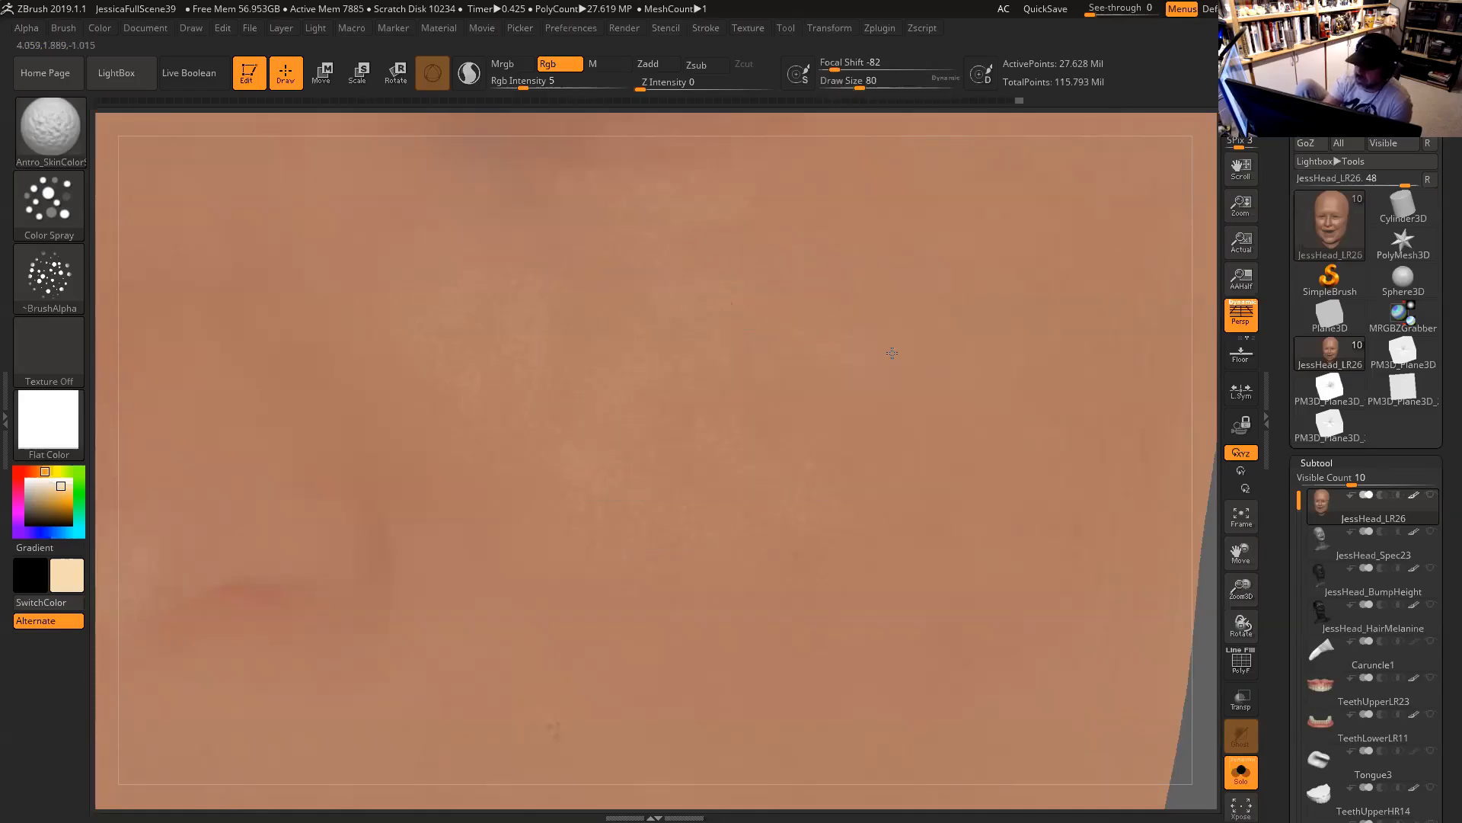
{"action": "mouse_move", "coordinate": [930, 494]}
{"action": "left_mouse_down"}
{"action": "mouse_move", "coordinate": [960, 441]}
{"action": "mouse_move", "coordinate": [942, 290]}
{"action": "left_mouse_up"}
Reduce the draw size to 51 and spray finer cream speckles on the cheek beside the nose.
{"action": "mouse_move", "coordinate": [1201, 518]}
{"action": "left_mouse_down", "text": "alt"}
{"action": "mouse_move", "coordinate": [1143, 454]}
{"action": "mouse_move", "coordinate": [1107, 502]}
{"action": "mouse_move", "coordinate": [1162, 524]}
{"action": "left_mouse_up", "text": "alt"}
{"action": "key", "text": "space"}
{"action": "left_click_drag", "start_coordinate": [770, 459], "coordinate": [763, 458]}
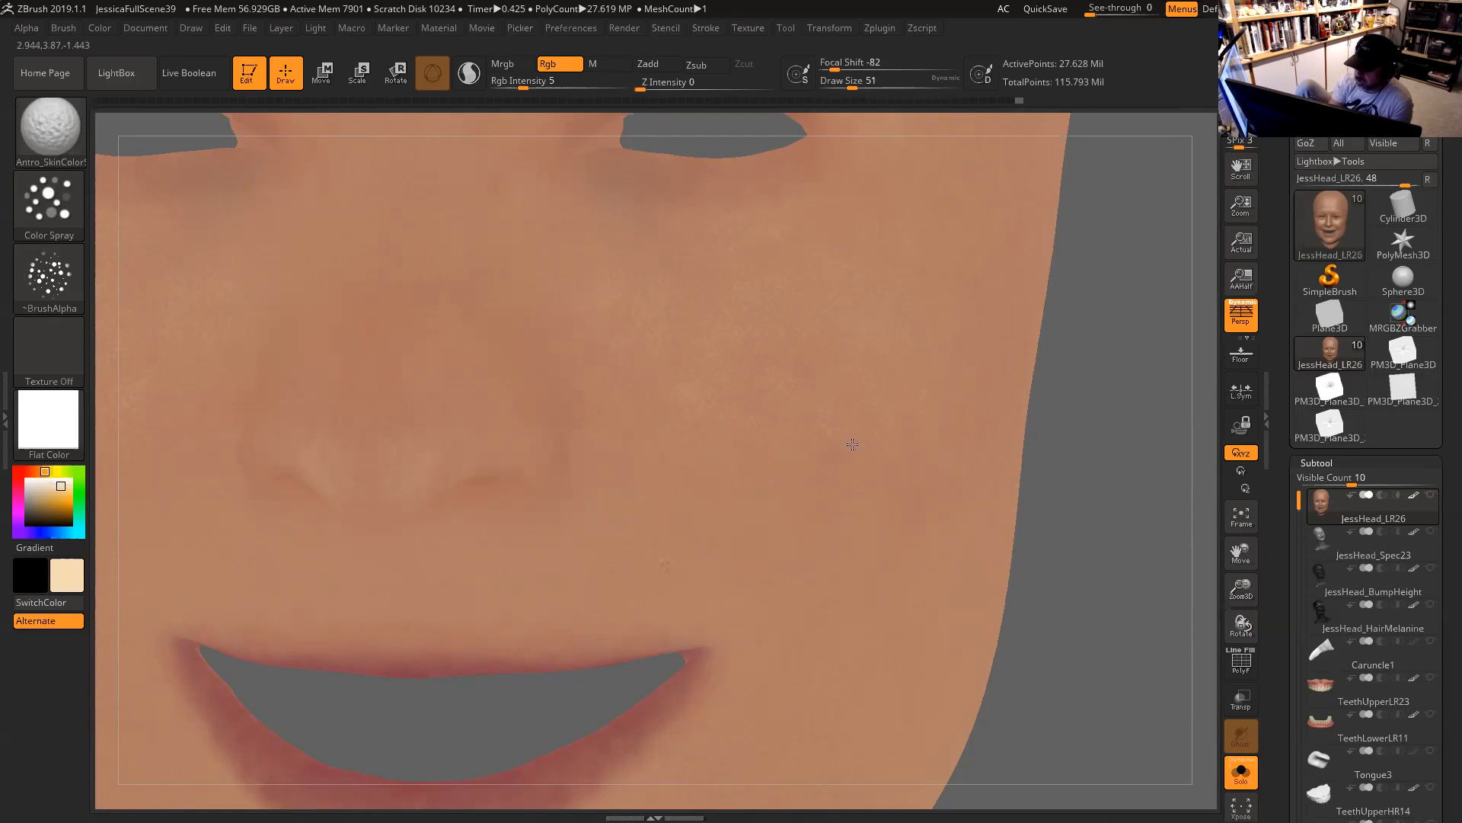
Reduce the draw size to 37 and spray faint cream speckles under the eye and around its outer corner.
{"action": "left_click_drag", "start_coordinate": [1035, 542], "coordinate": [894, 478]}
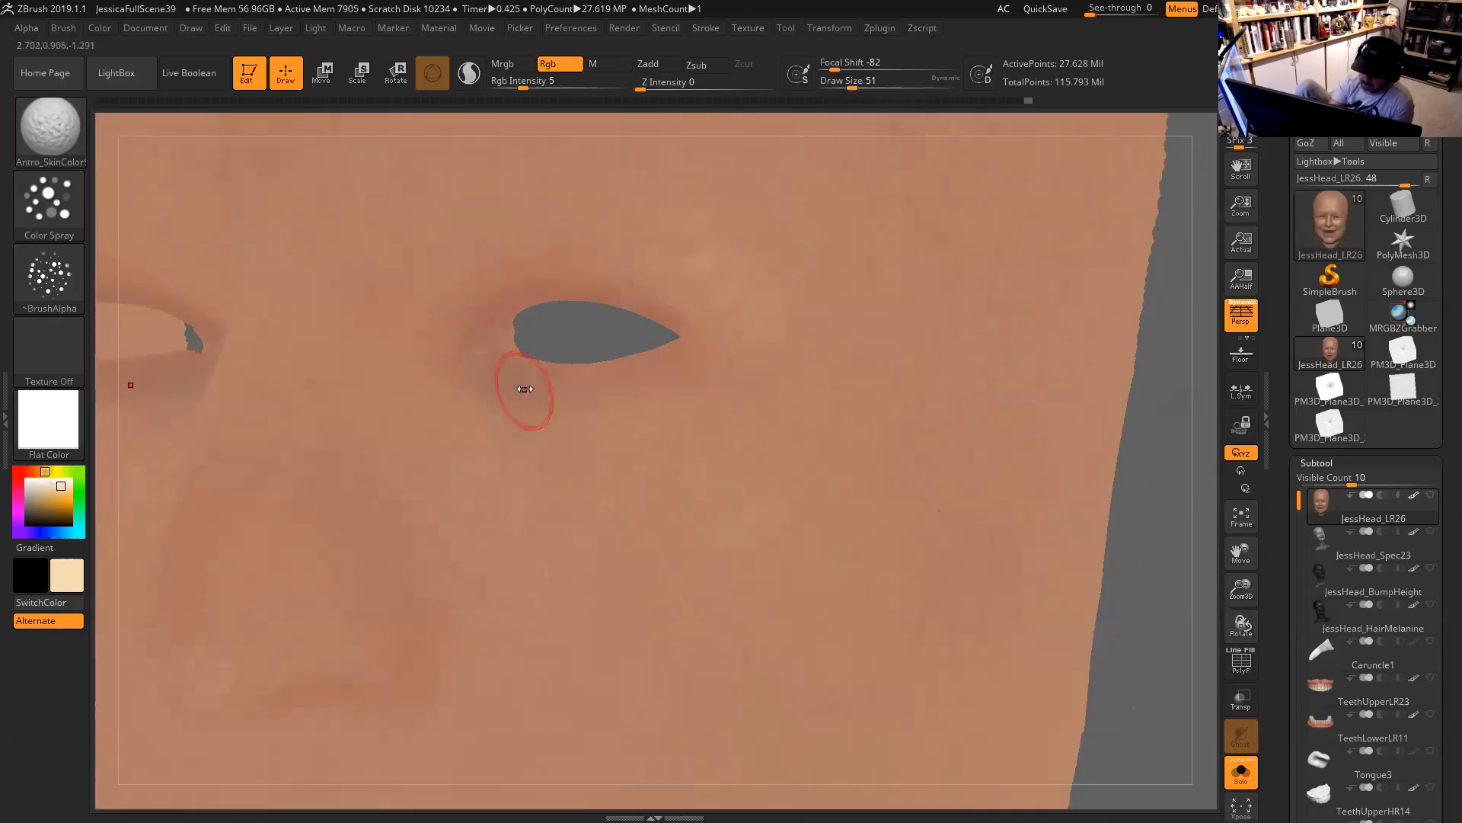
{"action": "key", "text": "space"}
{"action": "left_click_drag", "start_coordinate": [525, 389], "coordinate": [489, 397]}
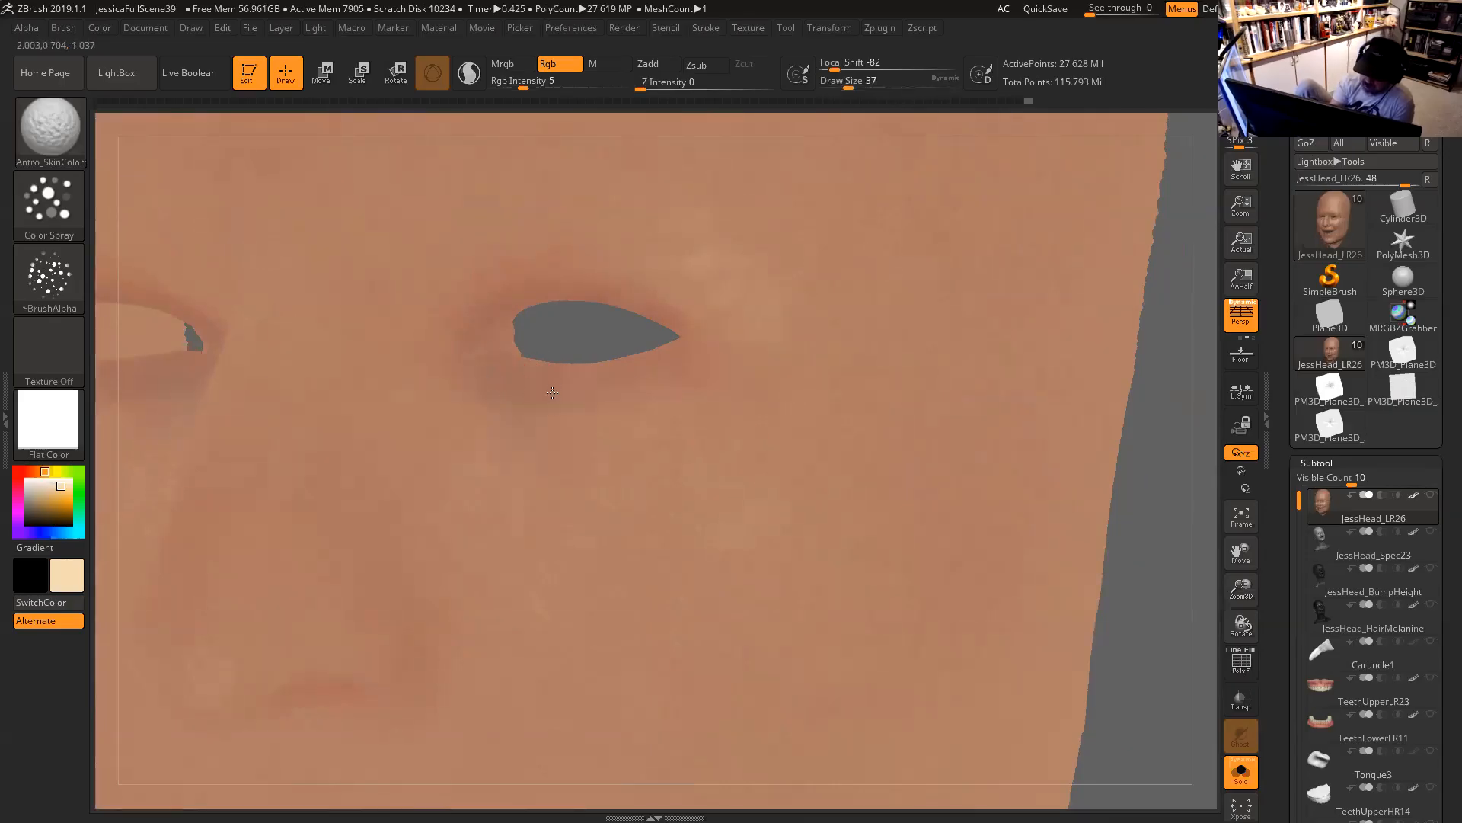
{"action": "left_click_drag", "start_coordinate": [1137, 407], "coordinate": [697, 401]}
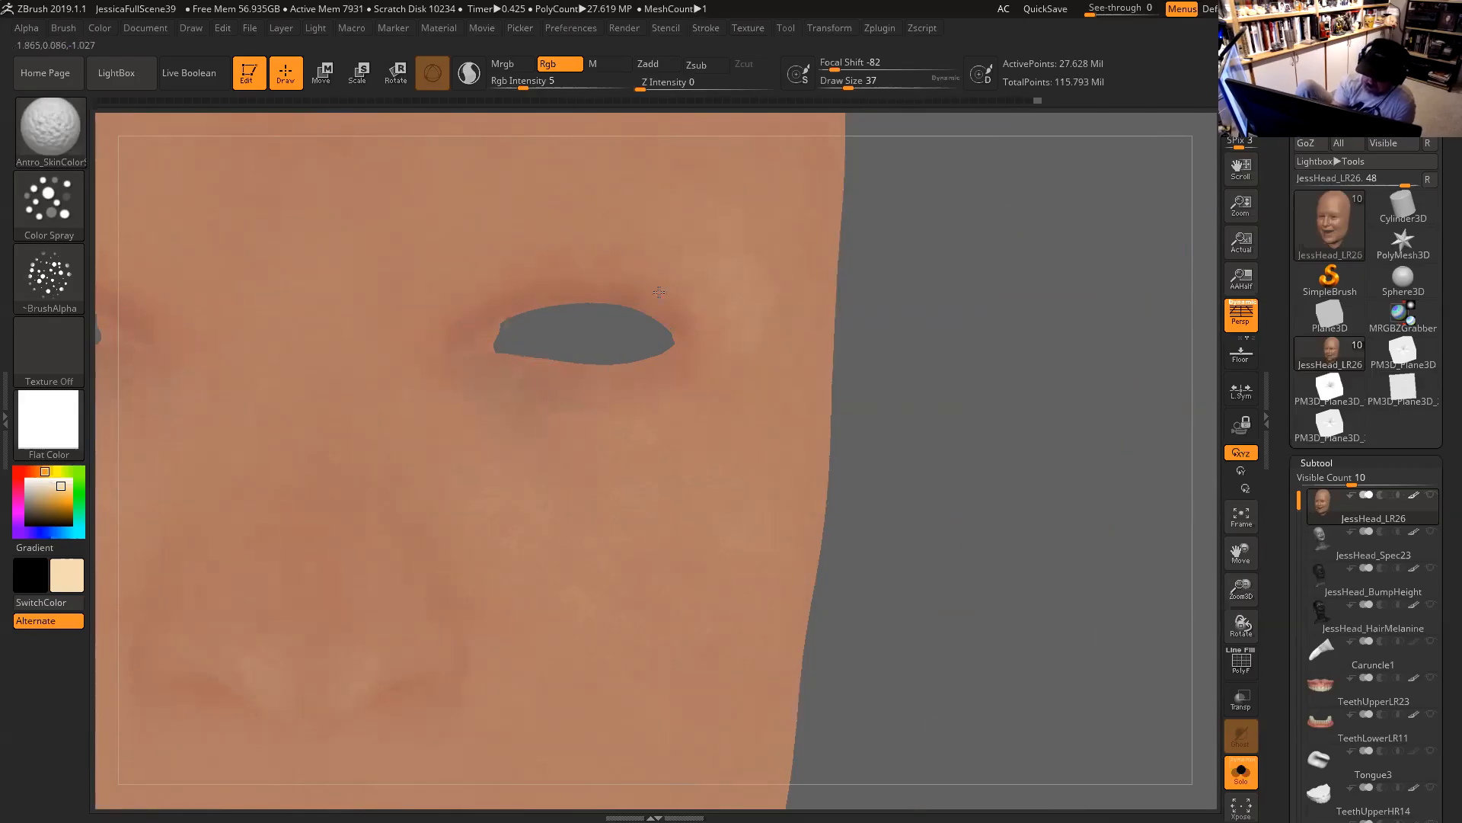
{"action": "left_click_drag", "start_coordinate": [1028, 421], "coordinate": [1102, 442], "text": "alt"}
{"action": "left_click_drag", "start_coordinate": [750, 323], "coordinate": [757, 321]}
{"action": "left_click_drag", "start_coordinate": [977, 390], "coordinate": [633, 307]}
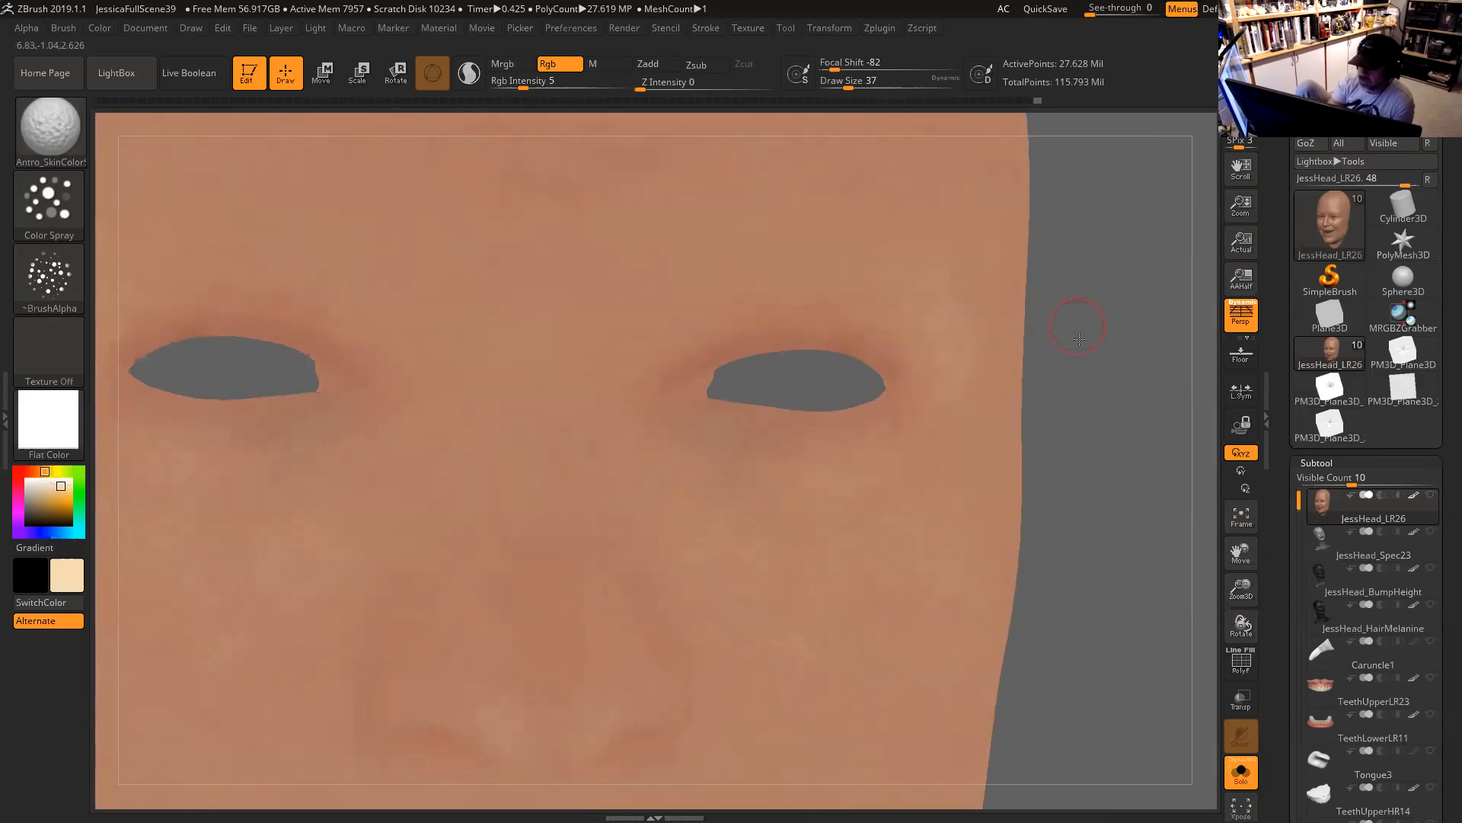
Raise the draw size to 56 and spray faint cream speckles across the forehead.
{"action": "left_click_drag", "start_coordinate": [1079, 338], "coordinate": [1067, 495], "text": "alt"}
{"action": "key", "text": "space"}
{"action": "left_click_drag", "start_coordinate": [574, 324], "coordinate": [488, 360]}
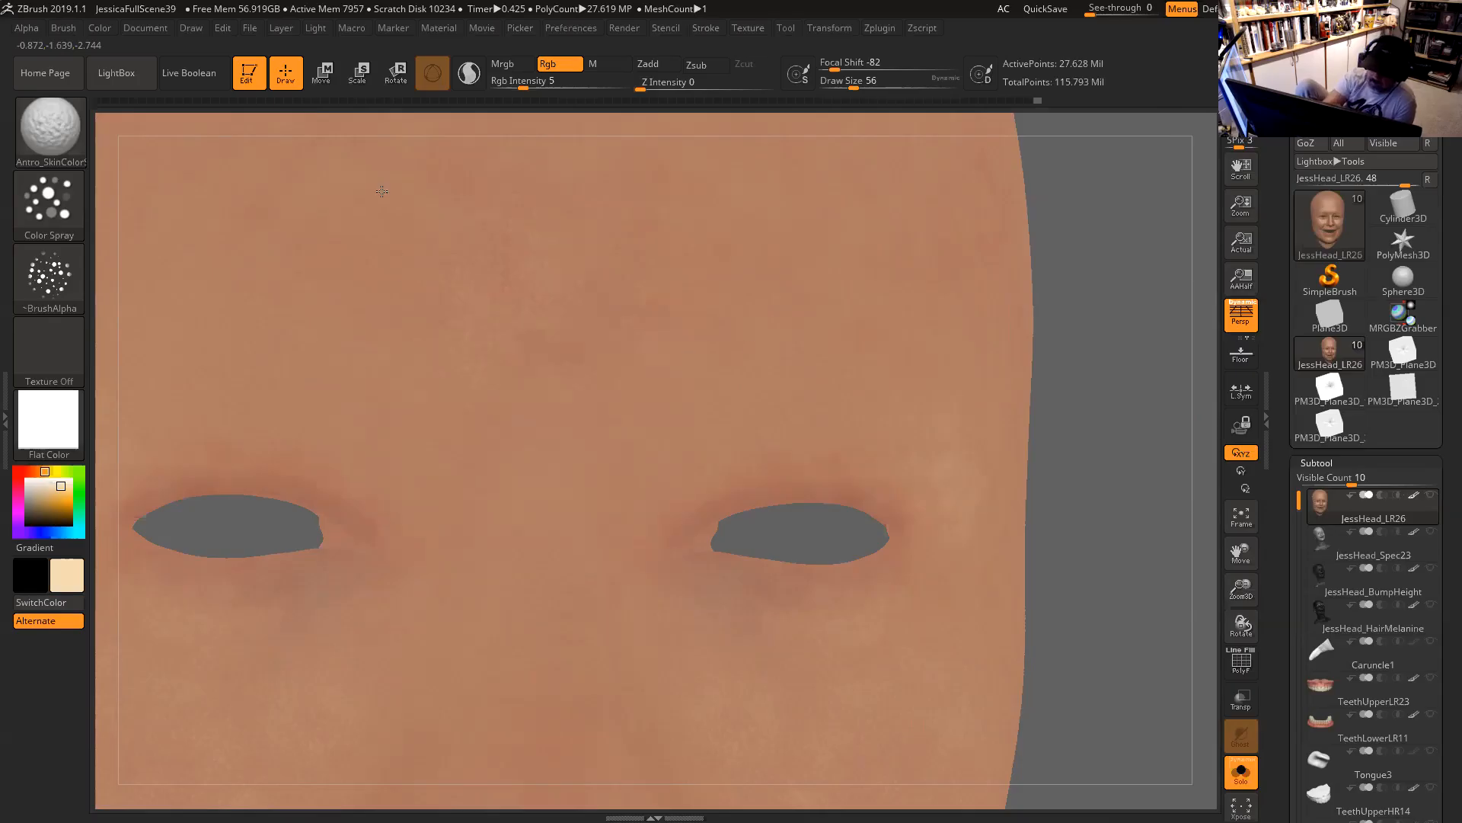
{"action": "left_click_drag", "start_coordinate": [1089, 364], "coordinate": [1040, 505]}
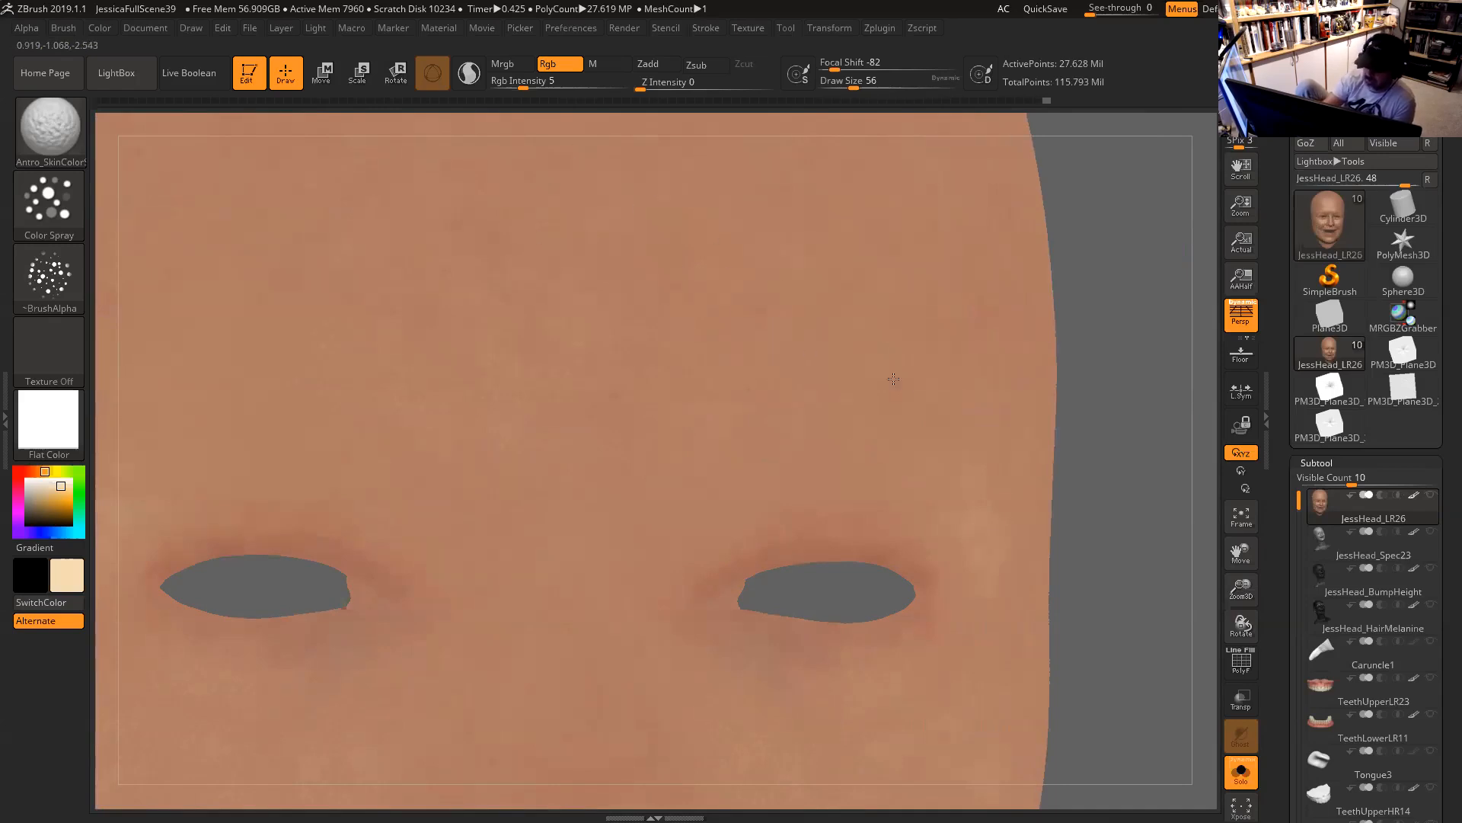
{"action": "left_click_drag", "start_coordinate": [1086, 415], "coordinate": [880, 418]}
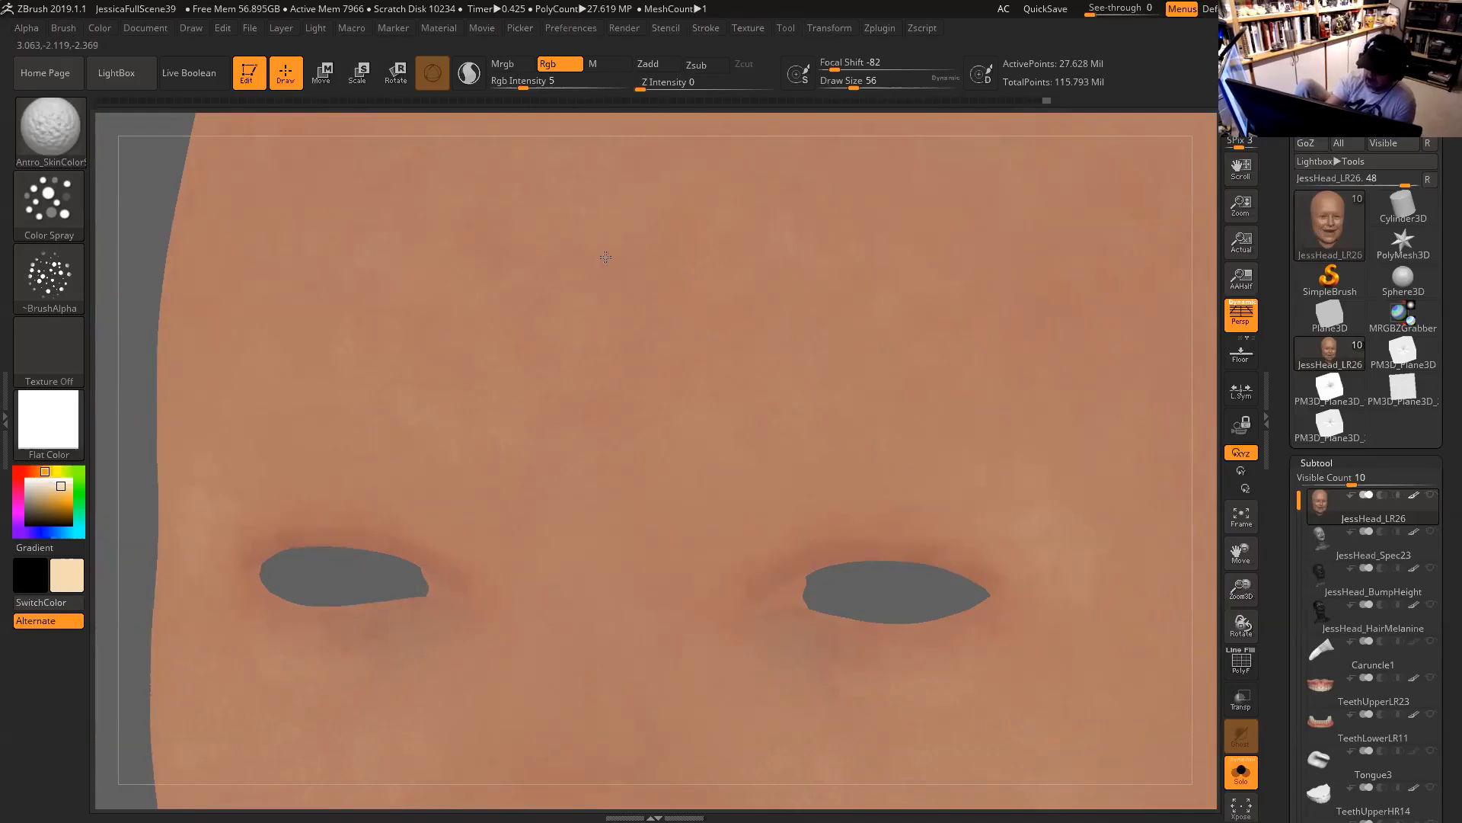
Reduce the draw size to 37 and spray cream speckles around the inner eye corner and nose bridge.
{"action": "left_click_drag", "start_coordinate": [1199, 565], "coordinate": [1162, 368], "text": "alt"}
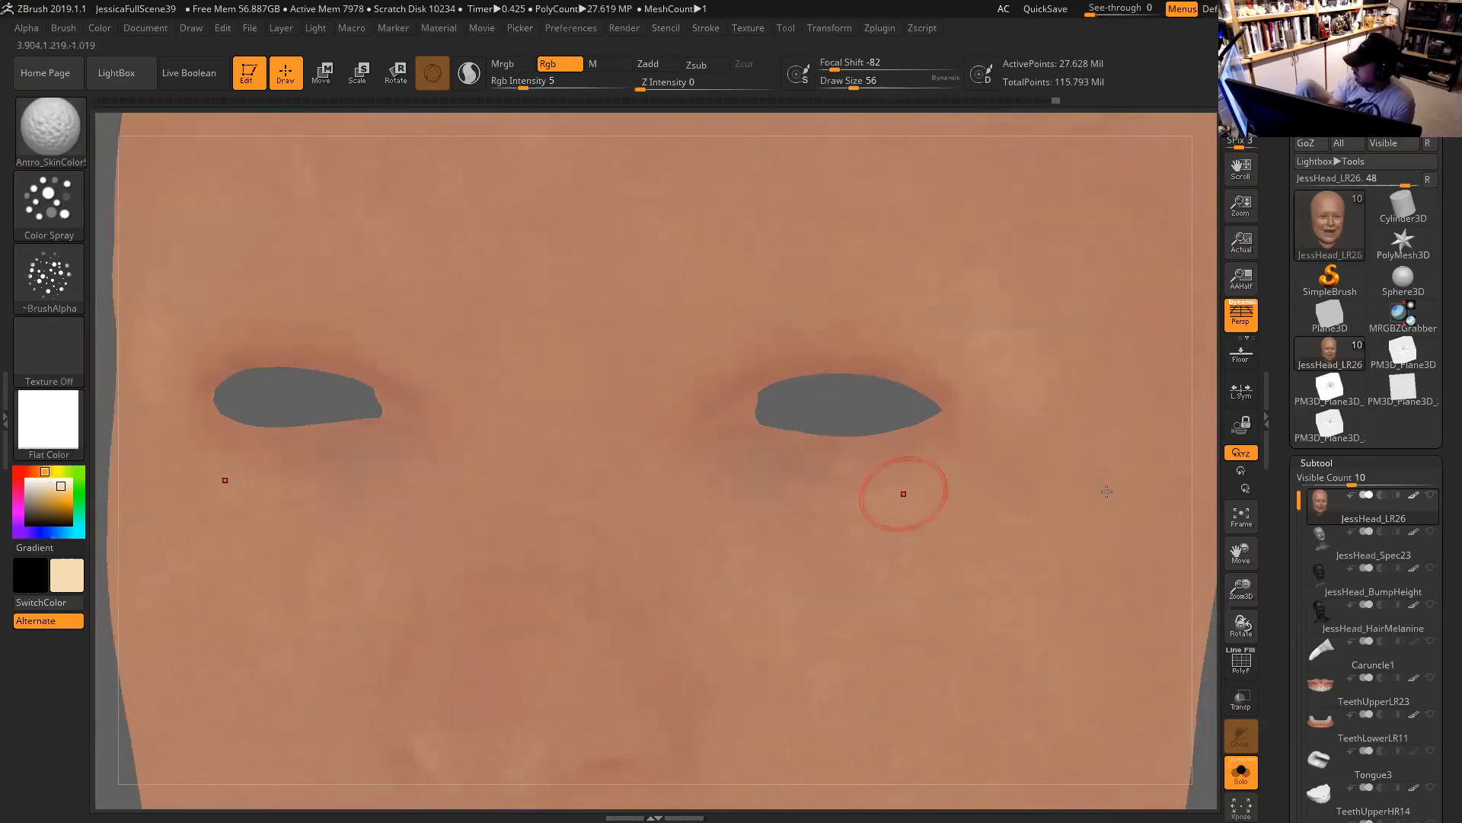
{"action": "left_click_drag", "start_coordinate": [1205, 490], "coordinate": [1055, 485]}
{"action": "key", "text": "space"}
{"action": "left_click_drag", "start_coordinate": [710, 396], "coordinate": [685, 395]}
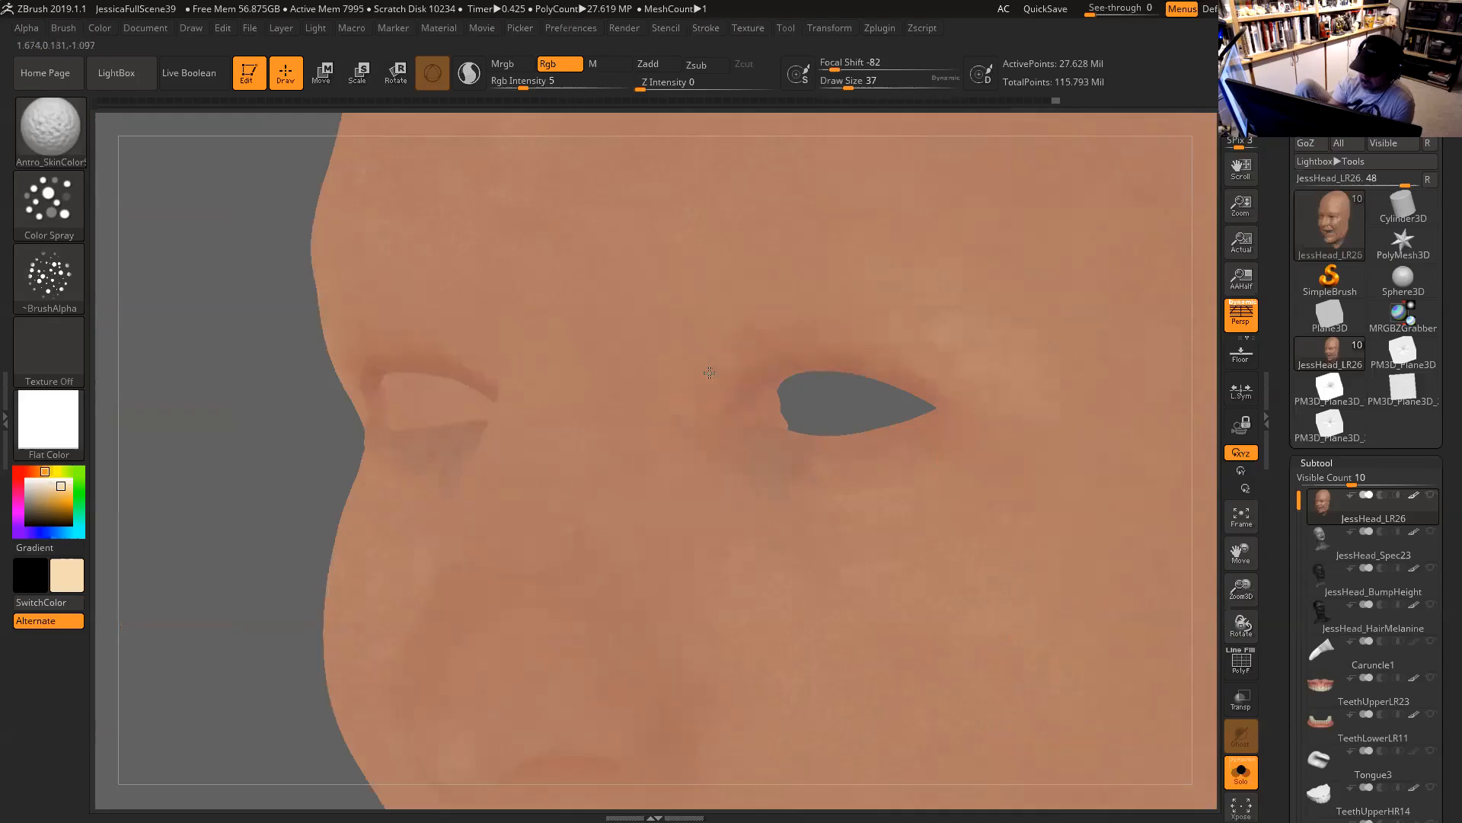
Spray cream speckles over the upper eyelids and brows at draw size 35, and refine them at draw size 25.
{"action": "mouse_move", "coordinate": [1207, 456]}
{"action": "left_mouse_down"}
{"action": "mouse_move", "coordinate": [1225, 398]}
{"action": "mouse_move", "coordinate": [1120, 336]}
{"action": "mouse_move", "coordinate": [1028, 320]}
{"action": "left_mouse_up"}
{"action": "key", "text": "space"}
{"action": "left_click_drag", "start_coordinate": [786, 302], "coordinate": [786, 302]}
{"action": "key", "text": "space"}
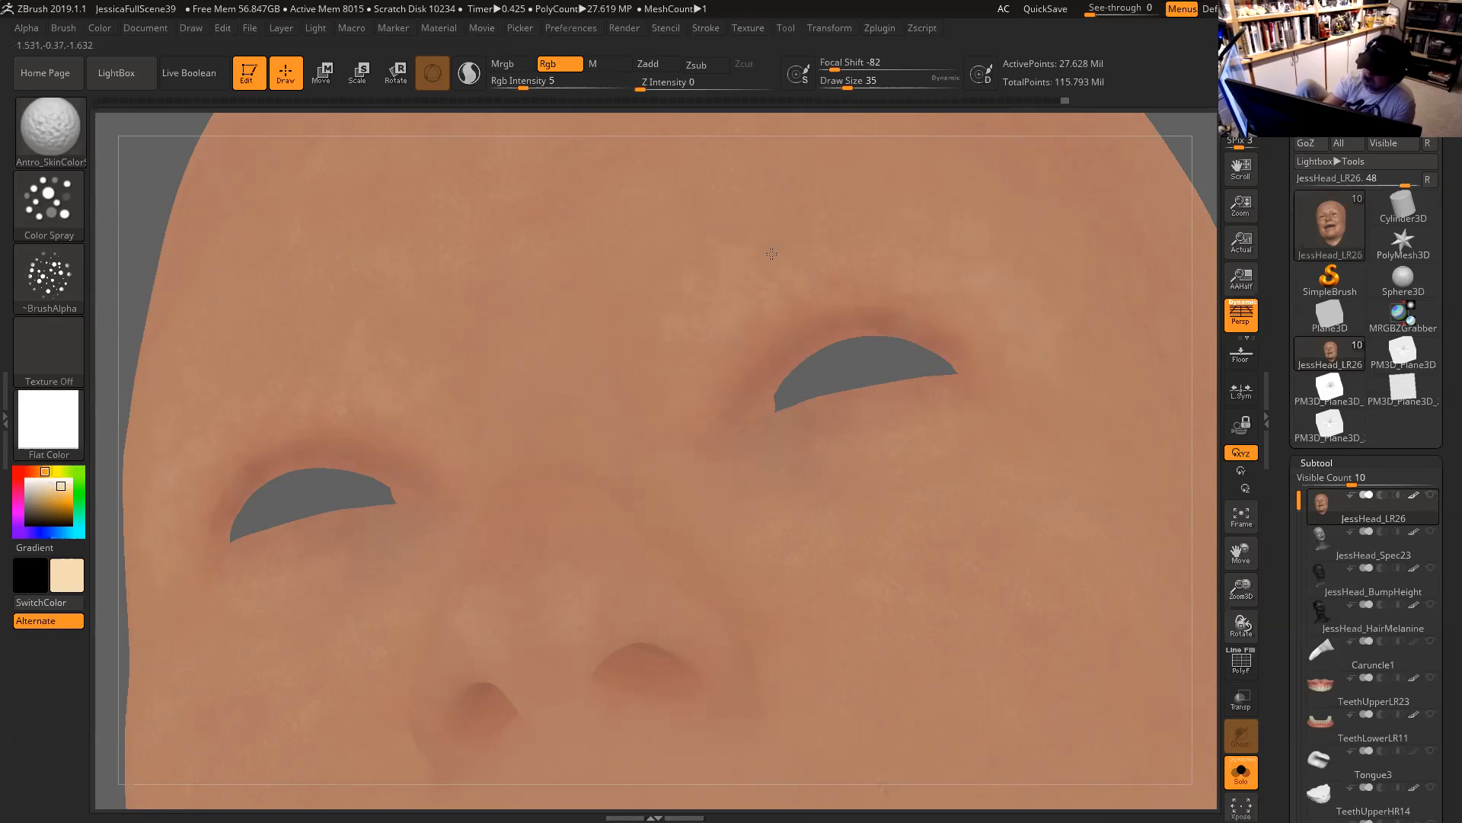
{"action": "left_click_drag", "start_coordinate": [1189, 343], "coordinate": [1232, 390]}
{"action": "key", "text": "space"}
{"action": "left_click_drag", "start_coordinate": [847, 302], "coordinate": [840, 302]}
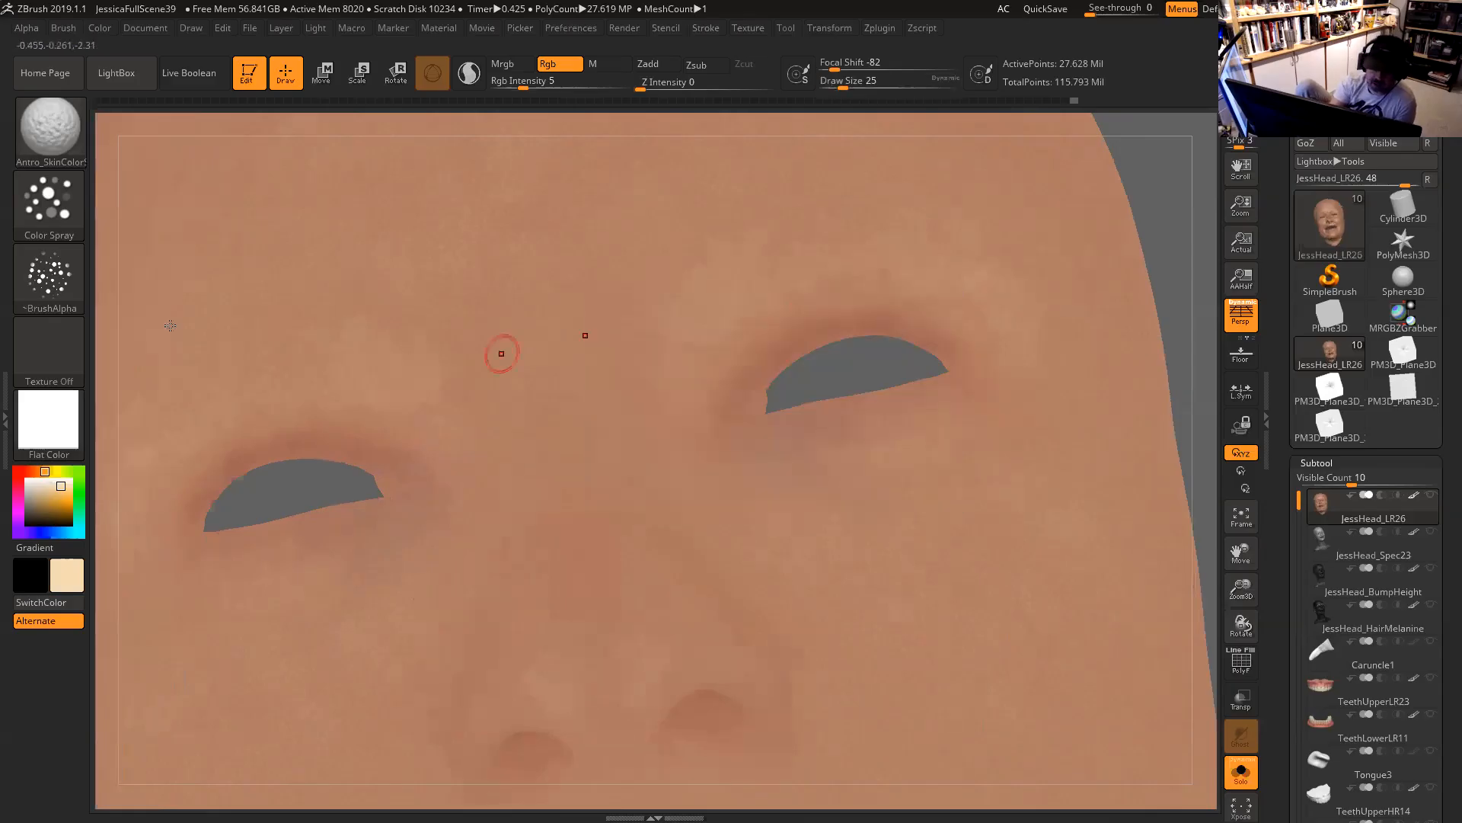
Switch the brush alpha to Alpha 35, set the draw size to 44 and spray soft cream highlights along the brow ridges.
{"action": "left_click", "coordinate": [65, 286]}
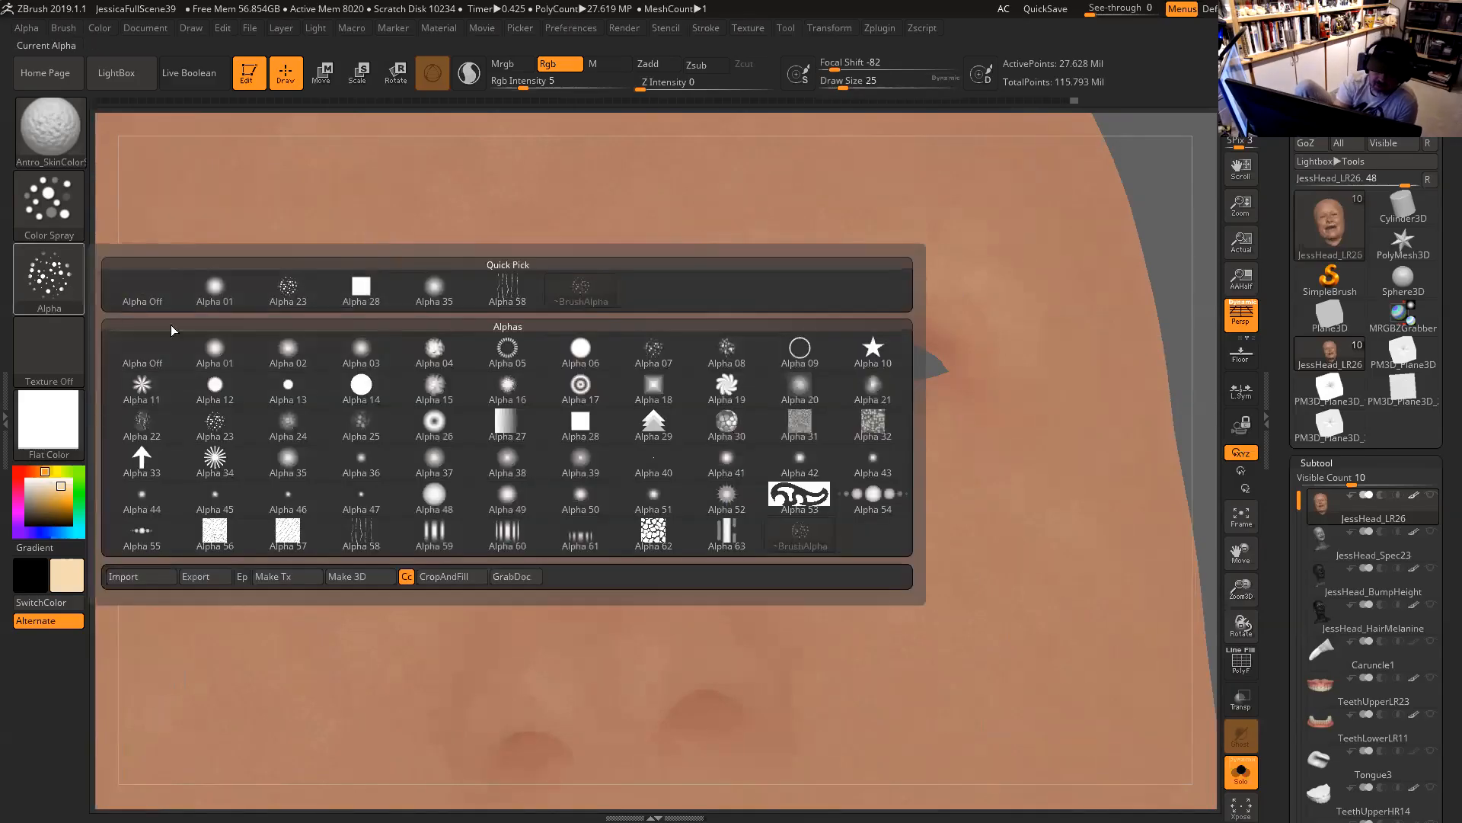
{"action": "left_click", "coordinate": [288, 461]}
{"action": "key", "text": "space"}
{"action": "left_click_drag", "start_coordinate": [834, 302], "coordinate": [852, 302]}
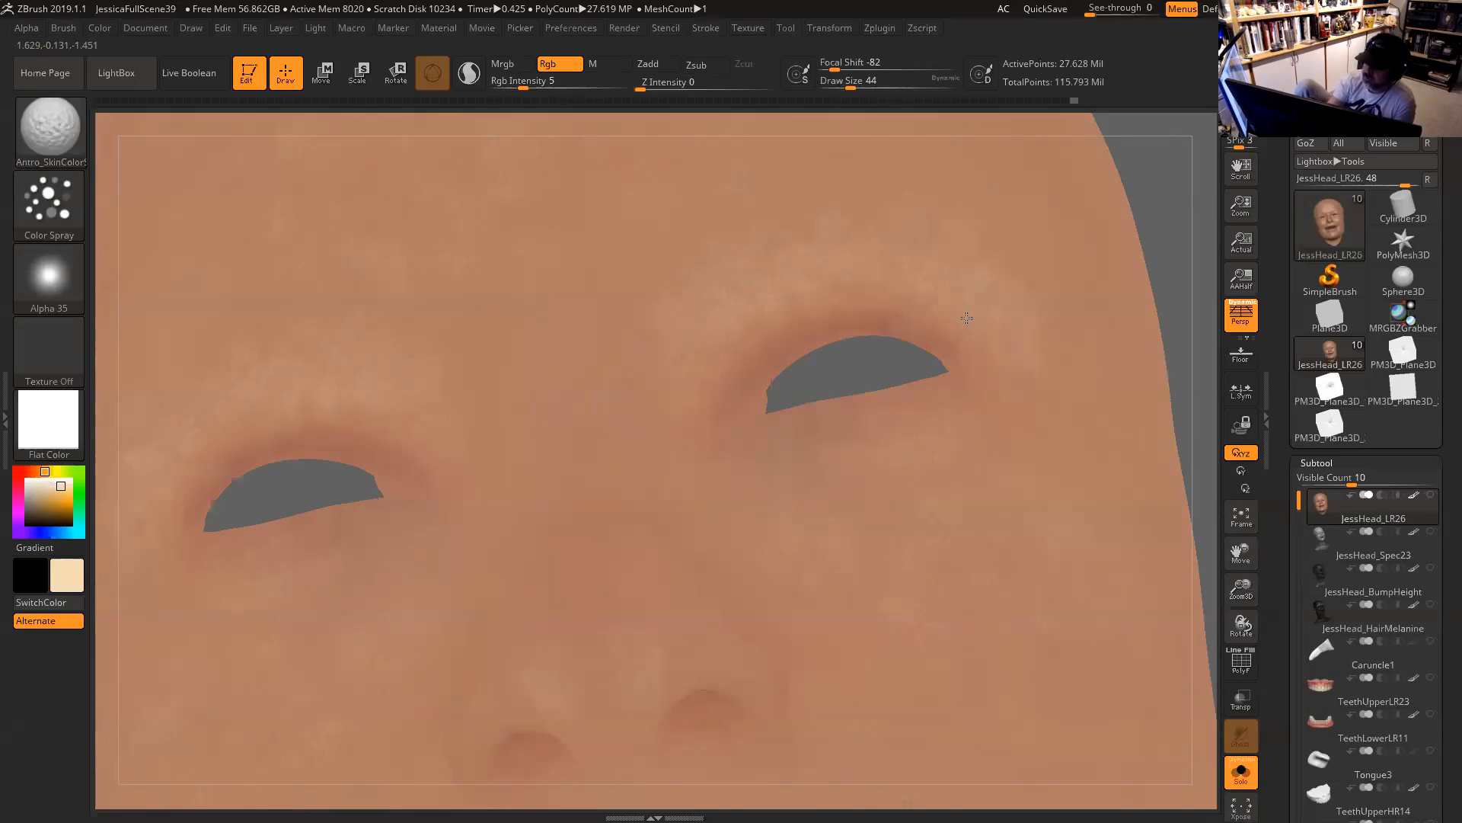
Reduce the draw size to 13 and spray finer cream speckles over the brow area and cheeks.
{"action": "key", "text": "space"}
{"action": "mouse_move", "coordinate": [898, 290]}
{"action": "left_mouse_down"}
{"action": "mouse_move", "coordinate": [837, 296]}
{"action": "mouse_move", "coordinate": [872, 279]}
{"action": "mouse_move", "coordinate": [855, 286]}
{"action": "left_mouse_up"}
{"action": "key", "text": "space"}
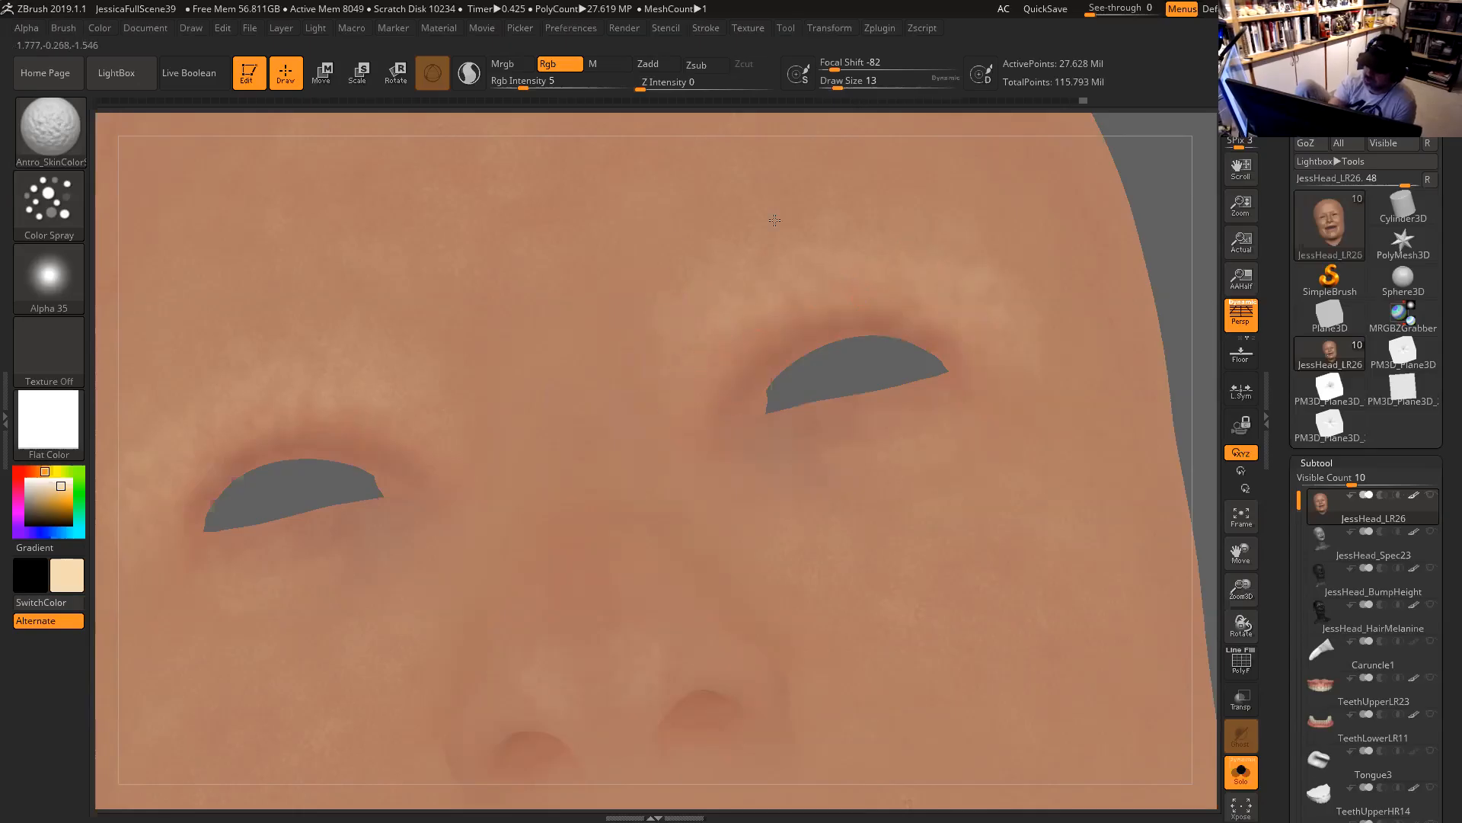
{"action": "mouse_move", "coordinate": [1144, 223]}
{"action": "left_mouse_down", "text": "shift"}
{"action": "mouse_move", "coordinate": [1150, 280]}
{"action": "mouse_move", "coordinate": [1066, 378]}
{"action": "mouse_move", "coordinate": [1070, 417]}
{"action": "left_mouse_up", "text": "shift"}
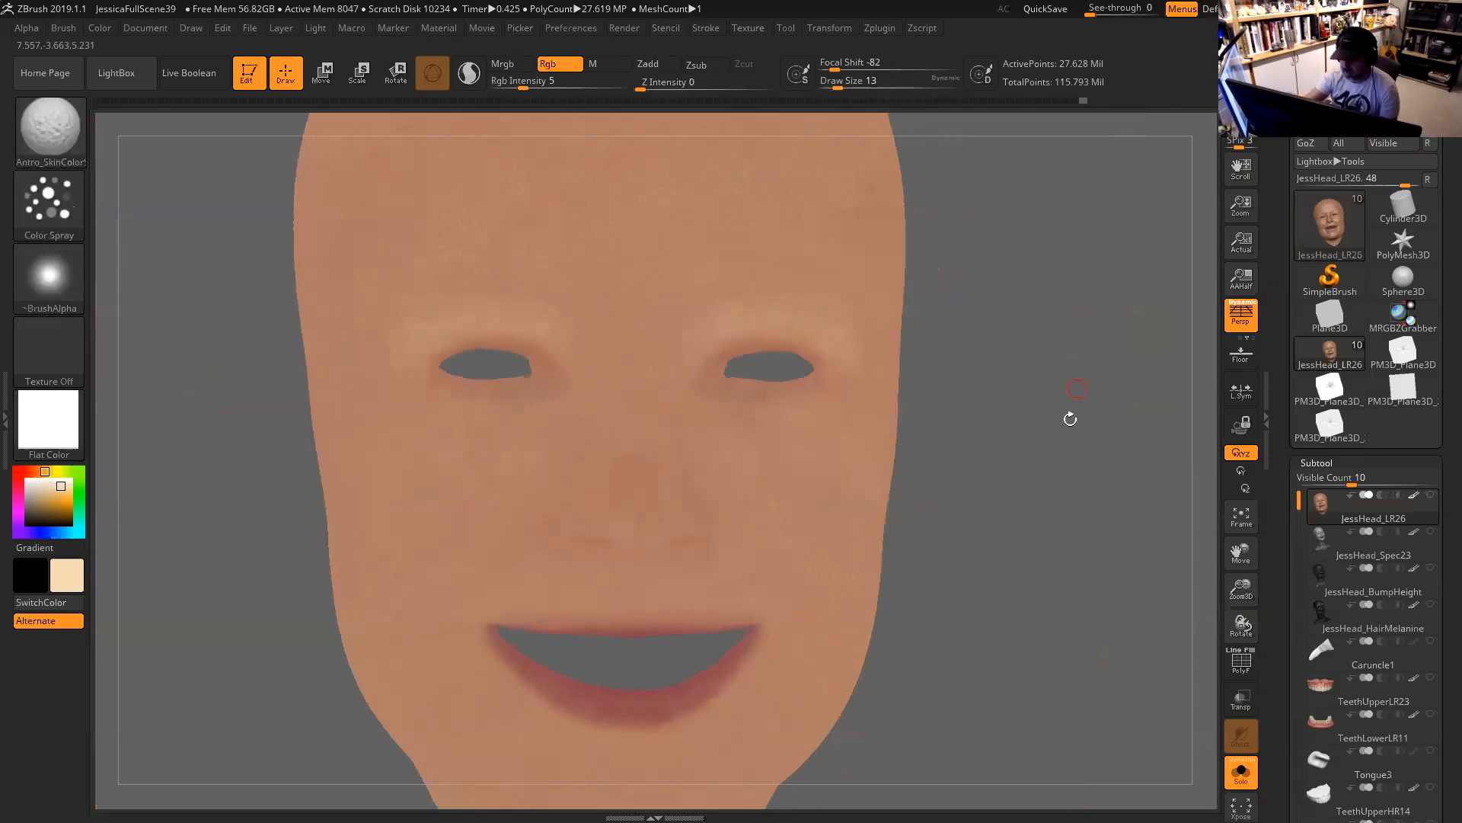
{"action": "left_click_drag", "start_coordinate": [1067, 356], "coordinate": [989, 357], "text": "alt"}
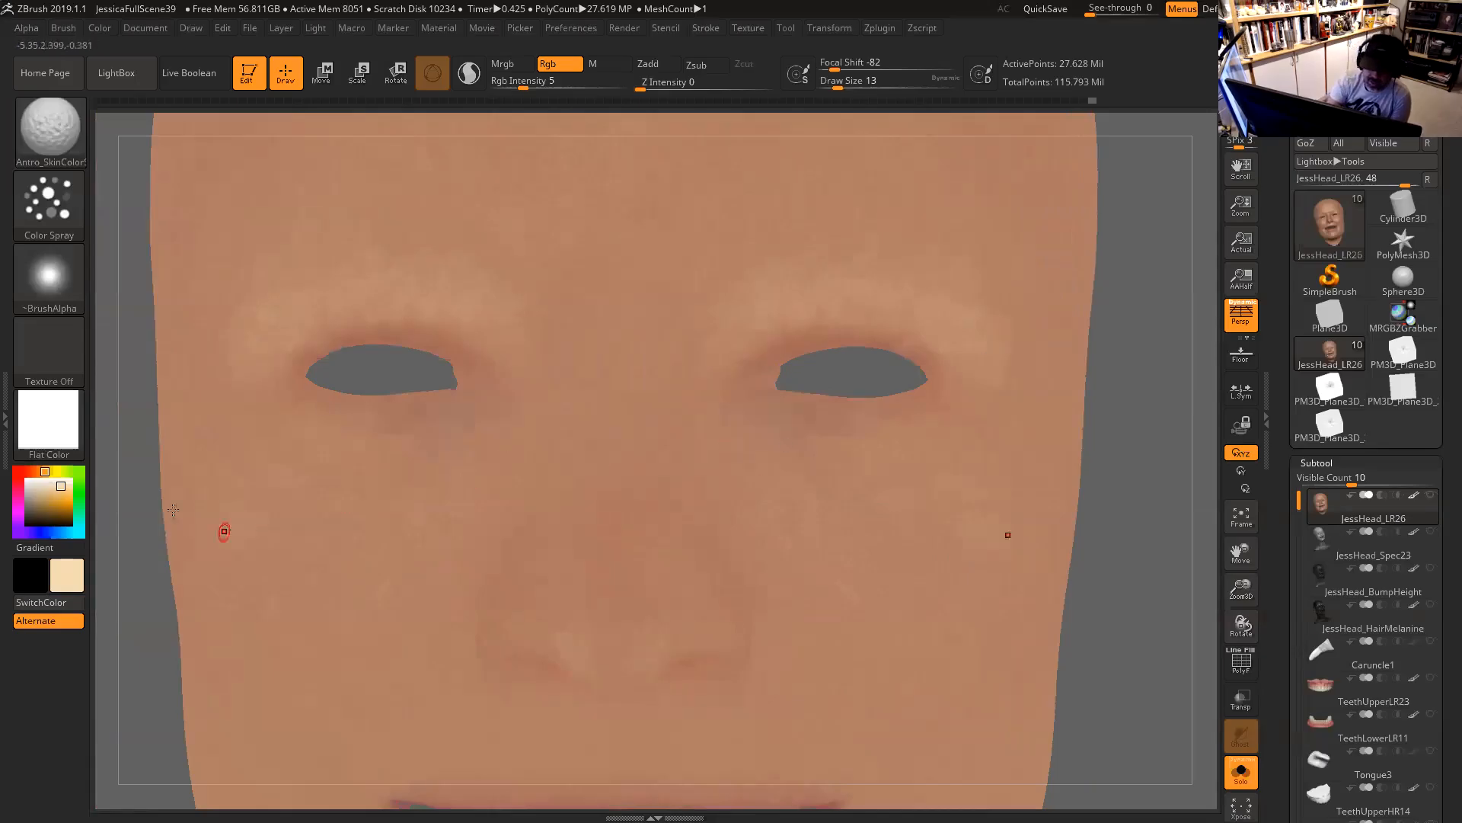
Pick the base skin tone from the face, set the draw size to 22 and soften the cream highlights above the eyes.
{"action": "left_click_drag", "start_coordinate": [50, 500], "coordinate": [564, 434]}
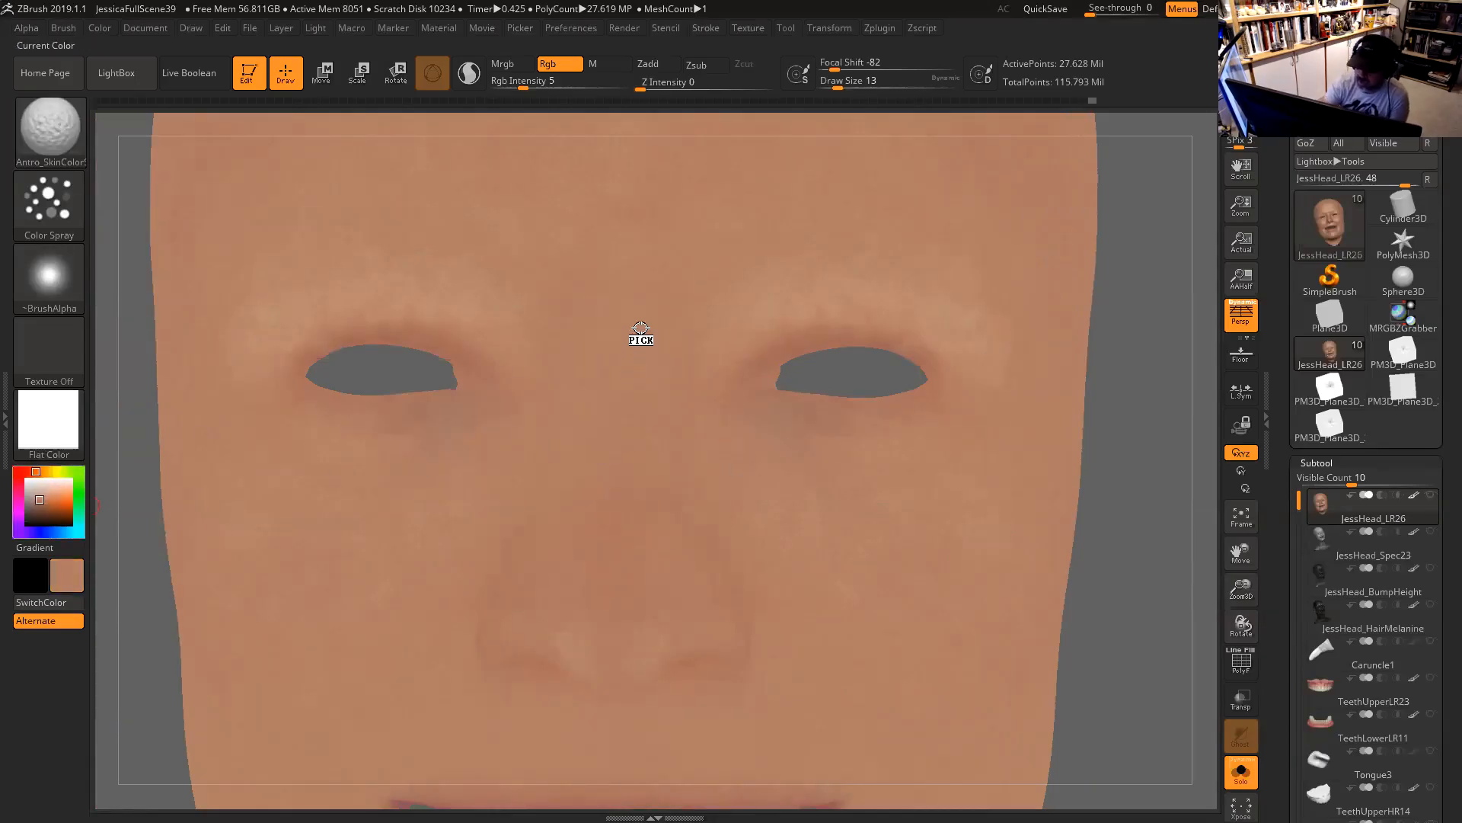
{"action": "key", "text": "space"}
{"action": "left_click", "coordinate": [739, 303]}
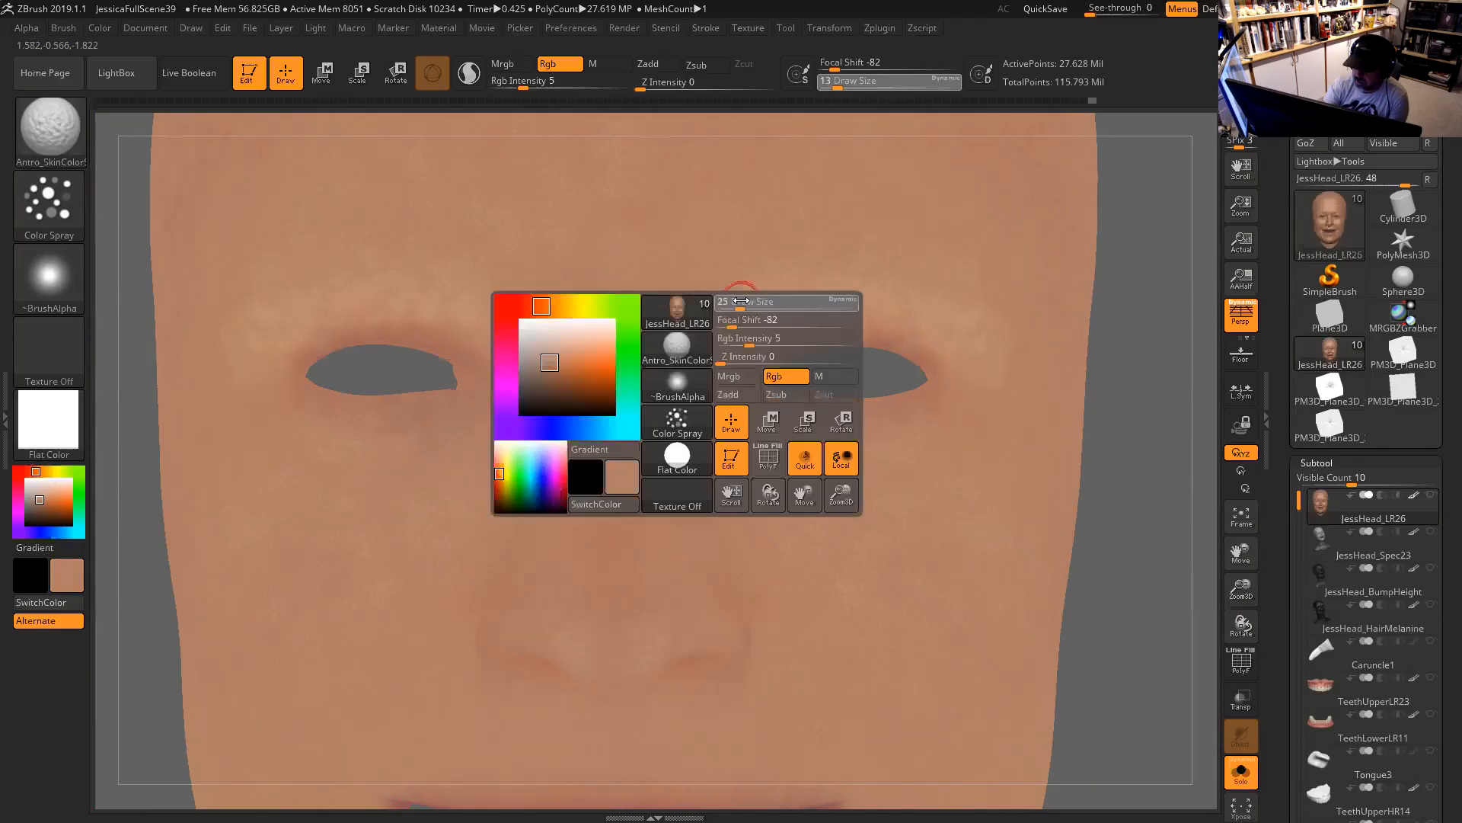
{"action": "key", "text": "space"}
{"action": "left_click", "coordinate": [716, 325]}
{"action": "left_click_drag", "start_coordinate": [717, 326], "coordinate": [711, 299]}
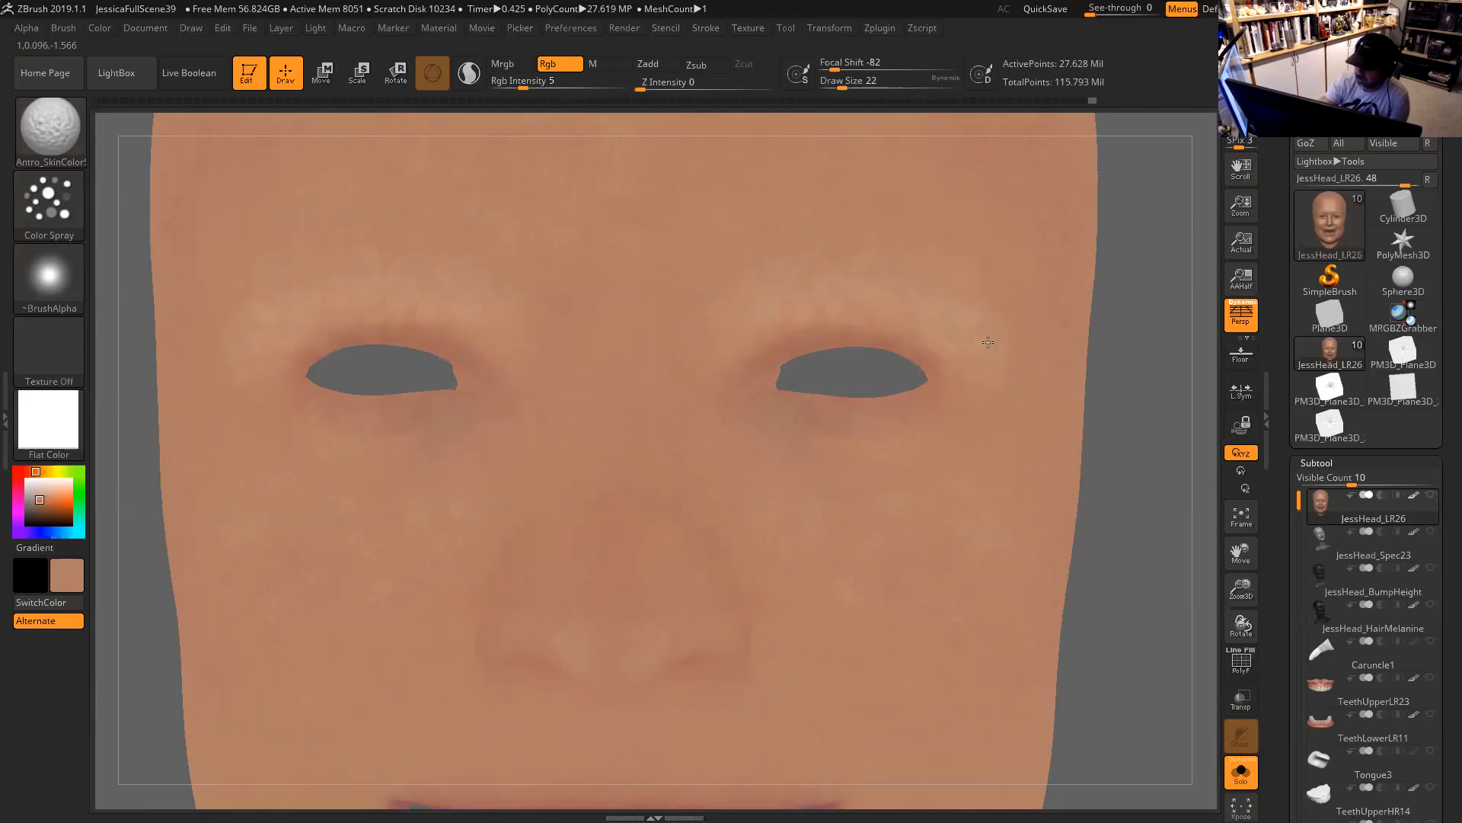
Raise the draw size to 44 and blend the skin tone over the outer brow highlights and cheeks.
{"action": "key", "text": "space"}
{"action": "left_click_drag", "start_coordinate": [1005, 347], "coordinate": [1006, 346]}
{"action": "mouse_move", "coordinate": [996, 336]}
{"action": "left_mouse_down"}
{"action": "mouse_move", "coordinate": [981, 311]}
{"action": "mouse_move", "coordinate": [985, 359]}
{"action": "mouse_move", "coordinate": [923, 287]}
{"action": "left_mouse_up"}
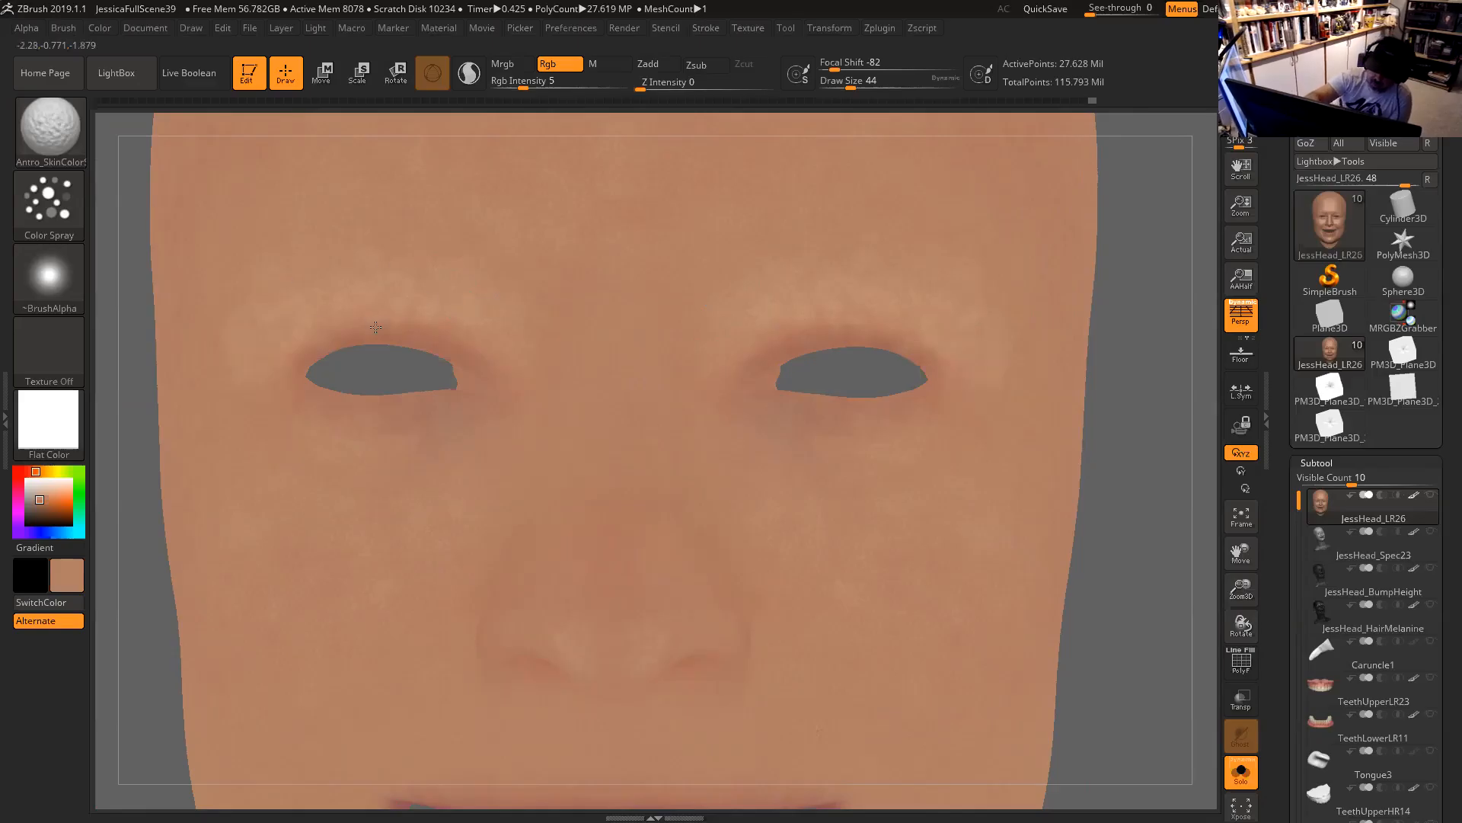
{"action": "left_click_drag", "start_coordinate": [1135, 574], "coordinate": [1109, 624]}
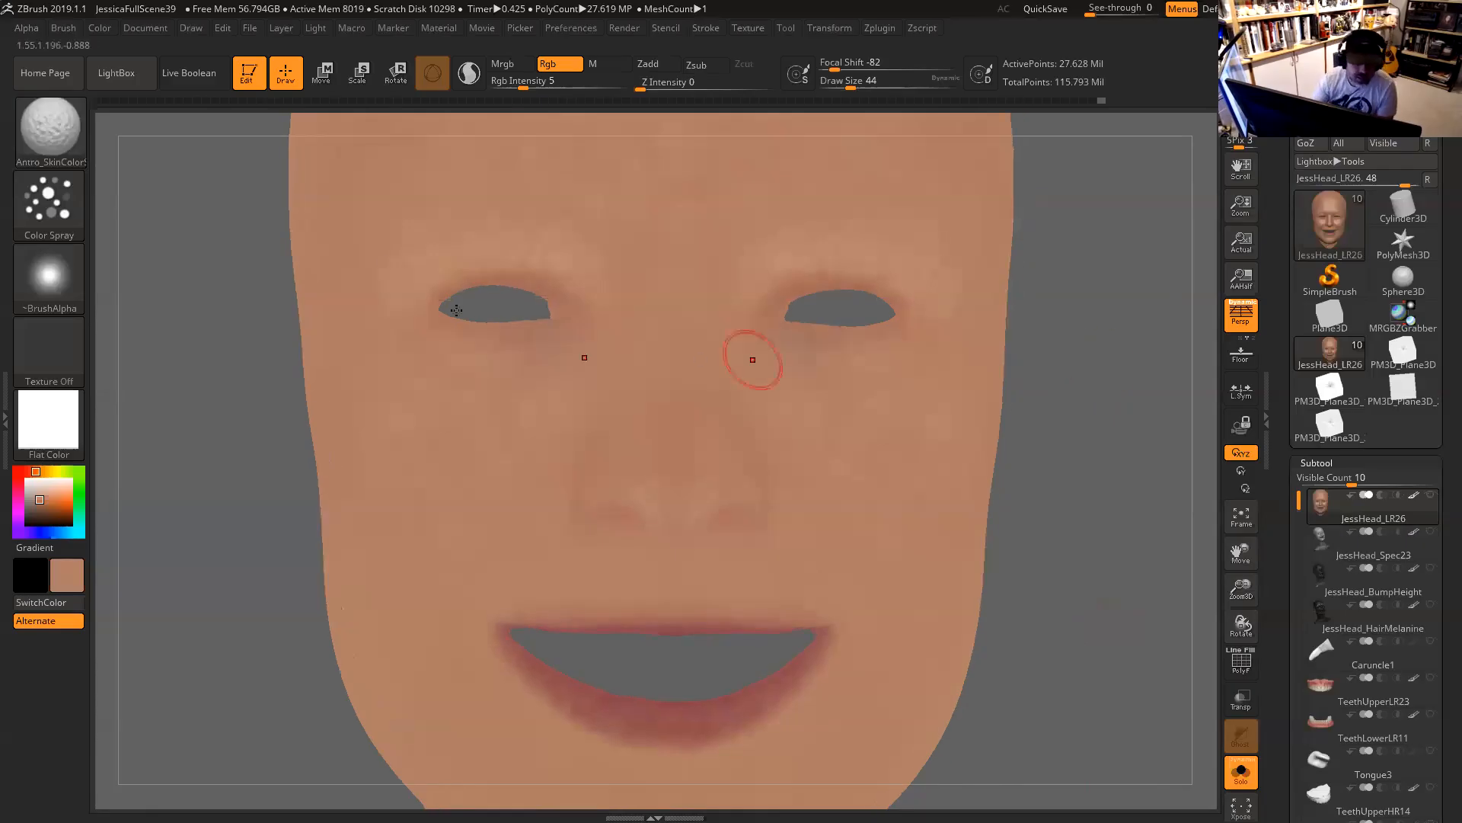
Switch to the Antro_SkinLiver brush with the Dots stroke and open the AlphaAdjust curve of its alpha.
{"action": "left_click", "coordinate": [49, 128]}
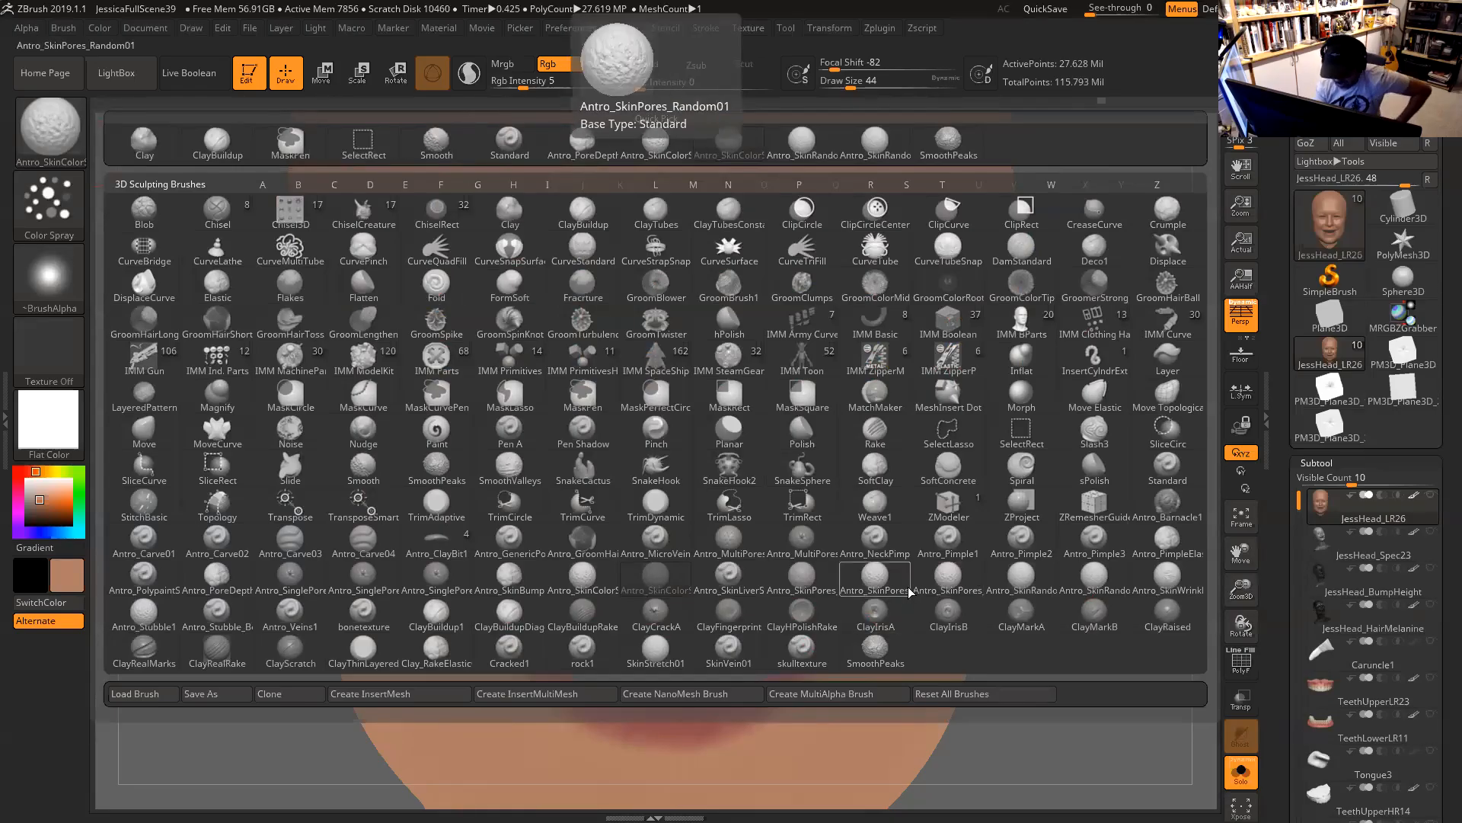
{"action": "left_click", "coordinate": [736, 588]}
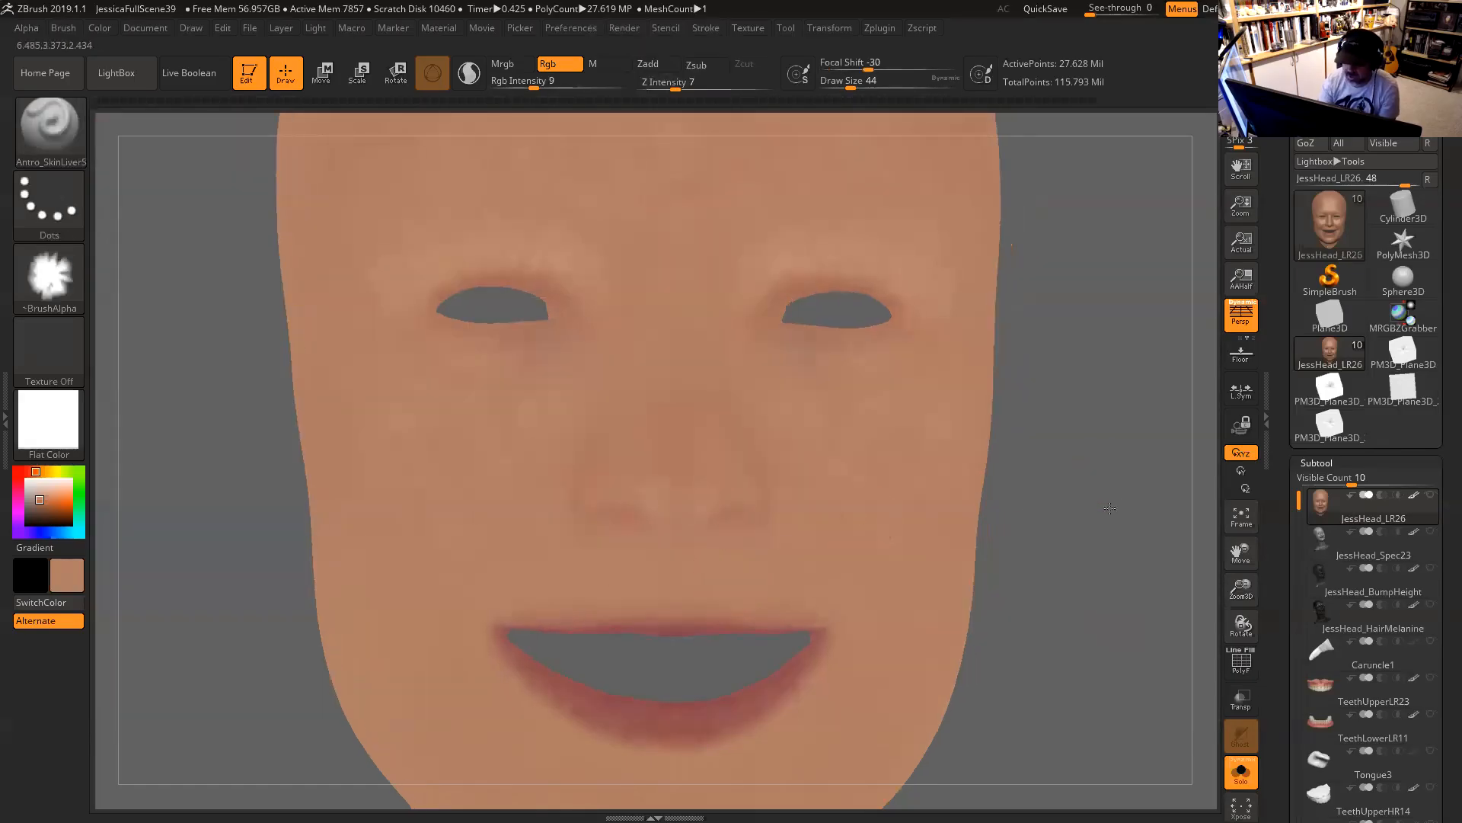
{"action": "left_click", "coordinate": [64, 280]}
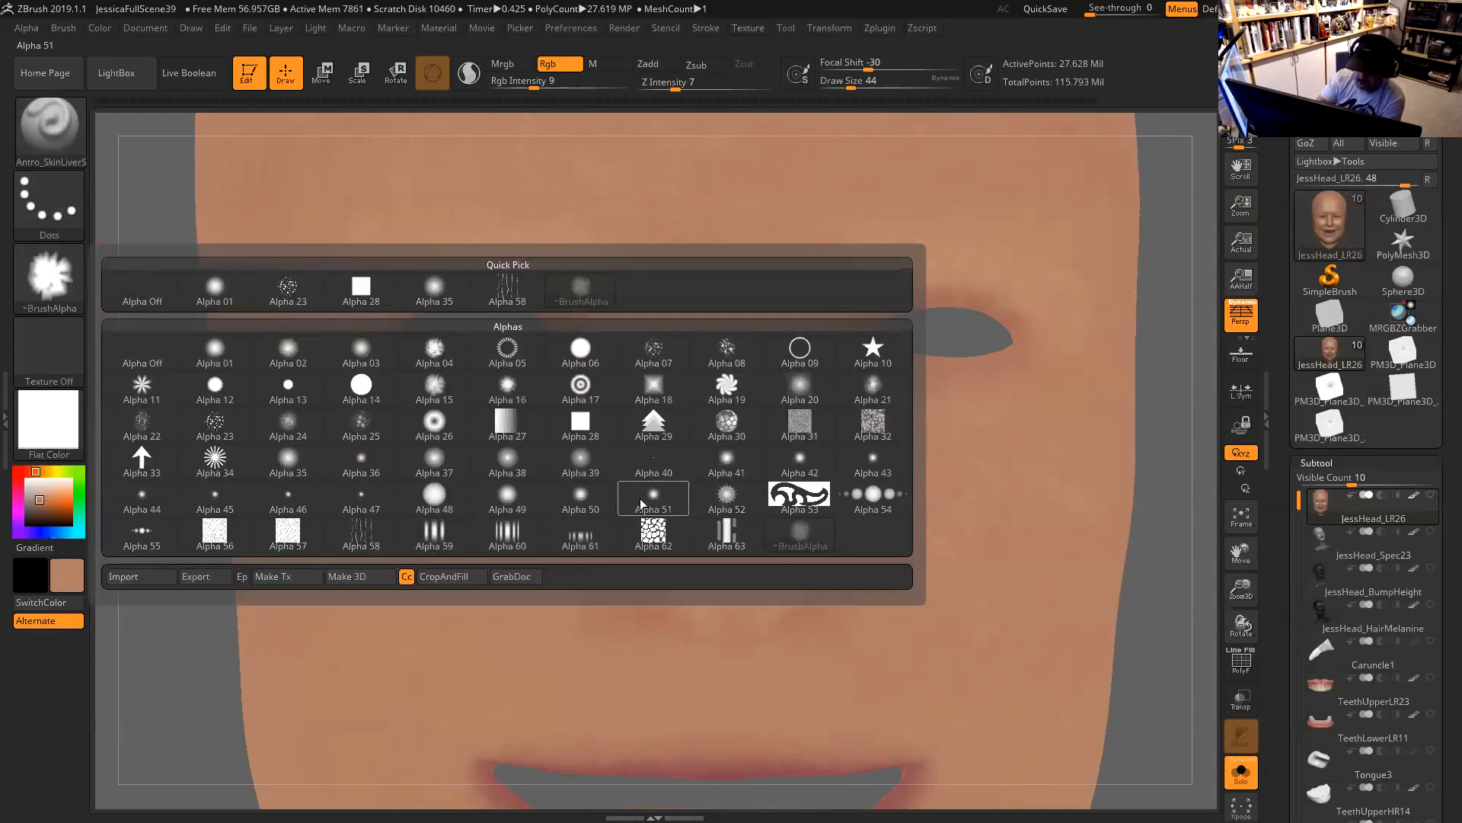
{"action": "mouse_move", "coordinate": [443, 394]}
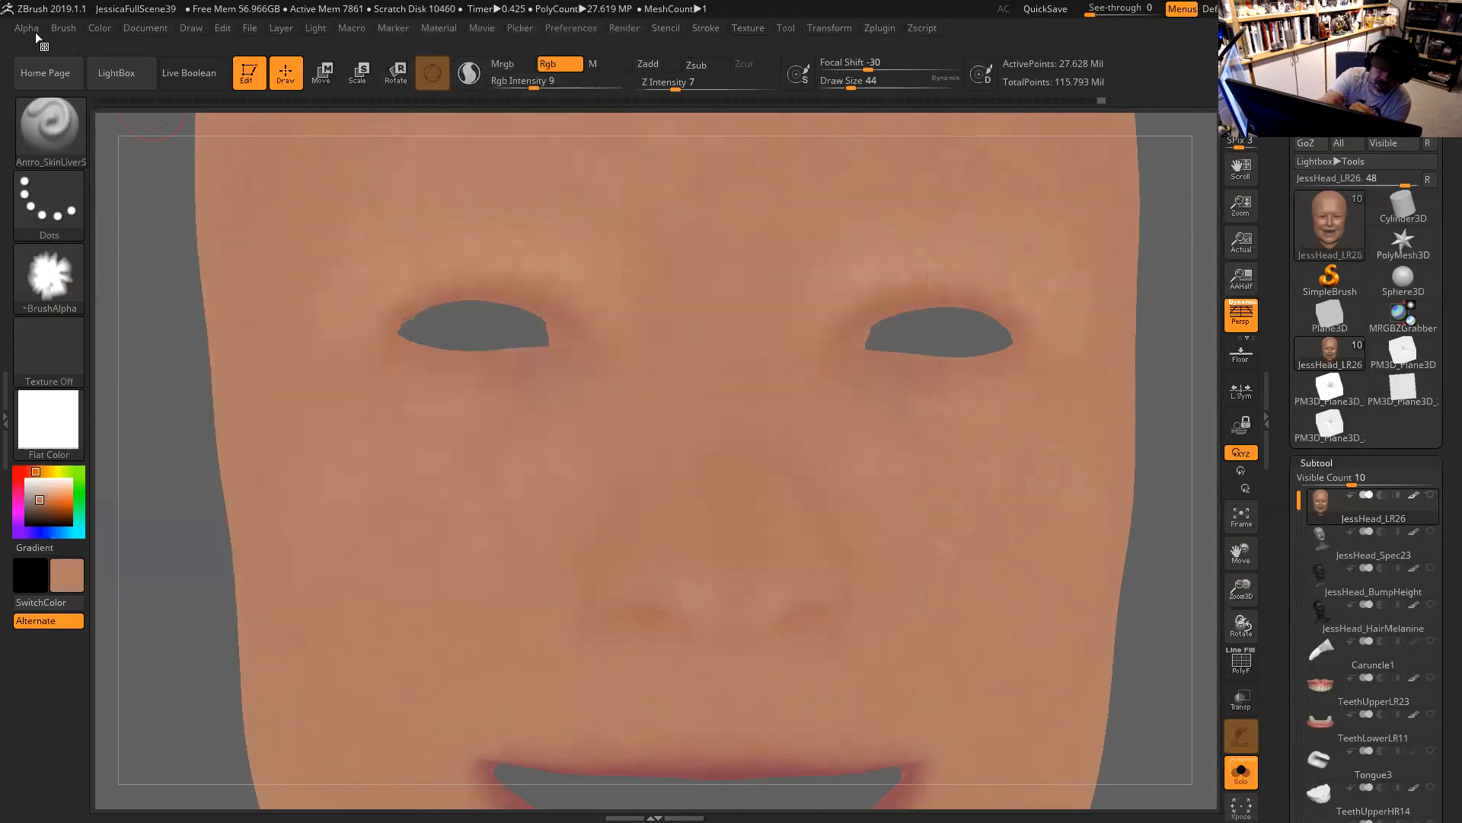
{"action": "left_click", "coordinate": [34, 30]}
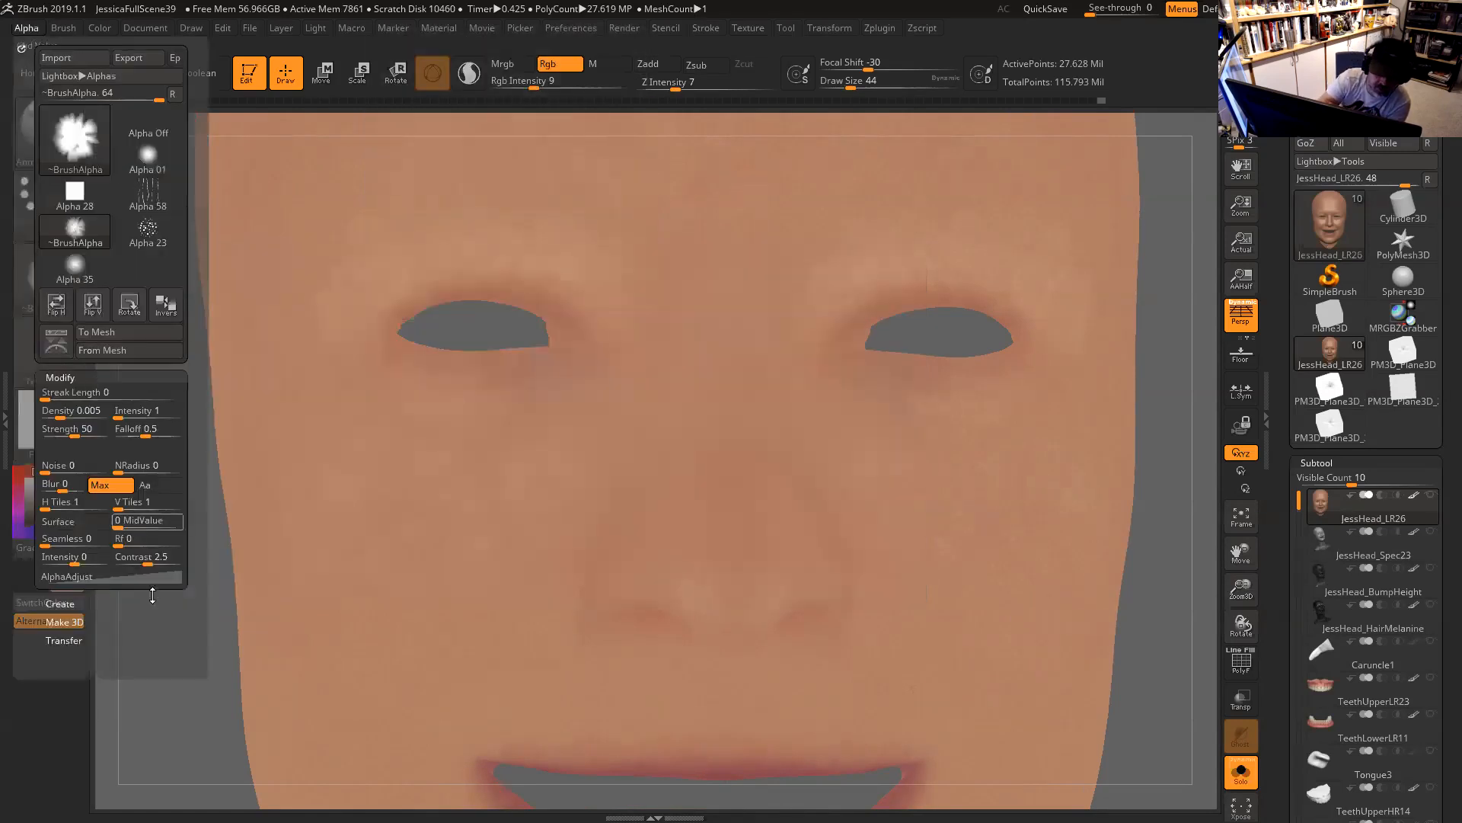
{"action": "left_click", "coordinate": [155, 577]}
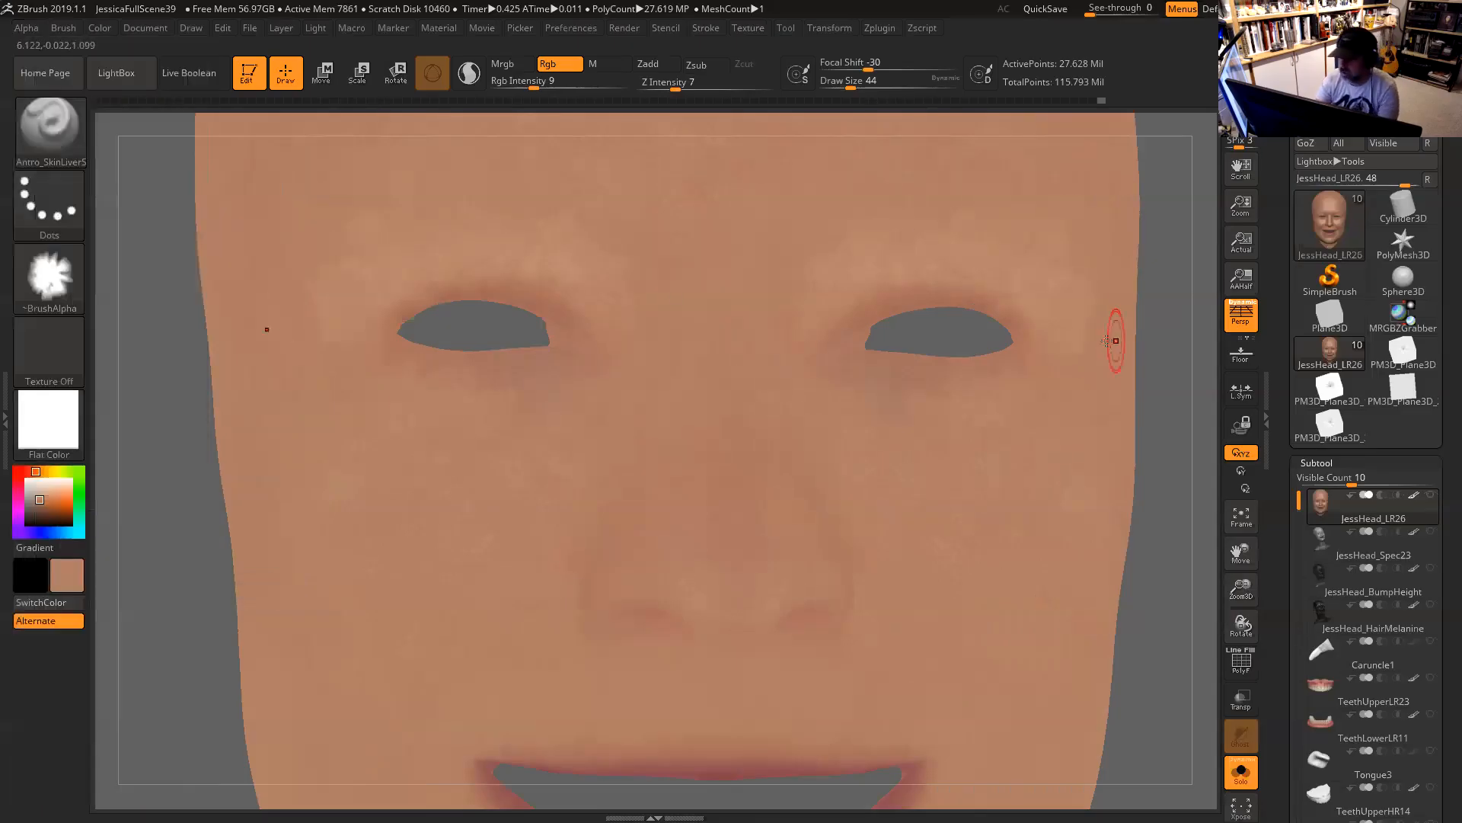
Reduce the draw size to 12 and dab a faint spot on the skin above the mouth corner.
{"action": "key", "text": "space"}
{"action": "left_click_drag", "start_coordinate": [1097, 344], "coordinate": [1089, 344]}
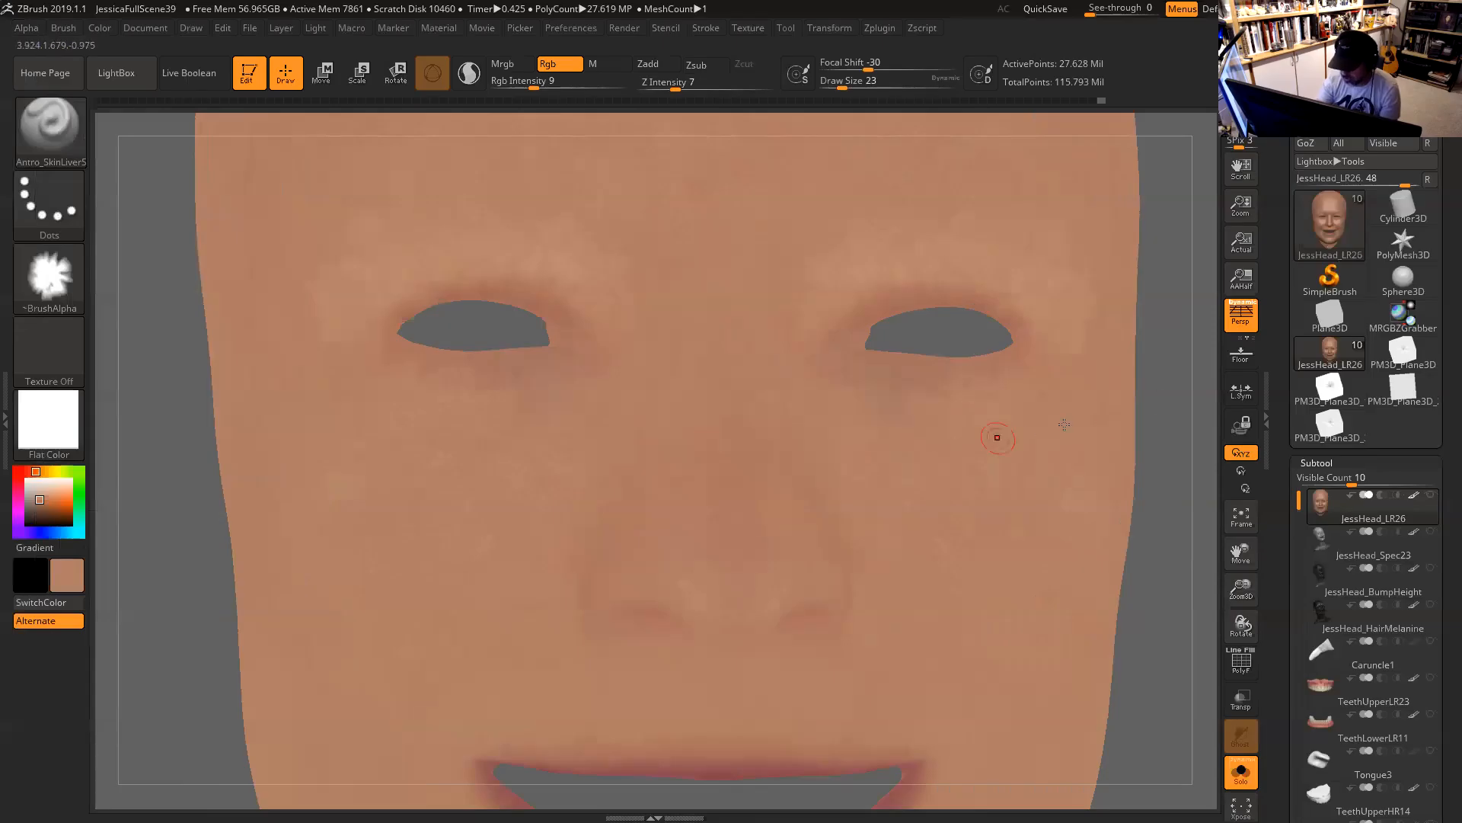
{"action": "left_click_drag", "start_coordinate": [1179, 445], "coordinate": [1186, 525], "text": "alt"}
{"action": "key", "text": "space"}
{"action": "left_click_drag", "start_coordinate": [762, 480], "coordinate": [755, 480]}
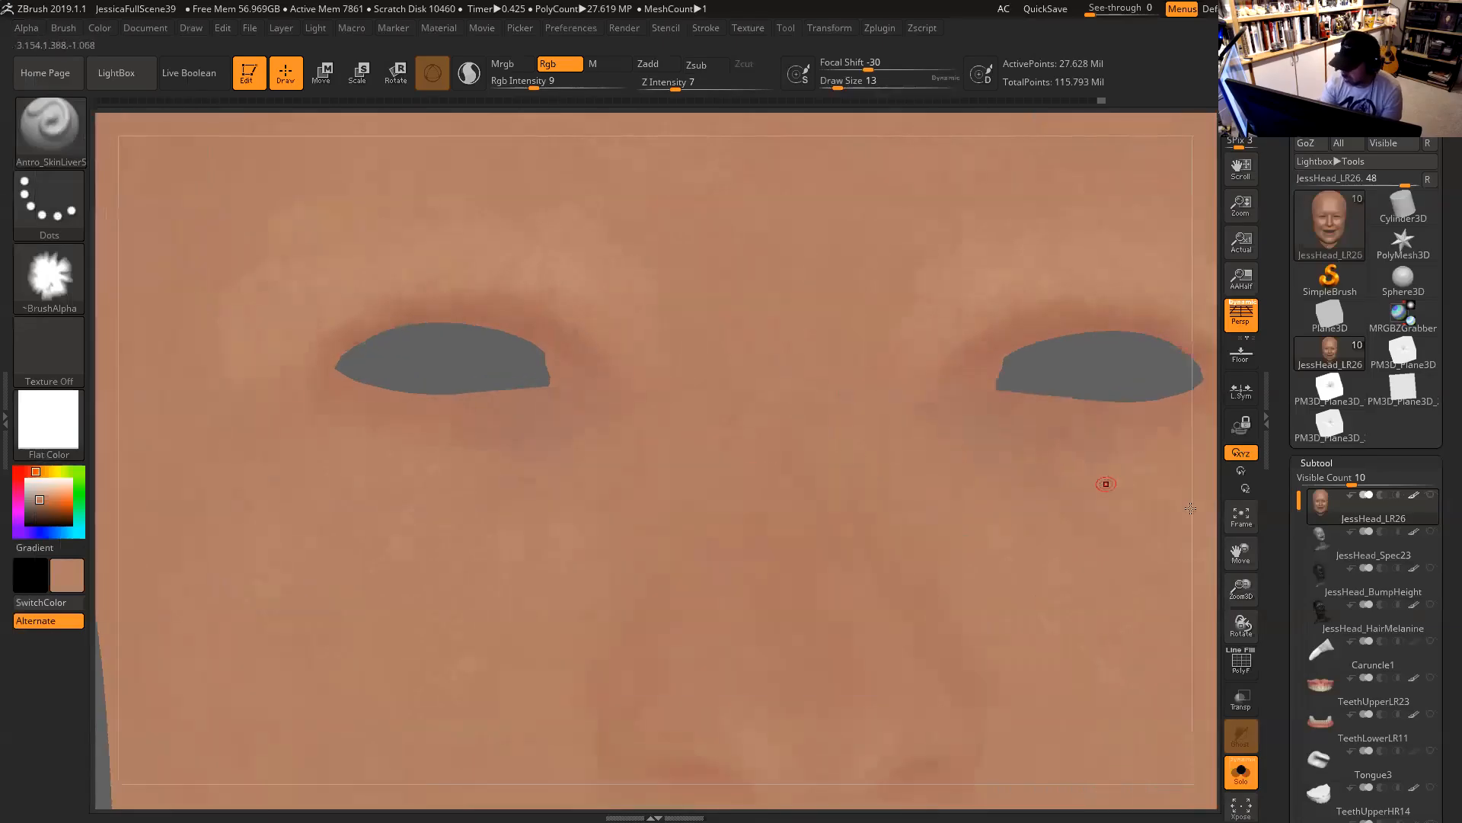
{"action": "left_click_drag", "start_coordinate": [1203, 521], "coordinate": [1179, 438], "text": "alt"}
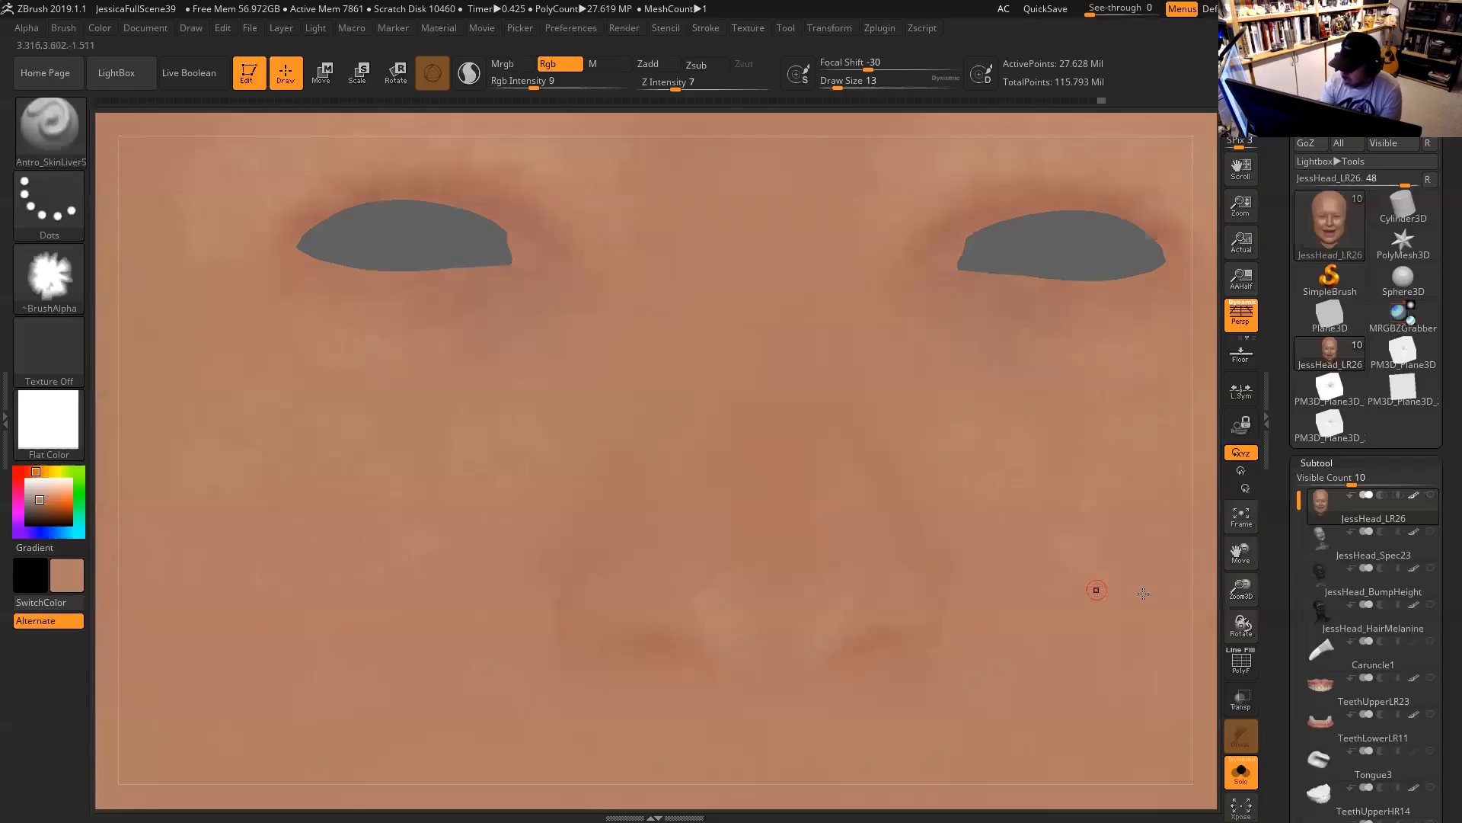
{"action": "left_click_drag", "start_coordinate": [1184, 554], "coordinate": [1037, 325], "text": "alt"}
{"action": "left_click_drag", "start_coordinate": [1195, 503], "coordinate": [888, 476]}
{"action": "key", "text": "space"}
{"action": "left_click", "coordinate": [869, 477]}
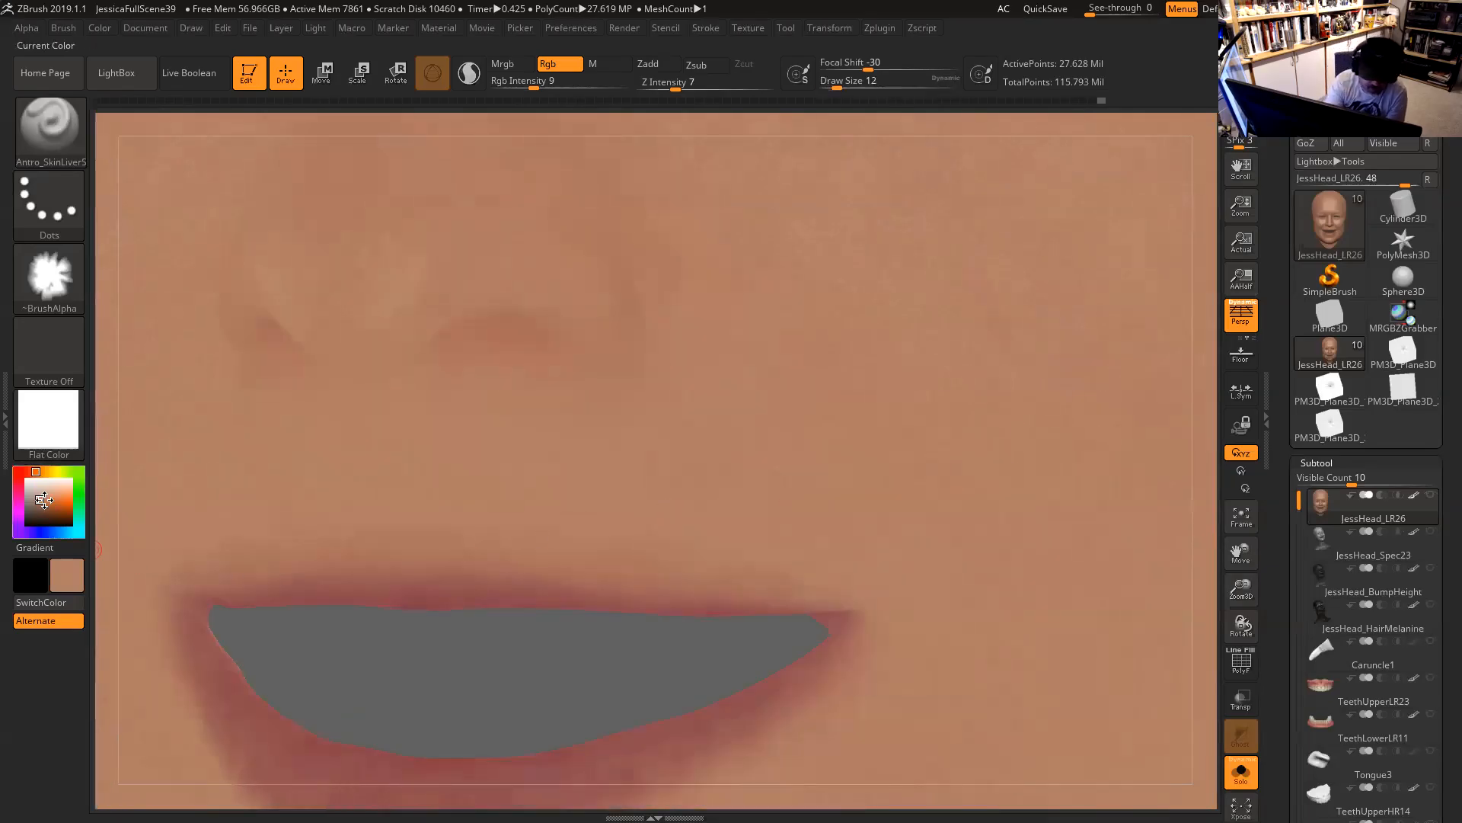
Darken the picked skin colour to a medium brown and dab a small spot between the nostril and mouth corner.
{"action": "left_click_drag", "start_coordinate": [39, 499], "coordinate": [36, 512]}
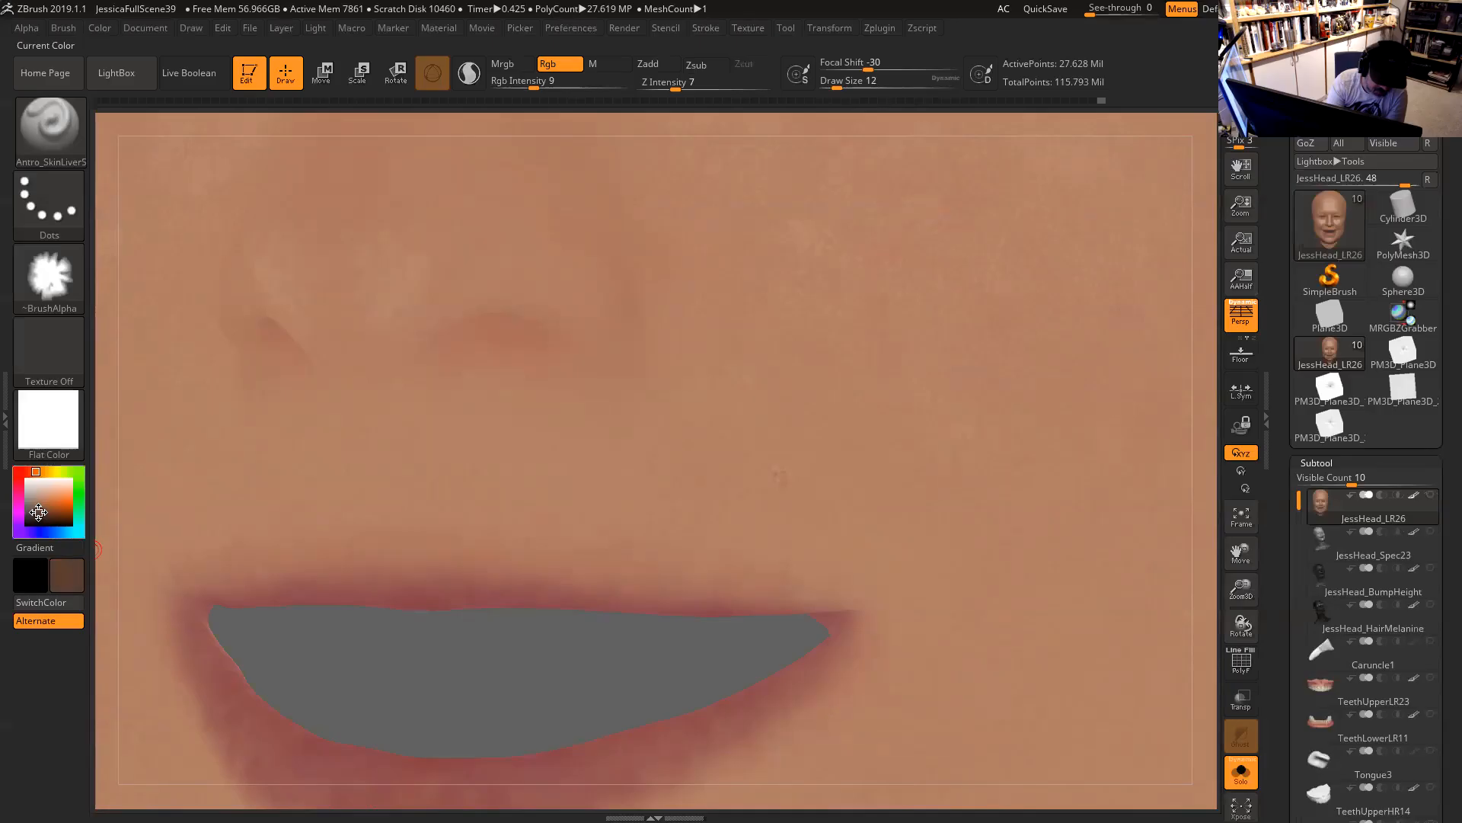
{"action": "left_click_drag", "start_coordinate": [37, 512], "coordinate": [496, 431]}
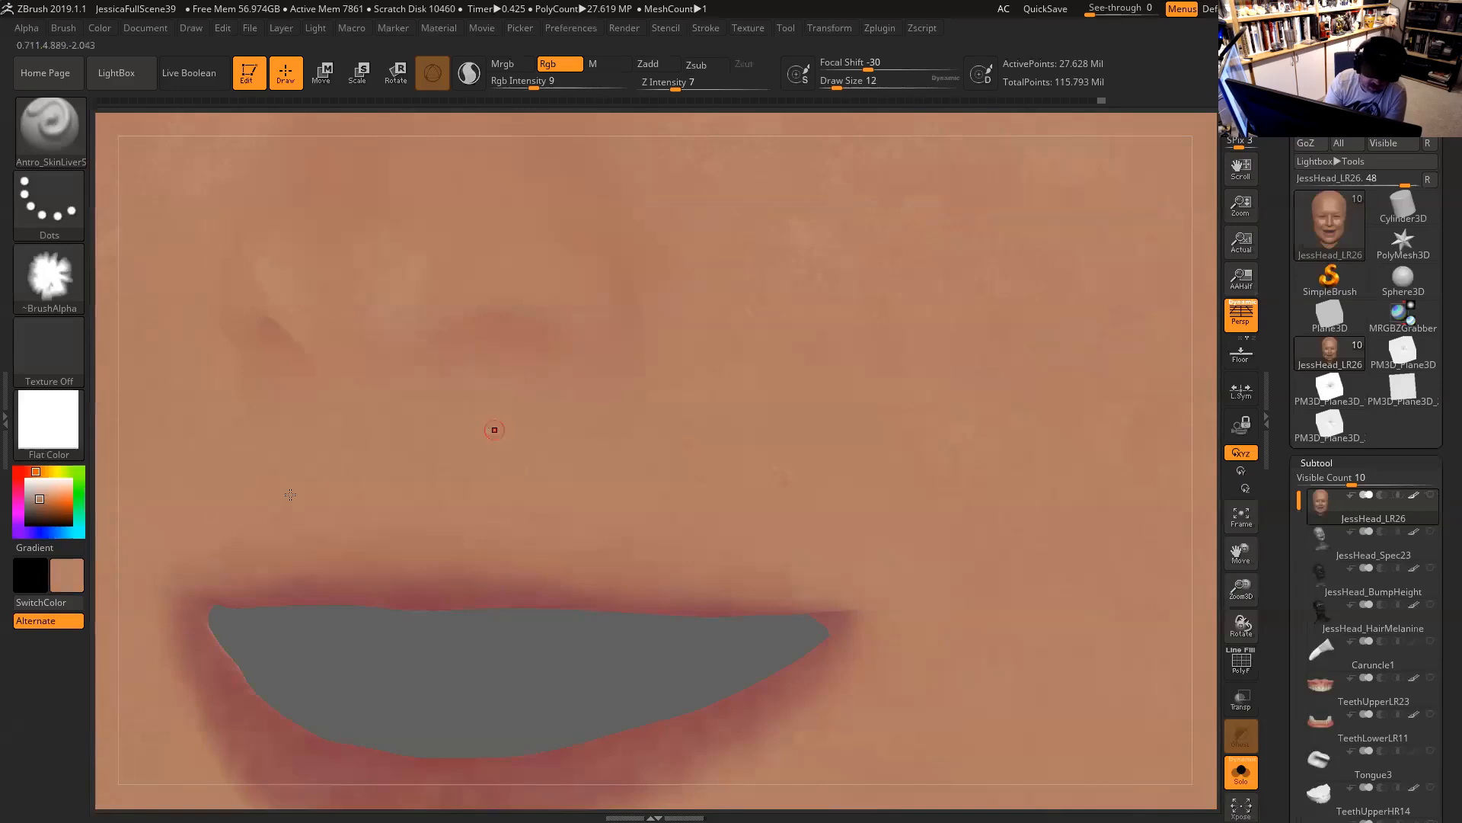
{"action": "left_click_drag", "start_coordinate": [40, 499], "coordinate": [39, 508]}
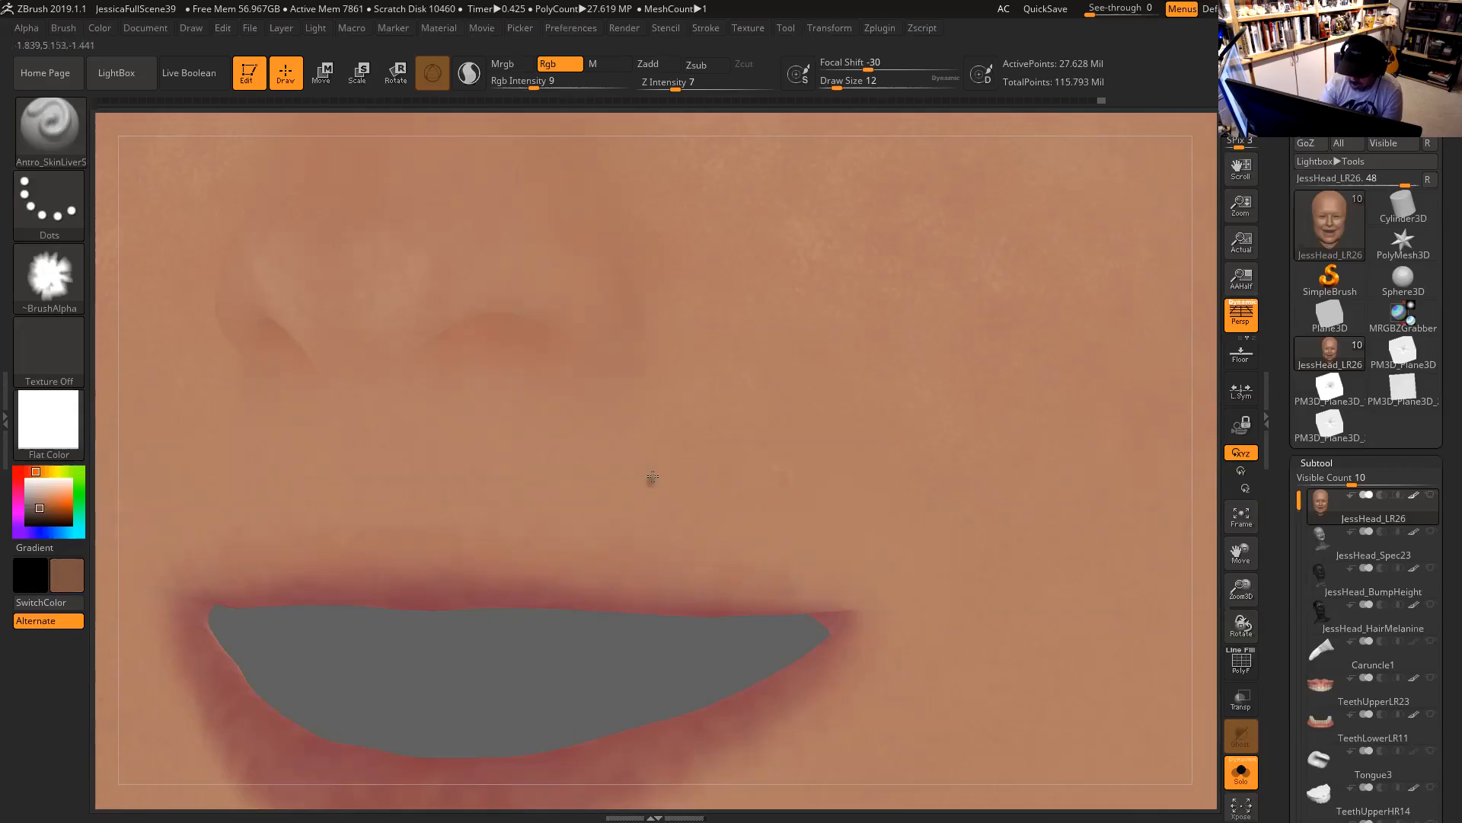
{"action": "left_click", "coordinate": [651, 480]}
{"action": "key", "text": "ctrl"}
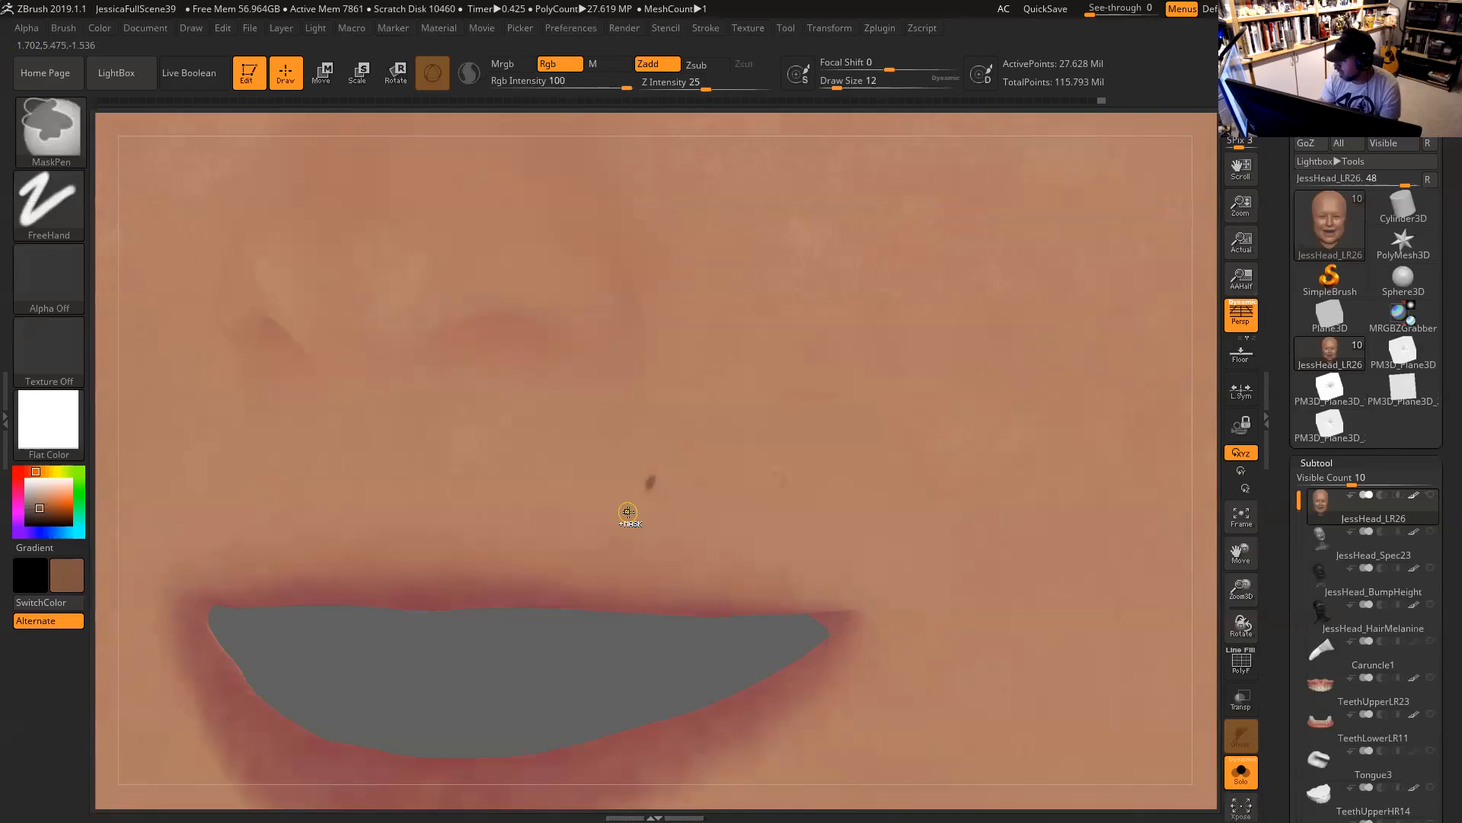
Undo the last brown dab, reduce the draw size to 8 and paint a small brown spot above the mouth corner.
{"action": "key", "text": "ctrl+z"}
{"action": "left_click_drag", "start_coordinate": [1209, 542], "coordinate": [1209, 636], "text": "alt"}
{"action": "left_click_drag", "start_coordinate": [1199, 526], "coordinate": [1193, 562]}
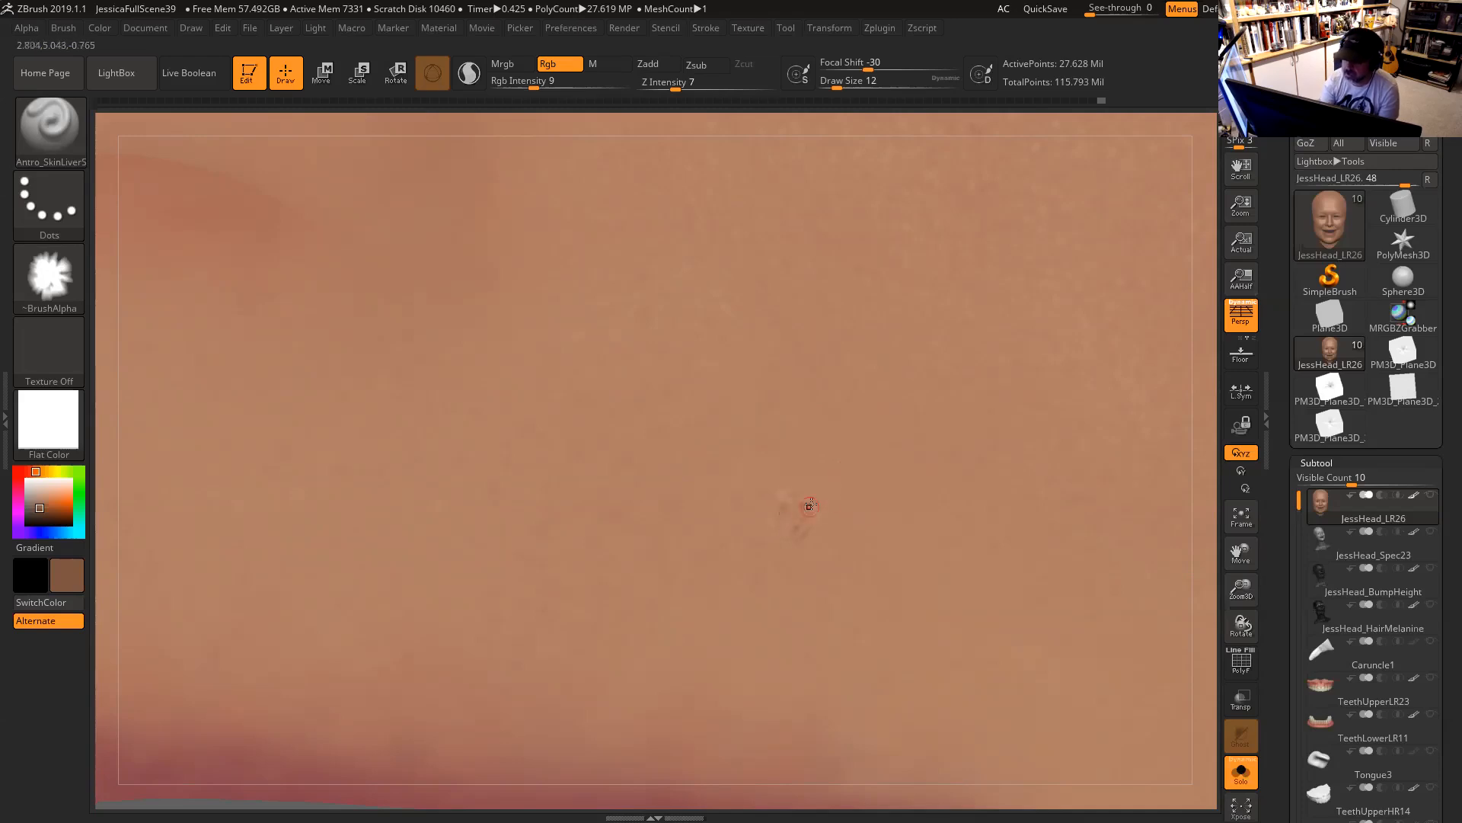
{"action": "key", "text": "space"}
{"action": "left_click_drag", "start_coordinate": [866, 489], "coordinate": [862, 489]}
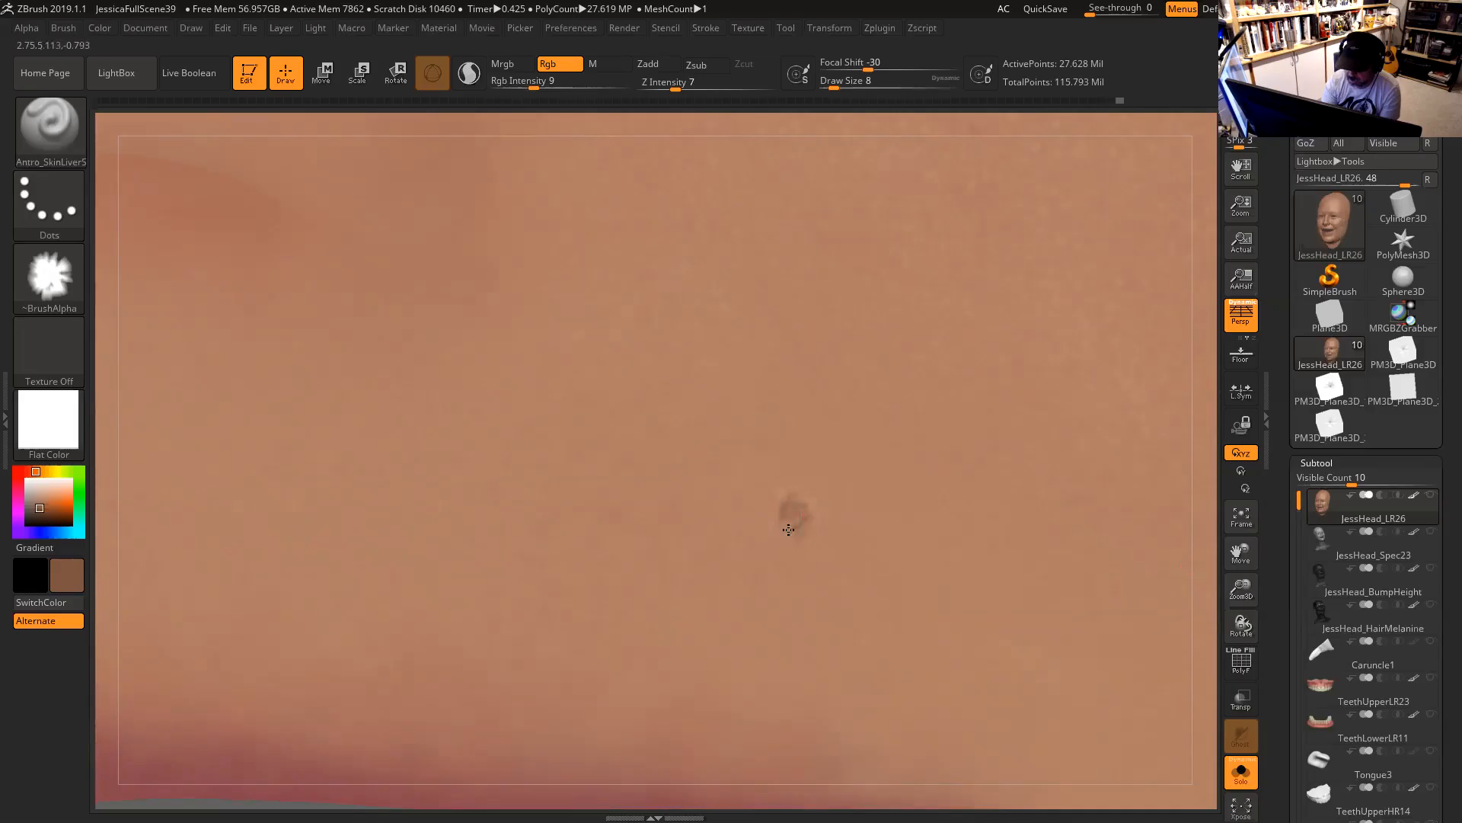
{"action": "mouse_move", "coordinate": [809, 506]}
{"action": "left_mouse_down"}
{"action": "mouse_move", "coordinate": [808, 525]}
{"action": "mouse_move", "coordinate": [794, 509]}
{"action": "left_mouse_up"}
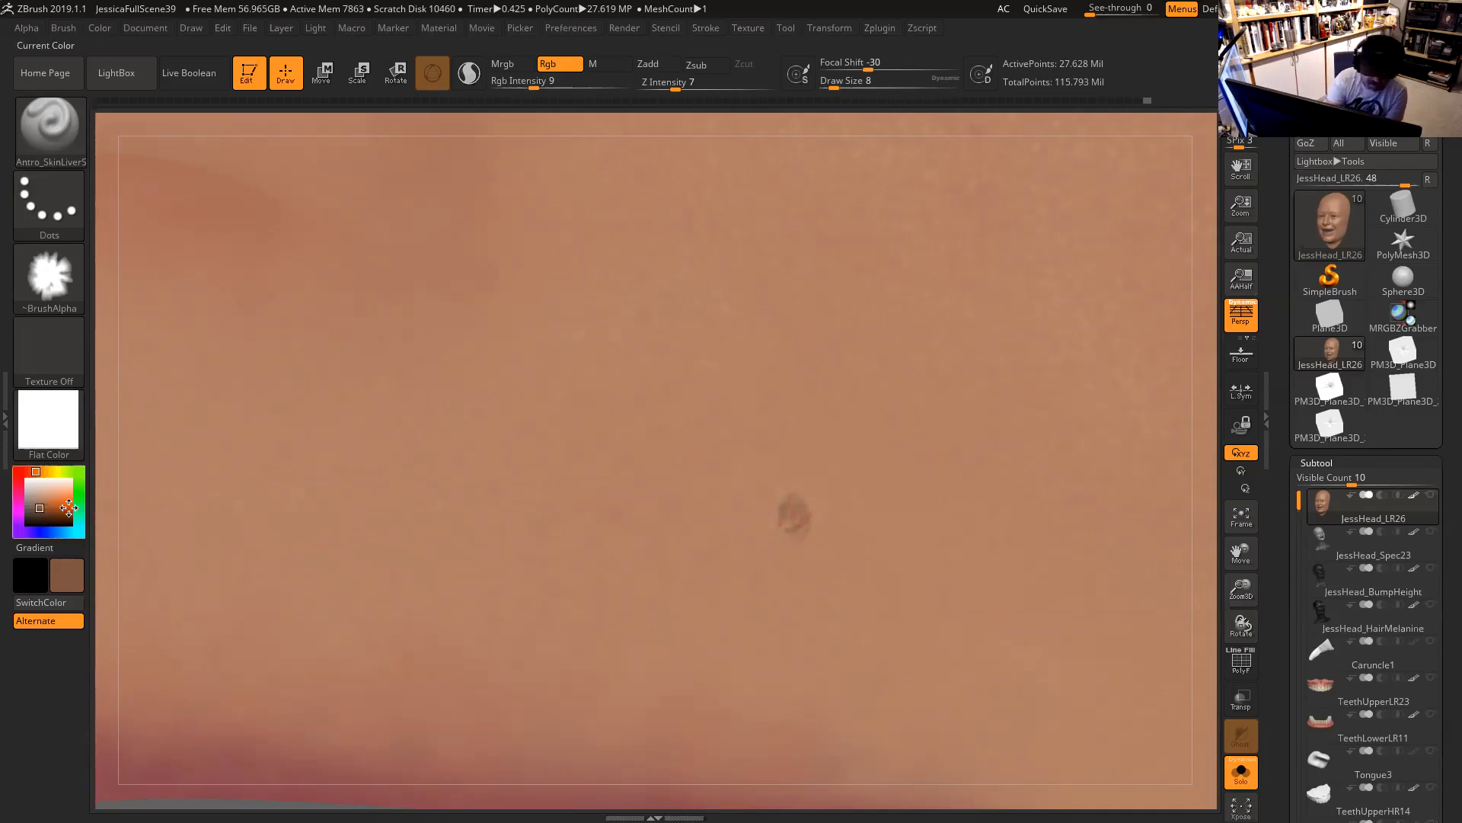
Change the paint colour to a lighter pinkish tone (RGB 190, 129, 110) and dab it over the spot's centre.
{"action": "left_click", "coordinate": [33, 472]}
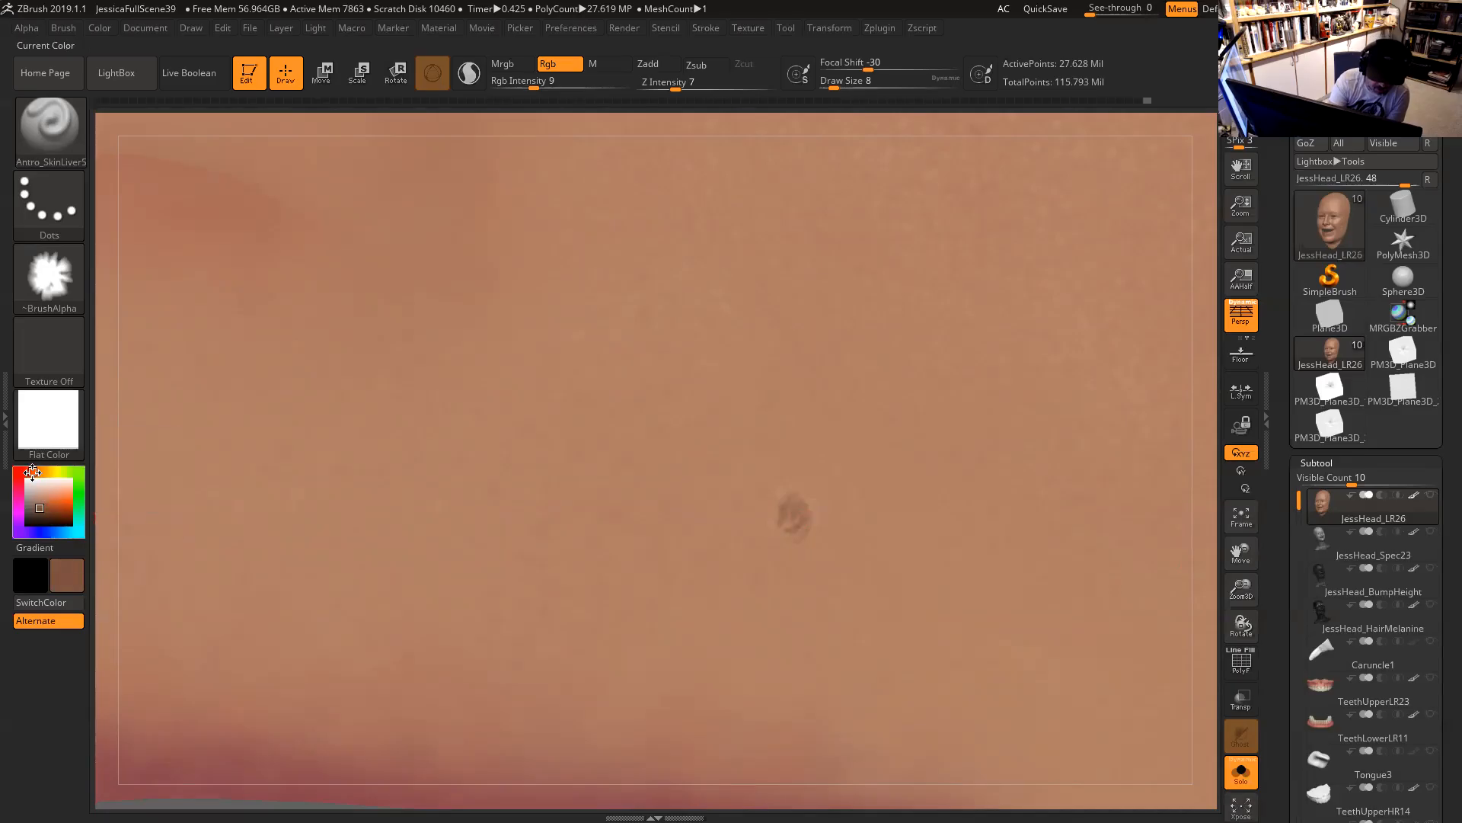
{"action": "left_click_drag", "start_coordinate": [48, 506], "coordinate": [33, 471]}
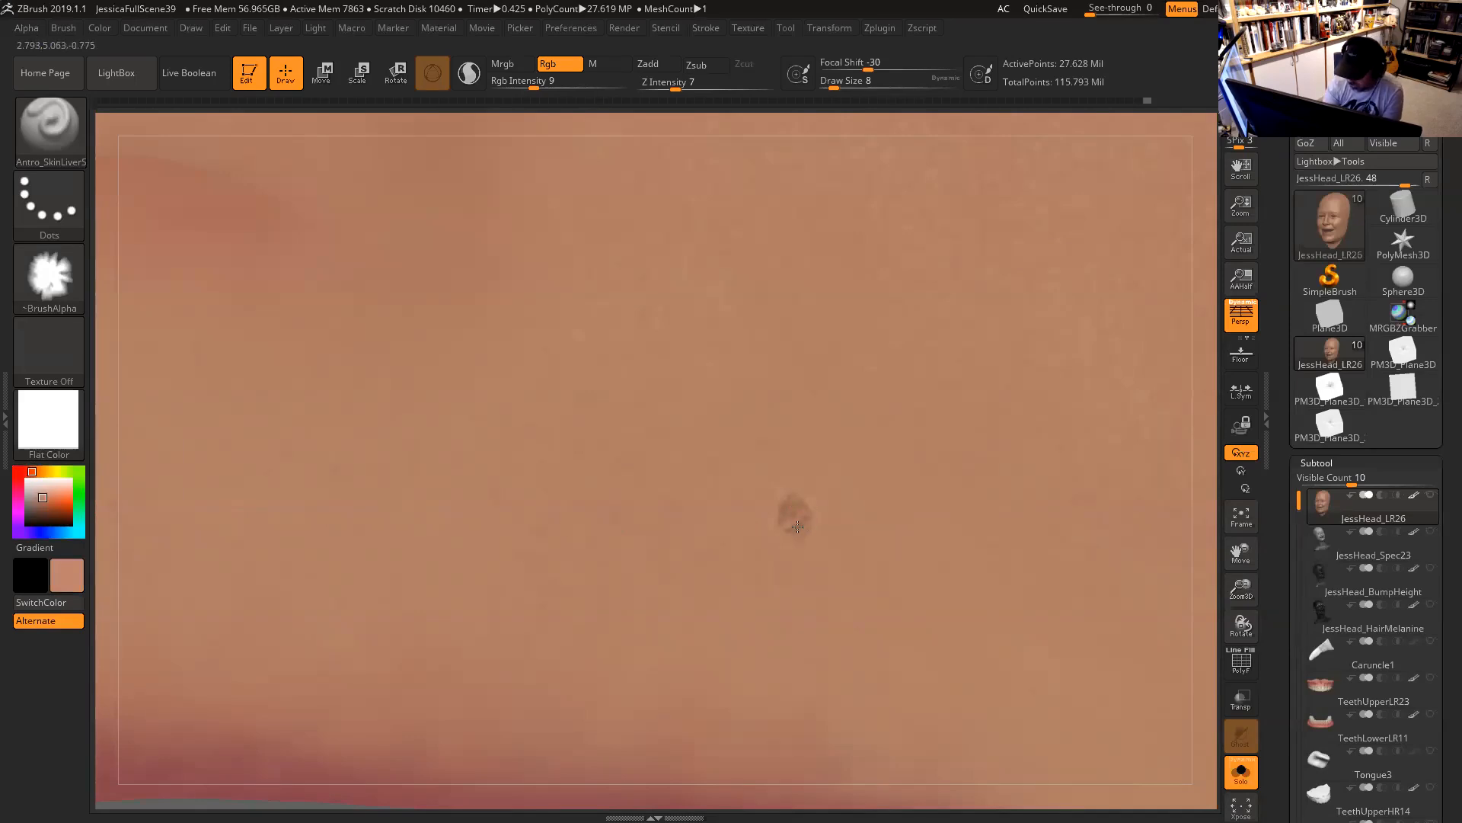
{"action": "left_click_drag", "start_coordinate": [791, 507], "coordinate": [792, 522]}
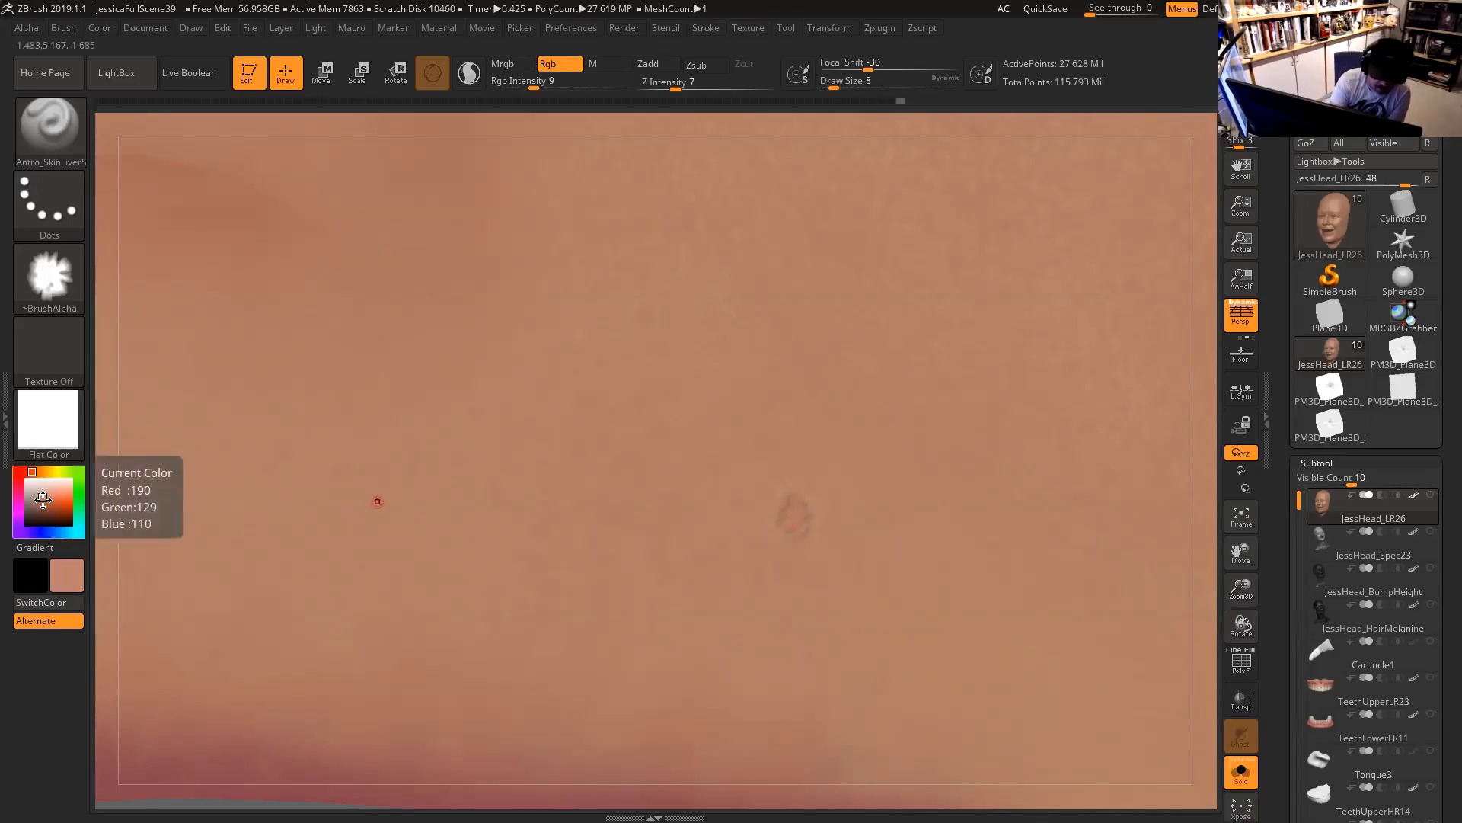
Fill the spot above the mouth with a more saturated red-orange and touch it up with a darker reddish brown.
{"action": "left_click_drag", "start_coordinate": [42, 499], "coordinate": [44, 502]}
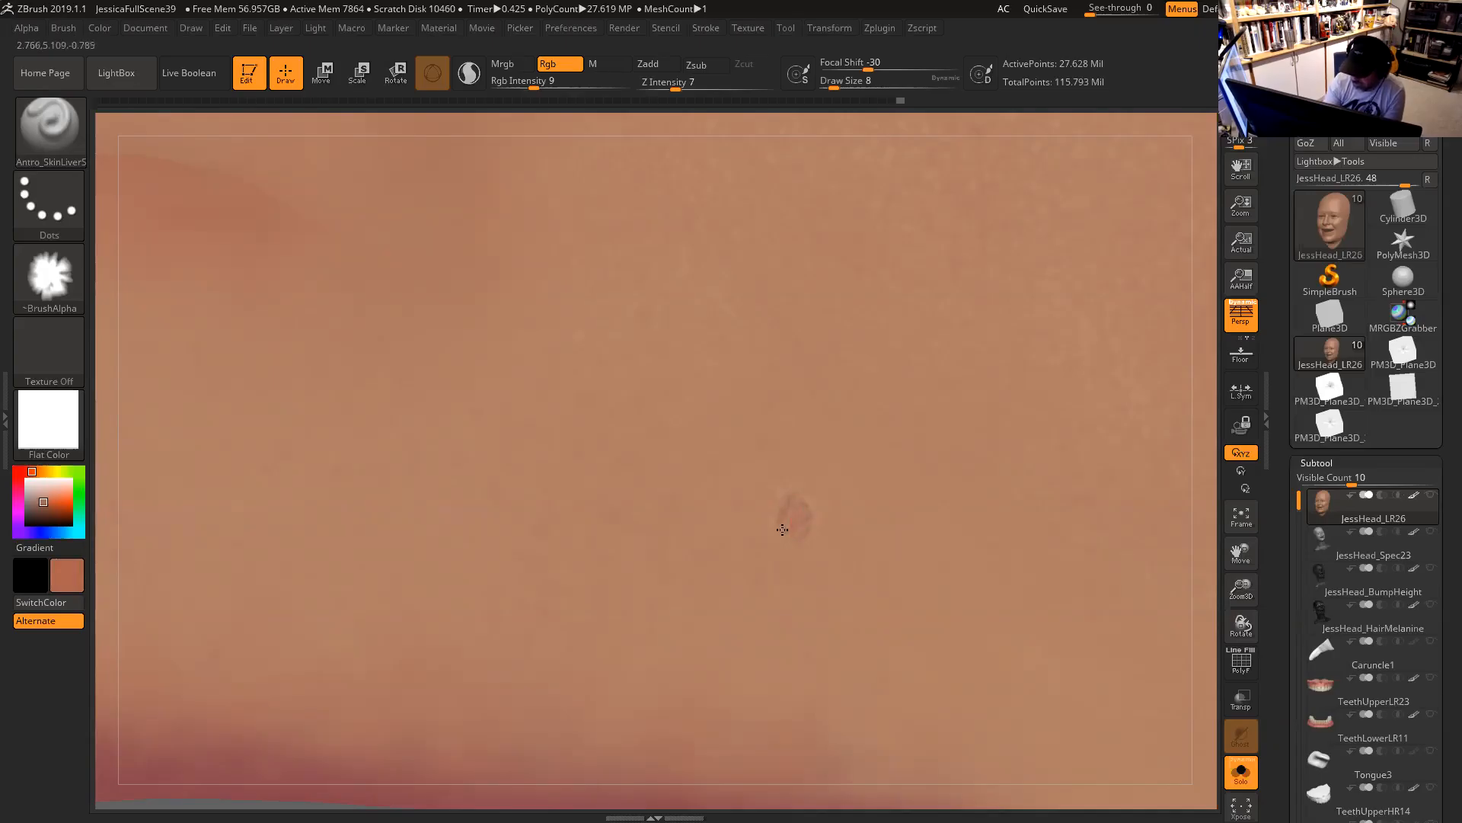
{"action": "left_click_drag", "start_coordinate": [803, 535], "coordinate": [797, 501]}
{"action": "left_click", "coordinate": [799, 501]}
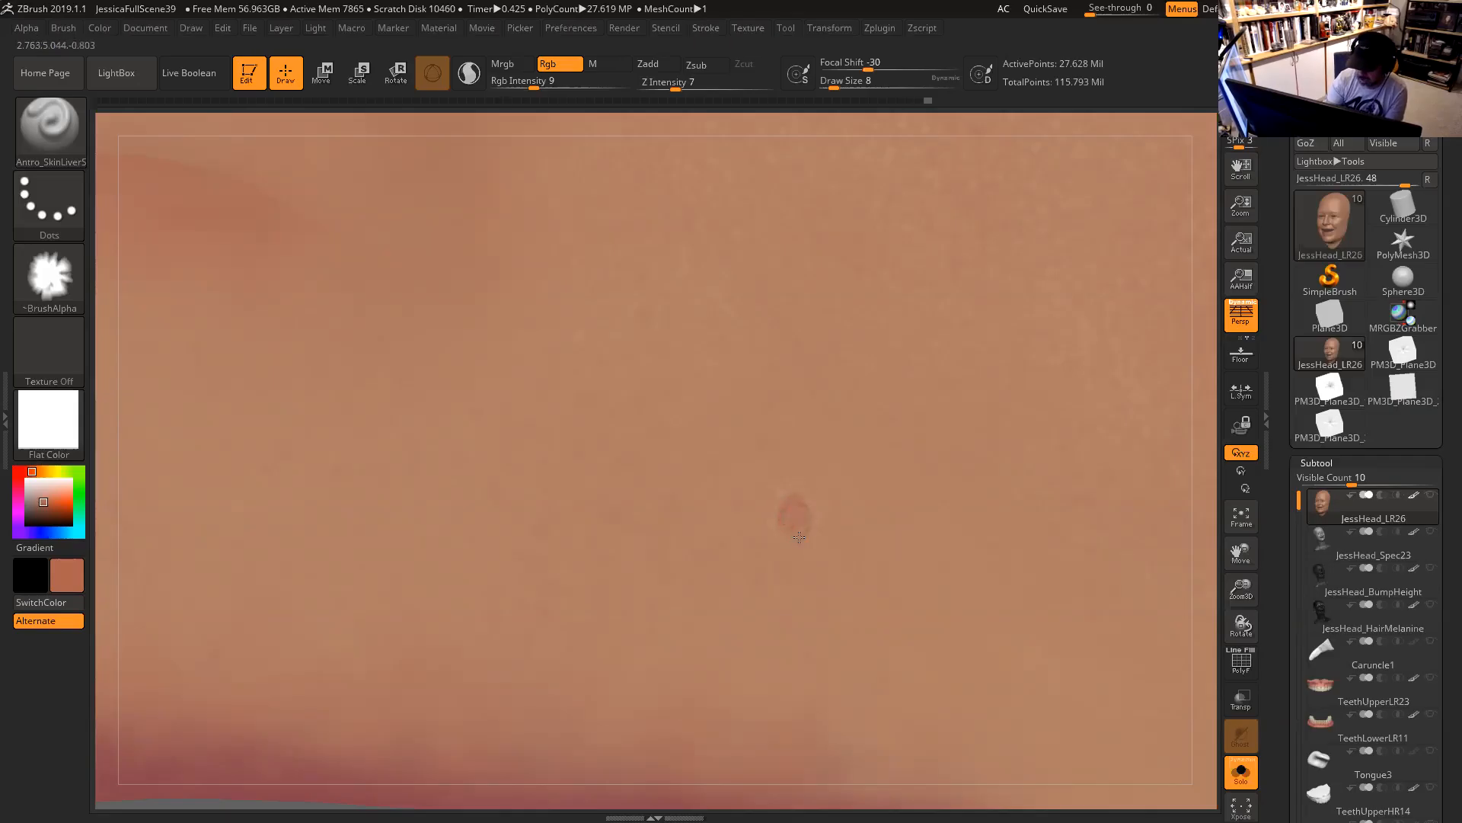
{"action": "left_click", "coordinate": [41, 504]}
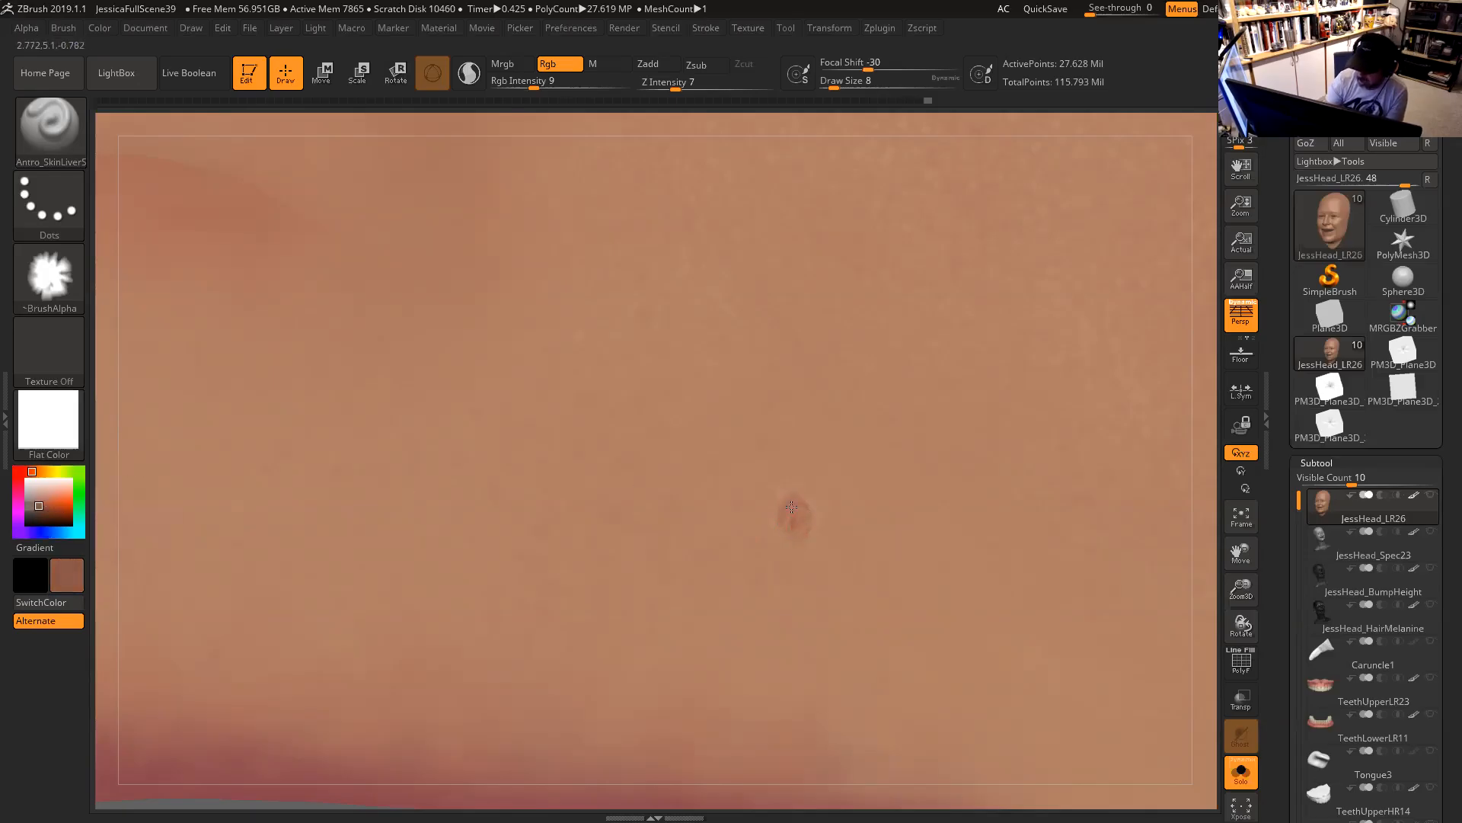
{"action": "left_click_drag", "start_coordinate": [802, 509], "coordinate": [797, 519]}
Set the draw size to 11 and paint a small spot below the lower lip, shifting the brown slightly redder.
{"action": "mouse_move", "coordinate": [1201, 542]}
{"action": "left_mouse_down", "text": "alt"}
{"action": "mouse_move", "coordinate": [1183, 462]}
{"action": "mouse_move", "coordinate": [1104, 406]}
{"action": "left_mouse_up", "text": "alt"}
{"action": "left_click_drag", "start_coordinate": [1222, 561], "coordinate": [1185, 536], "text": "shift"}
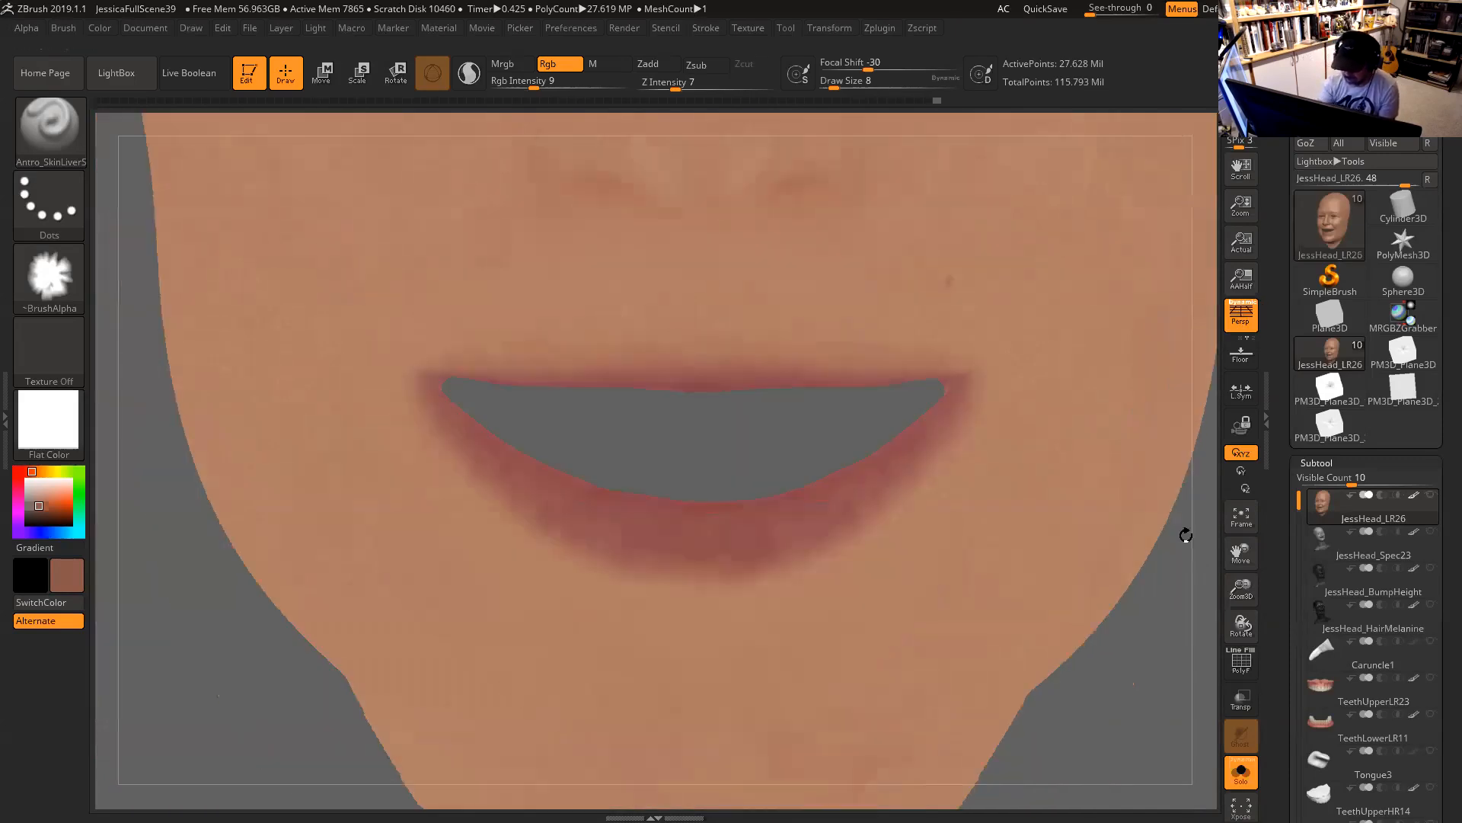
{"action": "left_click_drag", "start_coordinate": [1132, 576], "coordinate": [1186, 495], "text": "alt"}
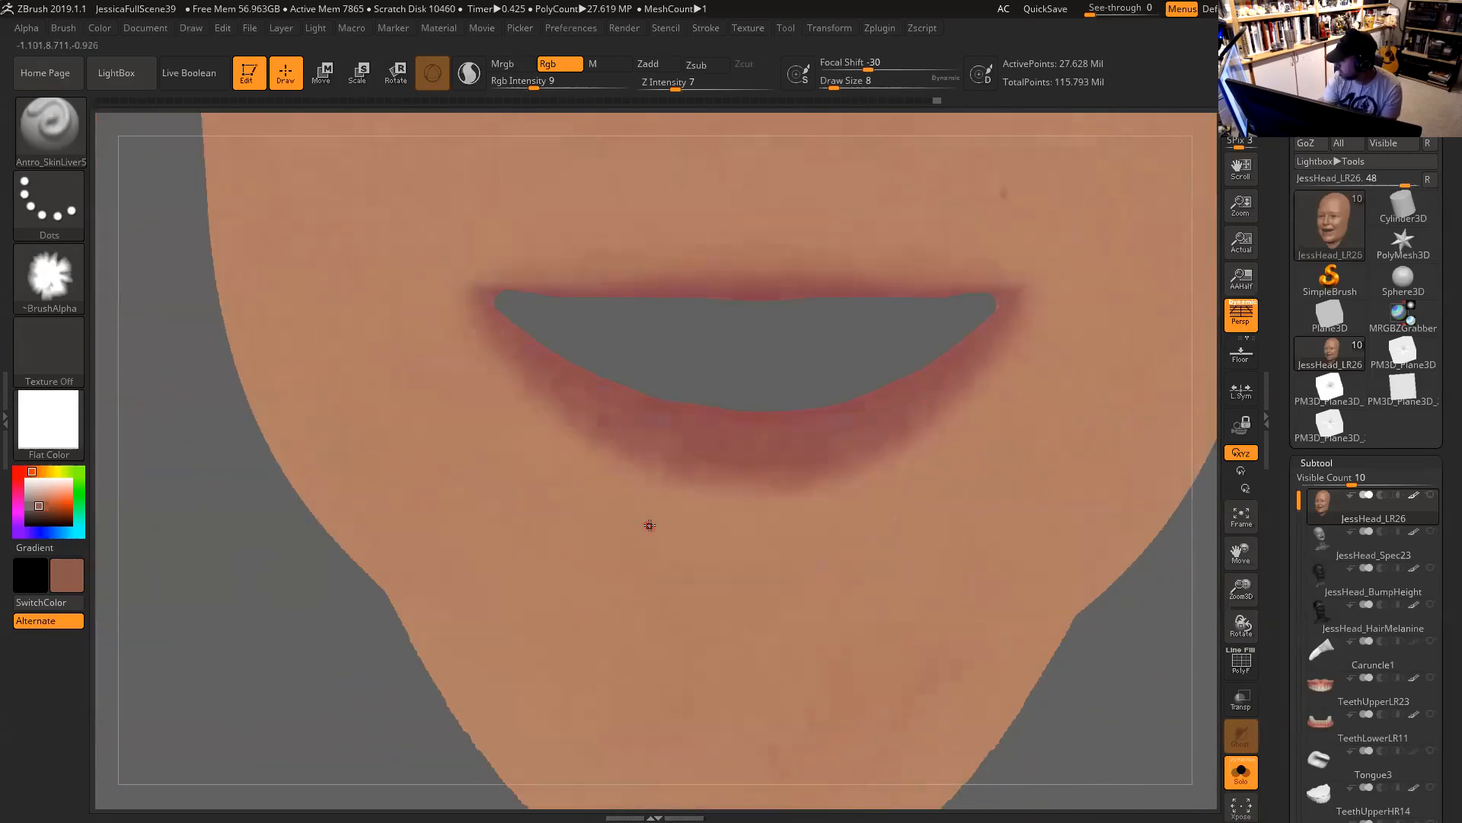
{"action": "key", "text": "space"}
{"action": "left_click_drag", "start_coordinate": [661, 524], "coordinate": [664, 524]}
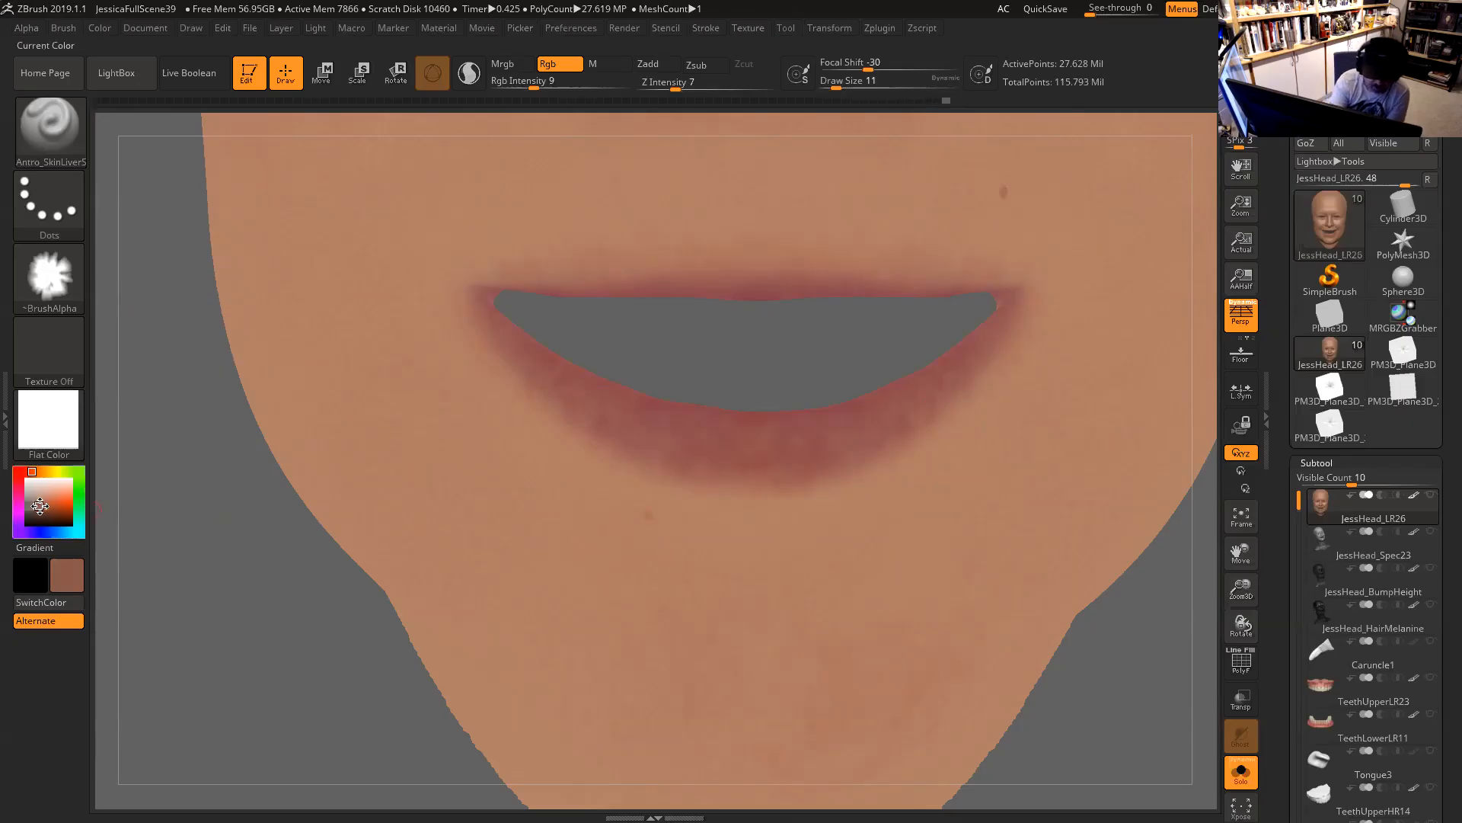
{"action": "mouse_move", "coordinate": [38, 503]}
{"action": "left_mouse_down"}
{"action": "mouse_move", "coordinate": [757, 499]}
{"action": "mouse_move", "coordinate": [784, 483]}
{"action": "left_mouse_up"}
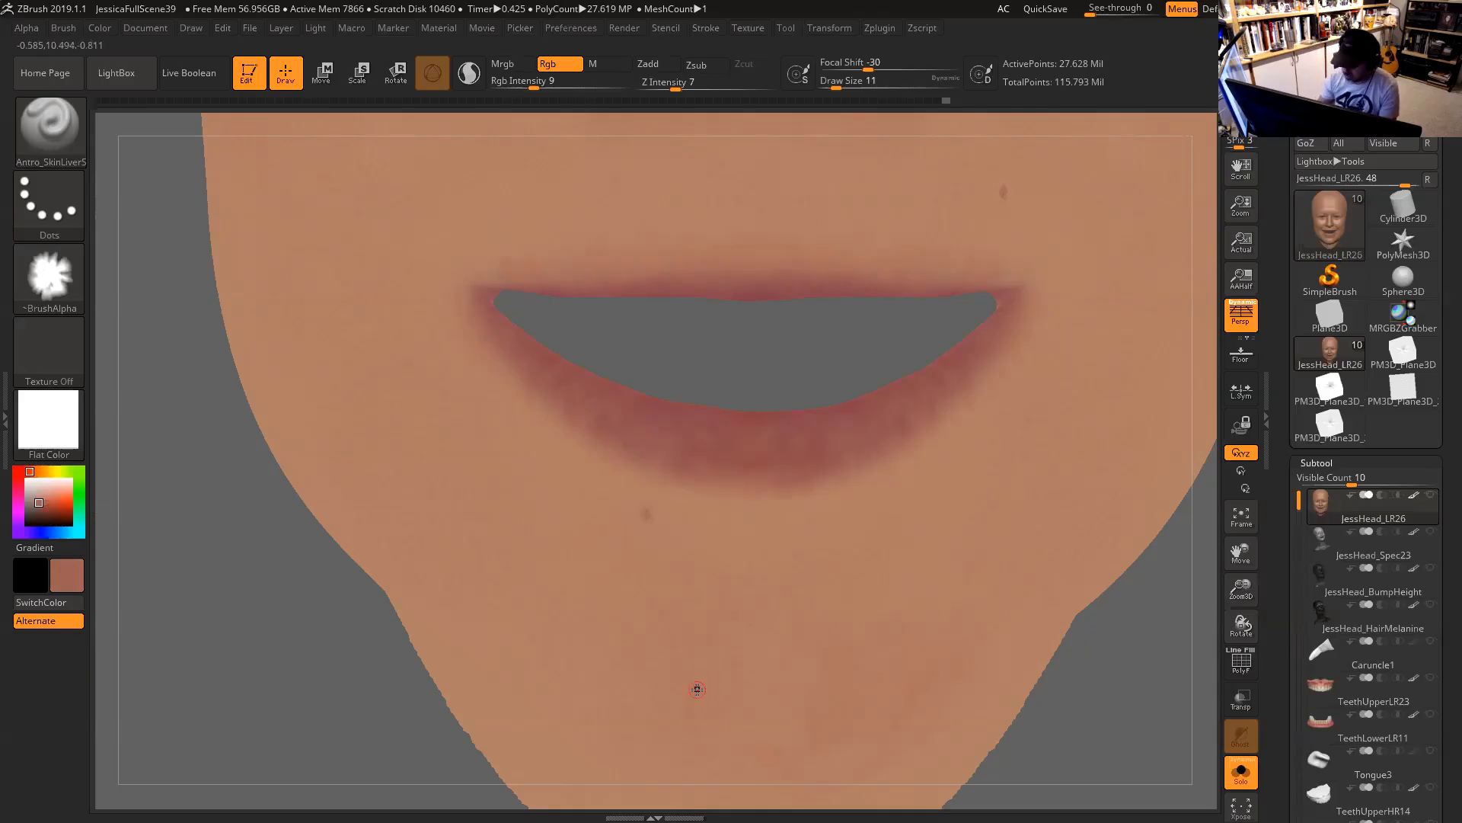
Reduce the draw size to 3 for fine marks on the cheek below the eye.
{"action": "left_click_drag", "start_coordinate": [1126, 637], "coordinate": [1112, 727]}
{"action": "left_click_drag", "start_coordinate": [1160, 469], "coordinate": [1145, 578], "text": "alt"}
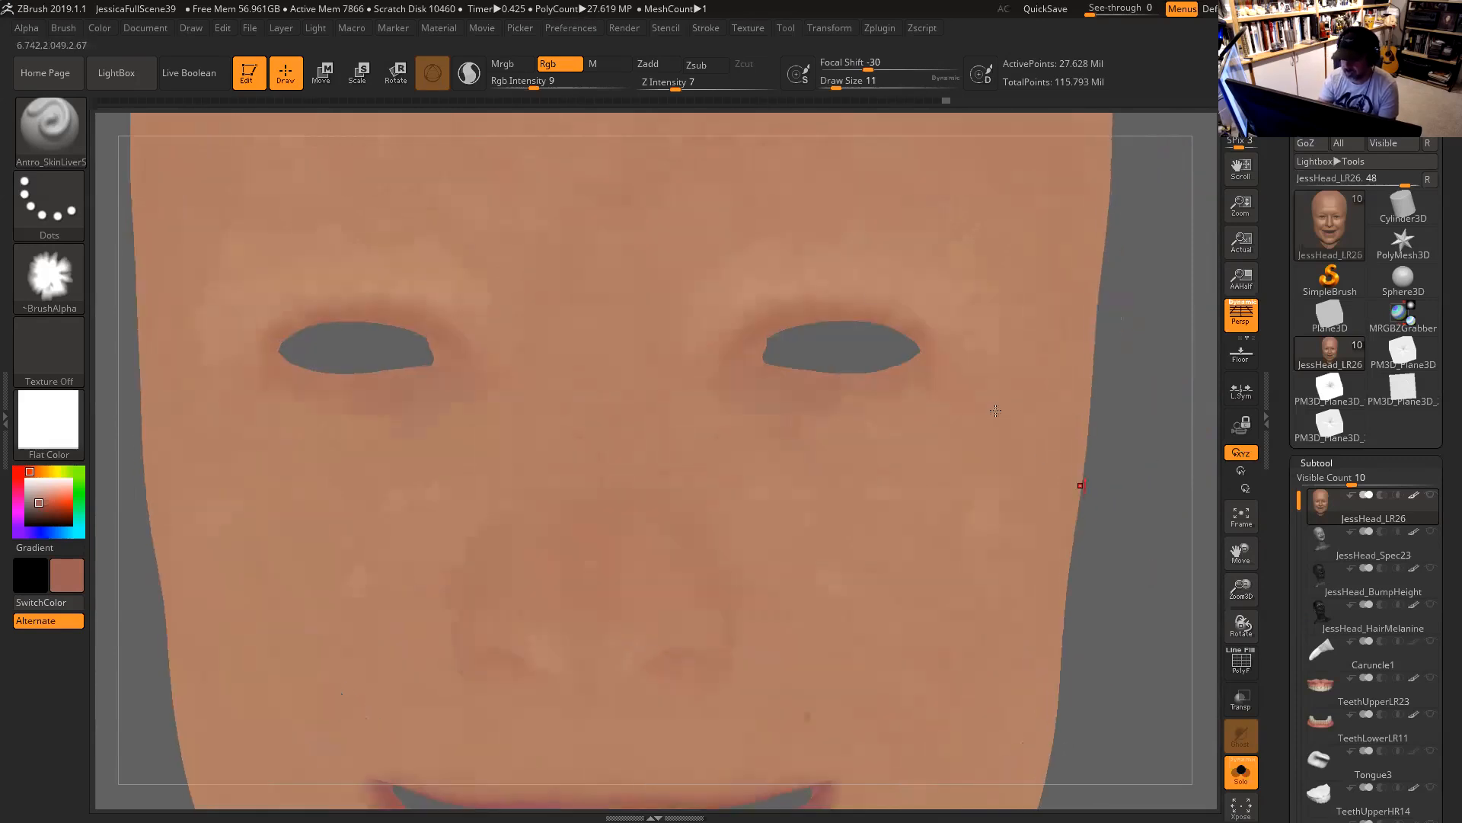
{"action": "mouse_move", "coordinate": [1147, 340]}
{"action": "left_mouse_down", "text": "alt"}
{"action": "mouse_move", "coordinate": [1141, 412]}
{"action": "mouse_move", "coordinate": [1154, 340]}
{"action": "left_mouse_up", "text": "alt"}
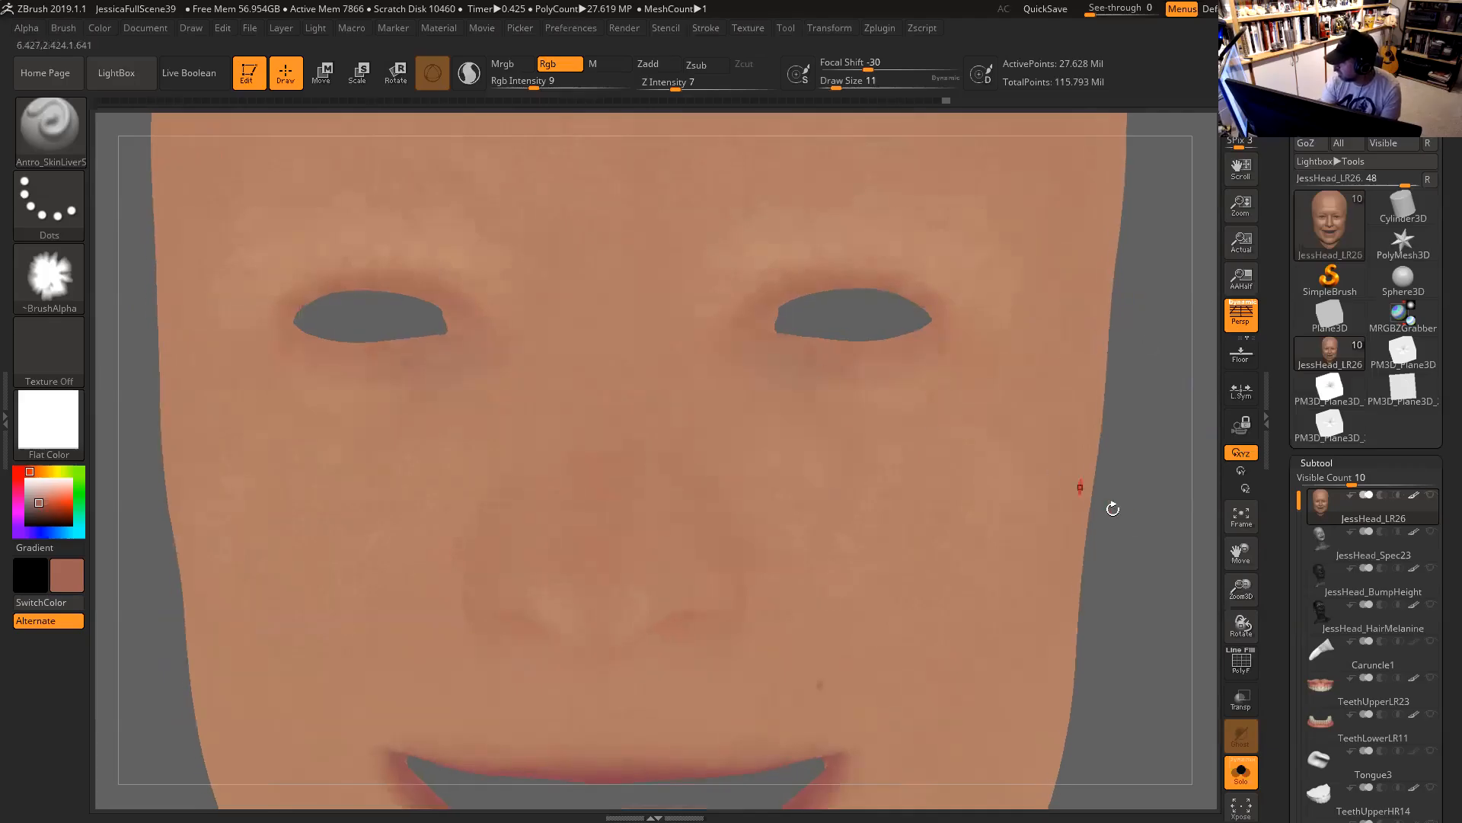
{"action": "left_click_drag", "start_coordinate": [1150, 493], "coordinate": [1037, 531], "text": "alt"}
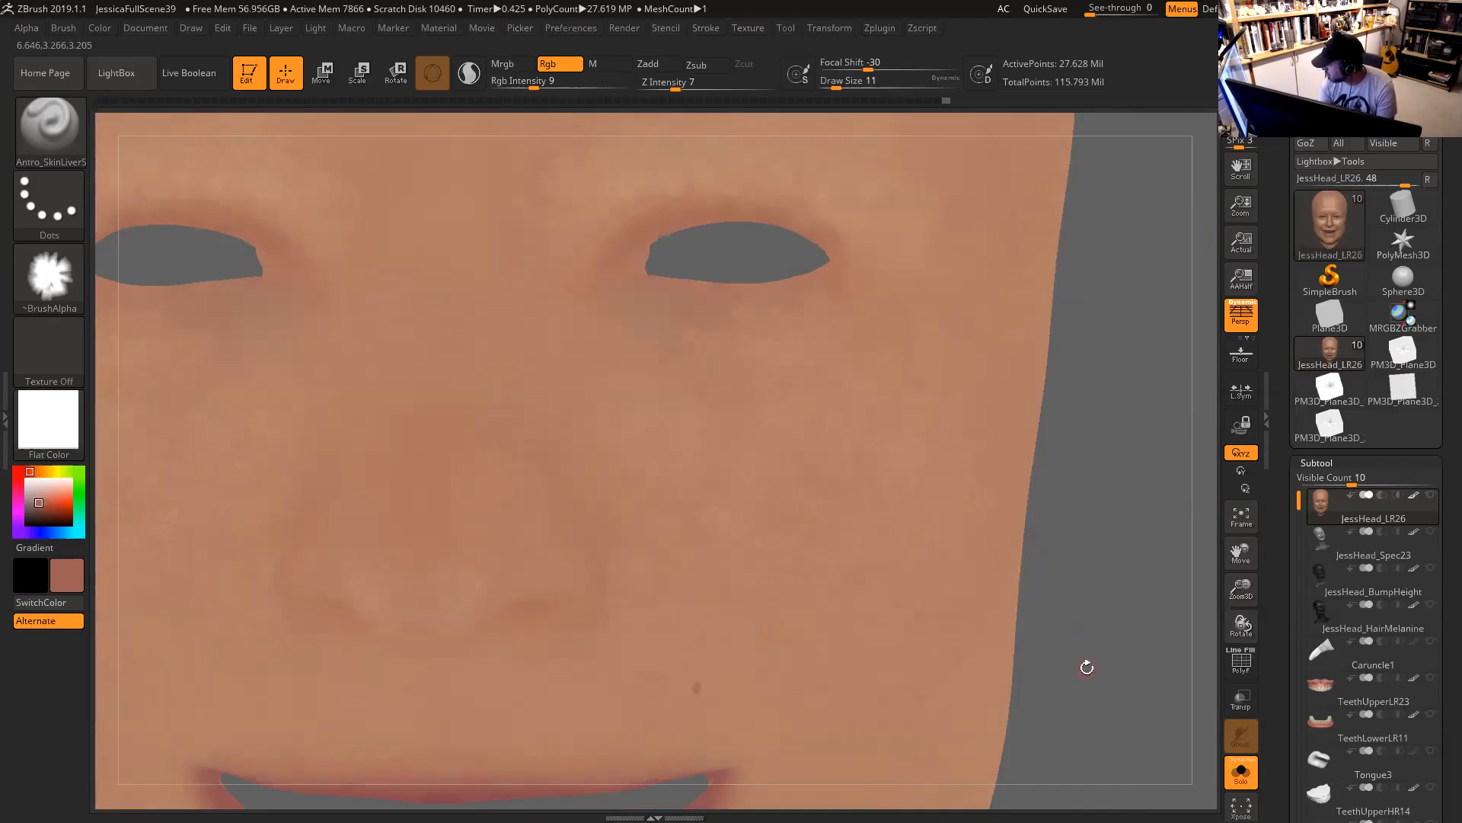
{"action": "left_click_drag", "start_coordinate": [1085, 663], "coordinate": [1236, 618]}
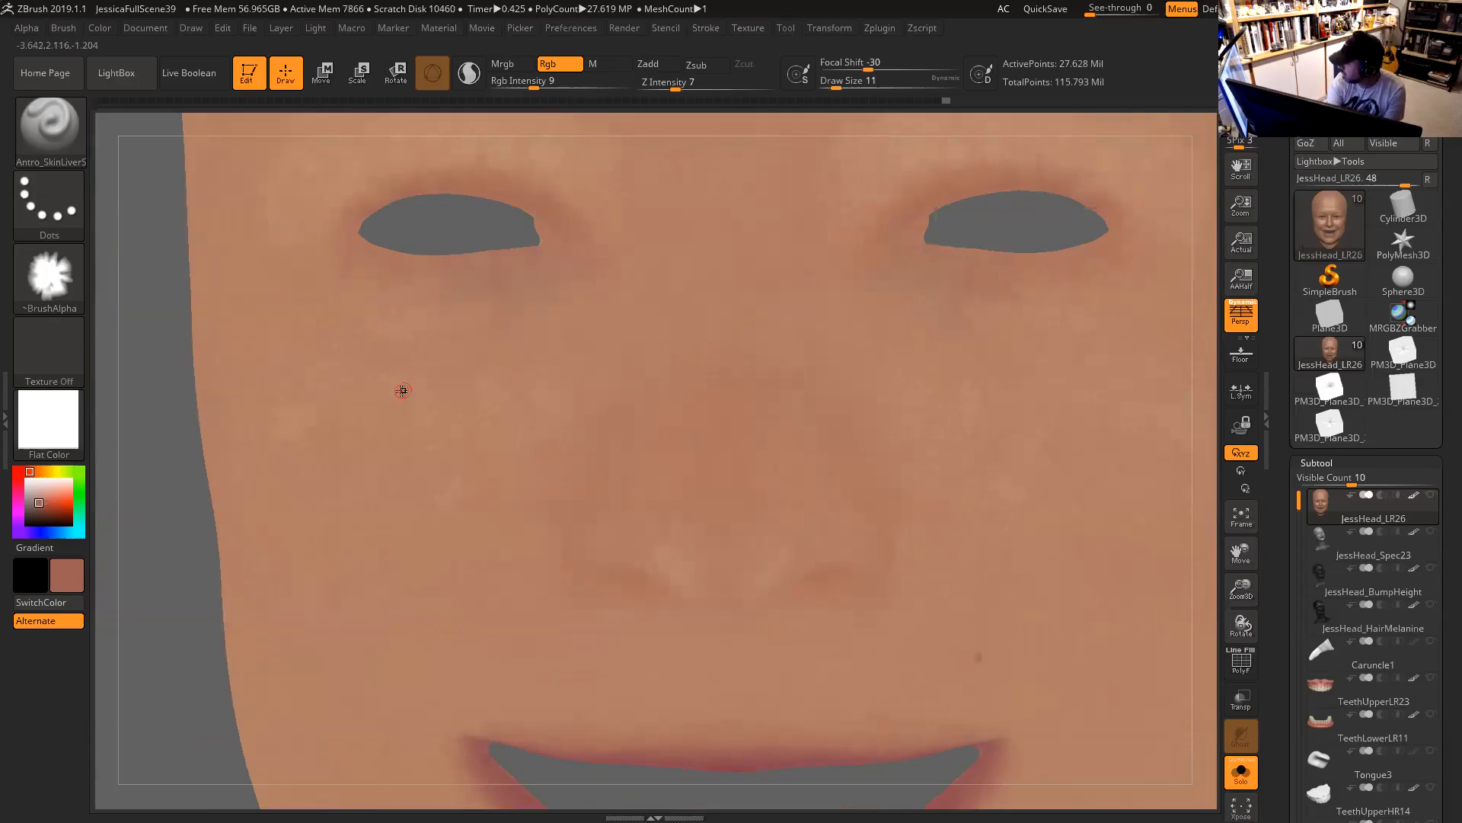
{"action": "key", "text": "space"}
{"action": "left_click_drag", "start_coordinate": [532, 385], "coordinate": [524, 385]}
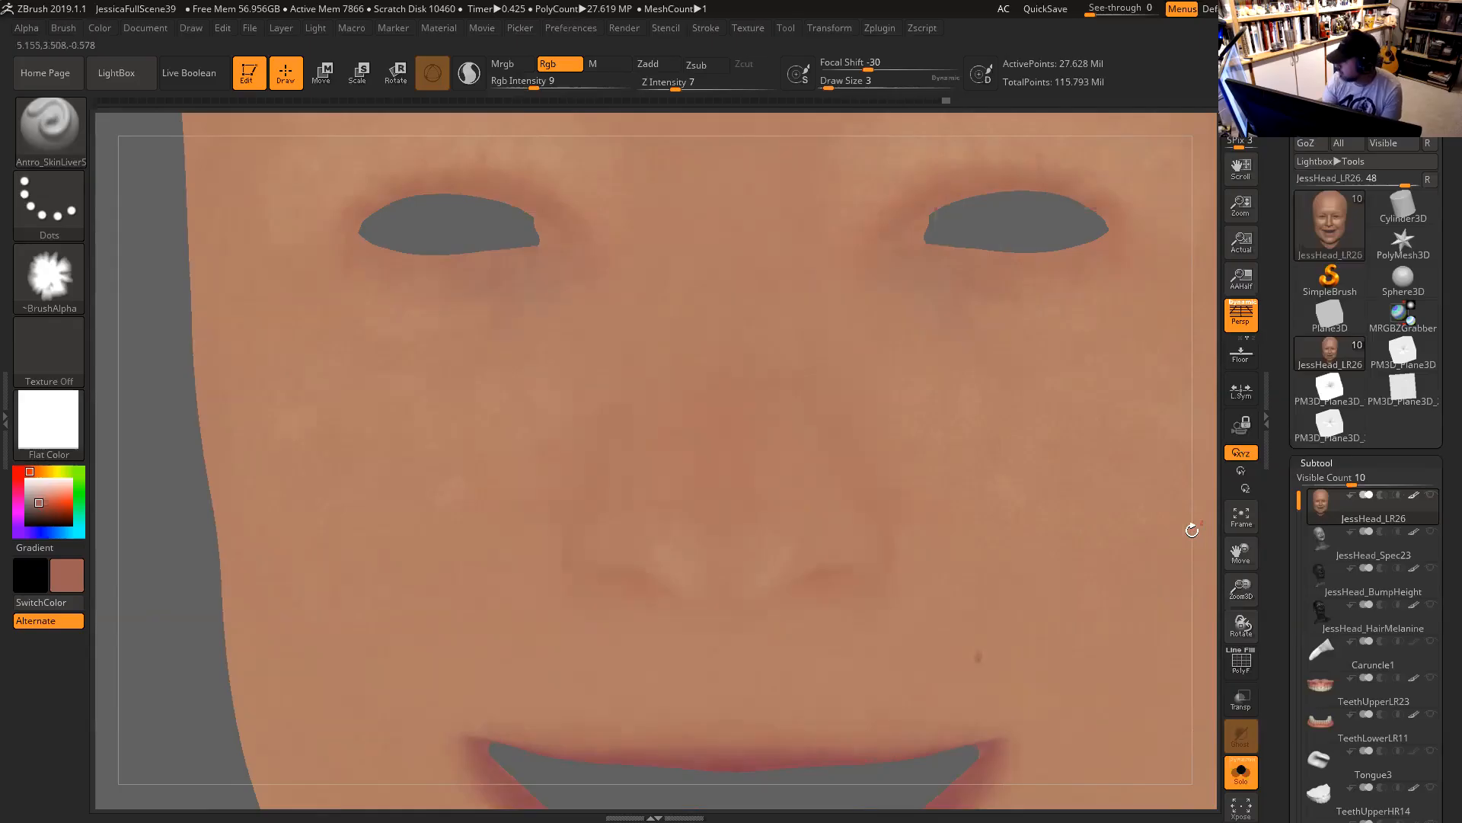
Switch to the reference photo IMG_2002.CR2 in Photos and examine the freckles on the cheeks and nose up close.
{"action": "mouse_move", "coordinate": [1330, 314]}
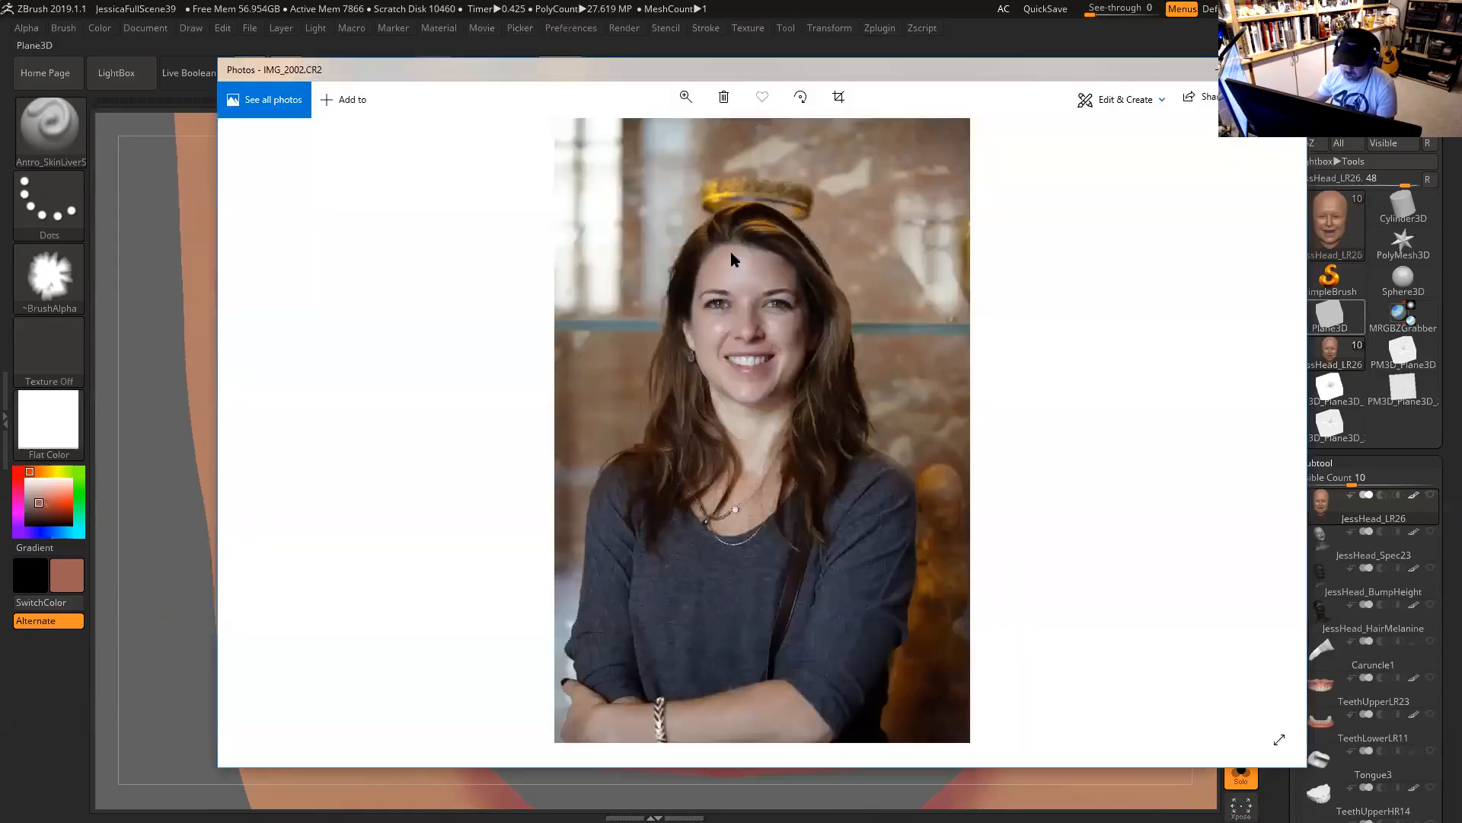
{"action": "key", "text": "alt+Tab"}
{"action": "left_click", "coordinate": [685, 97]}
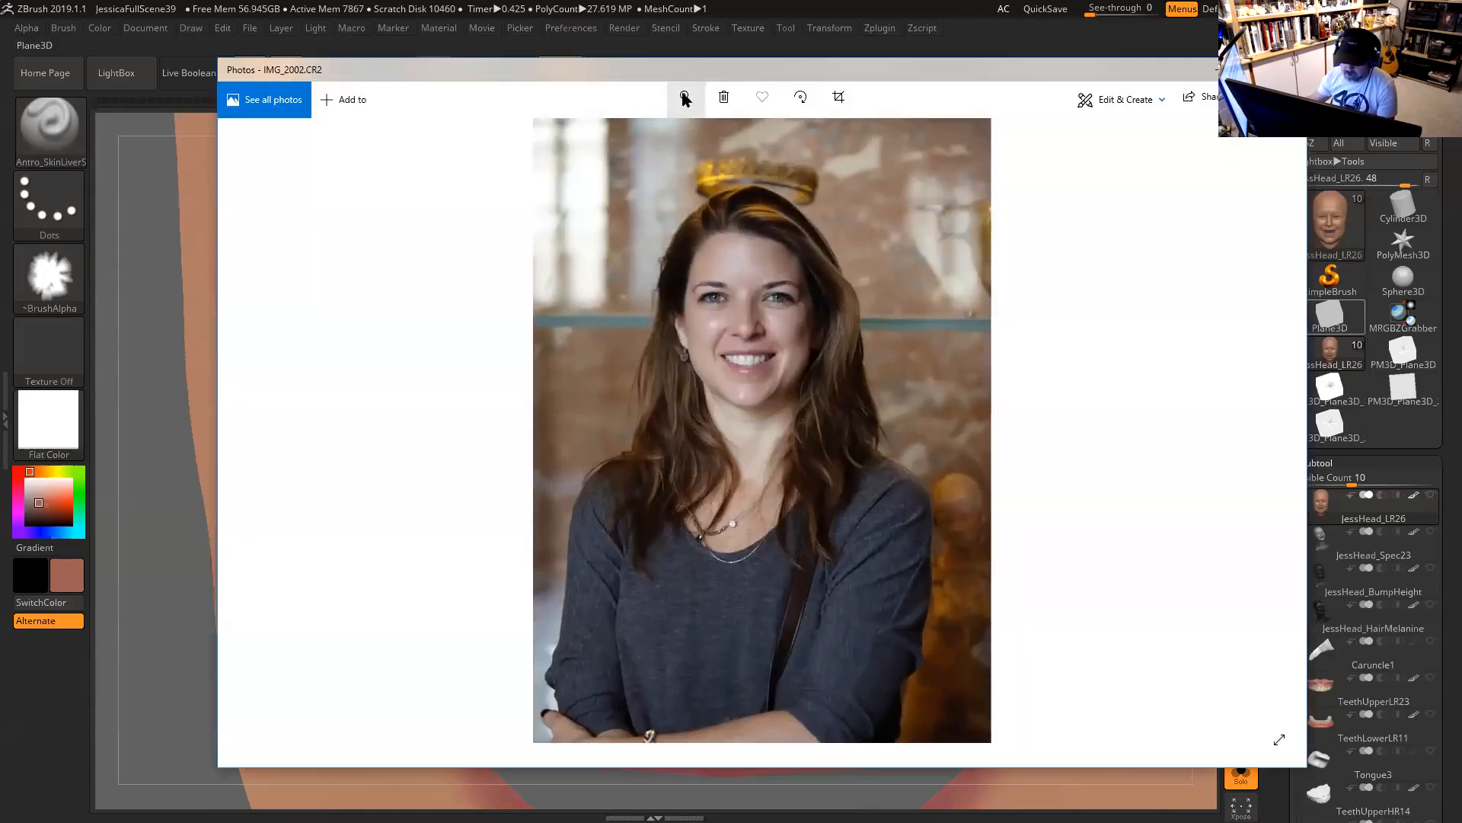
{"action": "left_click_drag", "start_coordinate": [704, 136], "coordinate": [667, 146]}
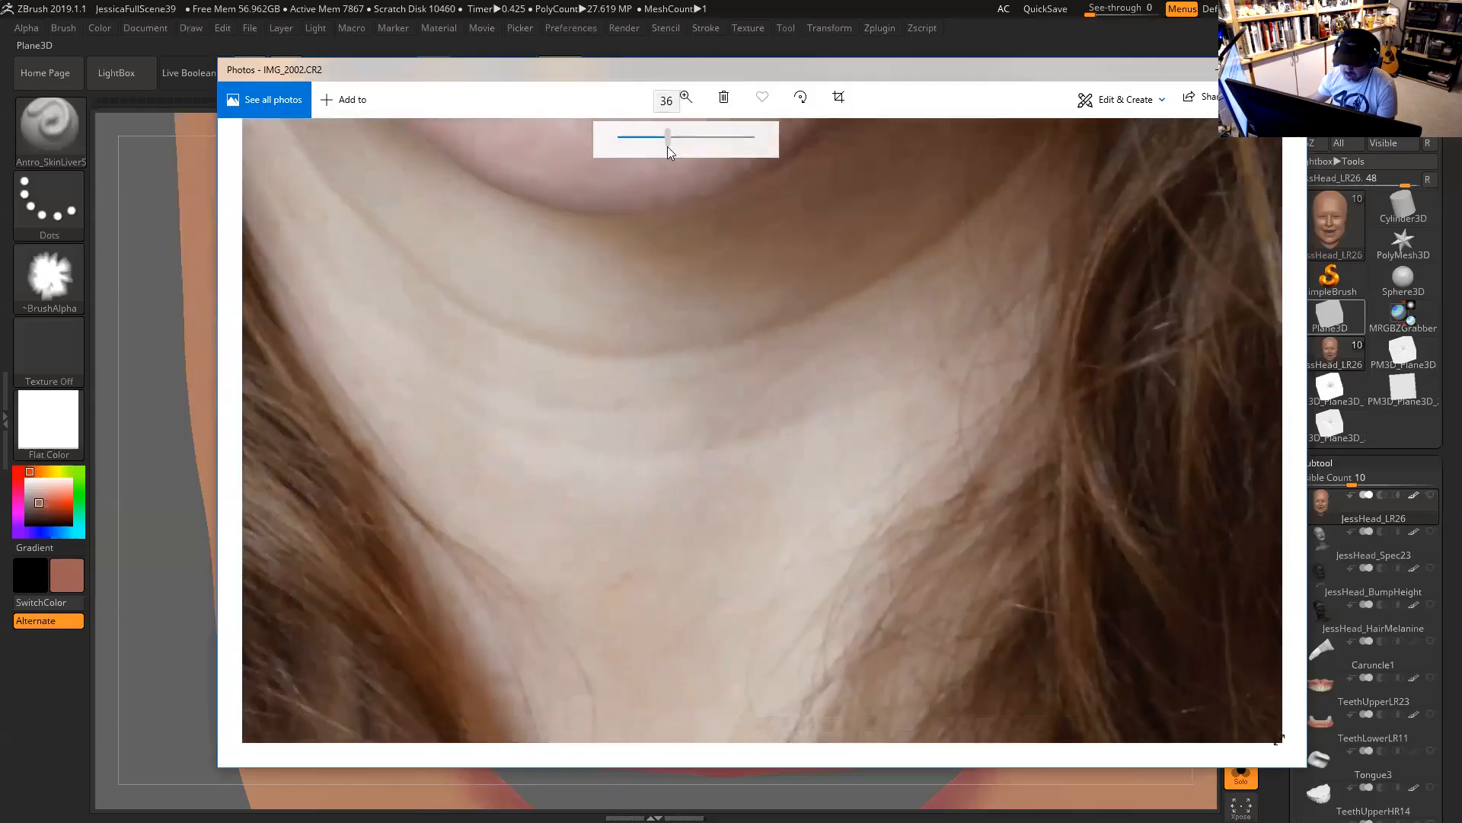
{"action": "scroll", "coordinate": [773, 547], "scroll_direction": "up", "scroll_amount": 6}
{"action": "scroll", "coordinate": [777, 479], "scroll_direction": "up", "scroll_amount": 5}
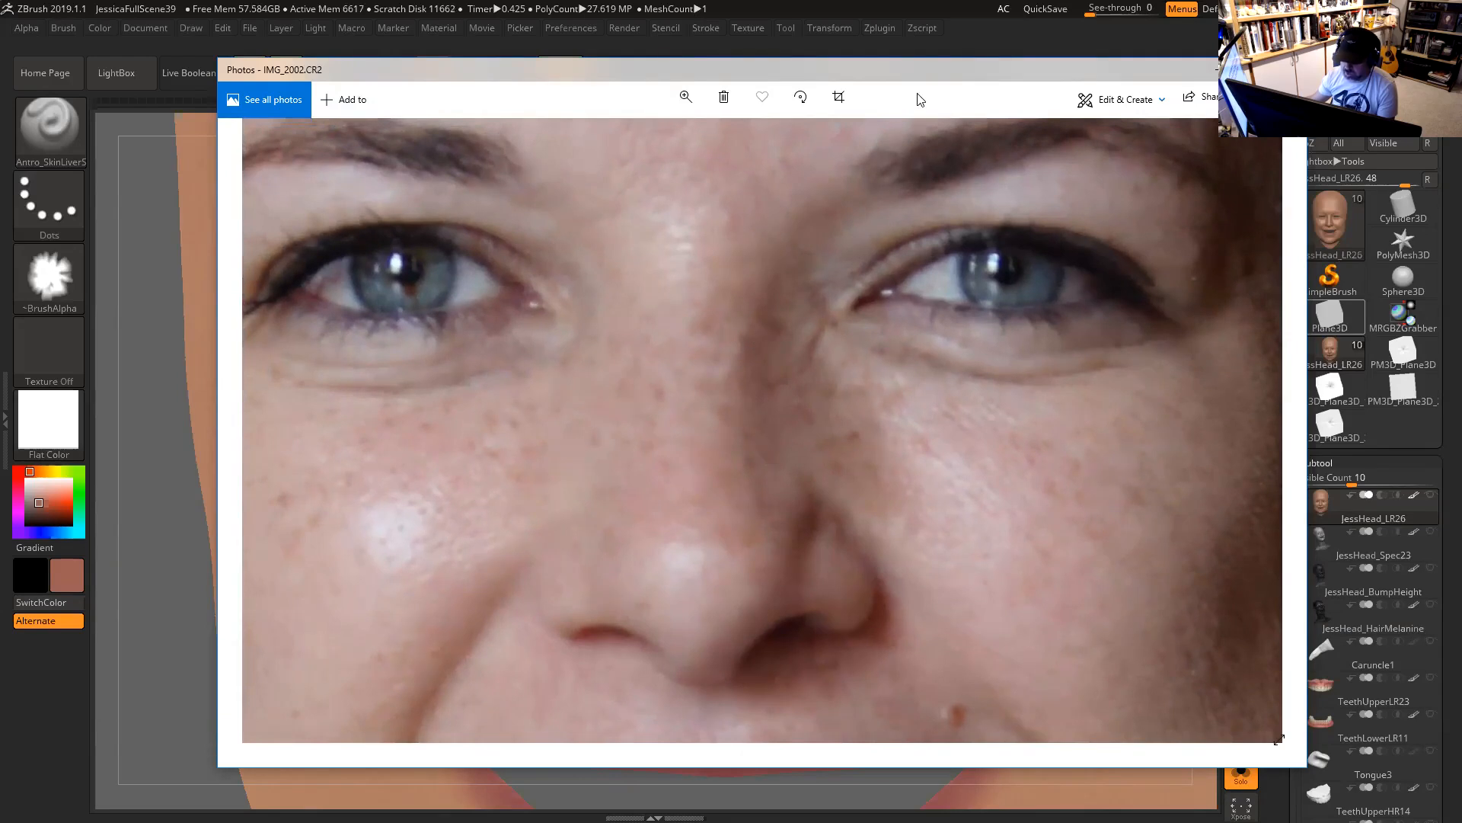
{"action": "left_click_drag", "start_coordinate": [918, 68], "coordinate": [944, 86]}
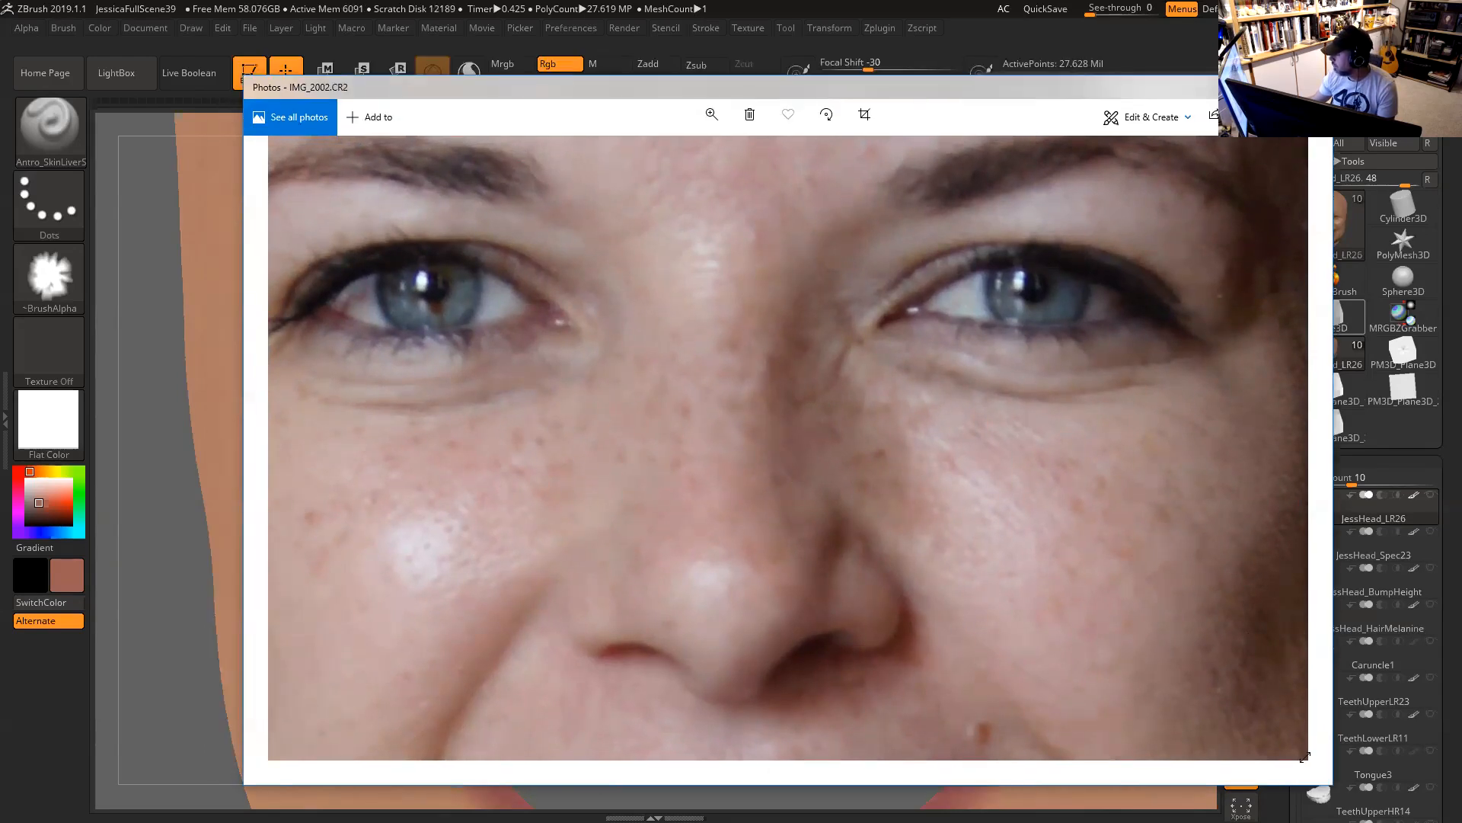
{"action": "key", "text": "alt+Tab"}
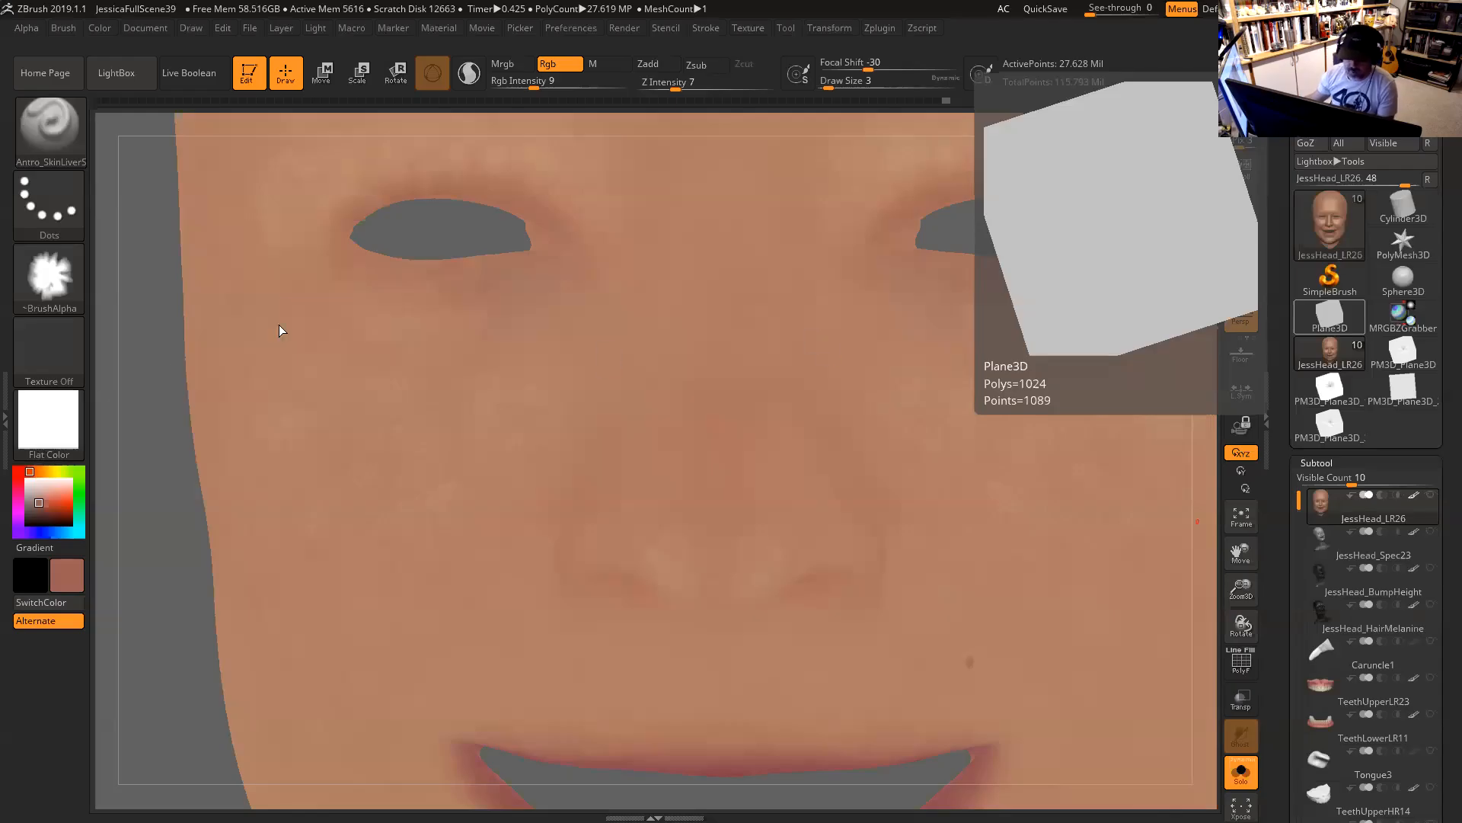
Set the Antro_SkinLiver brush to Focal Shift -100, draw size 18 and RGB intensity 13.
{"action": "key", "text": "shift"}
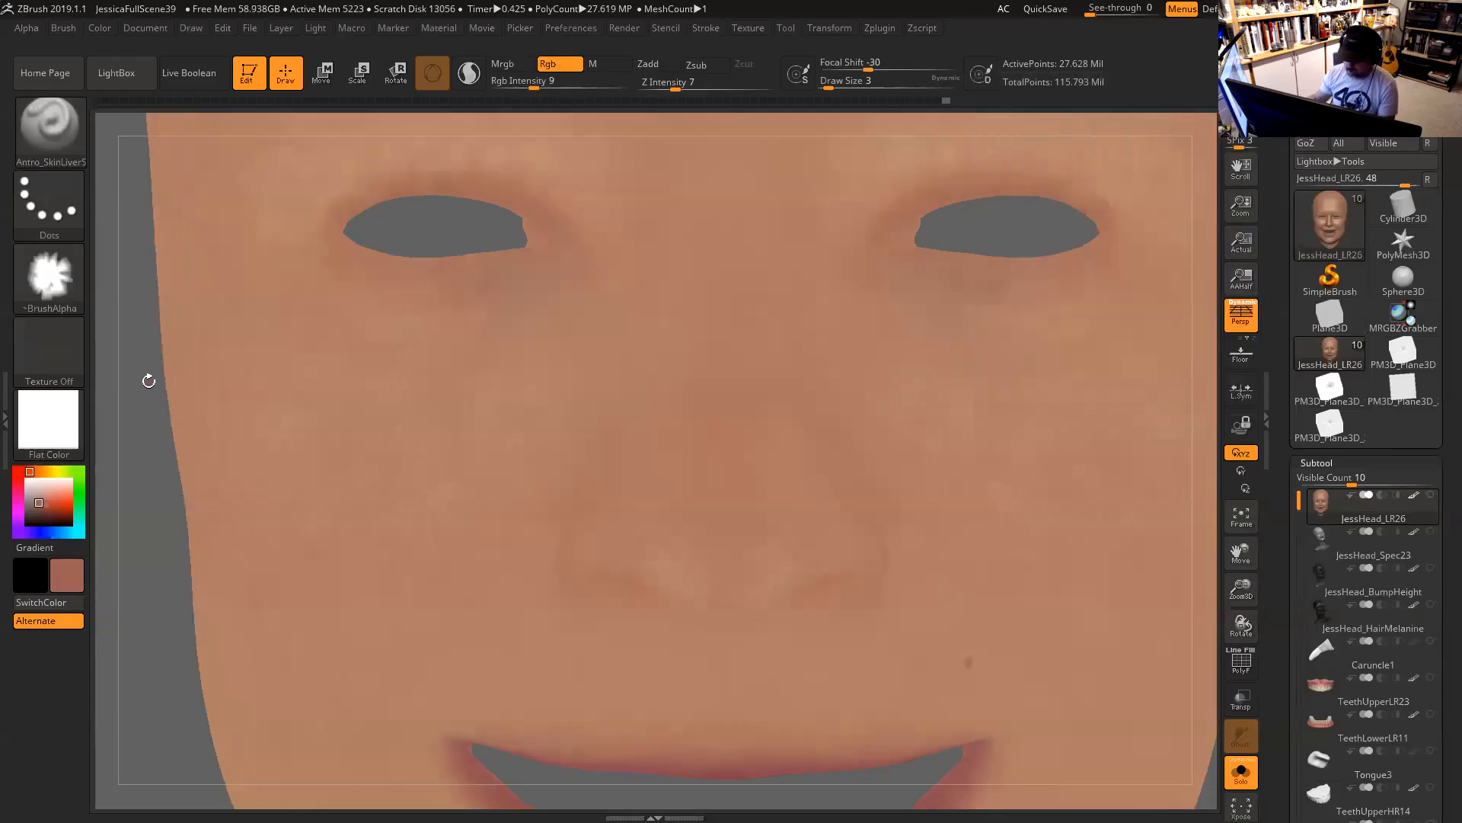
{"action": "mouse_move", "coordinate": [64, 290]}
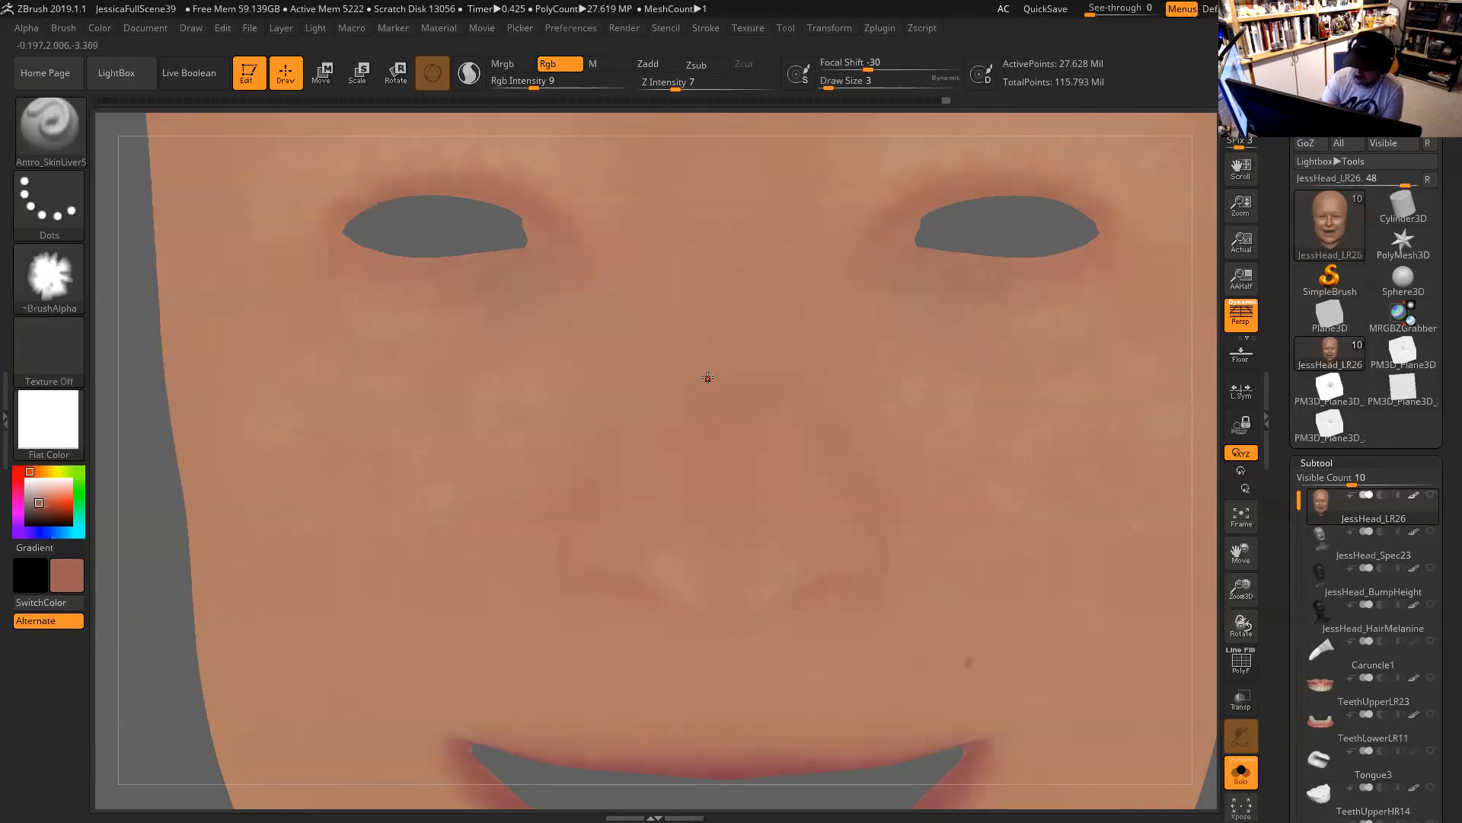
{"action": "key", "text": "space"}
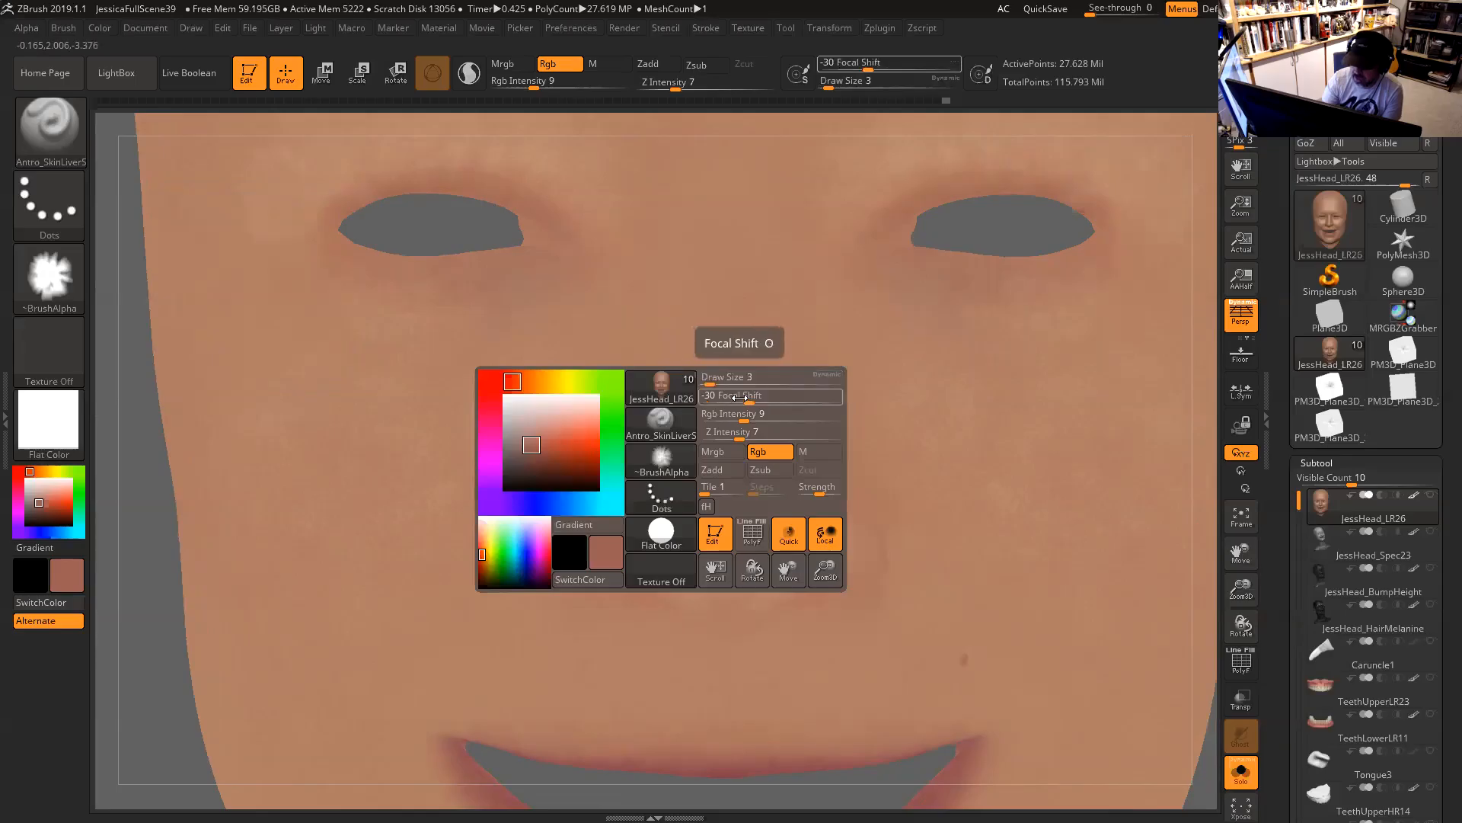
{"action": "left_click_drag", "start_coordinate": [739, 397], "coordinate": [694, 398]}
{"action": "key", "text": "space"}
{"action": "left_click_drag", "start_coordinate": [798, 345], "coordinate": [809, 345]}
{"action": "left_click_drag", "start_coordinate": [535, 82], "coordinate": [543, 81]}
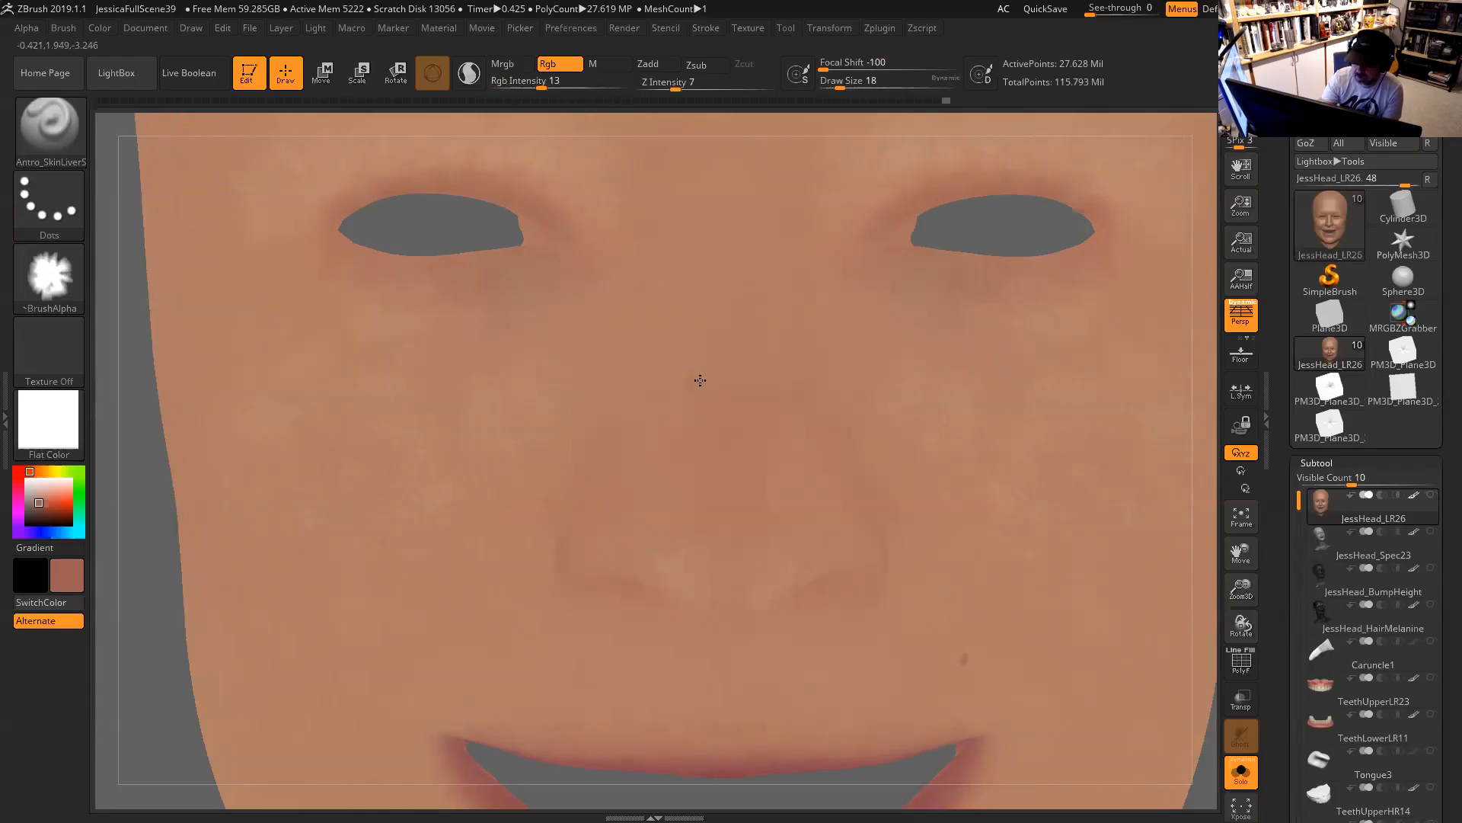
Undo the test stroke of reddish dabs on the bridge of the nose.
{"action": "key", "text": "ctrl"}
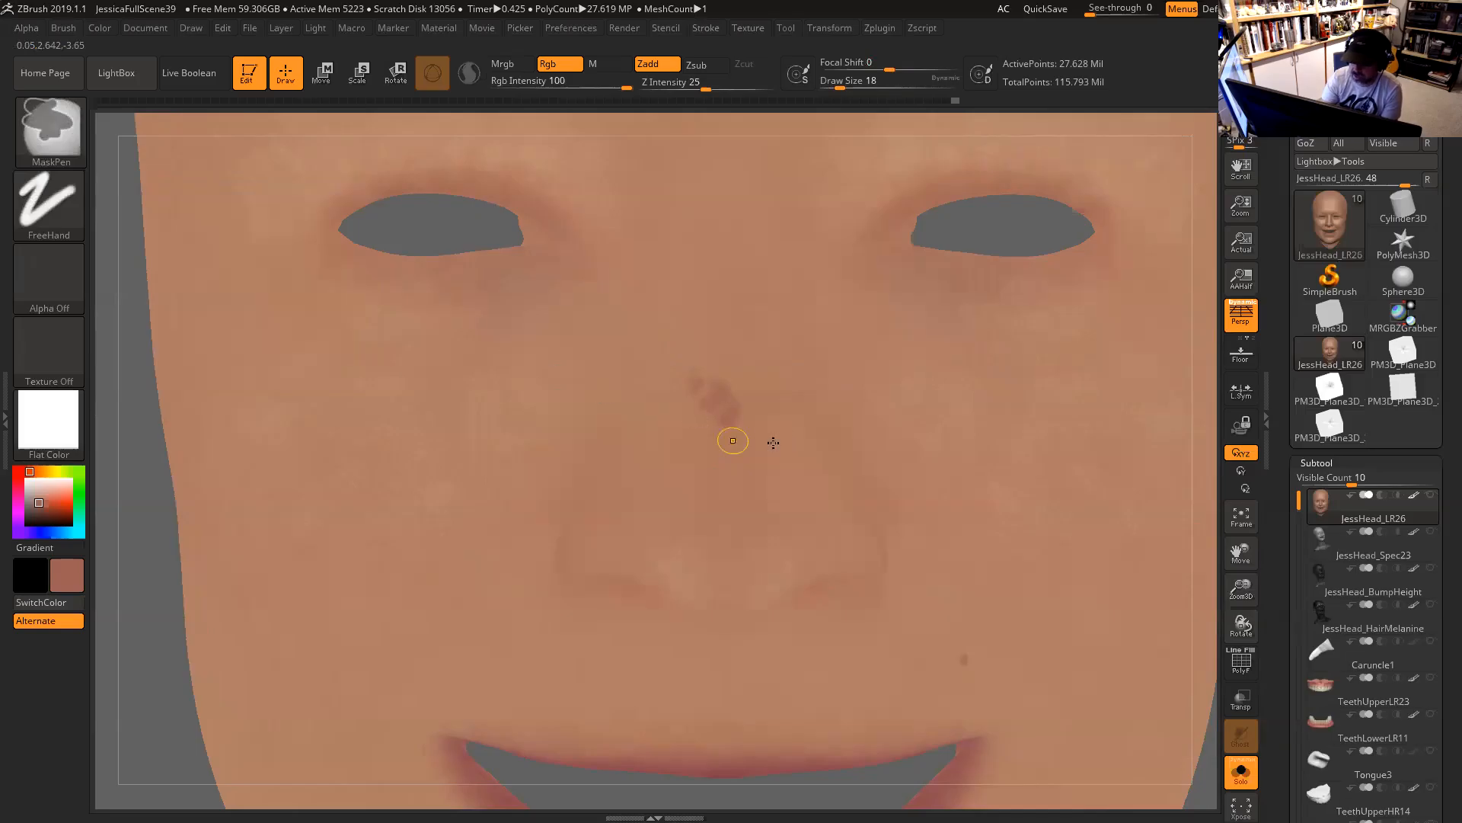
{"action": "key", "text": "ctrl+z"}
{"action": "key", "text": "ctrl"}
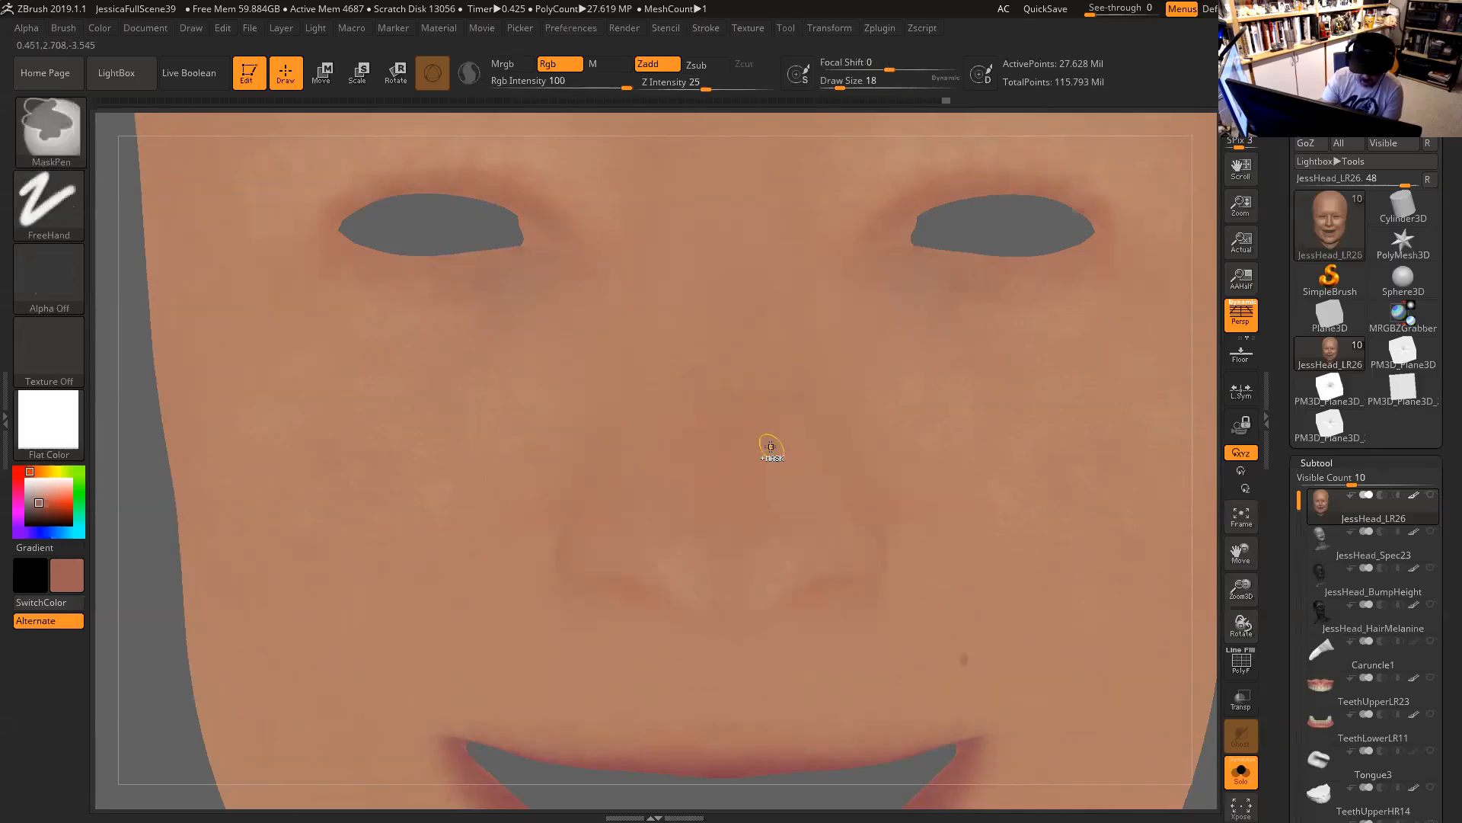
Assign Alpha 15 to the MaskPen brush and increase the alpha's contrast.
{"action": "left_click", "coordinate": [58, 272]}
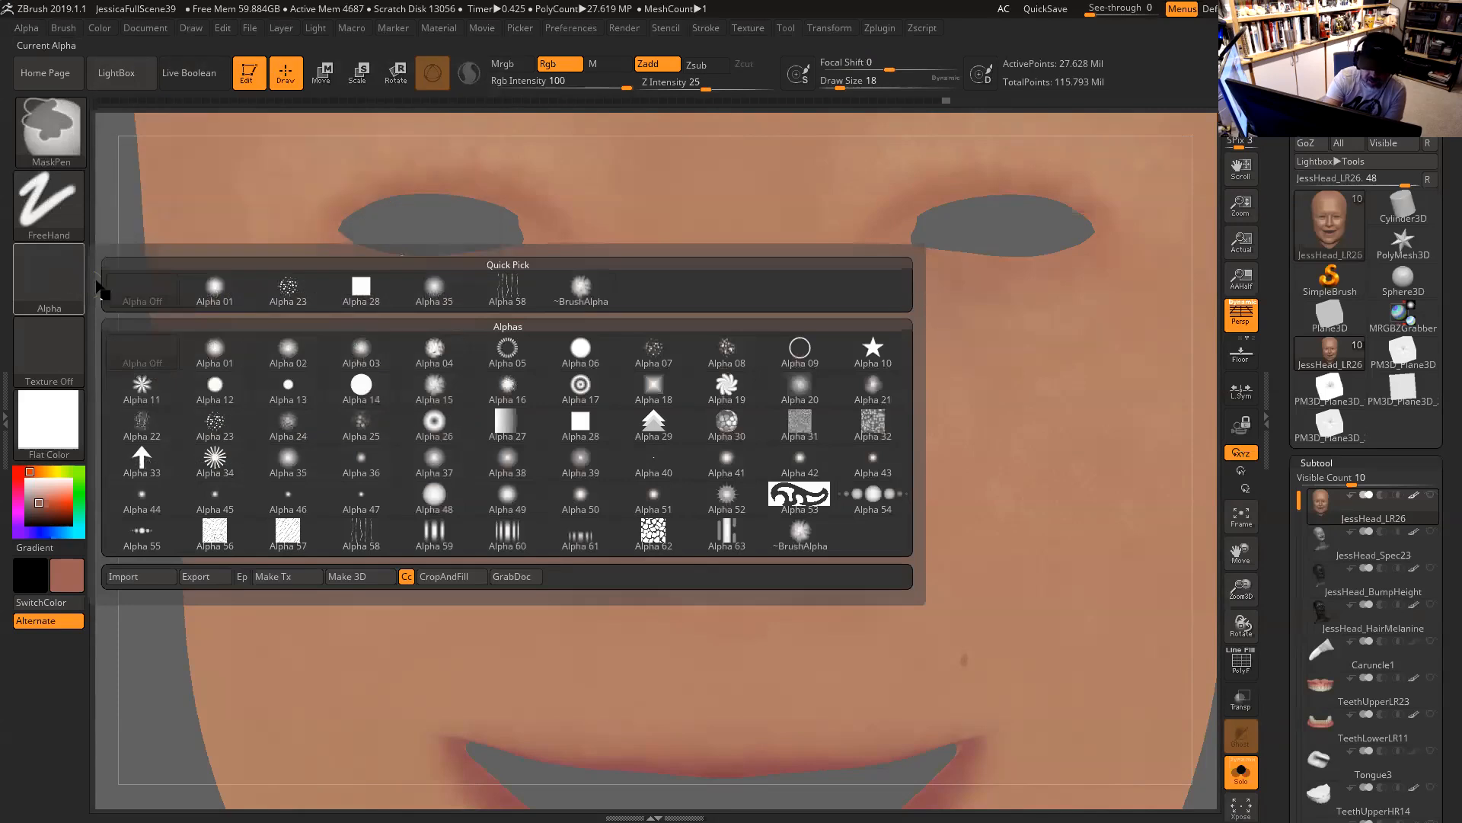
{"action": "mouse_move", "coordinate": [458, 460]}
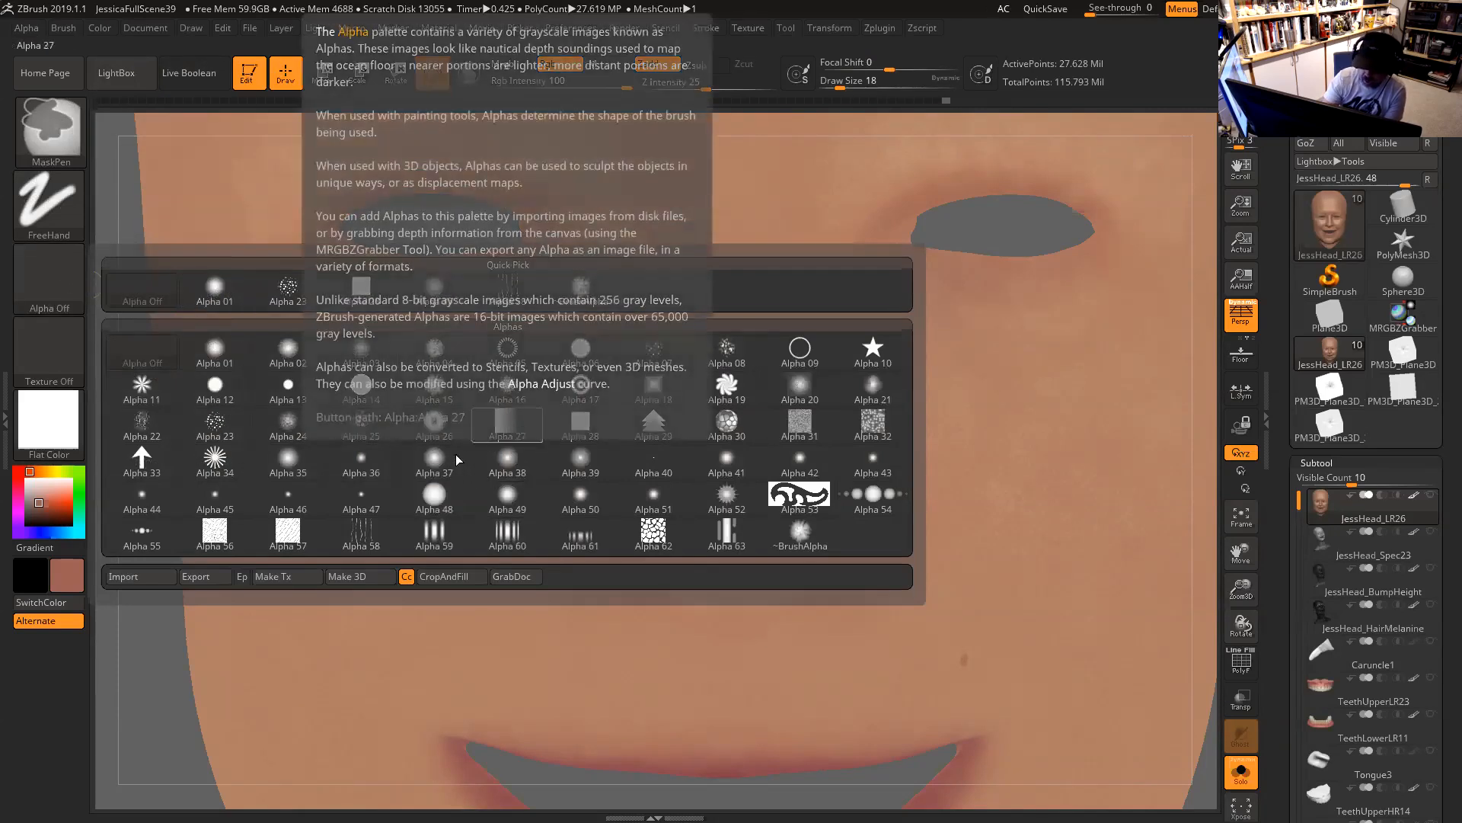
{"action": "left_click", "coordinate": [436, 393]}
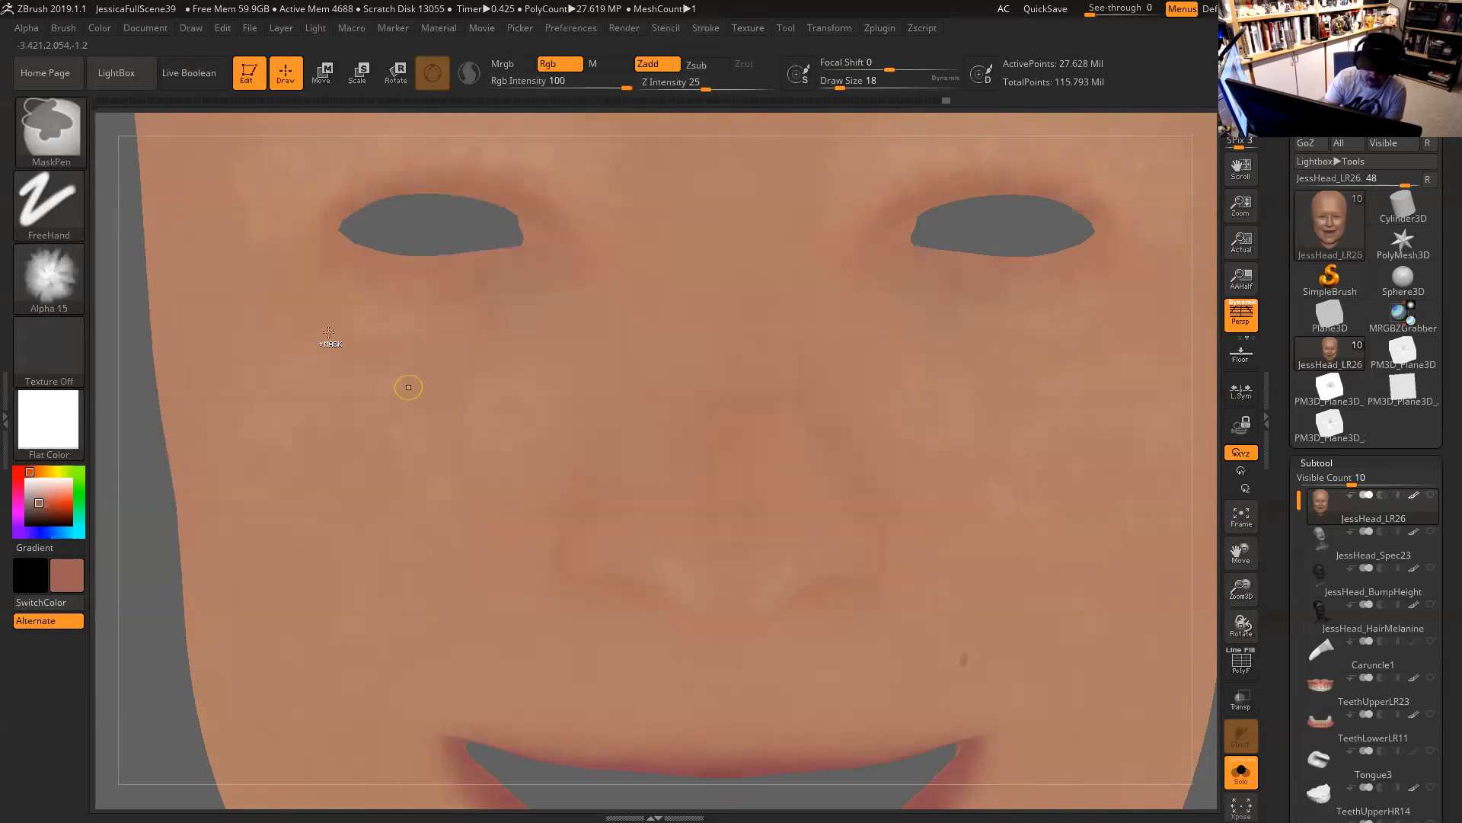
{"action": "left_click", "coordinate": [29, 28]}
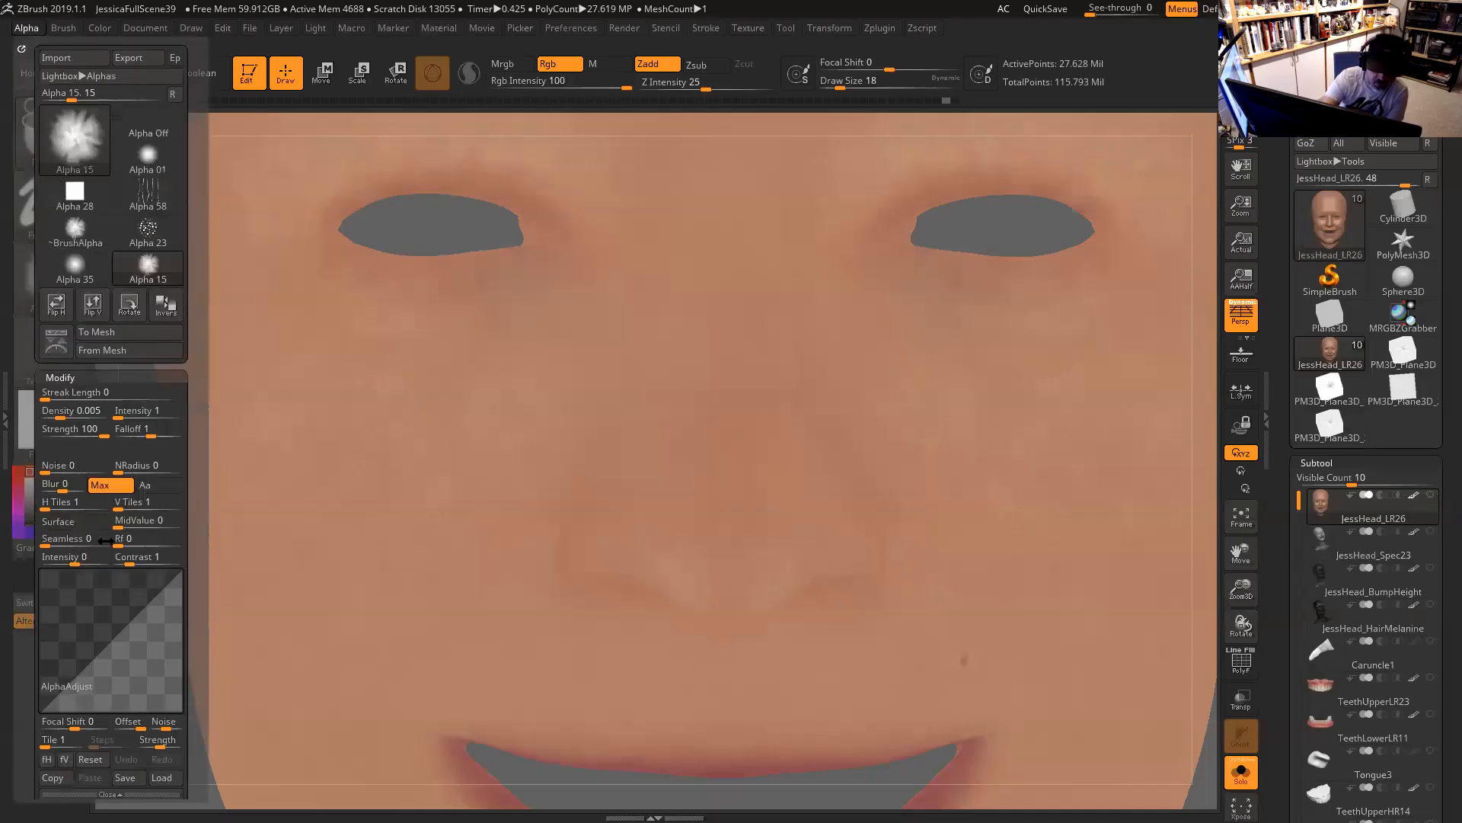
{"action": "left_click_drag", "start_coordinate": [134, 561], "coordinate": [149, 563]}
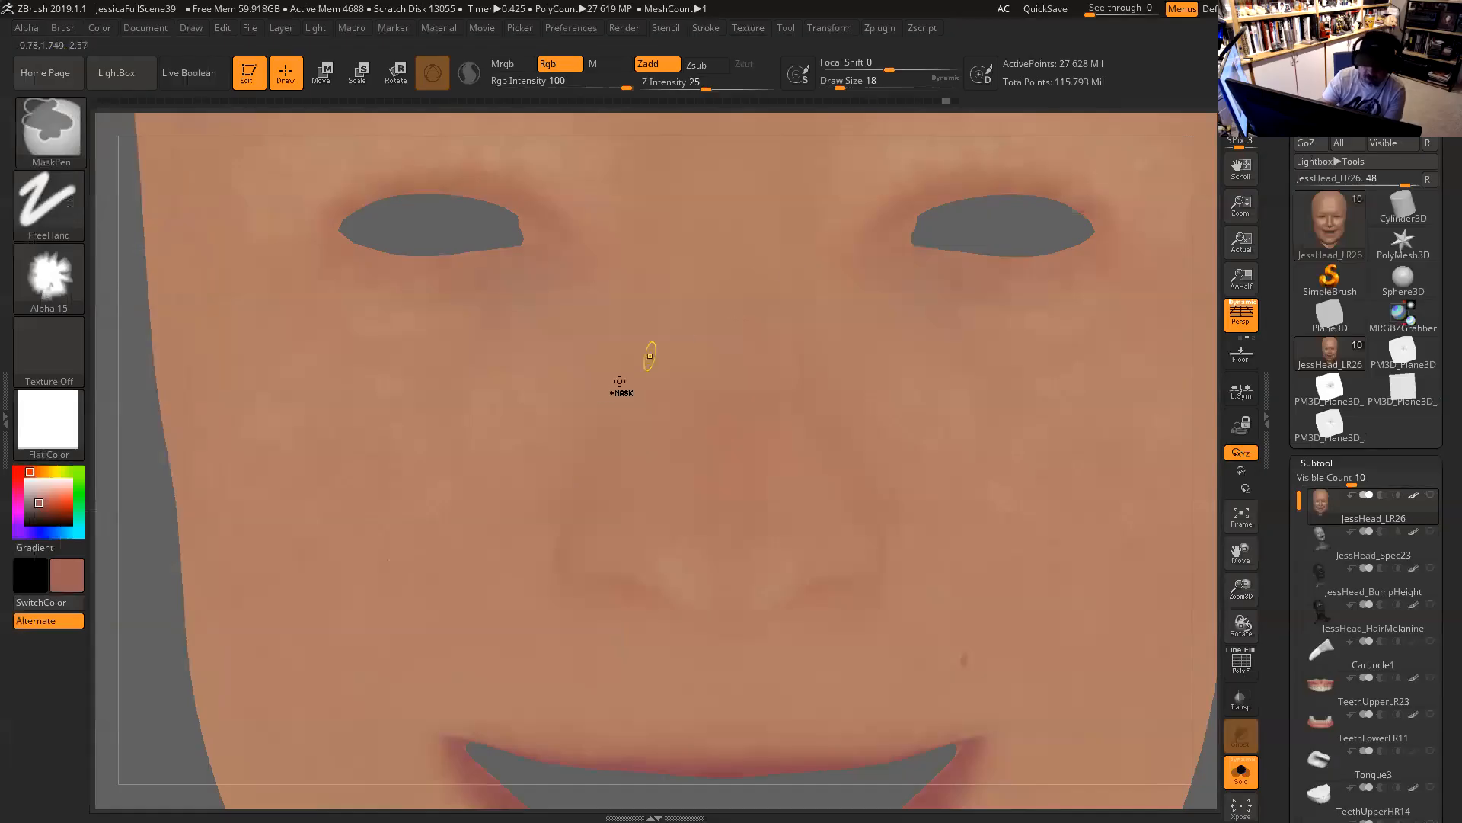
Turn off Zadd for the MaskPen brush and undo a test mask stroke on the bridge of the nose.
{"action": "mouse_move", "coordinate": [651, 77]}
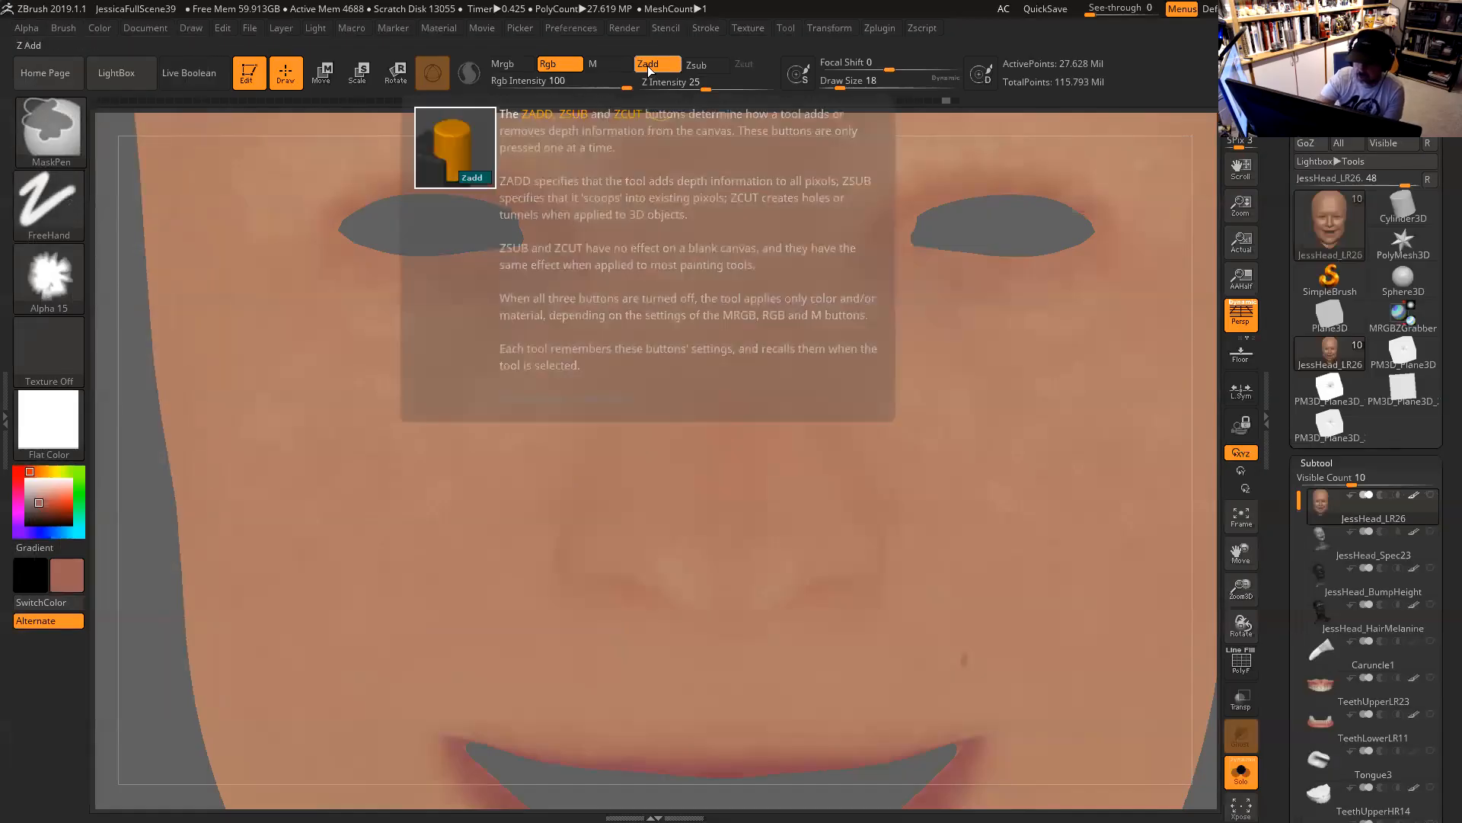
{"action": "left_click_drag", "start_coordinate": [686, 340], "coordinate": [710, 375]}
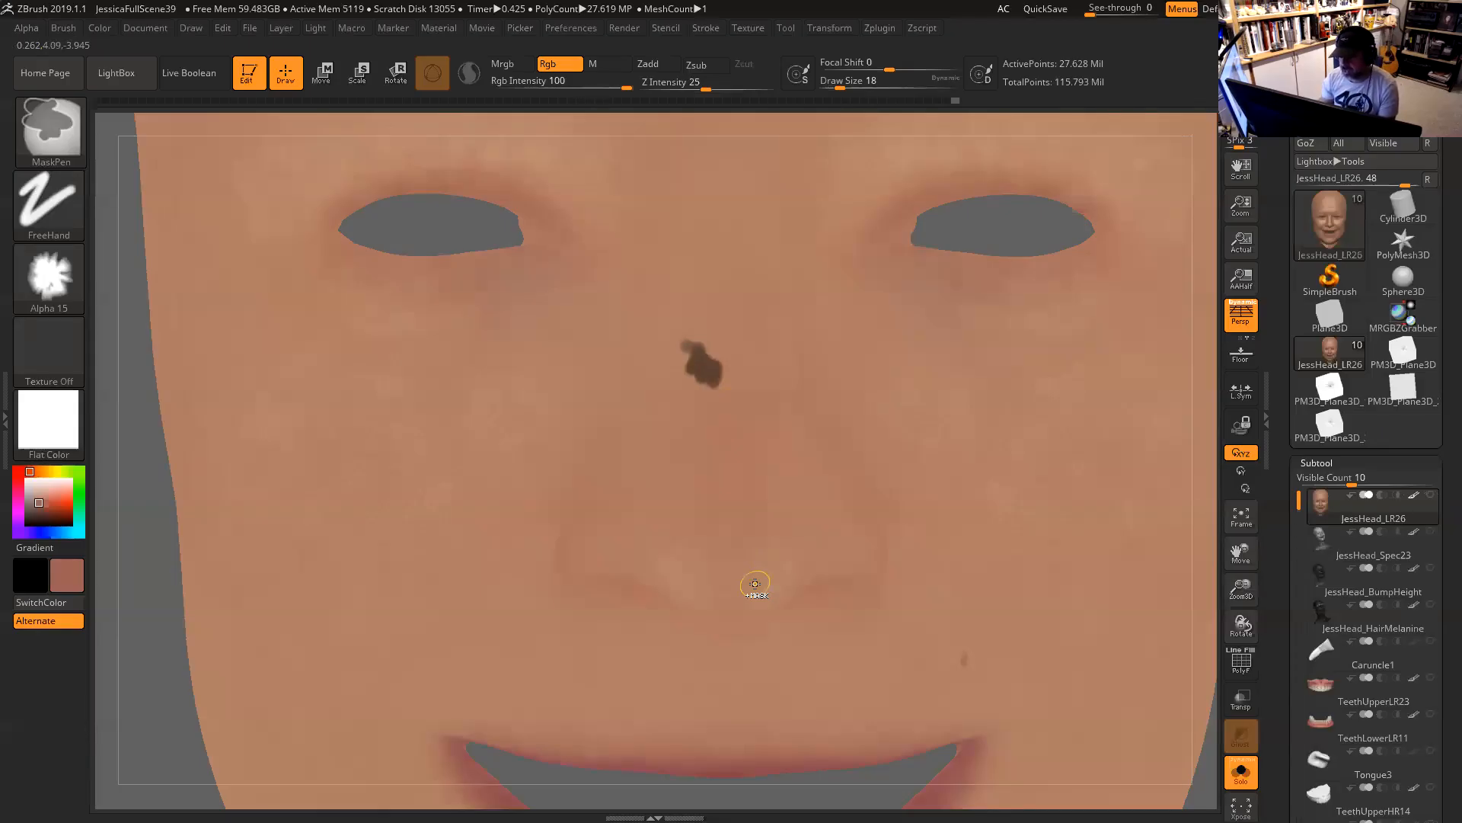
{"action": "key", "text": "ctrl+z"}
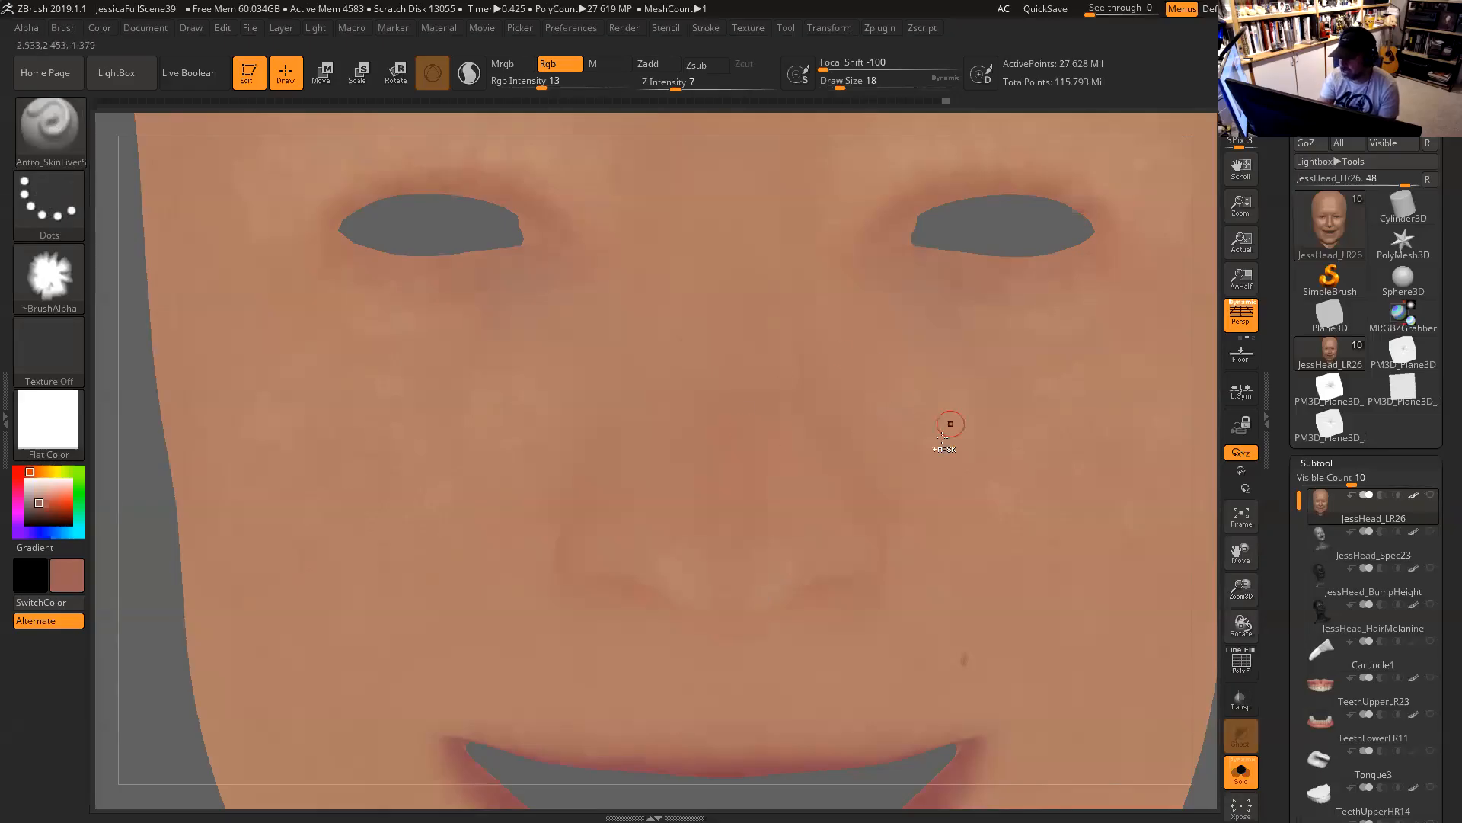
Disable CtrlClick To Blur Mask in the Edit preferences.
{"action": "key", "text": "ctrl"}
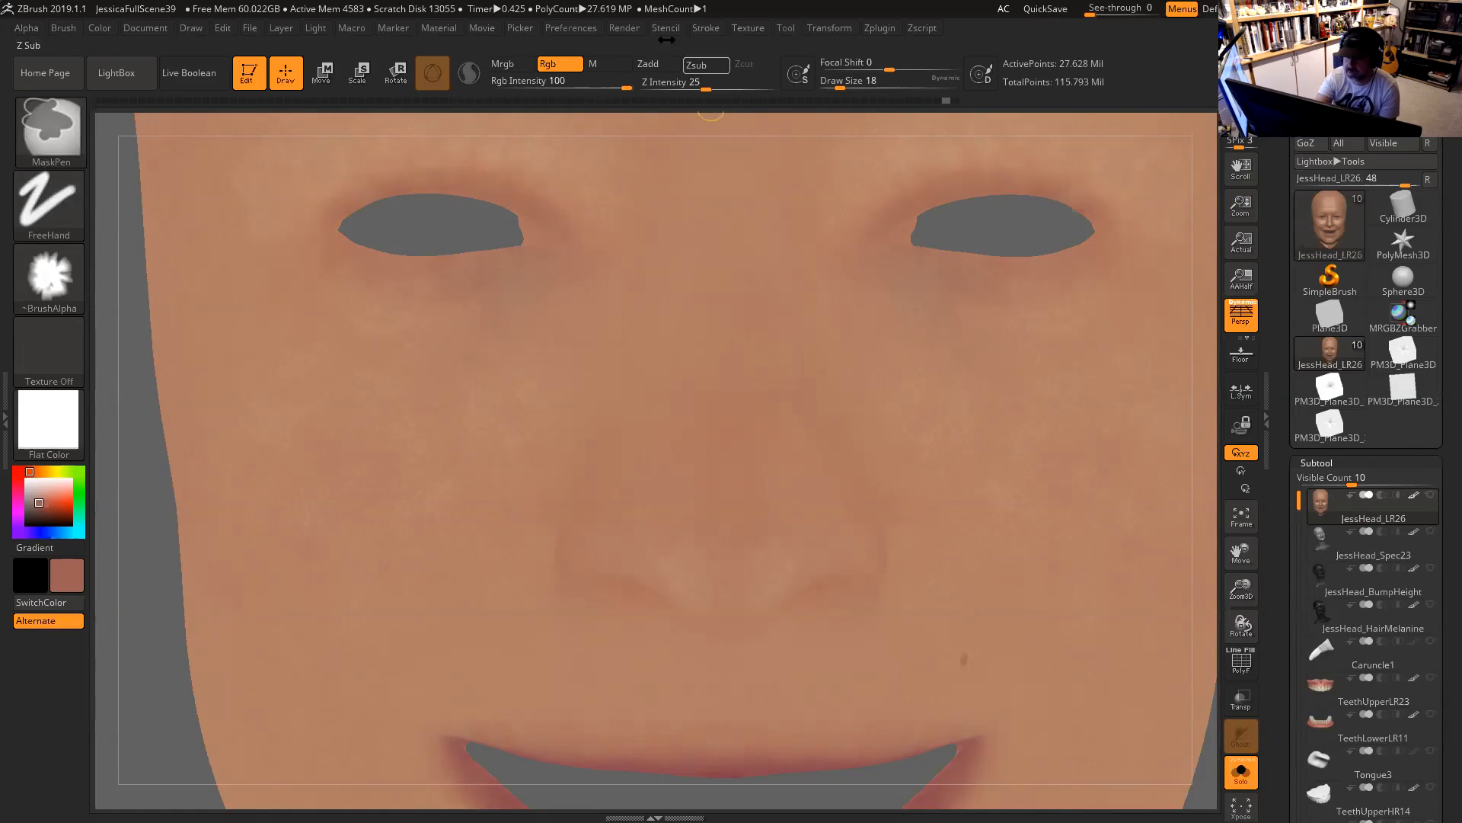
{"action": "left_click", "coordinate": [582, 28]}
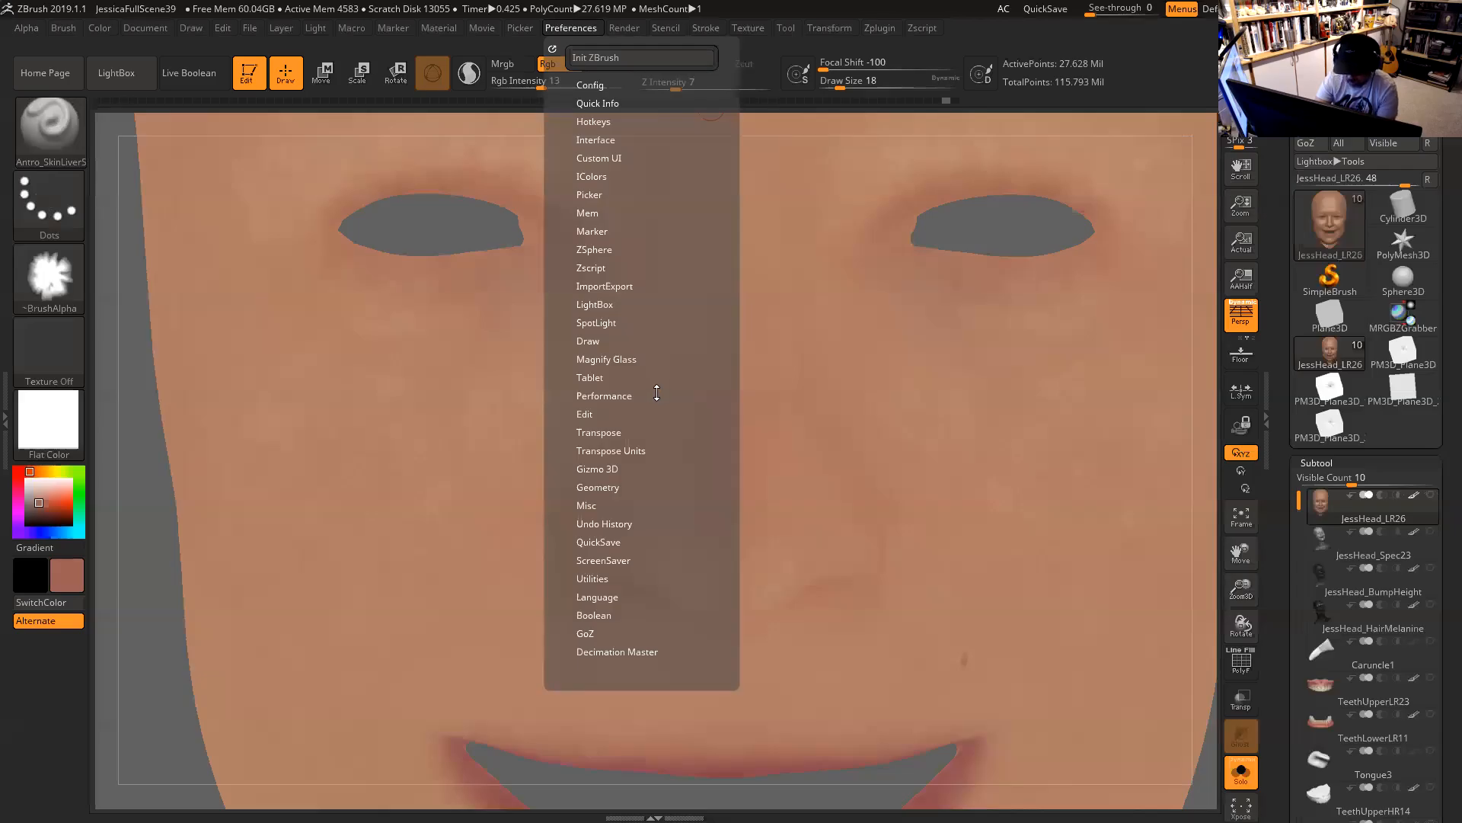
{"action": "left_click", "coordinate": [588, 414]}
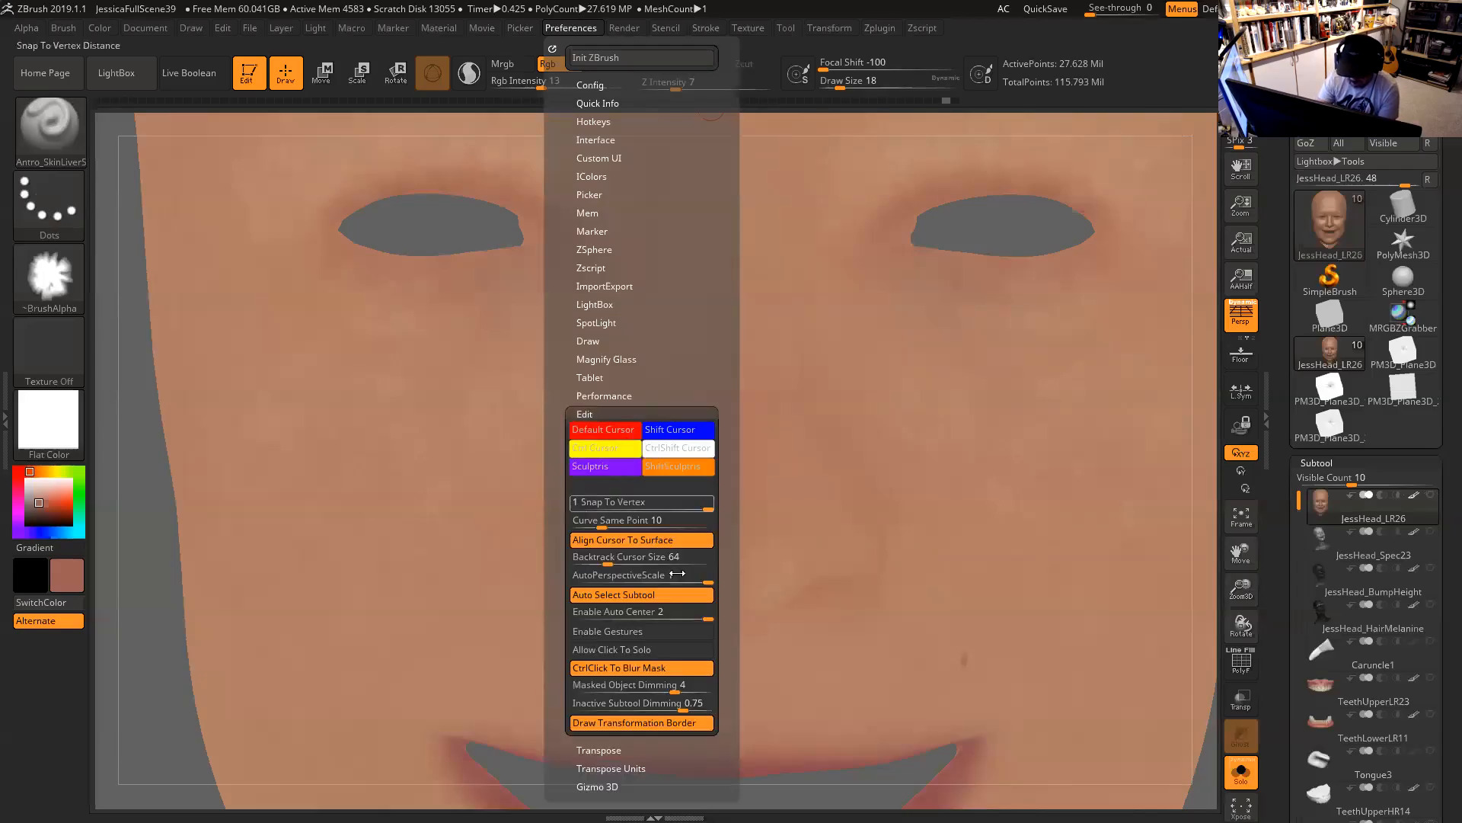
{"action": "left_click", "coordinate": [675, 668]}
Reduce the draw size to 8 and mask a small freckle on the bridge of the nose.
{"action": "key", "text": "space"}
{"action": "left_click_drag", "start_coordinate": [771, 339], "coordinate": [760, 342]}
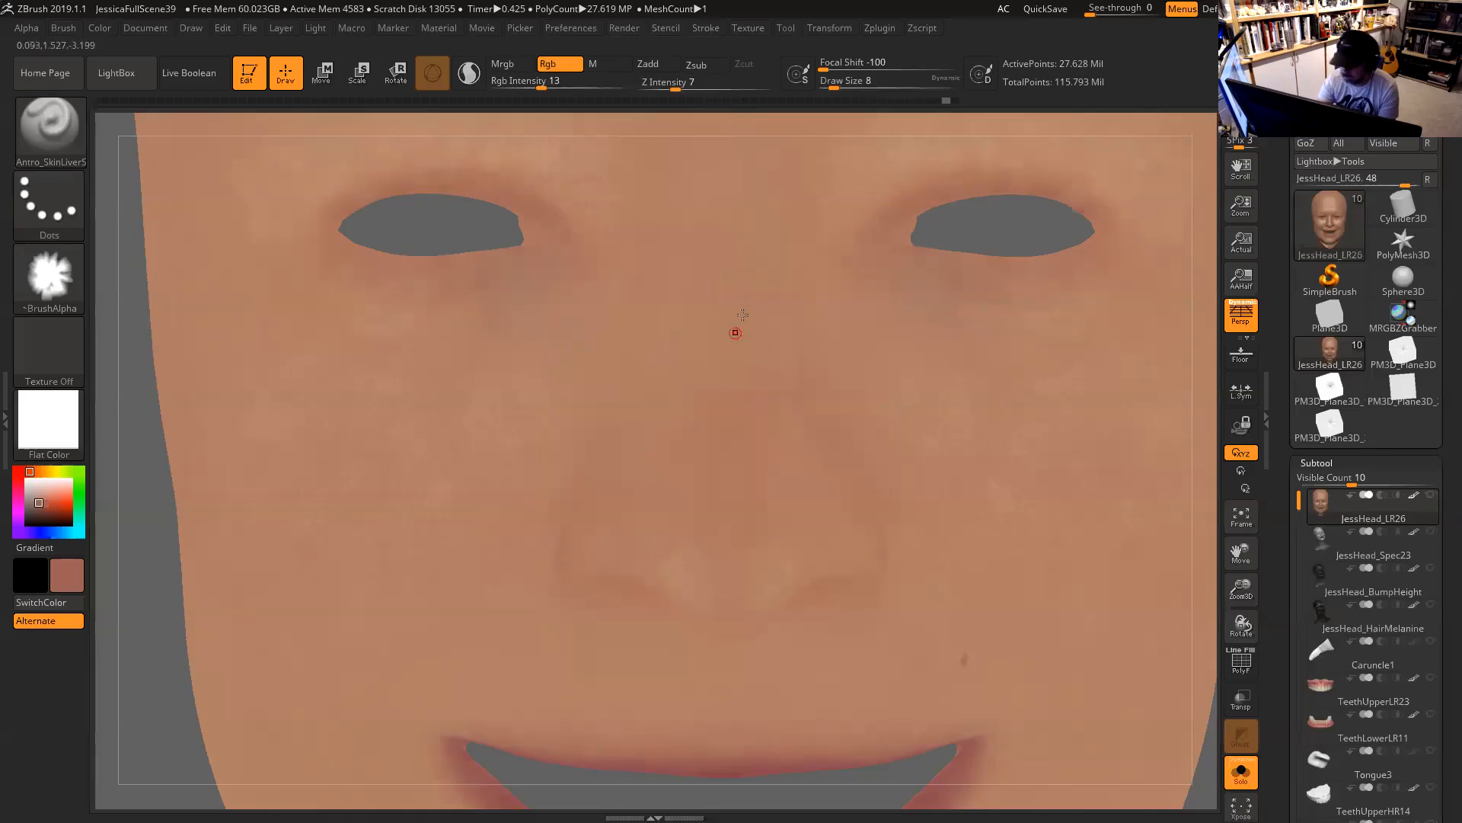
{"action": "key", "text": "ctrl"}
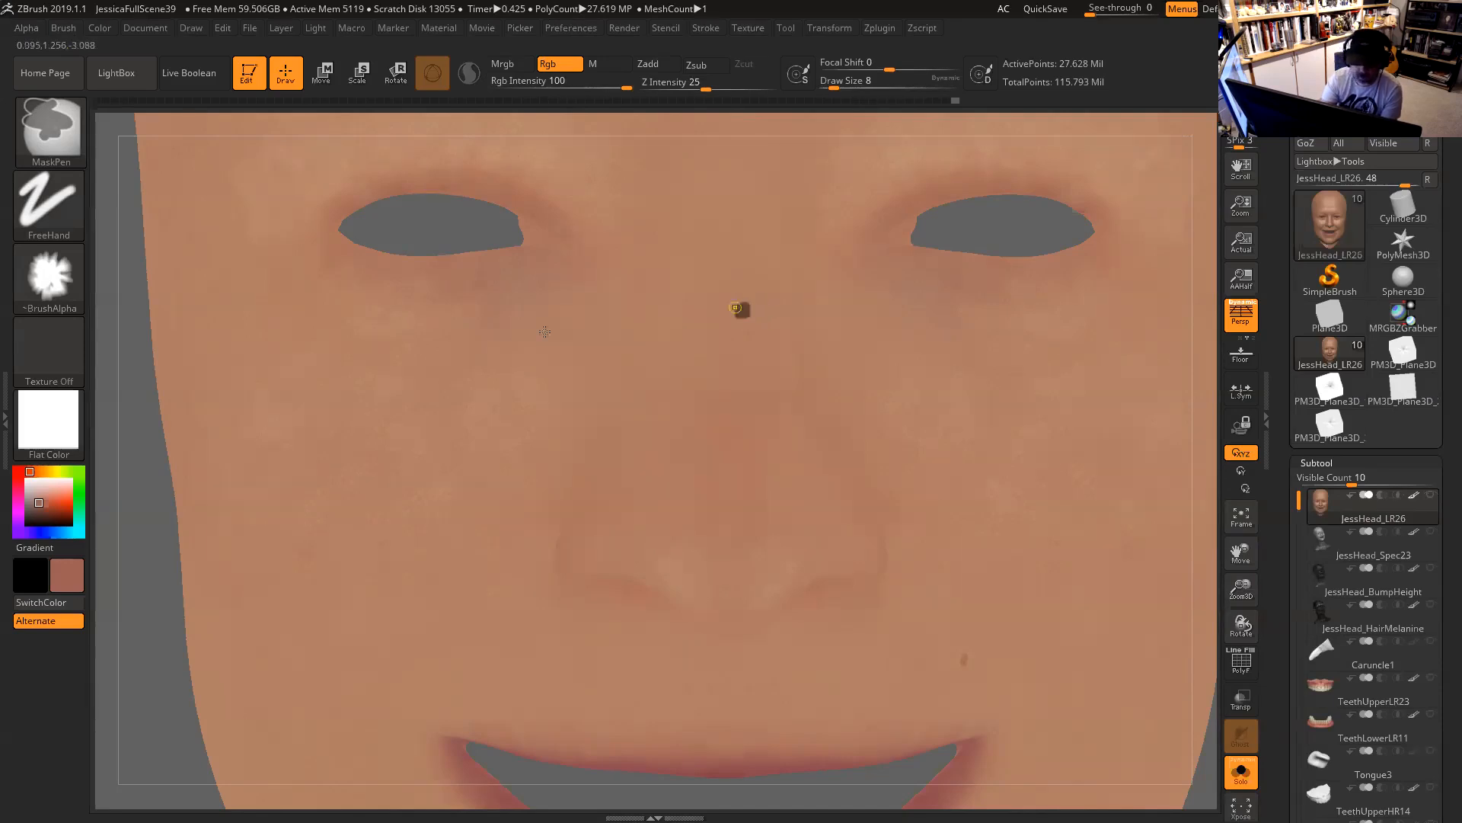
Apply the SkinShade4 material to the head and set the draw size to 7.
{"action": "left_click", "coordinate": [61, 422]}
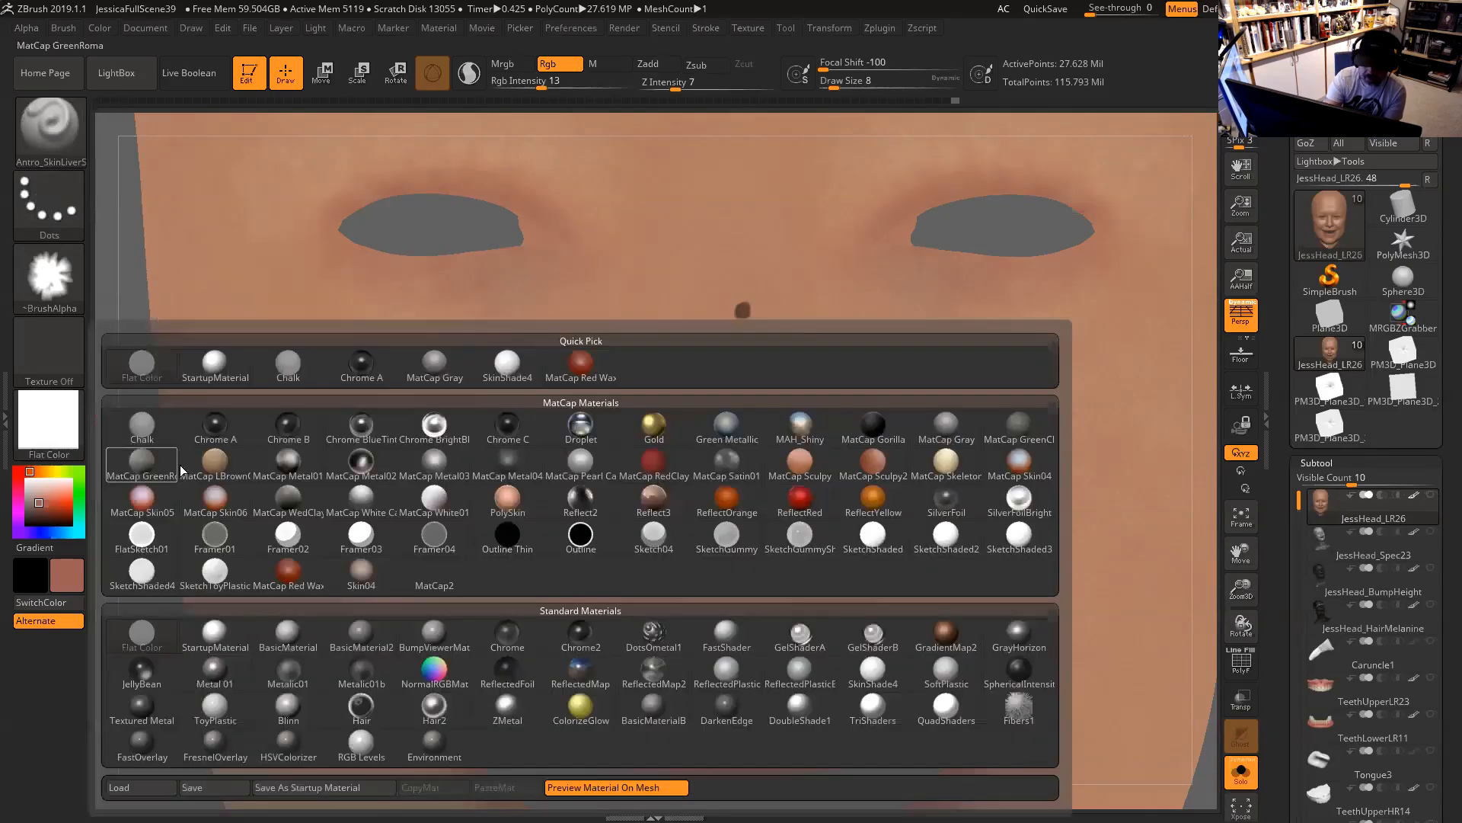
{"action": "left_click", "coordinate": [507, 363]}
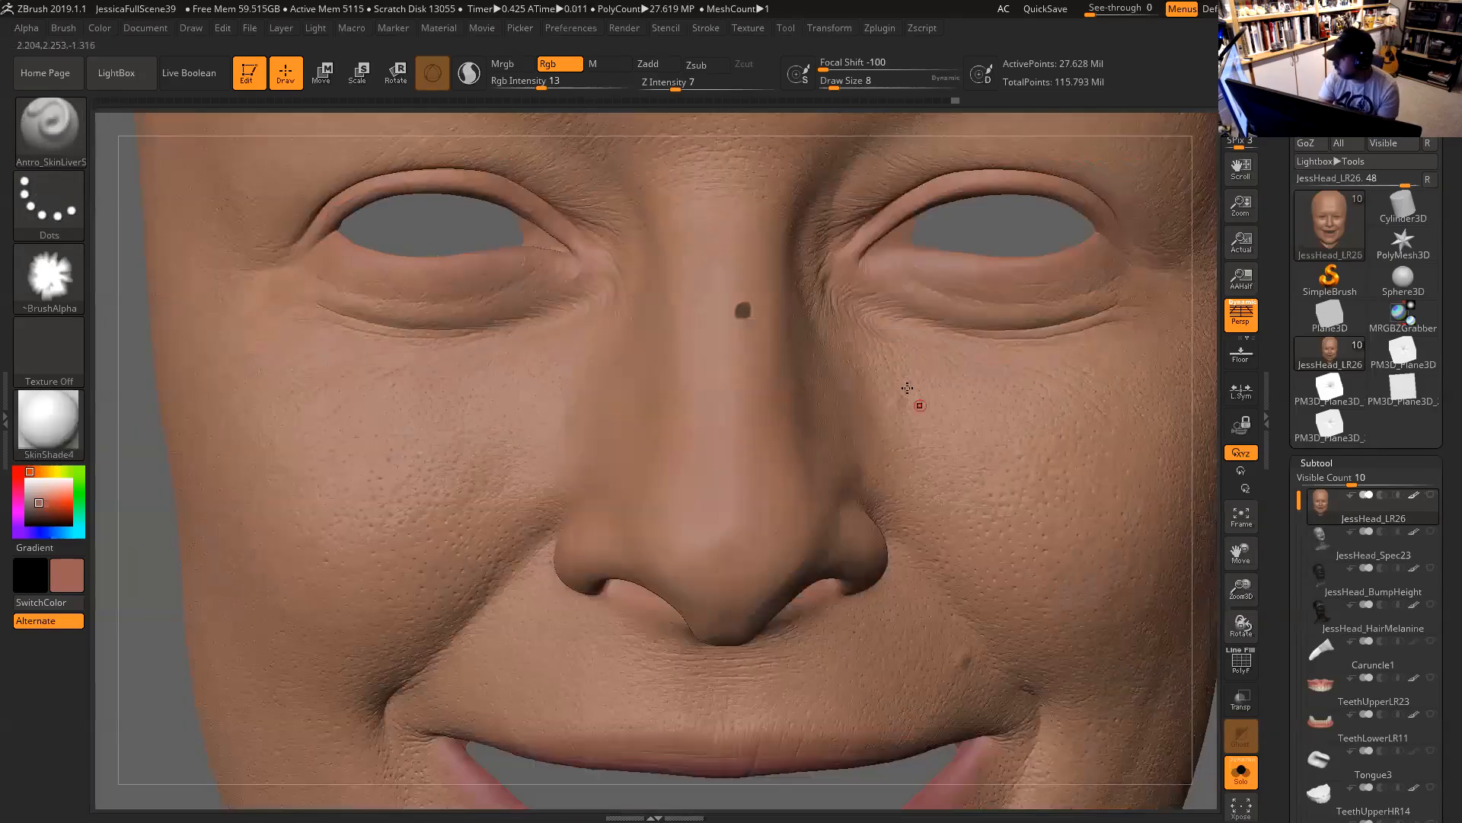
{"action": "key", "text": "space"}
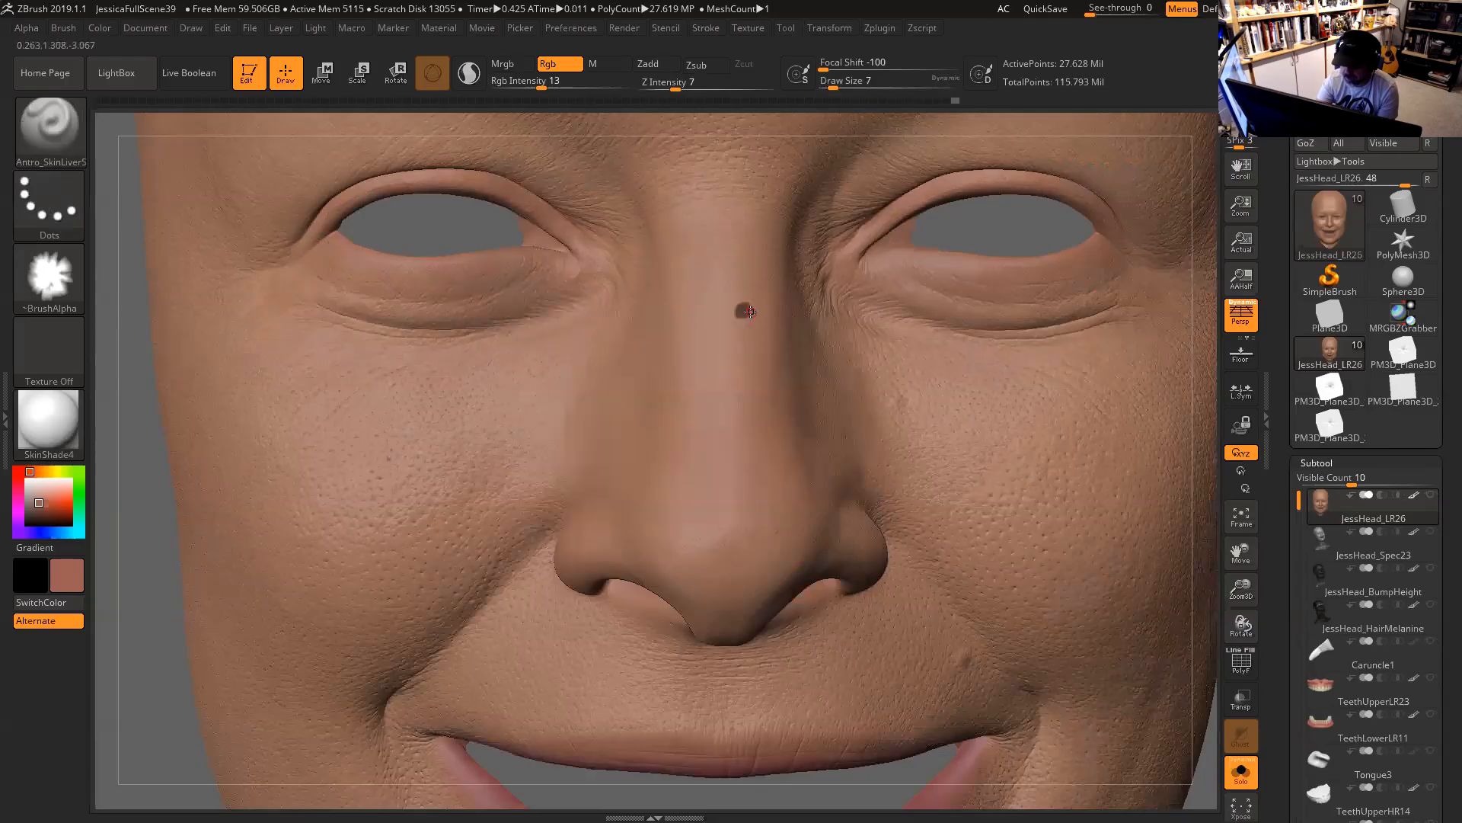
Mask clusters of small irregular freckles on the nose bridge, beside the nose and on the character's left cheek.
{"action": "key", "text": "ctrl"}
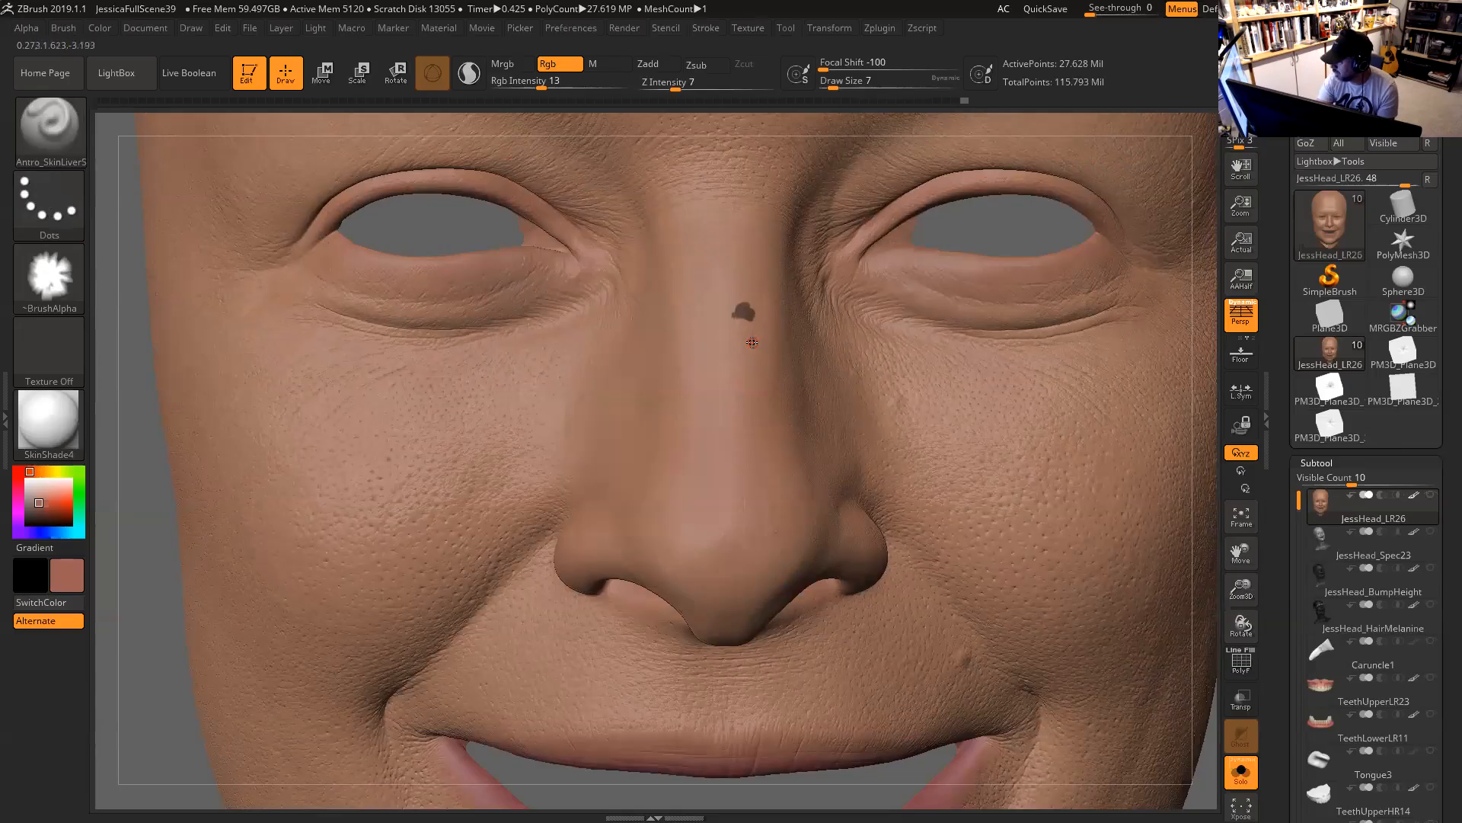
{"action": "key", "text": "ctrl"}
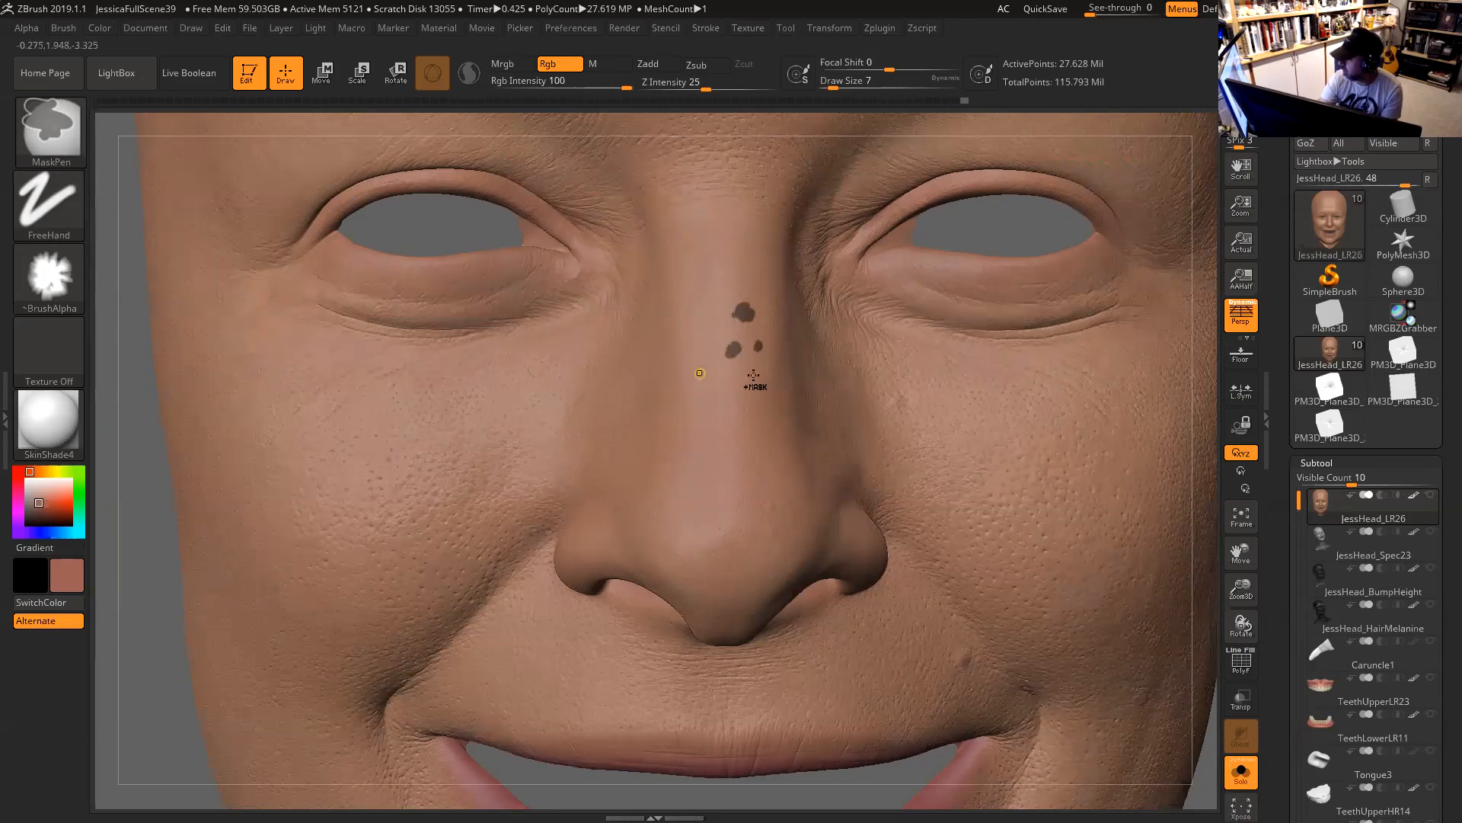
{"action": "left_click", "coordinate": [700, 368]}
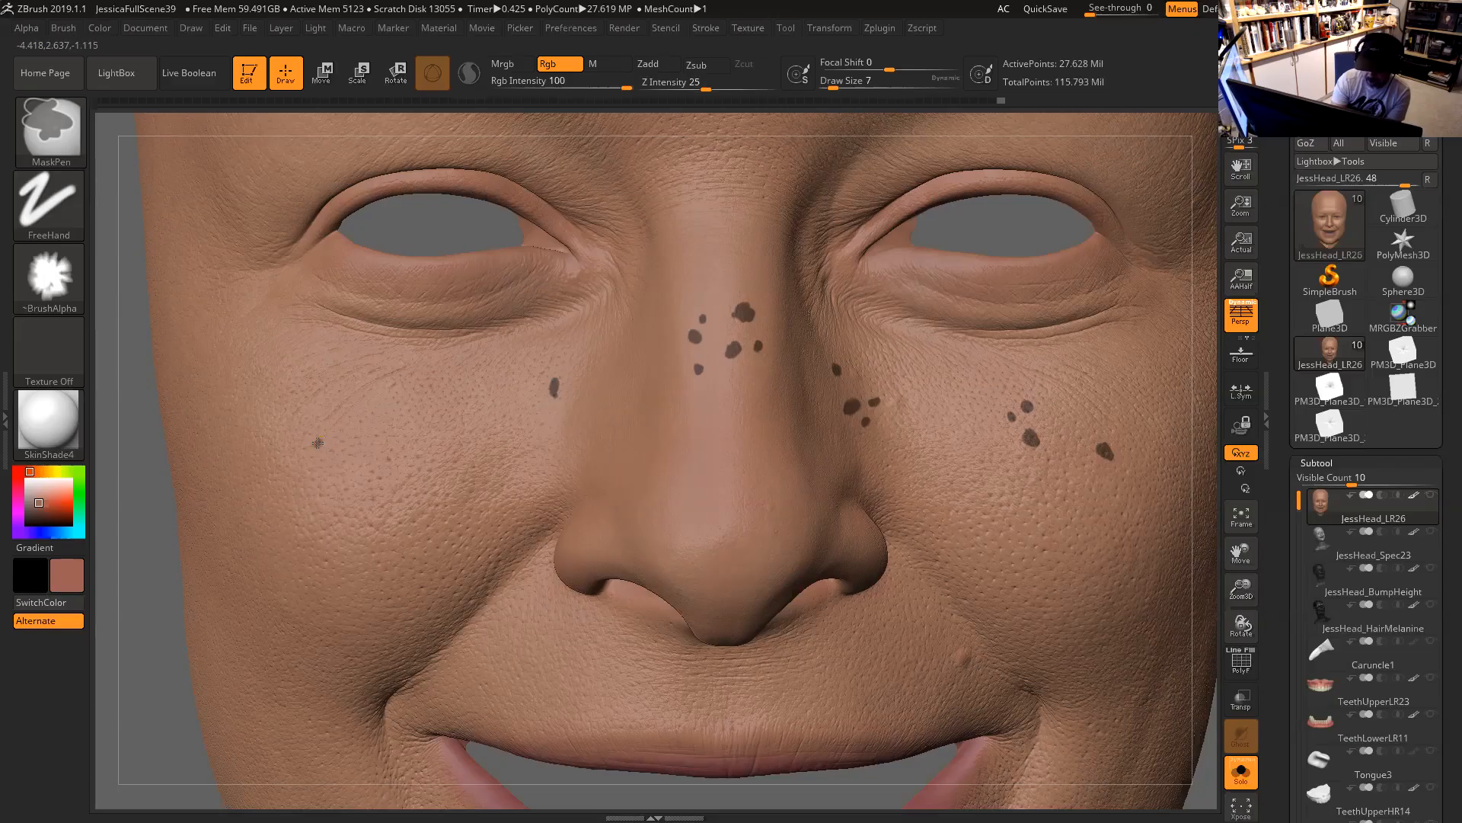
Mask more freckles on the character's right cheek, below the right eye and down that side of the nose.
{"action": "left_click", "coordinate": [318, 444]}
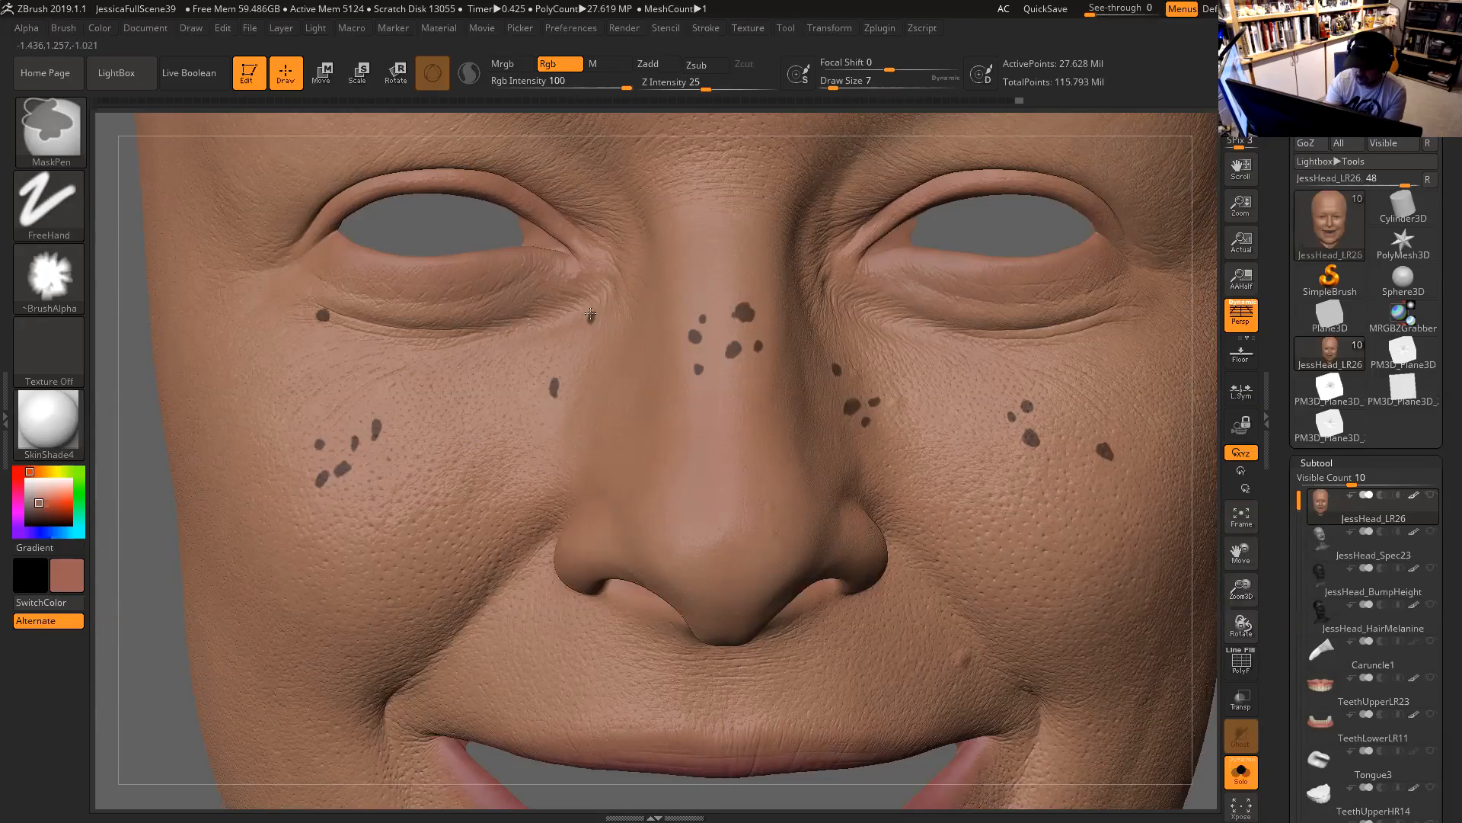
{"action": "left_click", "coordinate": [620, 303]}
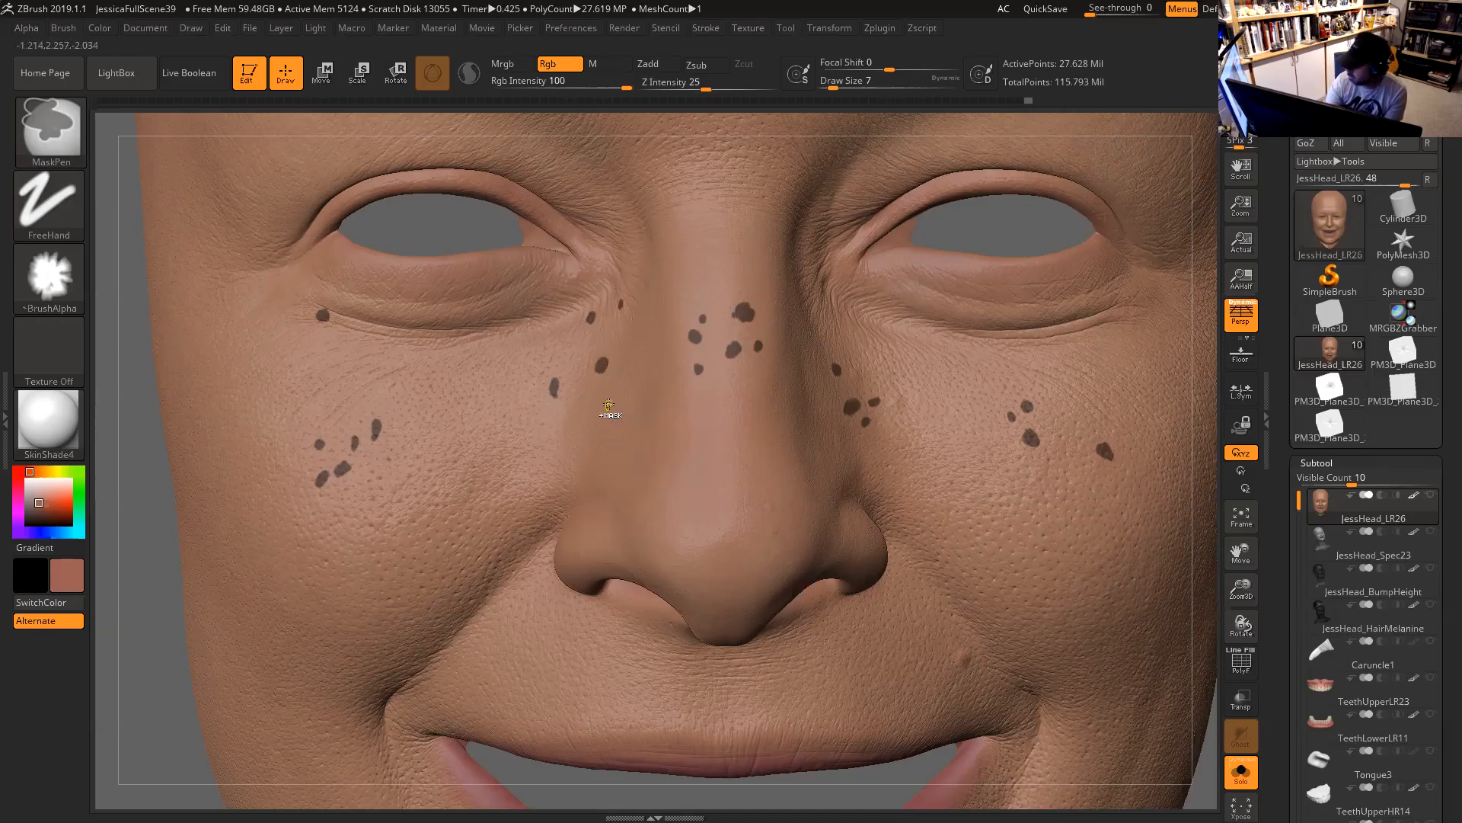
{"action": "left_click", "coordinate": [611, 404]}
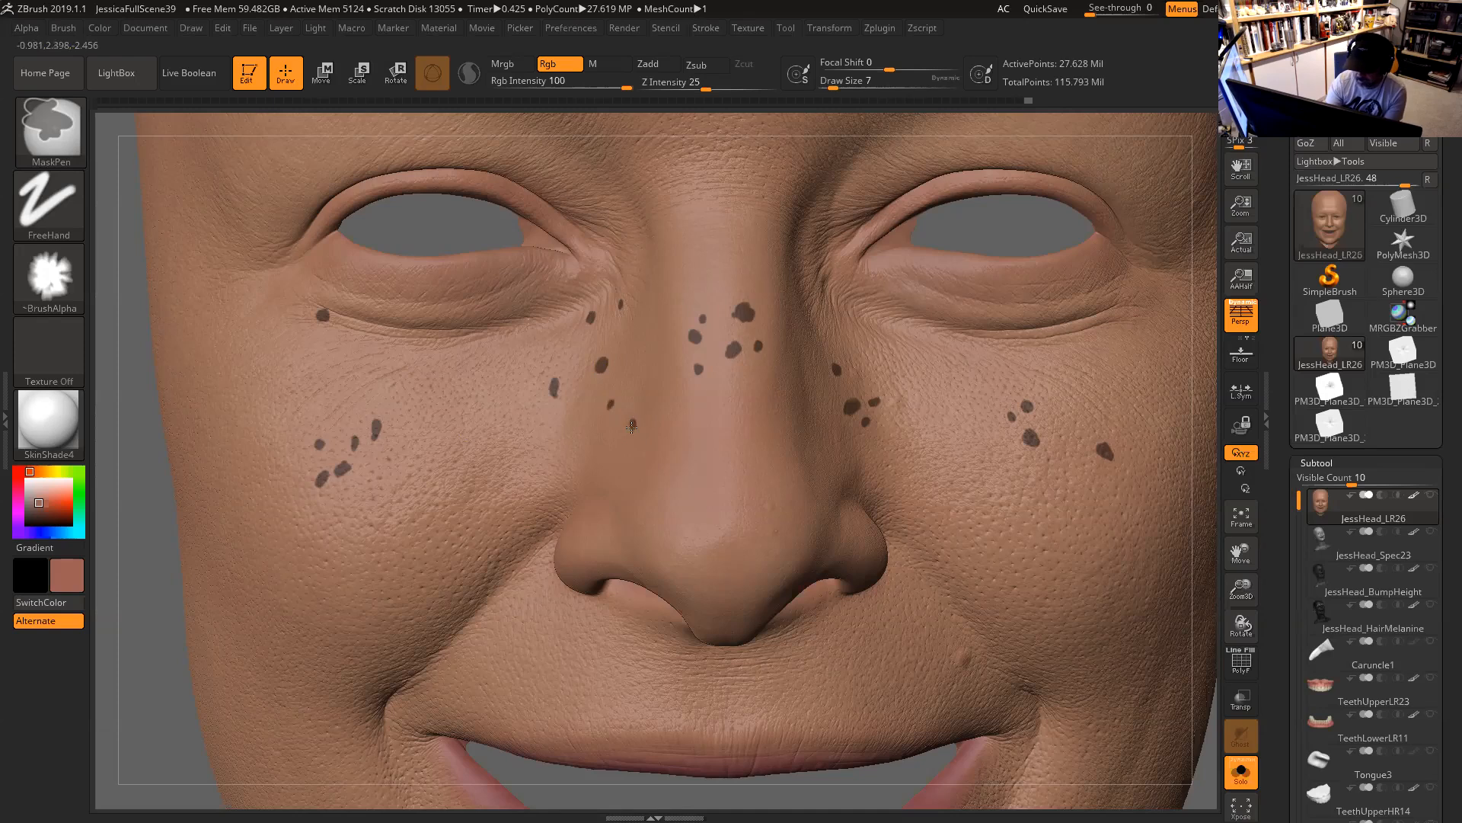
Mask additional freckles of varied size along the middle and upper part of the nose bridge.
{"action": "left_click_drag", "start_coordinate": [1205, 489], "coordinate": [1232, 506]}
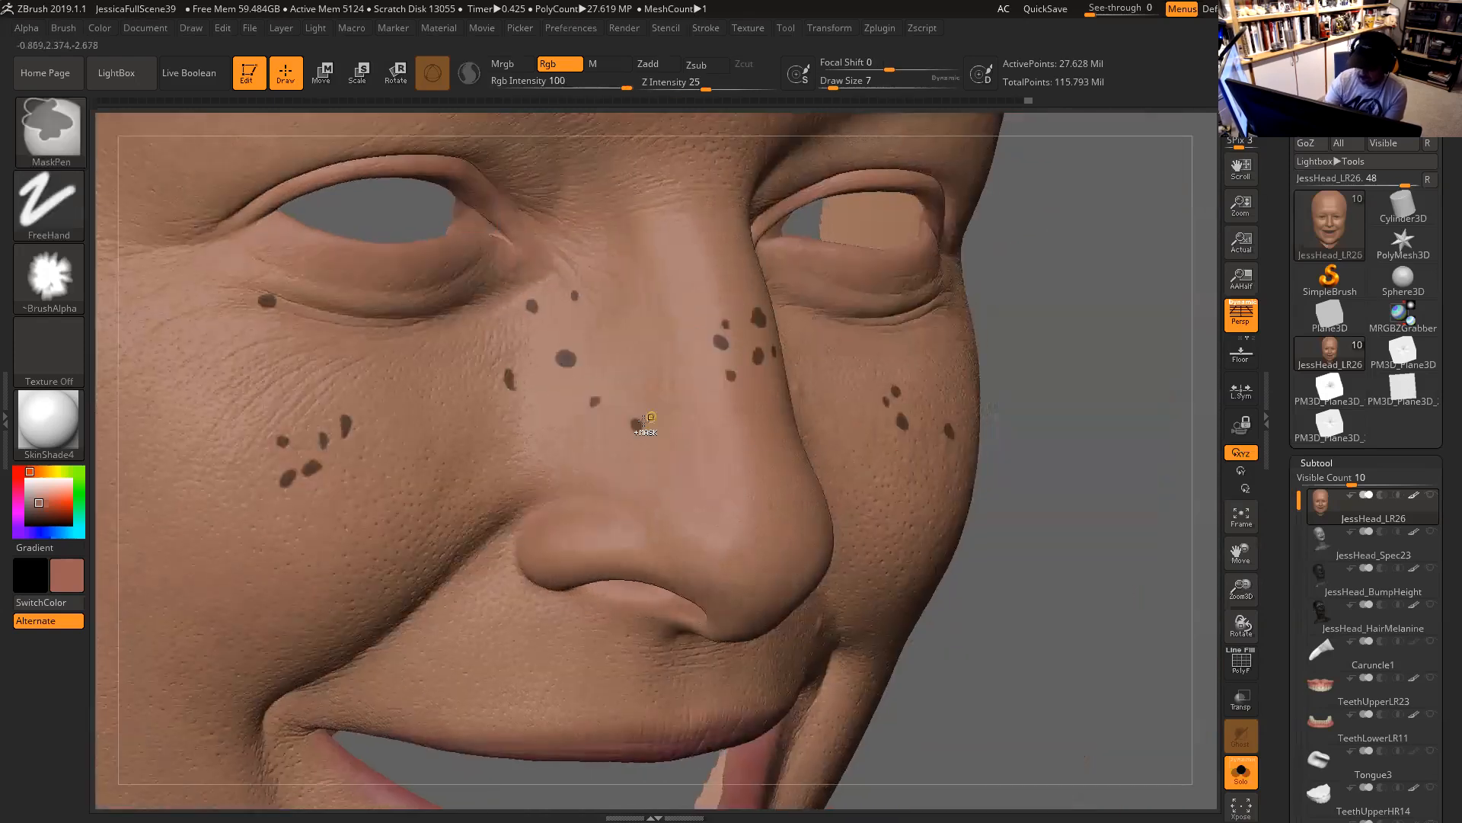
{"action": "left_click_drag", "start_coordinate": [1086, 476], "coordinate": [1050, 474]}
{"action": "left_click", "coordinate": [800, 391], "text": "ctrl"}
{"action": "left_click", "coordinate": [799, 411], "text": "ctrl"}
{"action": "left_click_drag", "start_coordinate": [1088, 419], "coordinate": [1000, 421]}
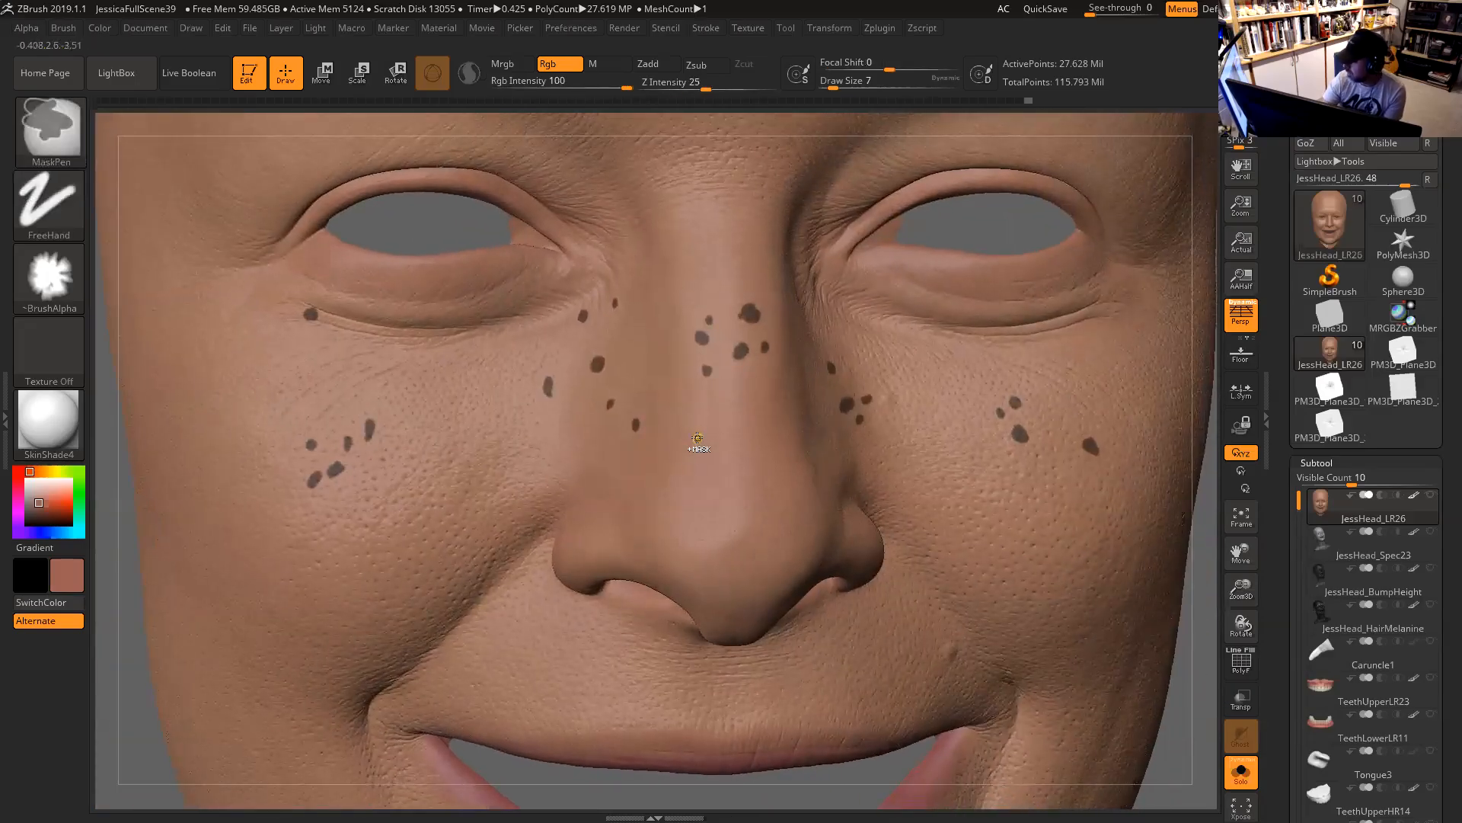
{"action": "left_click", "coordinate": [691, 412], "text": "ctrl"}
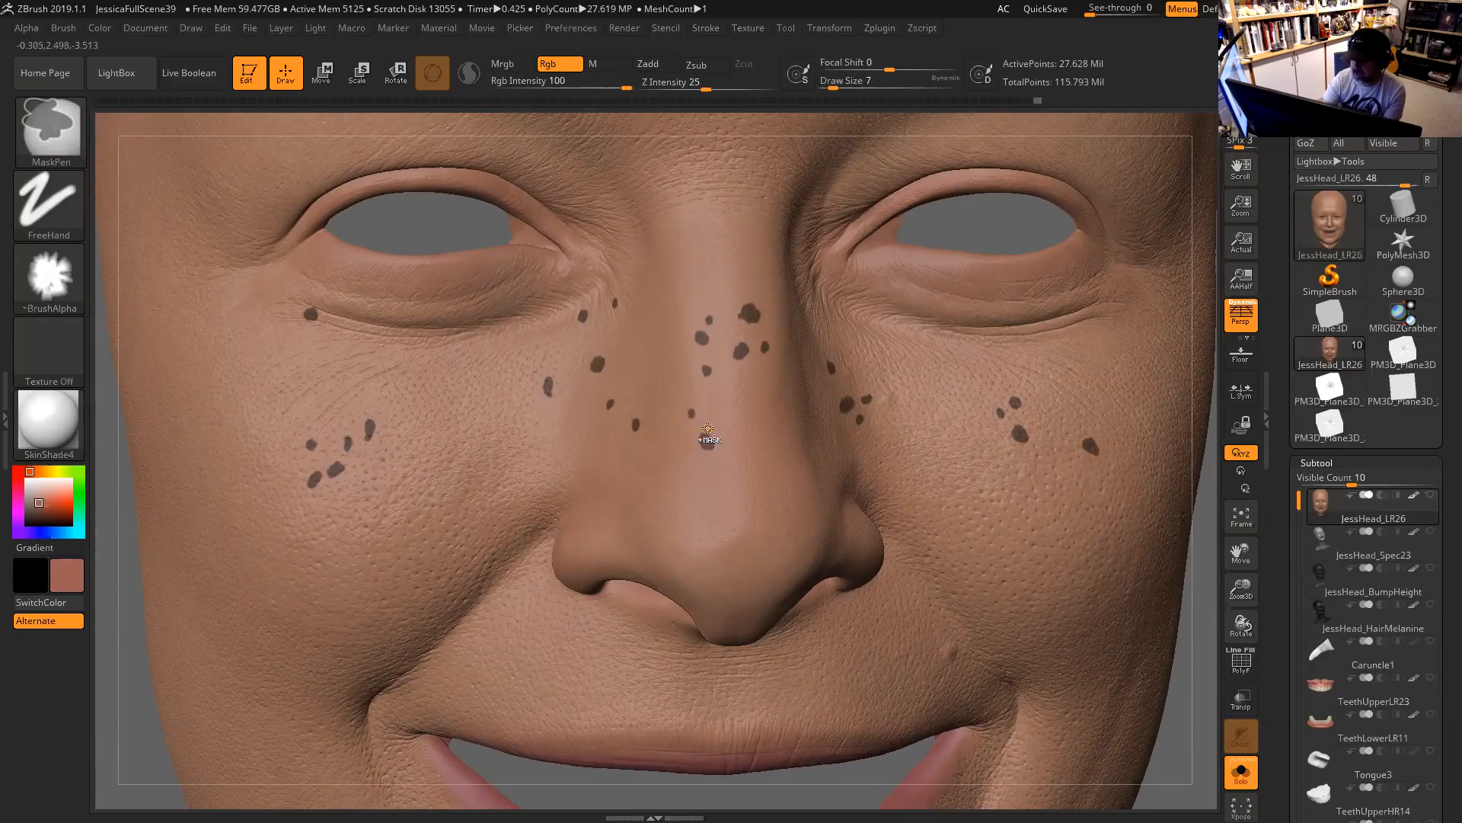
{"action": "mouse_move", "coordinate": [1188, 611]}
{"action": "left_mouse_down"}
{"action": "mouse_move", "coordinate": [1201, 615]}
{"action": "mouse_move", "coordinate": [875, 485]}
{"action": "left_mouse_up"}
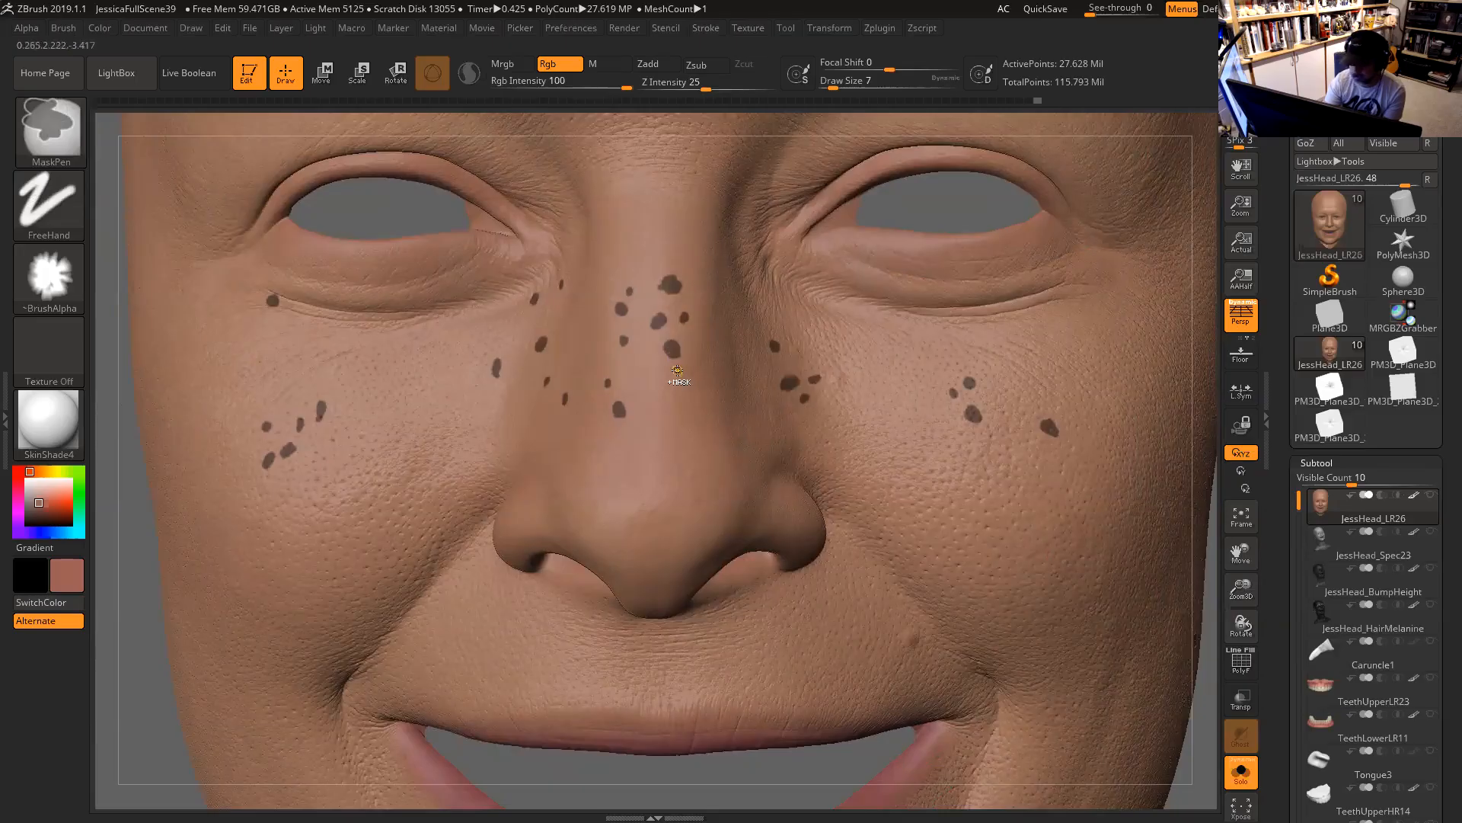
{"action": "left_click", "coordinate": [678, 373]}
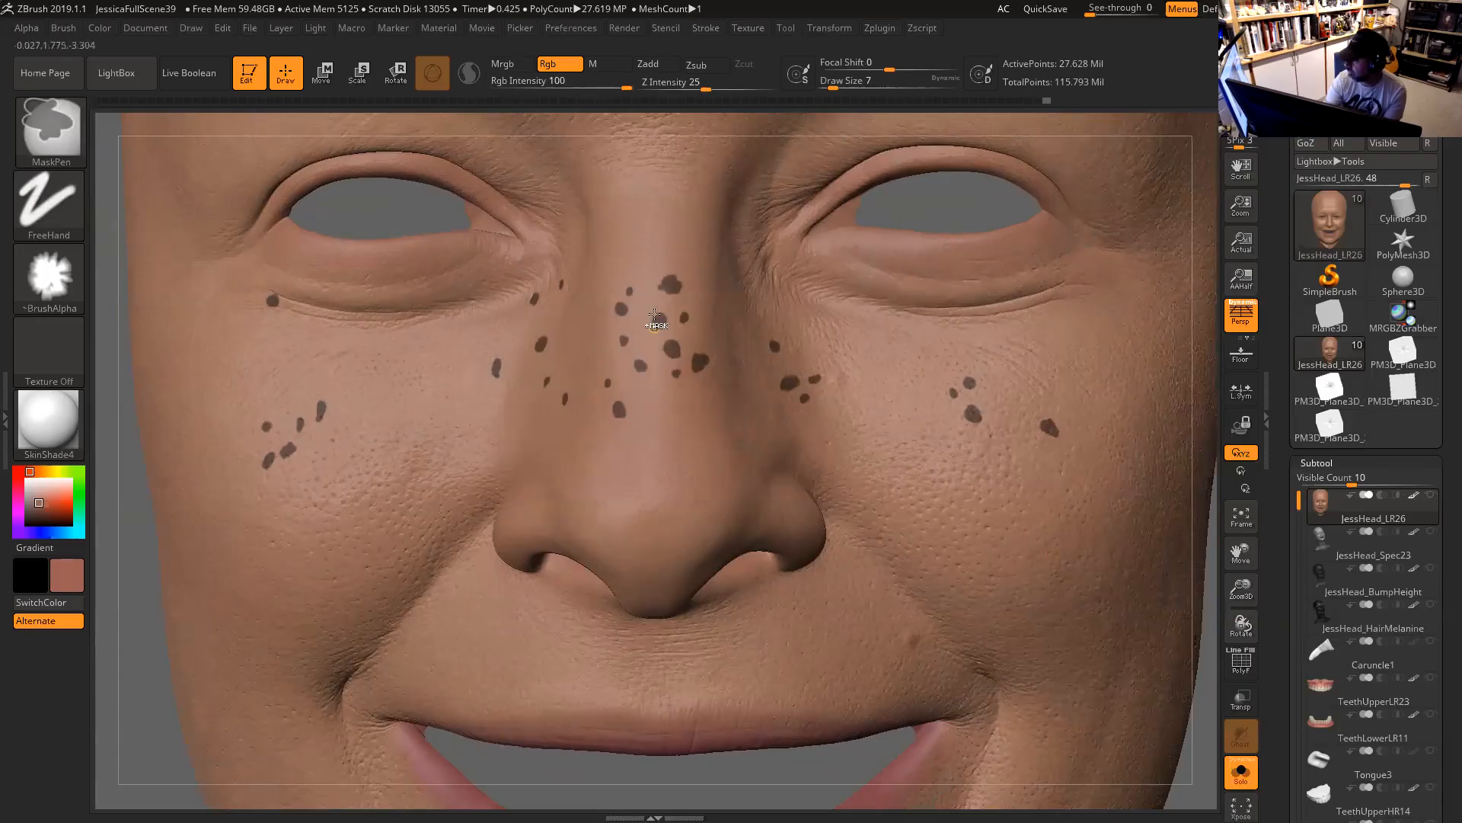
{"action": "left_click", "coordinate": [641, 263]}
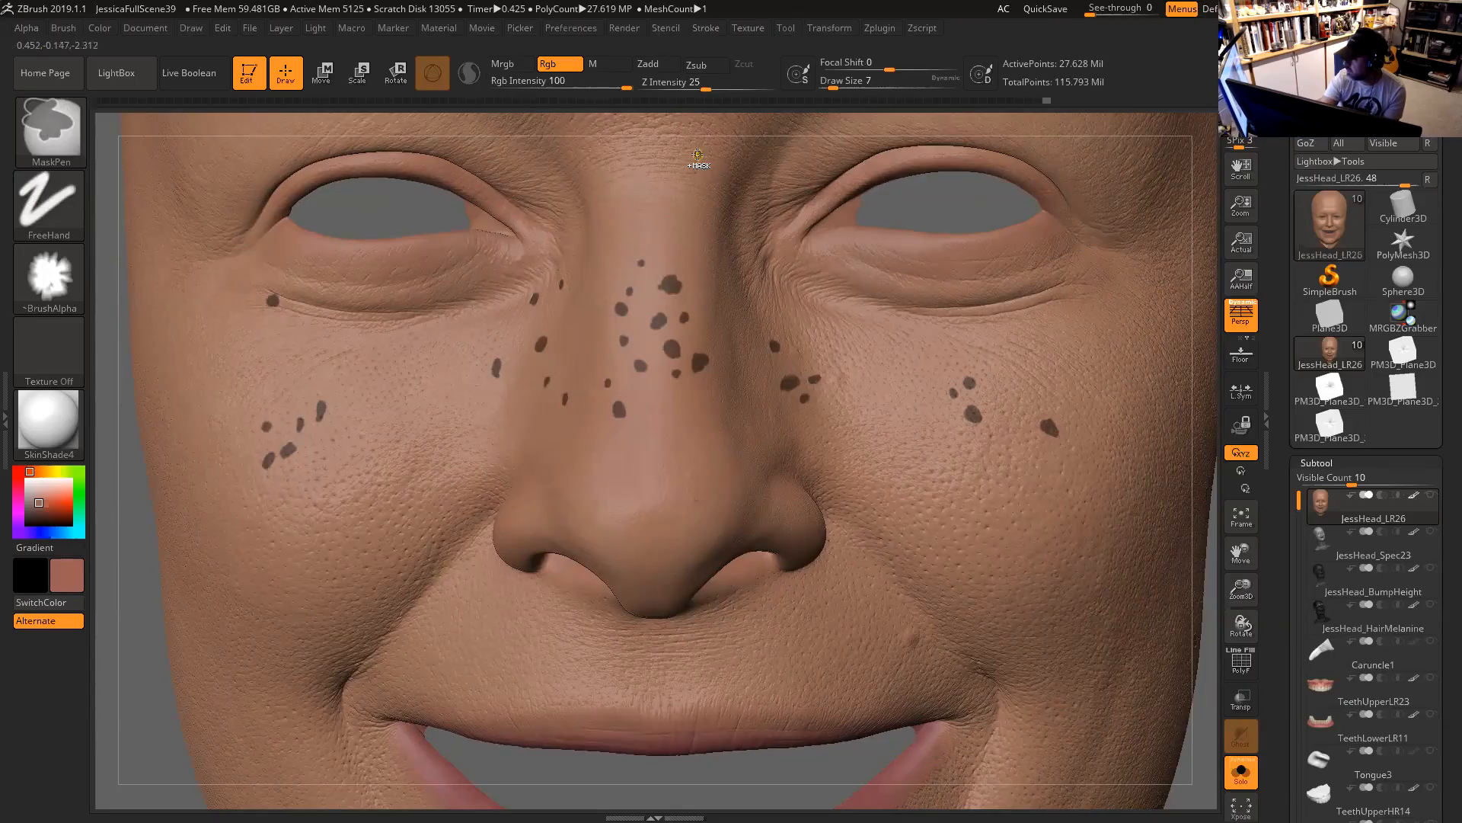
Mask a freckle between the brows and scatter more over the character's left cheek.
{"action": "left_click_drag", "start_coordinate": [1200, 306], "coordinate": [1172, 397], "text": "alt"}
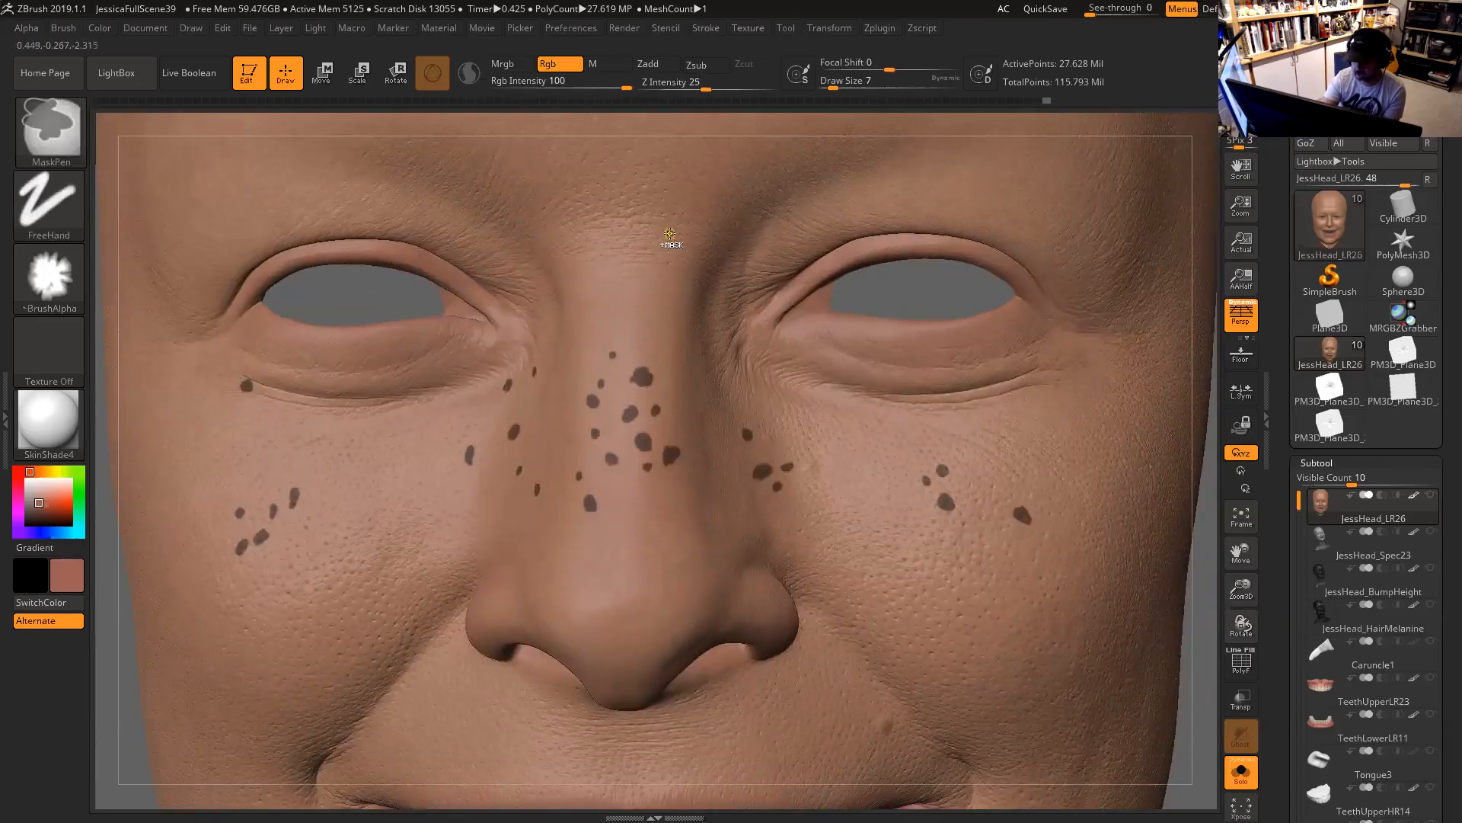
{"action": "left_click", "coordinate": [669, 234]}
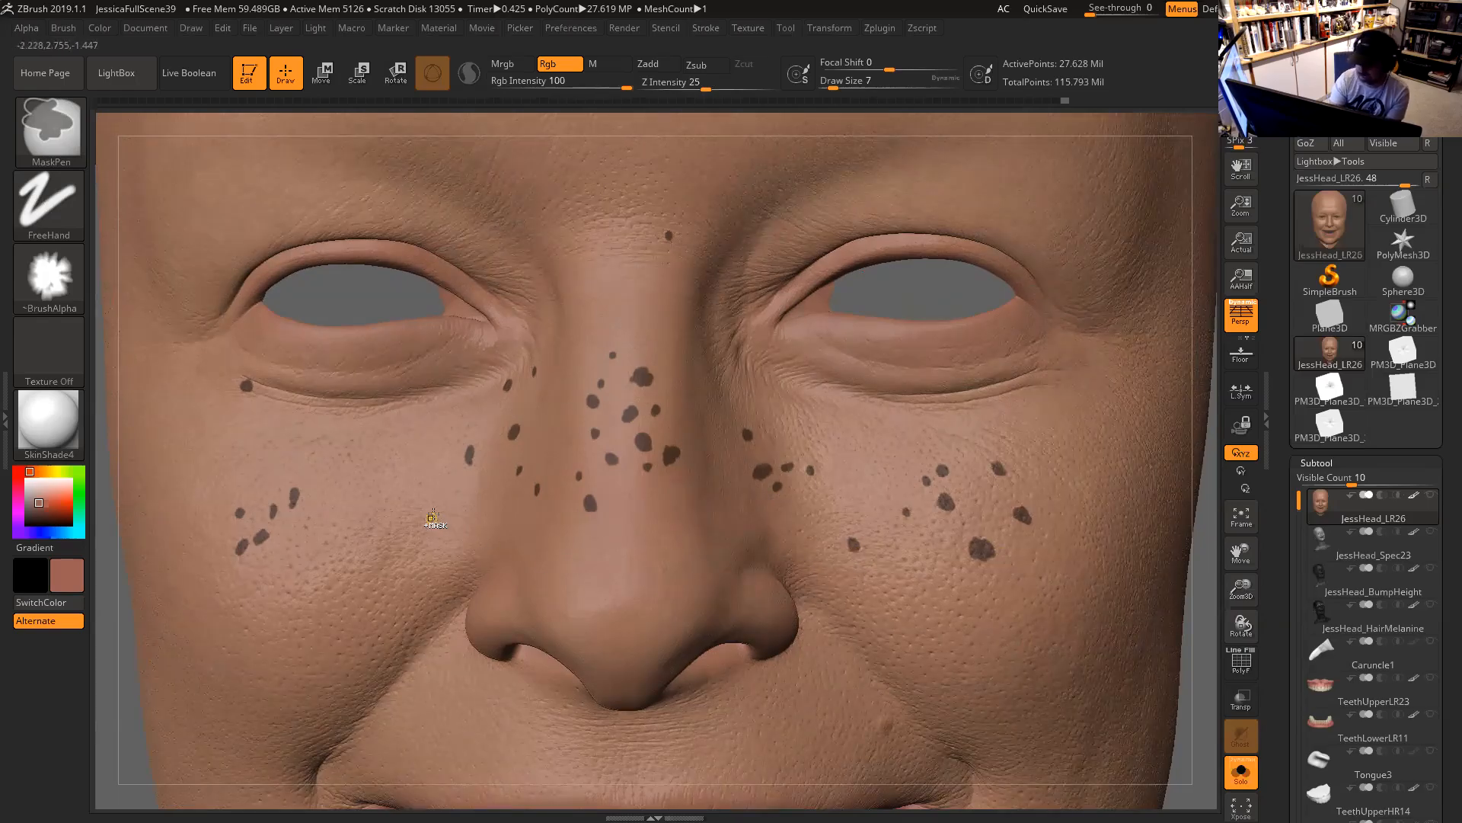
Mask scattered small and medium freckles across the character's right cheek, from beside the nose to under the eye.
{"action": "left_click", "coordinate": [417, 512]}
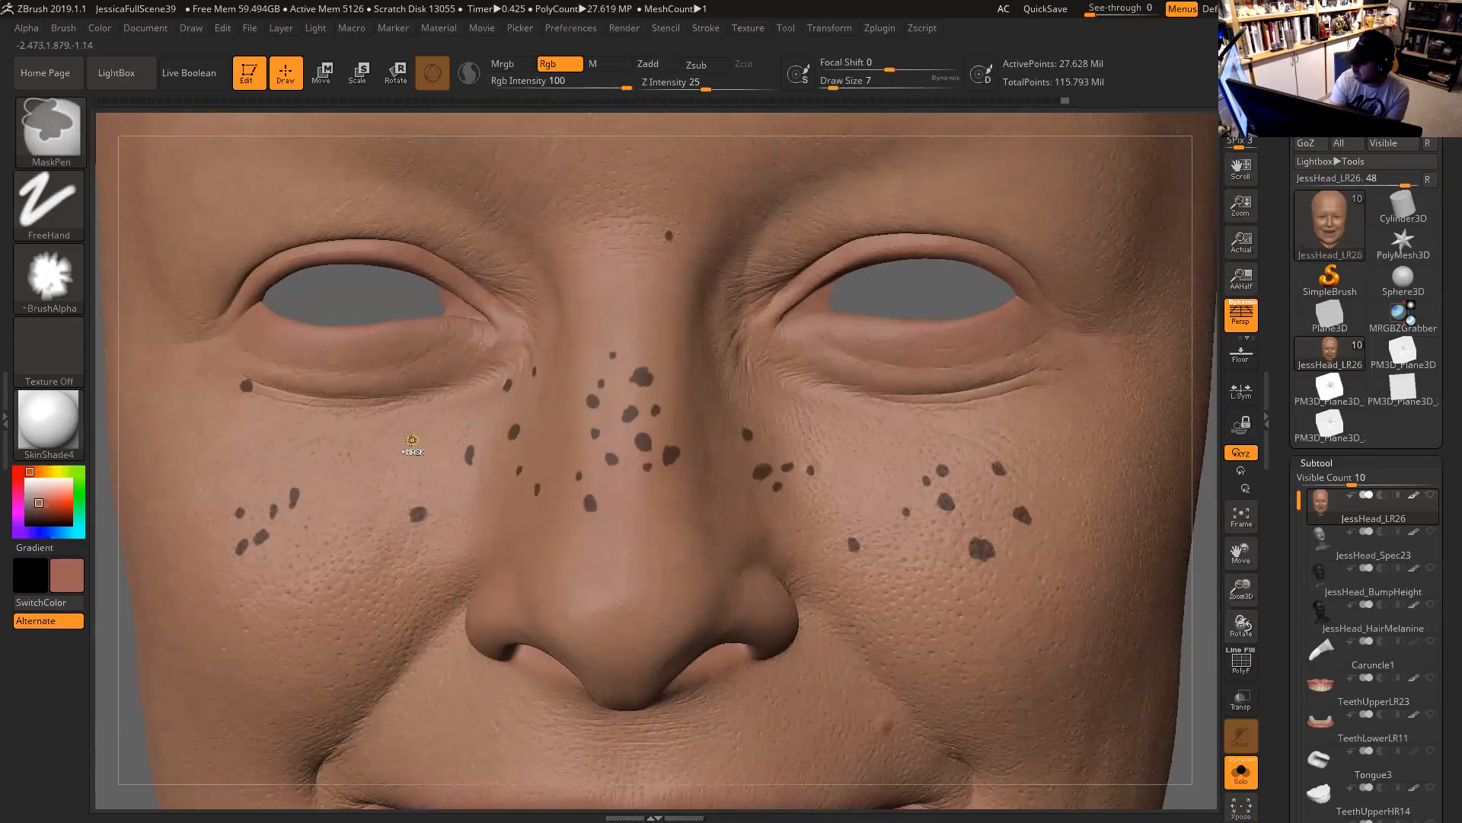
{"action": "left_click", "coordinate": [364, 452]}
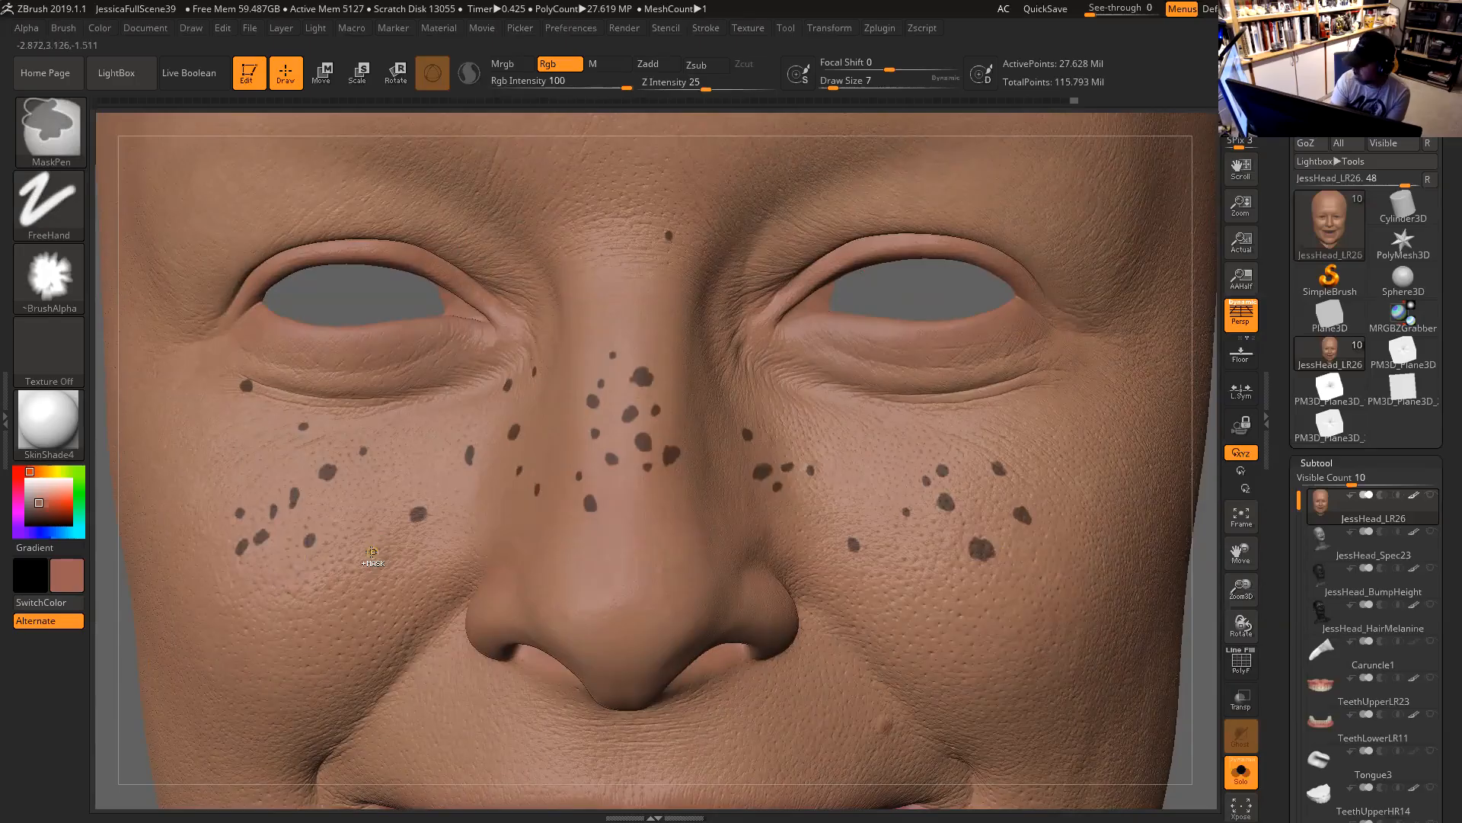
{"action": "left_click", "coordinate": [370, 560]}
{"action": "left_click", "coordinate": [411, 456]}
{"action": "left_click", "coordinate": [412, 455]}
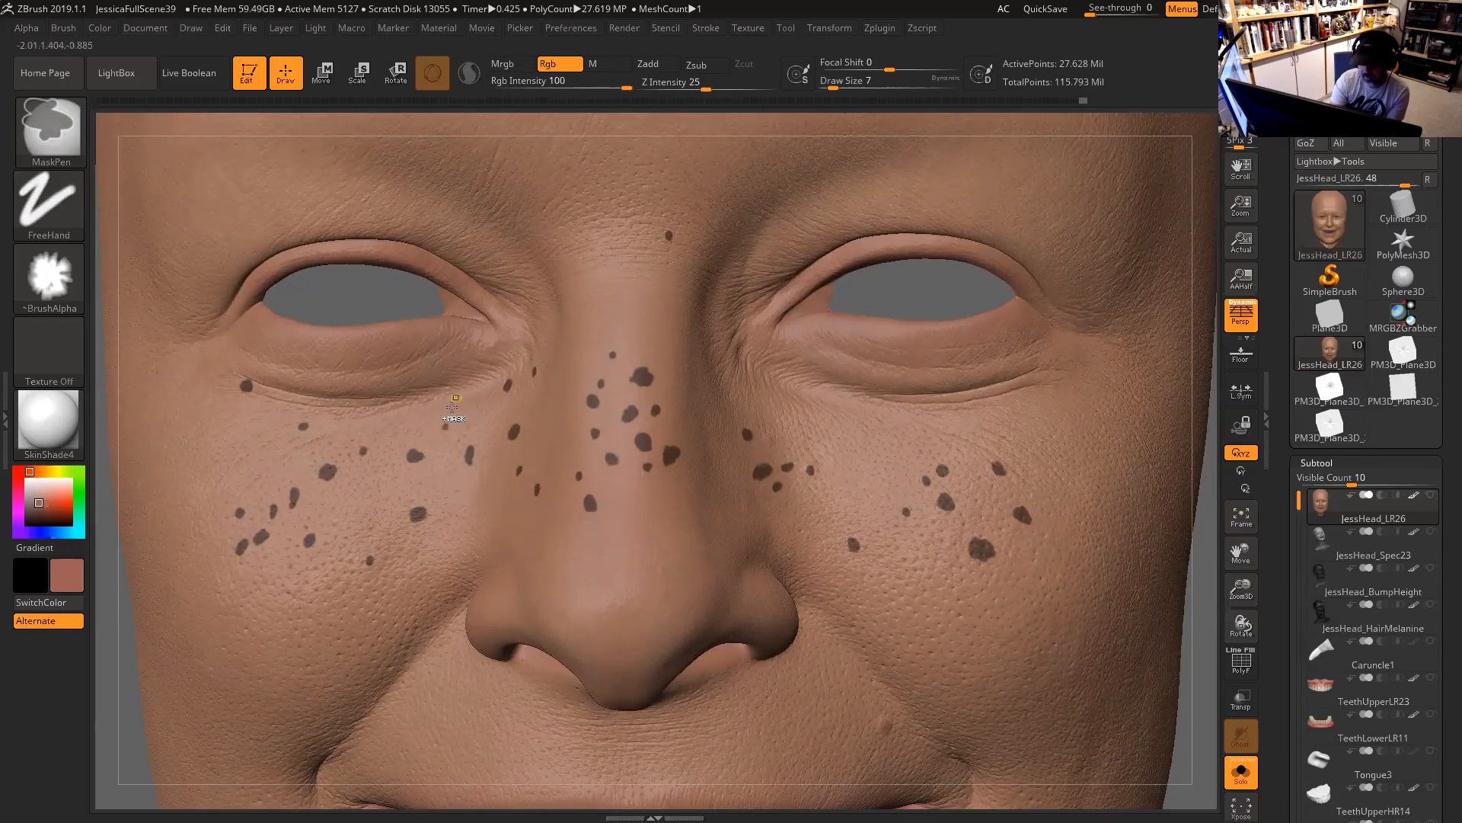
{"action": "left_click", "coordinate": [423, 418]}
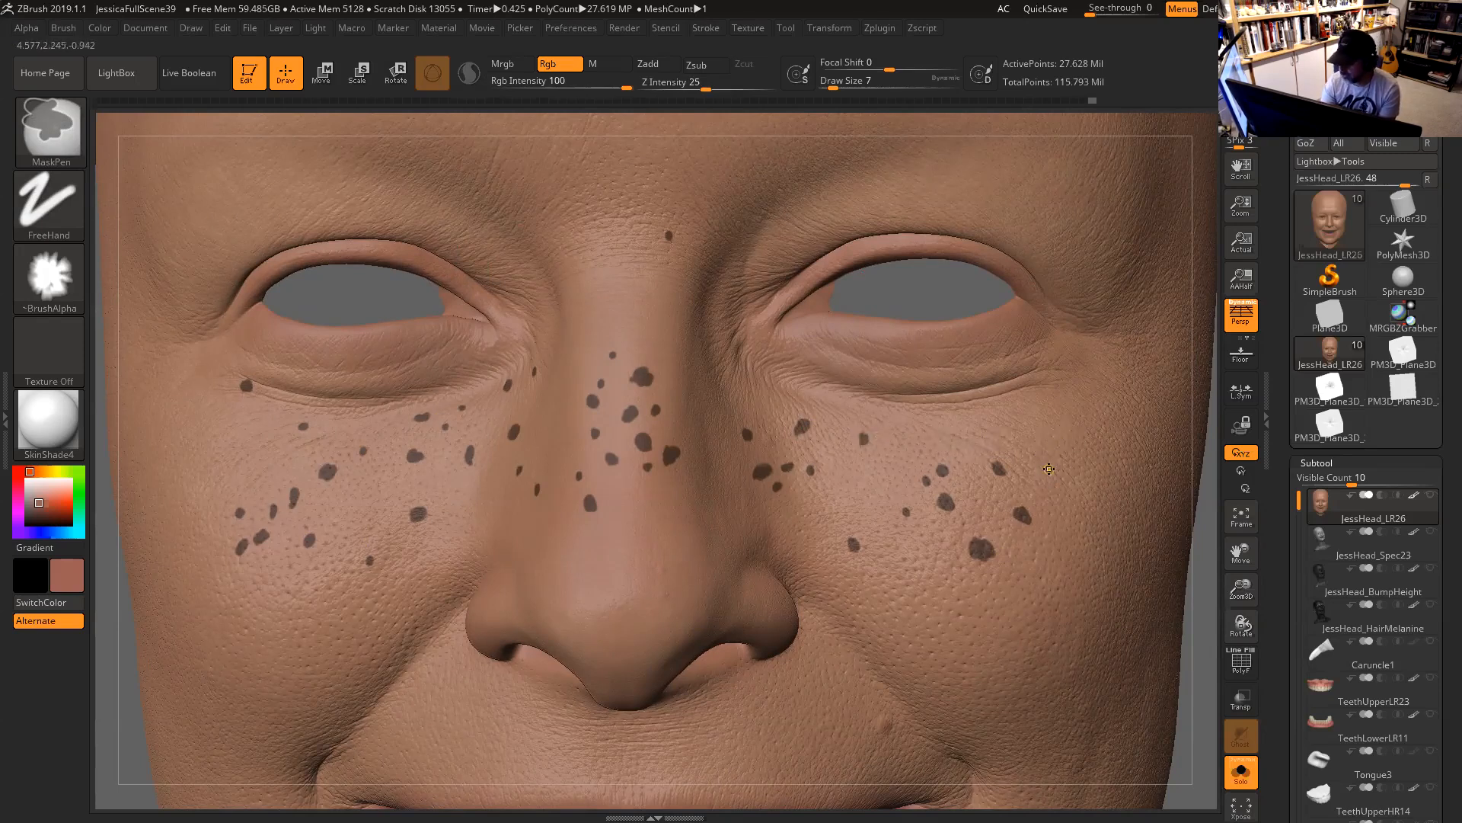
Mask three more freckles on the outer part of the character's left cheek, below the eye.
{"action": "left_click", "coordinate": [1046, 480]}
{"action": "left_click_drag", "start_coordinate": [1046, 483], "coordinate": [1048, 480], "text": "ctrl"}
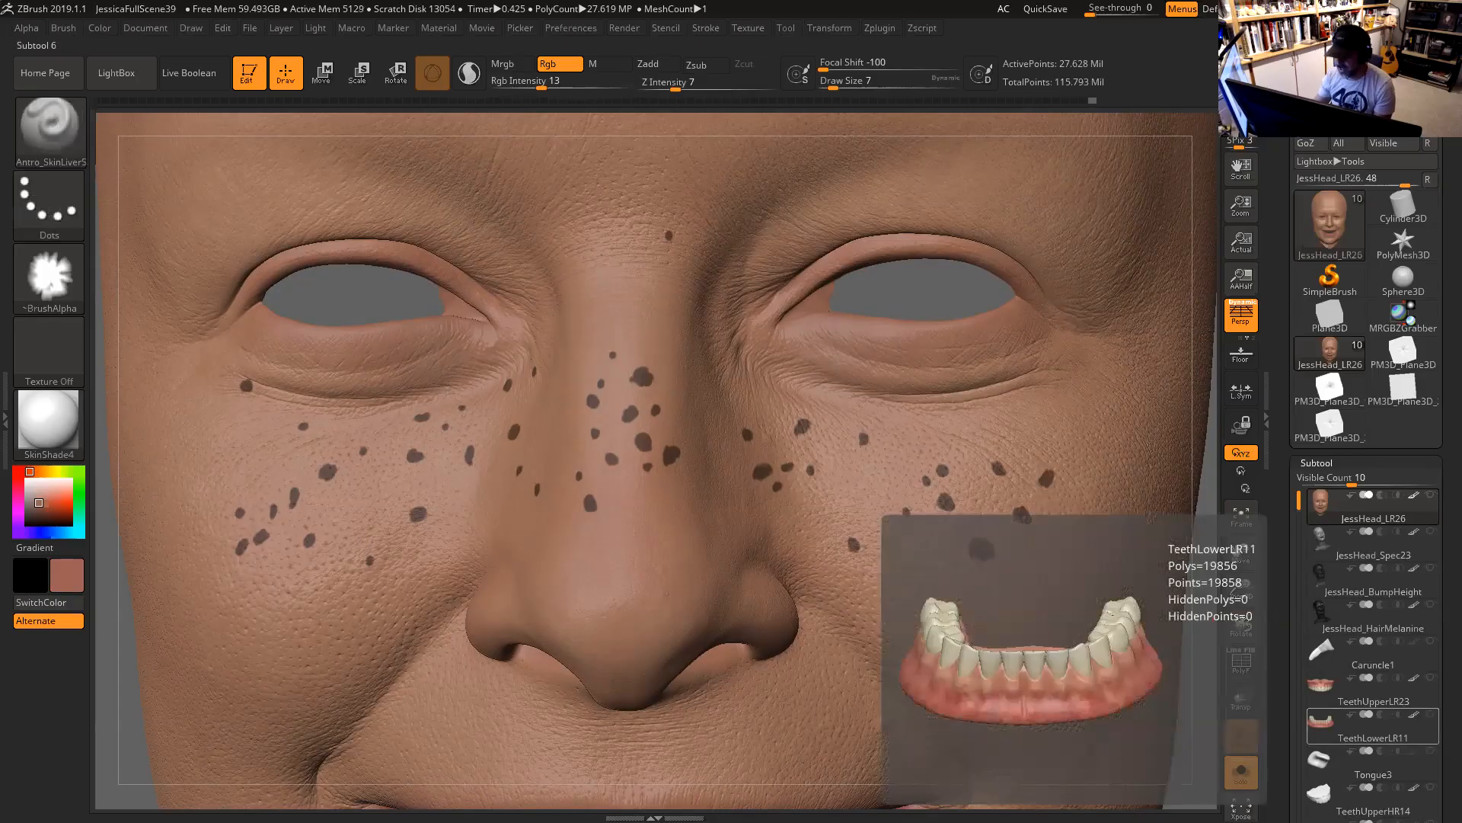
{"action": "key", "text": "ctrl"}
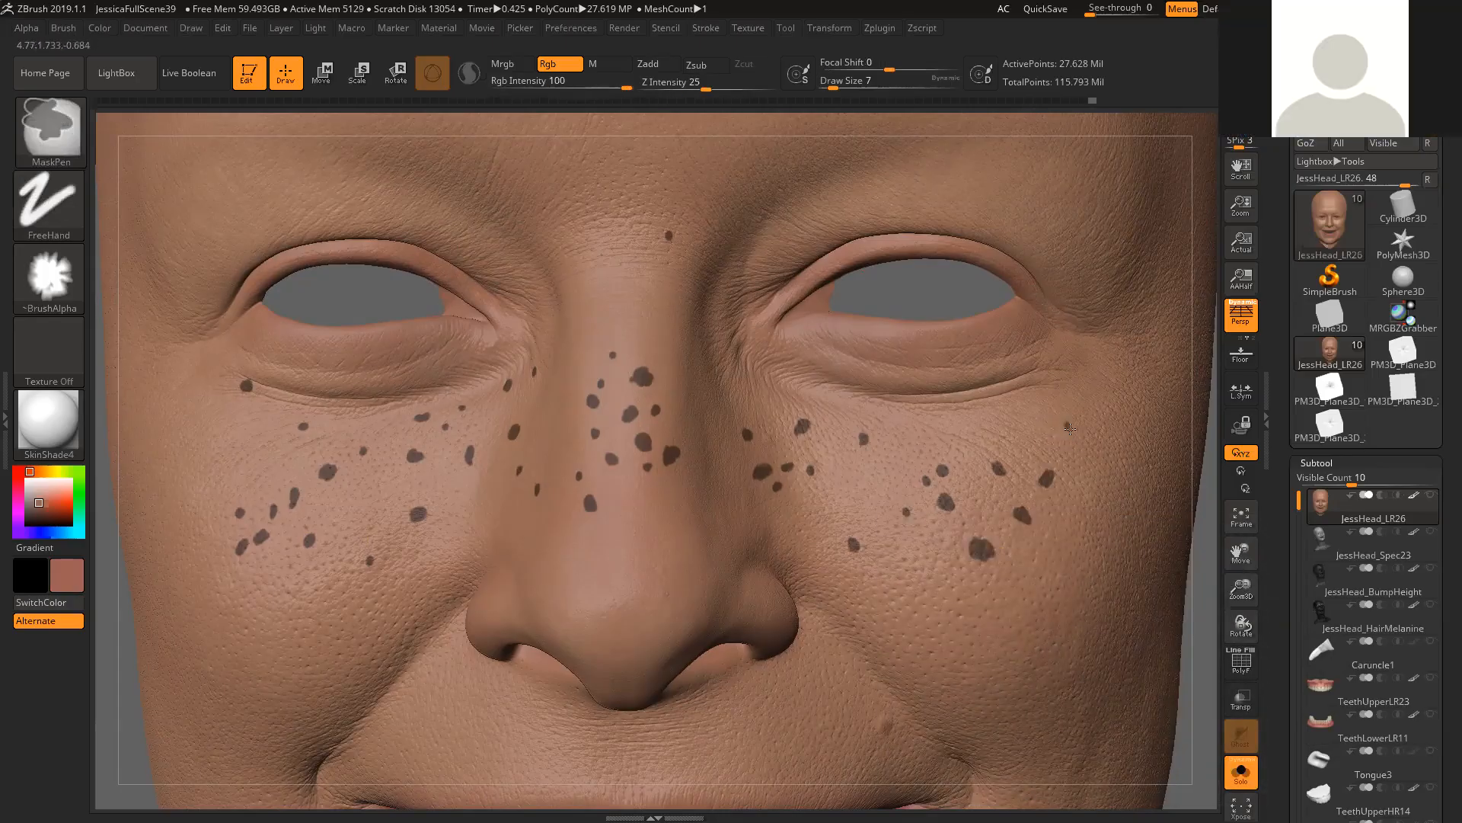
{"action": "left_click_drag", "start_coordinate": [1070, 431], "coordinate": [1072, 431], "text": "ctrl"}
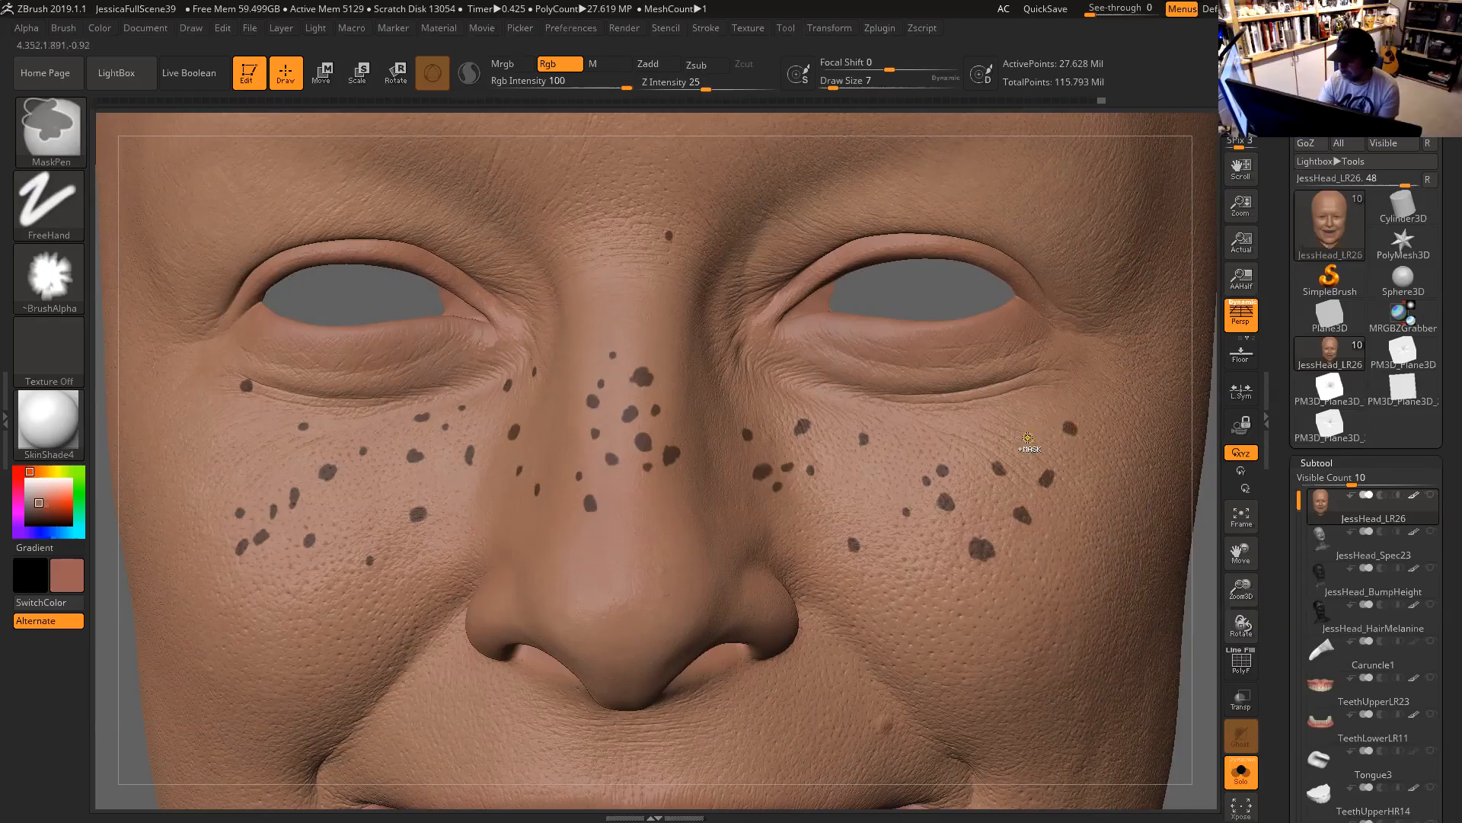
{"action": "left_click", "coordinate": [1033, 435], "text": "ctrl"}
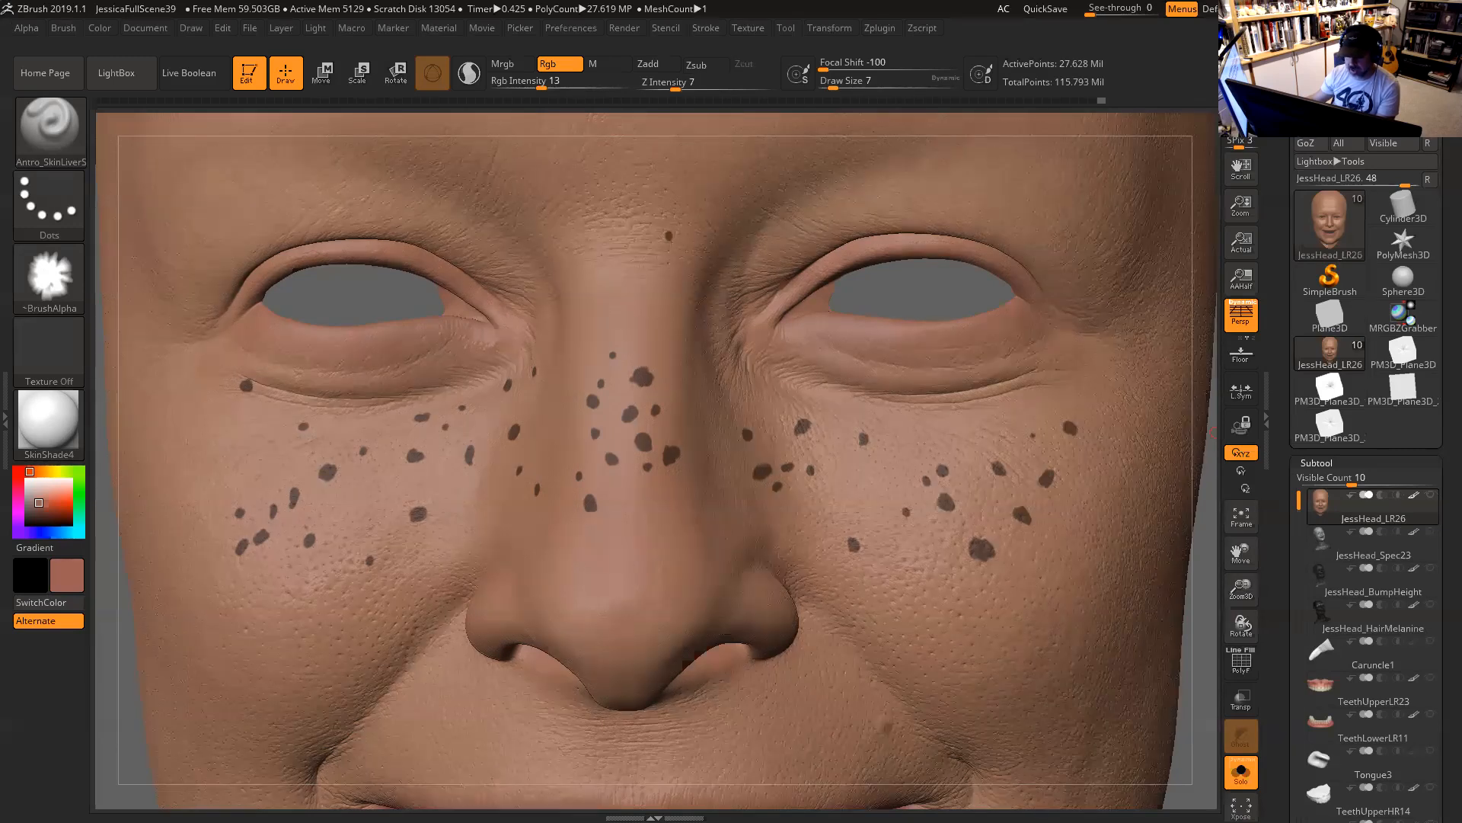
Switch to the reference photo IMG_2002.CR2 in Photos to examine the freckle pattern, and return to ZBrush.
{"action": "key", "text": "alt+Tab"}
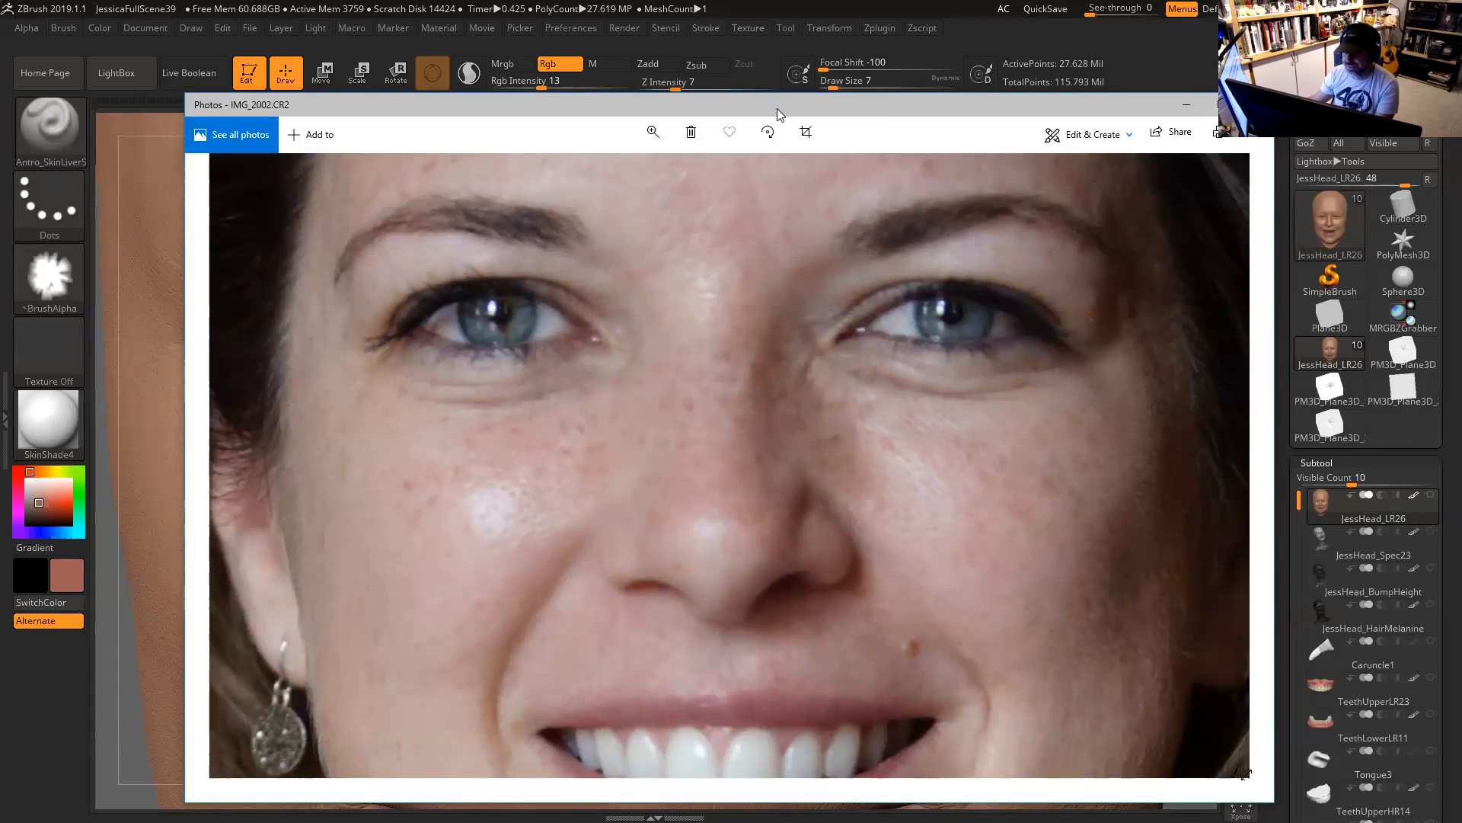
{"action": "left_click", "coordinate": [1186, 105]}
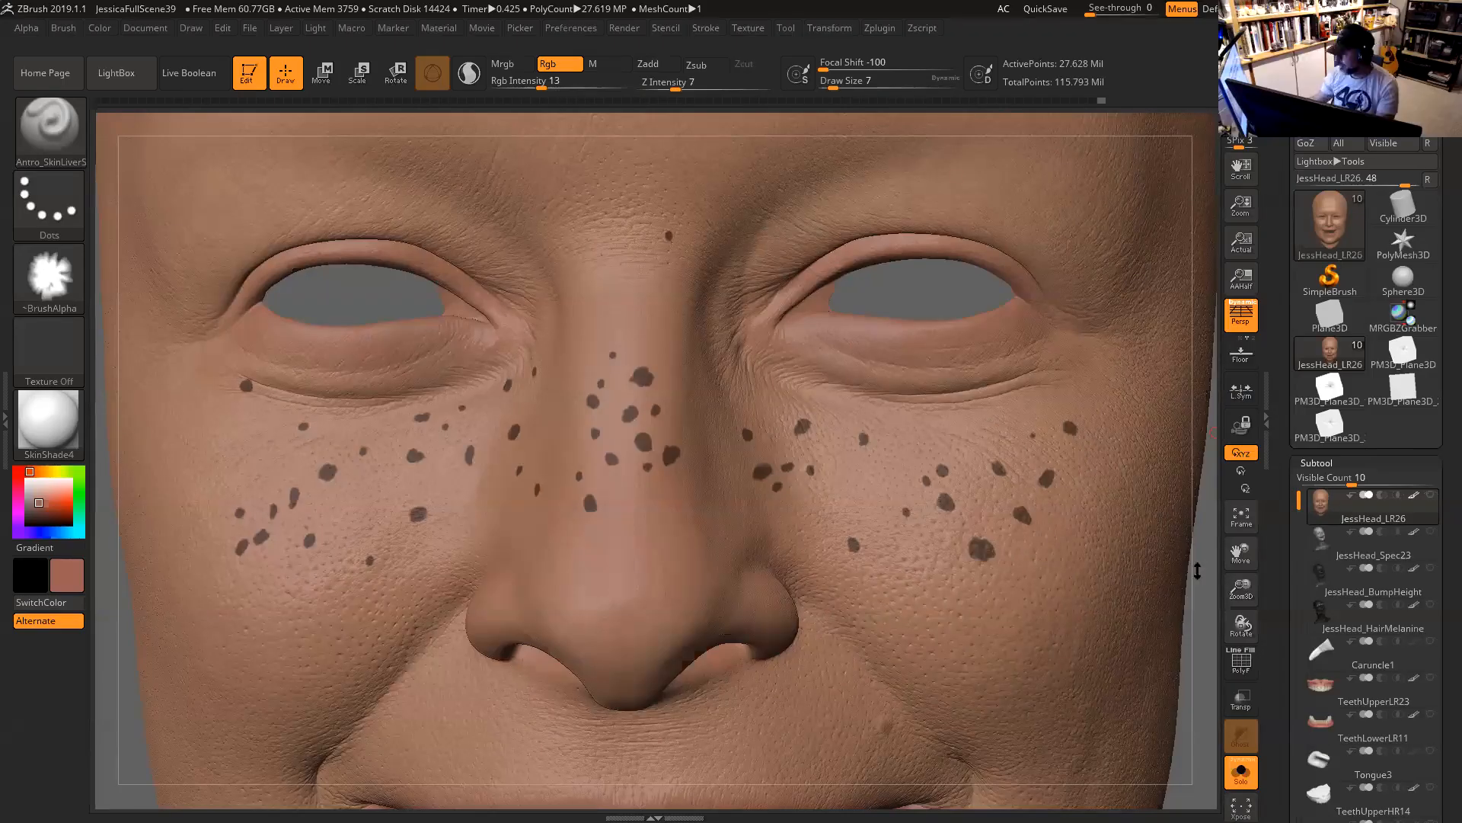
Mask more freckles on the character's left cheek, plus a cluster of small ones just below the inner corner of the left eye.
{"action": "left_click_drag", "start_coordinate": [1200, 562], "coordinate": [1176, 526]}
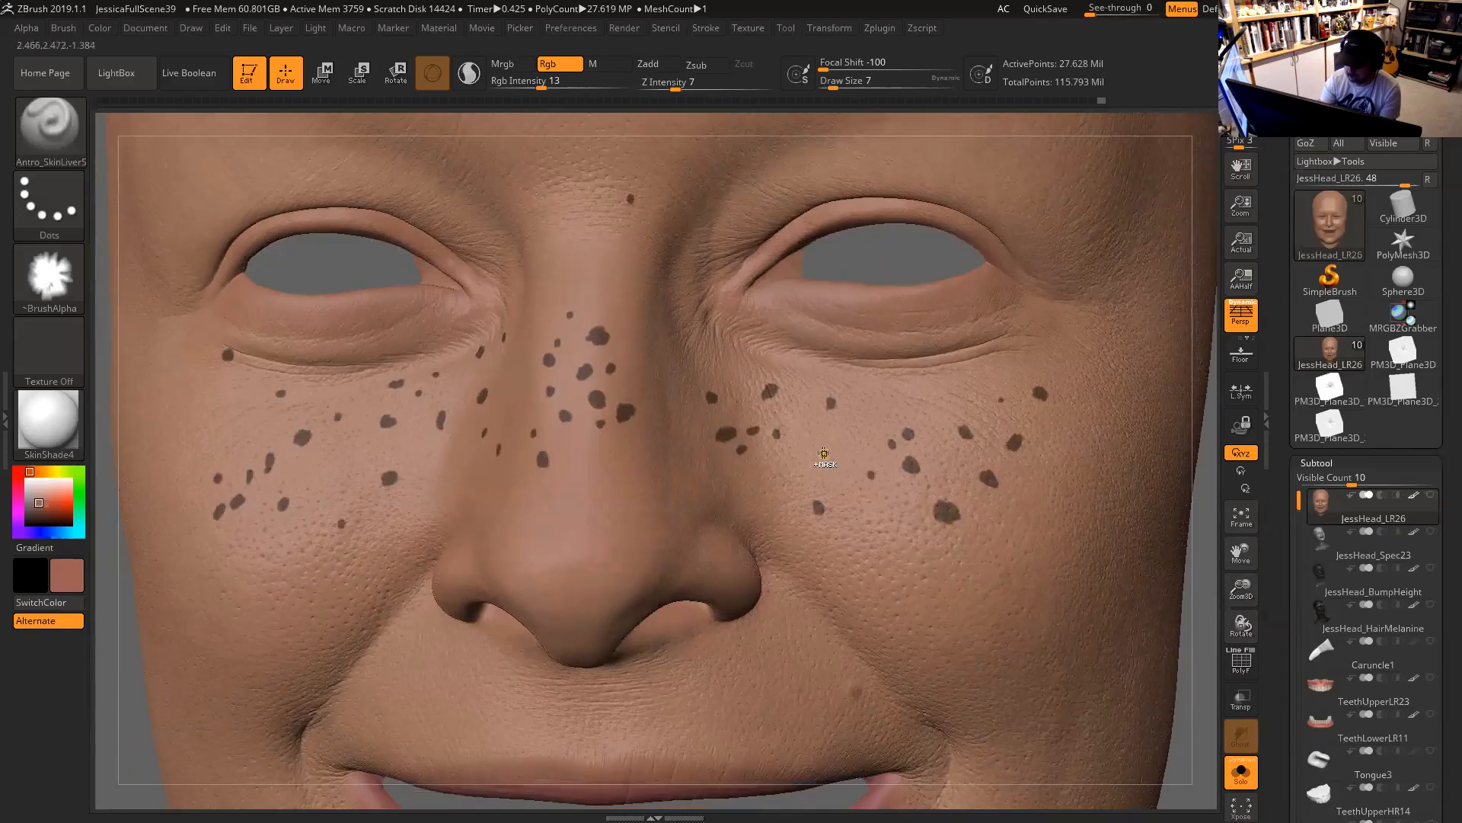
{"action": "key", "text": "ctrl"}
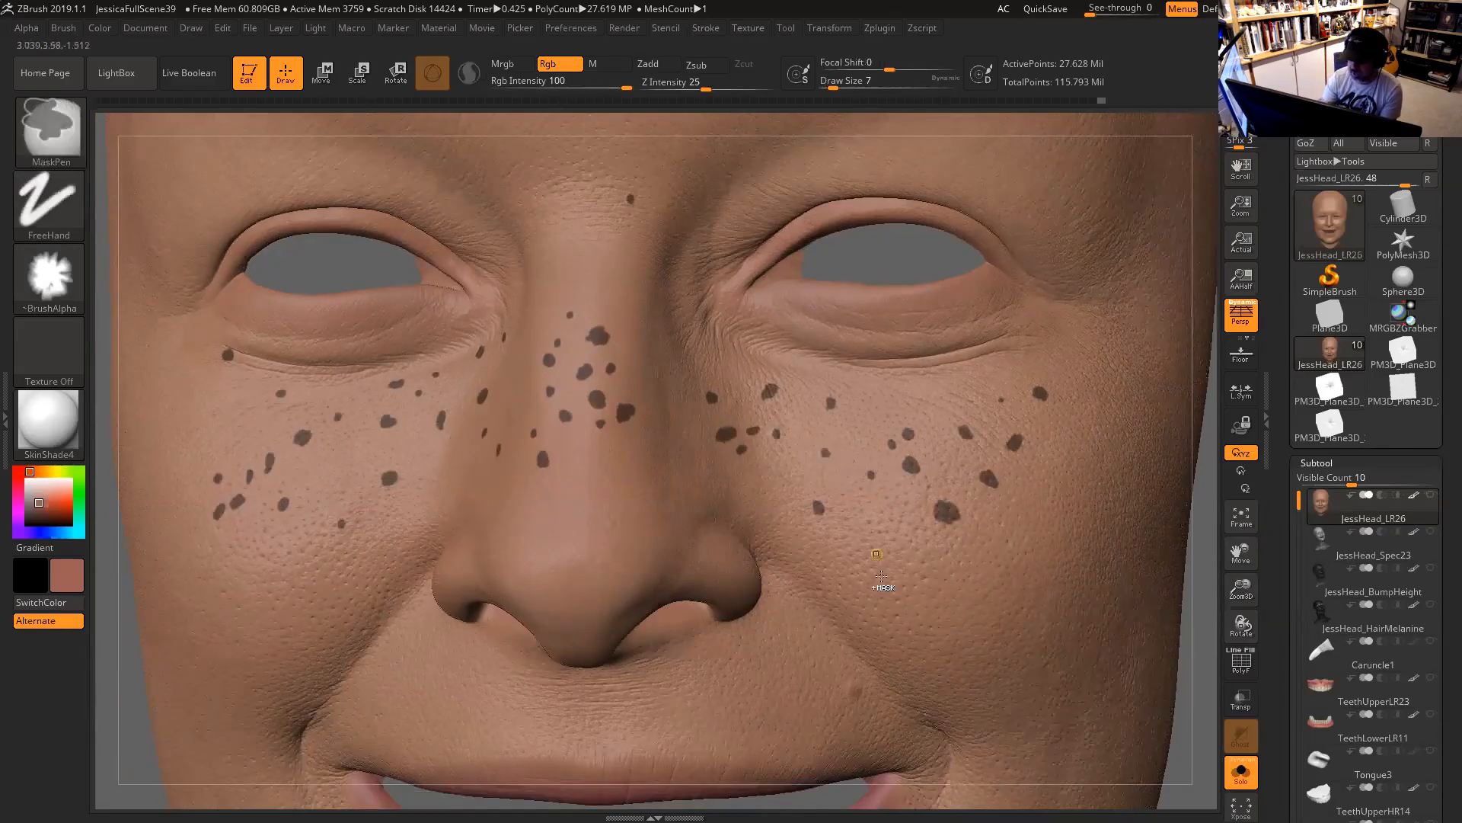
{"action": "key", "text": "ctrl"}
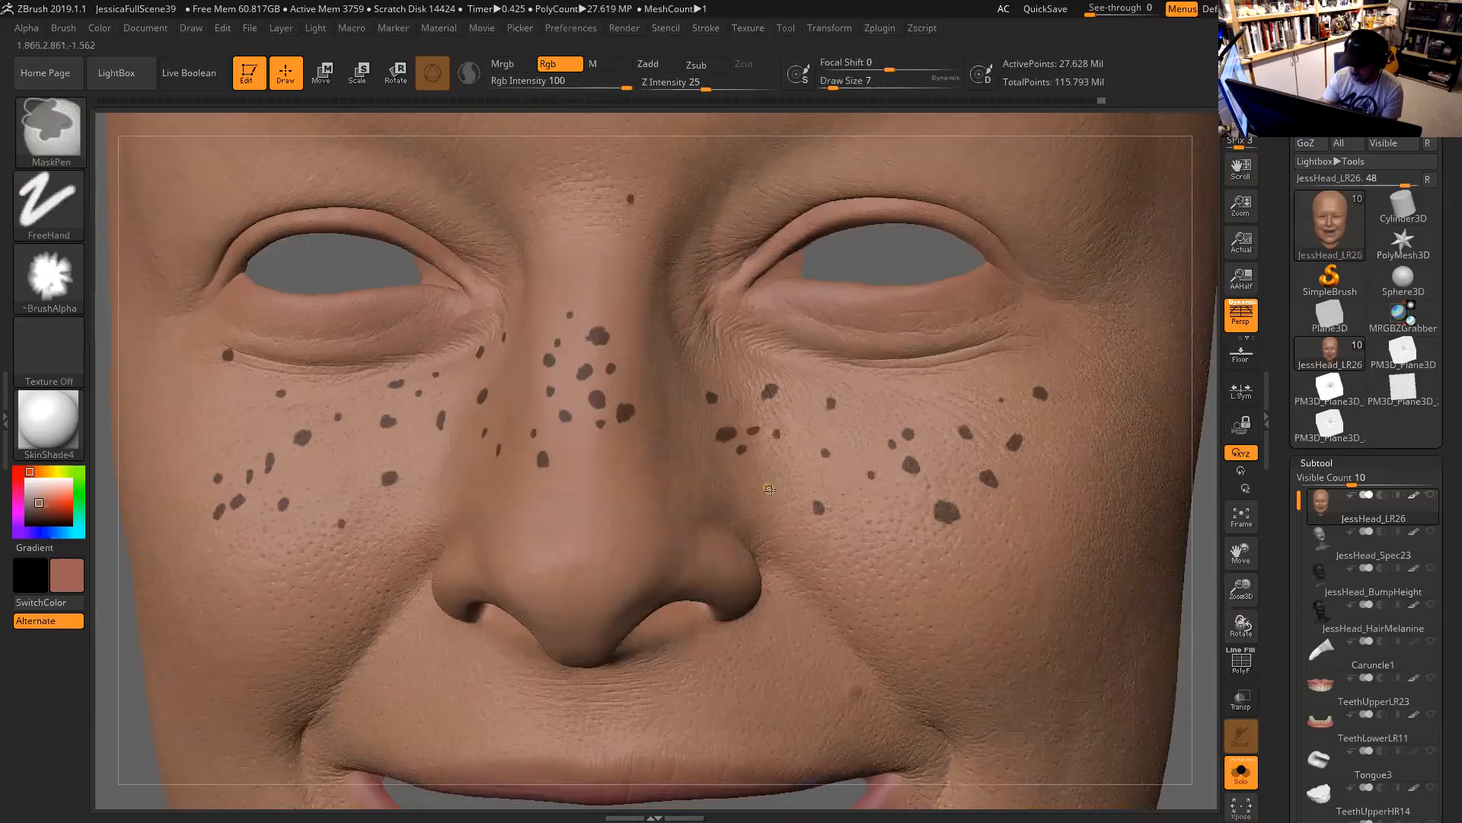
{"action": "left_click", "coordinate": [772, 489], "text": "ctrl"}
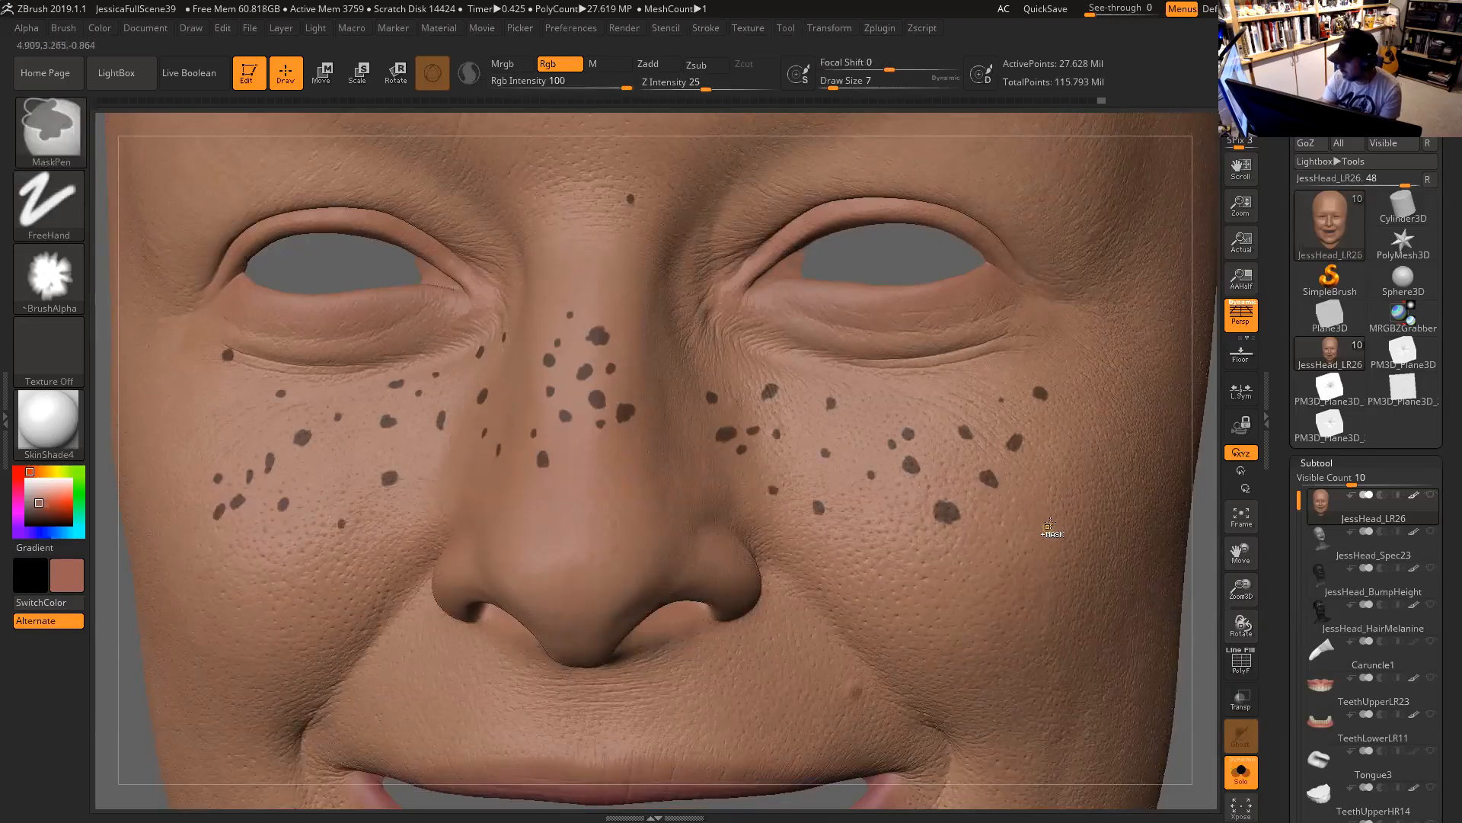
{"action": "left_click", "coordinate": [1033, 519], "text": "ctrl"}
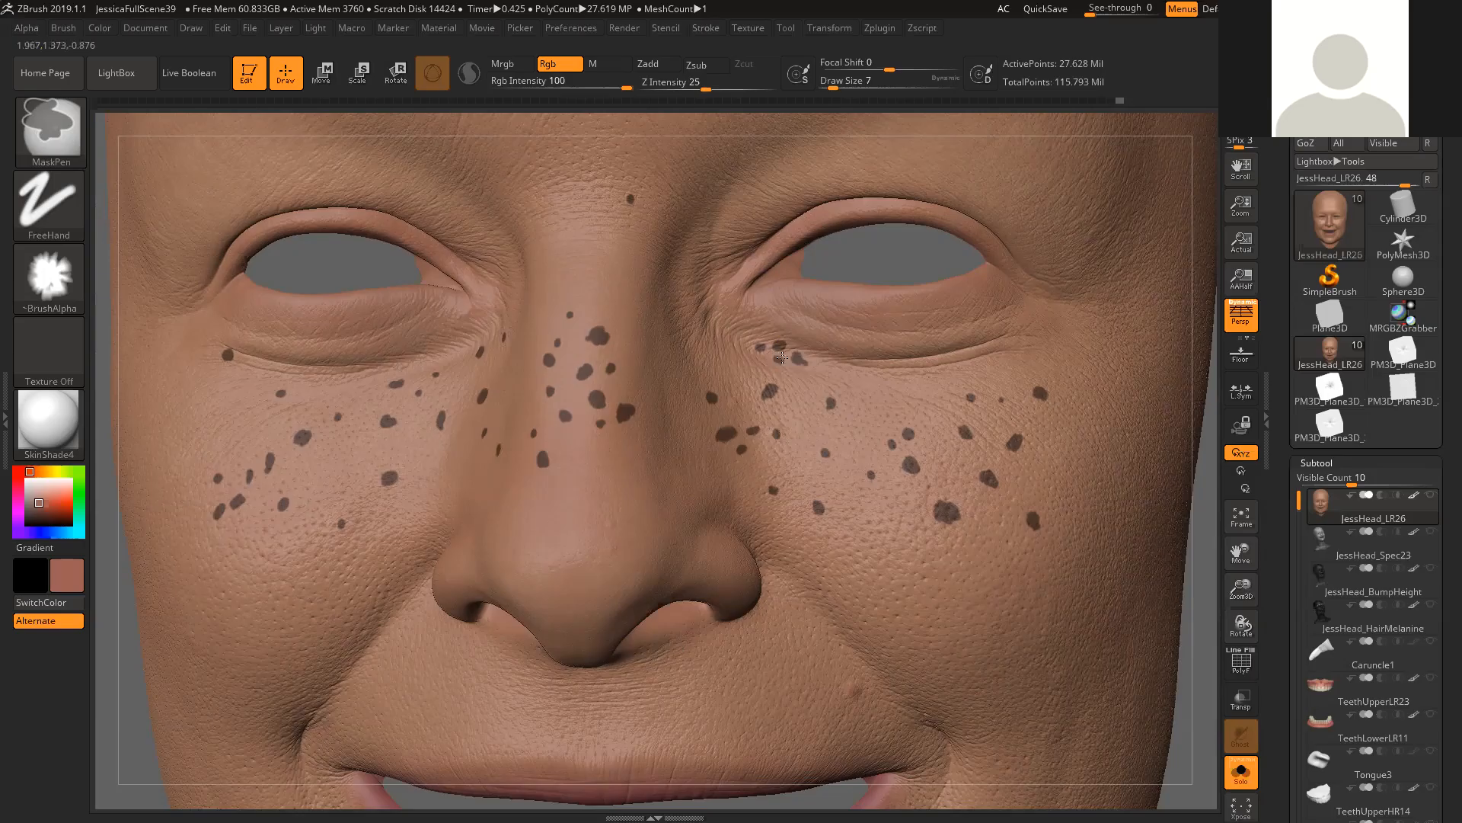
{"action": "left_click_drag", "start_coordinate": [748, 342], "coordinate": [751, 344], "text": "ctrl"}
{"action": "left_click_drag", "start_coordinate": [1197, 508], "coordinate": [1193, 308], "text": "alt"}
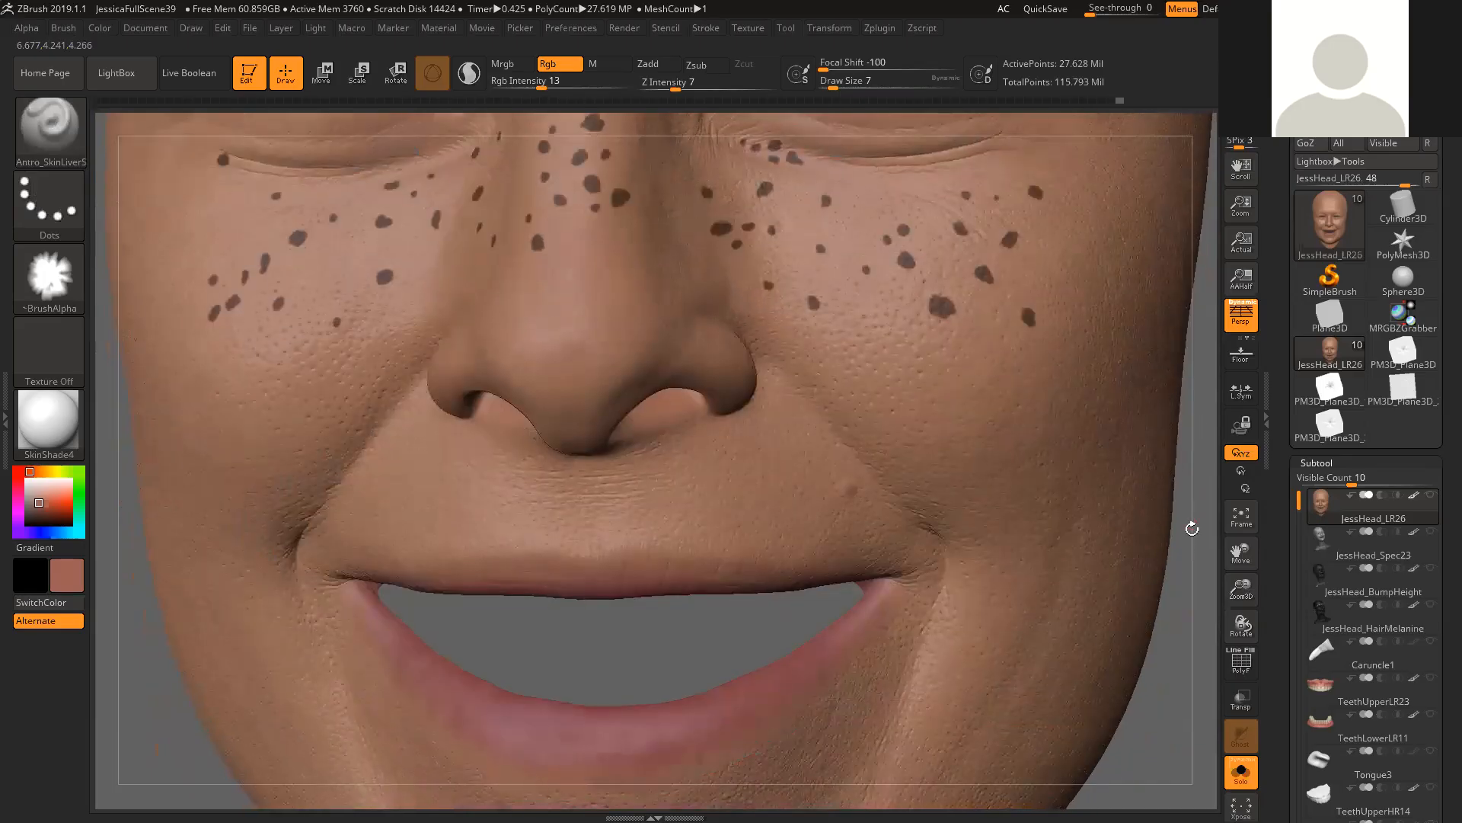
{"action": "left_click_drag", "start_coordinate": [767, 646], "coordinate": [745, 623]}
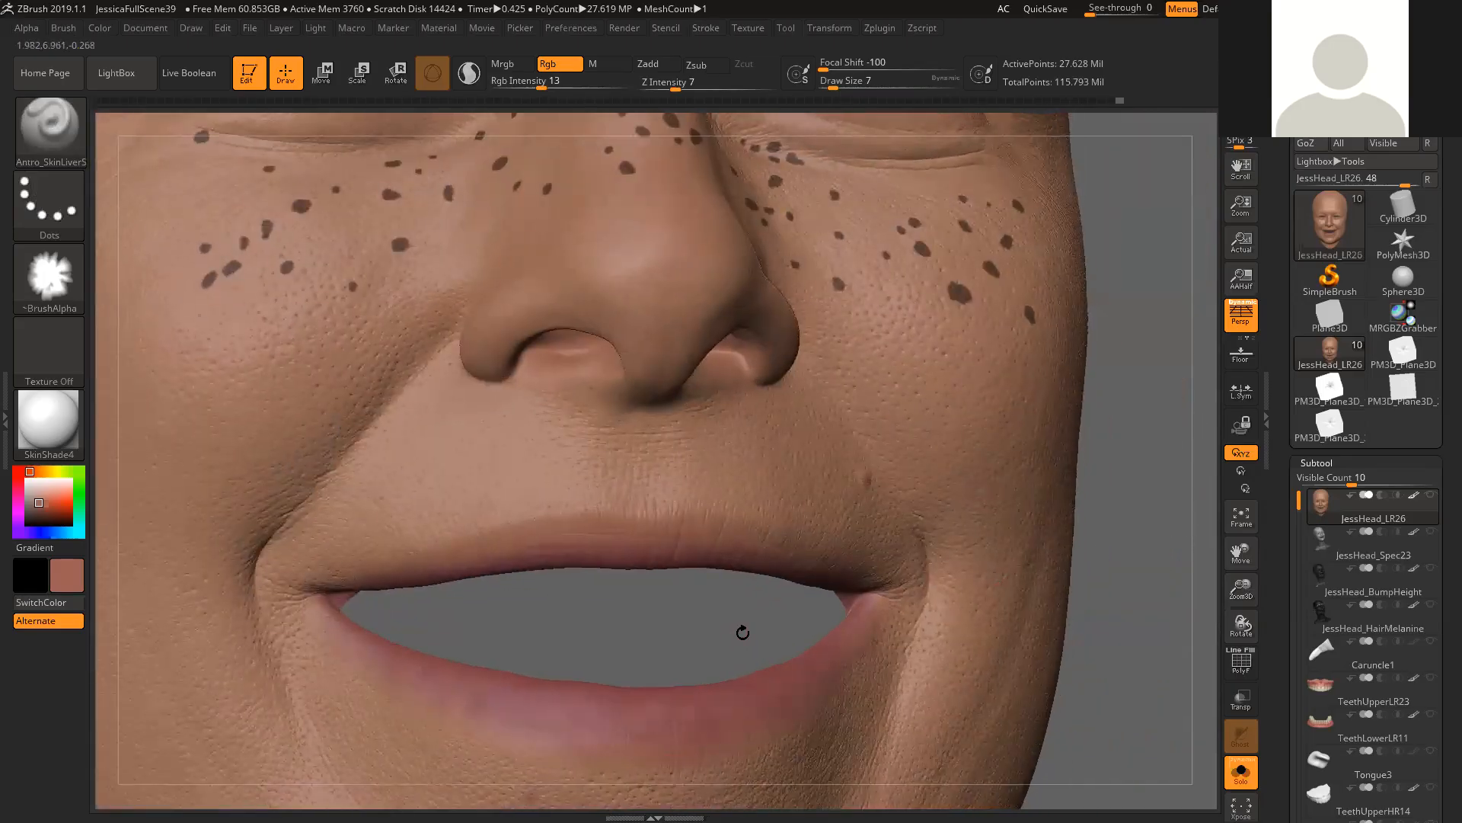
{"action": "left_click_drag", "start_coordinate": [1163, 549], "coordinate": [1161, 566]}
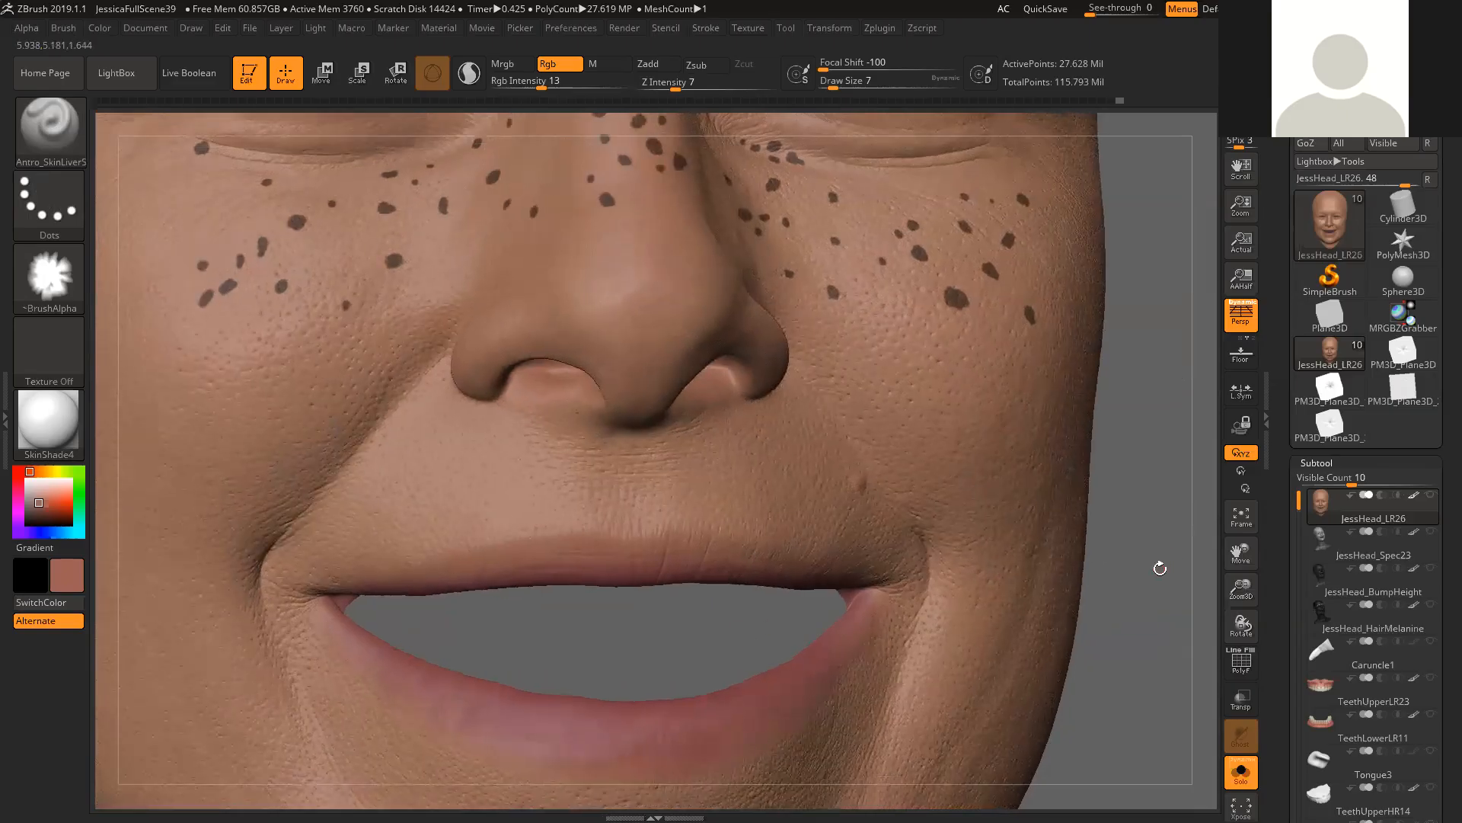
{"action": "left_click_drag", "start_coordinate": [1151, 582], "coordinate": [1160, 538]}
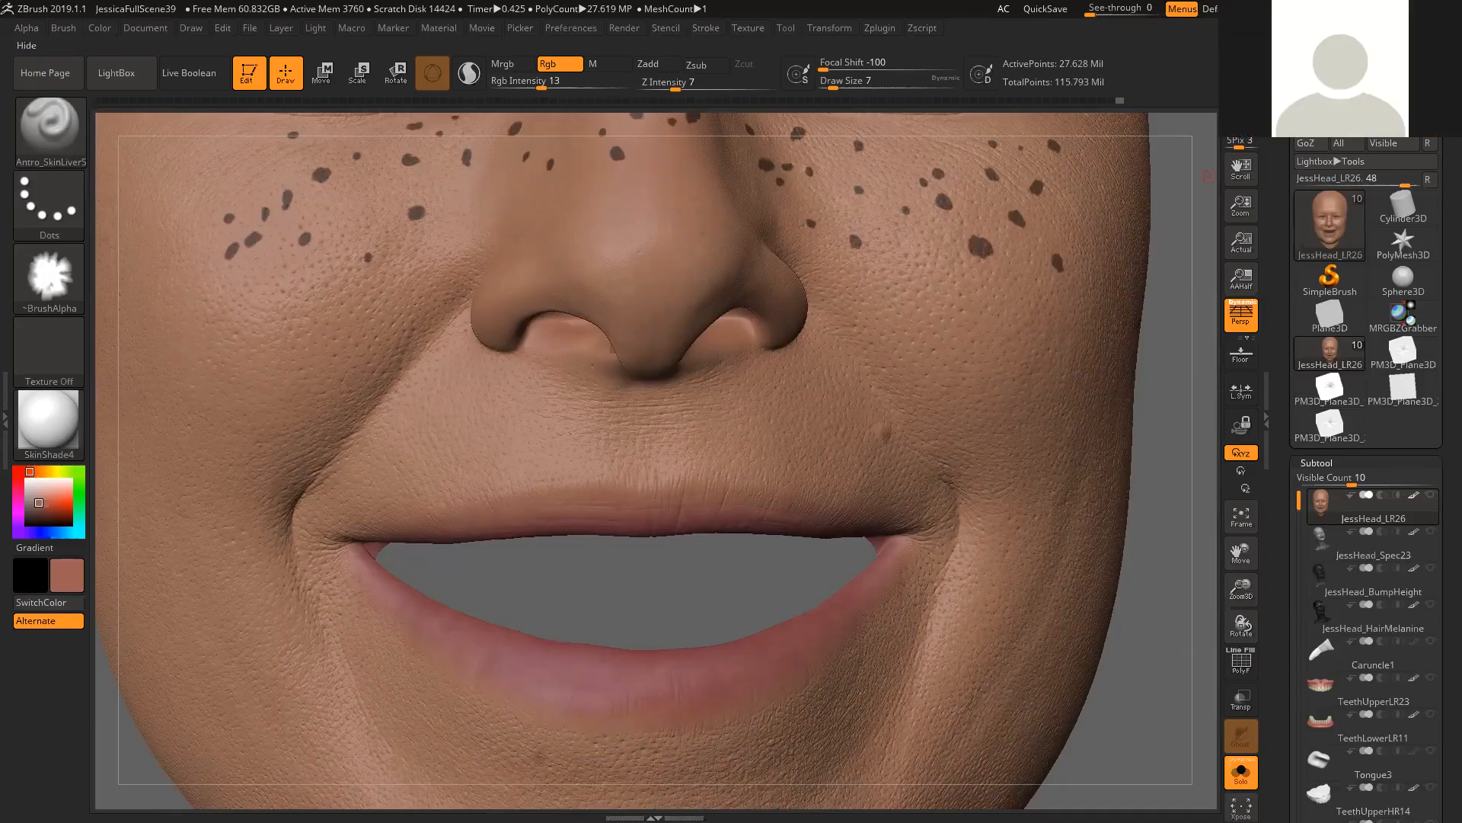
Switch to the Photos app, dismiss the close-up mouth photo and display Exported-36.jpg in a maximized window.
{"action": "left_click", "coordinate": [1419, 9]}
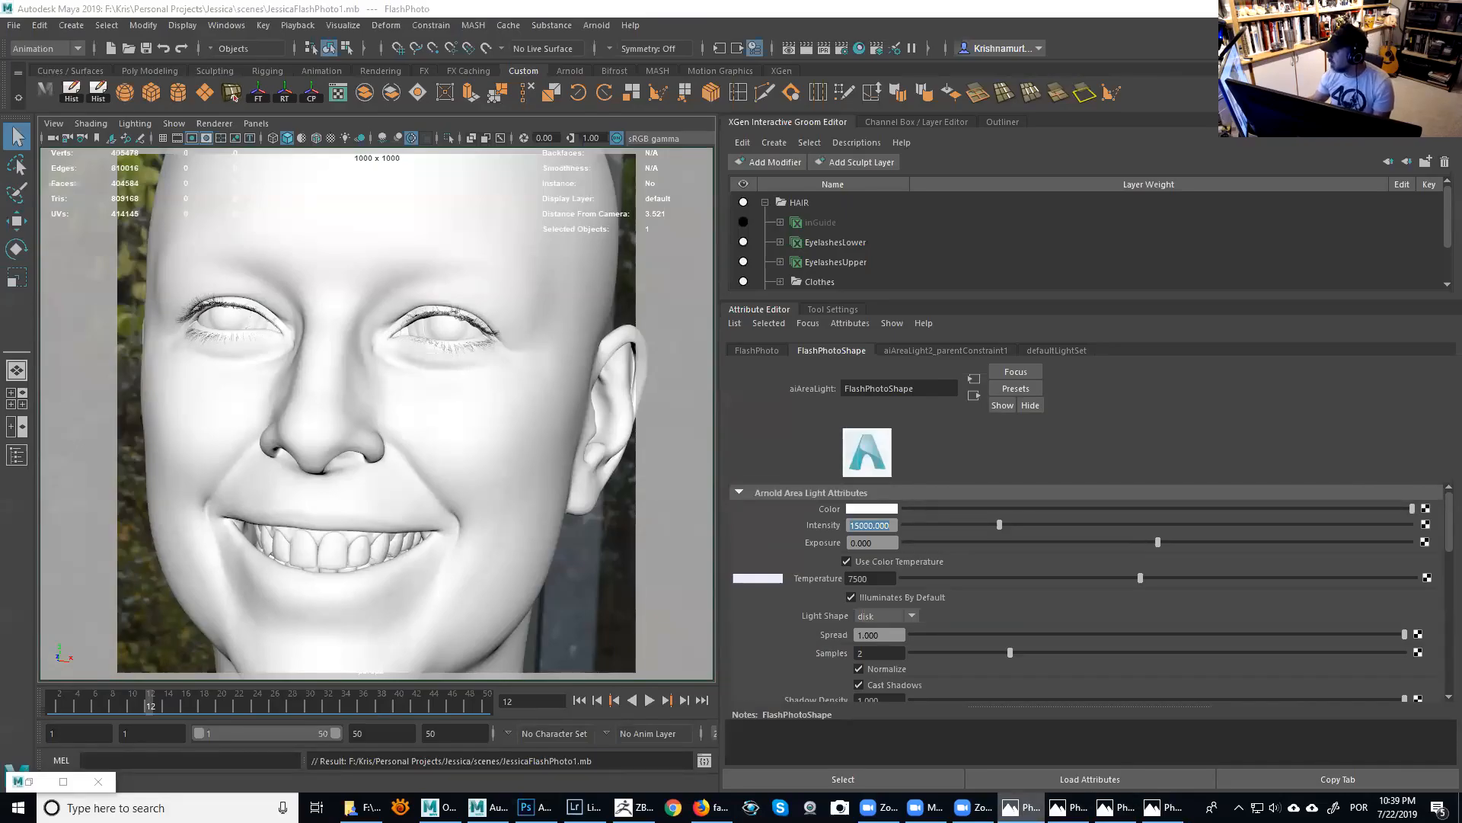
{"action": "left_click", "coordinate": [1021, 807]}
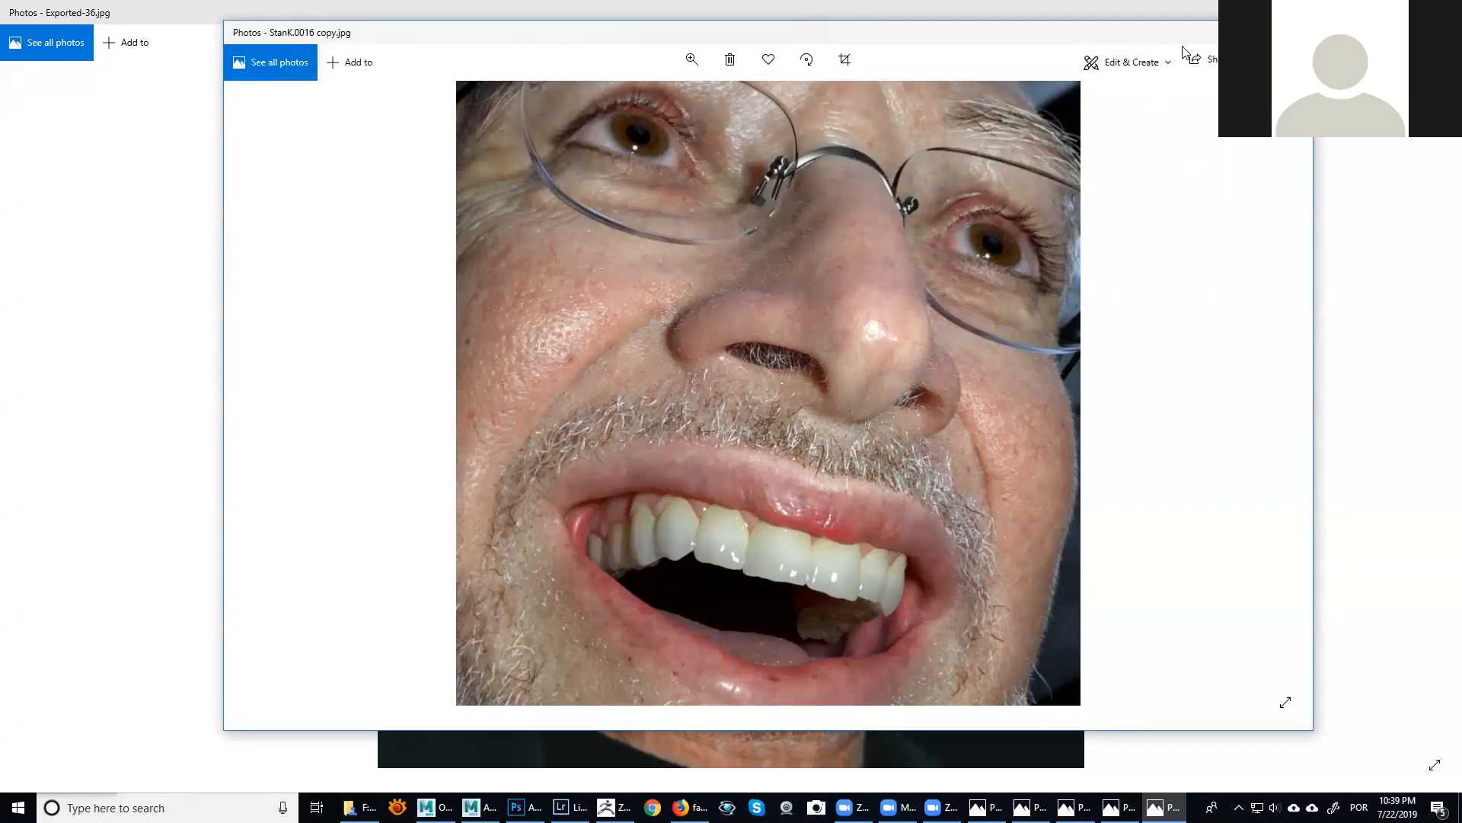
{"action": "left_click", "coordinate": [1261, 32]}
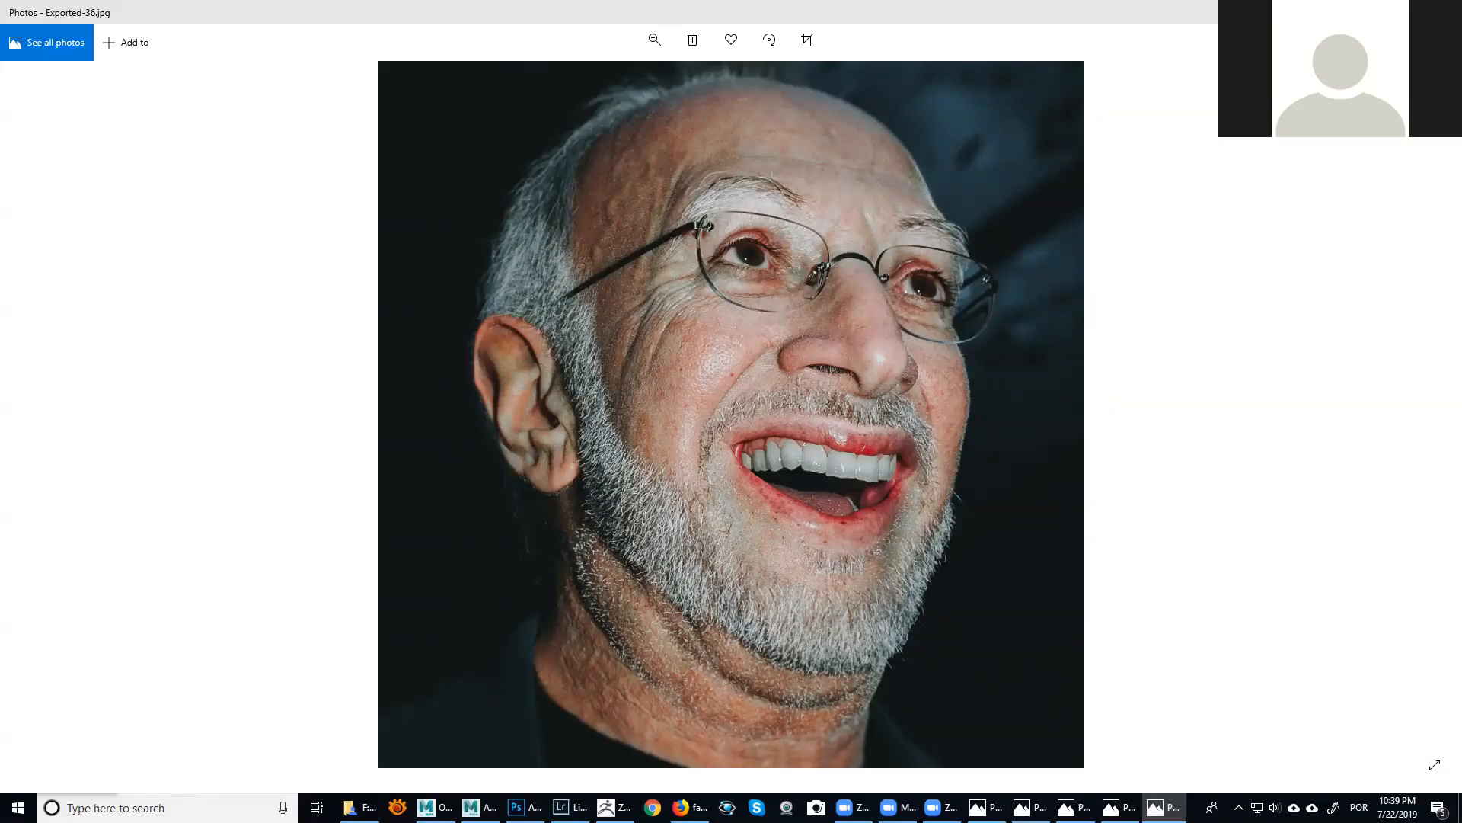
{"action": "left_click", "coordinate": [1410, 12]}
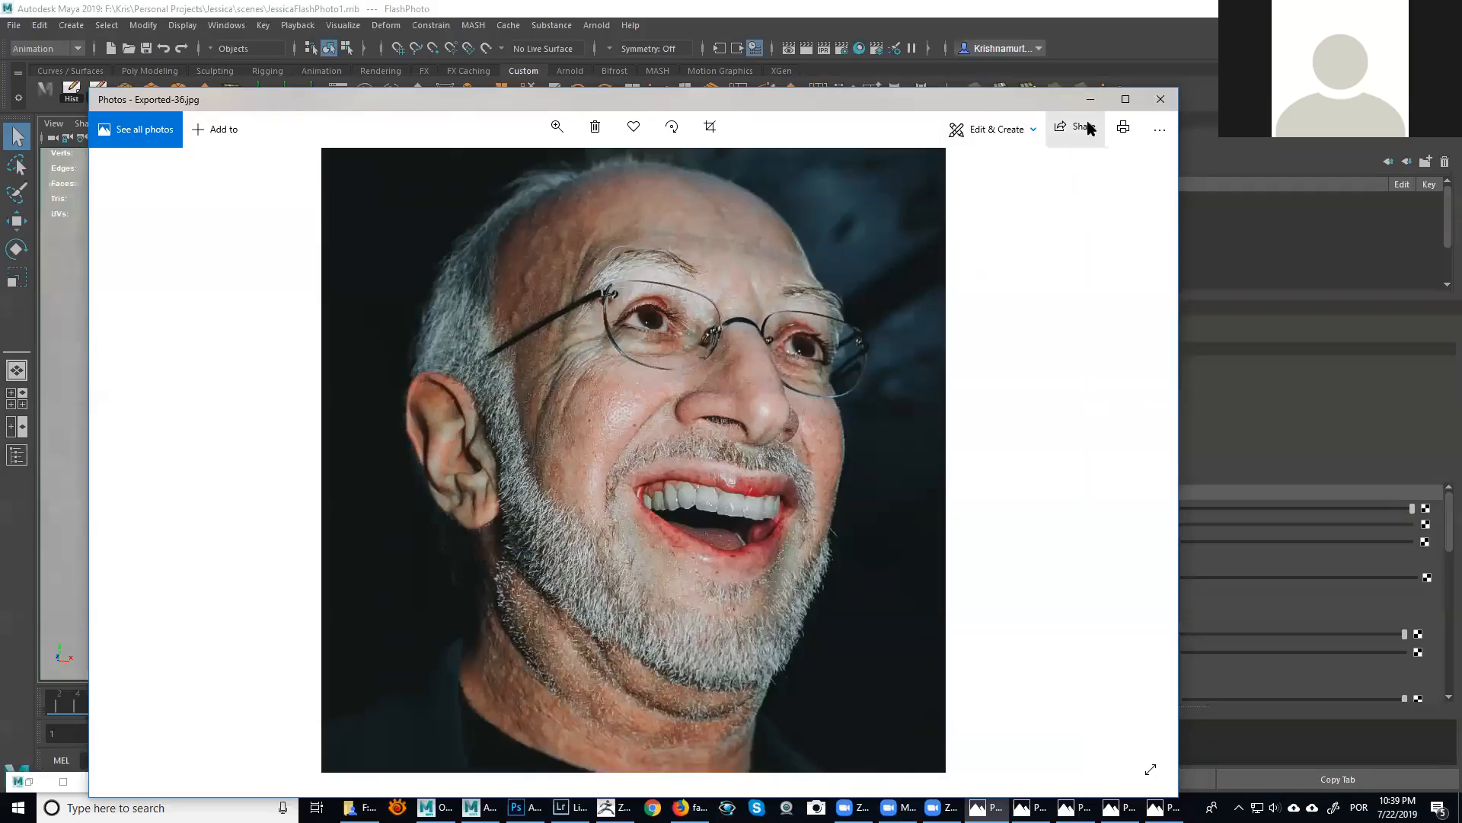
{"action": "left_click", "coordinate": [1126, 99]}
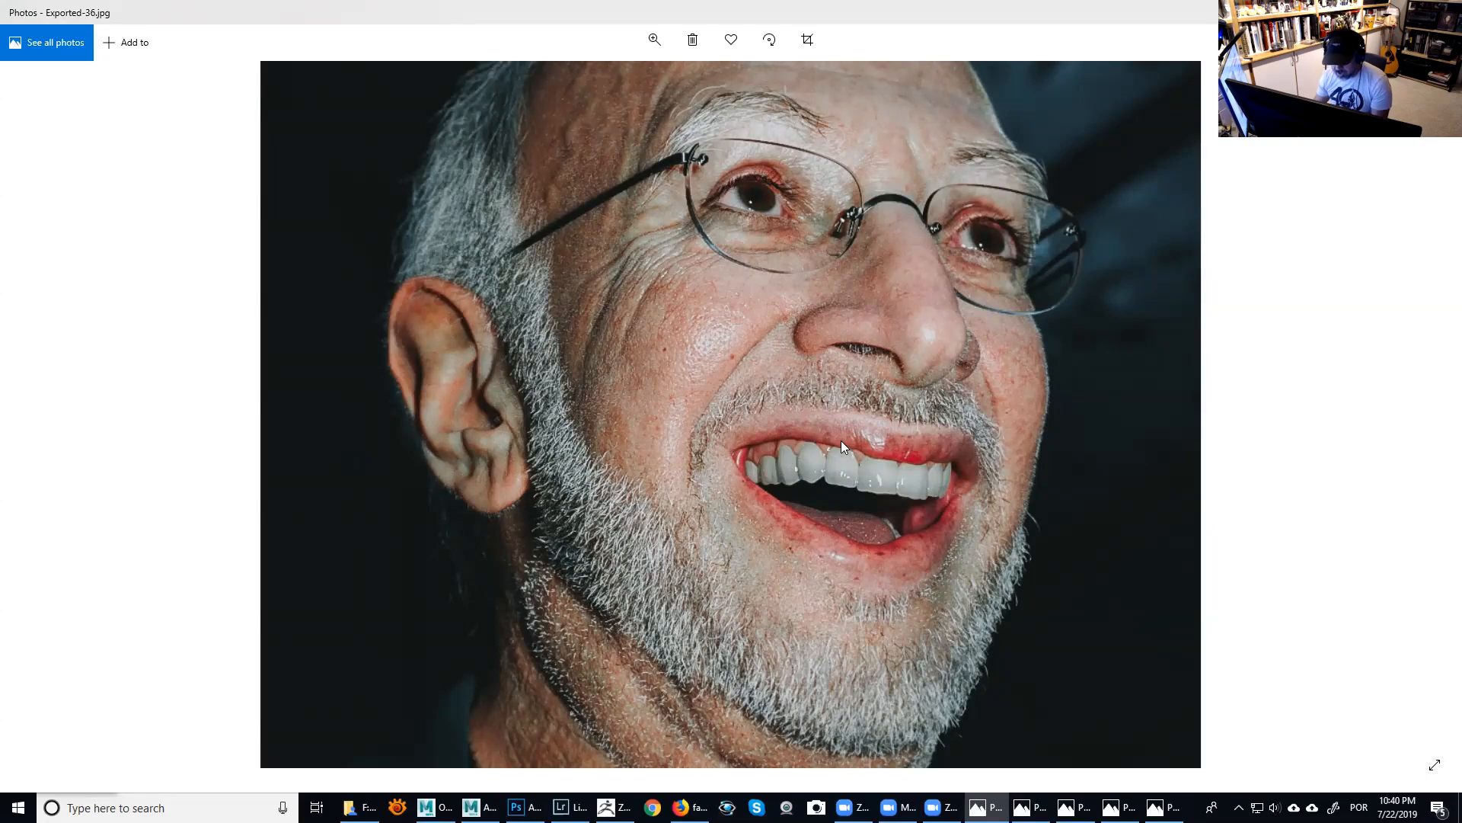
Zoom into Exported-36.jpg to examine the skin and lip colour variation around the cheek and mouth, and return to ZBrush.
{"action": "scroll", "coordinate": [855, 435], "scroll_direction": "up", "scroll_amount": 1}
{"action": "scroll", "coordinate": [907, 438], "scroll_direction": "down", "scroll_amount": 1}
{"action": "scroll", "coordinate": [975, 451], "scroll_direction": "up", "scroll_amount": 1}
{"action": "scroll", "coordinate": [1010, 436], "scroll_direction": "down", "scroll_amount": 2}
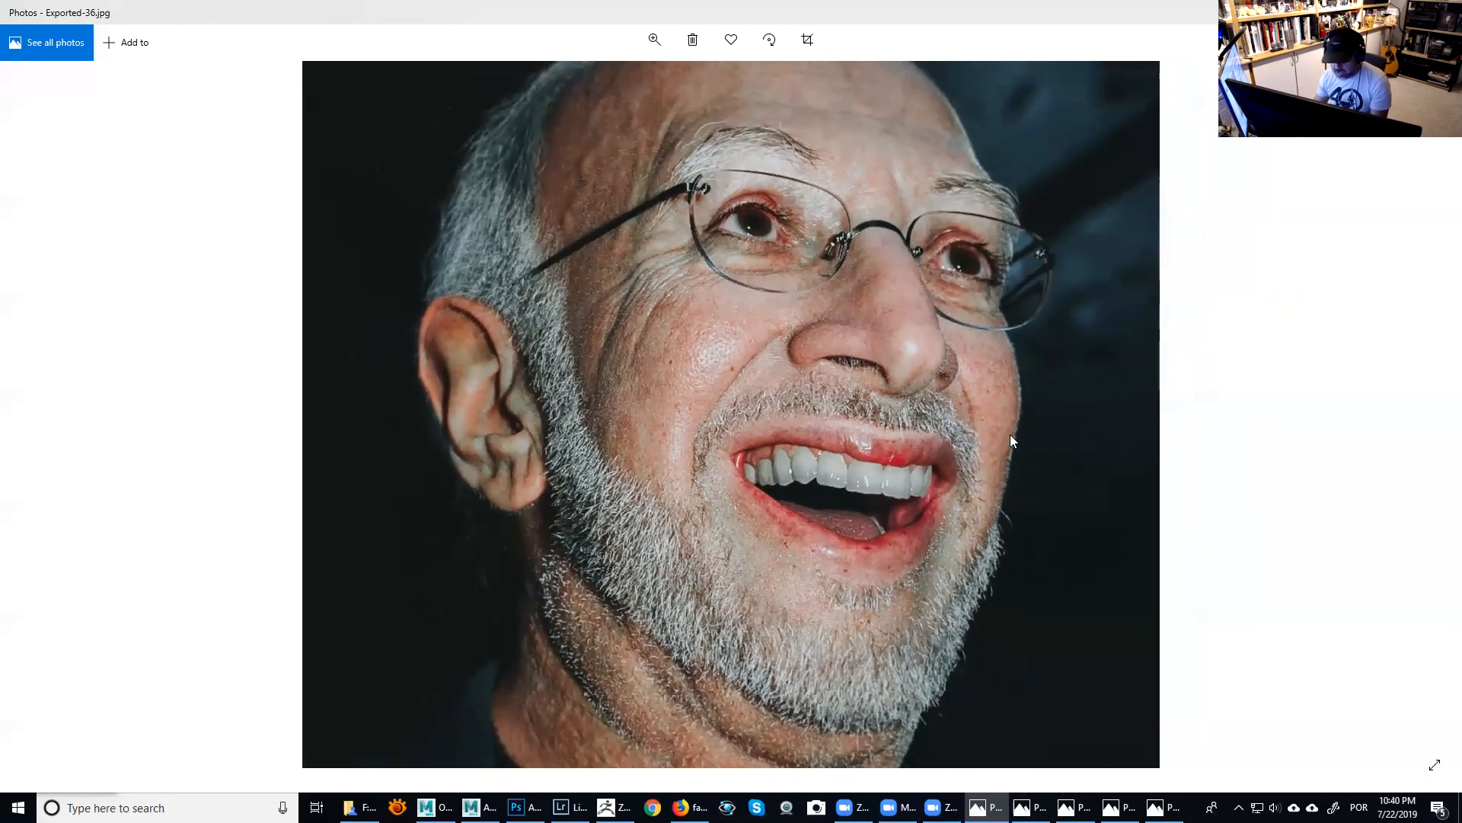
{"action": "scroll", "coordinate": [1003, 439], "scroll_direction": "down", "scroll_amount": 1}
{"action": "scroll", "coordinate": [979, 444], "scroll_direction": "up", "scroll_amount": 1}
{"action": "scroll", "coordinate": [997, 447], "scroll_direction": "down", "scroll_amount": 1}
{"action": "scroll", "coordinate": [1006, 438], "scroll_direction": "up", "scroll_amount": 1}
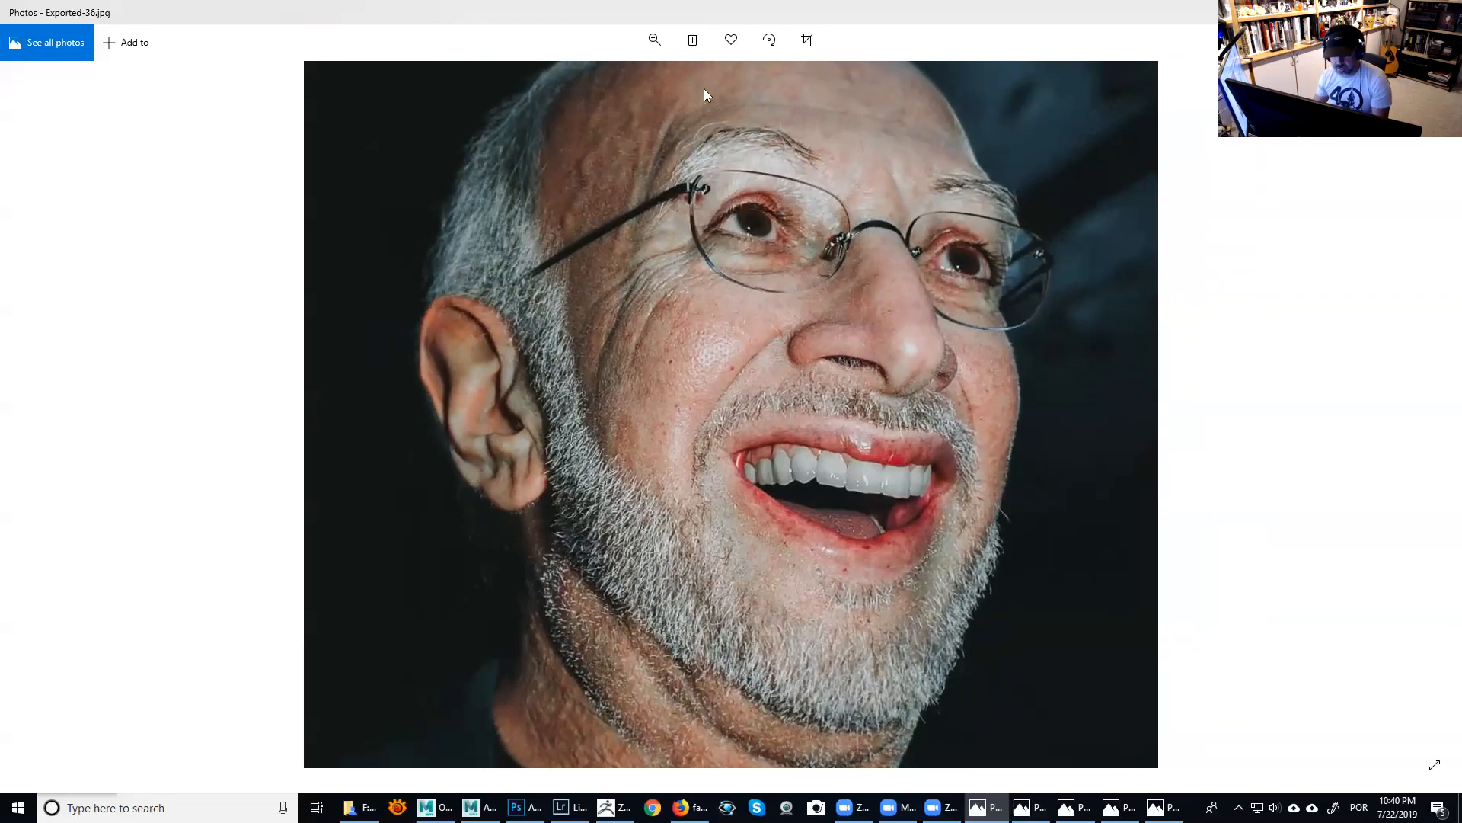
{"action": "left_click", "coordinate": [654, 40]}
{"action": "left_click", "coordinate": [673, 81]}
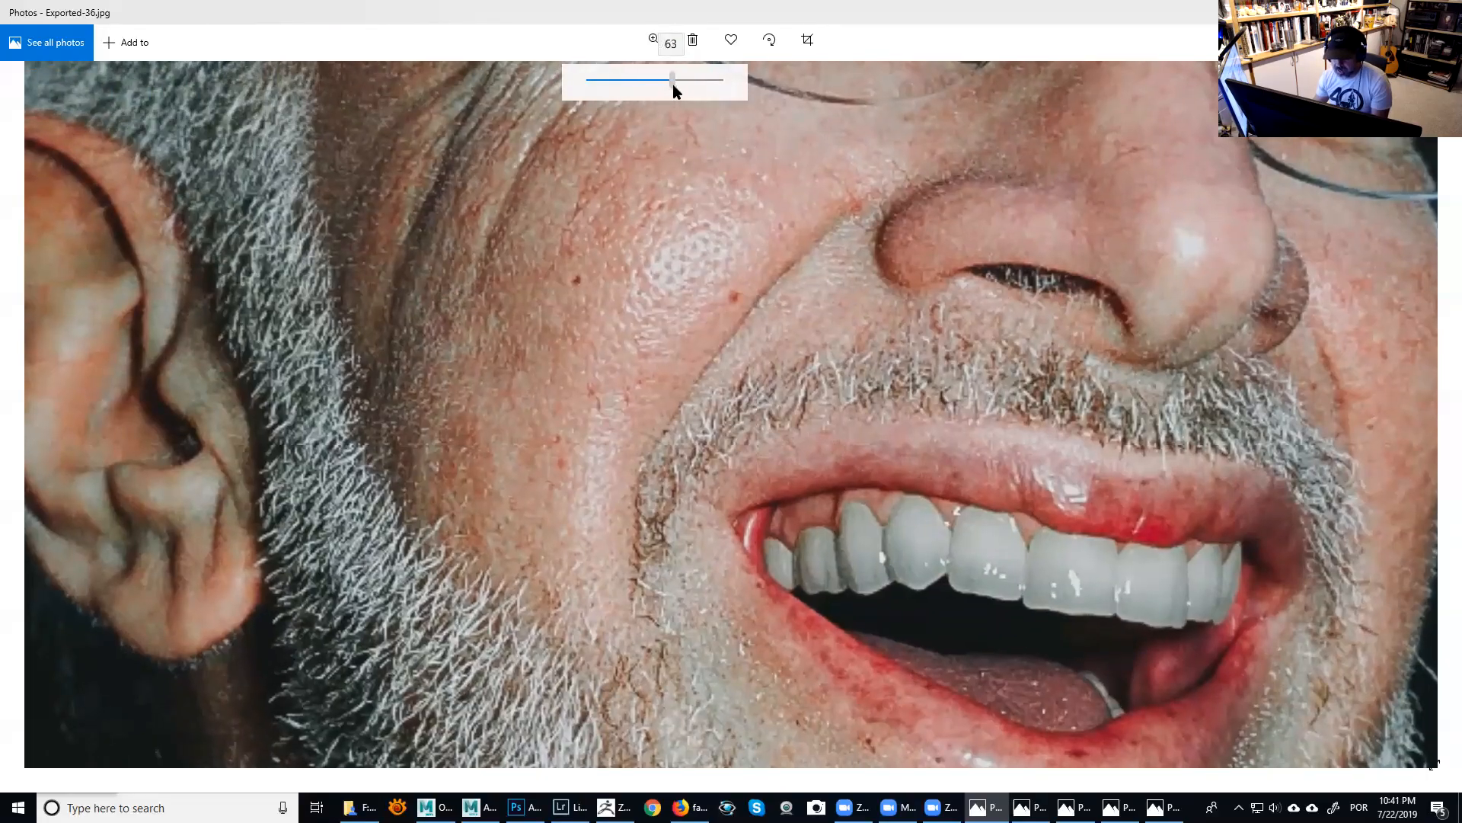
{"action": "left_click_drag", "start_coordinate": [957, 407], "coordinate": [783, 299]}
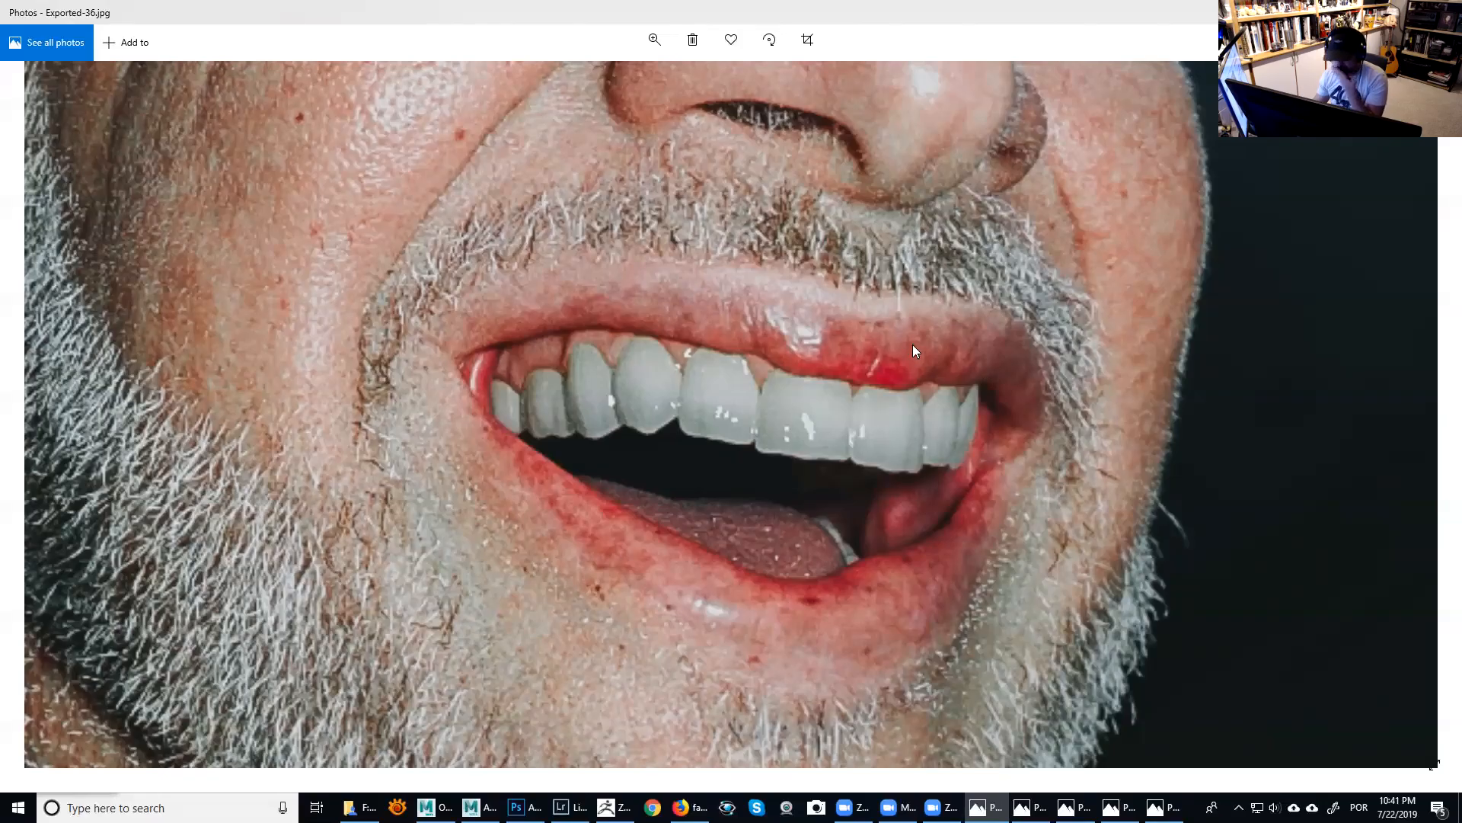
{"action": "left_click_drag", "start_coordinate": [916, 277], "coordinate": [906, 448]}
{"action": "left_click_drag", "start_coordinate": [907, 12], "coordinate": [1461, 31]}
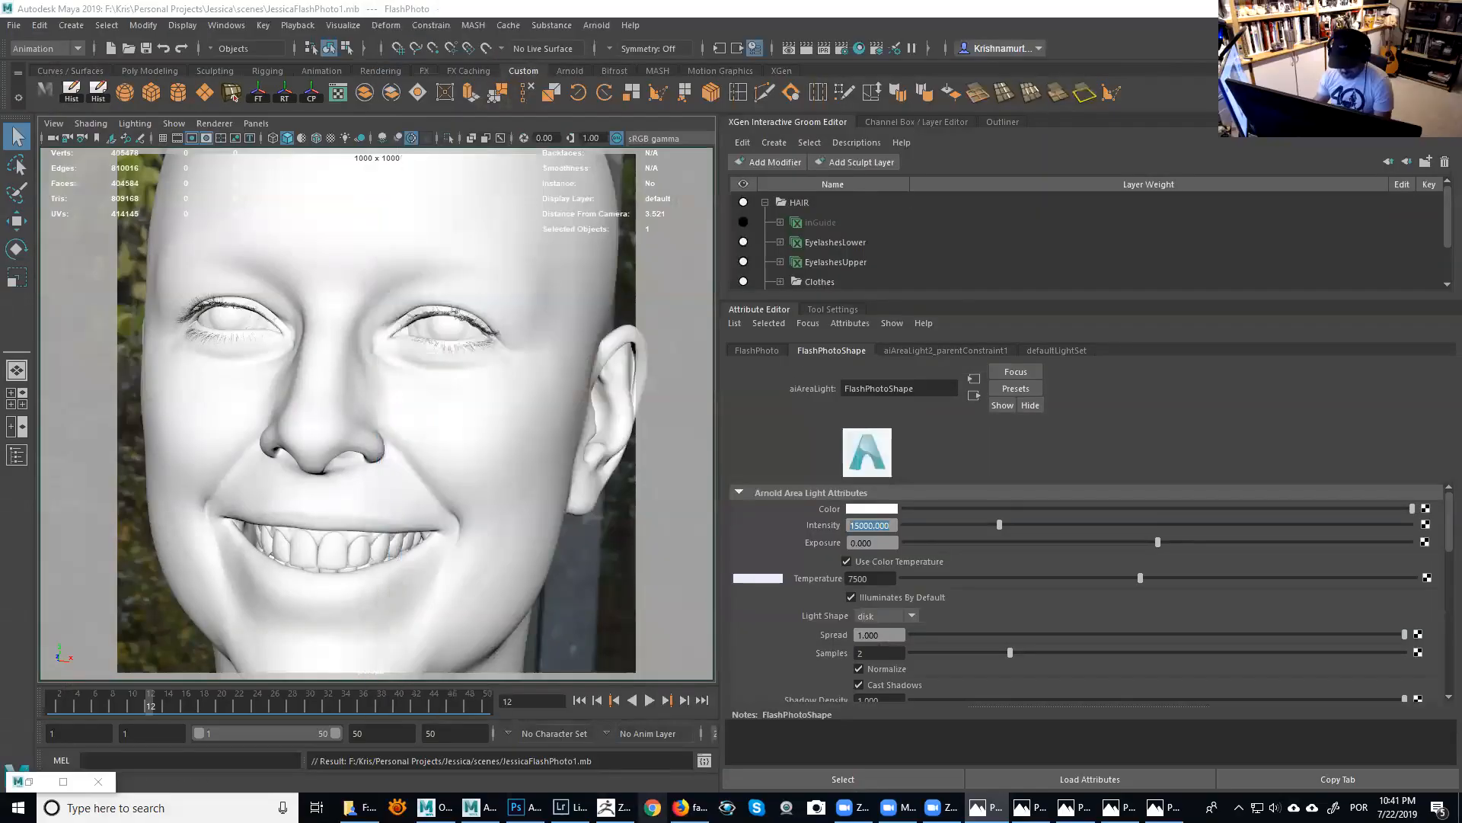
{"action": "left_click", "coordinate": [615, 807]}
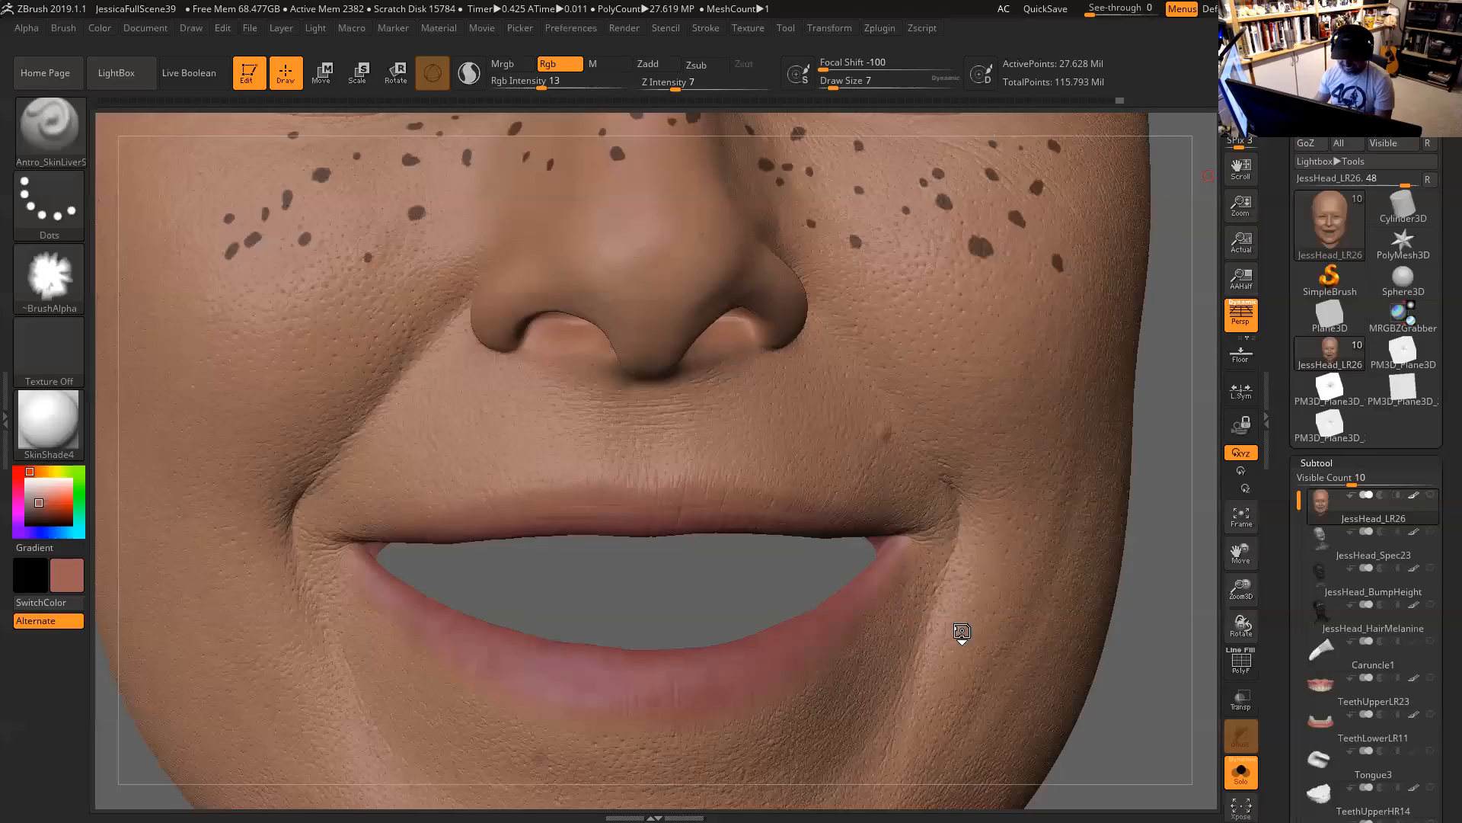
Check the reference photo IMG_2002.CR2 and inspect the masked freckles on the head from several angles.
{"action": "left_click_drag", "start_coordinate": [1169, 506], "coordinate": [1185, 565], "text": "alt"}
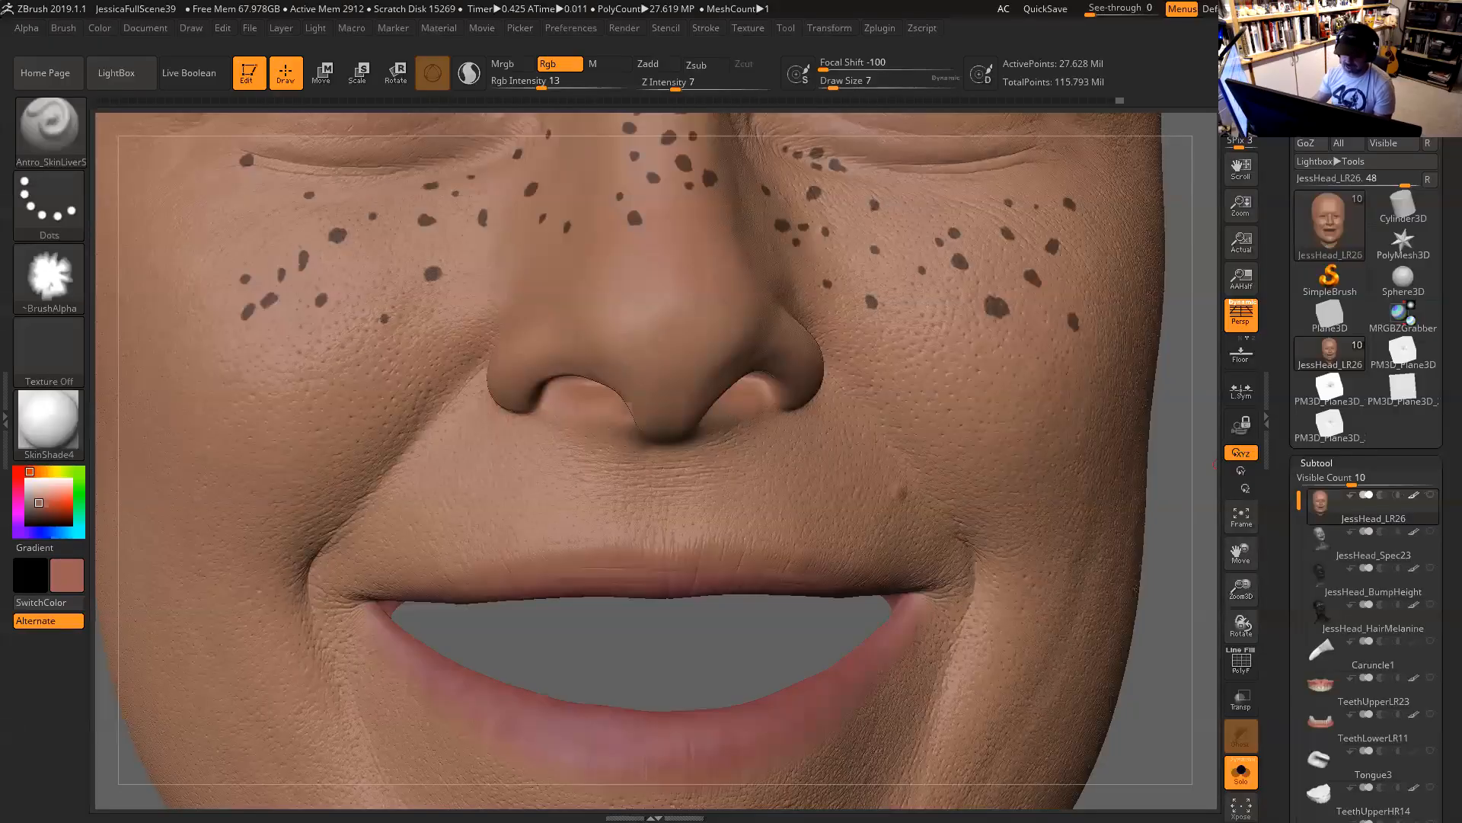
{"action": "key", "text": "alt+Tab"}
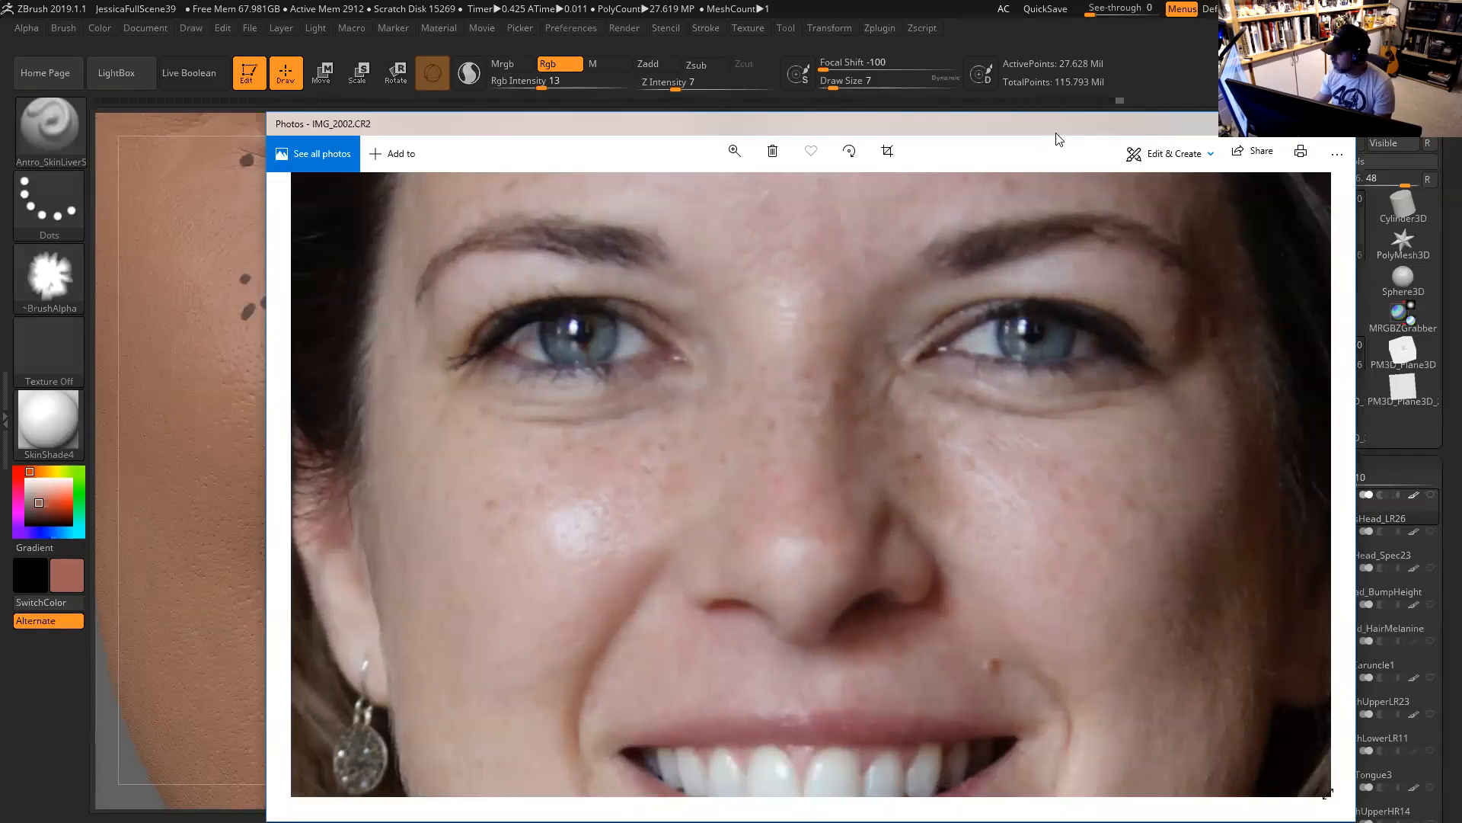
{"action": "key", "text": "alt+Tab"}
{"action": "left_click_drag", "start_coordinate": [1163, 482], "coordinate": [1158, 509]}
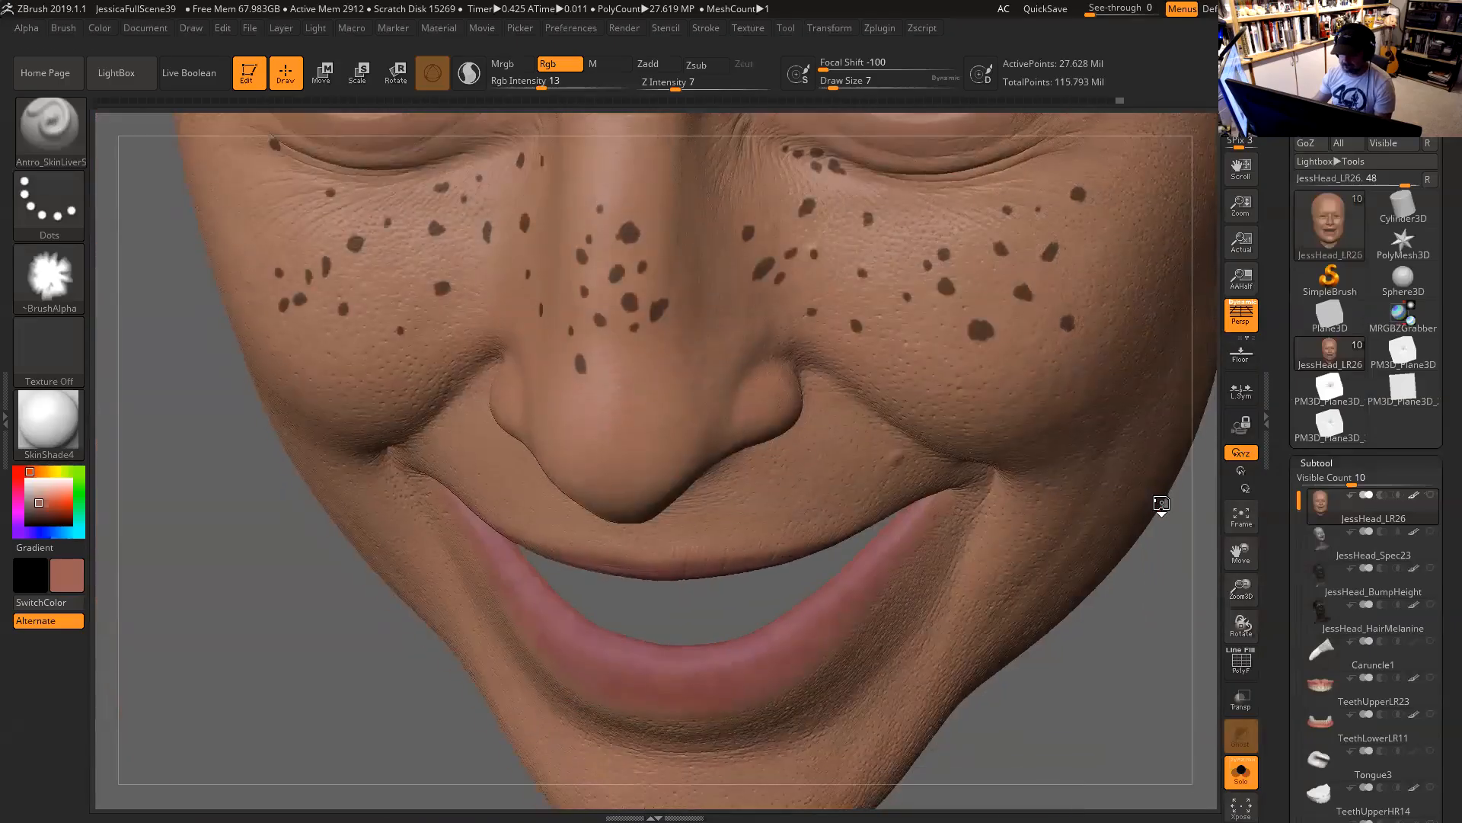
{"action": "left_click_drag", "start_coordinate": [1189, 592], "coordinate": [1195, 536]}
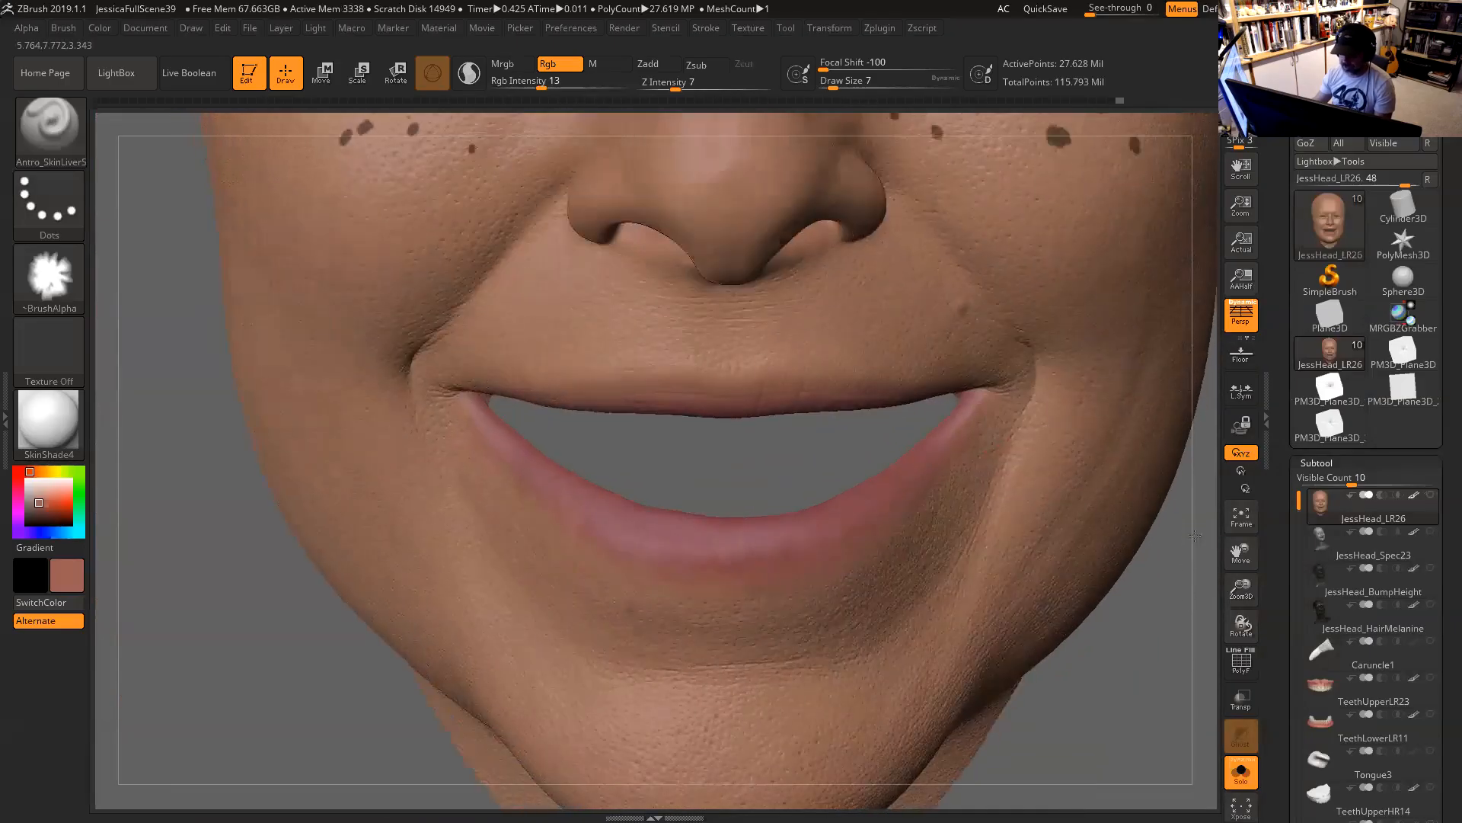
{"action": "left_click_drag", "start_coordinate": [1118, 793], "coordinate": [1140, 706]}
{"action": "left_click_drag", "start_coordinate": [1162, 647], "coordinate": [1158, 621]}
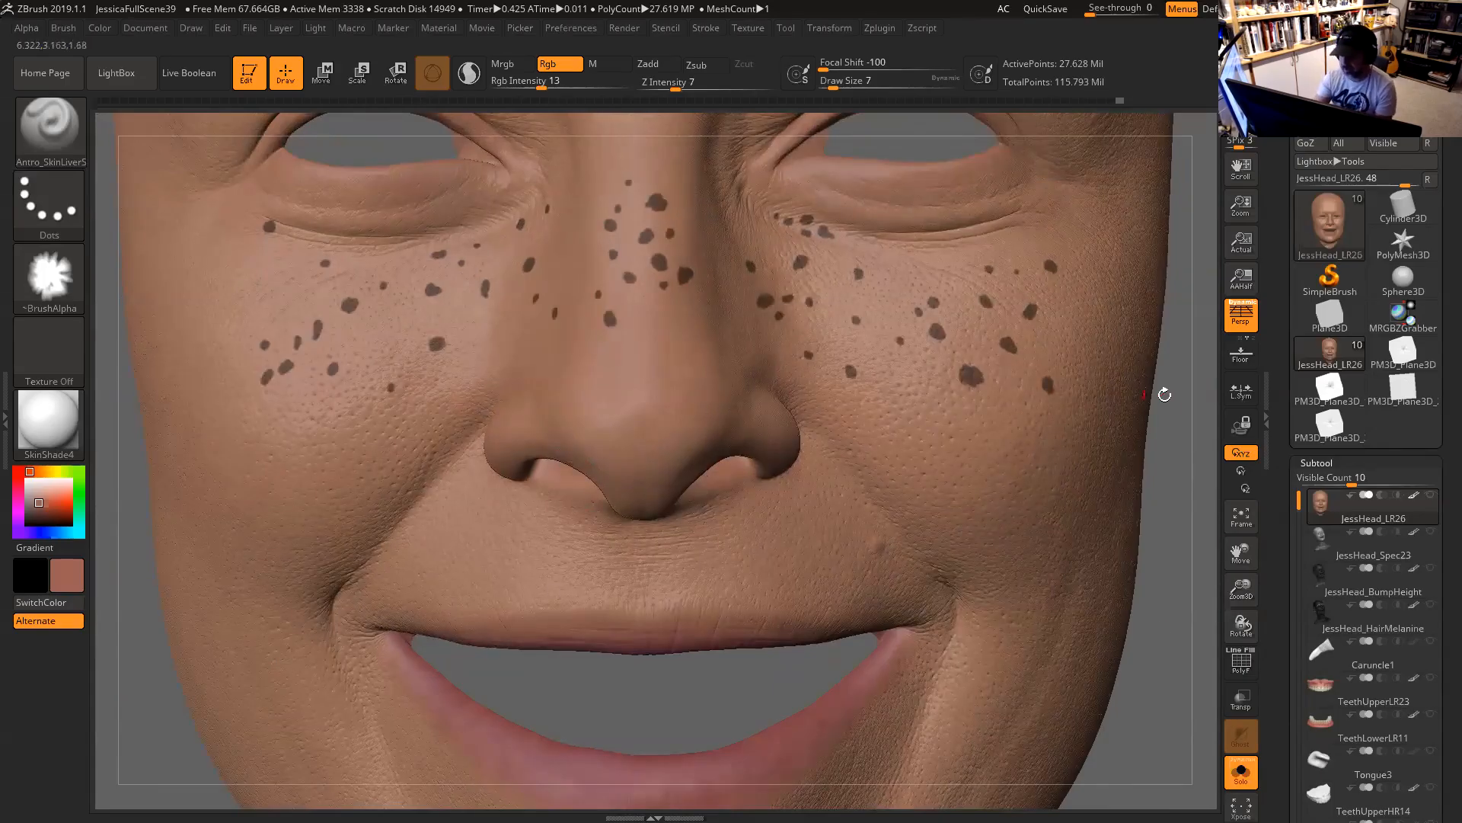
{"action": "mouse_move", "coordinate": [1179, 402]}
{"action": "left_mouse_down"}
{"action": "mouse_move", "coordinate": [1097, 410]}
{"action": "mouse_move", "coordinate": [1129, 424]}
{"action": "mouse_move", "coordinate": [1094, 509]}
{"action": "left_mouse_up"}
Invert the freckle mask so only the freckle spots are editable, and hide the mask display.
{"action": "key", "text": "ctrl"}
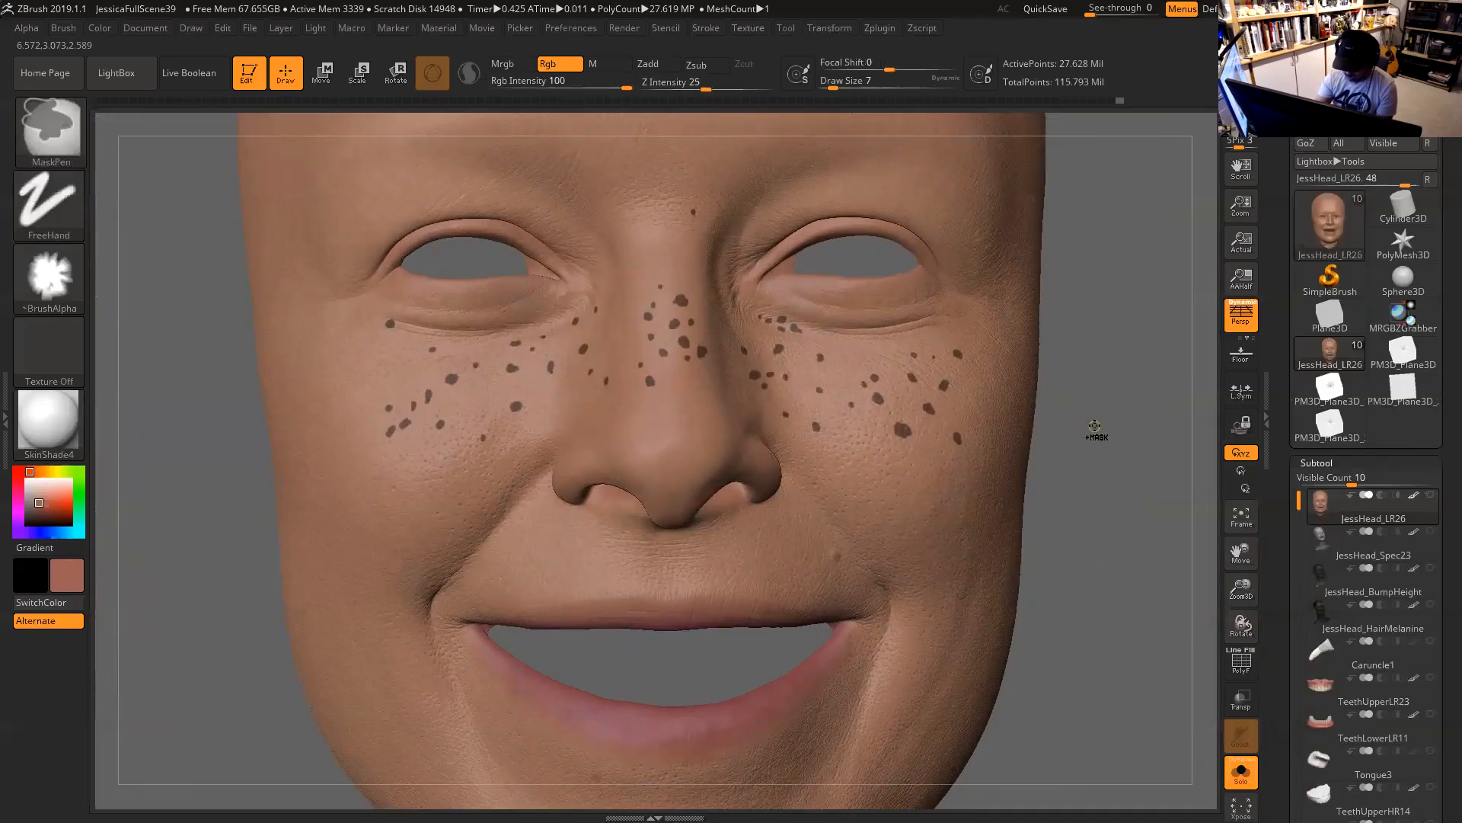
{"action": "left_click_drag", "start_coordinate": [1099, 427], "coordinate": [1101, 436], "text": "ctrl"}
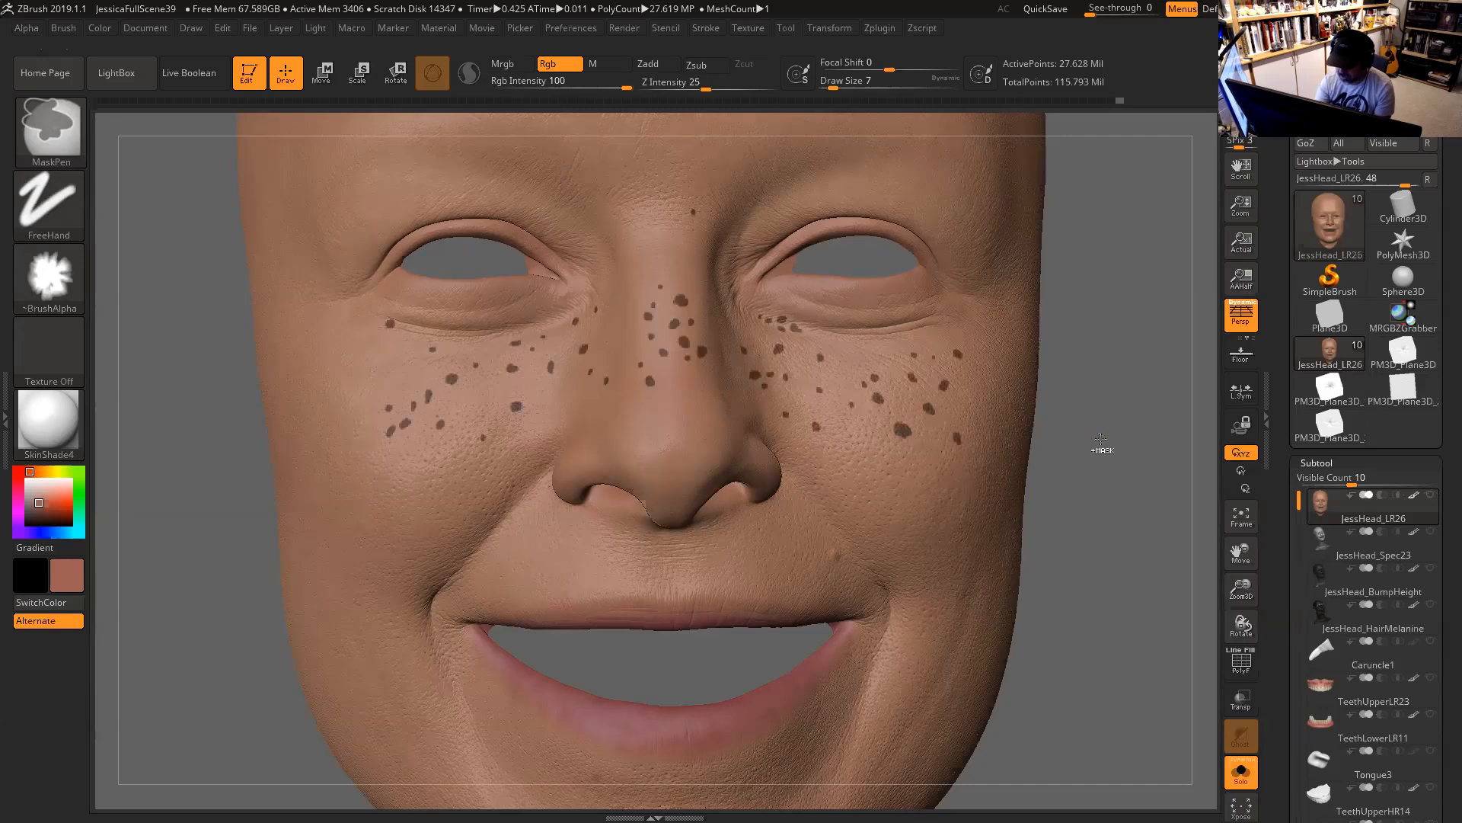
{"action": "left_click", "coordinate": [1098, 442], "text": "ctrl"}
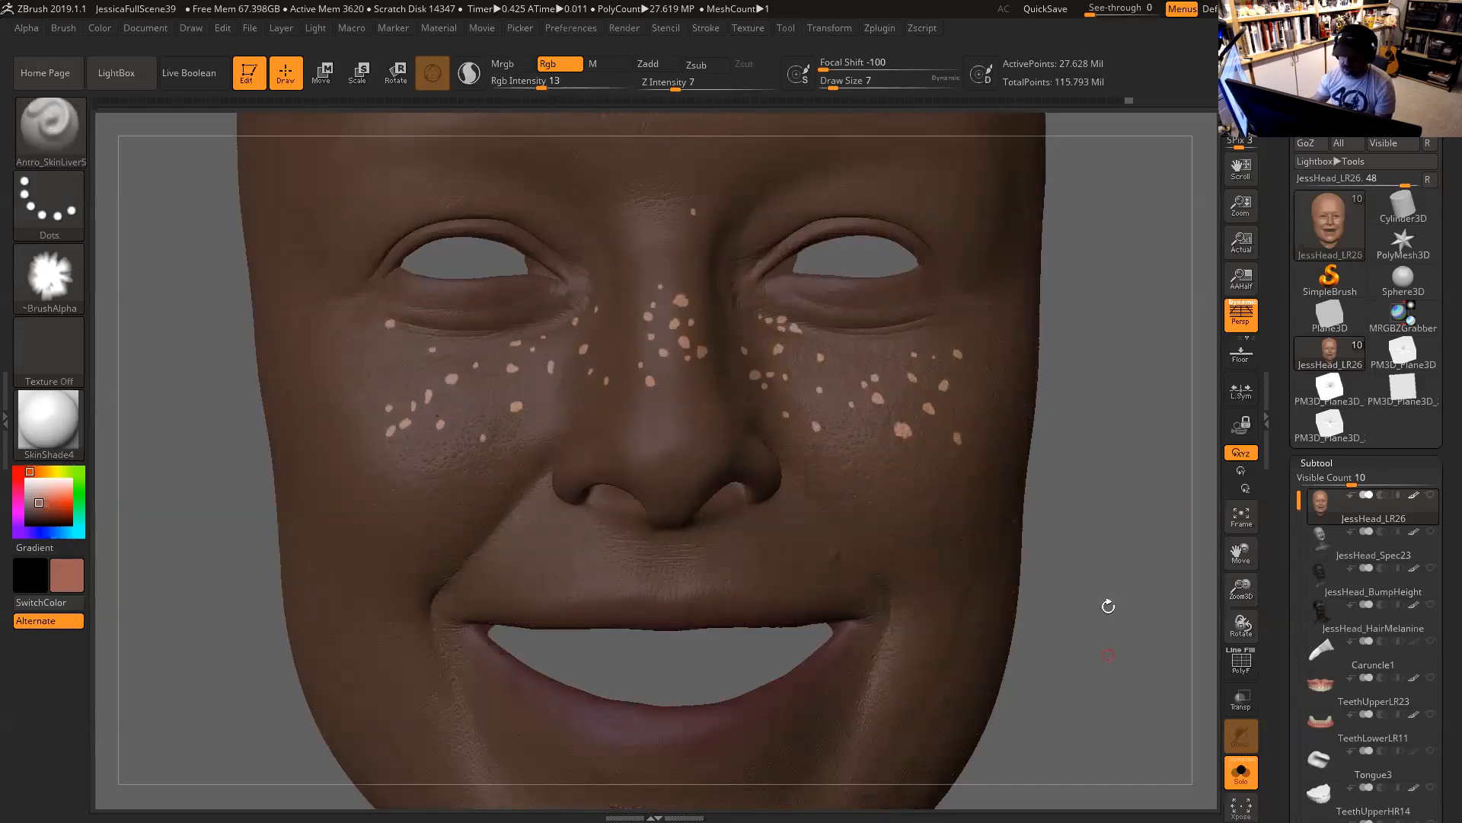
{"action": "left_click_drag", "start_coordinate": [1109, 549], "coordinate": [1190, 587], "text": "alt"}
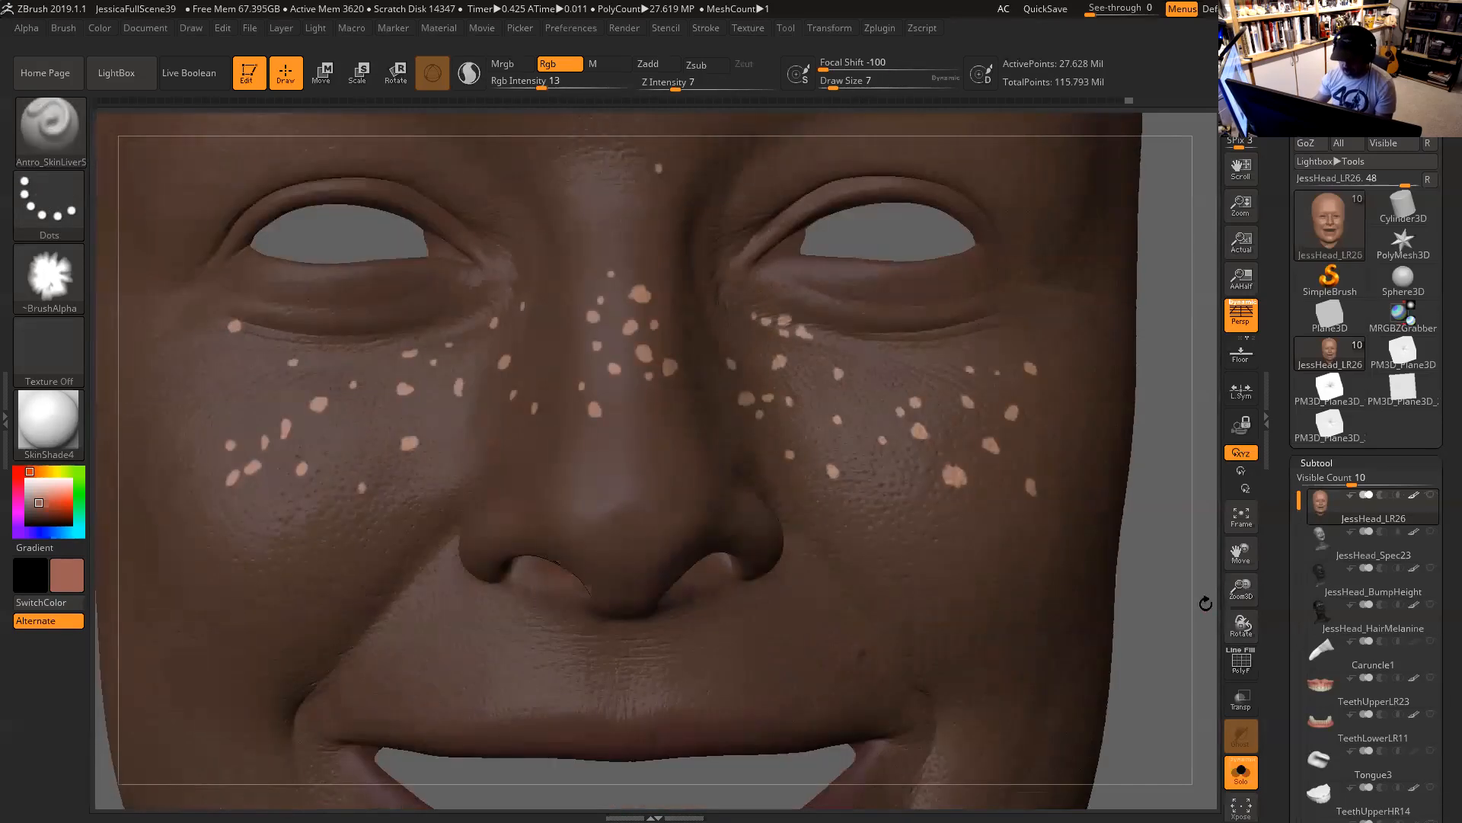
{"action": "key", "text": "ctrl"}
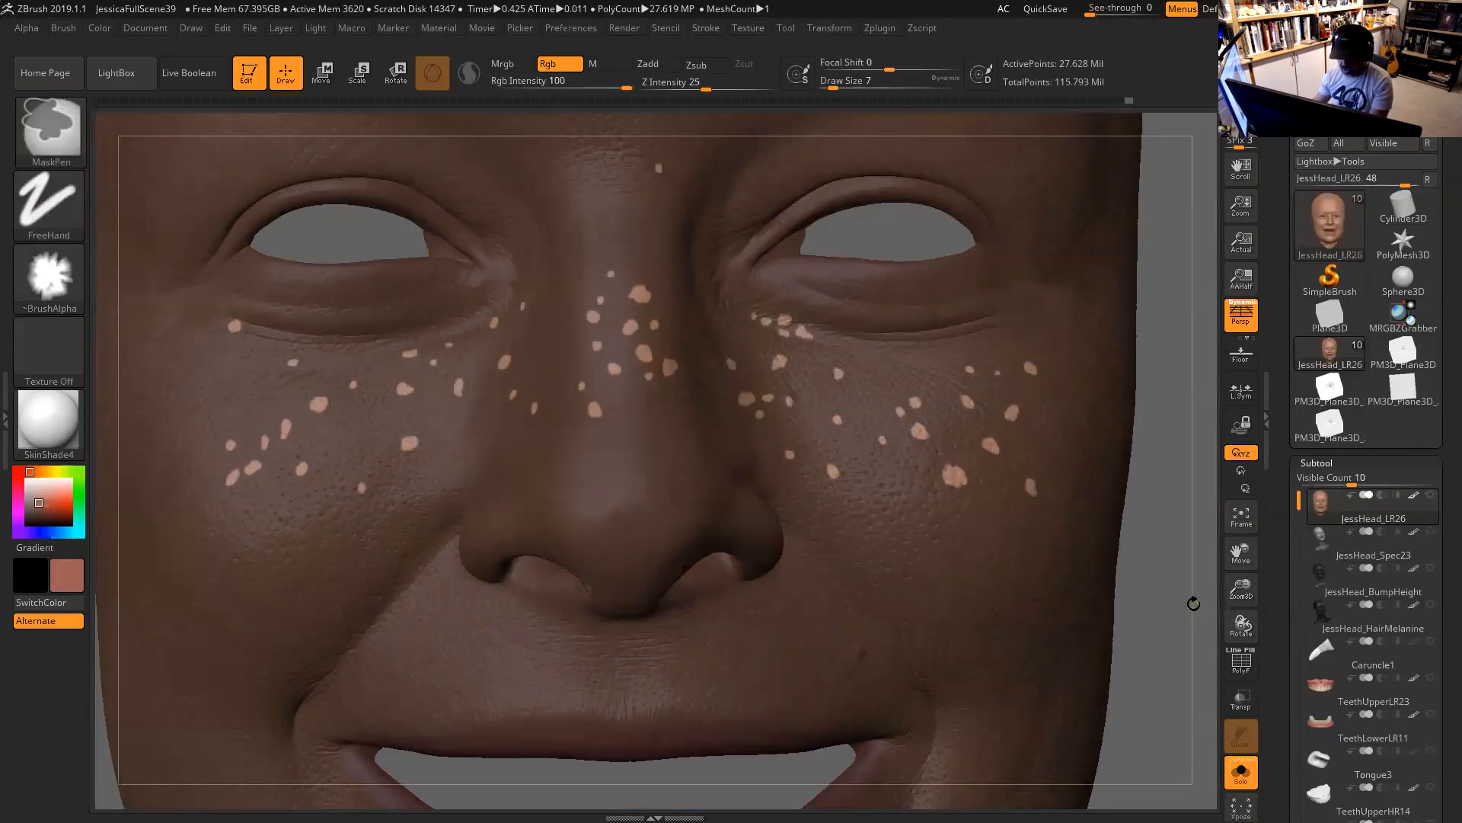
{"action": "key", "text": "ctrl+h"}
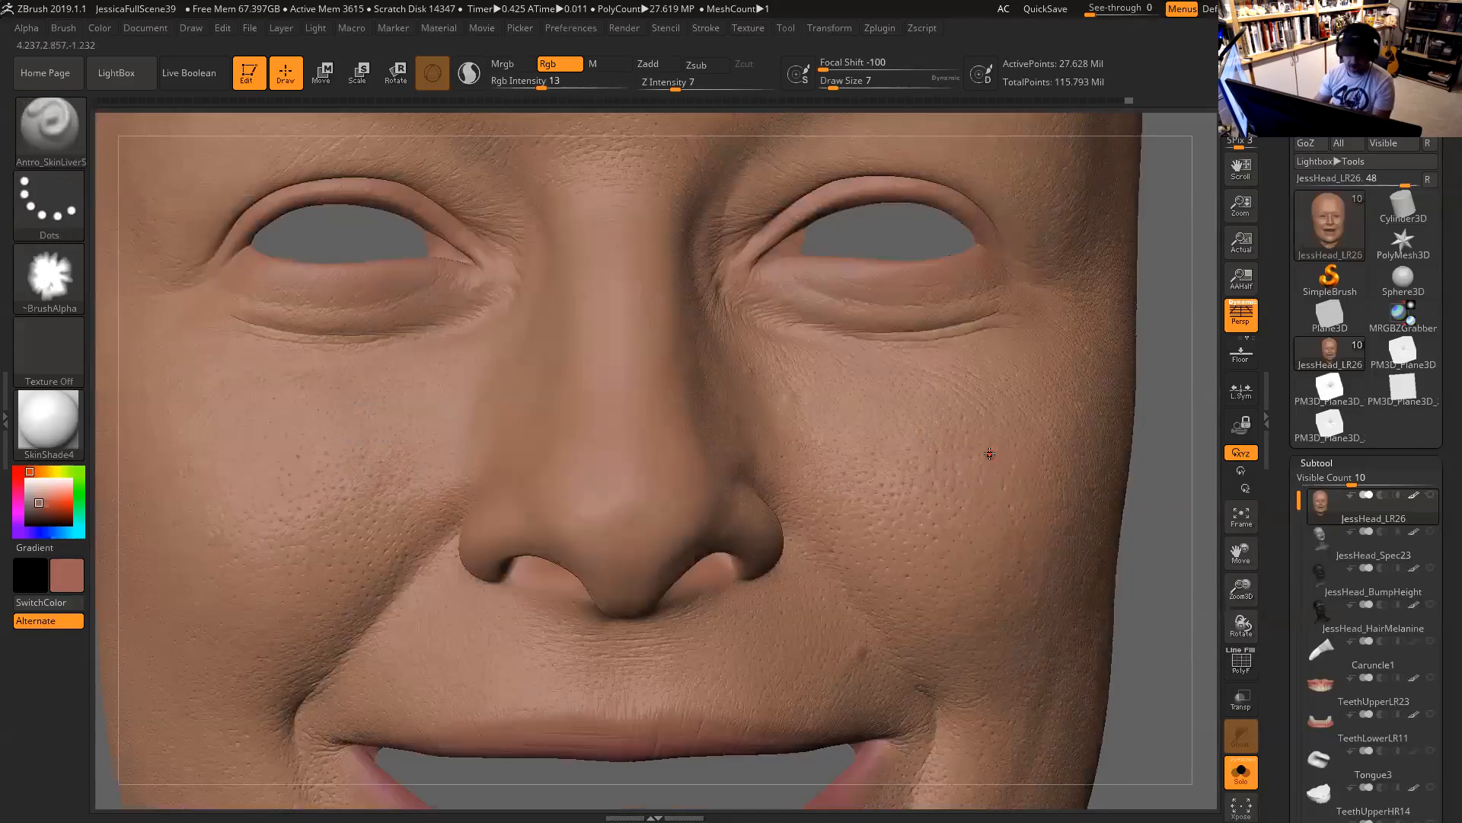
Choose the Standard brush and set its draw size to 54.
{"action": "left_click", "coordinate": [61, 139]}
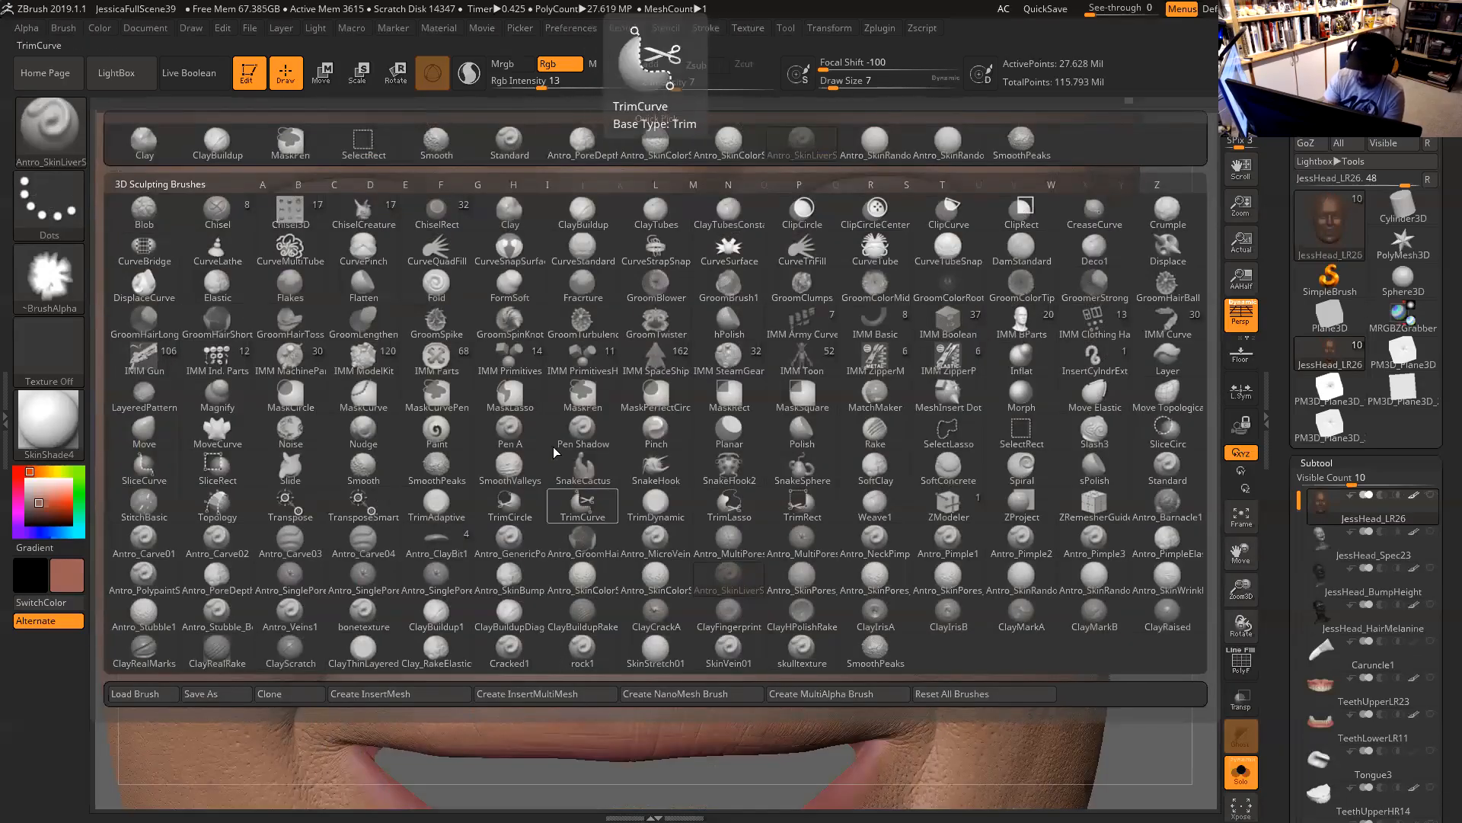
{"action": "left_click", "coordinate": [510, 141]}
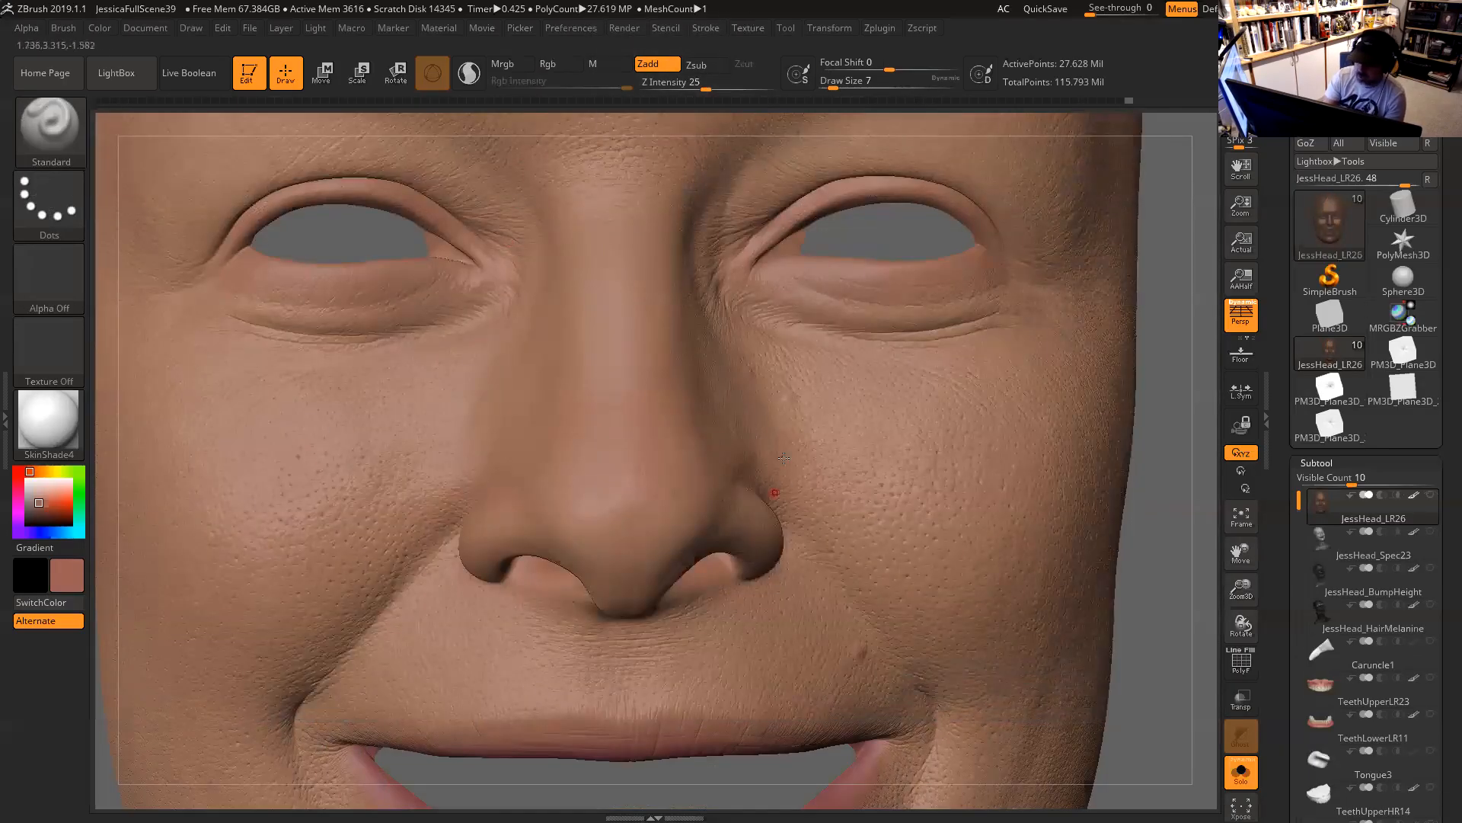
{"action": "key", "text": "space"}
{"action": "left_click_drag", "start_coordinate": [872, 422], "coordinate": [881, 420]}
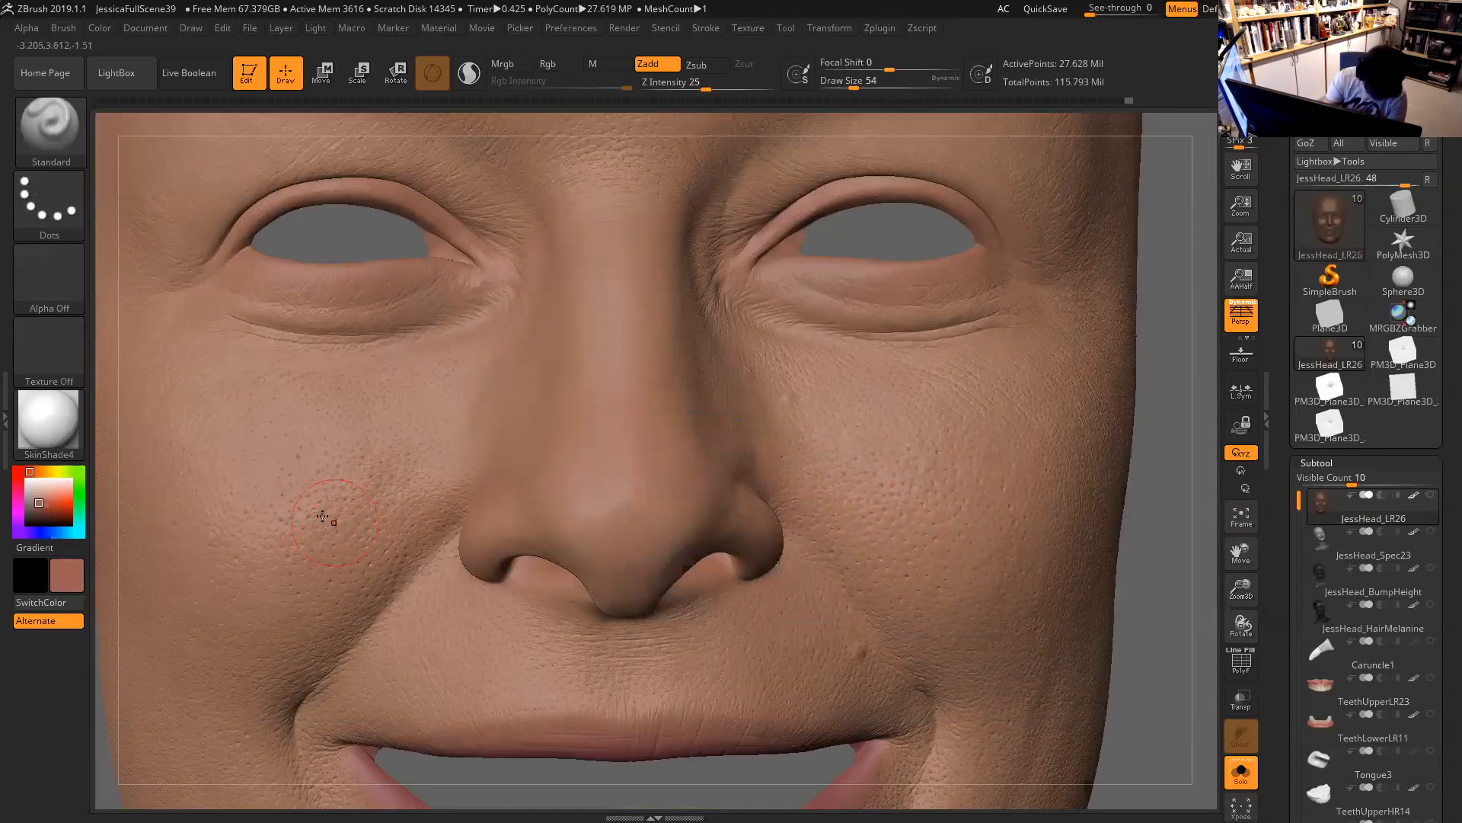
{"action": "left_click_drag", "start_coordinate": [1151, 589], "coordinate": [1168, 587]}
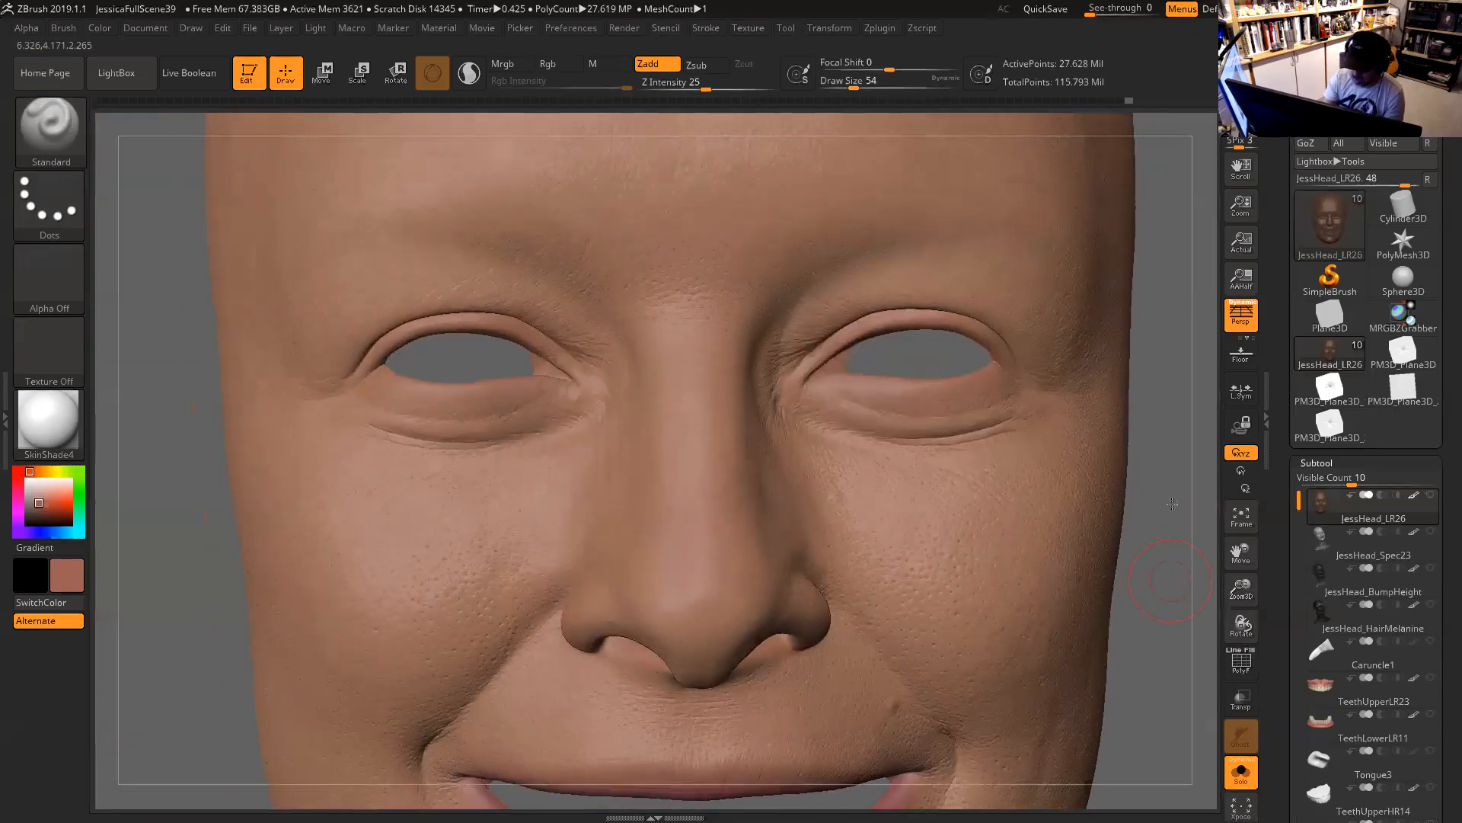
Pick a darker brown from the skin tone and set the Standard brush to paint only colour at Rgb Intensity 1, draw size 44.
{"action": "left_click_drag", "start_coordinate": [1172, 503], "coordinate": [1178, 501], "text": "alt"}
{"action": "mouse_move", "coordinate": [60, 499]}
{"action": "left_mouse_down"}
{"action": "mouse_move", "coordinate": [275, 460]}
{"action": "mouse_move", "coordinate": [341, 418]}
{"action": "mouse_move", "coordinate": [328, 427]}
{"action": "mouse_move", "coordinate": [540, 462]}
{"action": "mouse_move", "coordinate": [646, 427]}
{"action": "mouse_move", "coordinate": [614, 387]}
{"action": "left_mouse_up"}
{"action": "key", "text": "space"}
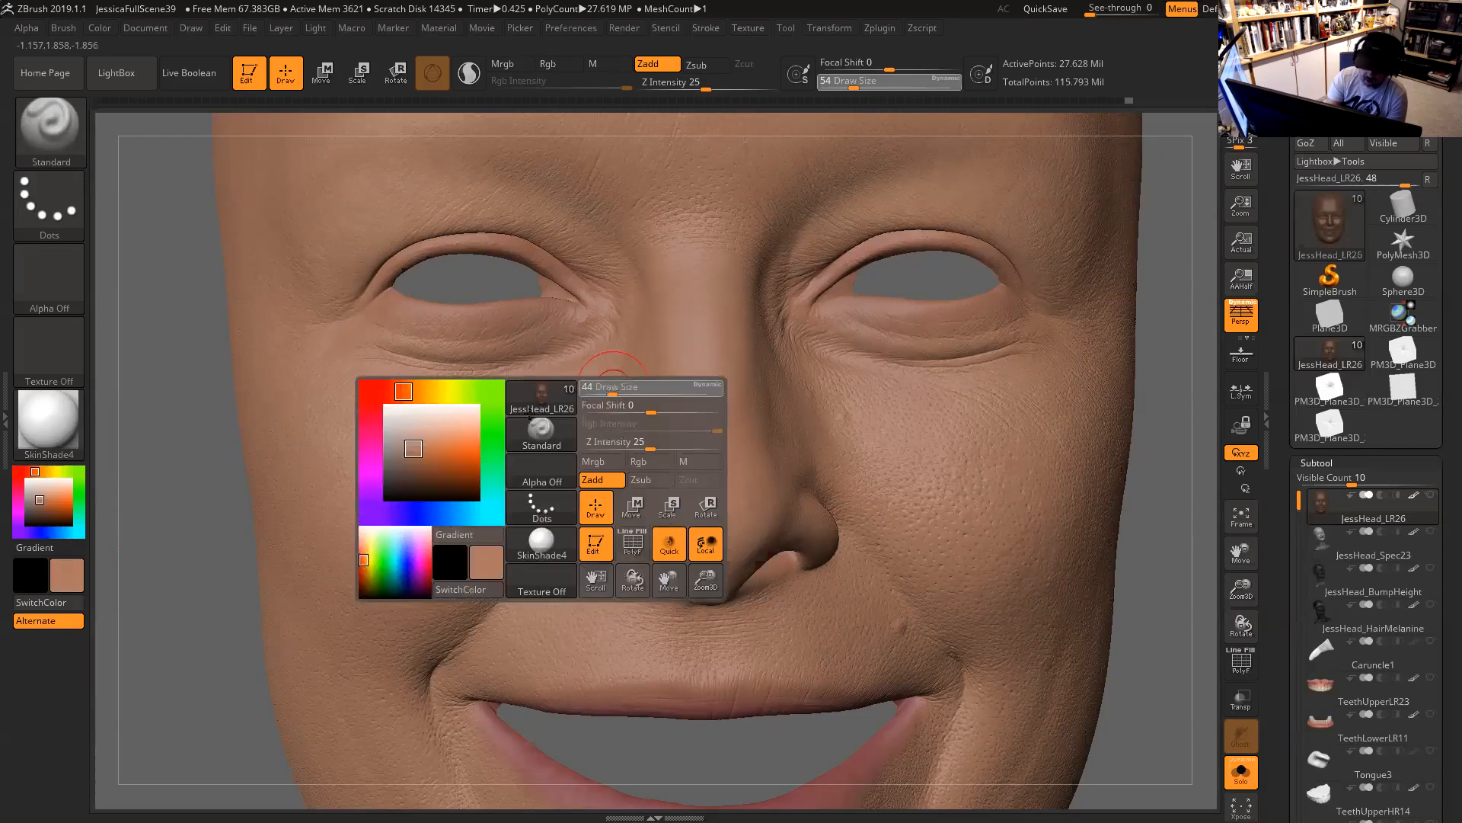
{"action": "left_click_drag", "start_coordinate": [40, 500], "coordinate": [40, 507]}
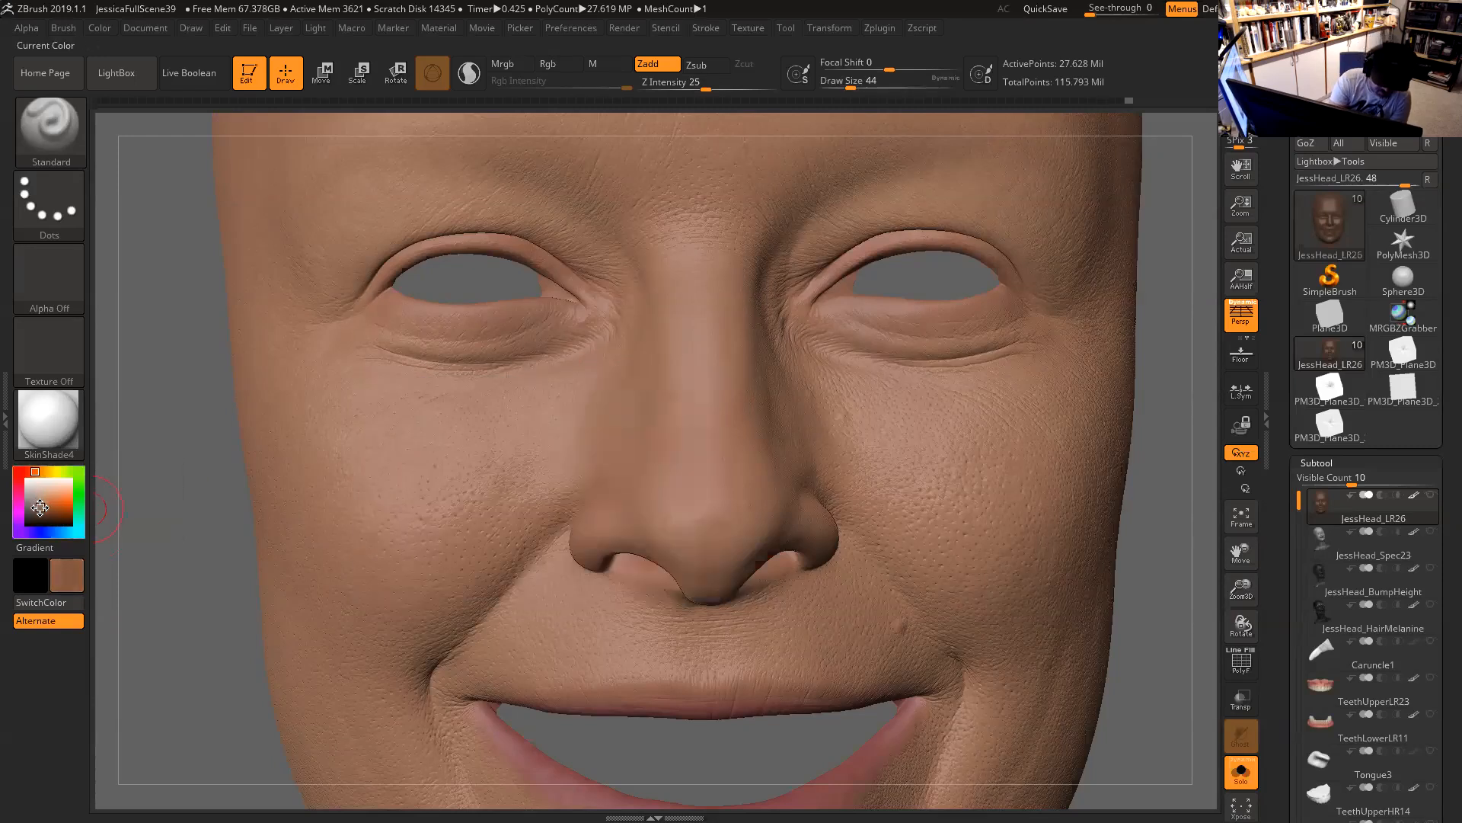
{"action": "left_click", "coordinate": [568, 67]}
{"action": "left_click_drag", "start_coordinate": [559, 81], "coordinate": [511, 84]}
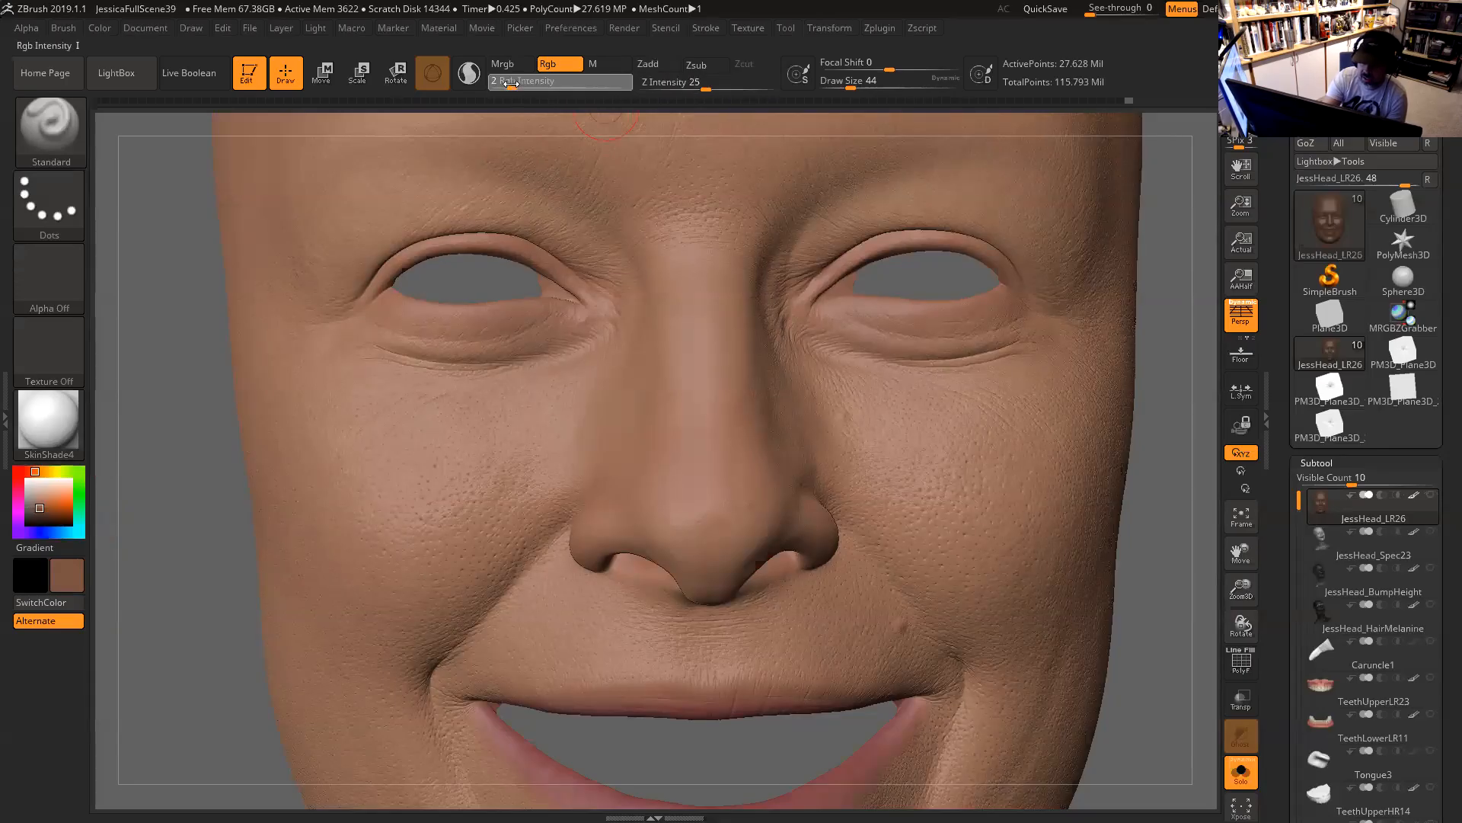
Switch the head's material to Flat Color and enlarge the brush's draw size to 94.
{"action": "left_click_drag", "start_coordinate": [1183, 445], "coordinate": [1142, 486]}
{"action": "left_click", "coordinate": [49, 419]}
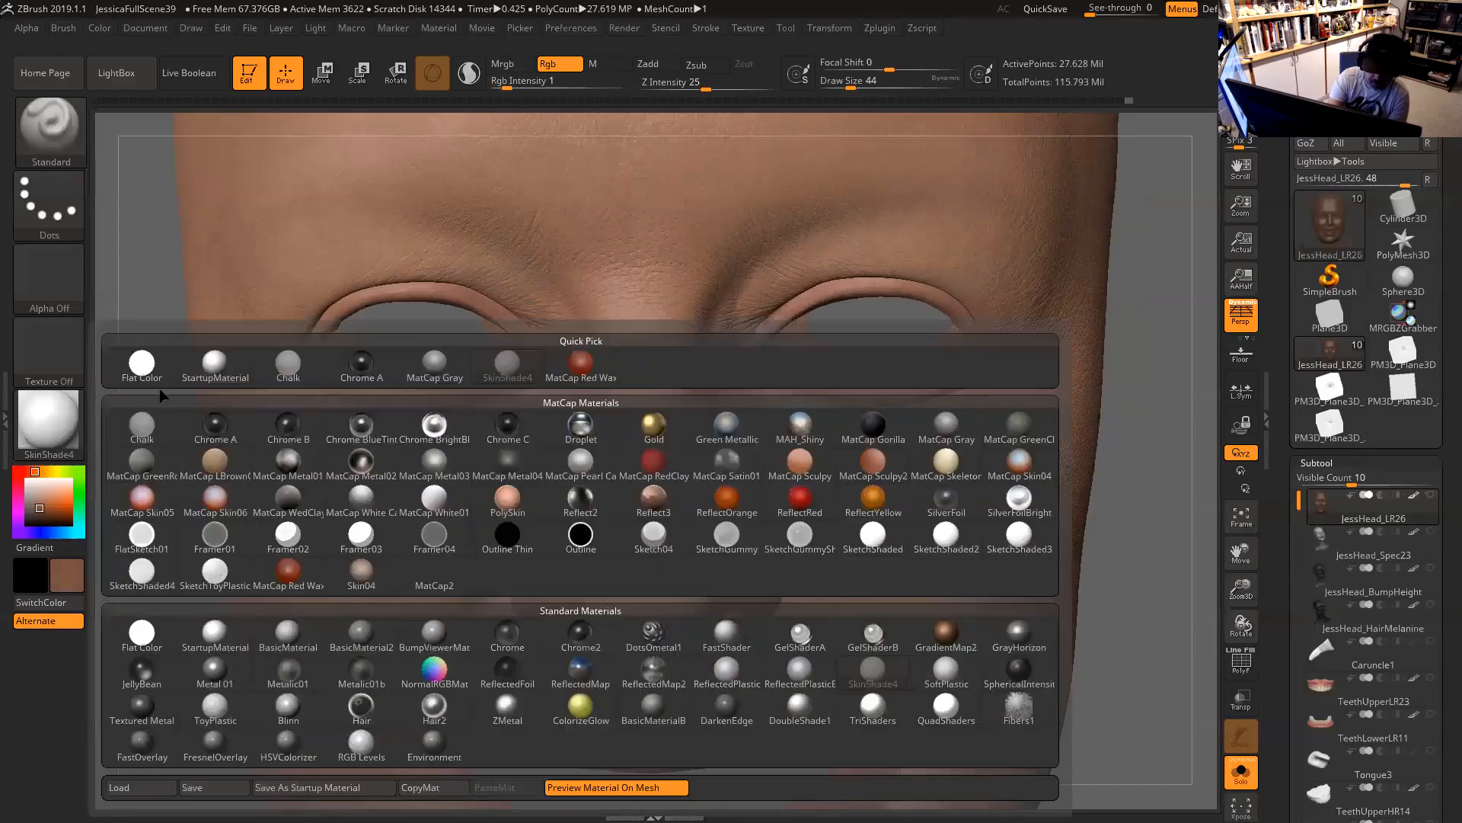
{"action": "left_click", "coordinate": [145, 362]}
{"action": "key", "text": "space"}
{"action": "left_click_drag", "start_coordinate": [687, 372], "coordinate": [709, 372]}
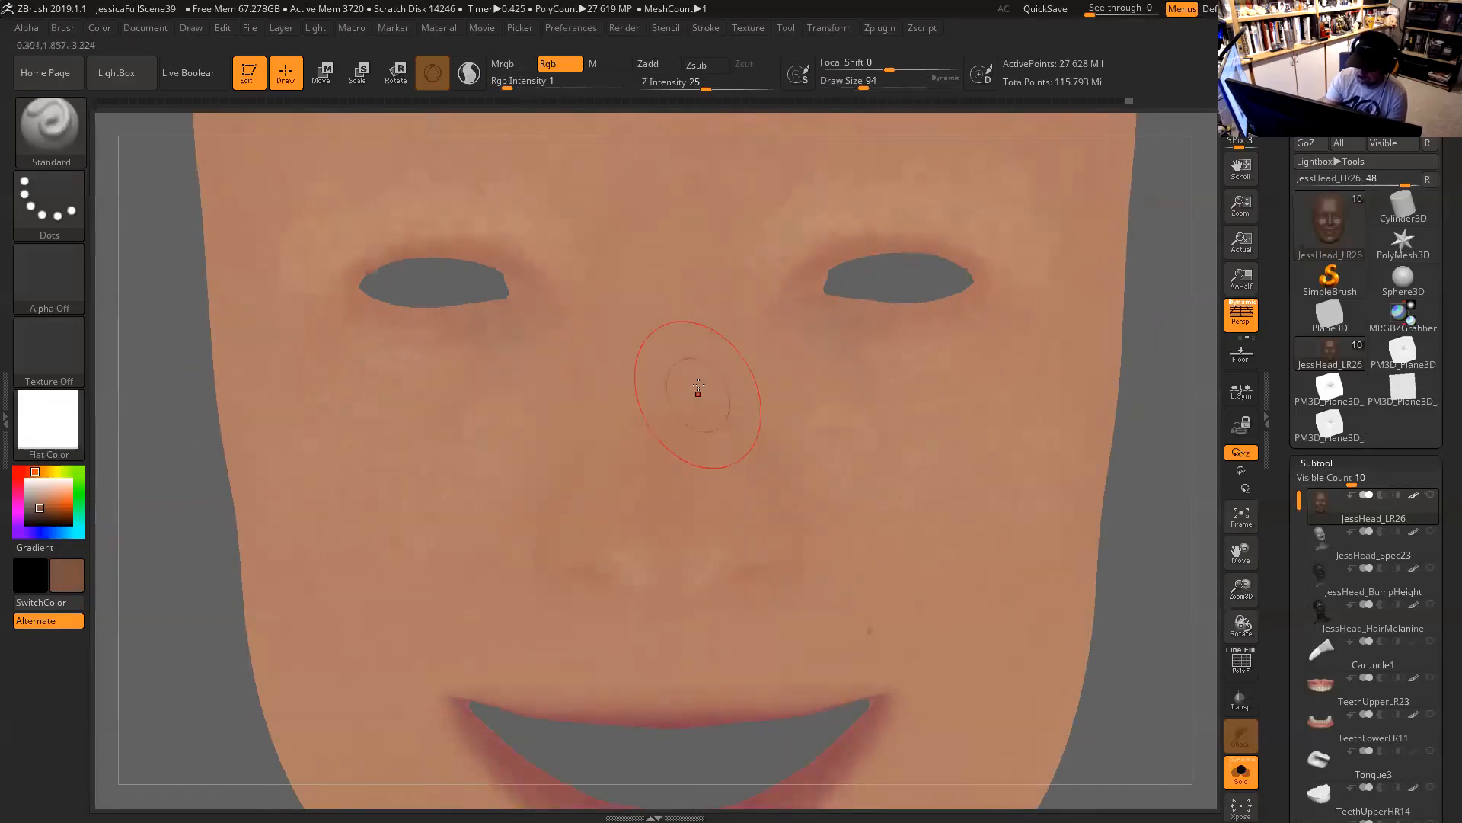
Open the Lazy Mouse stroke settings for the Standard brush.
{"action": "left_click", "coordinate": [706, 30]}
{"action": "left_click", "coordinate": [666, 29]}
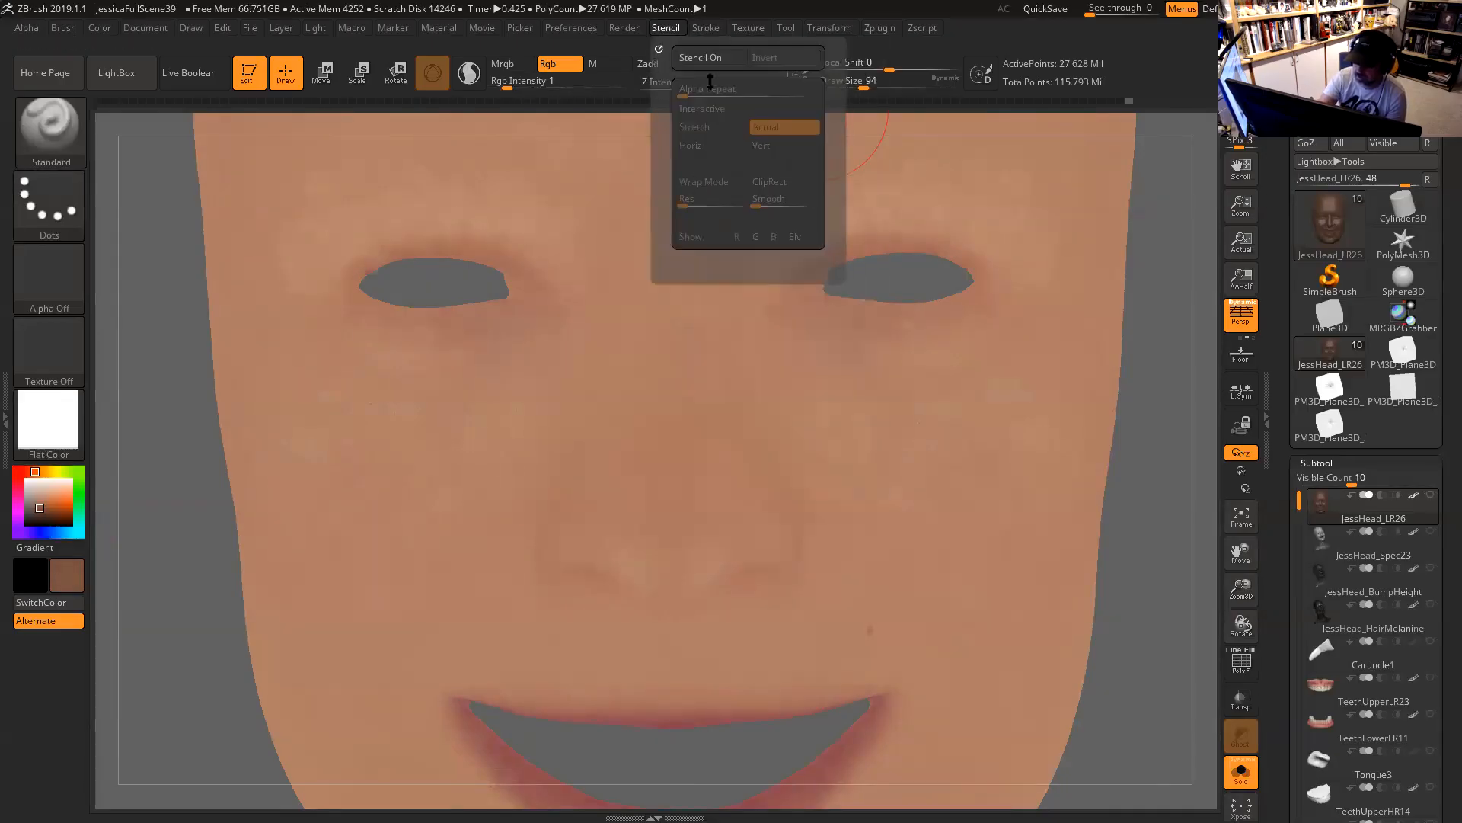
{"action": "left_click", "coordinate": [719, 30]}
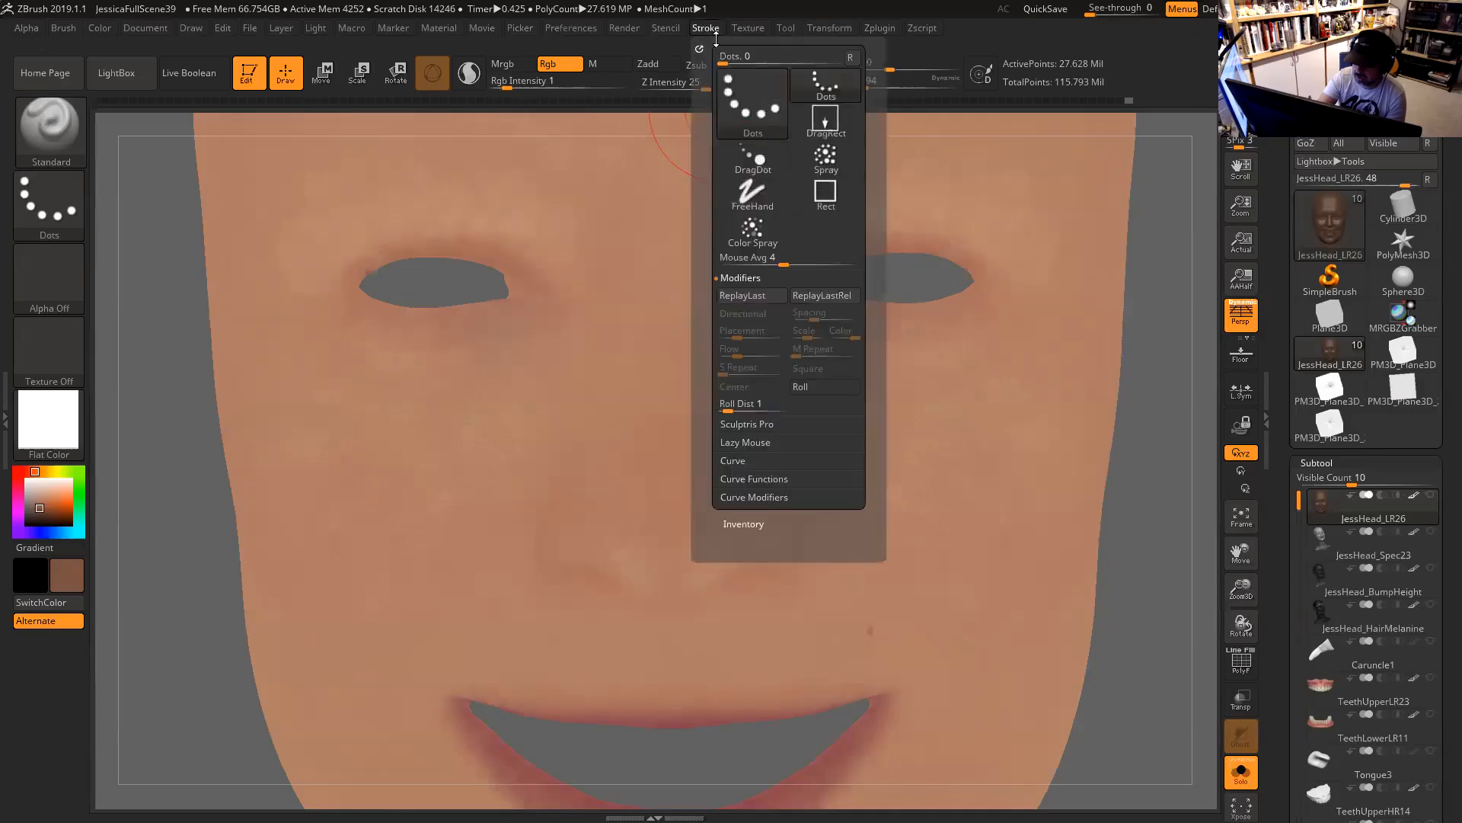
{"action": "left_click", "coordinate": [755, 278]}
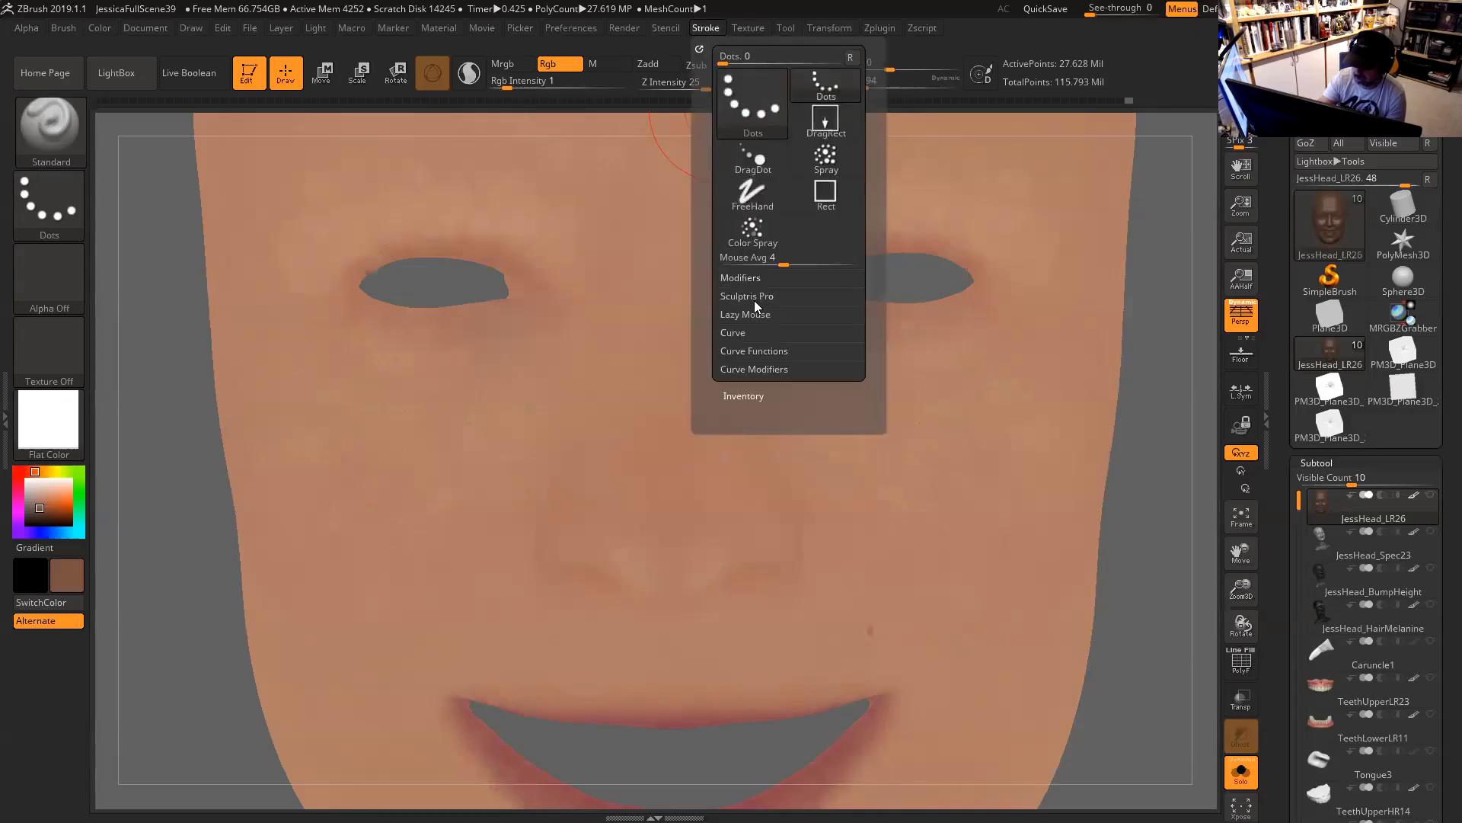
{"action": "left_click", "coordinate": [757, 314]}
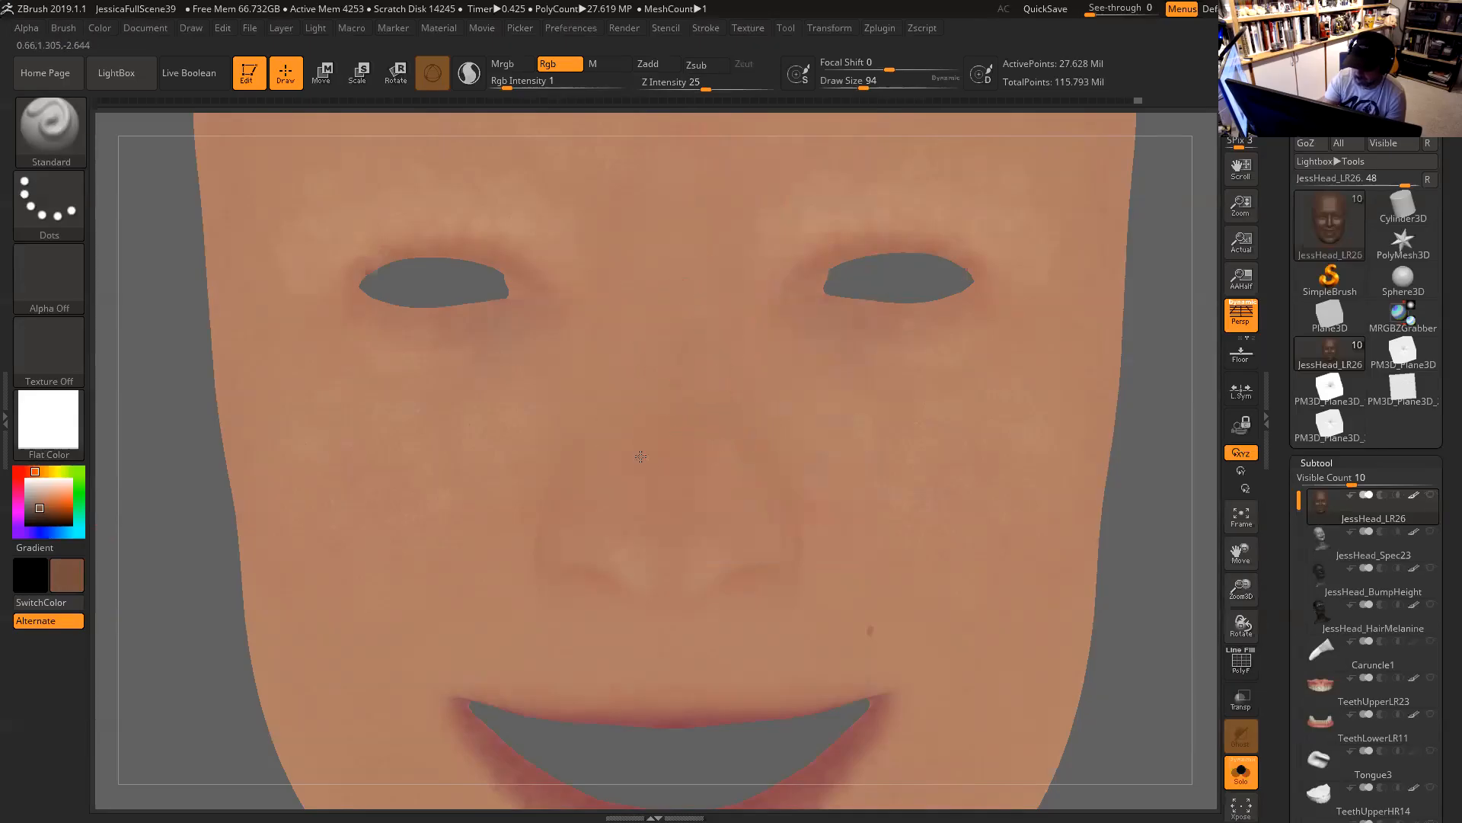
Change the paint colour to a lighter reddish brown and set the draw size to 136.
{"action": "key", "text": "space"}
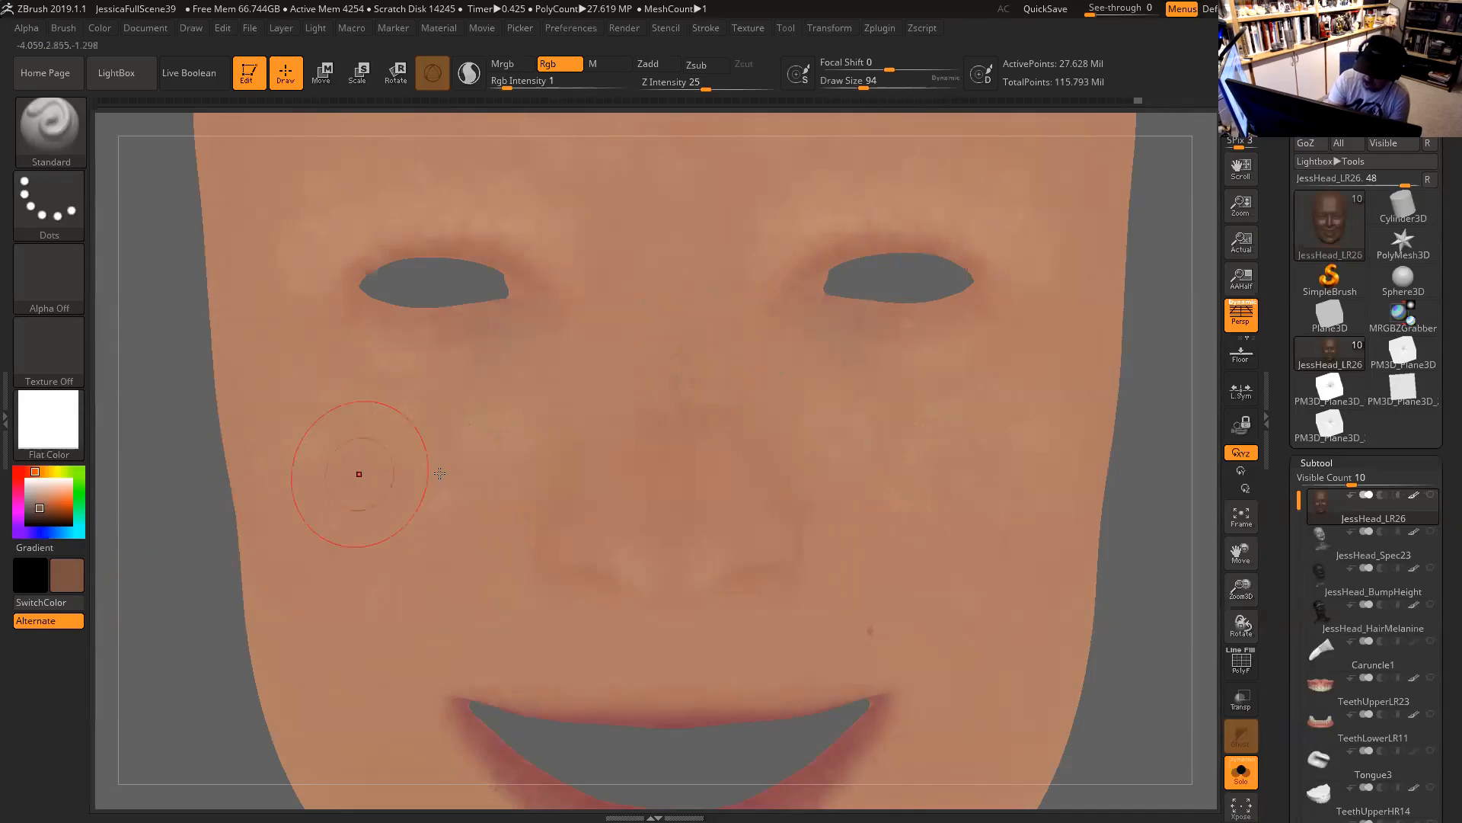
{"action": "key", "text": "ctrl"}
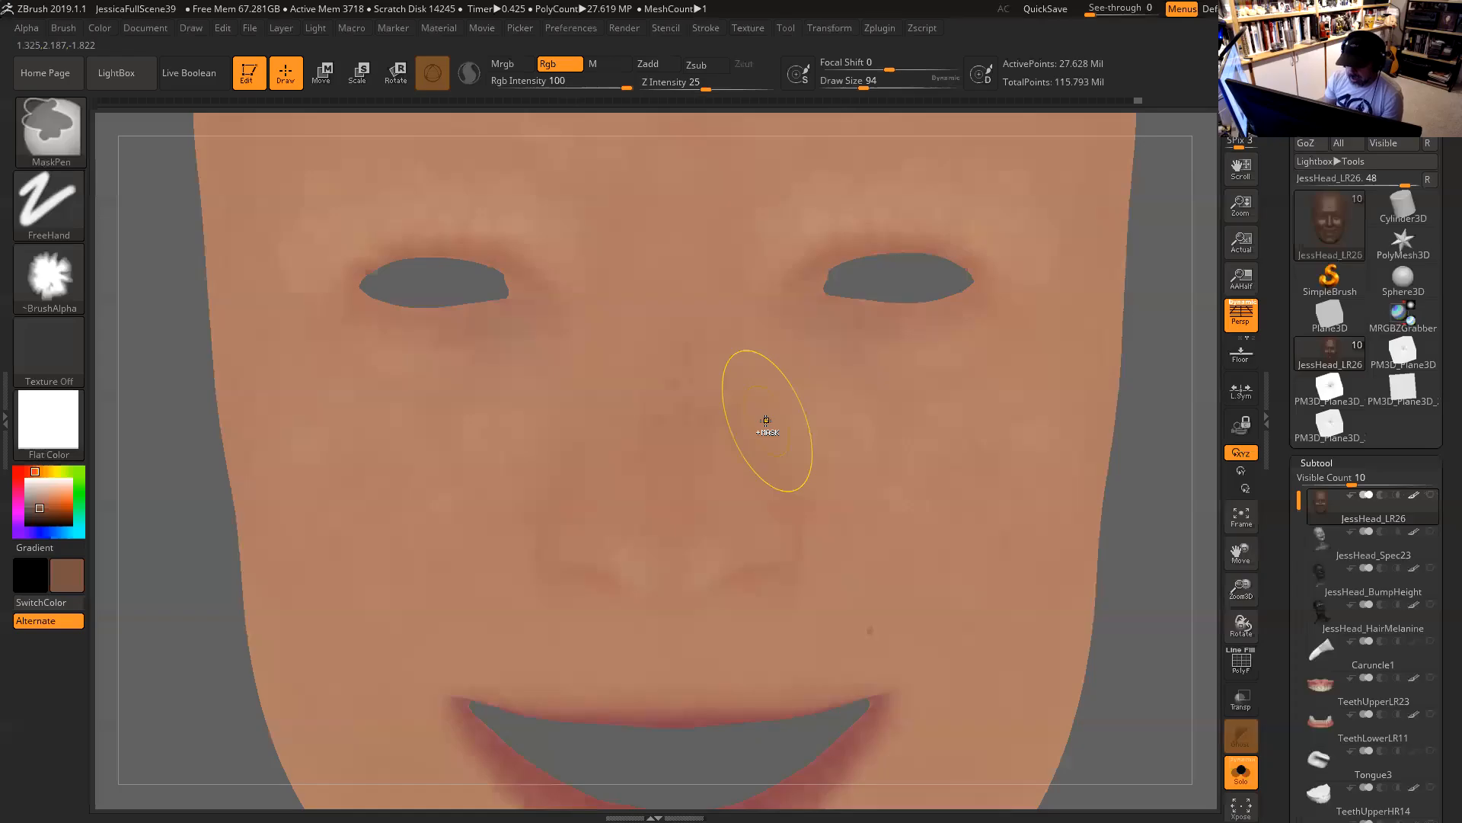
{"action": "key", "text": "ctrl"}
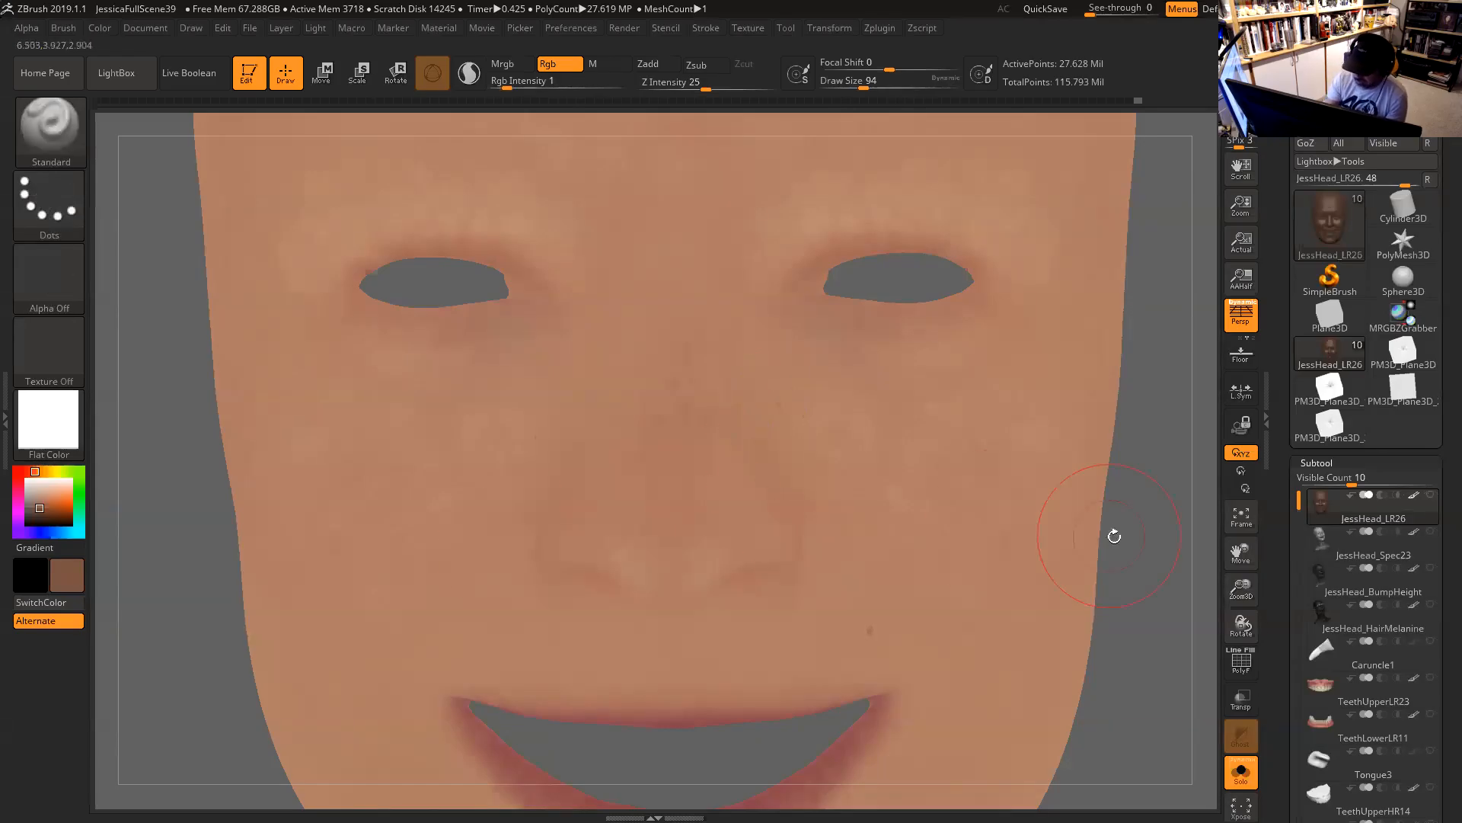
{"action": "mouse_move", "coordinate": [39, 503]}
{"action": "left_mouse_down"}
{"action": "mouse_move", "coordinate": [340, 338]}
{"action": "mouse_move", "coordinate": [606, 569]}
{"action": "mouse_move", "coordinate": [670, 439]}
{"action": "mouse_move", "coordinate": [470, 327]}
{"action": "mouse_move", "coordinate": [352, 300]}
{"action": "left_mouse_up"}
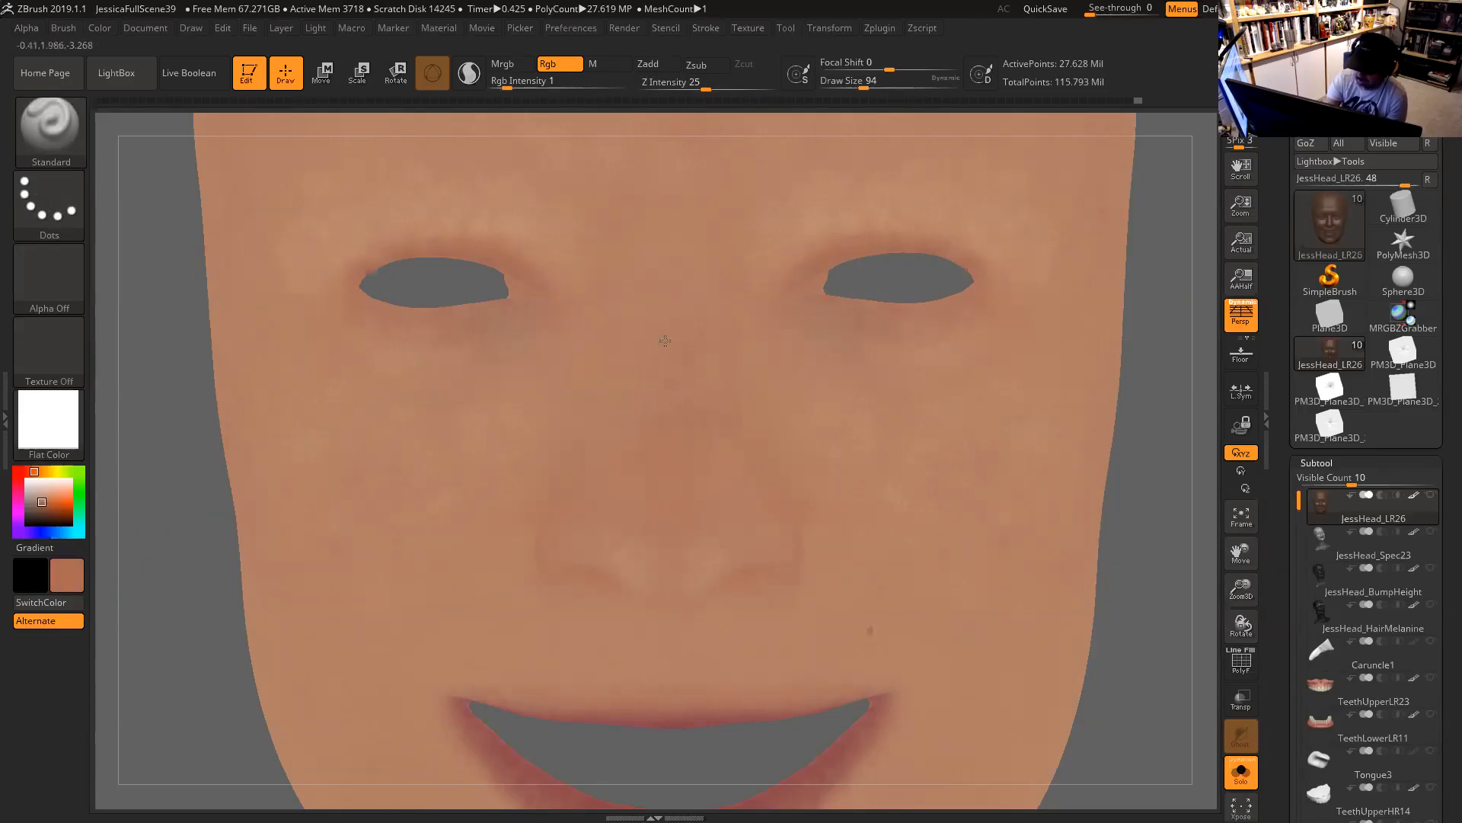
{"action": "key", "text": "s"}
{"action": "left_click_drag", "start_coordinate": [776, 399], "coordinate": [787, 397]}
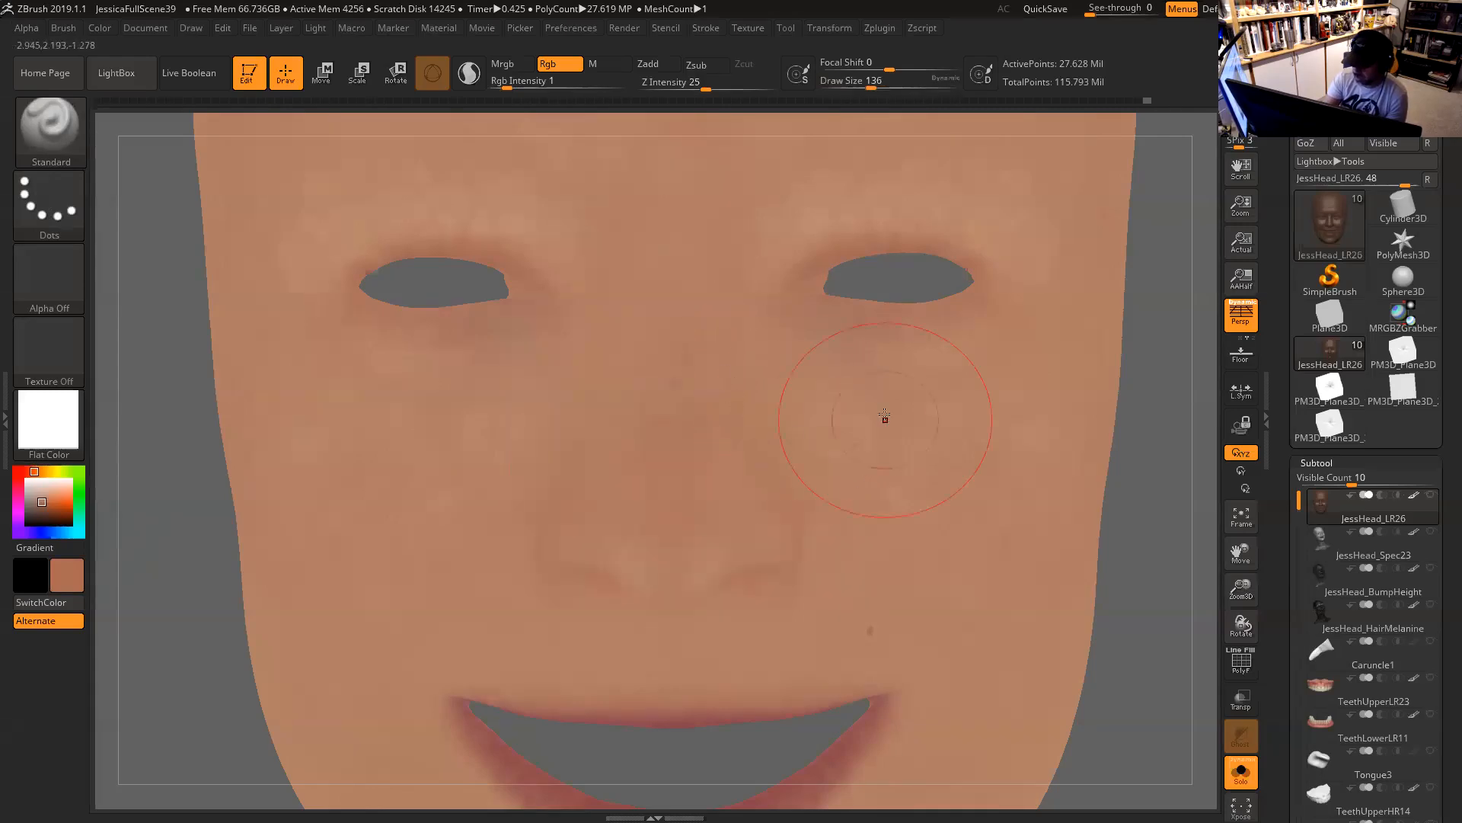
Paint faint reddish-brown colour through the hidden mask over the freckle spots on both cheeks, the nose and between the eyes.
{"action": "mouse_move", "coordinate": [881, 487]}
{"action": "left_mouse_down"}
{"action": "mouse_move", "coordinate": [896, 432]}
{"action": "mouse_move", "coordinate": [985, 418]}
{"action": "left_mouse_up"}
{"action": "left_click_drag", "start_coordinate": [887, 461], "coordinate": [947, 423]}
{"action": "mouse_move", "coordinate": [799, 429]}
{"action": "left_mouse_down"}
{"action": "mouse_move", "coordinate": [764, 437]}
{"action": "mouse_move", "coordinate": [832, 366]}
{"action": "mouse_move", "coordinate": [686, 488]}
{"action": "mouse_move", "coordinate": [587, 369]}
{"action": "mouse_move", "coordinate": [539, 400]}
{"action": "mouse_move", "coordinate": [449, 408]}
{"action": "mouse_move", "coordinate": [448, 454]}
{"action": "mouse_move", "coordinate": [382, 414]}
{"action": "mouse_move", "coordinate": [483, 413]}
{"action": "mouse_move", "coordinate": [604, 376]}
{"action": "mouse_move", "coordinate": [680, 330]}
{"action": "left_mouse_up"}
{"action": "mouse_move", "coordinate": [680, 329]}
{"action": "left_mouse_down"}
{"action": "mouse_move", "coordinate": [633, 329]}
{"action": "mouse_move", "coordinate": [526, 427]}
{"action": "left_mouse_up"}
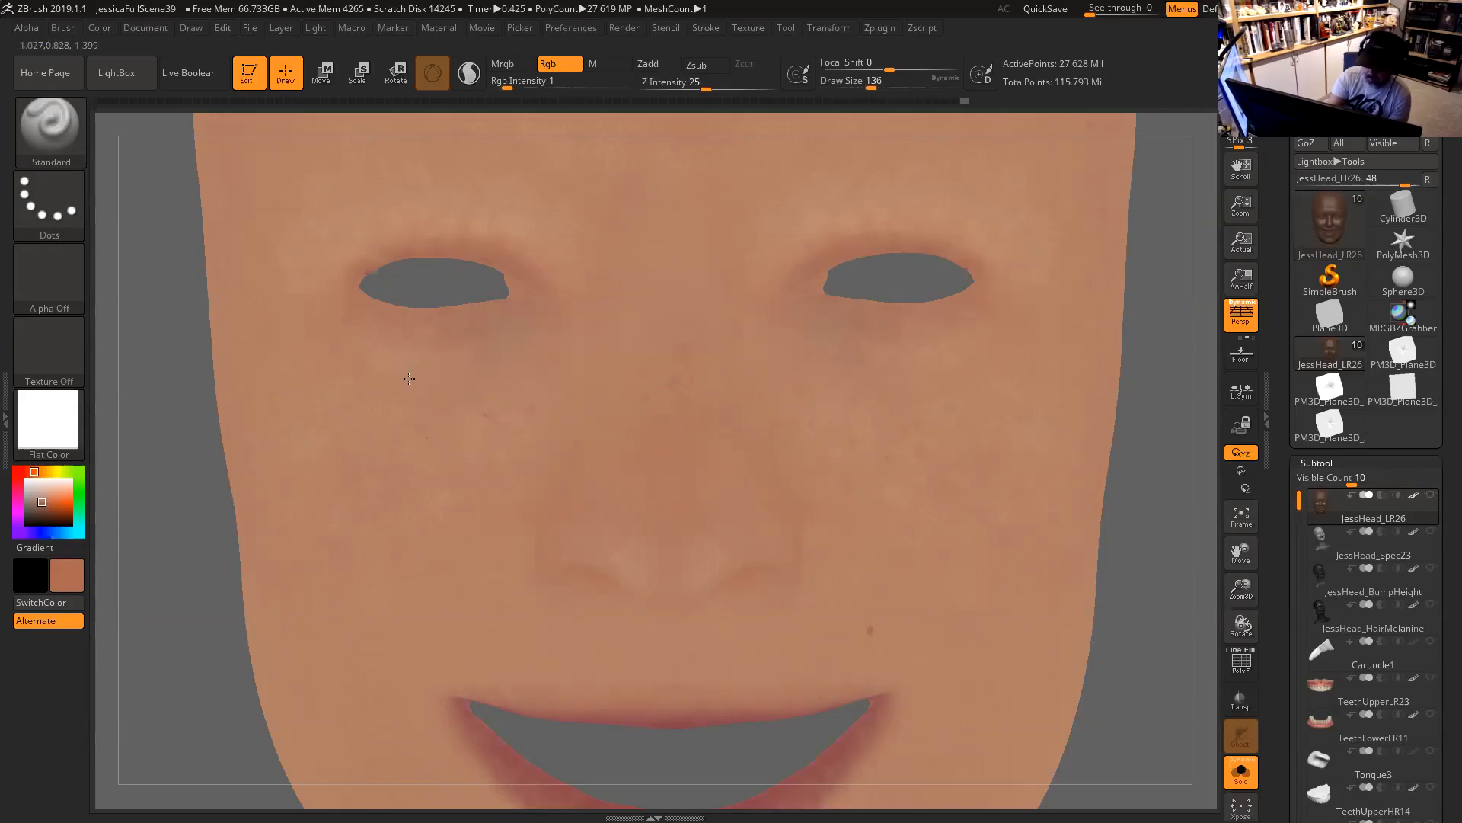
{"action": "mouse_move", "coordinate": [613, 465]}
{"action": "left_mouse_down"}
{"action": "mouse_move", "coordinate": [594, 366]}
{"action": "mouse_move", "coordinate": [441, 490]}
{"action": "mouse_move", "coordinate": [301, 425]}
{"action": "left_mouse_up"}
{"action": "mouse_move", "coordinate": [575, 479]}
{"action": "left_mouse_down"}
{"action": "mouse_move", "coordinate": [670, 335]}
{"action": "mouse_move", "coordinate": [751, 444]}
{"action": "mouse_move", "coordinate": [866, 411]}
{"action": "mouse_move", "coordinate": [901, 532]}
{"action": "mouse_move", "coordinate": [960, 488]}
{"action": "mouse_move", "coordinate": [958, 384]}
{"action": "left_mouse_up"}
{"action": "mouse_move", "coordinate": [733, 263]}
{"action": "left_mouse_down"}
{"action": "mouse_move", "coordinate": [716, 236]}
{"action": "mouse_move", "coordinate": [747, 221]}
{"action": "mouse_move", "coordinate": [676, 232]}
{"action": "left_mouse_up"}
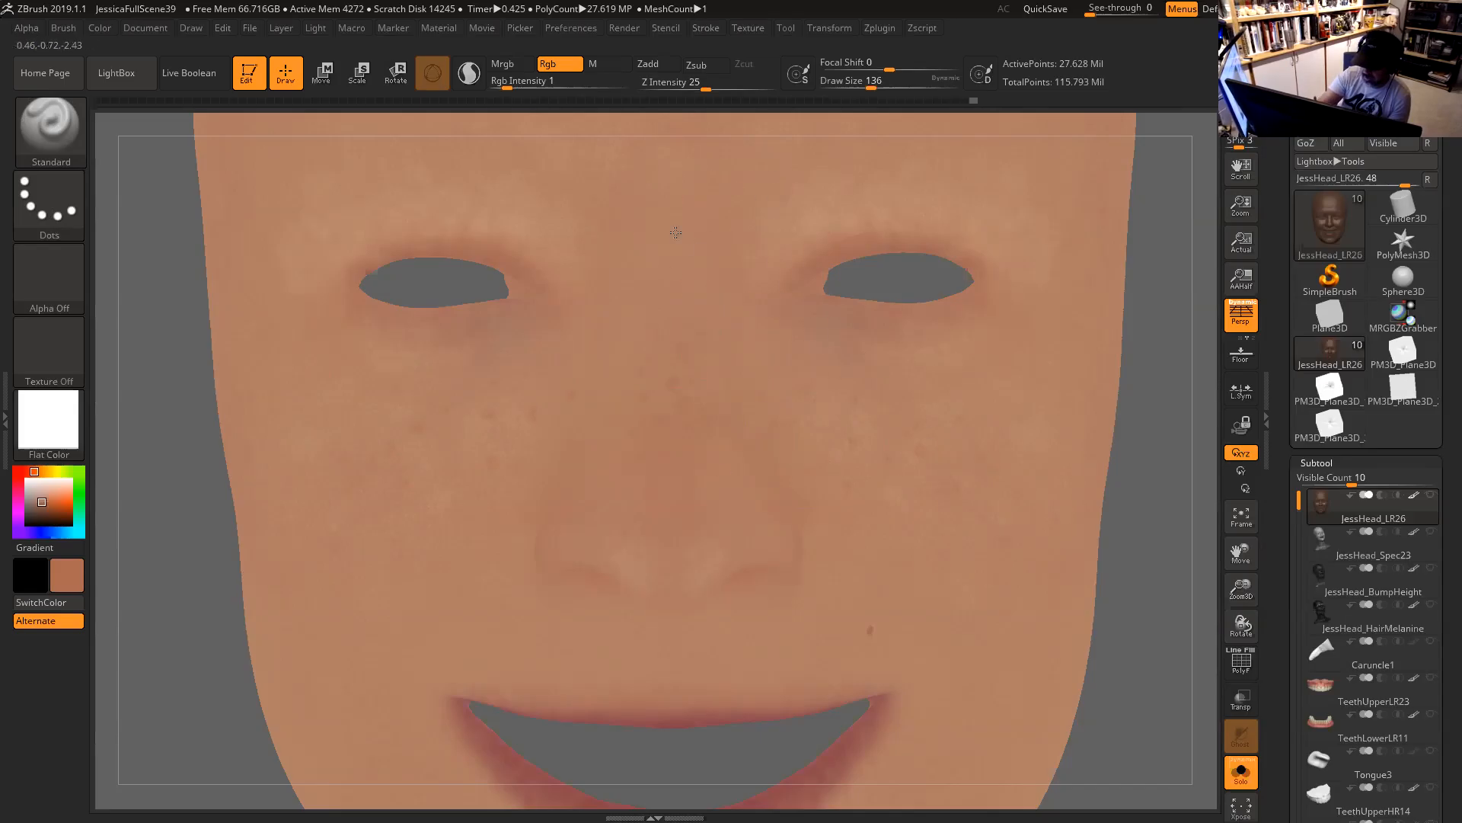
{"action": "mouse_move", "coordinate": [429, 290]}
{"action": "left_mouse_down"}
{"action": "mouse_move", "coordinate": [404, 238]}
{"action": "mouse_move", "coordinate": [316, 383]}
{"action": "left_mouse_up"}
{"action": "left_click_drag", "start_coordinate": [714, 417], "coordinate": [842, 388]}
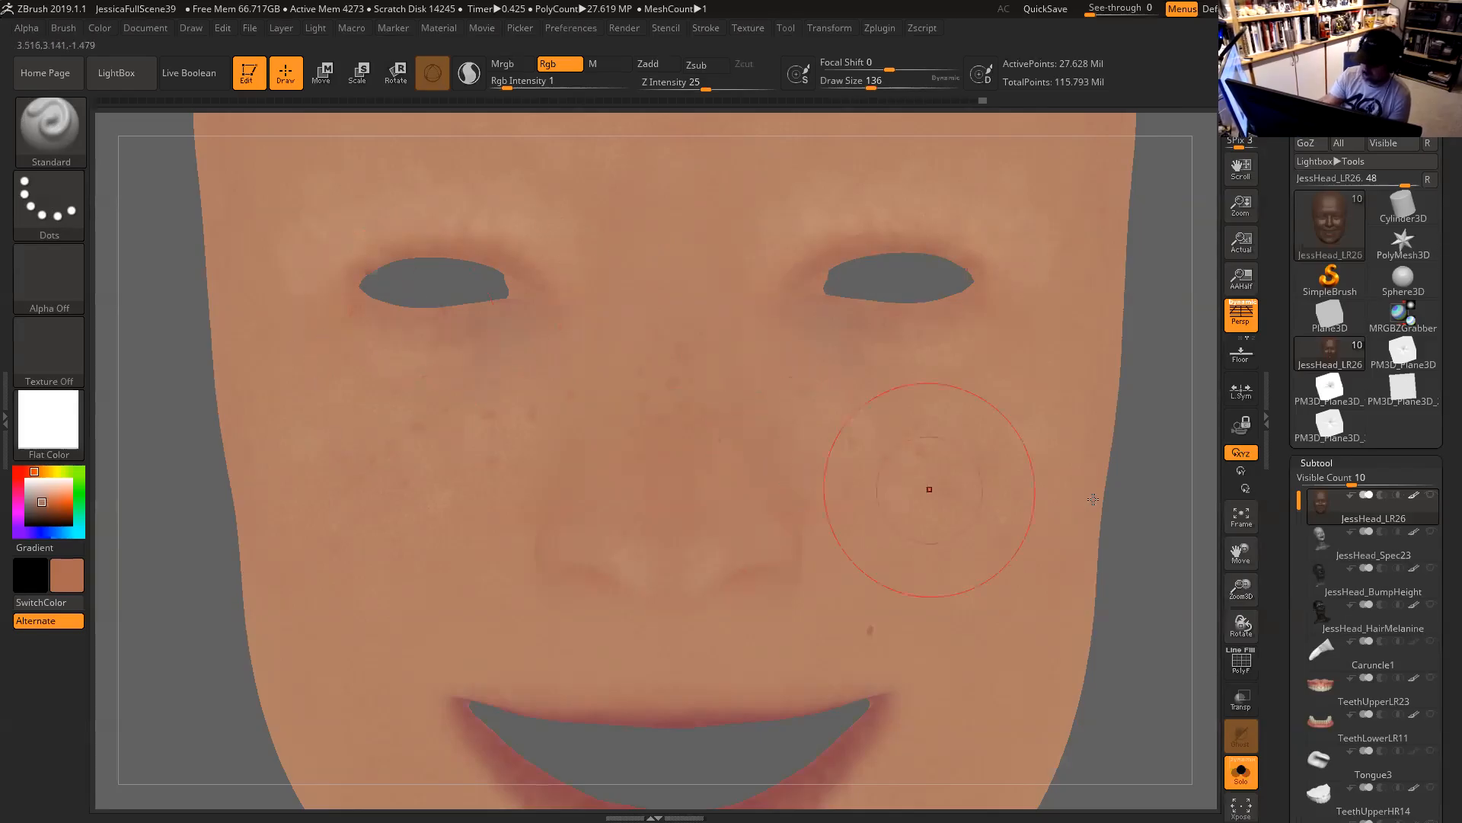
Show the freckle mask, invert it and clear it from the head.
{"action": "key", "text": "ctrl+h"}
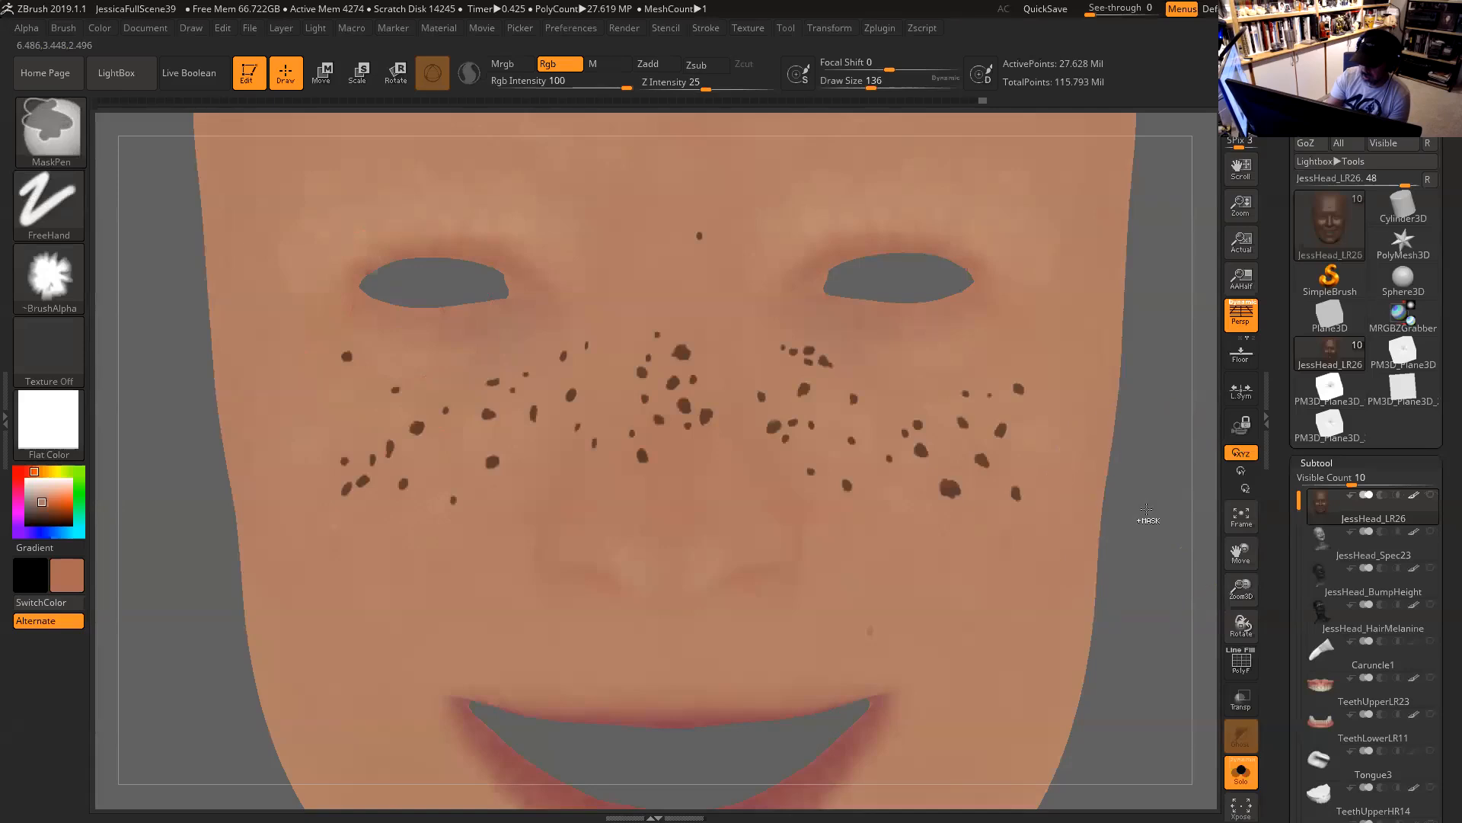
{"action": "left_click", "coordinate": [1147, 509], "text": "ctrl"}
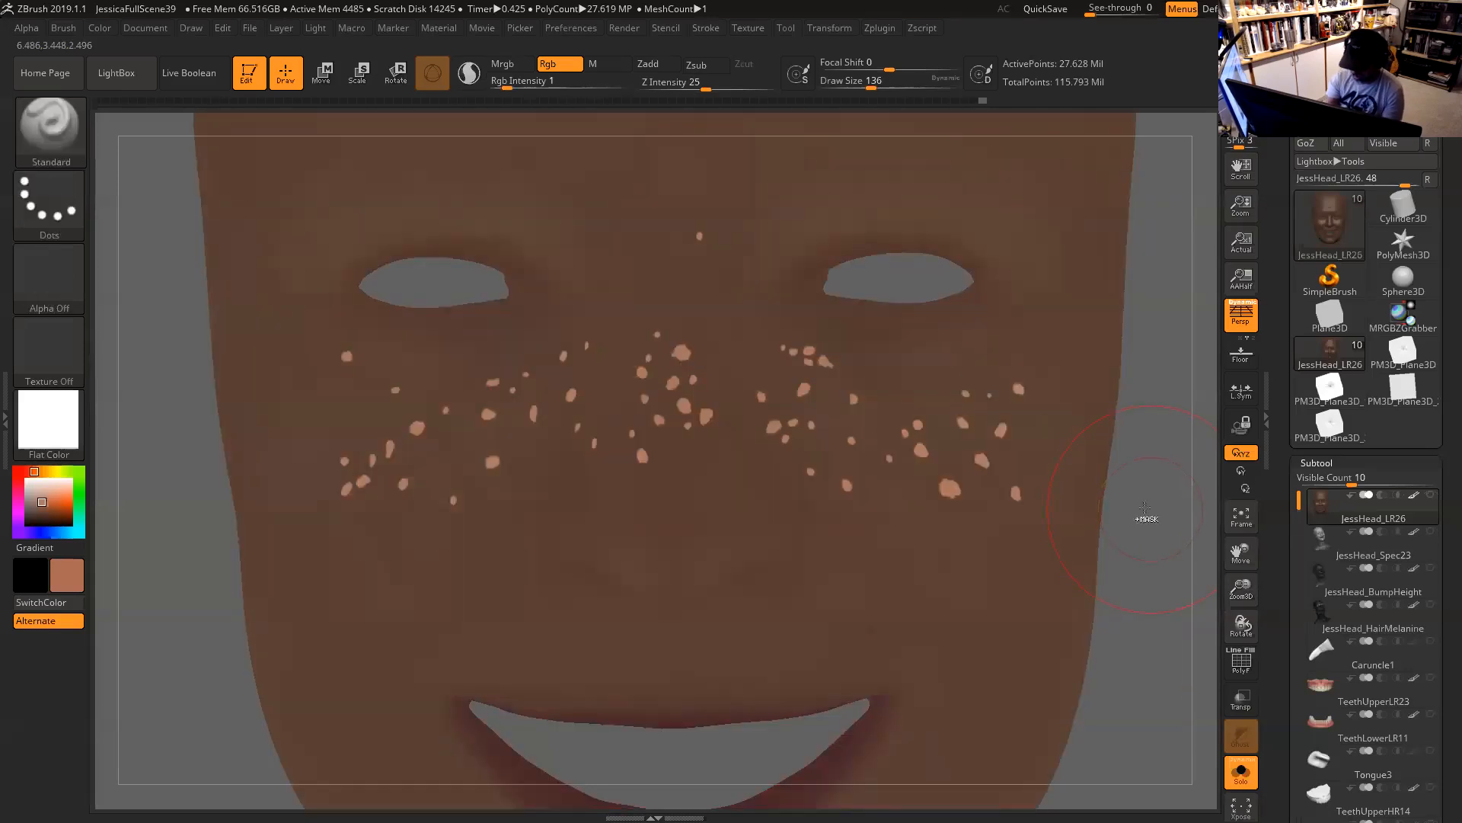
{"action": "left_click_drag", "start_coordinate": [1127, 512], "coordinate": [1104, 496], "text": "ctrl"}
Examine the painted freckles on the nose and both cheeks from the sides and the front.
{"action": "left_click_drag", "start_coordinate": [1126, 431], "coordinate": [989, 415]}
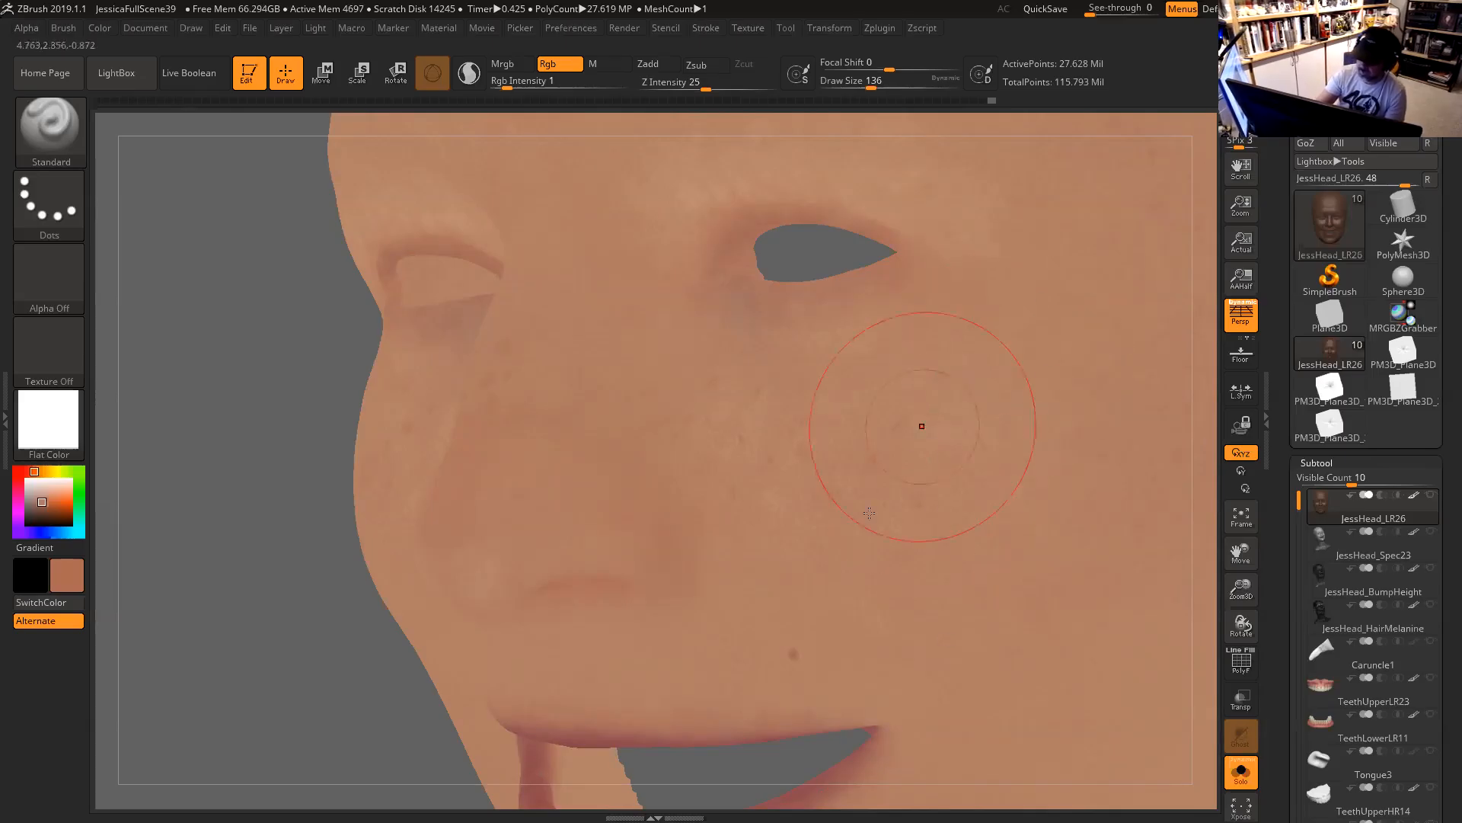
{"action": "left_click_drag", "start_coordinate": [553, 660], "coordinate": [943, 499]}
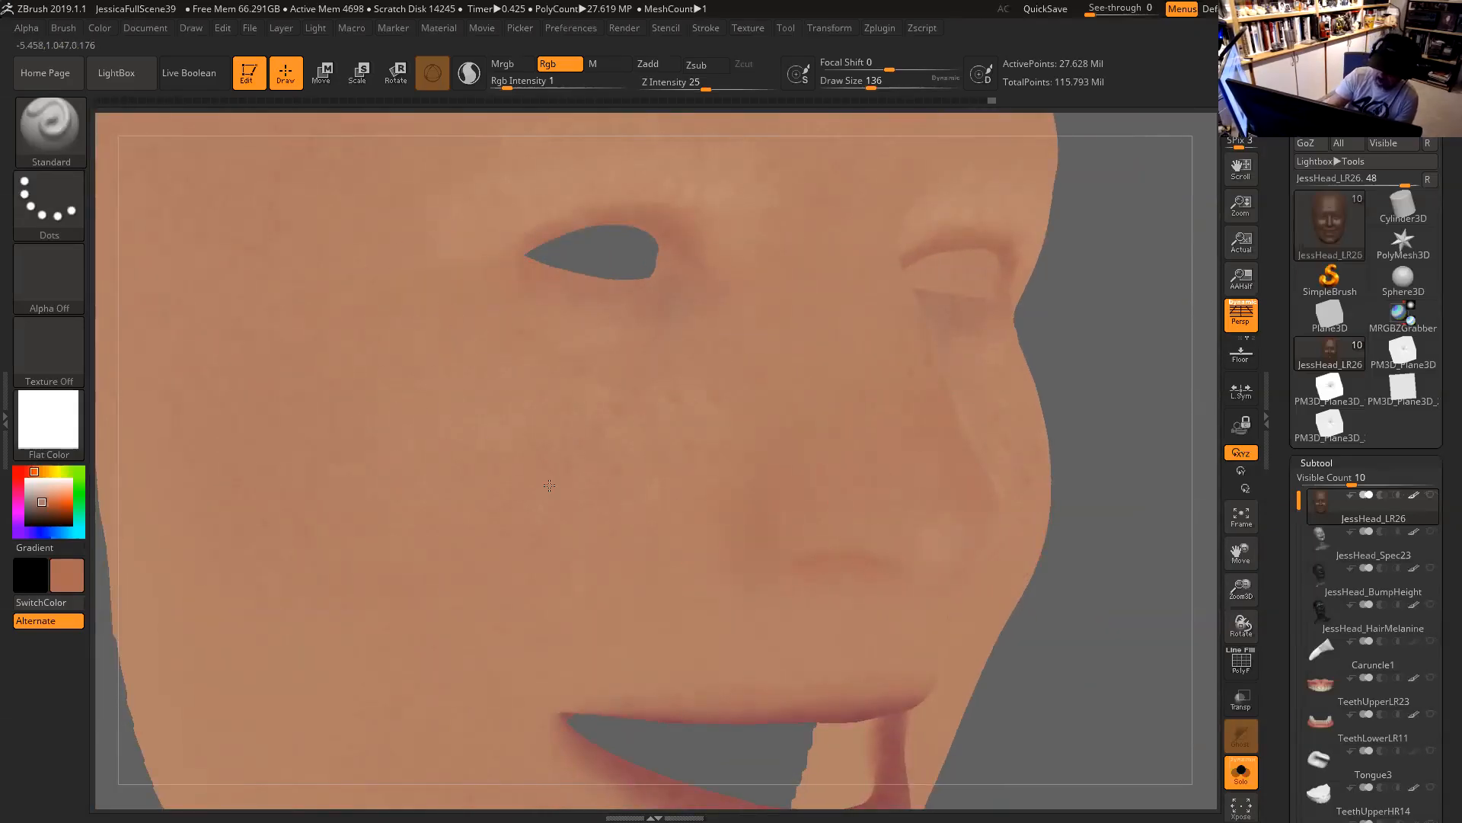
{"action": "left_click_drag", "start_coordinate": [1100, 495], "coordinate": [990, 499]}
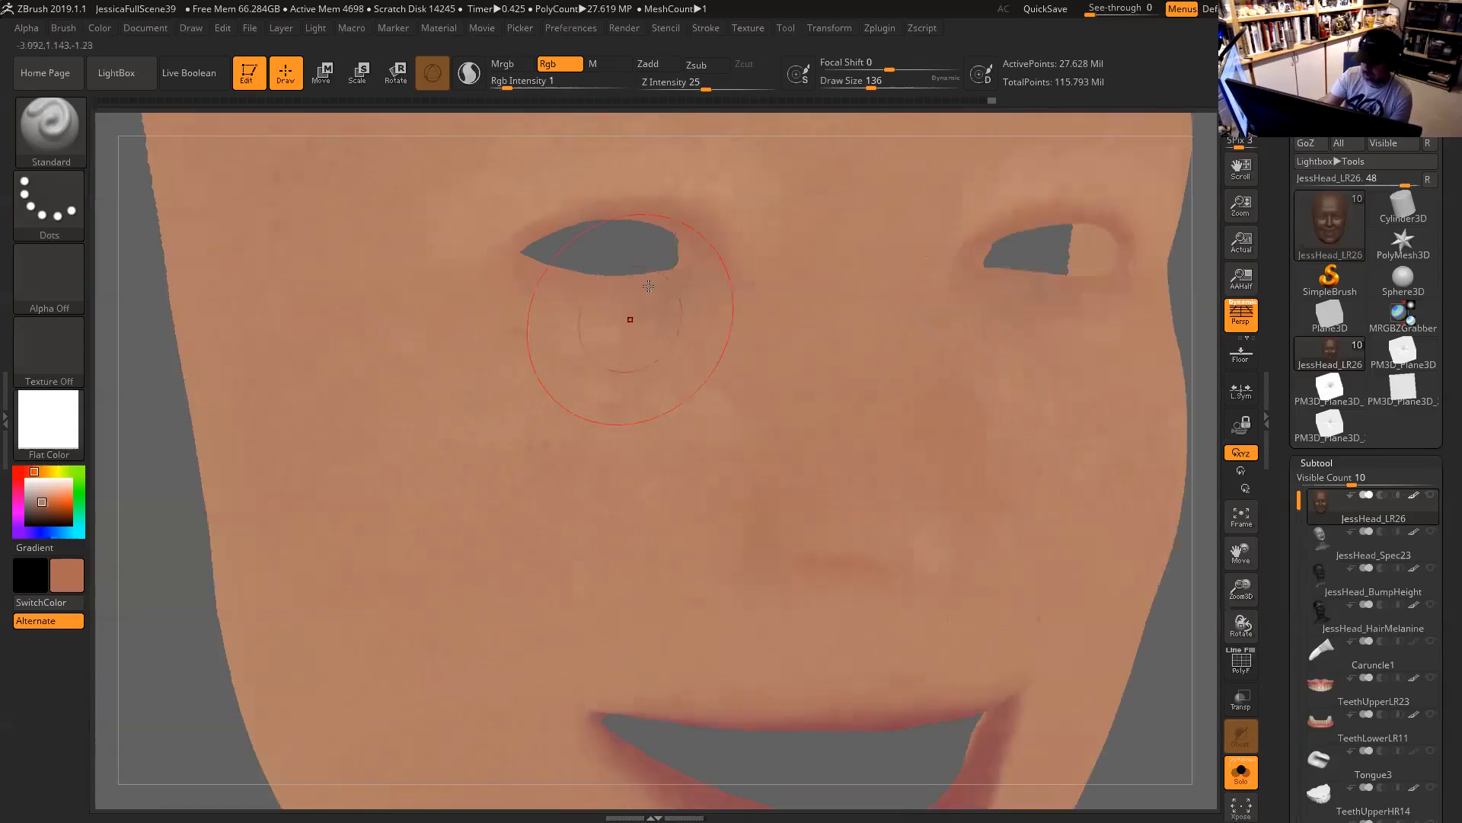
{"action": "left_click_drag", "start_coordinate": [1196, 579], "coordinate": [981, 474]}
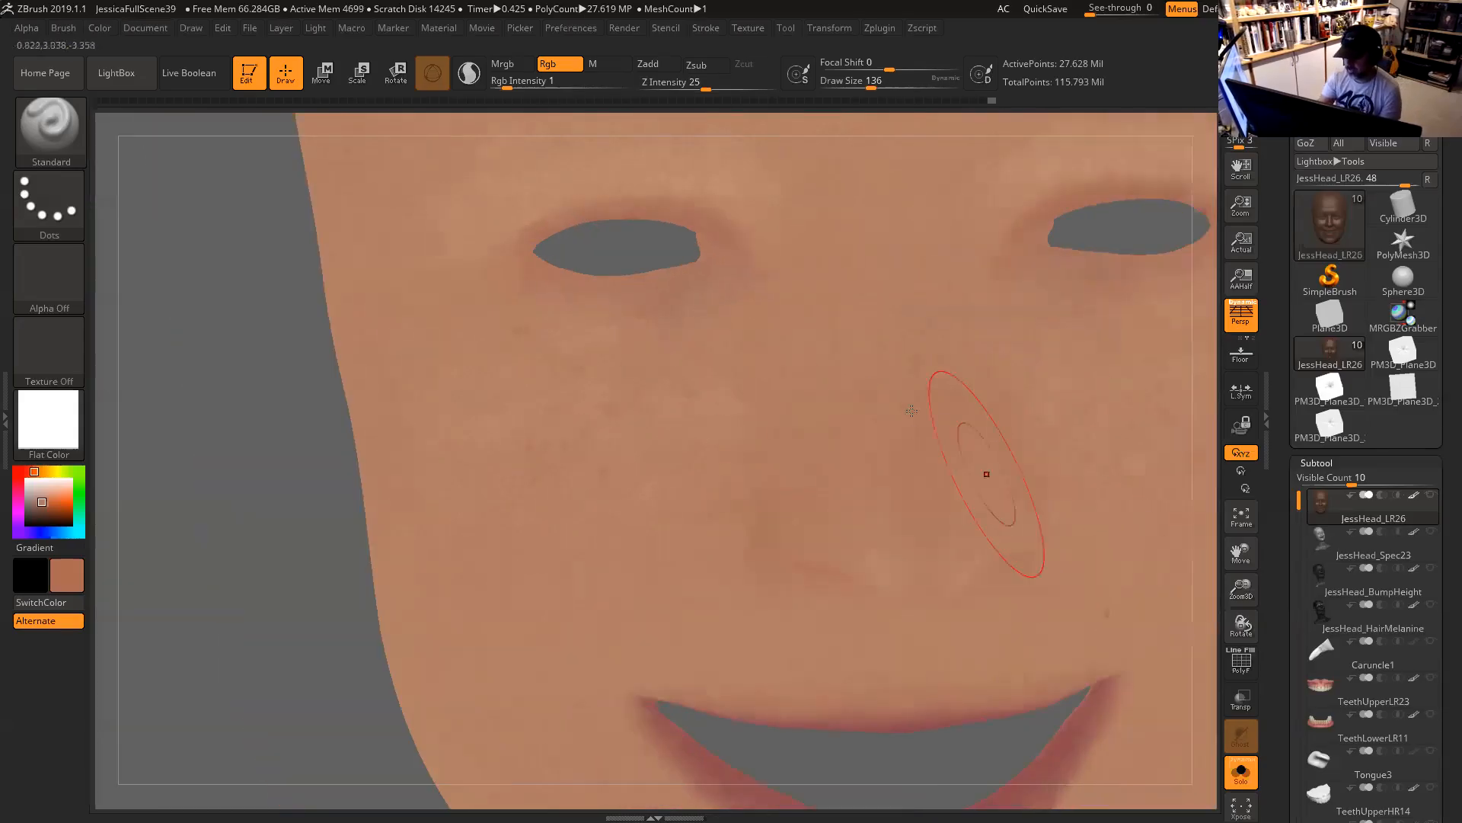
{"action": "left_click_drag", "start_coordinate": [1208, 441], "coordinate": [930, 418]}
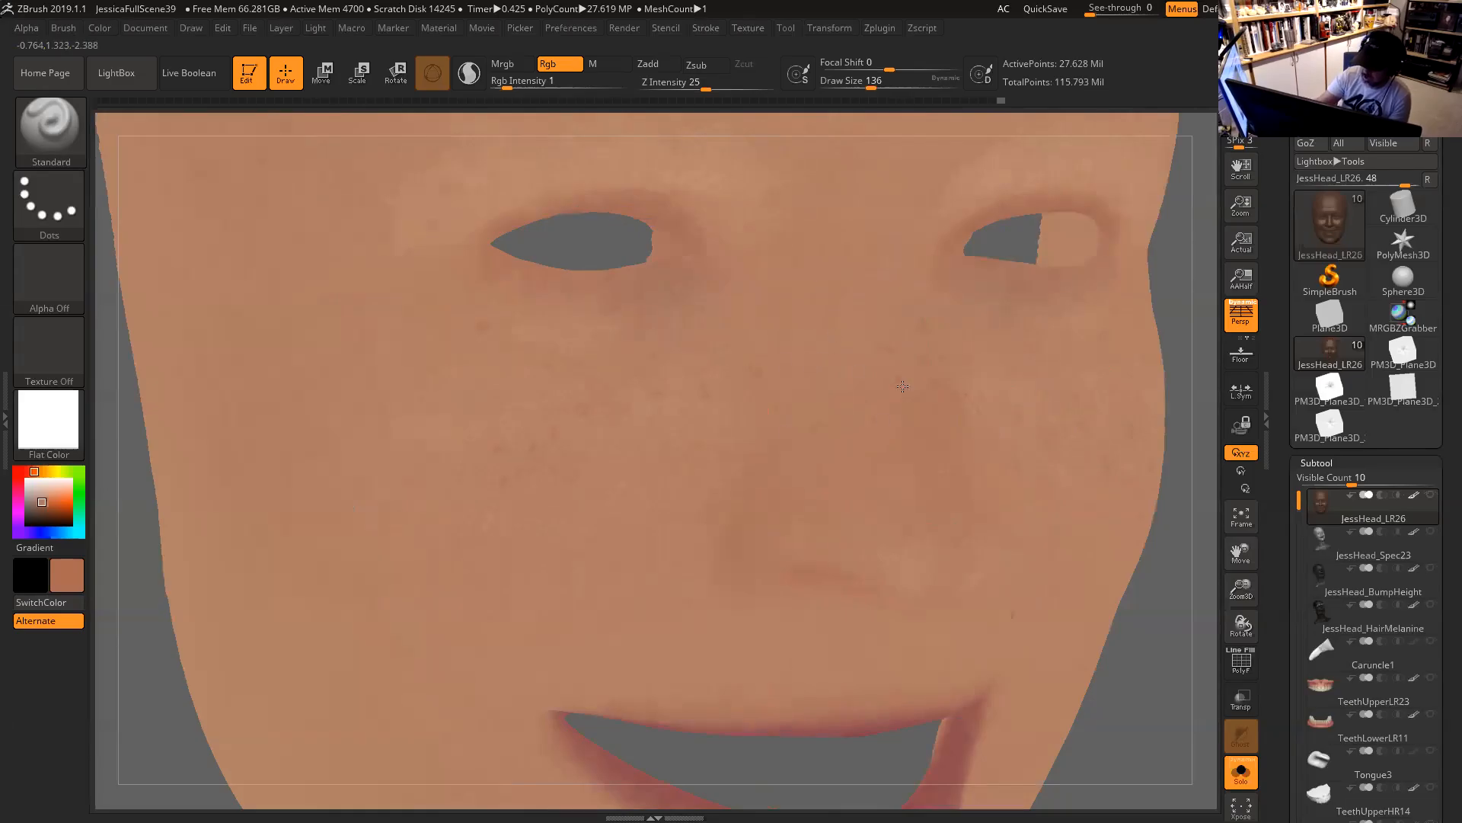
{"action": "left_click_drag", "start_coordinate": [1188, 572], "coordinate": [930, 343]}
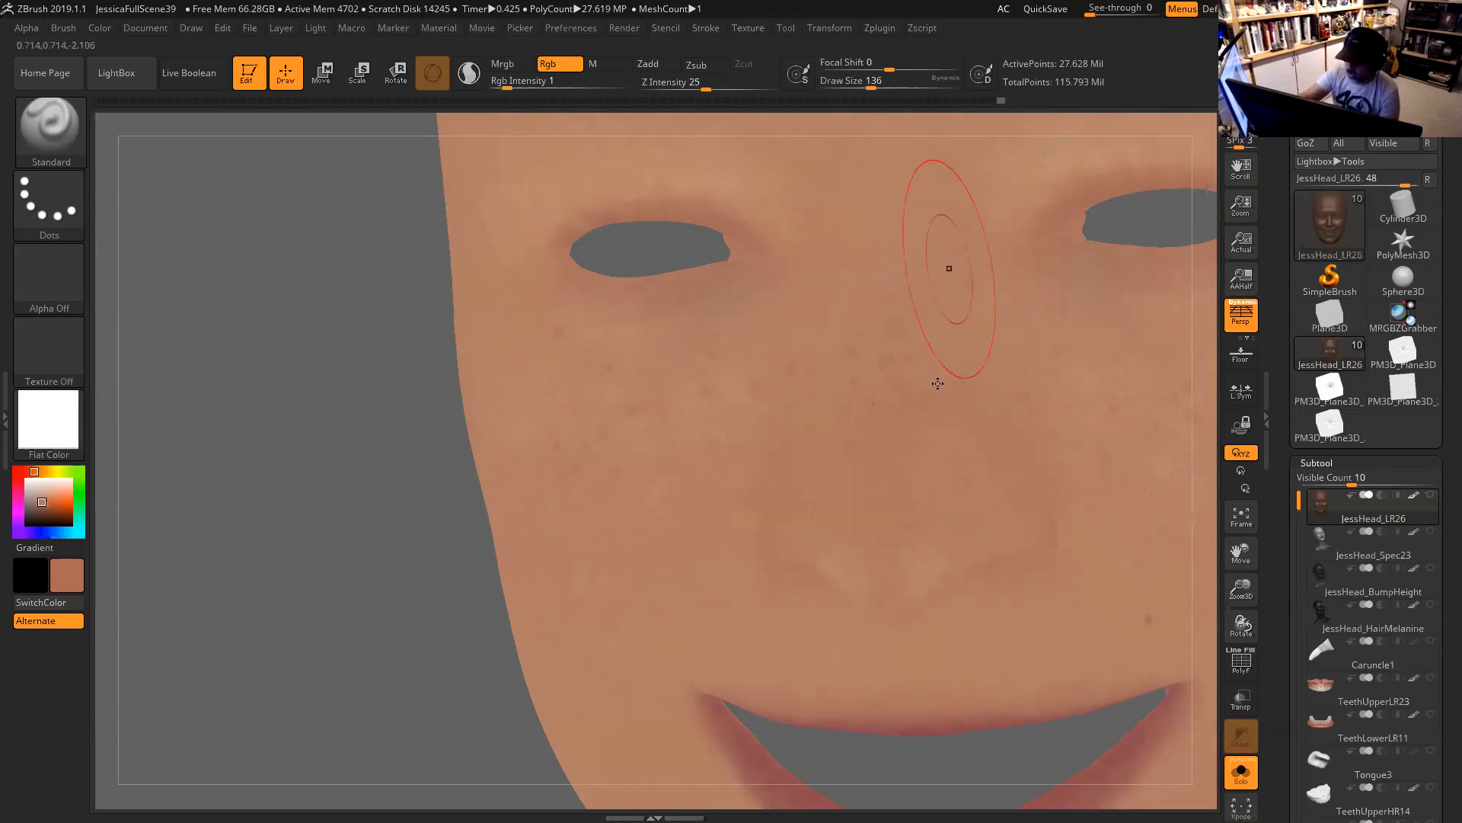
{"action": "mouse_move", "coordinate": [1192, 424]}
{"action": "right_mouse_down", "text": "alt"}
{"action": "mouse_move", "coordinate": [1009, 447]}
{"action": "mouse_move", "coordinate": [851, 428]}
{"action": "right_mouse_up", "text": "alt"}
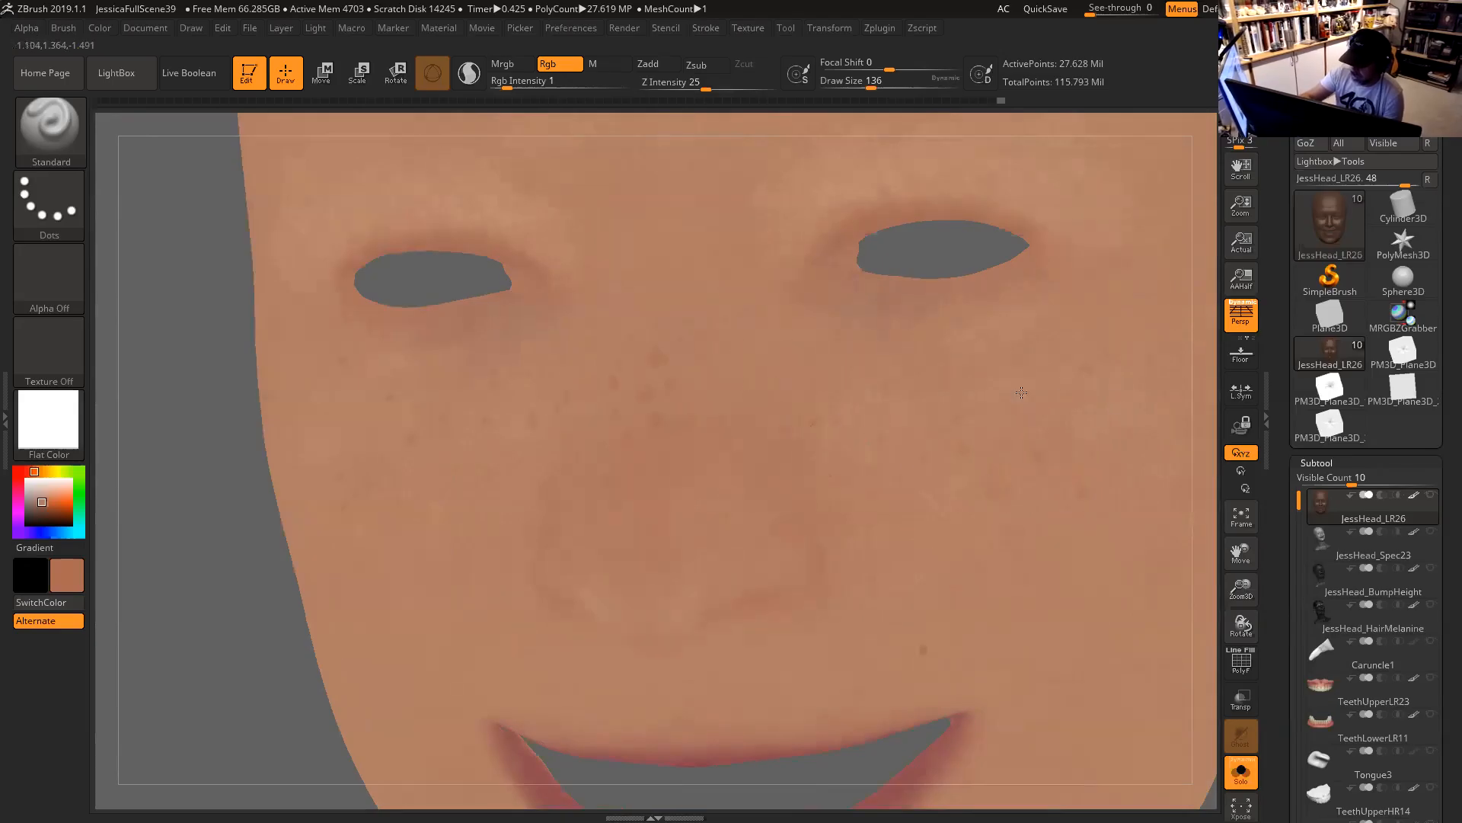
{"action": "left_click_drag", "start_coordinate": [1205, 378], "coordinate": [1106, 357]}
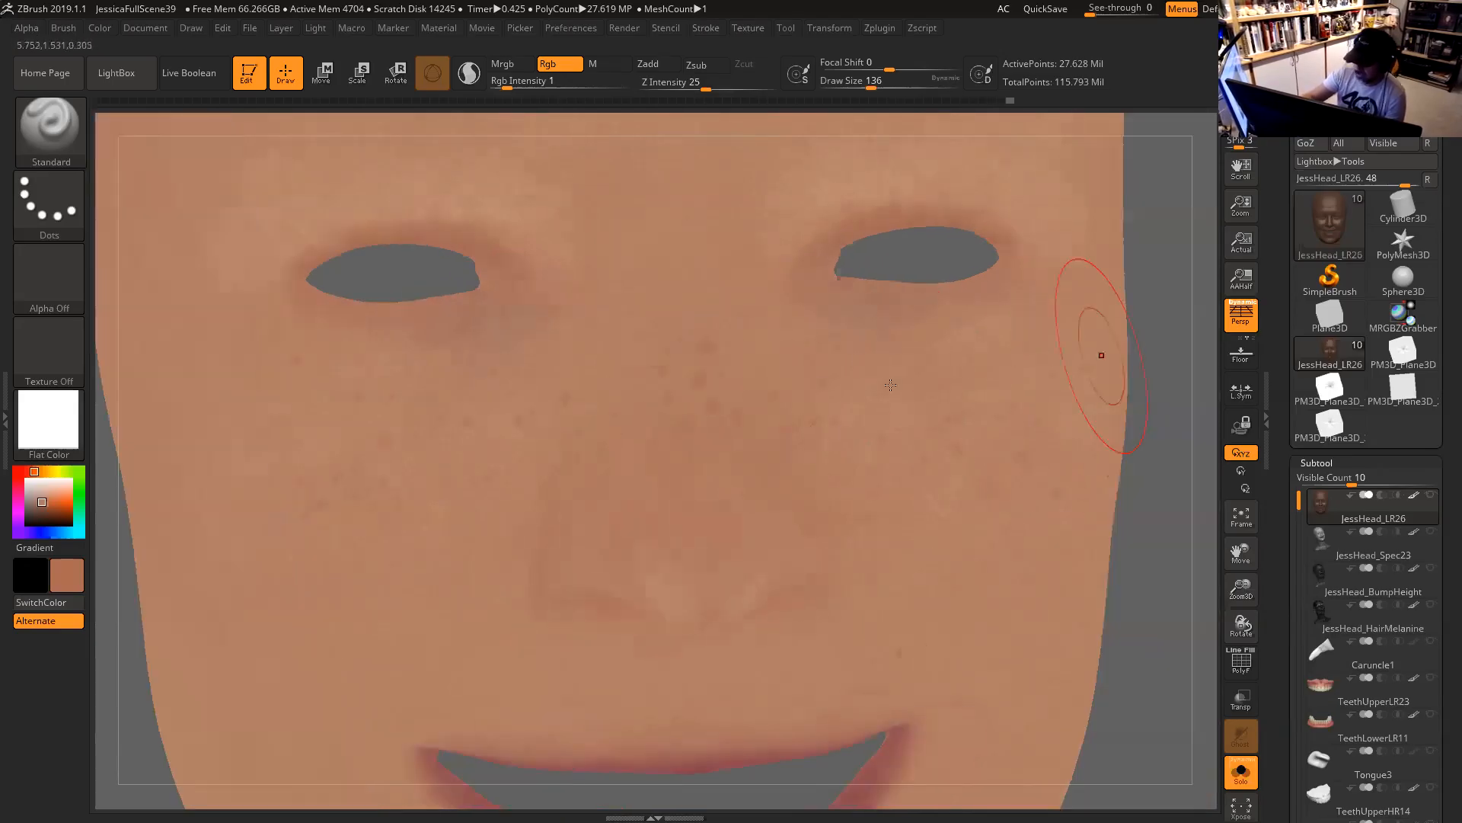
{"action": "left_click_drag", "start_coordinate": [1165, 445], "coordinate": [990, 373], "text": "alt"}
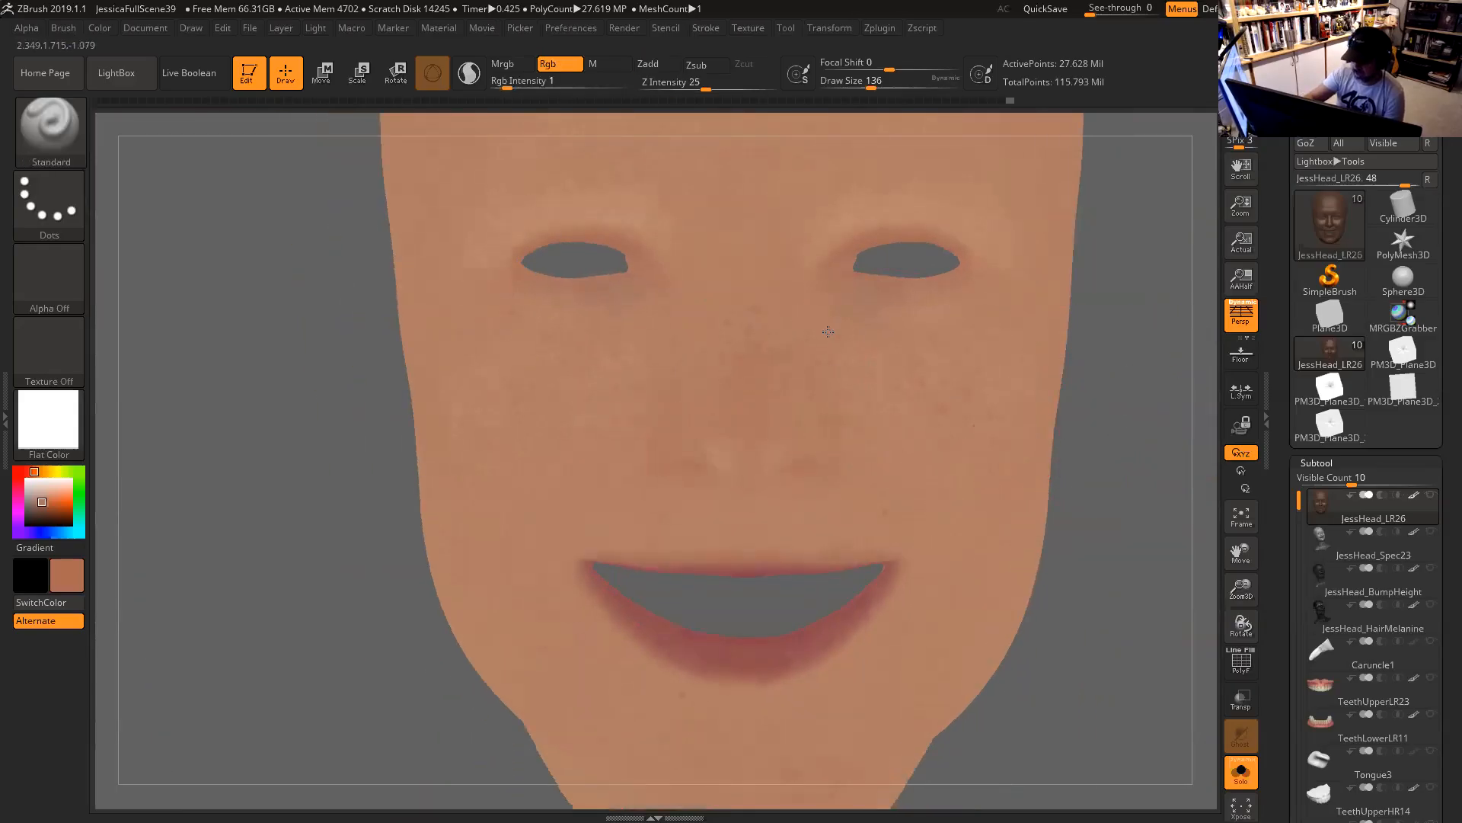
Set the draw size to 49, choose the Antro_SkinLiverS brush and check its alpha's modify settings.
{"action": "mouse_move", "coordinate": [1143, 405]}
{"action": "left_mouse_down", "text": "alt"}
{"action": "mouse_move", "coordinate": [1152, 434]}
{"action": "mouse_move", "coordinate": [1112, 488]}
{"action": "left_mouse_up", "text": "alt"}
{"action": "key", "text": "space"}
{"action": "left_click_drag", "start_coordinate": [845, 330], "coordinate": [828, 329]}
{"action": "left_click_drag", "start_coordinate": [1193, 397], "coordinate": [1171, 383], "text": "alt"}
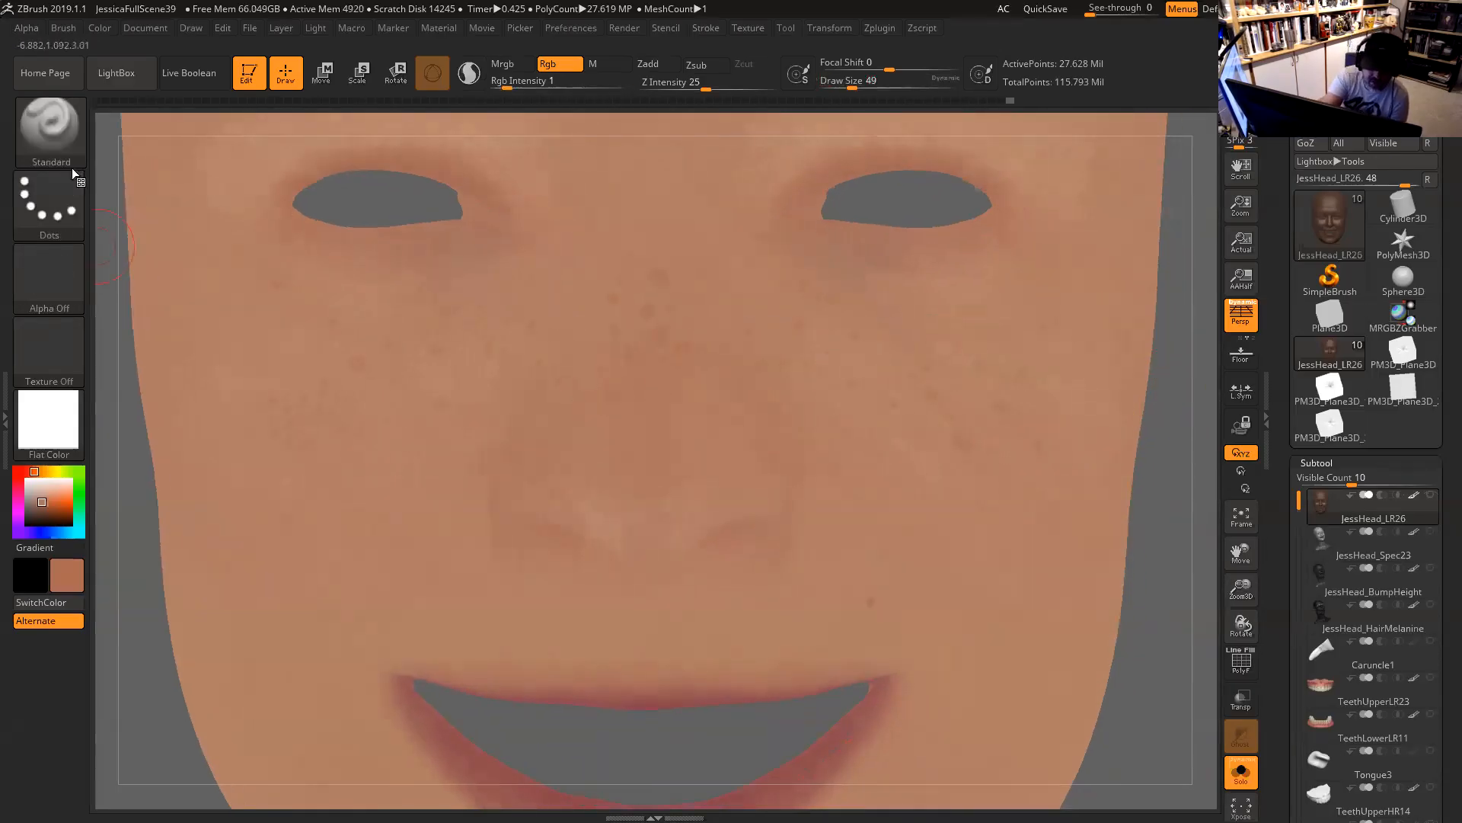
{"action": "key", "text": "b"}
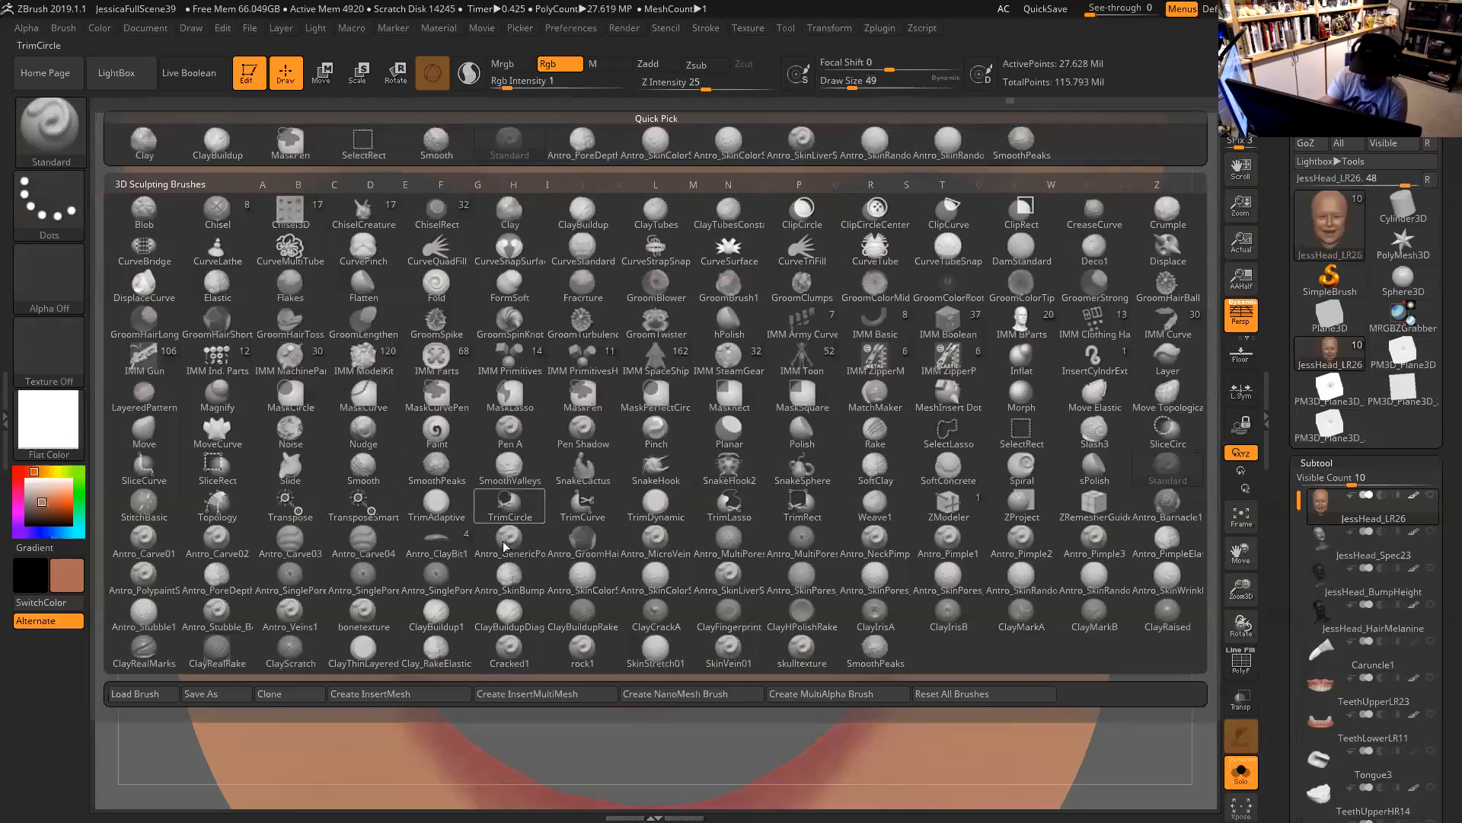
{"action": "left_click", "coordinate": [746, 600]}
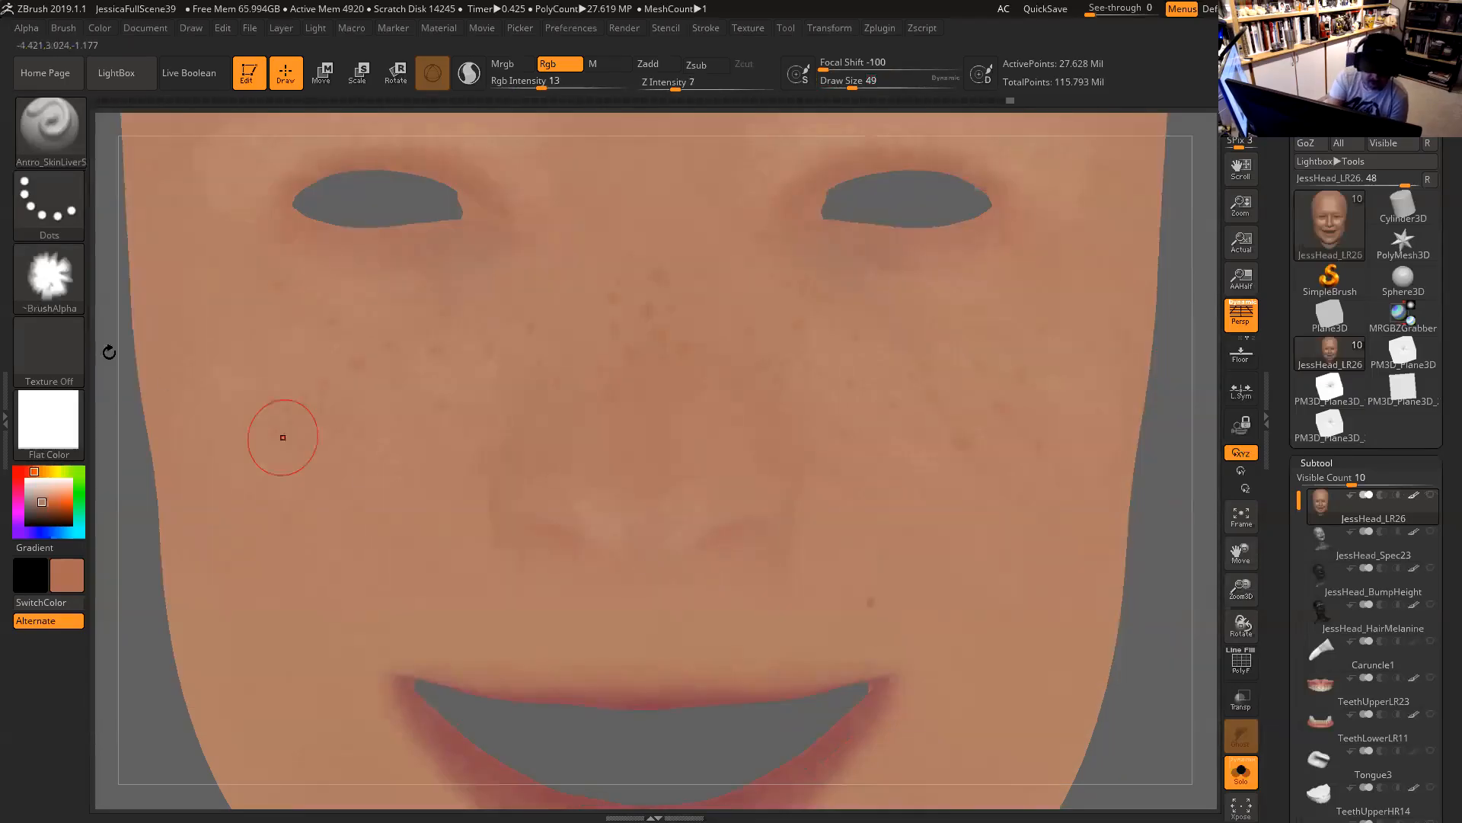
{"action": "left_click", "coordinate": [72, 281]}
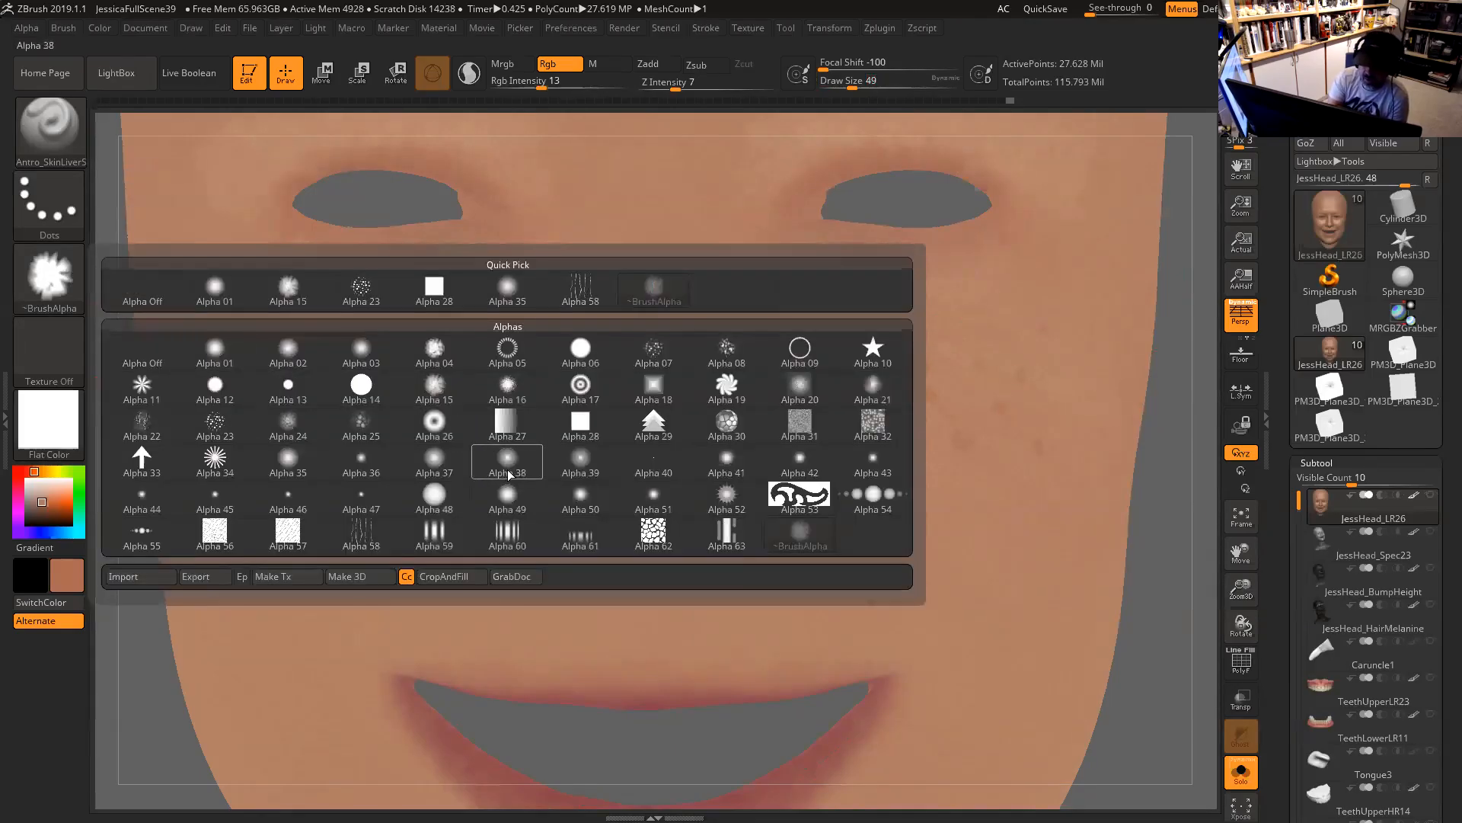
{"action": "left_click", "coordinate": [29, 27]}
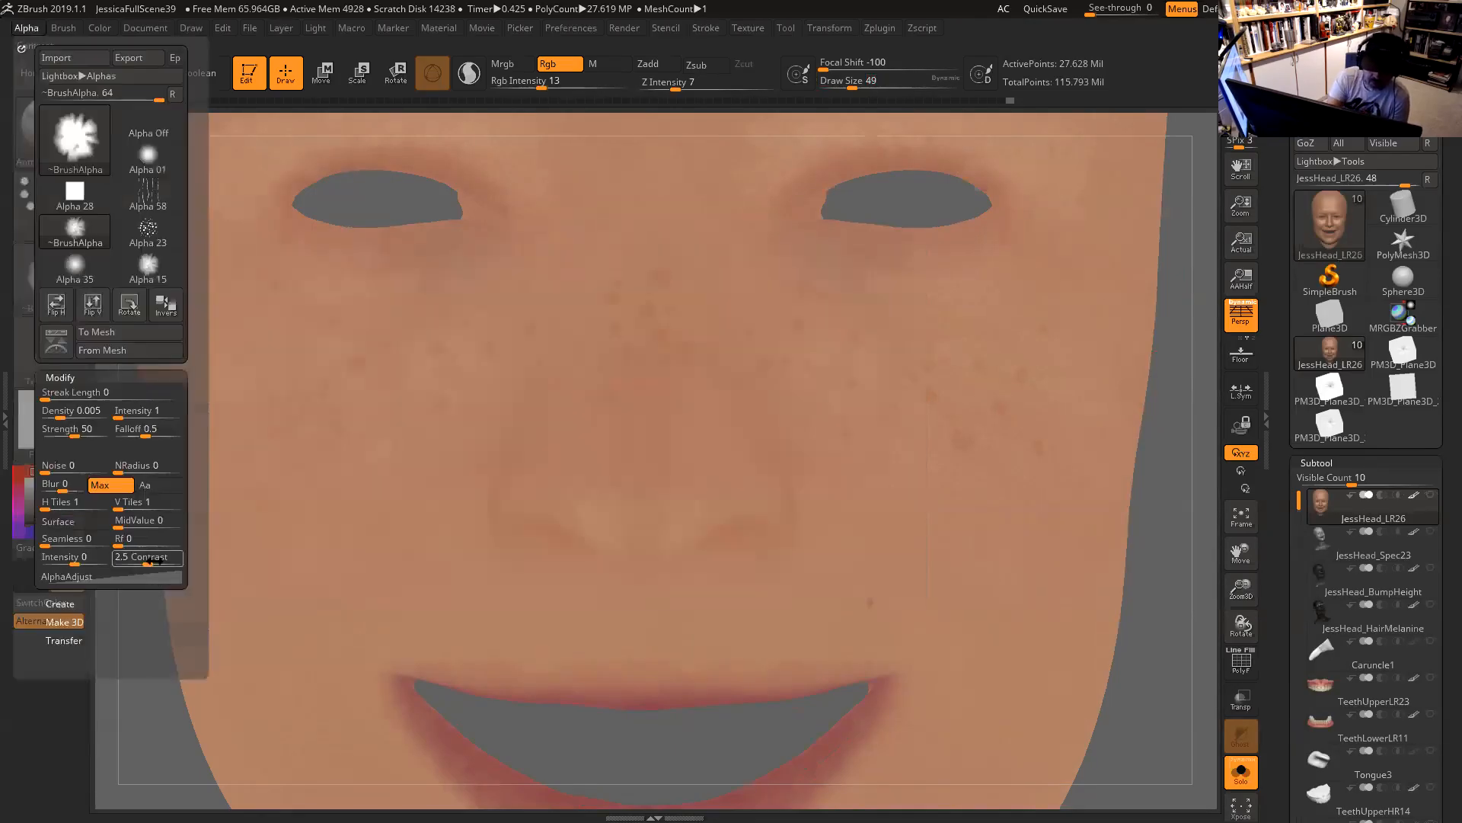
Set the draw size to 13 for close-up work on the nose freckles and choose the paint colour RGB 171, 99, 80.
{"action": "left_click_drag", "start_coordinate": [1144, 484], "coordinate": [1085, 453]}
{"action": "key", "text": "space"}
{"action": "left_click_drag", "start_coordinate": [826, 353], "coordinate": [811, 354]}
{"action": "left_click_drag", "start_coordinate": [1207, 455], "coordinate": [1198, 539]}
{"action": "mouse_move", "coordinate": [1198, 430]}
{"action": "left_mouse_down", "text": "alt"}
{"action": "mouse_move", "coordinate": [1198, 467]}
{"action": "mouse_move", "coordinate": [1209, 451]}
{"action": "left_mouse_up", "text": "alt"}
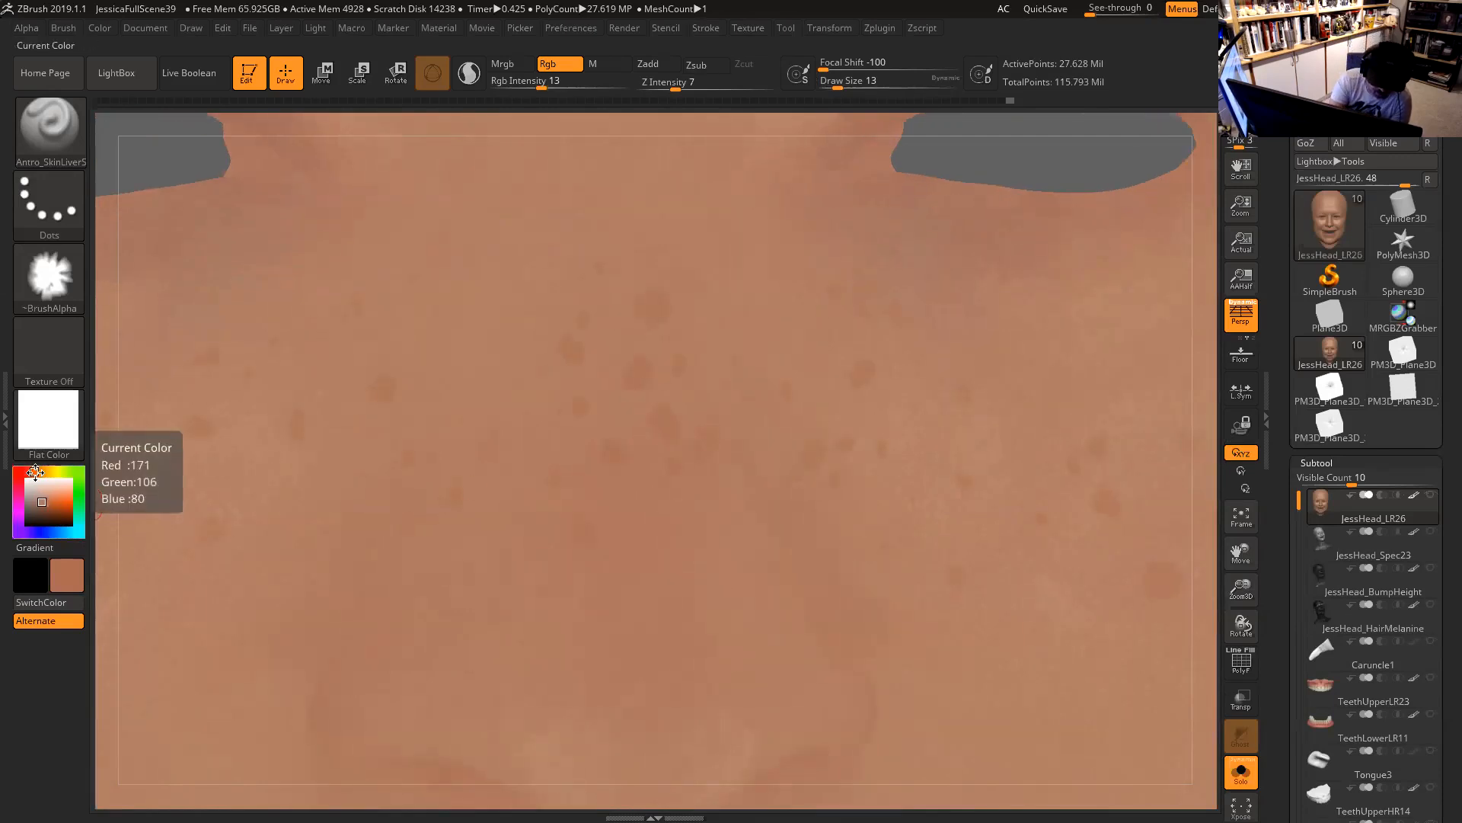
{"action": "left_click", "coordinate": [42, 506]}
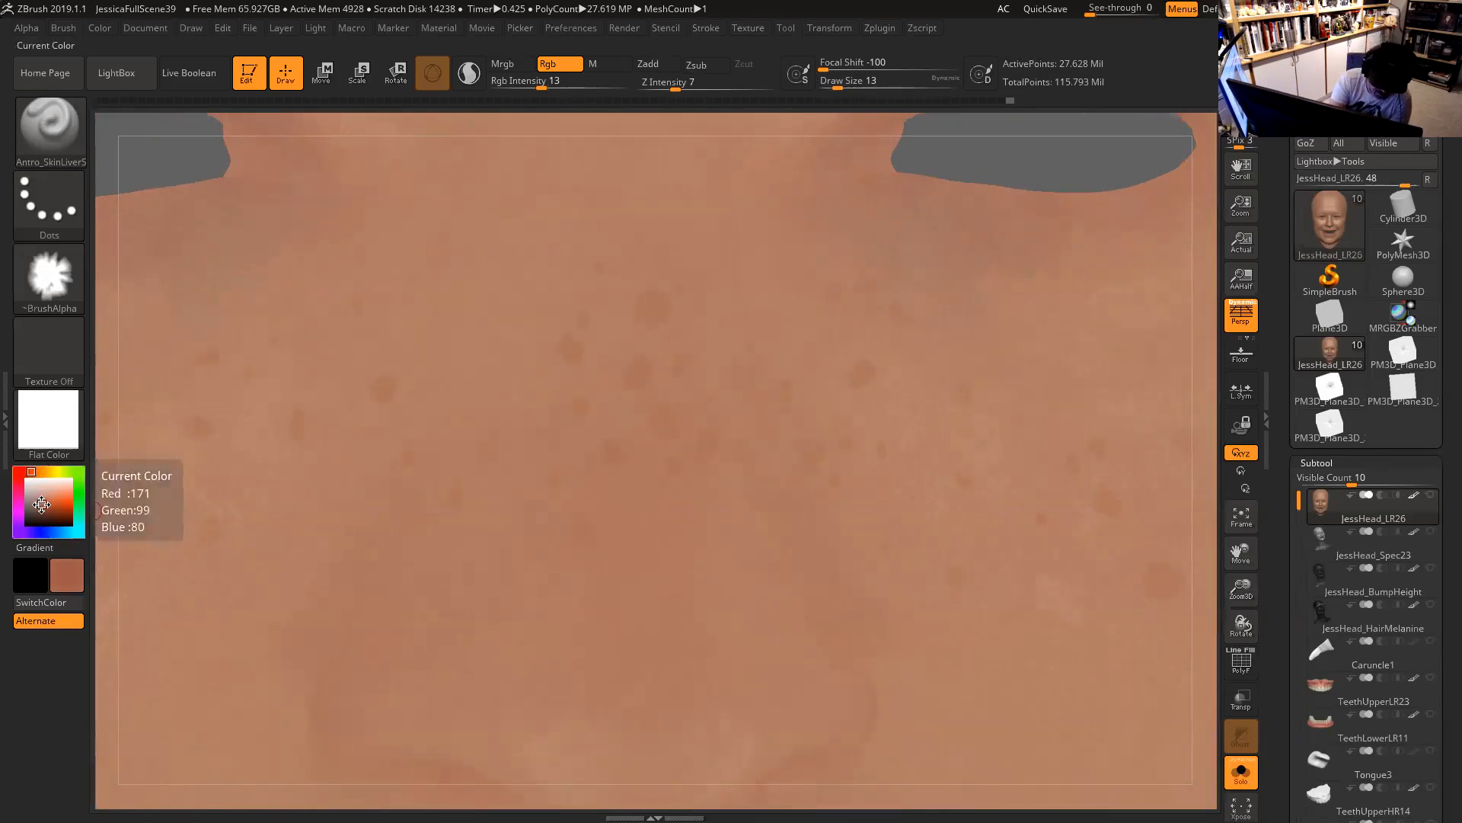
Set the draw size to 5 and the paint colour to RGB 137, 78, 66, and darken freckles on the nose.
{"action": "key", "text": "space"}
{"action": "left_click_drag", "start_coordinate": [713, 397], "coordinate": [707, 399]}
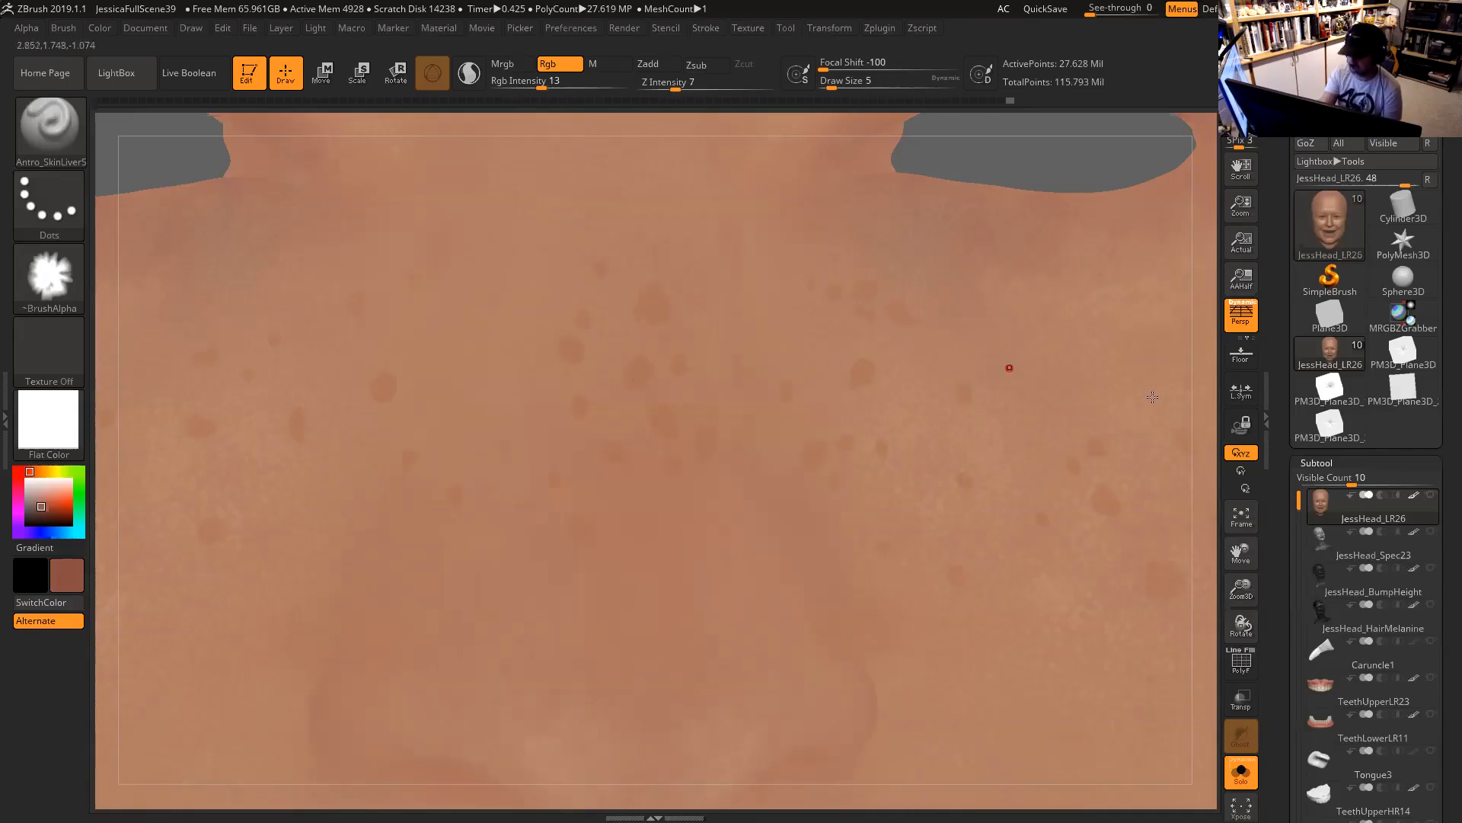
{"action": "left_click_drag", "start_coordinate": [1200, 425], "coordinate": [1204, 390]}
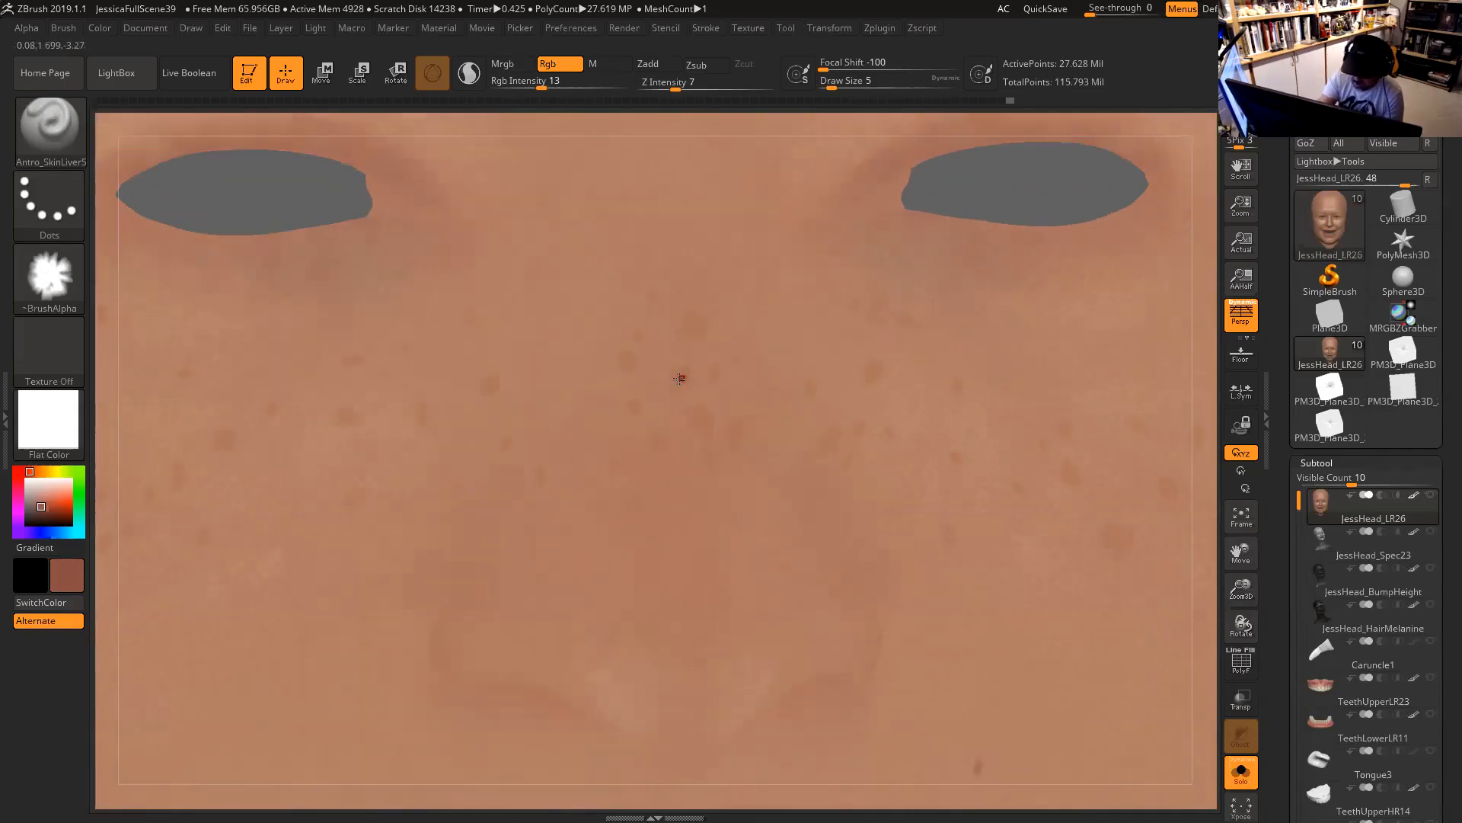
Shift the paint colour to a more saturated red-brown, set the draw size to 14 and deepen the central nose freckles.
{"action": "left_click", "coordinate": [46, 503]}
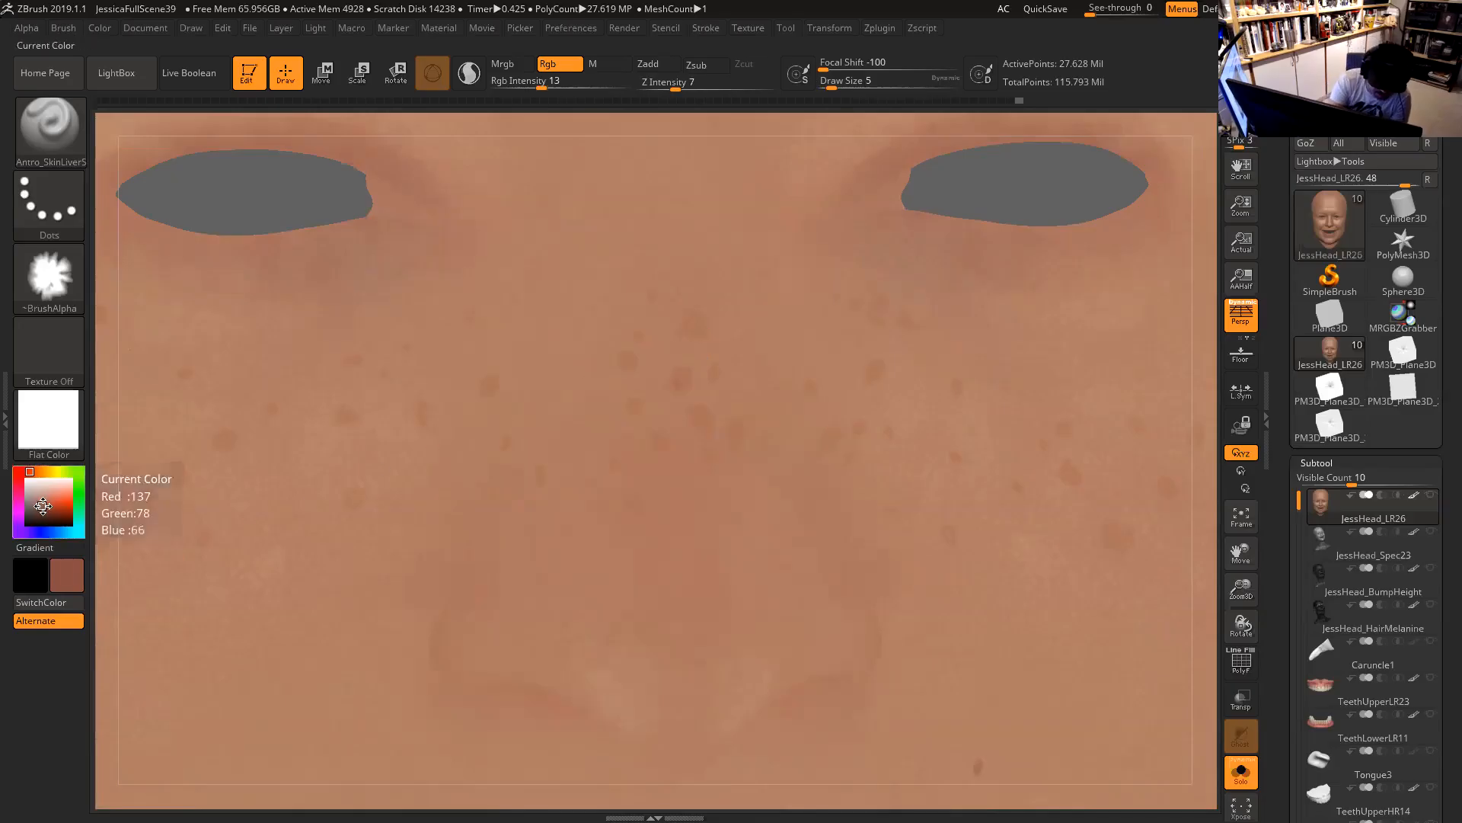
{"action": "key", "text": "space"}
{"action": "left_click", "coordinate": [690, 367]}
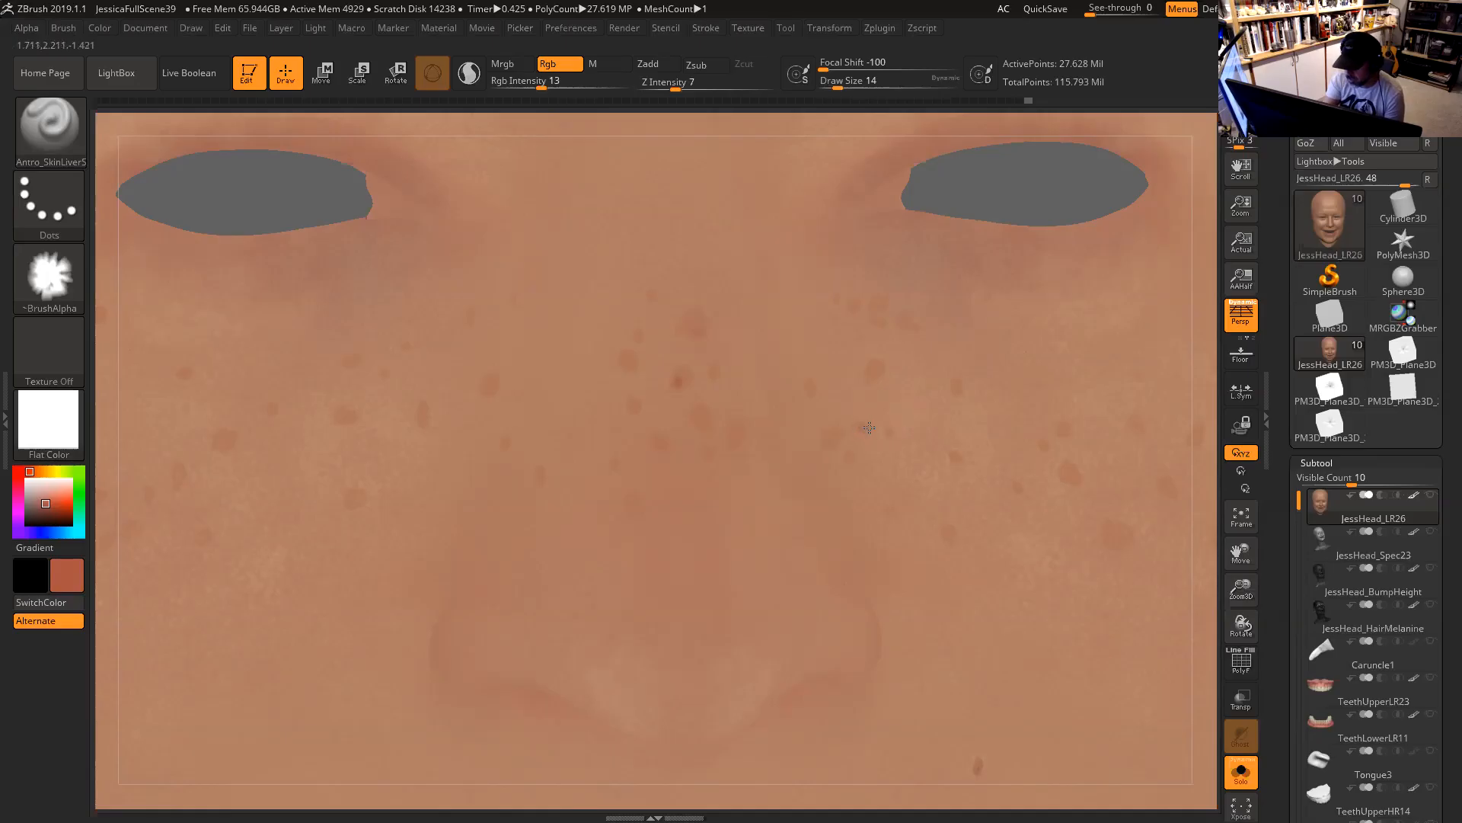
Darken the red-brown paint colour, set the draw size to 9 and dab dark spots beside the nose and on the adjoining cheek.
{"action": "left_click", "coordinate": [43, 506]}
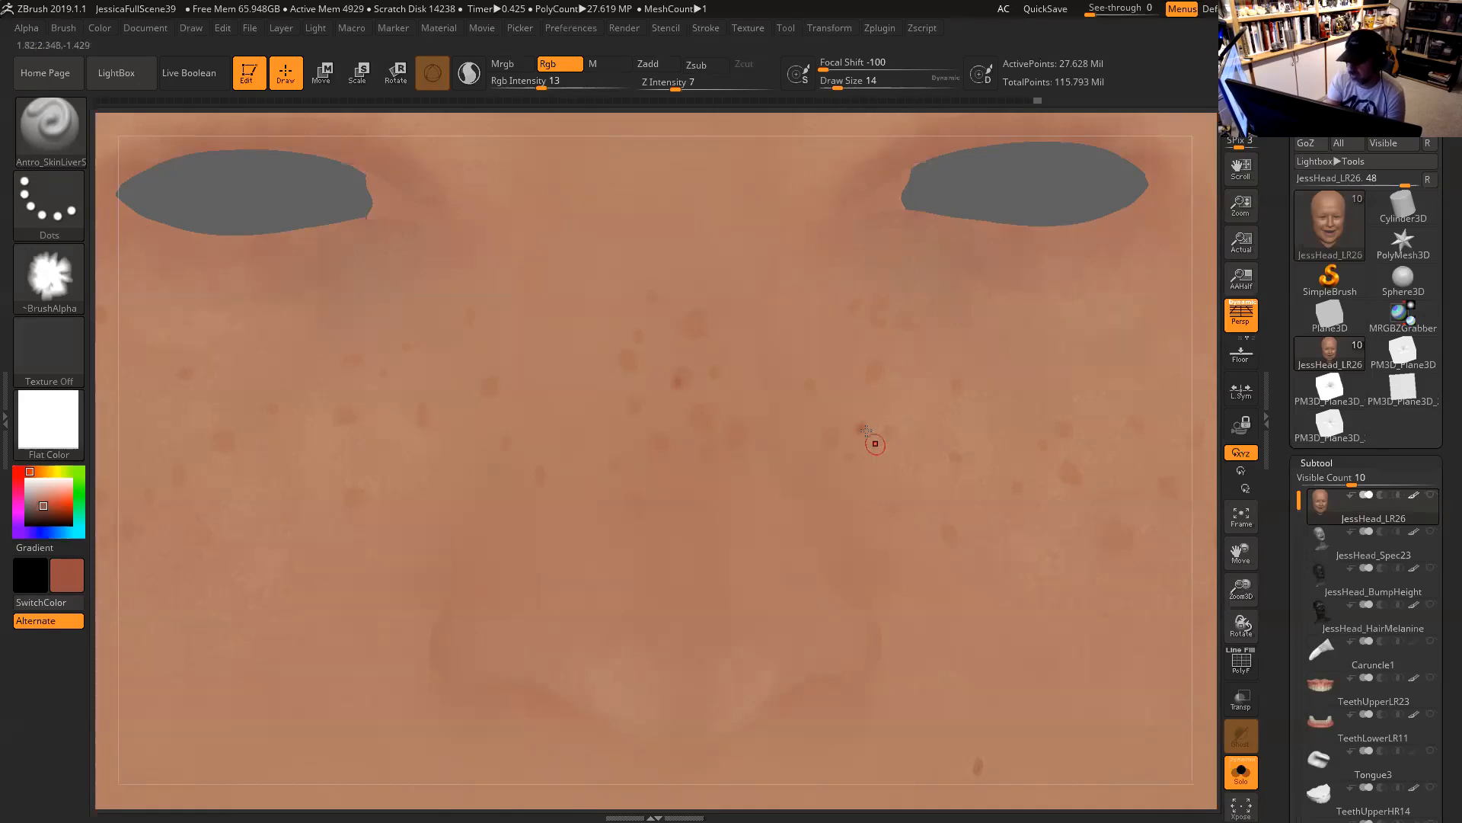
{"action": "key", "text": "space"}
{"action": "left_click_drag", "start_coordinate": [865, 432], "coordinate": [862, 432]}
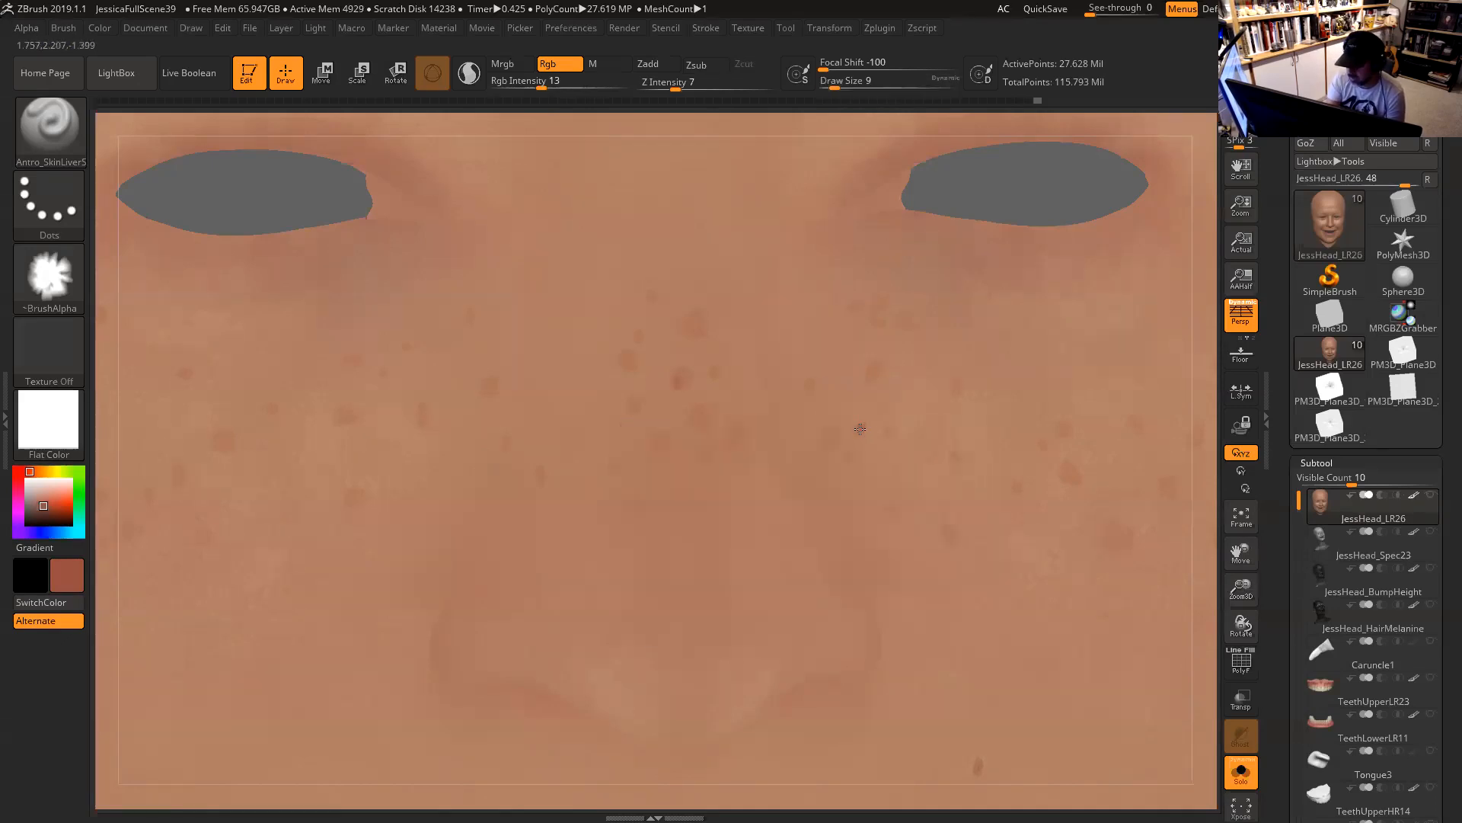
{"action": "left_click_drag", "start_coordinate": [1200, 479], "coordinate": [1167, 447], "text": "alt"}
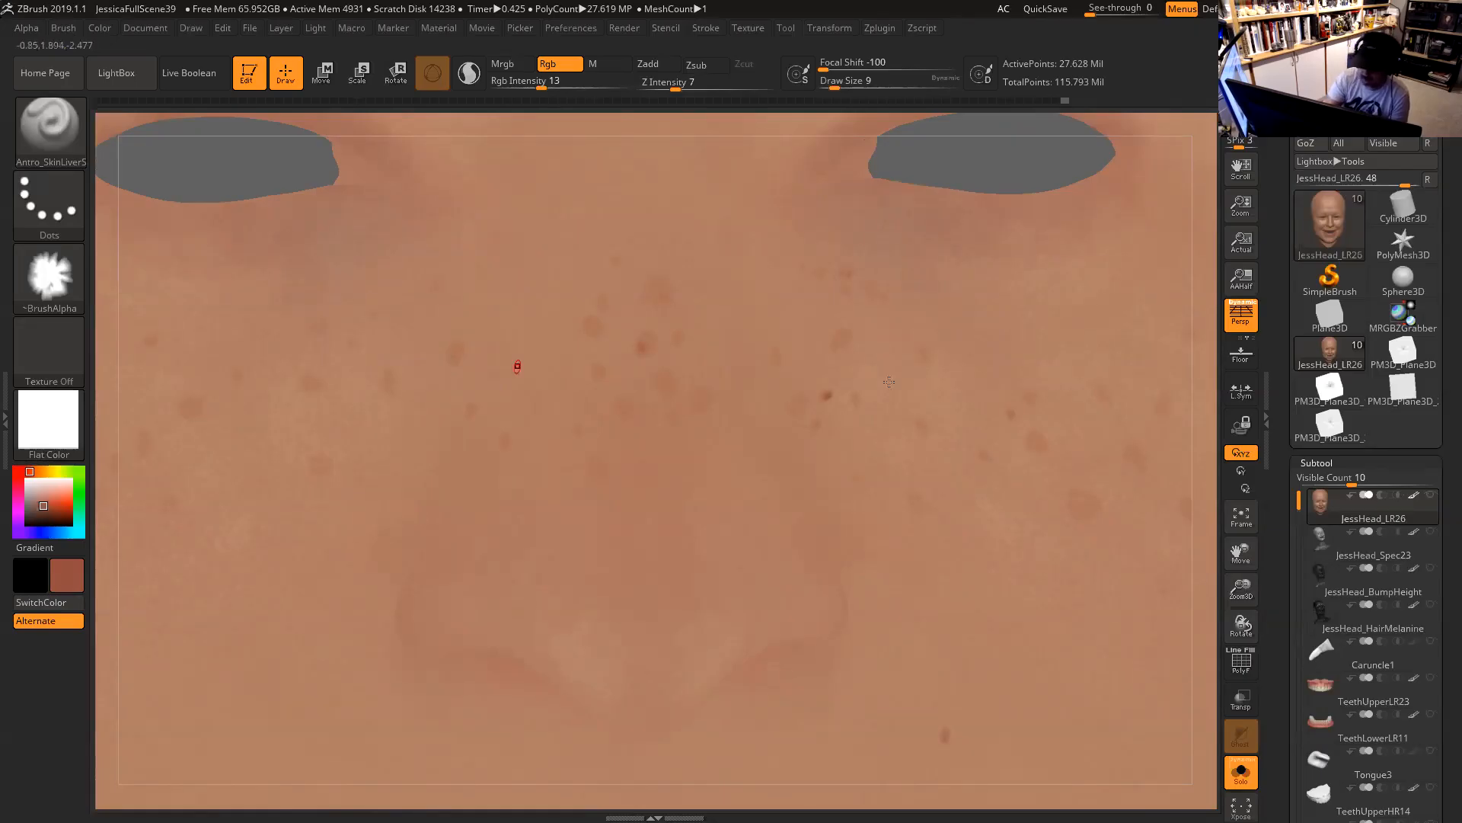
Set the draw size to 7, switch to a darker brown and dab small dark spots on the opposite cheek and side of the nose.
{"action": "left_click_drag", "start_coordinate": [1201, 419], "coordinate": [1313, 423], "text": "alt"}
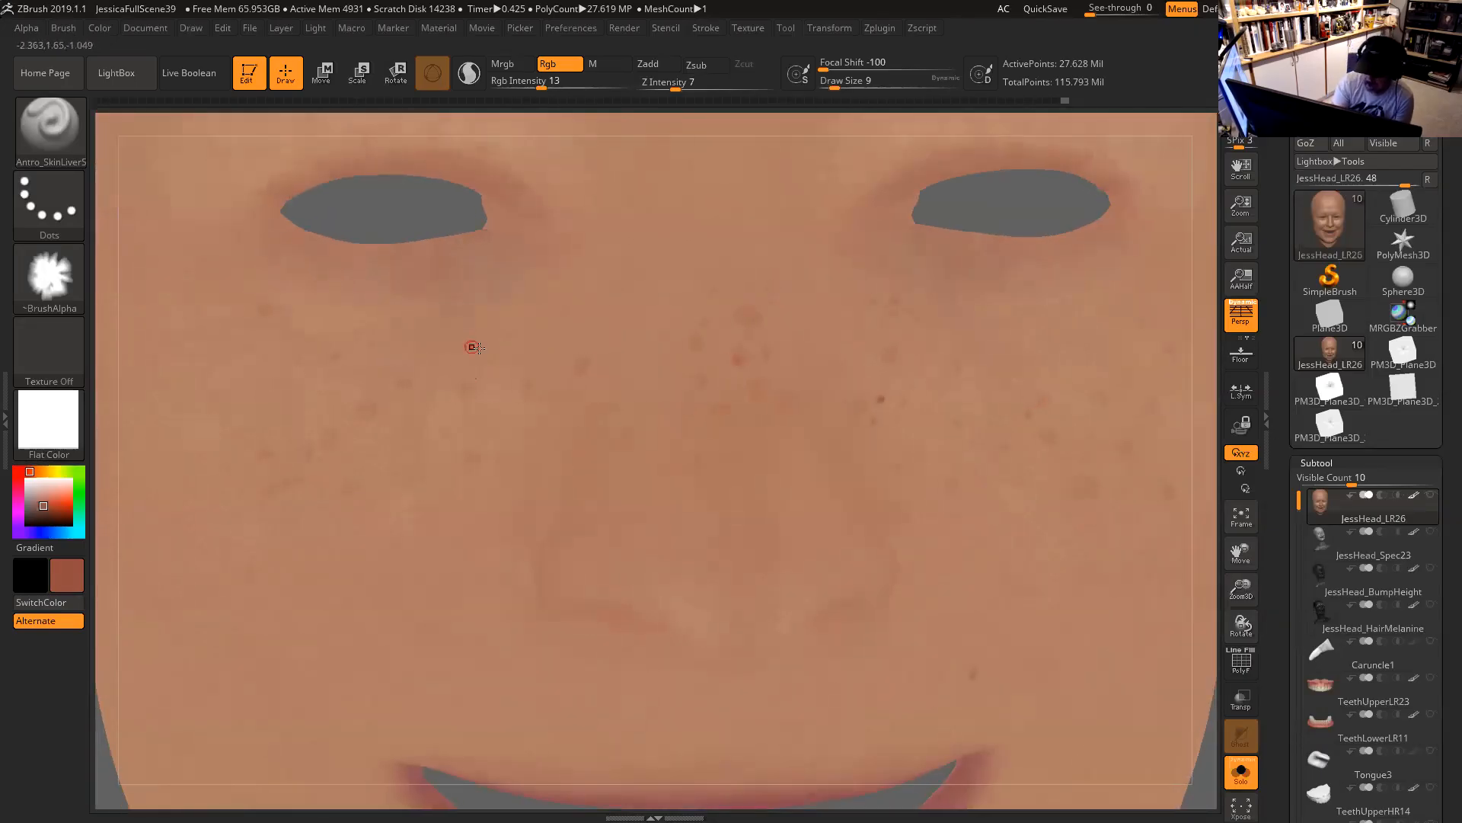
{"action": "mouse_move", "coordinate": [465, 250]}
{"action": "left_mouse_down", "text": "alt"}
{"action": "mouse_move", "coordinate": [457, 349]}
{"action": "mouse_move", "coordinate": [441, 345]}
{"action": "left_mouse_up", "text": "alt"}
{"action": "key", "text": "space"}
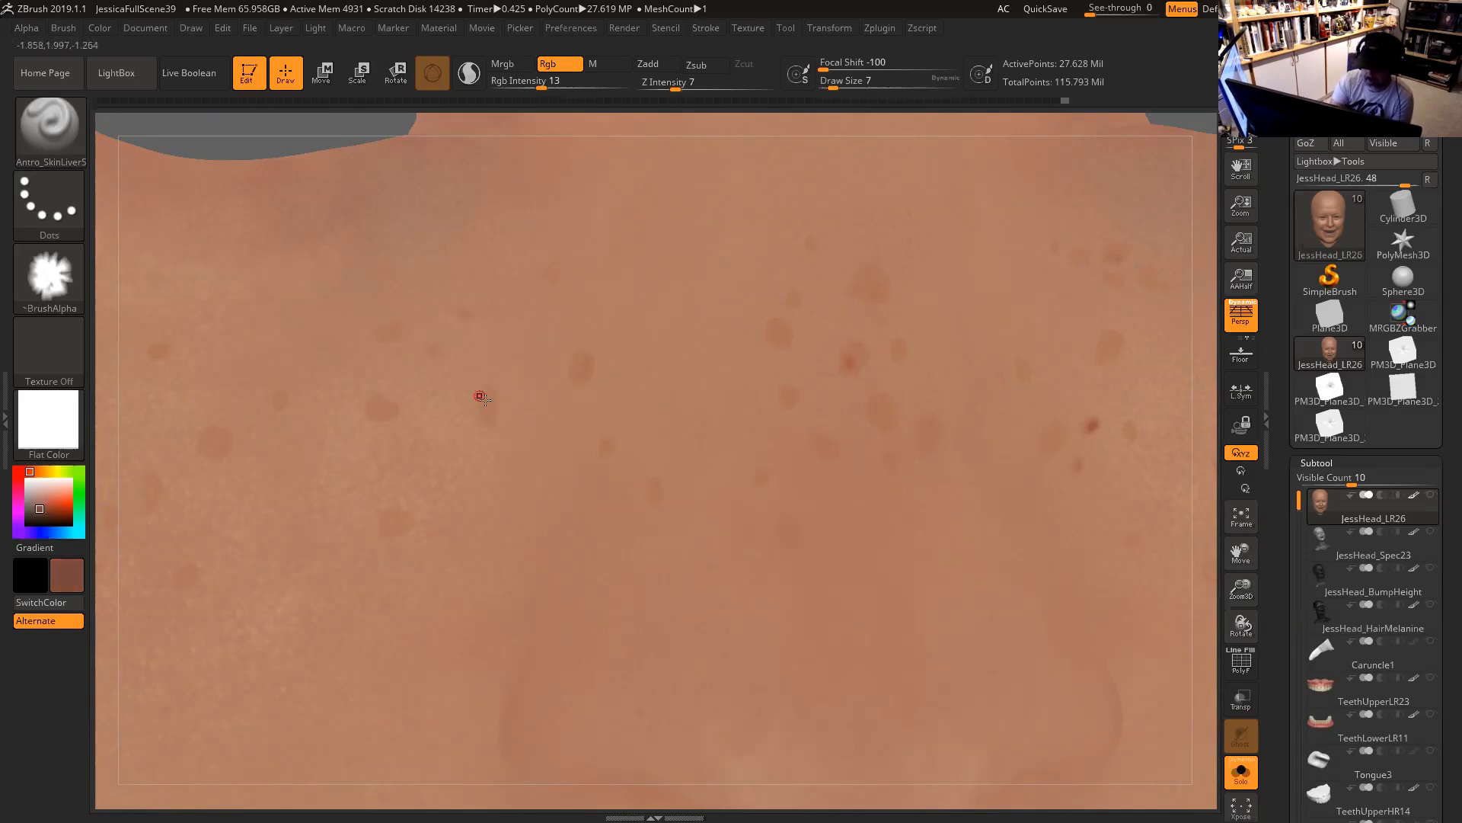
{"action": "left_click", "coordinate": [488, 402]}
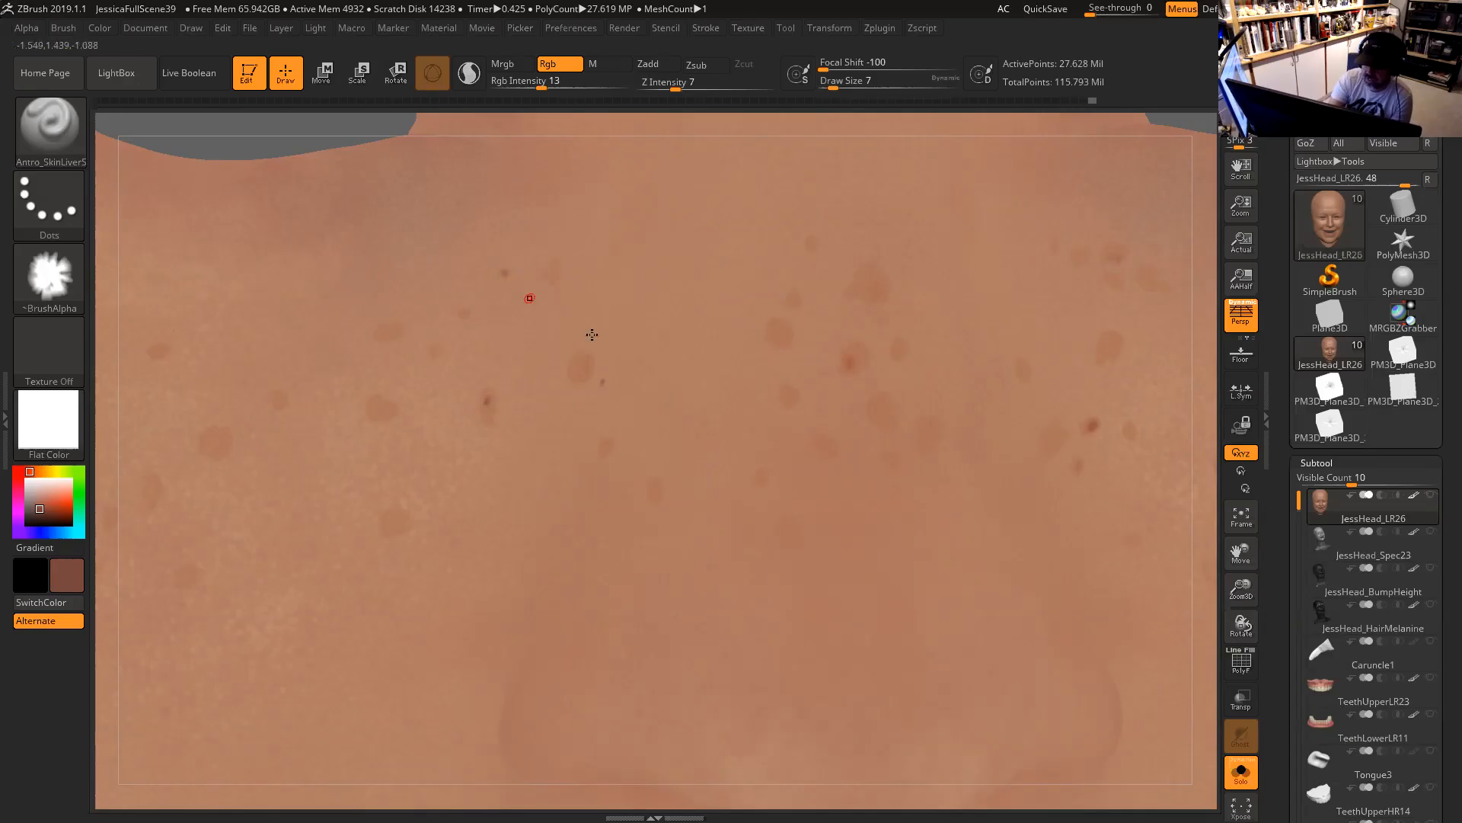
{"action": "left_click_drag", "start_coordinate": [1202, 465], "coordinate": [1199, 445], "text": "alt"}
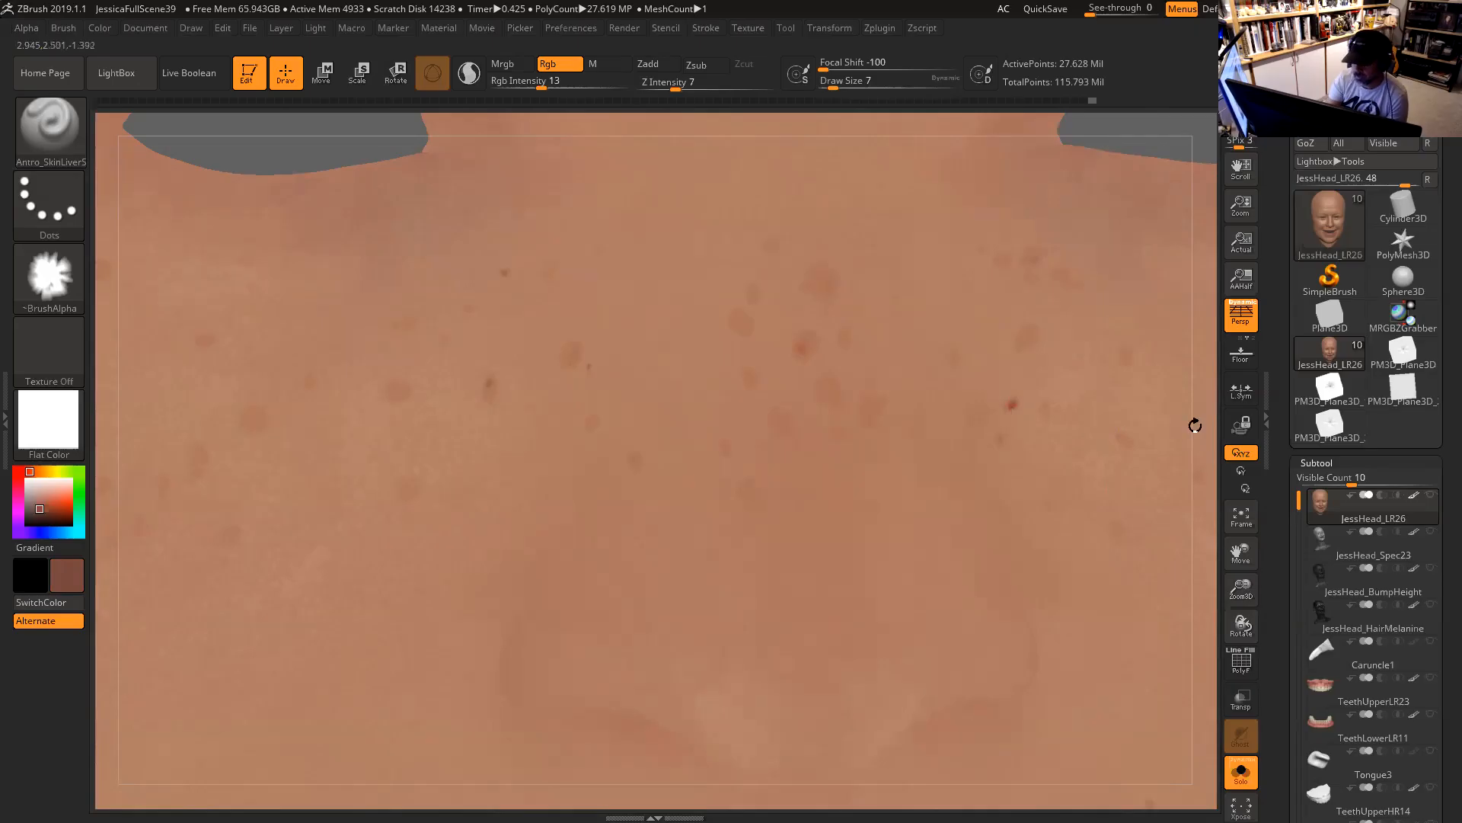
Add single brown spots on the nose tip and below the lower lip, using draw sizes 17 and 14.
{"action": "left_click_drag", "start_coordinate": [1195, 424], "coordinate": [1193, 373], "text": "alt"}
{"action": "left_click_drag", "start_coordinate": [935, 790], "coordinate": [962, 609], "text": "alt"}
{"action": "left_click_drag", "start_coordinate": [963, 668], "coordinate": [980, 648]}
{"action": "key", "text": "space"}
{"action": "left_click_drag", "start_coordinate": [878, 390], "coordinate": [890, 388]}
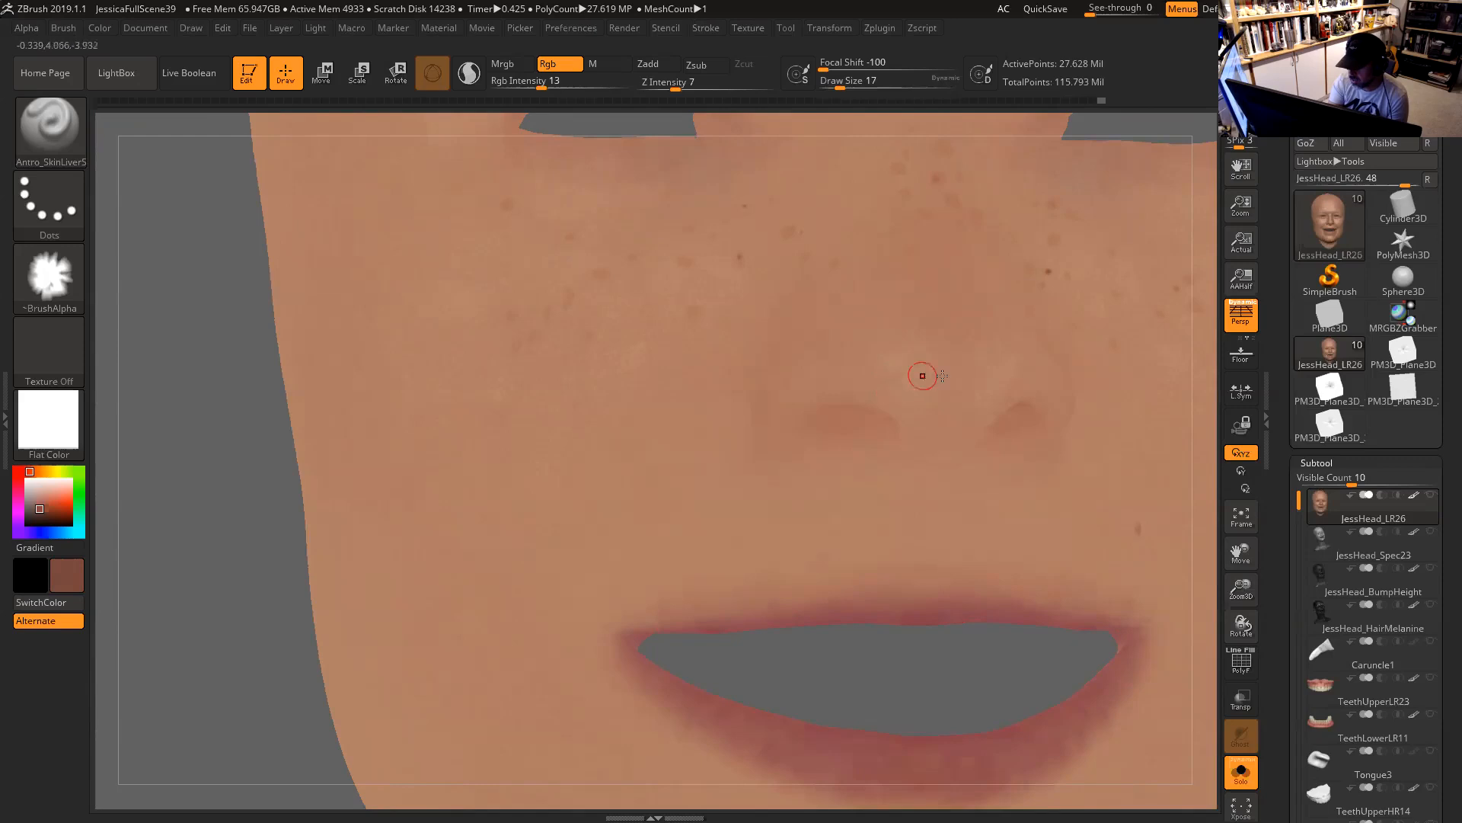
{"action": "left_click_drag", "start_coordinate": [948, 656], "coordinate": [894, 375]}
{"action": "key", "text": "space"}
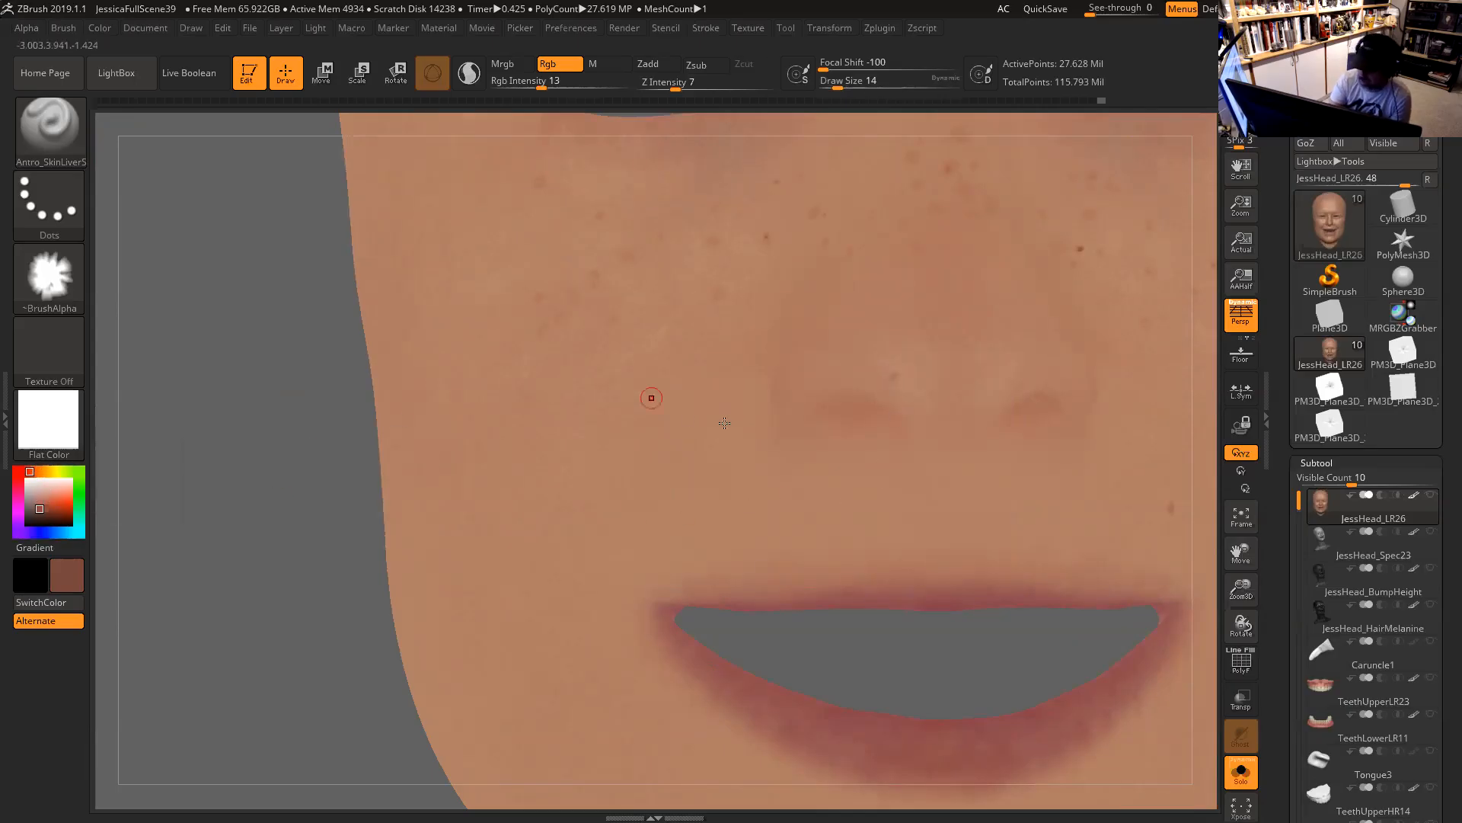
{"action": "left_click_drag", "start_coordinate": [917, 630], "coordinate": [899, 469]}
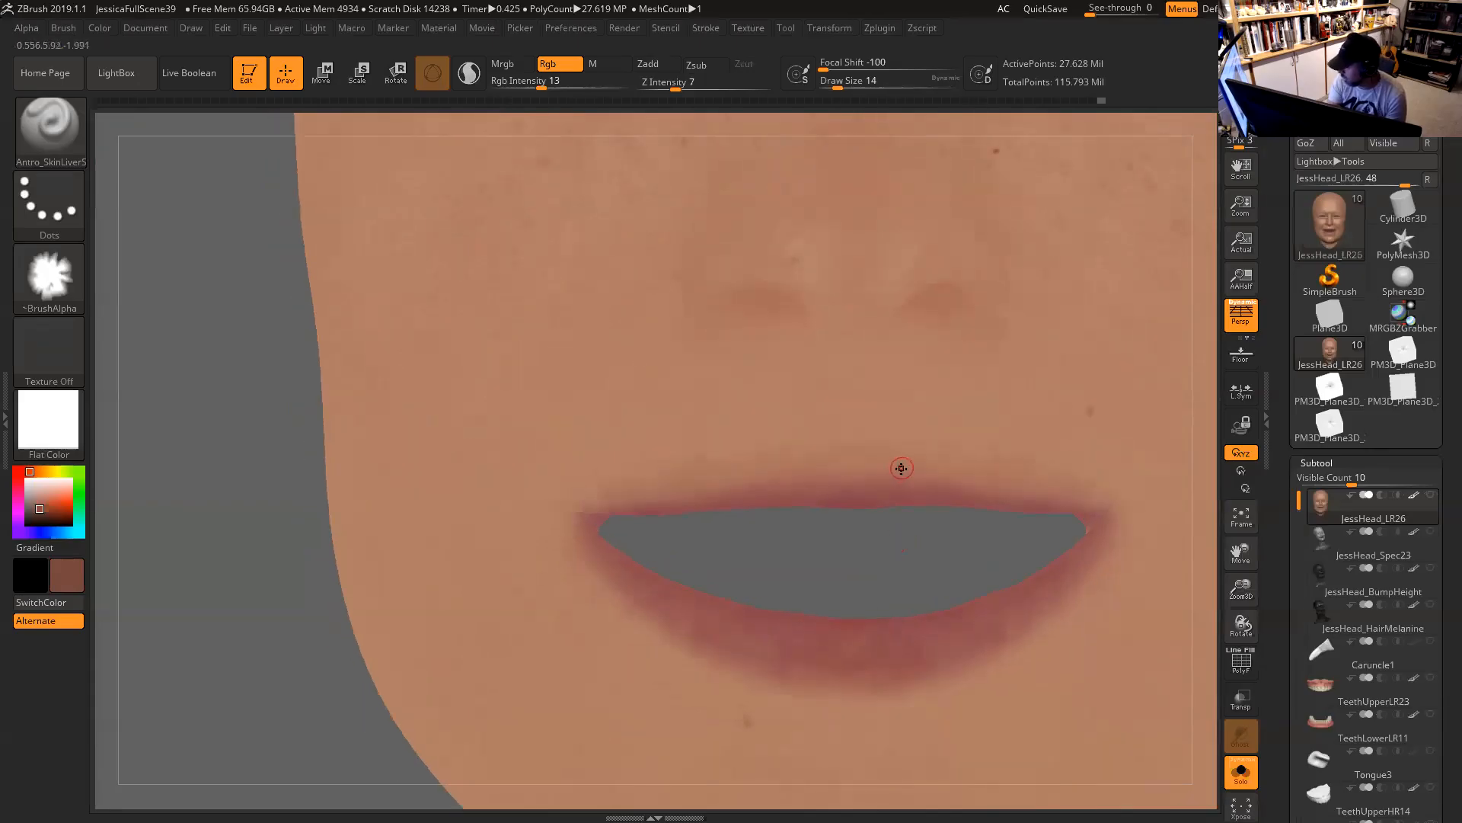
Sample the lip red as paint colour, replace it with the skin tone sampled above the mouth and lighten that tone.
{"action": "left_click_drag", "start_coordinate": [38, 503], "coordinate": [906, 496]}
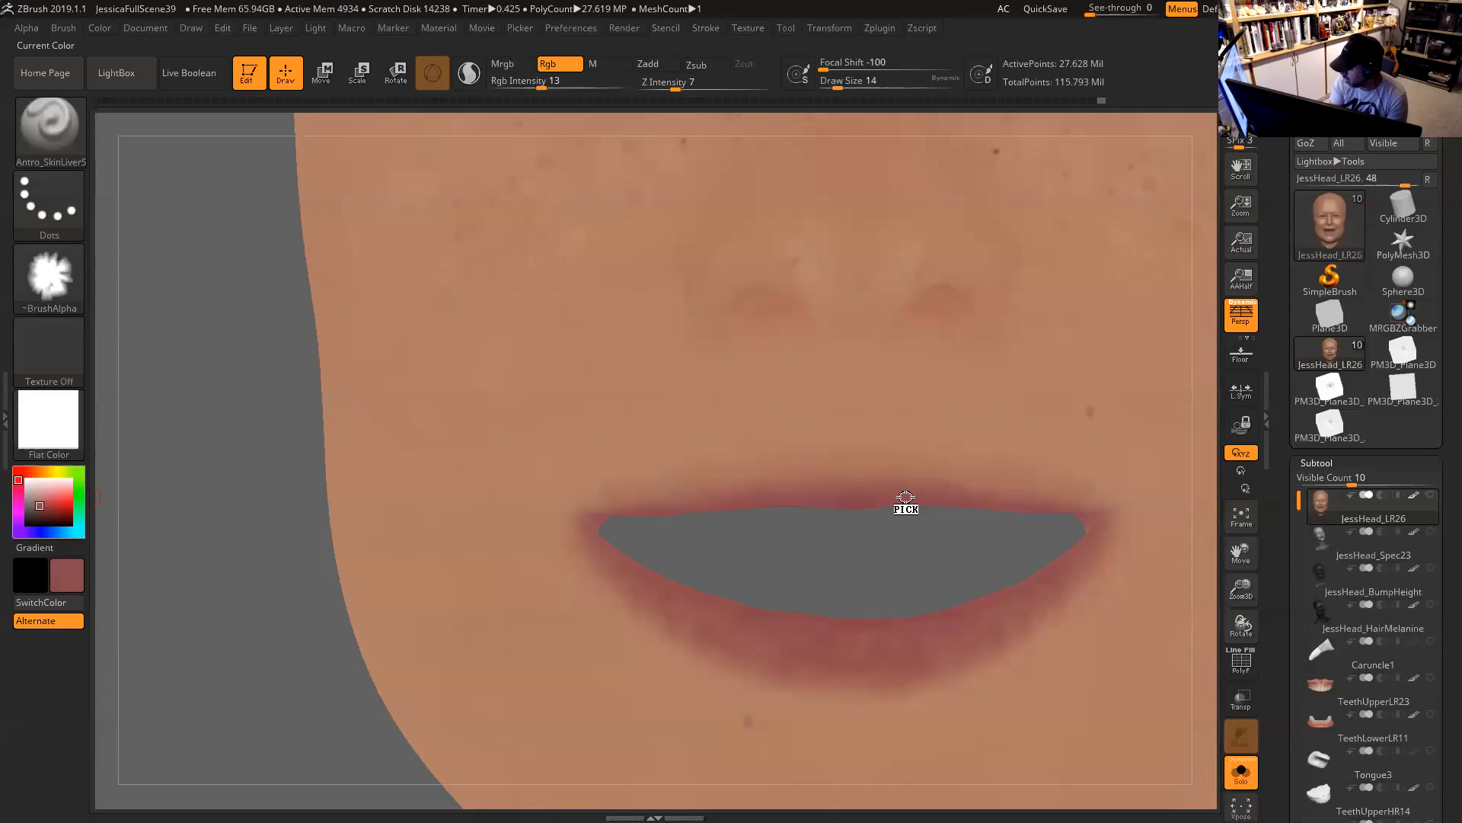
{"action": "right_click_drag", "start_coordinate": [909, 584], "coordinate": [792, 502]}
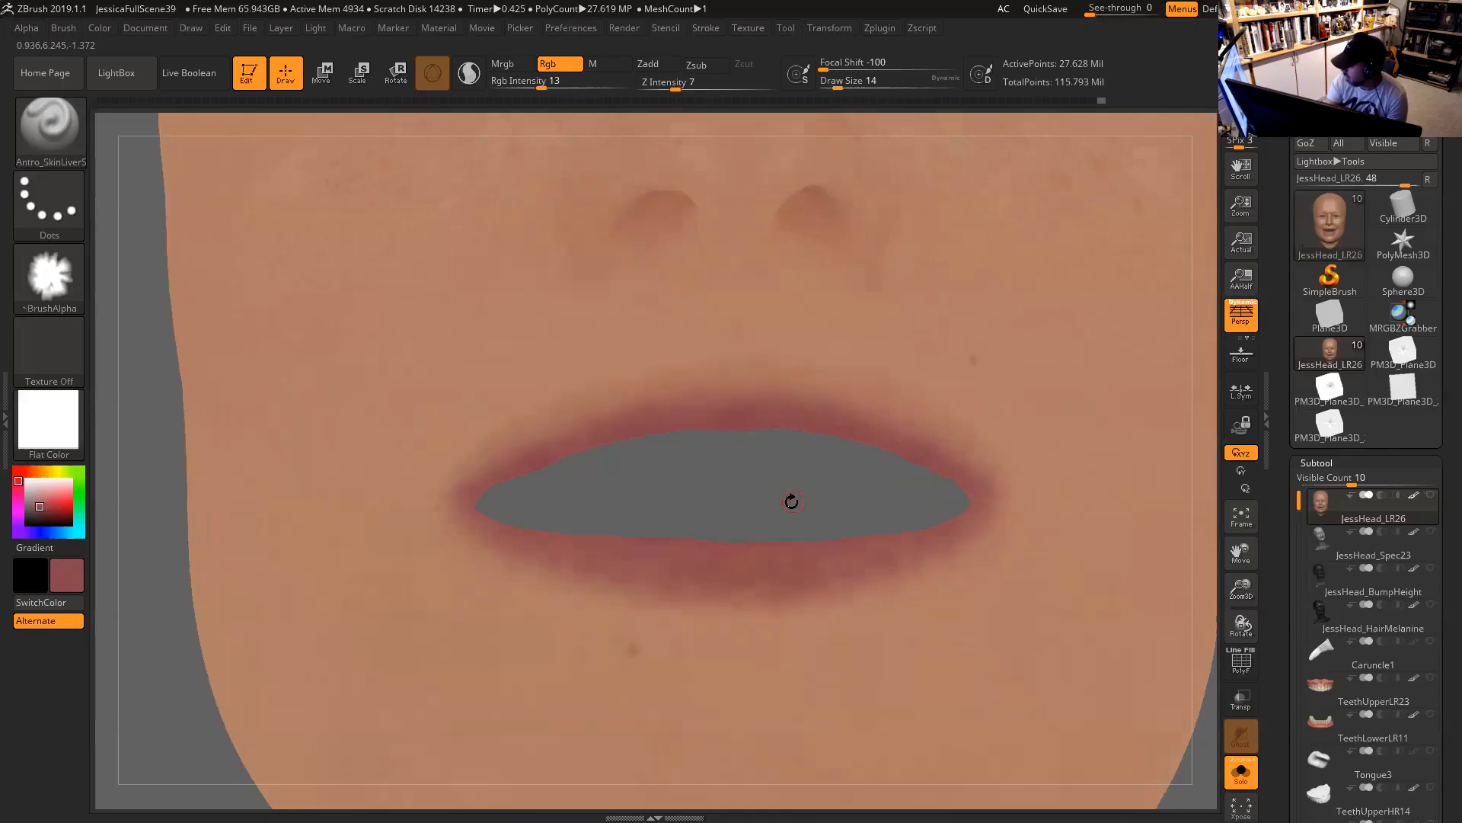
{"action": "left_click_drag", "start_coordinate": [48, 505], "coordinate": [499, 367]}
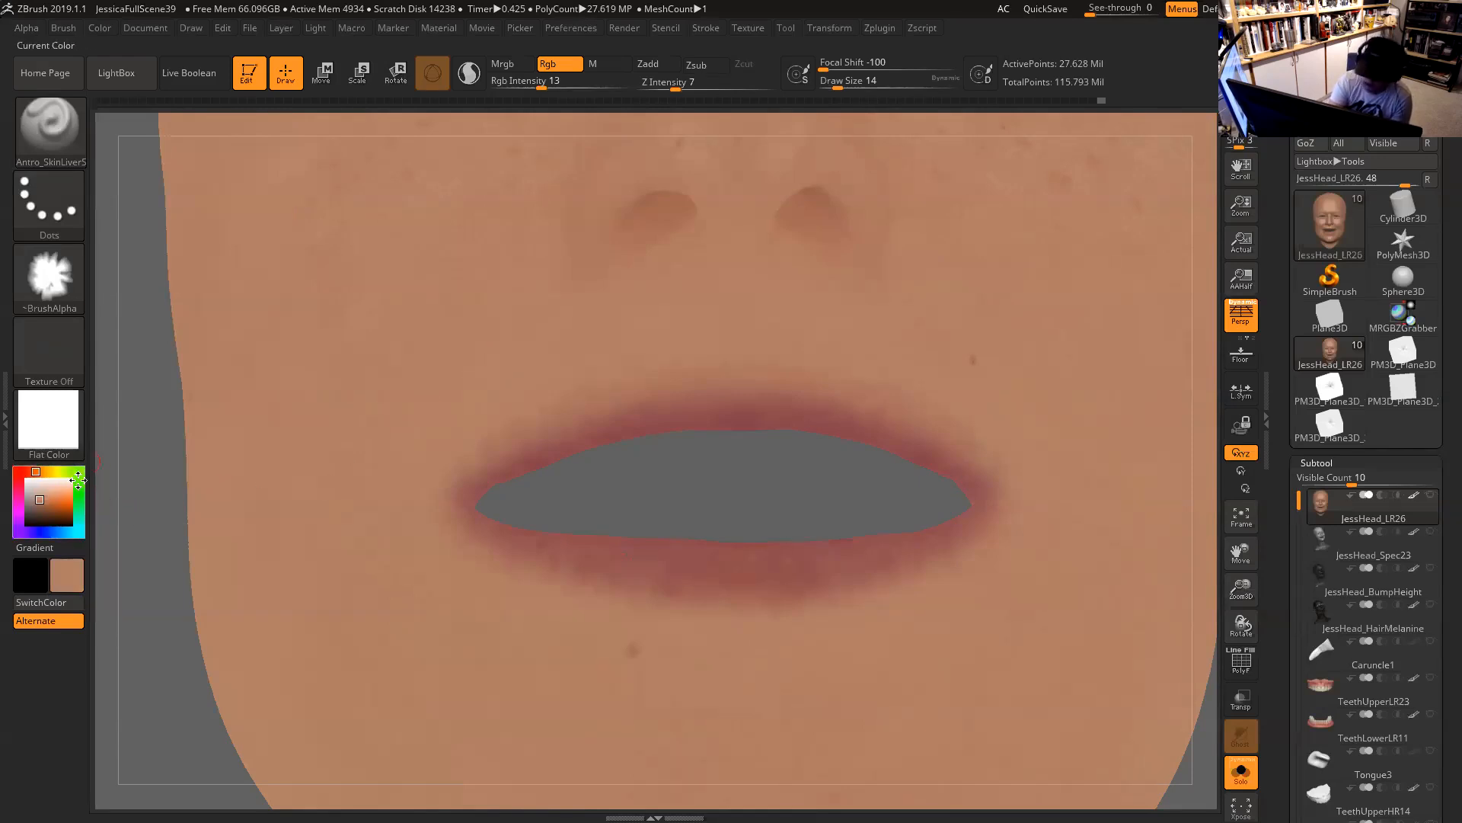
{"action": "left_click_drag", "start_coordinate": [38, 499], "coordinate": [38, 496]}
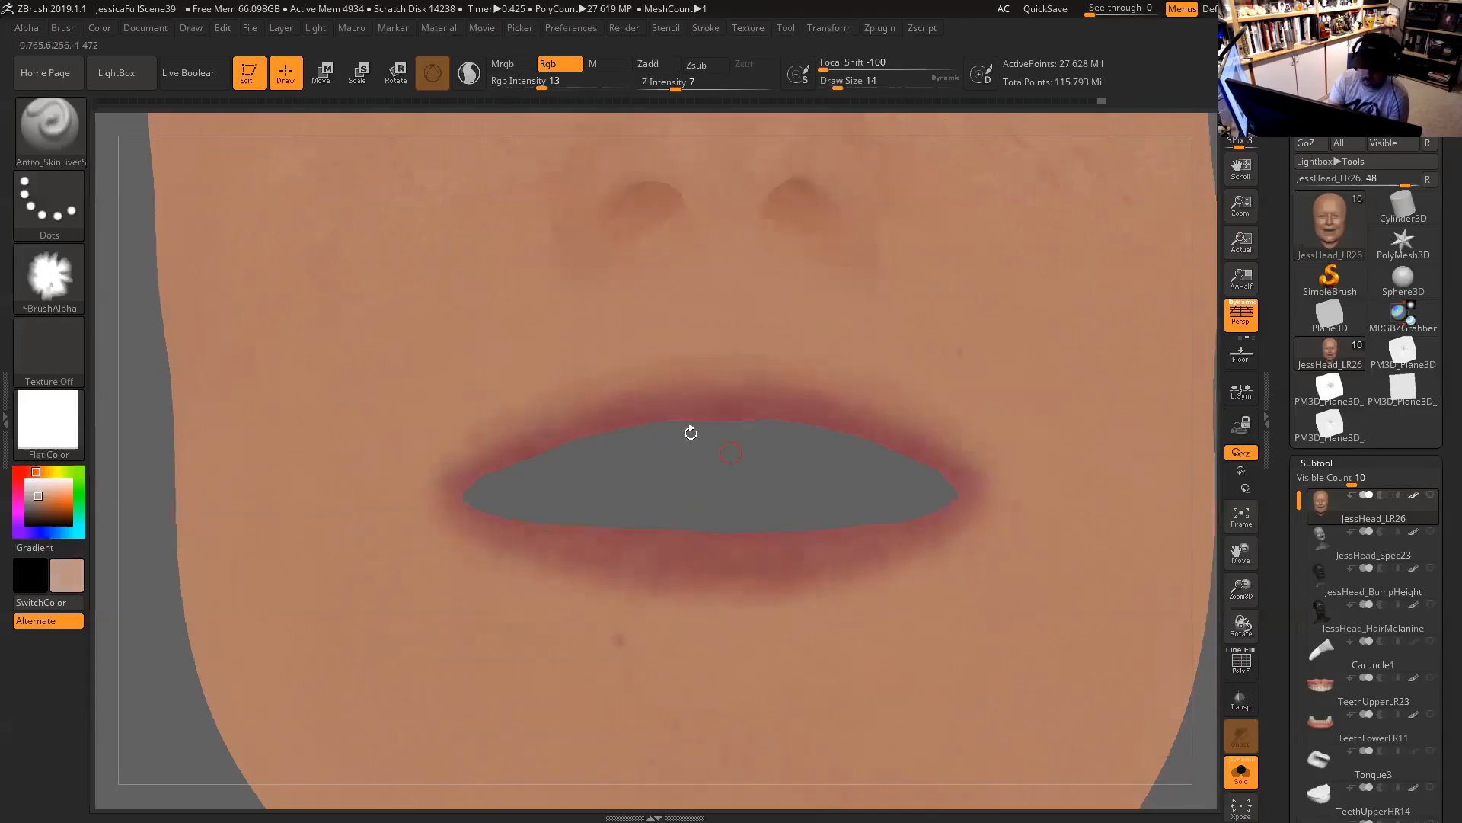
Choose the Antro_SkinColor brush with the Color Spray stroke and set its draw size to 25.
{"action": "left_click", "coordinate": [49, 125]}
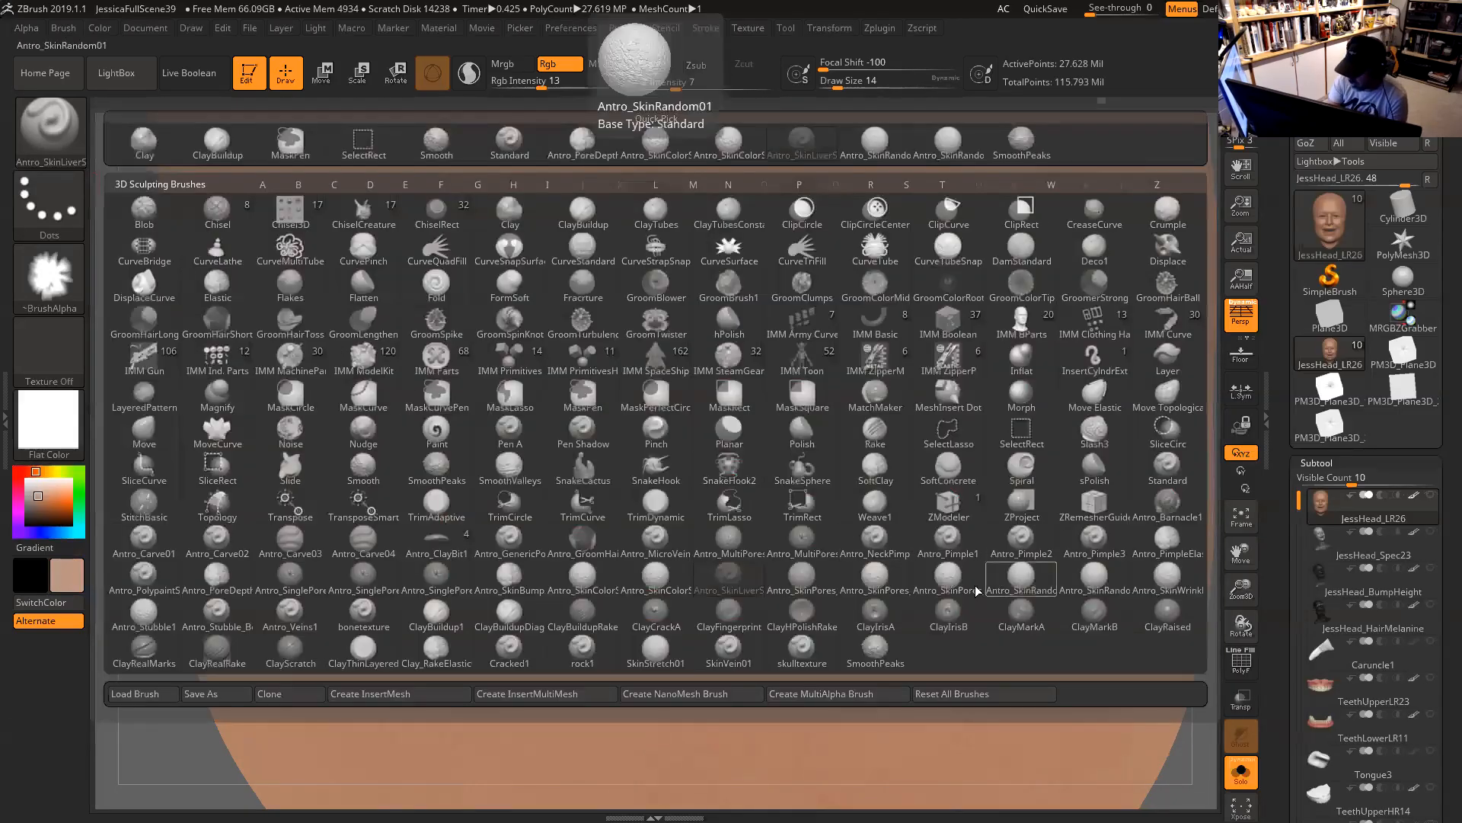
{"action": "left_click", "coordinate": [655, 579]}
{"action": "key", "text": "space"}
{"action": "left_click_drag", "start_coordinate": [833, 431], "coordinate": [838, 430]}
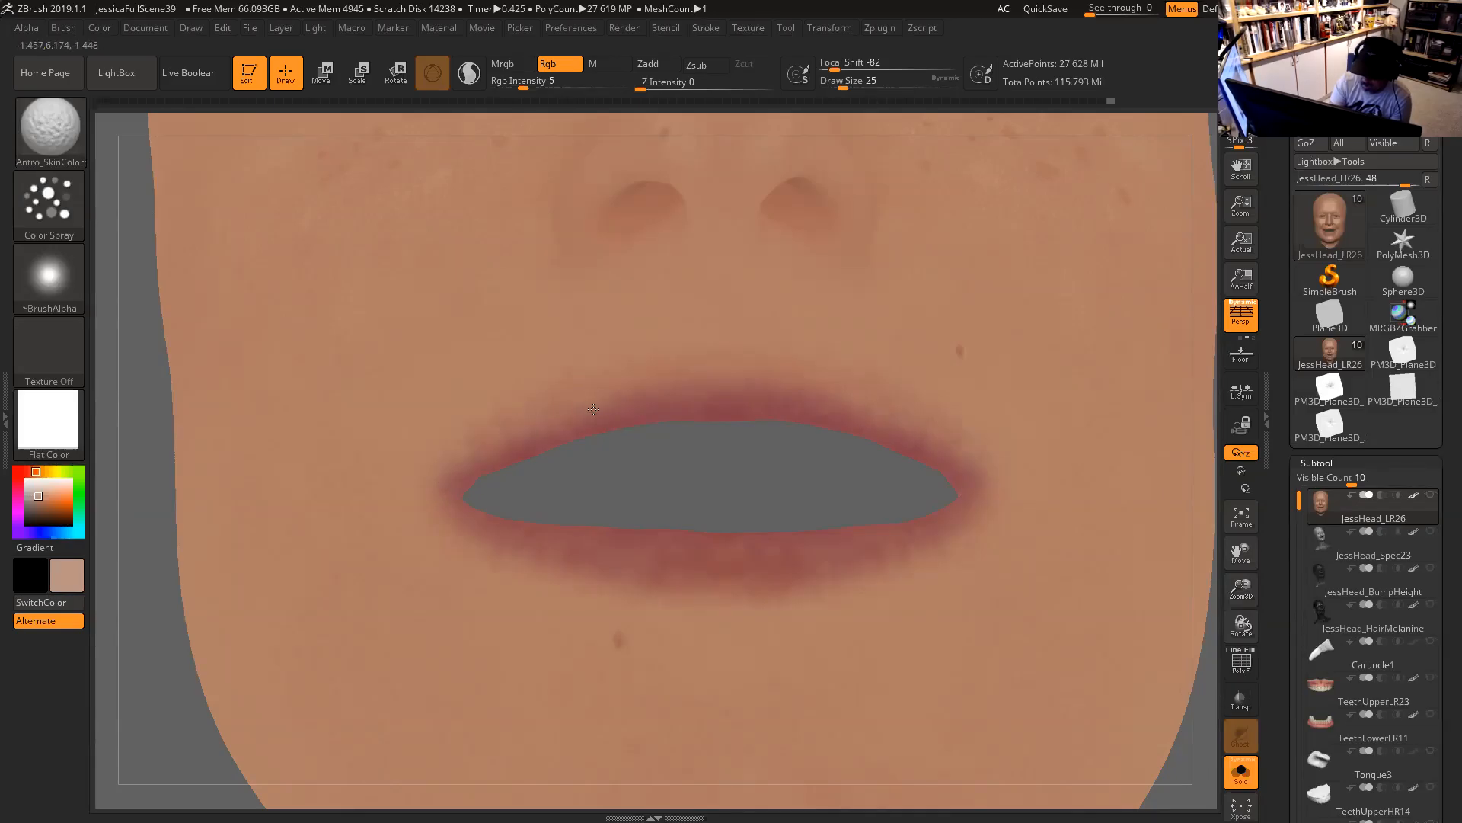
Spray the light skin tone along the upper lip and its border to break up the red.
{"action": "left_click_drag", "start_coordinate": [676, 392], "coordinate": [690, 383]}
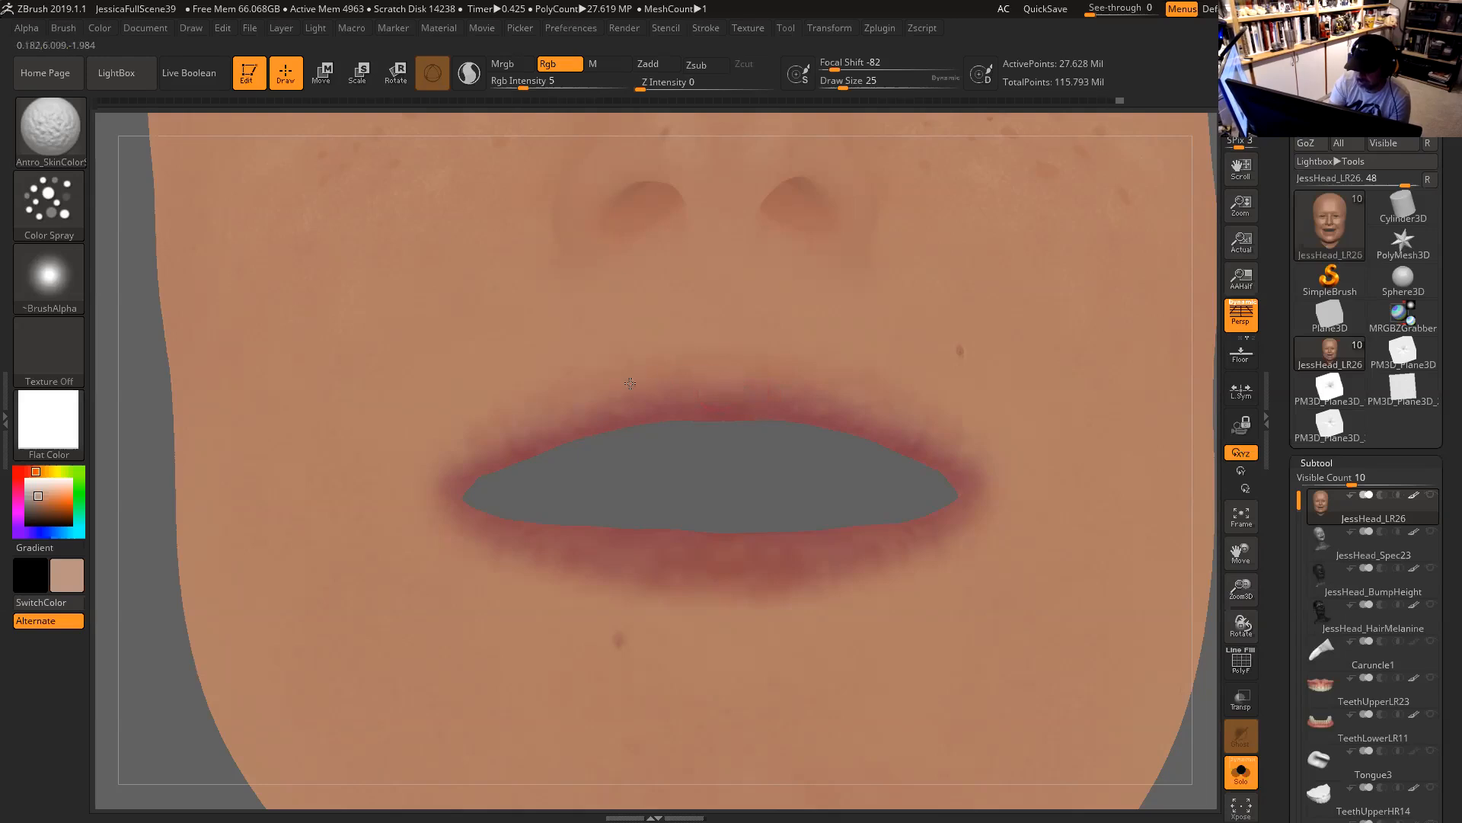
{"action": "mouse_move", "coordinate": [593, 413]}
{"action": "left_mouse_down"}
{"action": "mouse_move", "coordinate": [714, 380]}
{"action": "mouse_move", "coordinate": [693, 386]}
{"action": "left_mouse_up"}
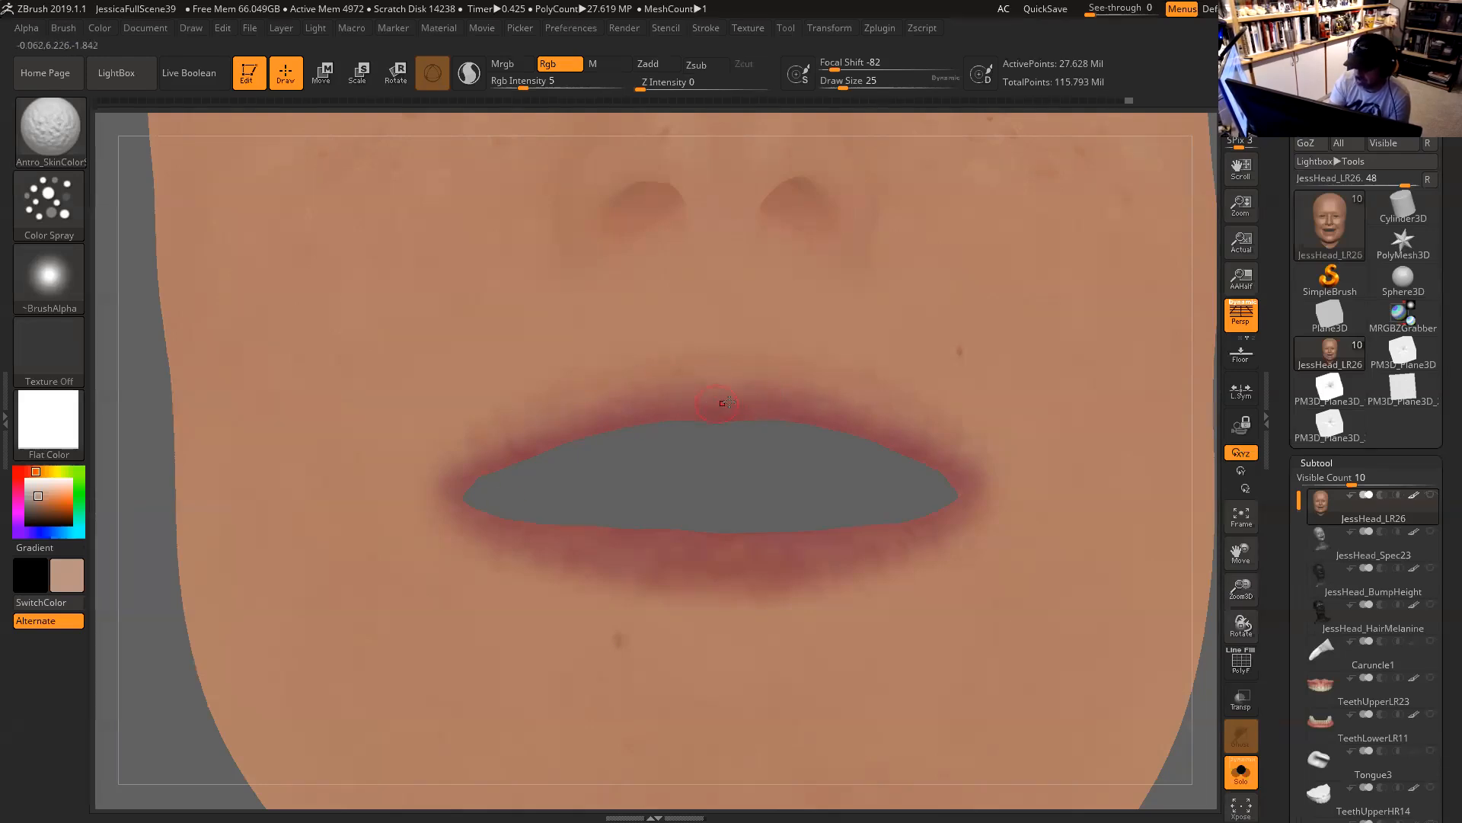
{"action": "left_click_drag", "start_coordinate": [777, 493], "coordinate": [848, 479]}
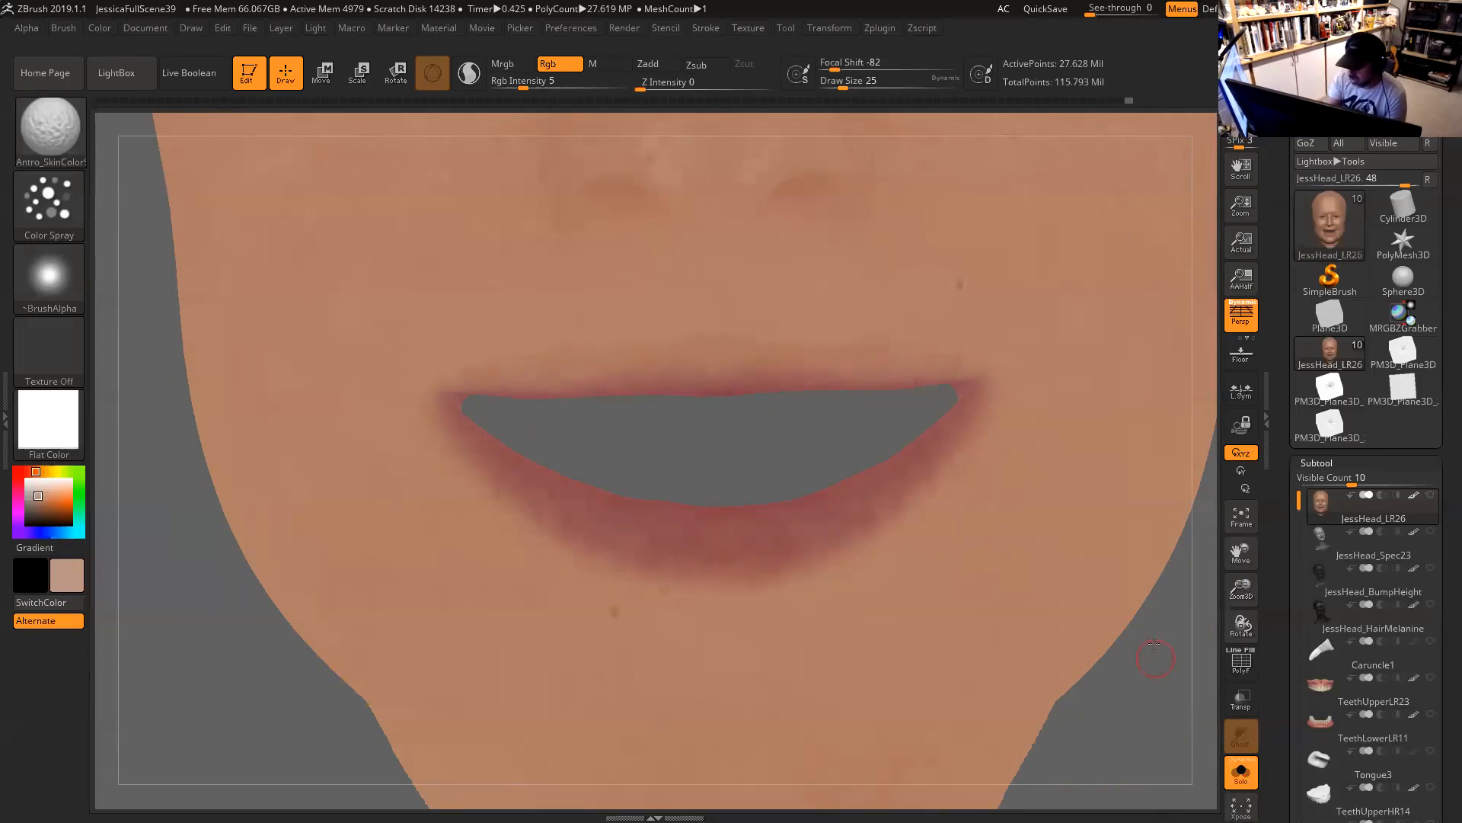
Set the draw size to 18 and spray light skin tone over the lower lip and its outer border.
{"action": "left_click_drag", "start_coordinate": [1154, 645], "coordinate": [1123, 610]}
{"action": "key", "text": "space"}
{"action": "left_click_drag", "start_coordinate": [917, 489], "coordinate": [906, 488]}
{"action": "left_click_drag", "start_coordinate": [980, 457], "coordinate": [991, 449]}
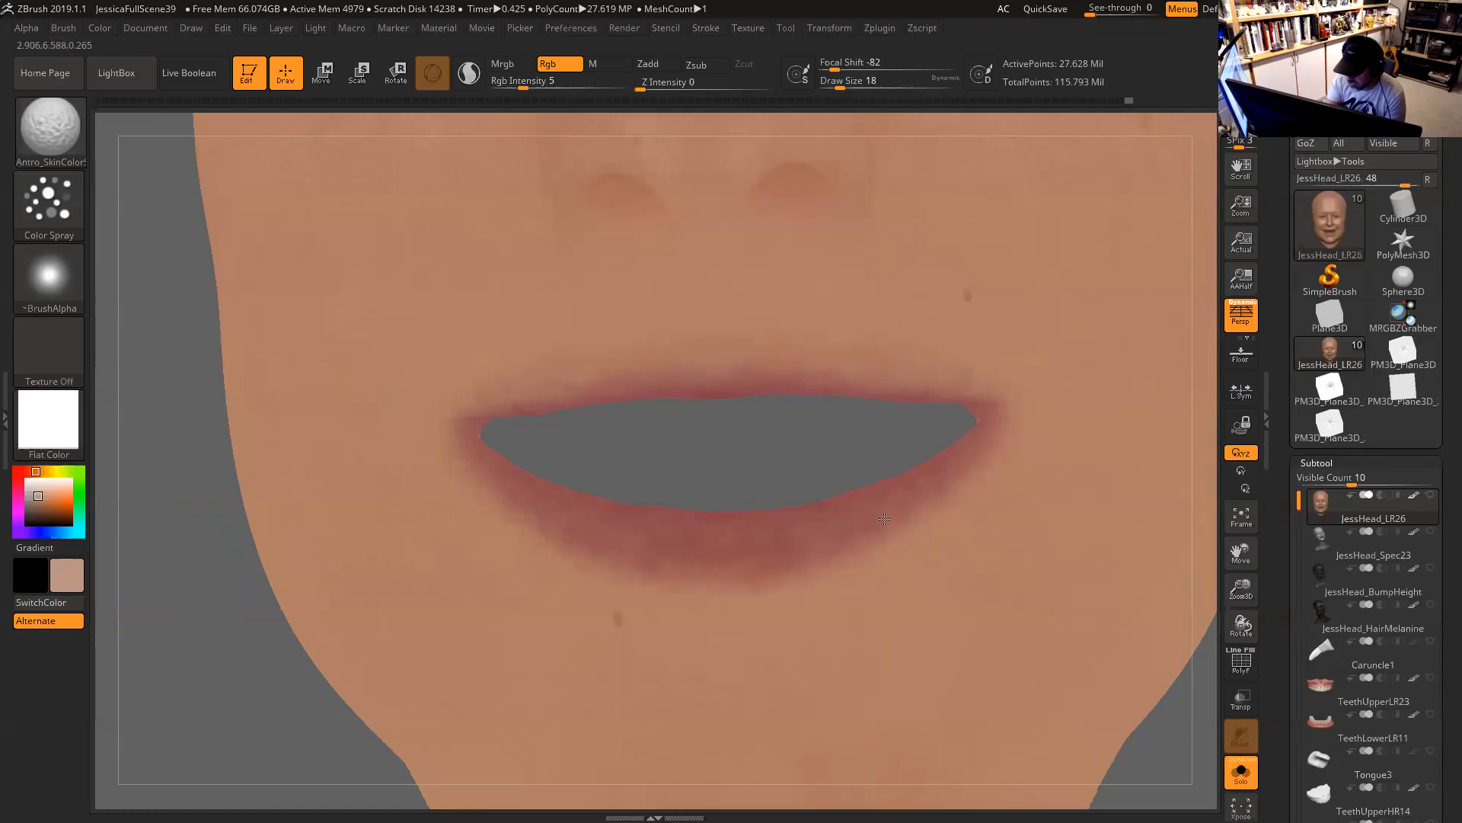
{"action": "left_click_drag", "start_coordinate": [831, 550], "coordinate": [826, 558]}
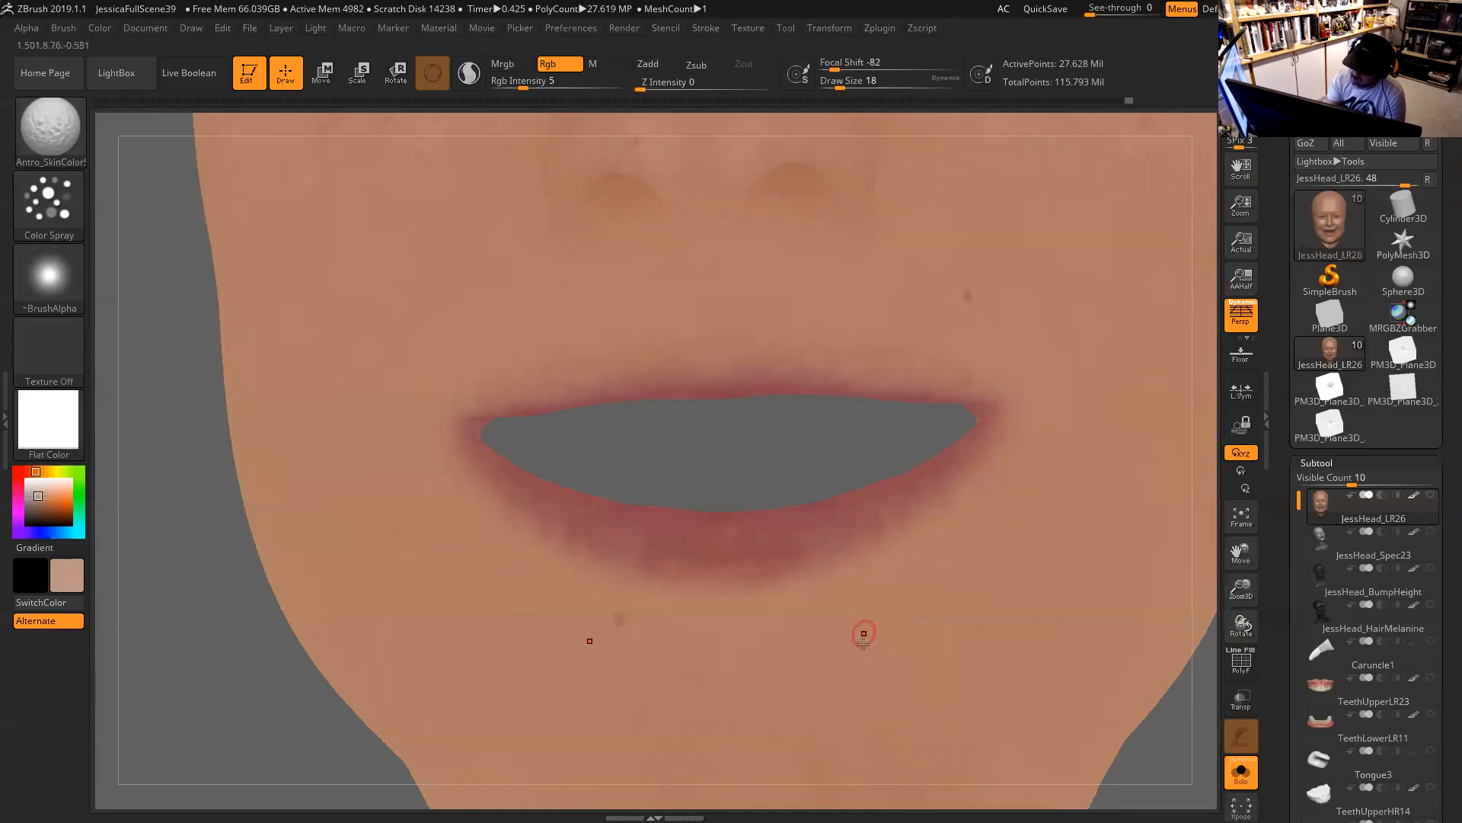
{"action": "mouse_move", "coordinate": [798, 572]}
{"action": "left_mouse_down"}
{"action": "mouse_move", "coordinate": [750, 582]}
{"action": "mouse_move", "coordinate": [726, 551]}
{"action": "left_mouse_up"}
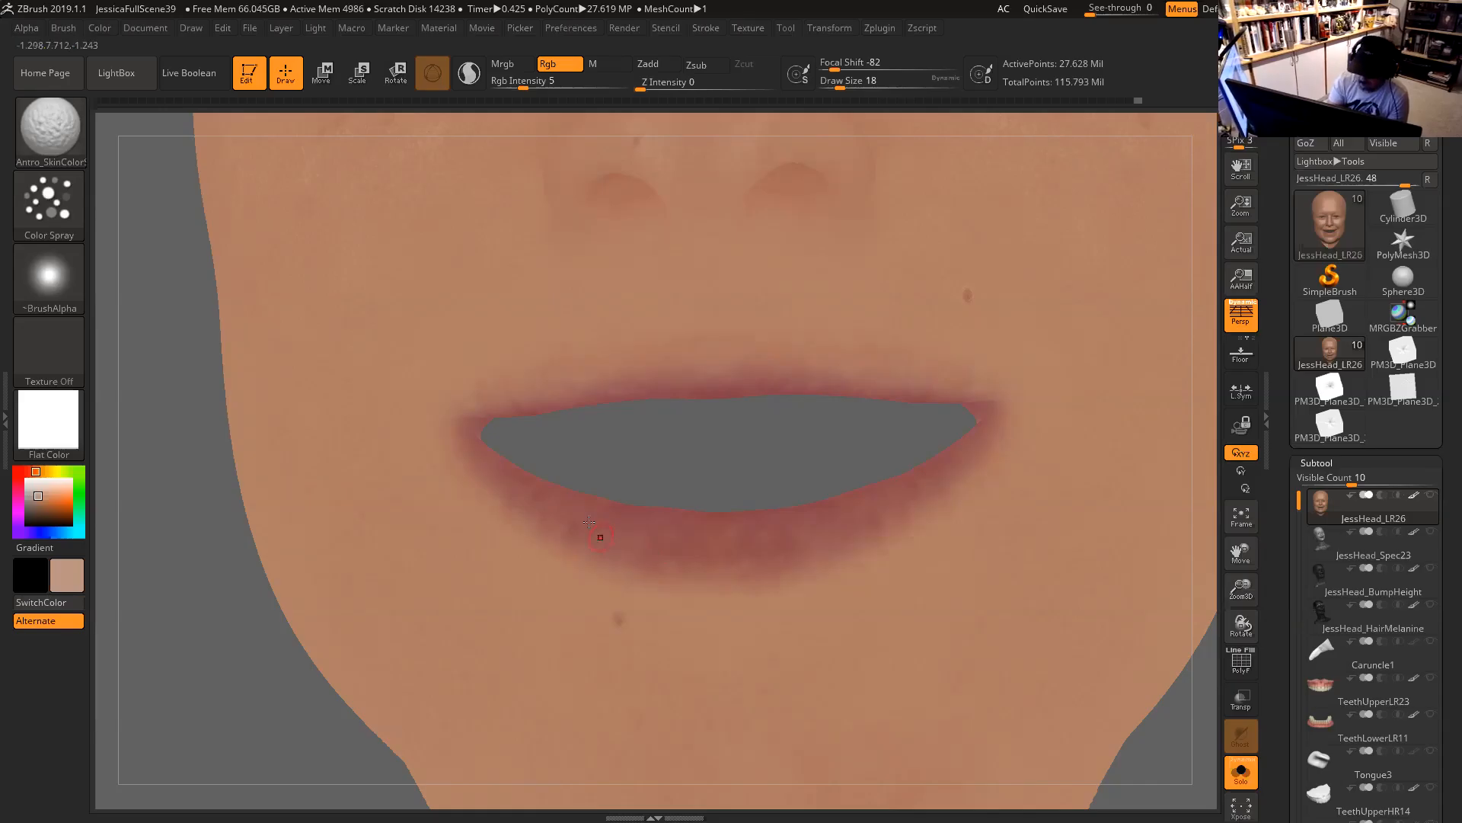
Build up lighter mottling across the middle of the lower lip, working from several viewing angles.
{"action": "left_click_drag", "start_coordinate": [707, 465], "coordinate": [673, 460]}
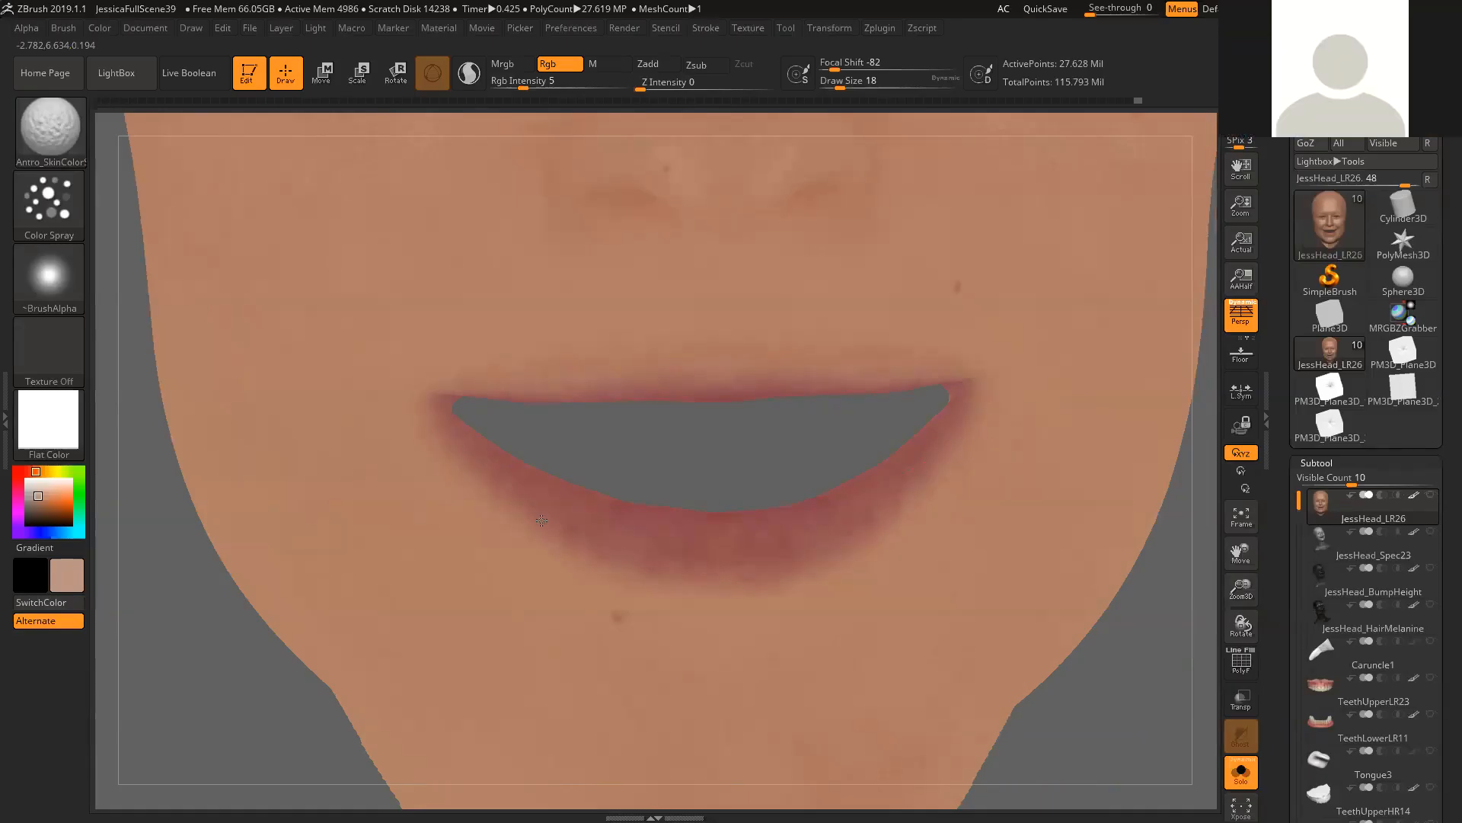
{"action": "left_click_drag", "start_coordinate": [728, 467], "coordinate": [680, 506]}
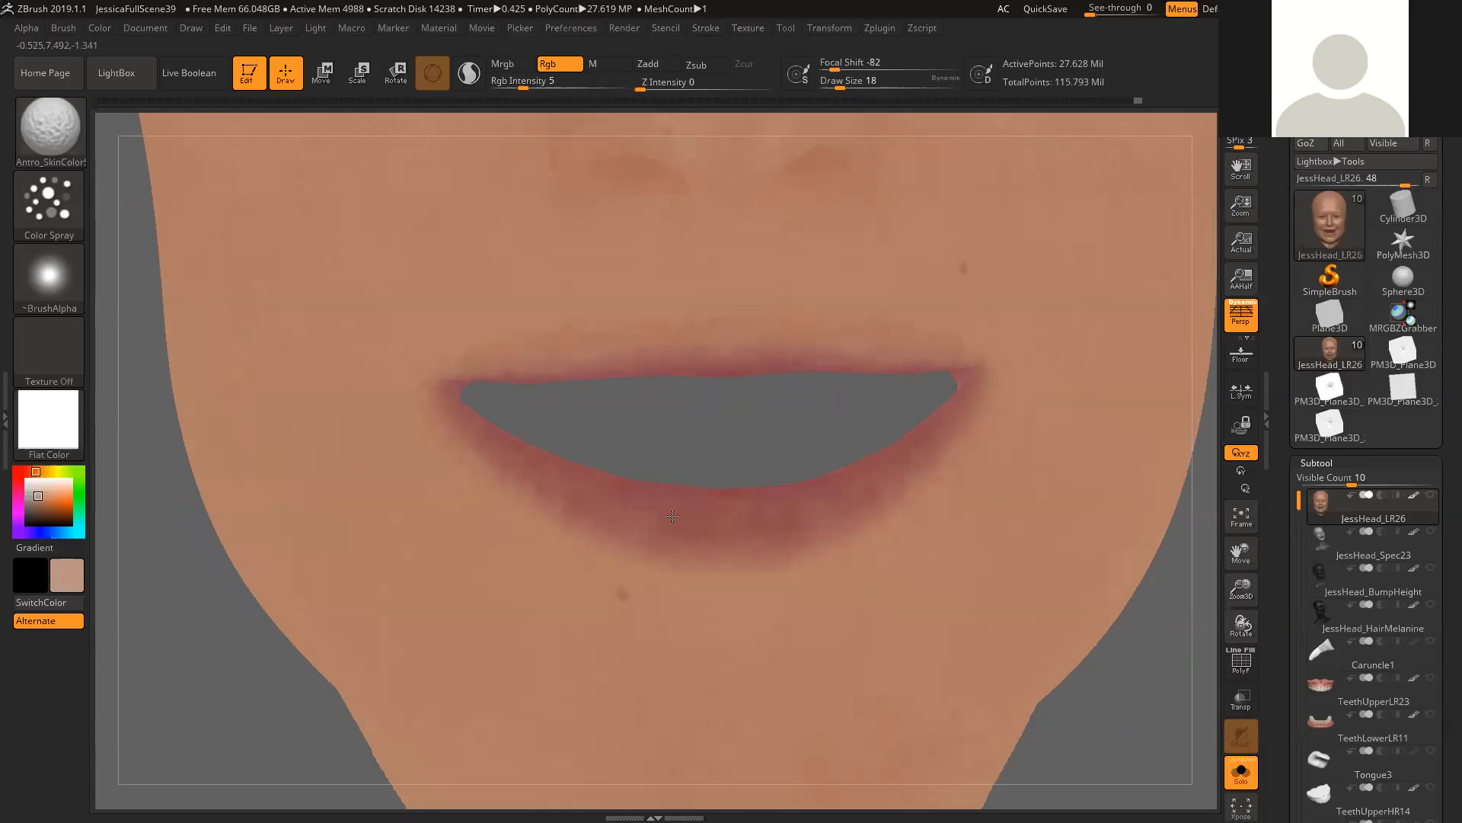
{"action": "left_click_drag", "start_coordinate": [718, 444], "coordinate": [679, 525]}
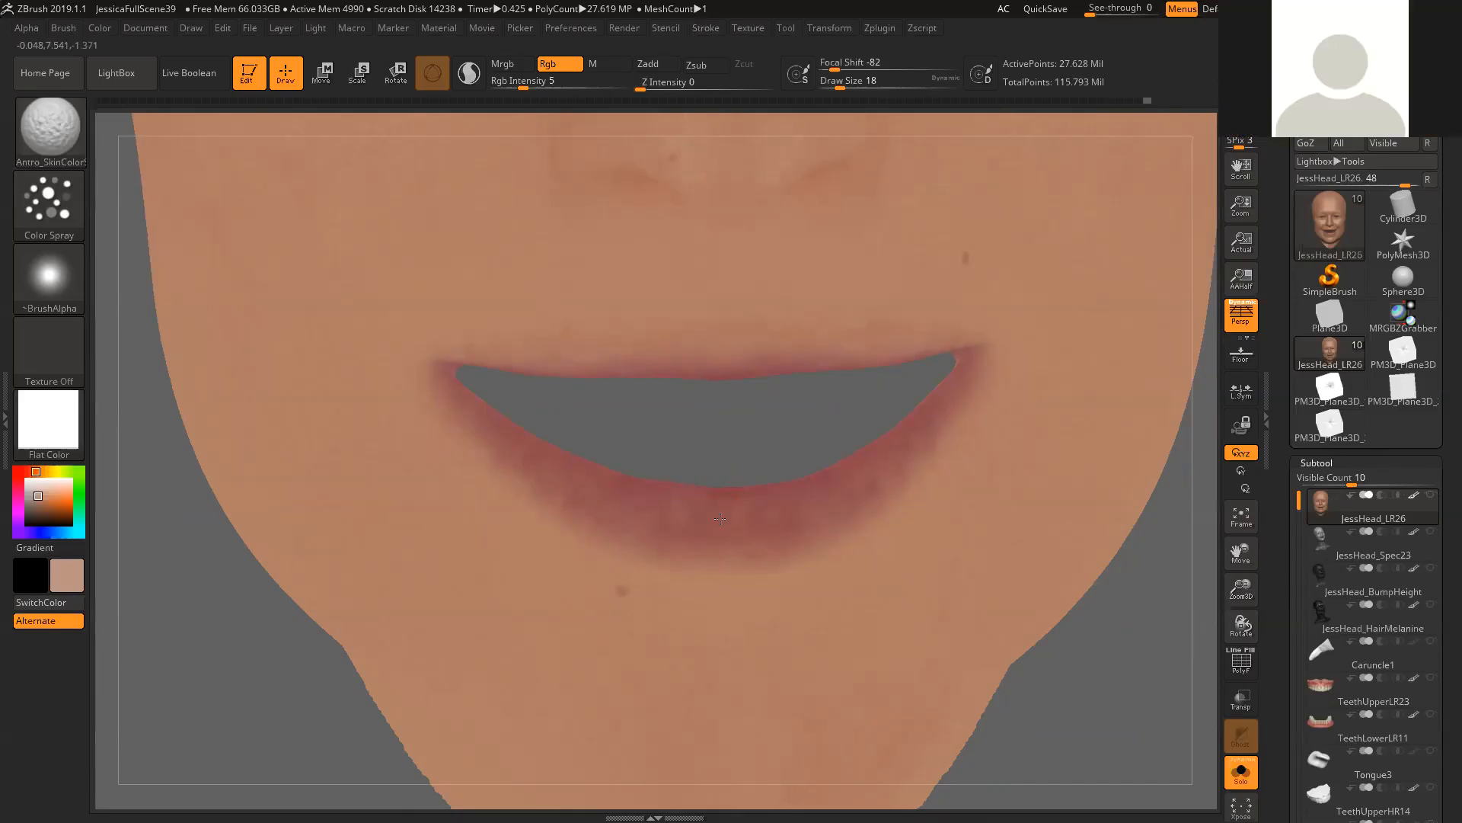
{"action": "mouse_move", "coordinate": [746, 438]}
{"action": "left_mouse_down"}
{"action": "mouse_move", "coordinate": [764, 444]}
{"action": "mouse_move", "coordinate": [645, 482]}
{"action": "left_mouse_up"}
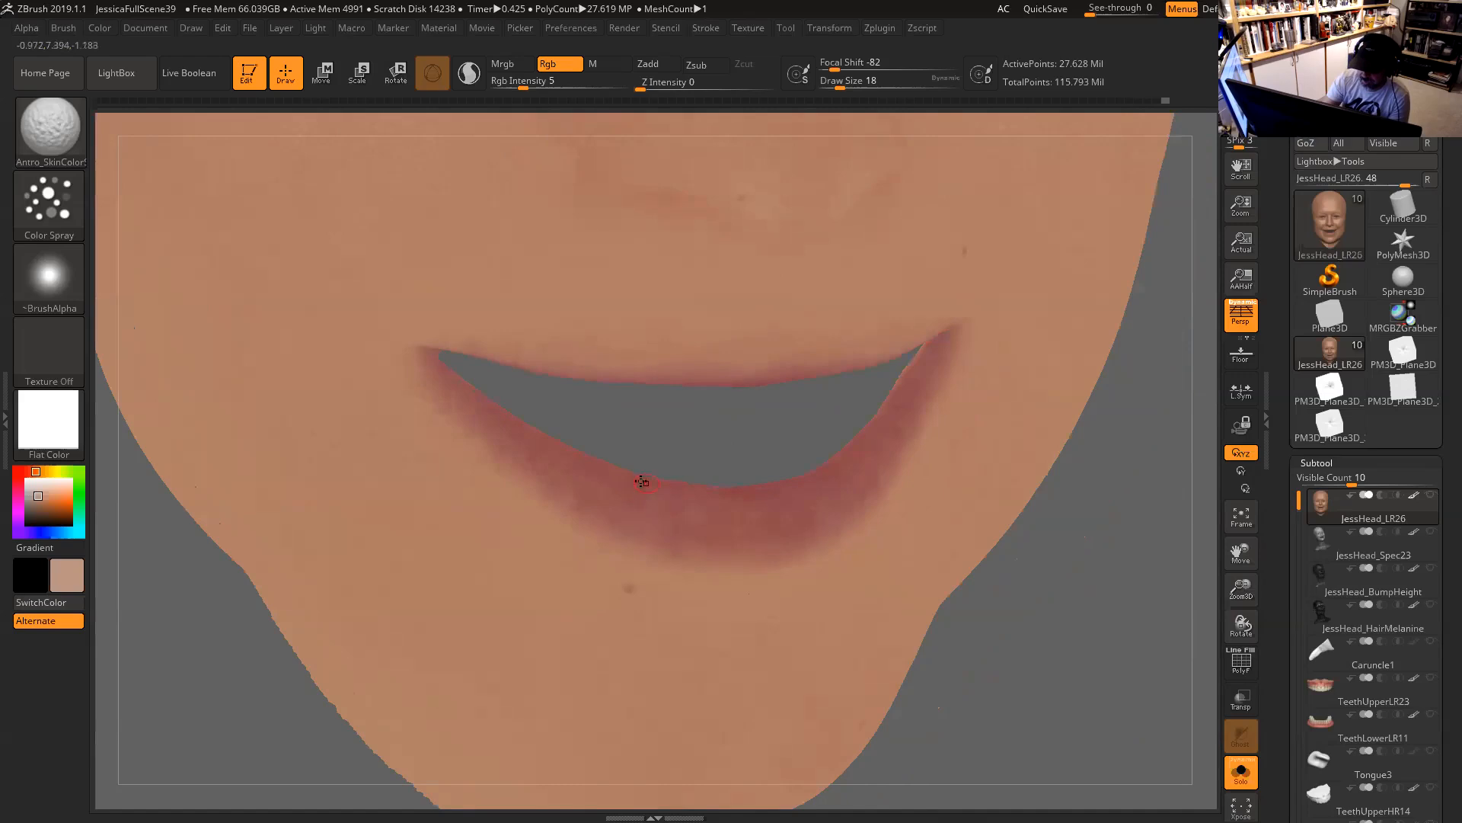
{"action": "left_click_drag", "start_coordinate": [731, 438], "coordinate": [639, 487]}
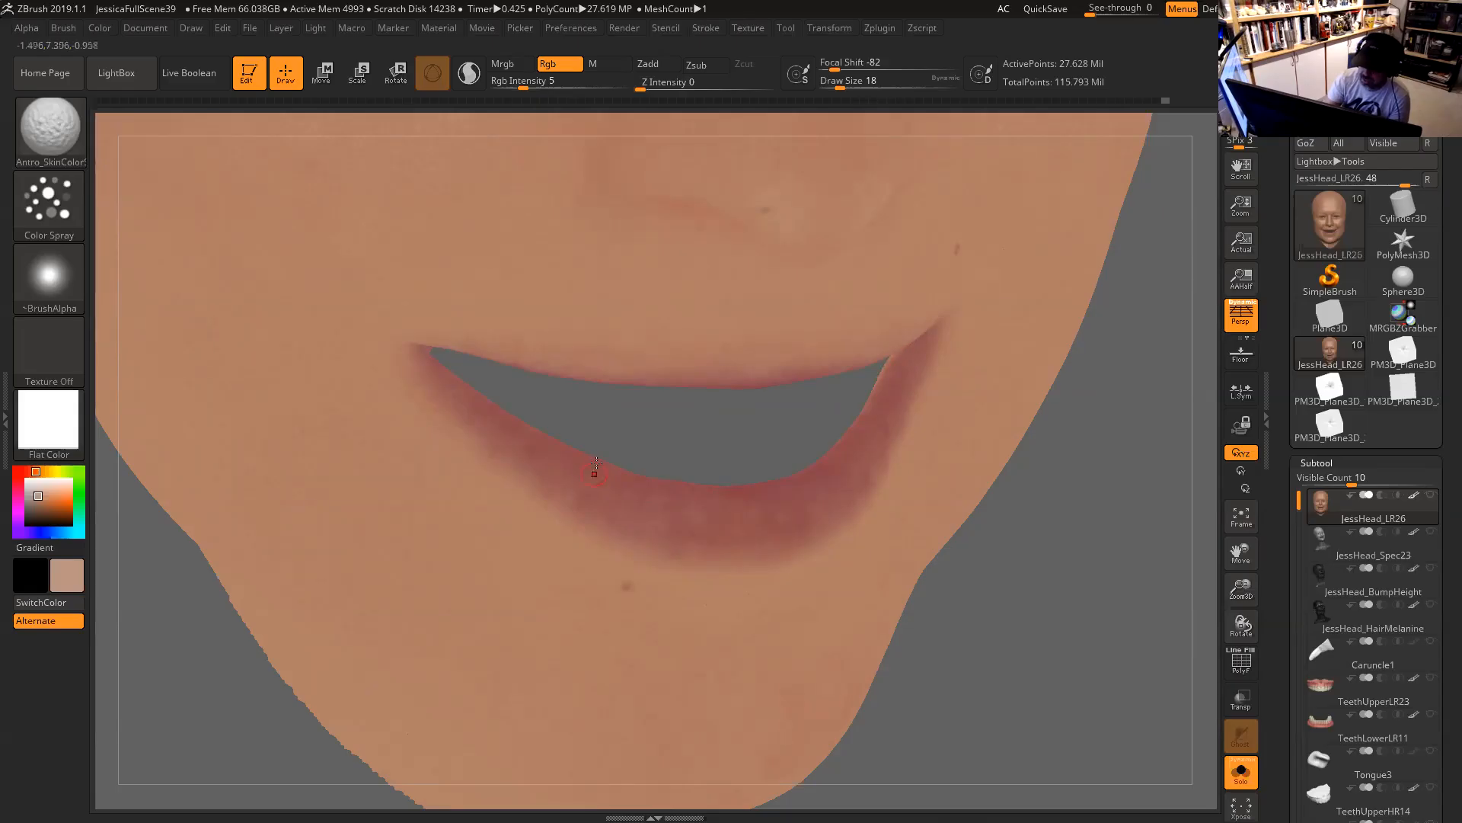
Spray faint light skin tone over the inner edge and left half of the lower lip to extend the mottling.
{"action": "mouse_move", "coordinate": [757, 445]}
{"action": "left_mouse_down"}
{"action": "mouse_move", "coordinate": [767, 431]}
{"action": "mouse_move", "coordinate": [747, 409]}
{"action": "mouse_move", "coordinate": [766, 456]}
{"action": "mouse_move", "coordinate": [739, 424]}
{"action": "mouse_move", "coordinate": [678, 434]}
{"action": "left_mouse_up"}
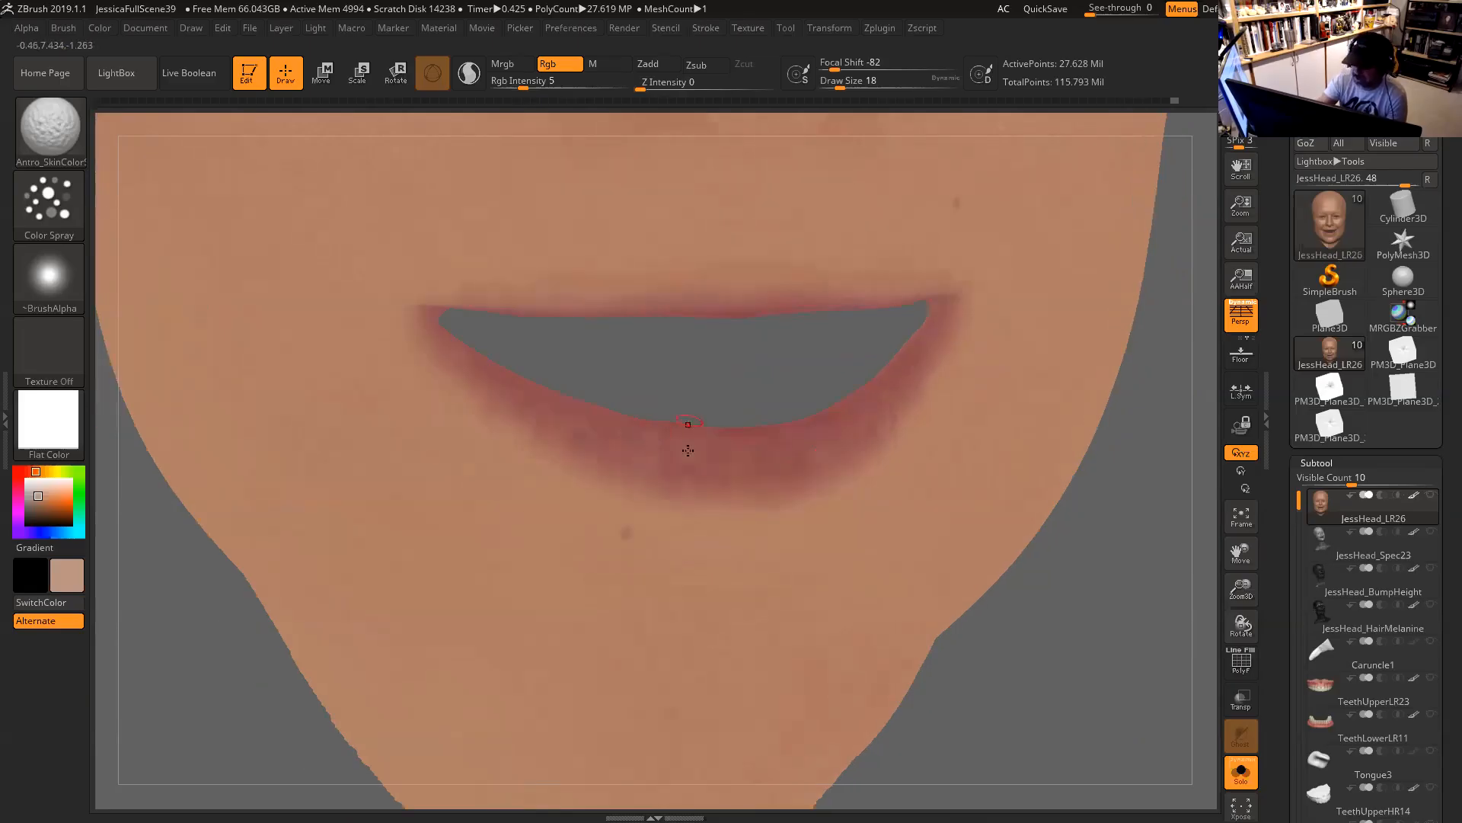
{"action": "right_click_drag", "start_coordinate": [692, 452], "coordinate": [712, 437]}
{"action": "right_click_drag", "start_coordinate": [767, 396], "coordinate": [768, 343]}
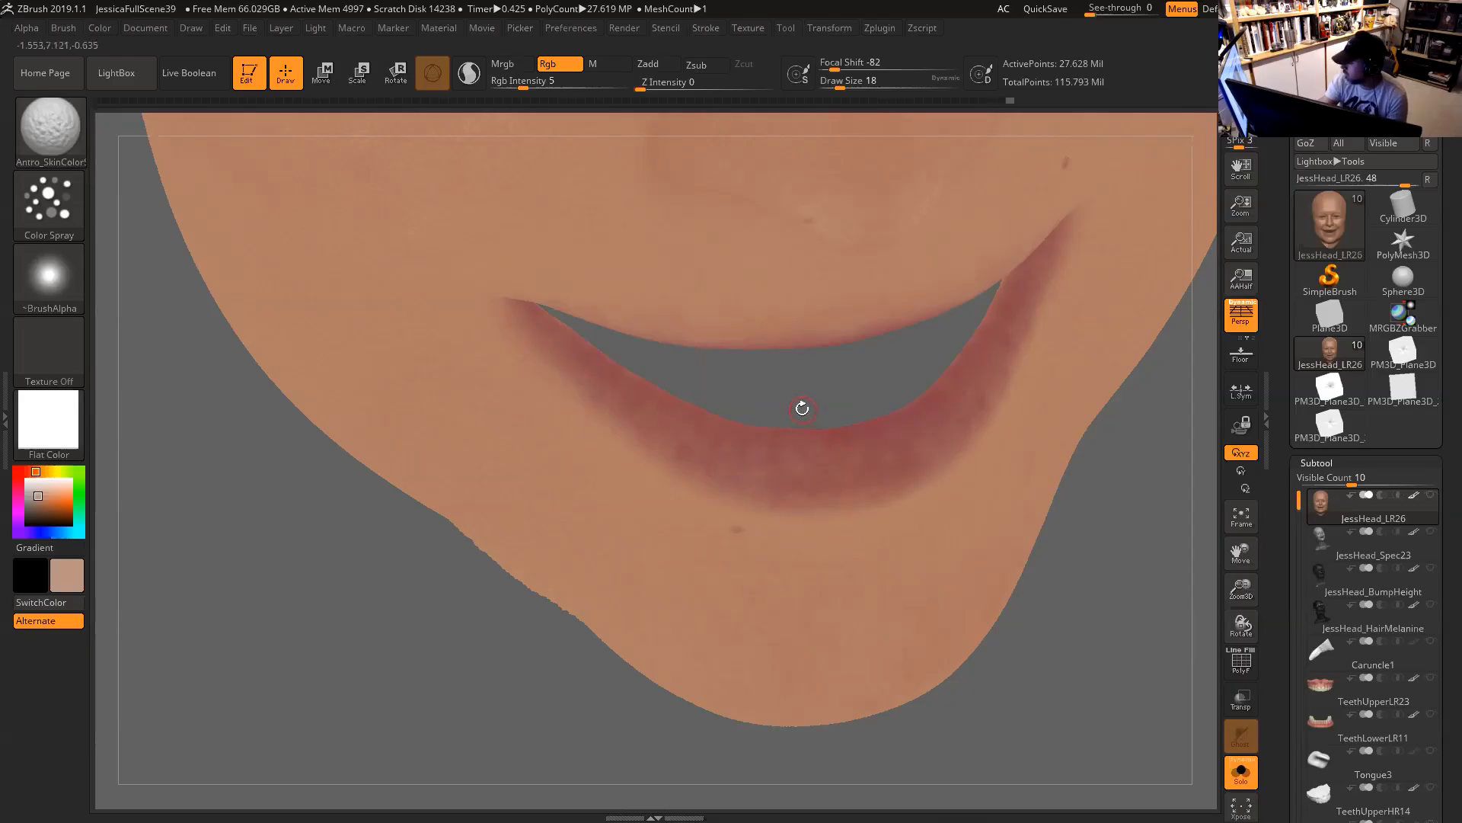
{"action": "left_click_drag", "start_coordinate": [796, 400], "coordinate": [593, 387]}
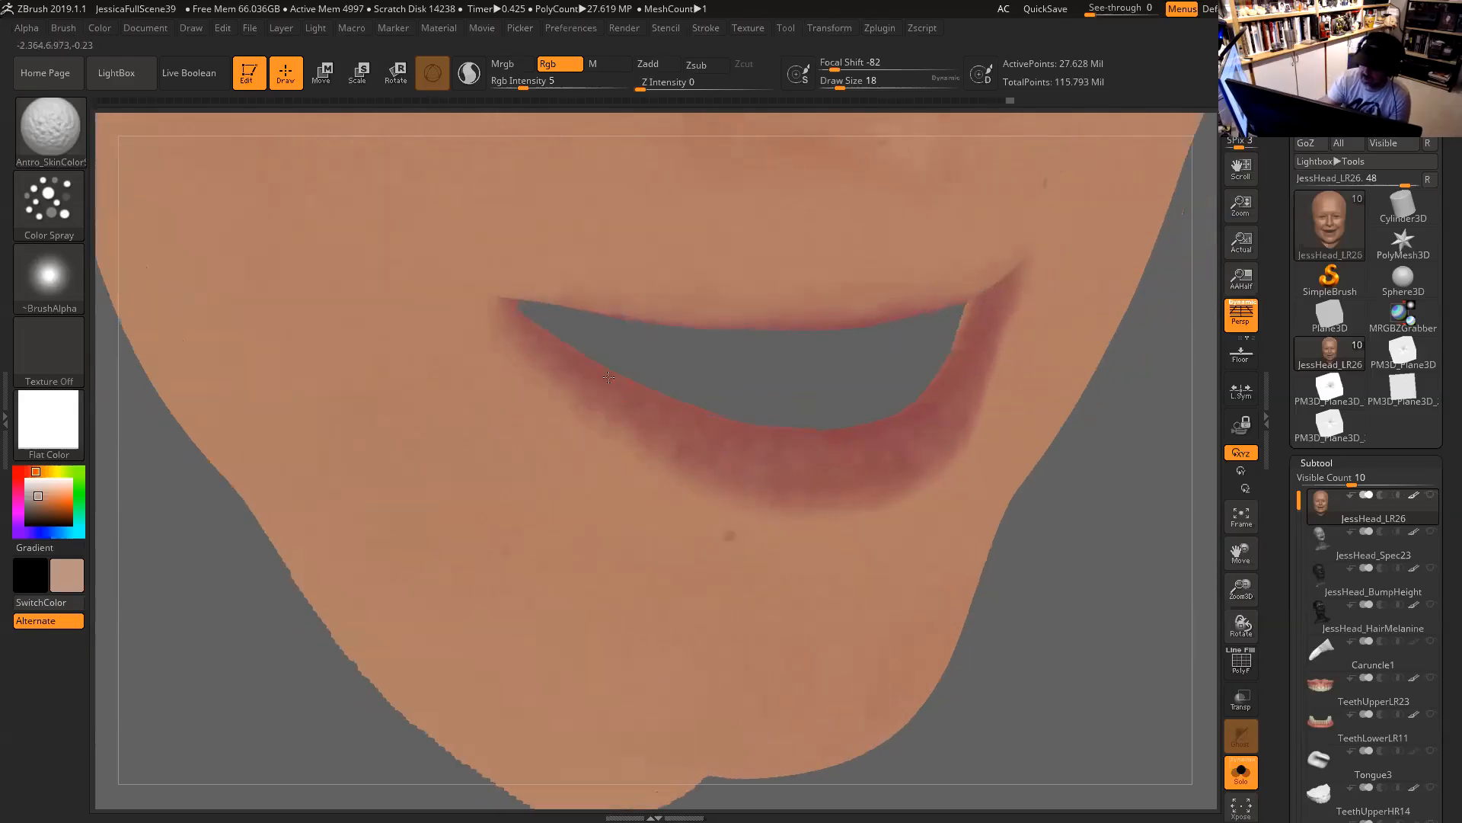
{"action": "mouse_move", "coordinate": [714, 383]}
{"action": "left_mouse_down"}
{"action": "mouse_move", "coordinate": [754, 382]}
{"action": "mouse_move", "coordinate": [795, 344]}
{"action": "mouse_move", "coordinate": [648, 419]}
{"action": "left_mouse_up"}
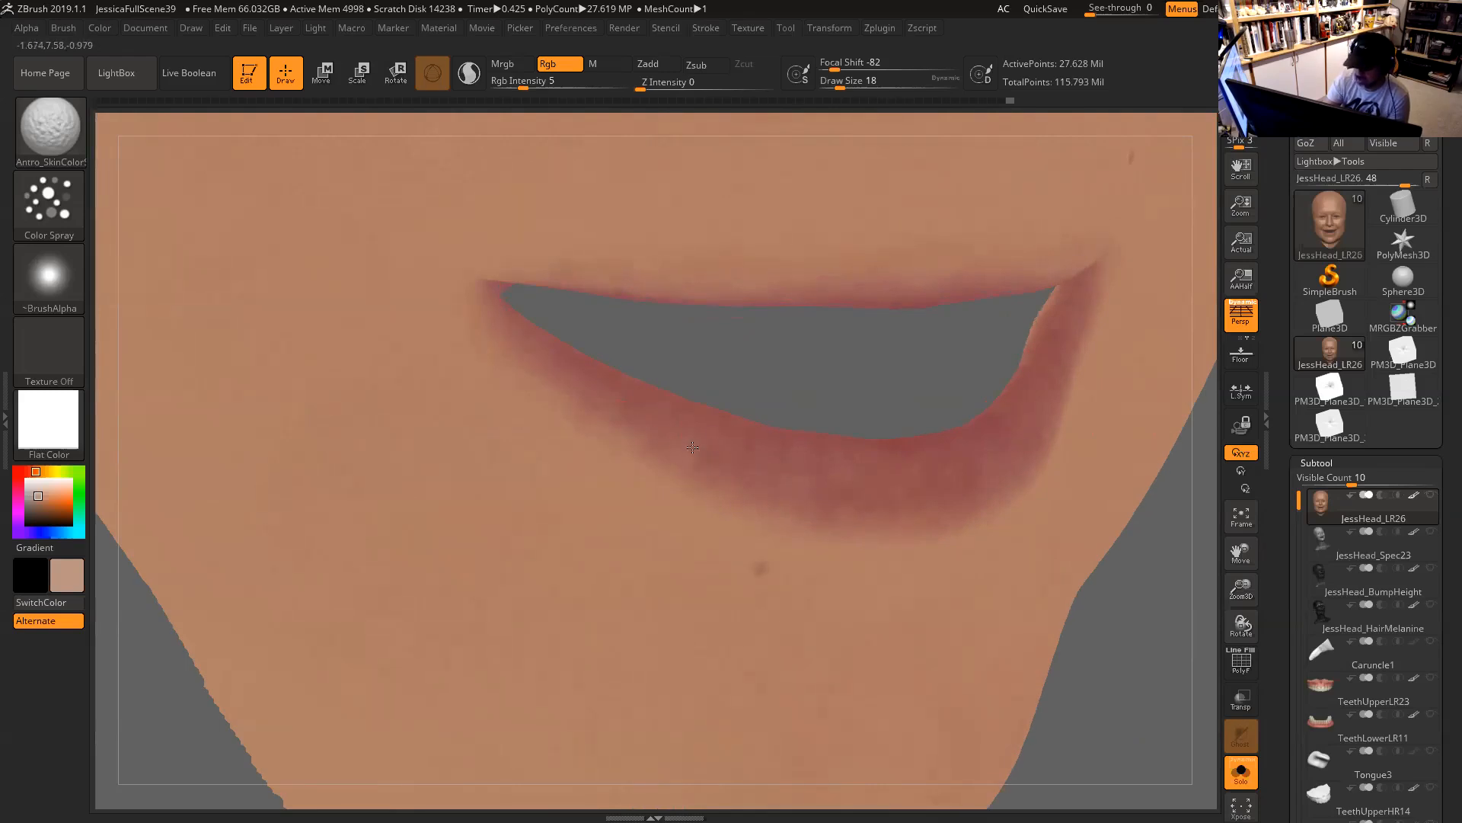
{"action": "left_click_drag", "start_coordinate": [684, 443], "coordinate": [704, 455]}
Continue the light mottling from the centre of the lower lip into its right half, blending it with the existing spots.
{"action": "mouse_move", "coordinate": [831, 368]}
{"action": "left_mouse_down", "text": "alt"}
{"action": "mouse_move", "coordinate": [802, 348]}
{"action": "mouse_move", "coordinate": [720, 393]}
{"action": "left_mouse_up", "text": "alt"}
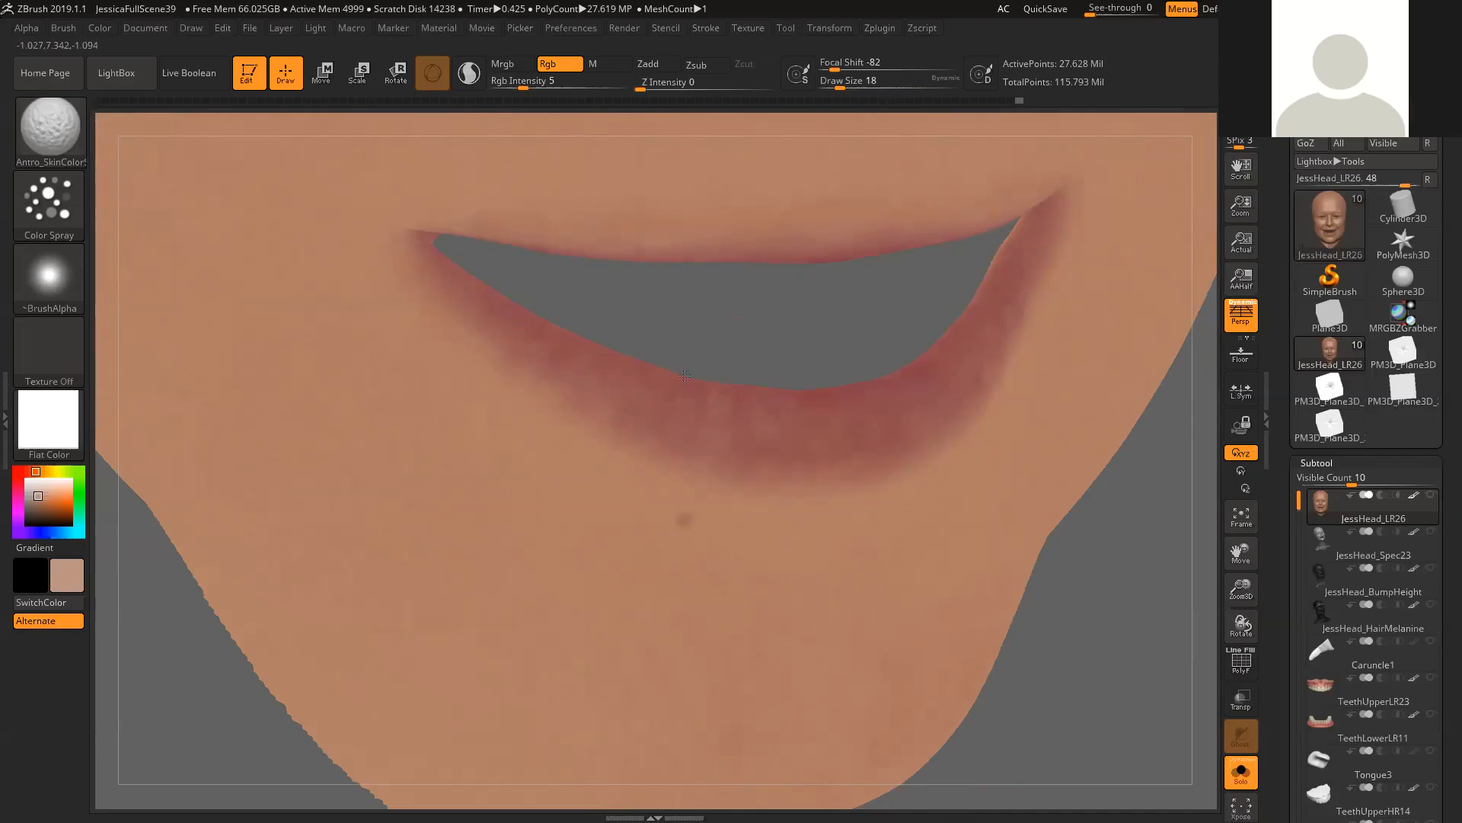
{"action": "left_click_drag", "start_coordinate": [747, 336], "coordinate": [699, 440]}
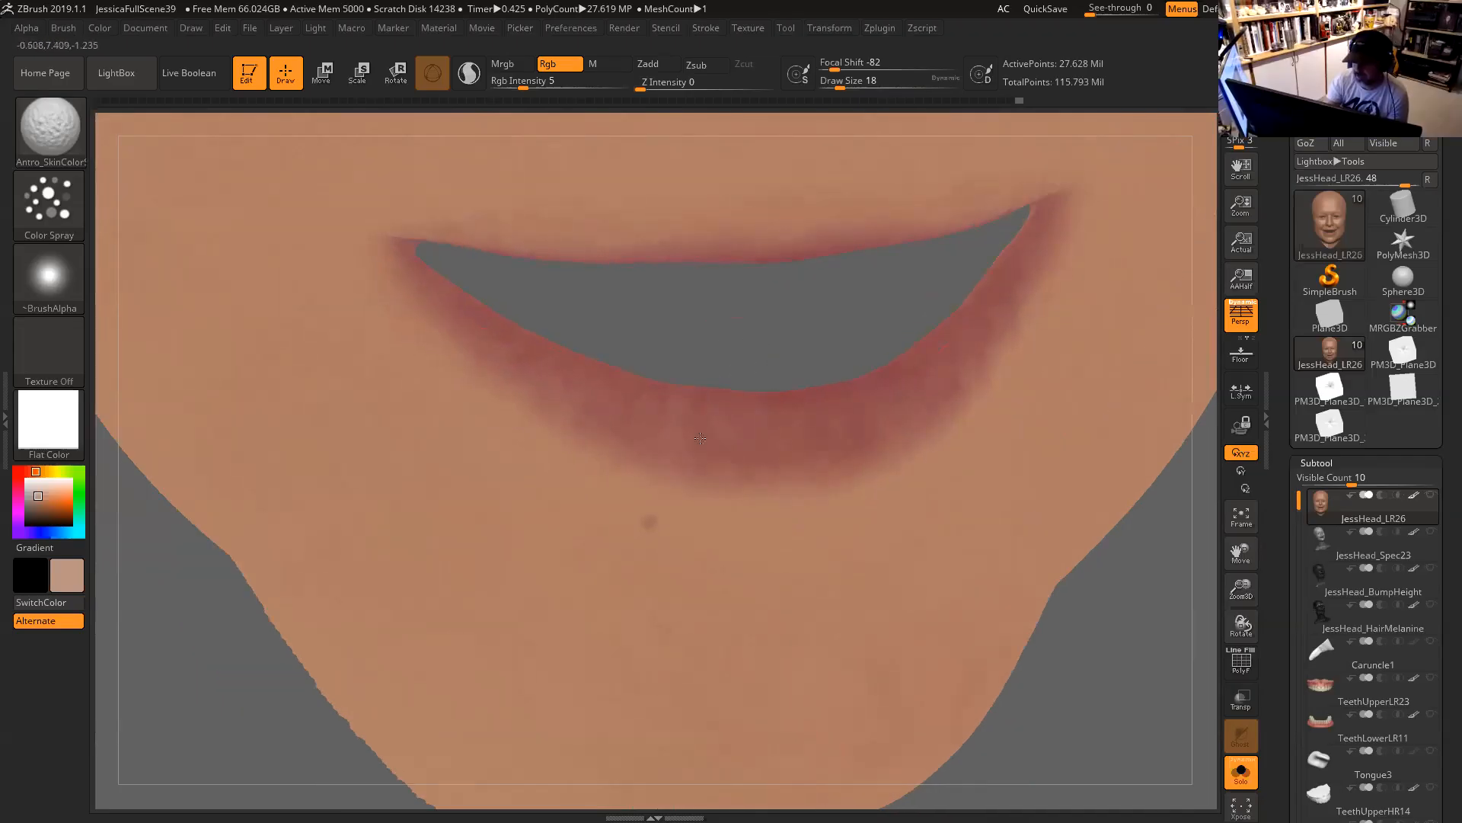
{"action": "left_click_drag", "start_coordinate": [811, 345], "coordinate": [805, 399]}
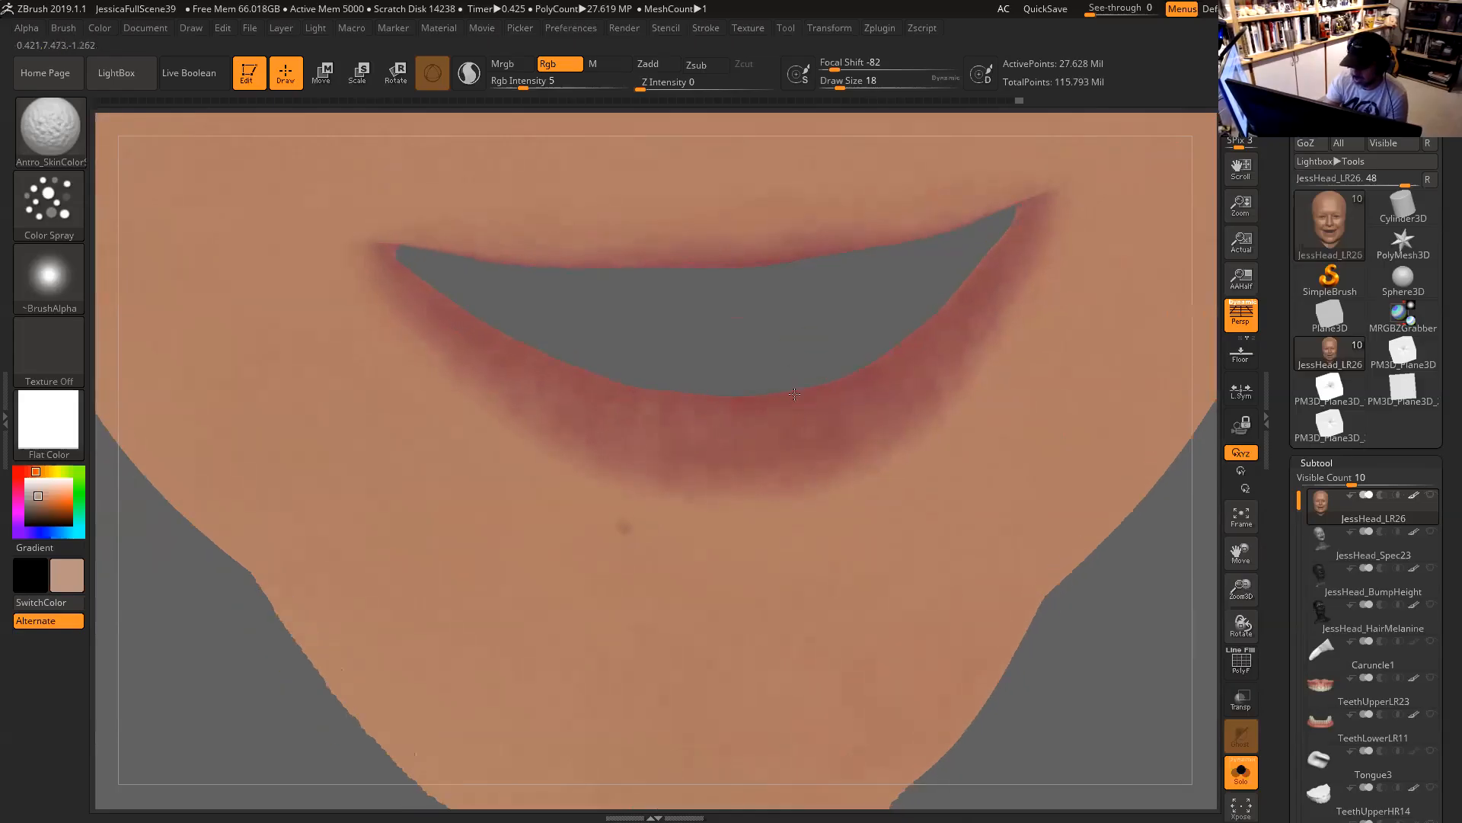
{"action": "mouse_move", "coordinate": [803, 354]}
{"action": "left_mouse_down"}
{"action": "mouse_move", "coordinate": [788, 354]}
{"action": "mouse_move", "coordinate": [771, 427]}
{"action": "left_mouse_up"}
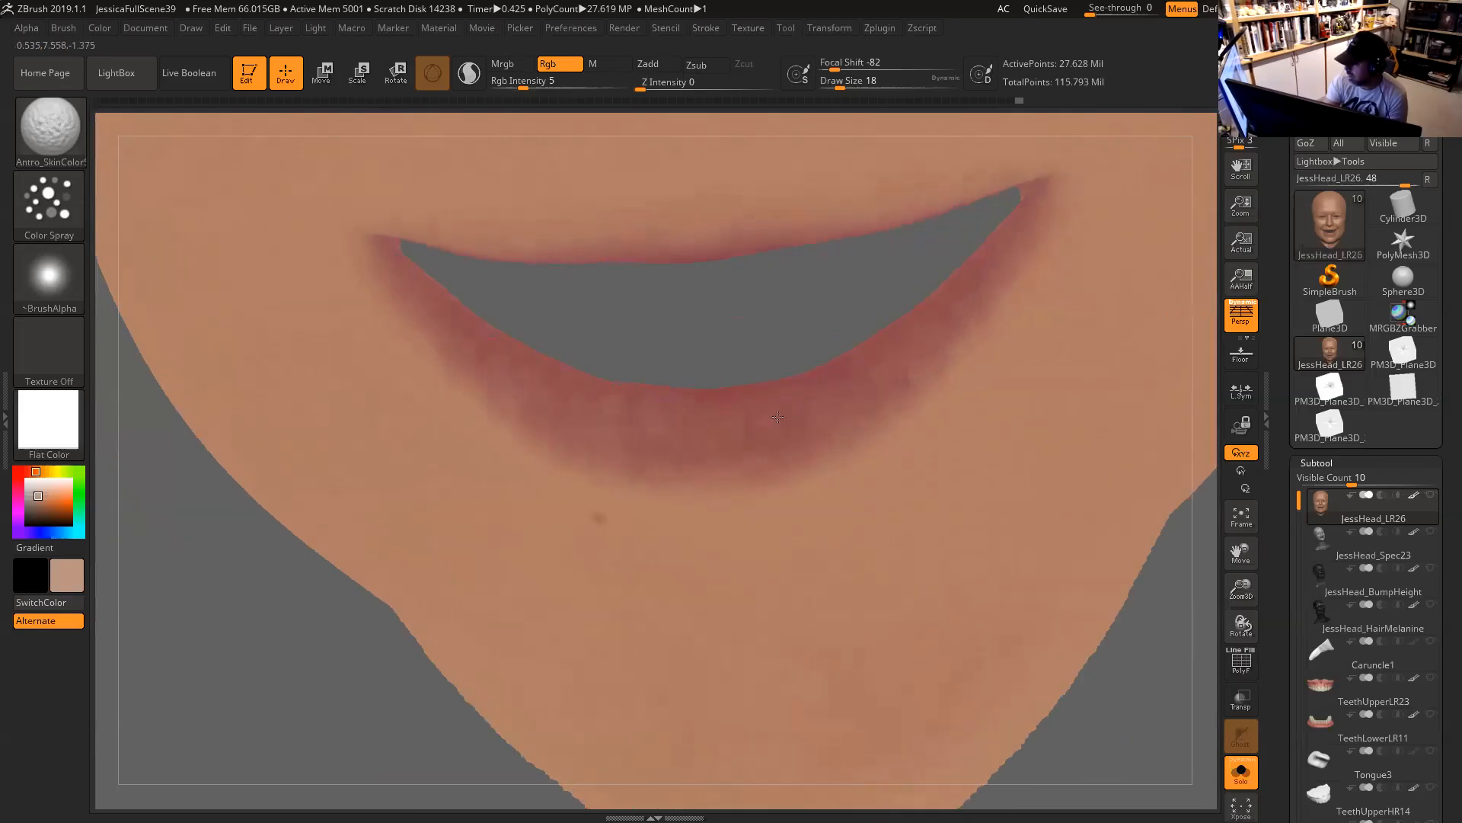
{"action": "left_click_drag", "start_coordinate": [817, 325], "coordinate": [782, 383]}
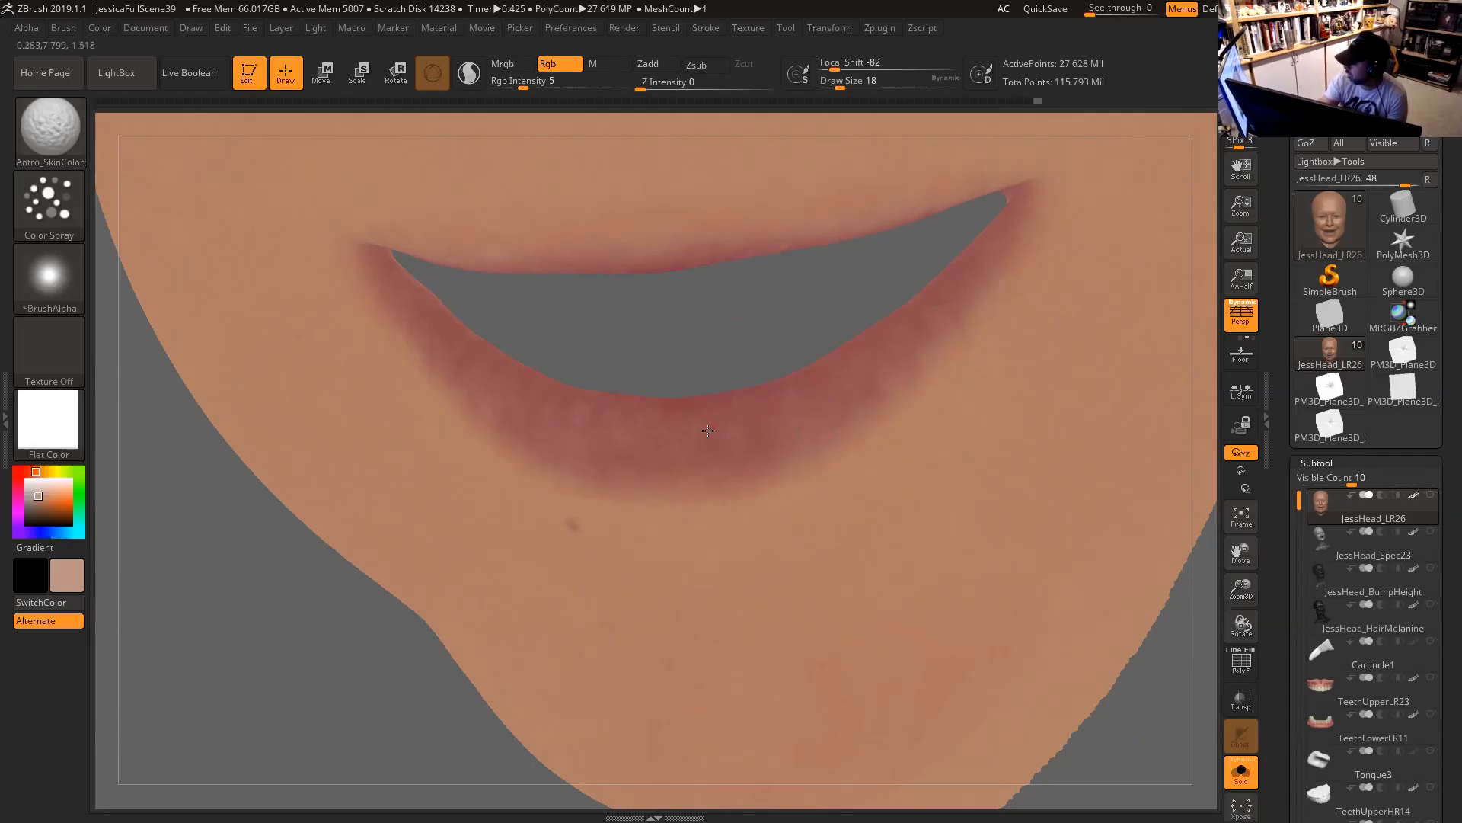
{"action": "left_click_drag", "start_coordinate": [694, 428], "coordinate": [693, 418]}
{"action": "right_click_drag", "start_coordinate": [674, 428], "coordinate": [676, 411]}
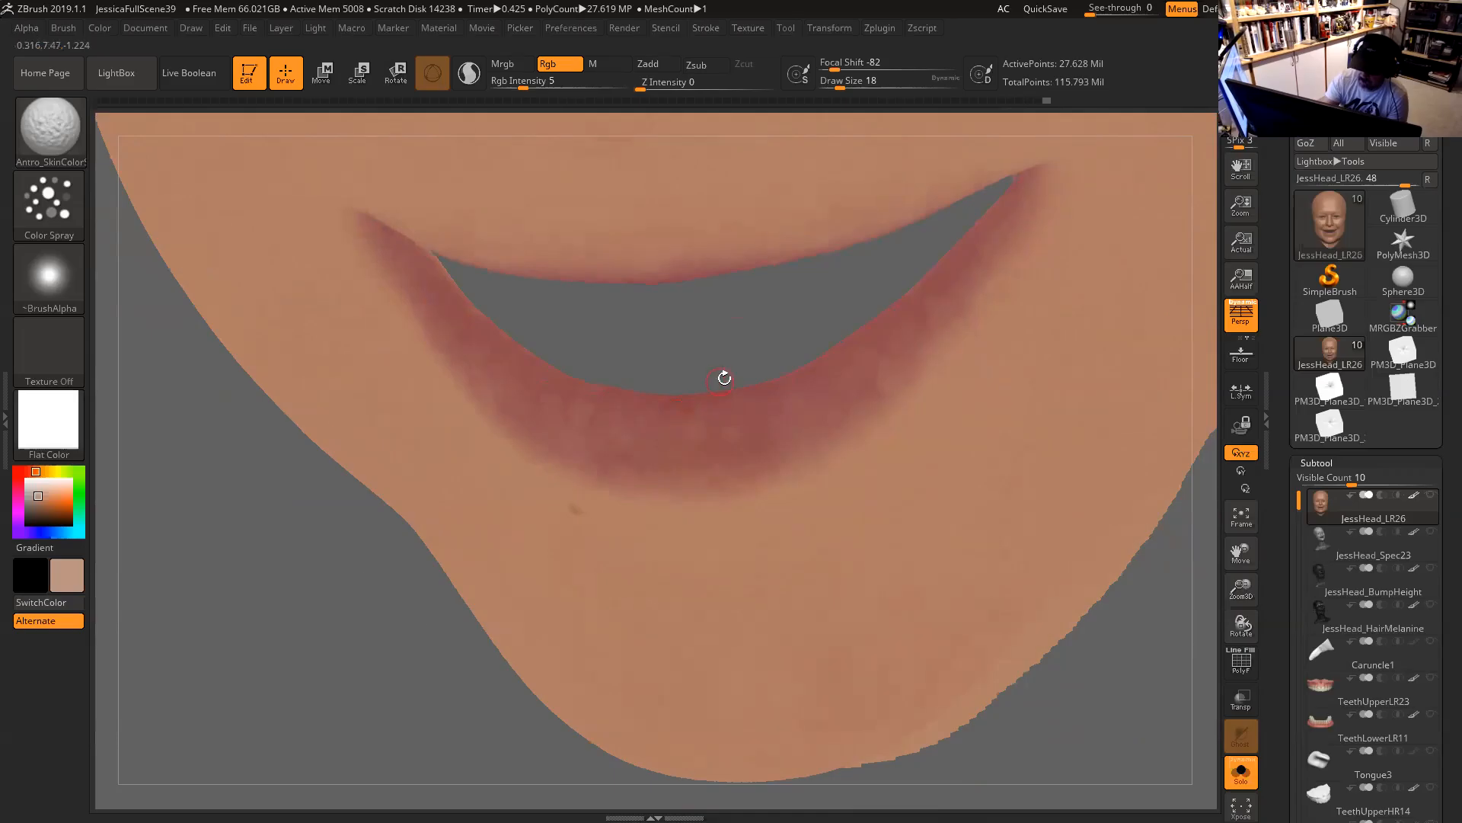
{"action": "right_click_drag", "start_coordinate": [750, 348], "coordinate": [779, 328]}
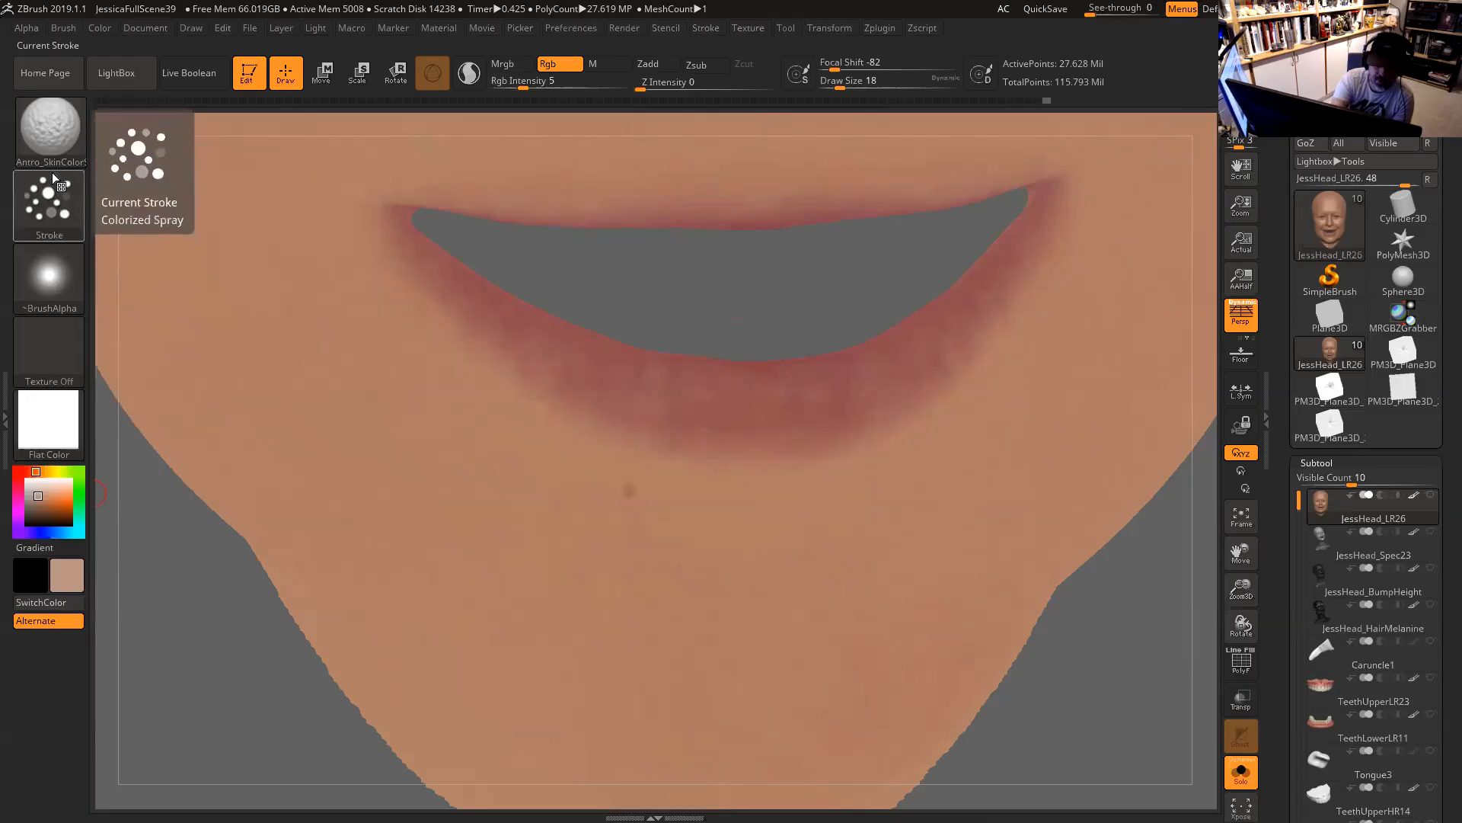
Choose the Antro_SkinLiverS brush with the Dots stroke and set its colour to a dark muted red.
{"action": "left_click", "coordinate": [58, 142]}
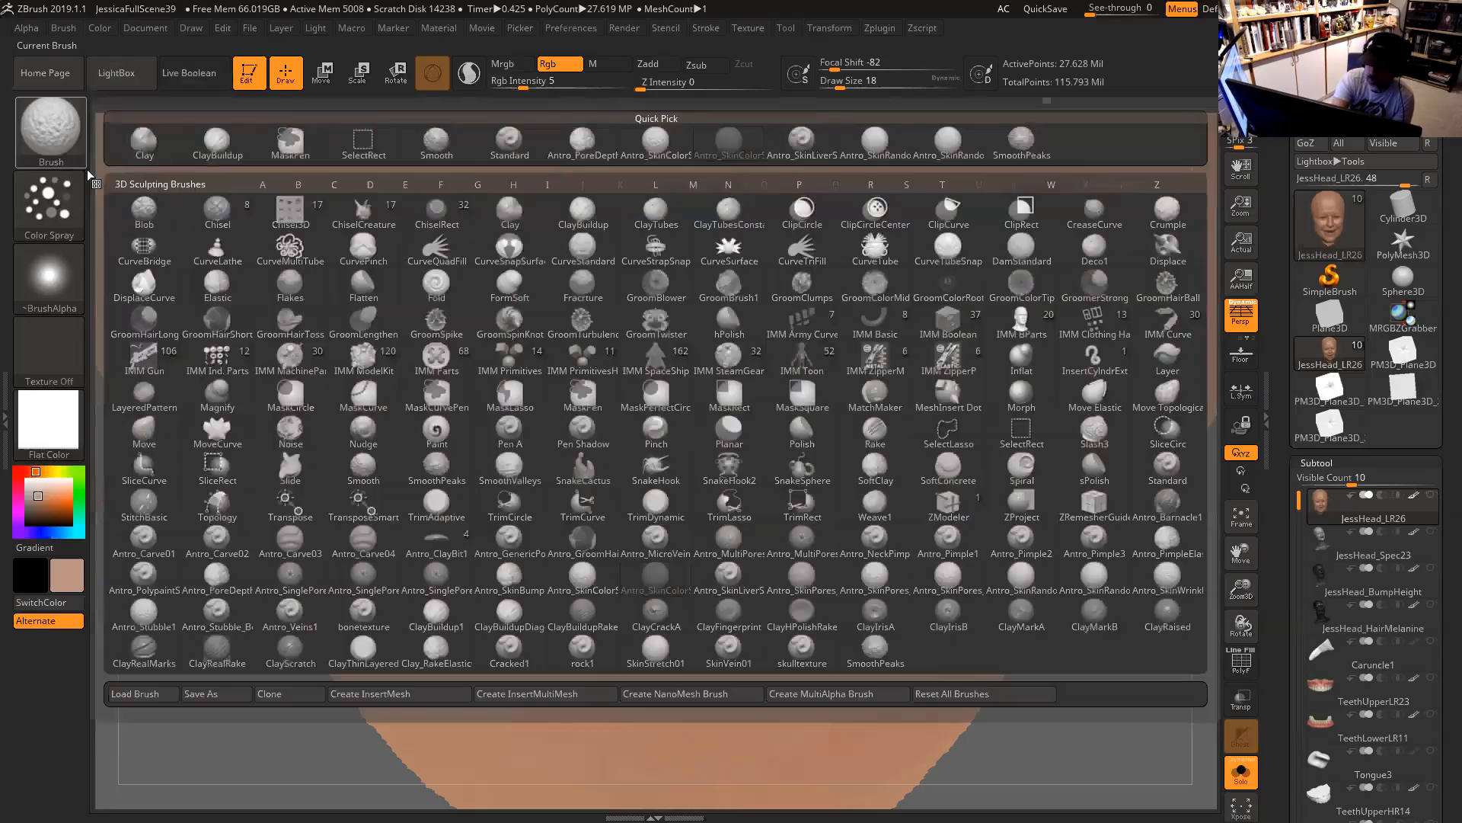
{"action": "left_click", "coordinate": [728, 587]}
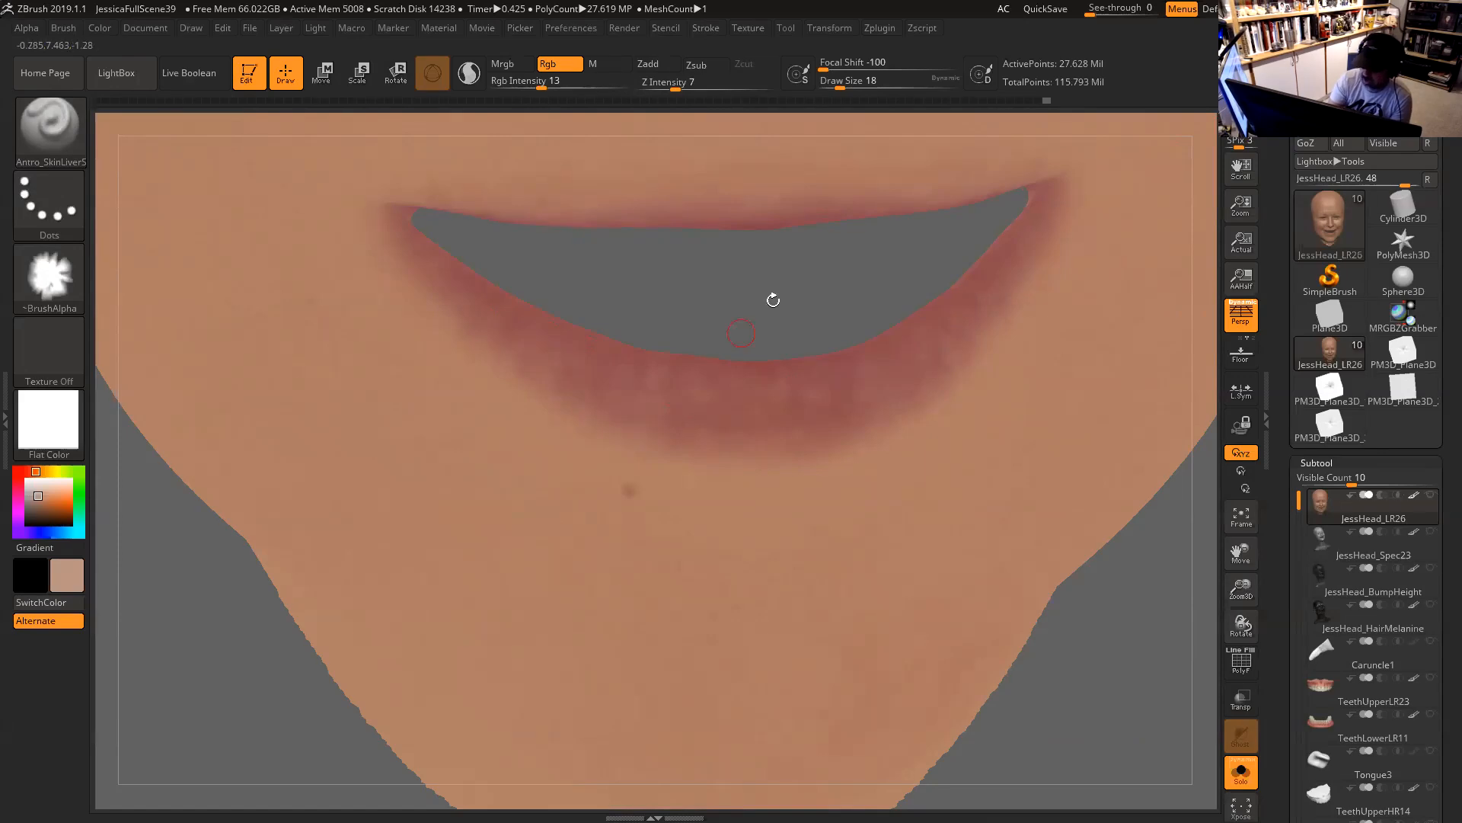
{"action": "left_click_drag", "start_coordinate": [773, 298], "coordinate": [727, 306]}
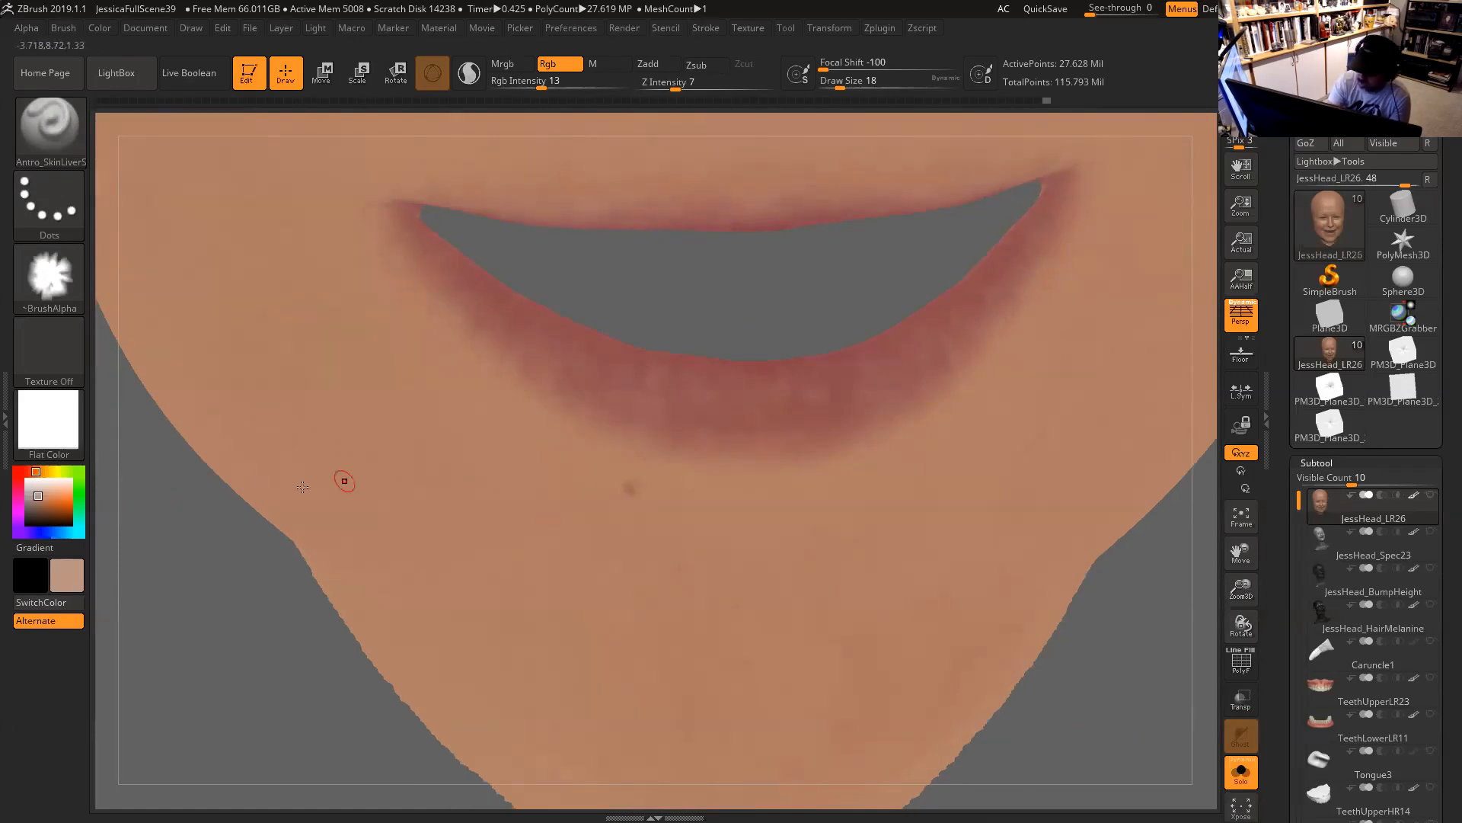
{"action": "mouse_move", "coordinate": [42, 491]}
{"action": "left_mouse_down"}
{"action": "mouse_move", "coordinate": [186, 470]}
{"action": "mouse_move", "coordinate": [529, 327]}
{"action": "mouse_move", "coordinate": [809, 381]}
{"action": "mouse_move", "coordinate": [825, 357]}
{"action": "left_mouse_up"}
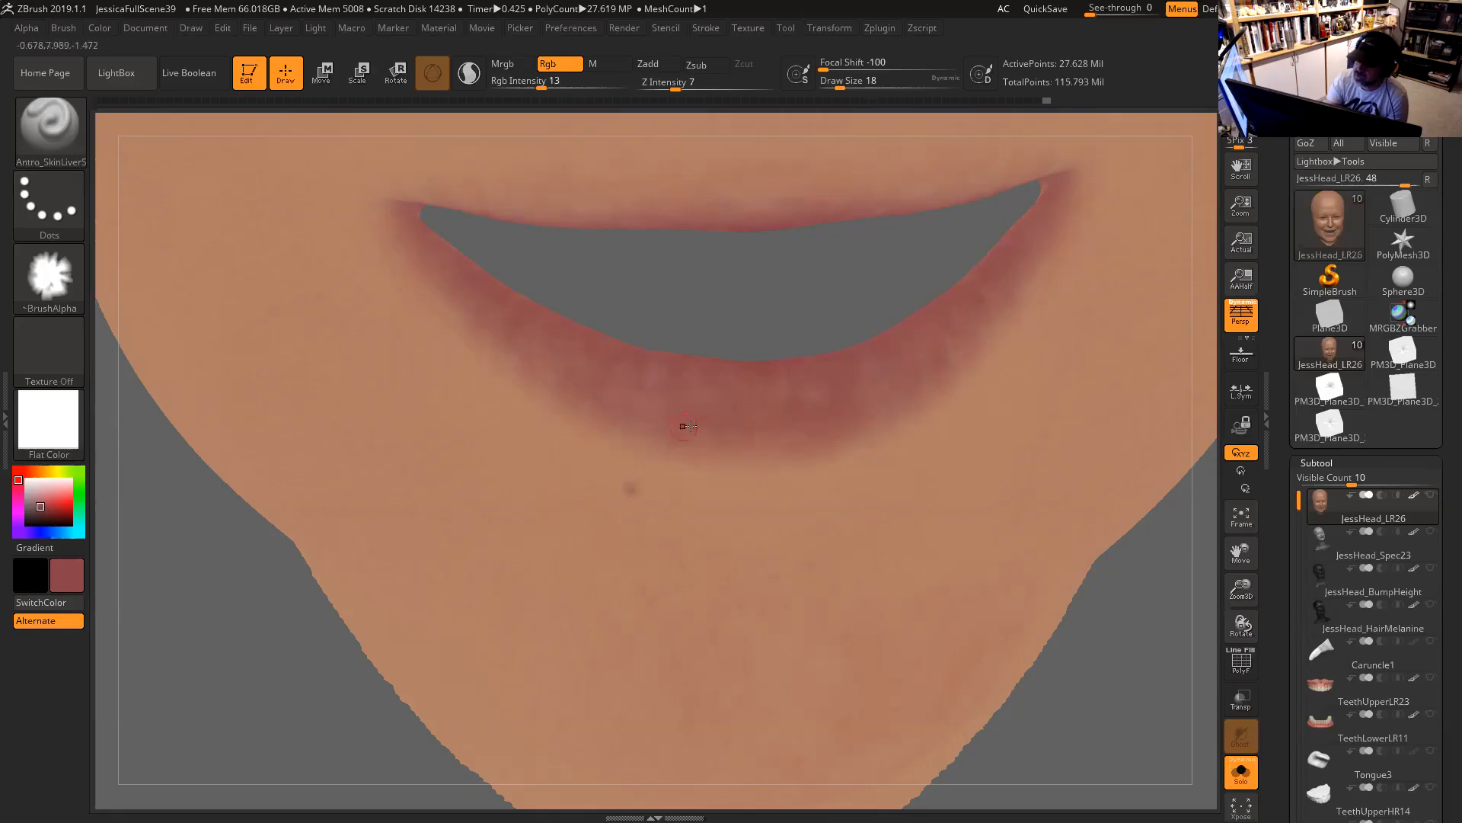
{"action": "left_click_drag", "start_coordinate": [57, 520], "coordinate": [760, 369]}
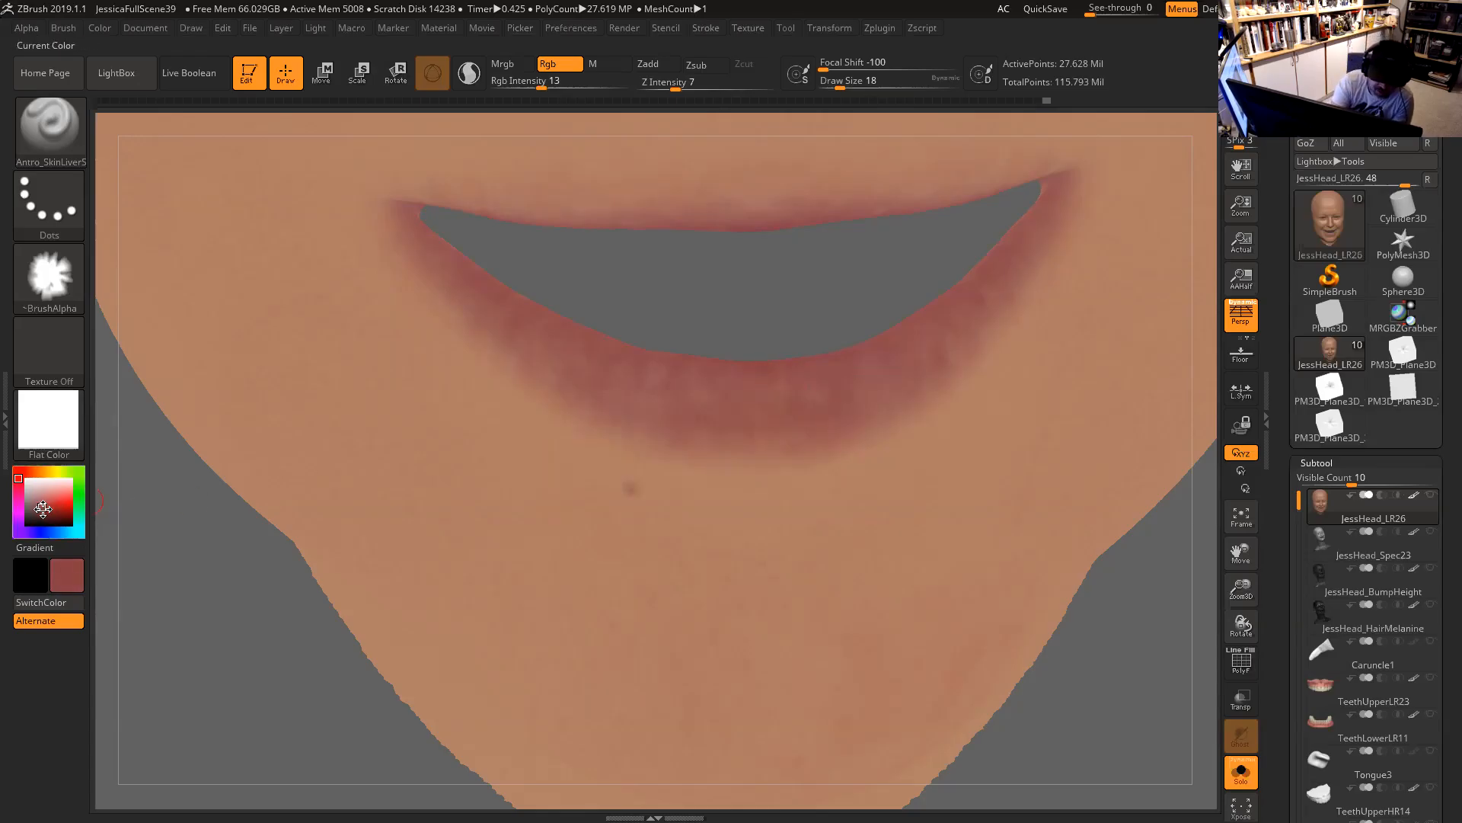
{"action": "left_click", "coordinate": [43, 511]}
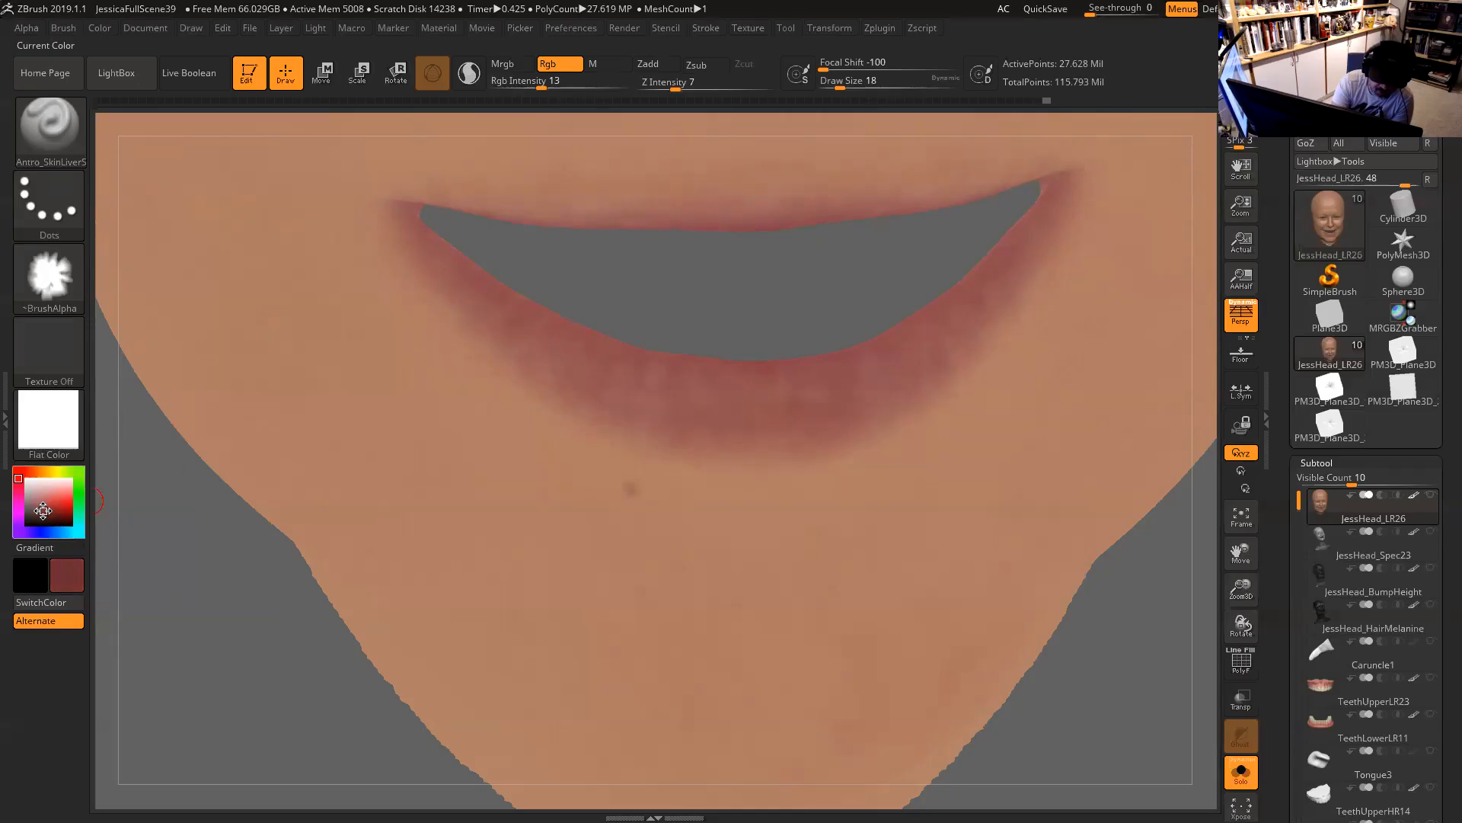
Set the draw size to 14 and dab a small dark red spot on the right half of the lower lip.
{"action": "mouse_move", "coordinate": [784, 287]}
{"action": "left_mouse_down"}
{"action": "mouse_move", "coordinate": [878, 316]}
{"action": "mouse_move", "coordinate": [881, 272]}
{"action": "mouse_move", "coordinate": [838, 298]}
{"action": "mouse_move", "coordinate": [934, 387]}
{"action": "left_mouse_up"}
{"action": "key", "text": "space"}
{"action": "left_click_drag", "start_coordinate": [879, 307], "coordinate": [922, 387], "text": "alt"}
{"action": "key", "text": "space"}
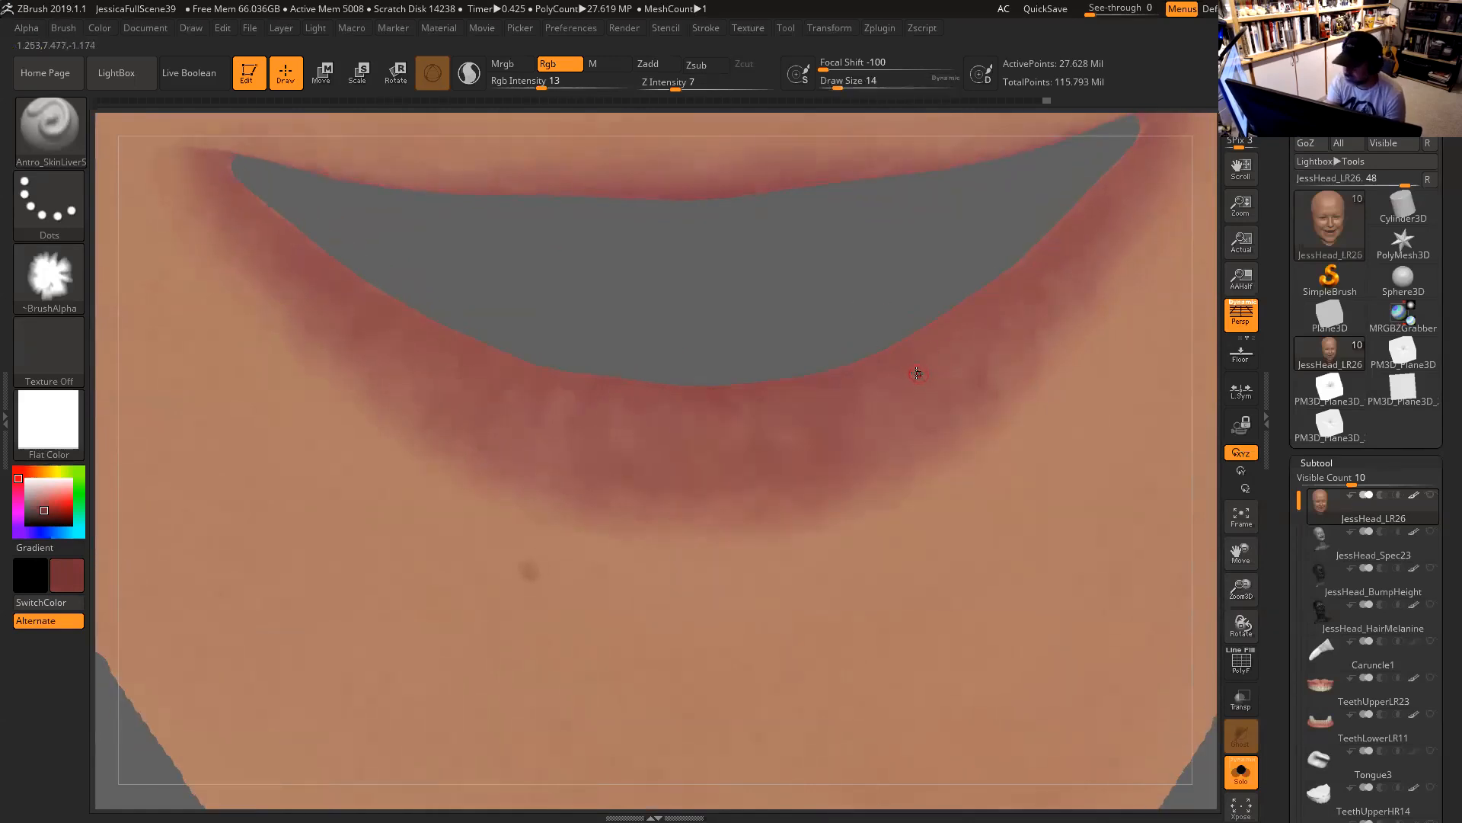
{"action": "left_click", "coordinate": [917, 374]}
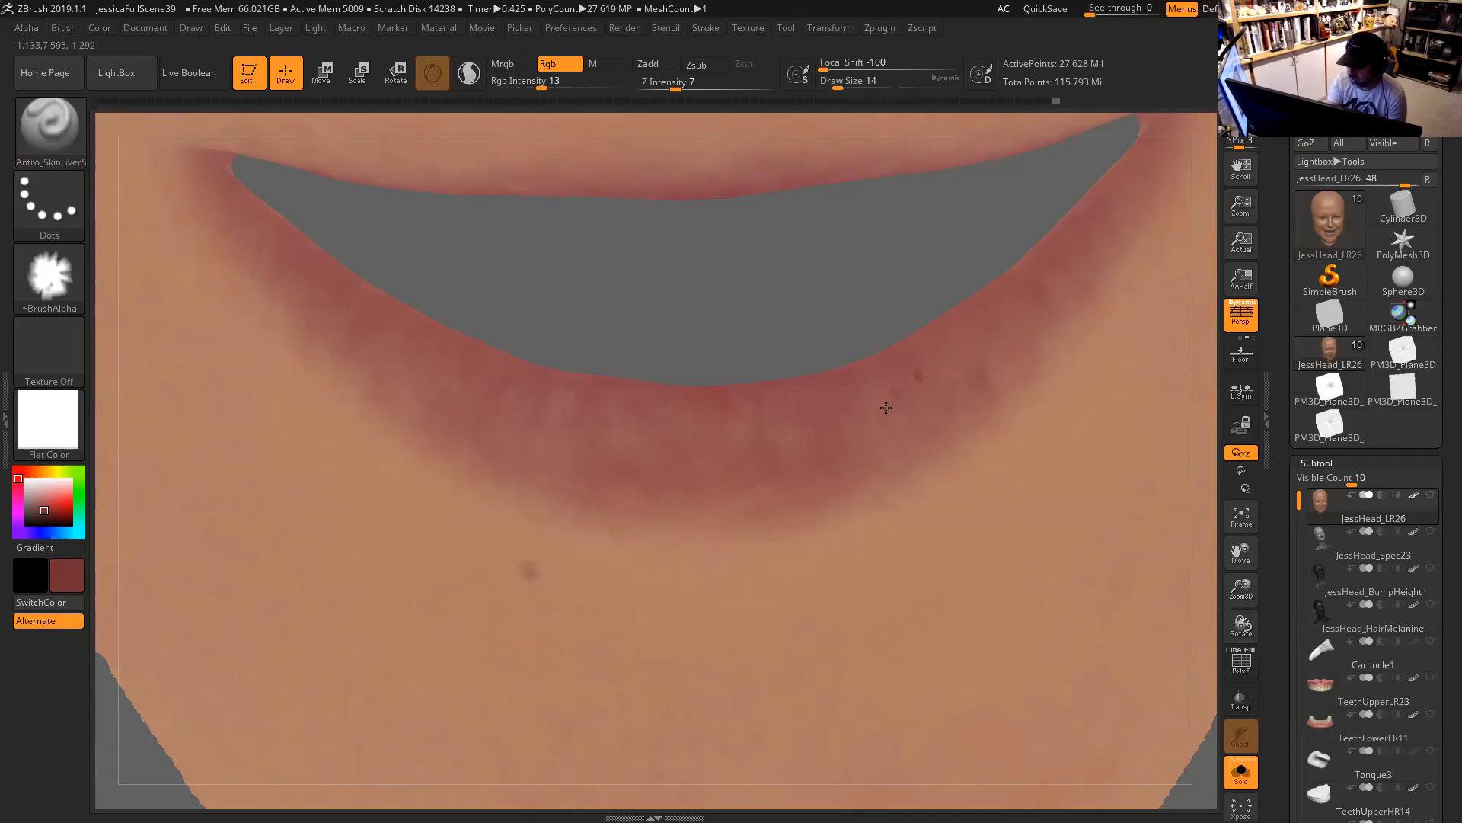
Set the Rgb Intensity to 6 and dab faint dark red spots across the middle and both sides of the lower lip.
{"action": "left_click_drag", "start_coordinate": [533, 85], "coordinate": [526, 85]}
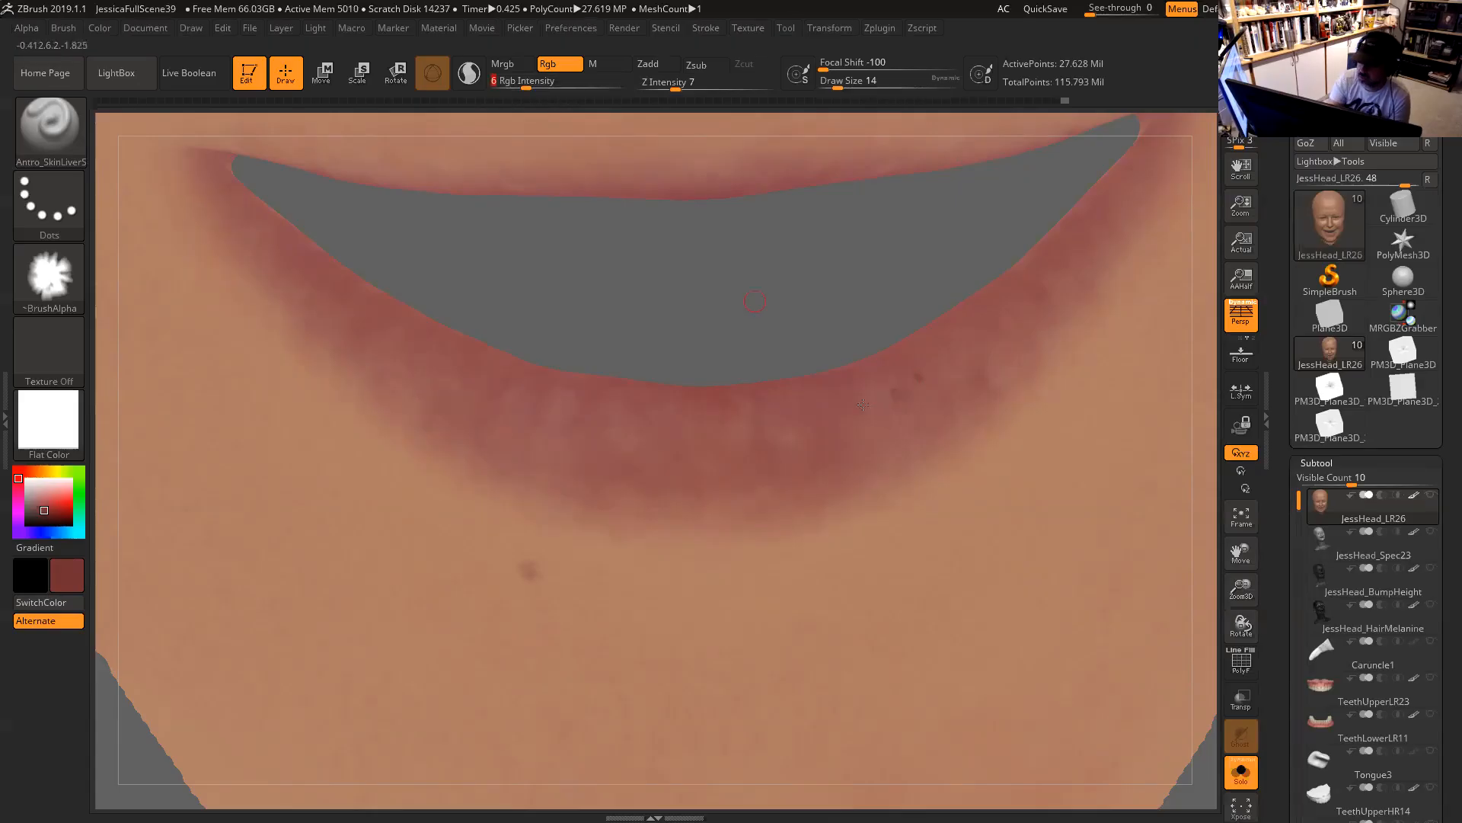
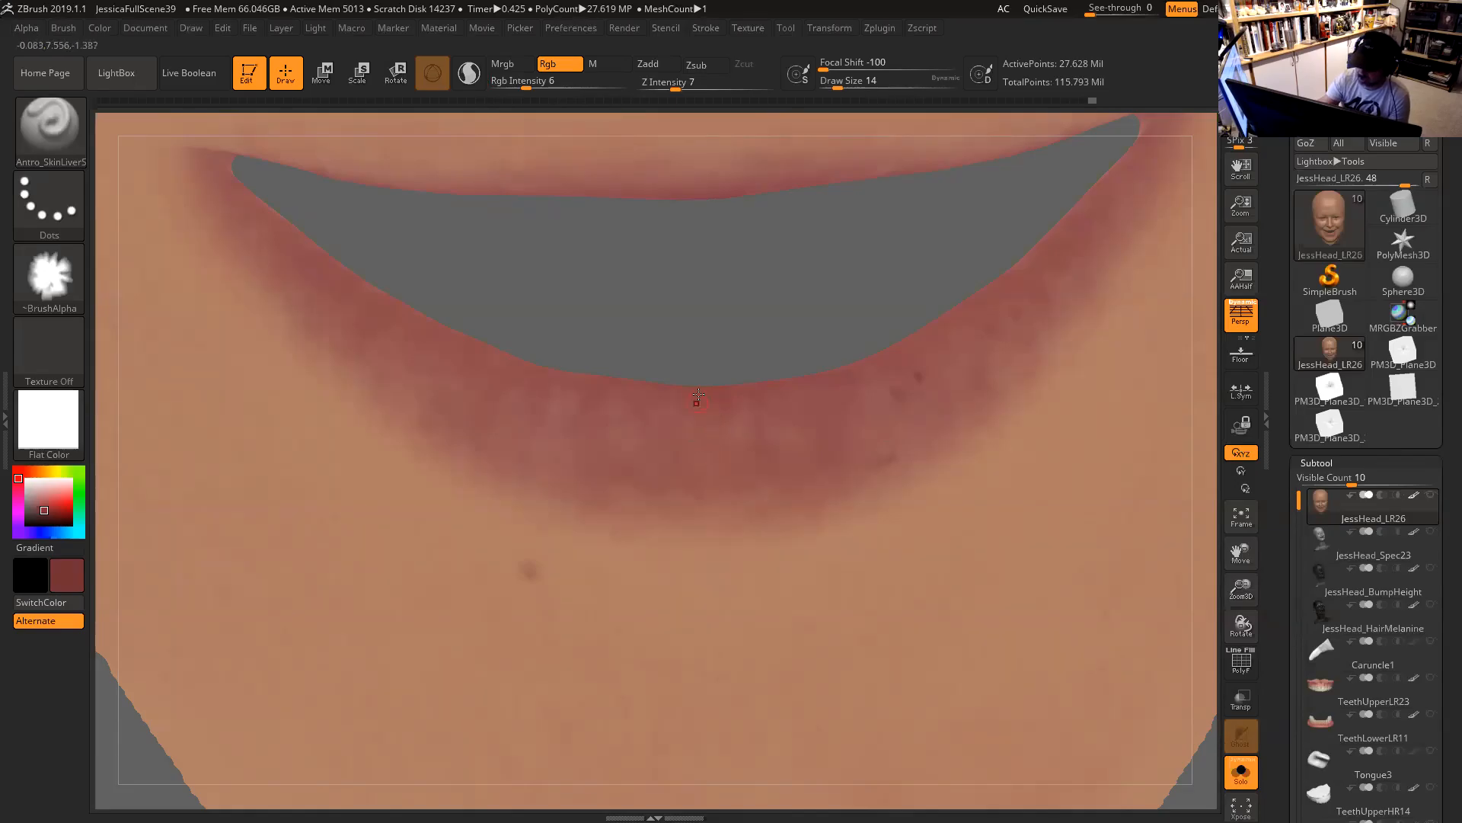
{"action": "left_click", "coordinate": [729, 428]}
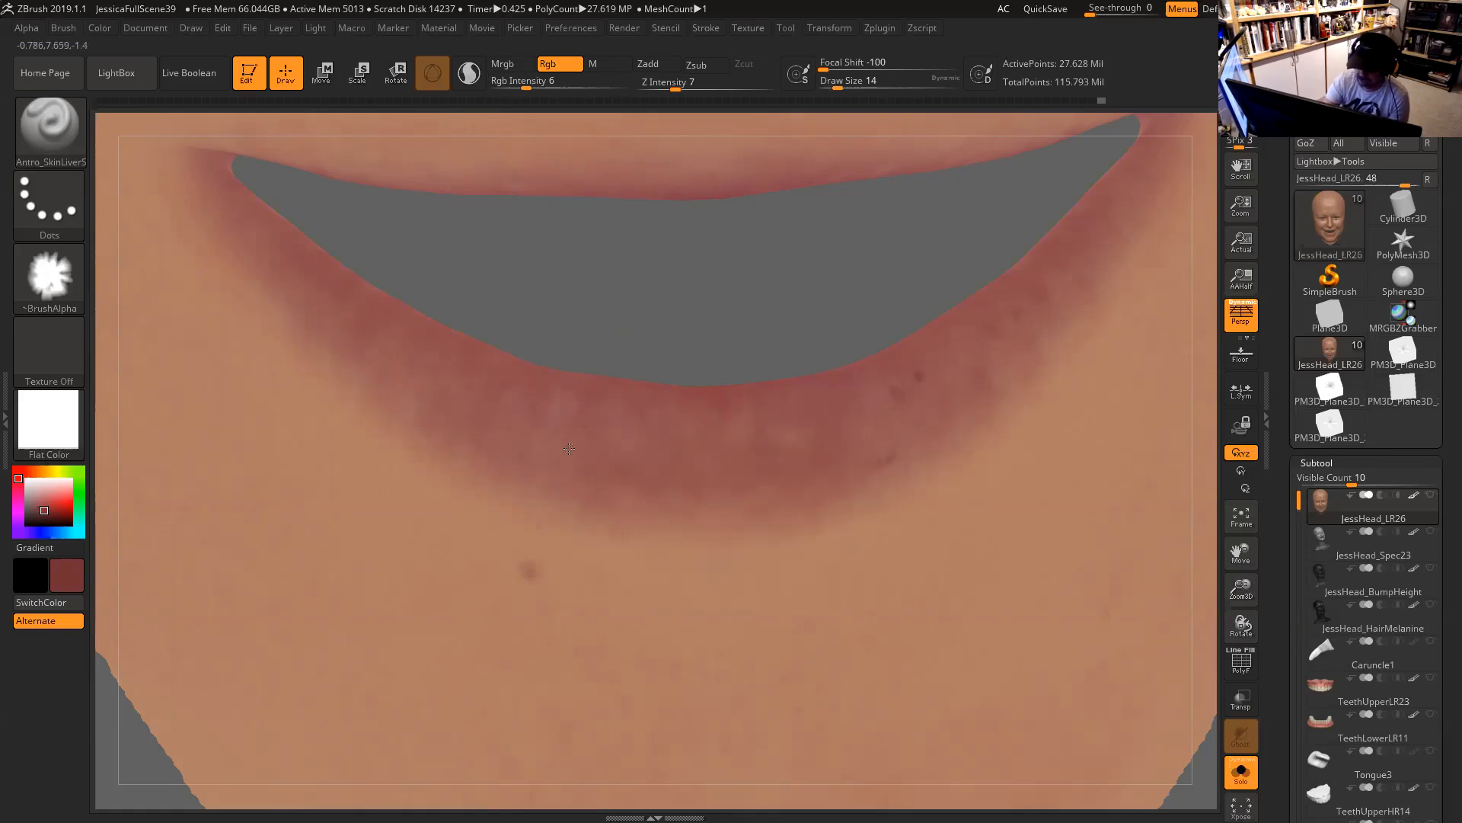
{"action": "left_click_drag", "start_coordinate": [598, 384], "coordinate": [567, 433]}
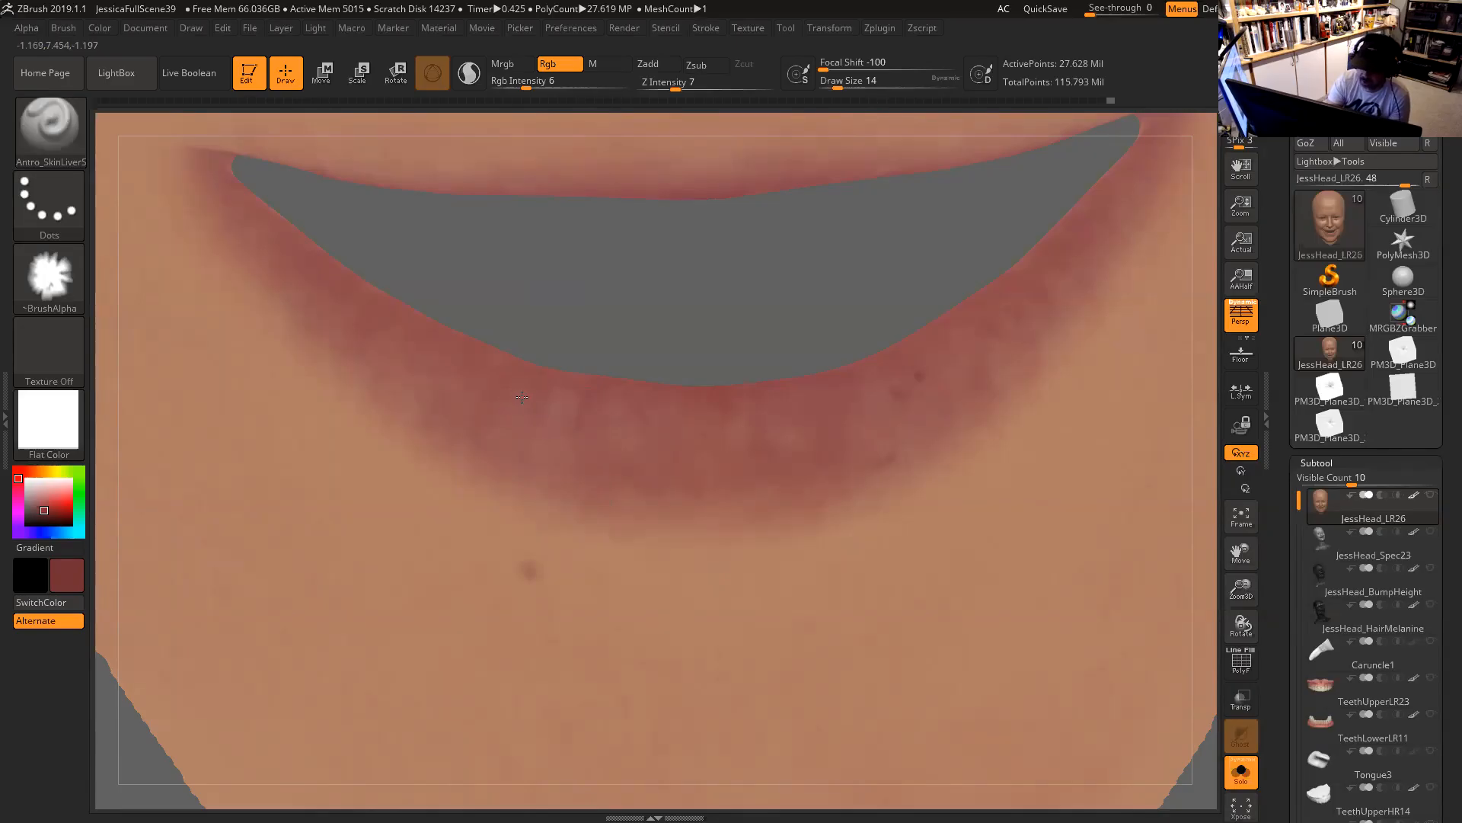
{"action": "left_click_drag", "start_coordinate": [517, 412], "coordinate": [514, 453]}
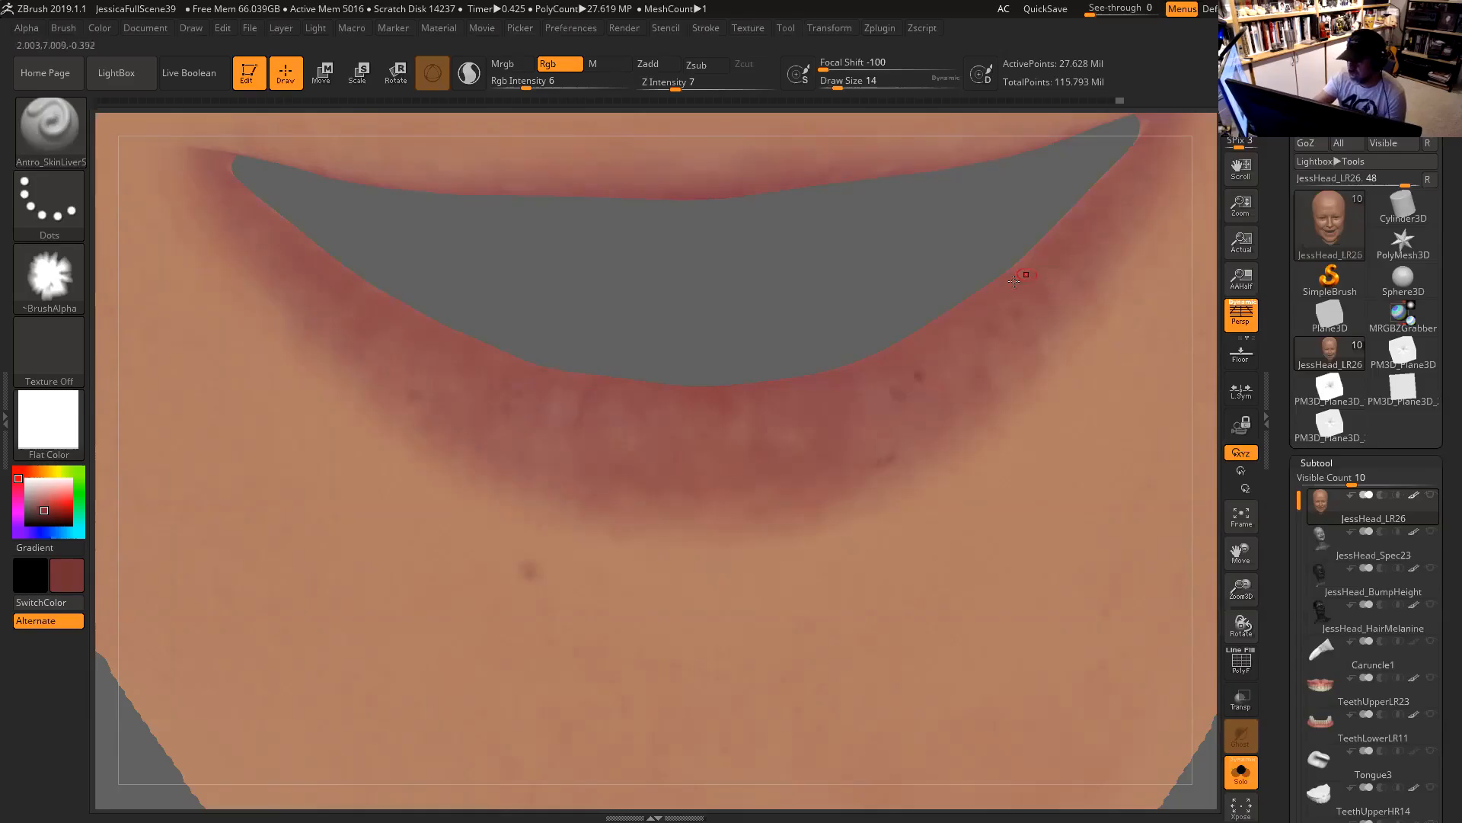
{"action": "left_click_drag", "start_coordinate": [1035, 280], "coordinate": [1038, 282]}
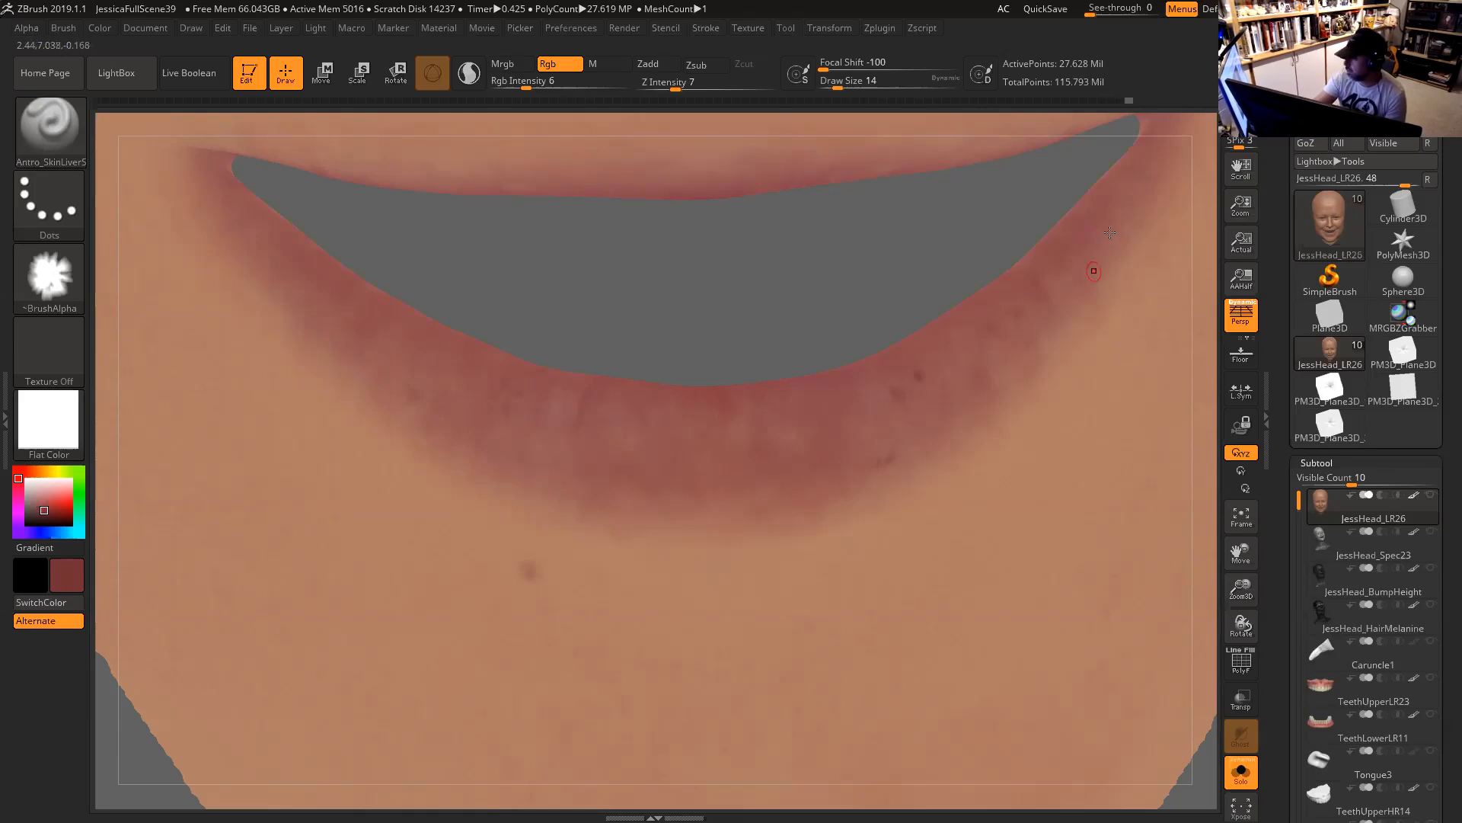
{"action": "left_click_drag", "start_coordinate": [1021, 306], "coordinate": [1063, 290]}
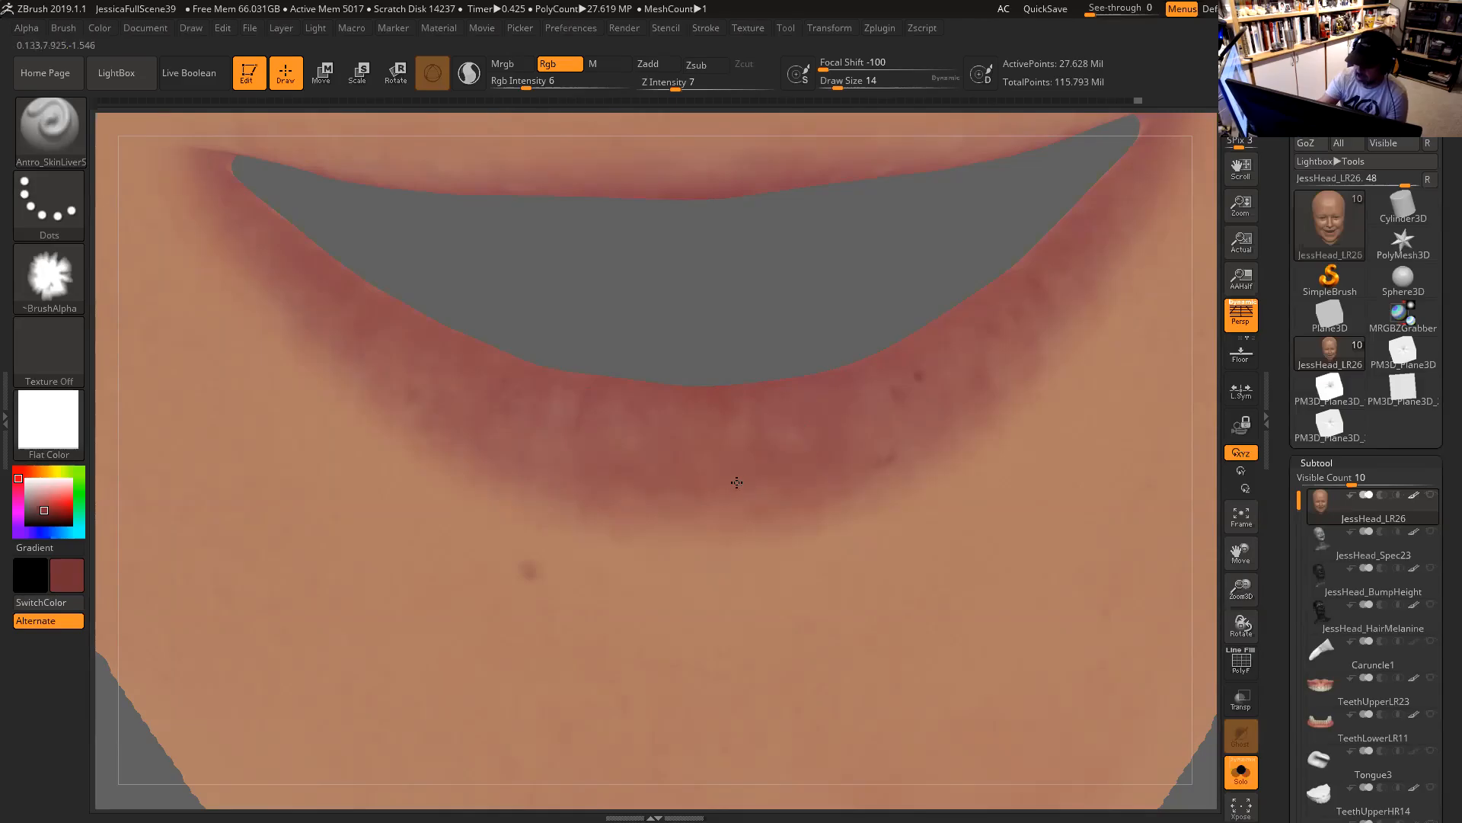
Add more dark red spots near the lower lip's bottom edge, toward the left mouth corner and across its centre.
{"action": "mouse_move", "coordinate": [732, 483]}
{"action": "left_mouse_down"}
{"action": "mouse_move", "coordinate": [732, 531]}
{"action": "mouse_move", "coordinate": [737, 492]}
{"action": "left_mouse_up"}
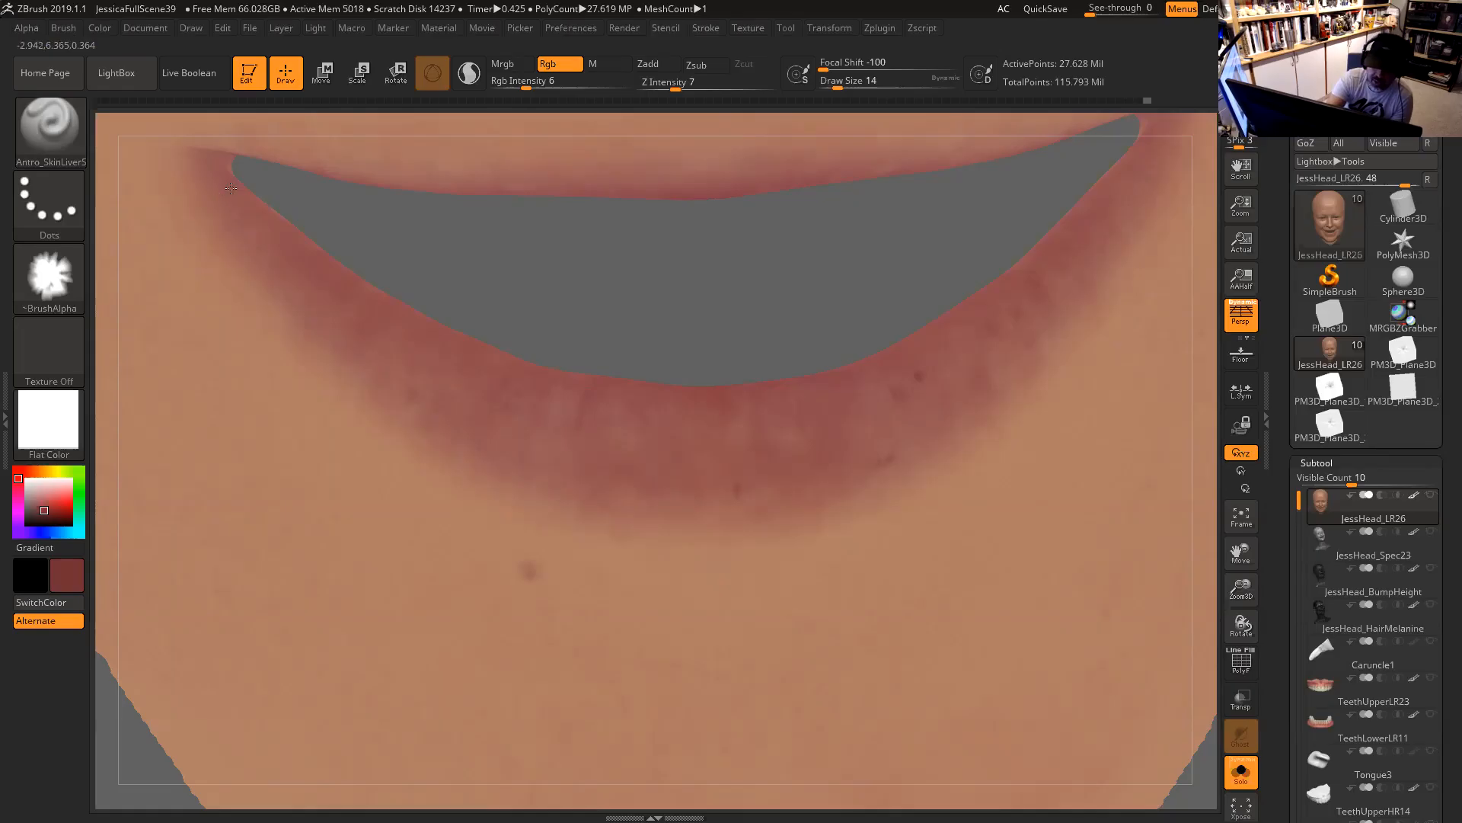
{"action": "left_click_drag", "start_coordinate": [249, 218], "coordinate": [267, 237]}
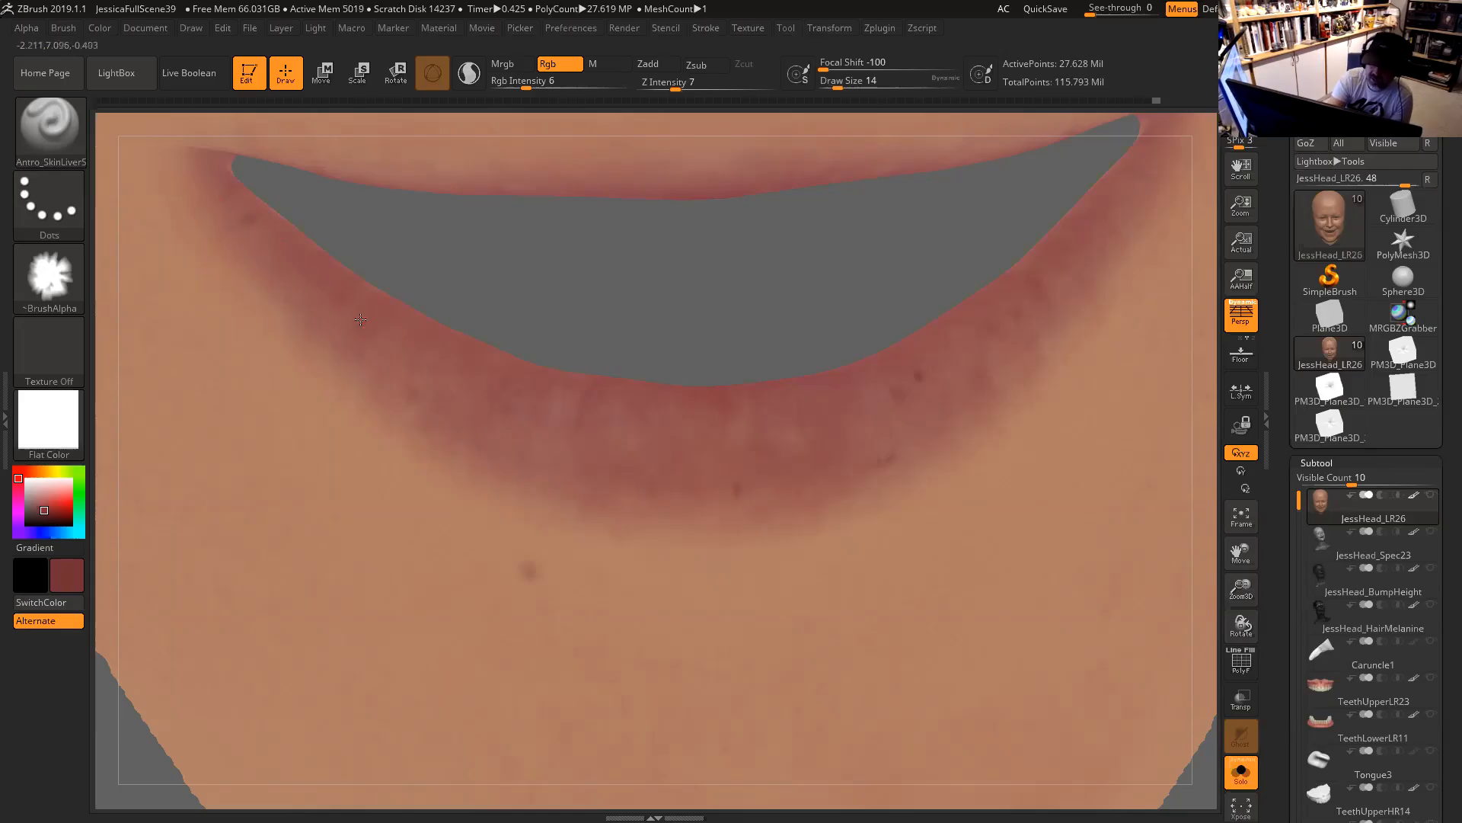
{"action": "left_click_drag", "start_coordinate": [361, 321], "coordinate": [374, 330]}
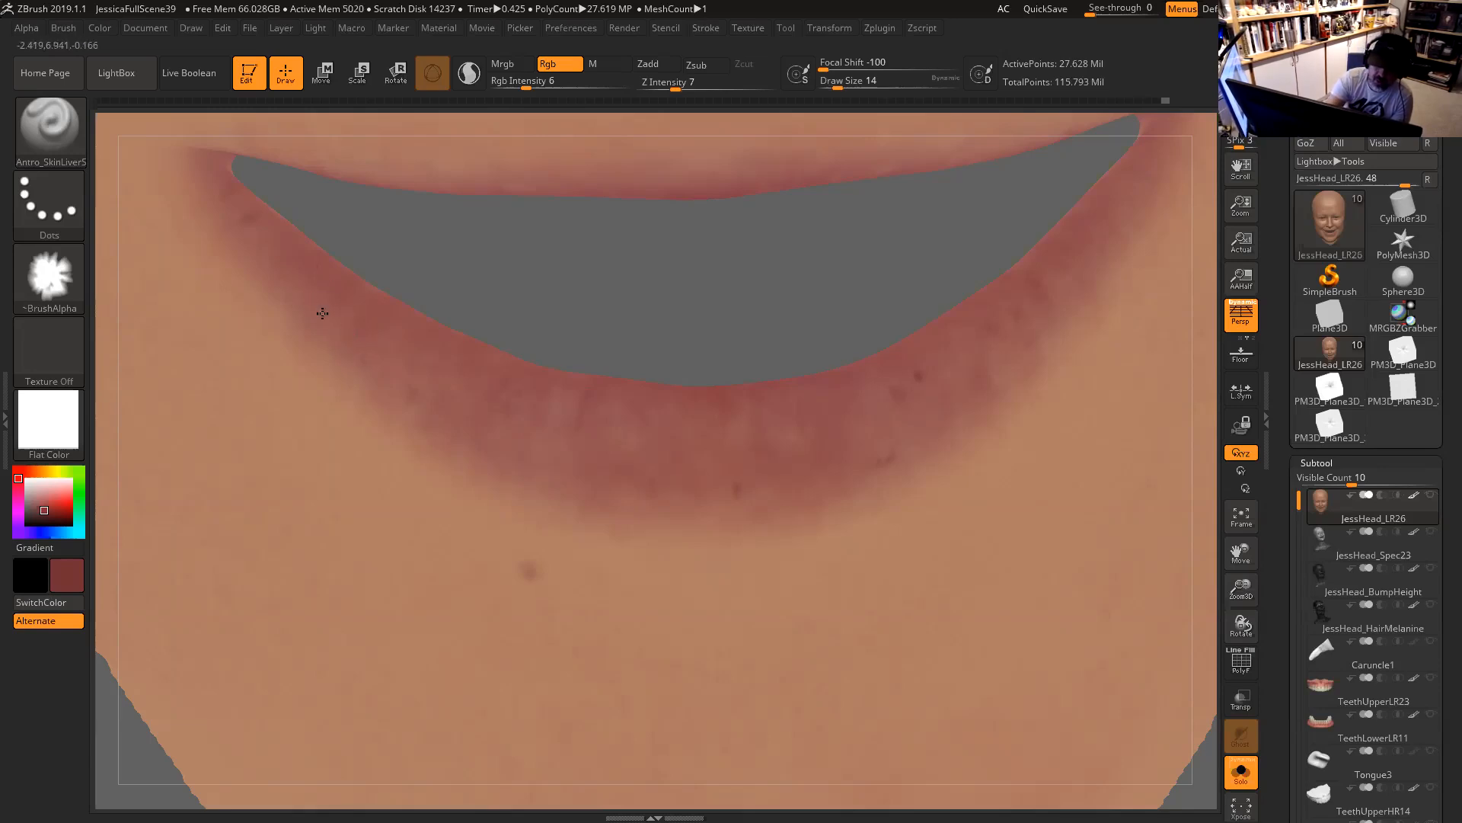
{"action": "left_click_drag", "start_coordinate": [479, 436], "coordinate": [483, 457]}
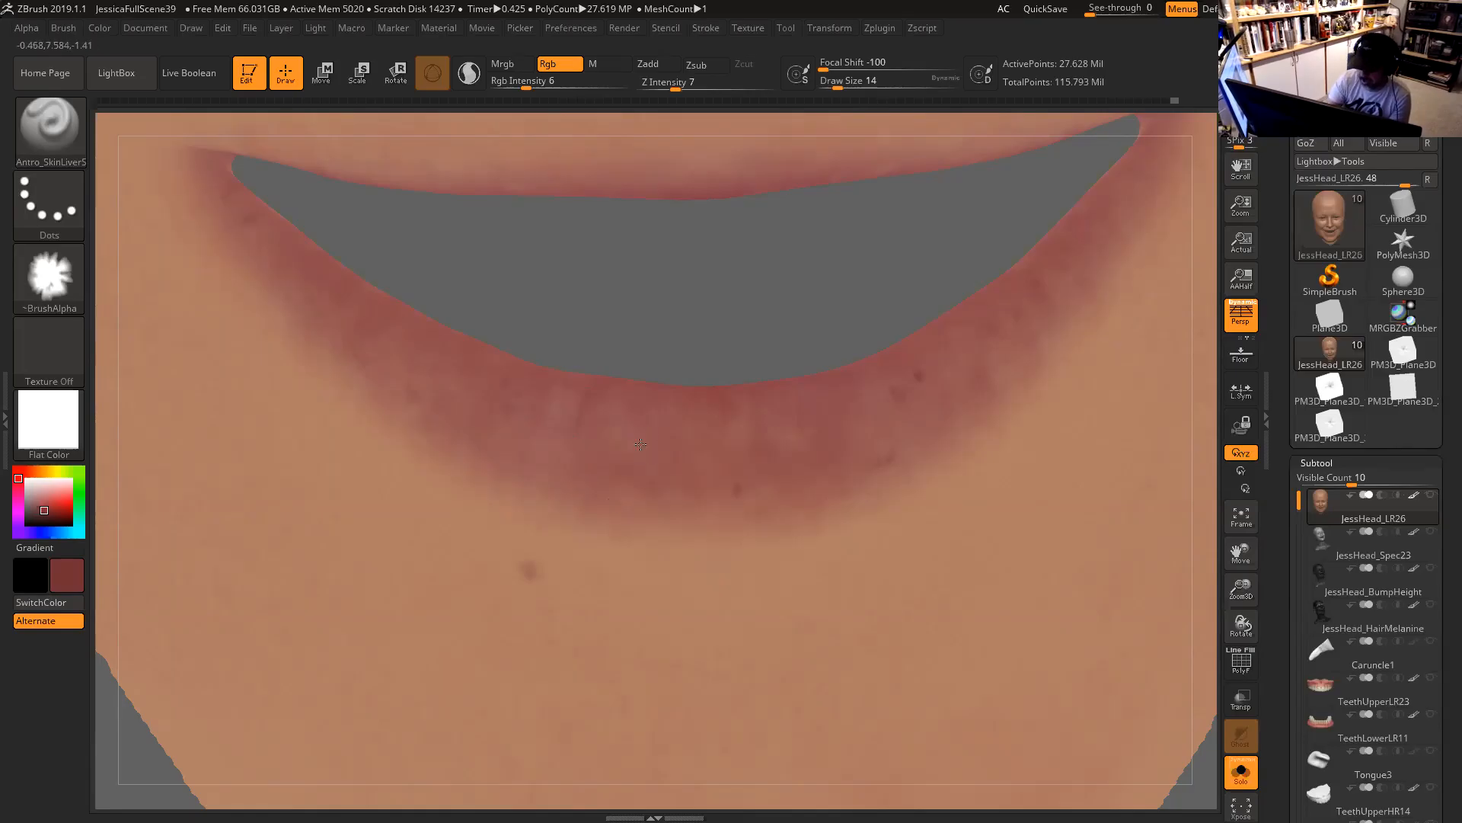
{"action": "left_click_drag", "start_coordinate": [676, 442], "coordinate": [650, 452]}
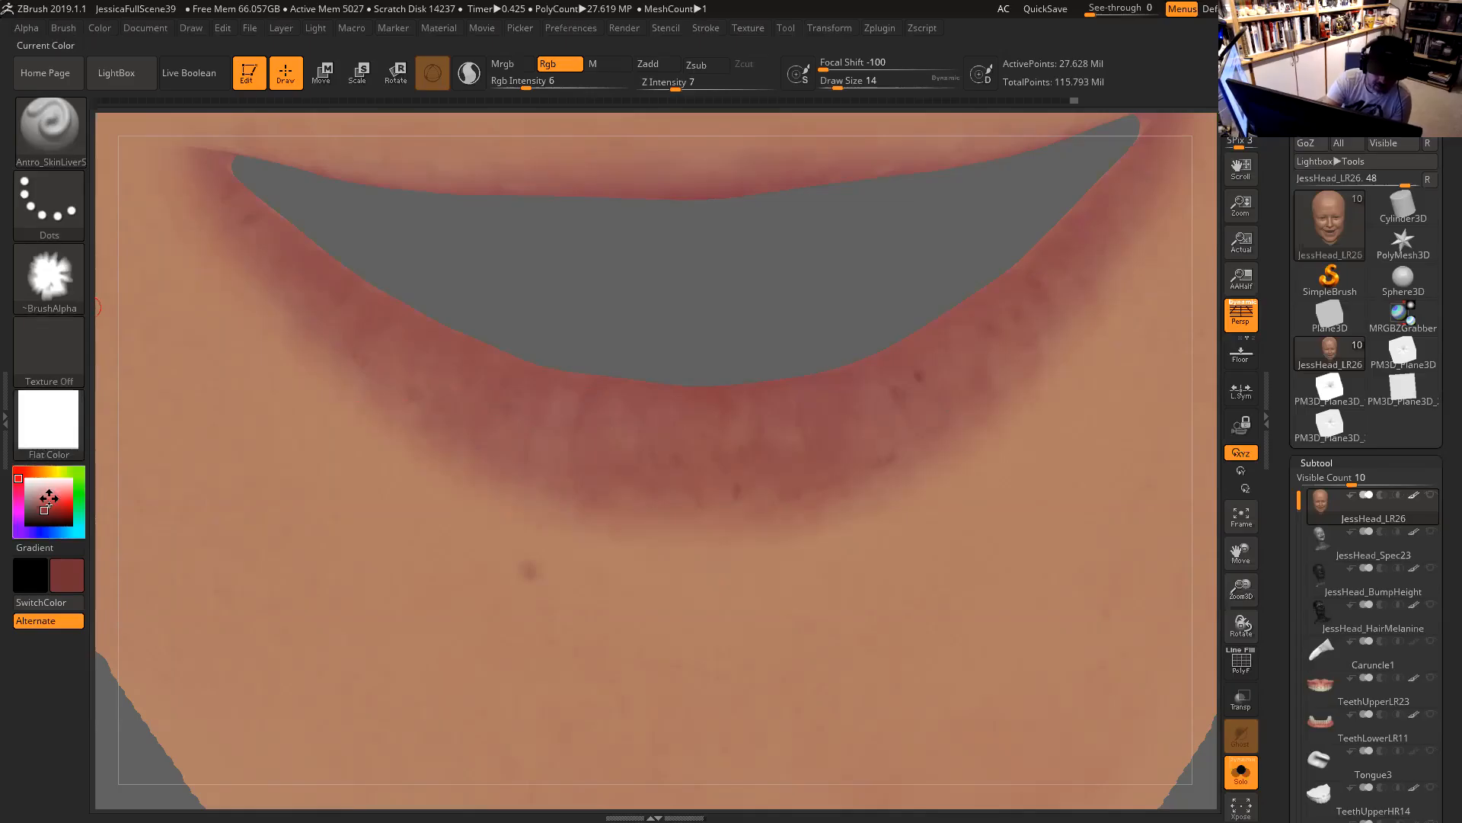
Set the brush colour to a pale cream yellow, the draw size to 27 and the Rgb Intensity to 3.
{"action": "left_click", "coordinate": [47, 472]}
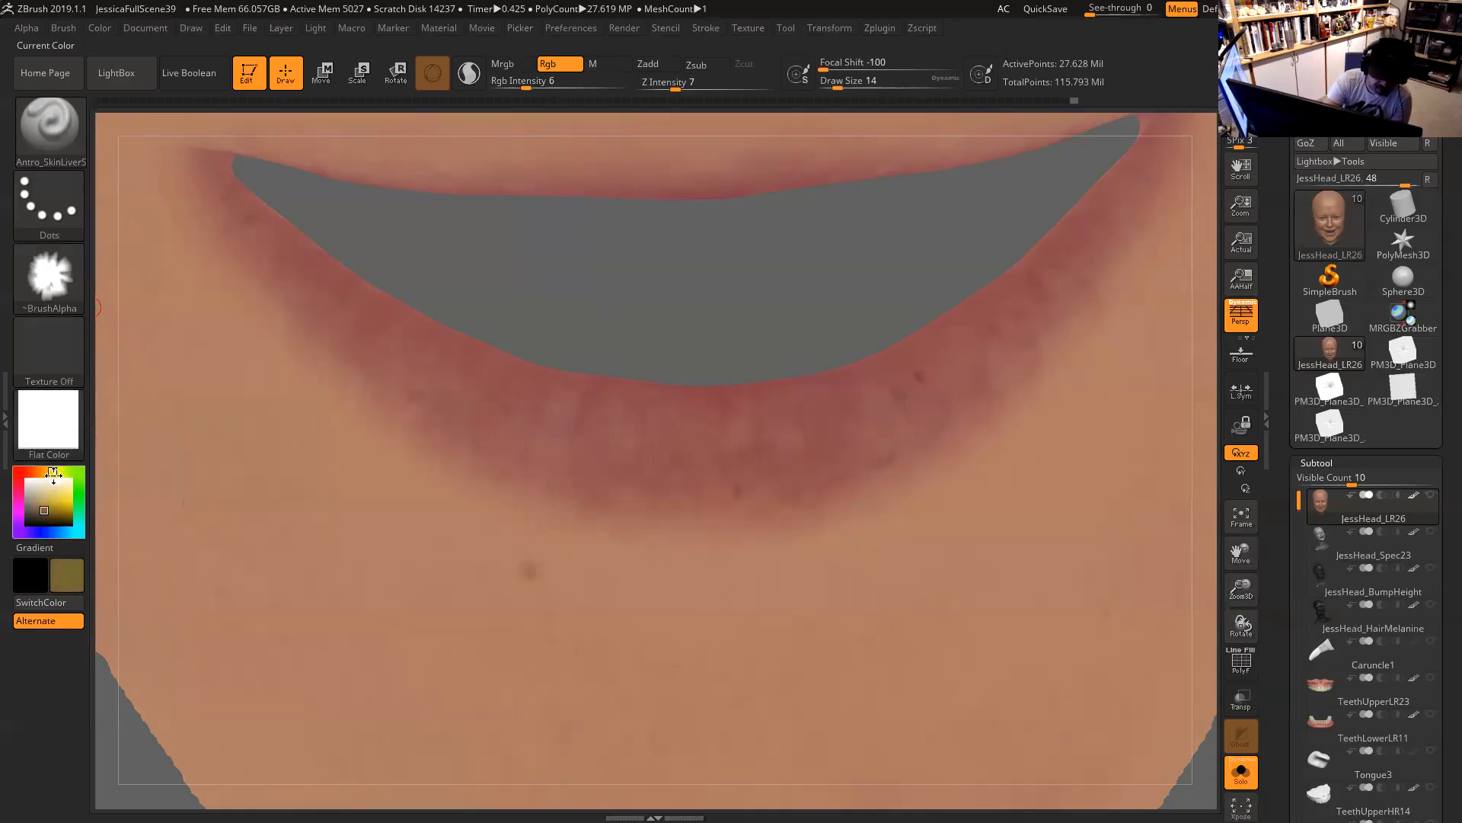
{"action": "left_click", "coordinate": [60, 485]}
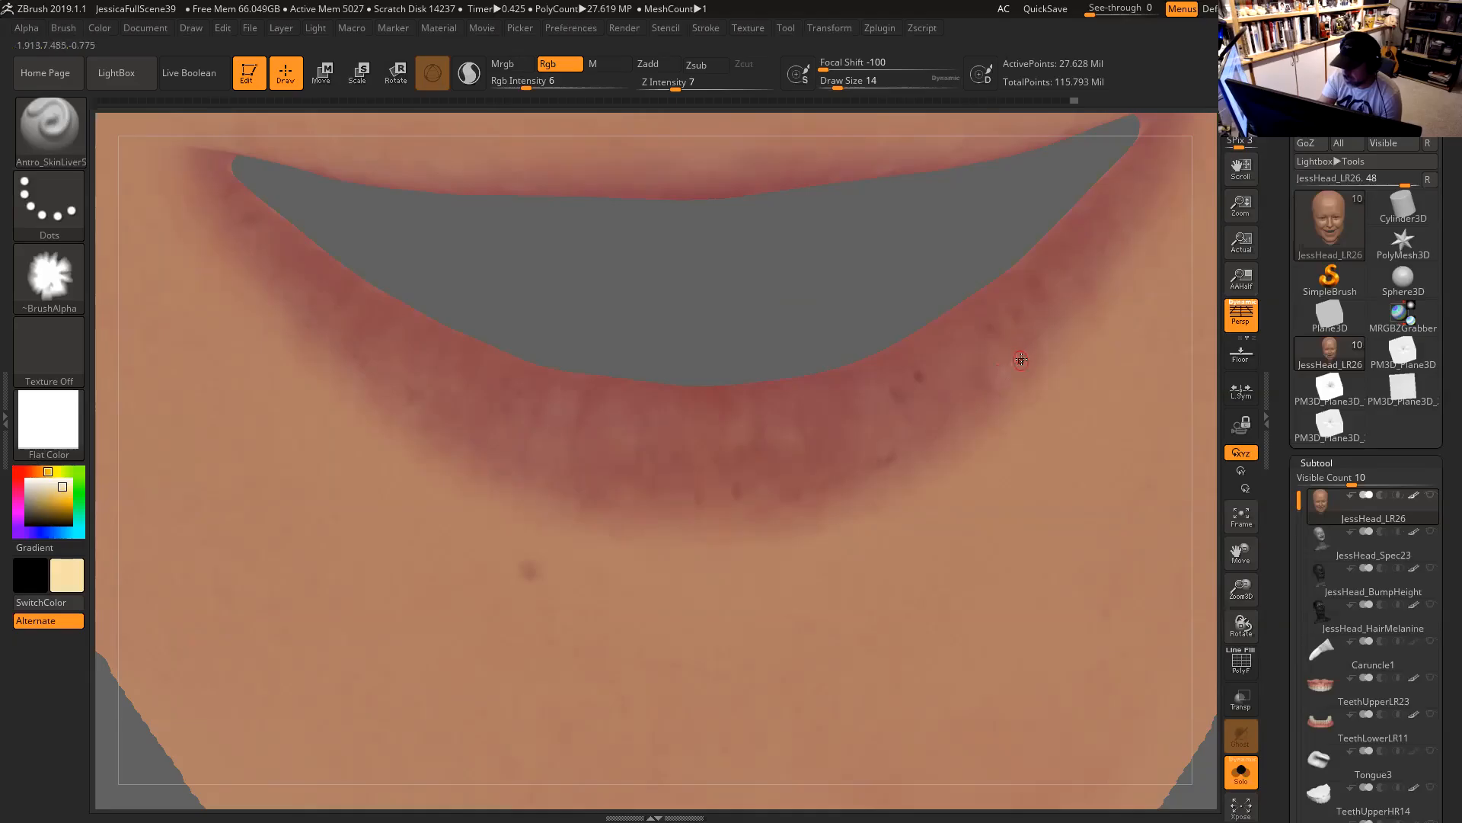
{"action": "left_click_drag", "start_coordinate": [1053, 331], "coordinate": [1068, 328]}
{"action": "key", "text": "space"}
{"action": "left_click", "coordinate": [521, 82]}
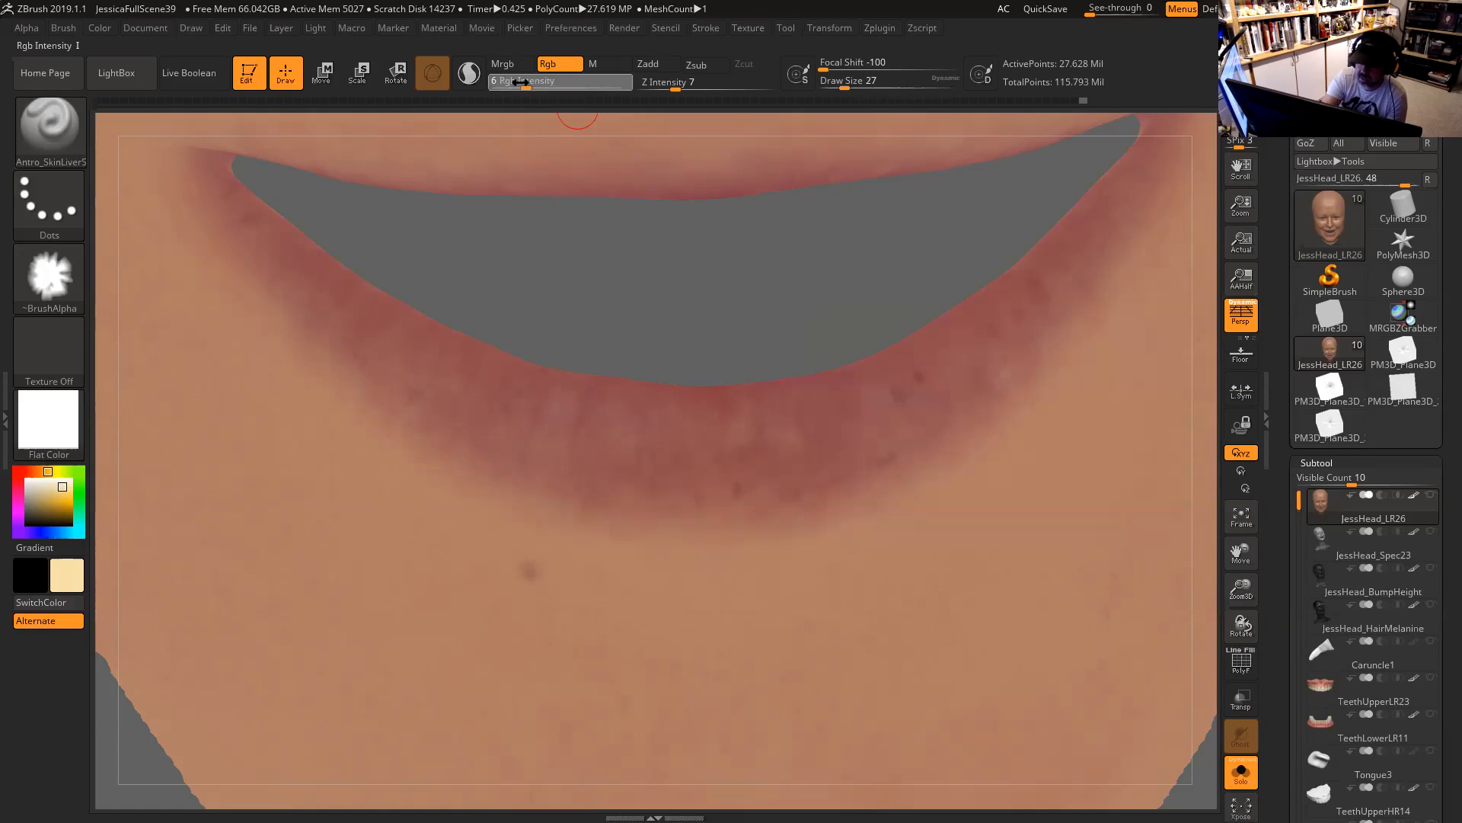
Set the draw size to 39 and dab pale cream highlights along the lower lip's border, from the right mouth corner to its bottom edge.
{"action": "left_click_drag", "start_coordinate": [969, 217], "coordinate": [907, 267], "text": "alt"}
{"action": "key", "text": "space"}
{"action": "left_click_drag", "start_coordinate": [1047, 221], "coordinate": [1045, 221]}
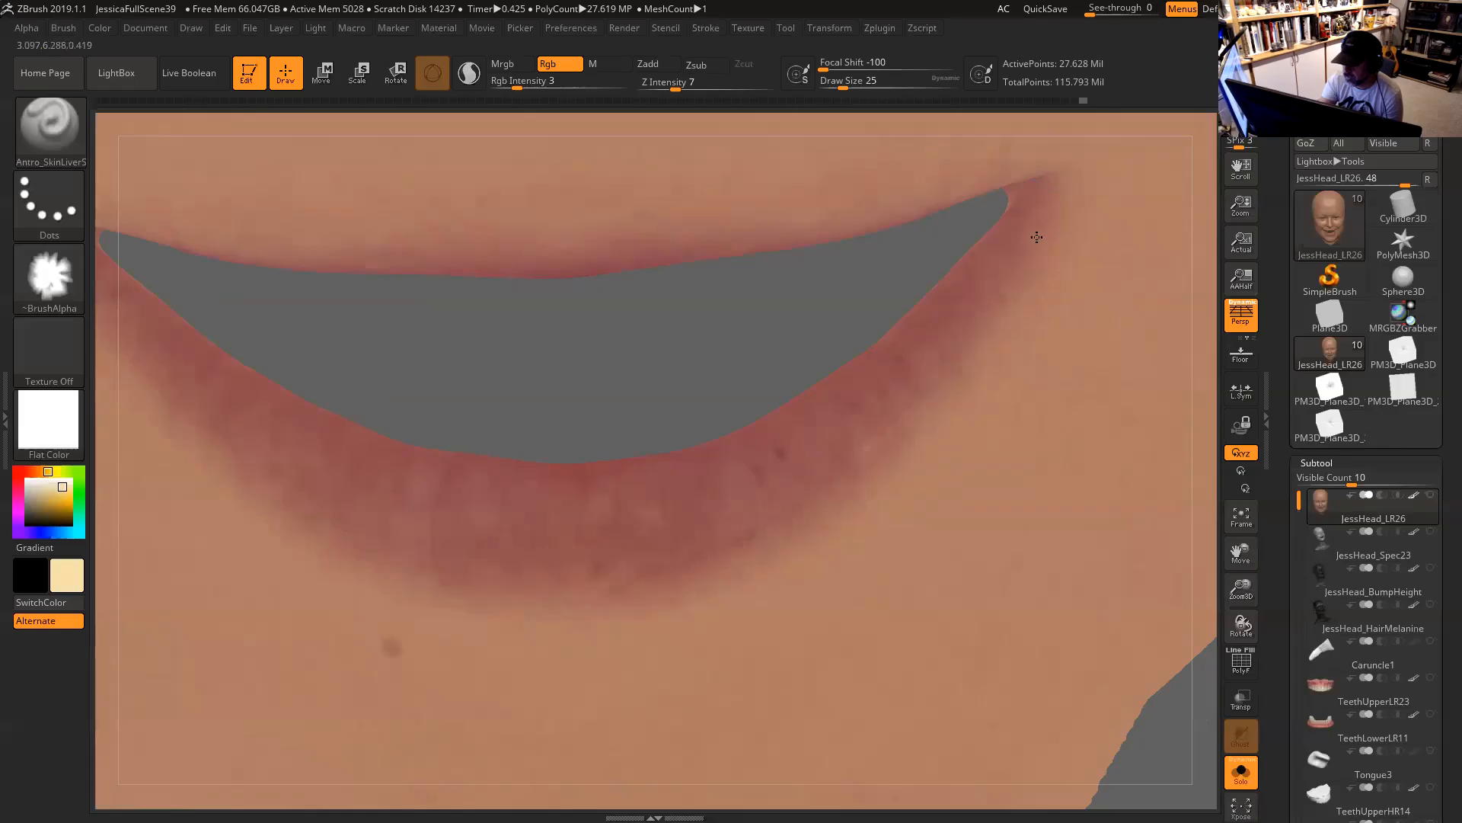
{"action": "key", "text": "space"}
{"action": "left_click_drag", "start_coordinate": [1046, 236], "coordinate": [1051, 232]}
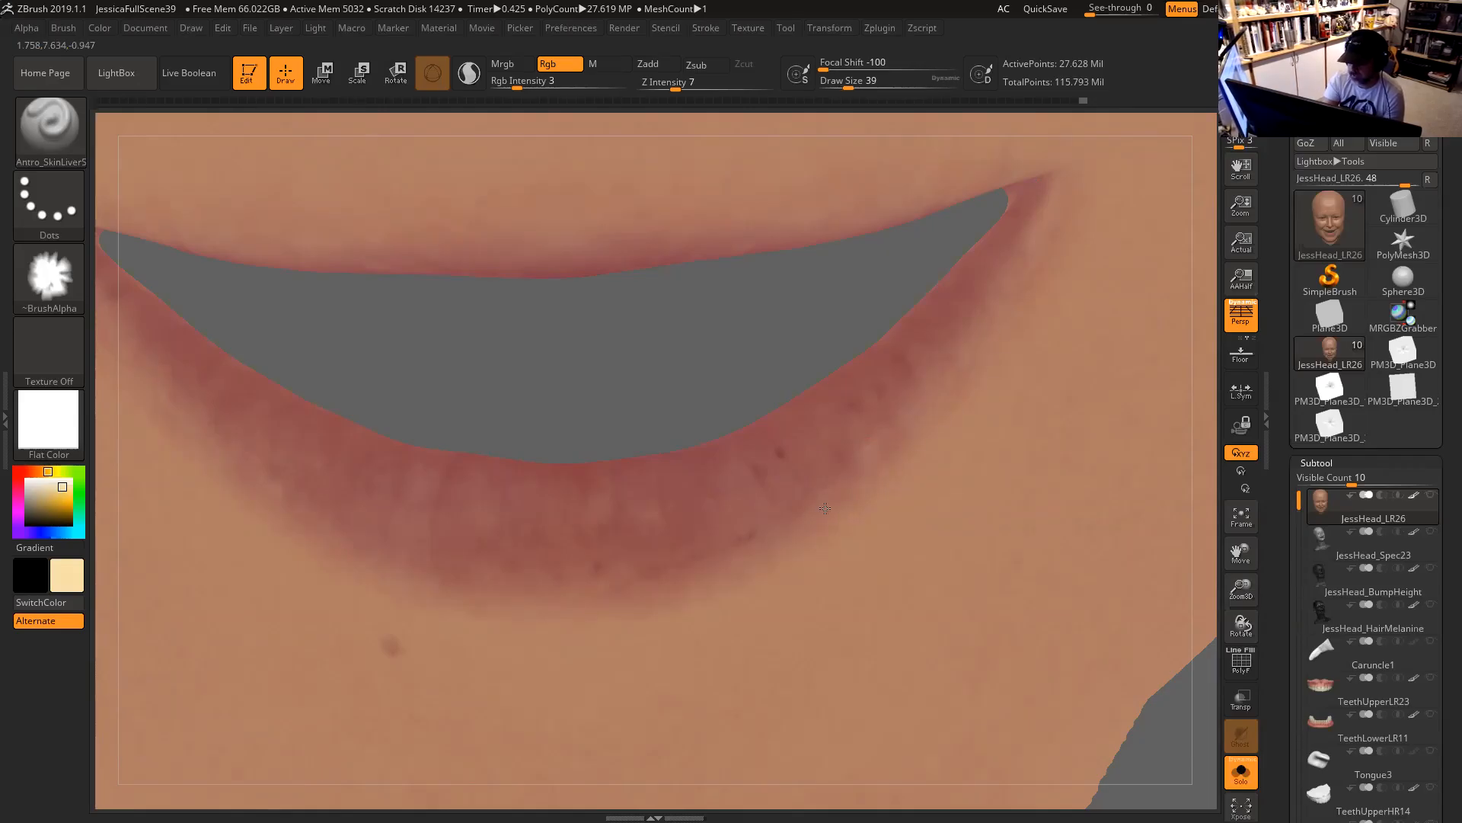
{"action": "left_click_drag", "start_coordinate": [725, 364], "coordinate": [770, 287], "text": "alt"}
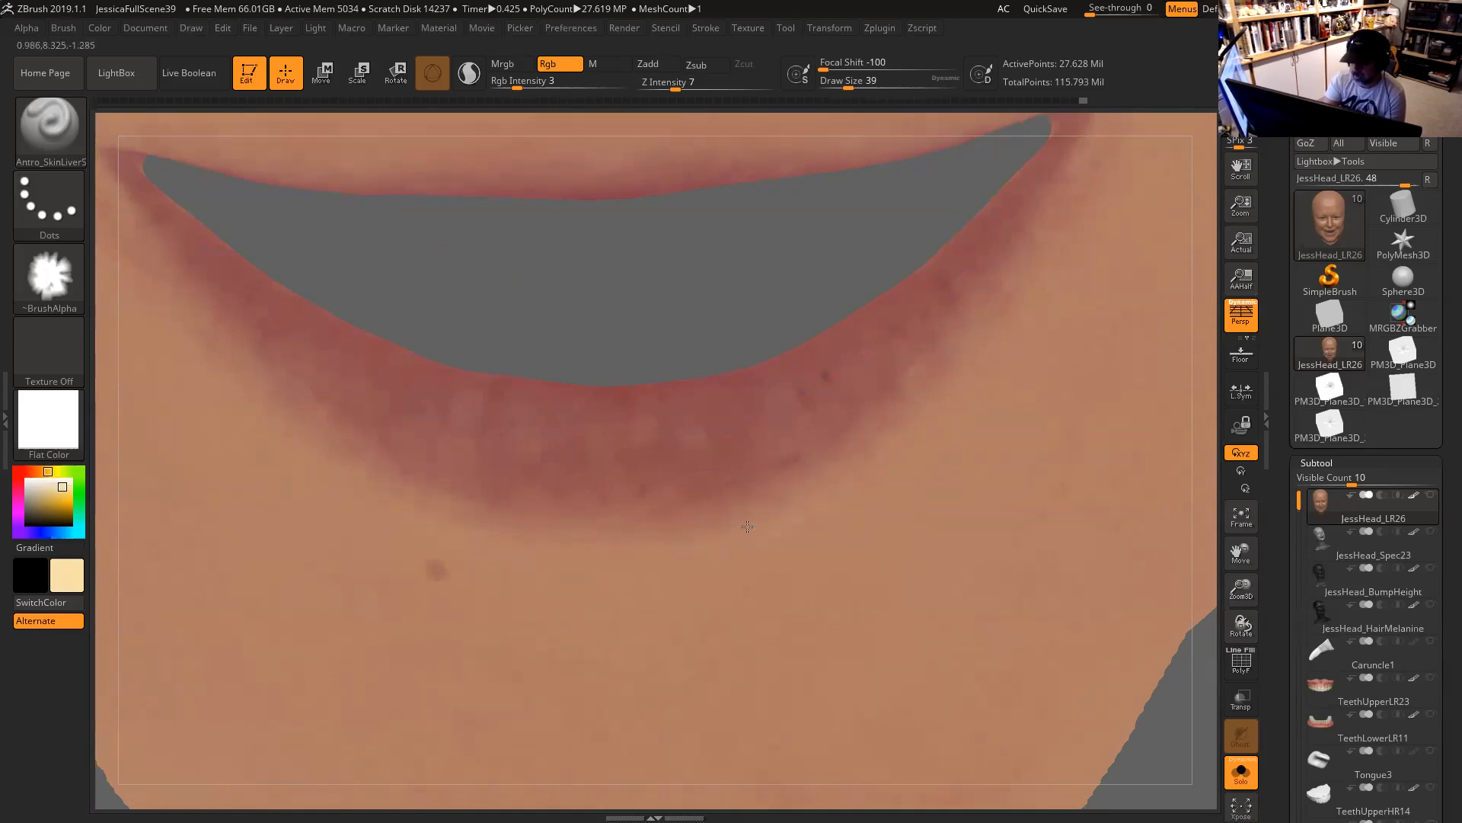
{"action": "left_click_drag", "start_coordinate": [721, 319], "coordinate": [764, 533], "text": "alt"}
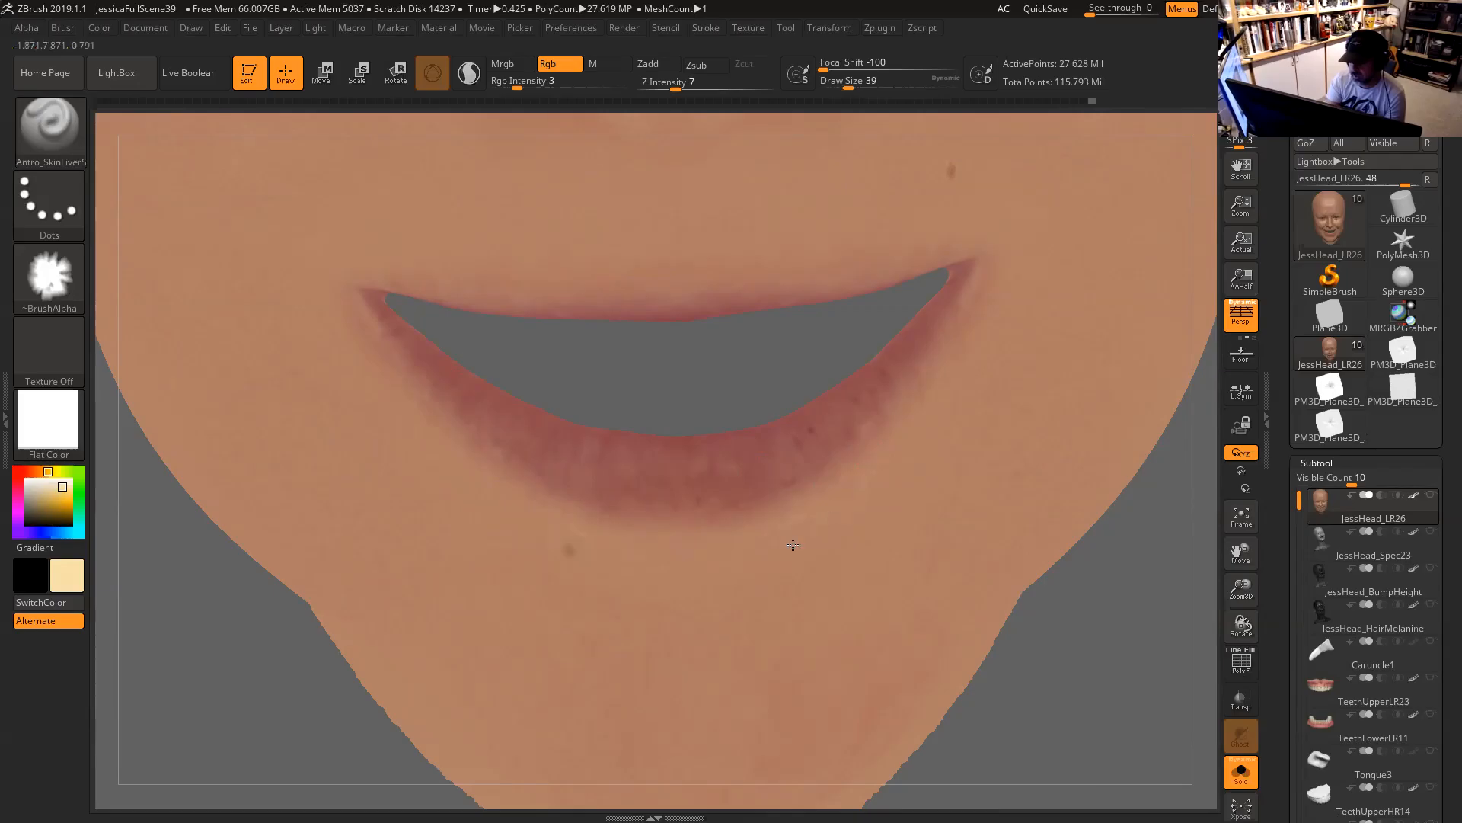
Set the draw size to 13 and dab small faint pale highlights across the middle and sides of the lower lip.
{"action": "left_click_drag", "start_coordinate": [1143, 561], "coordinate": [1051, 556]}
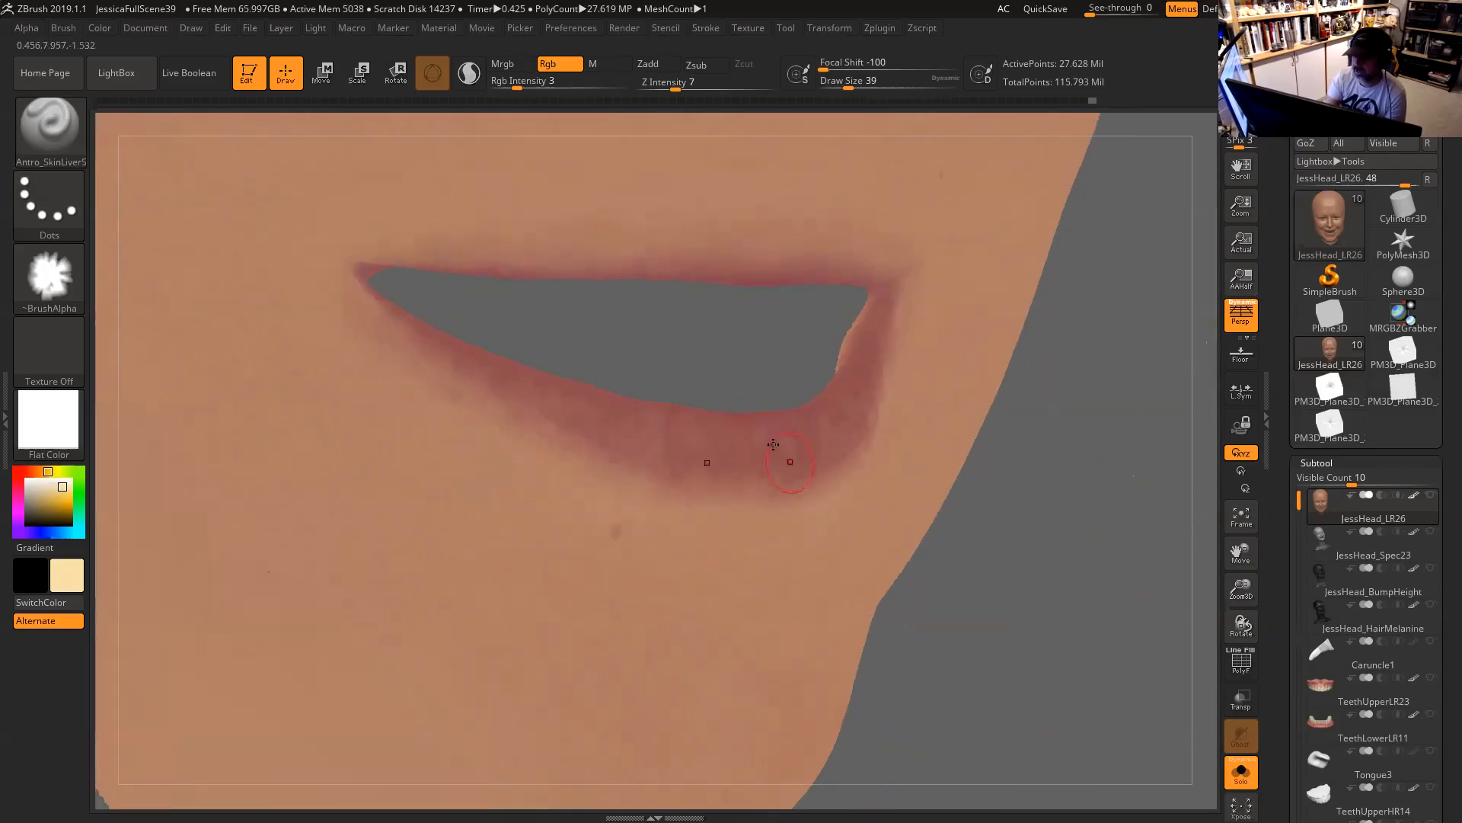
{"action": "left_click_drag", "start_coordinate": [1083, 450], "coordinate": [1061, 474]}
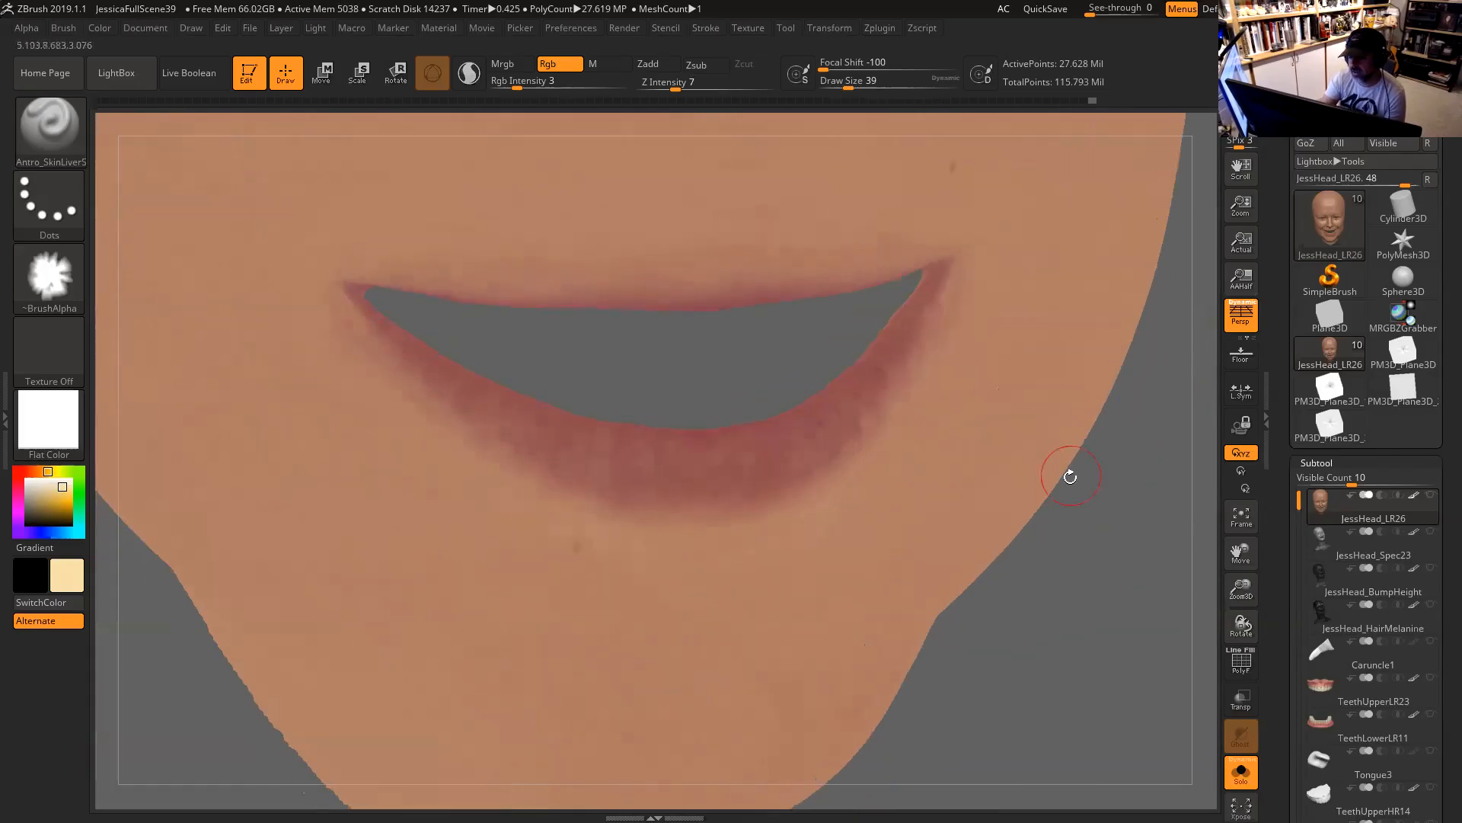
{"action": "mouse_move", "coordinate": [799, 451]}
{"action": "left_mouse_down"}
{"action": "mouse_move", "coordinate": [823, 464]}
{"action": "mouse_move", "coordinate": [836, 425]}
{"action": "mouse_move", "coordinate": [841, 442]}
{"action": "left_mouse_up"}
{"action": "left_click_drag", "start_coordinate": [1090, 512], "coordinate": [1103, 590], "text": "alt"}
{"action": "left_click_drag", "start_coordinate": [667, 329], "coordinate": [703, 354]}
{"action": "key", "text": "space"}
{"action": "key", "text": "space"}
{"action": "left_click_drag", "start_coordinate": [593, 404], "coordinate": [591, 404]}
{"action": "mouse_move", "coordinate": [691, 302]}
{"action": "left_mouse_down", "text": "alt"}
{"action": "mouse_move", "coordinate": [775, 259]}
{"action": "mouse_move", "coordinate": [706, 279]}
{"action": "mouse_move", "coordinate": [819, 245]}
{"action": "left_mouse_up", "text": "alt"}
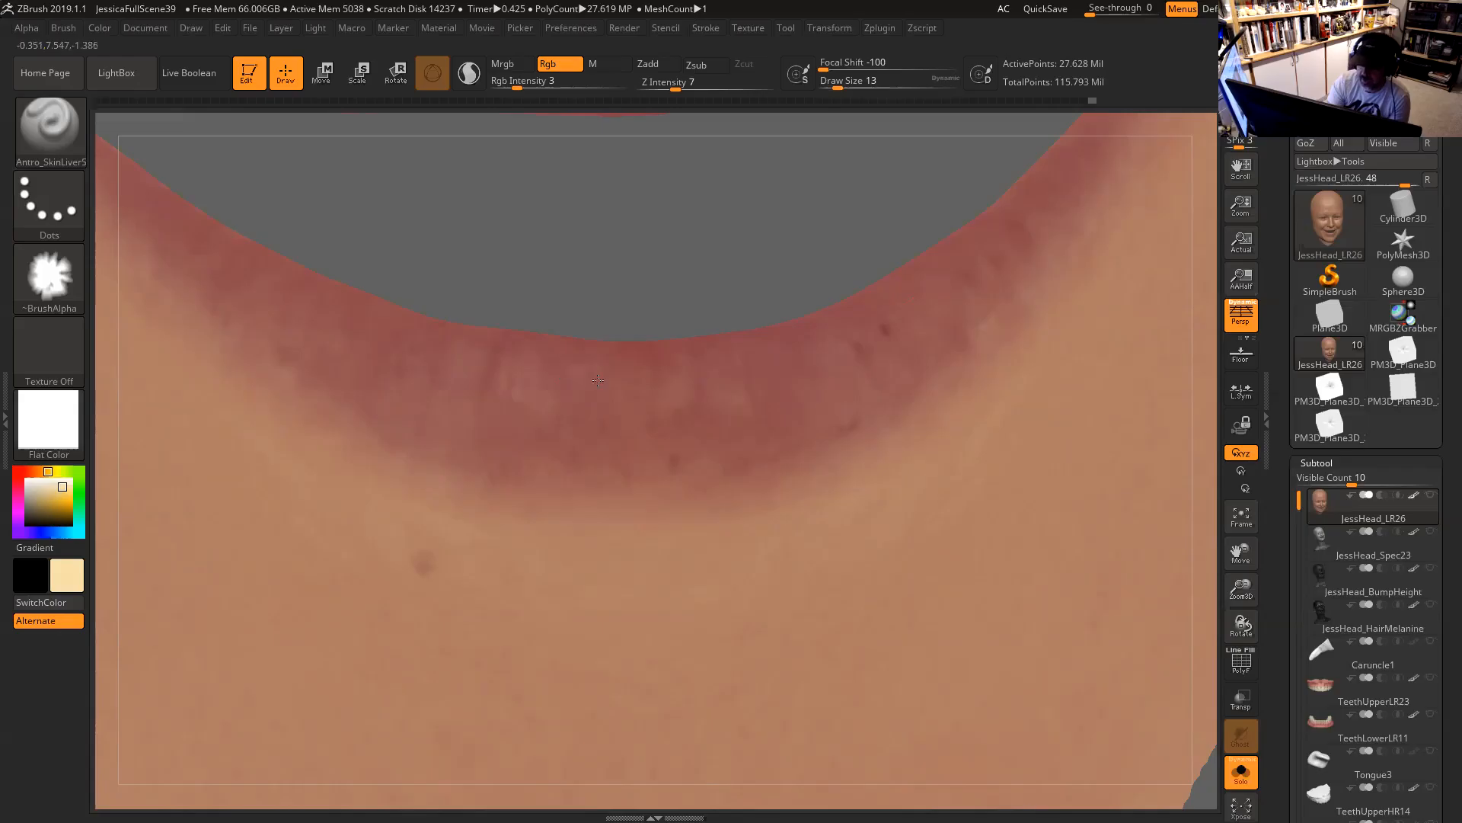
{"action": "left_click_drag", "start_coordinate": [608, 391], "coordinate": [607, 375]}
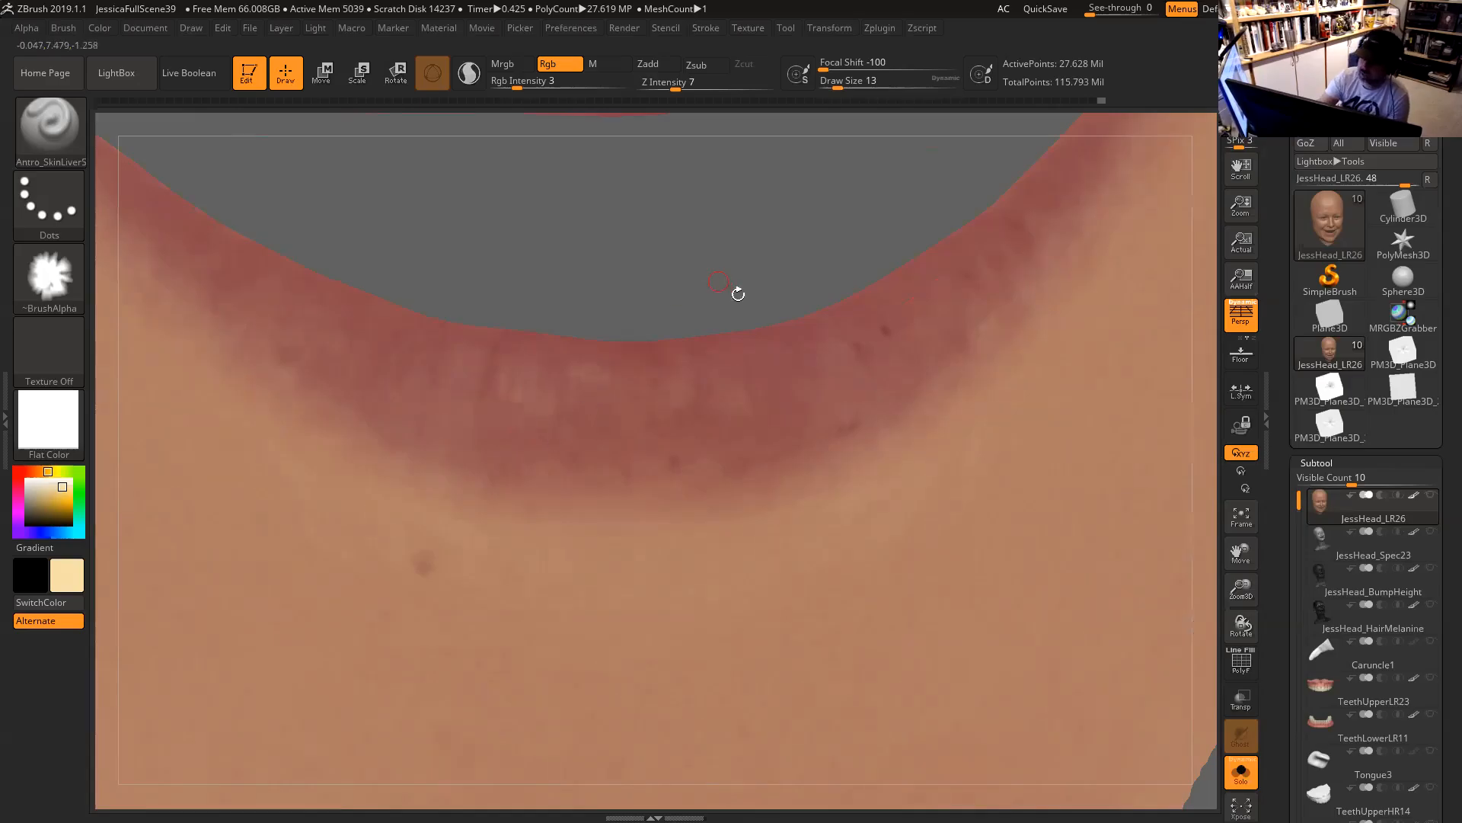
{"action": "left_click_drag", "start_coordinate": [747, 287], "coordinate": [740, 310]}
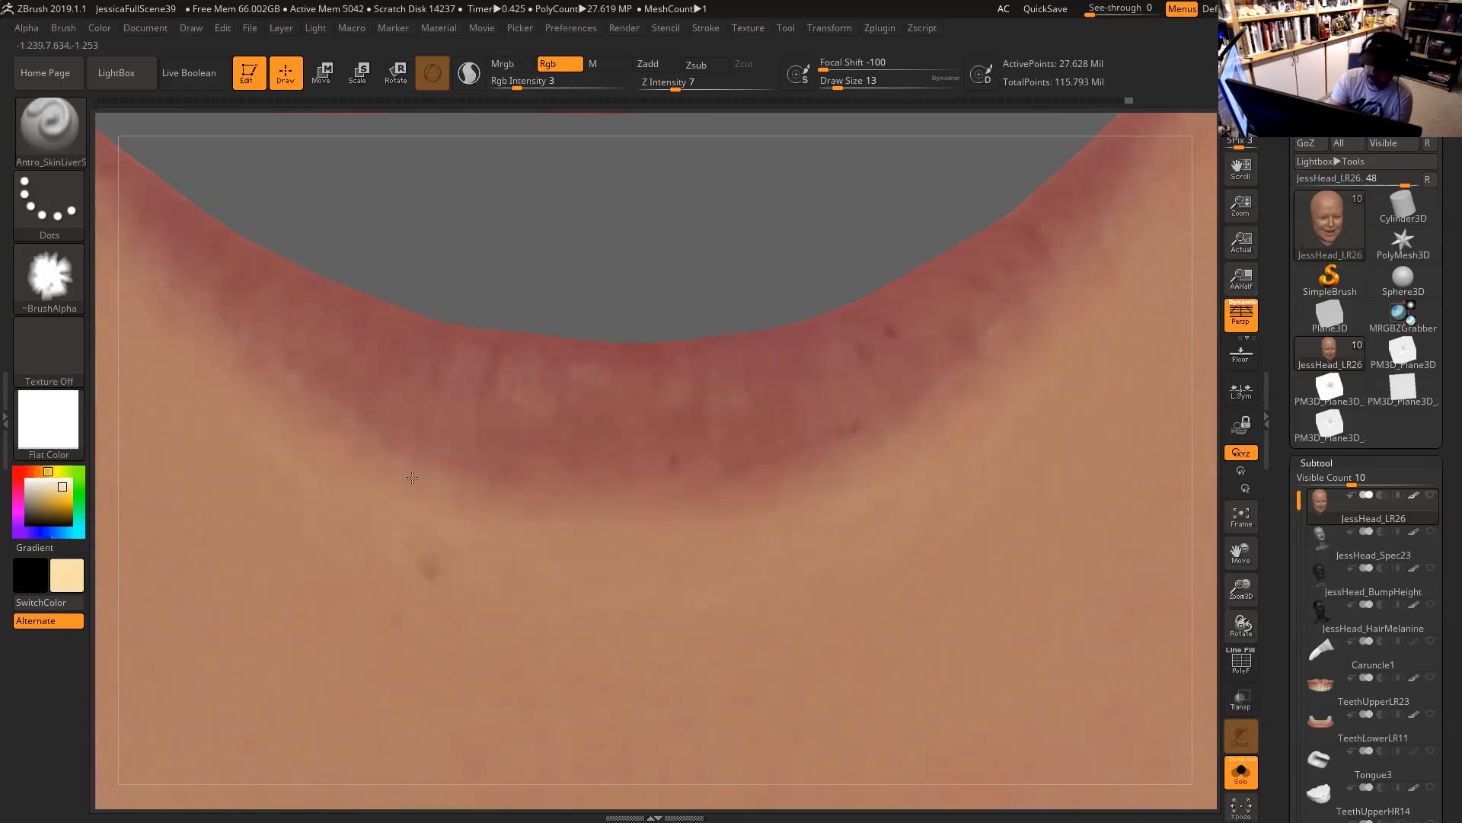
Choose an Antro_SkinColor brush with the Color Spray stroke and assign Alpha 23 to it.
{"action": "left_click_drag", "start_coordinate": [735, 283], "coordinate": [1051, 614], "text": "alt"}
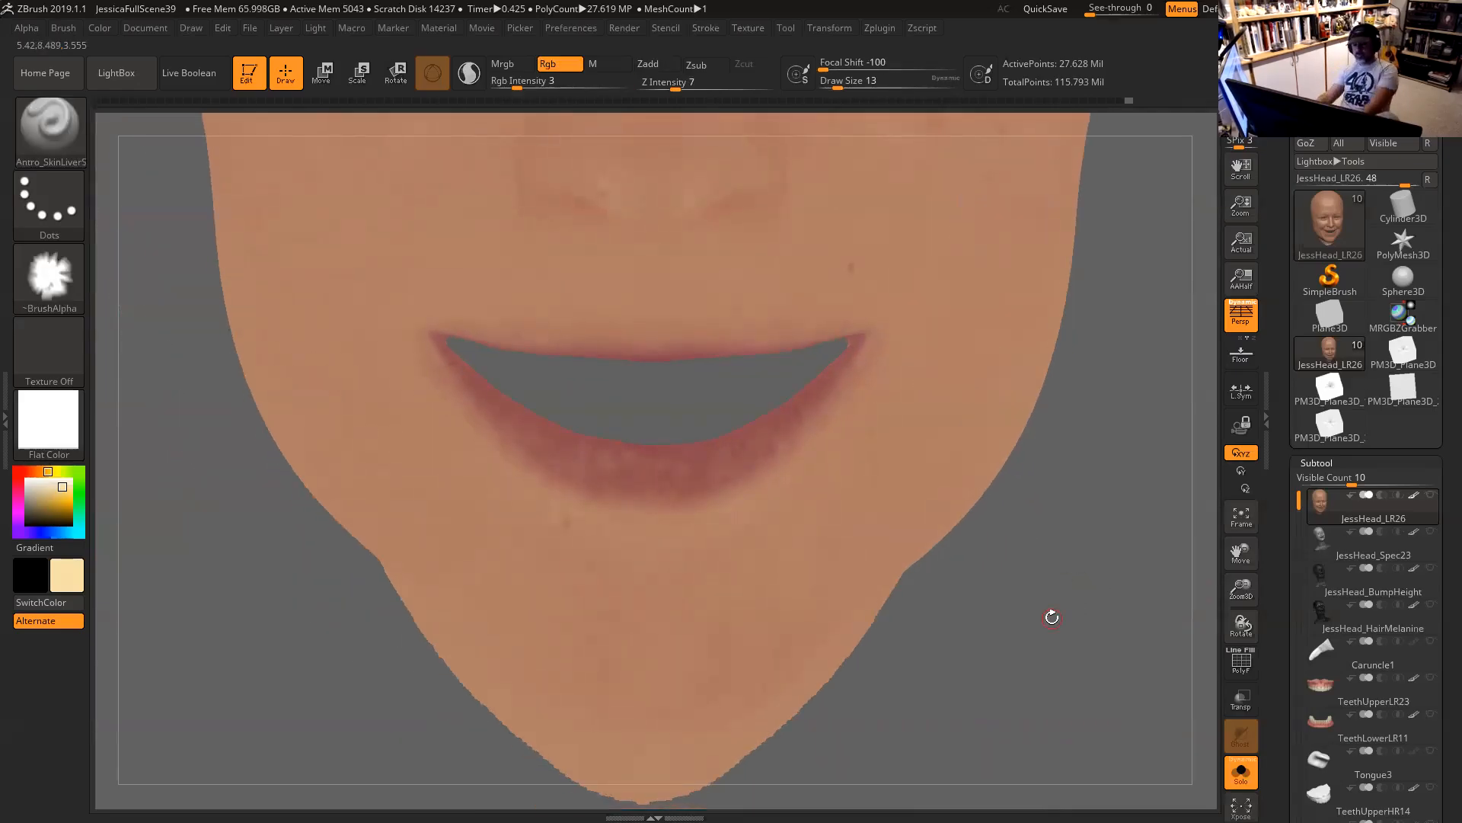
{"action": "left_click_drag", "start_coordinate": [1094, 561], "coordinate": [1055, 557]}
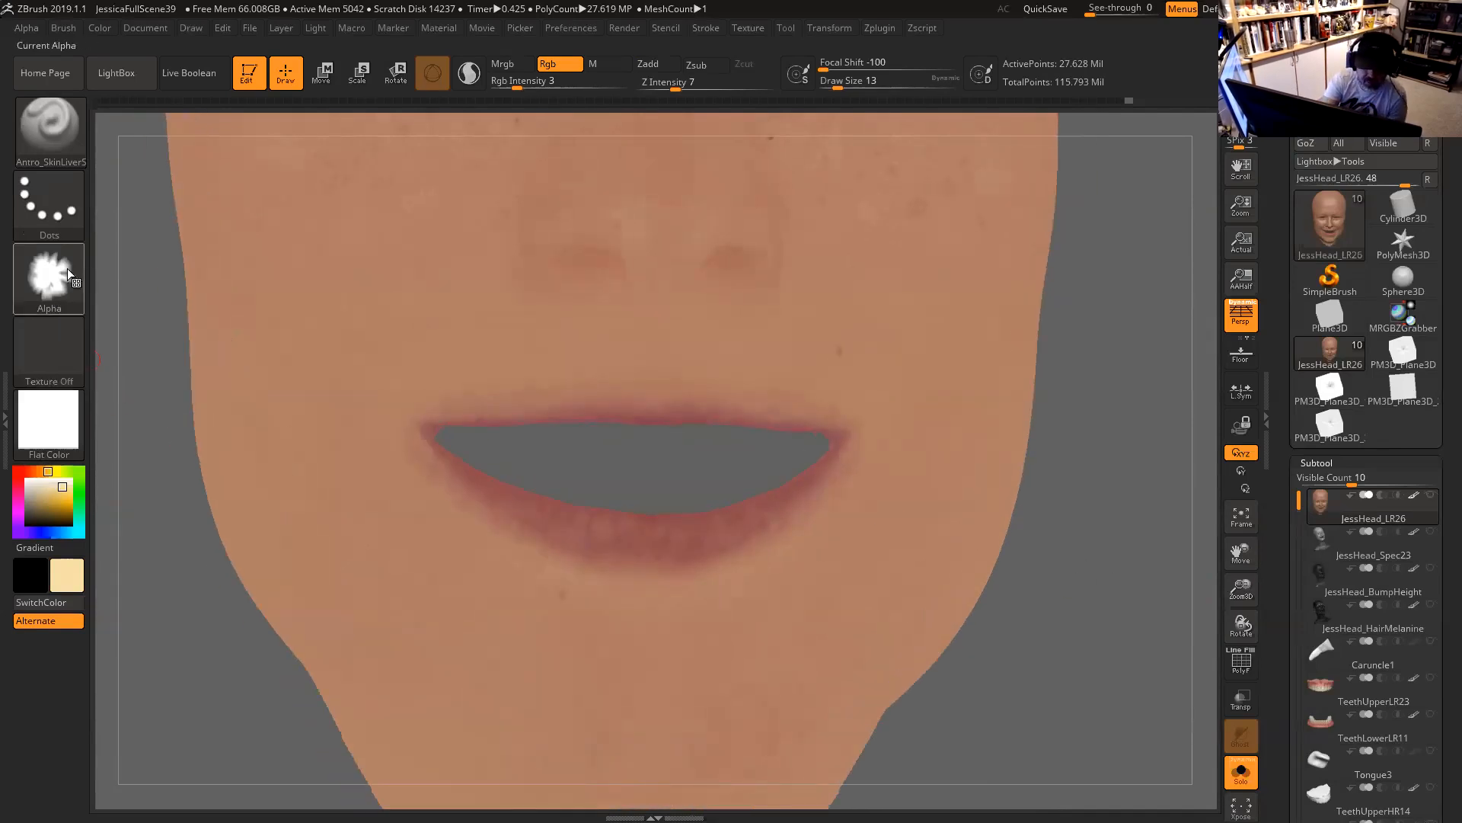
{"action": "left_click", "coordinate": [72, 137]}
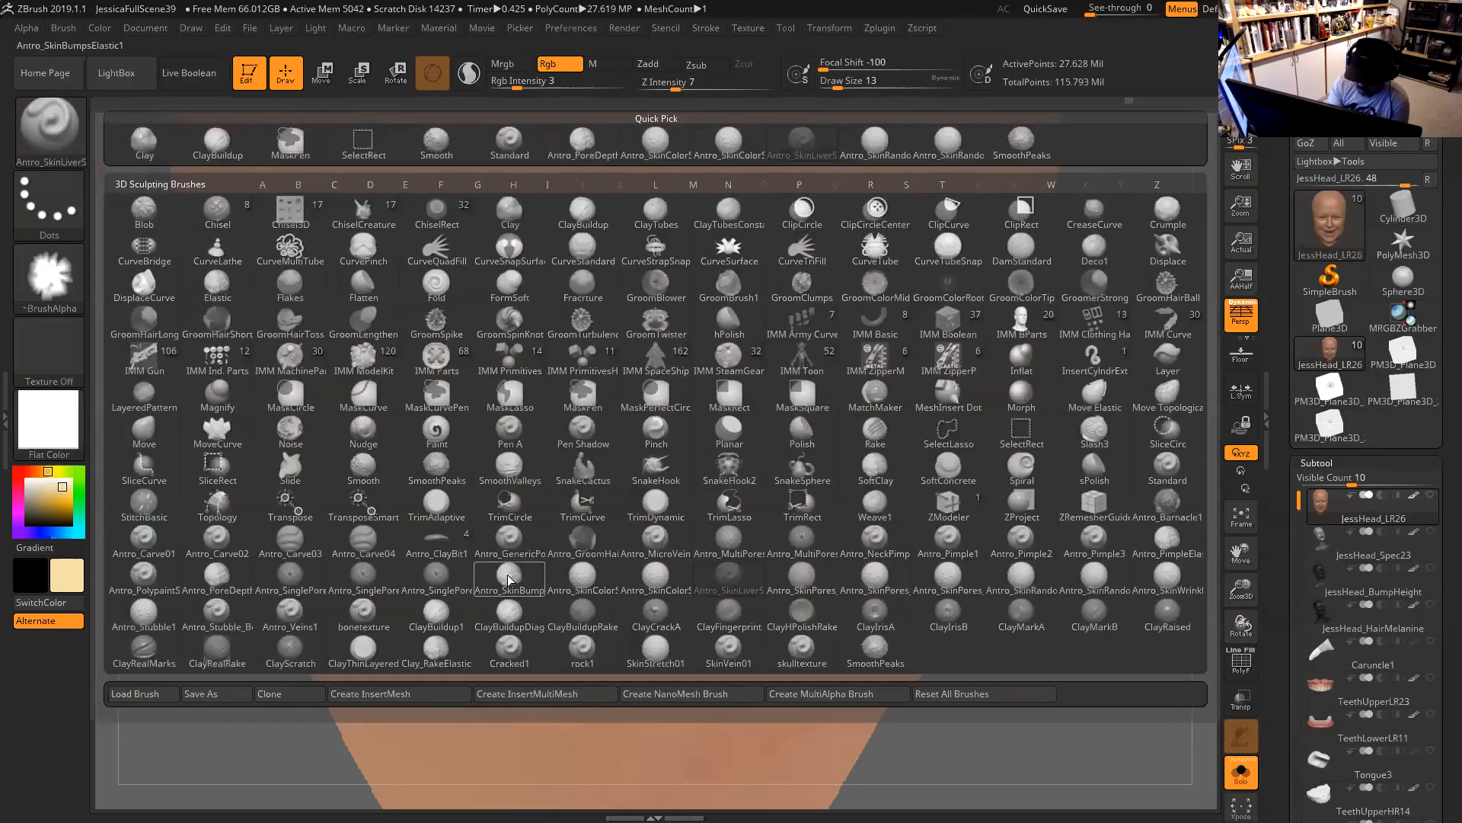
{"action": "left_click", "coordinate": [666, 588]}
{"action": "left_click", "coordinate": [58, 272]}
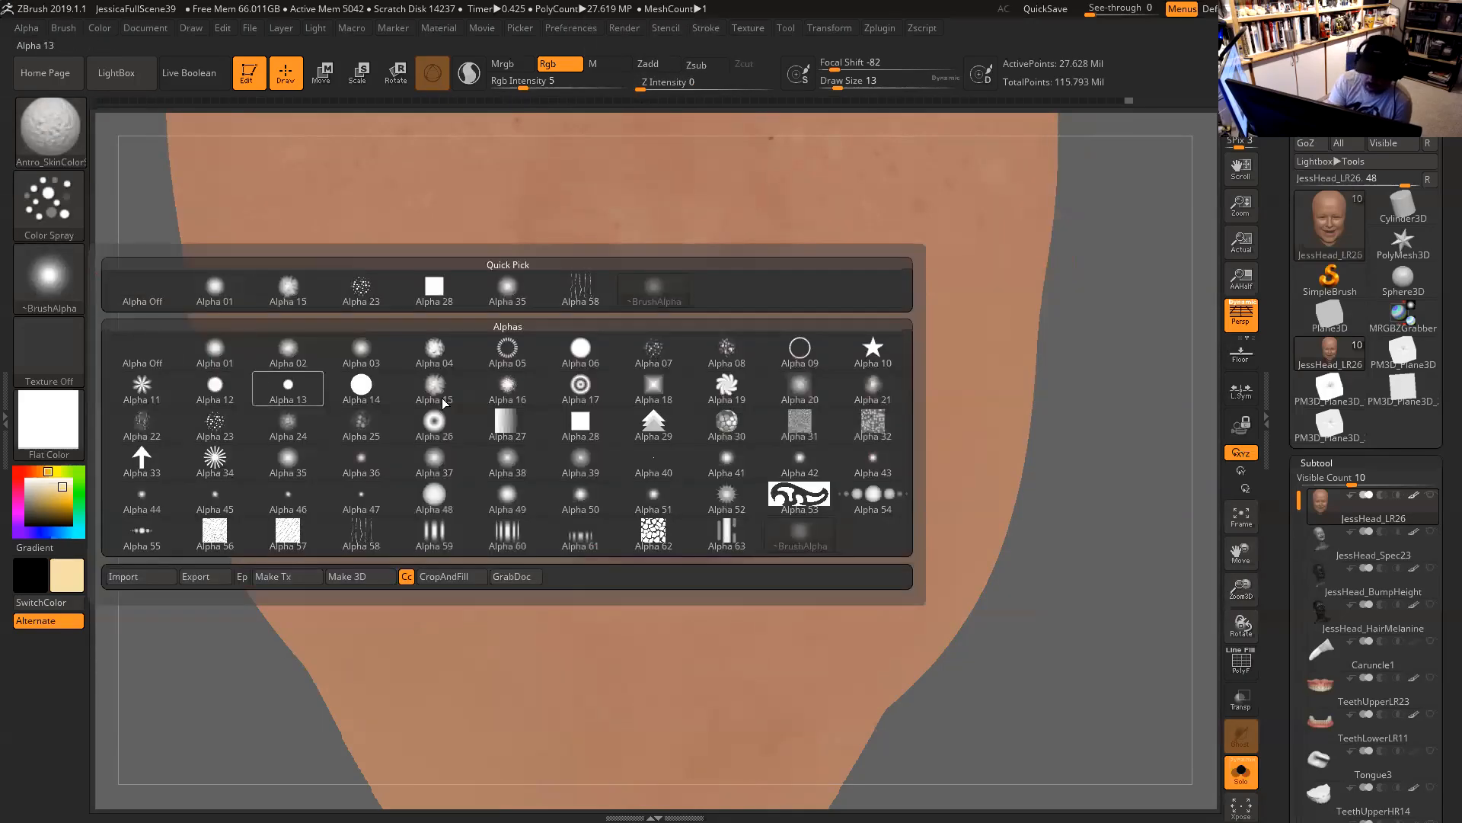
{"action": "mouse_move", "coordinate": [368, 304]}
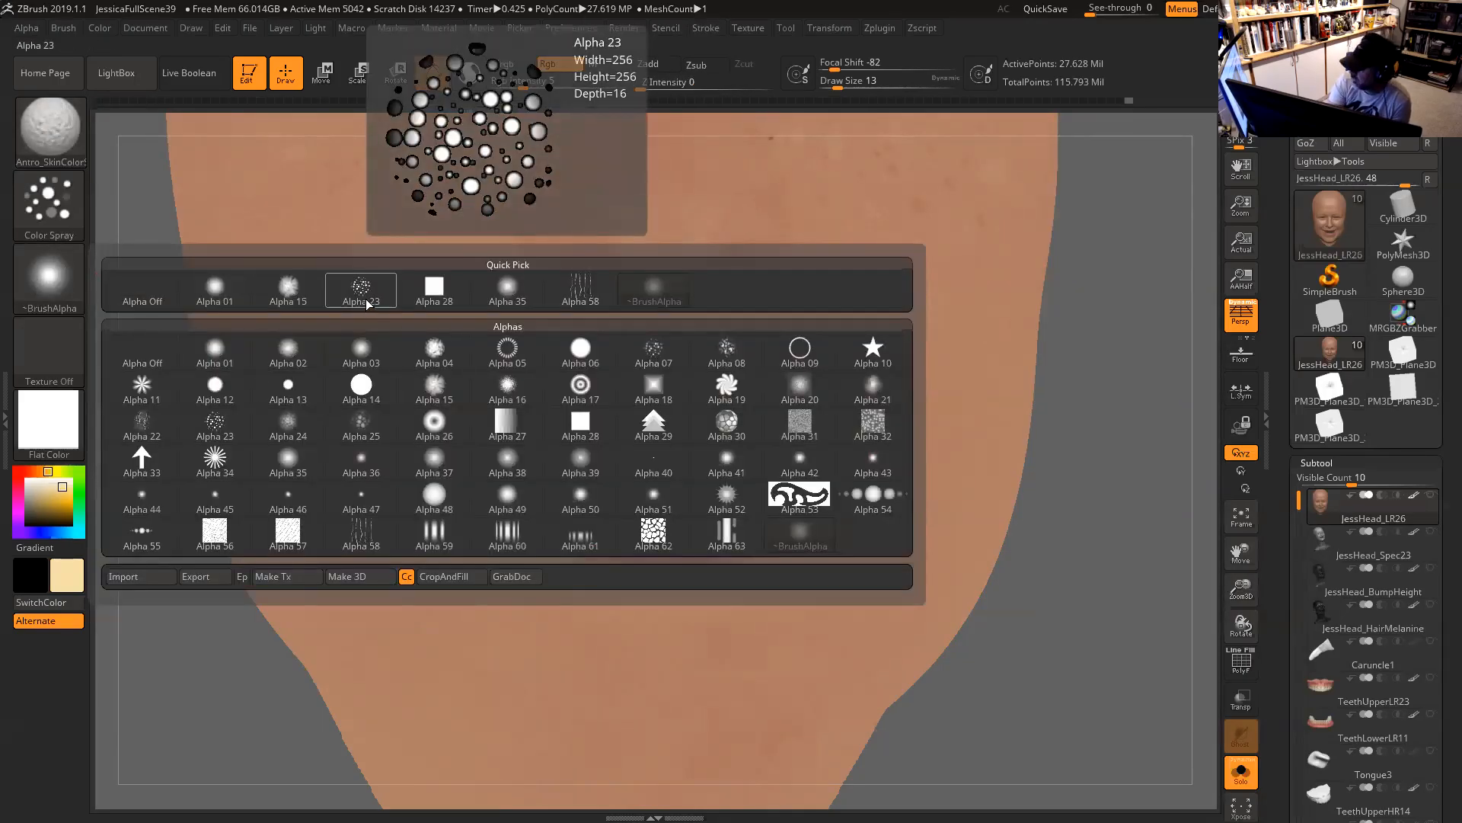
{"action": "left_click", "coordinate": [368, 304]}
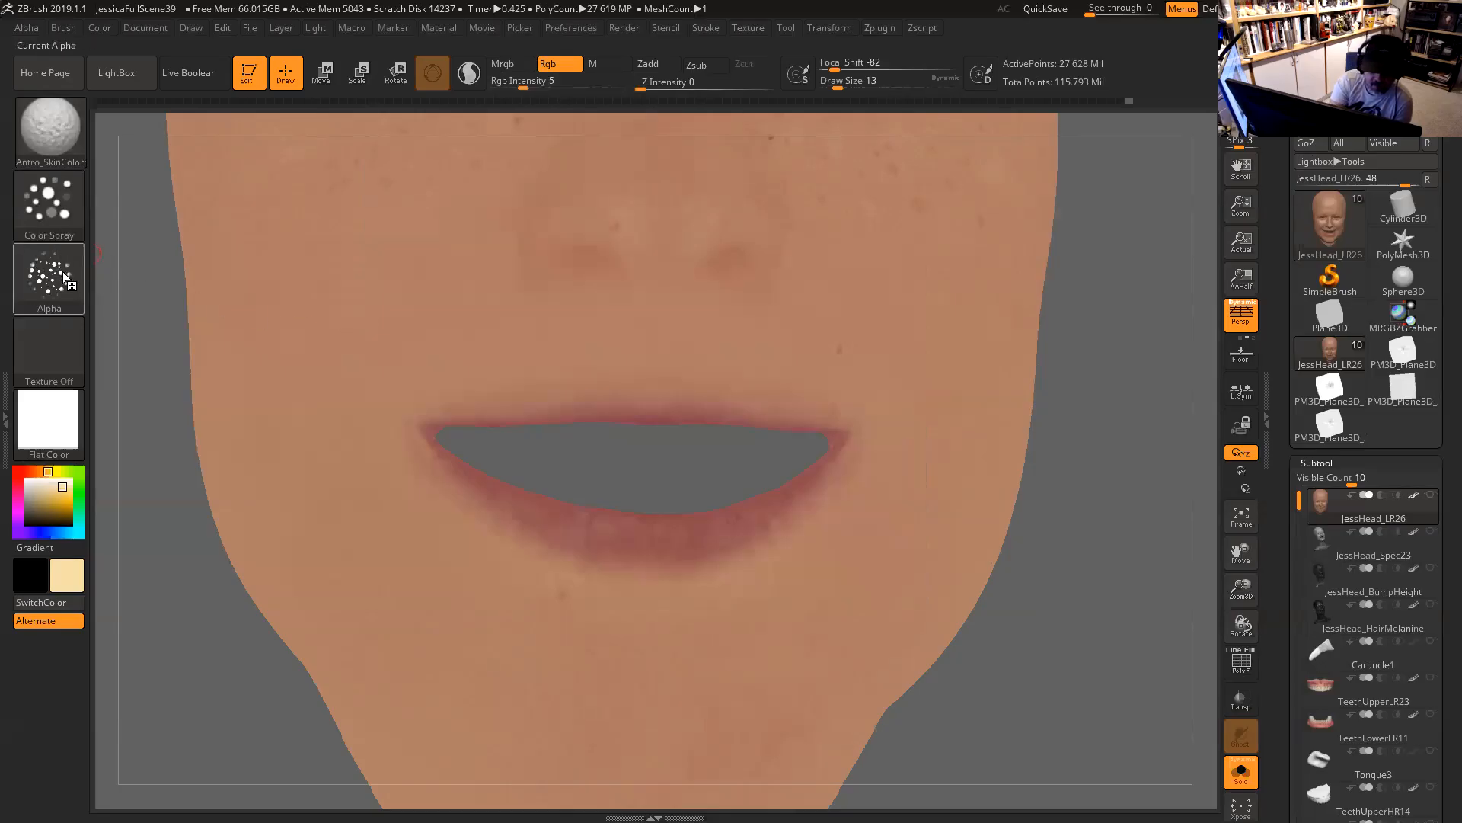
{"action": "left_click", "coordinate": [64, 215]}
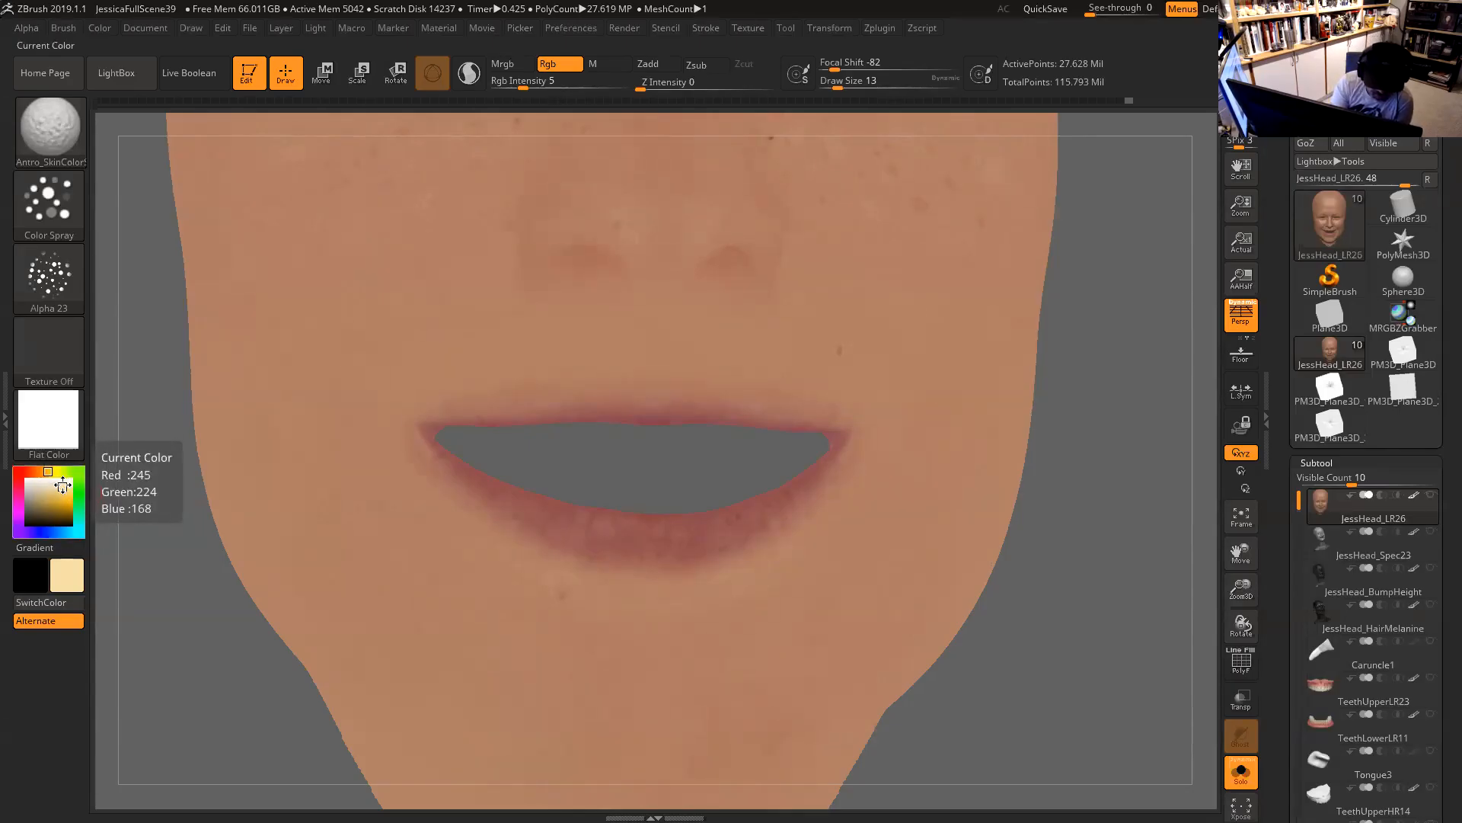
Try spraying pale cream speckles above the upper lip with a draw size of 35, and undo them.
{"action": "left_click_drag", "start_coordinate": [1104, 460], "coordinate": [1184, 461], "text": "alt"}
{"action": "key", "text": "space"}
{"action": "left_click_drag", "start_coordinate": [716, 344], "coordinate": [721, 344]}
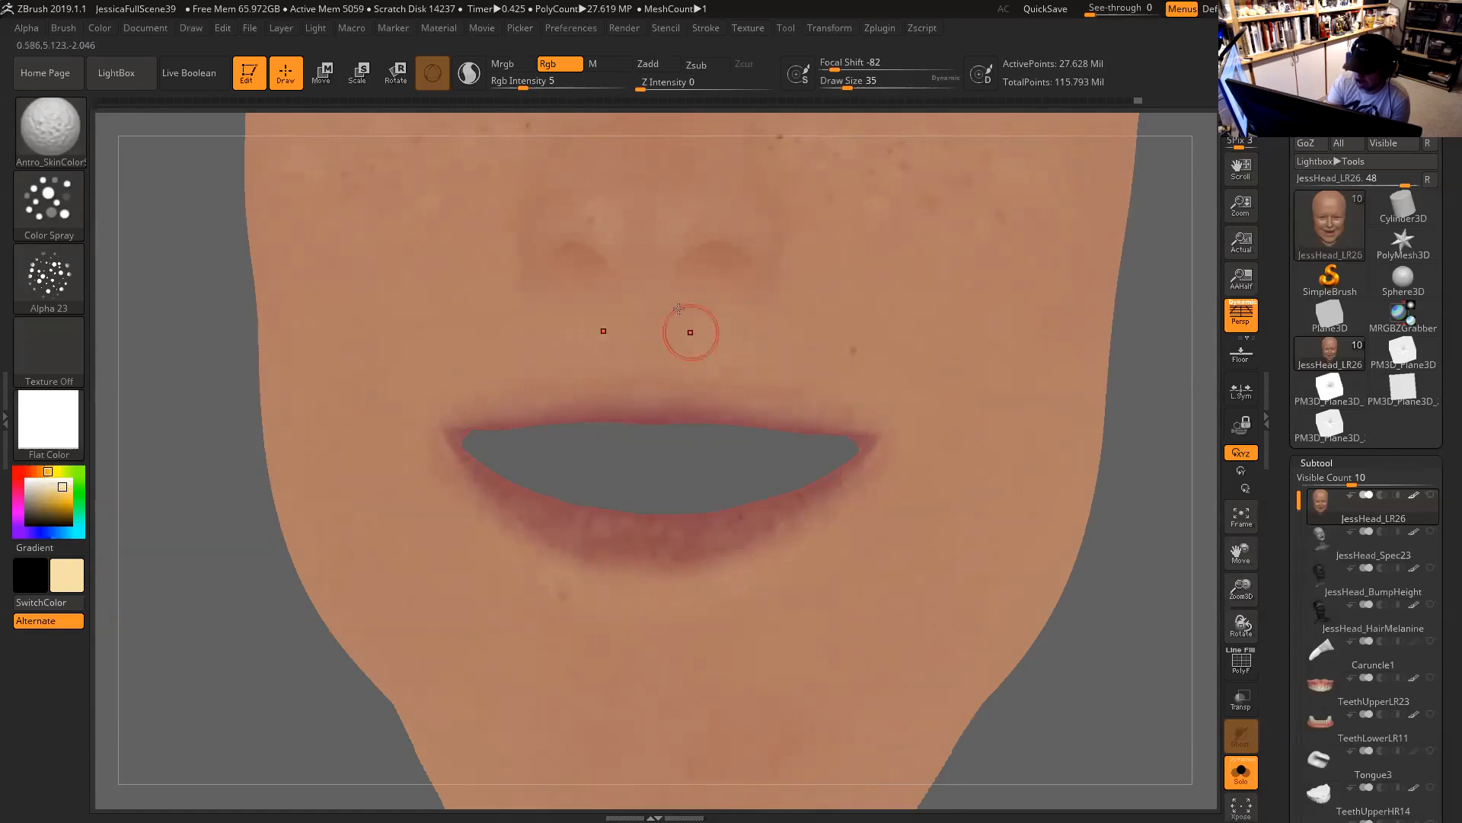
{"action": "key", "text": "ctrl"}
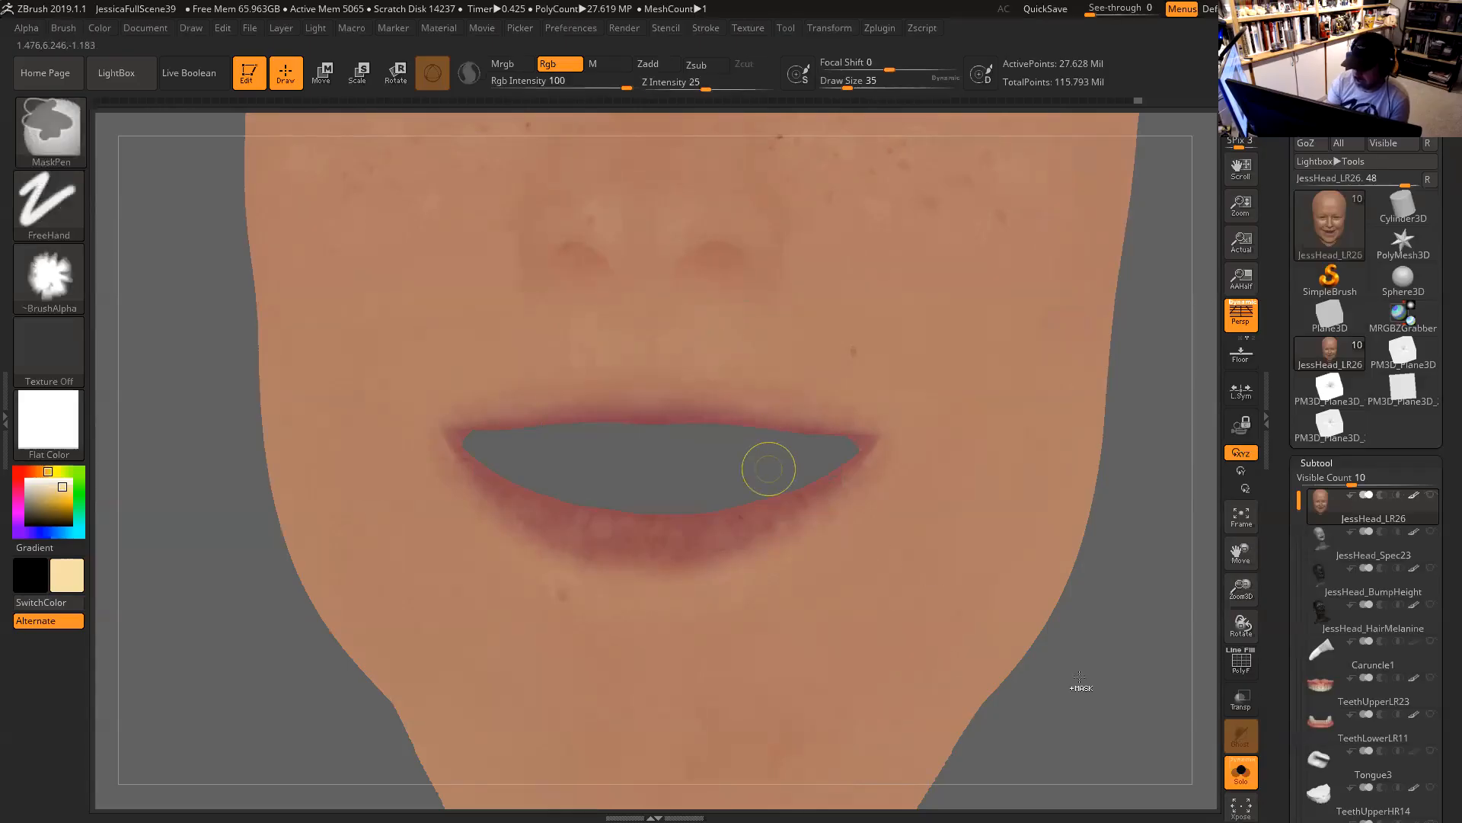
{"action": "key", "text": "ctrl+z"}
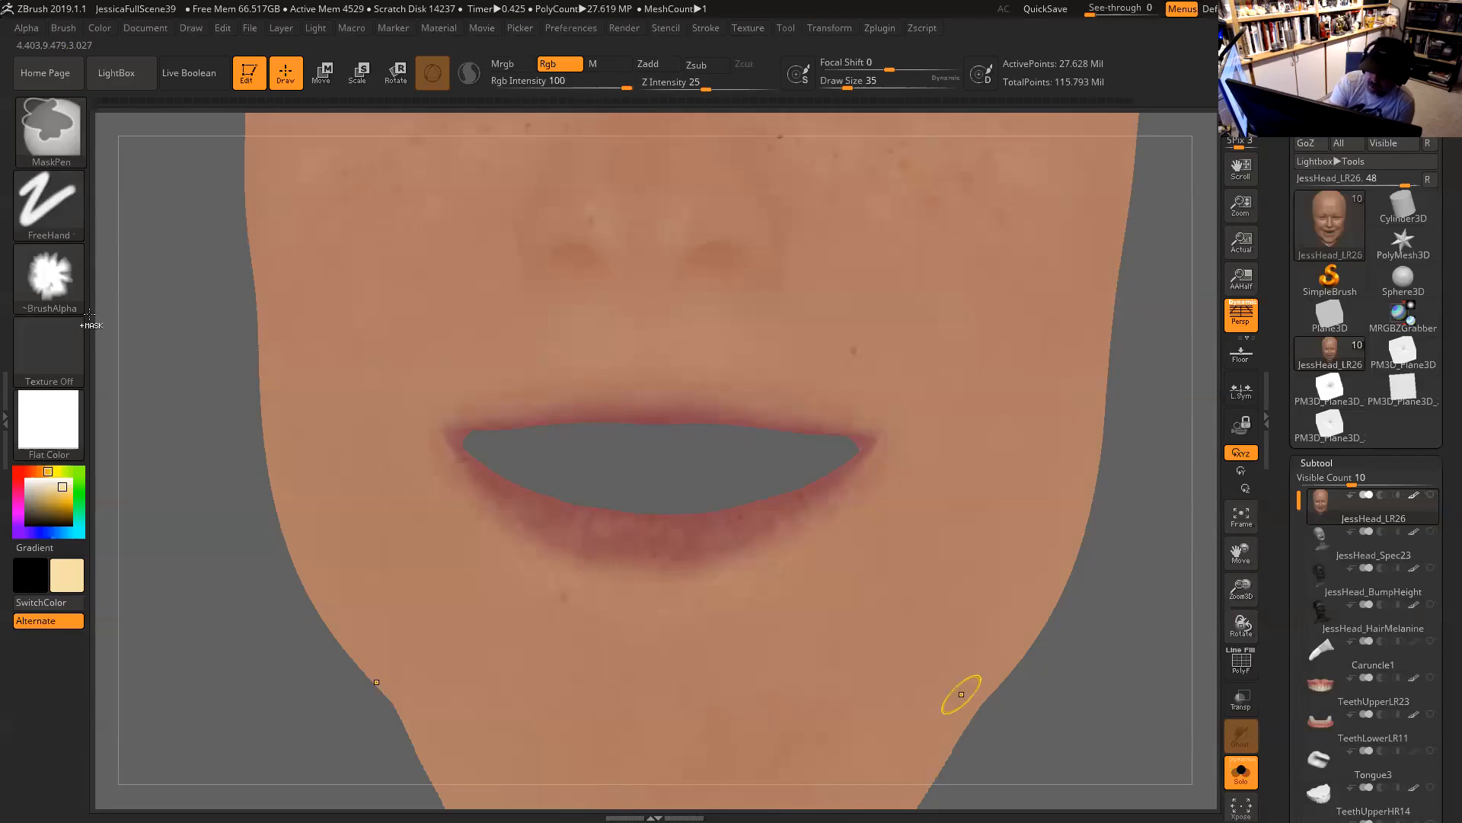
Change the brush alpha to Alpha 35, set the draw size to 37 and spray pale cream over the skin above the upper lip.
{"action": "left_click", "coordinate": [57, 277]}
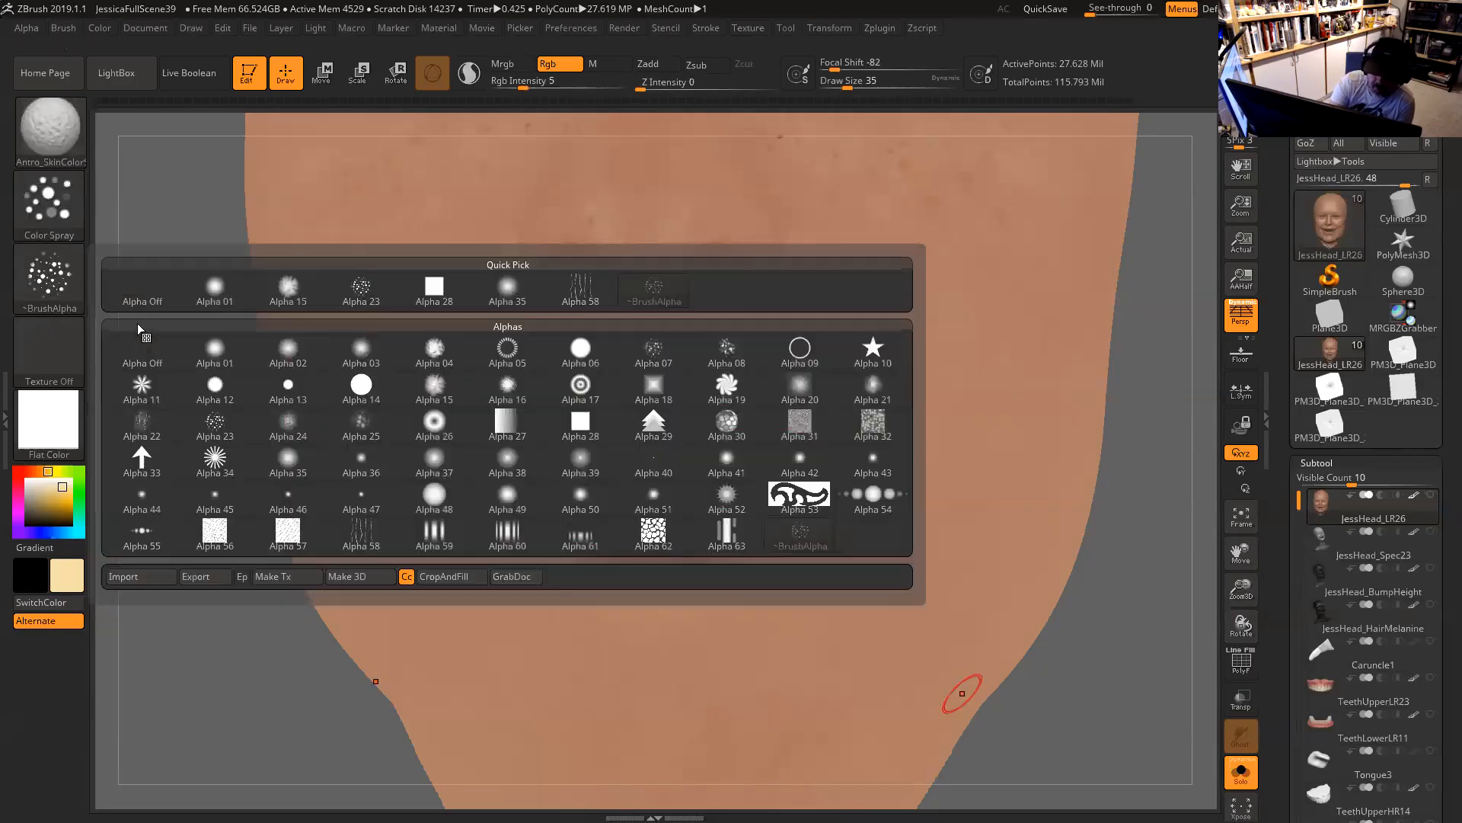
{"action": "left_click", "coordinate": [293, 465]}
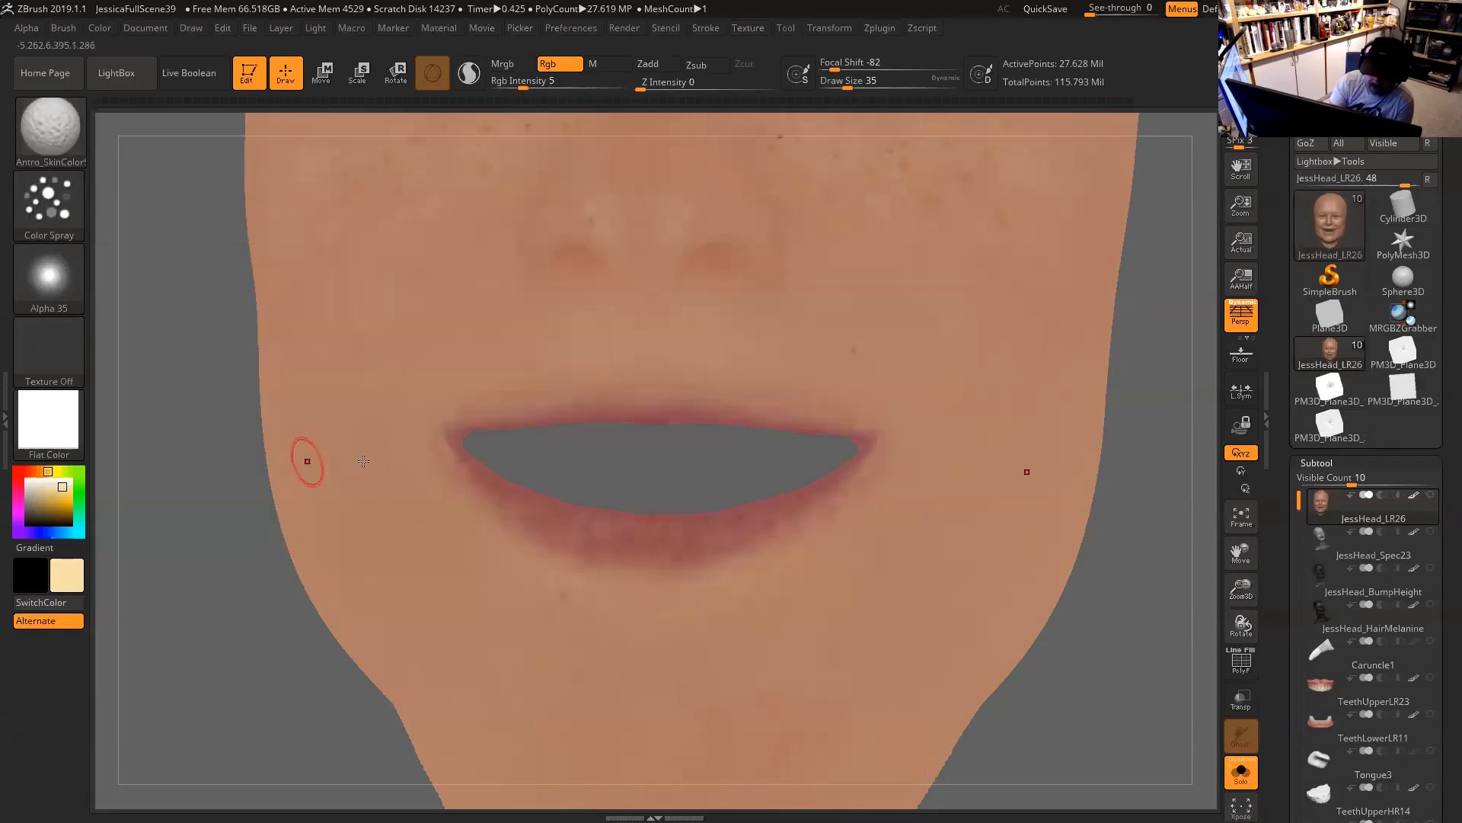
{"action": "key", "text": "space"}
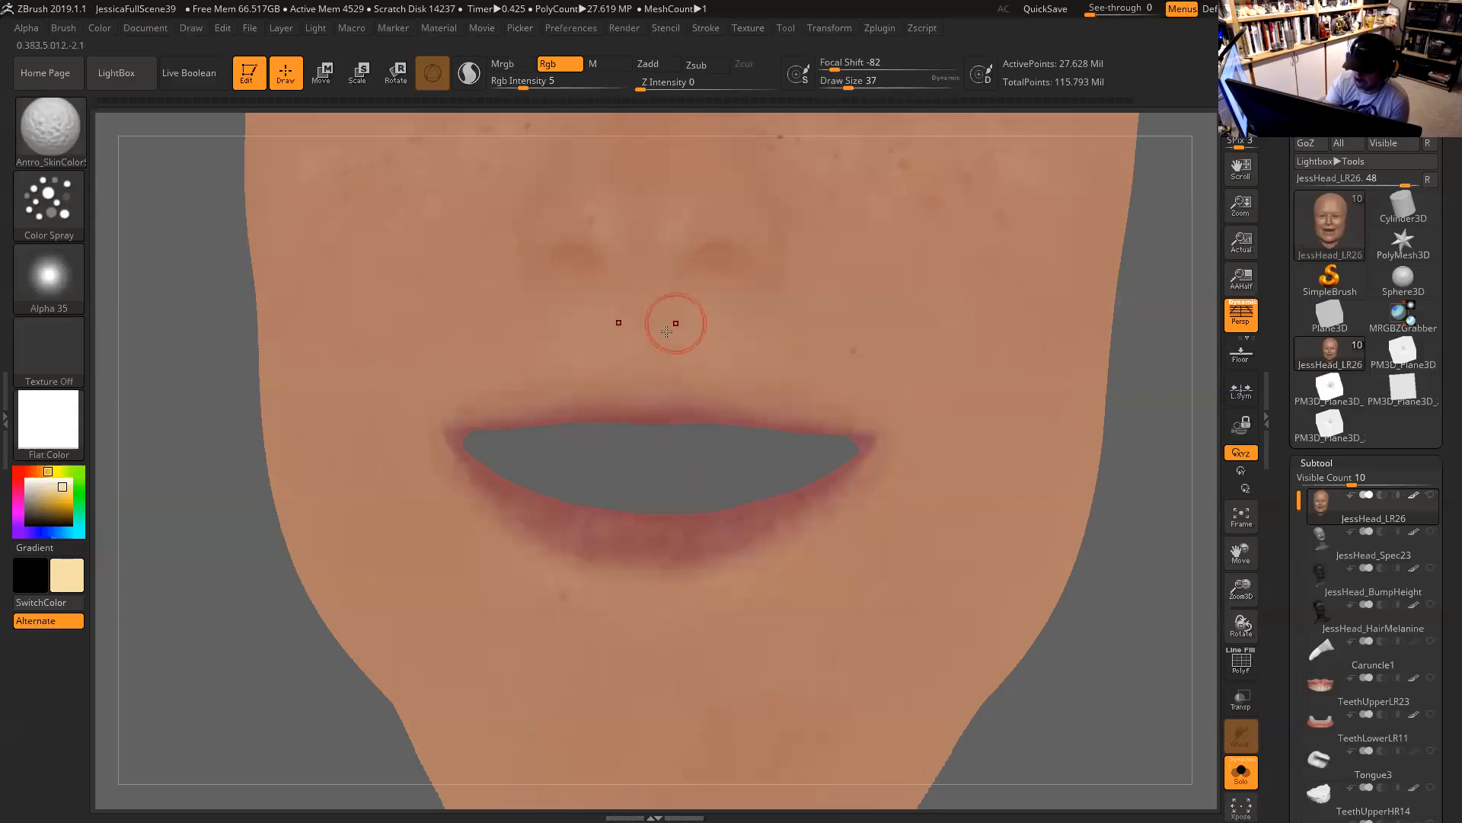
{"action": "left_click_drag", "start_coordinate": [667, 347], "coordinate": [669, 330]}
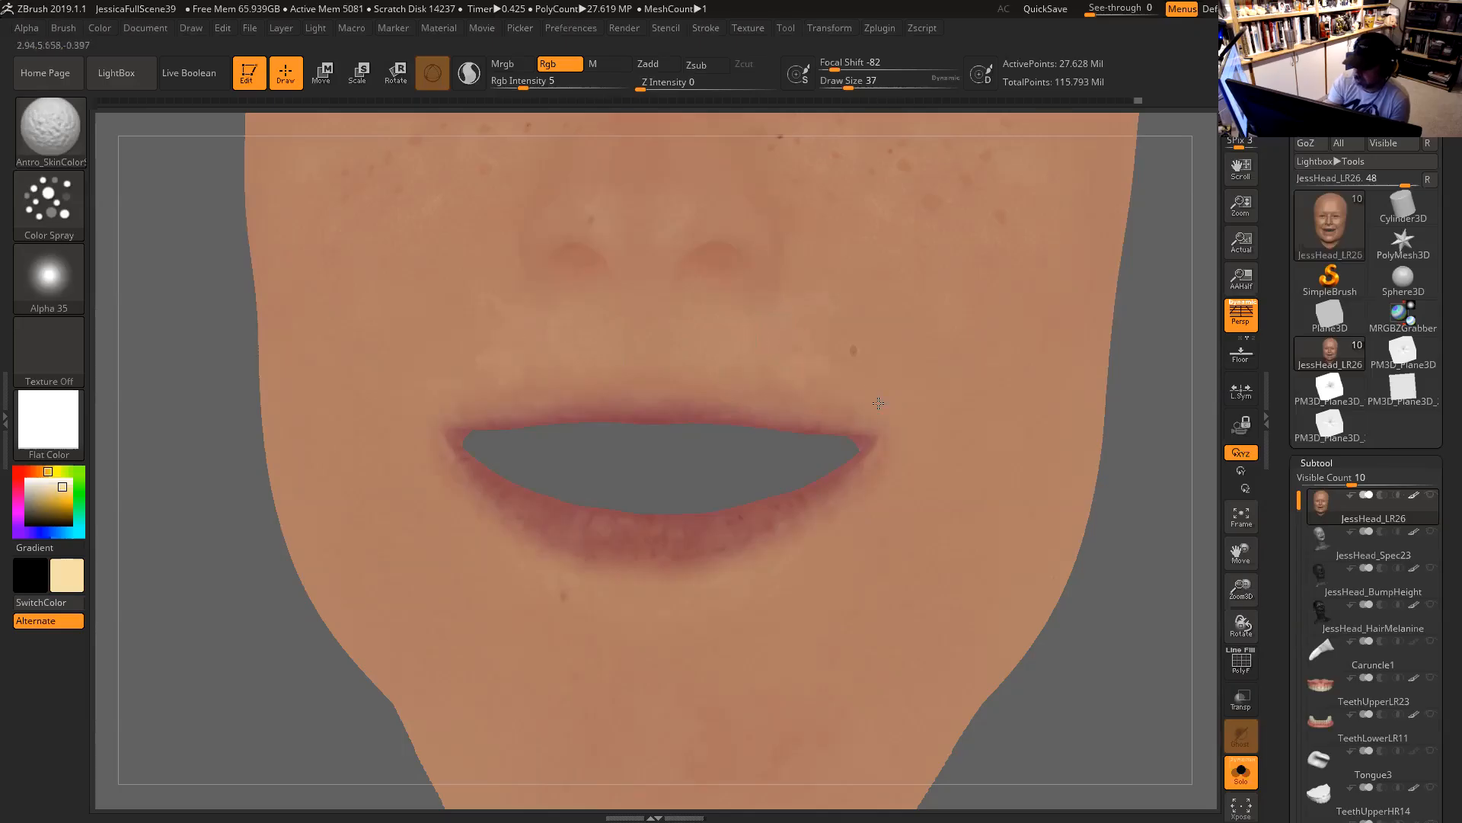
Set the draw size to 33 and spray pale cream over the skin just below the lower lip.
{"action": "left_click_drag", "start_coordinate": [1109, 564], "coordinate": [1151, 480], "text": "alt"}
{"action": "key", "text": "space"}
{"action": "left_click_drag", "start_coordinate": [777, 532], "coordinate": [775, 532]}
{"action": "left_click_drag", "start_coordinate": [1161, 557], "coordinate": [1214, 526], "text": "alt"}
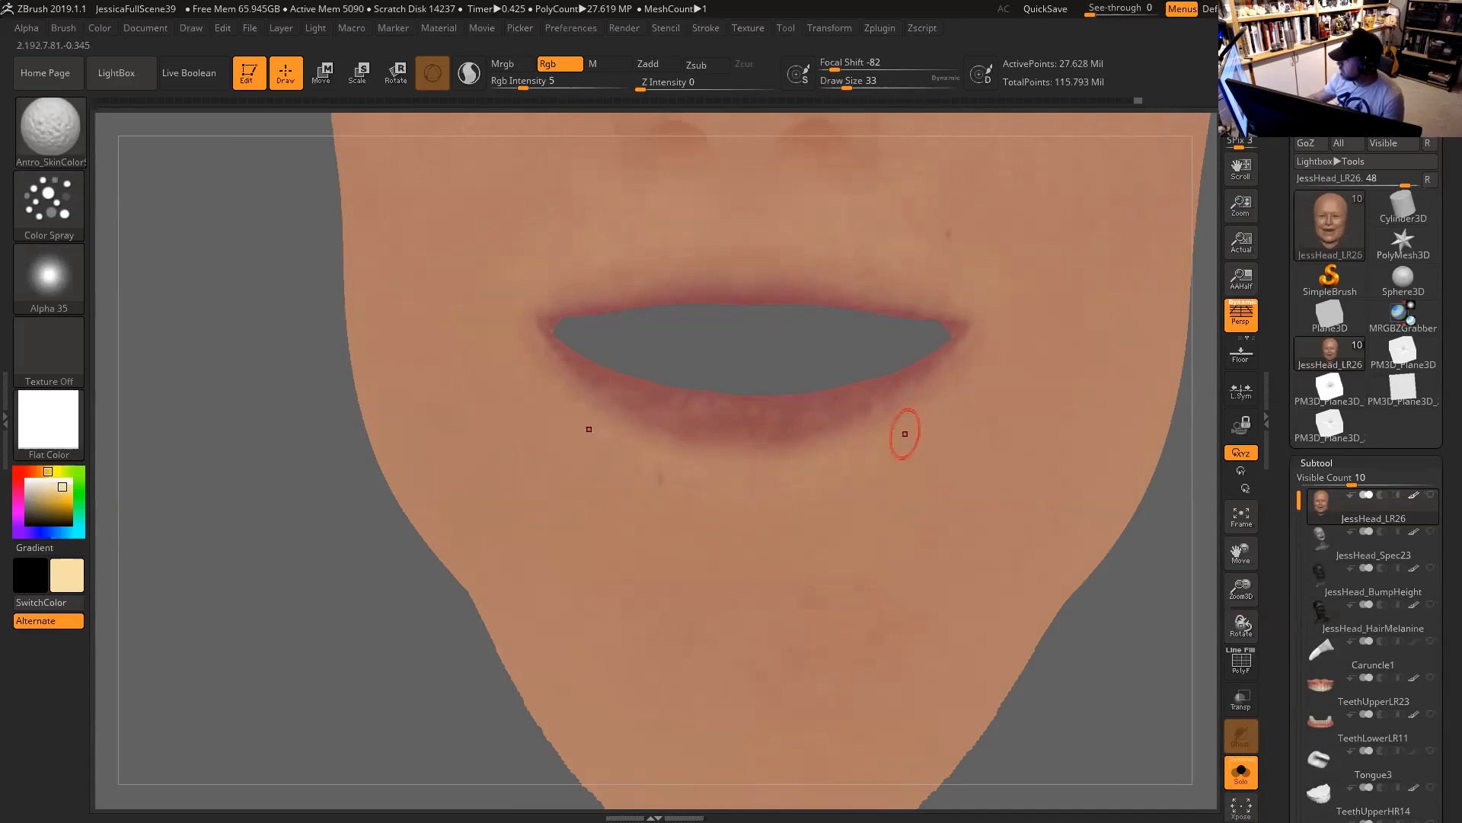
Switch to the Photos window with IMG_2002.CR2 and examine the skin colour around the mouth.
{"action": "key", "text": "alt+Tab"}
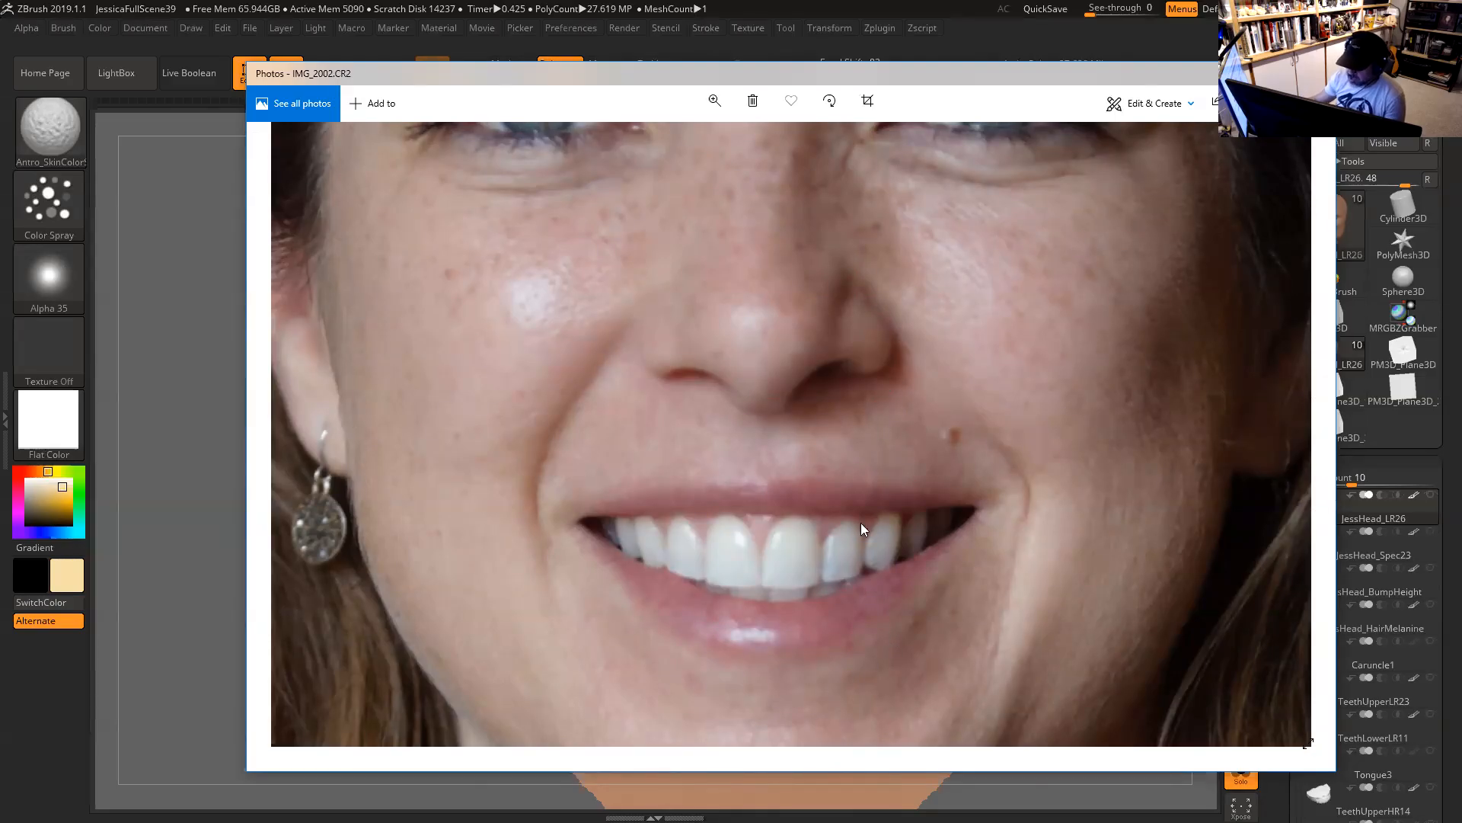
Examine the skin colour variation around the eyes, cheeks, nose, mouth and chin in the reference photo IMG_2002.CR2.
{"action": "left_click_drag", "start_coordinate": [951, 399], "coordinate": [904, 385]}
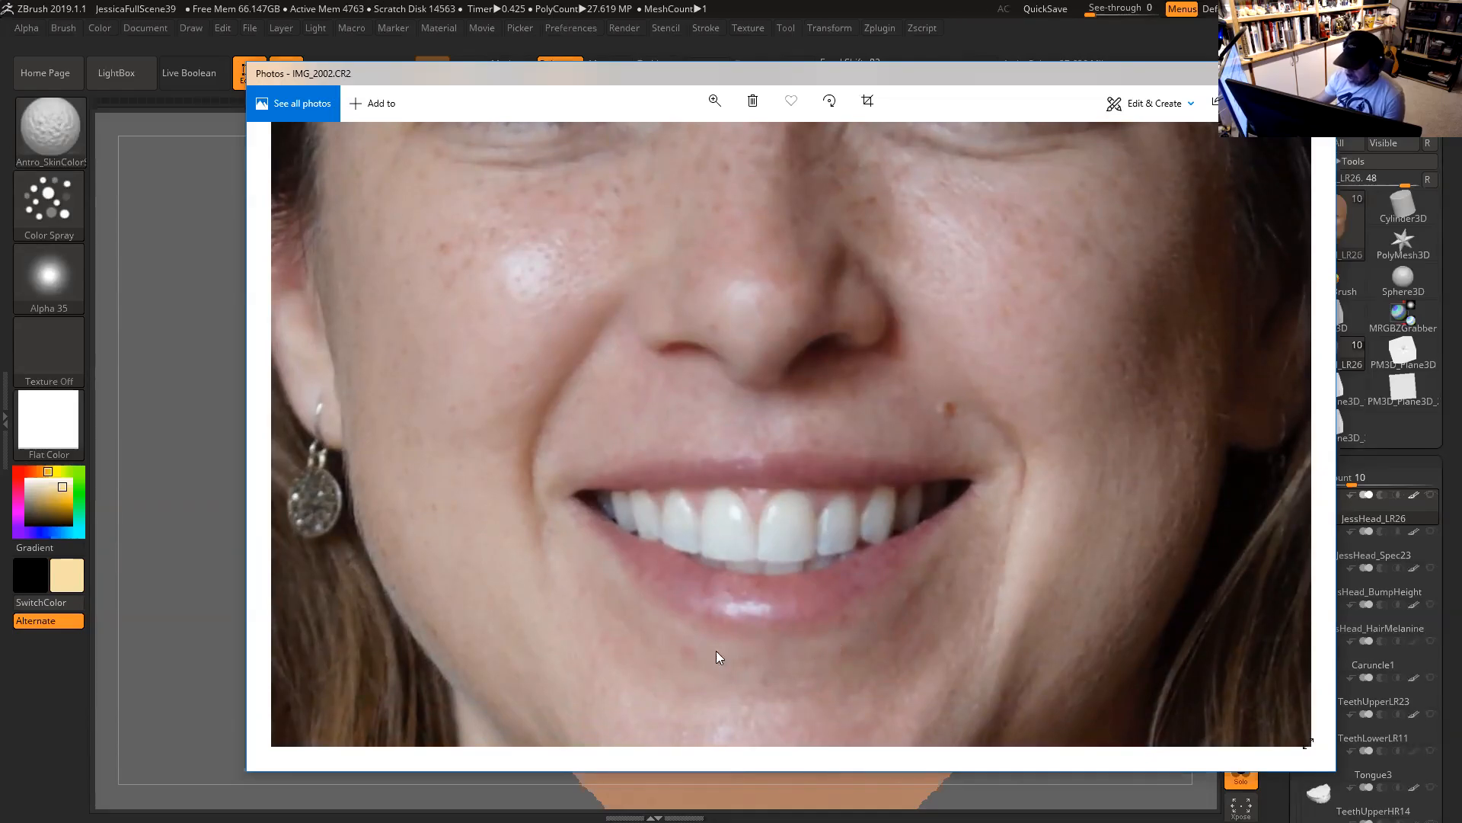
{"action": "left_click_drag", "start_coordinate": [862, 439], "coordinate": [868, 608]}
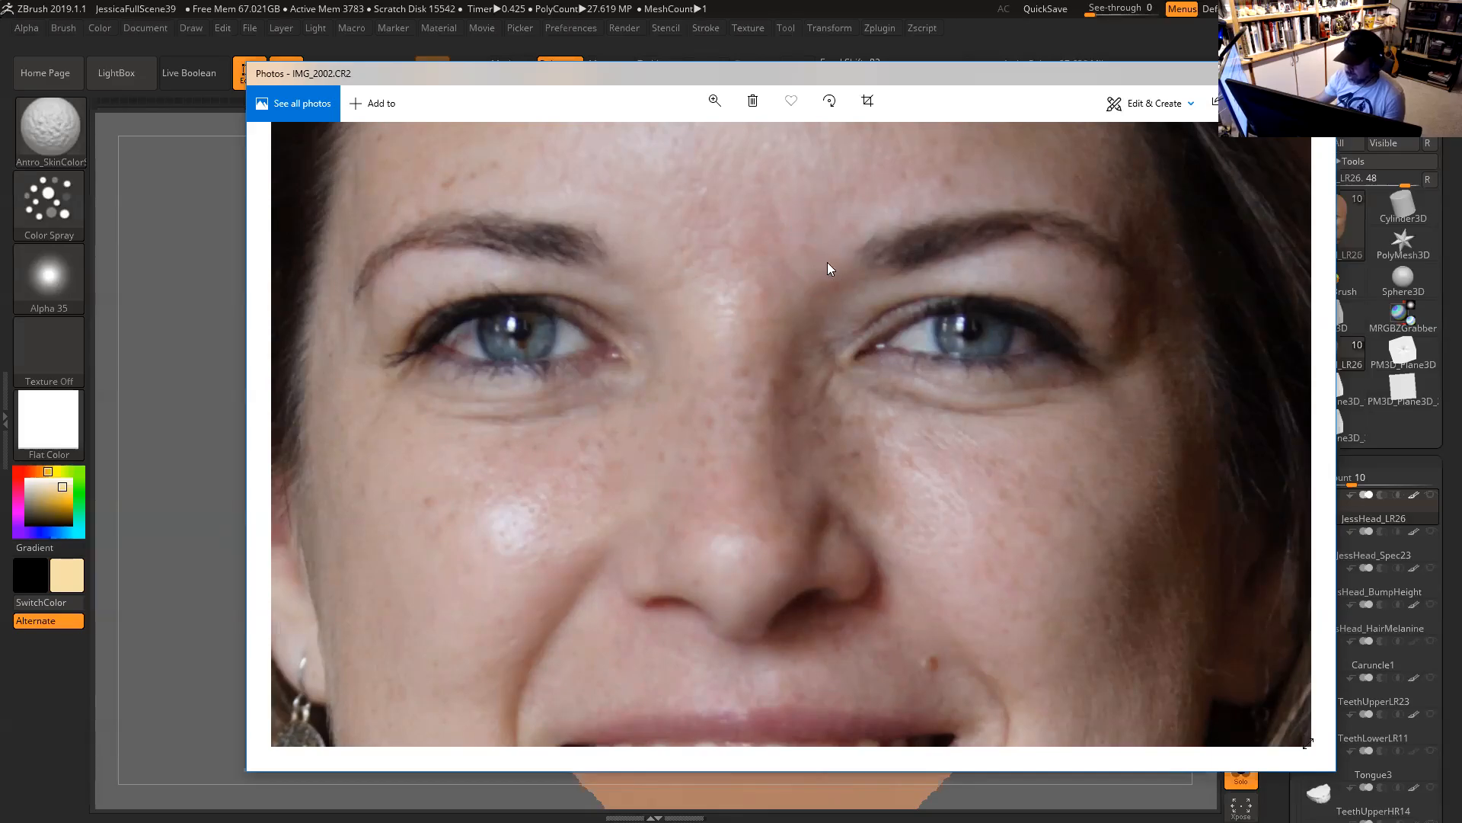
{"action": "left_click_drag", "start_coordinate": [808, 401], "coordinate": [802, 335]}
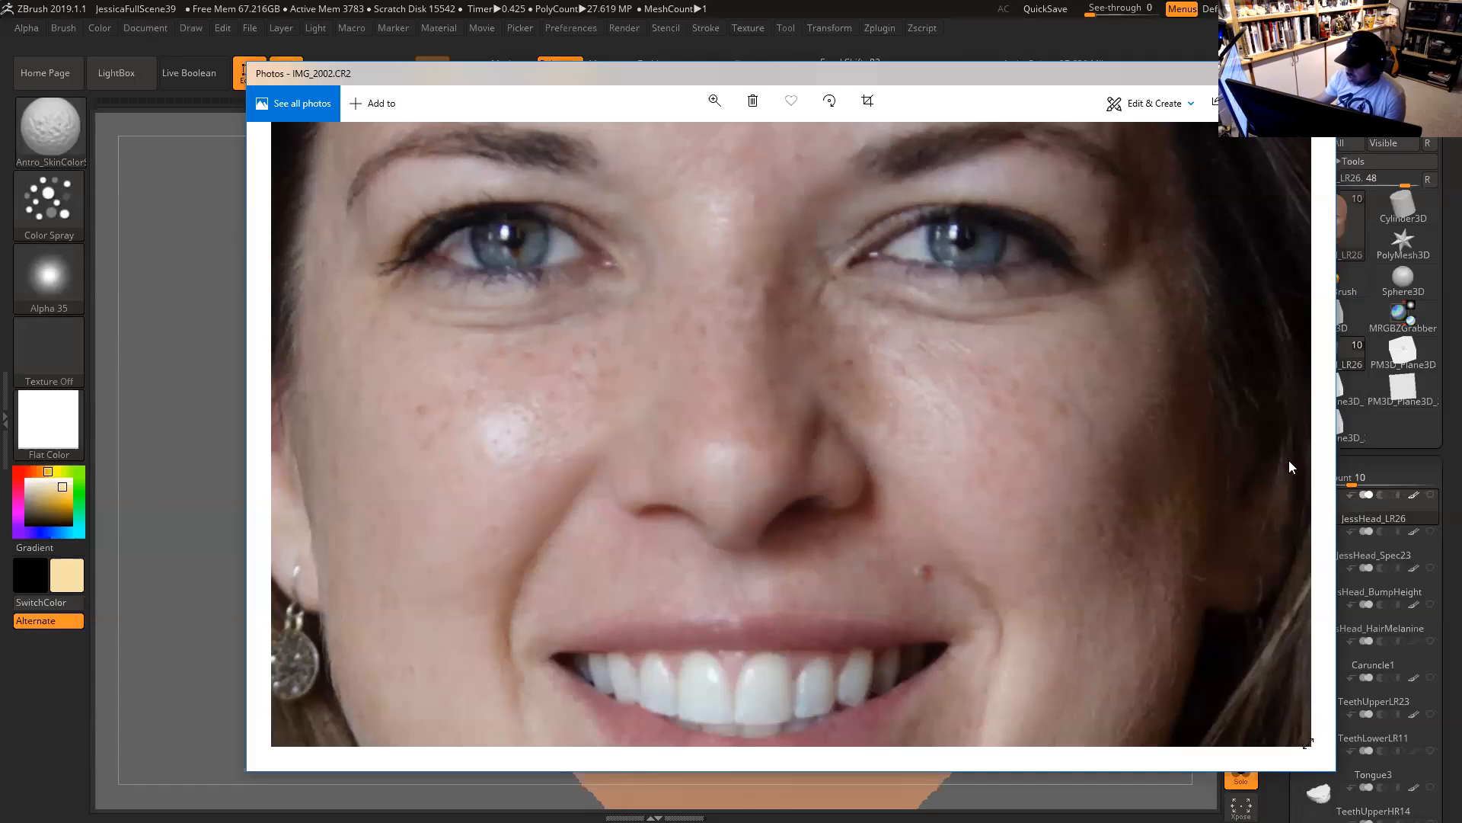
{"action": "left_click_drag", "start_coordinate": [780, 494], "coordinate": [713, 364]}
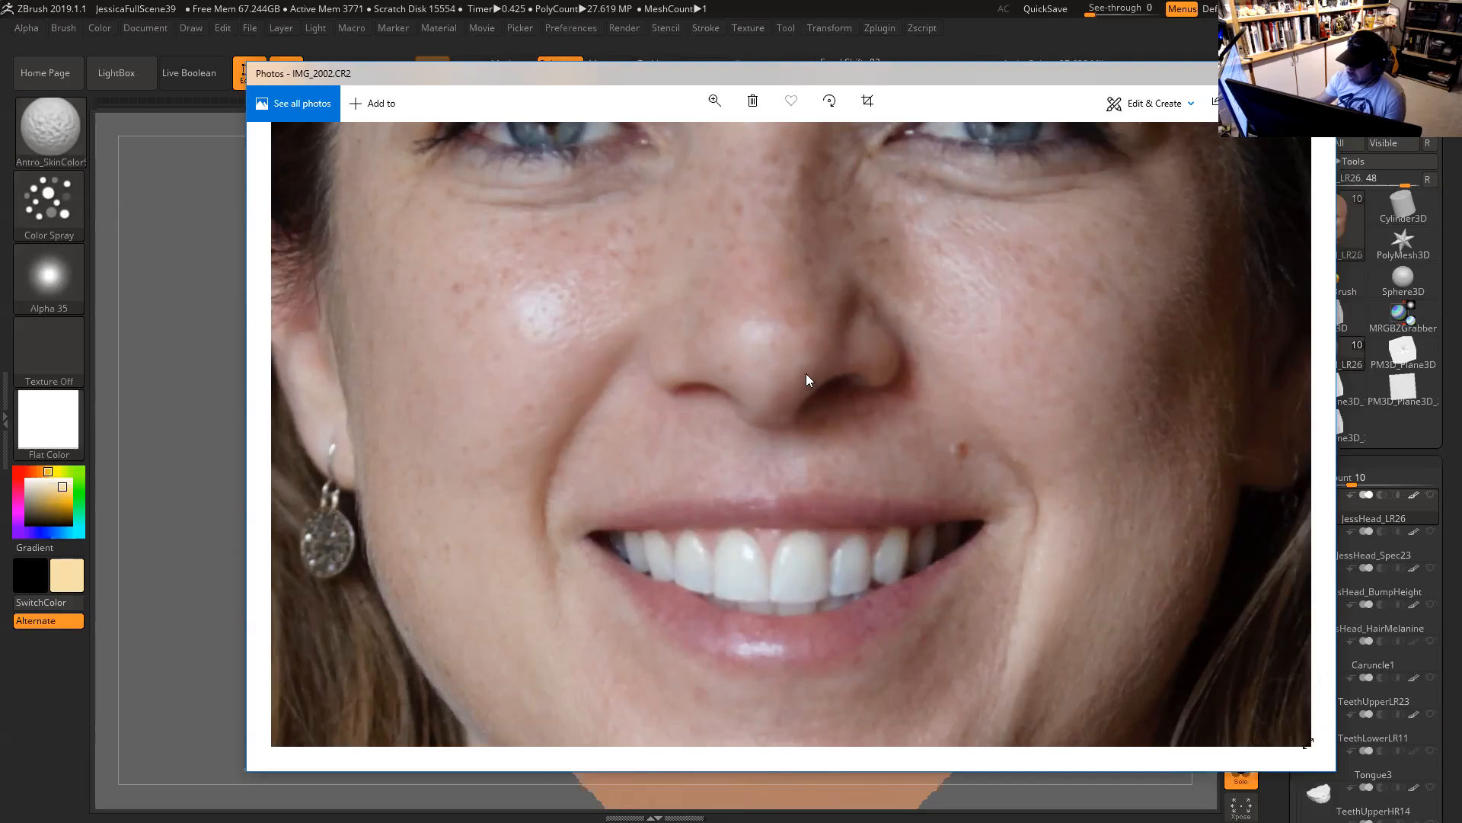
{"action": "left_click_drag", "start_coordinate": [874, 457], "coordinate": [901, 262]}
{"action": "left_click_drag", "start_coordinate": [861, 537], "coordinate": [821, 424]}
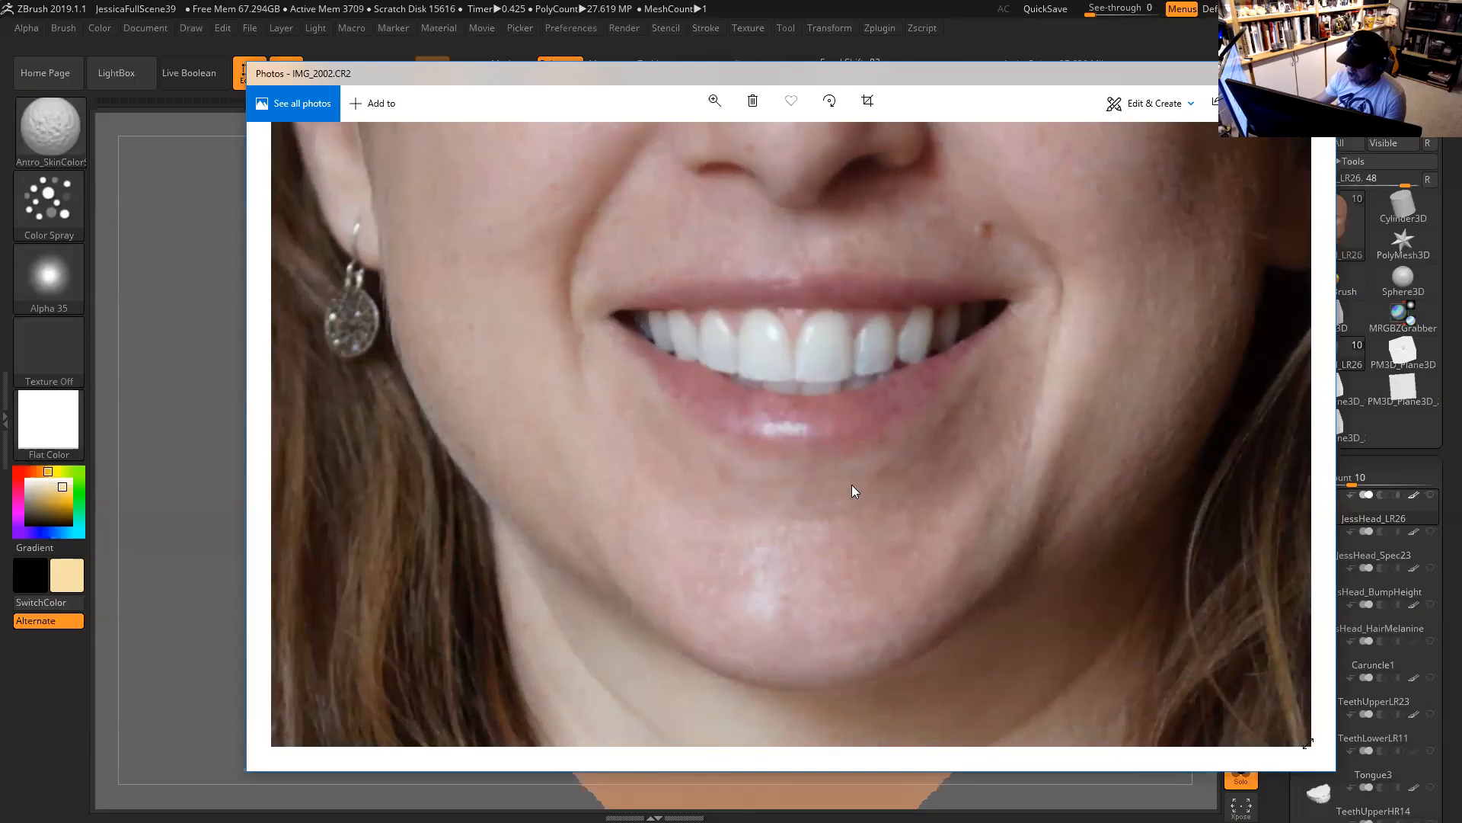
{"action": "left_click_drag", "start_coordinate": [841, 403], "coordinate": [838, 496]}
{"action": "left_click_drag", "start_coordinate": [842, 297], "coordinate": [847, 333]}
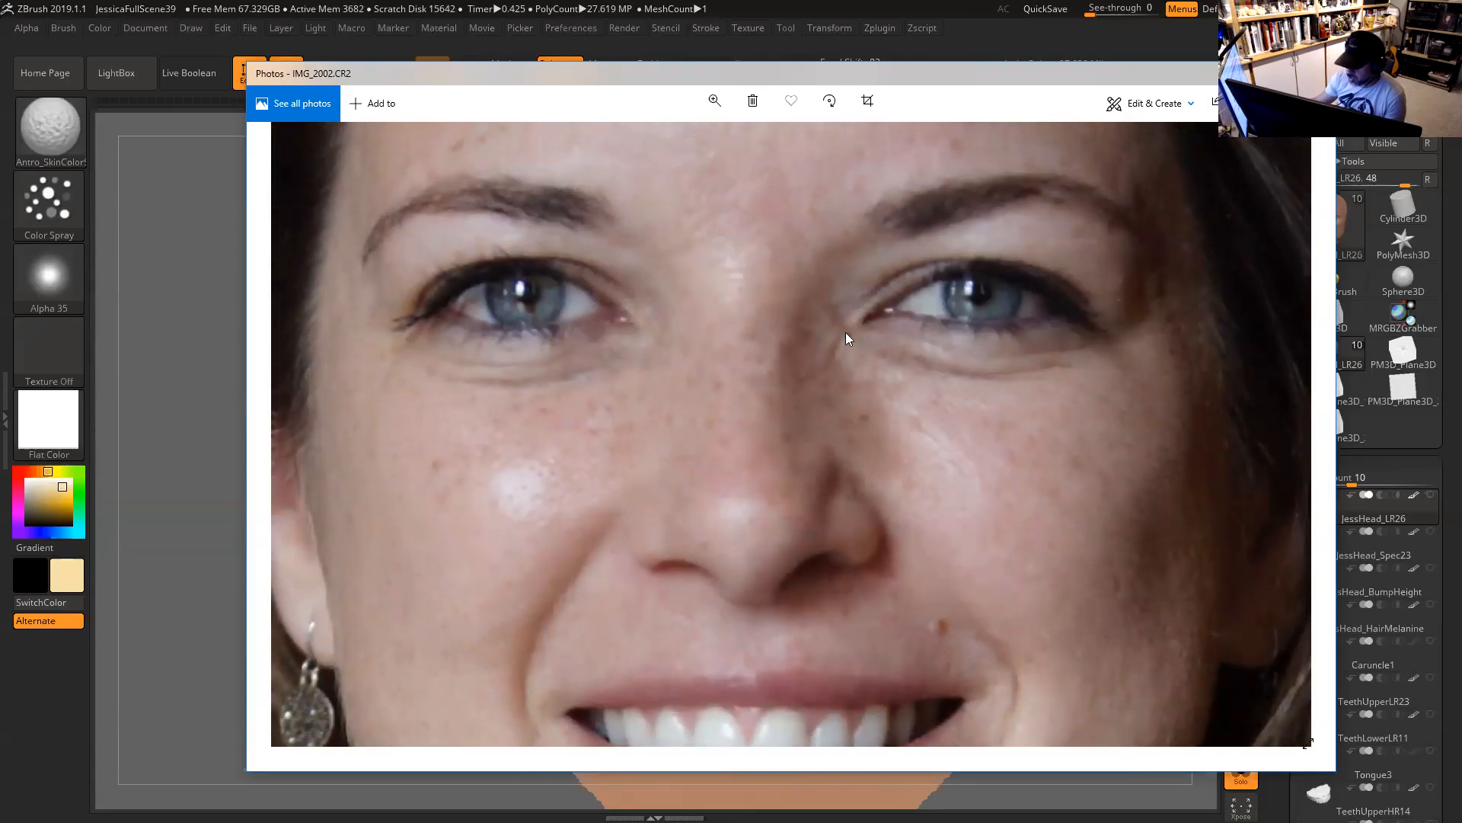
{"action": "left_click_drag", "start_coordinate": [845, 449], "coordinate": [790, 321]}
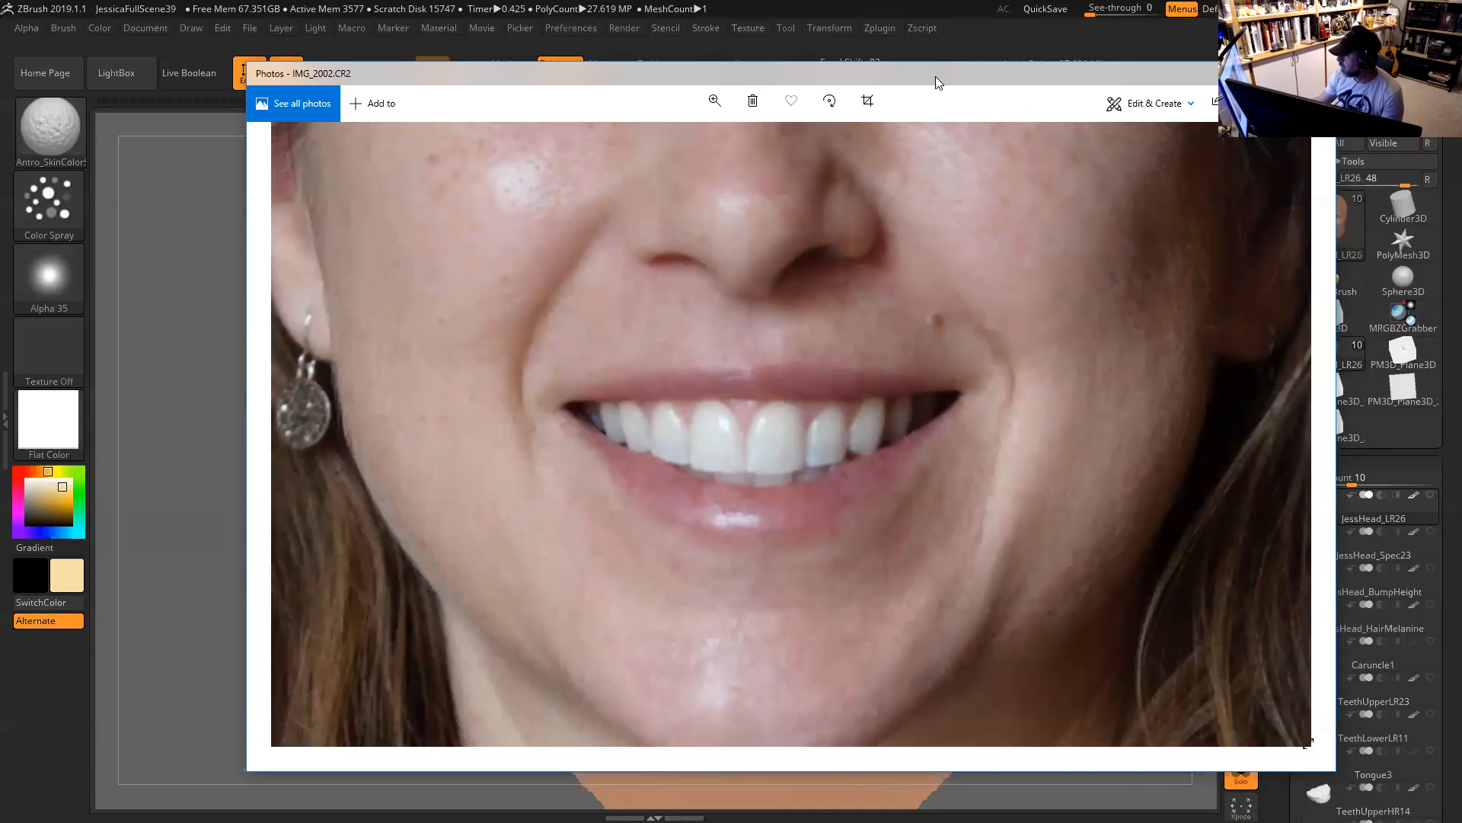
Switch to ZBrush and spray a light skin tone beneath the head's lower lip, setting the draw size to 31.
{"action": "key", "text": "alt+Tab"}
{"action": "mouse_move", "coordinate": [1130, 595]}
{"action": "left_mouse_down"}
{"action": "mouse_move", "coordinate": [1146, 601]}
{"action": "mouse_move", "coordinate": [1120, 593]}
{"action": "left_mouse_up"}
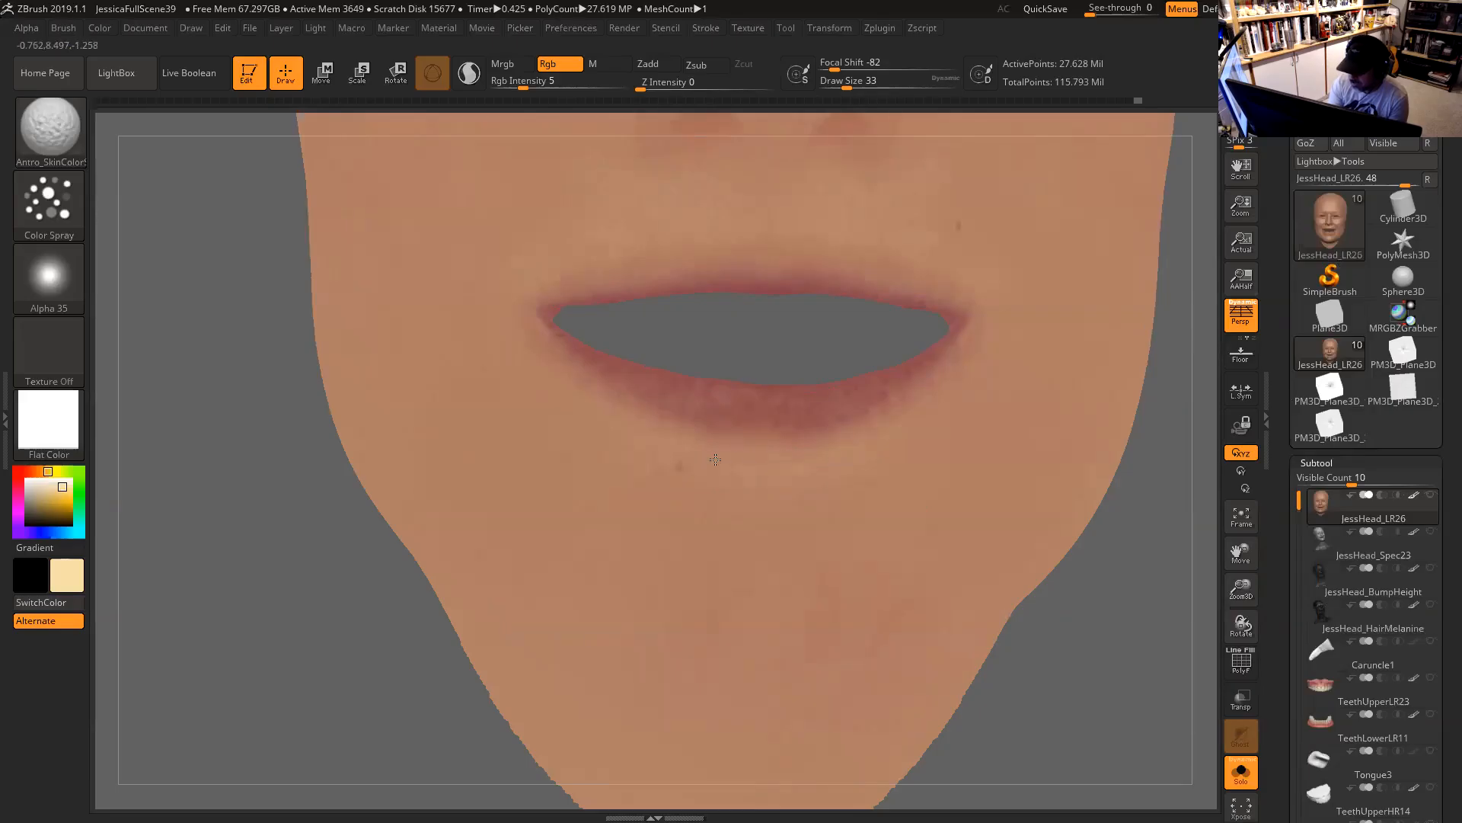
{"action": "left_click_drag", "start_coordinate": [881, 444], "coordinate": [787, 455]}
{"action": "key", "text": "space"}
{"action": "left_click", "coordinate": [849, 457]}
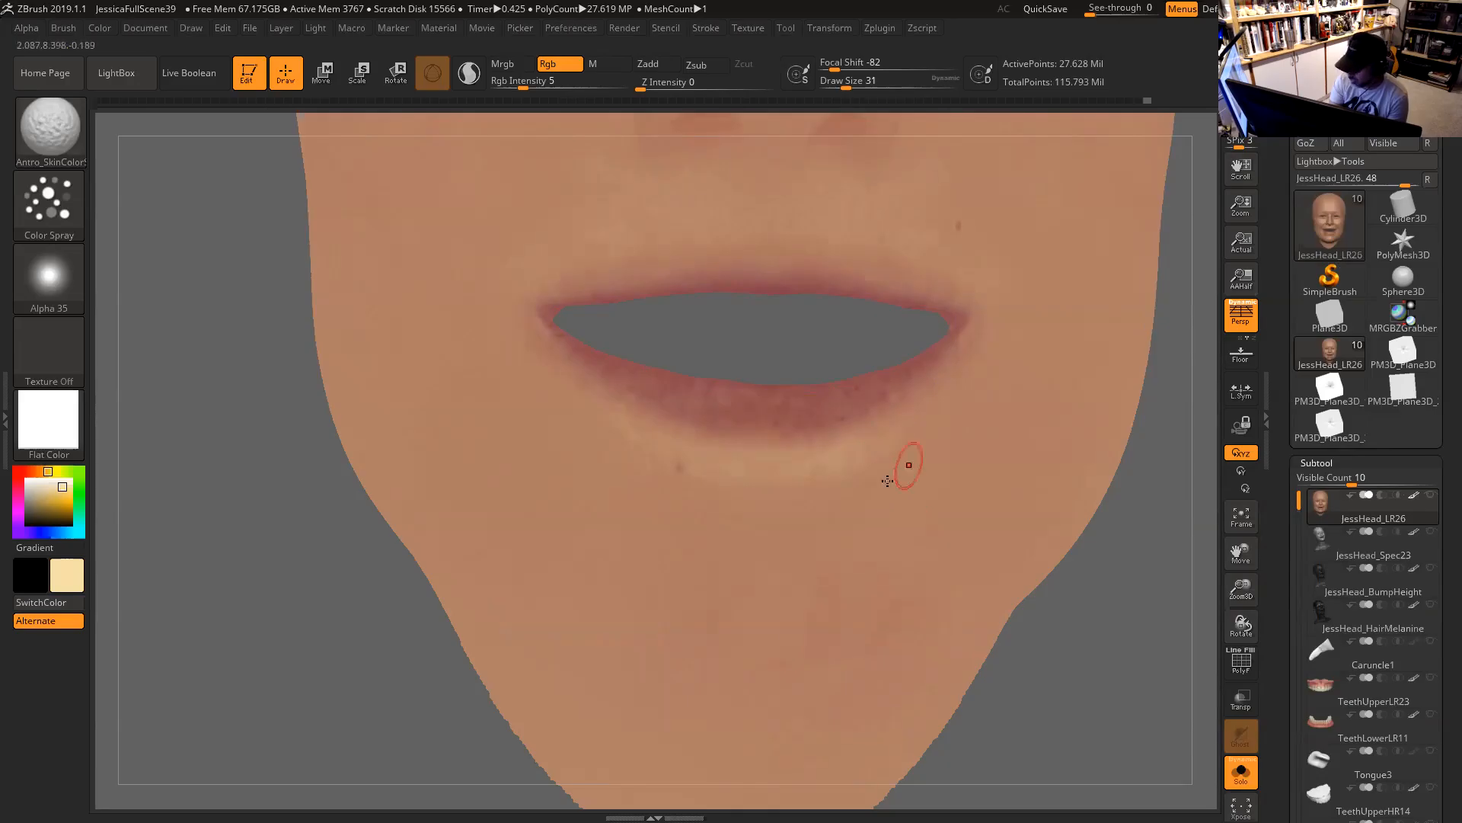
Lighten the skin along the upper lip's border, using draw size 25 for the broad area and 11 for the edge.
{"action": "left_click_drag", "start_coordinate": [1126, 519], "coordinate": [1134, 585], "text": "alt"}
{"action": "key", "text": "space"}
{"action": "left_click_drag", "start_coordinate": [723, 297], "coordinate": [719, 298]}
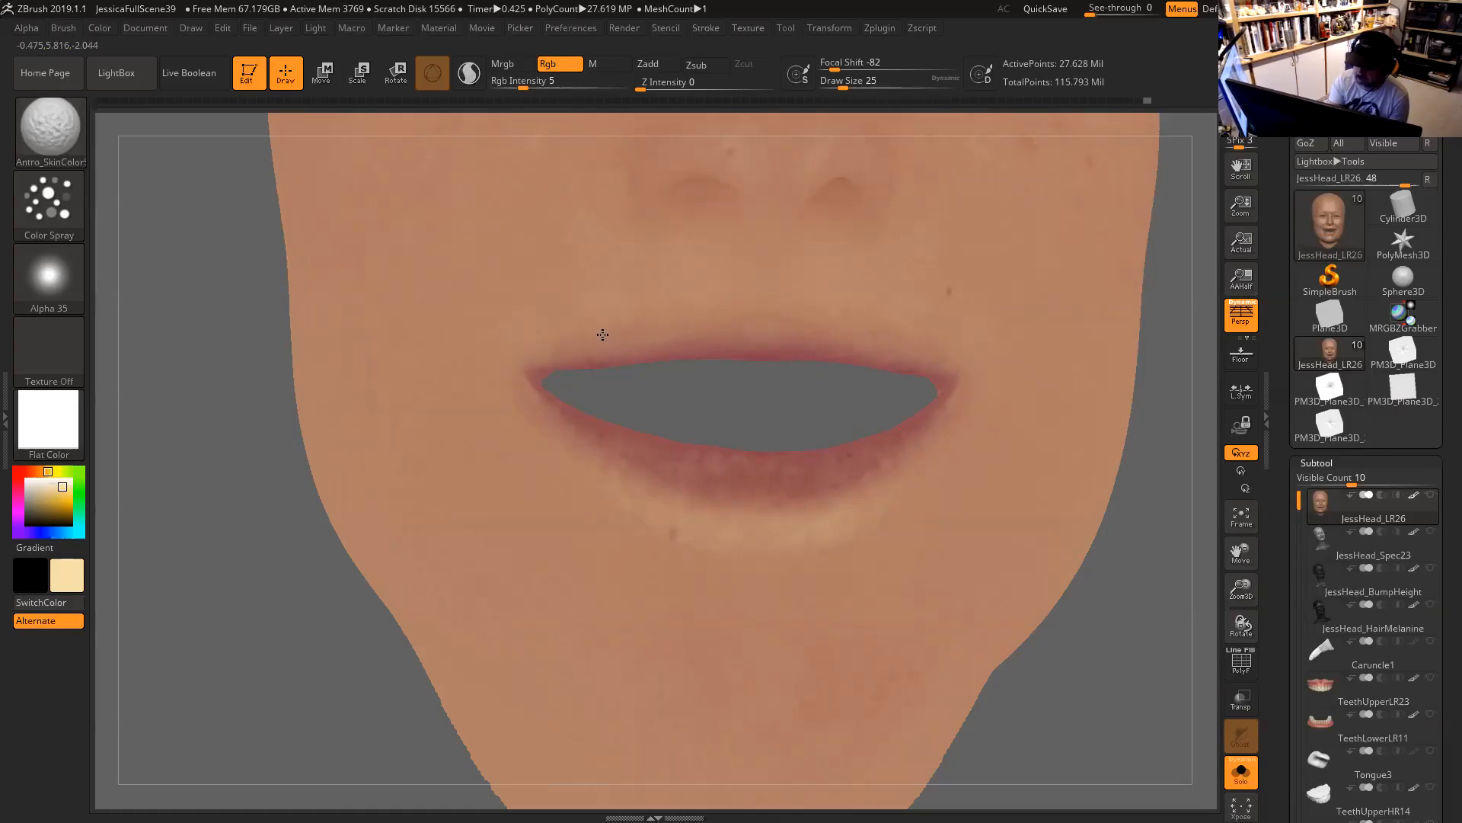
{"action": "key", "text": "space"}
{"action": "left_click_drag", "start_coordinate": [692, 326], "coordinate": [684, 326]}
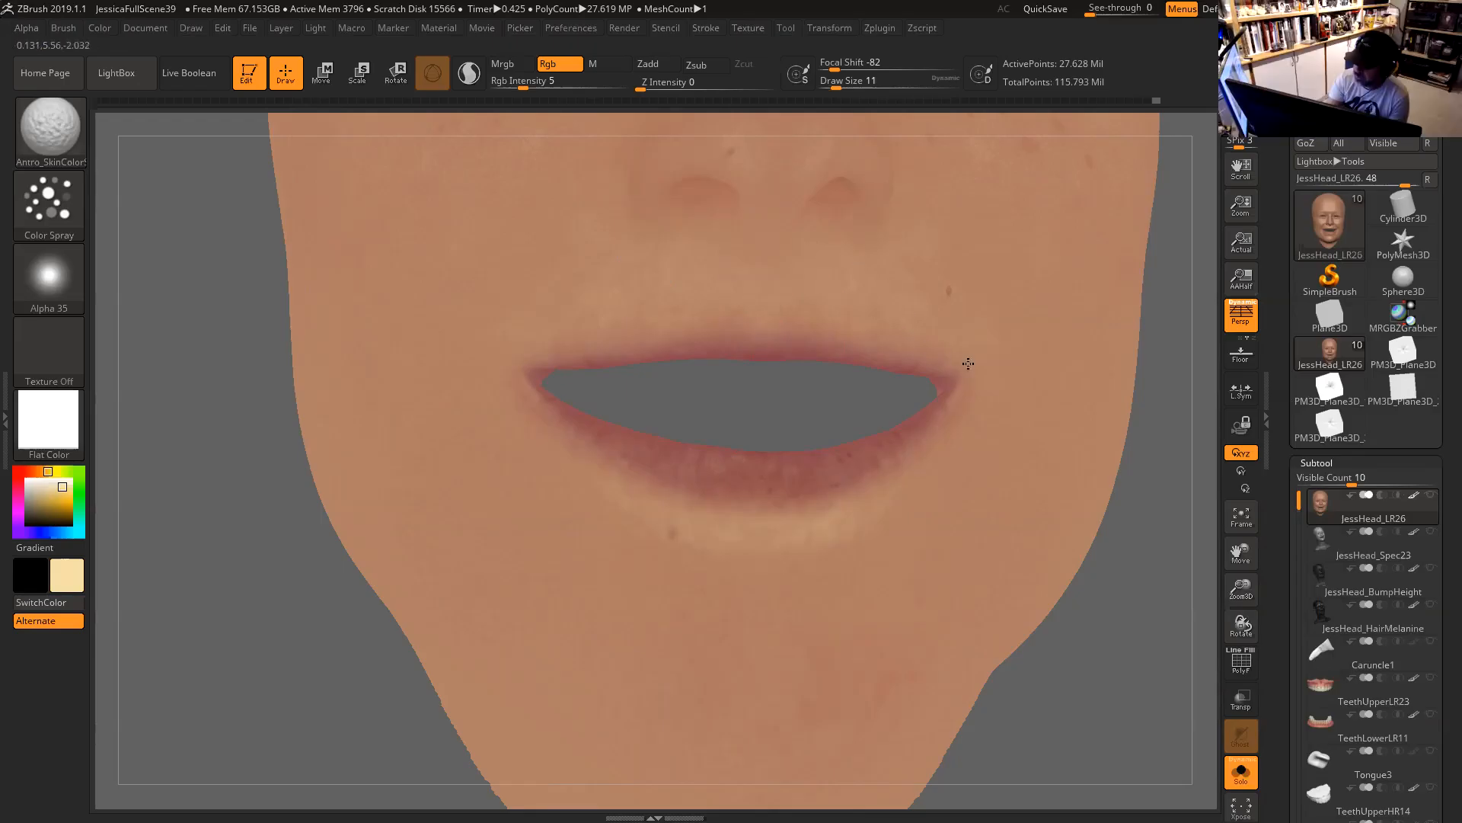
{"action": "left_click_drag", "start_coordinate": [930, 293], "coordinate": [873, 331]}
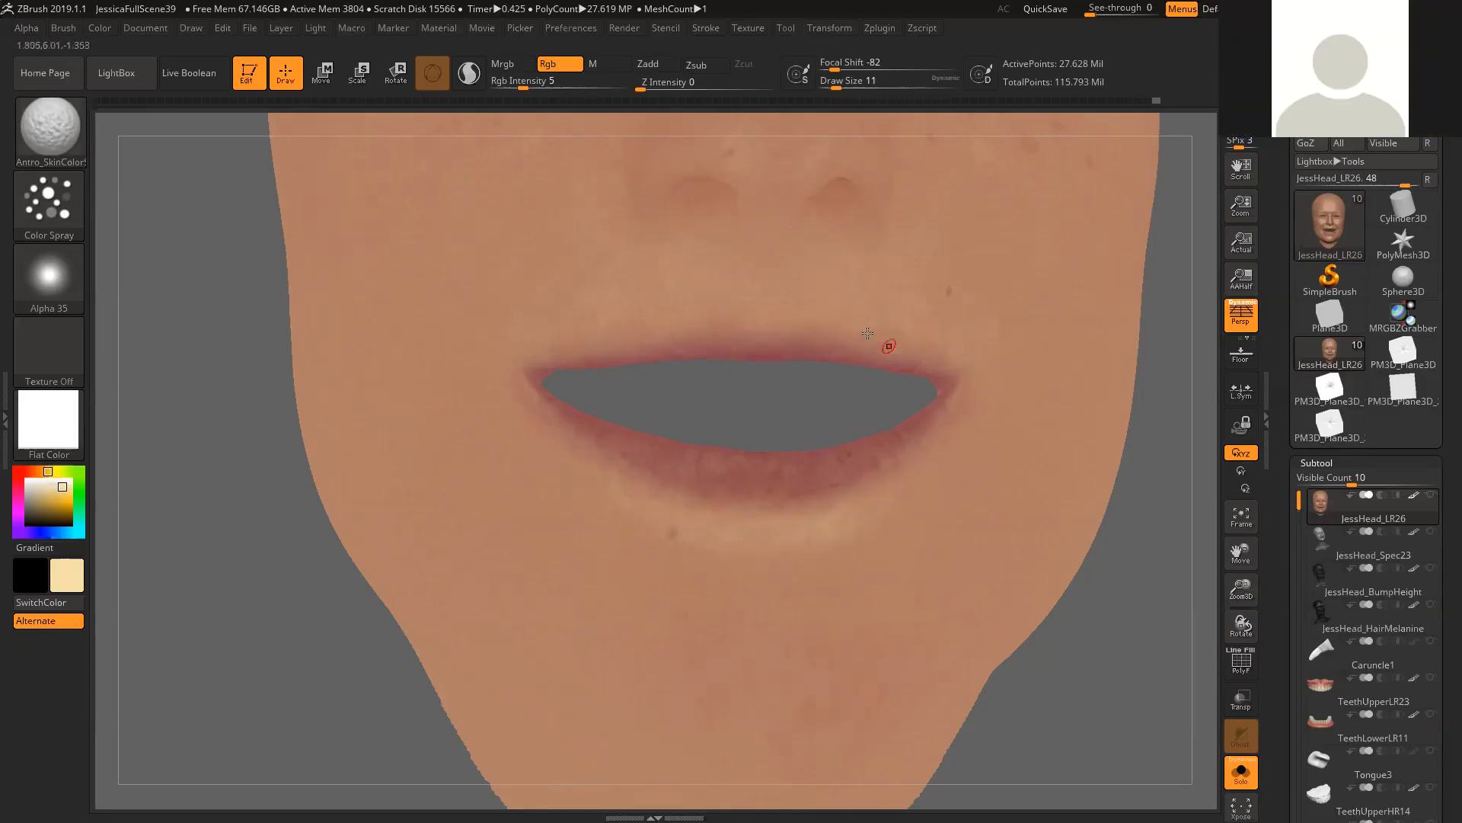
Blend the light tone from beneath the lower lip into the chin, using draw sizes 18 and 29.
{"action": "key", "text": "space"}
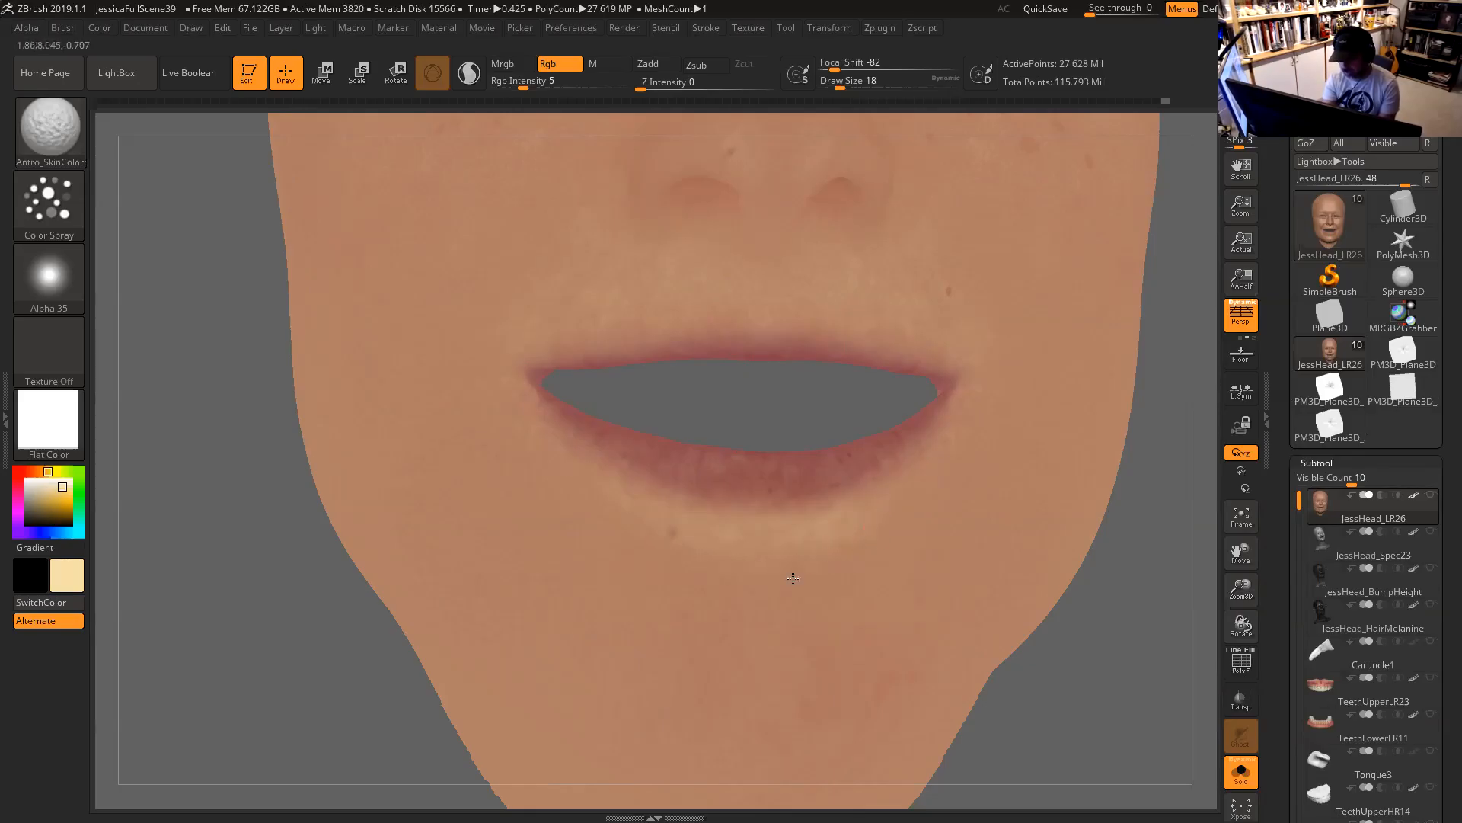
{"action": "left_click_drag", "start_coordinate": [1110, 591], "coordinate": [1124, 515]}
{"action": "key", "text": "space"}
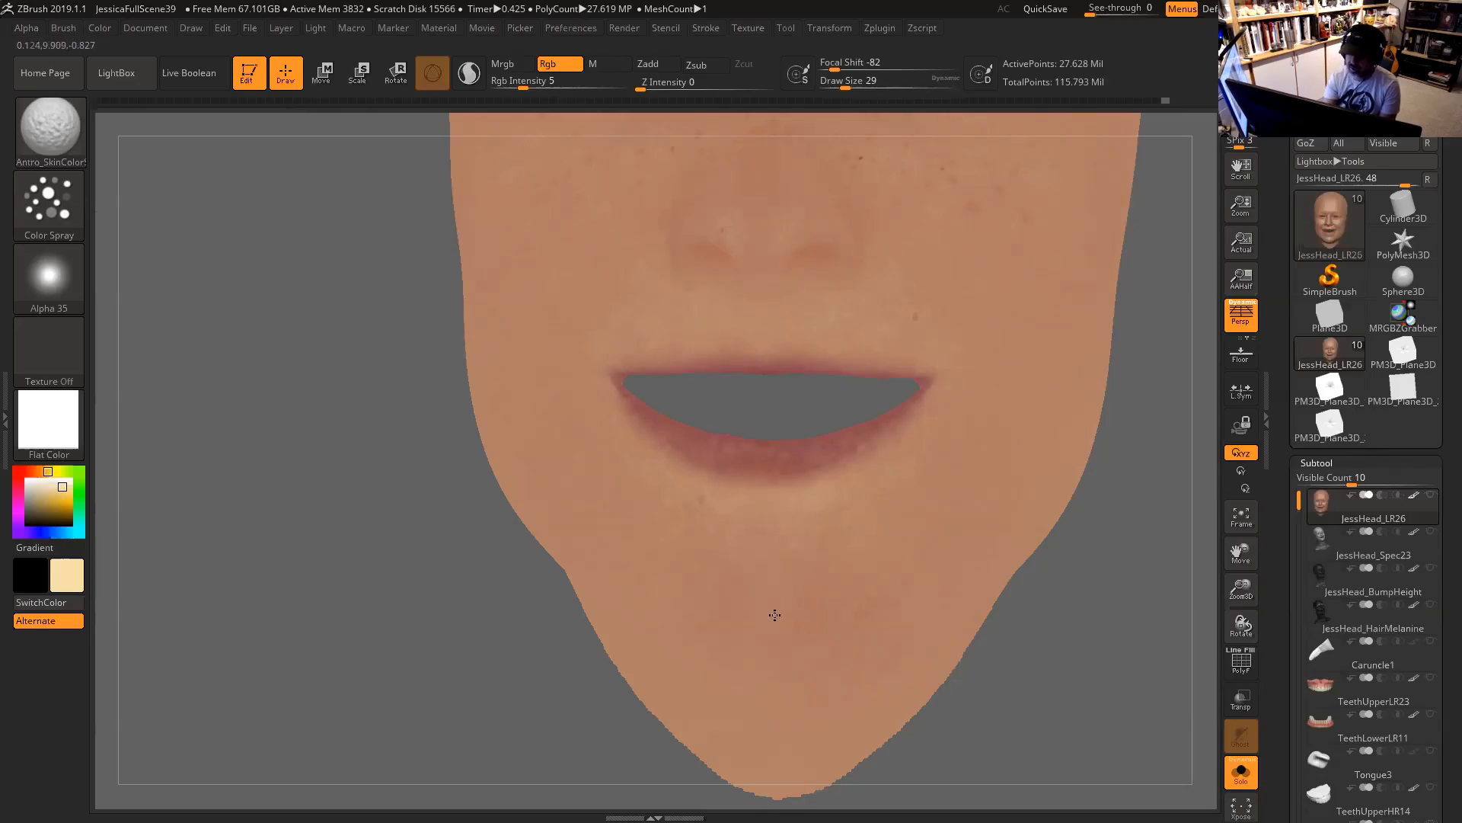
{"action": "left_click_drag", "start_coordinate": [1087, 592], "coordinate": [777, 574]}
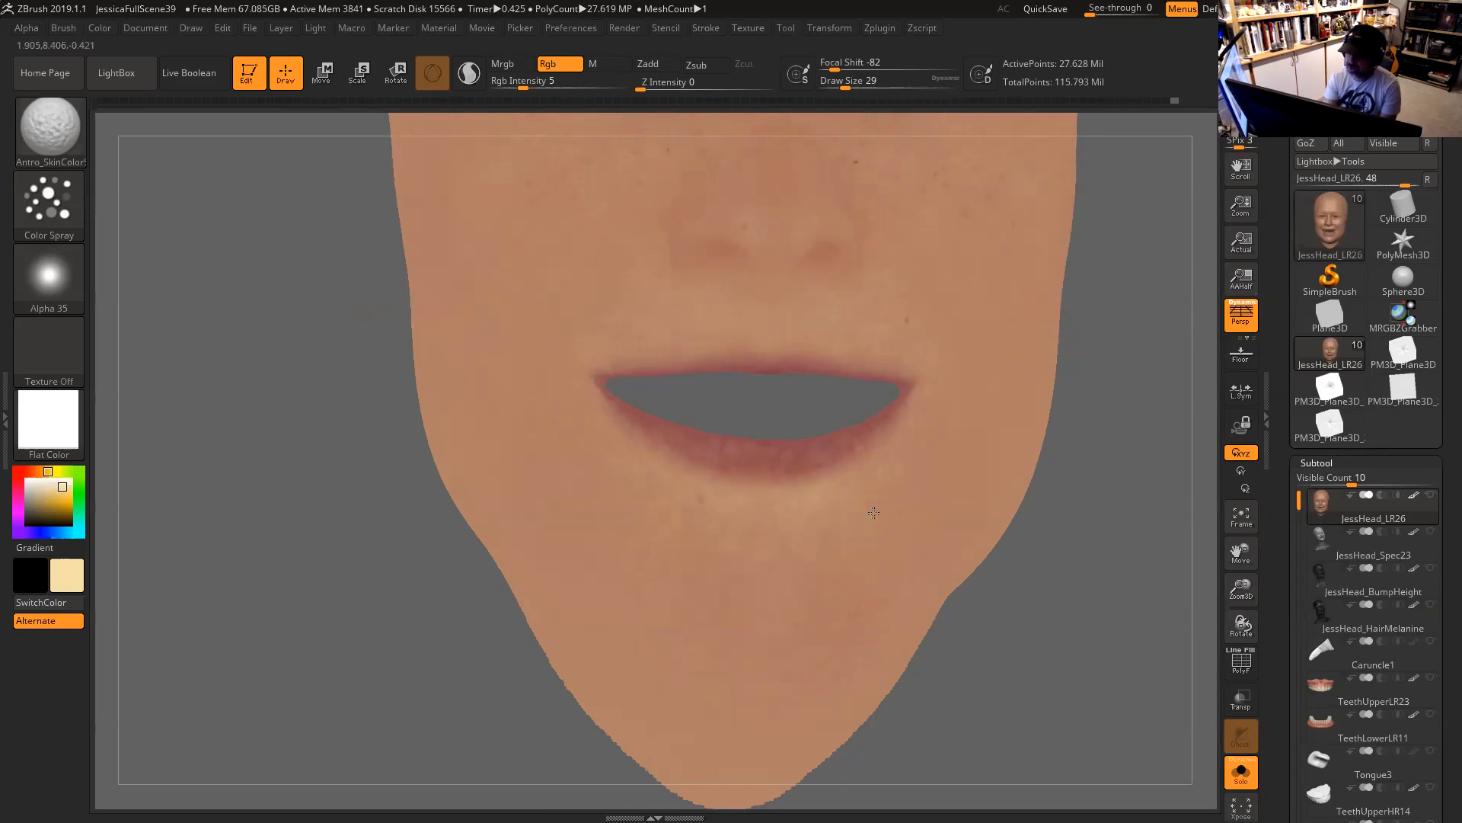
{"action": "left_click_drag", "start_coordinate": [1038, 548], "coordinate": [944, 513]}
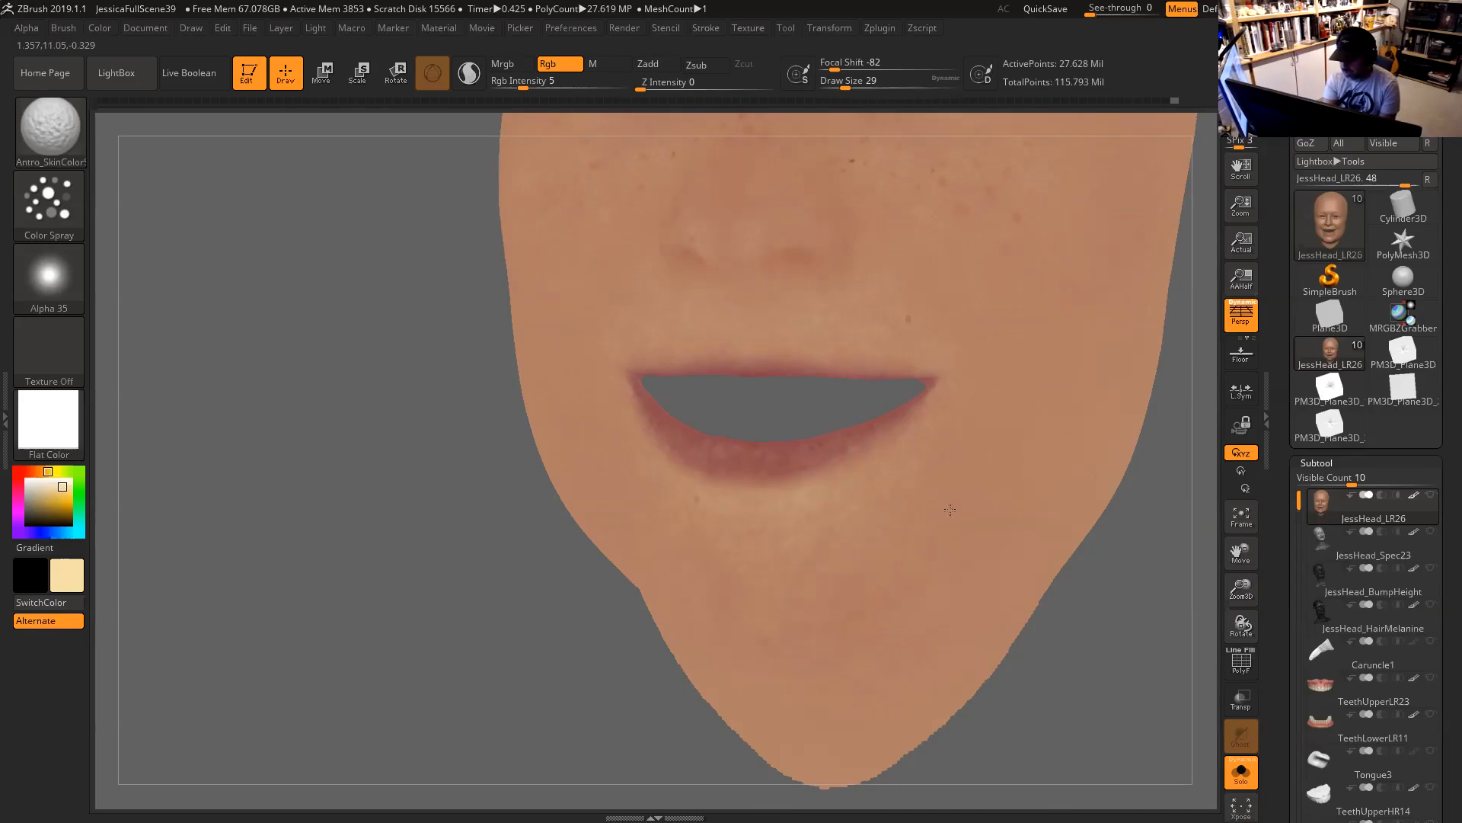
{"action": "left_click_drag", "start_coordinate": [963, 528], "coordinate": [996, 437]}
Spray a subtle light tone over the tip of the nose with the draw size set to 22.
{"action": "mouse_move", "coordinate": [1141, 572]}
{"action": "left_mouse_down"}
{"action": "mouse_move", "coordinate": [1126, 572]}
{"action": "mouse_move", "coordinate": [1135, 586]}
{"action": "left_mouse_up"}
{"action": "mouse_move", "coordinate": [1136, 507]}
{"action": "left_mouse_down"}
{"action": "mouse_move", "coordinate": [1130, 561]}
{"action": "mouse_move", "coordinate": [1172, 447]}
{"action": "mouse_move", "coordinate": [1188, 455]}
{"action": "mouse_move", "coordinate": [1169, 528]}
{"action": "mouse_move", "coordinate": [1187, 630]}
{"action": "mouse_move", "coordinate": [1173, 613]}
{"action": "left_mouse_up"}
{"action": "key", "text": "space"}
{"action": "left_click_drag", "start_coordinate": [715, 323], "coordinate": [696, 326]}
{"action": "left_click_drag", "start_coordinate": [1154, 345], "coordinate": [1082, 347]}
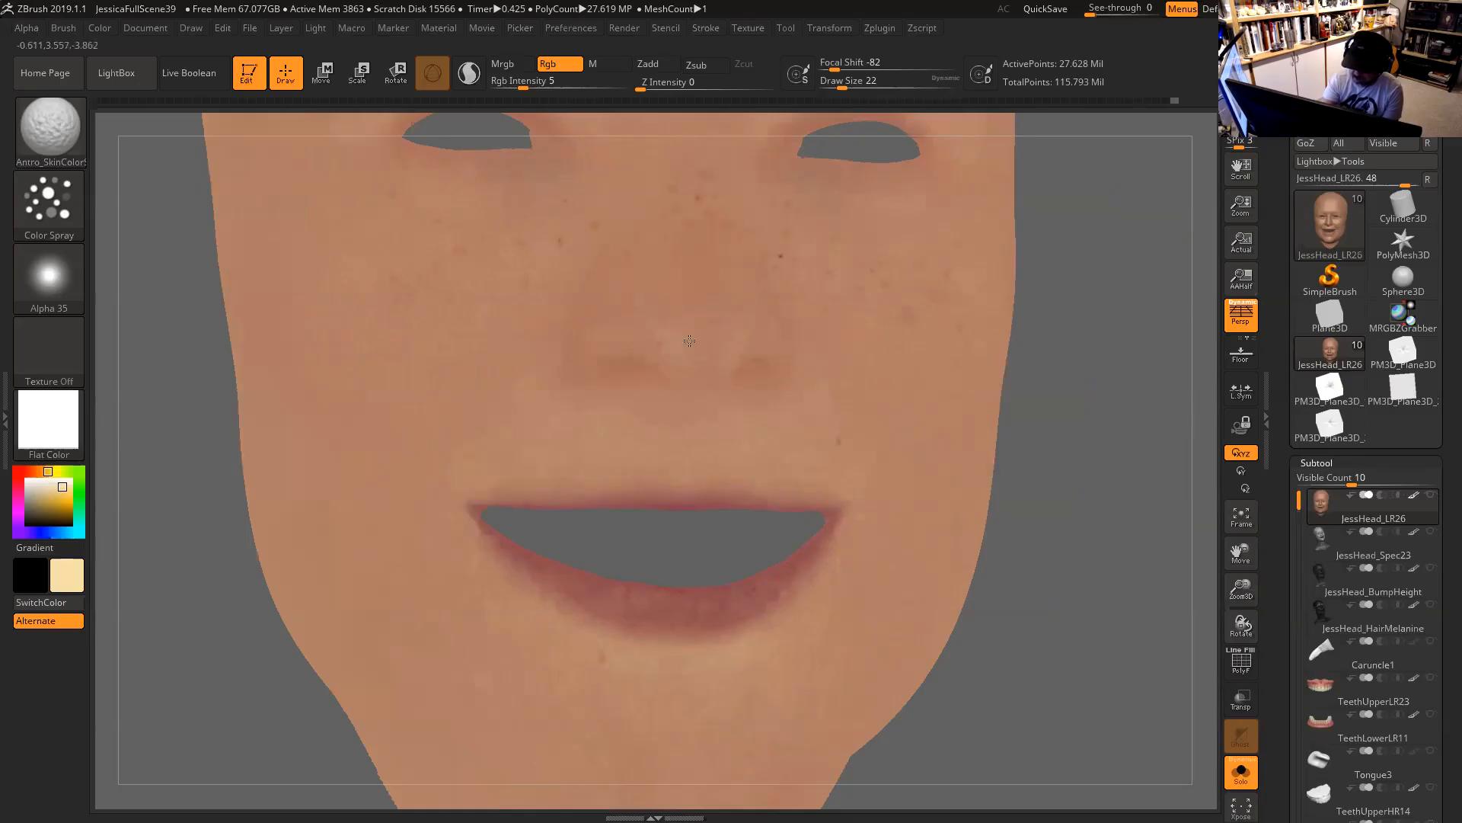
{"action": "left_click_drag", "start_coordinate": [1051, 345], "coordinate": [714, 345]}
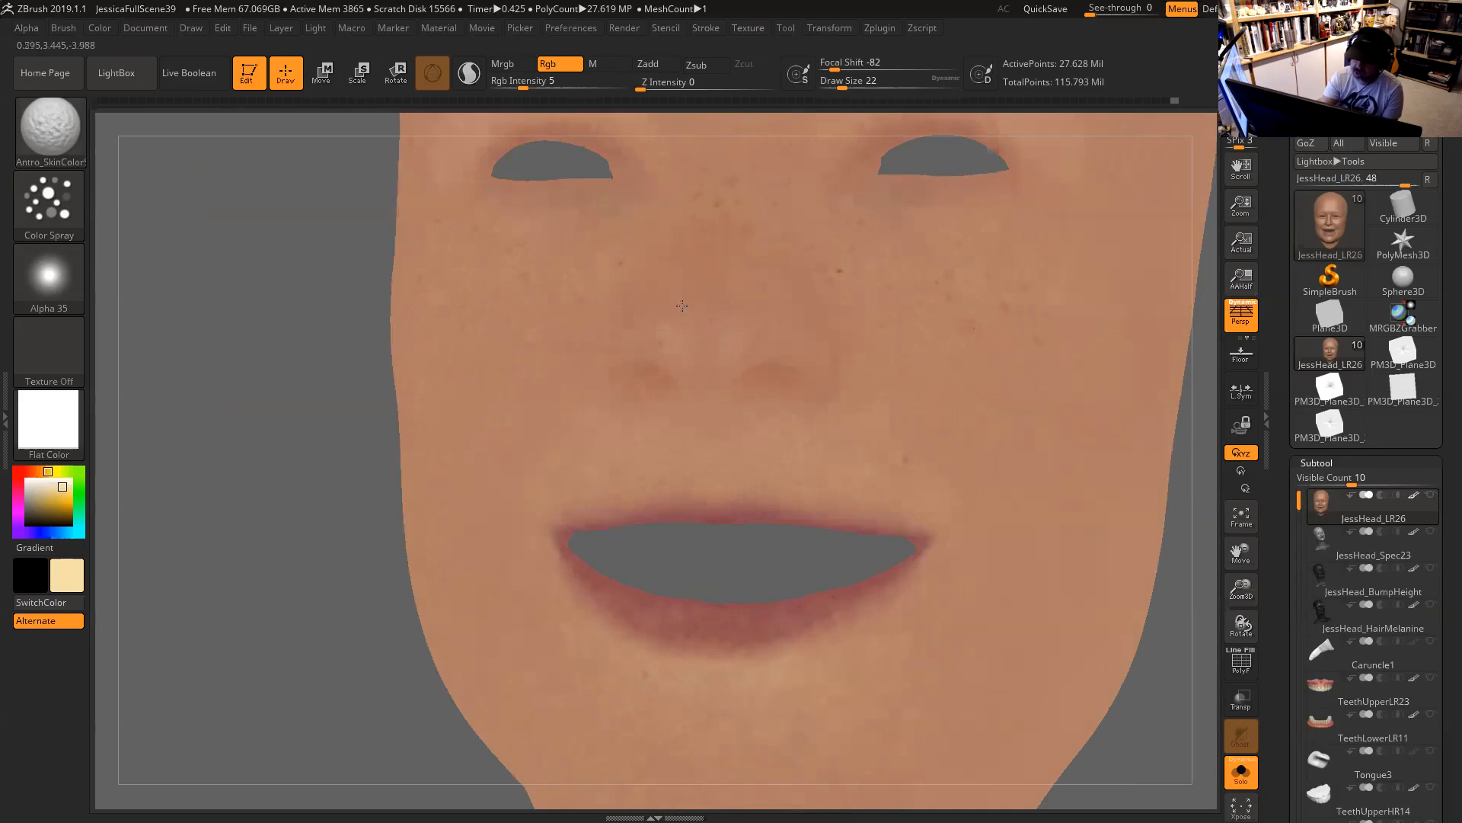
{"action": "left_click_drag", "start_coordinate": [1188, 467], "coordinate": [708, 369]}
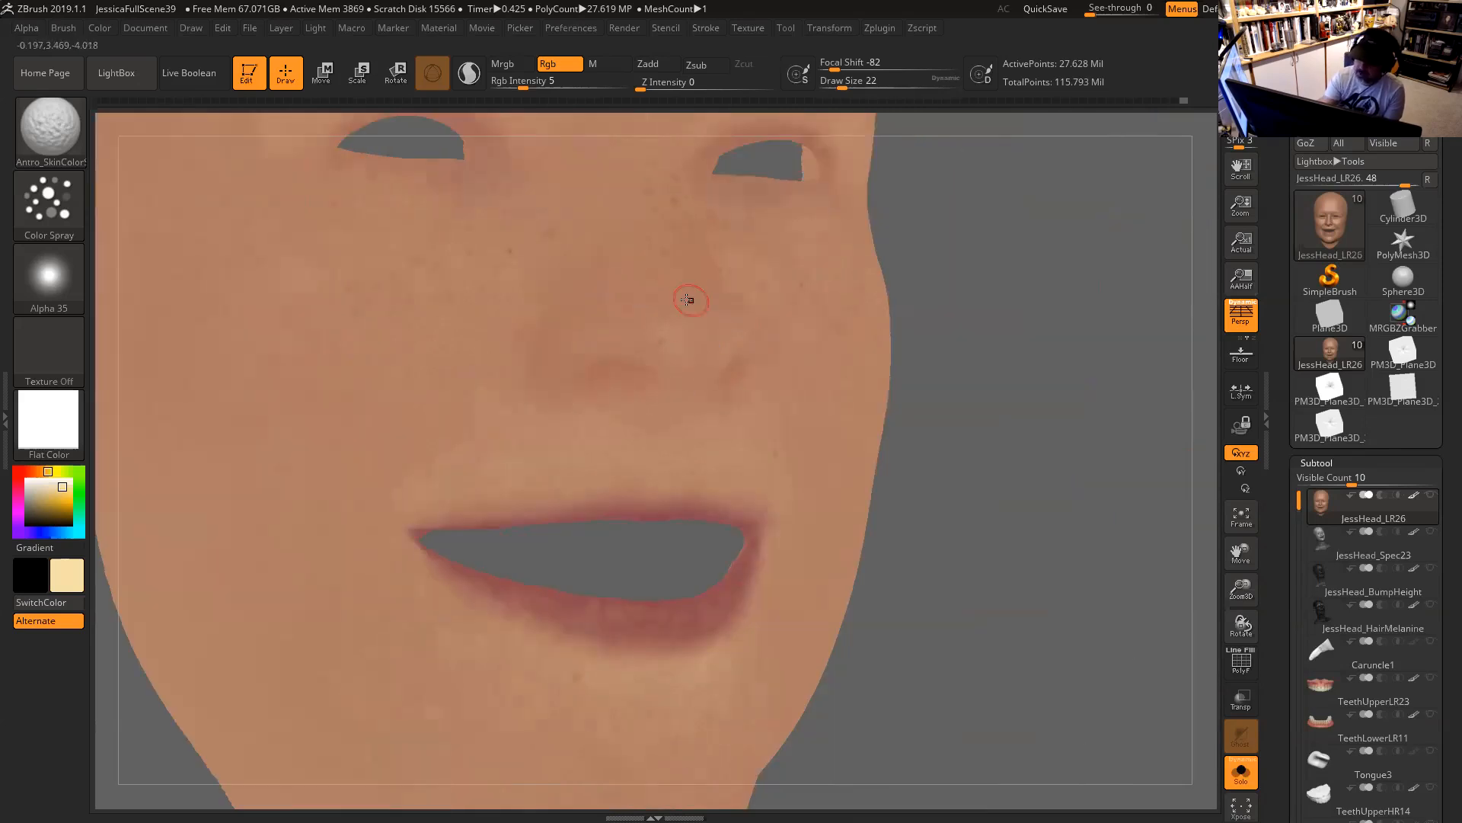
{"action": "left_click_drag", "start_coordinate": [920, 279], "coordinate": [789, 324]}
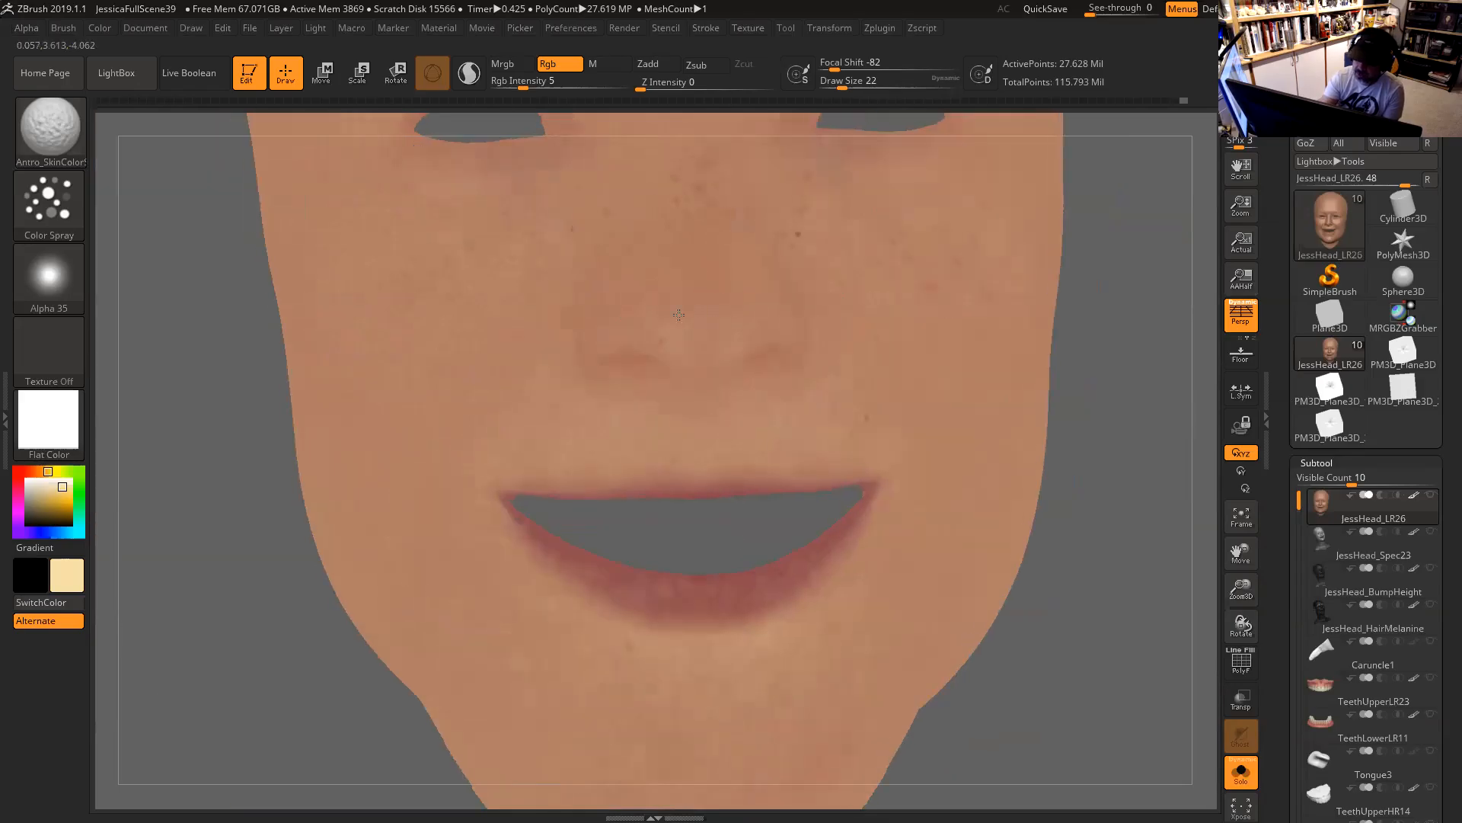
{"action": "left_click_drag", "start_coordinate": [1127, 354], "coordinate": [855, 349]}
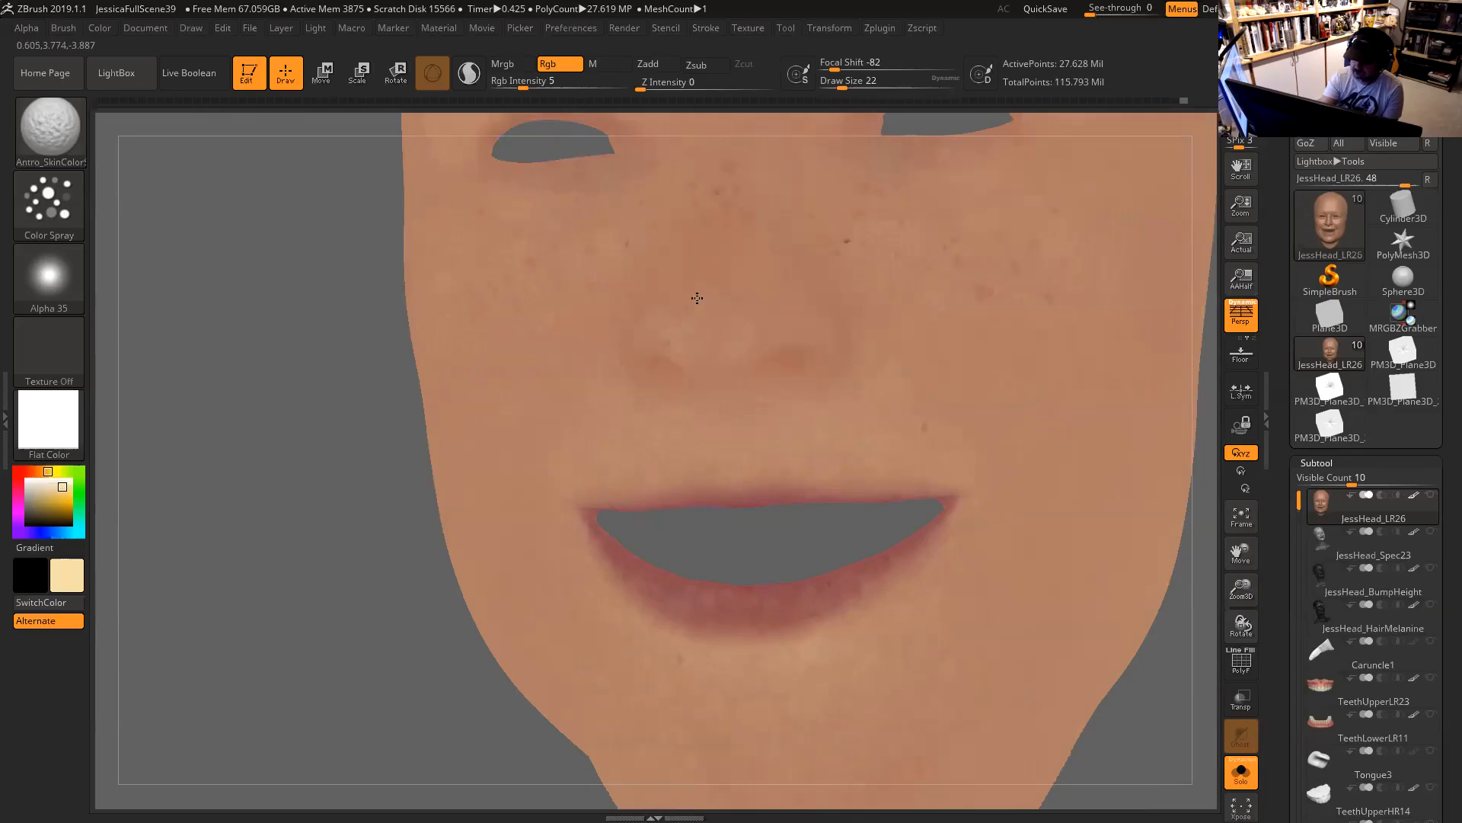
{"action": "left_click_drag", "start_coordinate": [800, 546], "coordinate": [1021, 552]}
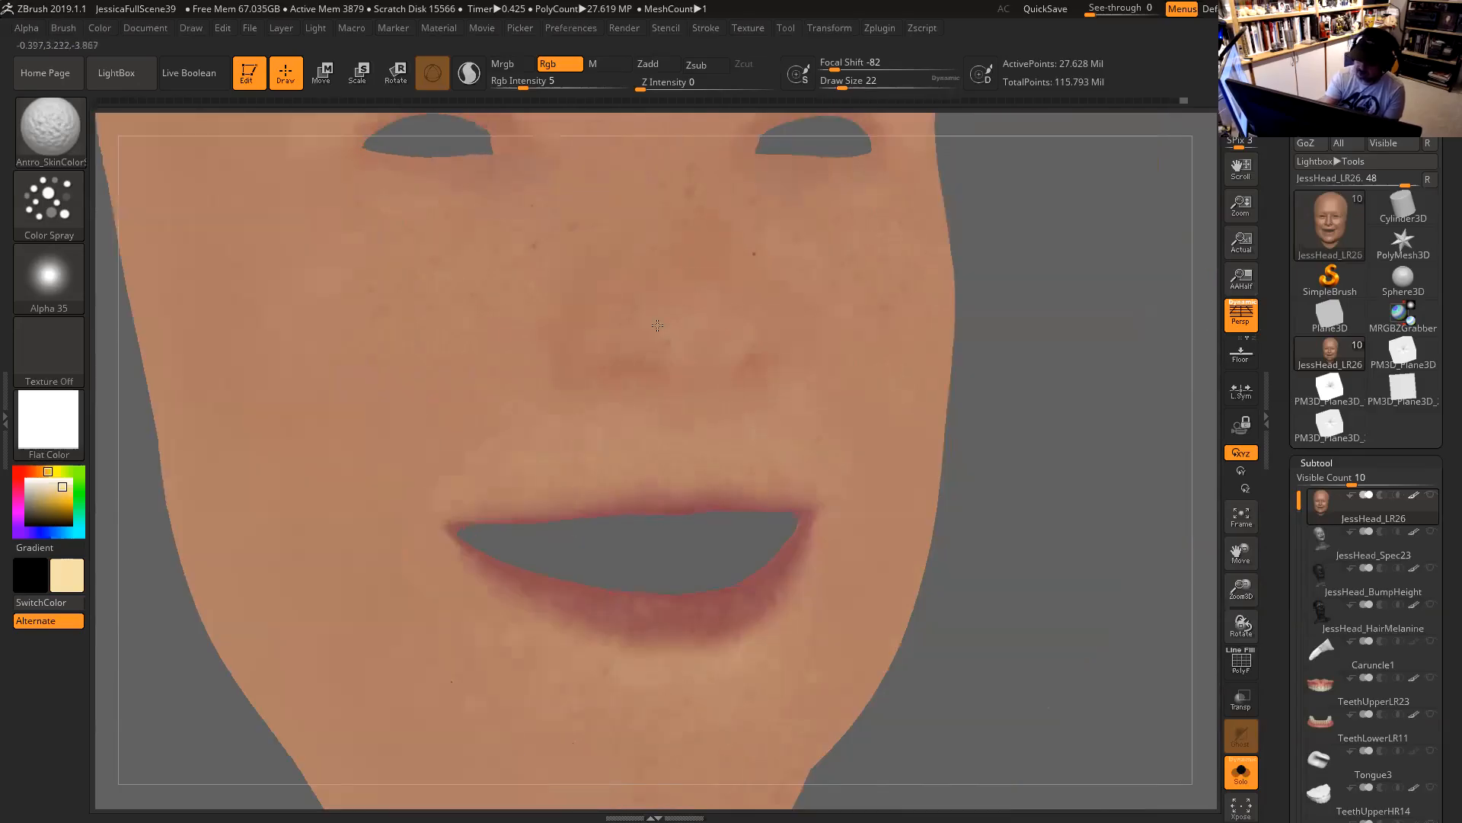
Lighten the nostril wing and side of the nose on the character's right side at draw size 22.
{"action": "left_click_drag", "start_coordinate": [1029, 344], "coordinate": [617, 343]}
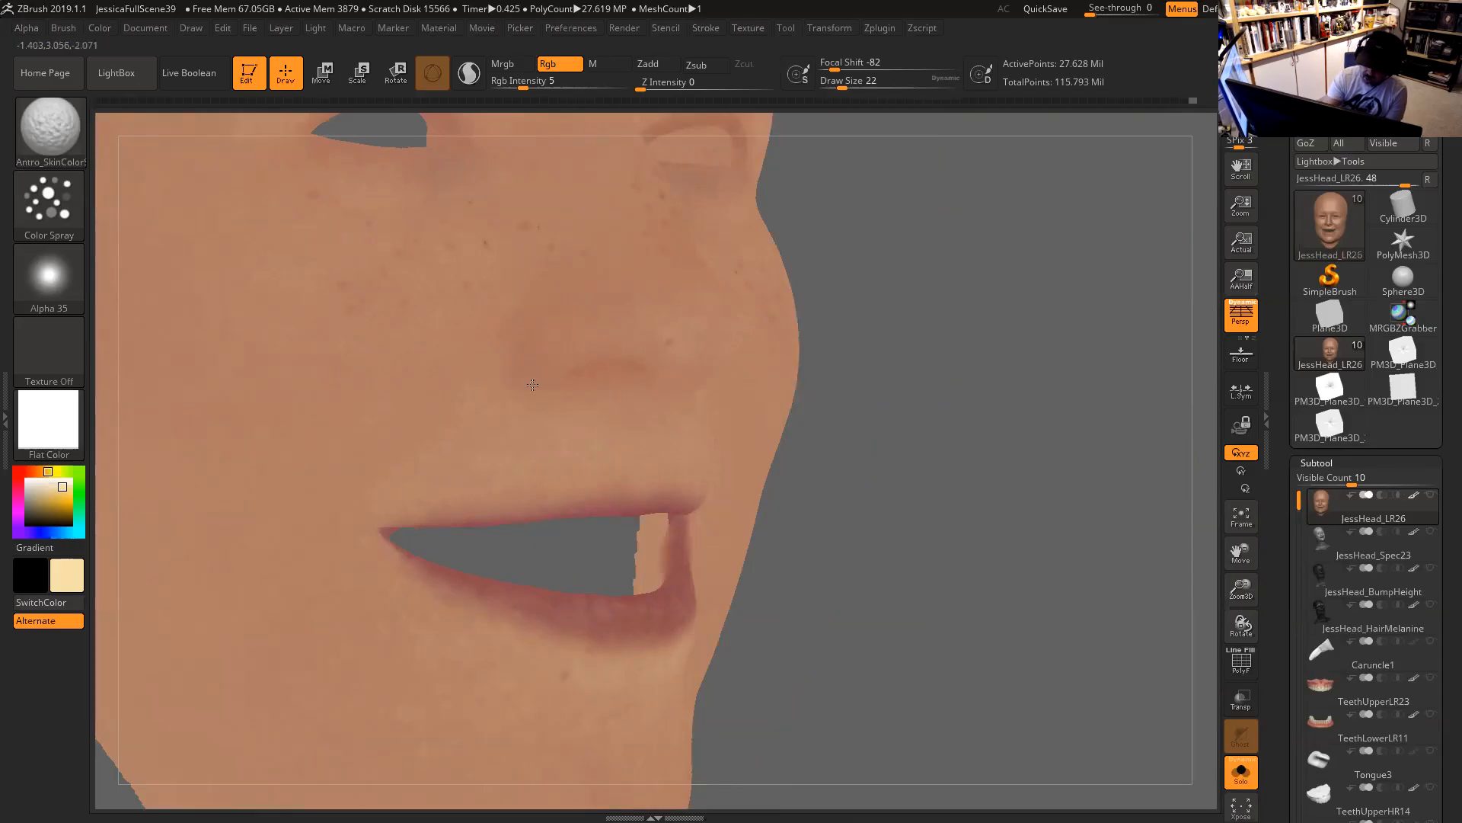
{"action": "left_click_drag", "start_coordinate": [815, 364], "coordinate": [876, 360]}
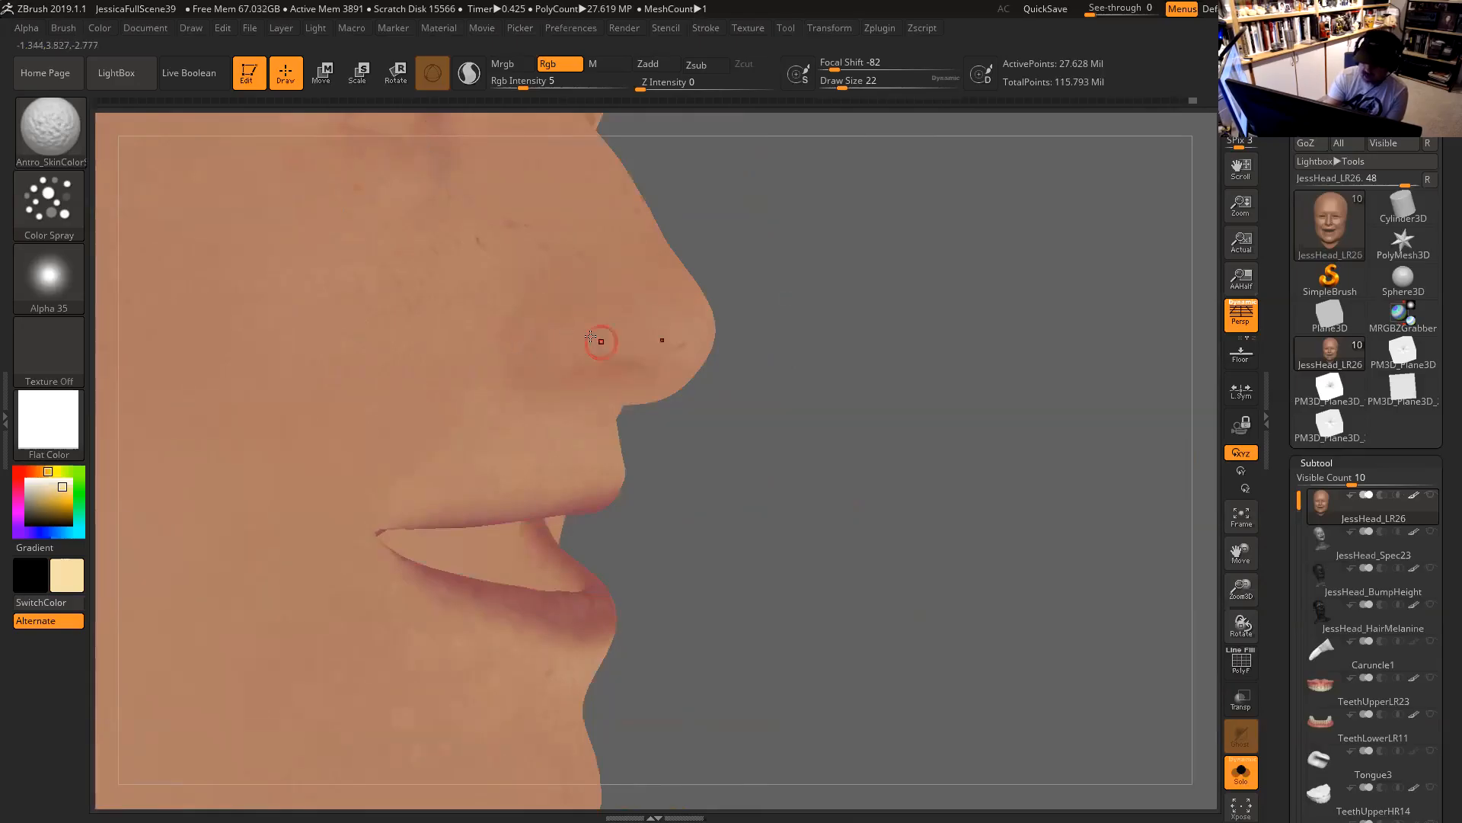
{"action": "left_click_drag", "start_coordinate": [845, 361], "coordinate": [784, 358]}
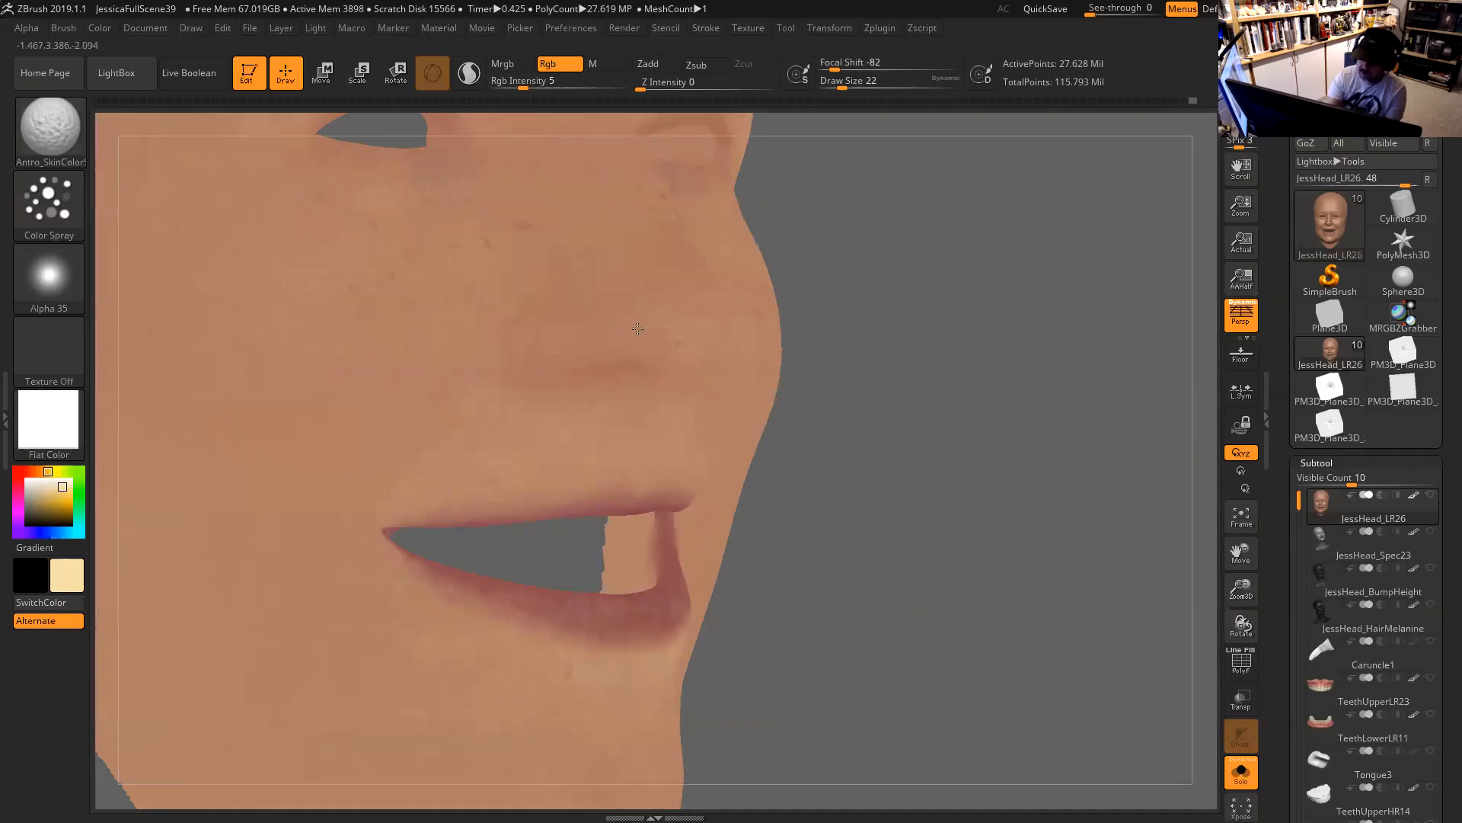
{"action": "left_click_drag", "start_coordinate": [956, 441], "coordinate": [953, 544]}
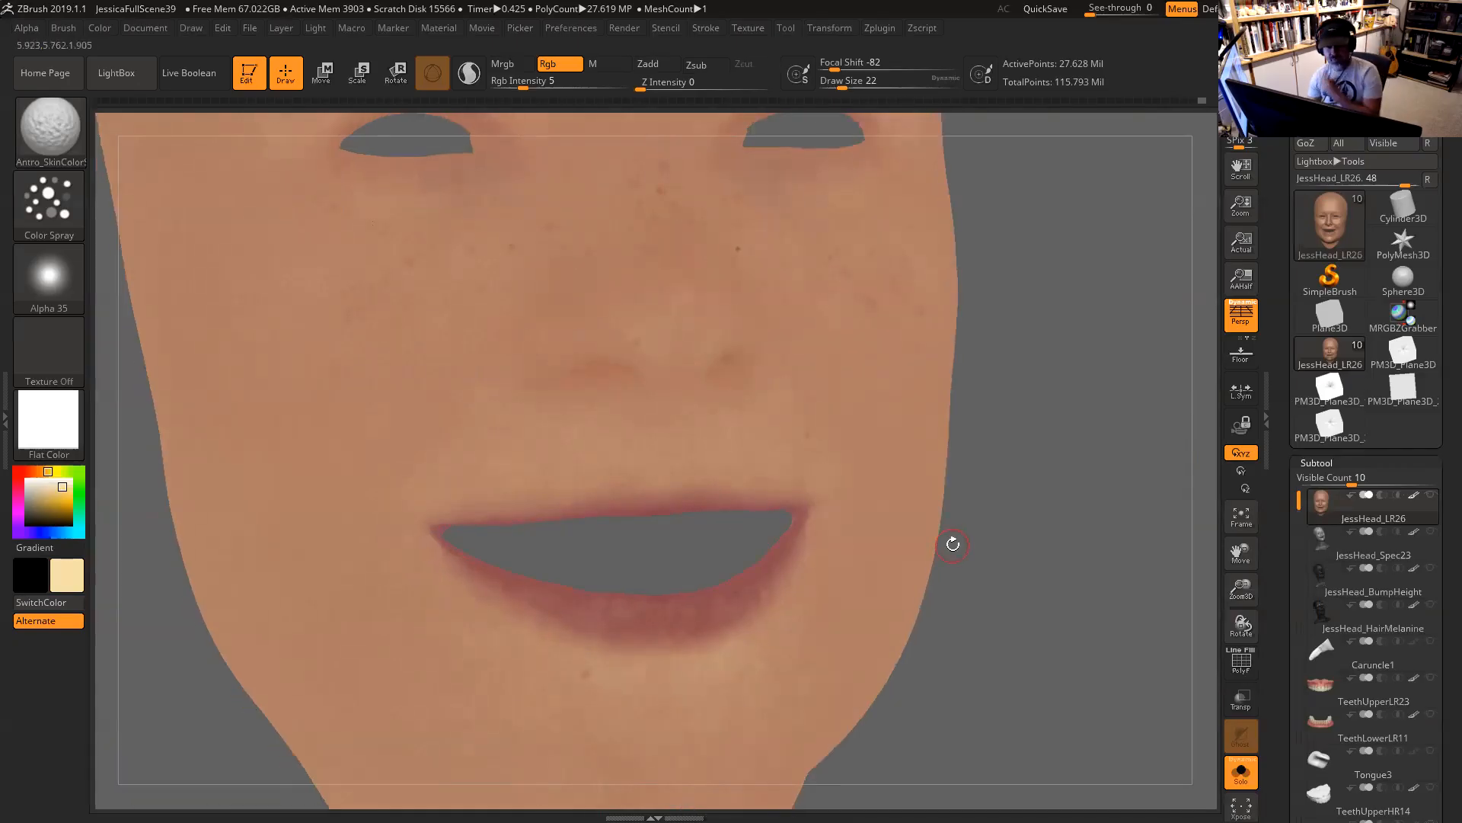
Lighten the nostril wing and side of the nose on the character's left side at draw size 22.
{"action": "left_click_drag", "start_coordinate": [1092, 437], "coordinate": [960, 396]}
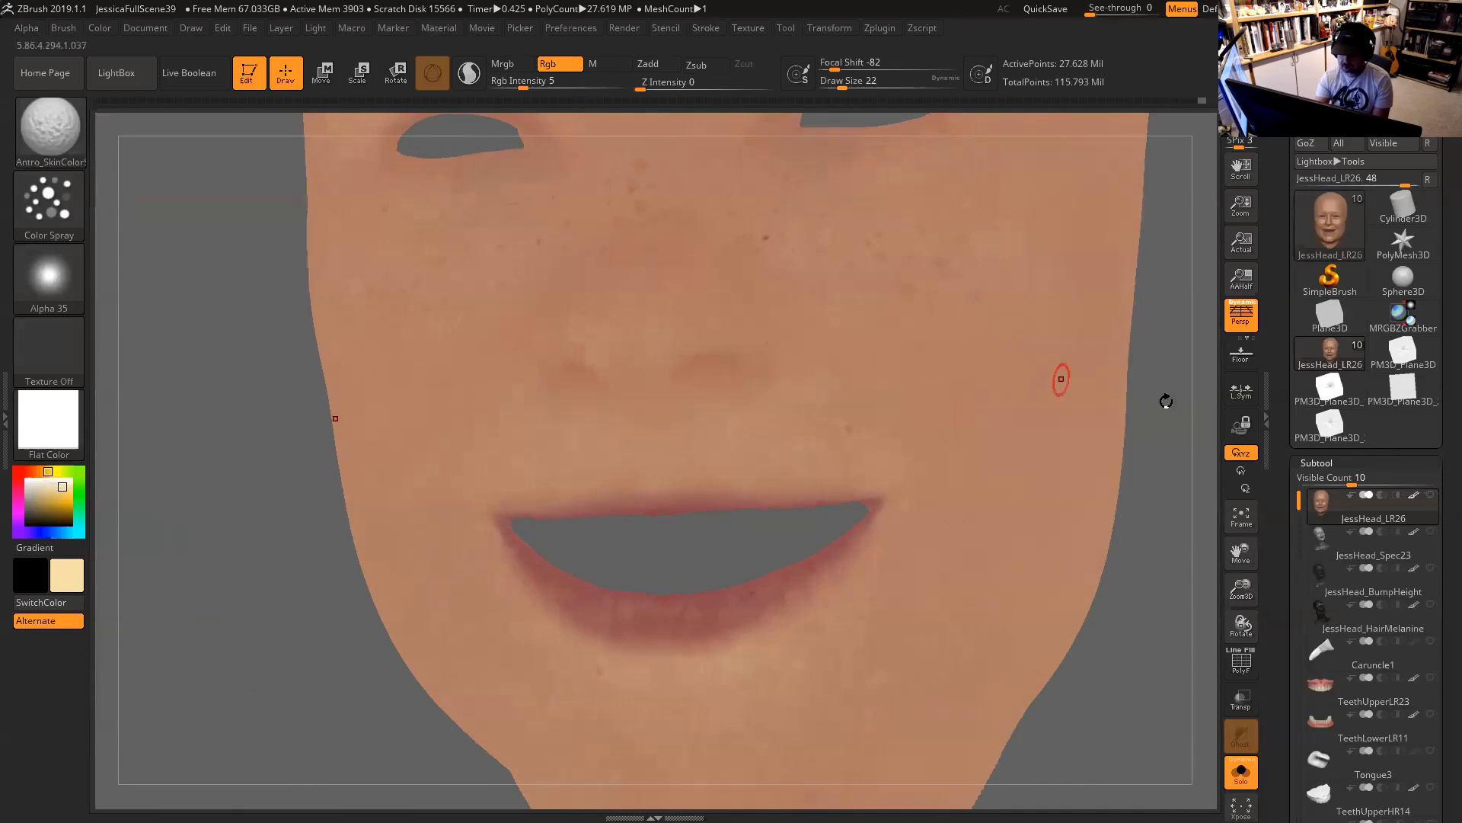
{"action": "left_click_drag", "start_coordinate": [1166, 401], "coordinate": [1024, 373]}
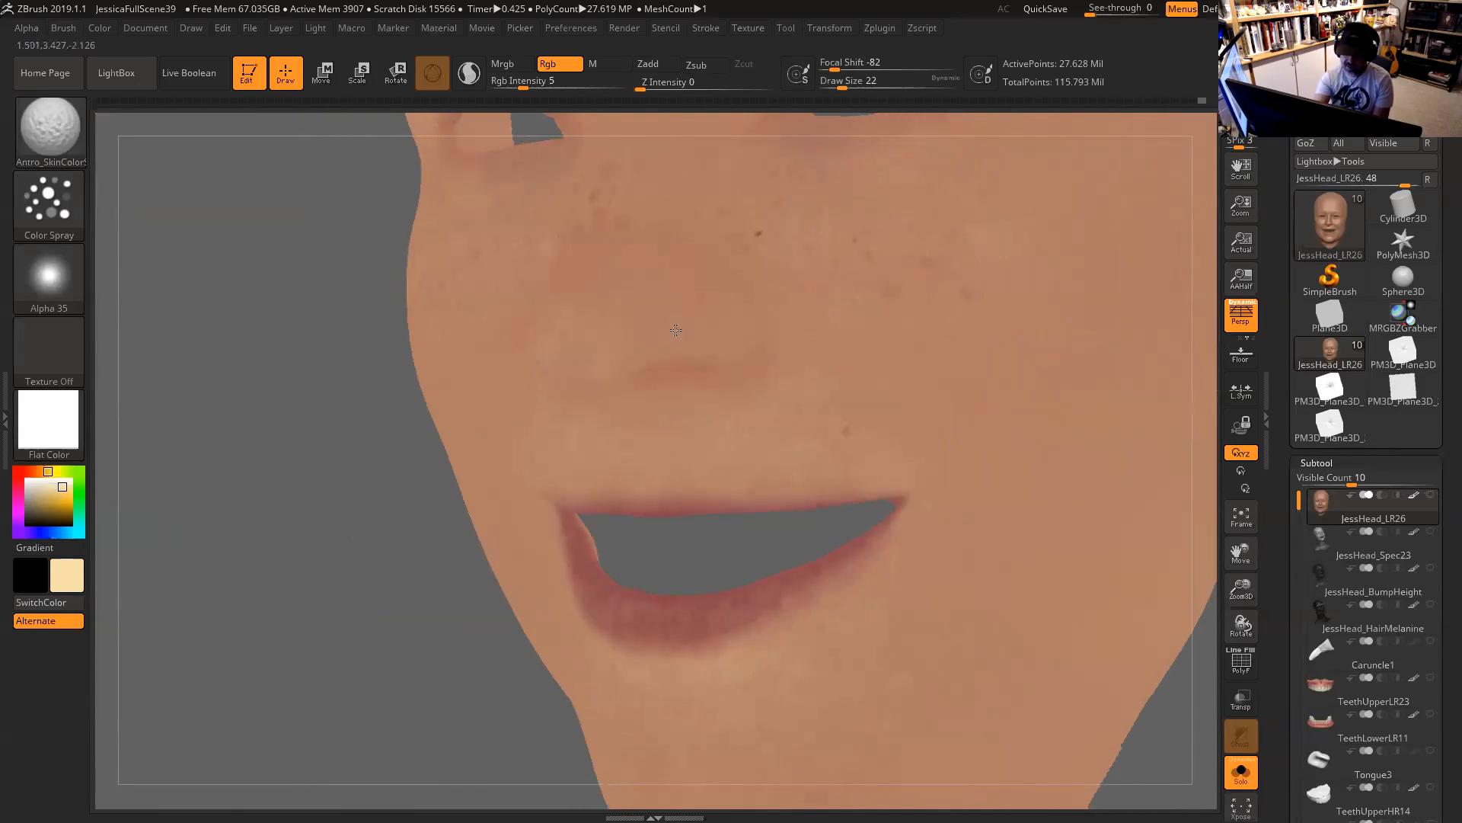
{"action": "left_click_drag", "start_coordinate": [751, 571], "coordinate": [891, 555]}
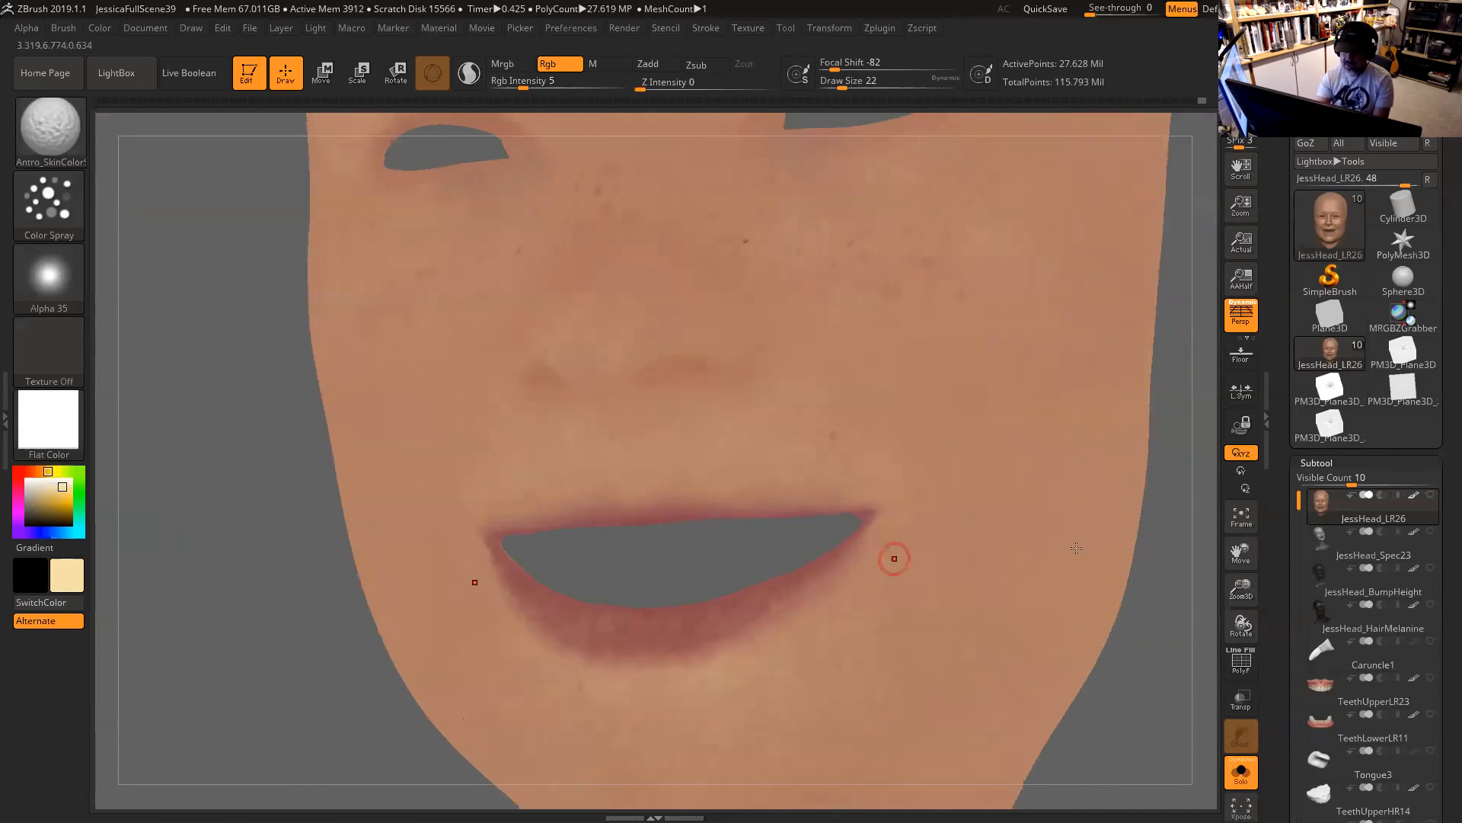
{"action": "left_click_drag", "start_coordinate": [1188, 549], "coordinate": [773, 422]}
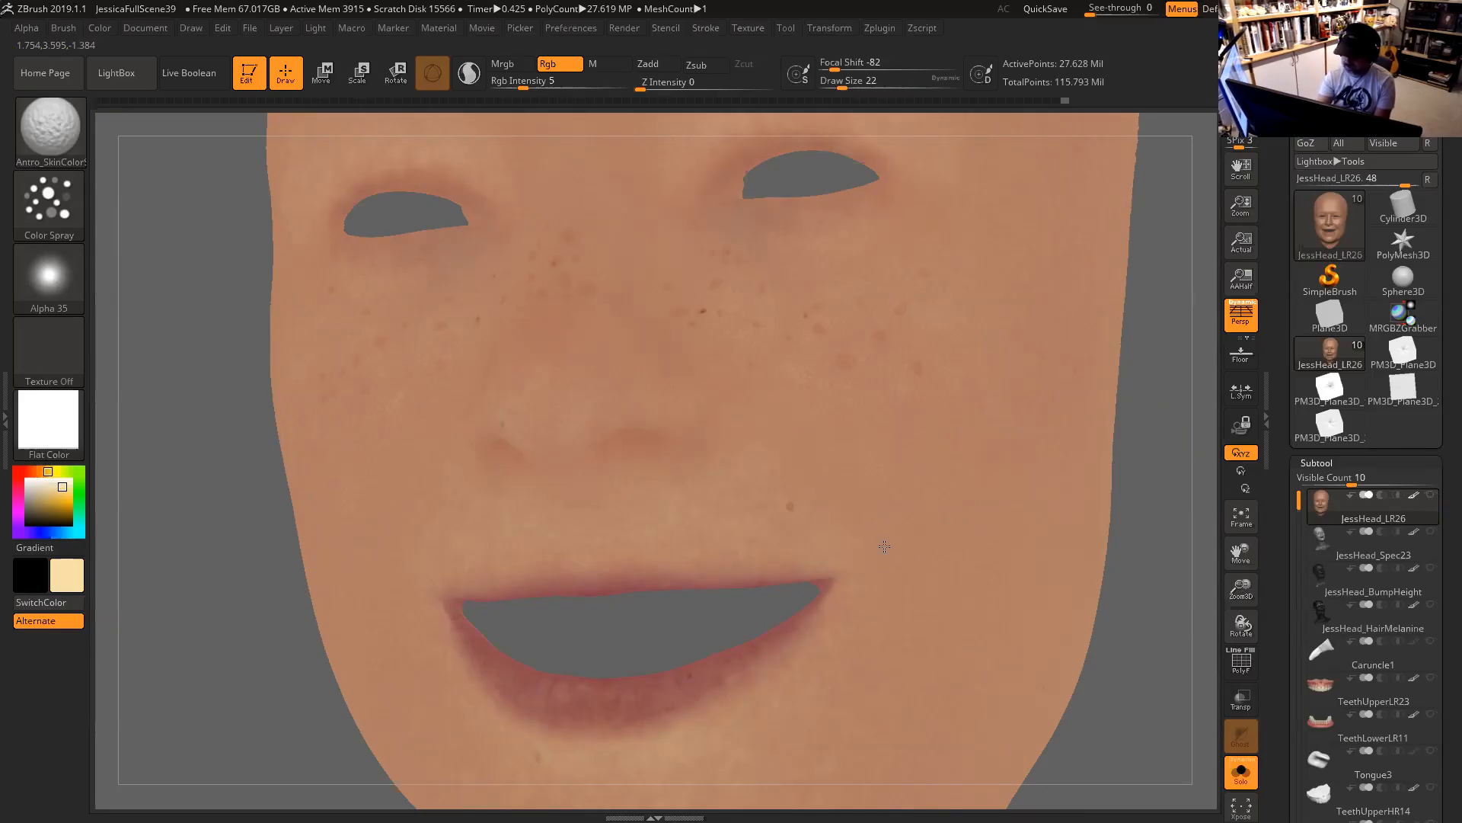
Paint subtle colour variation down the bridge of the nose using the ~BrushAlpha alpha.
{"action": "mouse_move", "coordinate": [1156, 473]}
{"action": "left_mouse_down"}
{"action": "mouse_move", "coordinate": [1149, 419]}
{"action": "mouse_move", "coordinate": [1127, 492]}
{"action": "mouse_move", "coordinate": [1155, 564]}
{"action": "mouse_move", "coordinate": [1154, 590]}
{"action": "mouse_move", "coordinate": [1142, 587]}
{"action": "left_mouse_up"}
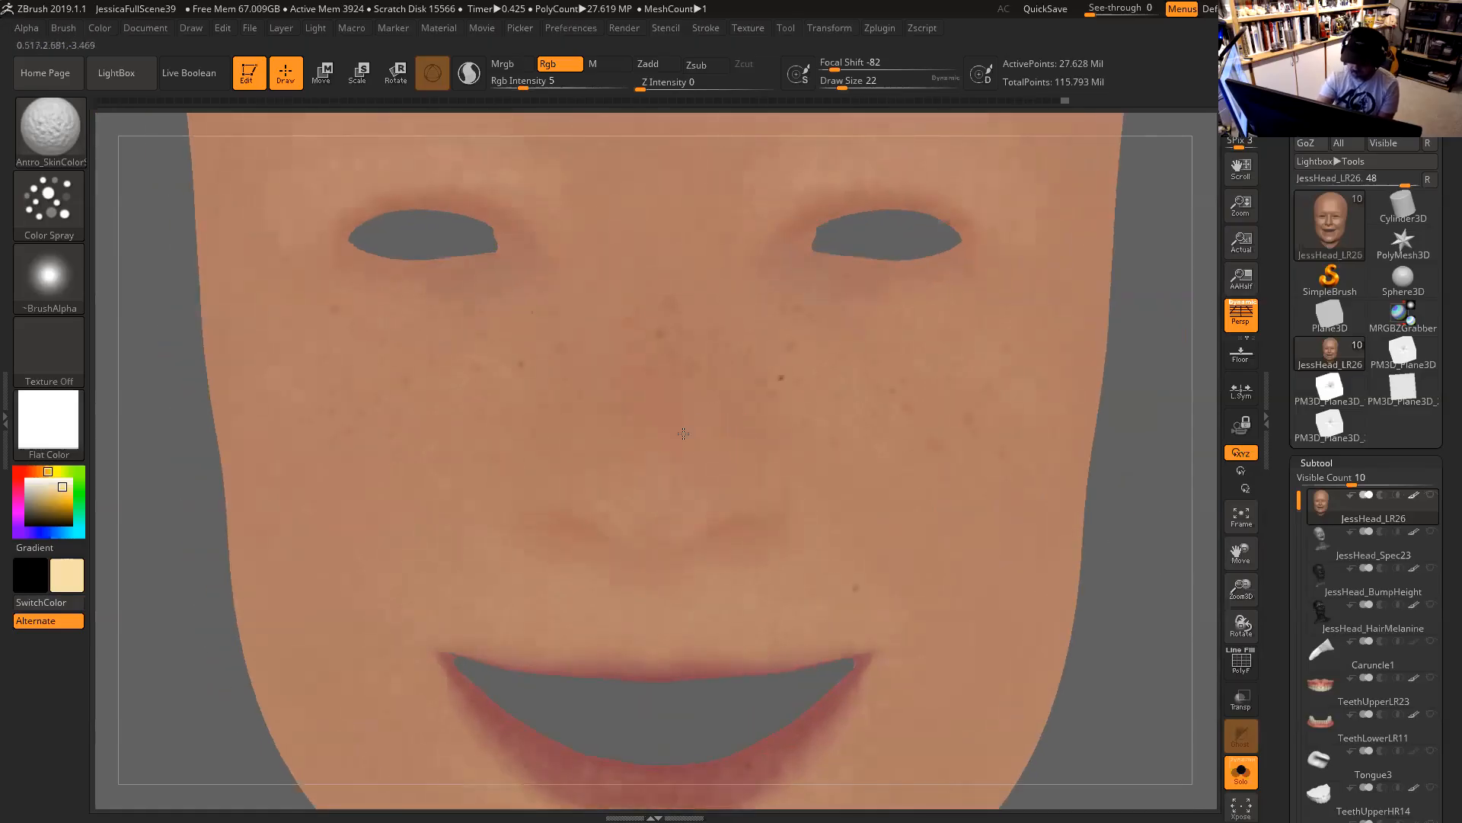
{"action": "mouse_move", "coordinate": [674, 399]}
{"action": "left_mouse_down"}
{"action": "mouse_move", "coordinate": [676, 447]}
{"action": "mouse_move", "coordinate": [674, 415]}
{"action": "left_mouse_up"}
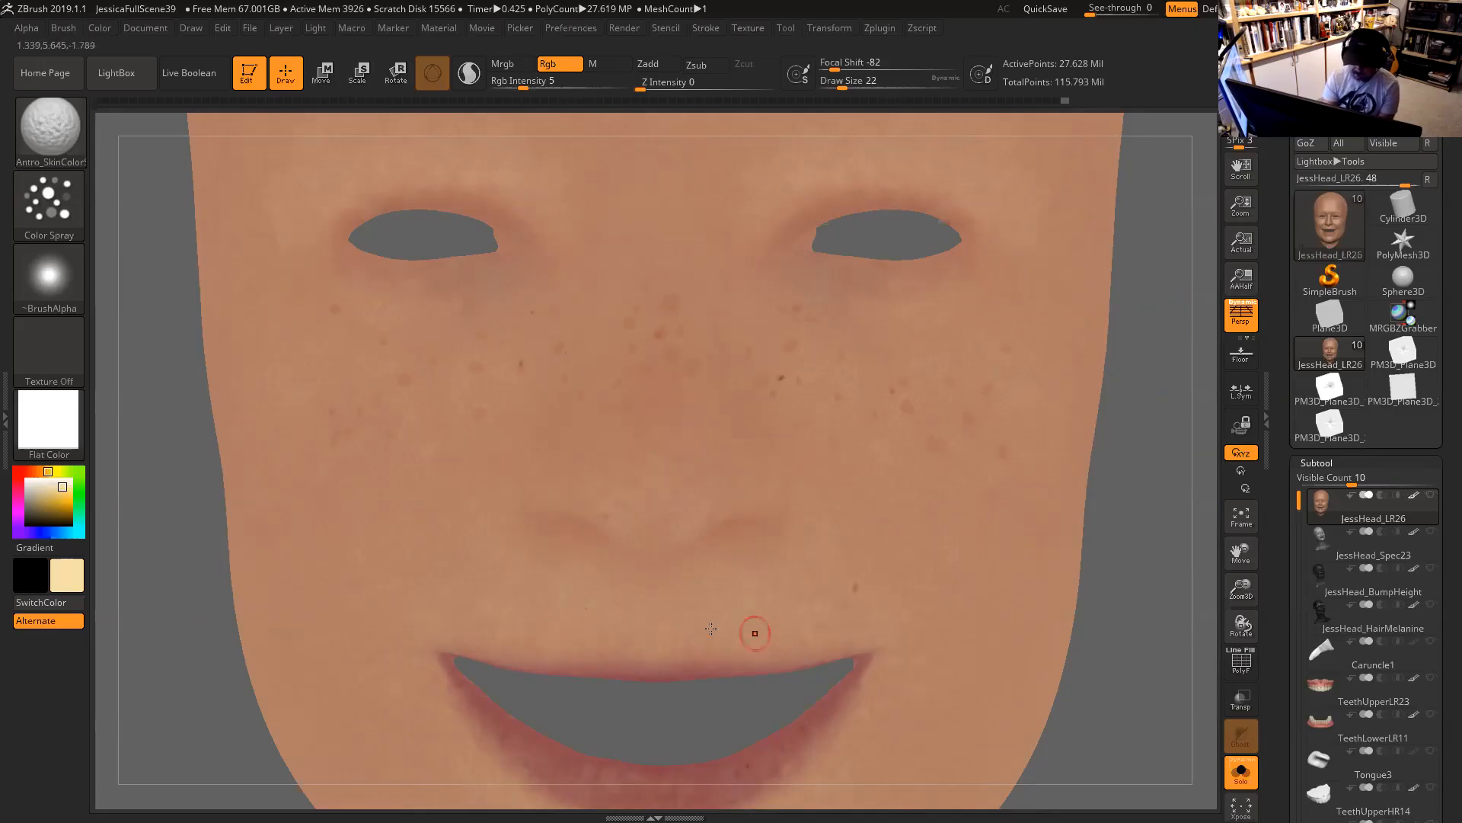
{"action": "mouse_move", "coordinate": [57, 294]}
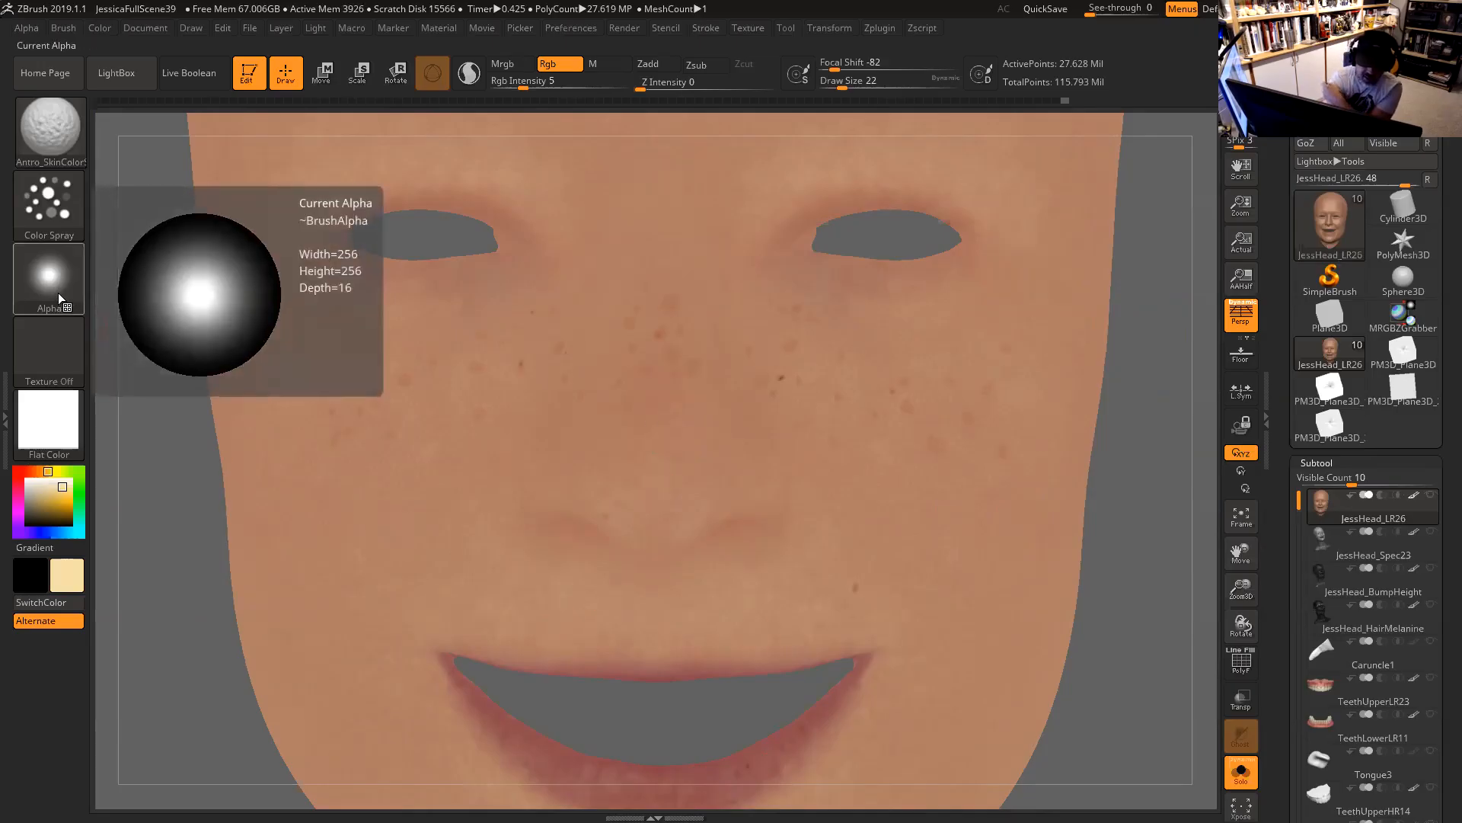
Test the Color Spray pattern on the cheek at RGB intensity 100 and draw size 22, undoing each test stroke.
{"action": "left_click_drag", "start_coordinate": [1133, 579], "coordinate": [891, 506]}
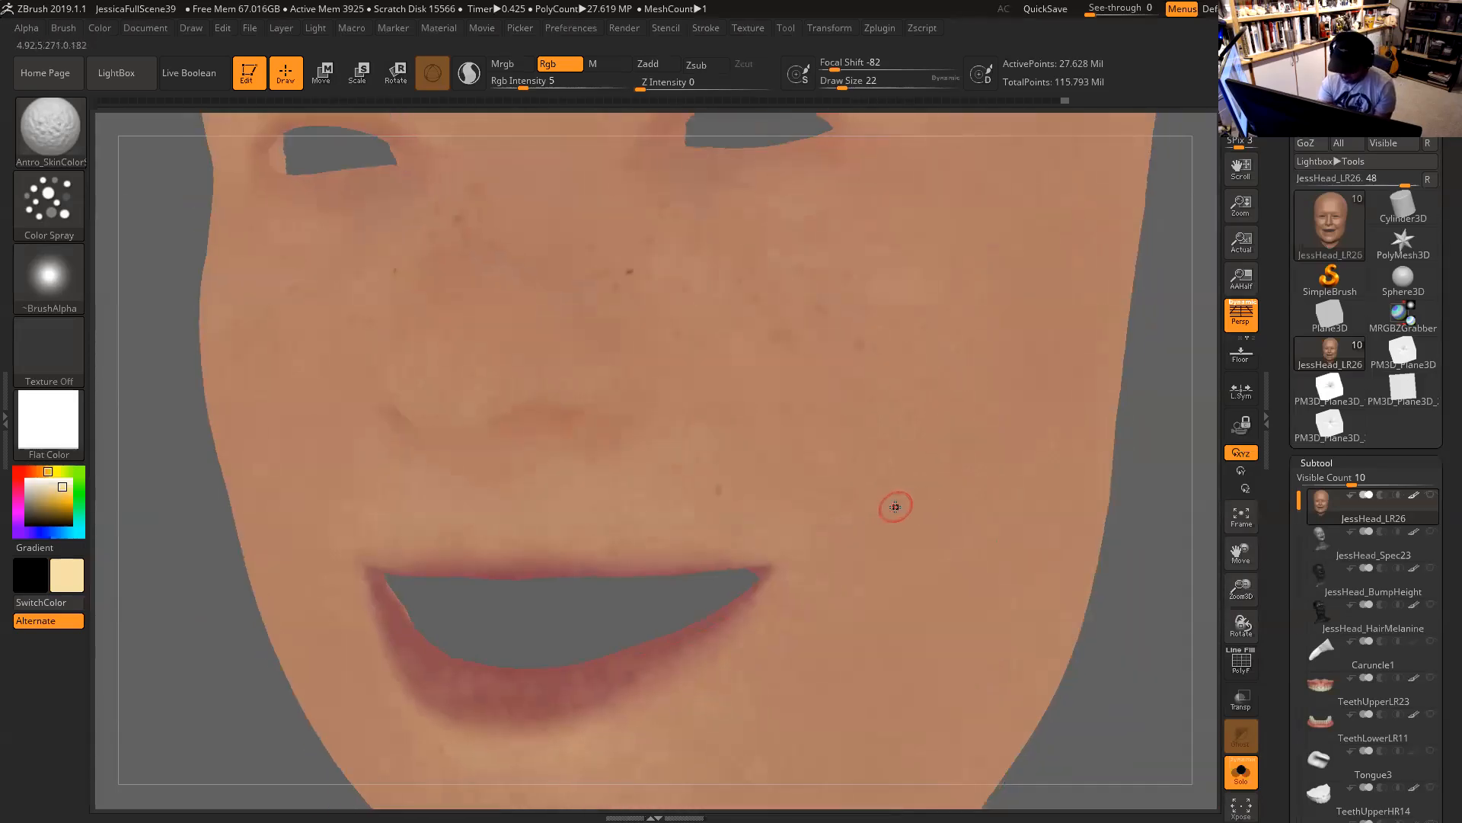
{"action": "key", "text": "space"}
{"action": "left_click", "coordinate": [861, 471]}
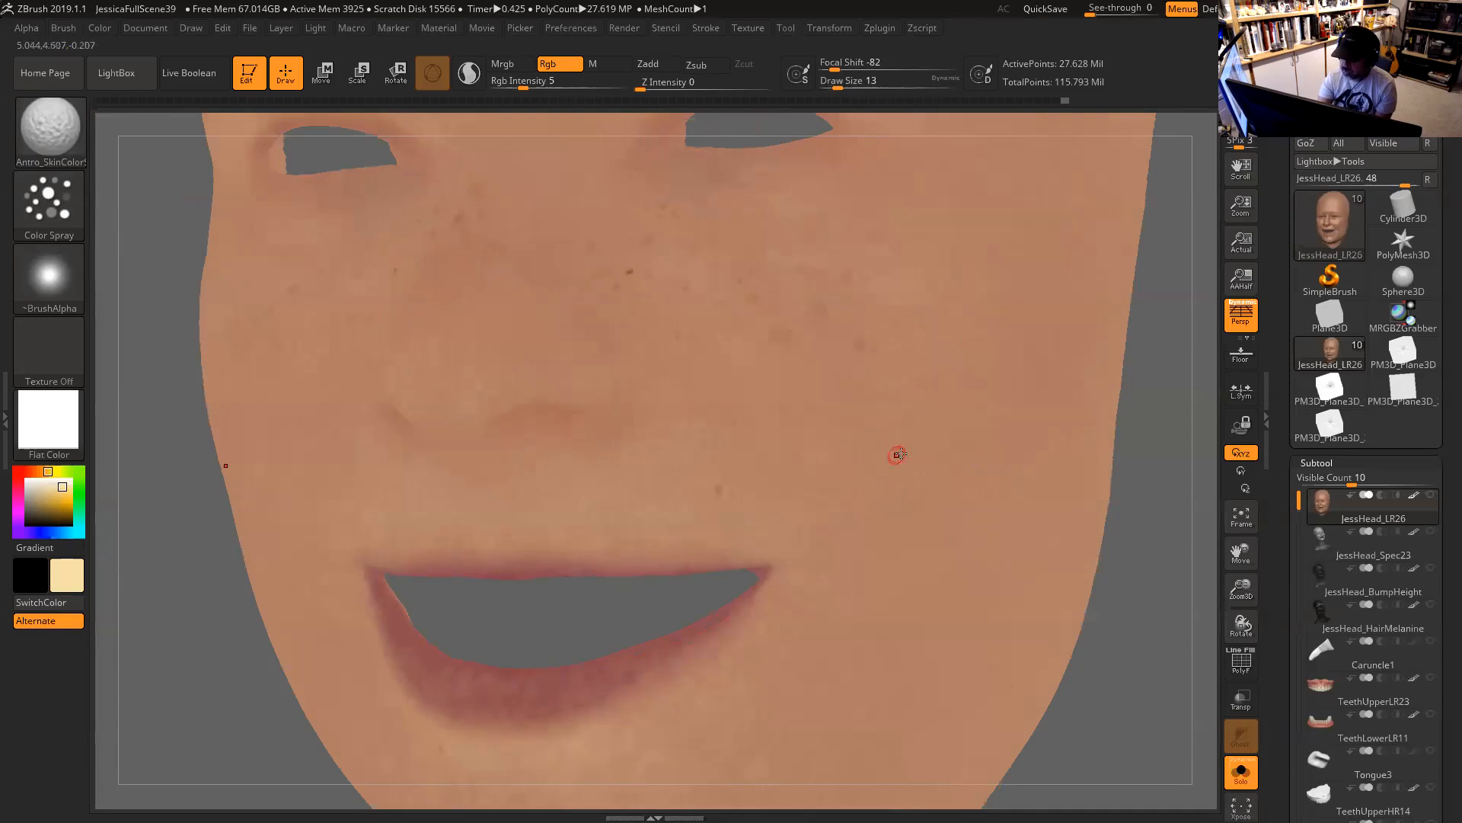
{"action": "key", "text": "space"}
{"action": "left_click", "coordinate": [913, 453]}
{"action": "left_click_drag", "start_coordinate": [542, 82], "coordinate": [631, 80]}
{"action": "key", "text": "space"}
{"action": "left_click", "coordinate": [883, 431]}
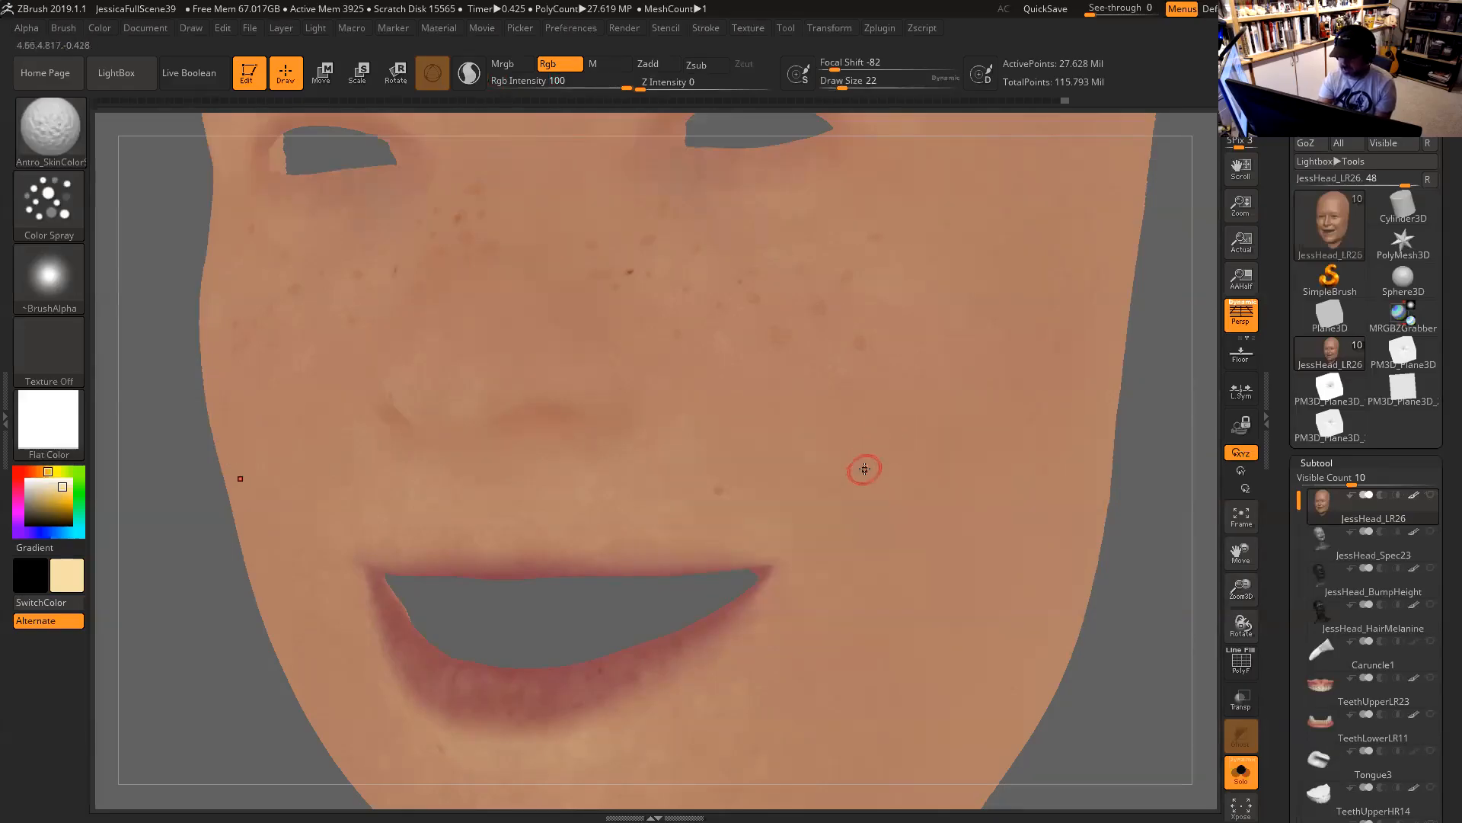
{"action": "mouse_move", "coordinate": [826, 494]}
{"action": "left_mouse_down"}
{"action": "mouse_move", "coordinate": [902, 471]}
{"action": "mouse_move", "coordinate": [948, 481]}
{"action": "mouse_move", "coordinate": [834, 517]}
{"action": "mouse_move", "coordinate": [876, 535]}
{"action": "mouse_move", "coordinate": [962, 520]}
{"action": "mouse_move", "coordinate": [861, 568]}
{"action": "left_mouse_up"}
{"action": "key", "text": "ctrl"}
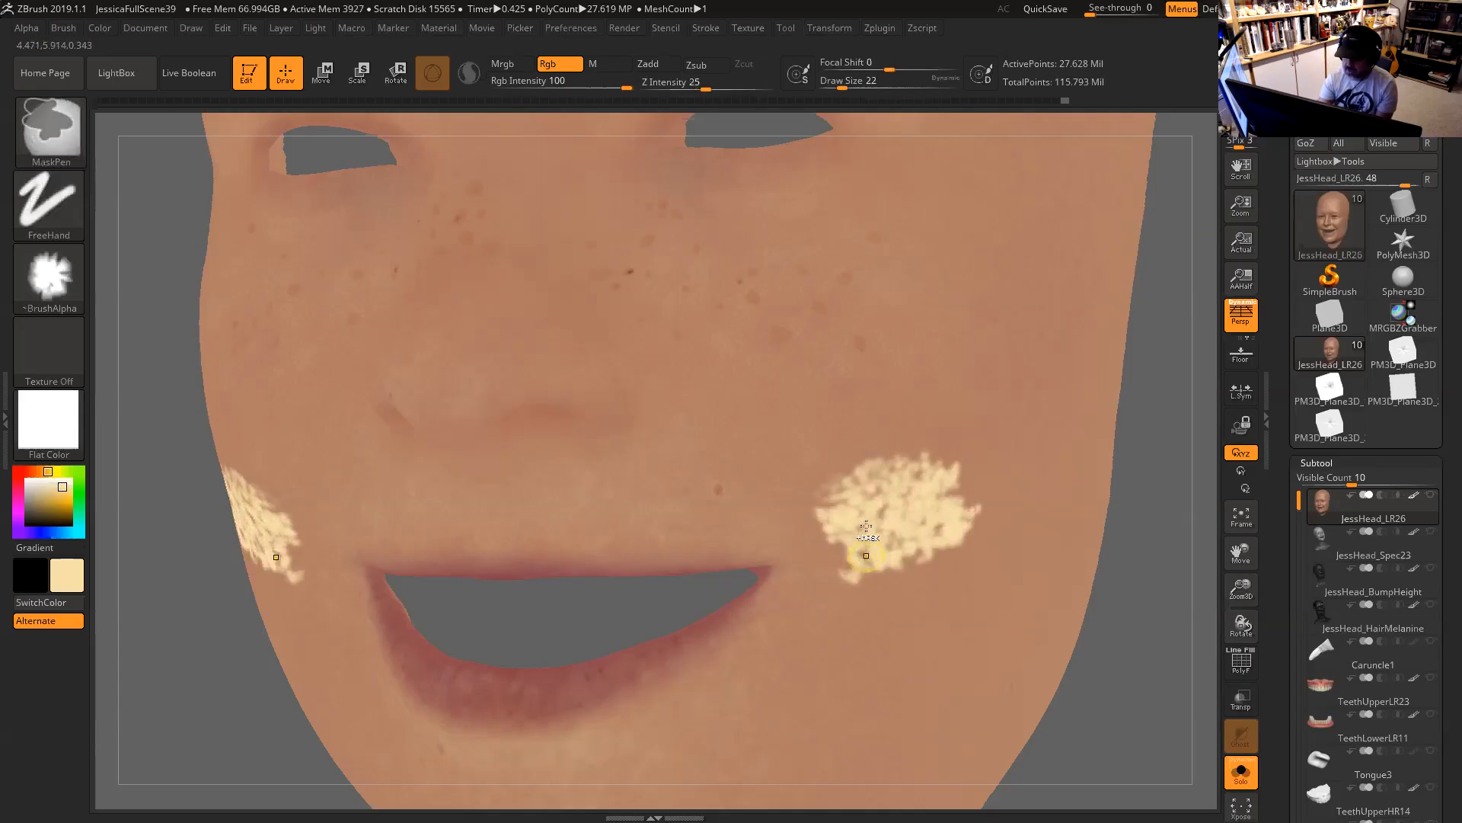
{"action": "key", "text": "ctrl+z"}
{"action": "mouse_move", "coordinate": [946, 491]}
{"action": "left_mouse_down"}
{"action": "mouse_move", "coordinate": [883, 575]}
{"action": "mouse_move", "coordinate": [938, 537]}
{"action": "mouse_move", "coordinate": [971, 426]}
{"action": "mouse_move", "coordinate": [848, 568]}
{"action": "left_mouse_up"}
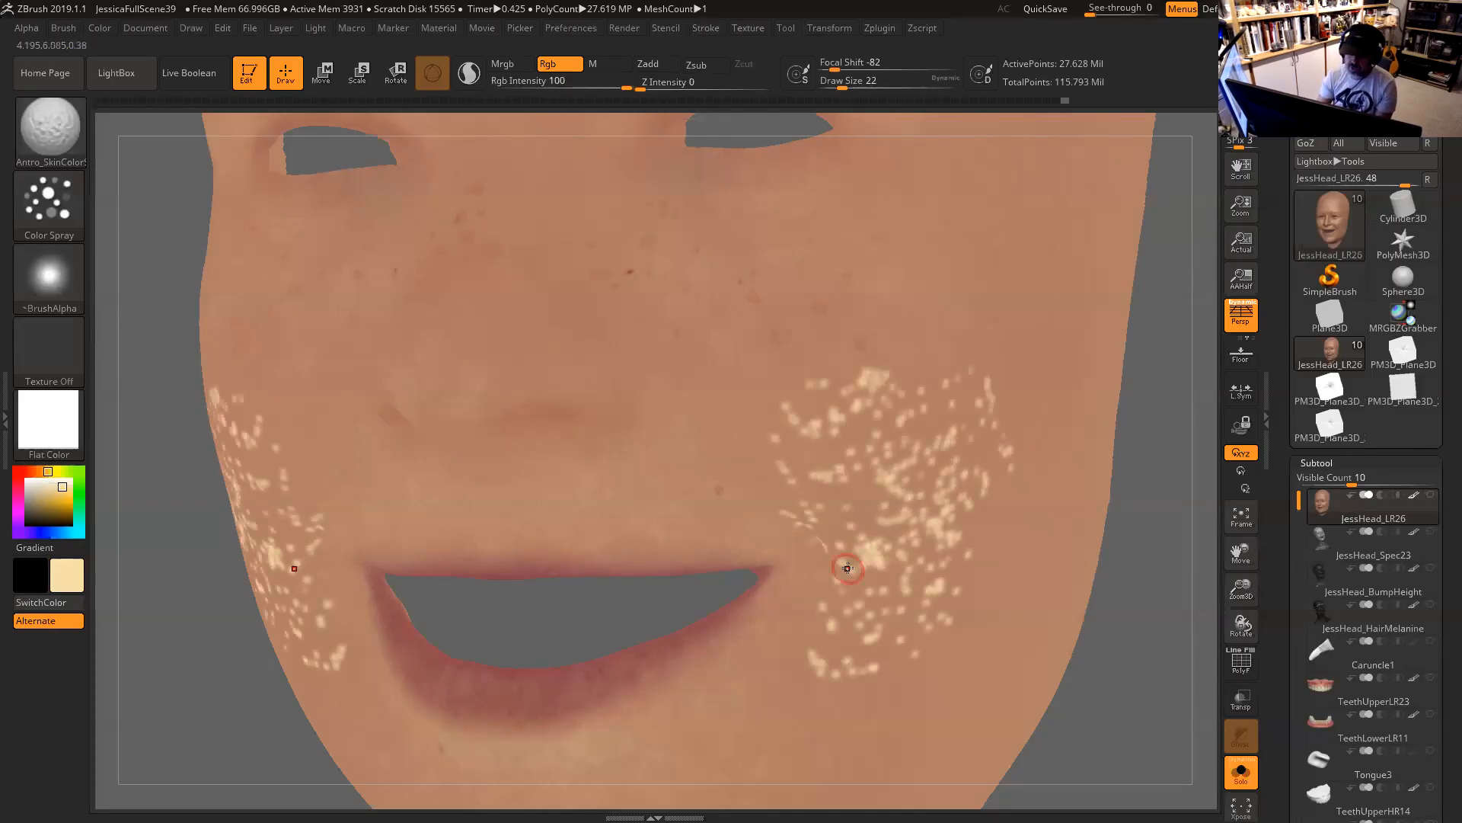
{"action": "key", "text": "ctrl"}
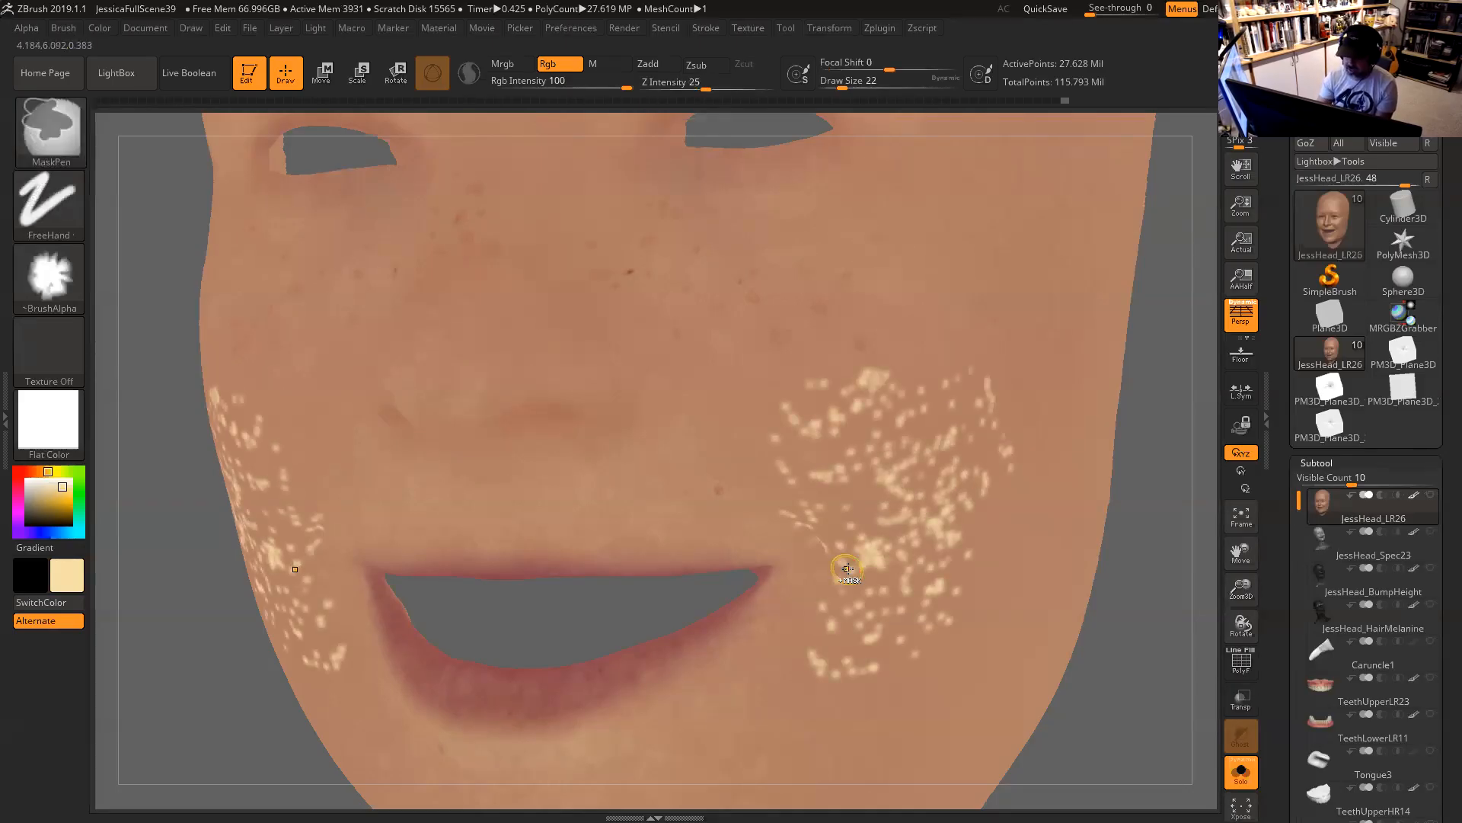
{"action": "key", "text": "ctrl+z"}
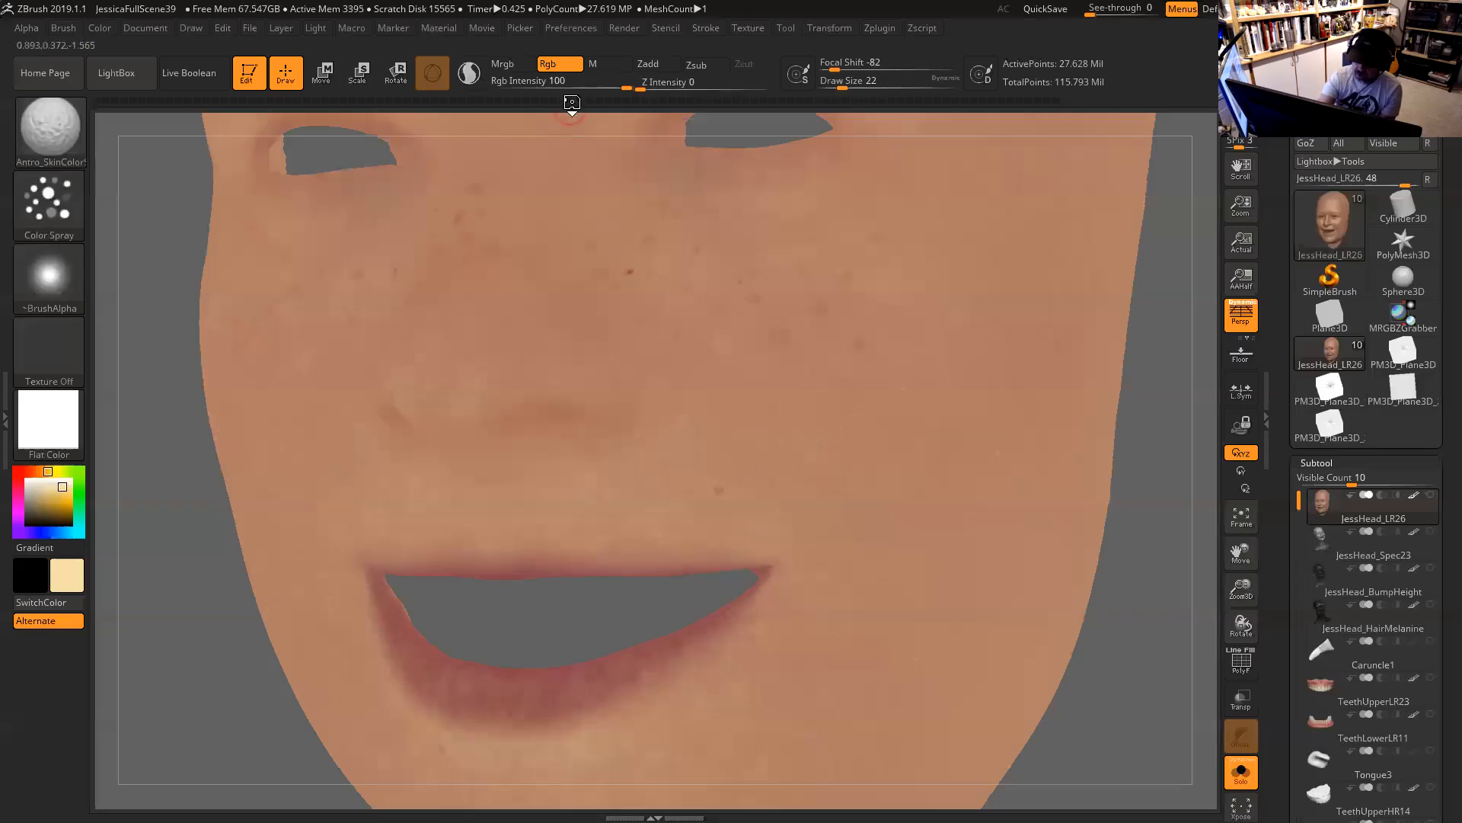
Spray subtle light variation over the cheek with the RGB intensity at 3 and the draw size at 39.
{"action": "type", "text": "5"}
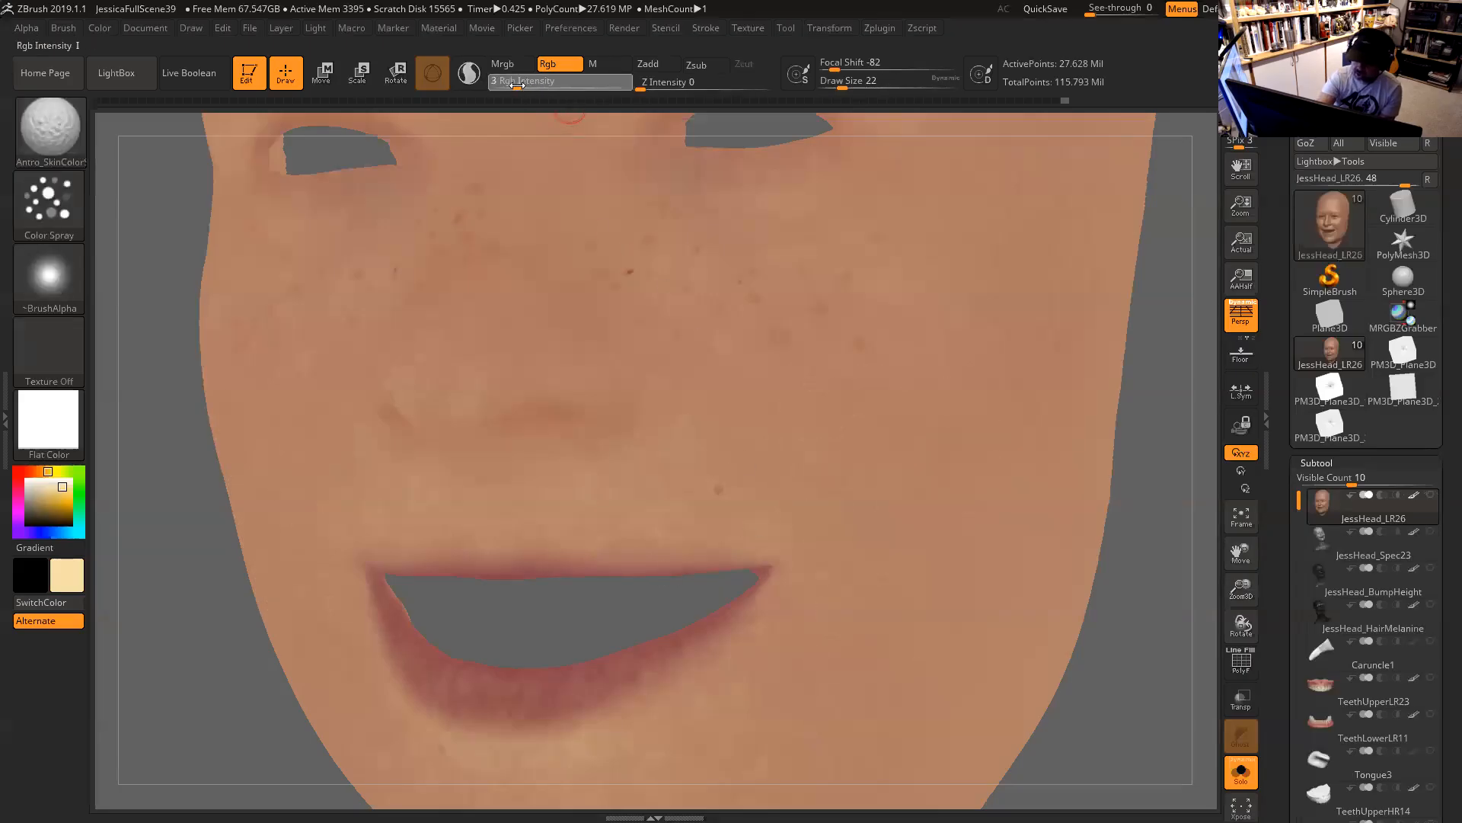
{"action": "key", "text": "Return"}
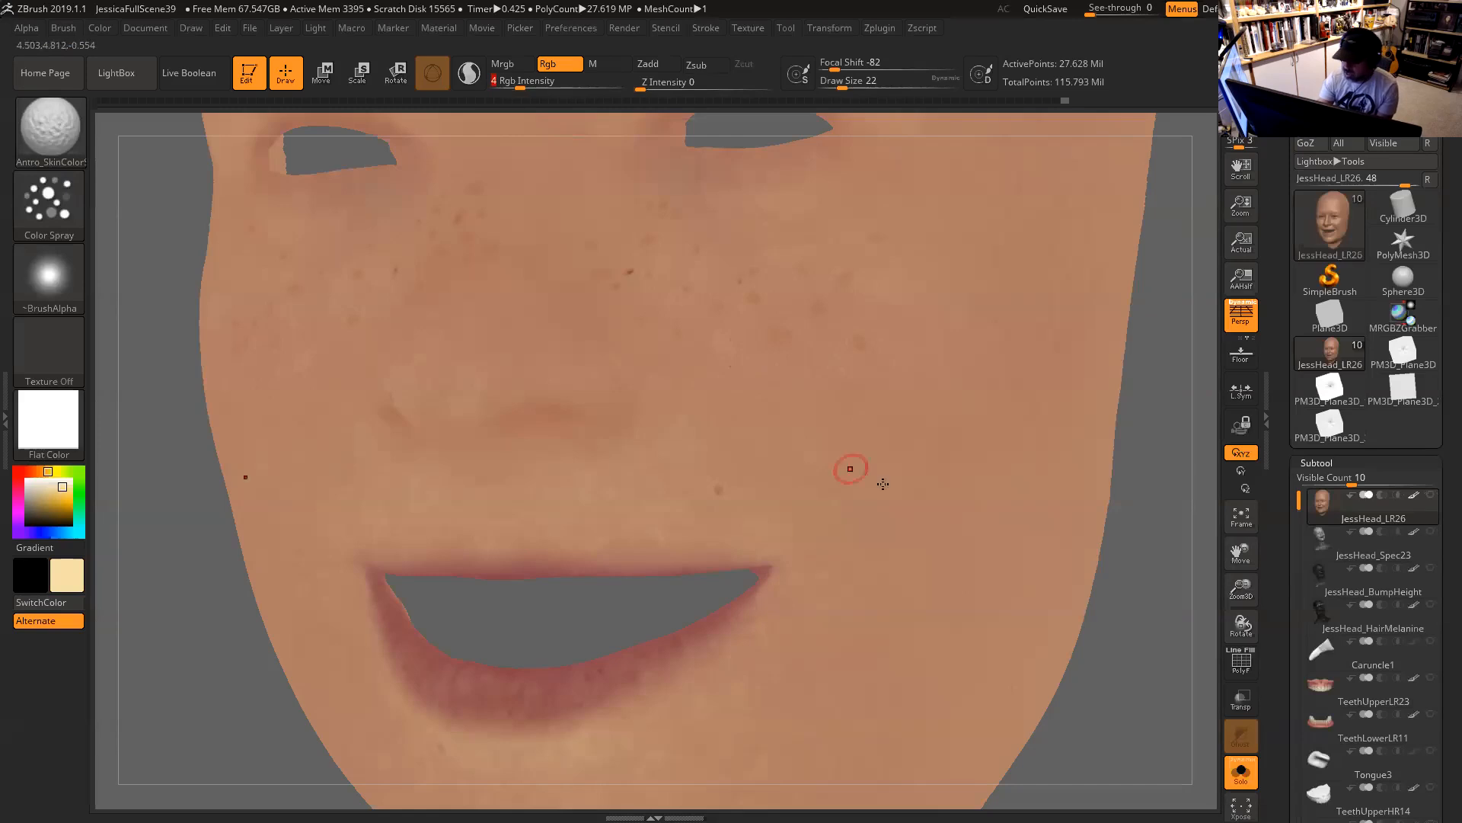
{"action": "left_click_drag", "start_coordinate": [1145, 507], "coordinate": [1129, 516], "text": "alt"}
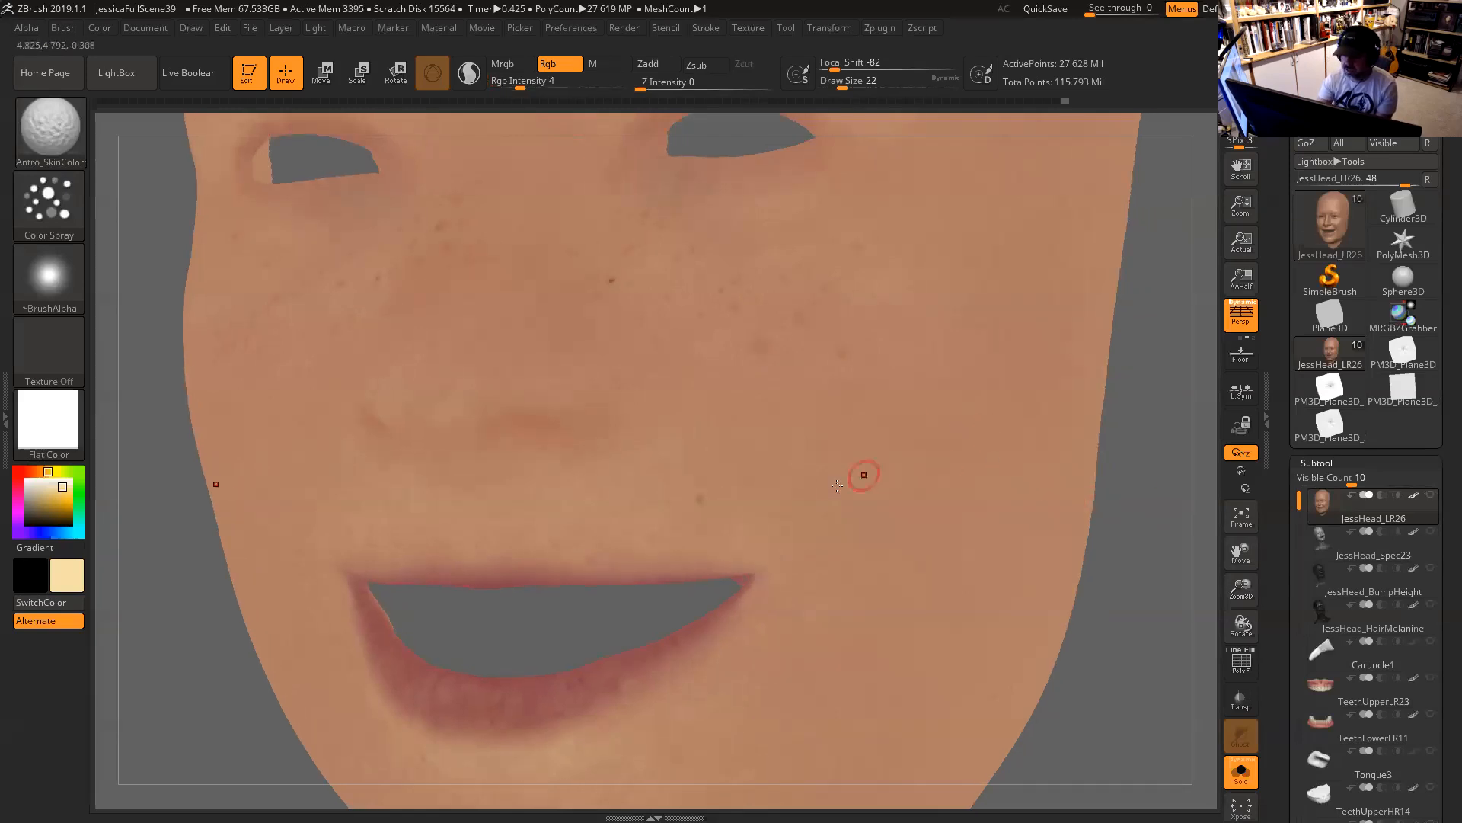
{"action": "left_click", "coordinate": [513, 86]}
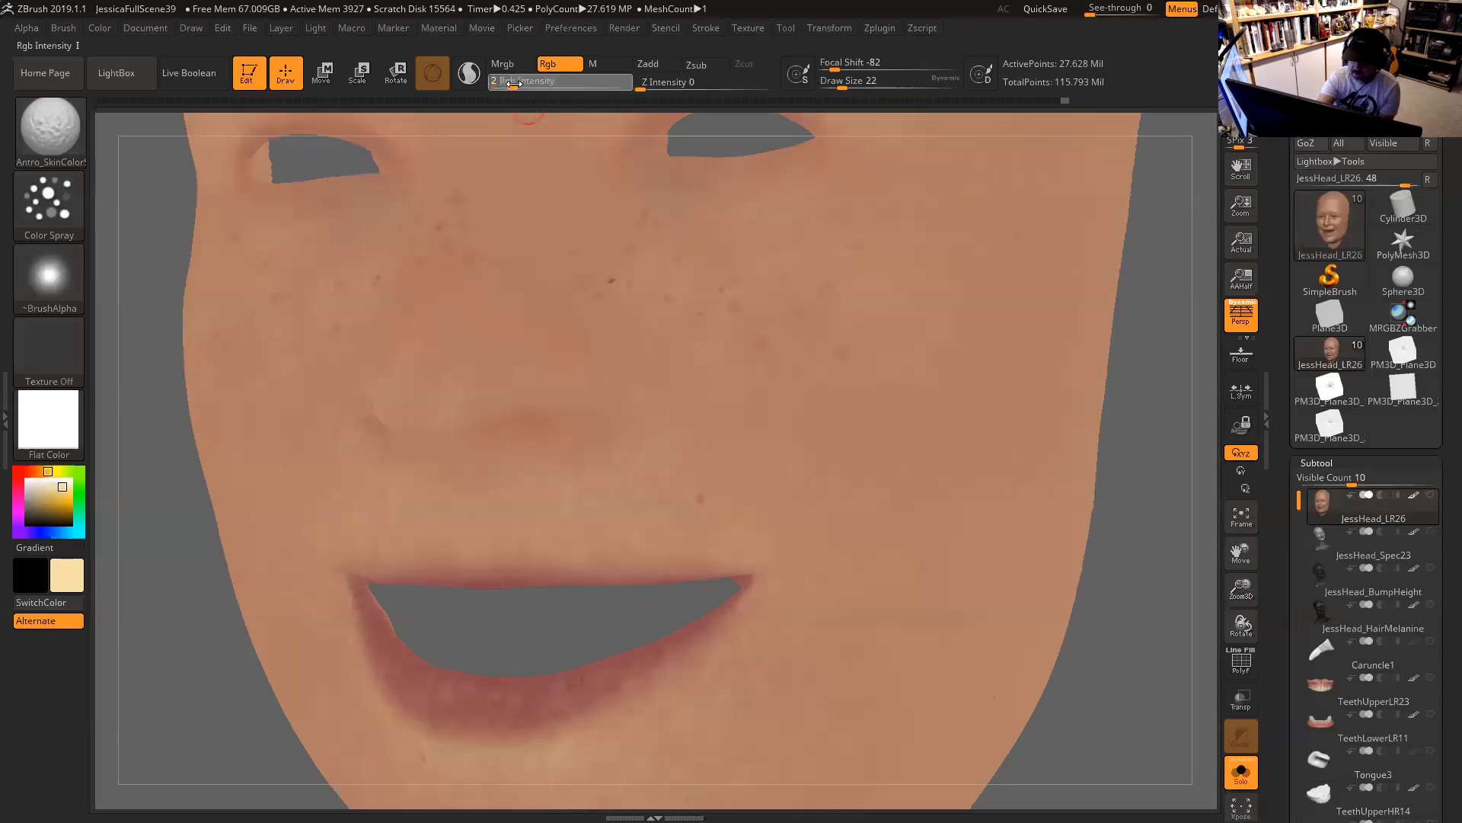
{"action": "left_click", "coordinate": [517, 84]}
{"action": "mouse_move", "coordinate": [1107, 431]}
{"action": "left_mouse_down", "text": "alt"}
{"action": "mouse_move", "coordinate": [1064, 479]}
{"action": "mouse_move", "coordinate": [1093, 425]}
{"action": "left_mouse_up", "text": "alt"}
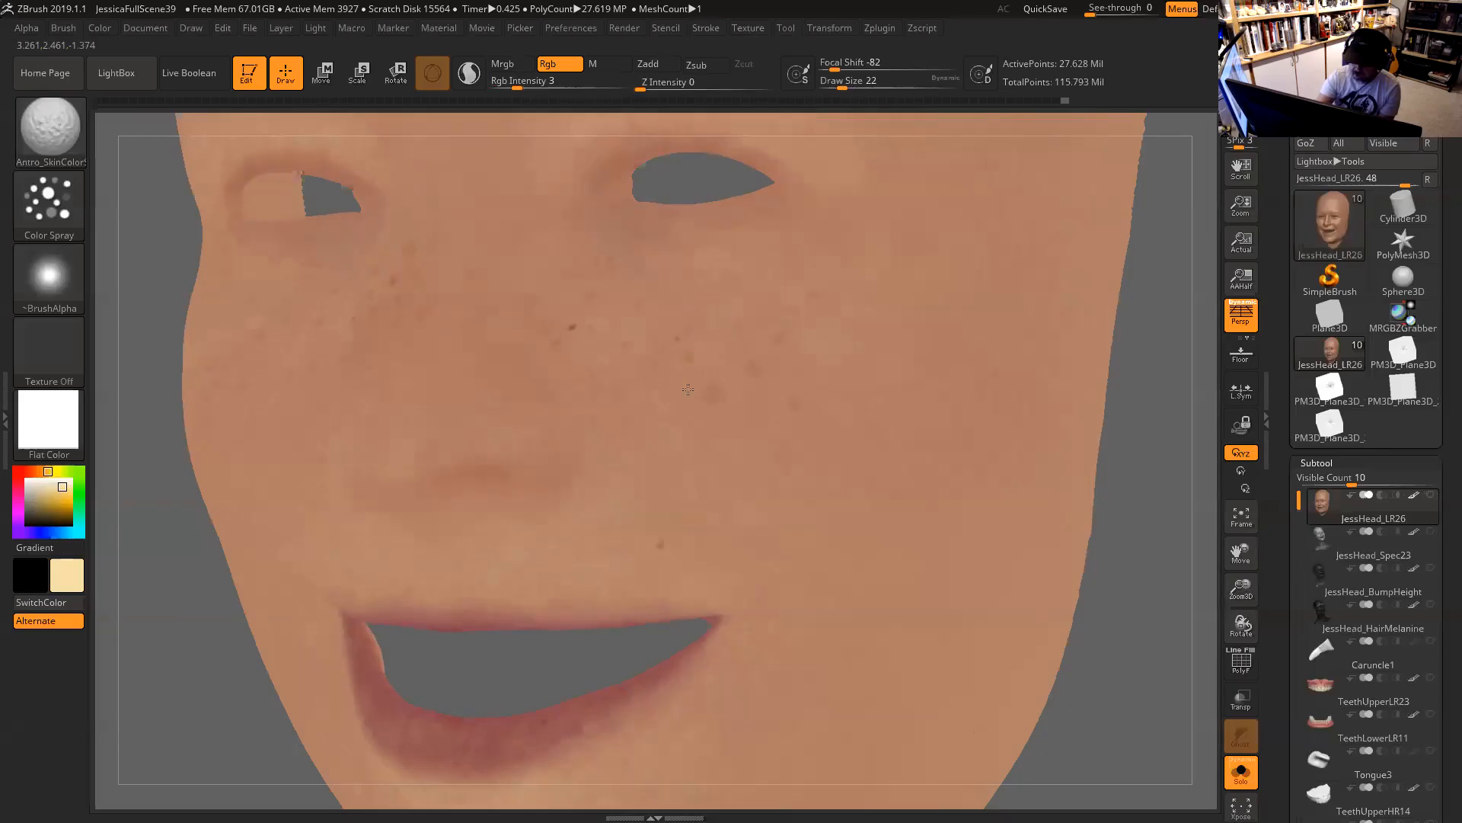
{"action": "key", "text": "space"}
{"action": "left_click", "coordinate": [822, 358]}
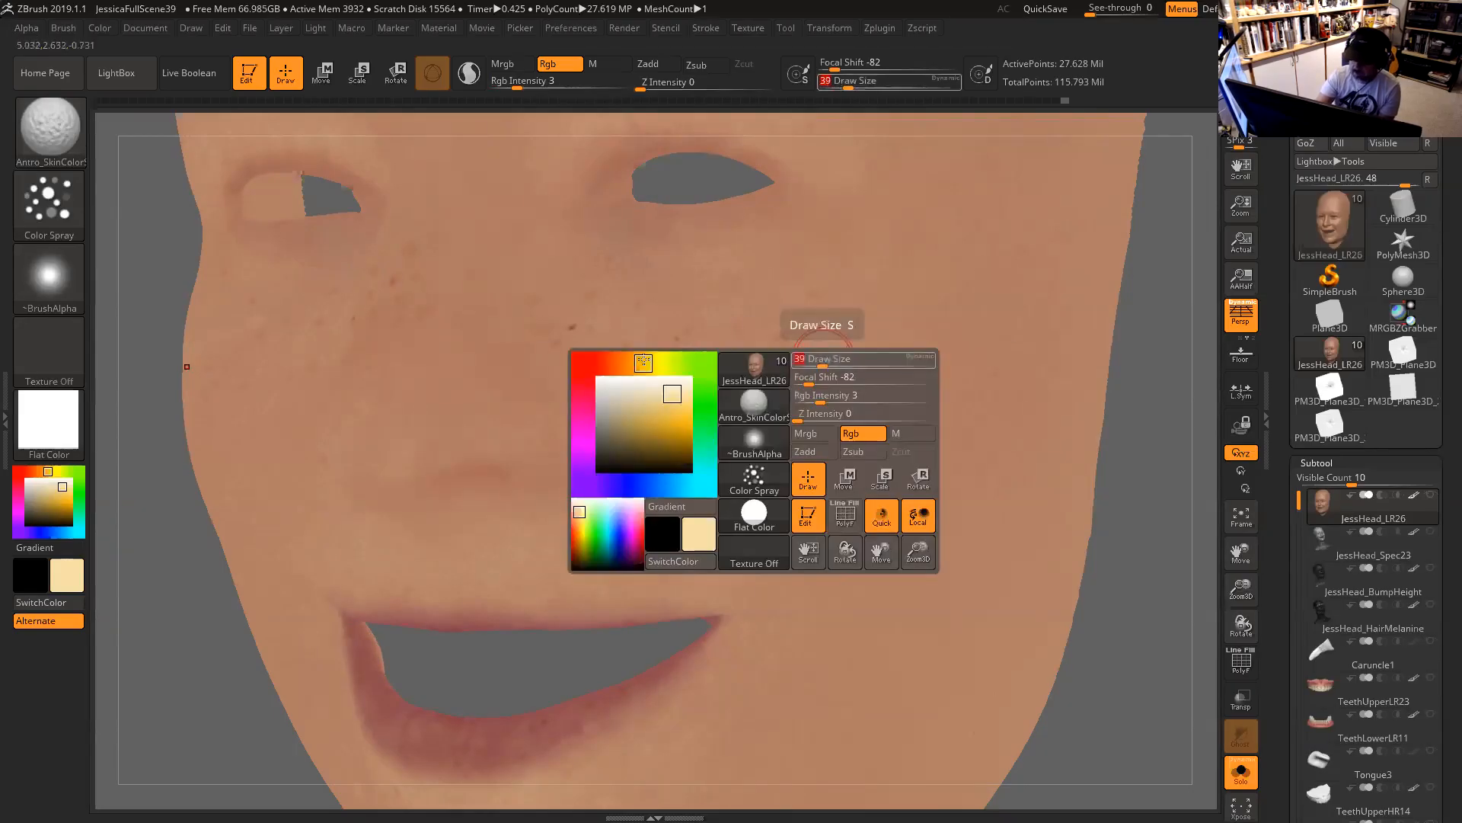
{"action": "left_click_drag", "start_coordinate": [669, 365], "coordinate": [708, 320]}
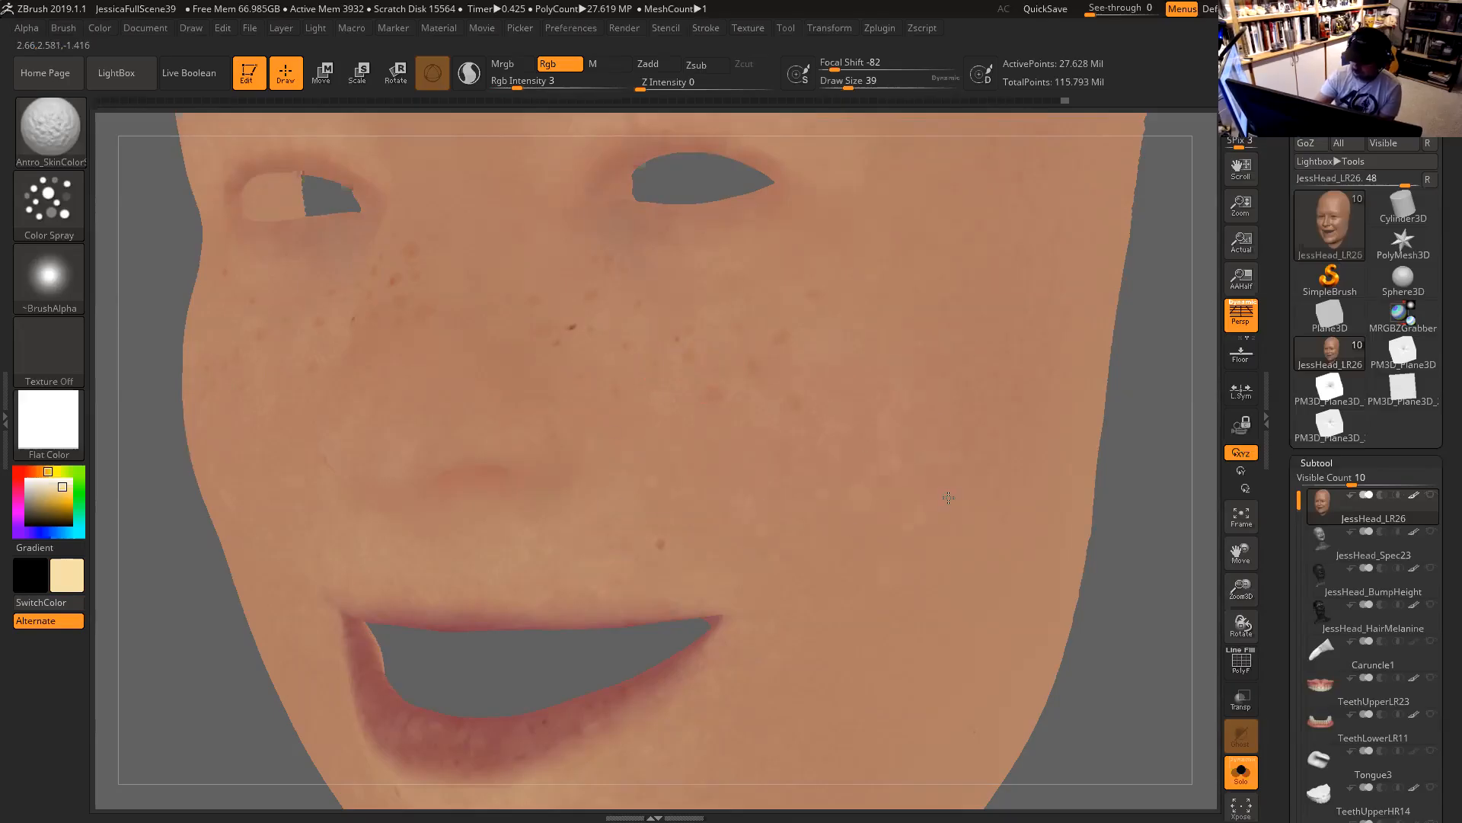
Continue the subtle light mottling down the cheek beside the mouth and towards the jaw at draw size 39.
{"action": "left_click_drag", "start_coordinate": [1125, 653], "coordinate": [1124, 455], "text": "alt"}
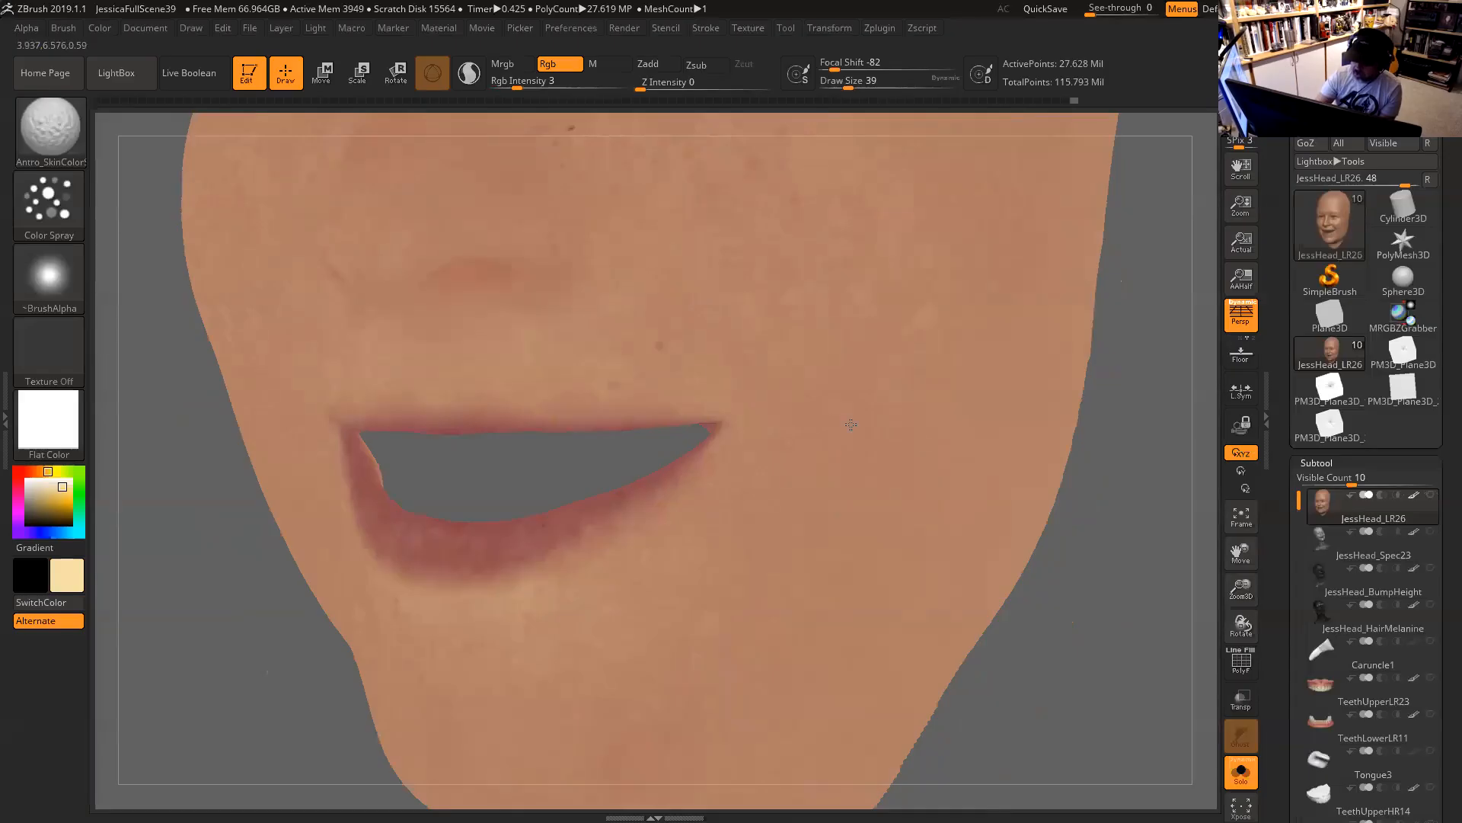
{"action": "left_click_drag", "start_coordinate": [1087, 546], "coordinate": [1005, 496]}
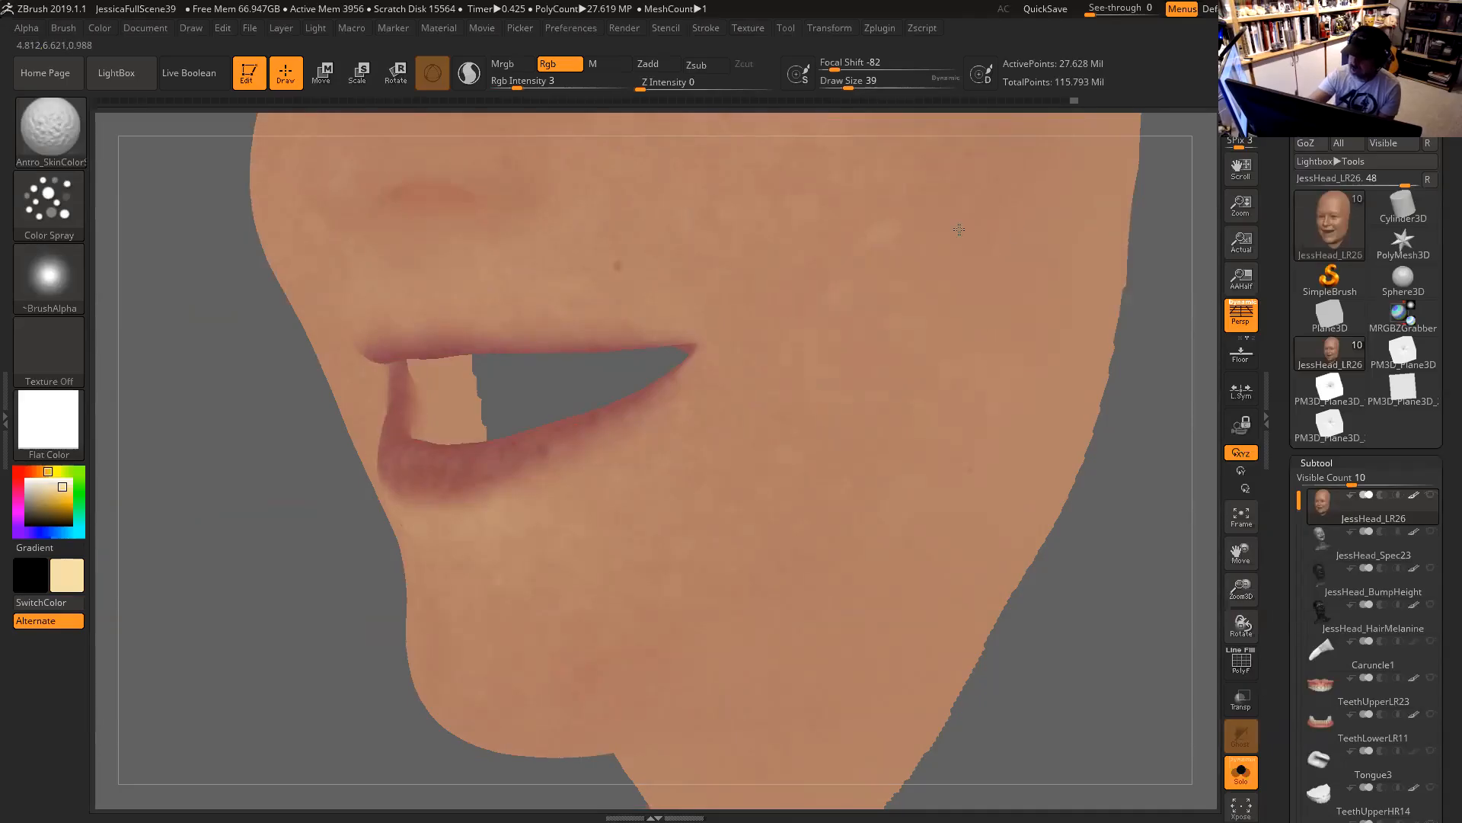
{"action": "left_click_drag", "start_coordinate": [1123, 533], "coordinate": [898, 382]}
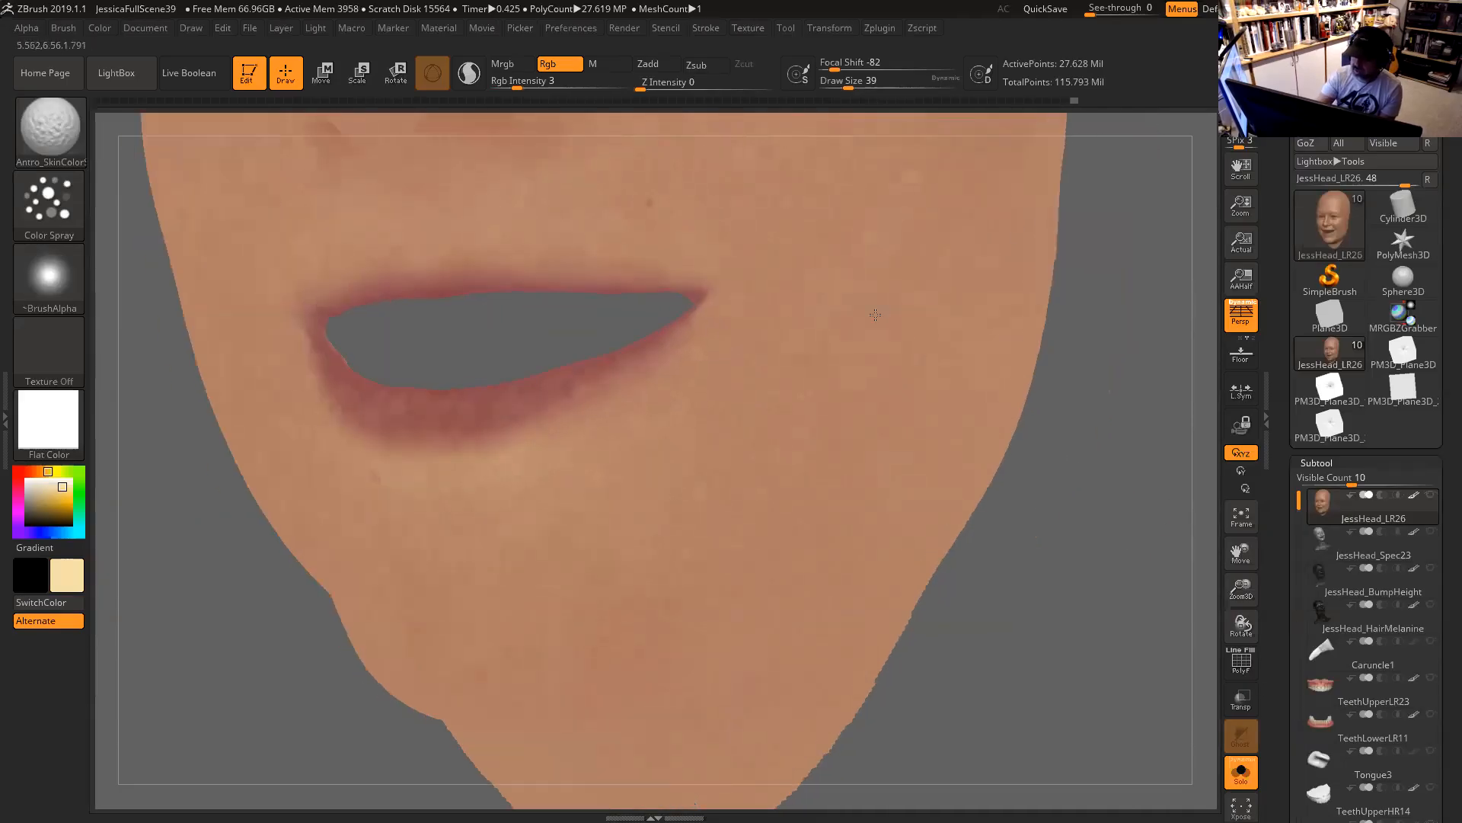
Spray subtle light variation across the chin and the area below the lower lip at RGB intensity 3.
{"action": "left_click_drag", "start_coordinate": [1016, 541], "coordinate": [1076, 473], "text": "alt"}
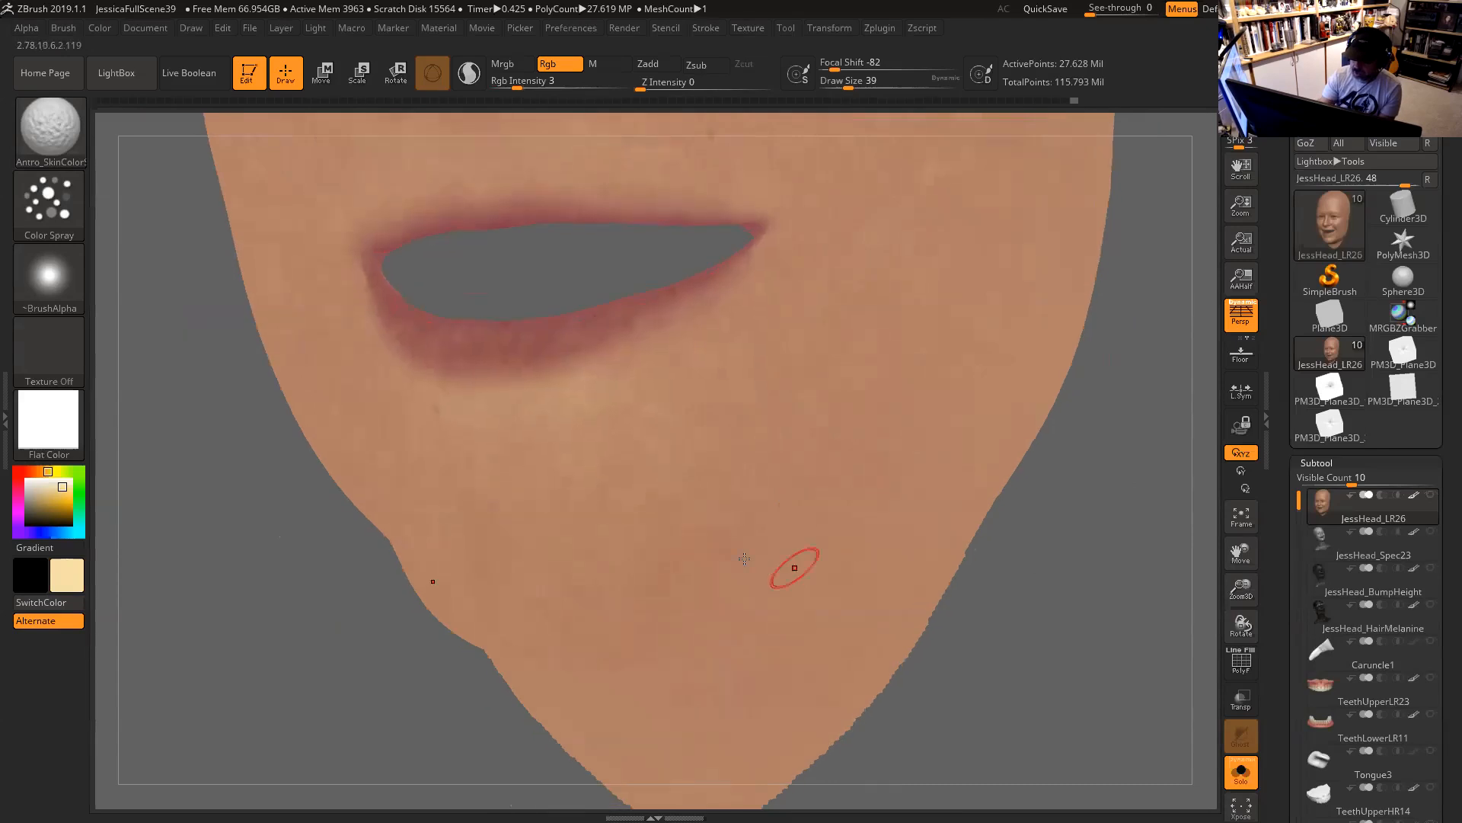
{"action": "left_click_drag", "start_coordinate": [1033, 621], "coordinate": [1127, 568], "text": "alt"}
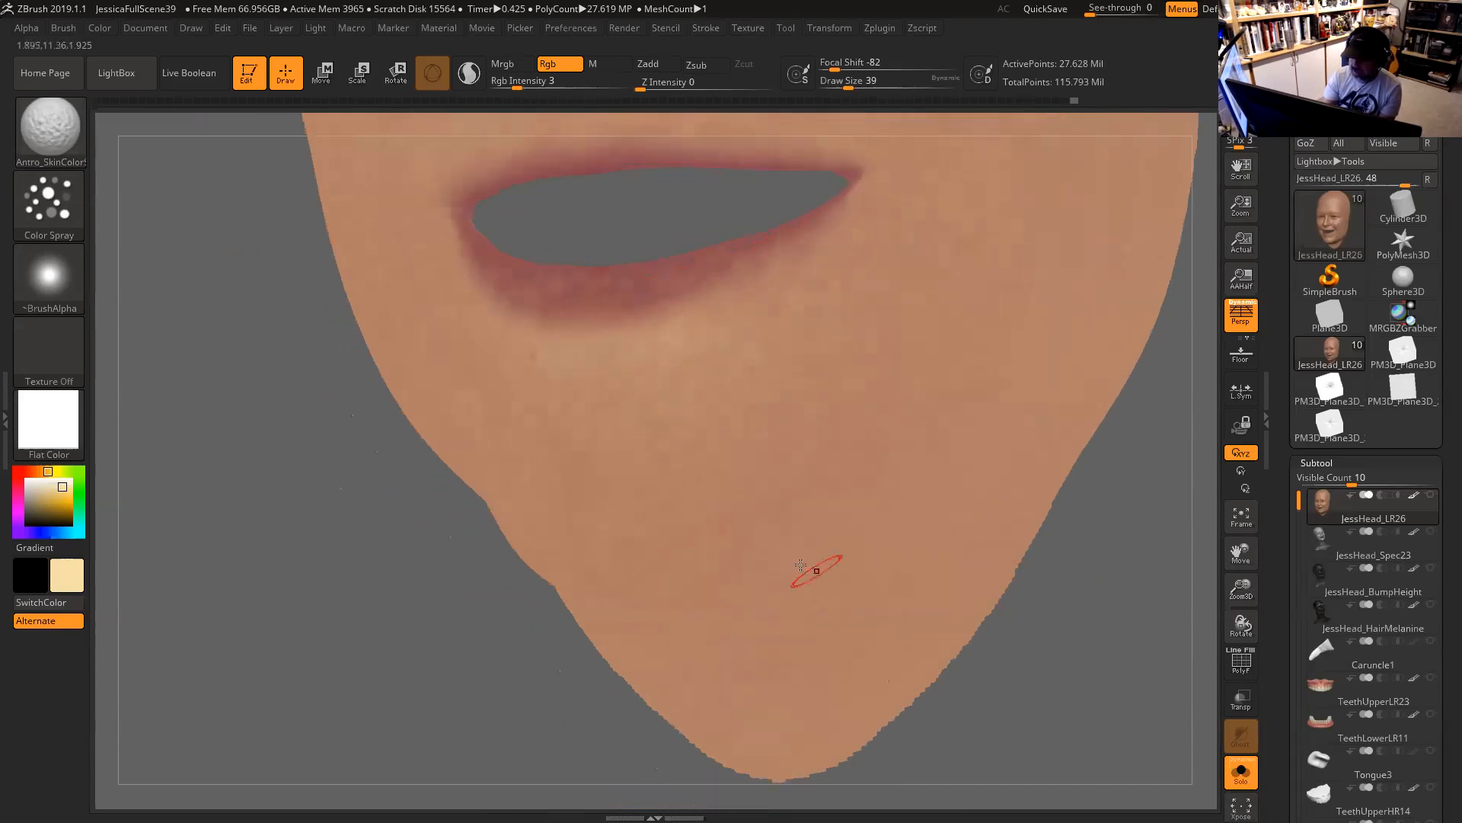
{"action": "left_click_drag", "start_coordinate": [855, 520], "coordinate": [712, 500]}
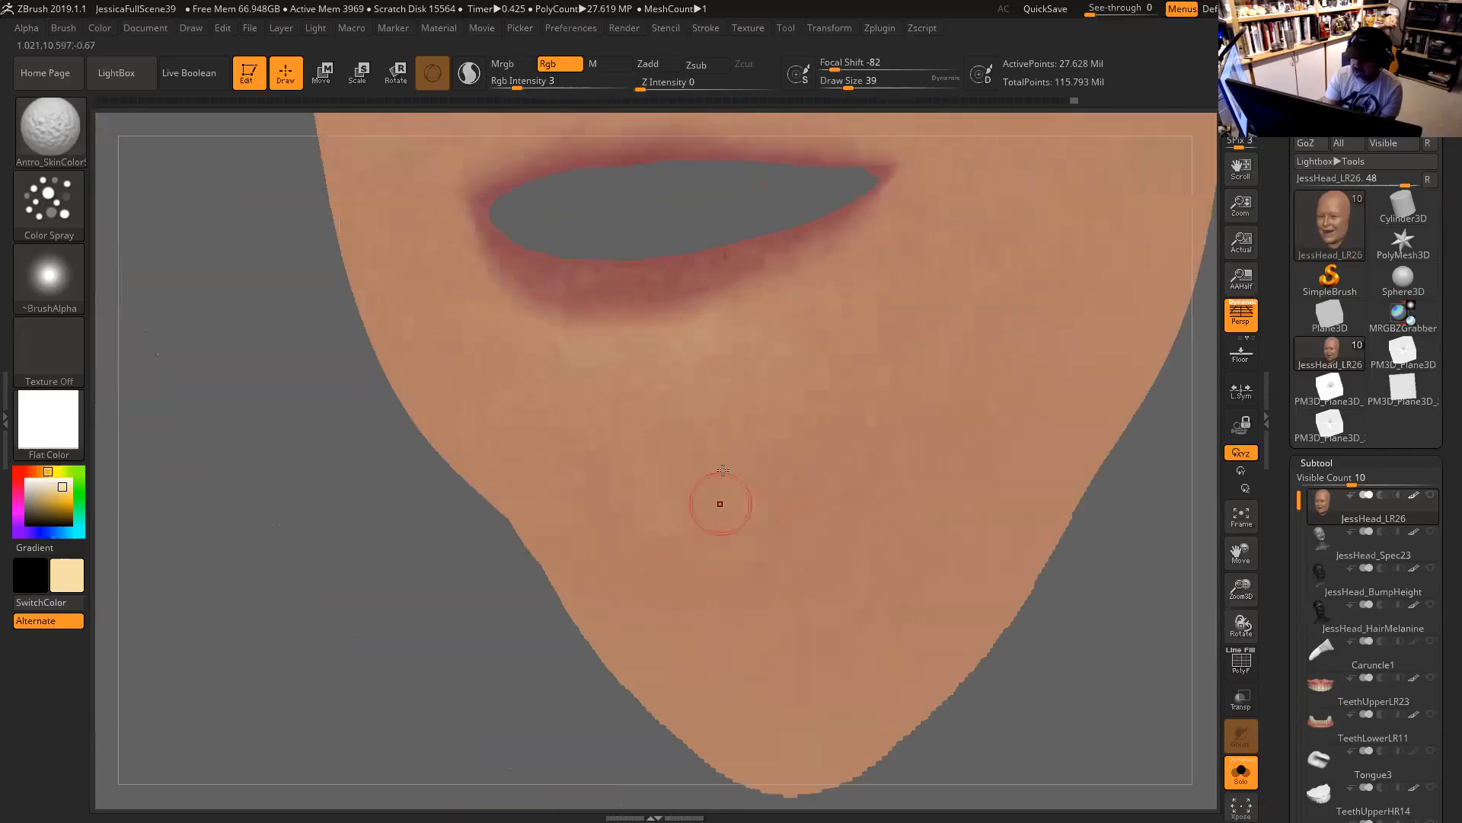
{"action": "left_click_drag", "start_coordinate": [937, 532], "coordinate": [543, 491]}
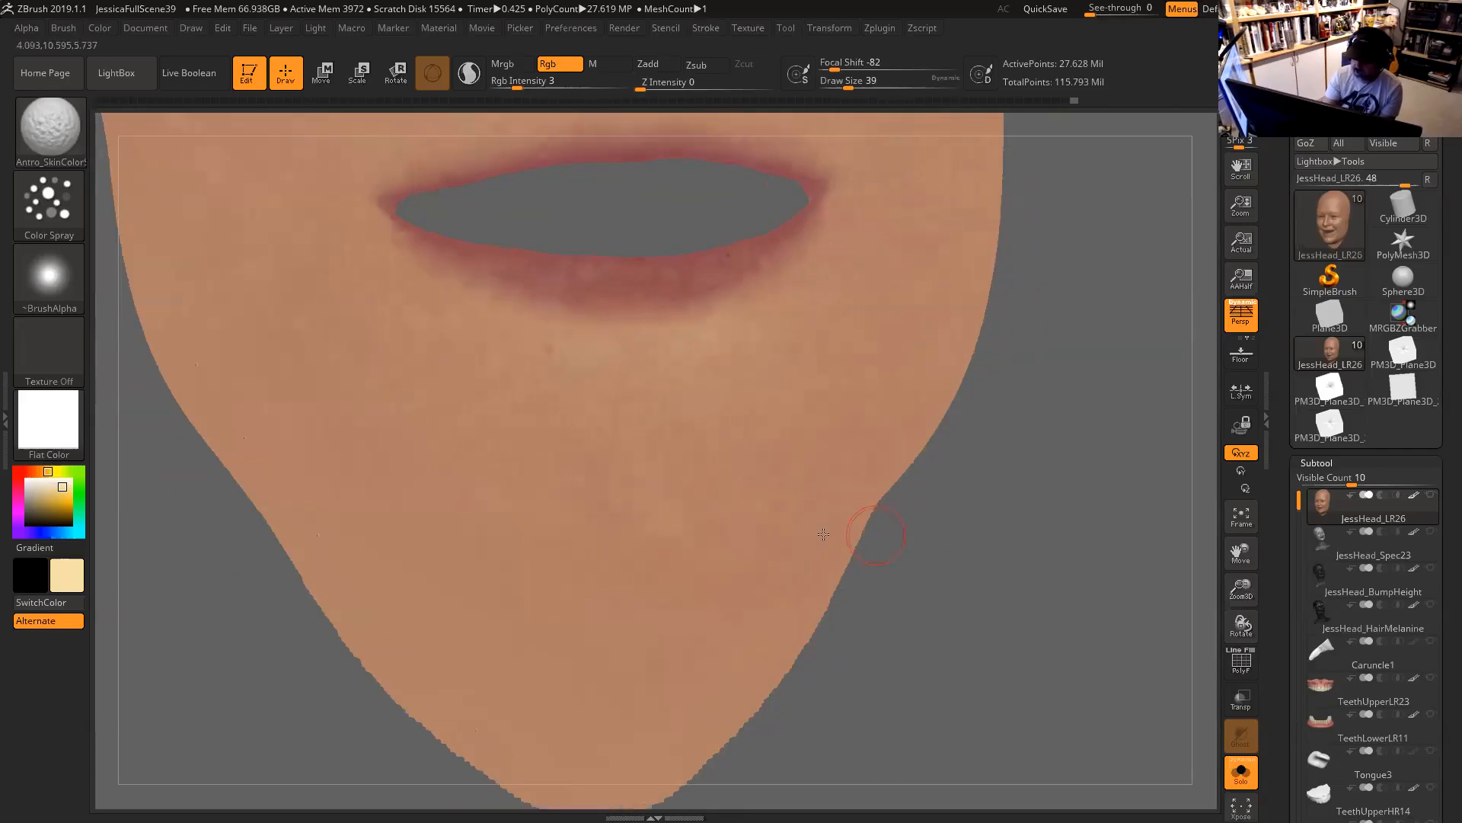
{"action": "left_click_drag", "start_coordinate": [946, 574], "coordinate": [954, 605]}
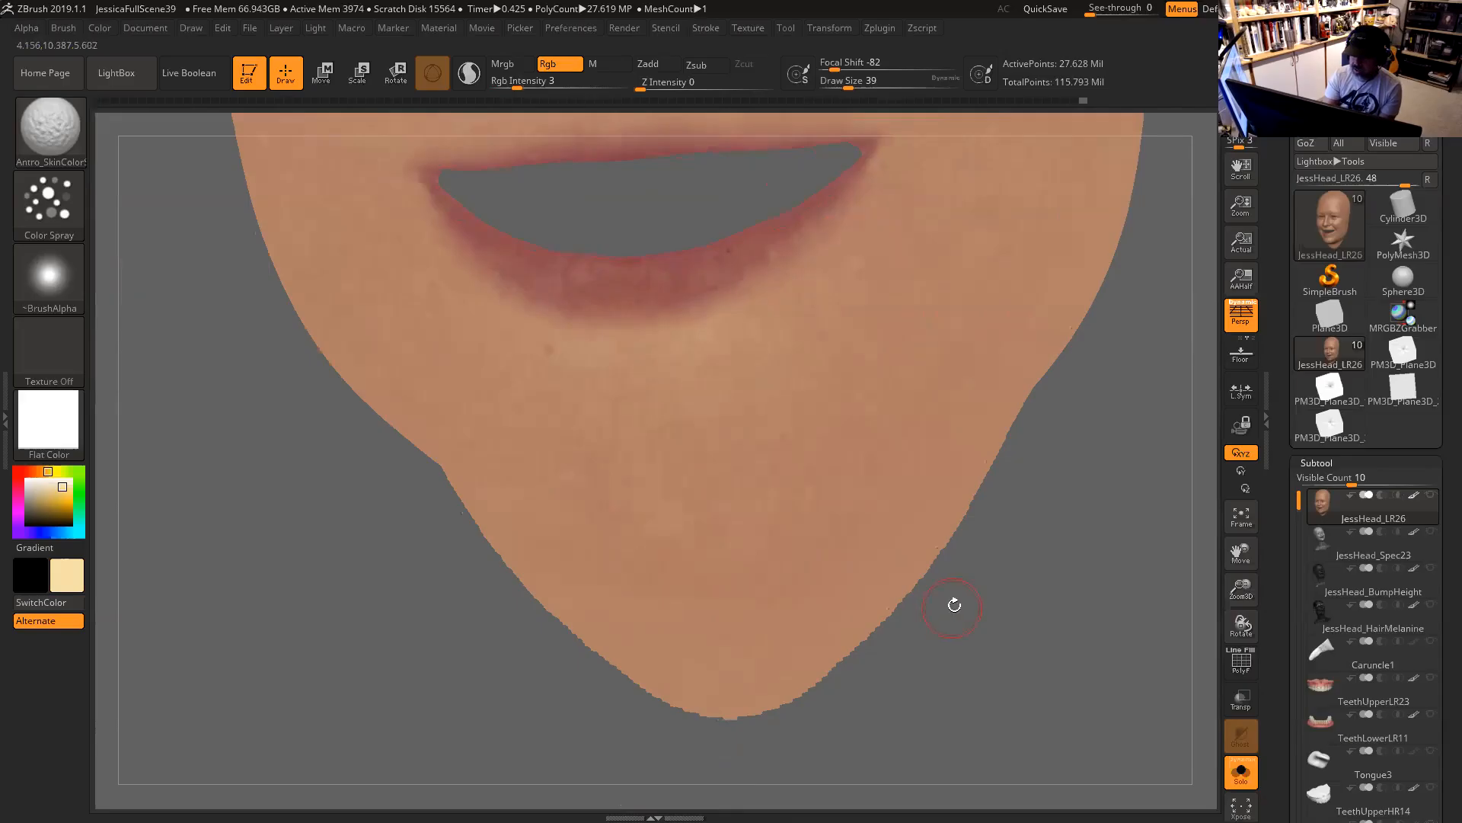
Refine the light variation around the mouth and chin with the draw size reduced to 25.
{"action": "left_click_drag", "start_coordinate": [1035, 666], "coordinate": [1047, 761], "text": "alt"}
{"action": "mouse_move", "coordinate": [1087, 610]}
{"action": "left_mouse_down"}
{"action": "mouse_move", "coordinate": [1058, 558]}
{"action": "mouse_move", "coordinate": [1016, 586]}
{"action": "left_mouse_up"}
{"action": "key", "text": "s"}
{"action": "left_click", "coordinate": [802, 427]}
{"action": "key", "text": "s"}
{"action": "left_click", "coordinate": [804, 413]}
{"action": "left_click_drag", "start_coordinate": [789, 393], "coordinate": [773, 407]}
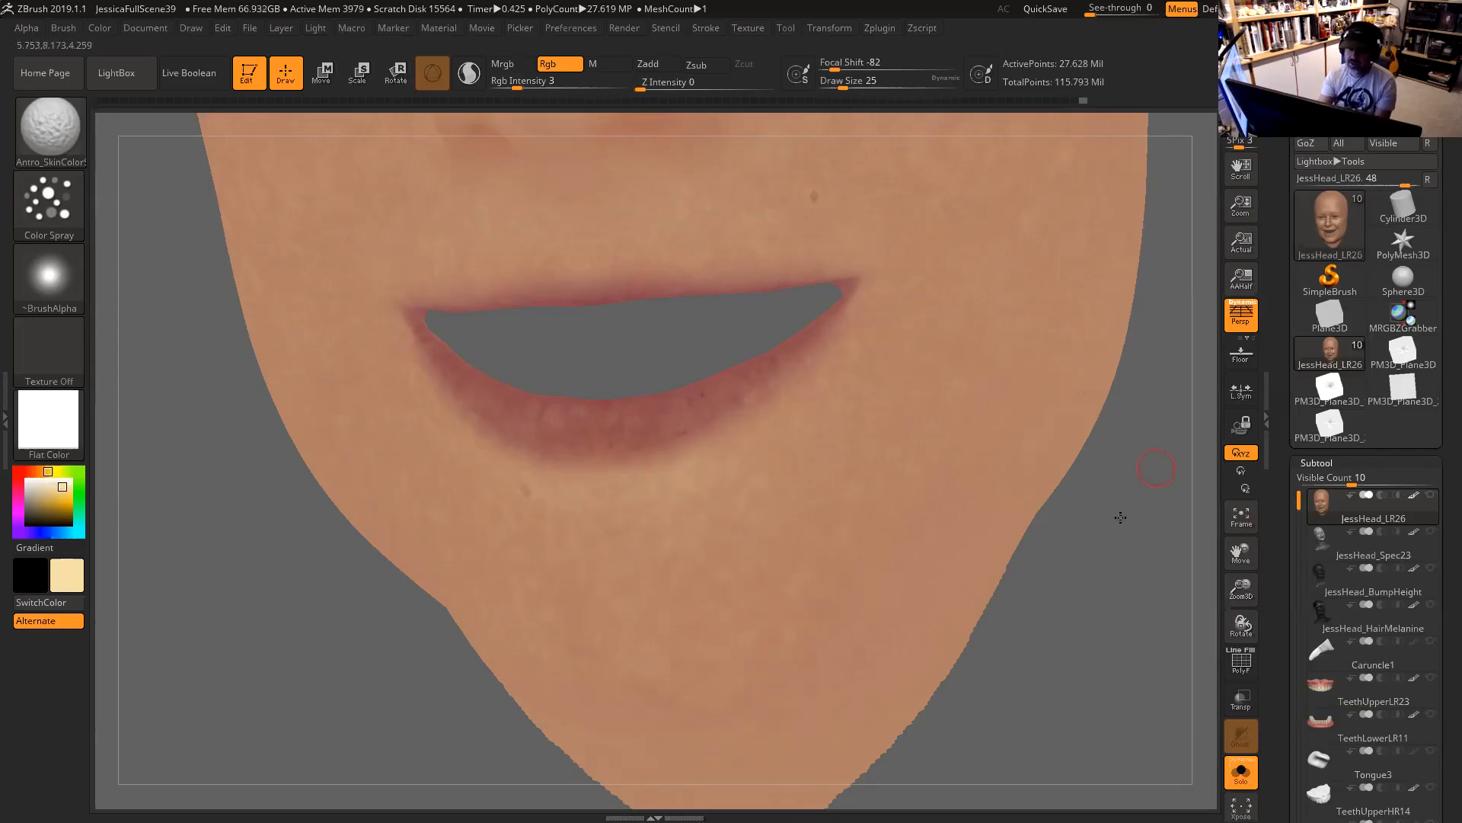
{"action": "left_click_drag", "start_coordinate": [1156, 468], "coordinate": [1120, 522], "text": "alt"}
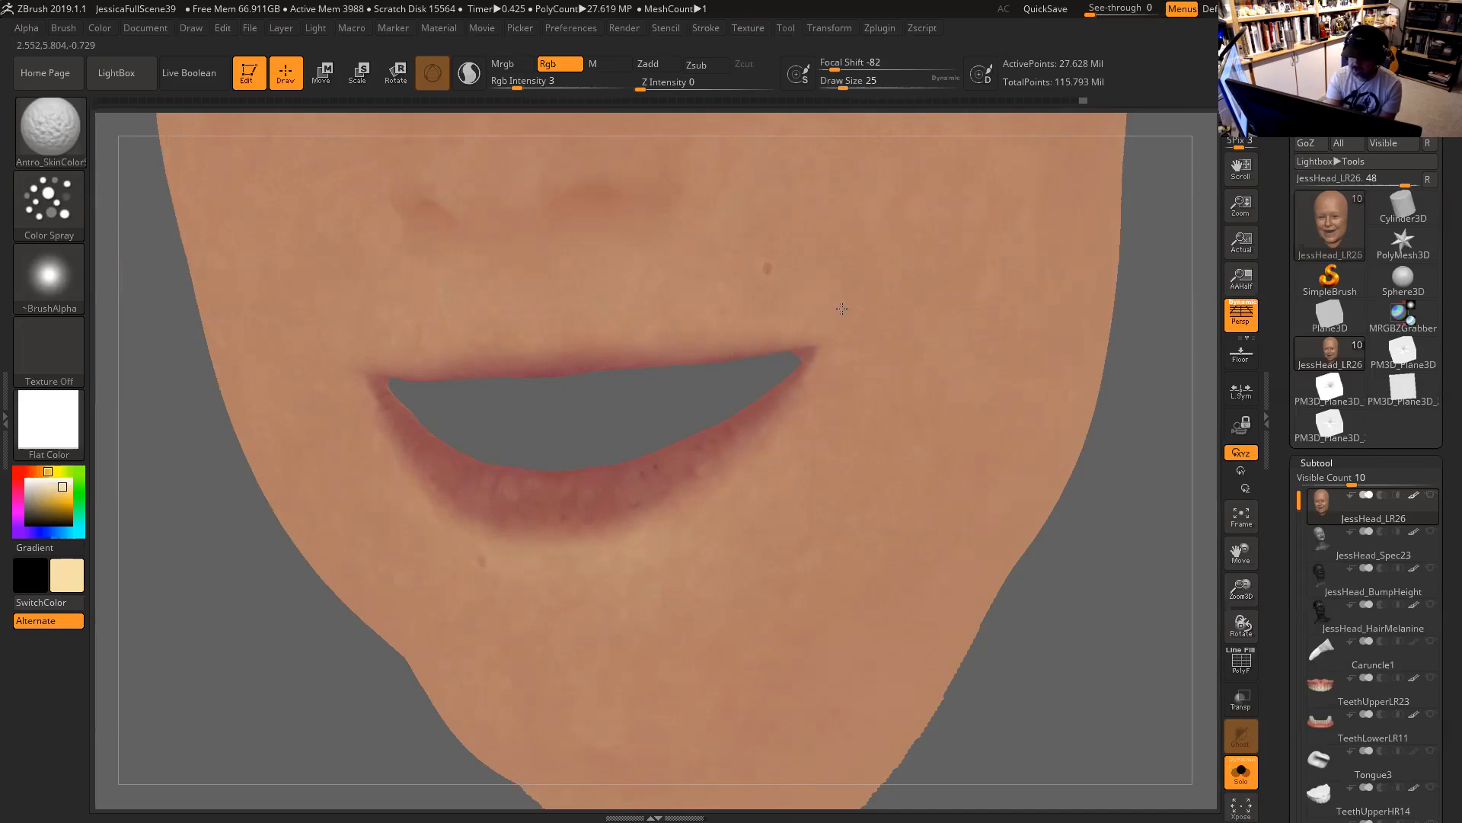
{"action": "left_click_drag", "start_coordinate": [1126, 546], "coordinate": [1076, 616], "text": "alt"}
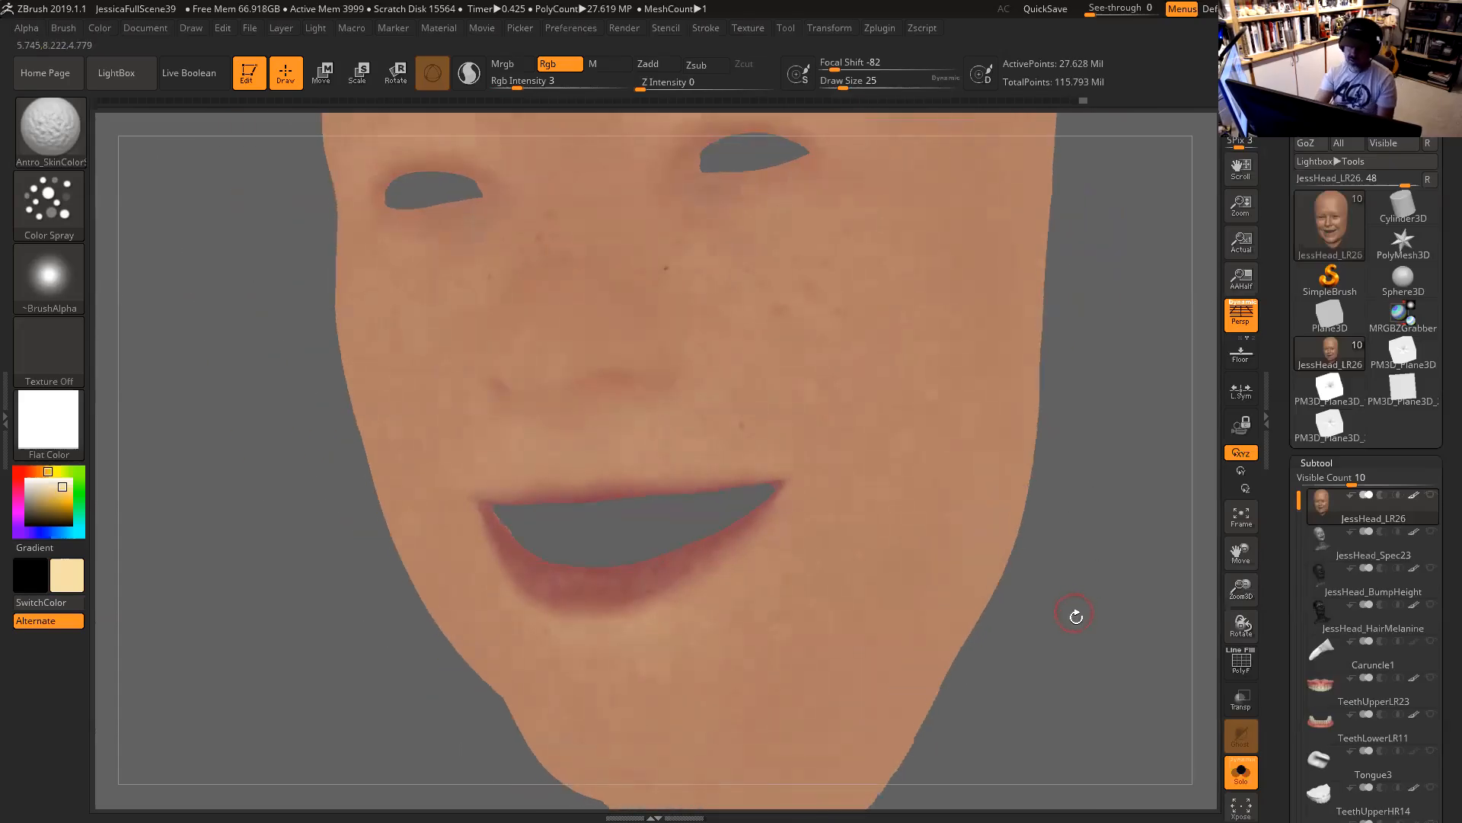
Switch the paint colour to a pale mint green and set the RGB intensity to 2 for tinting around the eyes.
{"action": "left_click_drag", "start_coordinate": [1125, 319], "coordinate": [1081, 348], "text": "alt"}
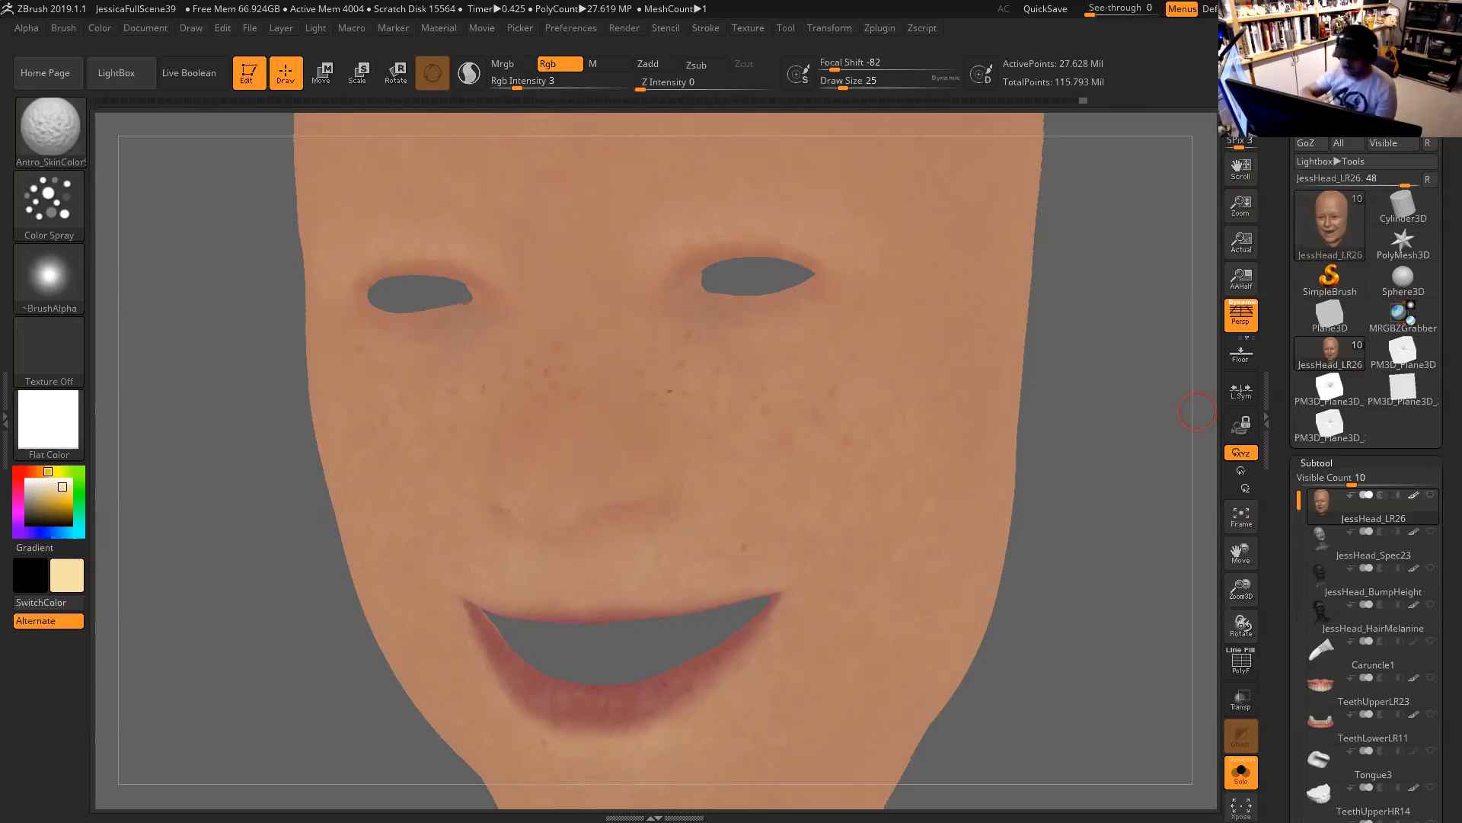
{"action": "left_click_drag", "start_coordinate": [1073, 368], "coordinate": [1188, 381]}
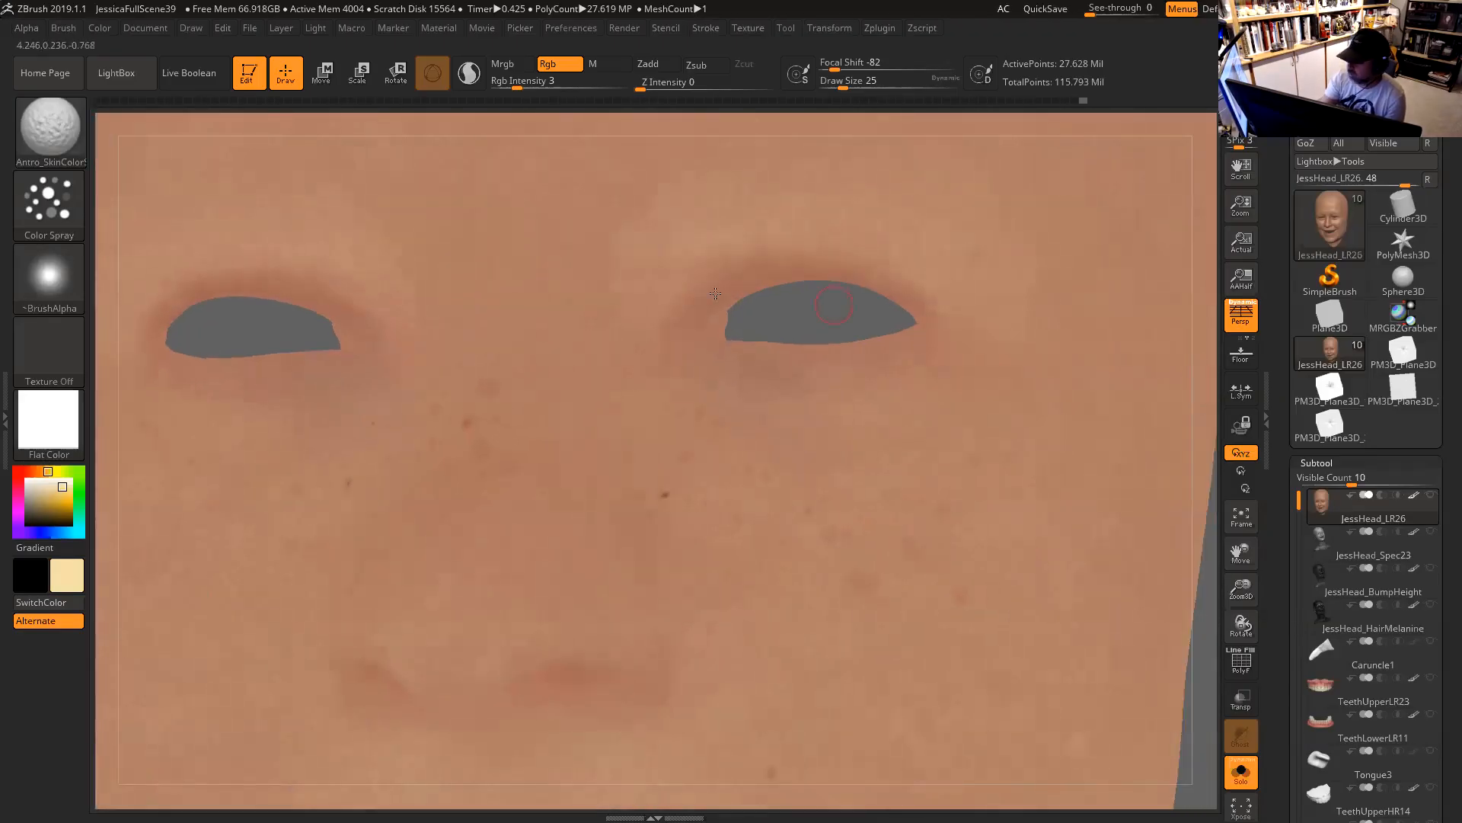
{"action": "left_click_drag", "start_coordinate": [1204, 329], "coordinate": [1163, 335]}
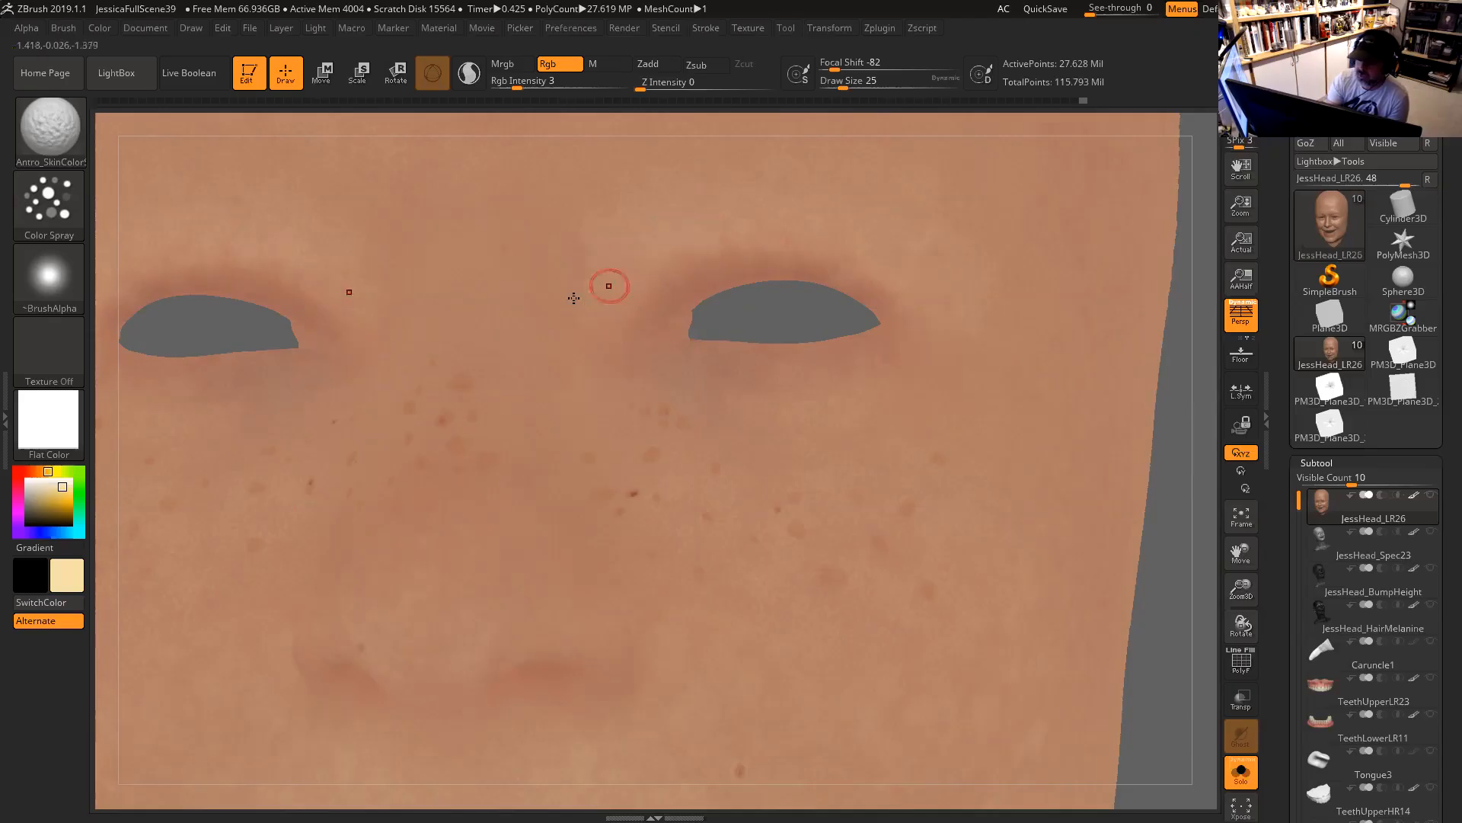
{"action": "left_click", "coordinate": [77, 514]}
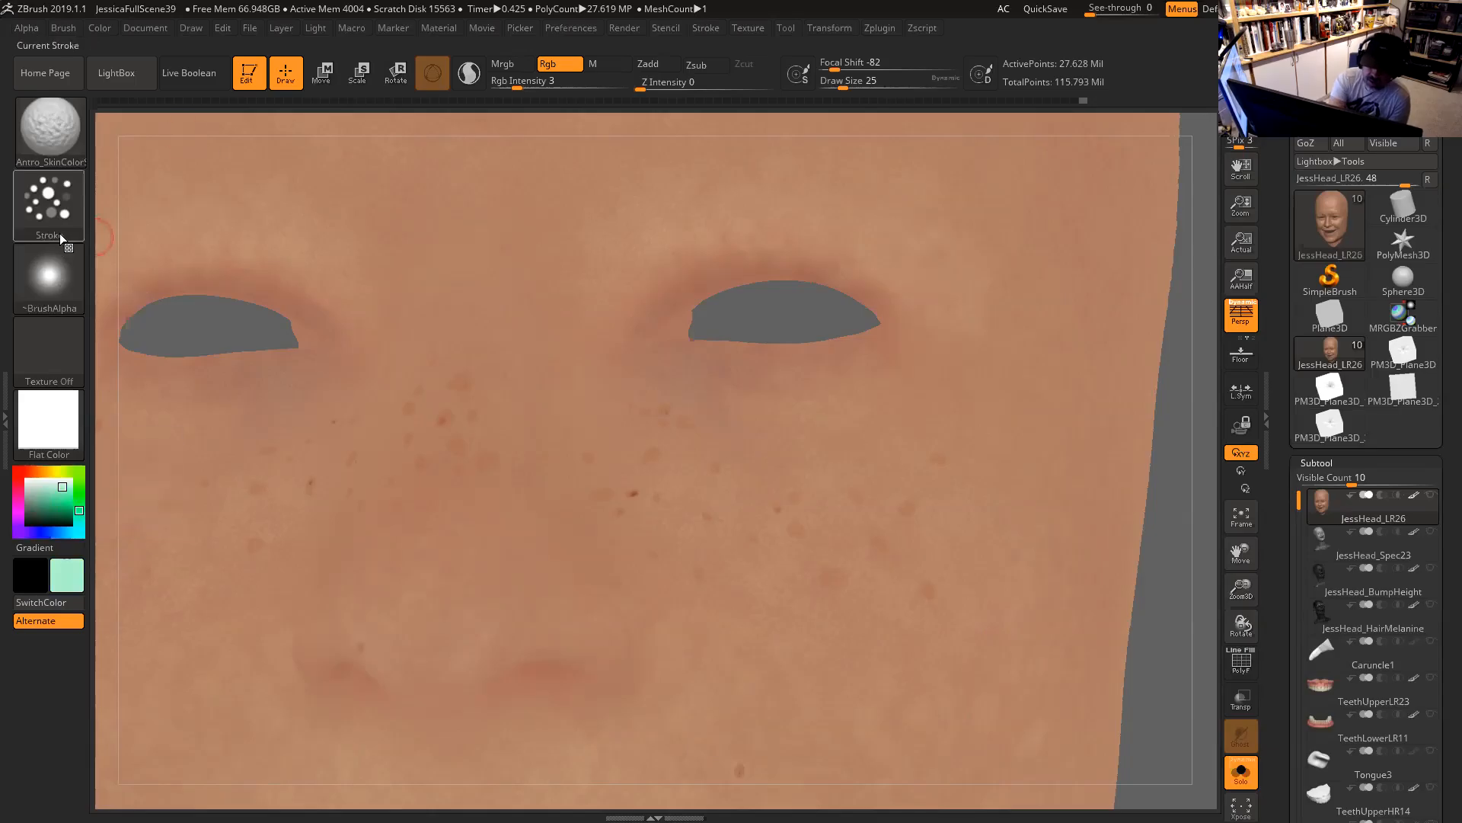
{"action": "left_click_drag", "start_coordinate": [516, 83], "coordinate": [513, 83]}
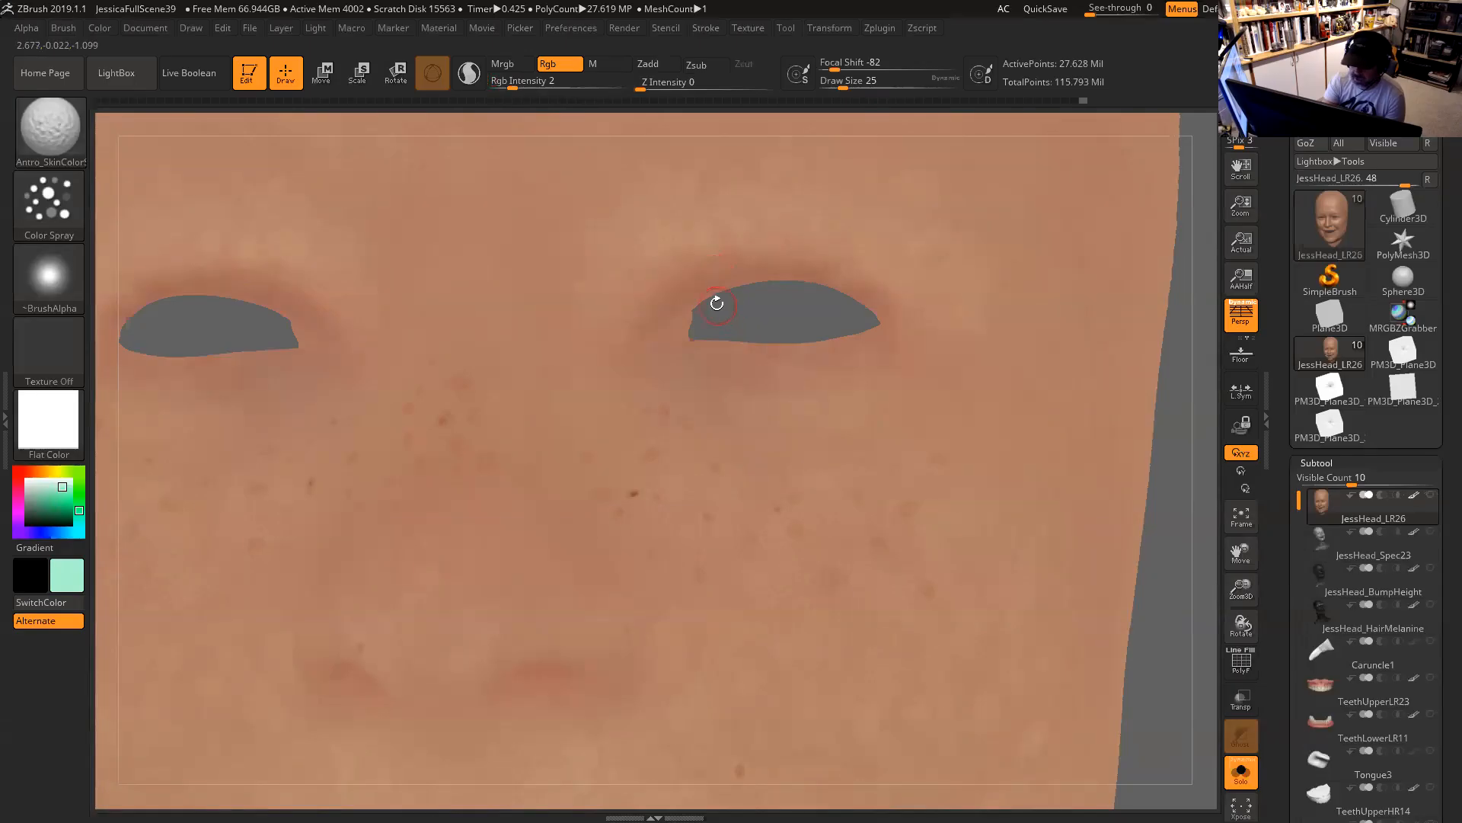
Spray a faint green tint over the brow area and above the upper eyelids at draw size 37.
{"action": "left_click_drag", "start_coordinate": [1183, 356], "coordinate": [1198, 367]}
{"action": "key", "text": "space"}
{"action": "left_click_drag", "start_coordinate": [670, 317], "coordinate": [677, 317]}
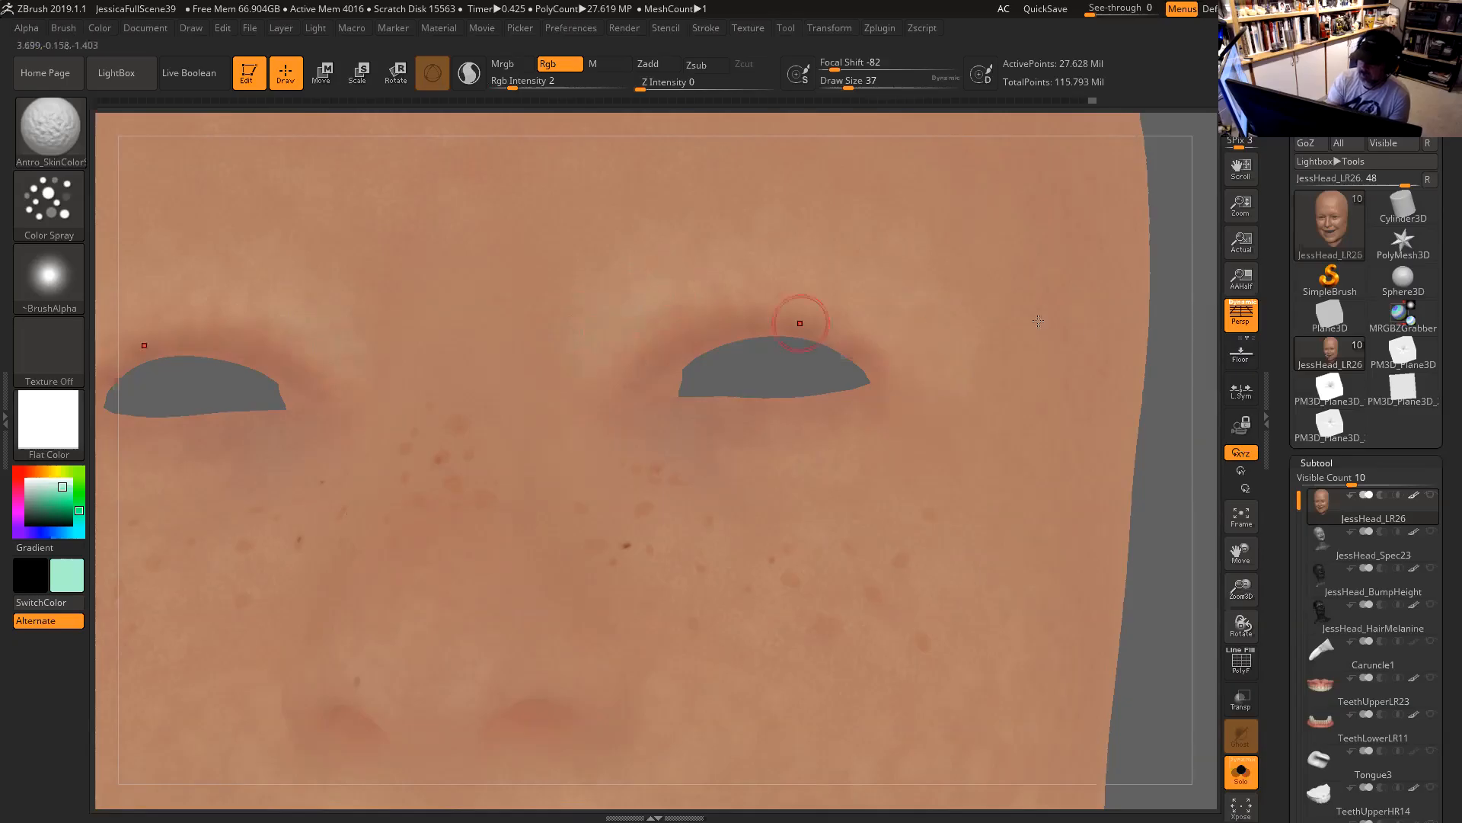
{"action": "left_click_drag", "start_coordinate": [1177, 365], "coordinate": [1175, 358]}
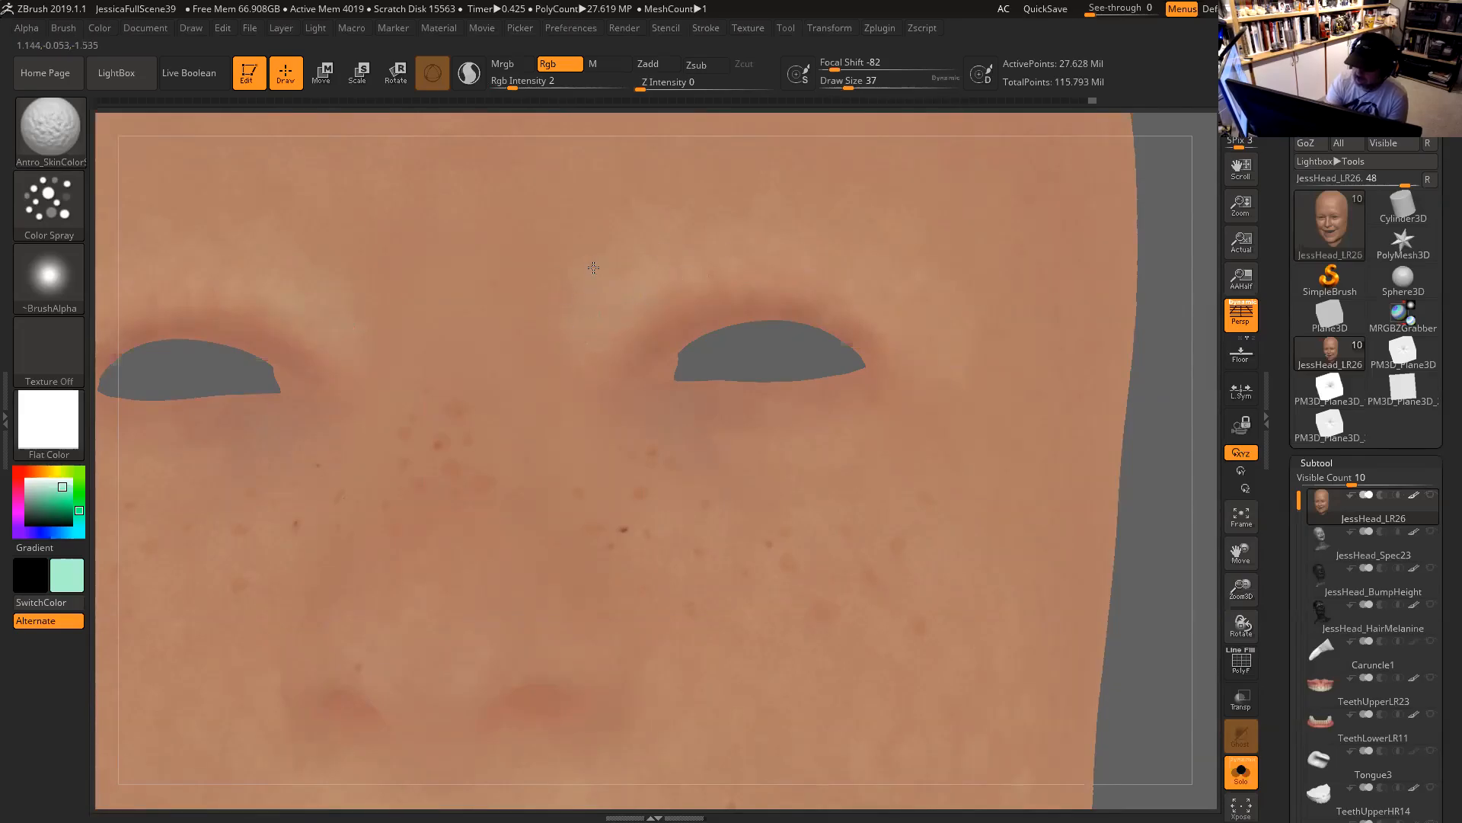
Tint the inner eye corners and the sides of the upper nose faint green at draw size 29.
{"action": "mouse_move", "coordinate": [1155, 327]}
{"action": "left_mouse_down"}
{"action": "mouse_move", "coordinate": [1064, 339]}
{"action": "mouse_move", "coordinate": [1096, 386]}
{"action": "mouse_move", "coordinate": [1126, 327]}
{"action": "mouse_move", "coordinate": [1012, 317]}
{"action": "mouse_move", "coordinate": [1132, 312]}
{"action": "mouse_move", "coordinate": [1150, 333]}
{"action": "mouse_move", "coordinate": [1150, 404]}
{"action": "left_mouse_up"}
{"action": "key", "text": "space"}
{"action": "left_click_drag", "start_coordinate": [477, 416], "coordinate": [469, 415]}
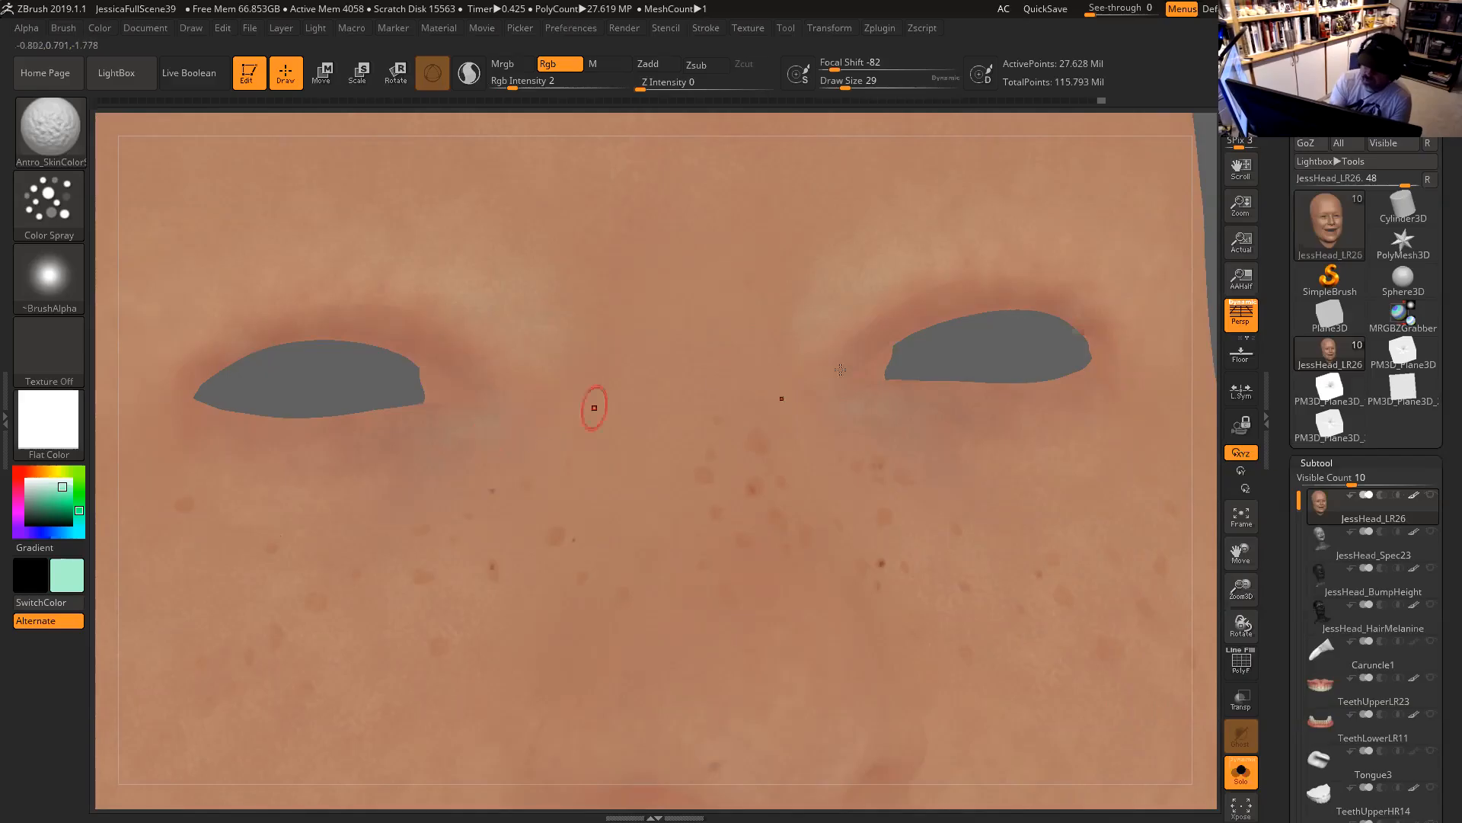
{"action": "left_click_drag", "start_coordinate": [1193, 372], "coordinate": [1135, 370]}
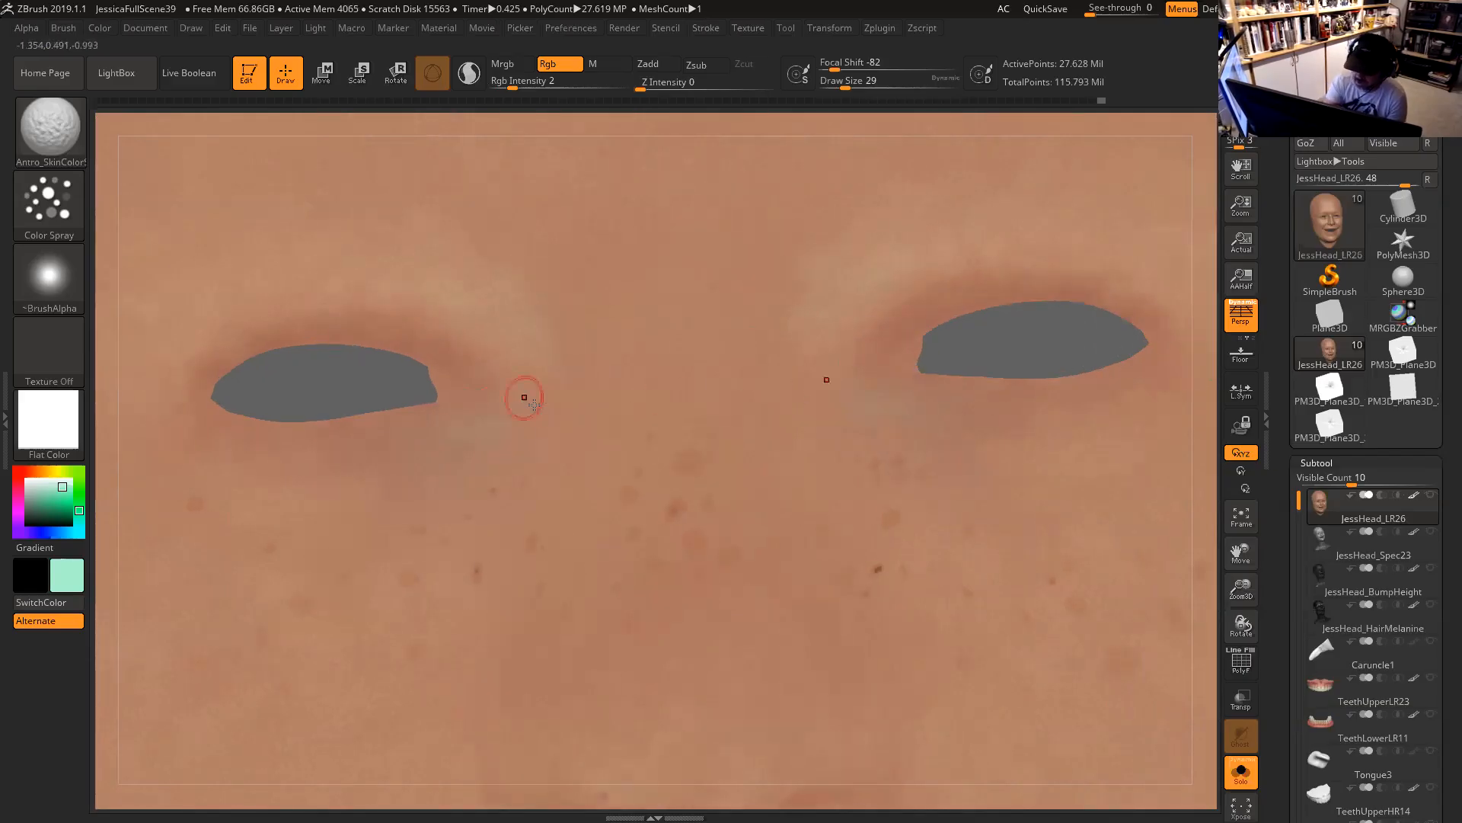
Spray the faint green tint around the outer side of the eye with the draw size set to 51.
{"action": "left_click_drag", "start_coordinate": [1199, 419], "coordinate": [1166, 427]}
{"action": "key", "text": "space"}
{"action": "left_click_drag", "start_coordinate": [916, 337], "coordinate": [923, 336]}
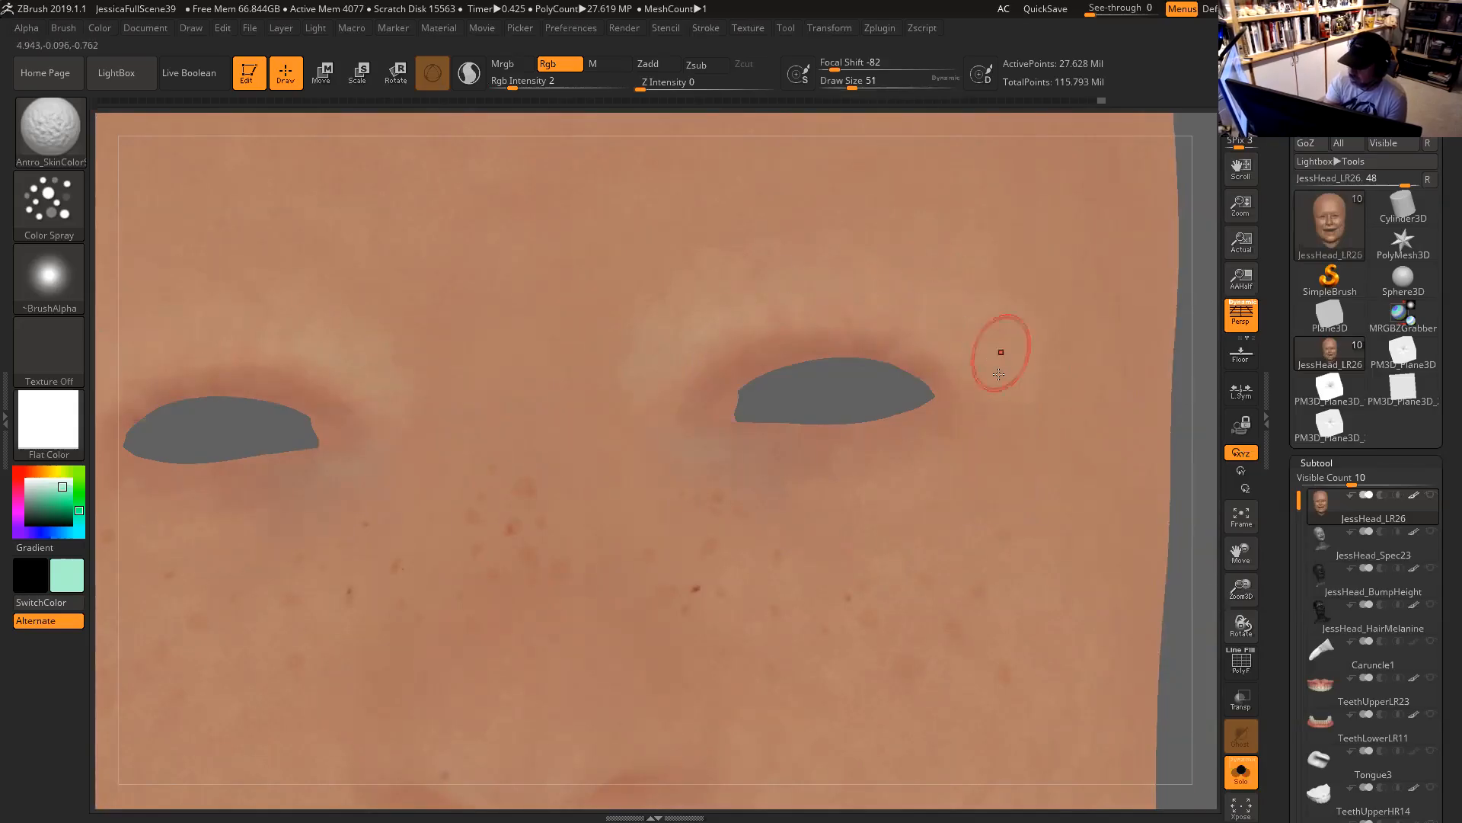
Spray the faint green tint below the outer eye corners at draw size 18, continuing around the eyes at draw size 29.
{"action": "key", "text": "space"}
{"action": "left_click_drag", "start_coordinate": [945, 418], "coordinate": [893, 422]}
{"action": "key", "text": "space"}
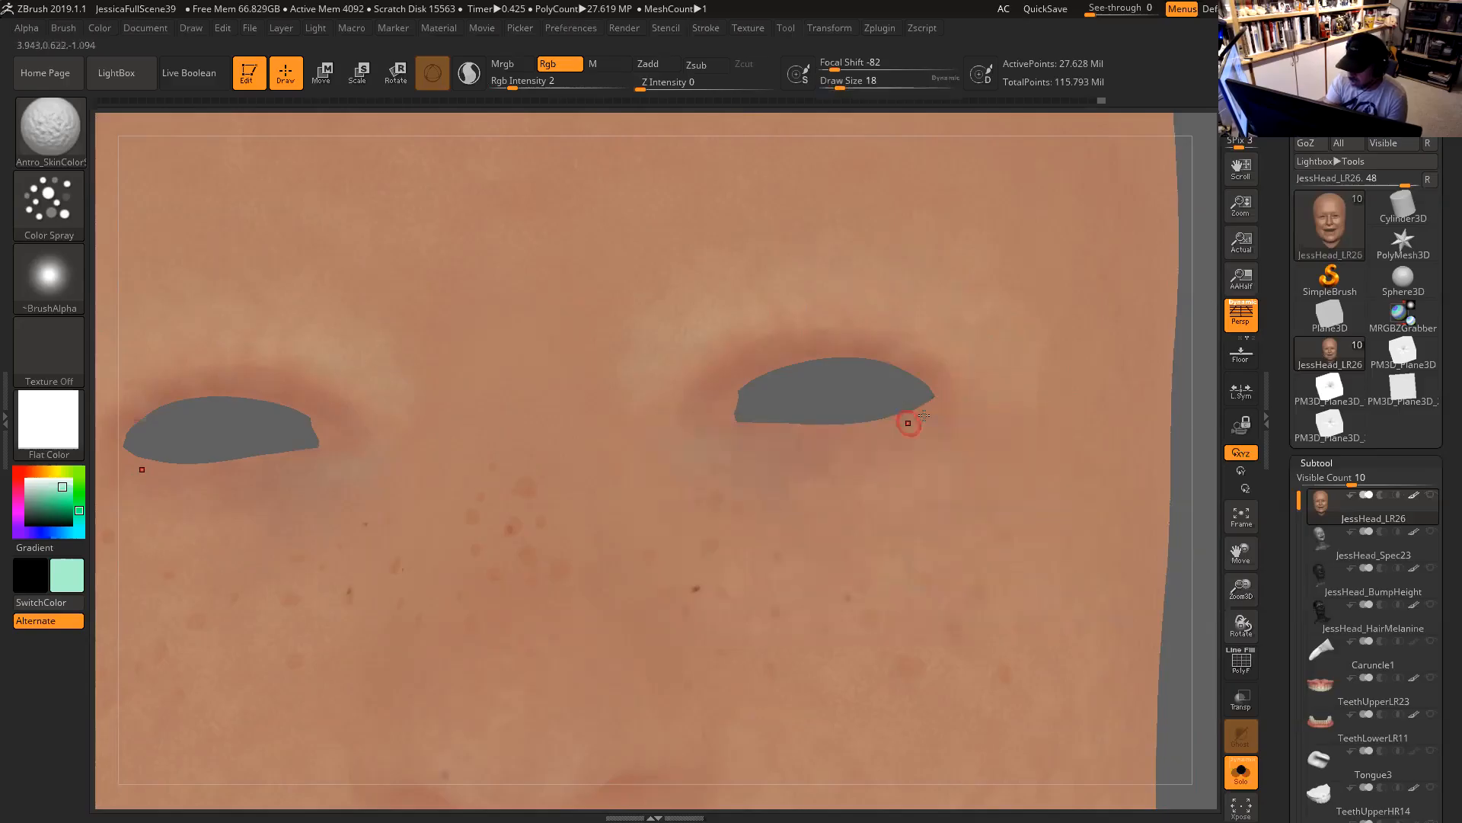
{"action": "key", "text": "space"}
{"action": "left_click_drag", "start_coordinate": [899, 421], "coordinate": [916, 421]}
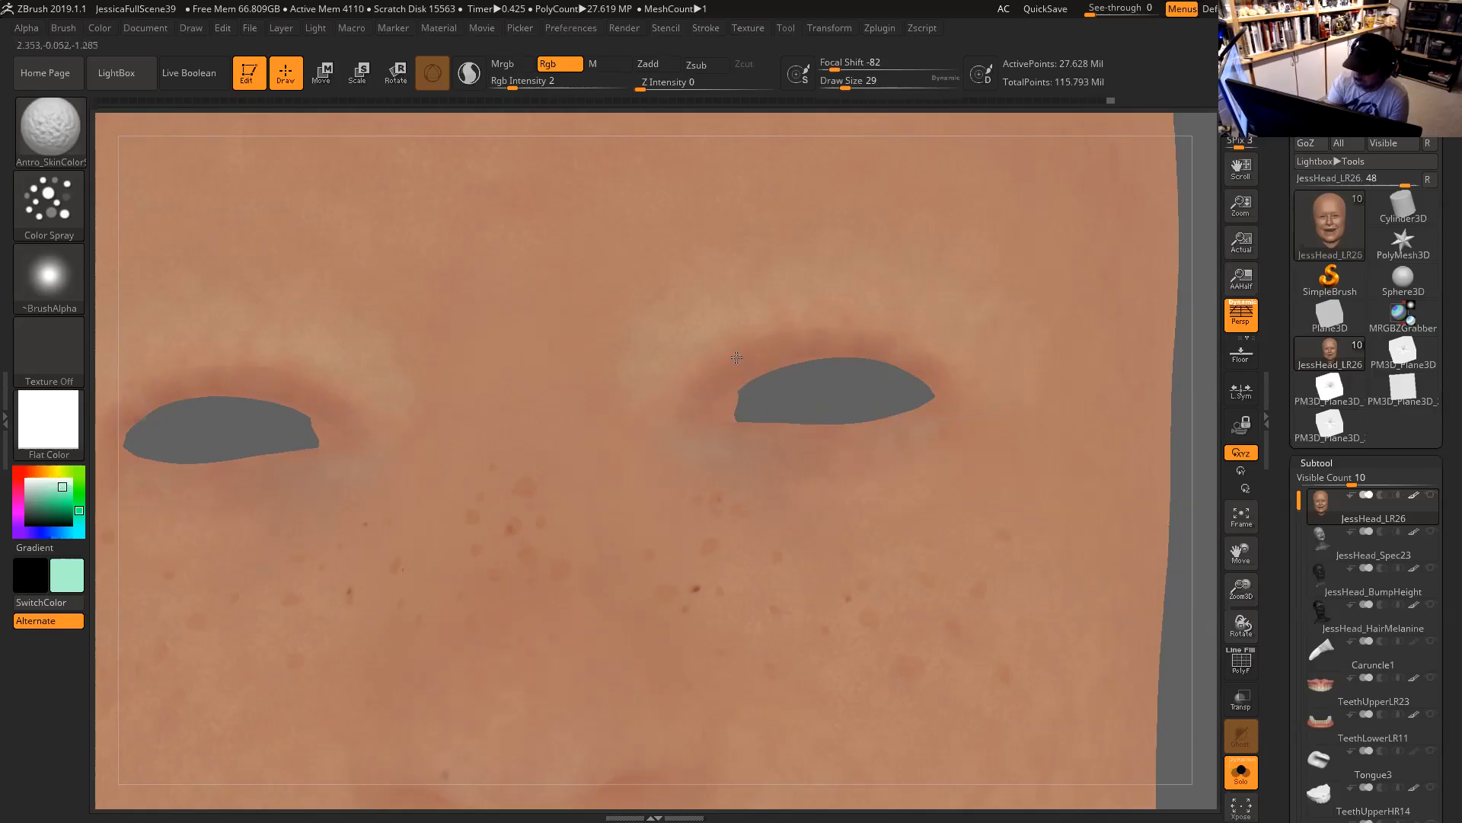
Examine the tinted eye area and the whole face from several angles and compare them with the reference photo.
{"action": "right_click_drag", "start_coordinate": [824, 386], "coordinate": [762, 289], "text": "ctrl"}
{"action": "left_click_drag", "start_coordinate": [1051, 409], "coordinate": [1064, 397], "text": "shift"}
{"action": "left_click_drag", "start_coordinate": [1060, 449], "coordinate": [1085, 433]}
{"action": "right_click_drag", "start_coordinate": [1083, 444], "coordinate": [1137, 499], "text": "ctrl"}
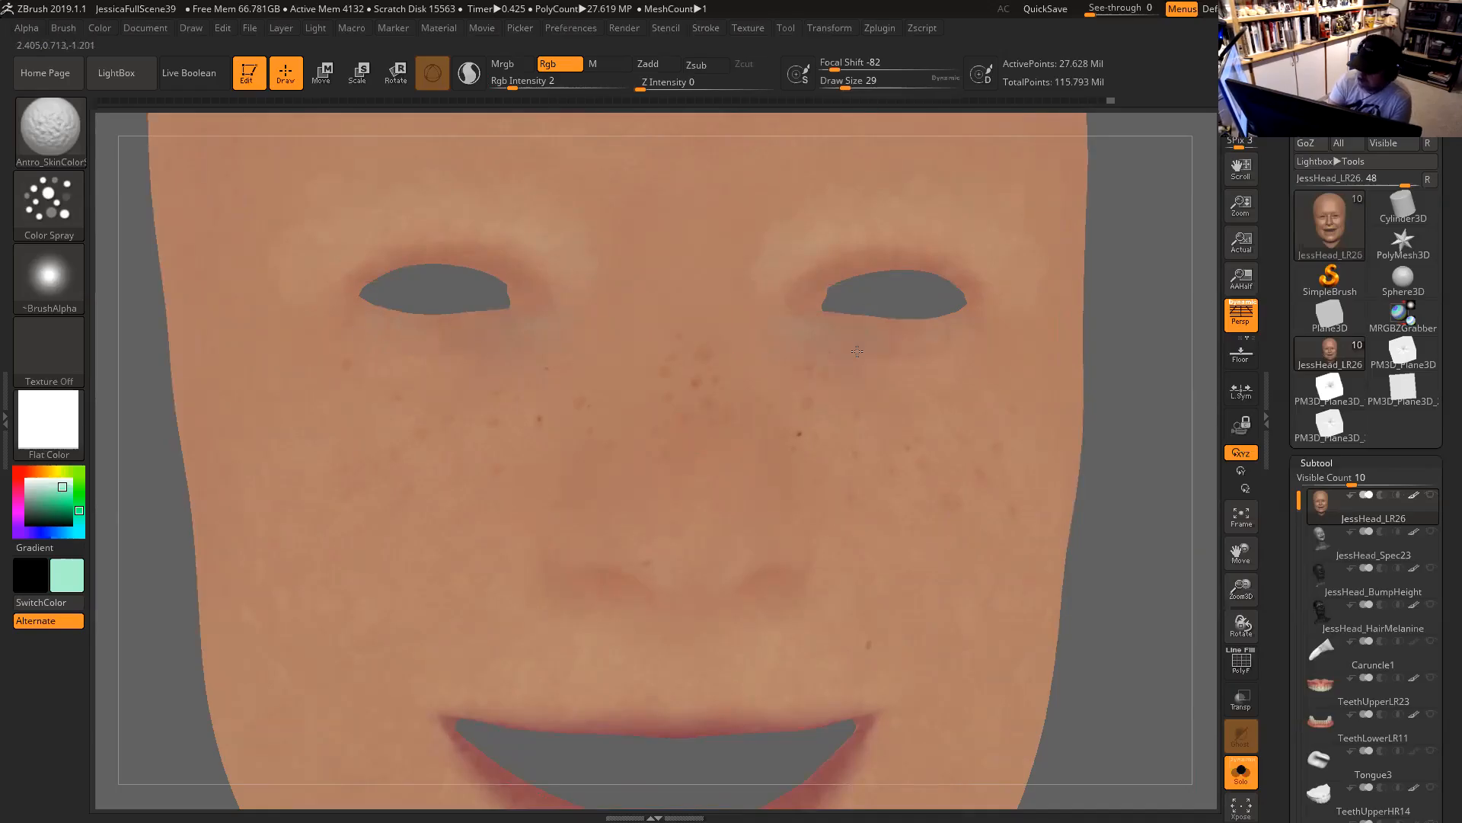
{"action": "left_click_drag", "start_coordinate": [1145, 451], "coordinate": [1125, 377], "text": "alt"}
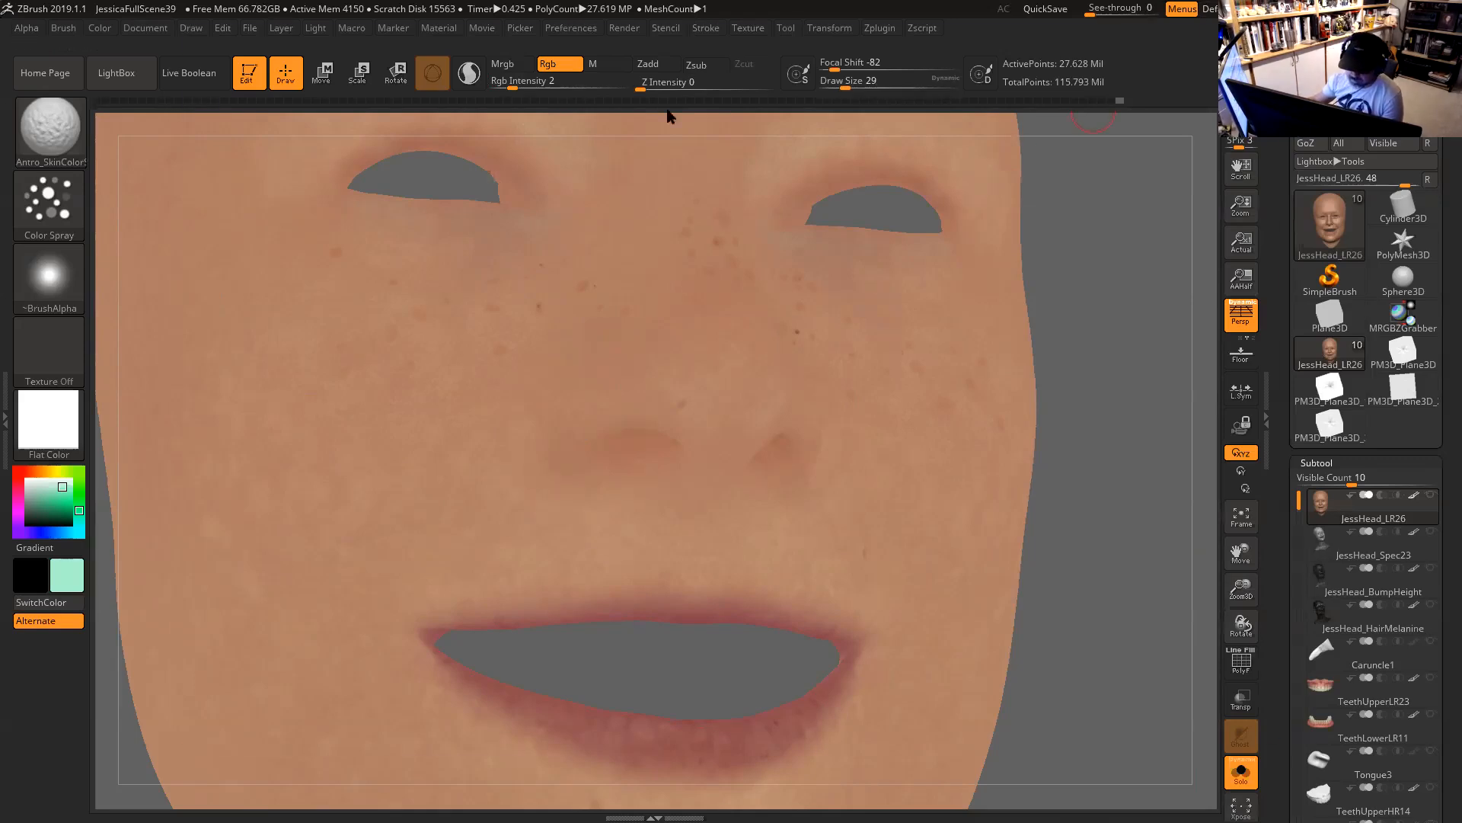
{"action": "key", "text": "alt+Tab"}
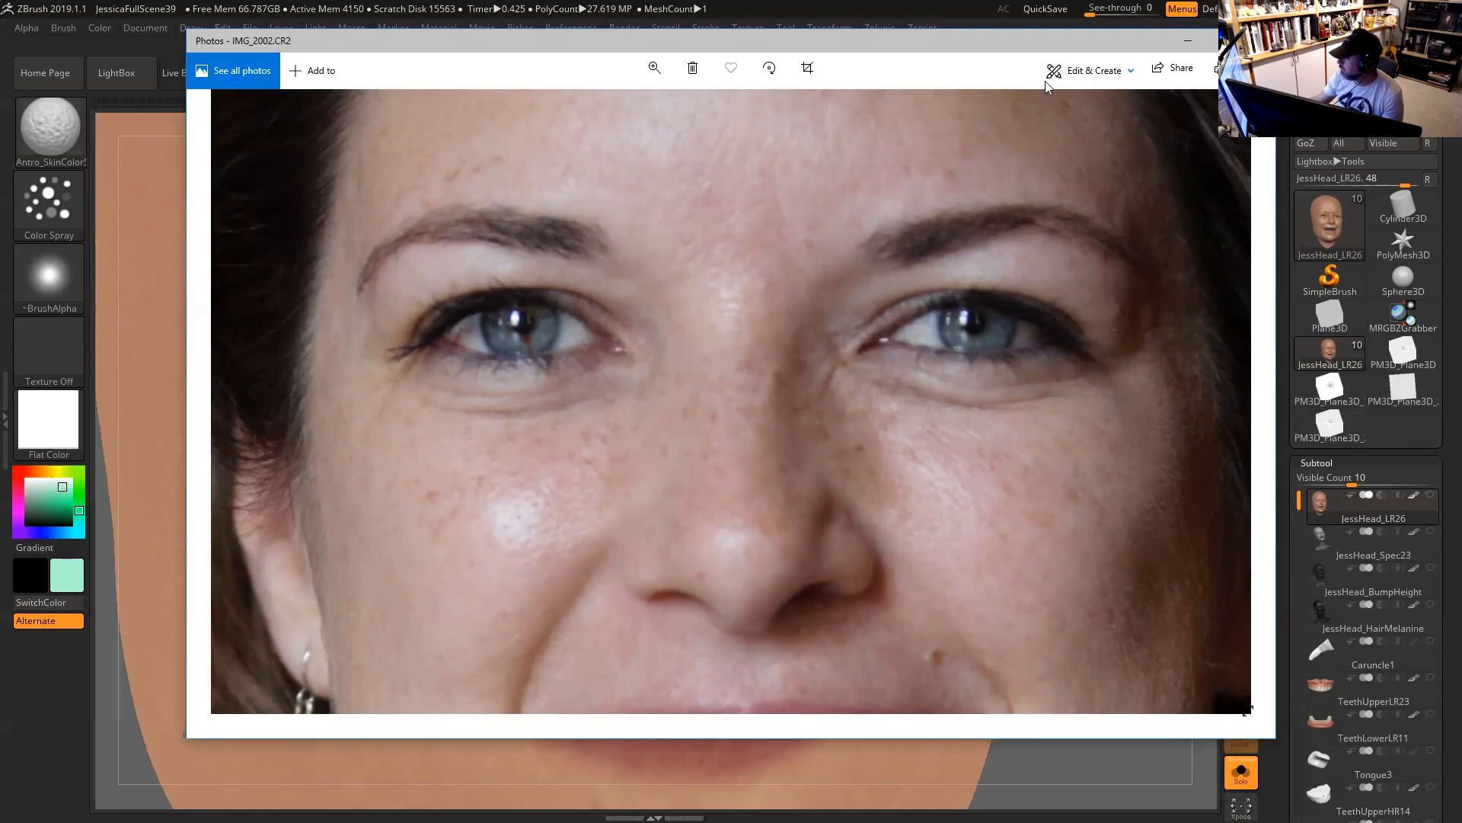
{"action": "key", "text": "alt+Tab"}
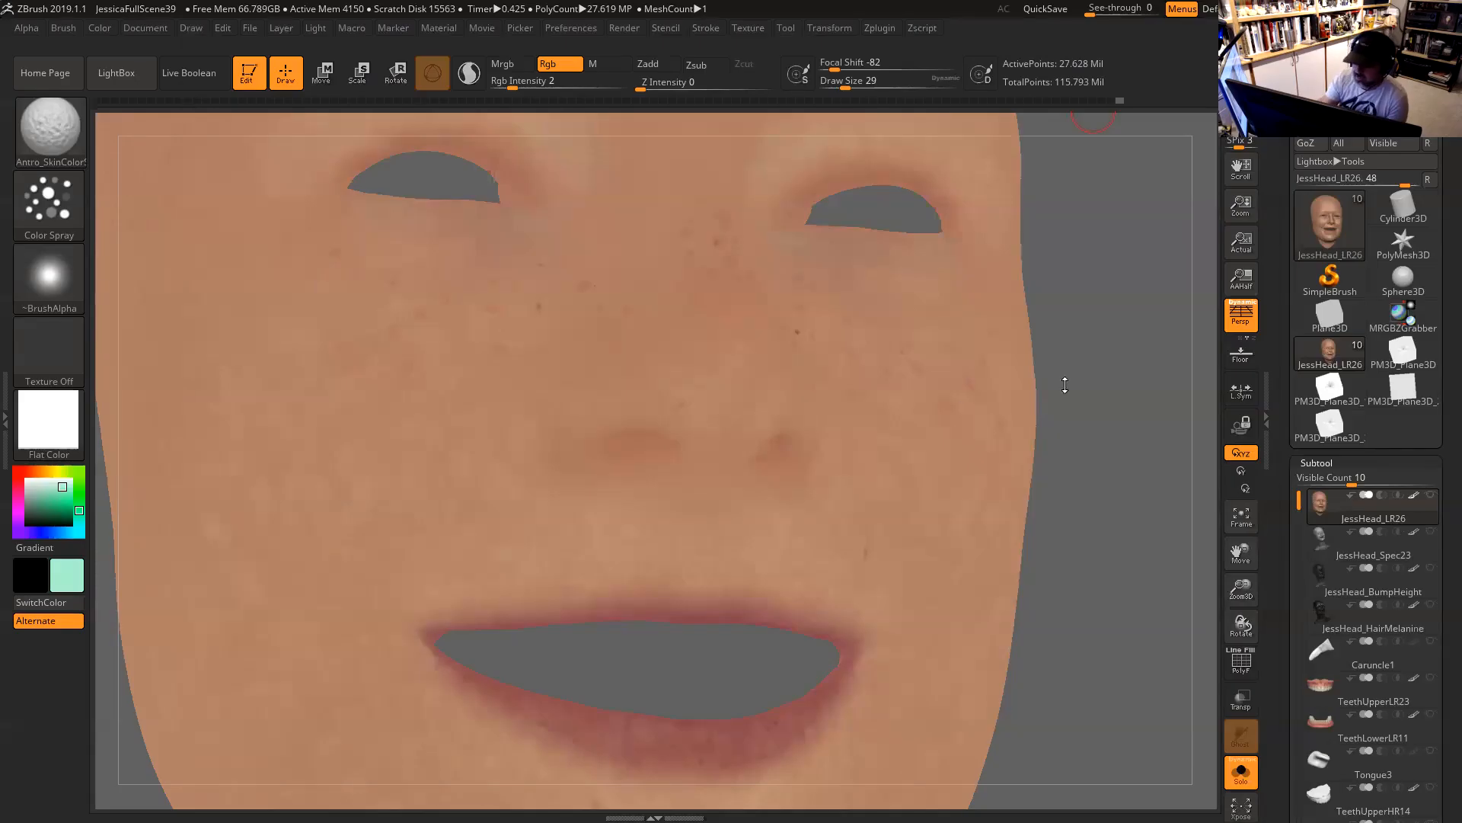
{"action": "left_click_drag", "start_coordinate": [1090, 412], "coordinate": [1127, 434]}
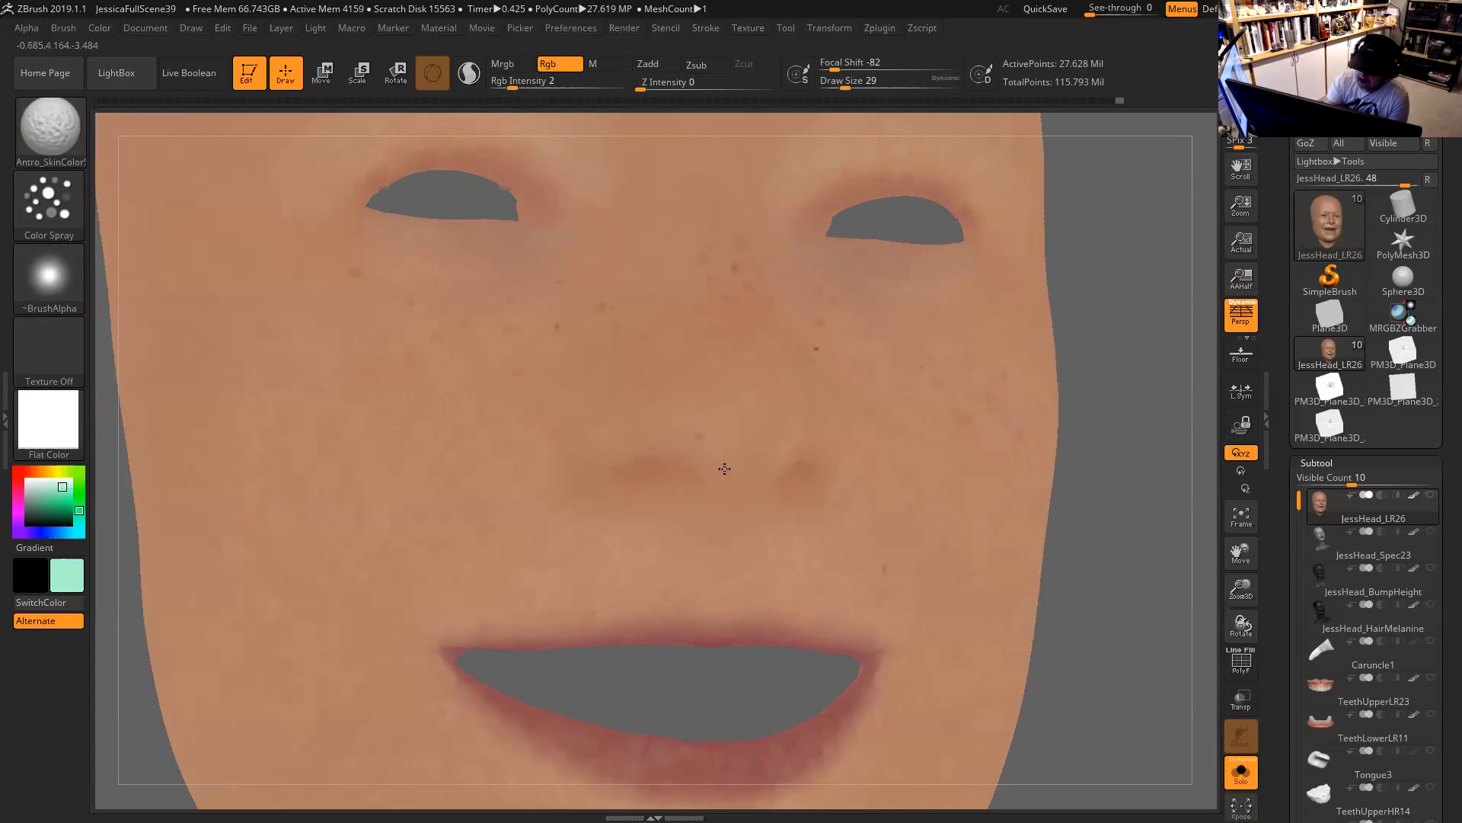
{"action": "left_click_drag", "start_coordinate": [1090, 377], "coordinate": [888, 294]}
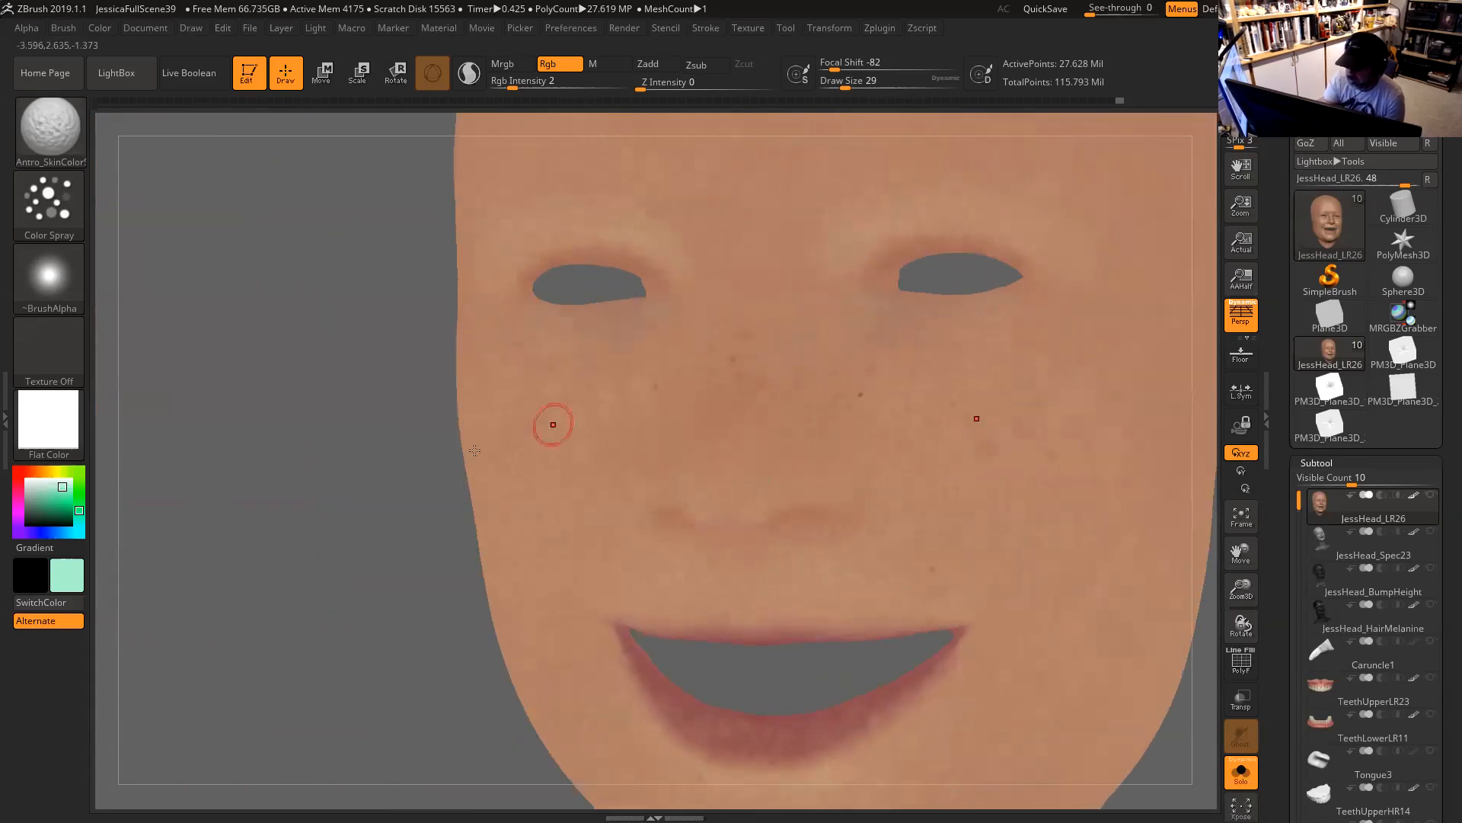
{"action": "left_click_drag", "start_coordinate": [447, 460], "coordinate": [154, 428], "text": "alt"}
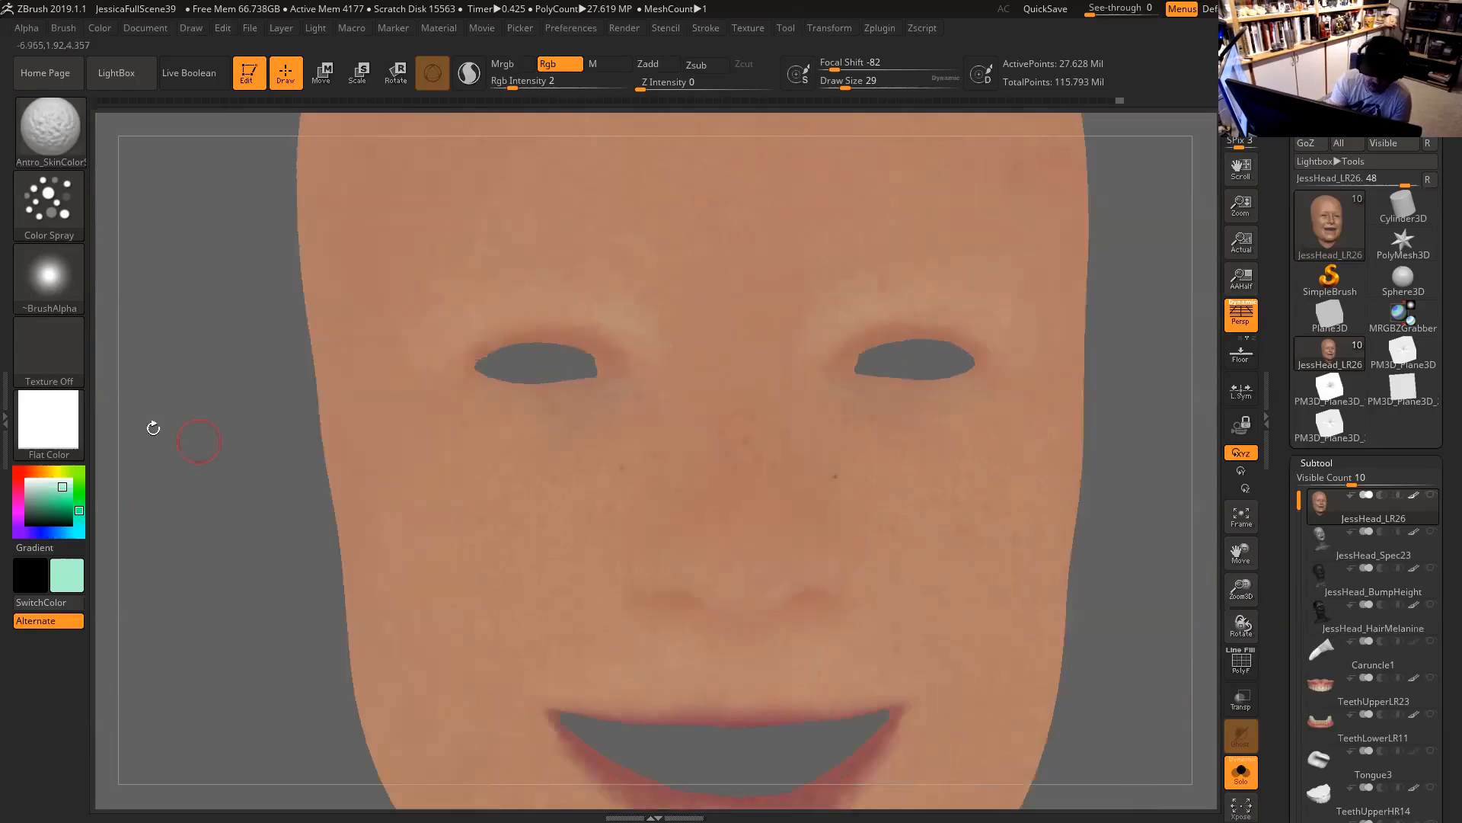
Change the paint colour to pale yellow and spray a faint tint over the nose bridge between the eyes at draw size 41.
{"action": "left_click", "coordinate": [60, 472]}
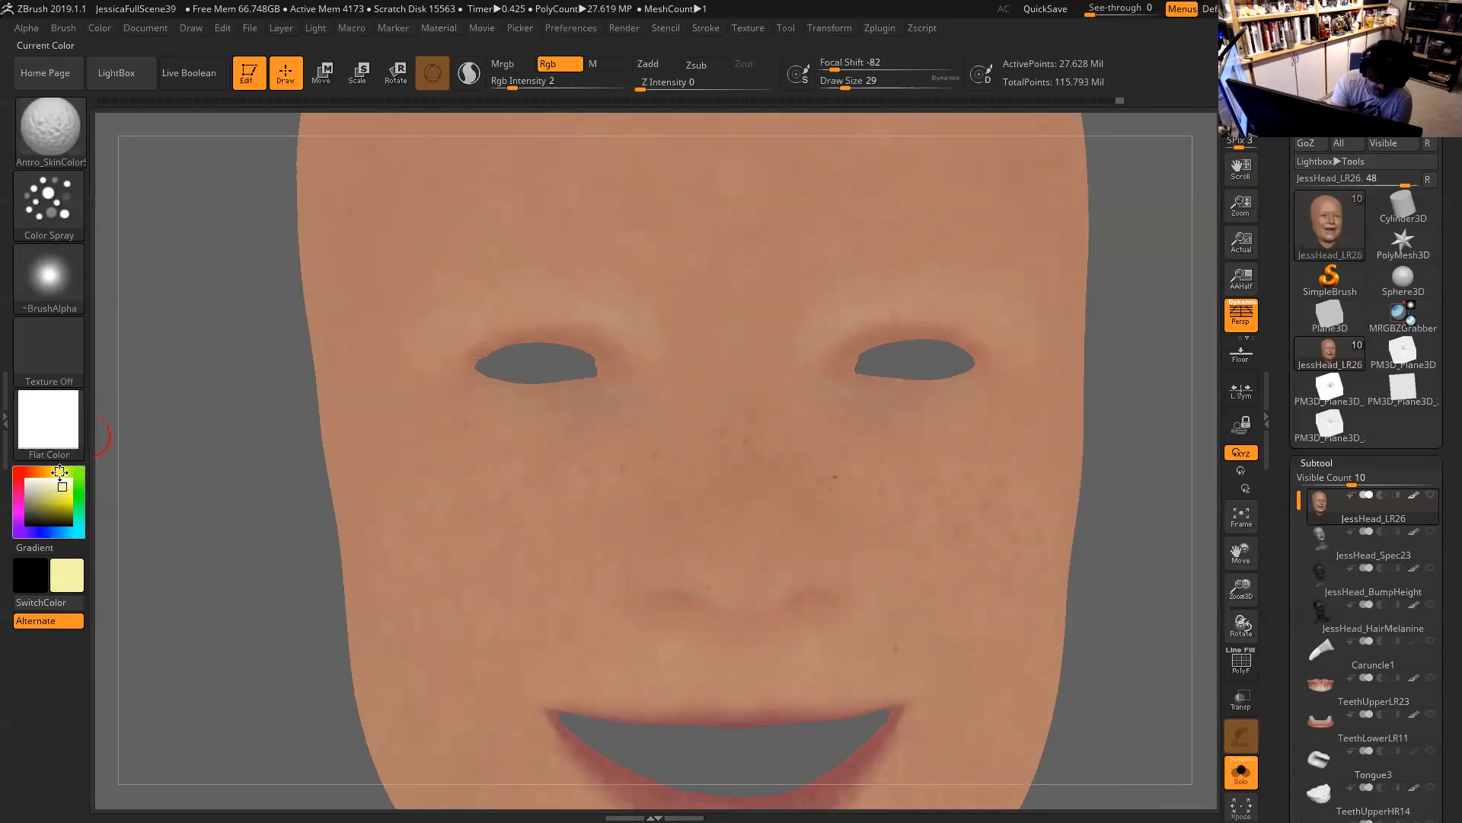
{"action": "left_click_drag", "start_coordinate": [212, 515], "coordinate": [255, 510]}
{"action": "key", "text": "space"}
{"action": "left_click_drag", "start_coordinate": [699, 313], "coordinate": [705, 313]}
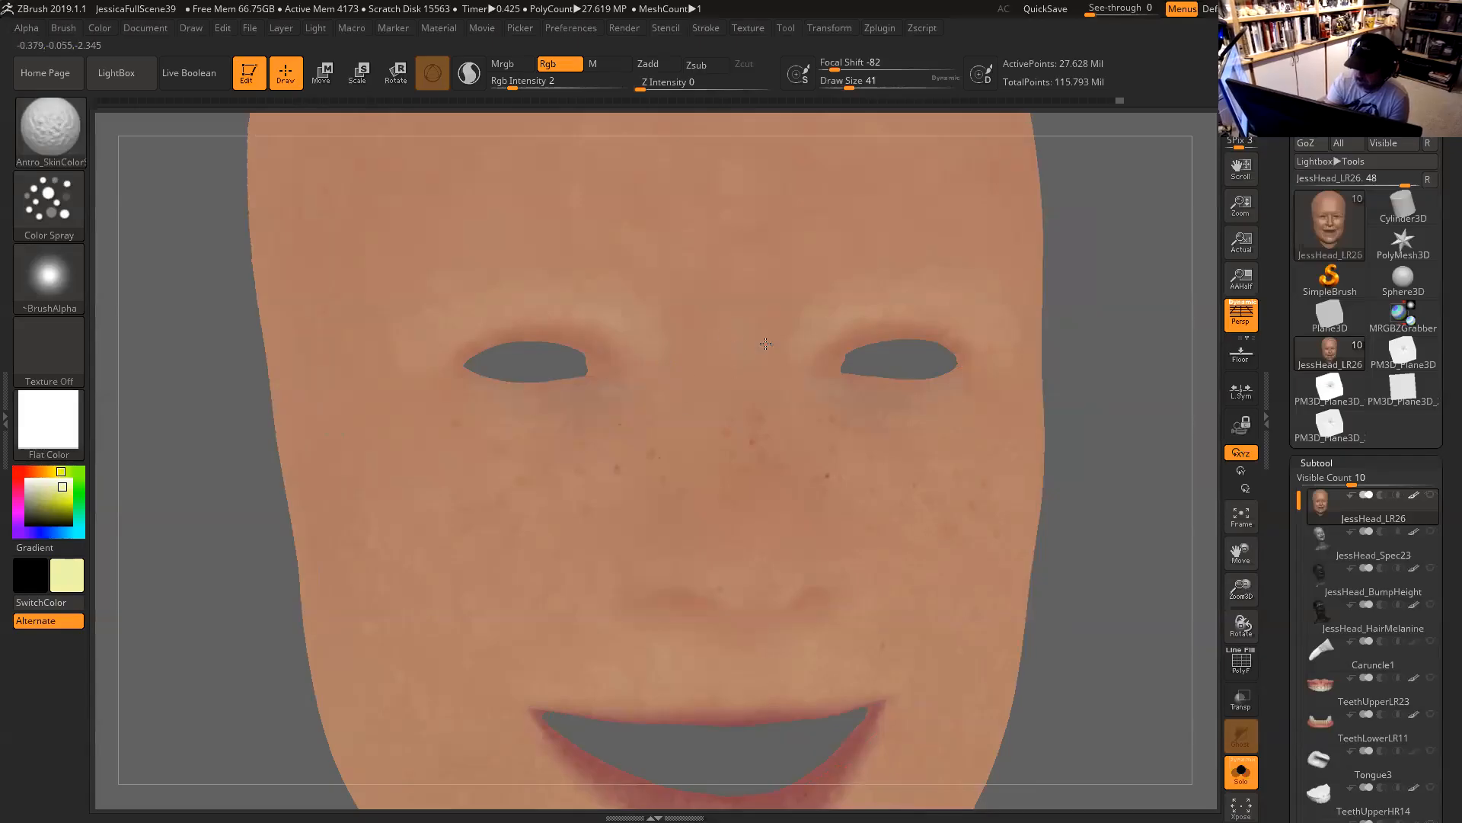
{"action": "left_click_drag", "start_coordinate": [778, 362], "coordinate": [715, 384]}
{"action": "left_click_drag", "start_coordinate": [1084, 321], "coordinate": [1037, 323]}
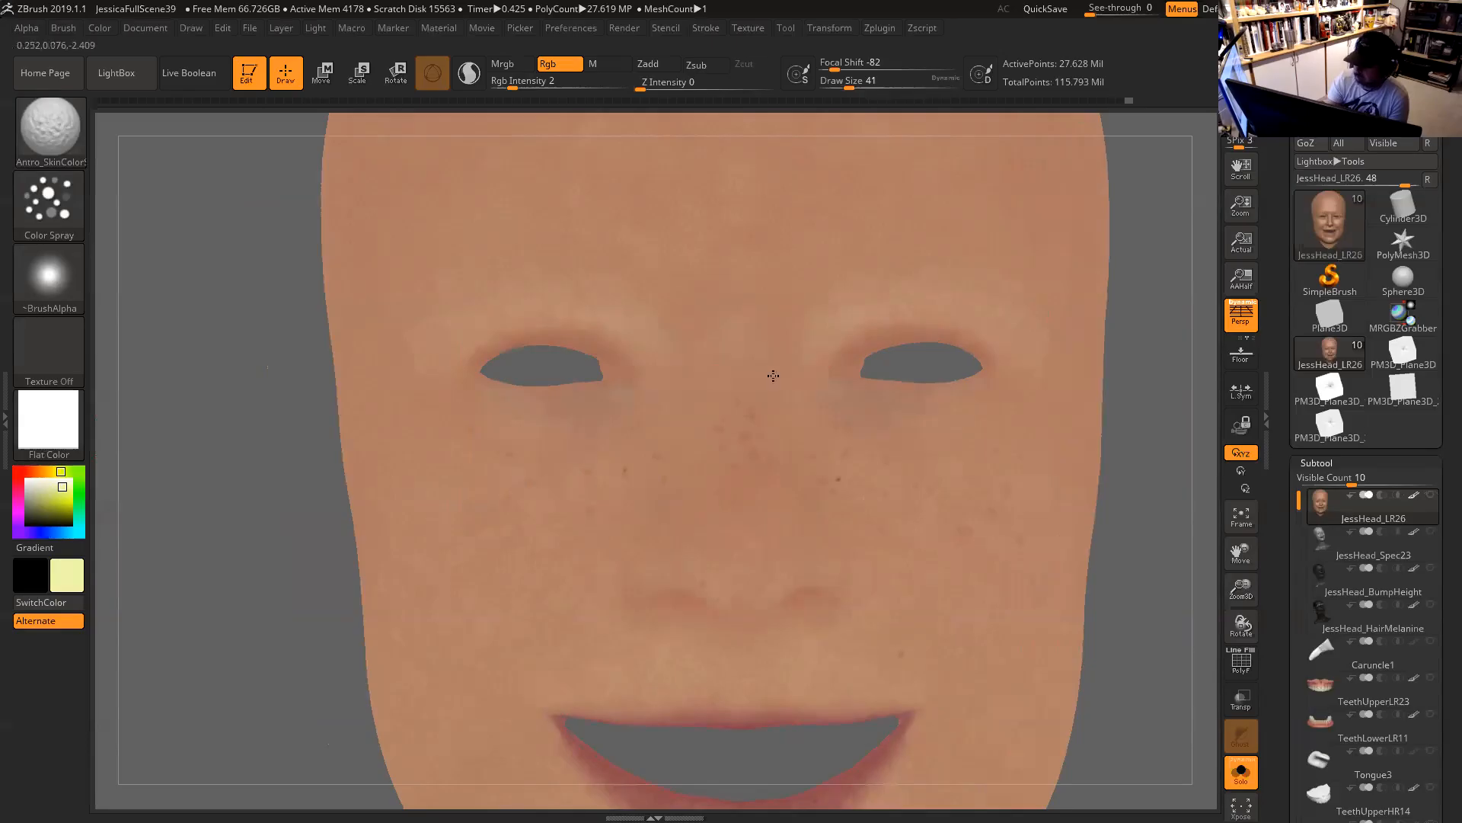
Spray faint pale cream highlights at the inner eye corners with the draw size reduced to 20.
{"action": "left_click_drag", "start_coordinate": [930, 376], "coordinate": [843, 375]}
{"action": "key", "text": "space"}
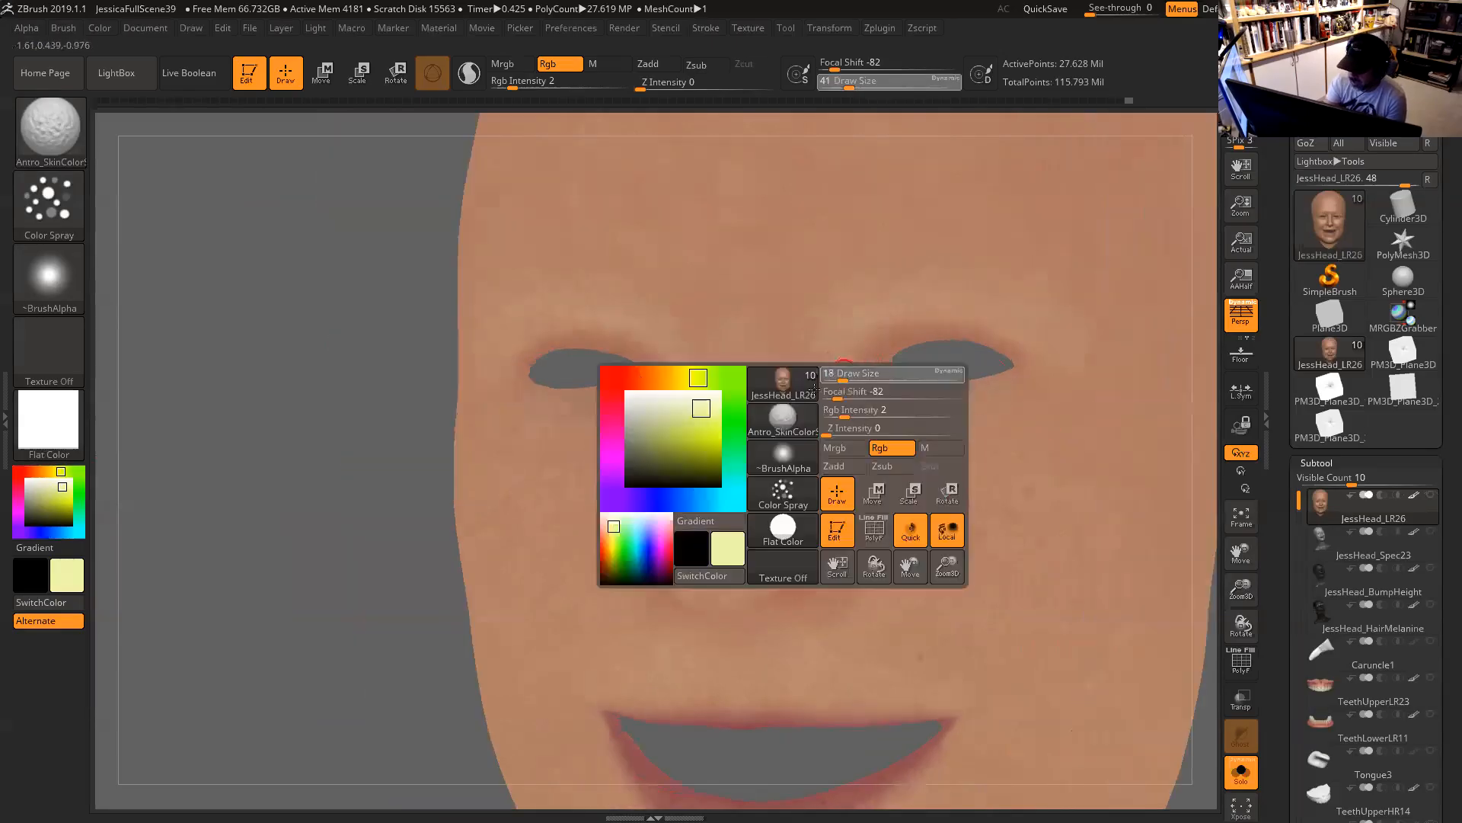
{"action": "right_click_drag", "start_coordinate": [852, 358], "coordinate": [911, 374], "text": "ctrl"}
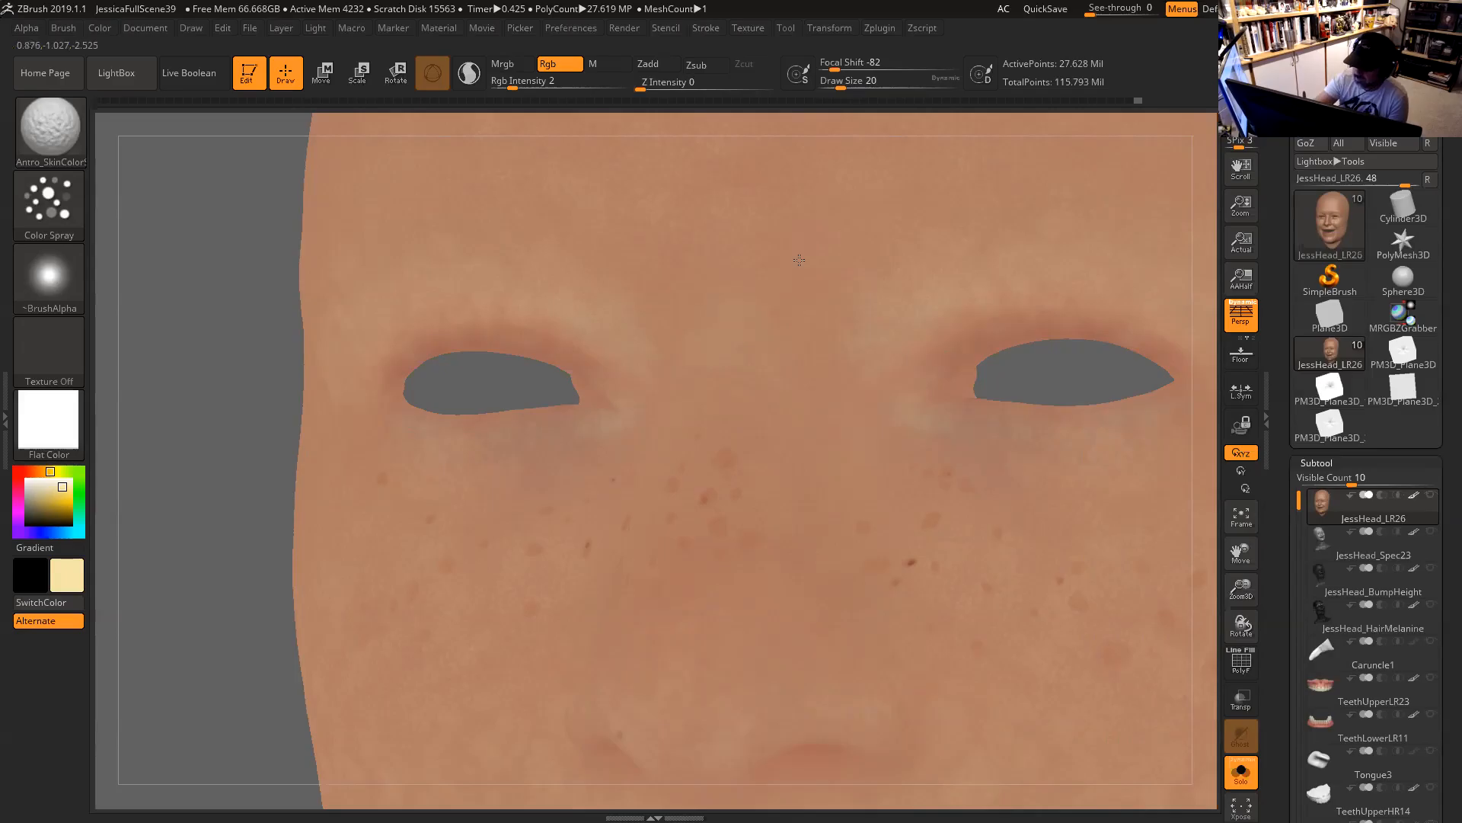
{"action": "mouse_move", "coordinate": [231, 442]}
{"action": "left_mouse_down", "text": "alt"}
{"action": "mouse_move", "coordinate": [229, 412]}
{"action": "mouse_move", "coordinate": [327, 430]}
{"action": "left_mouse_up", "text": "alt"}
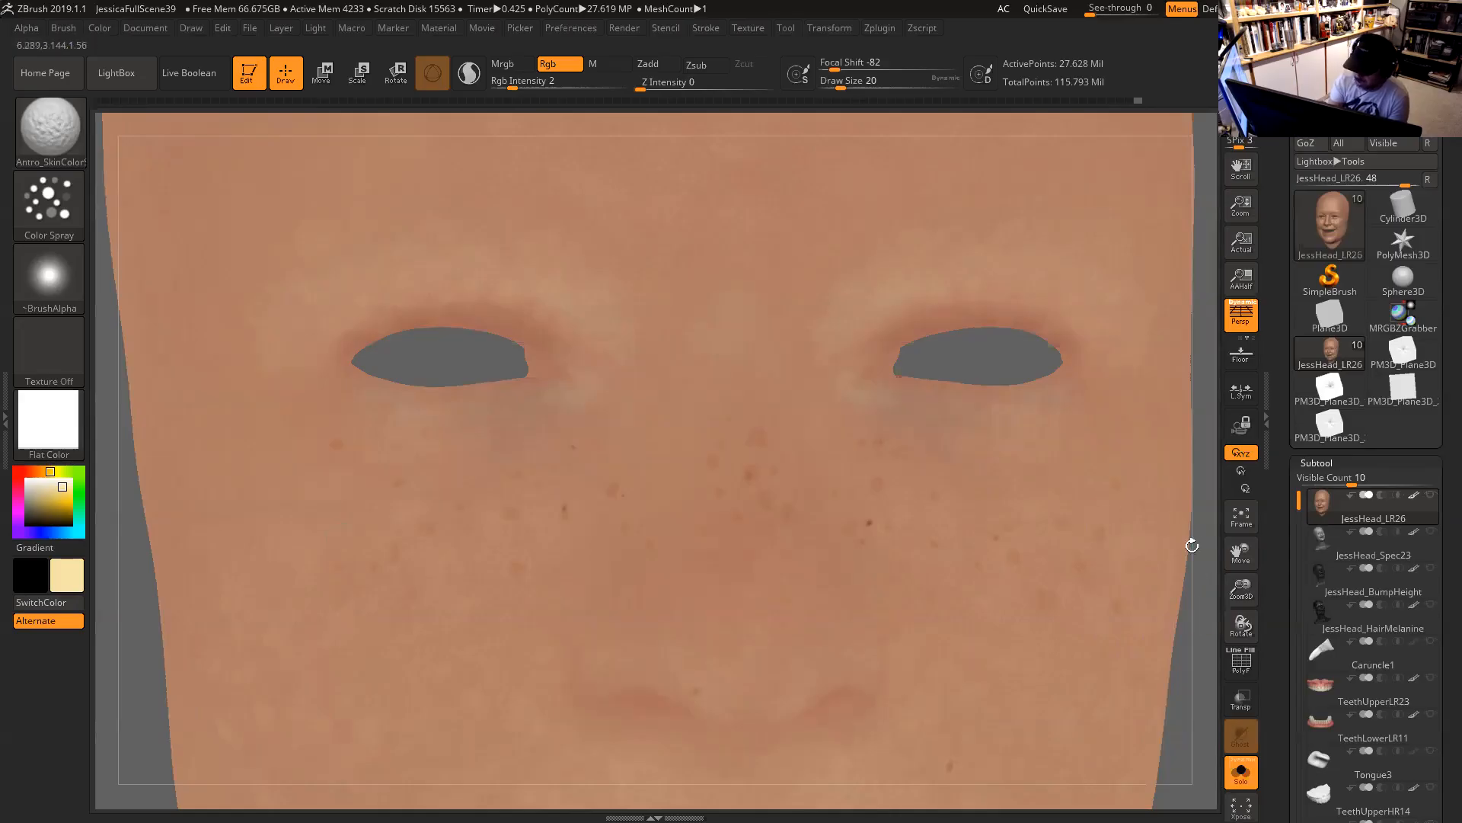
Sample a brown skin tone from the nose area, darken it, and set the Color Spray brush to RGB intensity 100 and draw size 27.
{"action": "left_click_drag", "start_coordinate": [1192, 546], "coordinate": [1192, 385], "text": "alt"}
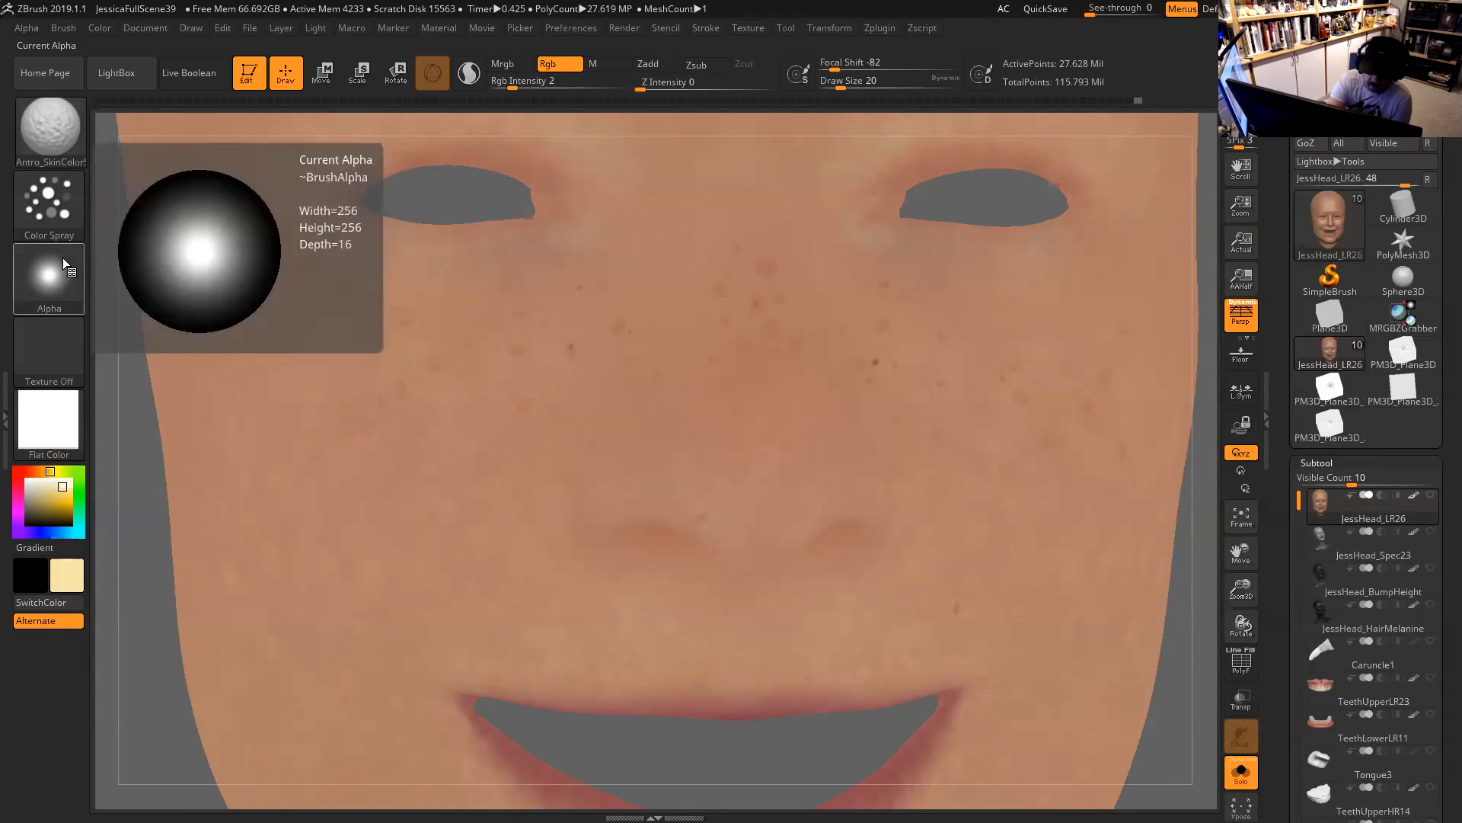
{"action": "left_click_drag", "start_coordinate": [1195, 483], "coordinate": [1156, 477]}
{"action": "mouse_move", "coordinate": [68, 495]}
{"action": "left_mouse_down"}
{"action": "mouse_move", "coordinate": [757, 327]}
{"action": "mouse_move", "coordinate": [590, 357]}
{"action": "mouse_move", "coordinate": [636, 349]}
{"action": "mouse_move", "coordinate": [623, 330]}
{"action": "left_mouse_up"}
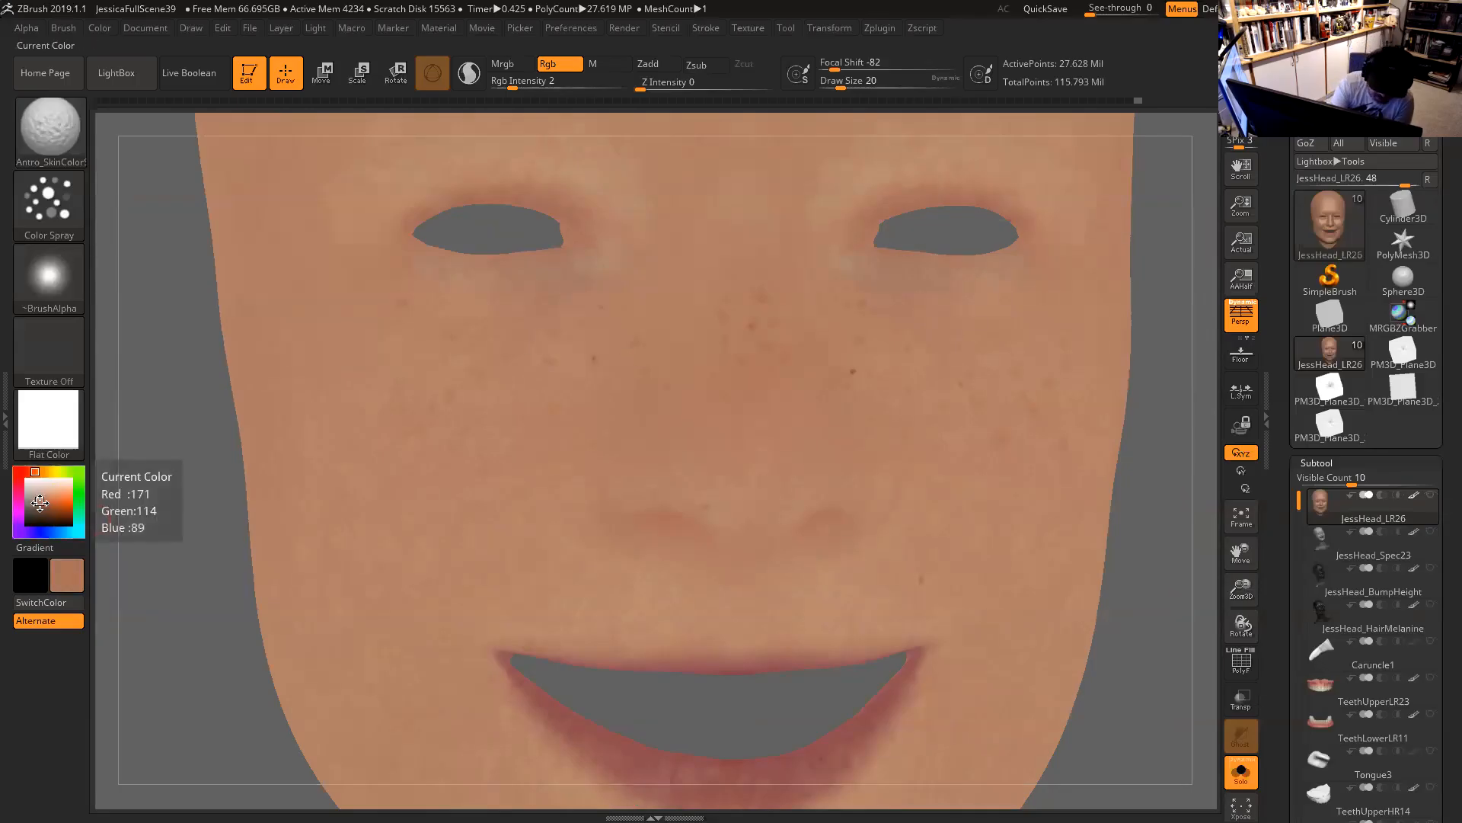
{"action": "key", "text": "space"}
{"action": "left_click_drag", "start_coordinate": [638, 348], "coordinate": [649, 346]}
{"action": "left_click_drag", "start_coordinate": [521, 82], "coordinate": [633, 84]}
{"action": "key", "text": "space"}
{"action": "left_click_drag", "start_coordinate": [579, 359], "coordinate": [549, 359]}
{"action": "left_click", "coordinate": [57, 211]}
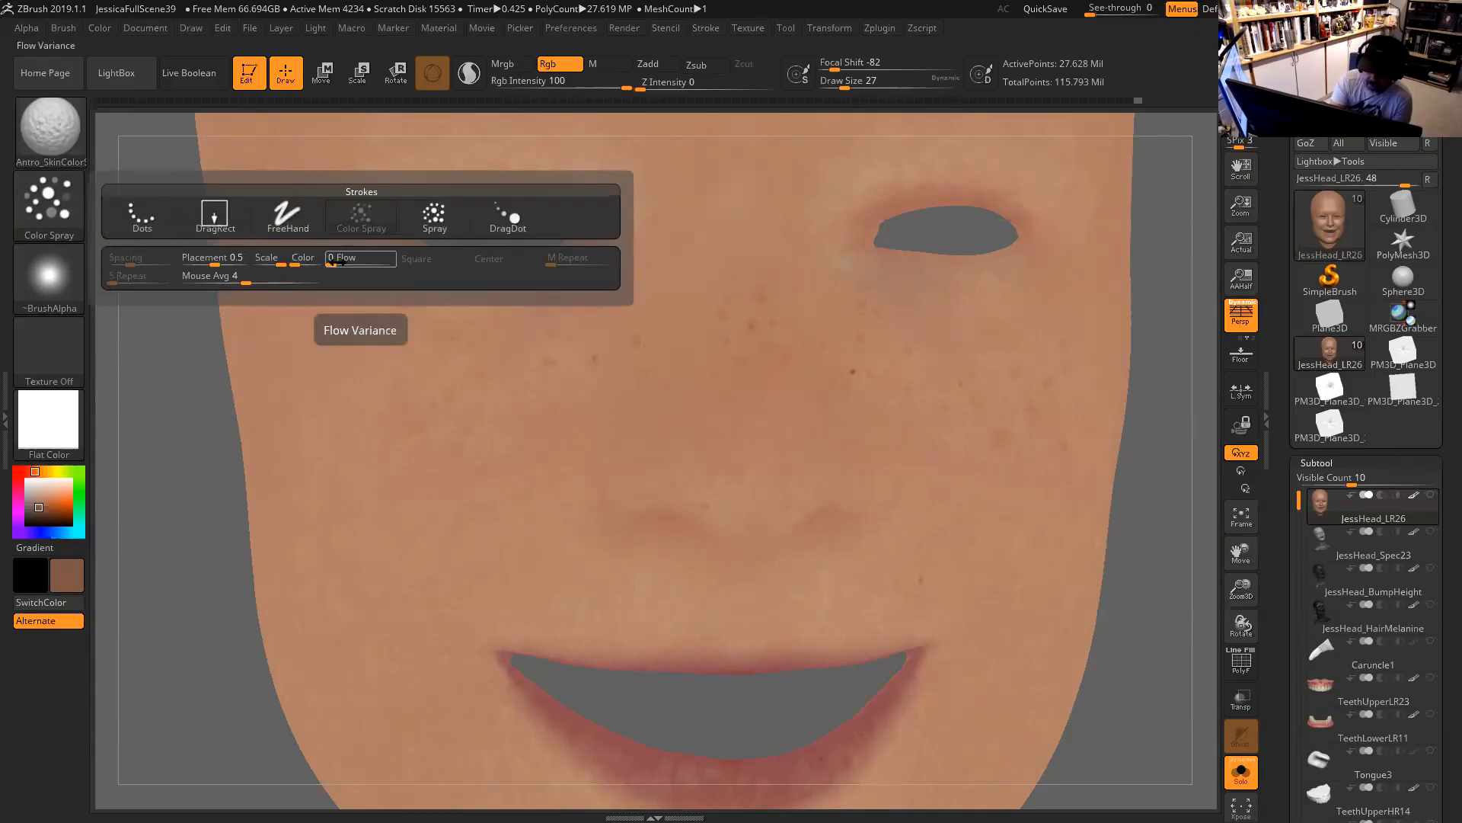
{"action": "left_click_drag", "start_coordinate": [217, 263], "coordinate": [217, 262]}
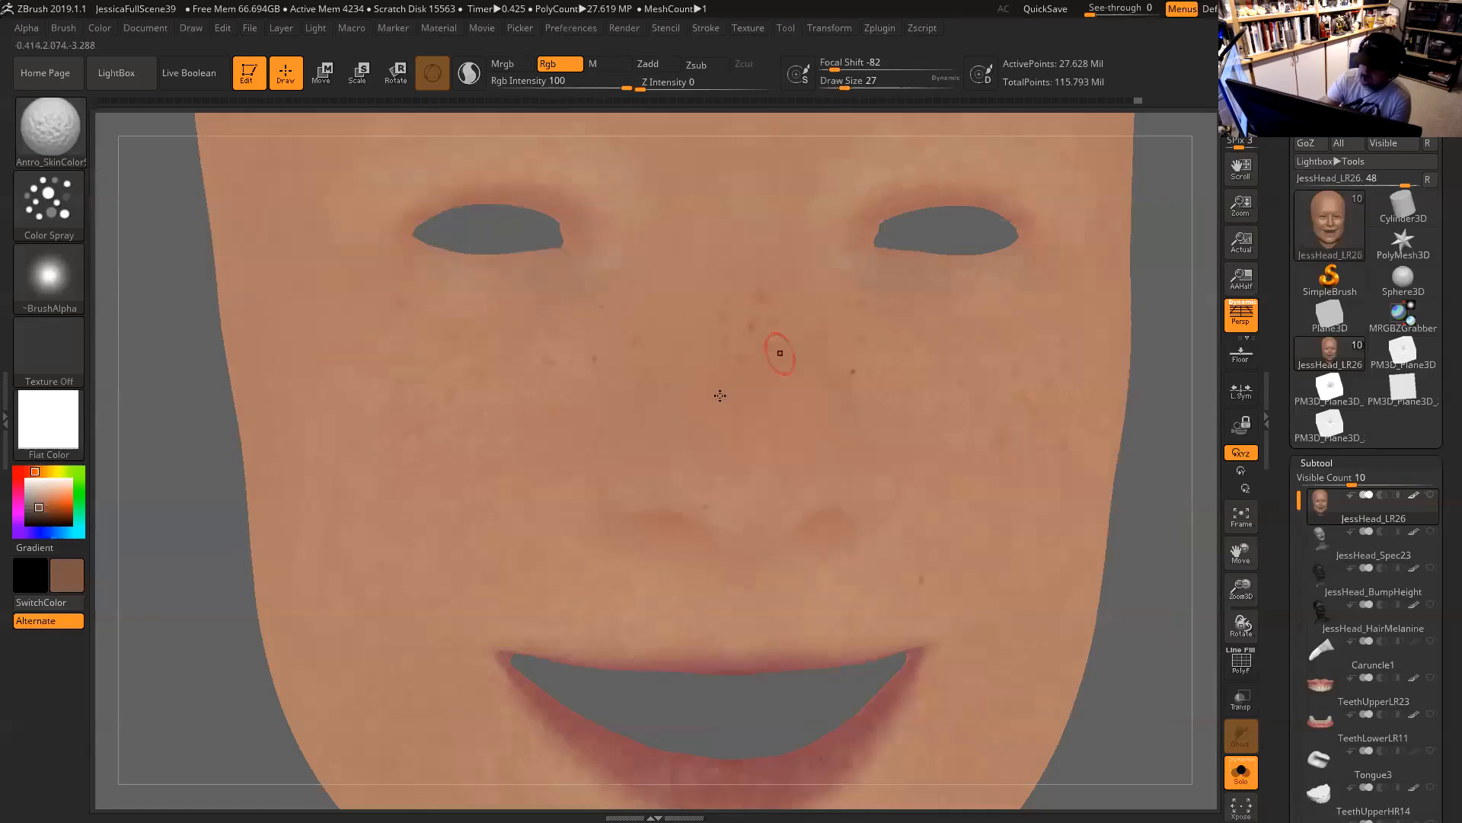
Try spraying dark brown freckles across the nose and cheeks at draw size 23.
{"action": "key", "text": "space"}
{"action": "mouse_move", "coordinate": [617, 344]}
{"action": "left_mouse_down"}
{"action": "mouse_move", "coordinate": [719, 369]}
{"action": "mouse_move", "coordinate": [806, 364]}
{"action": "mouse_move", "coordinate": [902, 408]}
{"action": "left_mouse_up"}
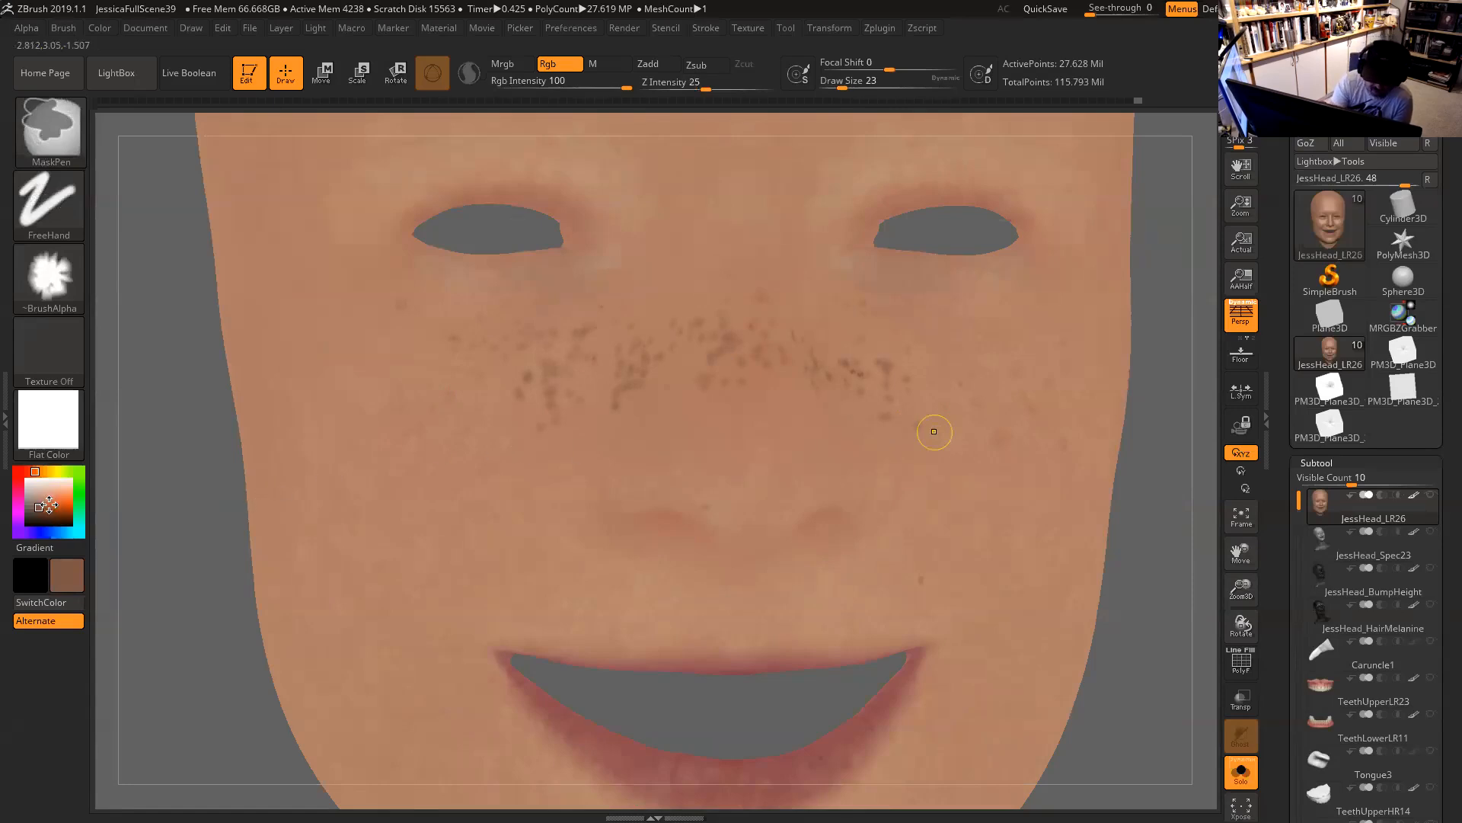
{"action": "key", "text": "ctrl+z"}
Sample a lighter reddish-brown from the skin and test it as freckles across the nose and cheeks, undoing unsatisfactory strokes.
{"action": "key", "text": "c"}
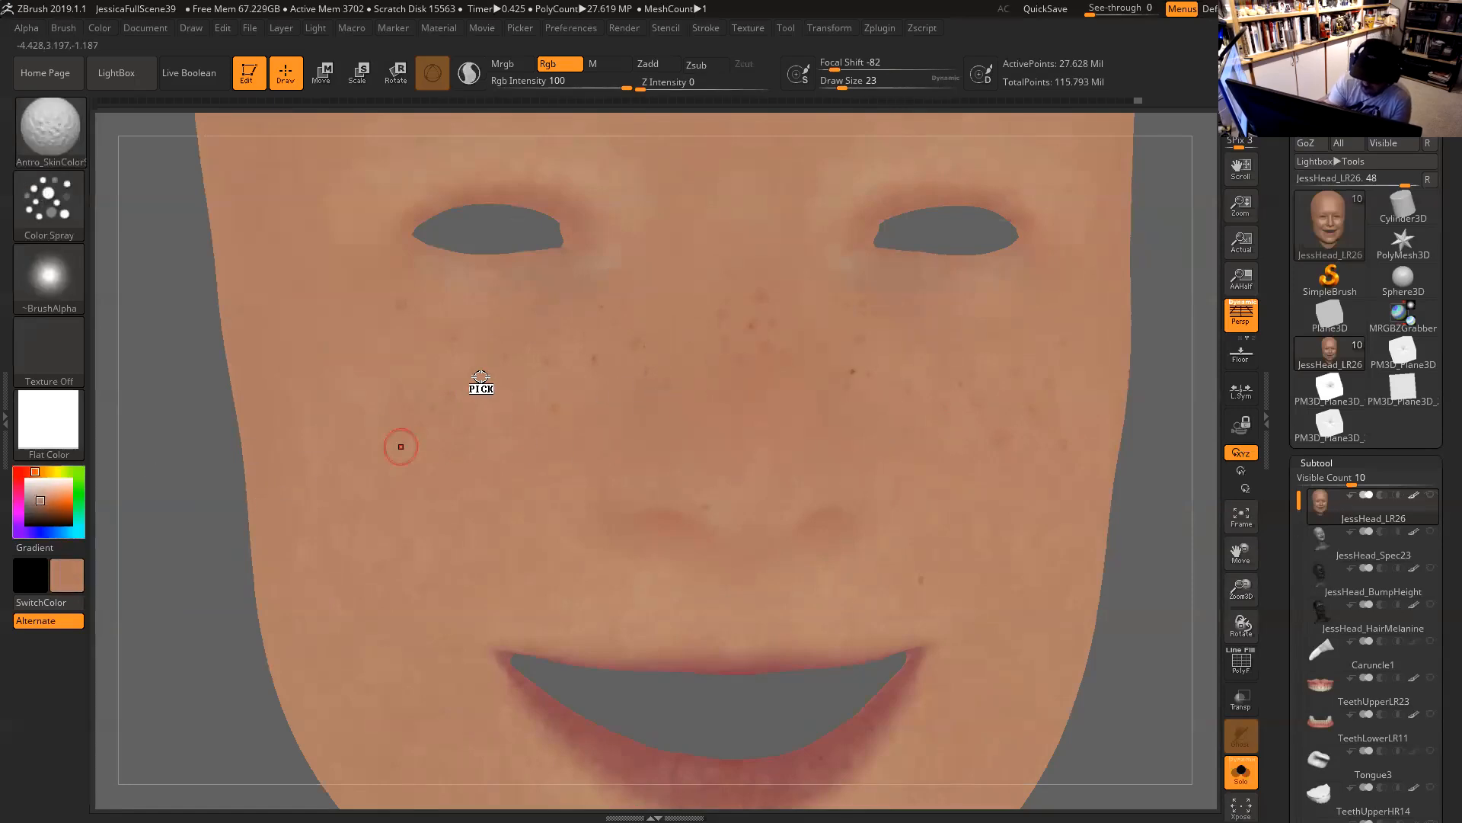
{"action": "key", "text": "c"}
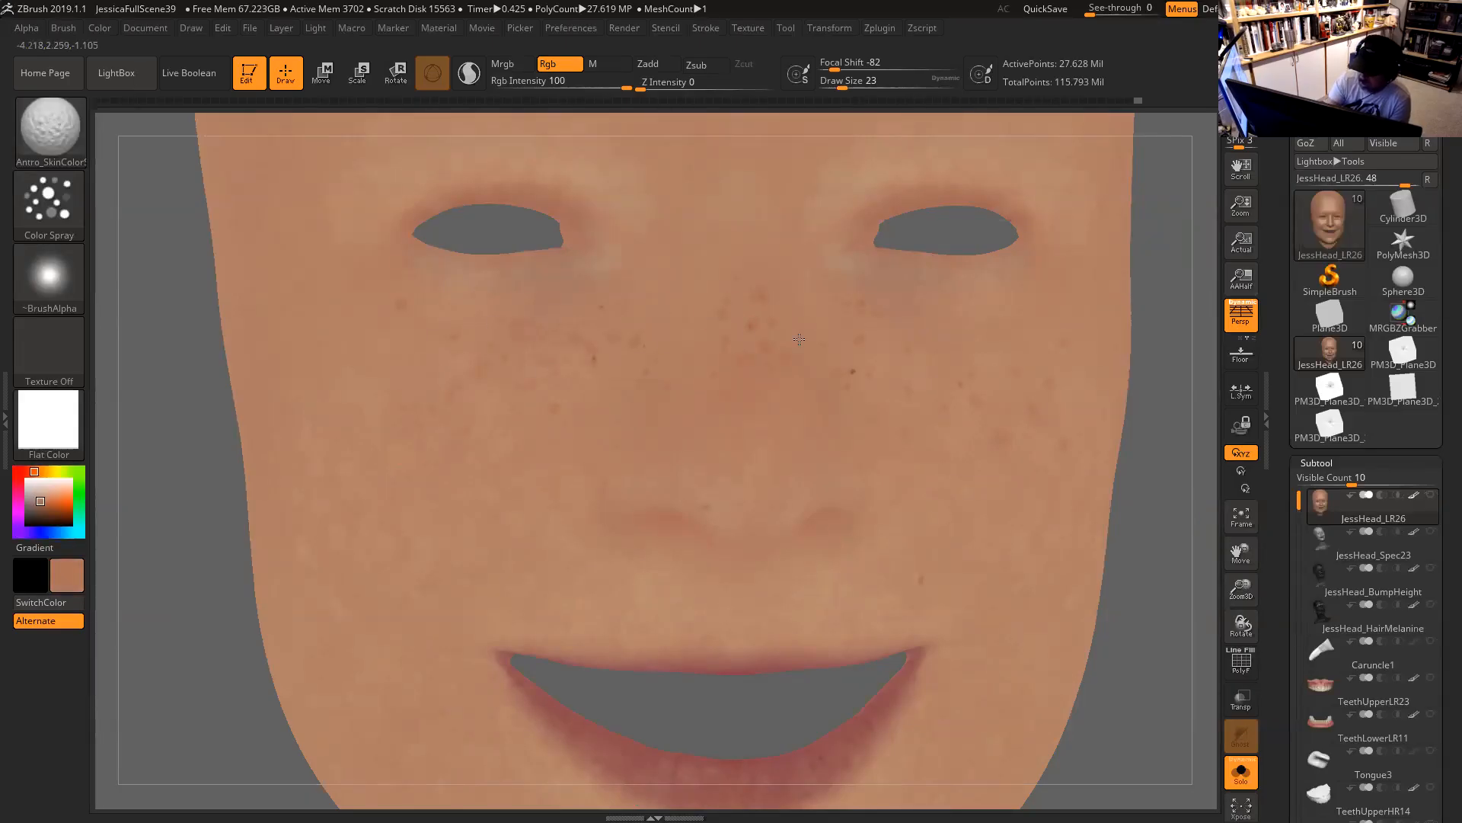
{"action": "key", "text": "ctrl"}
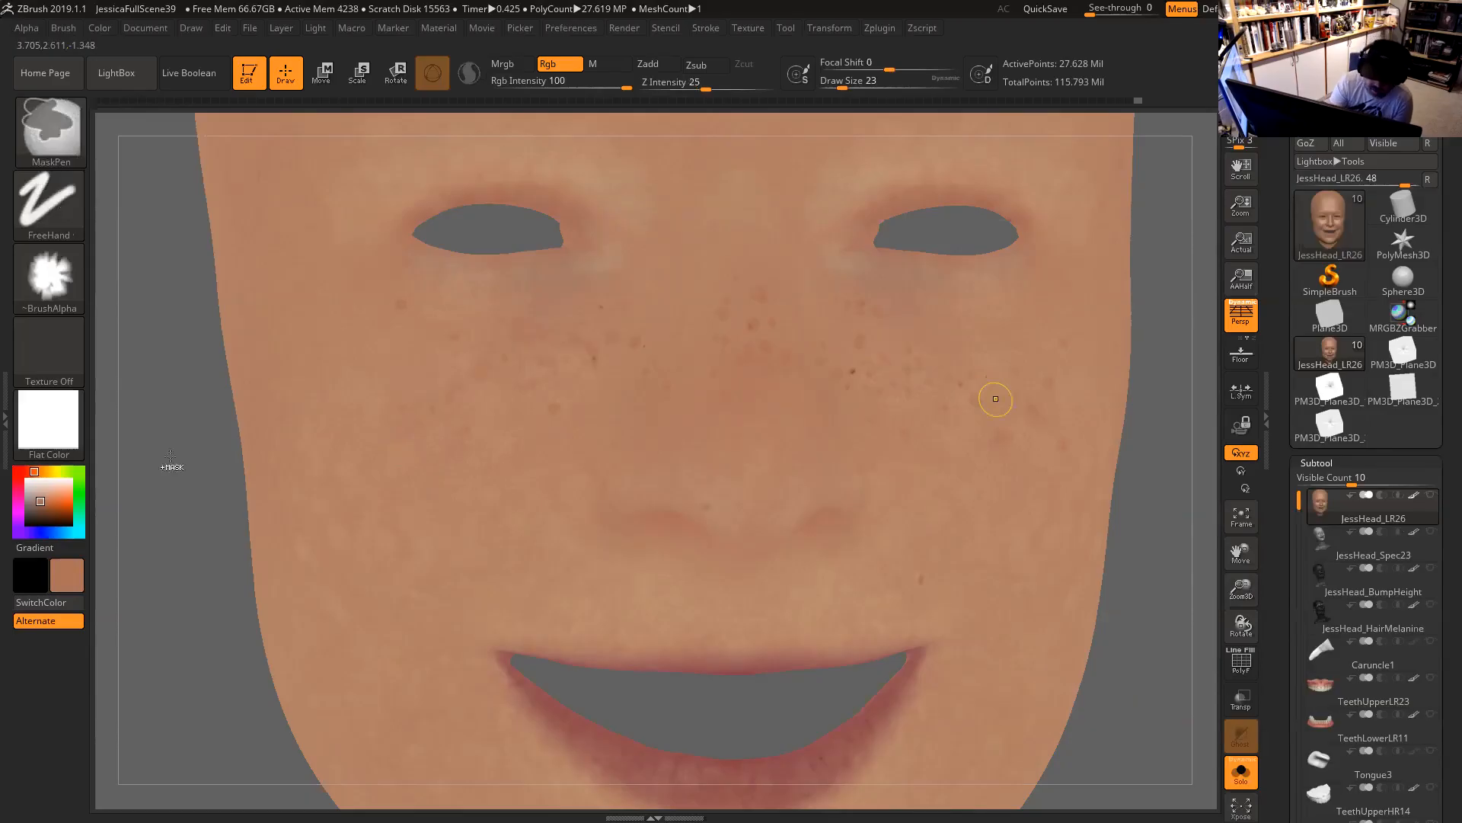
{"action": "key", "text": "ctrl+z"}
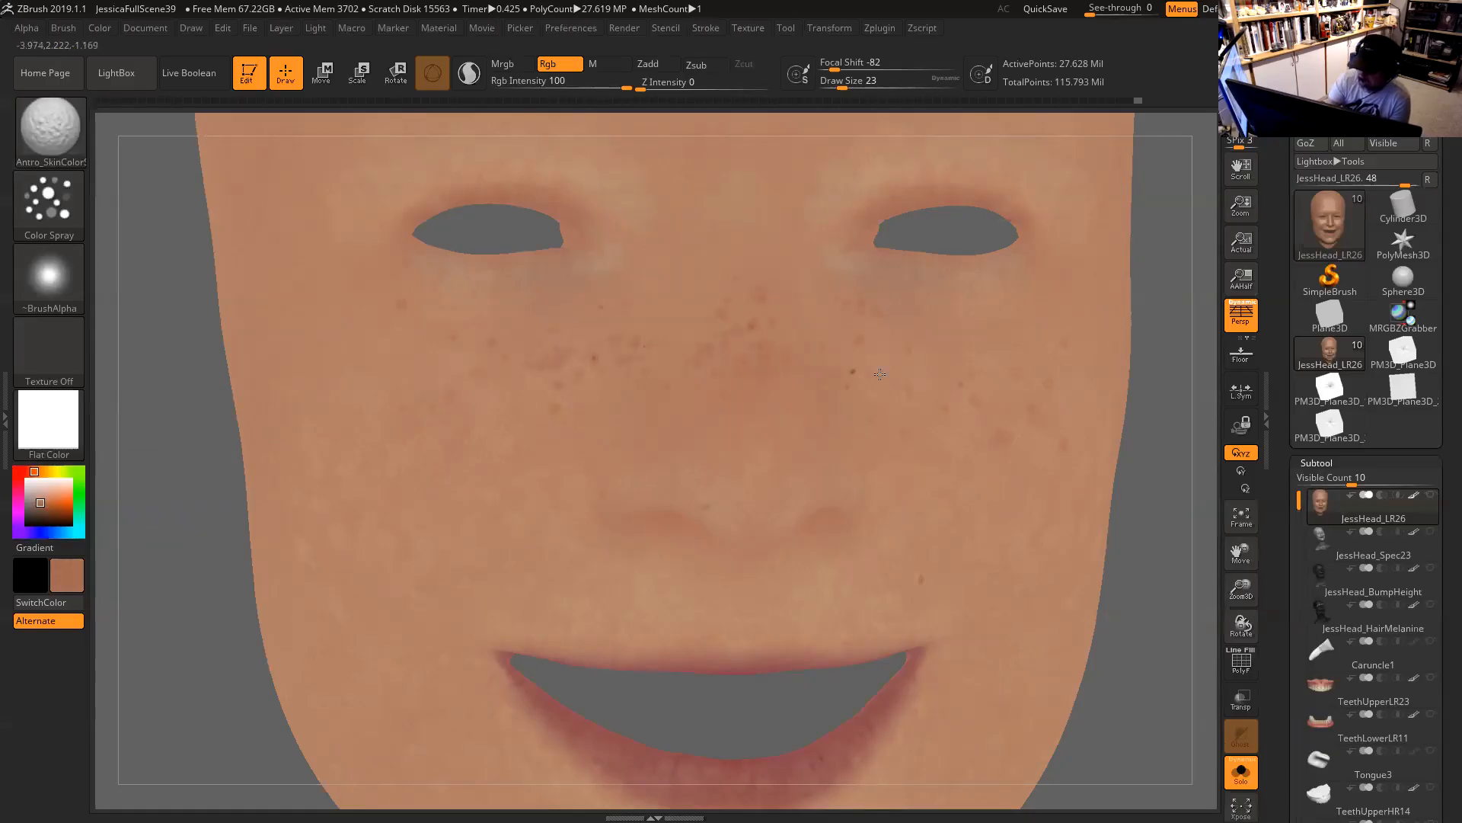
{"action": "key", "text": "ctrl"}
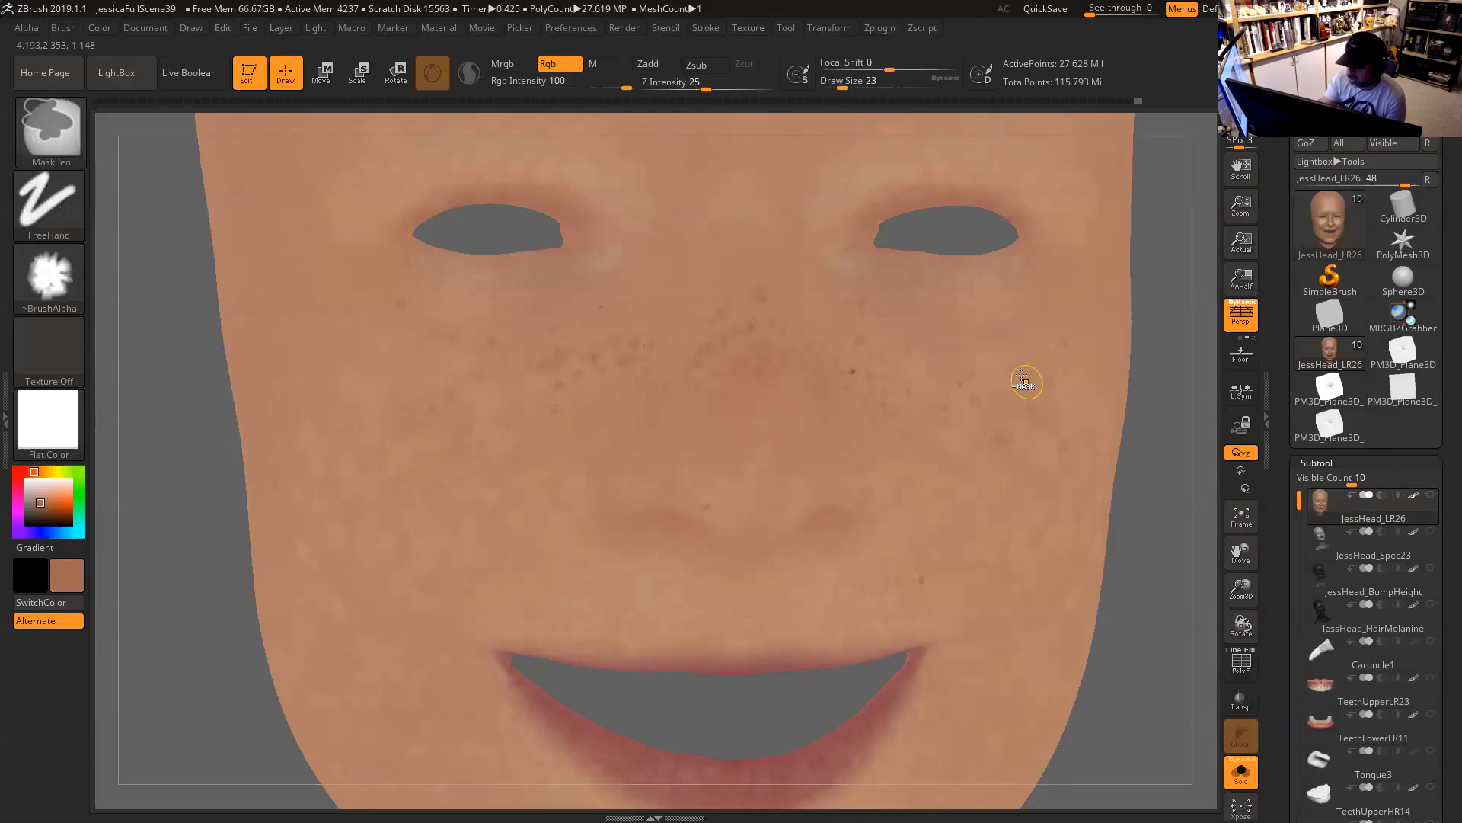
Spray subtle reddish-brown freckles over the nose and cheeks at draw size 17 and RGB intensity 30.
{"action": "key", "text": "space"}
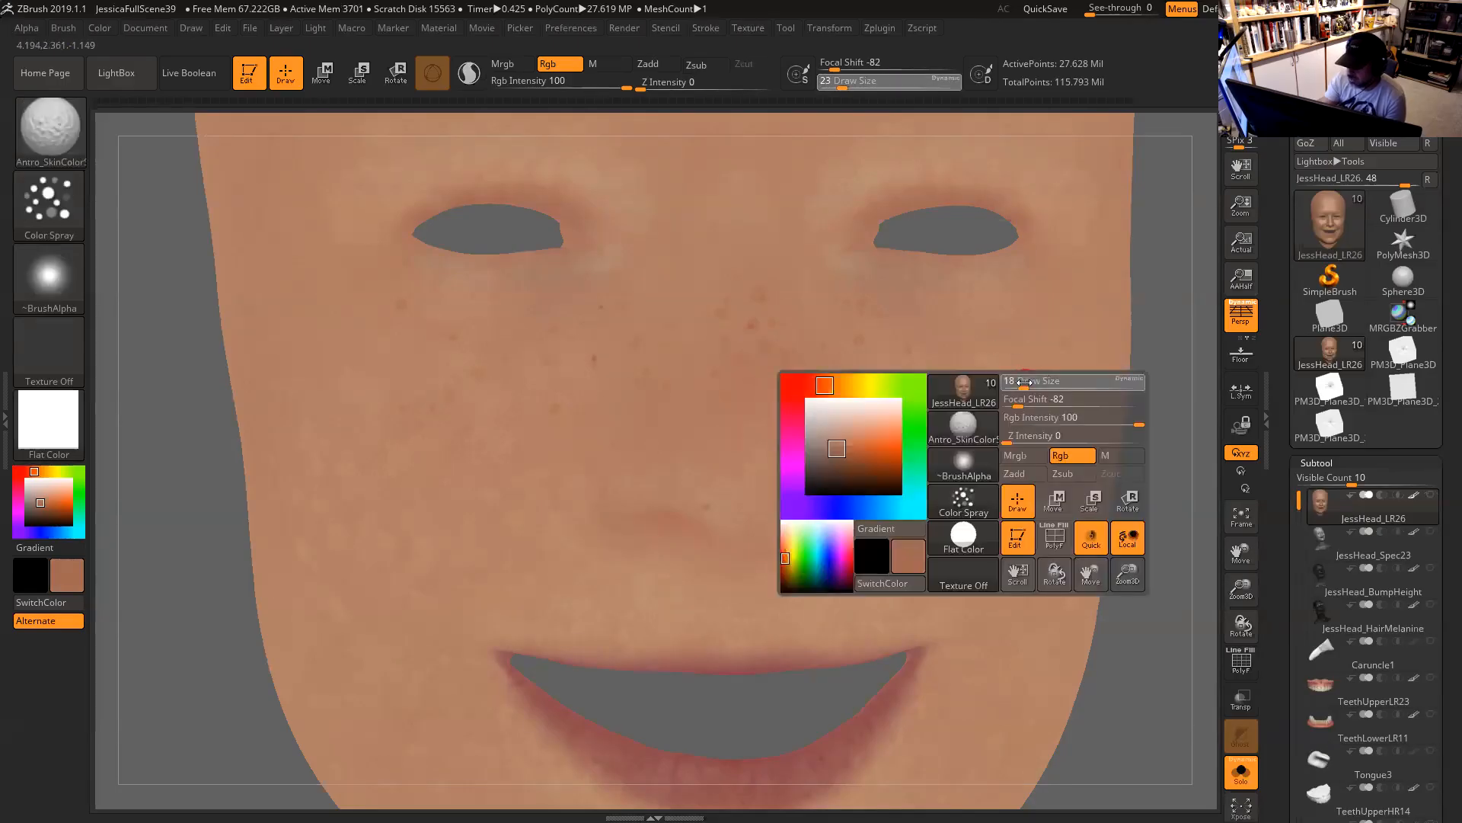
{"action": "left_click_drag", "start_coordinate": [1024, 382], "coordinate": [1020, 382]}
{"action": "left_click_drag", "start_coordinate": [563, 84], "coordinate": [572, 84]}
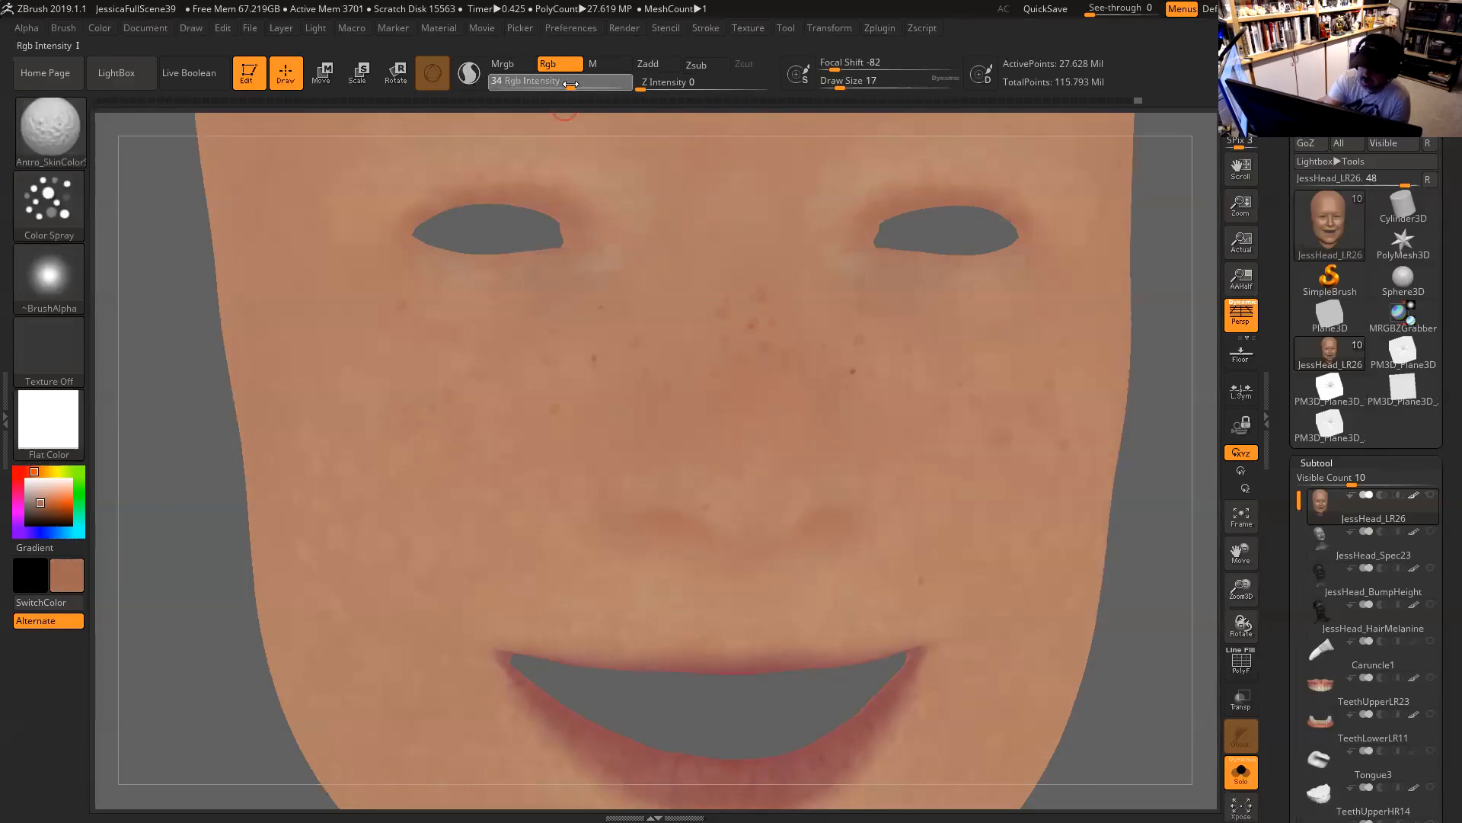
{"action": "mouse_move", "coordinate": [1105, 426]}
{"action": "left_mouse_down"}
{"action": "mouse_move", "coordinate": [1133, 428]}
{"action": "mouse_move", "coordinate": [1080, 415]}
{"action": "left_mouse_up"}
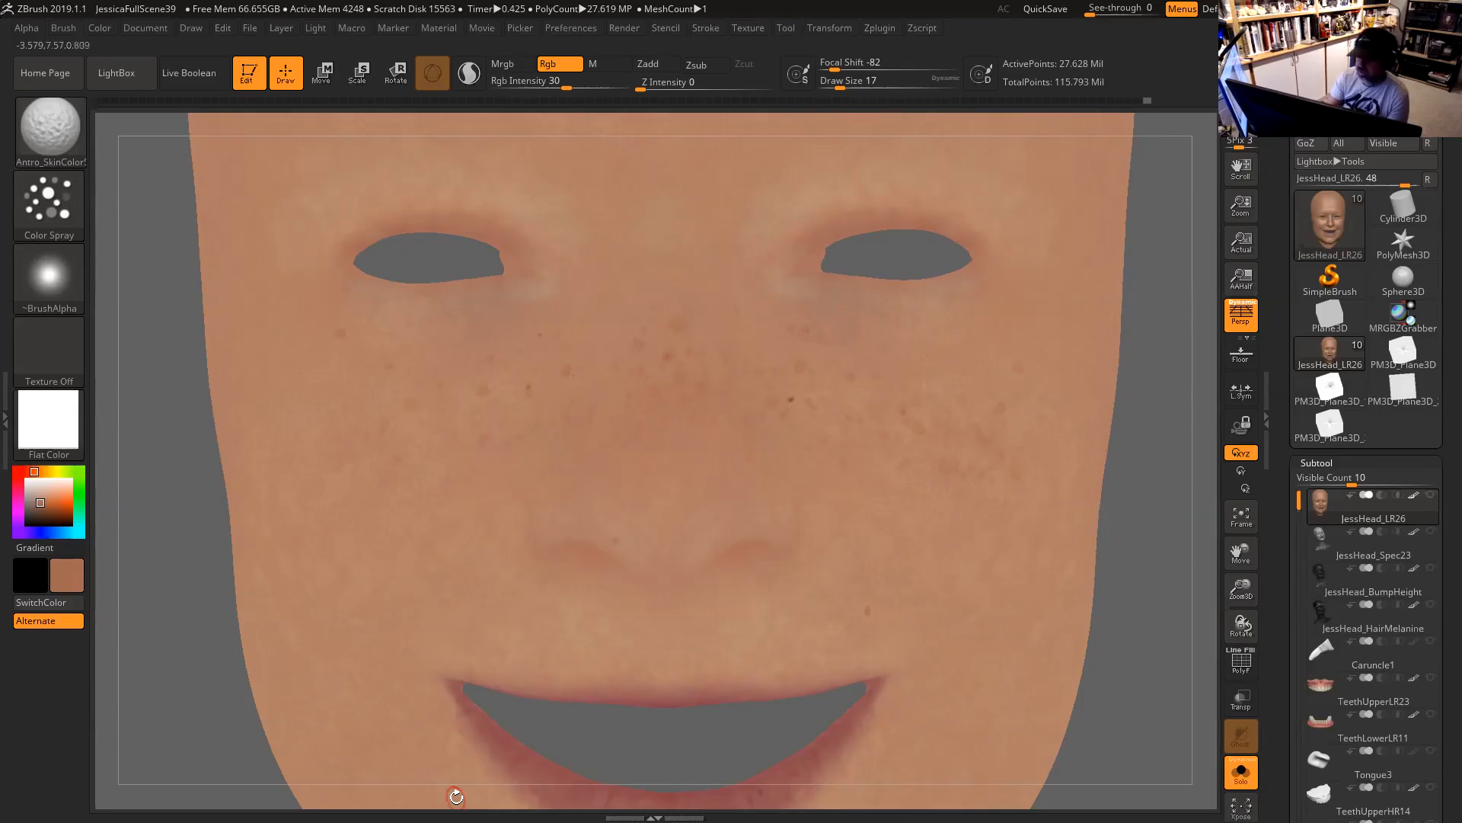
Spray broader reddish-brown mottling over the cheeks and beside the mouth with the draw size set to 35.
{"action": "key", "text": "space"}
{"action": "left_click_drag", "start_coordinate": [481, 386], "coordinate": [488, 386]}
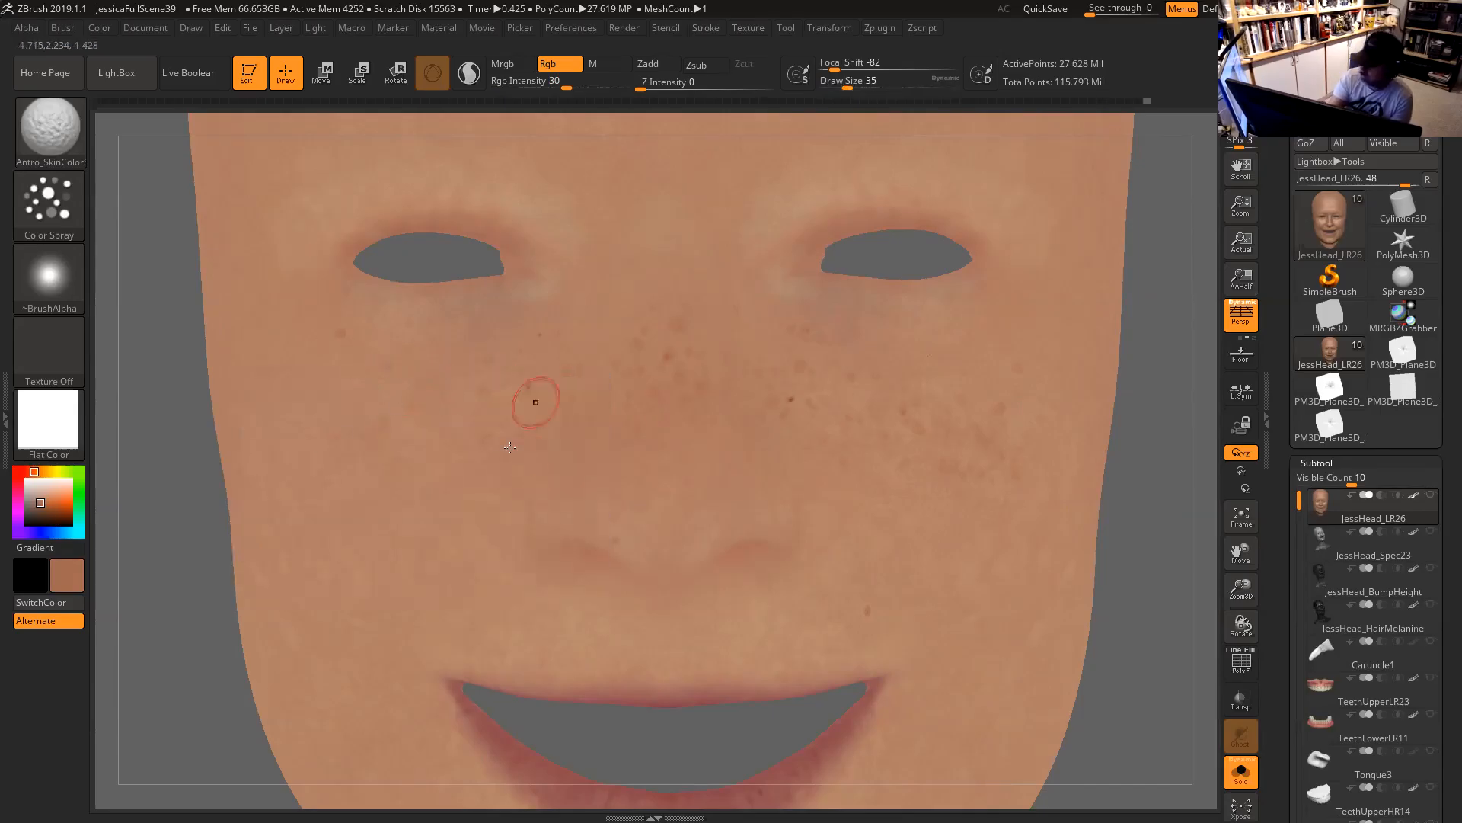
{"action": "left_click_drag", "start_coordinate": [1117, 556], "coordinate": [980, 310], "text": "alt"}
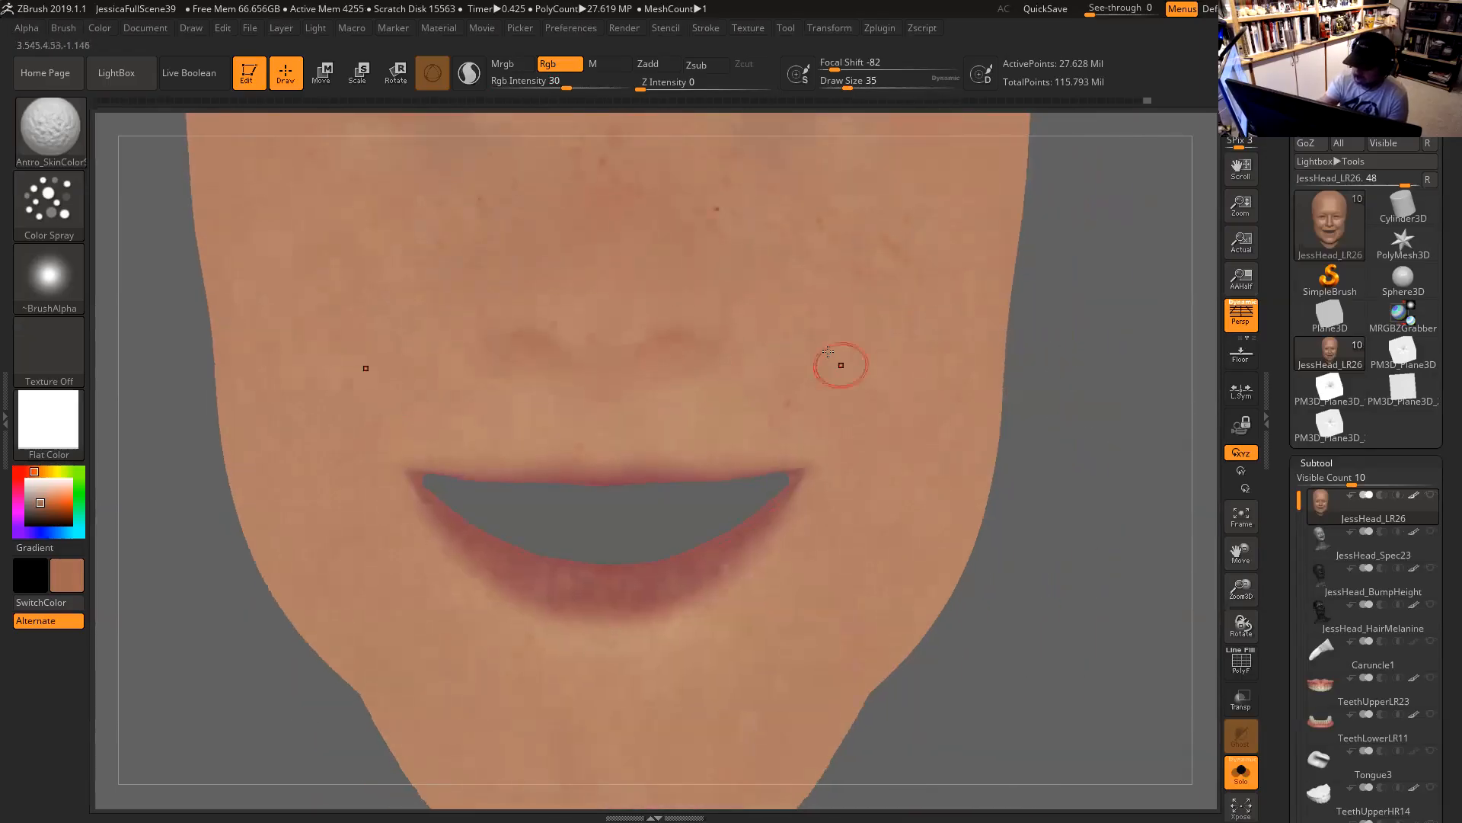
{"action": "left_click_drag", "start_coordinate": [893, 467], "coordinate": [897, 435]}
Spray fine reddish-brown speckles on the lower cheeks and around the mouth at draw size 18.
{"action": "key", "text": "space"}
{"action": "left_click", "coordinate": [892, 371]}
{"action": "key", "text": "space"}
{"action": "left_click", "coordinate": [902, 306]}
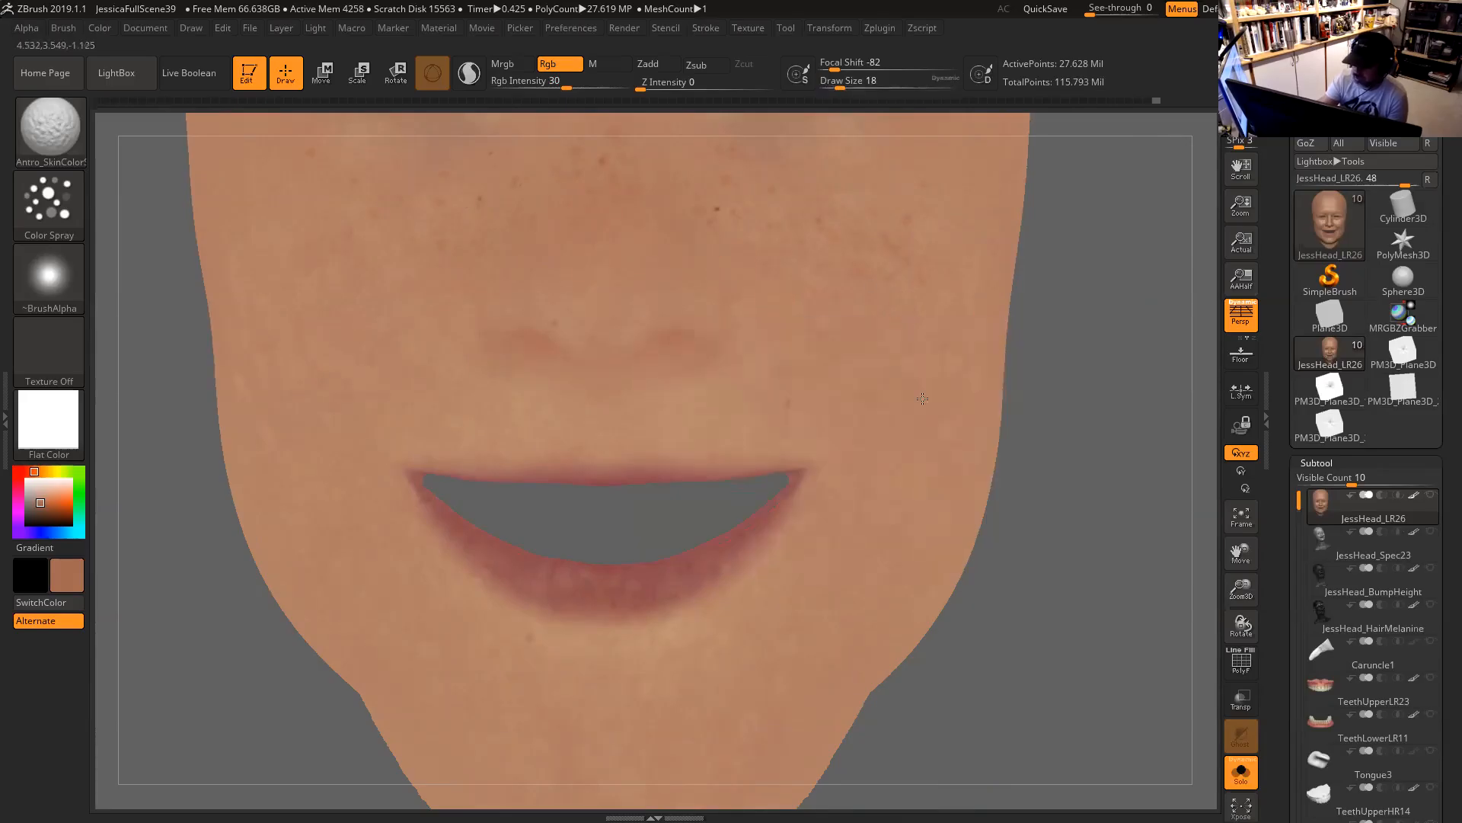
{"action": "left_click_drag", "start_coordinate": [1002, 516], "coordinate": [1008, 467], "text": "alt"}
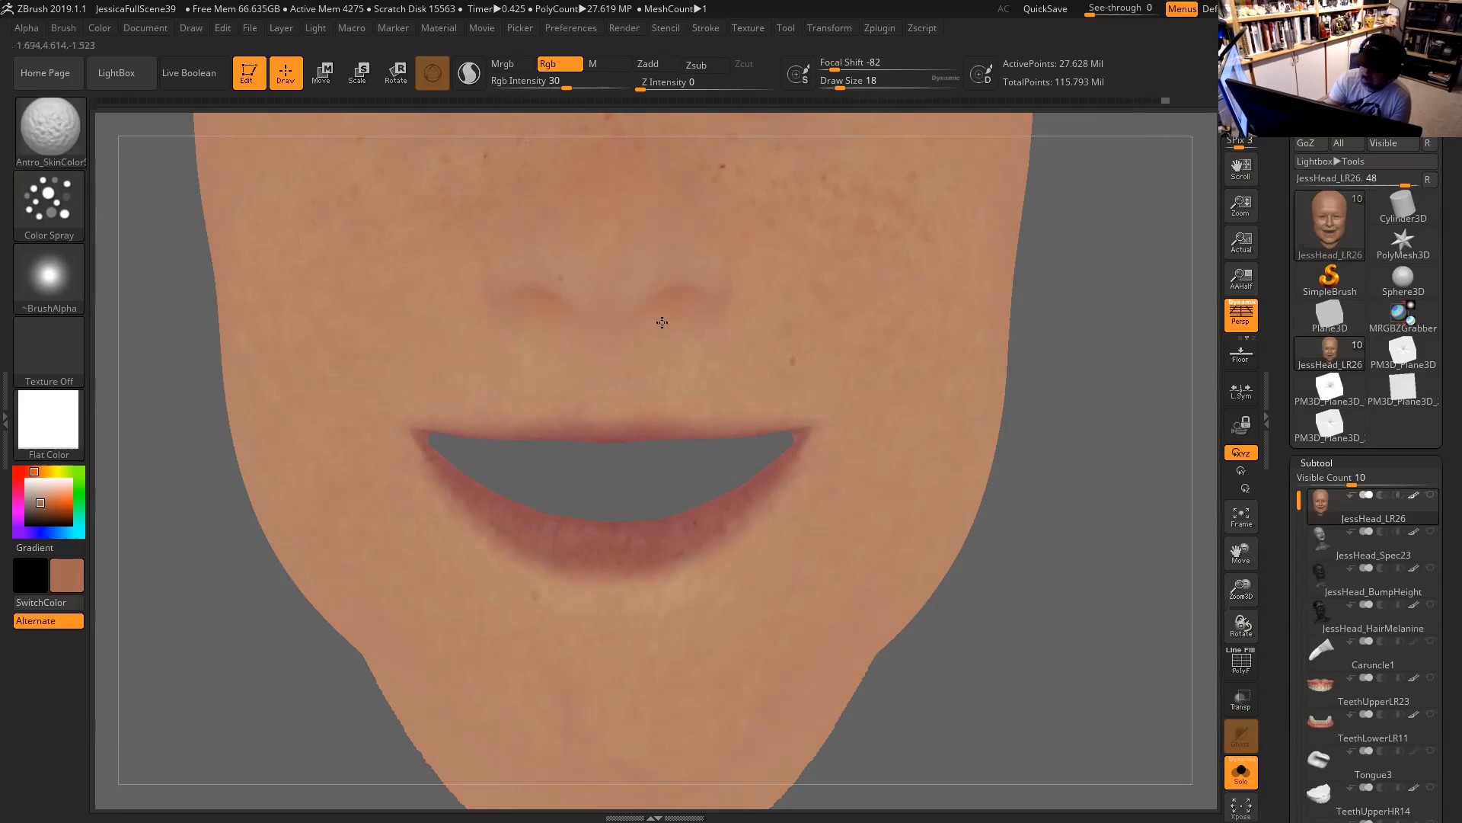
Dab reddish-brown freckles across the nose and cheeks with the Antro_SkinLiverS brush at draw size 13 and RGB intensity 3.
{"action": "right_click_drag", "start_coordinate": [914, 367], "coordinate": [581, 336]}
{"action": "left_click_drag", "start_coordinate": [1056, 460], "coordinate": [1066, 674], "text": "alt"}
{"action": "left_click_drag", "start_coordinate": [1081, 558], "coordinate": [1096, 629], "text": "alt"}
{"action": "left_click_drag", "start_coordinate": [1128, 531], "coordinate": [1149, 508]}
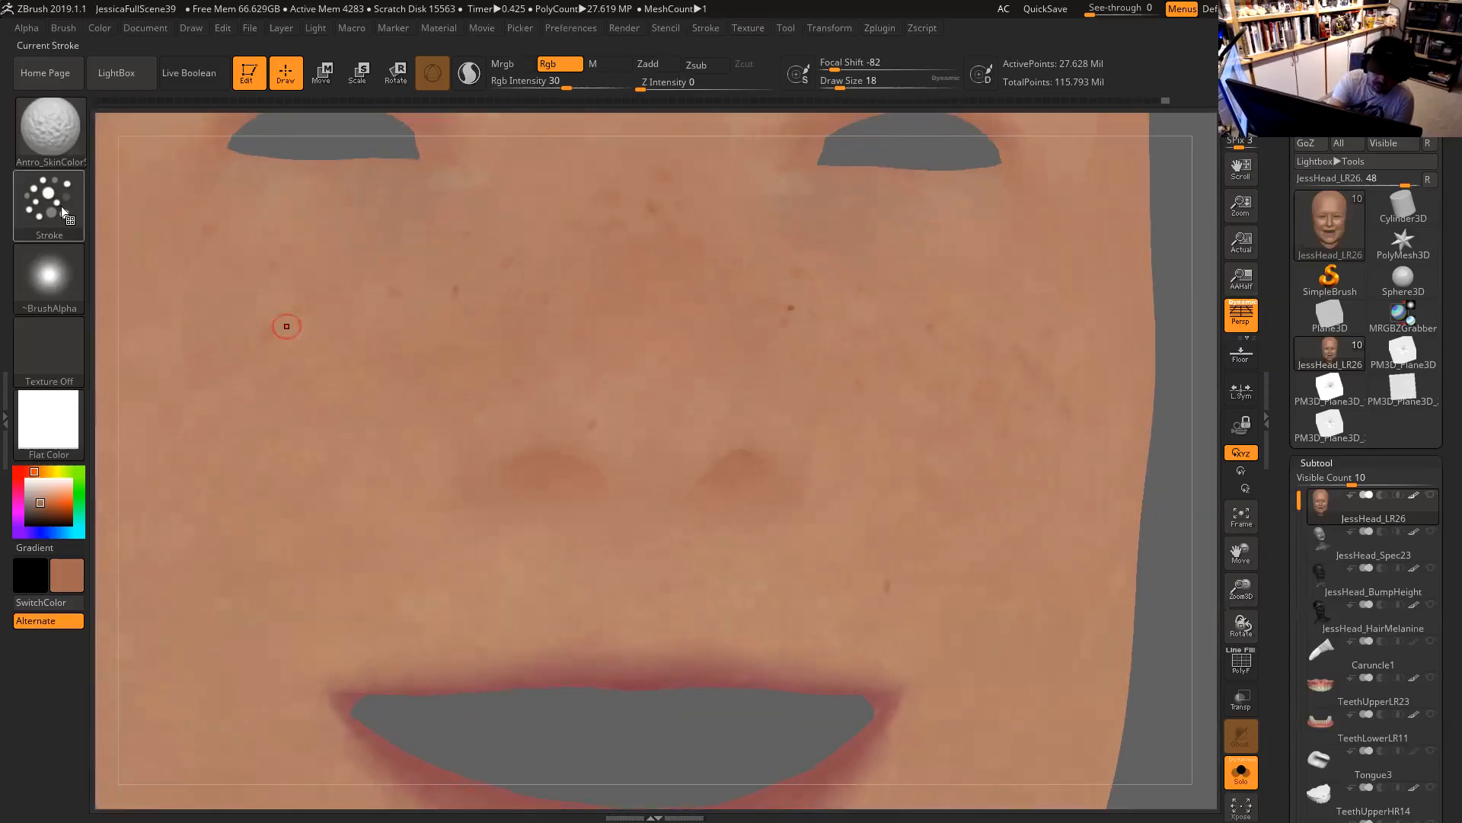
{"action": "left_click", "coordinate": [66, 149]}
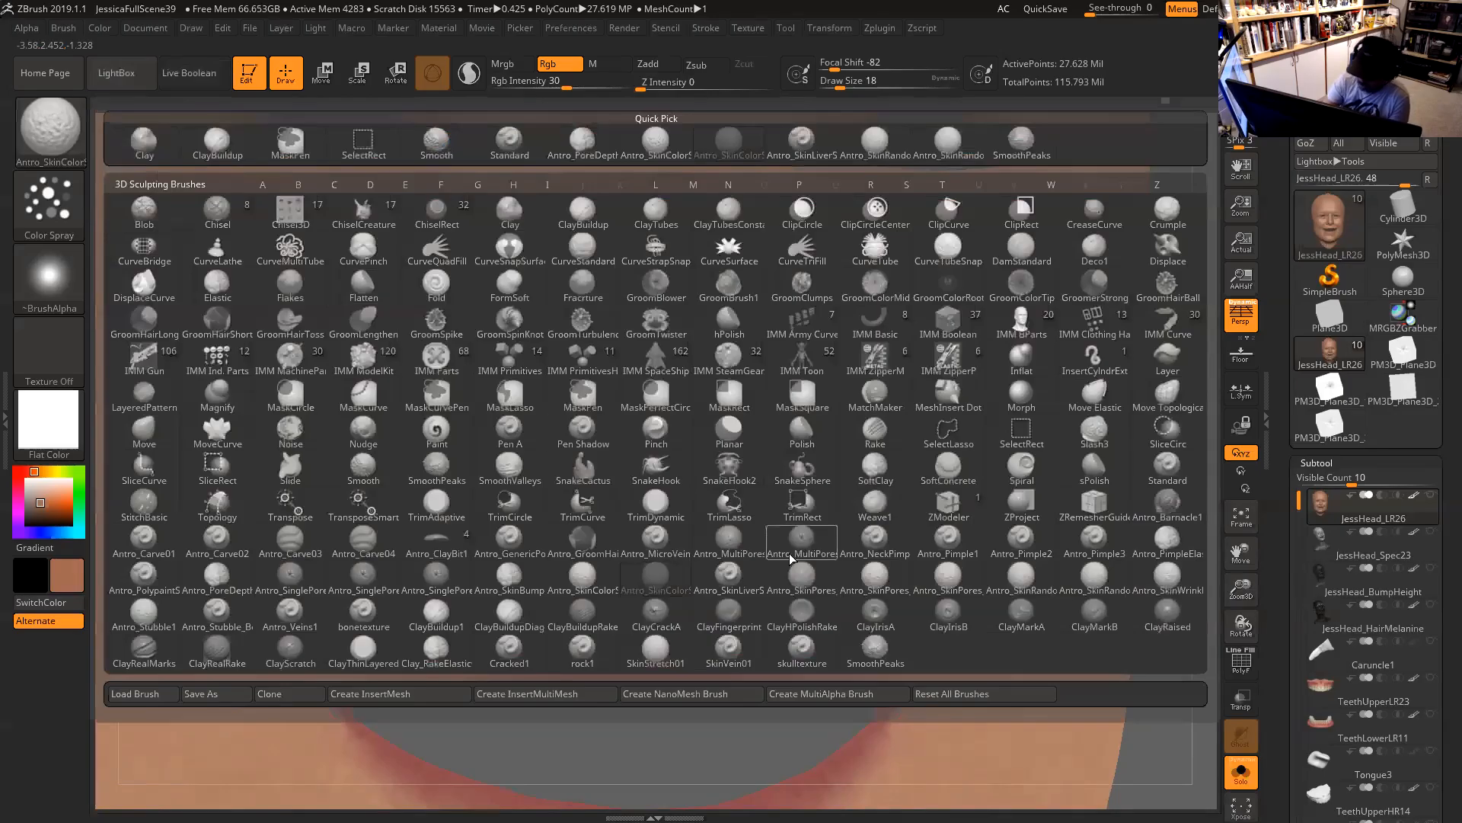
{"action": "left_click", "coordinate": [741, 582]}
{"action": "key", "text": "space"}
{"action": "left_click_drag", "start_coordinate": [739, 293], "coordinate": [734, 292]}
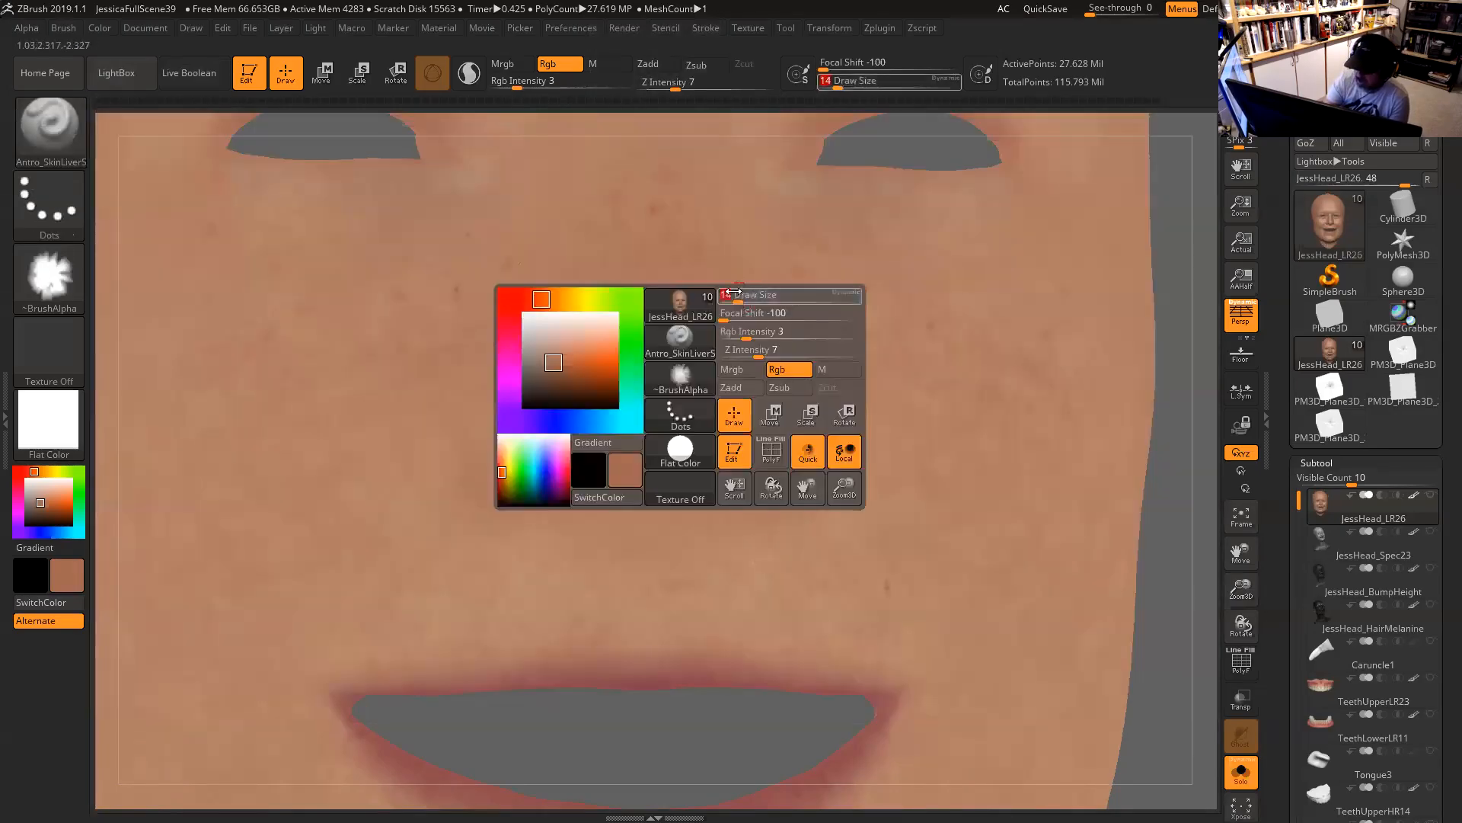
{"action": "key", "text": "space"}
{"action": "left_click_drag", "start_coordinate": [491, 273], "coordinate": [490, 246]}
{"action": "key", "text": "space"}
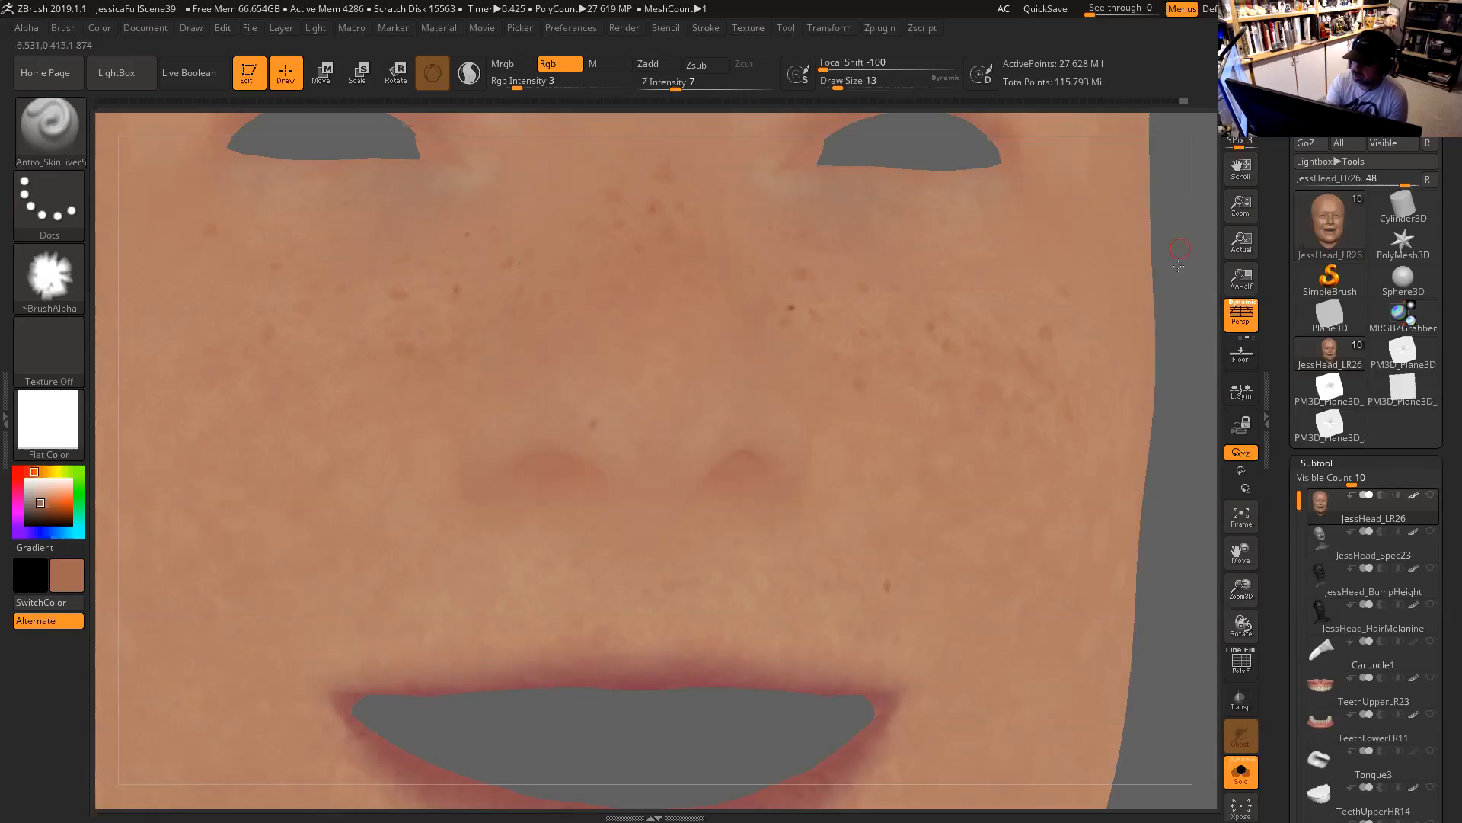
{"action": "left_click_drag", "start_coordinate": [1179, 265], "coordinate": [1175, 328]}
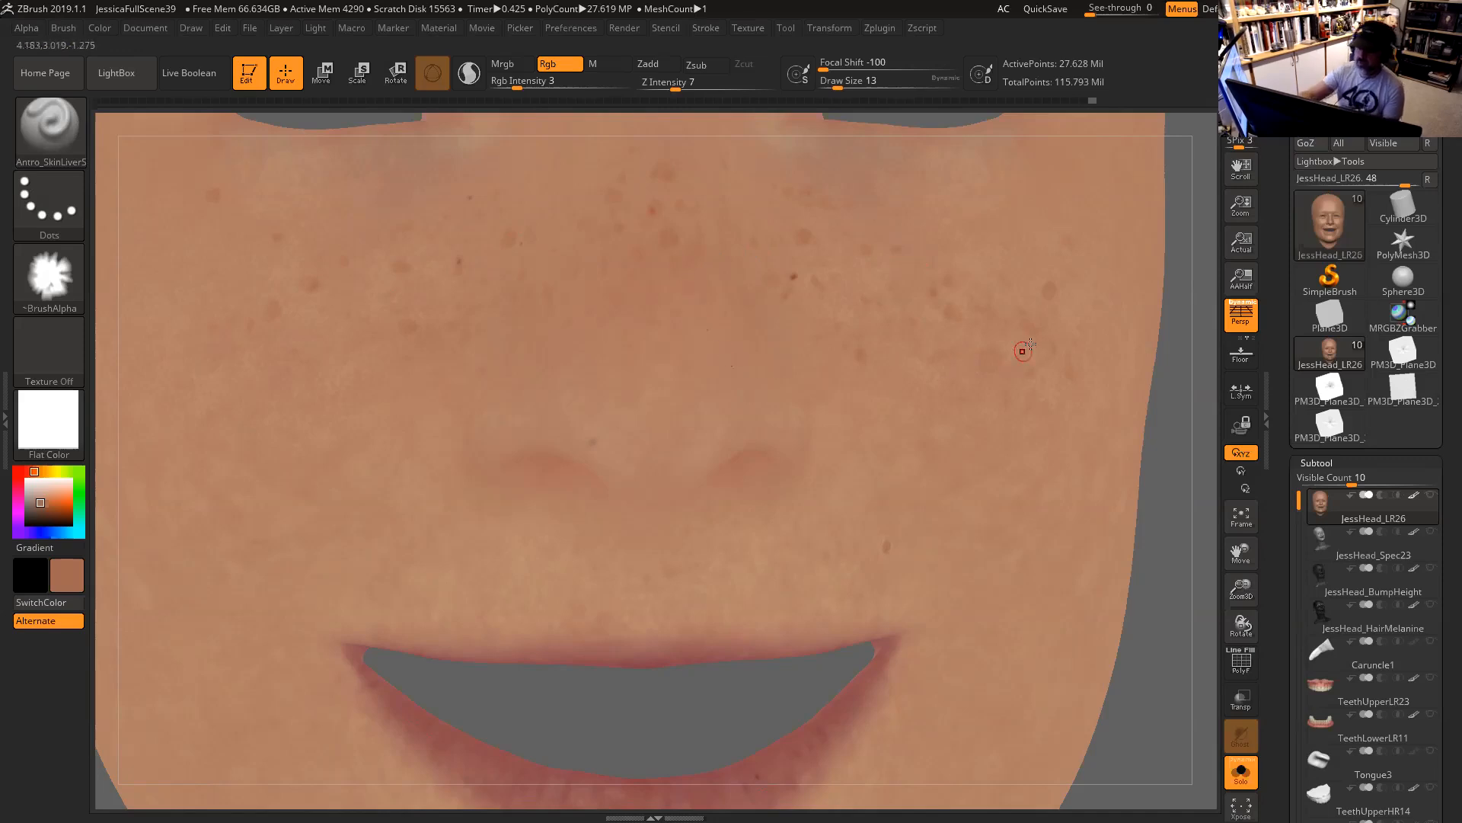
{"action": "left_click_drag", "start_coordinate": [1182, 352], "coordinate": [1146, 365]}
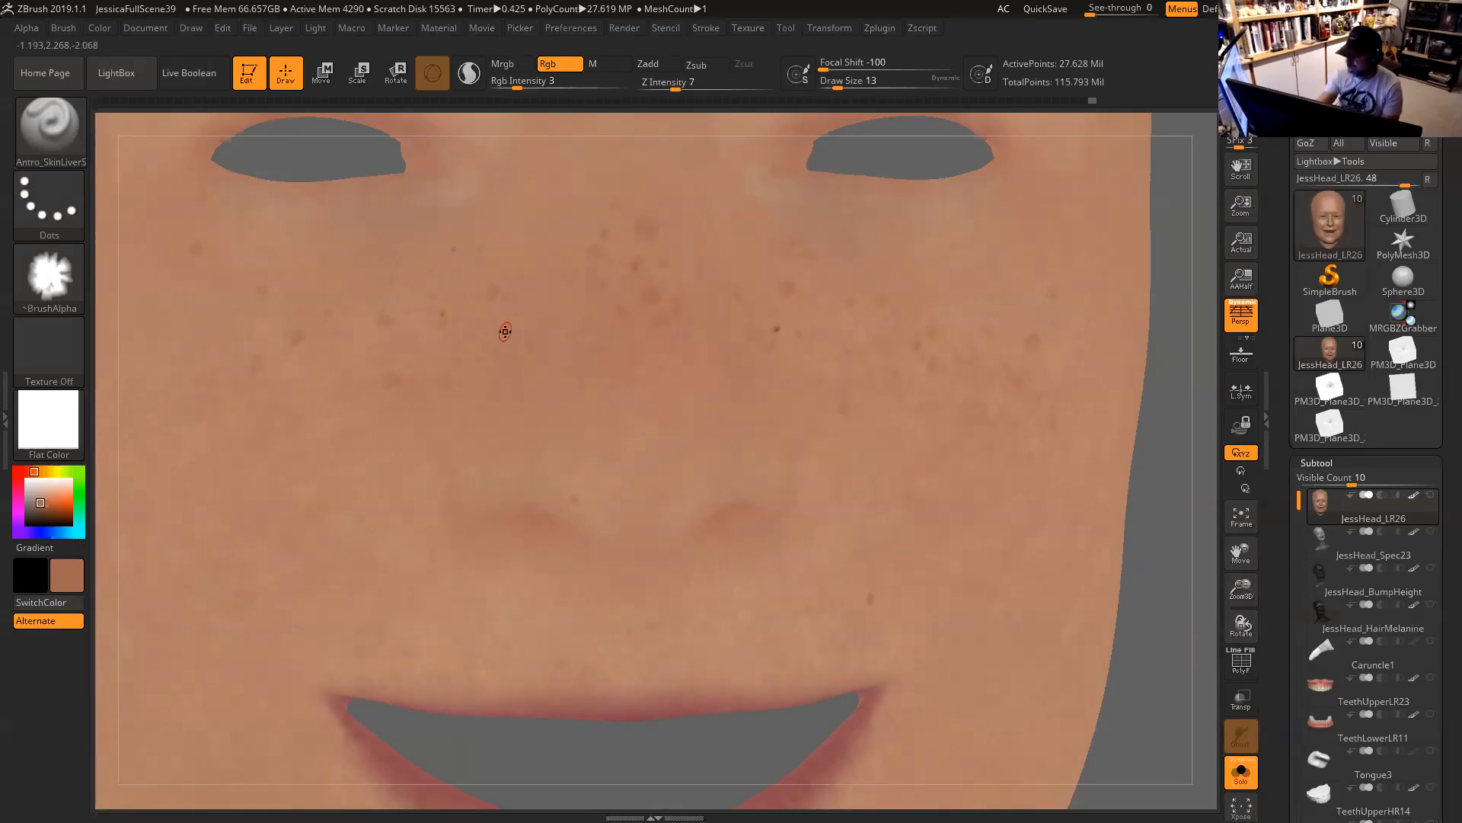
Raise the RGB intensity to 5 and add stronger freckles over the nose and both cheeks.
{"action": "key", "text": "space"}
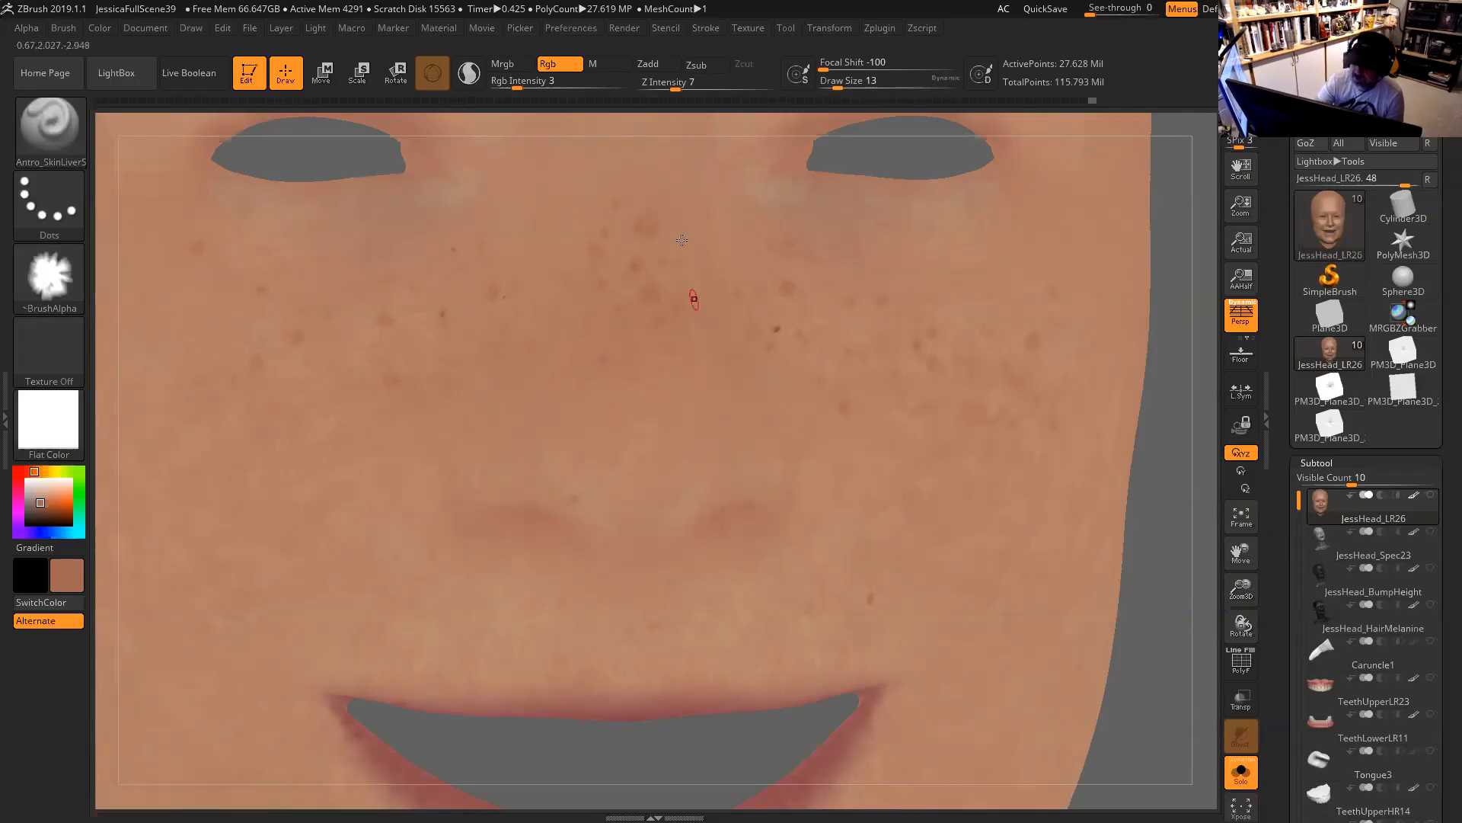
{"action": "left_click_drag", "start_coordinate": [518, 86], "coordinate": [524, 84]}
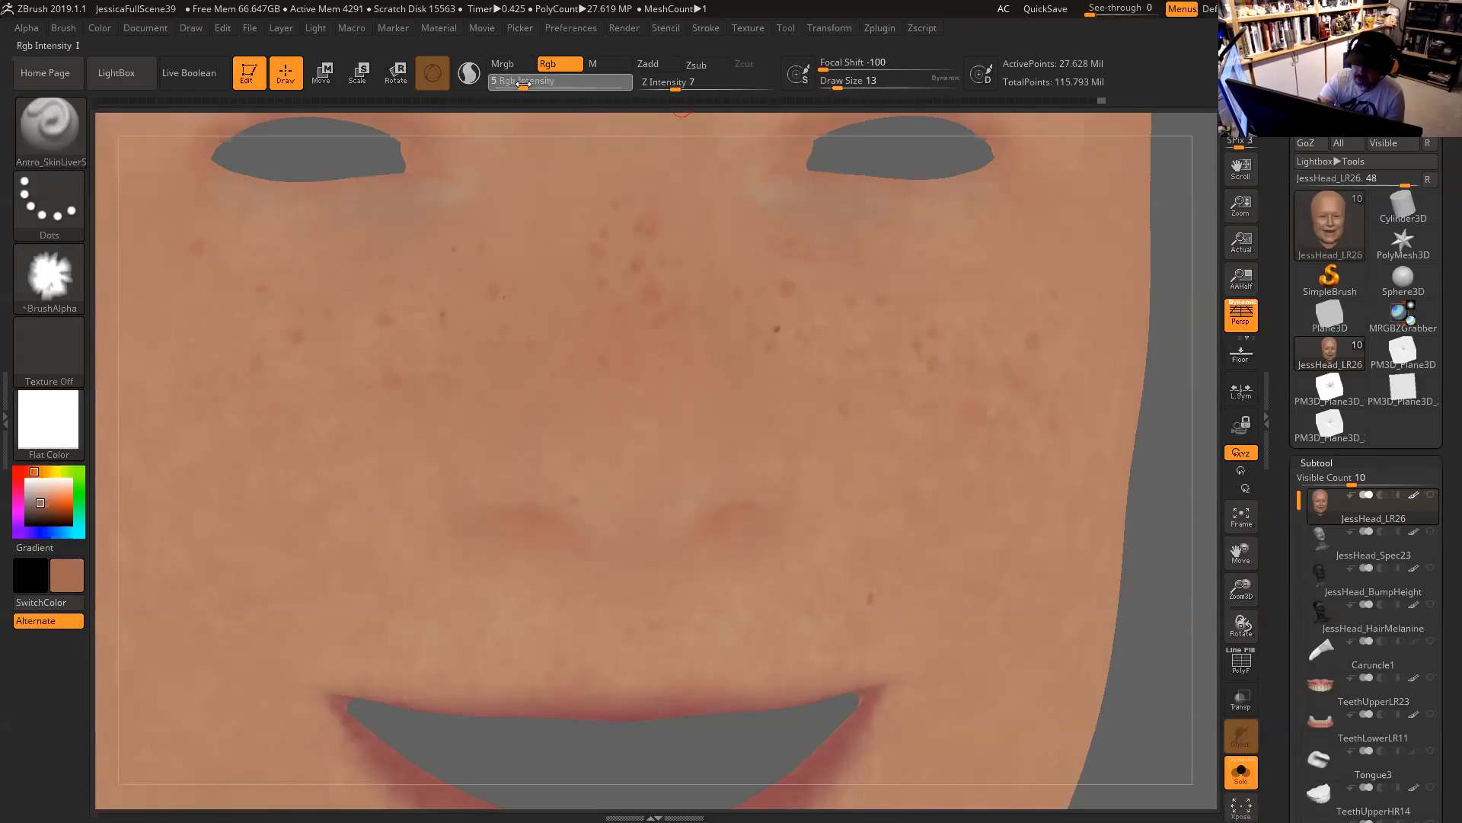
{"action": "key", "text": "space"}
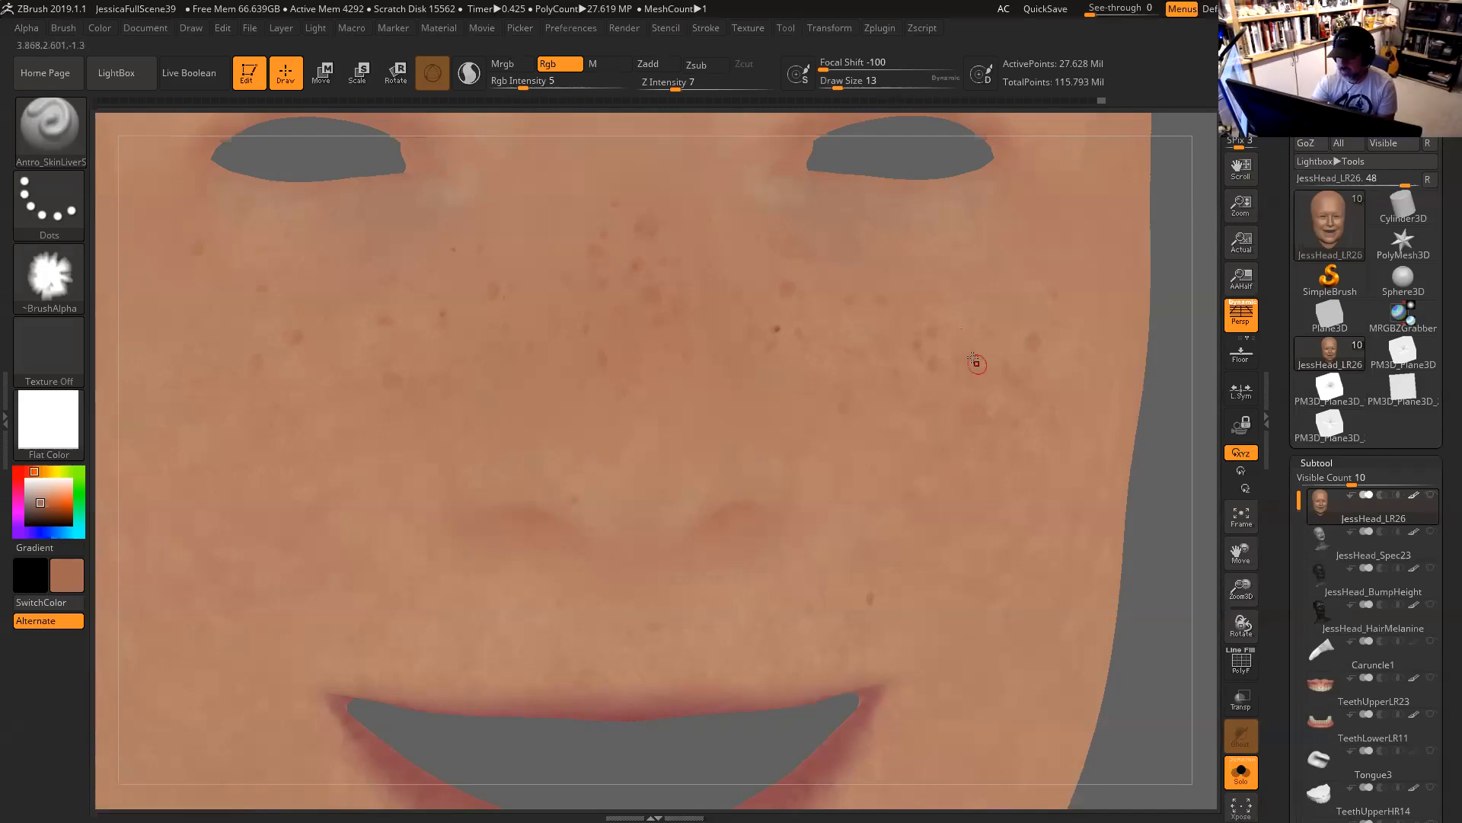
{"action": "left_click", "coordinate": [1000, 457]}
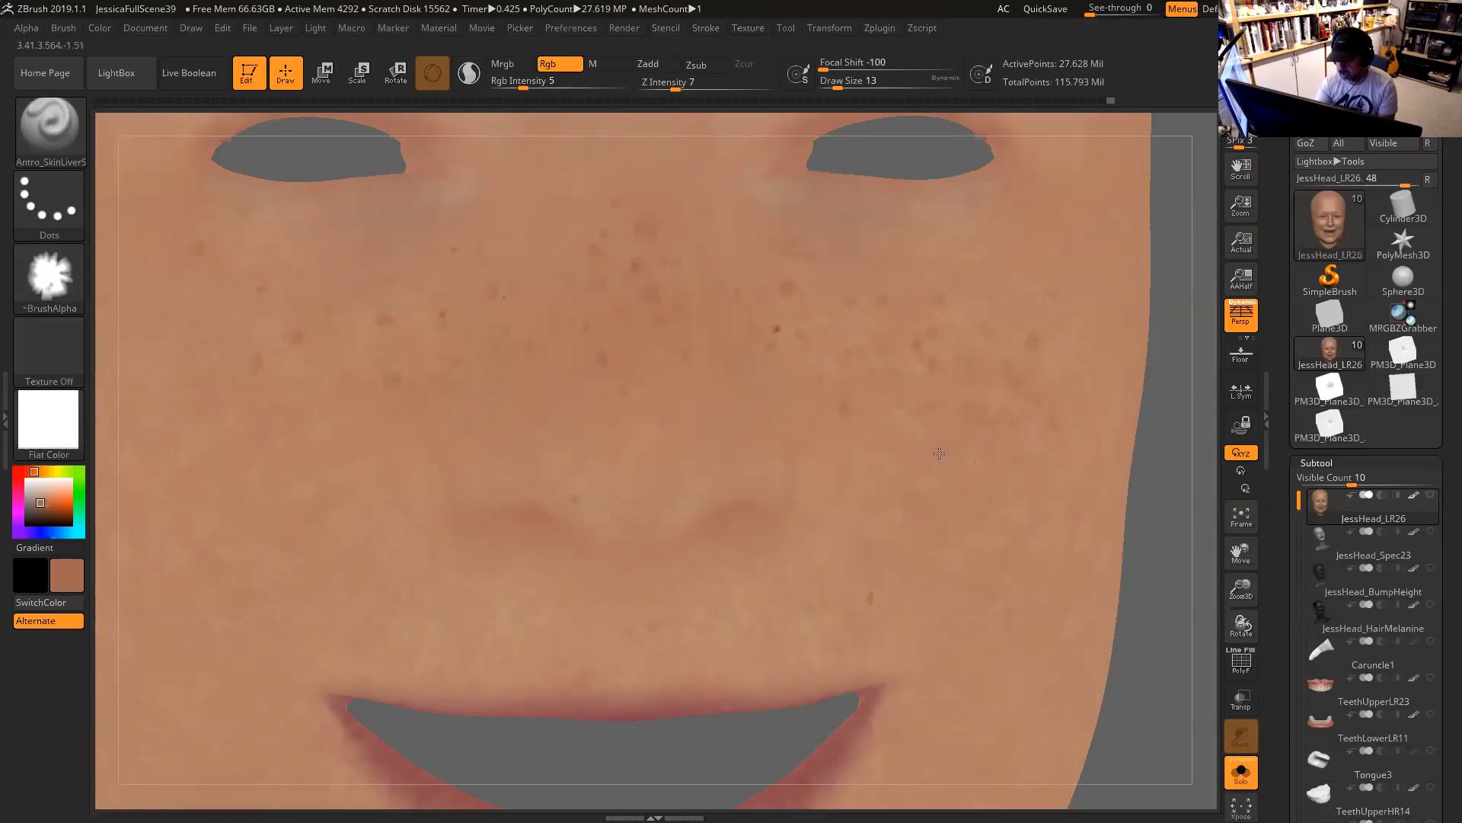
{"action": "left_click_drag", "start_coordinate": [1142, 577], "coordinate": [1193, 569]}
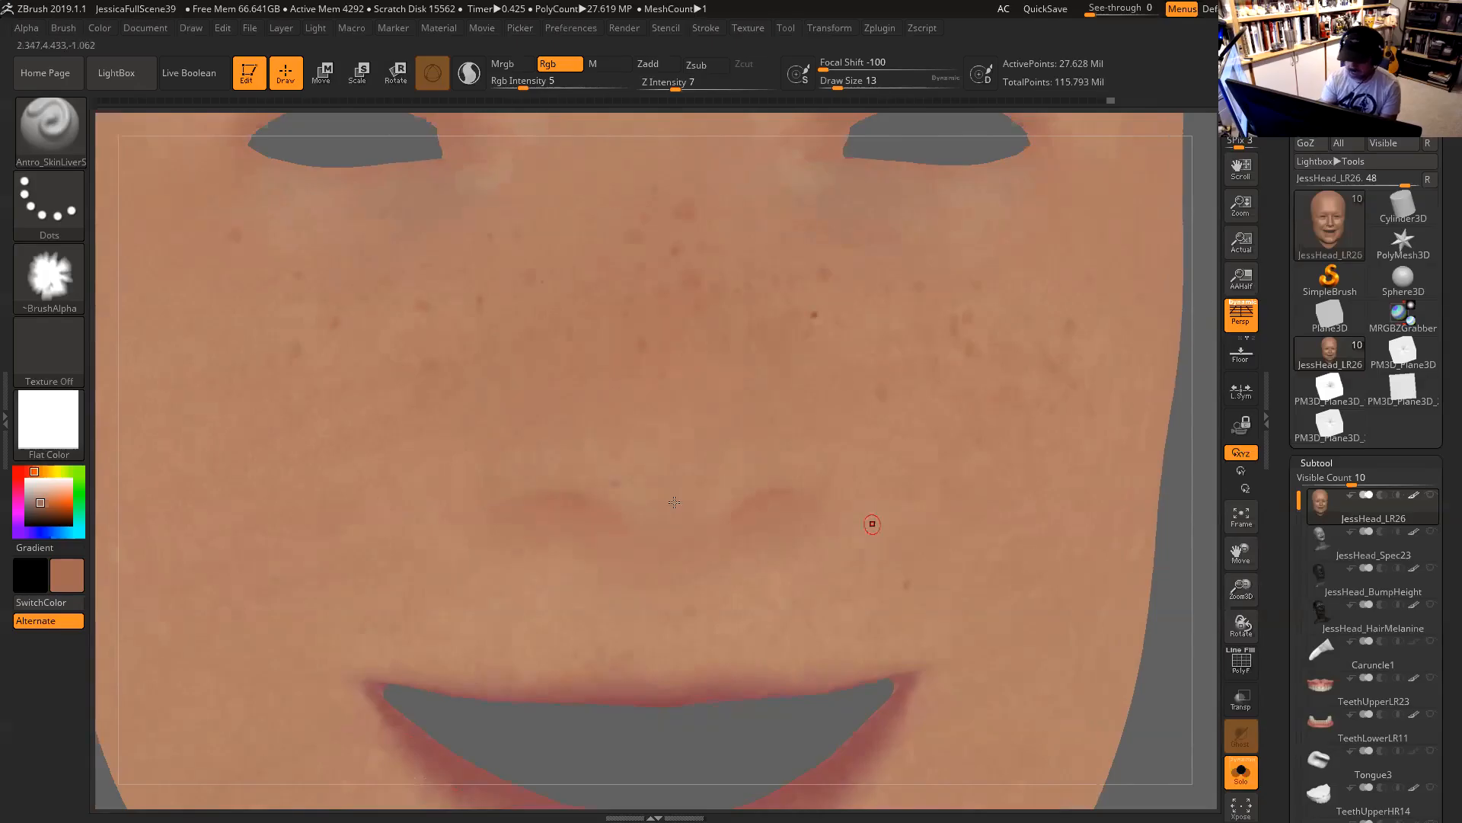
Dot a few more freckles on the lower cheeks and above the upper lip.
{"action": "left_click_drag", "start_coordinate": [622, 736], "coordinate": [813, 693], "text": "alt"}
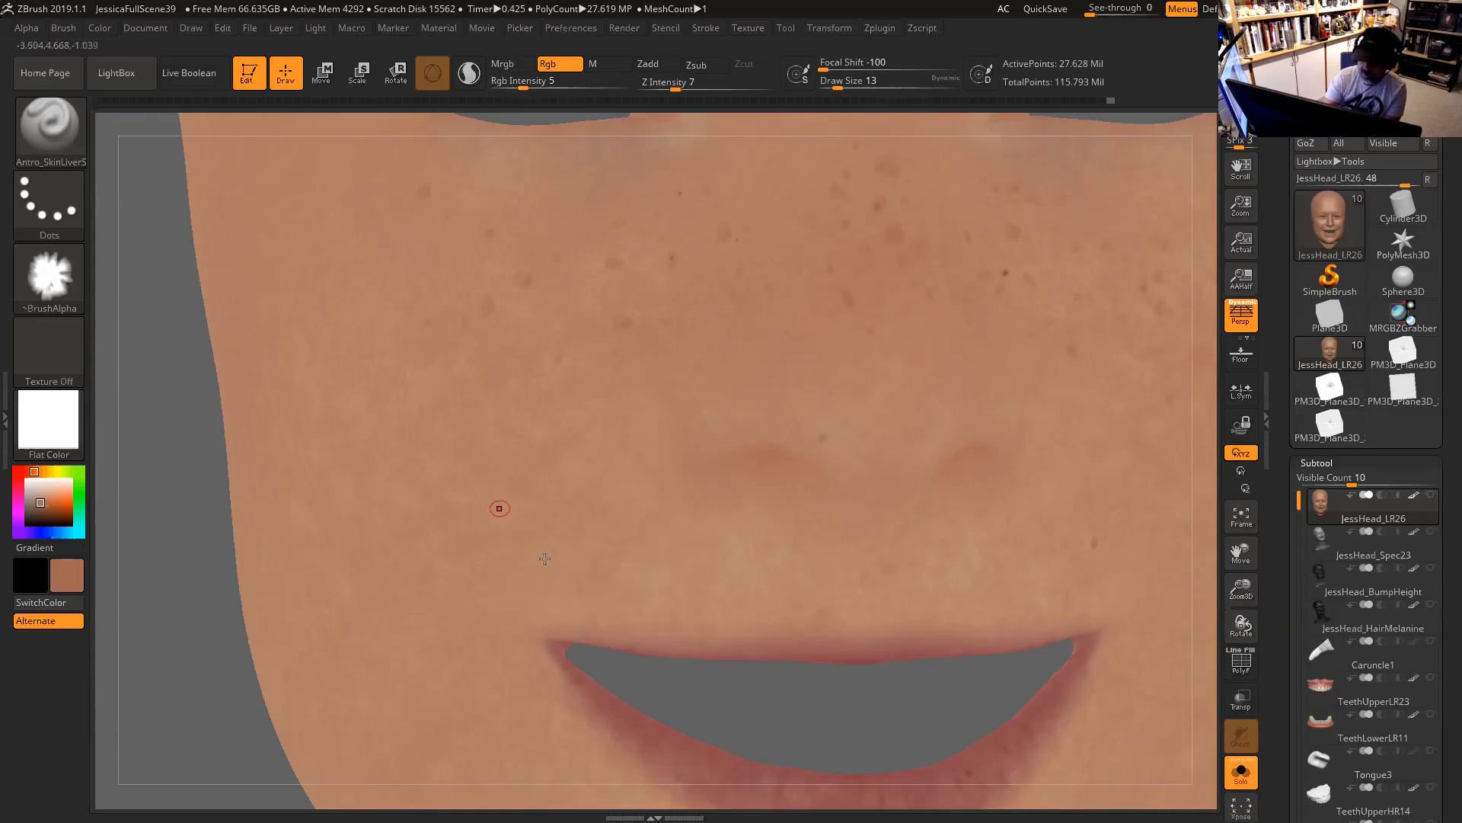
{"action": "left_click_drag", "start_coordinate": [820, 734], "coordinate": [826, 544]}
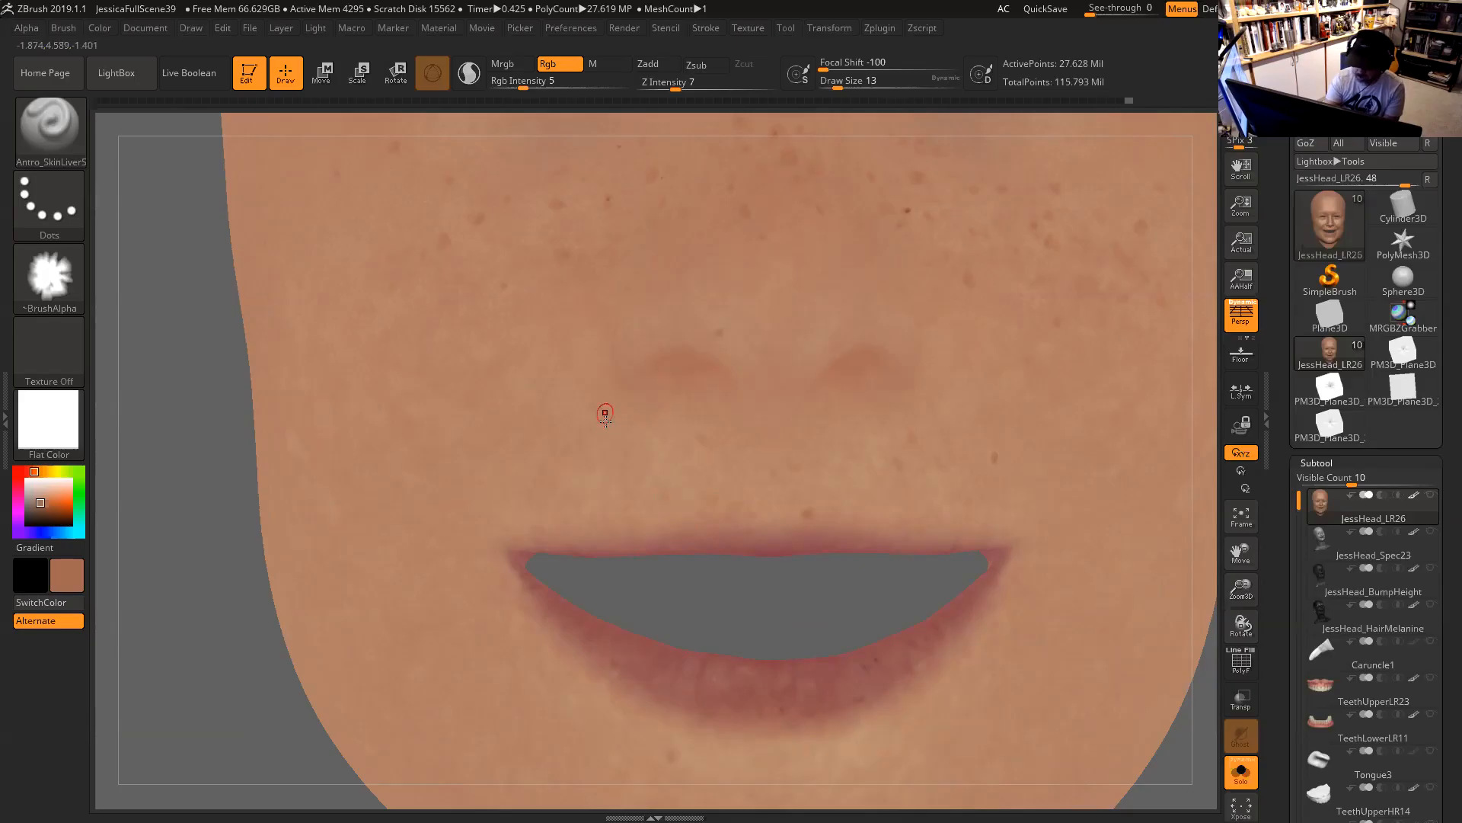
{"action": "left_click_drag", "start_coordinate": [764, 612], "coordinate": [776, 649], "text": "alt"}
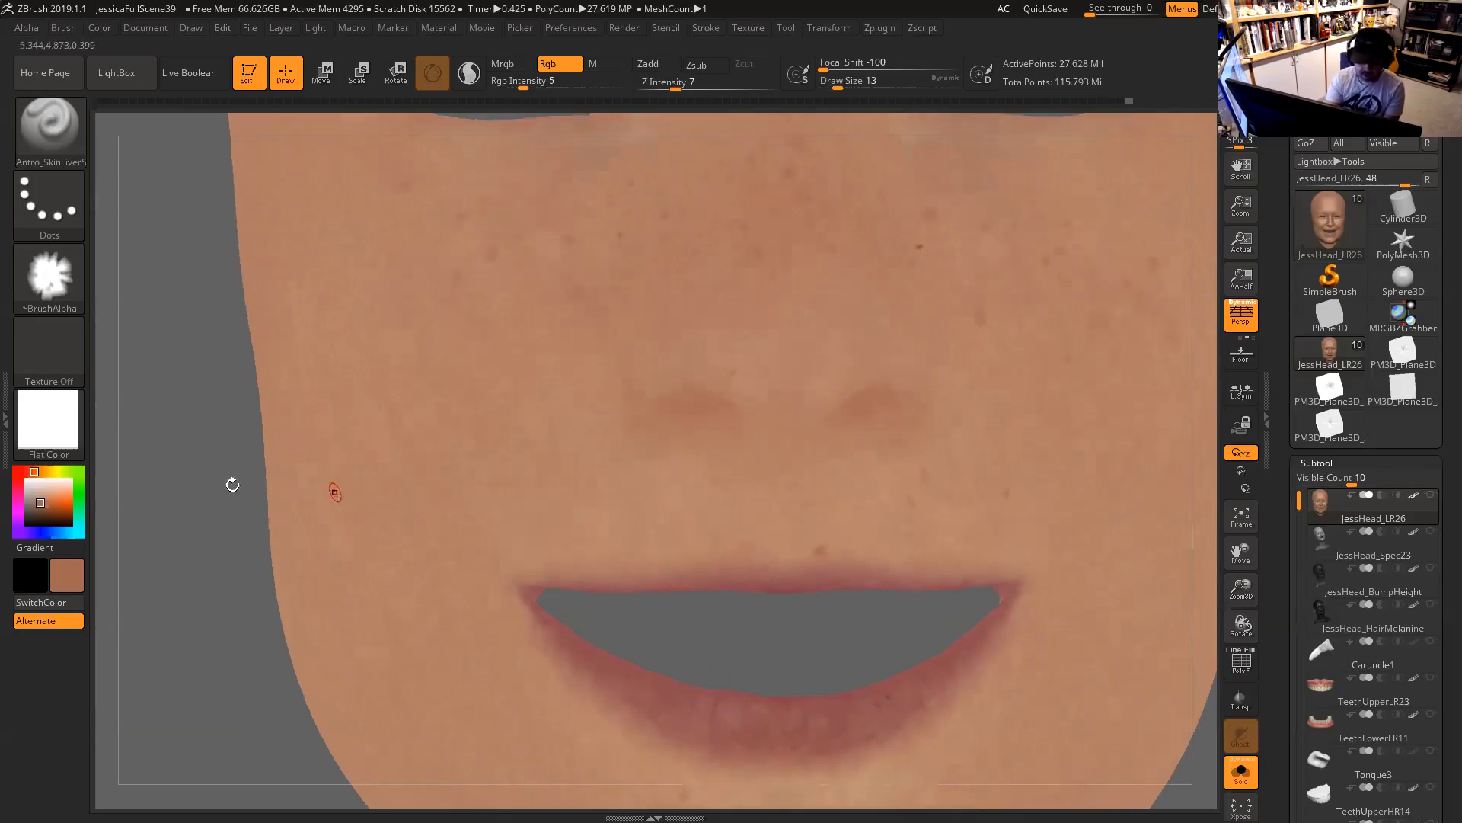
Glaze an olive-yellow tint over the cheeks and nose at RGB intensity 1 and draw size 46.
{"action": "left_click", "coordinate": [47, 471]}
{"action": "left_click_drag", "start_coordinate": [47, 471], "coordinate": [53, 473]}
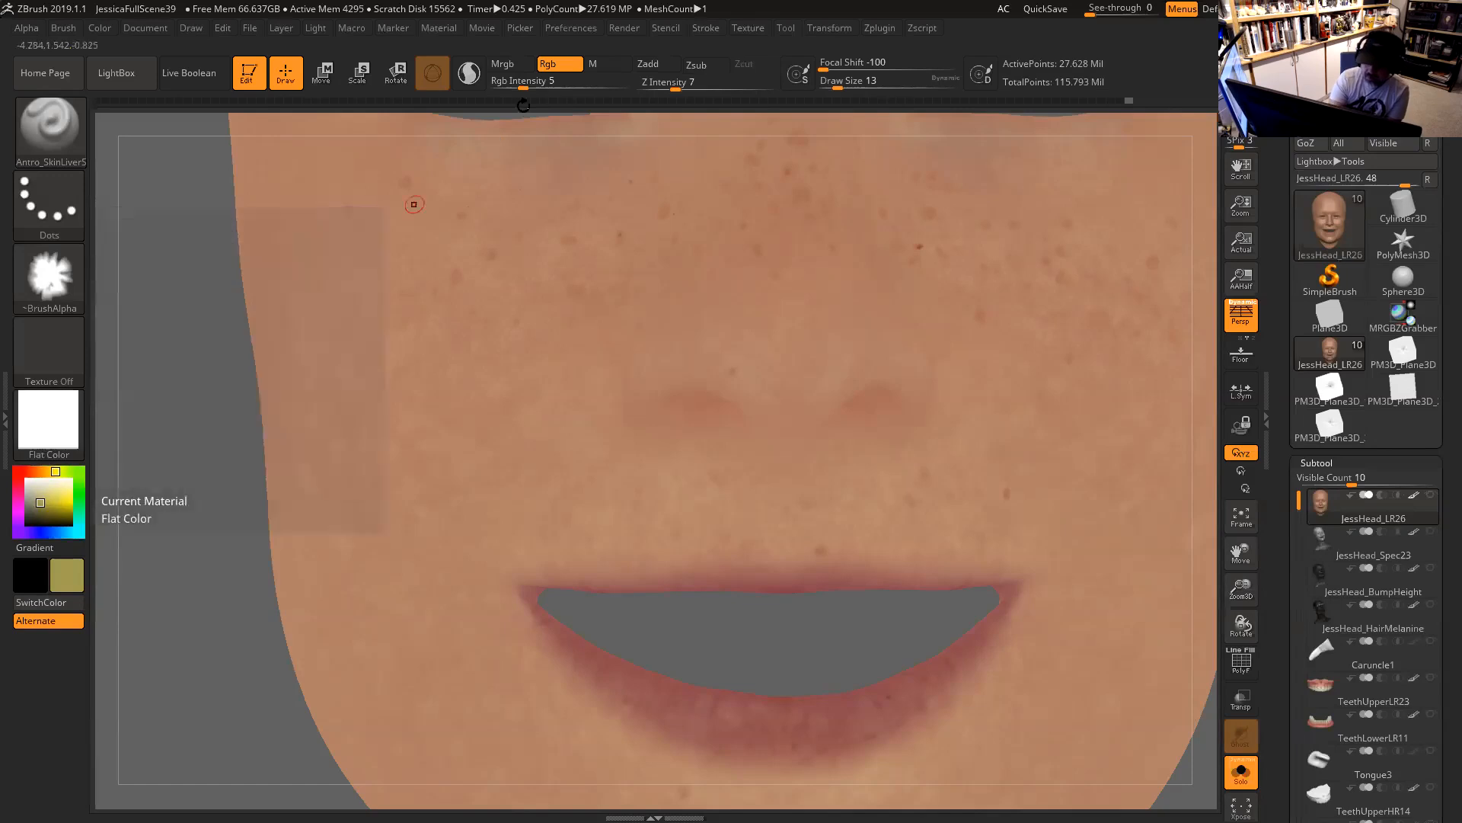
{"action": "left_click", "coordinate": [510, 82]}
{"action": "type", "text": "2"}
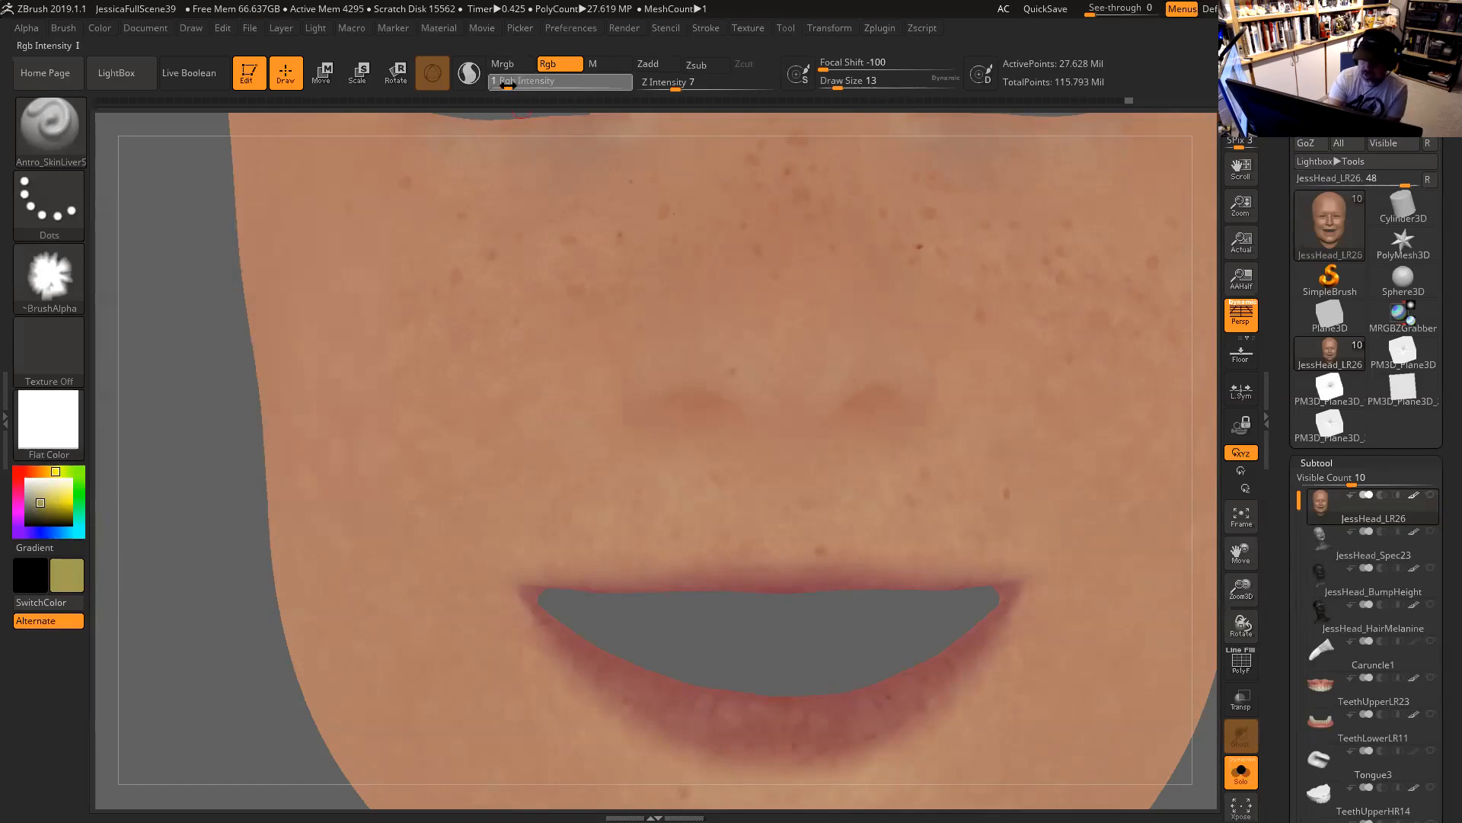
{"action": "key", "text": "space"}
{"action": "left_click_drag", "start_coordinate": [738, 473], "coordinate": [755, 473]}
{"action": "left_click_drag", "start_coordinate": [799, 637], "coordinate": [790, 659], "text": "alt"}
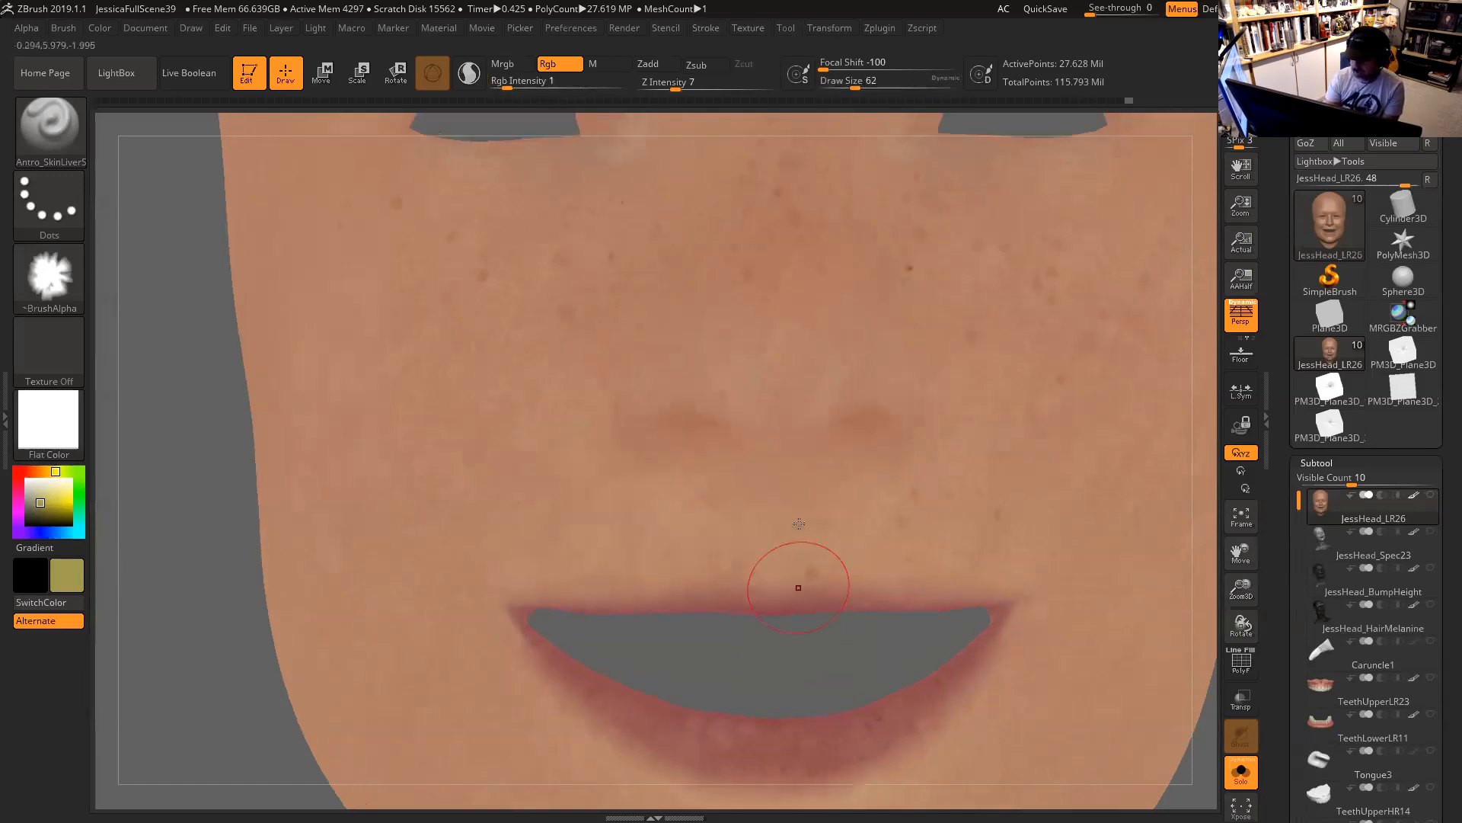
{"action": "key", "text": "space"}
{"action": "left_click_drag", "start_coordinate": [743, 435], "coordinate": [737, 434]}
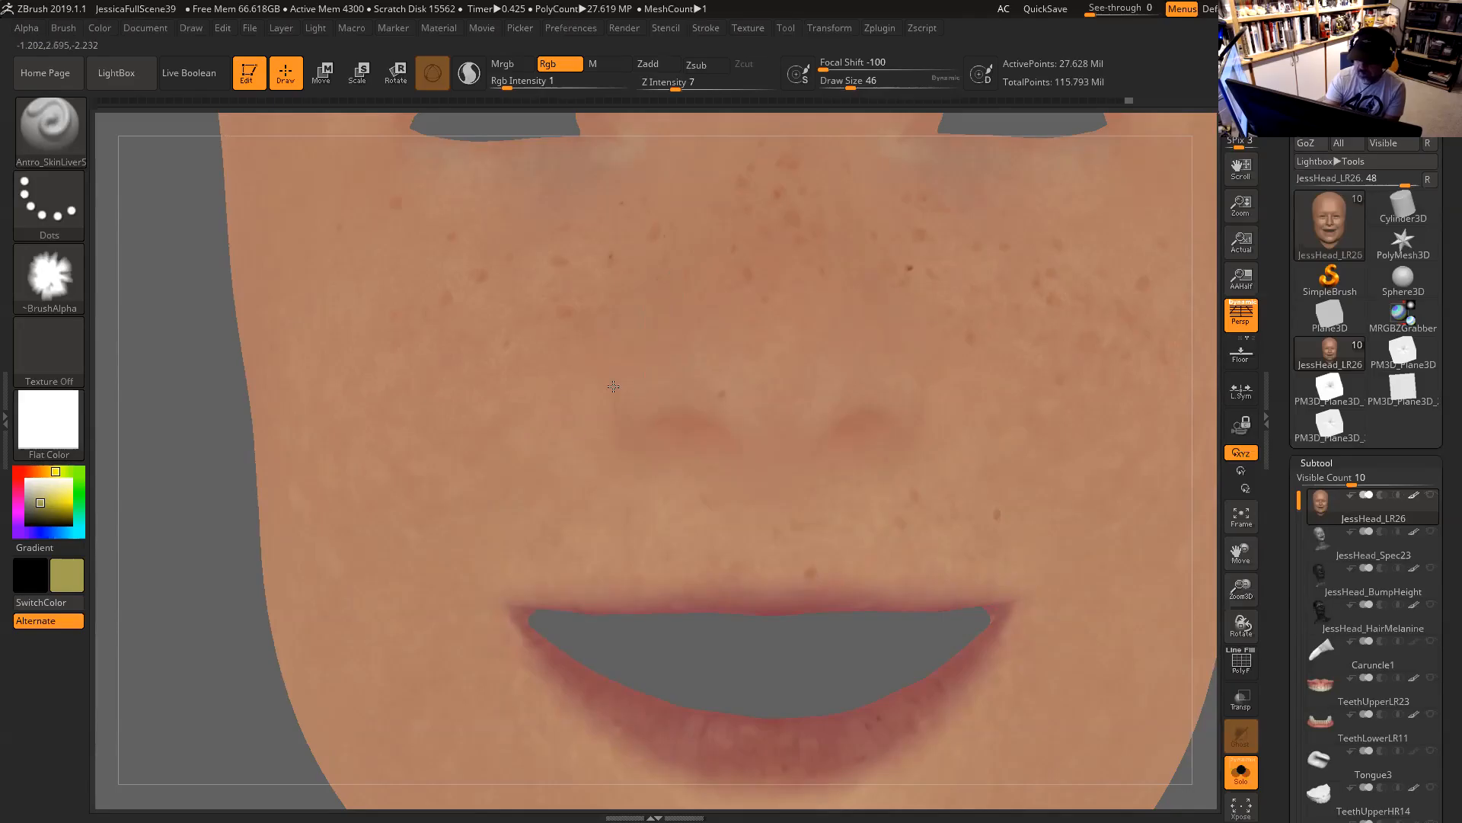
Continue the faint olive-yellow glaze around the eyes, across the nose and cheeks, and near the mouth.
{"action": "left_click_drag", "start_coordinate": [781, 661], "coordinate": [761, 791], "text": "alt"}
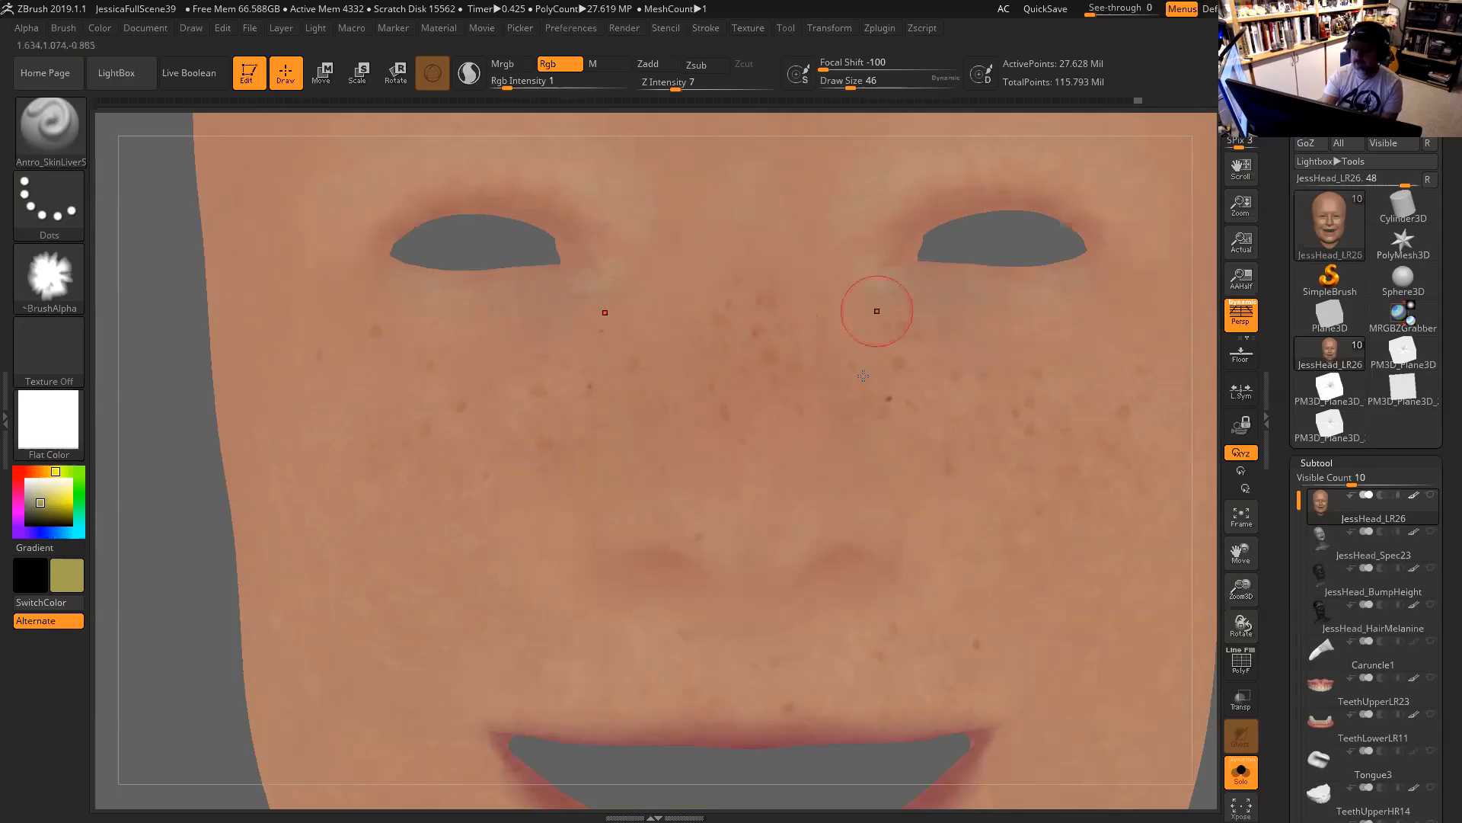
{"action": "left_click_drag", "start_coordinate": [1204, 434], "coordinate": [1152, 483], "text": "alt"}
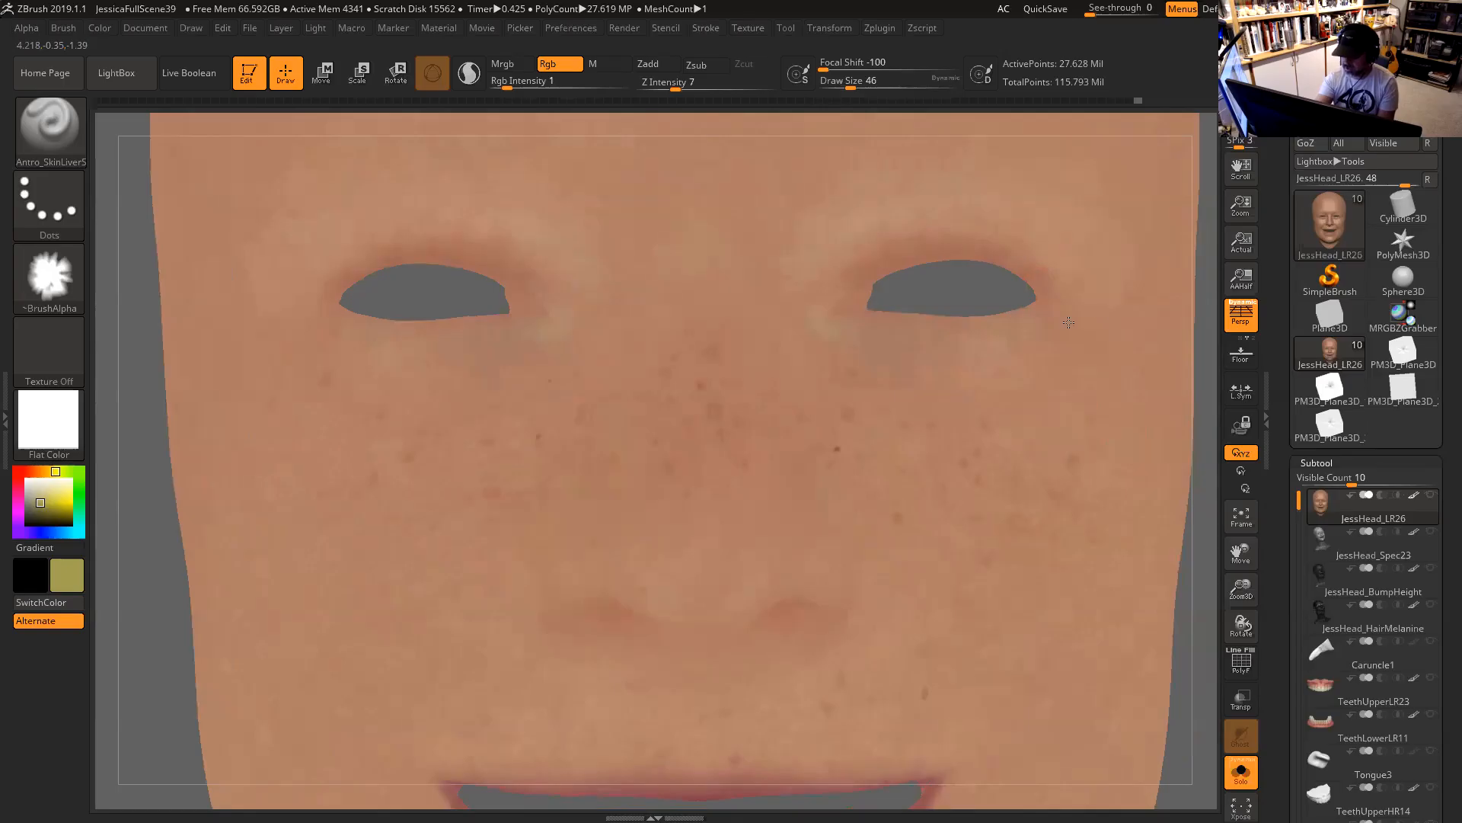
{"action": "left_click_drag", "start_coordinate": [1201, 513], "coordinate": [1179, 493]}
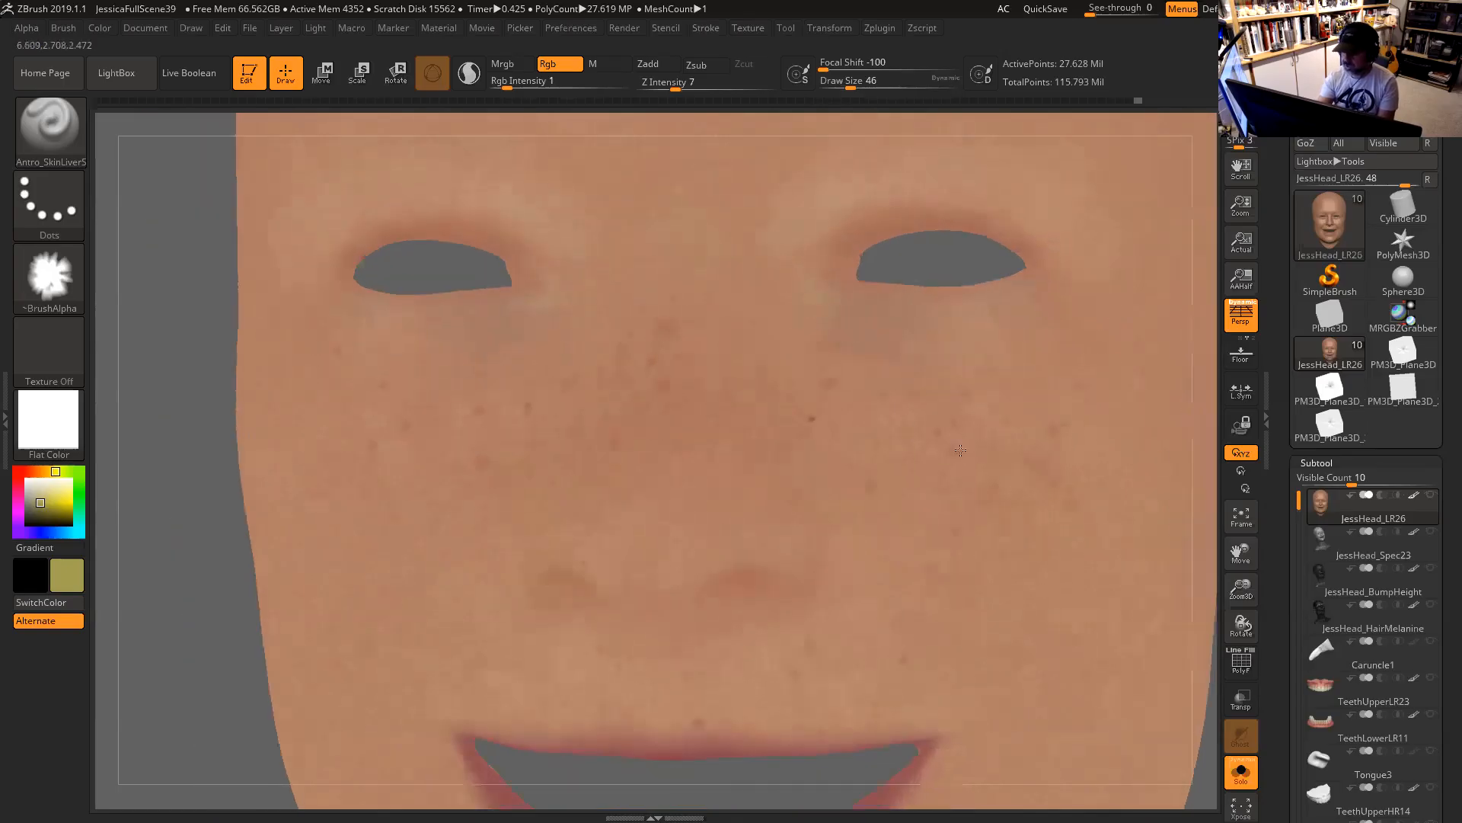
{"action": "left_click_drag", "start_coordinate": [1199, 640], "coordinate": [1190, 491]}
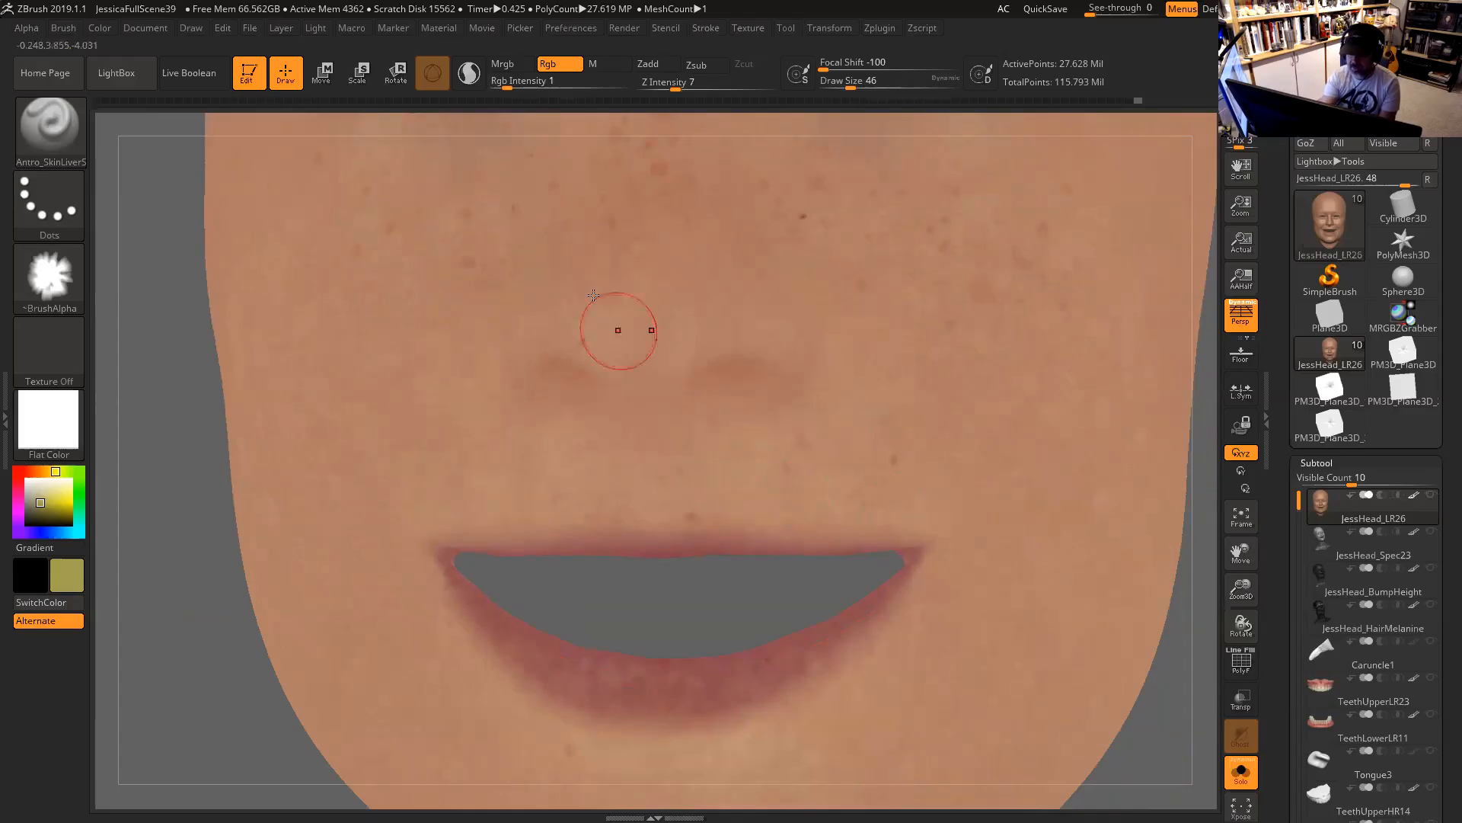
{"action": "left_click_drag", "start_coordinate": [1191, 568], "coordinate": [1174, 747]}
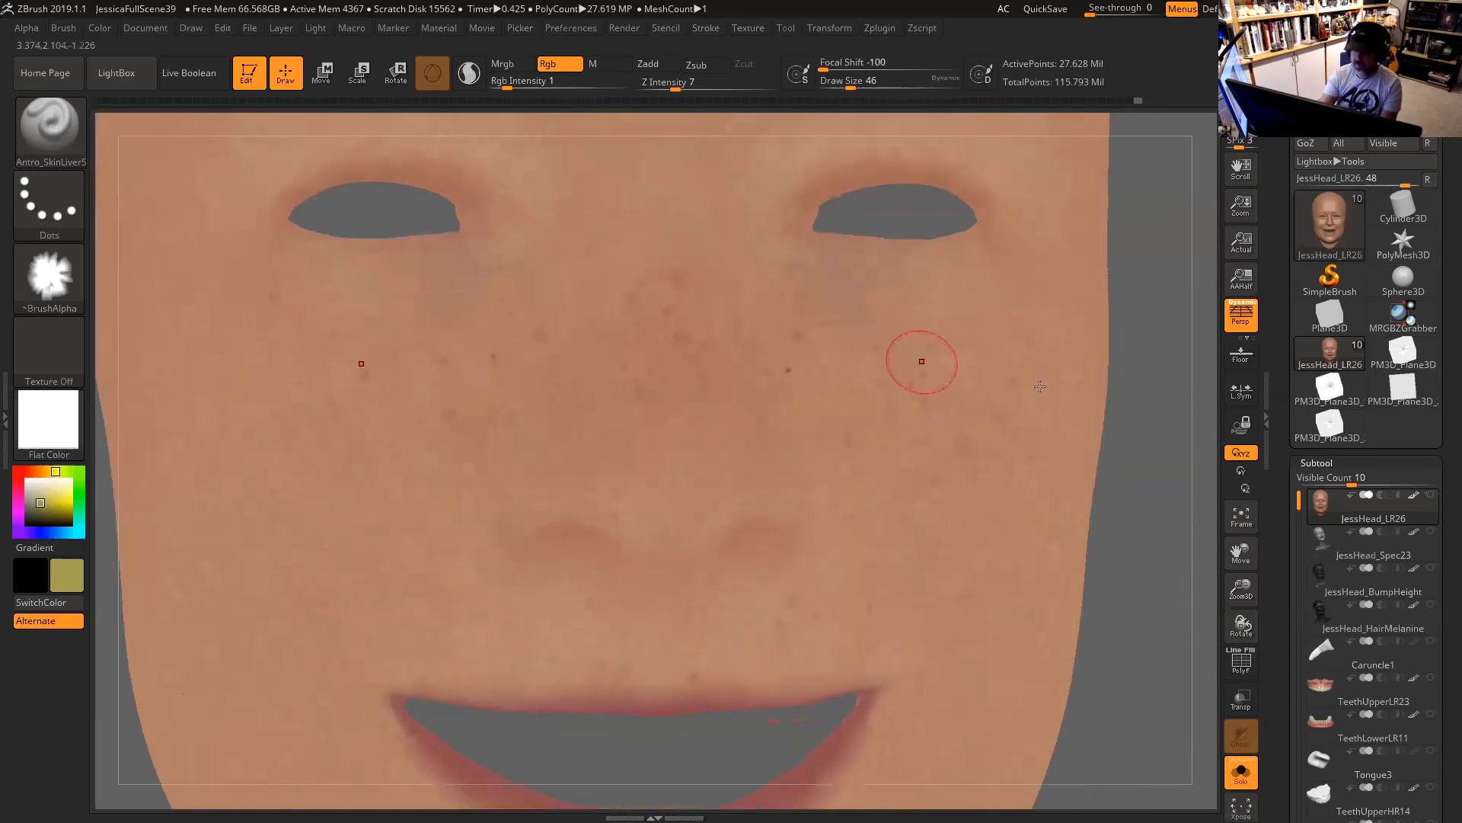
{"action": "left_click_drag", "start_coordinate": [1144, 404], "coordinate": [1177, 434], "text": "alt"}
{"action": "left_click_drag", "start_coordinate": [1150, 295], "coordinate": [1143, 364]}
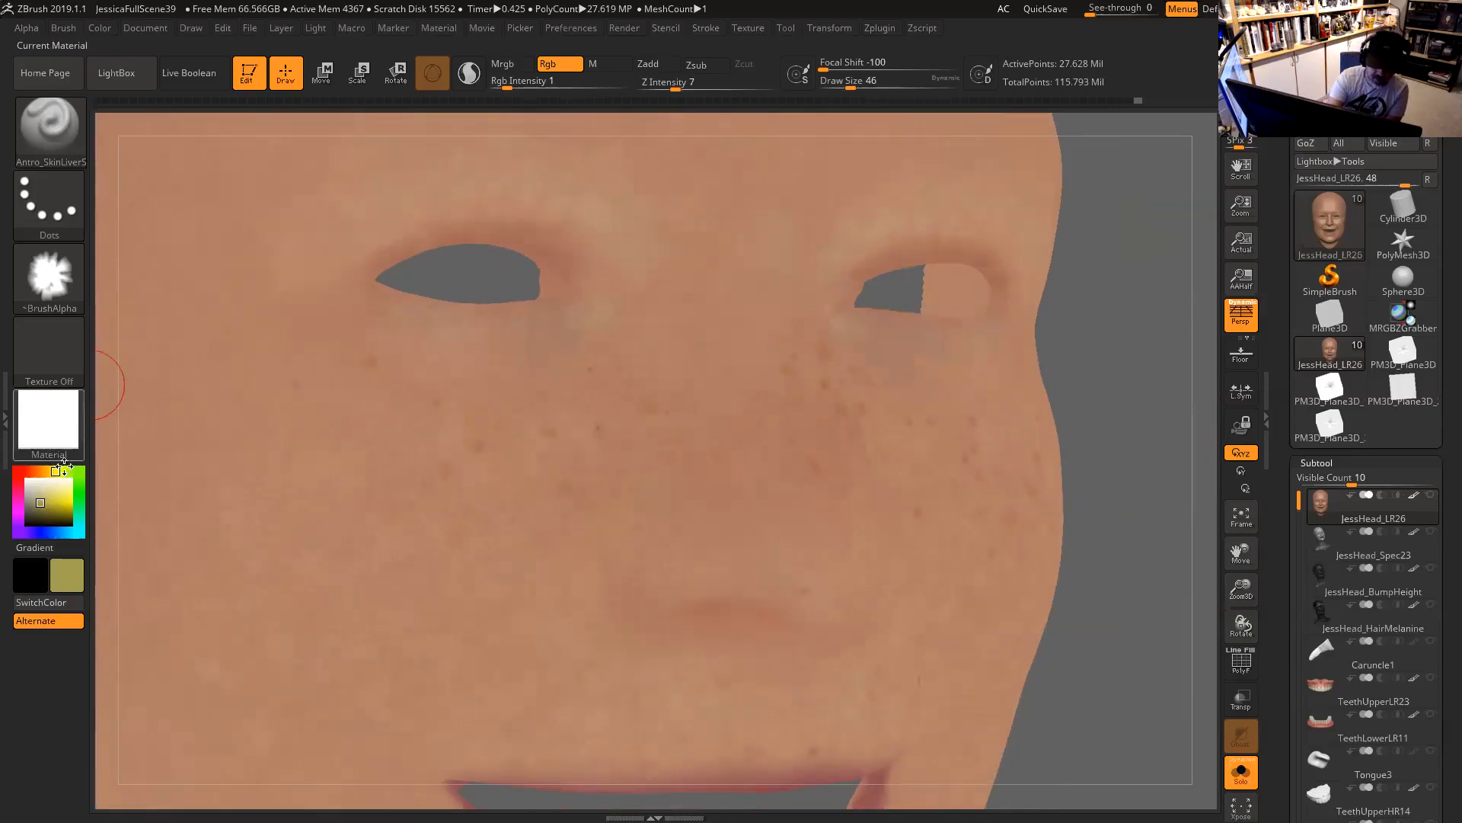
Tint the inner eye corners and under-eye areas with a pale teal at draw size 41.
{"action": "left_click", "coordinate": [77, 525]}
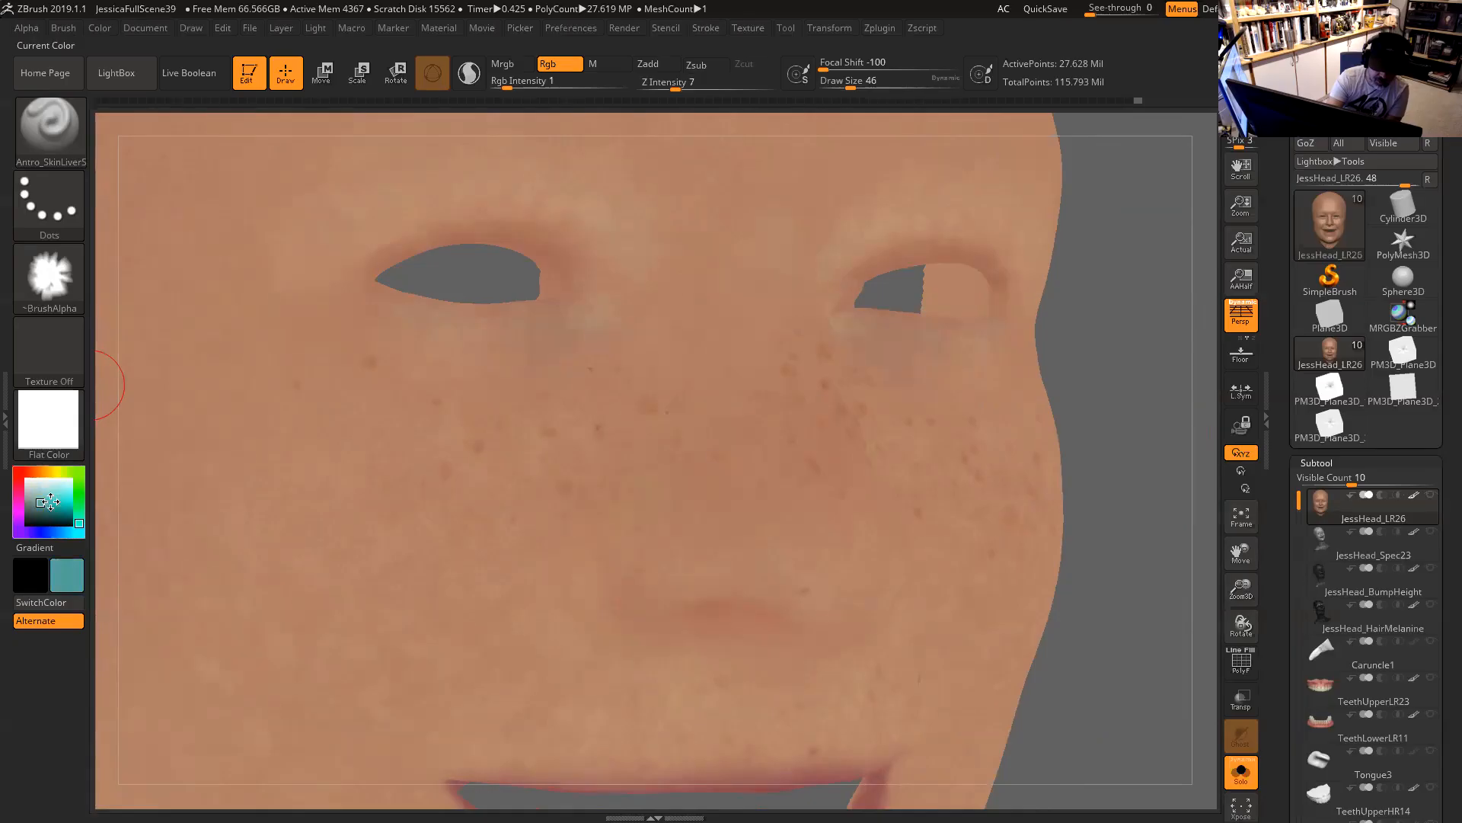
{"action": "left_click_drag", "start_coordinate": [36, 504], "coordinate": [41, 497]}
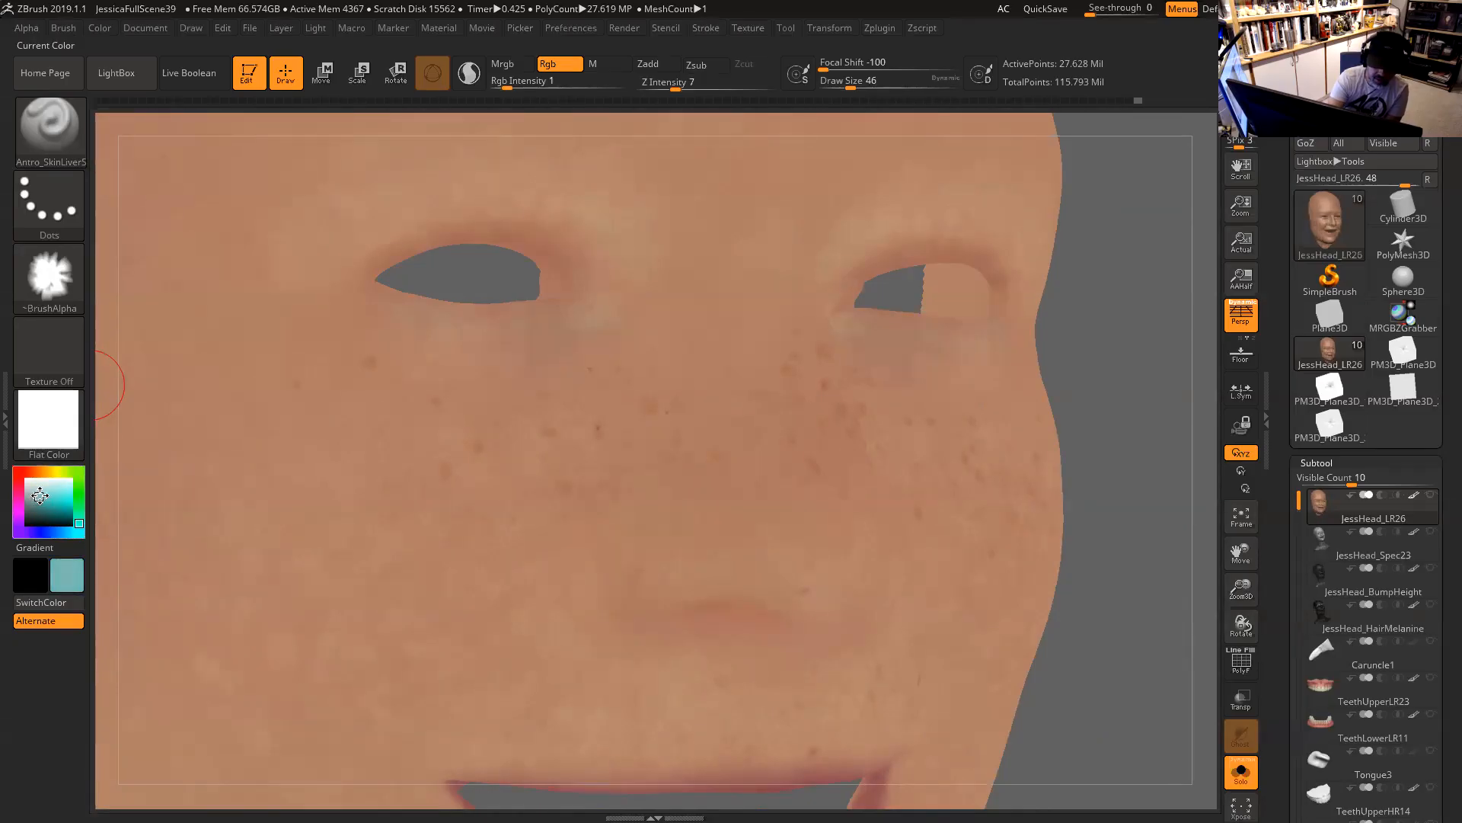
{"action": "key", "text": "space"}
{"action": "left_click_drag", "start_coordinate": [564, 284], "coordinate": [556, 284]}
{"action": "left_click_drag", "start_coordinate": [1149, 324], "coordinate": [1197, 327]}
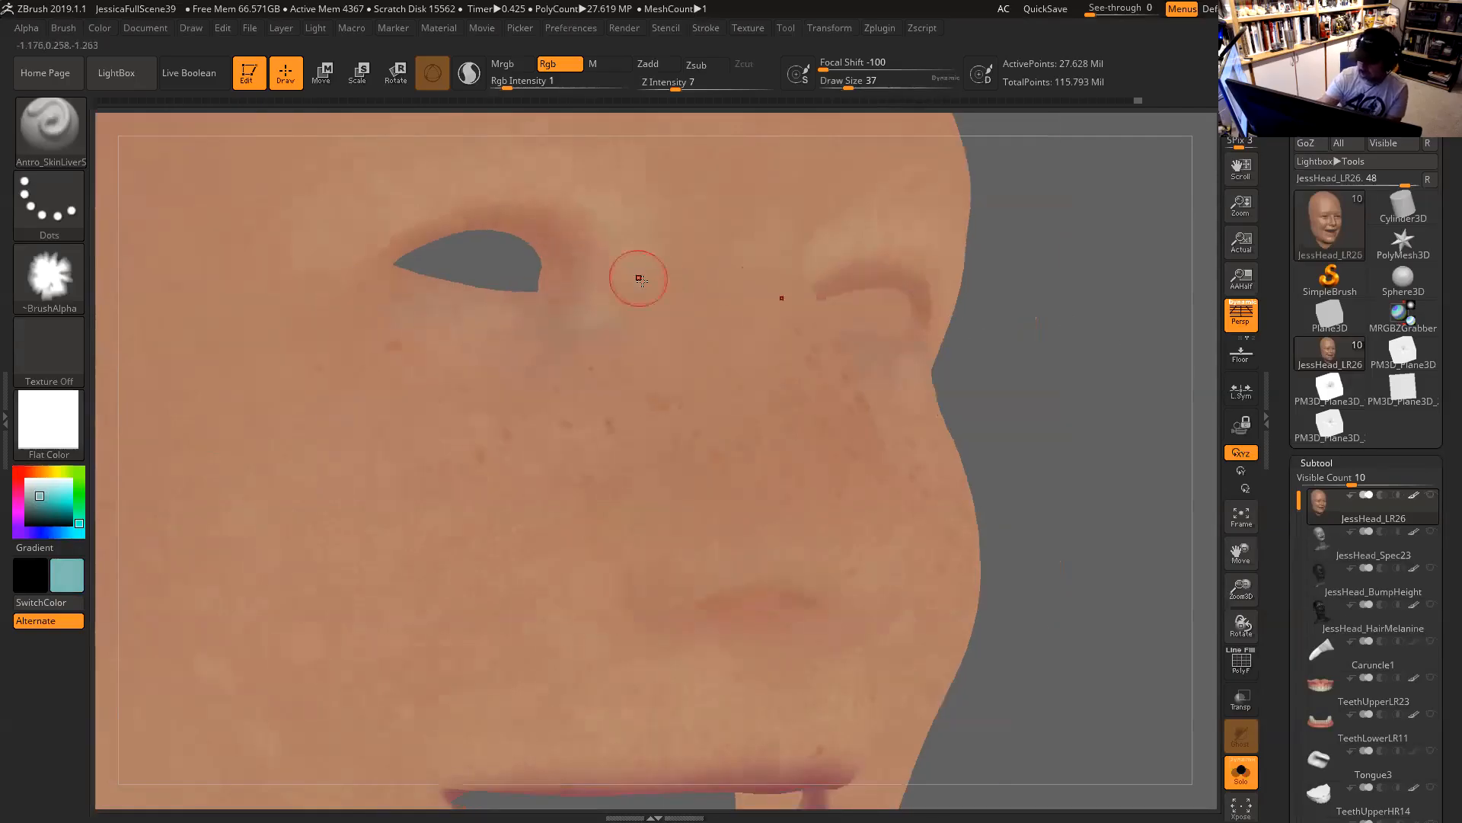
{"action": "key", "text": "space"}
{"action": "left_click_drag", "start_coordinate": [614, 295], "coordinate": [616, 295]}
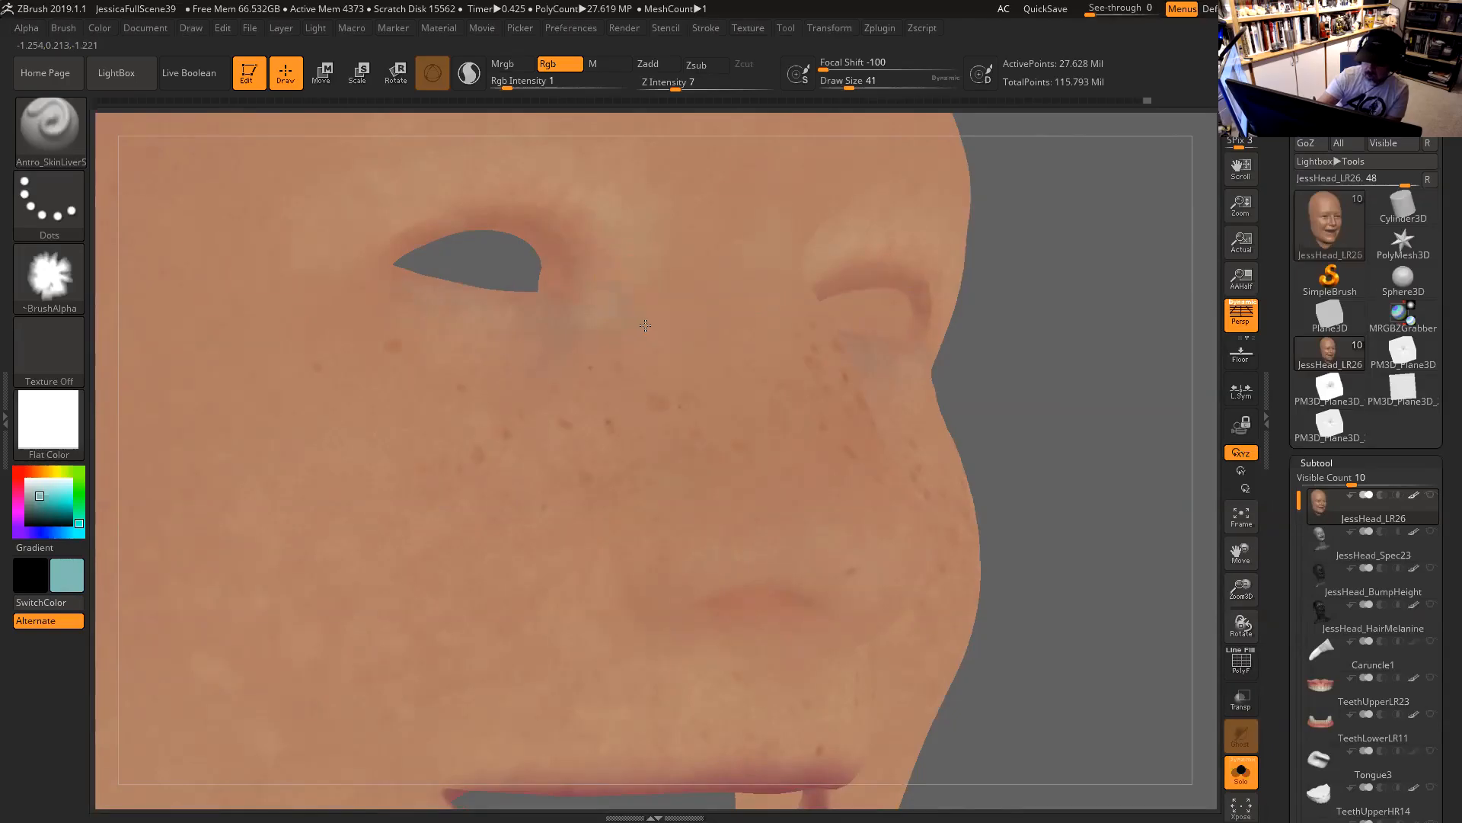
{"action": "left_click_drag", "start_coordinate": [1021, 326], "coordinate": [640, 313]}
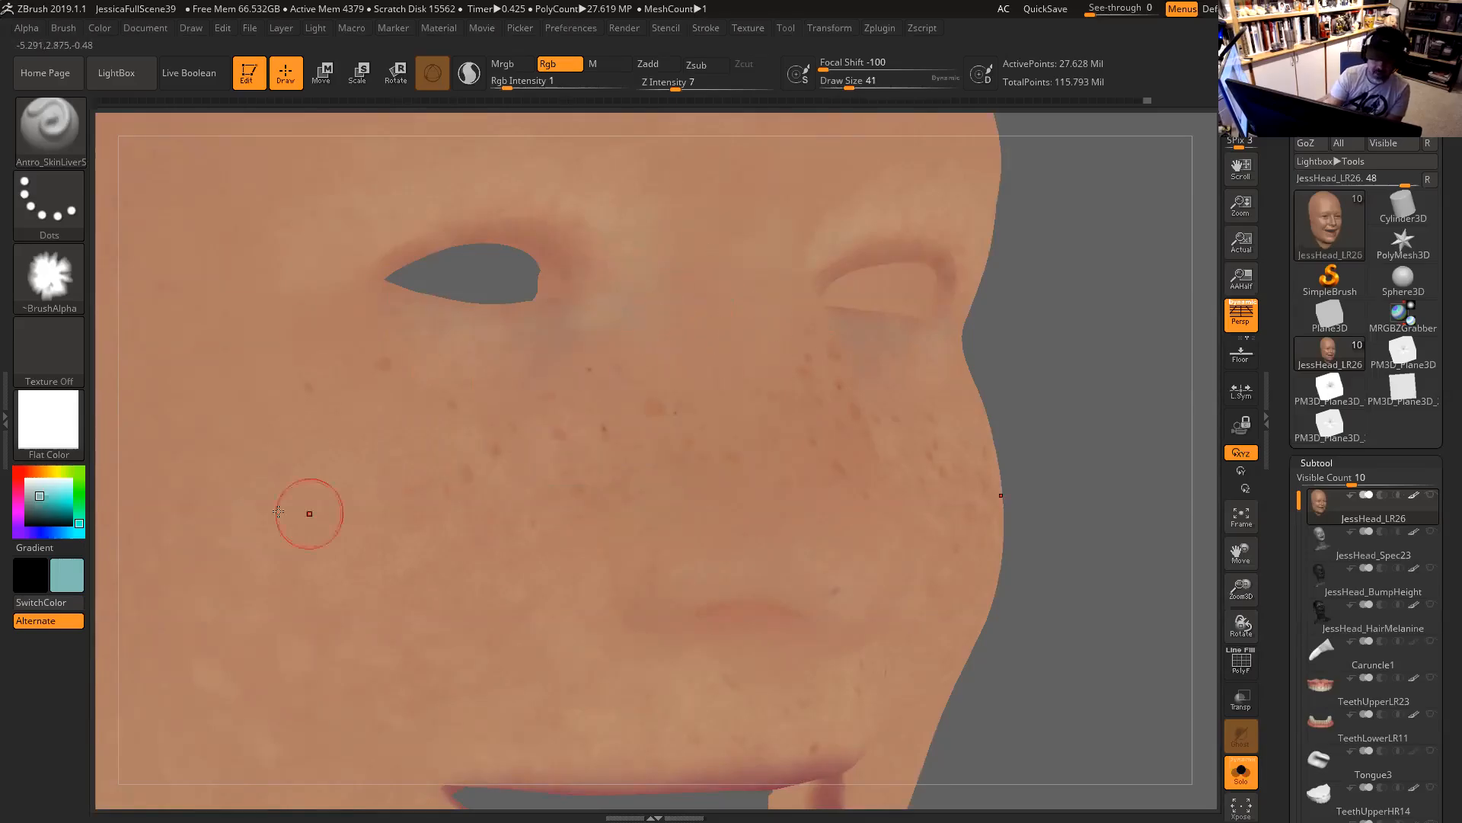
Sample a skin tone from between the eyes and blend it broadly over the face at draw size 71.
{"action": "mouse_move", "coordinate": [46, 499]}
{"action": "left_mouse_down"}
{"action": "mouse_move", "coordinate": [682, 300]}
{"action": "mouse_move", "coordinate": [722, 274]}
{"action": "left_mouse_up"}
{"action": "key", "text": "space"}
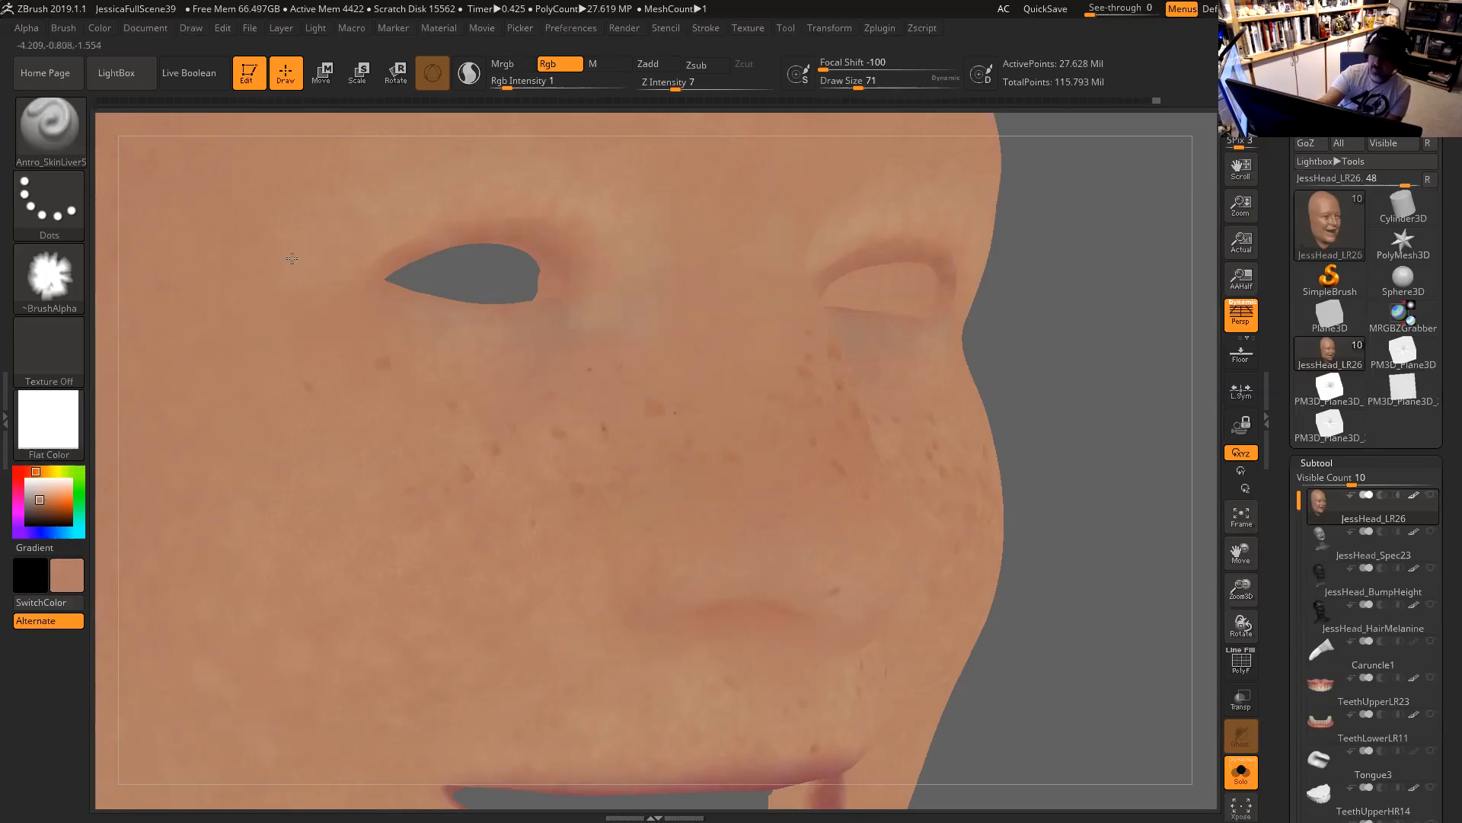
{"action": "left_click_drag", "start_coordinate": [1068, 447], "coordinate": [1047, 550], "text": "alt"}
{"action": "left_click_drag", "start_coordinate": [1047, 550], "coordinate": [1106, 596]}
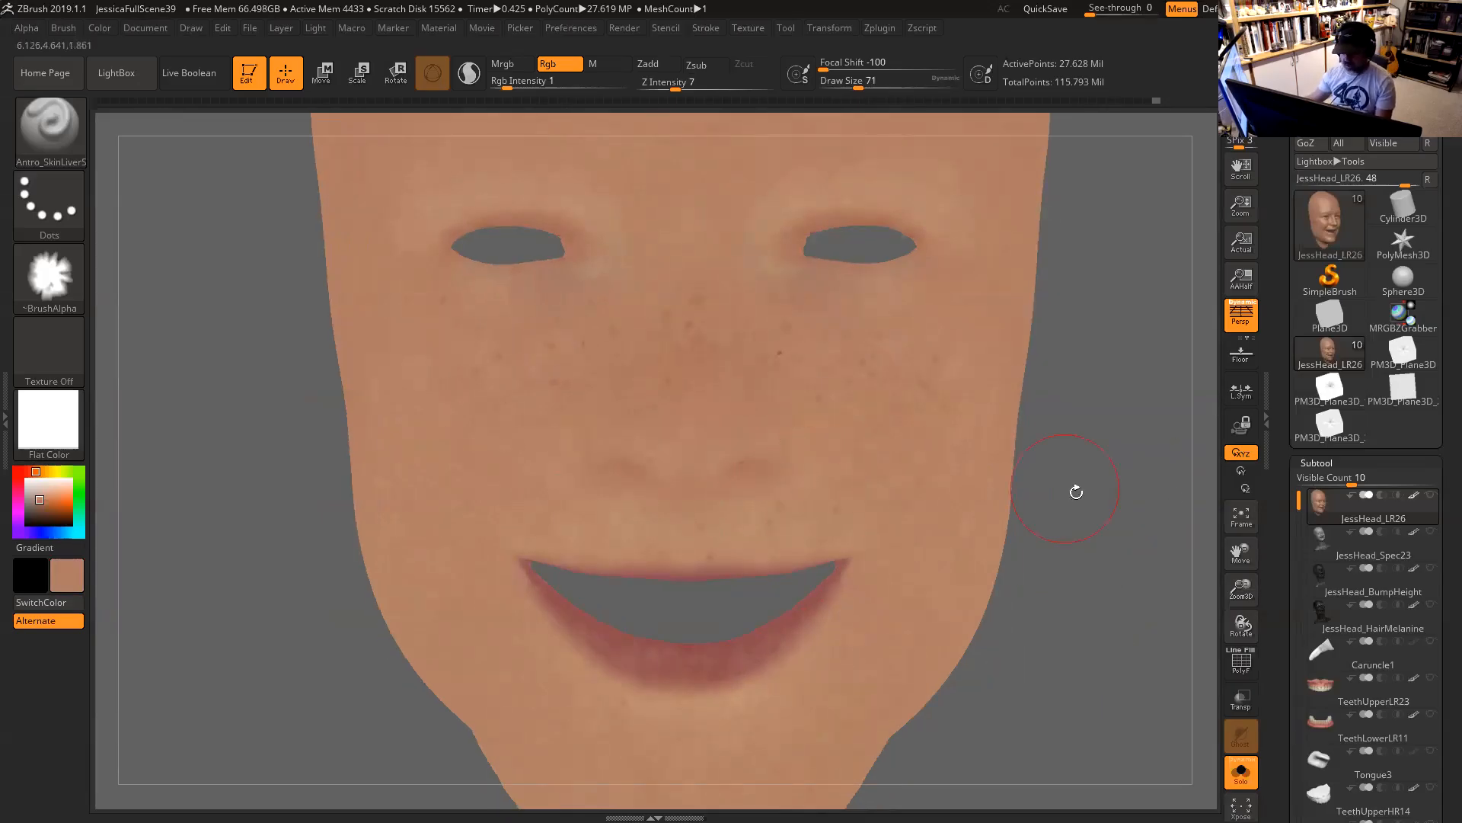
Apply StartupMaterial to the head to review the painted skin with shading, and store its HighDef polygons.
{"action": "left_click_drag", "start_coordinate": [1127, 482], "coordinate": [598, 469]}
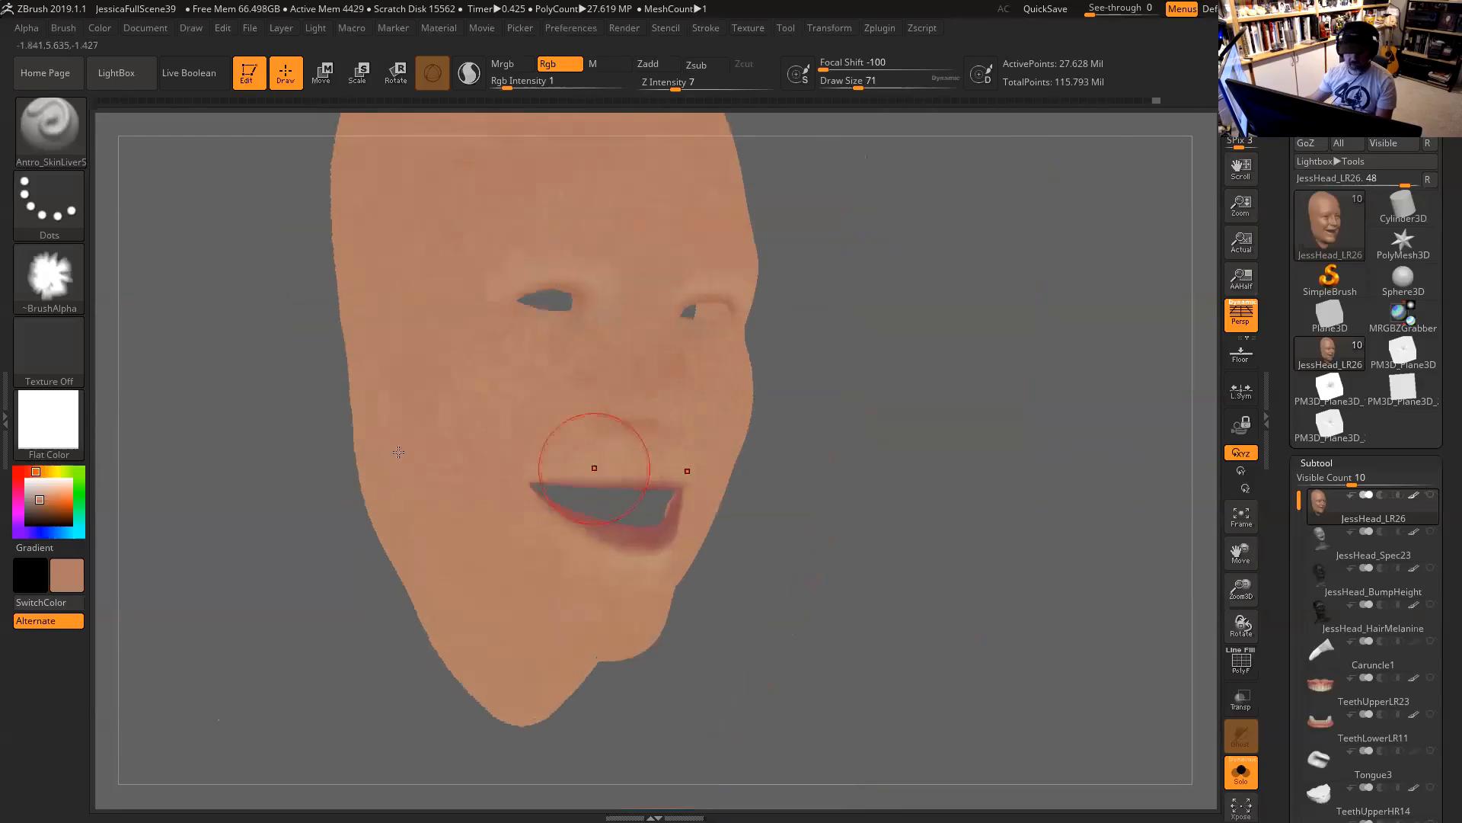
{"action": "left_click", "coordinate": [75, 430]}
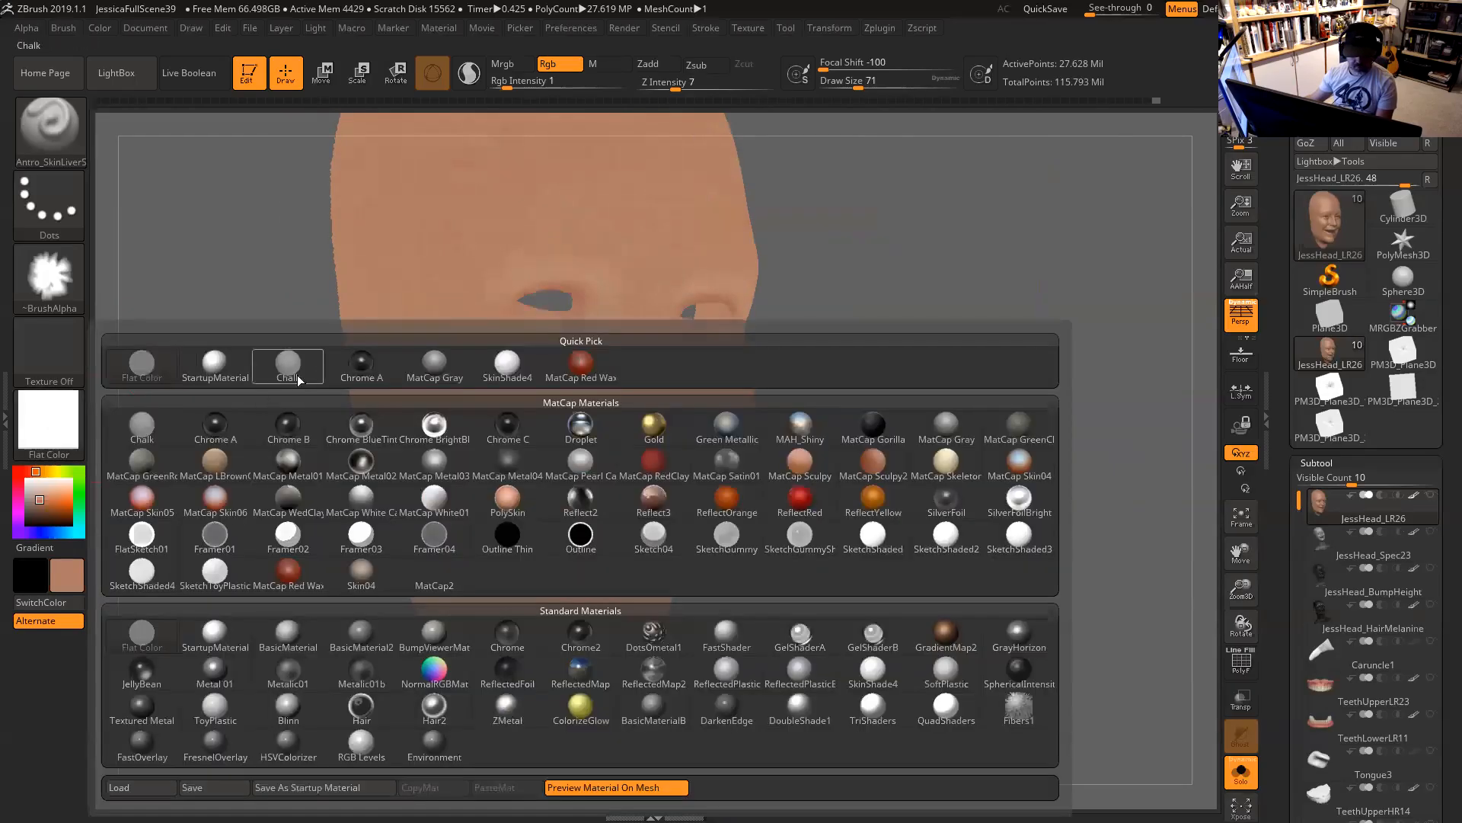
{"action": "left_click", "coordinate": [225, 370]}
{"action": "left_click_drag", "start_coordinate": [875, 373], "coordinate": [792, 358]}
{"action": "mouse_move", "coordinate": [958, 371]}
{"action": "left_mouse_down", "text": "alt"}
{"action": "mouse_move", "coordinate": [1142, 455]}
{"action": "mouse_move", "coordinate": [1097, 385]}
{"action": "mouse_move", "coordinate": [1121, 397]}
{"action": "left_mouse_up", "text": "alt"}
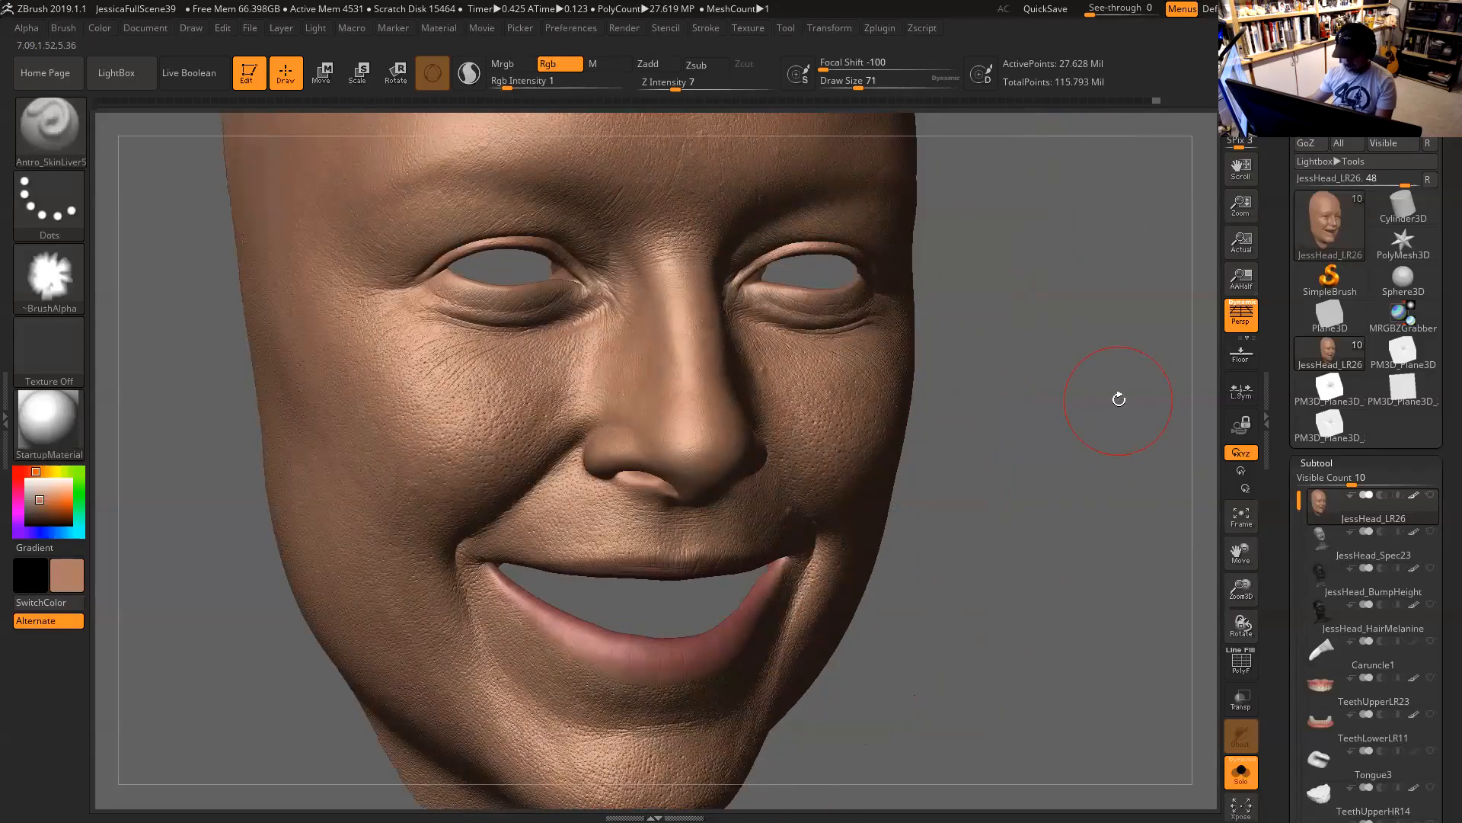
{"action": "key", "text": "shift+d"}
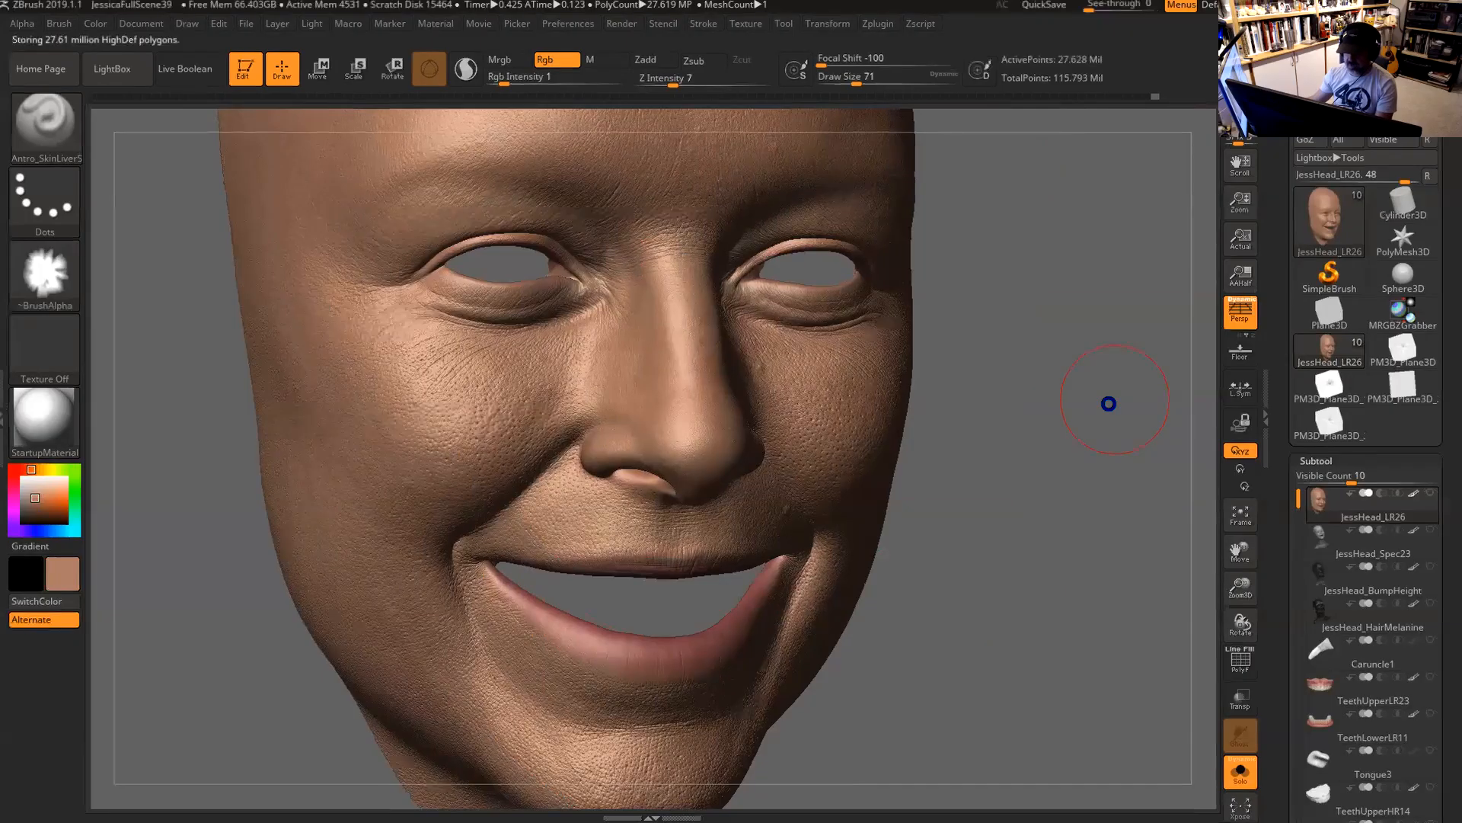
Lower the head to its lowest subdivision level and set the RGB intensity to 100.
{"action": "mouse_move", "coordinate": [1090, 423]}
{"action": "left_mouse_down", "text": "alt"}
{"action": "mouse_move", "coordinate": [1117, 451]}
{"action": "mouse_move", "coordinate": [1087, 408]}
{"action": "mouse_move", "coordinate": [1104, 409]}
{"action": "left_mouse_up", "text": "alt"}
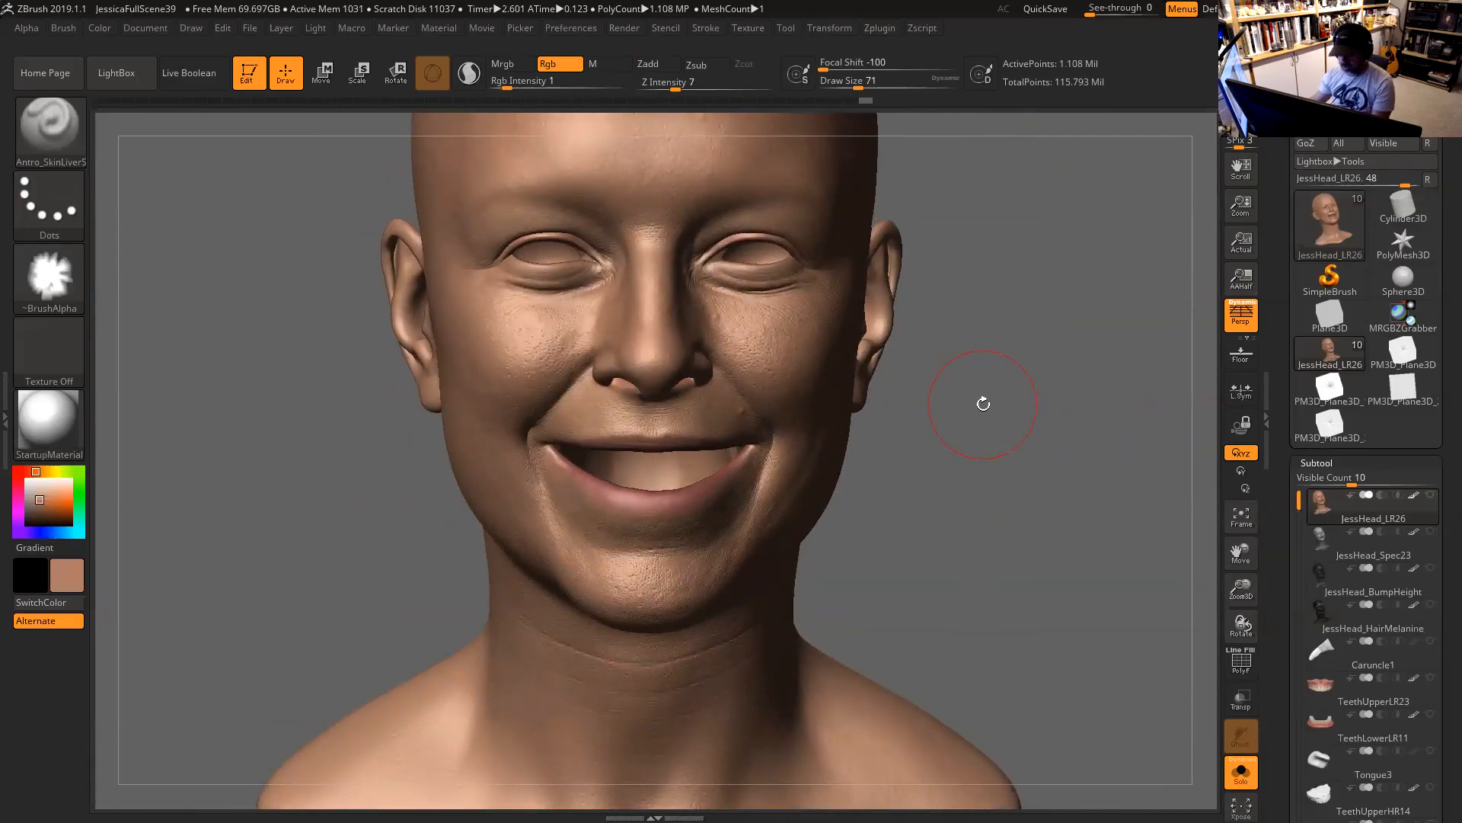
{"action": "key", "text": "shift+d"}
{"action": "key", "text": "shift+d"}
{"action": "key", "text": "shift+d"}
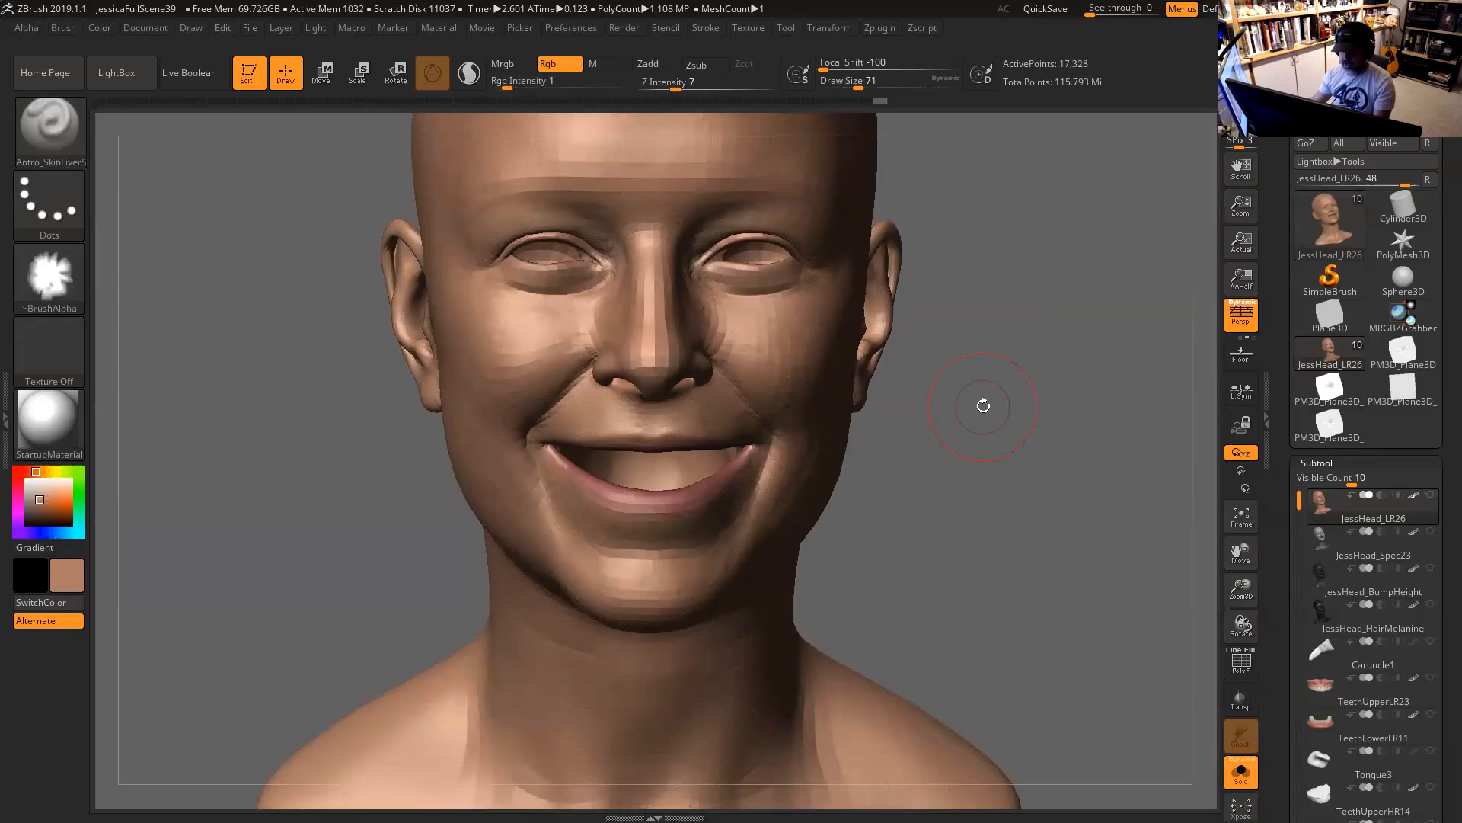
{"action": "left_click_drag", "start_coordinate": [558, 81], "coordinate": [636, 82]}
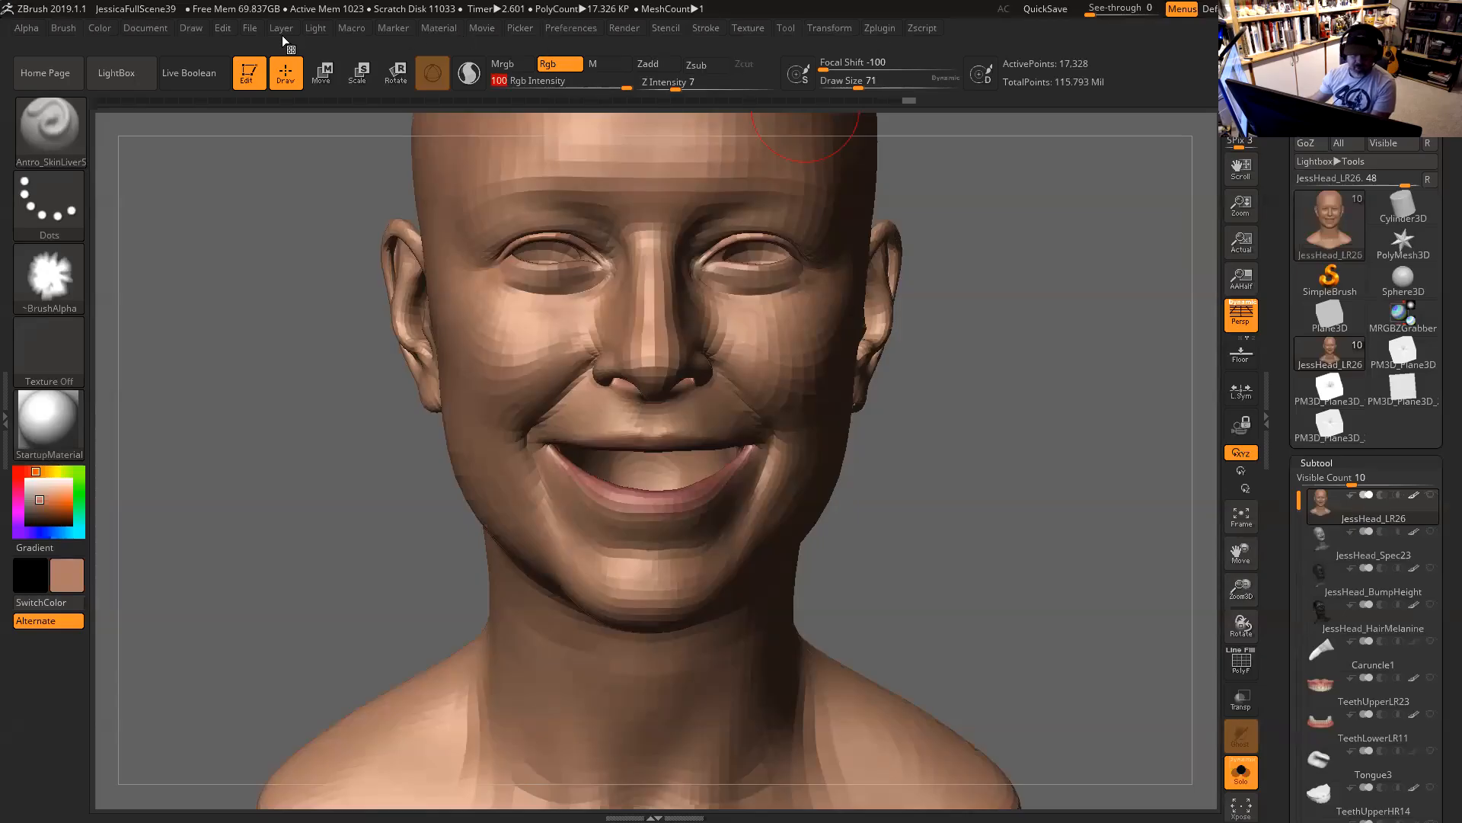
Save the project as a new version named JessicaFullScene40.ZPR in the Jessica project's ZBrush folder.
{"action": "left_click", "coordinate": [250, 29]}
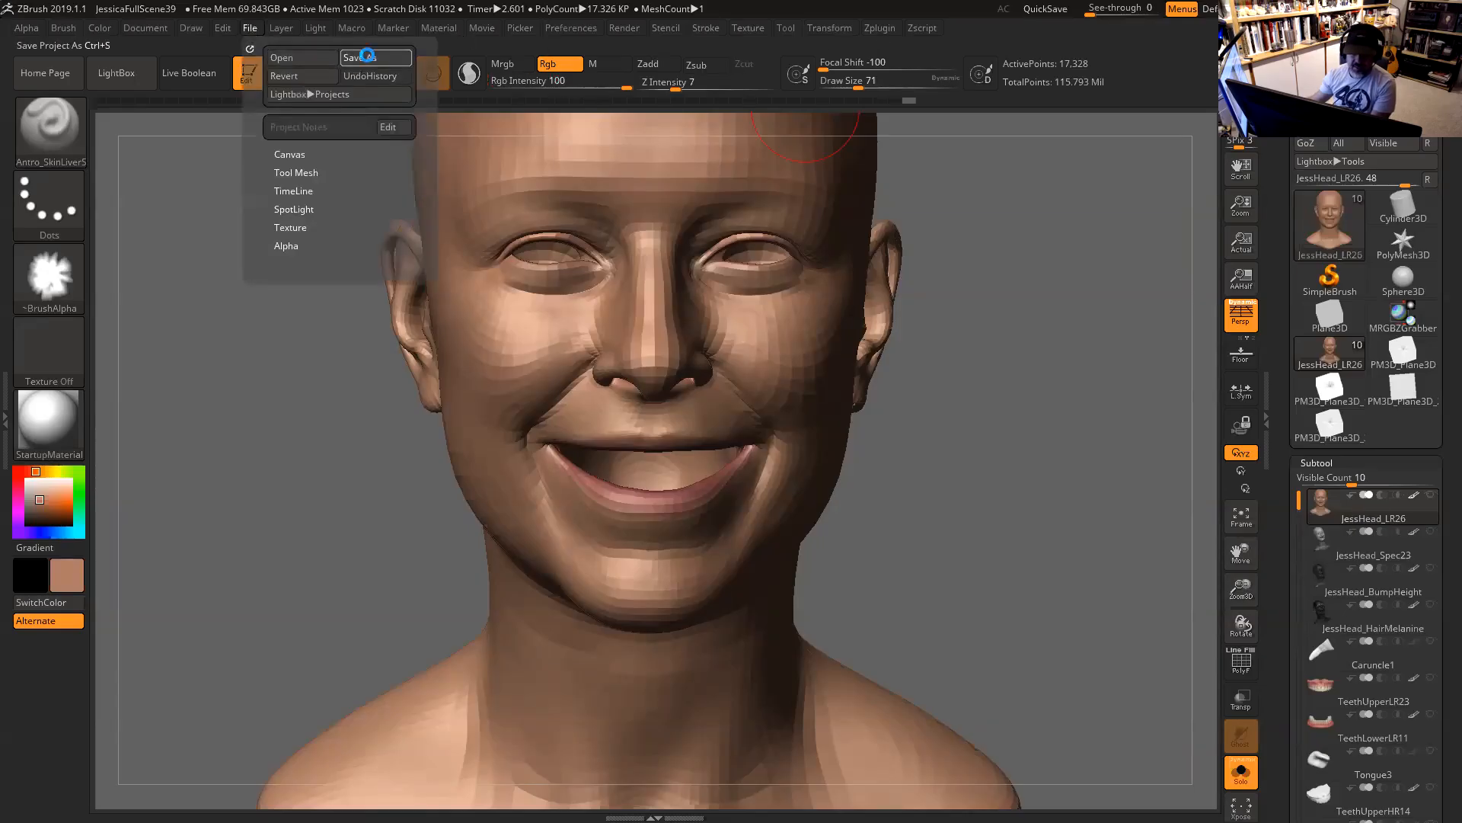
{"action": "left_click", "coordinate": [367, 56]}
{"action": "left_click", "coordinate": [326, 201]}
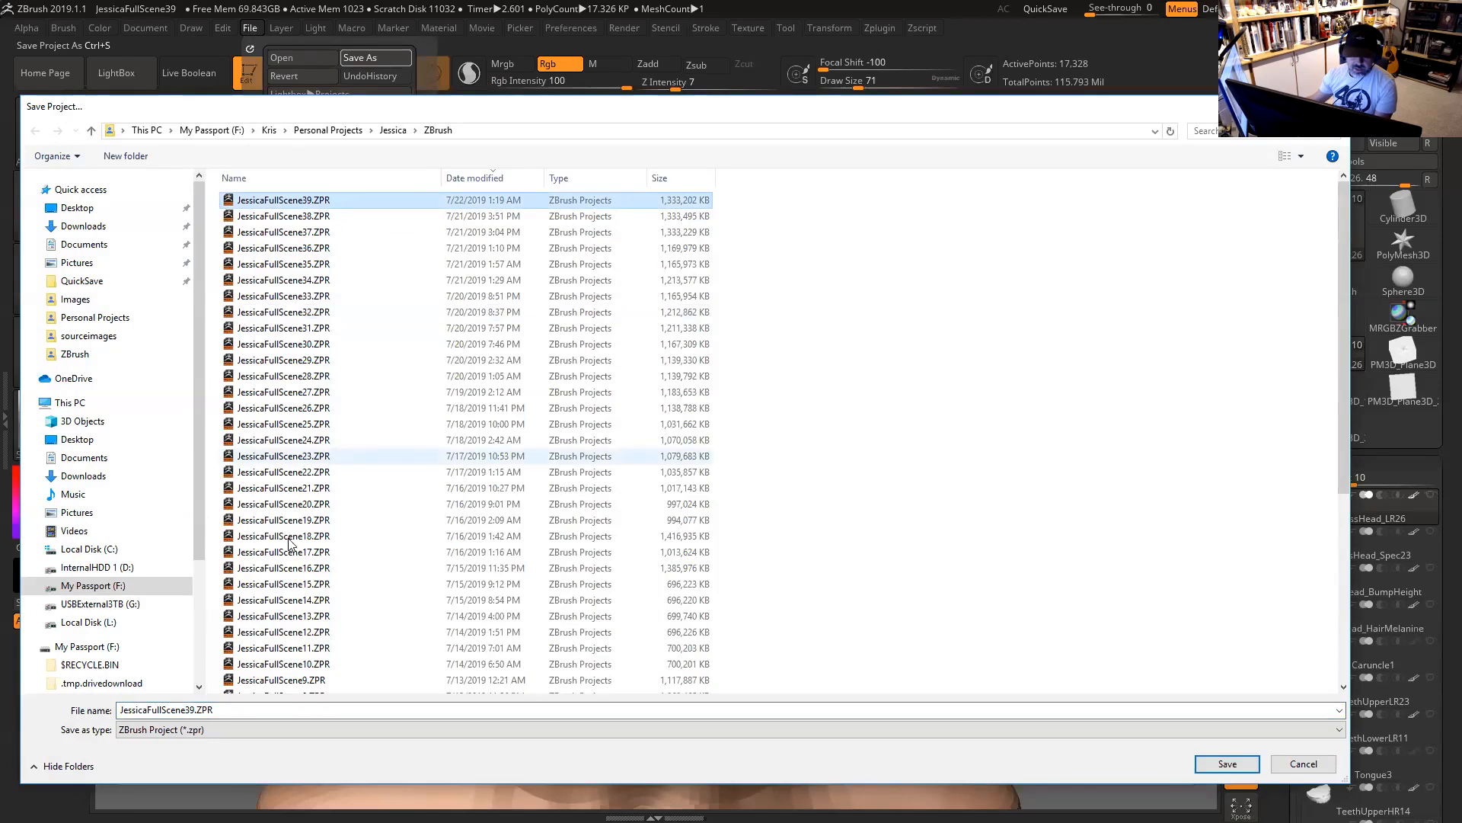
{"action": "double_click", "coordinate": [190, 710]}
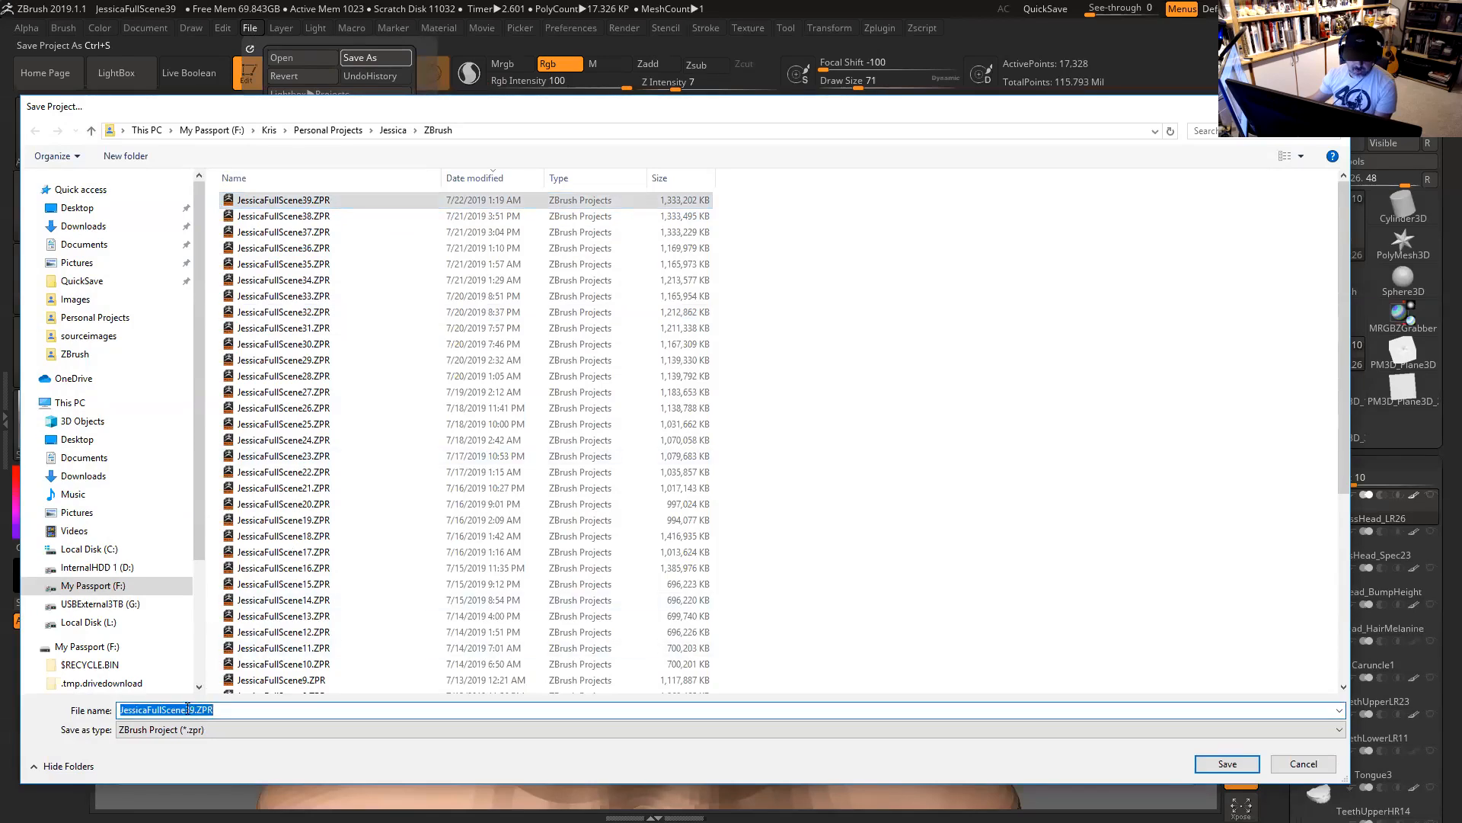
{"action": "left_click", "coordinate": [187, 710]}
{"action": "left_click_drag", "start_coordinate": [191, 709], "coordinate": [196, 709]}
{"action": "type", "text": "40"}
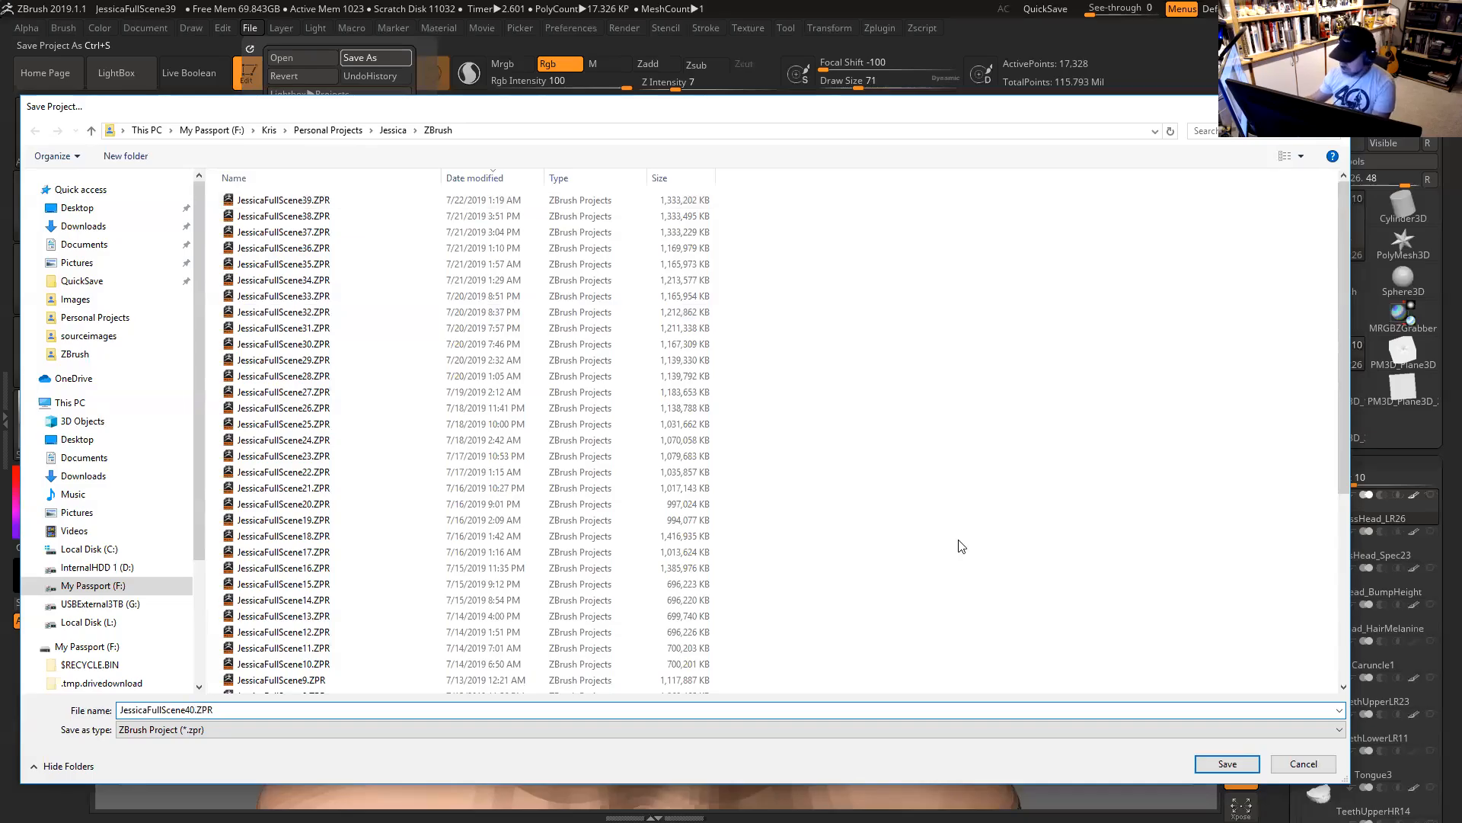
{"action": "left_click", "coordinate": [1242, 766]}
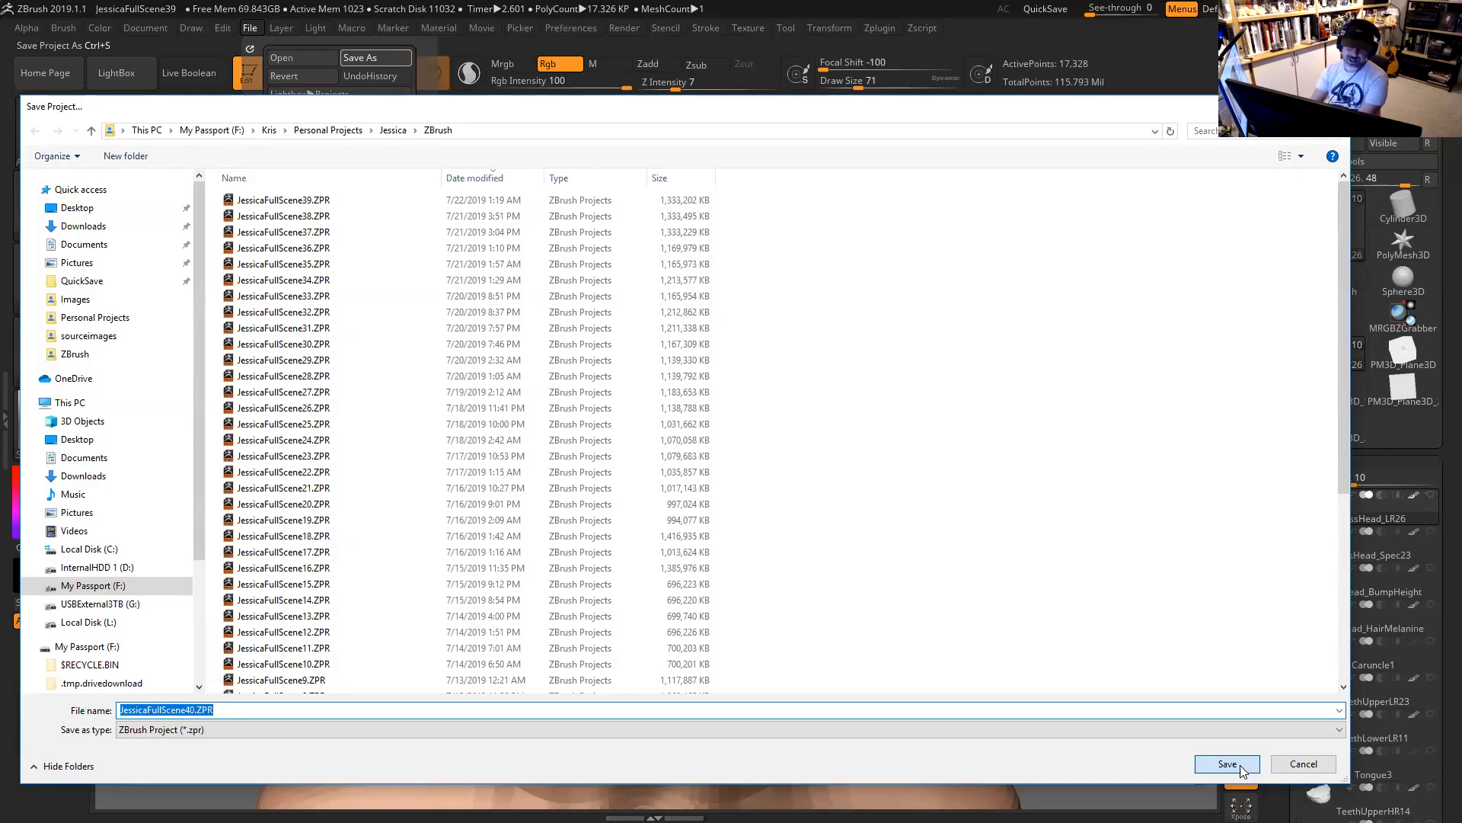
{"action": "left_click", "coordinate": [1227, 764]}
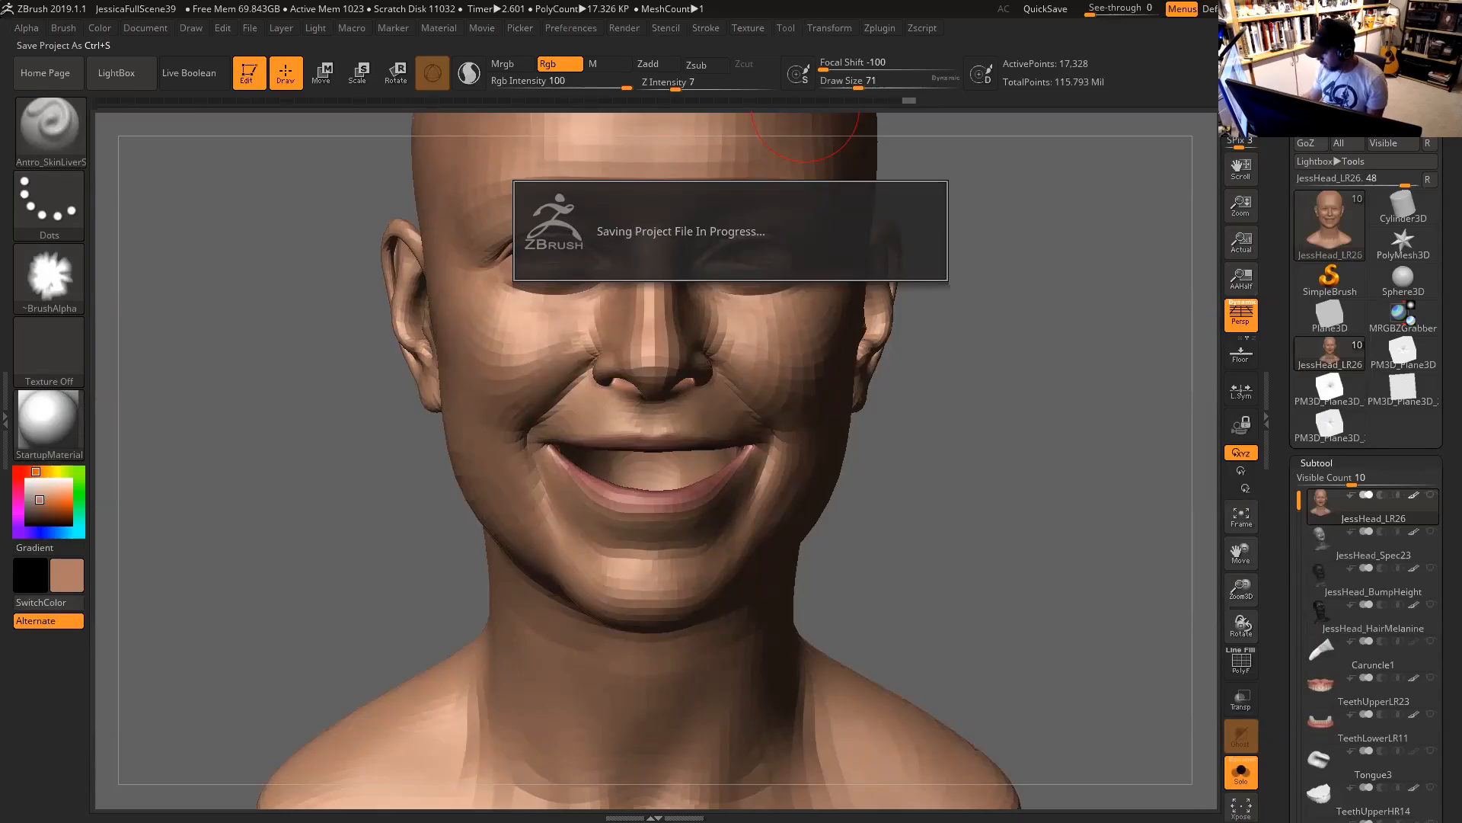
Switch to Maya, review Snapshot_04 in the Arnold RenderView, and return to ZBrush.
{"action": "key", "text": "alt+Tab"}
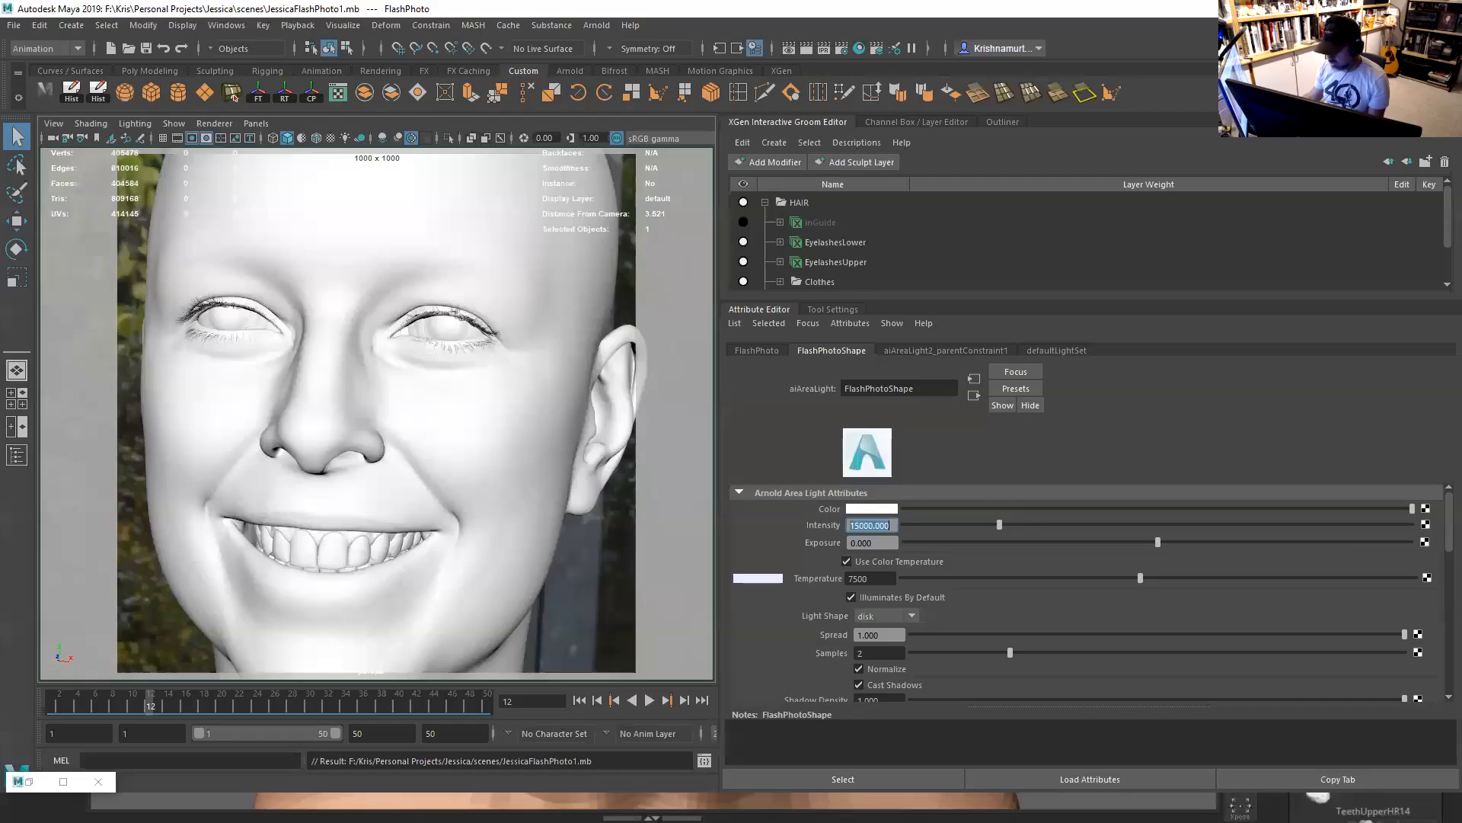
{"action": "right_click", "coordinate": [23, 783]}
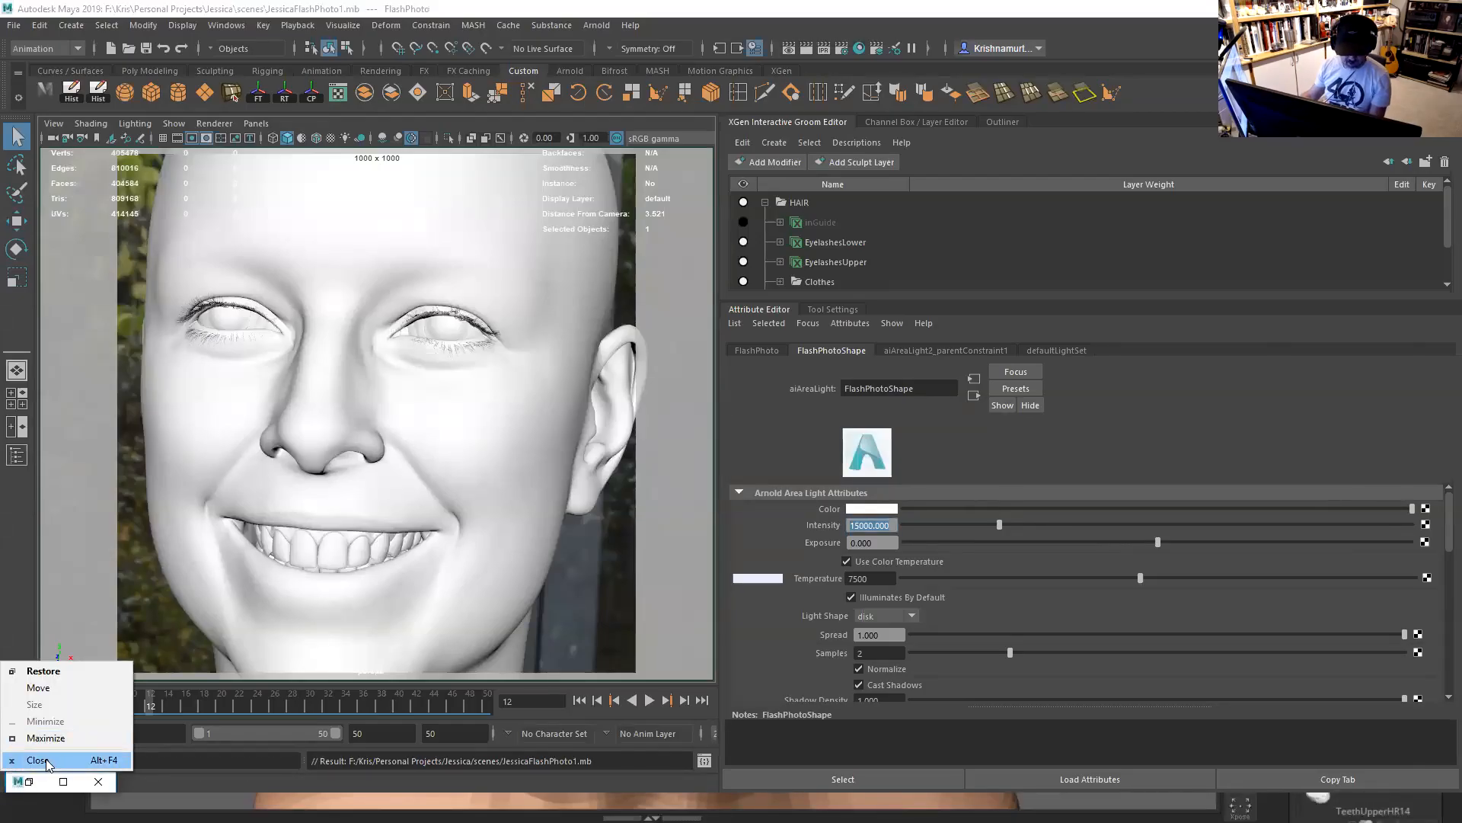
{"action": "left_click", "coordinate": [43, 671]}
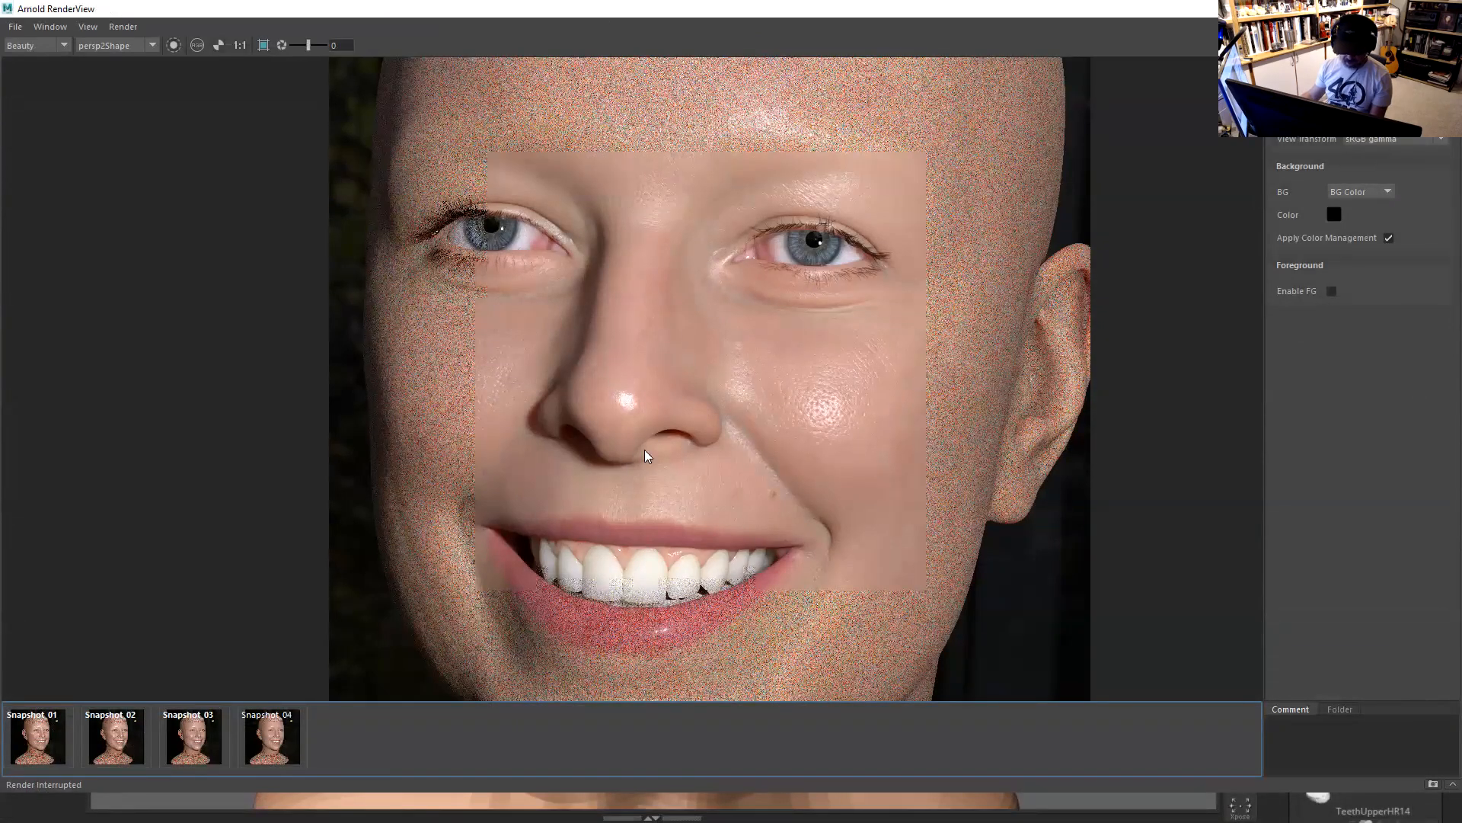
{"action": "left_click", "coordinate": [264, 740]}
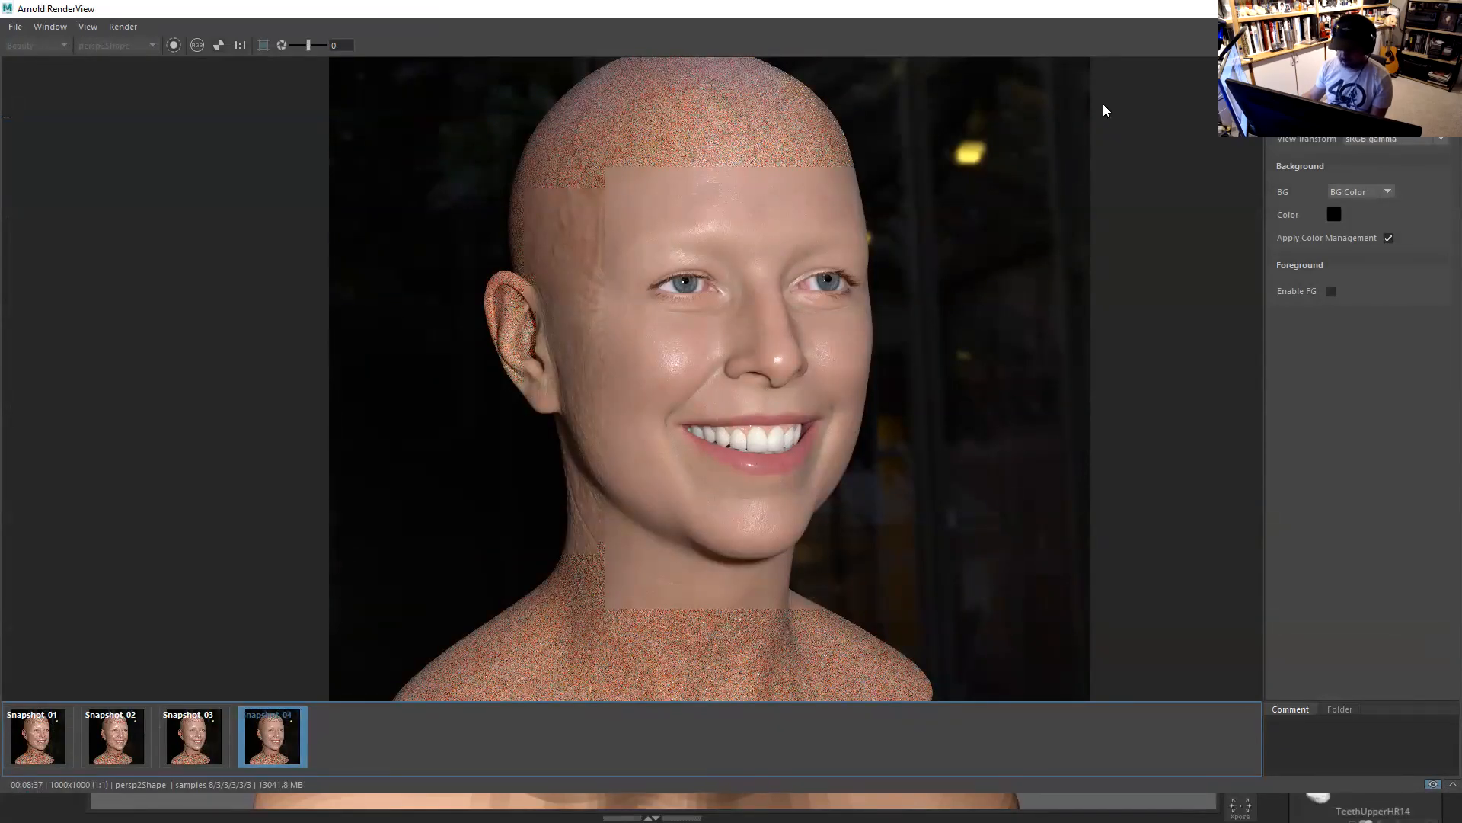
{"action": "left_click", "coordinate": [1373, 8]}
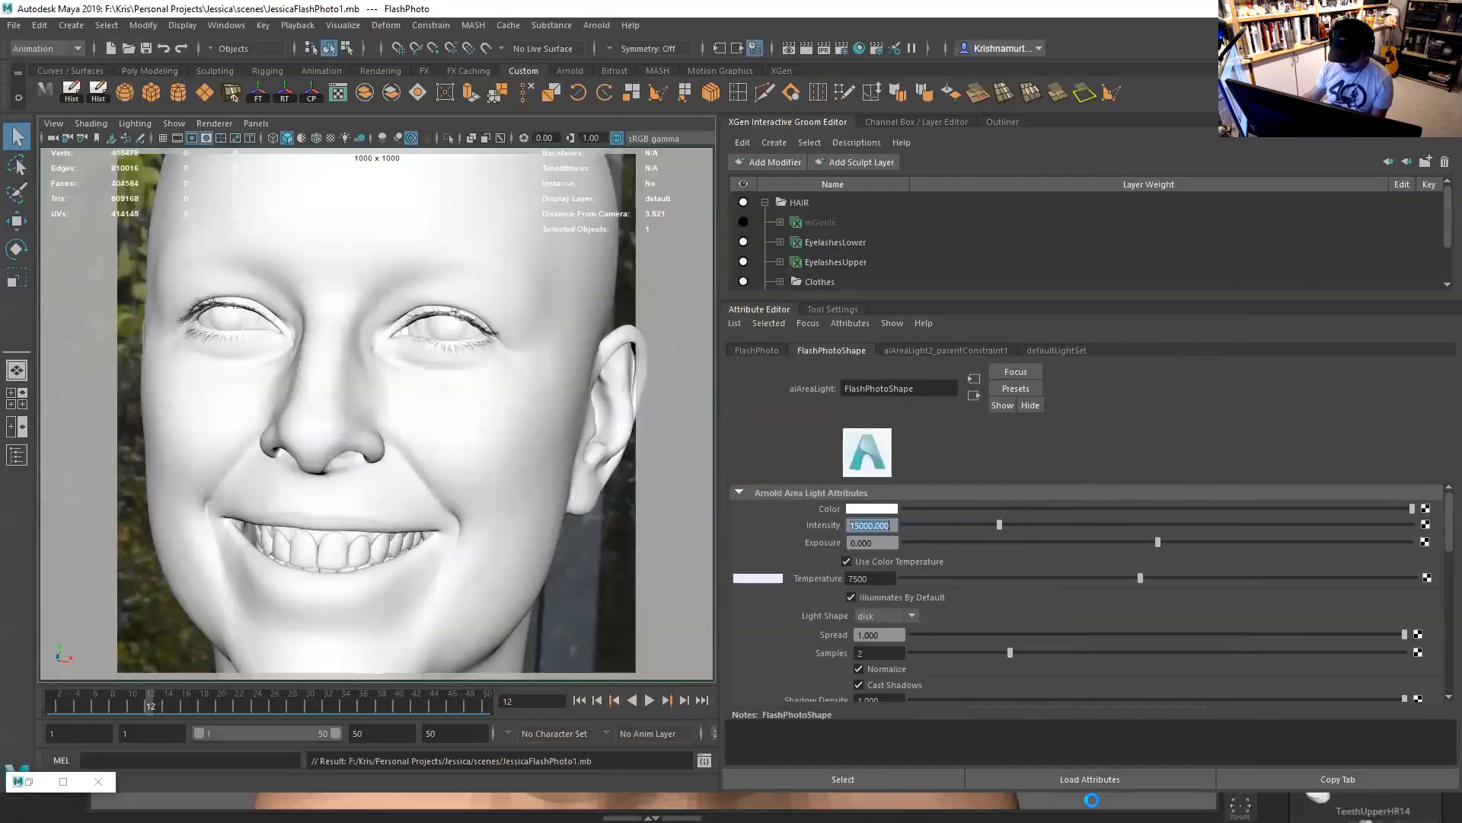
{"action": "key", "text": "alt+Tab"}
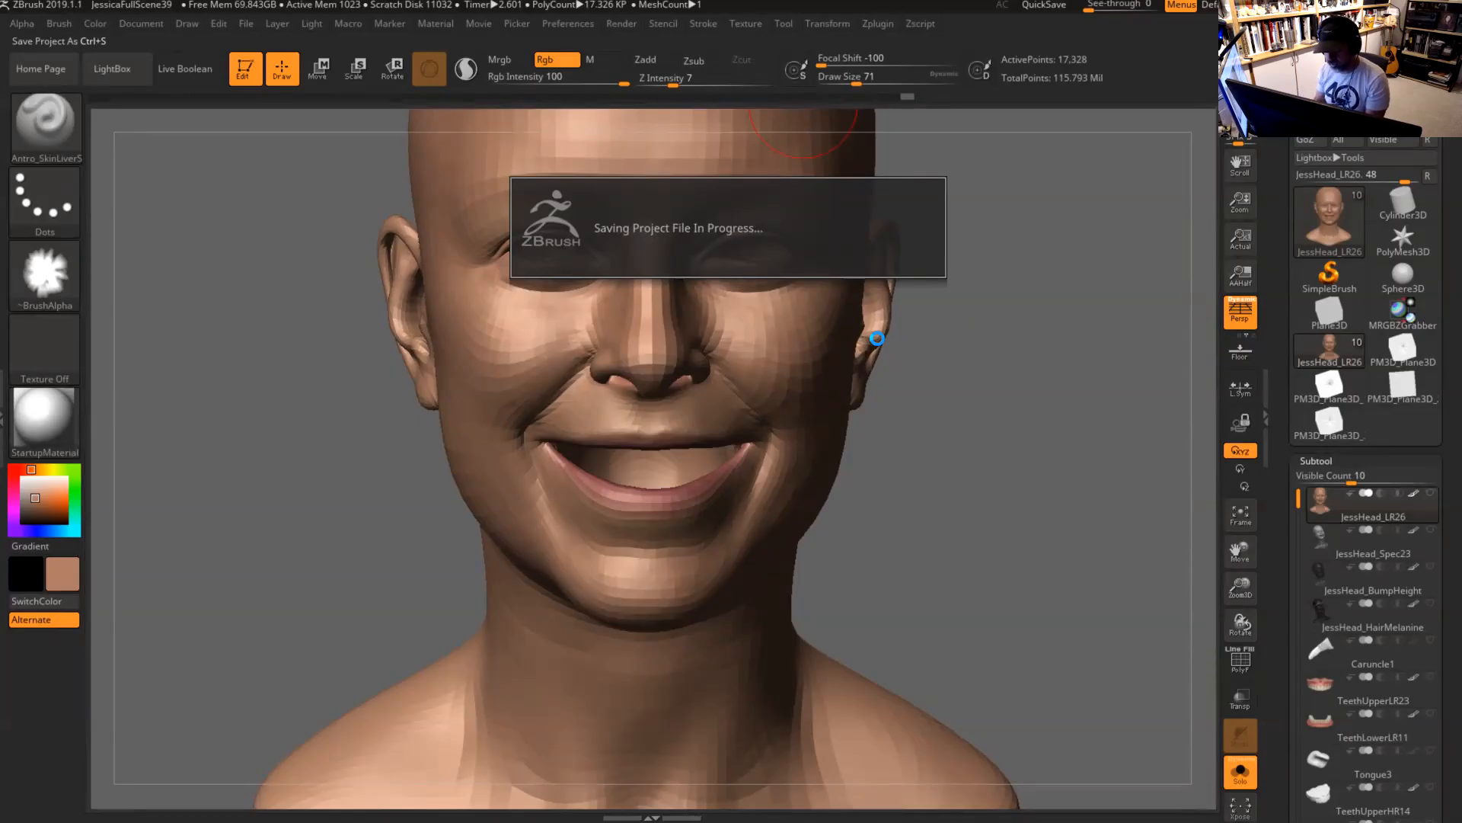
{"action": "key", "text": "alt+Tab"}
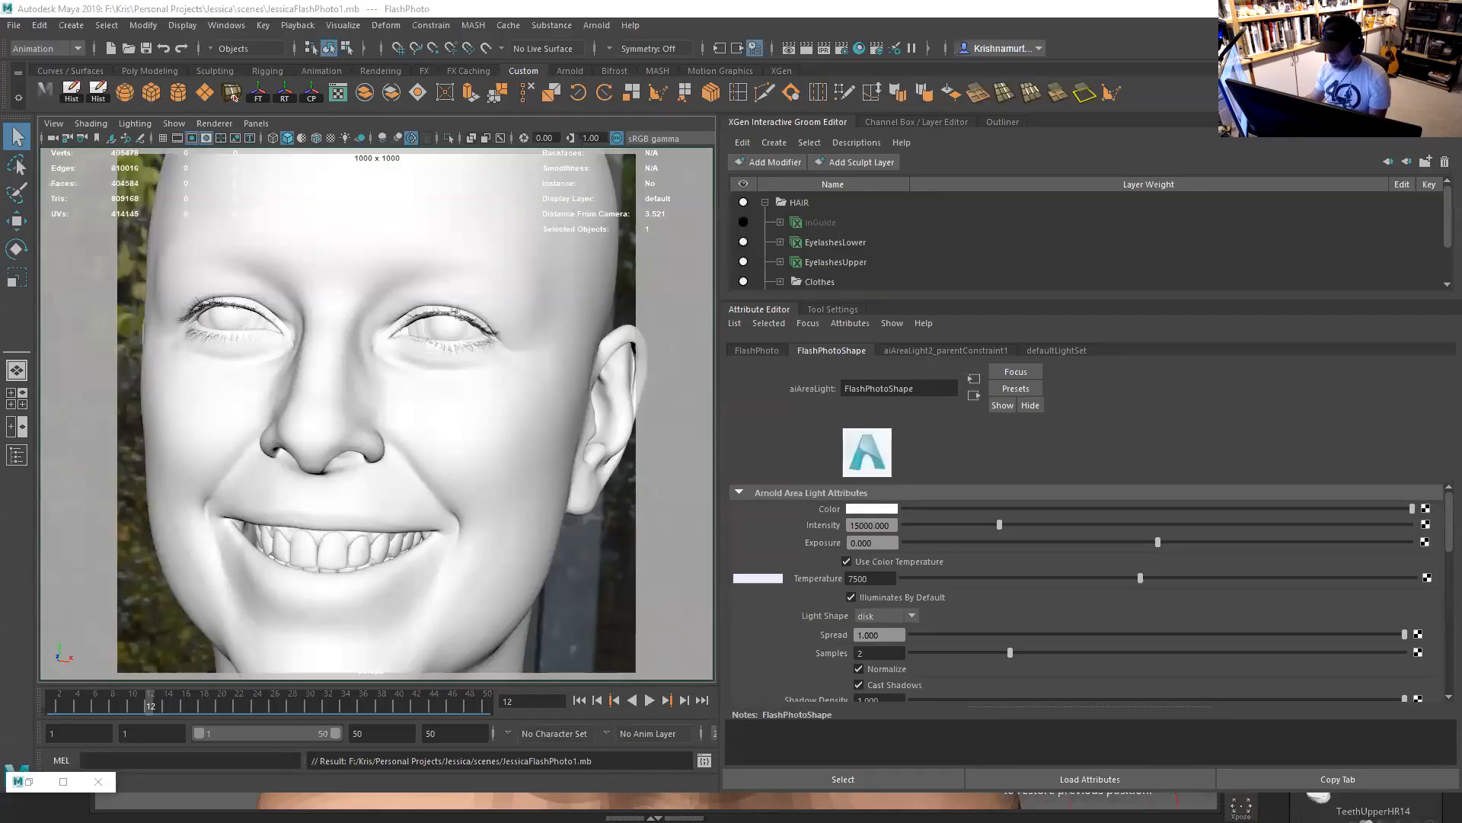
{"action": "left_click", "coordinate": [1375, 9]}
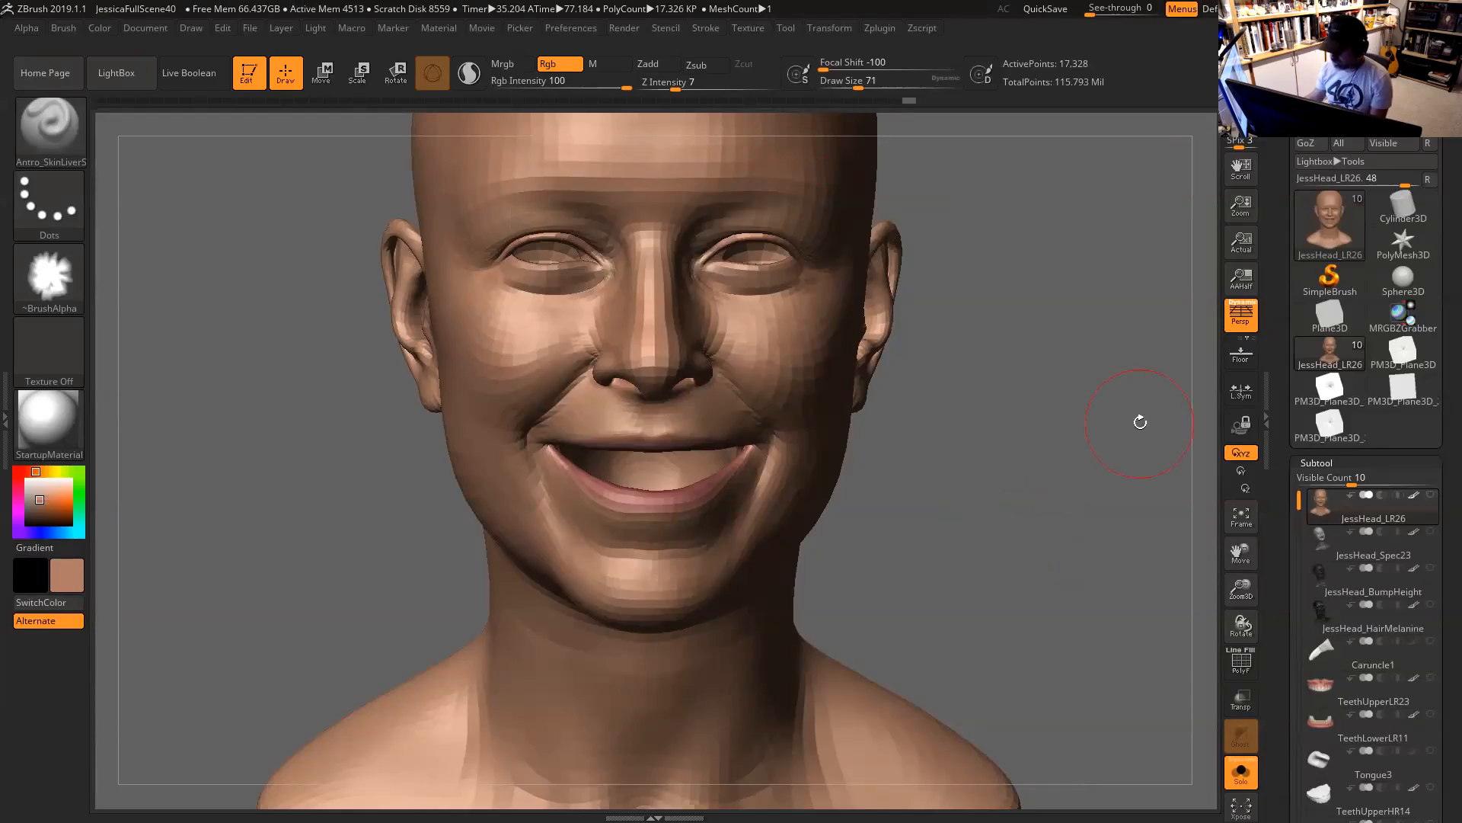
Rename the JessHead_LR26 subtool to Jess_Albedo1.
{"action": "scroll", "coordinate": [1322, 542], "scroll_direction": "down", "scroll_amount": 5}
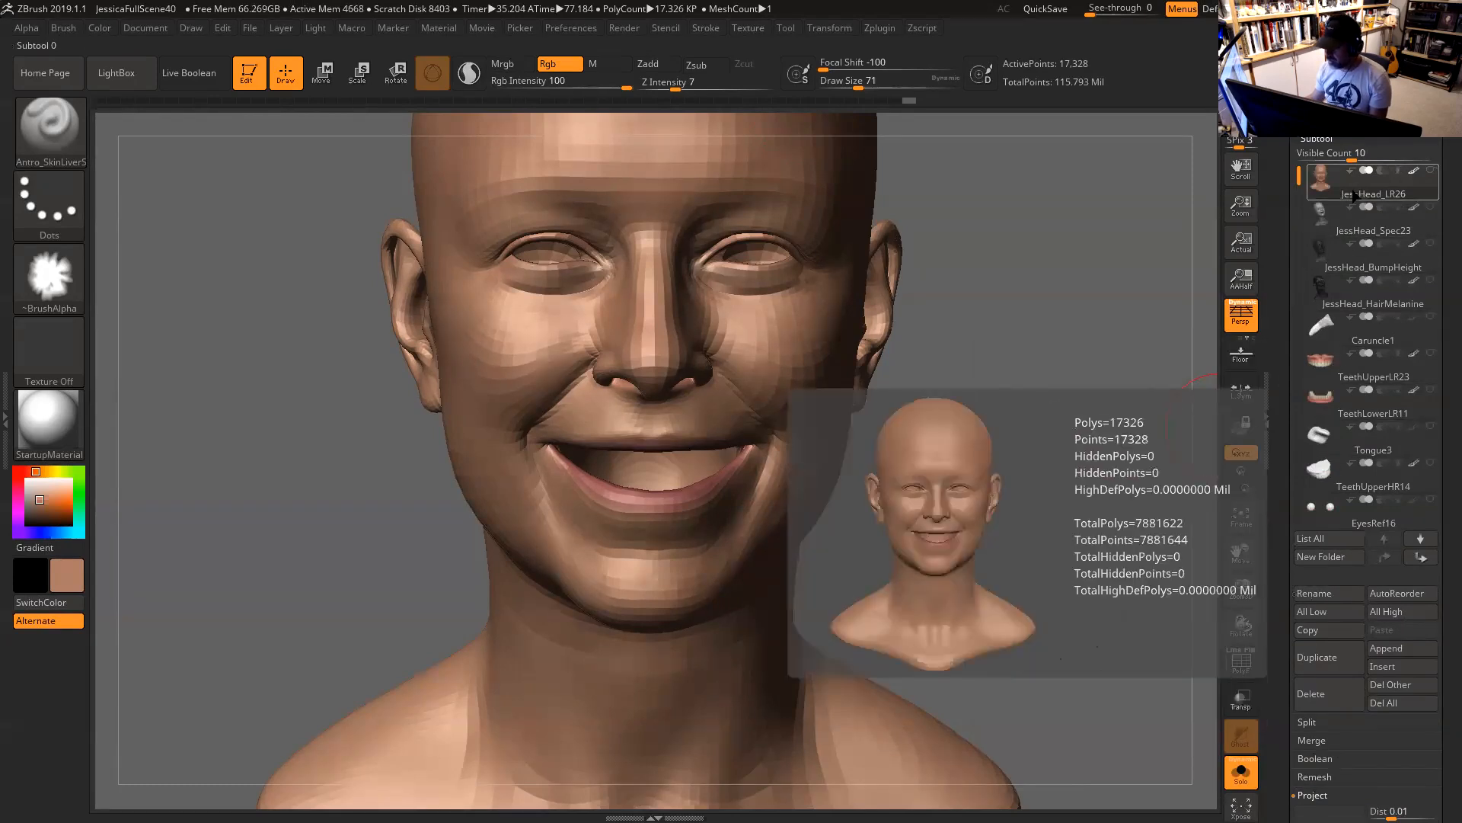
{"action": "left_click", "coordinate": [1327, 593]}
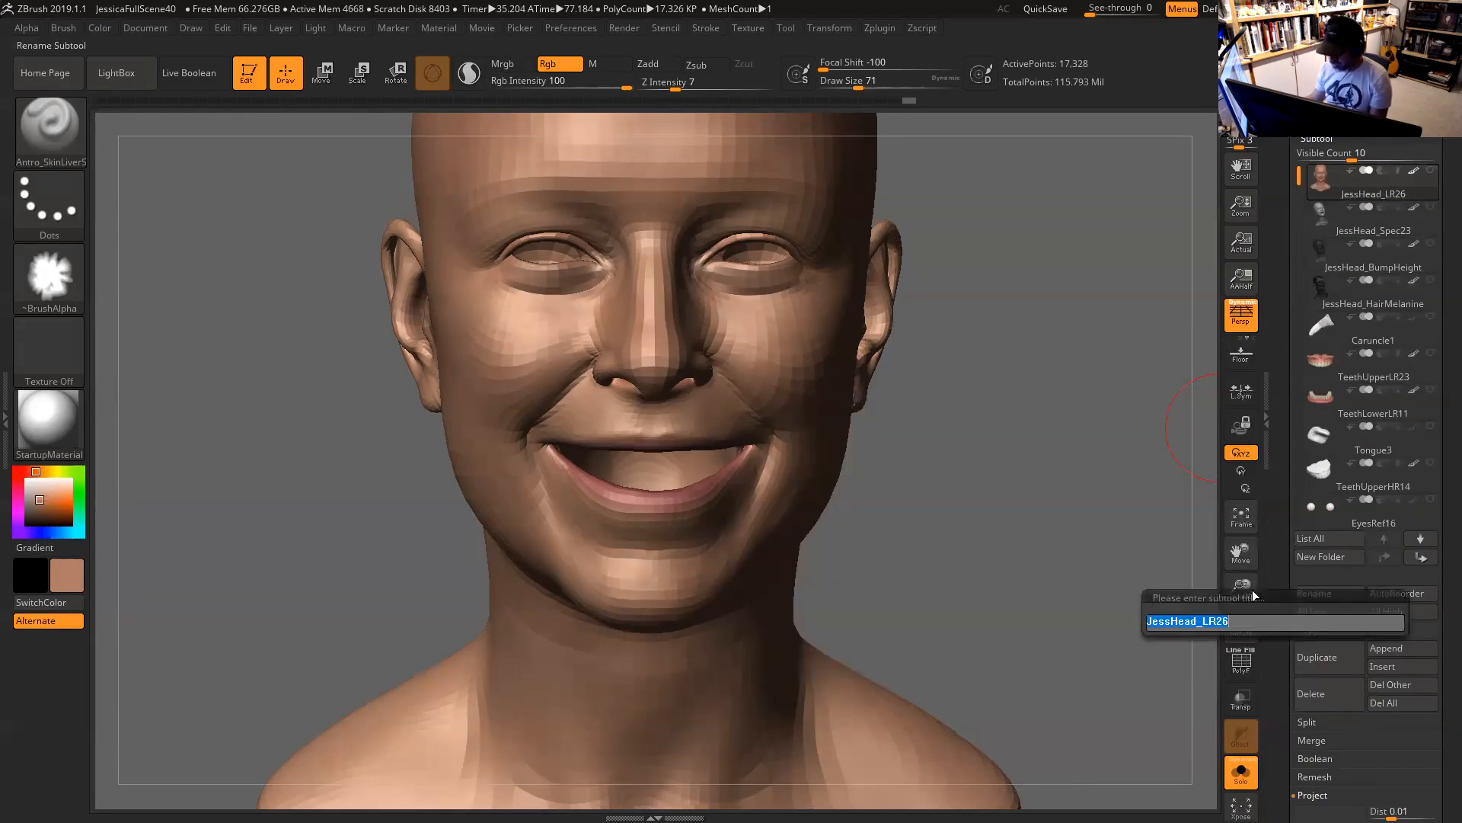
{"action": "key", "text": "Right"}
{"action": "key", "text": "BackSpace"}
{"action": "key", "text": "BackSpace"}
{"action": "key", "text": "BackSpace"}
{"action": "key", "text": "BackSpace"}
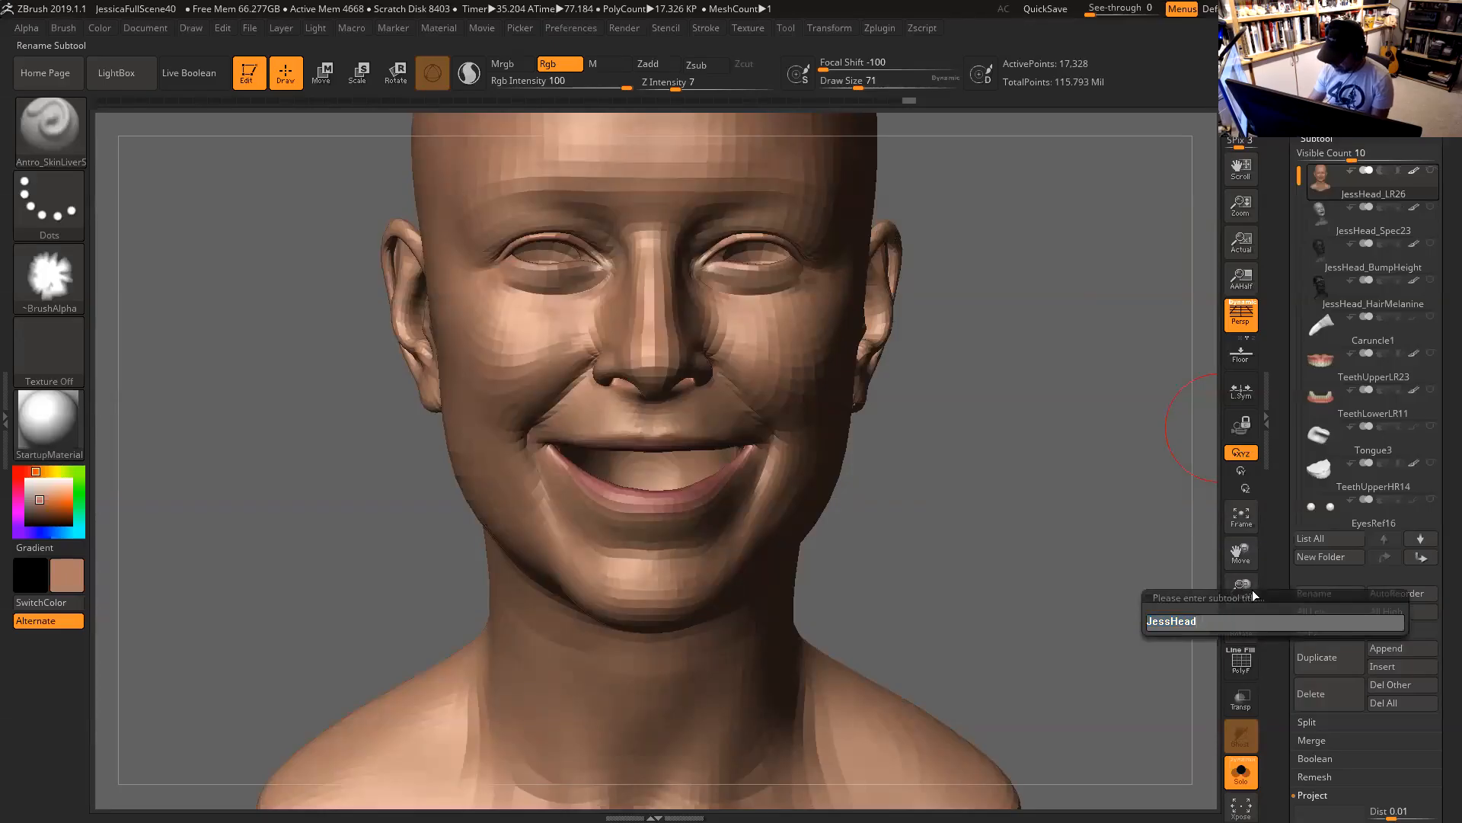
{"action": "key", "text": "BackSpace"}
{"action": "key", "text": "BackSpace"}
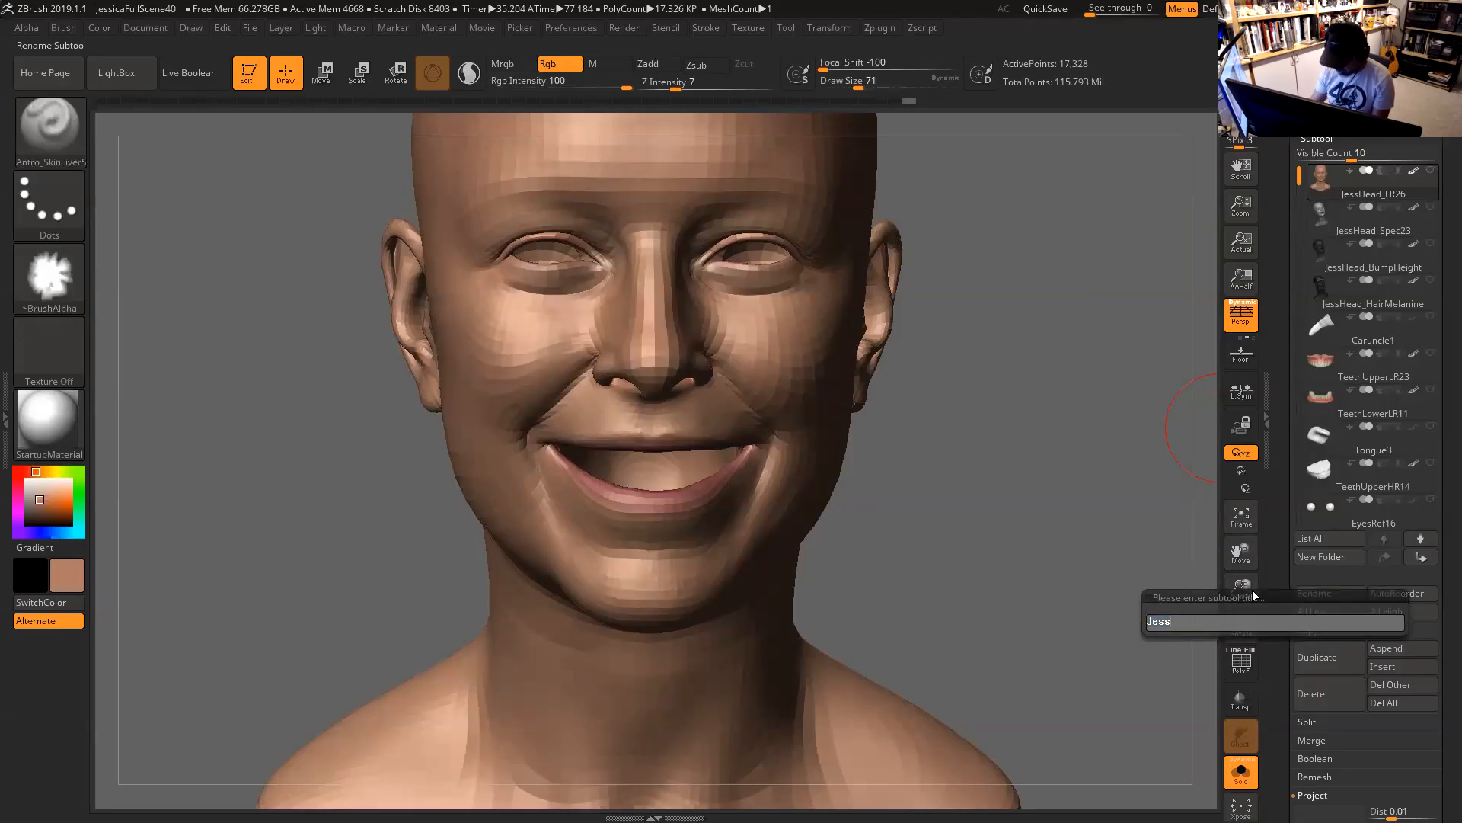
{"action": "type", "text": "_A"}
{"action": "key", "text": "Return"}
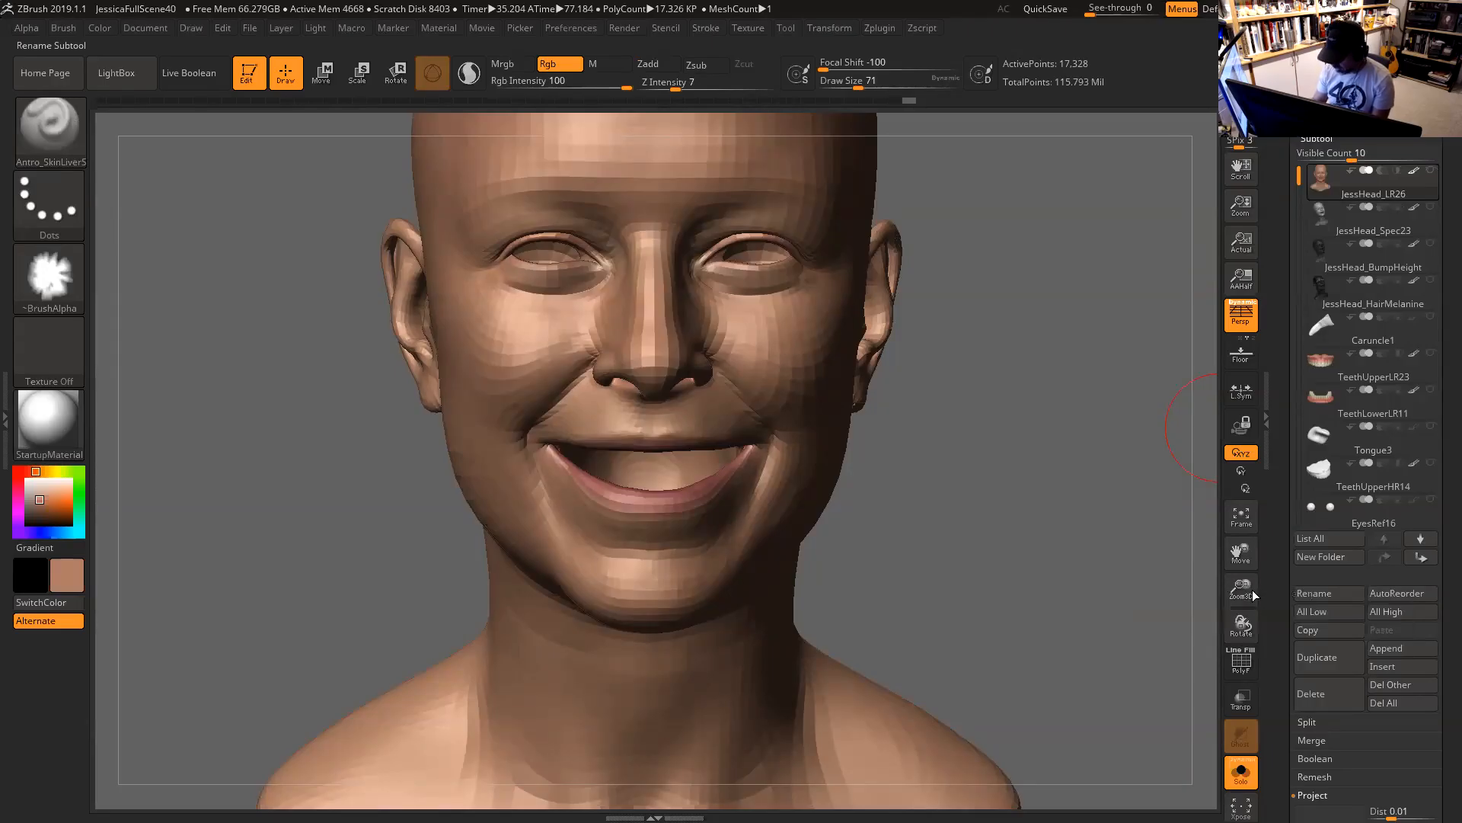
Set the Multi Map Exporter to produce Texture from Polypaint instead of Displacement, and check its displacement export options.
{"action": "left_click", "coordinate": [878, 28]}
{"action": "left_click", "coordinate": [951, 239]}
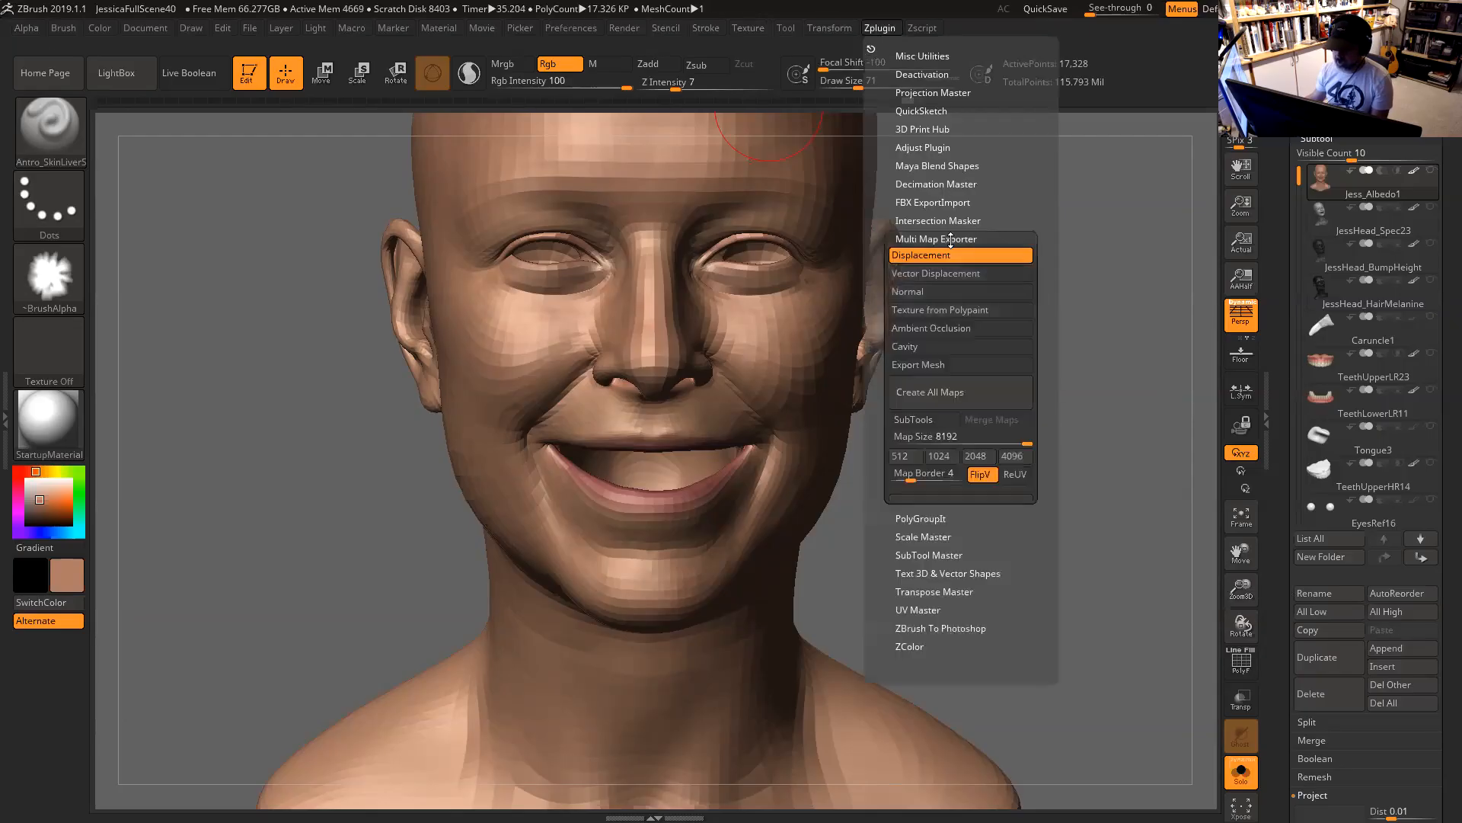
{"action": "left_click", "coordinate": [961, 256]}
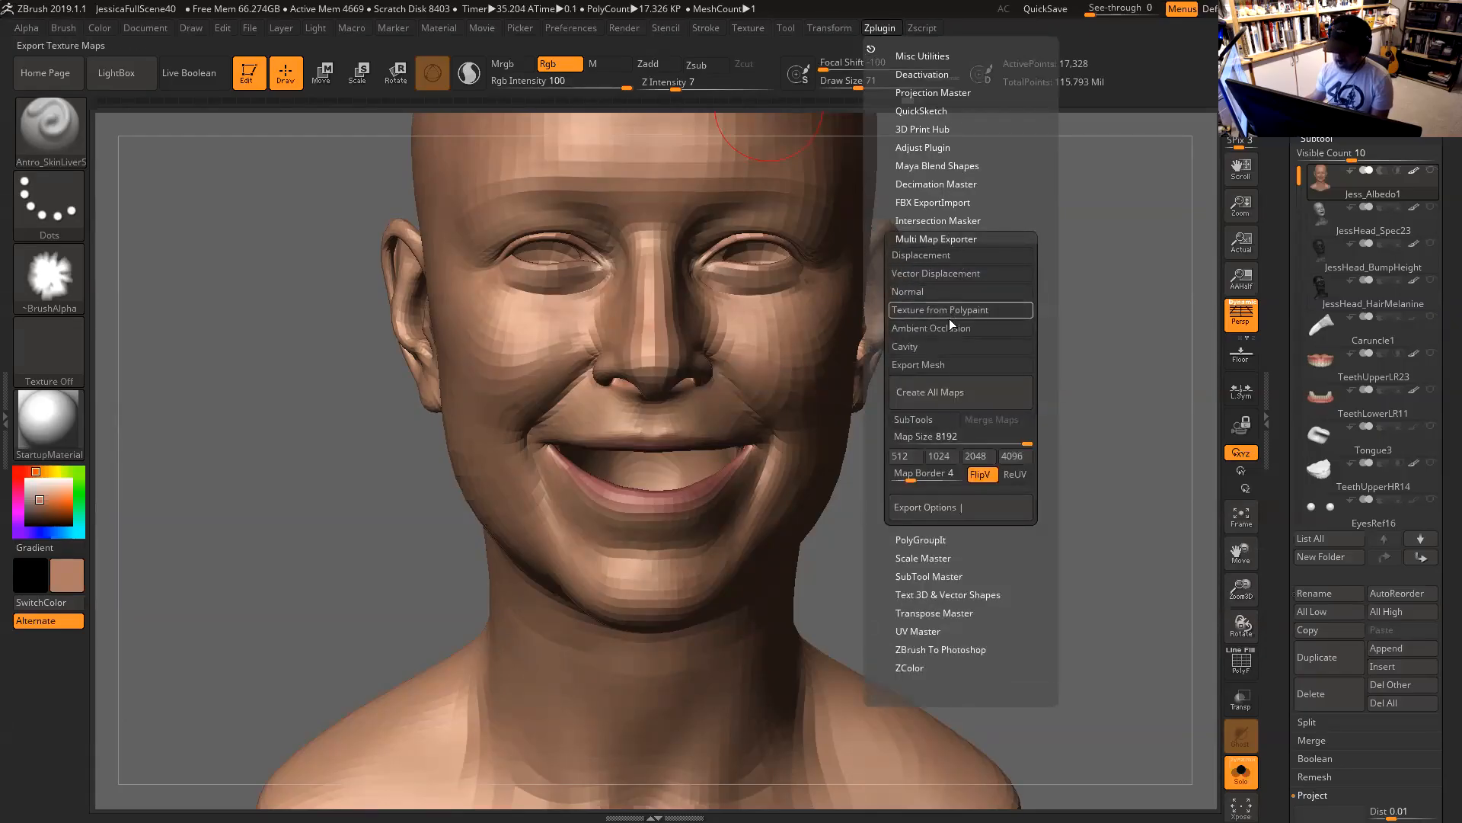
{"action": "left_click", "coordinate": [949, 313]}
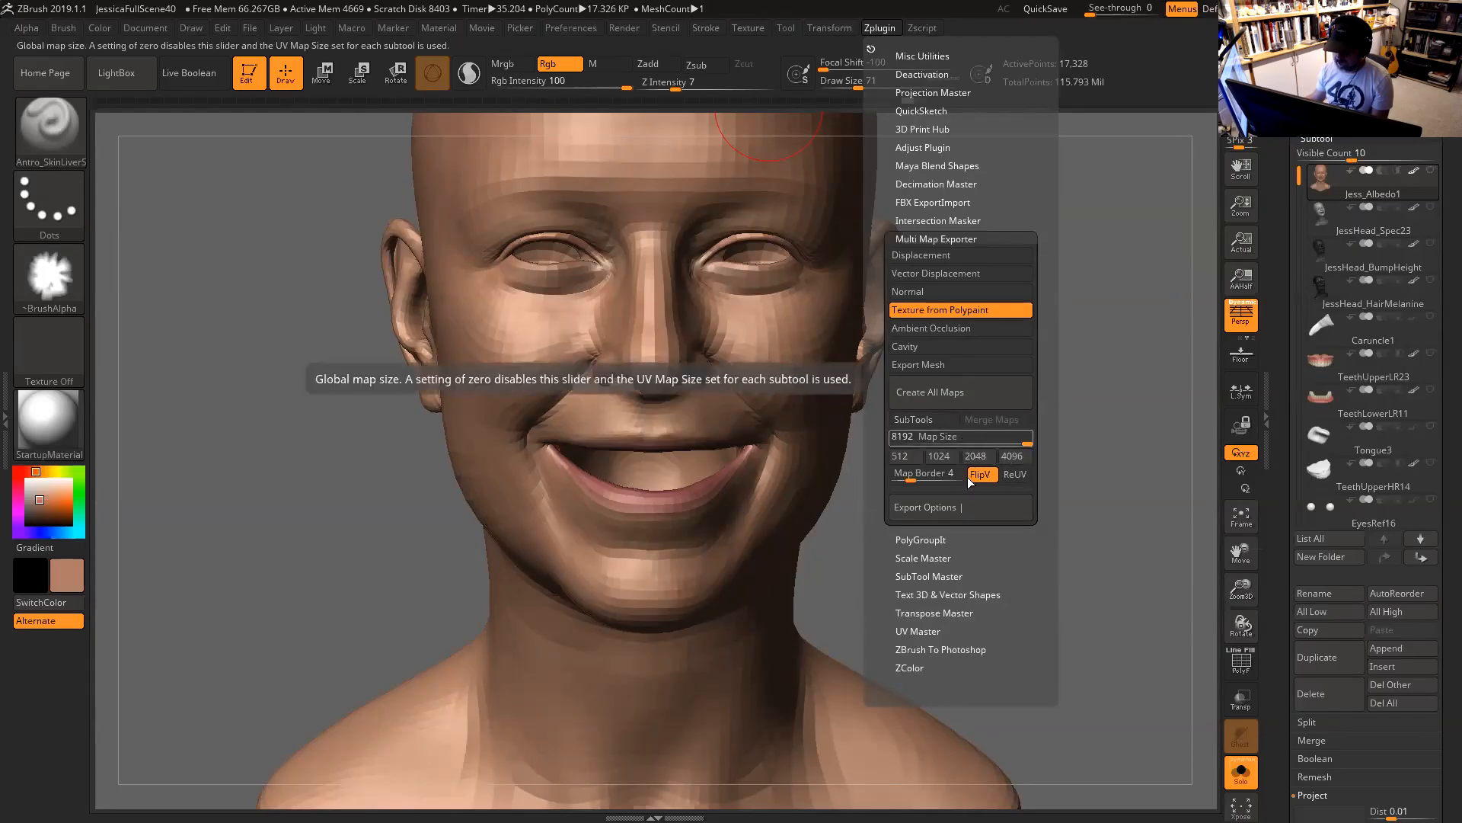
{"action": "left_click", "coordinate": [948, 517]}
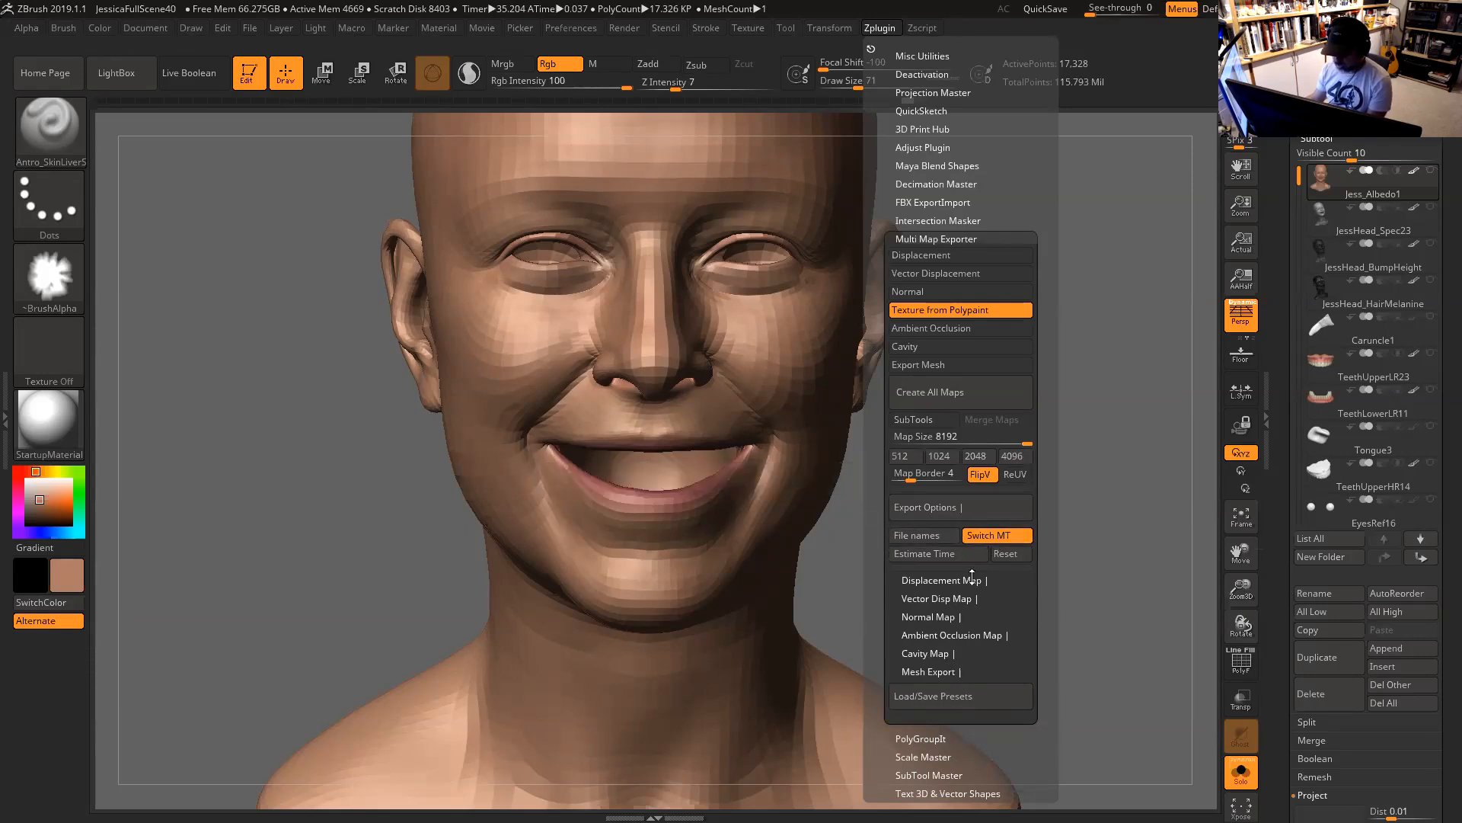
{"action": "left_click", "coordinate": [959, 509]}
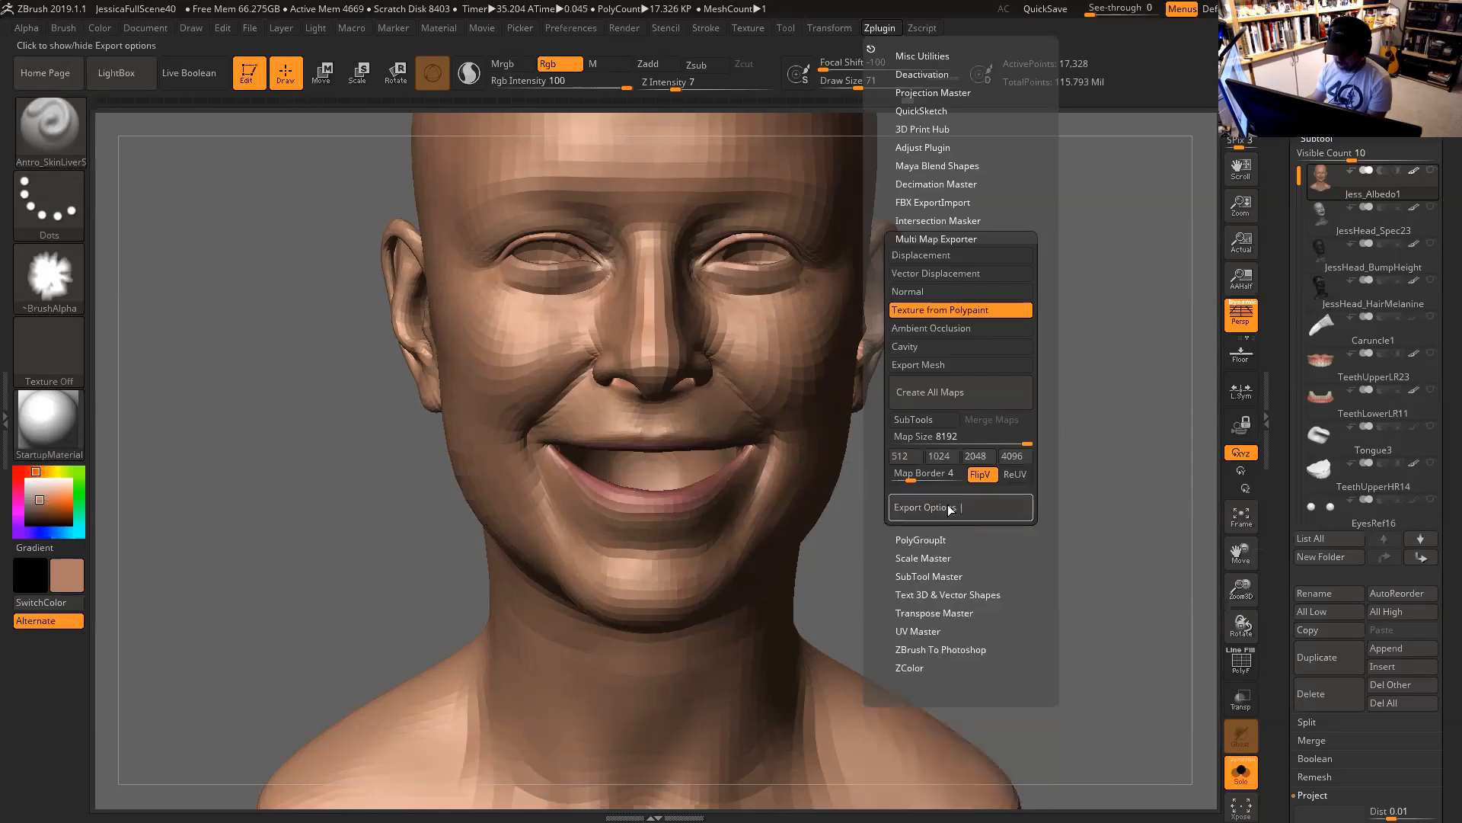
{"action": "left_click", "coordinate": [944, 516]}
{"action": "left_click", "coordinate": [938, 580]}
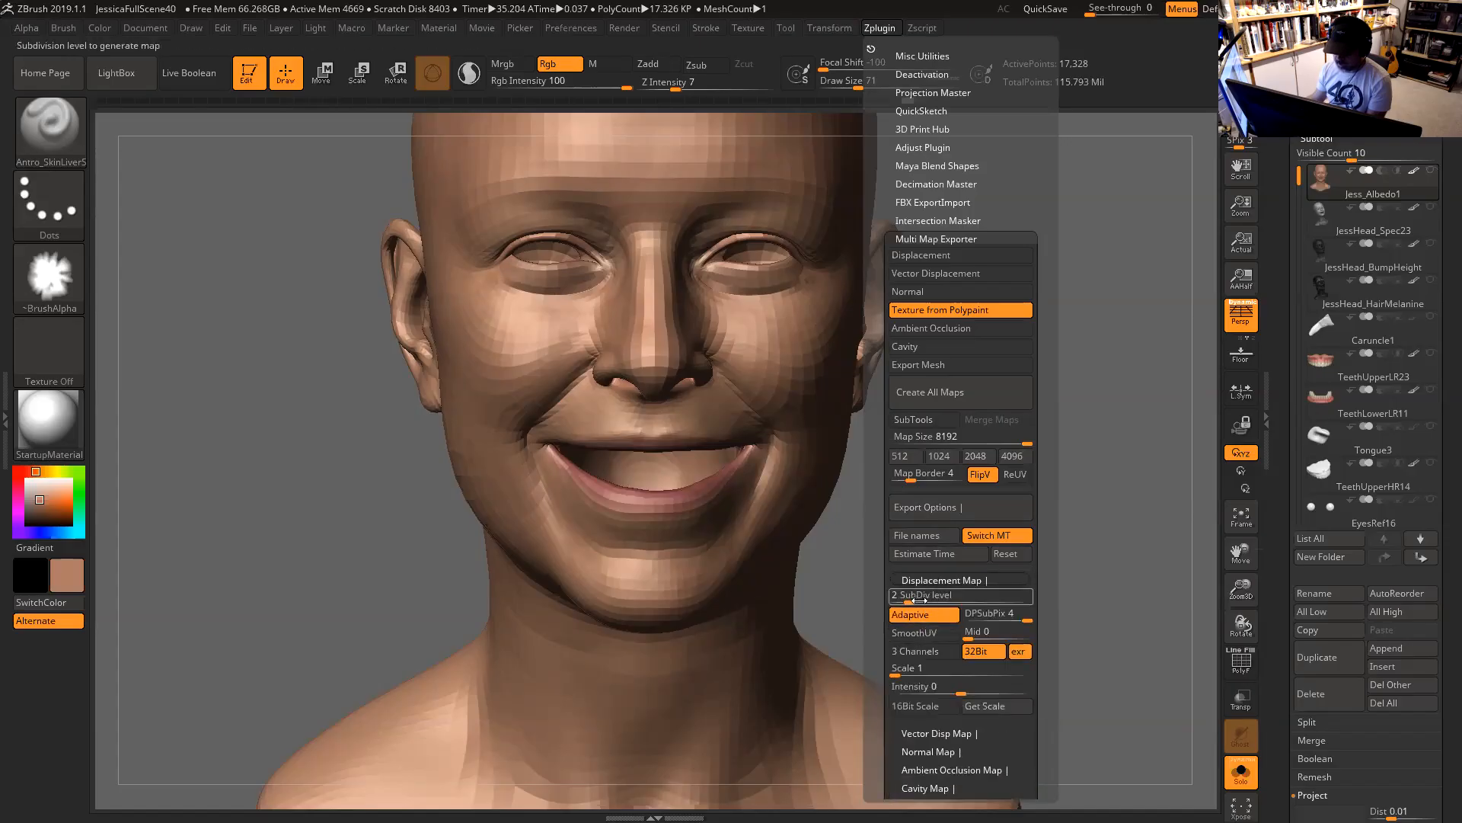
Create all maps and save them as Jess_Albedo1.tif in the Jessica project's sourceimages folder.
{"action": "left_click", "coordinate": [966, 398]}
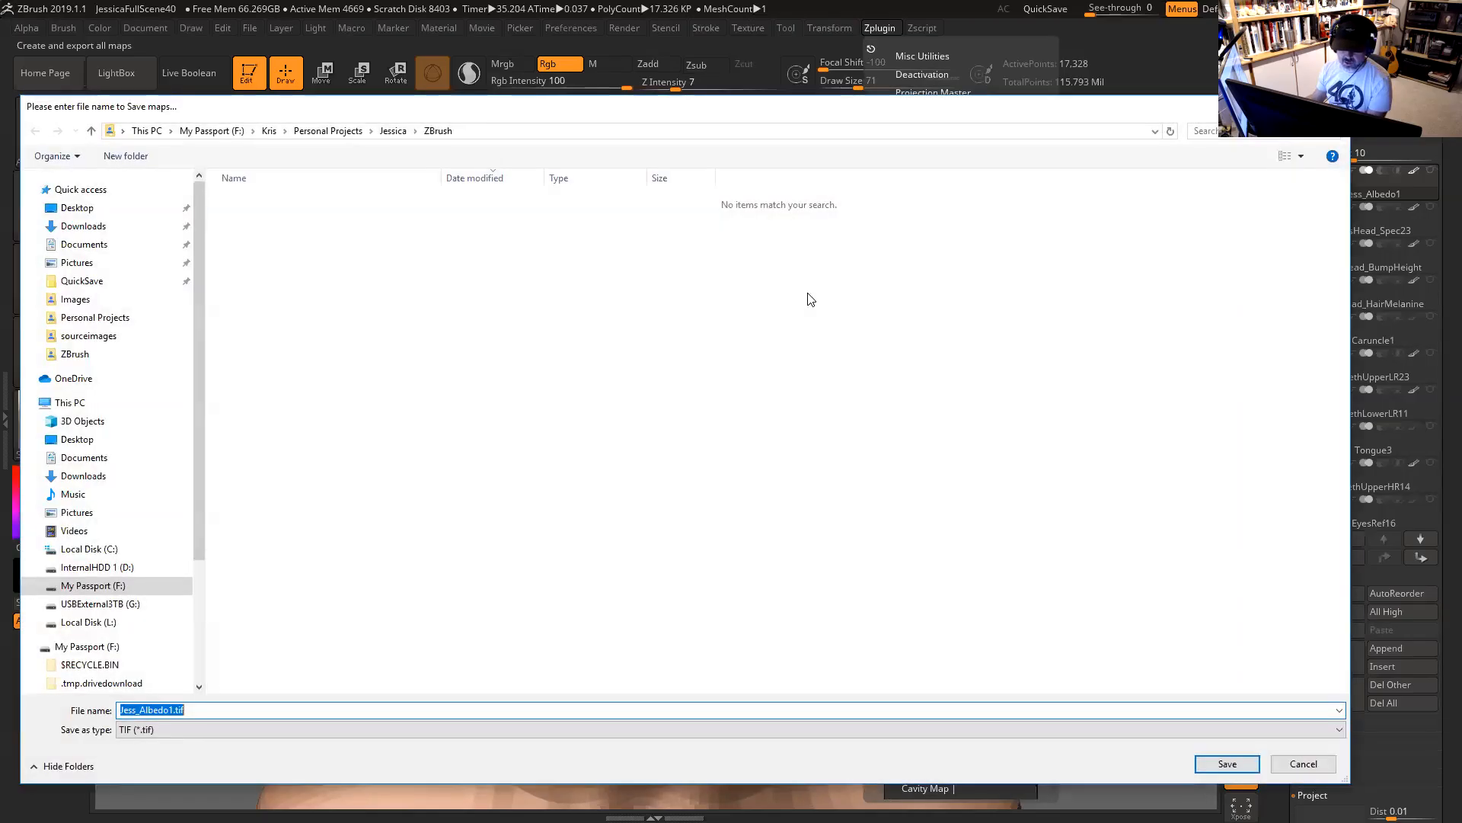
{"action": "left_click", "coordinate": [392, 137]}
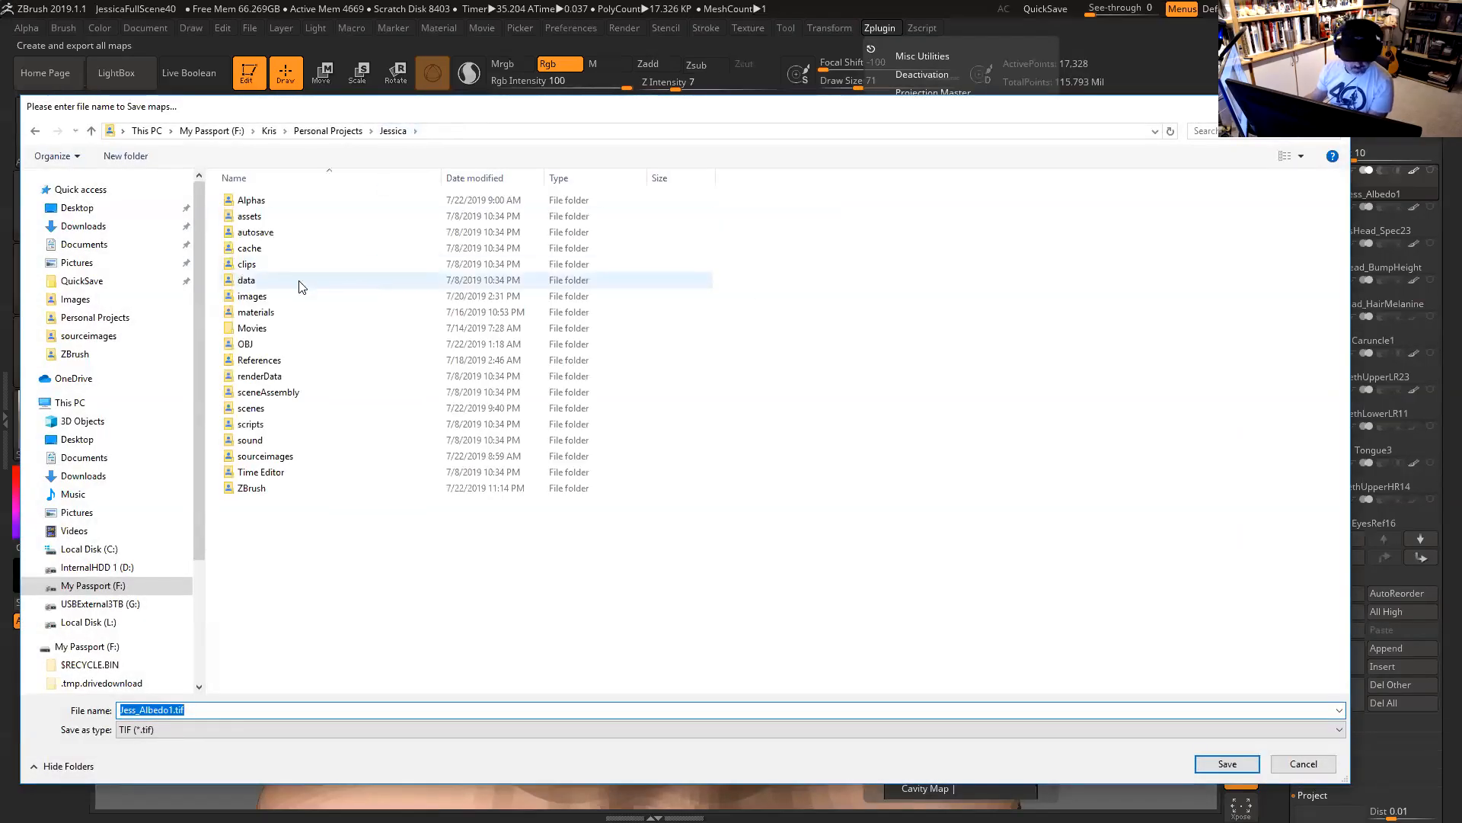
{"action": "double_click", "coordinate": [268, 458]}
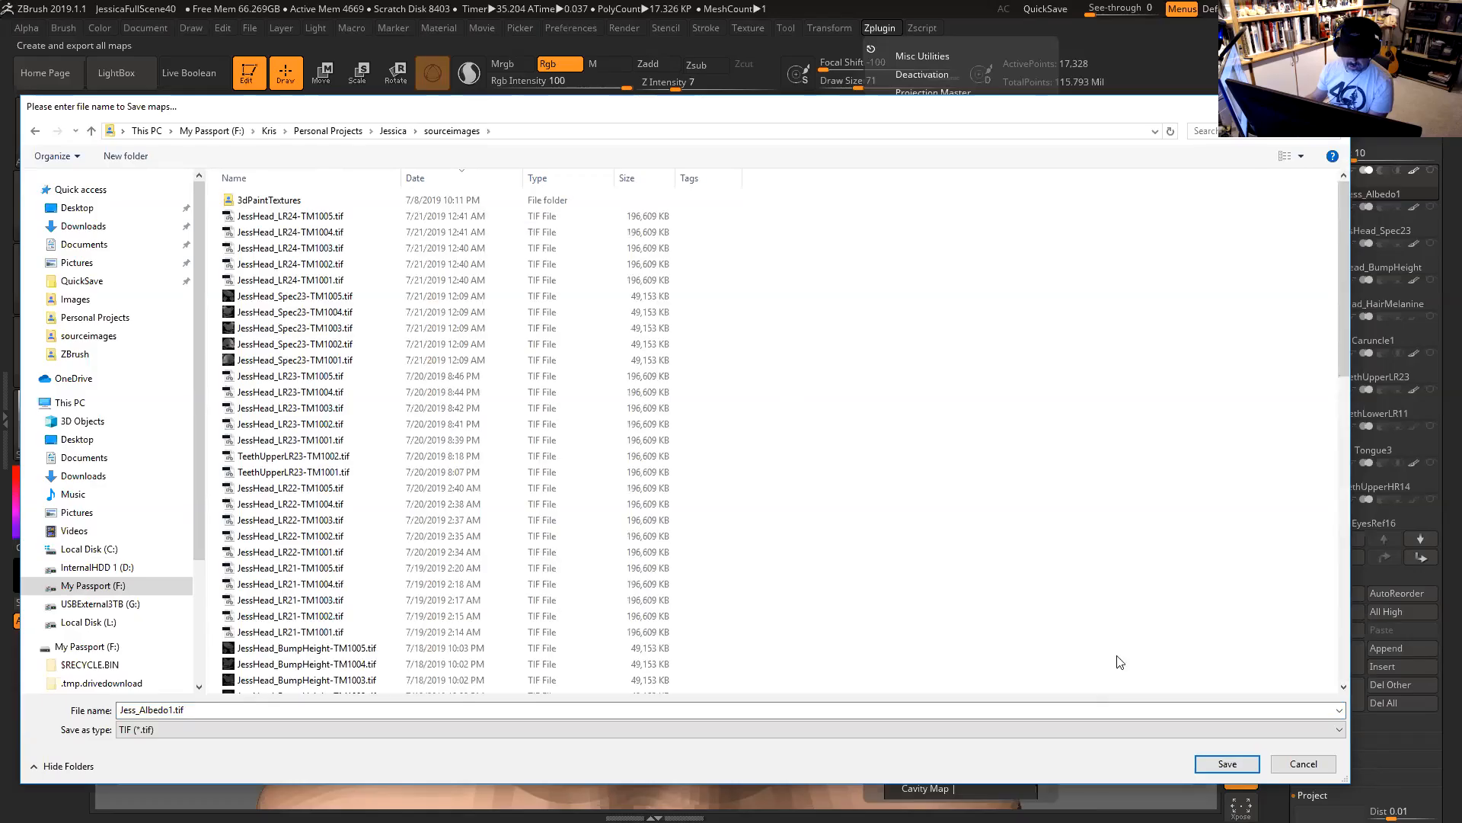
{"action": "left_click", "coordinate": [1249, 768]}
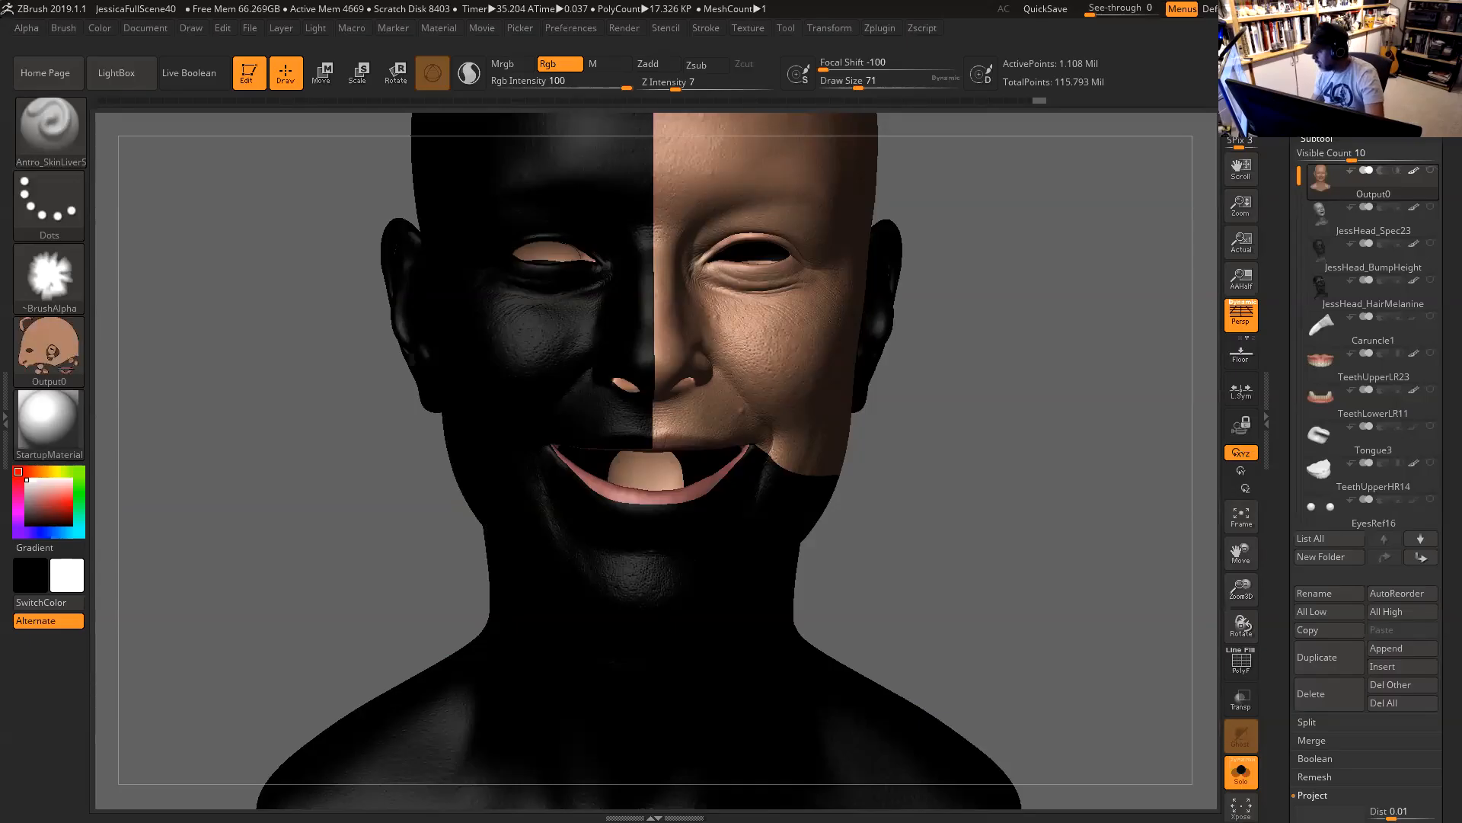
Switch to the web browser and open the student dashboard of the Fly On The Wall School site.
{"action": "key", "text": "alt+Tab"}
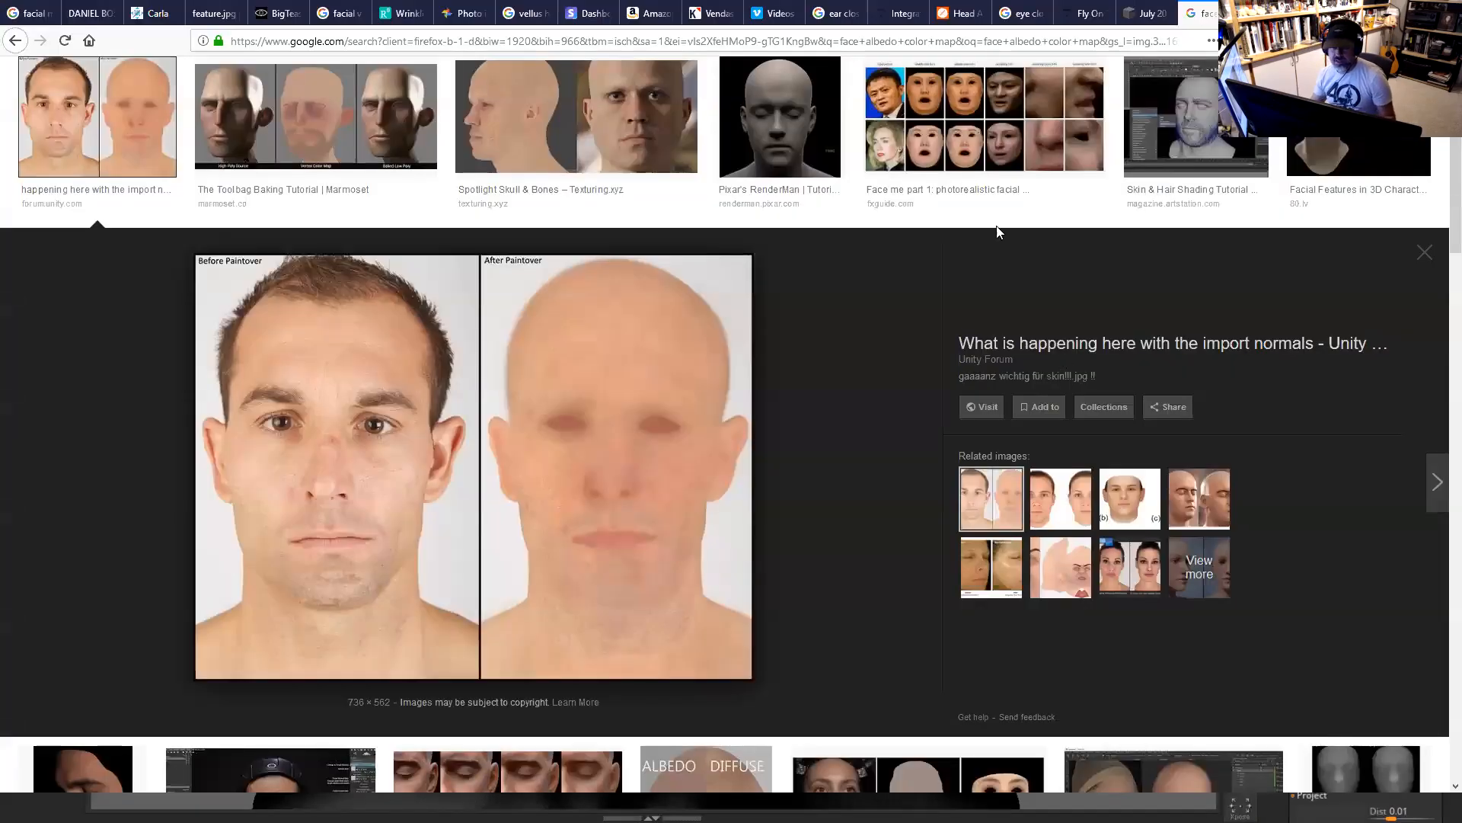
{"action": "left_click", "coordinate": [1085, 13]}
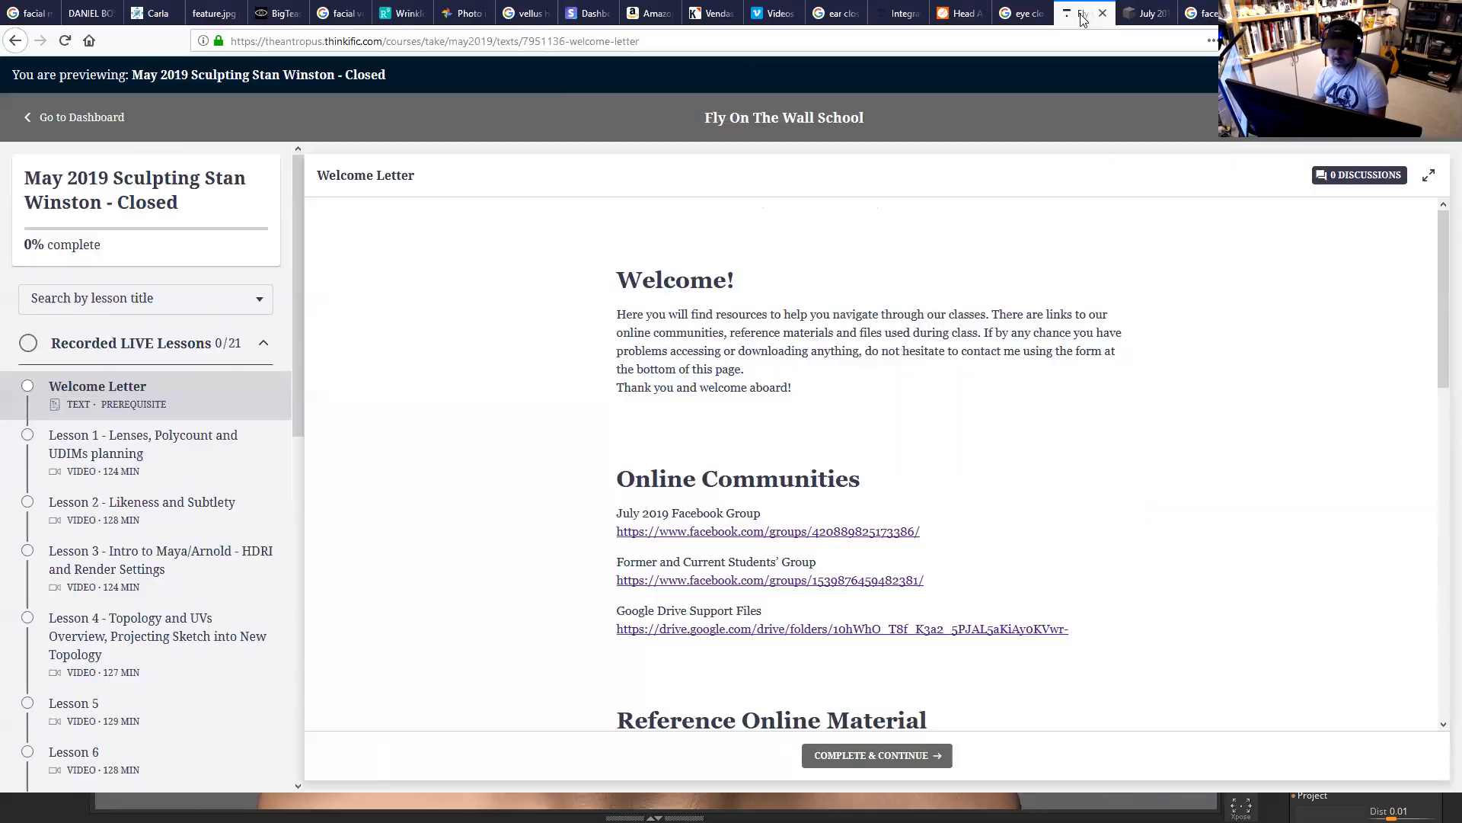
{"action": "left_click", "coordinate": [95, 122]}
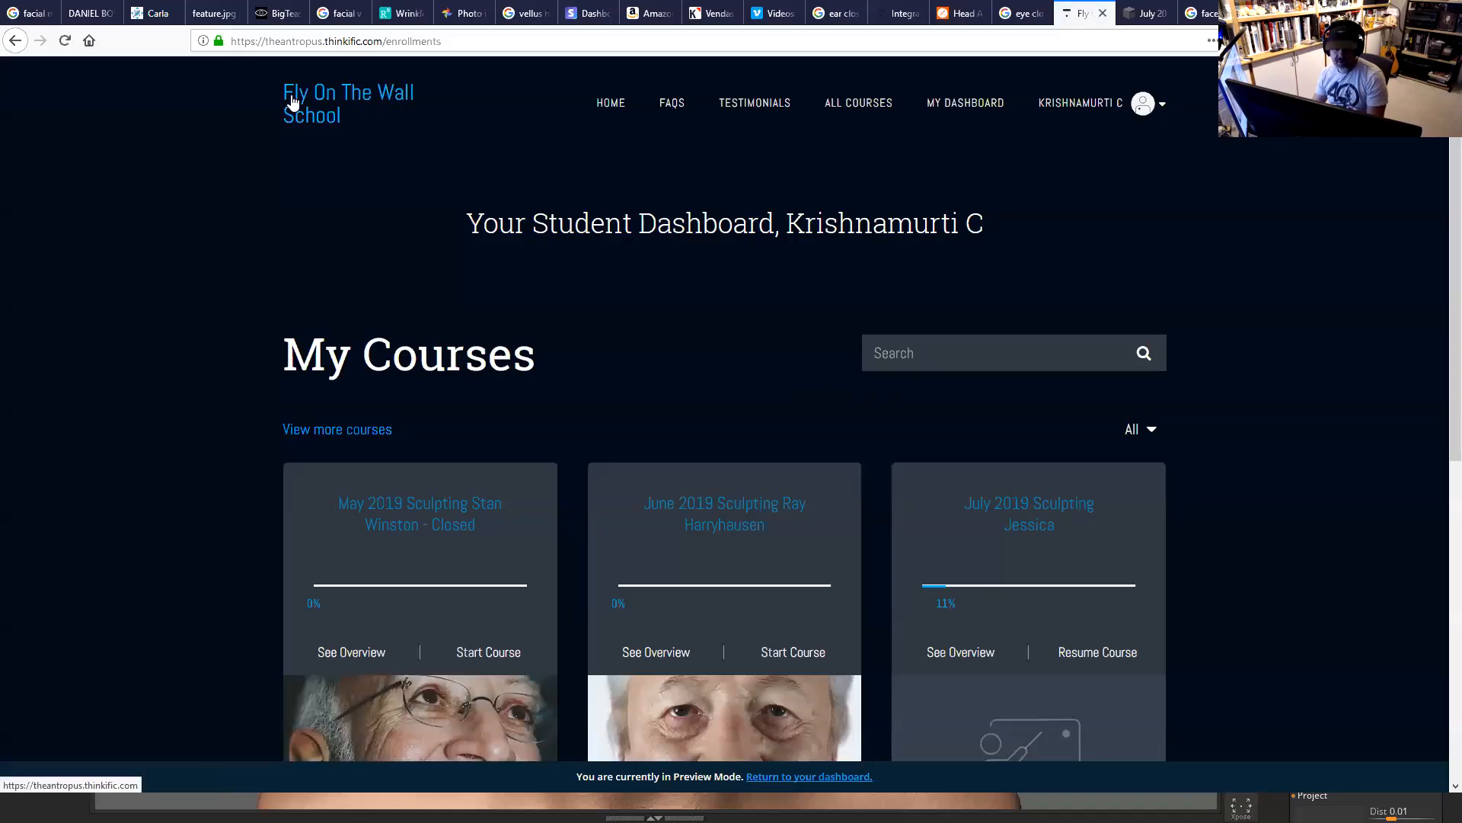
Open the Fly On The Wall School home page and review its class information, instructor profile, gallery and previous classes.
{"action": "left_click", "coordinate": [294, 102]}
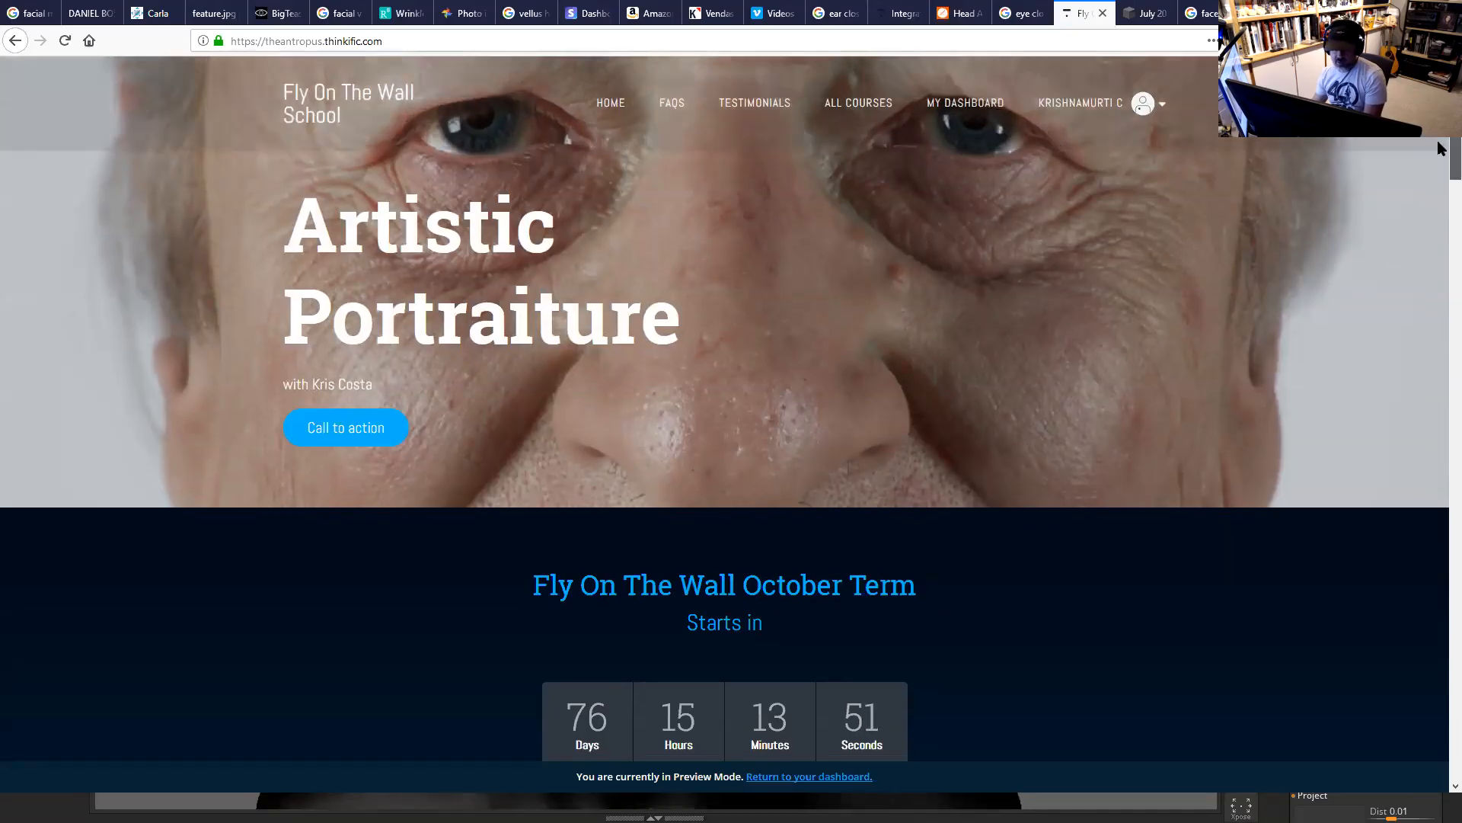
{"action": "scroll", "coordinate": [1439, 147], "scroll_direction": "down", "scroll_amount": 1}
{"action": "scroll", "coordinate": [1439, 148], "scroll_direction": "down", "scroll_amount": 3}
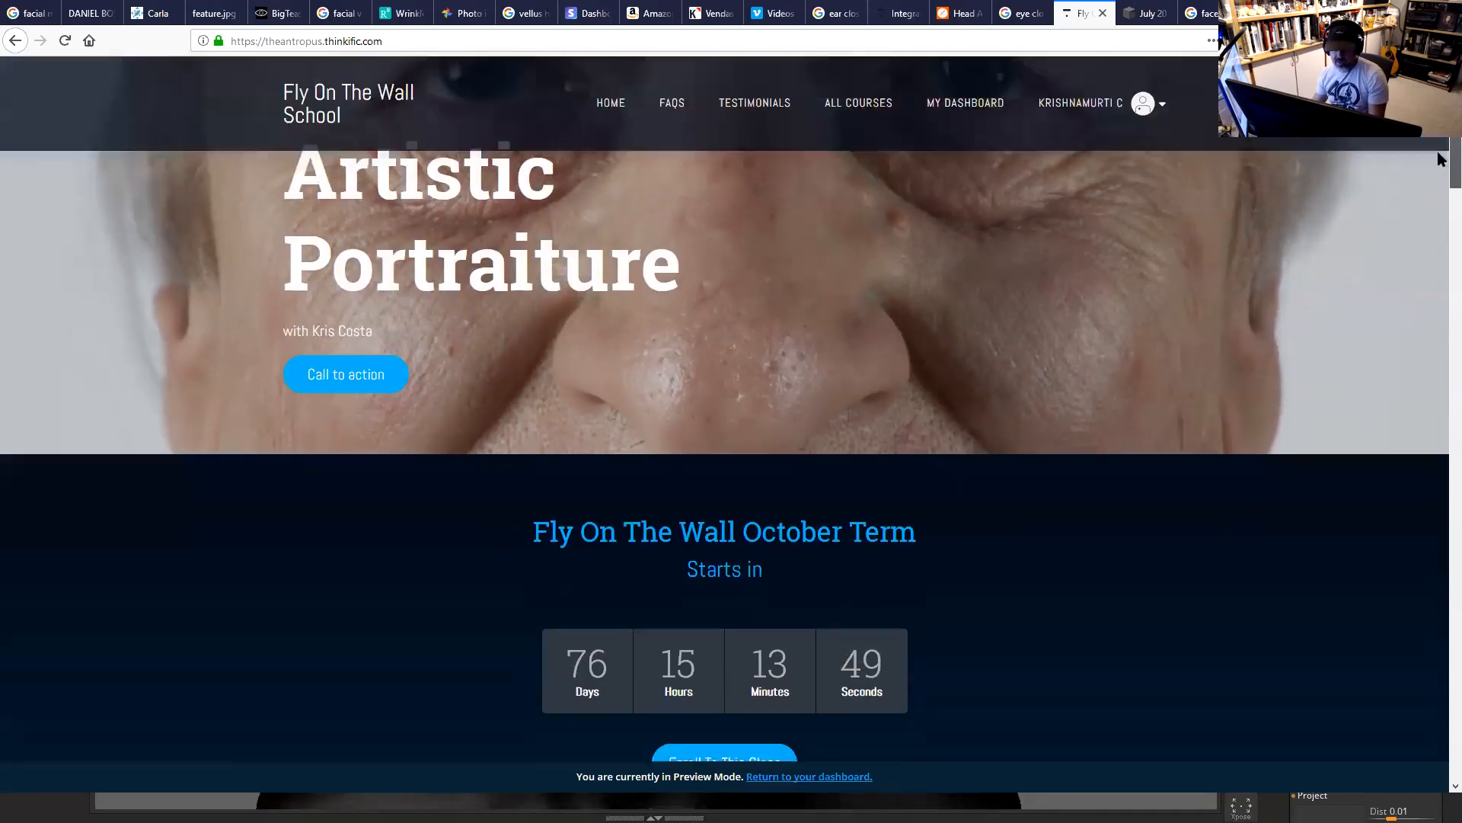
{"action": "scroll", "coordinate": [1439, 192], "scroll_direction": "down", "scroll_amount": 1}
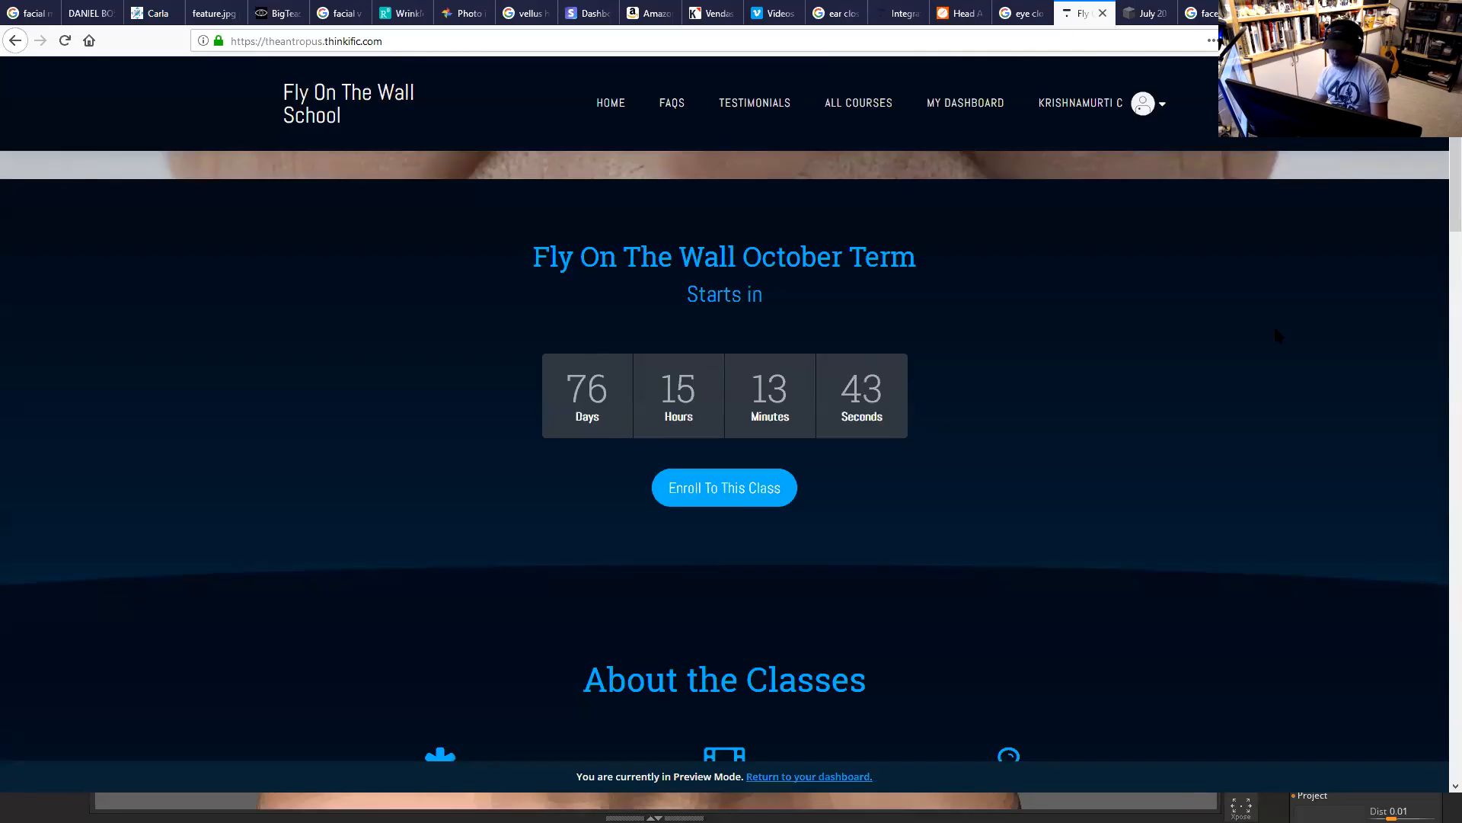
{"action": "scroll", "coordinate": [1439, 229], "scroll_direction": "down", "scroll_amount": 5}
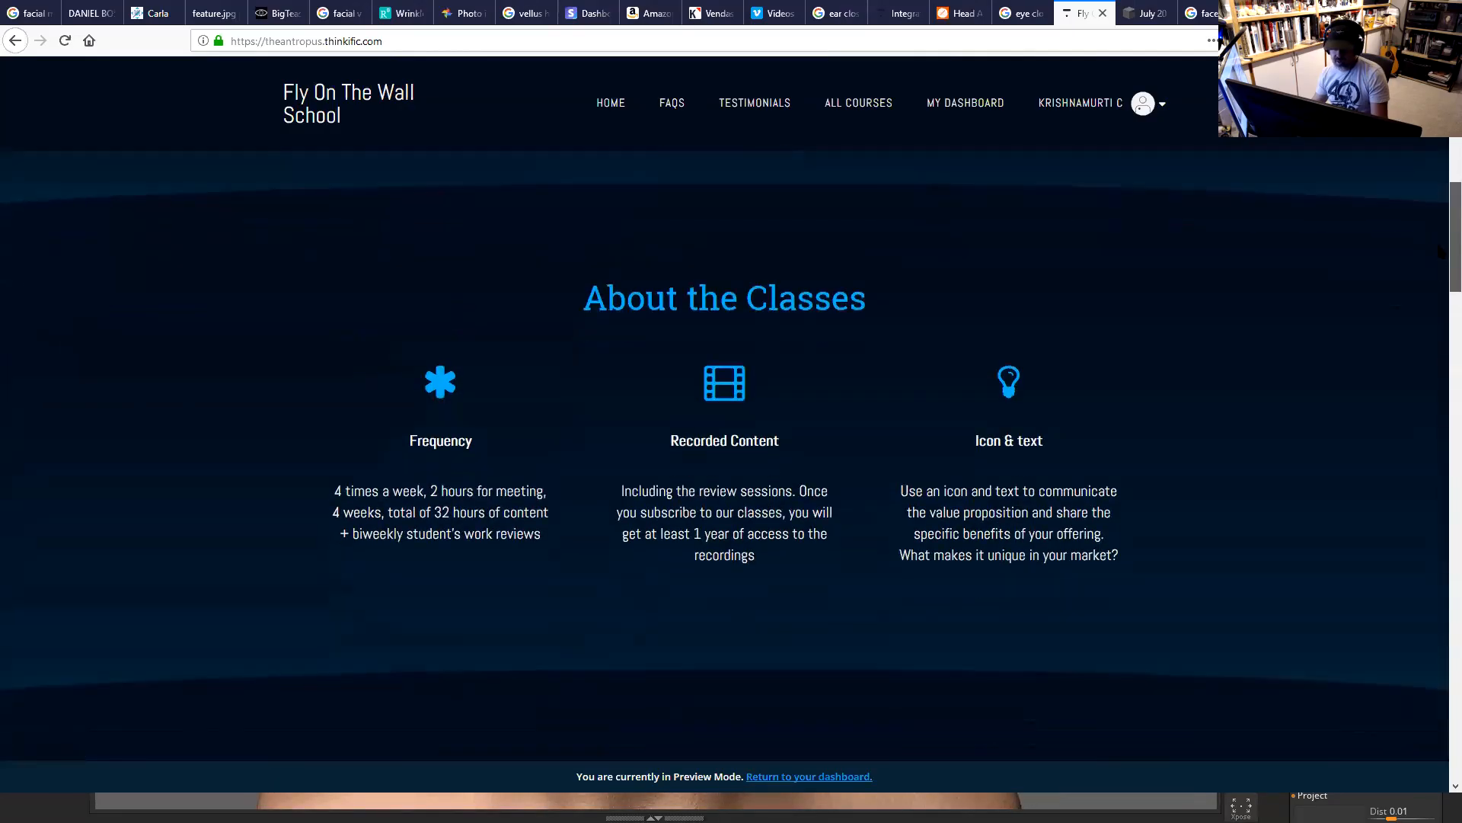
{"action": "scroll", "coordinate": [1440, 289], "scroll_direction": "down", "scroll_amount": 6}
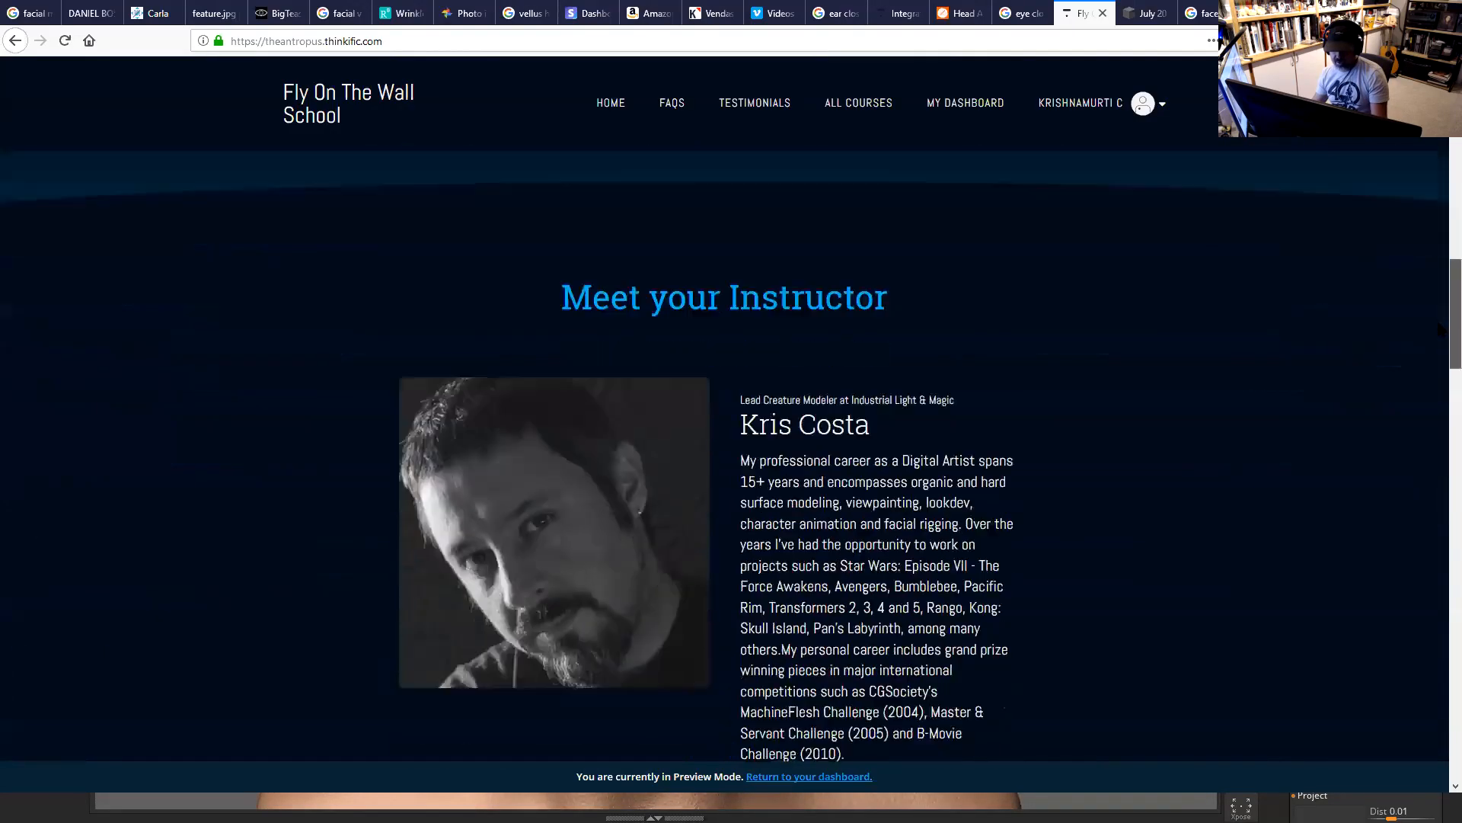
{"action": "scroll", "coordinate": [1439, 329], "scroll_direction": "down", "scroll_amount": 1}
{"action": "scroll", "coordinate": [1440, 340], "scroll_direction": "down", "scroll_amount": 4}
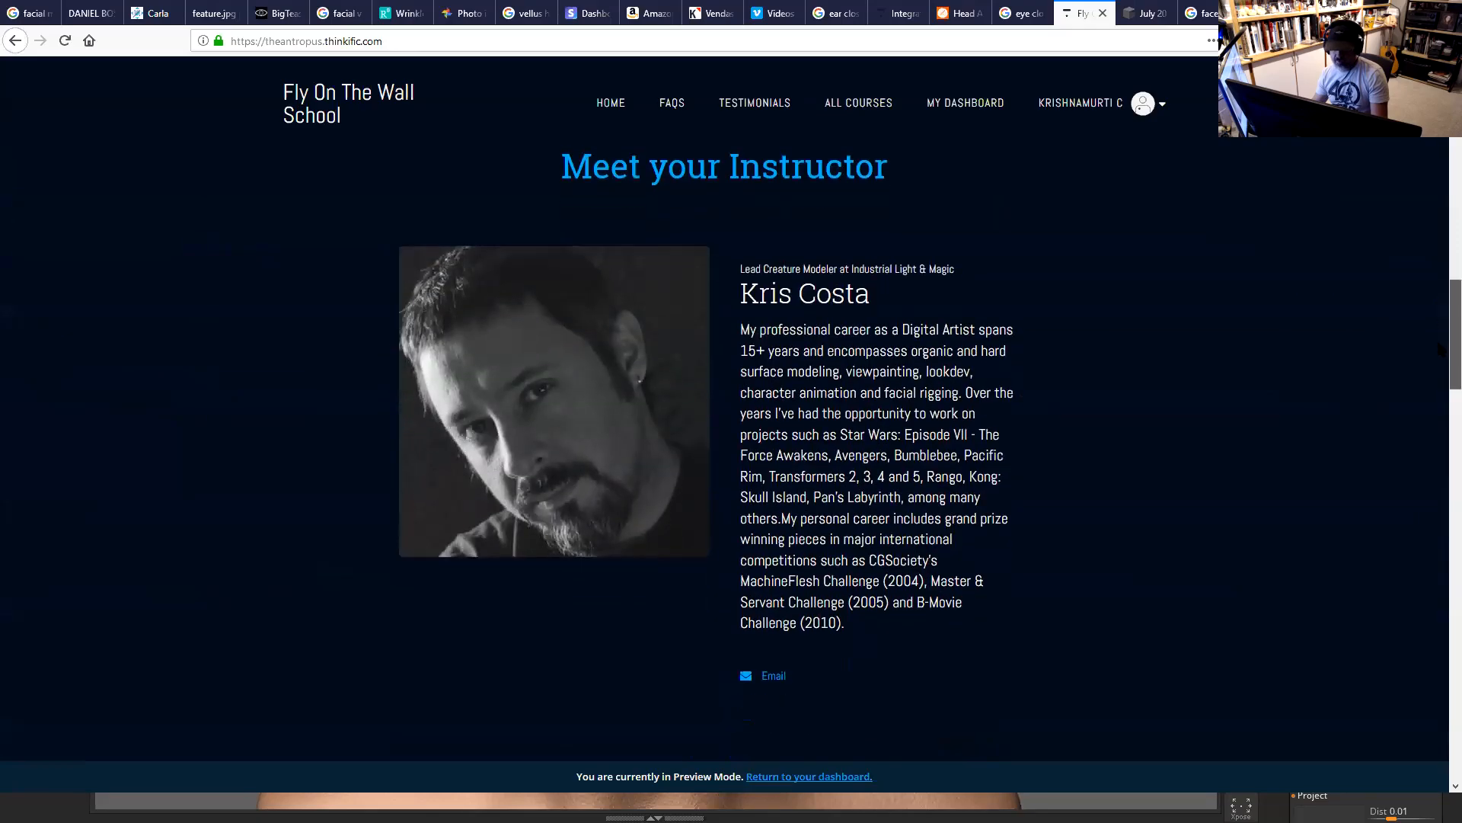
{"action": "scroll", "coordinate": [1439, 392], "scroll_direction": "down", "scroll_amount": 4}
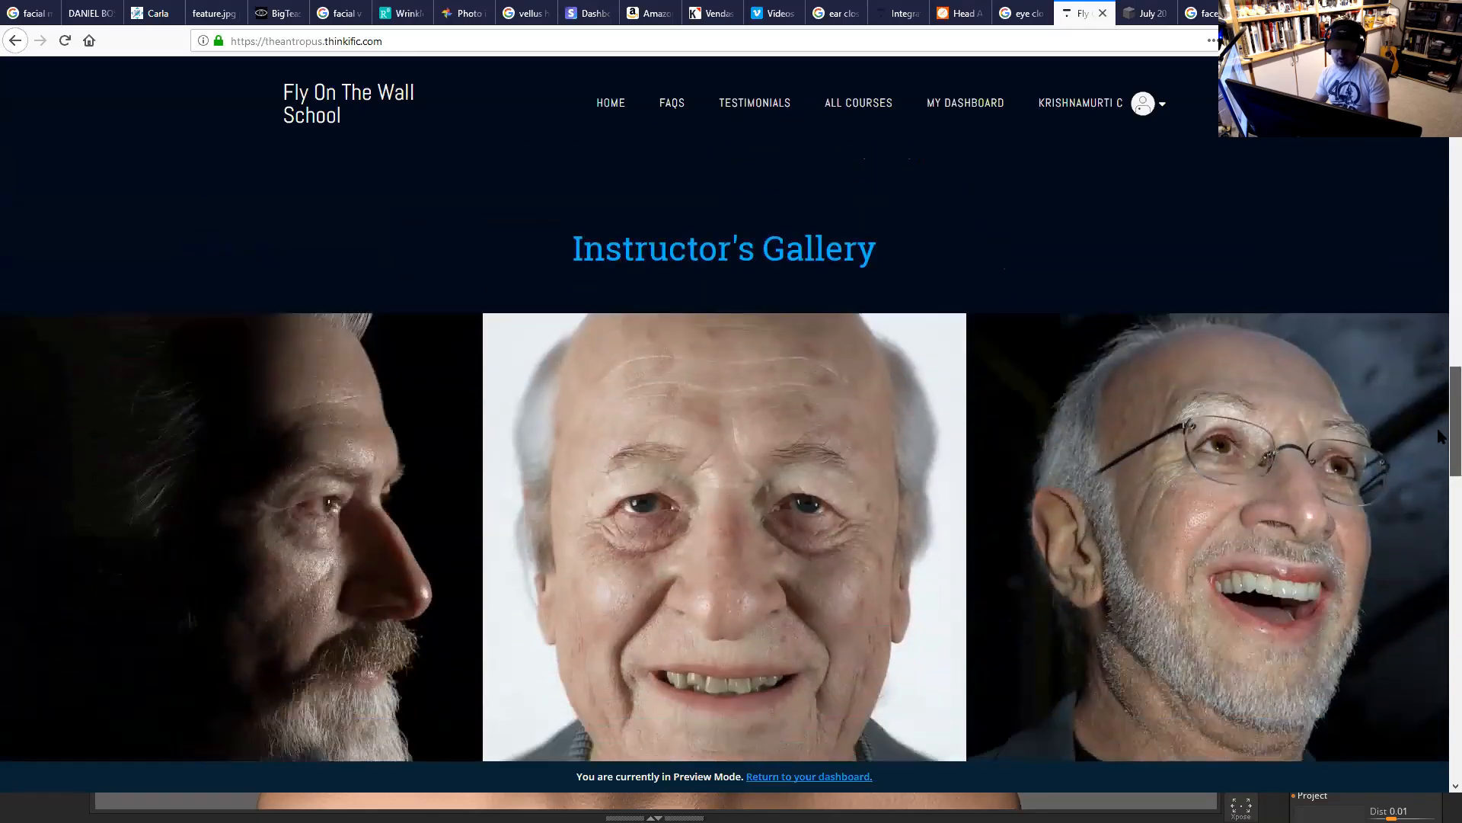
{"action": "scroll", "coordinate": [1439, 457], "scroll_direction": "down", "scroll_amount": 9}
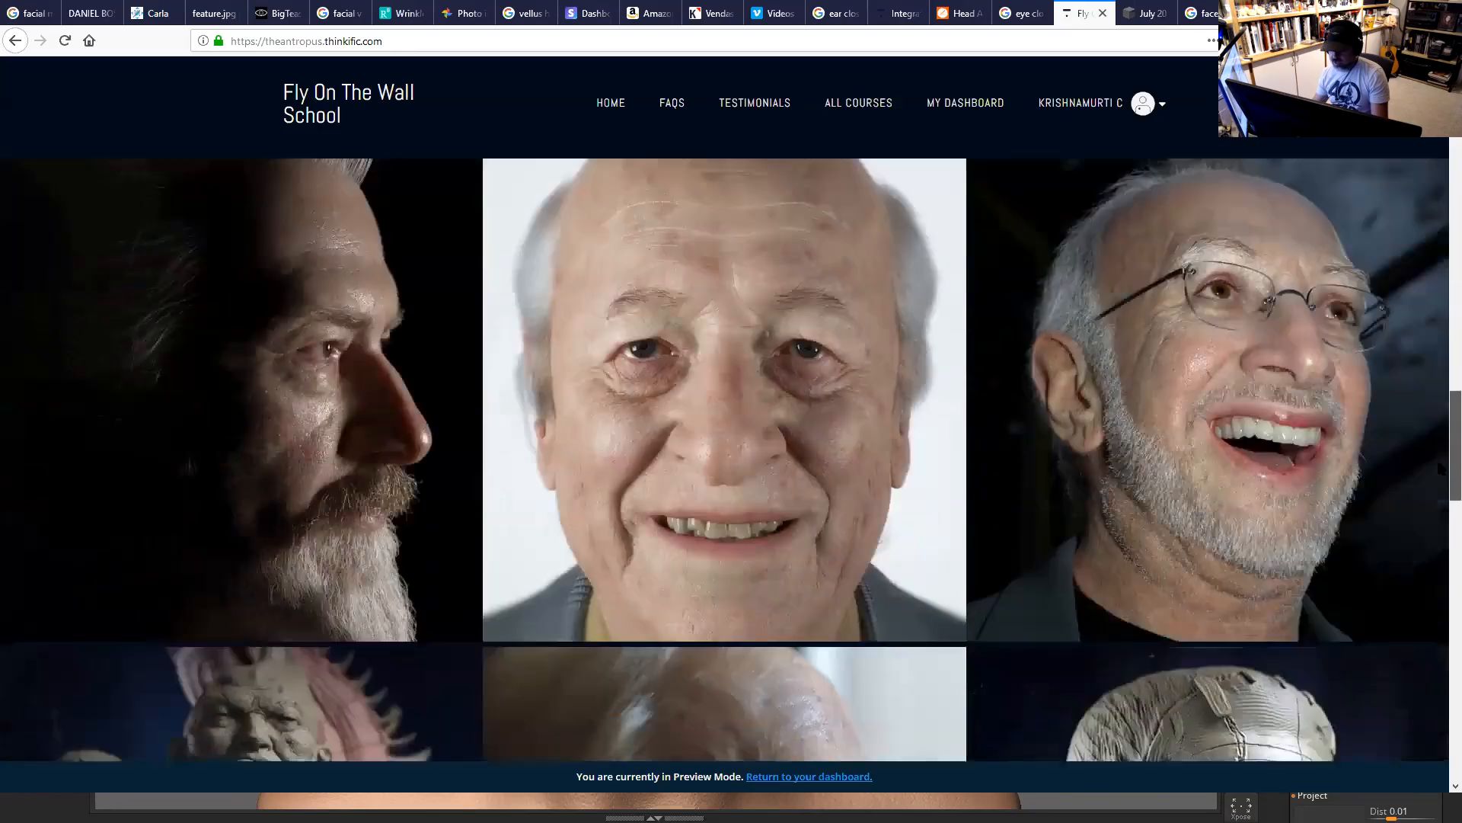
{"action": "scroll", "coordinate": [1440, 583], "scroll_direction": "down", "scroll_amount": 6}
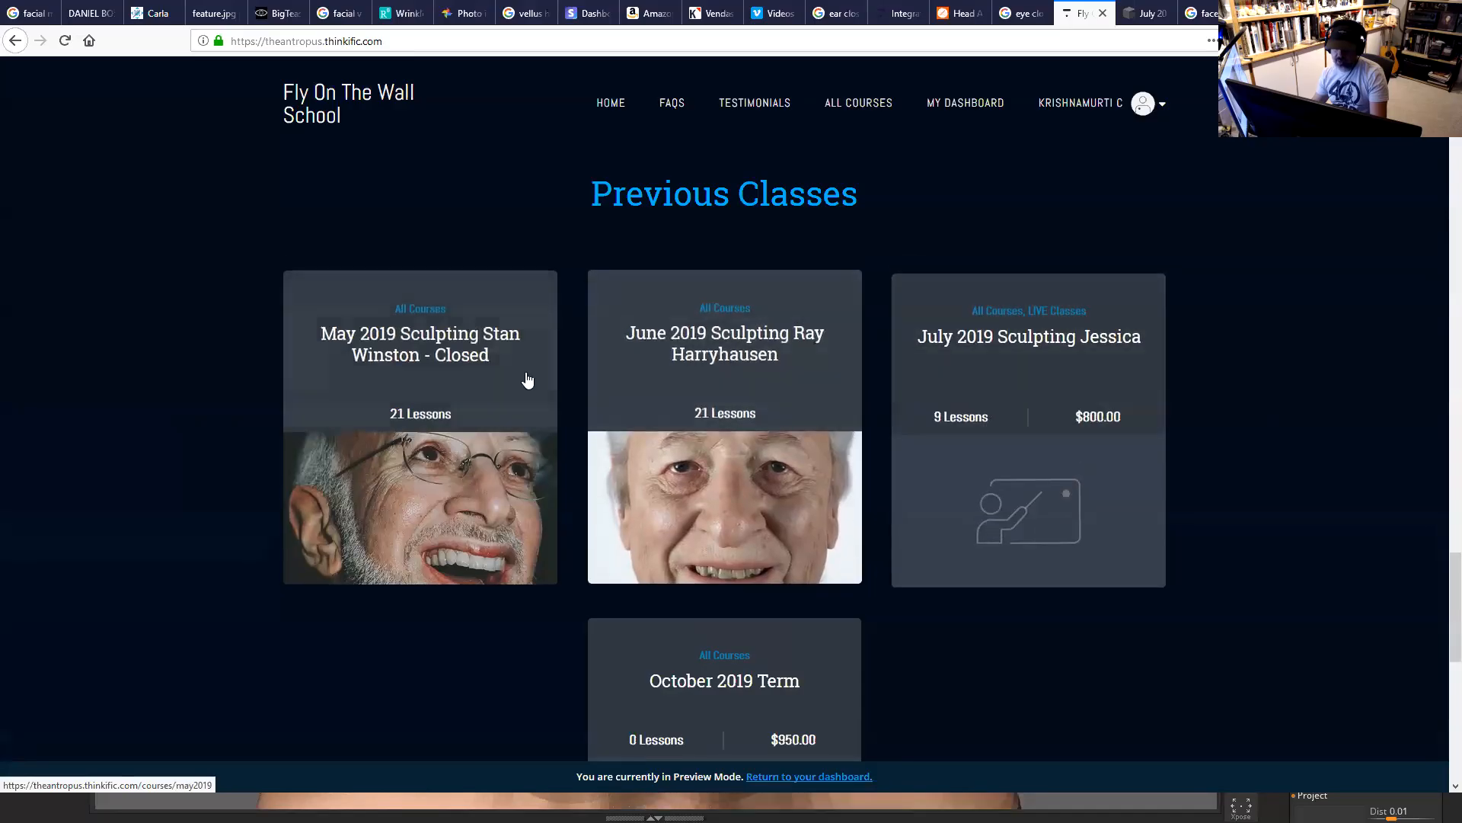
{"action": "scroll", "coordinate": [729, 420], "scroll_direction": "down", "scroll_amount": 2}
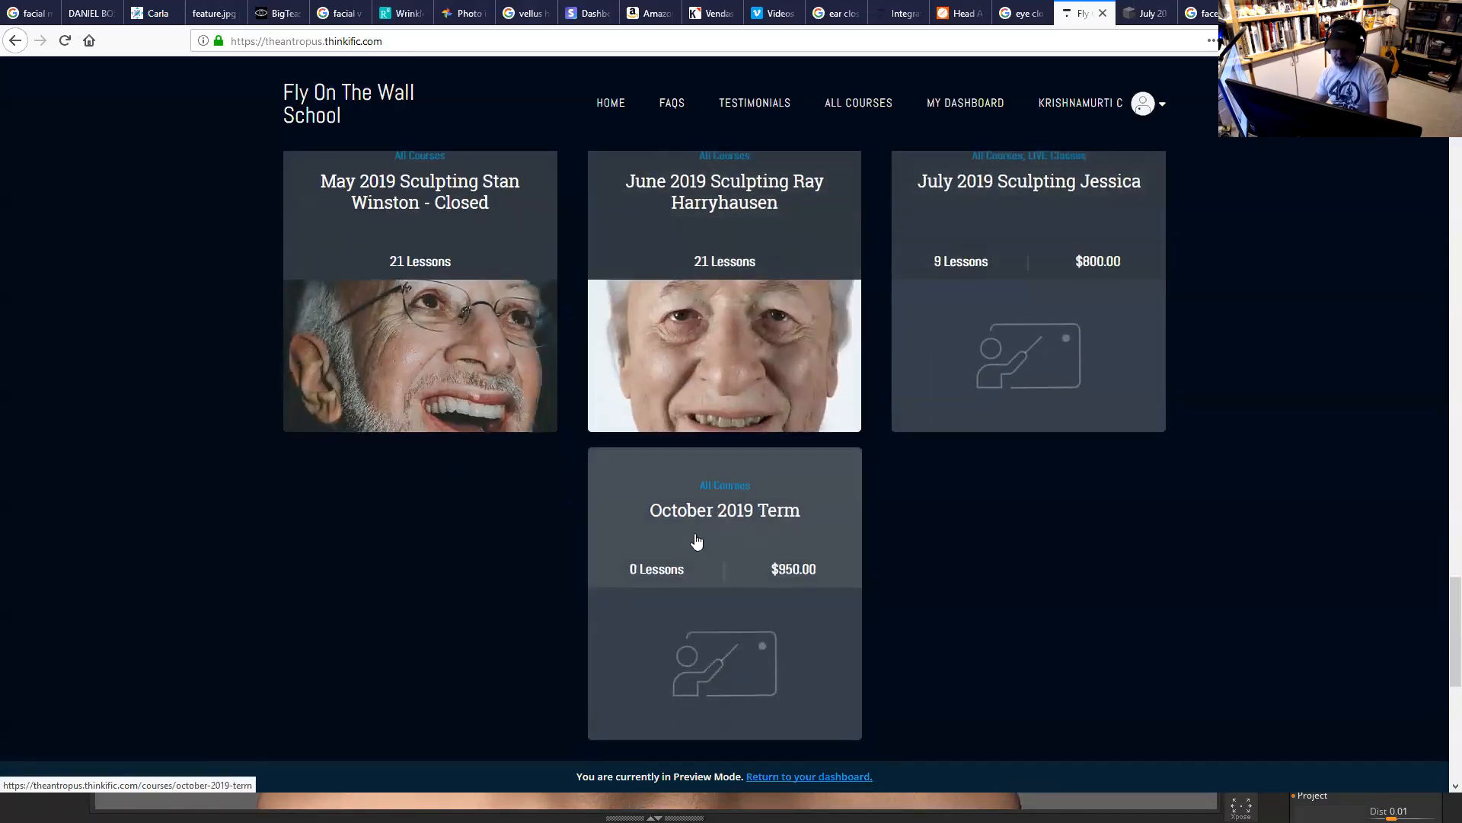
Open the October 2019 Term course, view its checkout page, and go back without purchasing.
{"action": "left_click", "coordinate": [760, 523]}
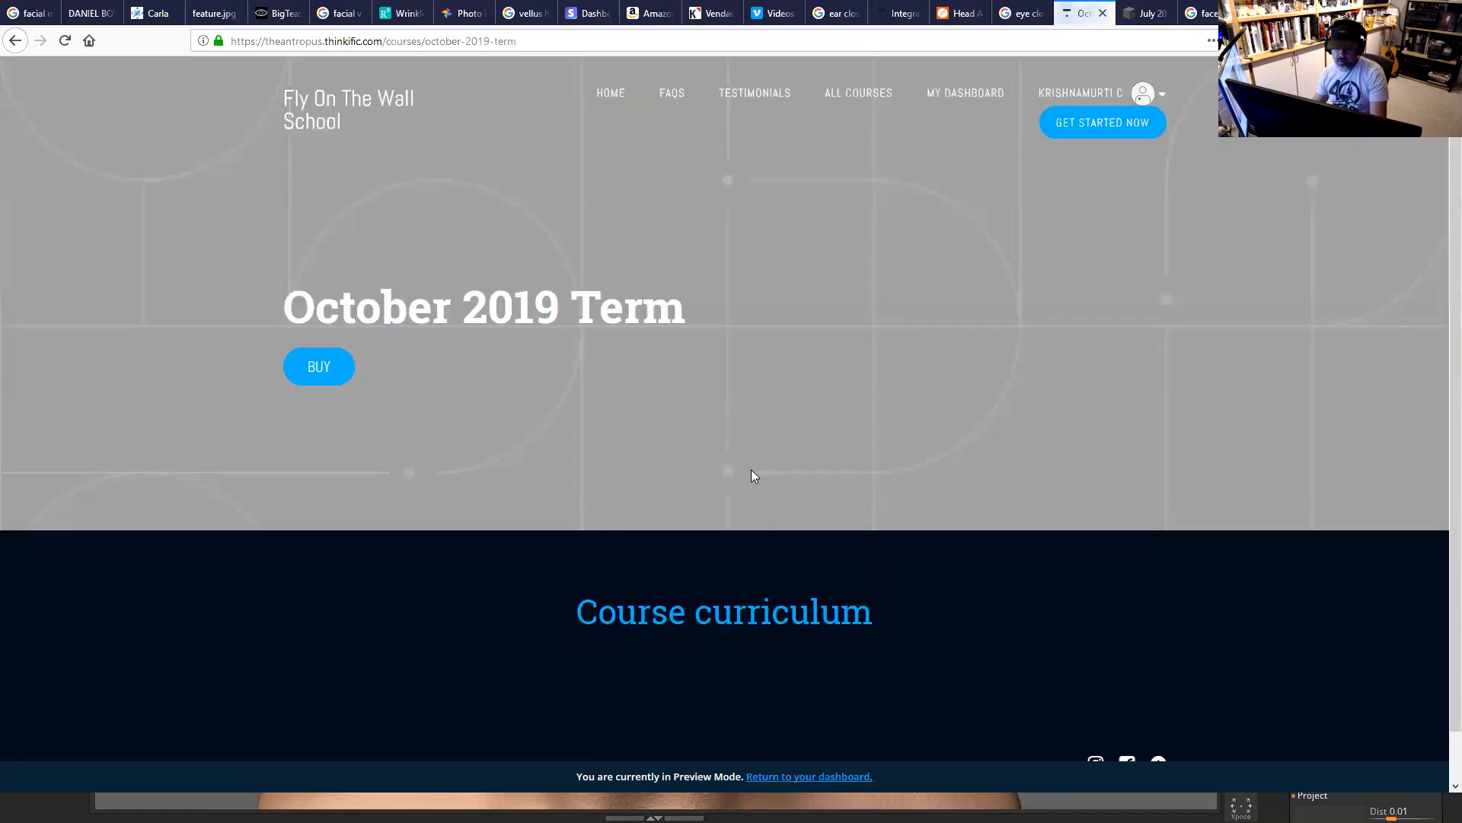
{"action": "left_click", "coordinate": [318, 372]}
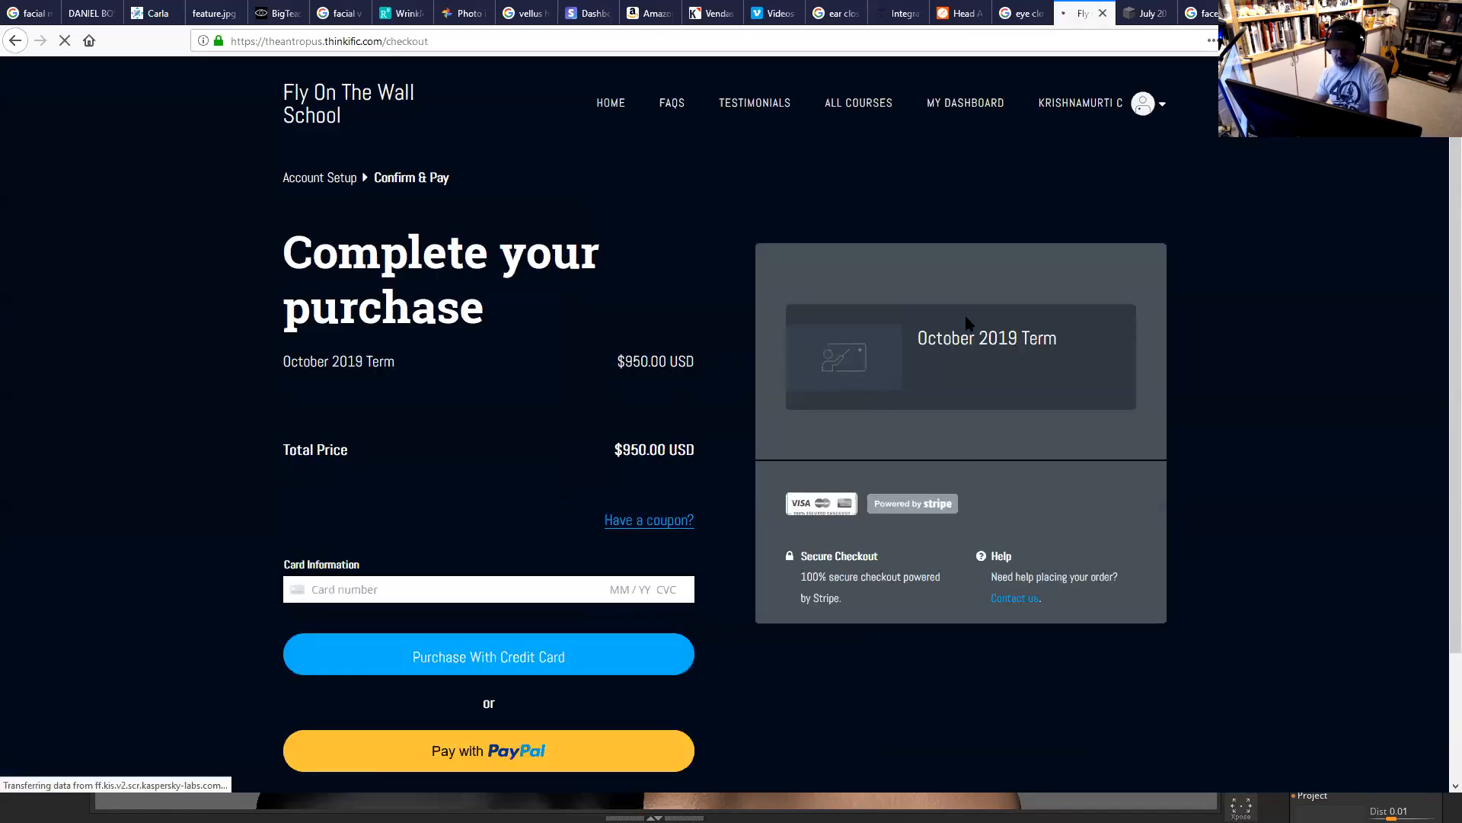
{"action": "left_click", "coordinate": [15, 40]}
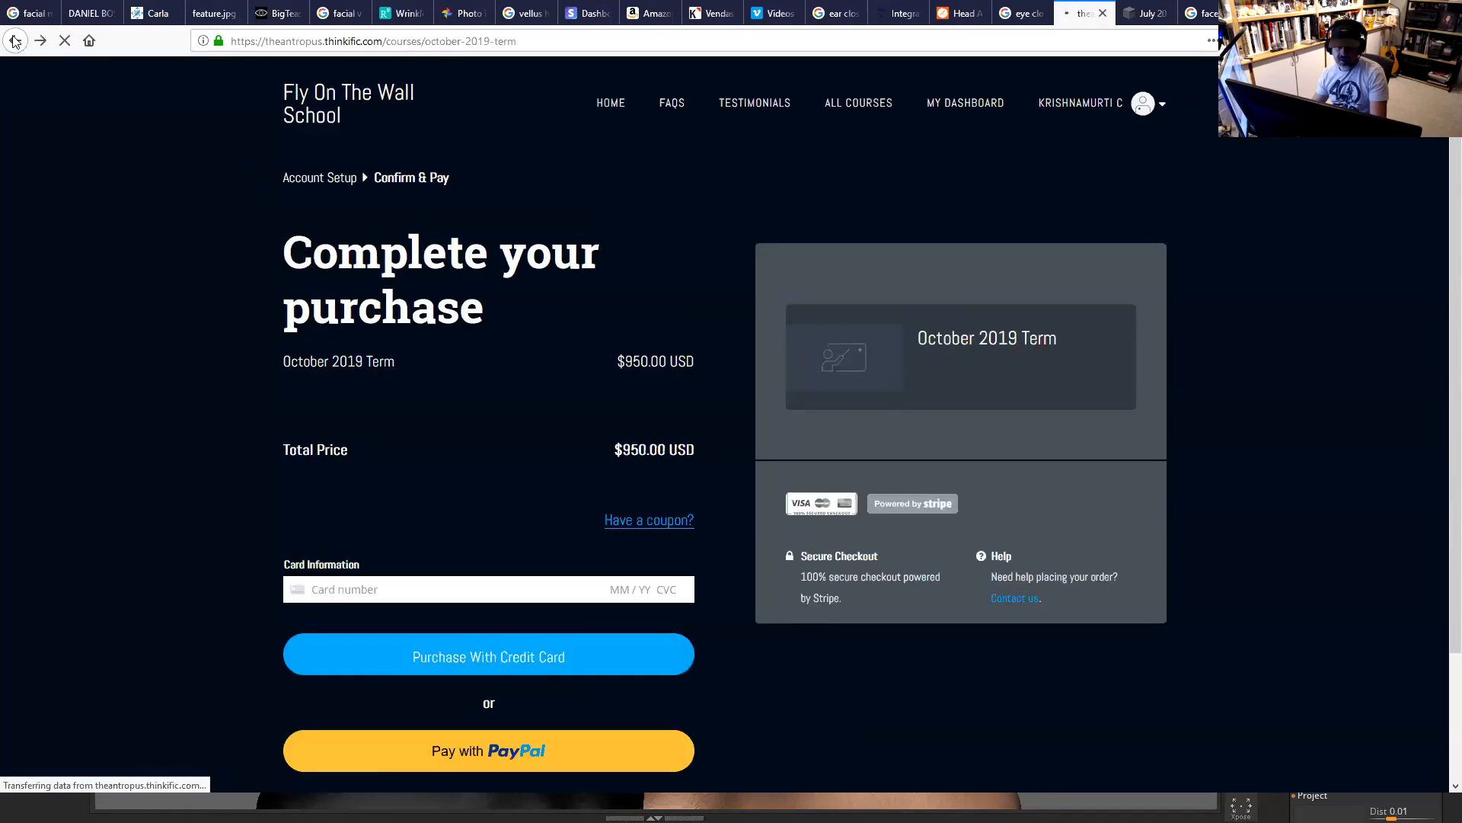
{"action": "left_click", "coordinate": [14, 40]}
Look through the school's testimonials, full course list and FAQs pages.
{"action": "left_click", "coordinate": [762, 112]}
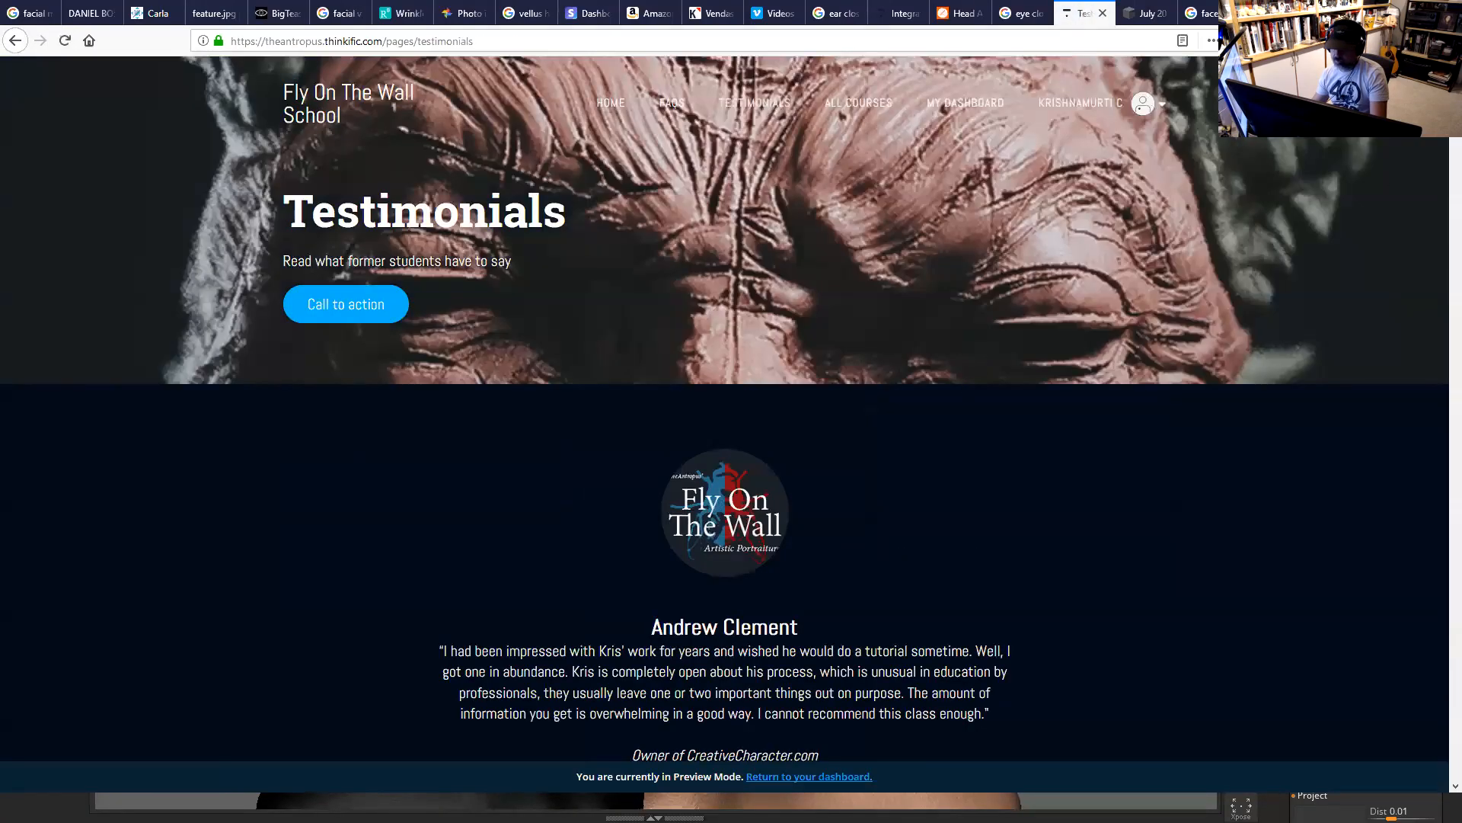
{"action": "scroll", "coordinate": [1440, 392], "scroll_direction": "down", "scroll_amount": 15}
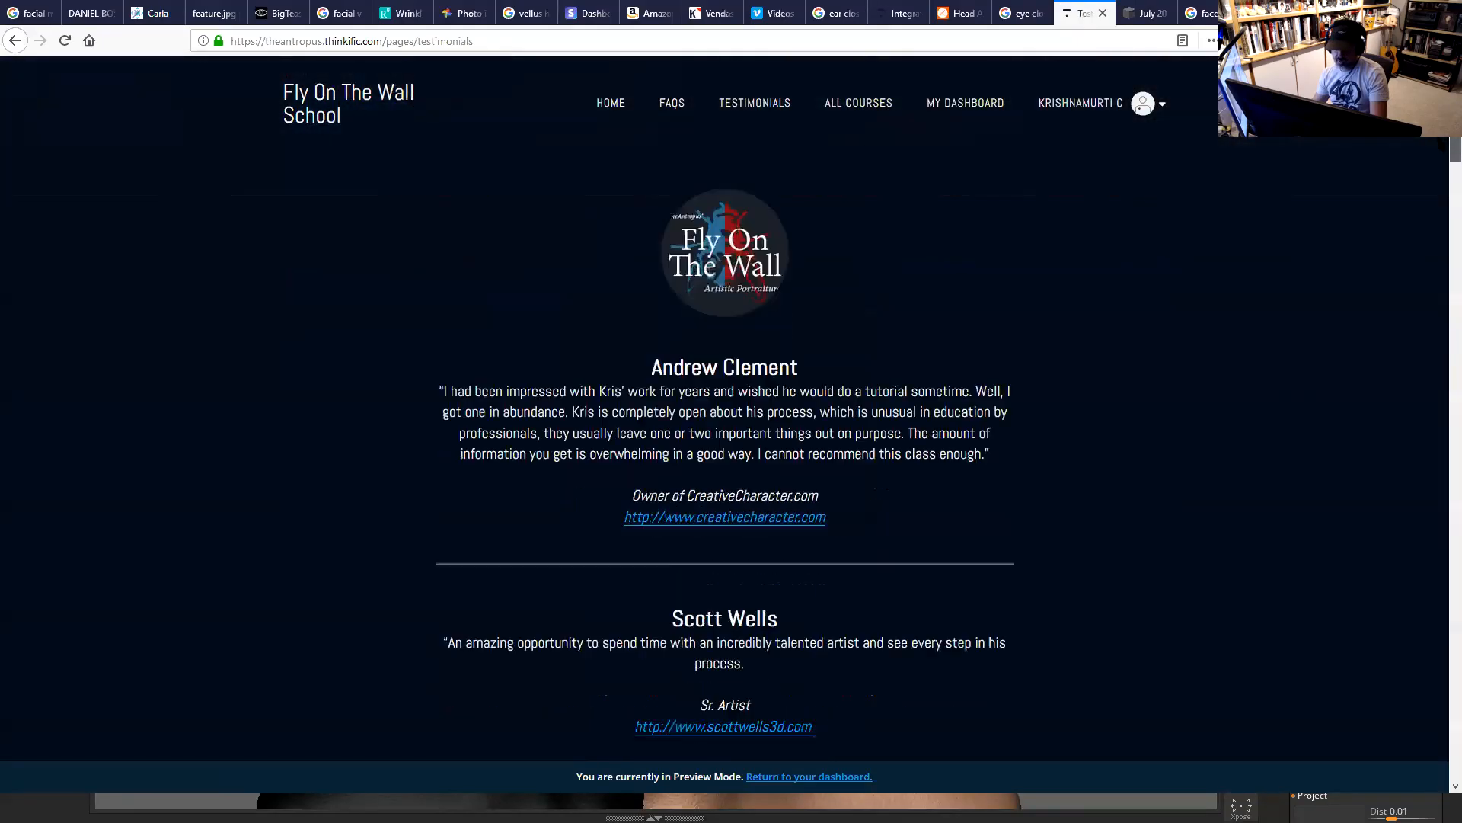
{"action": "scroll", "coordinate": [1440, 392], "scroll_direction": "down", "scroll_amount": 20}
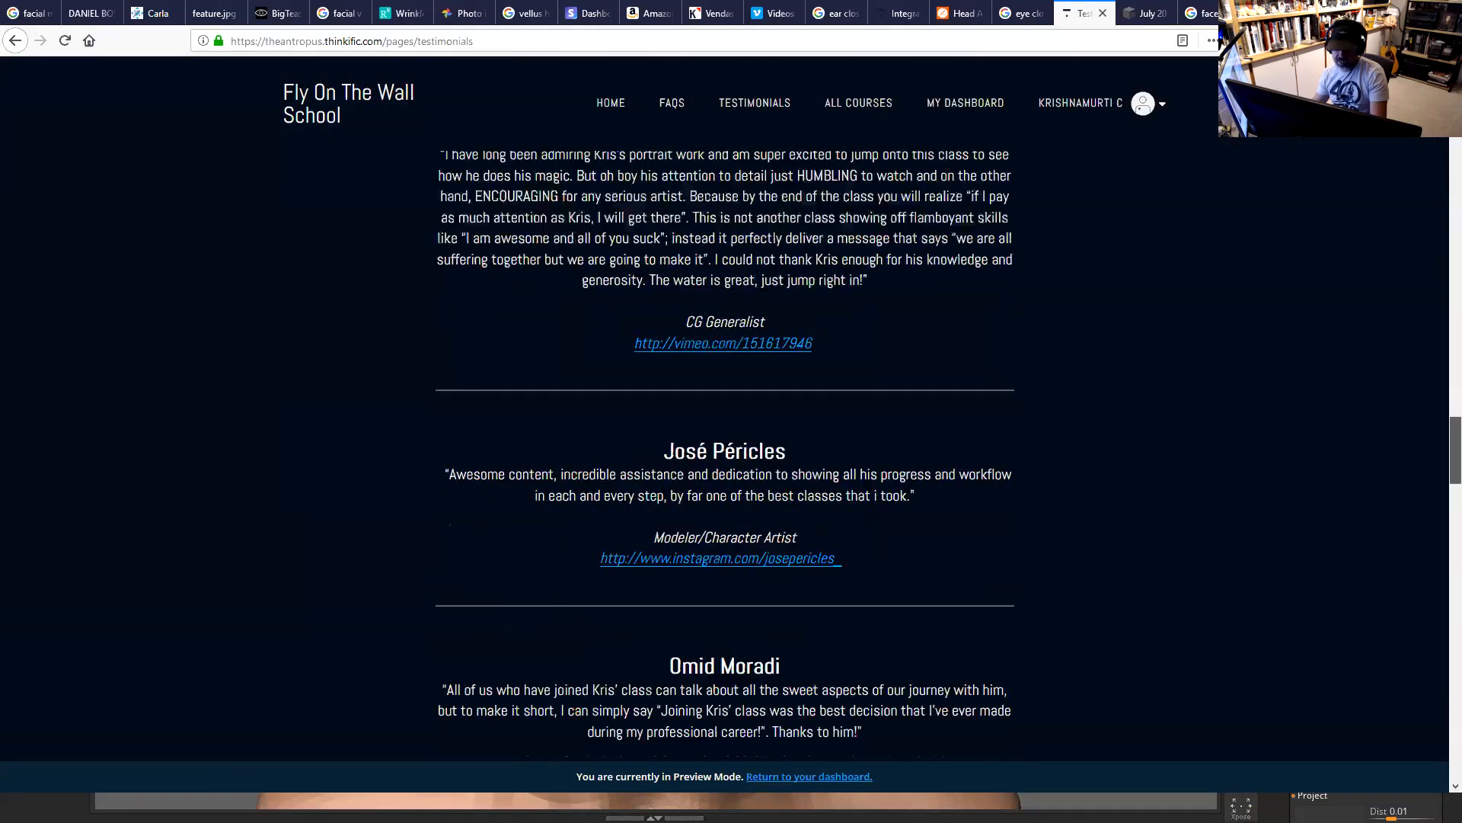
{"action": "scroll", "coordinate": [724, 411], "scroll_direction": "up", "scroll_amount": 20}
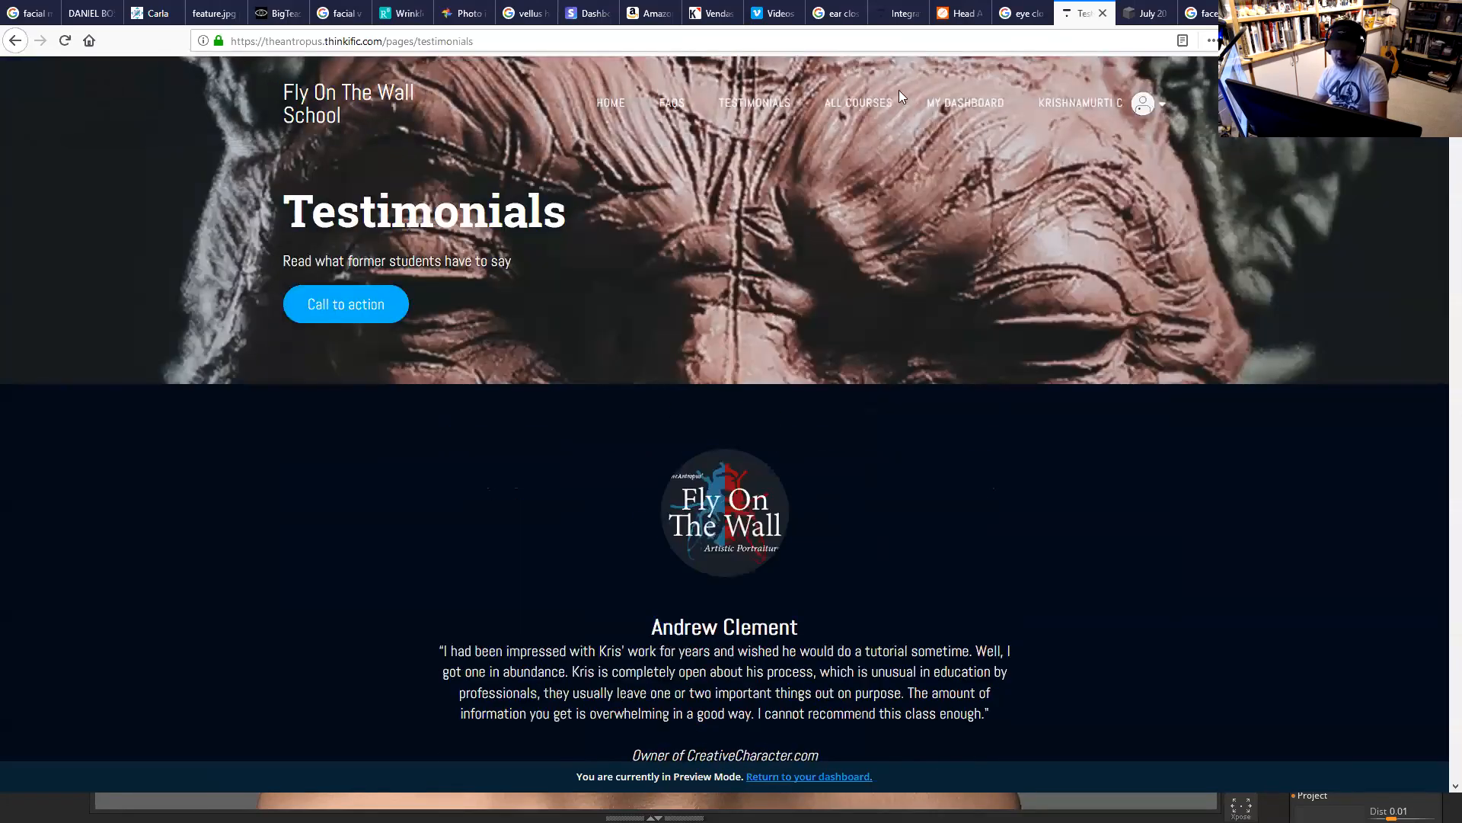
{"action": "left_click", "coordinate": [859, 103]}
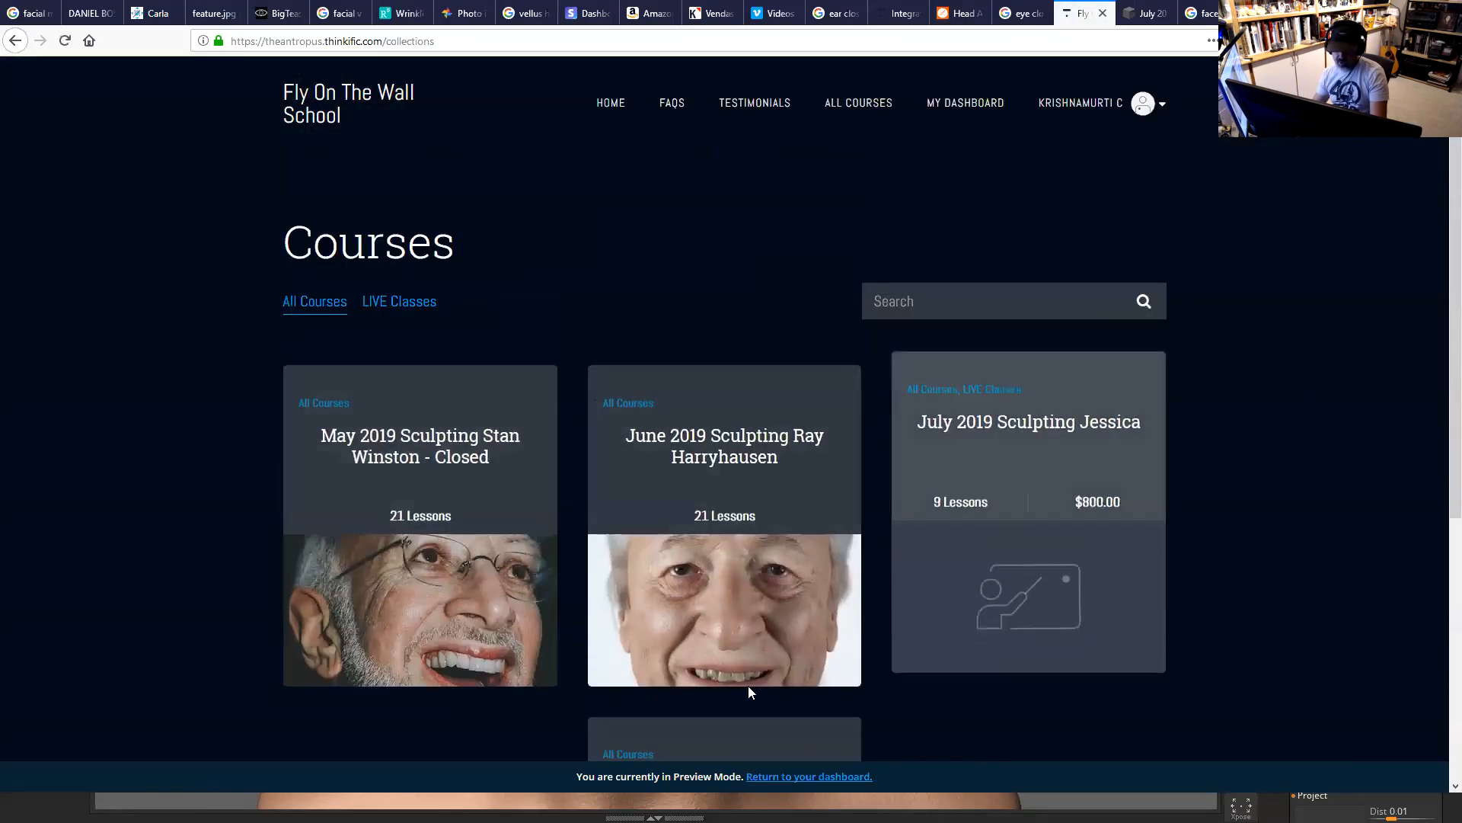
{"action": "left_click", "coordinate": [673, 110]}
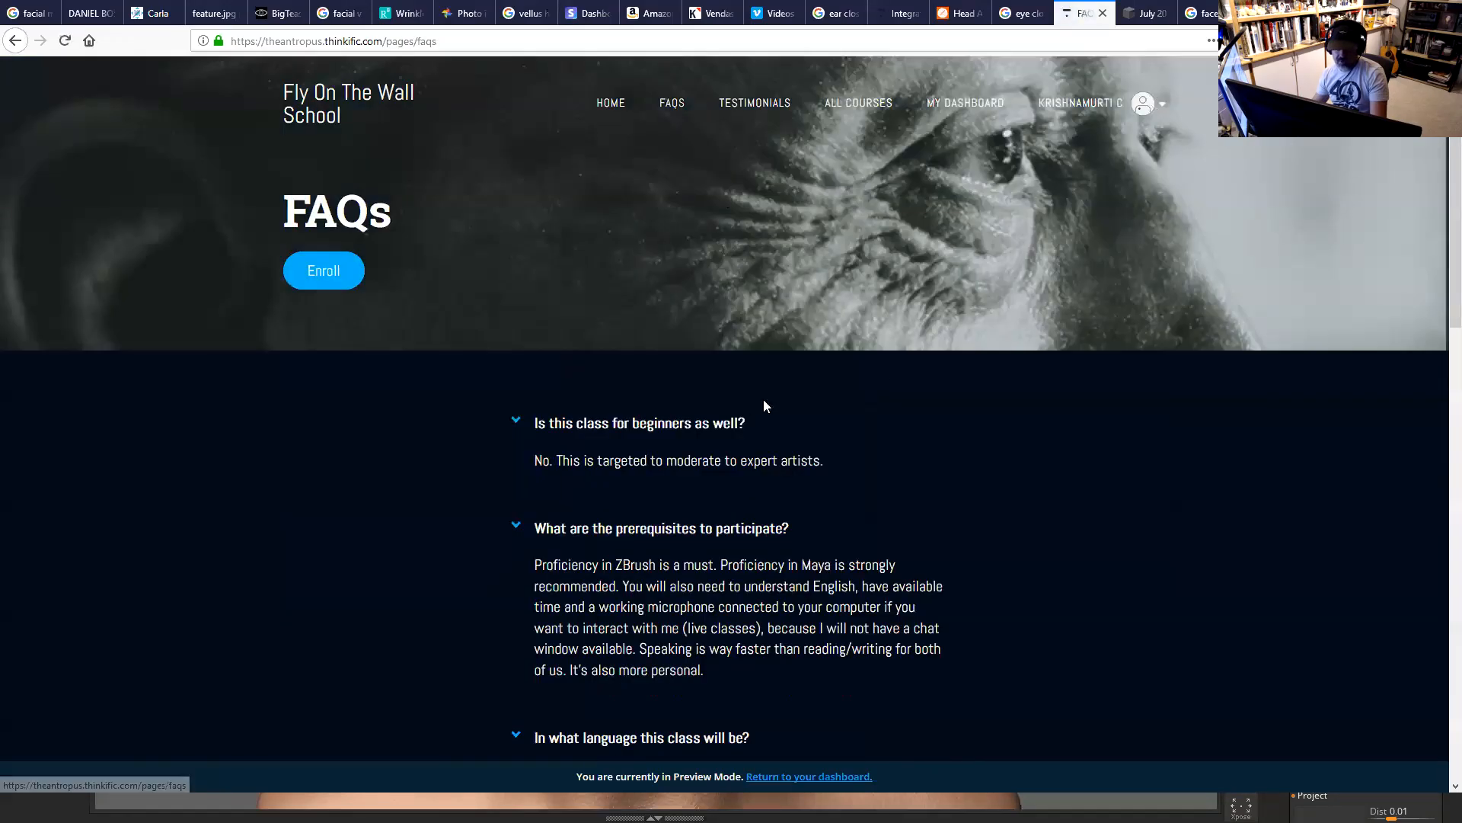
Return to the school's home page and find the course cards in the Previous Classes section.
{"action": "left_click", "coordinate": [609, 107]}
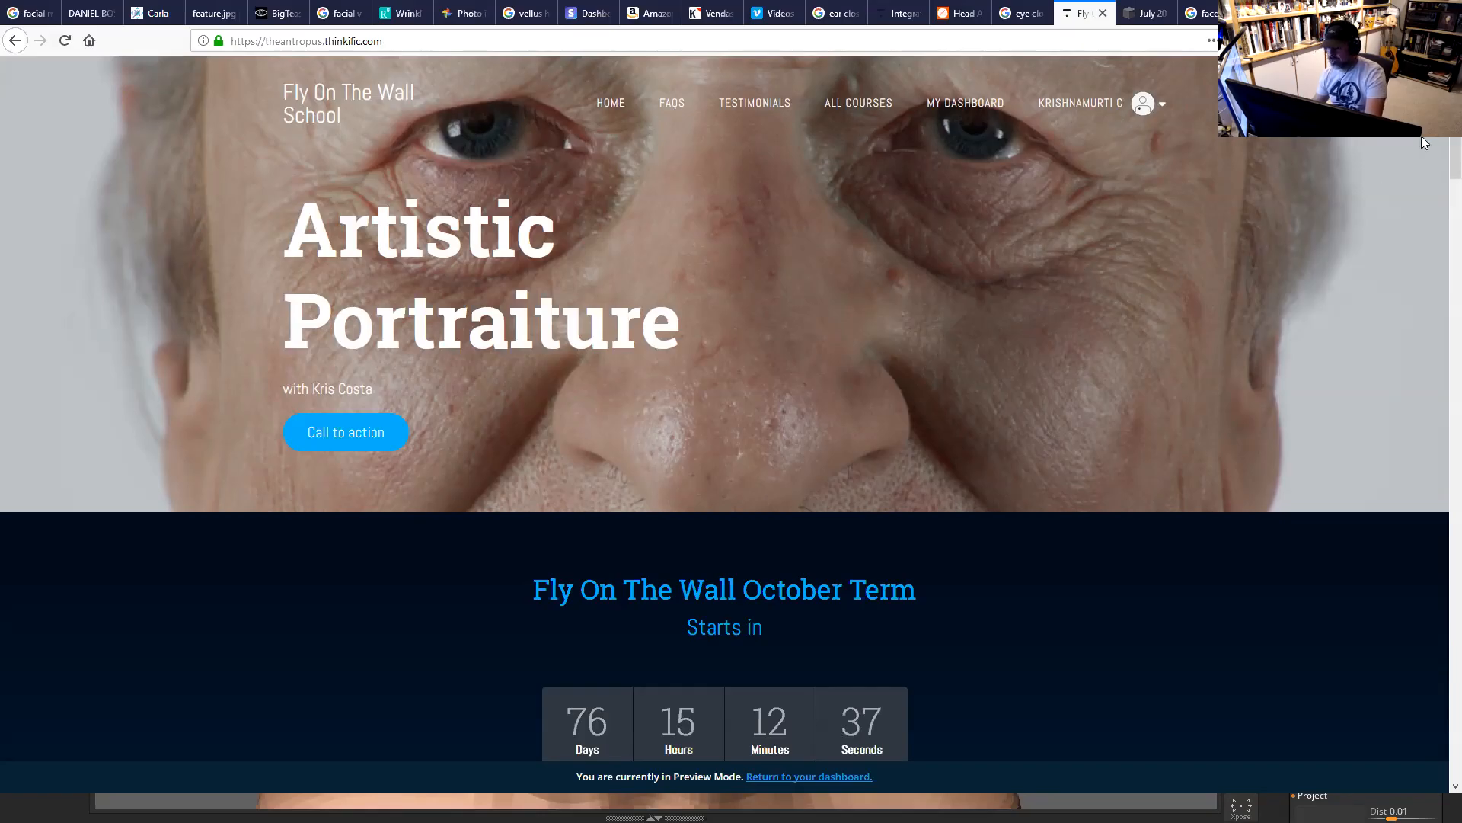
{"action": "scroll", "coordinate": [1437, 160], "scroll_direction": "down", "scroll_amount": 3}
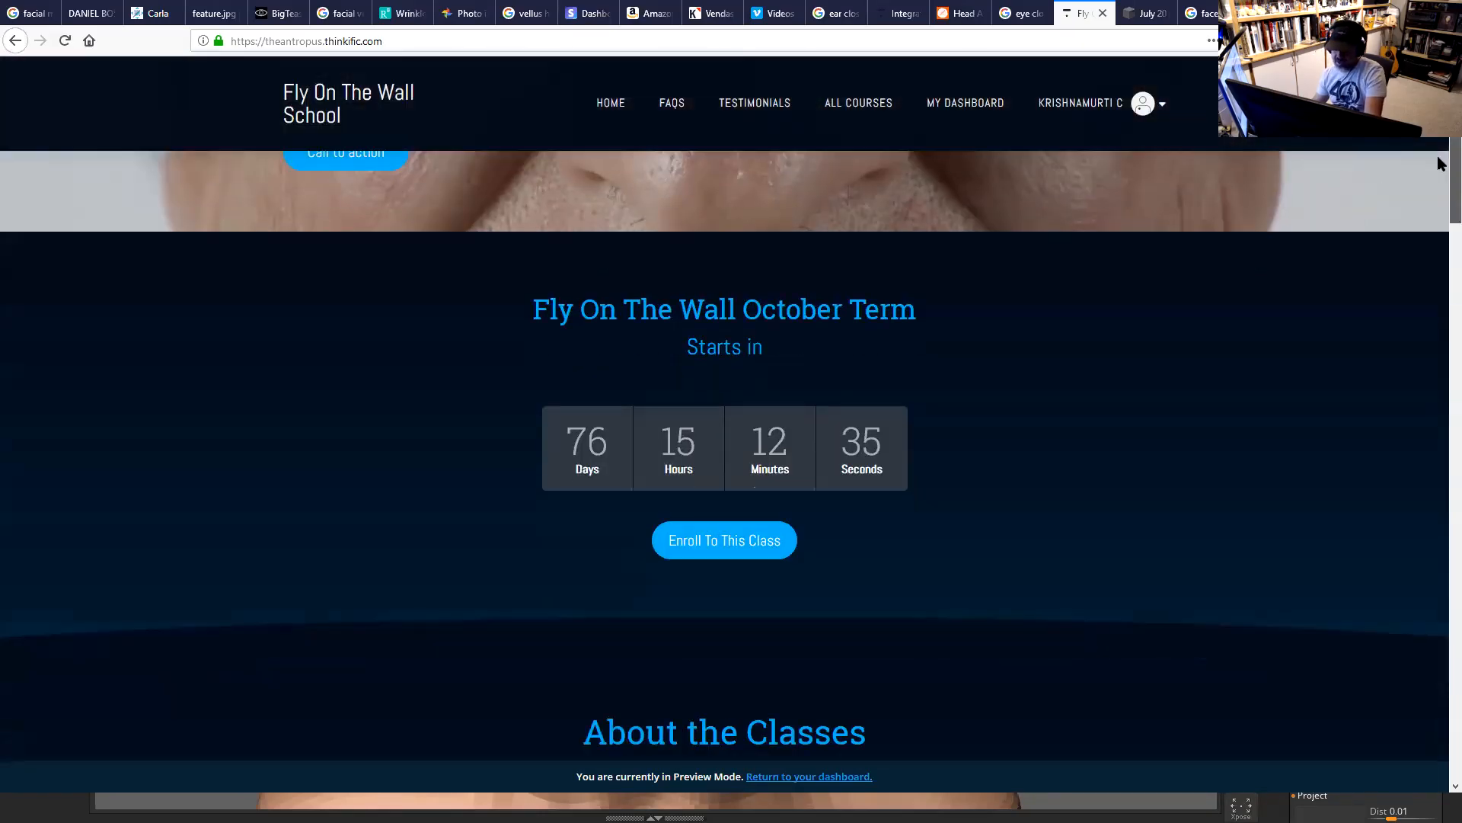
{"action": "scroll", "coordinate": [1439, 163], "scroll_direction": "up", "scroll_amount": 3}
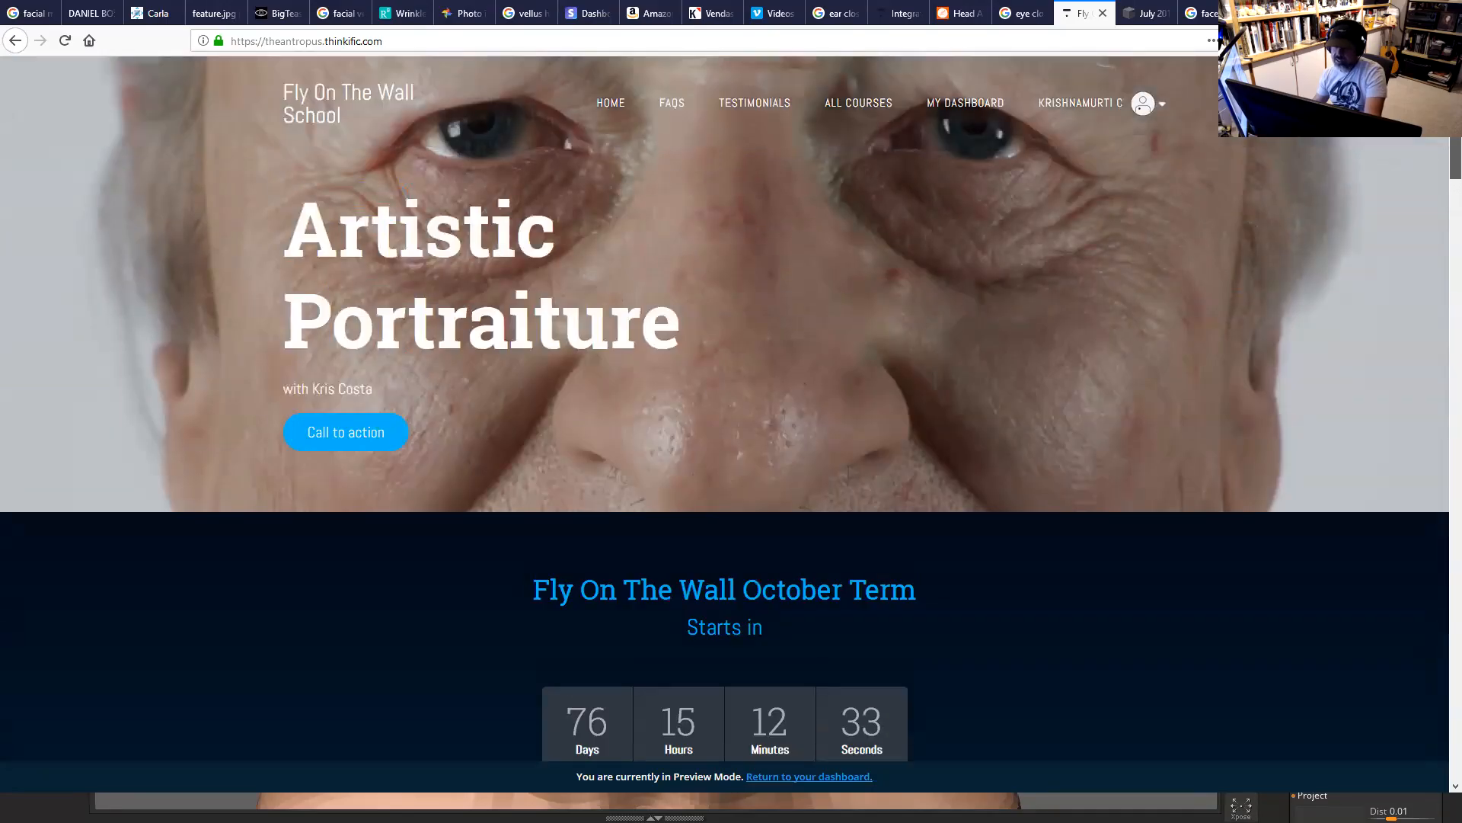
{"action": "left_click_drag", "start_coordinate": [1442, 123], "coordinate": [1455, 160]}
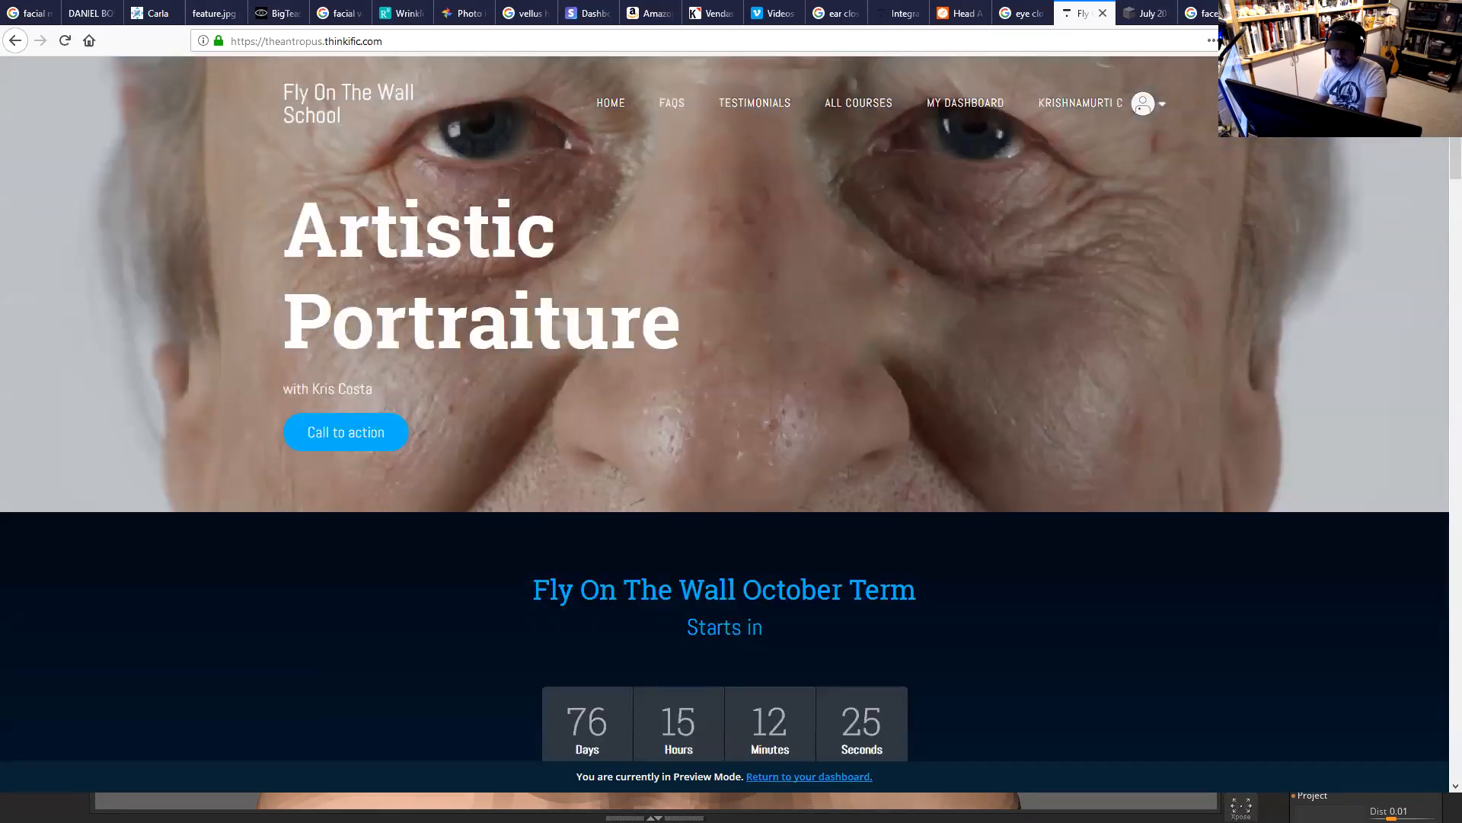
{"action": "scroll", "coordinate": [971, 457], "scroll_direction": "down", "scroll_amount": 6}
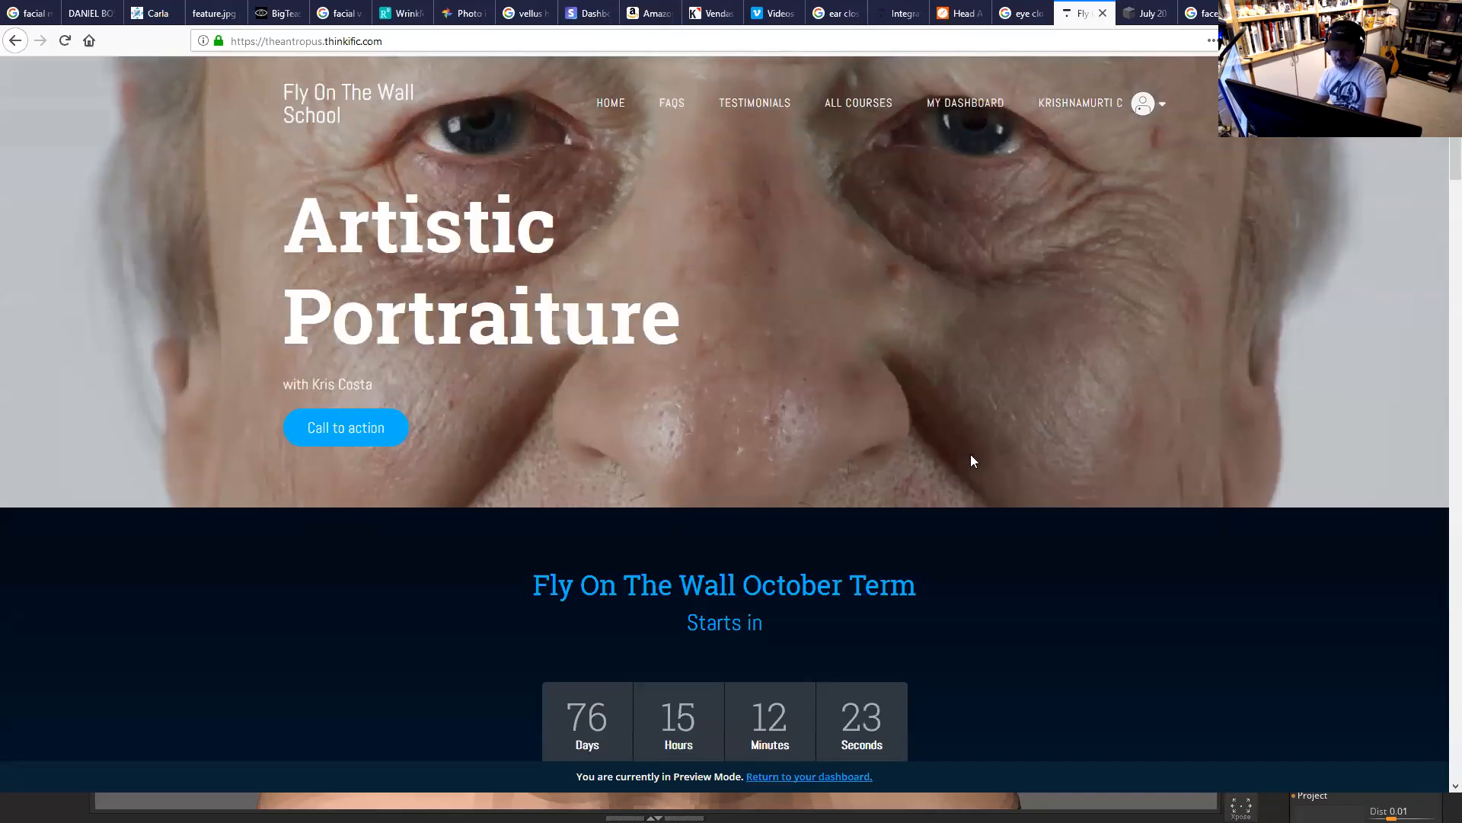
{"action": "left_click_drag", "start_coordinate": [1455, 229], "coordinate": [1440, 633]}
{"action": "scroll", "coordinate": [762, 514], "scroll_direction": "up", "scroll_amount": 1}
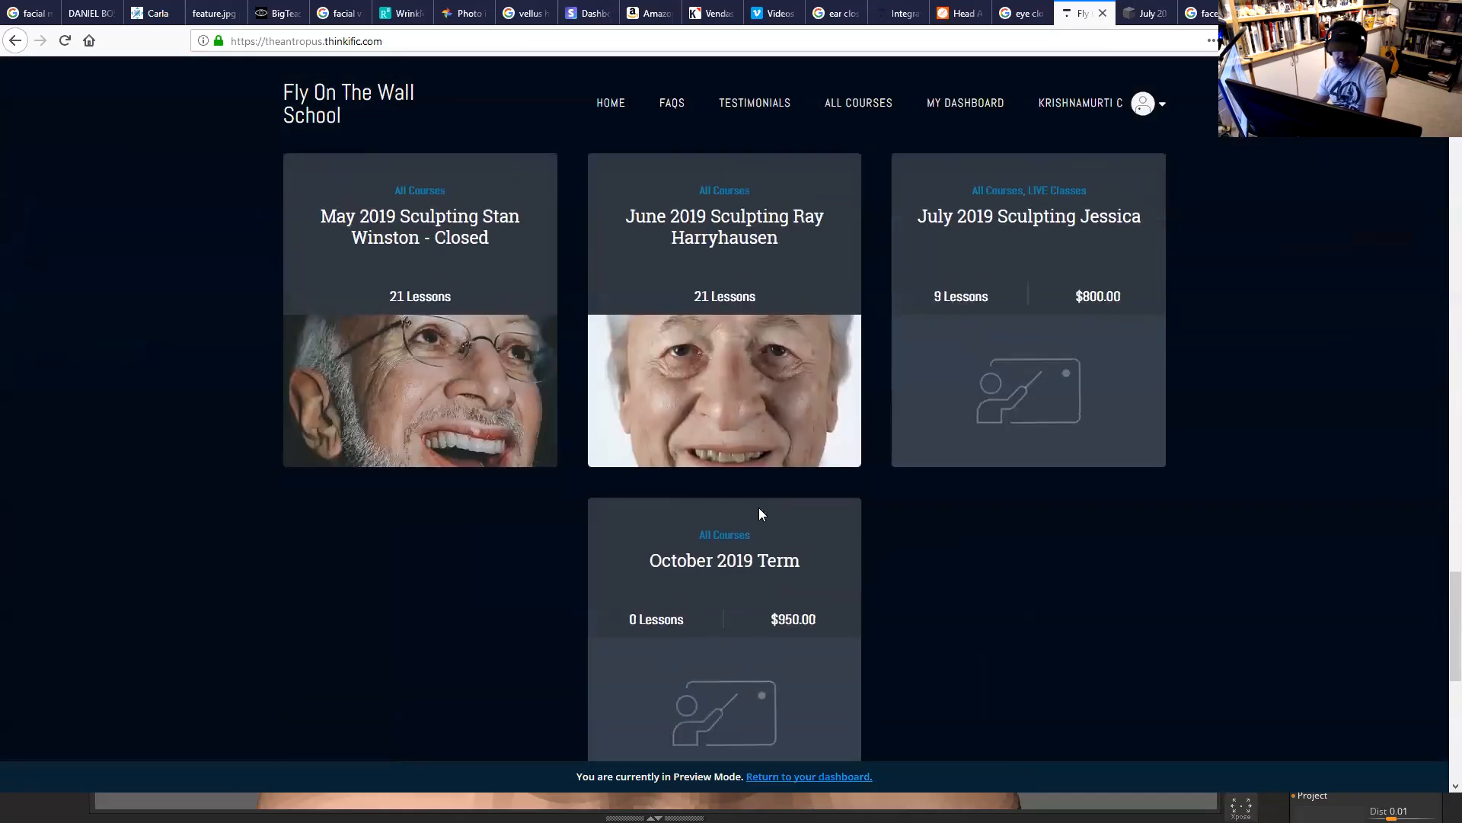
Open the May 2019 Sculpting Stan Winston course and read through the community, reference and book lists in its Welcome Letter.
{"action": "left_click", "coordinate": [353, 377]}
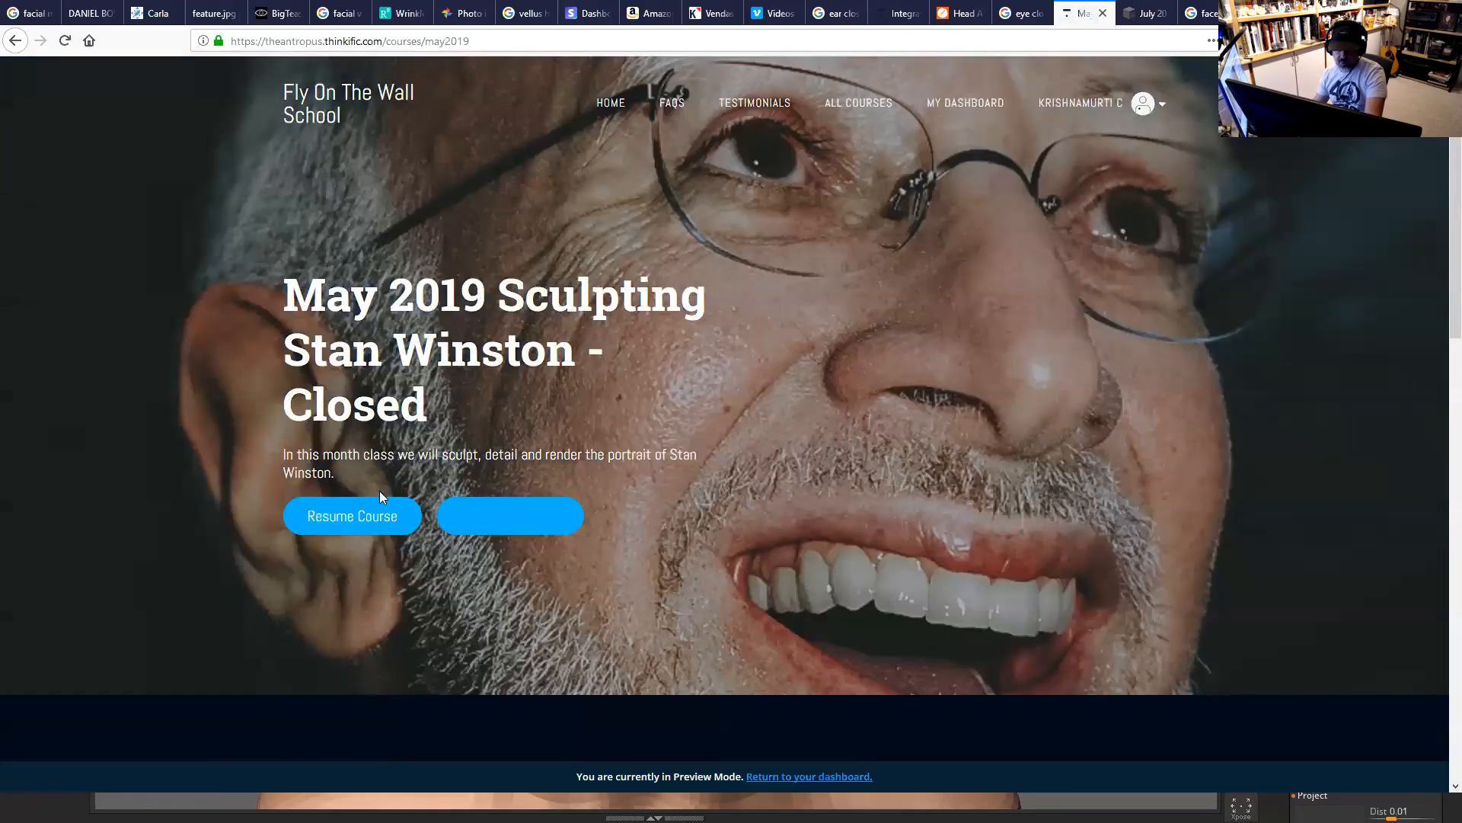
{"action": "left_click", "coordinate": [381, 517]}
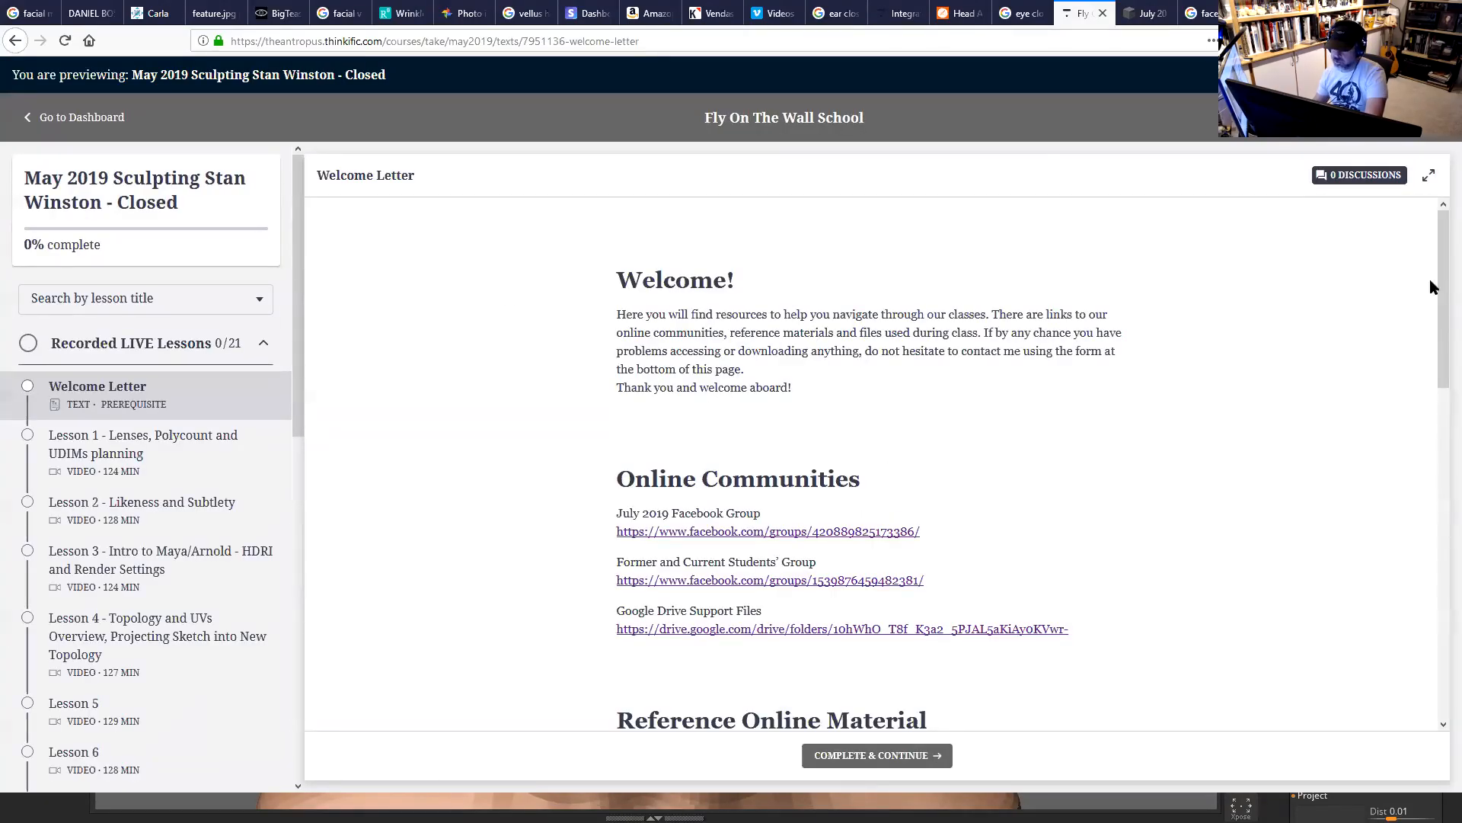
{"action": "scroll", "coordinate": [1021, 411], "scroll_direction": "down", "scroll_amount": 3}
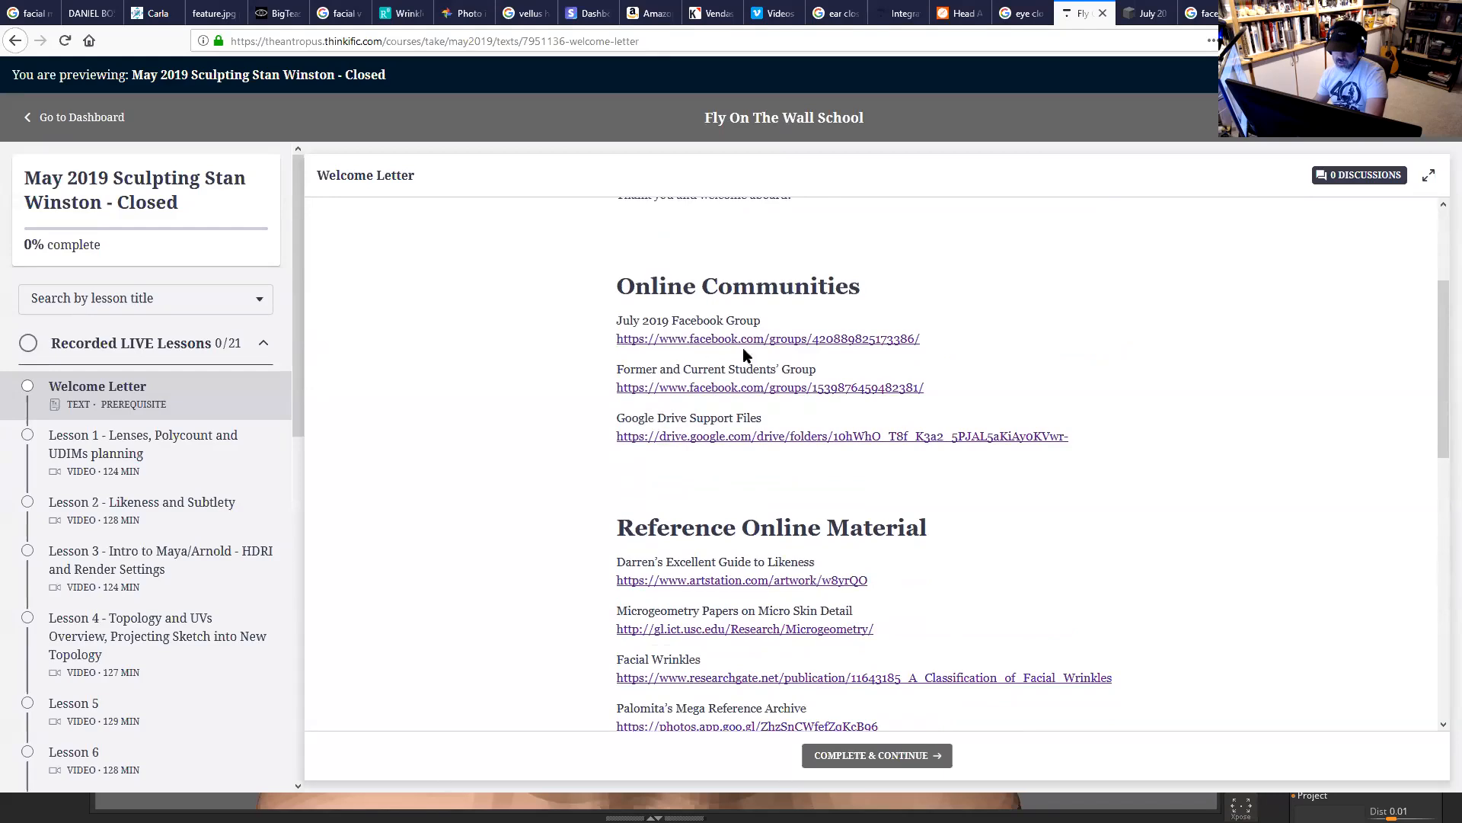
{"action": "scroll", "coordinate": [1442, 362], "scroll_direction": "down", "scroll_amount": 4}
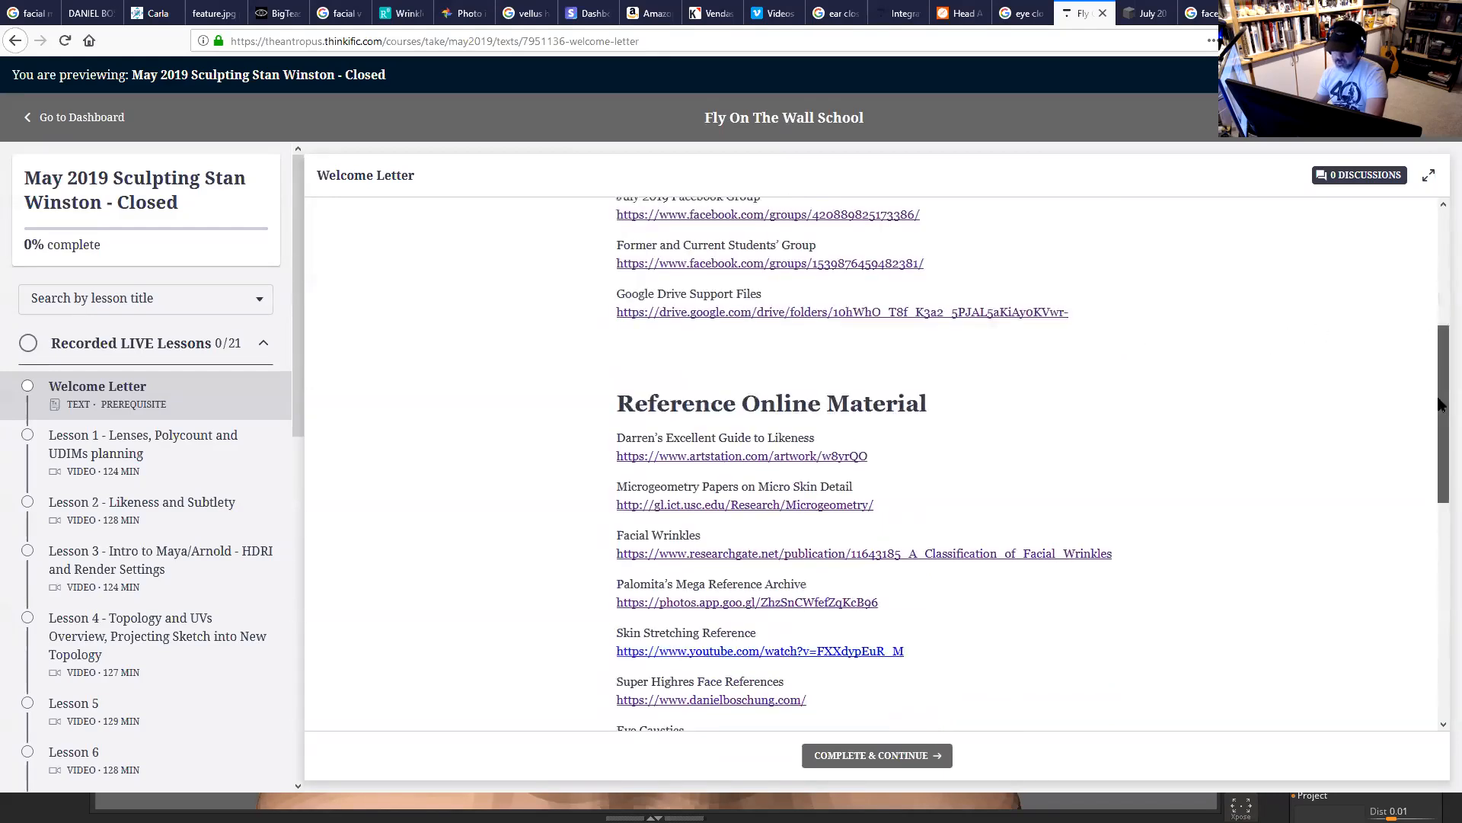
{"action": "scroll", "coordinate": [819, 495], "scroll_direction": "down", "scroll_amount": 6}
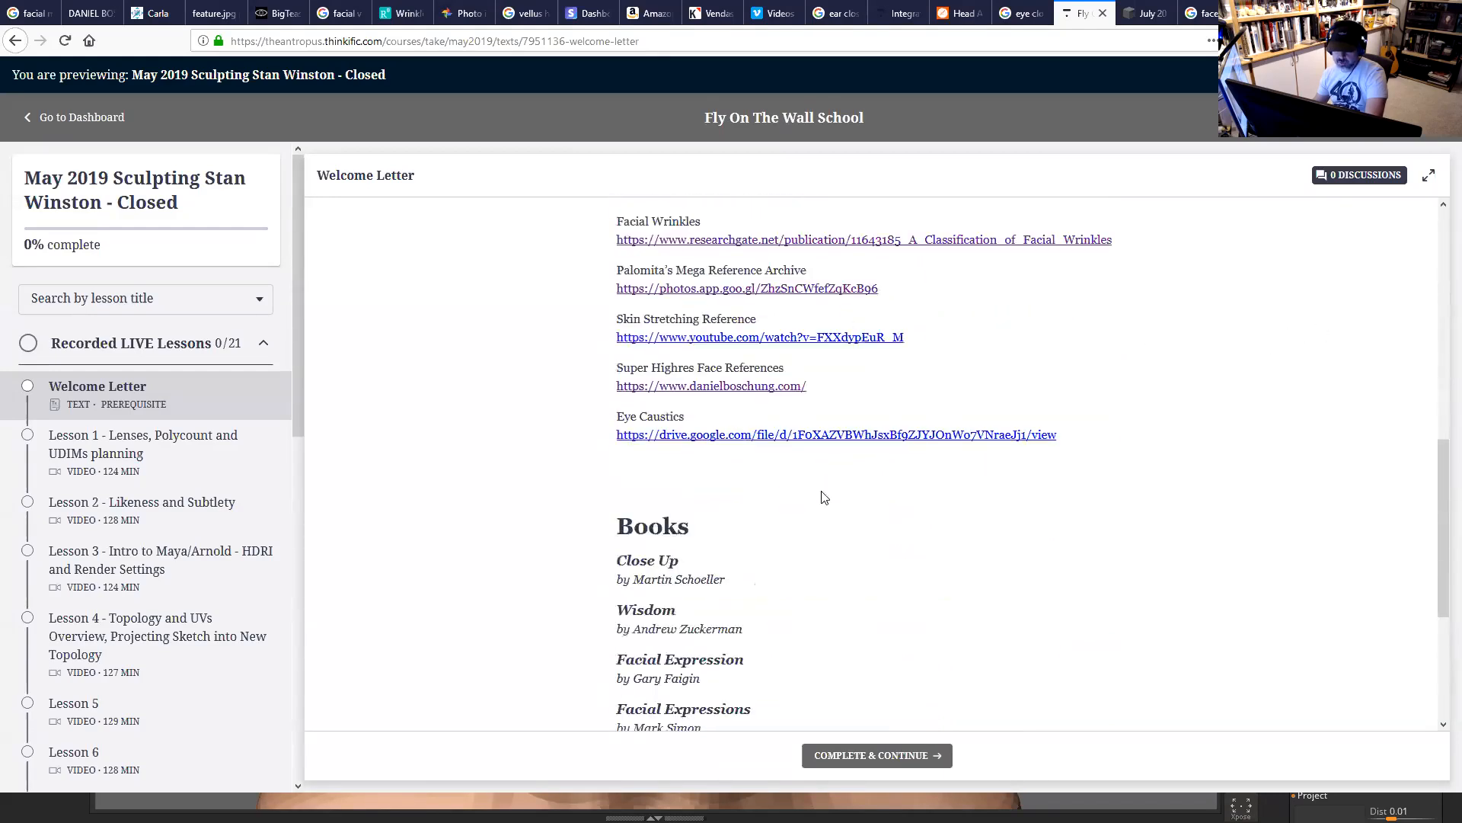
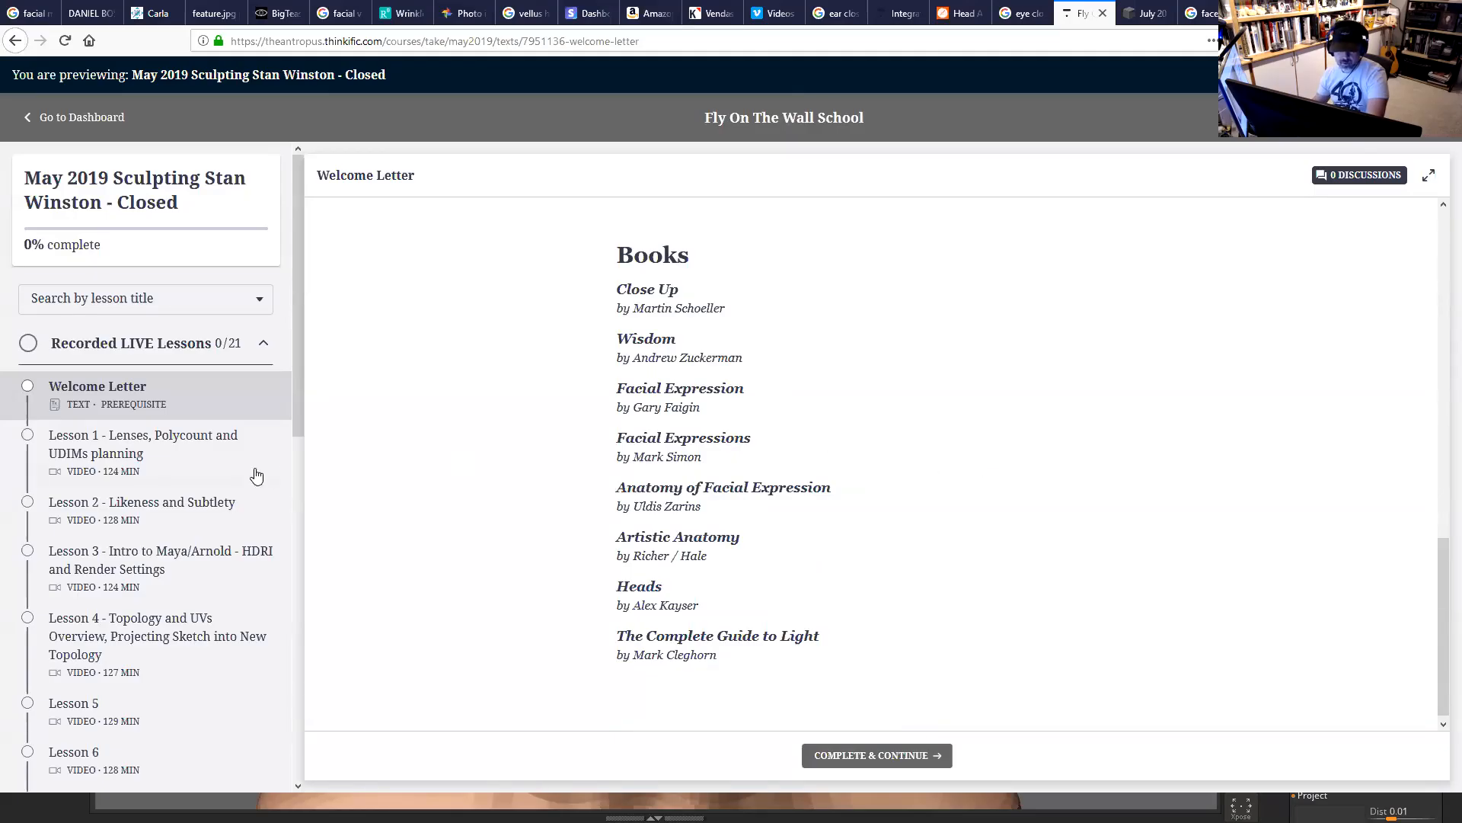
Open the Lesson 1 video on lenses, polycount and UDIMs planning, paused and in full screen, and check its quality options.
{"action": "left_click", "coordinate": [229, 454]}
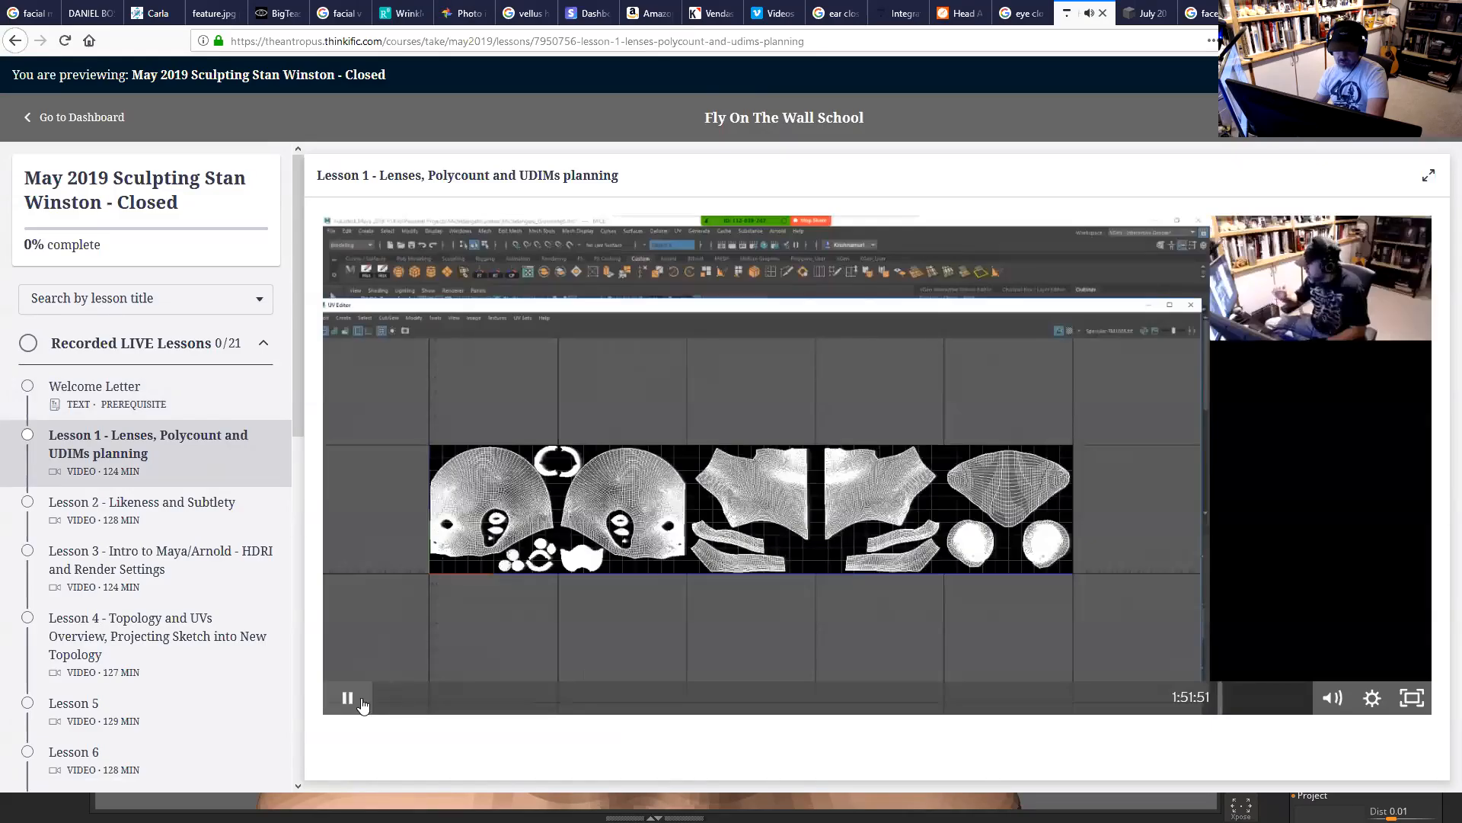
{"action": "left_click", "coordinate": [361, 702]}
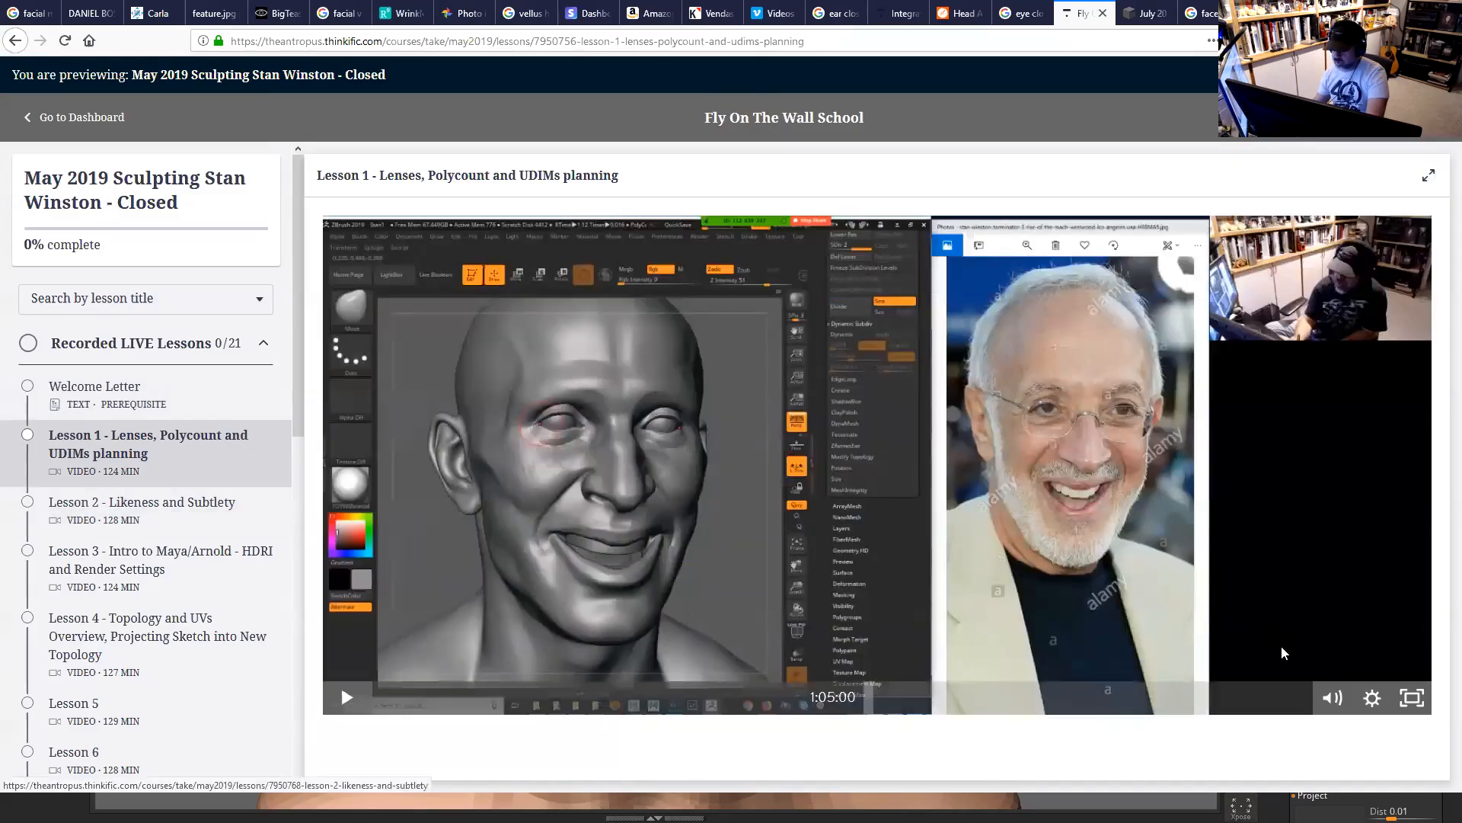
{"action": "left_click", "coordinate": [1412, 698]}
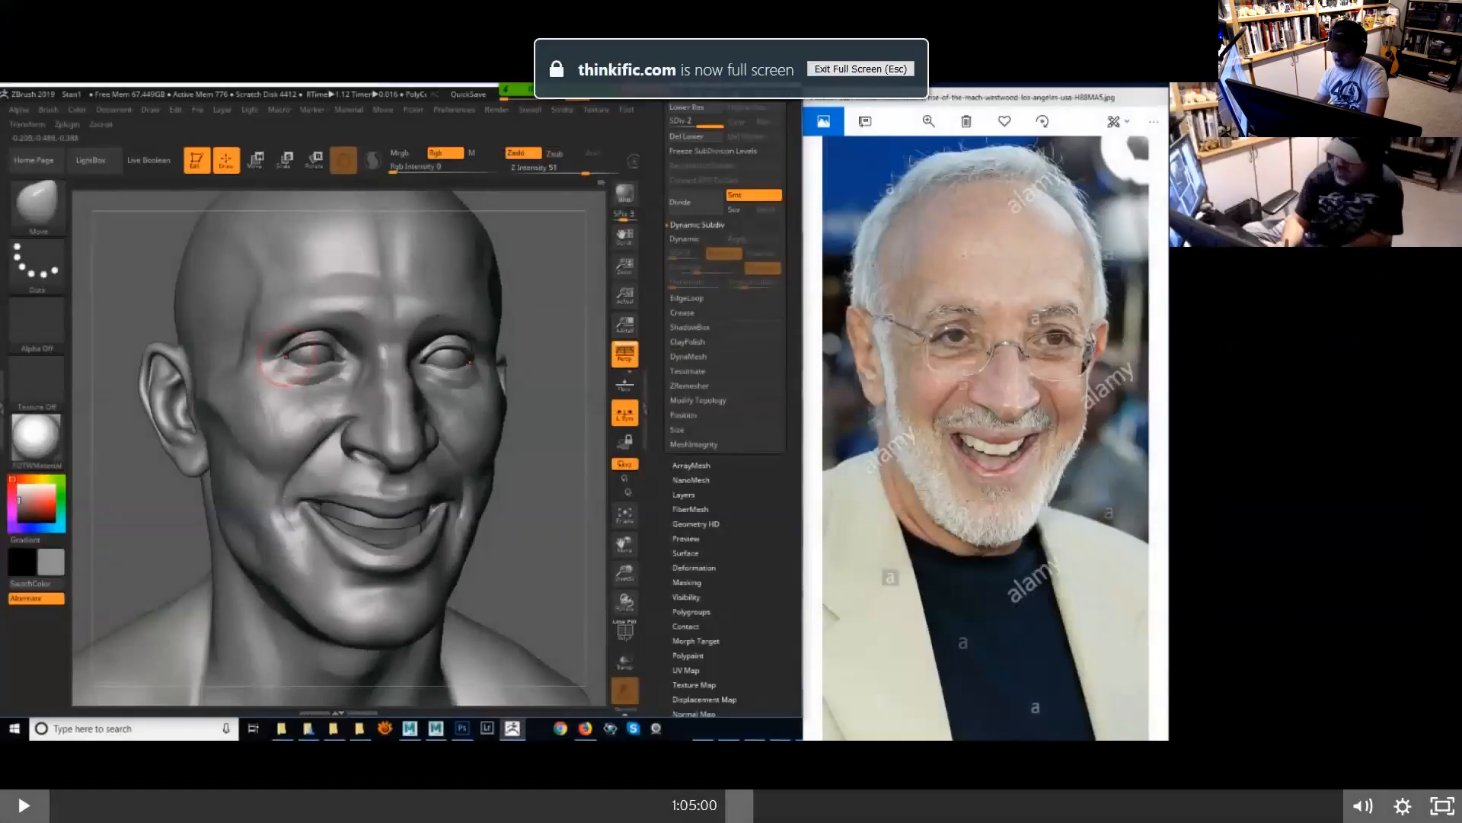
{"action": "left_click", "coordinate": [1402, 806]}
{"action": "left_click", "coordinate": [1409, 773]}
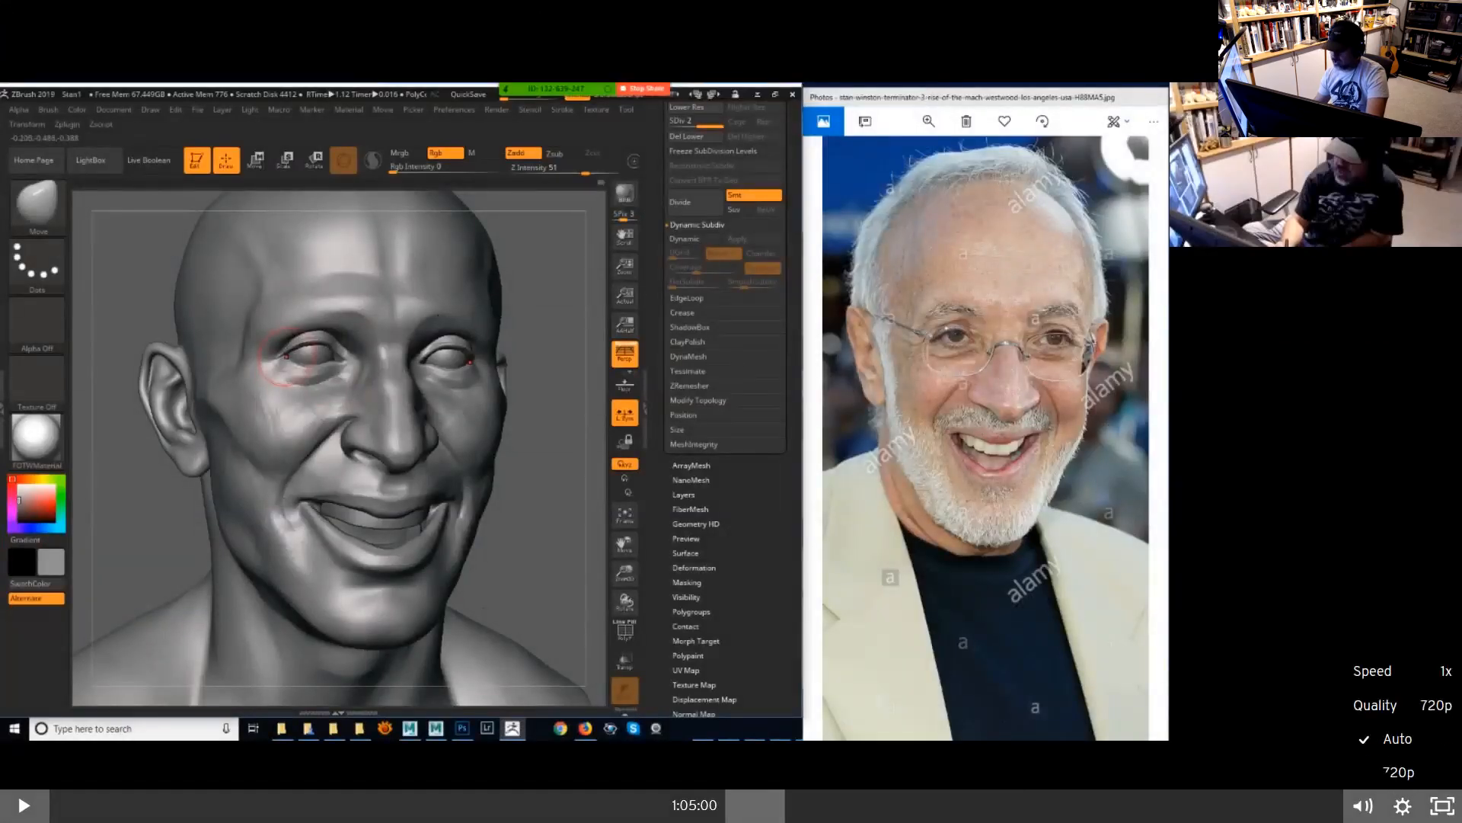
Leave full screen, open the Lesson 2 video on likeness and subtlety, and pause it.
{"action": "left_click", "coordinate": [1442, 805]}
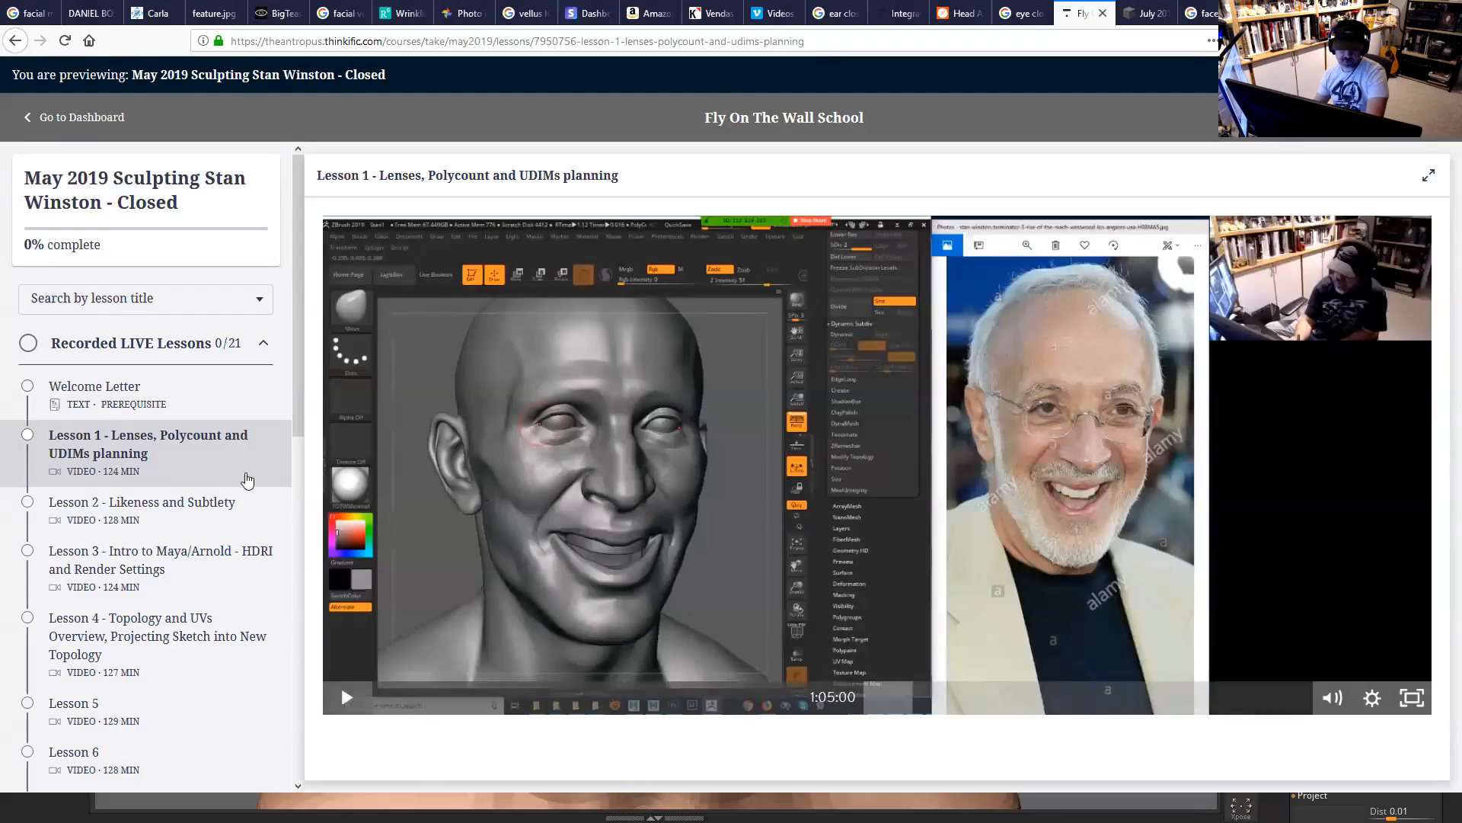
{"action": "left_click", "coordinate": [189, 505]}
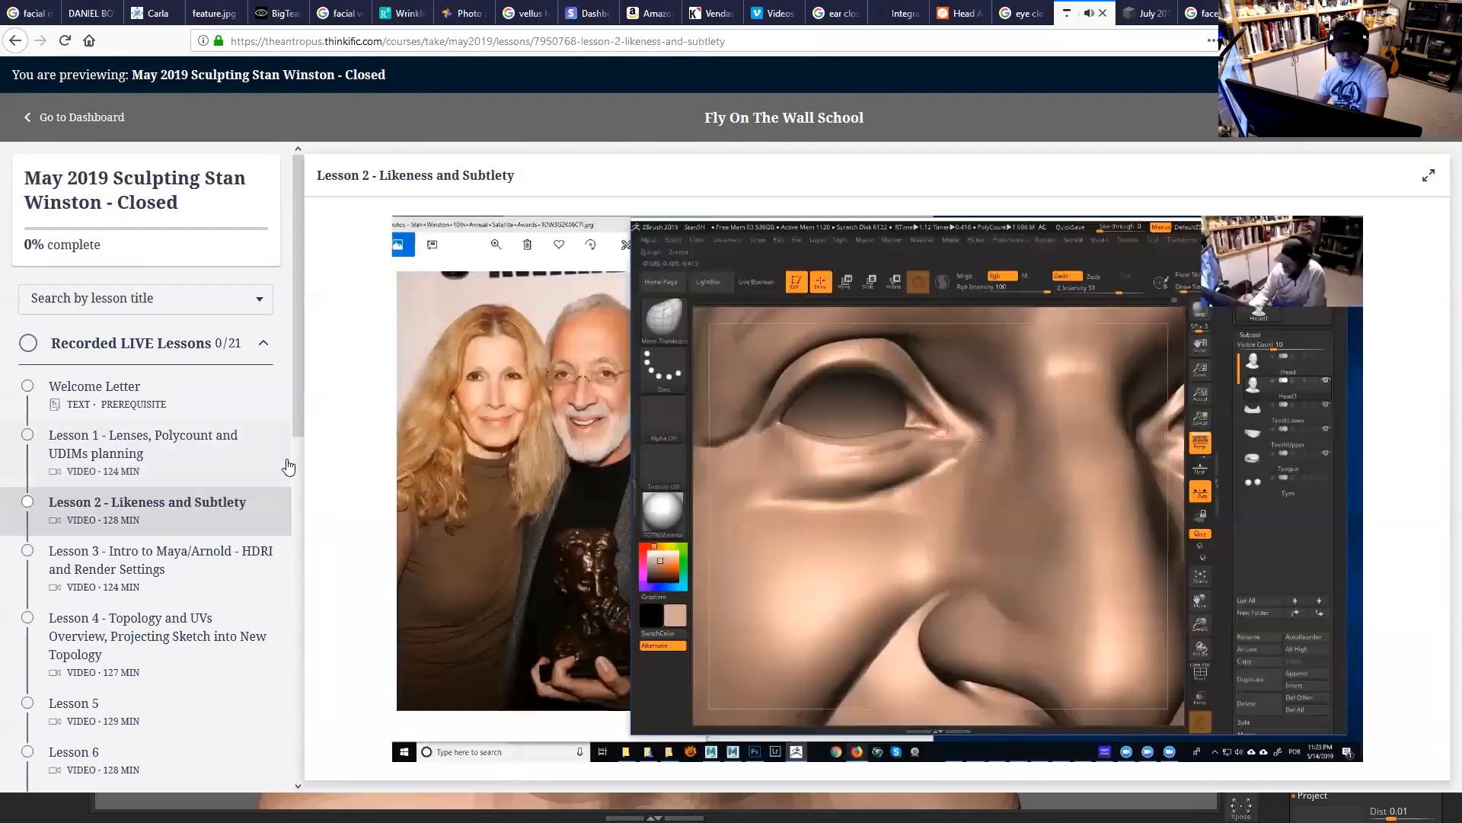
{"action": "left_click", "coordinate": [418, 745]}
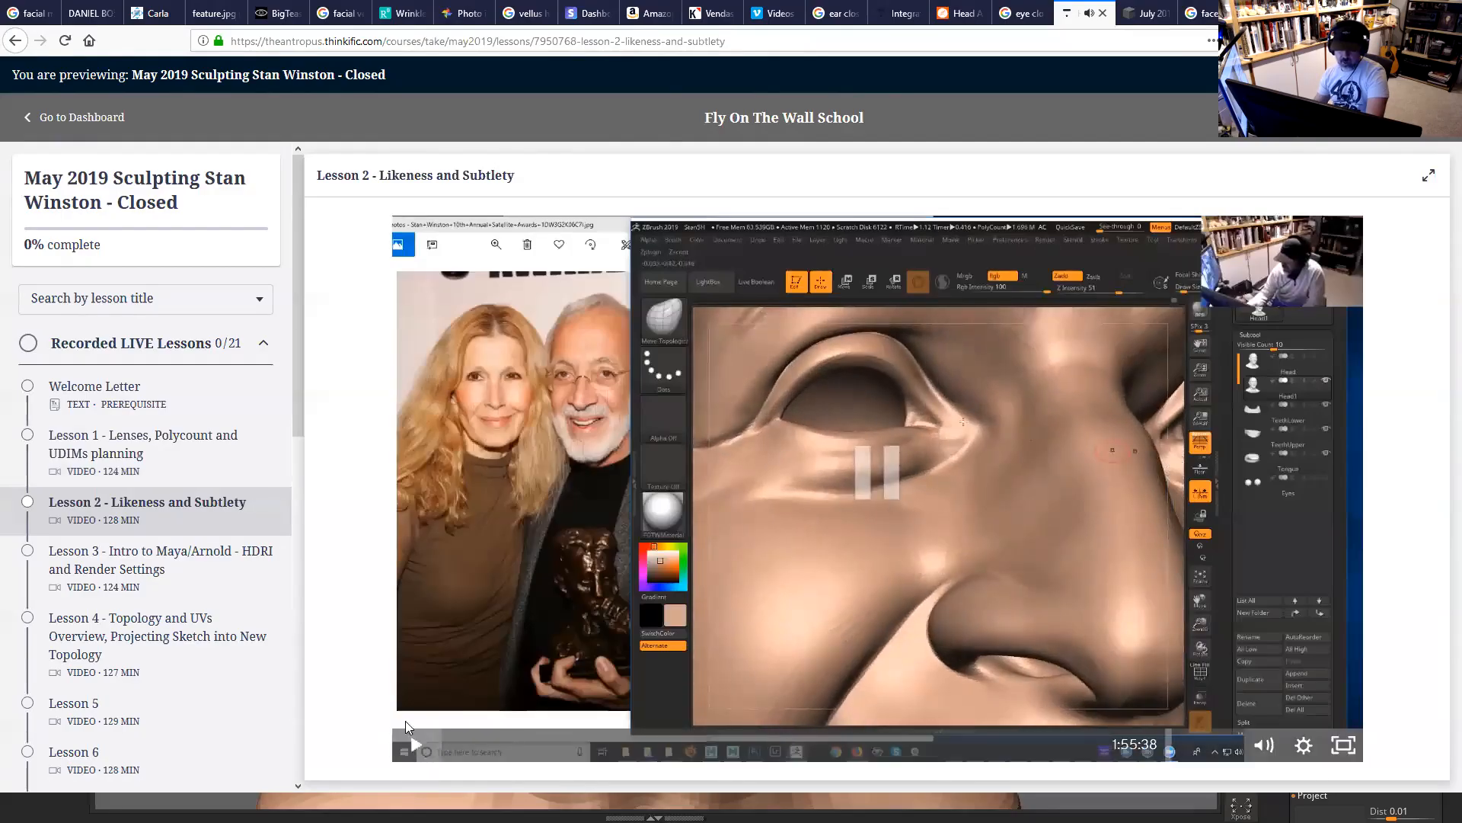
Look through the course's list of recorded live lessons, and return to the school's home page.
{"action": "scroll", "coordinate": [119, 340], "scroll_direction": "down", "scroll_amount": 2}
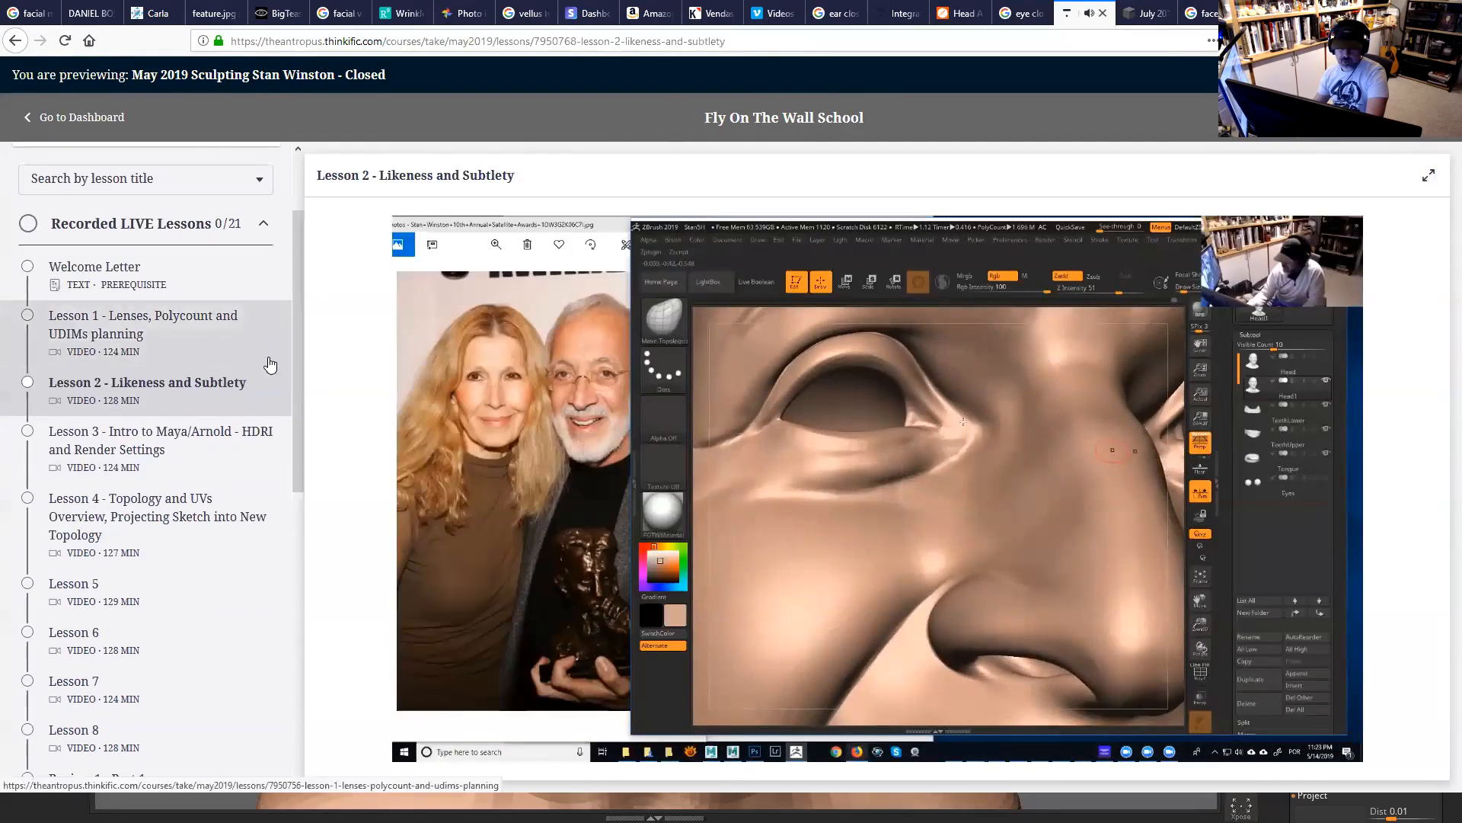
{"action": "scroll", "coordinate": [252, 335], "scroll_direction": "up", "scroll_amount": 2}
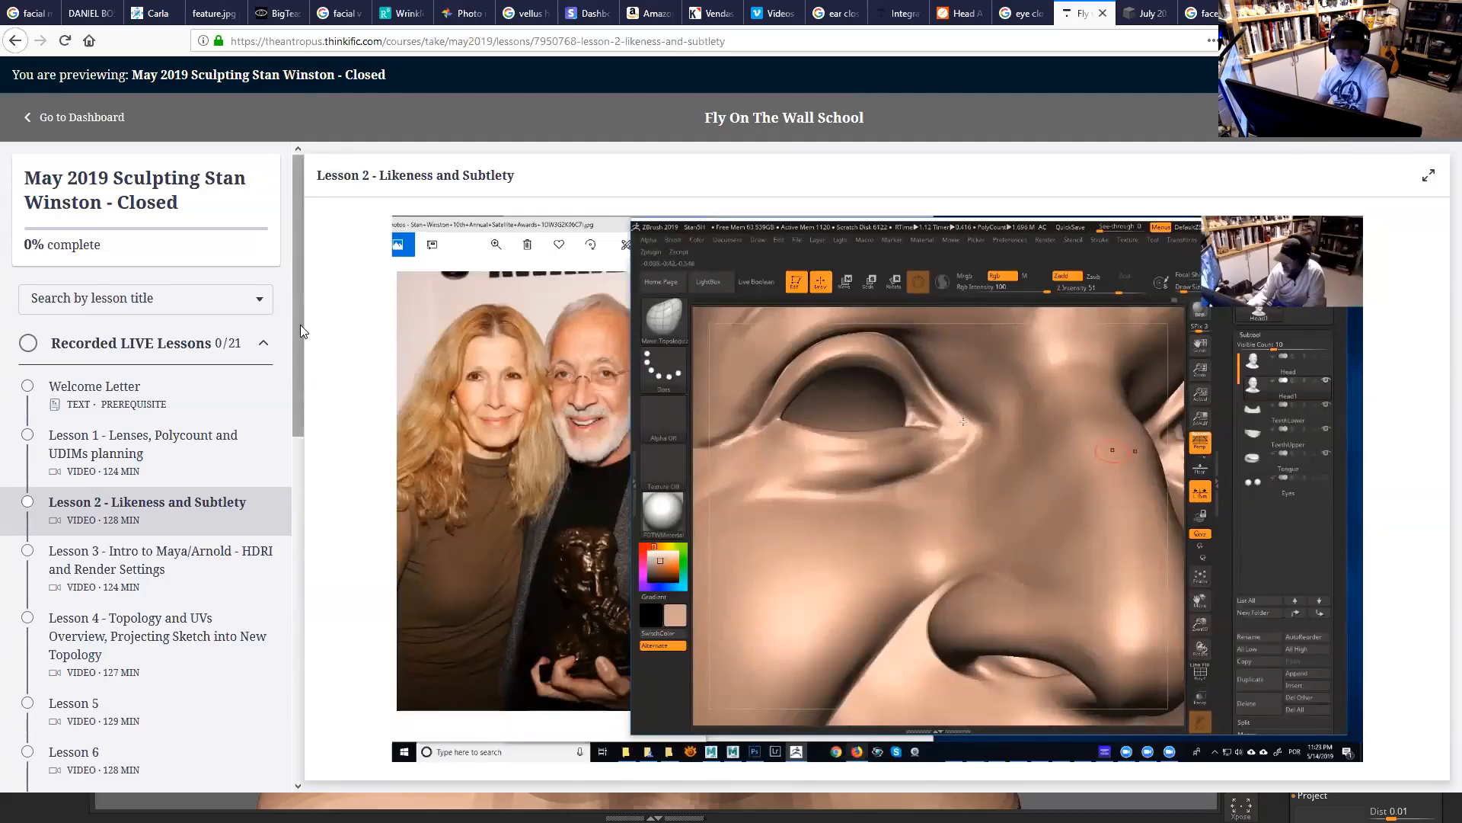
{"action": "left_click_drag", "start_coordinate": [302, 343], "coordinate": [350, 335]}
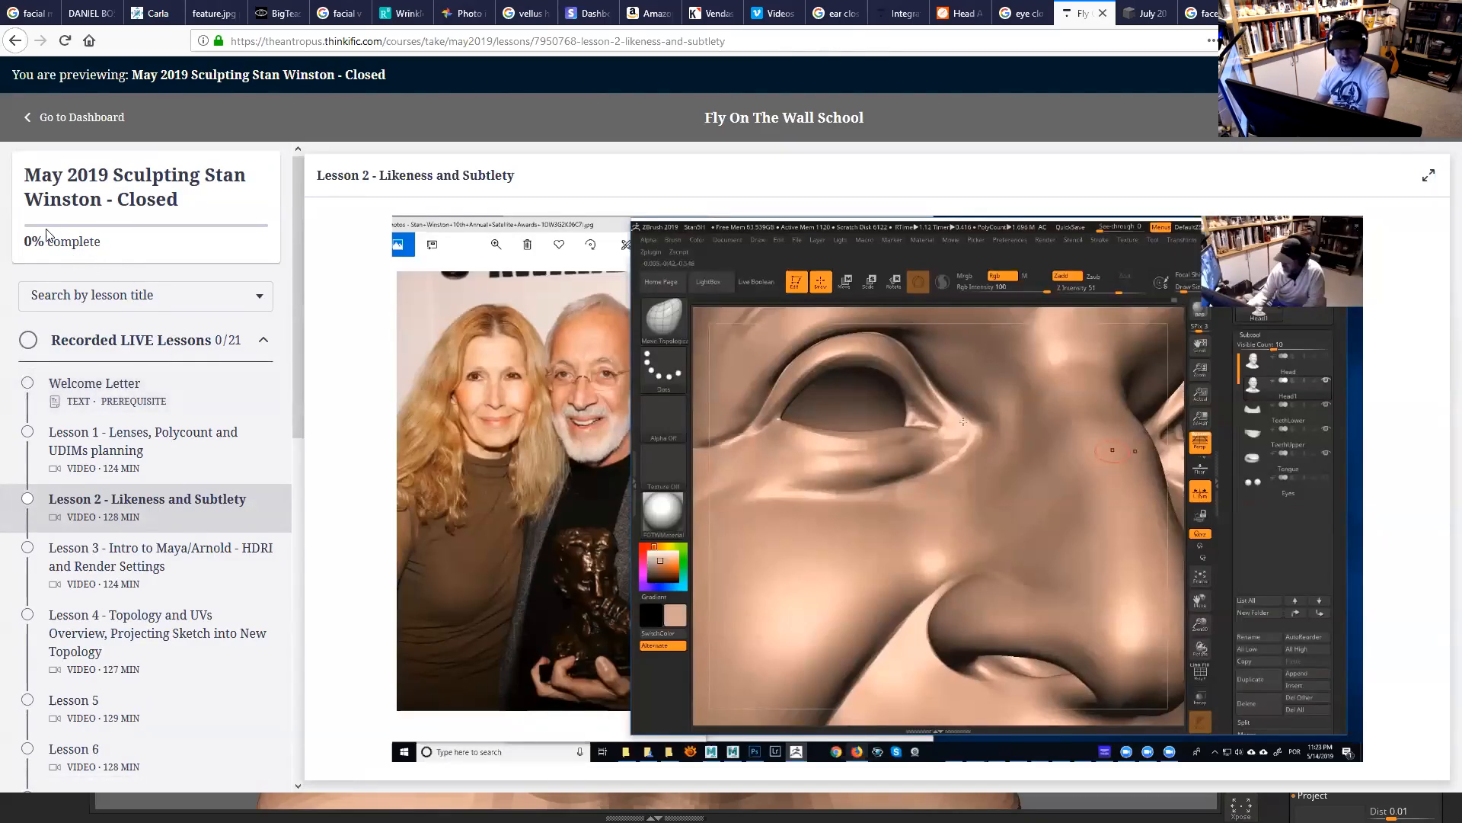
{"action": "left_click_drag", "start_coordinate": [297, 288], "coordinate": [340, 624]}
{"action": "scroll", "coordinate": [214, 636], "scroll_direction": "down", "scroll_amount": 1}
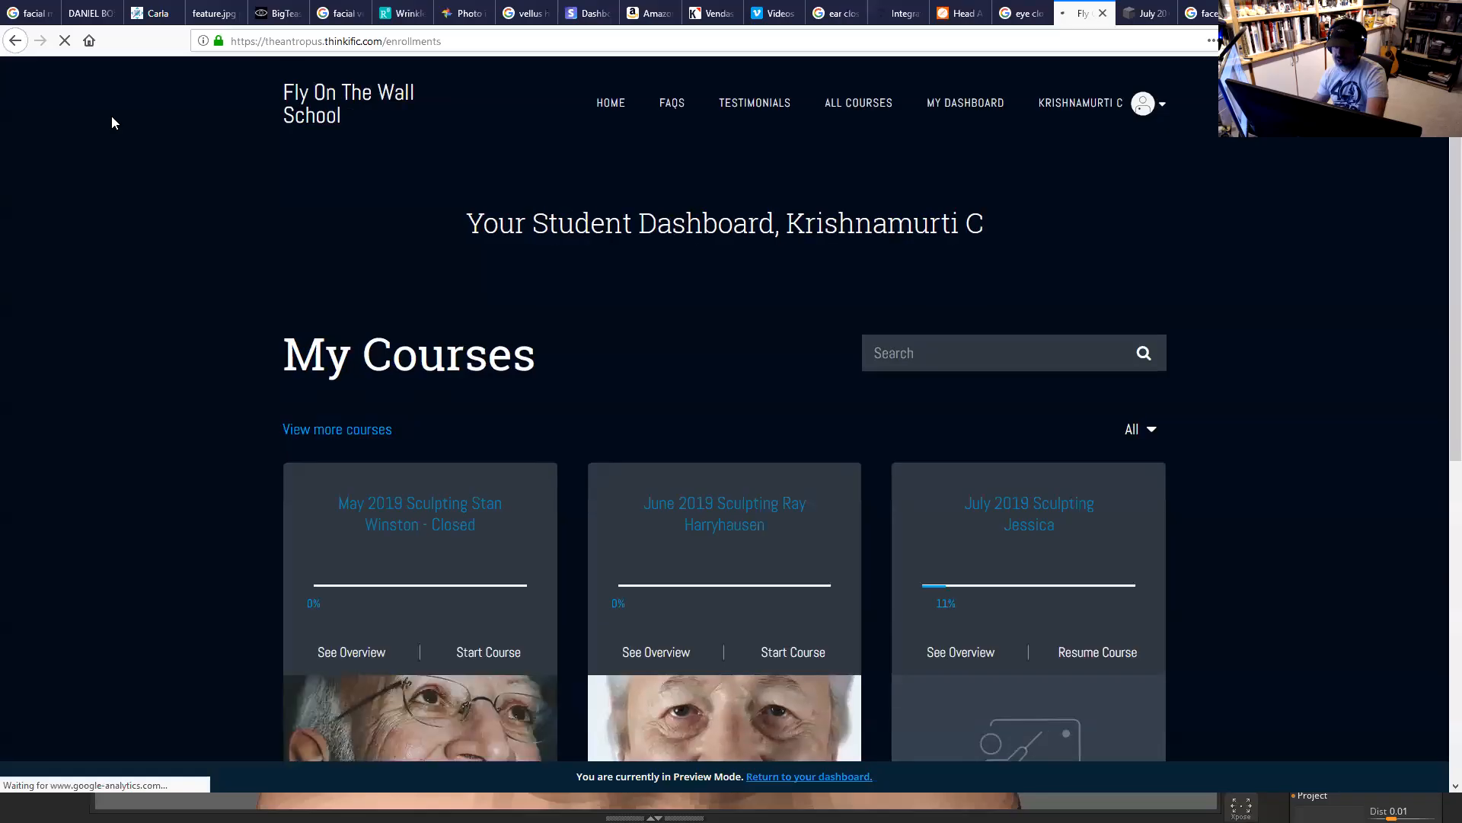
{"action": "left_click", "coordinate": [374, 102]}
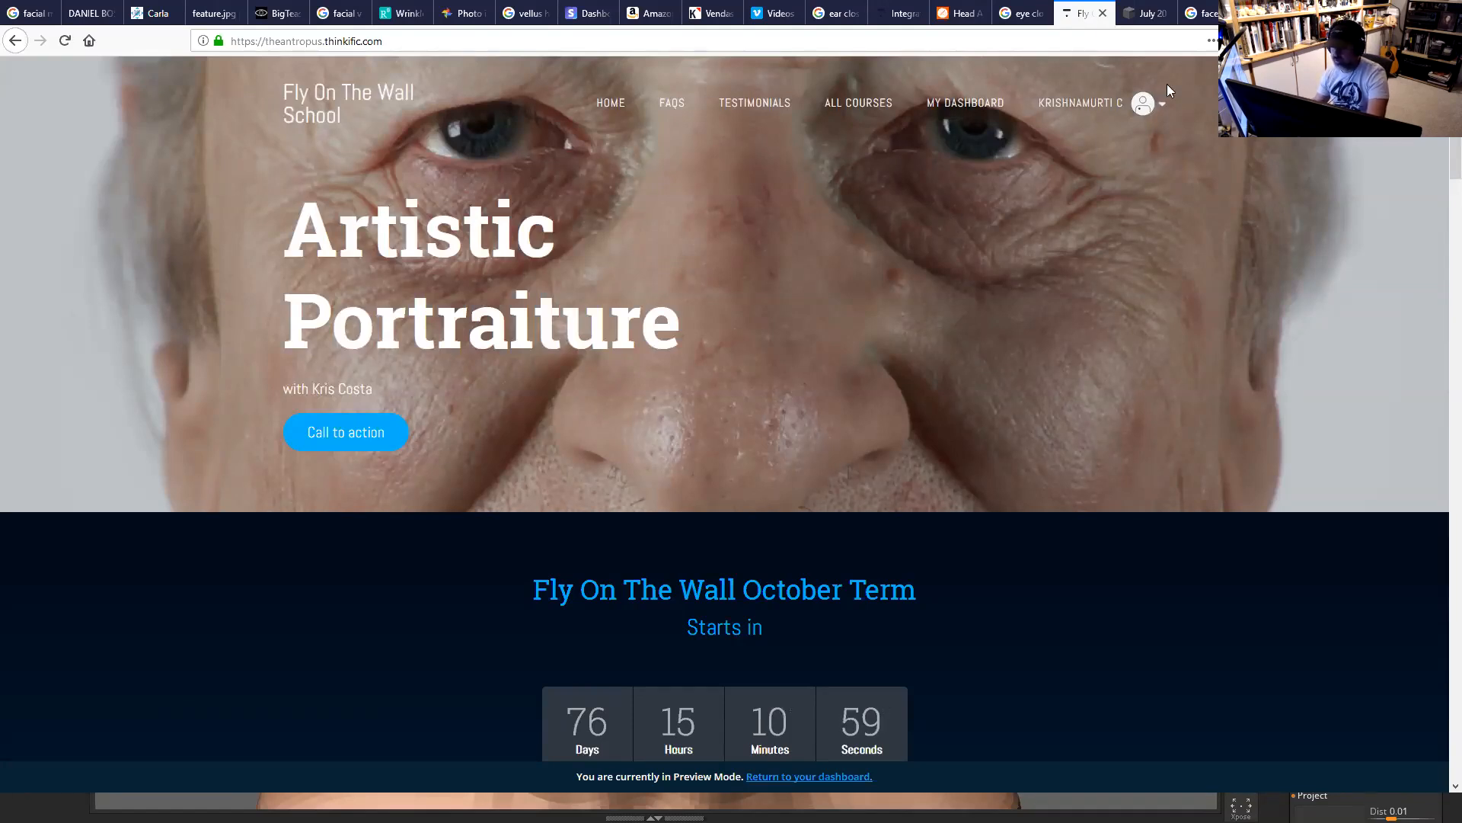
Switch from the browser to Maya and bring up the JessicaFlashPhoto1 scene instead of the Arnold RenderView.
{"action": "left_click", "coordinate": [1375, 11]}
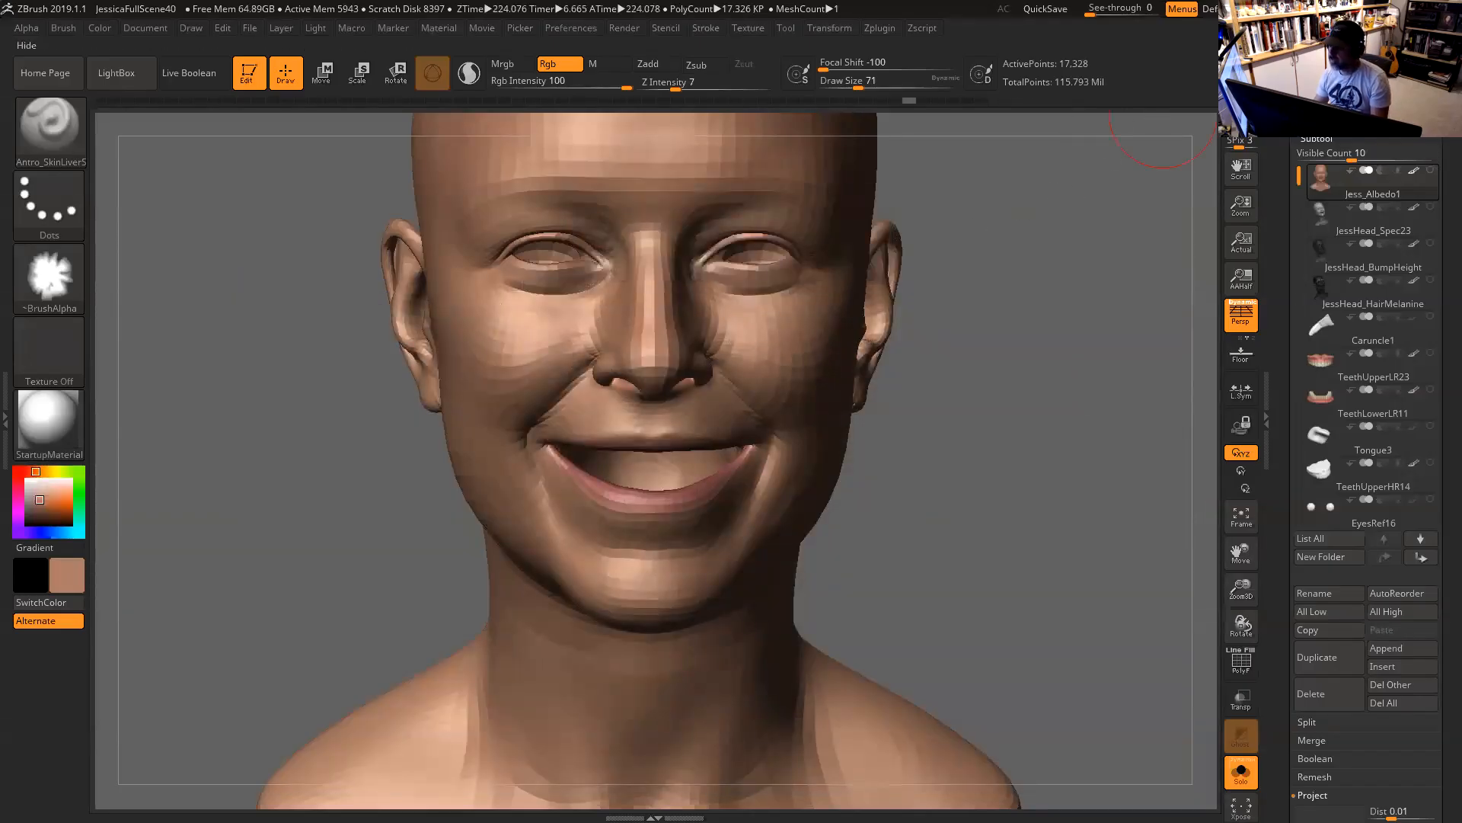
{"action": "left_click", "coordinate": [1414, 9]}
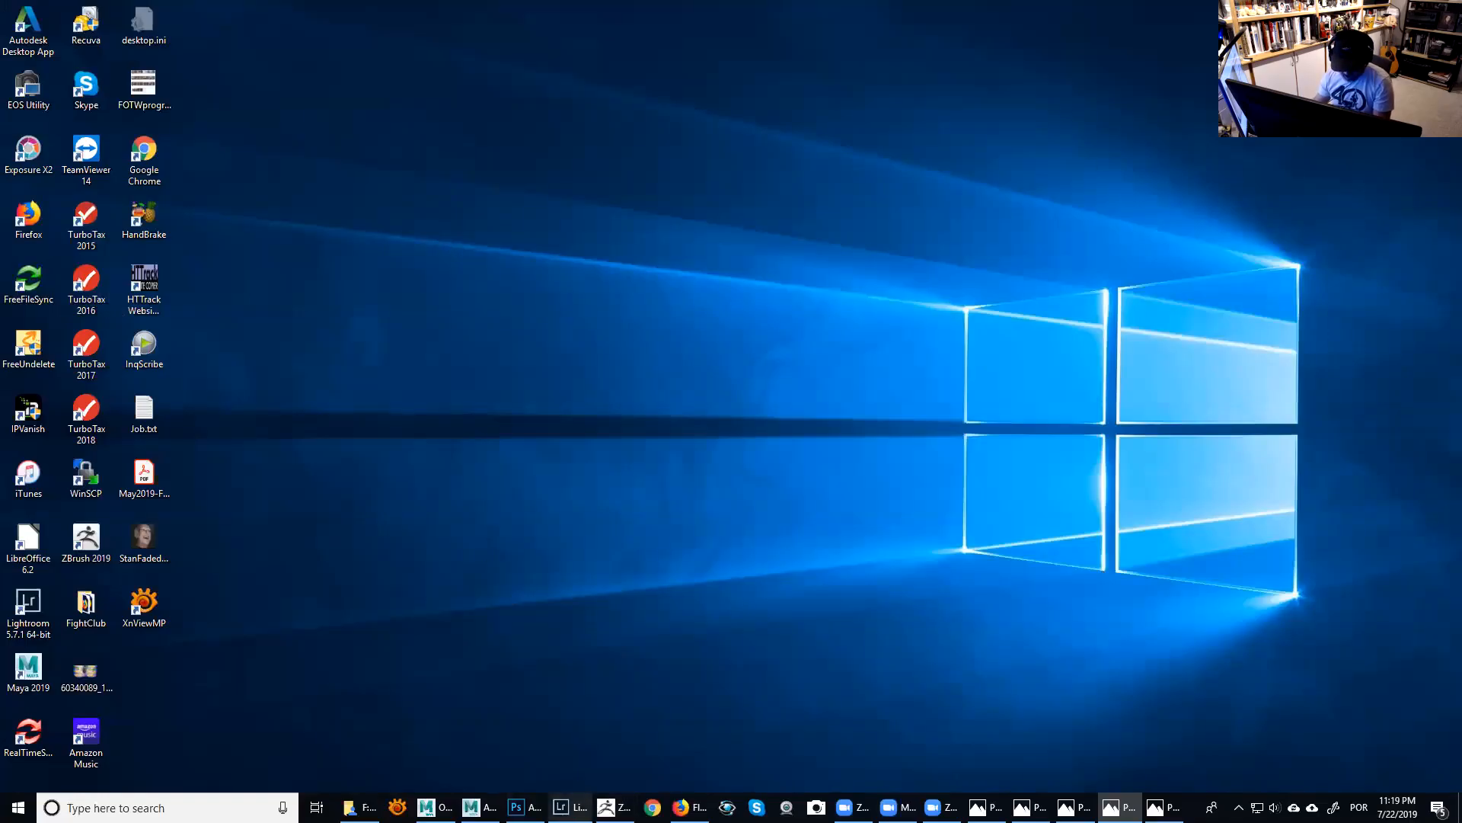
{"action": "left_click", "coordinate": [480, 806]}
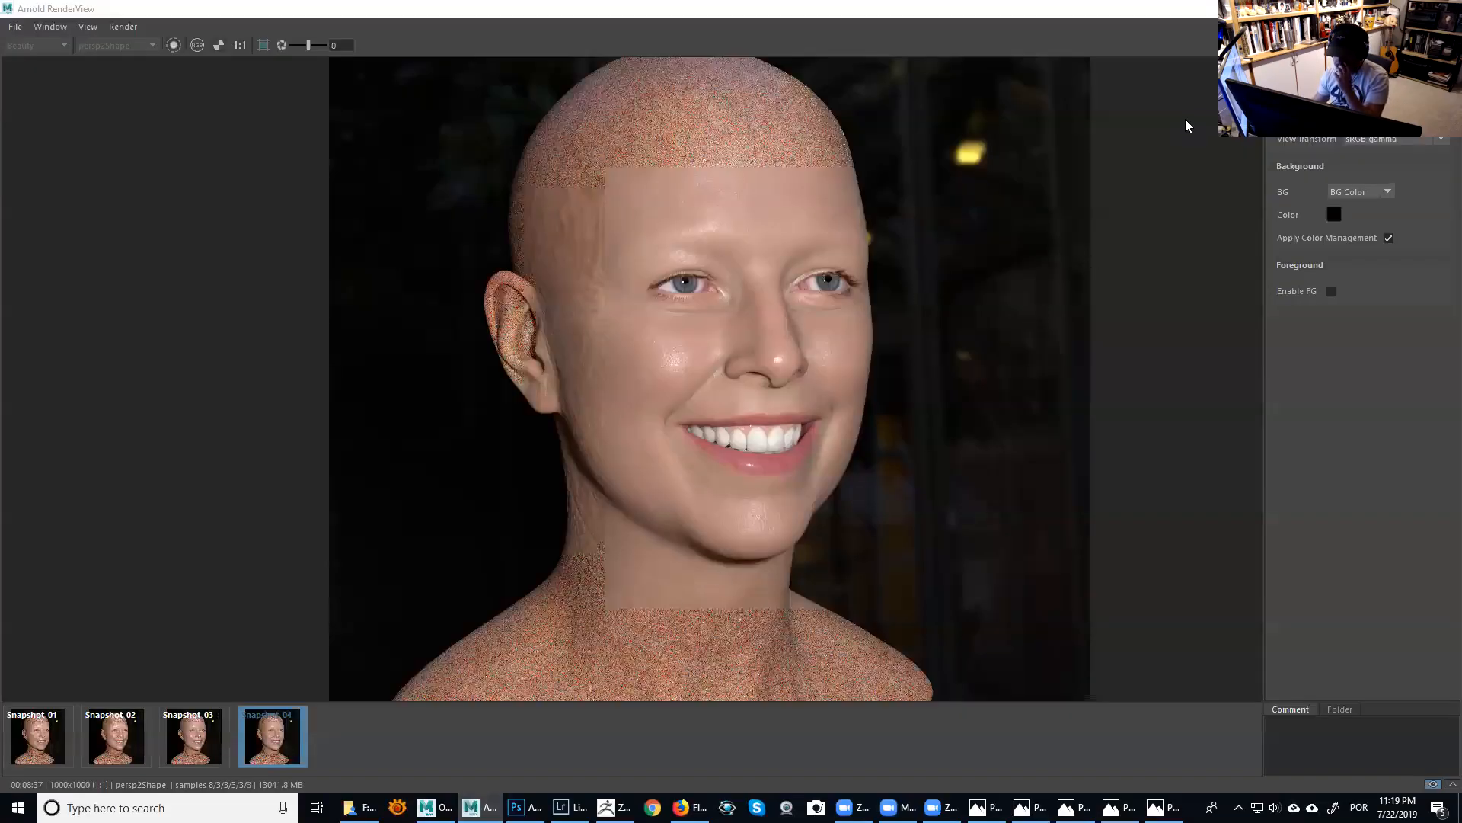
{"action": "left_click", "coordinate": [1410, 9]}
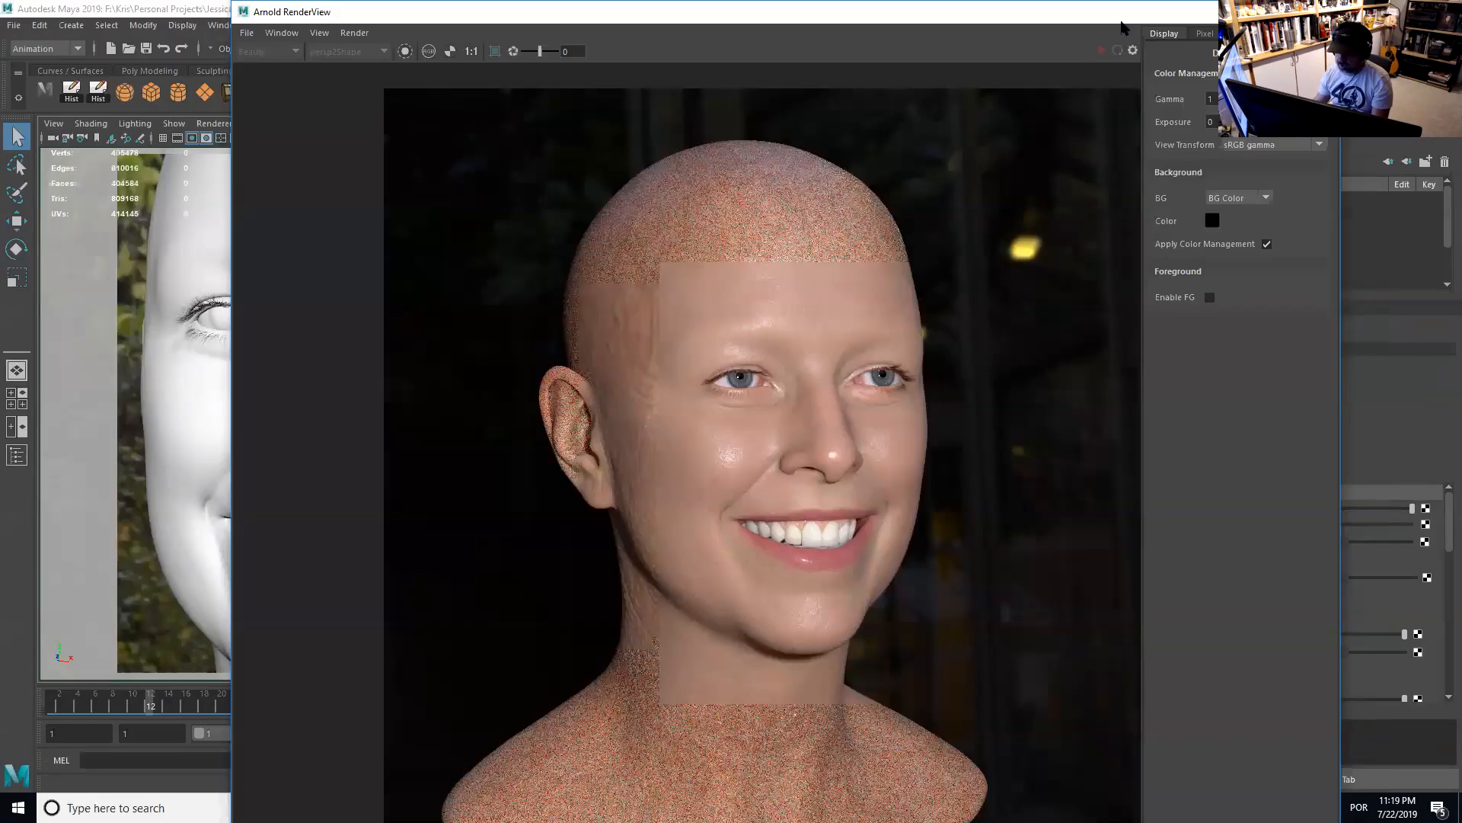
{"action": "left_click", "coordinate": [1253, 12]}
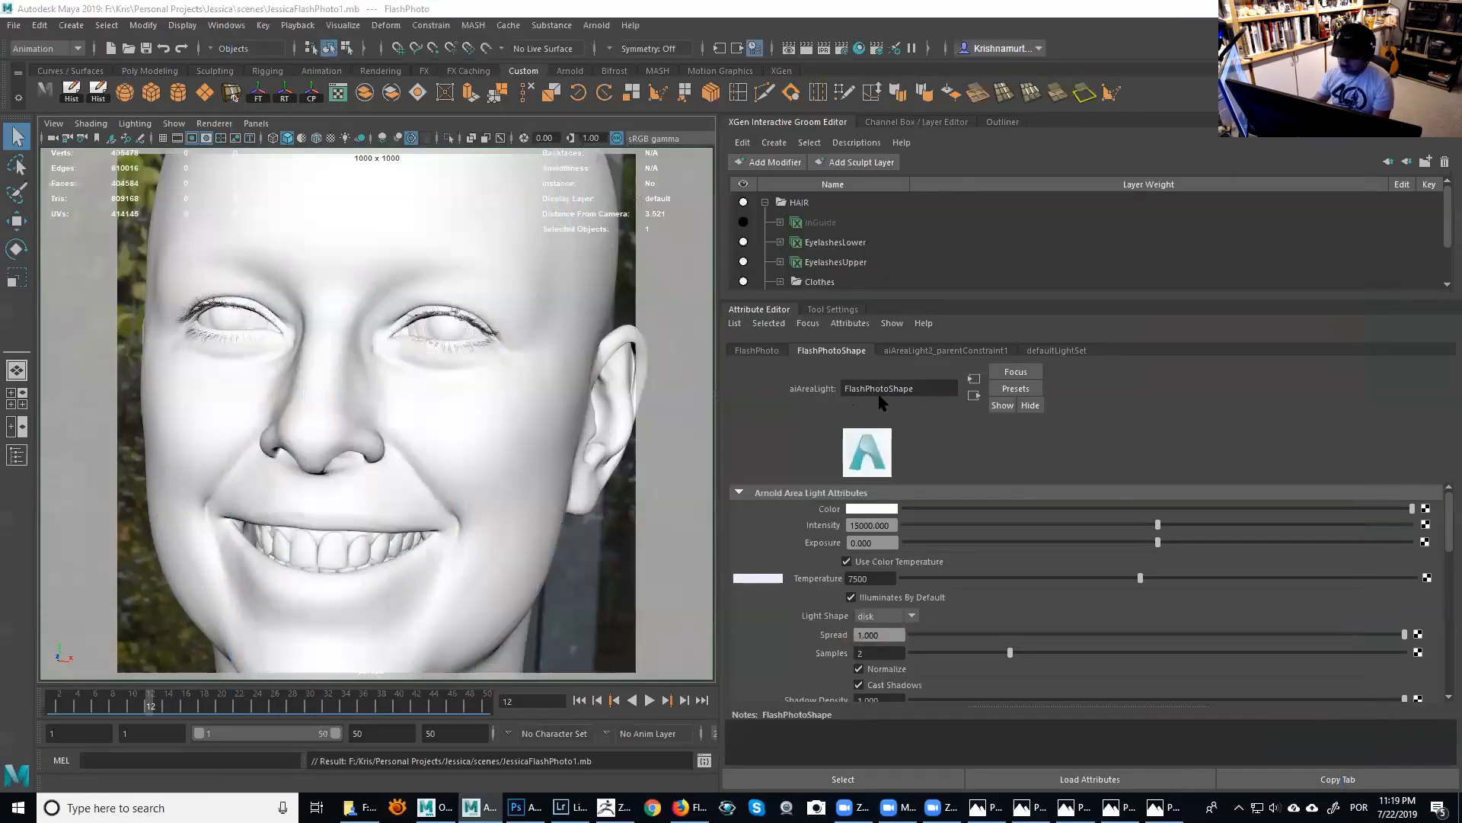
Select the head mesh and rename its aiStandardSurface skin shader to JESS_SKIN.
{"action": "left_click", "coordinate": [579, 401]}
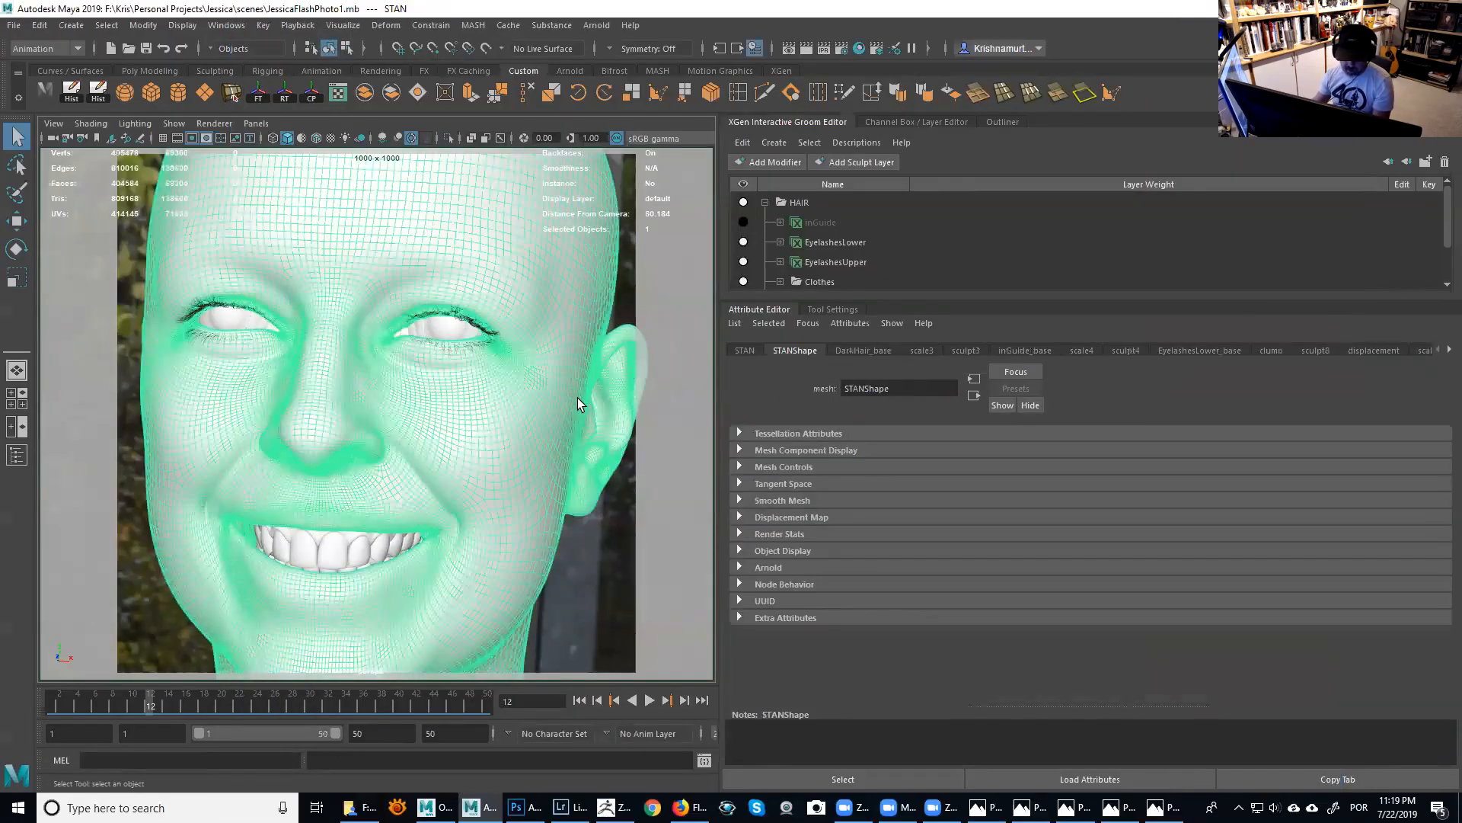
{"action": "left_click_drag", "start_coordinate": [1448, 355], "coordinate": [1447, 355]}
{"action": "left_click", "coordinate": [1404, 352]}
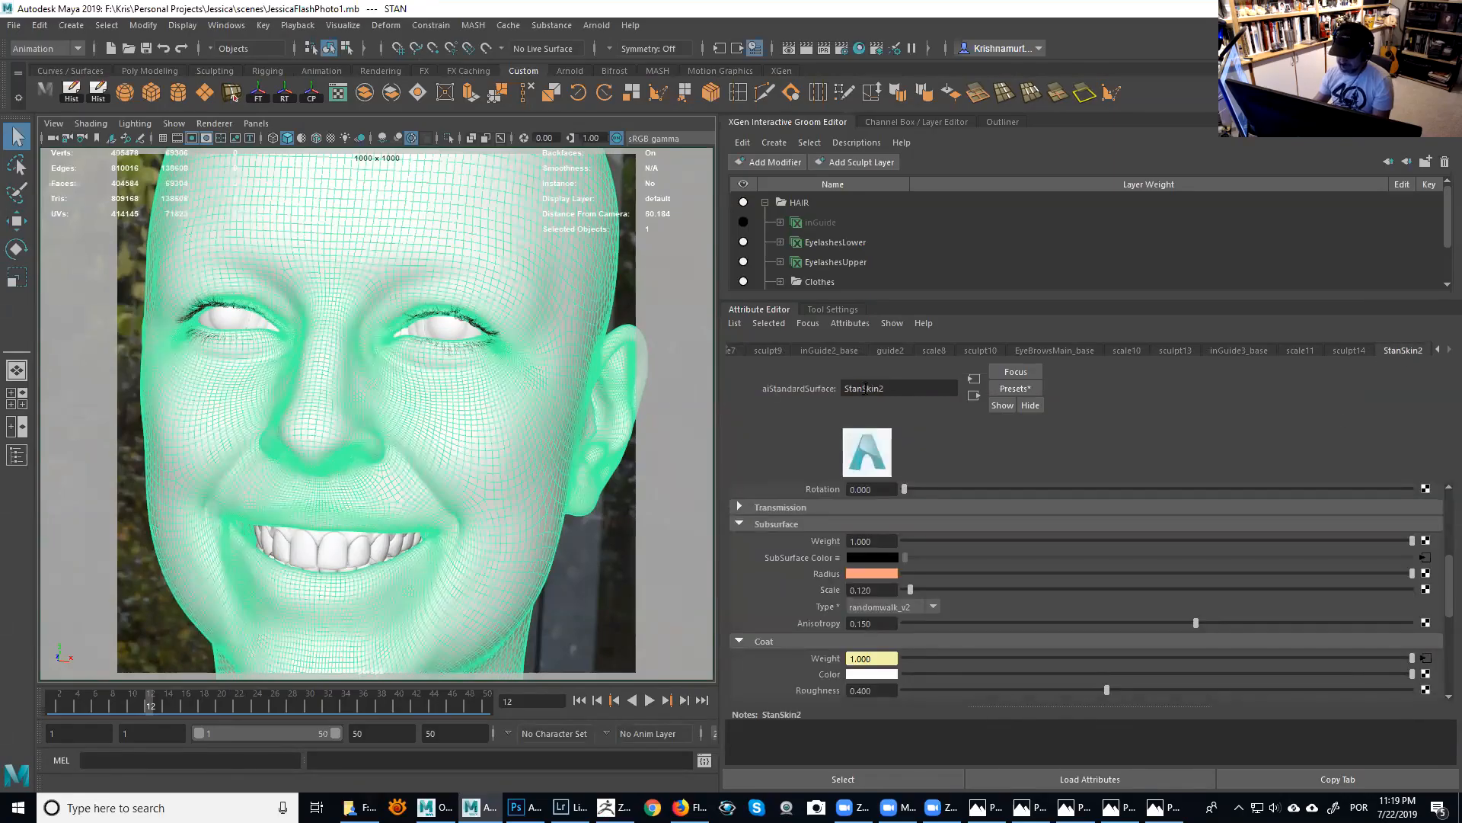
{"action": "left_click_drag", "start_coordinate": [885, 388], "coordinate": [791, 392]}
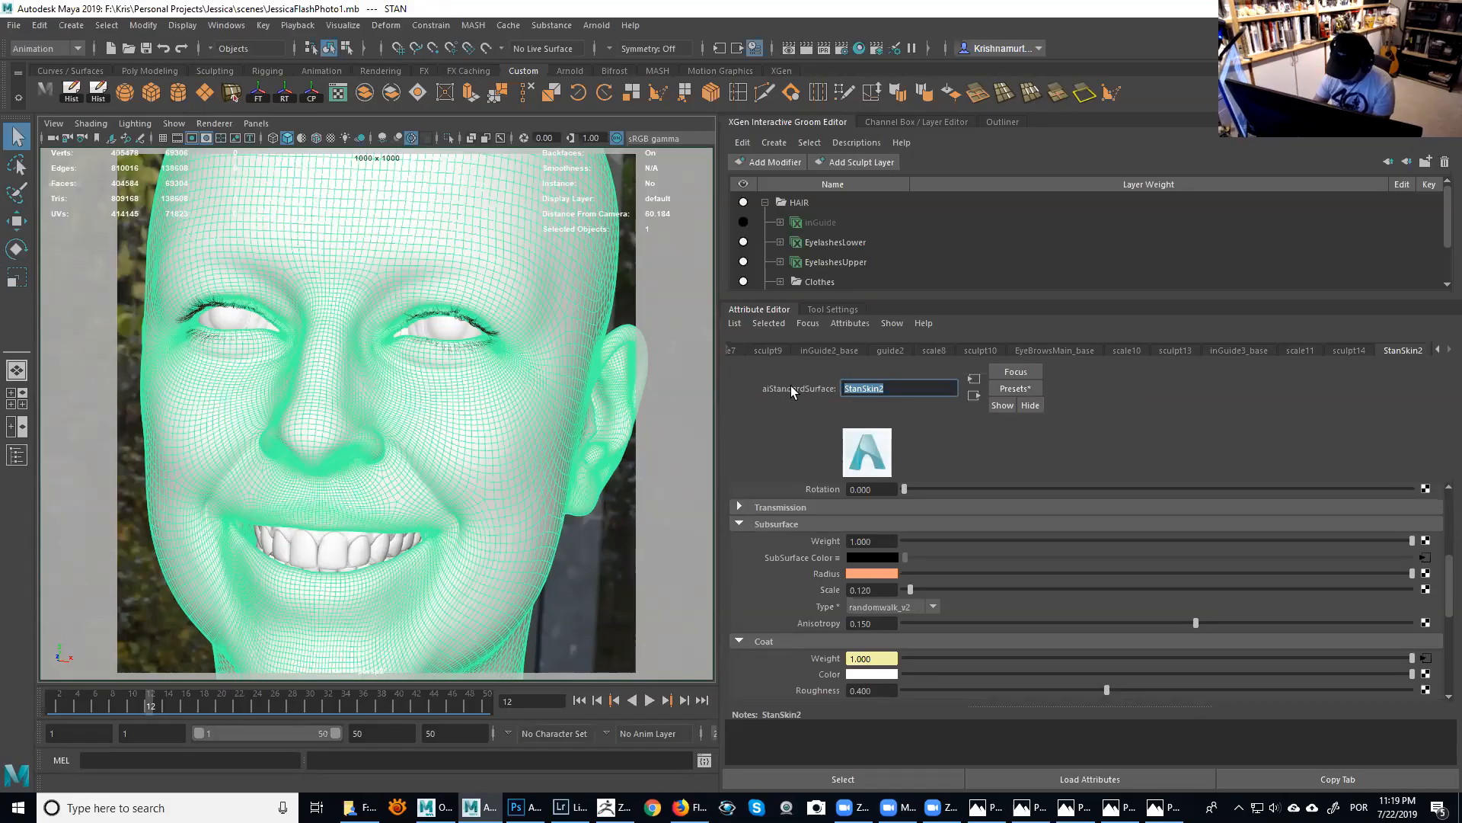
{"action": "type", "text": "JESS"}
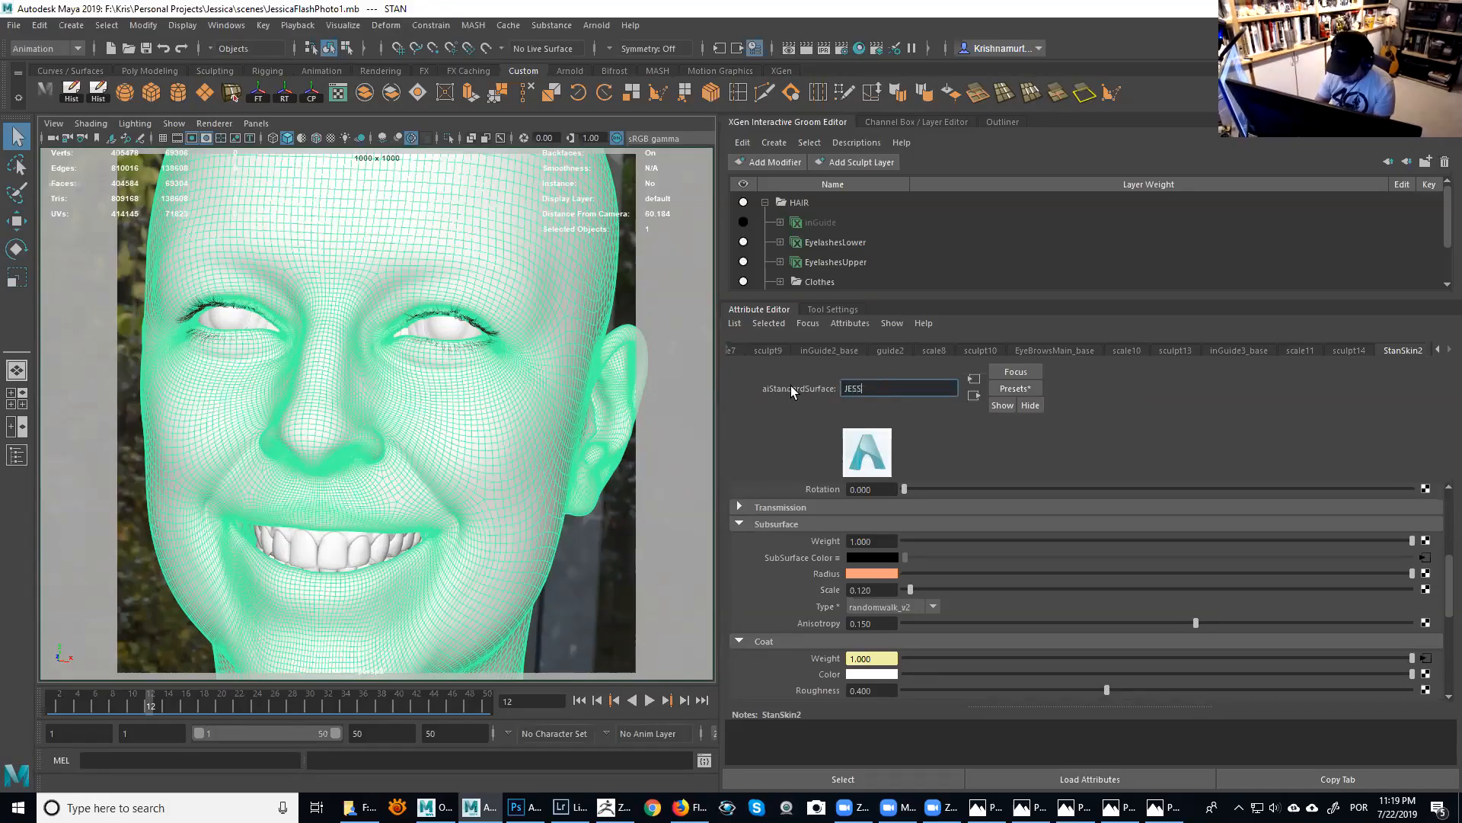
{"action": "type", "text": "_SKIN"}
{"action": "key", "text": "Return"}
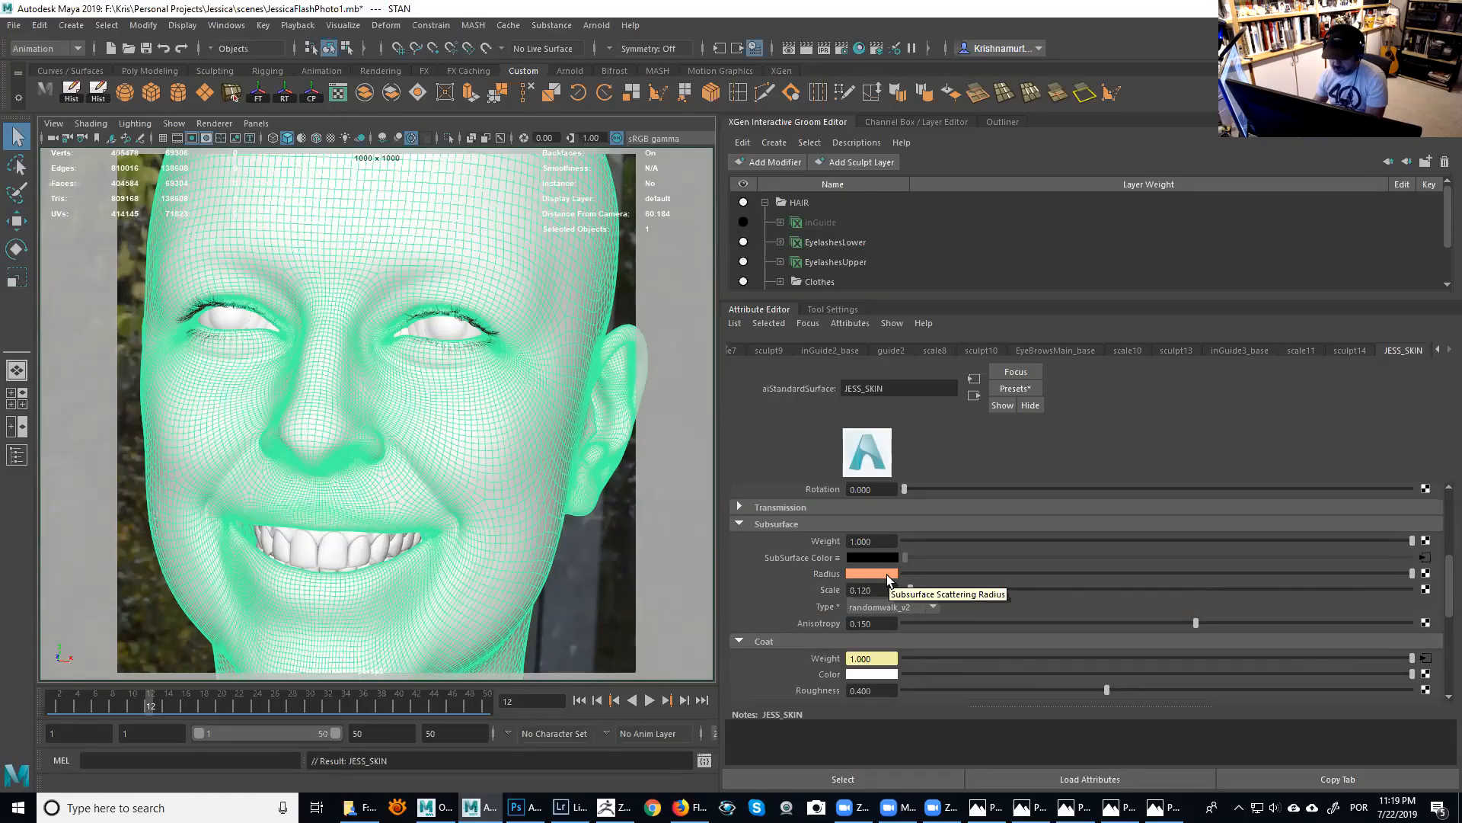
Trace the skin shader's SubSurface Color input through its remapColor node, checking the color curves, to the connected file texture.
{"action": "middle_click_drag", "start_coordinate": [887, 575], "coordinate": [837, 564]}
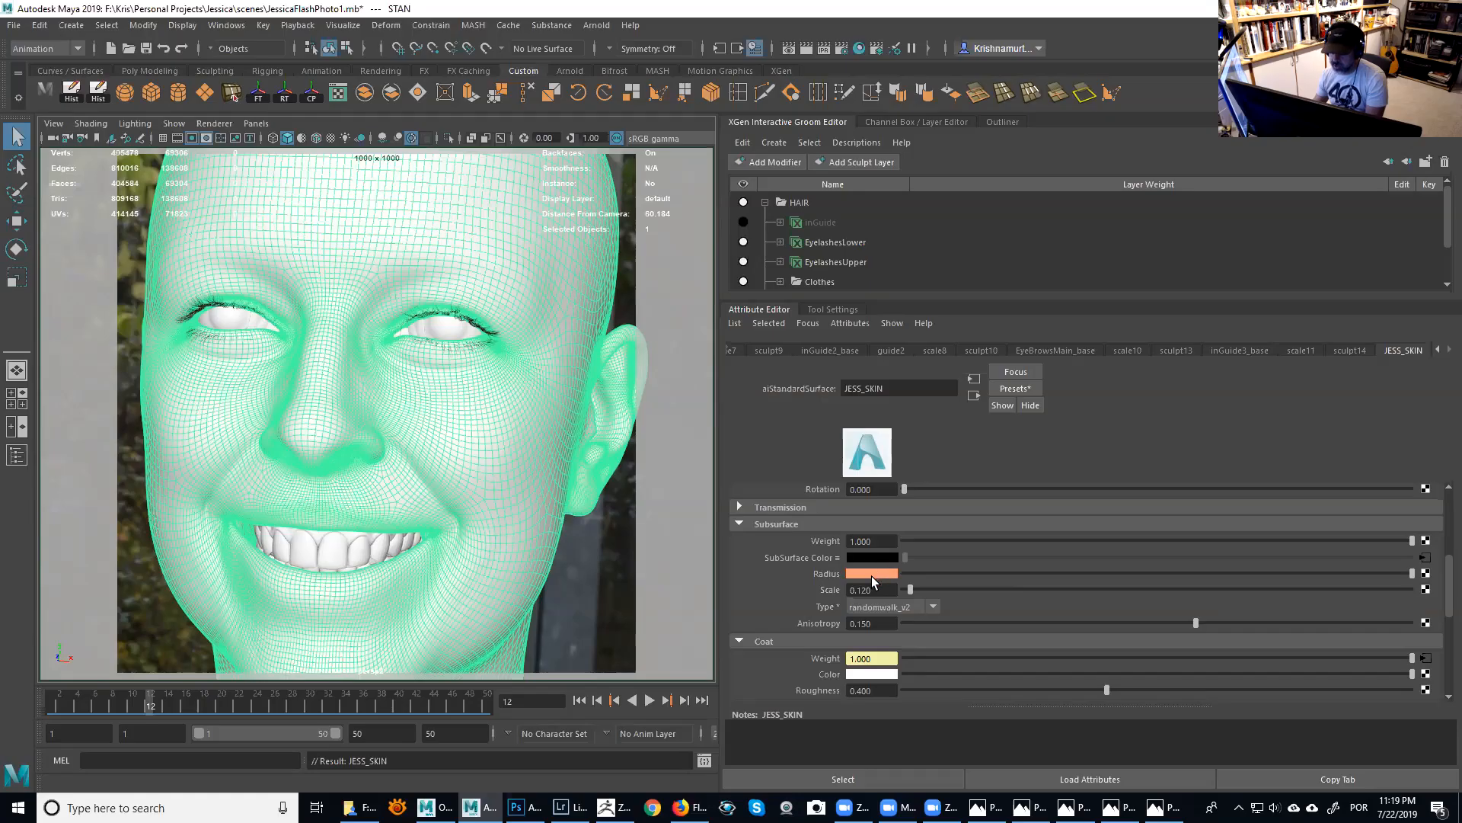
{"action": "left_click", "coordinate": [1426, 559]}
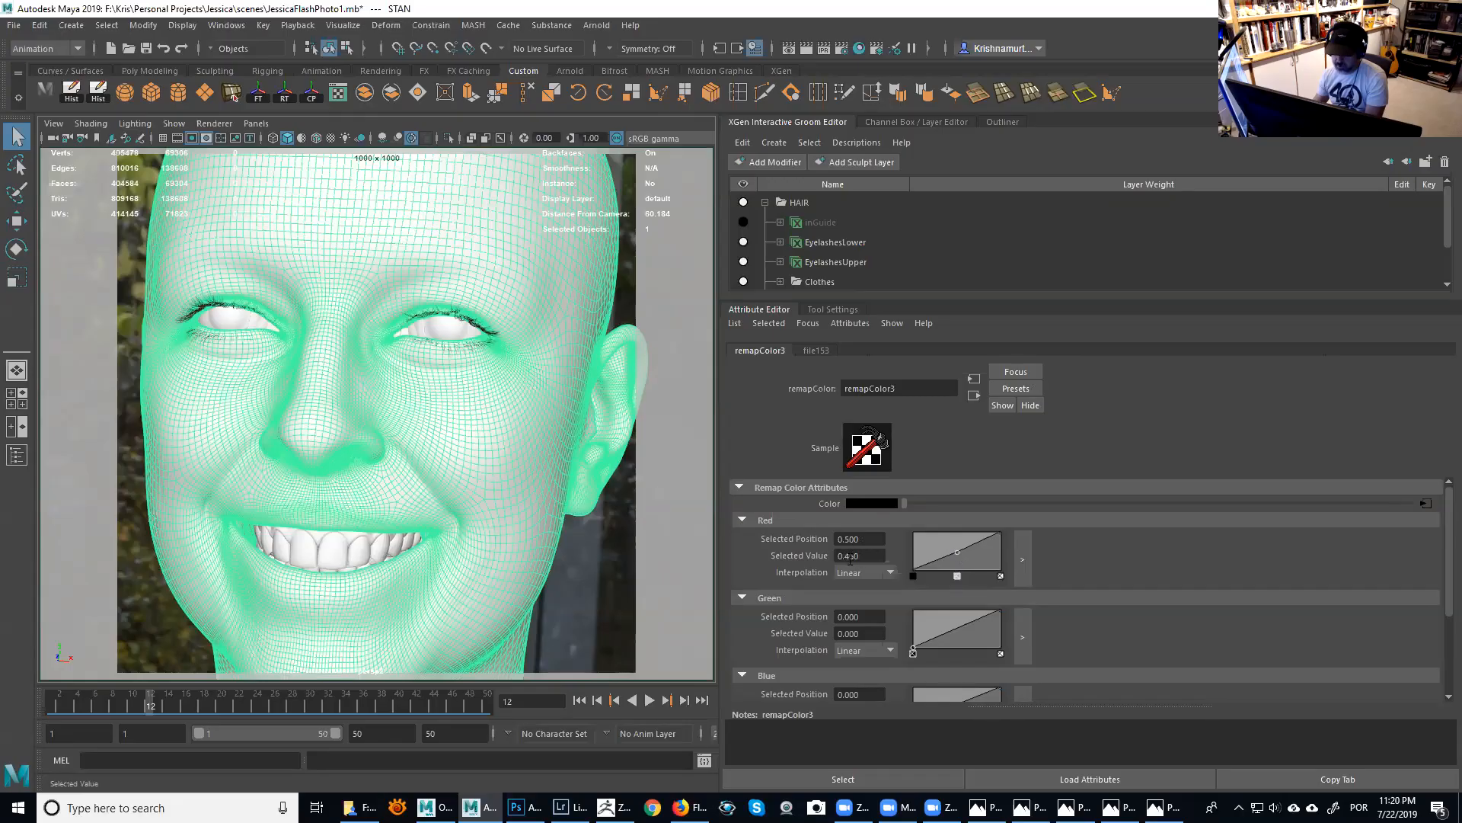
{"action": "left_click_drag", "start_coordinate": [1446, 584], "coordinate": [1447, 626]}
{"action": "left_click", "coordinate": [956, 615]}
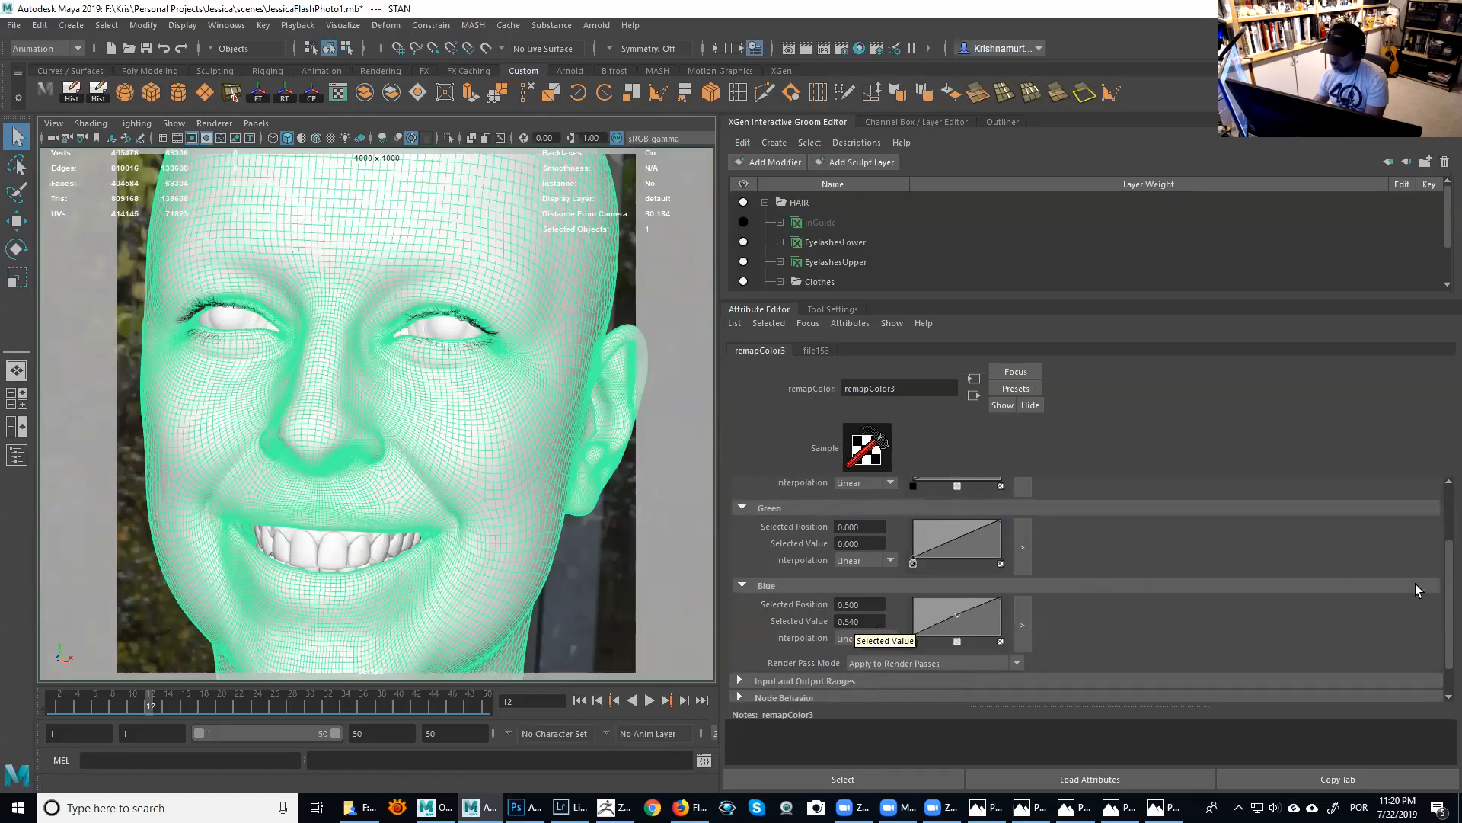
{"action": "left_click_drag", "start_coordinate": [1447, 602], "coordinate": [1447, 512]}
{"action": "left_click", "coordinate": [1426, 503]}
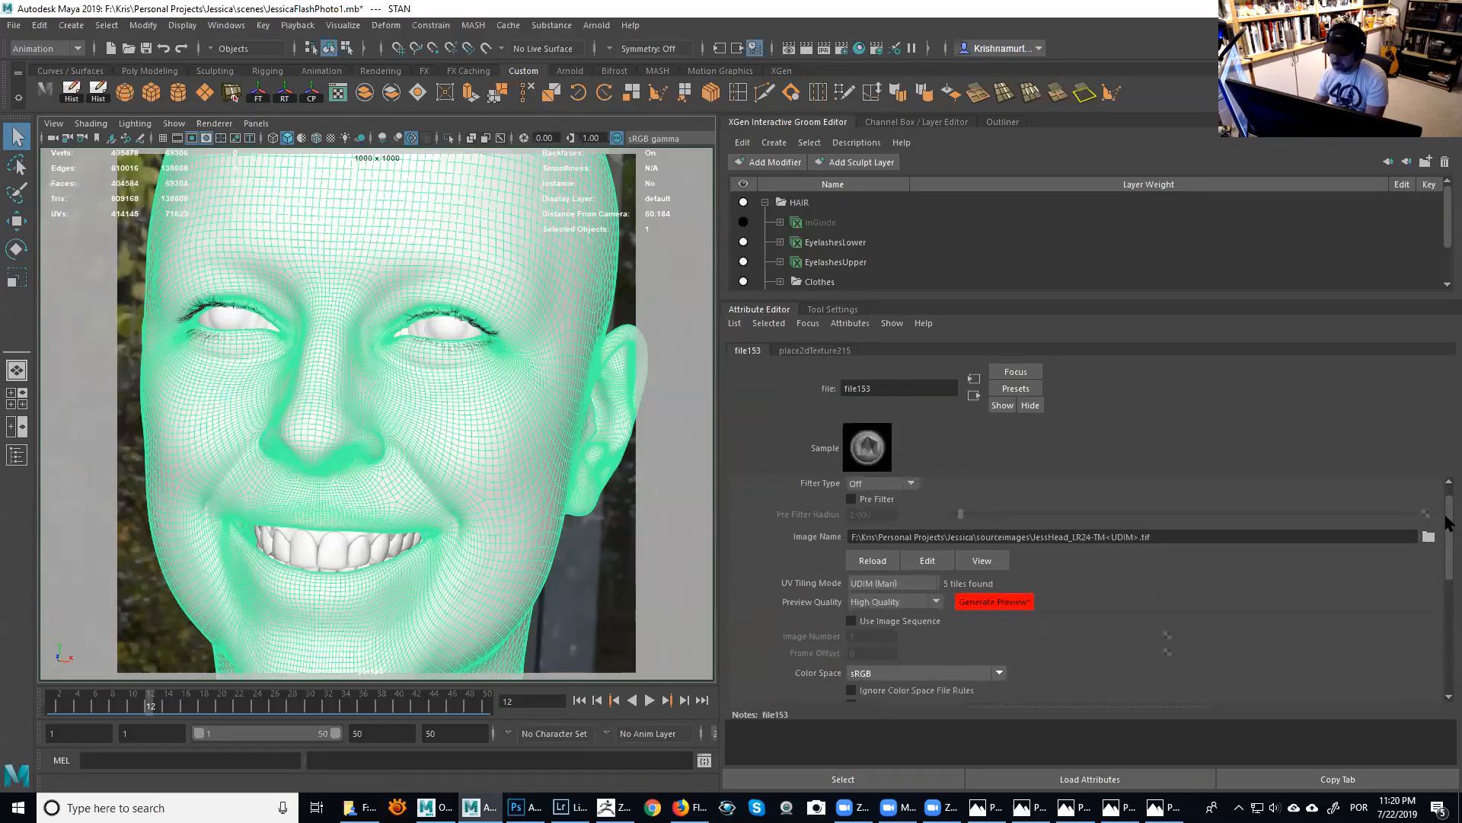
Try a Color Offset of RGB 1, 0.35, 0.2 in the file texture's Color Balance, and slide it back to black.
{"action": "scroll", "coordinate": [1241, 604], "scroll_direction": "down", "scroll_amount": 3}
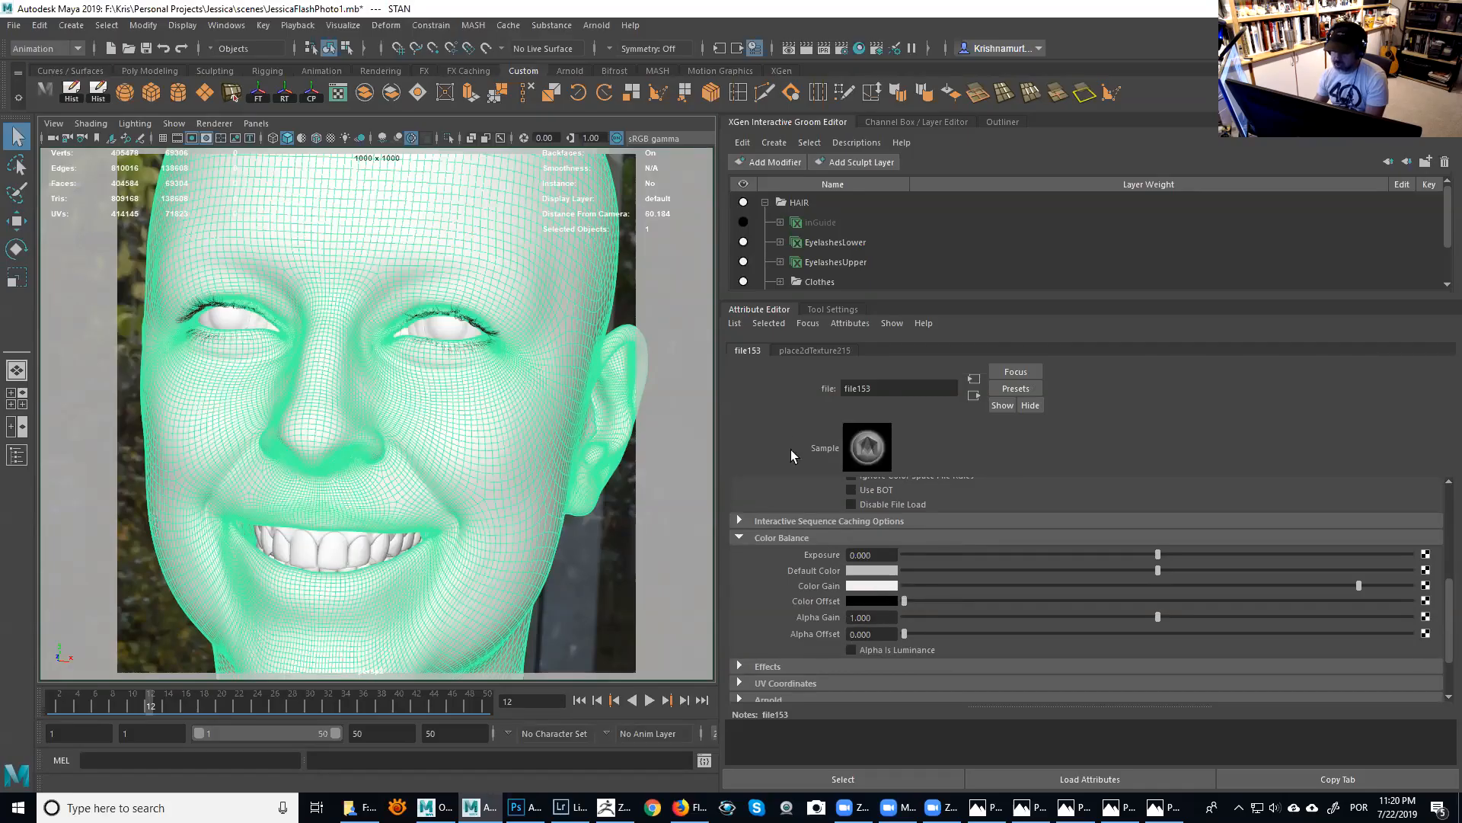
{"action": "left_click", "coordinate": [878, 601]}
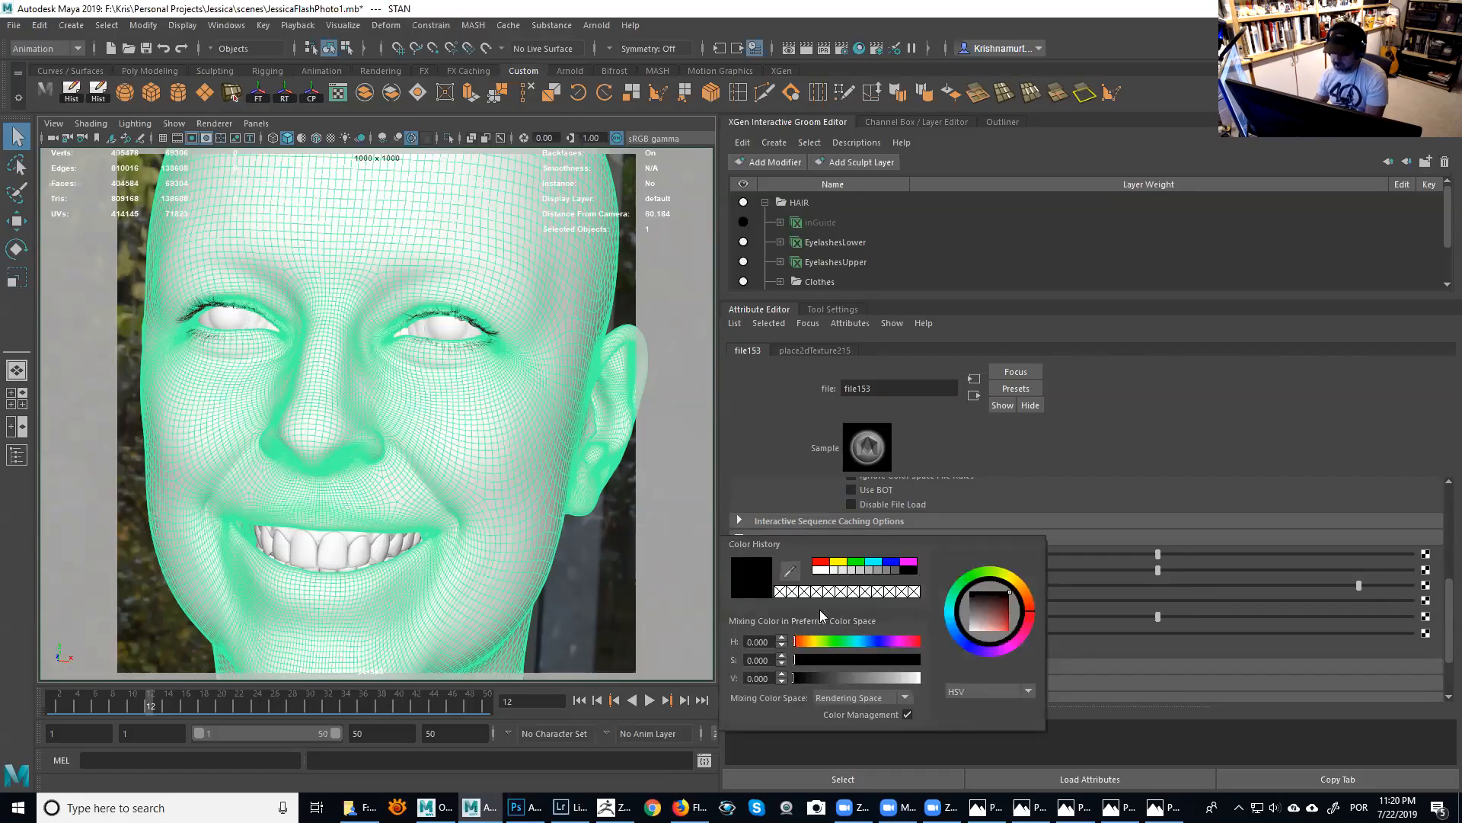
{"action": "left_click", "coordinate": [981, 692]}
{"action": "left_click", "coordinate": [980, 706]}
{"action": "left_click", "coordinate": [762, 641]}
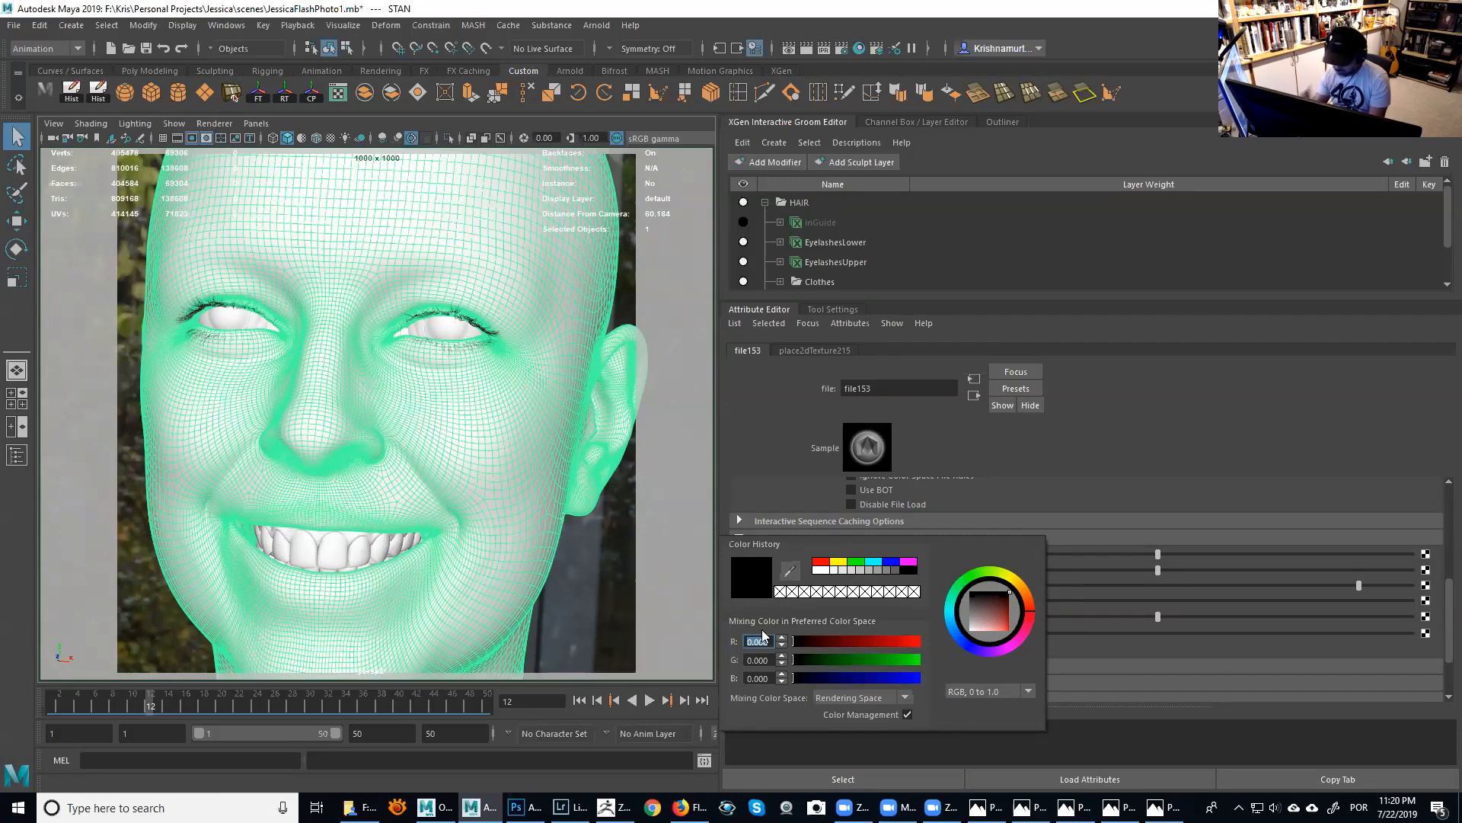
{"action": "type", "text": "1"}
{"action": "key", "text": "Tab"}
{"action": "type", "text": "0.35"}
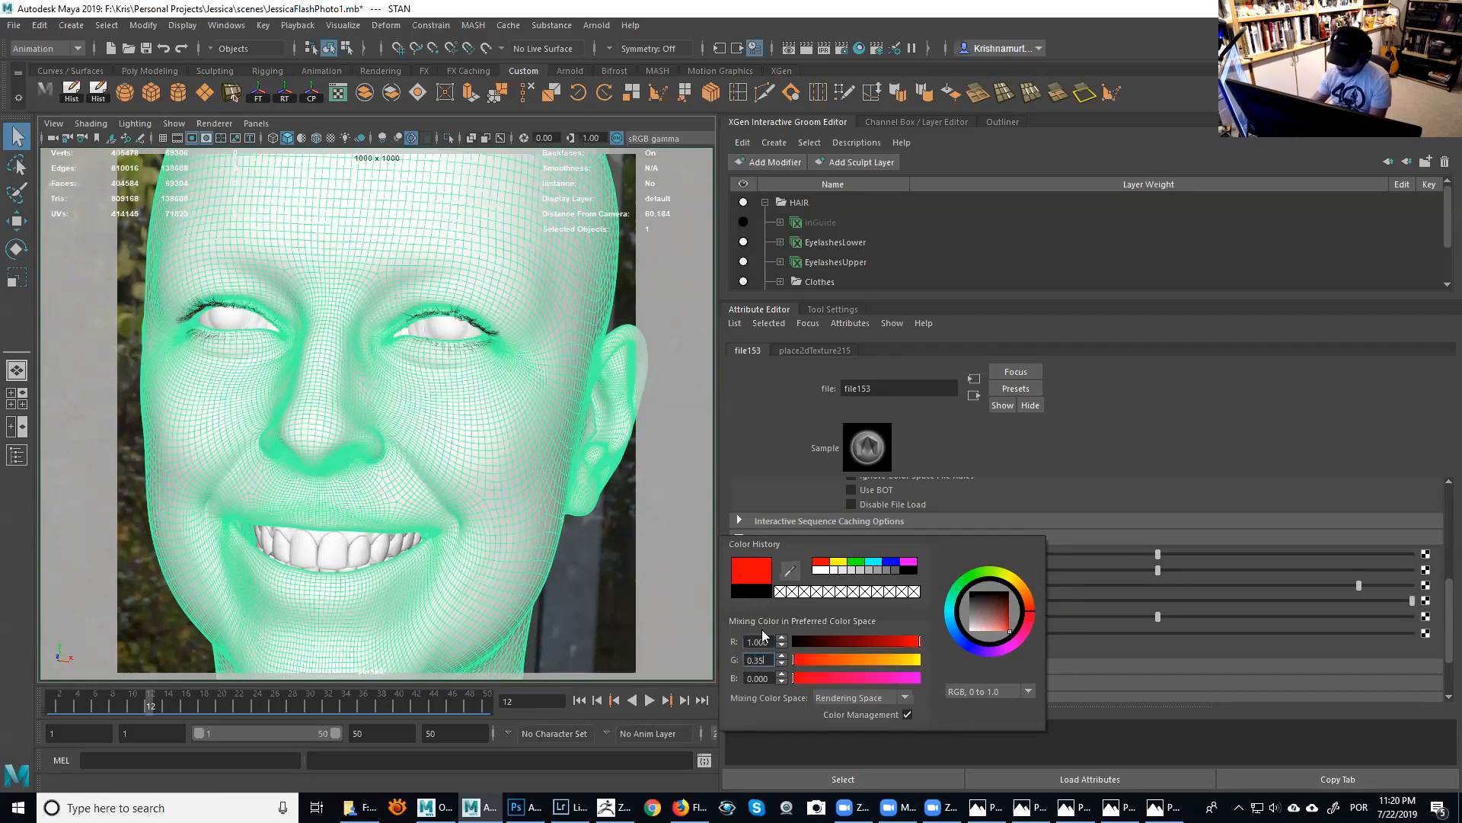
{"action": "key", "text": "Tab"}
{"action": "type", "text": "0.2"}
{"action": "key", "text": "Tab"}
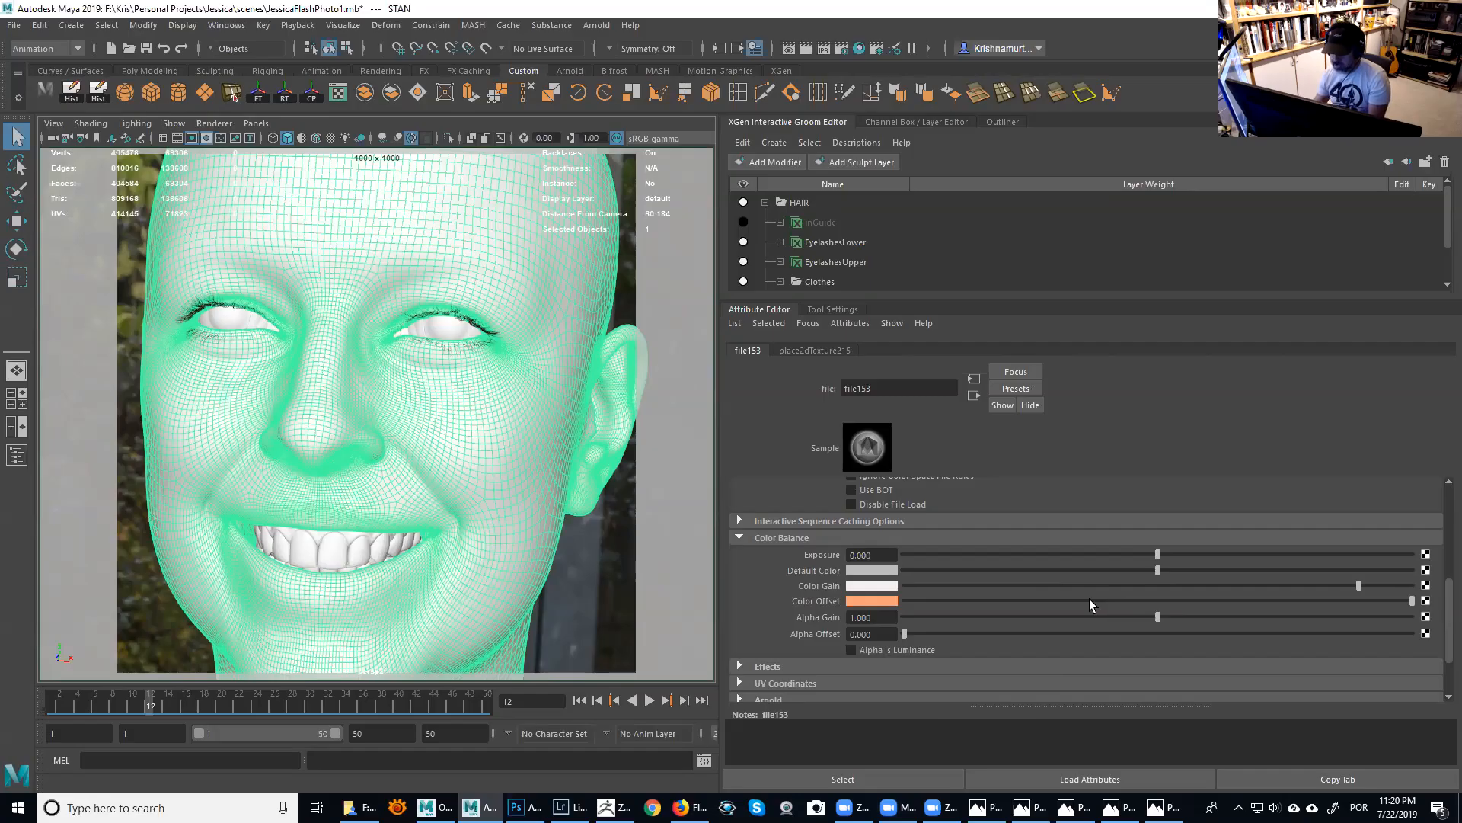
{"action": "left_click_drag", "start_coordinate": [1089, 599], "coordinate": [824, 624]}
Preview the Jess_Albedo1 tiles in sourceimages and load Jess_Albedo1-TM1002.tif as the subsurface file texture's UDIM image.
{"action": "left_click_drag", "start_coordinate": [1449, 617], "coordinate": [1432, 500]}
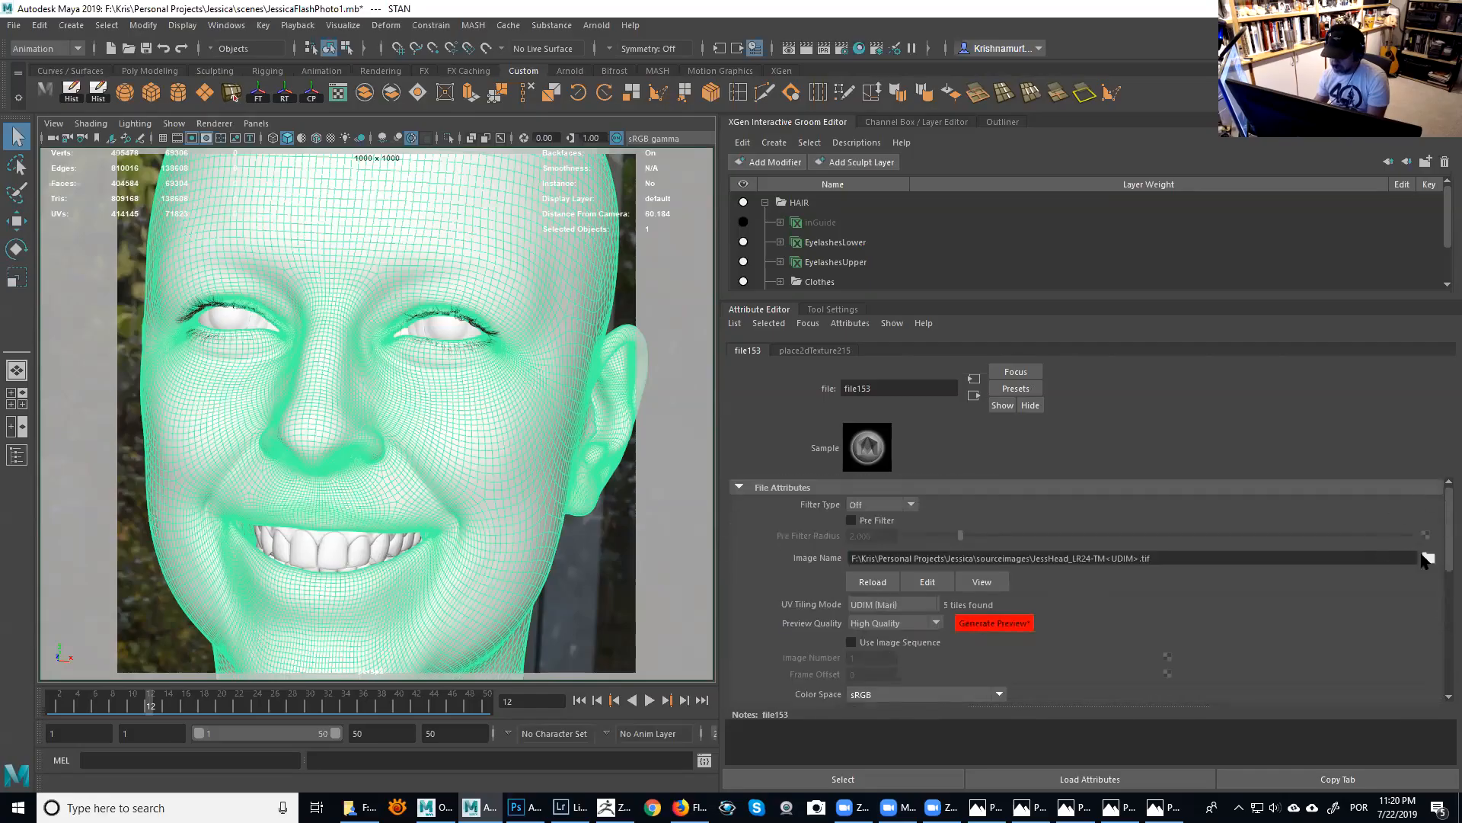
{"action": "left_click", "coordinate": [1428, 559]}
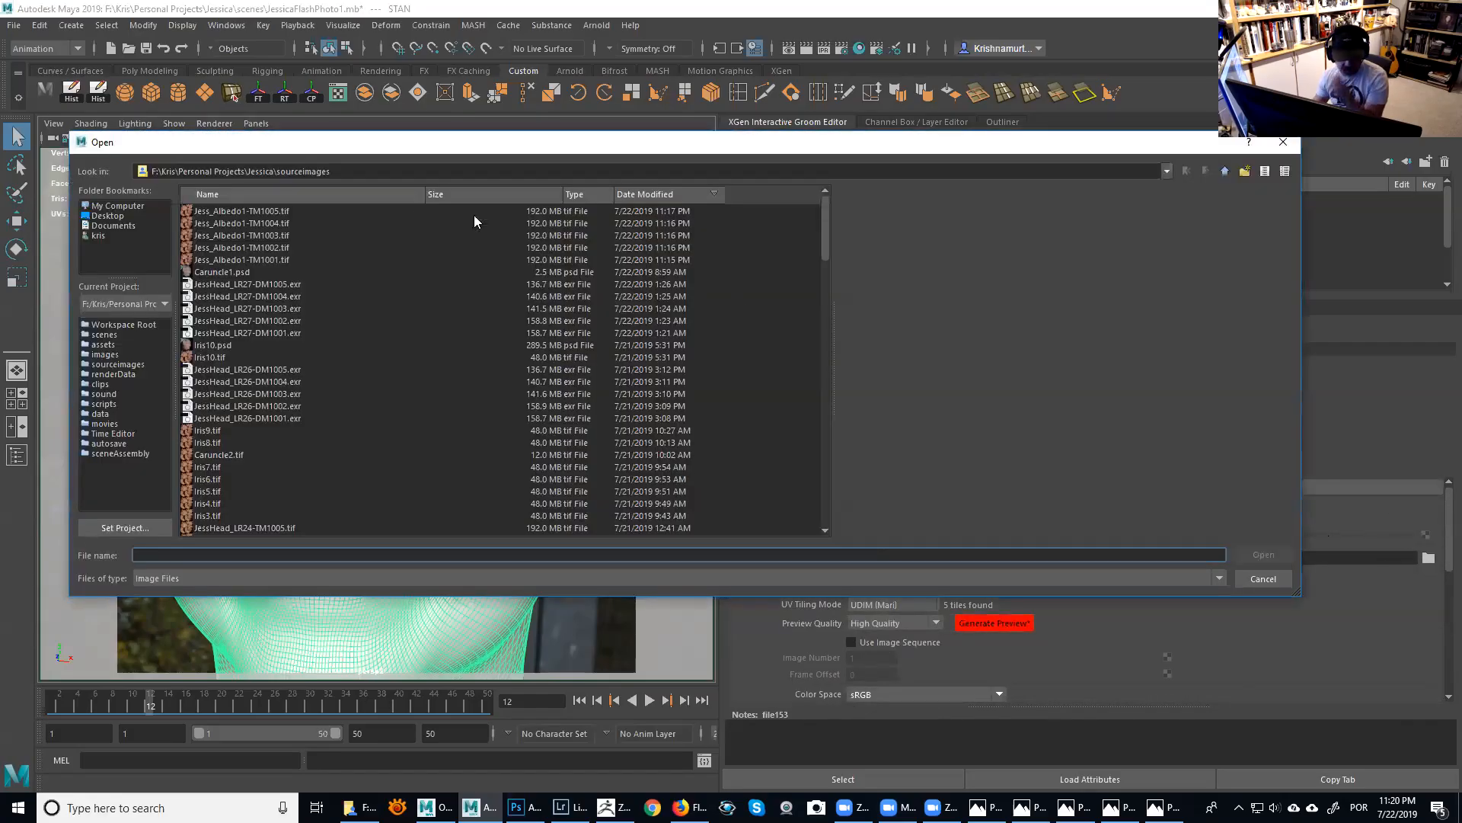
{"action": "left_click", "coordinate": [267, 214]}
{"action": "left_click", "coordinate": [279, 235]}
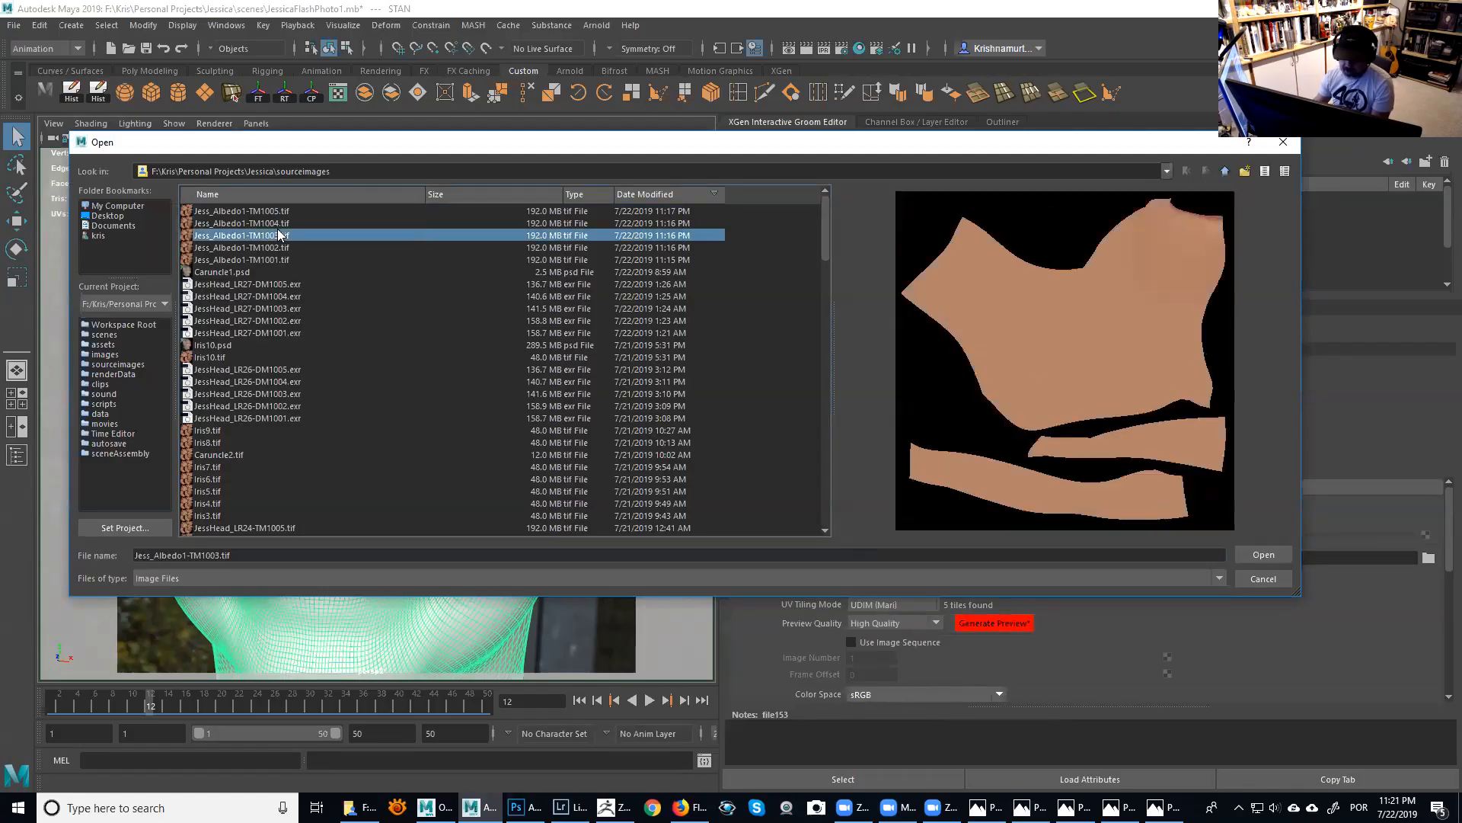
{"action": "left_click", "coordinate": [280, 223]}
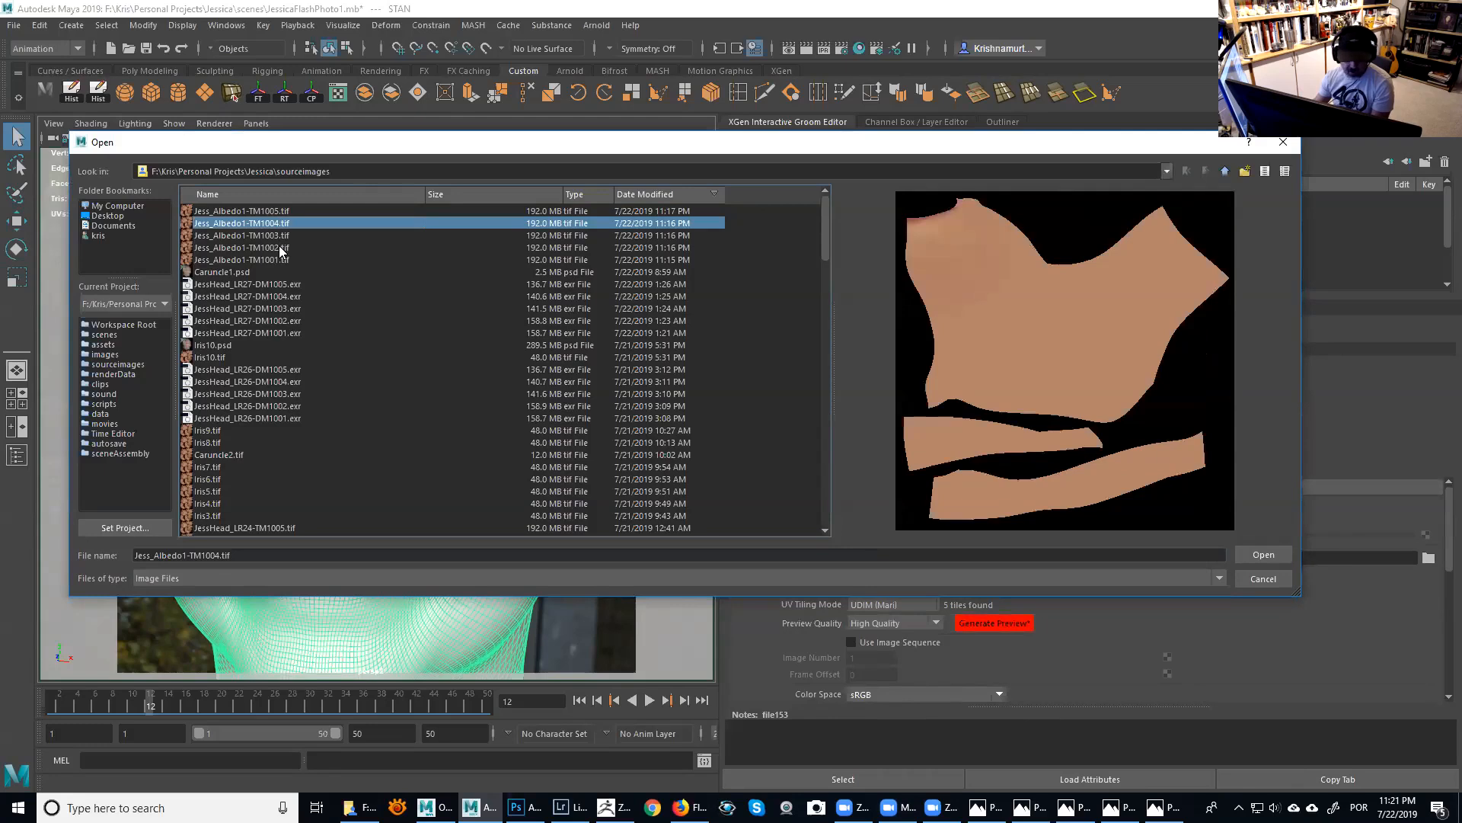
{"action": "left_click", "coordinate": [282, 248]}
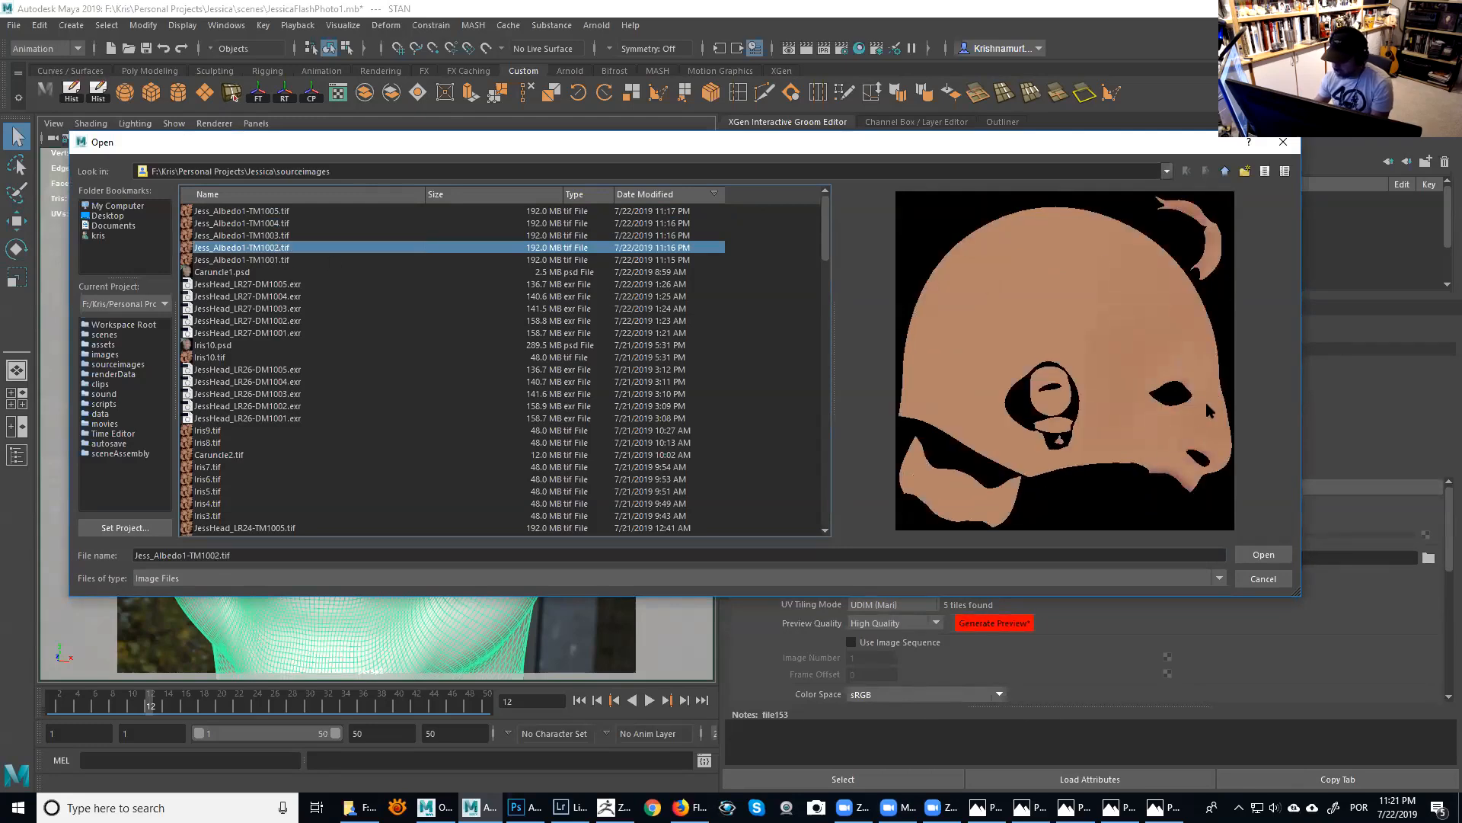
{"action": "left_click", "coordinate": [1280, 560]}
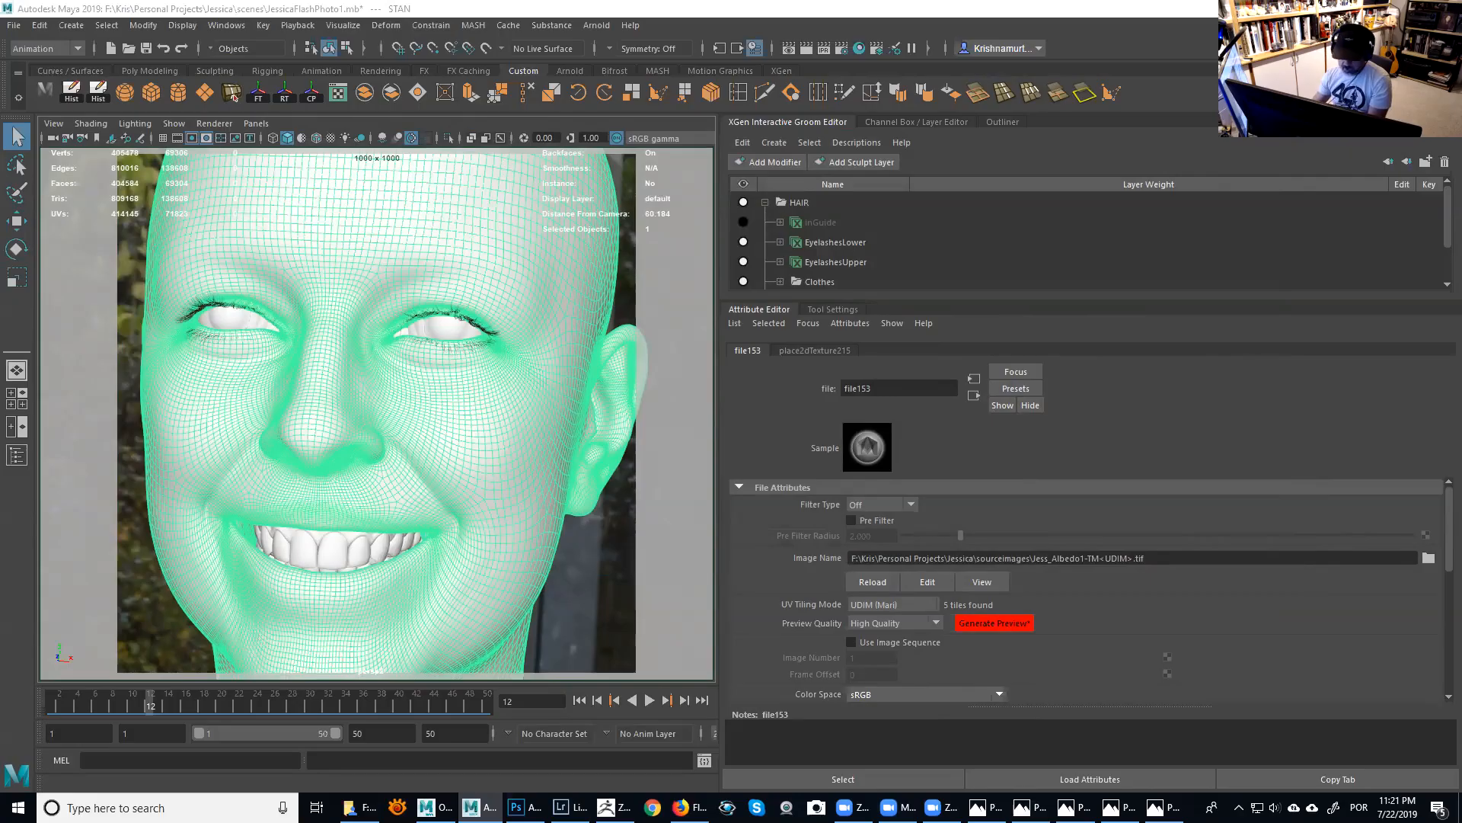
Move the timeline to frame 1 and place the Arnold RenderView window beside the head in the viewport.
{"action": "key", "text": "alt+Tab"}
{"action": "left_click_drag", "start_coordinate": [146, 704], "coordinate": [51, 709]}
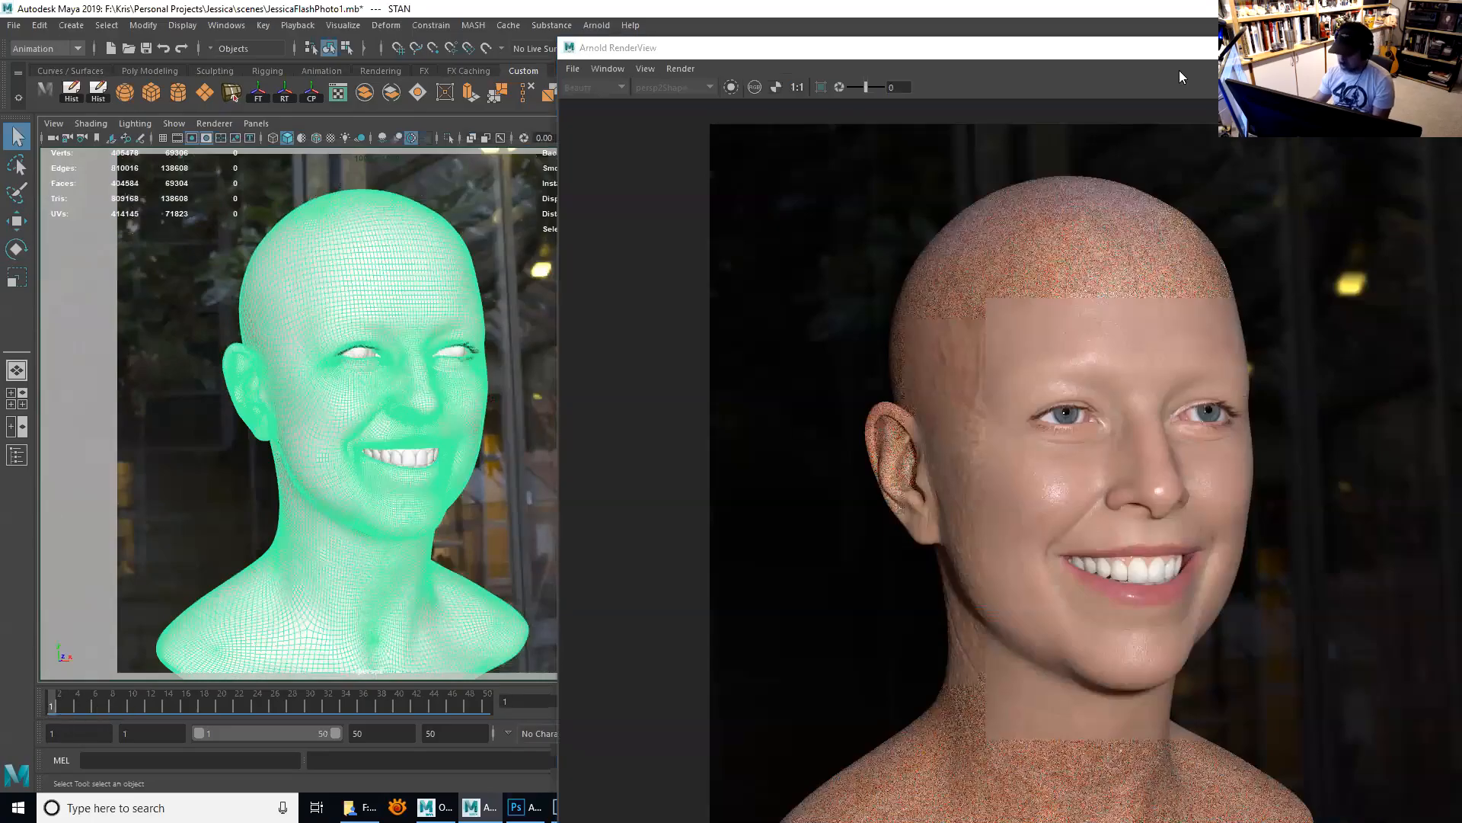
{"action": "left_click_drag", "start_coordinate": [1210, 54], "coordinate": [997, 82]}
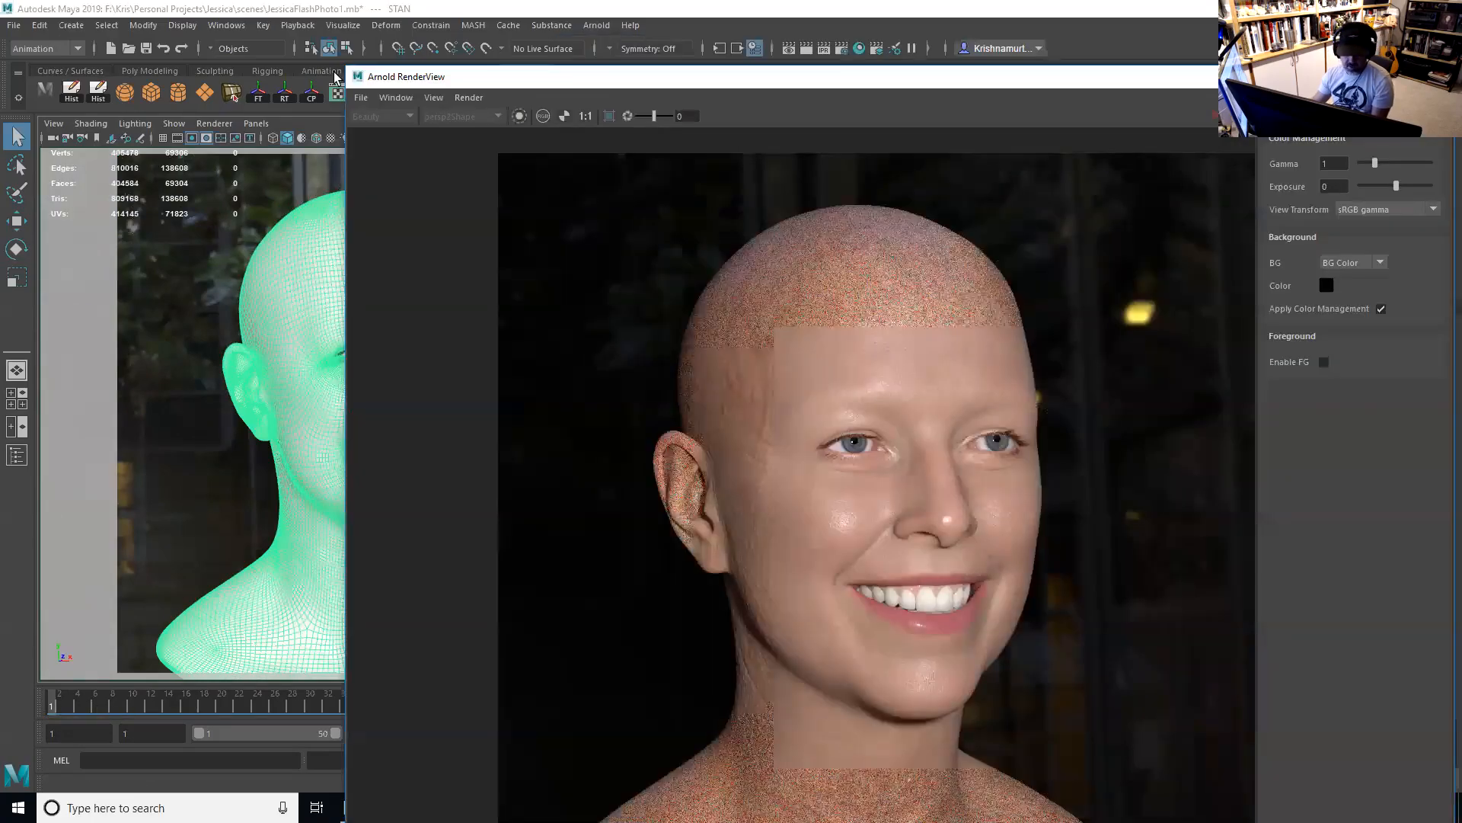
Set Arnold's Camera (AA) samples to 7 in the render settings and minimise the settings window.
{"action": "left_click_drag", "start_coordinate": [346, 67], "coordinate": [518, 196]}
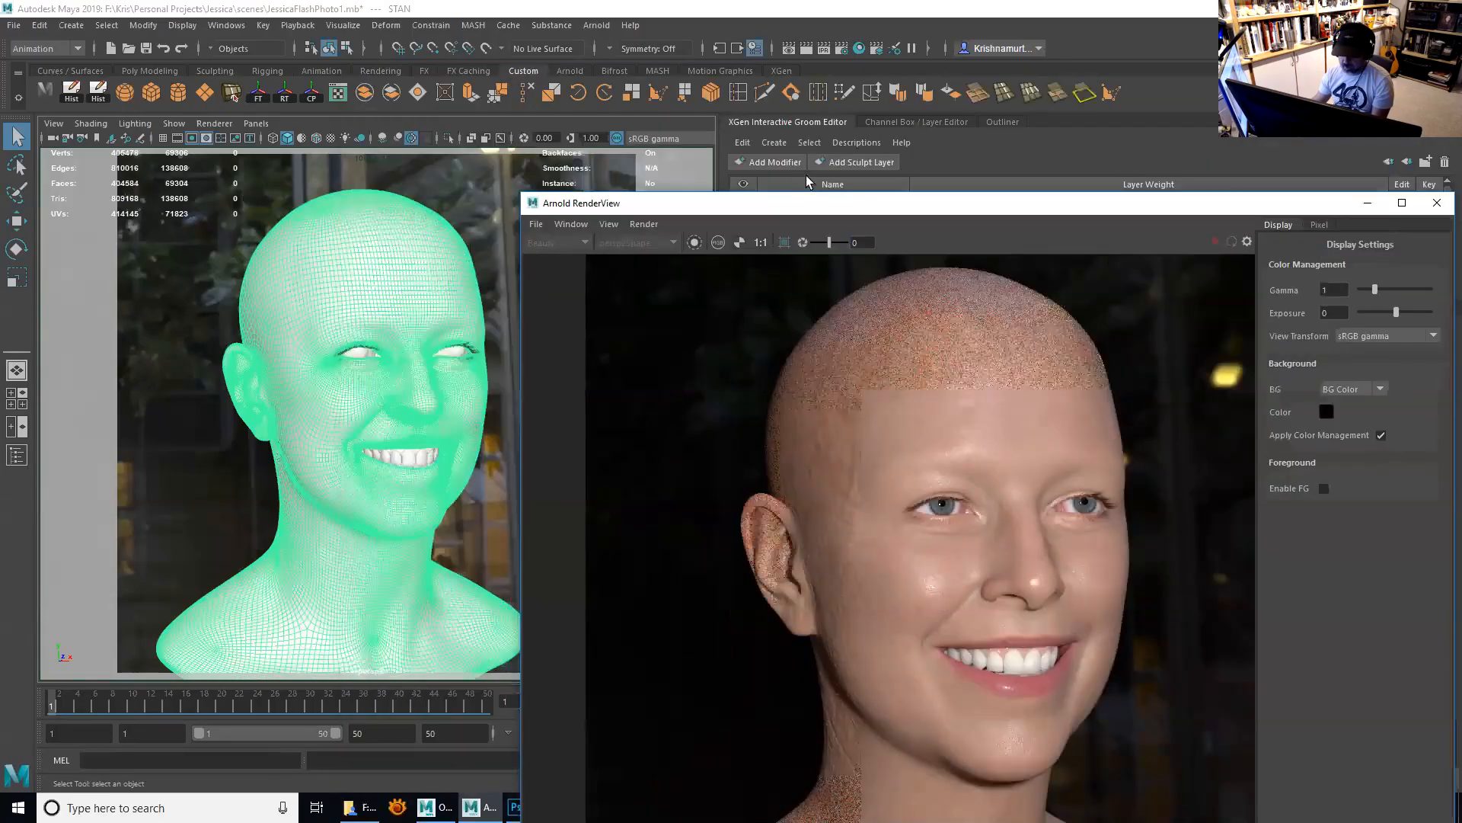
{"action": "left_click_drag", "start_coordinate": [931, 204], "coordinate": [764, 153]}
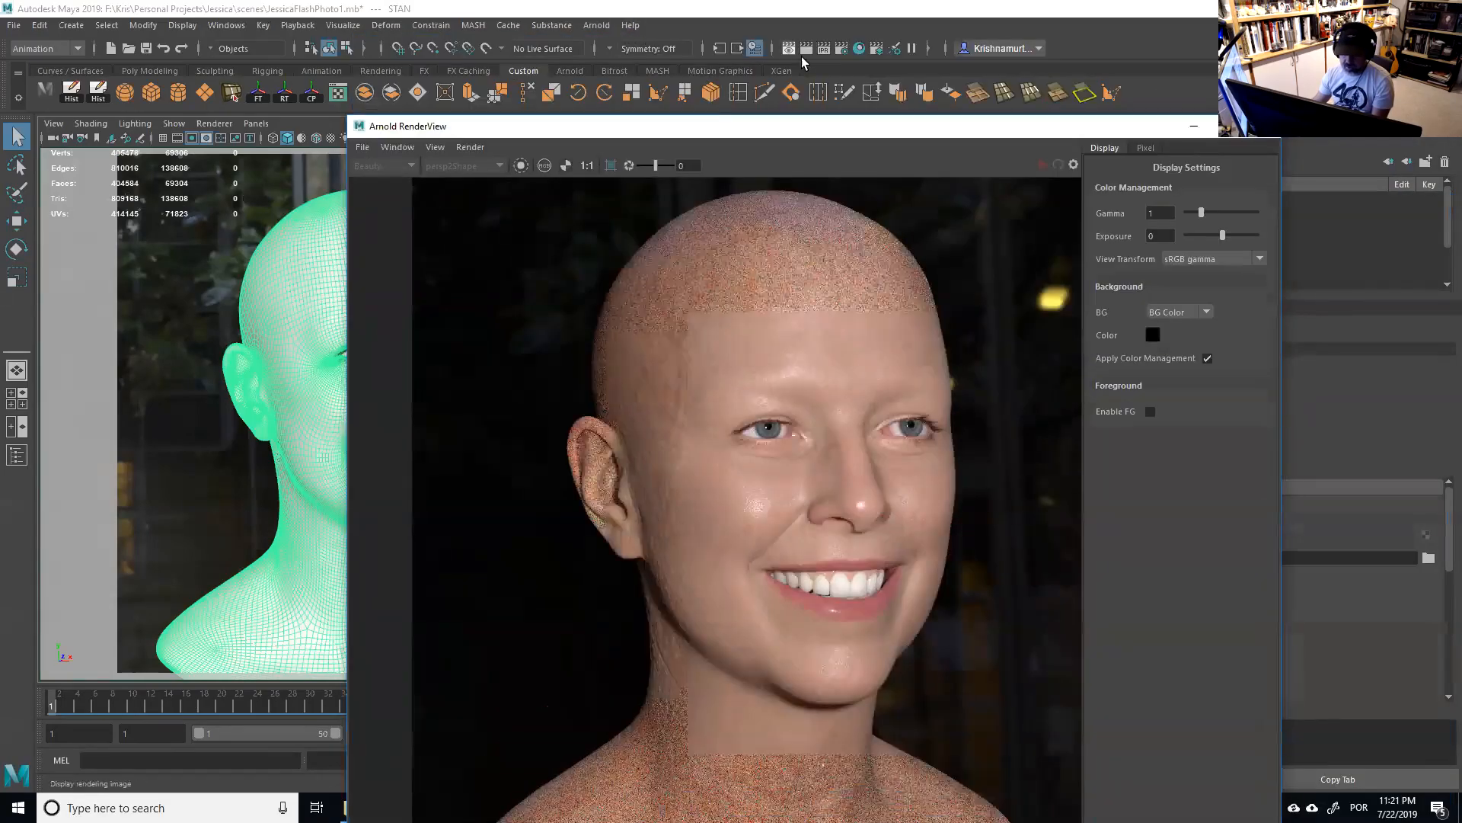
{"action": "left_click", "coordinate": [840, 49]}
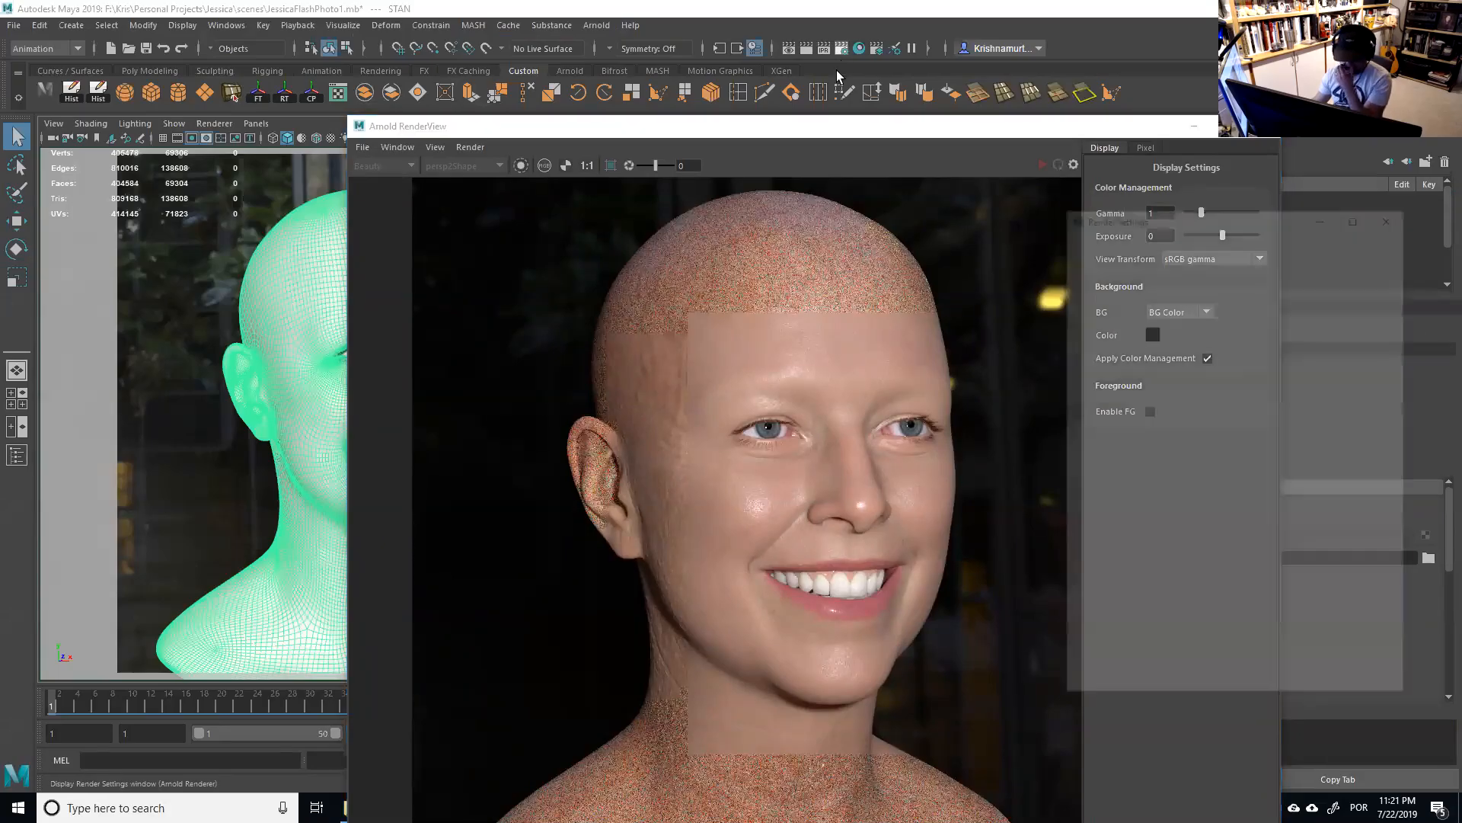
{"action": "left_click", "coordinate": [1162, 293]}
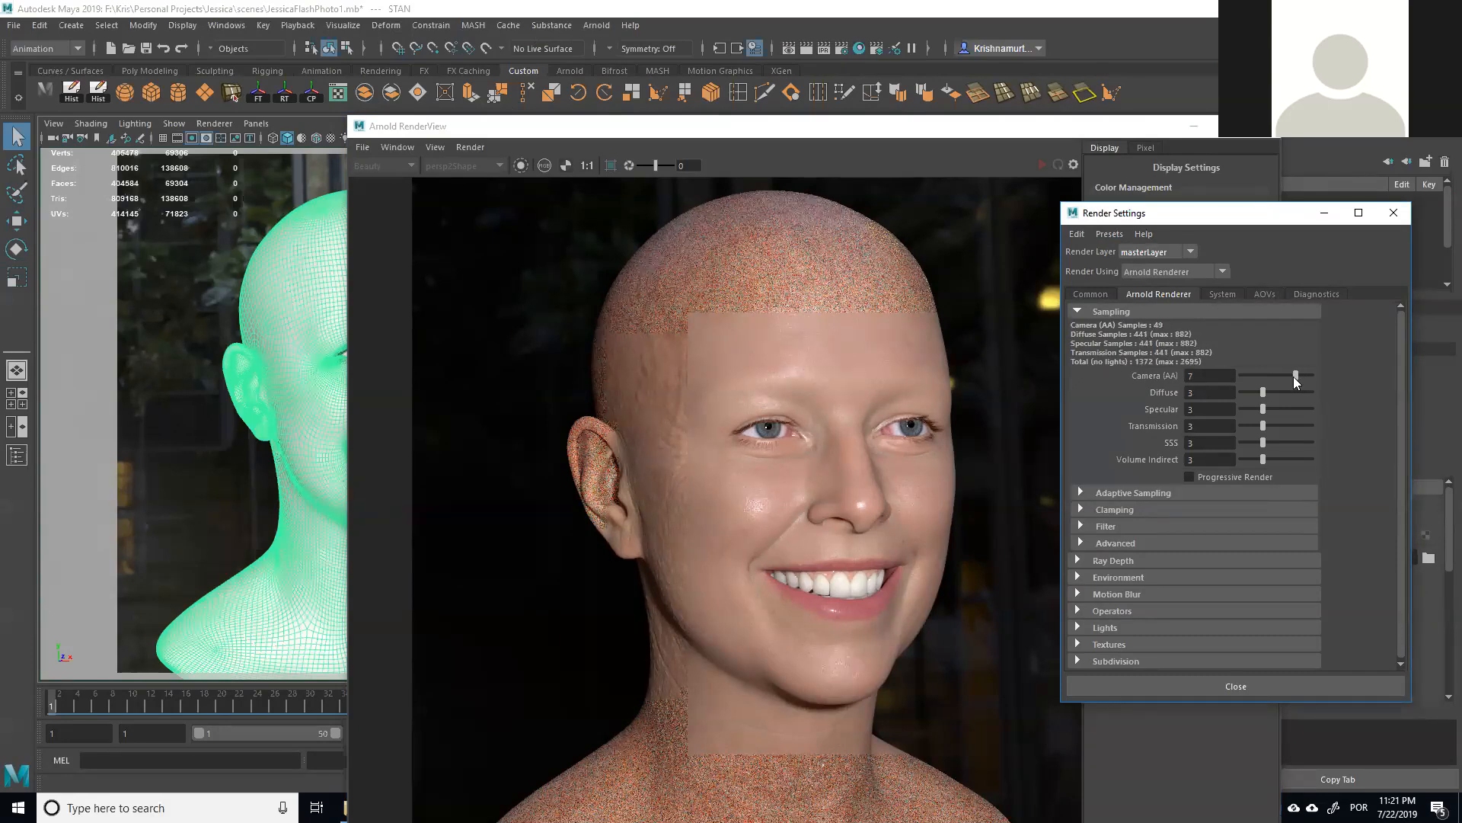
{"action": "left_click", "coordinate": [1325, 213]}
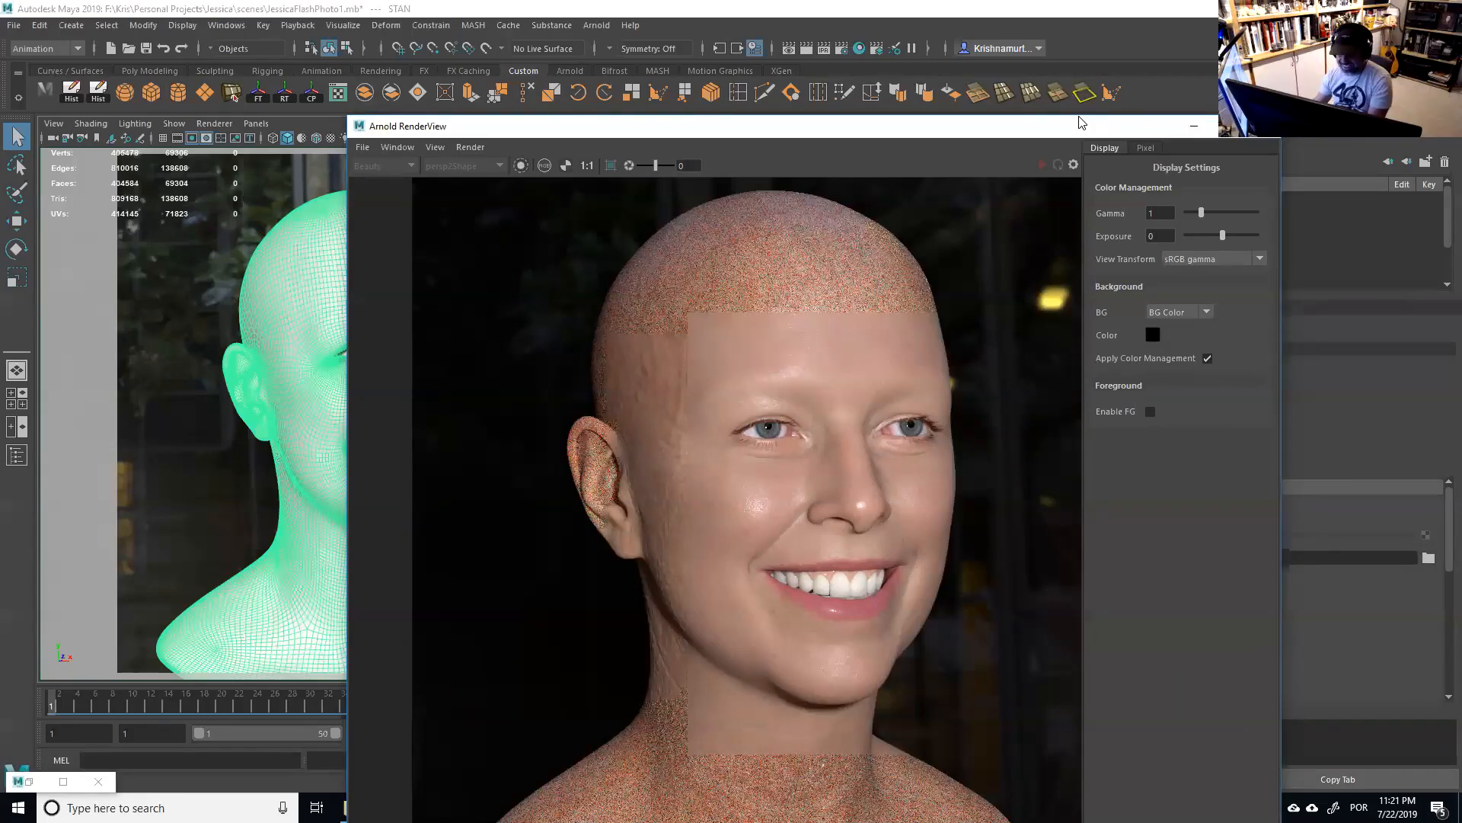
Reposition the Arnold RenderView to reveal its snapshots and compare Snapshot_04 with the current close-up render.
{"action": "left_click_drag", "start_coordinate": [1082, 121], "coordinate": [1062, 49]}
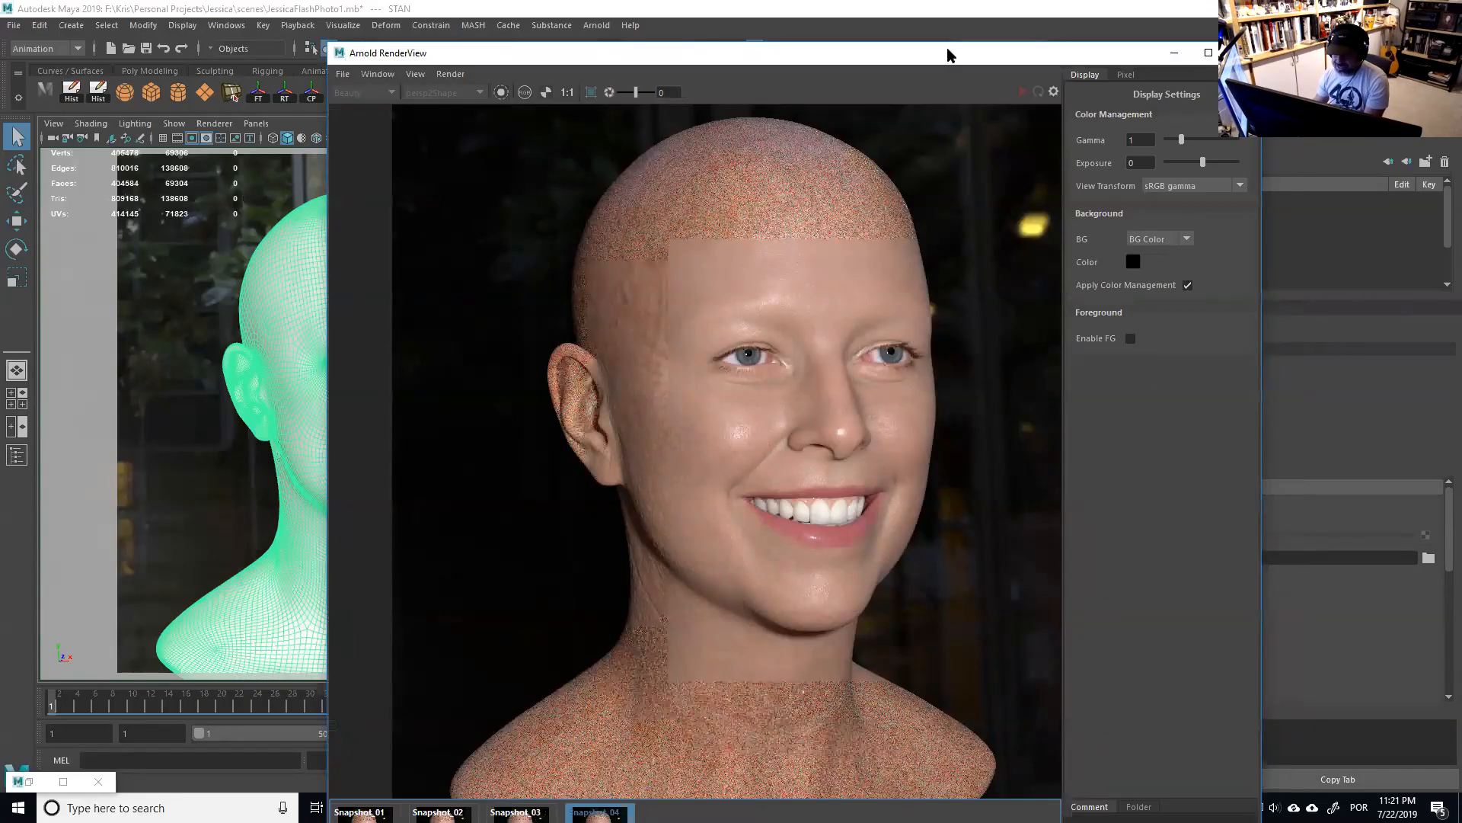
{"action": "left_click_drag", "start_coordinate": [951, 52], "coordinate": [964, 21]}
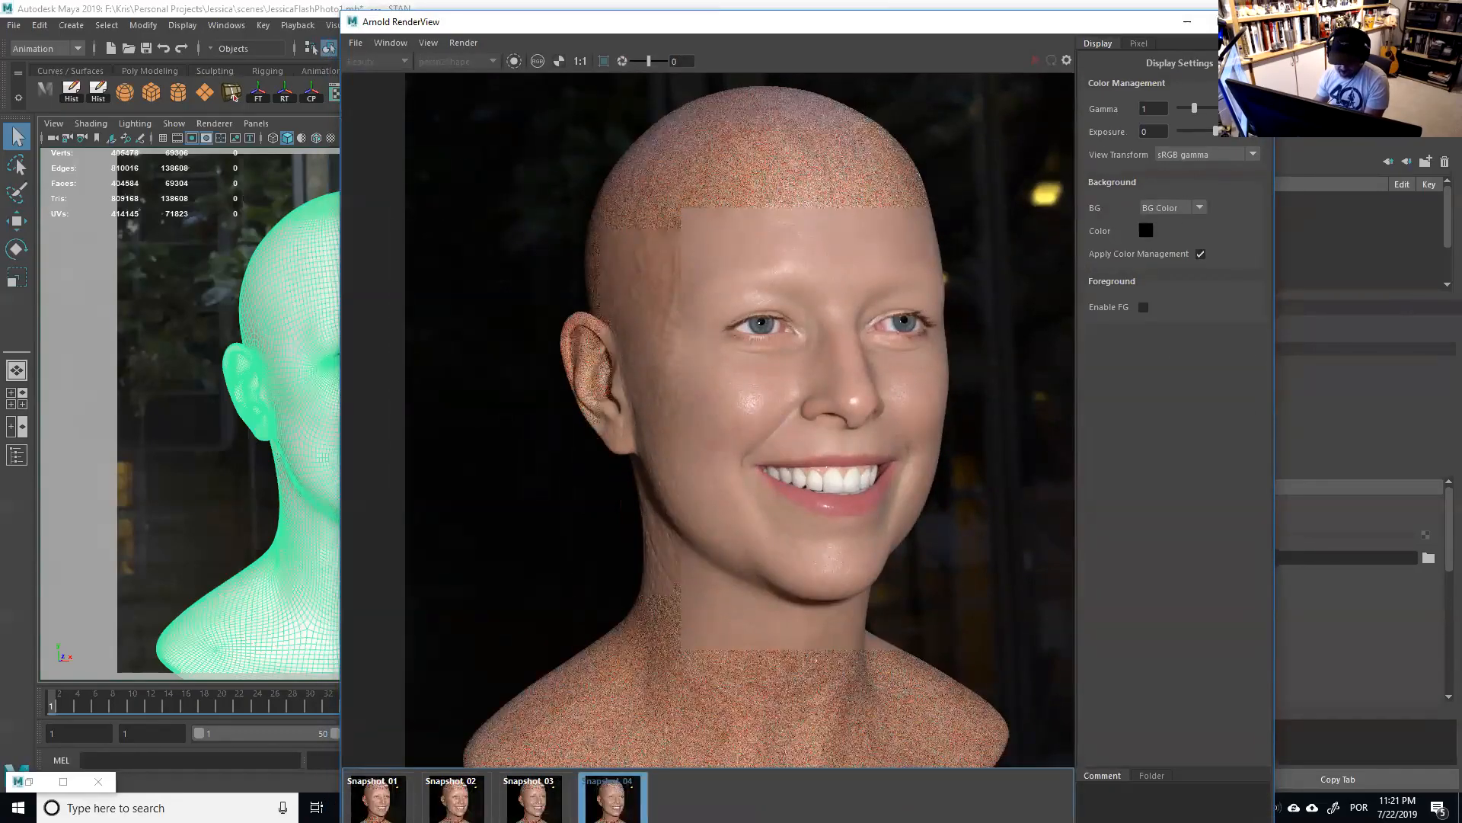
{"action": "left_click", "coordinate": [617, 785]}
{"action": "left_click", "coordinate": [621, 793]}
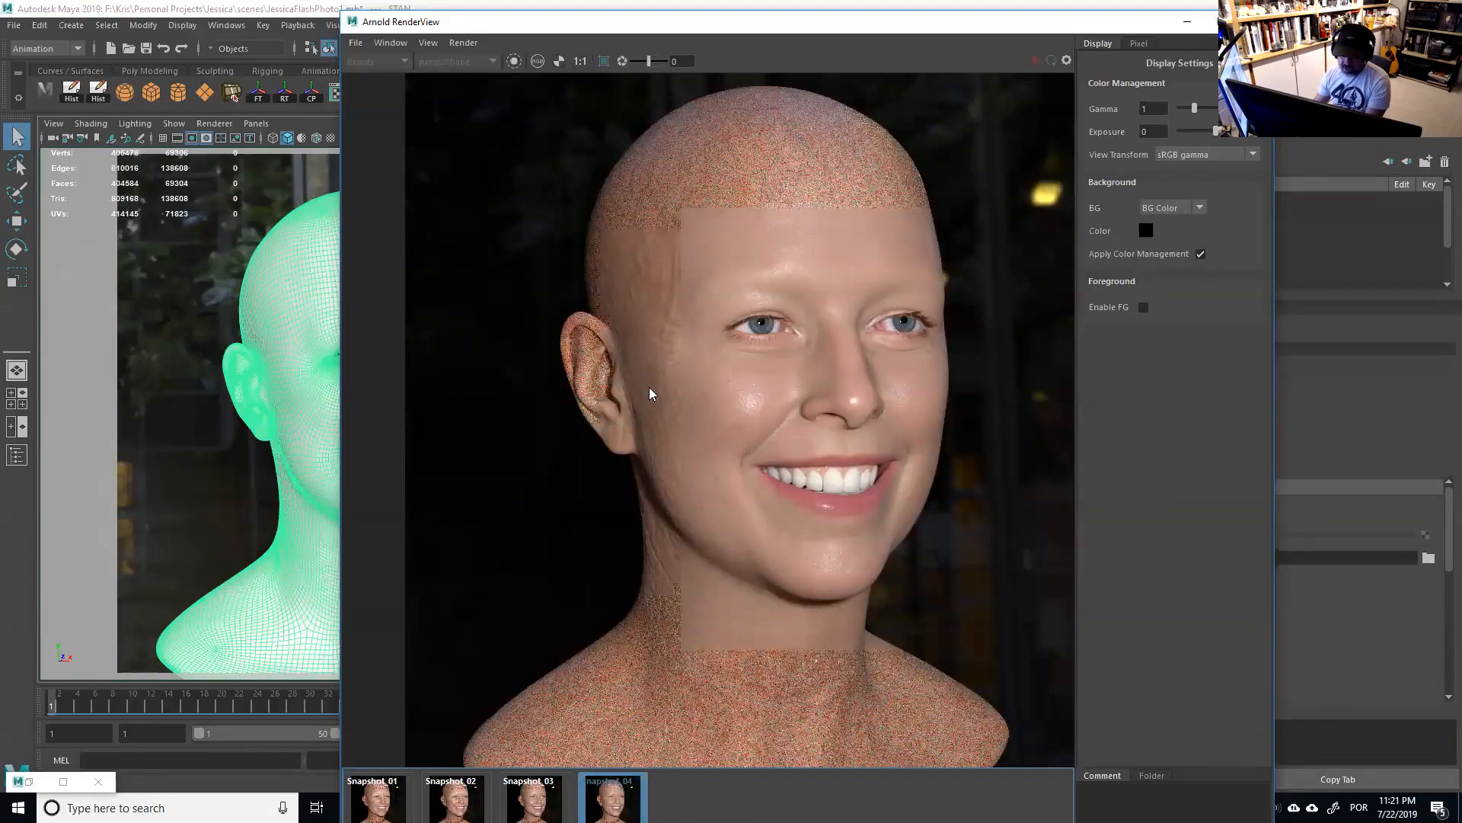
{"action": "left_click", "coordinate": [613, 794]}
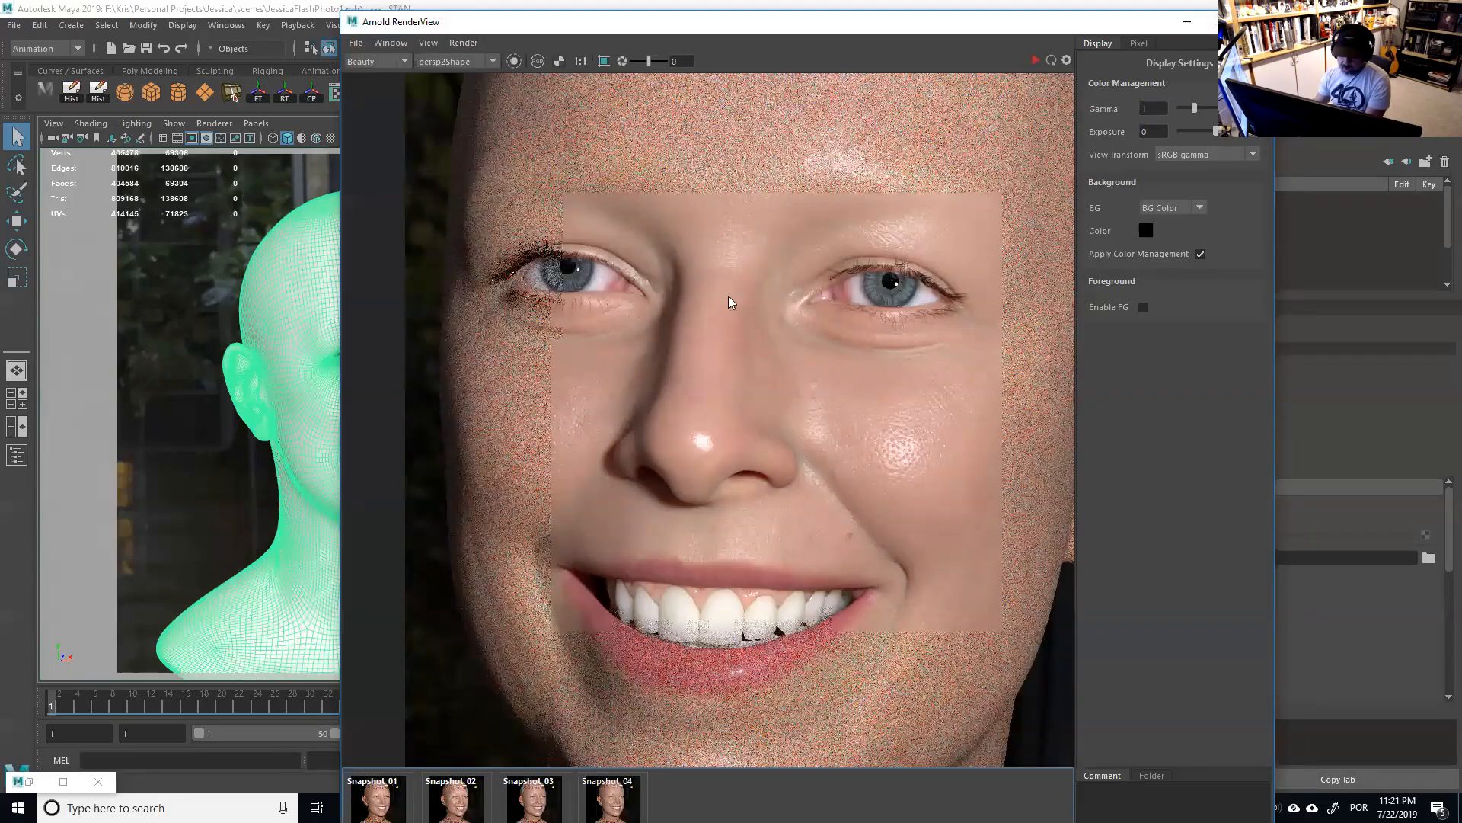
Using Snapshot_04 as a guide, draw a crop region from forehead to upper lip and start rendering it.
{"action": "left_click", "coordinate": [604, 61]}
{"action": "left_click", "coordinate": [614, 796]}
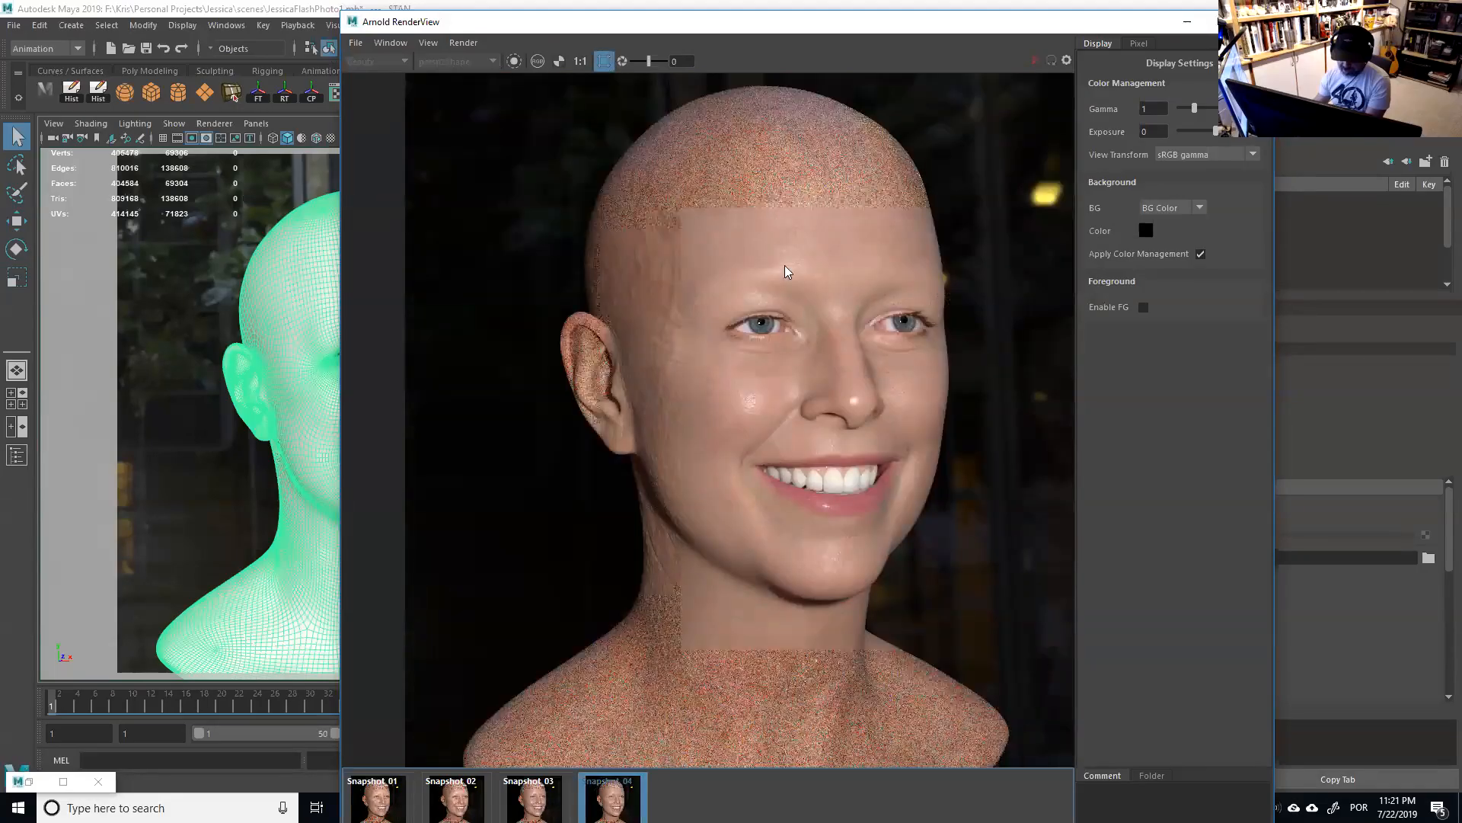
{"action": "left_click_drag", "start_coordinate": [684, 210], "coordinate": [958, 469]}
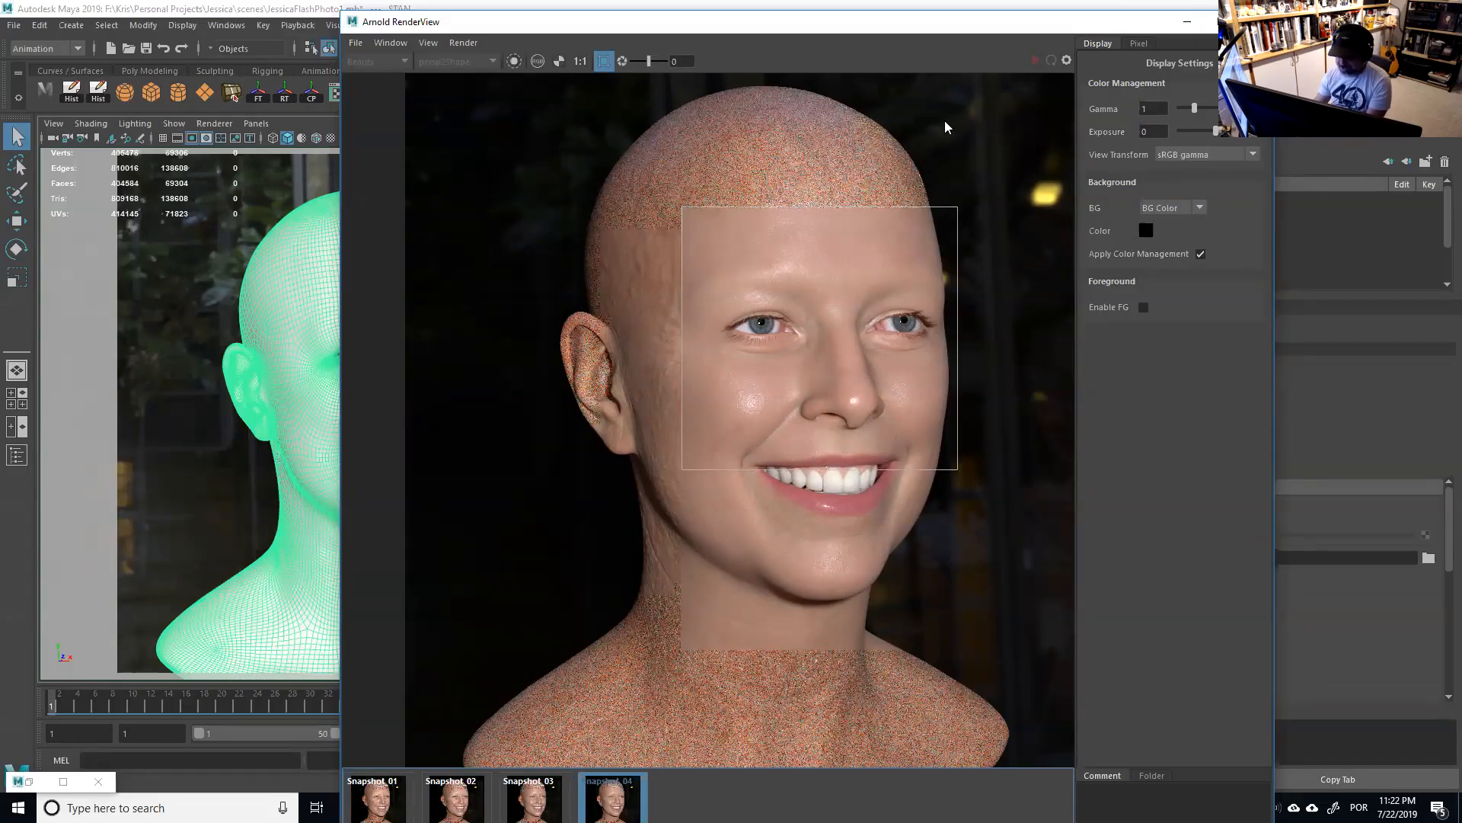
{"action": "left_click", "coordinate": [604, 61]}
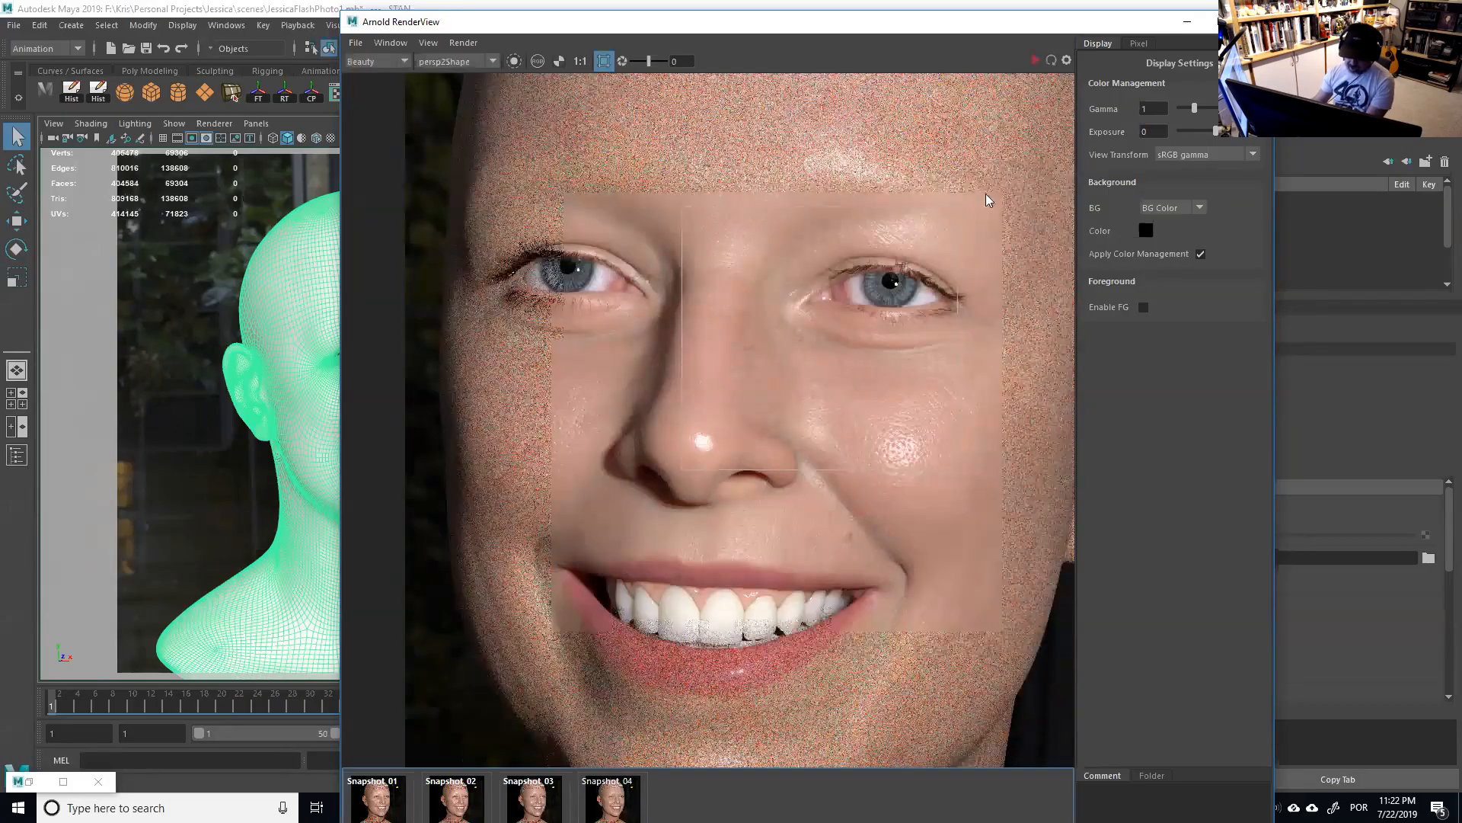
{"action": "left_click", "coordinate": [1049, 60]}
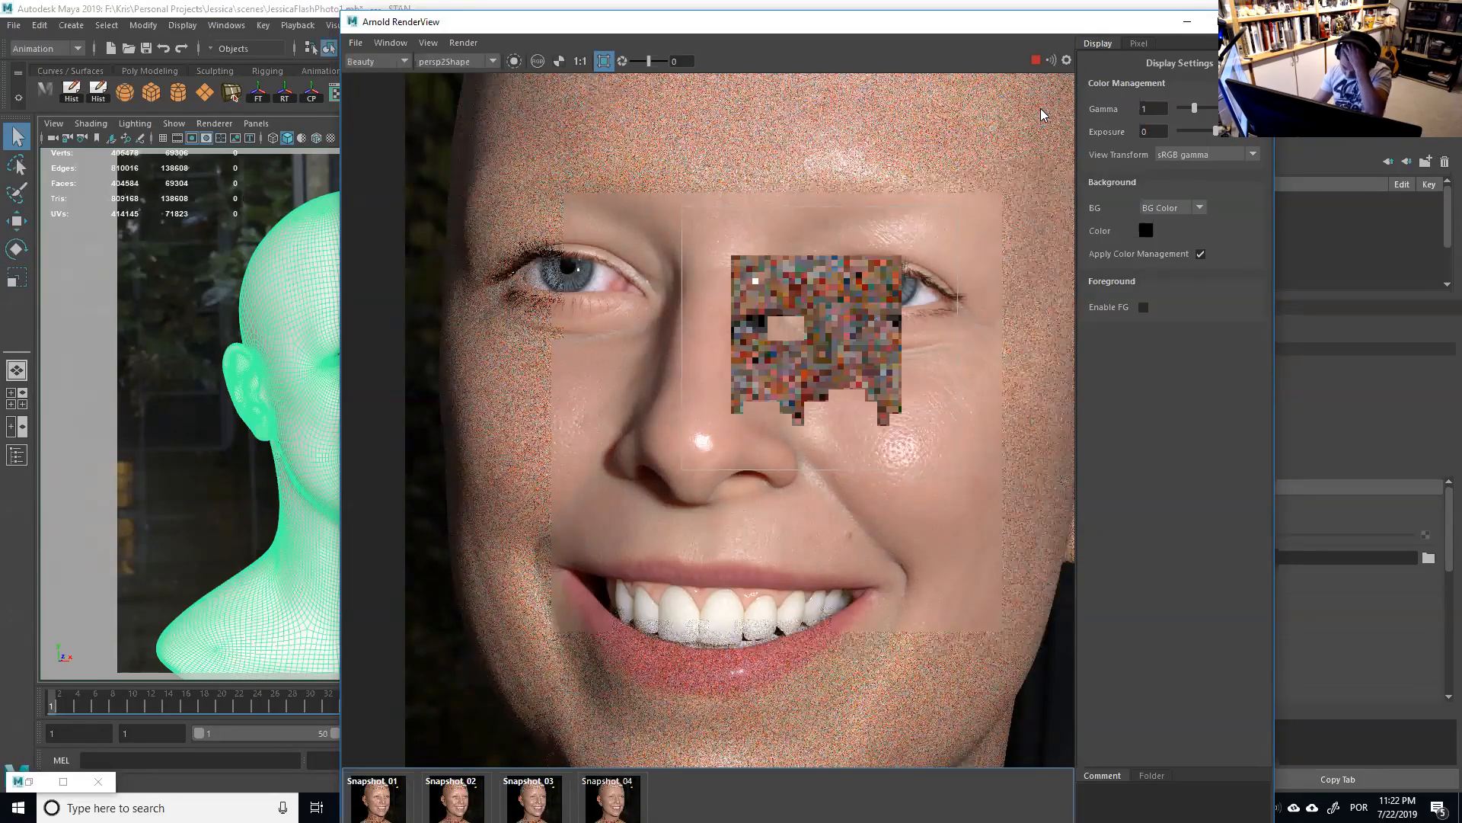
Select the FlashPhoto area light, set its intensity to 40000, and return to the framed head view.
{"action": "left_click_drag", "start_coordinate": [1032, 29], "coordinate": [1461, 153]}
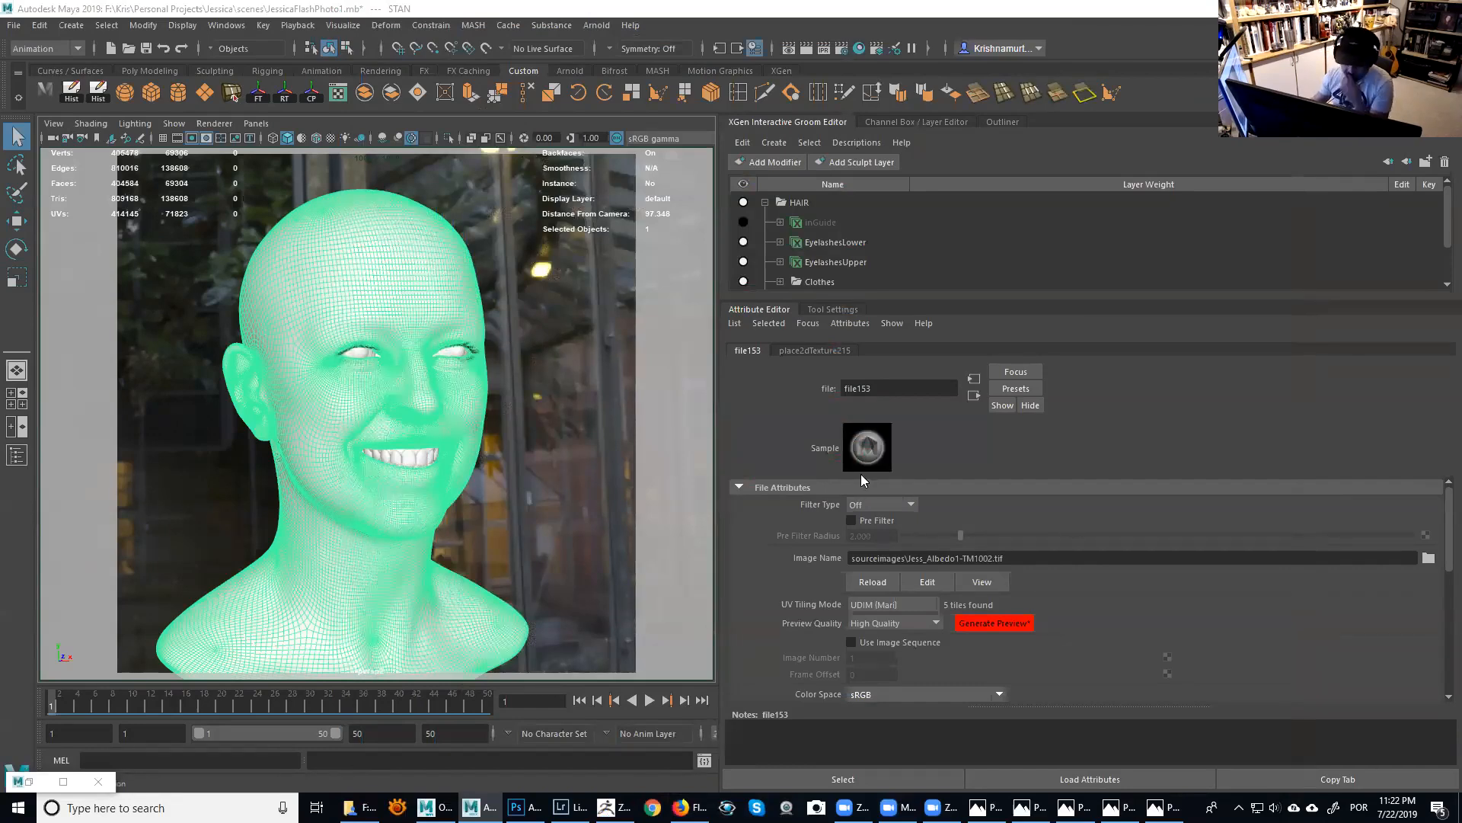
{"action": "scroll", "coordinate": [574, 453], "scroll_direction": "down", "scroll_amount": 5}
{"action": "scroll", "coordinate": [445, 412], "scroll_direction": "down", "scroll_amount": 5}
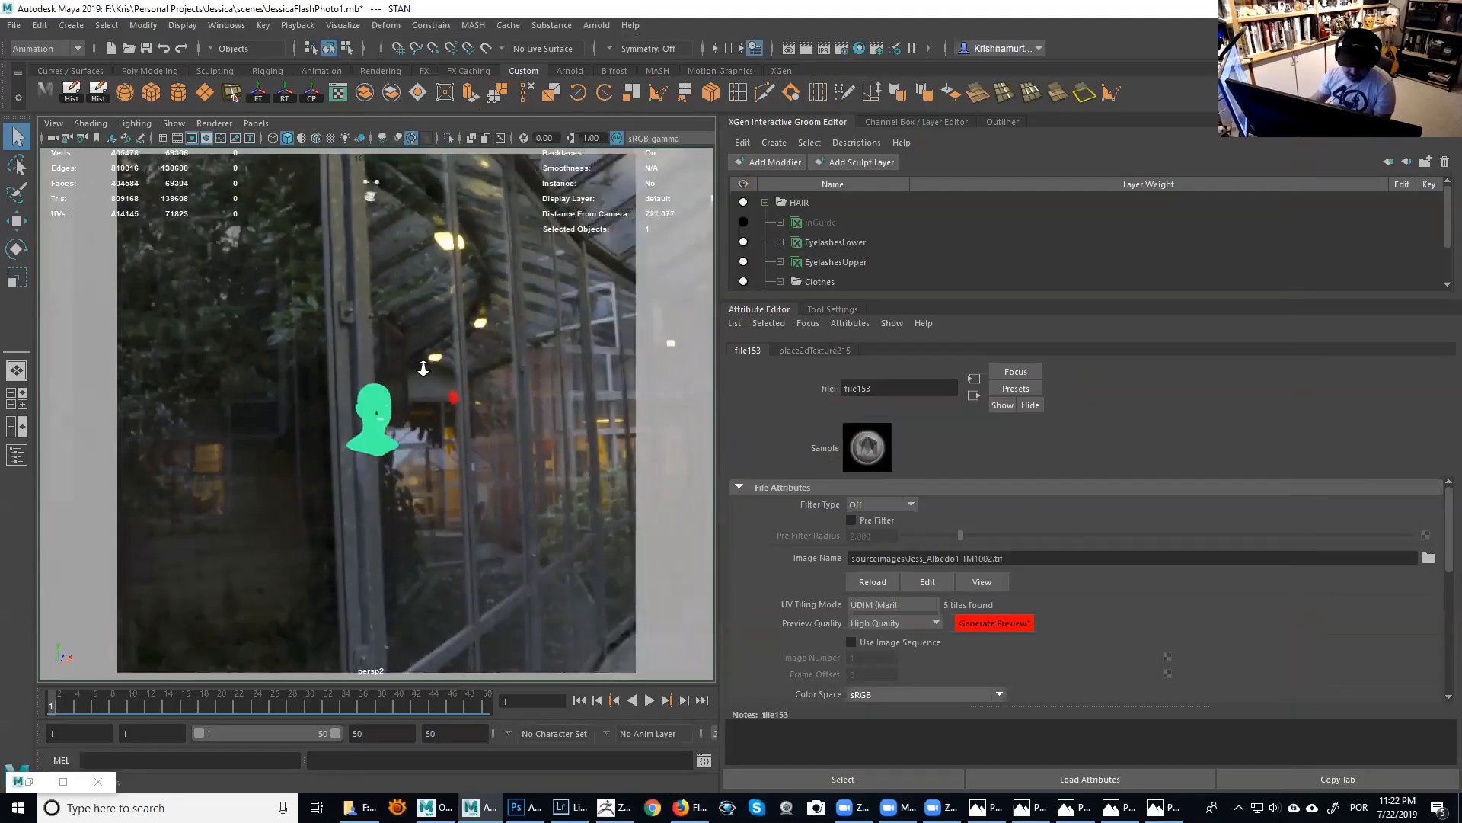
{"action": "left_click", "coordinate": [452, 398]}
{"action": "key", "text": "f"}
{"action": "scroll", "coordinate": [576, 366], "scroll_direction": "down", "scroll_amount": 3}
{"action": "left_click_drag", "start_coordinate": [891, 525], "coordinate": [851, 525]}
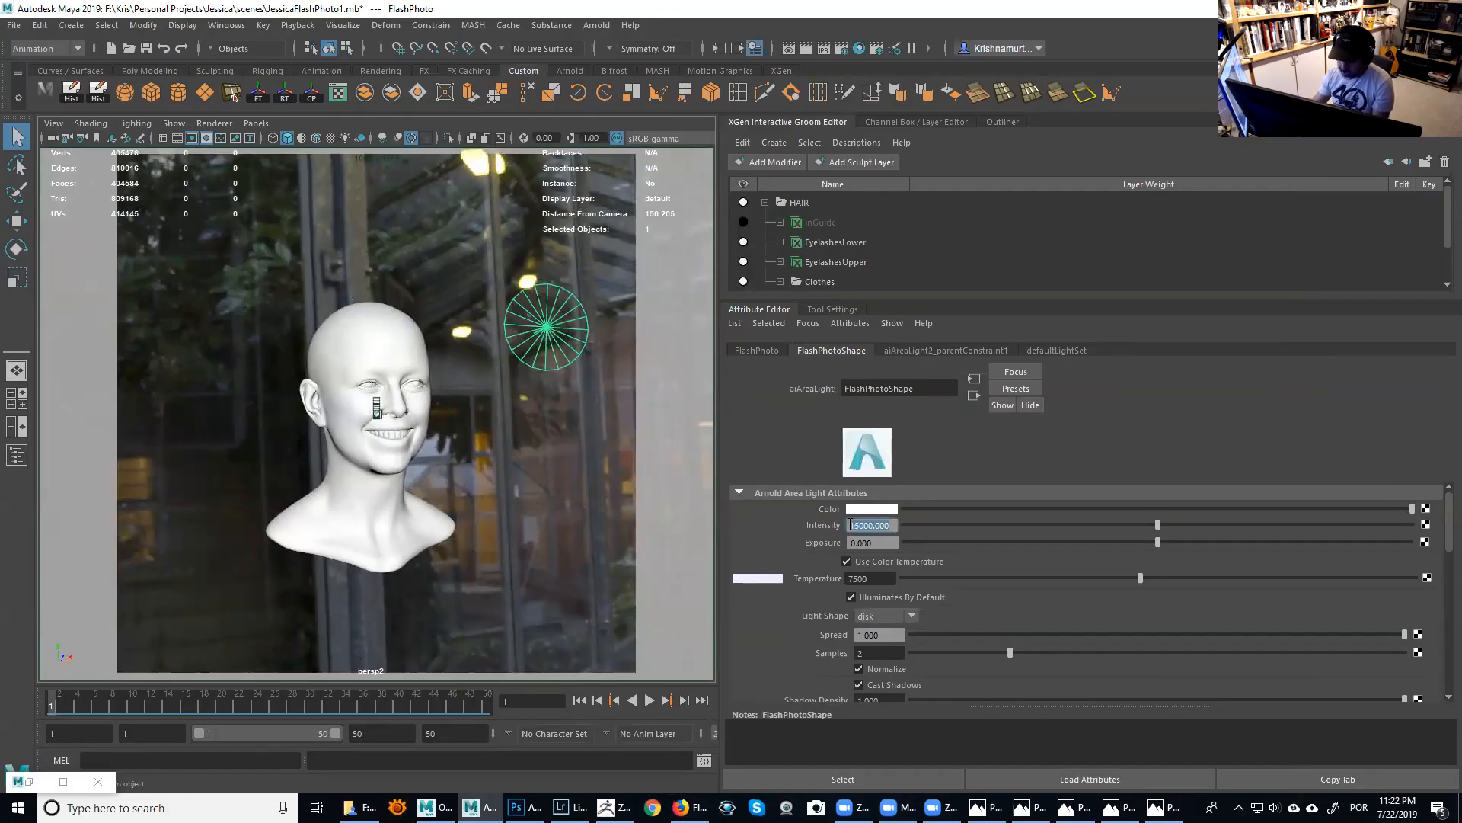
{"action": "type", "text": "5"}
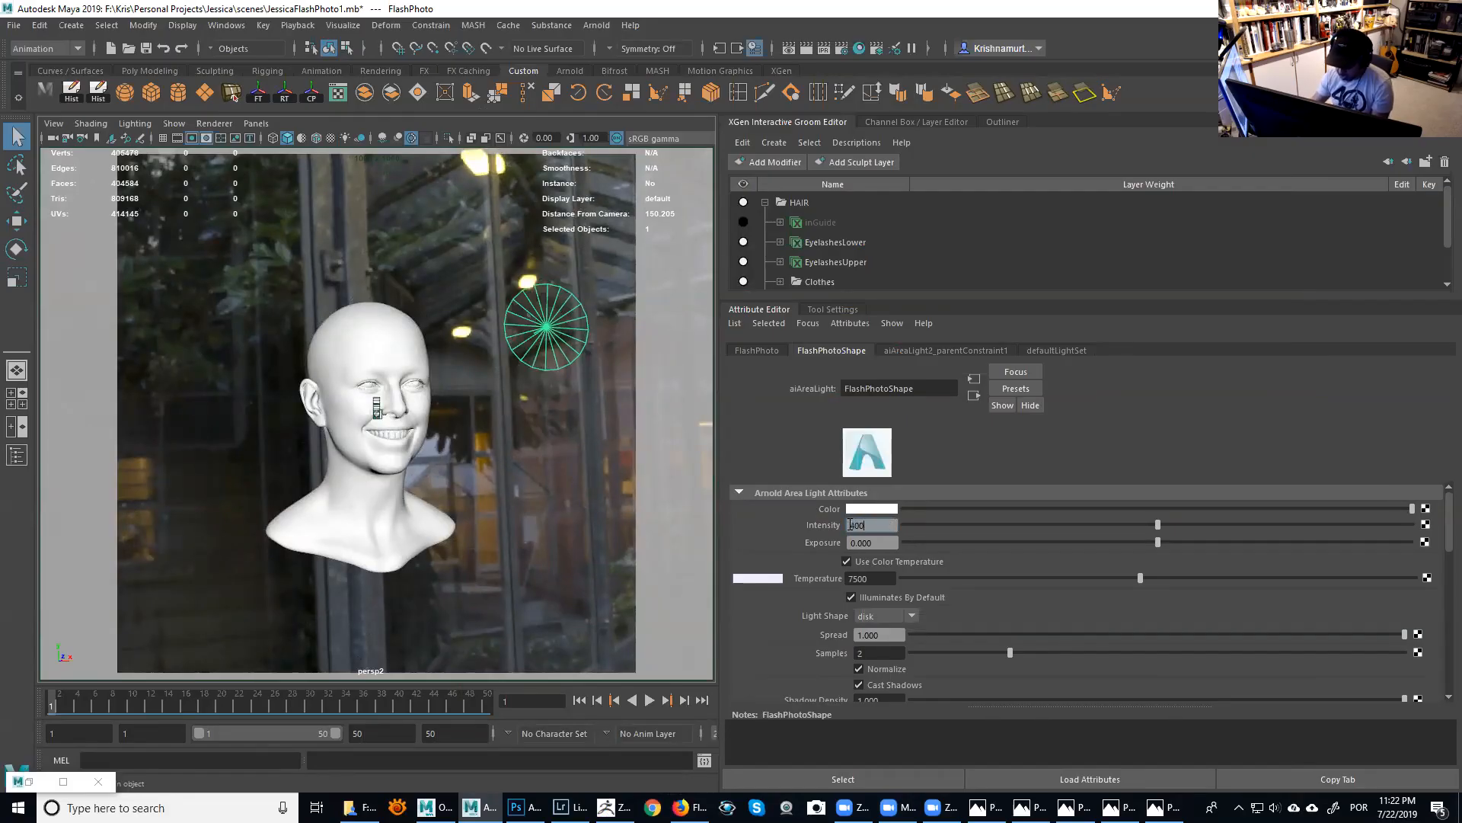
{"action": "key", "text": "Return"}
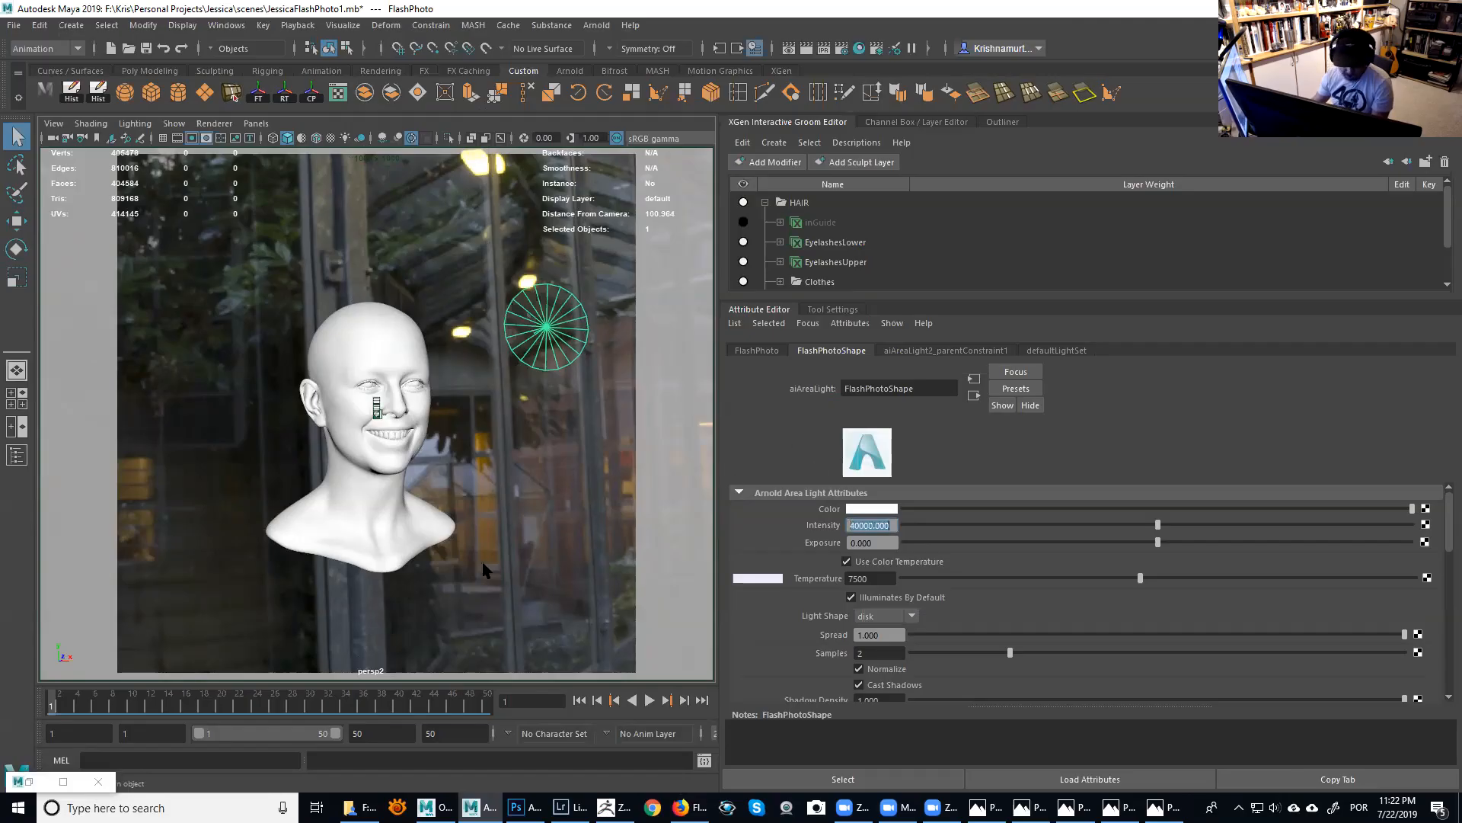
{"action": "key", "text": "f"}
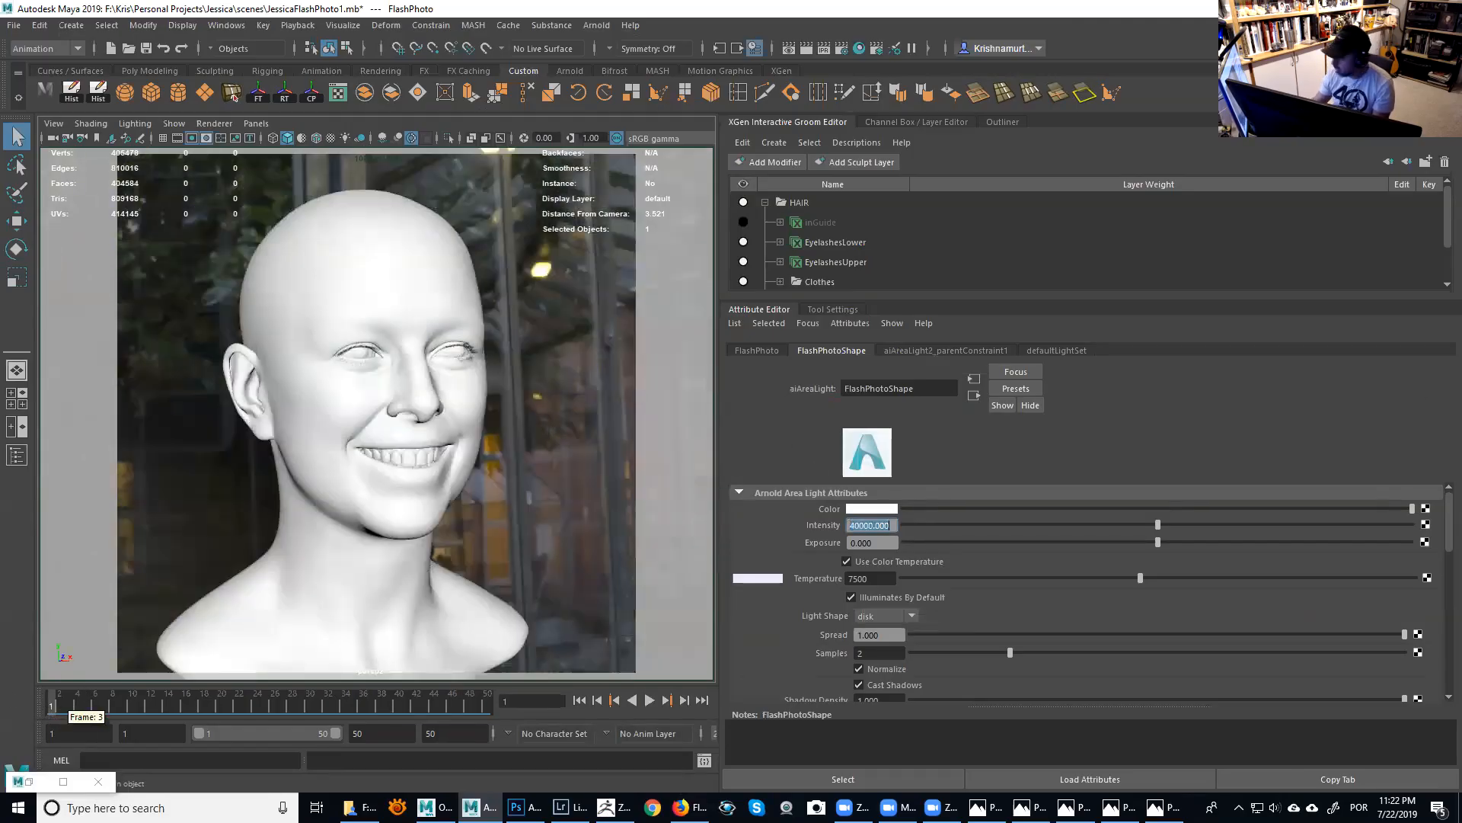
Bring the Arnold RenderView back beside the head and enlarge the cropped region of the running render.
{"action": "key", "text": "alt+Tab"}
{"action": "left_click", "coordinate": [1091, 77]}
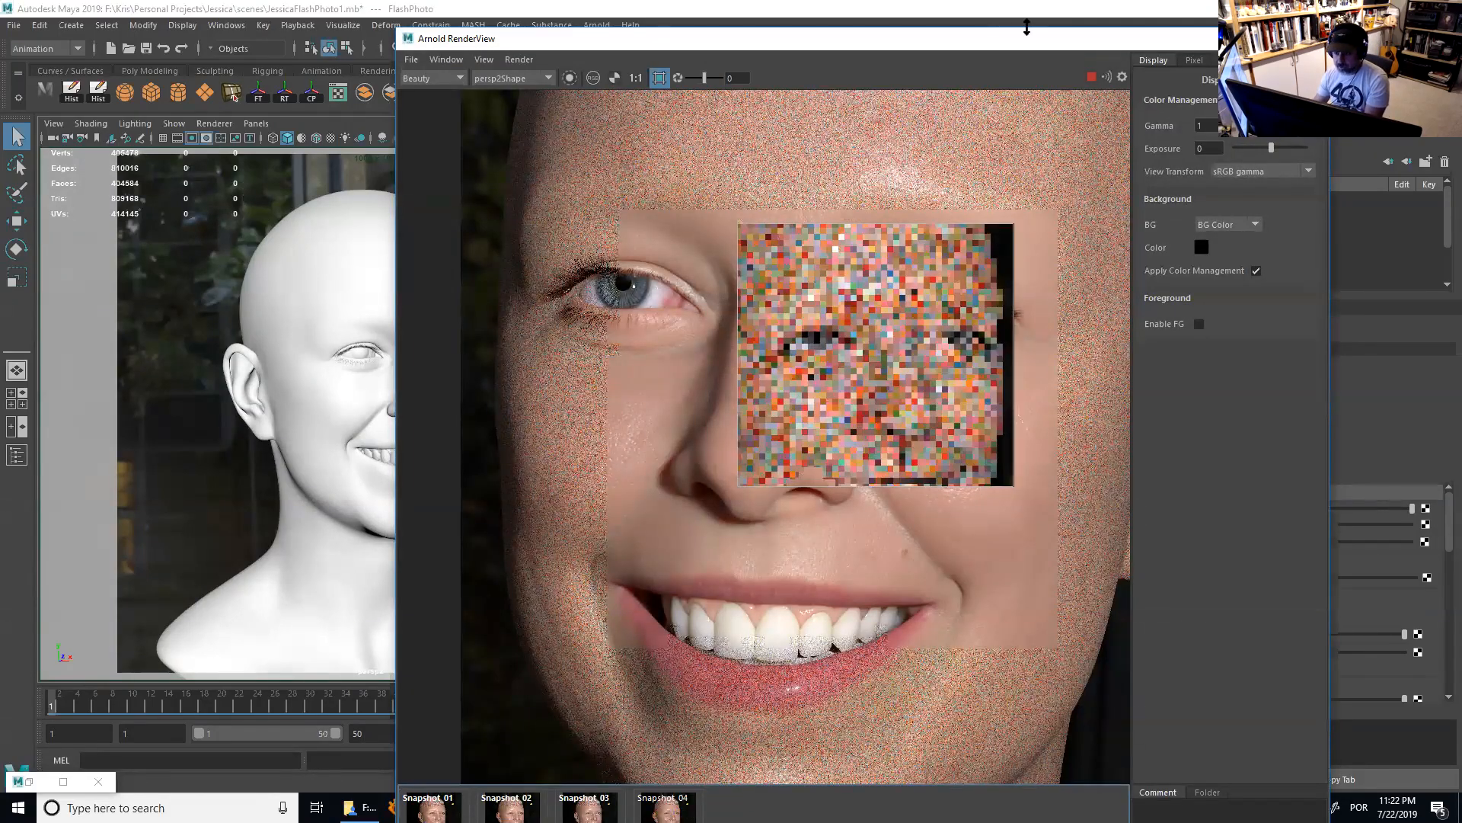
{"action": "mouse_move", "coordinate": [1027, 27]}
{"action": "left_mouse_down"}
{"action": "mouse_move", "coordinate": [1042, 96]}
{"action": "mouse_move", "coordinate": [1045, 32]}
{"action": "left_mouse_up"}
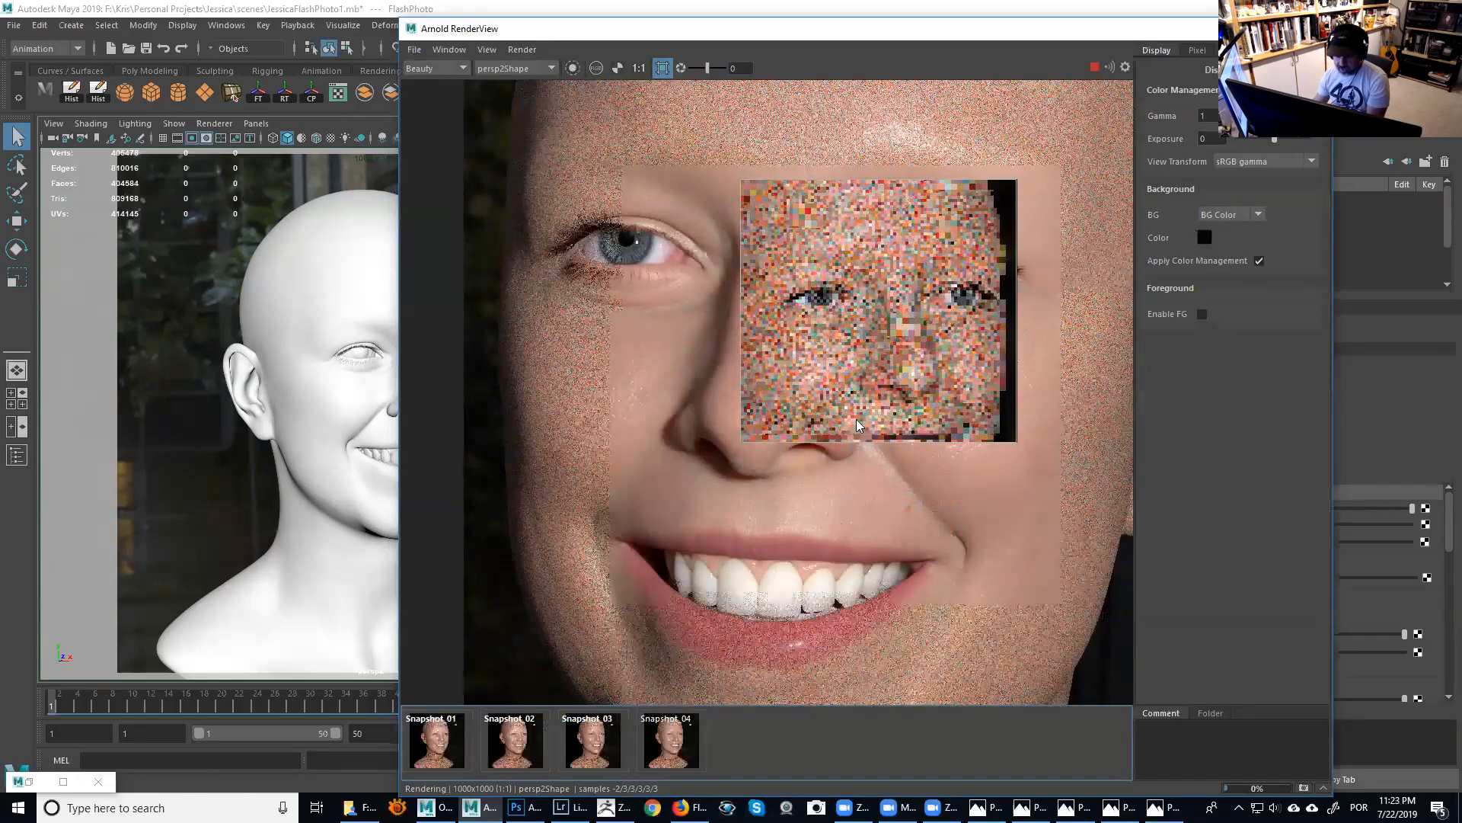
{"action": "scroll", "coordinate": [892, 332], "scroll_direction": "down", "scroll_amount": 2}
{"action": "scroll", "coordinate": [891, 330], "scroll_direction": "up", "scroll_amount": 2}
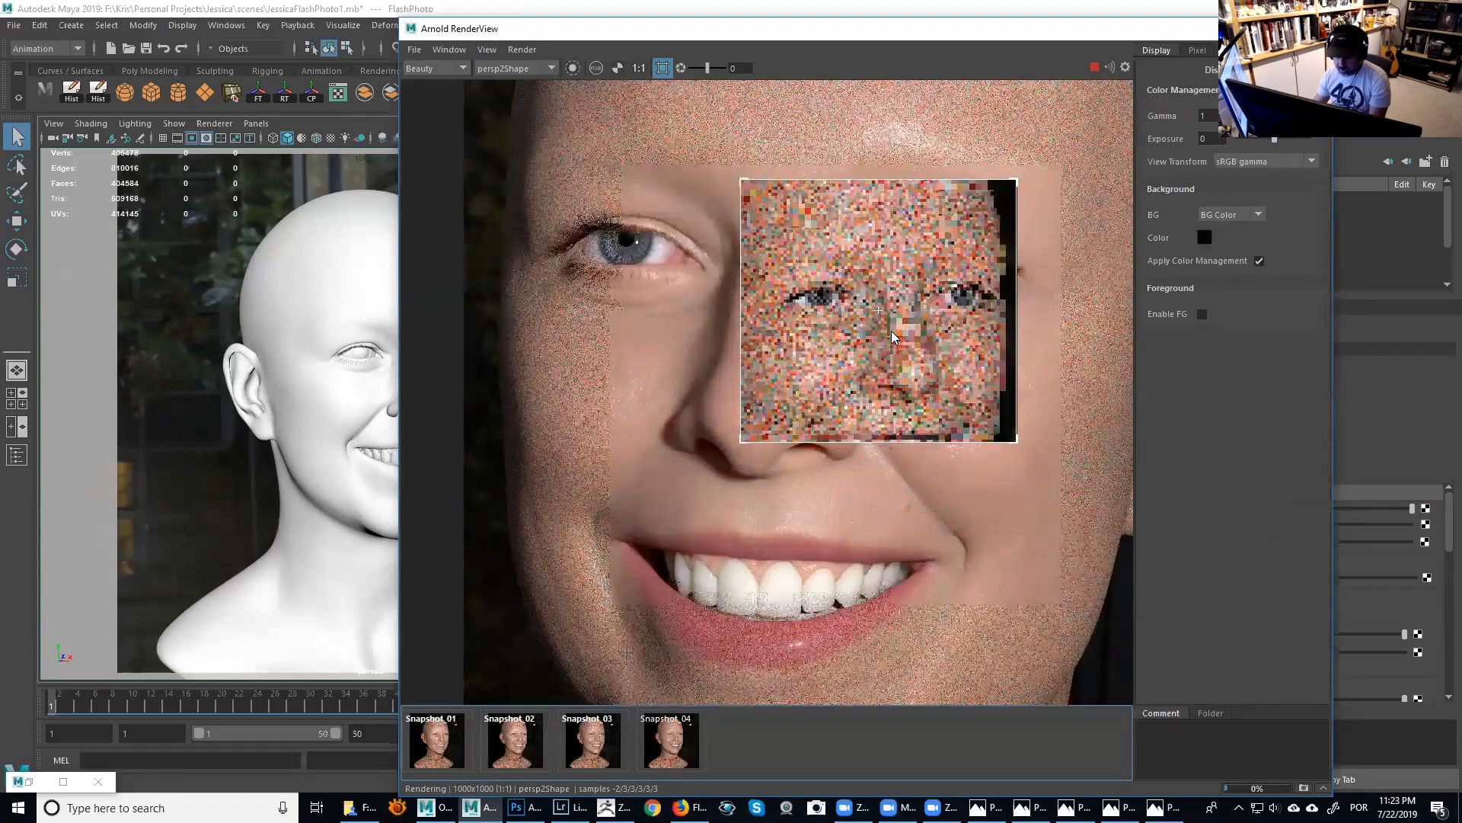
{"action": "scroll", "coordinate": [891, 331], "scroll_direction": "up", "scroll_amount": 2}
{"action": "middle_click_drag", "start_coordinate": [884, 357], "coordinate": [836, 367]}
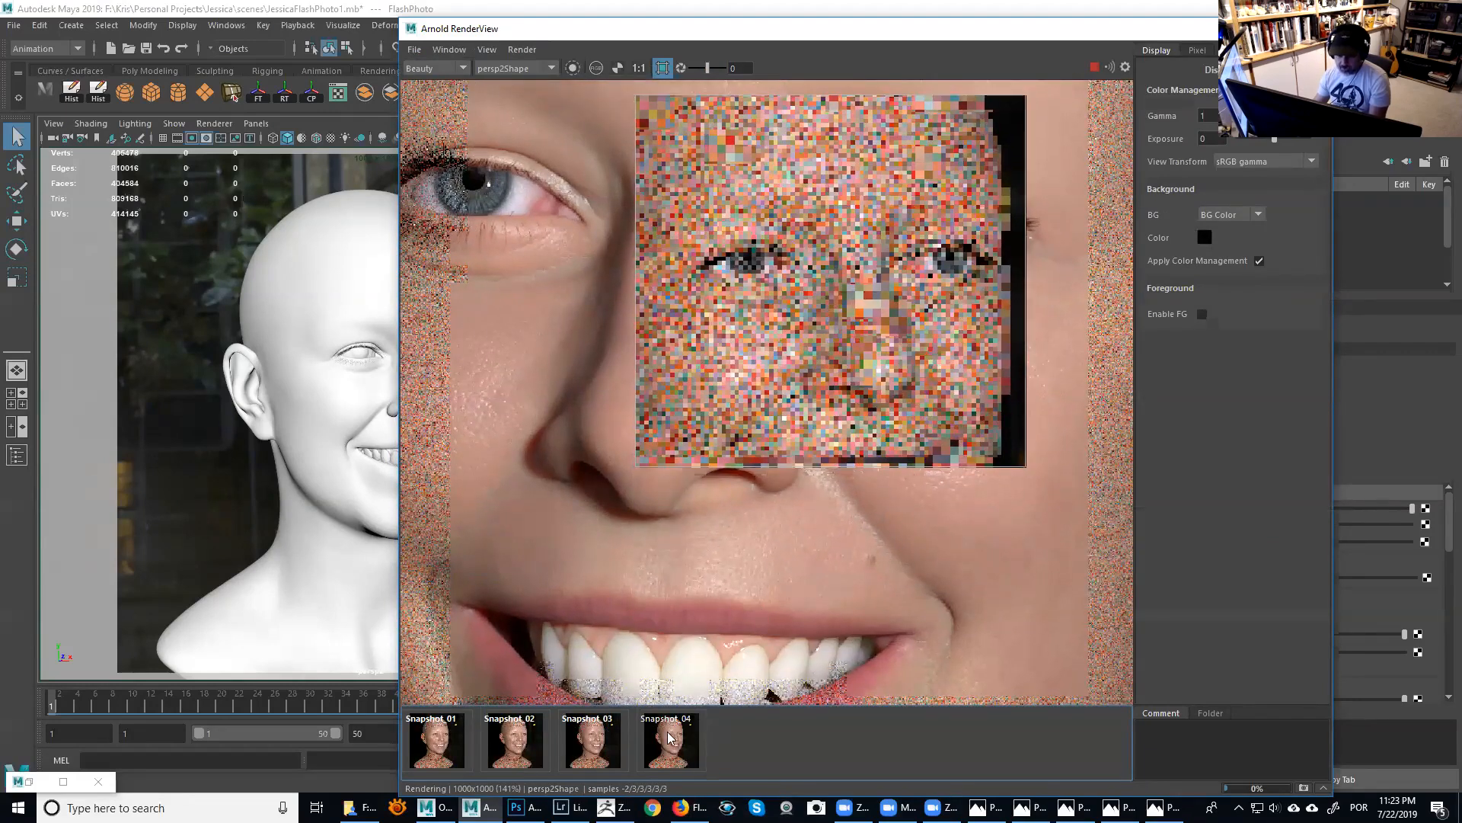
Compare the cropped face render with Snapshot_04 repeatedly as the render refines.
{"action": "left_click", "coordinate": [677, 754]}
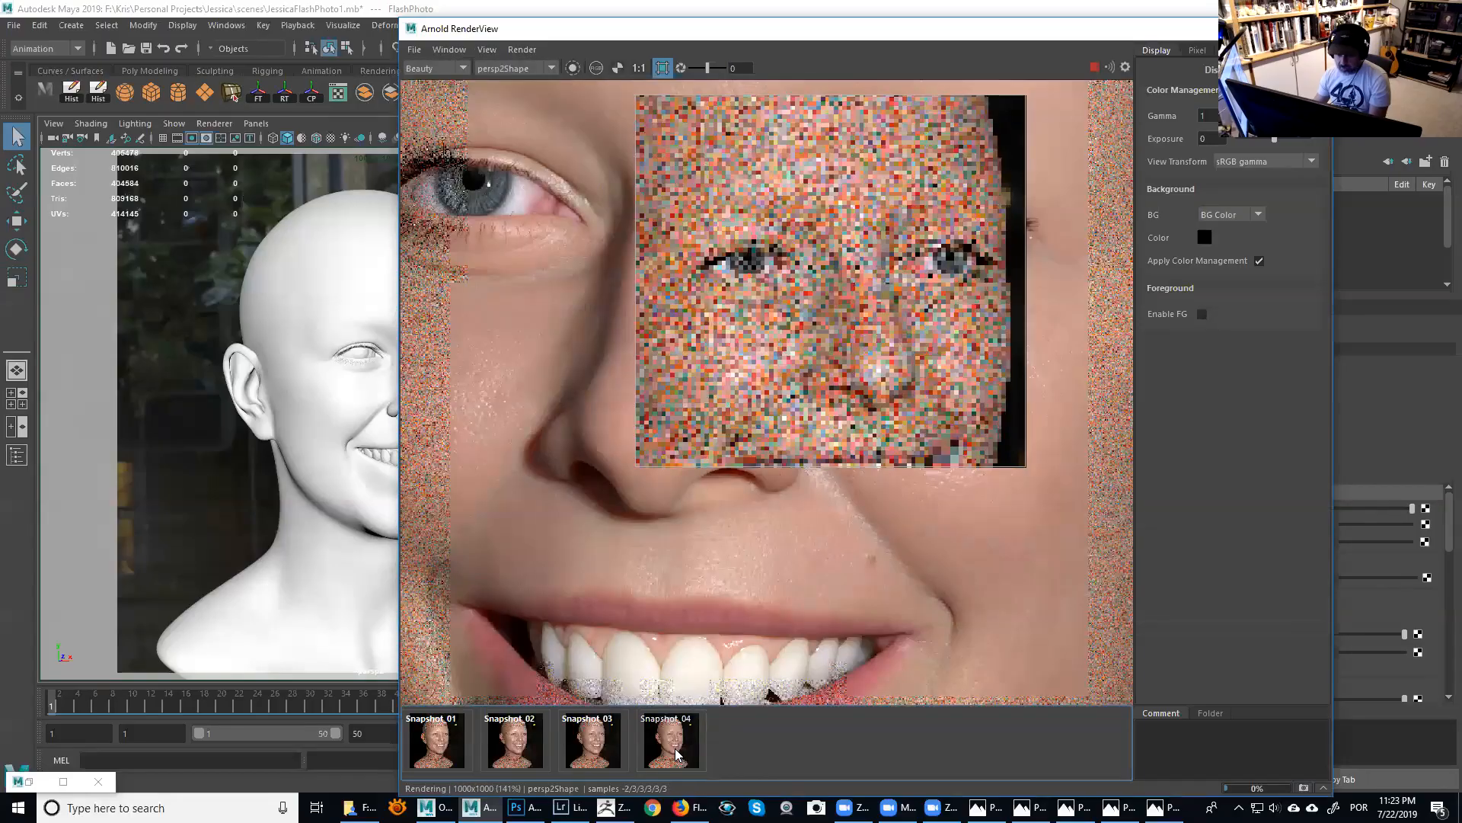
{"action": "left_click", "coordinate": [678, 754]}
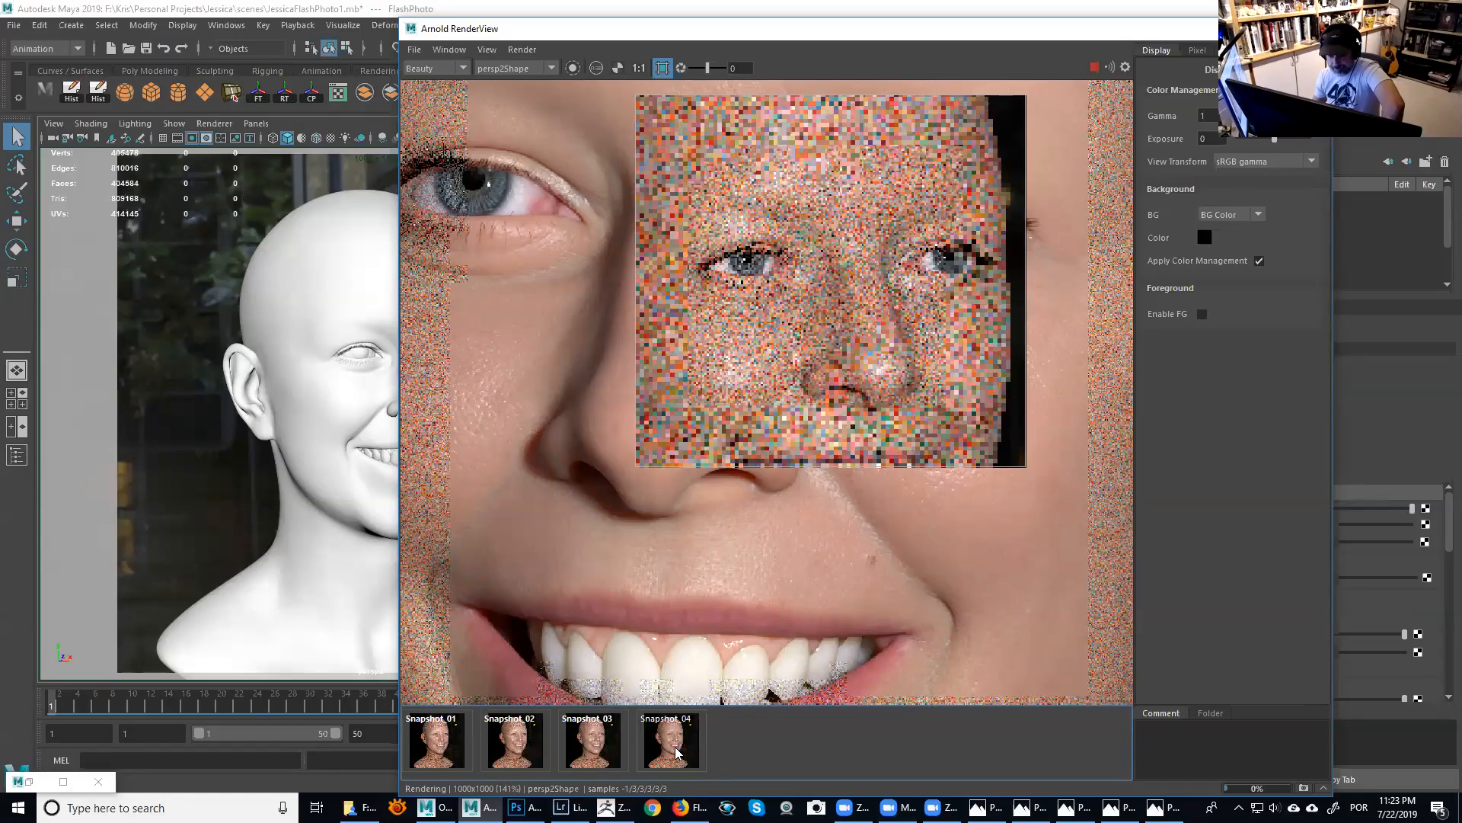
{"action": "left_click", "coordinate": [676, 753]}
{"action": "left_click", "coordinate": [677, 753]}
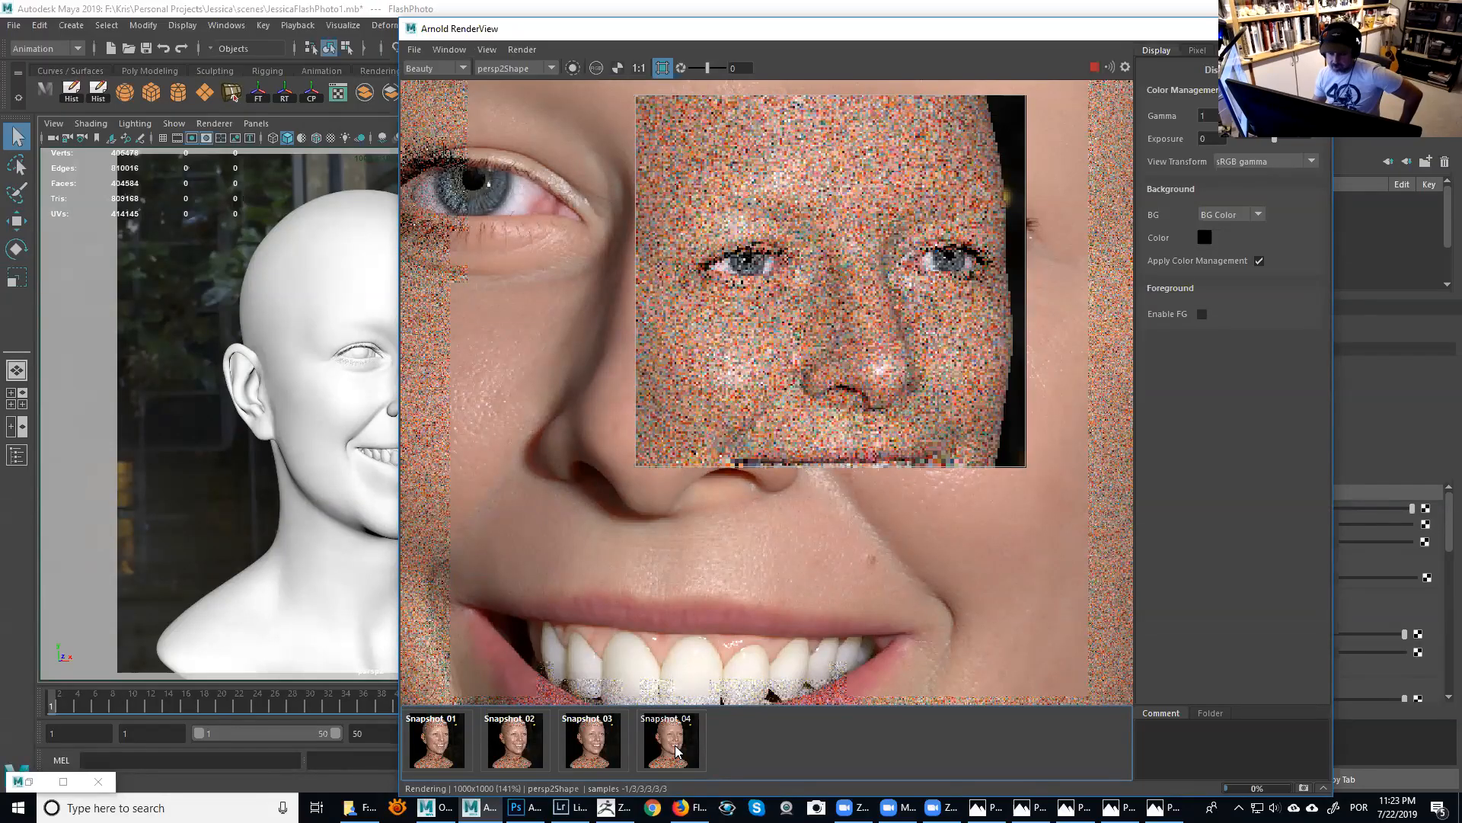
{"action": "left_click", "coordinate": [676, 746]}
{"action": "left_click", "coordinate": [676, 746]}
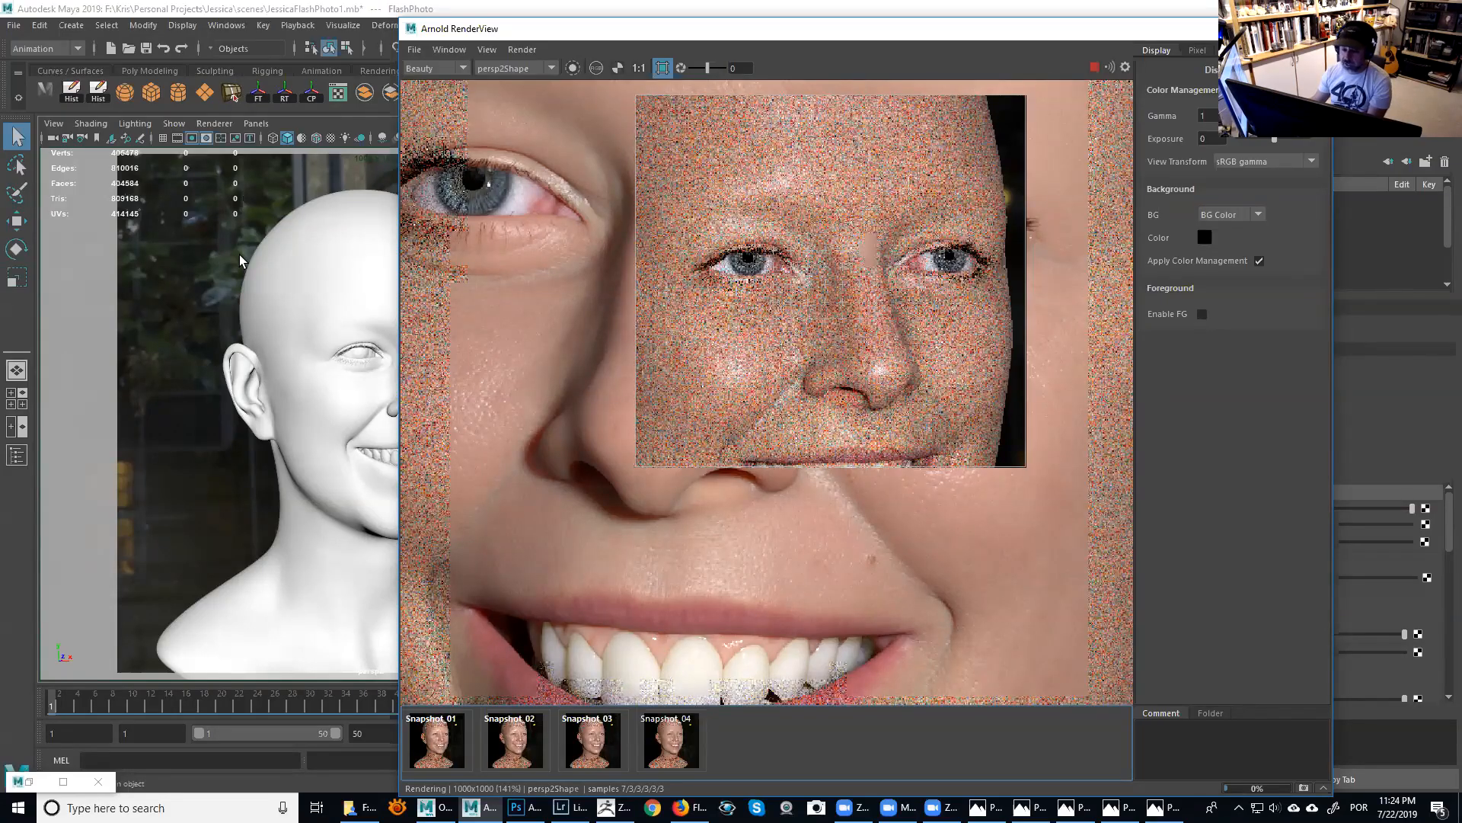
{"action": "left_click", "coordinate": [1008, 224]}
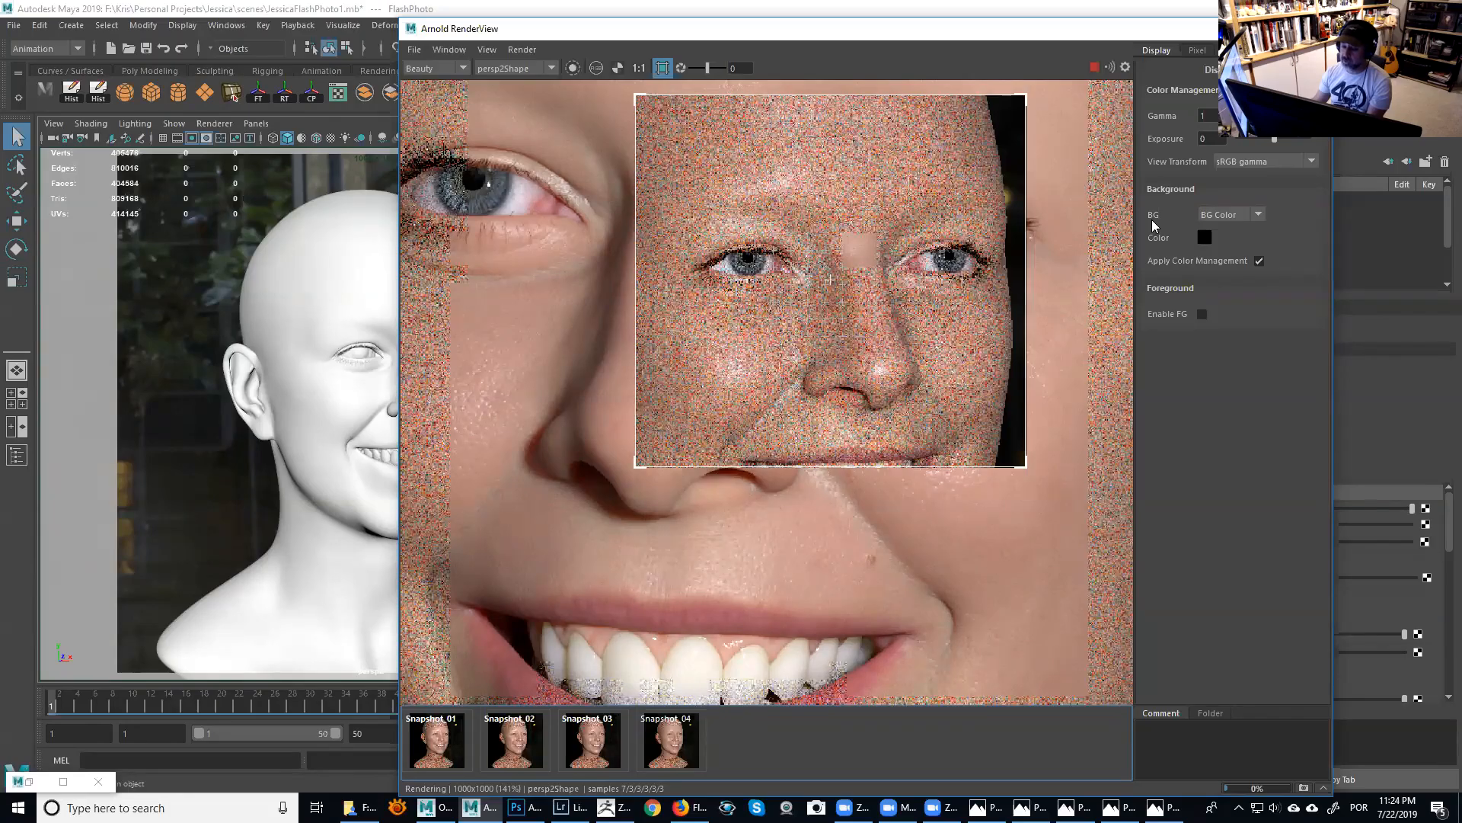
{"action": "left_click", "coordinate": [670, 743]}
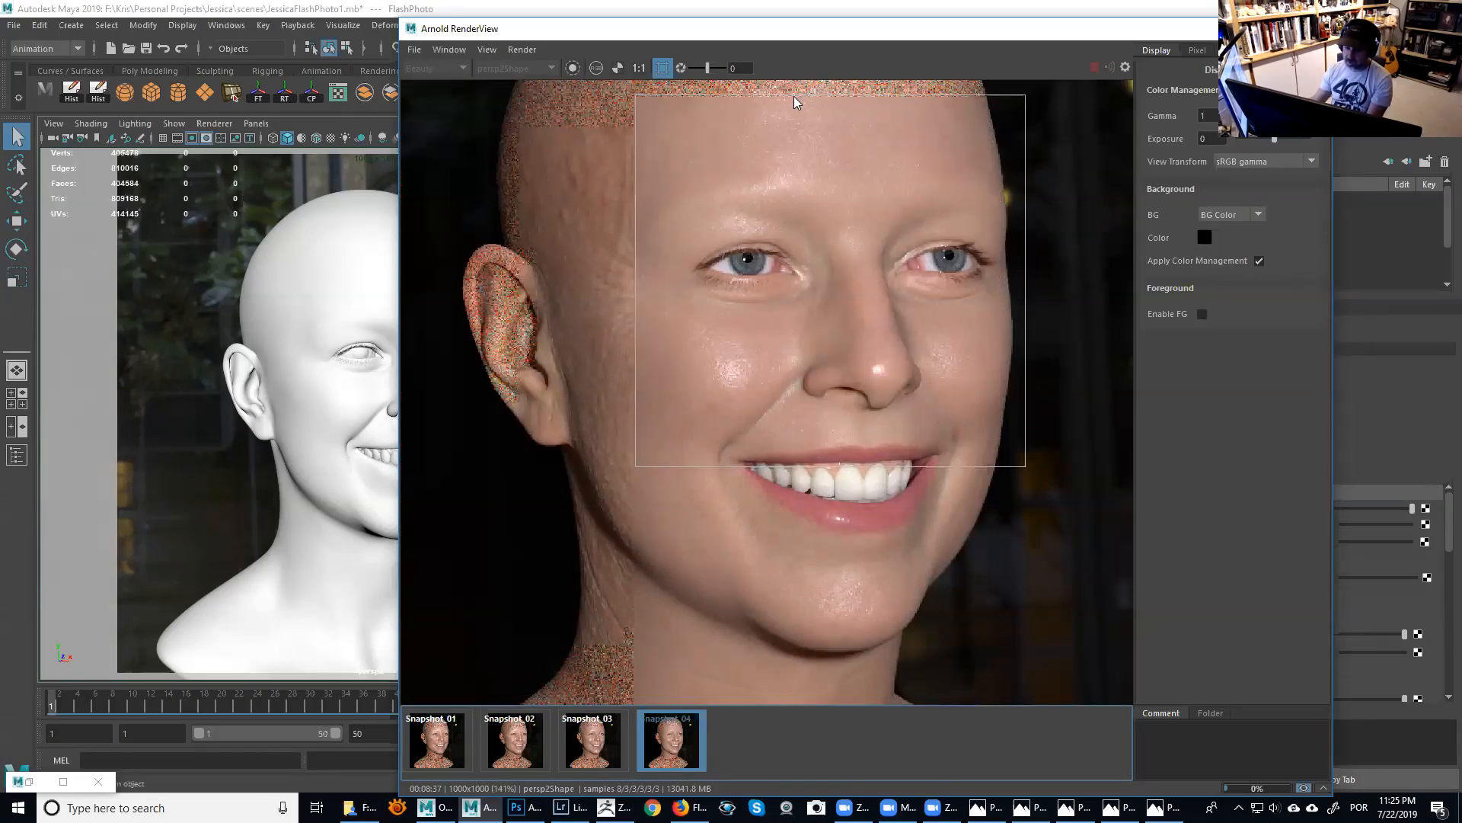
{"action": "left_click", "coordinate": [678, 743]}
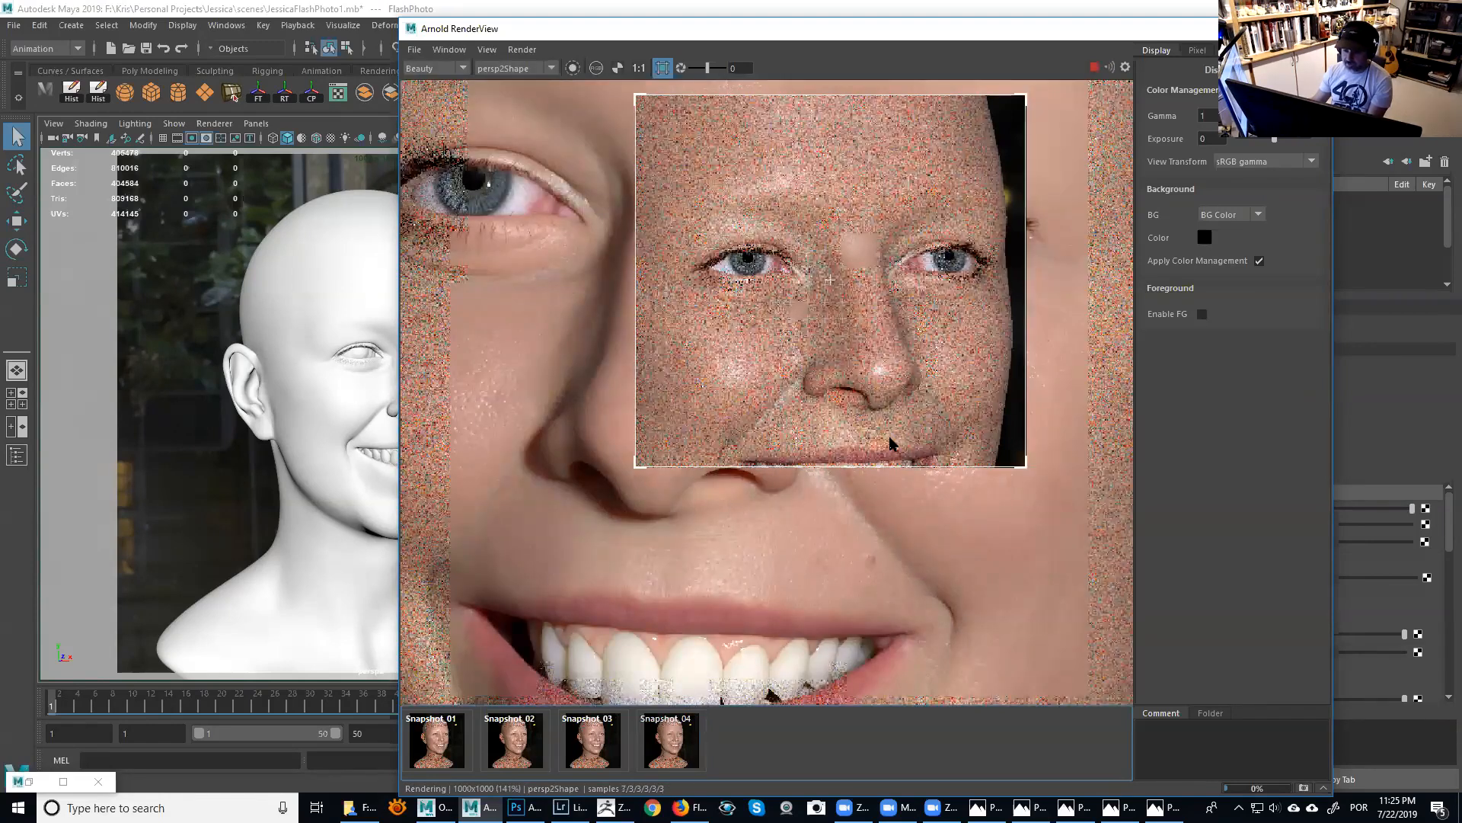
{"action": "left_click", "coordinate": [677, 751]}
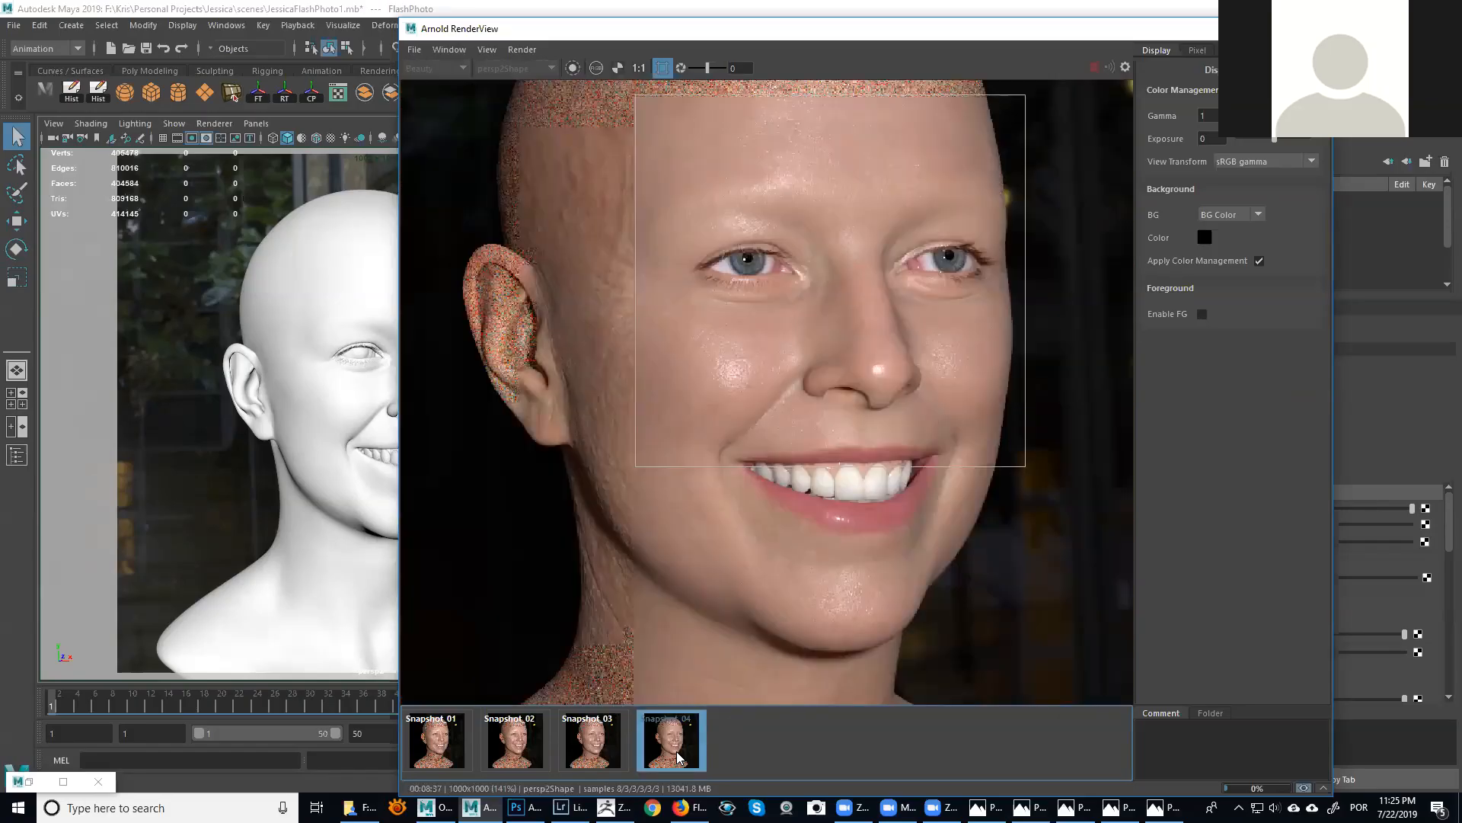
{"action": "left_click", "coordinate": [675, 752]}
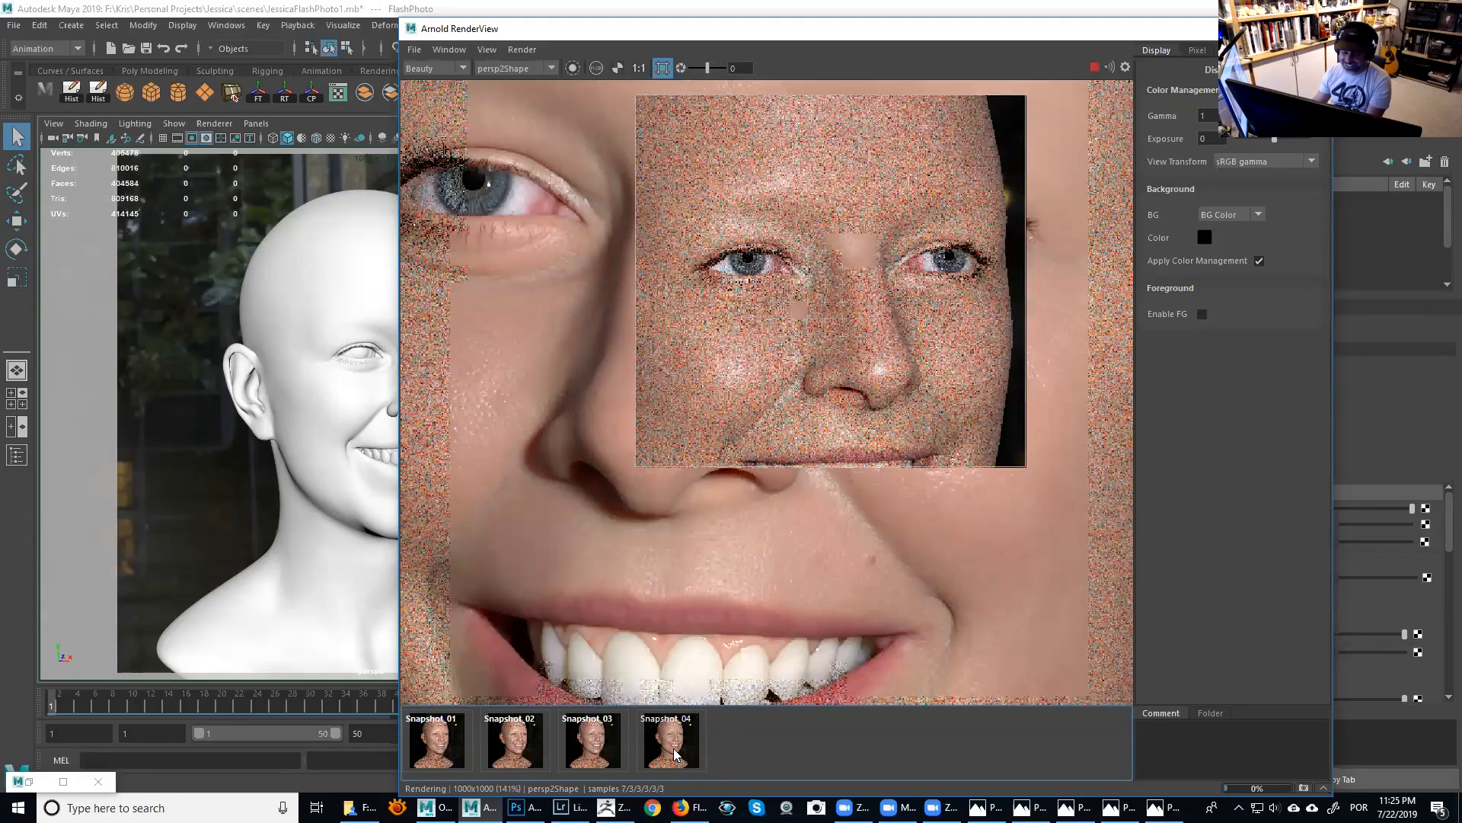
{"action": "left_click", "coordinate": [675, 753]}
{"action": "left_click", "coordinate": [675, 752]}
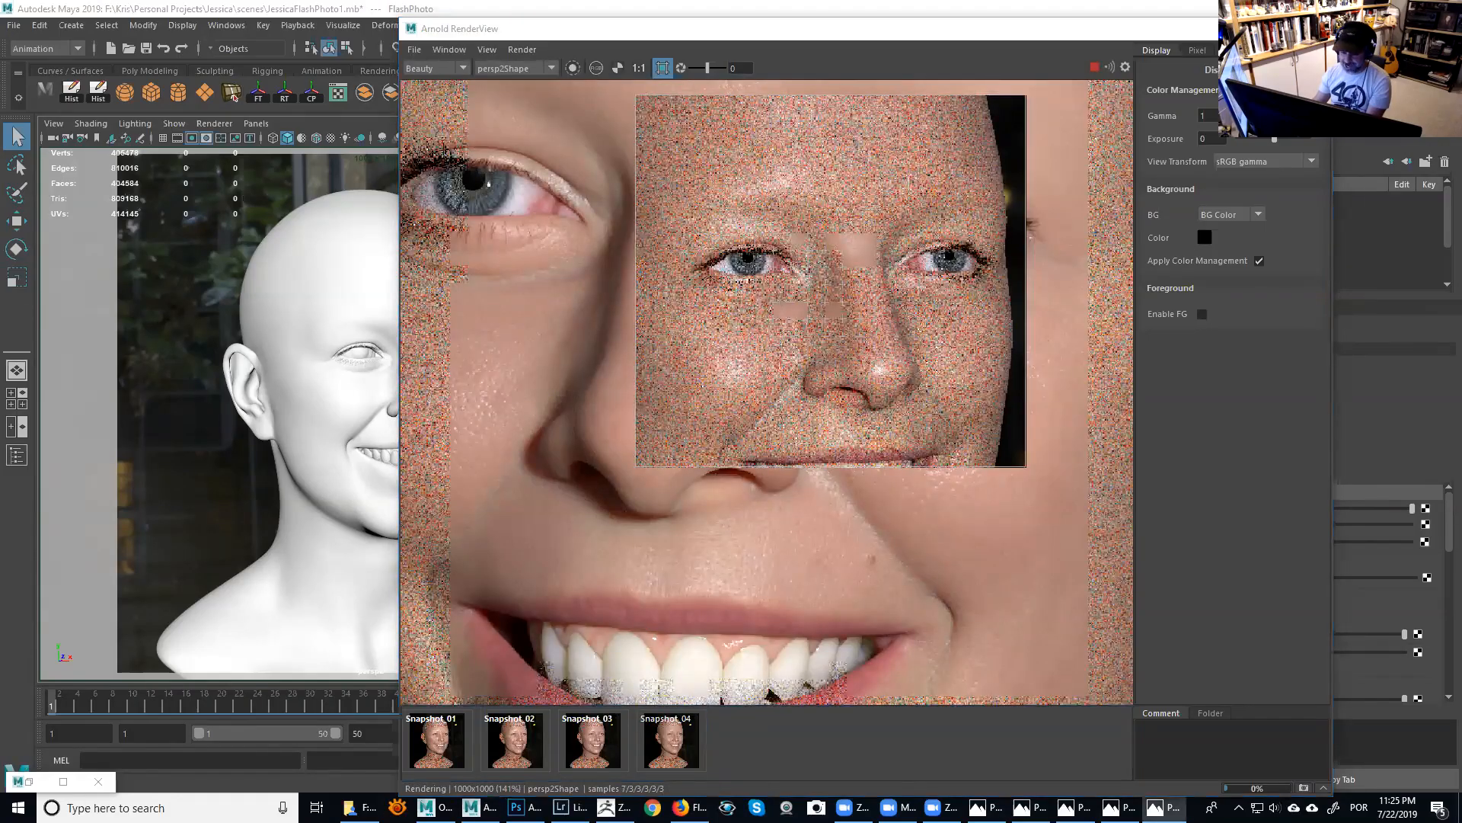
Switch to Photos and examine the skin highlights in the close-up reference photo of the man with glasses.
{"action": "key", "text": "alt+Tab"}
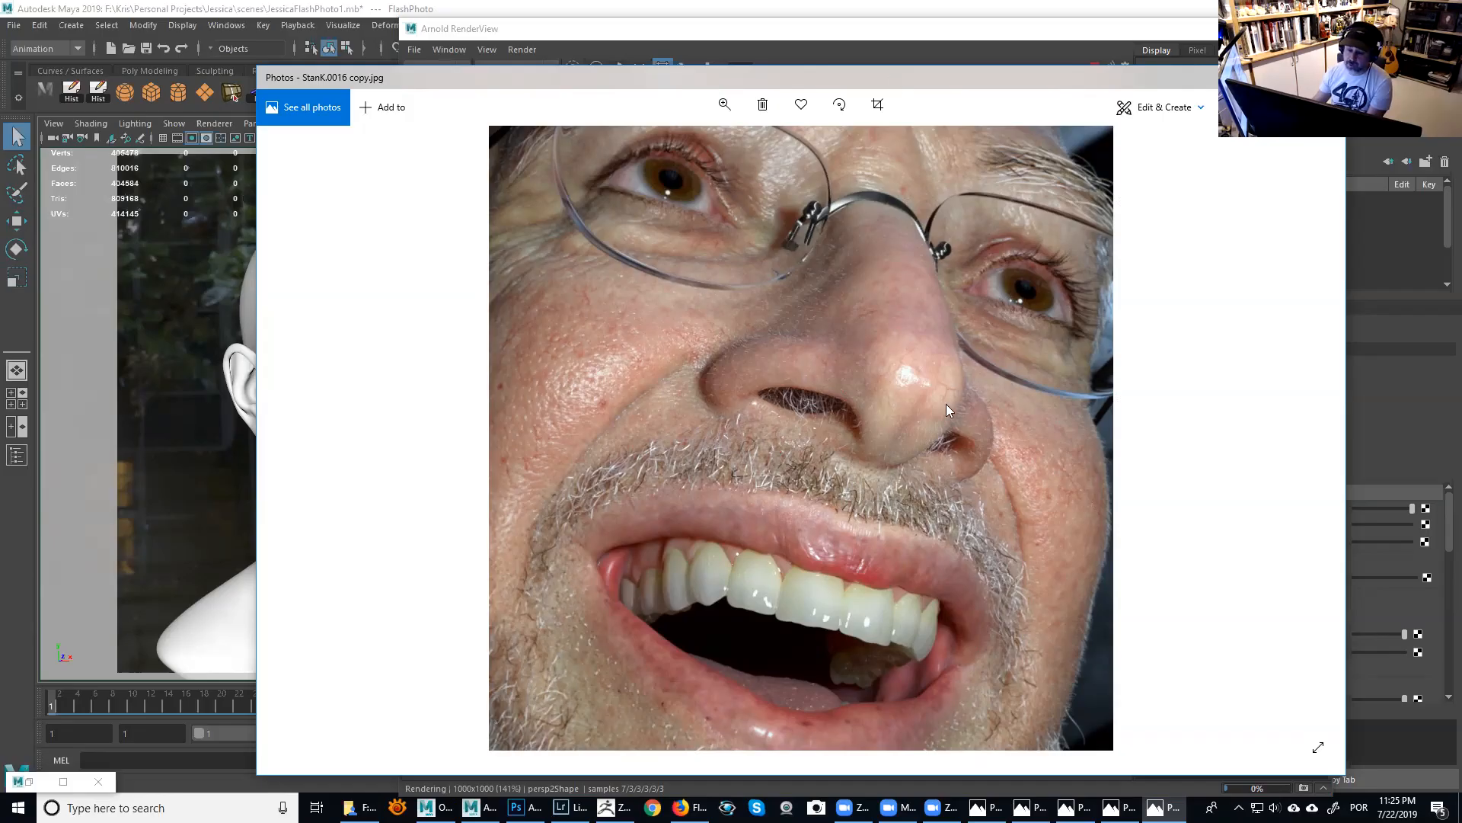
{"action": "left_click_drag", "start_coordinate": [893, 368], "coordinate": [886, 346]}
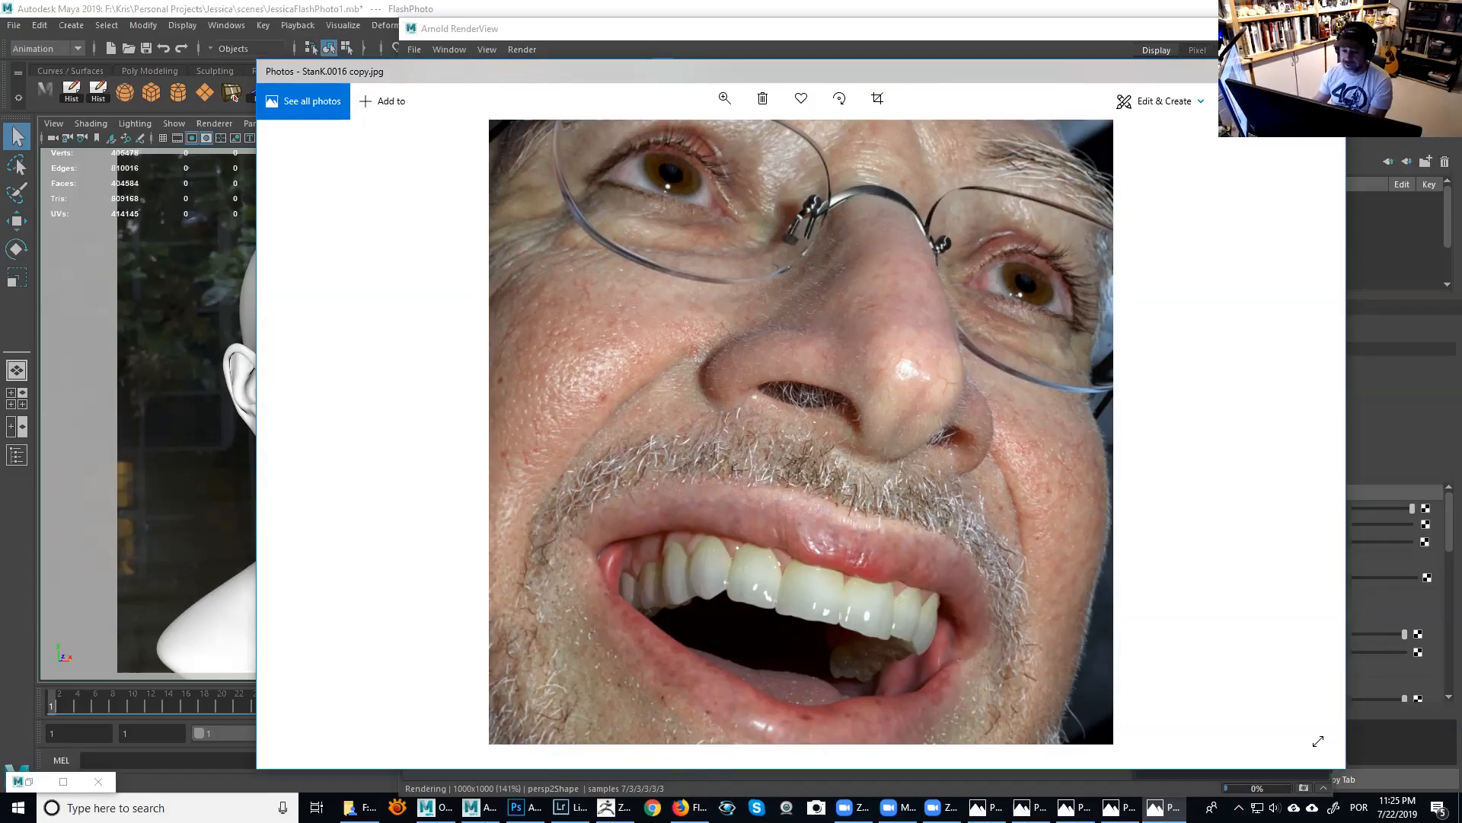
Return to the Arnold RenderView and compare the whole cropped face render with Snapshot_04.
{"action": "left_click", "coordinate": [1362, 242]}
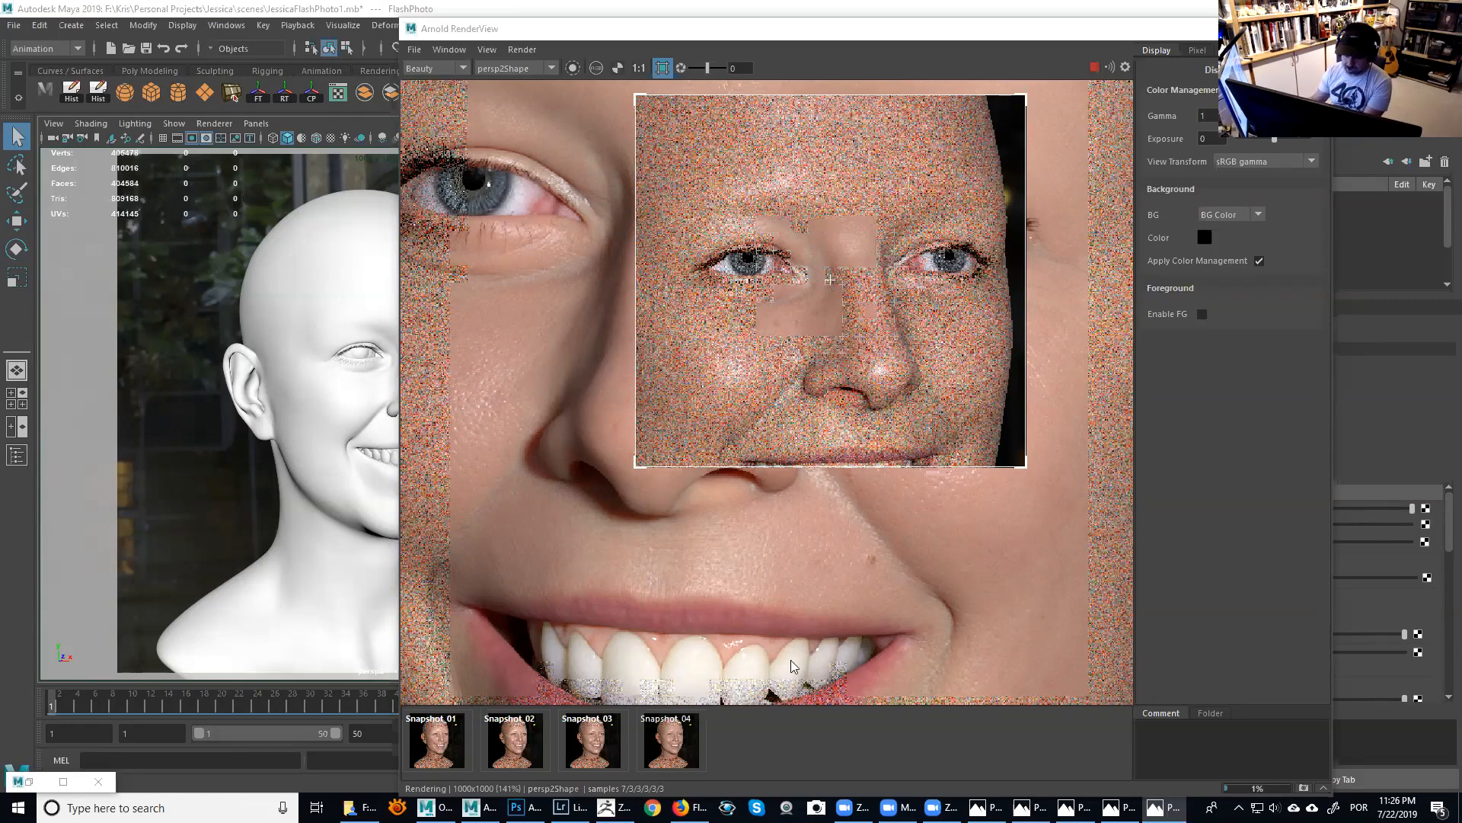
{"action": "left_click", "coordinate": [670, 743]}
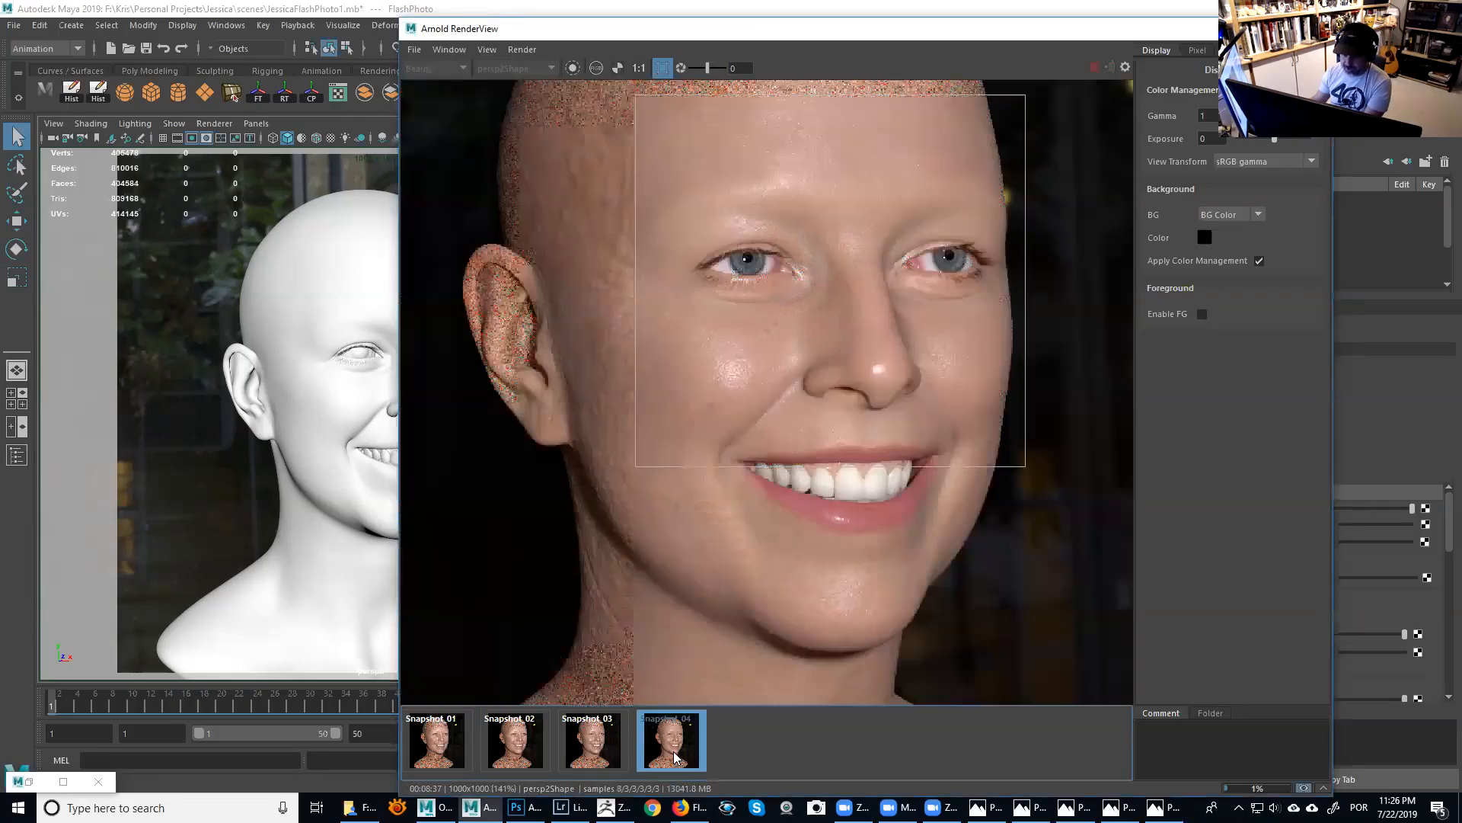
{"action": "left_click", "coordinate": [674, 756]}
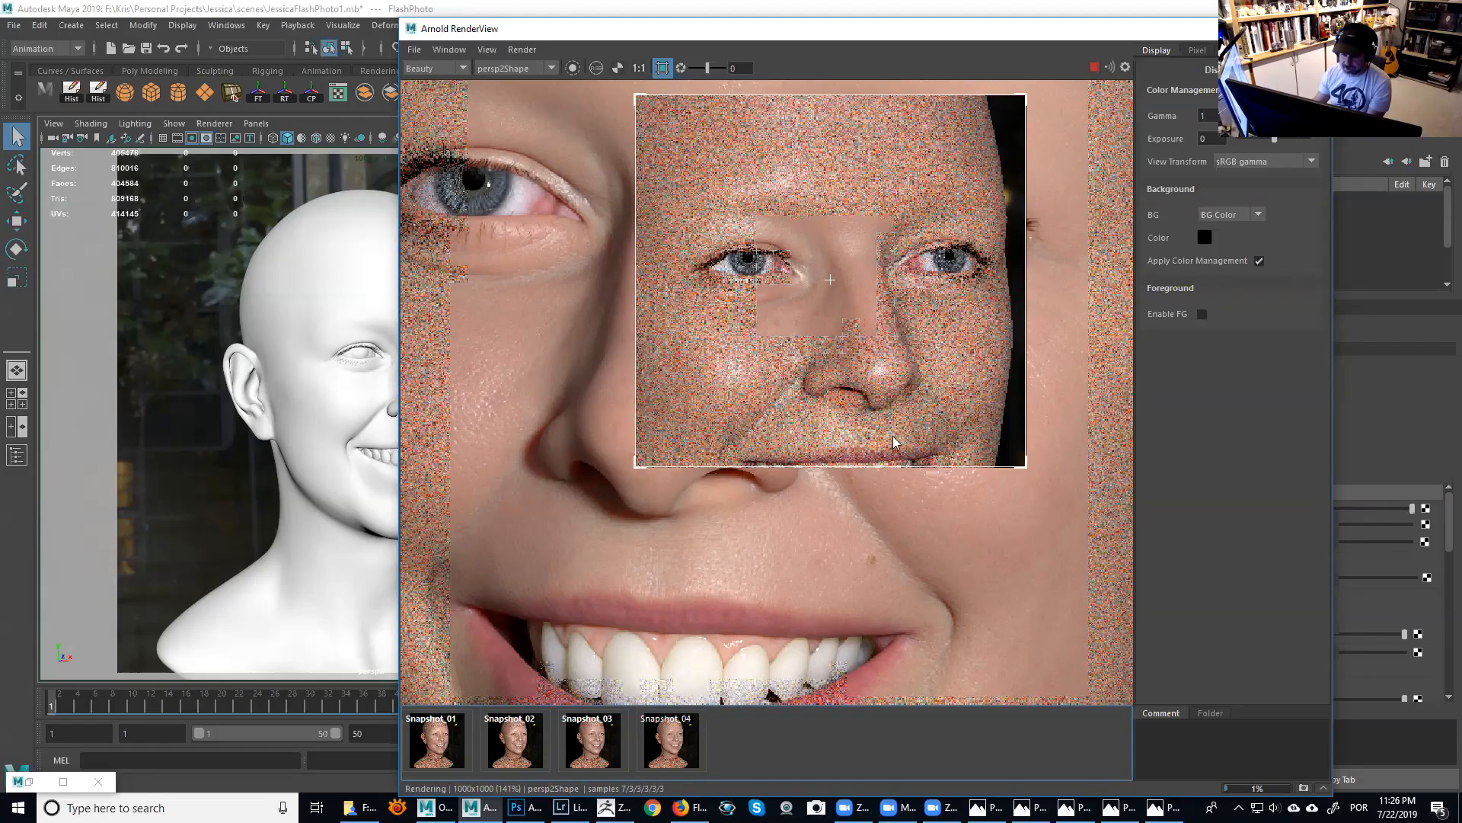
{"action": "left_click", "coordinate": [670, 742]}
Compare the eyes and nose bridge of the running render with Snapshot_04 repeatedly in close-up.
{"action": "scroll", "coordinate": [871, 253], "scroll_direction": "up", "scroll_amount": 2}
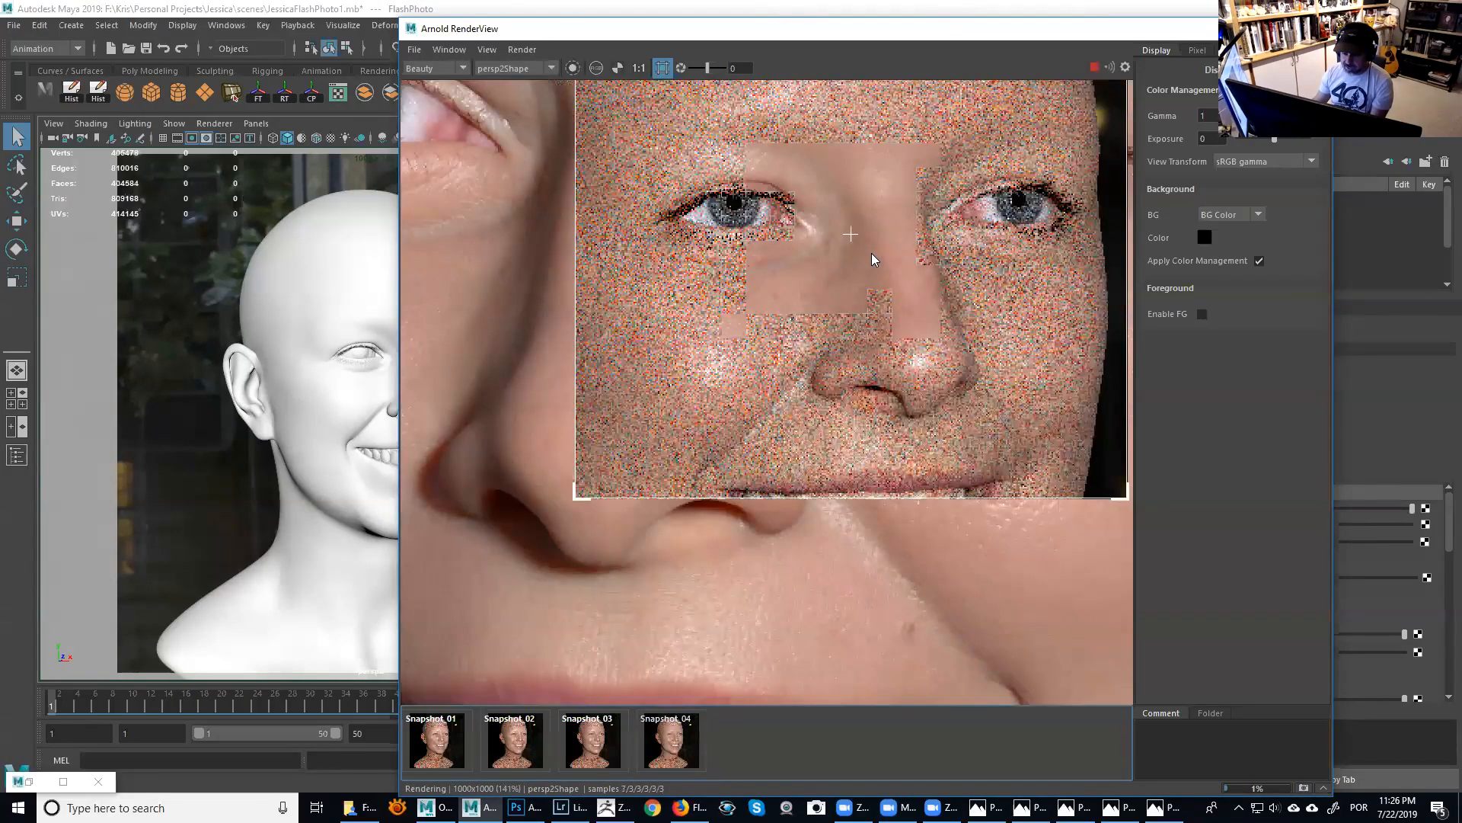
{"action": "scroll", "coordinate": [872, 253], "scroll_direction": "up", "scroll_amount": 1}
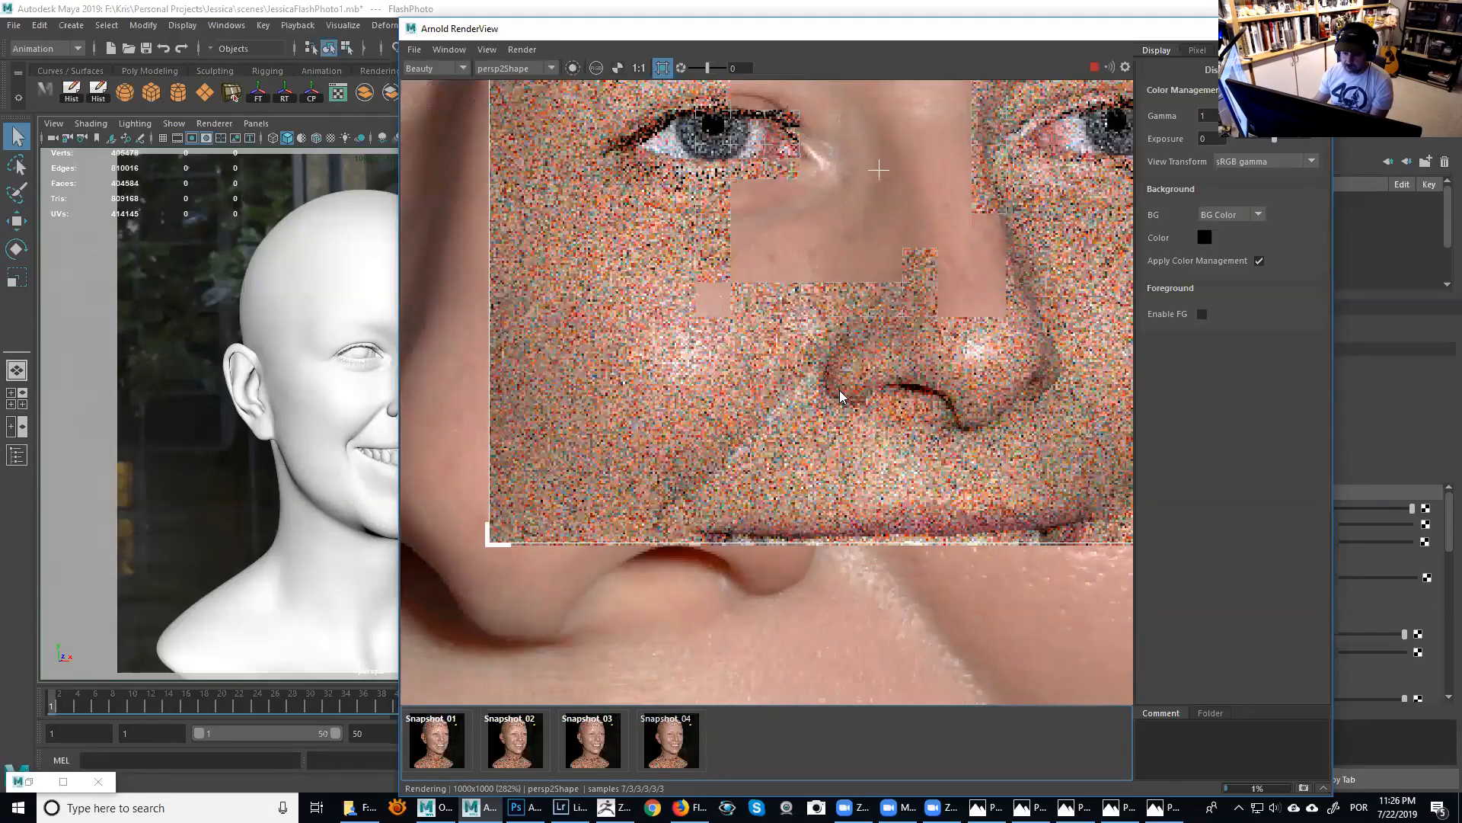
{"action": "middle_click_drag", "start_coordinate": [831, 124], "coordinate": [751, 291]}
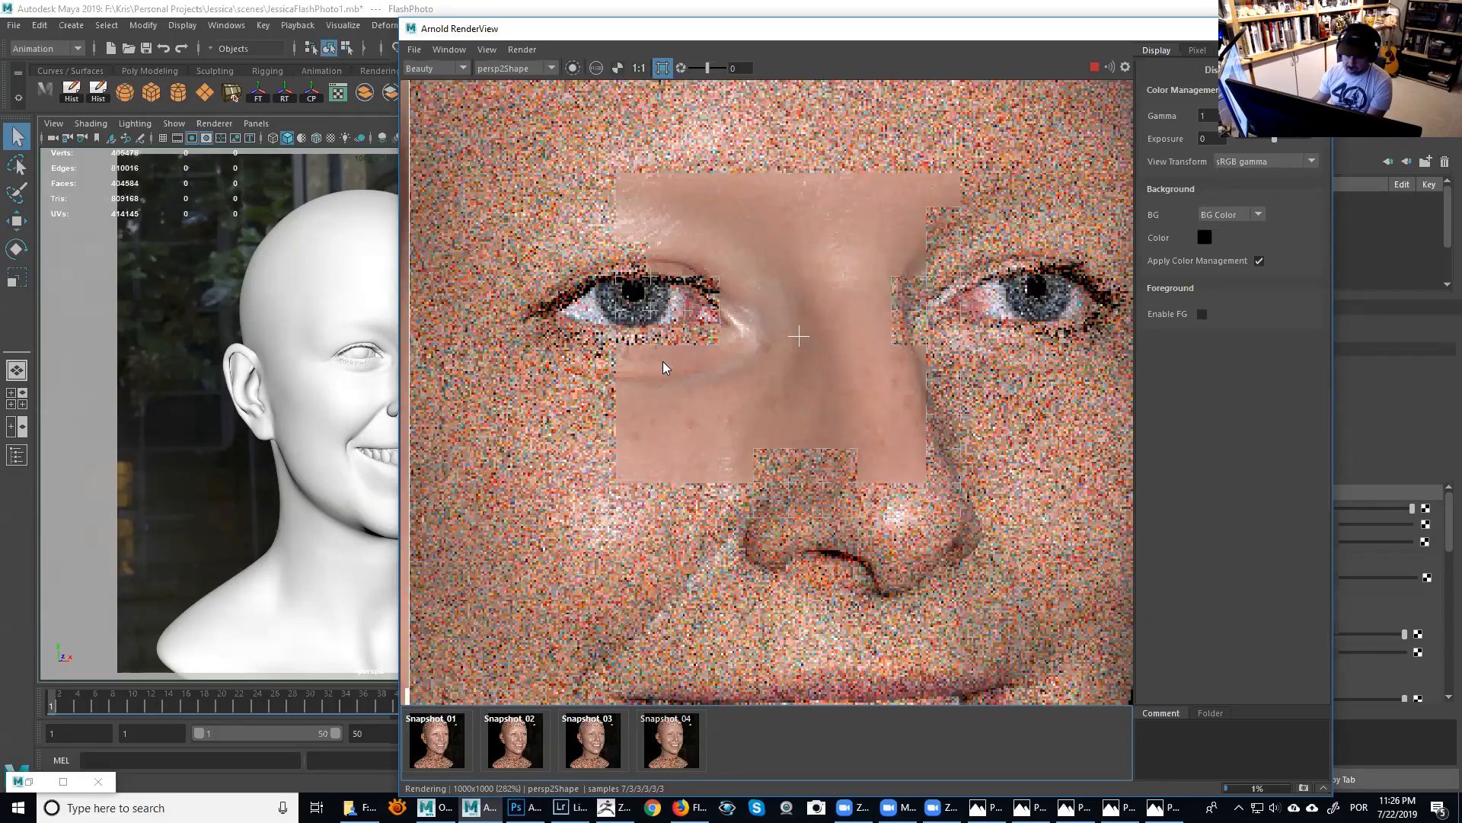
{"action": "left_click", "coordinate": [682, 754]}
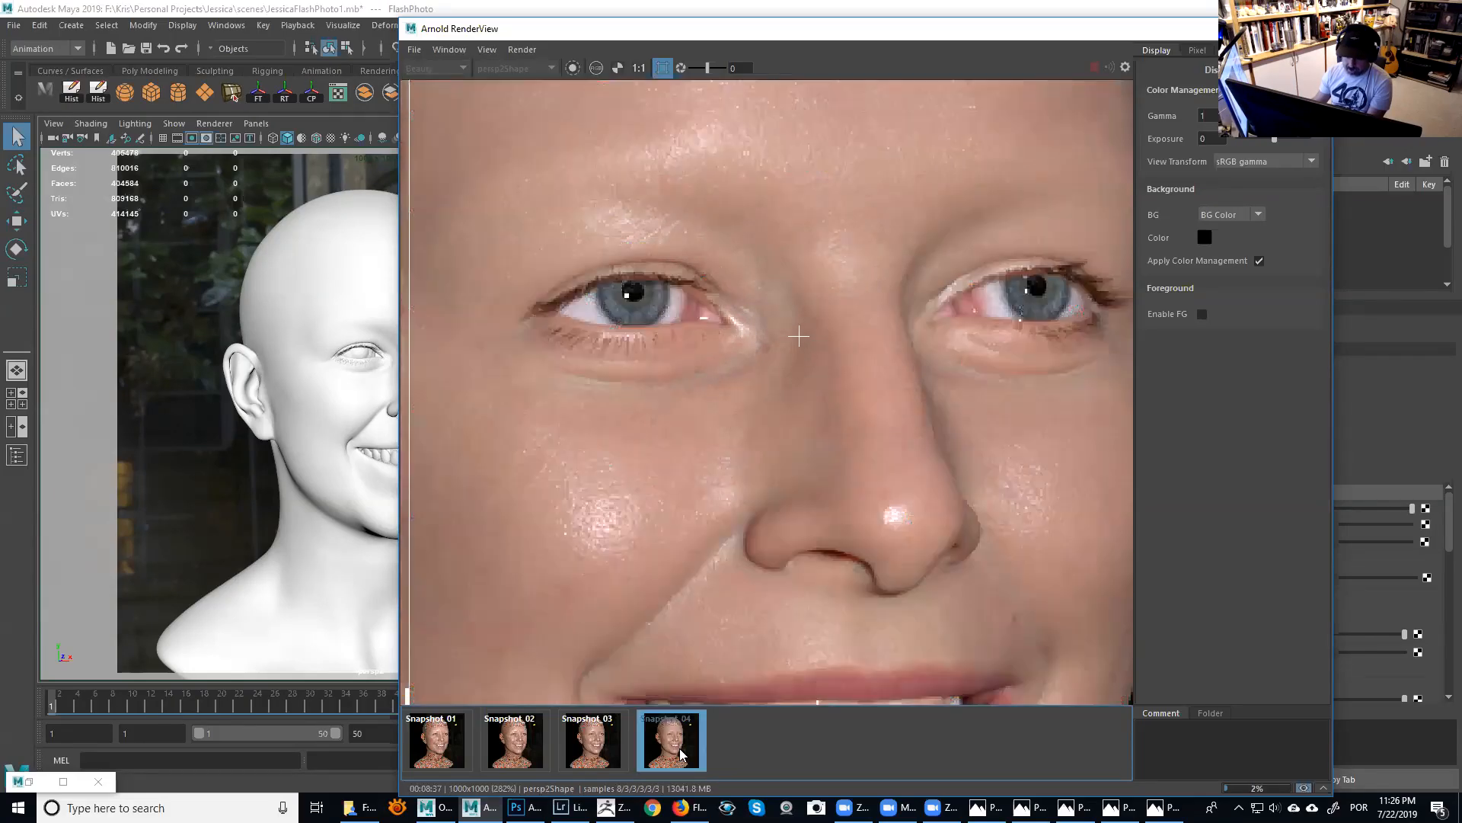
{"action": "left_click", "coordinate": [680, 750]}
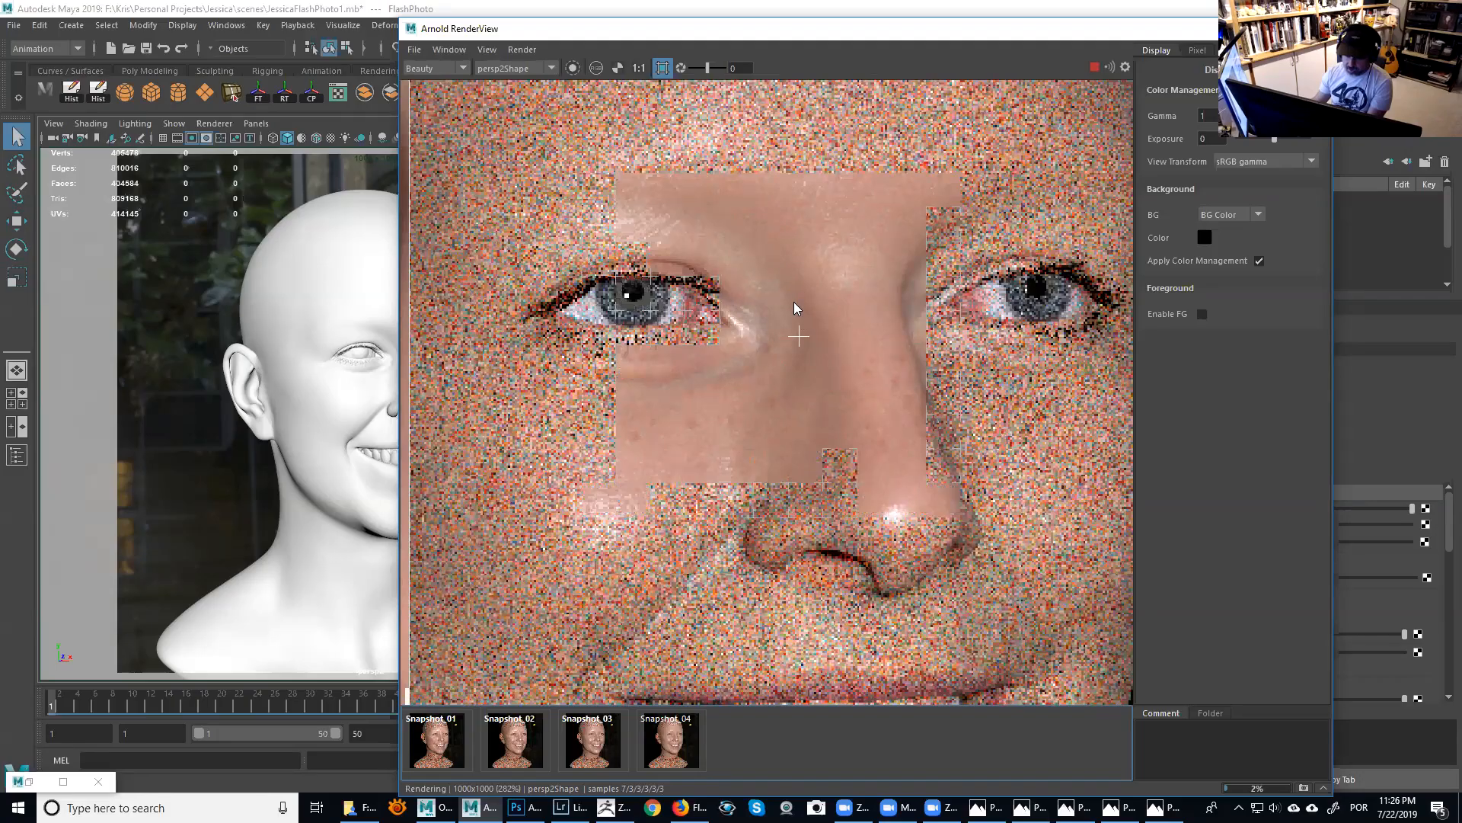
{"action": "left_click", "coordinate": [678, 743]}
{"action": "left_click", "coordinate": [679, 743]}
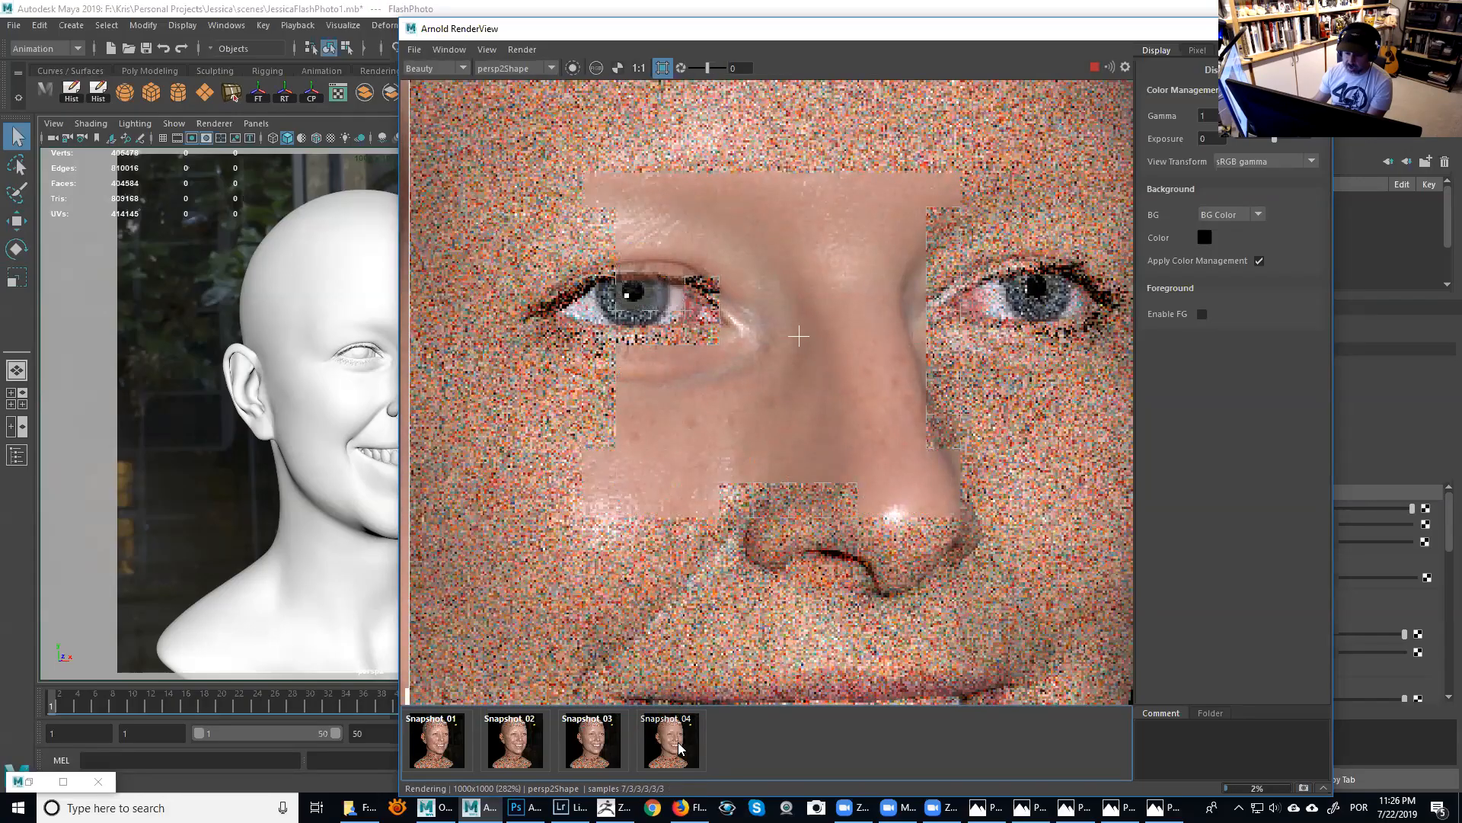
{"action": "left_click", "coordinate": [678, 743]}
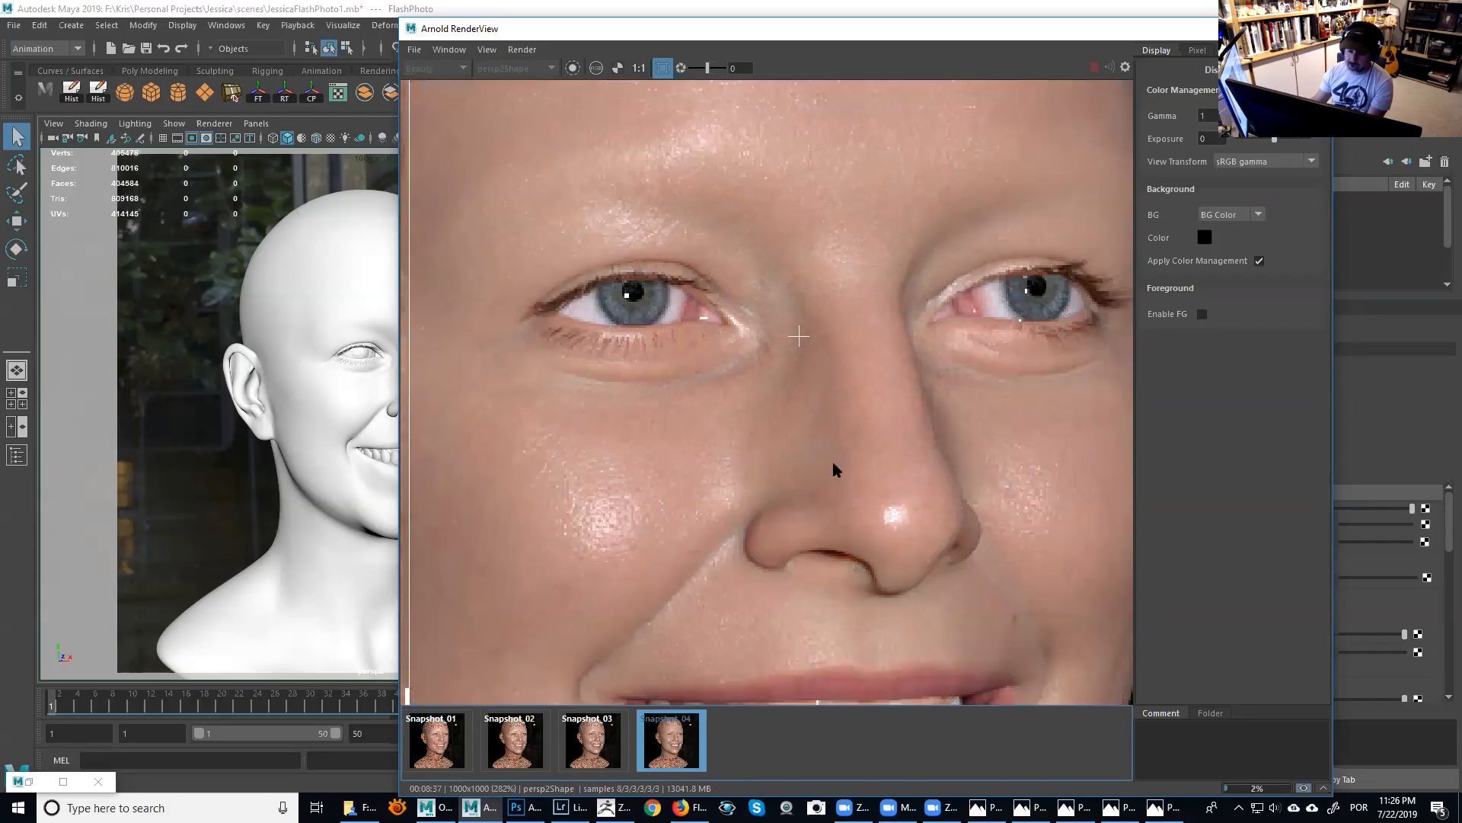
{"action": "left_click", "coordinate": [834, 401]}
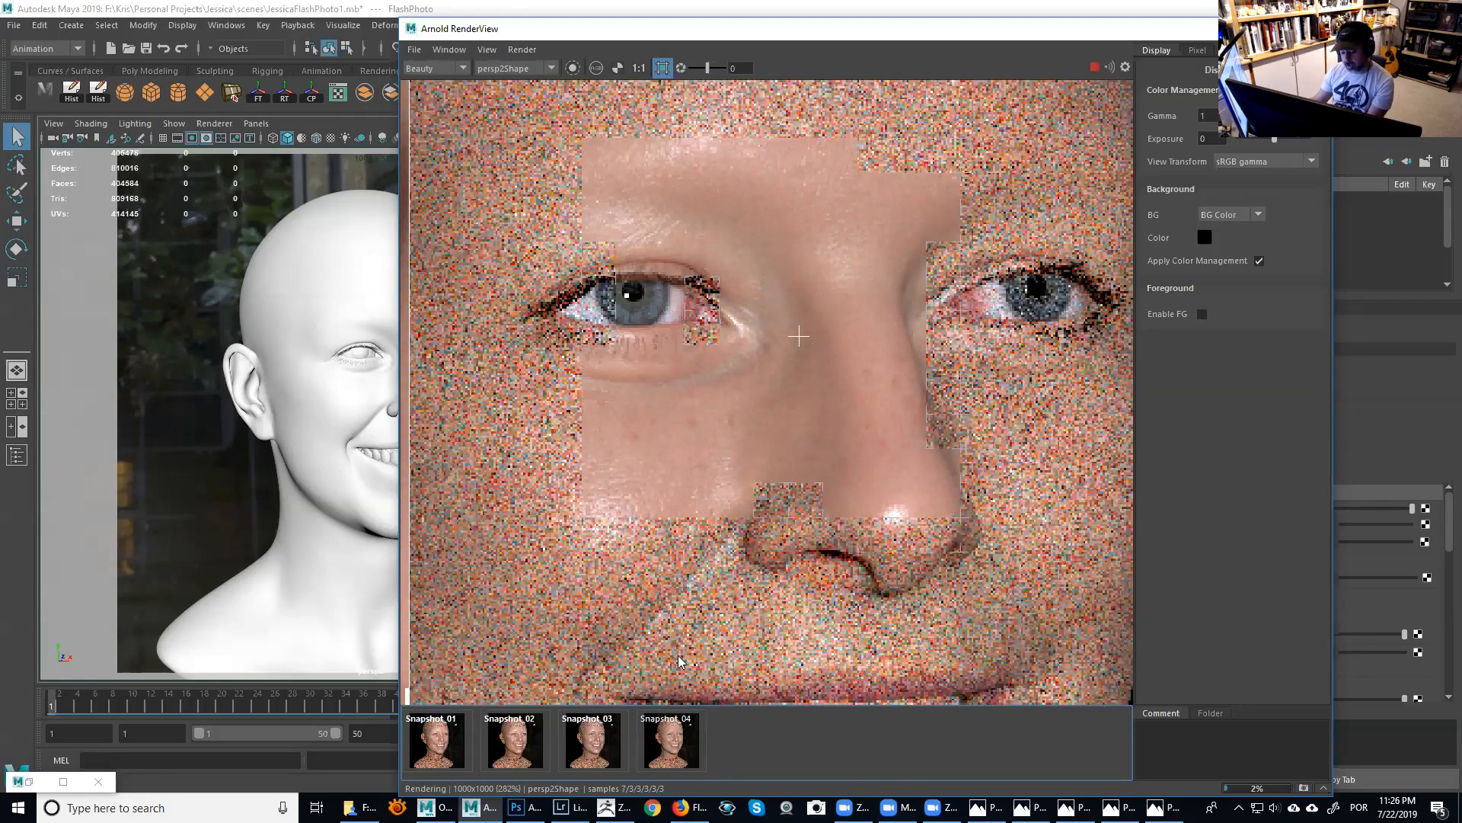
{"action": "left_click", "coordinate": [673, 758]}
{"action": "left_click", "coordinate": [673, 758]}
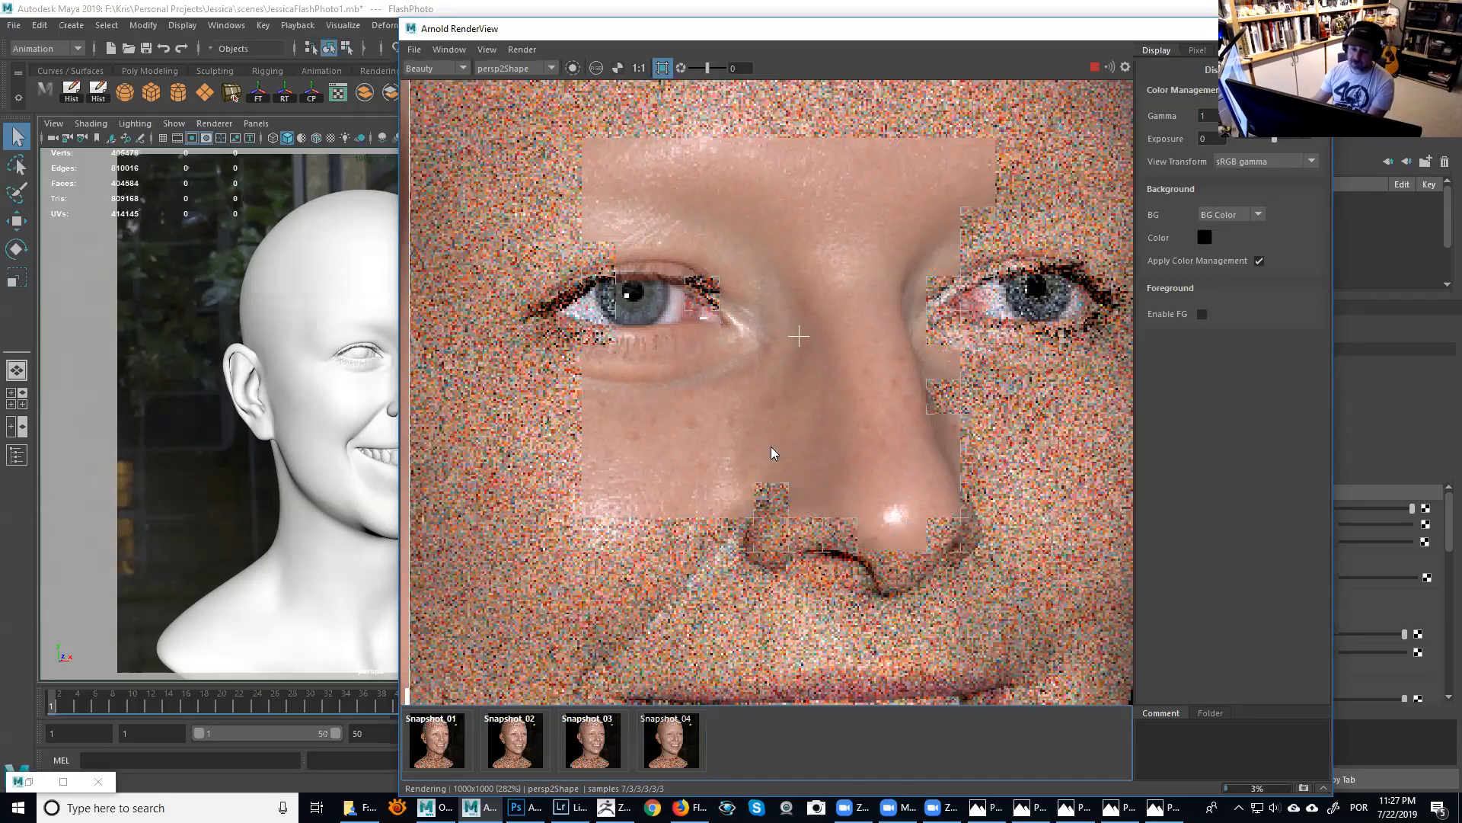
{"action": "left_click", "coordinate": [670, 745]}
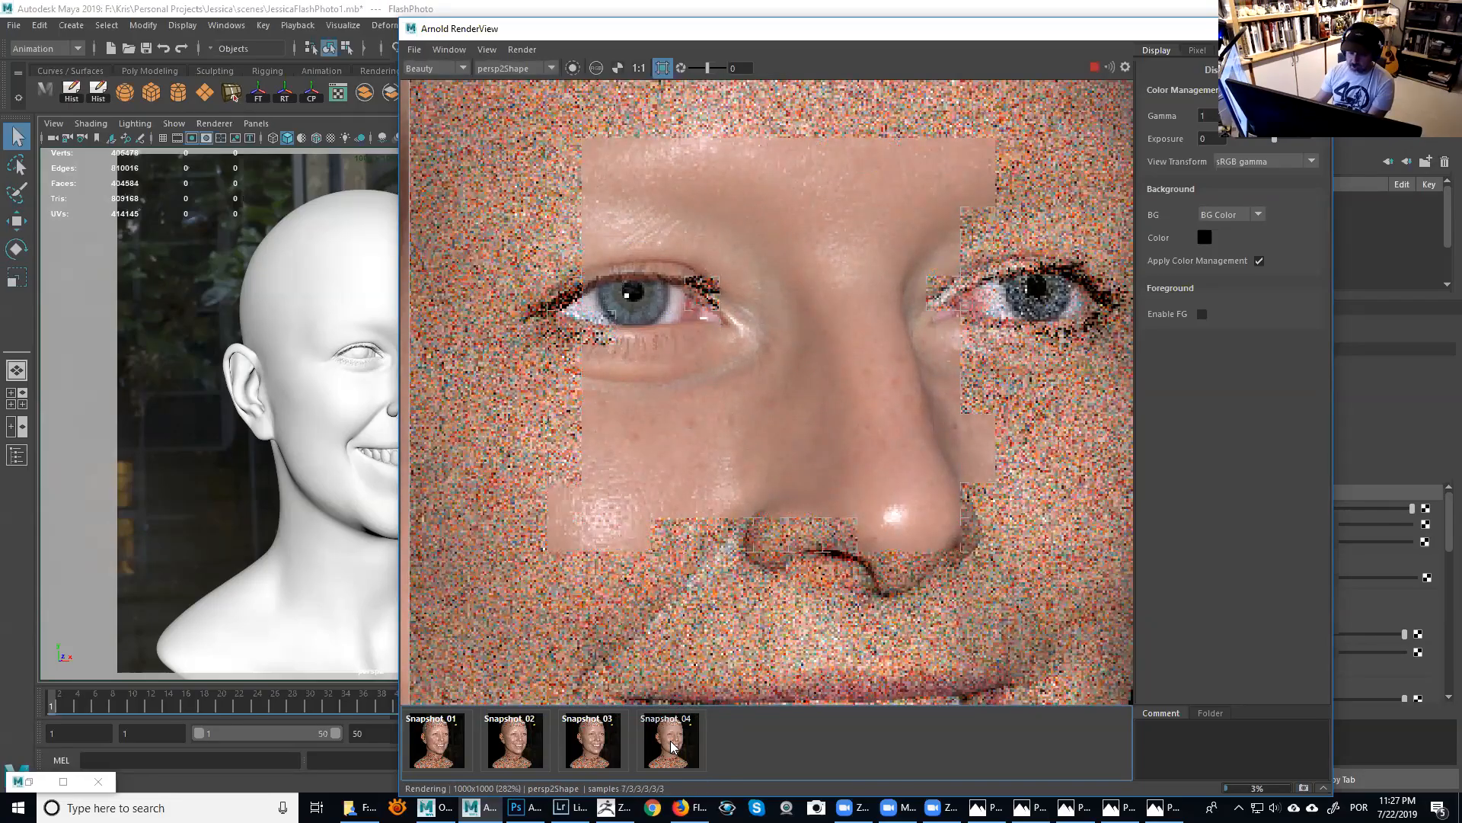
{"action": "left_click", "coordinate": [672, 746]}
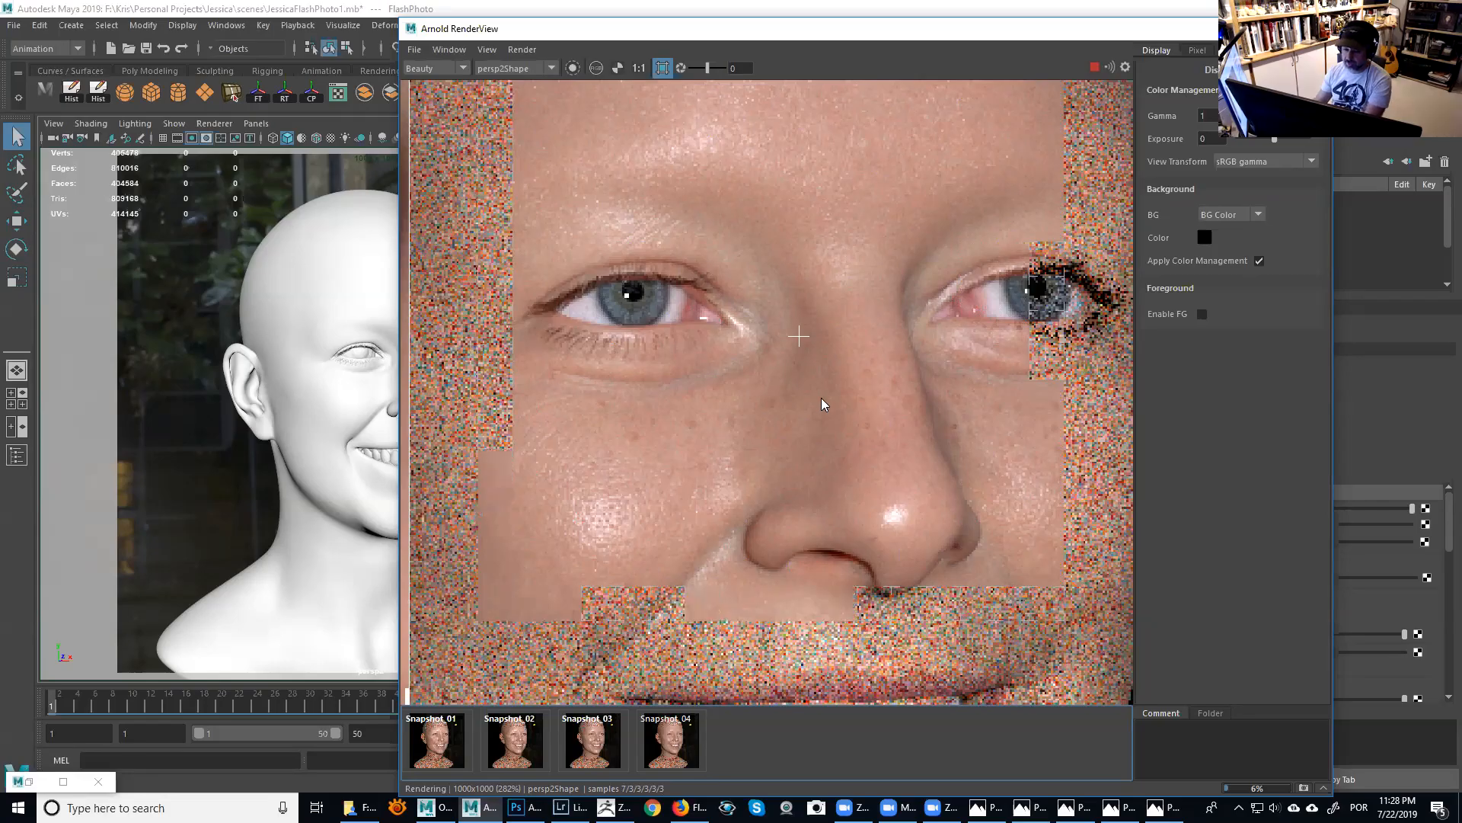
Compare the forehead, cheeks and nose of the render with Snapshot_04 in a wider view of the crop.
{"action": "scroll", "coordinate": [812, 425], "scroll_direction": "down", "scroll_amount": 2}
{"action": "middle_click_drag", "start_coordinate": [842, 413], "coordinate": [863, 364]}
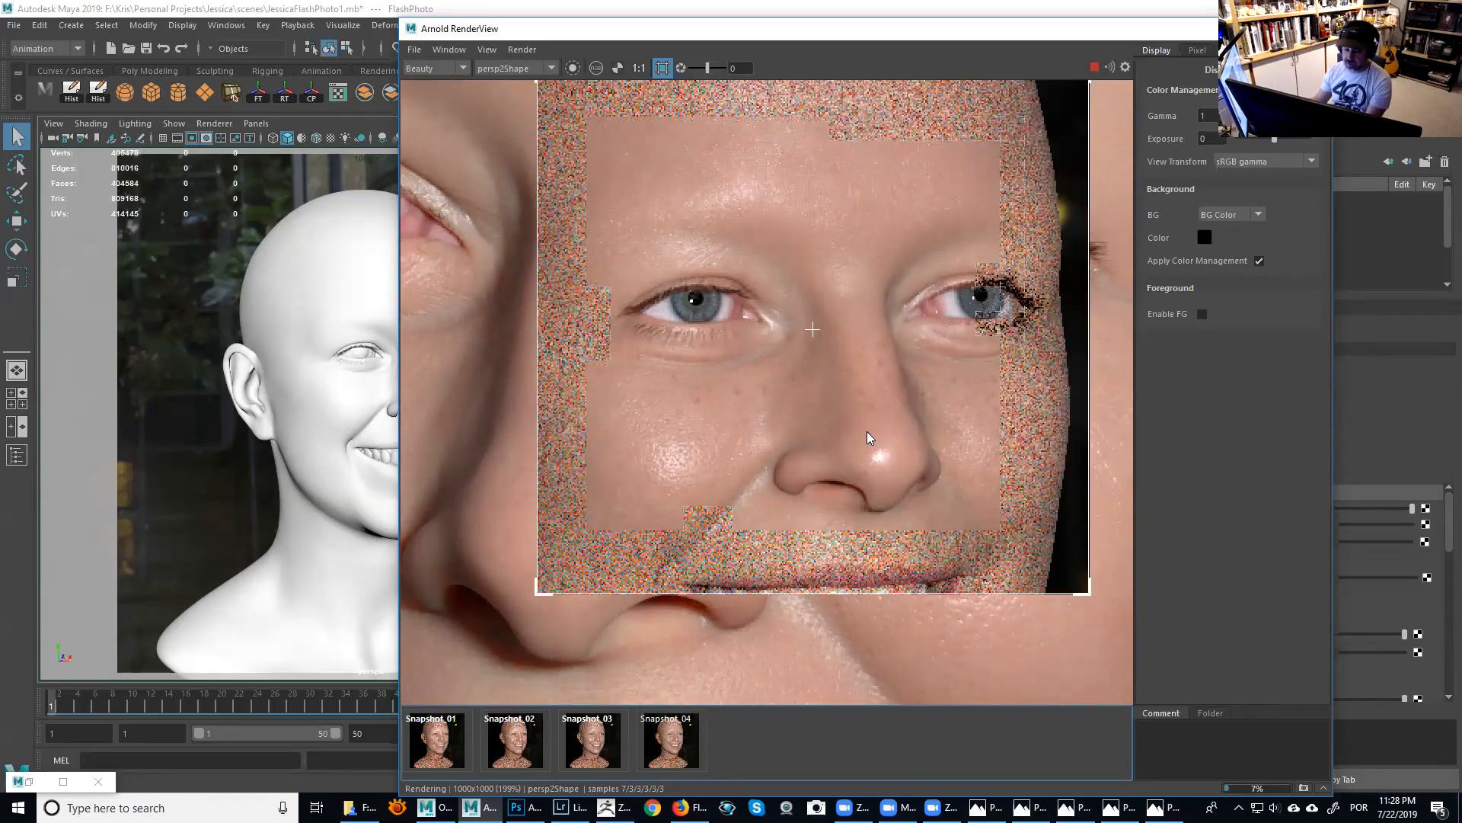
{"action": "left_click", "coordinate": [679, 751]}
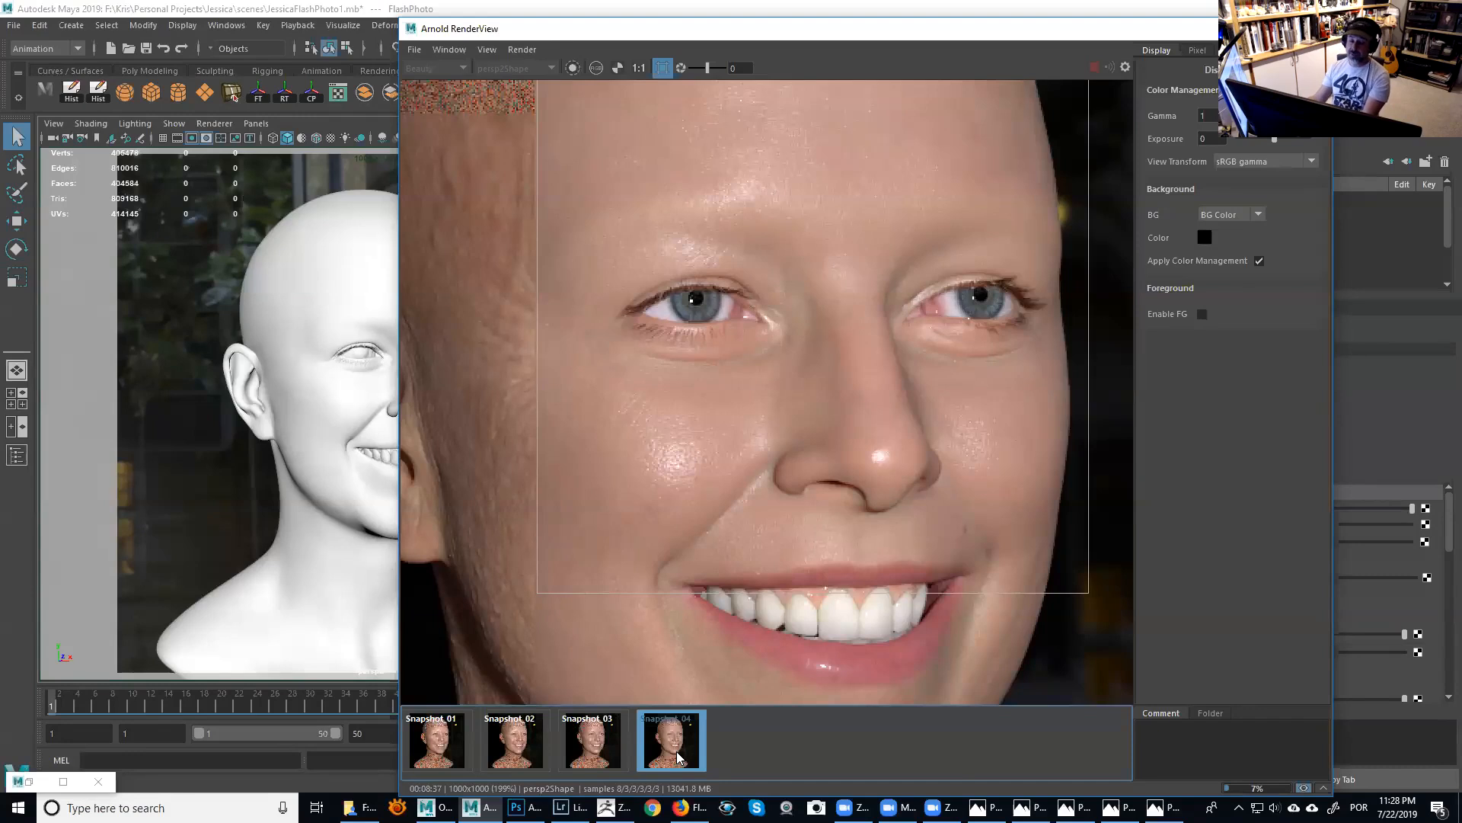
{"action": "left_click", "coordinate": [677, 756]}
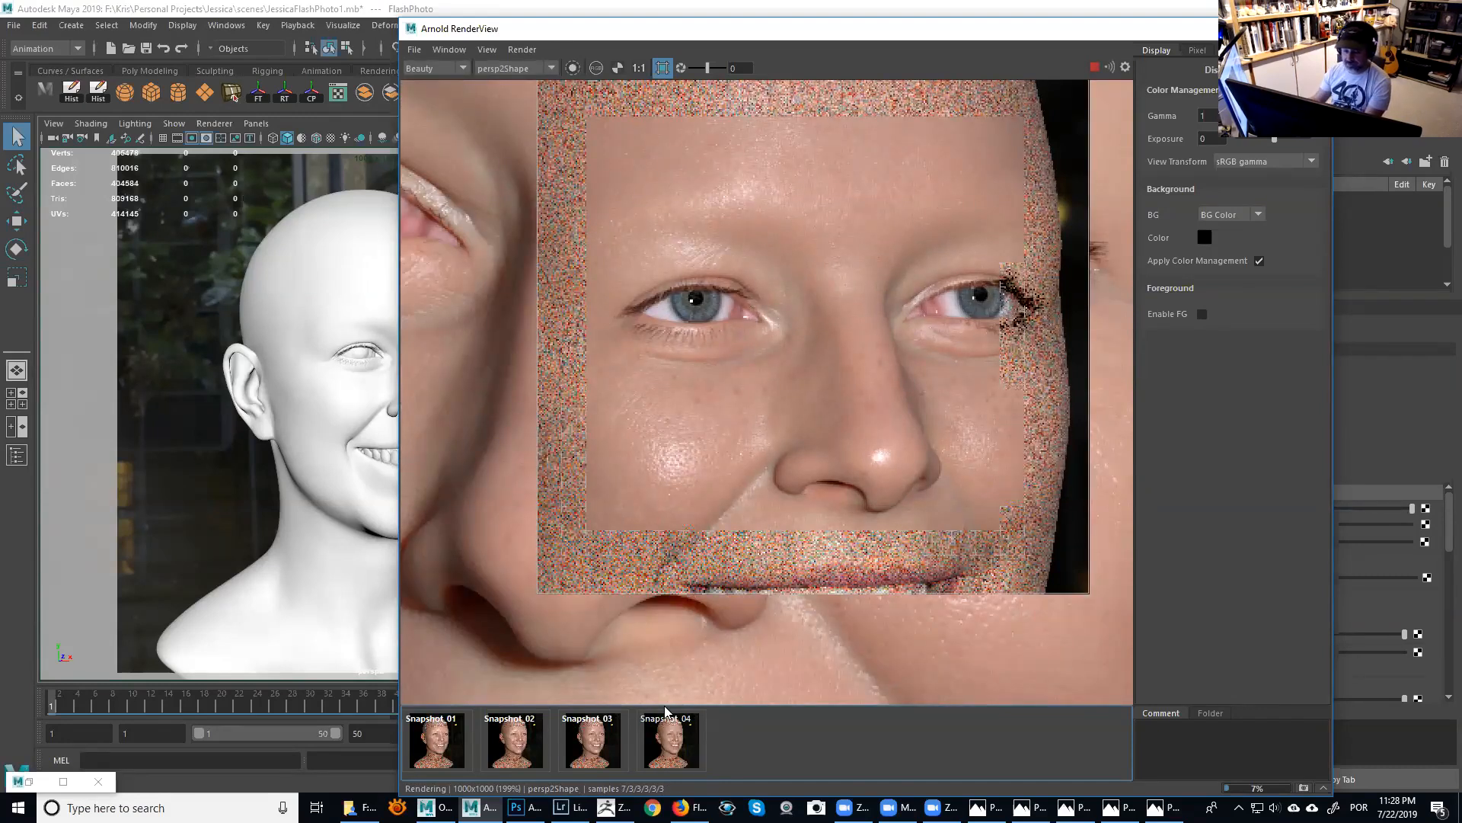
{"action": "left_click", "coordinate": [669, 758]}
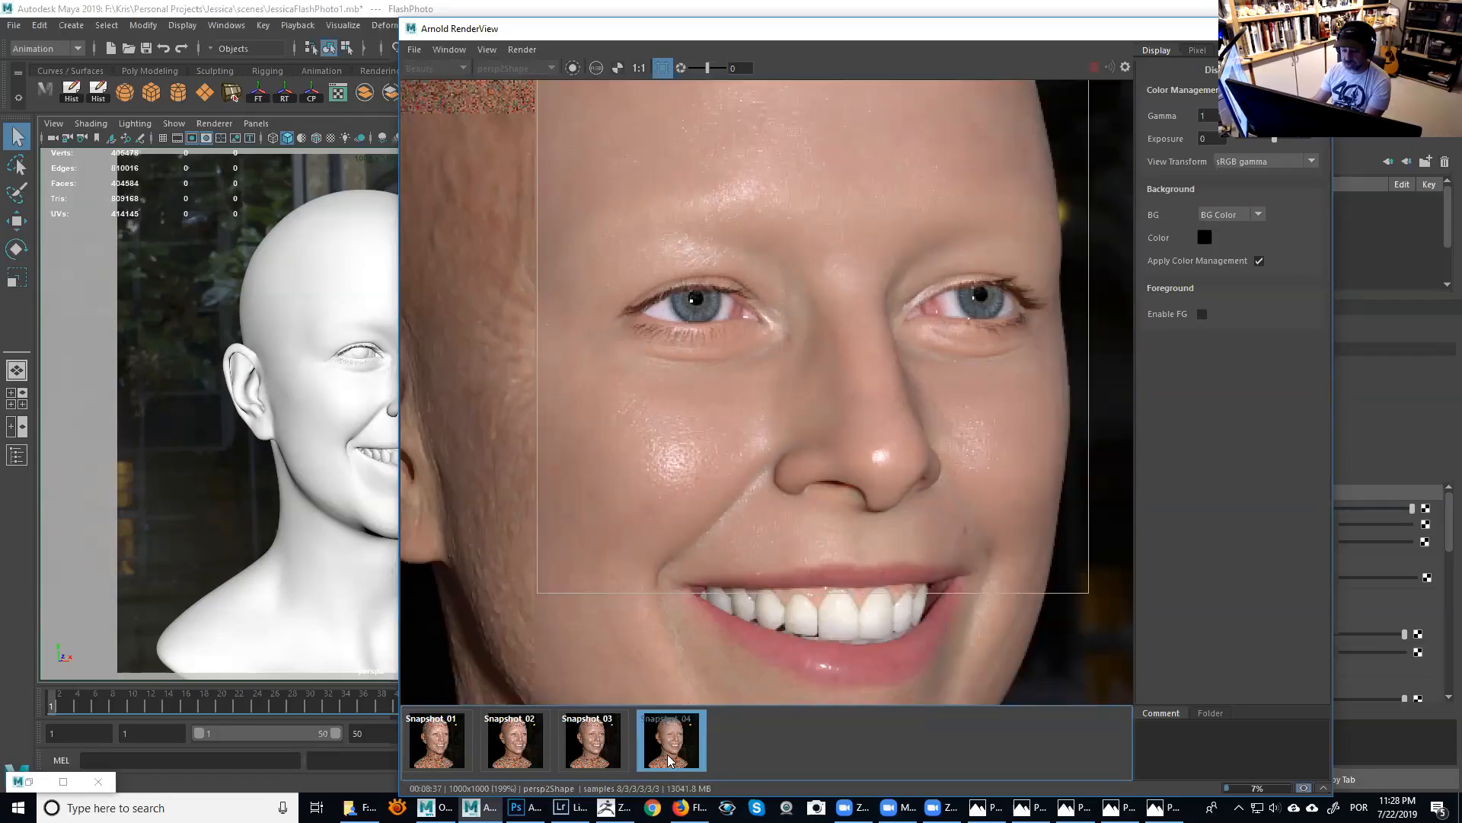
{"action": "left_click", "coordinate": [666, 755]}
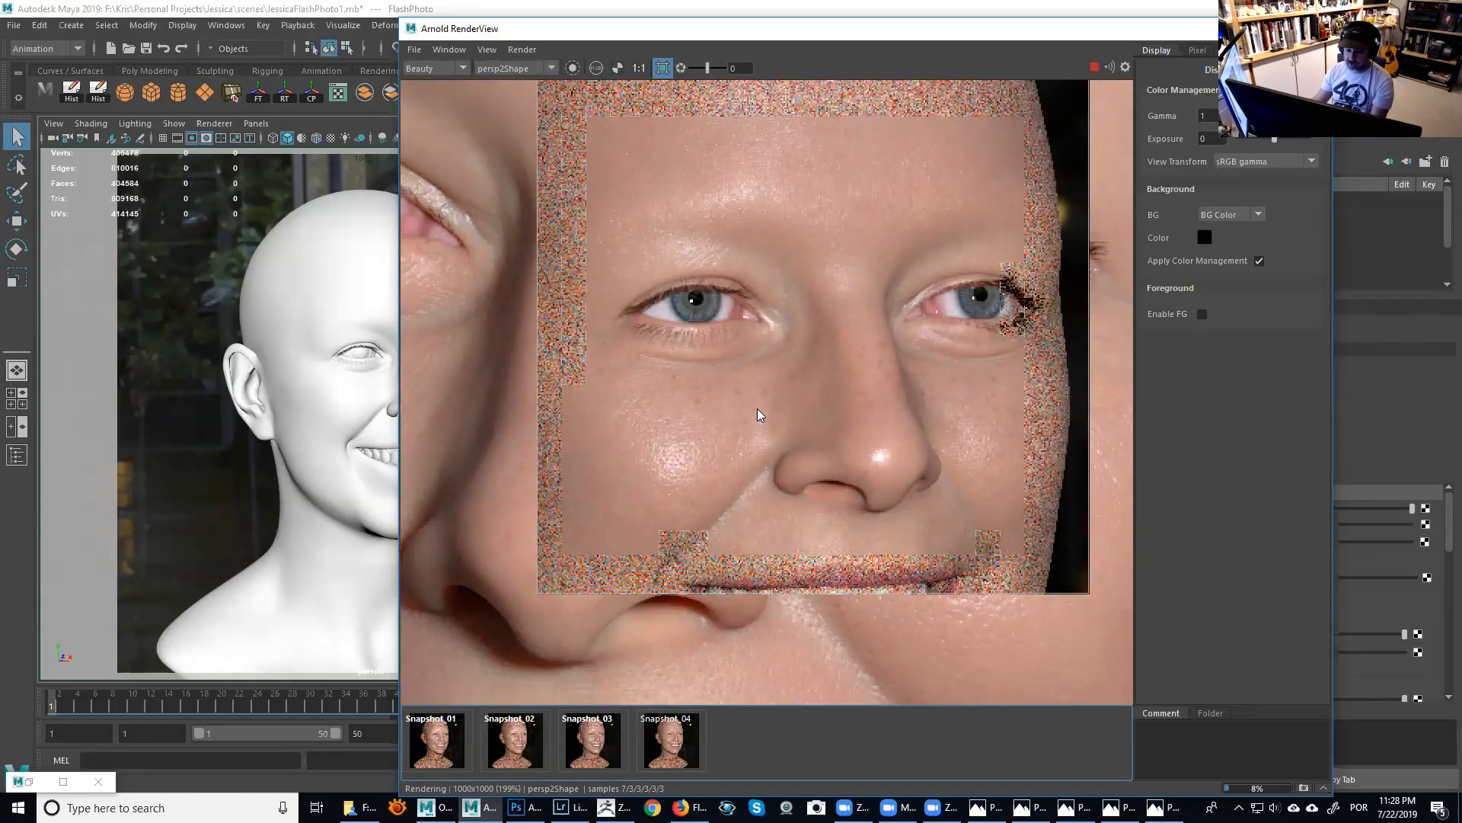
Compare the cheek highlights, nose and nostril shading with Snapshot_04 in close-up as the cropped render finishes.
{"action": "scroll", "coordinate": [983, 450], "scroll_direction": "up", "scroll_amount": 2}
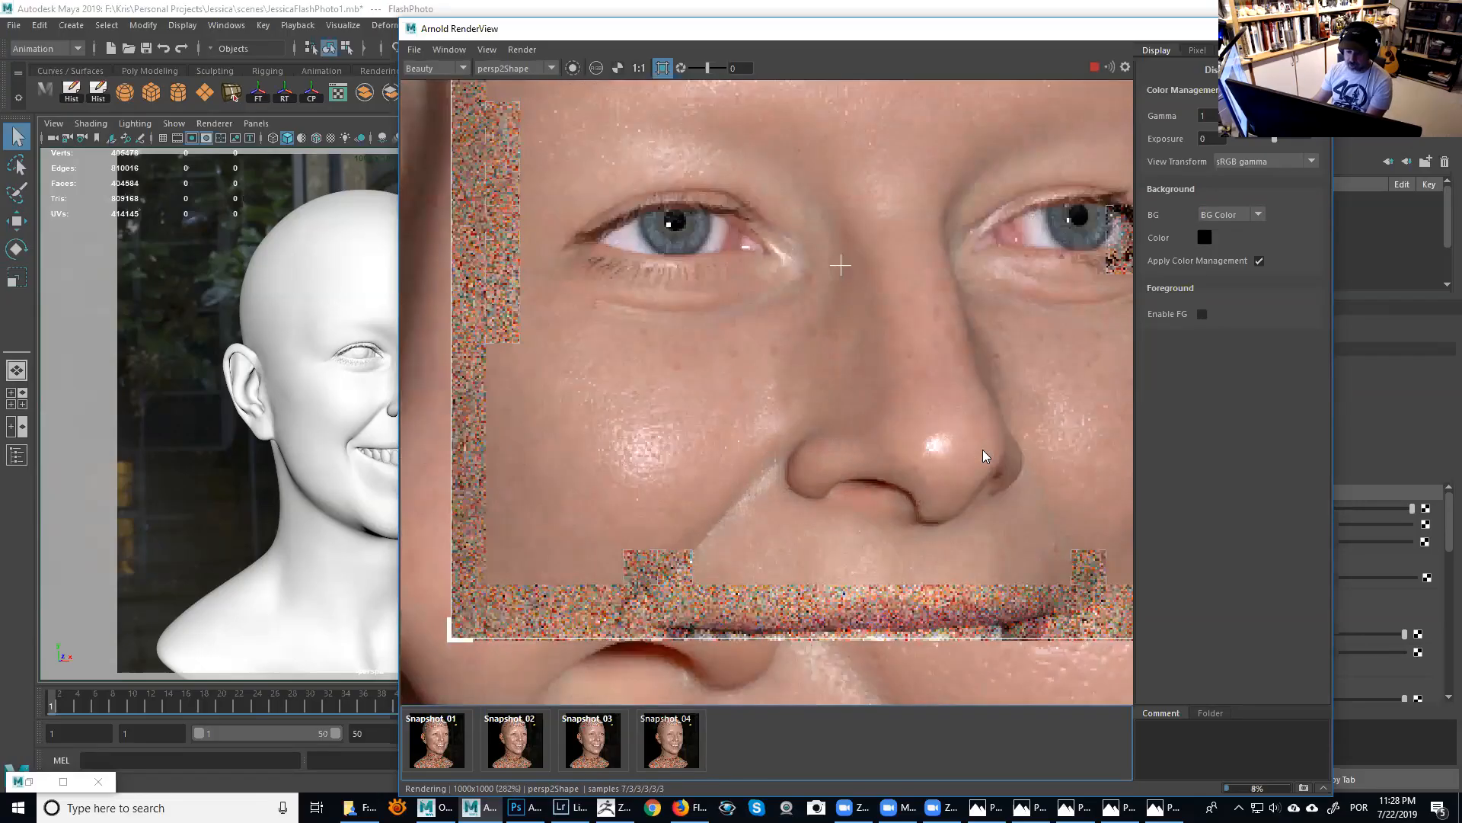
{"action": "left_click", "coordinate": [667, 760]}
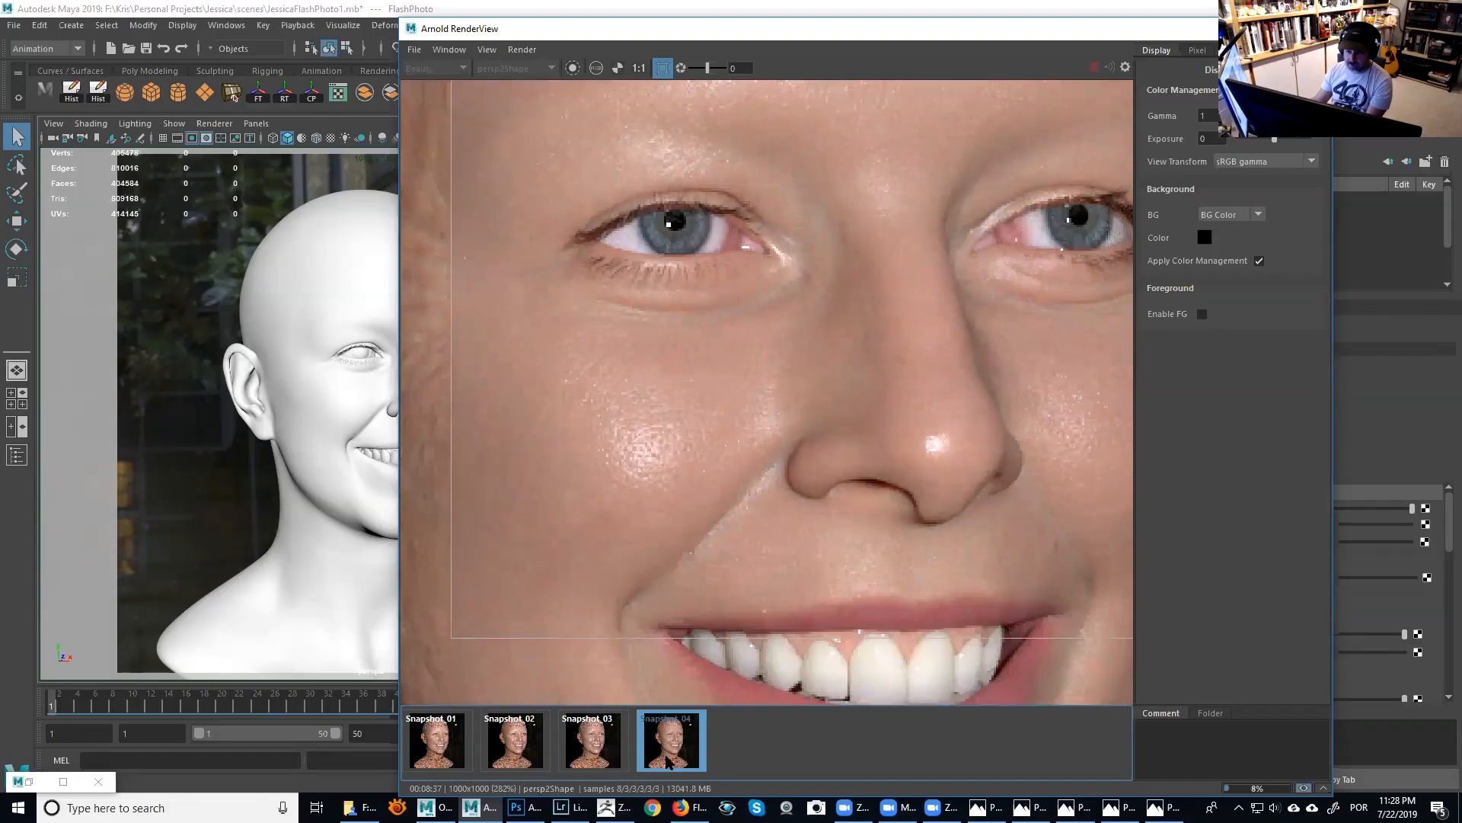
{"action": "left_click", "coordinate": [893, 179]}
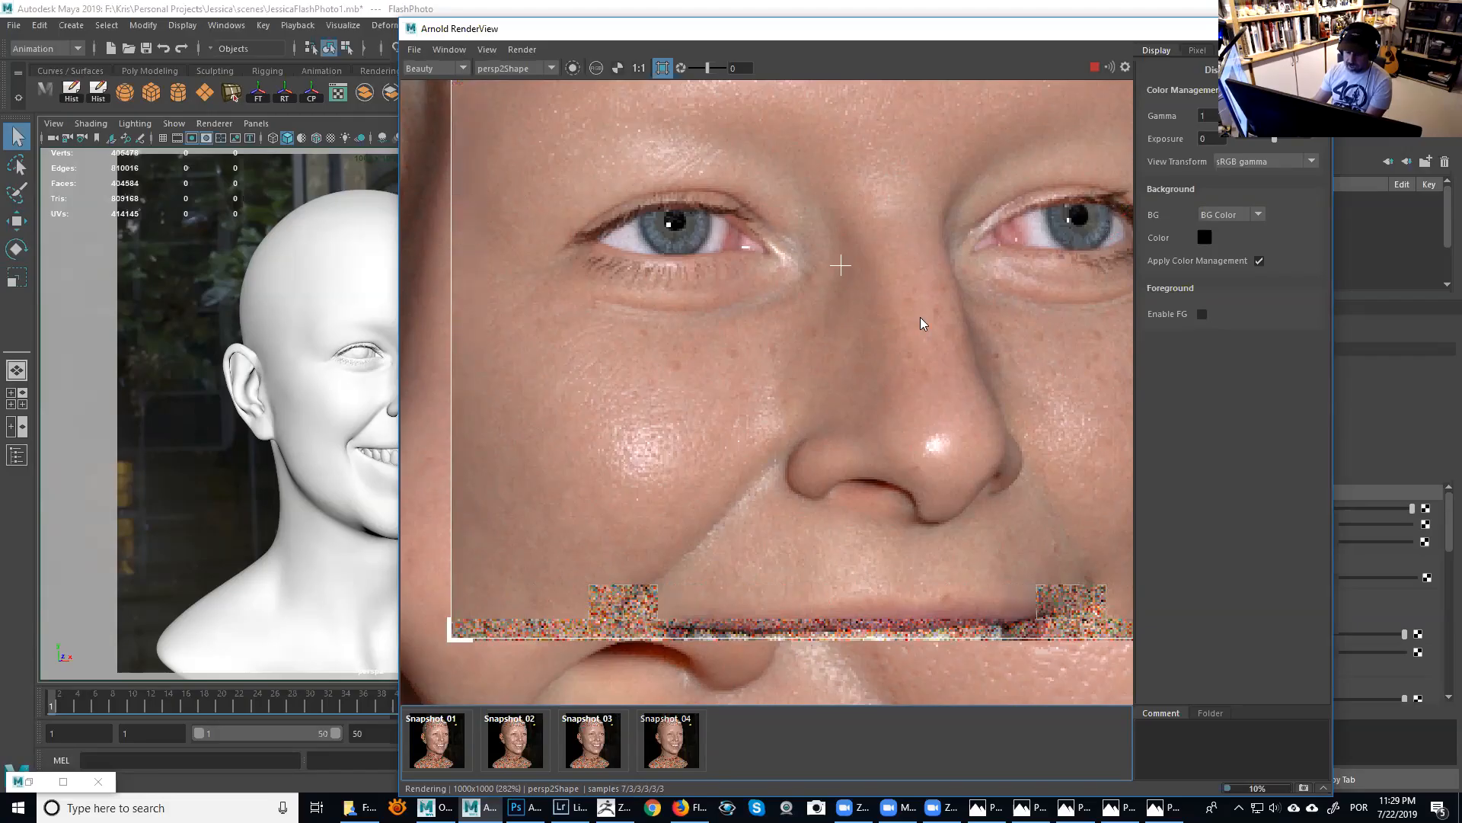
{"action": "left_click", "coordinate": [675, 748]}
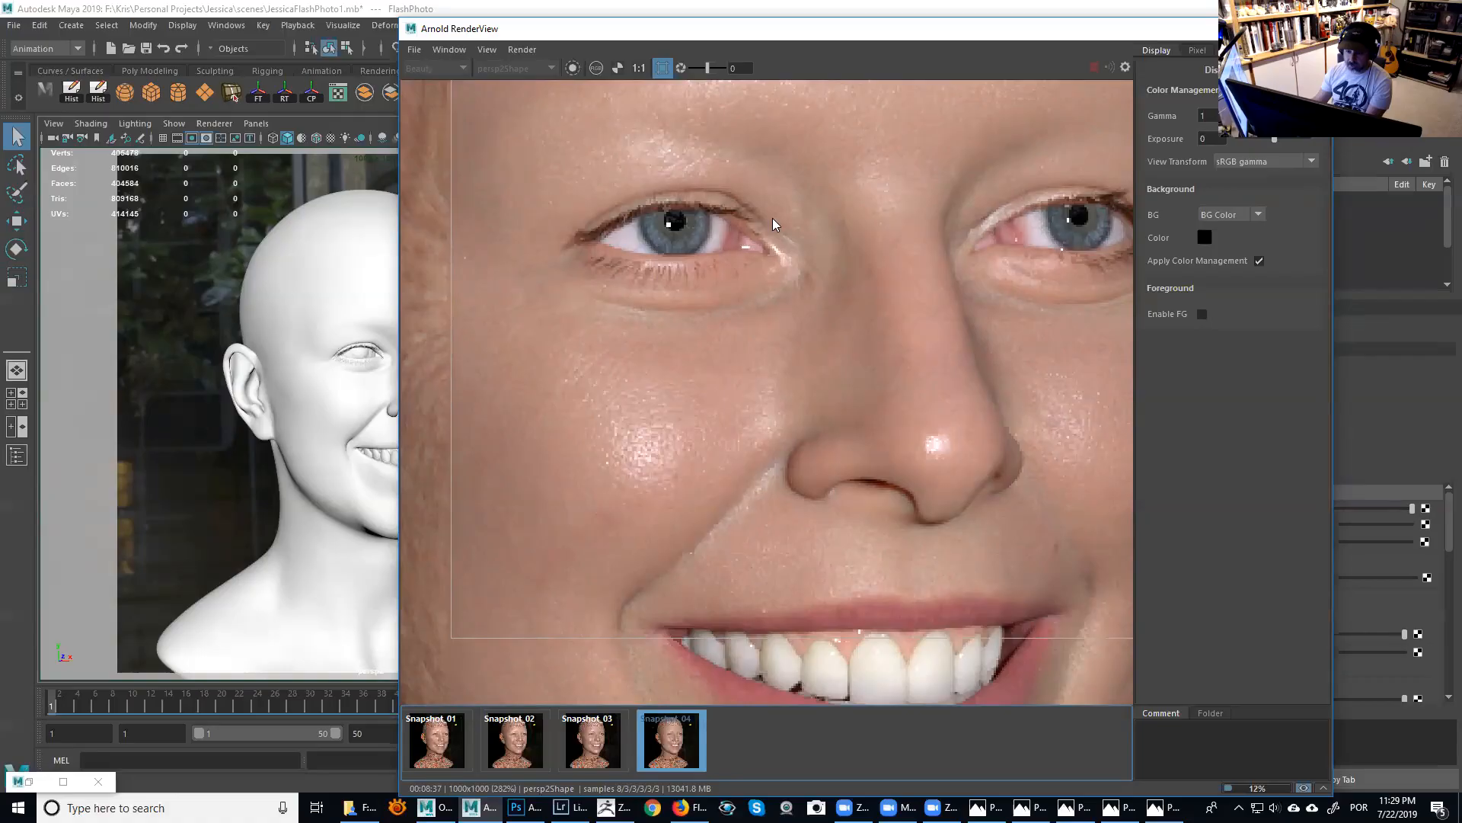
{"action": "left_click", "coordinate": [797, 247]}
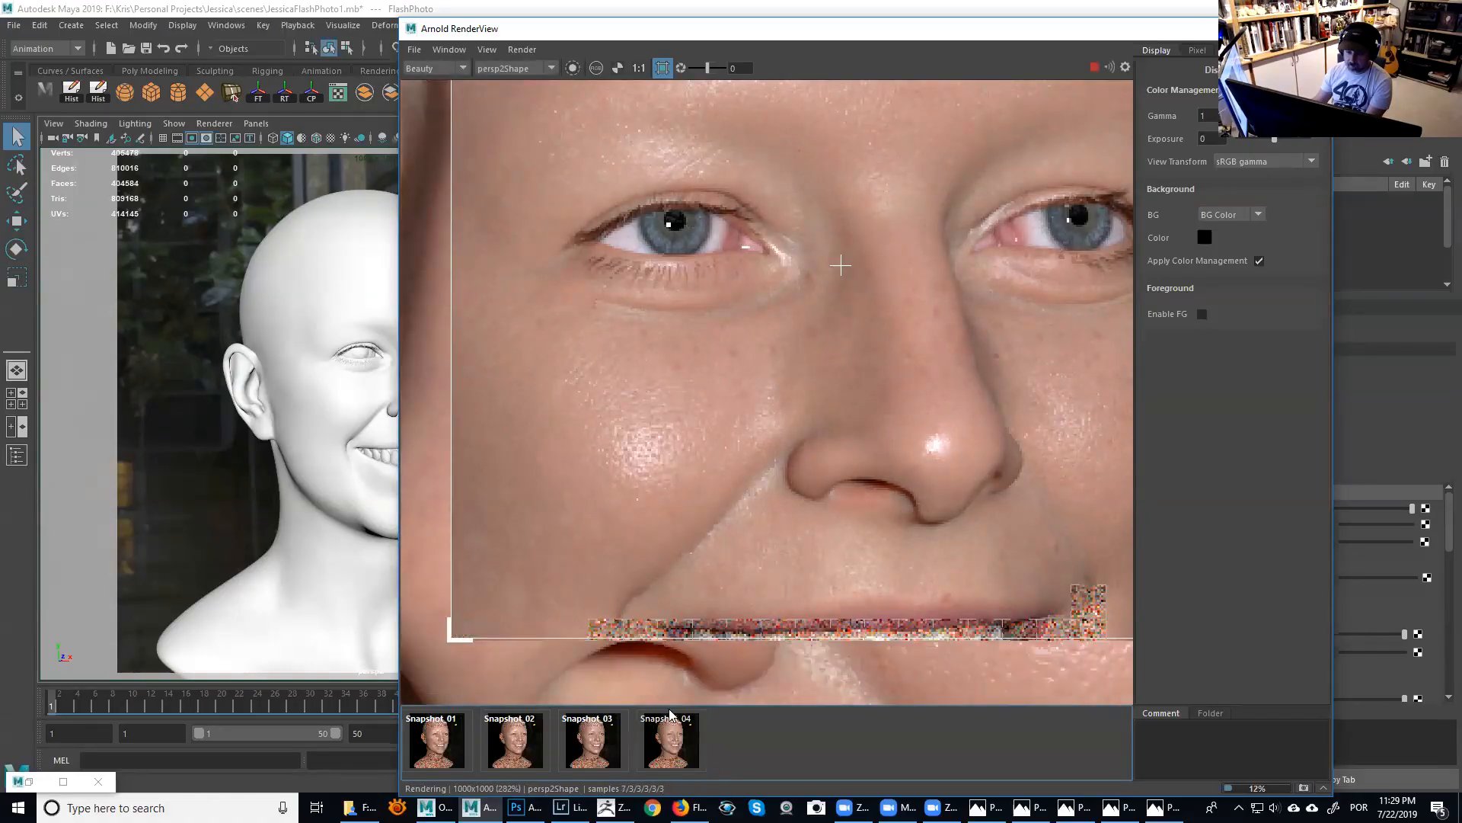
{"action": "left_click", "coordinate": [670, 740]}
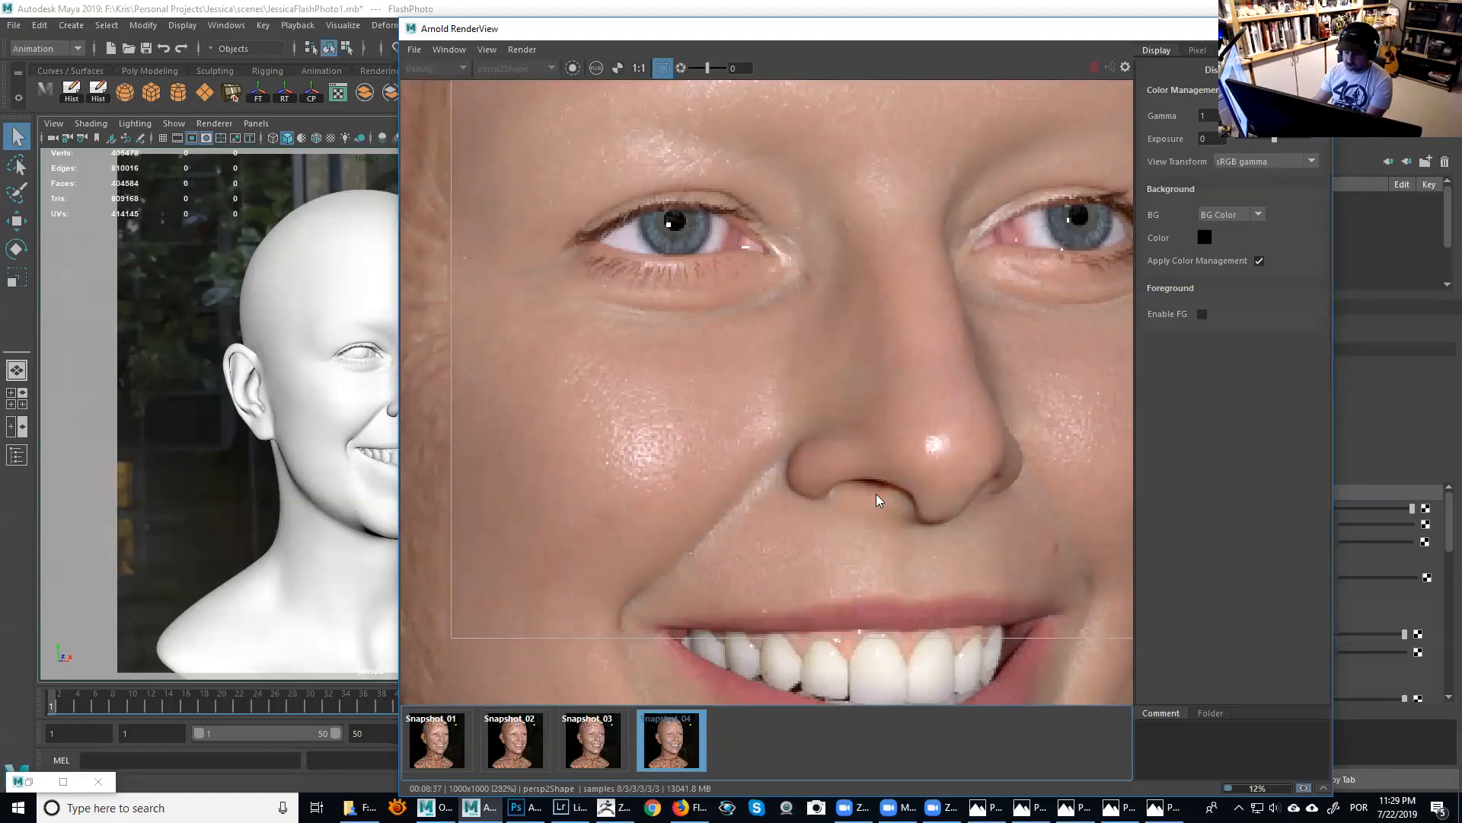
{"action": "left_click", "coordinate": [847, 502]}
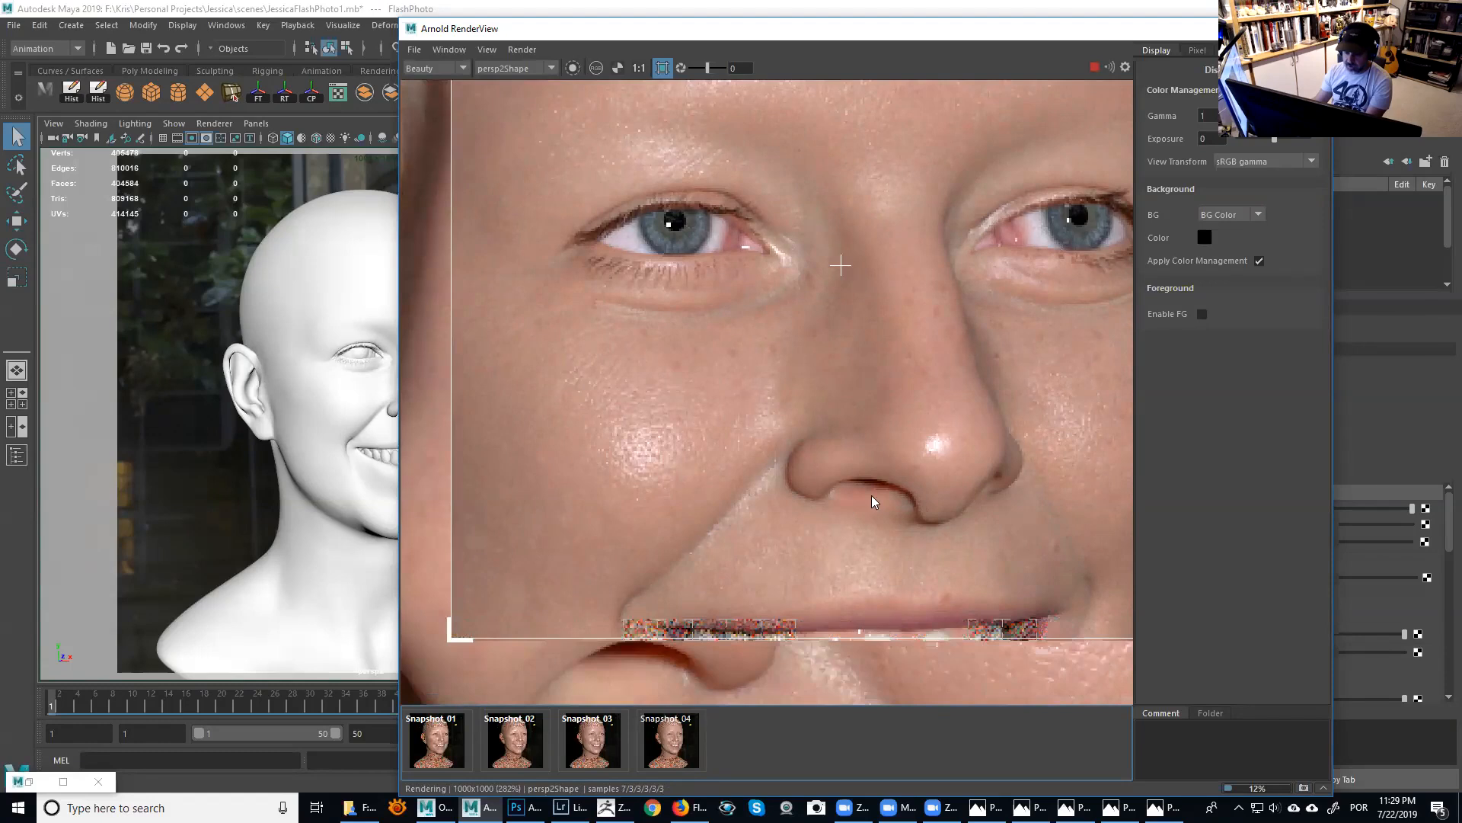
{"action": "left_click", "coordinate": [682, 747]}
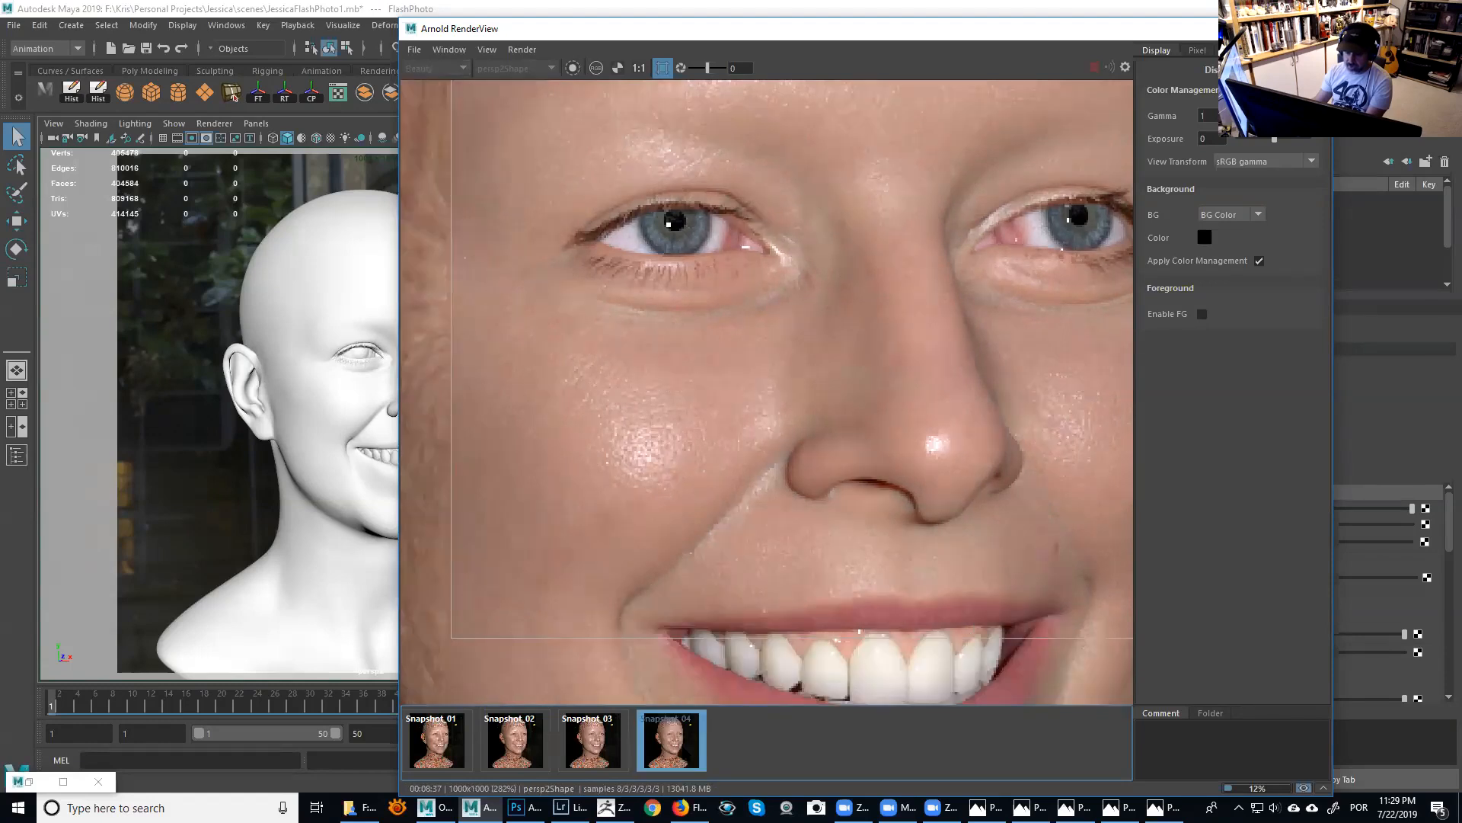
{"action": "left_click", "coordinate": [871, 496]}
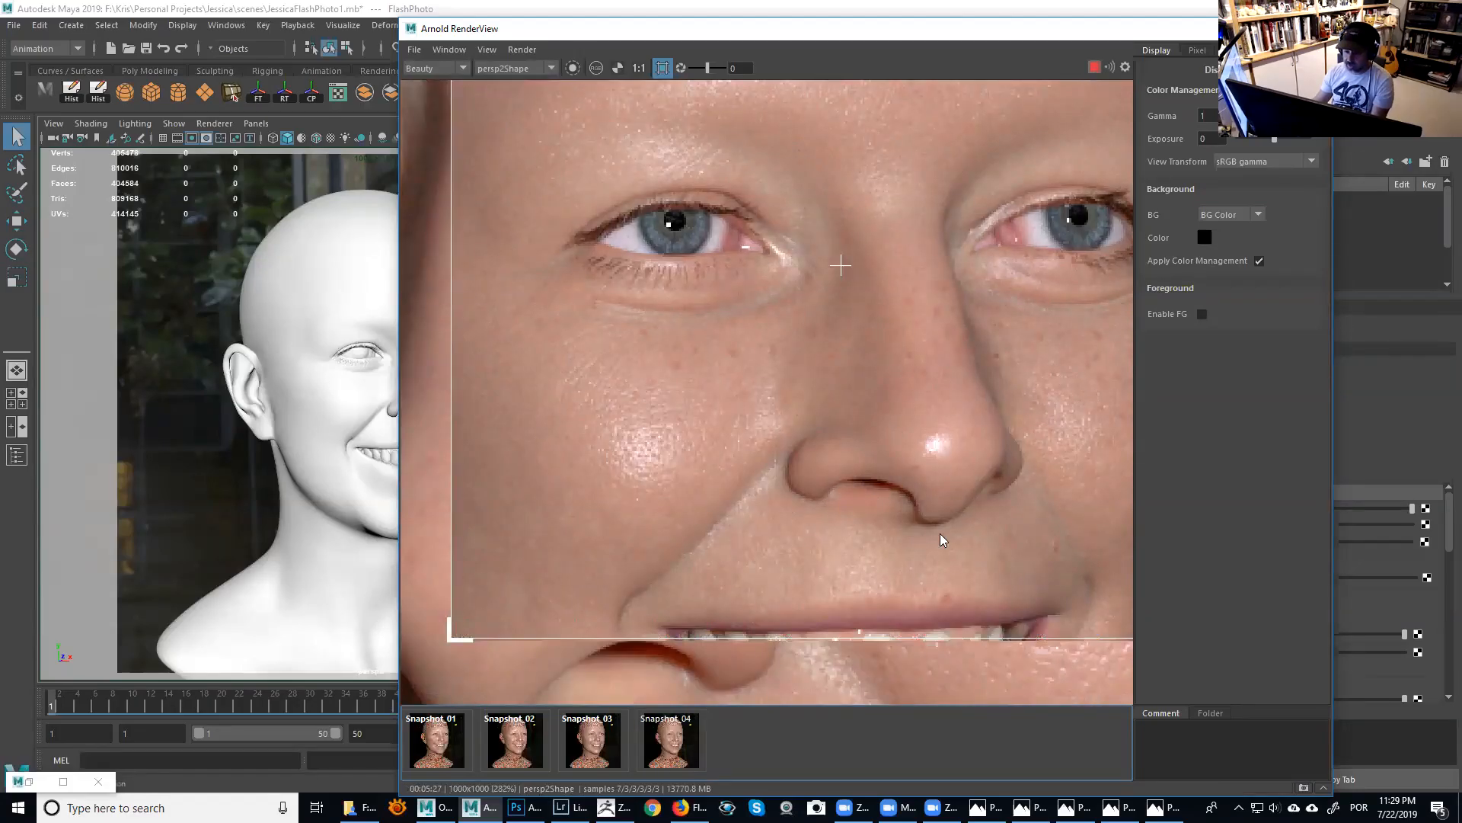
Set the crop region to a strip over the lower mouth and chin directly below the finished area and start the render.
{"action": "scroll", "coordinate": [900, 349], "scroll_direction": "down", "scroll_amount": 2}
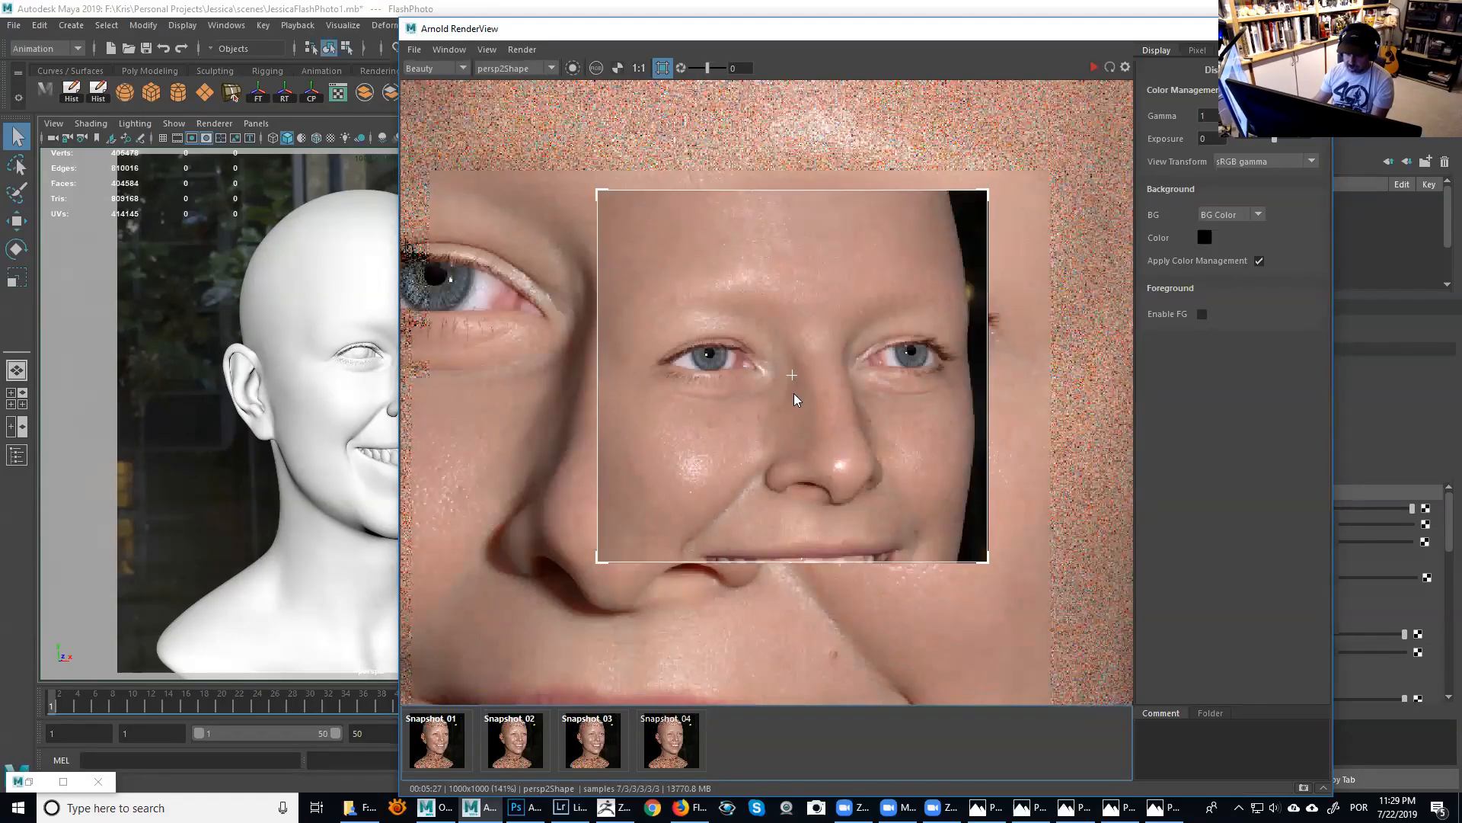
{"action": "left_click_drag", "start_coordinate": [594, 192], "coordinate": [595, 210]}
{"action": "mouse_move", "coordinate": [623, 480]}
{"action": "left_mouse_down"}
{"action": "mouse_move", "coordinate": [605, 507]}
{"action": "mouse_move", "coordinate": [615, 501]}
{"action": "left_mouse_up"}
{"action": "left_click_drag", "start_coordinate": [794, 538], "coordinate": [793, 602]}
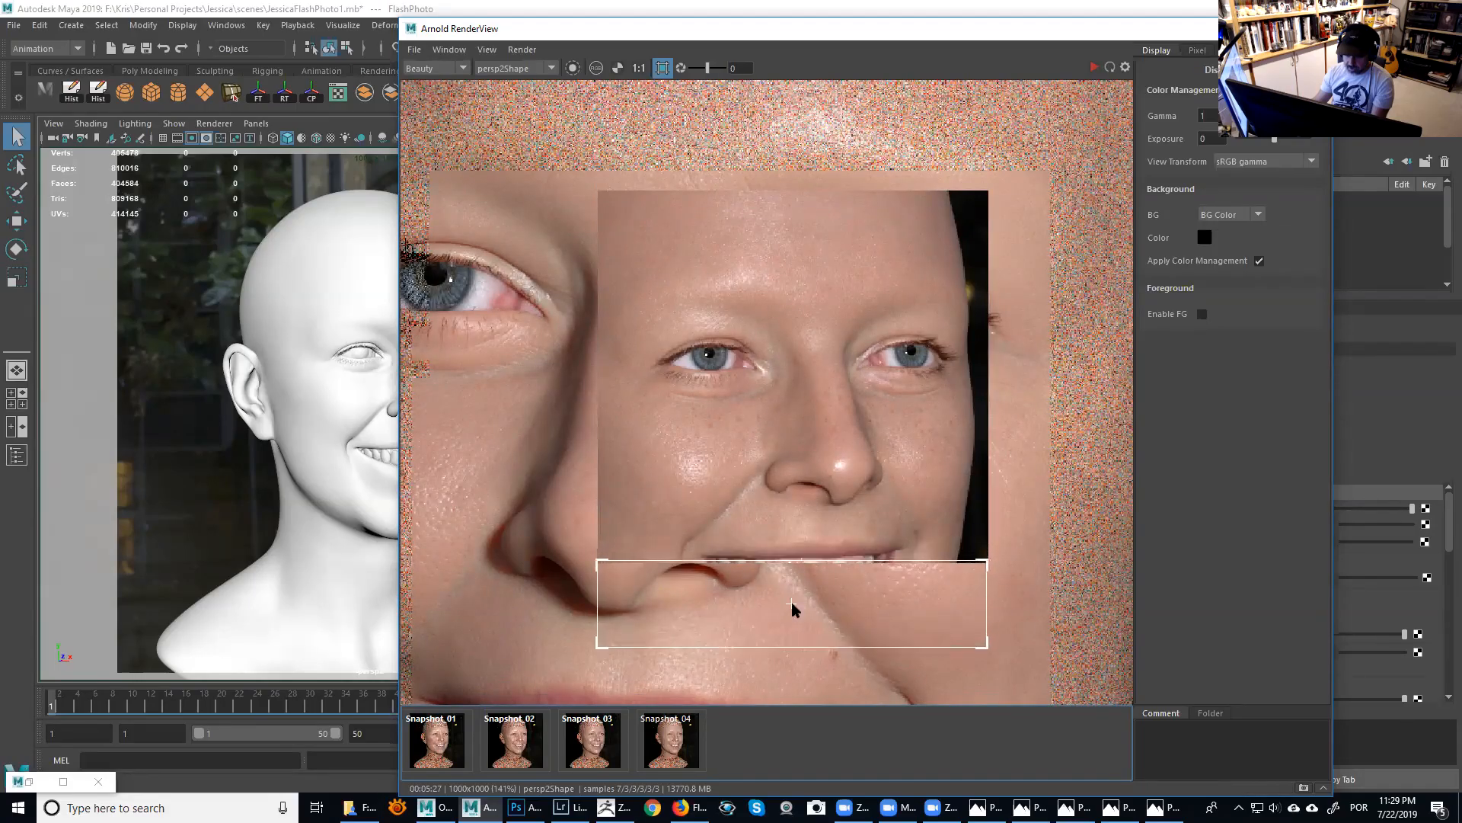
{"action": "left_click", "coordinate": [1094, 69]}
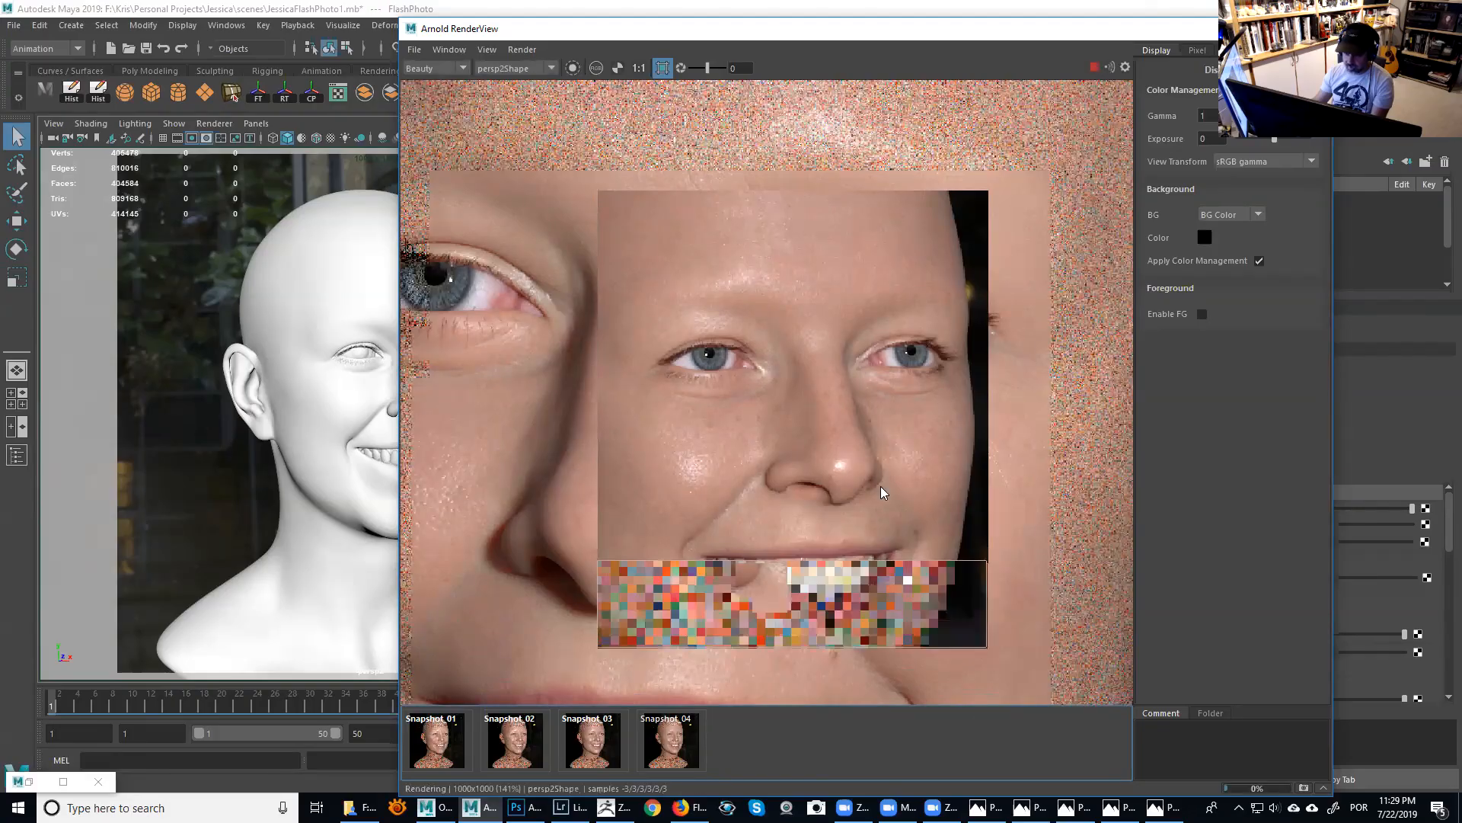
Examine the teeth and lips in close-up while the new crop strip renders.
{"action": "scroll", "coordinate": [876, 496], "scroll_direction": "up", "scroll_amount": 2}
{"action": "middle_click_drag", "start_coordinate": [833, 380], "coordinate": [834, 349]}
{"action": "scroll", "coordinate": [818, 345], "scroll_direction": "up", "scroll_amount": 2}
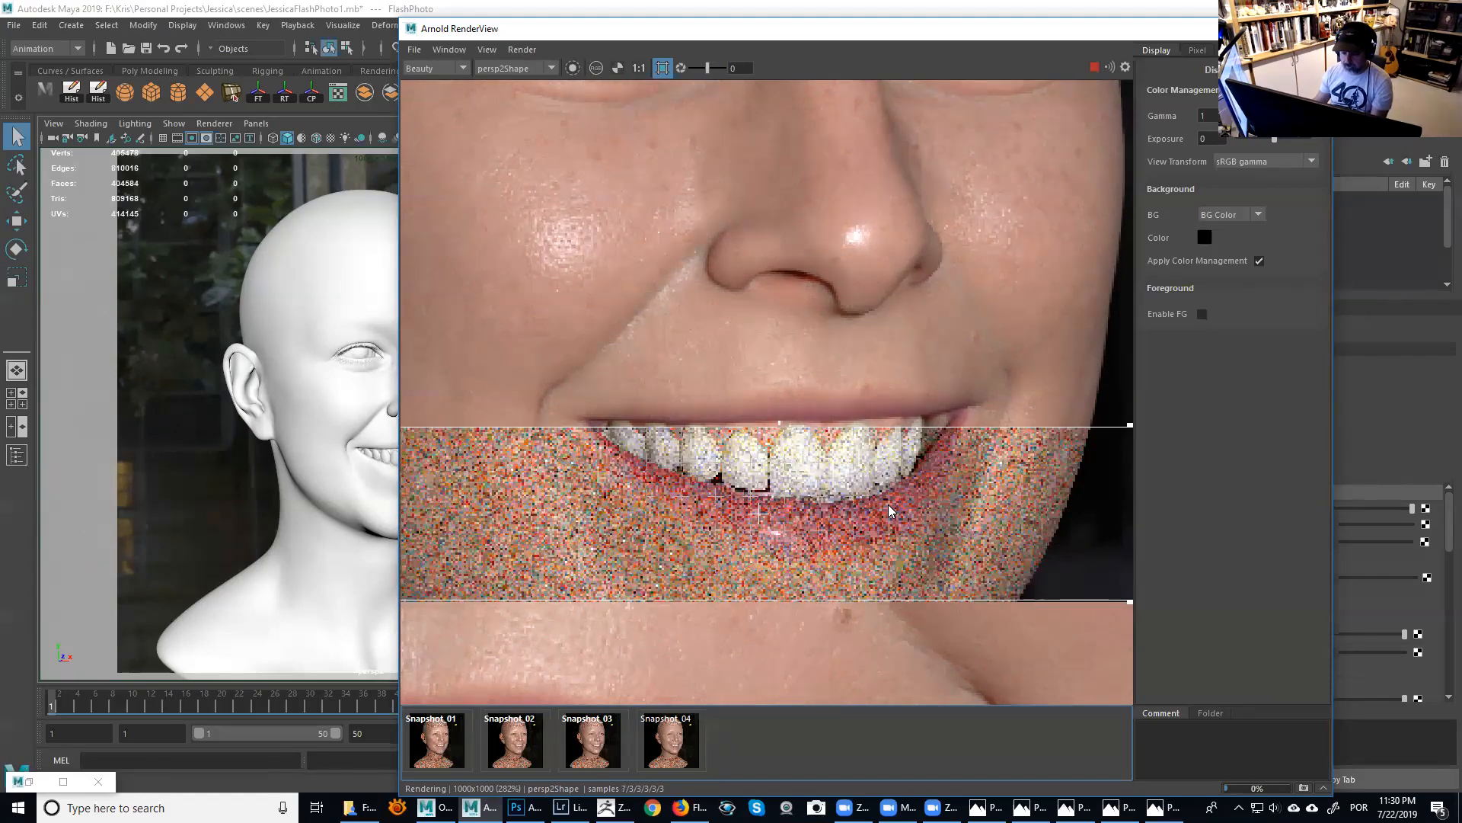
{"action": "scroll", "coordinate": [889, 504], "scroll_direction": "down", "scroll_amount": 2}
{"action": "scroll", "coordinate": [895, 503], "scroll_direction": "up", "scroll_amount": 3}
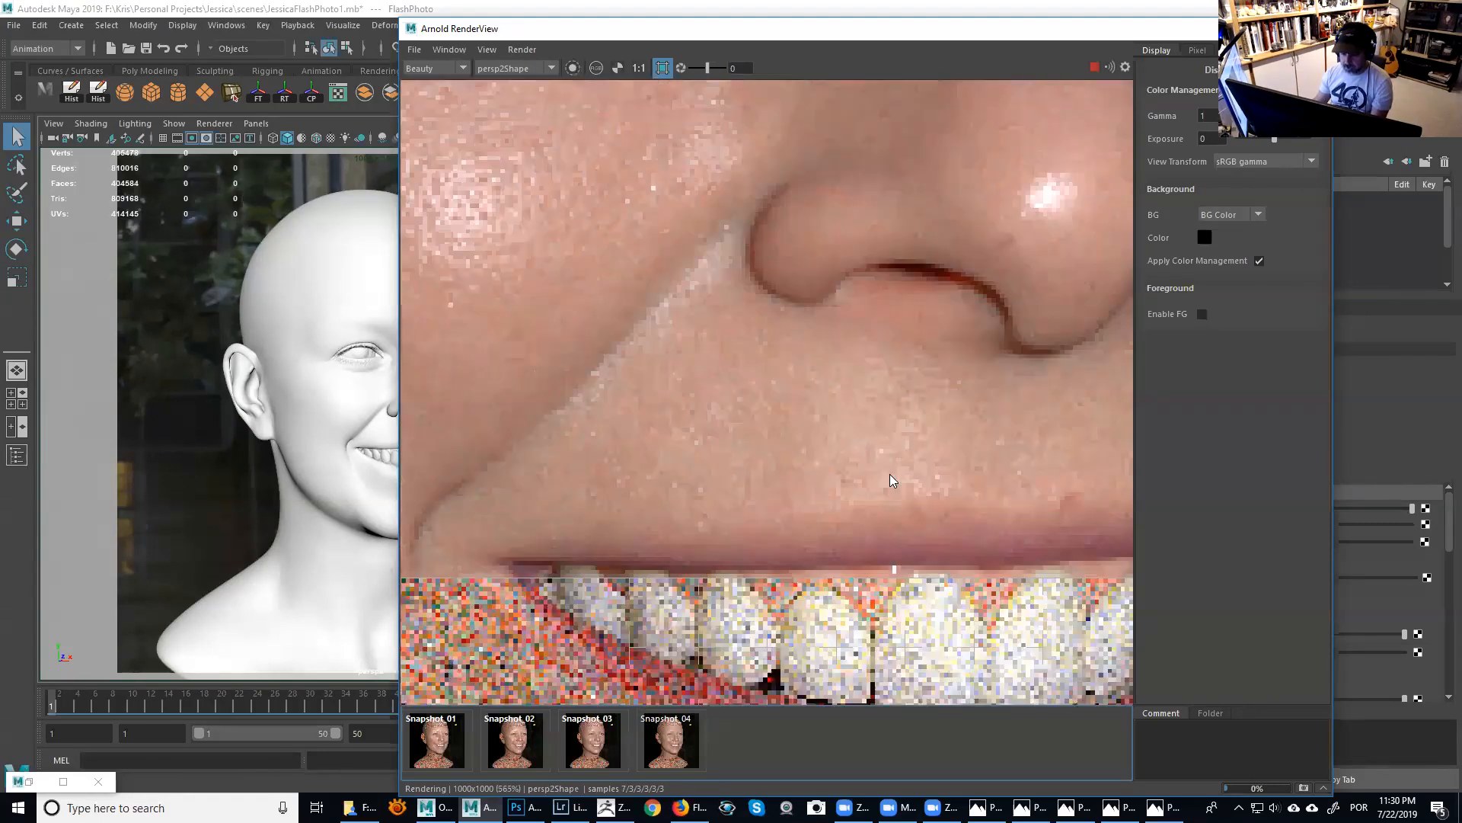
{"action": "scroll", "coordinate": [838, 366], "scroll_direction": "down", "scroll_amount": 2}
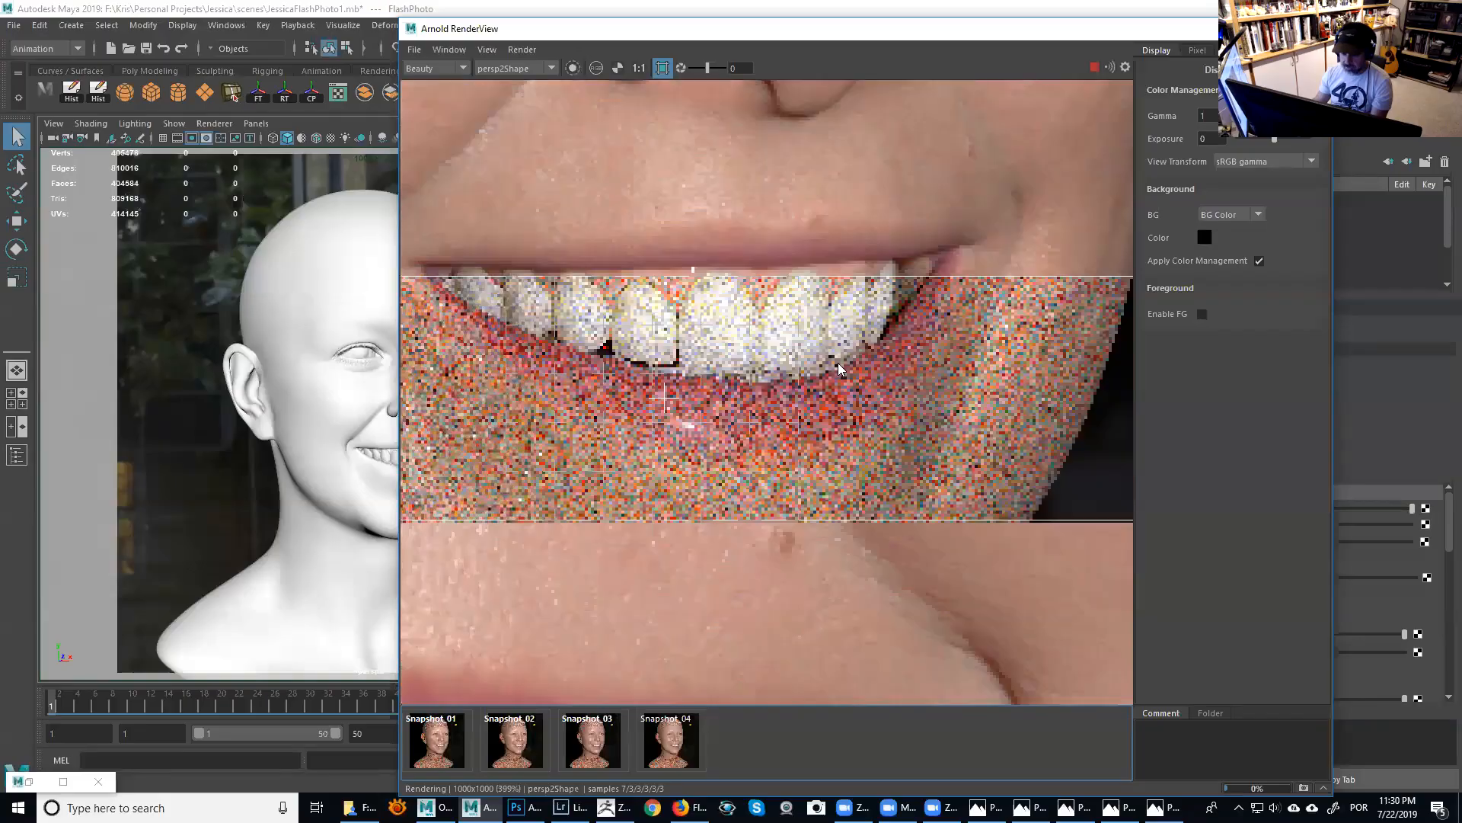
{"action": "middle_click_drag", "start_coordinate": [899, 411], "coordinate": [931, 429]}
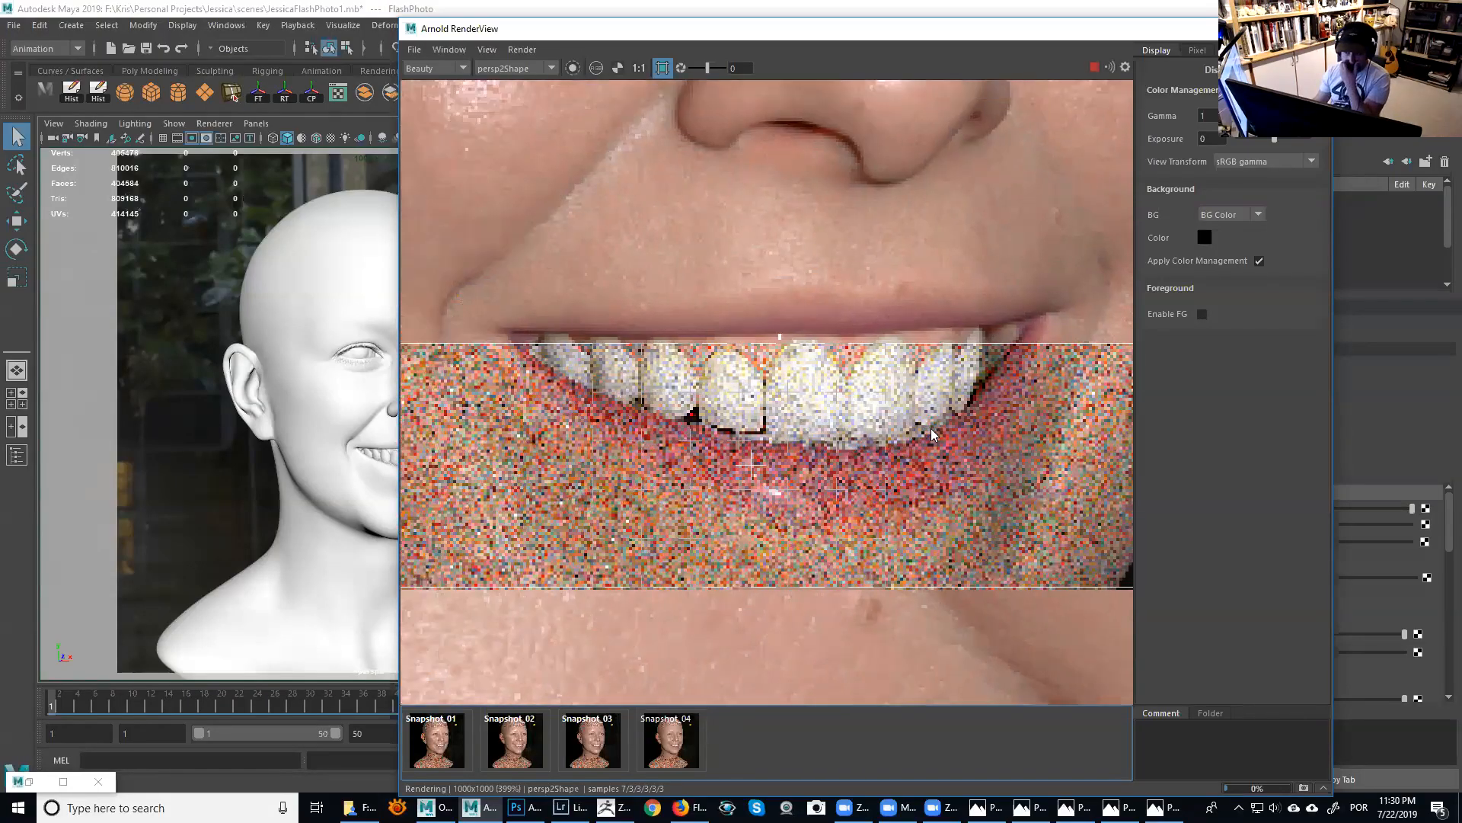
Inspect the lower lip, teeth and chin in a widened render window until the cropped strip finishes.
{"action": "middle_click_drag", "start_coordinate": [893, 382], "coordinate": [882, 453]}
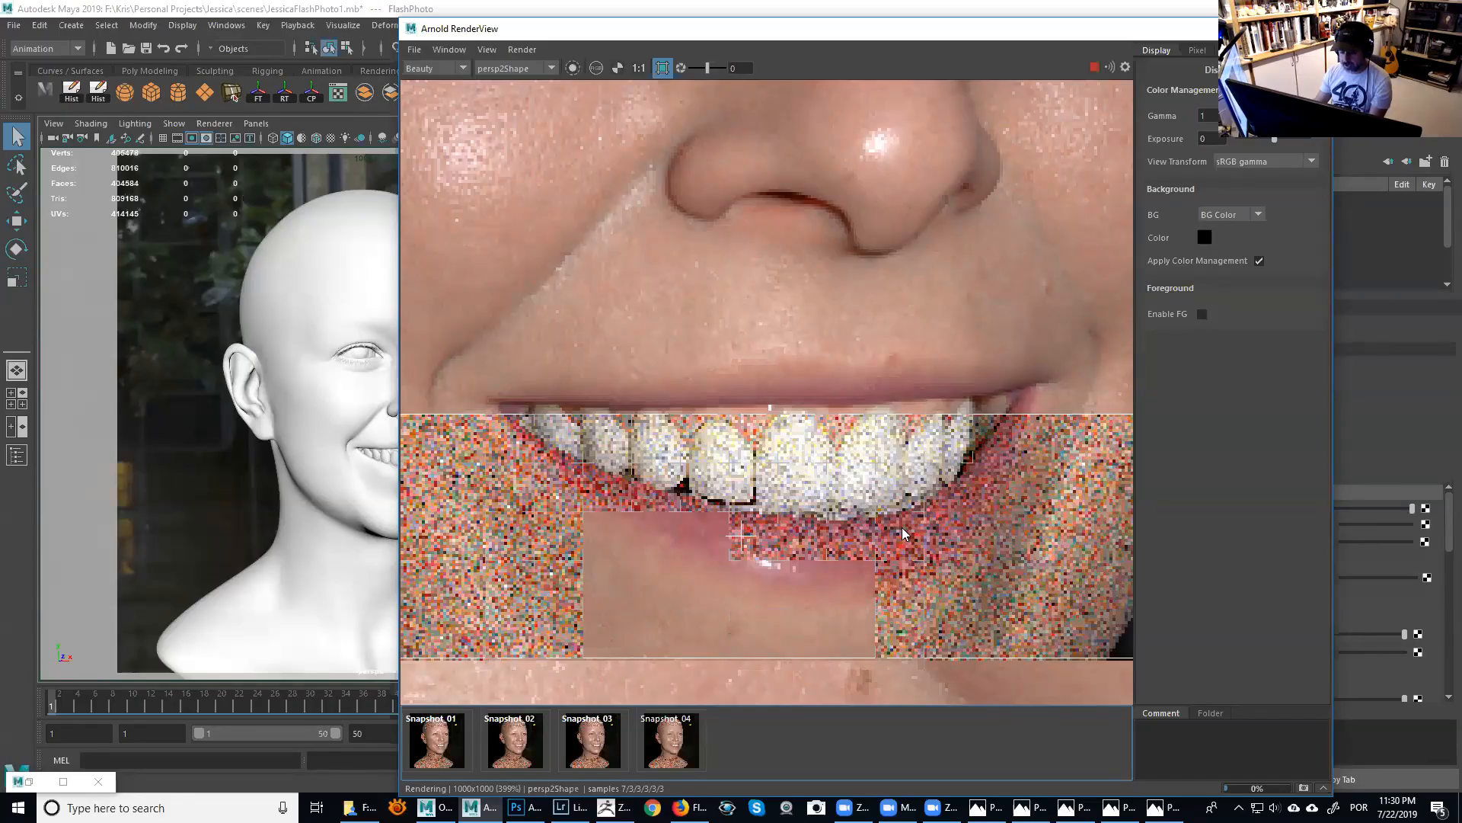
{"action": "middle_click_drag", "start_coordinate": [904, 511], "coordinate": [832, 480]}
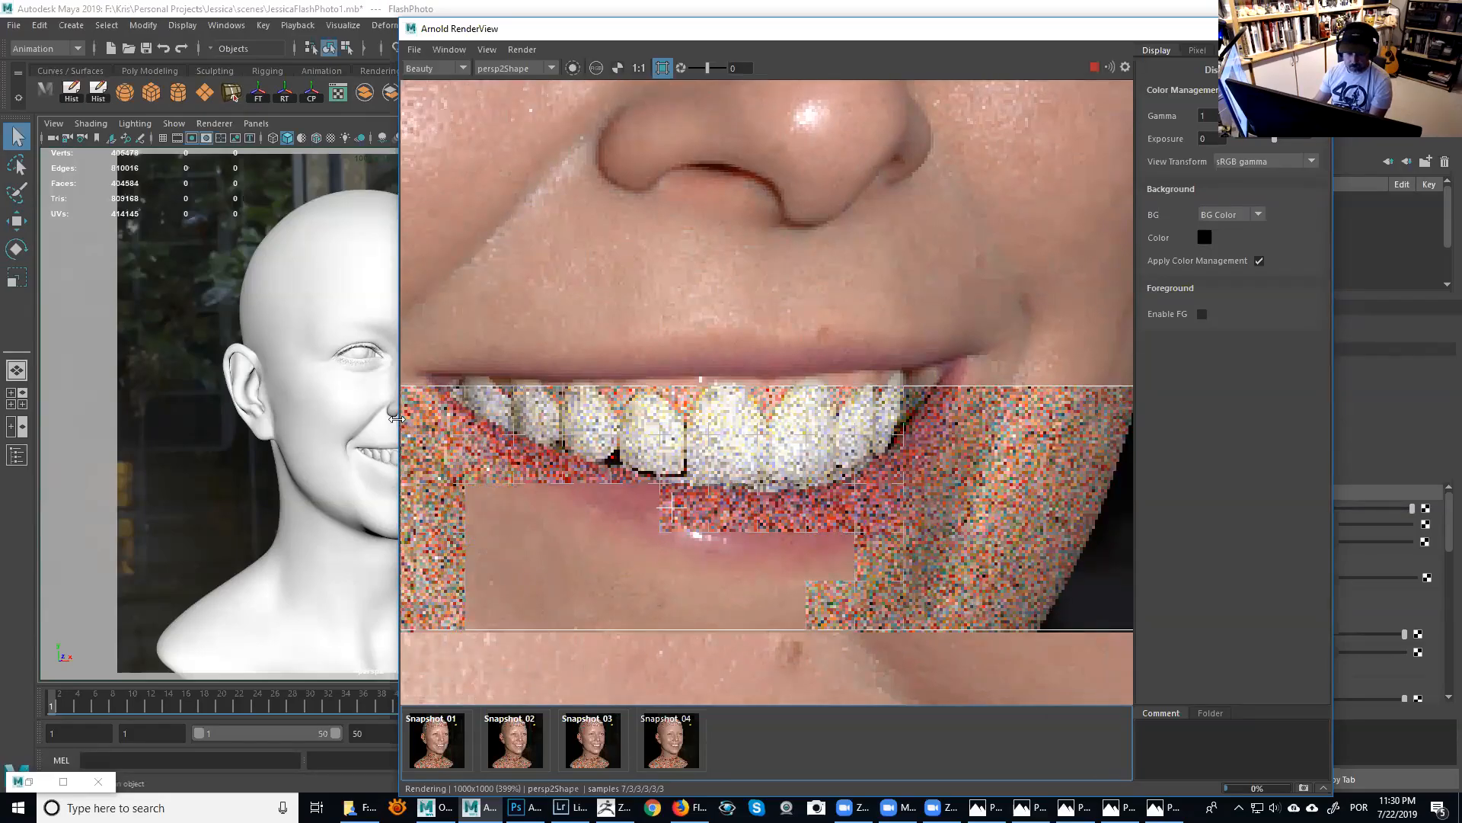
{"action": "left_click_drag", "start_coordinate": [396, 418], "coordinate": [330, 418]}
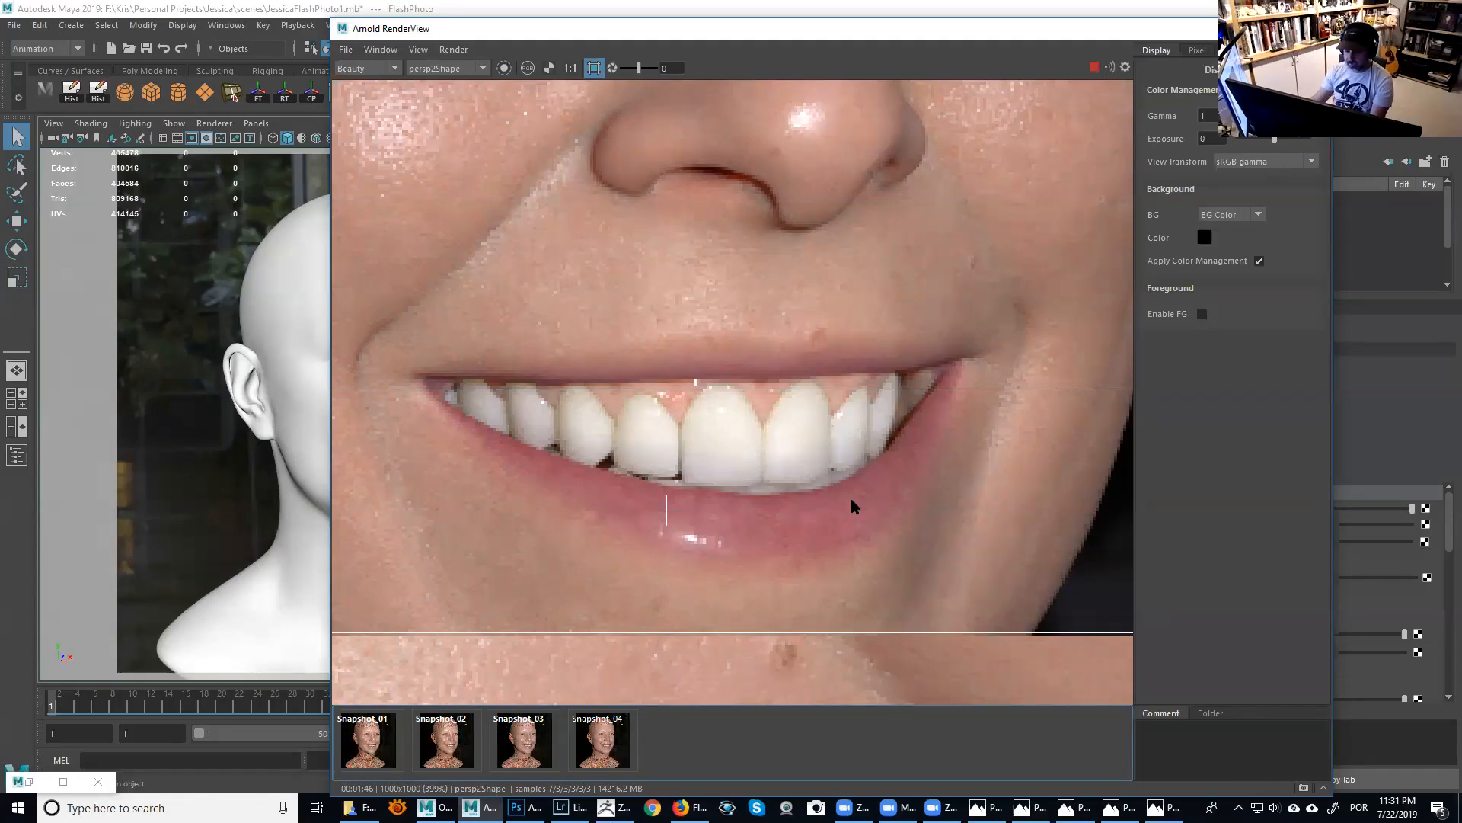
{"action": "scroll", "coordinate": [819, 428], "scroll_direction": "down", "scroll_amount": 1}
{"action": "middle_click_drag", "start_coordinate": [740, 405], "coordinate": [862, 521]}
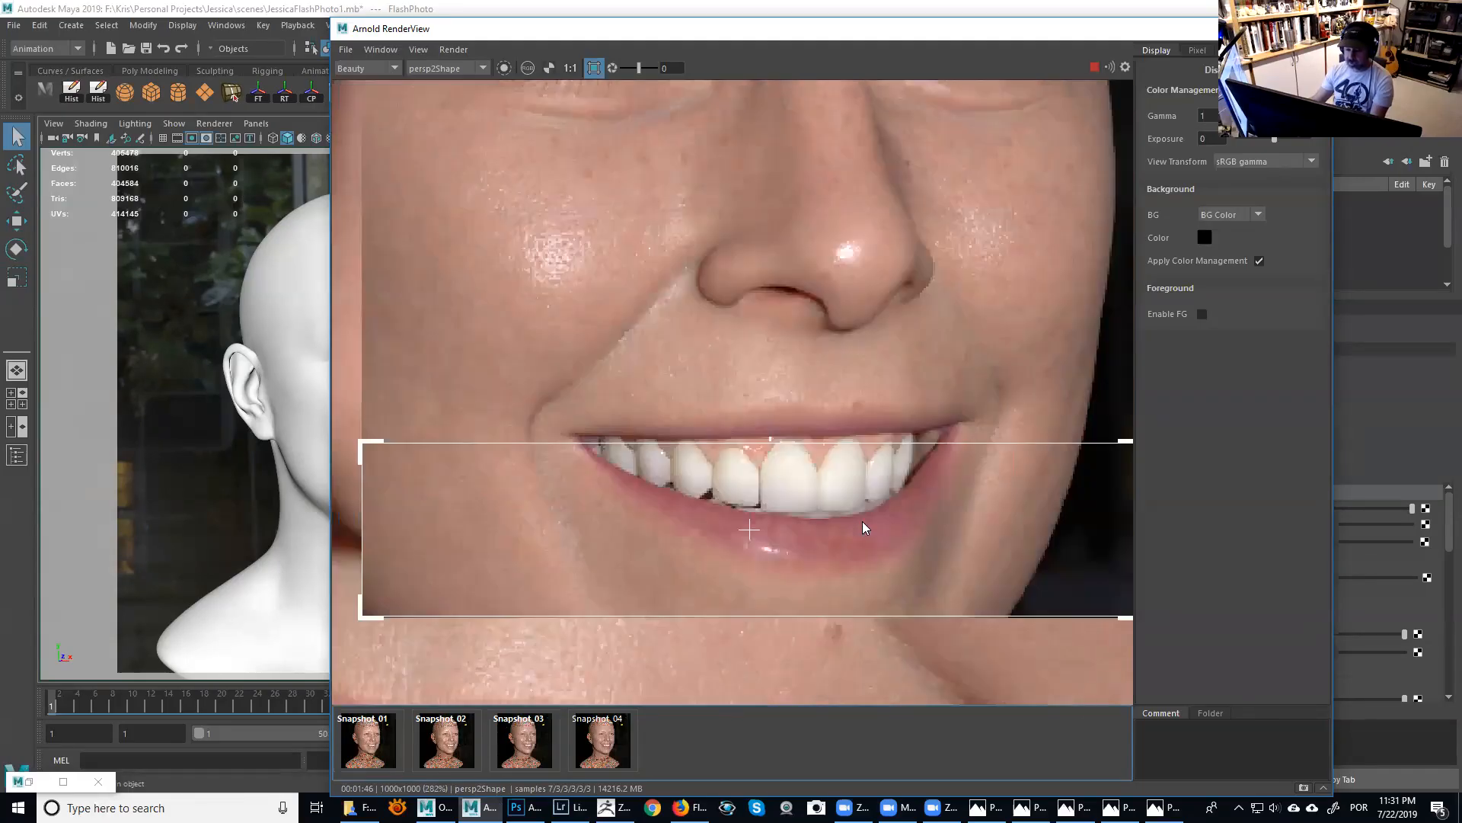
Stop the render, turn off the crop region and check the finished smile against the surrounding face.
{"action": "left_click", "coordinate": [1092, 66]}
{"action": "left_click", "coordinate": [592, 70]}
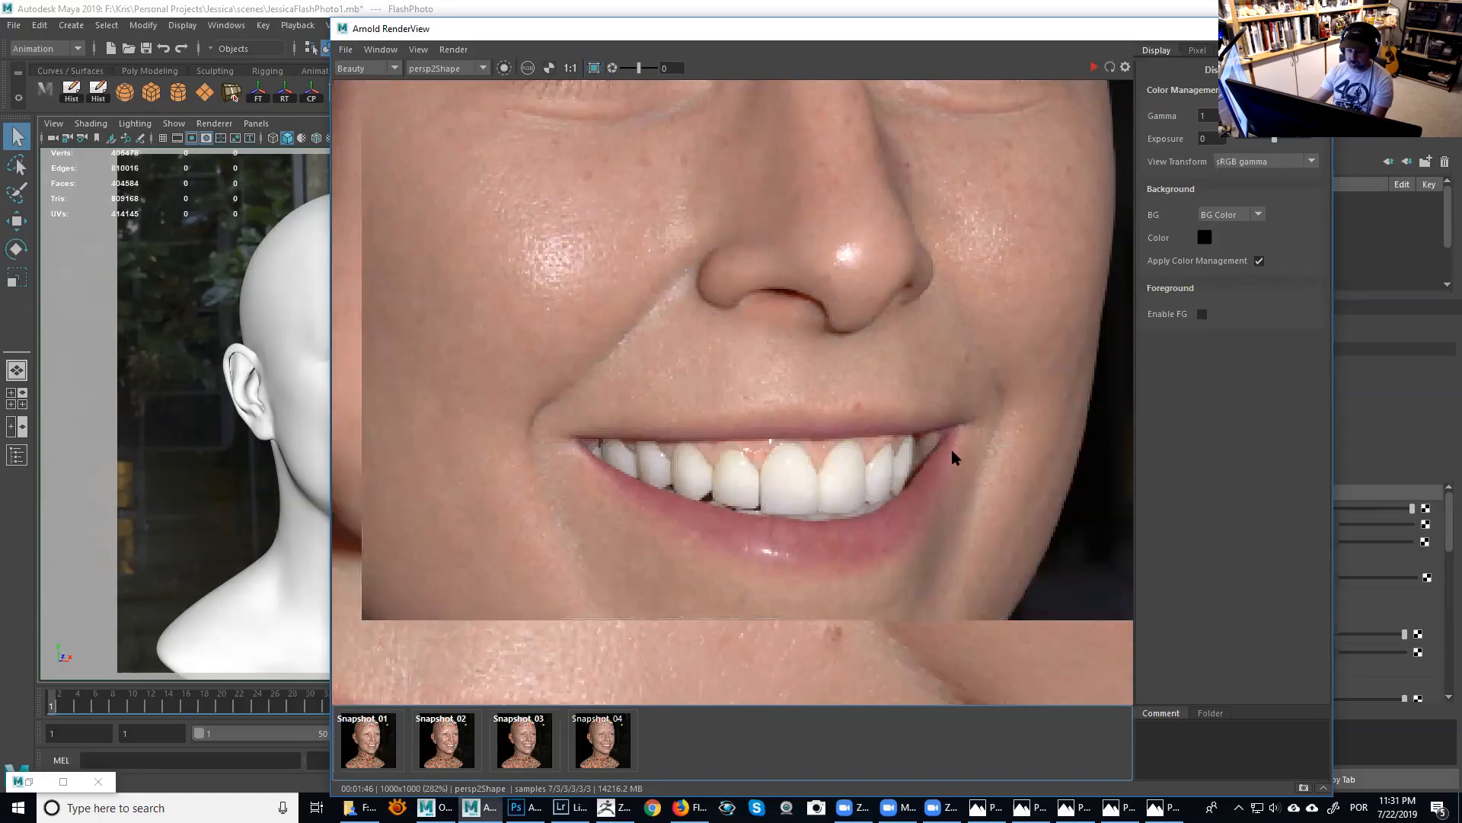
{"action": "scroll", "coordinate": [876, 422], "scroll_direction": "up", "scroll_amount": 2}
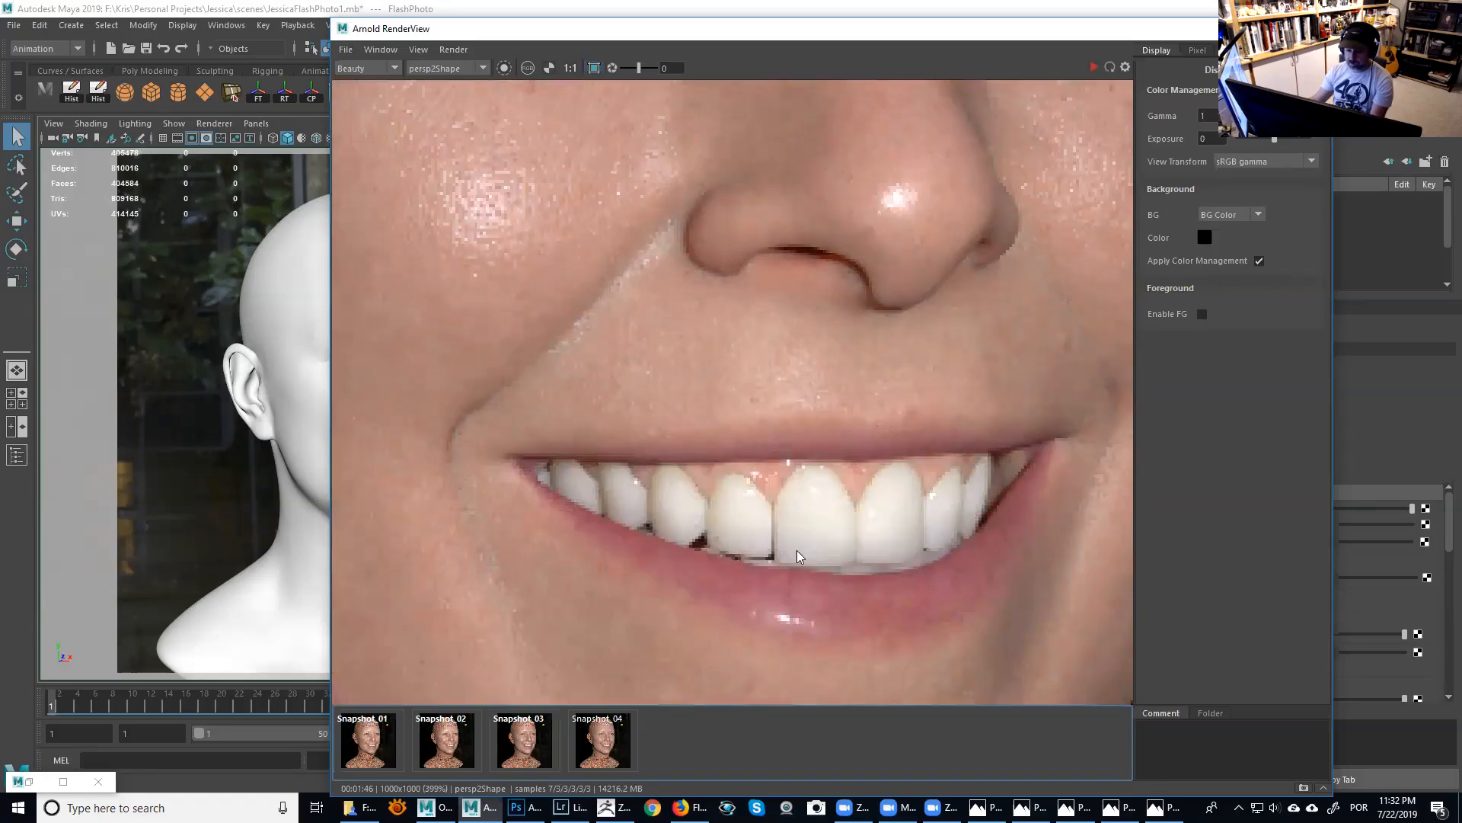
{"action": "scroll", "coordinate": [838, 501], "scroll_direction": "down", "scroll_amount": 3}
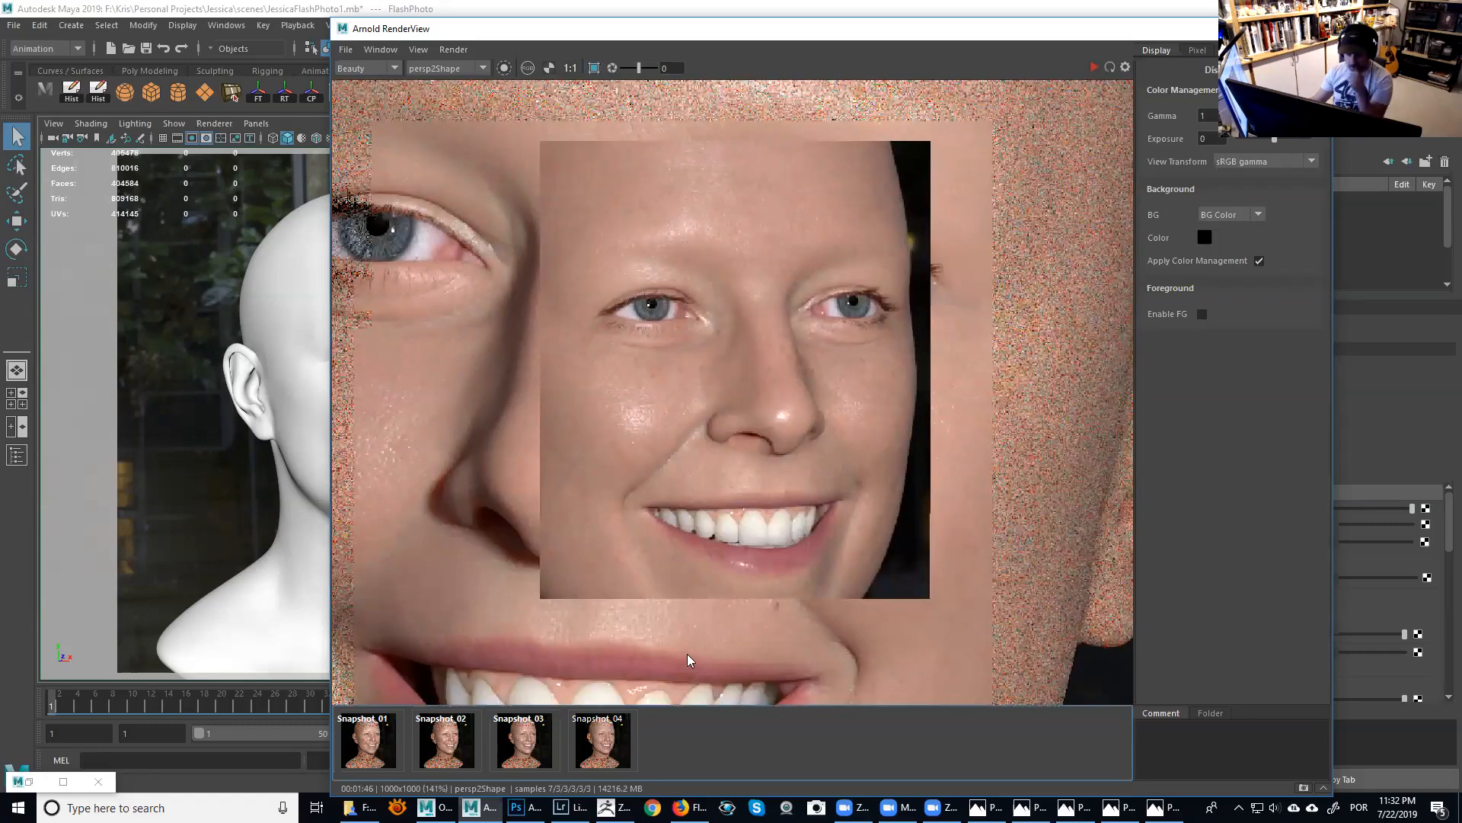
Compare the finished face area of the render with Snapshot_04 at whole-face scale.
{"action": "left_click", "coordinate": [601, 740]}
{"action": "left_click", "coordinate": [602, 741]}
{"action": "left_click", "coordinate": [602, 740]}
{"action": "left_click", "coordinate": [621, 743]}
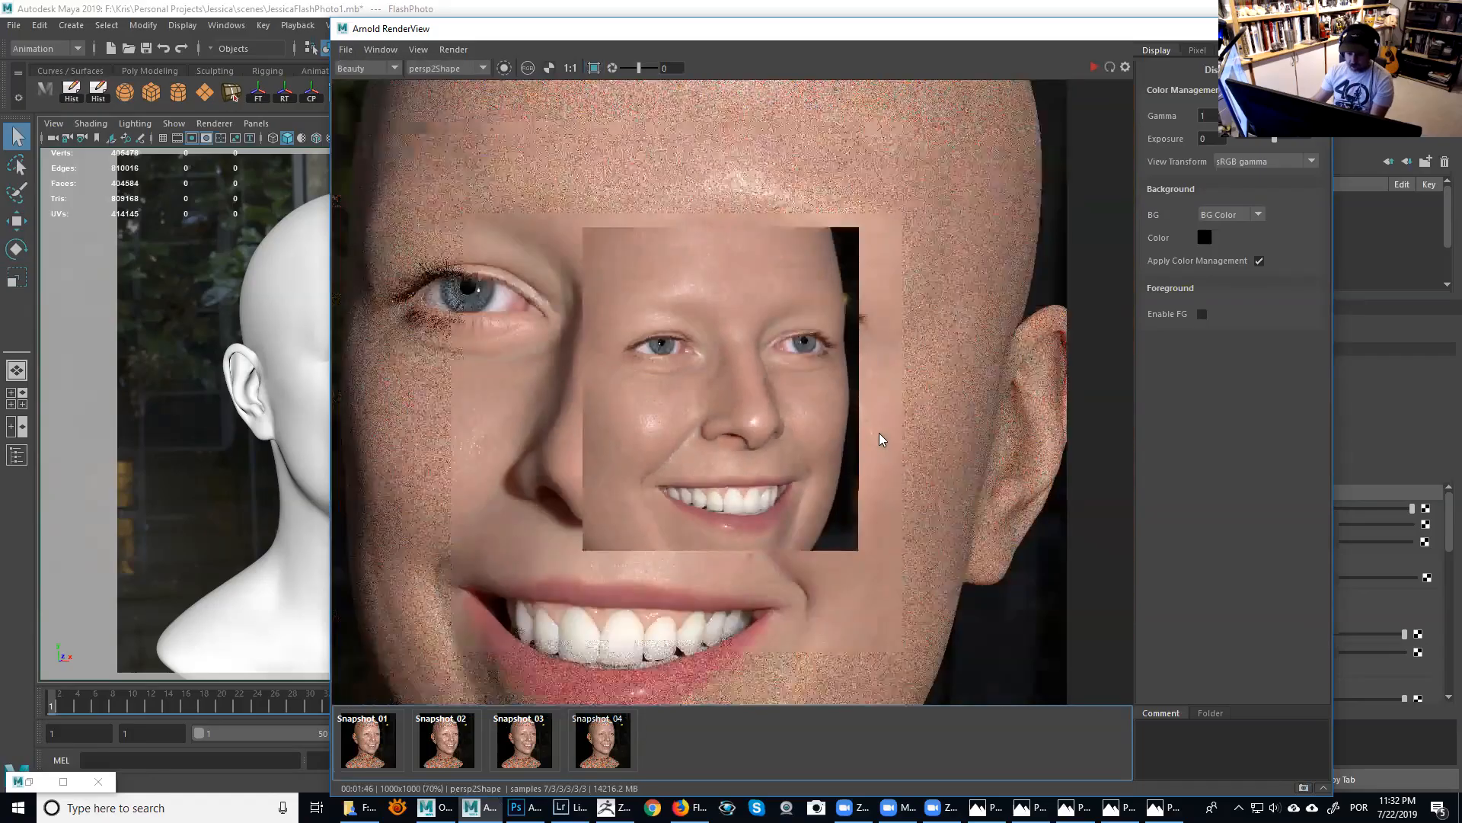
{"action": "scroll", "coordinate": [879, 432], "scroll_direction": "up", "scroll_amount": 6}
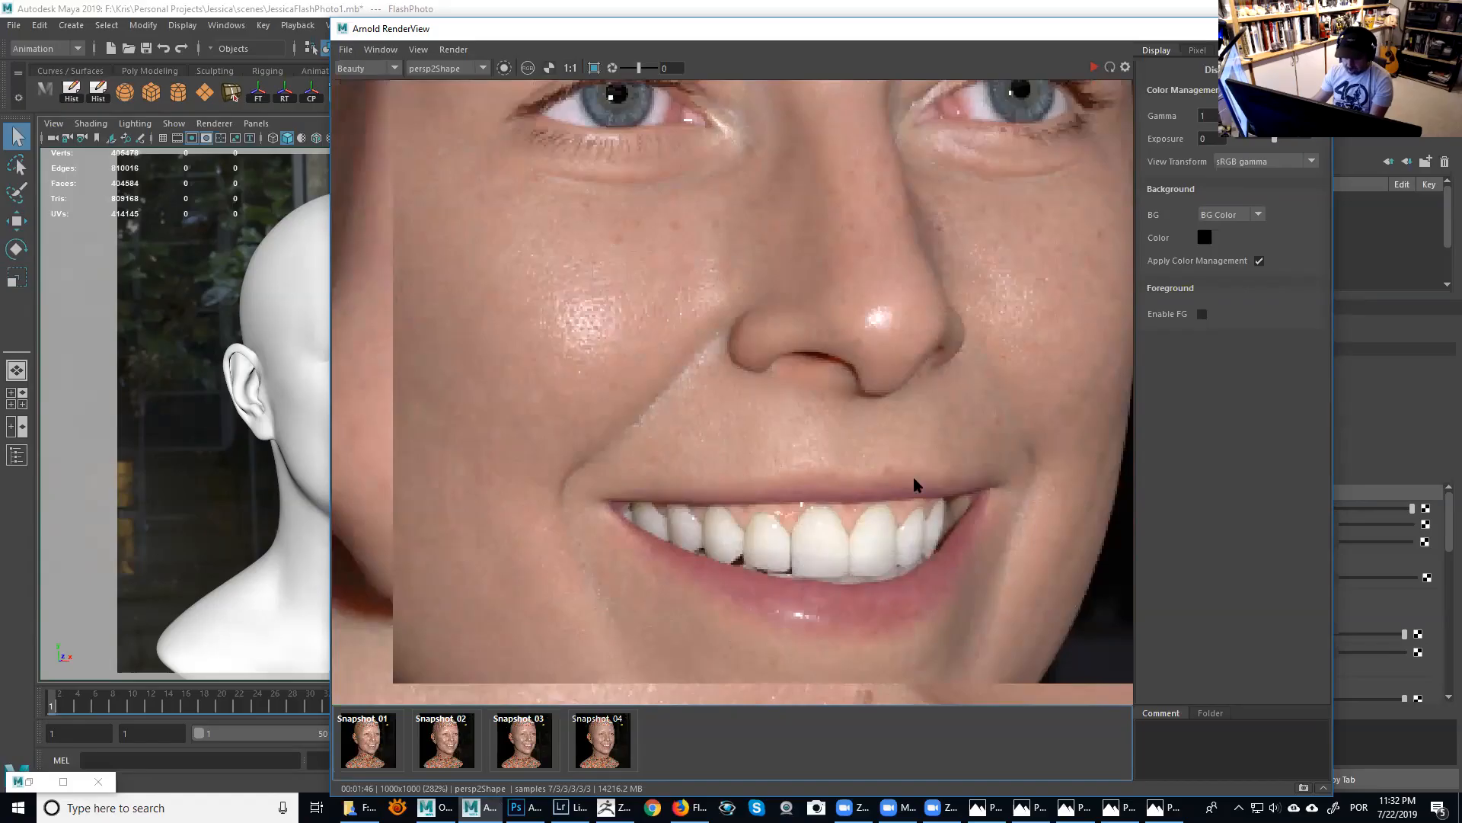
Compare the cheeks, nose, lips and teeth of the render with Snapshot_04 in close-up.
{"action": "left_click", "coordinate": [602, 750]}
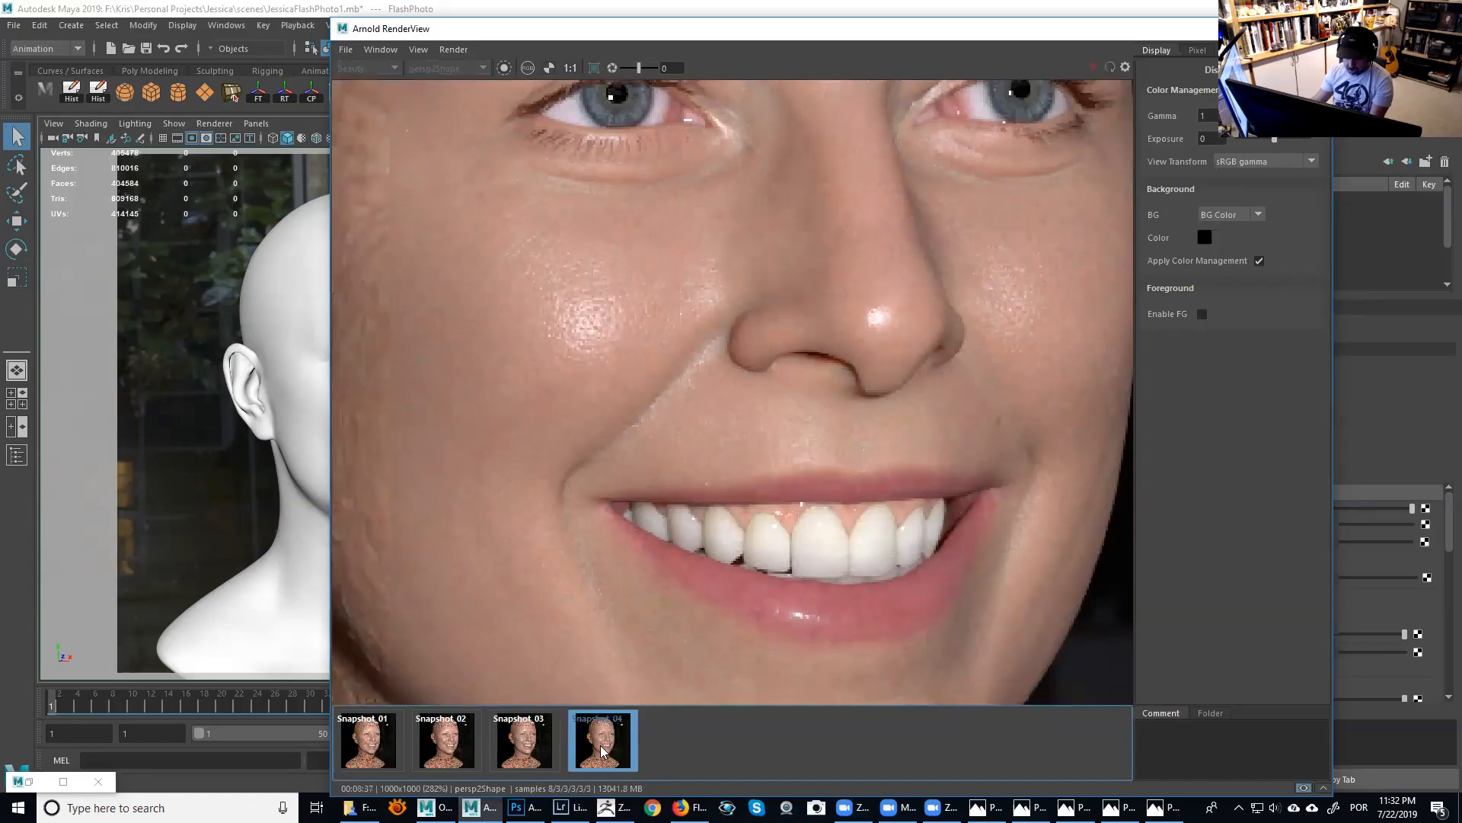
{"action": "left_click", "coordinate": [602, 750]}
{"action": "left_click", "coordinate": [602, 750]}
{"action": "left_click", "coordinate": [602, 750]}
{"action": "left_click", "coordinate": [601, 750]}
{"action": "left_click", "coordinate": [631, 747]}
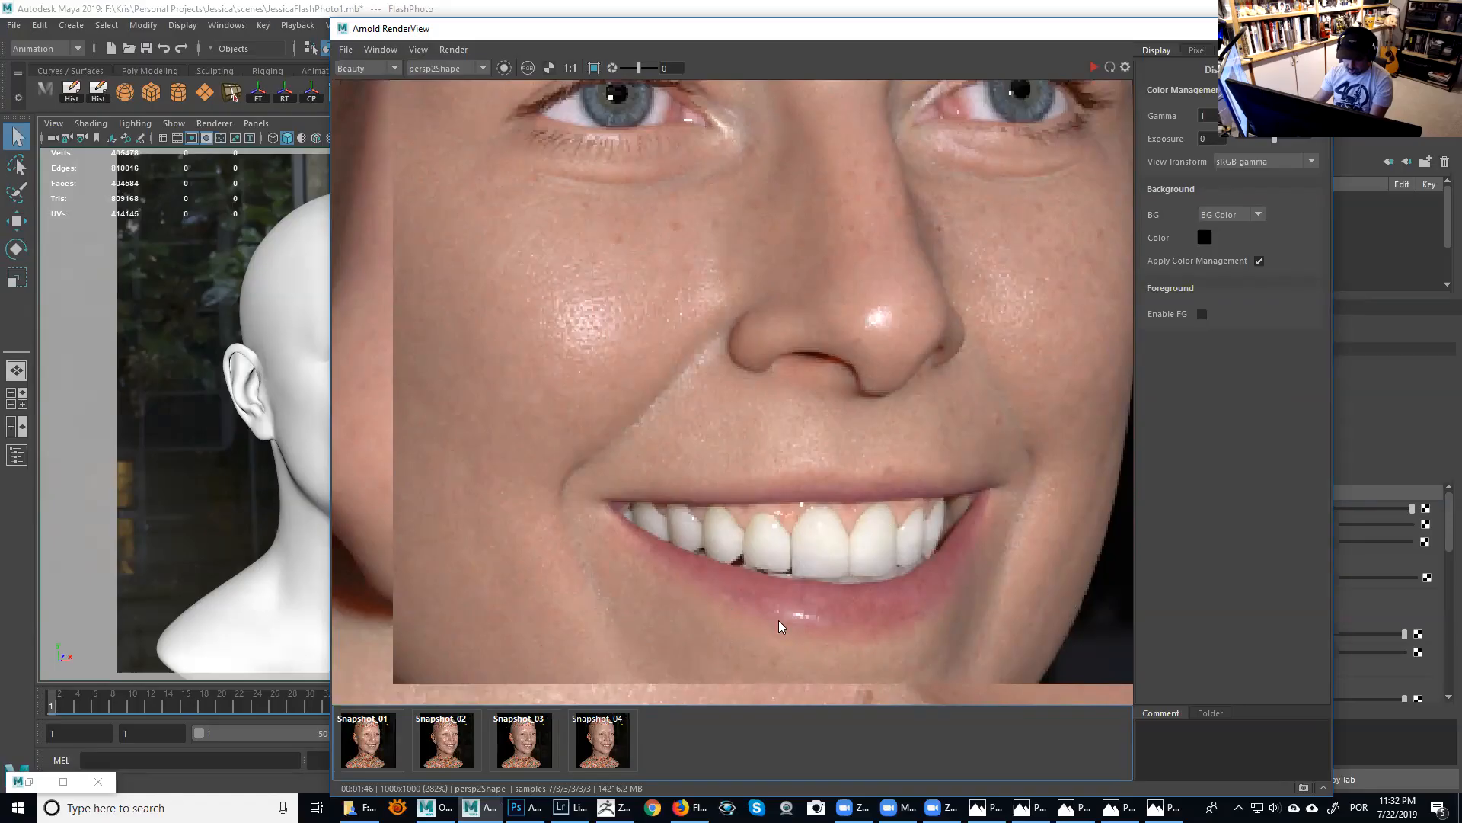
{"action": "left_click", "coordinate": [611, 750]}
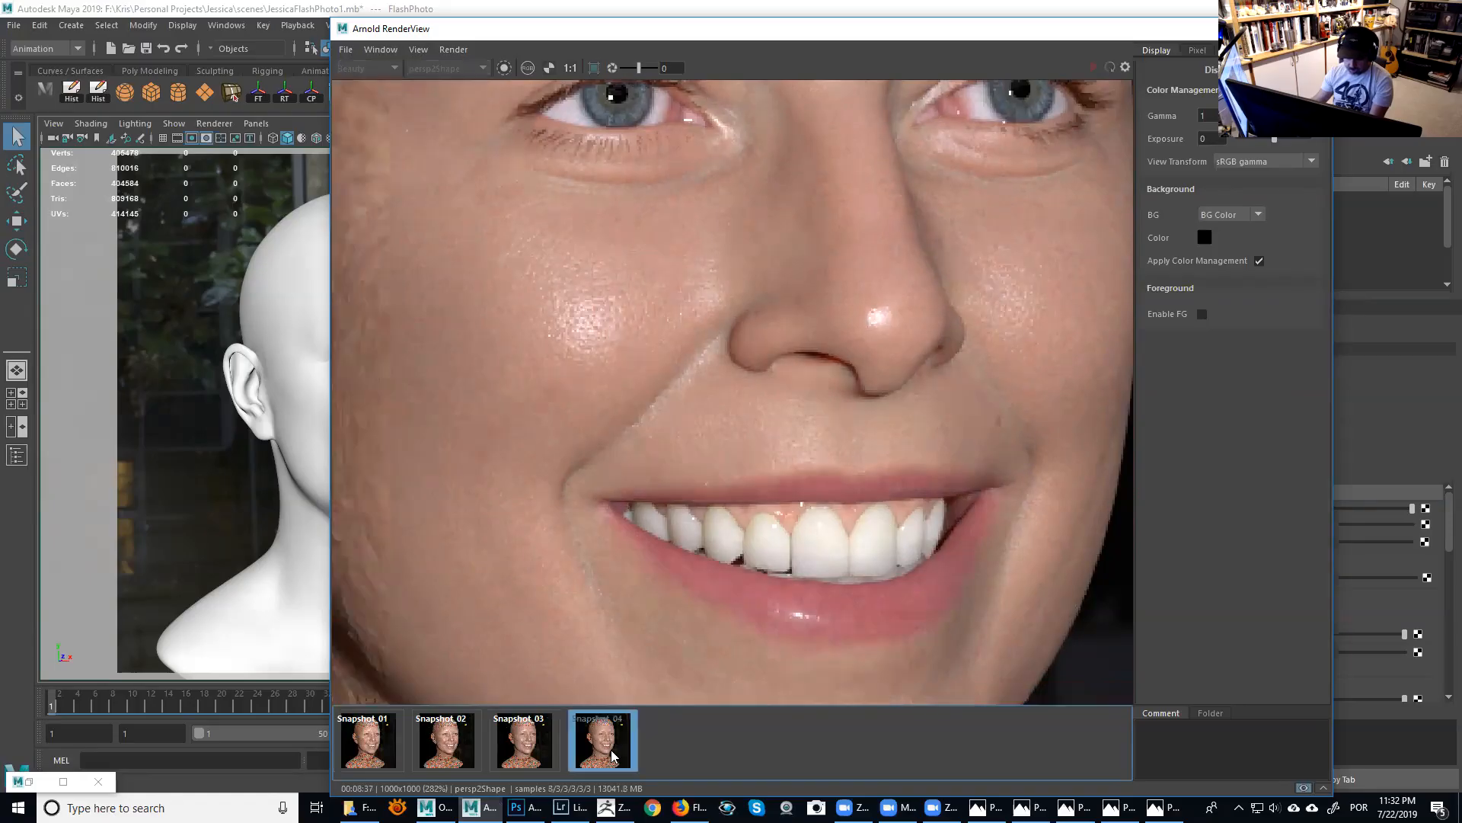
{"action": "left_click", "coordinate": [612, 755]}
{"action": "left_click", "coordinate": [612, 756]}
{"action": "left_click", "coordinate": [611, 756]}
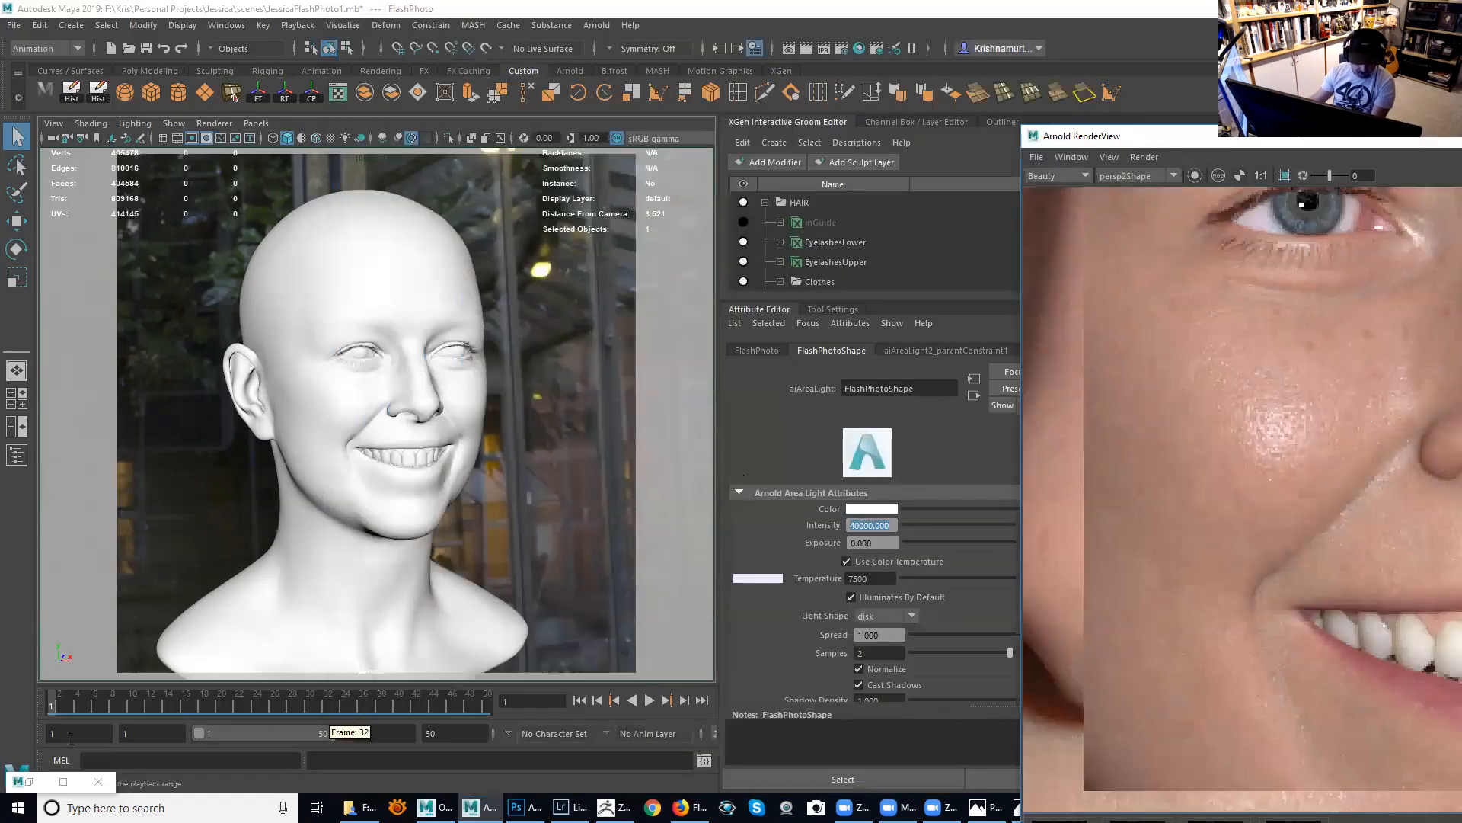
Go to frame 12 and render its close-up view with a crop region around the mouth.
{"action": "left_click_drag", "start_coordinate": [61, 705], "coordinate": [148, 721]}
{"action": "left_click", "coordinate": [1228, 139]}
{"action": "left_click_drag", "start_coordinate": [1228, 139], "coordinate": [618, 101]}
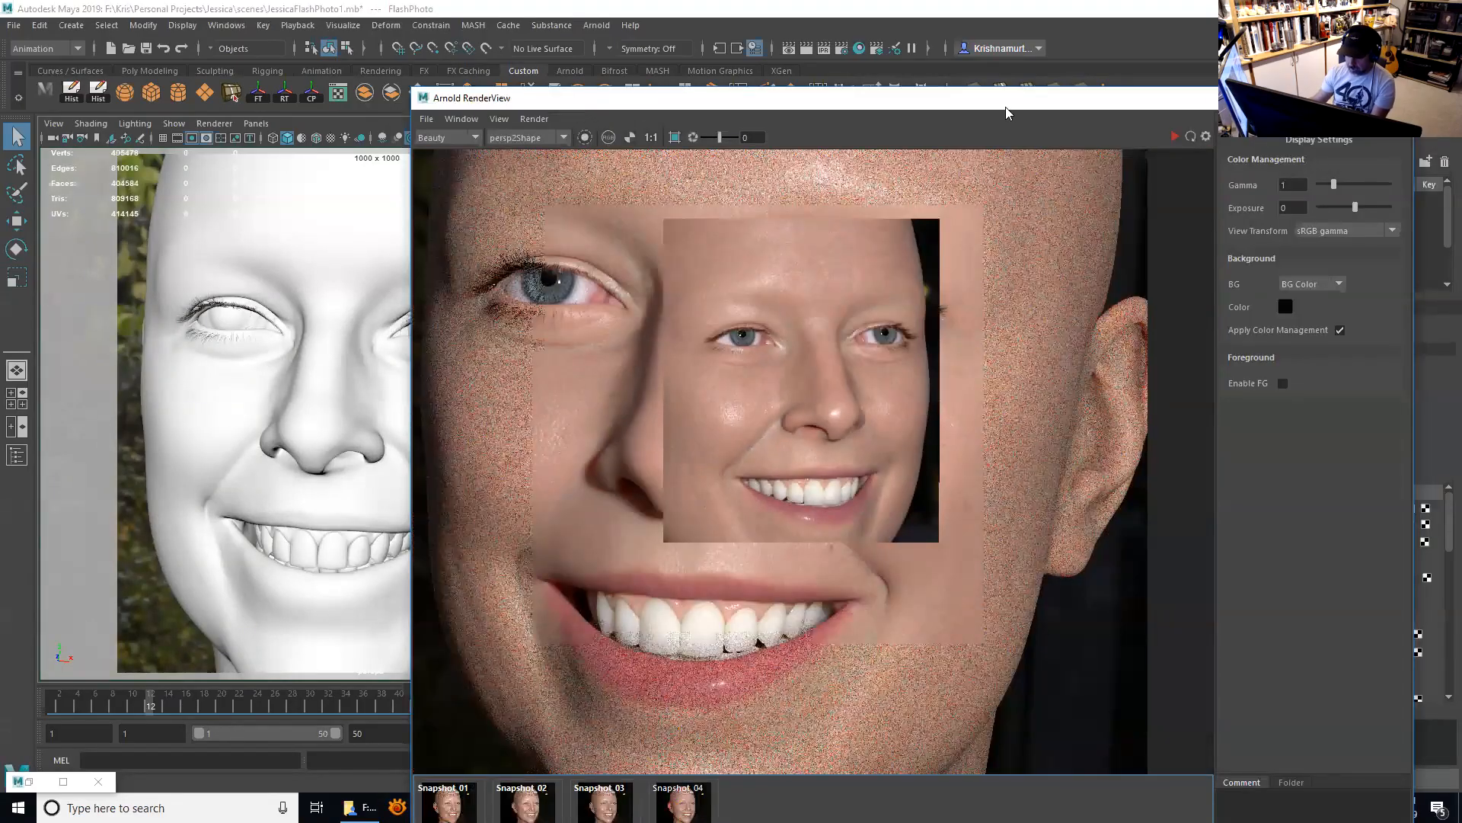
{"action": "left_click_drag", "start_coordinate": [1010, 102], "coordinate": [1003, 48]}
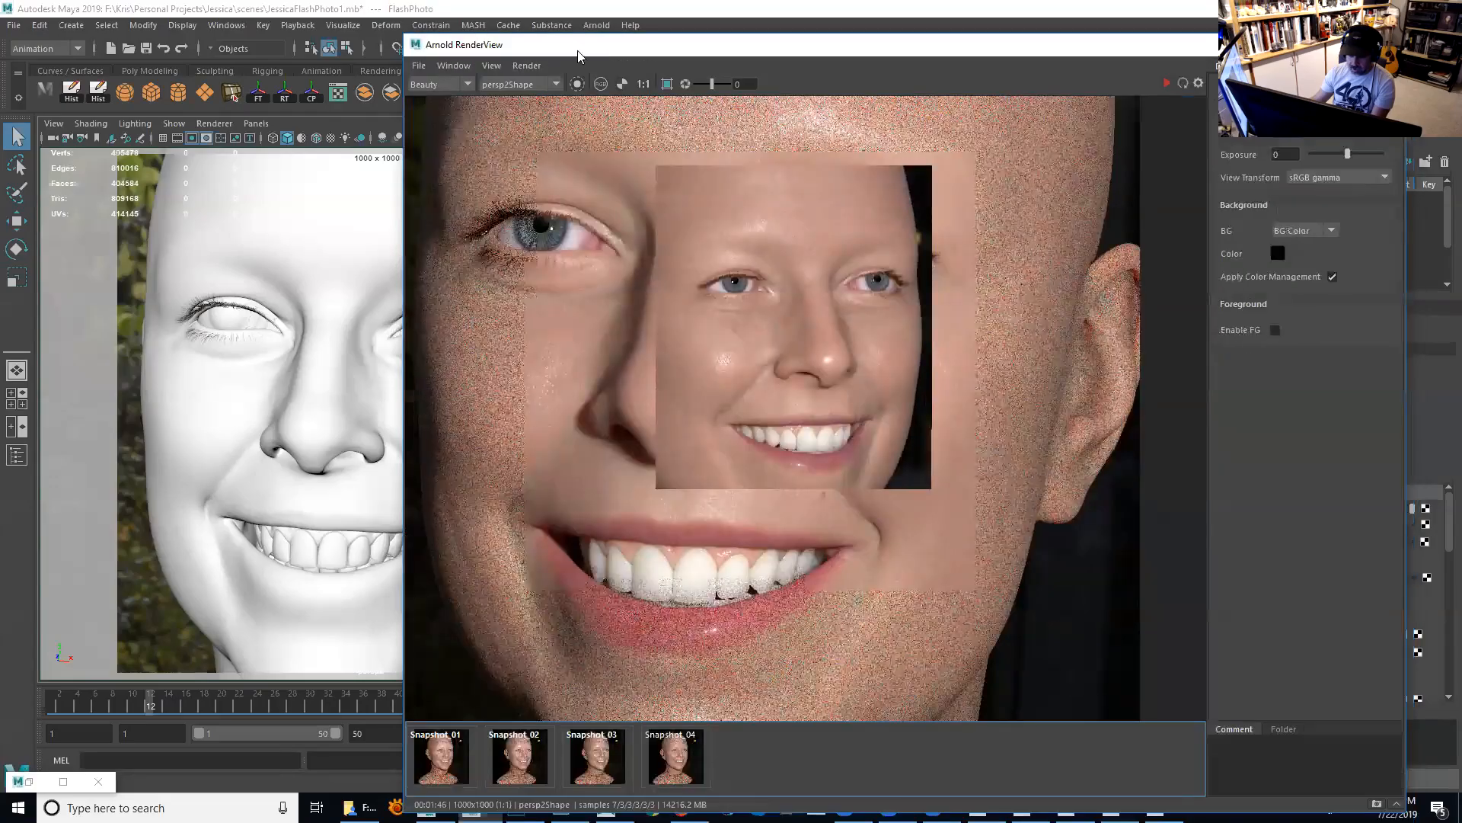
{"action": "left_click", "coordinate": [1167, 84]}
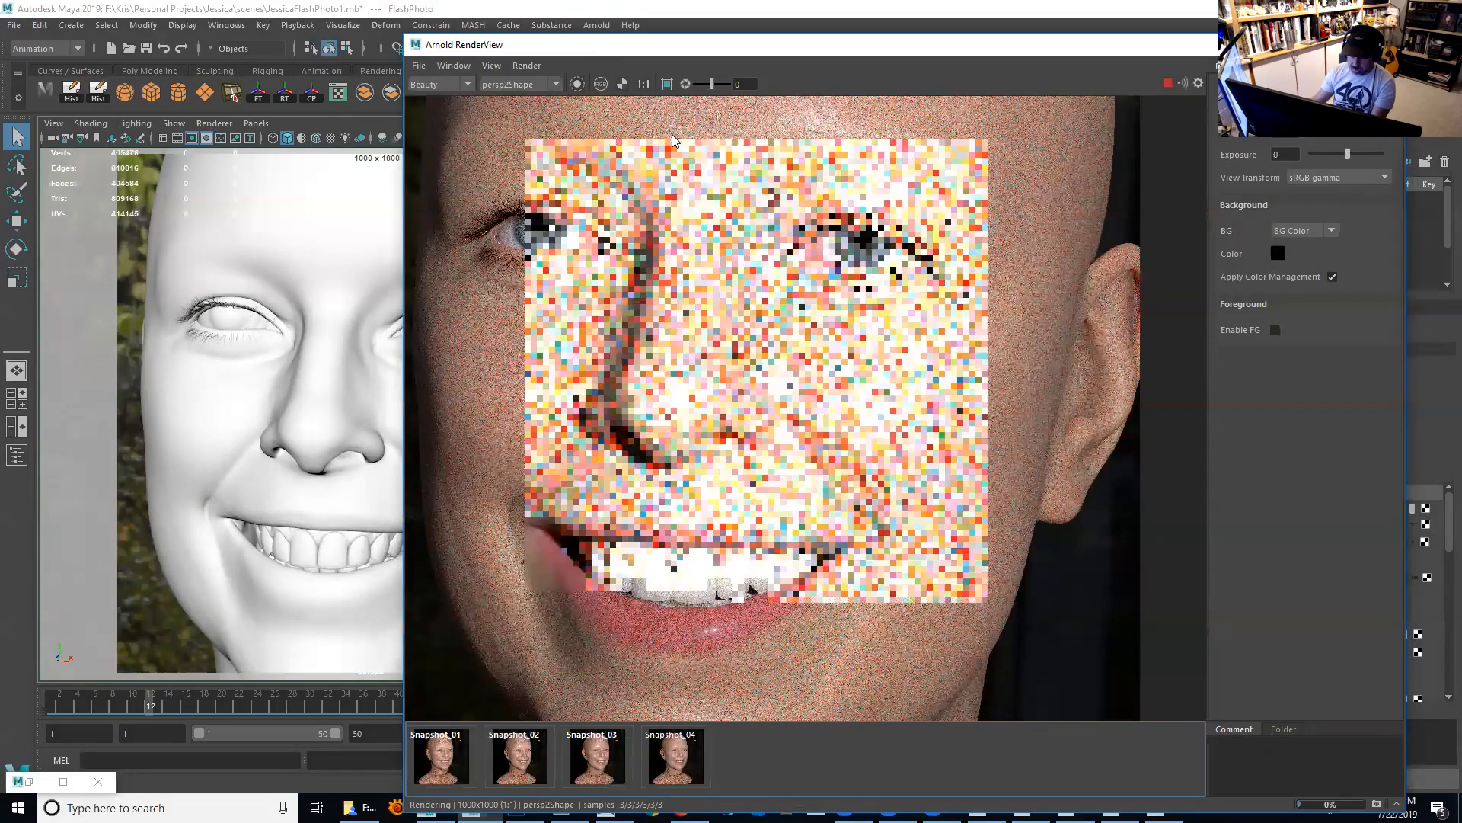
{"action": "left_click", "coordinate": [667, 86]}
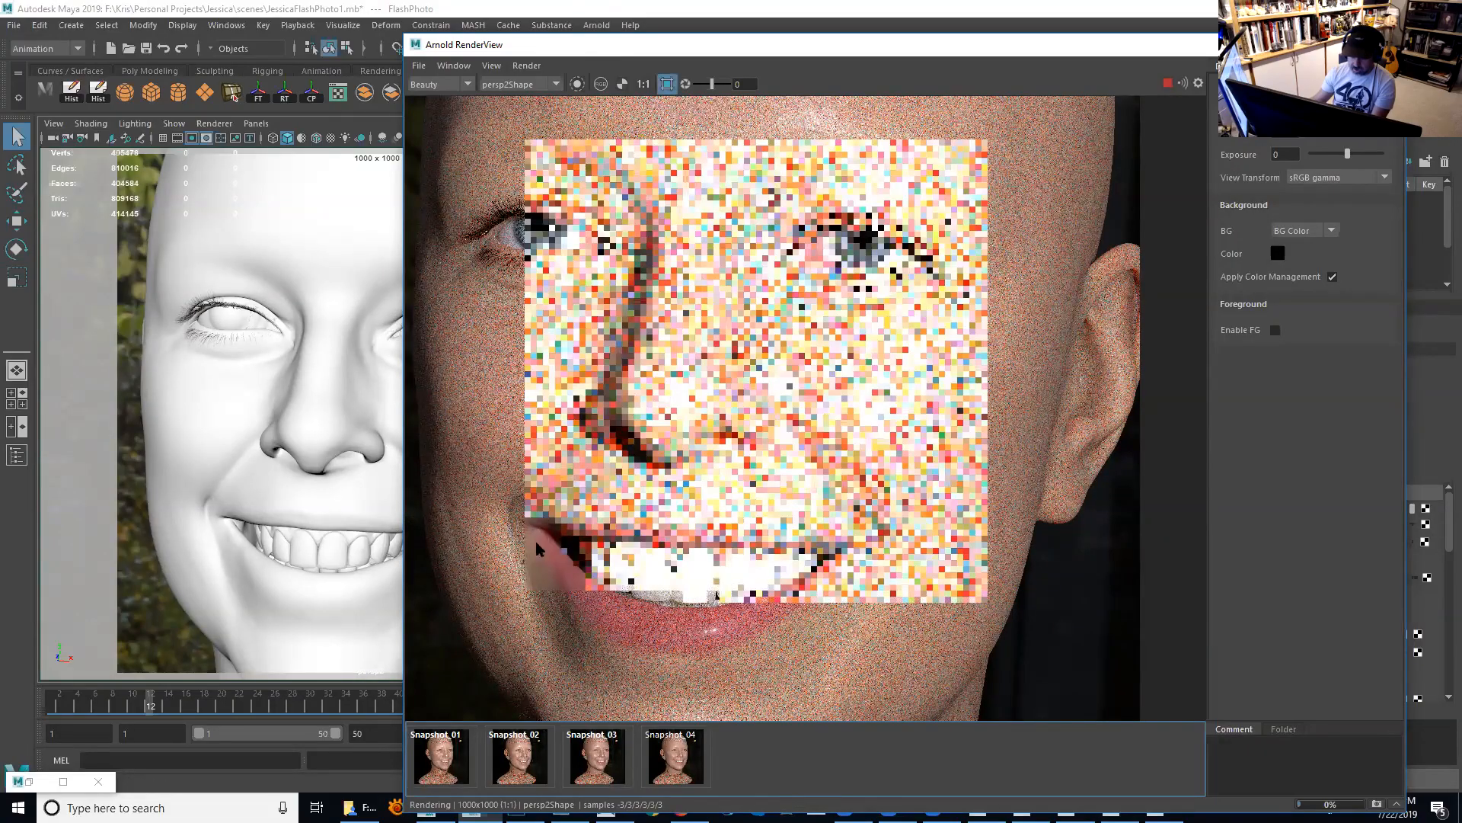
{"action": "left_click_drag", "start_coordinate": [518, 502], "coordinate": [852, 662]}
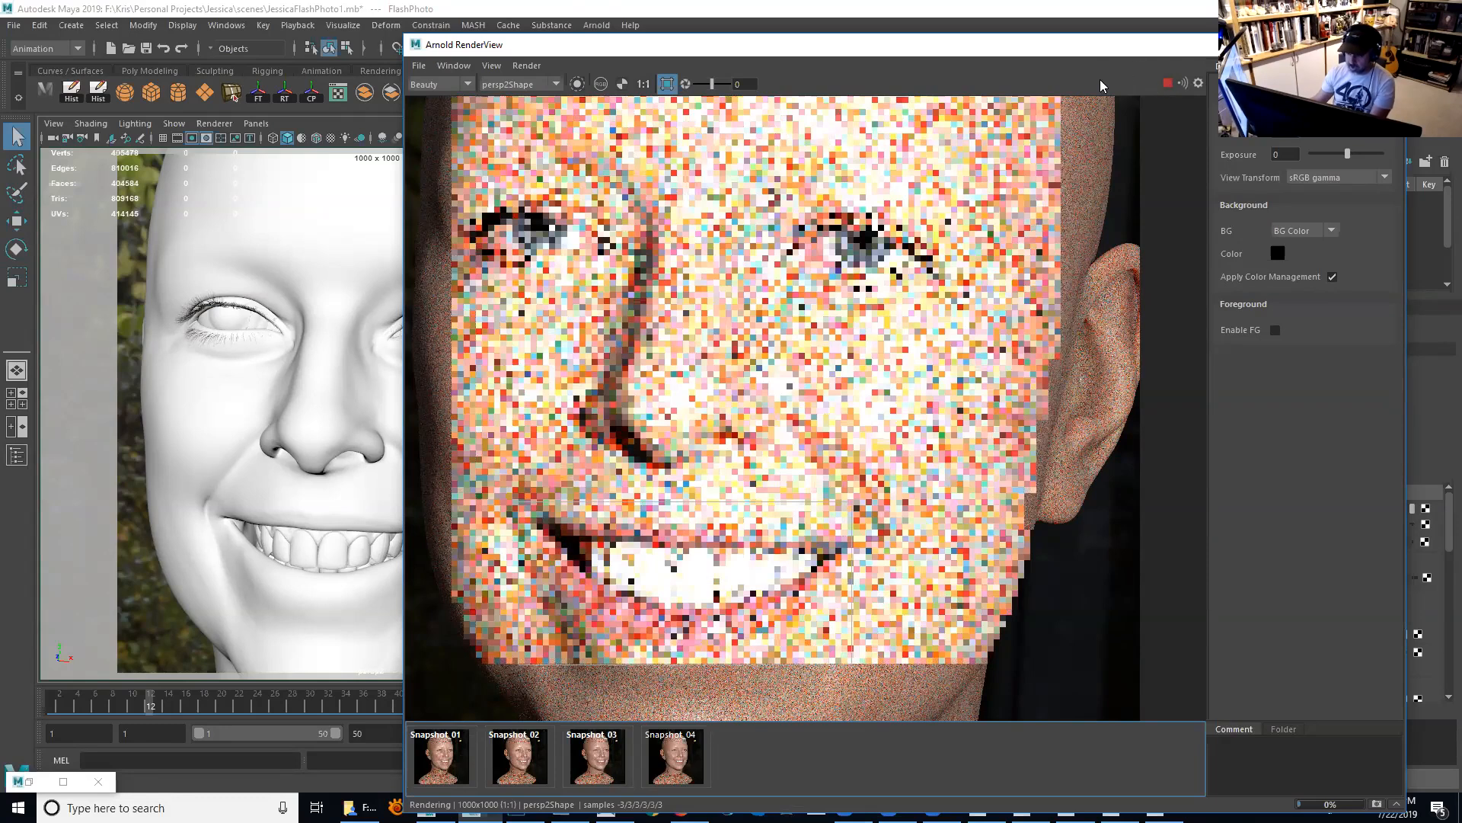
Select the FlashPhoto area light in the scene and set its intensity to 12000.
{"action": "left_click_drag", "start_coordinate": [1134, 45], "coordinate": [1101, 78]}
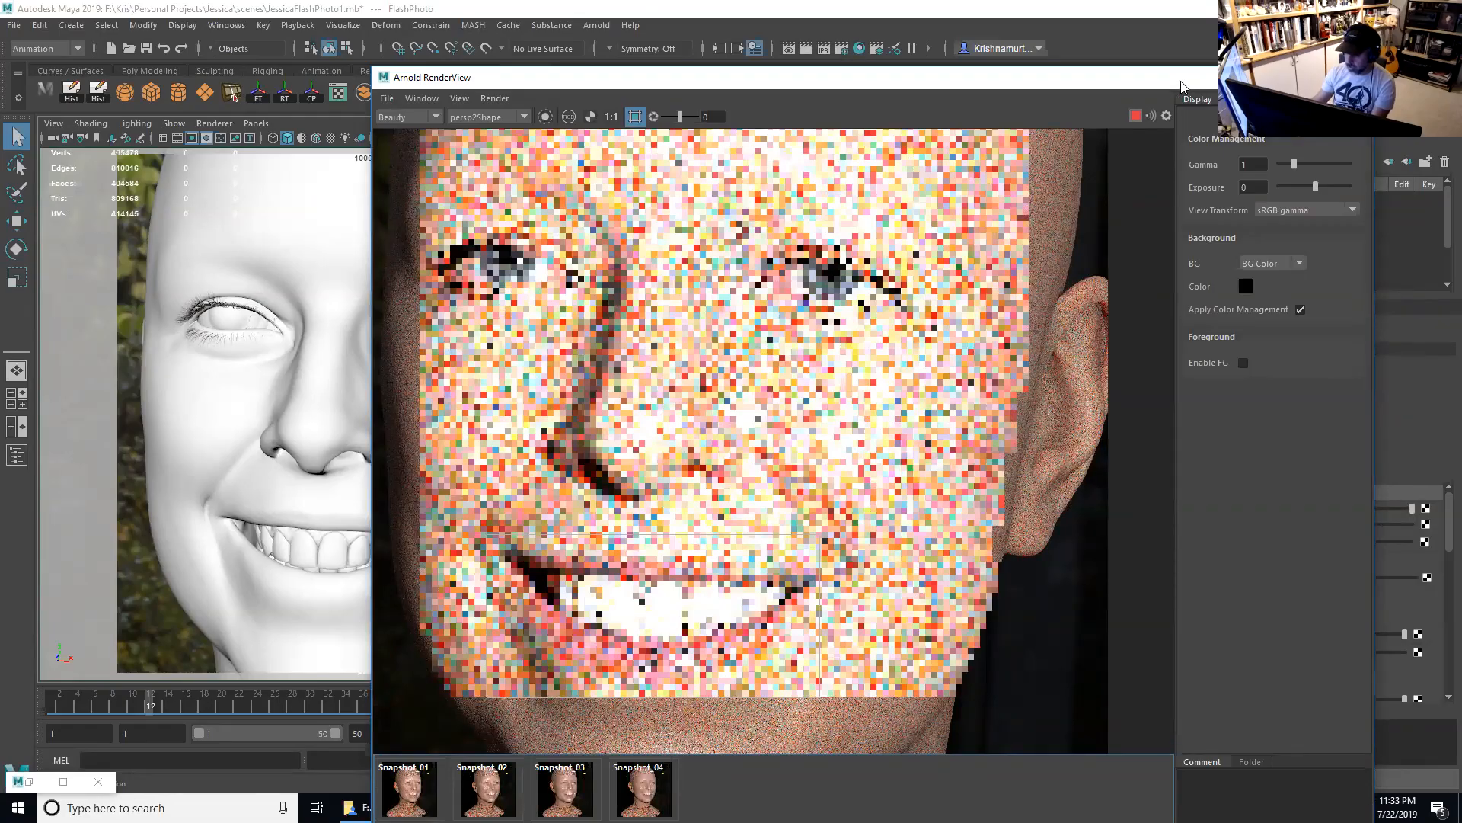
{"action": "left_click_drag", "start_coordinate": [1181, 86], "coordinate": [1461, 212]}
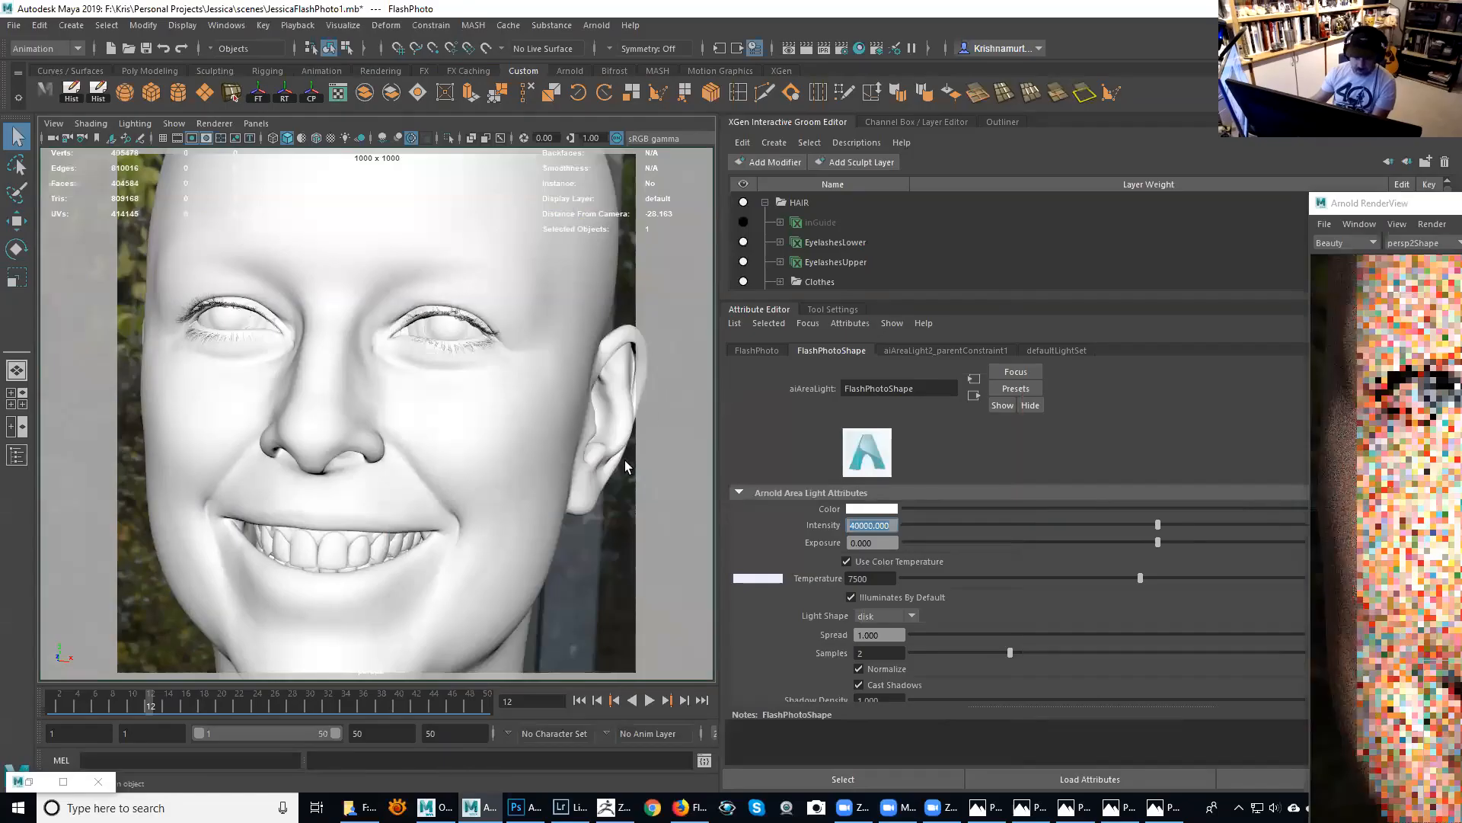
{"action": "scroll", "coordinate": [626, 466], "scroll_direction": "down", "scroll_amount": 5}
{"action": "scroll", "coordinate": [626, 466], "scroll_direction": "up", "scroll_amount": 4}
{"action": "left_click", "coordinate": [183, 360]}
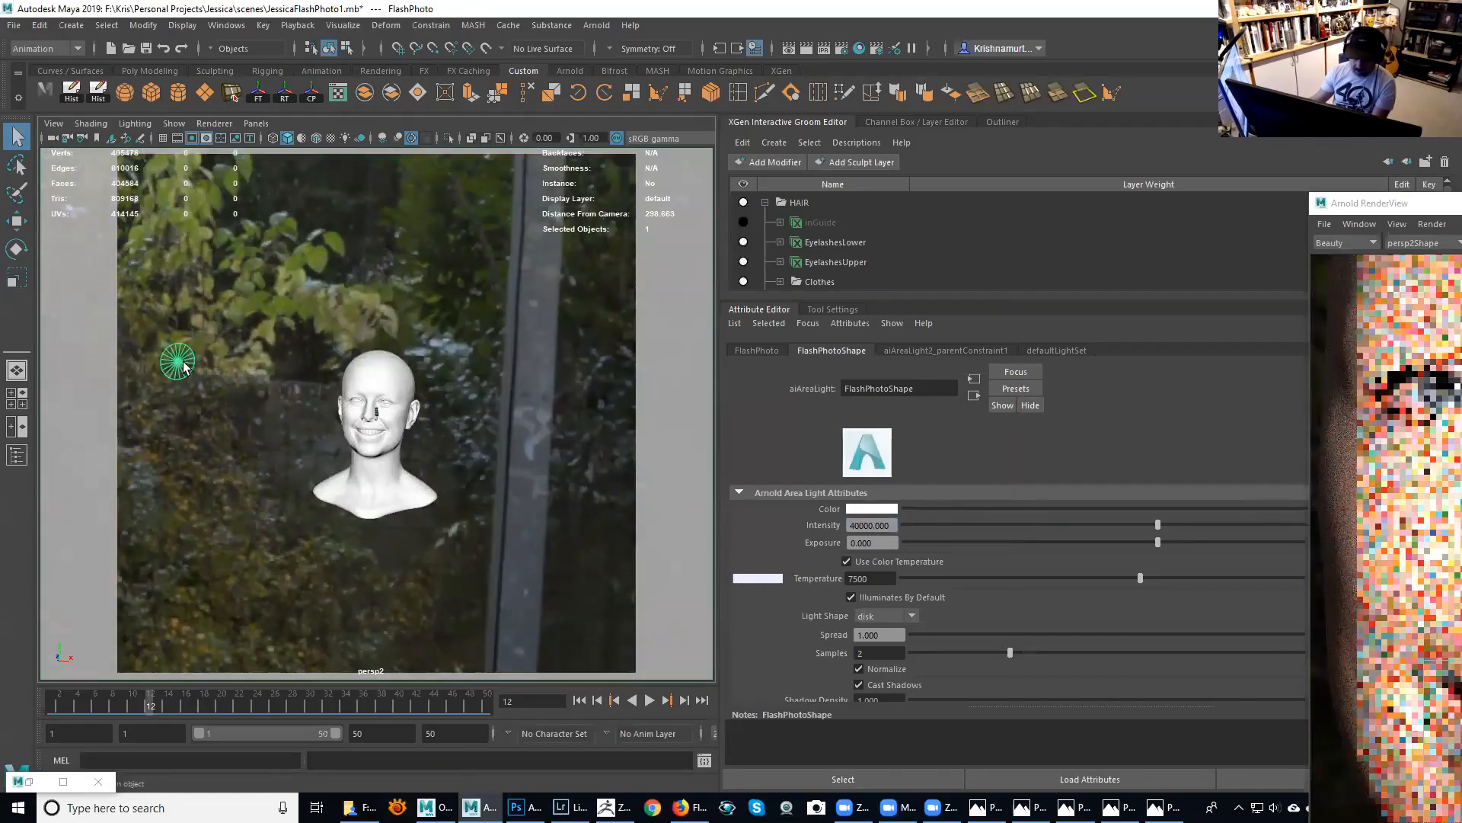
{"action": "left_click_drag", "start_coordinate": [893, 525], "coordinate": [828, 516]}
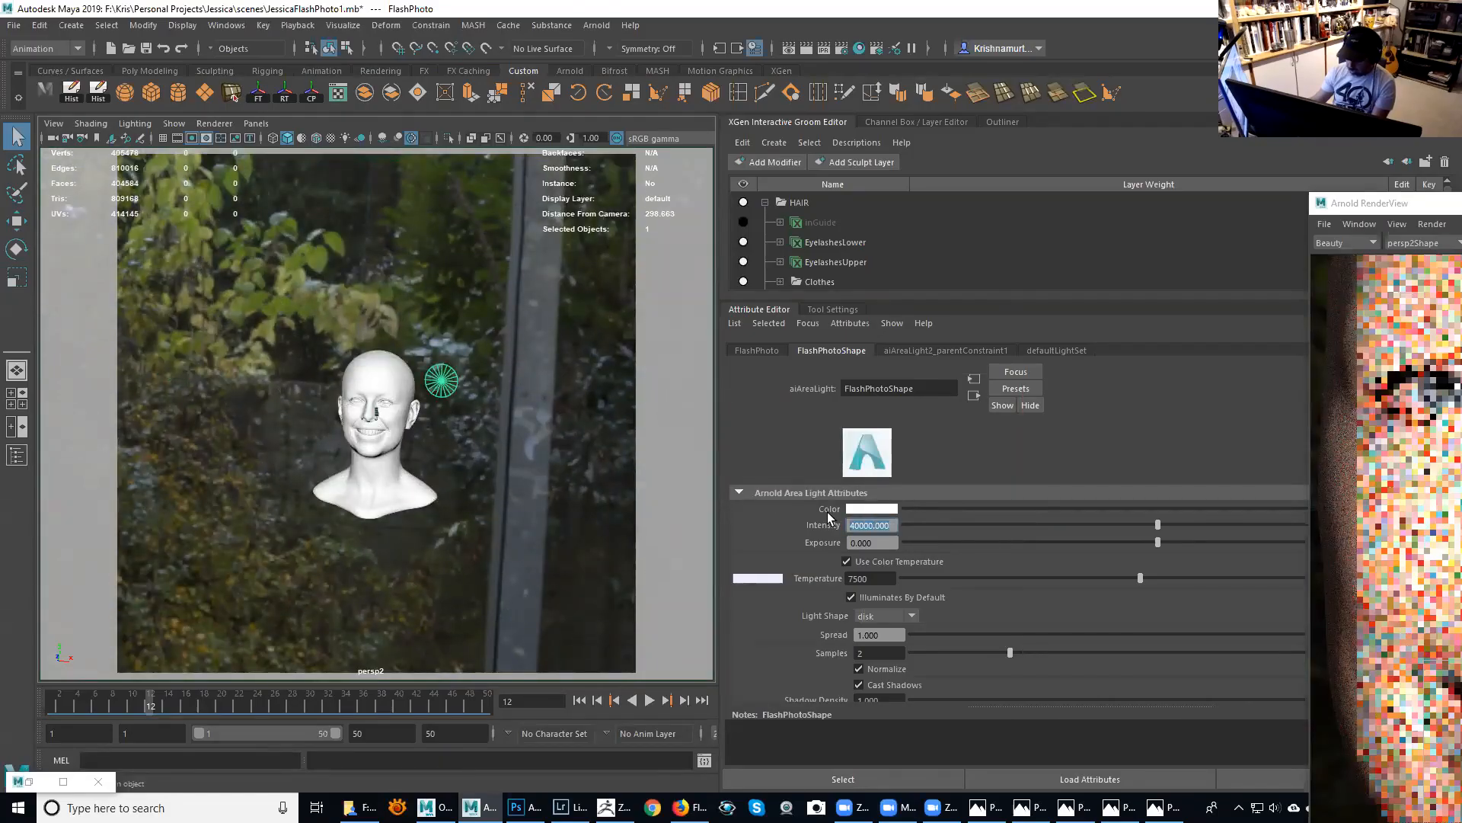
{"action": "type", "text": "14"}
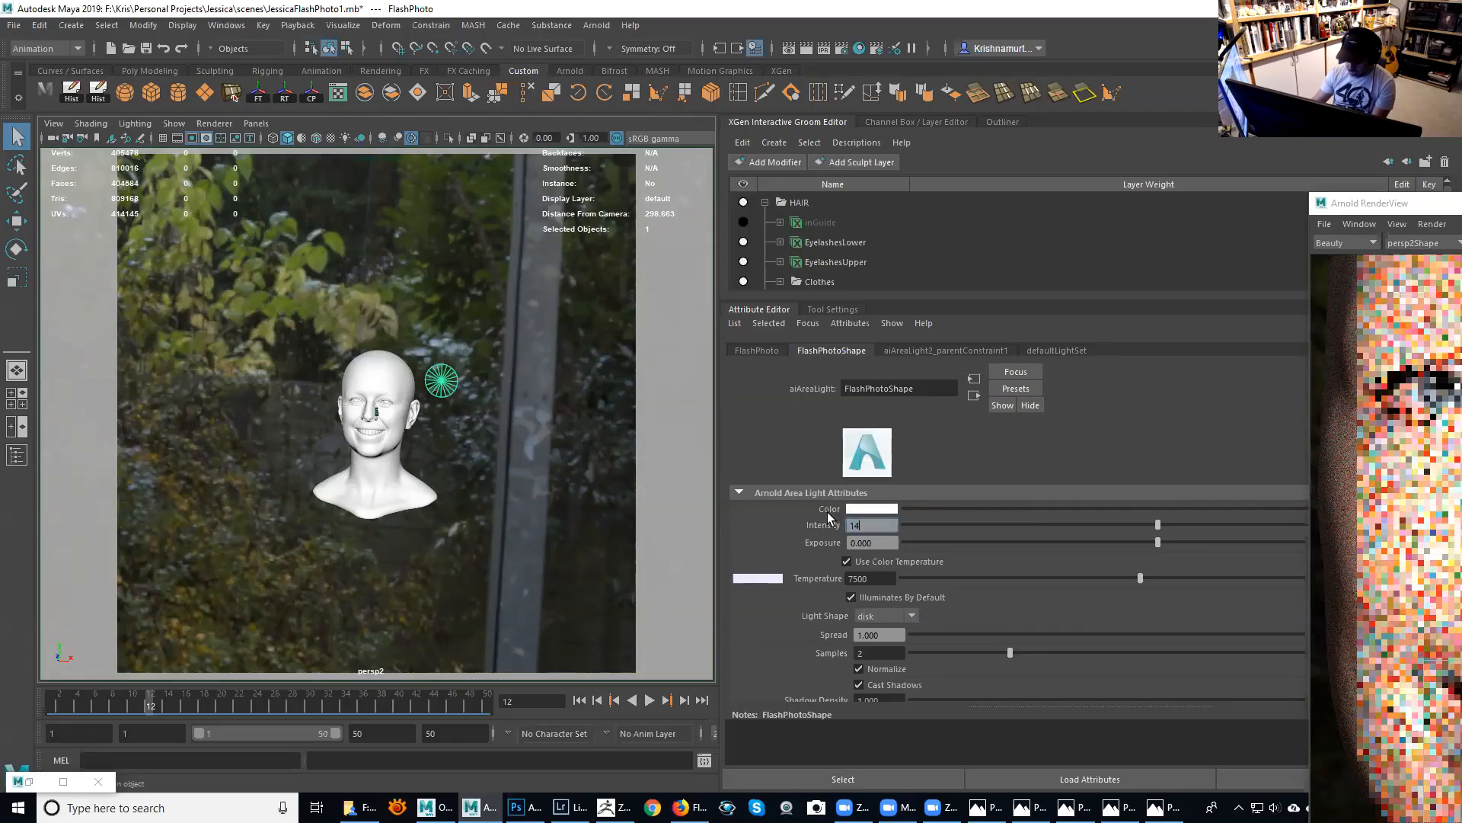
{"action": "key", "text": "BackSpace"}
{"action": "type", "text": "2000"}
{"action": "key", "text": "Return"}
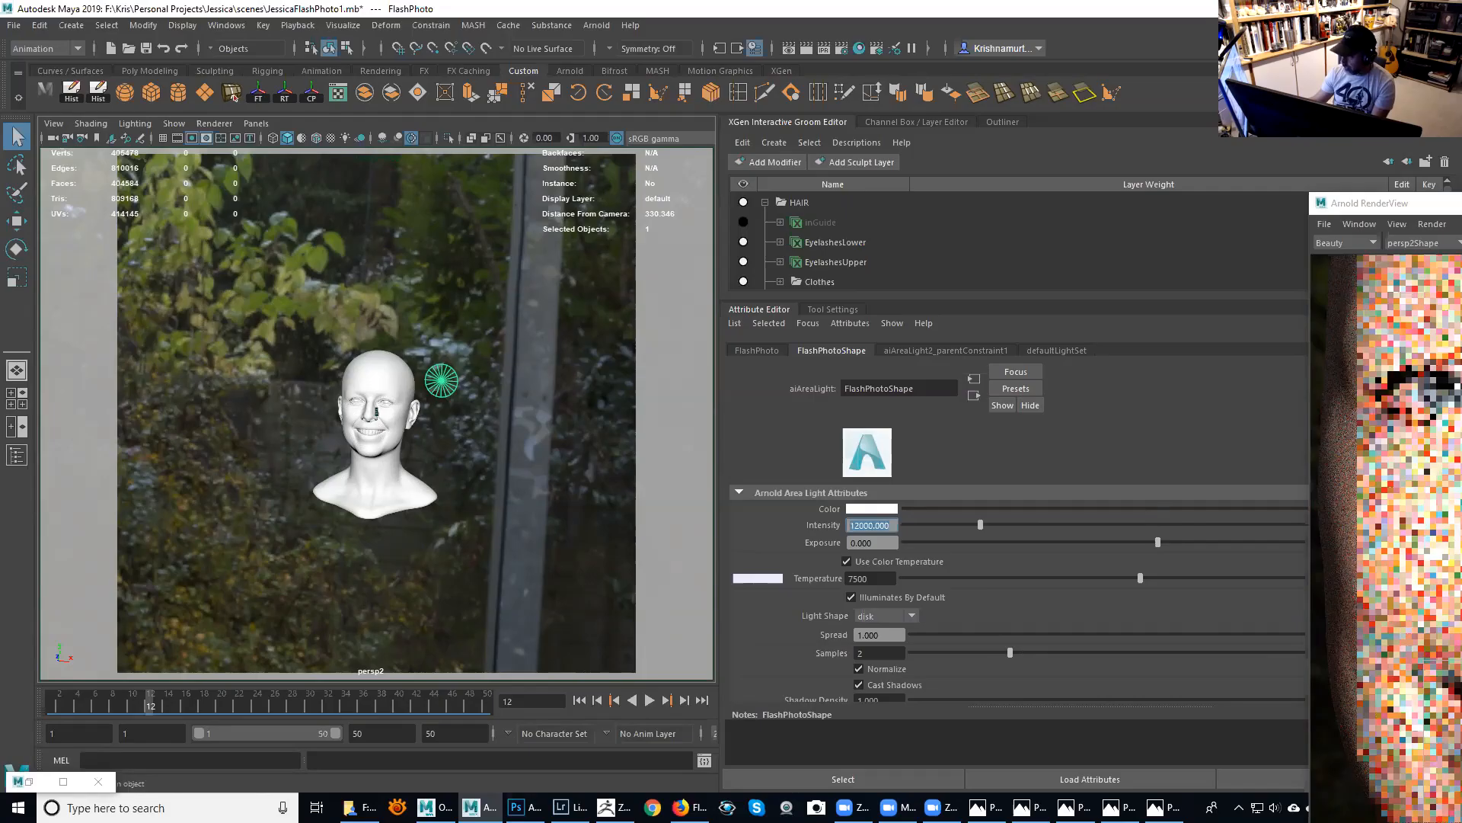
Restore the close-up camera view of frame 12 and restart the cropped mouth render.
{"action": "left_click_drag", "start_coordinate": [1432, 203], "coordinate": [571, 189]}
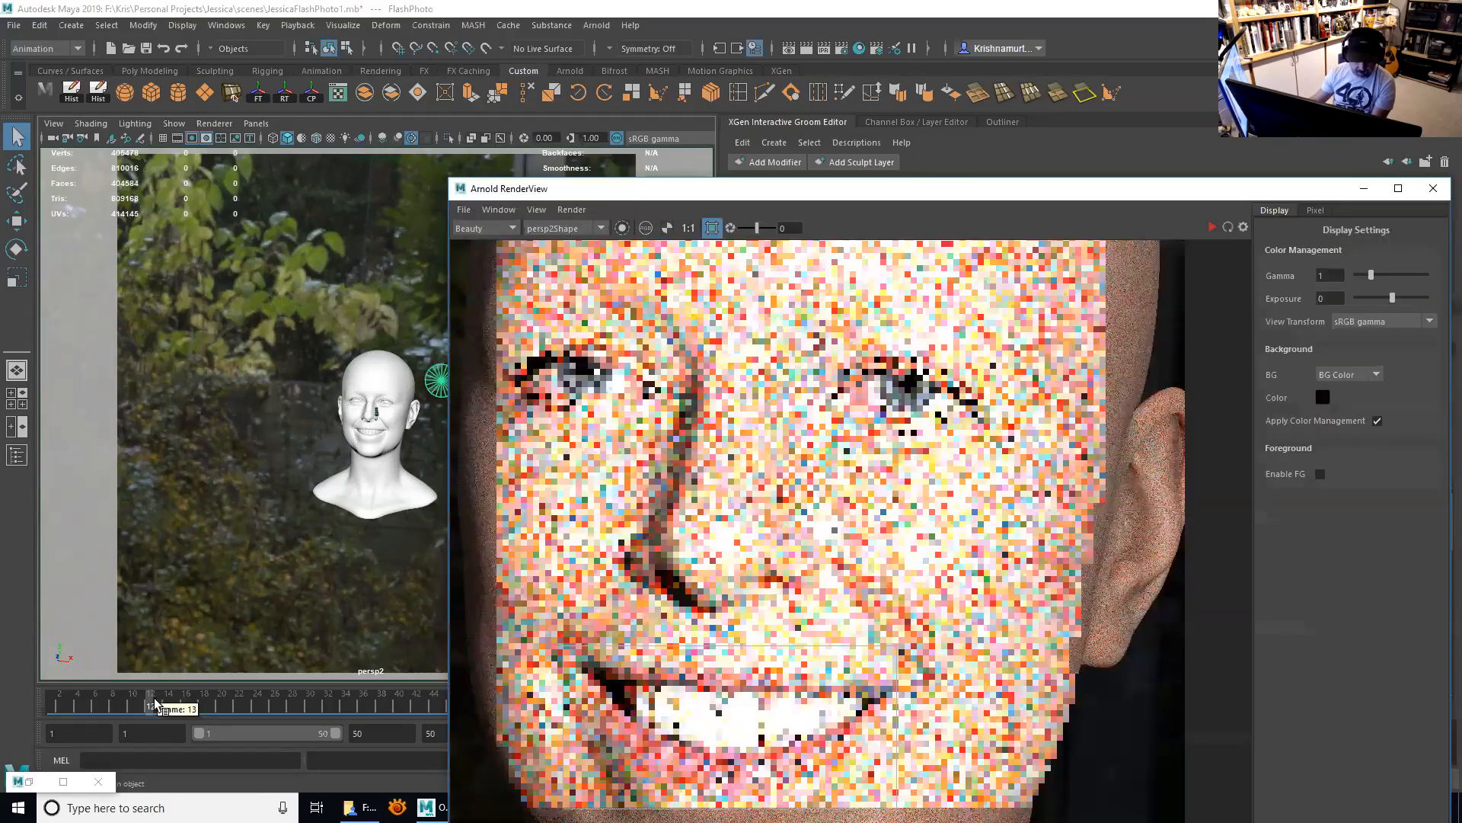
{"action": "left_click", "coordinate": [157, 697]}
{"action": "left_click_drag", "start_coordinate": [152, 707], "coordinate": [150, 707]}
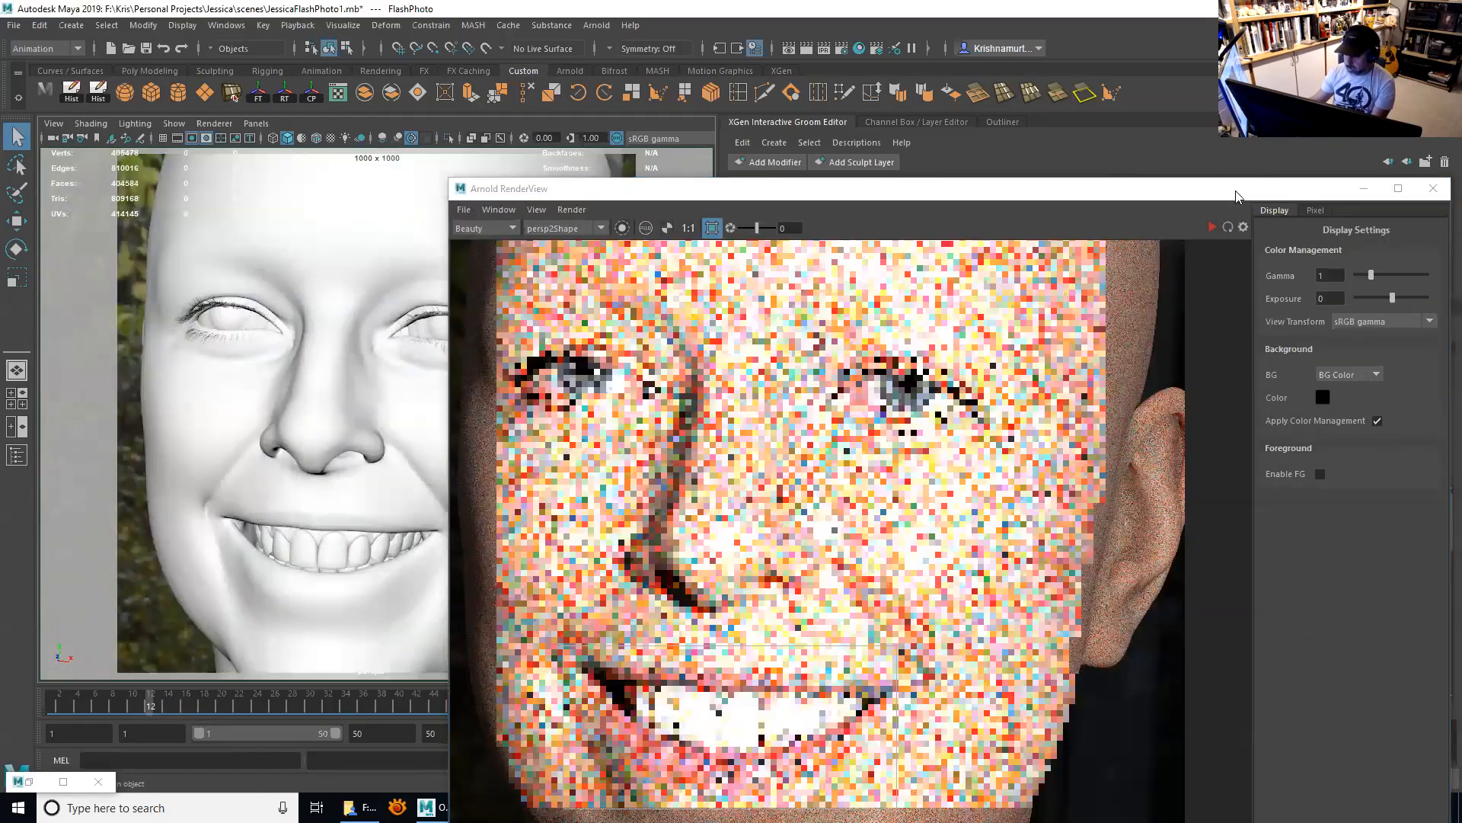
{"action": "left_click_drag", "start_coordinate": [1193, 188], "coordinate": [1057, 39]}
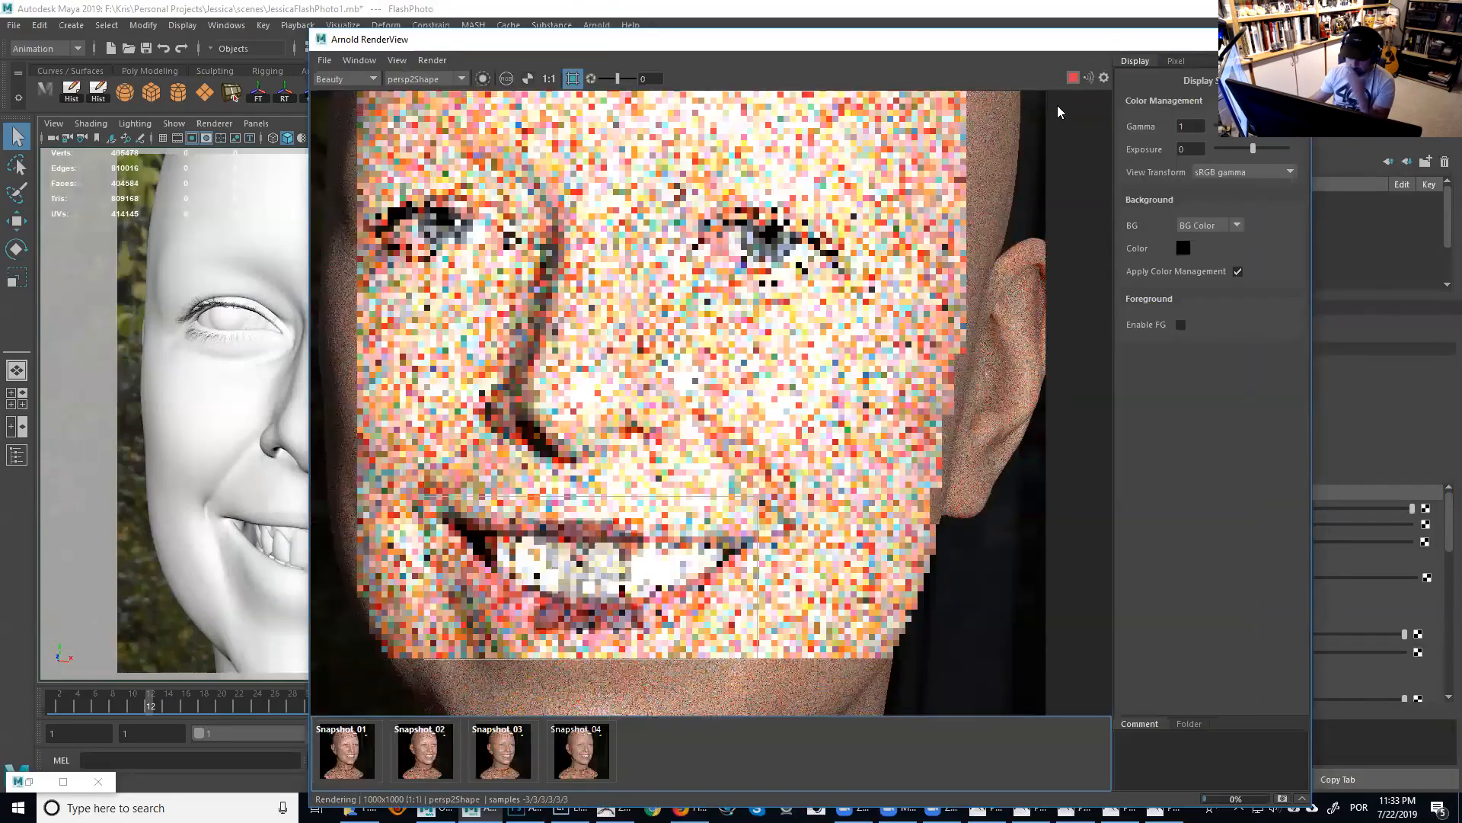
Examine the teeth and lips in close-up under the reduced flash intensity as the crop renders.
{"action": "scroll", "coordinate": [674, 565], "scroll_direction": "up", "scroll_amount": 2}
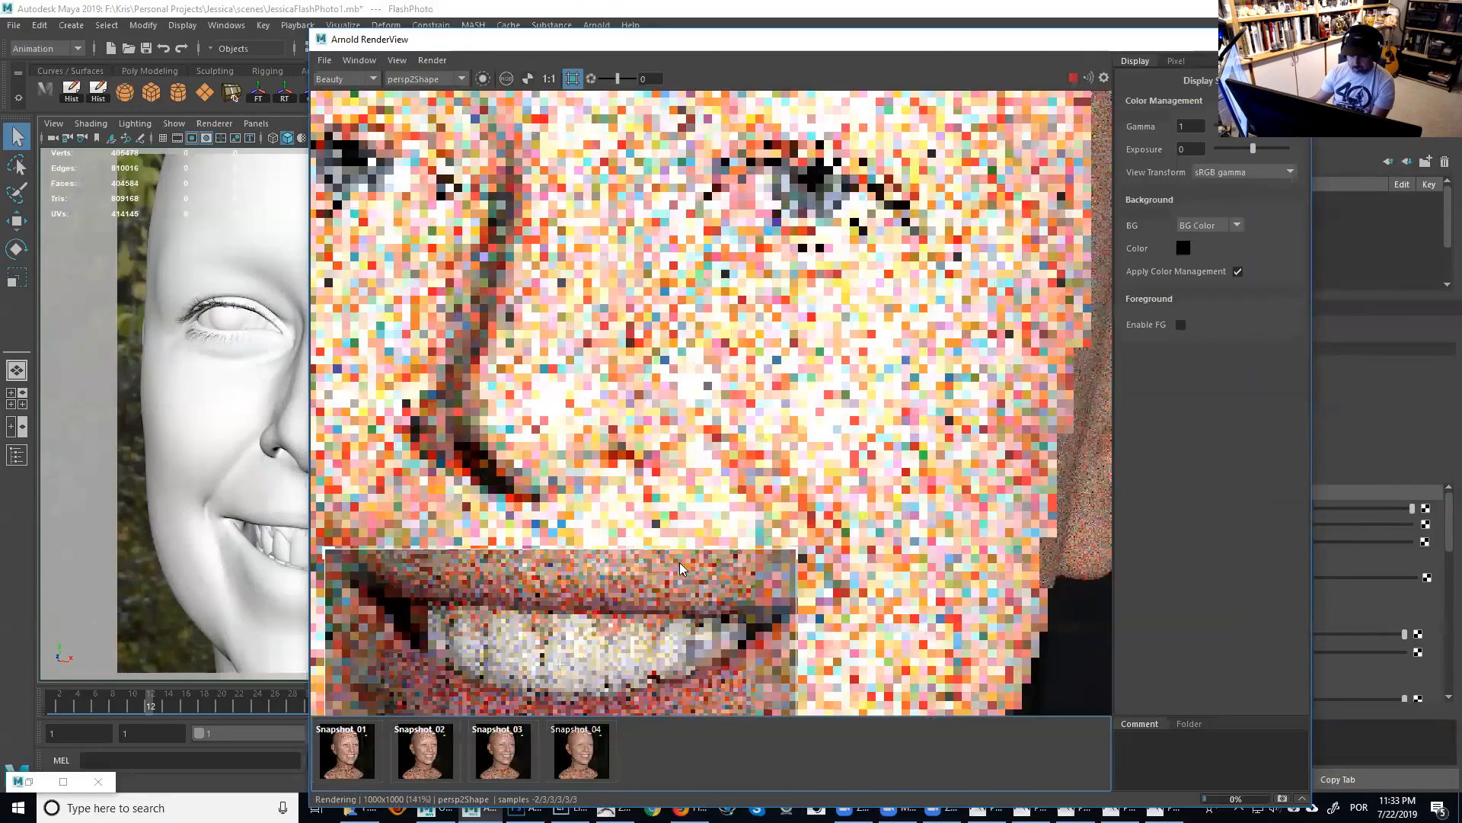
{"action": "middle_click_drag", "start_coordinate": [680, 562], "coordinate": [815, 383]}
{"action": "scroll", "coordinate": [778, 442], "scroll_direction": "down", "scroll_amount": 1}
{"action": "scroll", "coordinate": [779, 441], "scroll_direction": "up", "scroll_amount": 1}
{"action": "scroll", "coordinate": [778, 442], "scroll_direction": "up", "scroll_amount": 1}
{"action": "middle_click_drag", "start_coordinate": [760, 509], "coordinate": [843, 343]}
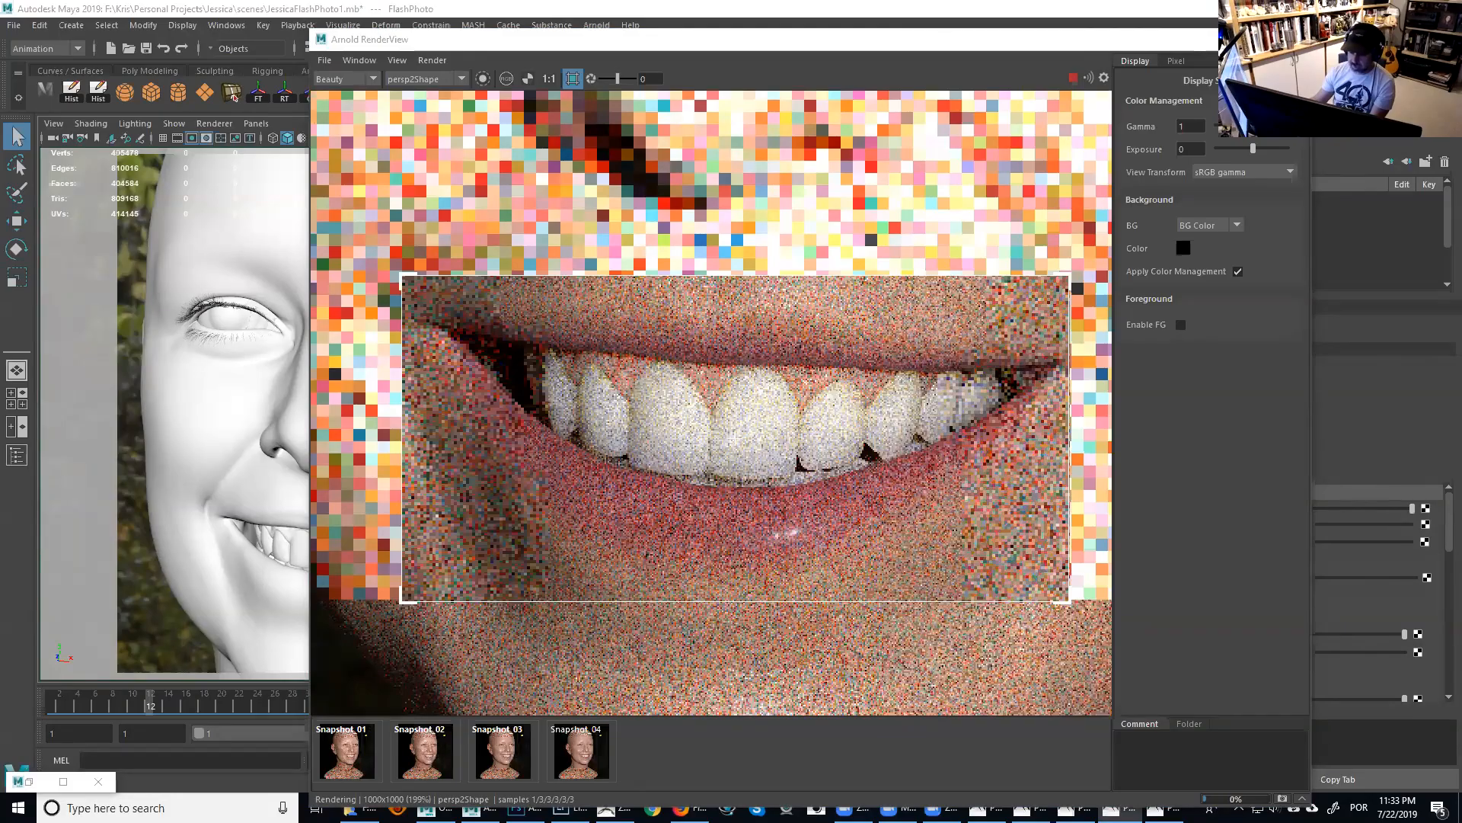
Switch to Photos and compare the teeth and lips in IMG_2002.CR2 with the cropped mouth render.
{"action": "key", "text": "alt+Tab"}
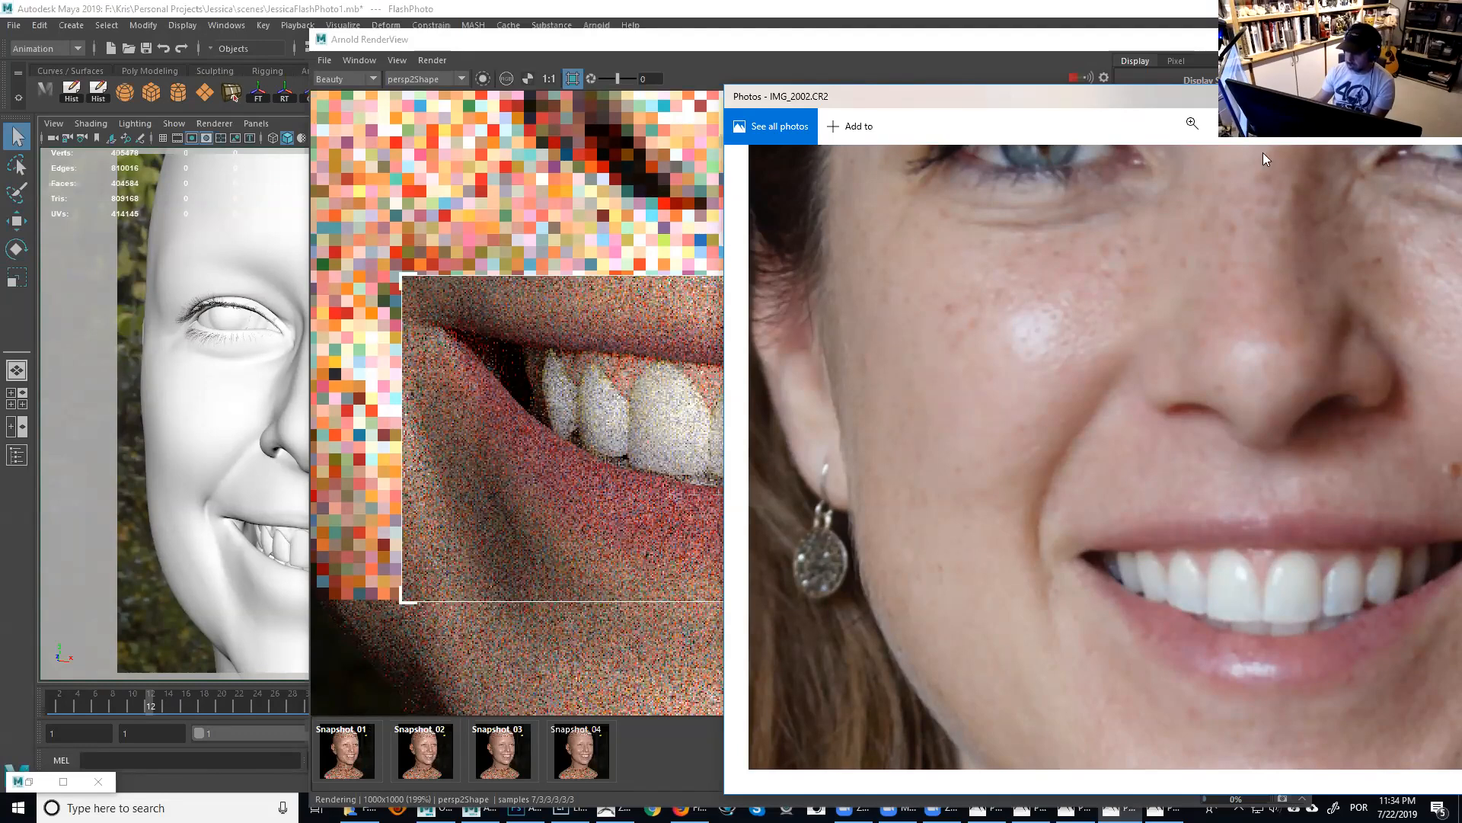
{"action": "left_click", "coordinate": [1375, 97]}
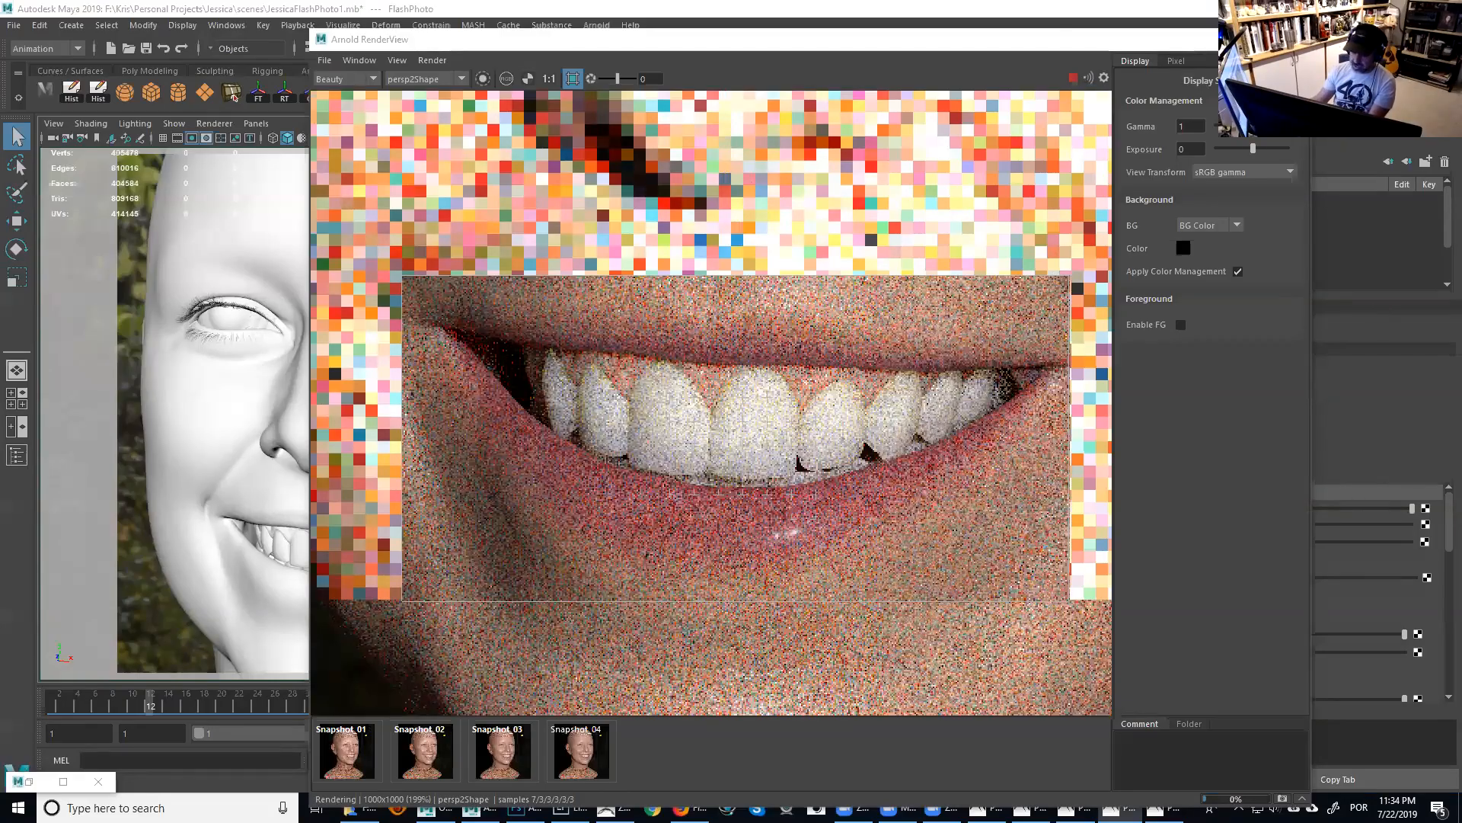
{"action": "key", "text": "alt+Tab"}
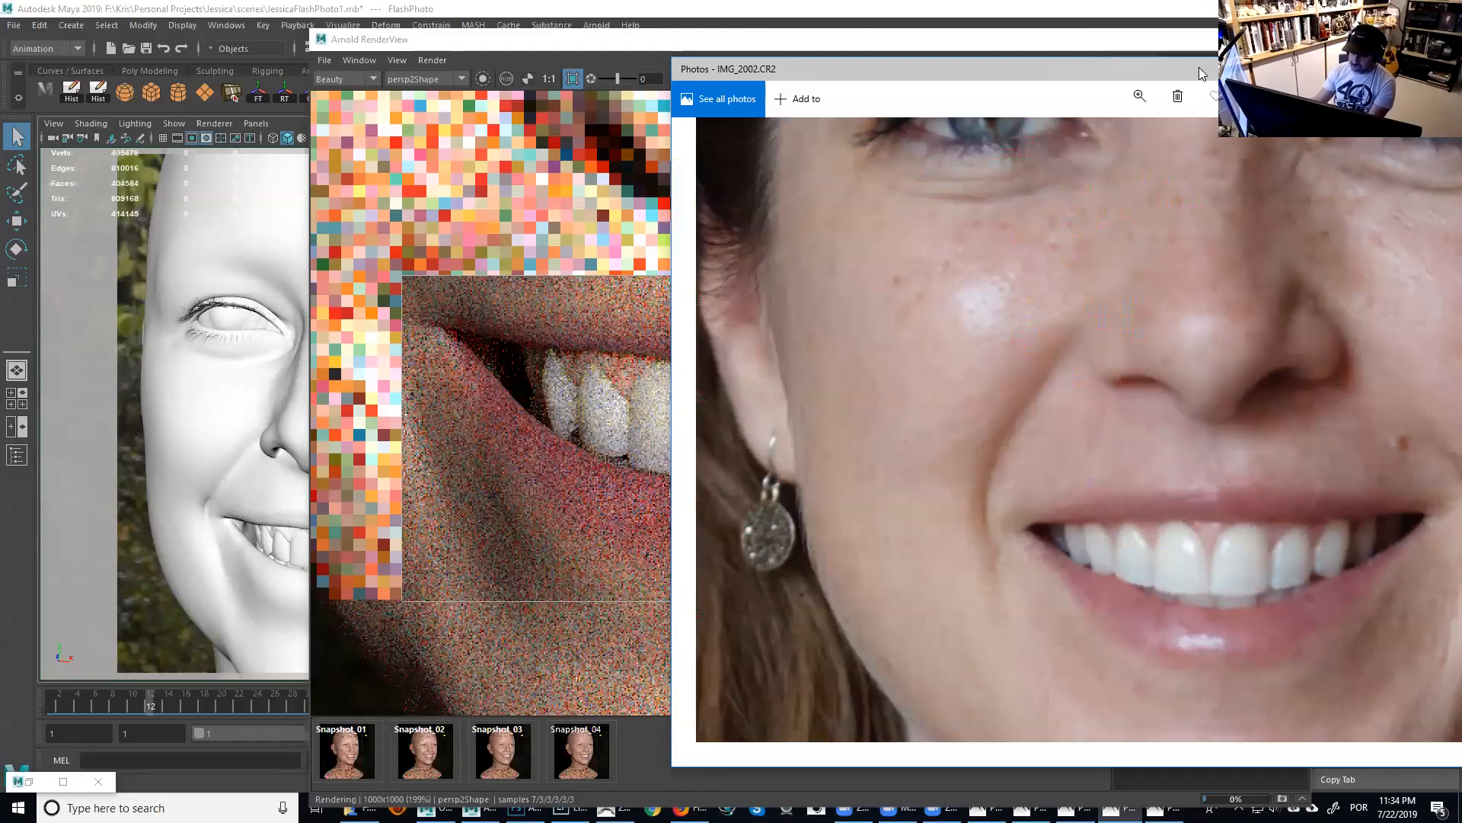
{"action": "left_click_drag", "start_coordinate": [1189, 69], "coordinate": [1268, 69]}
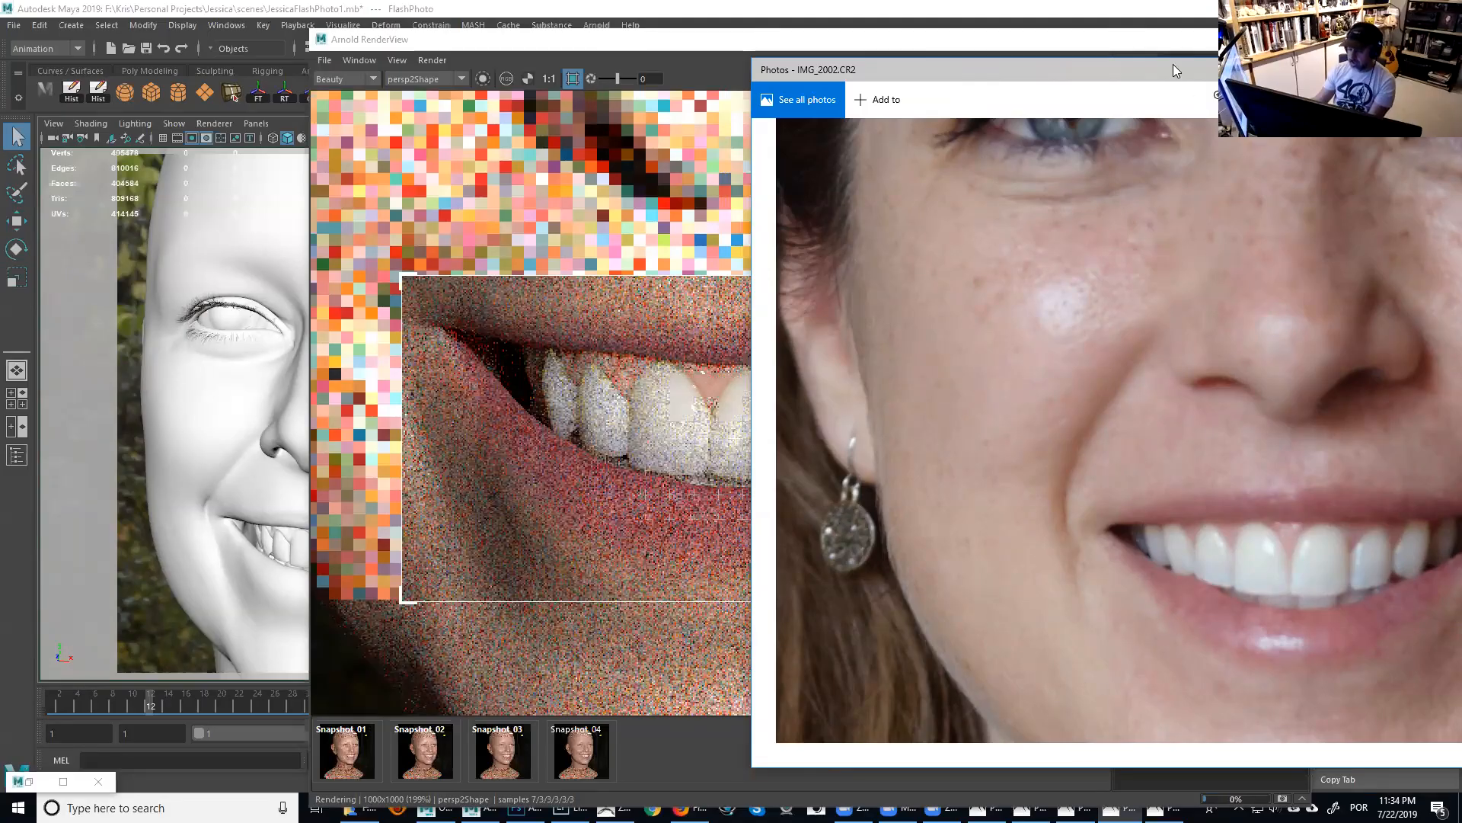
{"action": "left_click", "coordinate": [977, 339]}
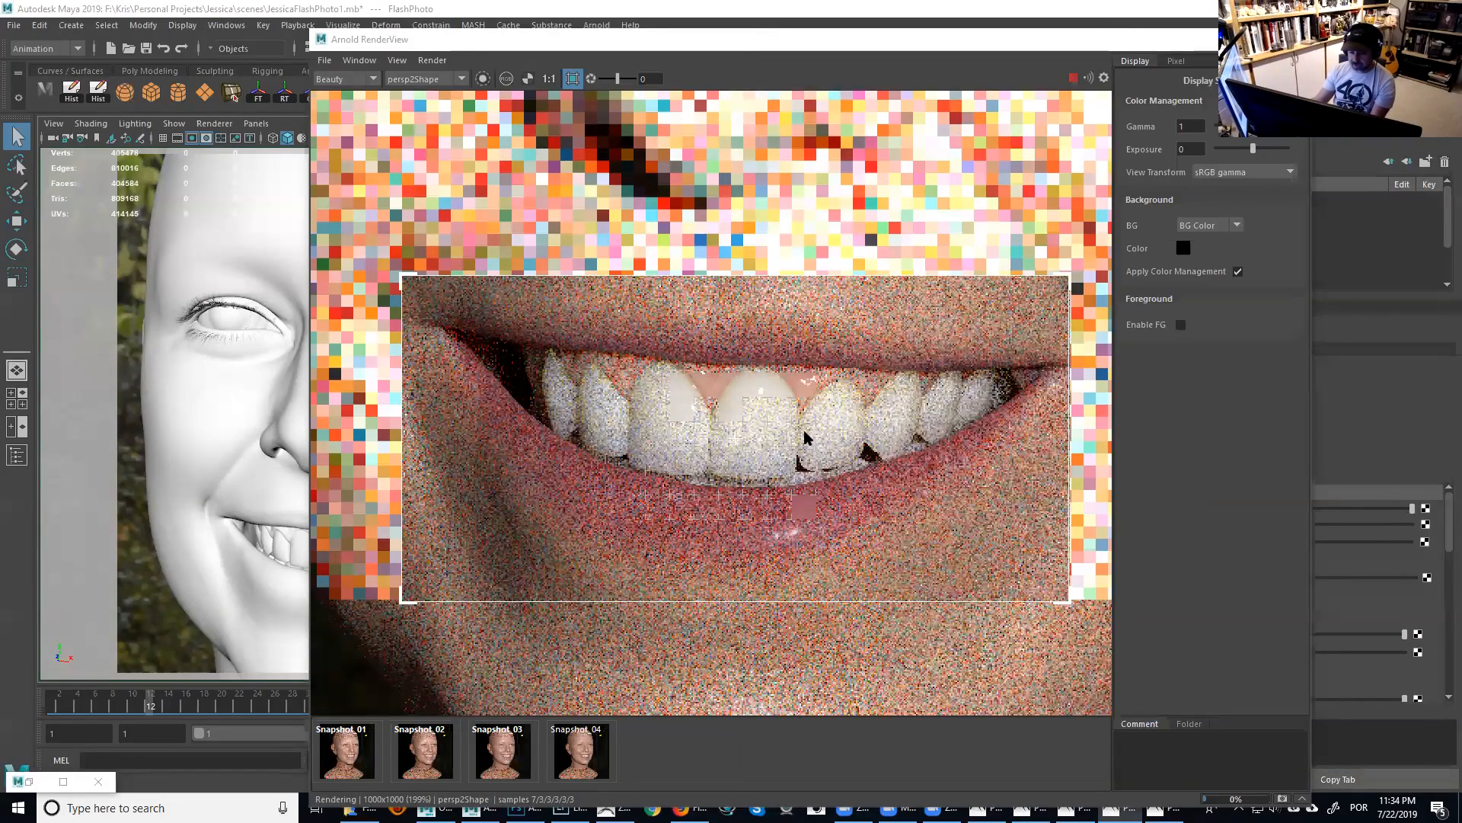
{"action": "scroll", "coordinate": [835, 394], "scroll_direction": "down", "scroll_amount": 3}
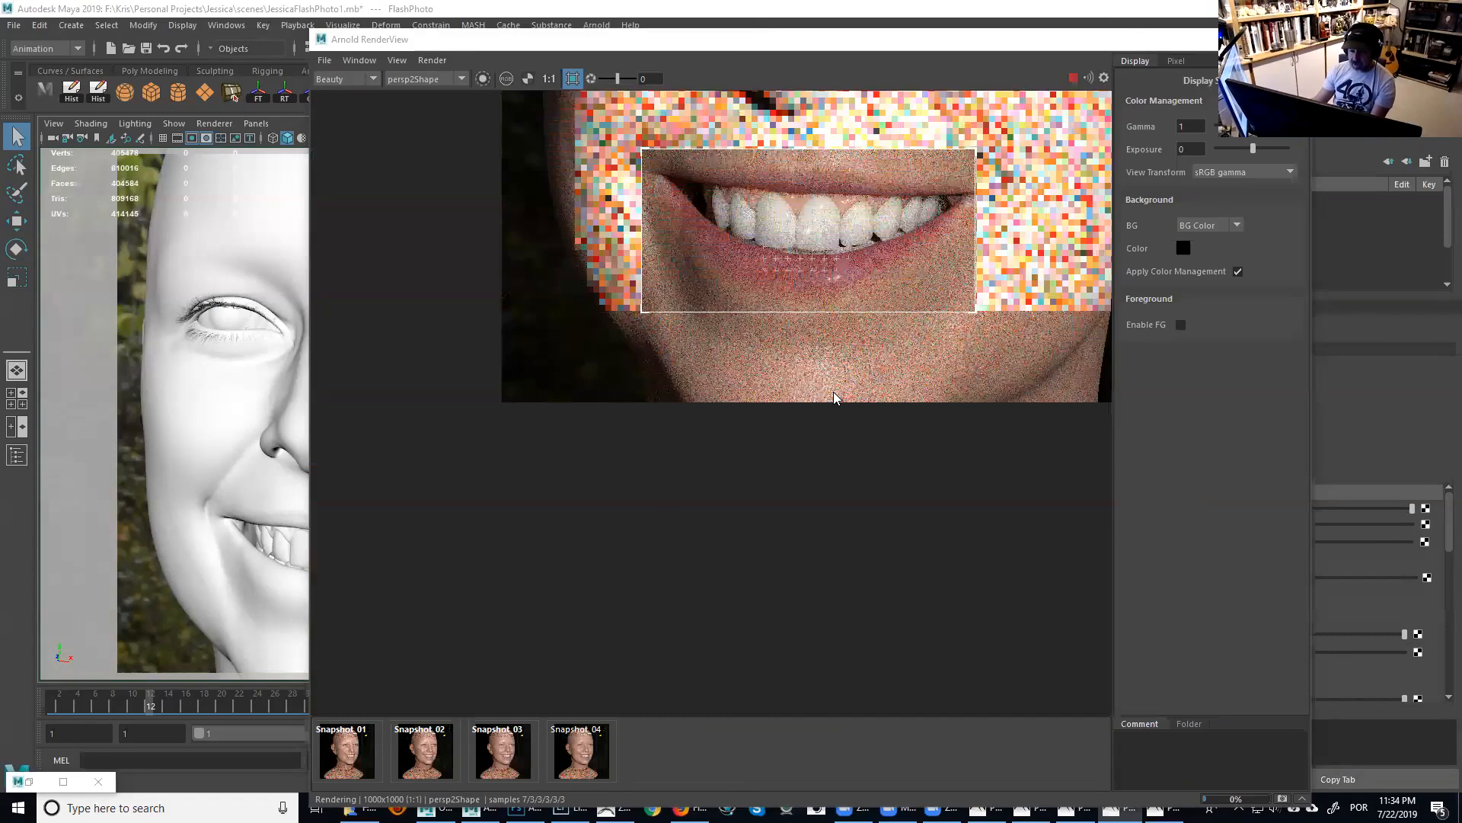
Examine the teeth, gums and lips at several magnifications while the cropped mouth region renders.
{"action": "middle_click_drag", "start_coordinate": [835, 182], "coordinate": [810, 374]}
{"action": "scroll", "coordinate": [810, 373], "scroll_direction": "up", "scroll_amount": 3}
{"action": "middle_click_drag", "start_coordinate": [777, 466], "coordinate": [805, 294]}
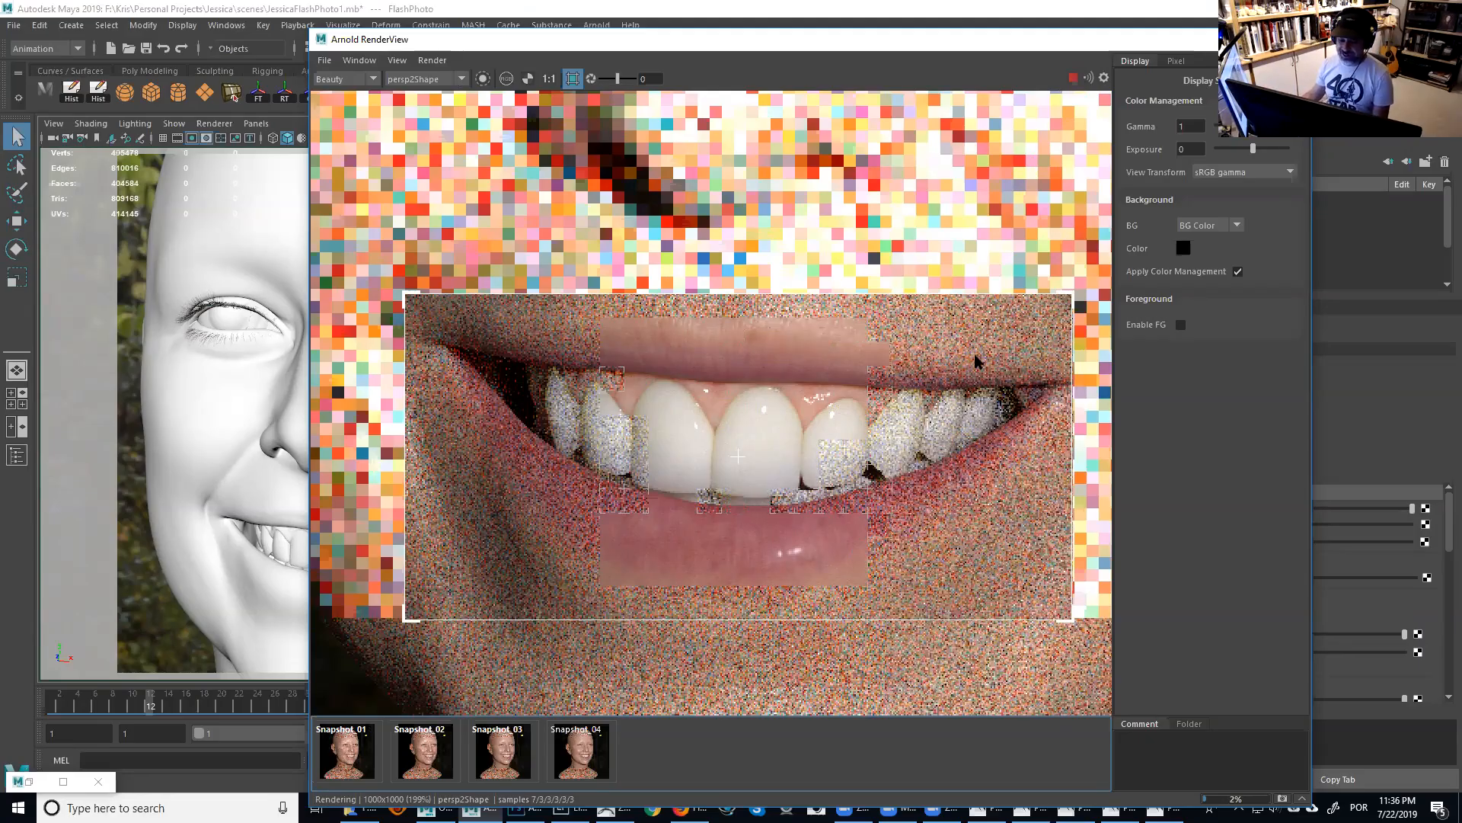
{"action": "scroll", "coordinate": [898, 411], "scroll_direction": "down", "scroll_amount": 1}
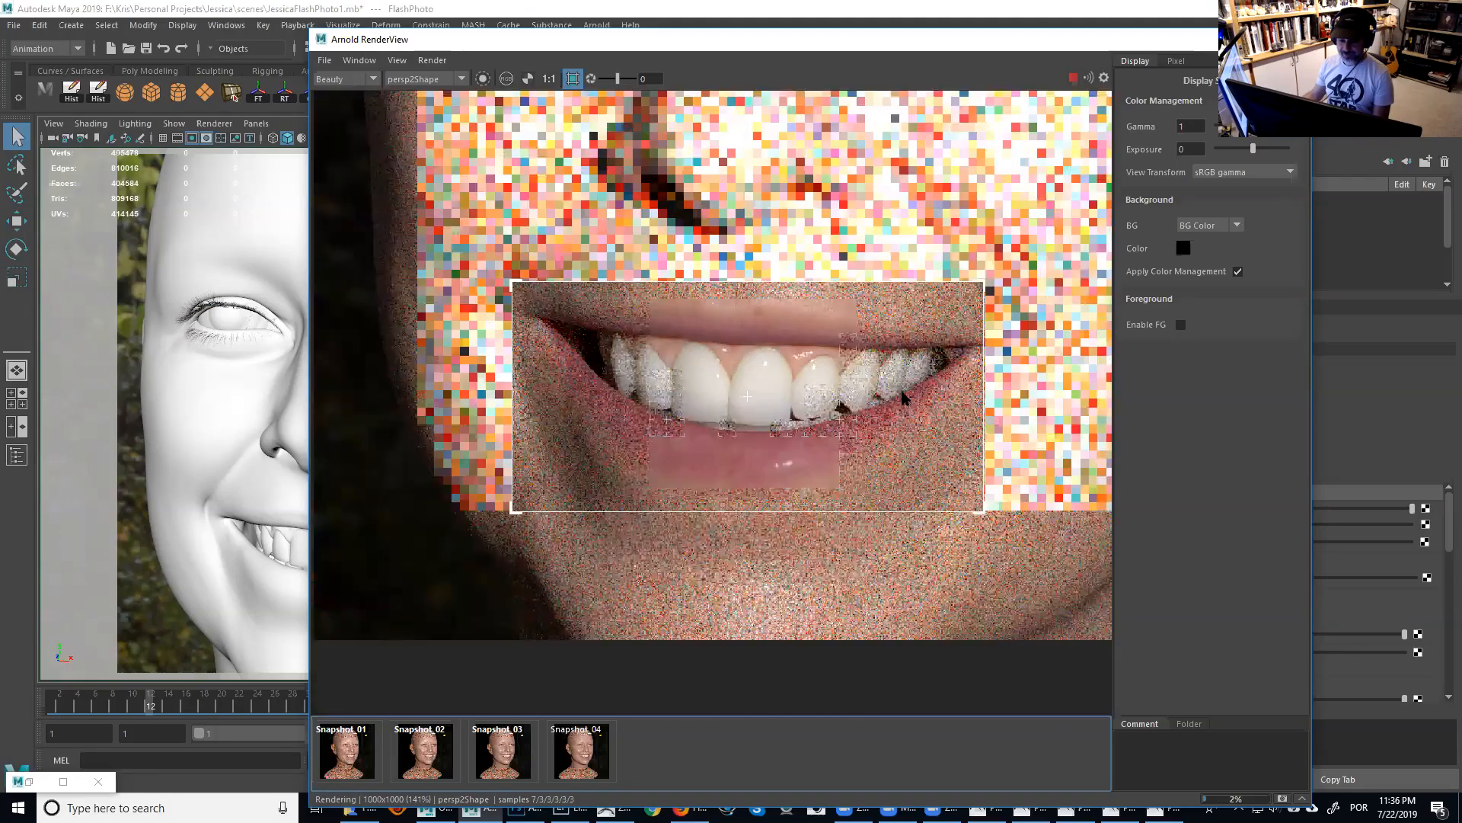
{"action": "scroll", "coordinate": [906, 400], "scroll_direction": "up", "scroll_amount": 1}
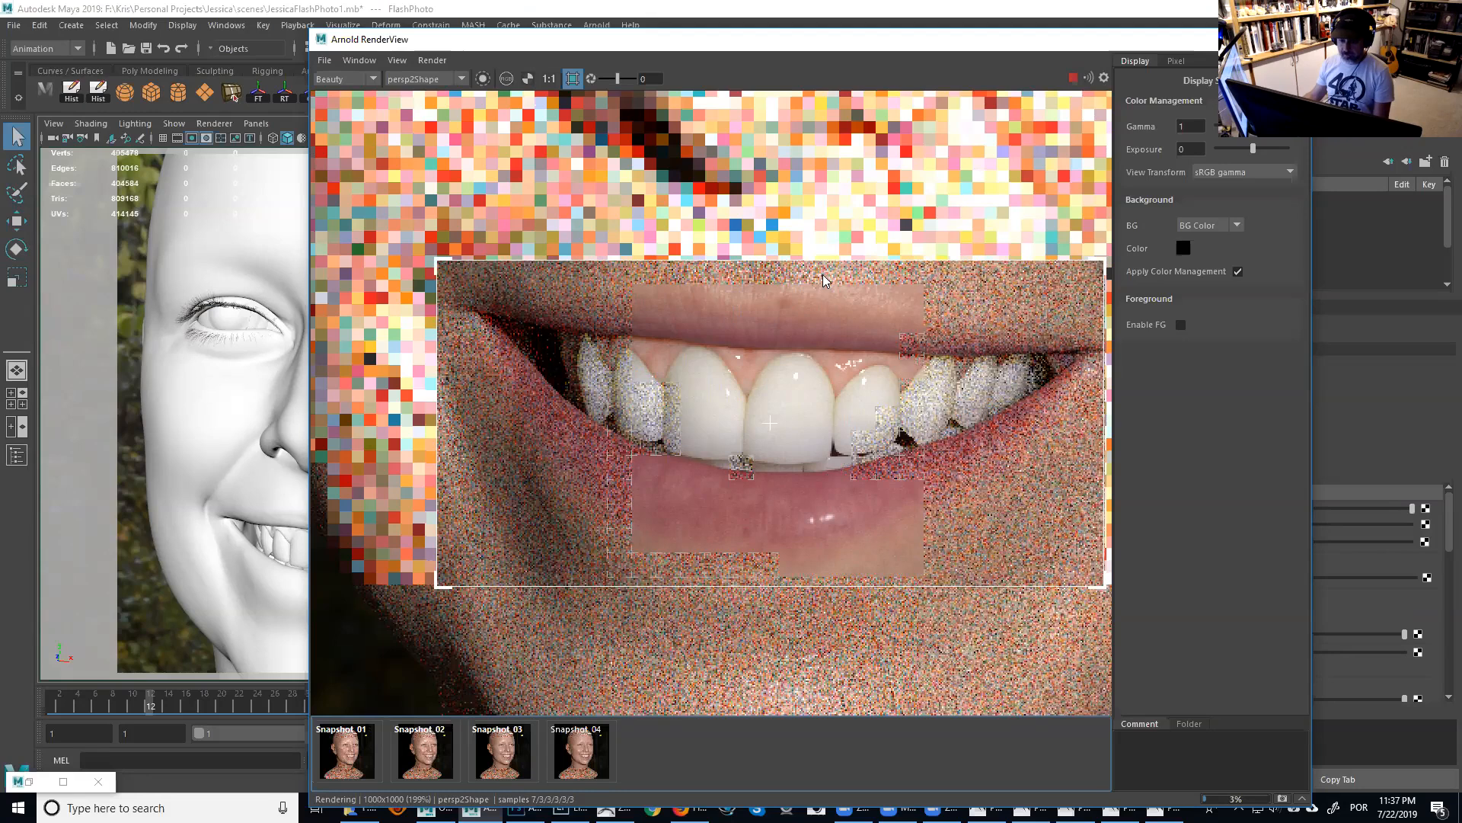
{"action": "scroll", "coordinate": [823, 271], "scroll_direction": "down", "scroll_amount": 1}
{"action": "scroll", "coordinate": [684, 428], "scroll_direction": "up", "scroll_amount": 2}
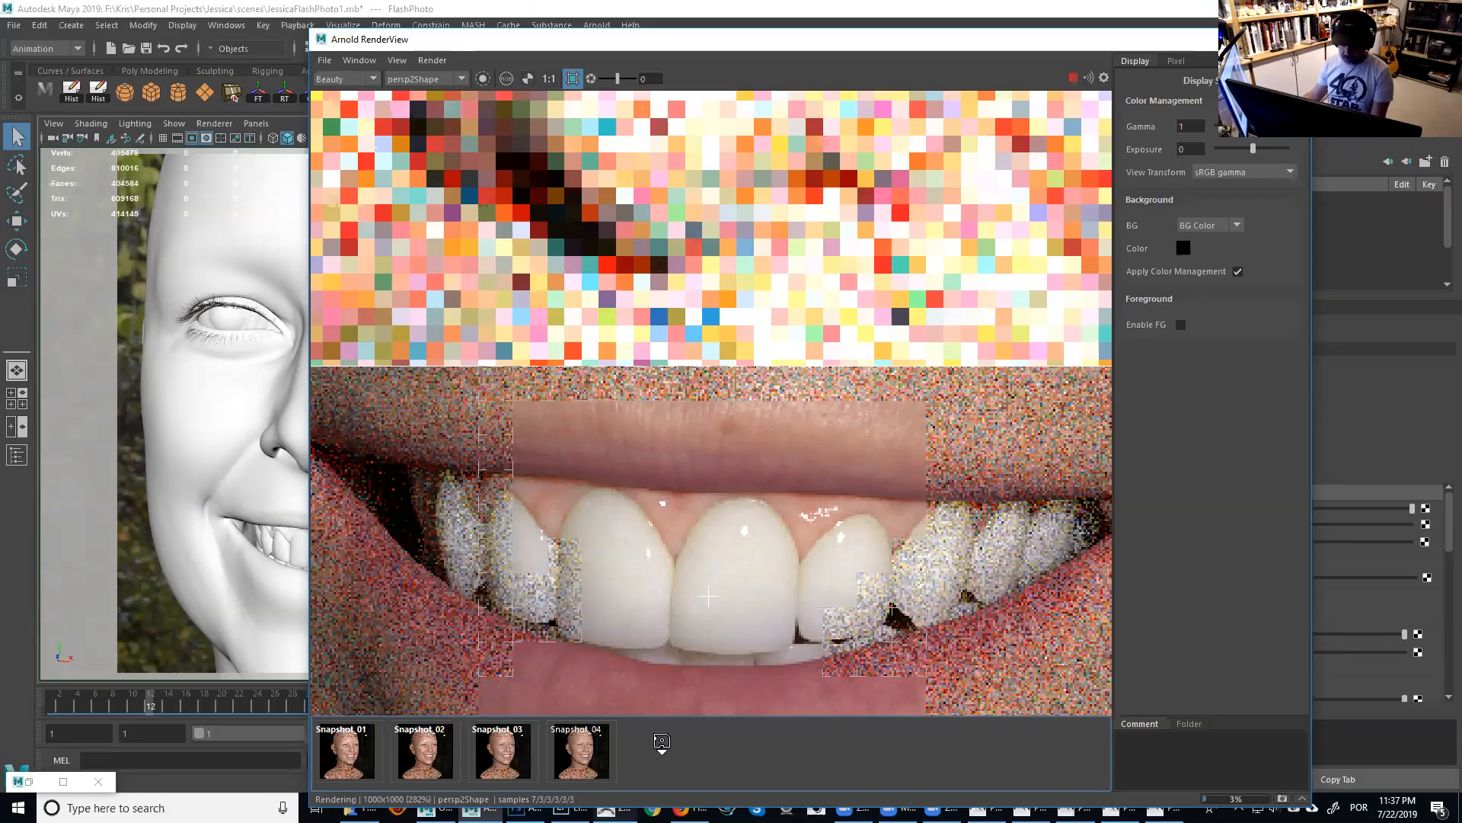
Switch to ZBrush and raise the subdivision level of the Jess_Albedo1 head, framing the mouth and chin.
{"action": "key", "text": "alt+Tab"}
{"action": "key", "text": "d"}
{"action": "key", "text": "d"}
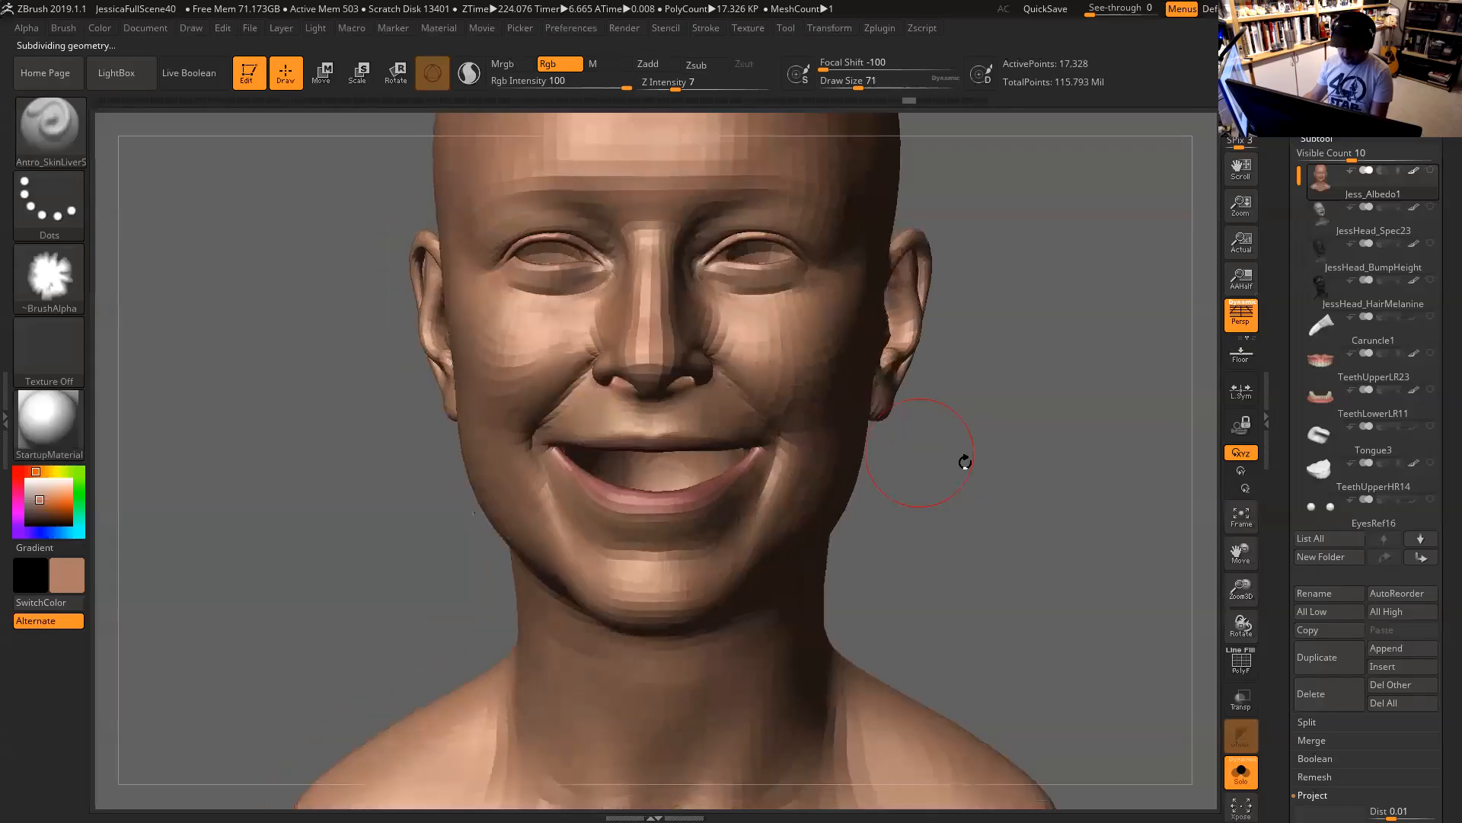
{"action": "key", "text": "d"}
{"action": "left_click_drag", "start_coordinate": [1008, 462], "coordinate": [84, 90], "text": "alt"}
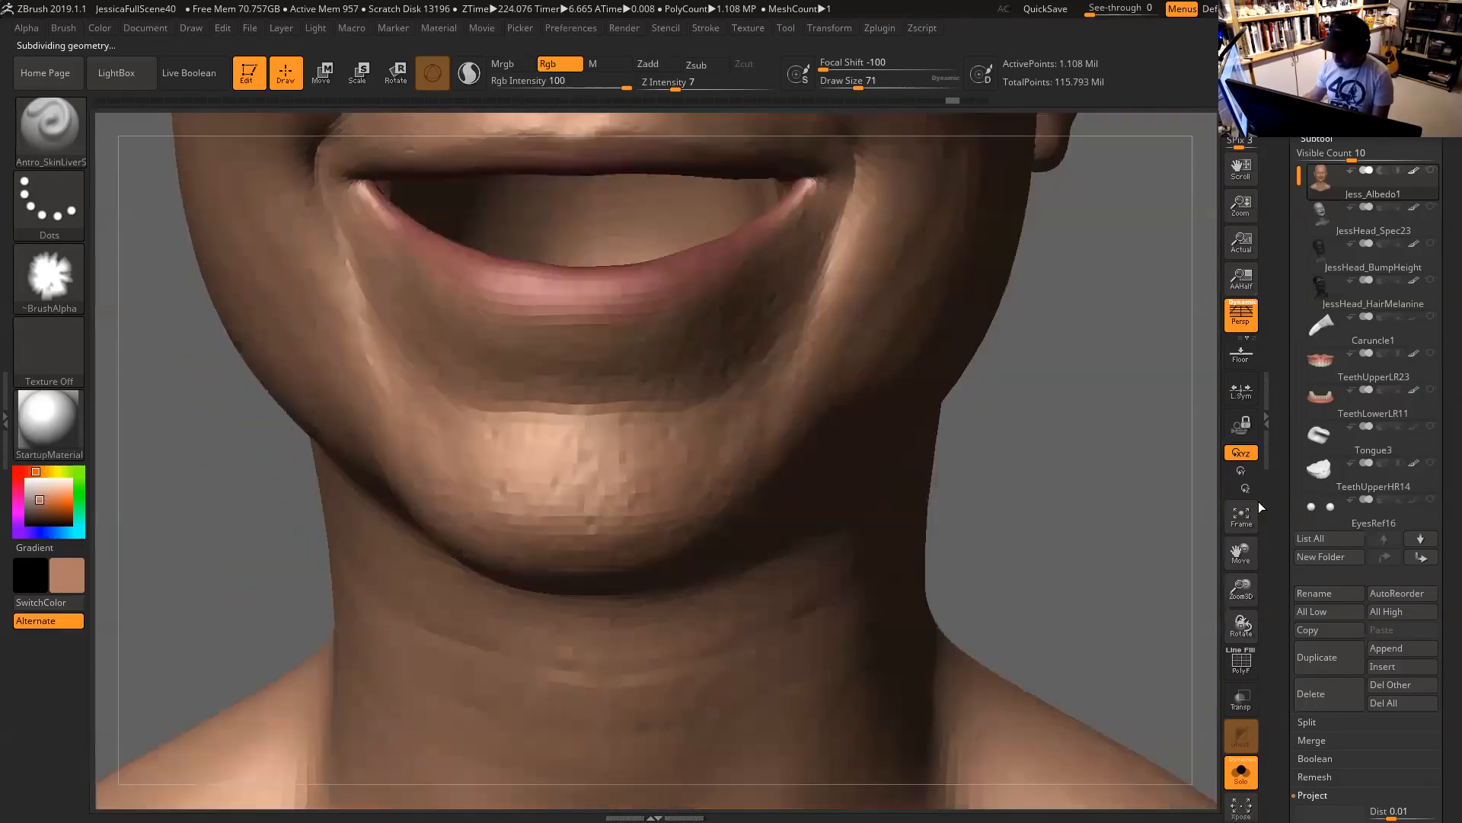
Make the TeethUpperLR23 subtool visible and leave Solo mode to view the upper teeth with the lips in close-up.
{"action": "left_click", "coordinate": [1431, 352]}
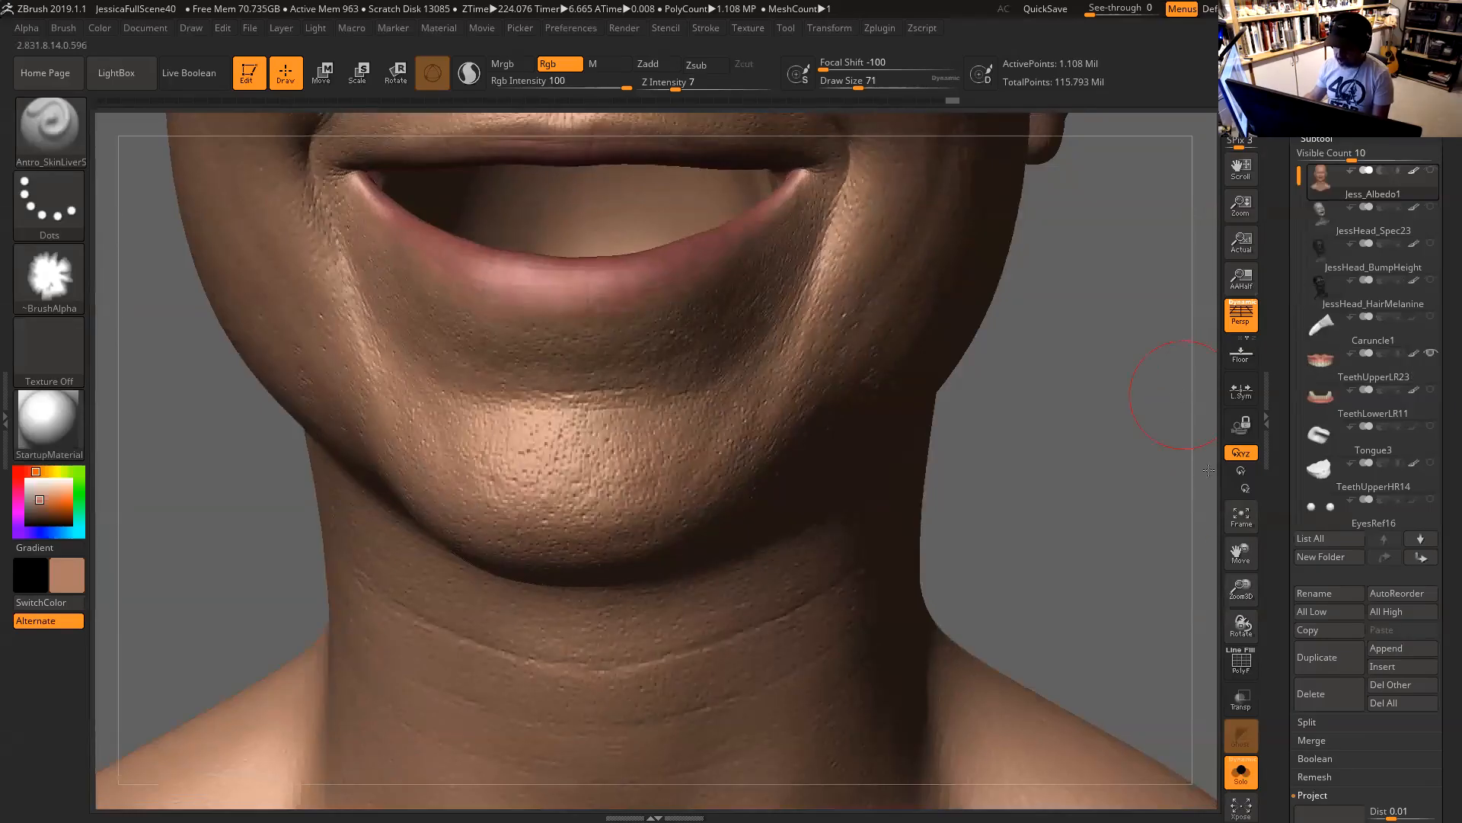
{"action": "left_click_drag", "start_coordinate": [1179, 396], "coordinate": [1247, 777], "text": "alt"}
{"action": "left_click", "coordinate": [1247, 777]}
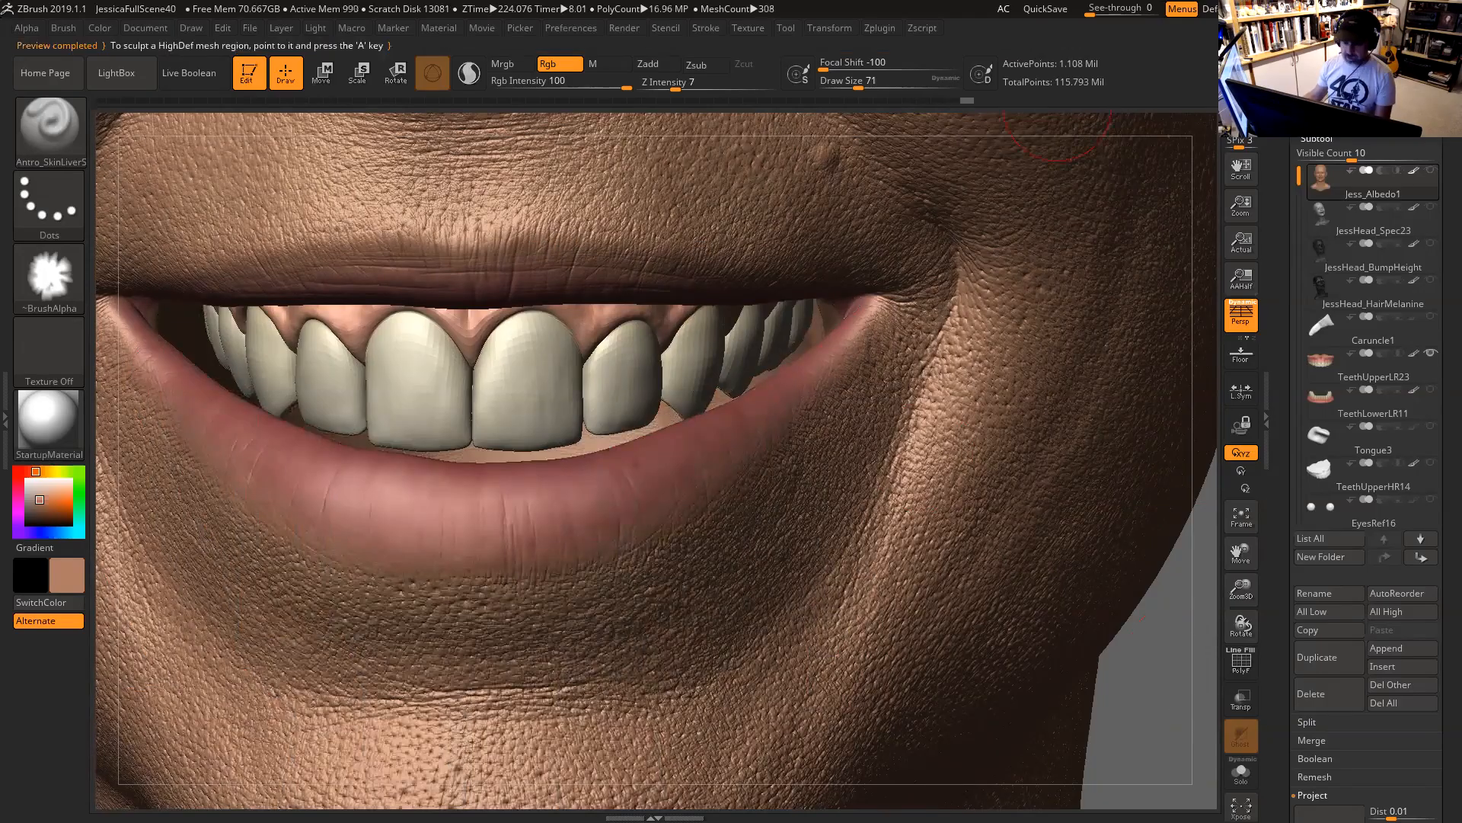
Switch back to Maya, examine the rendered teeth and lips against the sculpt, and stop the cropped render.
{"action": "key", "text": "alt+Tab"}
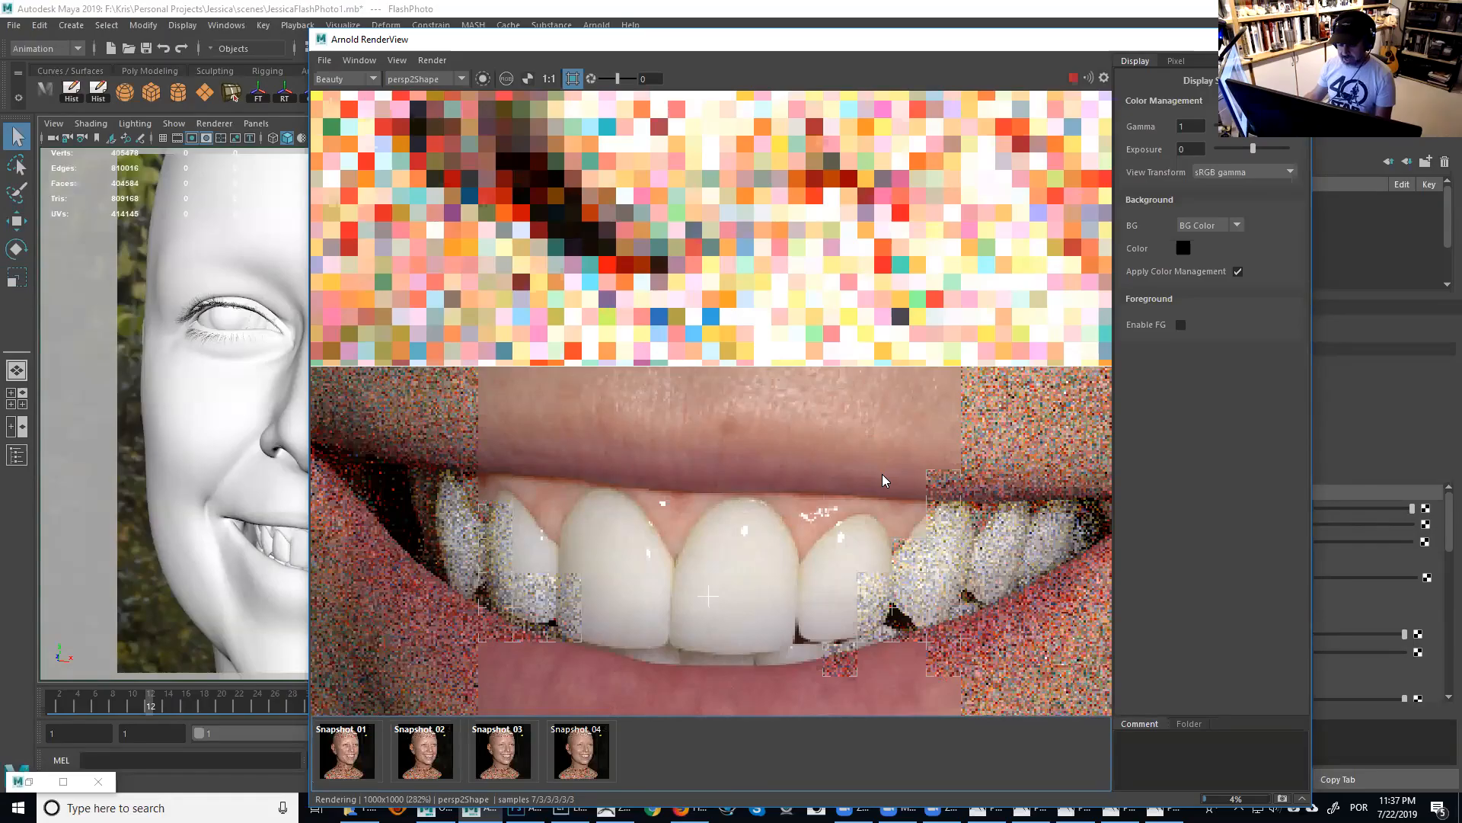
{"action": "scroll", "coordinate": [847, 425], "scroll_direction": "down", "scroll_amount": 2}
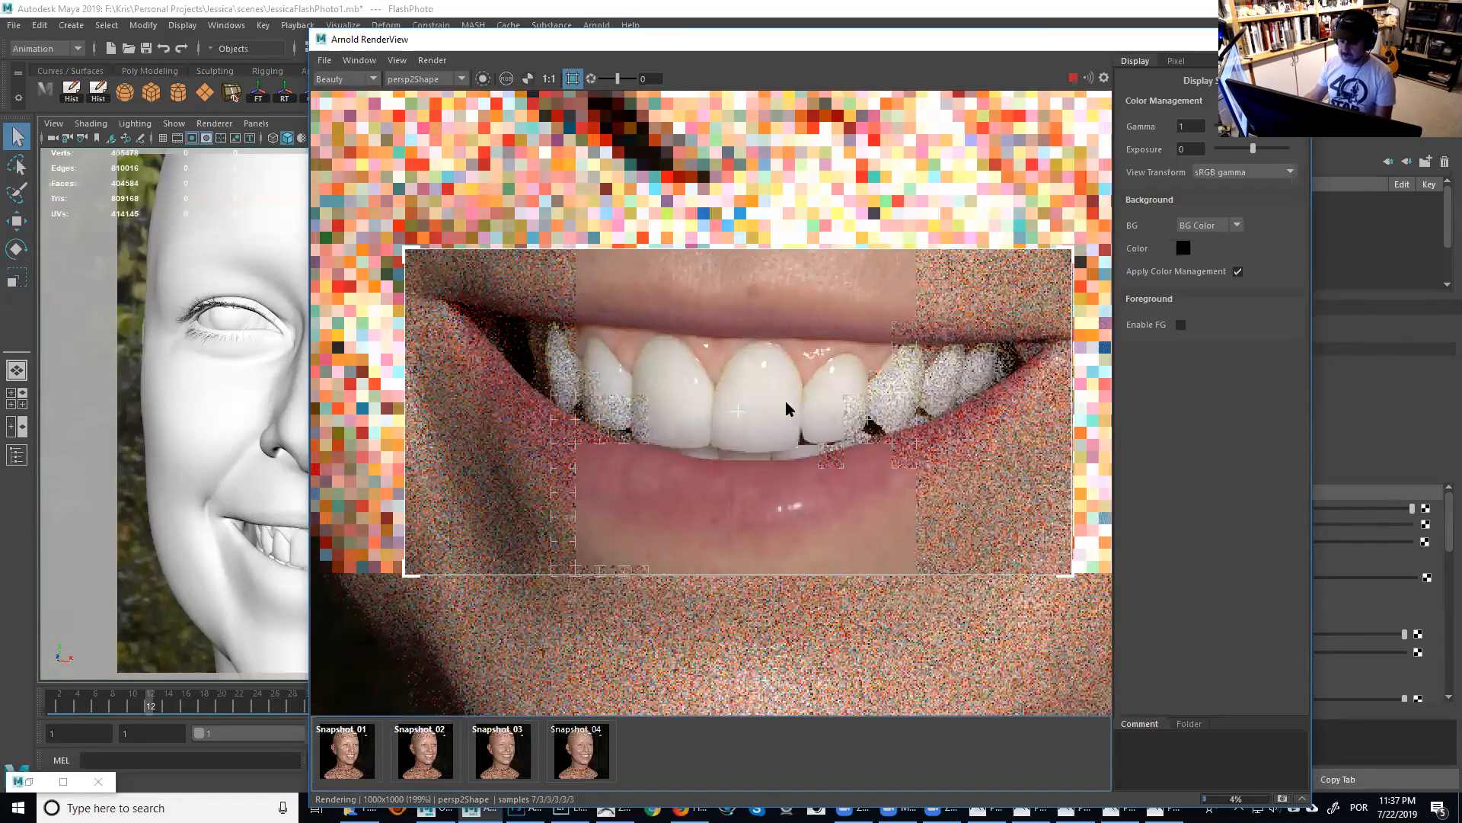
{"action": "middle_click_drag", "start_coordinate": [808, 401], "coordinate": [784, 397]}
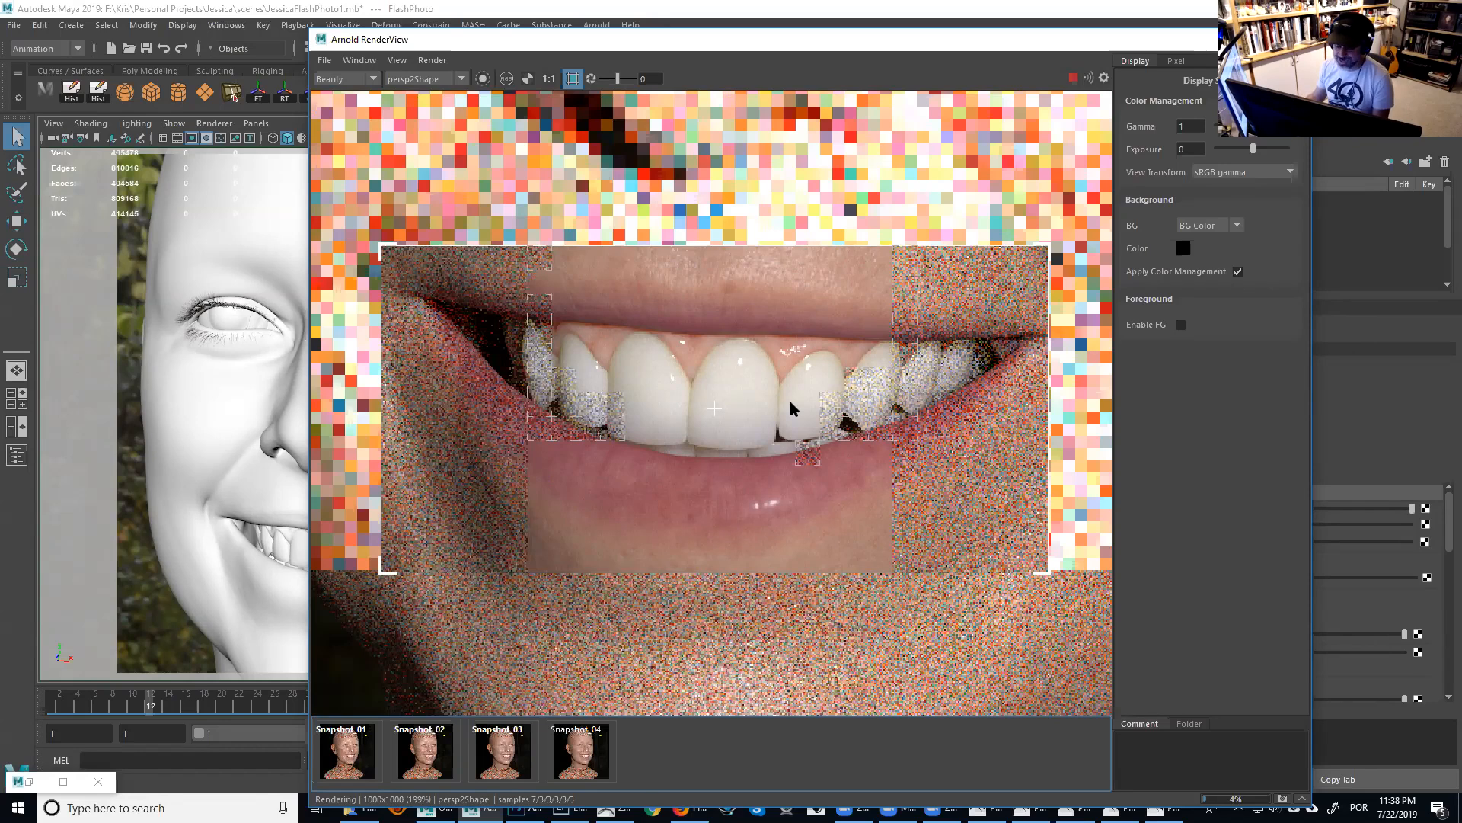
{"action": "scroll", "coordinate": [805, 426], "scroll_direction": "down", "scroll_amount": 2}
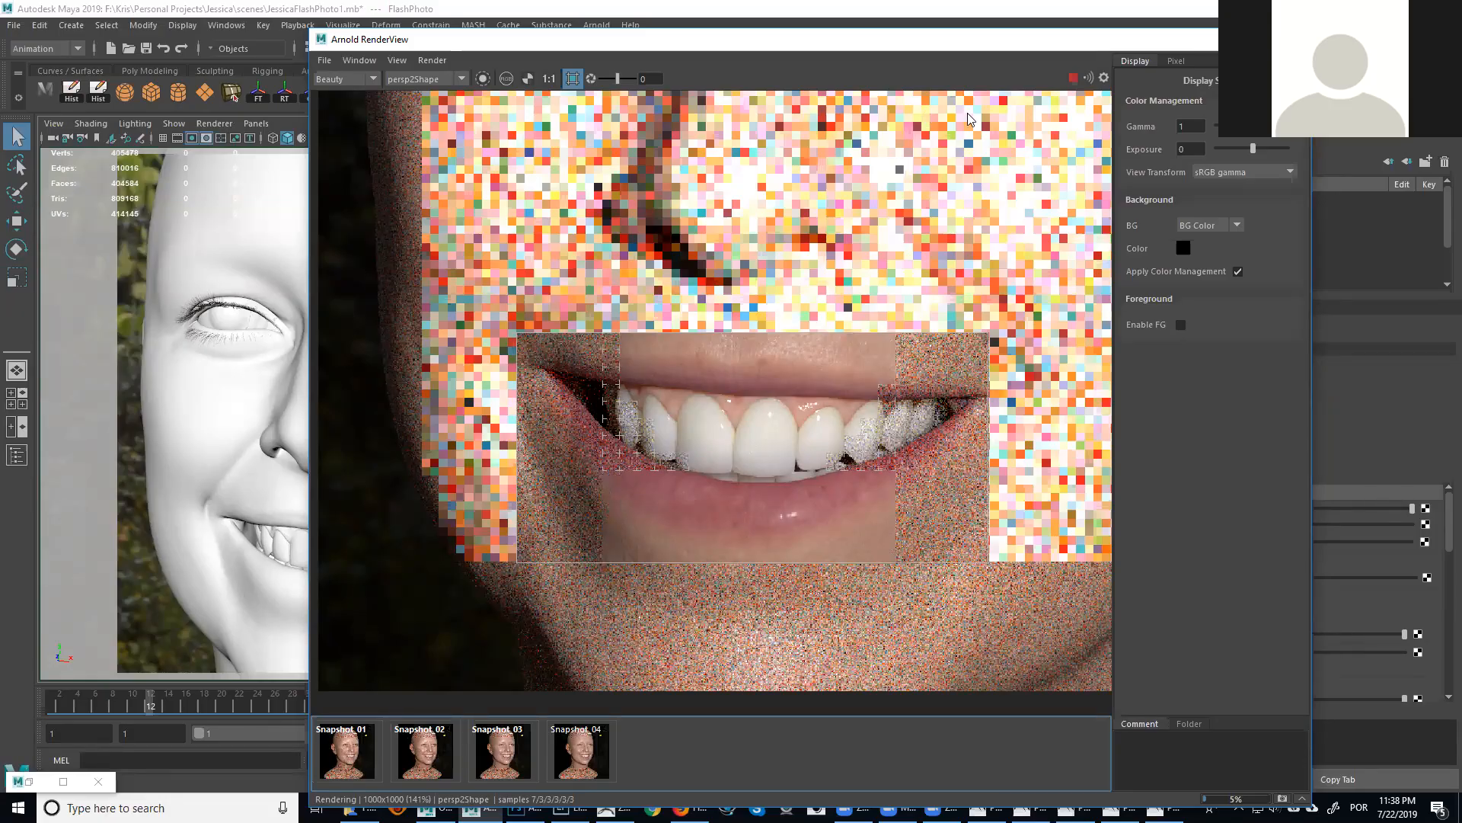
{"action": "left_click", "coordinate": [1070, 76]}
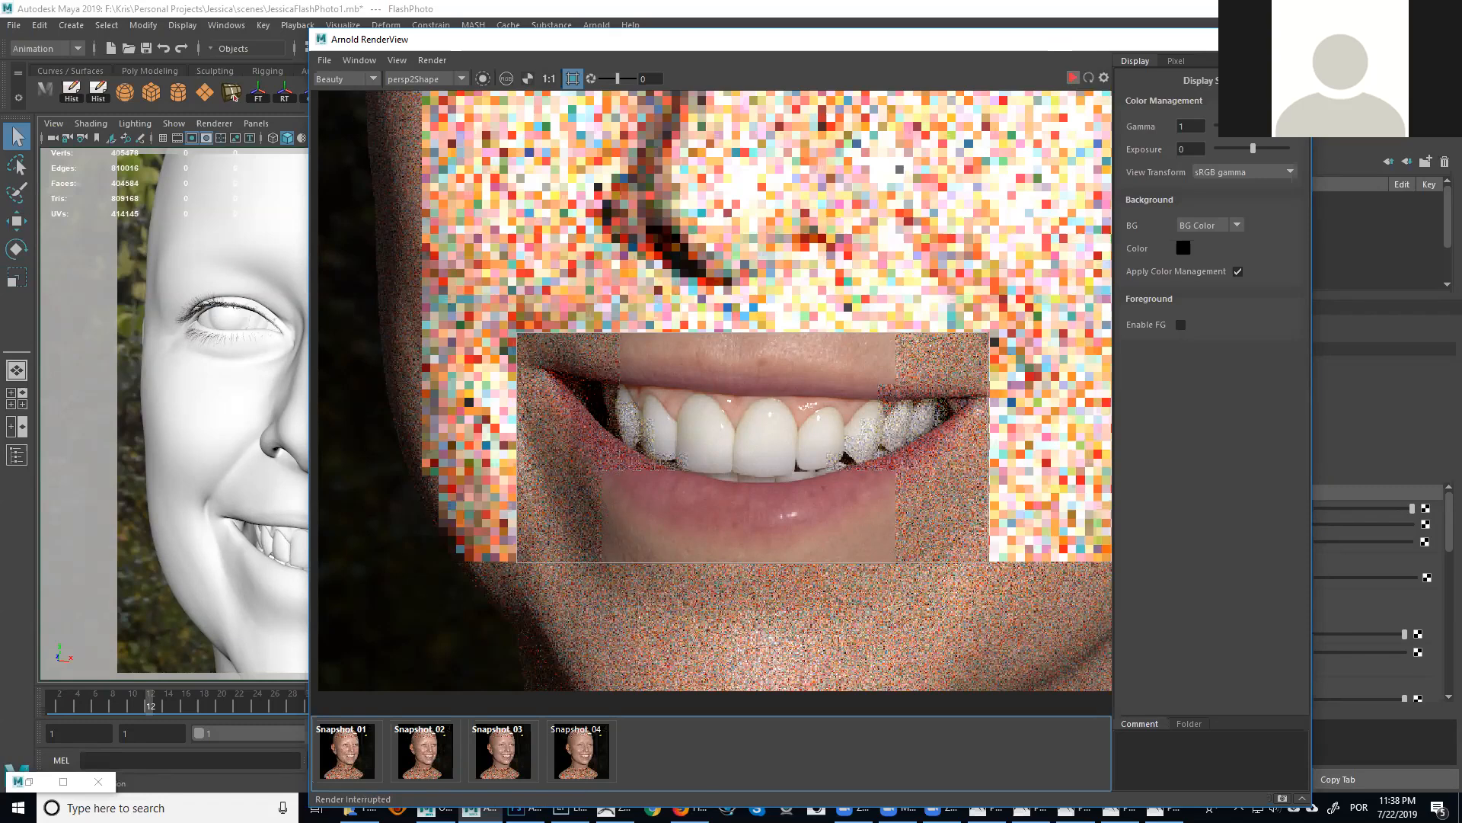
{"action": "left_click", "coordinate": [1294, 40]}
Select the STAN head mesh and set the Adaptive Error in its Arnold subdivision settings to 2.
{"action": "left_click", "coordinate": [592, 399]}
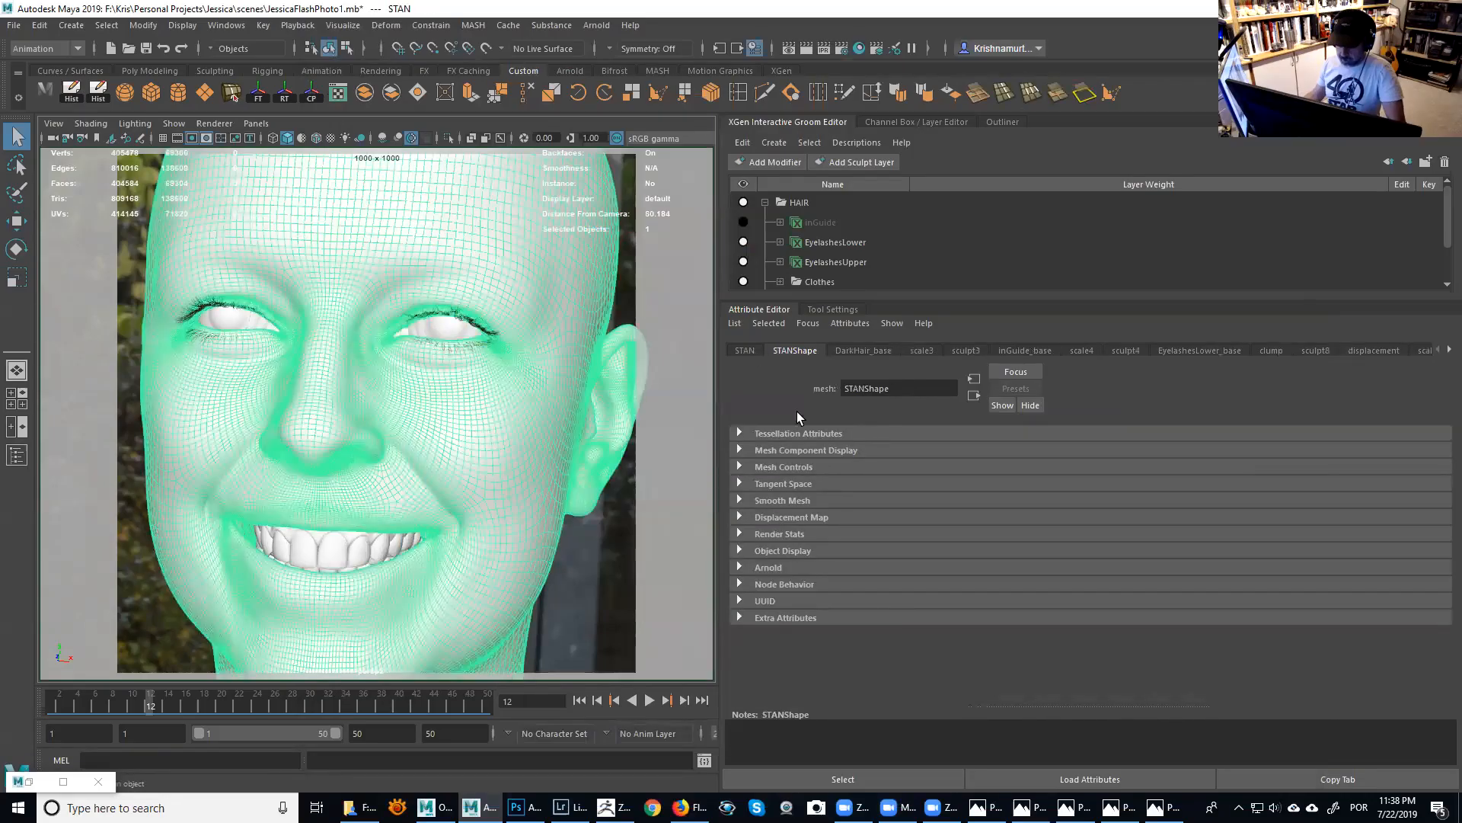
{"action": "left_click", "coordinate": [785, 574]}
{"action": "scroll", "coordinate": [987, 530], "scroll_direction": "down", "scroll_amount": 4}
{"action": "scroll", "coordinate": [841, 598], "scroll_direction": "down", "scroll_amount": 3}
{"action": "left_click", "coordinate": [789, 617]}
{"action": "scroll", "coordinate": [957, 561], "scroll_direction": "down", "scroll_amount": 2}
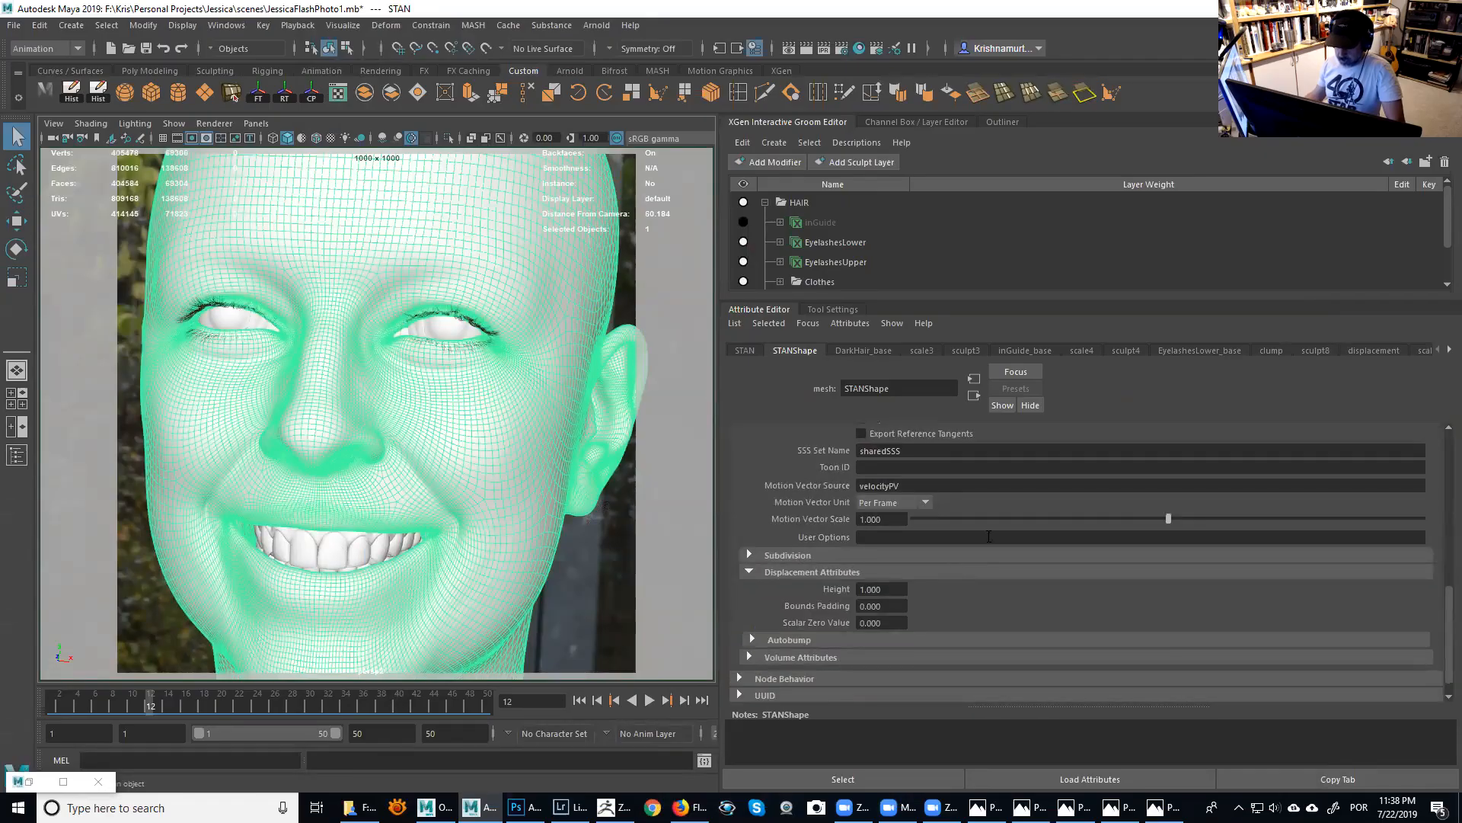
{"action": "scroll", "coordinate": [986, 550], "scroll_direction": "down", "scroll_amount": 1}
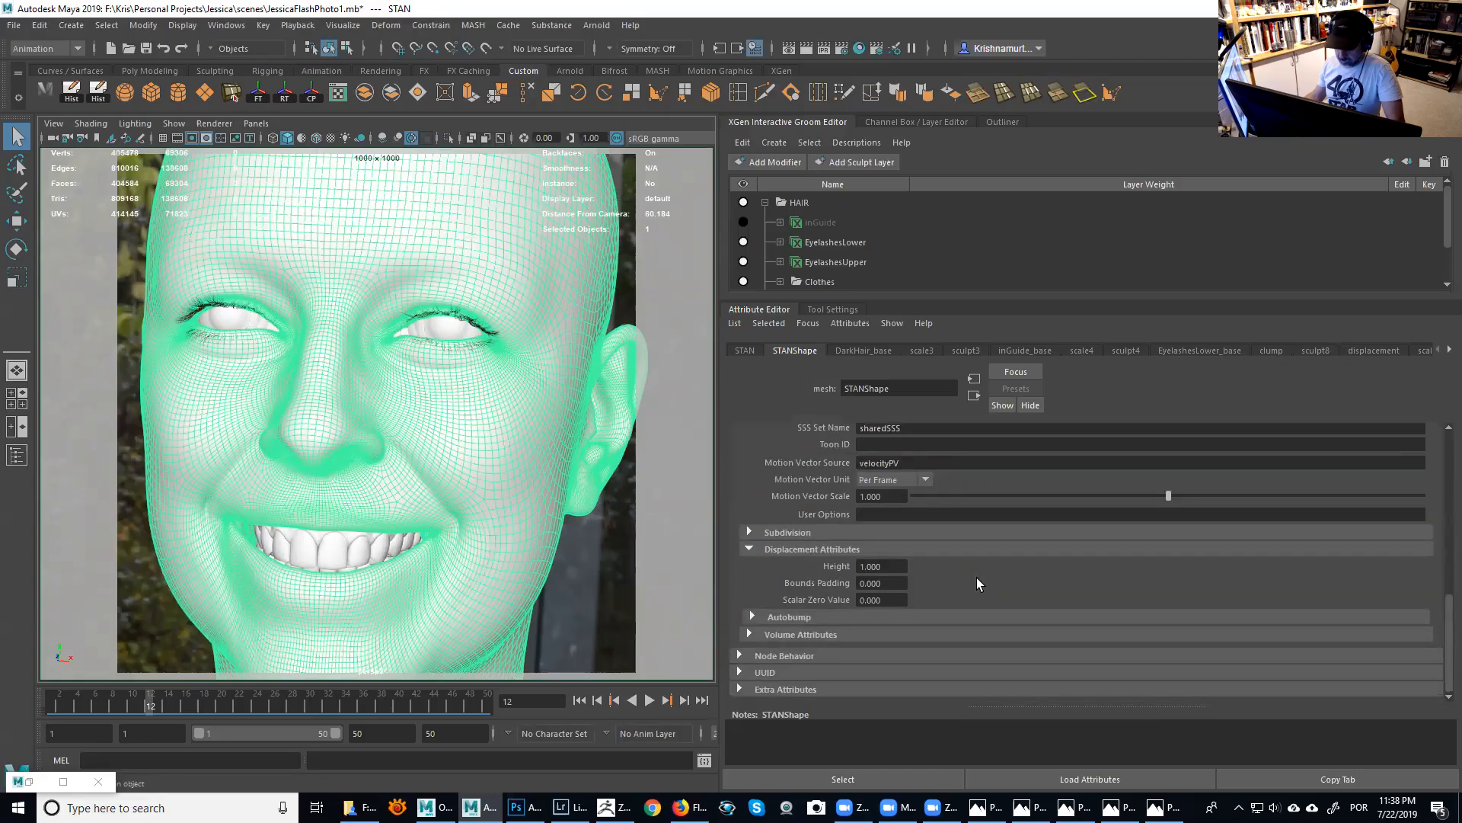
{"action": "left_click", "coordinate": [843, 532]}
{"action": "scroll", "coordinate": [1023, 579], "scroll_direction": "down", "scroll_amount": 4}
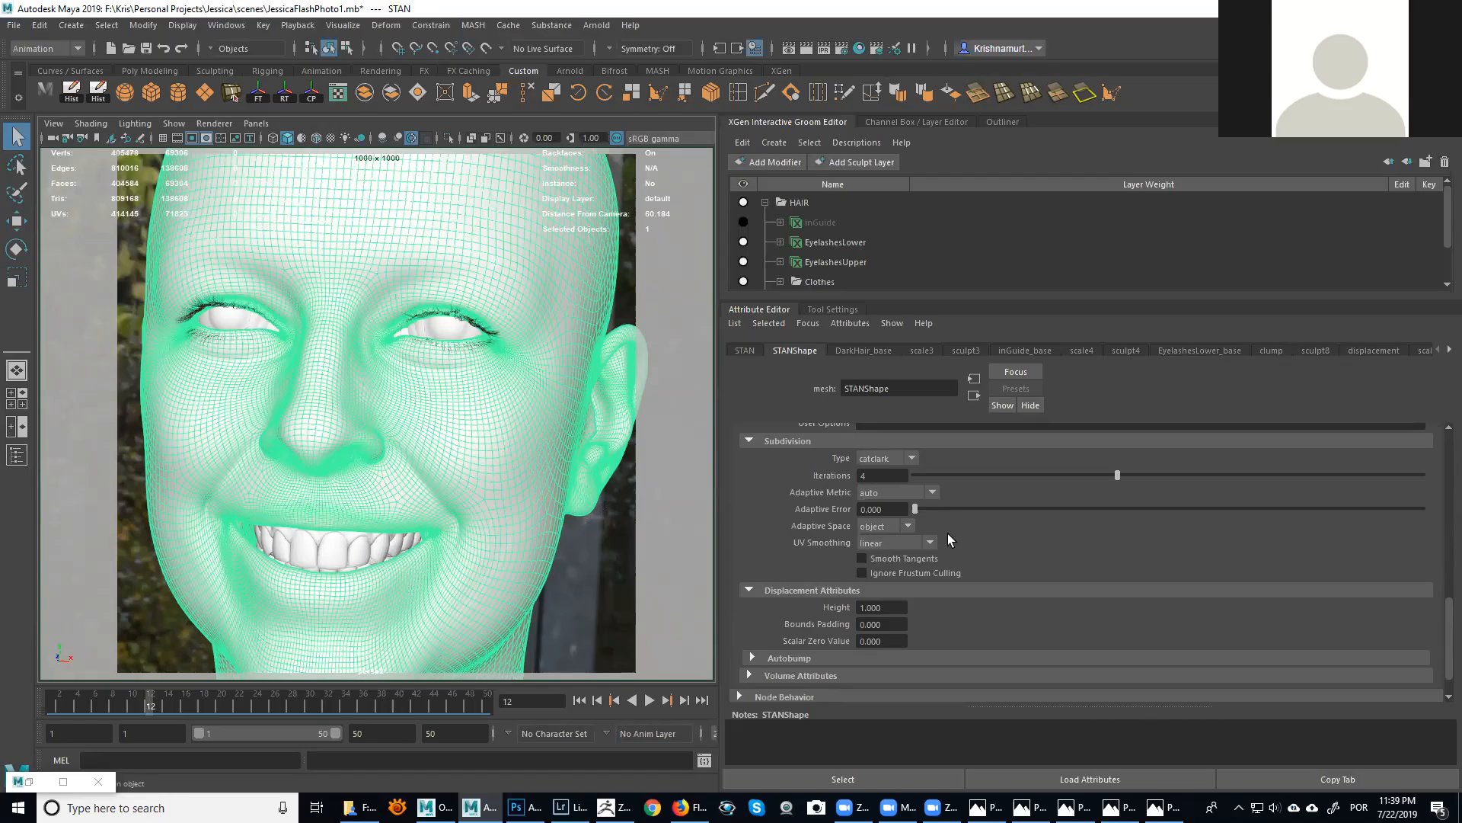
{"action": "left_click", "coordinate": [884, 509]}
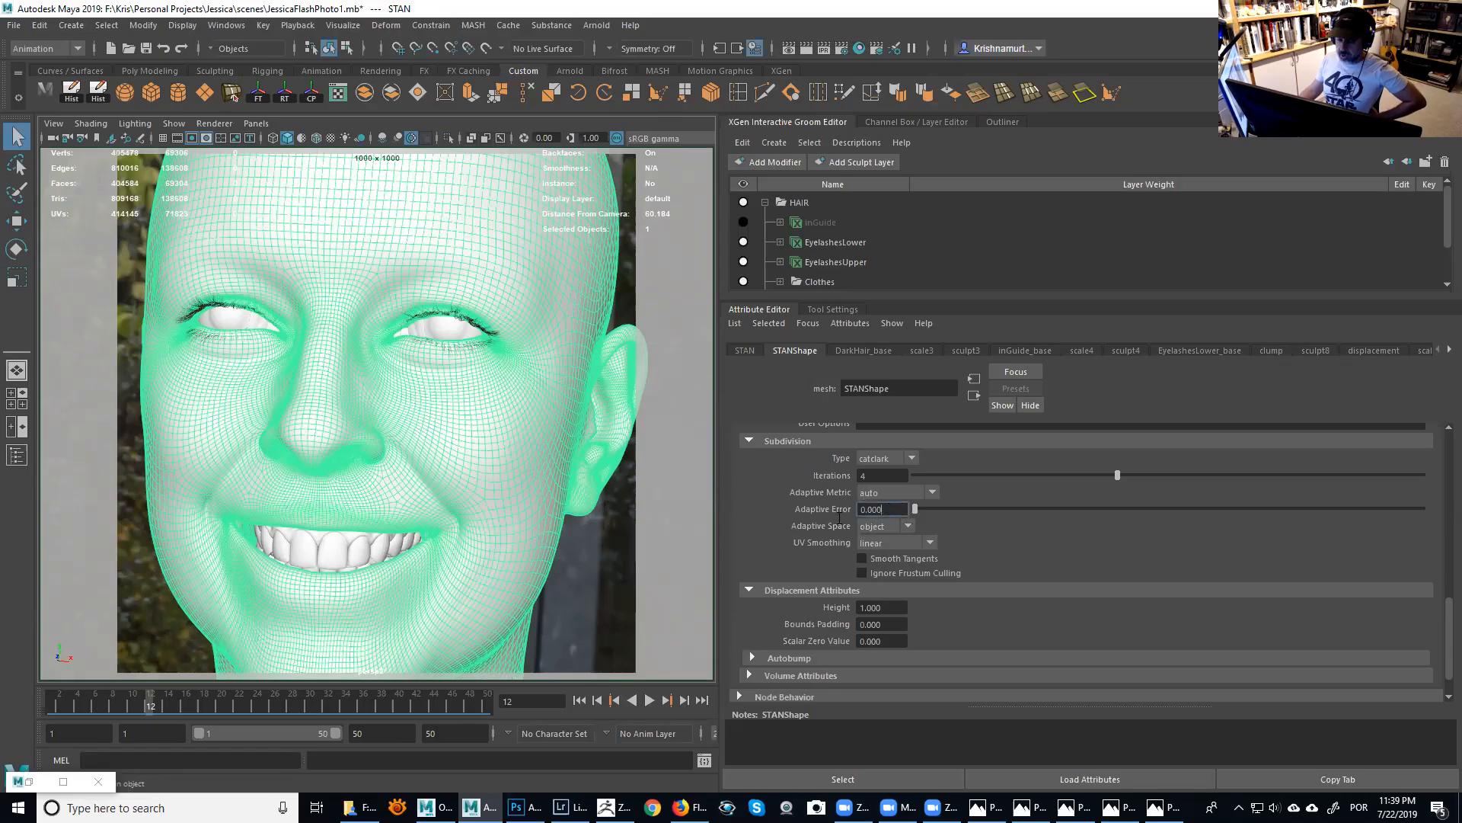
{"action": "type", "text": "2"}
{"action": "key", "text": "Return"}
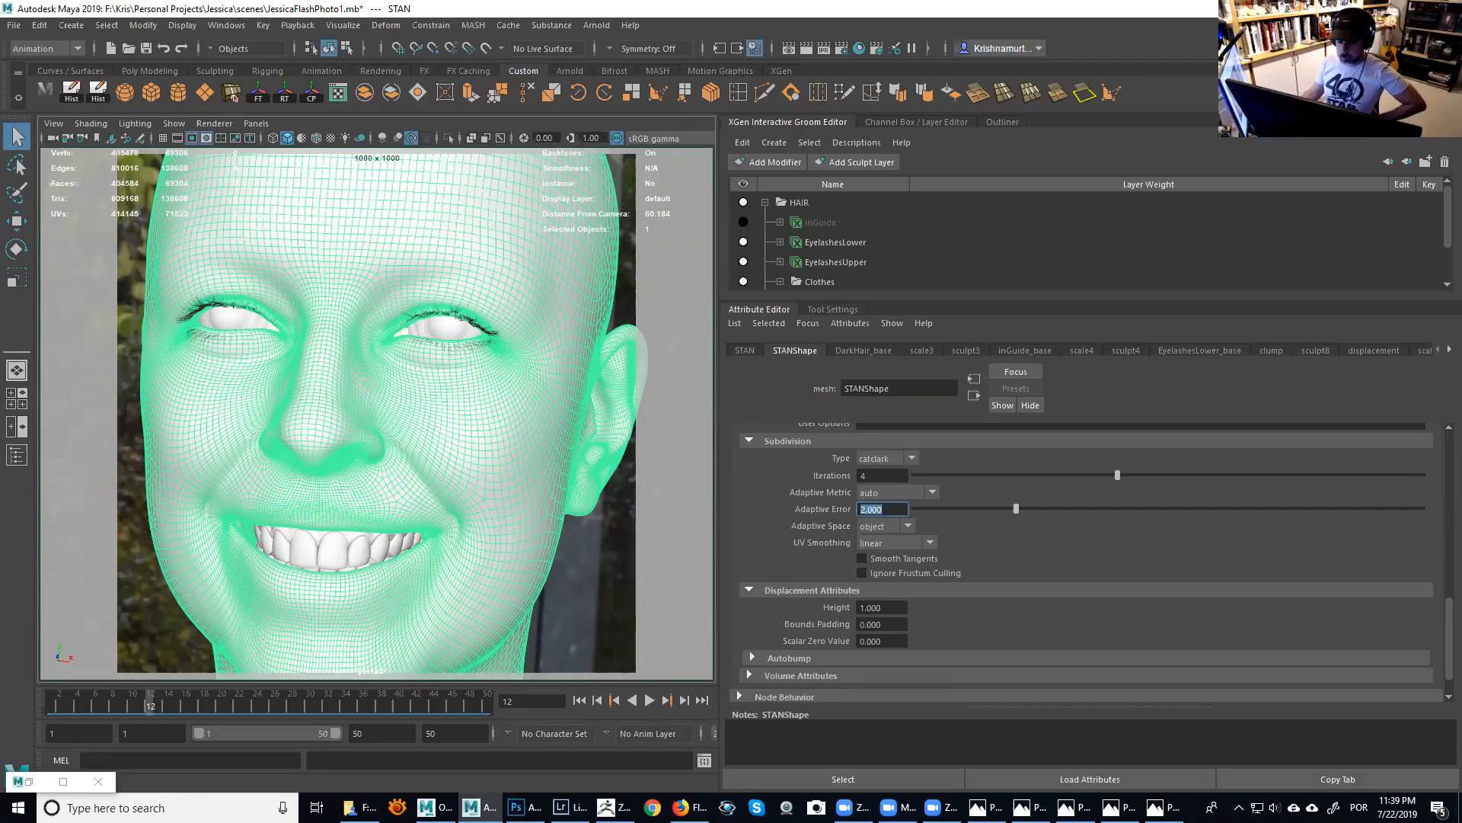
Bring back the Arnold RenderView, enable its debug shading selector, and set the shading mode to Wireframe.
{"action": "left_click", "coordinate": [29, 781]}
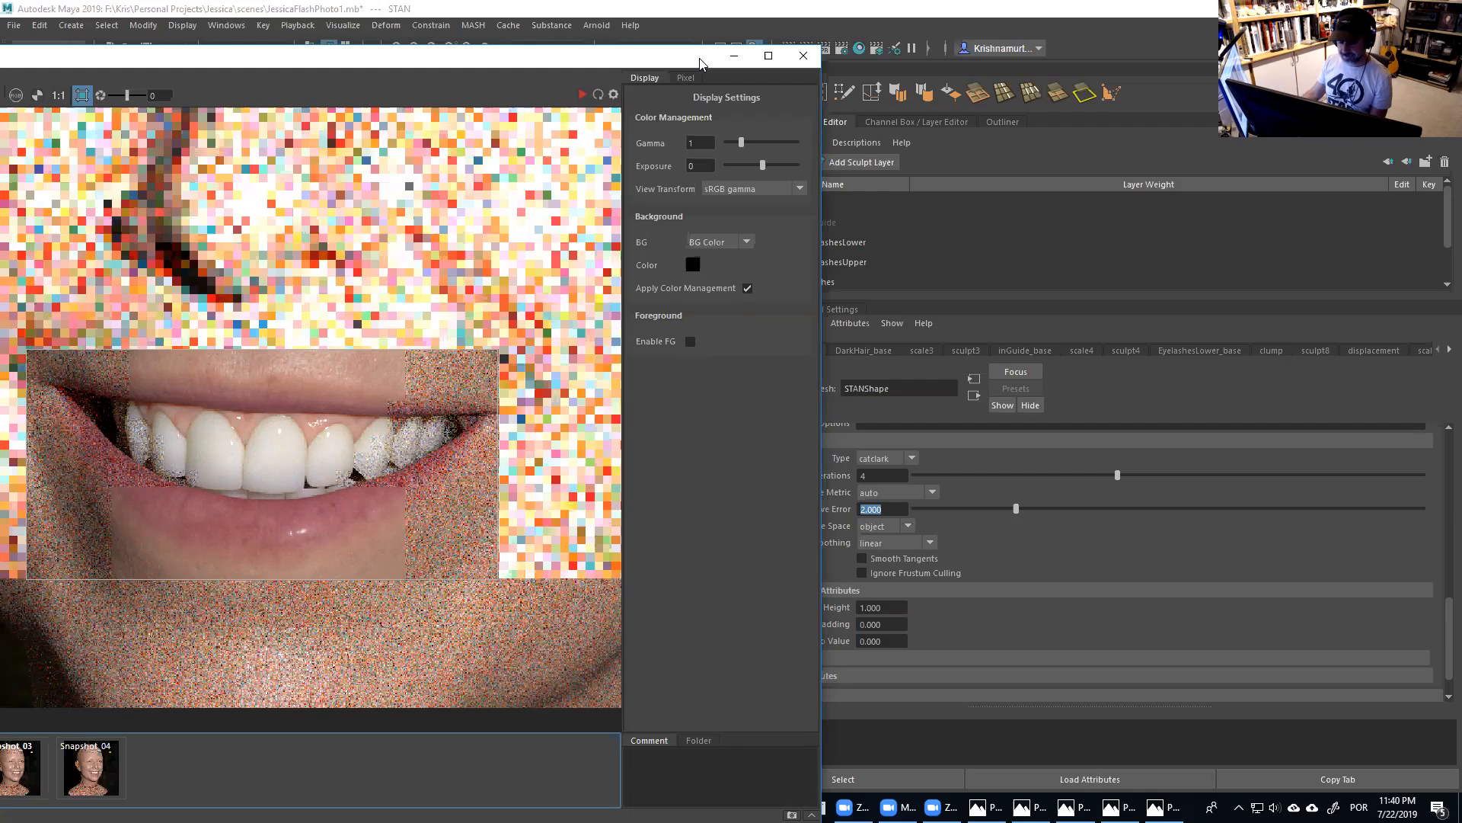
{"action": "left_click_drag", "start_coordinate": [701, 63], "coordinate": [973, 62]}
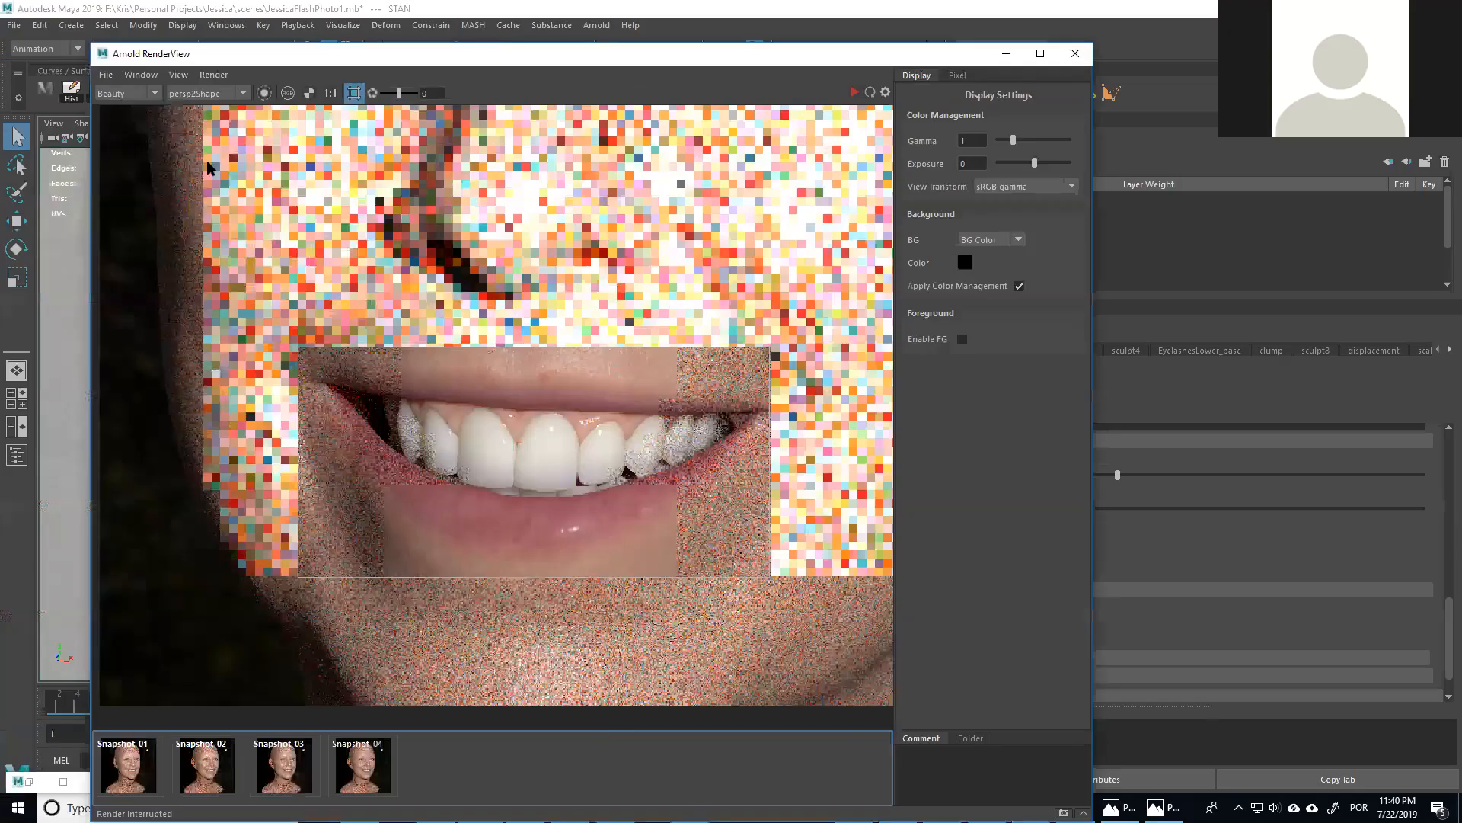
{"action": "left_click", "coordinate": [144, 74]}
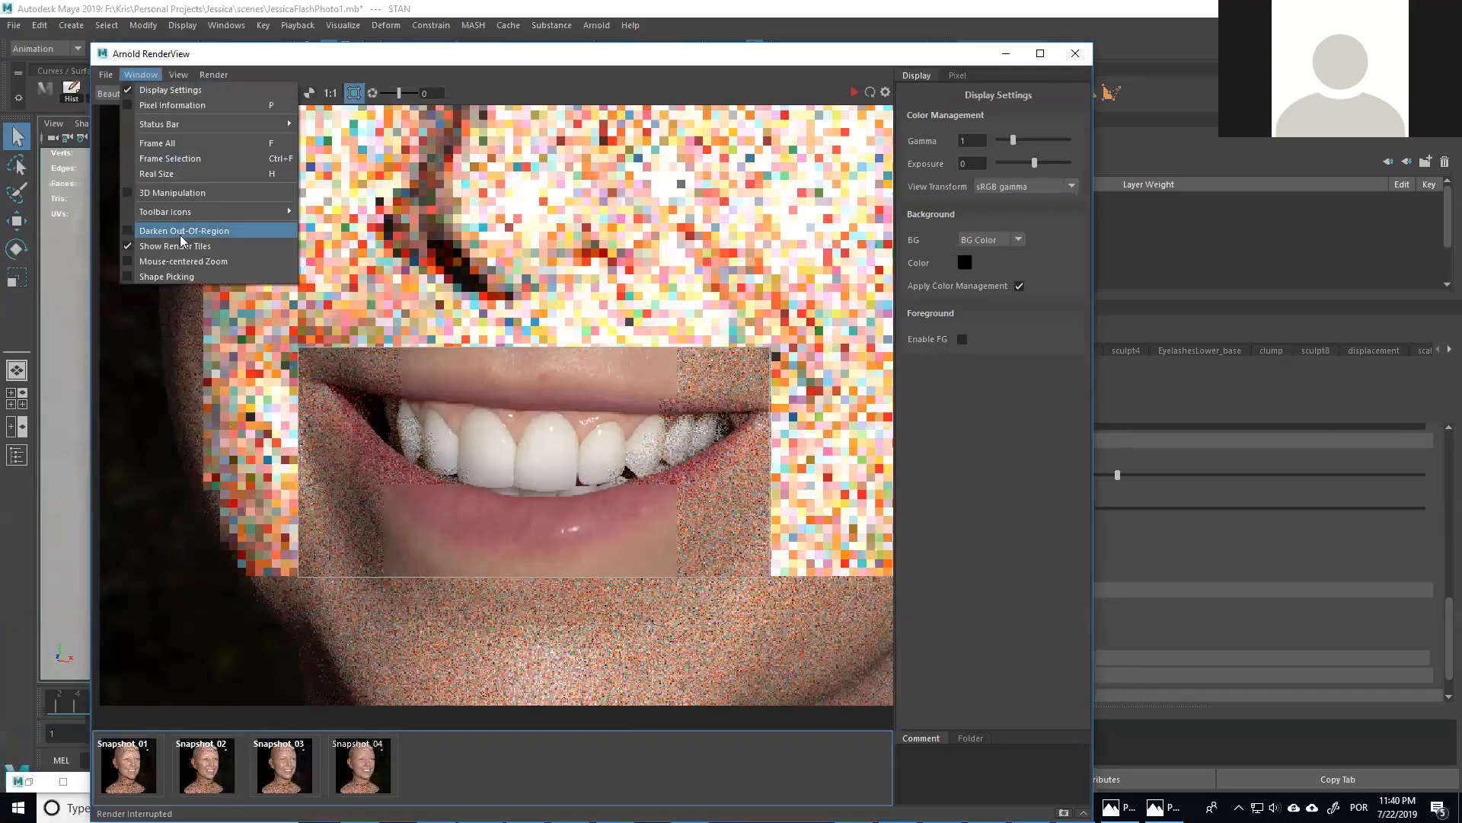
{"action": "mouse_move", "coordinate": [186, 211]}
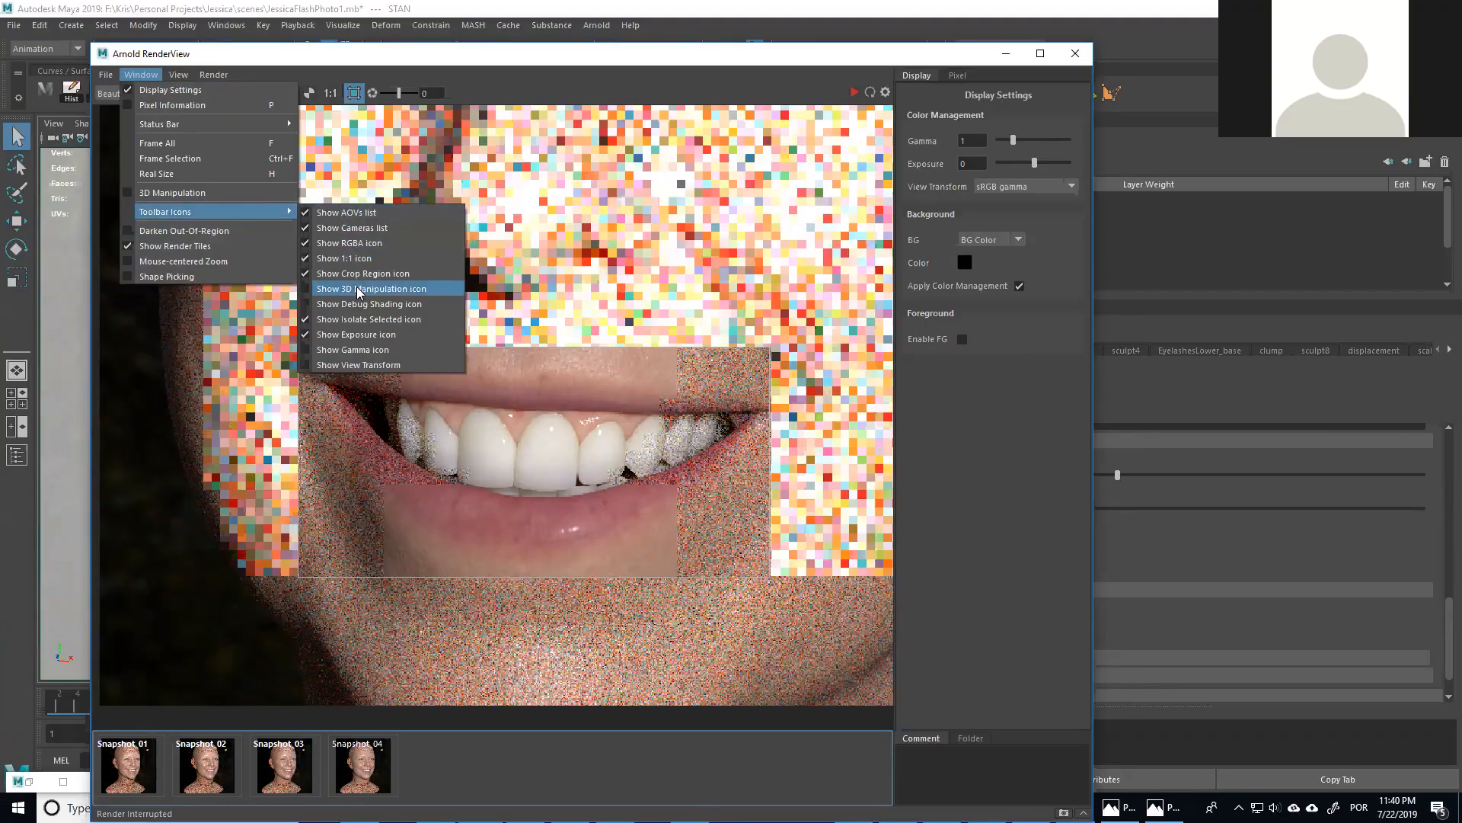
{"action": "left_click", "coordinate": [364, 304]}
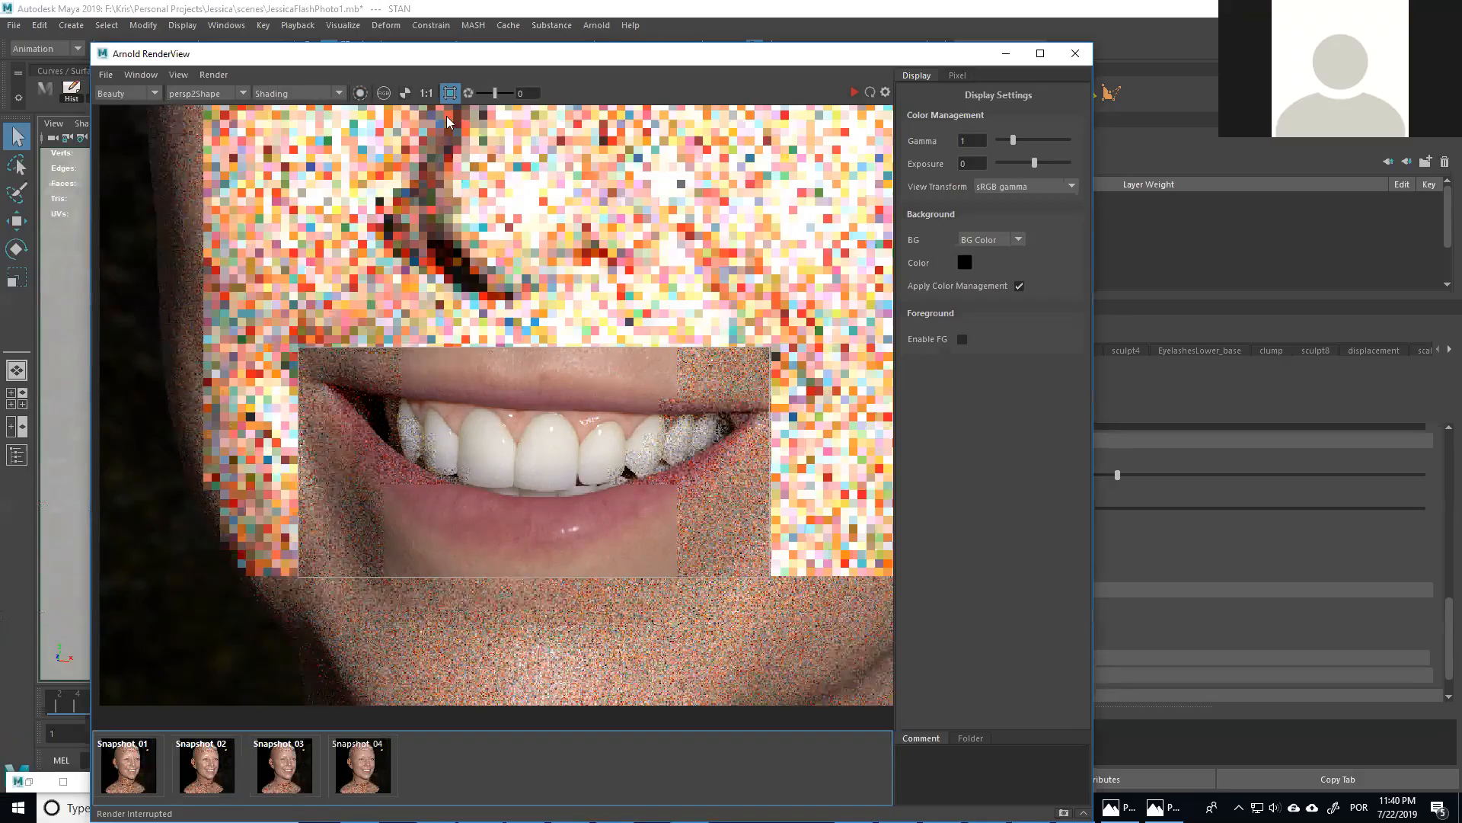
{"action": "left_click", "coordinate": [301, 92]}
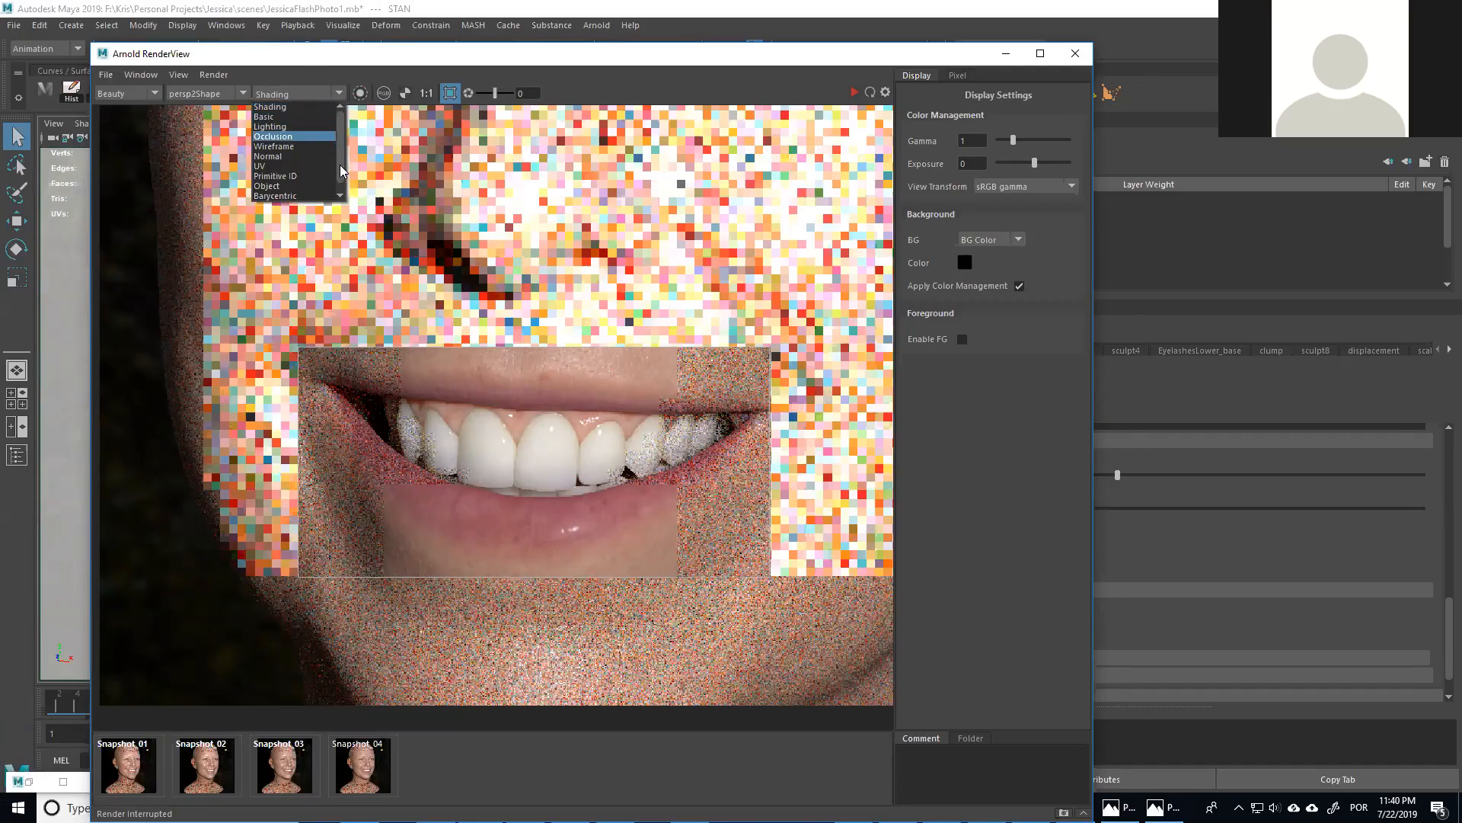
{"action": "left_click", "coordinate": [313, 142]}
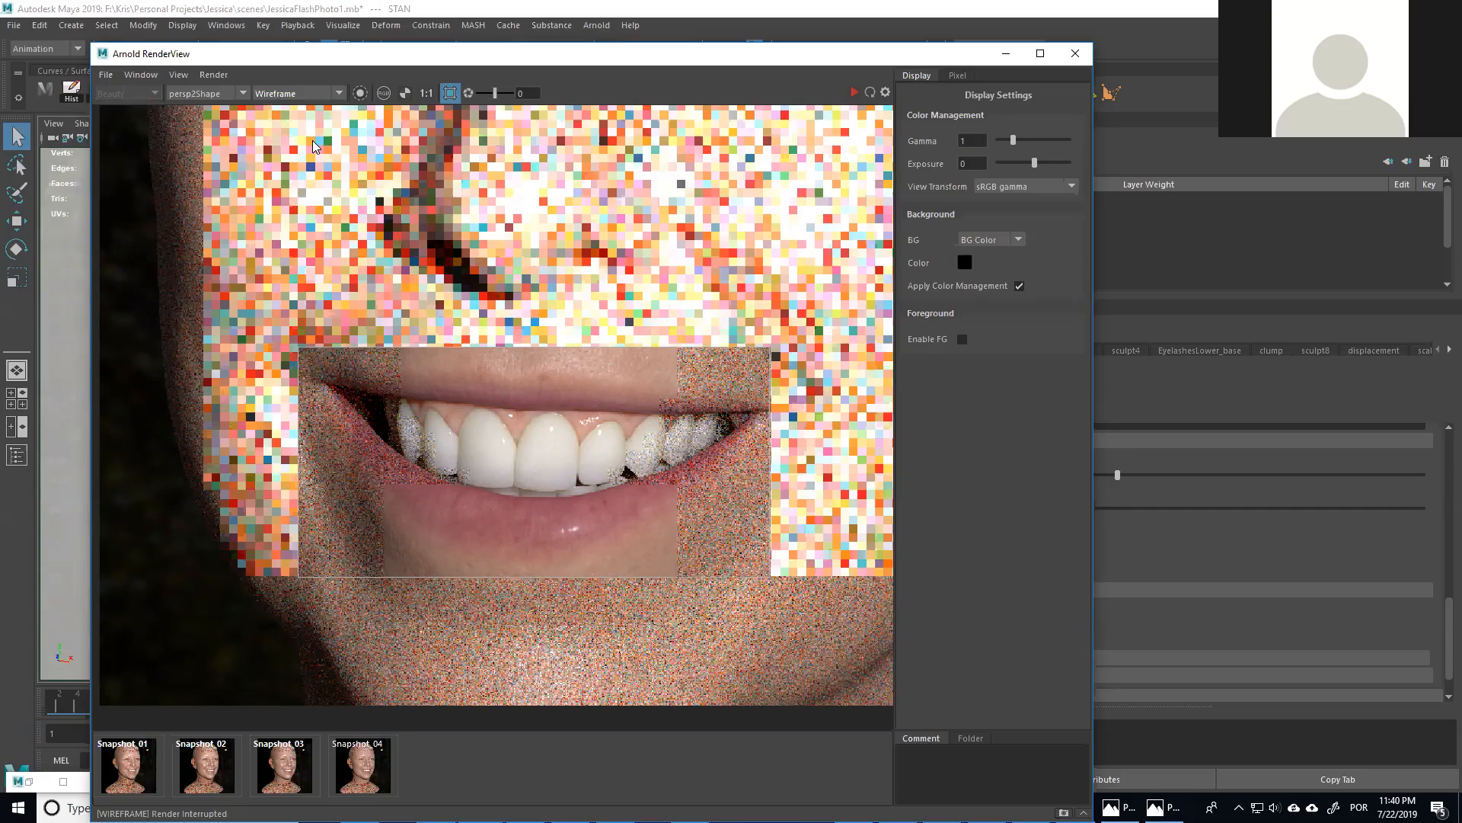